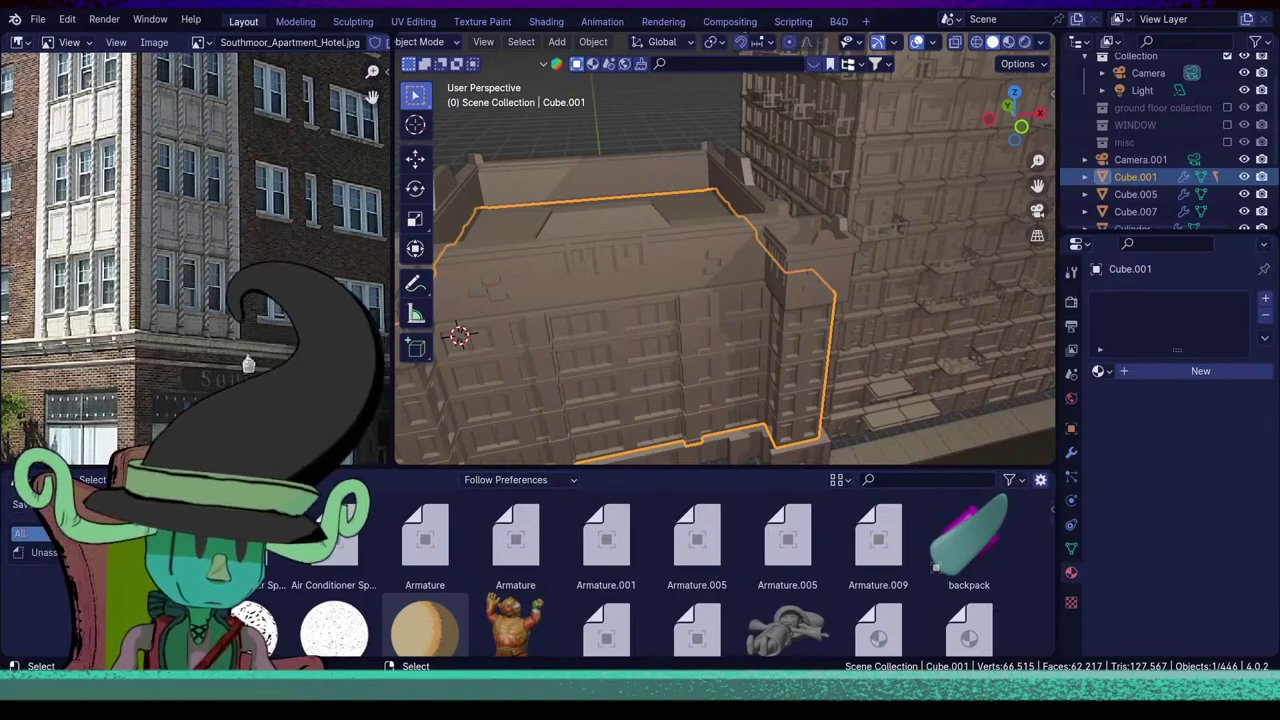
# Shrink the asset browser area to a thin strip so the 3D viewport gains height around the building.
pyautogui.scroll(-3, 691, 349)
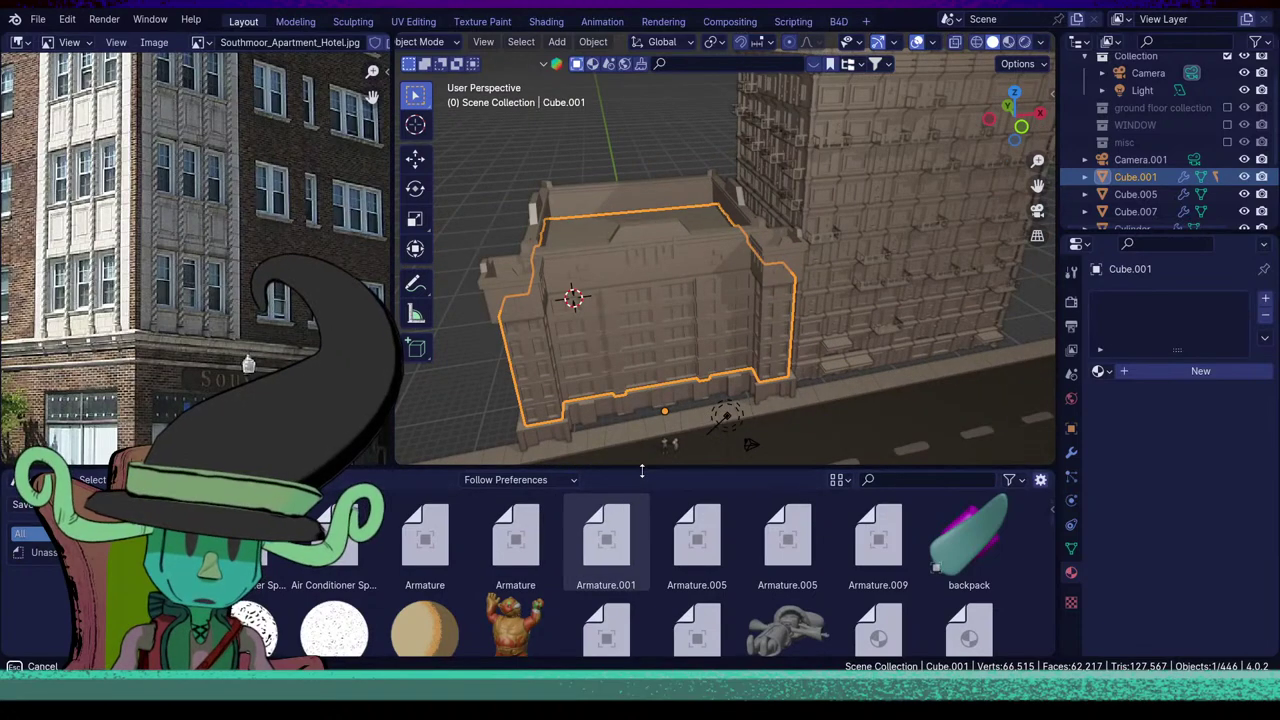
pyautogui.moveTo(642, 471); pyautogui.dragTo(612, 631)
pyautogui.moveTo(668, 486); pyautogui.dragTo(772, 425, button='middle')
pyautogui.moveTo(790, 503); pyautogui.dragTo(670, 475, button='middle')
pyautogui.scroll(3, 805, 517)
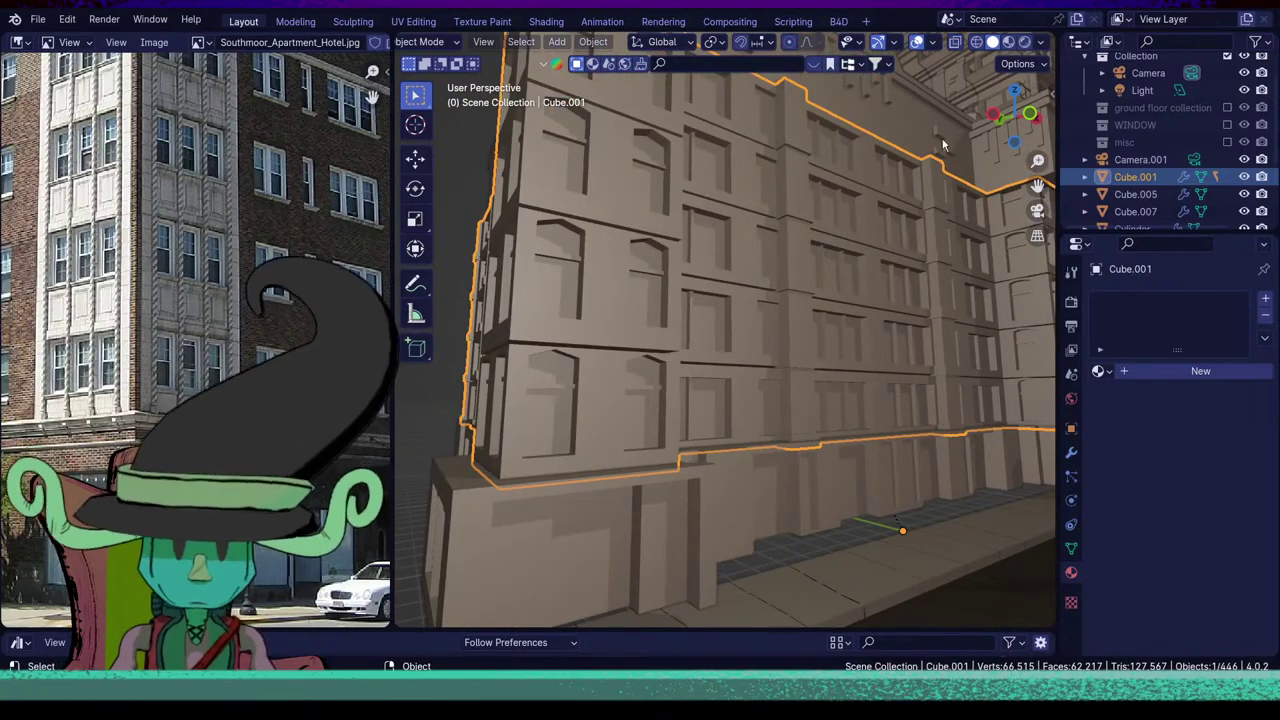
# Open the ground-floor block in Edit Mode, select a recessed wall face beside a narrow framed panel, and isolate the block in local view.
pyautogui.click(689, 491)
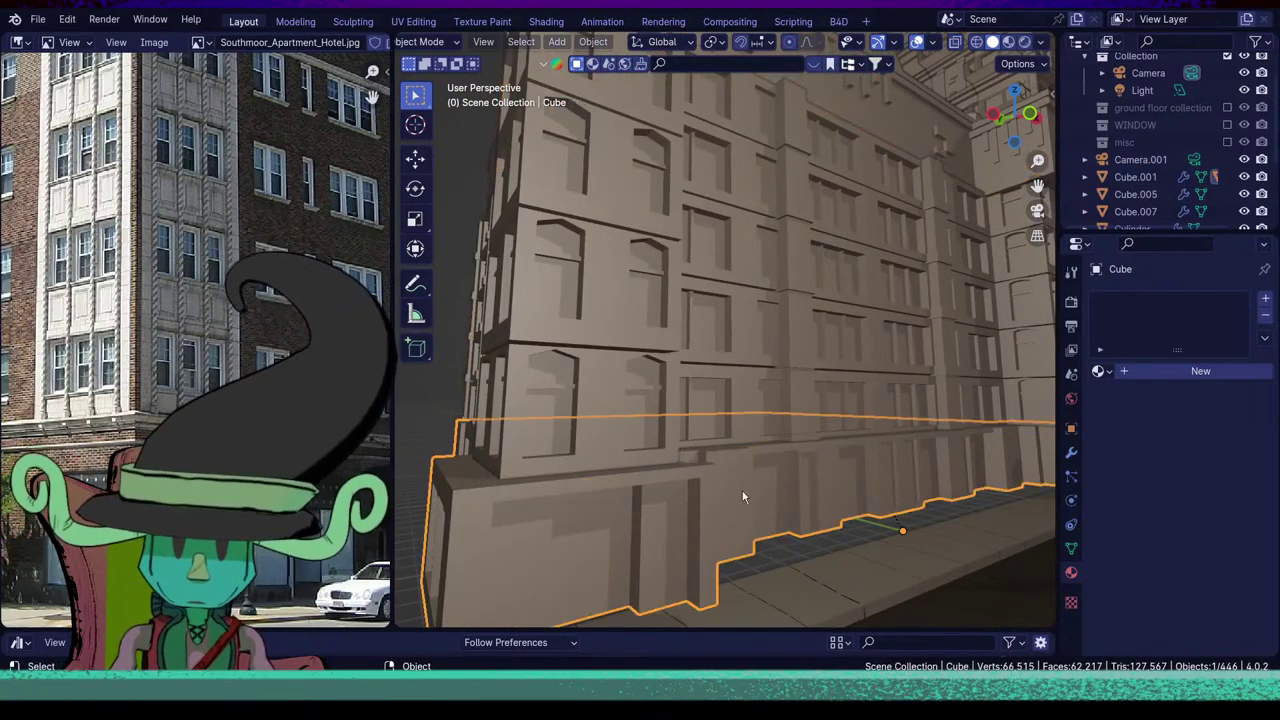
pyautogui.press('Tab')
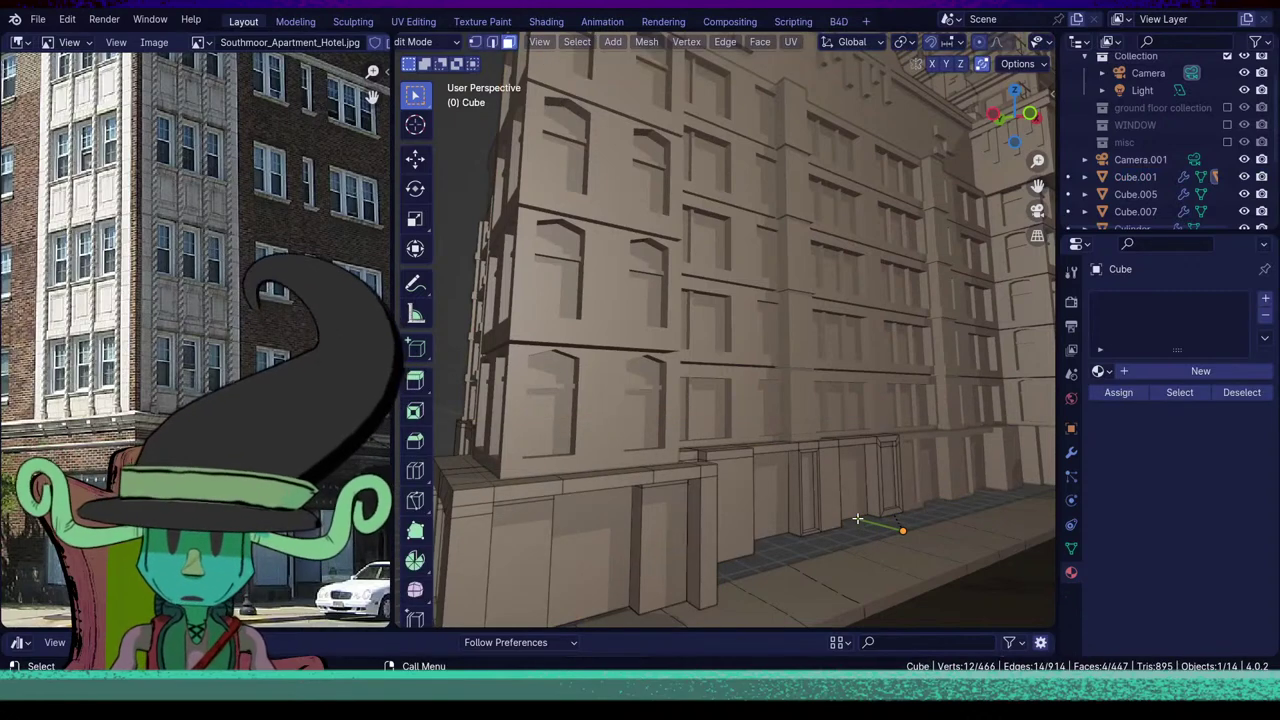
pyautogui.click(784, 519)
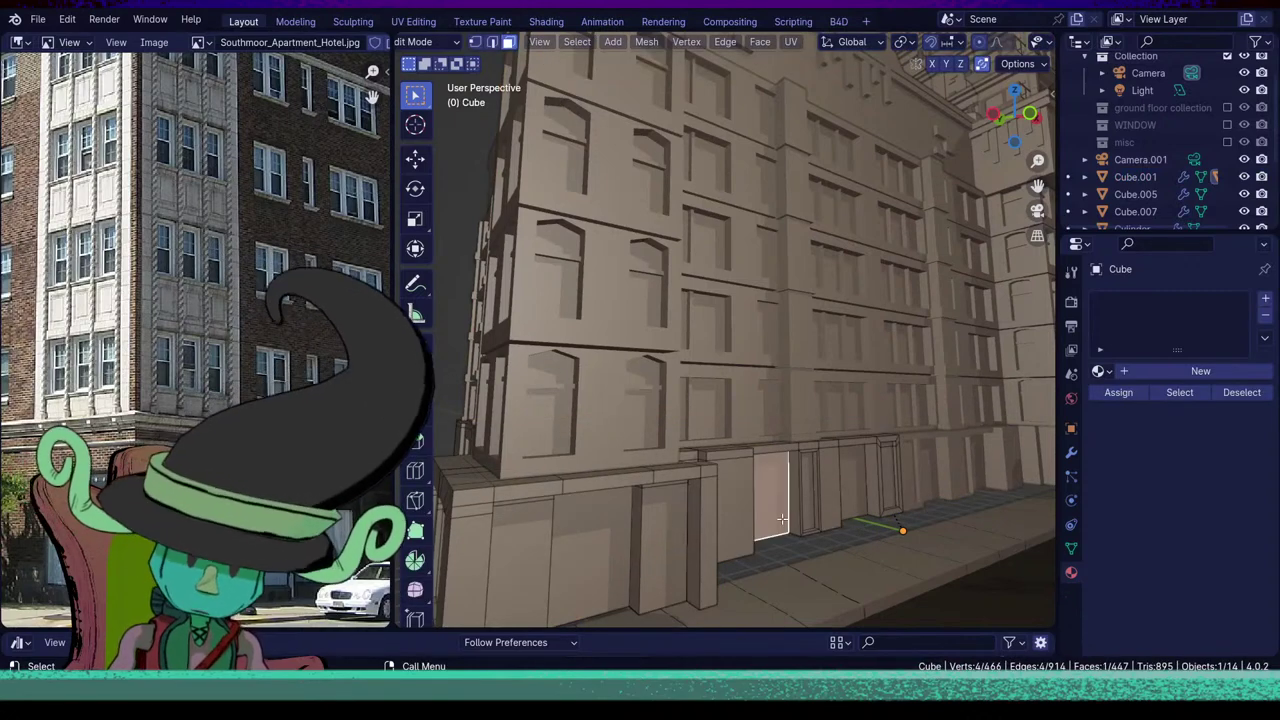
pyautogui.press('KP_Divide')
pyautogui.moveTo(694, 447); pyautogui.dragTo(650, 484, button='middle')
pyautogui.keyDown('ctrl'); pyautogui.moveTo(650, 484); pyautogui.dragTo(670, 391, button='middle'); pyautogui.keyUp('ctrl')
pyautogui.keyDown('shift'); pyautogui.moveTo(690, 468); pyautogui.dragTo(780, 496, button='middle'); pyautogui.keyUp('shift')
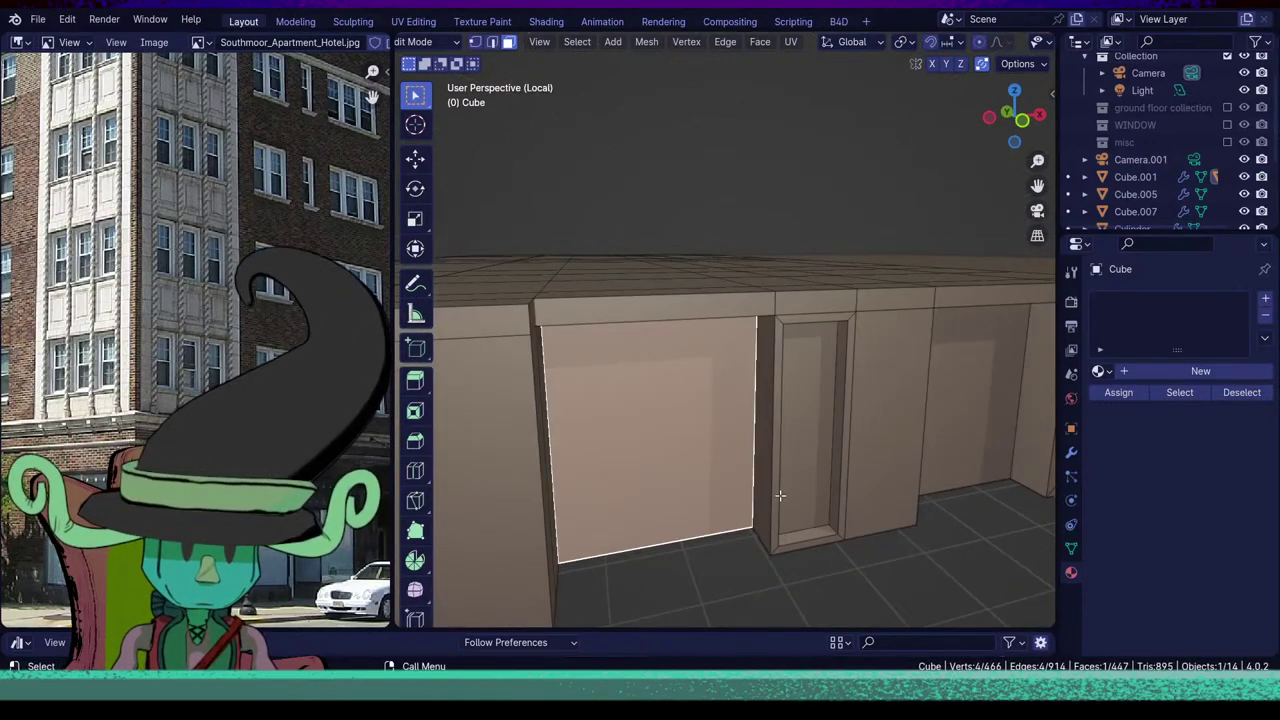
# In edge selection, select the vertical inner corner edges of the recessed wall bays along the facade.
pyautogui.keyDown('ctrl'); pyautogui.moveTo(1008, 442); pyautogui.dragTo(658, 497, button='middle'); pyautogui.keyUp('ctrl')
pyautogui.scroll(5, 825, 376)
pyautogui.click(827, 396)
pyautogui.scroll(3, 611, 389)
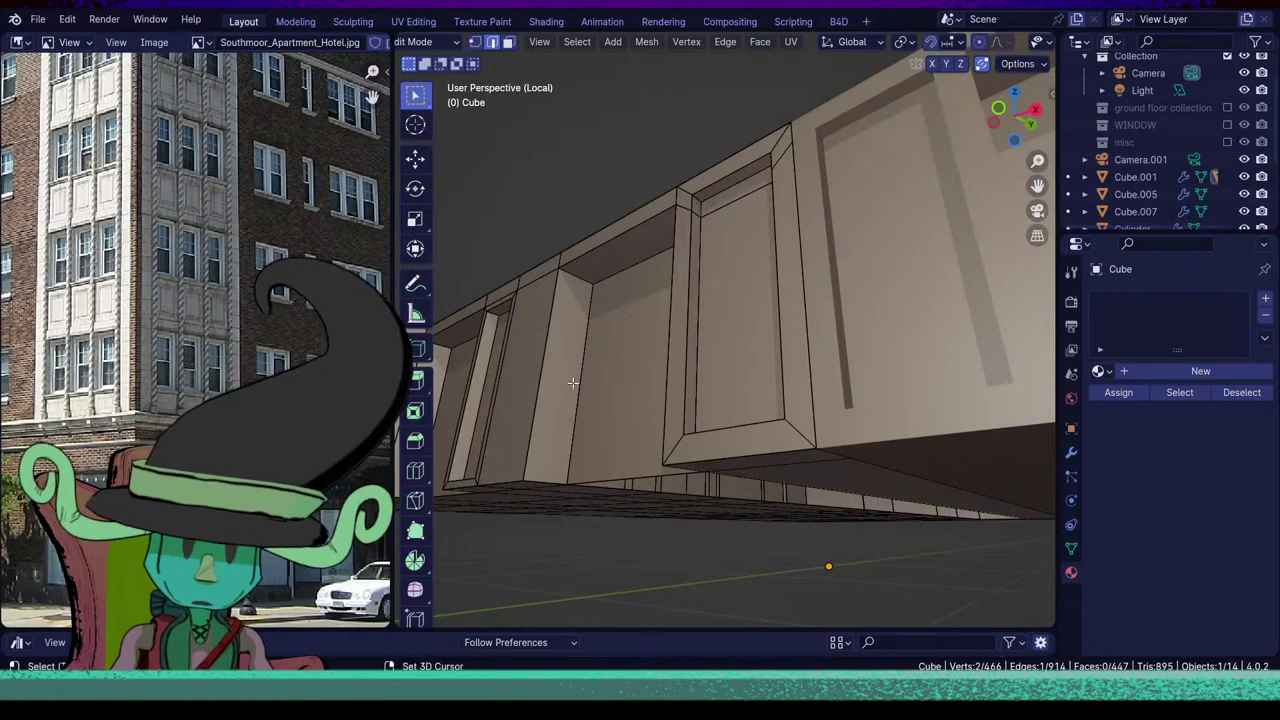
pyautogui.keyDown('shift'); pyautogui.click(574, 385); pyautogui.keyUp('shift')
pyautogui.keyDown('shift'); pyautogui.moveTo(588, 443); pyautogui.dragTo(760, 443, button='middle'); pyautogui.keyUp('shift')
pyautogui.keyDown('shift'); pyautogui.click(760, 443); pyautogui.keyUp('shift')
pyautogui.moveTo(651, 443); pyautogui.dragTo(748, 466, button='middle')
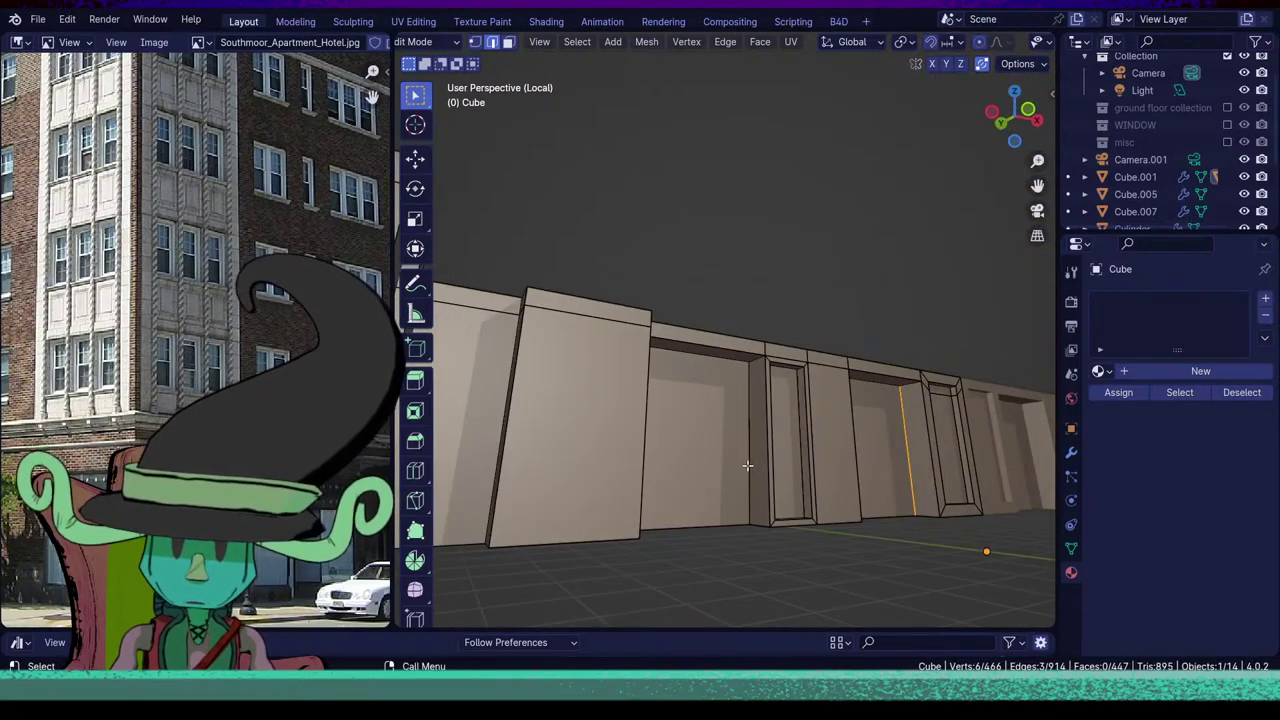
pyautogui.keyDown('shift'); pyautogui.click(751, 485); pyautogui.keyUp('shift')
# Add the vertical corner edges of the neighbouring wide pier and the near inner corner of the slim corner pilaster to the selection.
pyautogui.moveTo(884, 451); pyautogui.dragTo(699, 456, button='middle')
pyautogui.scroll(4, 699, 456)
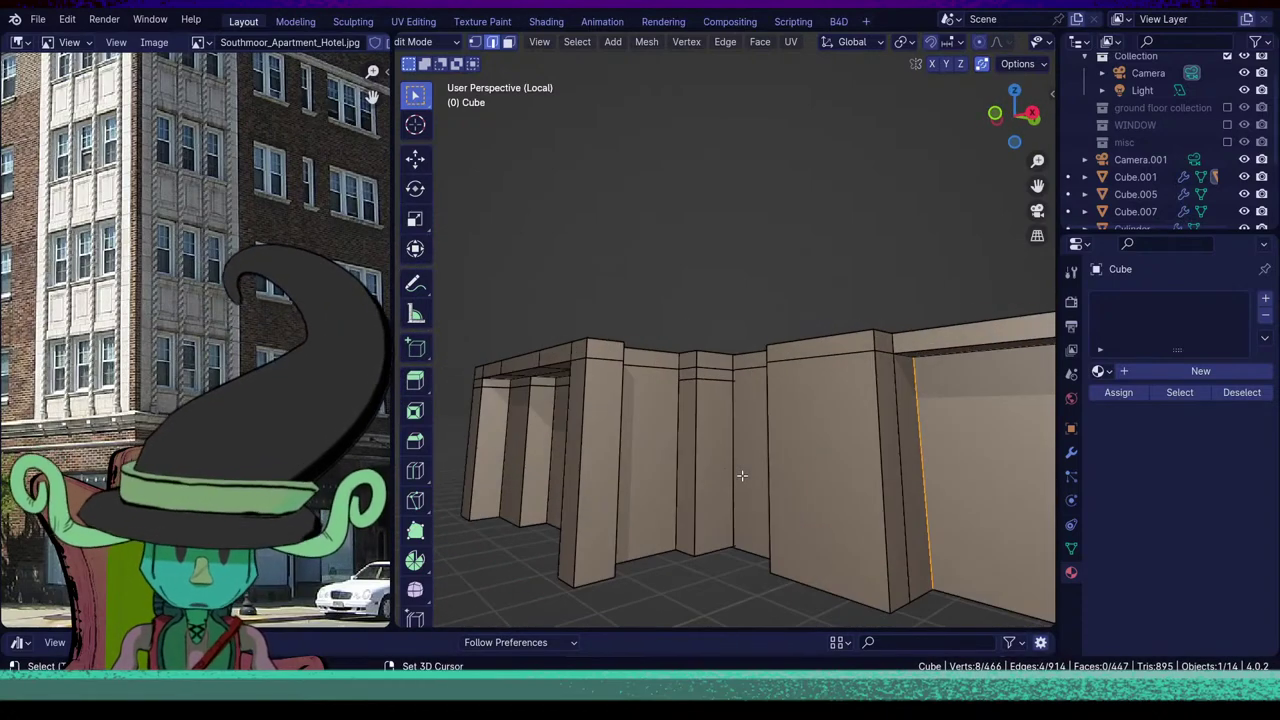
pyautogui.keyDown('shift'); pyautogui.click(728, 476); pyautogui.keyUp('shift')
pyautogui.moveTo(694, 557); pyautogui.dragTo(857, 523, button='middle')
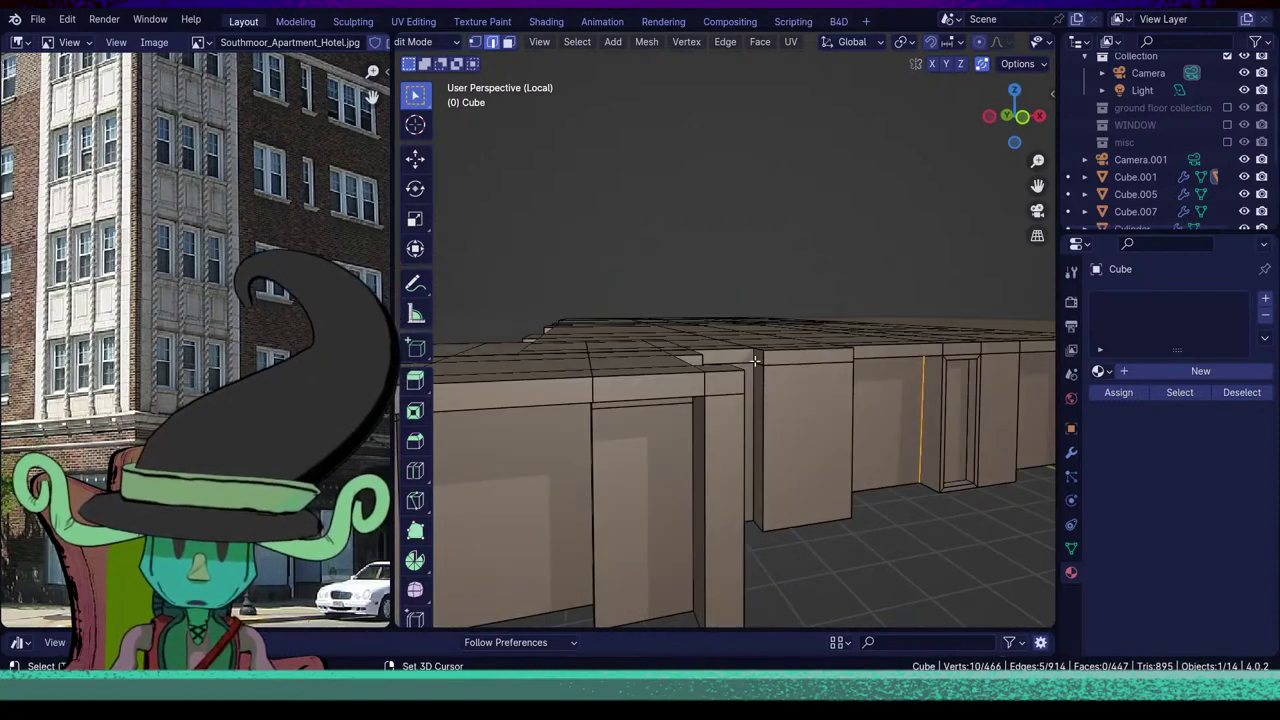
pyautogui.keyDown('shift'); pyautogui.click(758, 440); pyautogui.keyUp('shift')
pyautogui.scroll(2, 700, 446)
pyautogui.moveTo(766, 442); pyautogui.dragTo(712, 369, button='middle')
pyautogui.keyDown('shift'); pyautogui.click(650, 398); pyautogui.keyUp('shift')
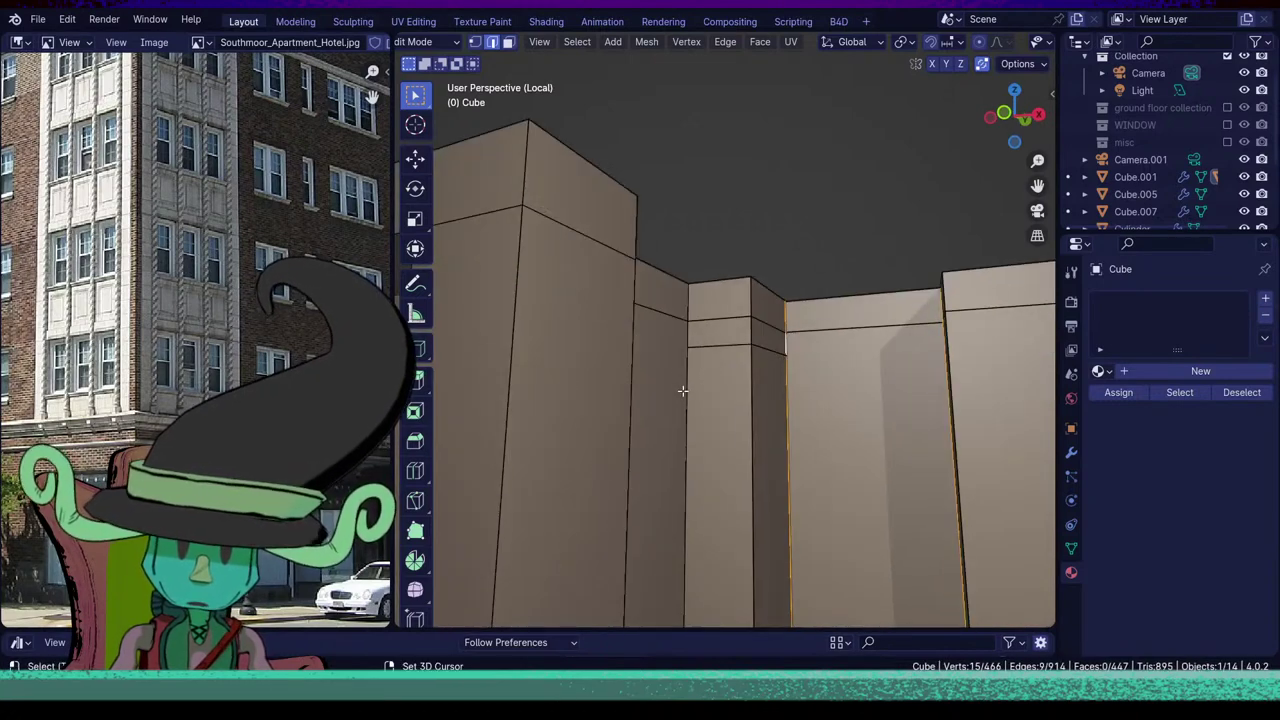
# Add the full-height inner corner edges on the other side of the slim pilaster, including the short band segments.
pyautogui.keyDown('shift'); pyautogui.click(683, 391); pyautogui.keyUp('shift')
pyautogui.moveTo(738, 432); pyautogui.dragTo(703, 440, button='middle')
pyautogui.keyDown('shift'); pyautogui.click(632, 332); pyautogui.keyUp('shift')
pyautogui.keyDown('shift'); pyautogui.click(662, 297); pyautogui.keyUp('shift')
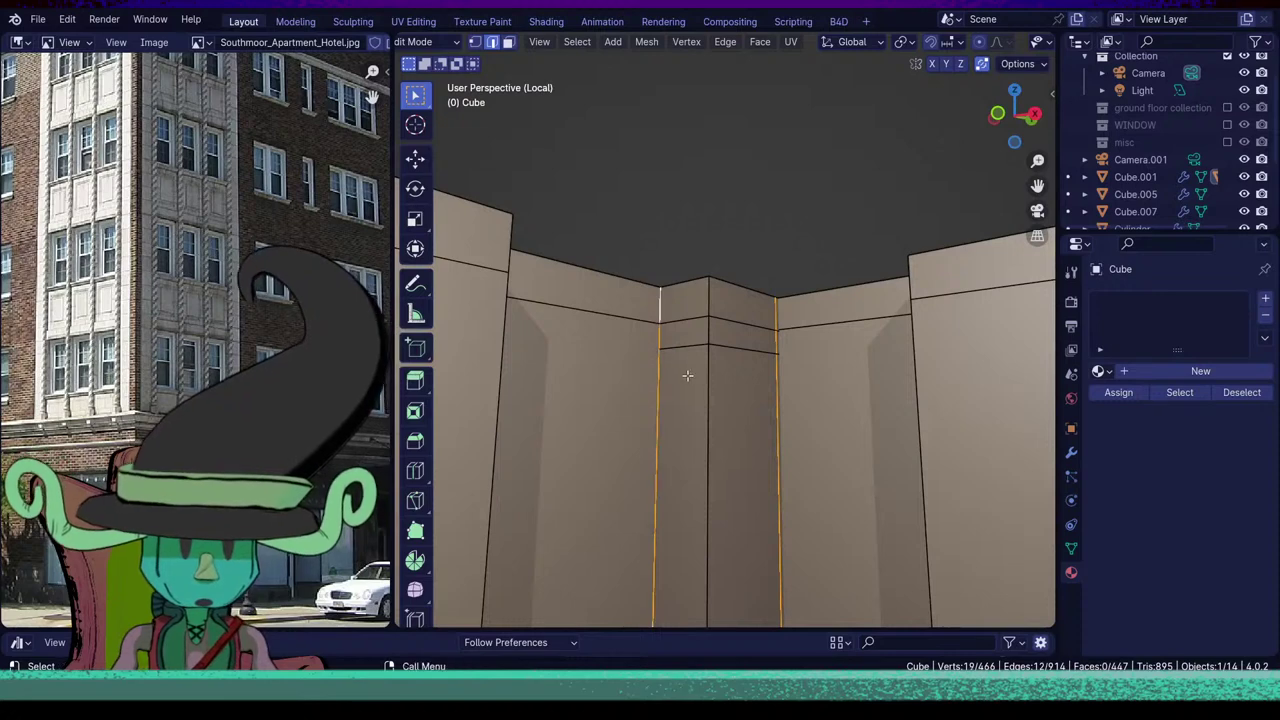
# Add the vertical corner edges where the next recessed wall meets the projecting pillar, replacing the wrongly picked edge.
pyautogui.moveTo(687, 375); pyautogui.dragTo(705, 412, button='middle')
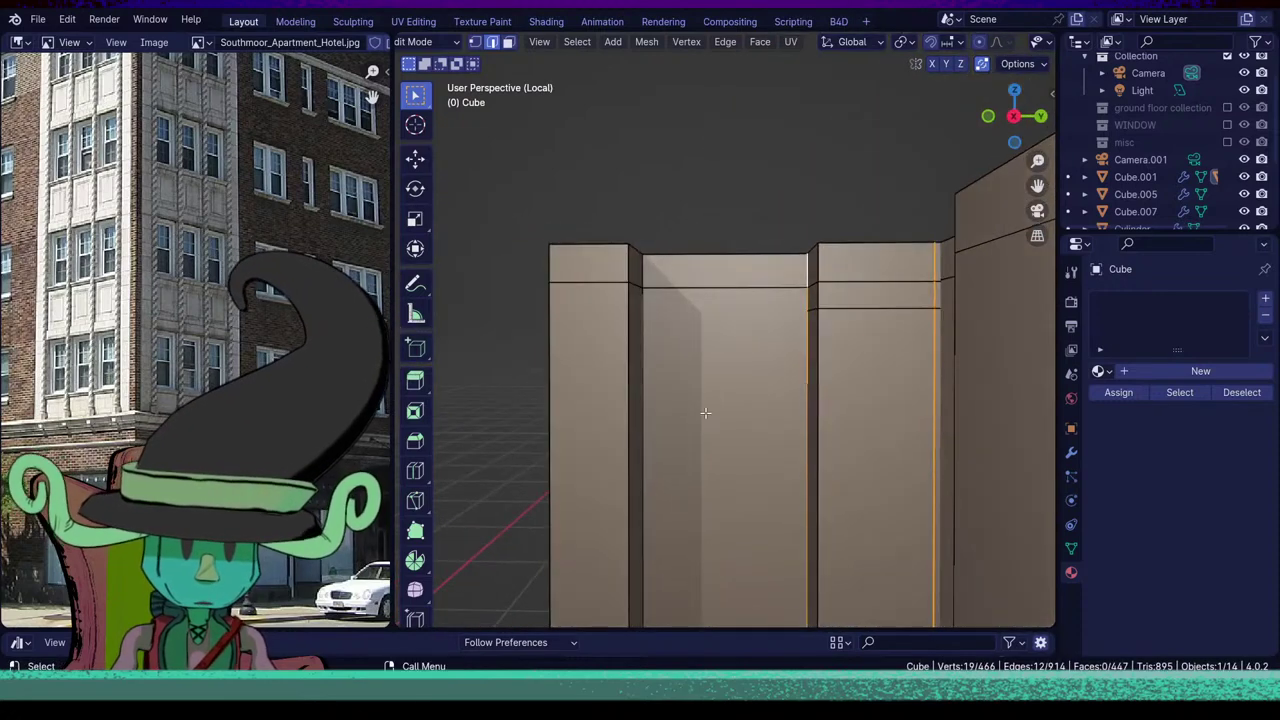
pyautogui.keyDown('shift'); pyautogui.click(644, 268); pyautogui.keyUp('shift')
pyautogui.keyDown('shift'); pyautogui.click(644, 352); pyautogui.keyUp('shift')
pyautogui.scroll(-2, 644, 352)
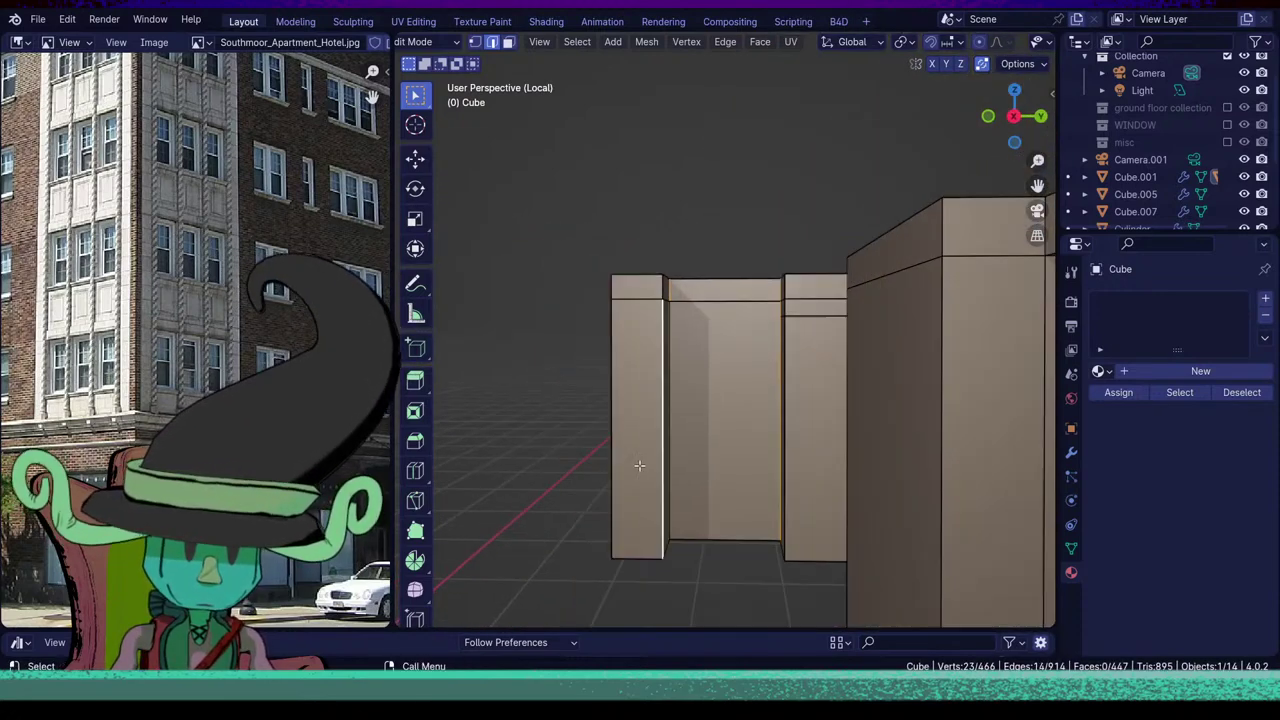
pyautogui.keyDown('shift'); pyautogui.click(676, 386); pyautogui.keyUp('shift')
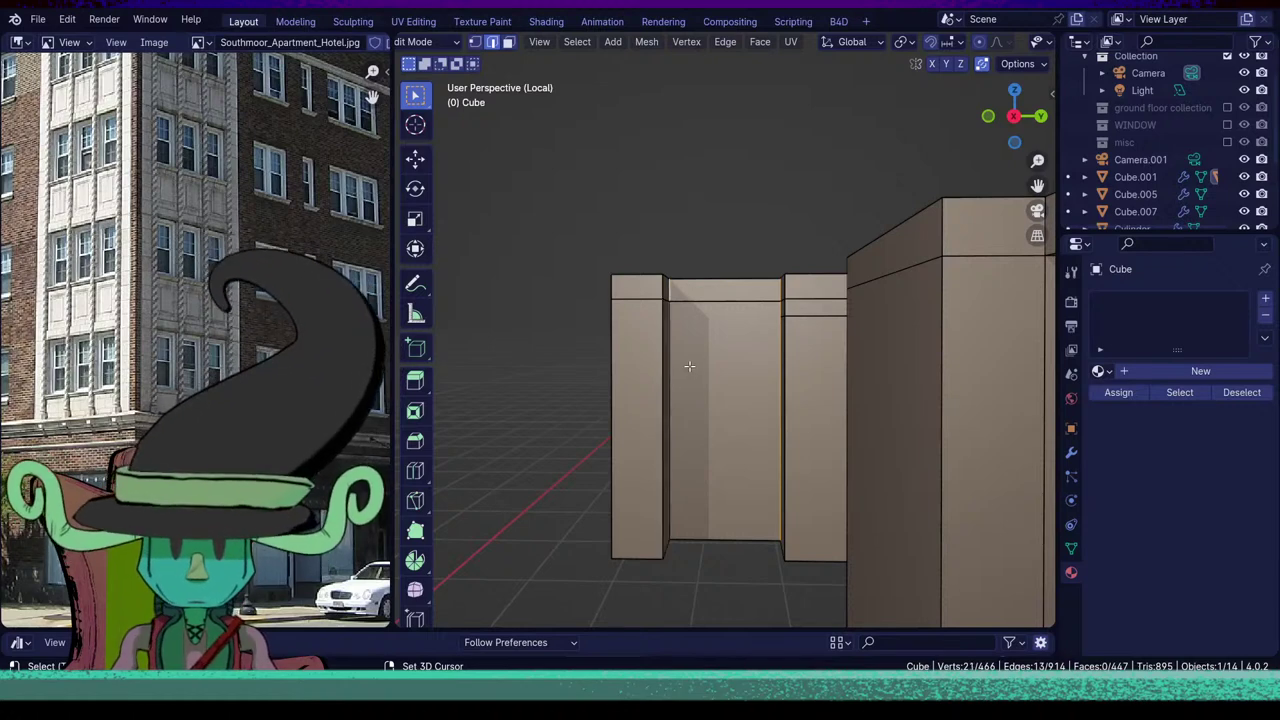
pyautogui.moveTo(689, 366)
pyautogui.keyDown('shift'); pyautogui.mouseDown(button='middle')
pyautogui.moveTo(717, 374)
pyautogui.moveTo(689, 383)
pyautogui.mouseUp(button='middle'); pyautogui.keyUp('shift')
pyautogui.scroll(2, 717, 374)
pyautogui.keyDown('shift'); pyautogui.click(680, 398); pyautogui.keyUp('shift')
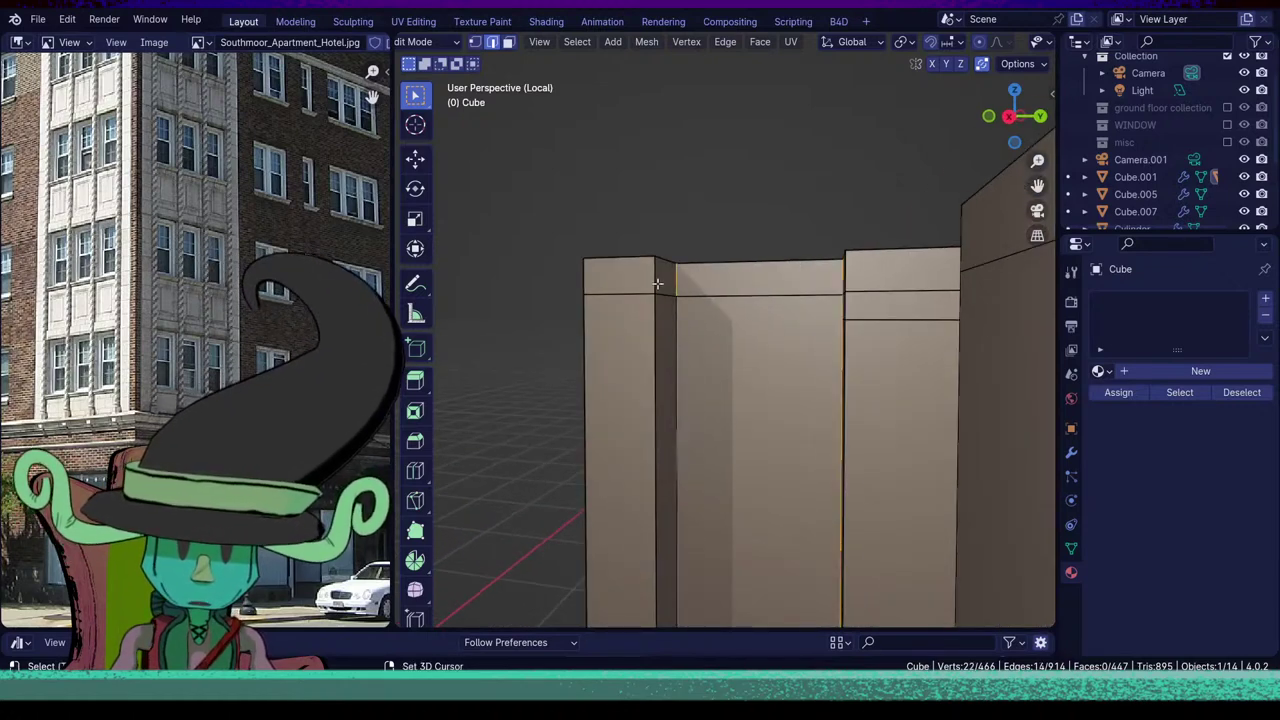
pyautogui.keyDown('shift'); pyautogui.click(655, 285); pyautogui.keyUp('shift')
# Add the rear and front vertical corner edges of the projecting pillar, both above and below the band line.
pyautogui.scroll(-3, 677, 417)
pyautogui.moveTo(677, 417); pyautogui.dragTo(757, 449, button='middle')
pyautogui.scroll(4, 757, 449)
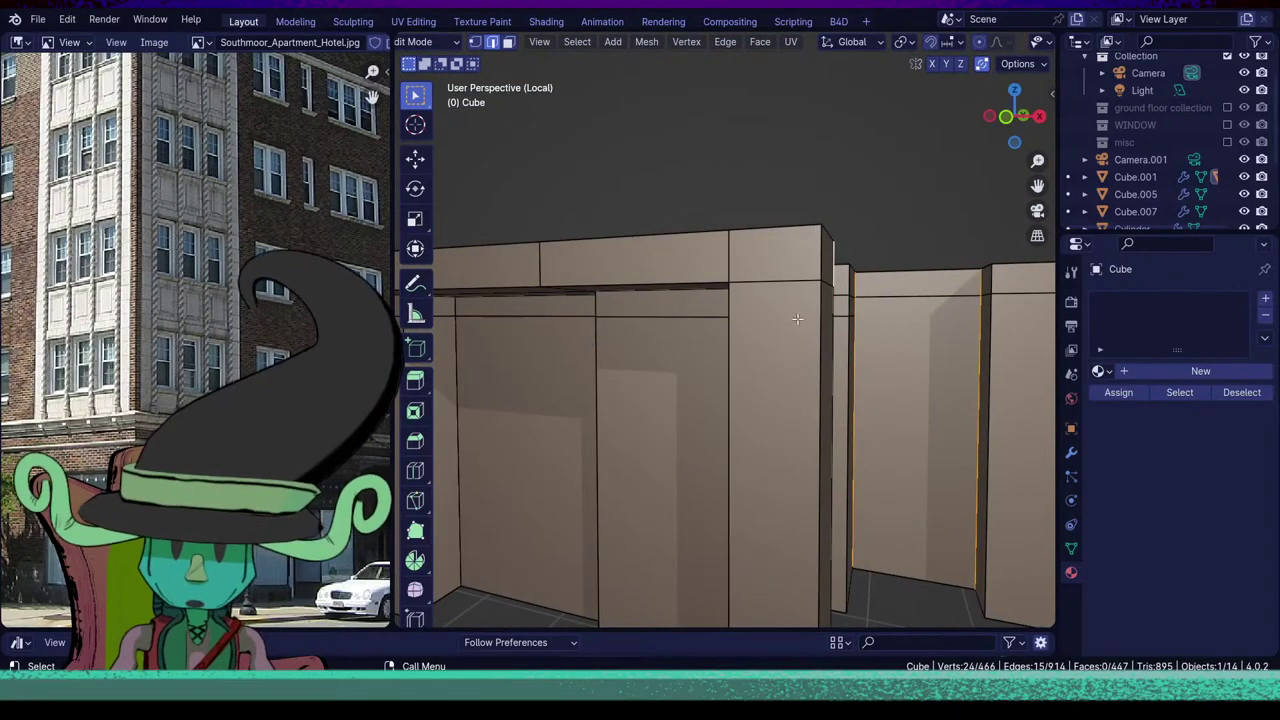
pyautogui.moveTo(690, 320); pyautogui.dragTo(867, 468, button='middle')
pyautogui.keyDown('shift'); pyautogui.click(740, 370); pyautogui.keyUp('shift')
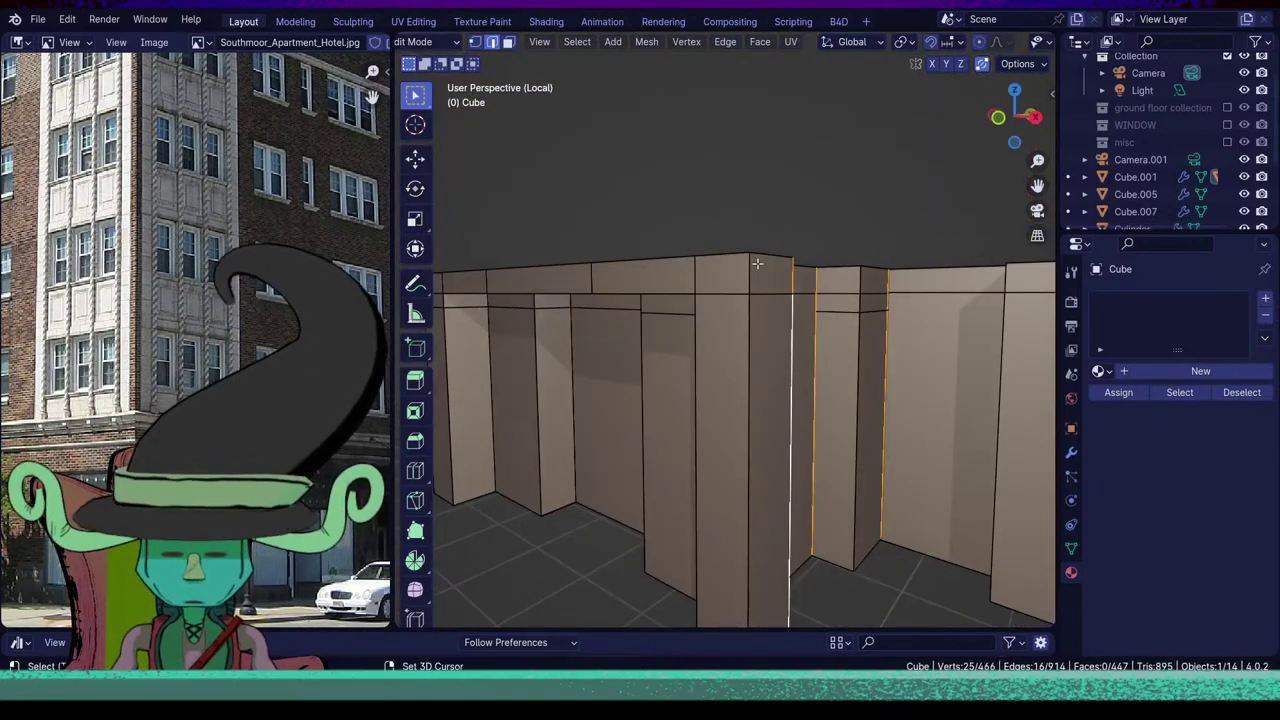
pyautogui.keyDown('shift'); pyautogui.click(737, 291); pyautogui.keyUp('shift')
pyautogui.hotkey('ctrl', 'z')
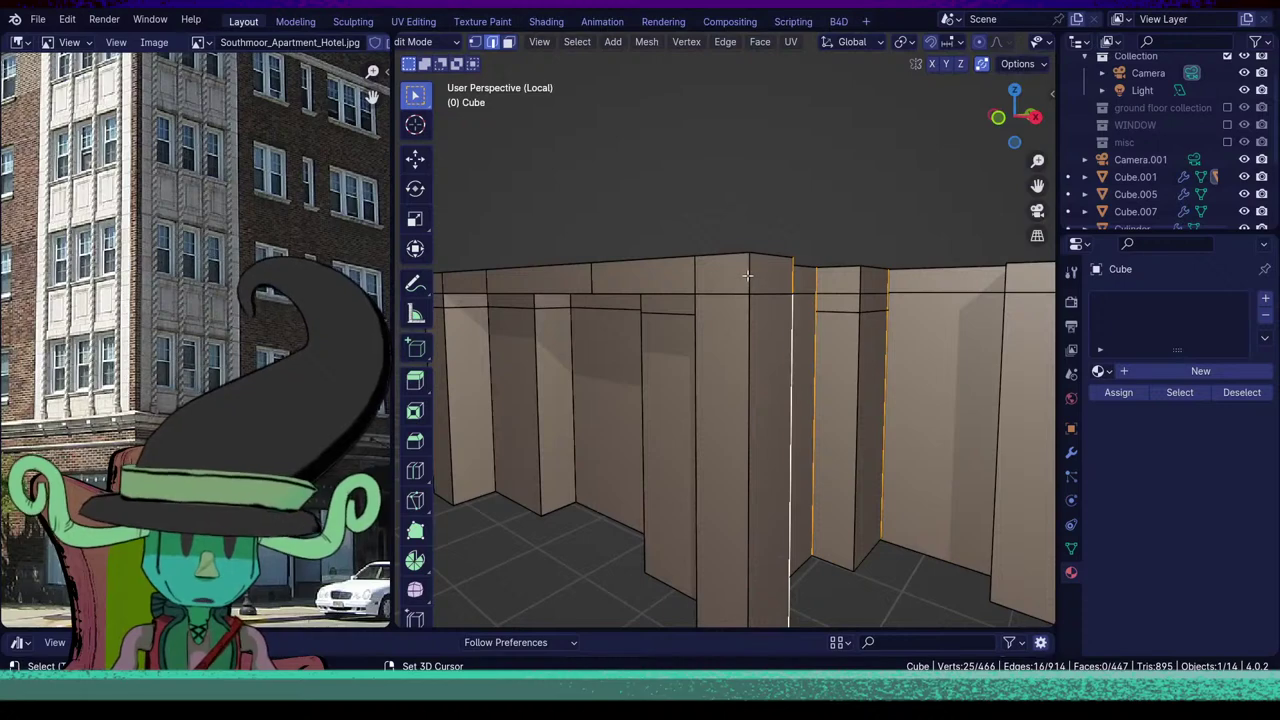
pyautogui.keyDown('shift'); pyautogui.click(747, 275); pyautogui.keyUp('shift')
pyautogui.keyDown('shift'); pyautogui.click(746, 390); pyautogui.keyUp('shift')
# Add the pillar's remaining vertical edges facing the entrance recess, plus the top edges of its front and inner side.
pyautogui.moveTo(746, 390)
pyautogui.mouseDown(button='middle')
pyautogui.moveTo(742, 425)
pyautogui.moveTo(740, 371)
pyautogui.mouseUp(button='middle')
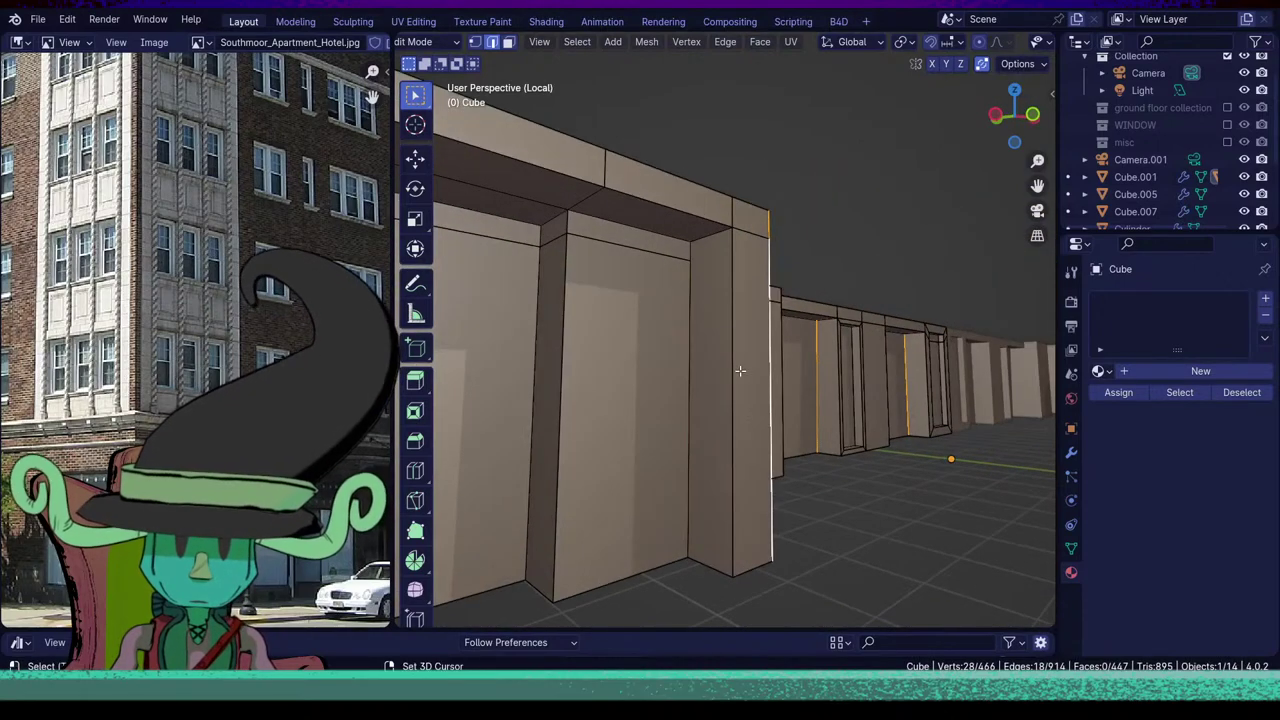
pyautogui.keyDown('shift'); pyautogui.click(733, 320); pyautogui.keyUp('shift')
pyautogui.keyDown('shift'); pyautogui.click(707, 233); pyautogui.keyUp('shift')
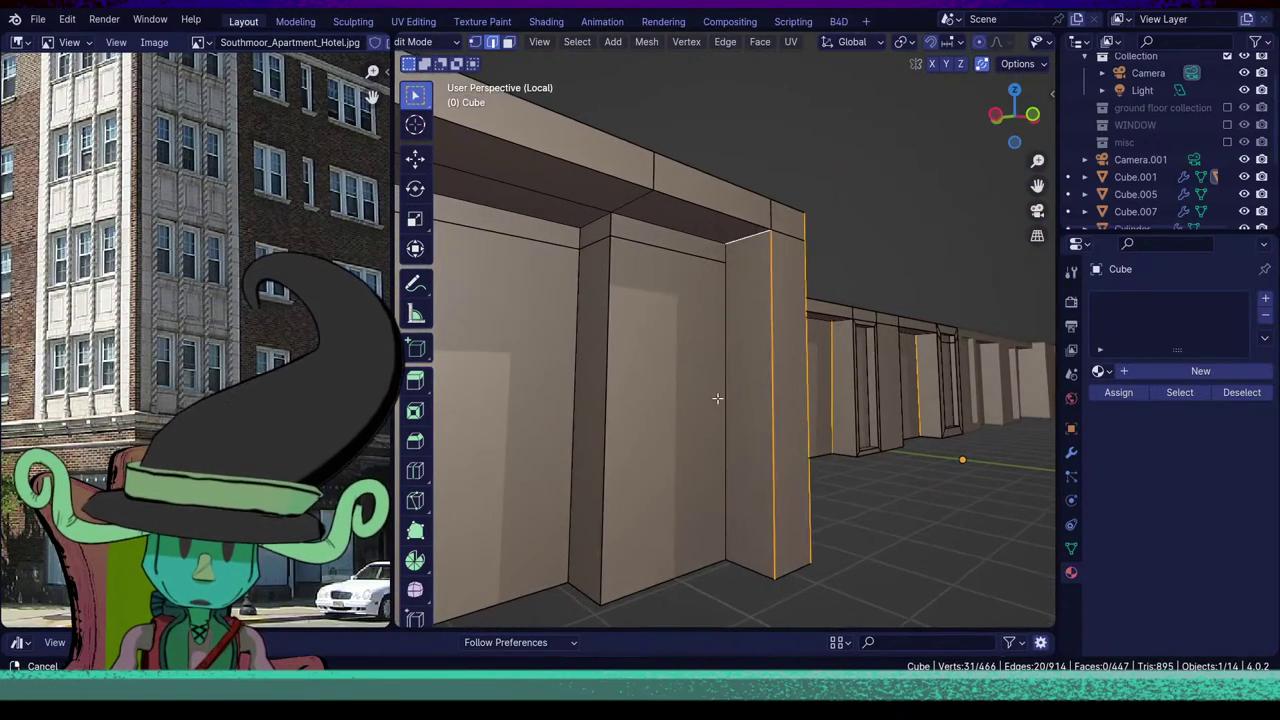
pyautogui.moveTo(666, 396); pyautogui.dragTo(729, 402, button='middle')
pyautogui.keyDown('shift'); pyautogui.click(729, 348); pyautogui.keyUp('shift')
pyautogui.moveTo(729, 348); pyautogui.dragTo(845, 225, button='middle')
pyautogui.keyDown('shift'); pyautogui.click(845, 225); pyautogui.keyUp('shift')
# Add the top edges of the recessed entrance walls and the short return between them, leaving out the lower band line.
pyautogui.keyDown('shift'); pyautogui.click(686, 271); pyautogui.keyUp('shift')
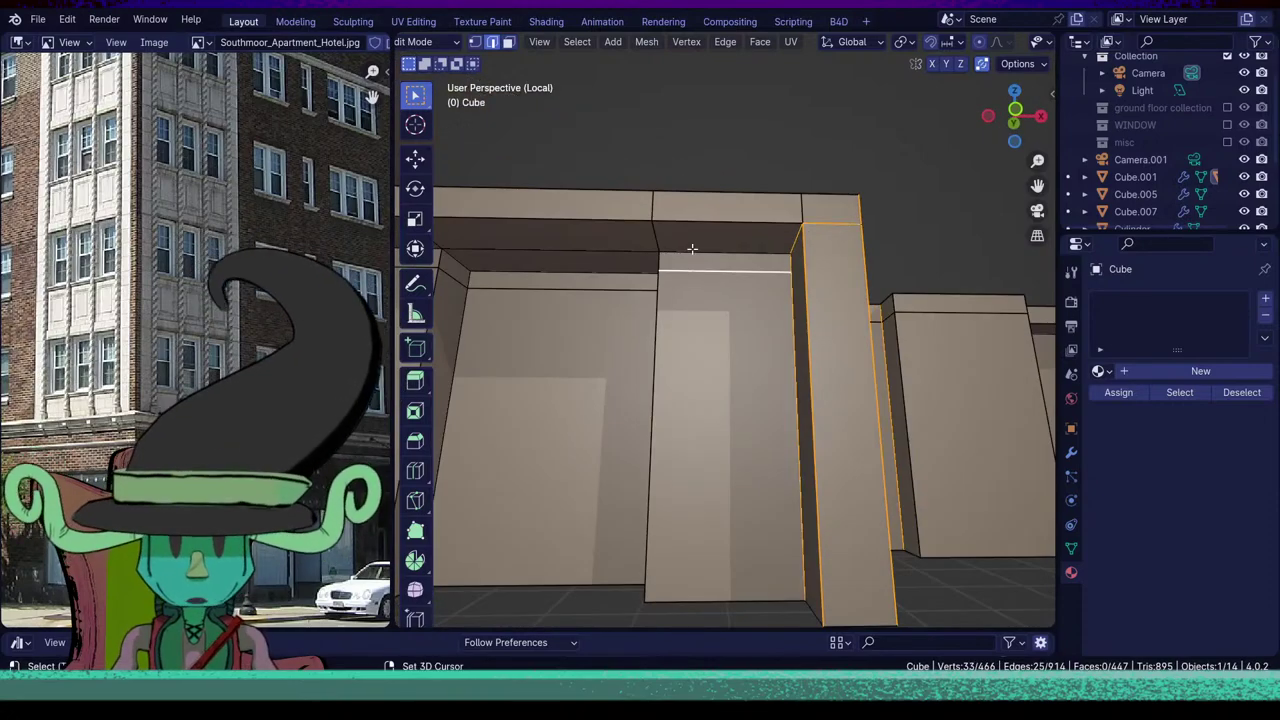
pyautogui.keyDown('shift'); pyautogui.click(690, 251); pyautogui.keyUp('shift')
pyautogui.moveTo(690, 251); pyautogui.dragTo(742, 293, button='middle')
pyautogui.keyDown('shift'); pyautogui.click(764, 287); pyautogui.keyUp('shift')
pyautogui.keyDown('shift'); pyautogui.click(813, 265); pyautogui.keyUp('shift')
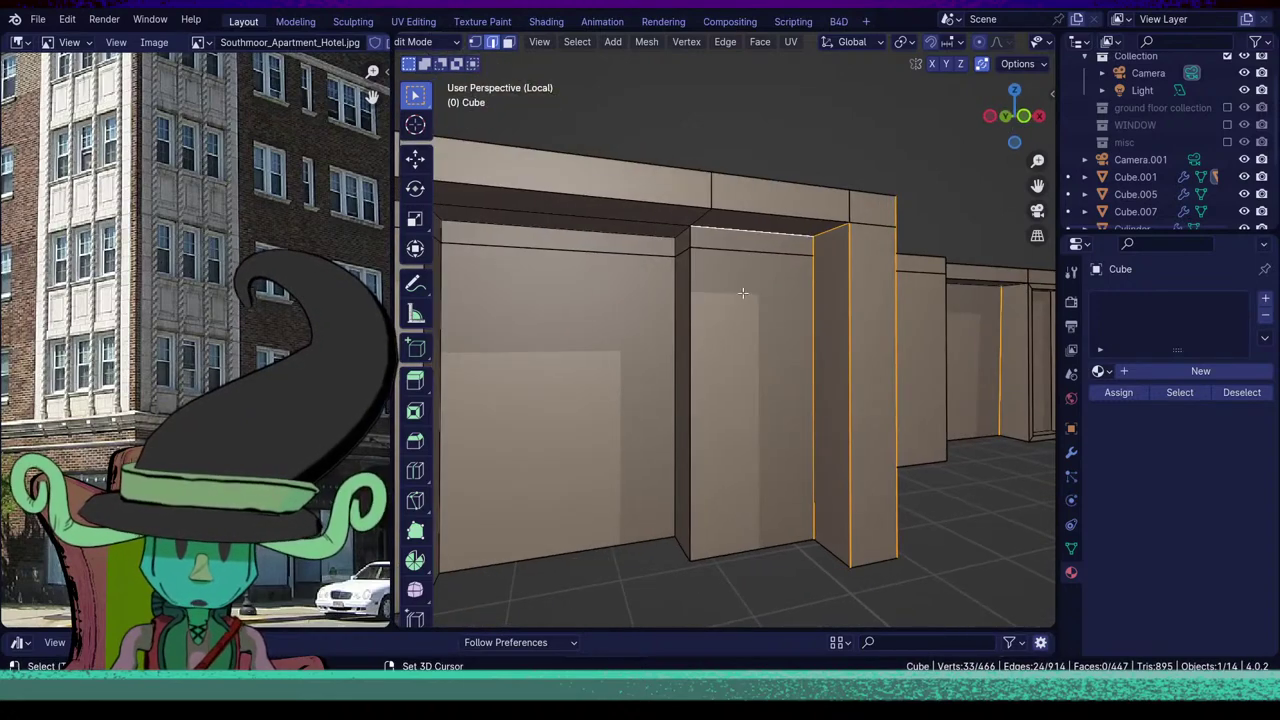
pyautogui.keyDown('shift'); pyautogui.click(678, 237); pyautogui.keyUp('shift')
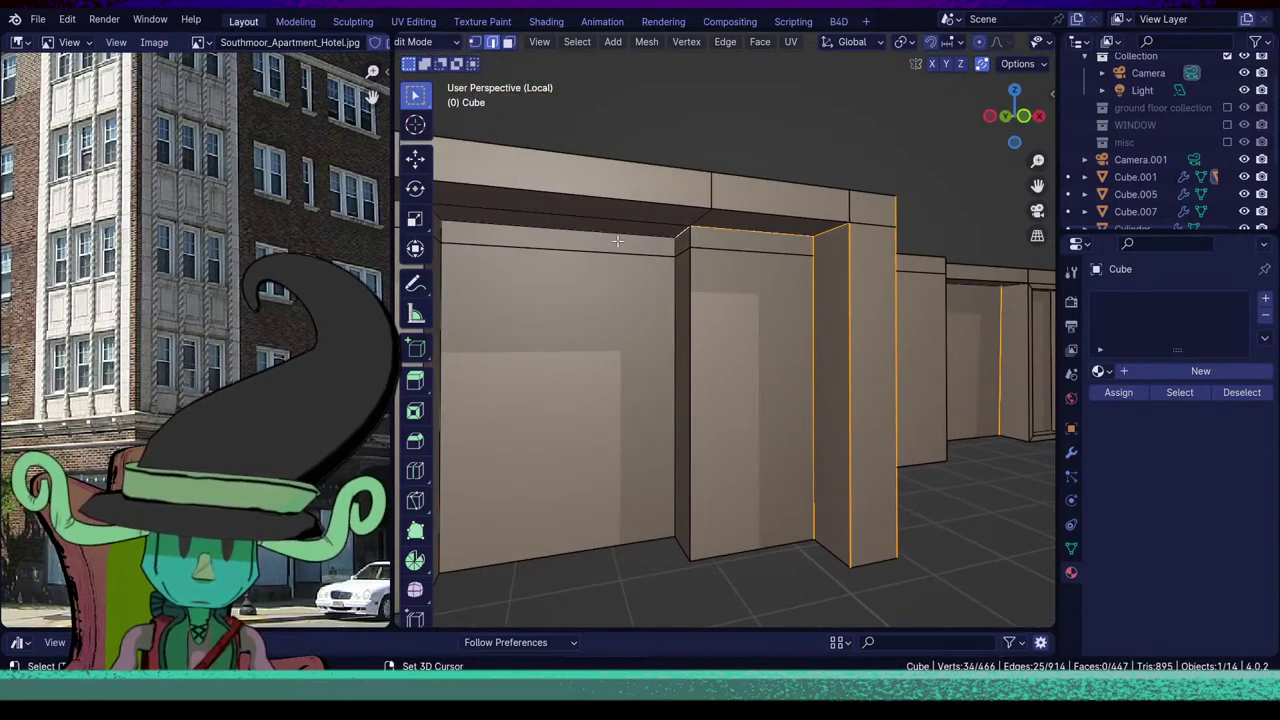
pyautogui.keyDown('shift'); pyautogui.click(618, 242); pyautogui.keyUp('shift')
# Continue the selection along the top edges of the inner pier and far side wall, and down the recess's far vertical corner.
pyautogui.keyDown('shift'); pyautogui.moveTo(540, 338); pyautogui.dragTo(580, 271, button='middle'); pyautogui.keyUp('shift')
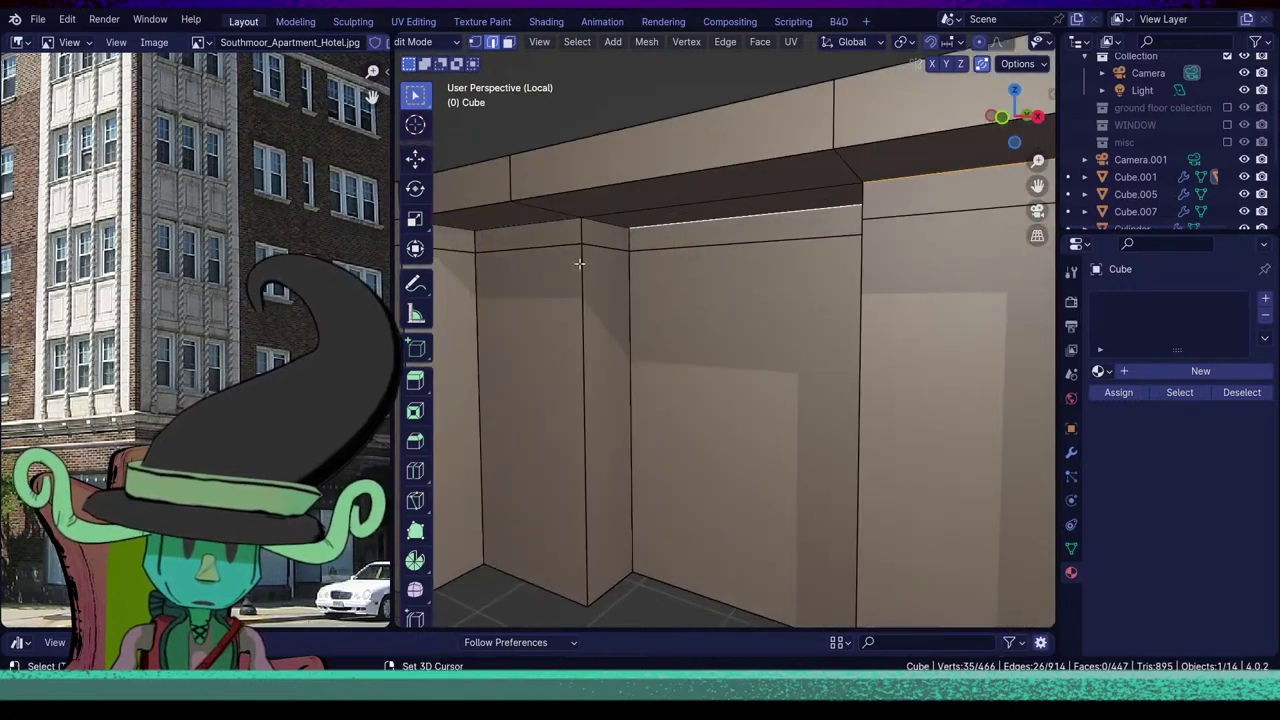
pyautogui.keyDown('shift'); pyautogui.click(600, 230); pyautogui.keyUp('shift')
pyautogui.keyDown('shift'); pyautogui.click(534, 234); pyautogui.keyUp('shift')
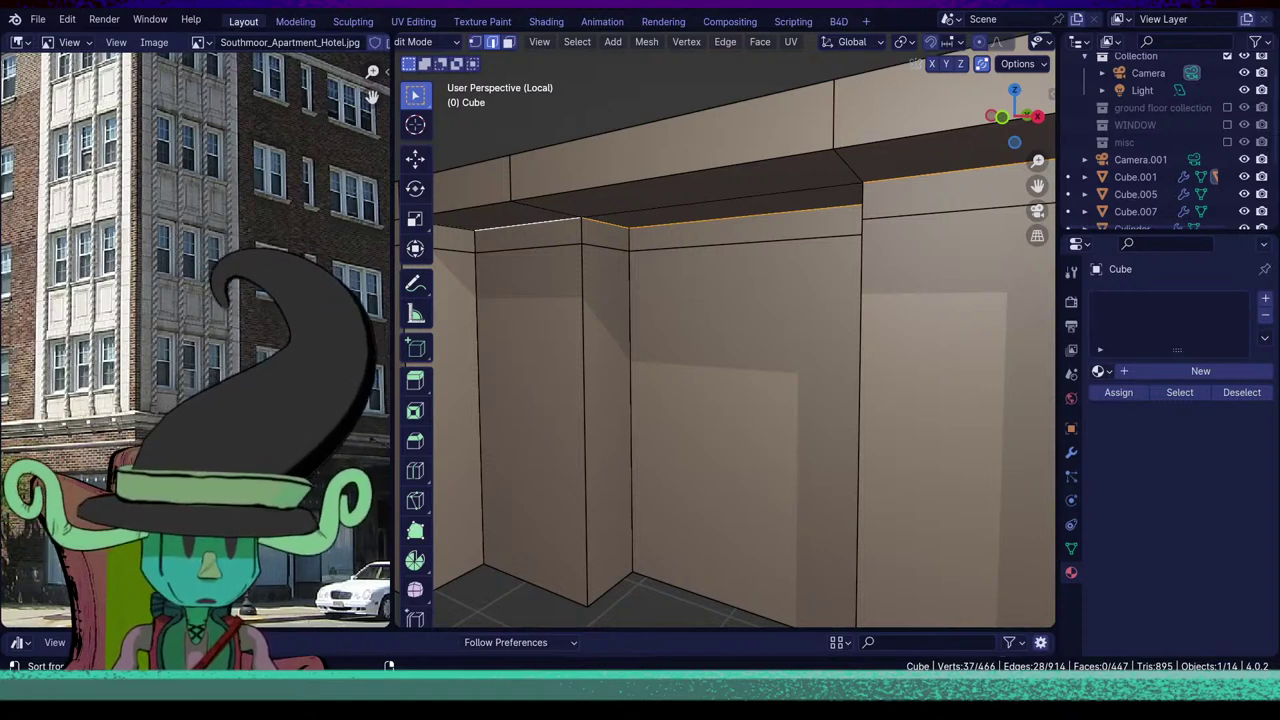
pyautogui.moveTo(720, 366); pyautogui.dragTo(580, 351, button='middle')
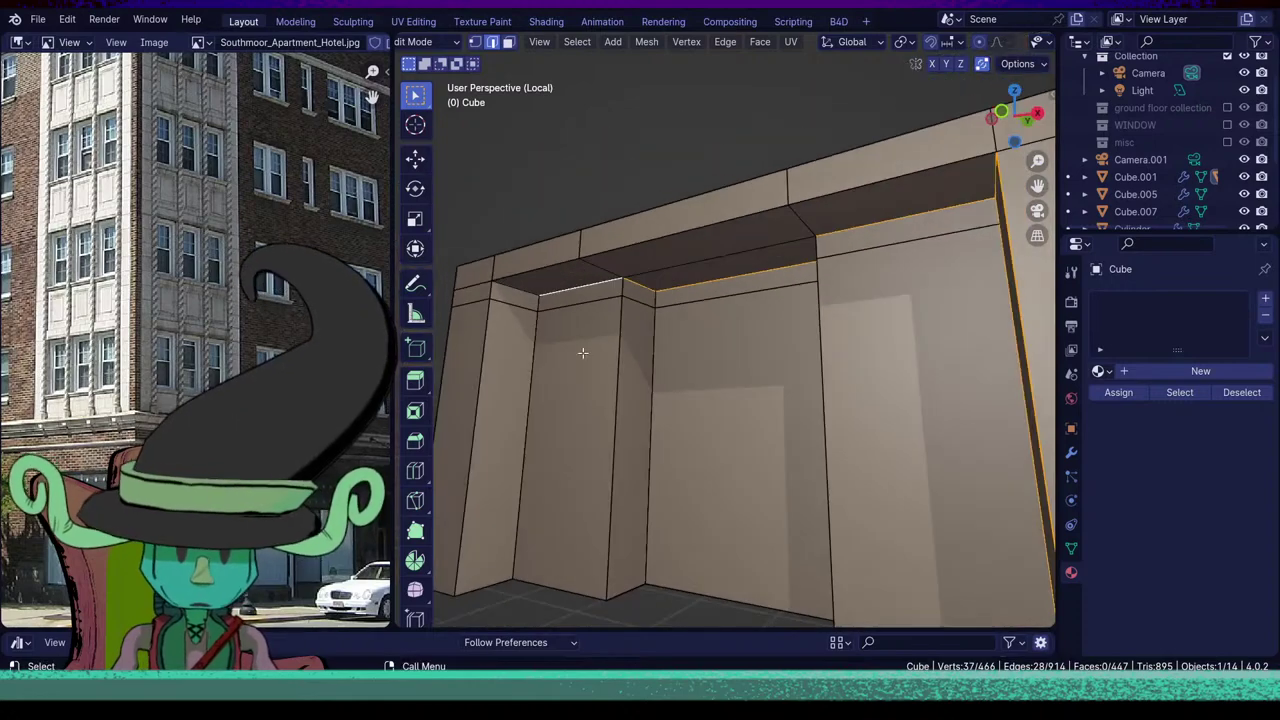
pyautogui.keyDown('shift'); pyautogui.click(527, 287); pyautogui.keyUp('shift')
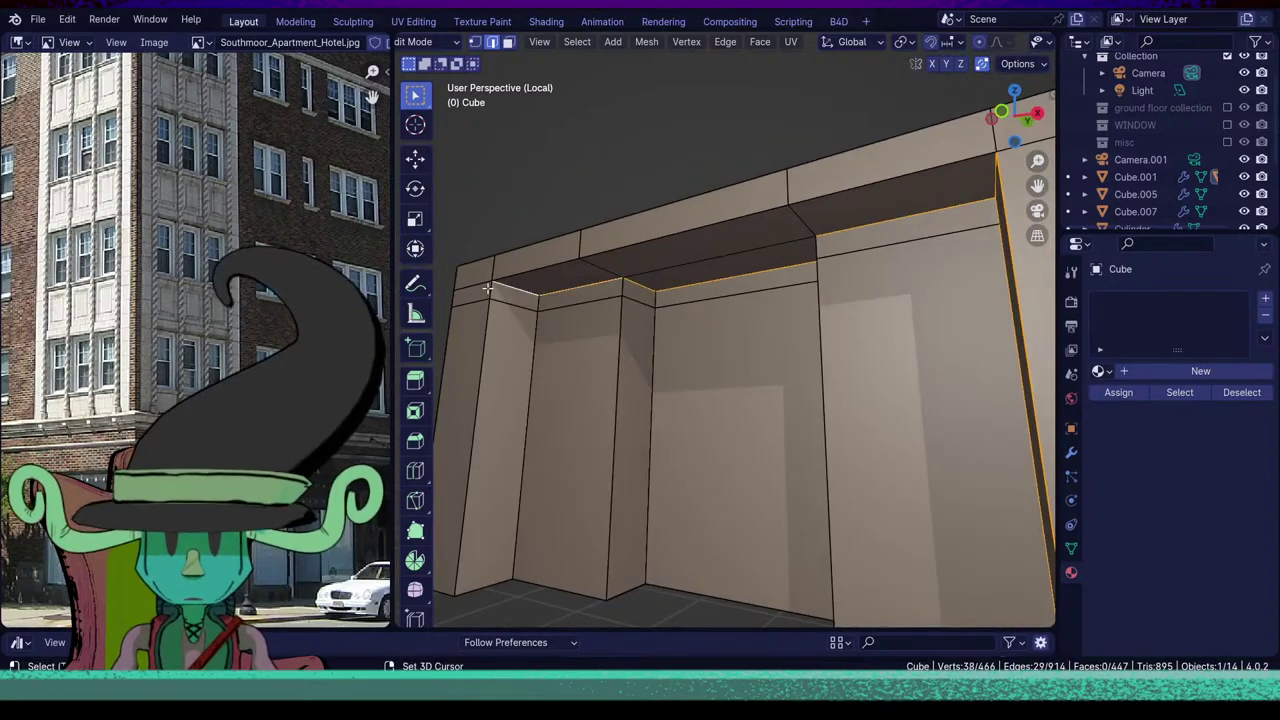
pyautogui.keyDown('shift'); pyautogui.click(480, 404); pyautogui.keyUp('shift')
# Add the full-height outer corner edges of the block beyond the entrance recess, dropping the wrongly picked roof edge.
pyautogui.moveTo(558, 504); pyautogui.dragTo(743, 440, button='middle')
pyautogui.scroll(-3, 707, 425)
pyautogui.keyDown('shift'); pyautogui.moveTo(602, 406); pyautogui.dragTo(717, 420, button='middle'); pyautogui.keyUp('shift')
pyautogui.scroll(3, 689, 394)
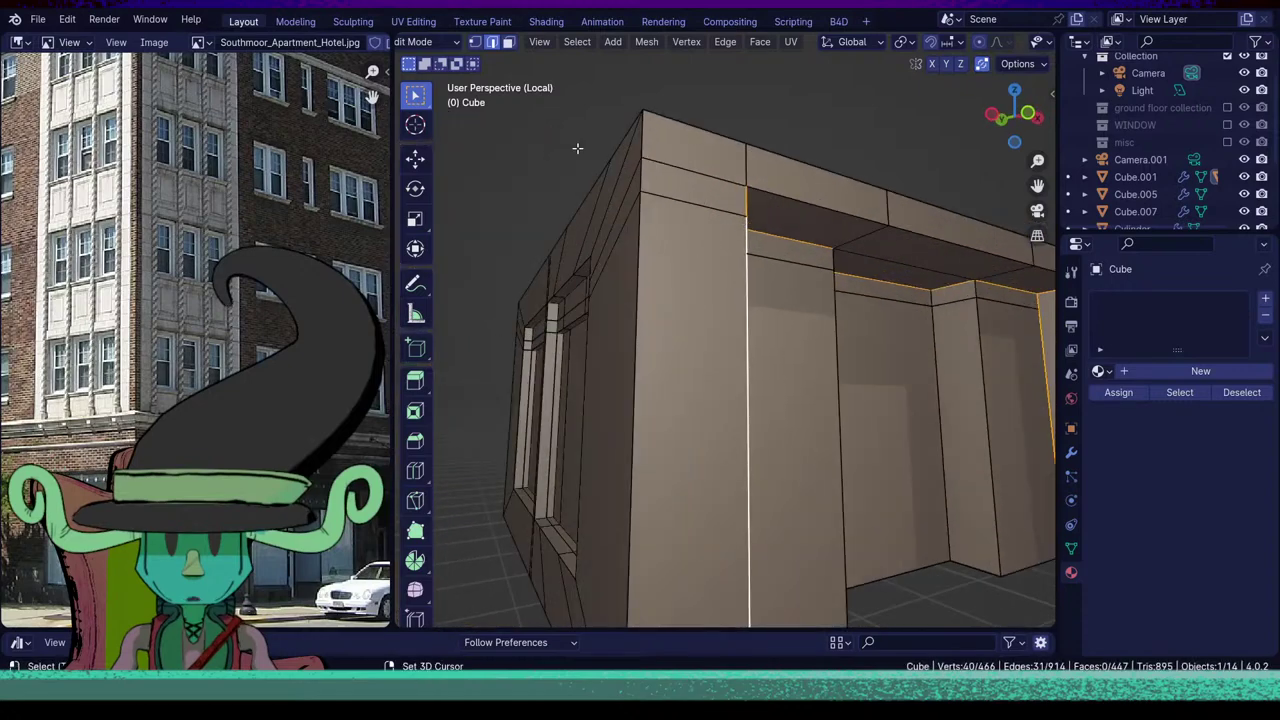
pyautogui.keyDown('shift'); pyautogui.click(638, 133); pyautogui.keyUp('shift')
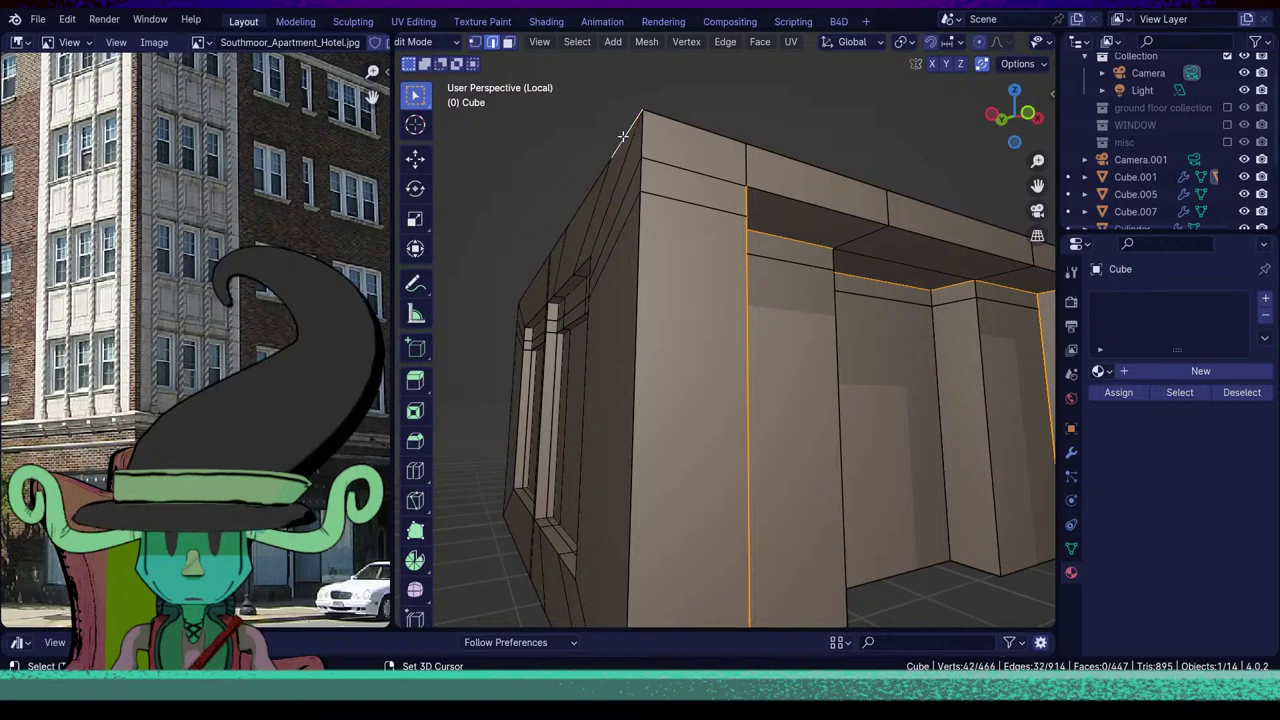
pyautogui.keyDown('shift'); pyautogui.click(624, 141); pyautogui.keyUp('shift')
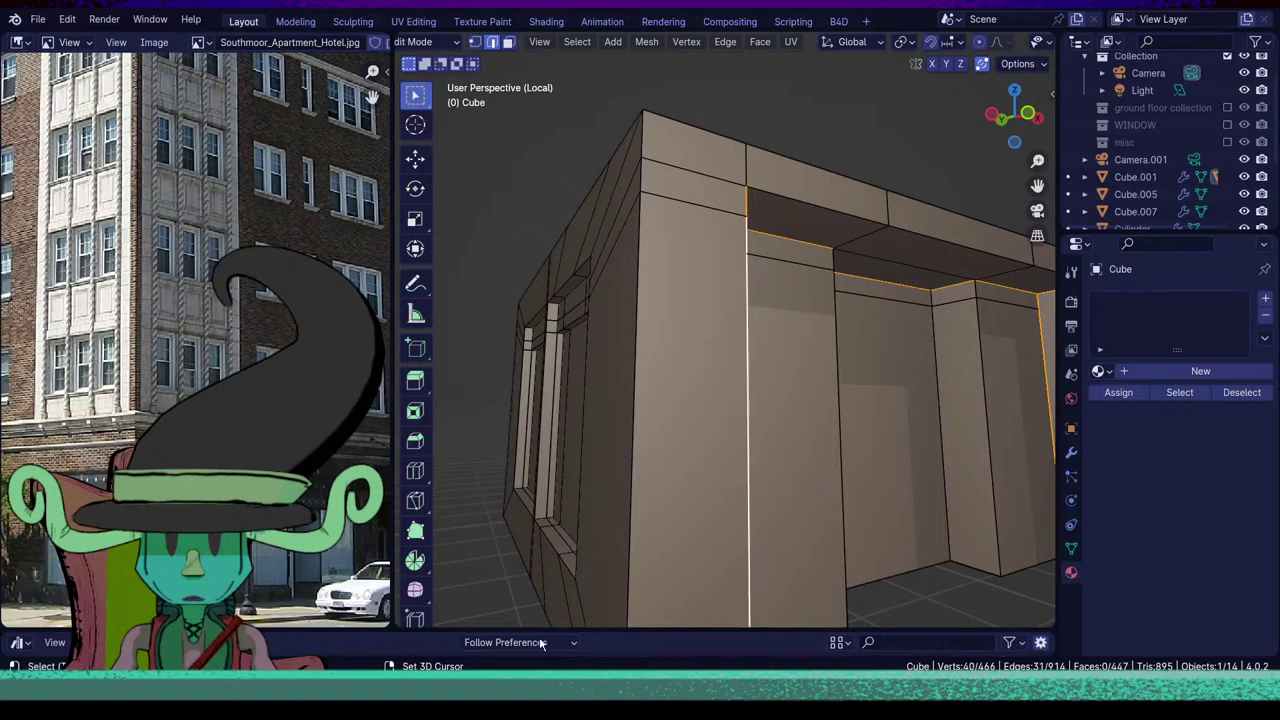
pyautogui.keyDown('shift'); pyautogui.click(638, 150); pyautogui.keyUp('shift')
pyautogui.keyDown('shift'); pyautogui.click(638, 344); pyautogui.keyUp('shift')
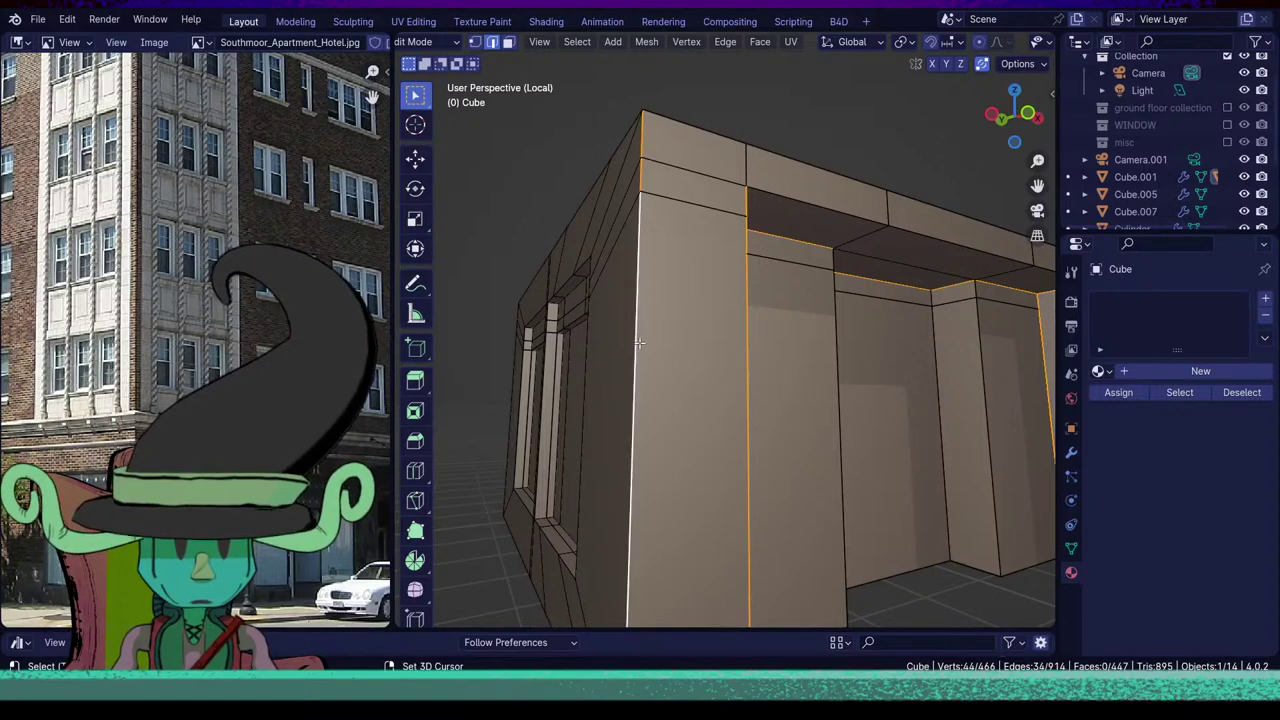
# Add the window opening's full vertical edge nearest the outer corner and the edges running along its top.
pyautogui.moveTo(638, 344); pyautogui.dragTo(791, 443, button='middle')
pyautogui.keyDown('shift'); pyautogui.click(742, 410); pyautogui.keyUp('shift')
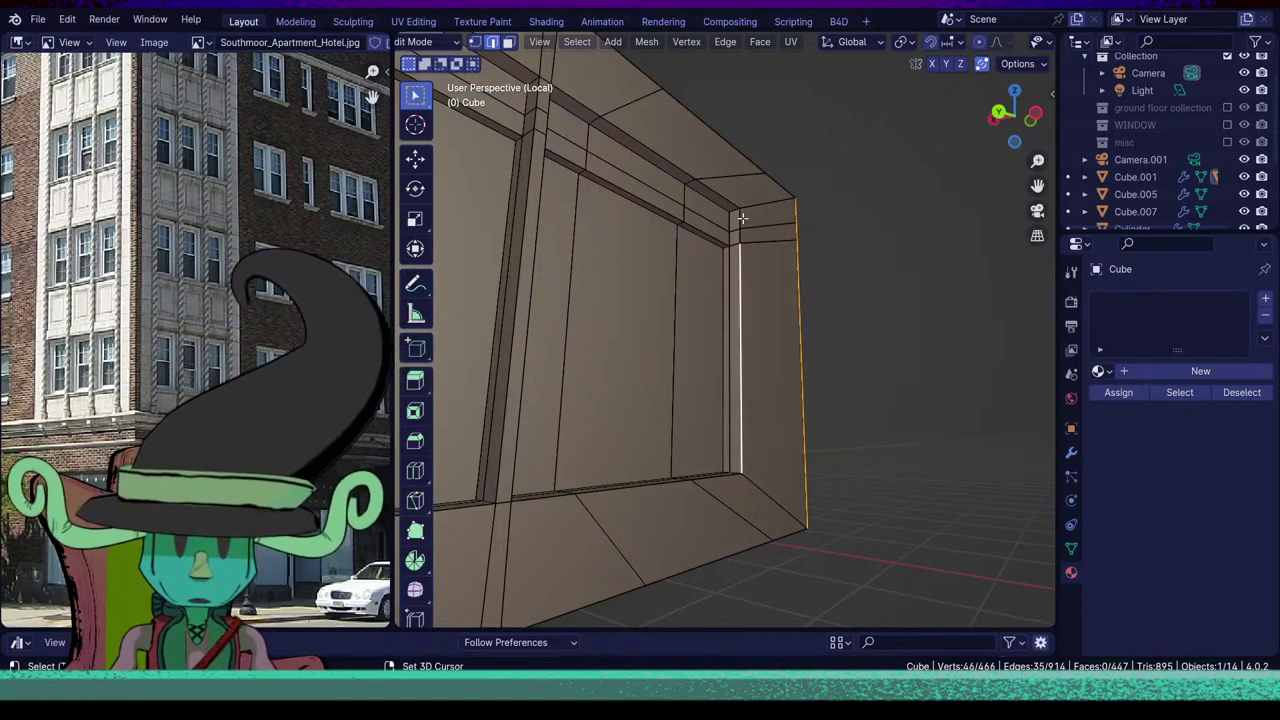
pyautogui.keyDown('shift'); pyautogui.click(741, 220); pyautogui.keyUp('shift')
pyautogui.keyDown('shift'); pyautogui.click(740, 236); pyautogui.keyUp('shift')
pyautogui.keyDown('shift'); pyautogui.click(725, 201); pyautogui.keyUp('shift')
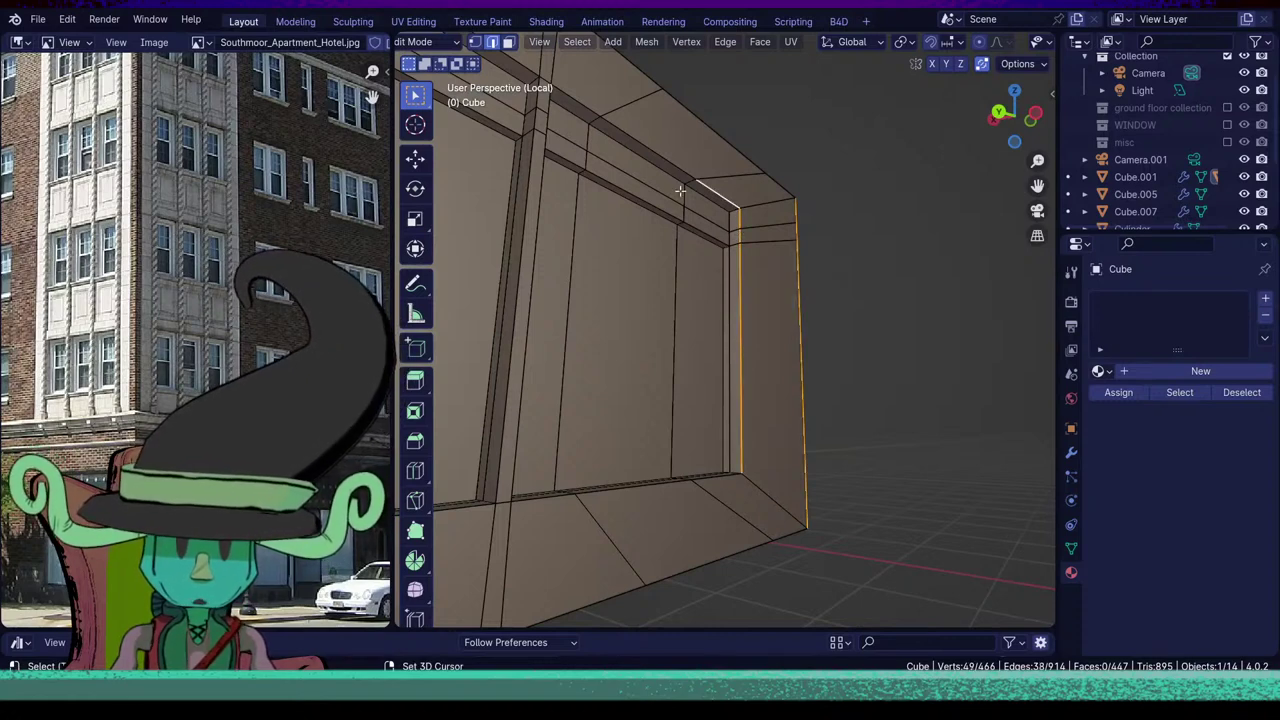
pyautogui.keyDown('shift'); pyautogui.click(638, 137); pyautogui.keyUp('shift')
# Finish the window opening's top edge and add the vertical edges down its opposite side.
pyautogui.moveTo(720, 280); pyautogui.dragTo(733, 358, button='middle')
pyautogui.keyDown('shift'); pyautogui.click(648, 270); pyautogui.keyUp('shift')
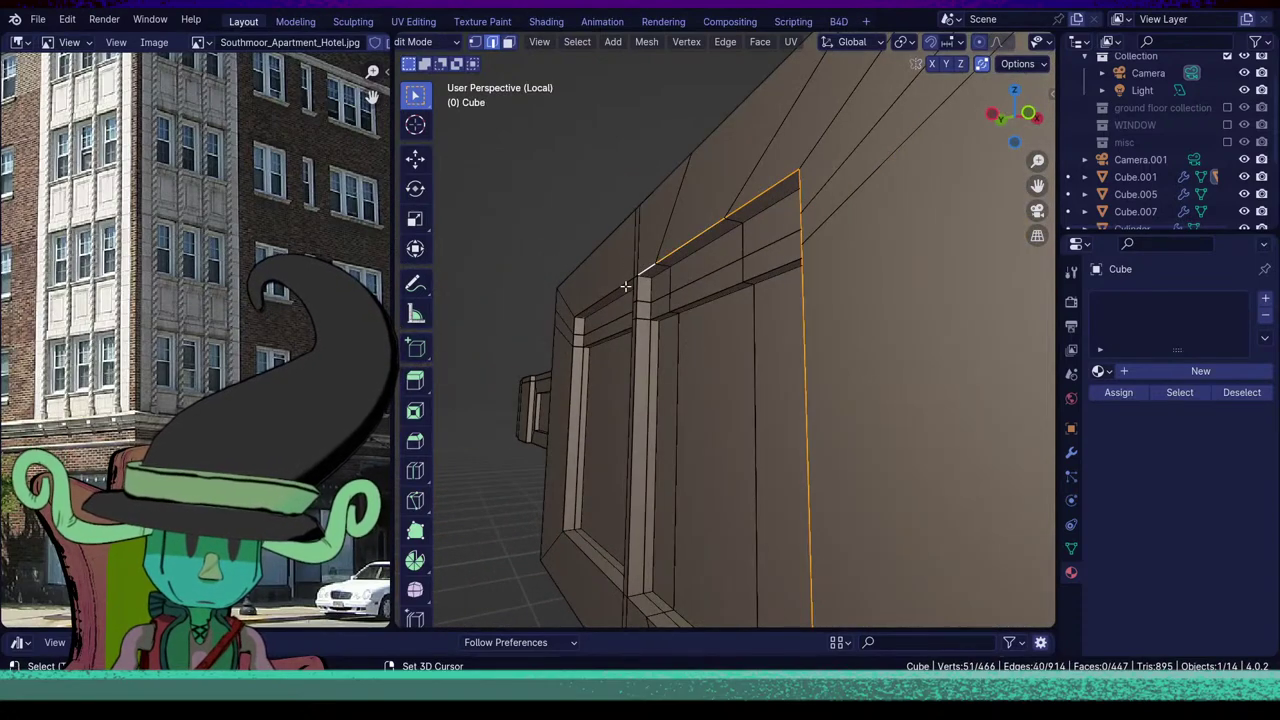
pyautogui.keyDown('shift'); pyautogui.click(639, 290); pyautogui.keyUp('shift')
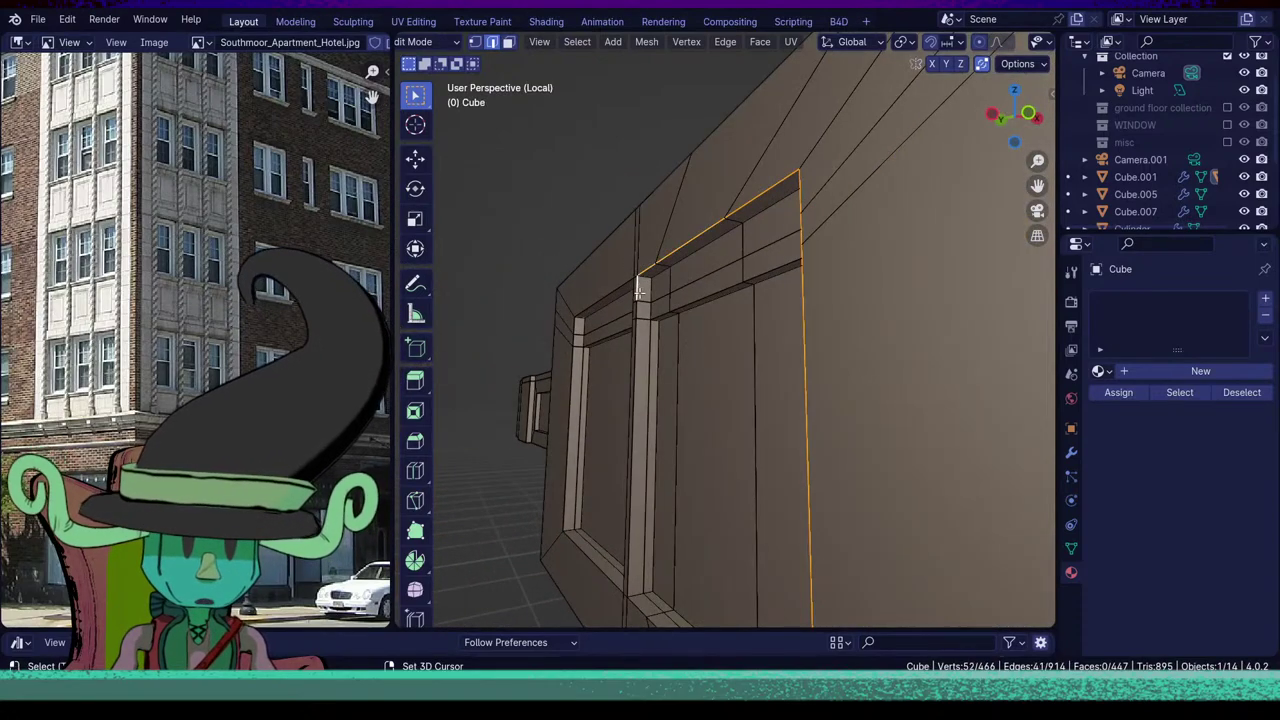
pyautogui.keyDown('shift'); pyautogui.click(630, 398); pyautogui.keyUp('shift')
pyautogui.moveTo(630, 398); pyautogui.dragTo(670, 438, button='middle')
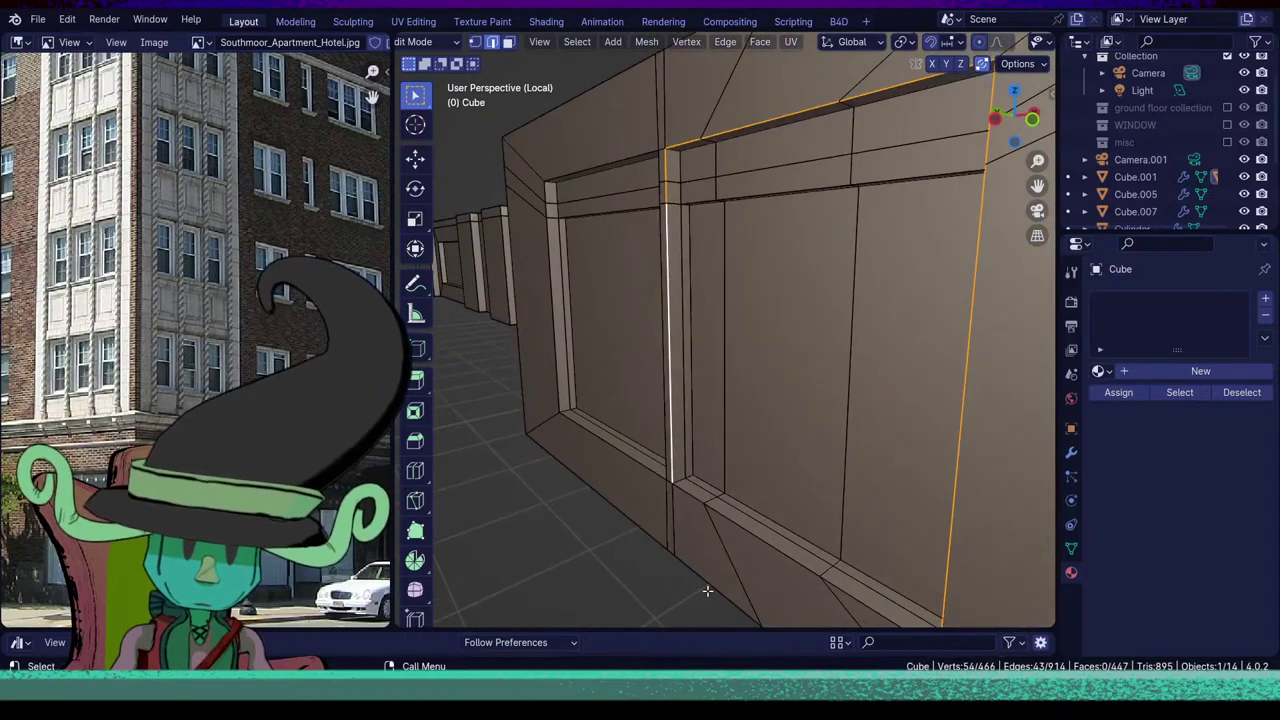
# Add the window sill's front edges, its short depth edge at the far corner, and its back edges along the recessed pane.
pyautogui.keyDown('shift'); pyautogui.moveTo(708, 591); pyautogui.dragTo(567, 468, button='middle'); pyautogui.keyUp('shift')
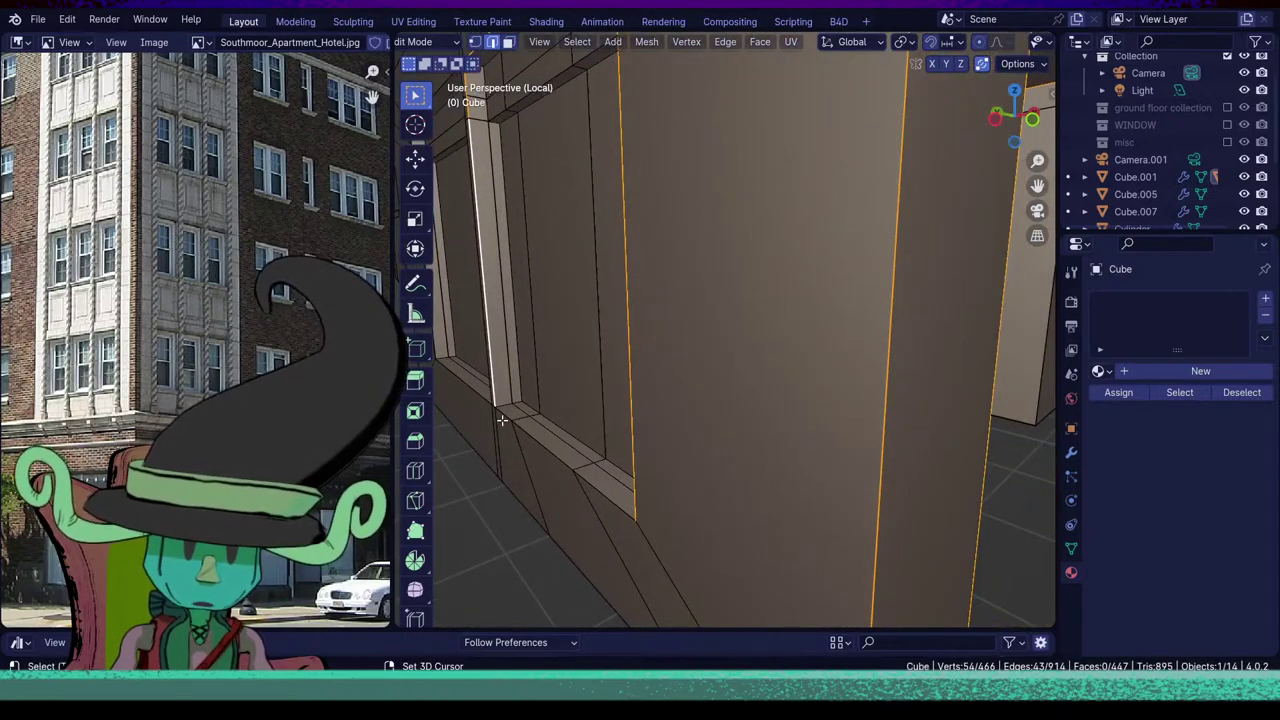
pyautogui.keyDown('shift'); pyautogui.click(502, 420); pyautogui.keyUp('shift')
pyautogui.keyDown('shift'); pyautogui.click(577, 479); pyautogui.keyUp('shift')
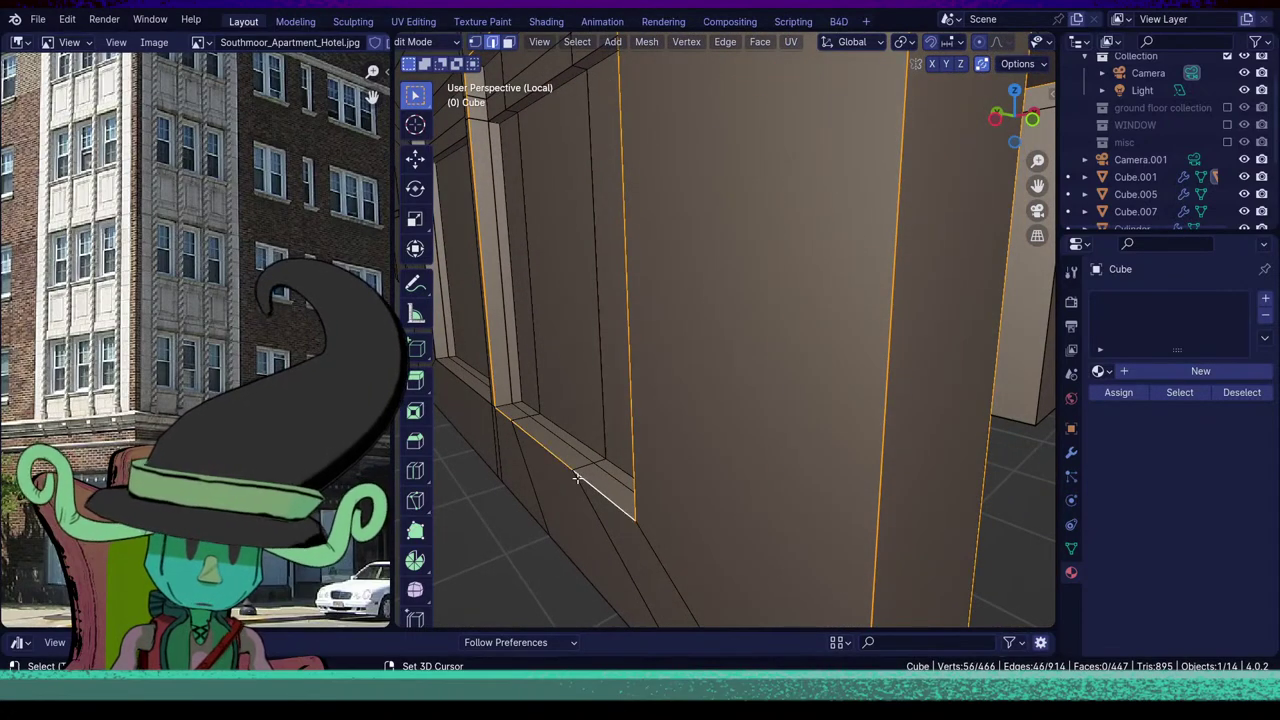
pyautogui.keyDown('shift'); pyautogui.click(510, 401); pyautogui.keyUp('shift')
pyautogui.keyDown('shift'); pyautogui.click(516, 401); pyautogui.keyUp('shift')
pyautogui.moveTo(520, 403); pyautogui.dragTo(636, 457, button='middle')
pyautogui.keyDown('shift'); pyautogui.click(634, 438); pyautogui.keyUp('shift')
pyautogui.keyDown('shift'); pyautogui.click(535, 411); pyautogui.keyUp('shift')
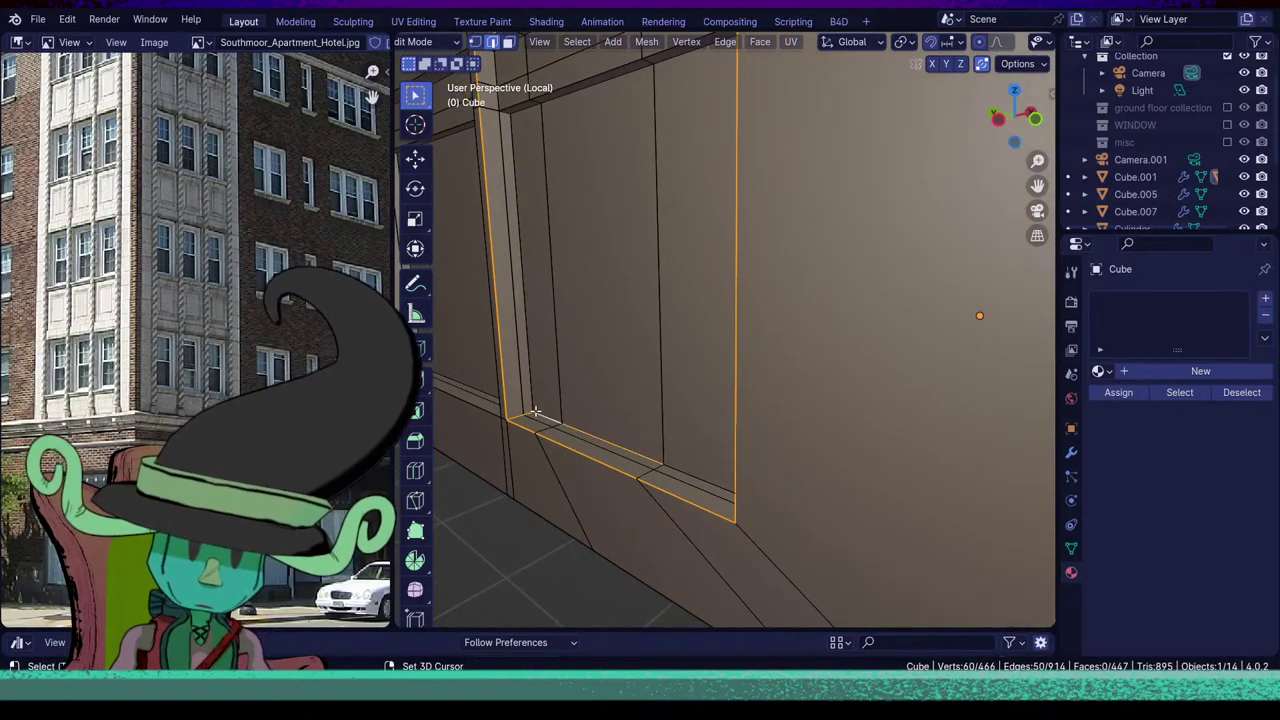
pyautogui.keyDown('shift'); pyautogui.click(697, 481); pyautogui.keyUp('shift')
# Mark all the selected corner, entrance and window edges as UV seams, and clear the selection.
pyautogui.scroll(-10, 650, 487)
pyautogui.moveTo(623, 491); pyautogui.dragTo(777, 456, button='middle')
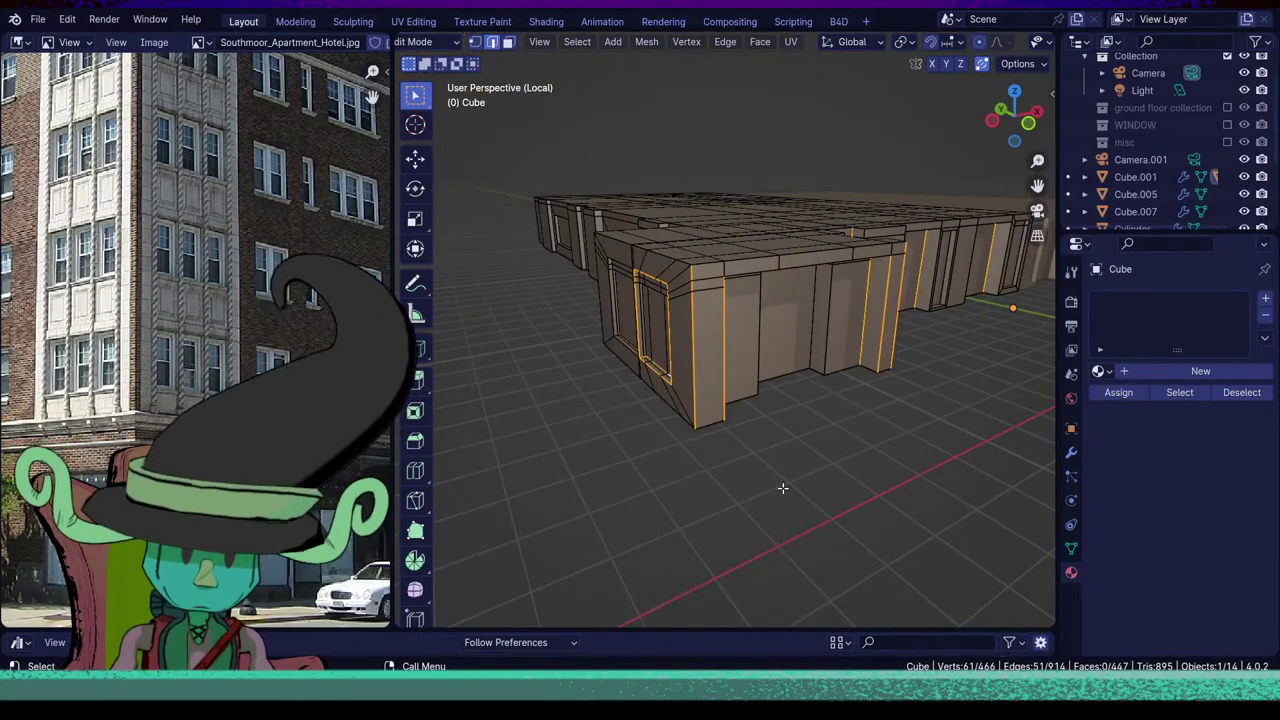
pyautogui.press('u')
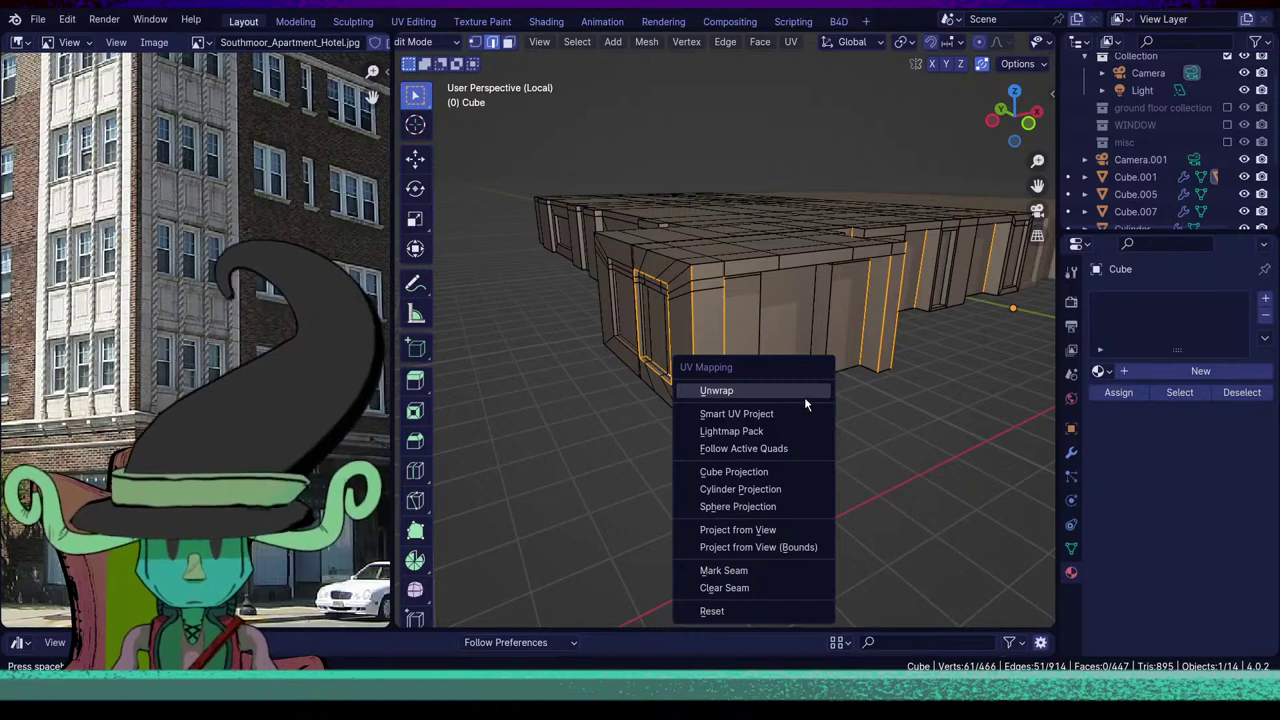
pyautogui.click(767, 570)
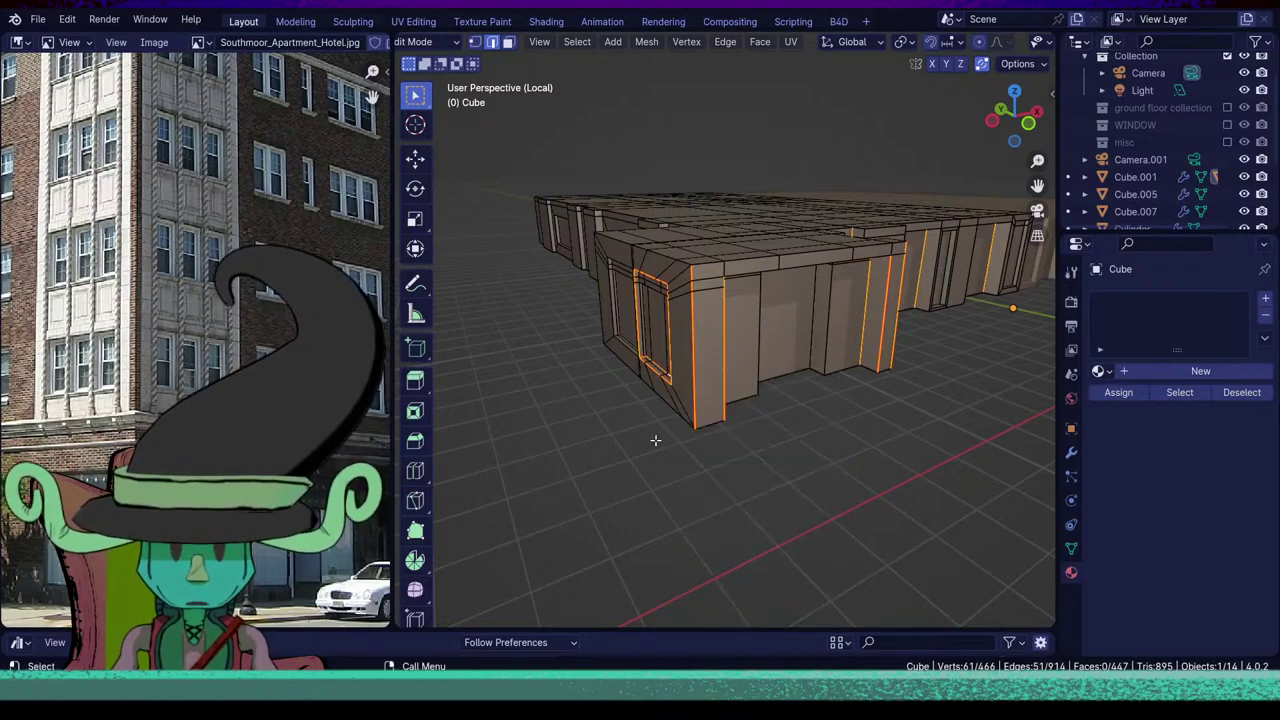
pyautogui.hotkey('alt', 'a')
# Select the full-height vertical corner edge of the projecting wall inside the entrance recess.
pyautogui.moveTo(918, 494); pyautogui.dragTo(850, 440, button='middle')
pyautogui.scroll(4, 717, 429)
pyautogui.moveTo(717, 429); pyautogui.dragTo(604, 436, button='middle')
pyautogui.scroll(5, 631, 466)
pyautogui.click(575, 309)
pyautogui.keyDown('shift'); pyautogui.click(599, 328); pyautogui.keyUp('shift')
pyautogui.moveTo(762, 473); pyautogui.dragTo(809, 463, button='middle')
pyautogui.scroll(2, 789, 486)
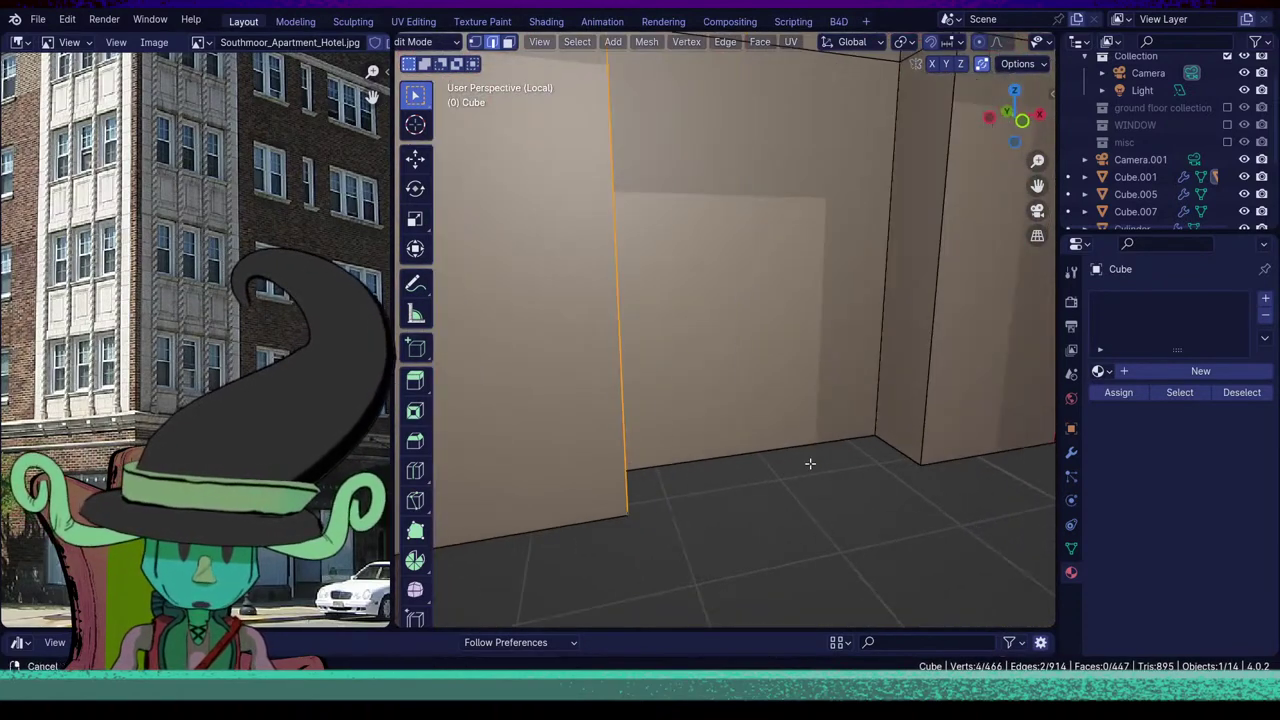
# Add the two vertical edges of the adjoining return wall and mark the selected edges as seams.
pyautogui.keyDown('shift'); pyautogui.click(878, 365); pyautogui.keyUp('shift')
pyautogui.keyDown('shift'); pyautogui.click(927, 394); pyautogui.keyUp('shift')
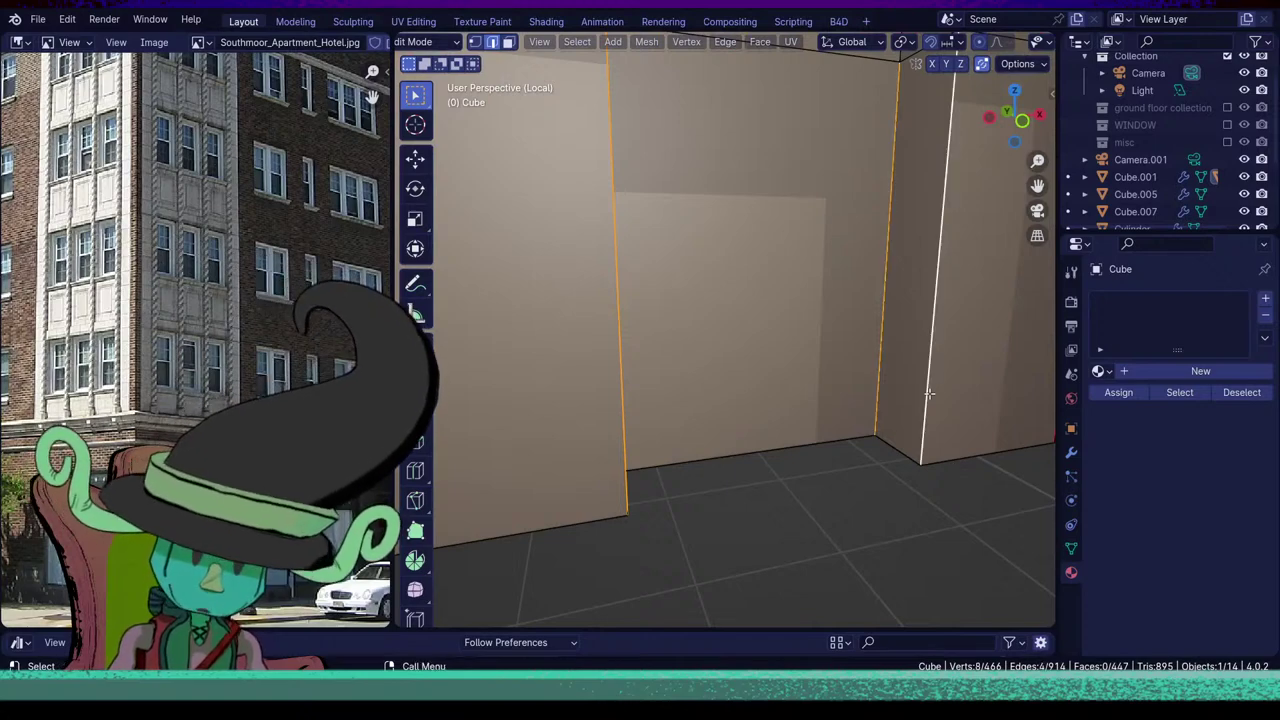
pyautogui.press('u')
pyautogui.click(929, 392)
# Select the run of roof edges along the front above the entrance recess.
pyautogui.scroll(-6, 929, 392)
pyautogui.moveTo(929, 392); pyautogui.dragTo(803, 420, button='middle')
pyautogui.moveTo(598, 333); pyautogui.dragTo(637, 343, button='middle')
pyautogui.scroll(3, 650, 320)
pyautogui.click(685, 258)
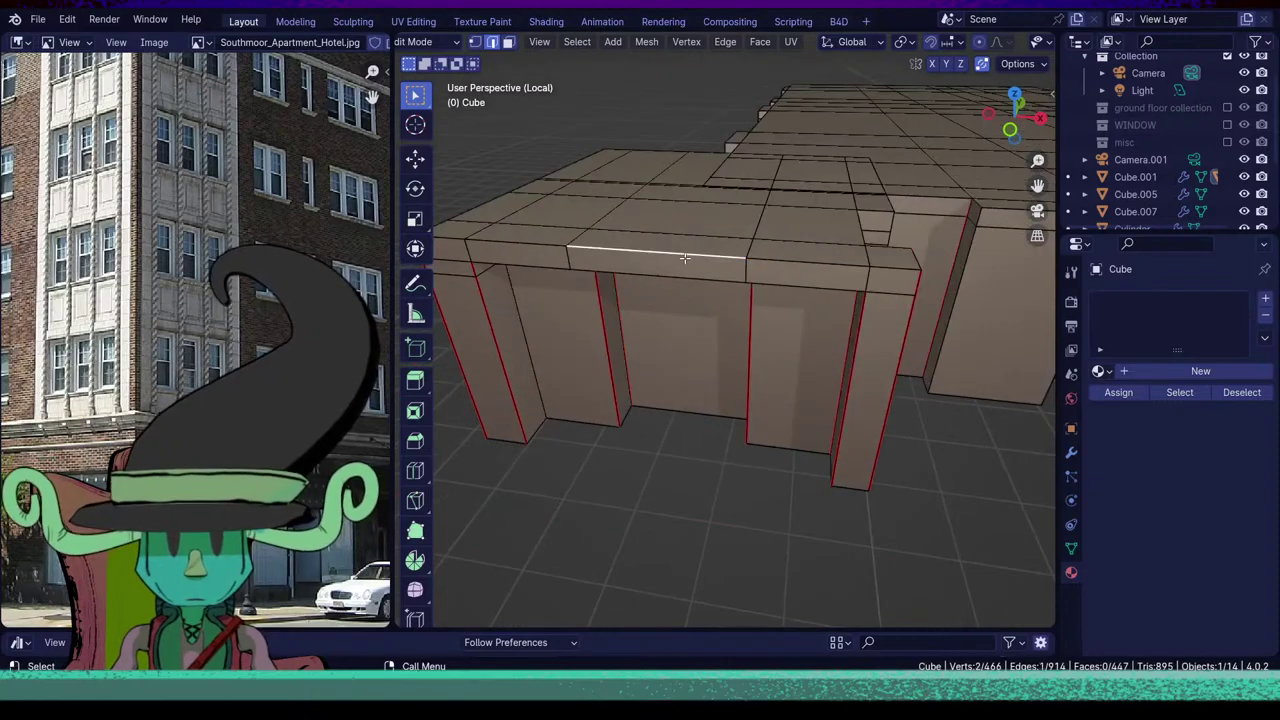
pyautogui.keyDown('alt'); pyautogui.click(684, 258); pyautogui.keyUp('alt')
pyautogui.moveTo(684, 258); pyautogui.dragTo(660, 466, button='middle')
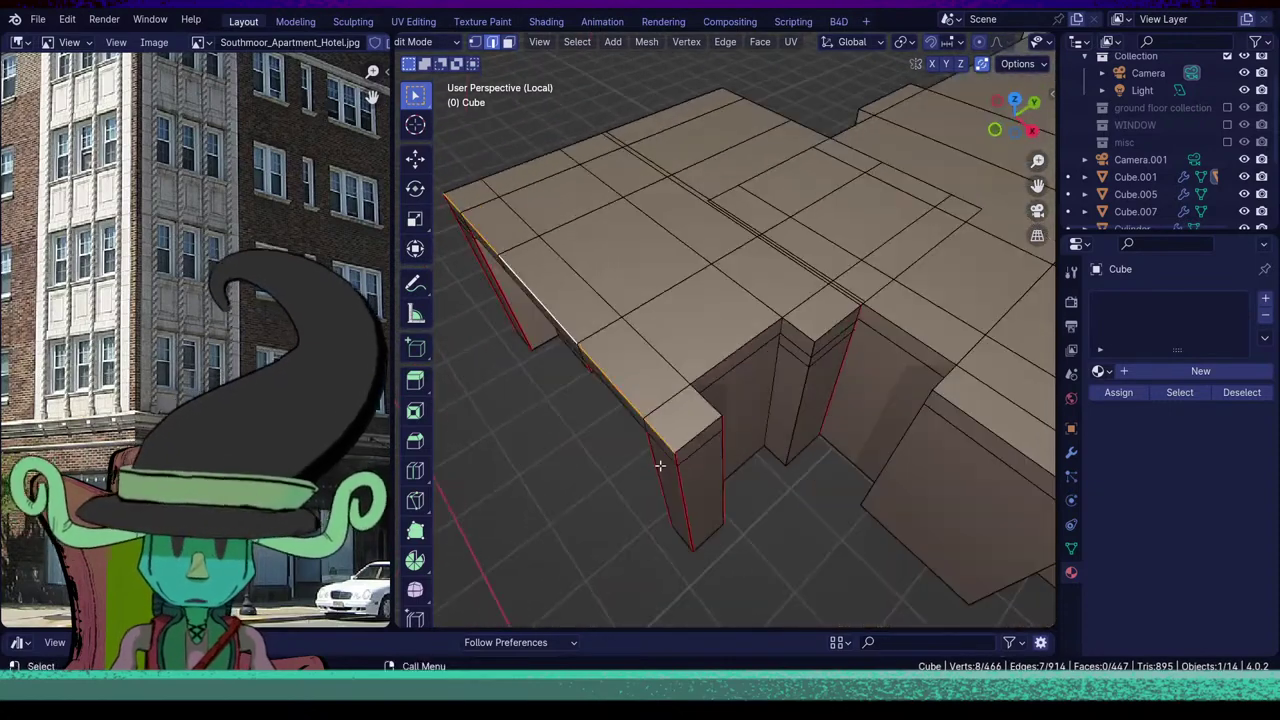
# Extend the roof outline selection around the corner pier and along the top edges of the side recess and its return walls.
pyautogui.keyDown('shift'); pyautogui.click(685, 438); pyautogui.keyUp('shift')
pyautogui.keyDown('shift'); pyautogui.click(705, 402); pyautogui.keyUp('shift')
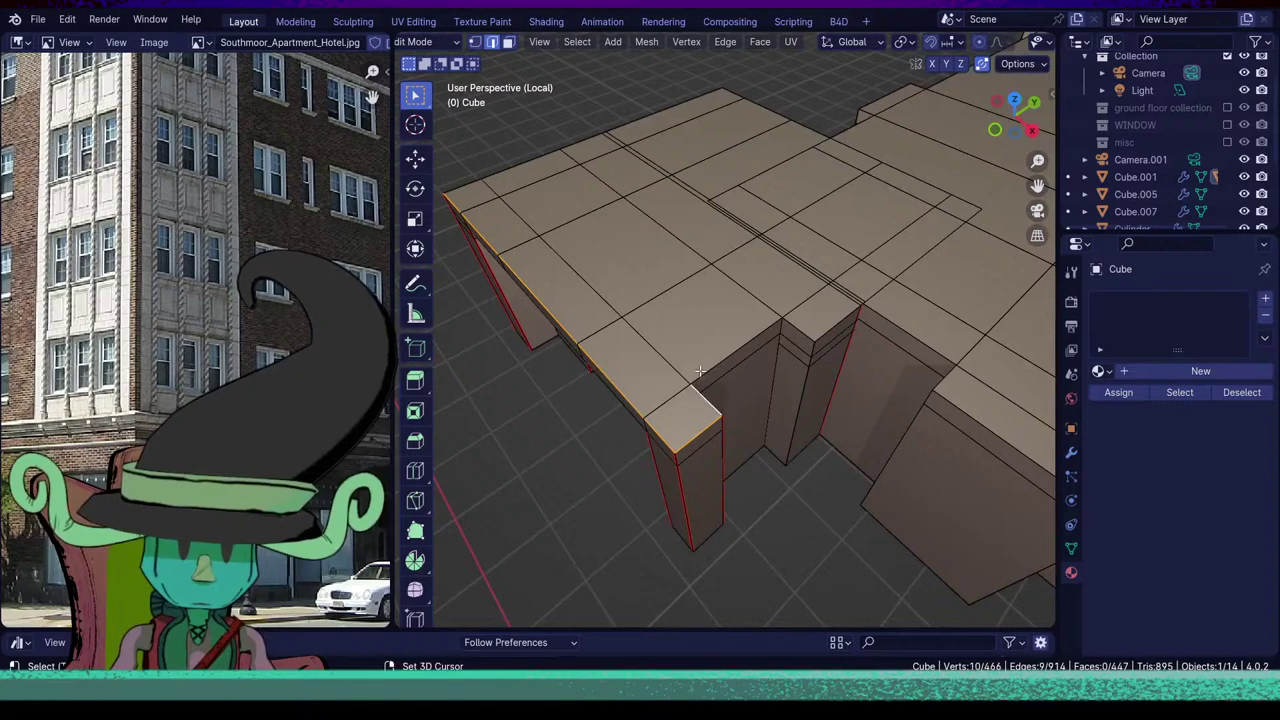
pyautogui.keyDown('shift'); pyautogui.click(737, 353); pyautogui.keyUp('shift')
pyautogui.keyDown('shift'); pyautogui.click(804, 327); pyautogui.keyUp('shift')
pyautogui.keyDown('shift'); pyautogui.moveTo(926, 350); pyautogui.dragTo(772, 353, button='middle'); pyautogui.keyUp('shift')
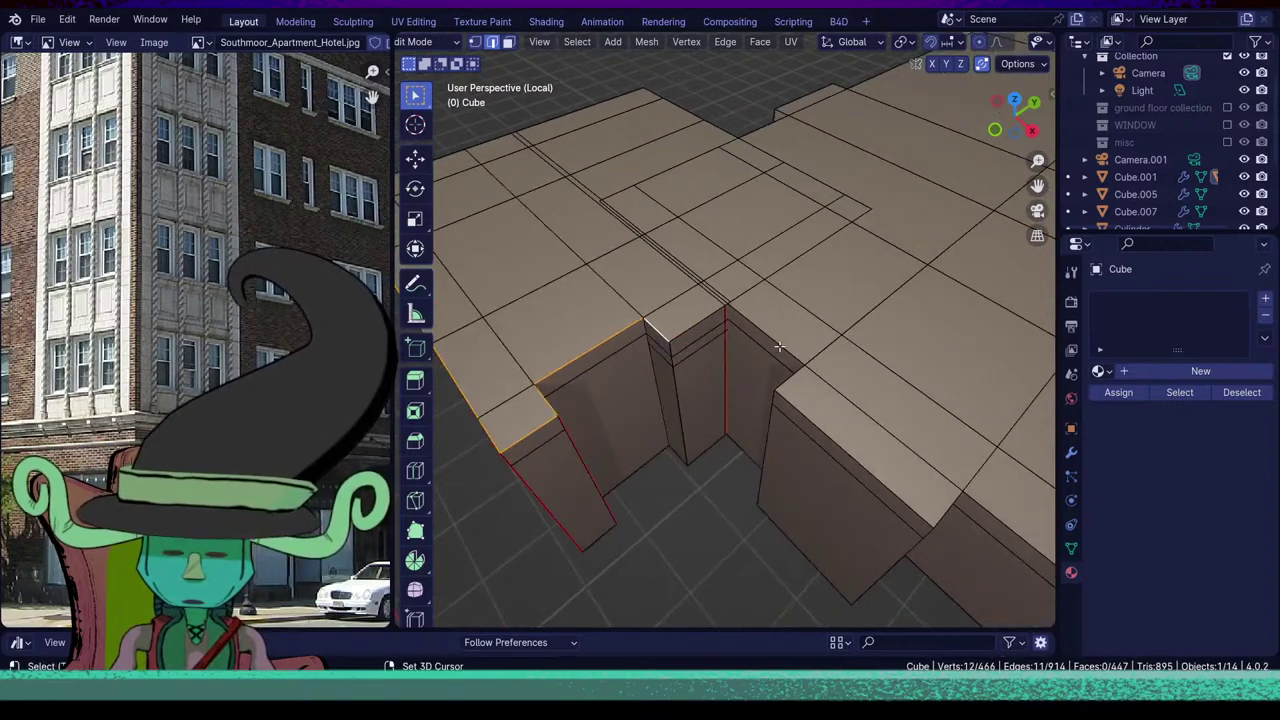
pyautogui.keyDown('shift'); pyautogui.click(779, 346); pyautogui.keyUp('shift')
pyautogui.keyDown('shift'); pyautogui.click(796, 400); pyautogui.keyUp('shift')
pyautogui.moveTo(686, 374)
pyautogui.mouseDown(button='middle')
pyautogui.moveTo(691, 410)
pyautogui.moveTo(705, 378)
pyautogui.mouseUp(button='middle')
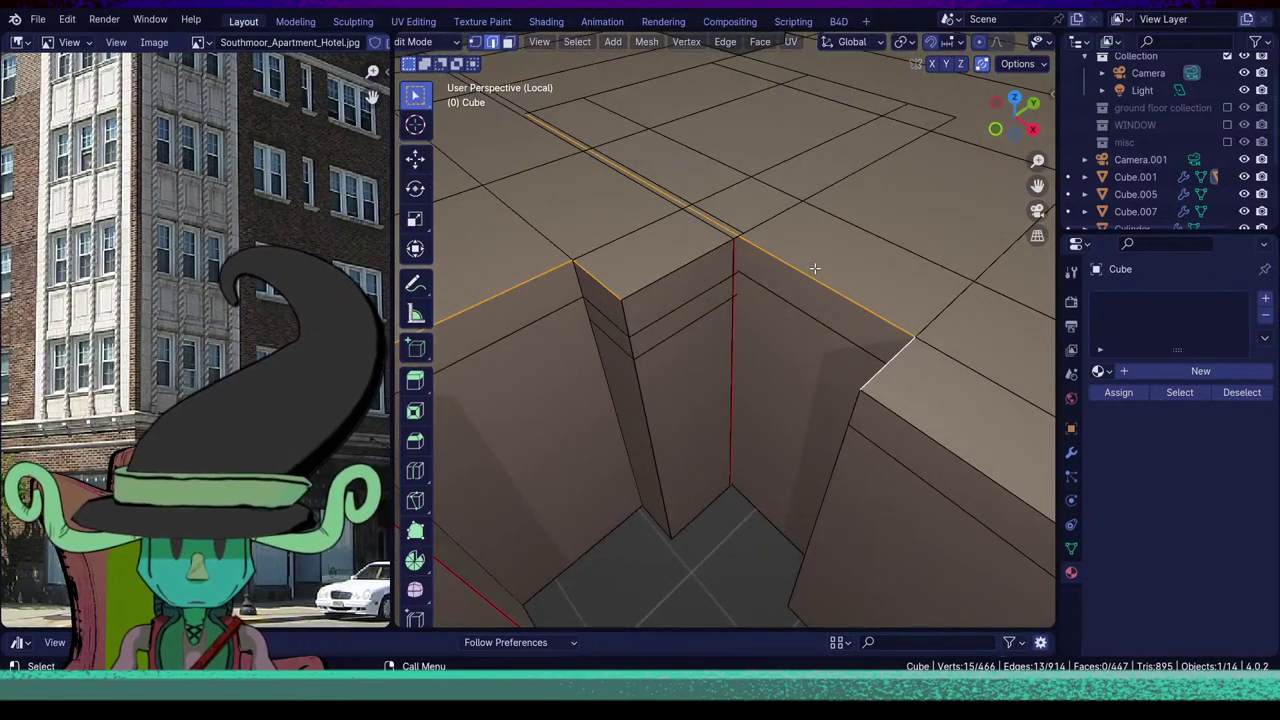
# Select the linked geometry of the roof section and hide it.
pyautogui.click(810, 268)
pyautogui.moveTo(805, 292); pyautogui.dragTo(737, 481, button='middle')
pyautogui.hotkey('ctrl', 'l')
pyautogui.press('h')
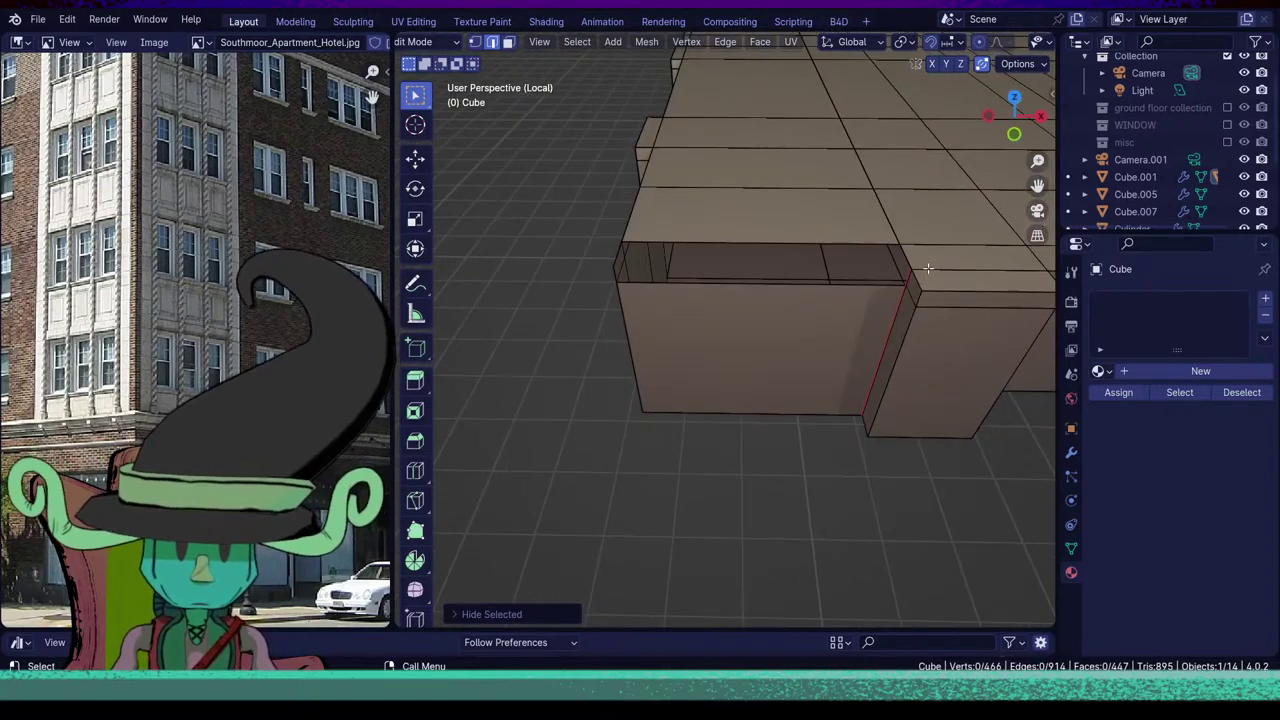
# Select the full-height outer corner edges of the pier beside the hidden section, mark them as seams, and clear the selection.
pyautogui.click(928, 268)
pyautogui.moveTo(920, 366); pyautogui.dragTo(904, 263, button='middle')
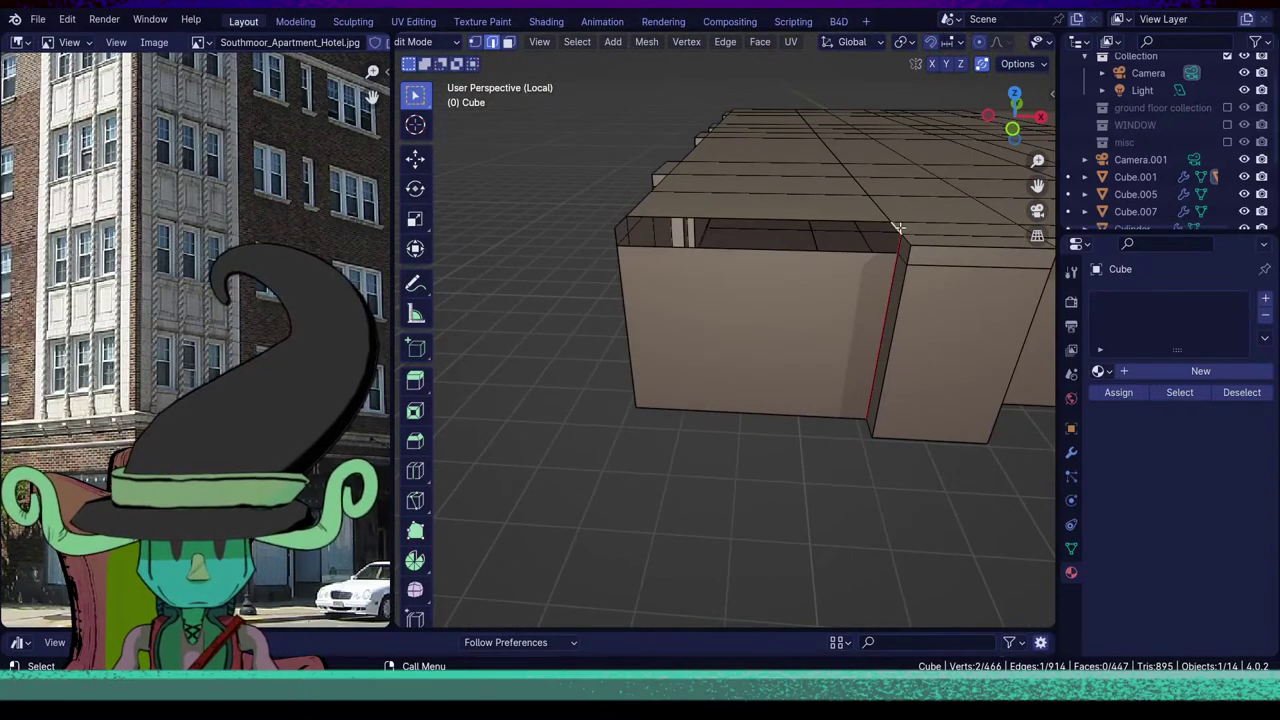
pyautogui.moveTo(819, 326); pyautogui.dragTo(754, 420, button='middle')
pyautogui.moveTo(886, 363)
pyautogui.mouseDown(button='middle')
pyautogui.moveTo(877, 318)
pyautogui.moveTo(871, 343)
pyautogui.moveTo(892, 368)
pyautogui.mouseUp(button='middle')
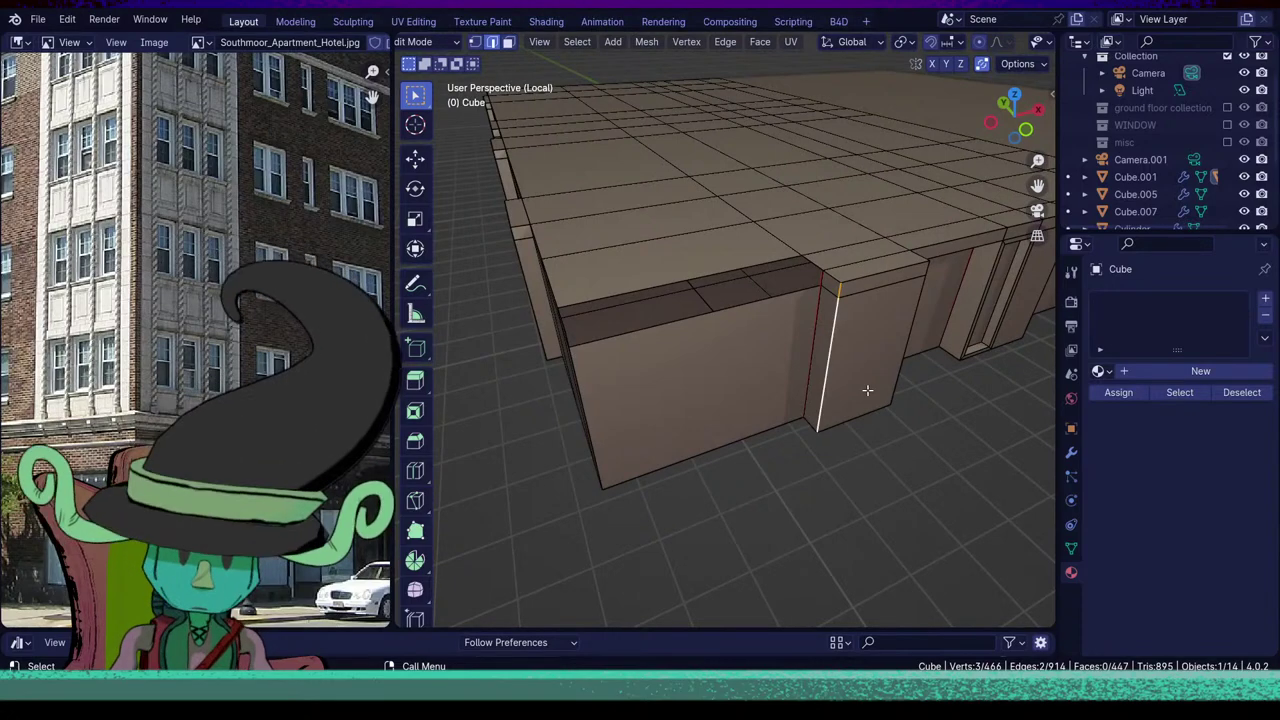
pyautogui.press('u')
pyautogui.click(867, 389)
pyautogui.moveTo(867, 389); pyautogui.dragTo(678, 415, button='middle')
pyautogui.click(752, 388)
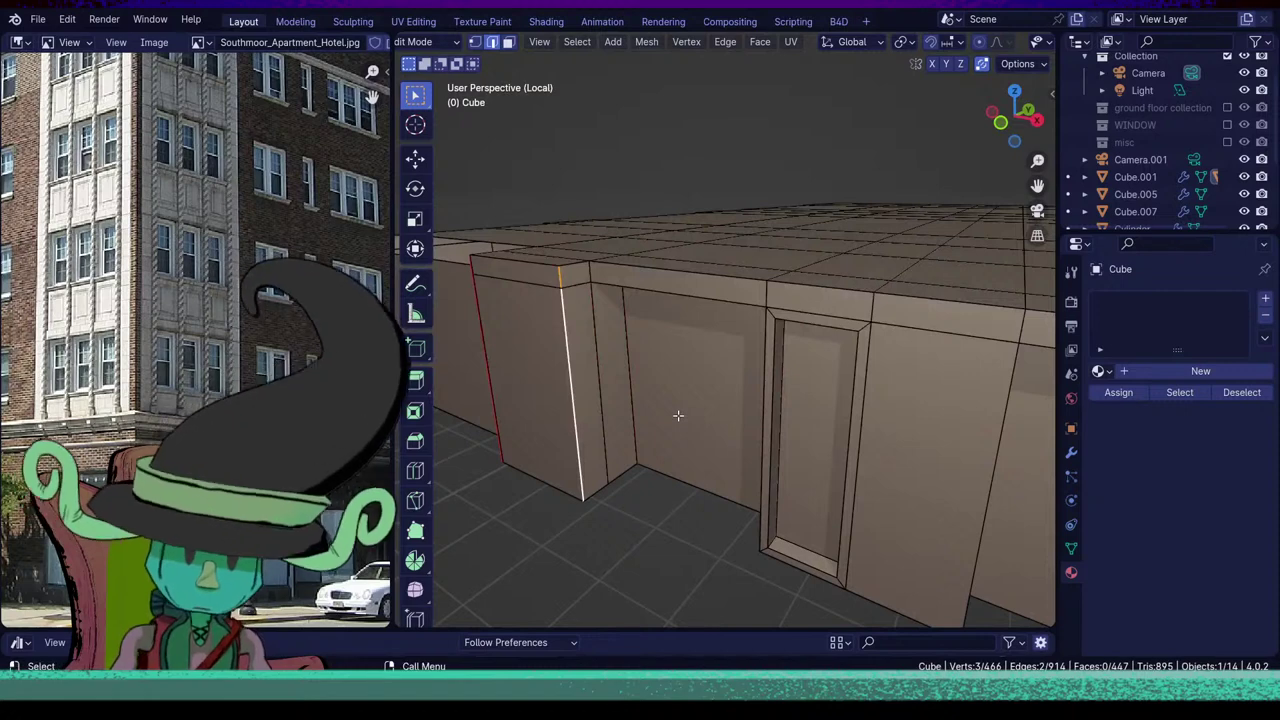
pyautogui.press('u')
pyautogui.click(678, 416)
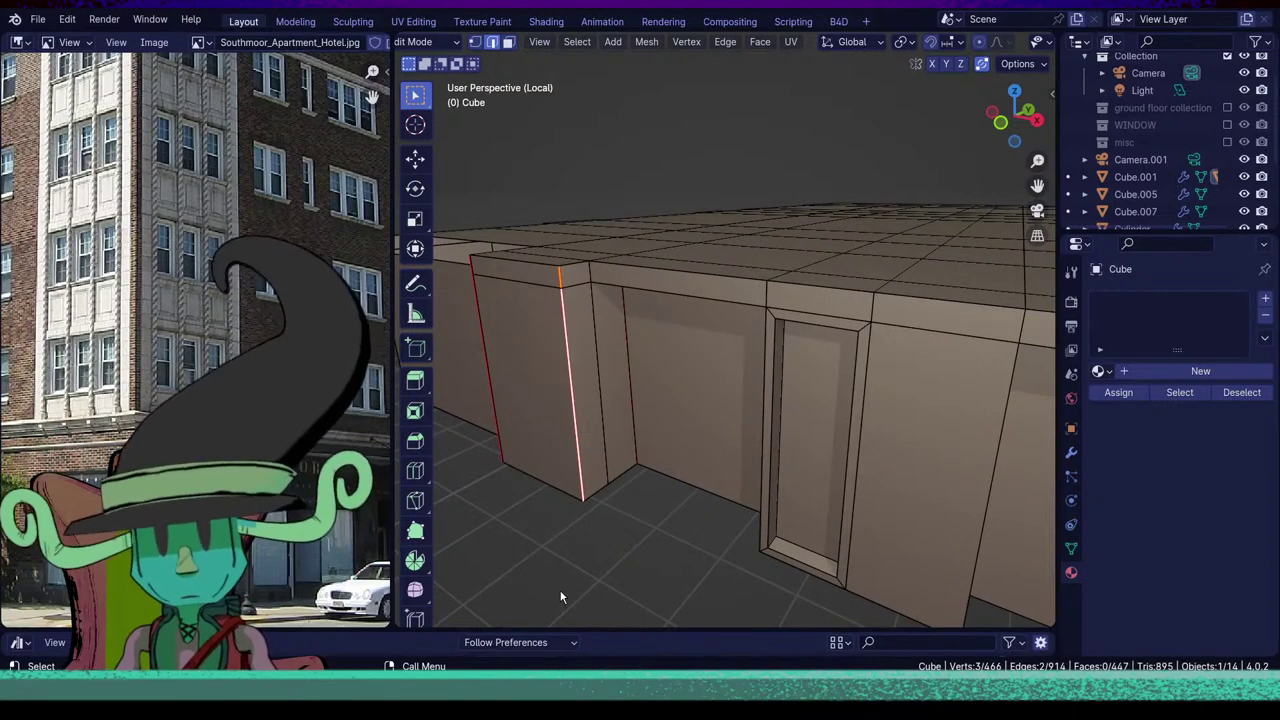
pyautogui.press('u')
pyautogui.click(614, 457)
pyautogui.hotkey('alt', 'a')
# Mark the roof's front edges above the recess and the top edge of the end window bay as seams.
pyautogui.scroll(-5, 614, 523)
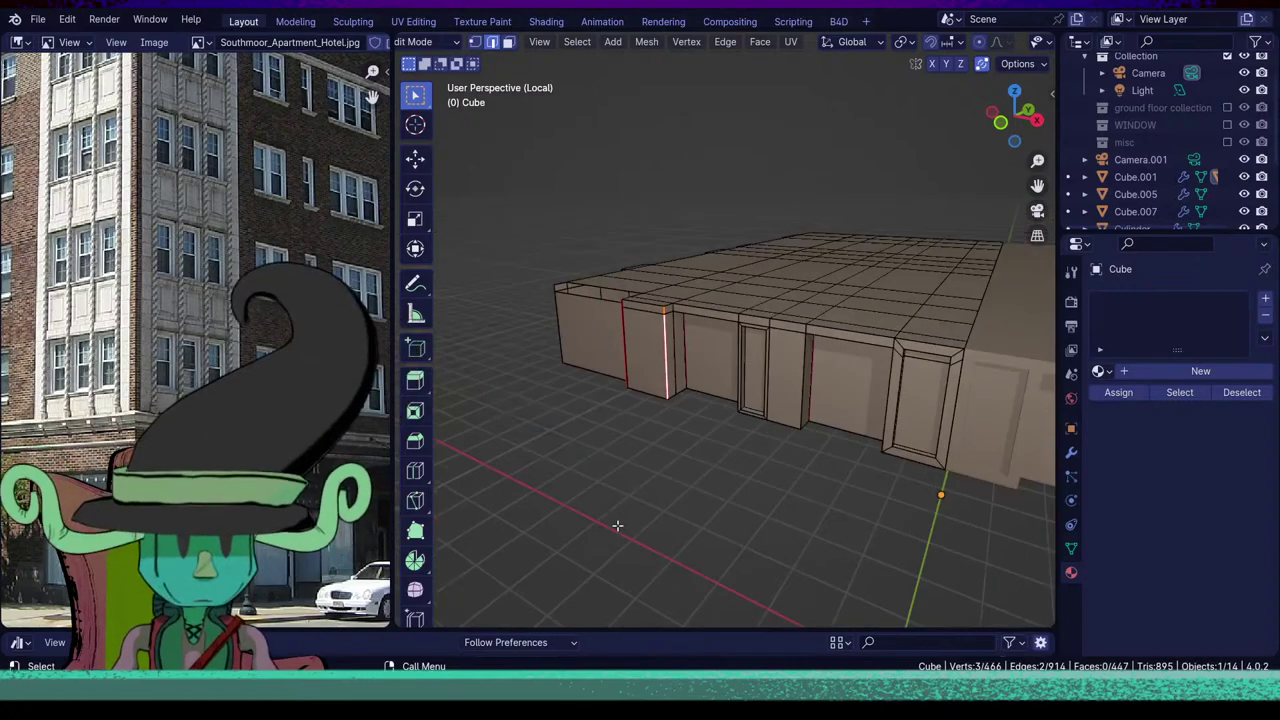
pyautogui.moveTo(614, 523); pyautogui.dragTo(666, 391, button='middle')
pyautogui.scroll(5, 746, 517)
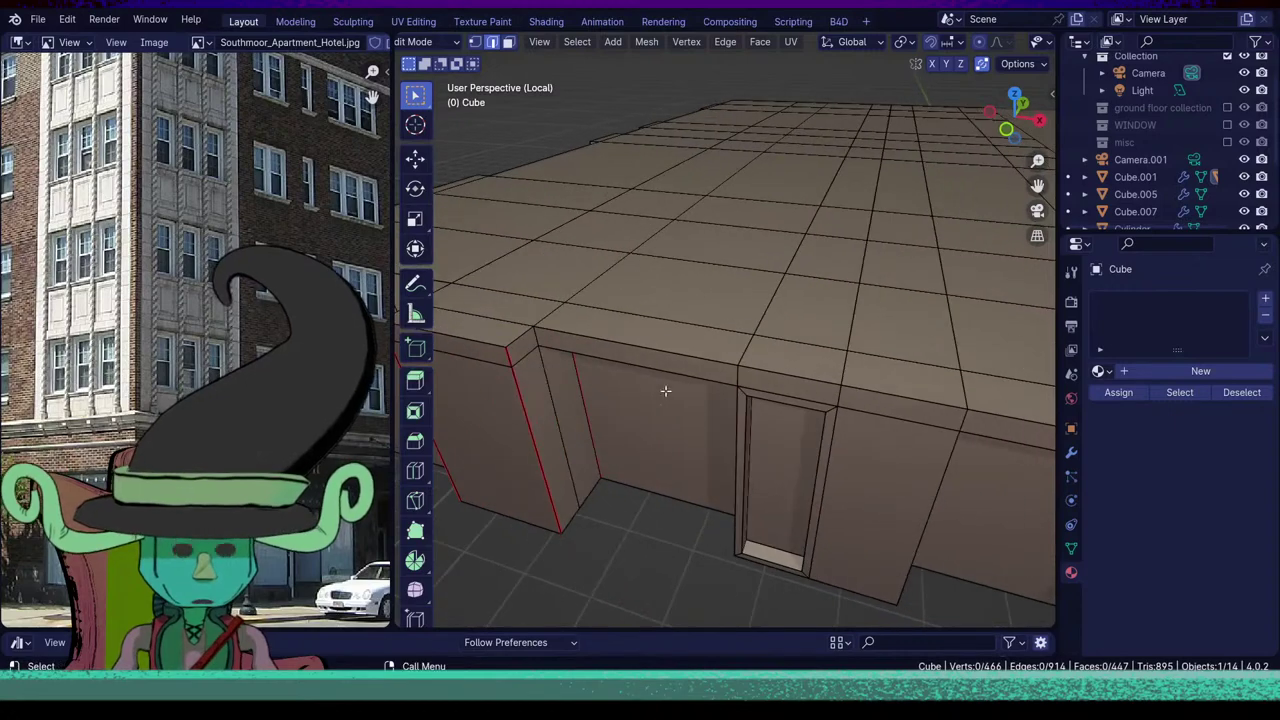
pyautogui.keyDown('shift'); pyautogui.moveTo(800, 455); pyautogui.dragTo(754, 468, button='middle'); pyautogui.keyUp('shift')
pyautogui.scroll(-5, 617, 489)
pyautogui.scroll(4, 693, 498)
pyautogui.press('u')
pyautogui.click(682, 505)
pyautogui.scroll(3, 815, 424)
pyautogui.click(802, 438)
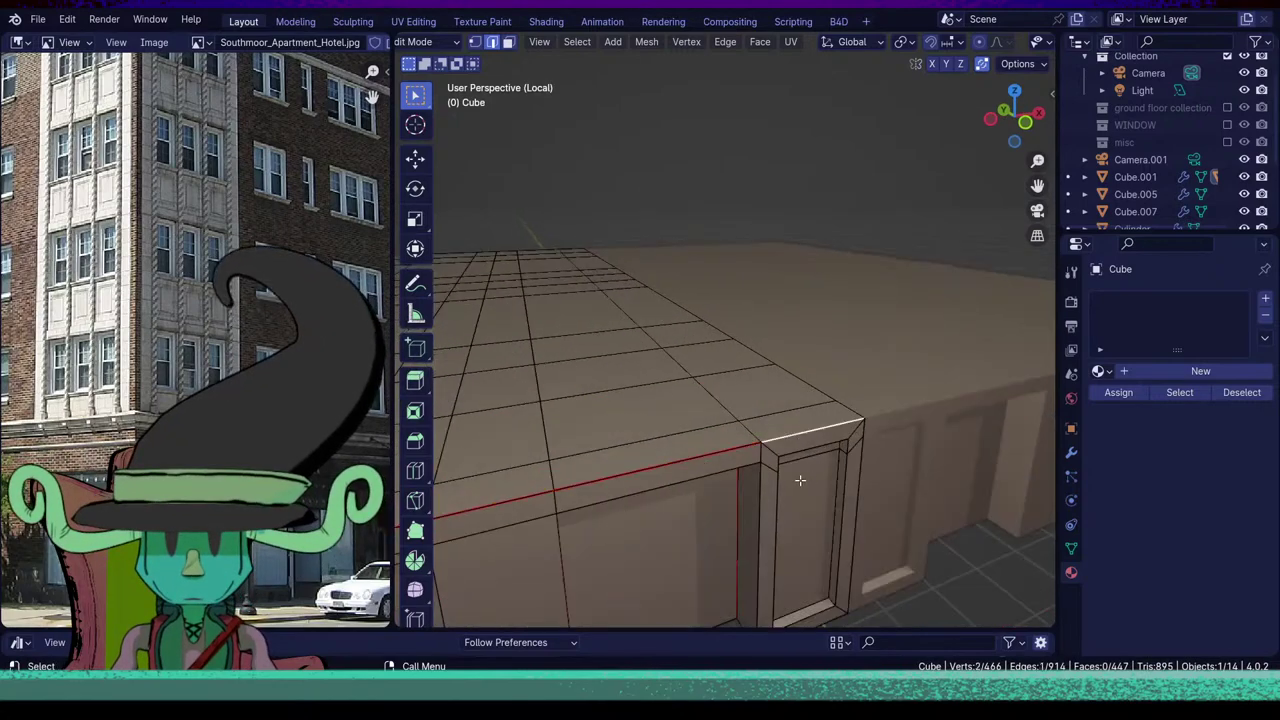
pyautogui.press('u')
pyautogui.click(799, 488)
# Mark the bottom edges of the end window bay, its side return and the adjacent recessed wall as seams.
pyautogui.moveTo(799, 488); pyautogui.dragTo(850, 408, button='middle')
pyautogui.scroll(2, 850, 408)
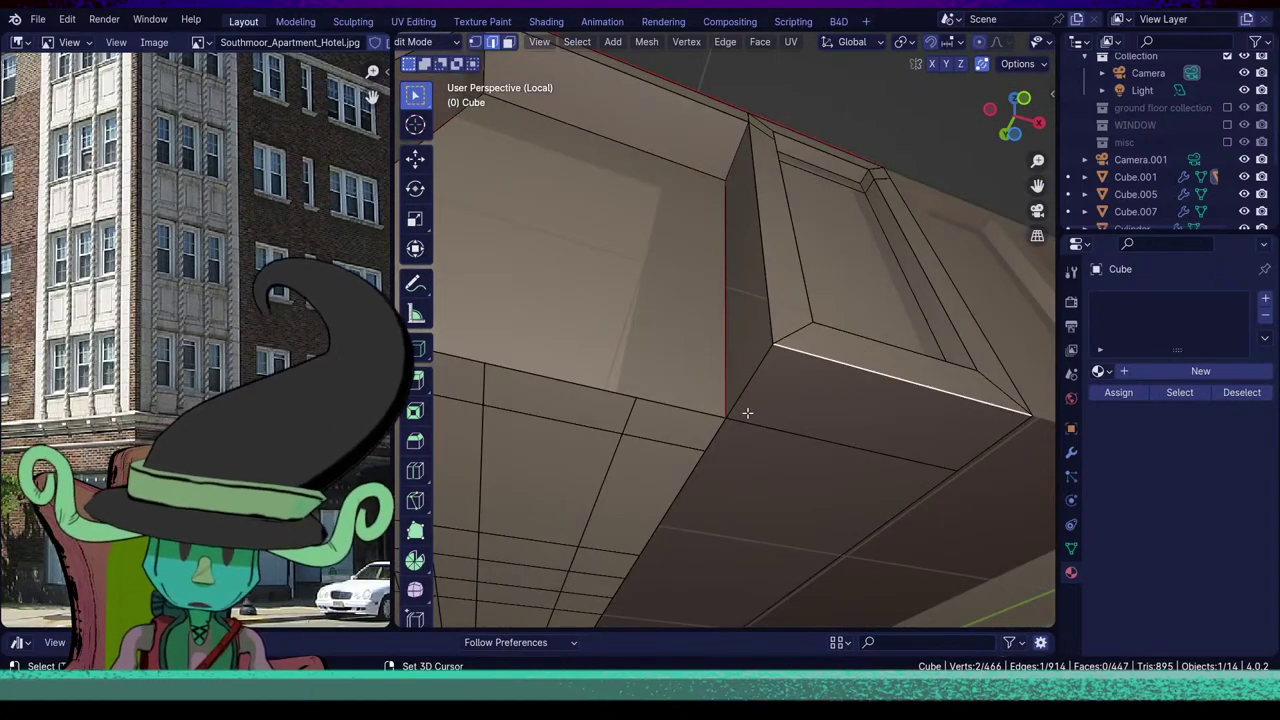
pyautogui.moveTo(741, 395); pyautogui.dragTo(703, 481, button='middle')
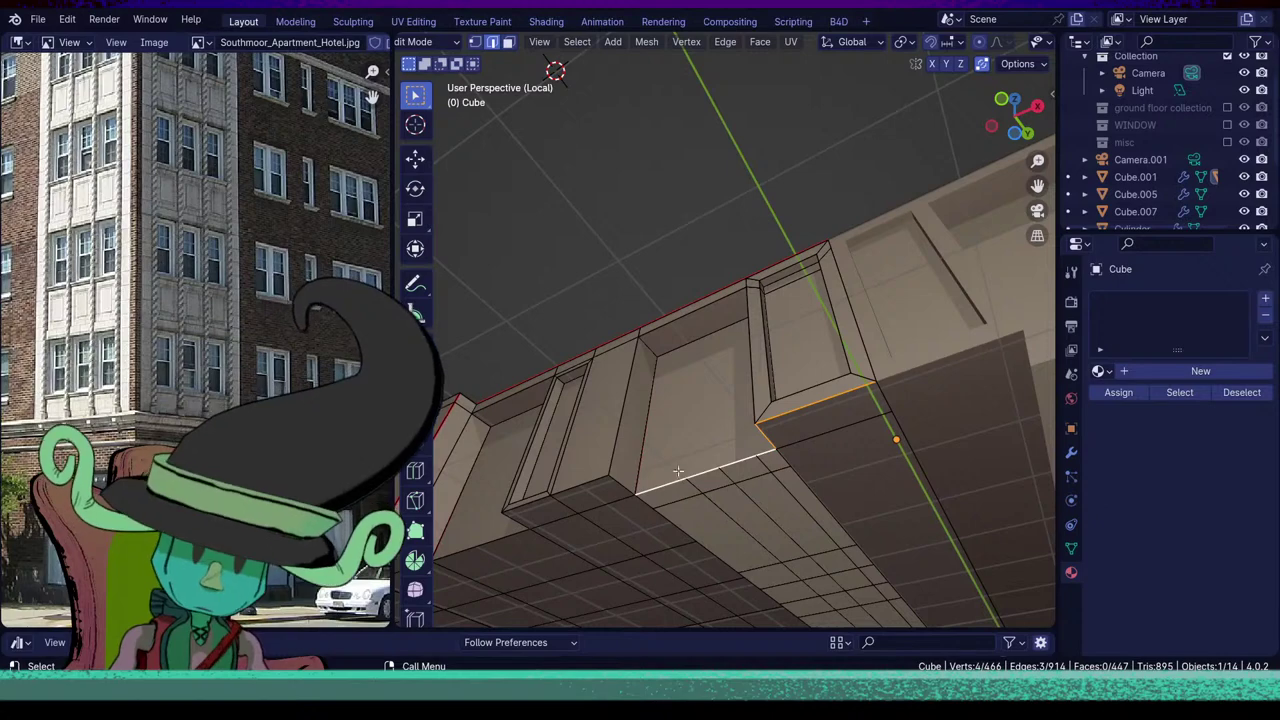
pyautogui.press('u')
pyautogui.click(670, 453)
# Mark the bottom edges along the side and front of the neighbouring projecting window bay as seams.
pyautogui.moveTo(670, 453); pyautogui.dragTo(715, 423, button='middle')
pyautogui.scroll(3, 715, 423)
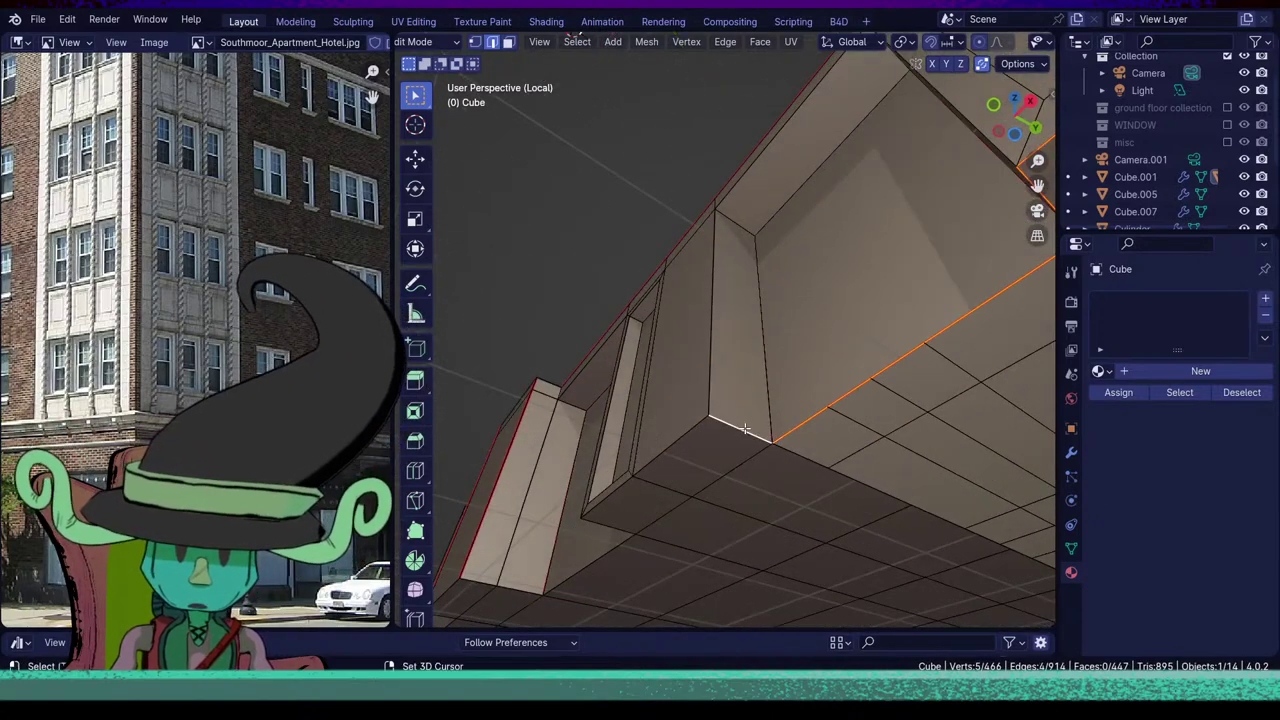
pyautogui.moveTo(720, 430)
pyautogui.mouseDown(button='middle')
pyautogui.moveTo(740, 449)
pyautogui.moveTo(674, 509)
pyautogui.moveTo(695, 353)
pyautogui.moveTo(717, 438)
pyautogui.mouseUp(button='middle')
pyautogui.keyDown('shift'); pyautogui.click(695, 348); pyautogui.keyUp('shift')
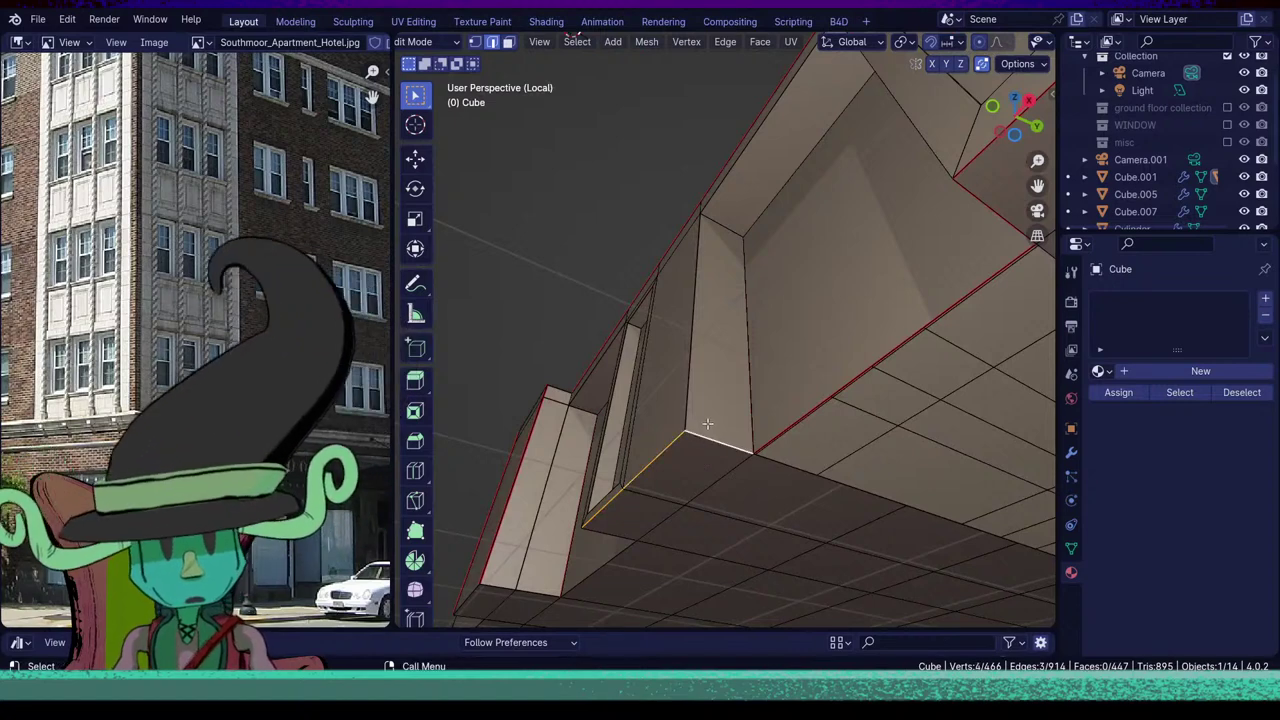
pyautogui.press('u')
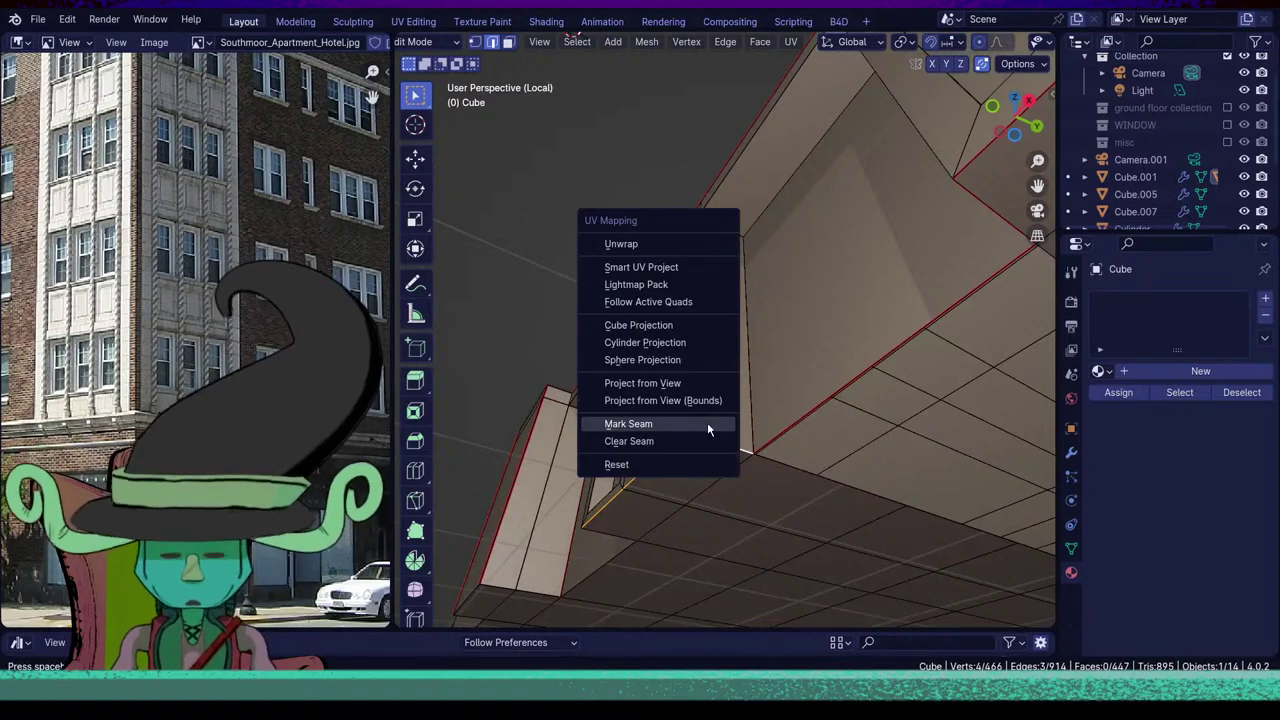
pyautogui.click(709, 423)
# Select the bottom edge of the recessed wall between the window bay and the outer pier.
pyautogui.moveTo(709, 423); pyautogui.dragTo(600, 531, button='middle')
pyautogui.click(727, 555)
pyautogui.click(605, 549)
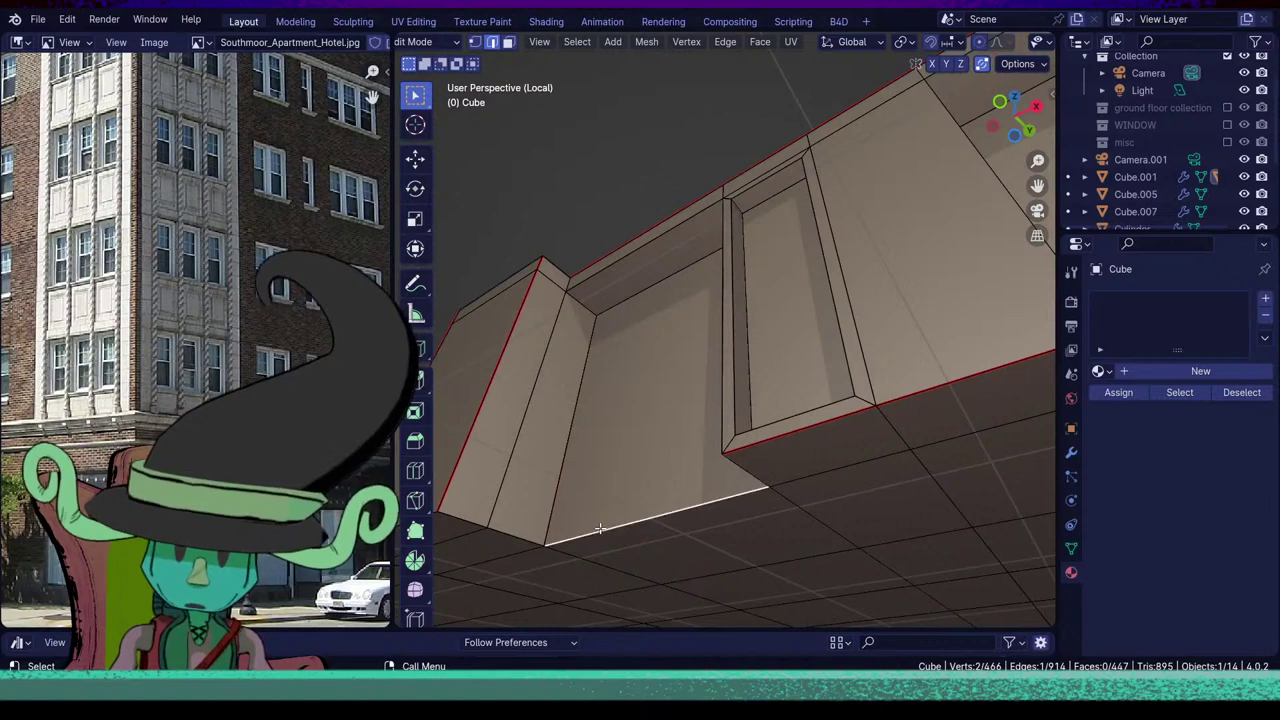
# Switch to the UV Editing workspace and bring the empty UV grid into view.
pyautogui.click(413, 21)
pyautogui.scroll(5, 214, 349)
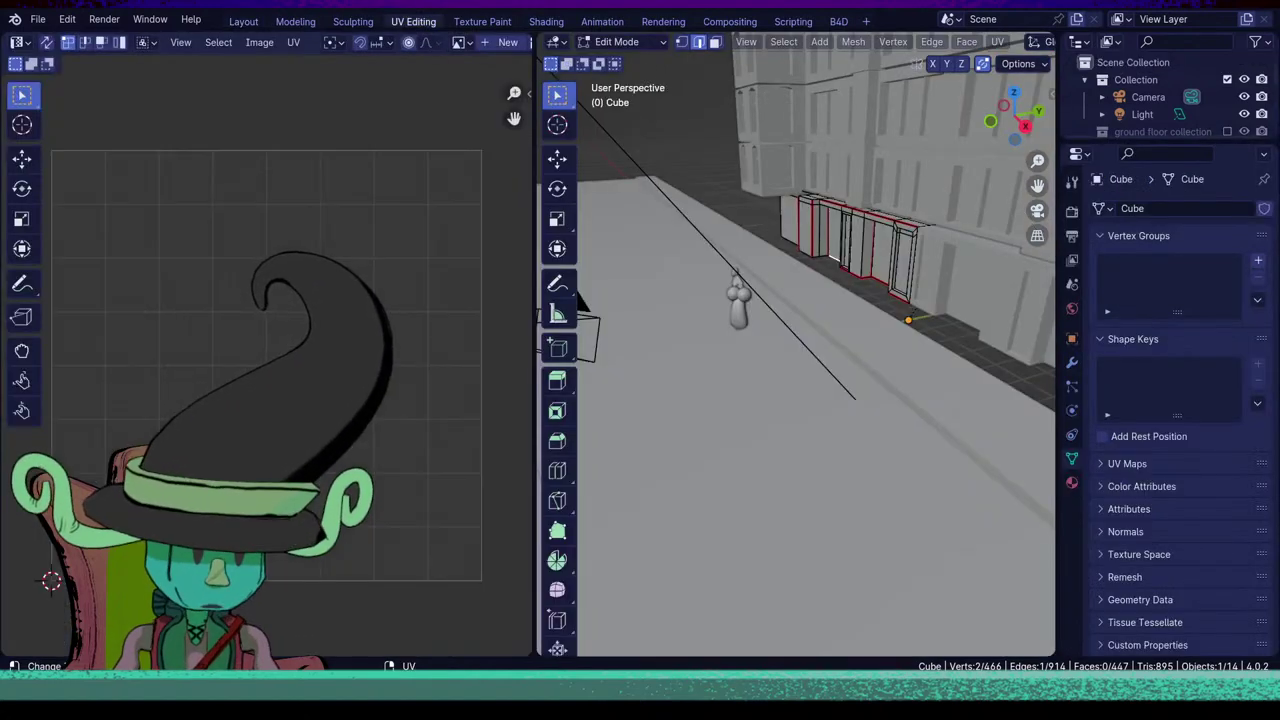
pyautogui.scroll(-3, 265, 350)
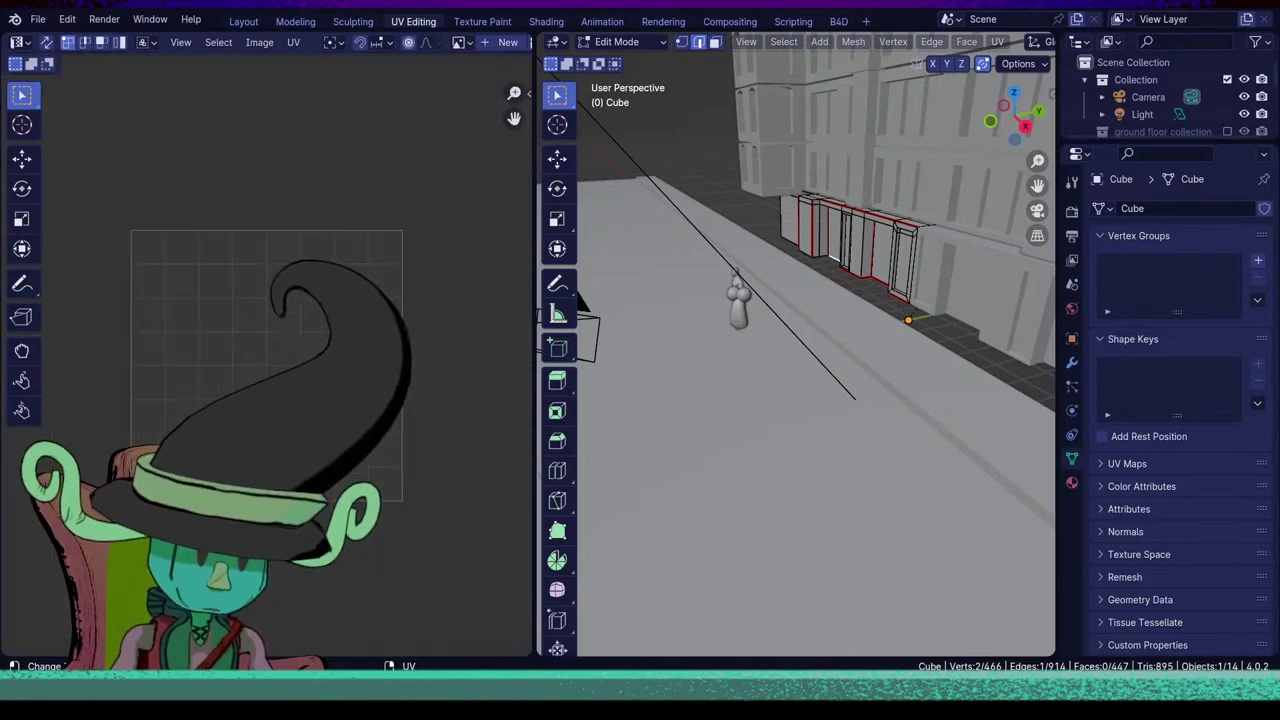
pyautogui.moveTo(265, 350); pyautogui.dragTo(240, 432, button='middle')
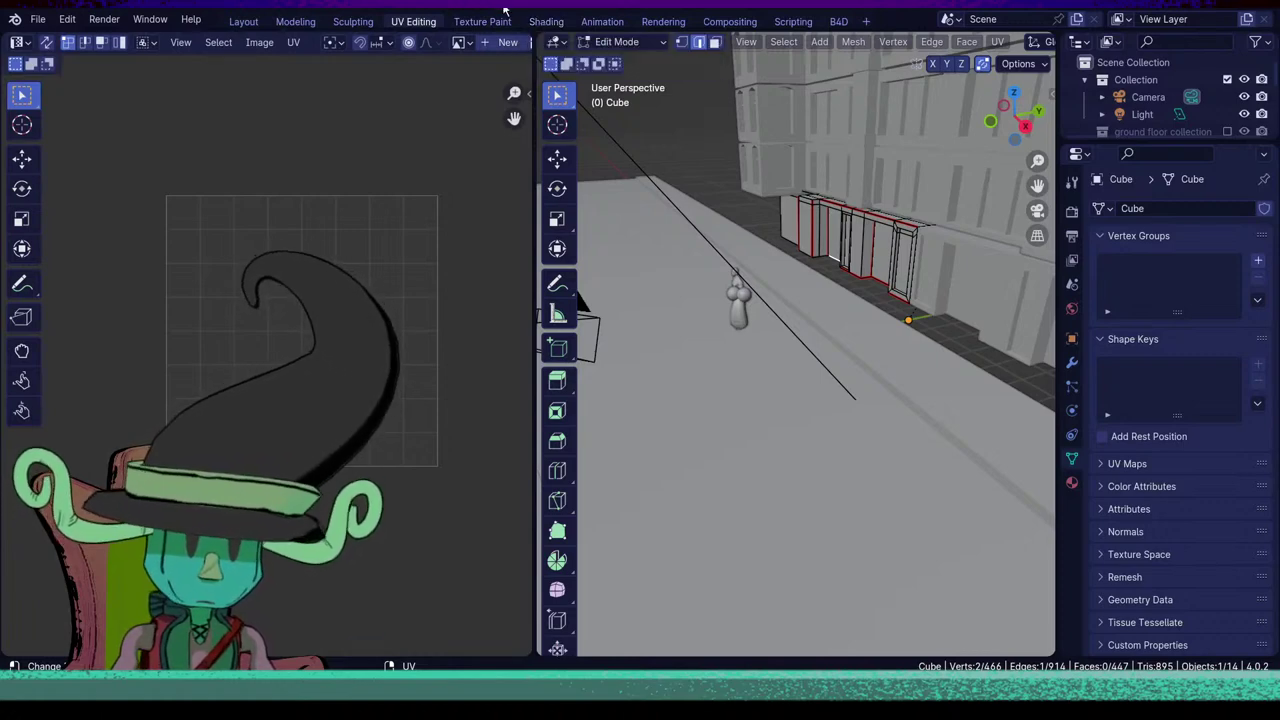
# Return to the Layout workspace, reopen the block's mesh for editing, and mark the recessed wall's selected bottom edge as a seam.
pyautogui.click(243, 21)
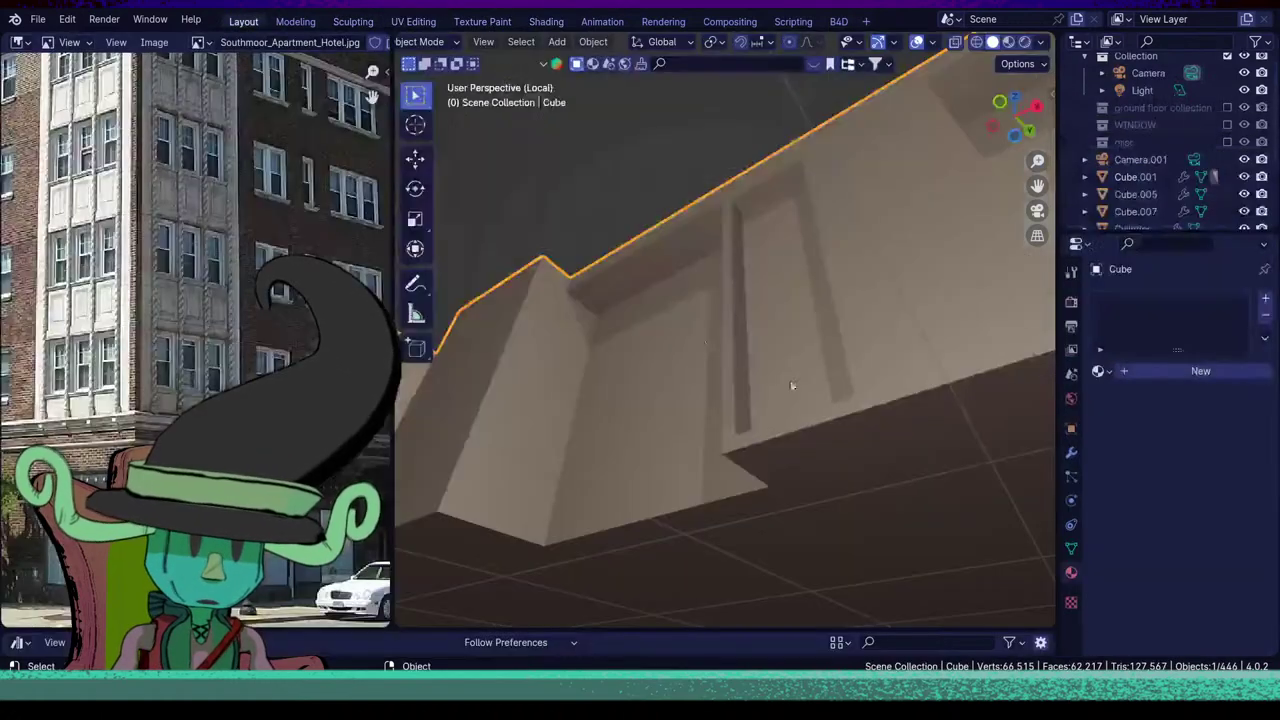
pyautogui.press('Tab')
pyautogui.moveTo(732, 441); pyautogui.dragTo(707, 424, button='middle')
pyautogui.press('u')
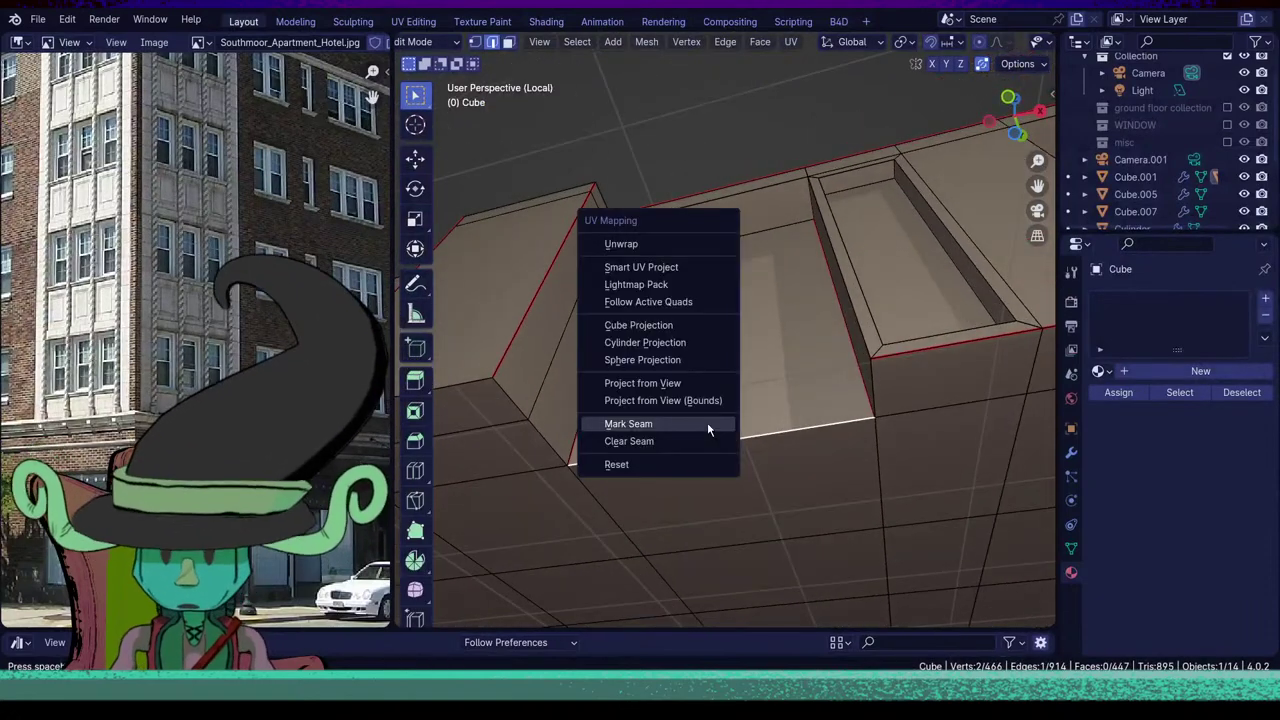
pyautogui.click(707, 423)
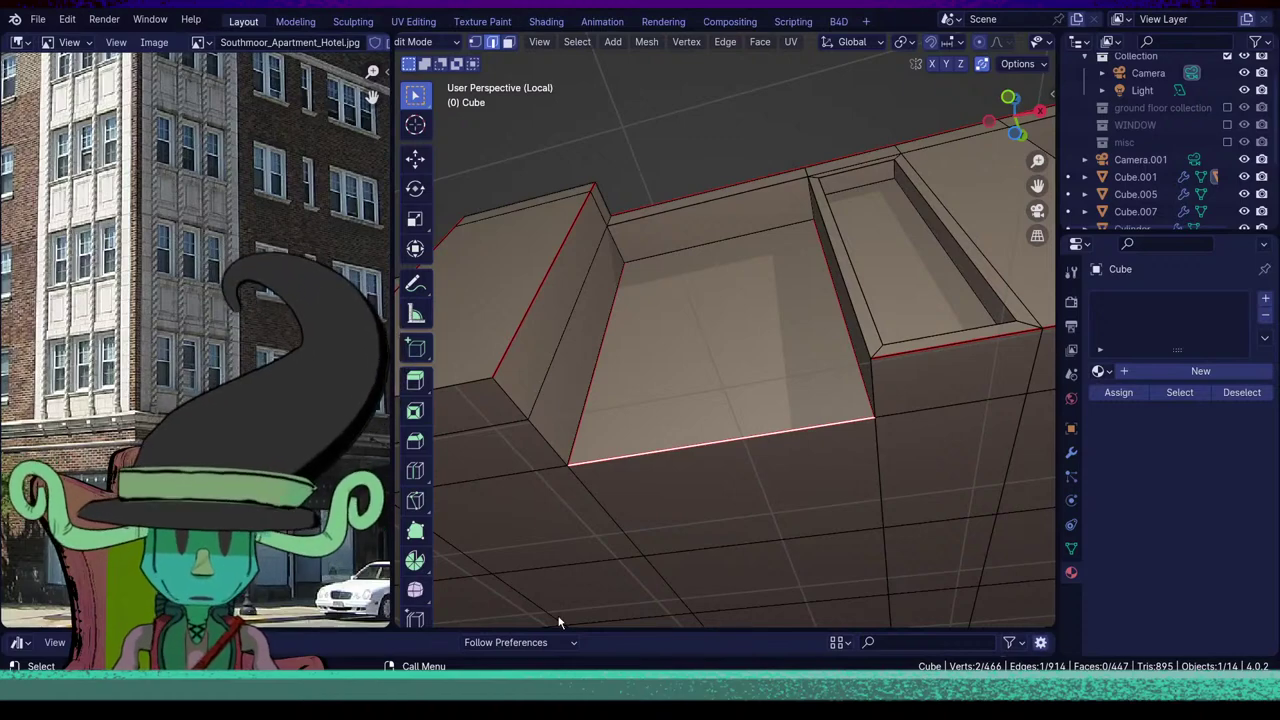
# Mark the two short bottom edges of the side return next to the recessed wall as seams.
pyautogui.moveTo(773, 463); pyautogui.dragTo(652, 467, button='middle')
pyautogui.click(593, 455)
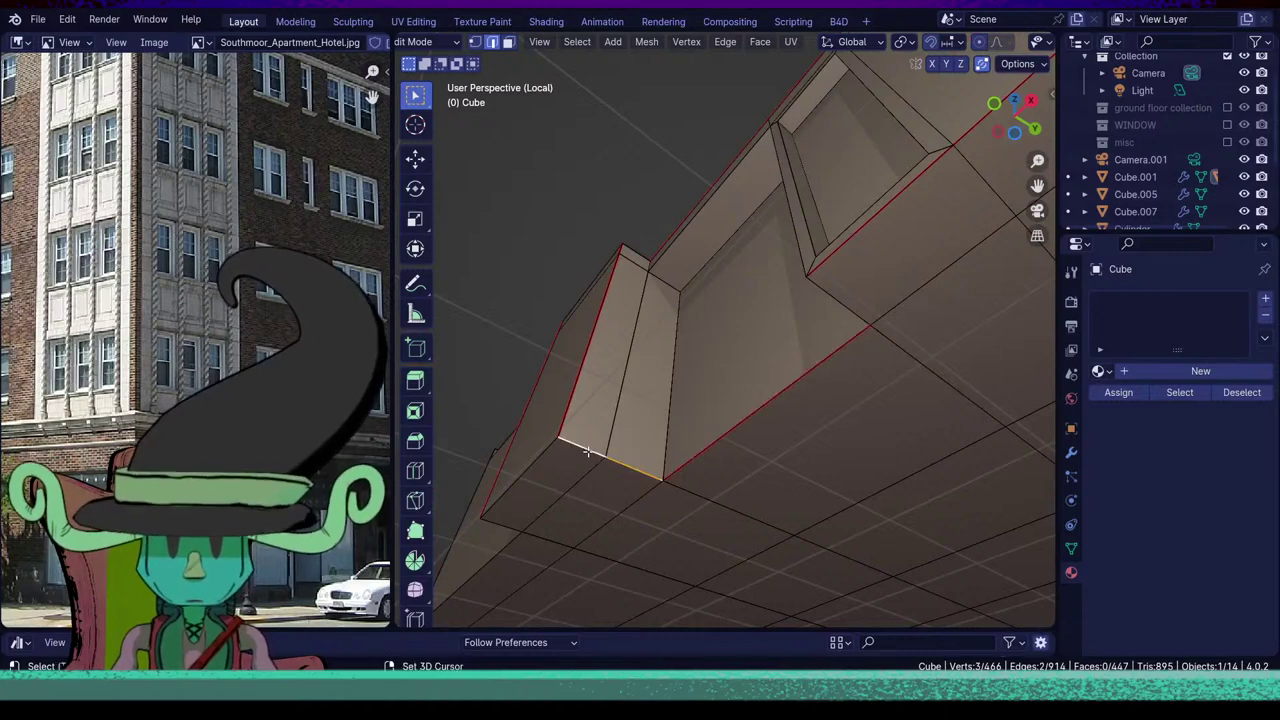
pyautogui.press('u')
pyautogui.click(588, 428)
# Mark the three-segment bottom edge of the flat wall around the outer corner as a seam.
pyautogui.moveTo(588, 428); pyautogui.dragTo(787, 357, button='middle')
pyautogui.press('u')
pyautogui.click(762, 409)
pyautogui.keyDown('alt'); pyautogui.click(694, 415); pyautogui.keyUp('alt')
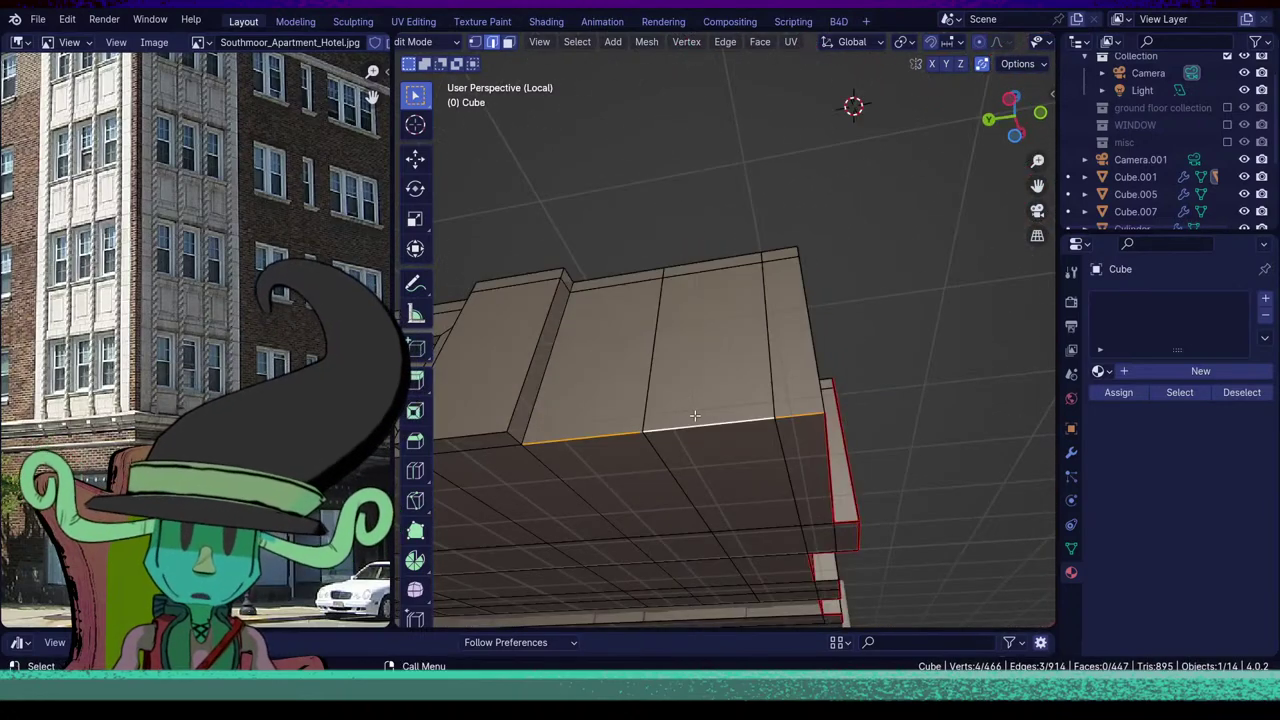
pyautogui.moveTo(797, 454); pyautogui.dragTo(735, 428, button='middle')
pyautogui.press('u')
pyautogui.click(739, 463)
# Mark the bottom edges of the first projecting pier past the corner wall and of the adjoining window wall as seams.
pyautogui.click(615, 396)
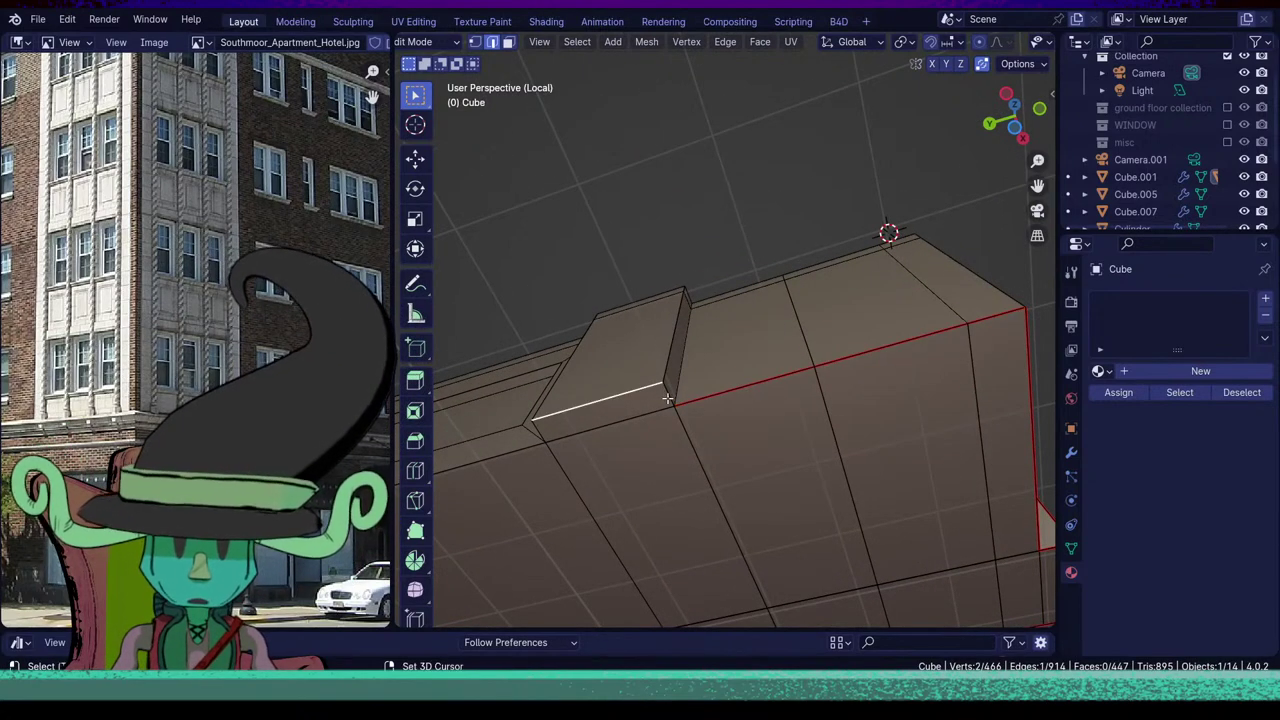
pyautogui.keyDown('shift'); pyautogui.click(667, 398); pyautogui.keyUp('shift')
pyautogui.moveTo(667, 398); pyautogui.dragTo(652, 441, button='middle')
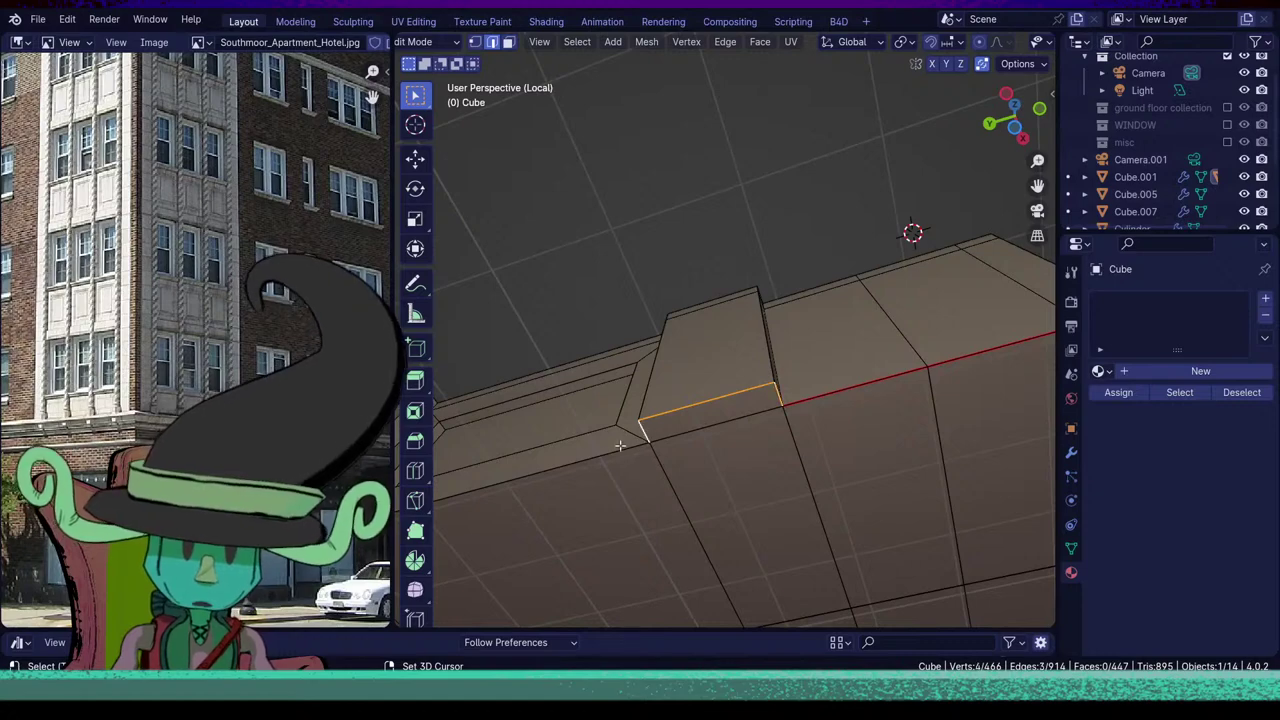
pyautogui.press('u')
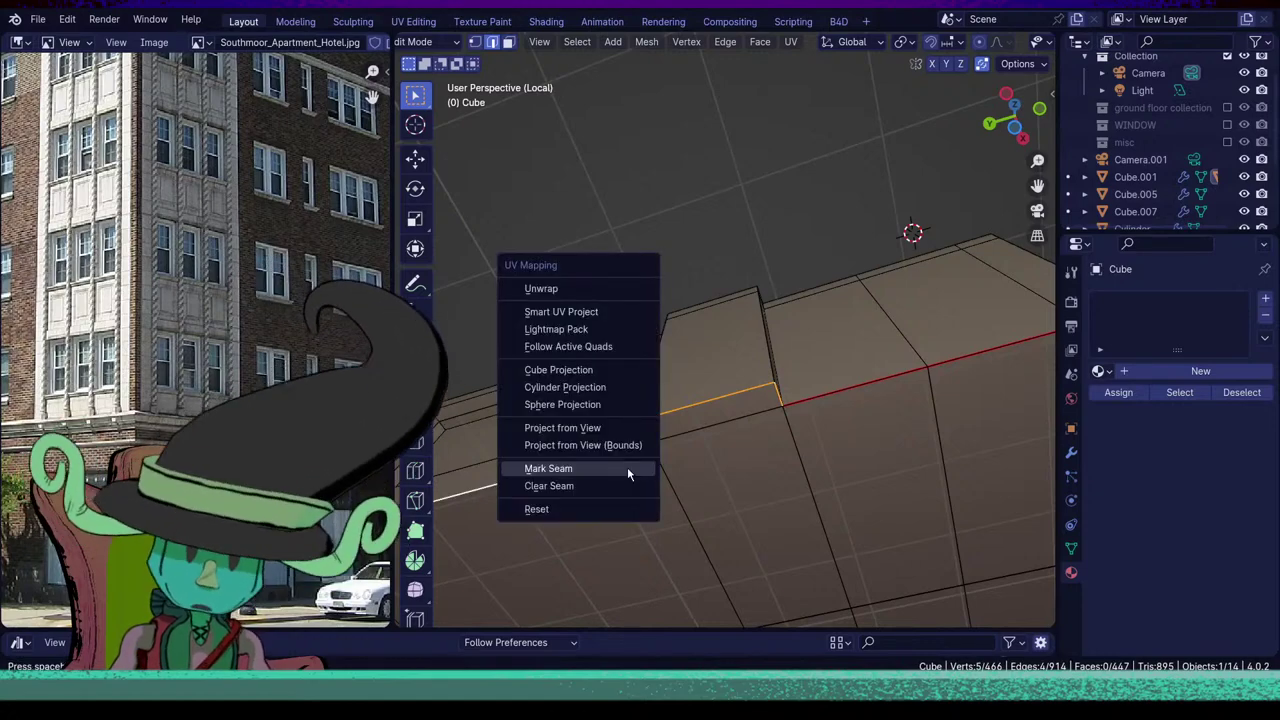
pyautogui.click(628, 469)
# Mark the front and side bottom edges of the second pier and the bottom edge of the recessed wall beyond it as seams.
pyautogui.moveTo(628, 469); pyautogui.dragTo(663, 463, button='middle')
pyautogui.click(655, 458)
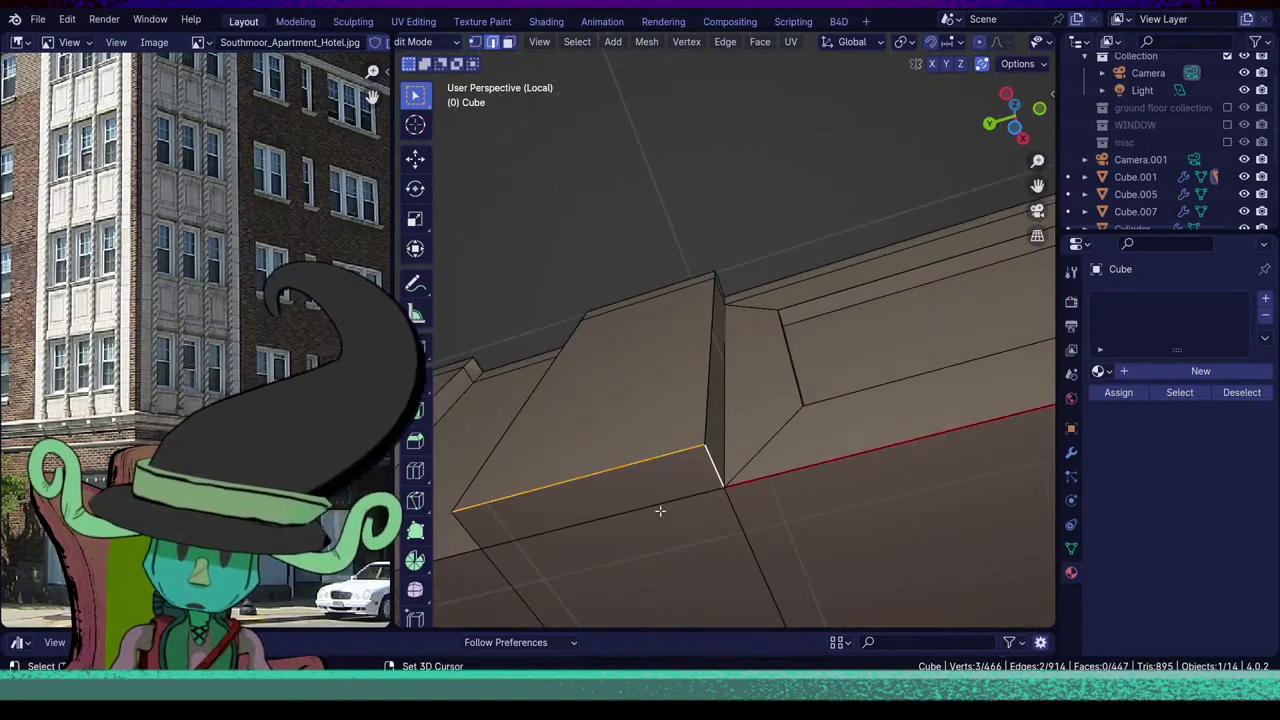
pyautogui.moveTo(660, 511); pyautogui.dragTo(695, 478, button='middle')
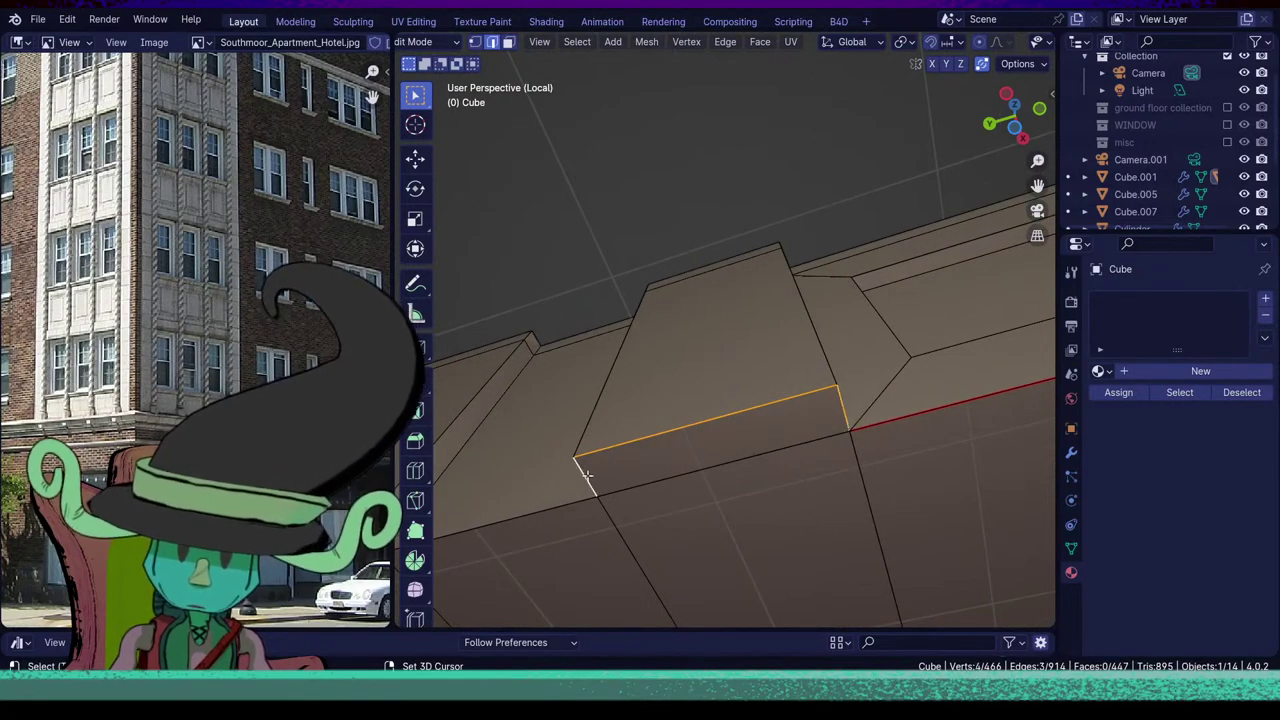
pyautogui.moveTo(553, 510); pyautogui.dragTo(720, 486, button='middle')
pyautogui.press('u')
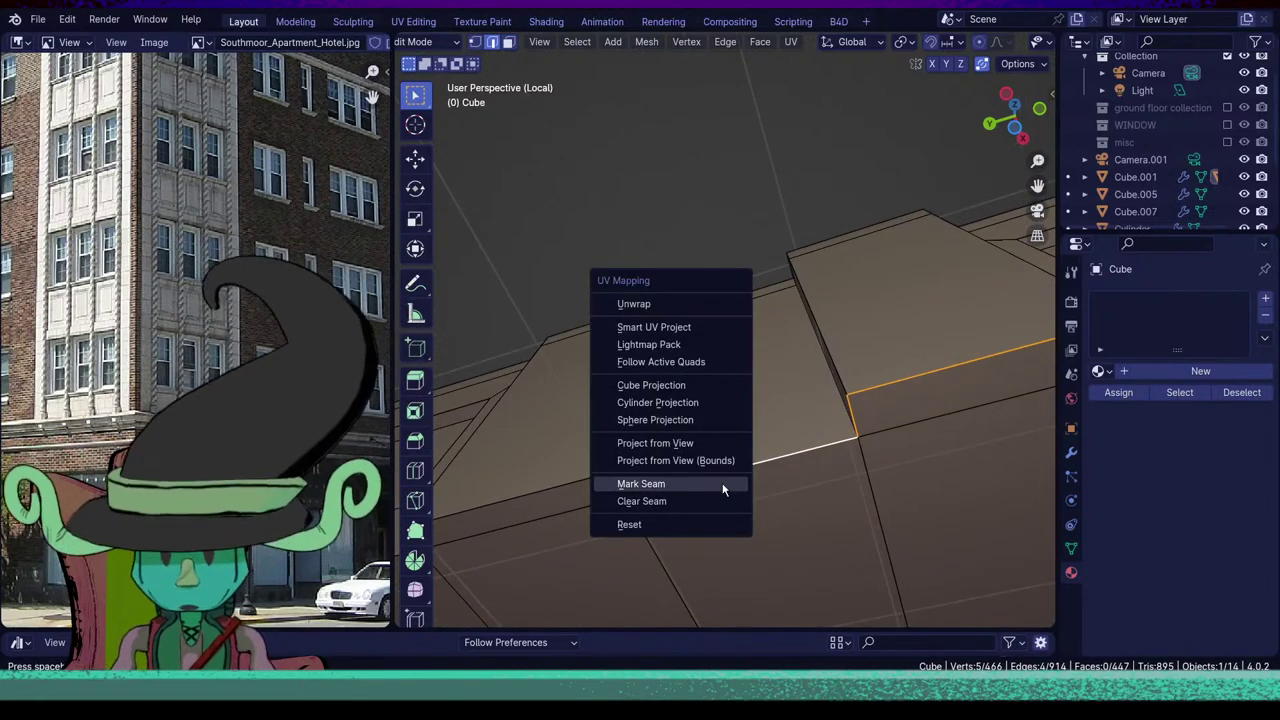
pyautogui.click(723, 489)
# Mark the bottom edges of the third pier, the following window wall and the fourth pier's front and near side as seams.
pyautogui.click(575, 487)
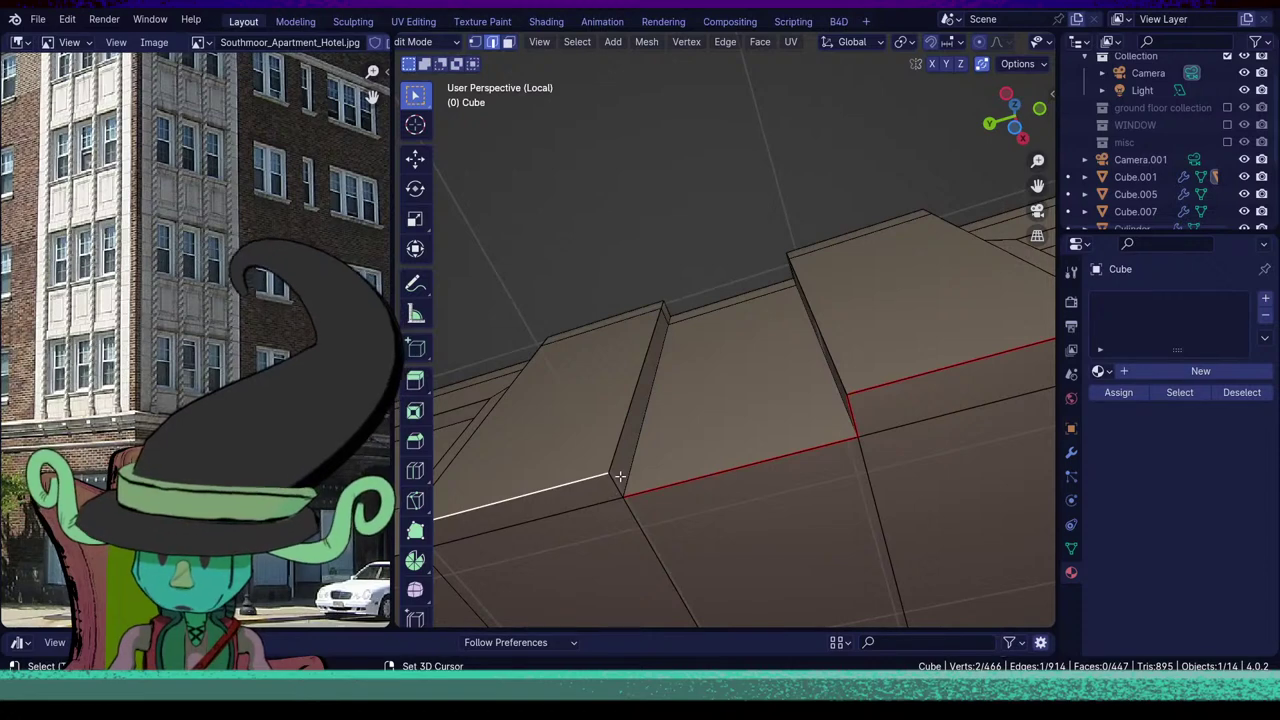
pyautogui.moveTo(547, 493); pyautogui.dragTo(618, 496, button='middle')
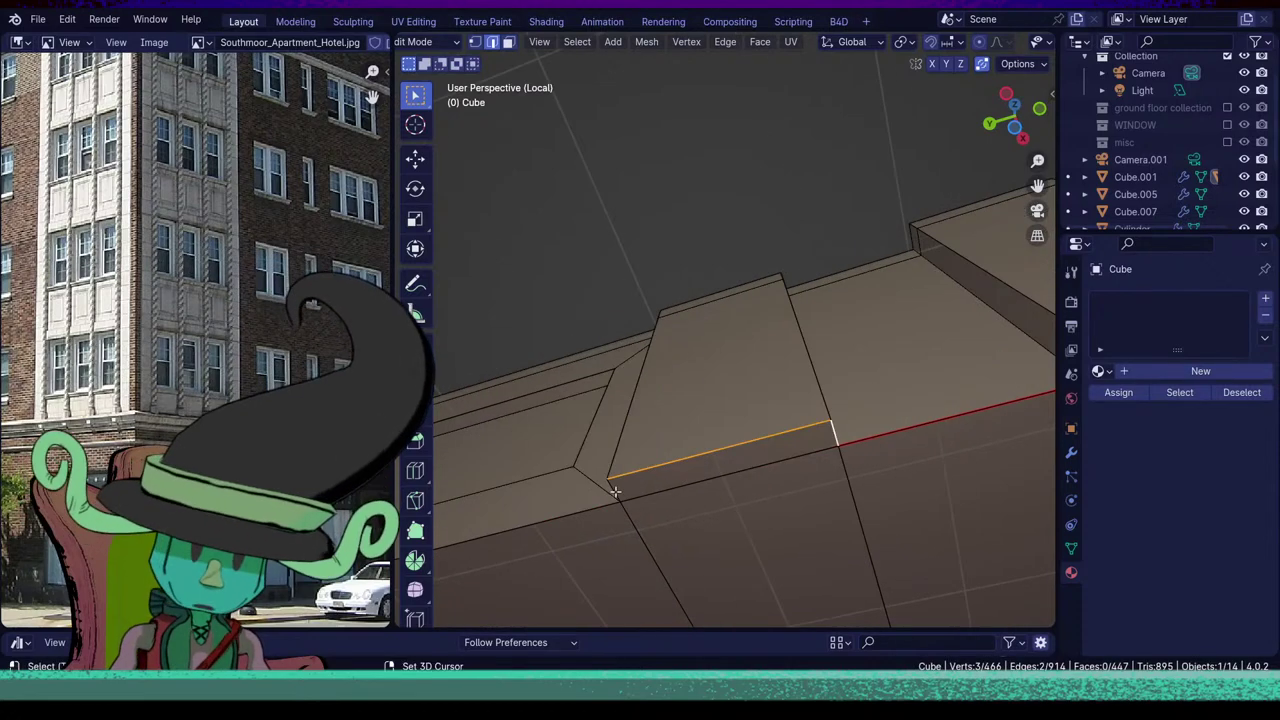
pyautogui.keyDown('shift'); pyautogui.moveTo(560, 553); pyautogui.dragTo(877, 438, button='middle'); pyautogui.keyUp('shift')
pyautogui.keyDown('shift'); pyautogui.moveTo(609, 489); pyautogui.dragTo(871, 439, button='middle'); pyautogui.keyUp('shift')
pyautogui.keyDown('shift'); pyautogui.click(630, 473); pyautogui.keyUp('shift')
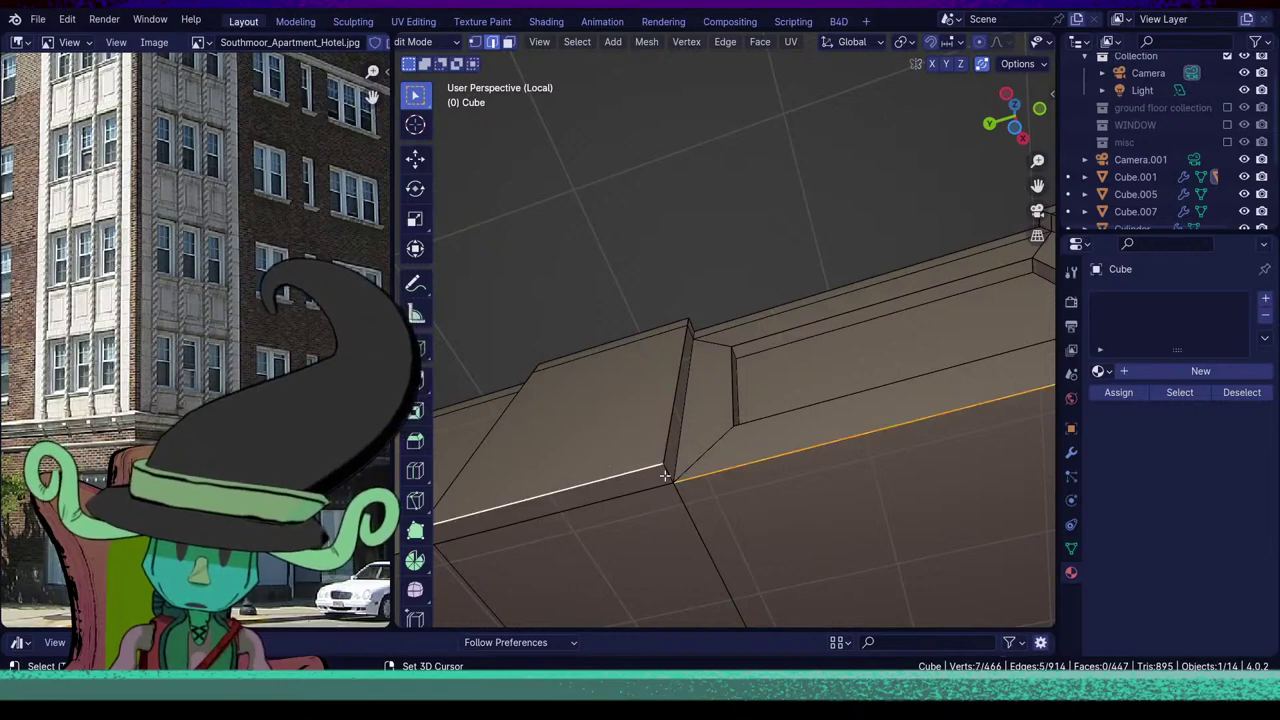
pyautogui.press('u')
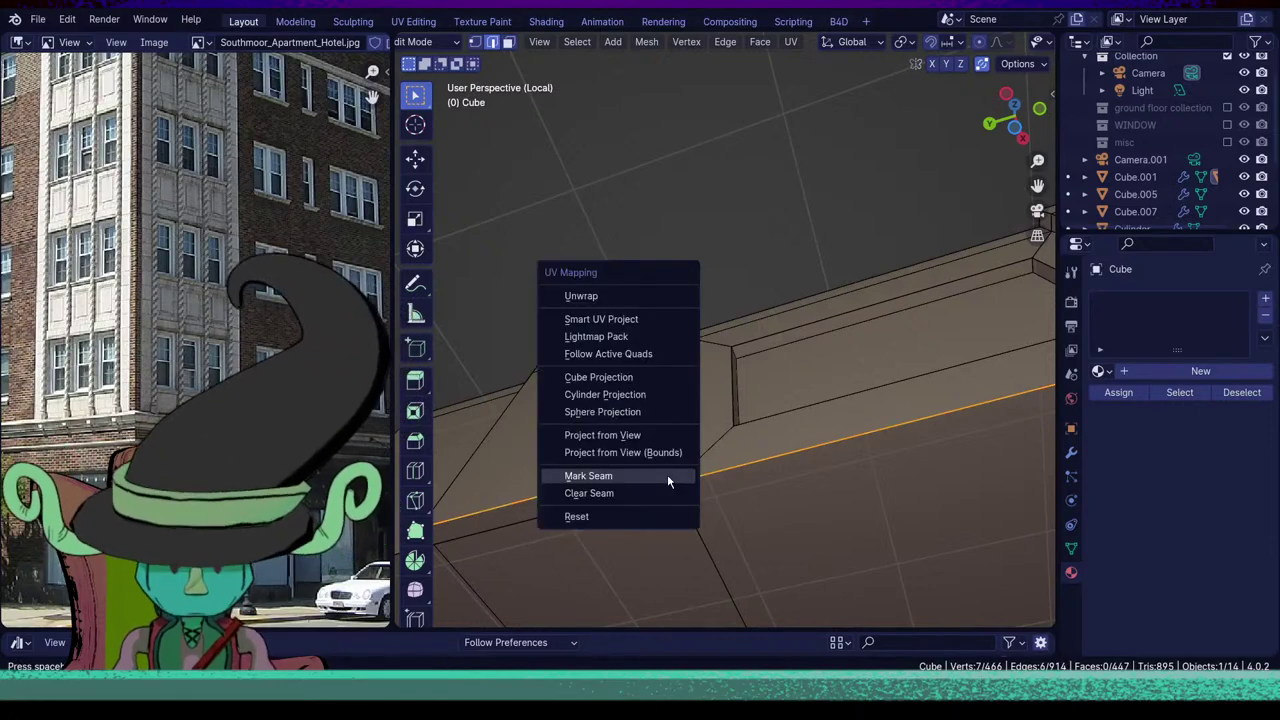
pyautogui.click(666, 477)
# Mark the bottom edges of the last pier's far side return and the end wall as seams.
pyautogui.moveTo(666, 477); pyautogui.dragTo(709, 473, button='middle')
pyautogui.click(717, 485)
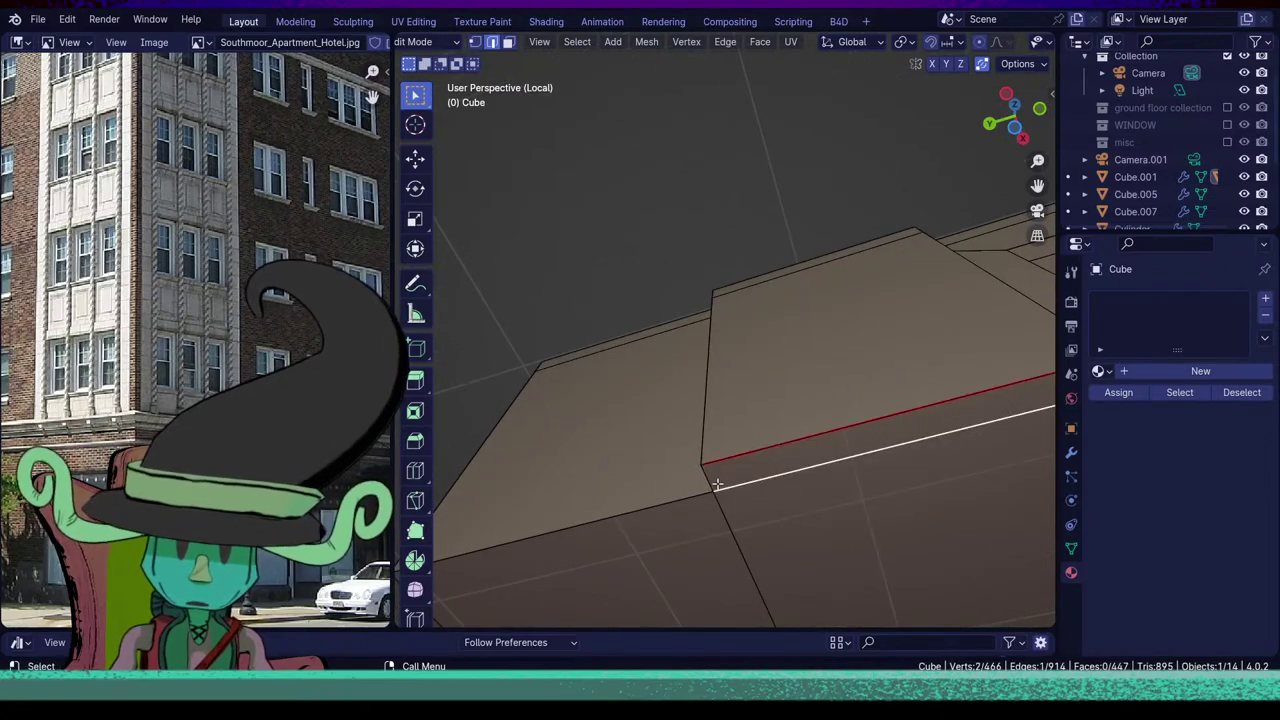
pyautogui.keyDown('shift'); pyautogui.click(646, 516); pyautogui.keyUp('shift')
pyautogui.moveTo(646, 516); pyautogui.dragTo(763, 465, button='middle')
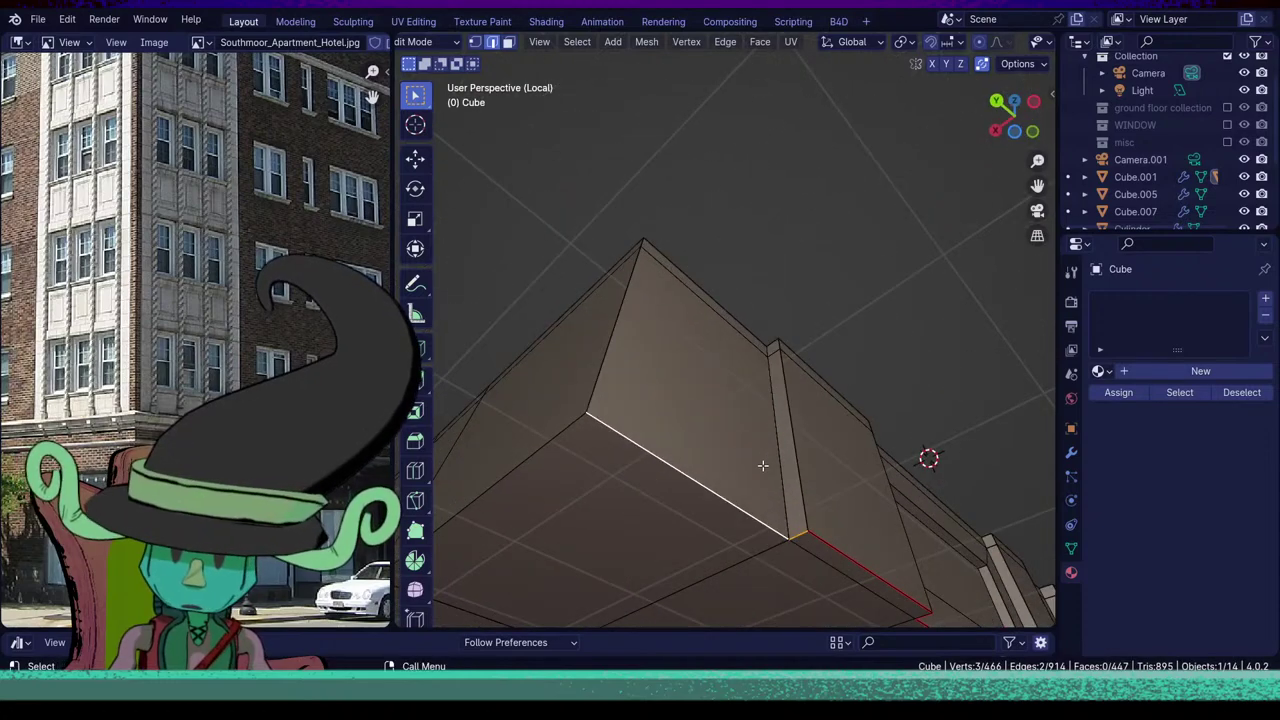
pyautogui.press('u')
pyautogui.click(754, 470)
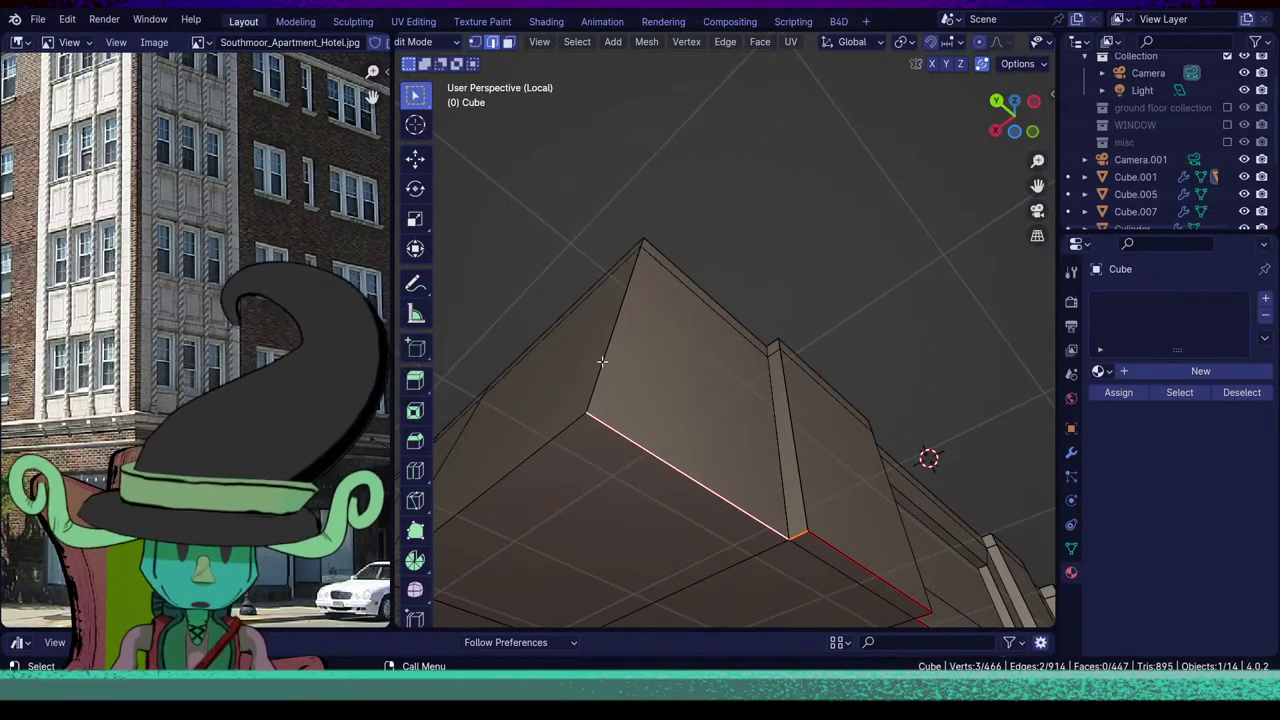
# Mark the vertical corner edges at the far end of the wall, up to the roof, as seams.
pyautogui.click(601, 366)
pyautogui.moveTo(727, 309); pyautogui.dragTo(742, 513, button='middle')
pyautogui.press('u')
pyautogui.click(740, 505)
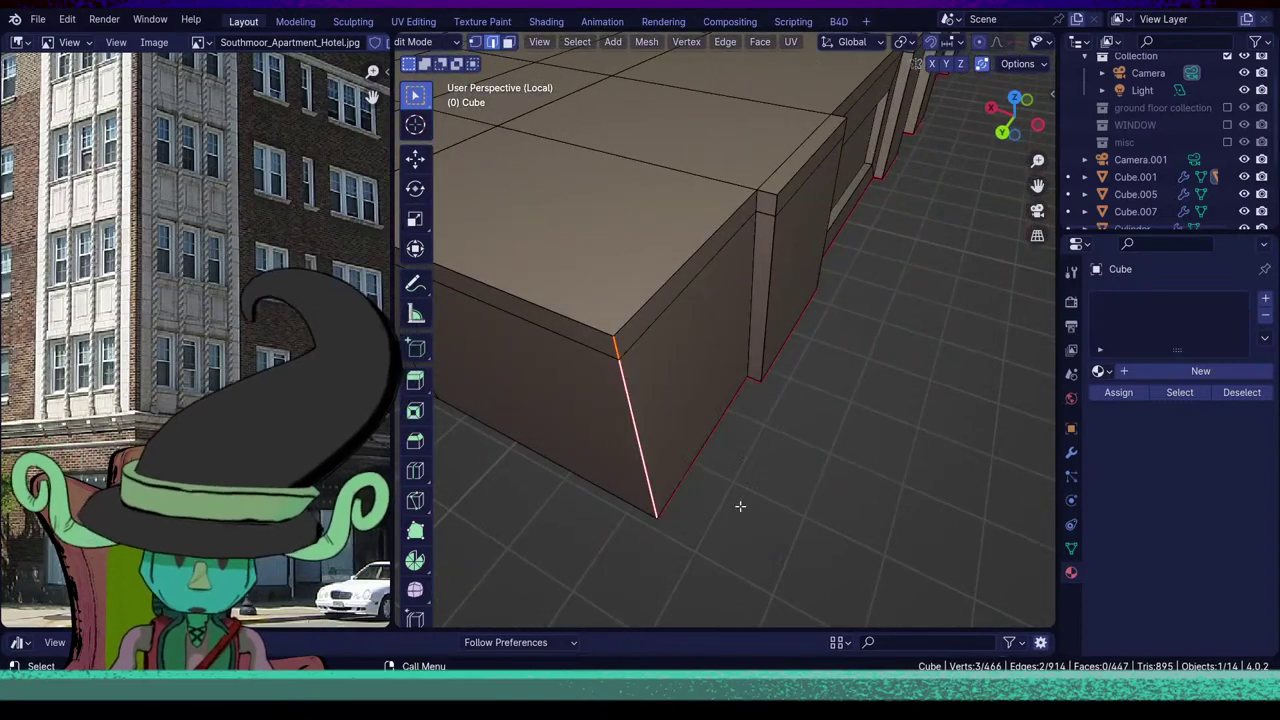
# Mark the roof-line edges along the end wall, the first pier and the neighbouring window wall as seams.
pyautogui.moveTo(670, 279); pyautogui.dragTo(760, 296, button='middle')
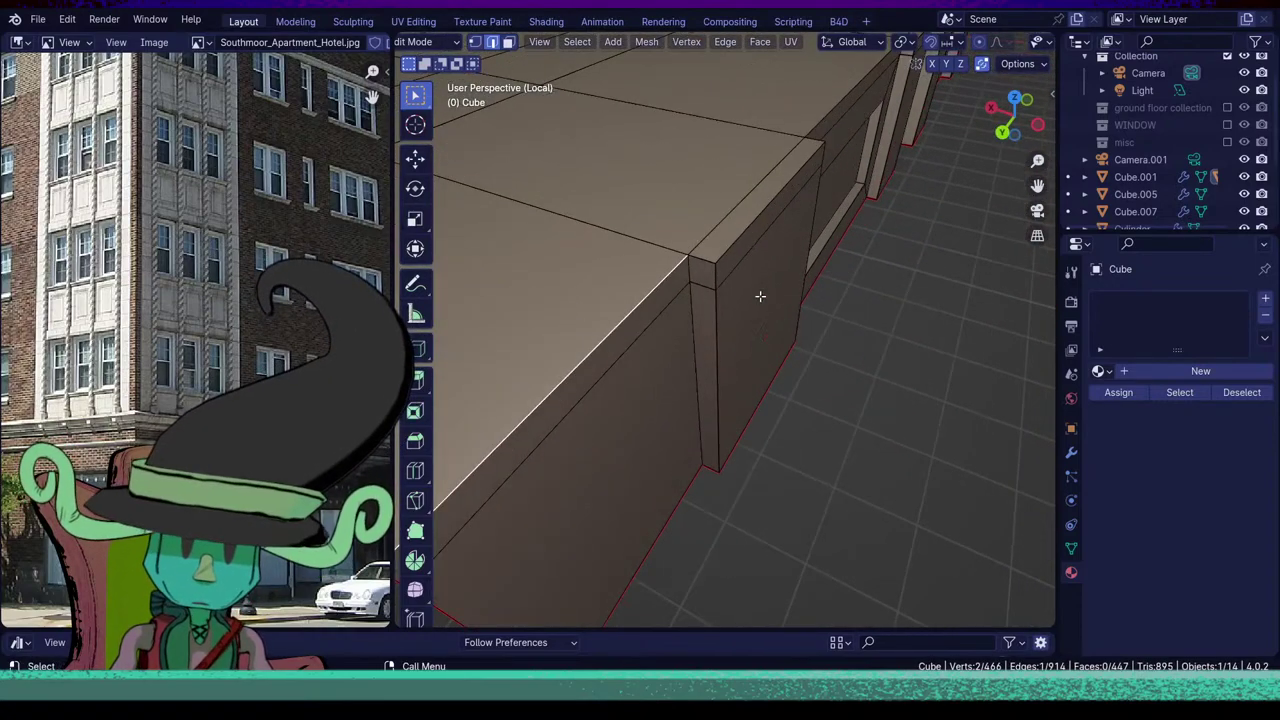
pyautogui.moveTo(814, 238); pyautogui.dragTo(652, 500, button='middle')
pyautogui.keyDown('shift'); pyautogui.click(700, 305); pyautogui.keyUp('shift')
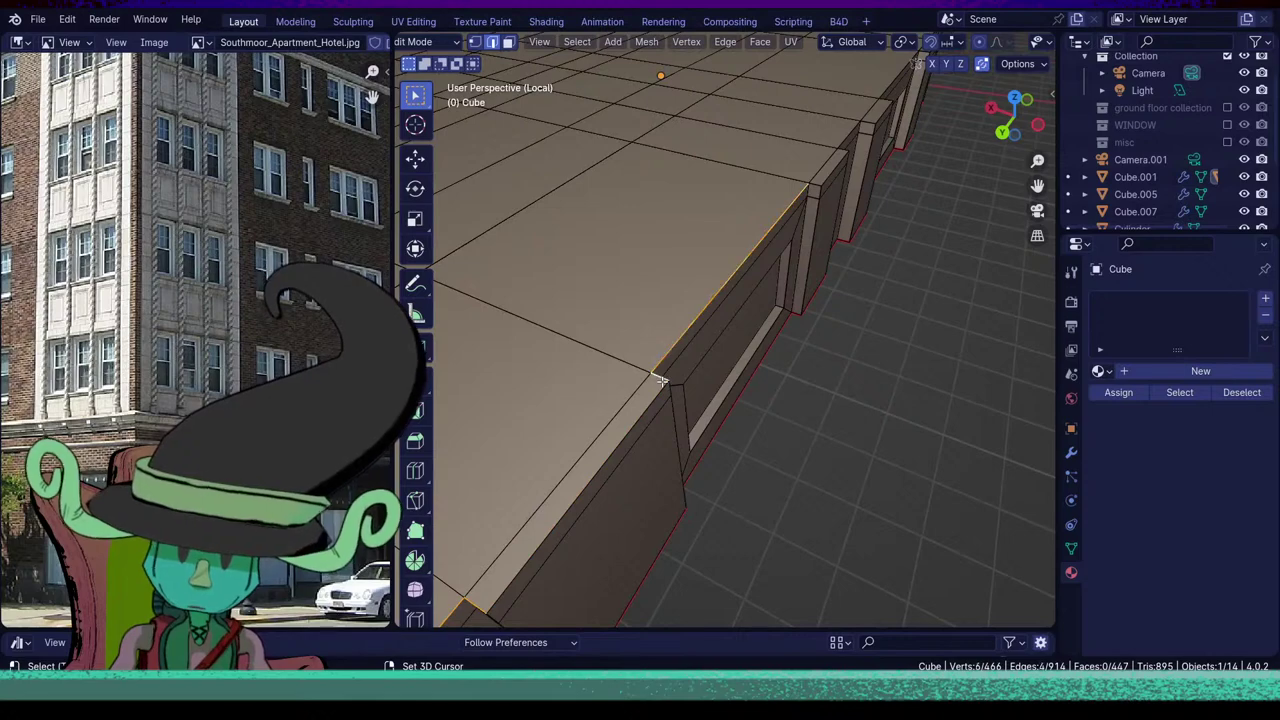
pyautogui.moveTo(652, 408); pyautogui.dragTo(832, 495, button='middle')
pyautogui.press('u')
pyautogui.click(737, 483)
# Mark the roof-line edges around the next two piers, the recessed wall between them and the following window wall as seams.
pyautogui.click(750, 466)
pyautogui.scroll(5, 832, 495)
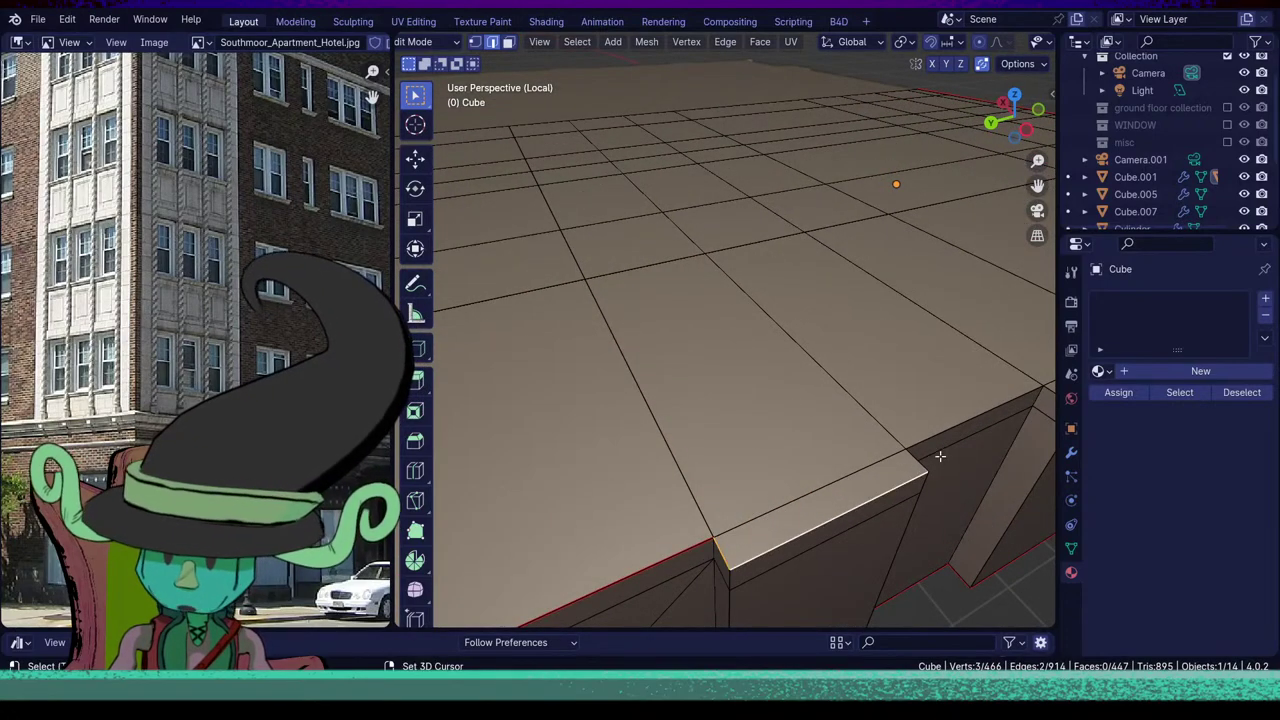
pyautogui.moveTo(992, 443); pyautogui.dragTo(870, 428, button='middle')
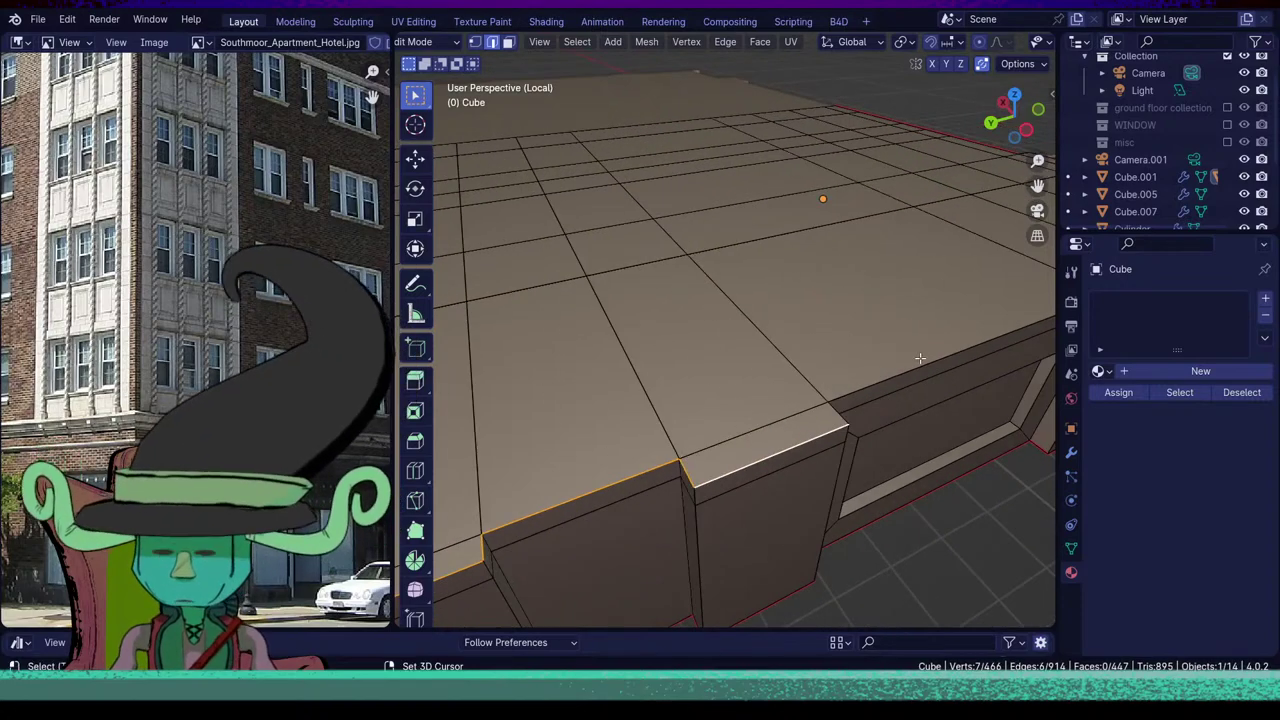
pyautogui.keyDown('shift'); pyautogui.click(842, 396); pyautogui.keyUp('shift')
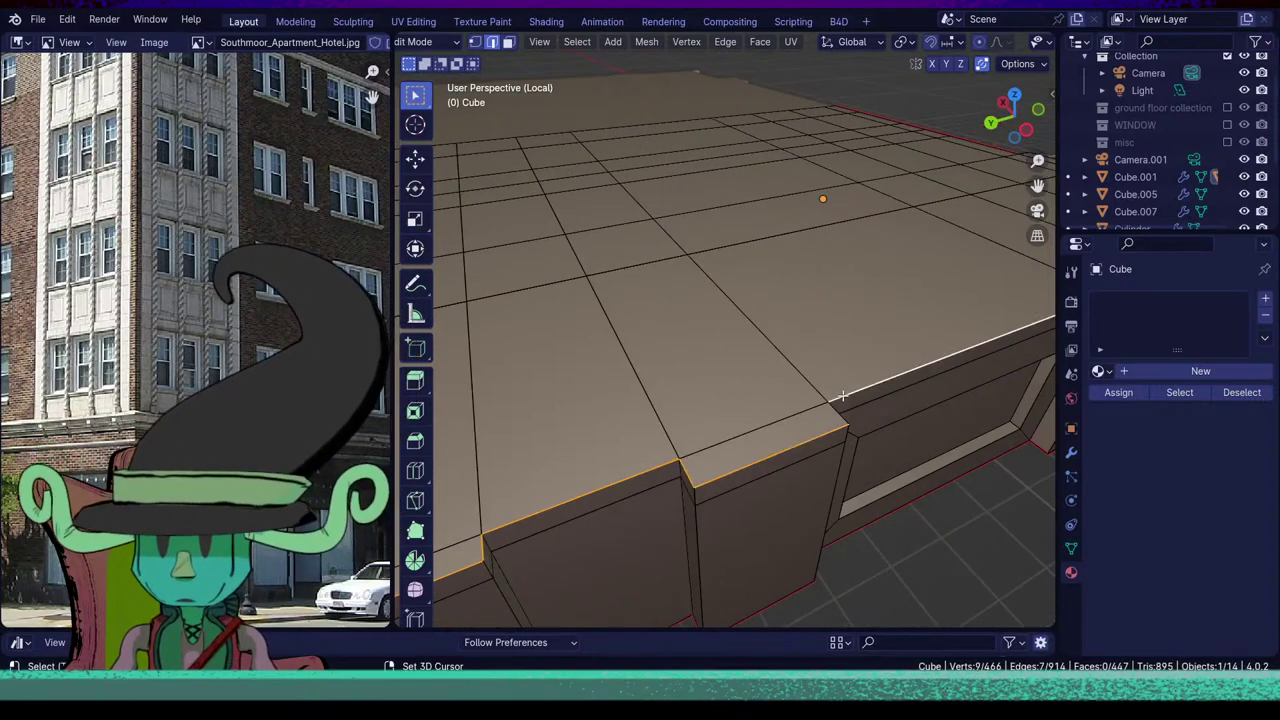
pyautogui.press('u')
pyautogui.click(903, 421)
# Mark the roof-line edges around the last pier and along the flat wall to the outer corner as seams.
pyautogui.scroll(-3, 900, 421)
pyautogui.keyDown('shift'); pyautogui.moveTo(745, 430); pyautogui.dragTo(510, 514, button='middle'); pyautogui.keyUp('shift')
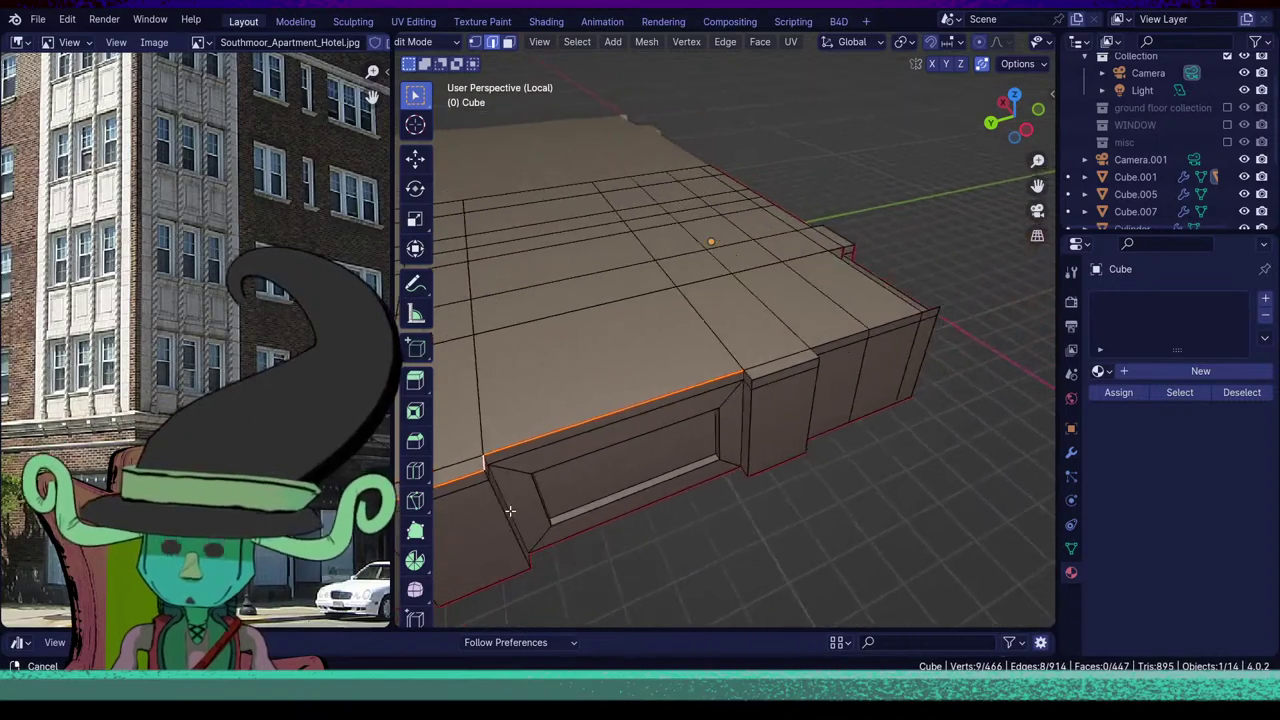
pyautogui.scroll(2, 795, 421)
pyautogui.click(765, 405)
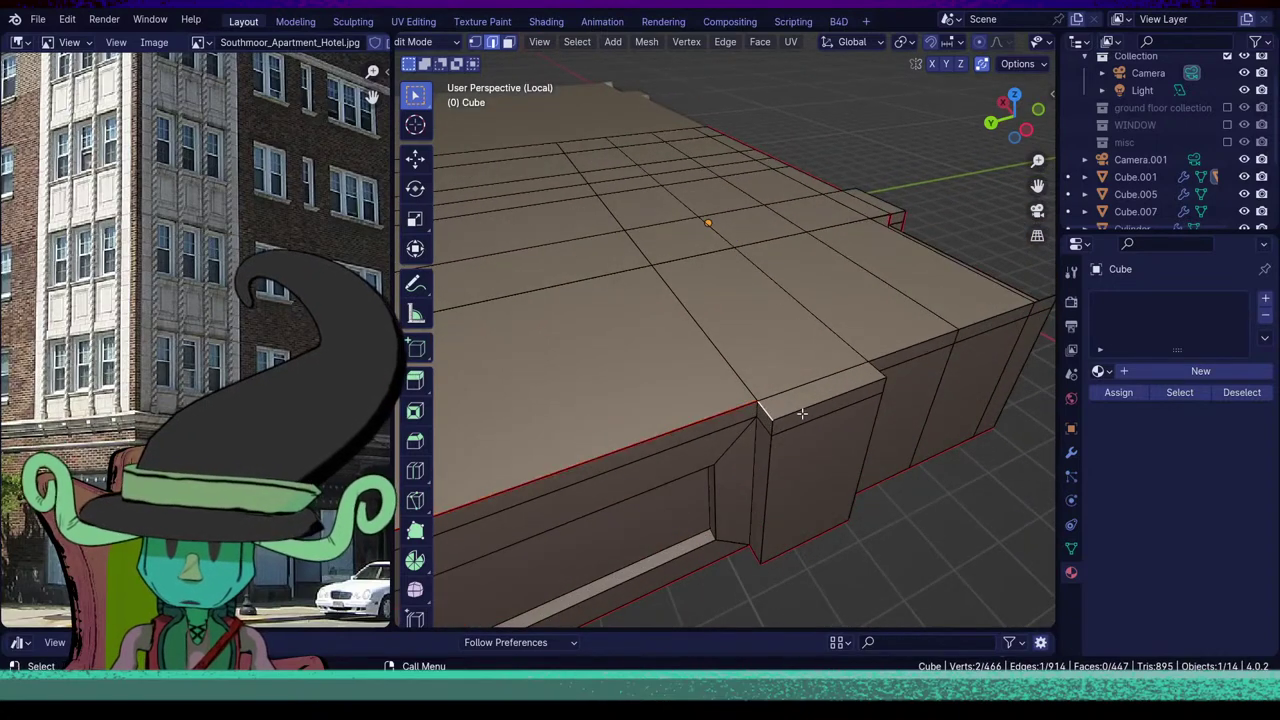
pyautogui.keyDown('ctrl'); pyautogui.click(898, 347); pyautogui.keyUp('ctrl')
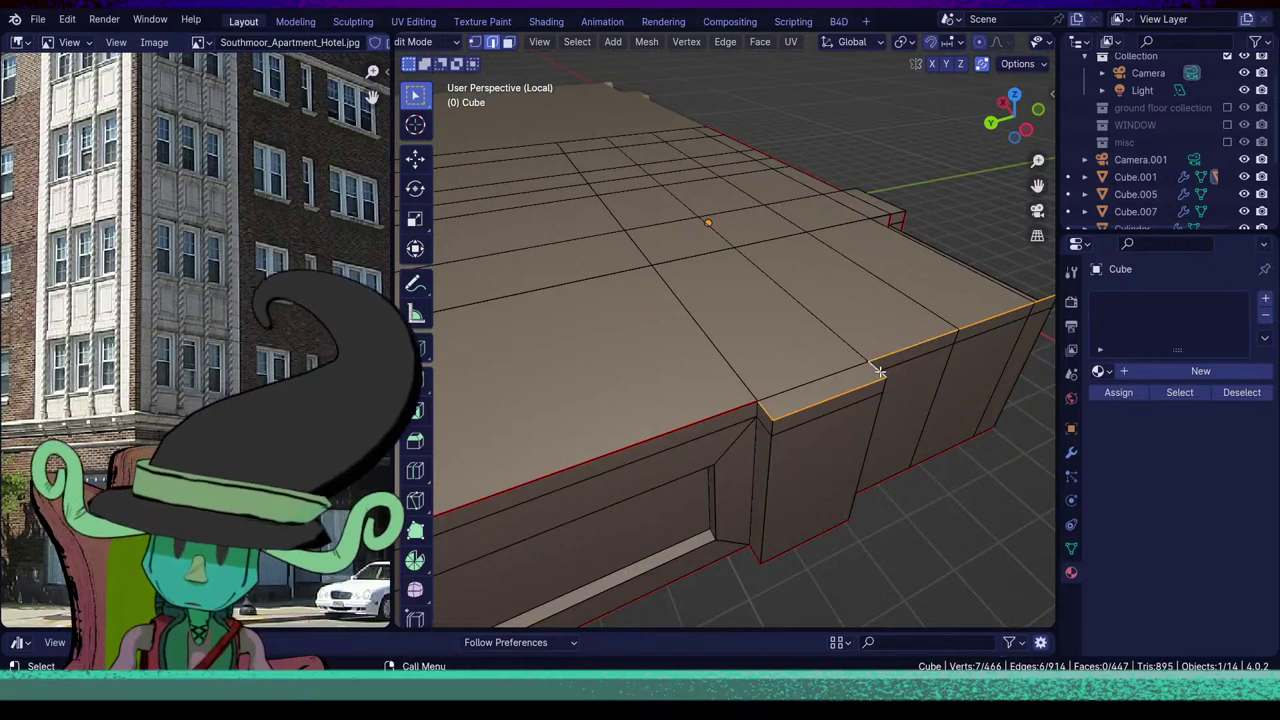
pyautogui.press('u')
pyautogui.click(880, 371)
# Mark the vertical edges of the block's outer corner, from the ground to the roof, as seams.
pyautogui.scroll(-3, 880, 371)
pyautogui.moveTo(850, 371); pyautogui.dragTo(733, 493, button='middle')
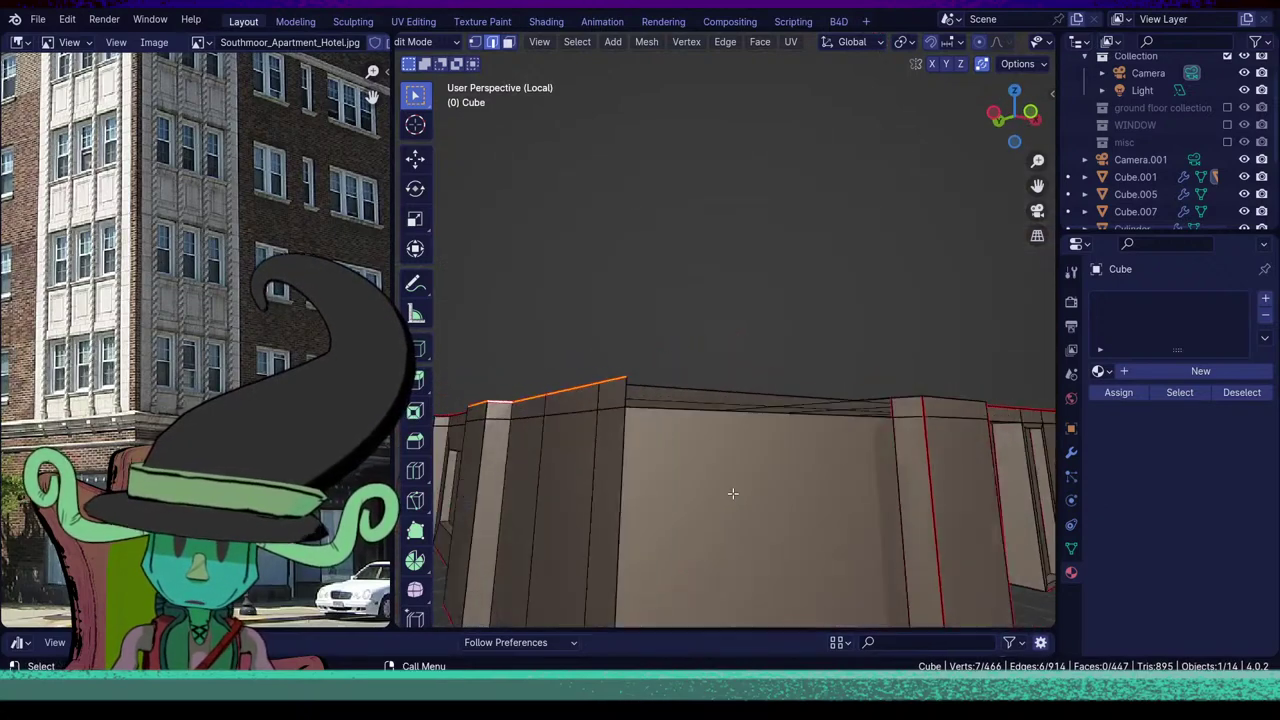
pyautogui.scroll(-5, 733, 493)
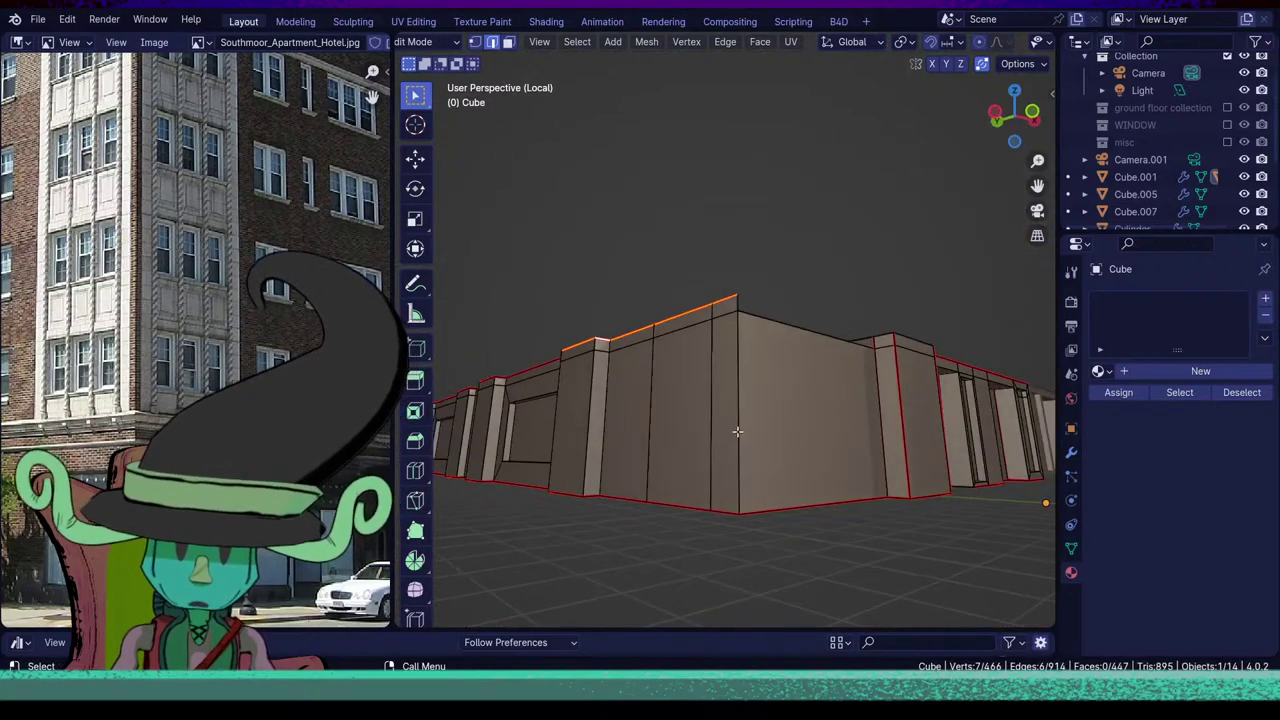
pyautogui.click(737, 431)
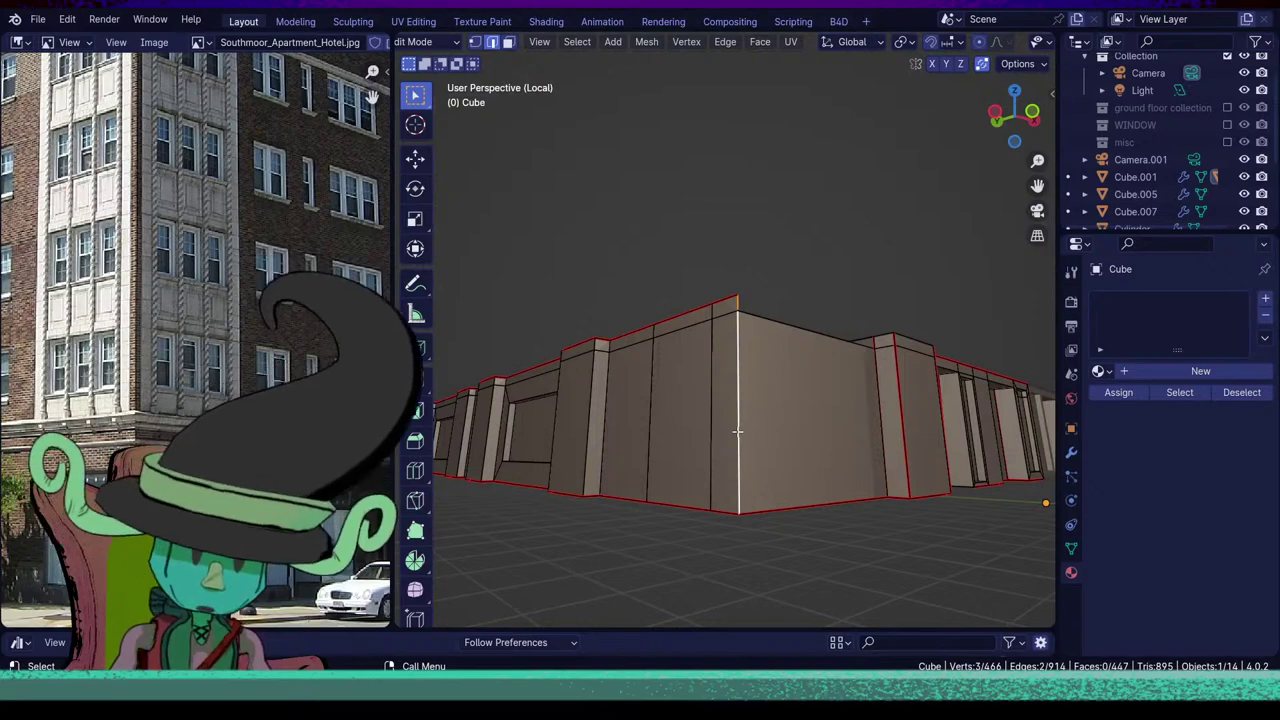
pyautogui.moveTo(750, 423); pyautogui.dragTo(780, 471, button='middle')
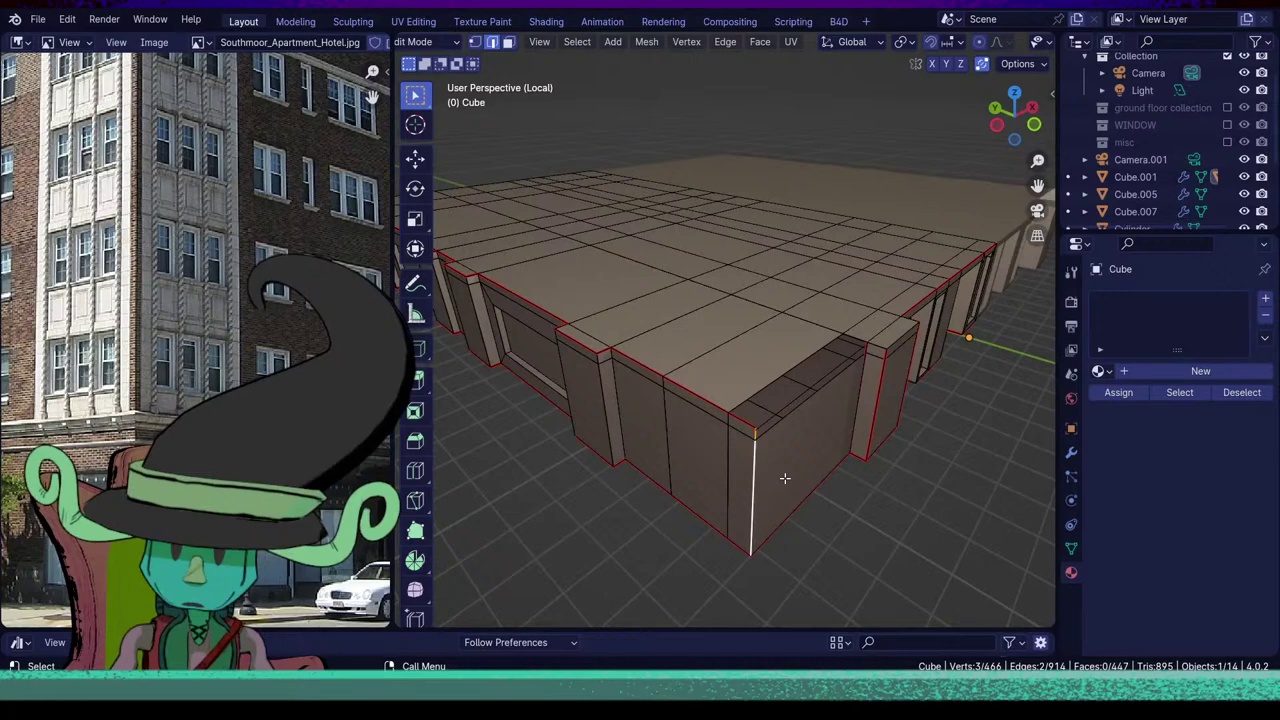
pyautogui.press('u')
pyautogui.click(784, 477)
# Mark the top edges around the sides and front of the pier on the adjacent facade as seams.
pyautogui.moveTo(823, 414); pyautogui.dragTo(590, 481, button='middle')
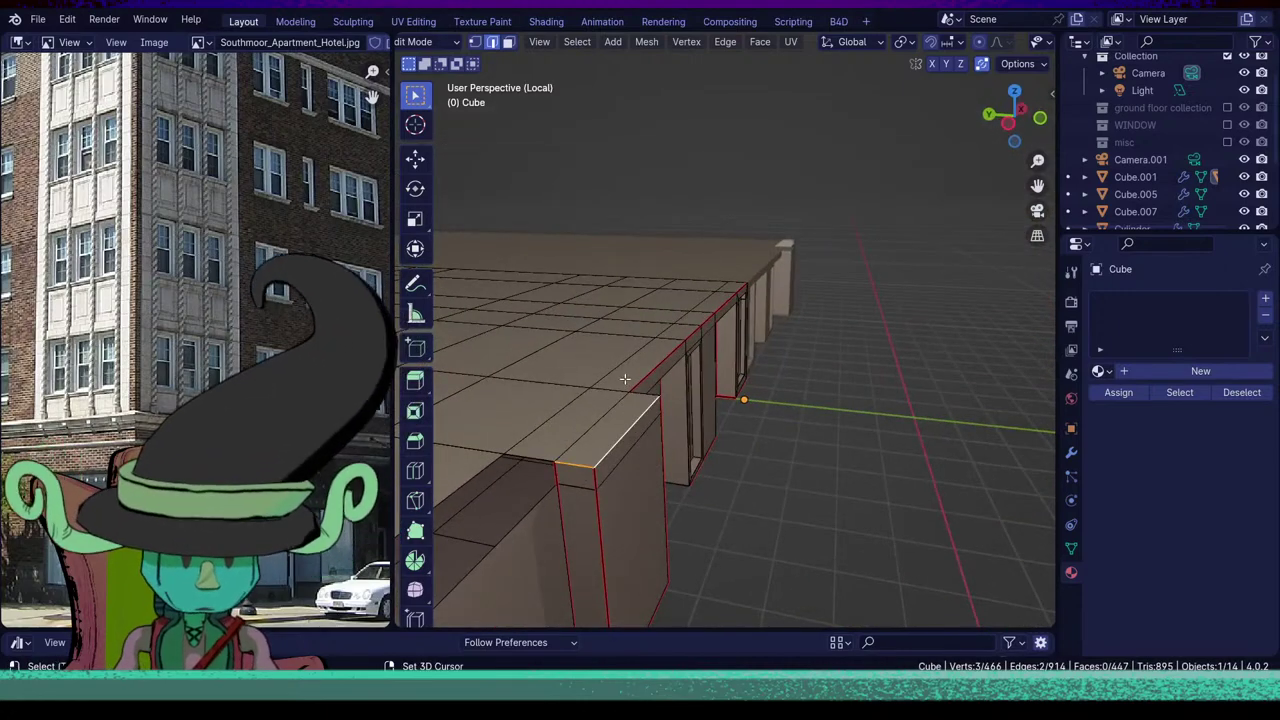
pyautogui.press('u')
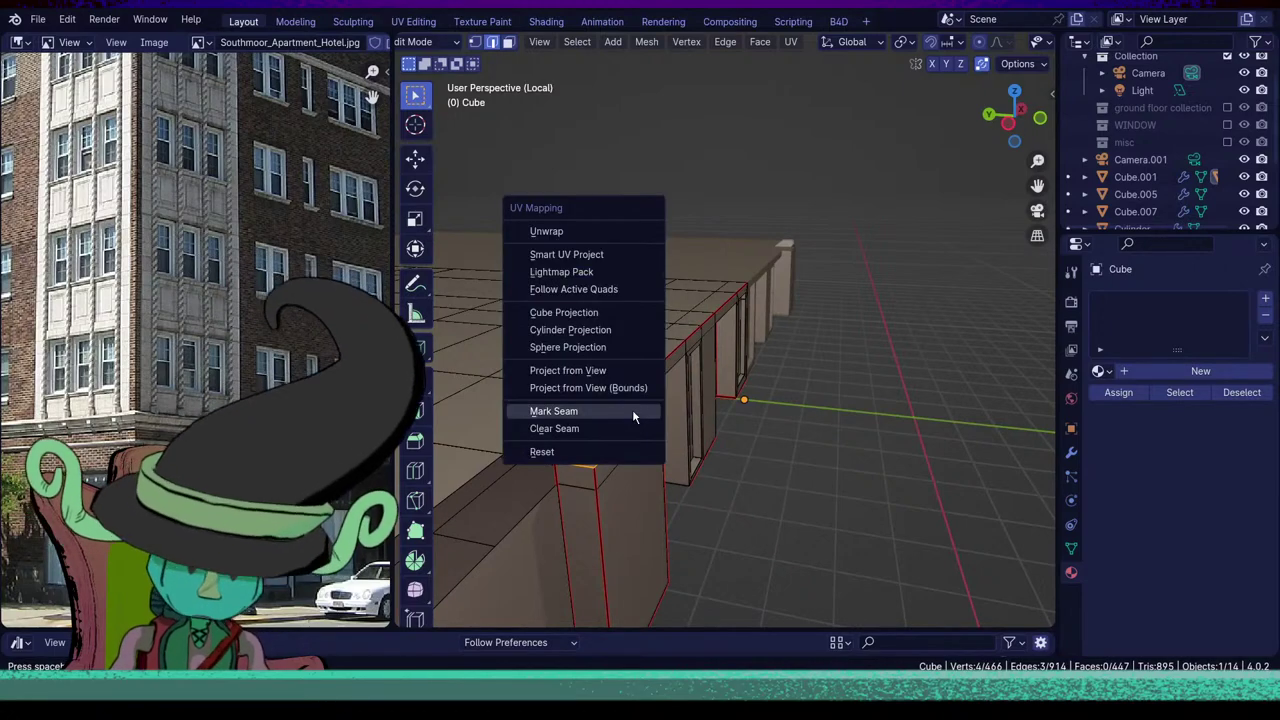
pyautogui.click(632, 412)
# Mark the short bottom edge of the side return beside the window bay as a seam.
pyautogui.moveTo(632, 412); pyautogui.dragTo(694, 503, button='middle')
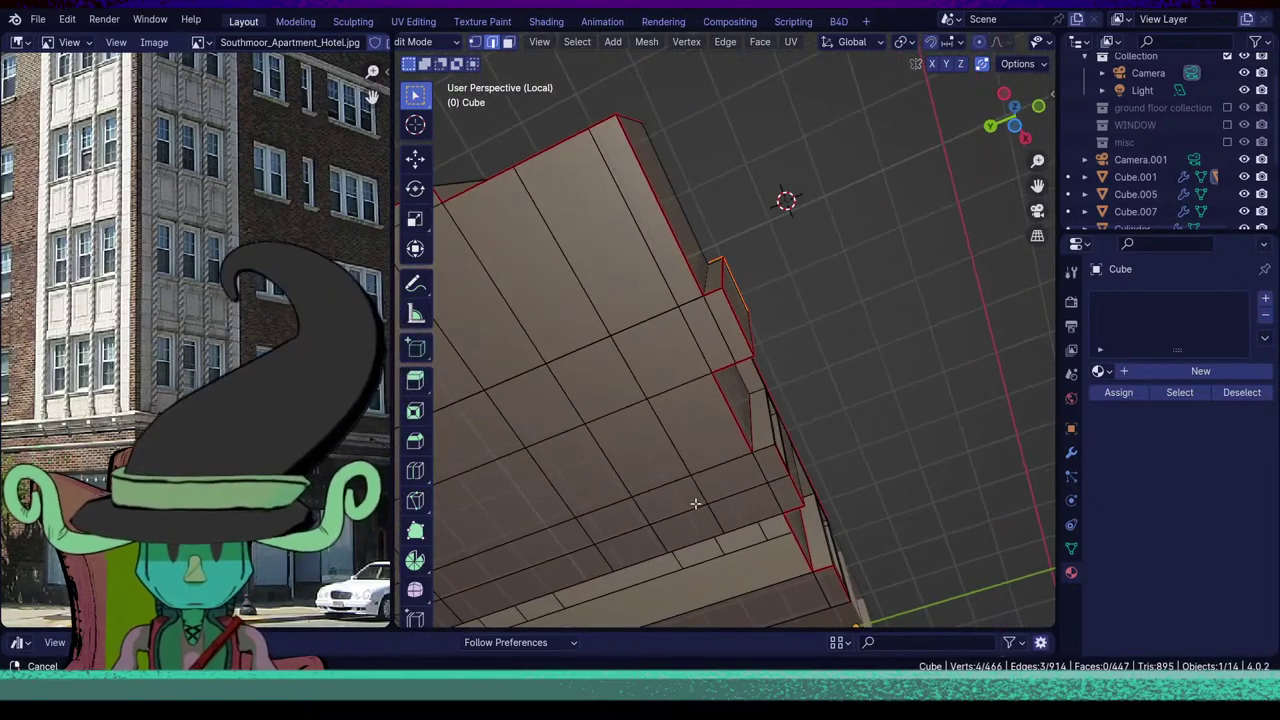
pyautogui.press('u')
pyautogui.click(760, 452)
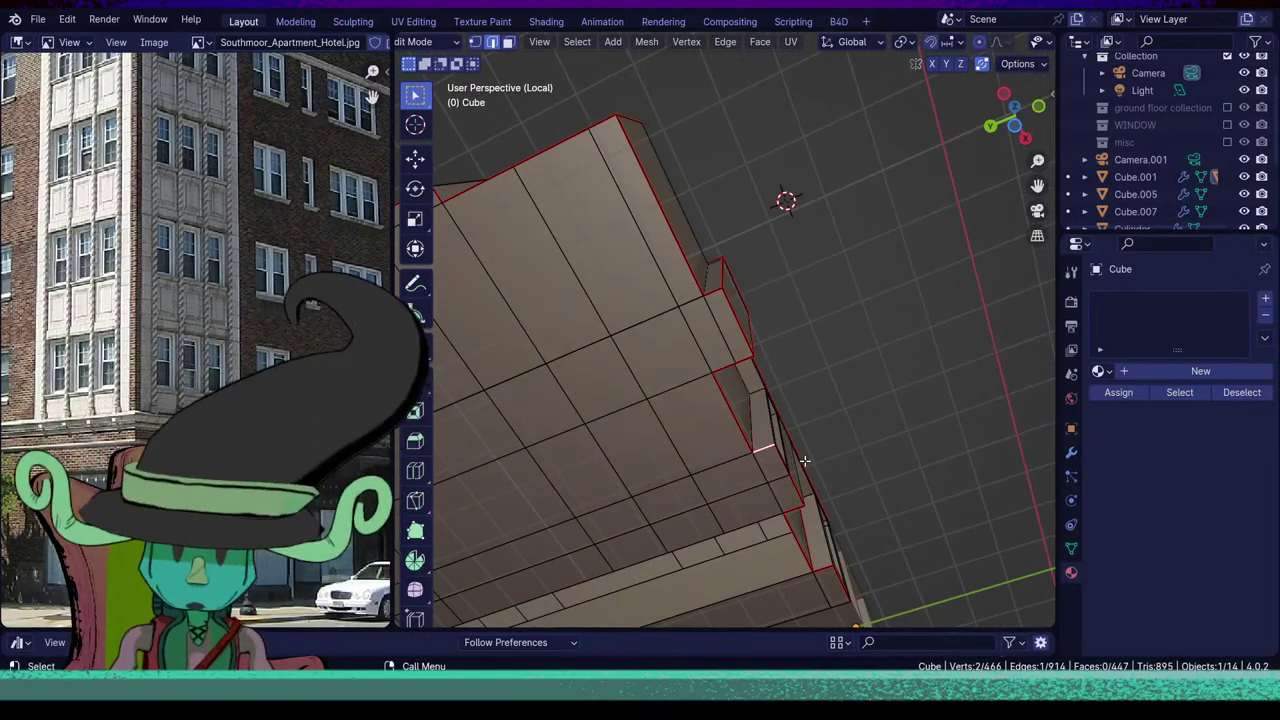
# Mark the borders of the two recessed window panels and the strip above the second panel as seams.
pyautogui.moveTo(760, 452); pyautogui.dragTo(687, 474, button='middle')
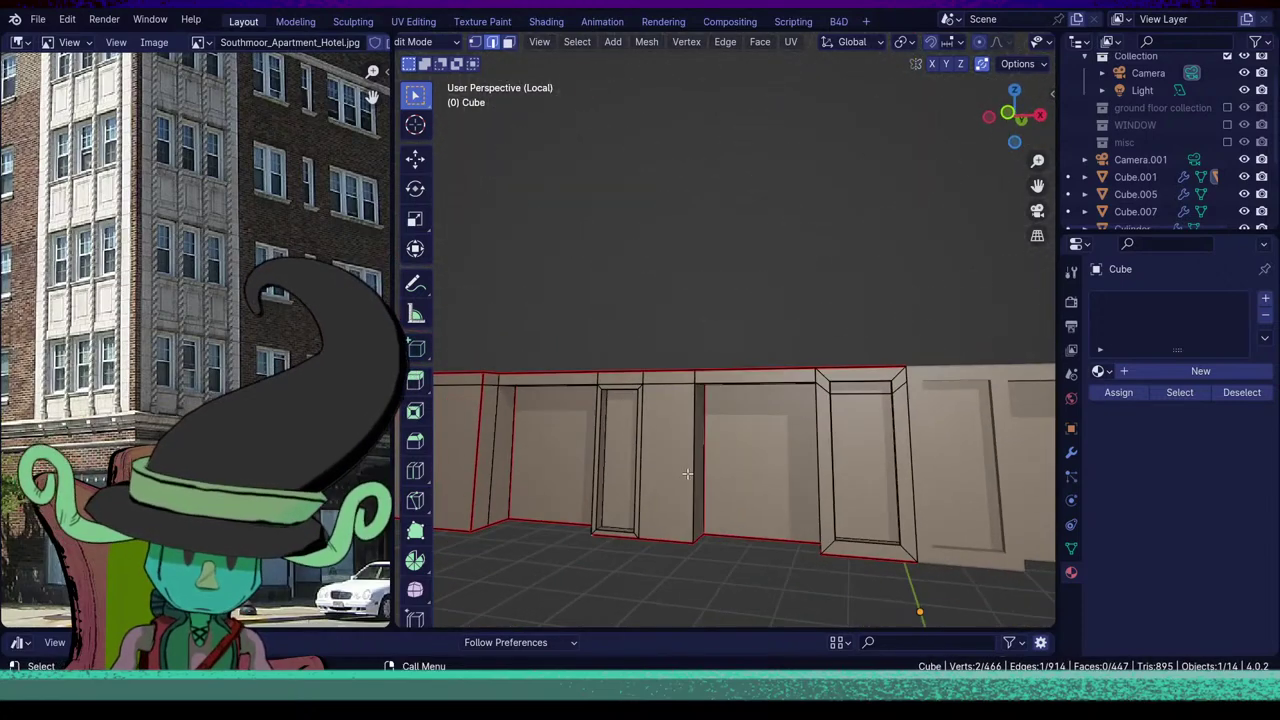
pyautogui.press('3')
pyautogui.click(634, 513)
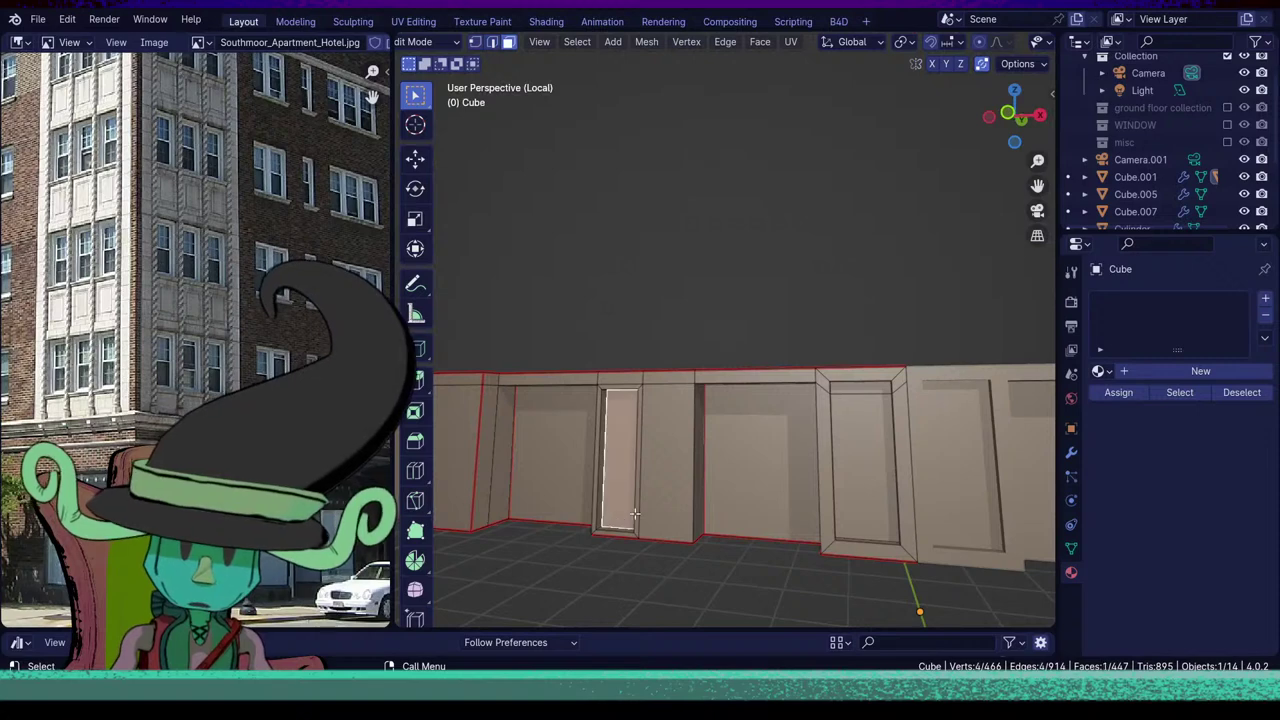
pyautogui.keyDown('shift'); pyautogui.click(877, 486); pyautogui.keyUp('shift')
pyautogui.keyDown('shift'); pyautogui.click(870, 389); pyautogui.keyUp('shift')
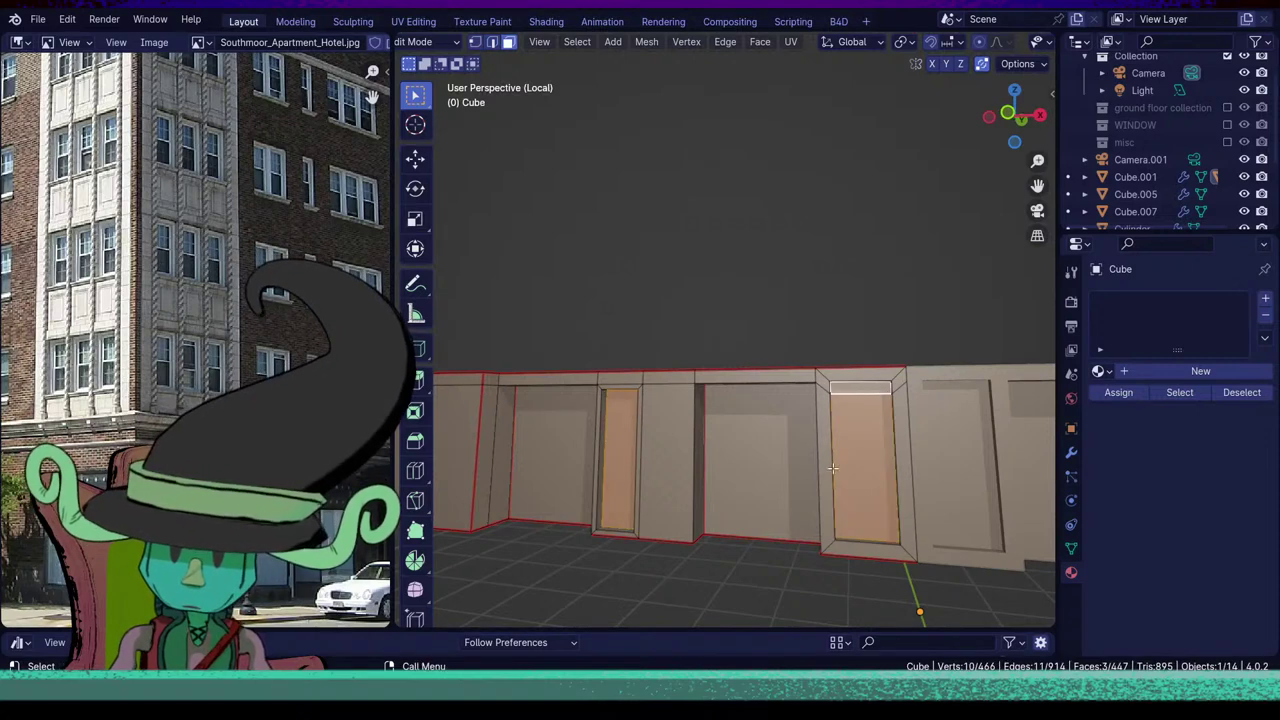
pyautogui.moveTo(697, 541); pyautogui.dragTo(792, 482, button='middle')
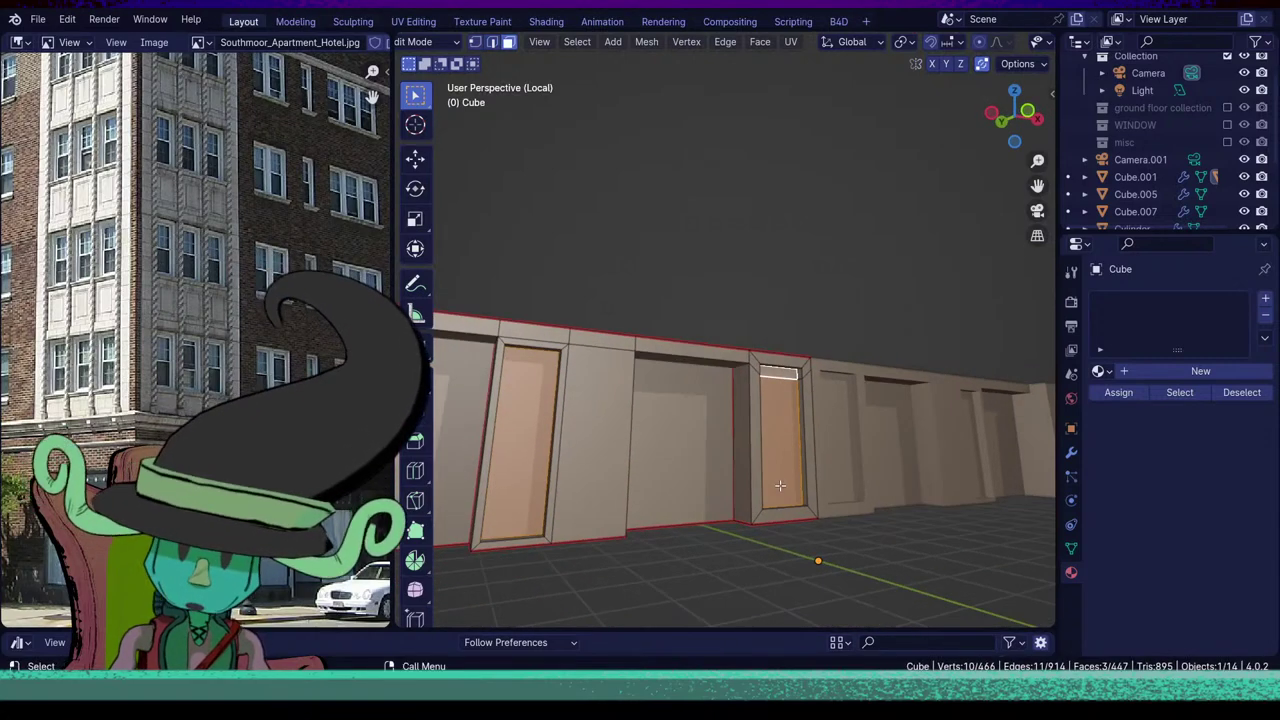
pyautogui.press('u')
pyautogui.click(781, 487)
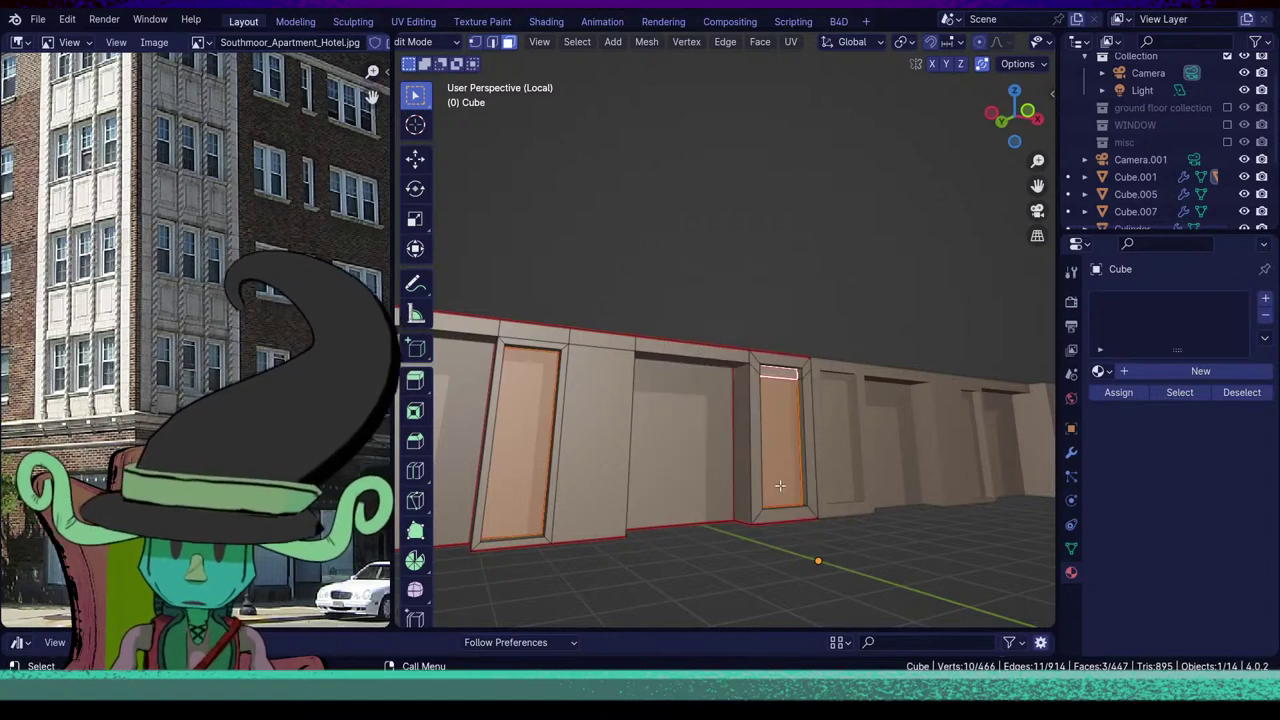
# Mark the front vertical corner edge of the pier framing the window panel as a seam.
pyautogui.moveTo(897, 486); pyautogui.dragTo(902, 401, button='middle')
pyautogui.scroll(2, 840, 566)
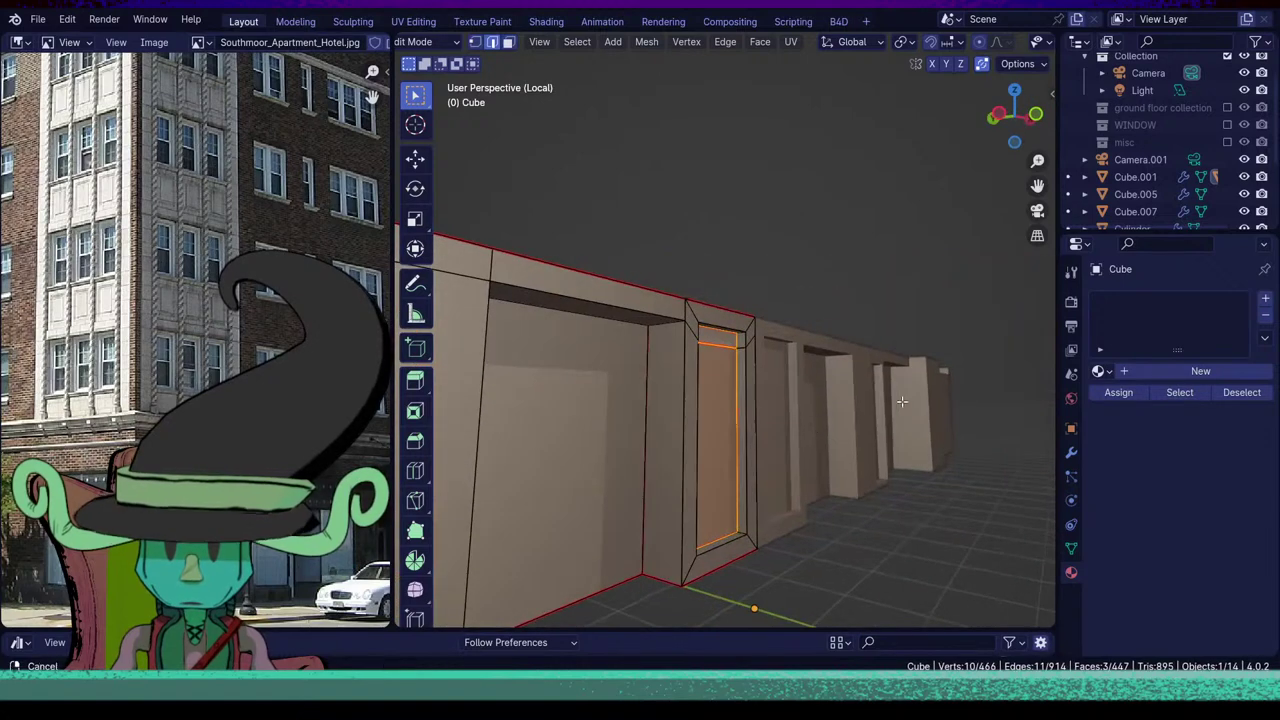
pyautogui.click(685, 437)
pyautogui.press('u')
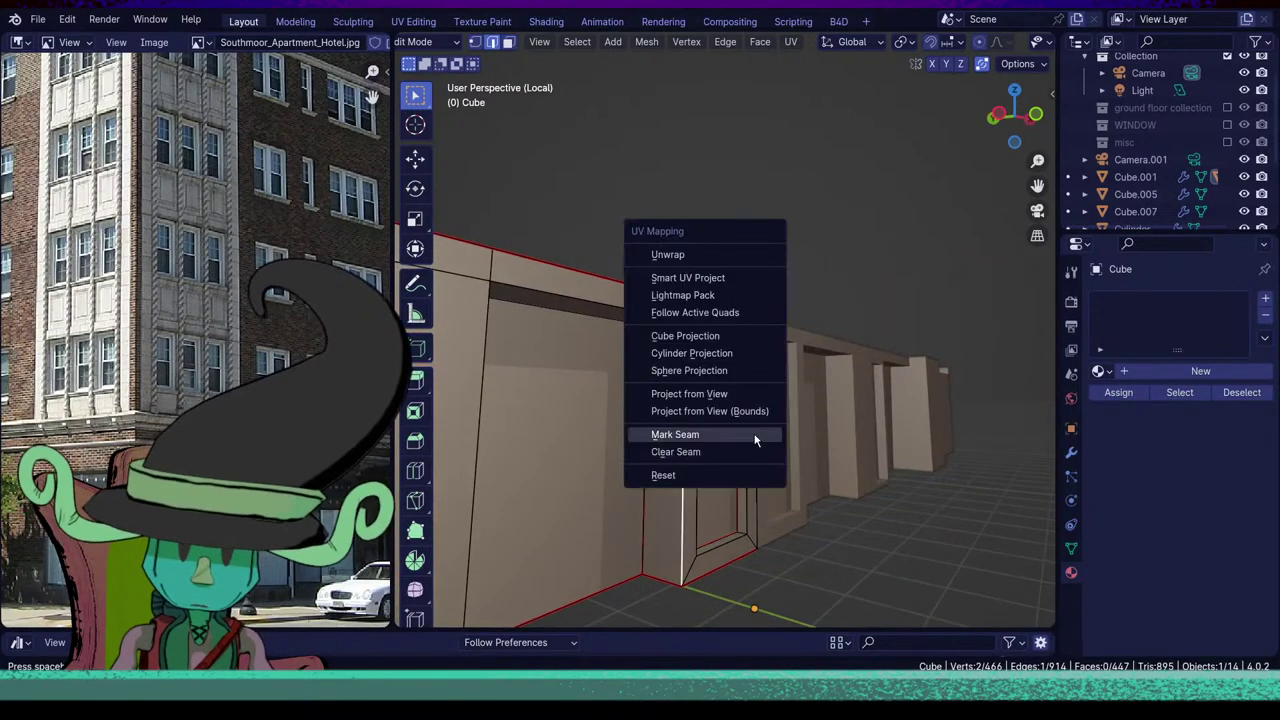
pyautogui.click(754, 434)
# Mark the flat pier's outer vertical edge and the rim loop around the narrow window recess as seams.
pyautogui.moveTo(740, 466); pyautogui.dragTo(843, 466, button='middle')
pyautogui.click(690, 482)
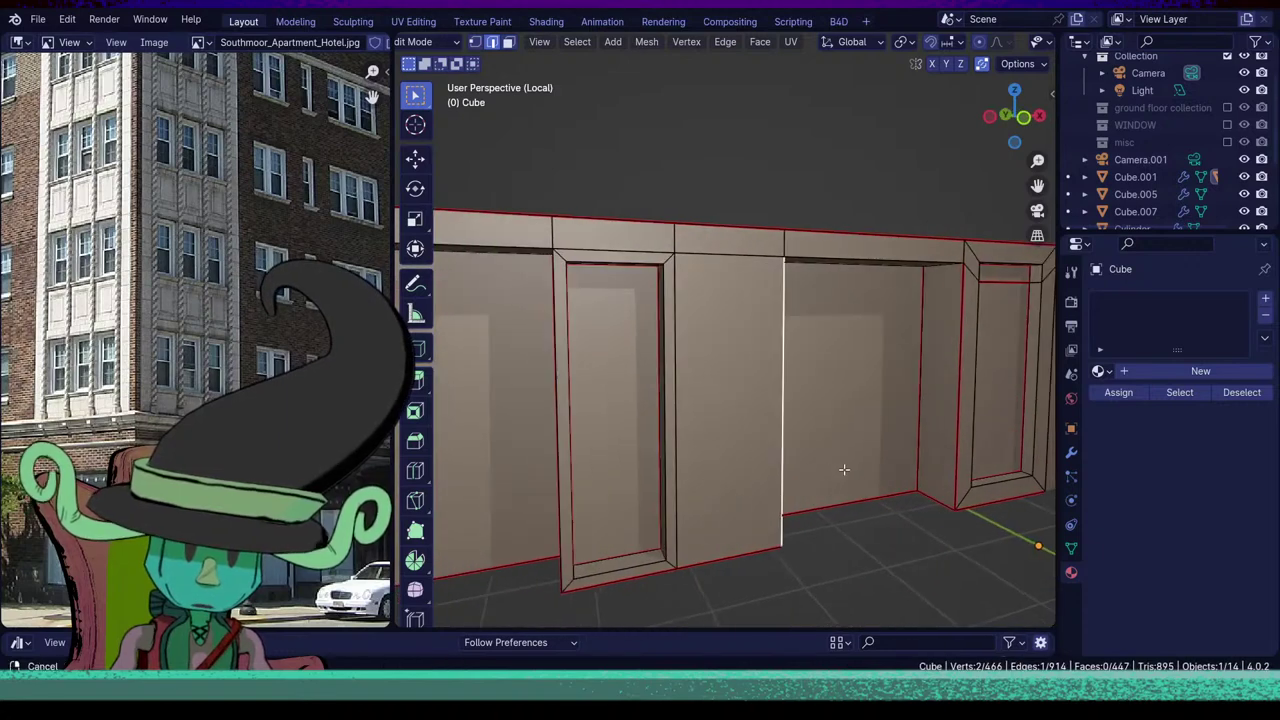
pyautogui.keyDown('shift'); pyautogui.click(664, 439); pyautogui.keyUp('shift')
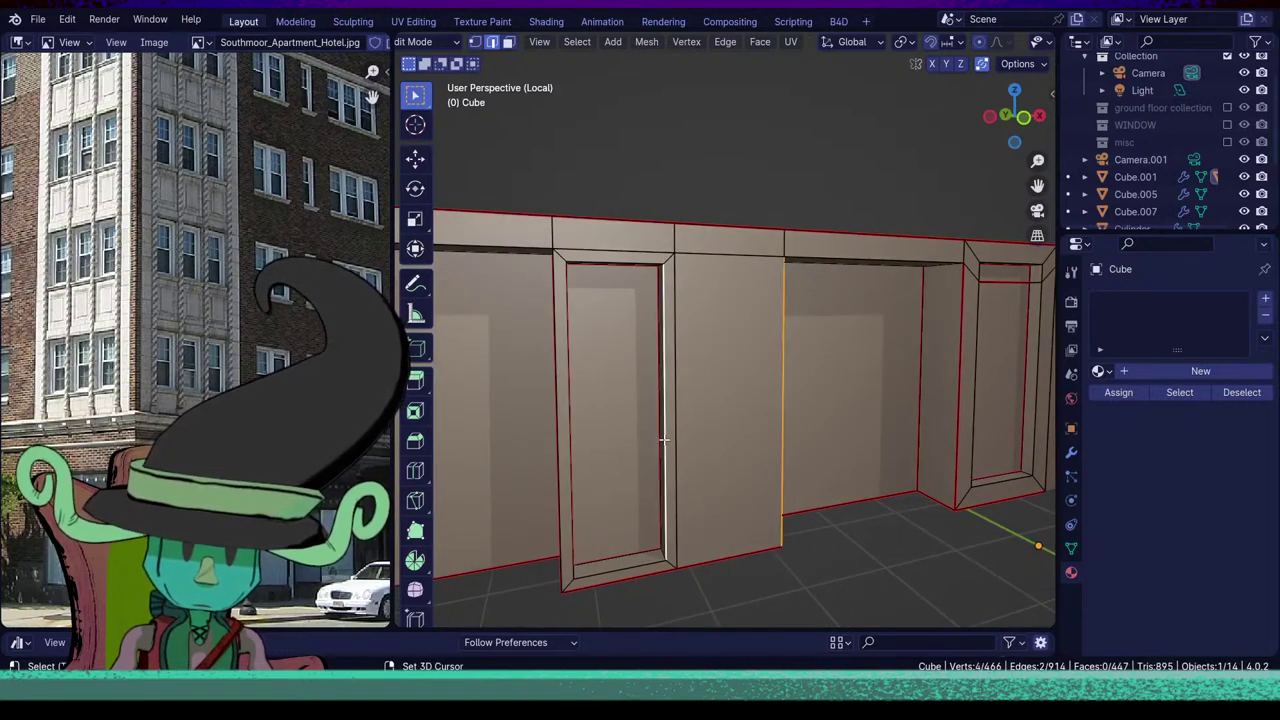
pyautogui.moveTo(808, 491); pyautogui.dragTo(714, 516, button='middle')
pyautogui.keyDown('alt'); pyautogui.keyDown('shift'); pyautogui.click(687, 524); pyautogui.keyUp('shift'); pyautogui.keyUp('alt')
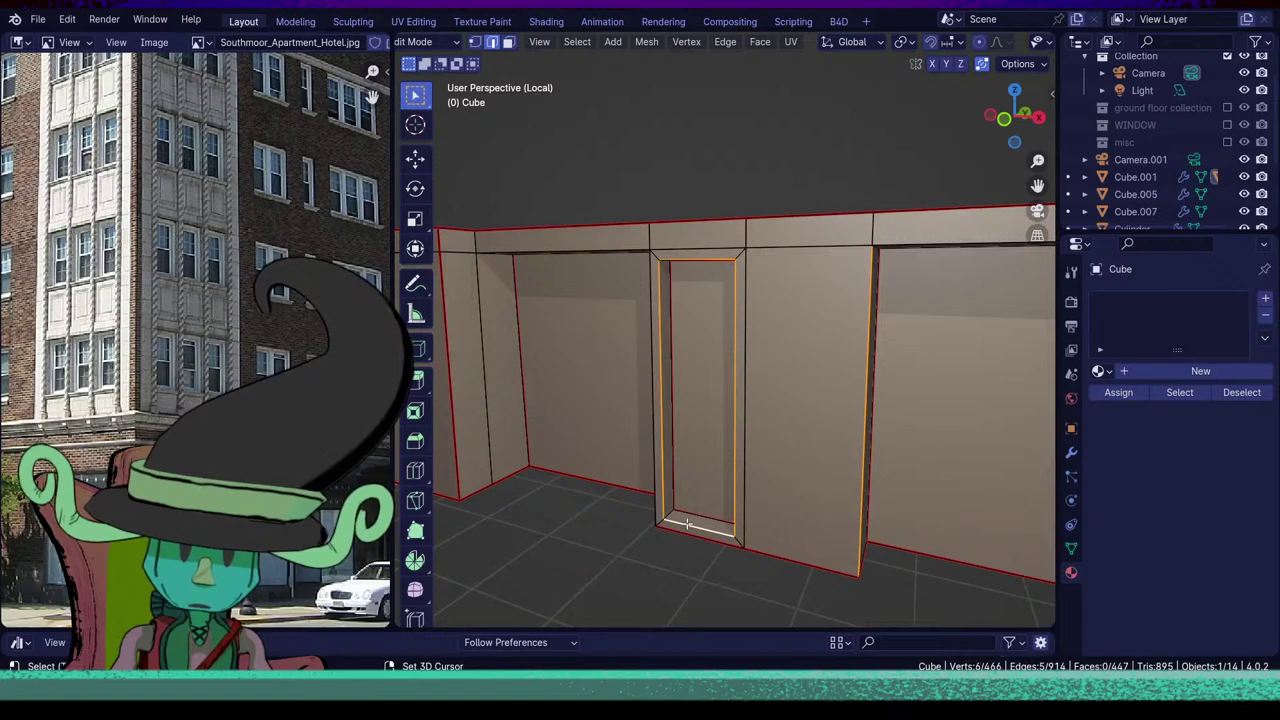
pyautogui.press('u')
pyautogui.click(807, 449)
pyautogui.scroll(-4, 807, 450)
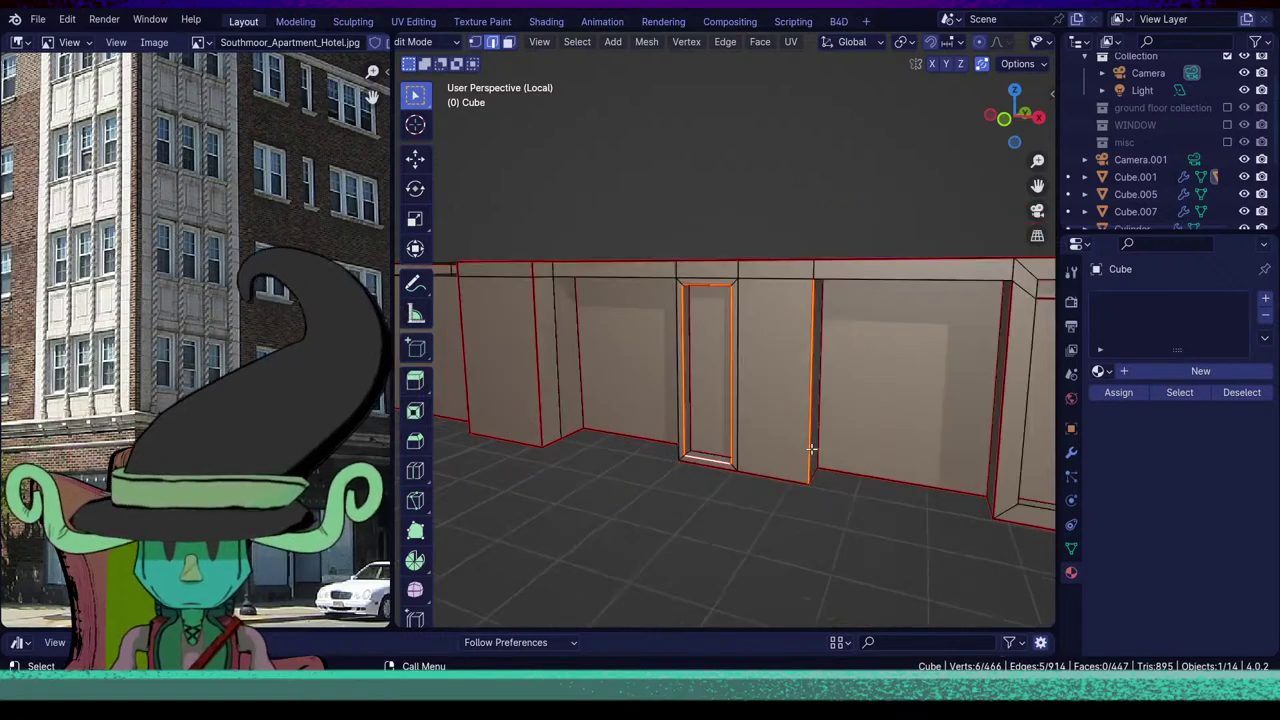
# Mark the edges of the underside faces above the recessed bays as seams.
pyautogui.click(771, 463)
pyautogui.moveTo(602, 474); pyautogui.dragTo(744, 454, button='middle')
pyautogui.press('3')
pyautogui.click(734, 463)
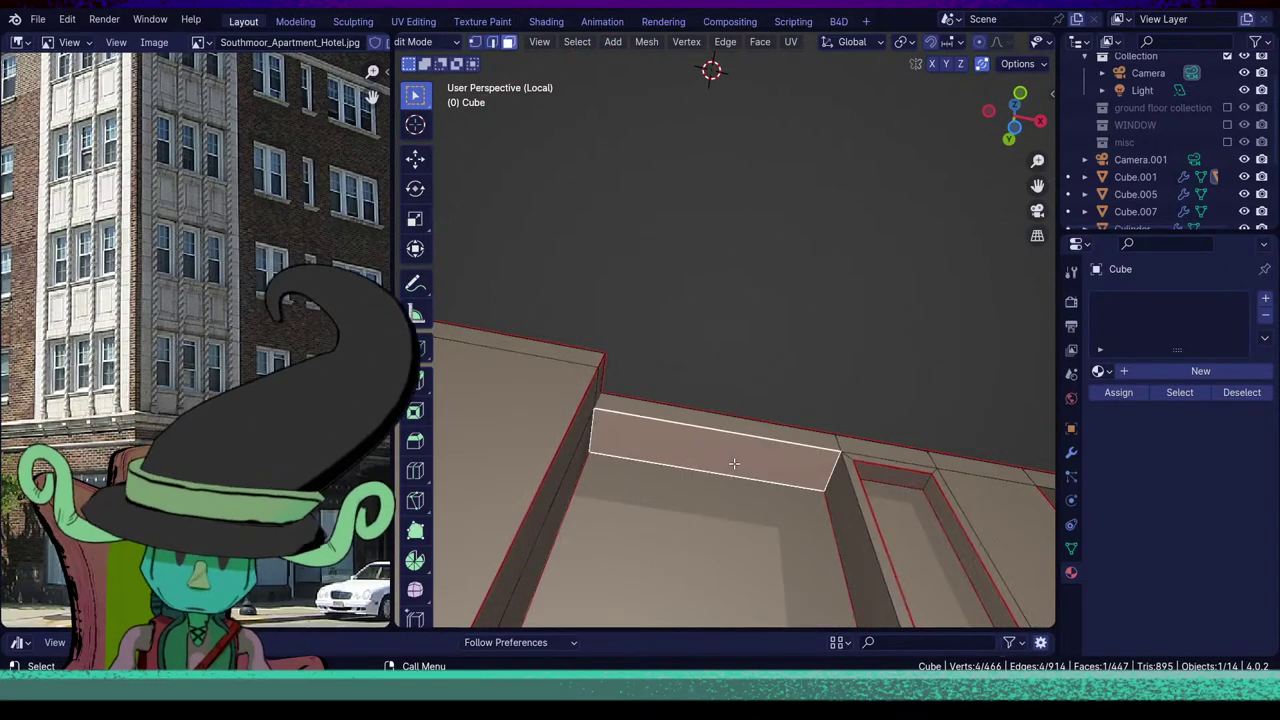
pyautogui.press('u')
pyautogui.click(734, 463)
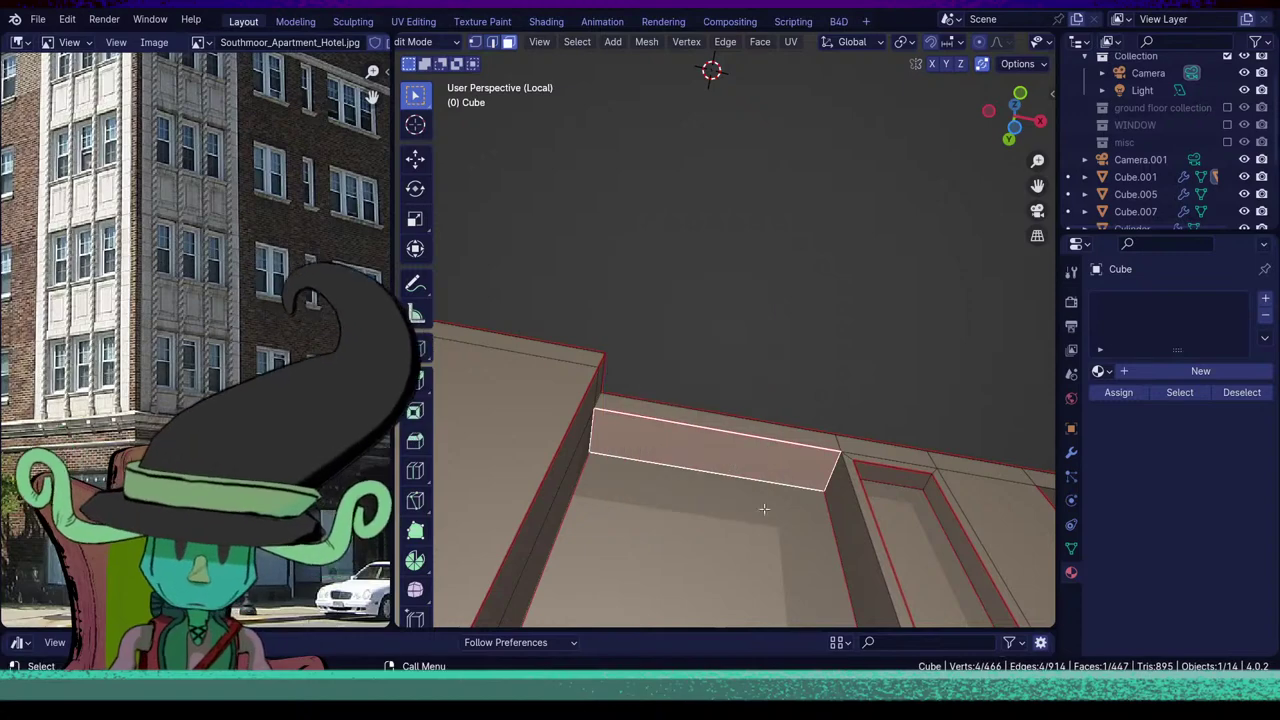
pyautogui.moveTo(765, 510); pyautogui.dragTo(826, 553, button='middle')
pyautogui.press('u')
pyautogui.click(759, 398)
# Mark the borders of the wide inset window panels on the adjacent facade as seams.
pyautogui.click(719, 416)
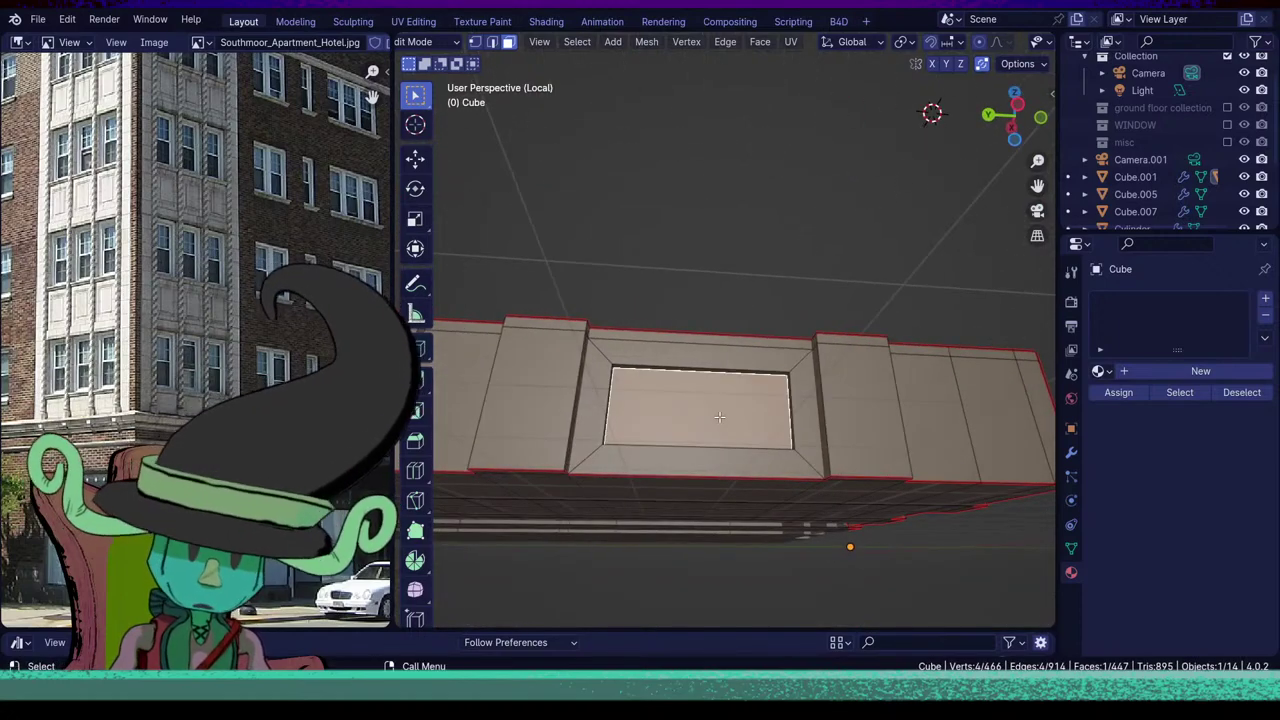
pyautogui.press('u')
pyautogui.click(719, 410)
pyautogui.moveTo(719, 410); pyautogui.dragTo(769, 470, button='middle')
pyautogui.scroll(2, 724, 541)
pyautogui.moveTo(769, 470); pyautogui.dragTo(732, 490, button='middle')
pyautogui.click(674, 429)
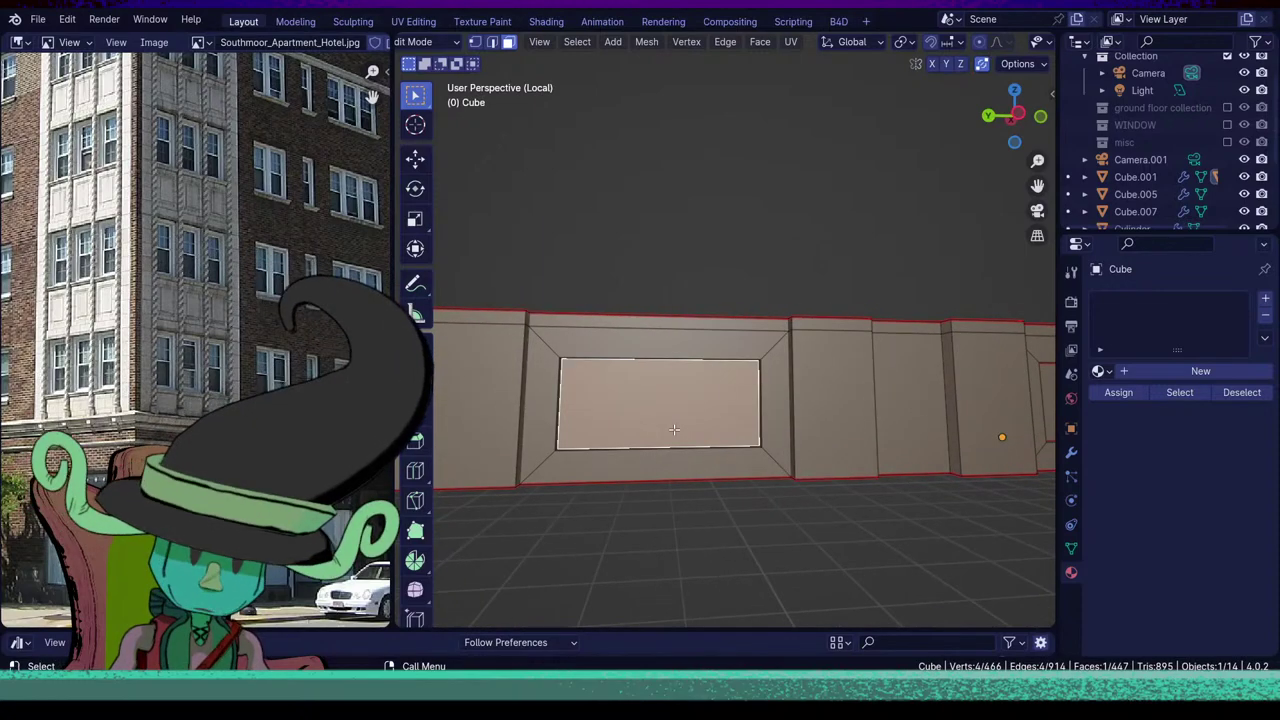
pyautogui.press('u')
pyautogui.click(674, 431)
# Mark the front vertical corner edges of the piers between the wide window panels, plus one pier's inner corner edge, as seams.
pyautogui.moveTo(674, 431); pyautogui.dragTo(737, 489, button='middle')
pyautogui.scroll(4, 691, 506)
pyautogui.moveTo(600, 530); pyautogui.dragTo(684, 519, button='middle')
pyautogui.scroll(4, 694, 531)
pyautogui.press('2')
pyautogui.click(778, 519)
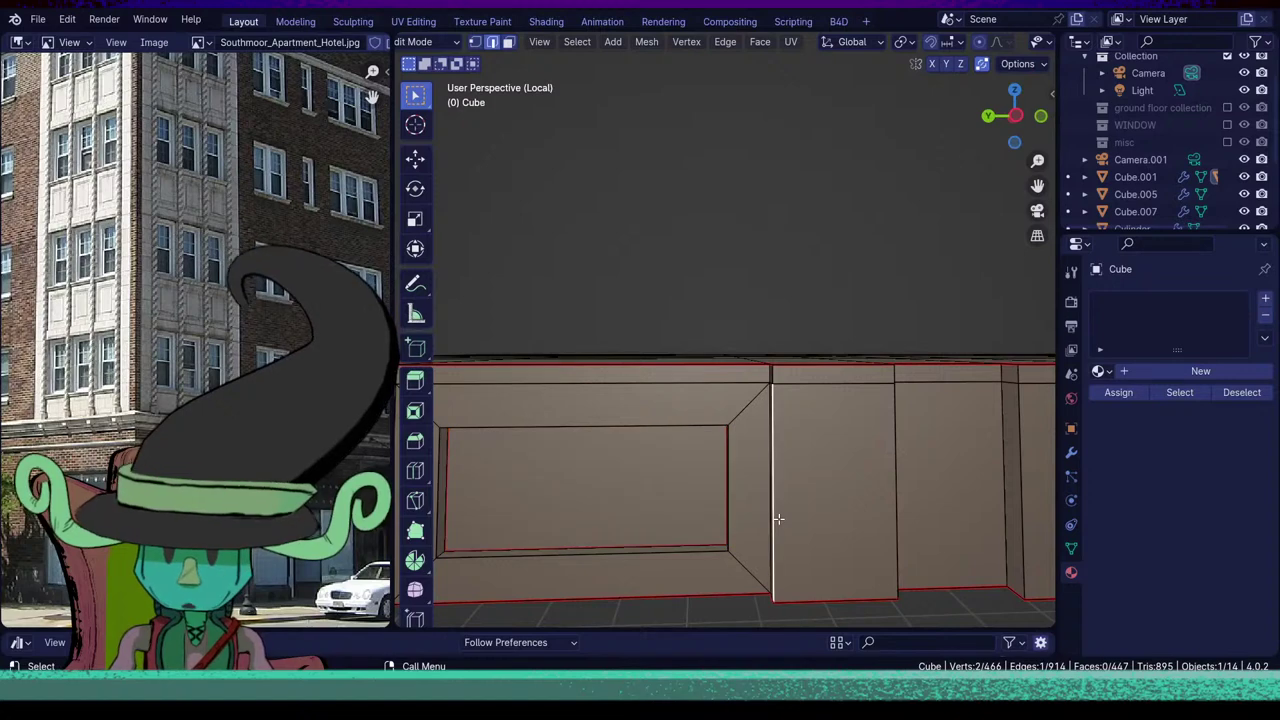
pyautogui.keyDown('shift'); pyautogui.moveTo(772, 519); pyautogui.dragTo(639, 505, button='middle'); pyautogui.keyUp('shift')
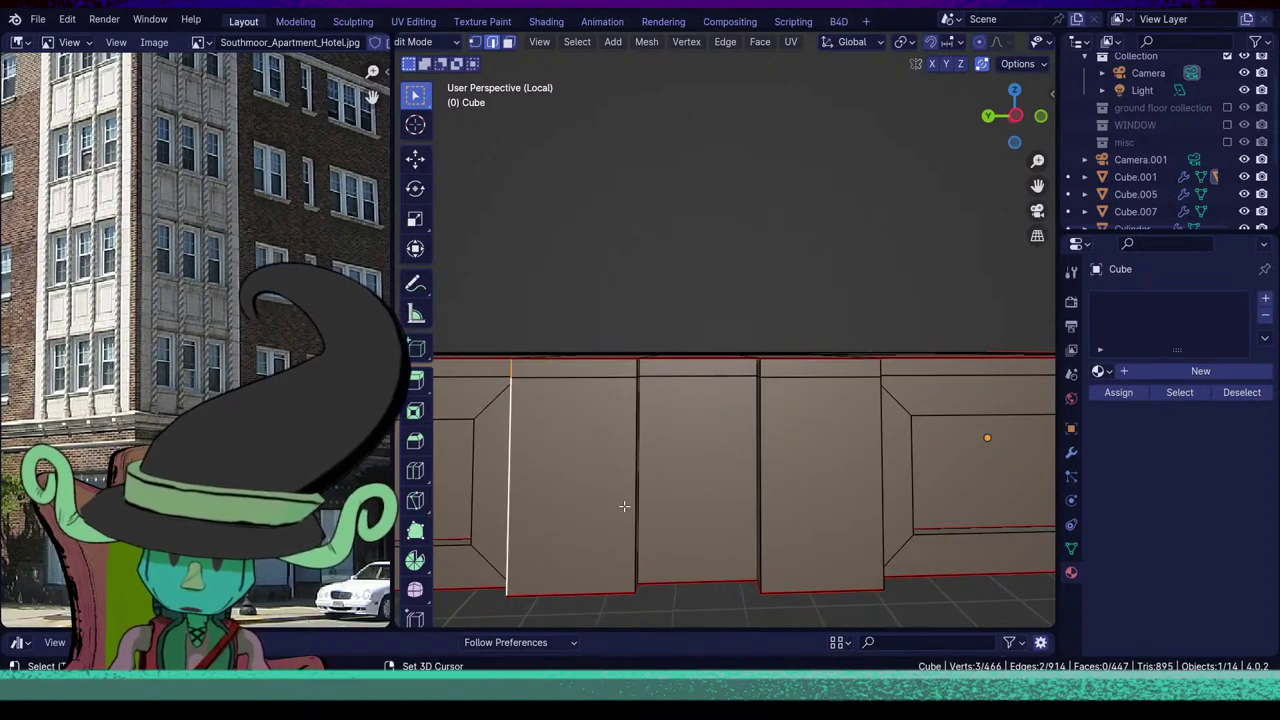
pyautogui.keyDown('shift'); pyautogui.click(624, 506); pyautogui.keyUp('shift')
pyautogui.keyDown('shift'); pyautogui.click(774, 491); pyautogui.keyUp('shift')
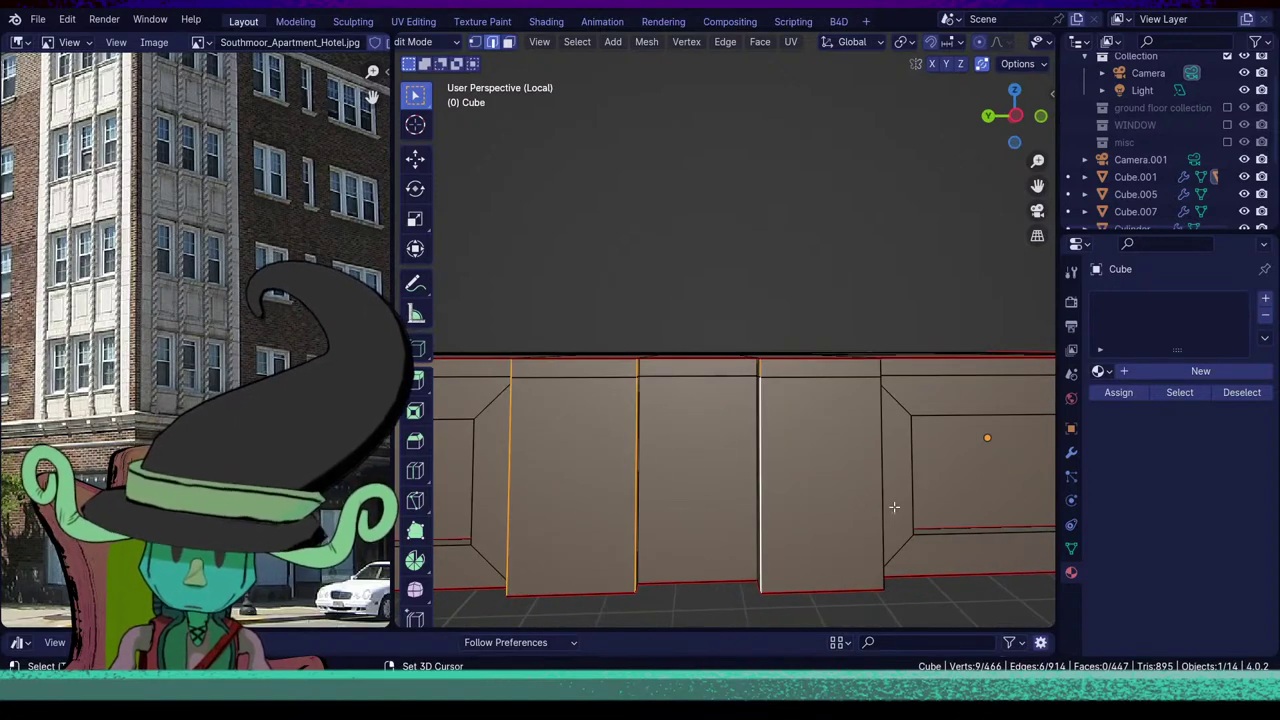
pyautogui.moveTo(894, 507); pyautogui.dragTo(691, 487, button='middle')
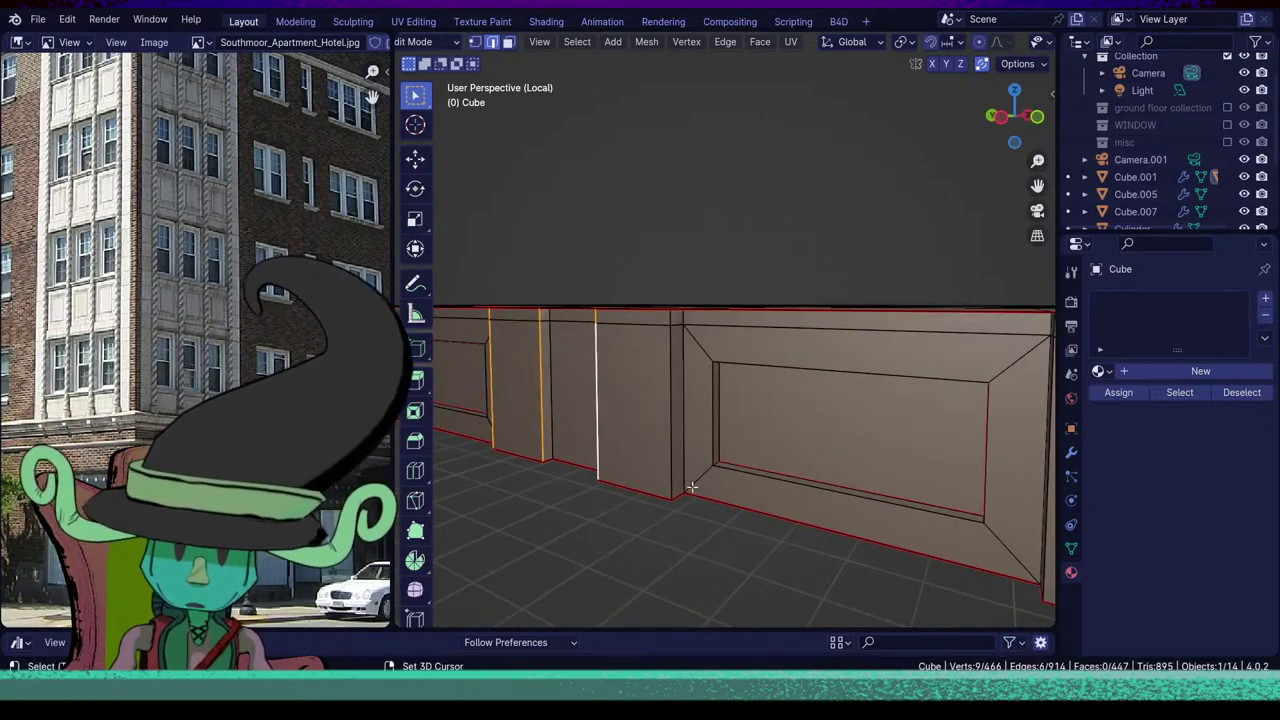
pyautogui.keyDown('shift'); pyautogui.click(668, 426); pyautogui.keyUp('shift')
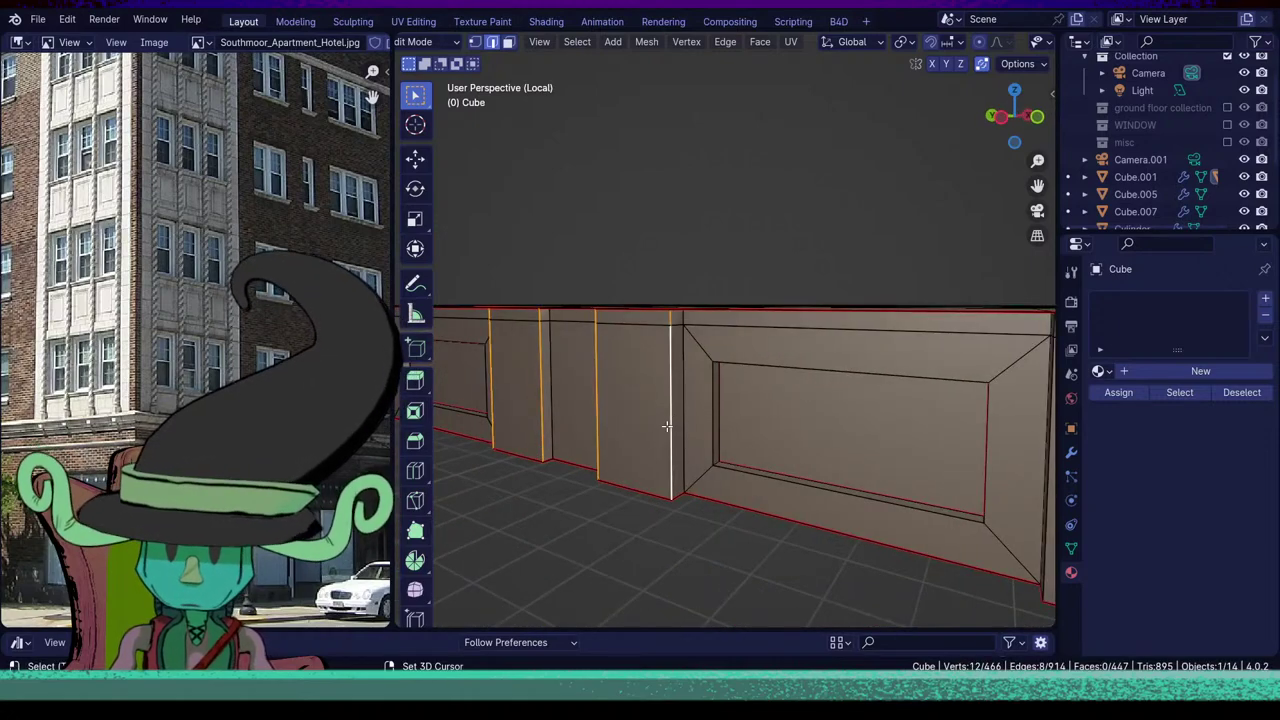
pyautogui.moveTo(844, 420); pyautogui.dragTo(679, 463, button='middle')
pyautogui.keyDown('shift'); pyautogui.moveTo(681, 465); pyautogui.dragTo(688, 474); pyautogui.keyUp('shift')
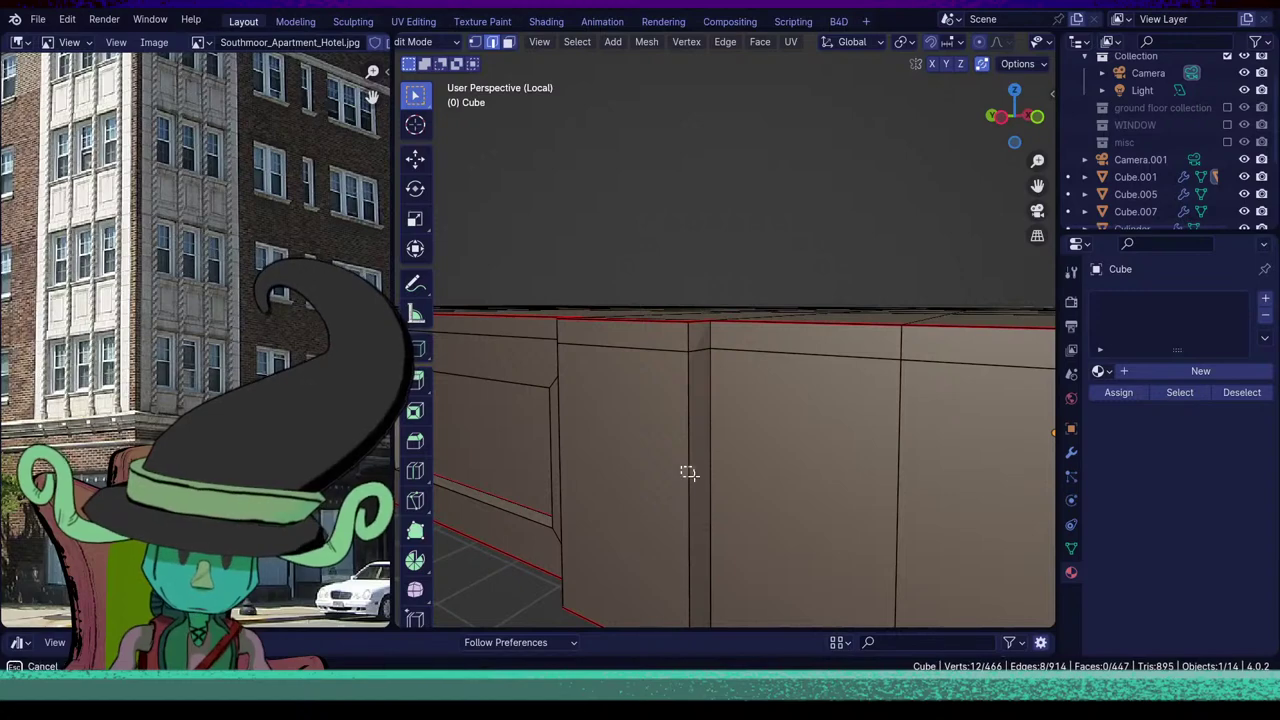
pyautogui.keyDown('alt'); pyautogui.keyDown('shift'); pyautogui.click(689, 475); pyautogui.keyUp('shift'); pyautogui.keyUp('alt')
pyautogui.scroll(-7, 689, 475)
pyautogui.moveTo(689, 475); pyautogui.dragTo(703, 451, button='middle')
pyautogui.scroll(5, 703, 451)
pyautogui.moveTo(700, 504)
pyautogui.mouseDown(button='middle')
pyautogui.moveTo(717, 491)
pyautogui.moveTo(721, 507)
pyautogui.mouseUp(button='middle')
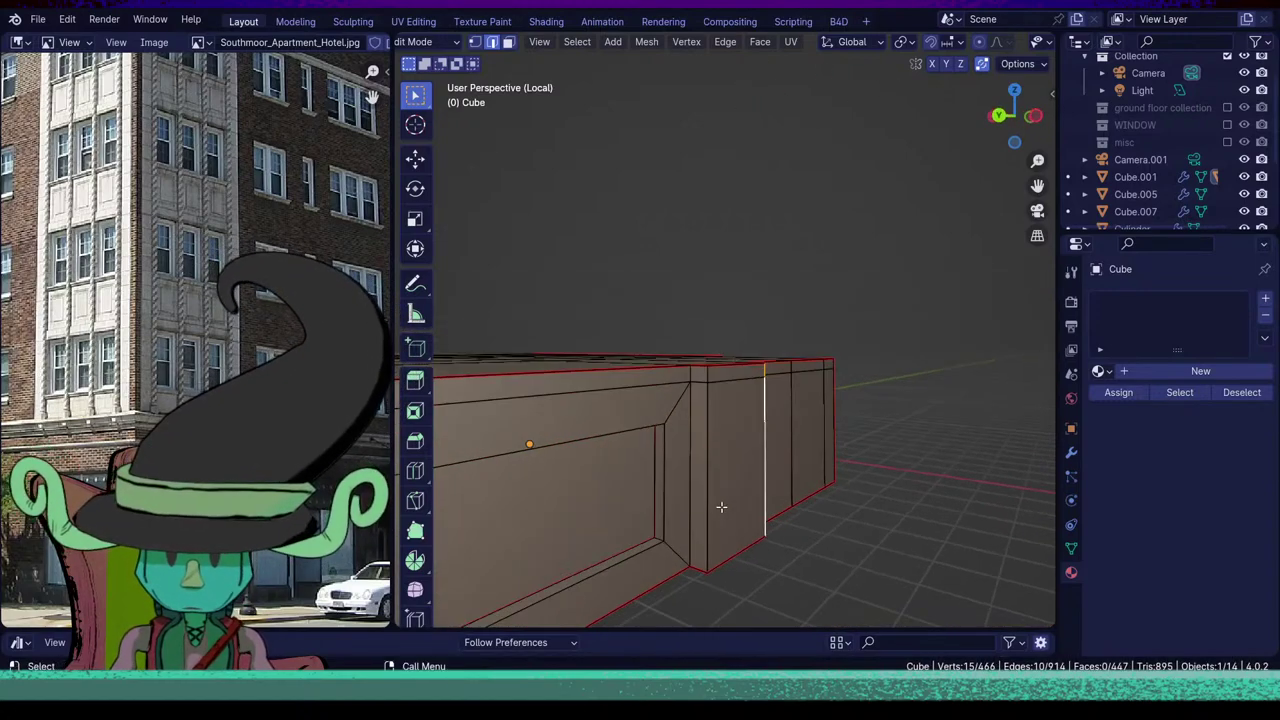
pyautogui.keyDown('shift'); pyautogui.click(706, 494); pyautogui.keyUp('shift')
pyautogui.scroll(-4, 790, 482)
pyautogui.moveTo(790, 482); pyautogui.dragTo(578, 453, button='middle')
pyautogui.scroll(5, 579, 454)
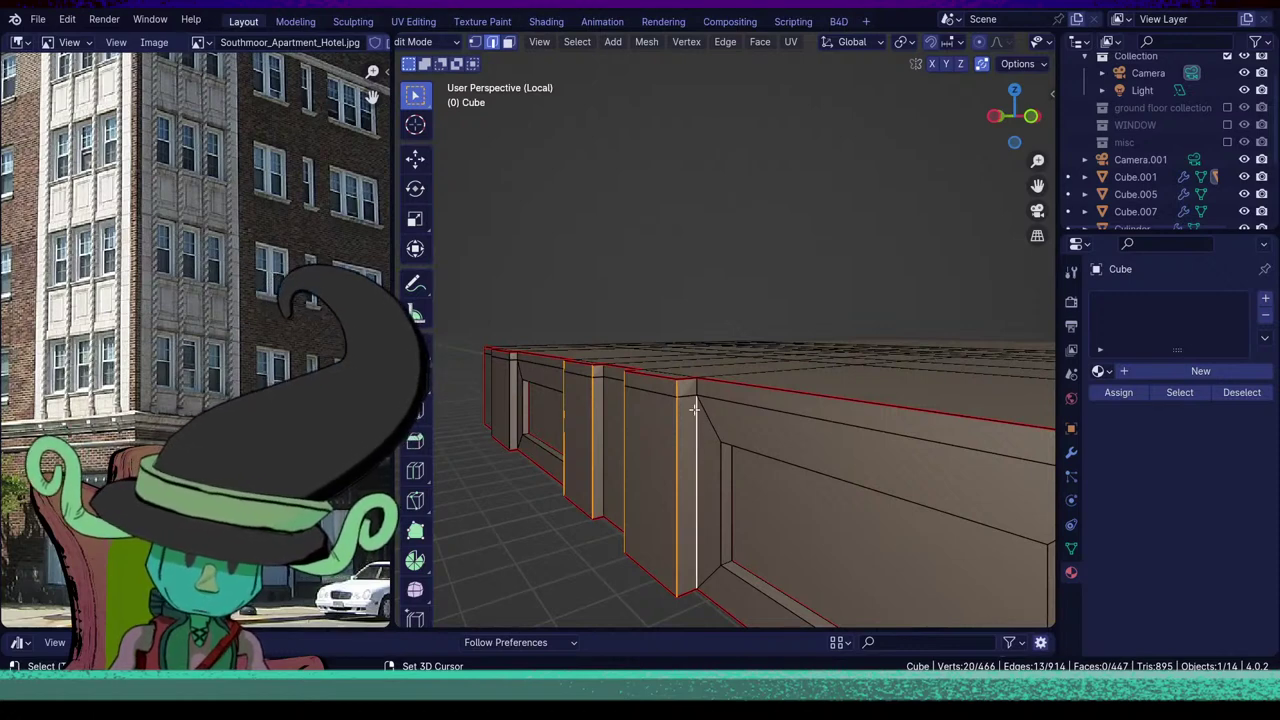
pyautogui.scroll(-3, 696, 451)
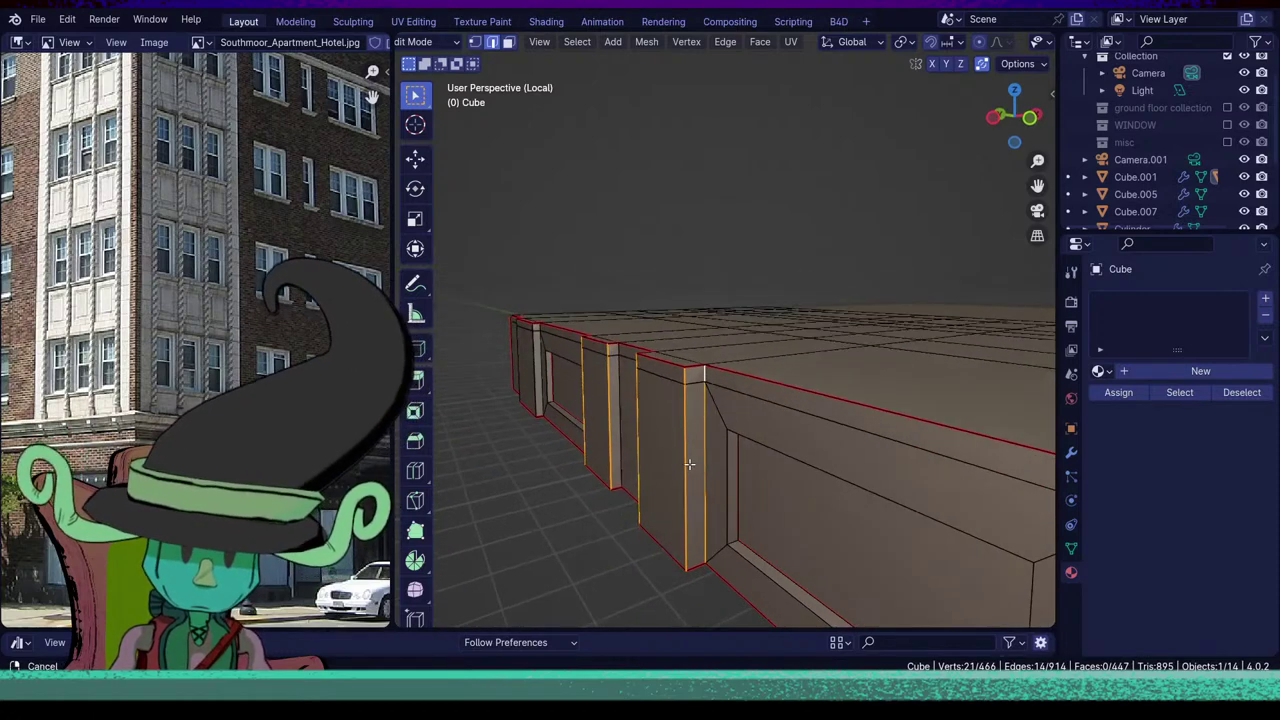
pyautogui.press('u')
pyautogui.click(689, 465)
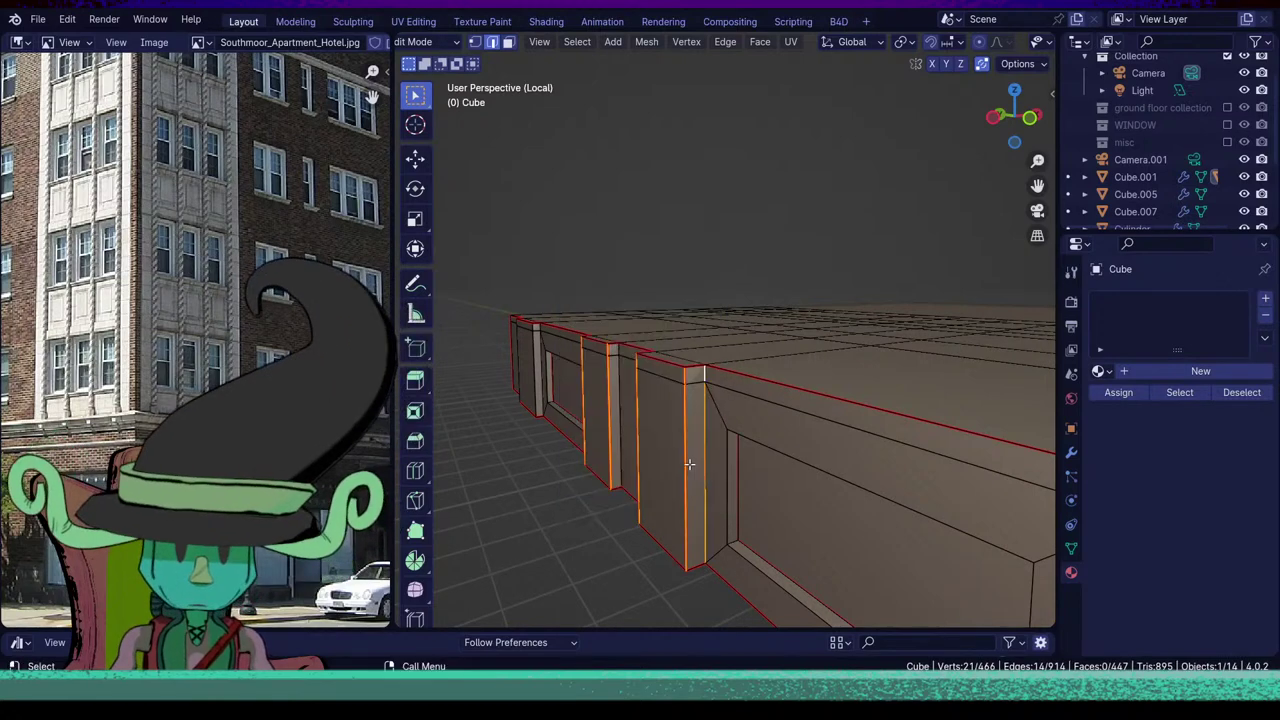
# Mark the inner vertical edges where the end pier's side meets the flat wall as seams.
pyautogui.scroll(-3, 689, 465)
pyautogui.click(691, 474)
pyautogui.keyDown('shift'); pyautogui.moveTo(832, 517); pyautogui.dragTo(796, 521, button='middle'); pyautogui.keyUp('shift')
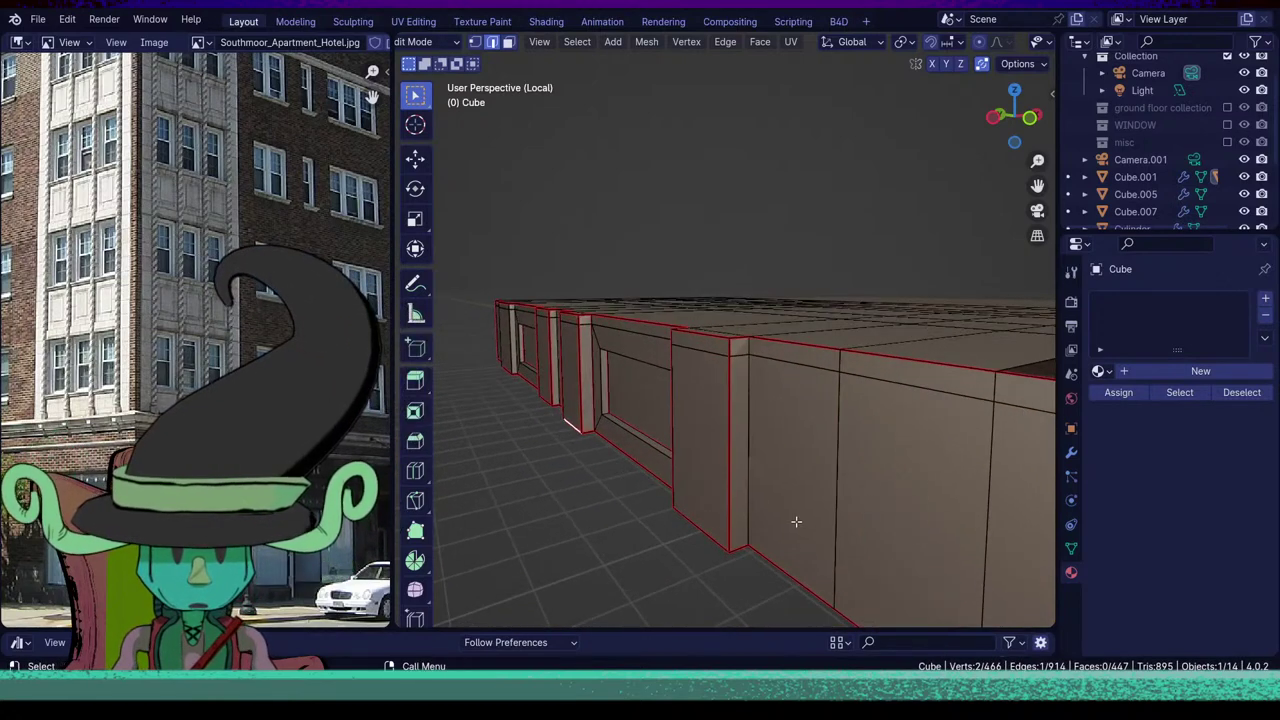
pyautogui.press('u')
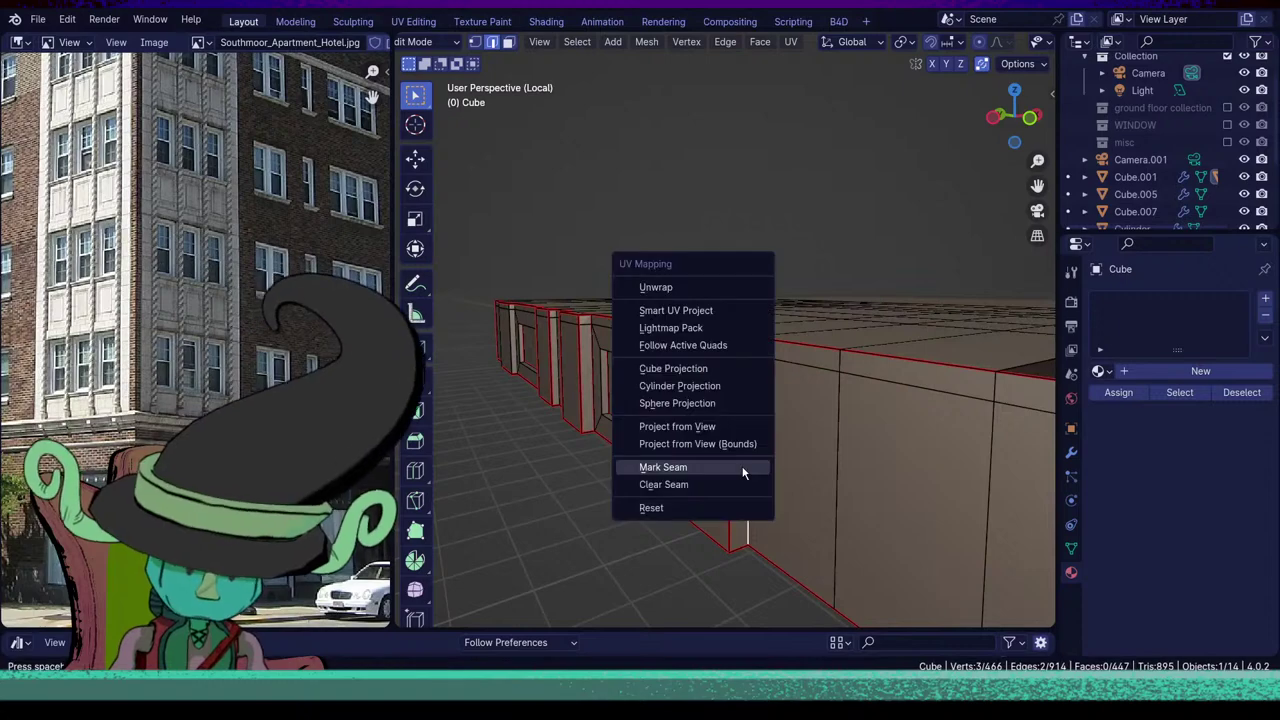
pyautogui.click(743, 466)
# Mark the inner vertical corner edges between the wide window bay and the adjoining pier's side as seams.
pyautogui.moveTo(668, 500); pyautogui.dragTo(694, 383, button='middle')
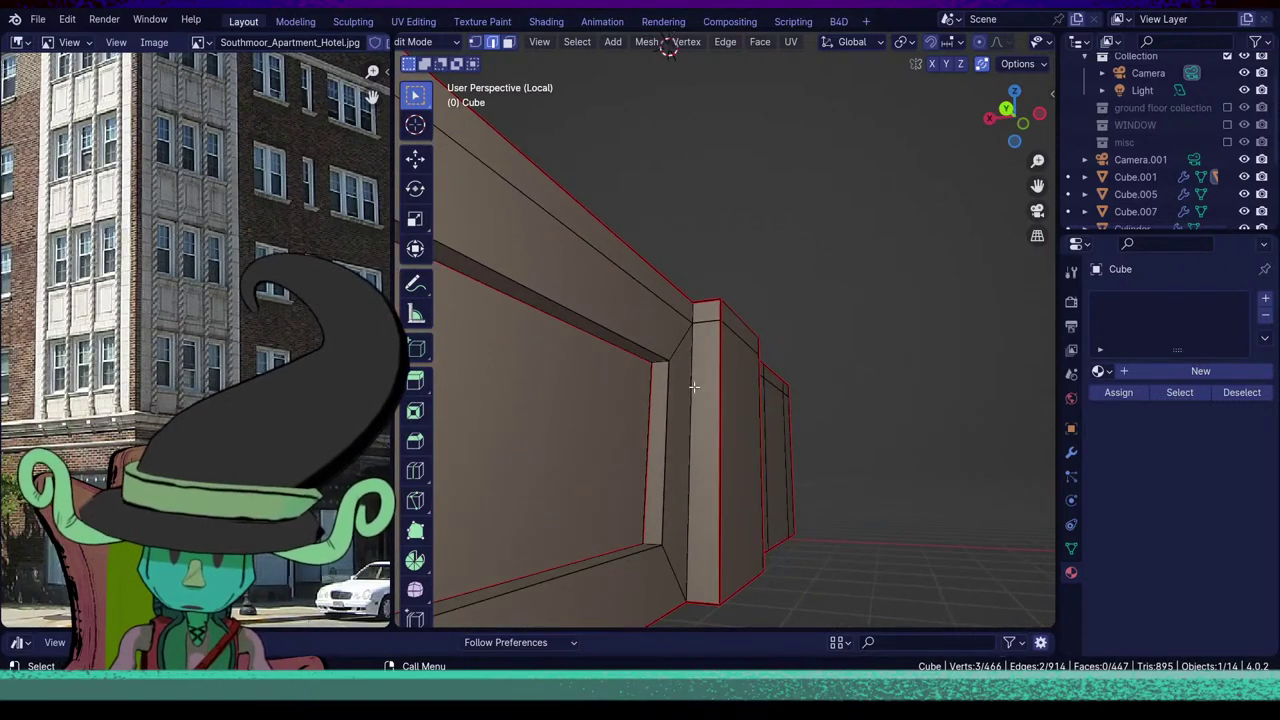
pyautogui.click(694, 386)
pyautogui.keyDown('shift'); pyautogui.click(679, 323); pyautogui.keyUp('shift')
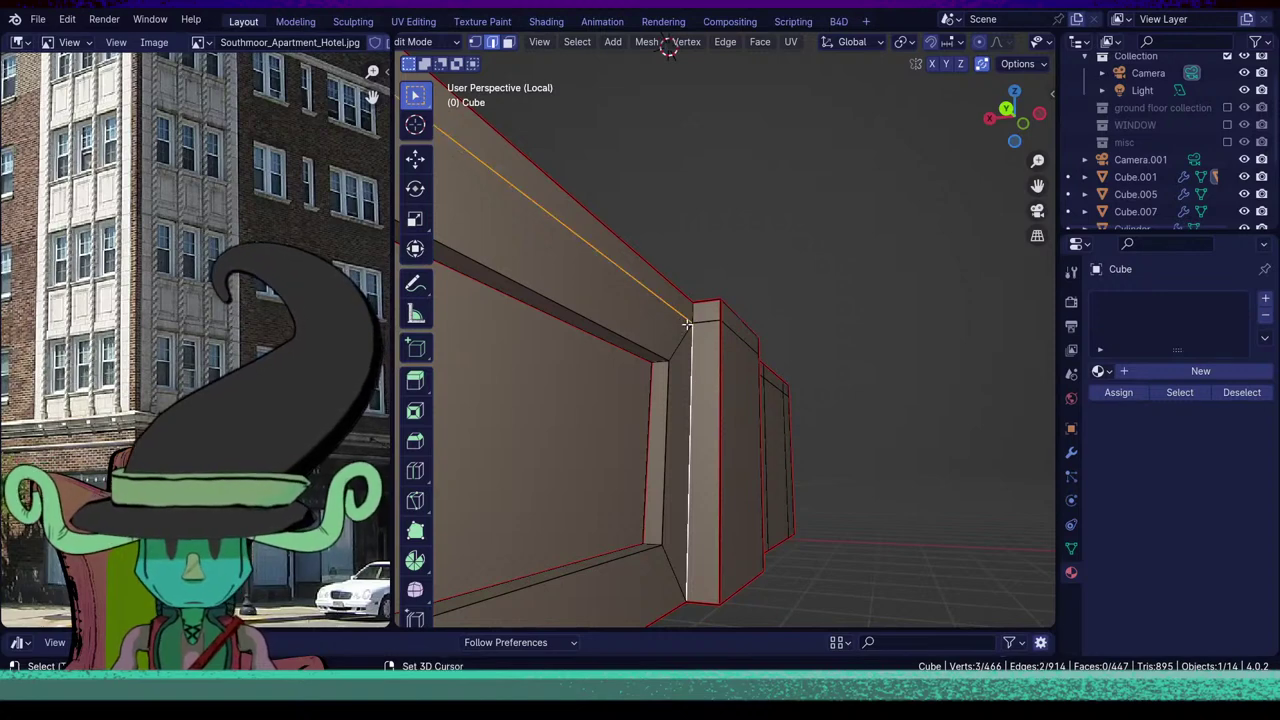
pyautogui.keyDown('shift'); pyautogui.click(679, 316); pyautogui.keyUp('shift')
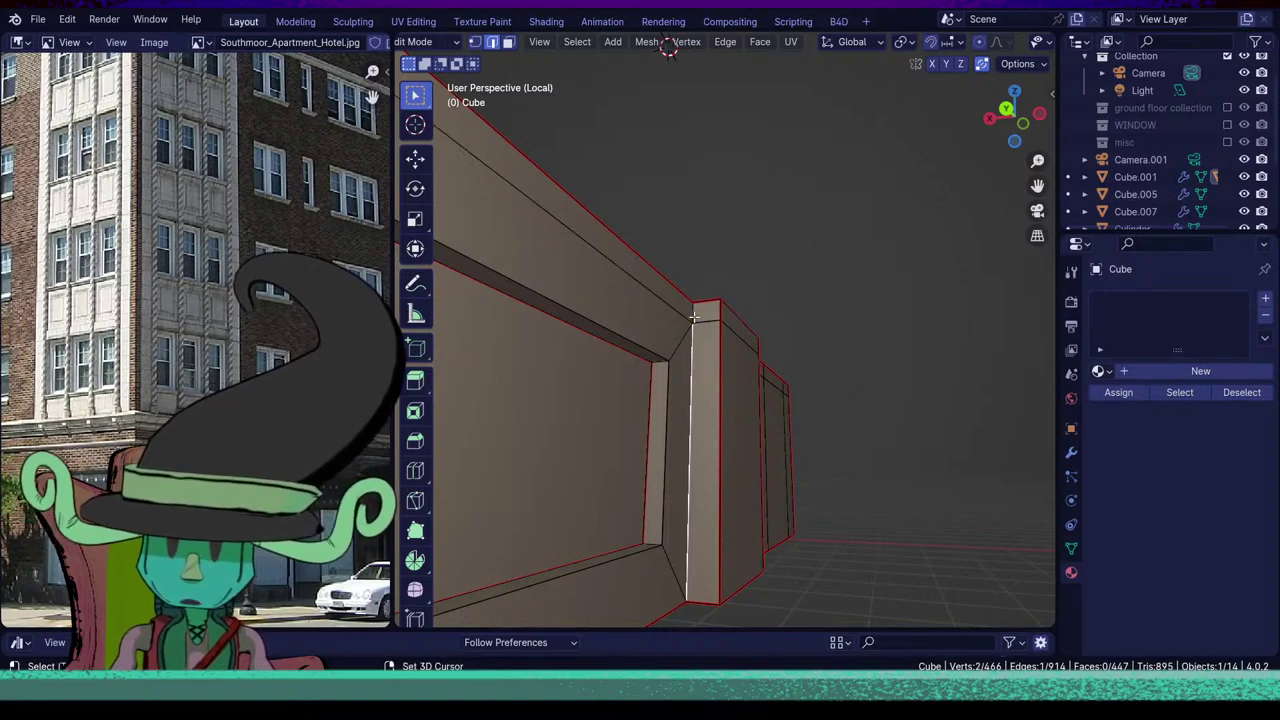
pyautogui.press('u')
pyautogui.click(768, 382)
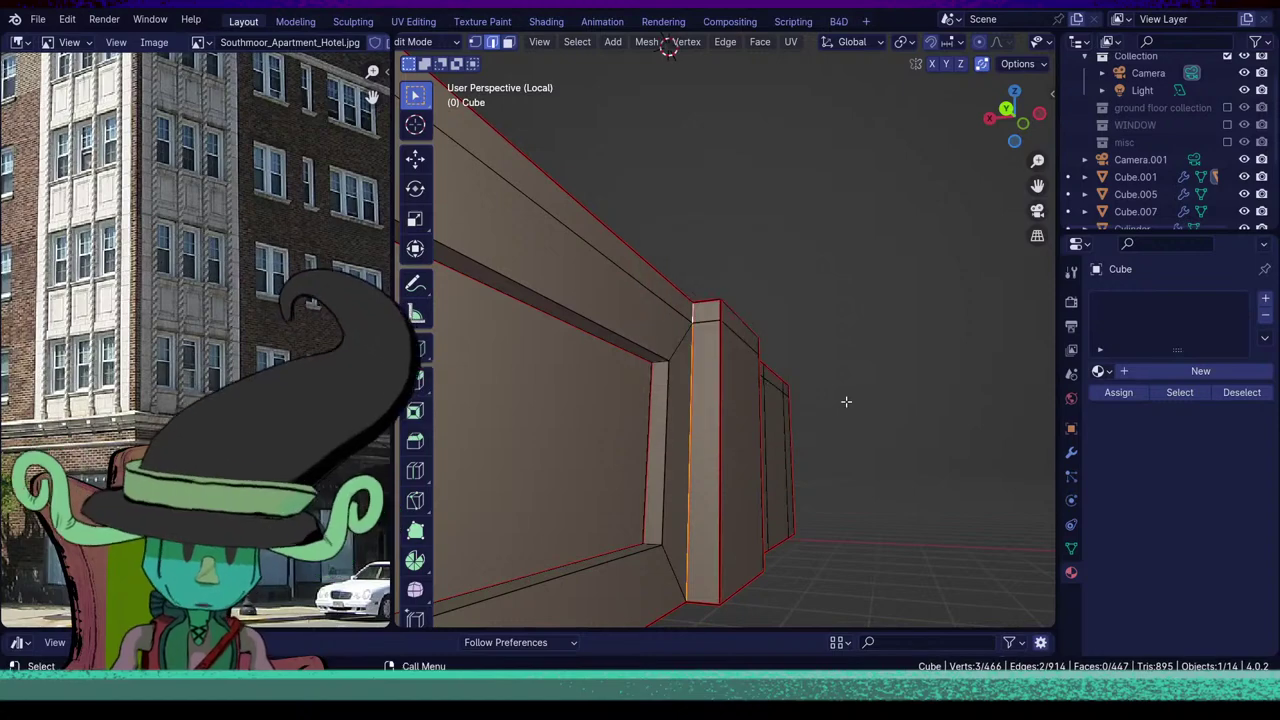
# Mark the inner vertical corner edges of the flat recess between the two piers as seams.
pyautogui.moveTo(846, 400); pyautogui.dragTo(729, 456, button='middle')
pyautogui.scroll(-4, 688, 479)
pyautogui.scroll(-3, 640, 490)
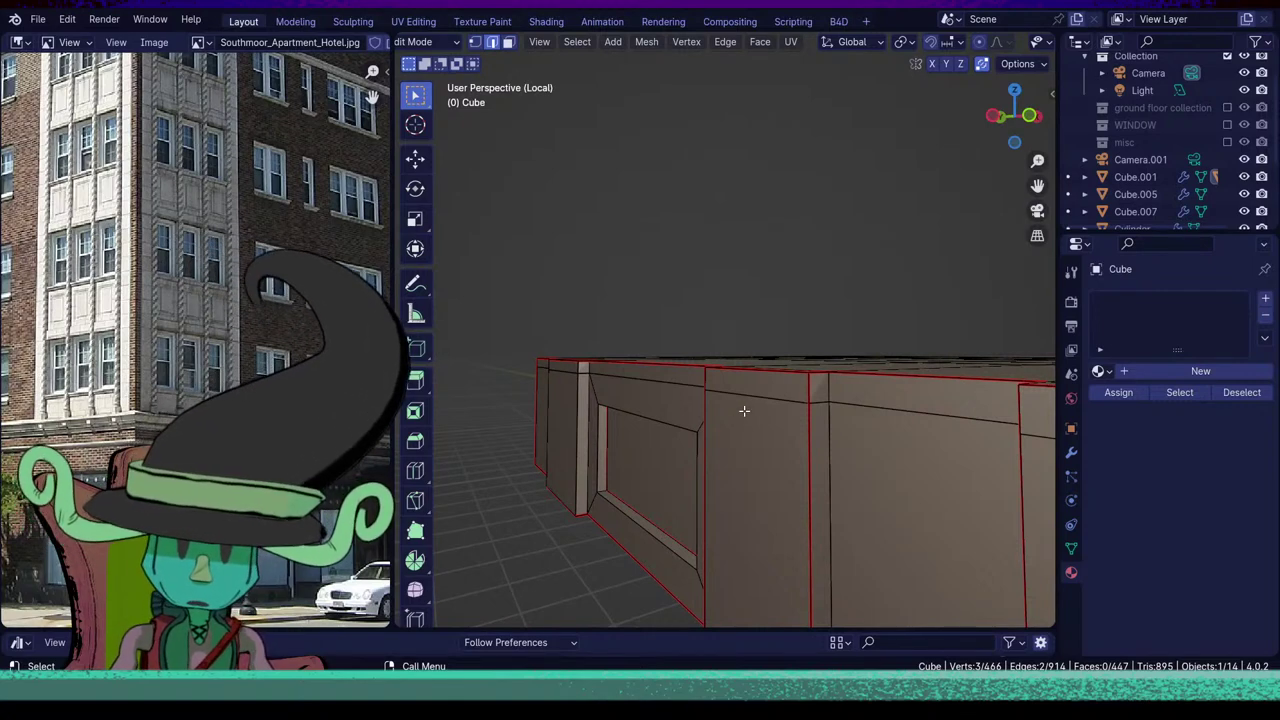
pyautogui.moveTo(744, 411); pyautogui.dragTo(734, 371, button='middle')
pyautogui.press('u')
pyautogui.click(786, 471)
pyautogui.click(736, 371)
pyautogui.press('u')
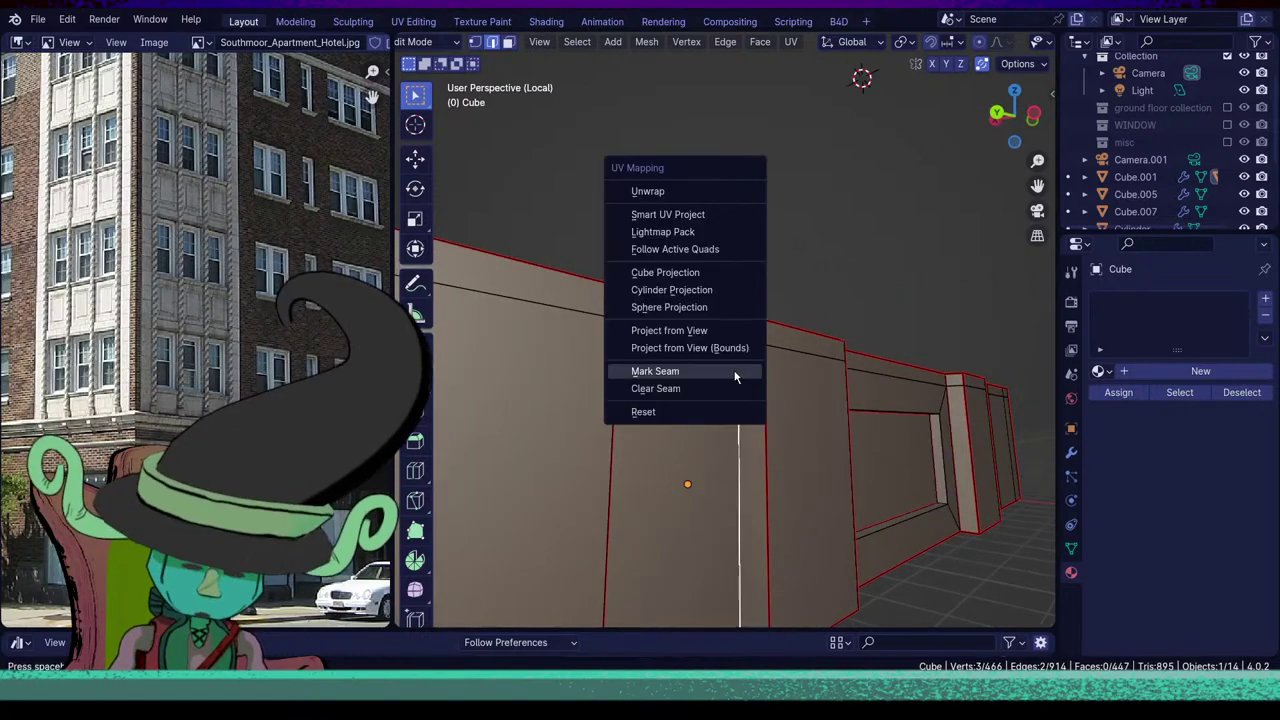
pyautogui.click(735, 376)
# Mark the inner vertical corner edges where the piers' sides meet the wide window bays as seams.
pyautogui.moveTo(814, 460); pyautogui.dragTo(637, 468, button='middle')
pyautogui.scroll(4, 712, 466)
pyautogui.scroll(-7, 838, 454)
pyautogui.scroll(3, 637, 468)
pyautogui.scroll(2, 534, 369)
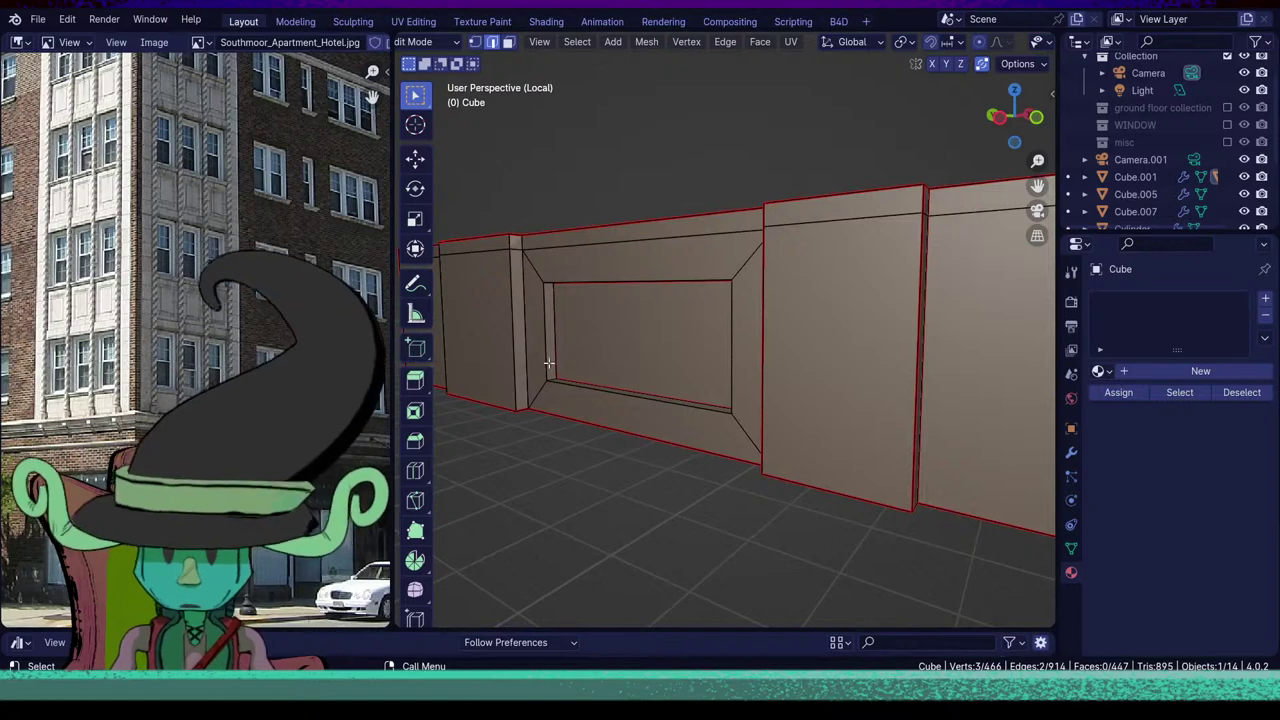
pyautogui.keyDown('shift'); pyautogui.moveTo(548, 363); pyautogui.dragTo(646, 449, button='middle'); pyautogui.keyUp('shift')
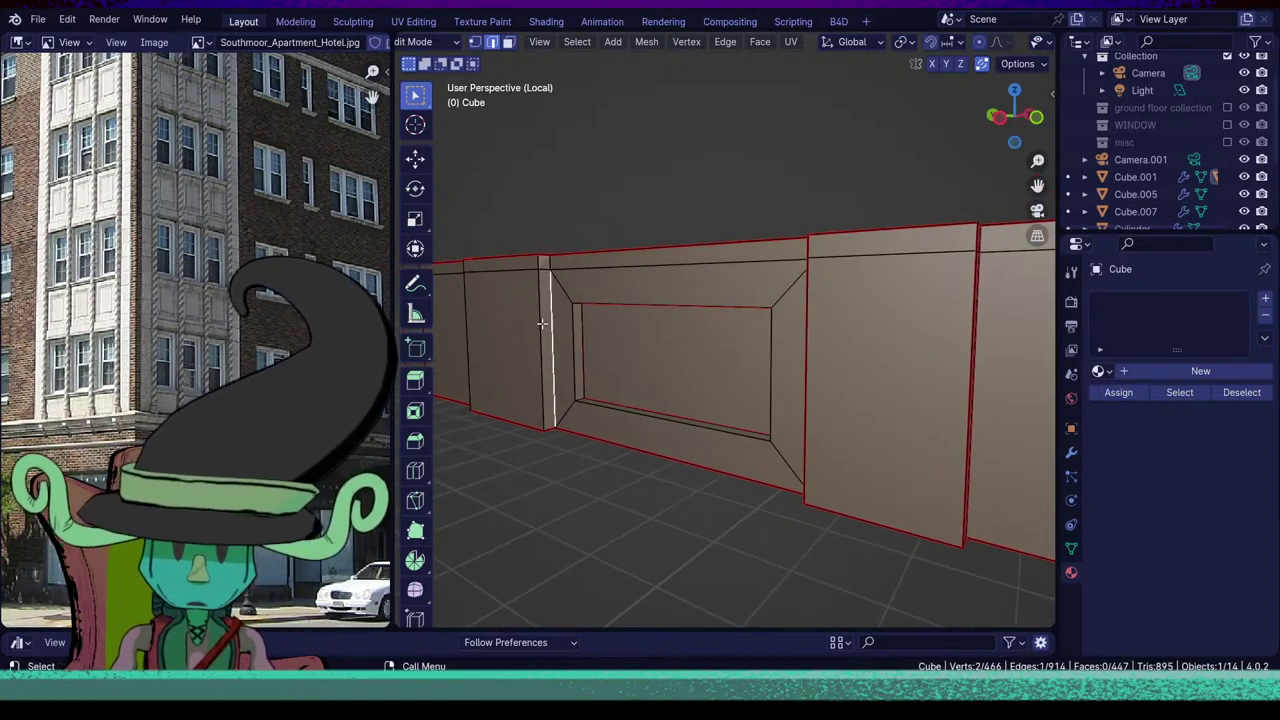
pyautogui.press('u')
pyautogui.click(594, 334)
pyautogui.moveTo(594, 334); pyautogui.dragTo(754, 463, button='middle')
pyautogui.scroll(4, 754, 463)
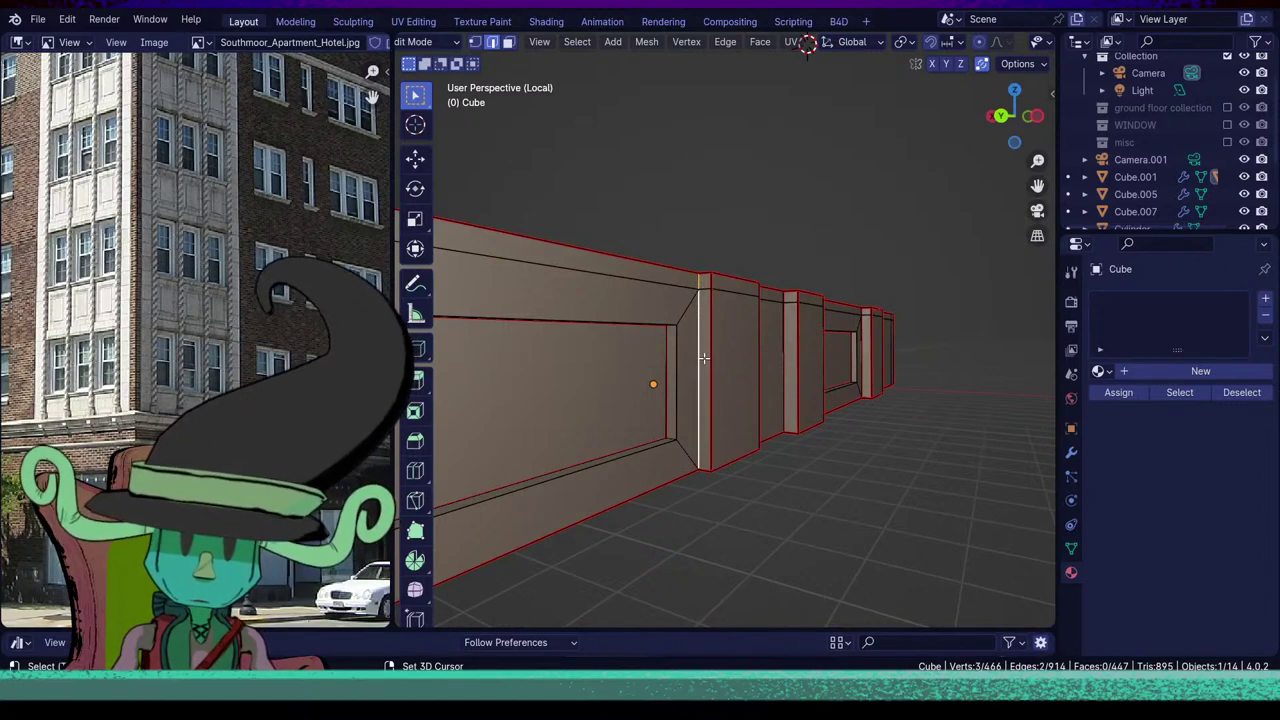
pyautogui.press('u')
pyautogui.click(766, 372)
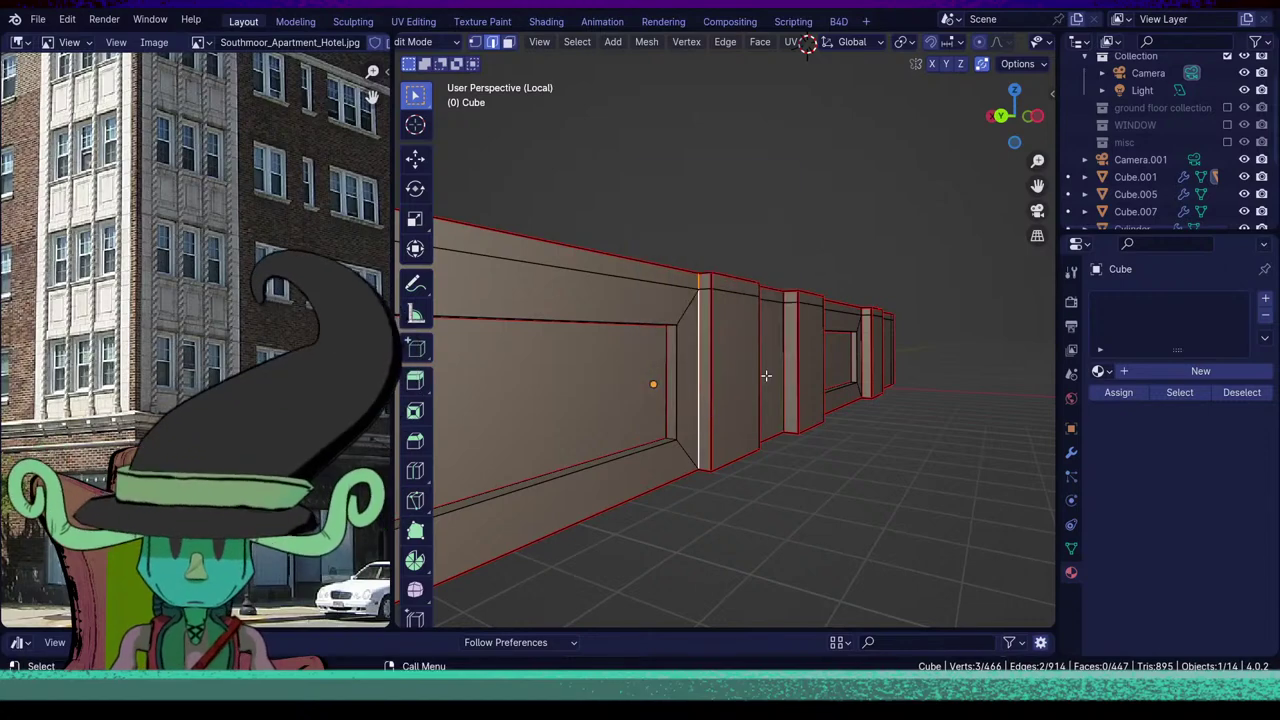
# Mark the inner and front vertical edges of the pier nearest the block's end corner, plus its edge beside the wide window, as seams.
pyautogui.moveTo(766, 374); pyautogui.dragTo(846, 510, button='middle')
pyautogui.moveTo(680, 533); pyautogui.dragTo(860, 526, button='middle')
pyautogui.keyDown('shift'); pyautogui.moveTo(569, 488); pyautogui.dragTo(672, 361, button='middle'); pyautogui.keyUp('shift')
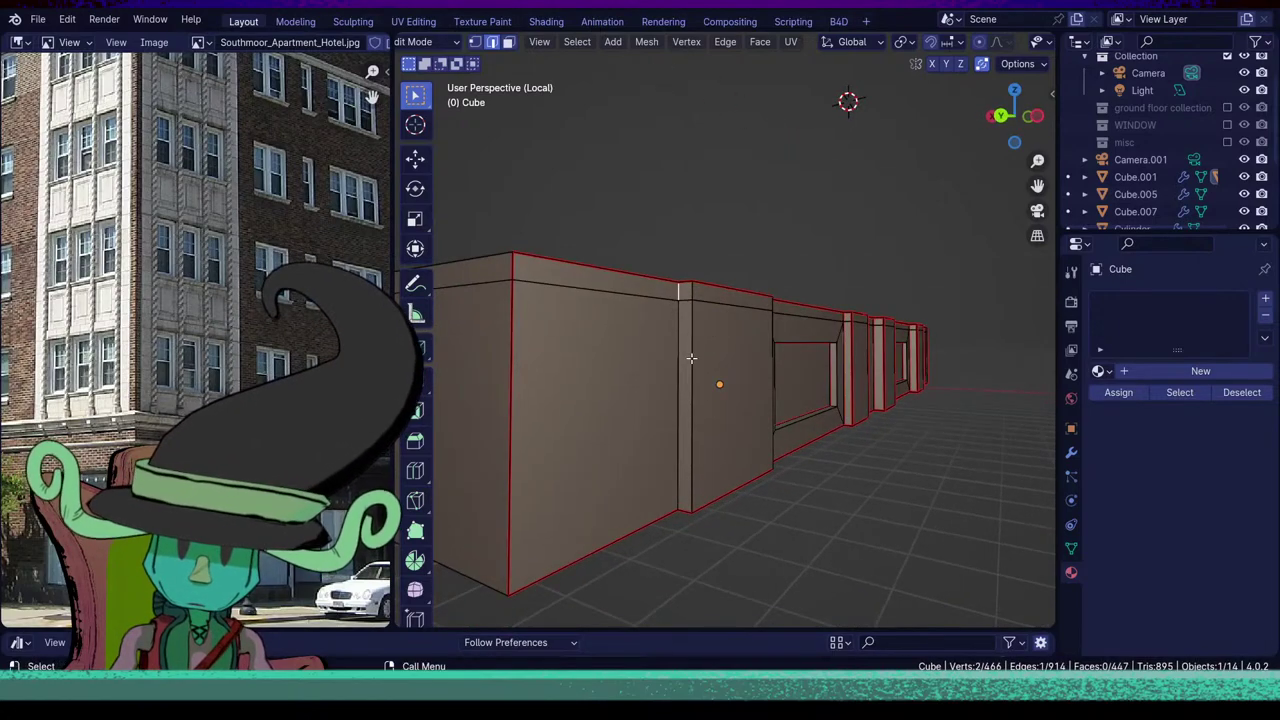
pyautogui.keyDown('shift'); pyautogui.click(680, 362); pyautogui.keyUp('shift')
pyautogui.moveTo(604, 368); pyautogui.dragTo(651, 503, button='middle')
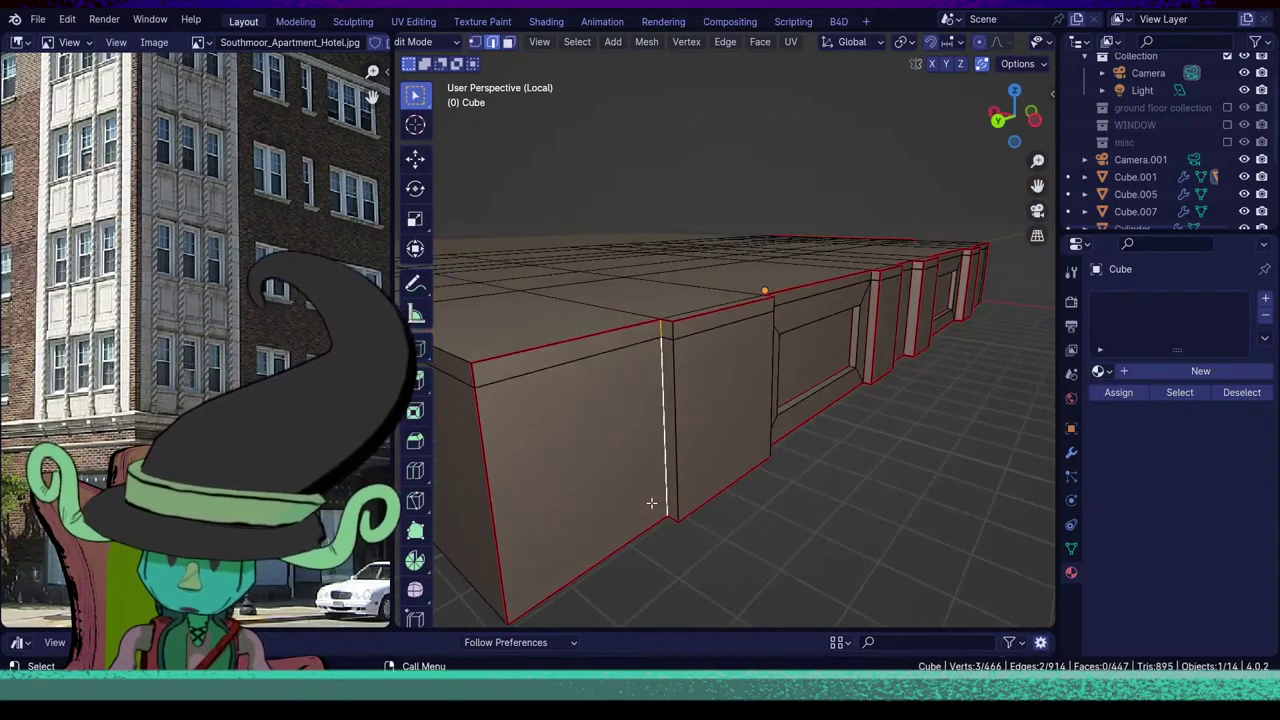
pyautogui.keyDown('alt'); pyautogui.keyDown('shift'); pyautogui.click(679, 387); pyautogui.keyUp('shift'); pyautogui.keyUp('alt')
pyautogui.moveTo(888, 436); pyautogui.dragTo(732, 421, button='middle')
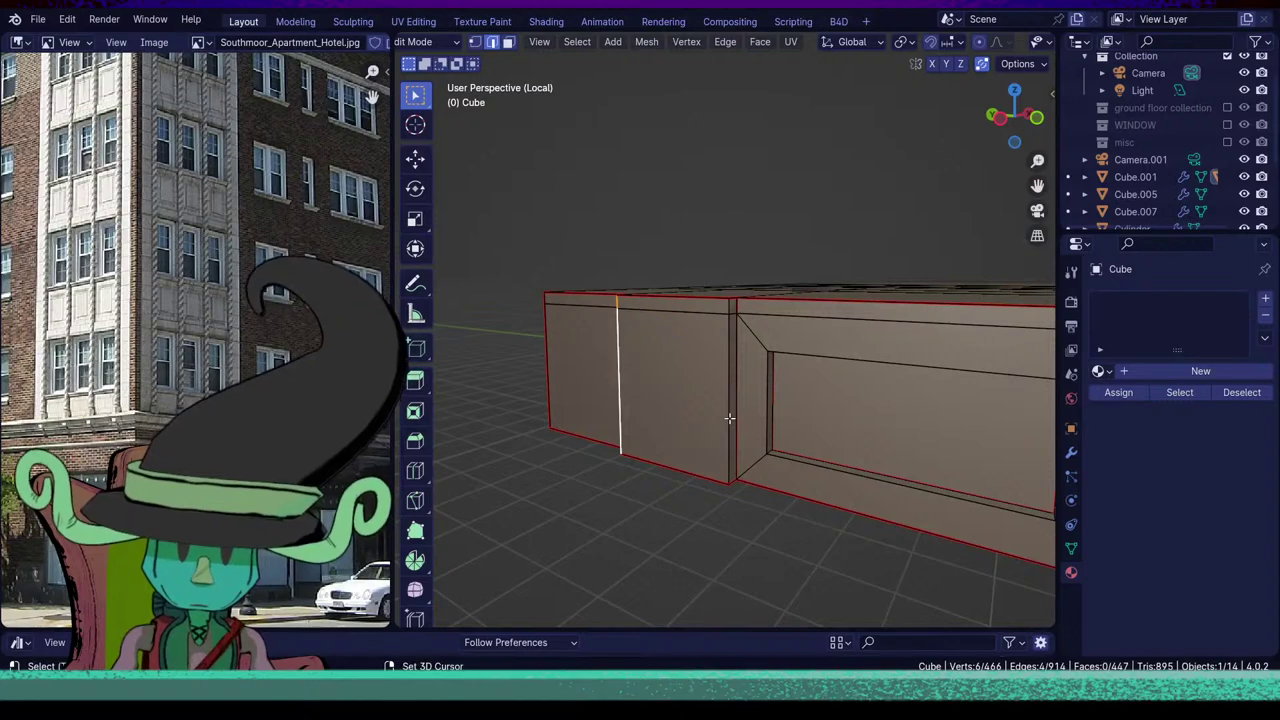
pyautogui.keyDown('shift'); pyautogui.click(729, 418); pyautogui.keyUp('shift')
pyautogui.press('u')
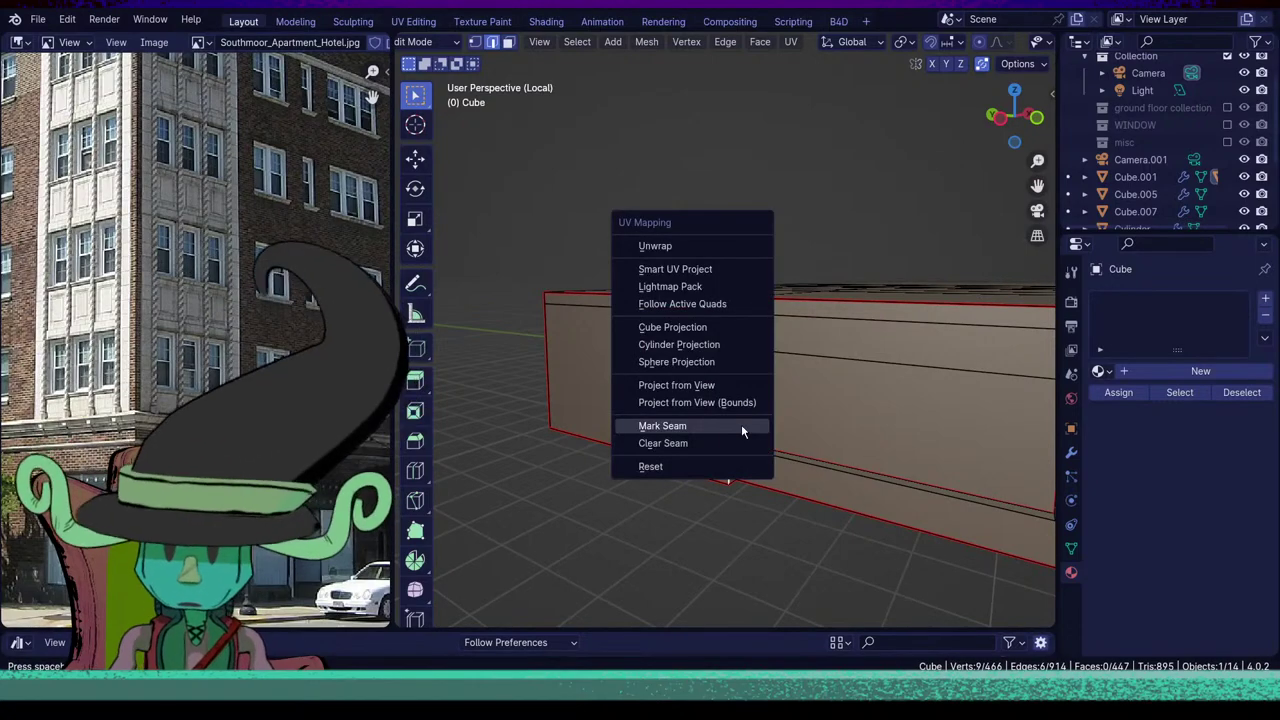
pyautogui.moveTo(741, 424); pyautogui.dragTo(612, 386, button='middle')
pyautogui.click(629, 403)
# Mark the long upper and lower edges of the block's back wall as seams, up to the end corner.
pyautogui.keyDown('shift'); pyautogui.doubleClick(562, 351); pyautogui.keyUp('shift')
pyautogui.moveTo(628, 488); pyautogui.dragTo(691, 243, button='middle')
pyautogui.keyDown('shift'); pyautogui.doubleClick(625, 453); pyautogui.keyUp('shift')
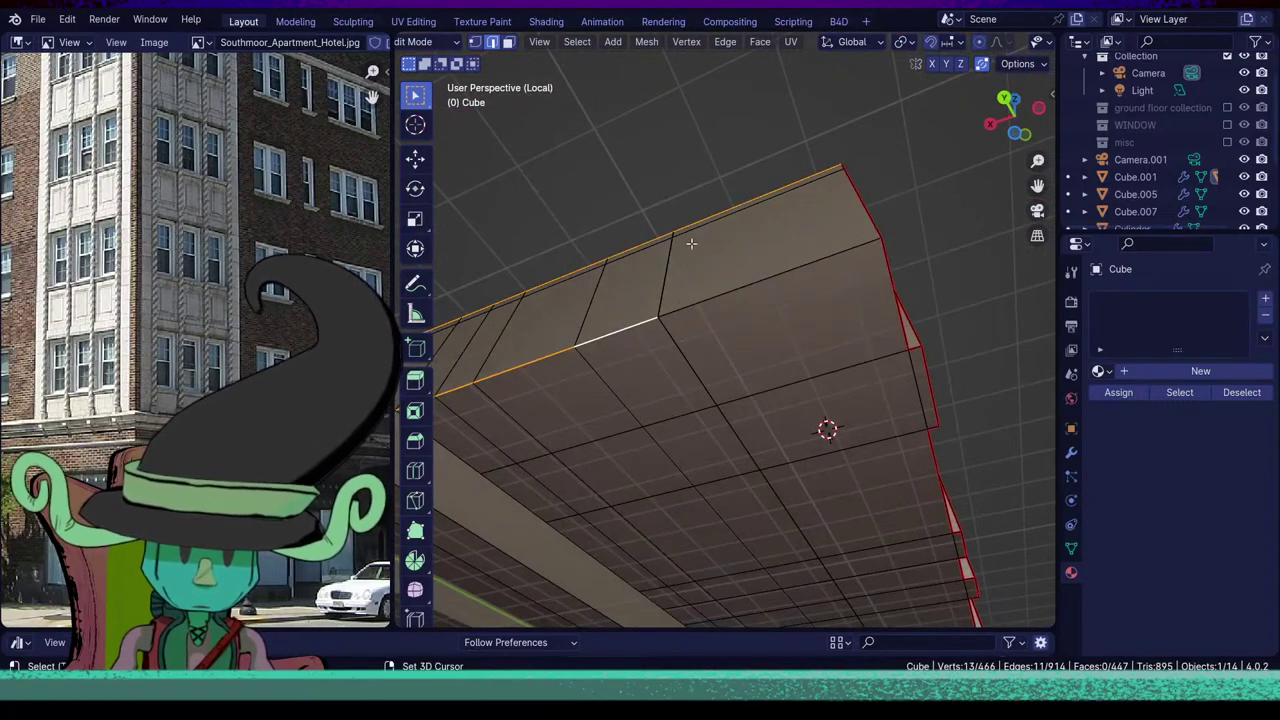
pyautogui.keyDown('shift'); pyautogui.click(753, 287); pyautogui.keyUp('shift')
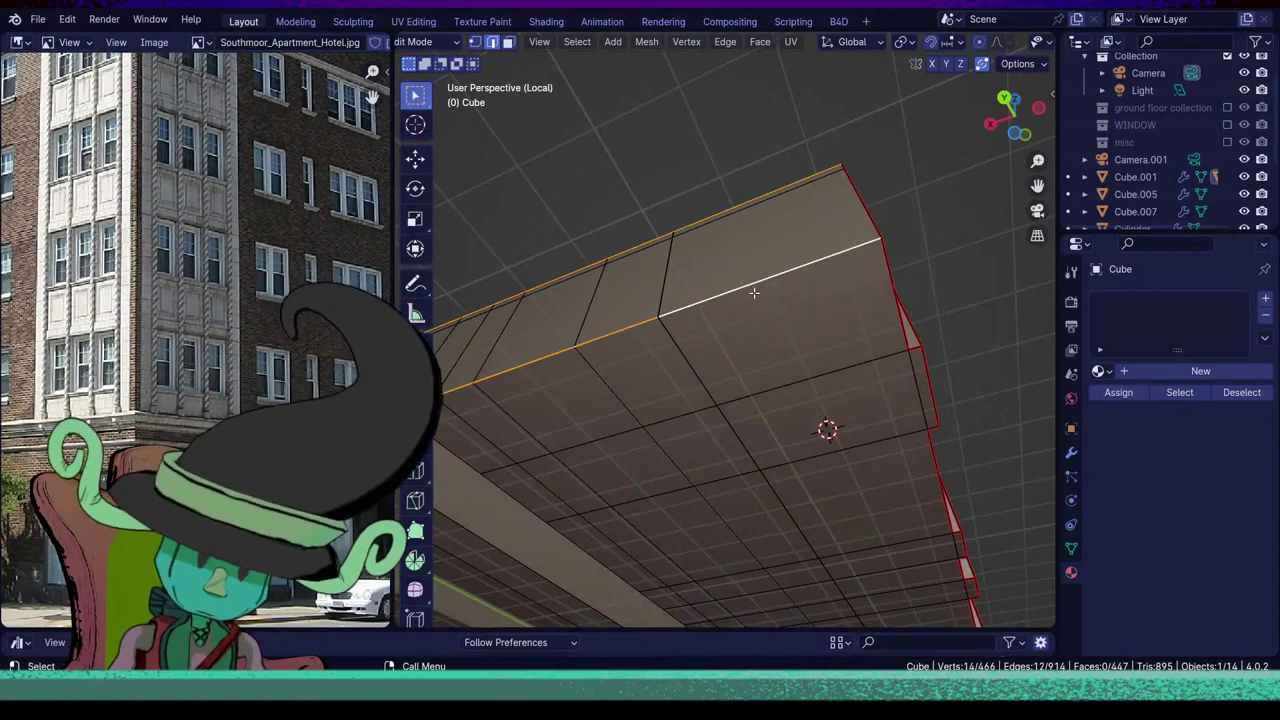
pyautogui.press('u')
pyautogui.click(755, 295)
# Mark the remaining lower back-wall edges beside the mirror centre line as seams.
pyautogui.scroll(-5, 762, 315)
pyautogui.click(767, 371)
pyautogui.moveTo(768, 371); pyautogui.dragTo(788, 420, button='middle')
pyautogui.scroll(7, 755, 440)
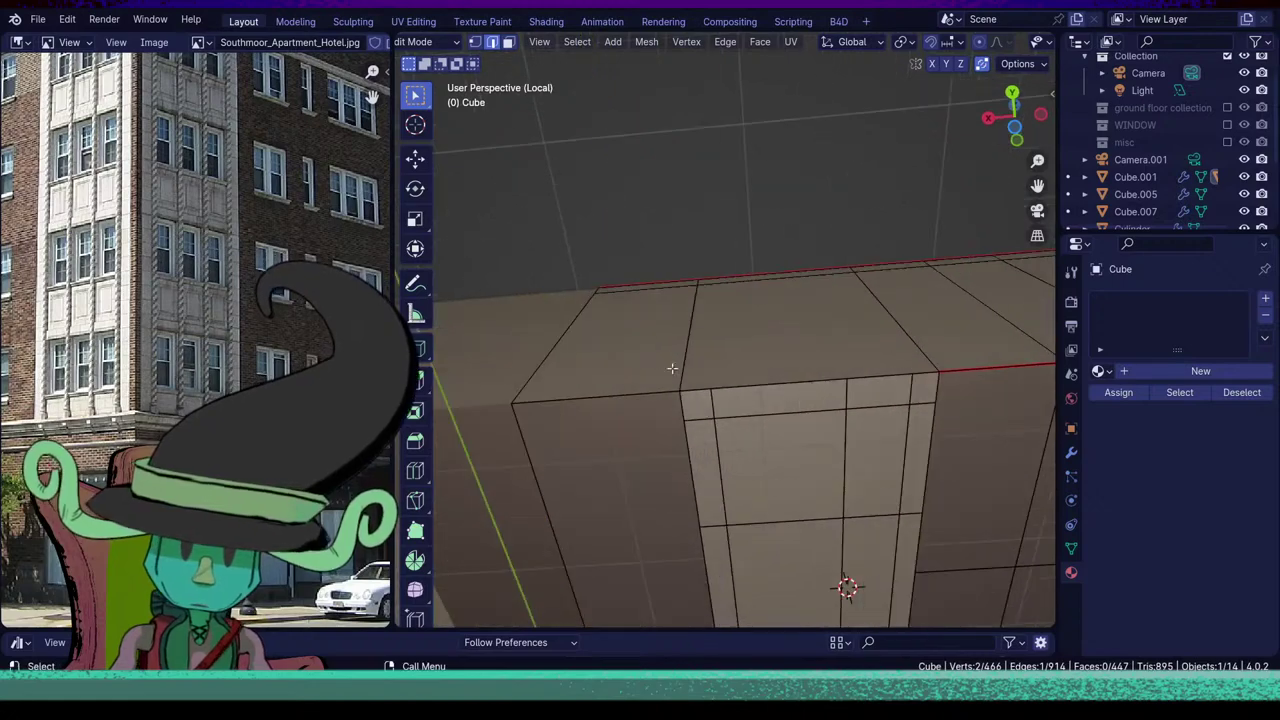
pyautogui.press('u')
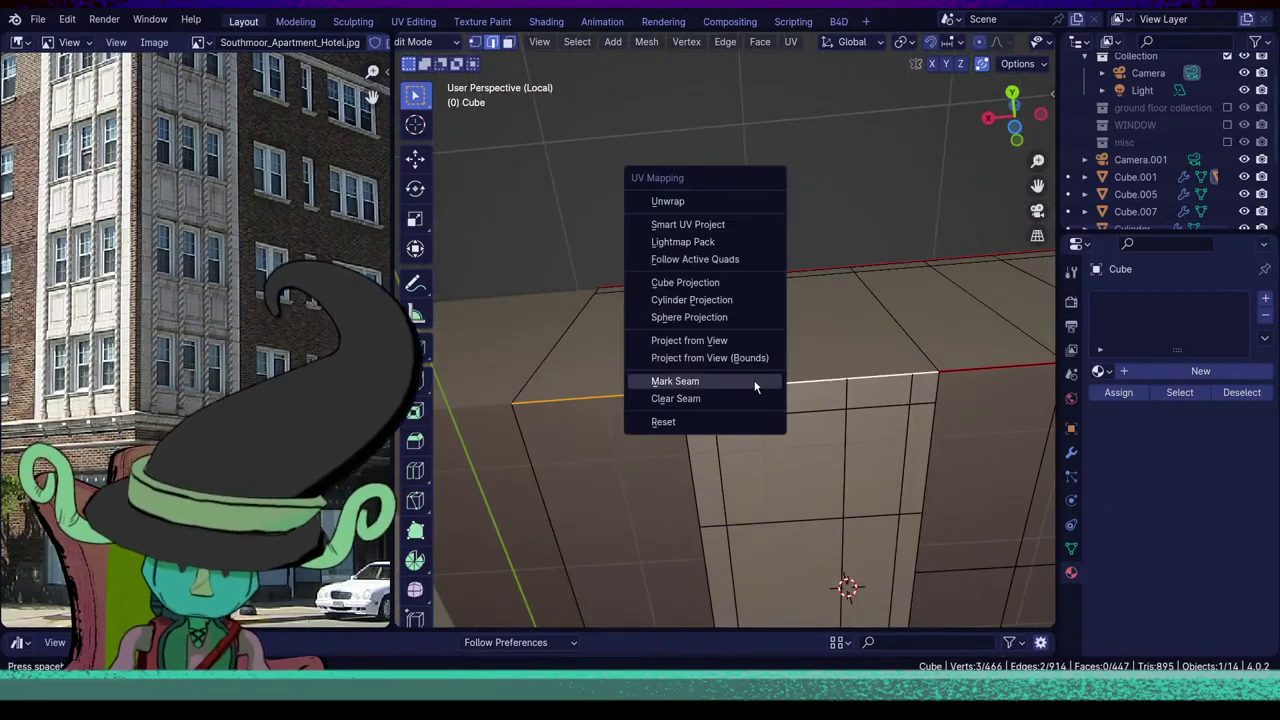
pyautogui.click(755, 384)
# Mark the outer edge loop of the narrow window recess nearest the mirror centre line as a seam.
pyautogui.scroll(-8, 788, 315)
pyautogui.moveTo(882, 268); pyautogui.dragTo(727, 526, button='middle')
pyautogui.moveTo(771, 428); pyautogui.dragTo(735, 469, button='middle')
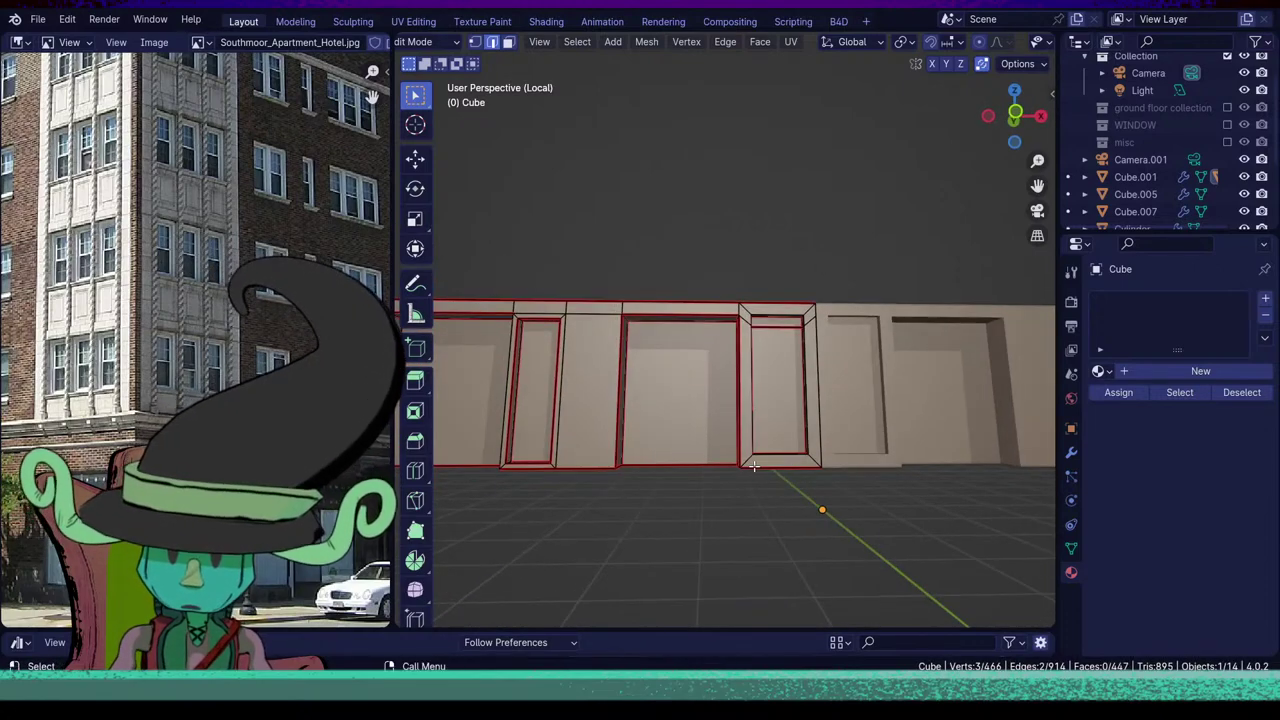
pyautogui.scroll(3, 857, 563)
pyautogui.moveTo(858, 496); pyautogui.dragTo(851, 486, button='middle')
pyautogui.keyDown('alt'); pyautogui.click(876, 350); pyautogui.keyUp('alt')
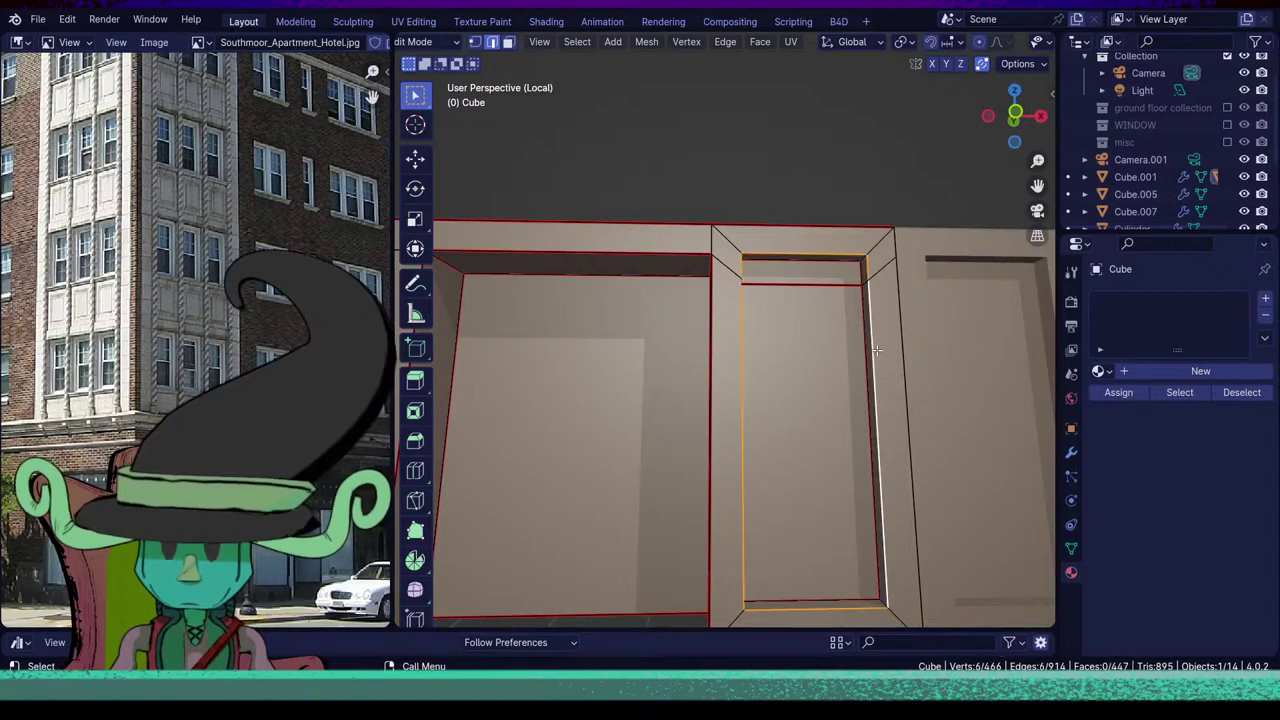
pyautogui.press('u')
pyautogui.click(877, 351)
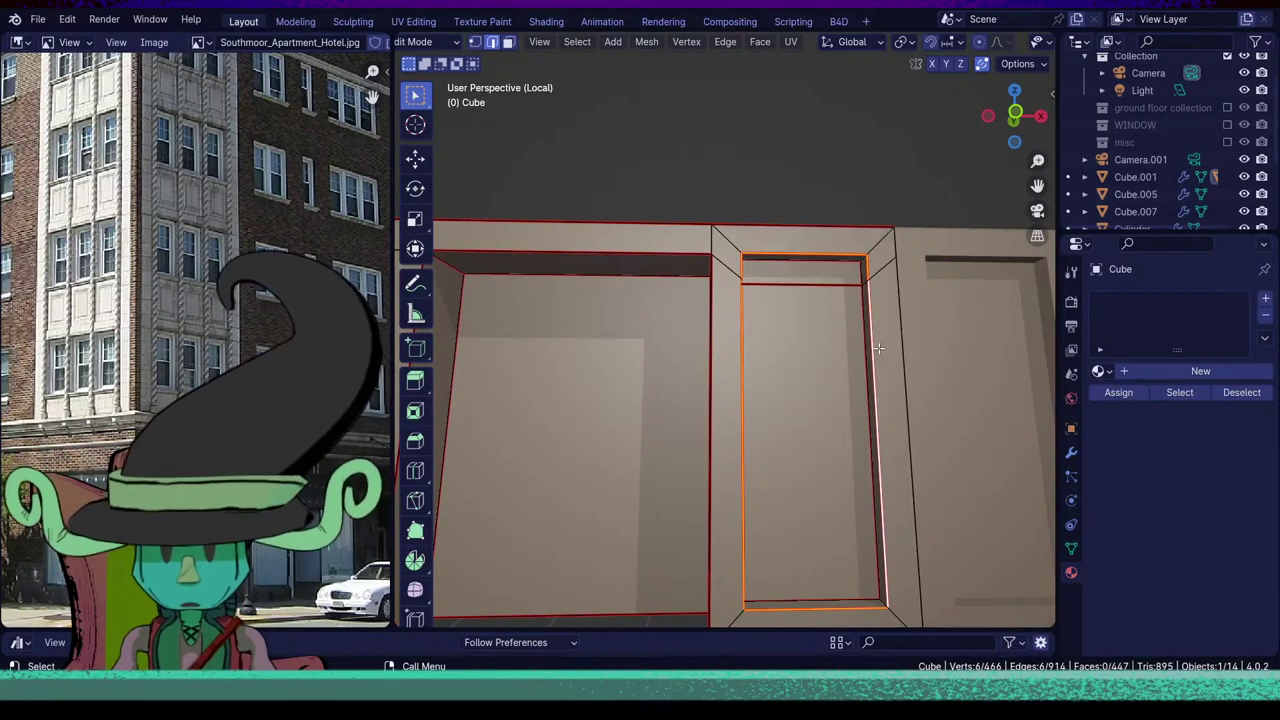
# Mark the outer opening loops of the two wide window recesses on the side wall as seams.
pyautogui.scroll(-6, 786, 466)
pyautogui.moveTo(786, 466); pyautogui.dragTo(757, 484, button='middle')
pyautogui.scroll(2, 720, 480)
pyautogui.scroll(4, 844, 534)
pyautogui.moveTo(844, 533); pyautogui.dragTo(683, 474, button='middle')
pyautogui.scroll(-5, 762, 598)
pyautogui.scroll(4, 679, 528)
pyautogui.scroll(-5, 722, 524)
pyautogui.keyDown('alt'); pyautogui.click(644, 426); pyautogui.keyUp('alt')
pyautogui.scroll(3, 683, 474)
pyautogui.keyDown('shift'); pyautogui.click(554, 463); pyautogui.keyUp('shift')
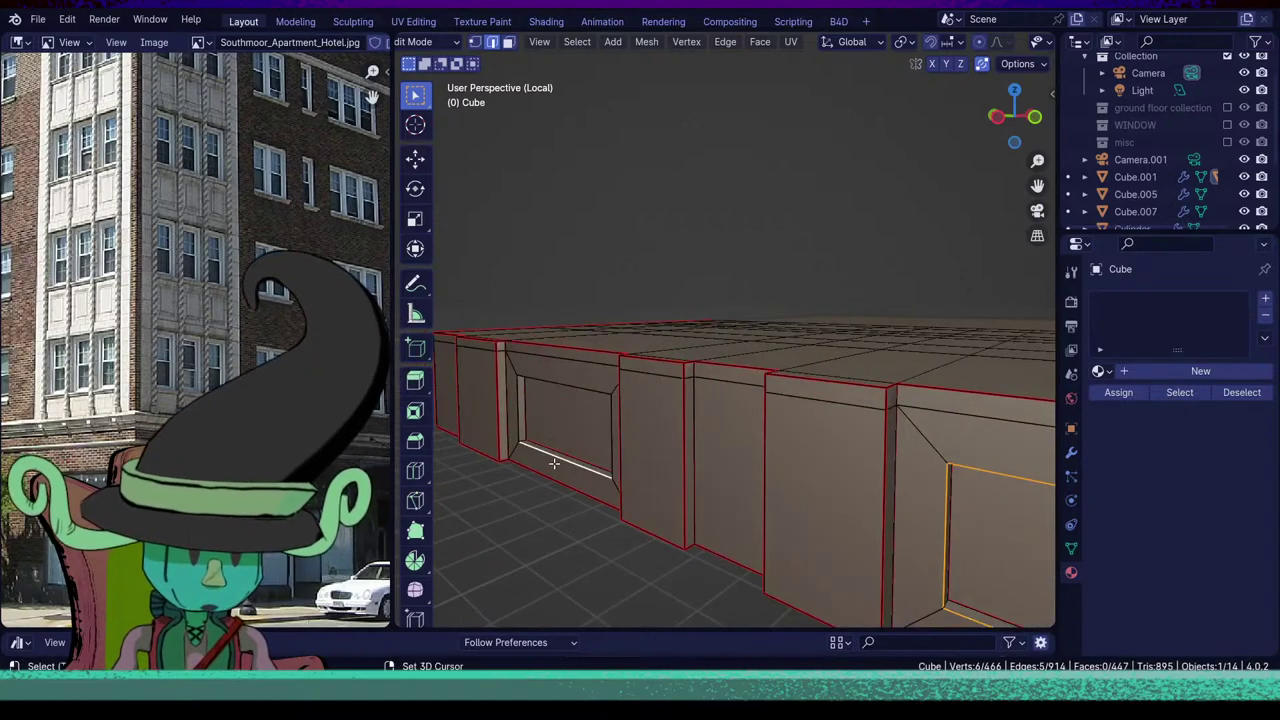
pyautogui.keyDown('shift'); pyautogui.click(554, 463); pyautogui.keyUp('shift')
pyautogui.keyDown('alt'); pyautogui.keyDown('shift'); pyautogui.click(556, 462); pyautogui.keyUp('shift'); pyautogui.keyUp('alt')
pyautogui.press('u')
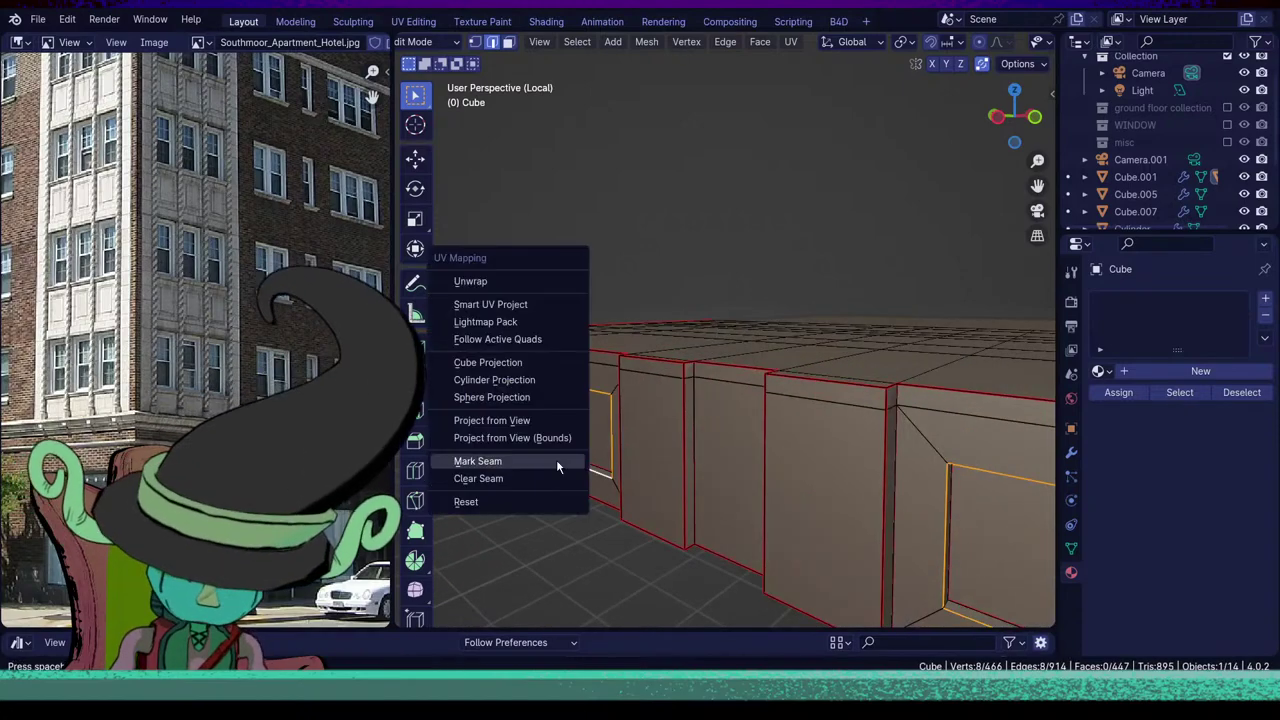
pyautogui.click(556, 459)
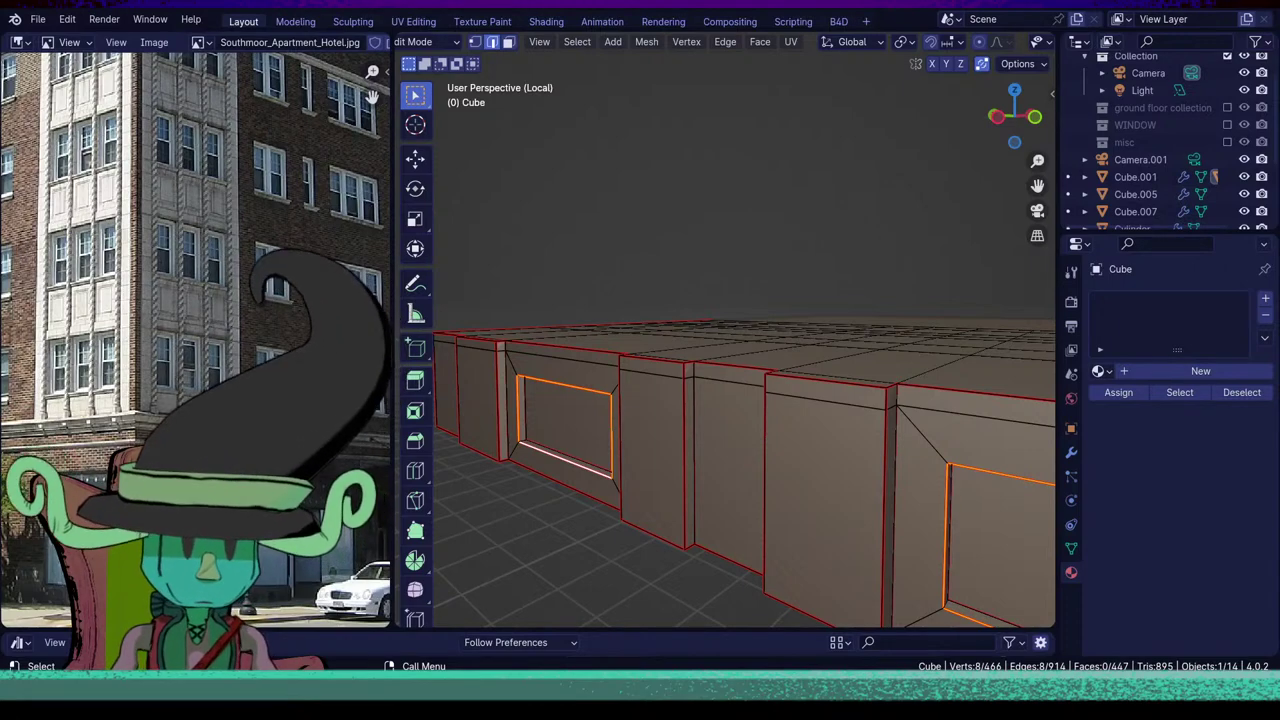
# Switch to the UV Editing workspace and reveal the mesh's hidden geometry.
pyautogui.scroll(-3, 570, 332)
pyautogui.moveTo(640, 478); pyautogui.dragTo(720, 480, button='middle')
pyautogui.scroll(1, 770, 424)
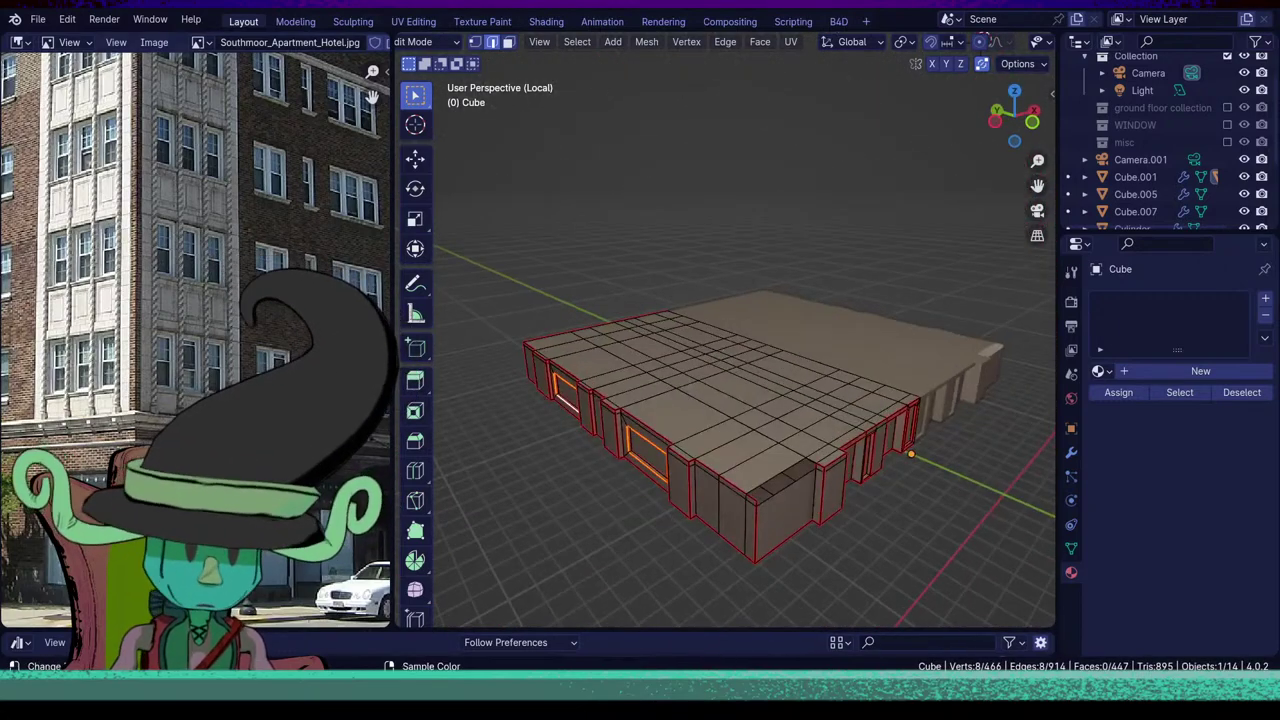
pyautogui.click(418, 21)
pyautogui.moveTo(706, 358); pyautogui.dragTo(765, 379, button='middle')
pyautogui.press('a')
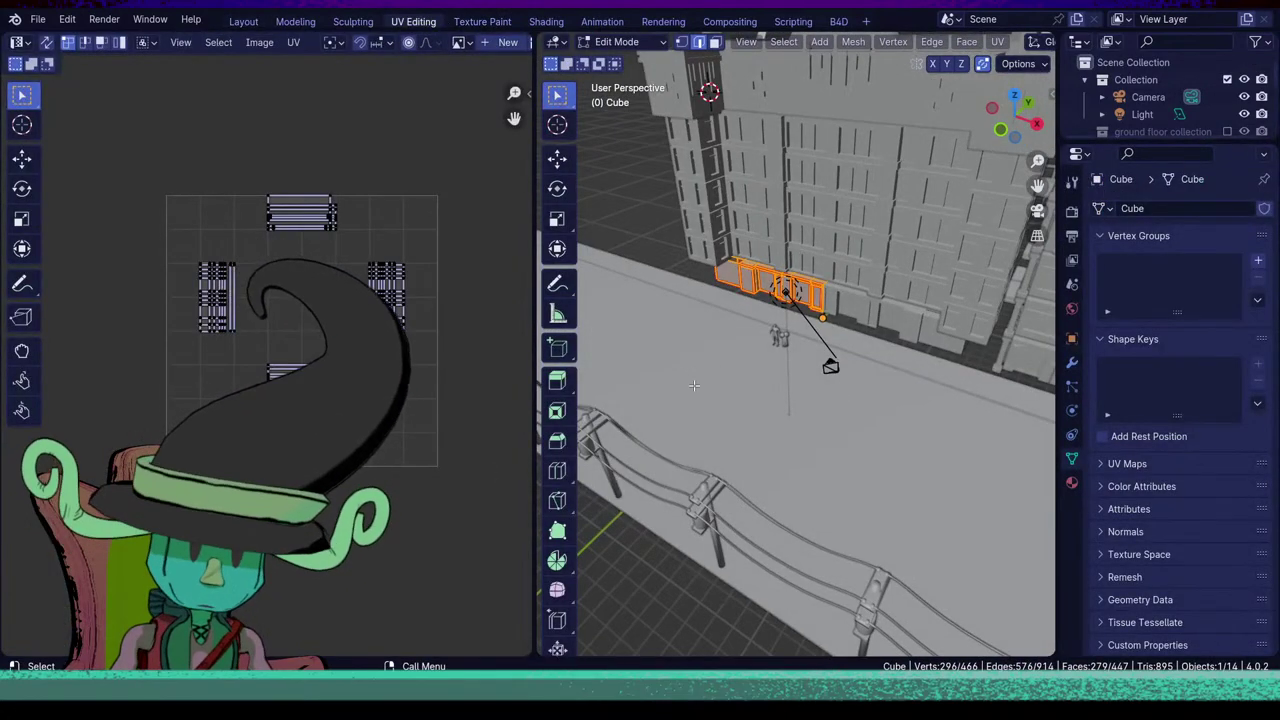
pyautogui.hotkey('alt', 'h')
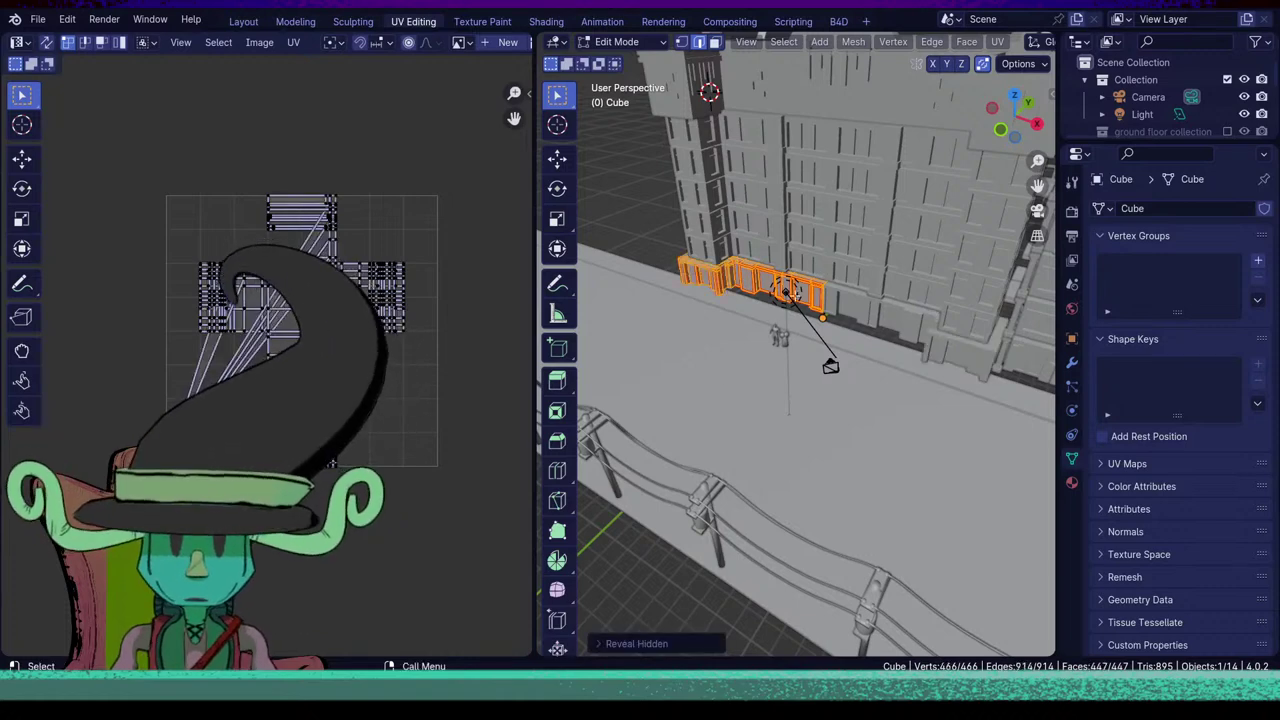
# Select the finished ground-floor block with its linked geometry and hide it, leaving the adjoining corner section.
pyautogui.click(787, 292)
pyautogui.hotkey('ctrl', 'l')
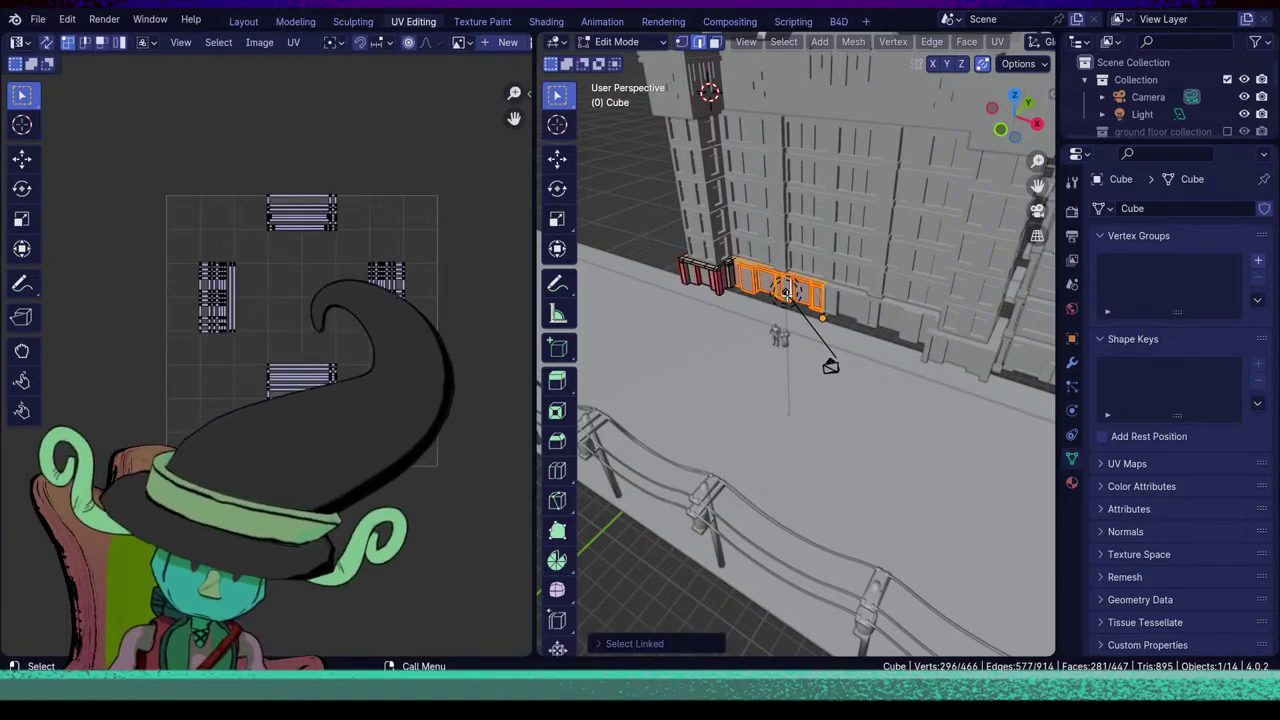
pyautogui.press('h')
pyautogui.moveTo(787, 292); pyautogui.dragTo(778, 338, button='middle')
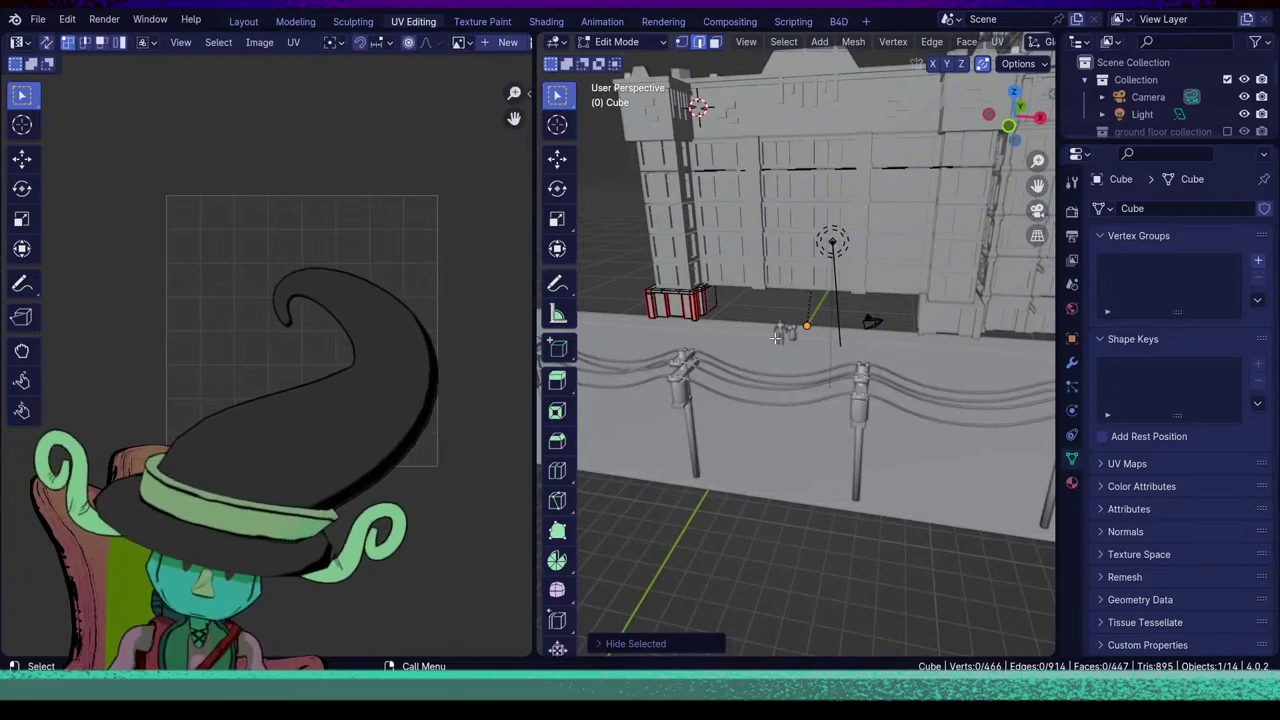
# Select the linked geometry of the remaining corner section, isolate the object in local view and frame the selection.
pyautogui.press('l')
pyautogui.press('KP_Decimal')
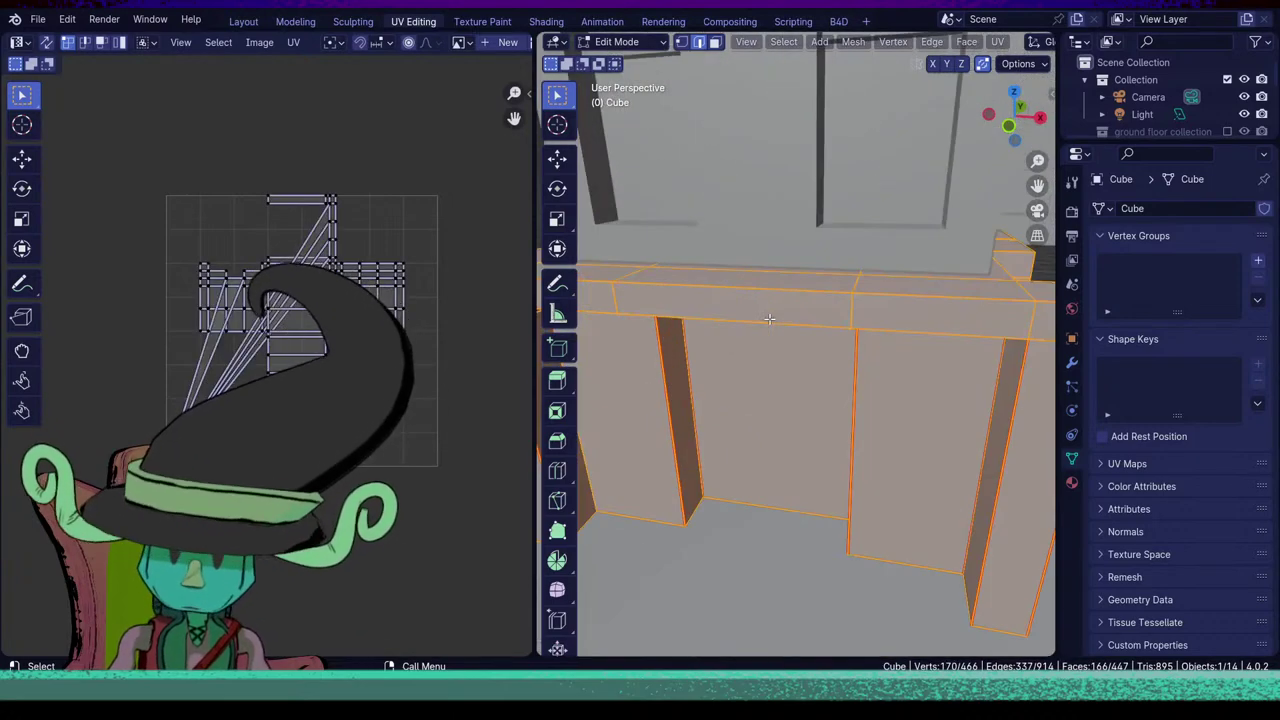
pyautogui.press('KP_Divide')
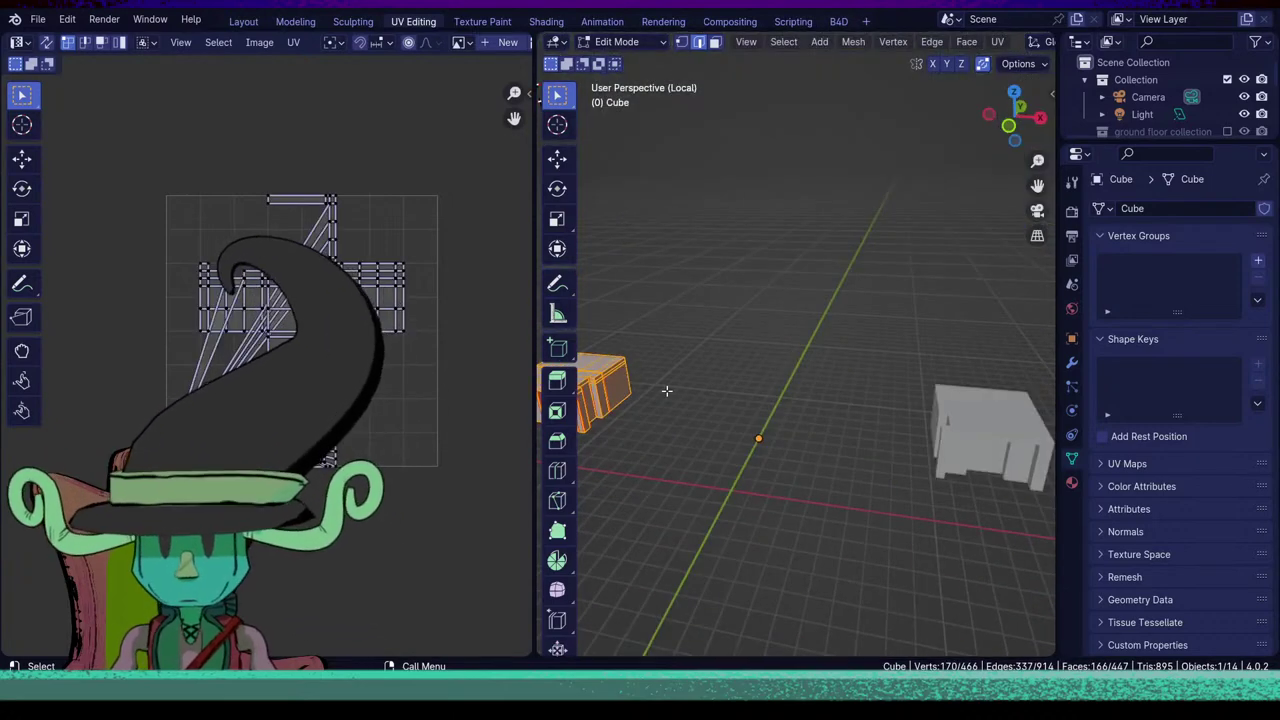
pyautogui.press('KP_Decimal')
pyautogui.moveTo(690, 393); pyautogui.dragTo(802, 448, button='middle')
pyautogui.scroll(-3, 782, 430)
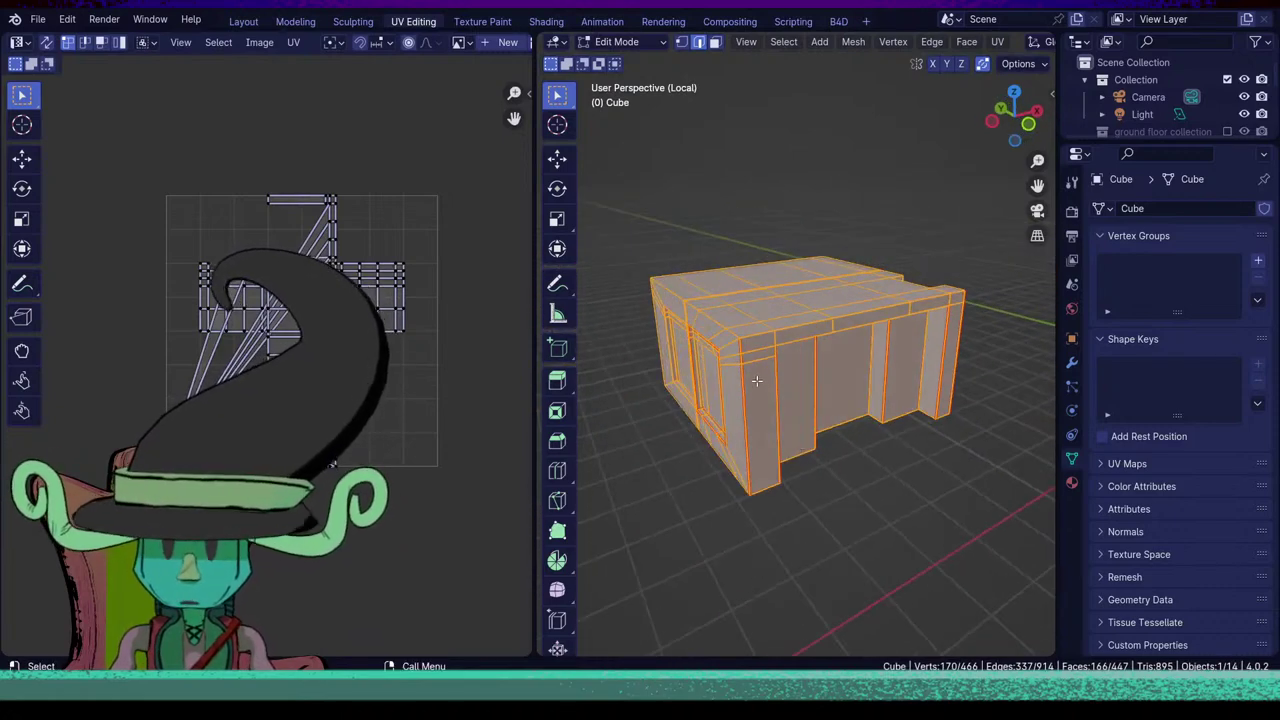
# Clear the selection and mark the roof edge run above the corner section's pier side as a seam.
pyautogui.moveTo(757, 381); pyautogui.dragTo(765, 315, button='middle')
pyautogui.hotkey('alt', 'a')
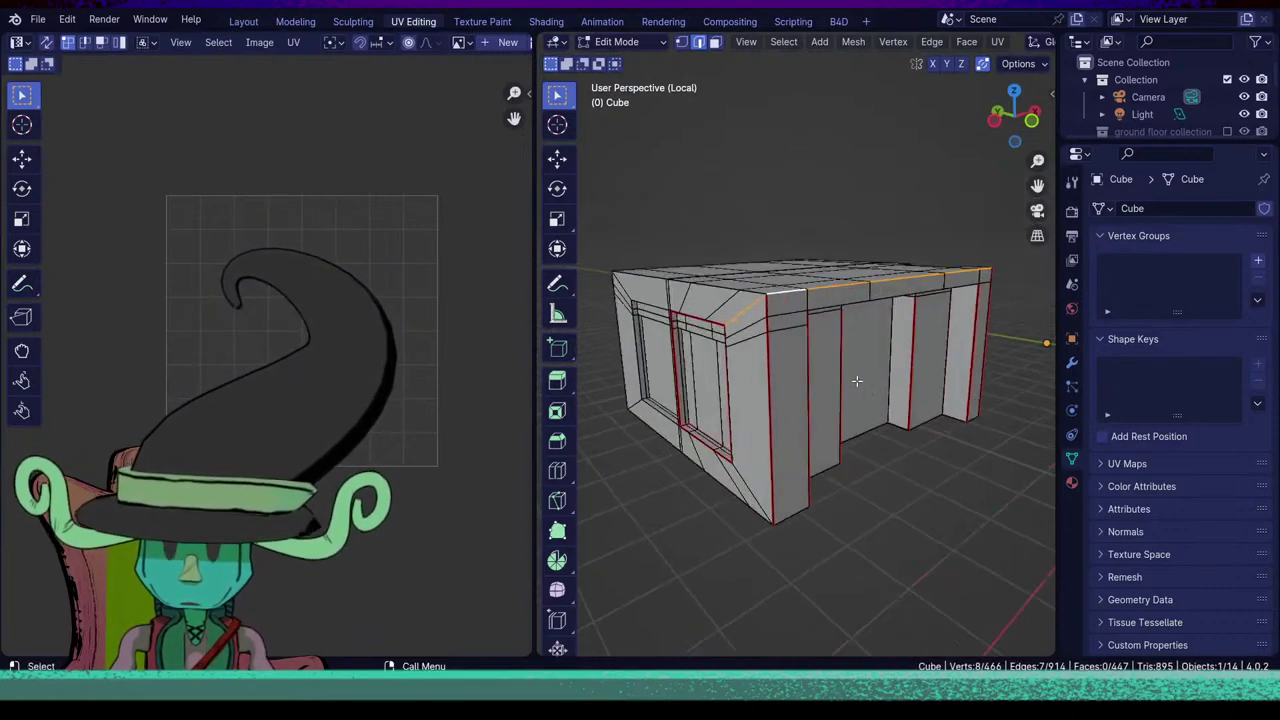
pyautogui.keyDown('alt'); pyautogui.click(762, 313); pyautogui.keyUp('alt')
pyautogui.press('u')
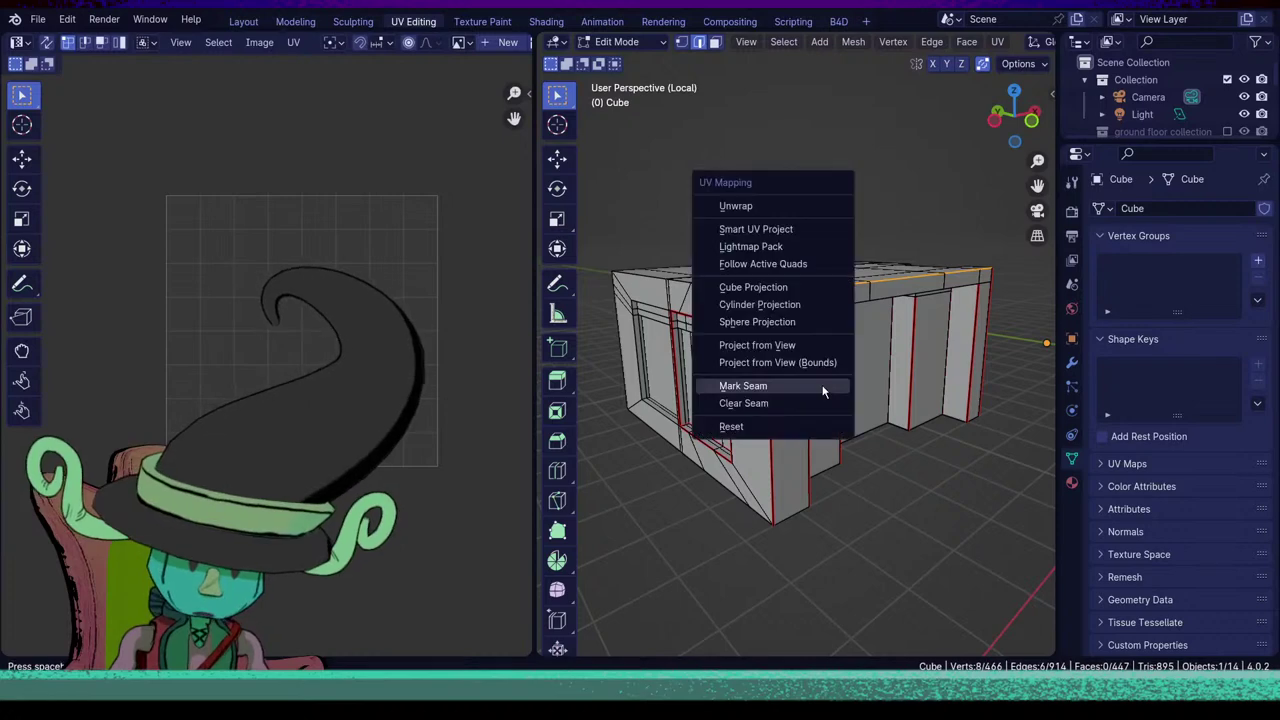
pyautogui.click(822, 391)
# Mark the outer perimeter loop of the corner section's window wall as a seam.
pyautogui.moveTo(822, 391); pyautogui.dragTo(784, 302, button='middle')
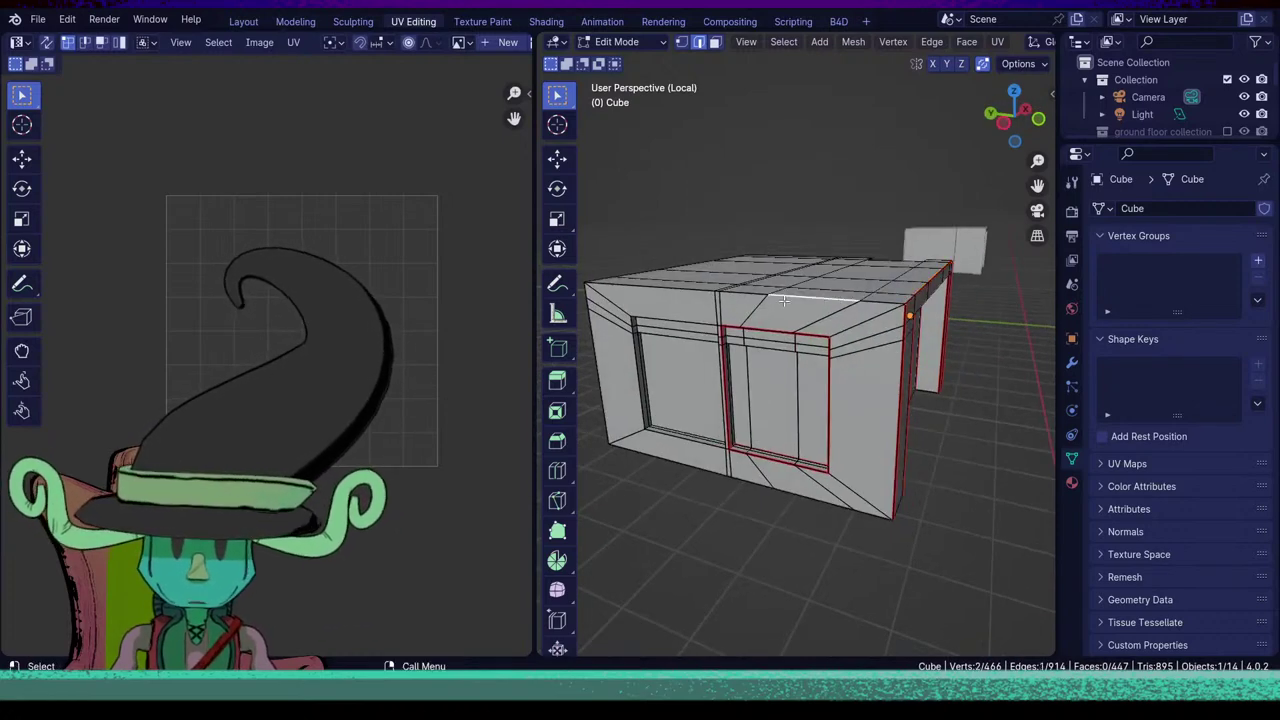
pyautogui.keyDown('alt'); pyautogui.click(784, 302); pyautogui.keyUp('alt')
pyautogui.moveTo(834, 398); pyautogui.dragTo(785, 386, button='middle')
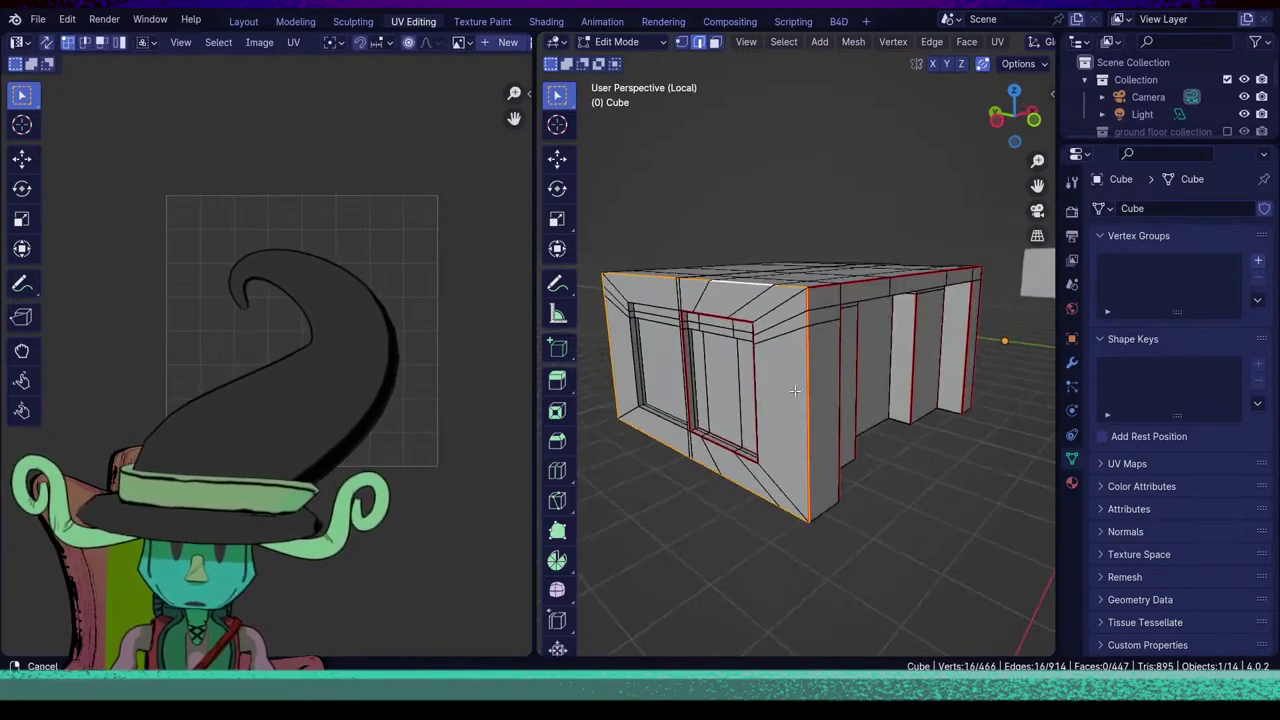
pyautogui.press('u')
pyautogui.click(784, 385)
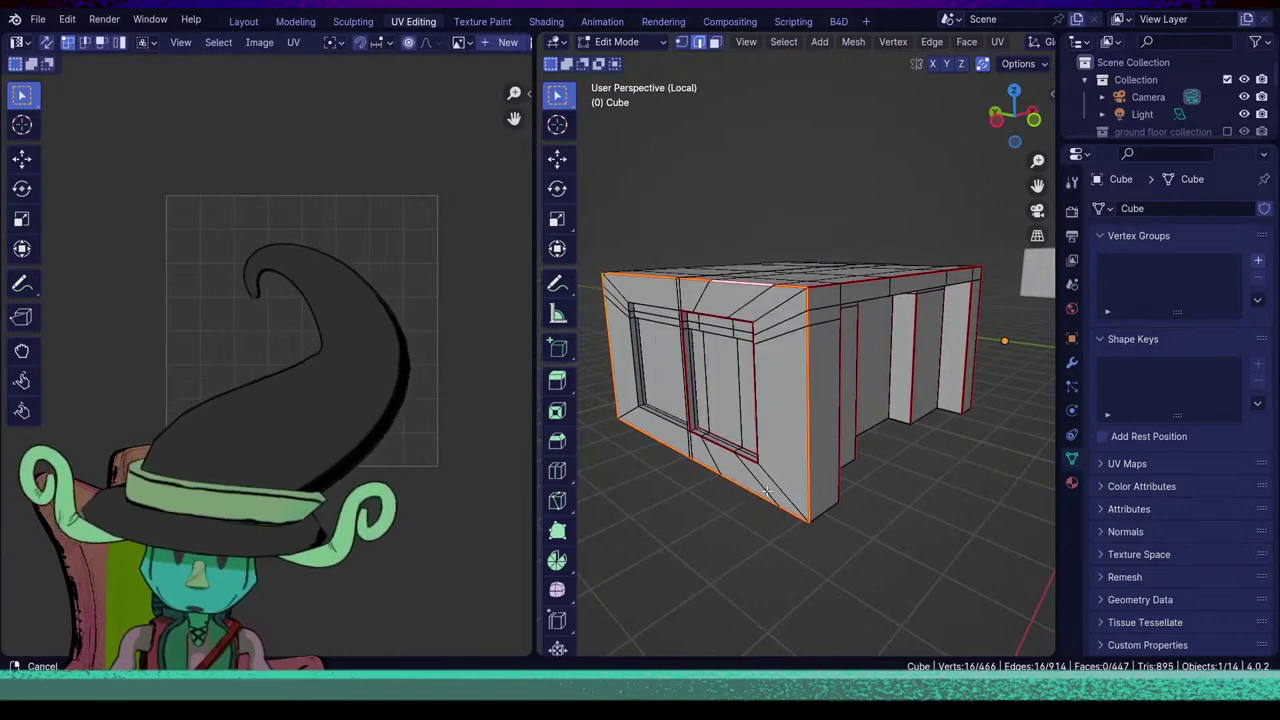
# Mark the outer top, side and bottom edges of the corner section's second window opening as seams.
pyautogui.scroll(5, 784, 385)
pyautogui.moveTo(757, 503); pyautogui.dragTo(694, 349, button='middle')
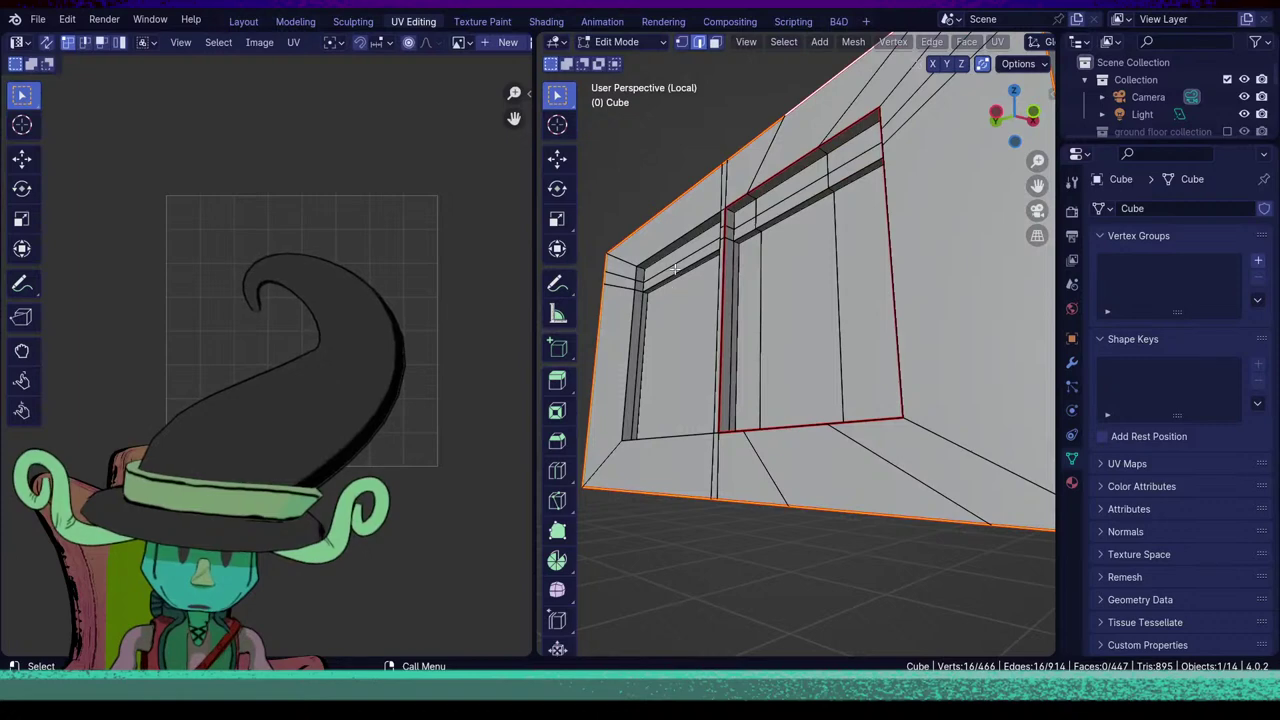
pyautogui.keyDown('alt'); pyautogui.click(626, 375); pyautogui.keyUp('alt')
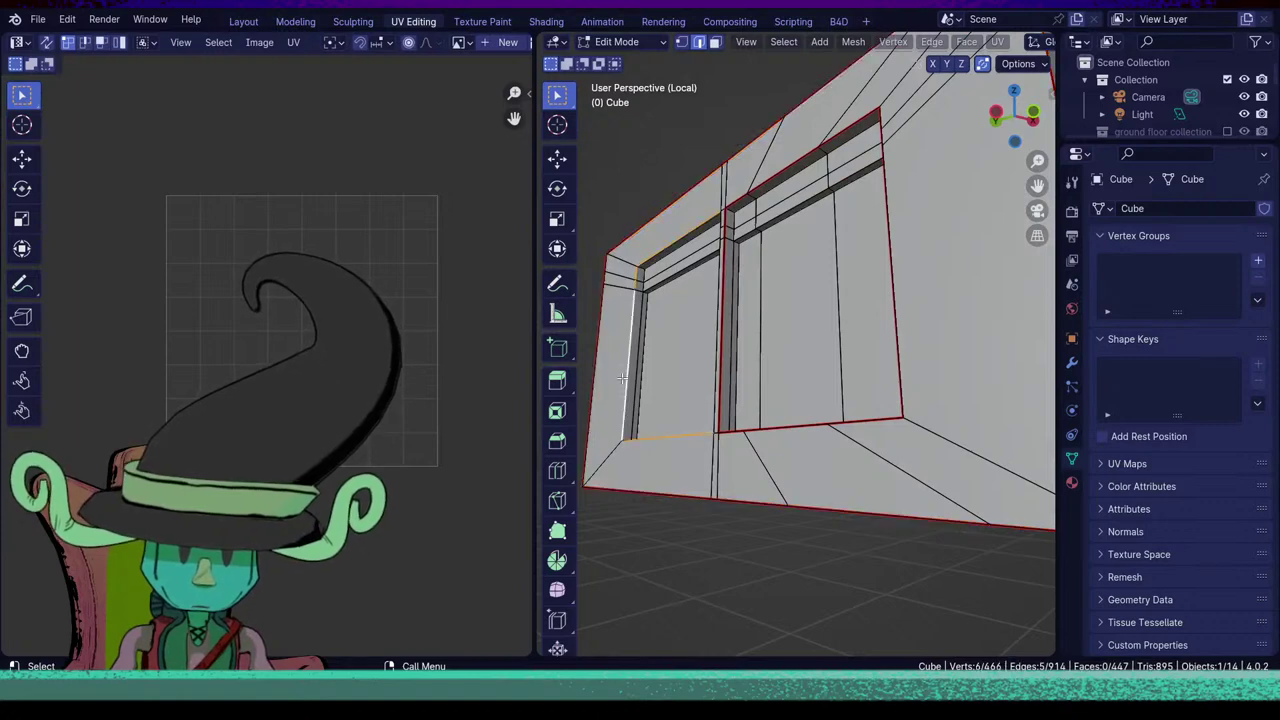
pyautogui.press('u')
pyautogui.click(726, 357)
# Mark the second window opening's remaining outer side edges along the central divider as seams.
pyautogui.moveTo(726, 357); pyautogui.dragTo(889, 375, button='middle')
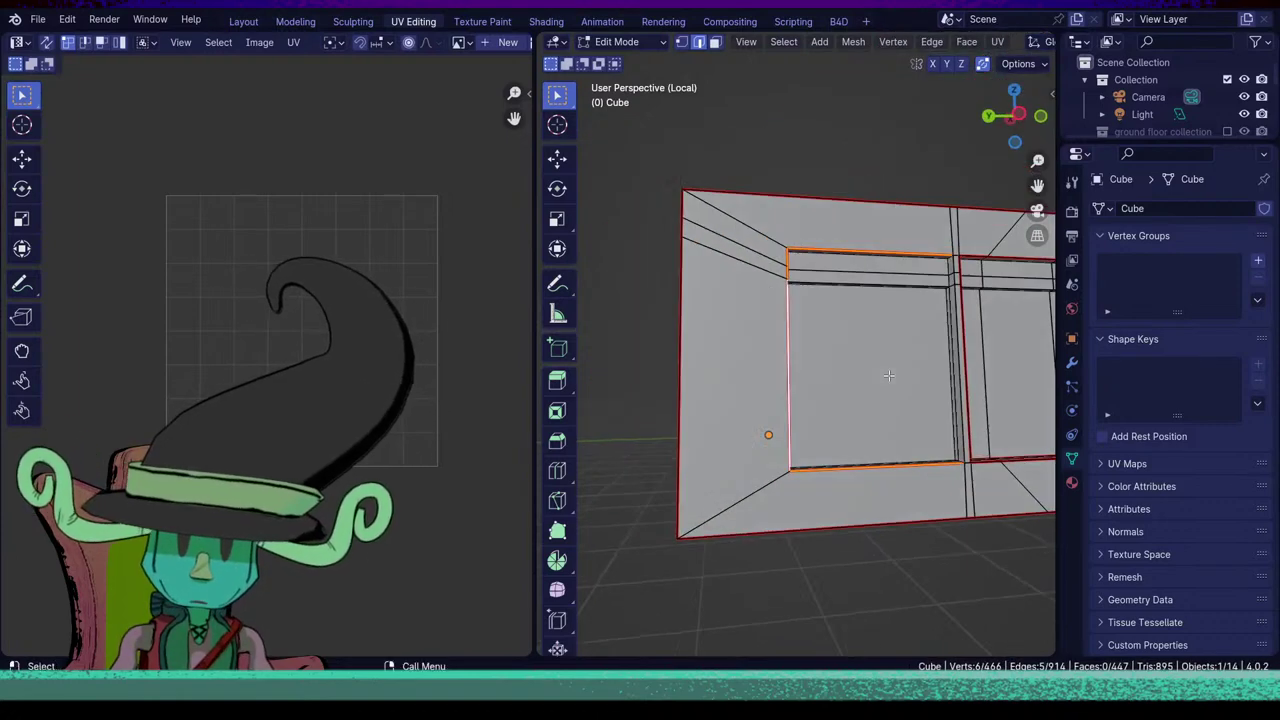
pyautogui.click(955, 388)
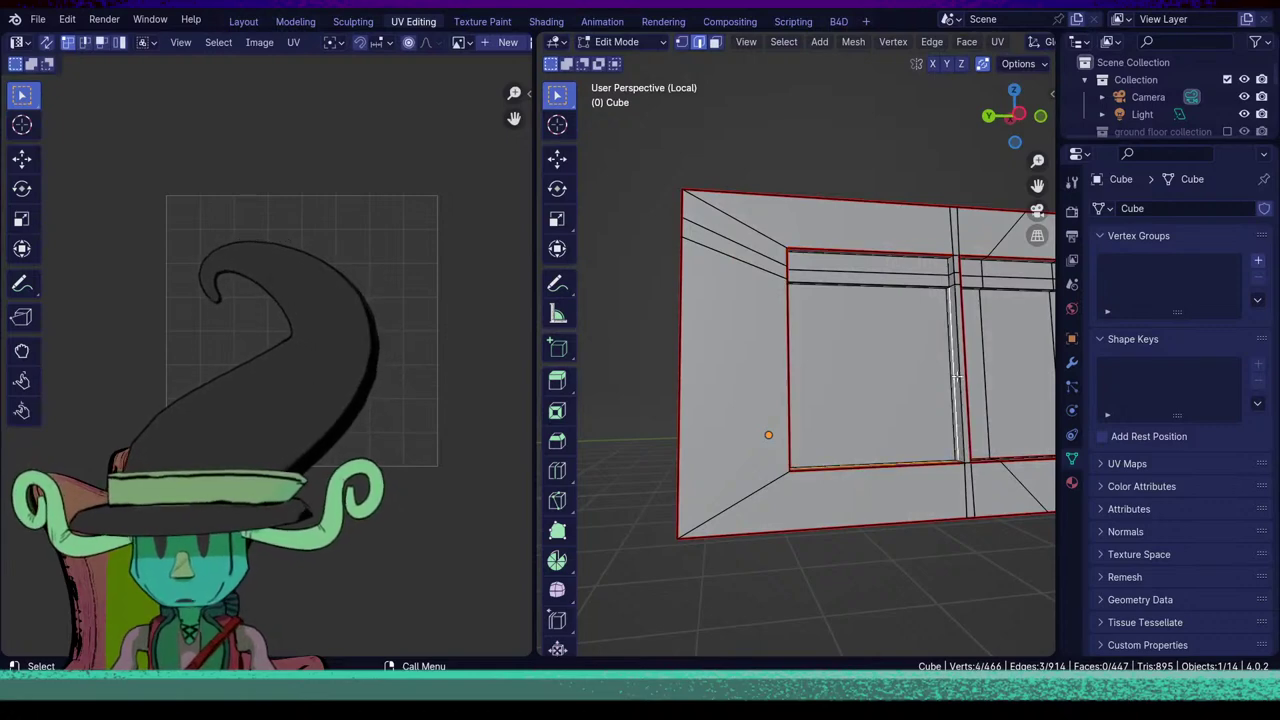
pyautogui.scroll(5, 958, 428)
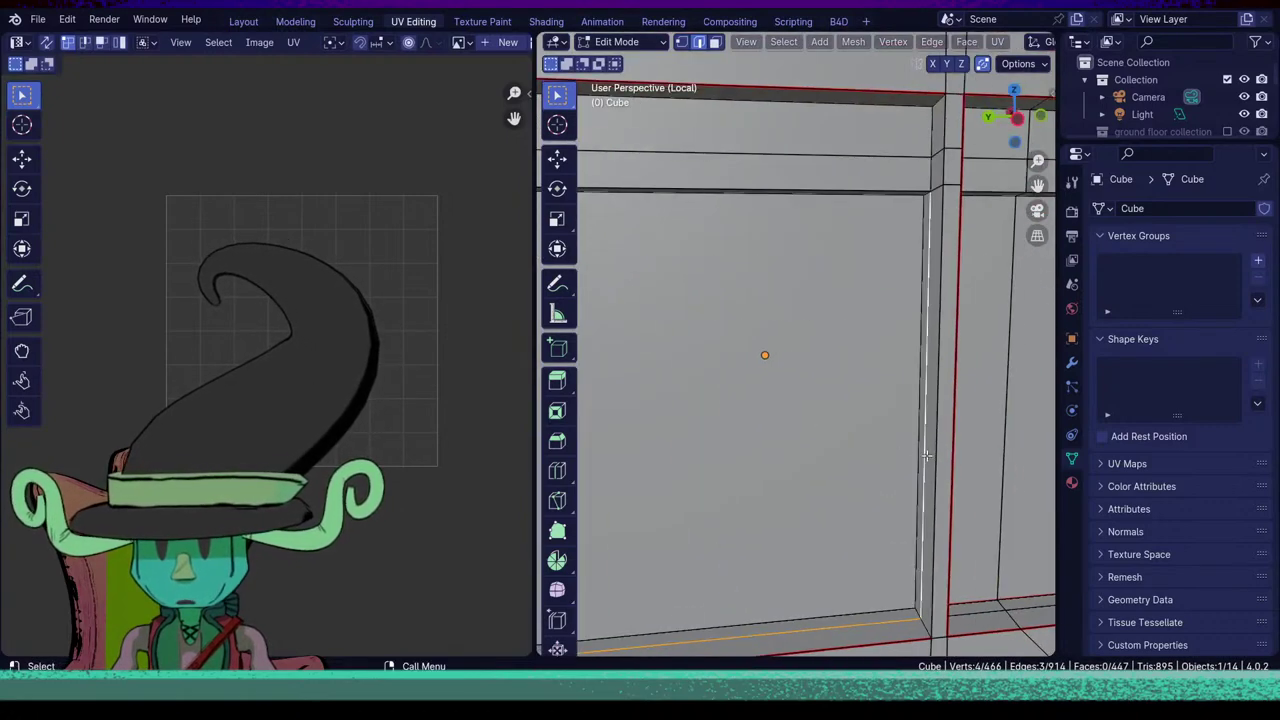
pyautogui.keyDown('shift'); pyautogui.click(934, 461); pyautogui.keyUp('shift')
pyautogui.press('u')
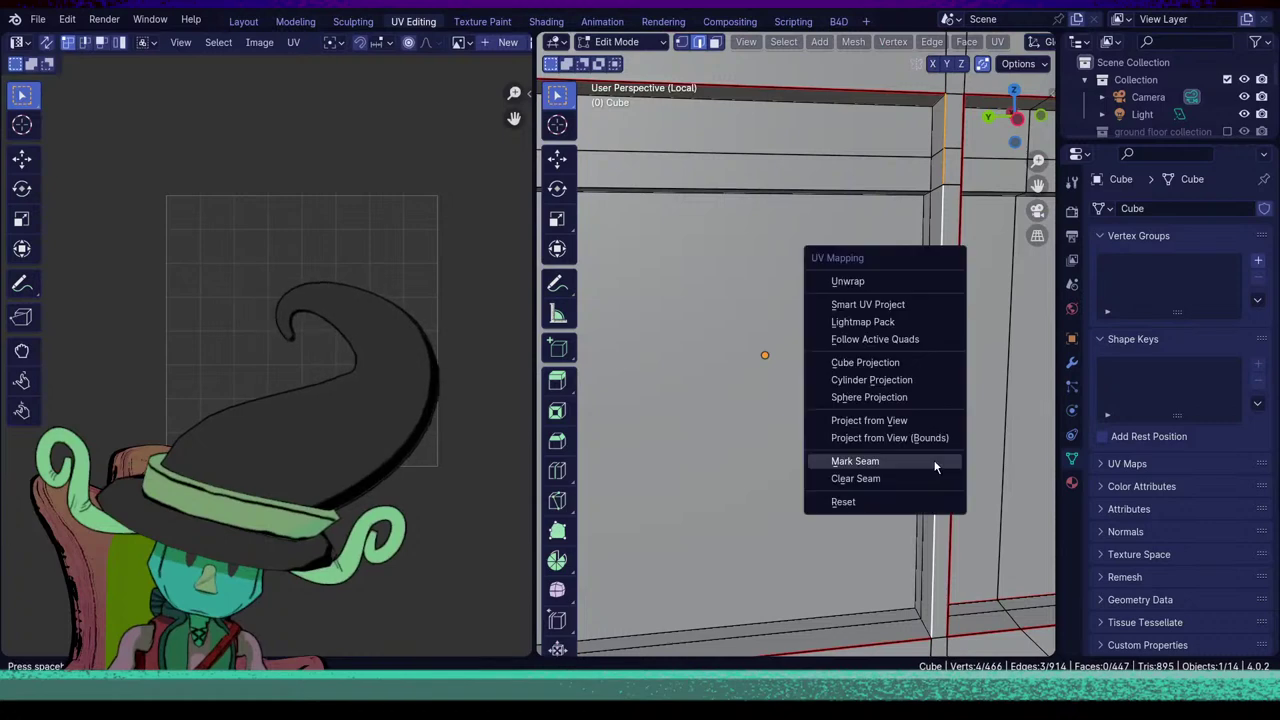
pyautogui.click(934, 462)
pyautogui.scroll(-5, 934, 461)
# Try to mark the boundaries of all four window pane faces, one undivided and three adjacent strips, as seams.
pyautogui.moveTo(934, 461); pyautogui.dragTo(812, 496, button='middle')
pyautogui.scroll(2, 767, 481)
pyautogui.scroll(3, 799, 518)
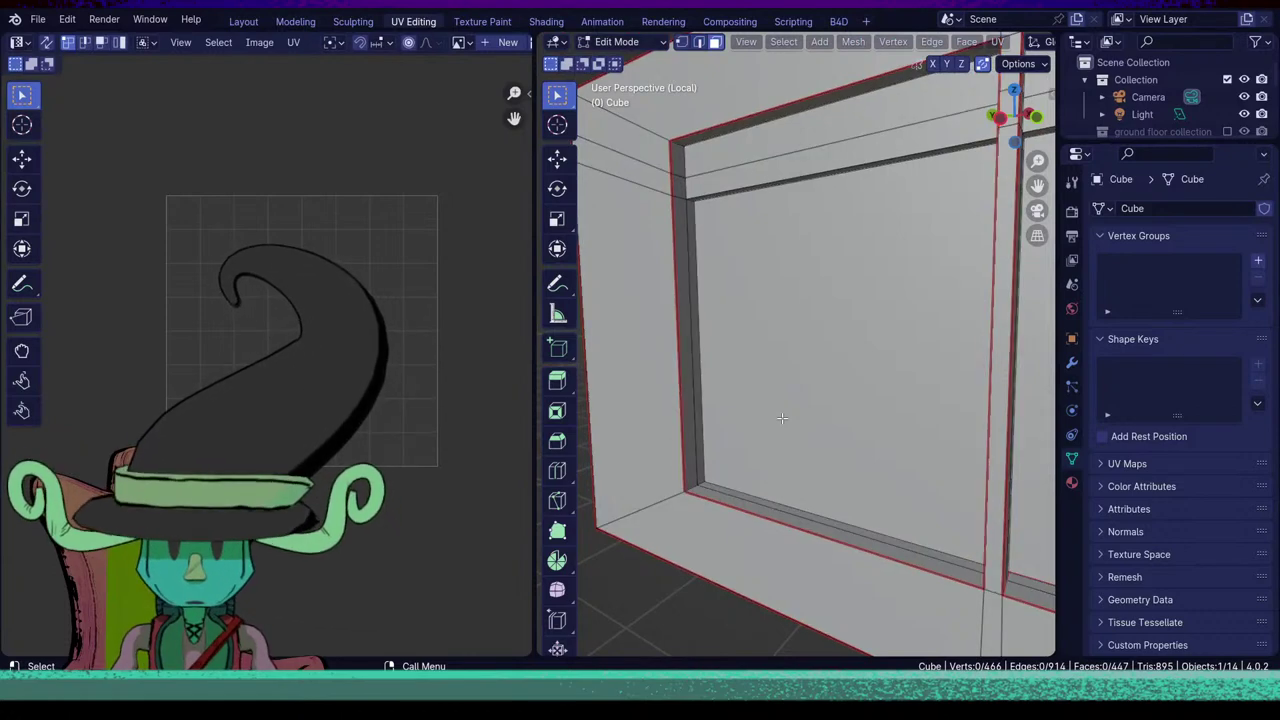
pyautogui.click(782, 418)
pyautogui.scroll(-3, 782, 418)
pyautogui.moveTo(782, 418); pyautogui.dragTo(678, 482, button='middle')
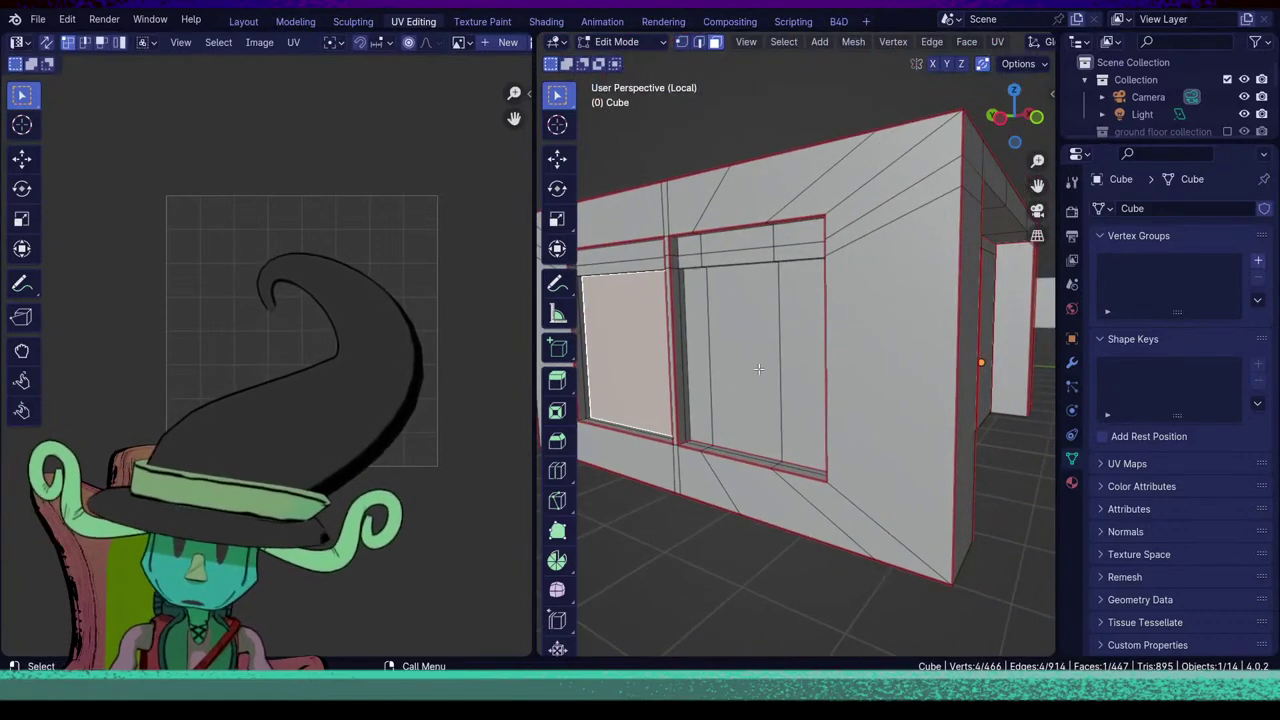
pyautogui.keyDown('shift'); pyautogui.click(744, 372); pyautogui.keyUp('shift')
pyautogui.keyDown('shift'); pyautogui.click(704, 378); pyautogui.keyUp('shift')
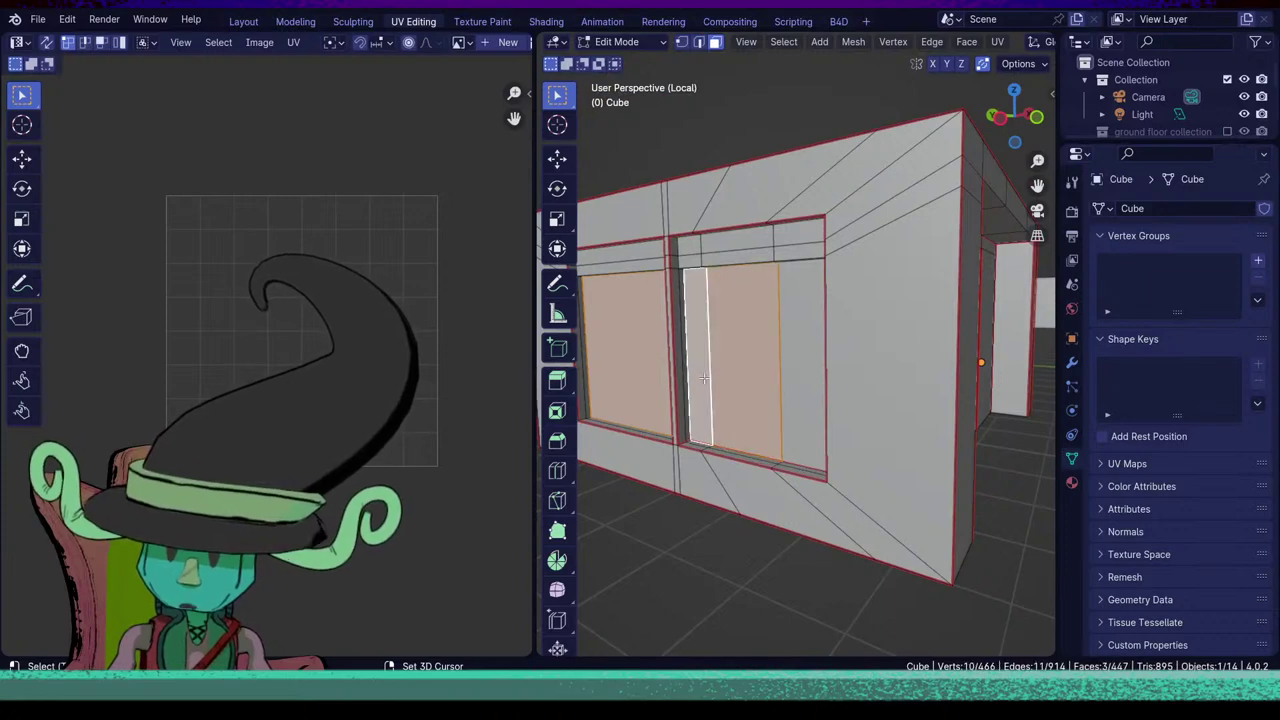
pyautogui.keyDown('shift'); pyautogui.click(792, 391); pyautogui.keyUp('shift')
pyautogui.moveTo(793, 391); pyautogui.dragTo(829, 391, button='middle')
pyautogui.scroll(2, 829, 391)
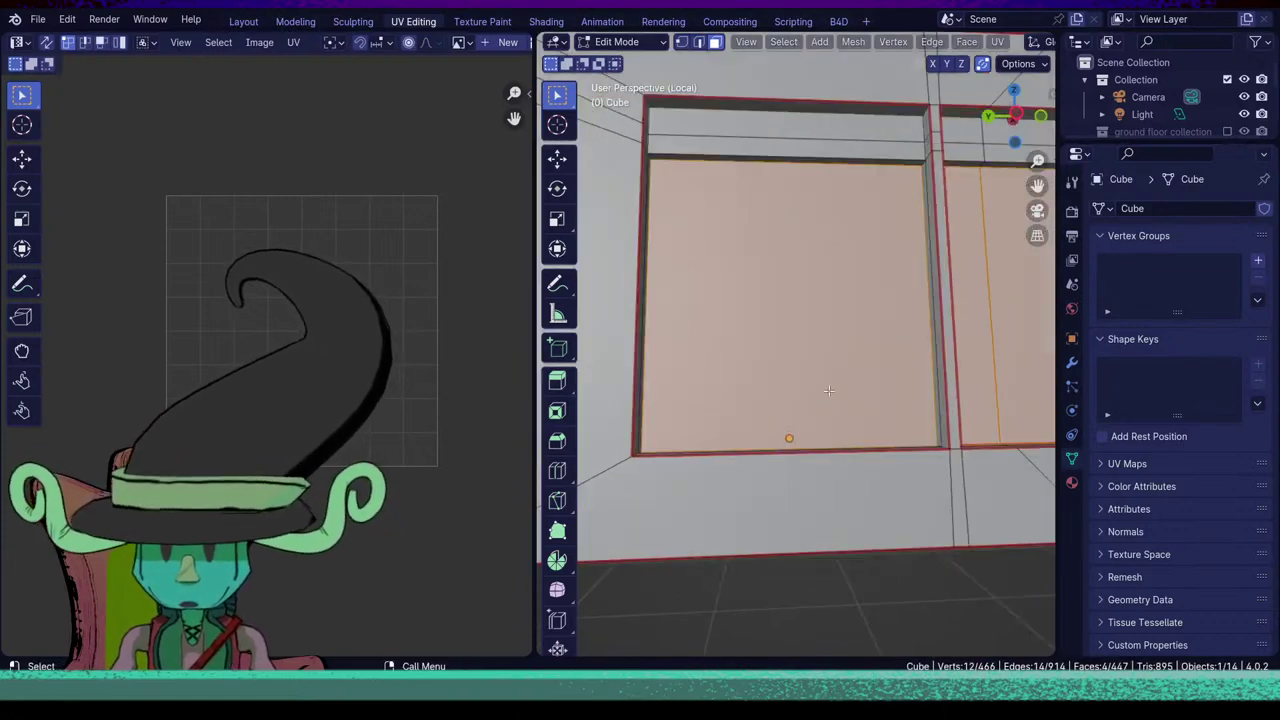
pyautogui.moveTo(935, 392); pyautogui.dragTo(848, 450, button='middle')
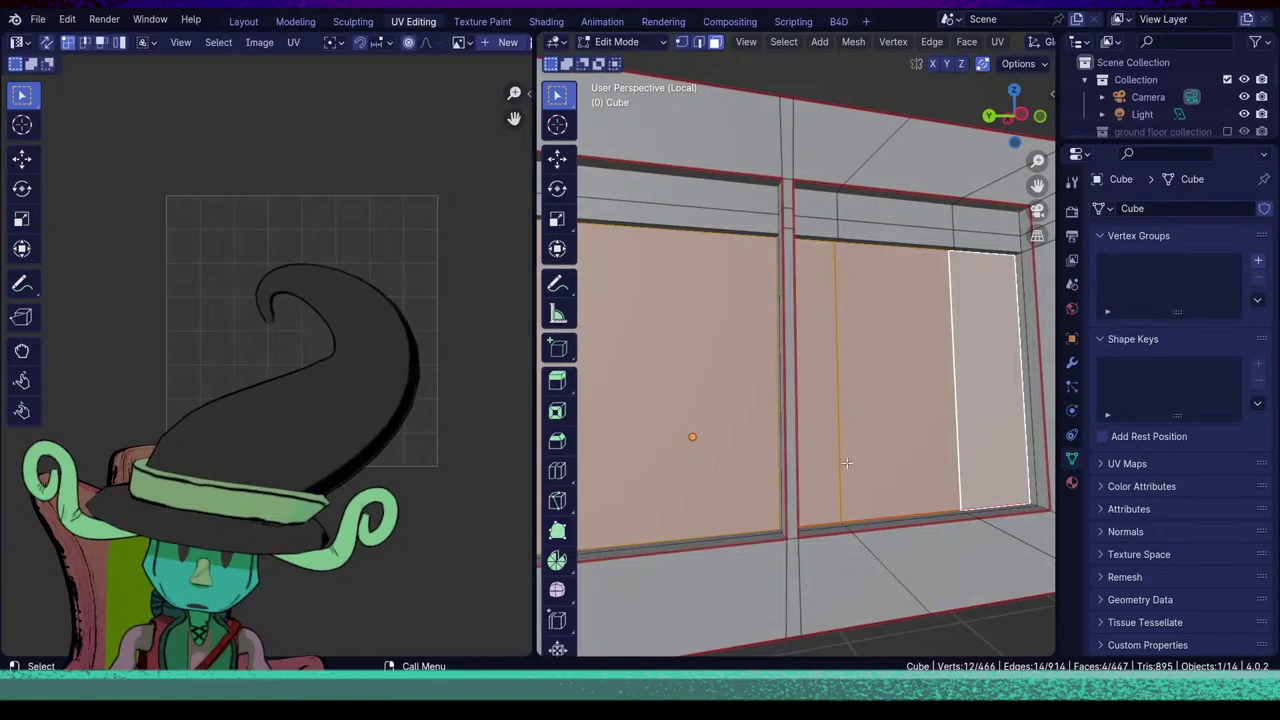
pyautogui.press('u')
pyautogui.click(832, 476)
pyautogui.scroll(-3, 891, 461)
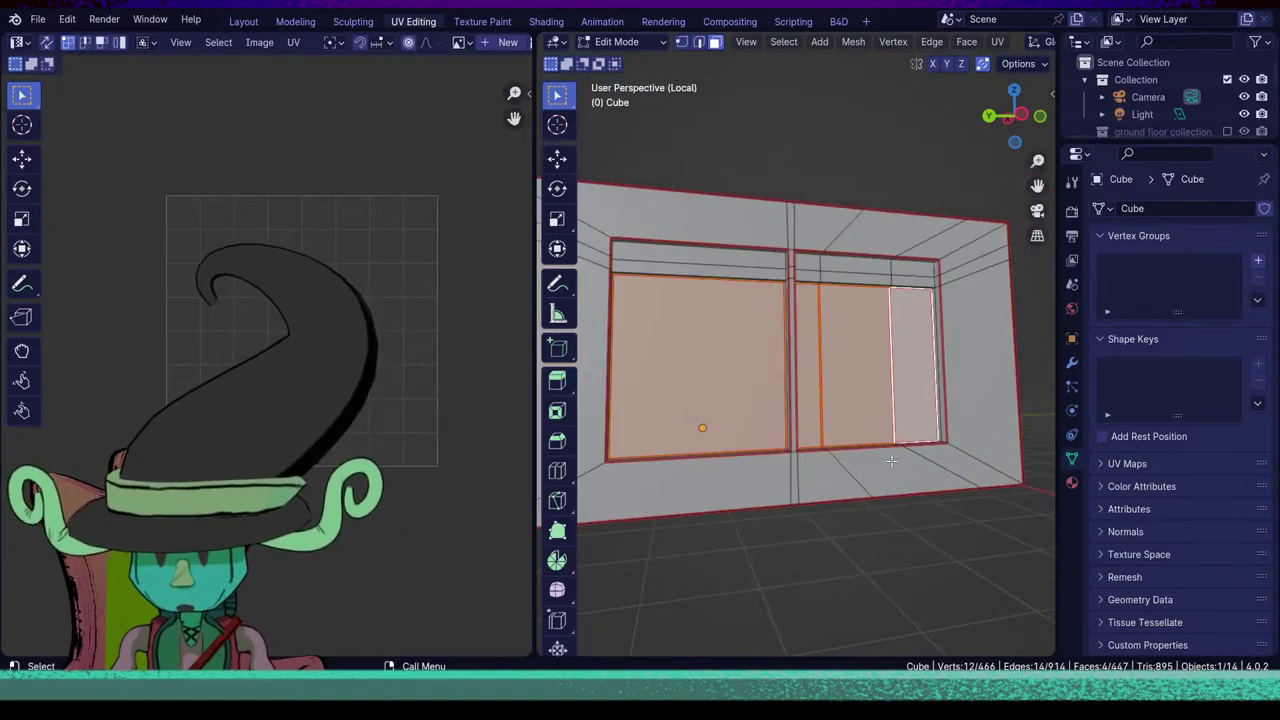
pyautogui.moveTo(900, 463); pyautogui.dragTo(894, 479, button='middle')
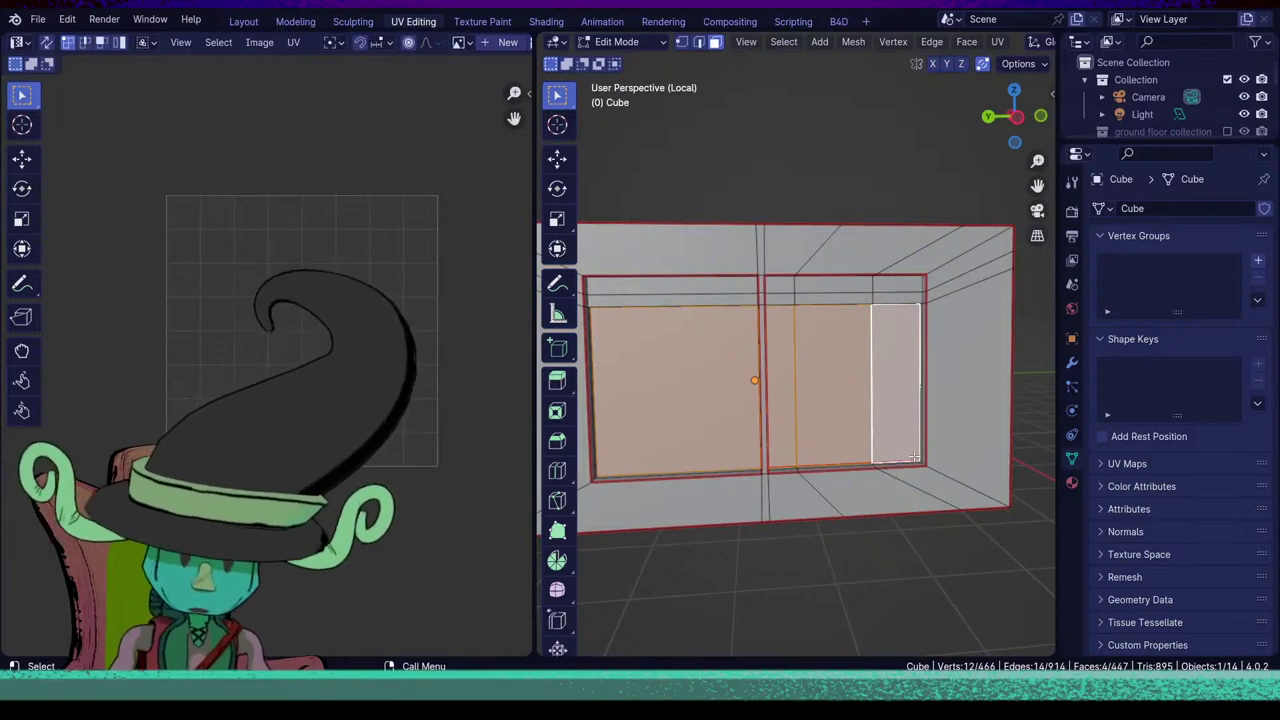
# Select only the undivided window's pane face and mark its boundary edges as seams.
pyautogui.press('1')
pyautogui.press('2')
pyautogui.click(689, 438)
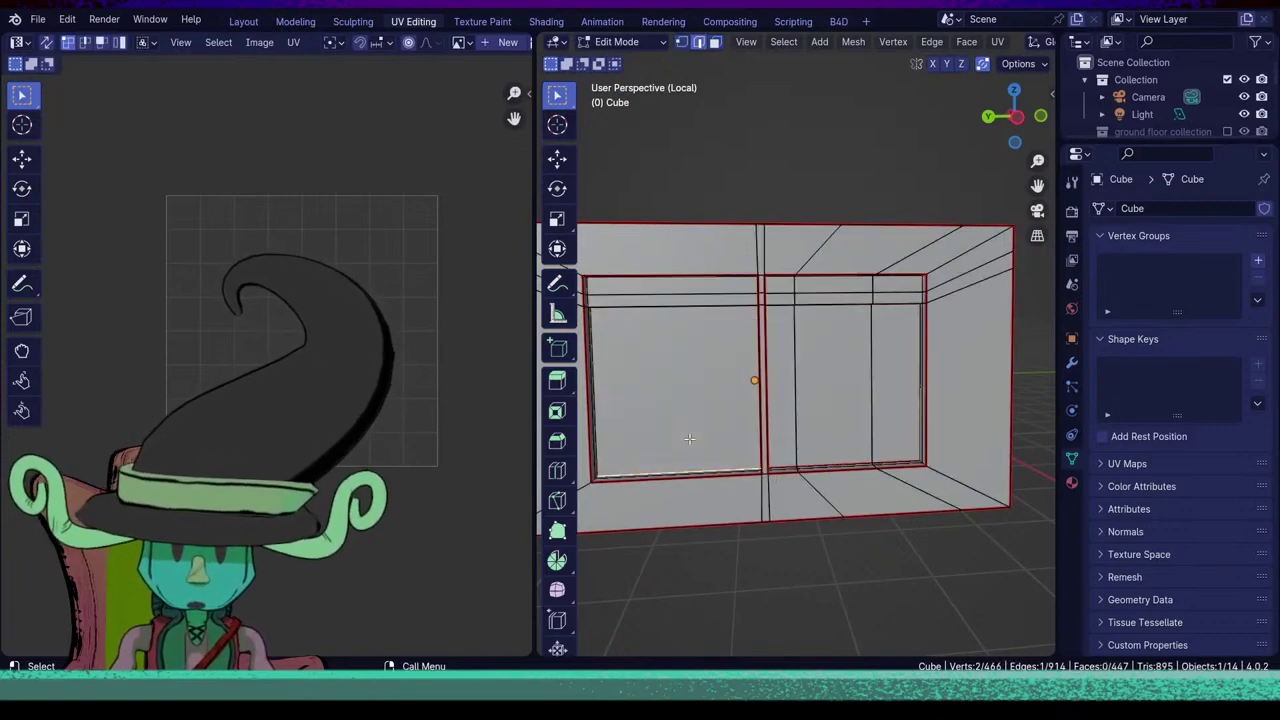
pyautogui.press('3')
pyautogui.click(689, 438)
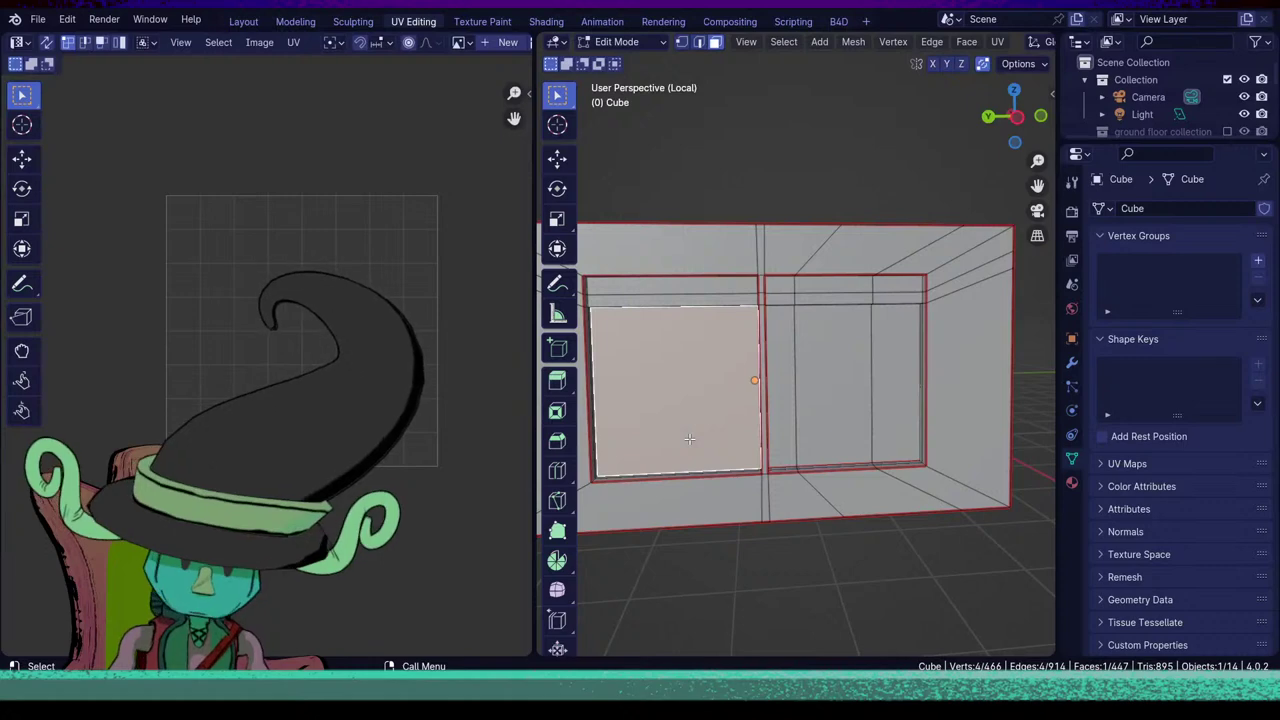
pyautogui.press('u')
pyautogui.click(691, 437)
pyautogui.moveTo(814, 519); pyautogui.dragTo(832, 491, button='middle')
pyautogui.scroll(5, 832, 491)
pyautogui.keyDown('shift'); pyautogui.moveTo(600, 530); pyautogui.dragTo(725, 519, button='middle'); pyautogui.keyUp('shift')
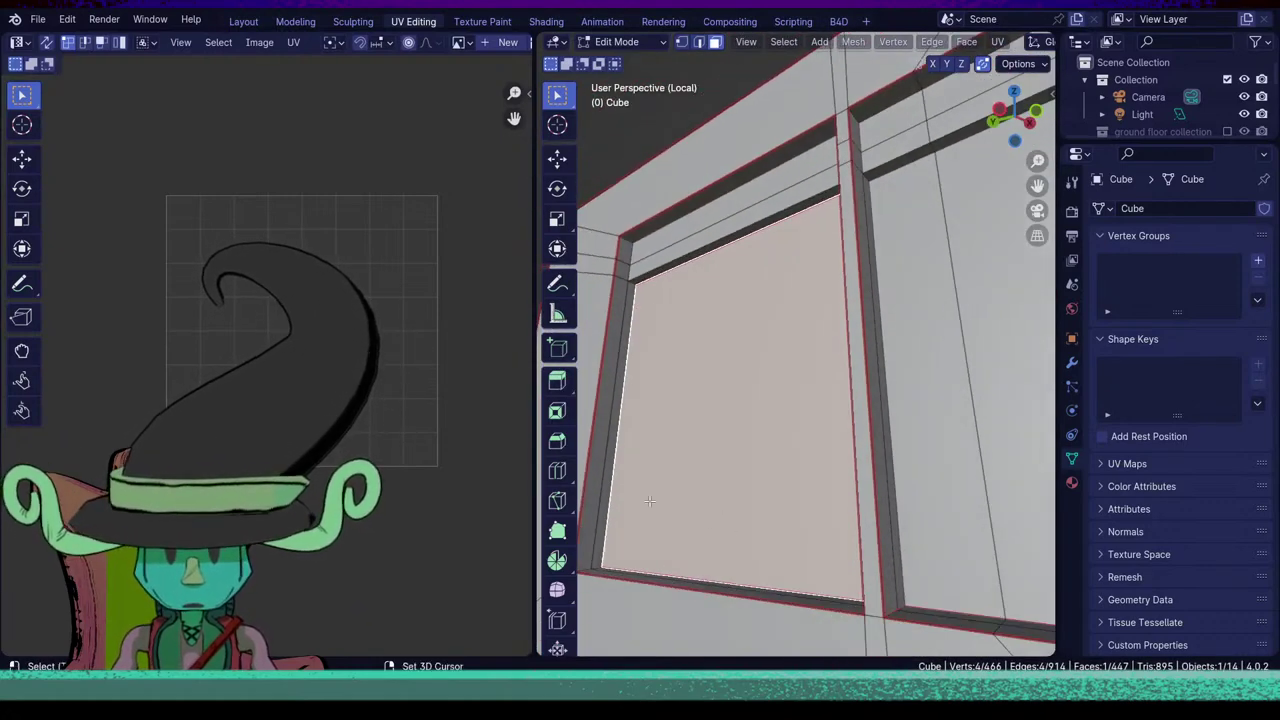
# Mark the top edge run and both side edges of the three-strip window pane as seams.
pyautogui.moveTo(650, 501); pyautogui.dragTo(827, 519, button='middle')
pyautogui.scroll(-4, 827, 519)
pyautogui.moveTo(860, 362); pyautogui.dragTo(719, 333, button='middle')
pyautogui.press('2')
pyautogui.keyDown('alt'); pyautogui.click(778, 232); pyautogui.keyUp('alt')
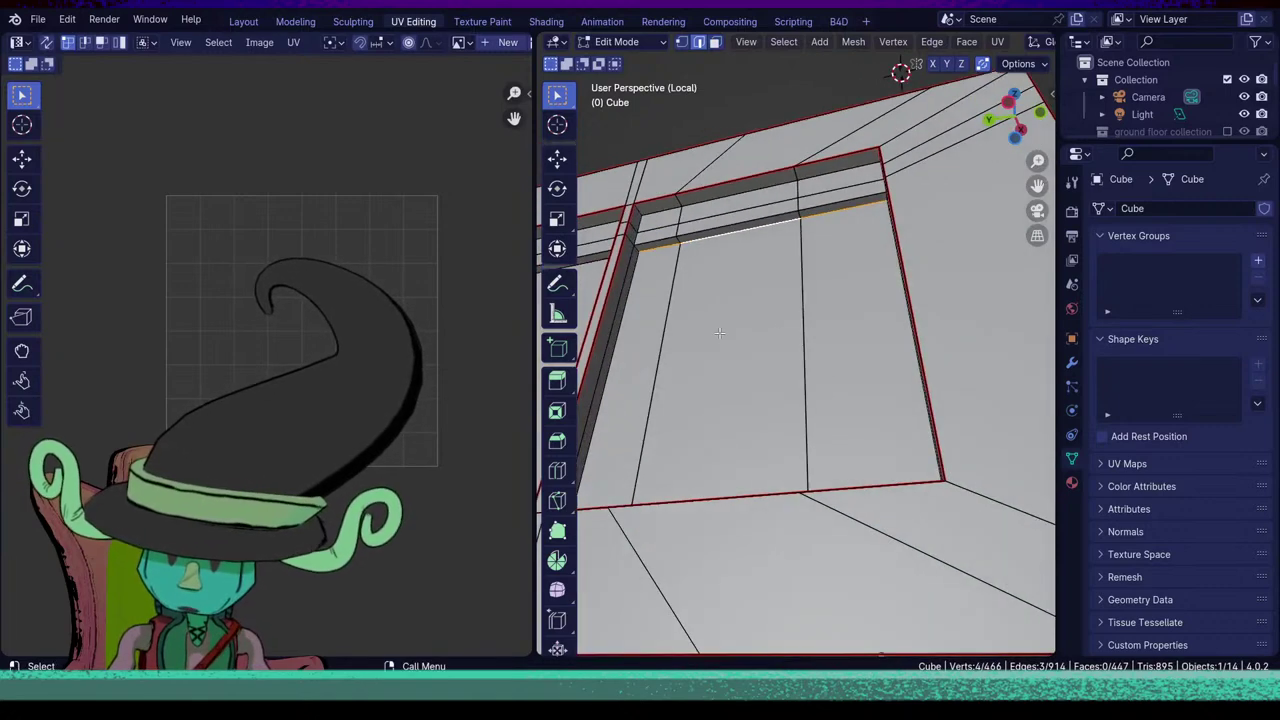
pyautogui.keyDown('shift'); pyautogui.click(614, 361); pyautogui.keyUp('shift')
pyautogui.moveTo(616, 363); pyautogui.dragTo(747, 497, button='middle')
pyautogui.keyDown('shift'); pyautogui.click(866, 468); pyautogui.keyUp('shift')
pyautogui.press('u')
pyautogui.click(857, 507)
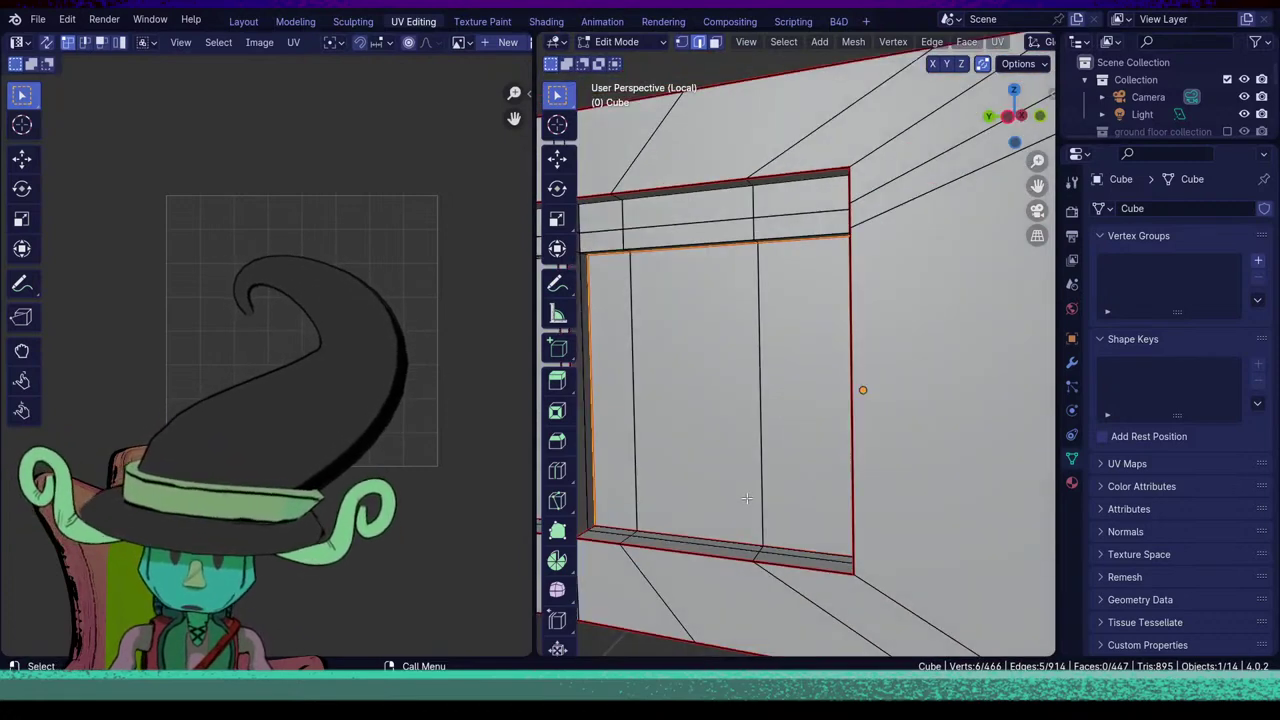
# Mark the front edge run and short end edges of the ledge above the three-strip window pane as seams.
pyautogui.scroll(-5, 747, 498)
pyautogui.moveTo(793, 441); pyautogui.dragTo(878, 447, button='middle')
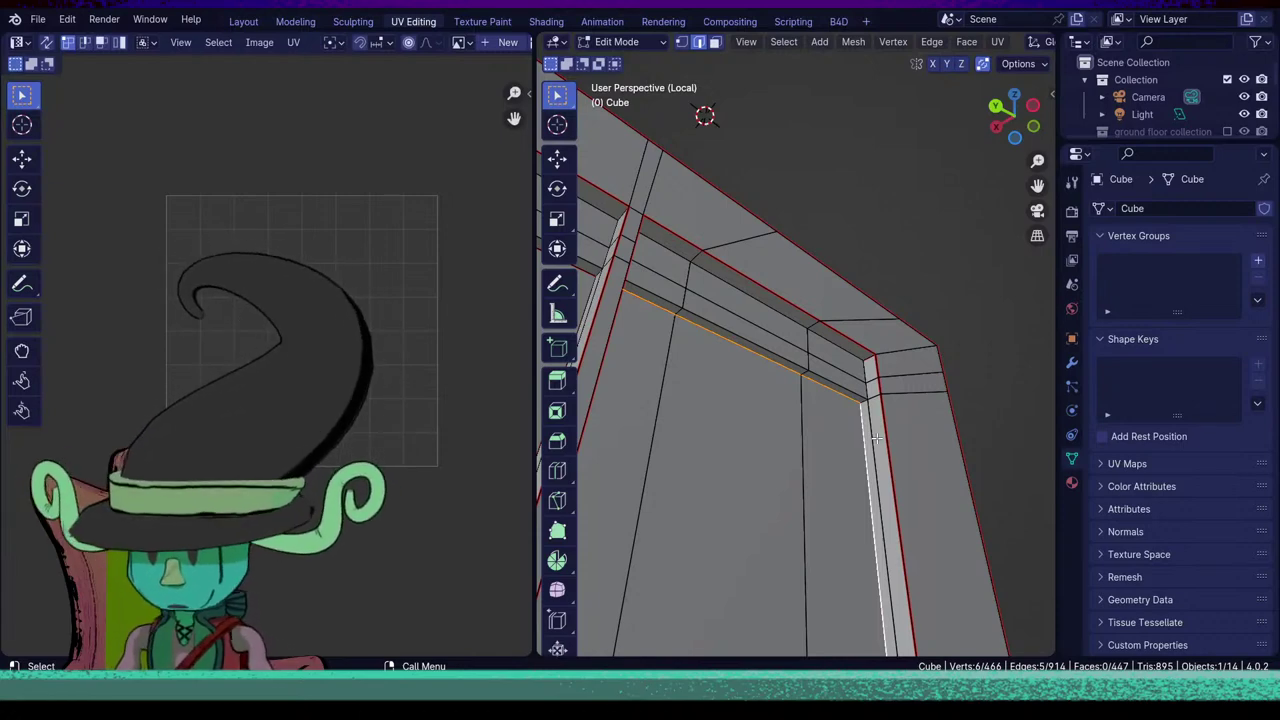
pyautogui.moveTo(866, 465); pyautogui.dragTo(918, 428, button='middle')
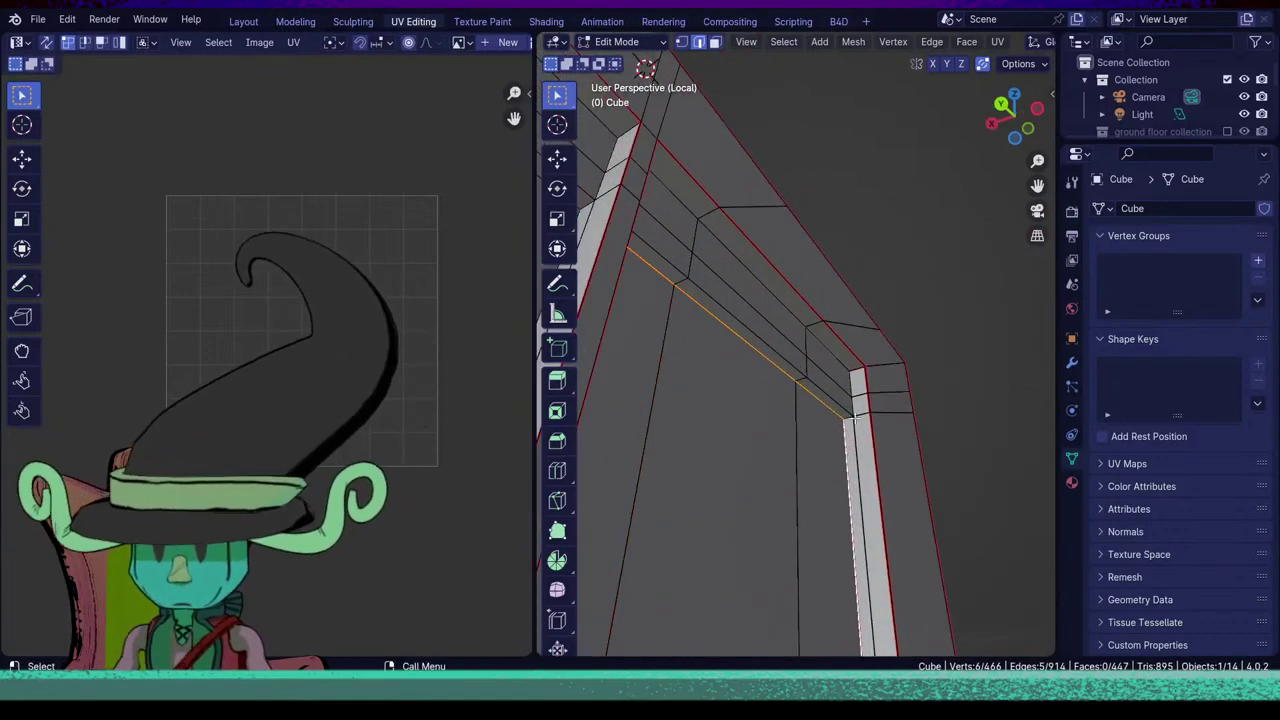
pyautogui.keyDown('alt'); pyautogui.click(855, 404); pyautogui.keyUp('alt')
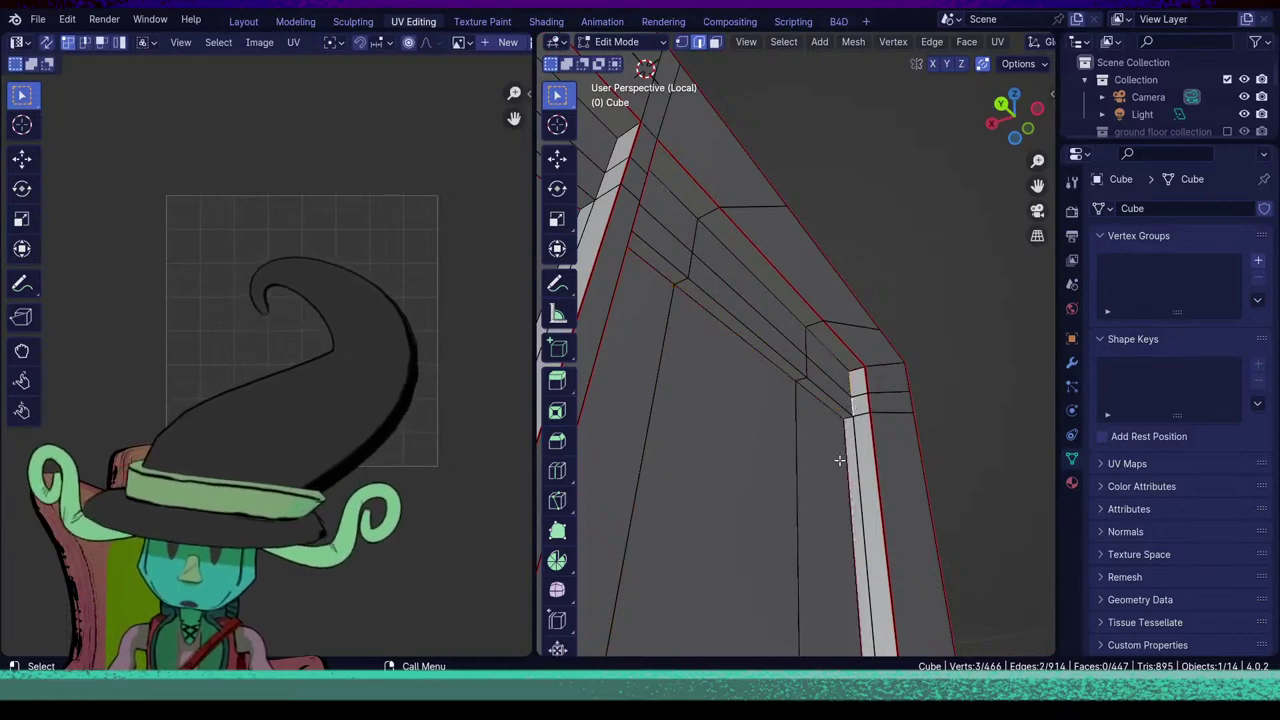
pyautogui.moveTo(838, 501); pyautogui.dragTo(844, 500, button='middle')
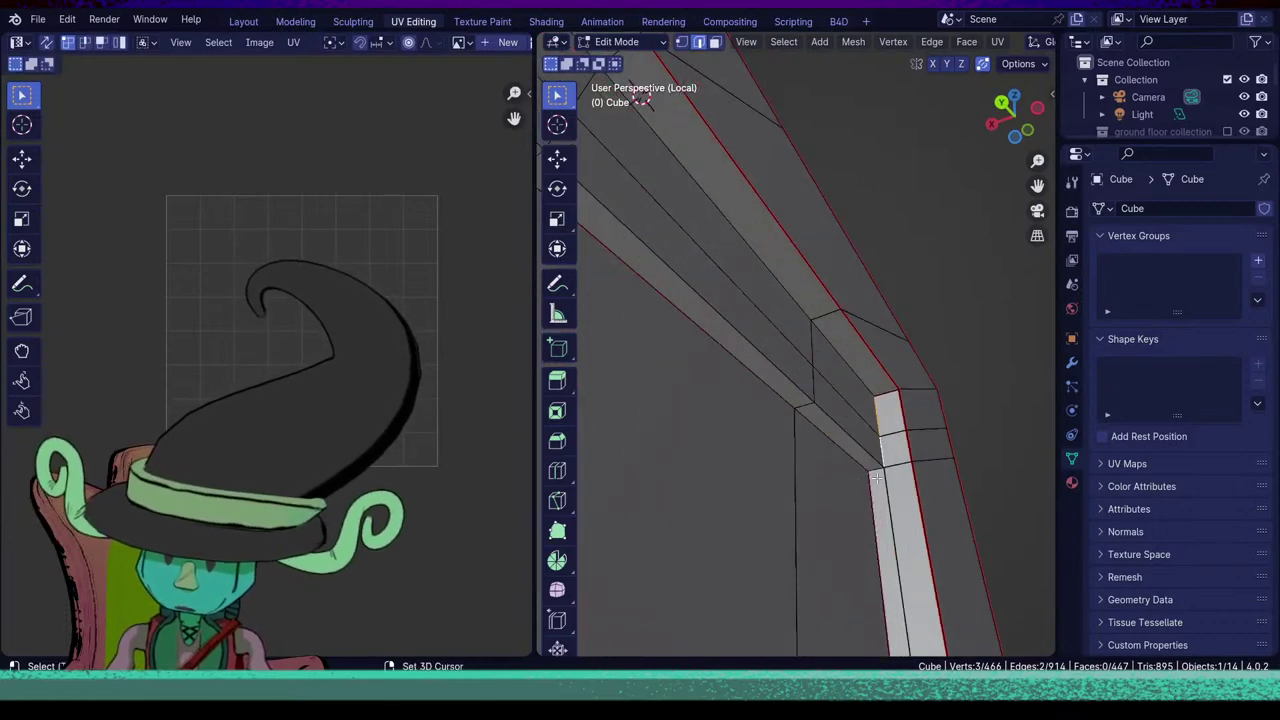
pyautogui.keyDown('shift'); pyautogui.click(876, 467); pyautogui.keyUp('shift')
pyautogui.moveTo(876, 466); pyautogui.dragTo(746, 455, button='middle')
pyautogui.keyDown('shift'); pyautogui.doubleClick(857, 418); pyautogui.keyUp('shift')
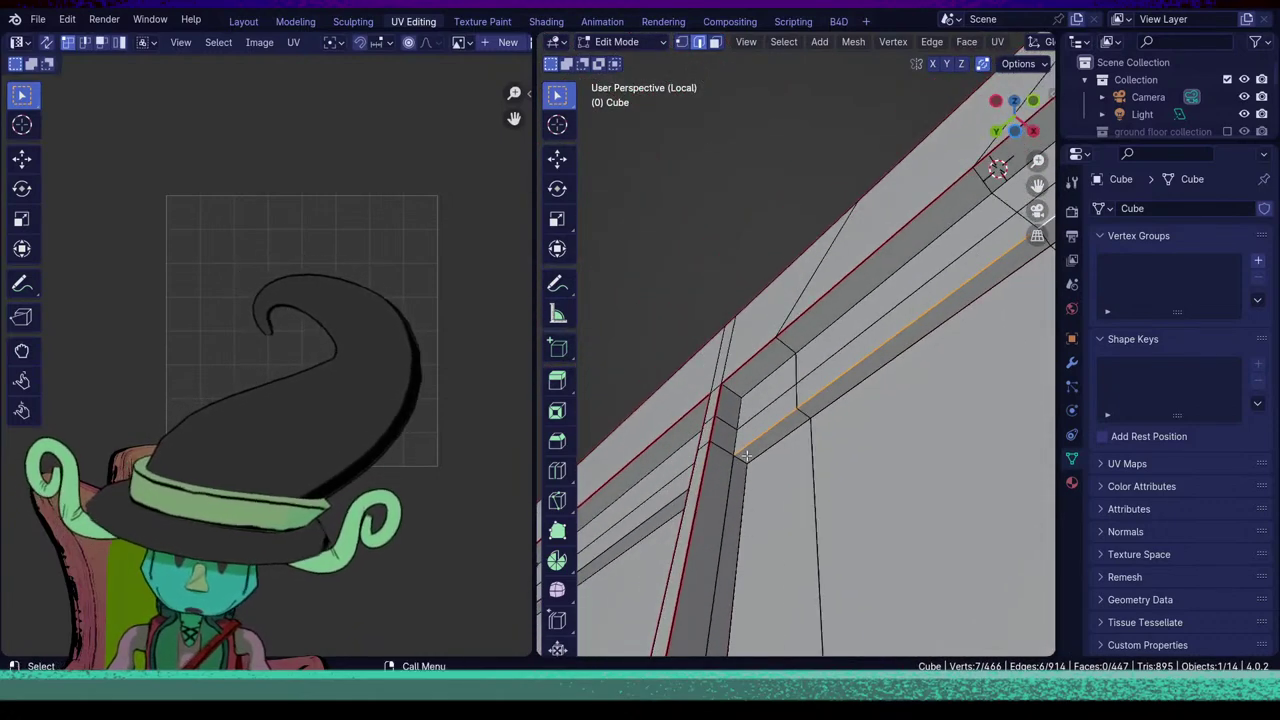
pyautogui.press('u')
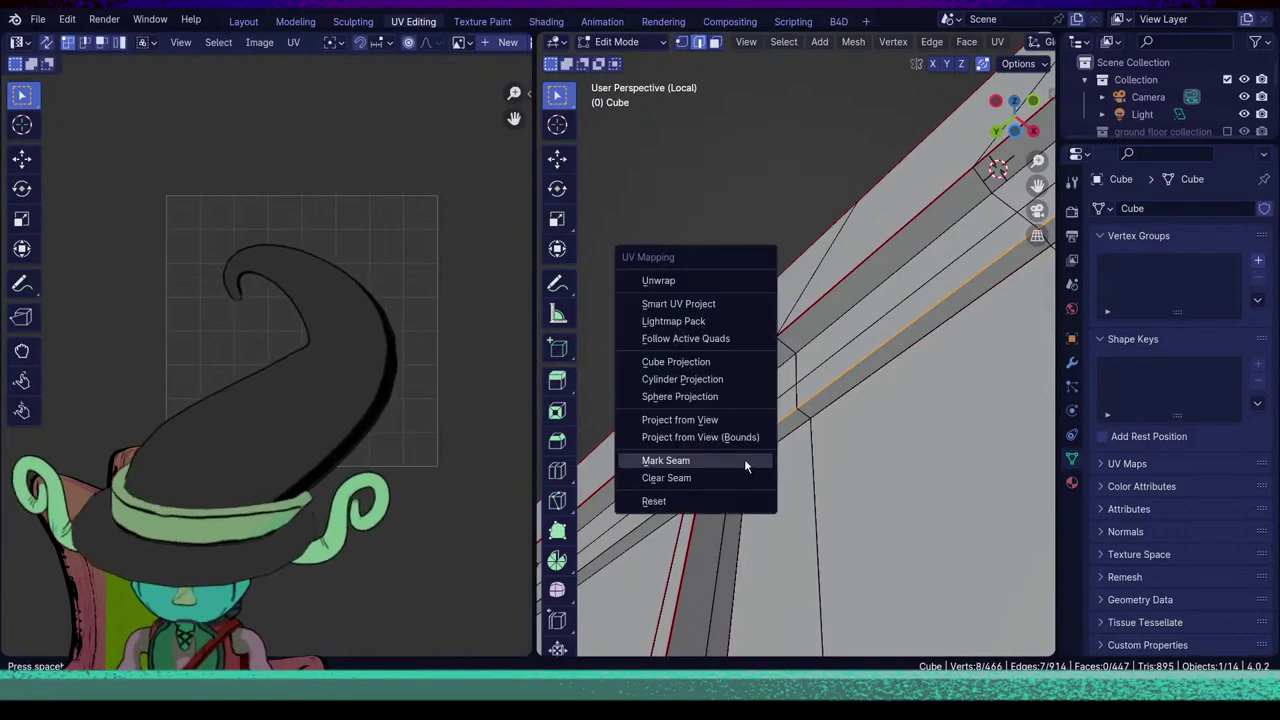
pyautogui.click(744, 458)
pyautogui.click(771, 452)
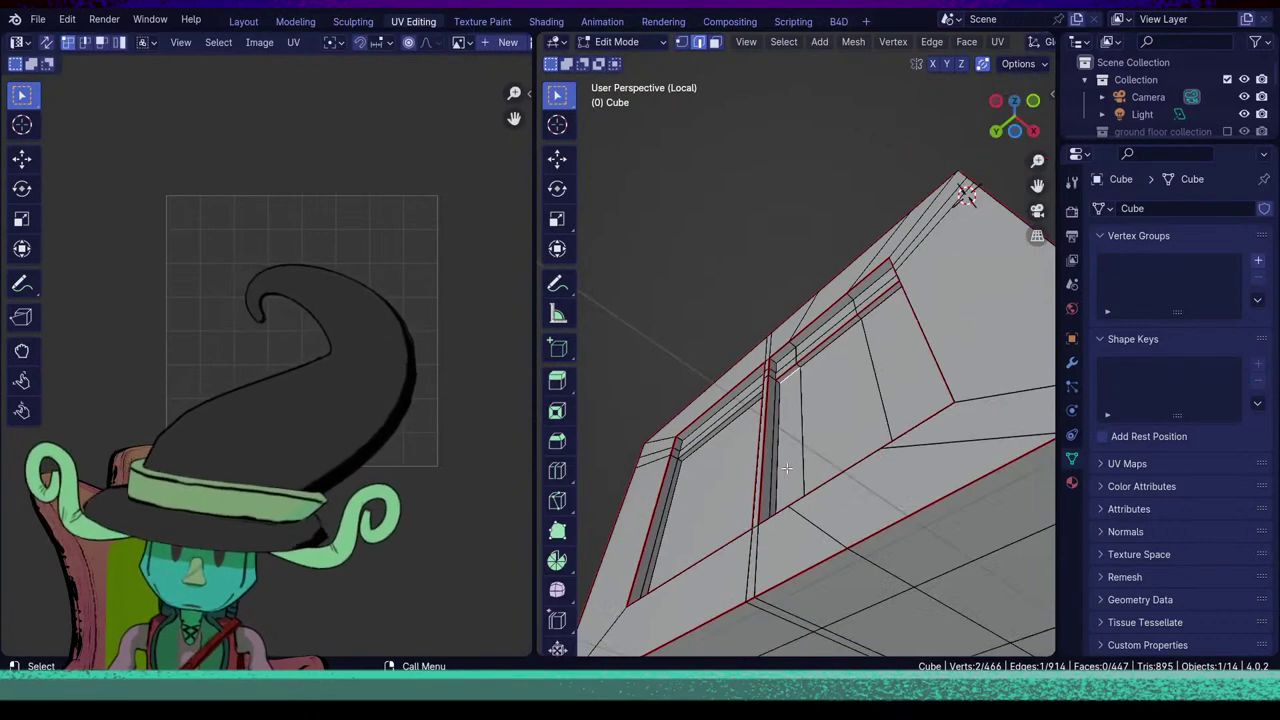
# Select the narrow ledge face above the undivided window pane and mark its boundary as a seam.
pyautogui.moveTo(771, 452); pyautogui.dragTo(794, 429, button='middle')
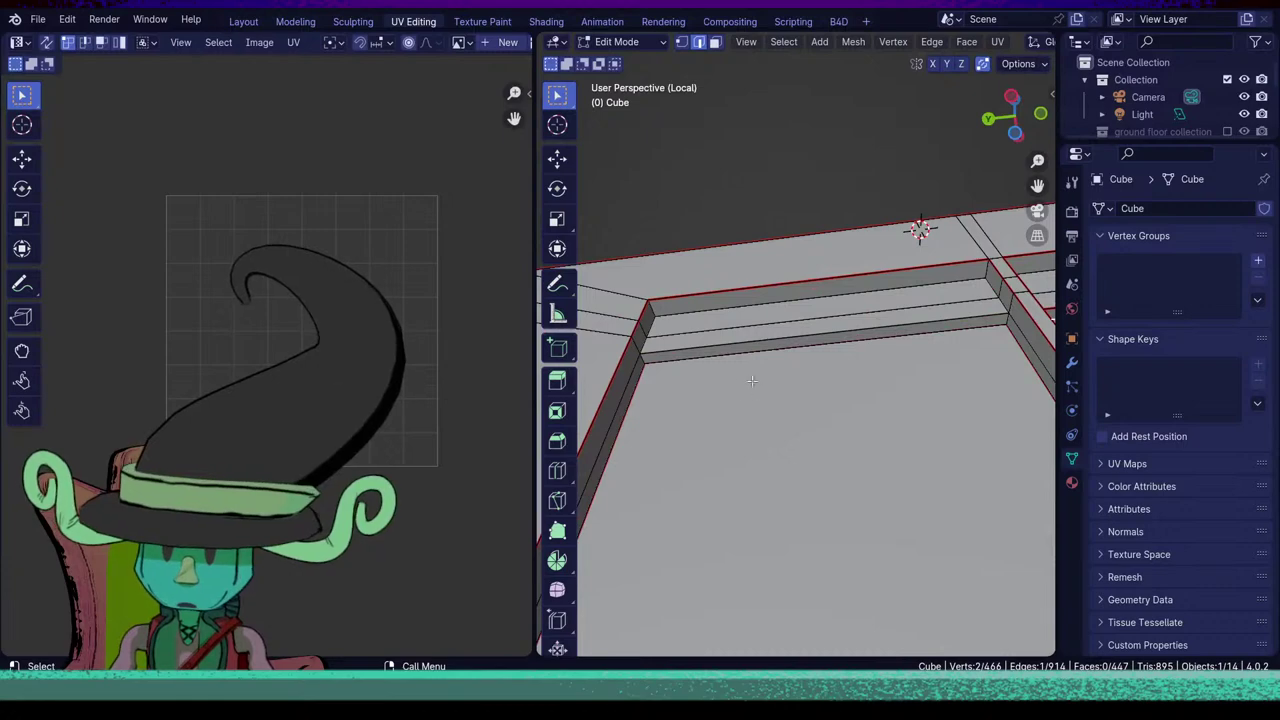
pyautogui.press('3')
pyautogui.click(759, 346)
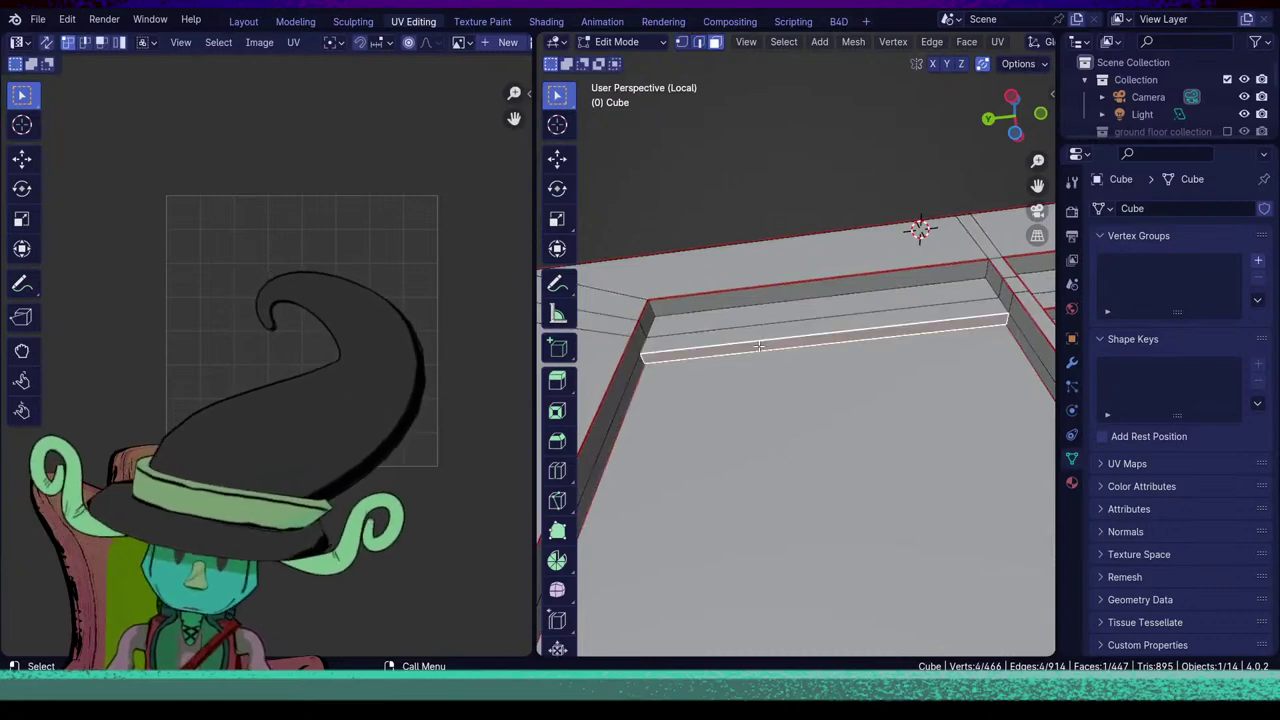
pyautogui.press('u')
pyautogui.click(759, 346)
pyautogui.moveTo(759, 346); pyautogui.dragTo(760, 448, button='middle')
# Mark the upper inner edges and short side edges of the header recesses above both window panes as seams.
pyautogui.press('2')
pyautogui.keyDown('alt'); pyautogui.click(904, 393); pyautogui.keyUp('alt')
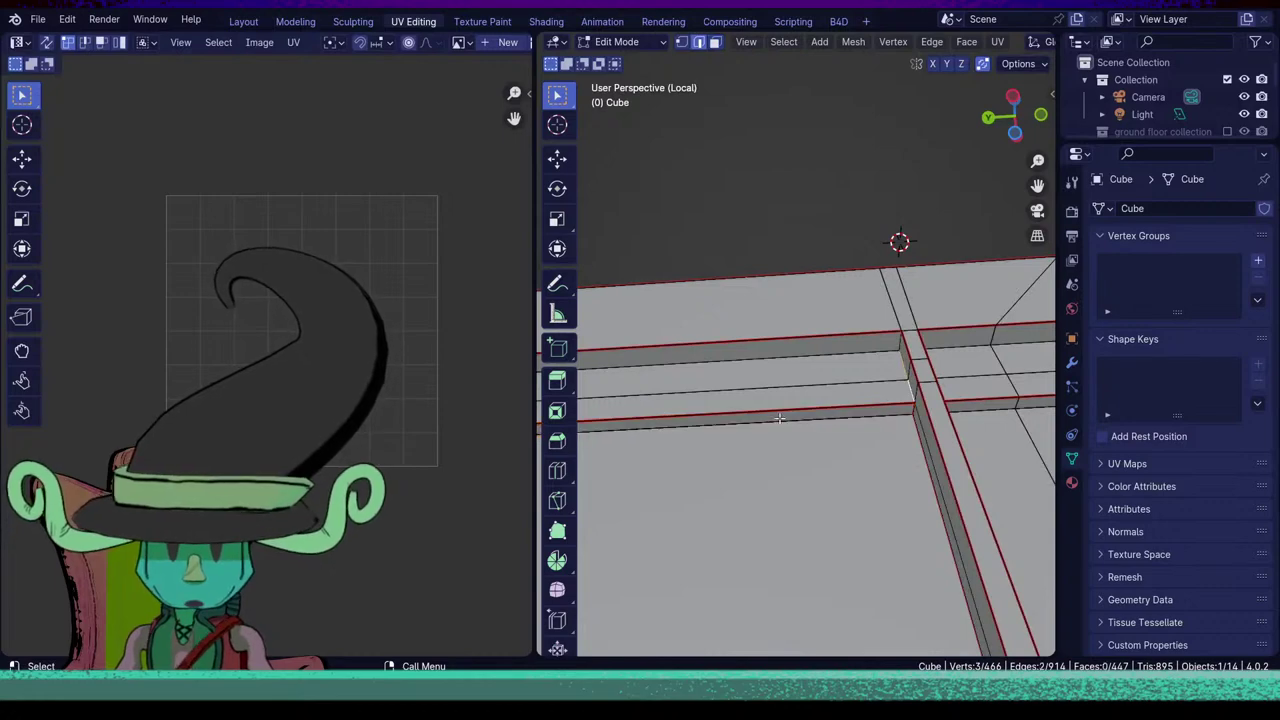
pyautogui.press('Tab')
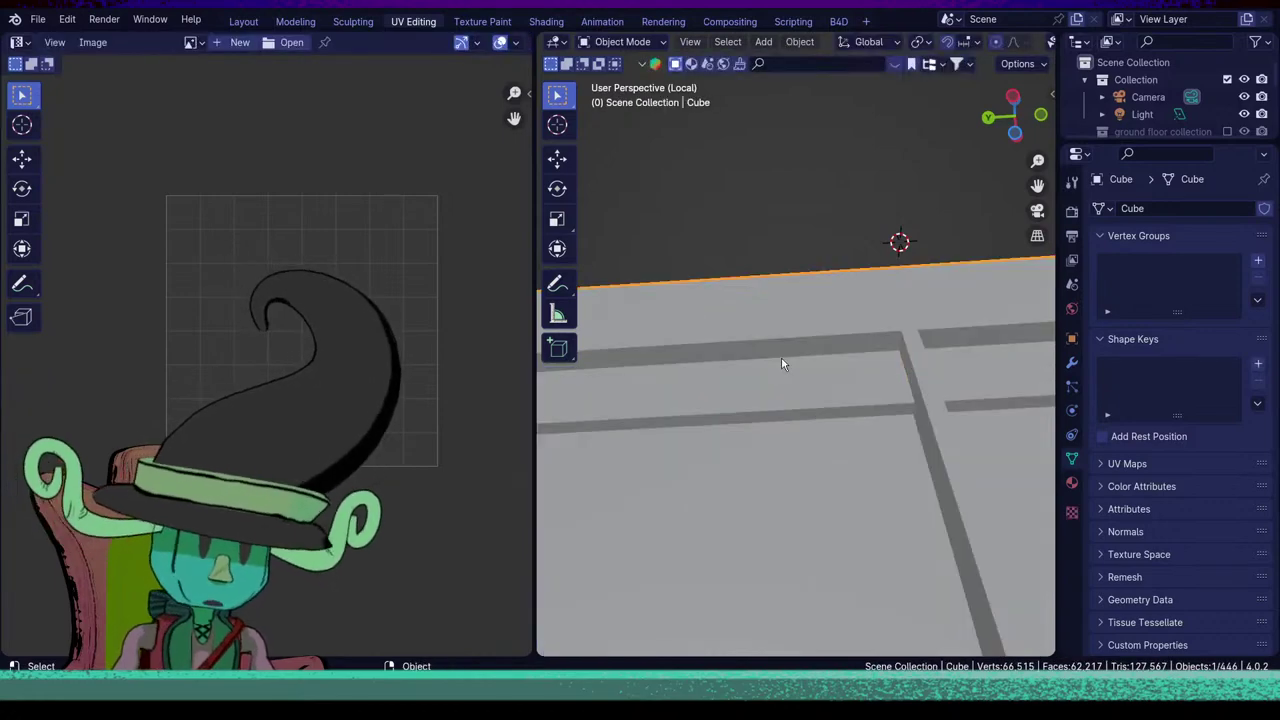
pyautogui.press('Tab')
pyautogui.keyDown('shift'); pyautogui.click(781, 357); pyautogui.keyUp('shift')
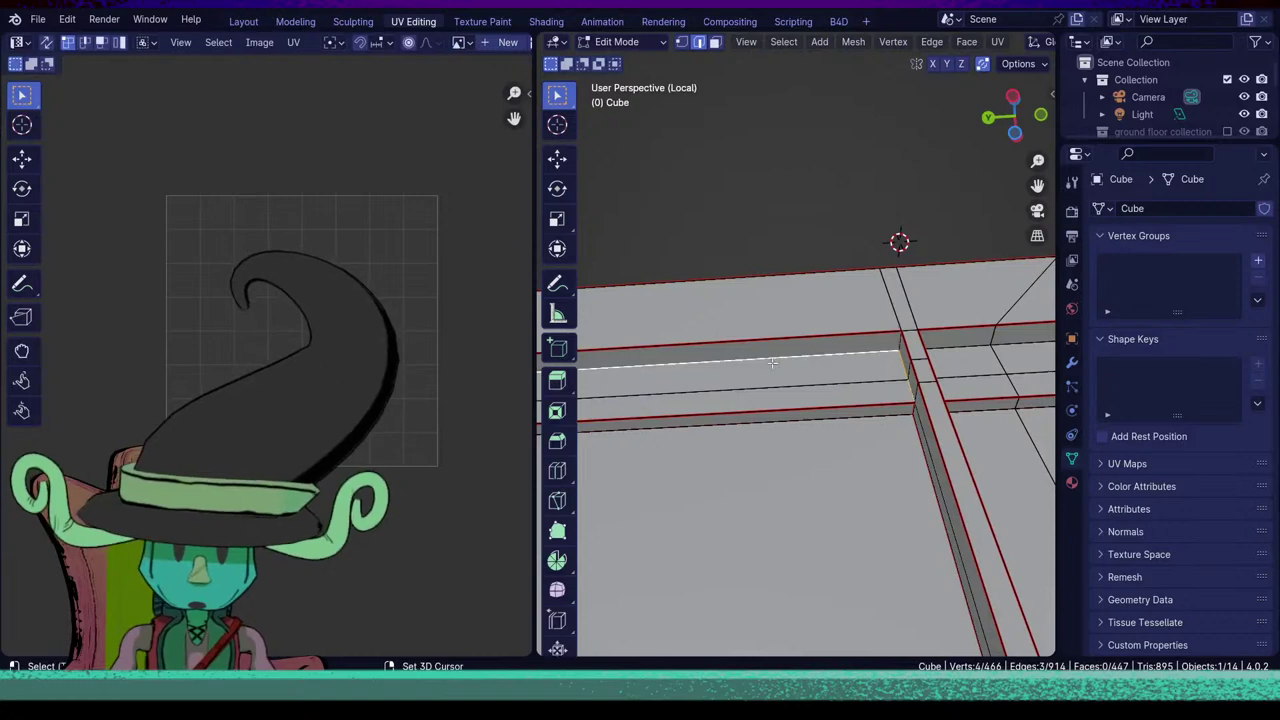
pyautogui.moveTo(781, 357); pyautogui.dragTo(695, 478, button='middle')
pyautogui.keyDown('shift'); pyautogui.click(699, 466); pyautogui.keyUp('shift')
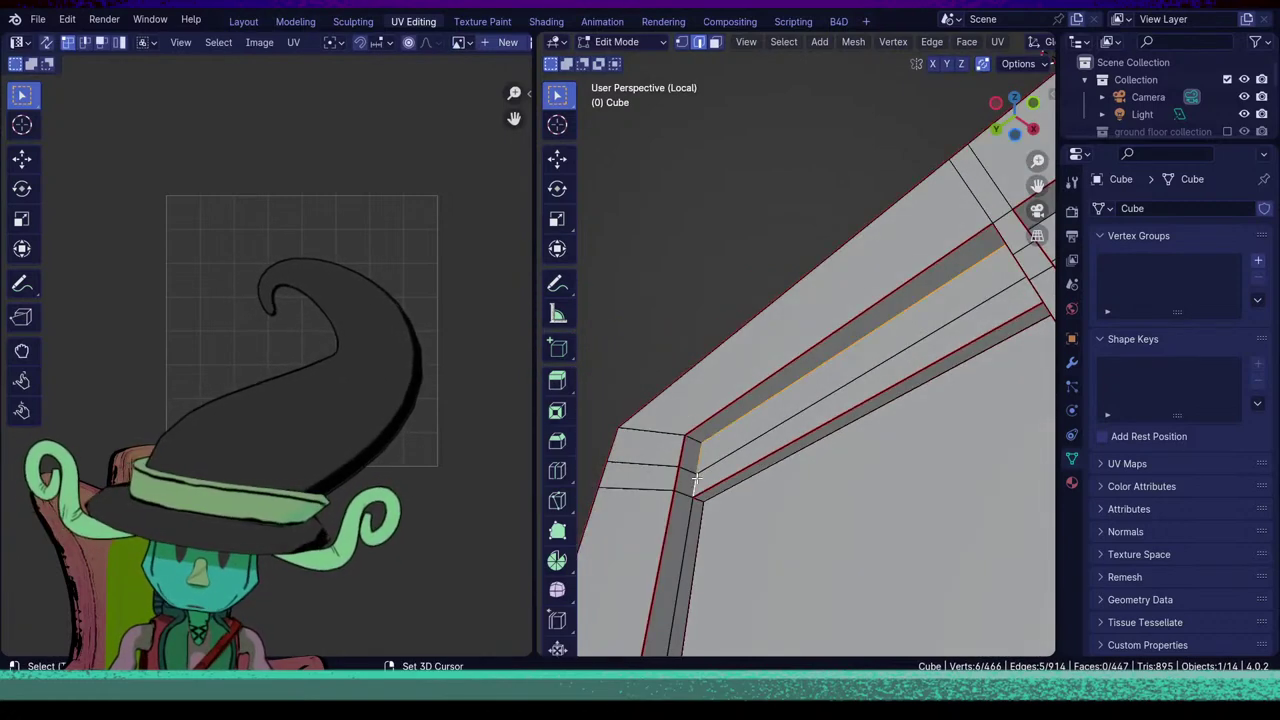
pyautogui.keyDown('shift'); pyautogui.click(697, 486); pyautogui.keyUp('shift')
pyautogui.scroll(-2, 907, 428)
pyautogui.moveTo(946, 410); pyautogui.dragTo(797, 496, button='middle')
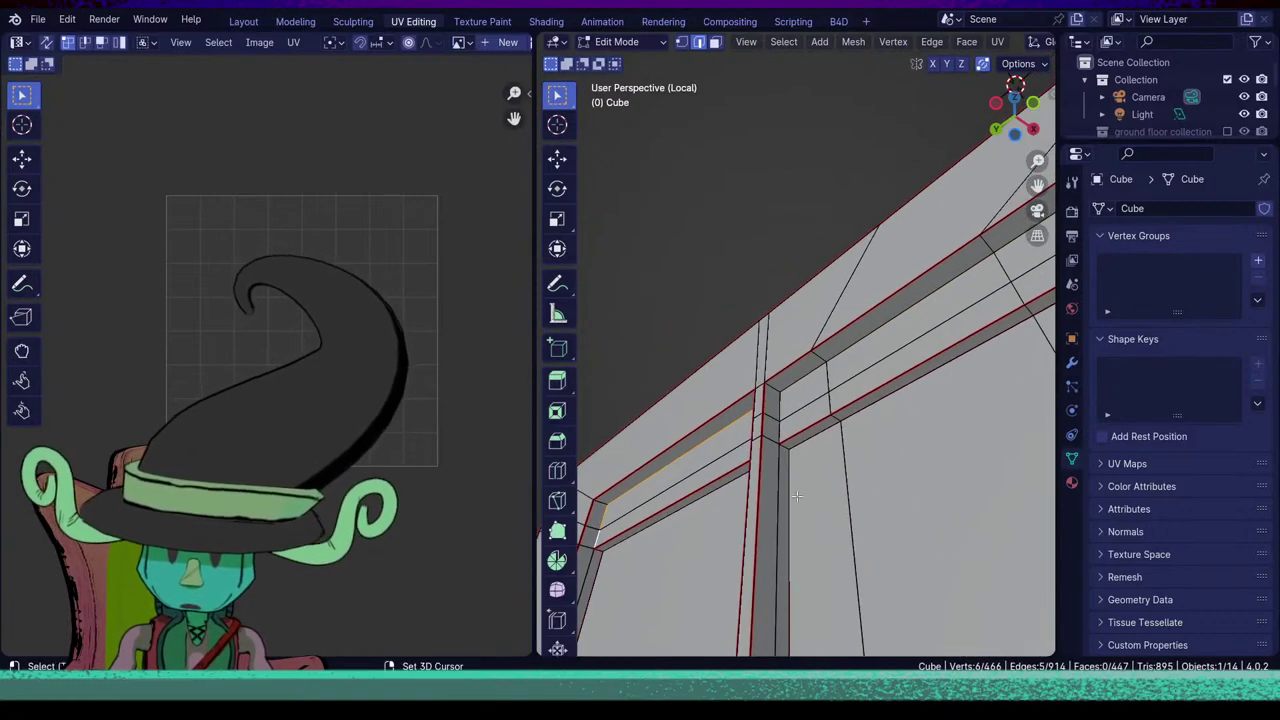
pyautogui.moveTo(780, 432); pyautogui.dragTo(655, 434, button='middle')
pyautogui.keyDown('shift'); pyautogui.doubleClick(807, 384); pyautogui.keyUp('shift')
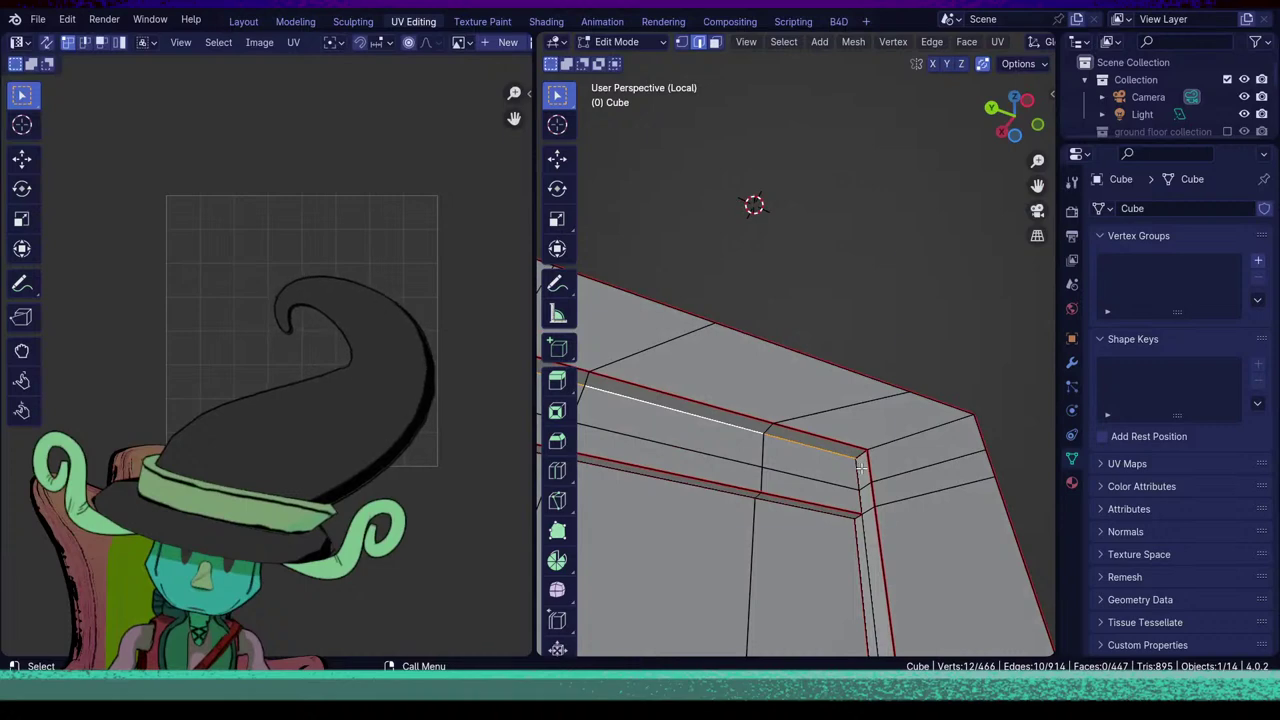
pyautogui.press('u')
pyautogui.click(860, 466)
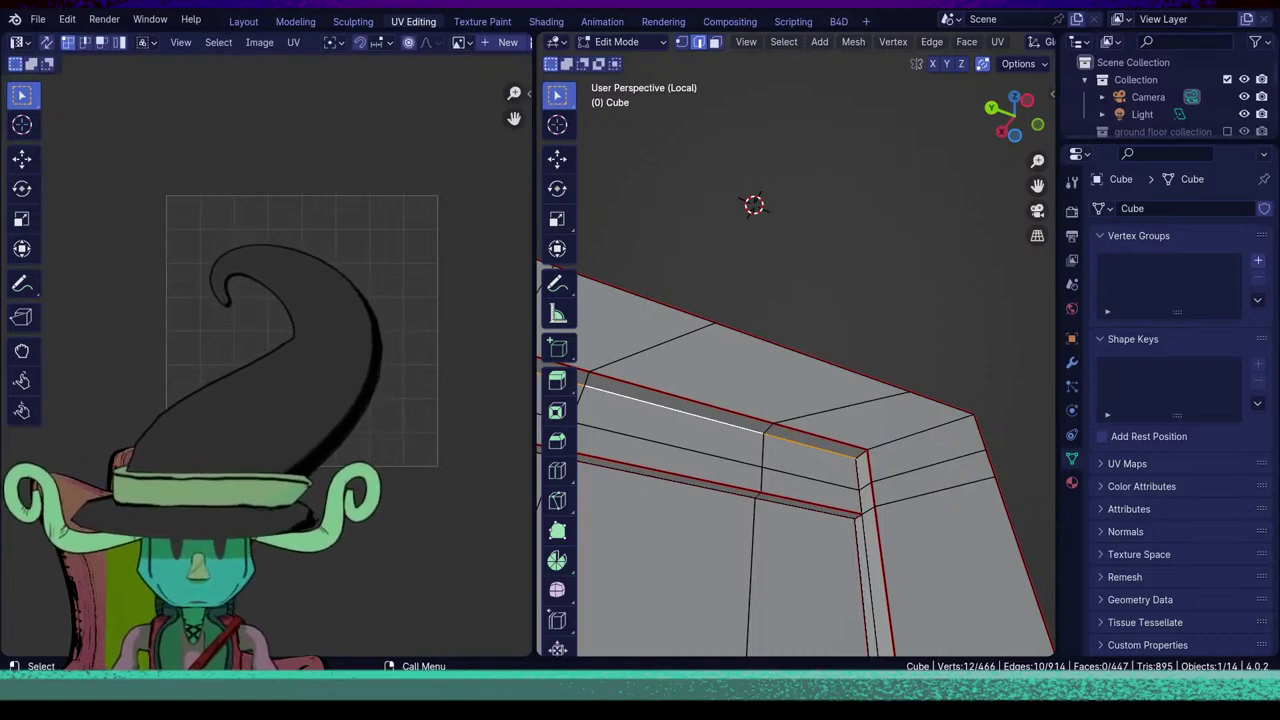
# Clear the edge selection and bring the whole window wall into view from the front.
pyautogui.moveTo(772, 427); pyautogui.dragTo(679, 479, button='middle')
pyautogui.scroll(8, 679, 479)
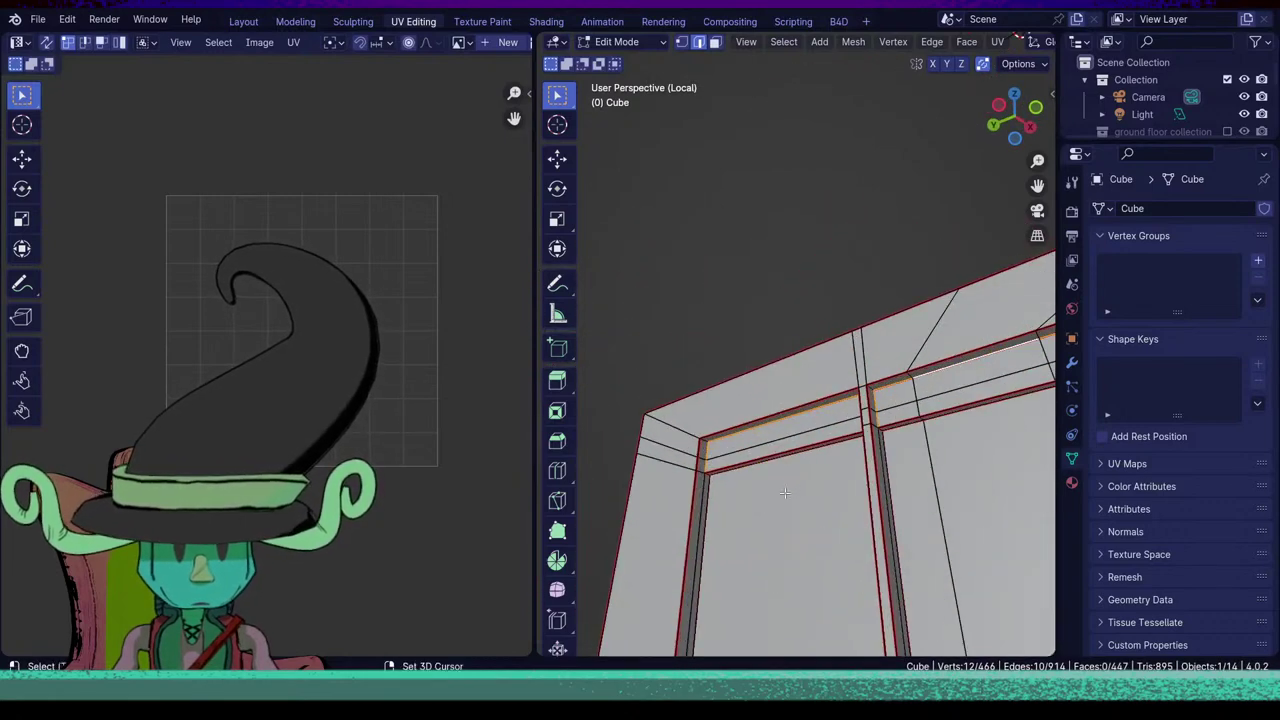
pyautogui.hotkey('alt', 'a')
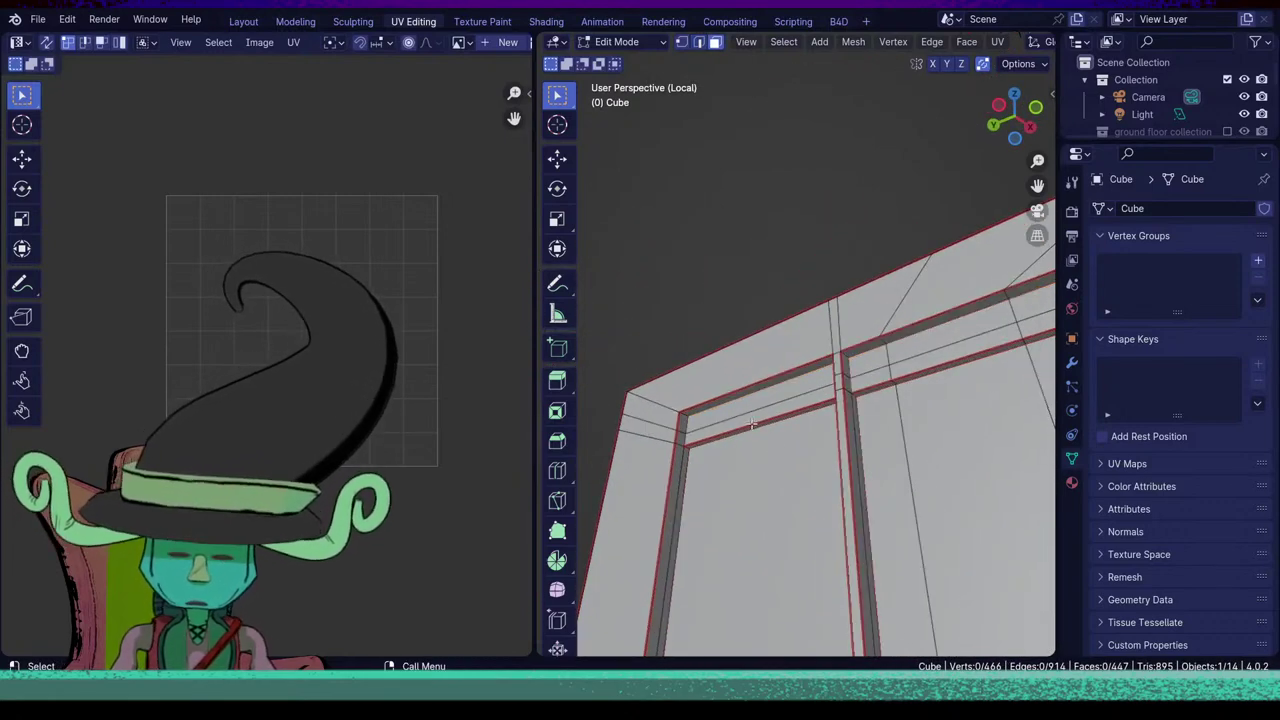
pyautogui.scroll(-6, 752, 424)
pyautogui.moveTo(848, 514); pyautogui.dragTo(901, 573, button='middle')
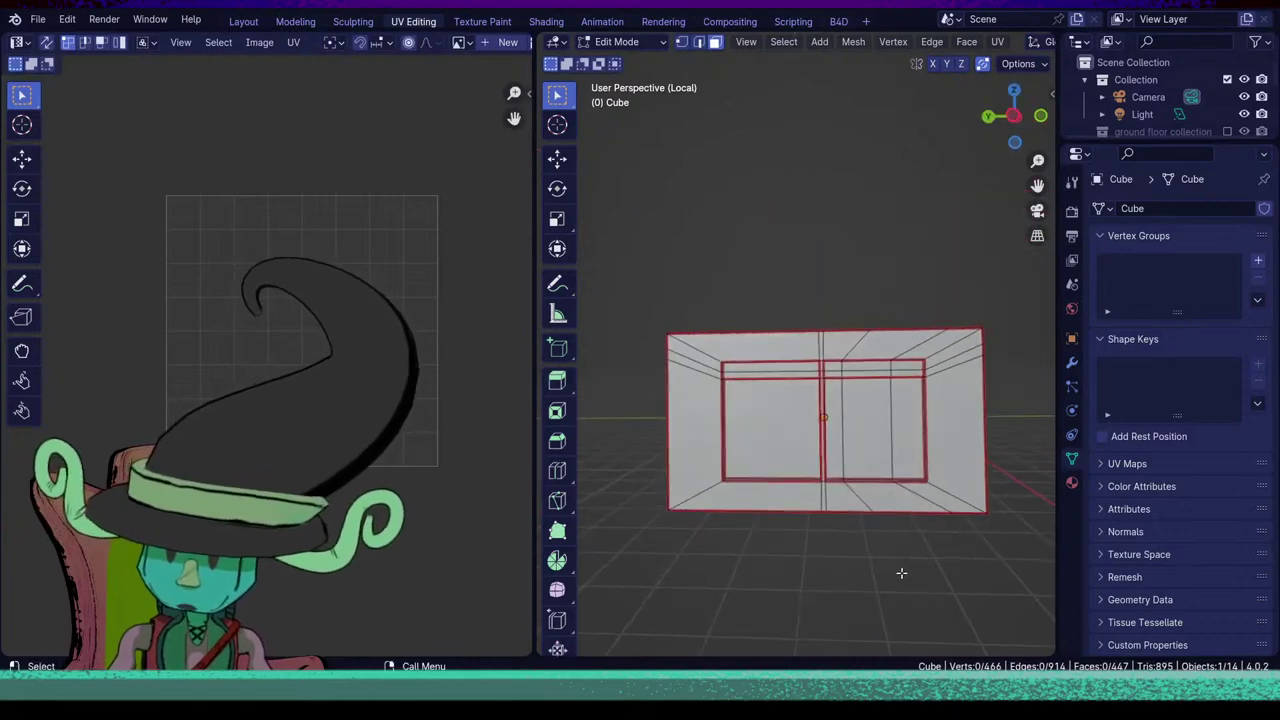
# Check the seams around both window panes, including the lower inner edges of the three-strip pane.
pyautogui.moveTo(743, 572); pyautogui.dragTo(960, 523, button='middle')
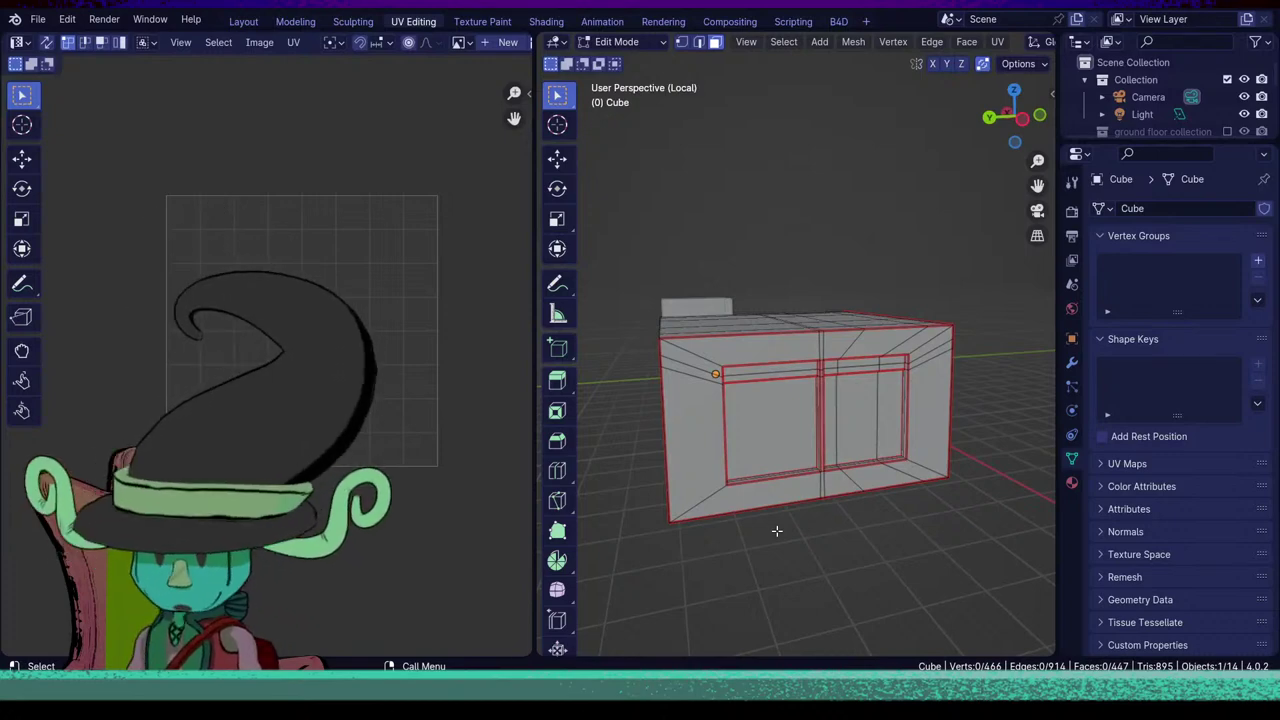
pyautogui.moveTo(777, 531); pyautogui.dragTo(793, 511, button='middle')
pyautogui.click(866, 436)
pyautogui.press('2')
pyautogui.press('1')
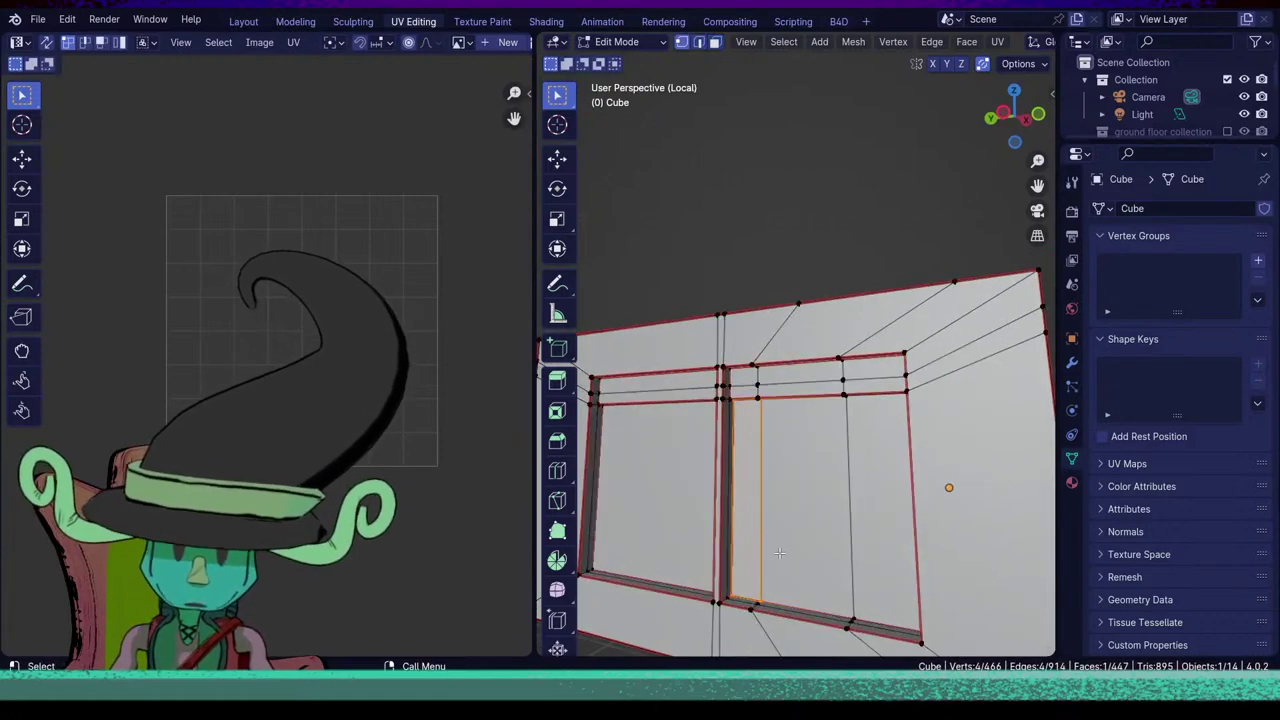
pyautogui.press('2')
pyautogui.keyDown('alt'); pyautogui.click(788, 603); pyautogui.keyUp('alt')
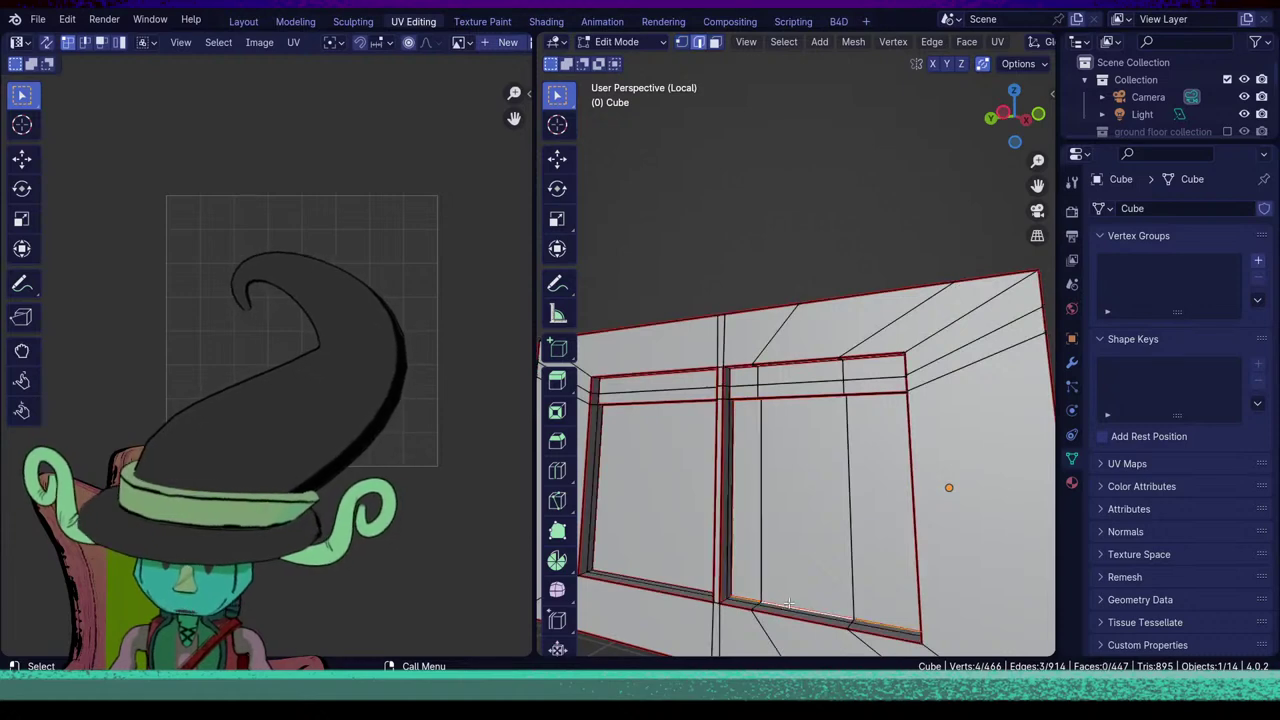
pyautogui.moveTo(774, 495); pyautogui.dragTo(809, 586, button='middle')
pyautogui.scroll(-4, 749, 589)
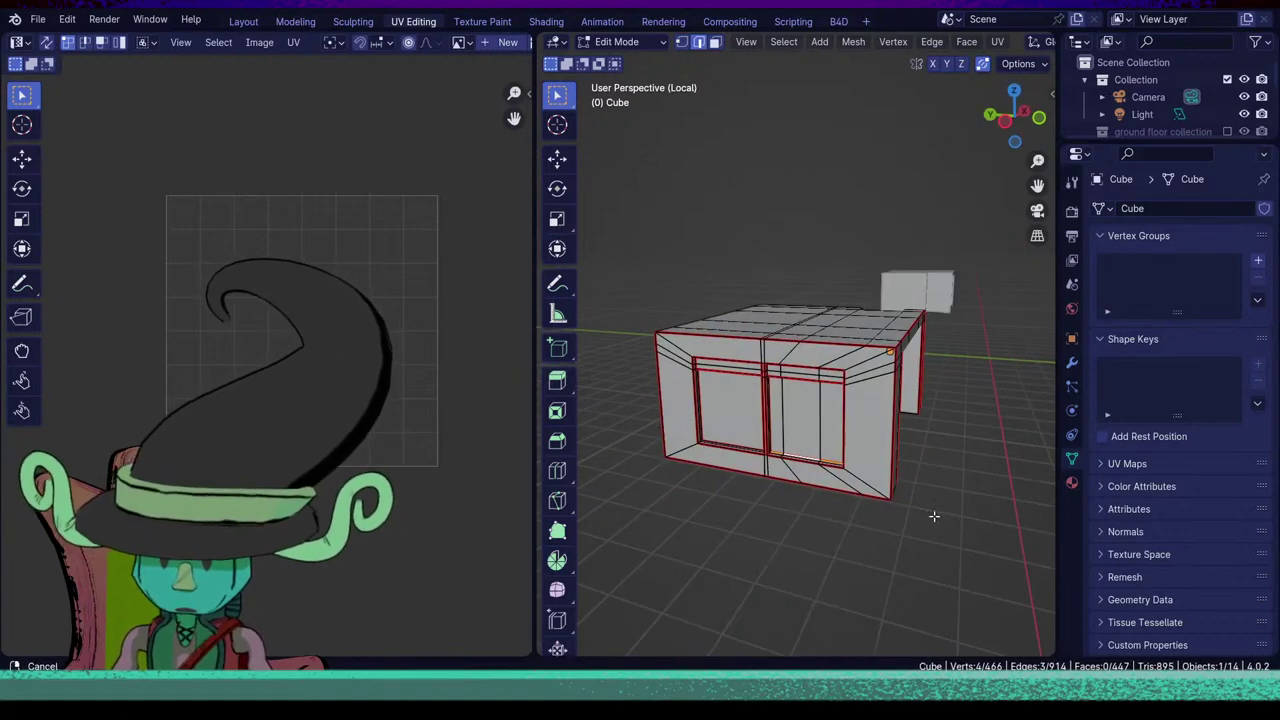
# Mark the front lower edge run of the header above the stepped recesses between the pillars as a seam.
pyautogui.moveTo(934, 517); pyautogui.dragTo(781, 528, button='middle')
pyautogui.scroll(3, 731, 529)
pyautogui.keyDown('alt'); pyautogui.click(794, 348); pyautogui.keyUp('alt')
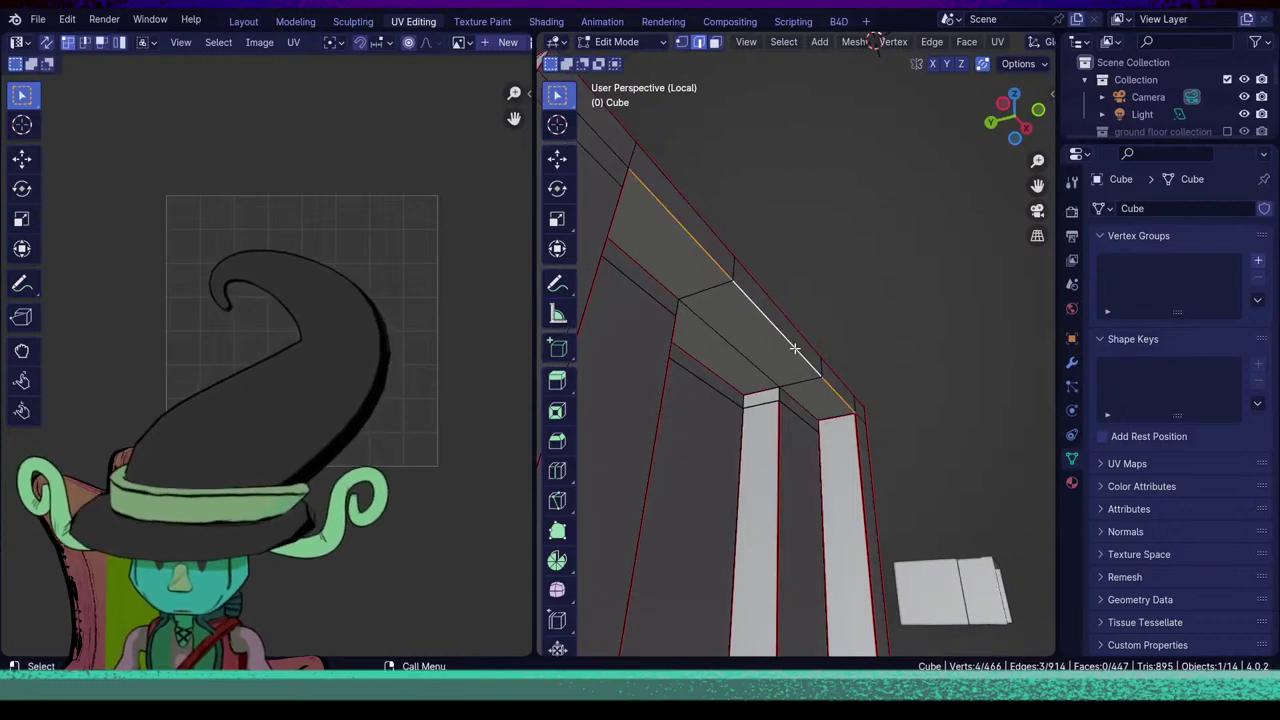
pyautogui.moveTo(794, 348); pyautogui.dragTo(791, 453, button='middle')
pyautogui.press('u')
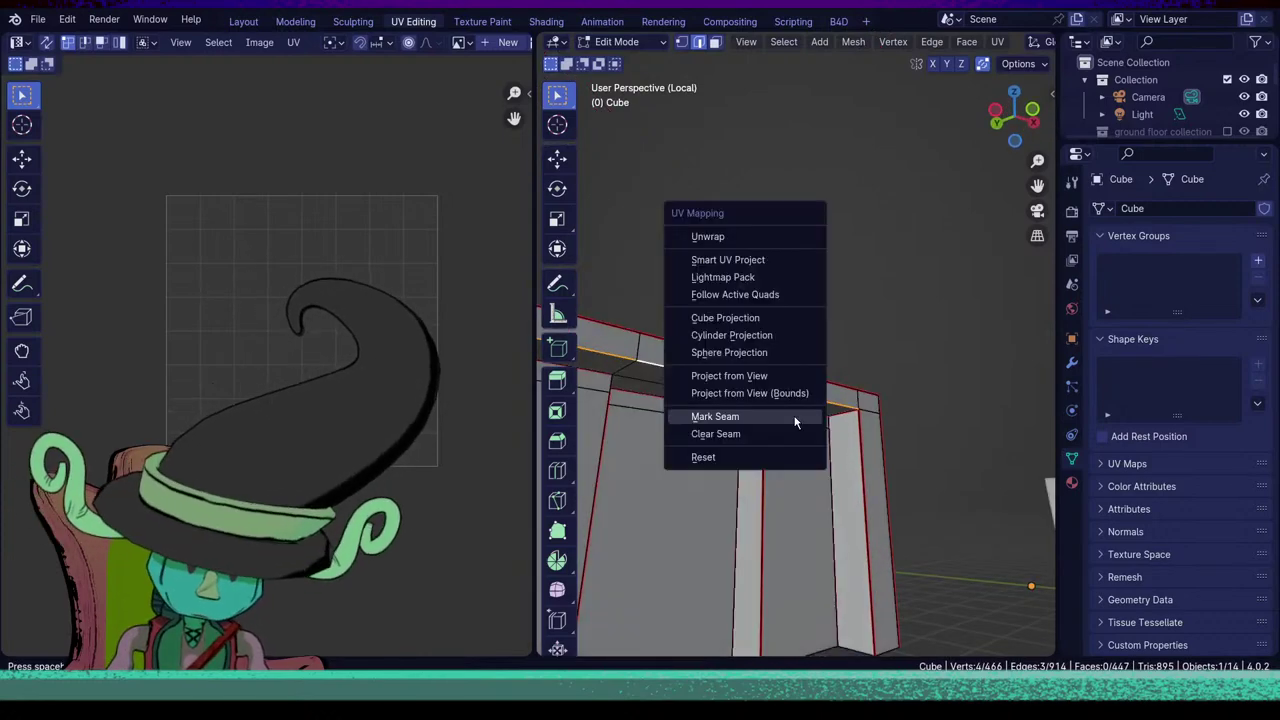
pyautogui.click(811, 418)
# Mark the roof outline, the matching bottom outline of the outer walls and the edges around the corner pillar's foot as seams.
pyautogui.moveTo(931, 457); pyautogui.dragTo(790, 388, button='middle')
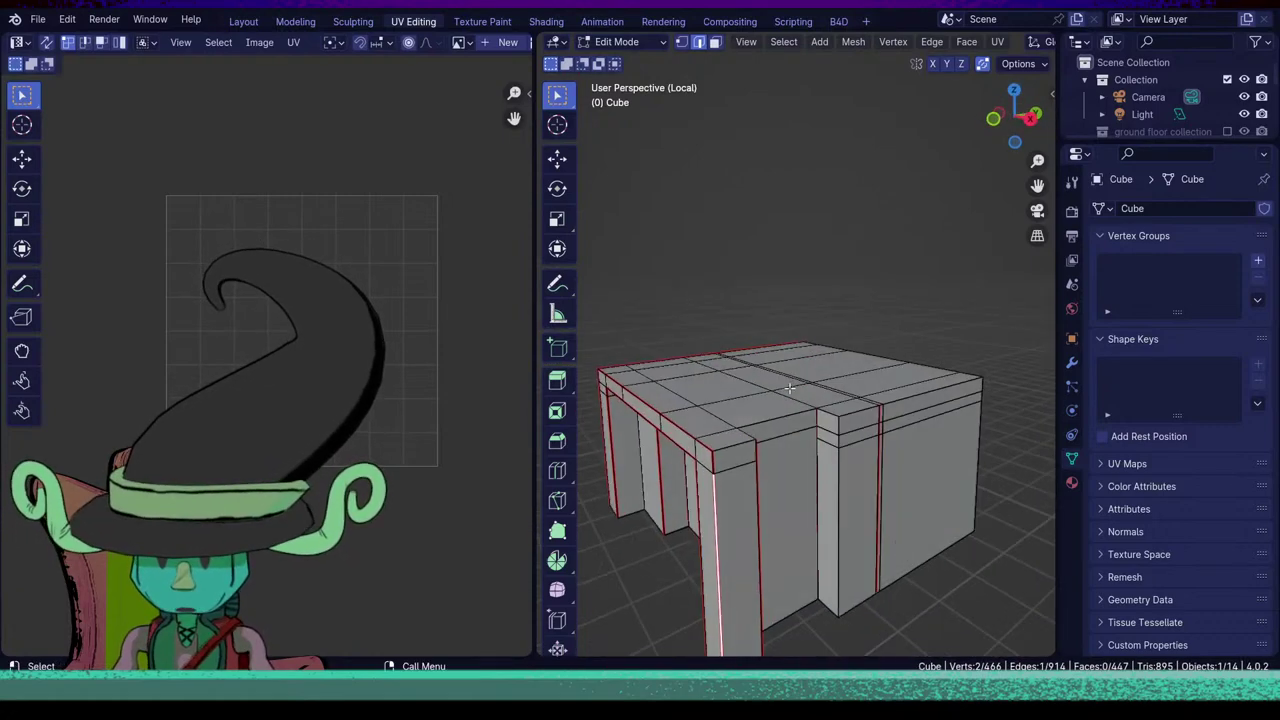
pyautogui.click(787, 420)
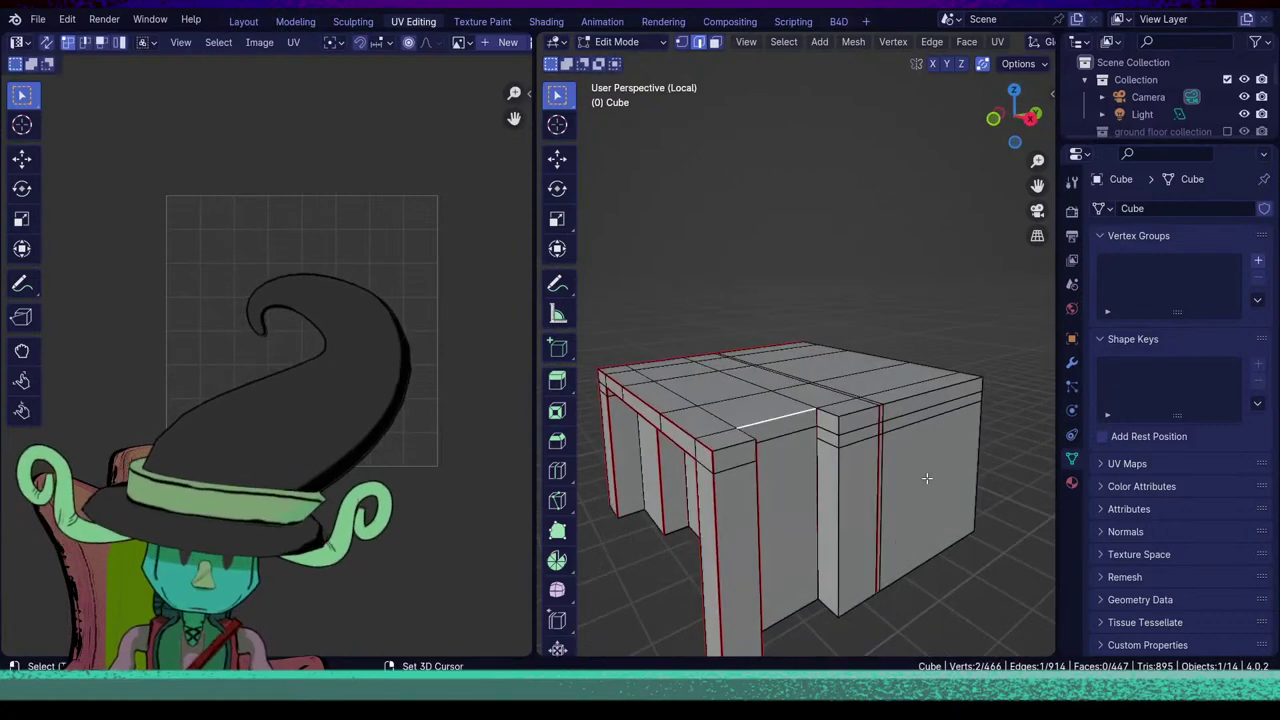
pyautogui.keyDown('alt'); pyautogui.keyDown('shift'); pyautogui.click(854, 416); pyautogui.keyUp('shift'); pyautogui.keyUp('alt')
pyautogui.moveTo(854, 416); pyautogui.dragTo(829, 491, button='middle')
pyautogui.keyDown('ctrl'); pyautogui.click(840, 503); pyautogui.keyUp('ctrl')
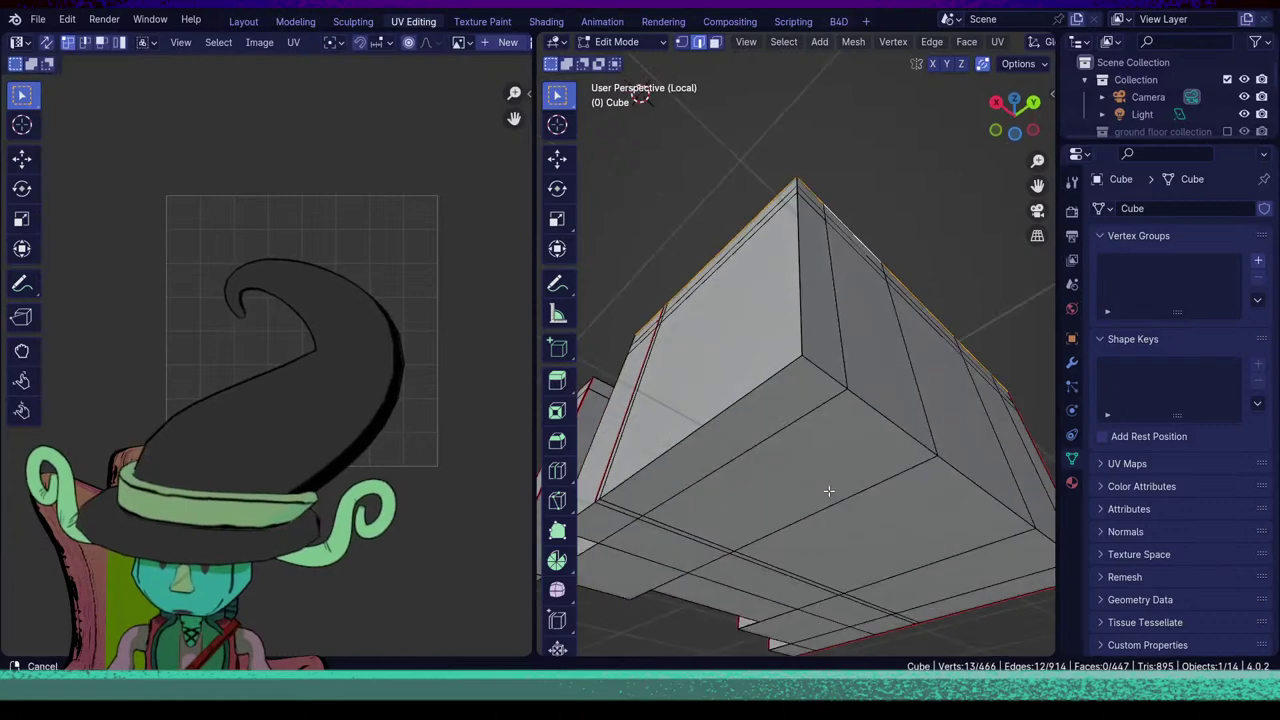
pyautogui.keyDown('shift'); pyautogui.doubleClick(812, 370); pyautogui.keyUp('shift')
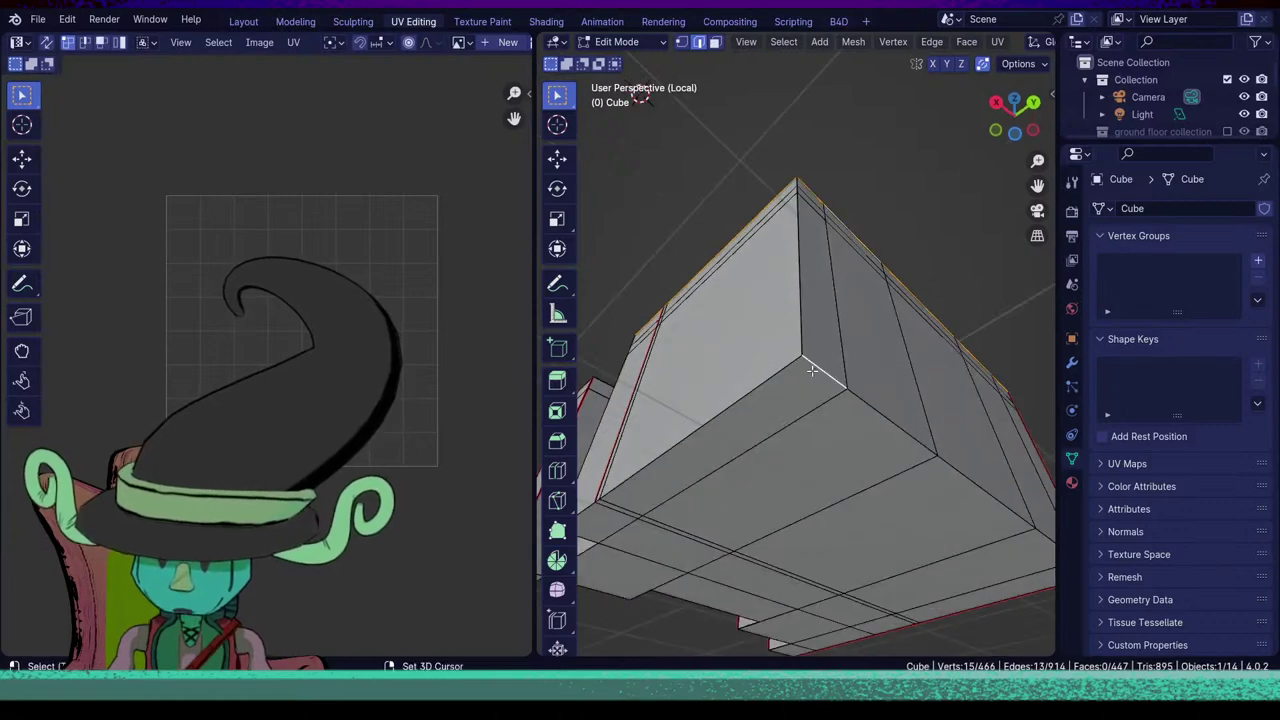
pyautogui.keyDown('ctrl'); pyautogui.click(716, 430); pyautogui.keyUp('ctrl')
pyautogui.moveTo(716, 430); pyautogui.dragTo(932, 534, button='middle')
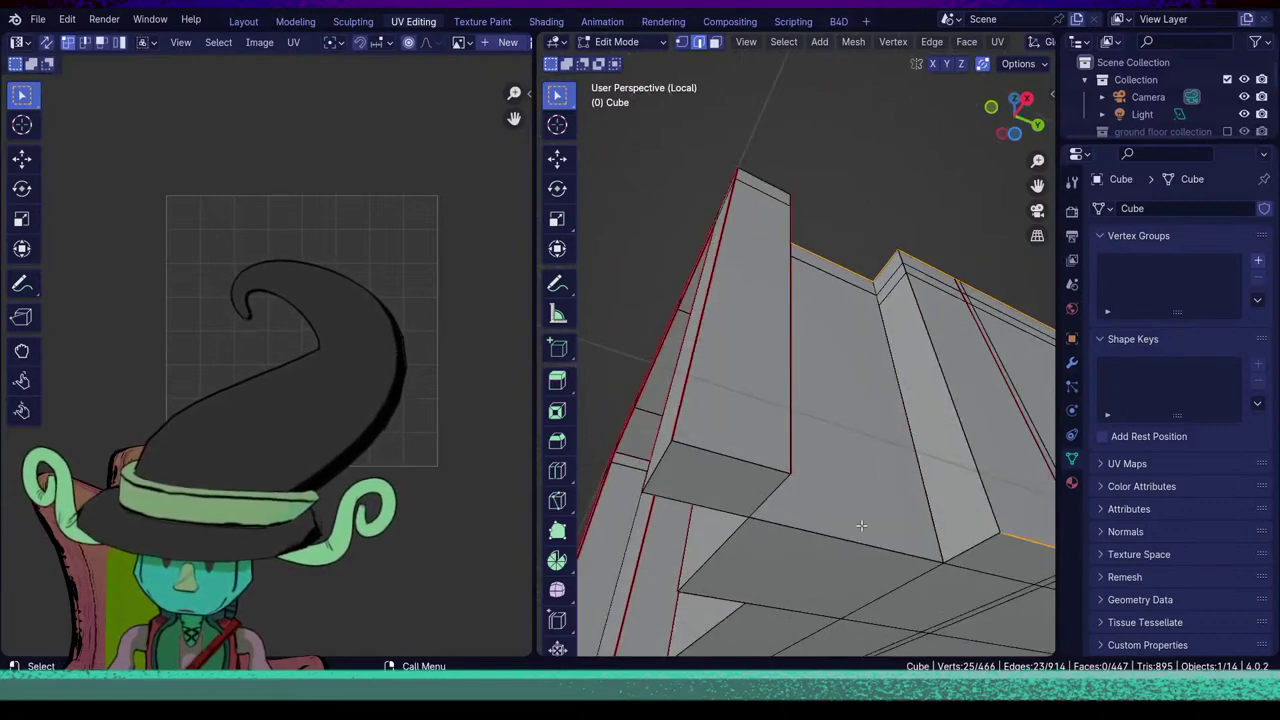
pyautogui.keyDown('ctrl'); pyautogui.click(815, 534); pyautogui.keyUp('ctrl')
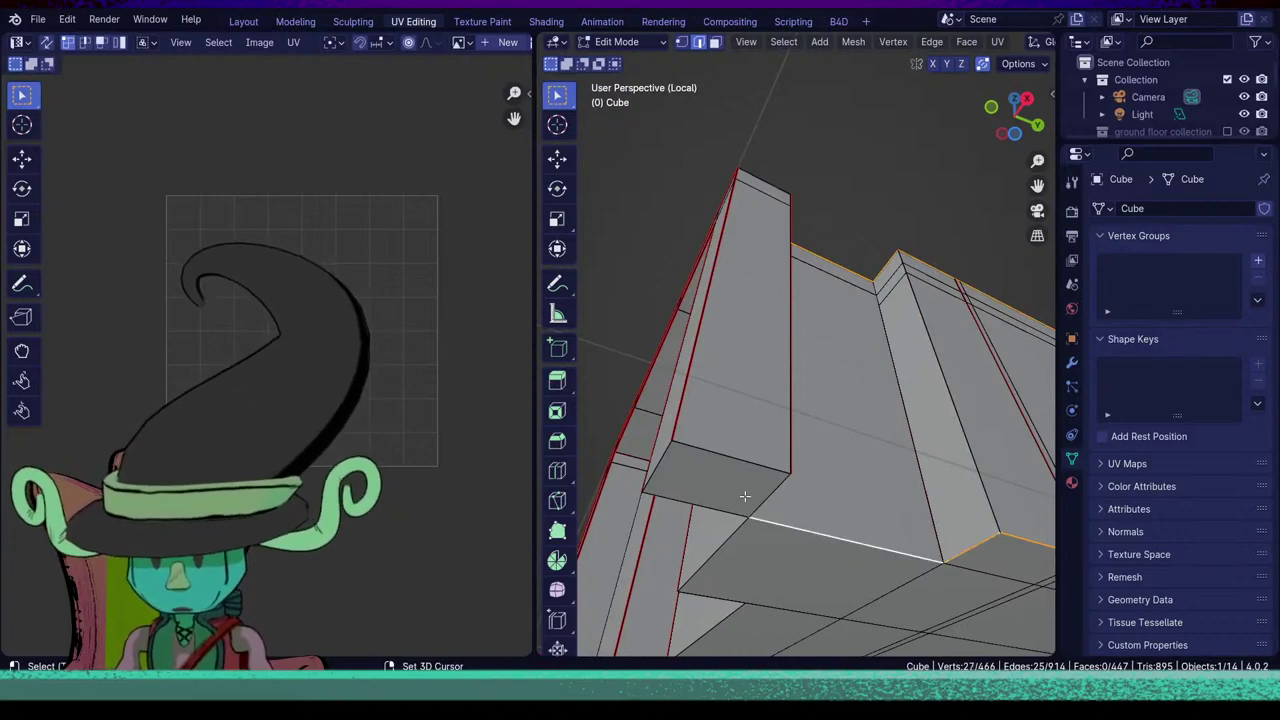
pyautogui.keyDown('ctrl'); pyautogui.click(709, 507); pyautogui.keyUp('ctrl')
pyautogui.keyDown('ctrl'); pyautogui.click(738, 443); pyautogui.keyUp('ctrl')
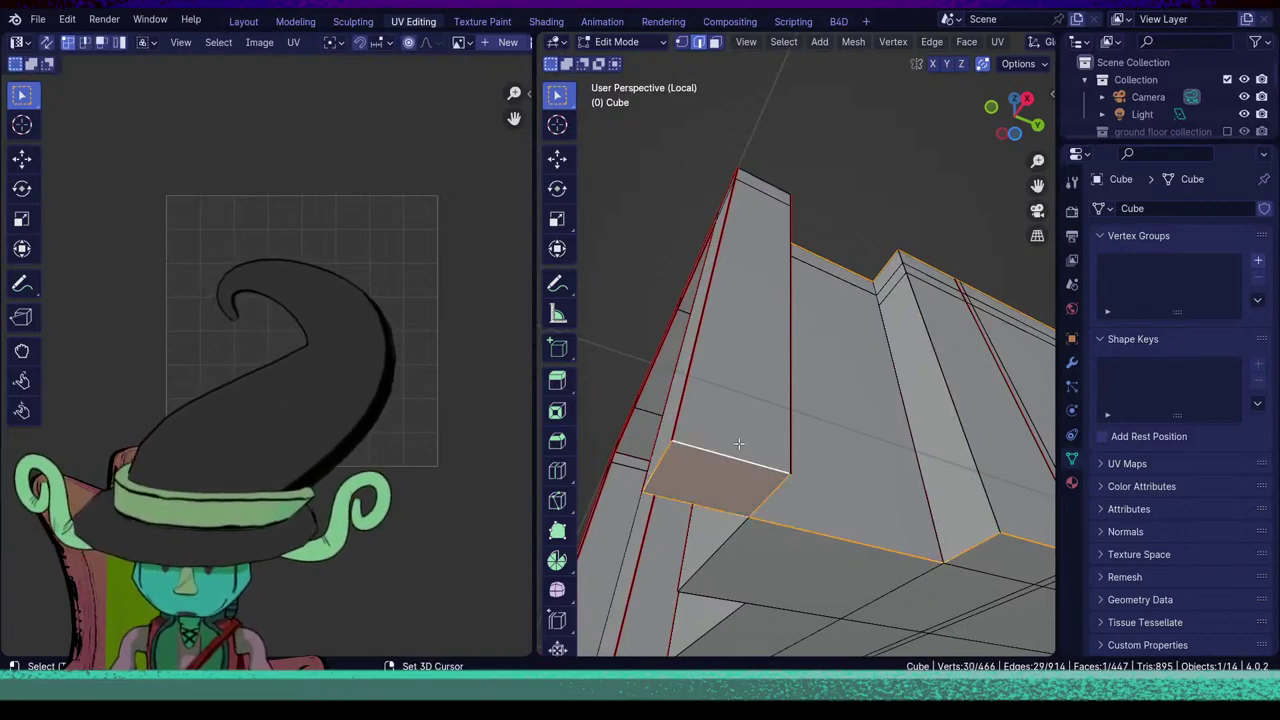
pyautogui.press('u')
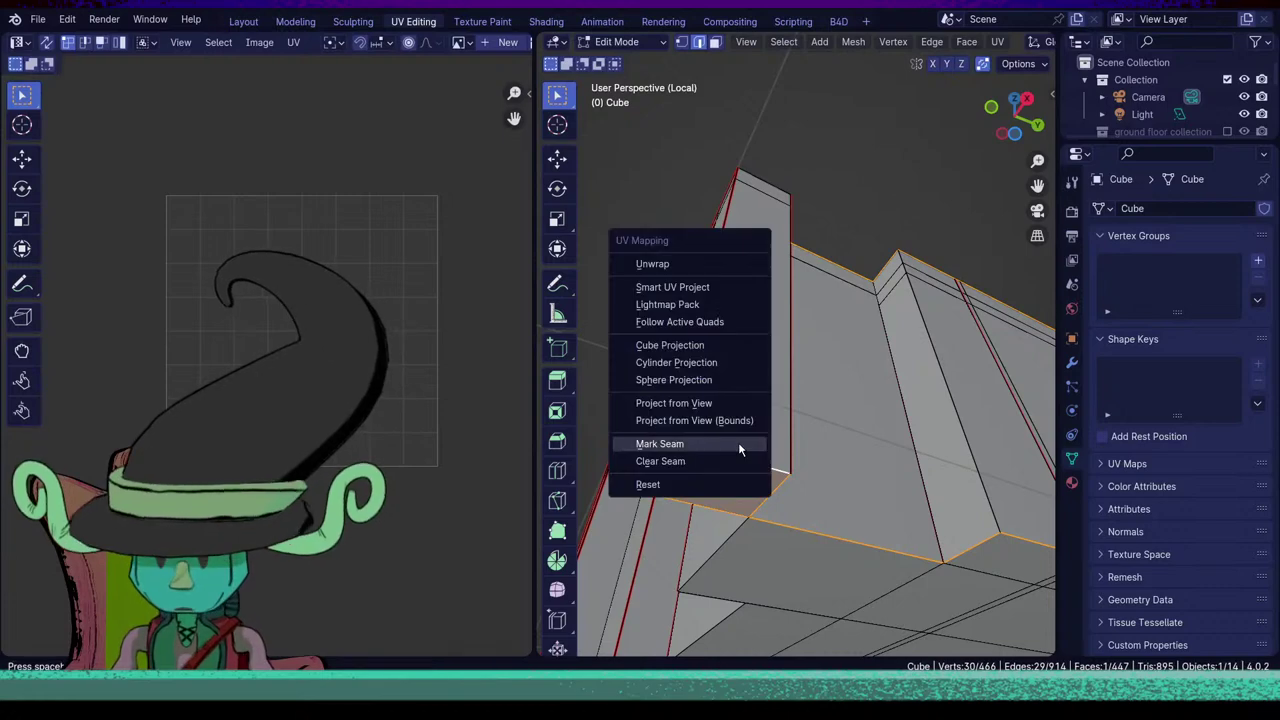
pyautogui.click(738, 443)
# Mark the two open top edges of the corner pillar as seams to complete the roof outline there.
pyautogui.moveTo(756, 438); pyautogui.dragTo(695, 504, button='middle')
pyautogui.scroll(3, 797, 494)
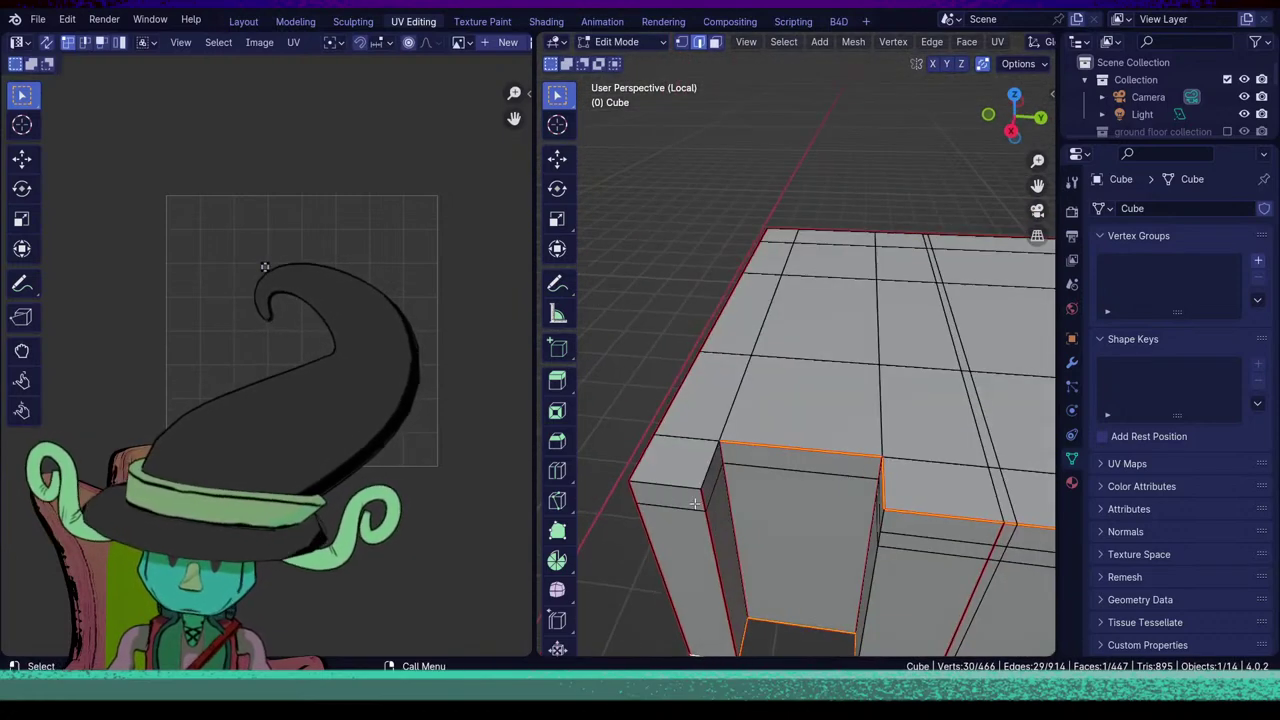
pyautogui.click(706, 453)
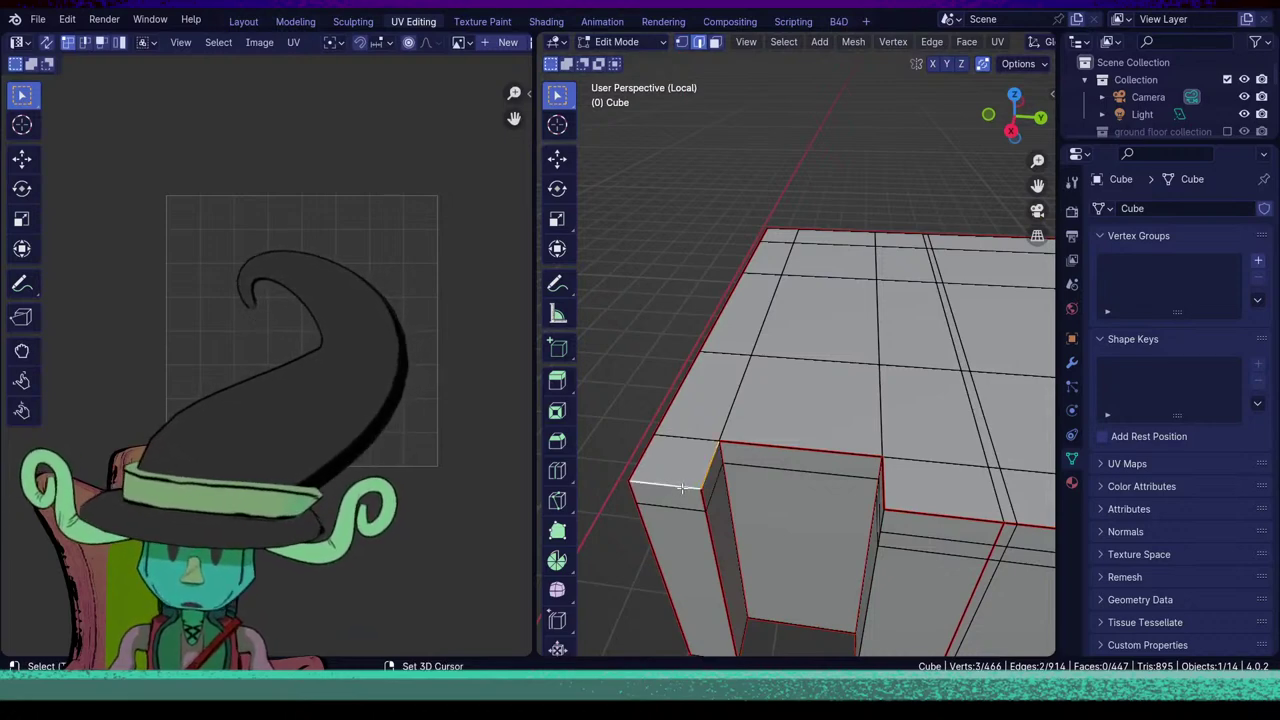
pyautogui.scroll(-5, 682, 488)
pyautogui.moveTo(680, 503); pyautogui.dragTo(749, 470, button='middle')
pyautogui.moveTo(695, 556); pyautogui.dragTo(649, 503, button='middle')
pyautogui.press('u')
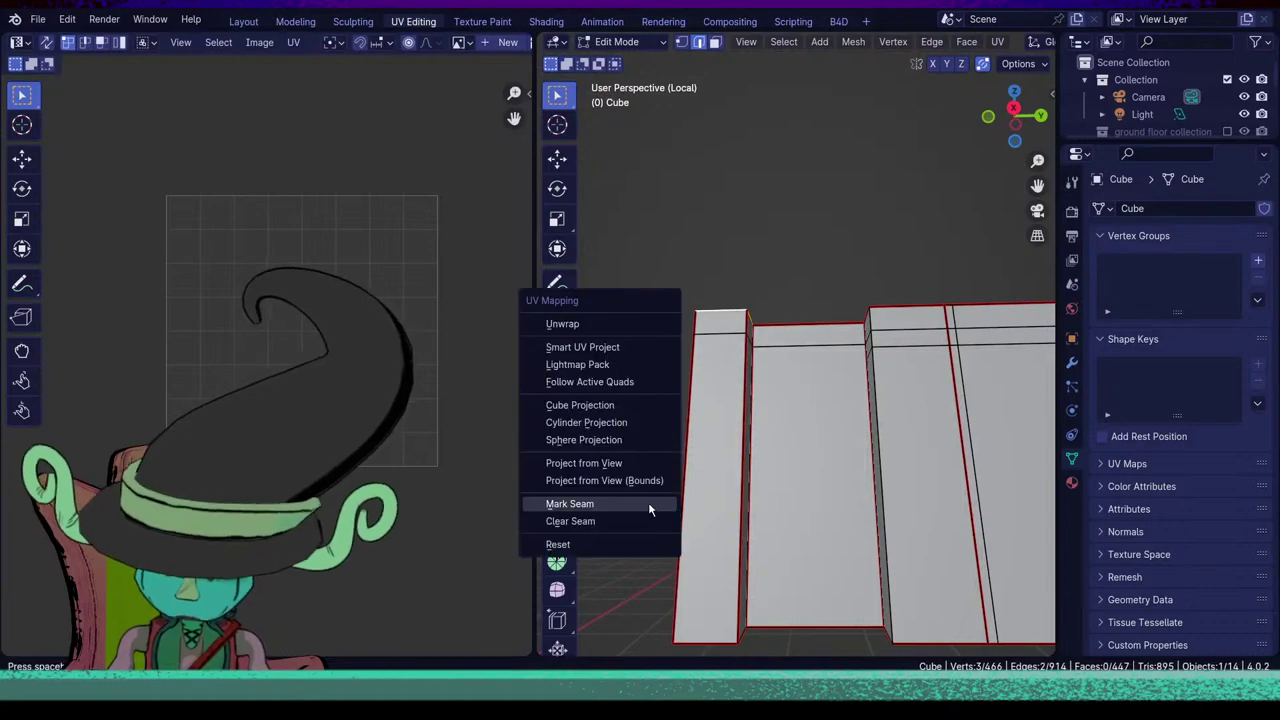
pyautogui.click(649, 504)
# Mark the stepped recess edges on the block's underside and the remaining edges at the pillar end as seams.
pyautogui.moveTo(707, 511); pyautogui.dragTo(758, 500, button='middle')
pyautogui.scroll(-5, 804, 508)
pyautogui.scroll(5, 838, 460)
pyautogui.scroll(-3, 842, 474)
pyautogui.scroll(1, 828, 549)
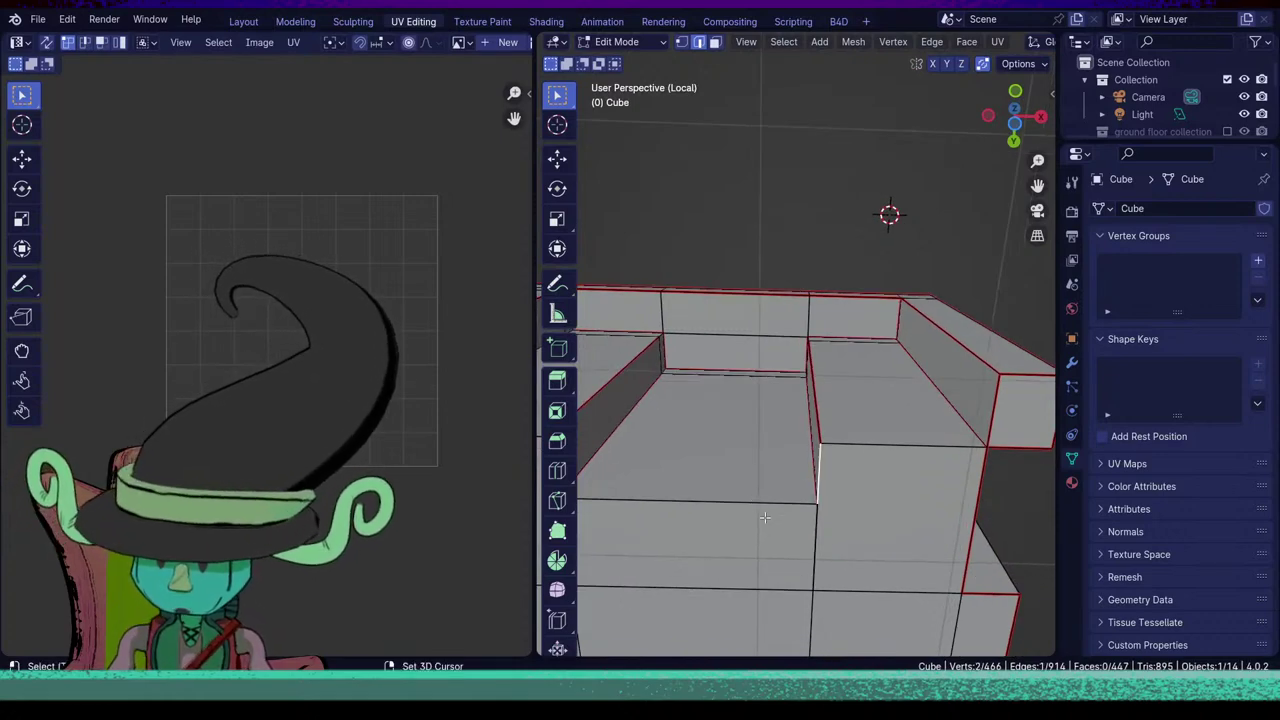
pyautogui.keyDown('shift'); pyautogui.click(764, 517); pyautogui.keyUp('shift')
pyautogui.moveTo(704, 560); pyautogui.dragTo(787, 555, button='middle')
pyautogui.keyDown('shift'); pyautogui.click(675, 442); pyautogui.keyUp('shift')
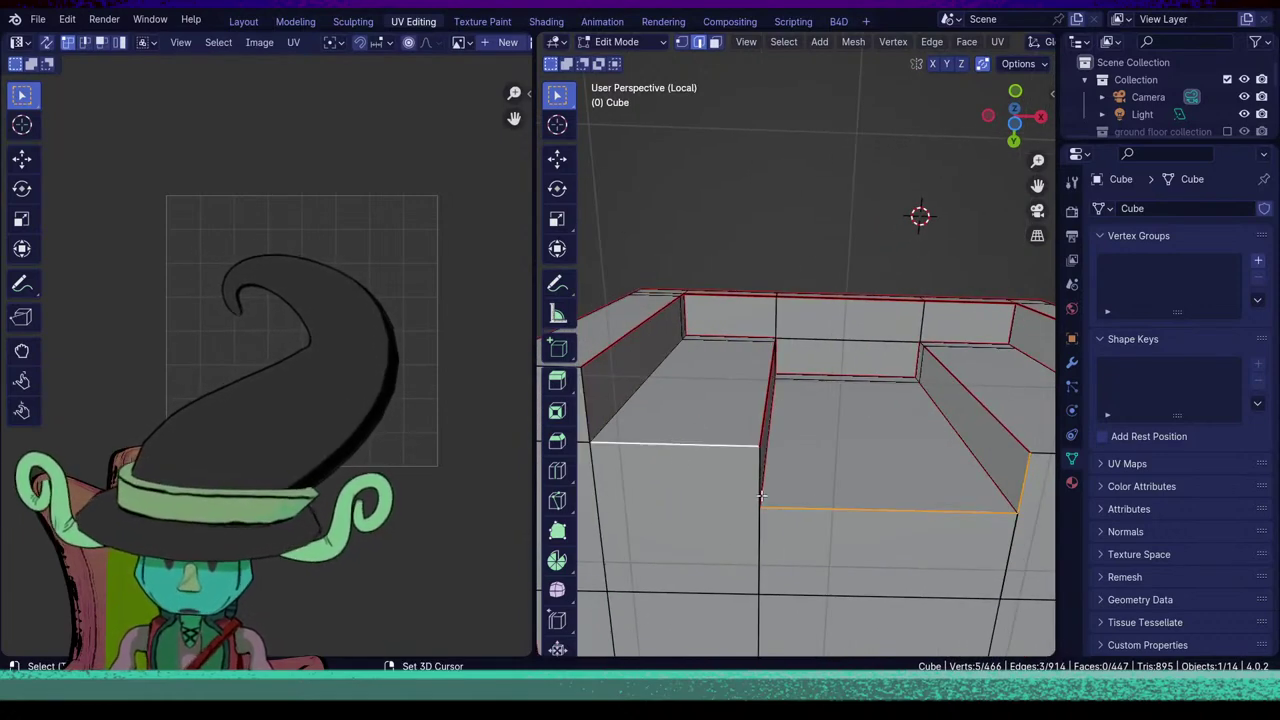
pyautogui.keyDown('shift'); pyautogui.click(759, 478); pyautogui.keyUp('shift')
pyautogui.moveTo(810, 470); pyautogui.dragTo(730, 453, button='middle')
pyautogui.keyDown('shift'); pyautogui.click(998, 422); pyautogui.keyUp('shift')
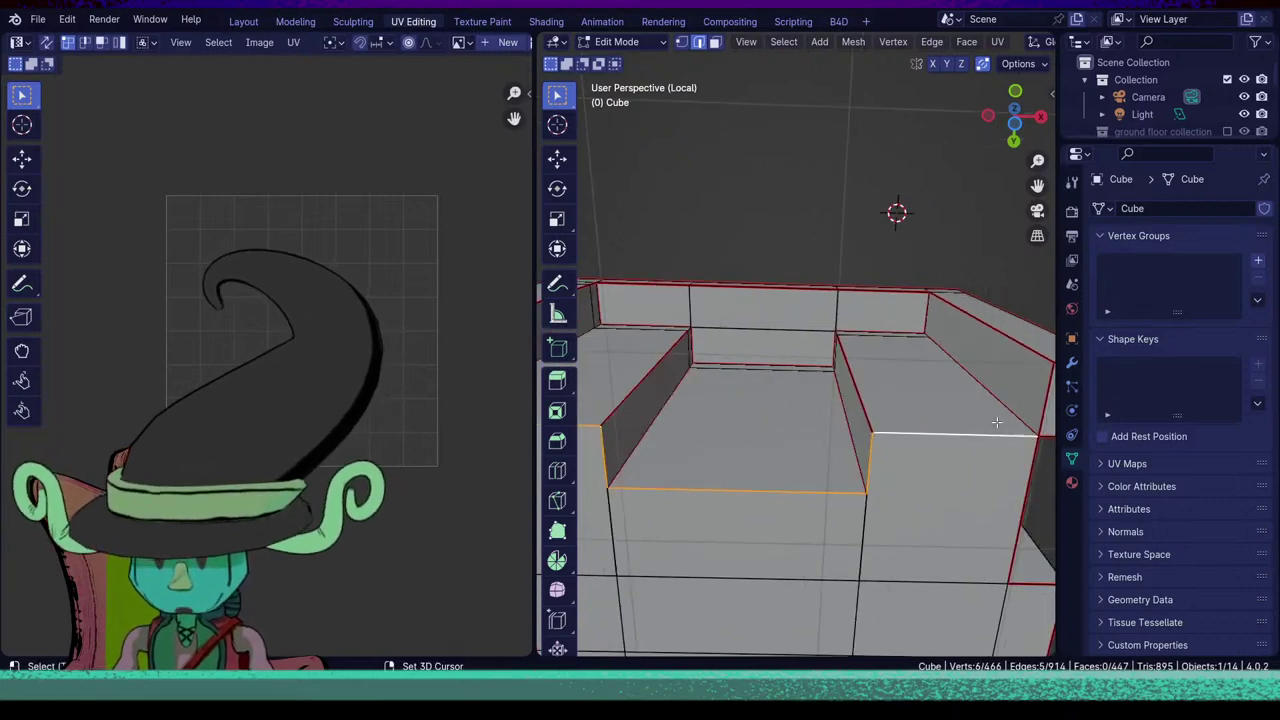
pyautogui.moveTo(862, 460); pyautogui.dragTo(738, 445, button='middle')
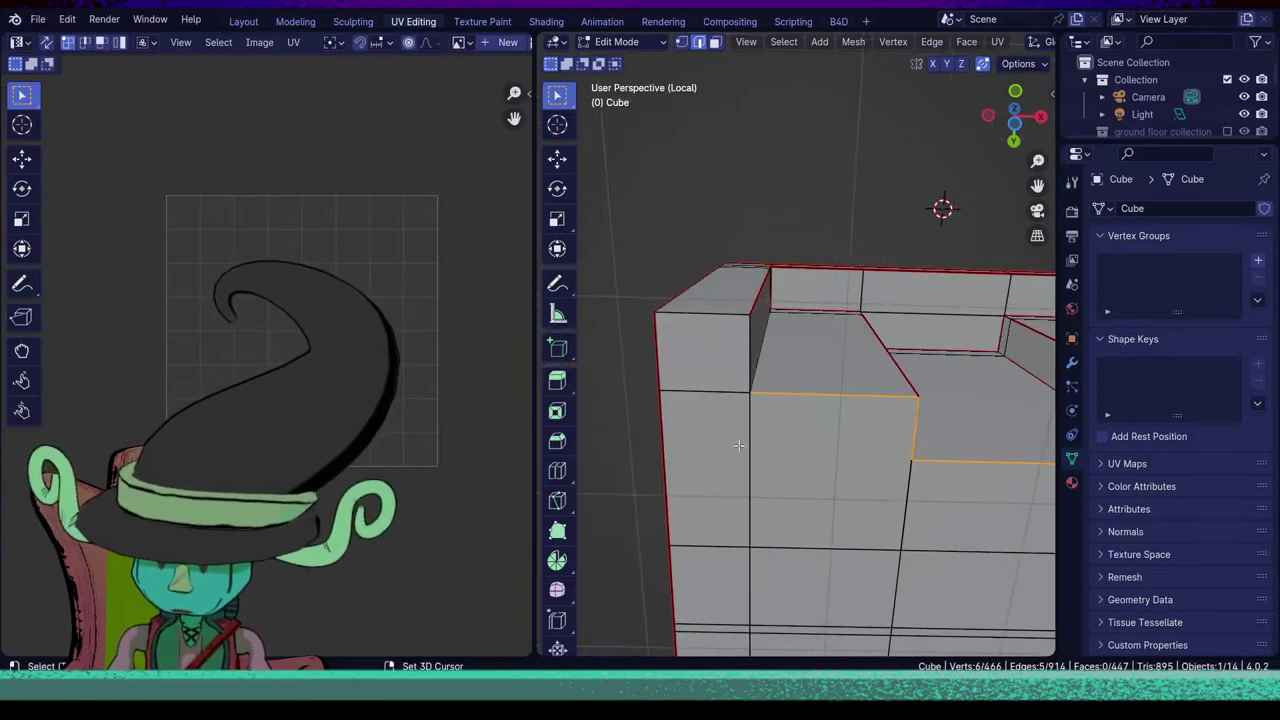
pyautogui.keyDown('shift'); pyautogui.click(699, 318); pyautogui.keyUp('shift')
pyautogui.press('u')
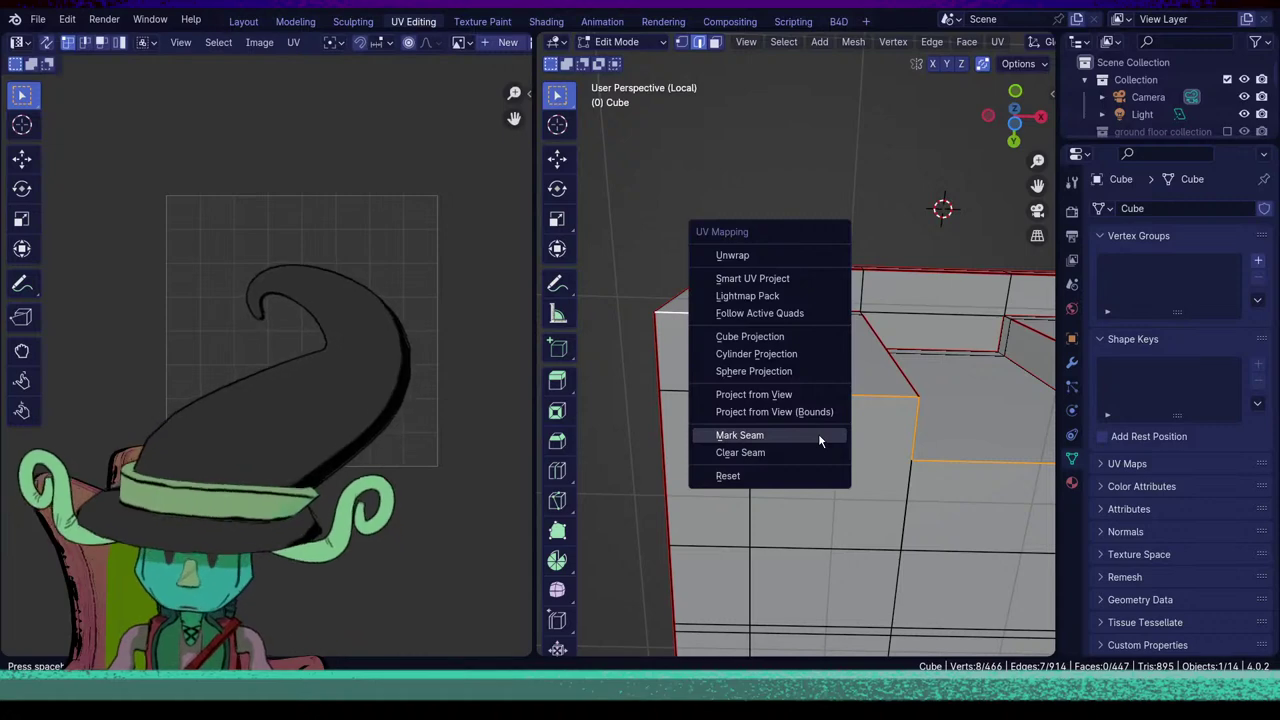
pyautogui.click(818, 433)
# Mark the full-height vertical edge run at the block's far outer corner as a seam.
pyautogui.scroll(-3, 818, 433)
pyautogui.click(868, 446)
pyautogui.moveTo(917, 492); pyautogui.dragTo(920, 450, button='middle')
pyautogui.scroll(1, 1018, 530)
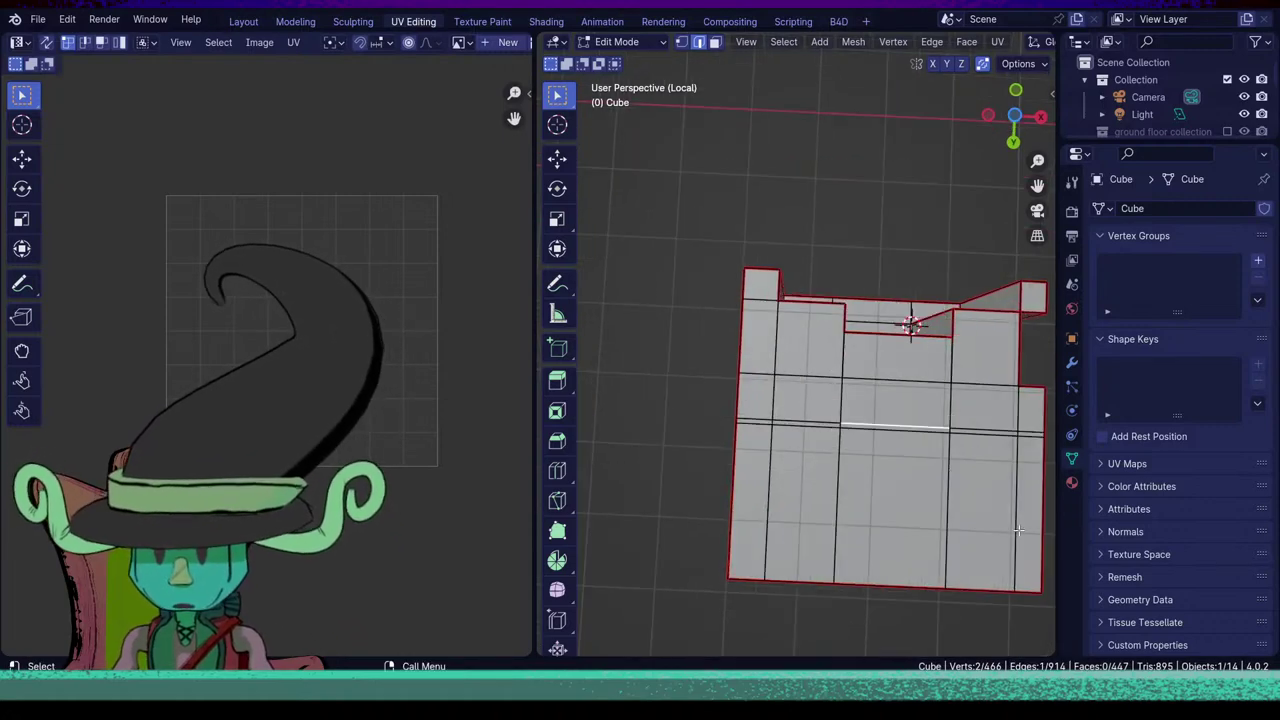
pyautogui.moveTo(1000, 542); pyautogui.dragTo(821, 535, button='middle')
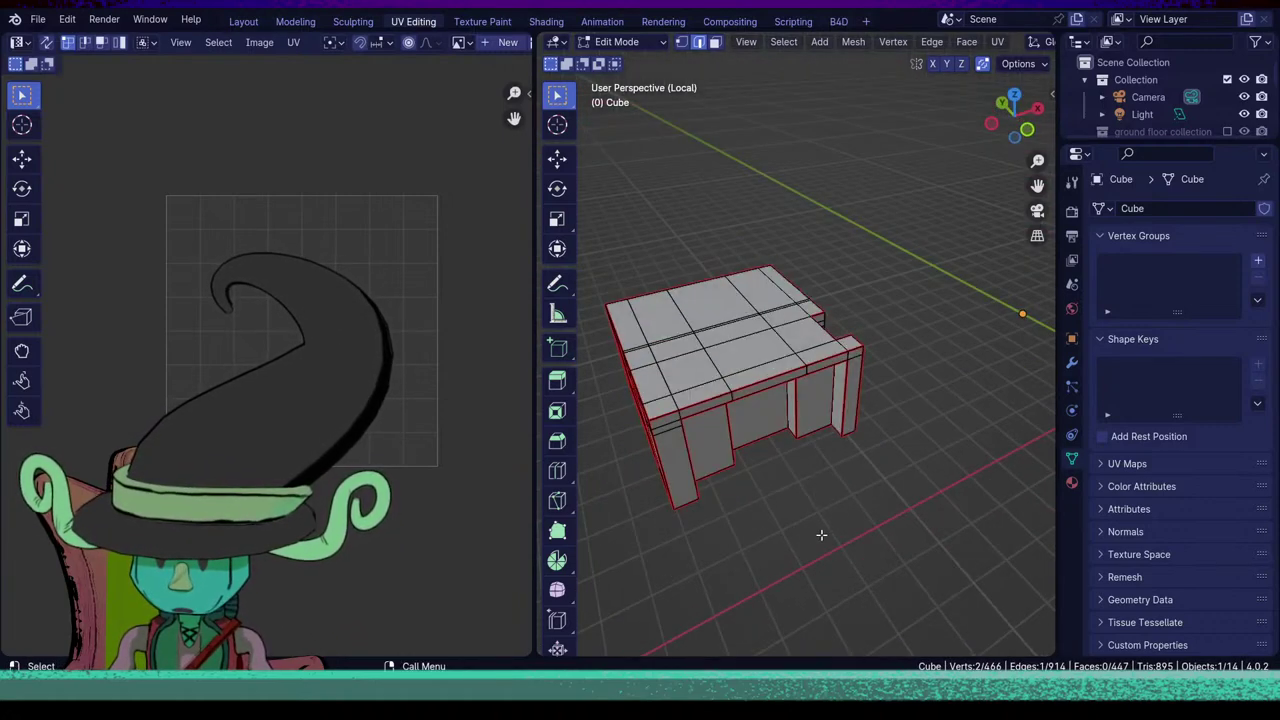
pyautogui.moveTo(879, 453); pyautogui.dragTo(689, 437, button='middle')
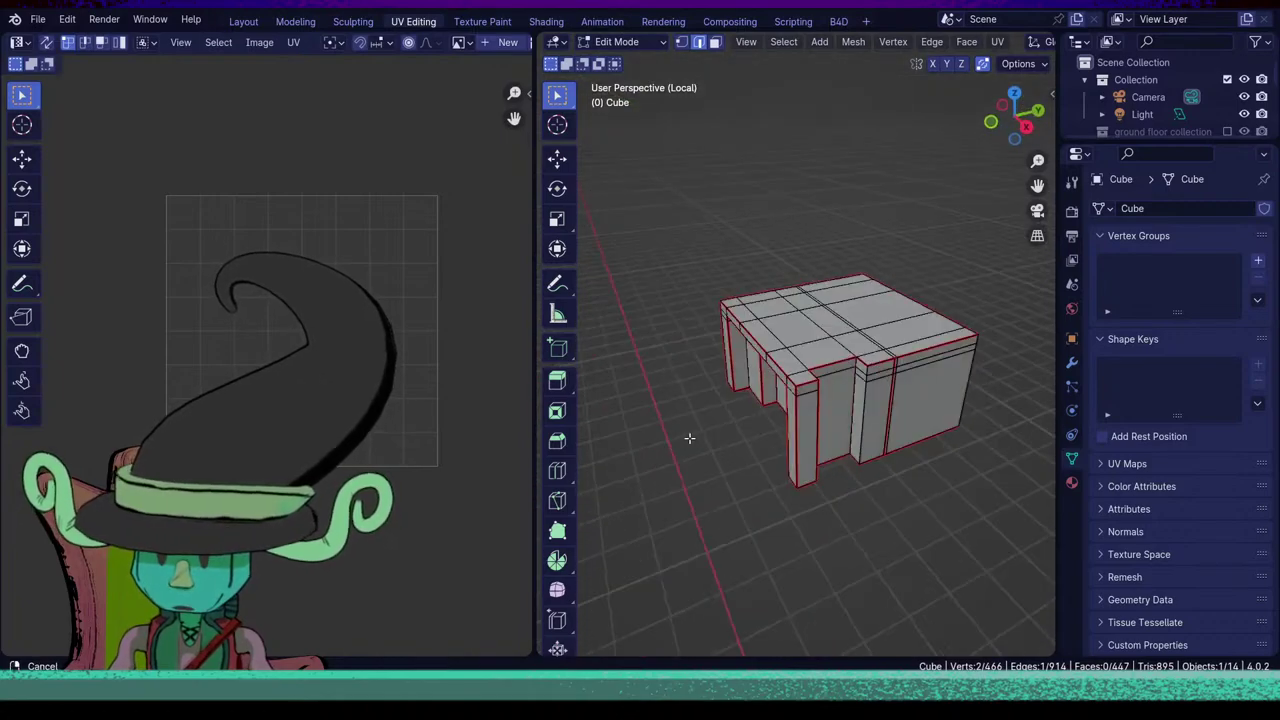
pyautogui.scroll(3, 893, 476)
pyautogui.moveTo(893, 476); pyautogui.dragTo(829, 518, button='middle')
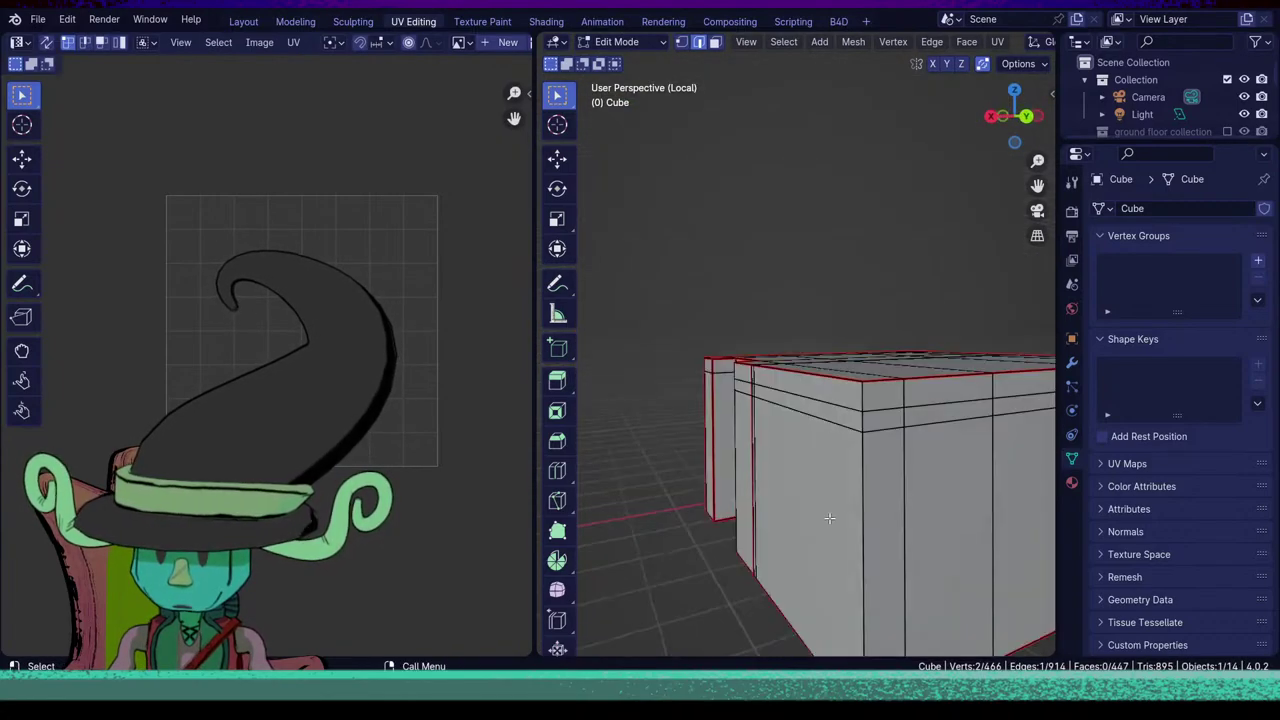
pyautogui.keyDown('alt'); pyautogui.click(872, 528); pyautogui.keyUp('alt')
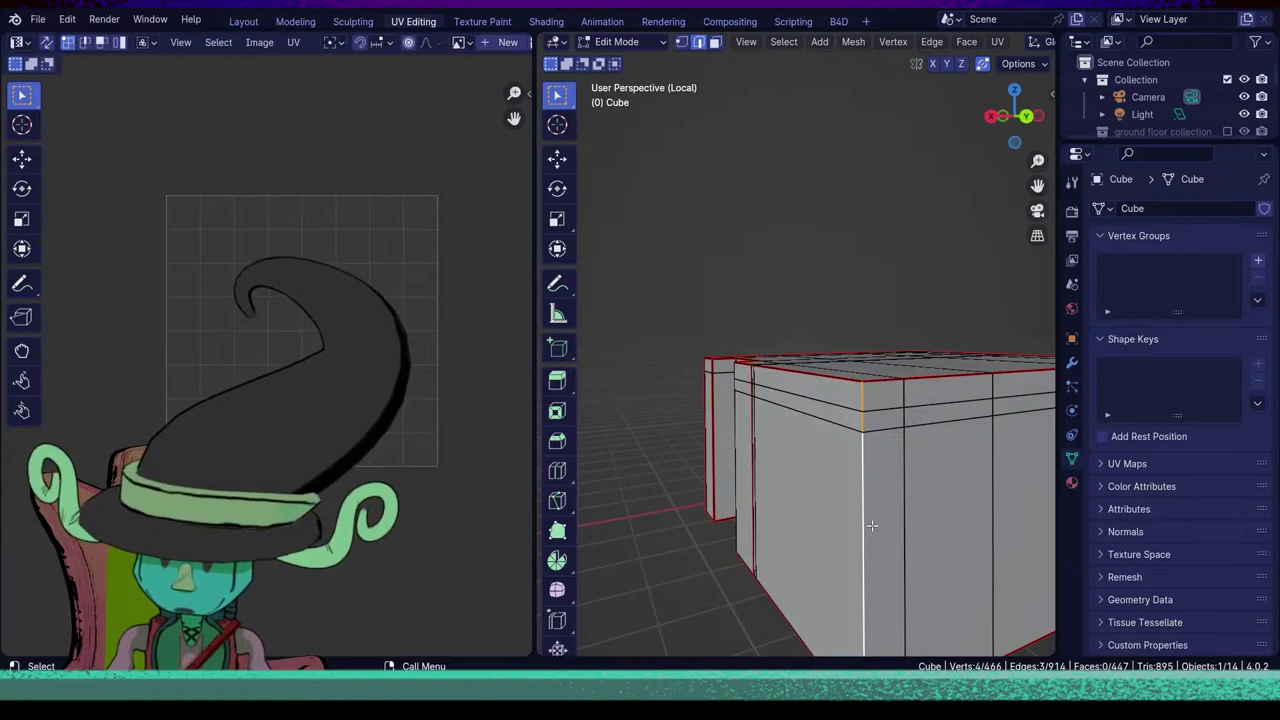
pyautogui.press('u')
pyautogui.click(851, 522)
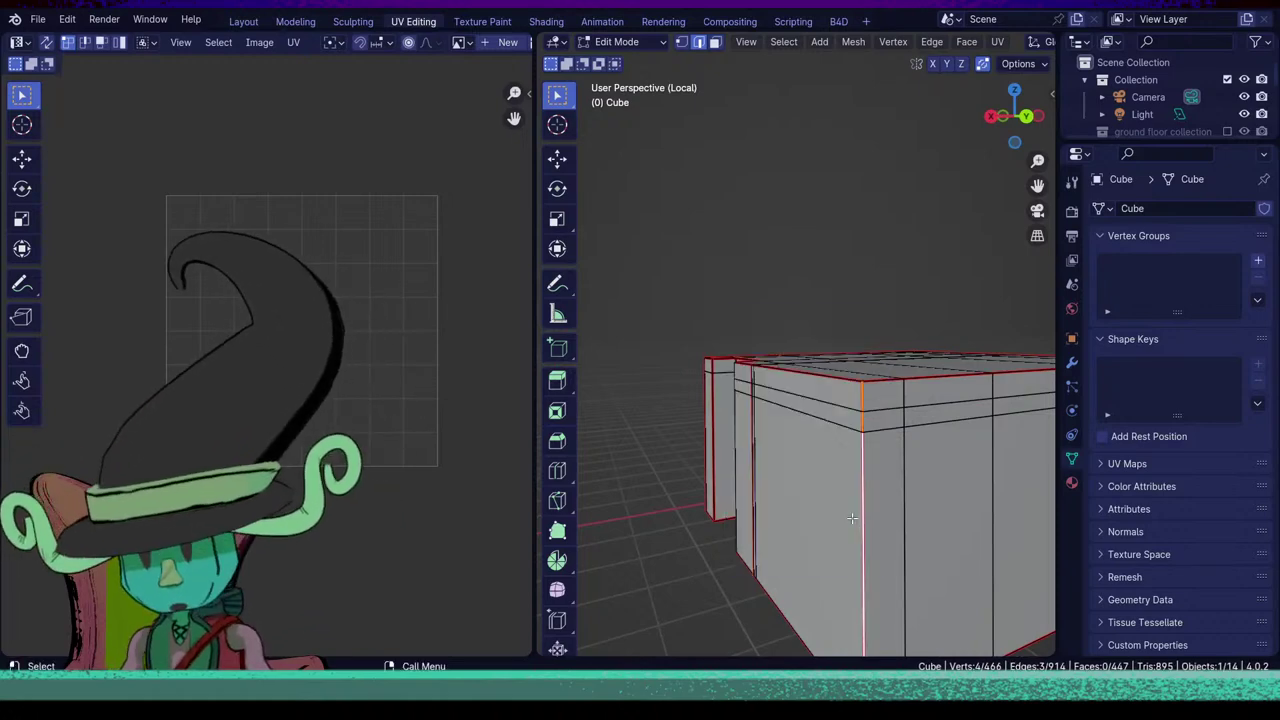
# Clear the seam from the full-height vertical edge run bordering the narrow strip on the side wall.
pyautogui.scroll(-3, 860, 510)
pyautogui.click(860, 508)
pyautogui.moveTo(876, 552); pyautogui.dragTo(857, 496, button='middle')
pyautogui.scroll(5, 858, 495)
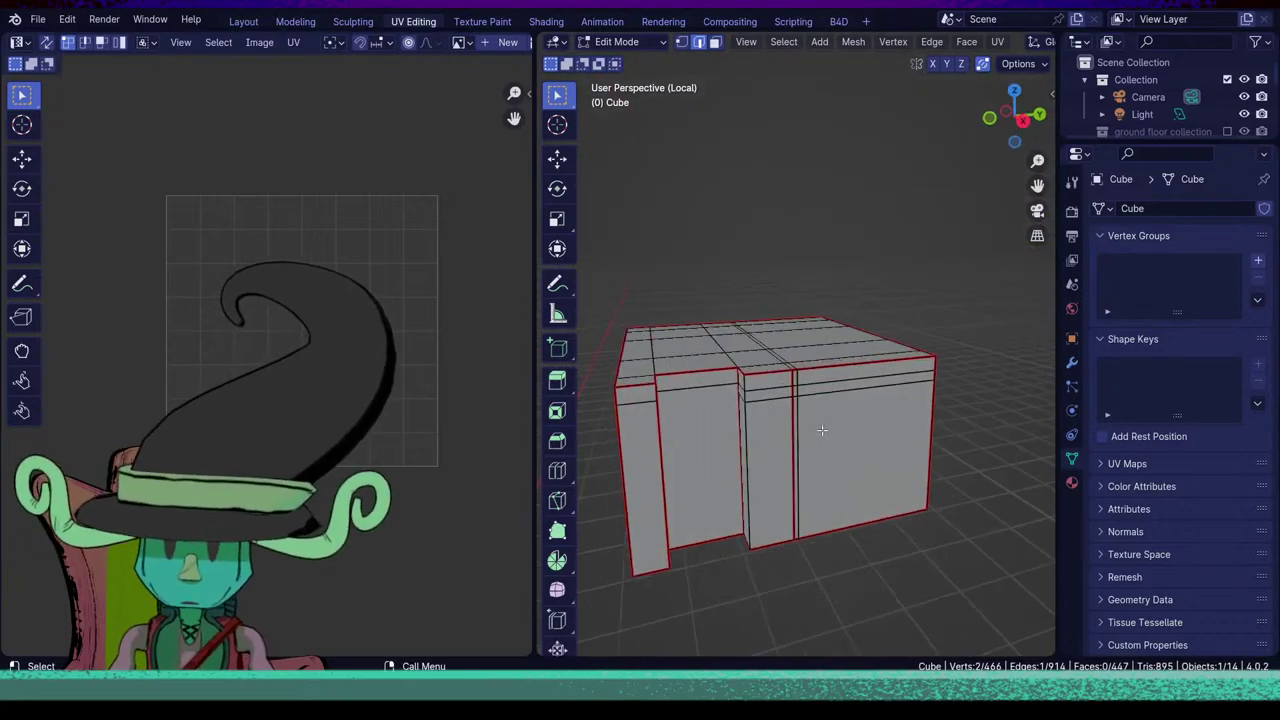
pyautogui.keyDown('alt'); pyautogui.click(788, 410); pyautogui.keyUp('alt')
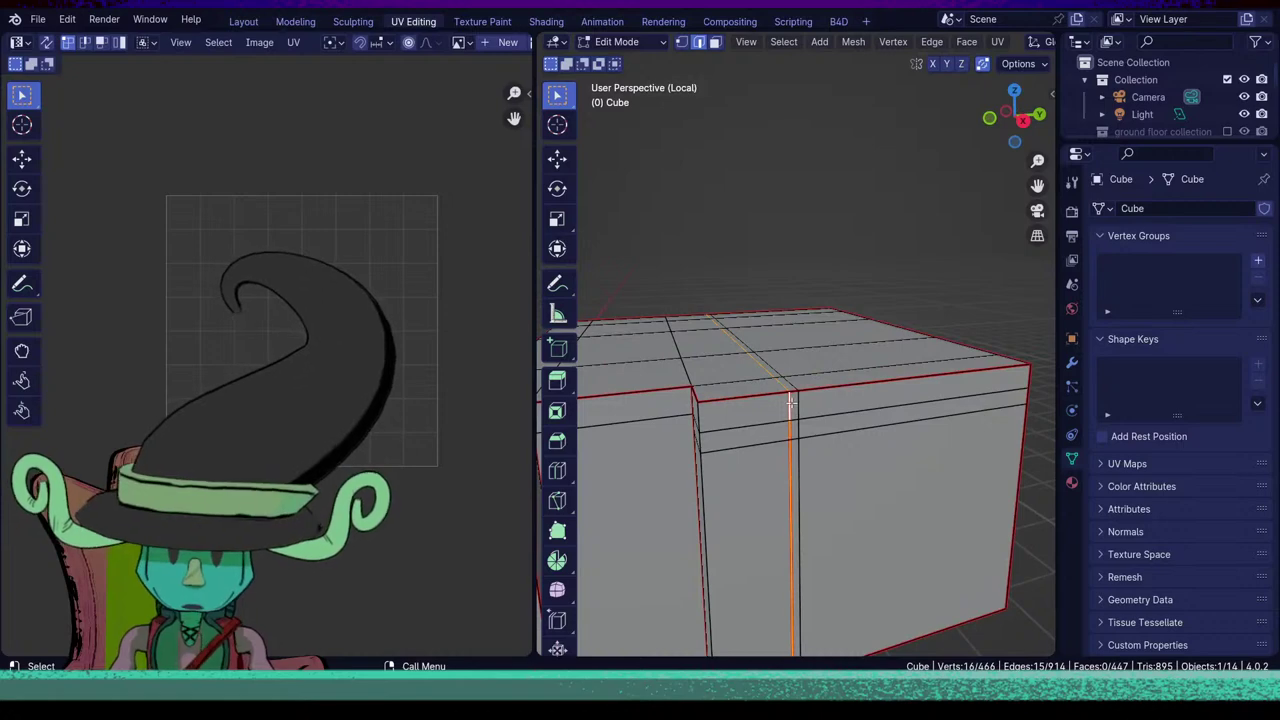
pyautogui.click(790, 404)
pyautogui.keyDown('shift'); pyautogui.click(793, 463); pyautogui.keyUp('shift')
pyautogui.moveTo(793, 463); pyautogui.dragTo(840, 475, button='middle')
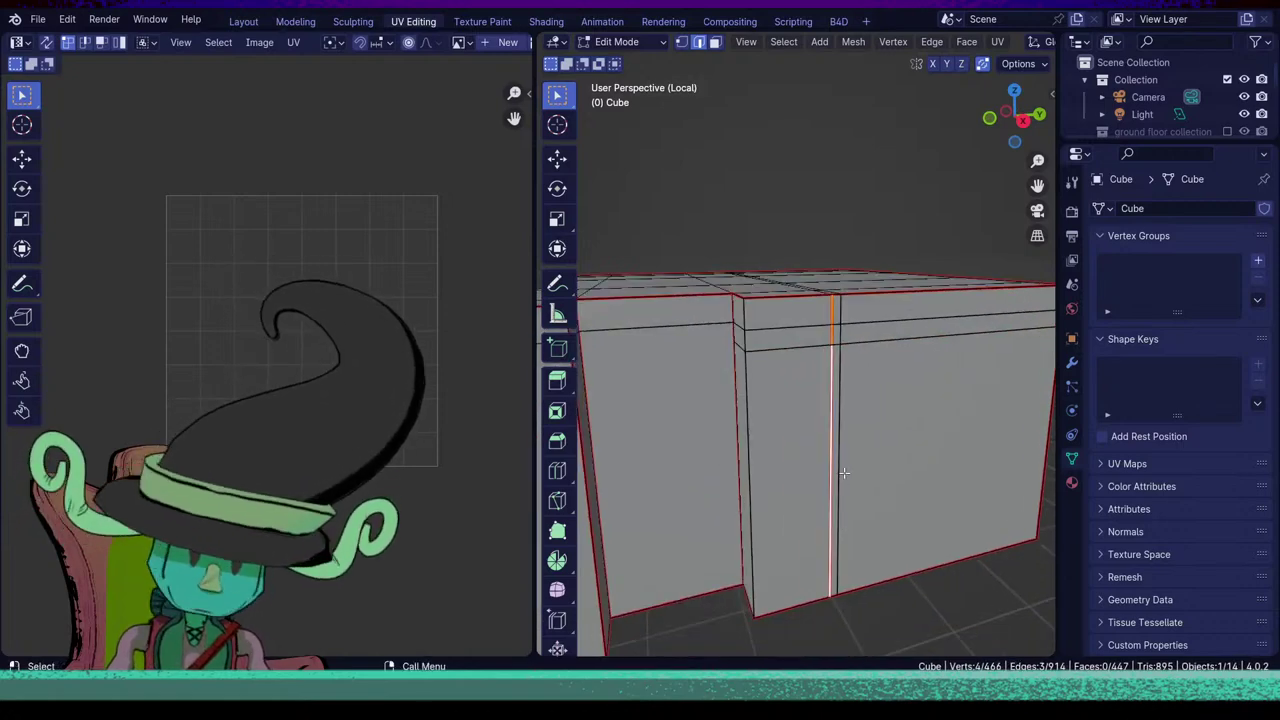
pyautogui.press('u')
pyautogui.click(764, 497)
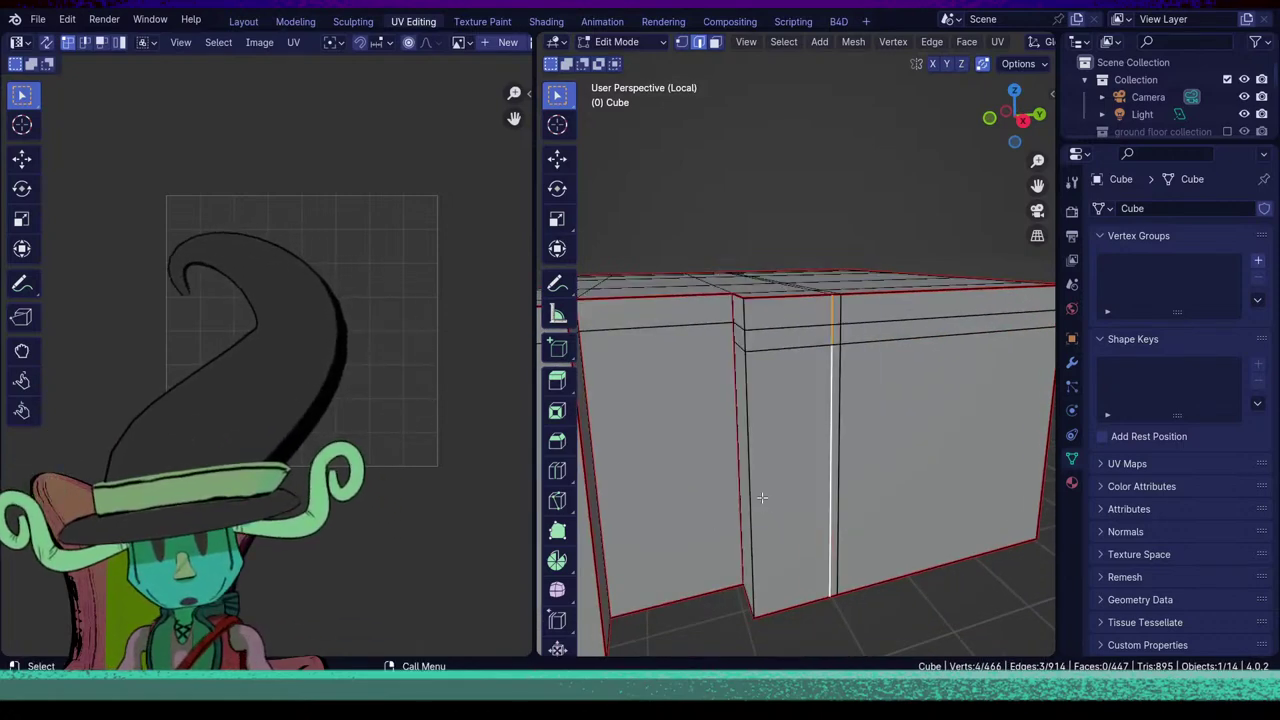
# Mark the vertical edge run on the protruding corner of the side wall beside the recess as a seam.
pyautogui.scroll(-4, 765, 500)
pyautogui.click(767, 517)
pyautogui.moveTo(749, 535)
pyautogui.mouseDown(button='middle')
pyautogui.moveTo(811, 526)
pyautogui.moveTo(834, 506)
pyautogui.moveTo(762, 515)
pyautogui.mouseUp(button='middle')
pyautogui.scroll(4, 834, 506)
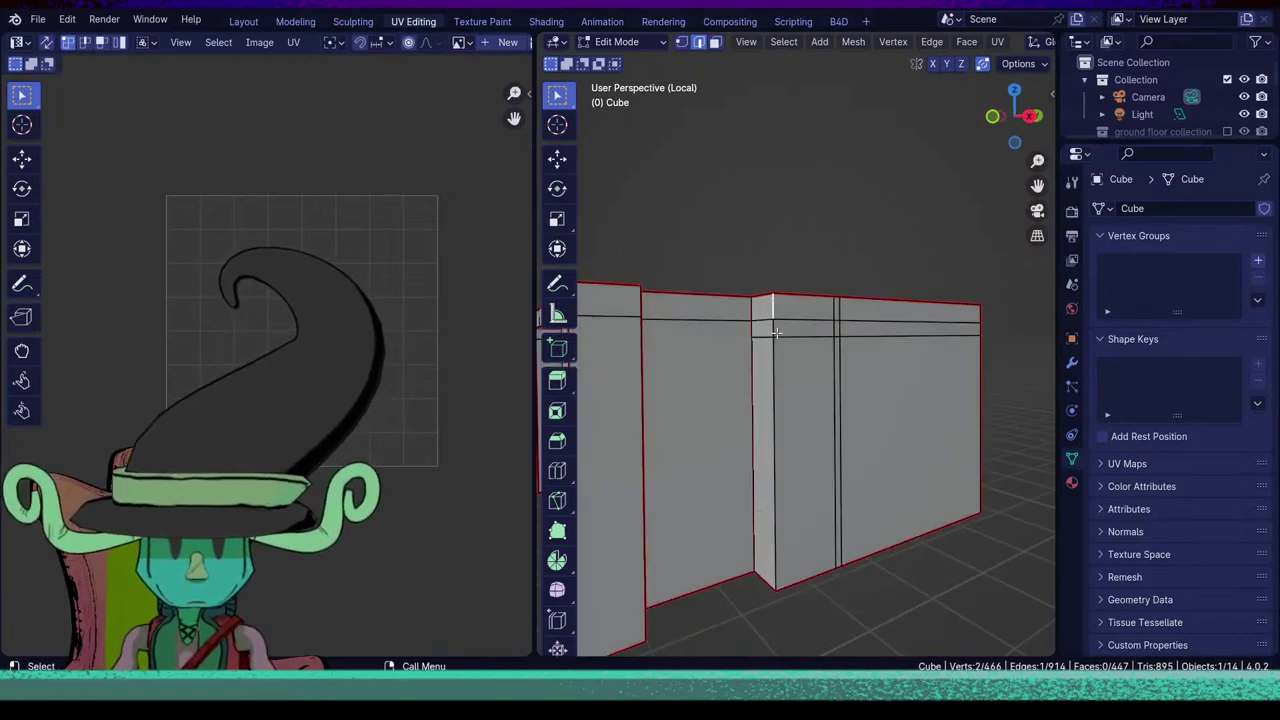
pyautogui.keyDown('shift'); pyautogui.click(776, 394); pyautogui.keyUp('shift')
pyautogui.moveTo(894, 423); pyautogui.dragTo(757, 542, button='middle')
pyautogui.press('u')
pyautogui.click(856, 488)
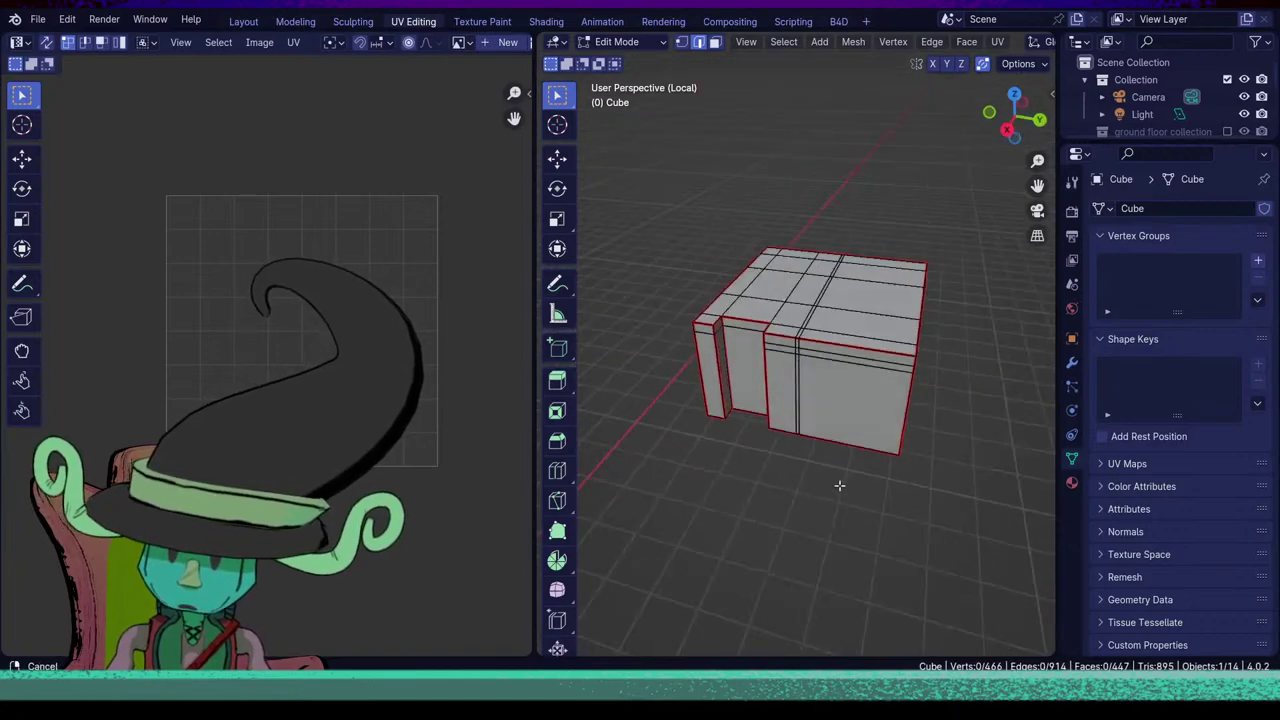
pyautogui.moveTo(727, 468); pyautogui.dragTo(779, 543, button='middle')
pyautogui.scroll(-5, 806, 561)
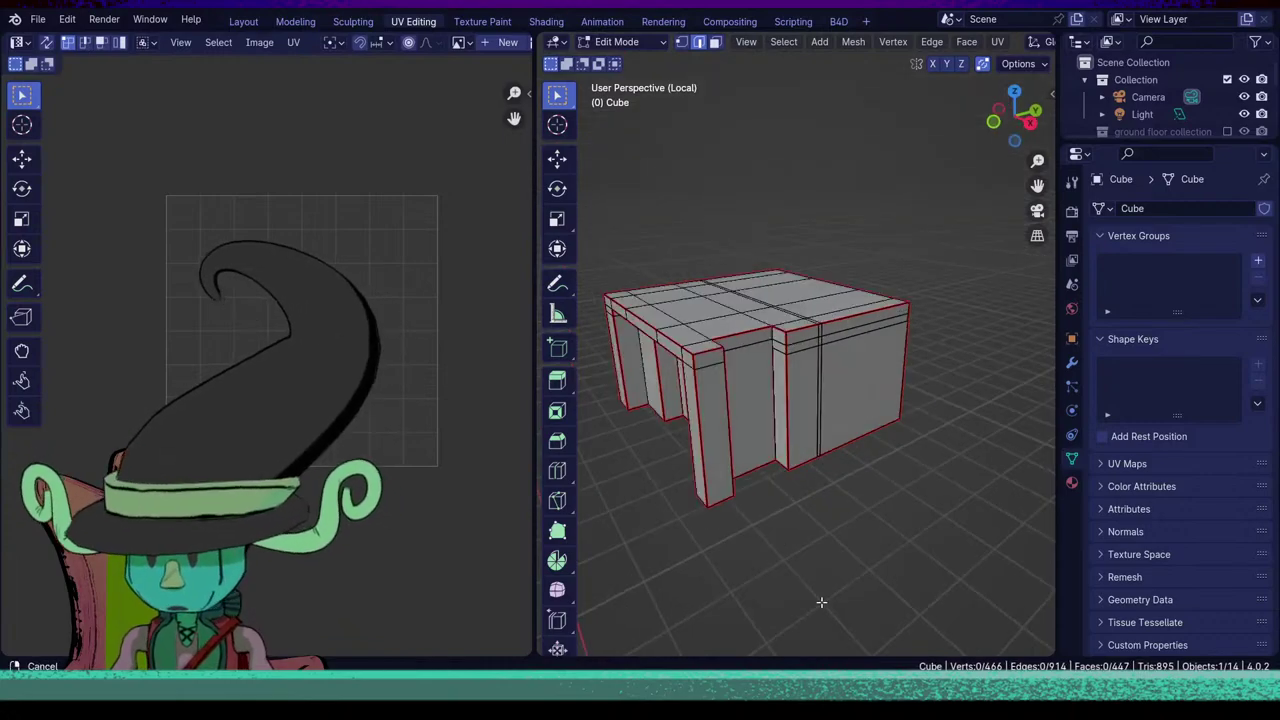
# Mark the inner vertical edge run where the recessed wall meets the protruding corner as a seam.
pyautogui.moveTo(821, 602); pyautogui.dragTo(837, 520, button='middle')
pyautogui.scroll(4, 837, 520)
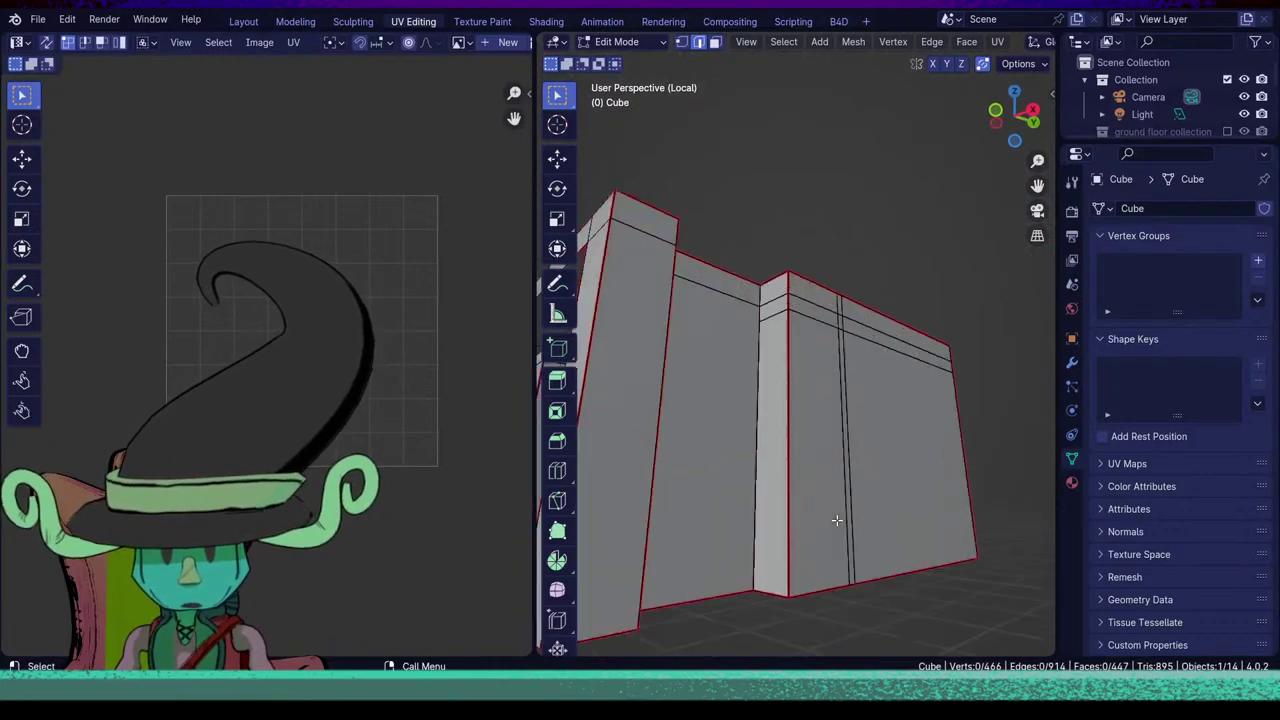
pyautogui.scroll(3, 837, 520)
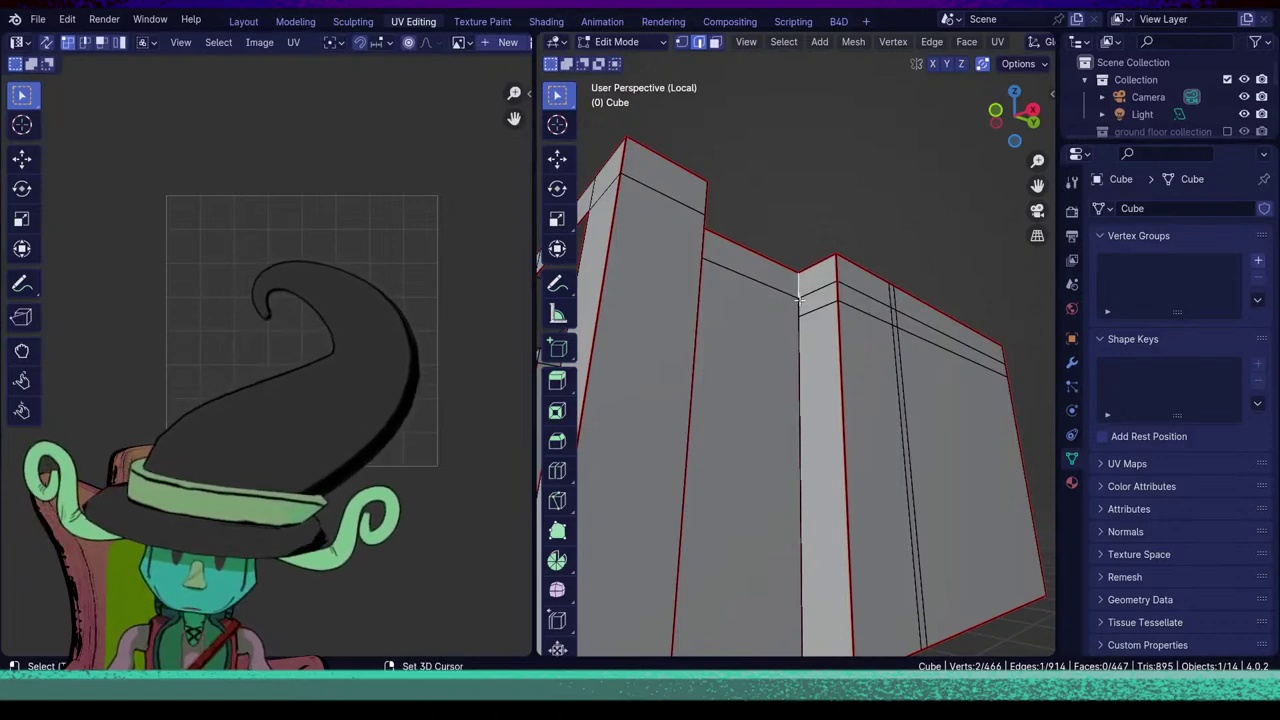
pyautogui.moveTo(803, 390); pyautogui.dragTo(759, 410, button='middle')
pyautogui.press('u')
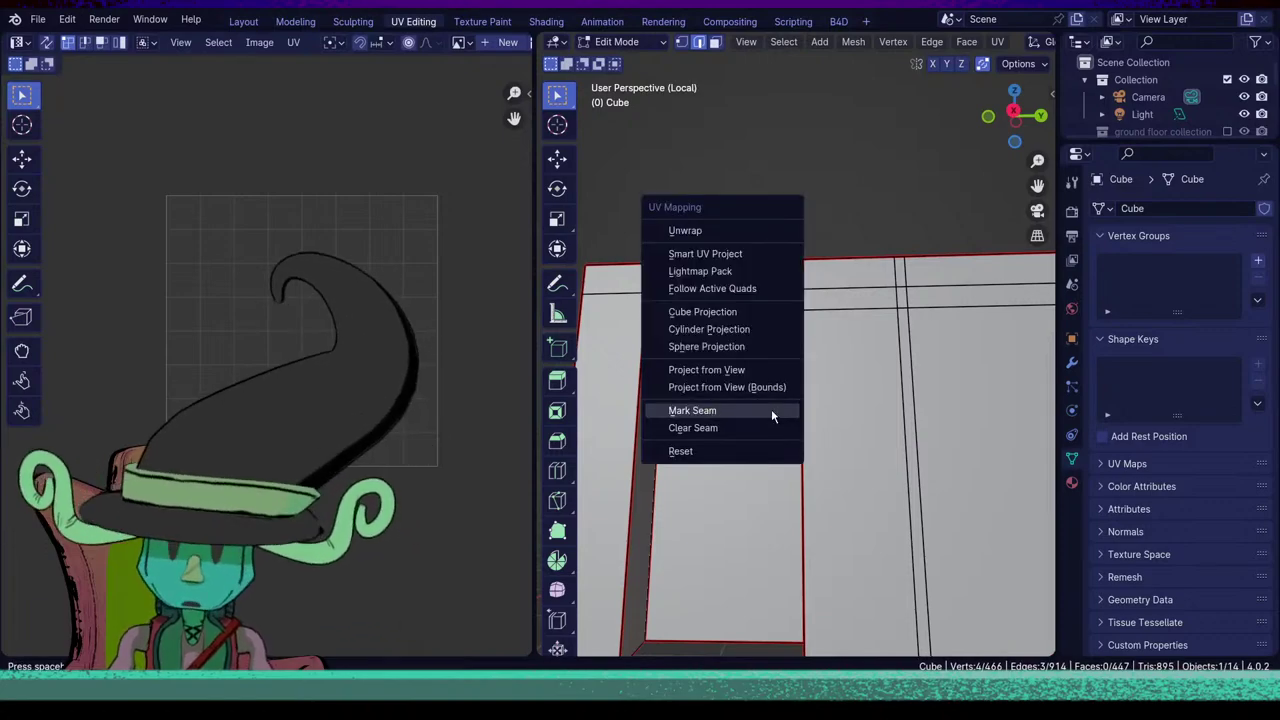
pyautogui.click(771, 409)
# Reveal the hidden parts of the mesh, select everything and unwrap it.
pyautogui.scroll(-6, 883, 434)
pyautogui.moveTo(884, 507); pyautogui.dragTo(749, 414, button='middle')
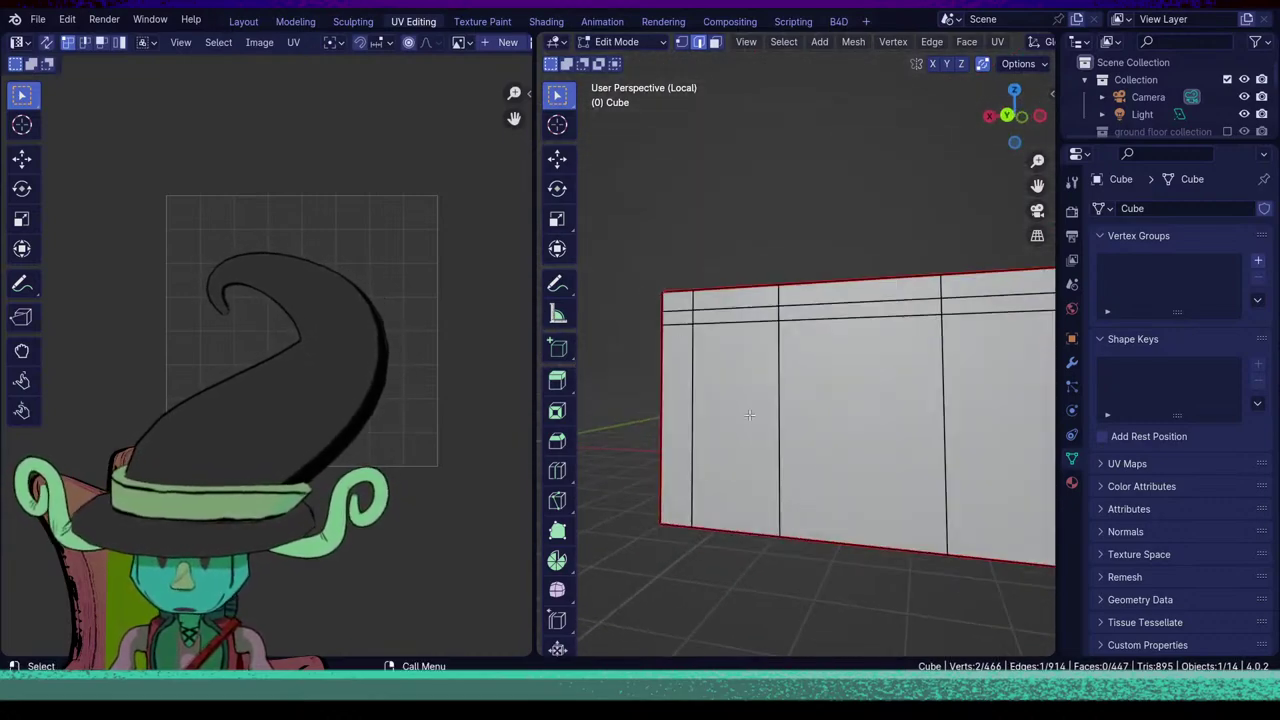
pyautogui.moveTo(1019, 420); pyautogui.dragTo(779, 436, button='middle')
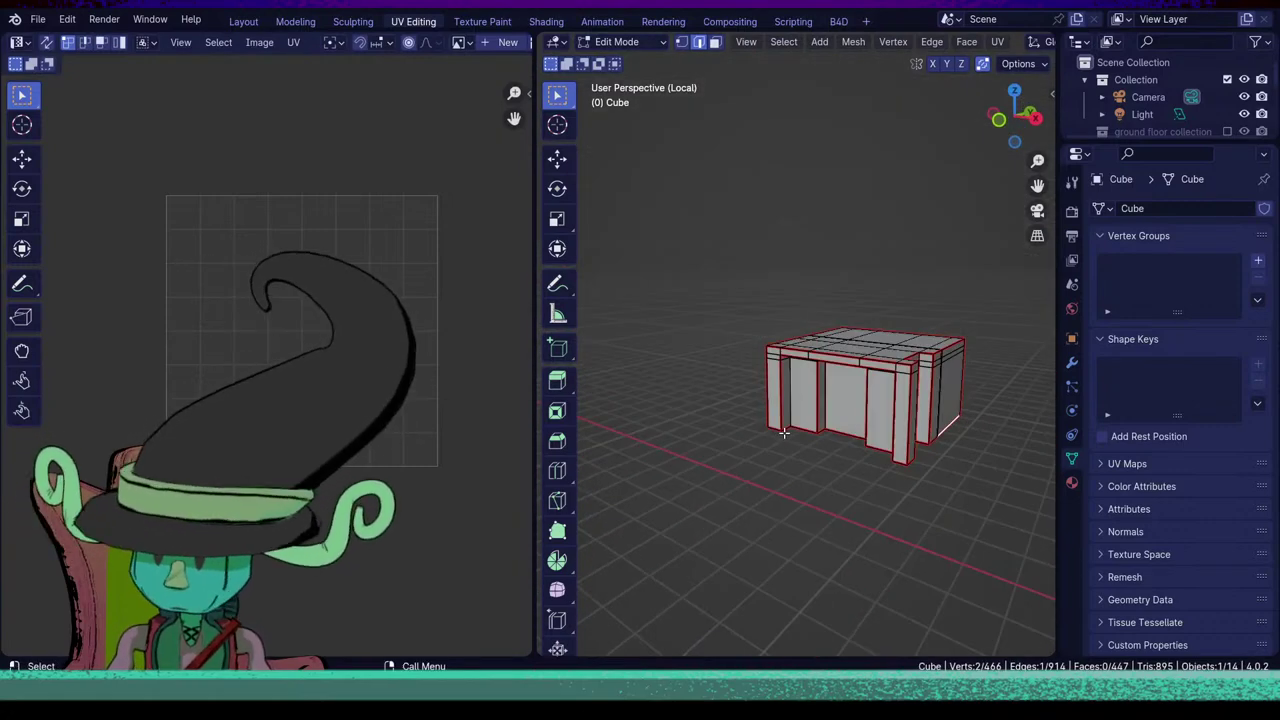
pyautogui.hotkey('alt', 'h')
pyautogui.press('a')
pyautogui.scroll(-4, 789, 432)
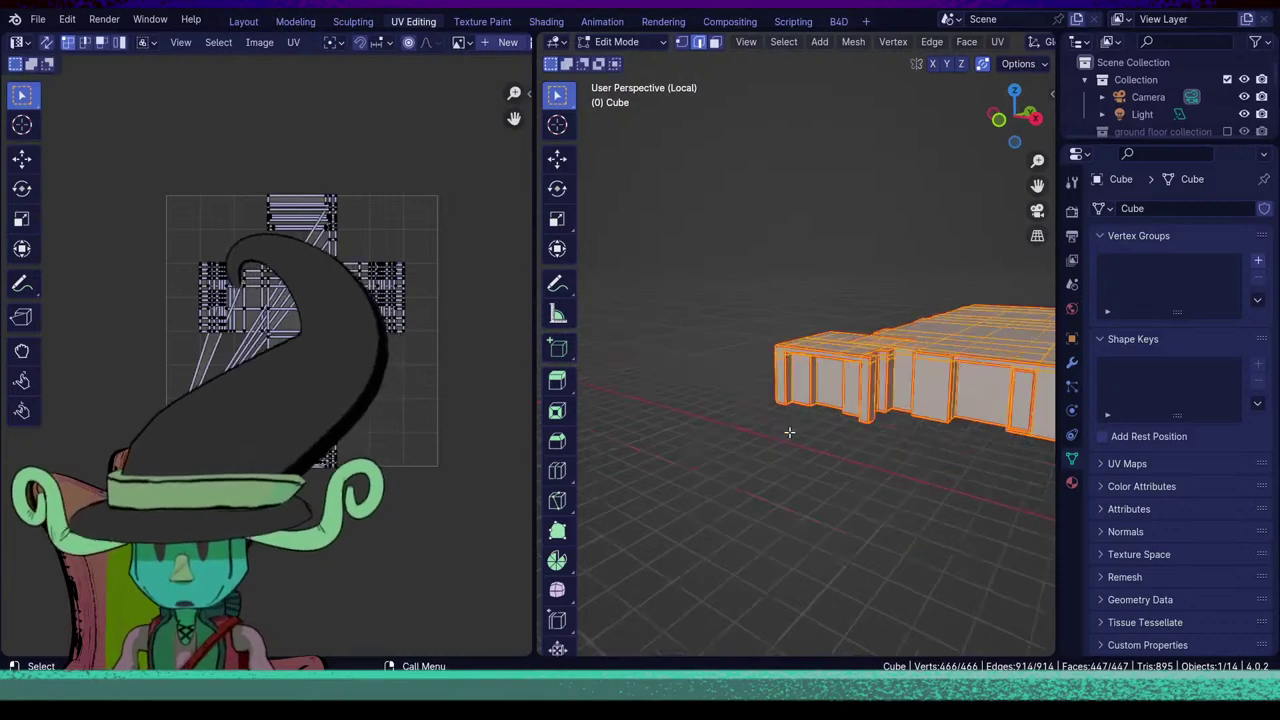
pyautogui.moveTo(790, 434); pyautogui.dragTo(924, 462, button='middle')
pyautogui.press('u')
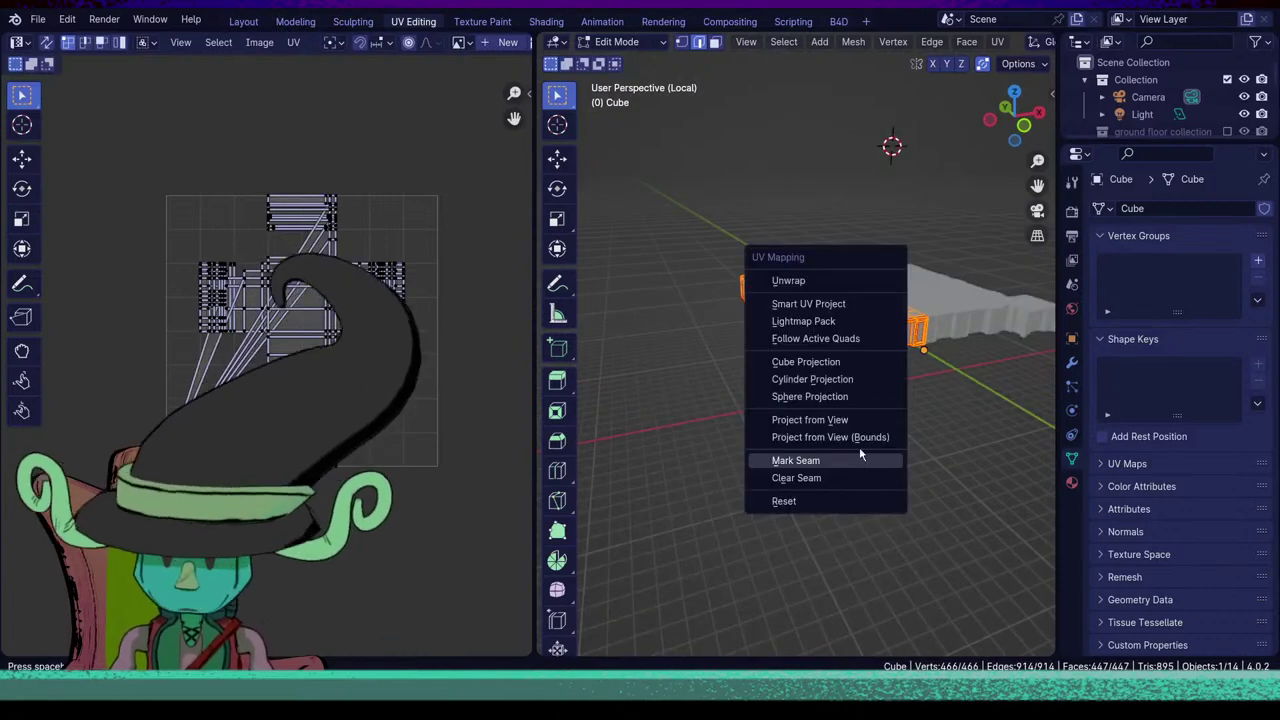
pyautogui.click(788, 281)
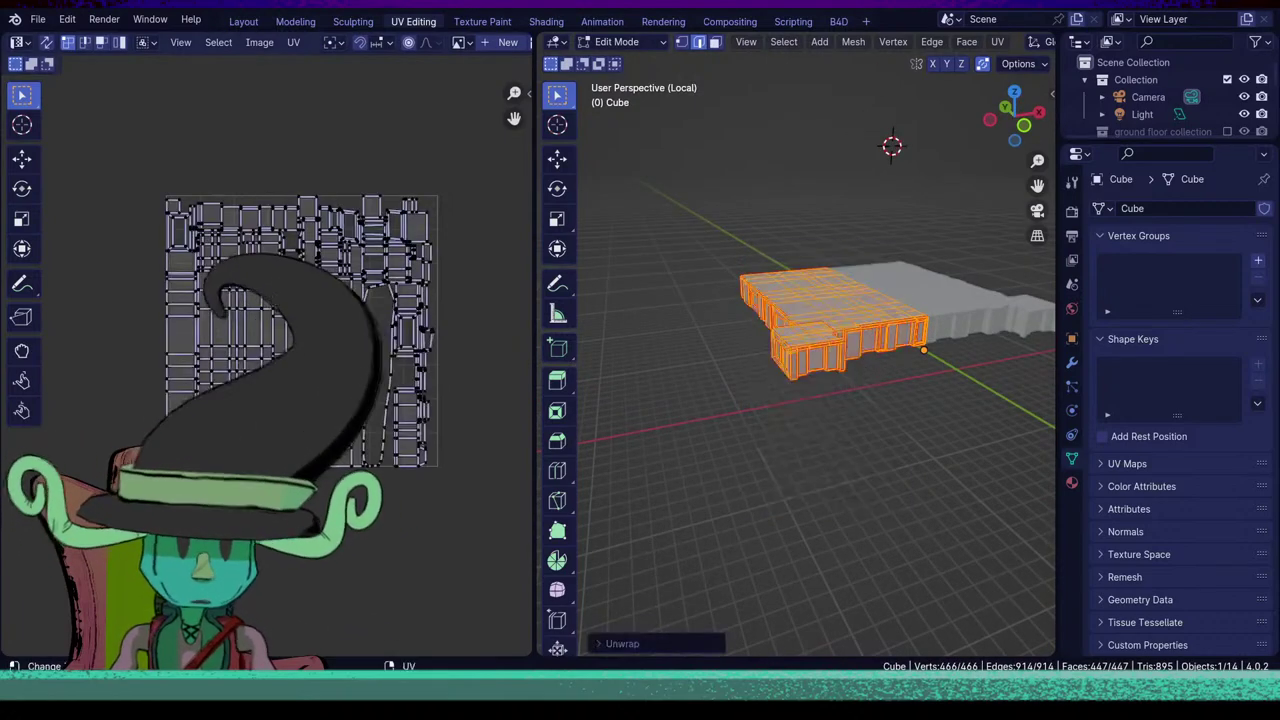
# Turn on the Display Stretch overlay for the UV layout.
pyautogui.scroll(-6, 474, 42)
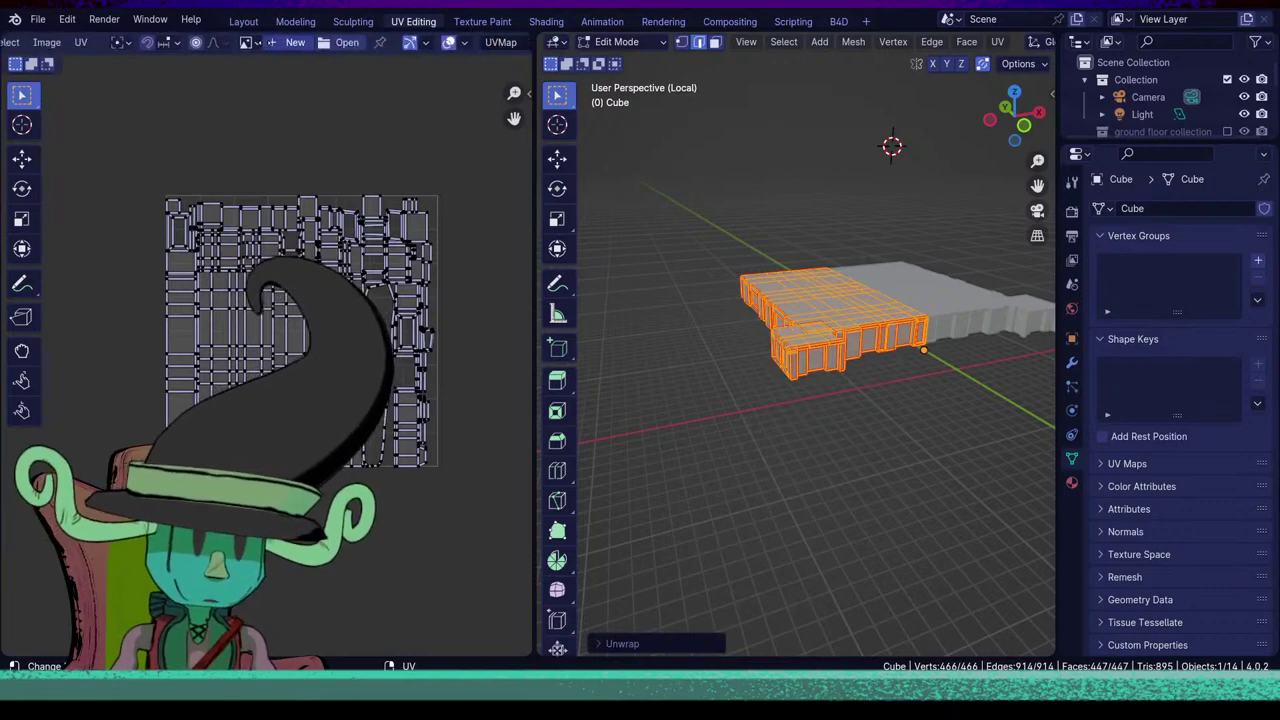
pyautogui.click(361, 44)
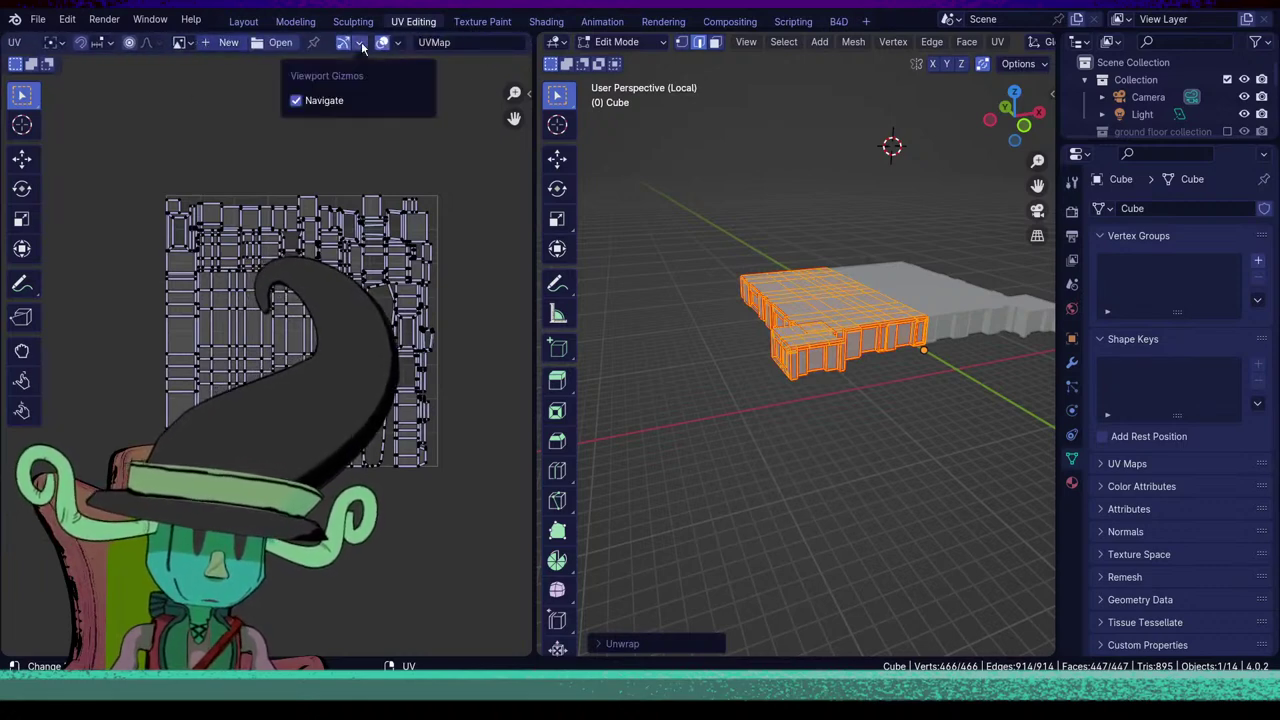
pyautogui.click(397, 44)
pyautogui.click(396, 44)
pyautogui.click(395, 43)
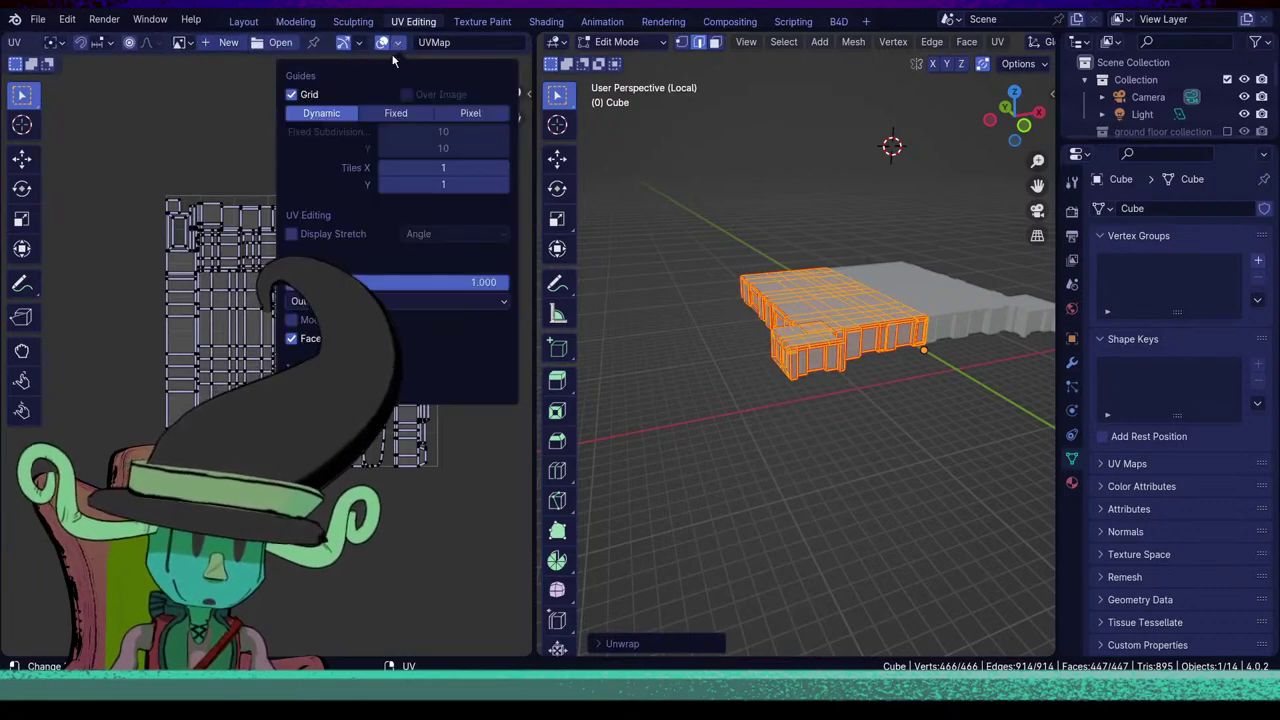
pyautogui.click(306, 236)
# Examine the stretch-coloured UV layout for distorted islands around the window frames.
pyautogui.scroll(5, 390, 380)
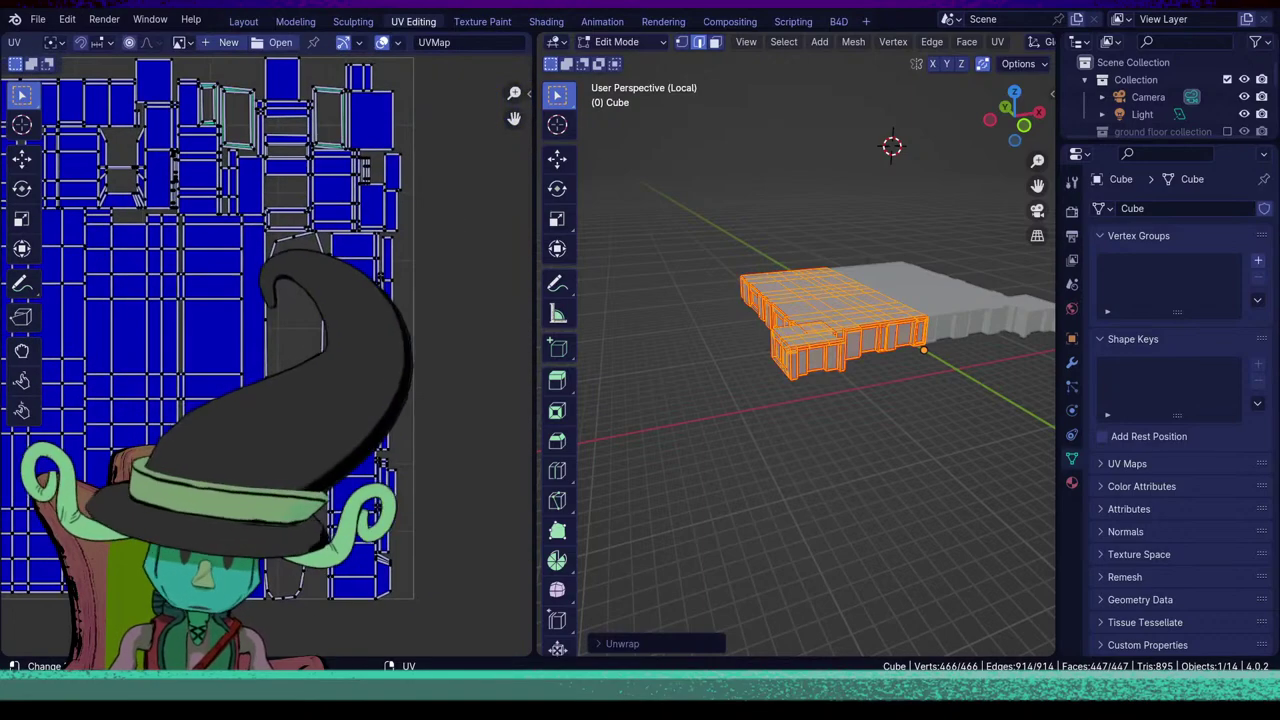
pyautogui.scroll(4, 273, 325)
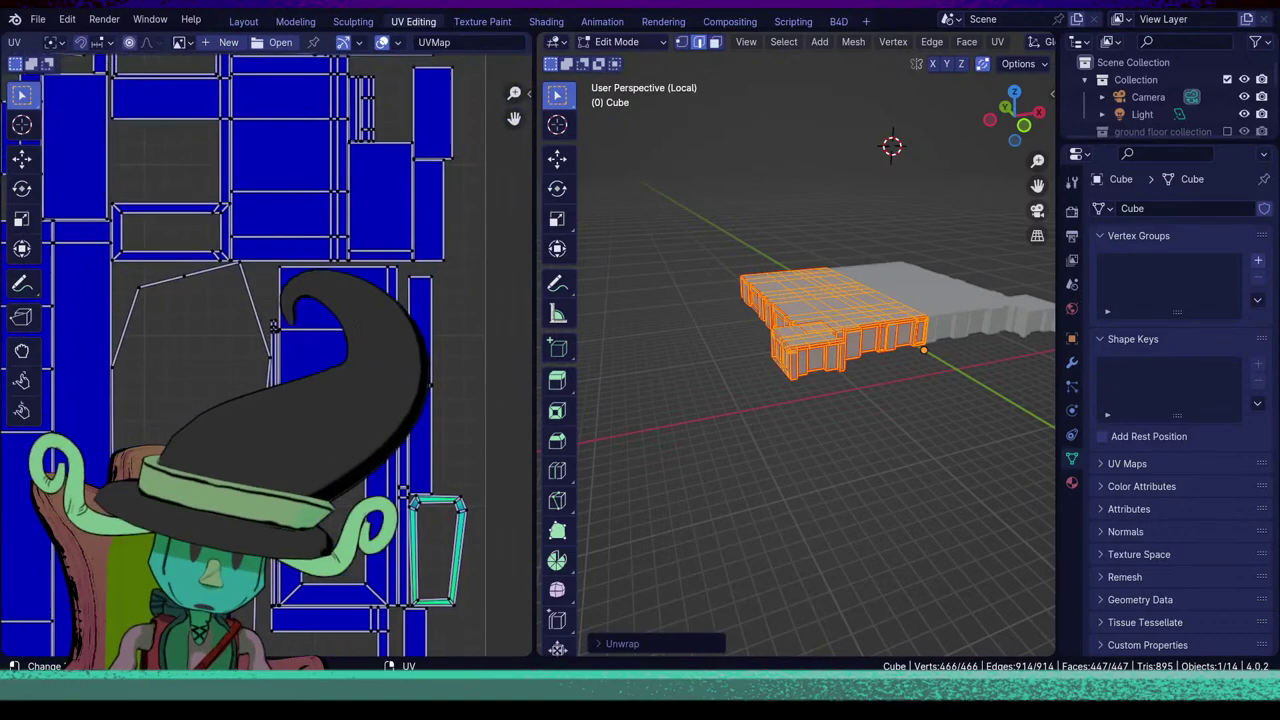
pyautogui.scroll(-3, 273, 350)
pyautogui.scroll(-2, 283, 480)
pyautogui.scroll(4, 300, 430)
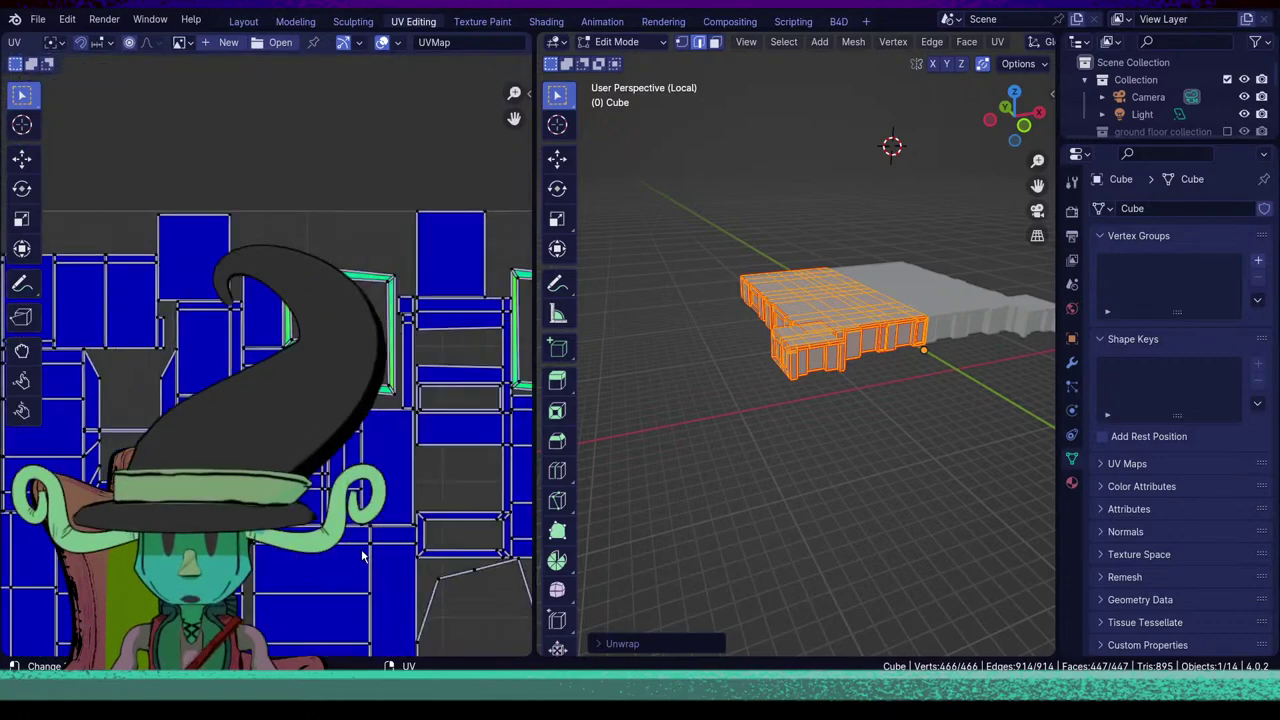
pyautogui.scroll(2, 363, 556)
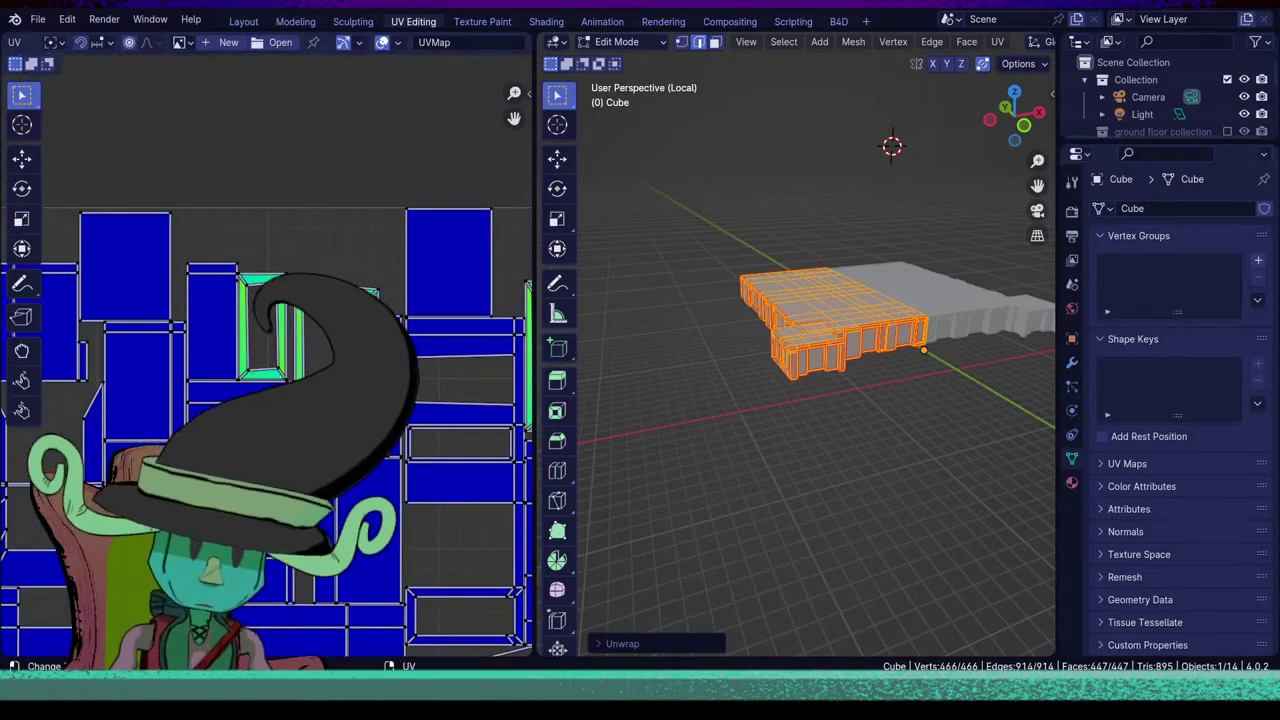
pyautogui.click(436, 339)
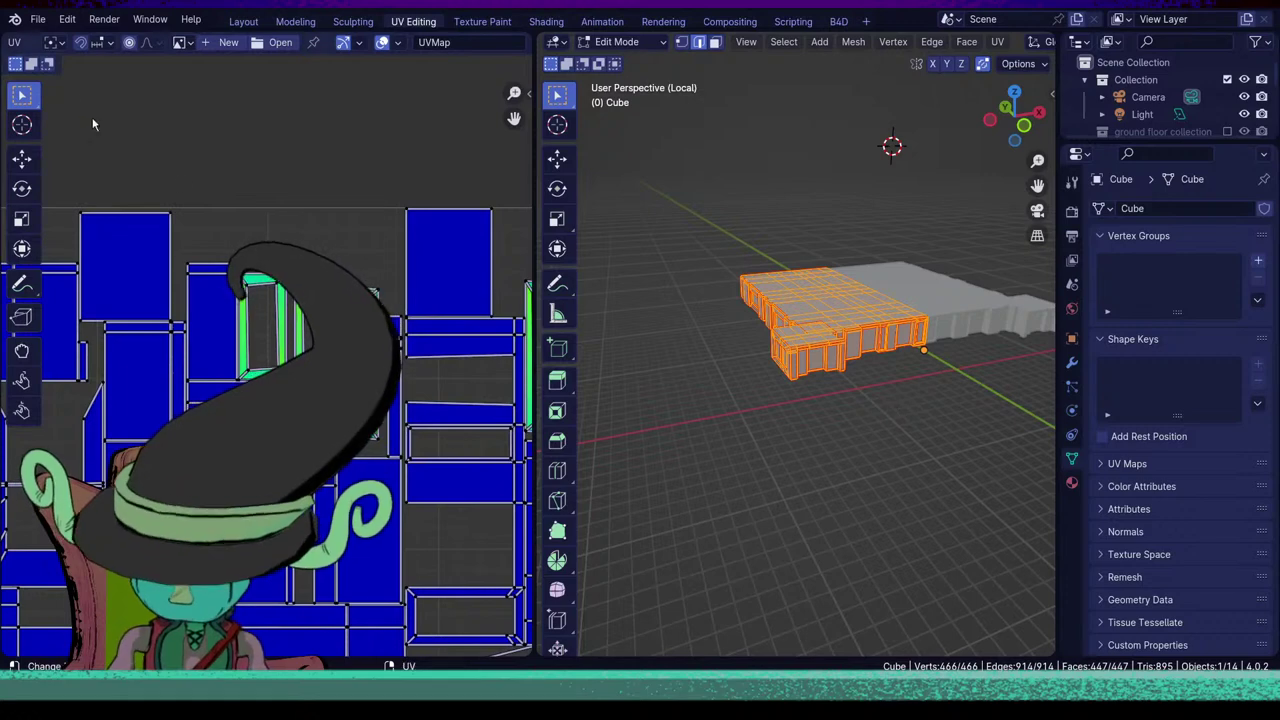
# Turn on UV sync selection and select an edge of a stretched frame island to locate it on the model.
pyautogui.scroll(4, 31, 46)
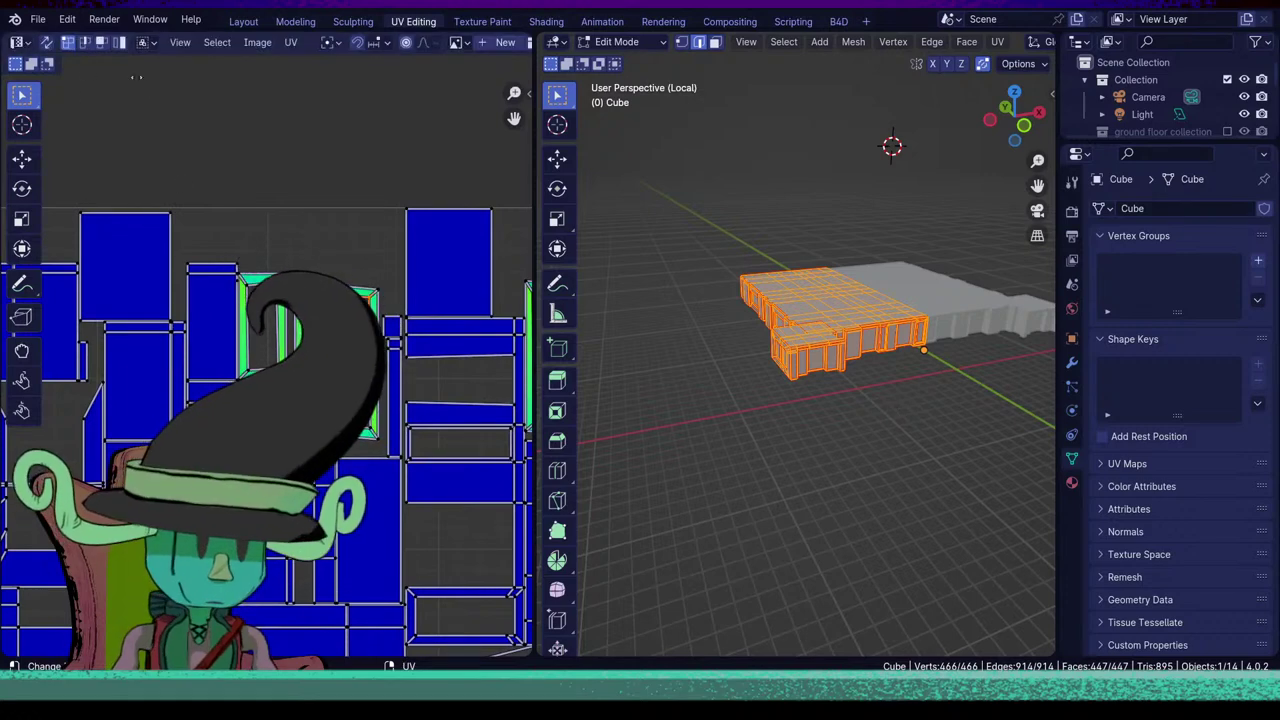
pyautogui.click(45, 43)
pyautogui.click(336, 294)
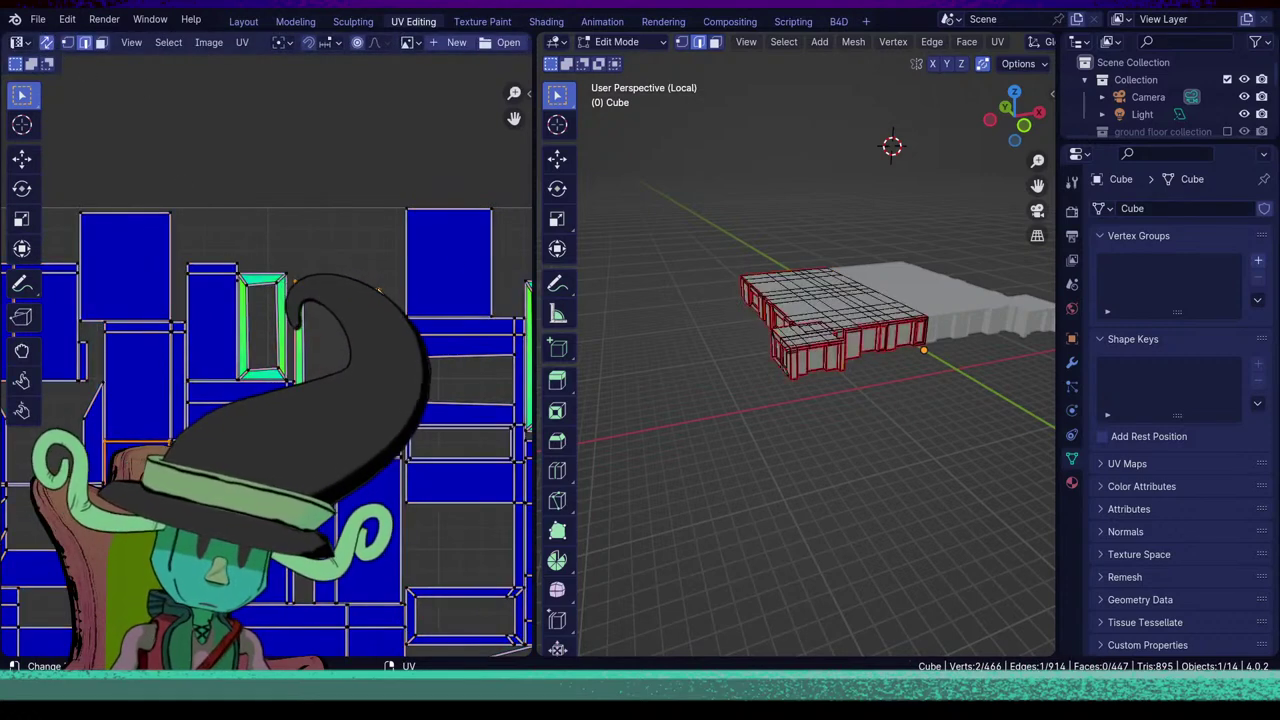
pyautogui.scroll(9, 775, 325)
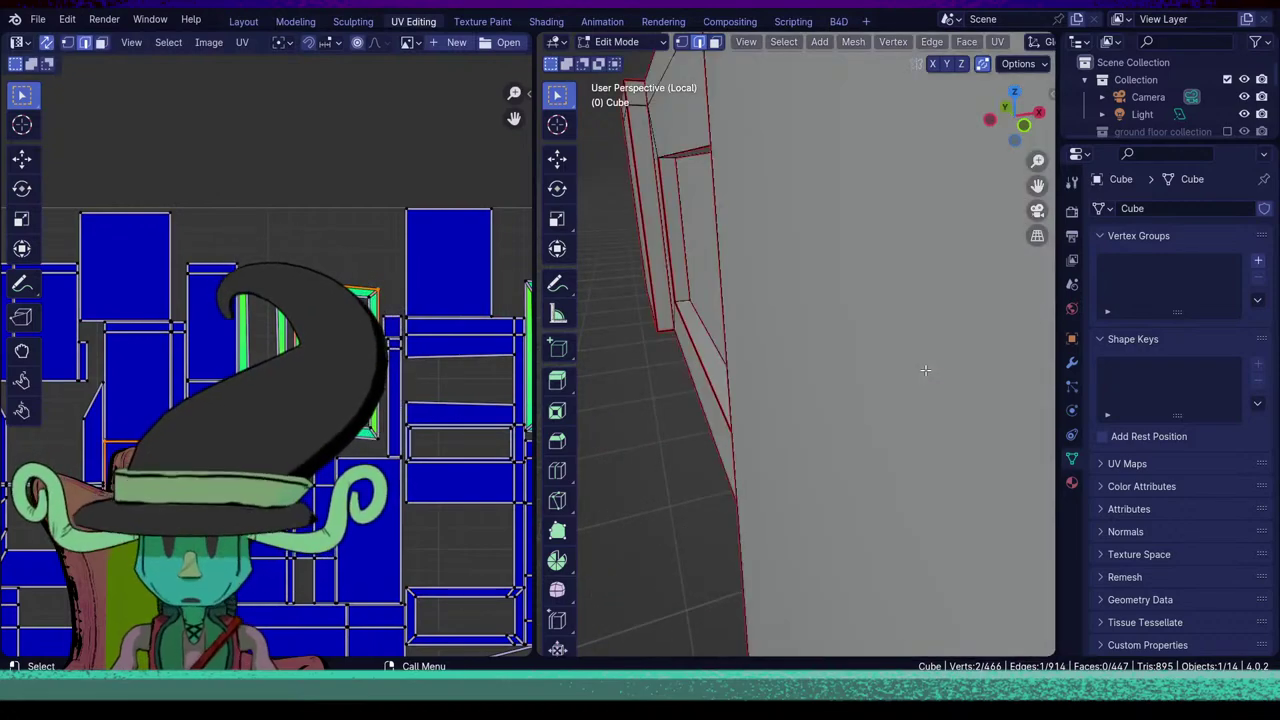
pyautogui.scroll(-4, 923, 367)
# Mark the short lower corner edge inside the wide window recess on the side wall as a seam.
pyautogui.moveTo(830, 429); pyautogui.dragTo(775, 545, button='middle')
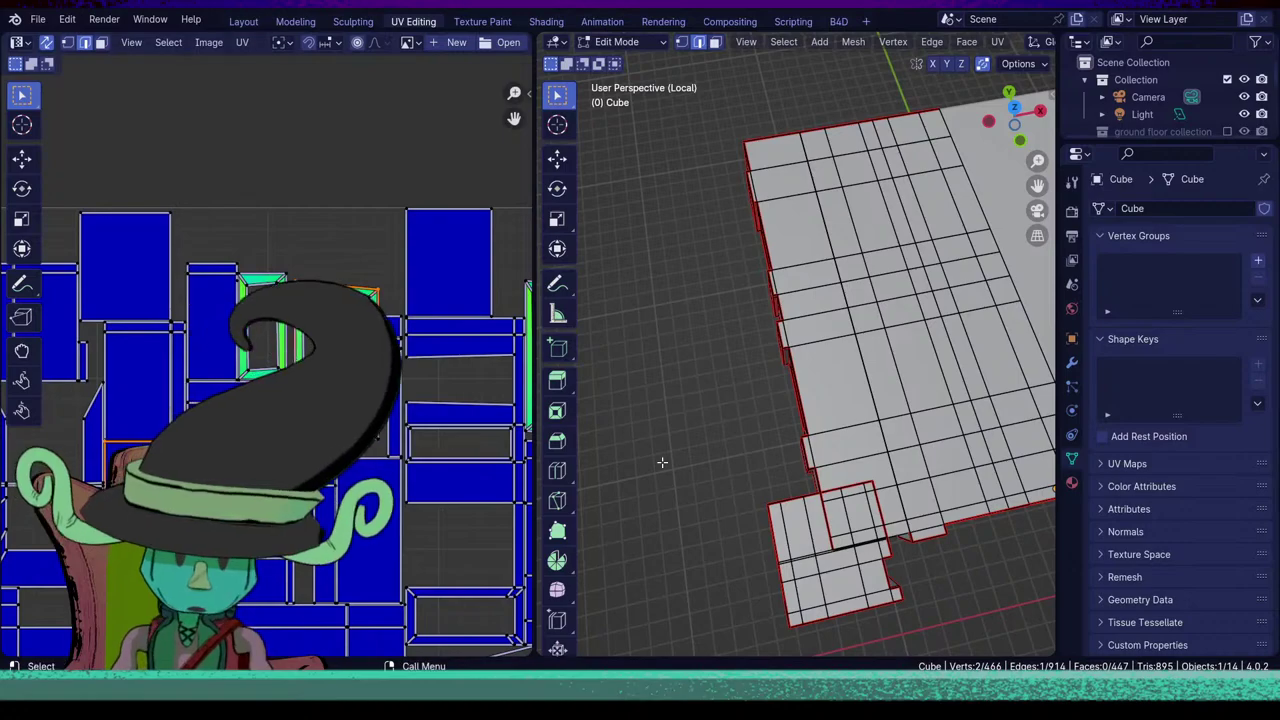
pyautogui.moveTo(662, 462); pyautogui.dragTo(757, 369, button='middle')
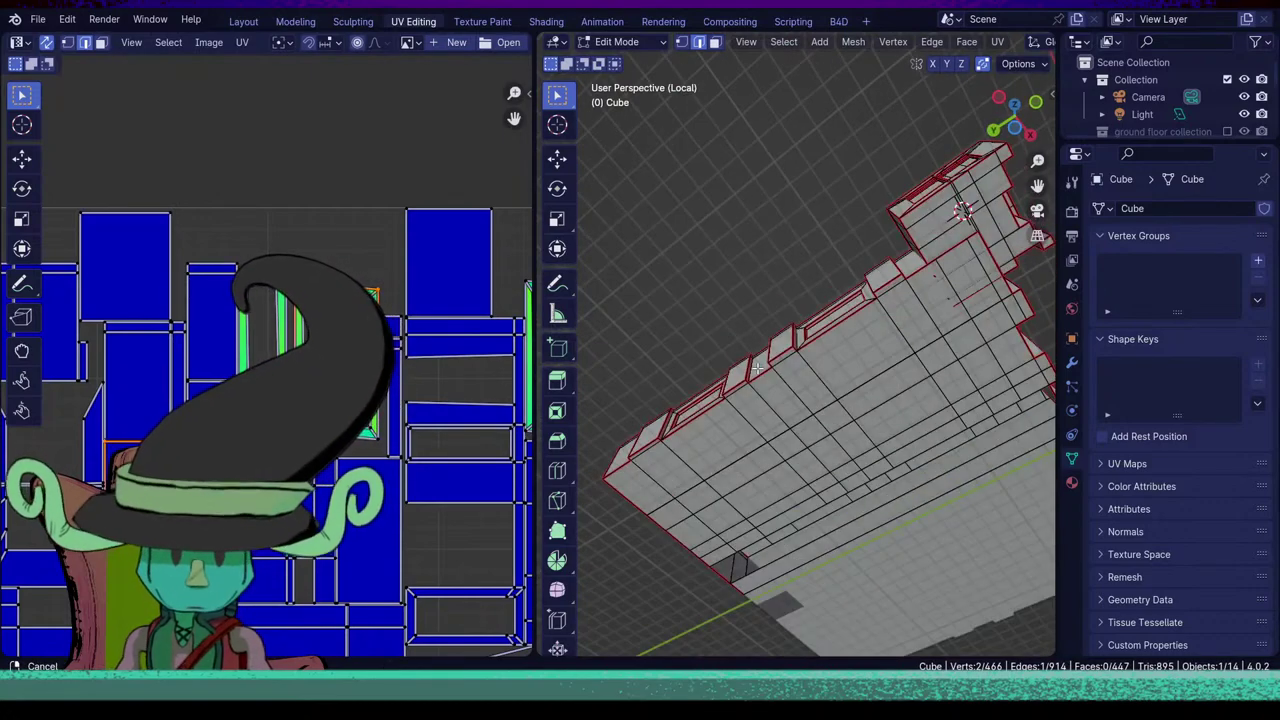
pyautogui.scroll(8, 767, 275)
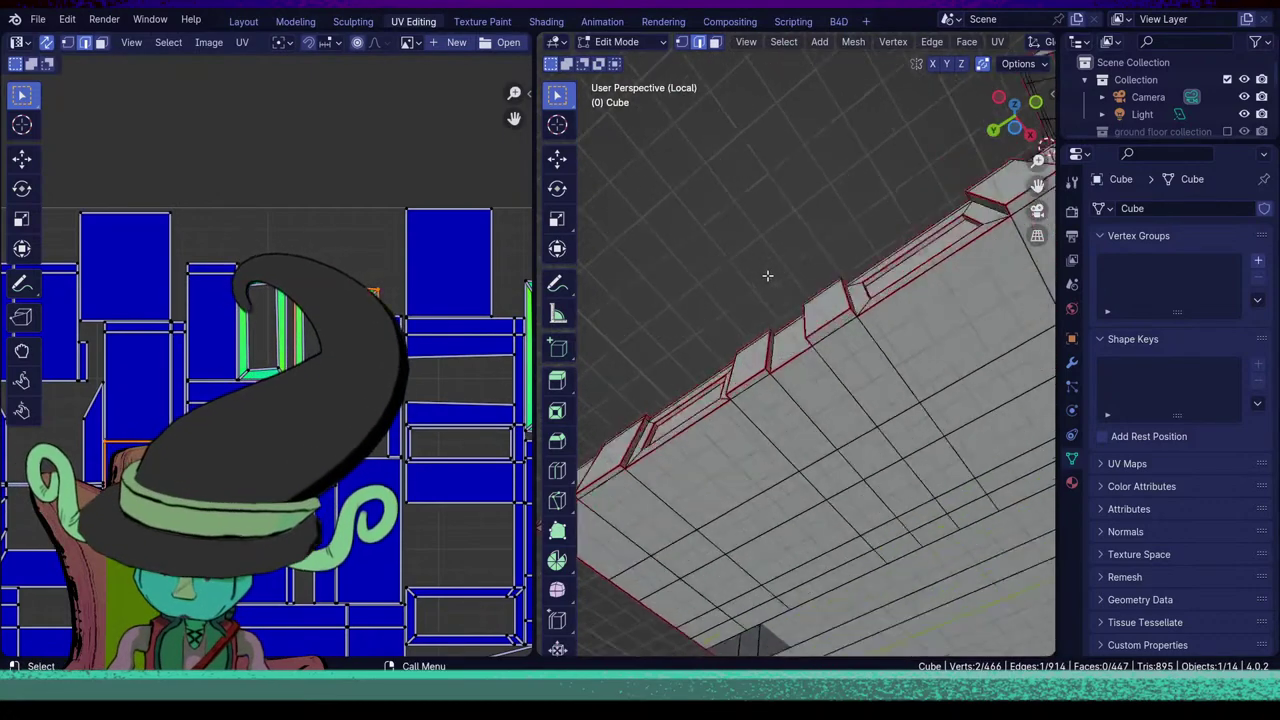
pyautogui.moveTo(737, 327); pyautogui.dragTo(900, 482, button='middle')
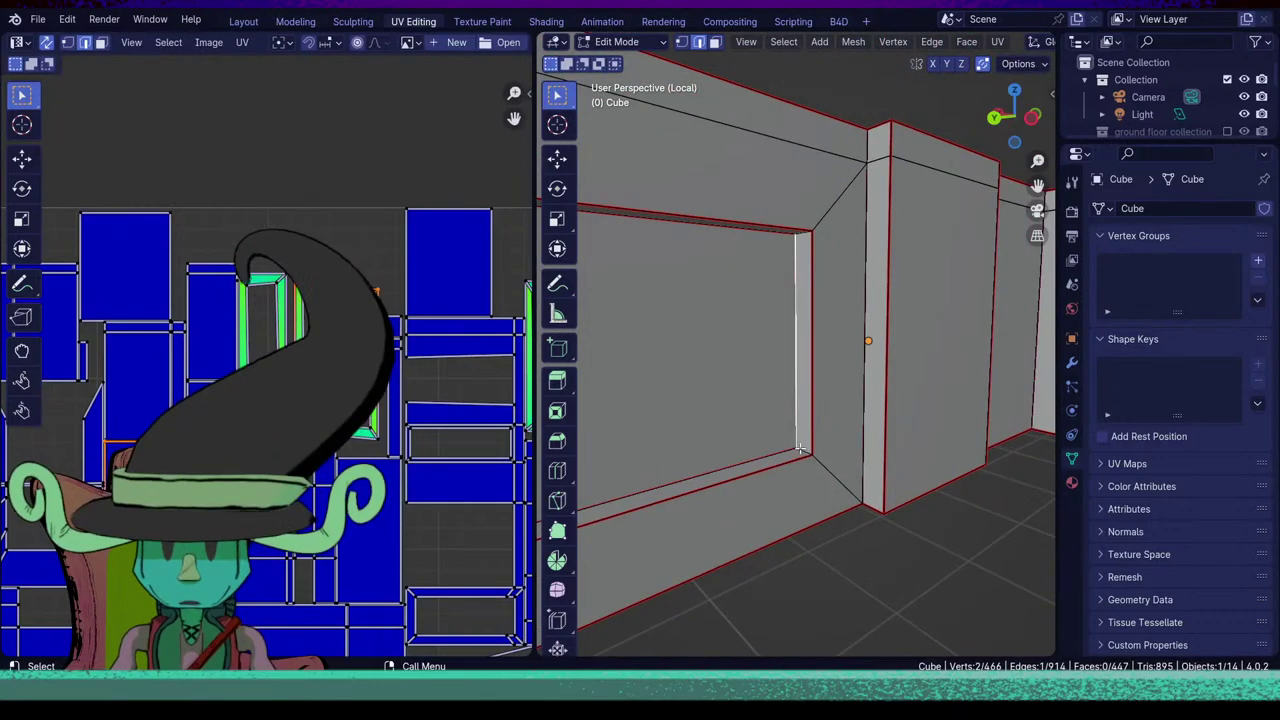
pyautogui.press('u')
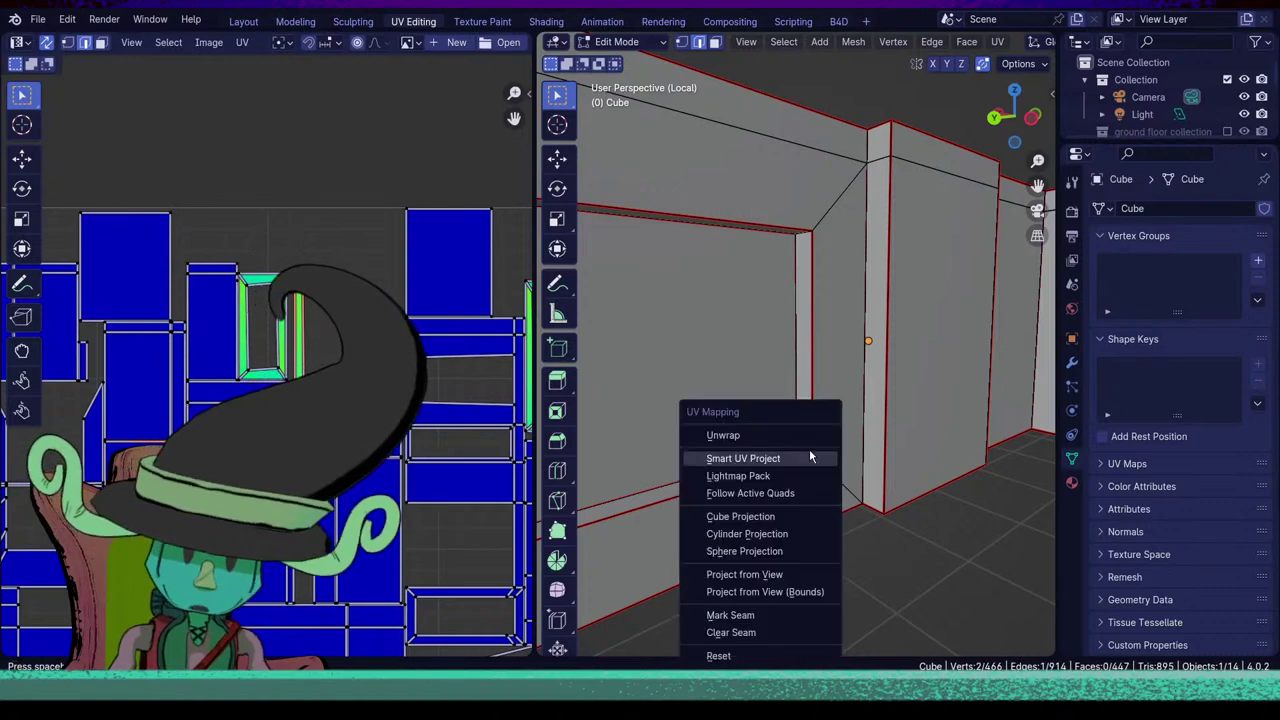
pyautogui.click(780, 613)
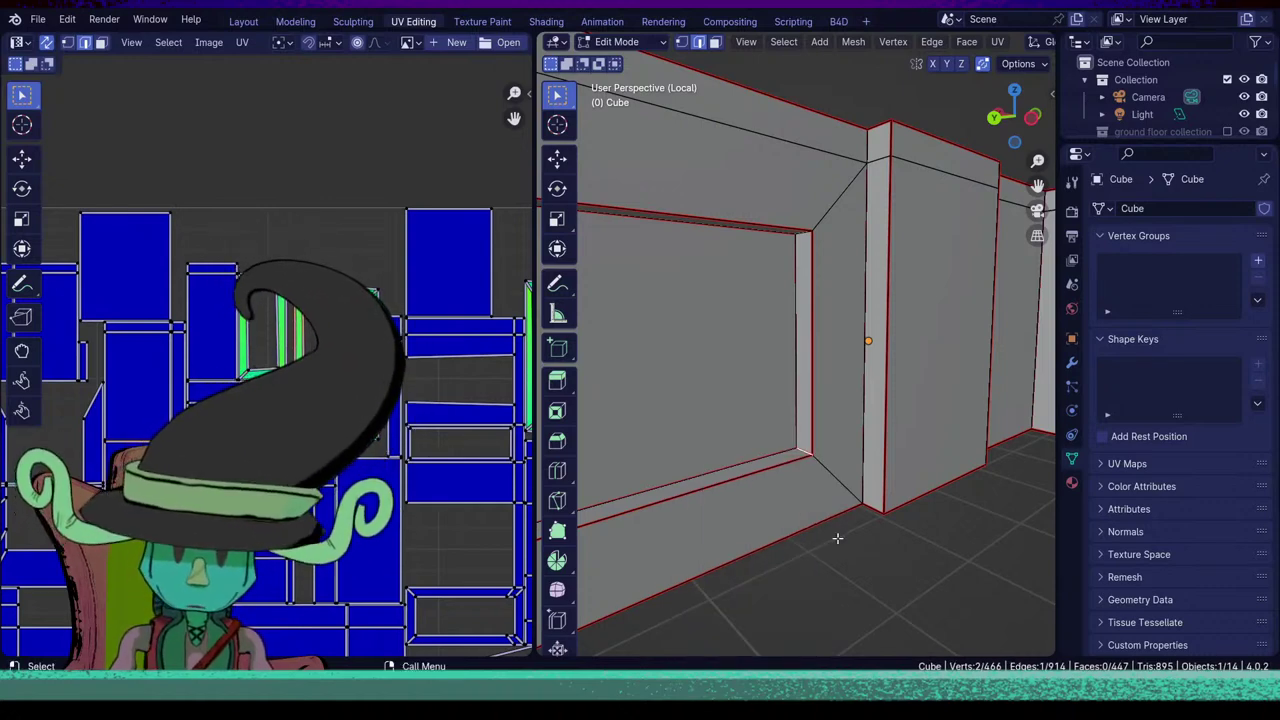
# Mark the matching short lower corner edge of another wide window recess on the same wall as a seam.
pyautogui.scroll(-5, 838, 538)
pyautogui.moveTo(838, 535); pyautogui.dragTo(903, 537, button='middle')
pyautogui.scroll(3, 843, 543)
pyautogui.scroll(2, 903, 537)
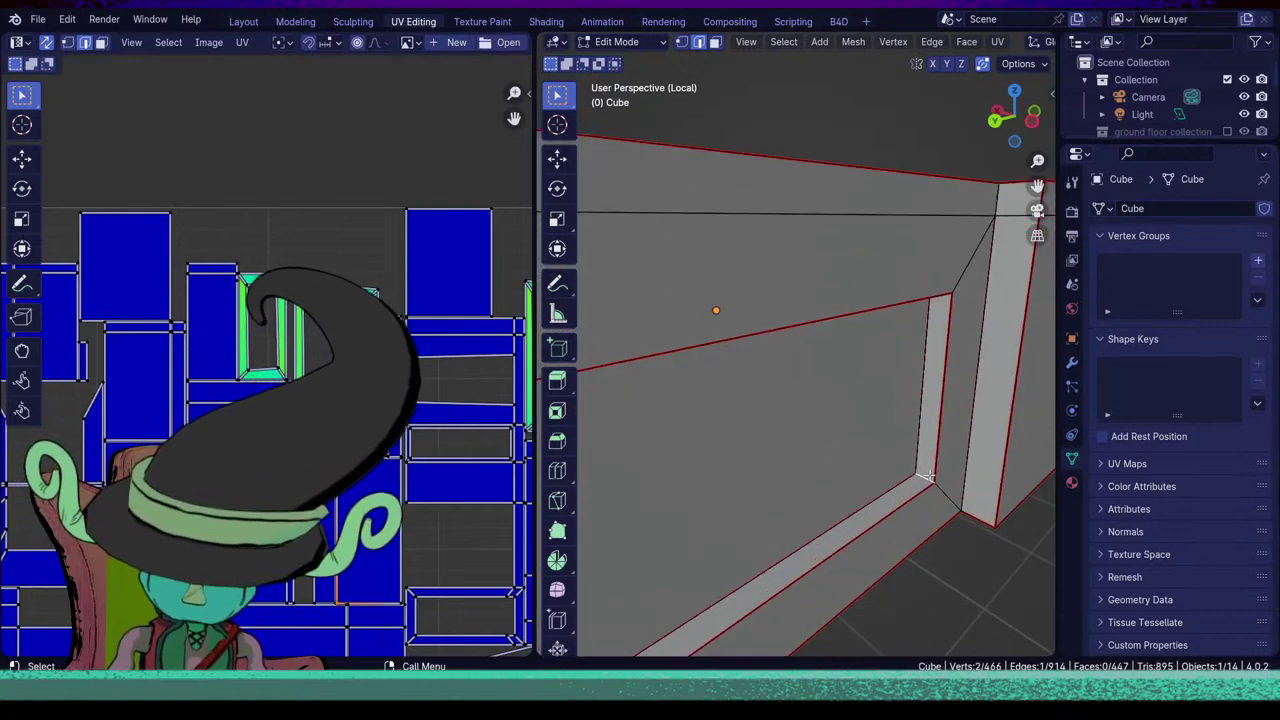
pyautogui.press('u')
pyautogui.click(929, 473)
# Mark the short lower corner edge of the narrow recessed window frame on the front wall as a seam.
pyautogui.scroll(-5, 940, 520)
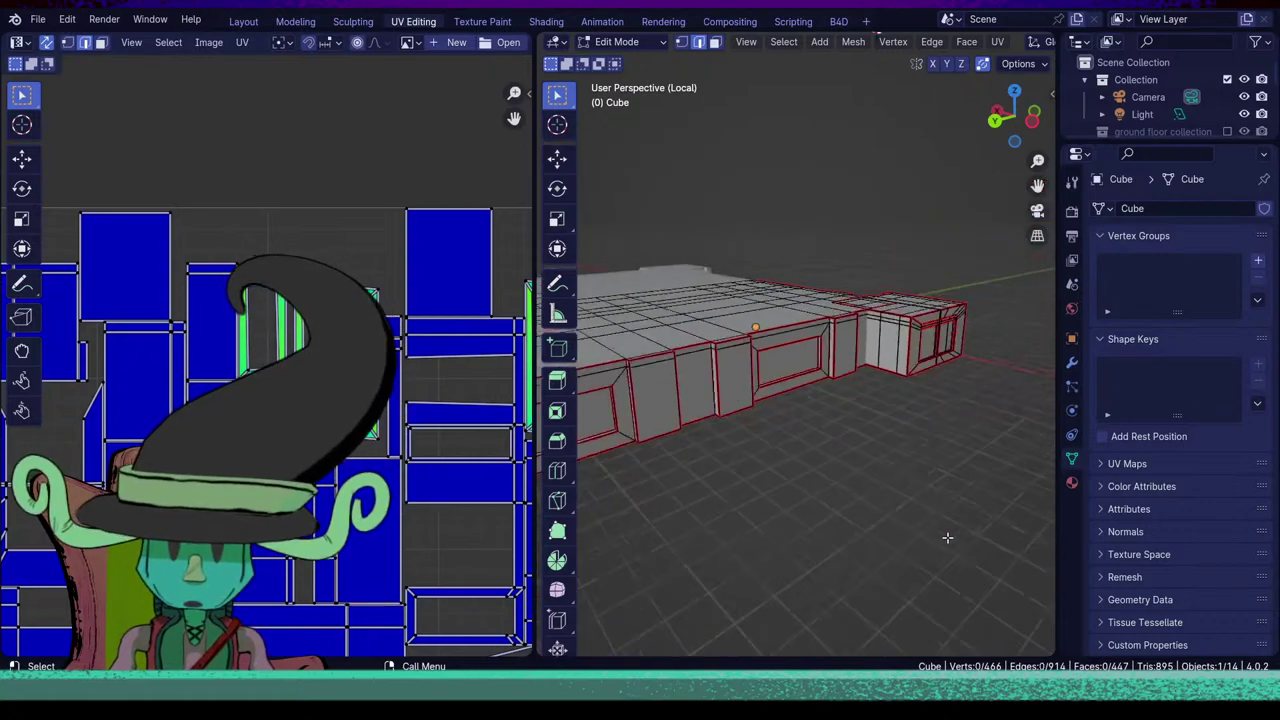
pyautogui.moveTo(947, 537); pyautogui.dragTo(814, 523, button='middle')
pyautogui.scroll(5, 812, 530)
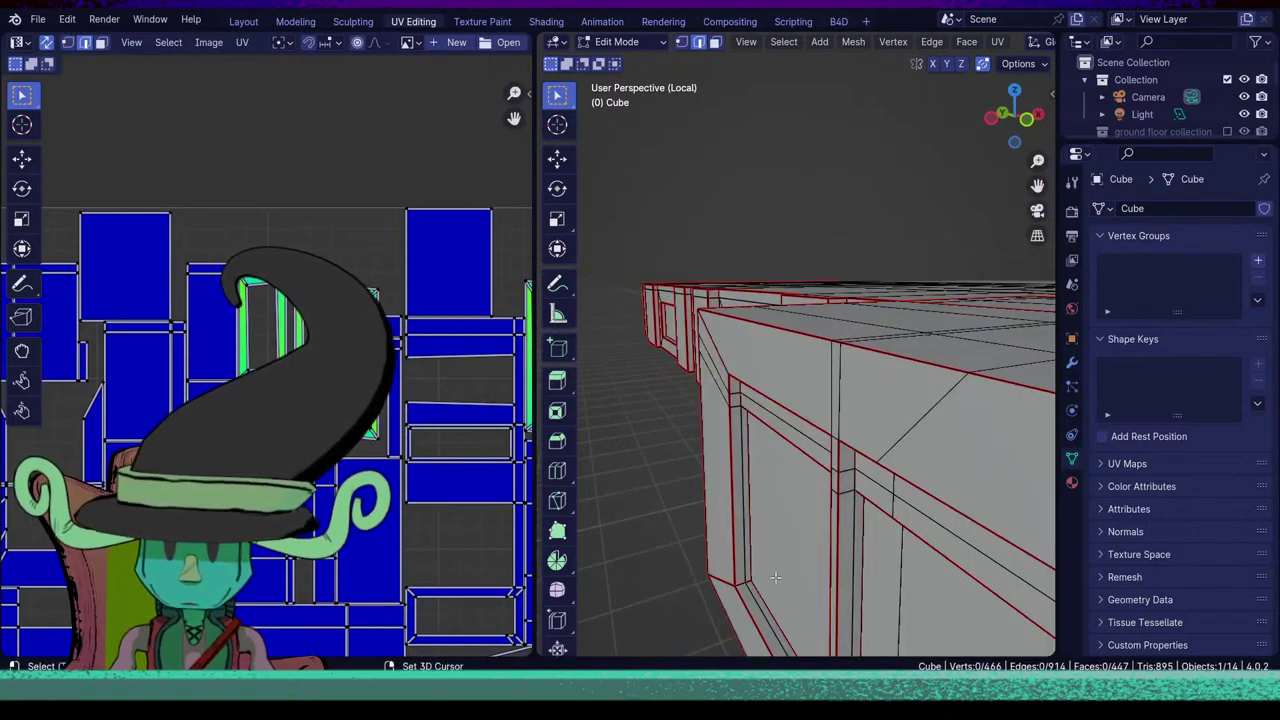
pyautogui.moveTo(775, 577); pyautogui.dragTo(785, 528, button='middle')
pyautogui.scroll(-5, 790, 480)
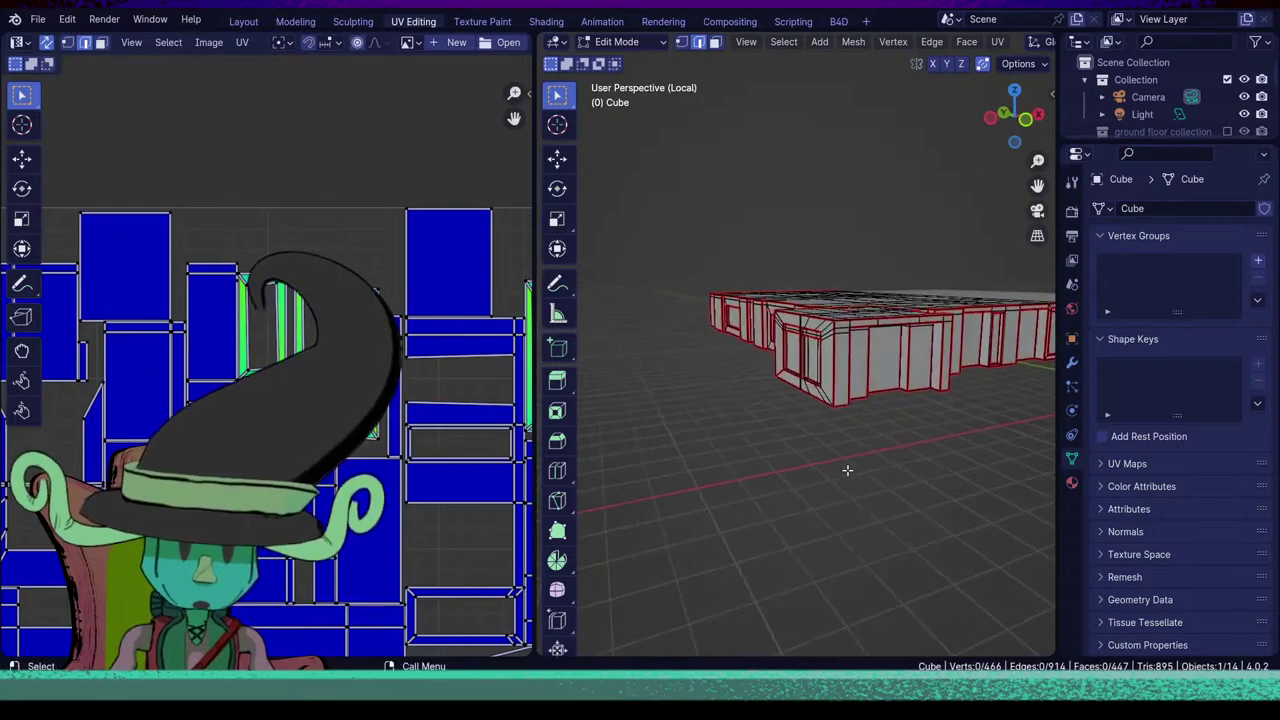
pyautogui.scroll(6, 842, 490)
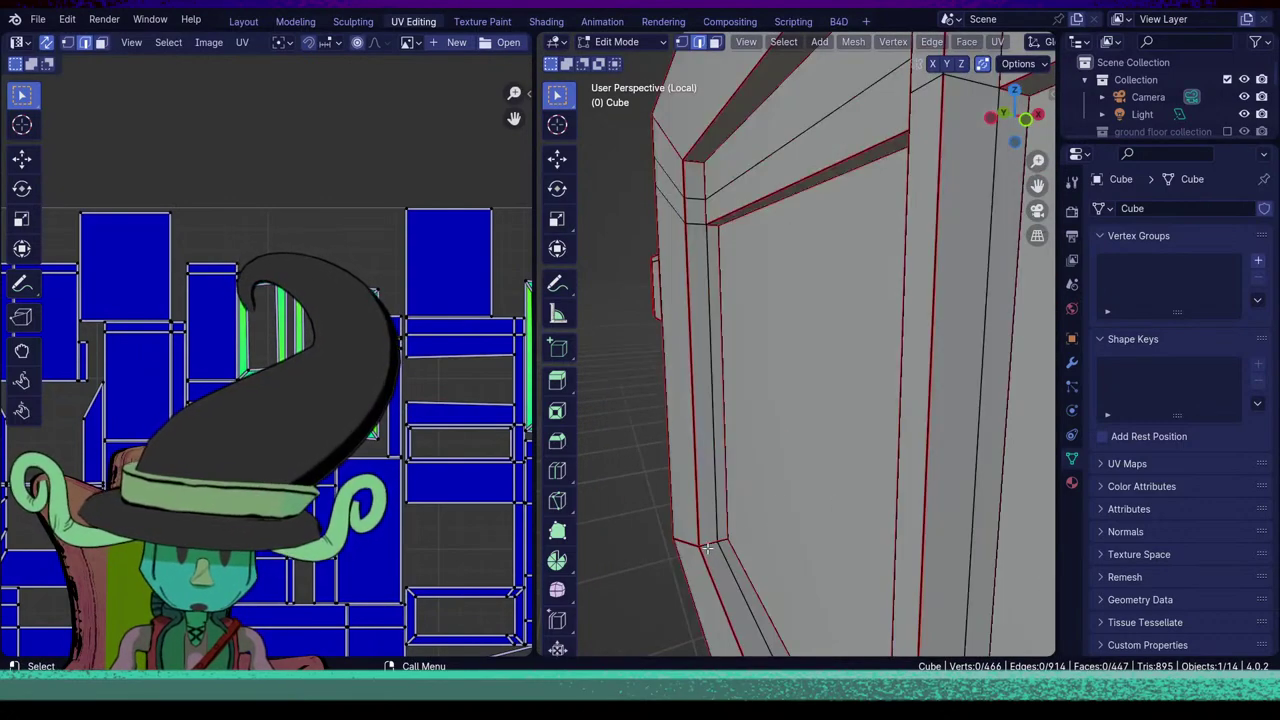
pyautogui.scroll(-4, 809, 525)
pyautogui.moveTo(809, 525)
pyautogui.mouseDown(button='middle')
pyautogui.moveTo(771, 517)
pyautogui.moveTo(854, 517)
pyautogui.moveTo(698, 501)
pyautogui.moveTo(841, 500)
pyautogui.moveTo(898, 475)
pyautogui.moveTo(854, 471)
pyautogui.moveTo(969, 489)
pyautogui.moveTo(789, 490)
pyautogui.moveTo(834, 449)
pyautogui.moveTo(871, 529)
pyautogui.moveTo(912, 565)
pyautogui.moveTo(797, 545)
pyautogui.mouseUp(button='middle')
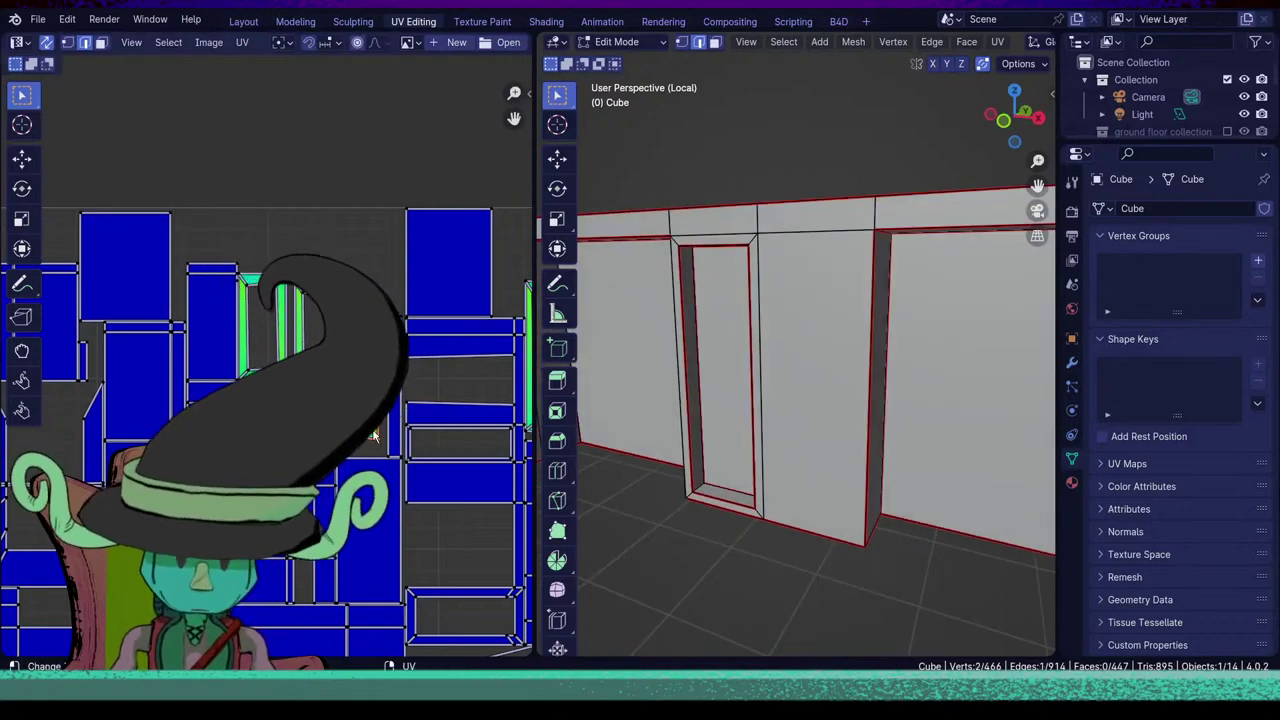
pyautogui.press('u')
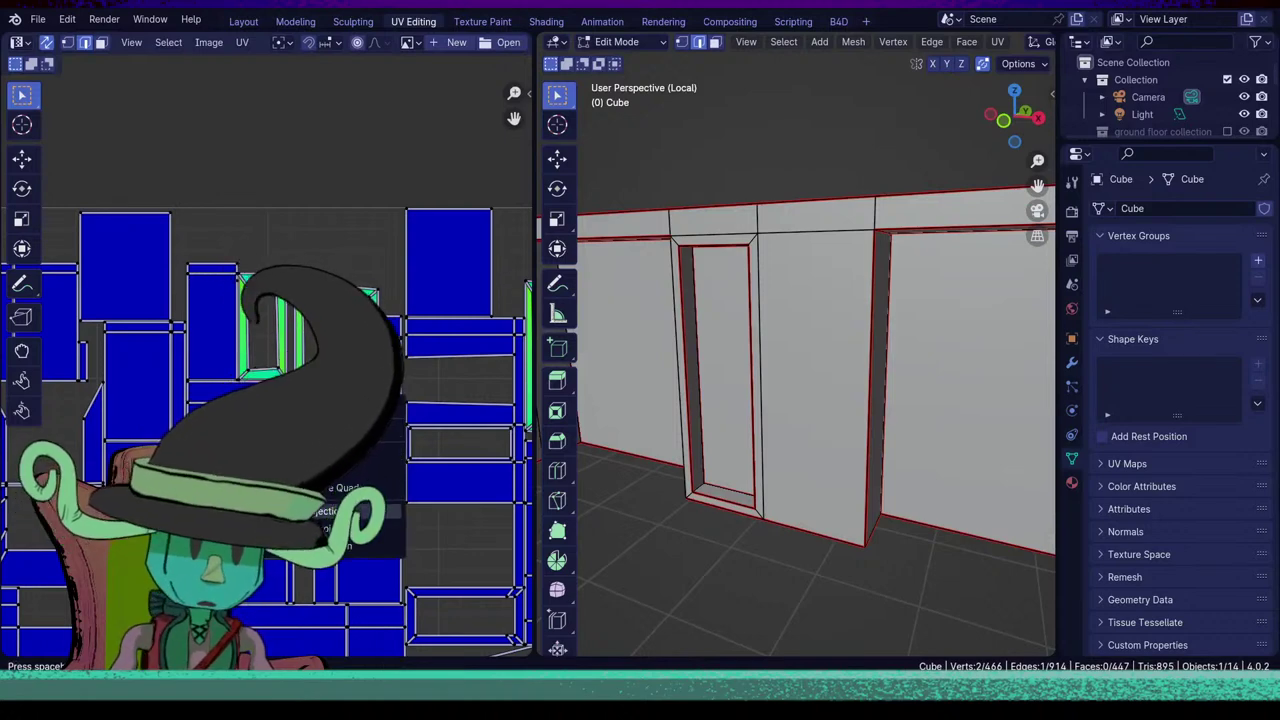
pyautogui.scroll(-6, 891, 506)
pyautogui.press('u')
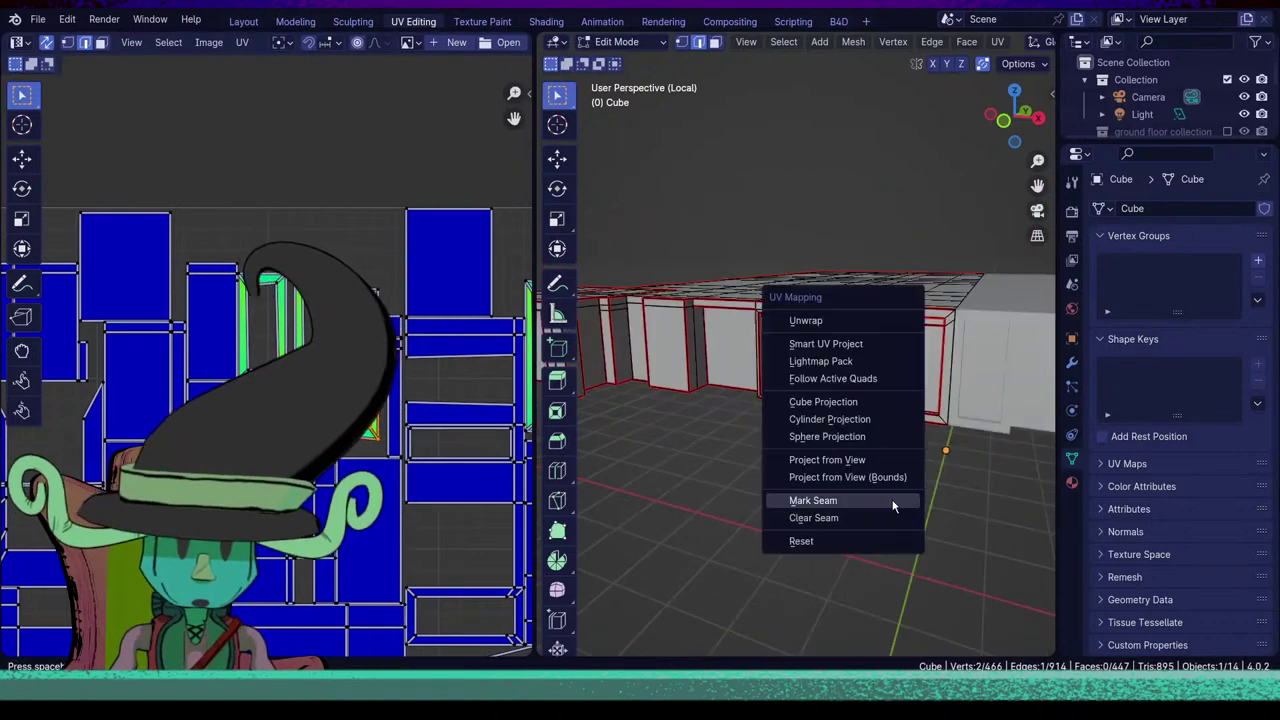
pyautogui.click(813, 500)
# Mark the selected lower corner edge of the stretched rectangular frame island as a seam.
pyautogui.scroll(-2, 437, 450)
pyautogui.scroll(4, 437, 450)
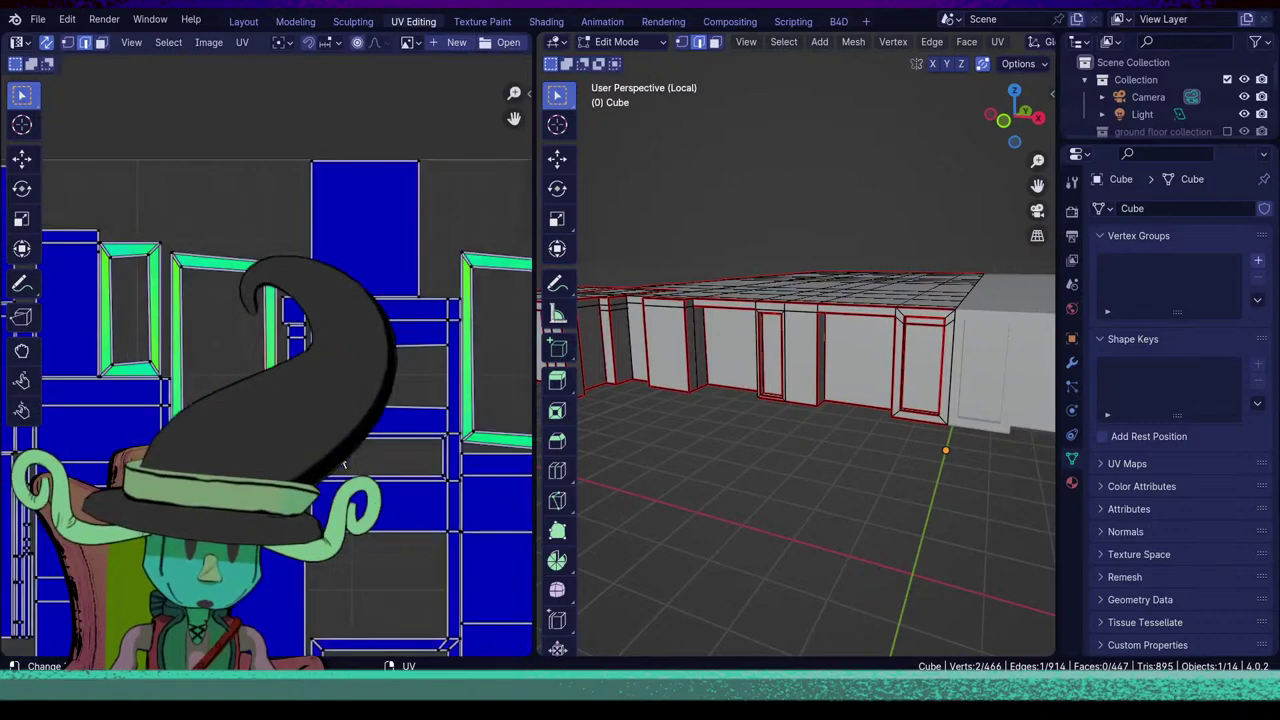
pyautogui.moveTo(437, 450); pyautogui.dragTo(320, 460, button='middle')
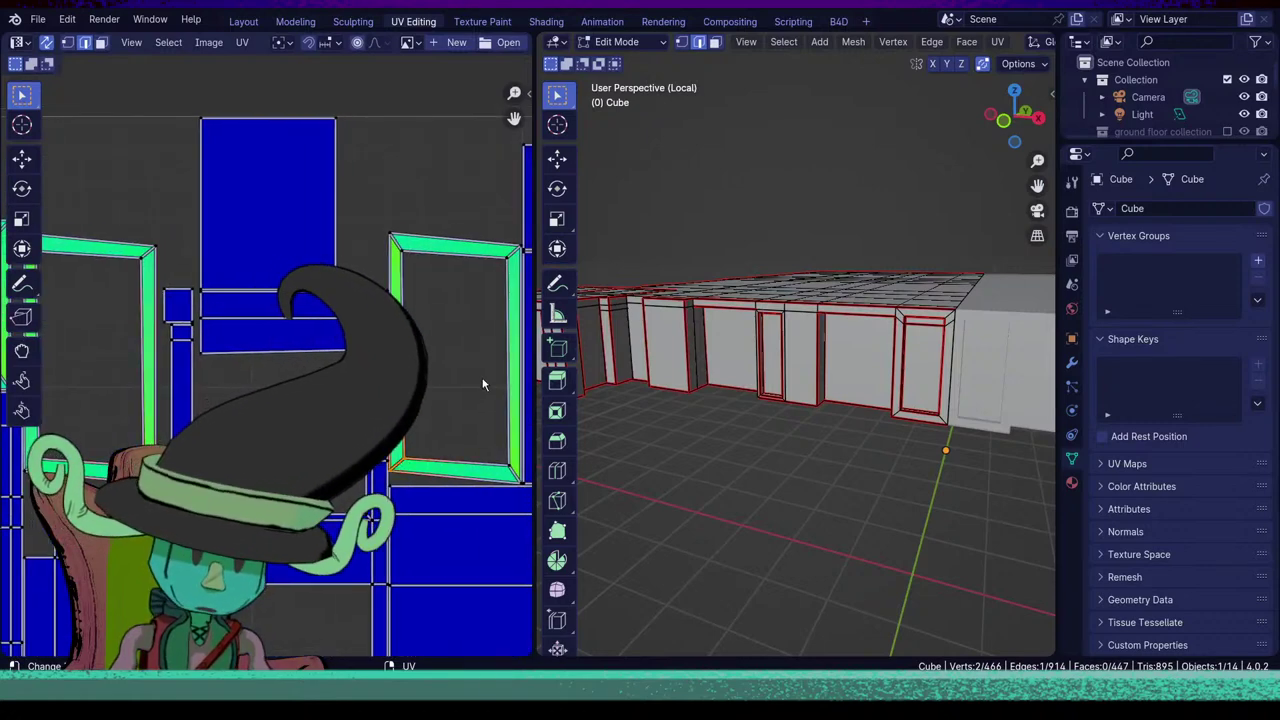
pyautogui.press('u')
pyautogui.click(482, 383)
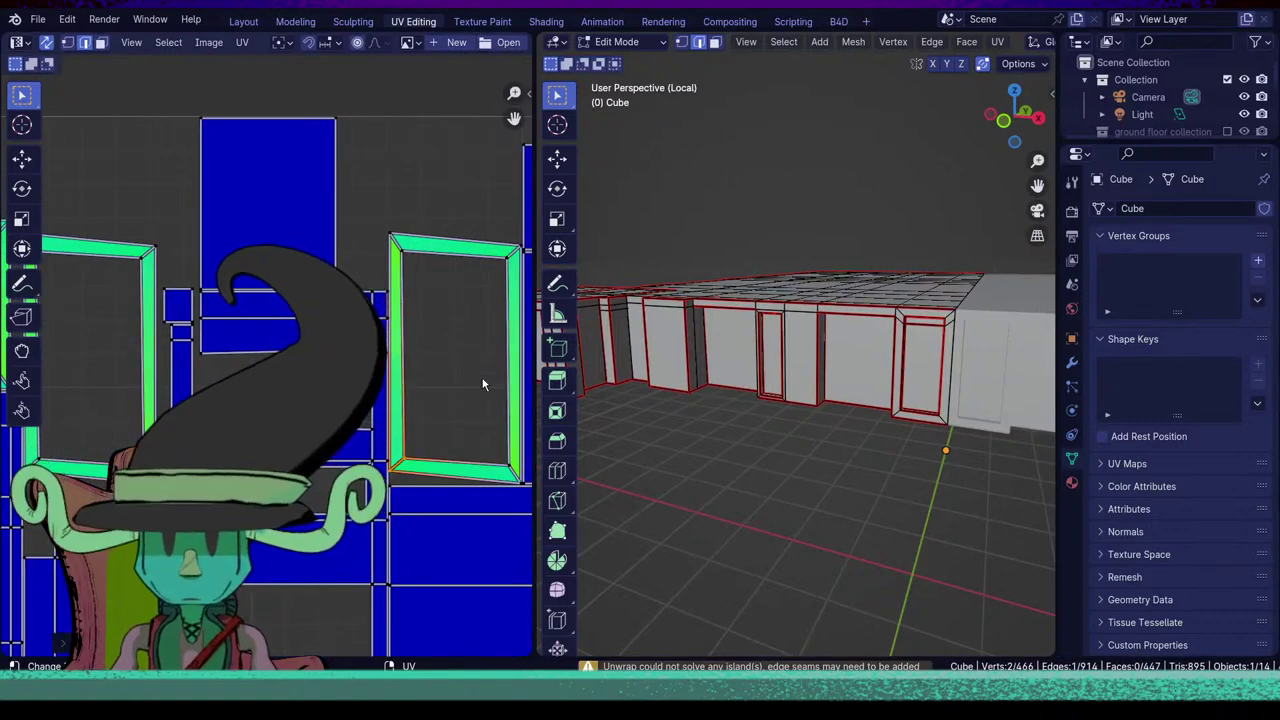
pyautogui.press('u')
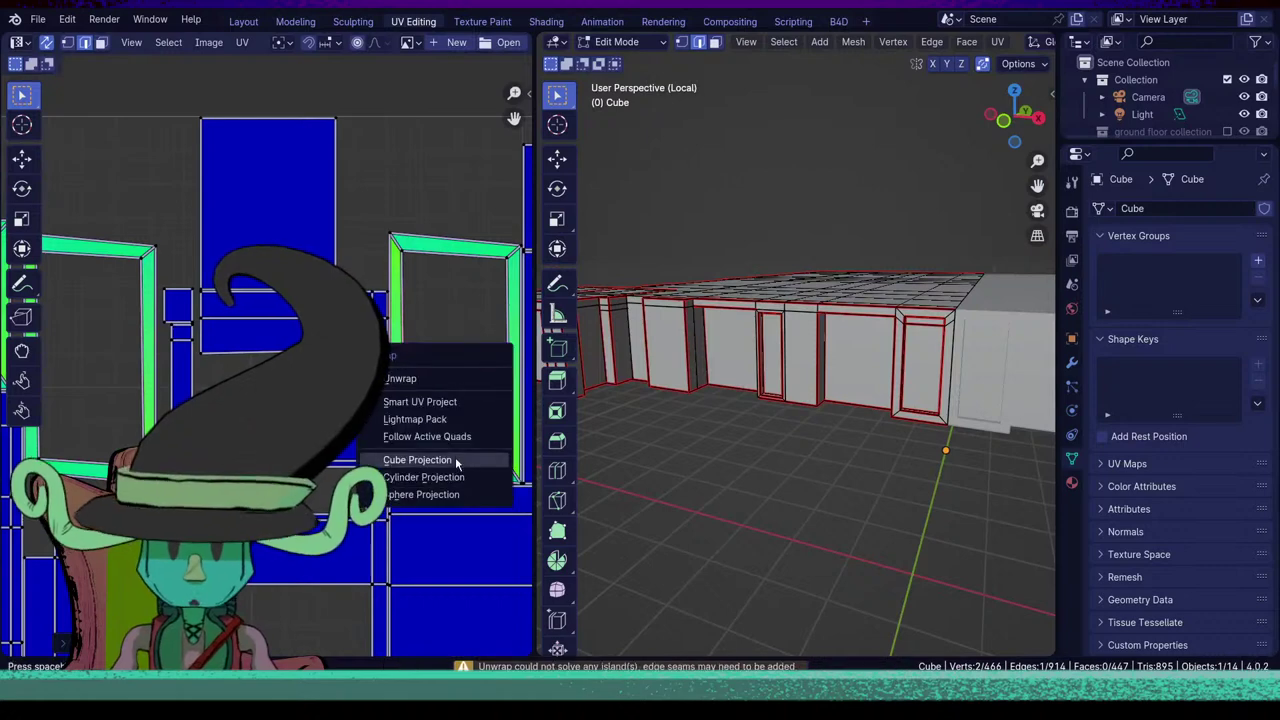
pyautogui.press('u')
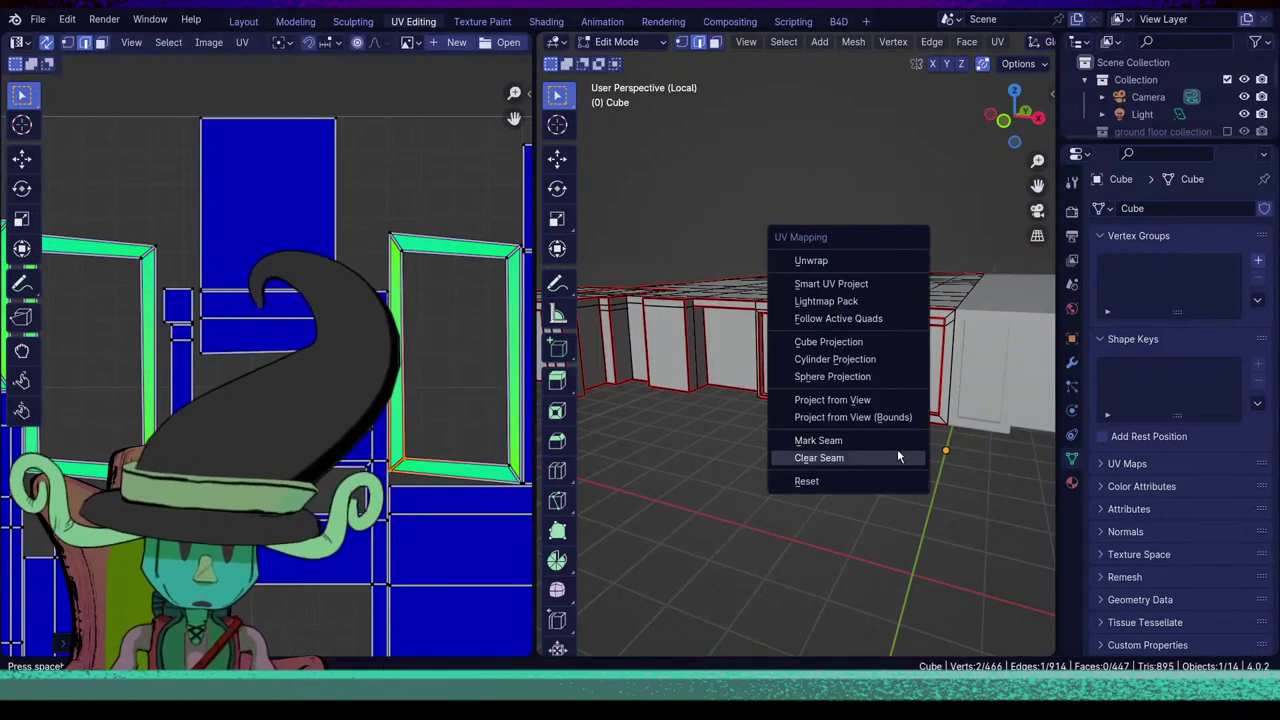
pyautogui.click(897, 449)
# Unwrap the entire ground floor mesh again using the updated seams.
pyautogui.press('a')
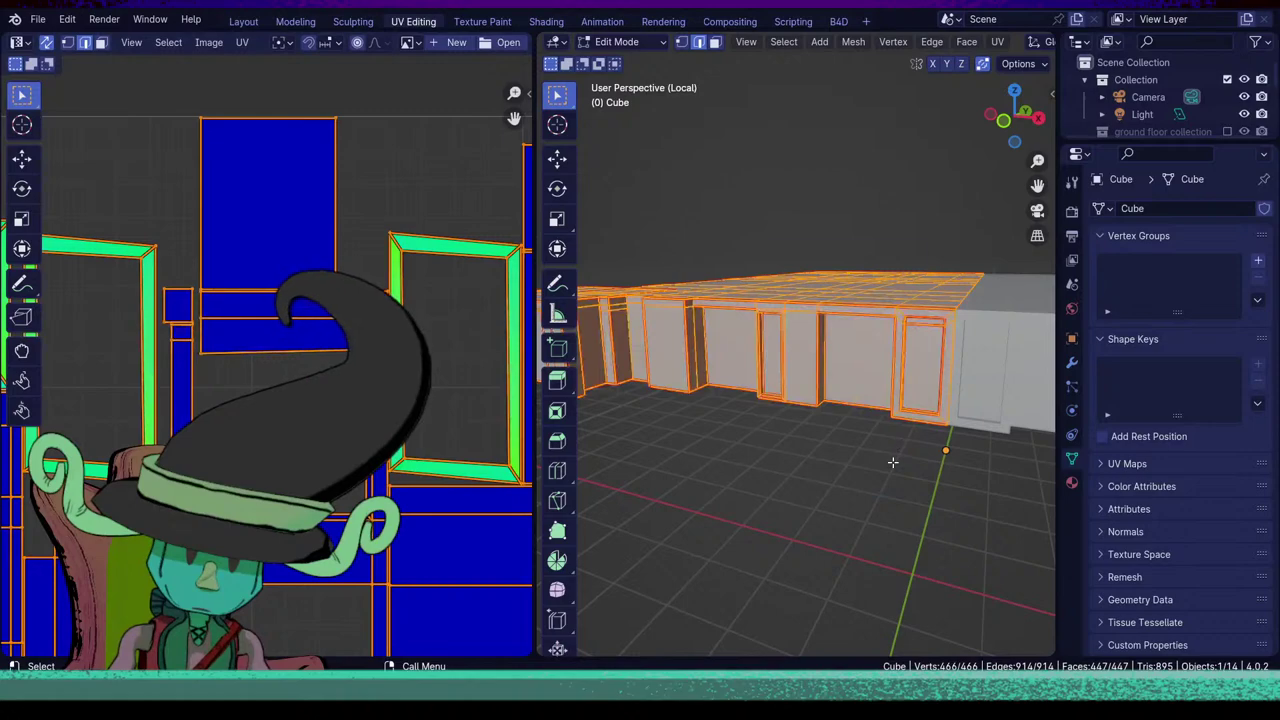
pyautogui.press('u')
pyautogui.click(824, 281)
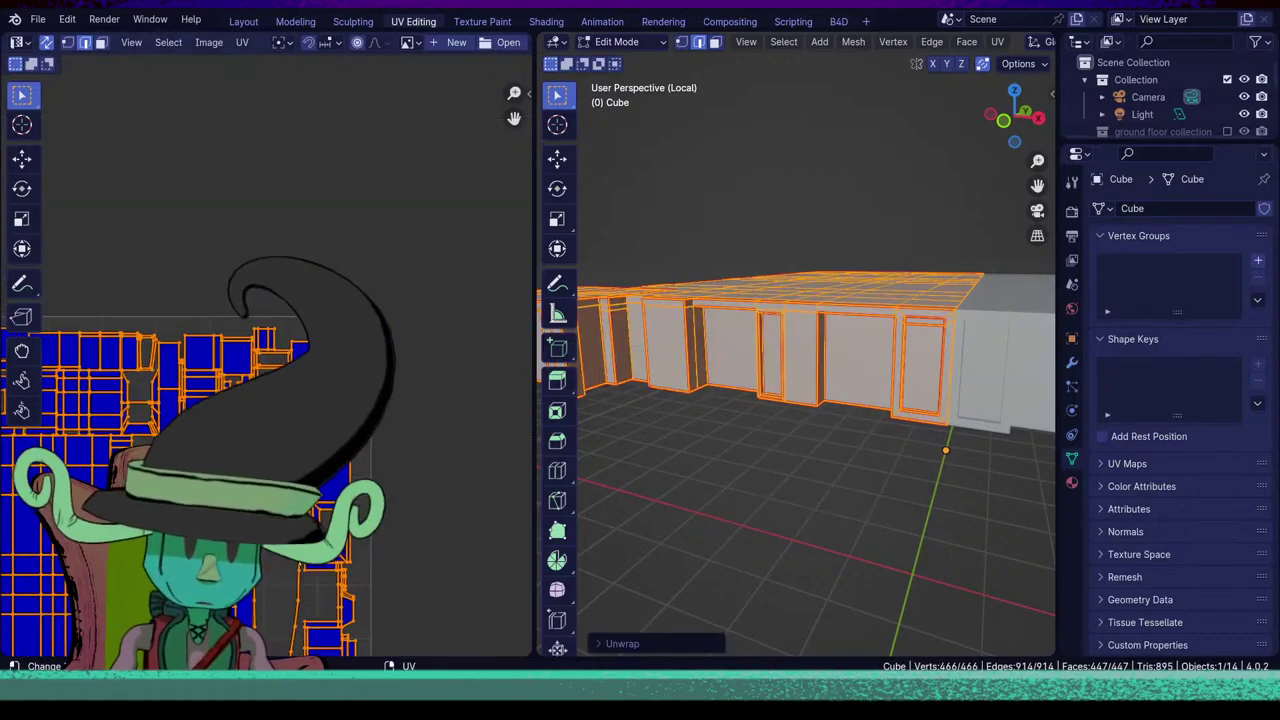
# Find the remaining stretched frame island in the UV layout and mark its lower corner edge as a seam.
pyautogui.click(395, 510)
pyautogui.moveTo(395, 510); pyautogui.dragTo(440, 369, button='middle')
pyautogui.moveTo(290, 468); pyautogui.dragTo(370, 598, button='middle')
pyautogui.scroll(4, 370, 598)
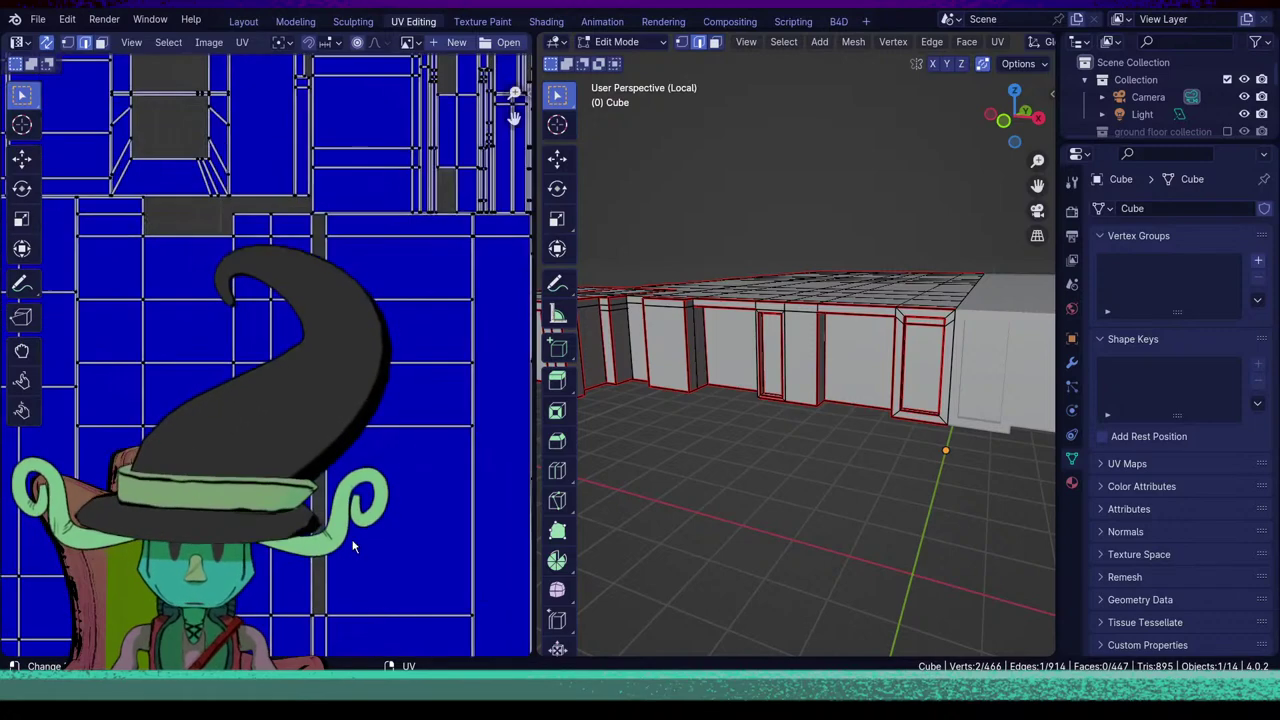
pyautogui.scroll(4, 266, 355)
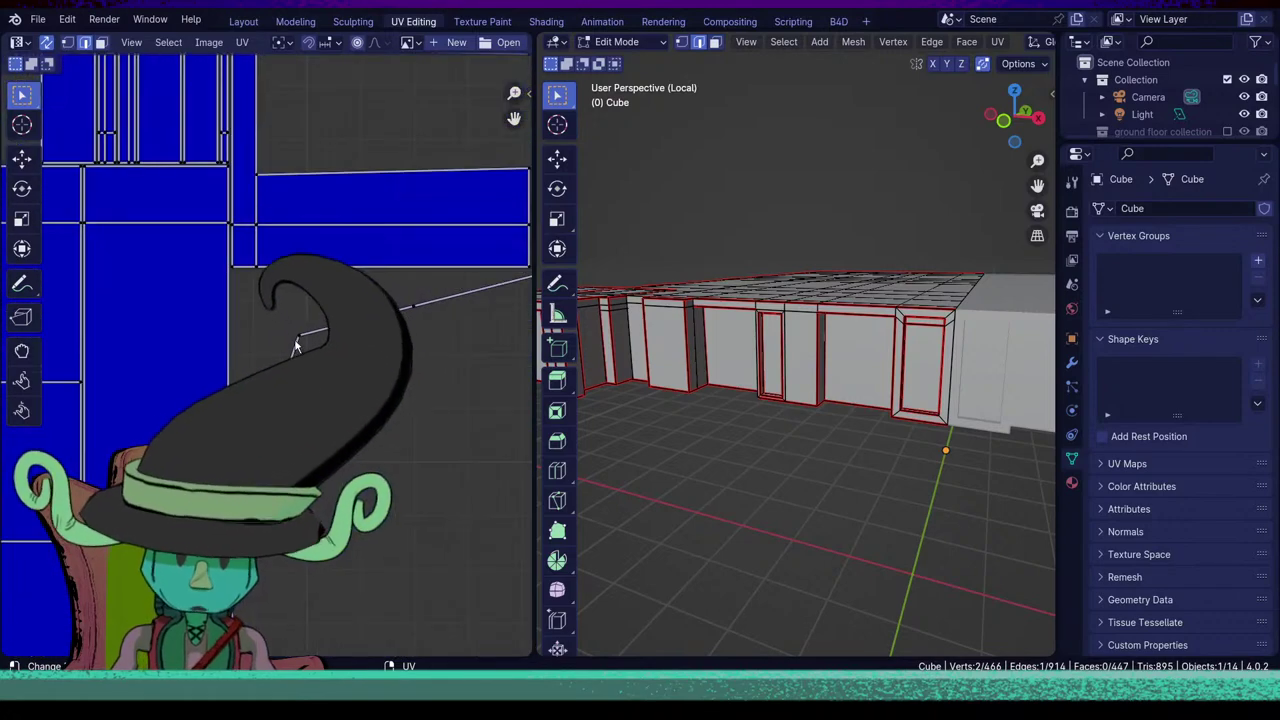
pyautogui.scroll(2, 266, 355)
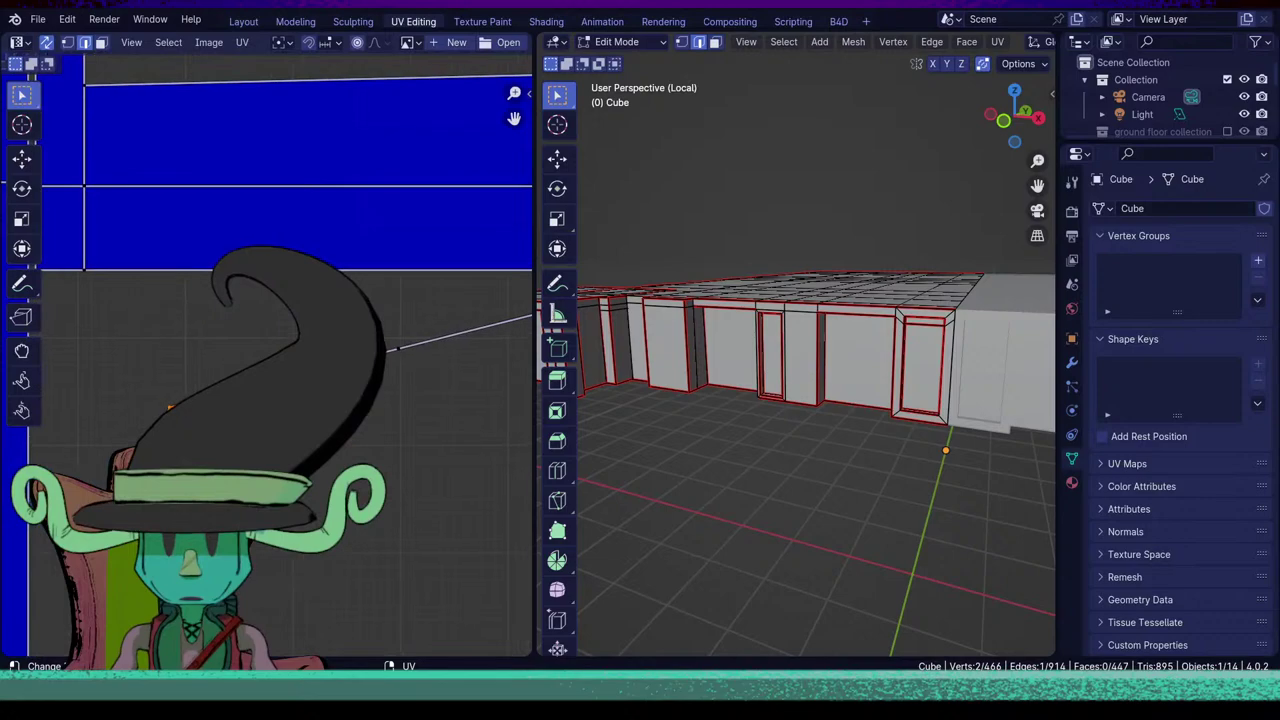
pyautogui.scroll(-5, 393, 353)
pyautogui.scroll(3, 393, 353)
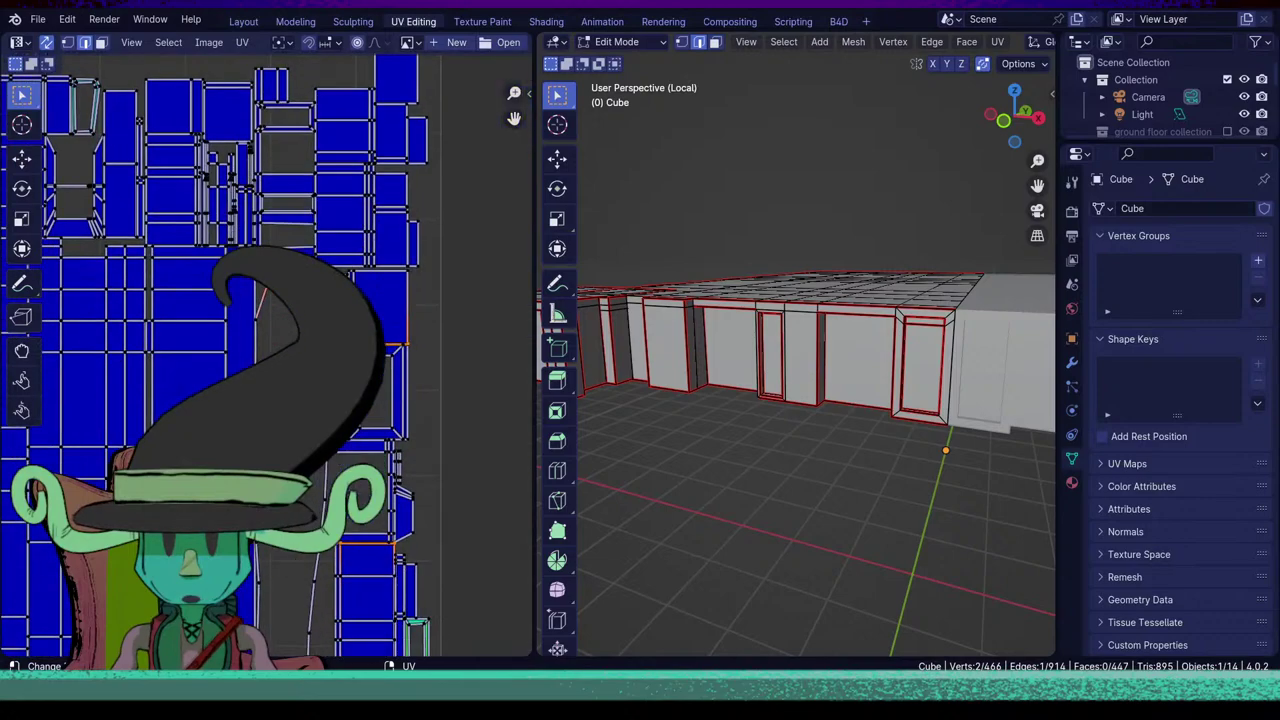
pyautogui.moveTo(393, 353); pyautogui.dragTo(397, 217, button='middle')
pyautogui.scroll(4, 393, 497)
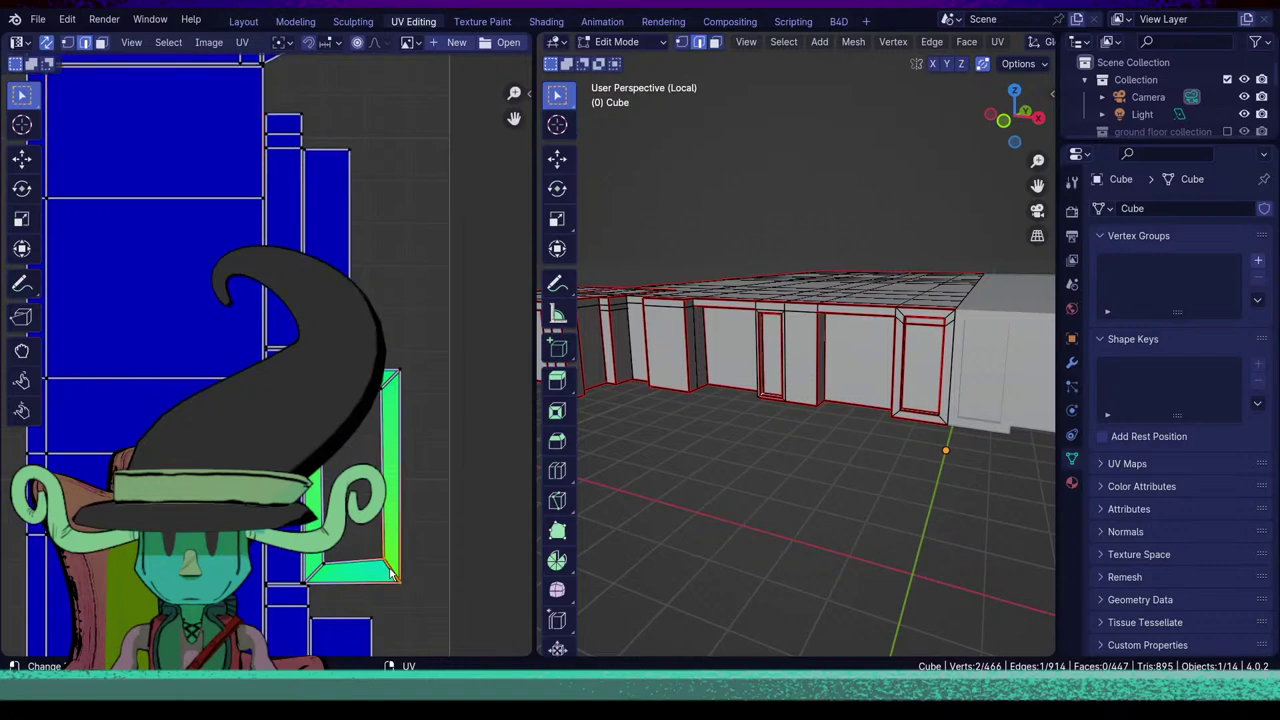
pyautogui.press('u')
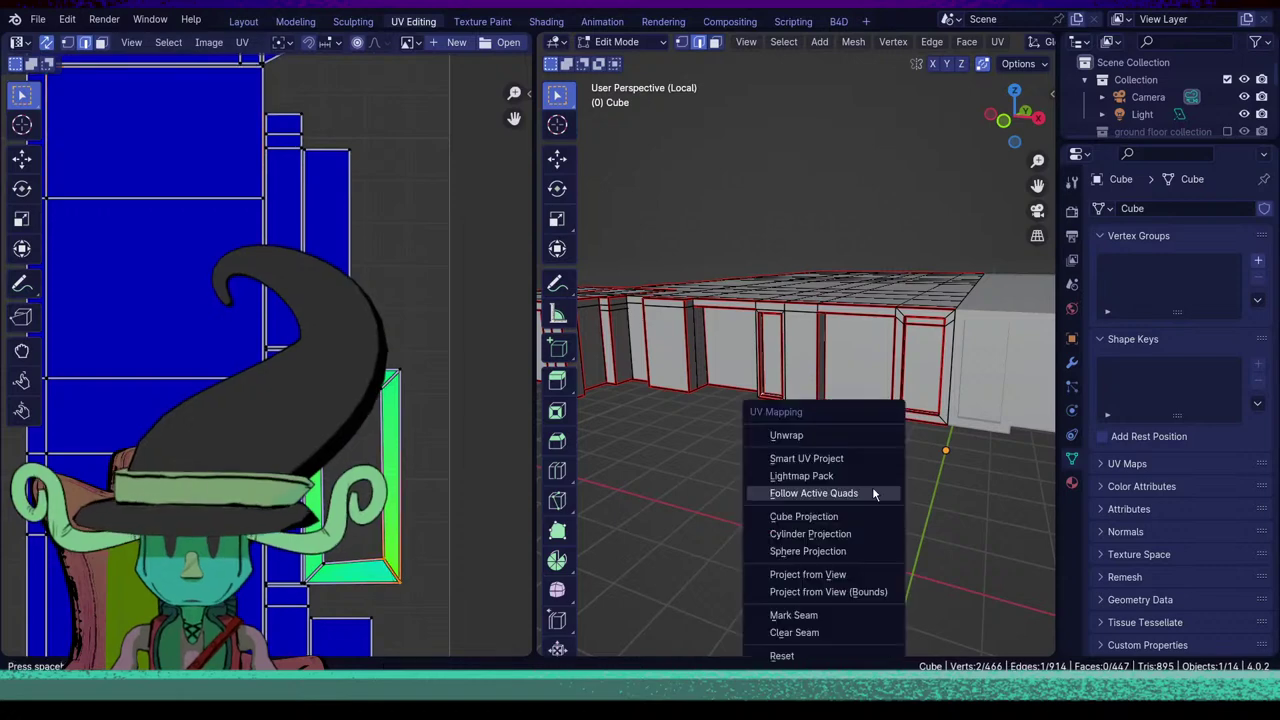
pyautogui.press('Escape')
# Select the whole ground floor mesh, unwrap it again and check the full UV layout for stretching.
pyautogui.press('a')
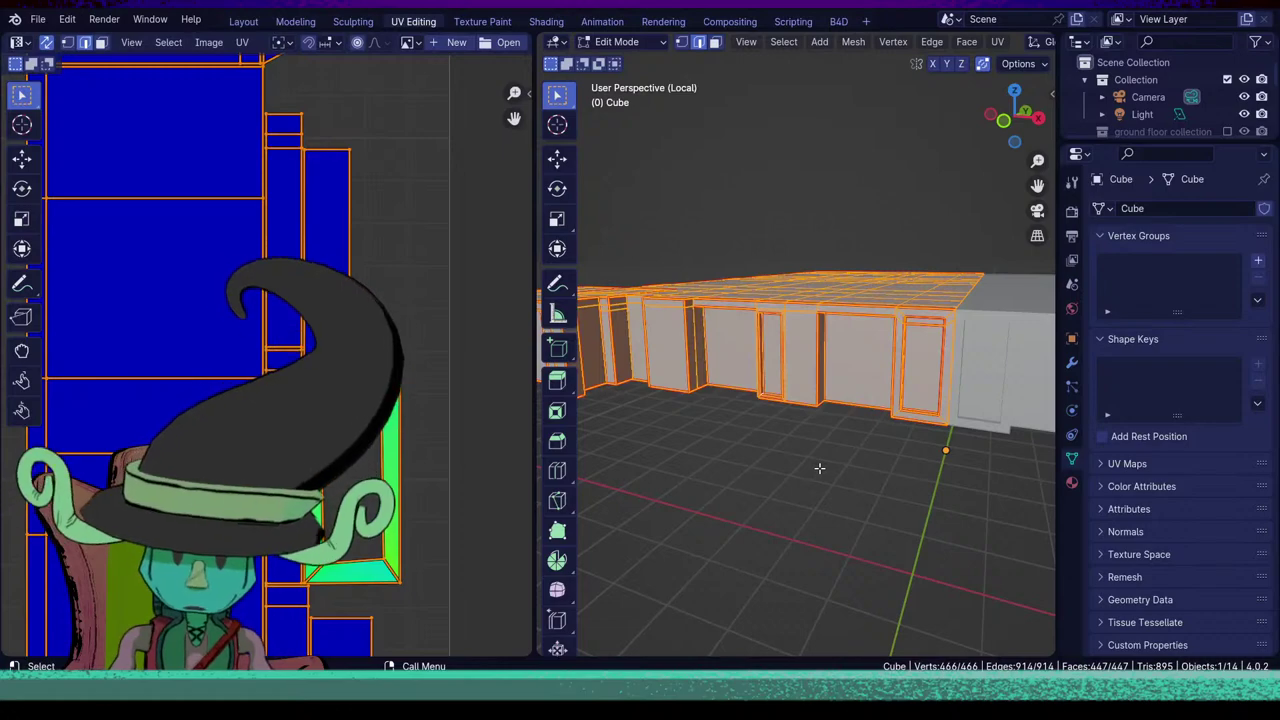
pyautogui.press('u')
pyautogui.click(789, 288)
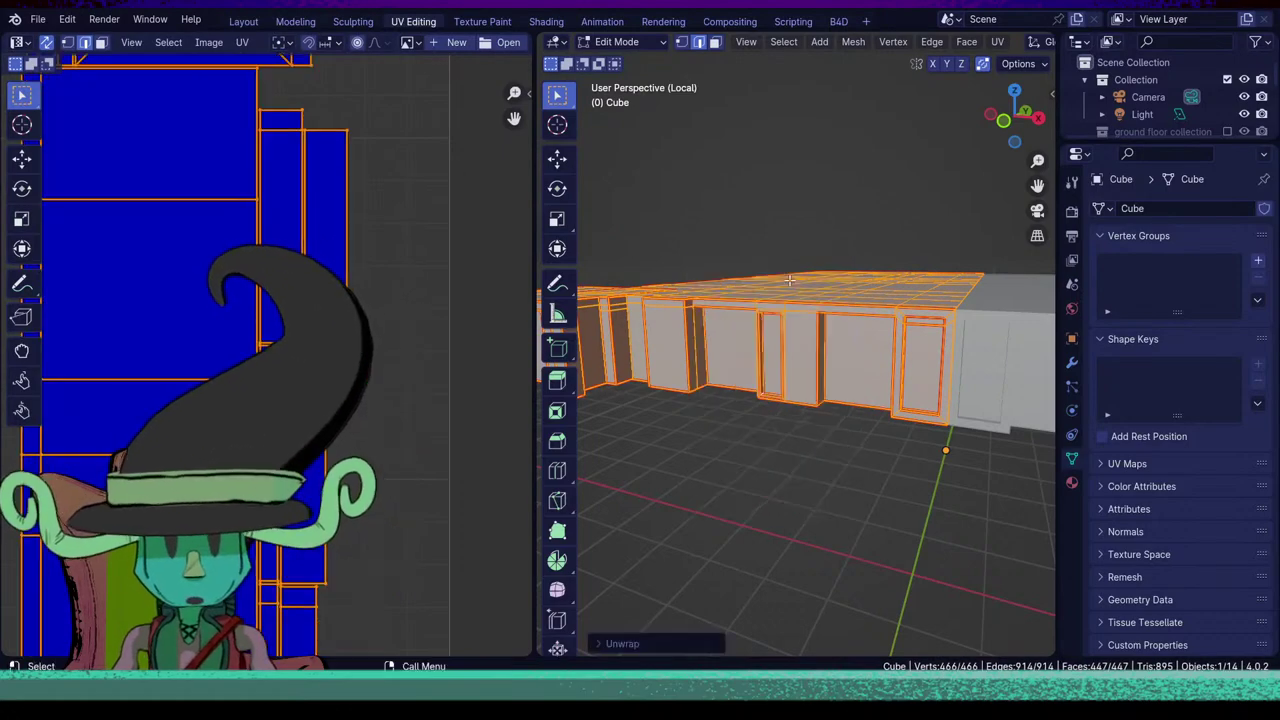
pyautogui.scroll(-5, 789, 330)
pyautogui.scroll(-5, 190, 335)
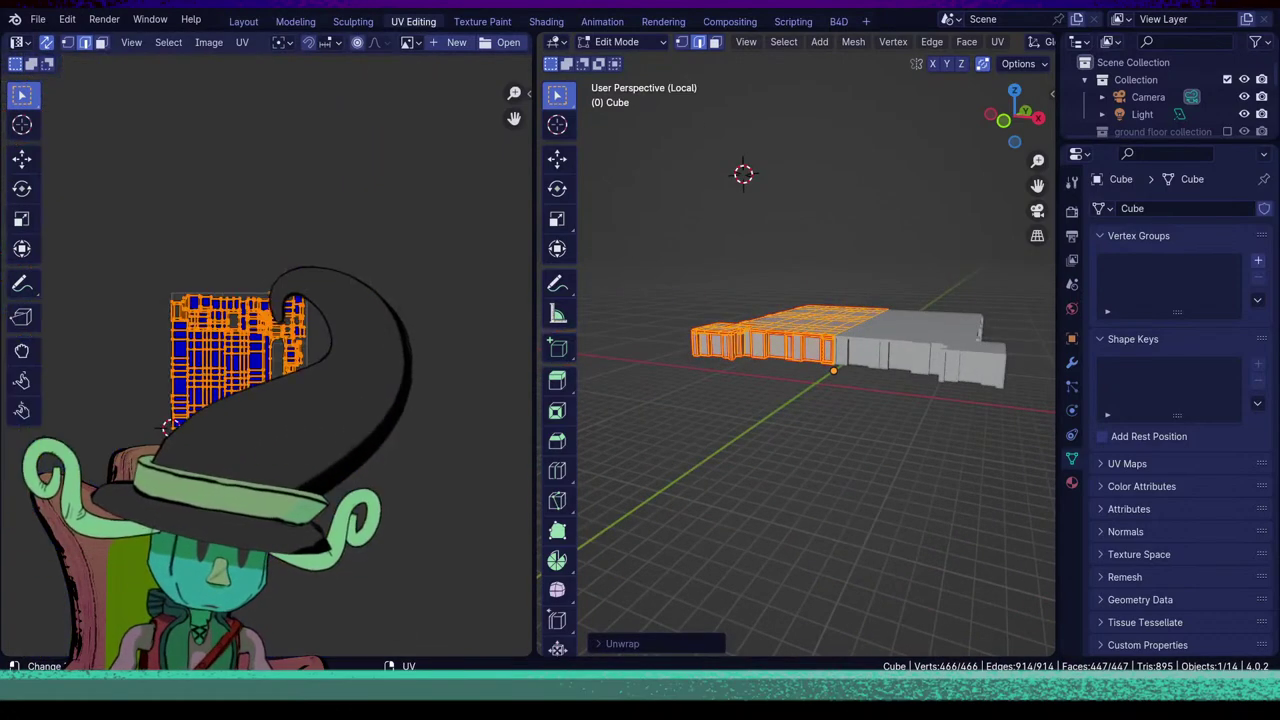
pyautogui.scroll(5, 174, 330)
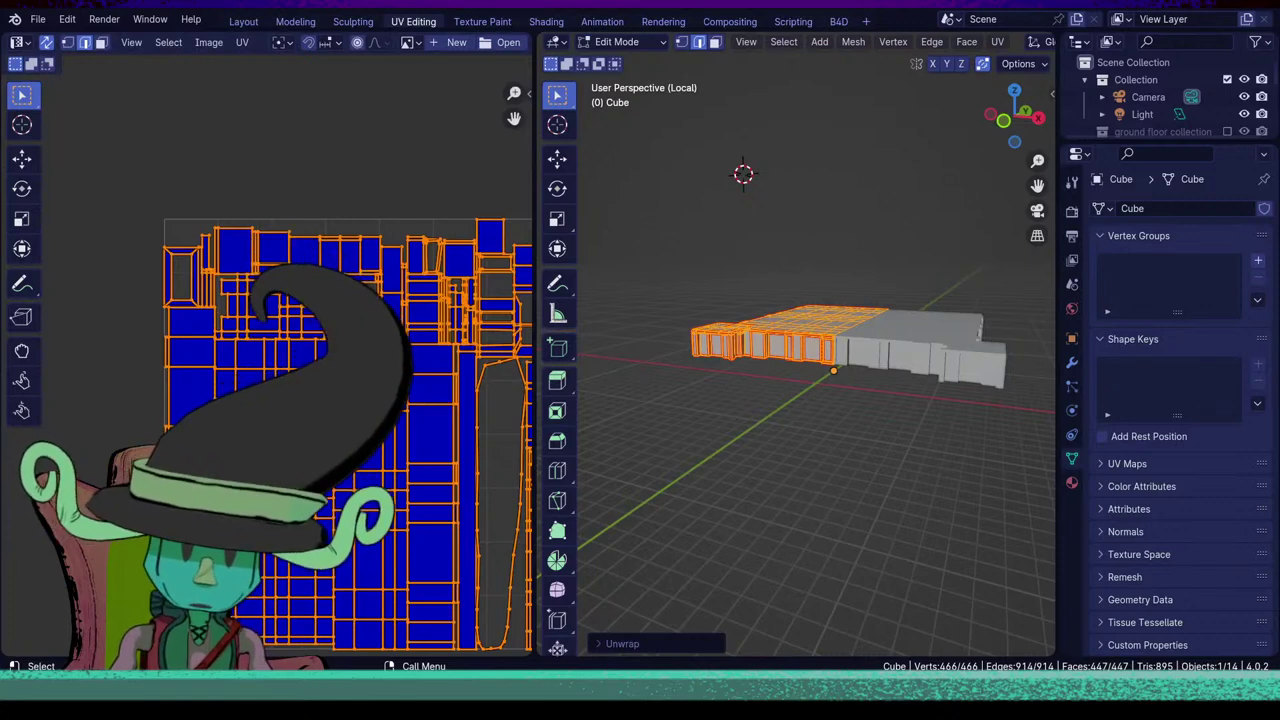
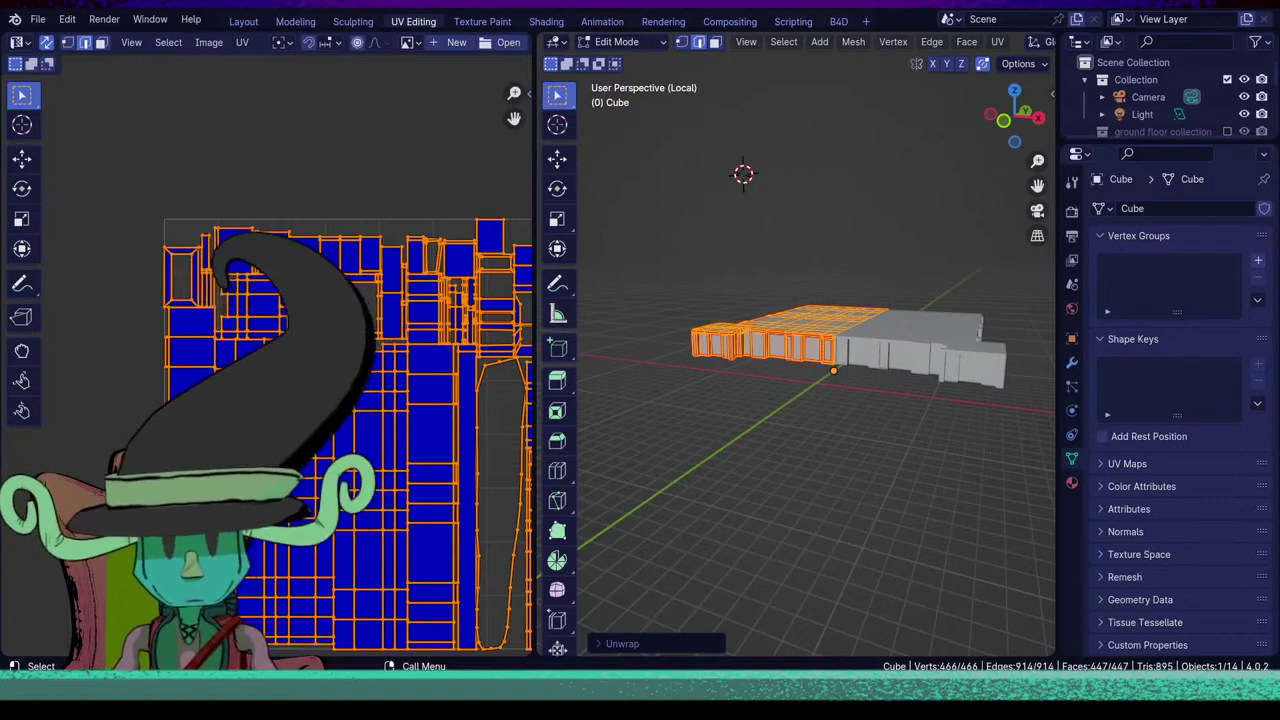
# Leave the ground floor's local view and open the storey mesh directly above it in Edit Mode.
pyautogui.moveTo(890, 337); pyautogui.dragTo(876, 390, button='middle')
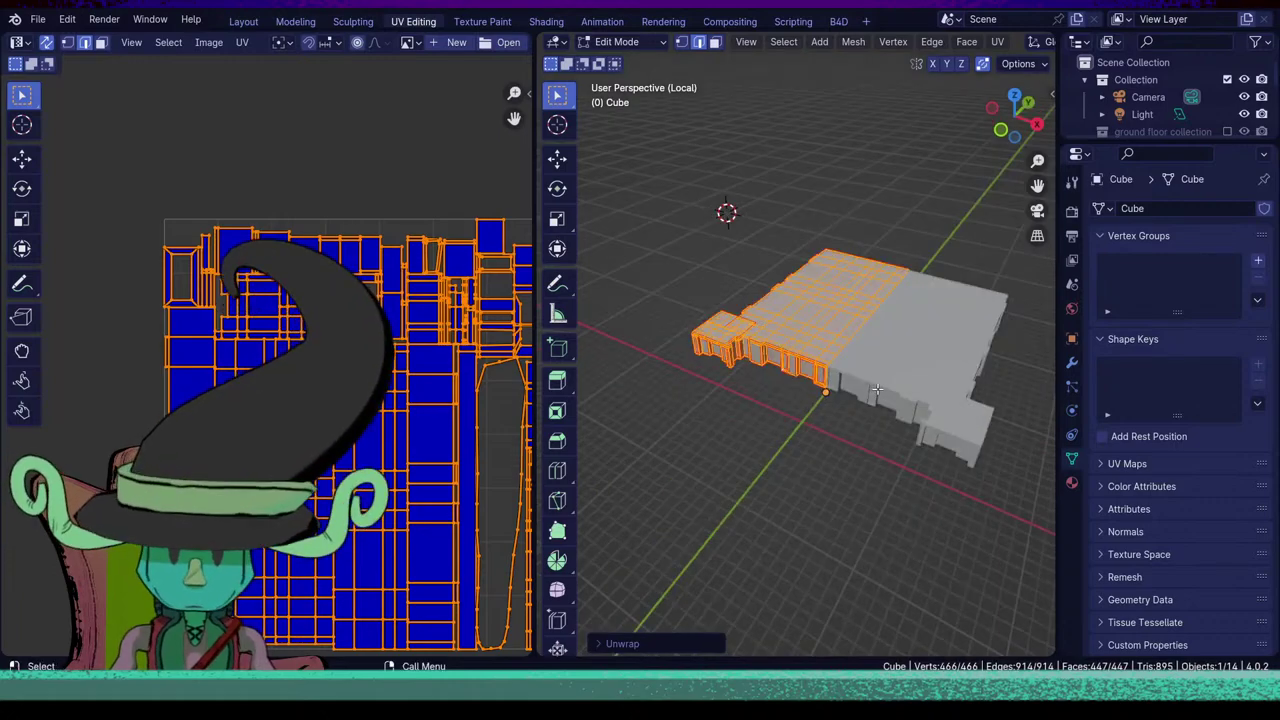
pyautogui.press('/')
pyautogui.scroll(-3, 862, 393)
pyautogui.scroll(-3, 897, 417)
pyautogui.moveTo(860, 463); pyautogui.dragTo(787, 530, button='middle')
pyautogui.scroll(3, 745, 532)
pyautogui.keyDown('shift'); pyautogui.moveTo(640, 545); pyautogui.dragTo(694, 508, button='middle'); pyautogui.keyUp('shift')
pyautogui.press('Tab')
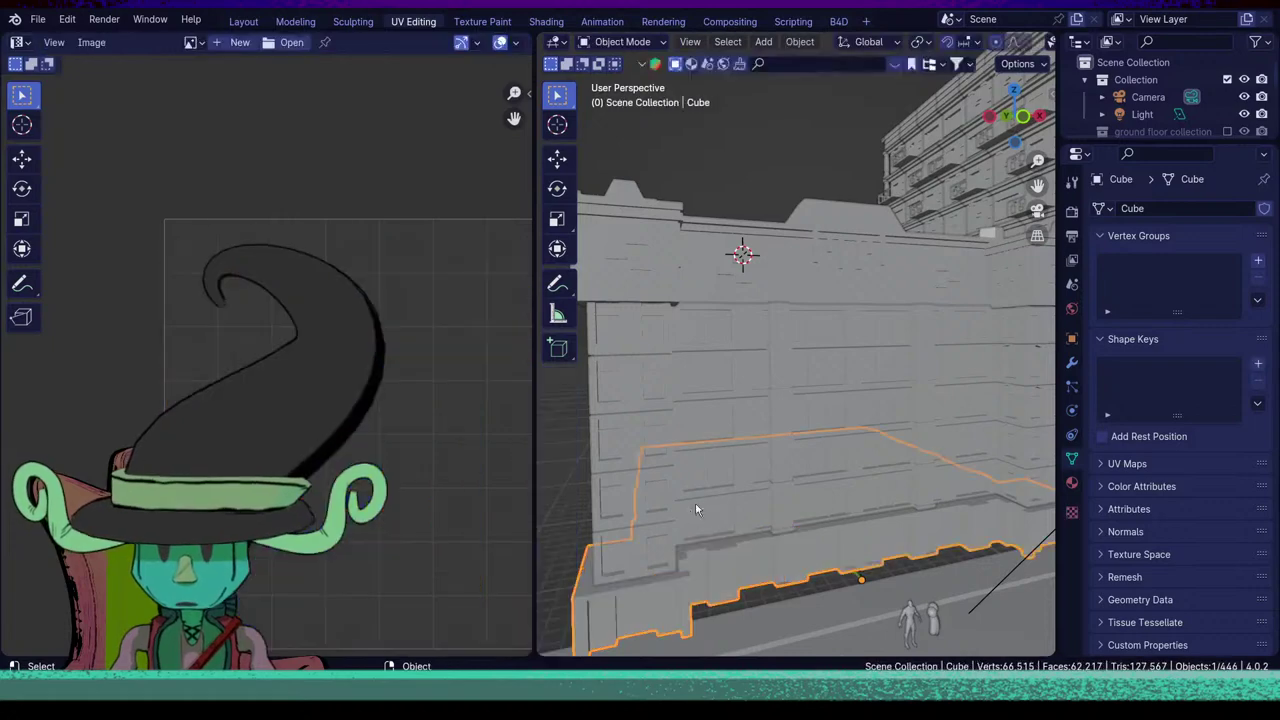
pyautogui.click(678, 537)
pyautogui.press('Tab')
# Isolate the upper storey mesh in local view and bring its front window wall into view.
pyautogui.moveTo(826, 510); pyautogui.dragTo(782, 508, button='middle')
pyautogui.scroll(3, 800, 510)
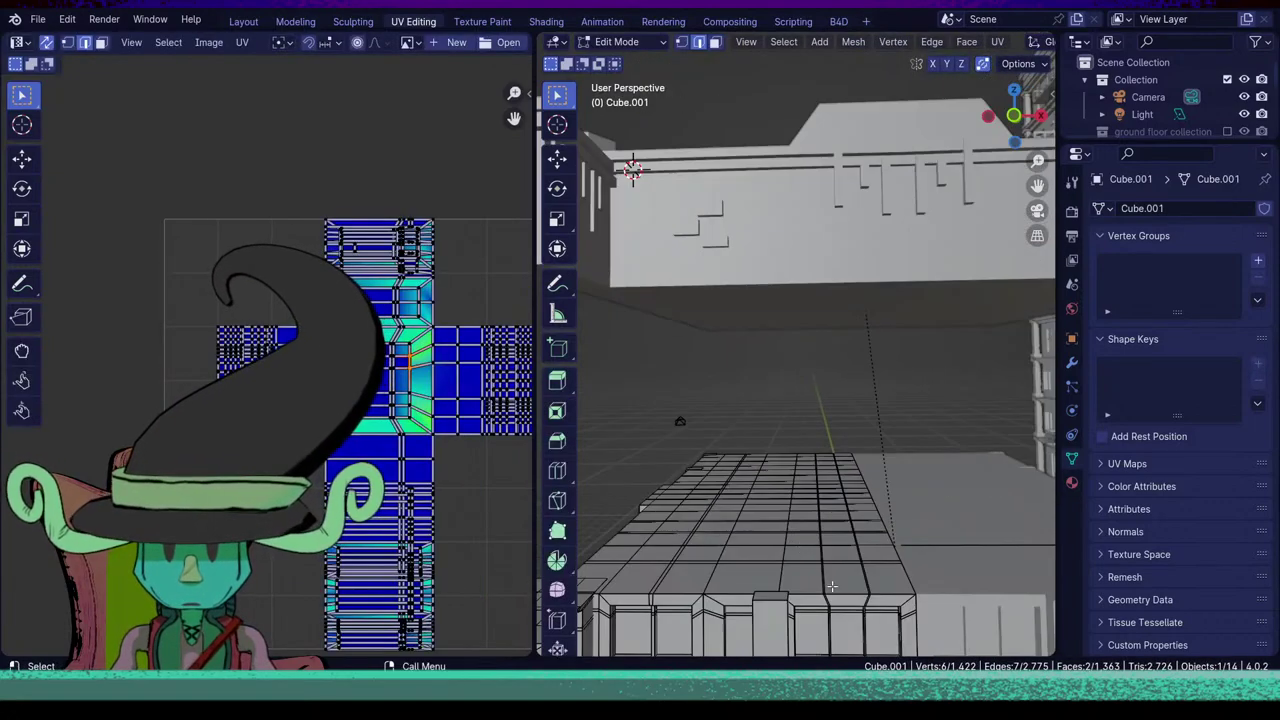
pyautogui.keyDown('shift'); pyautogui.moveTo(832, 560); pyautogui.dragTo(857, 502, button='middle'); pyautogui.keyUp('shift')
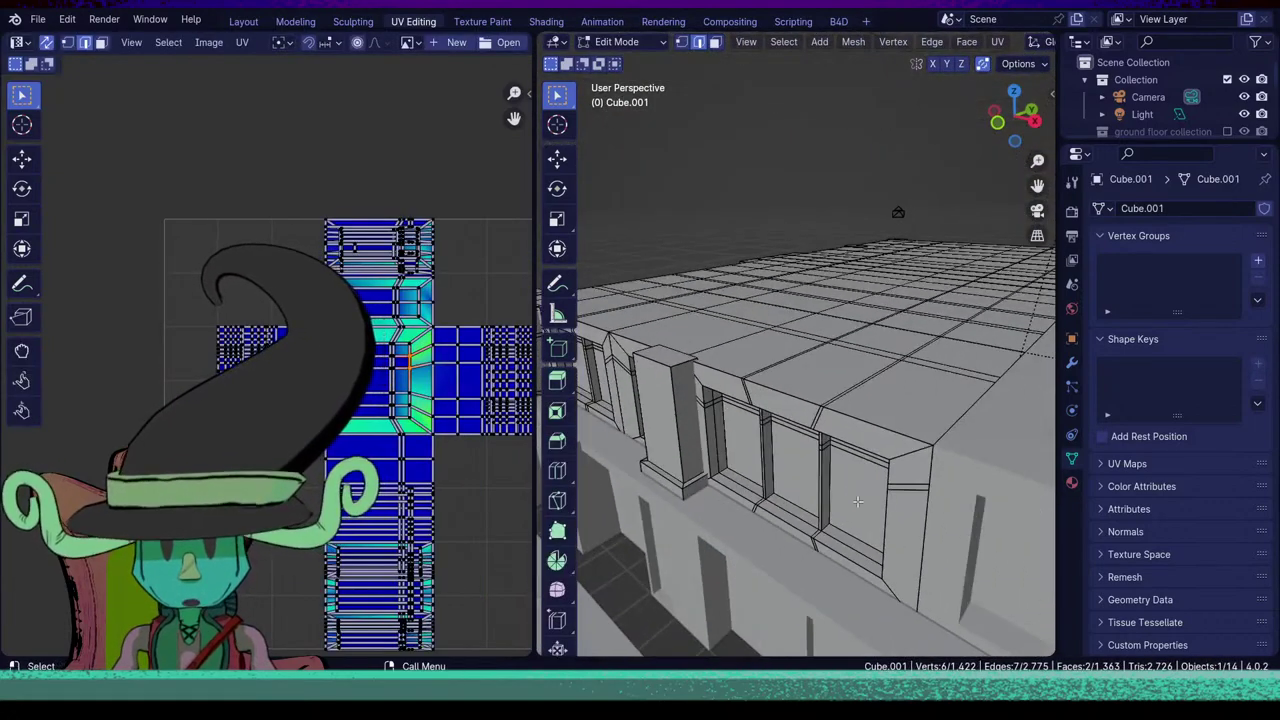
pyautogui.press('KP_Divide')
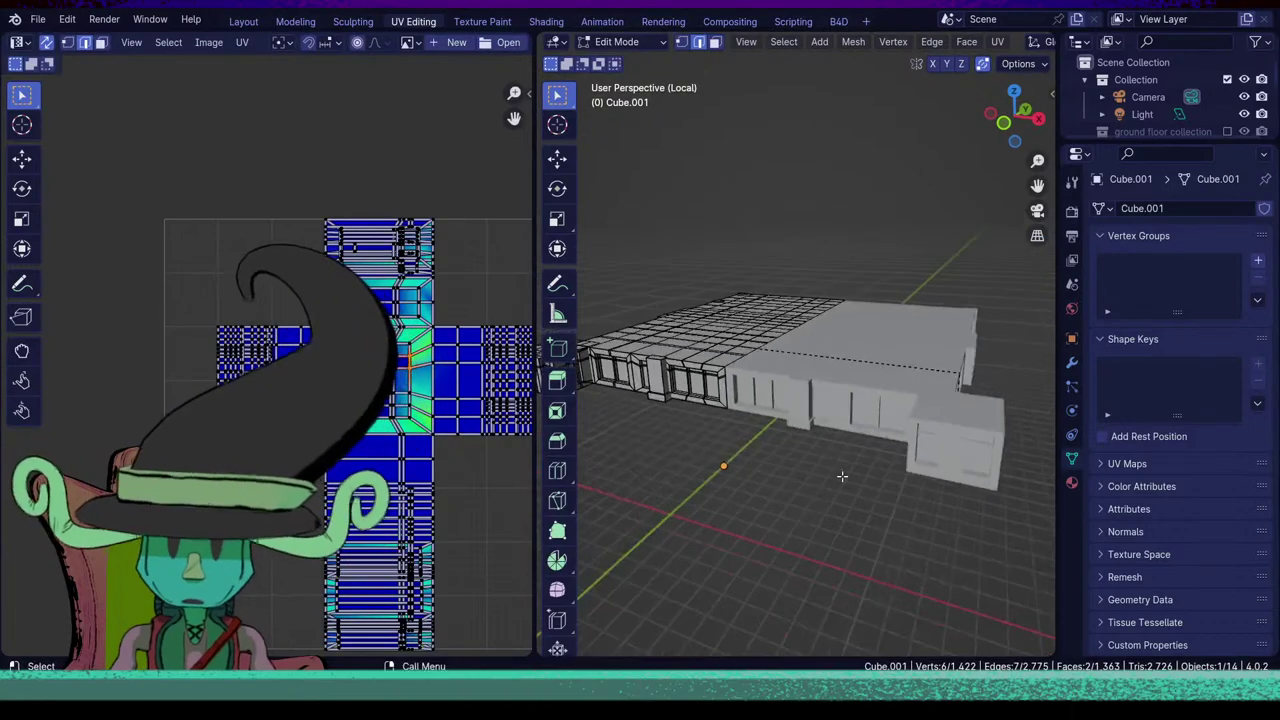
pyautogui.press('KP_Decimal')
pyautogui.scroll(-8, 731, 371)
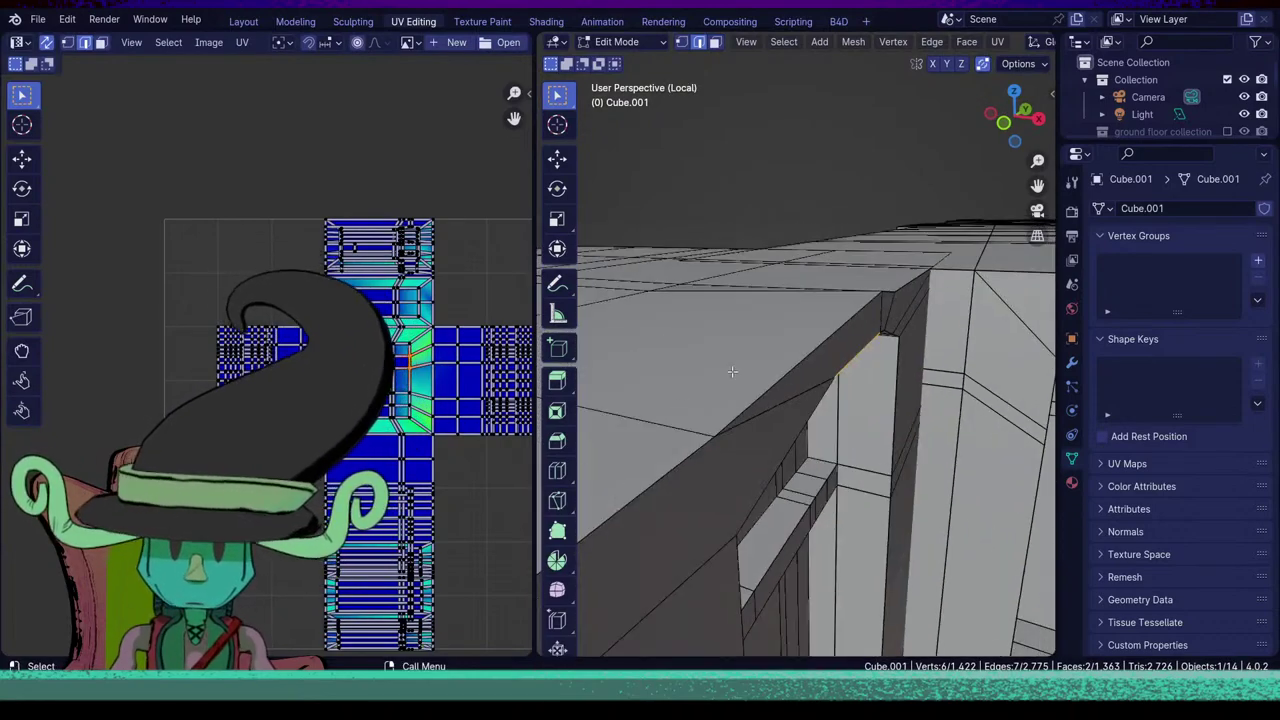
pyautogui.scroll(2, 940, 407)
pyautogui.scroll(-3, 840, 543)
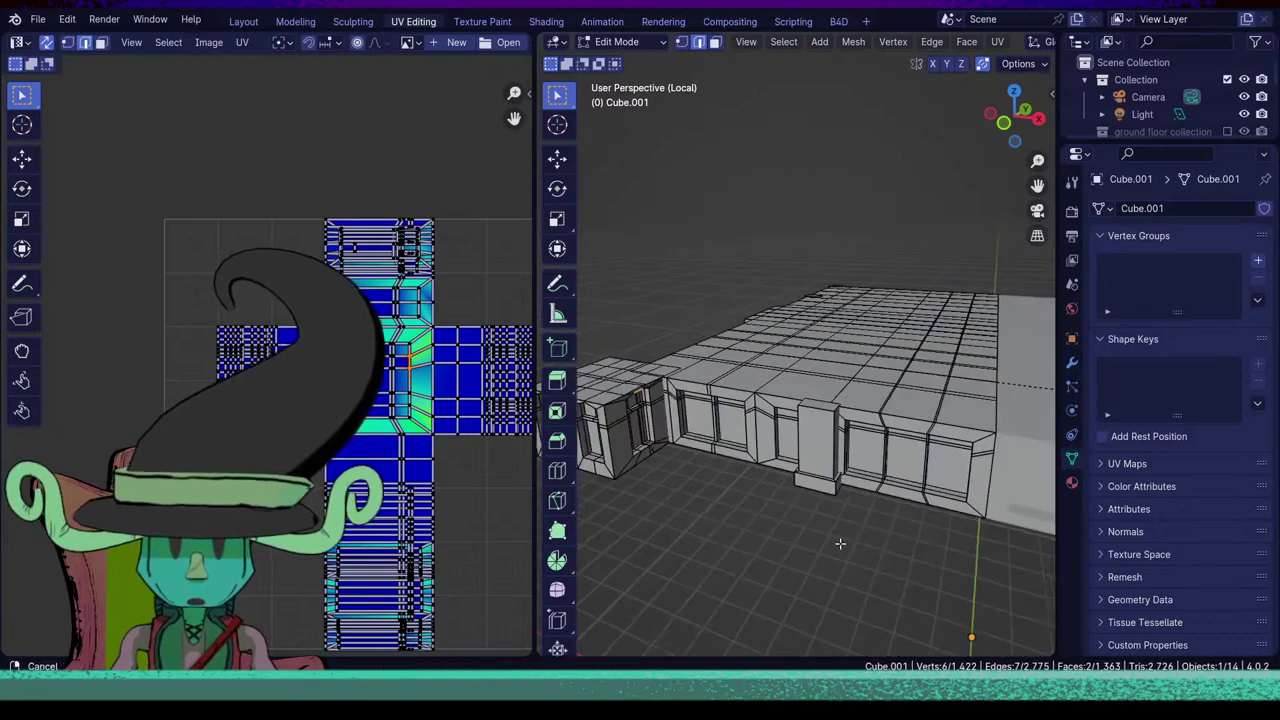
pyautogui.scroll(5, 762, 532)
# Select all linked geometry of the protruding corner block beside the front wall and hide it.
pyautogui.moveTo(807, 523)
pyautogui.mouseDown(button='middle')
pyautogui.moveTo(872, 576)
pyautogui.moveTo(717, 446)
pyautogui.moveTo(786, 478)
pyautogui.moveTo(797, 531)
pyautogui.mouseUp(button='middle')
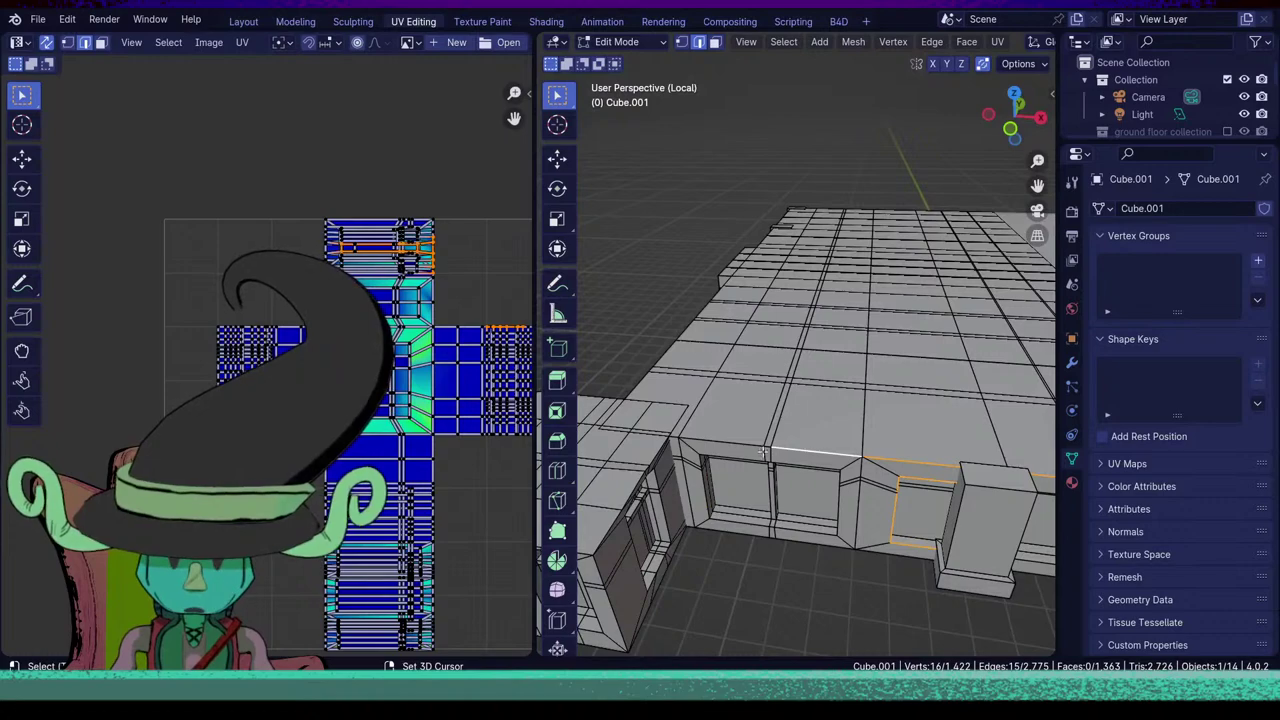
pyautogui.moveTo(743, 446); pyautogui.dragTo(650, 525, button='middle')
pyautogui.scroll(-3, 737, 496)
pyautogui.click(648, 526)
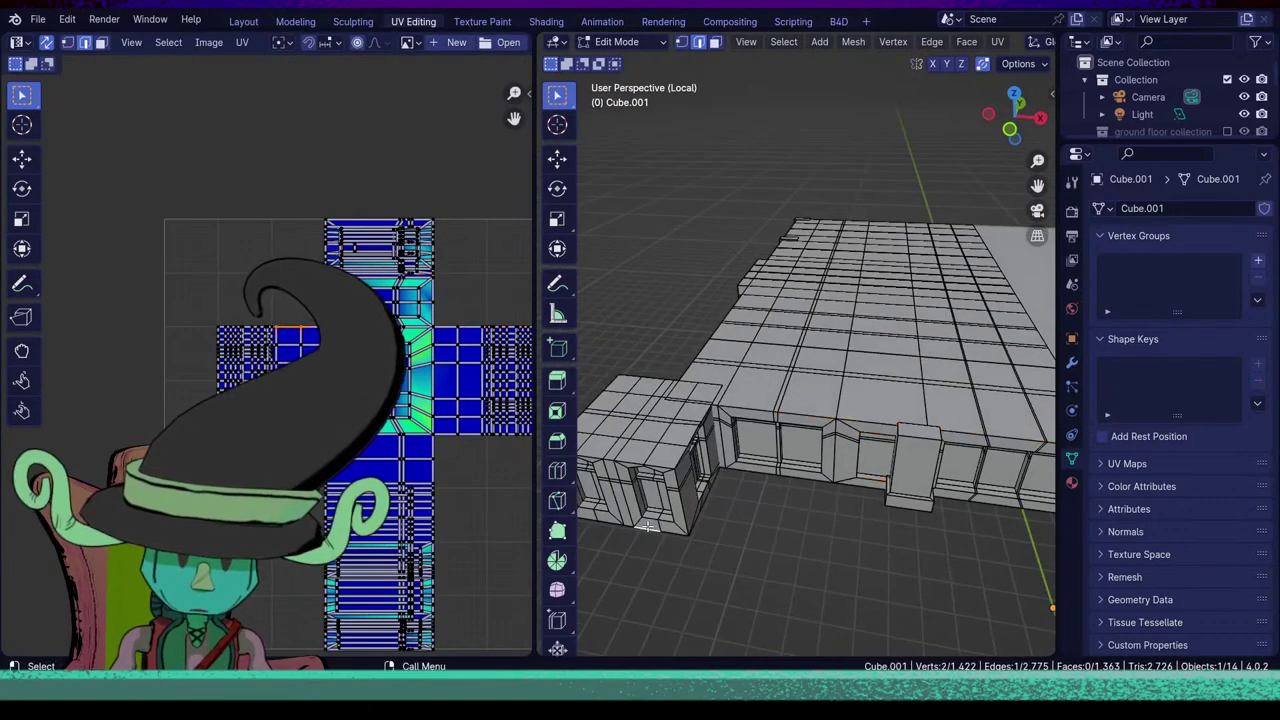
pyautogui.press('l')
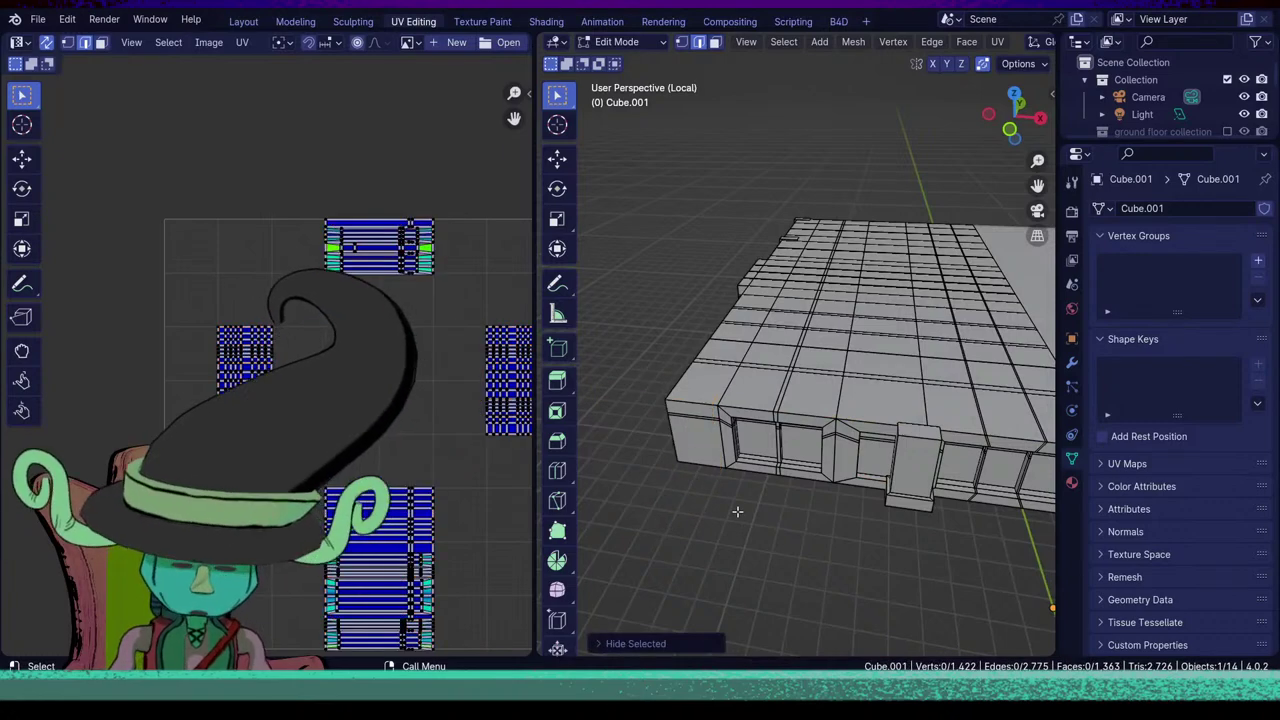
pyautogui.moveTo(737, 511); pyautogui.dragTo(715, 441, button='middle')
pyautogui.keyDown('alt'); pyautogui.click(719, 418); pyautogui.keyUp('alt')
pyautogui.scroll(4, 827, 441)
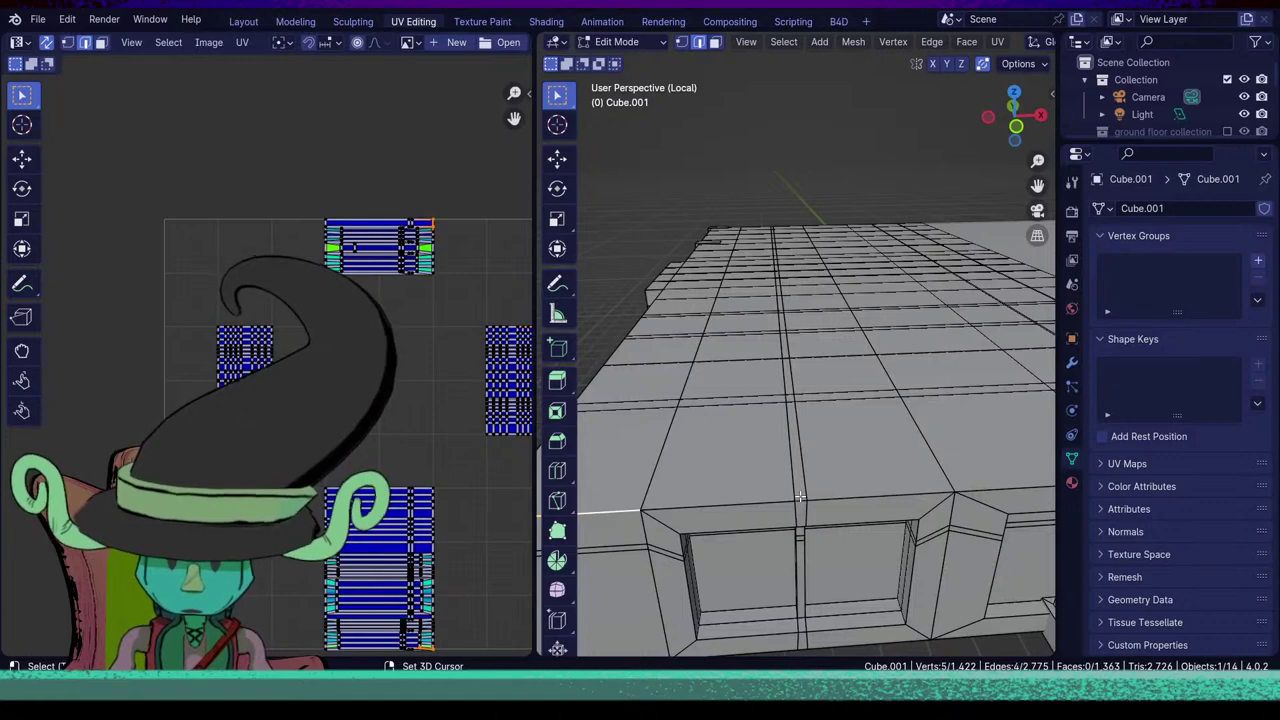
pyautogui.keyDown('alt'); pyautogui.keyDown('shift'); pyautogui.click(800, 497); pyautogui.keyUp('shift'); pyautogui.keyUp('alt')
pyautogui.moveTo(975, 465); pyautogui.dragTo(822, 496, button='middle')
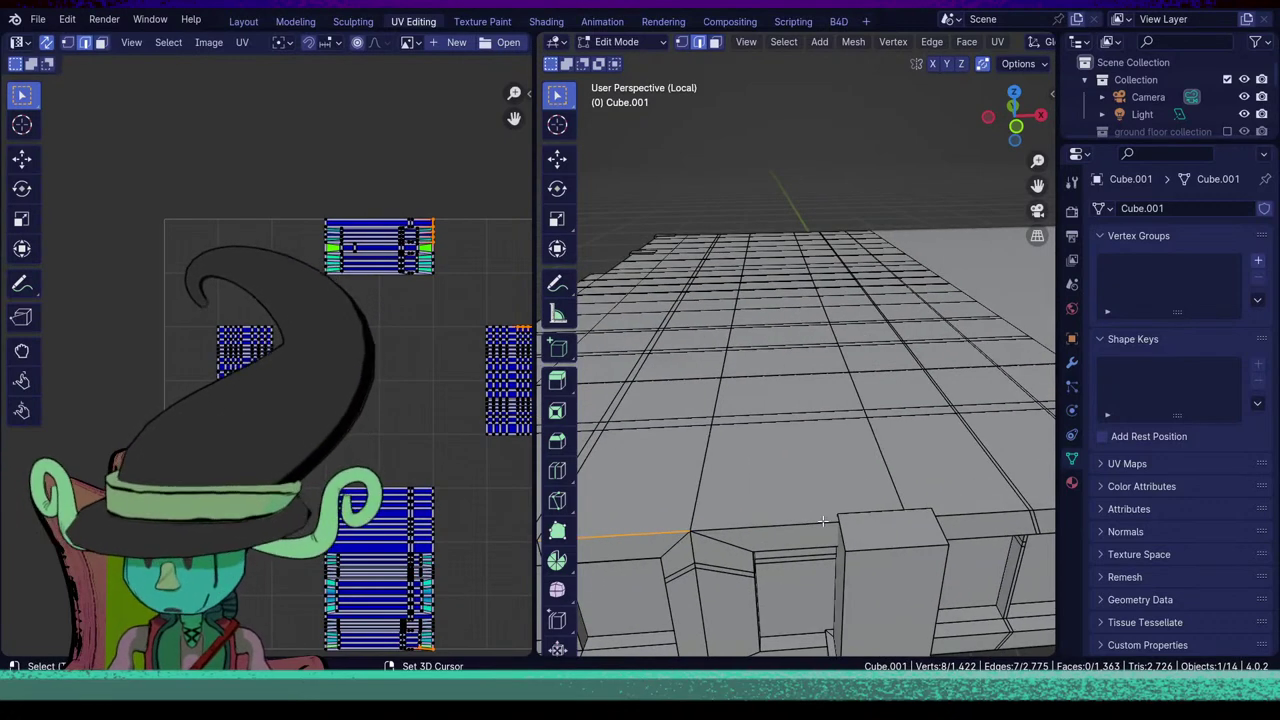
pyautogui.keyDown('shift'); pyautogui.click(822, 521); pyautogui.keyUp('shift')
pyautogui.scroll(-5, 822, 521)
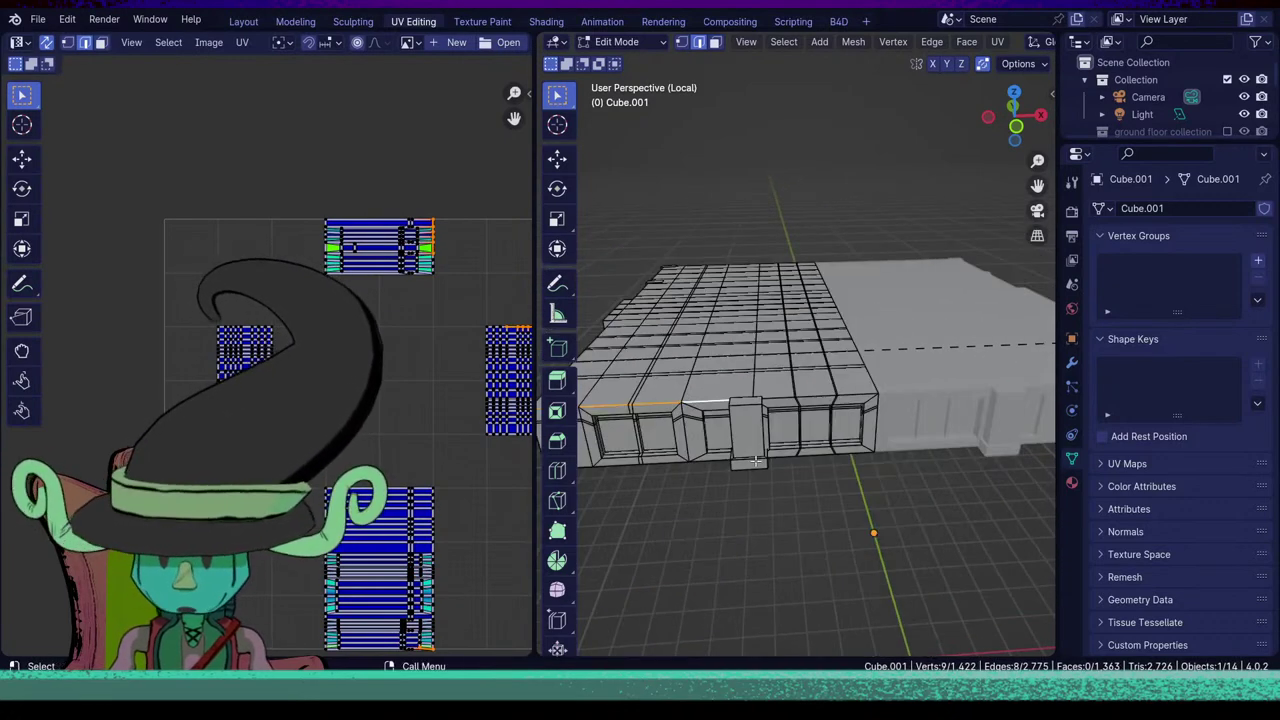
# Select all linked geometry of the pillar on the front wall and hide it.
pyautogui.click(755, 461)
pyautogui.press('l')
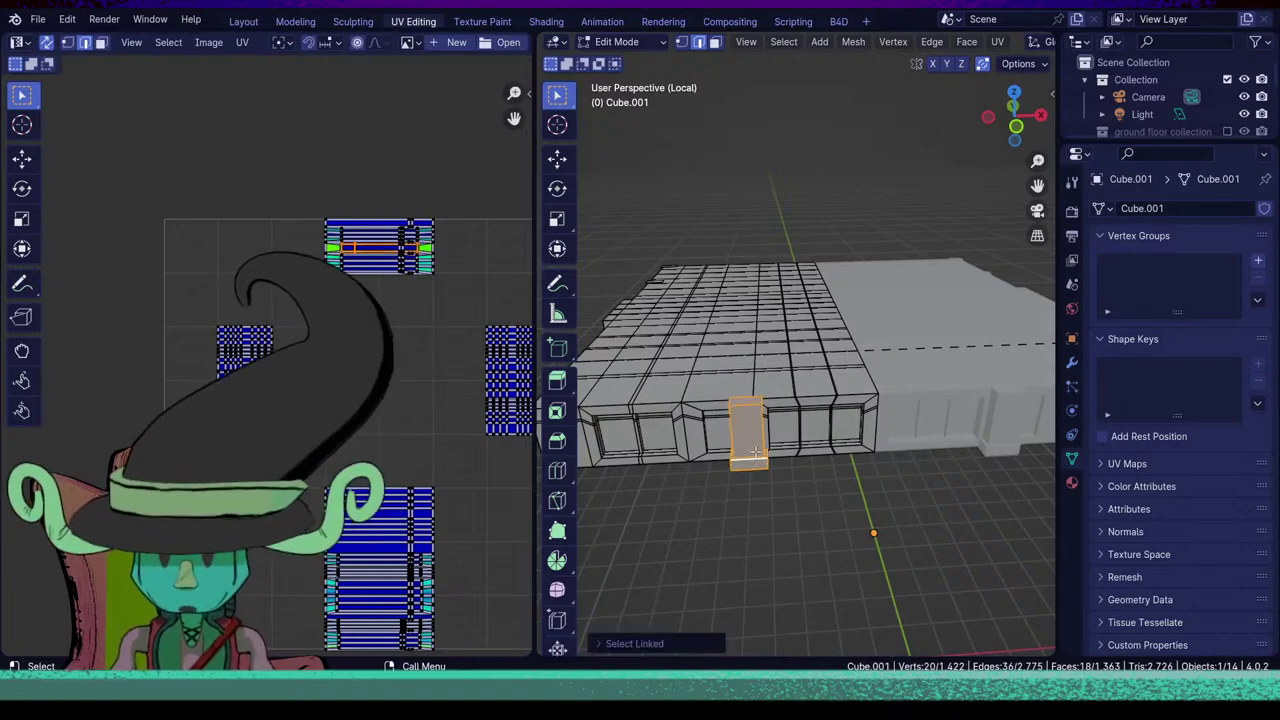
pyautogui.press('h')
# Mark seams along the front wall's top edge and around its corner with the neighbouring side wall, including the vertical corner edge.
pyautogui.moveTo(812, 488); pyautogui.dragTo(803, 486, button='middle')
pyautogui.scroll(2, 790, 472)
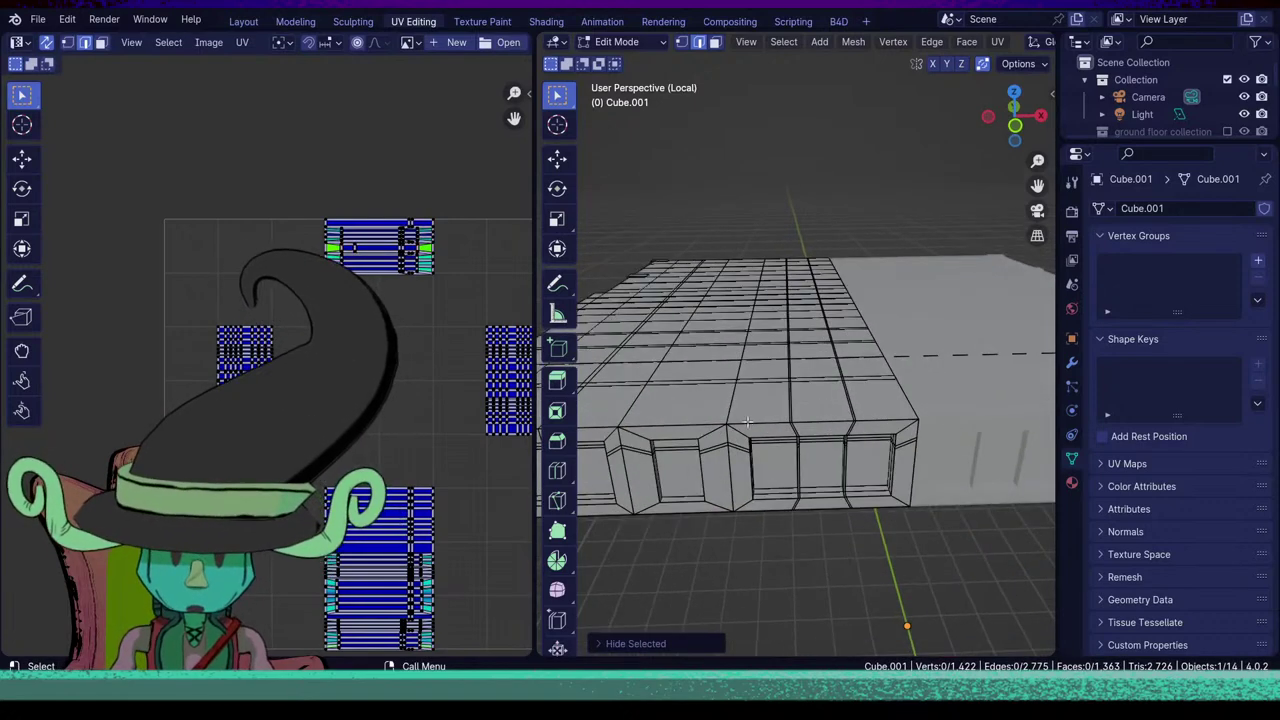
pyautogui.keyDown('alt'); pyautogui.click(749, 420); pyautogui.keyUp('alt')
pyautogui.keyDown('shift'); pyautogui.click(672, 430); pyautogui.keyUp('shift')
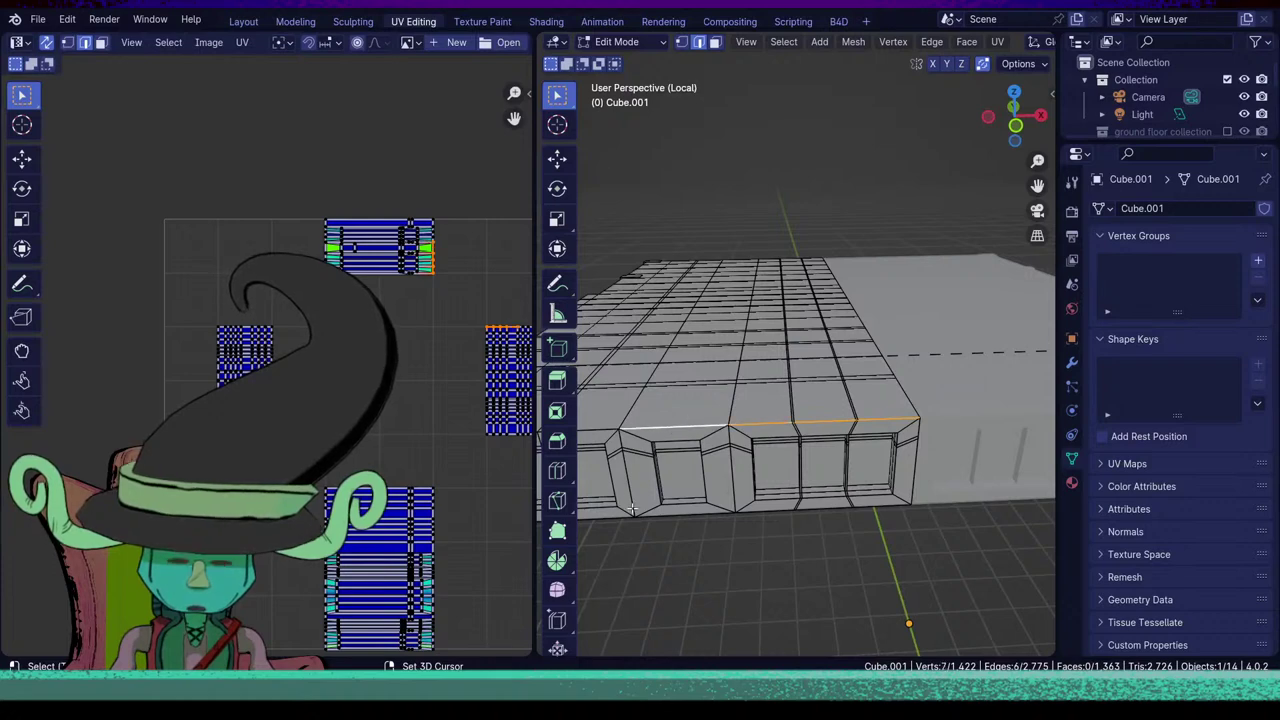
pyautogui.keyDown('shift'); pyautogui.moveTo(632, 509); pyautogui.dragTo(790, 527, button='middle'); pyautogui.keyUp('shift')
pyautogui.keyDown('shift'); pyautogui.moveTo(700, 489); pyautogui.dragTo(792, 487, button='middle'); pyautogui.keyUp('shift')
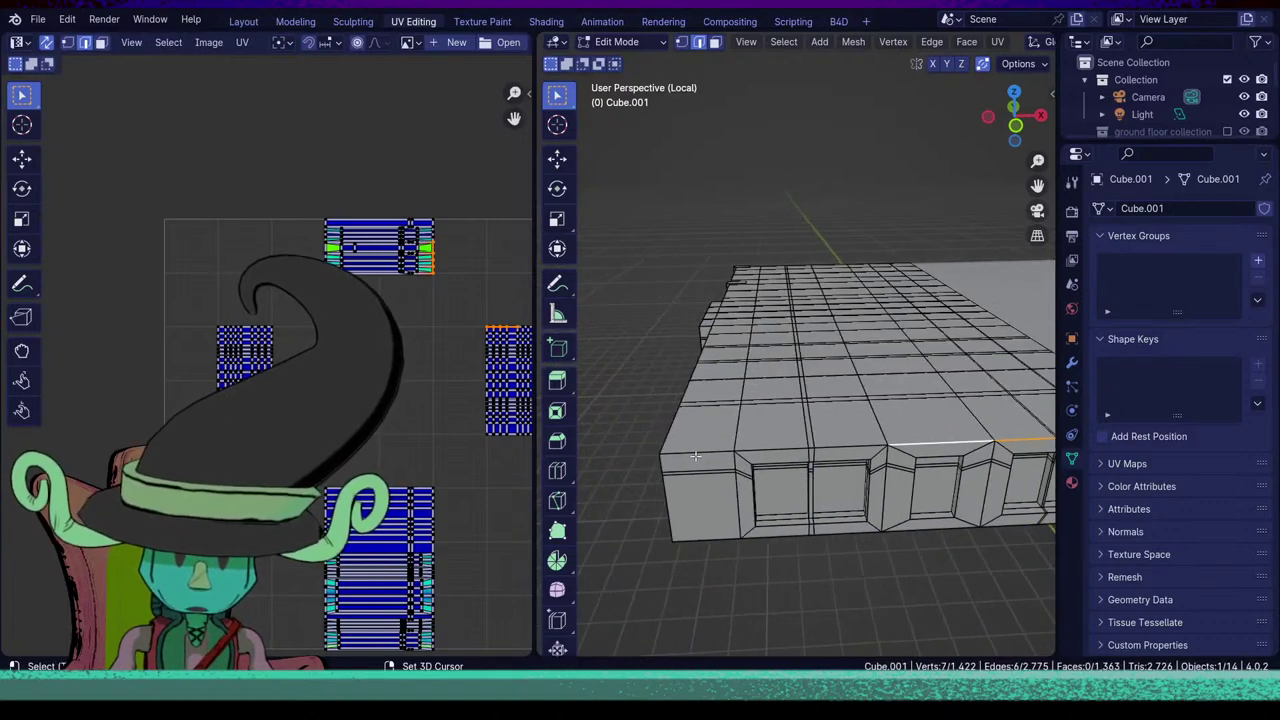
pyautogui.keyDown('shift'); pyautogui.click(813, 440); pyautogui.keyUp('shift')
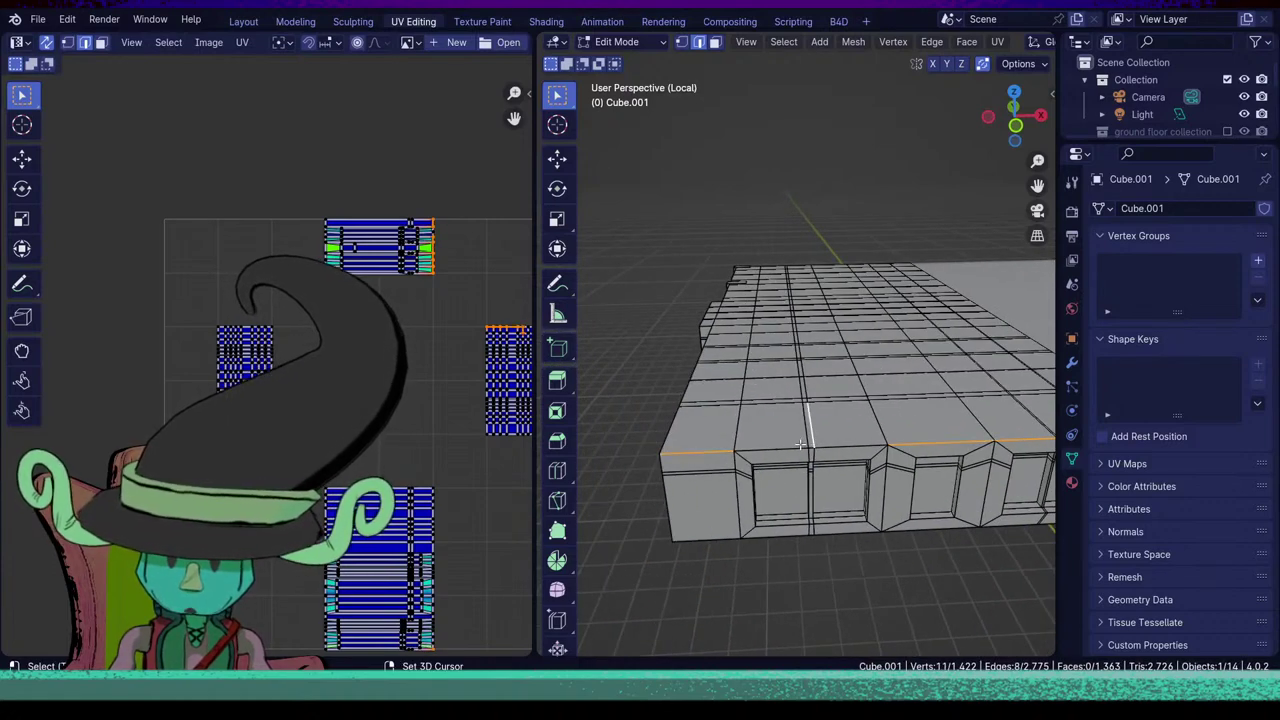
pyautogui.keyDown('shift'); pyautogui.click(832, 451); pyautogui.keyUp('shift')
pyautogui.keyDown('shift'); pyautogui.click(808, 447); pyautogui.keyUp('shift')
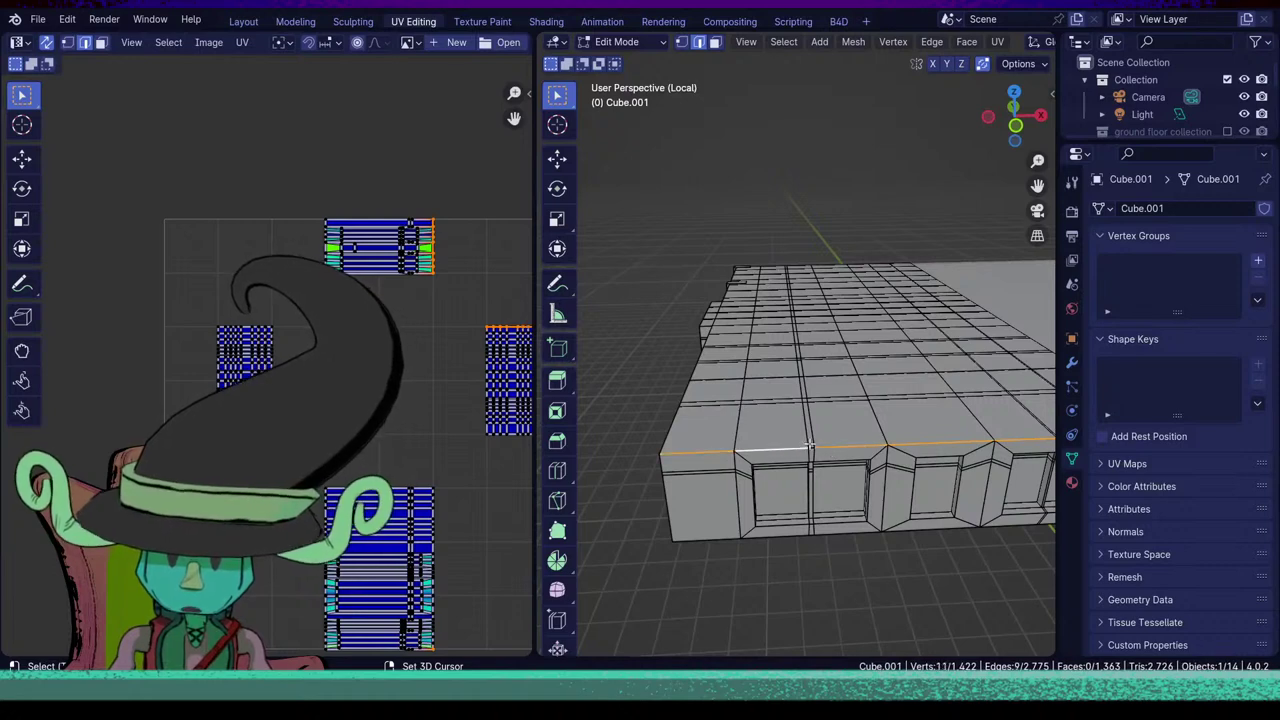
pyautogui.keyDown('shift'); pyautogui.click(741, 470); pyautogui.keyUp('shift')
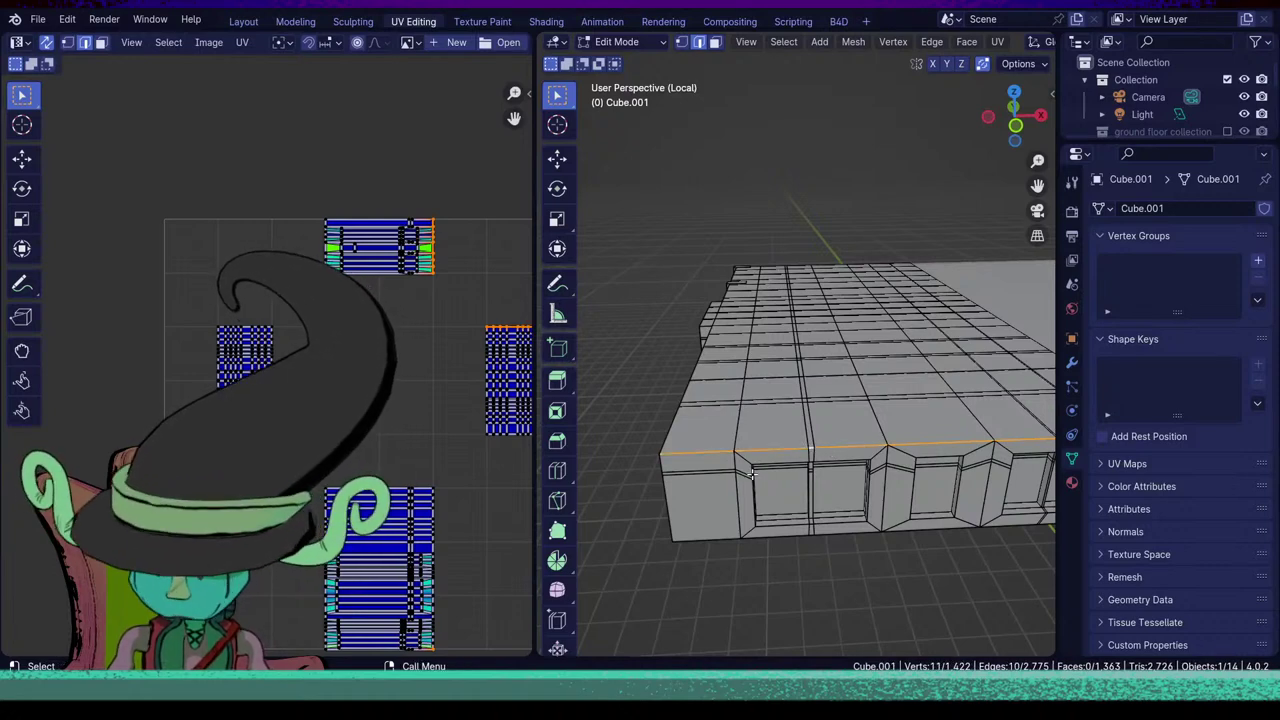
pyautogui.moveTo(752, 474); pyautogui.dragTo(849, 594, button='middle')
pyautogui.keyDown('shift'); pyautogui.doubleClick(801, 419); pyautogui.keyUp('shift')
pyautogui.press('u')
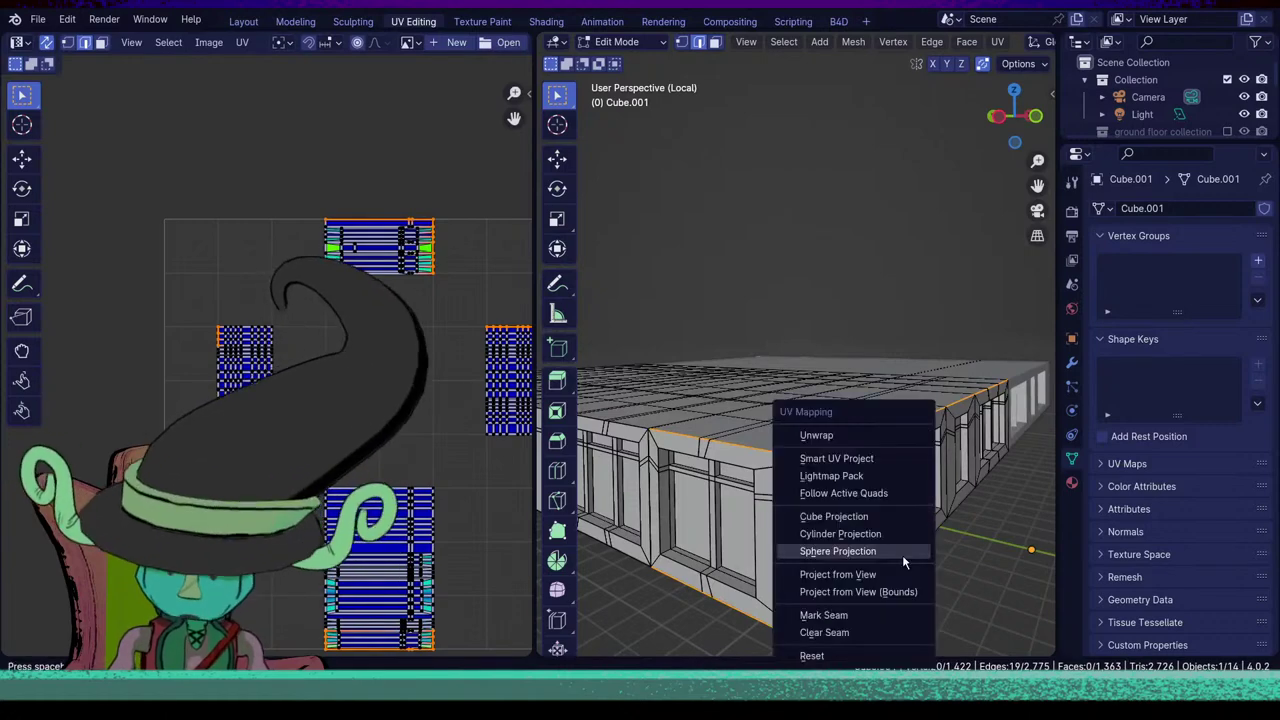
pyautogui.click(823, 615)
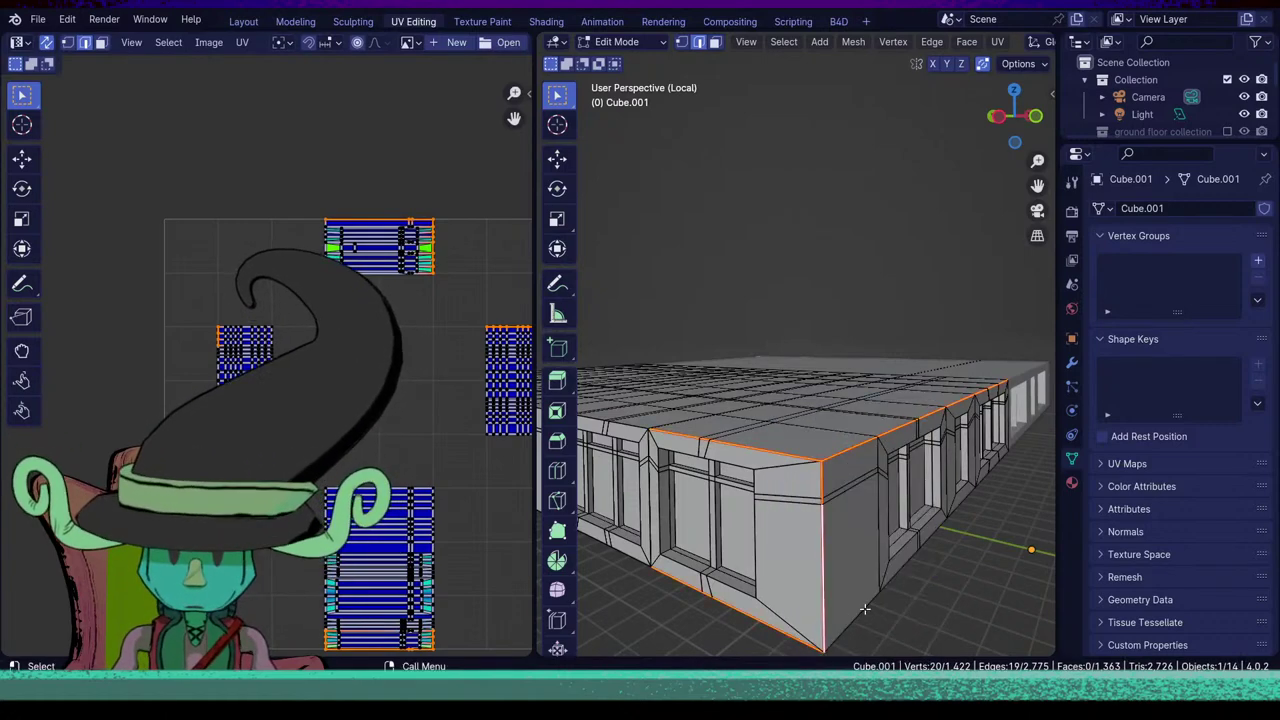
# Mark the front wall's complete bottom edge as a seam, including the sections below each window bay.
pyautogui.moveTo(866, 610); pyautogui.dragTo(705, 421, button='middle')
pyautogui.click(845, 529)
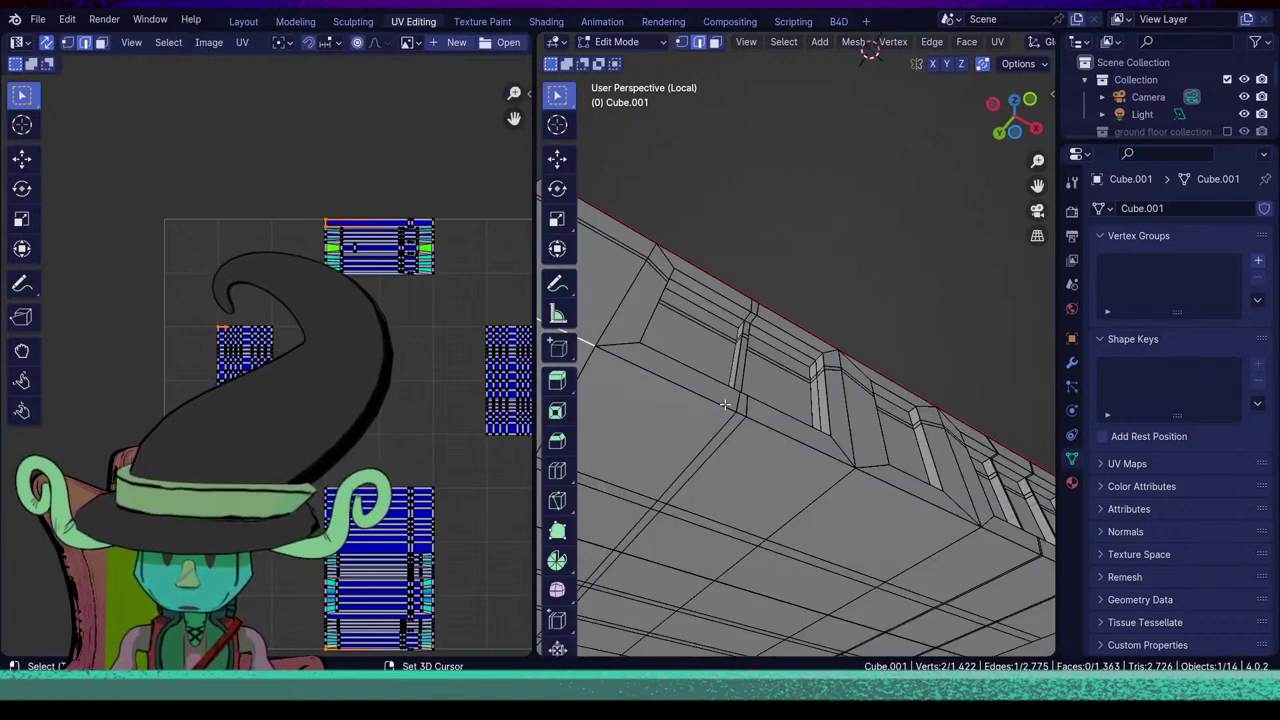
pyautogui.keyDown('alt'); pyautogui.click(724, 404); pyautogui.keyUp('alt')
pyautogui.moveTo(932, 529); pyautogui.dragTo(810, 486, button='middle')
pyautogui.keyDown('shift'); pyautogui.click(762, 455); pyautogui.keyUp('shift')
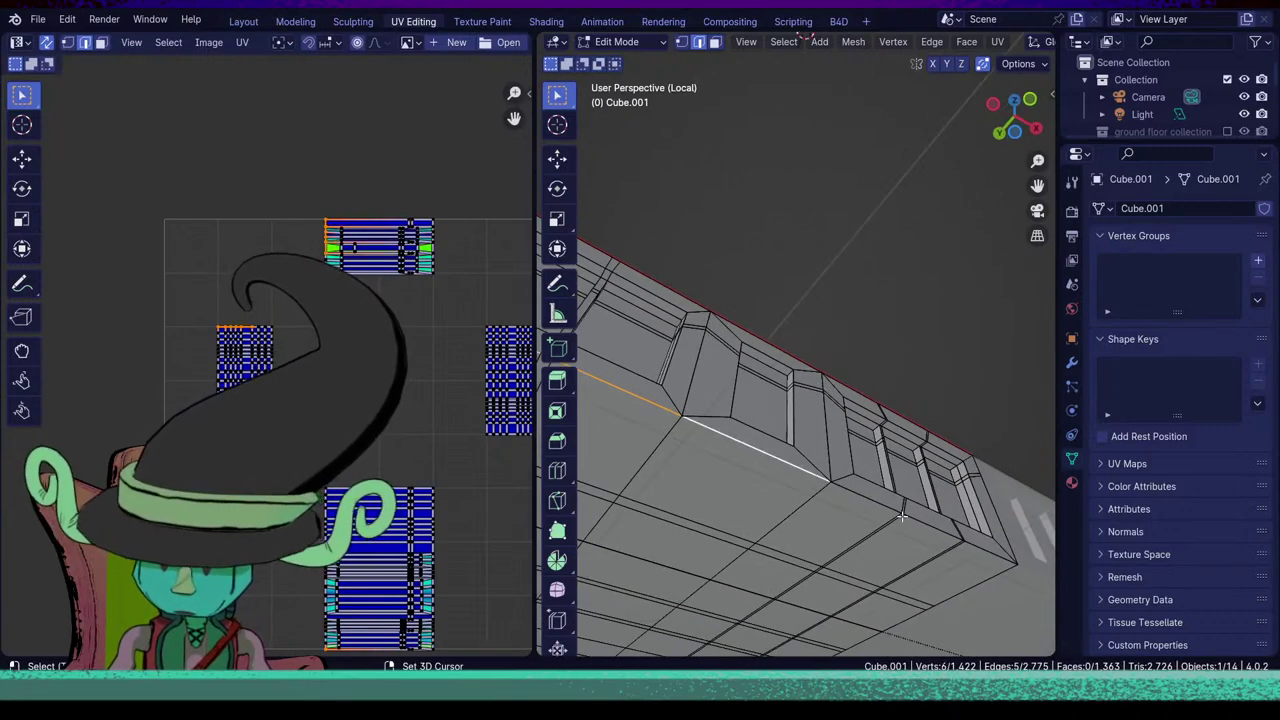
pyautogui.keyDown('alt'); pyautogui.keyDown('shift'); pyautogui.click(882, 508); pyautogui.keyUp('shift'); pyautogui.keyUp('alt')
pyautogui.moveTo(998, 566); pyautogui.dragTo(820, 614, button='middle')
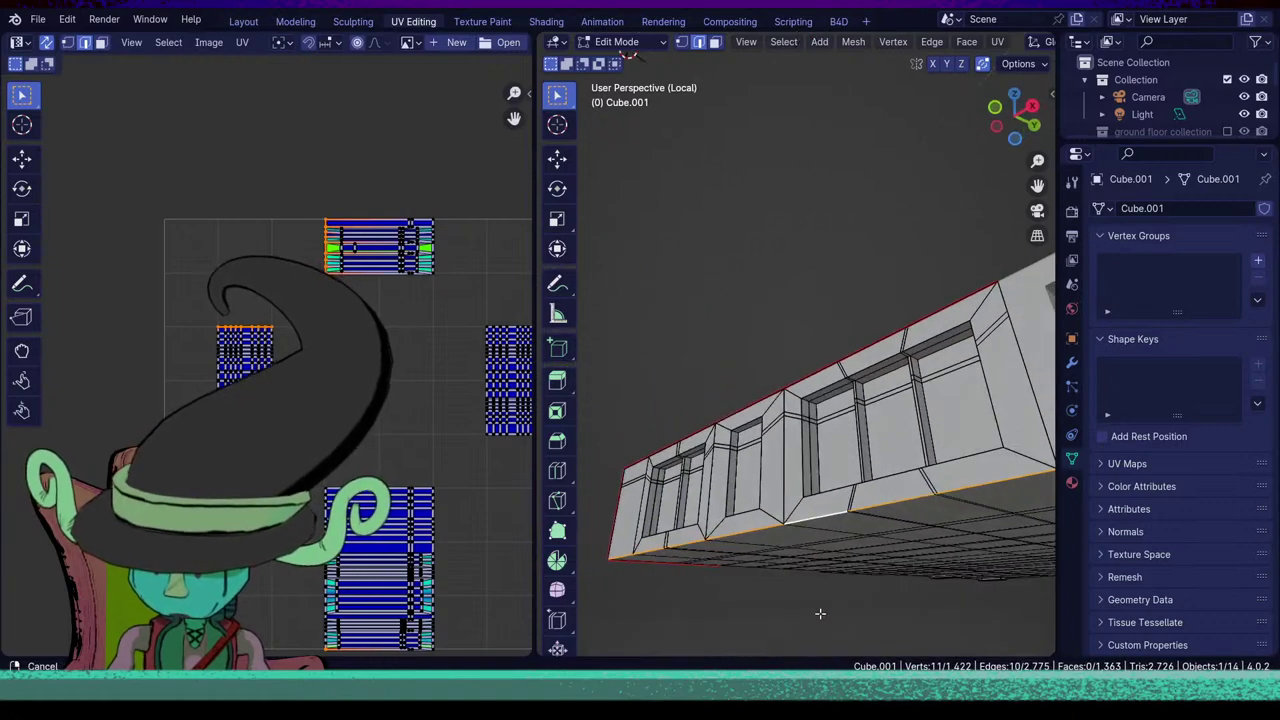
pyautogui.scroll(-2, 842, 534)
pyautogui.press('u')
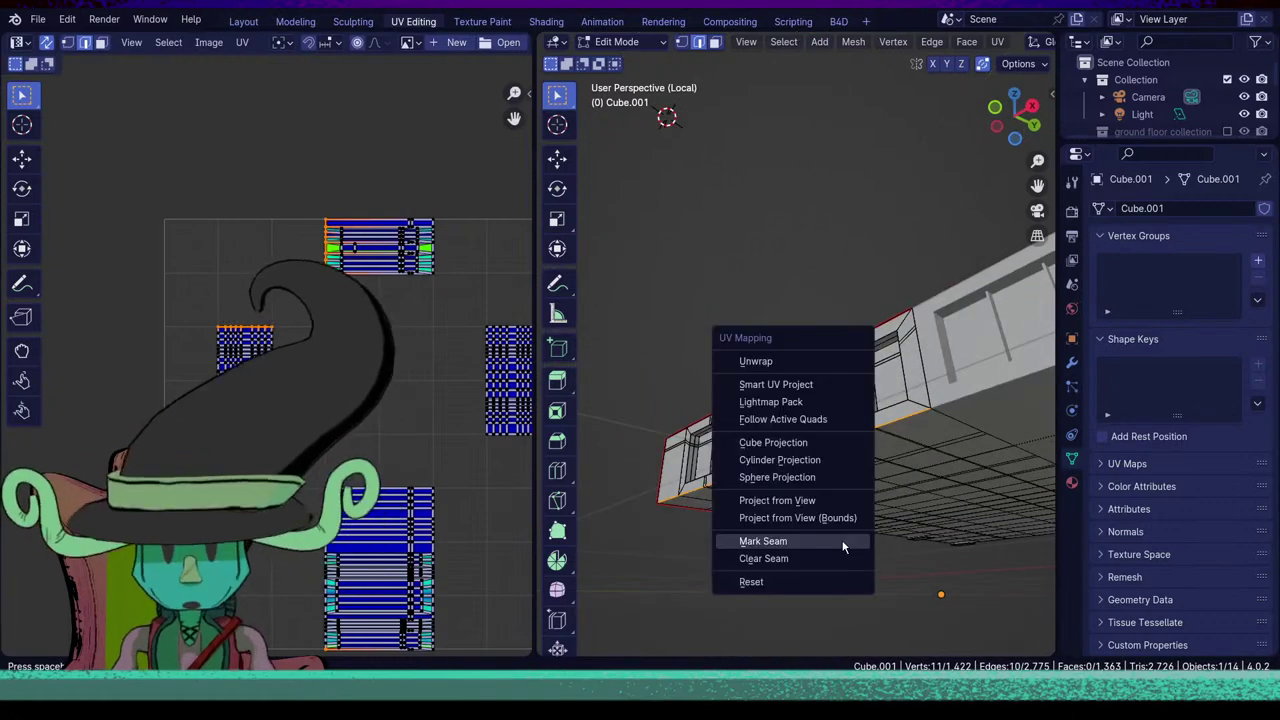
pyautogui.click(843, 547)
# Mark a seam around the outer opening of the three-pane window on the front wall.
pyautogui.click(709, 538)
pyautogui.moveTo(709, 538); pyautogui.dragTo(852, 563, button='middle')
pyautogui.keyDown('alt'); pyautogui.click(925, 424); pyautogui.keyUp('alt')
pyautogui.press('u')
pyautogui.click(747, 505)
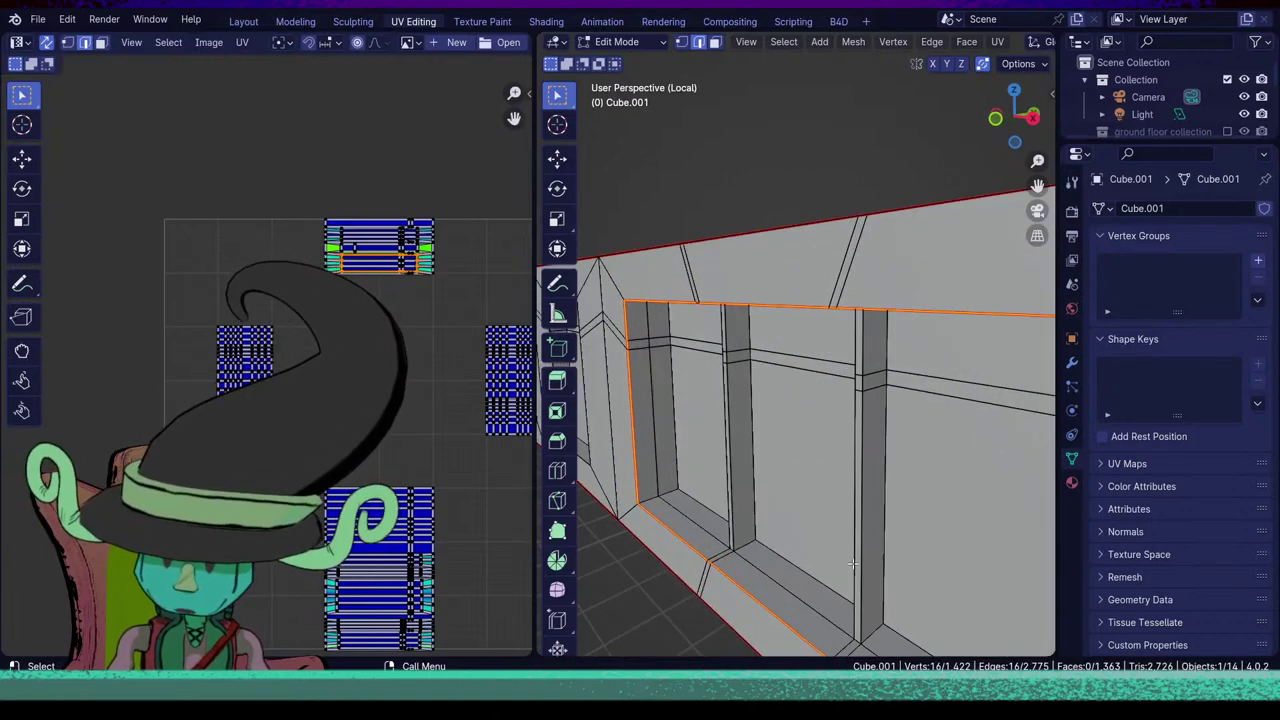
# Mark the recess edges at the three-pane window's lower inner corner as seams.
pyautogui.keyDown('alt'); pyautogui.click(666, 491); pyautogui.keyUp('alt')
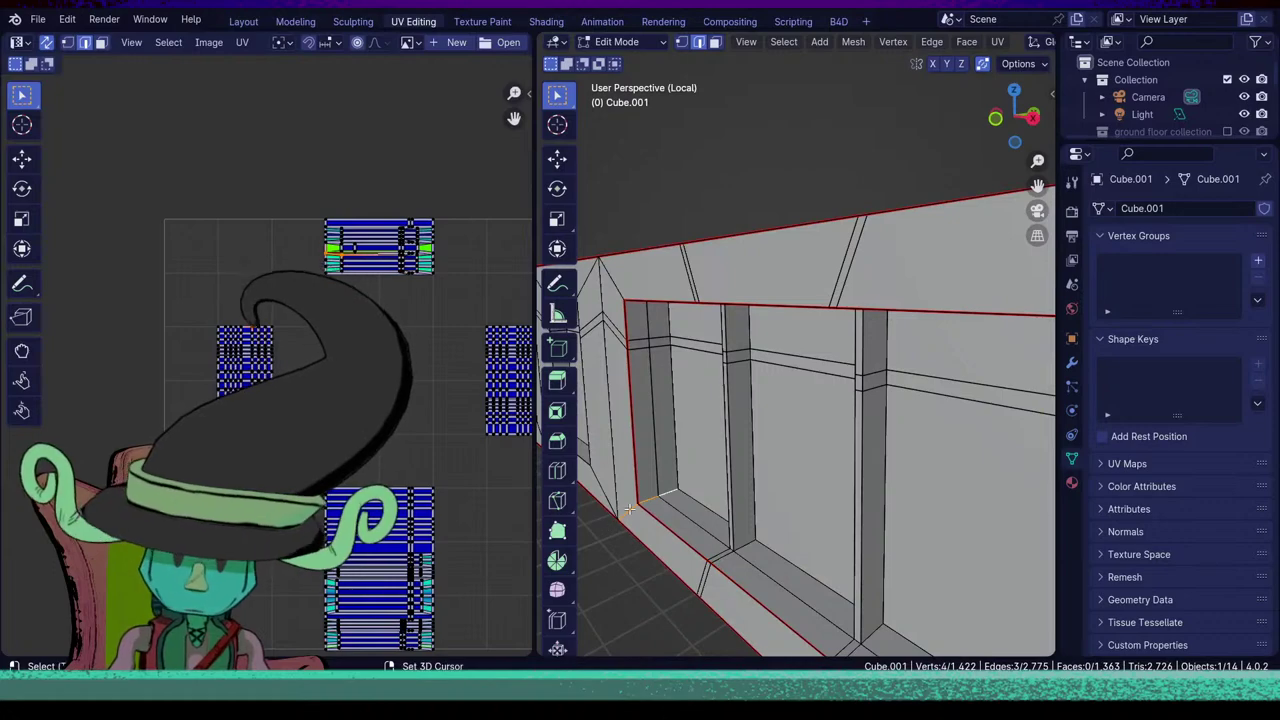
pyautogui.moveTo(709, 597); pyautogui.dragTo(800, 374, button='middle')
pyautogui.press('u')
pyautogui.click(757, 486)
pyautogui.moveTo(669, 451); pyautogui.dragTo(772, 574, button='middle')
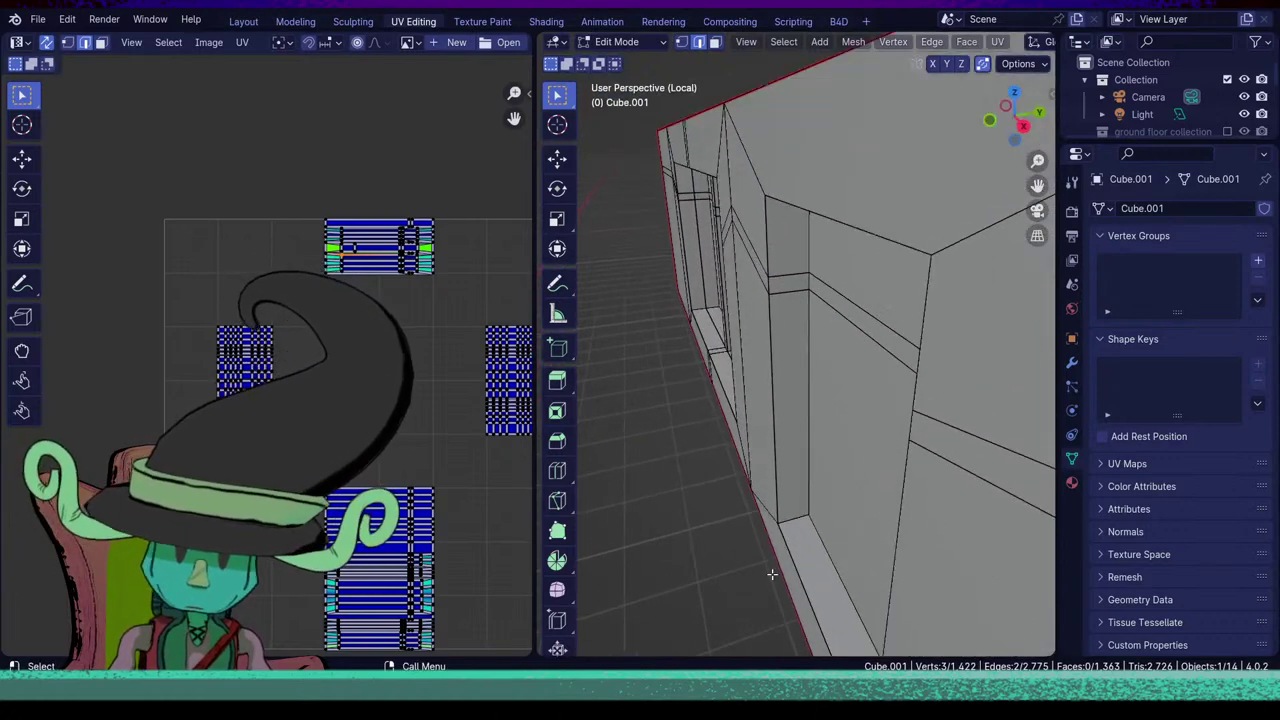
# Mark seams around the recessed inner pane of the single-pane window, covering its bottom, side and top edges.
pyautogui.scroll(-5, 789, 520)
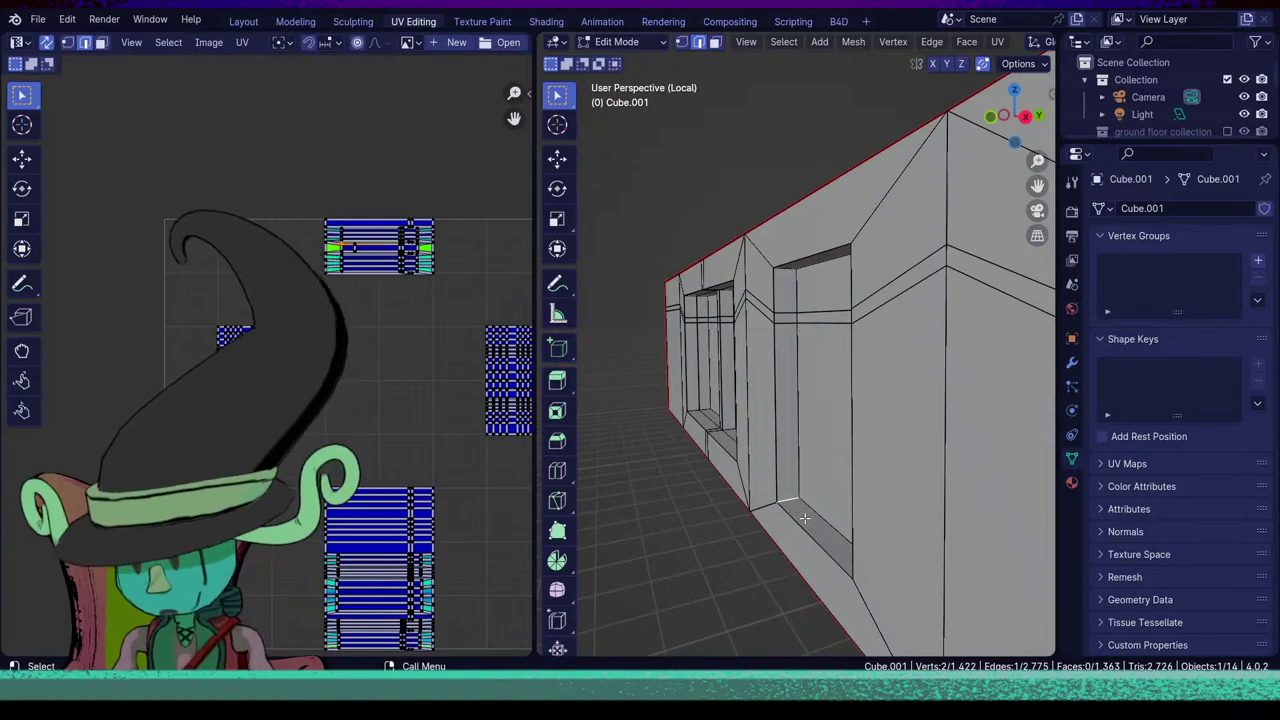
pyautogui.click(804, 518)
pyautogui.click(812, 517)
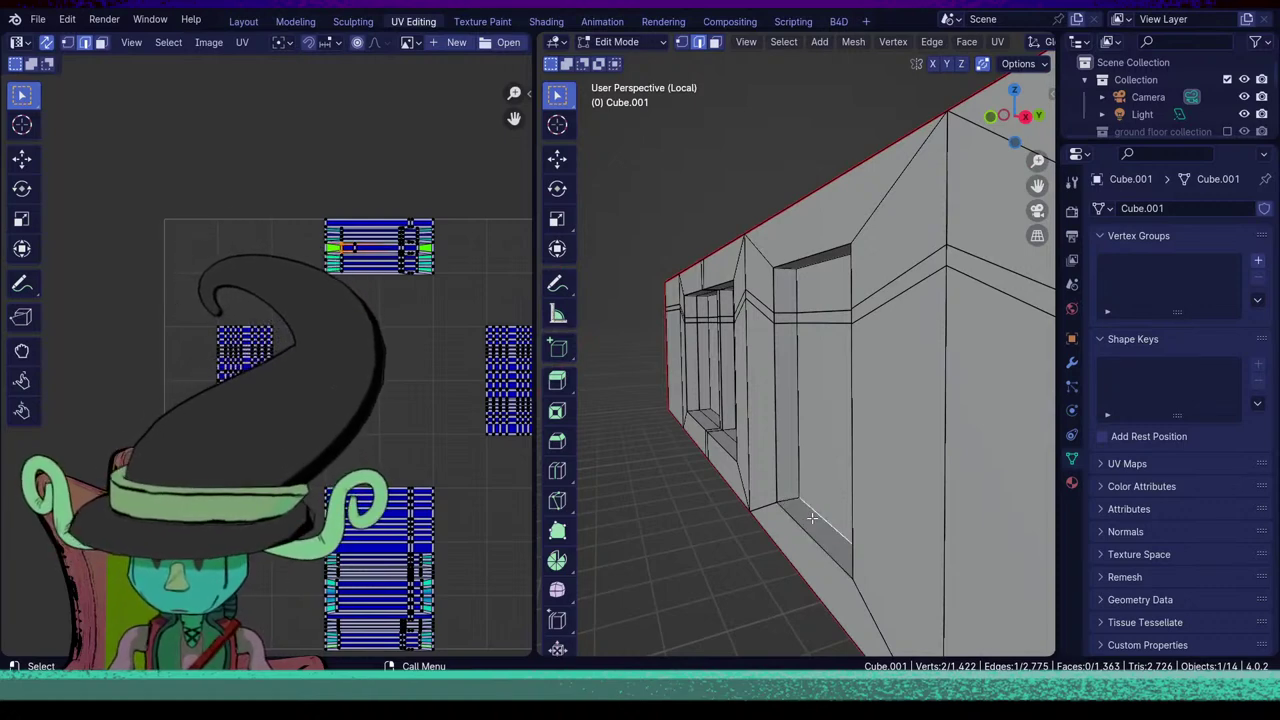
pyautogui.keyDown('alt'); pyautogui.keyDown('shift'); pyautogui.click(803, 466); pyautogui.keyUp('shift'); pyautogui.keyUp('alt')
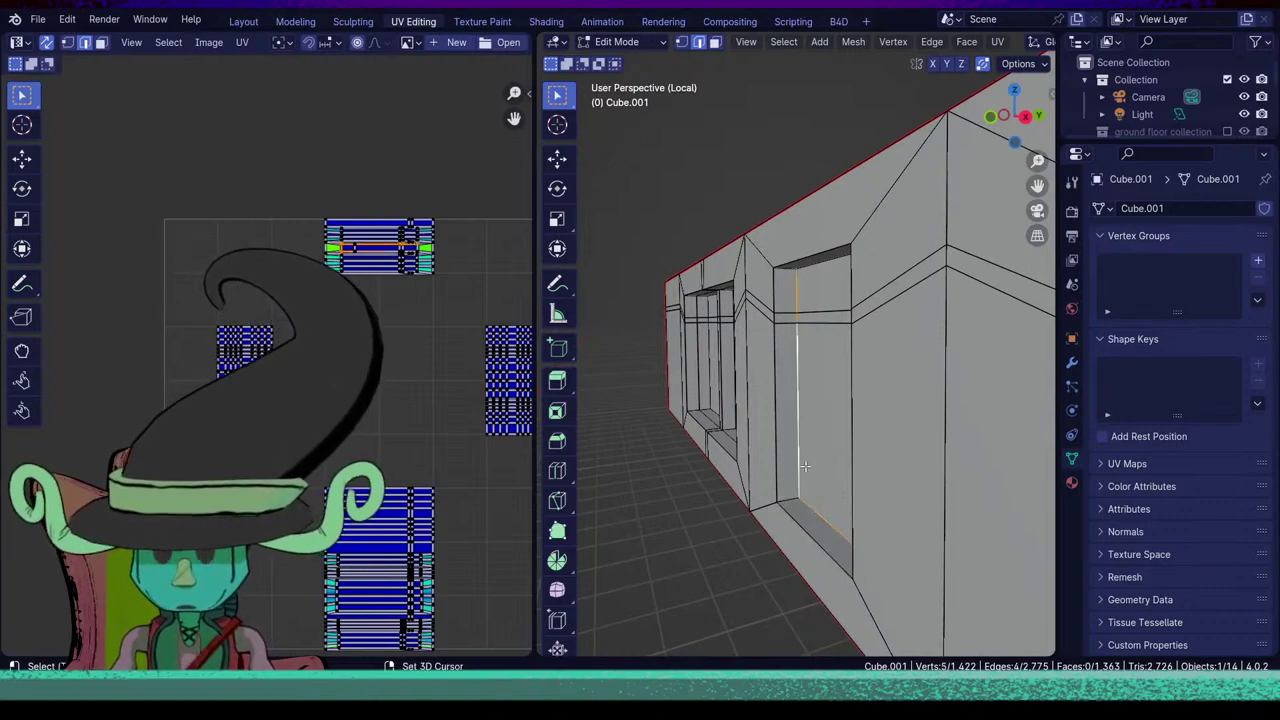
pyautogui.moveTo(763, 502); pyautogui.dragTo(866, 438, button='middle')
pyautogui.keyDown('shift'); pyautogui.click(719, 311); pyautogui.keyUp('shift')
pyautogui.keyDown('shift'); pyautogui.click(764, 305); pyautogui.keyUp('shift')
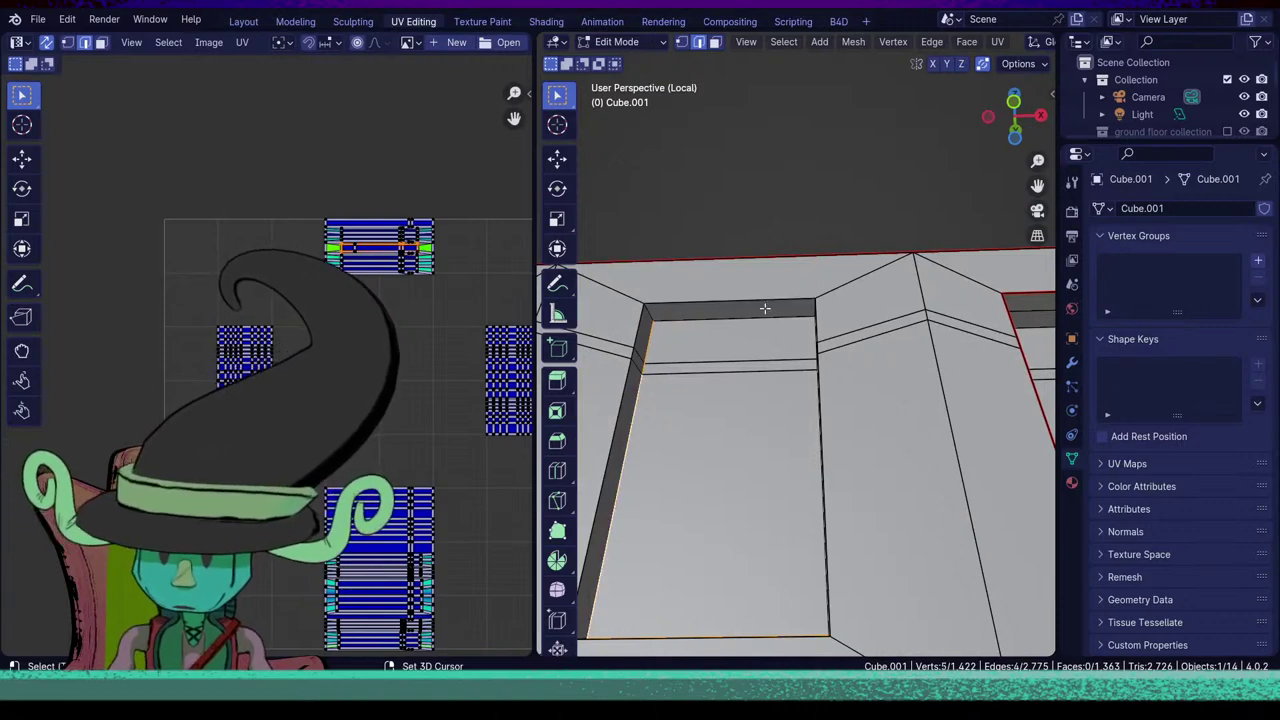
pyautogui.keyDown('shift'); pyautogui.click(766, 318); pyautogui.keyUp('shift')
pyautogui.moveTo(766, 371); pyautogui.dragTo(909, 434, button='middle')
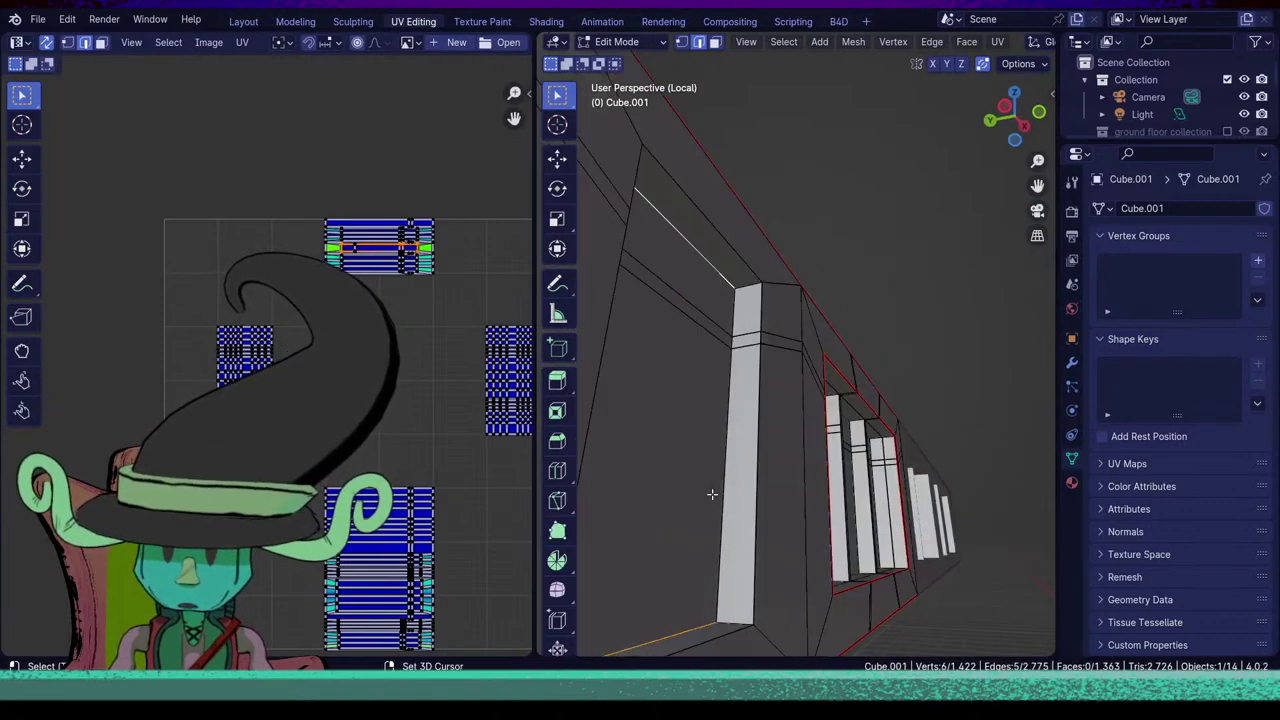
pyautogui.keyDown('shift'); pyautogui.doubleClick(736, 324); pyautogui.keyUp('shift')
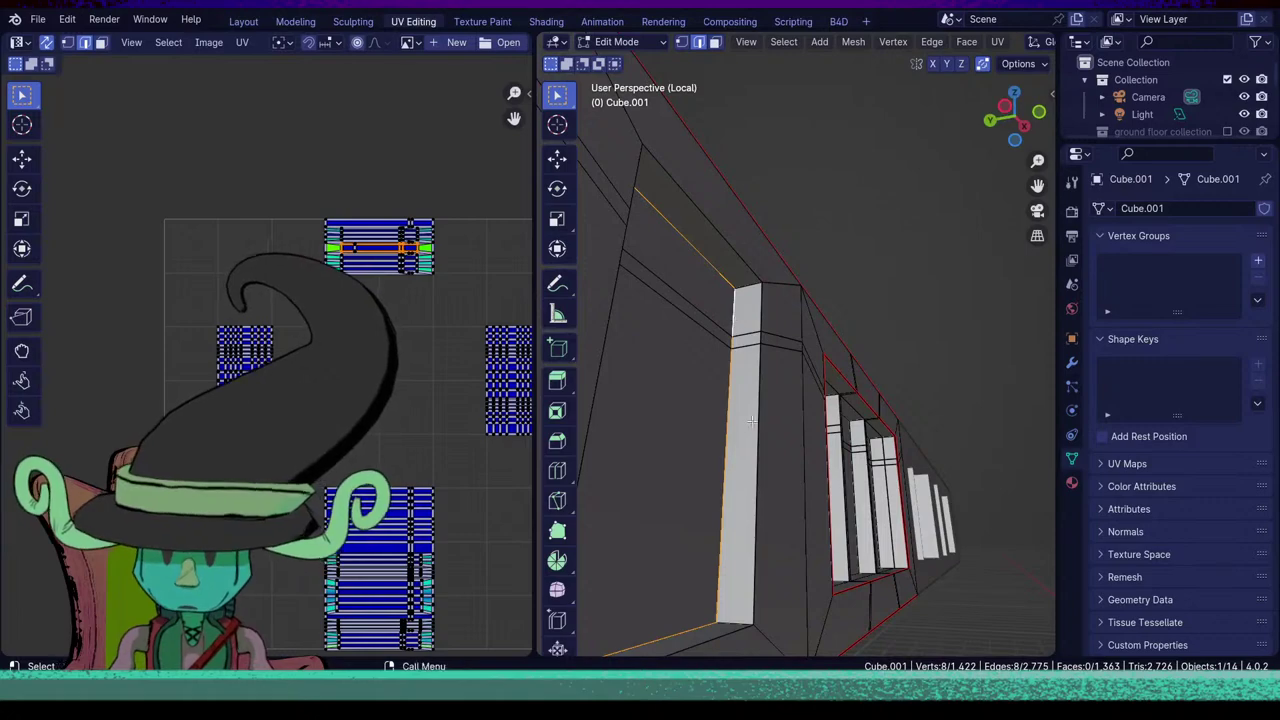
pyautogui.moveTo(782, 514); pyautogui.dragTo(740, 514, button='middle')
pyautogui.press('u')
pyautogui.click(755, 525)
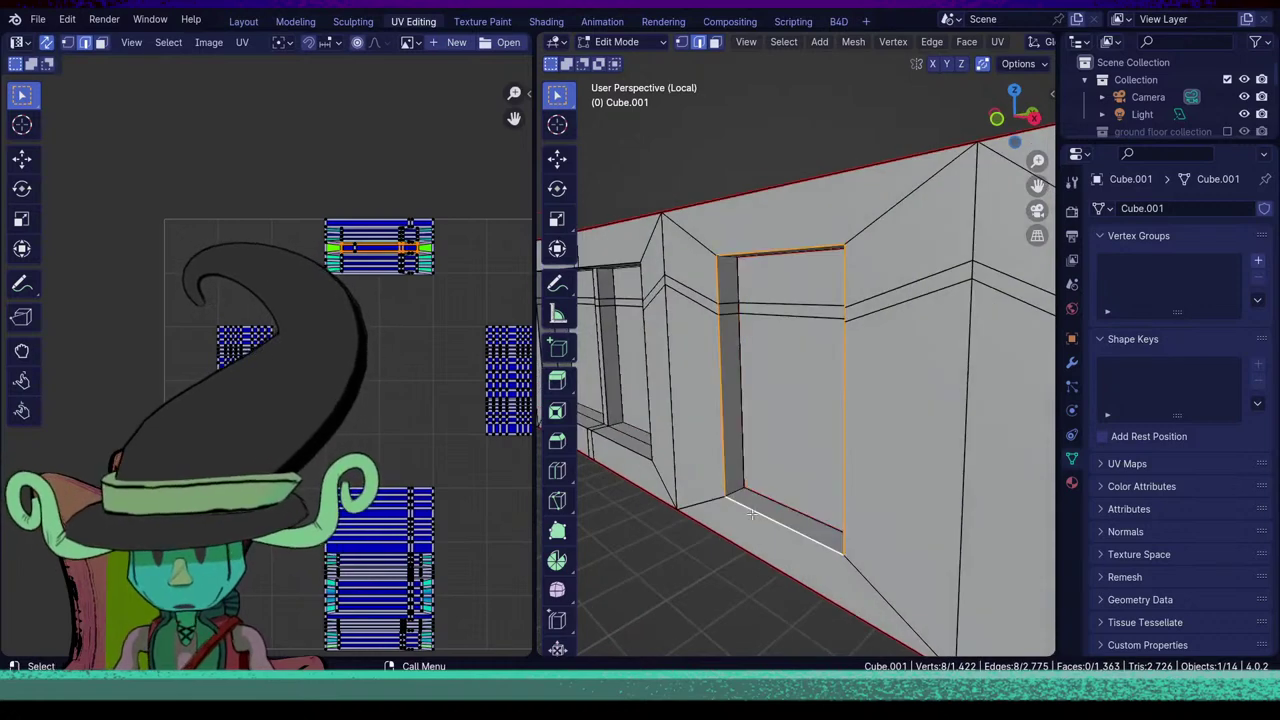
# Mark a seam around the outer opening of the single-pane window.
pyautogui.press('u')
pyautogui.click(769, 491)
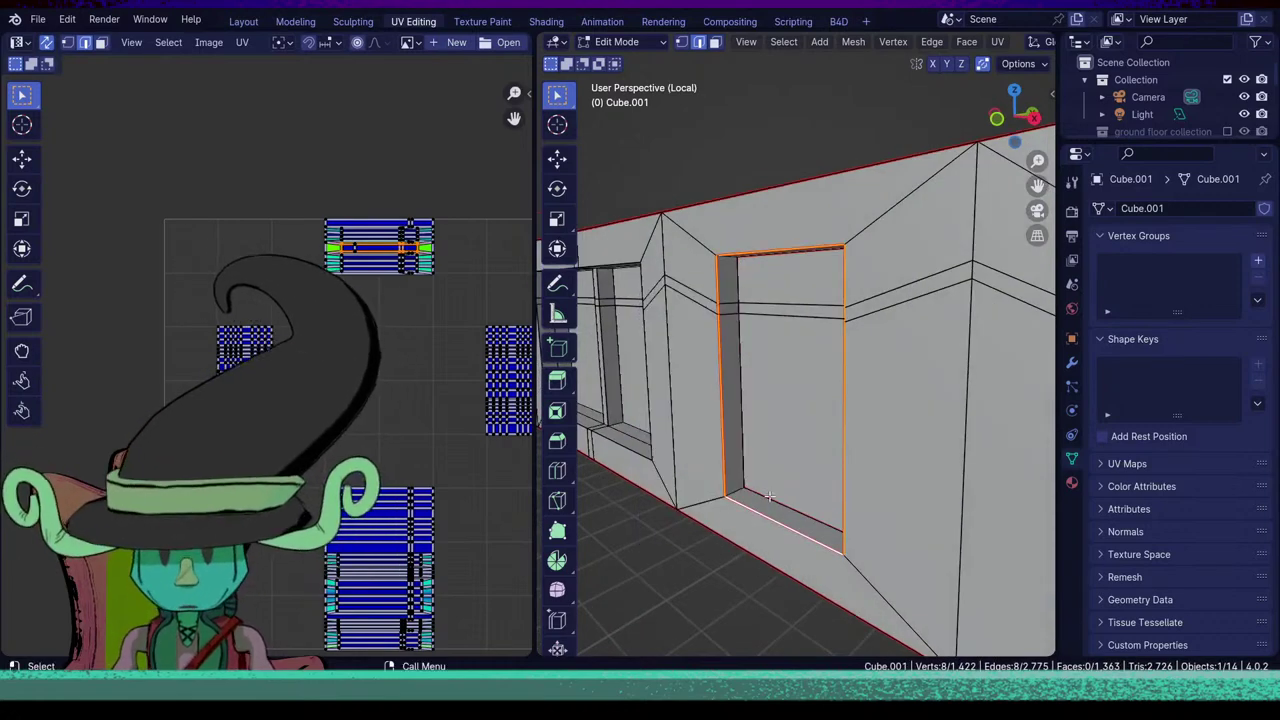
pyautogui.moveTo(769, 495); pyautogui.dragTo(819, 556, button='middle')
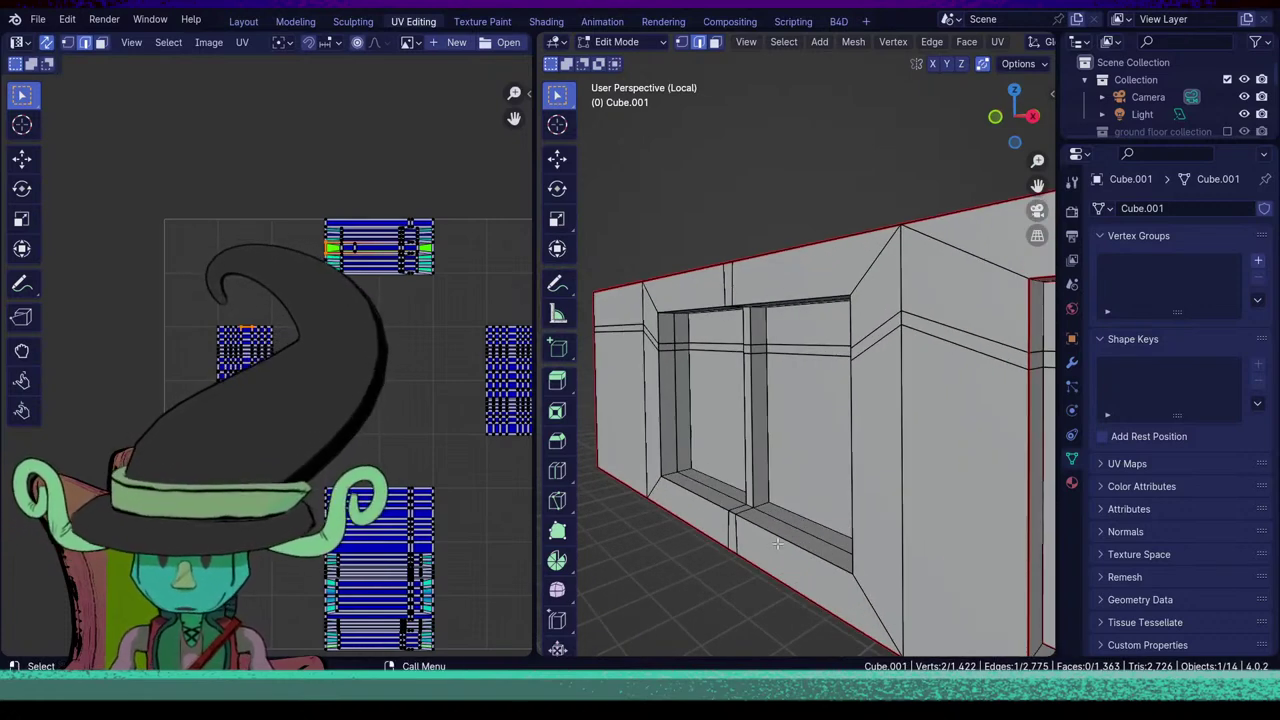
# Mark a seam around the outer opening of the two-pane window on the front wall.
pyautogui.keyDown('alt'); pyautogui.click(791, 545); pyautogui.keyUp('alt')
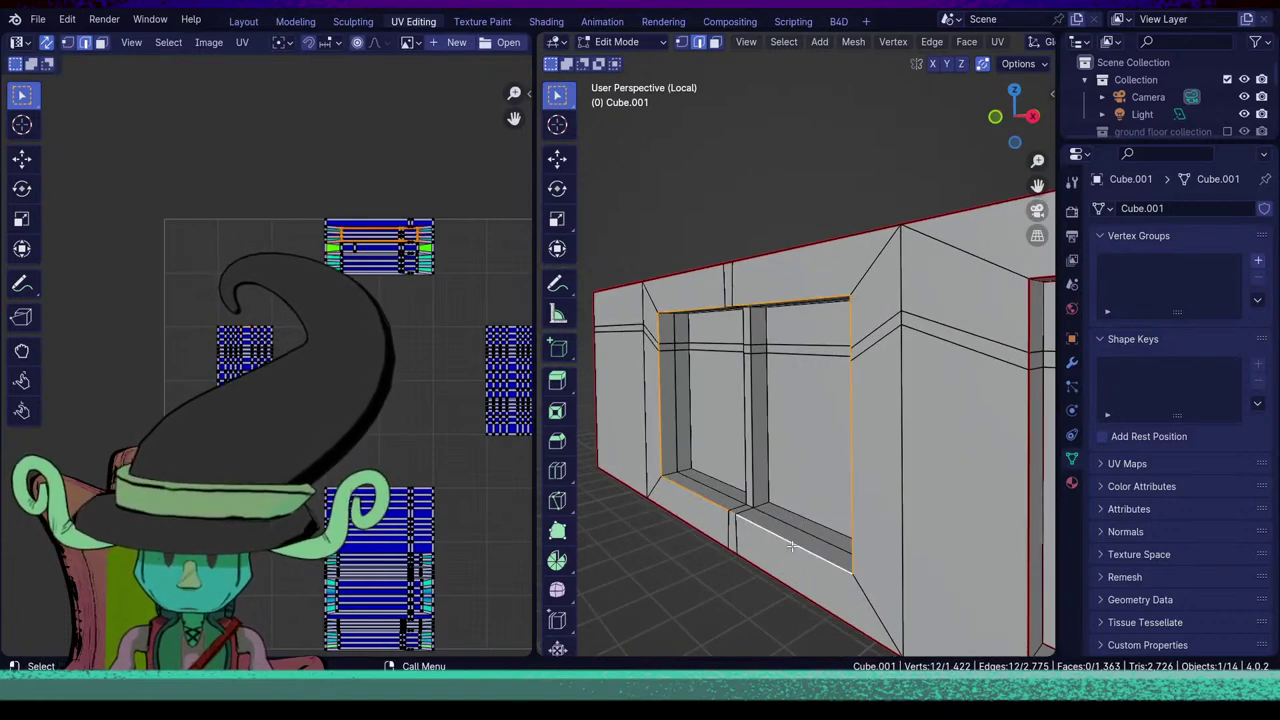
pyautogui.scroll(-5, 786, 543)
pyautogui.moveTo(771, 543); pyautogui.dragTo(892, 484, button='middle')
pyautogui.scroll(6, 837, 586)
pyautogui.scroll(-2, 827, 591)
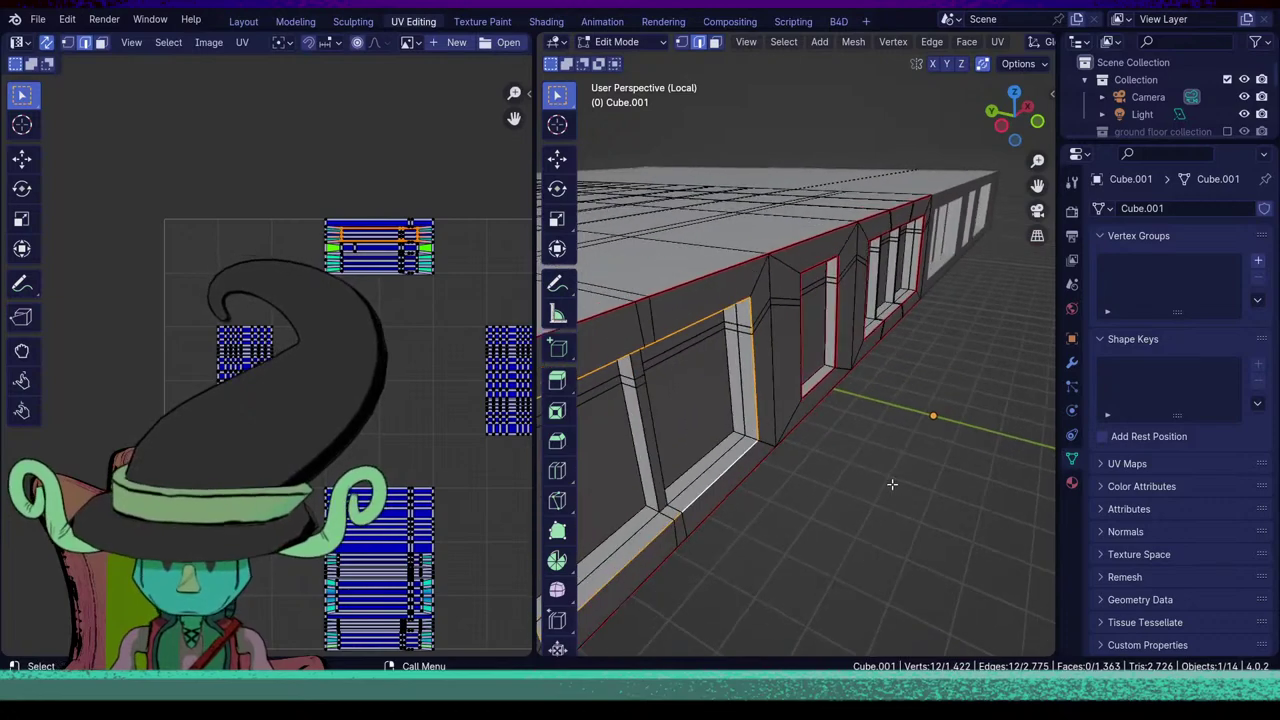
pyautogui.press('u')
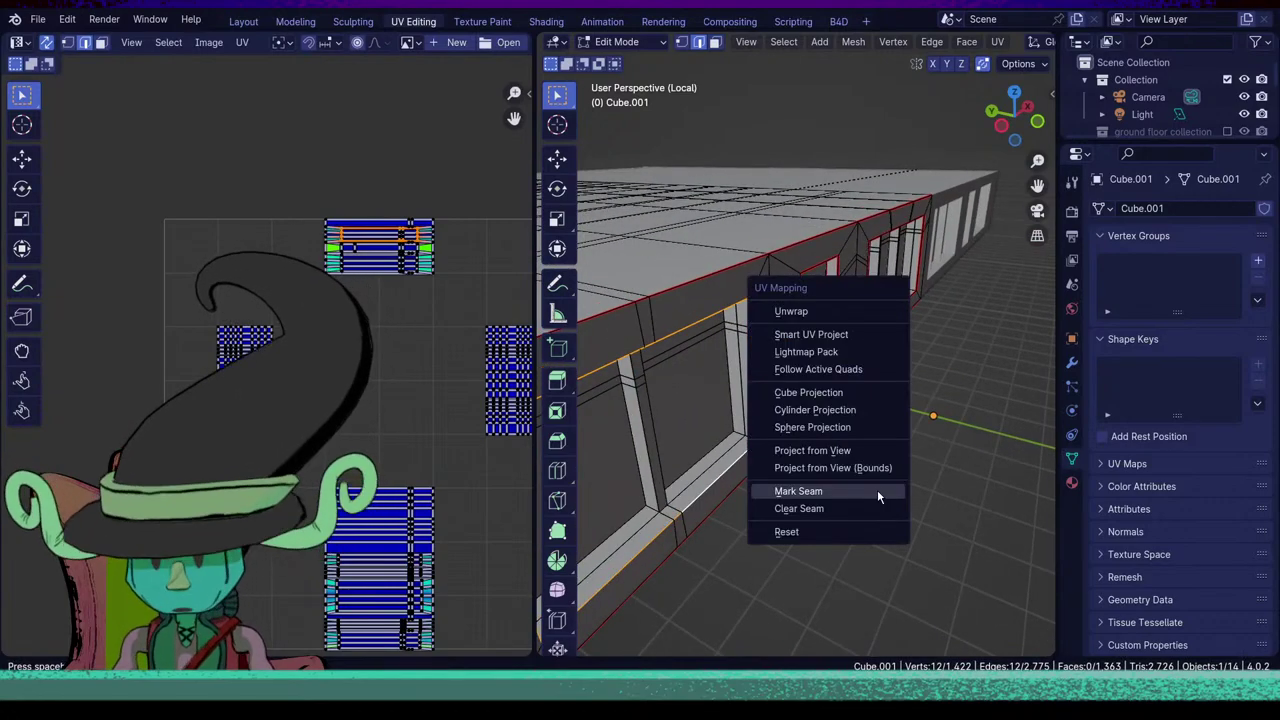
pyautogui.click(877, 489)
# Select the inner top and side edges of both panes in the two-pane window, plus one pane's bottom edge, and mark them as seams.
pyautogui.moveTo(877, 489); pyautogui.dragTo(825, 551, button='middle')
pyautogui.scroll(2, 784, 466)
pyautogui.scroll(3, 915, 521)
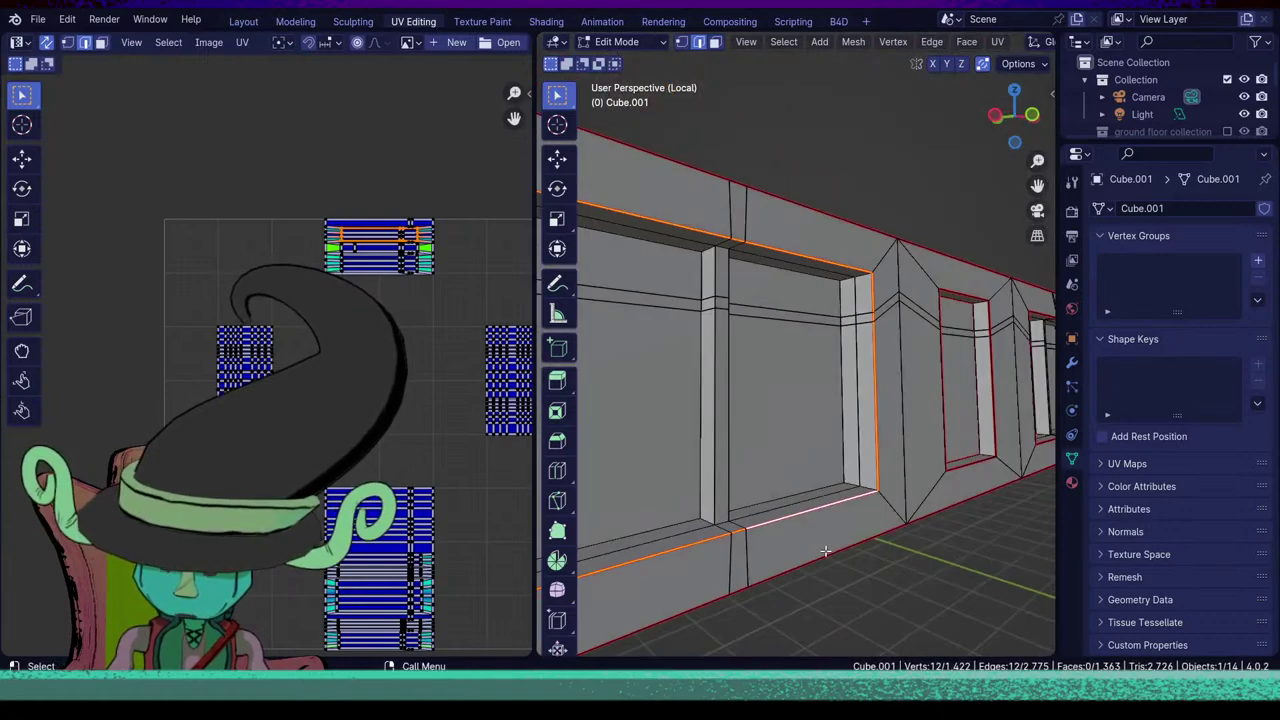
pyautogui.click(823, 488)
pyautogui.keyDown('shift'); pyautogui.doubleClick(847, 432); pyautogui.keyUp('shift')
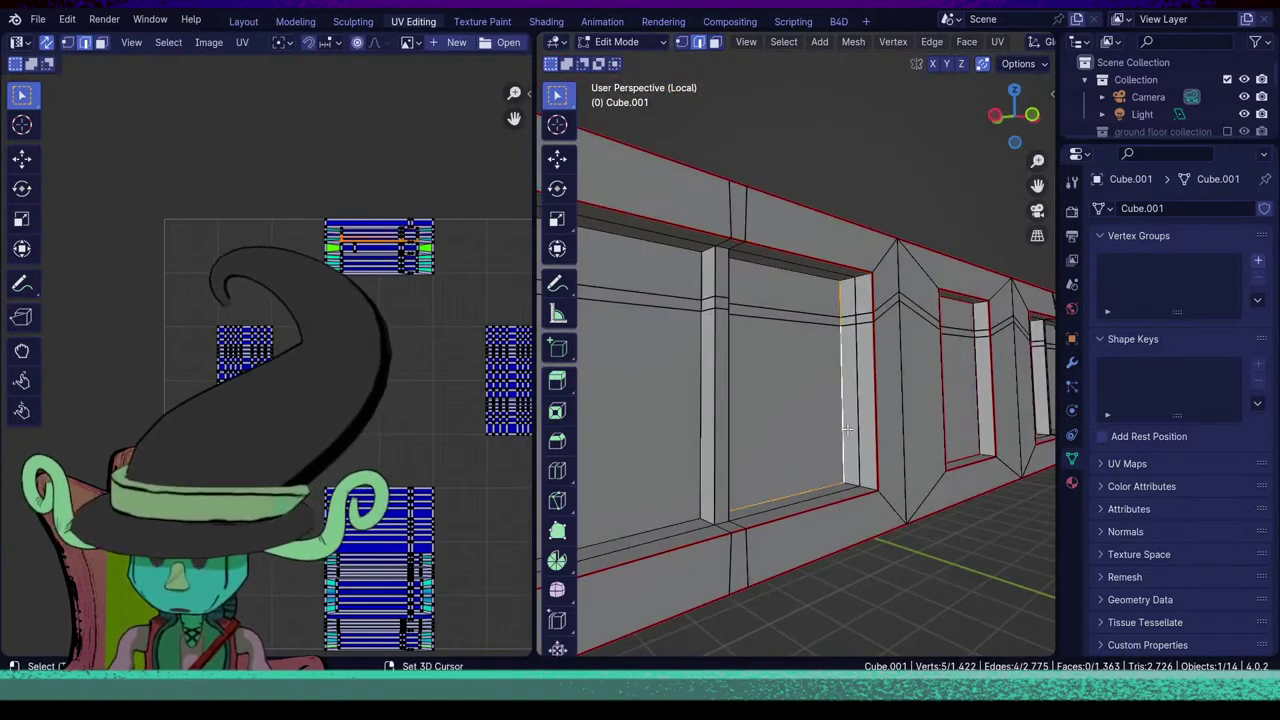
pyautogui.keyDown('shift'); pyautogui.click(848, 431); pyautogui.keyUp('shift')
pyautogui.keyDown('shift'); pyautogui.click(848, 431); pyautogui.keyUp('shift')
pyautogui.moveTo(848, 431); pyautogui.dragTo(742, 334, button='middle')
pyautogui.keyDown('shift'); pyautogui.click(713, 312); pyautogui.keyUp('shift')
pyautogui.keyDown('shift'); pyautogui.click(707, 331); pyautogui.keyUp('shift')
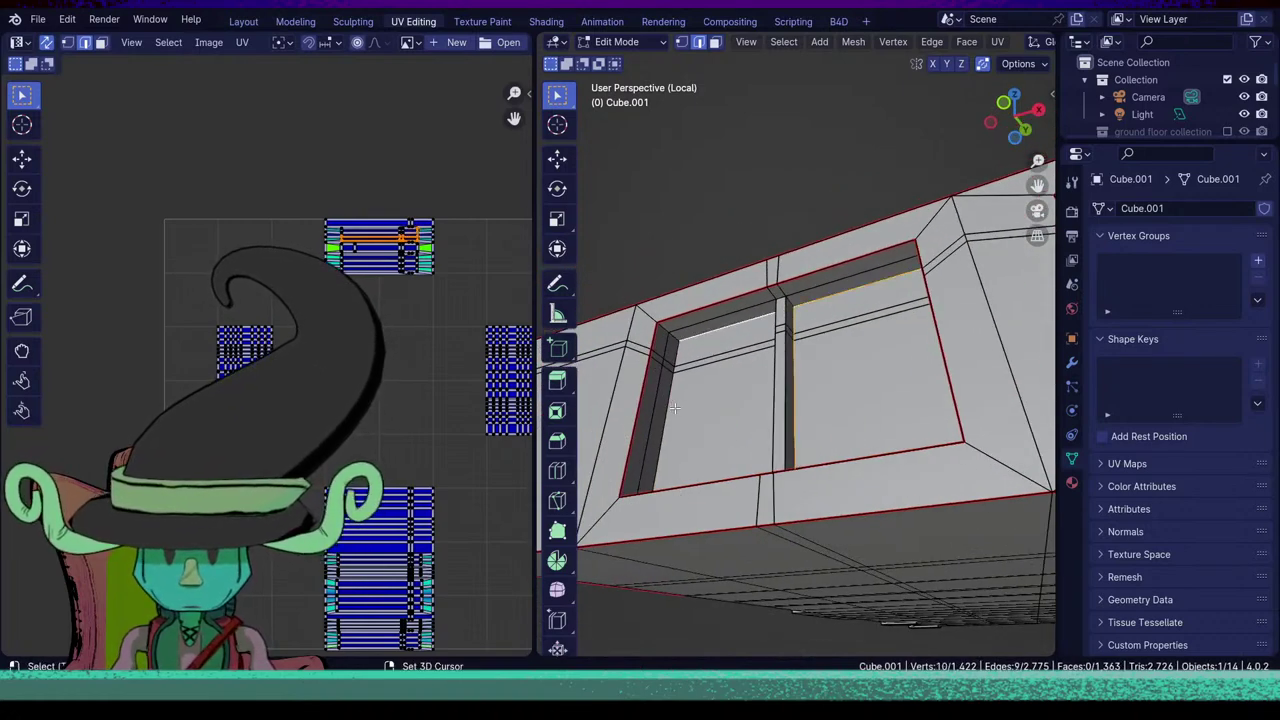
pyautogui.keyDown('shift'); pyautogui.doubleClick(674, 408); pyautogui.keyUp('shift')
pyautogui.moveTo(682, 410); pyautogui.dragTo(849, 428, button='middle')
pyautogui.keyDown('alt'); pyautogui.keyDown('shift'); pyautogui.click(769, 430); pyautogui.keyUp('shift'); pyautogui.keyUp('alt')
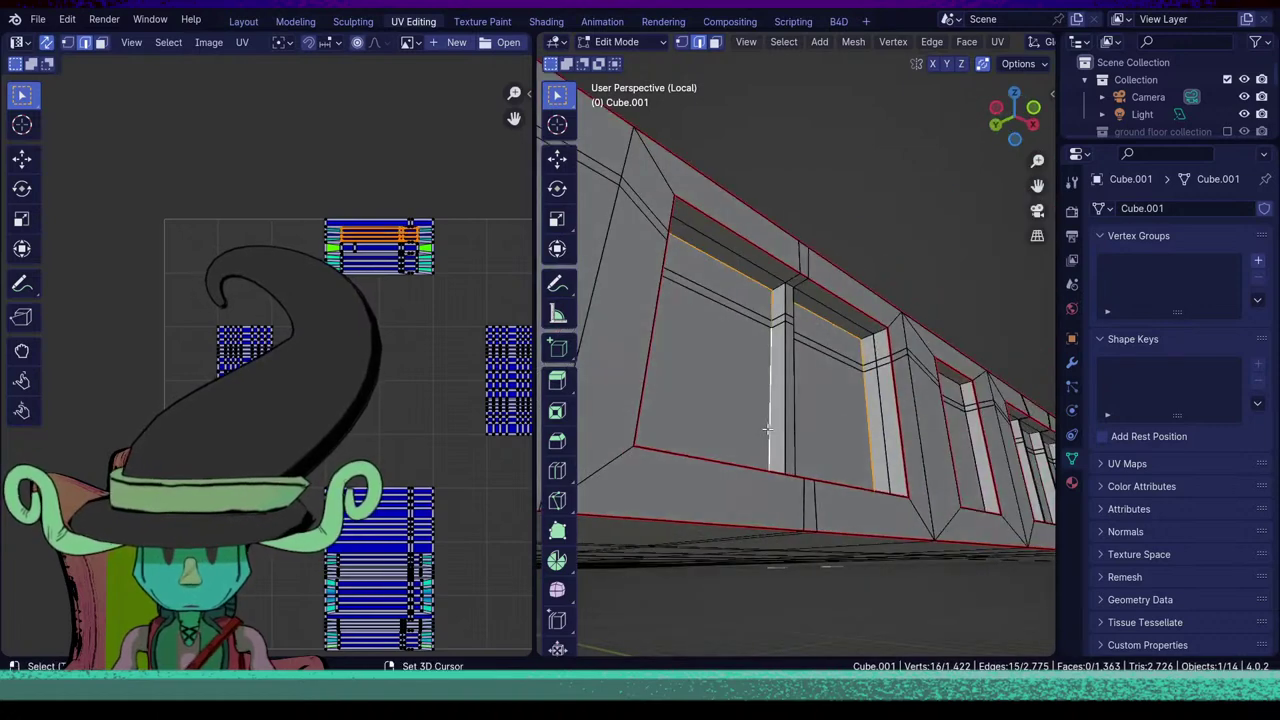
pyautogui.moveTo(769, 430); pyautogui.dragTo(742, 586, button='middle')
pyautogui.press('u')
pyautogui.click(787, 477)
# Mark seams on the two-pane window's central divider along its front vertical edges and its short upper and lower end edges.
pyautogui.keyDown('alt'); pyautogui.click(789, 401); pyautogui.keyUp('alt')
pyautogui.scroll(2, 803, 414)
pyautogui.keyDown('shift'); pyautogui.click(765, 247); pyautogui.keyUp('shift')
pyautogui.keyDown('alt'); pyautogui.keyDown('shift'); pyautogui.click(770, 330); pyautogui.keyUp('shift'); pyautogui.keyUp('alt')
pyautogui.keyDown('shift'); pyautogui.click(760, 614); pyautogui.keyUp('shift')
pyautogui.keyDown('shift'); pyautogui.click(795, 254); pyautogui.keyUp('shift')
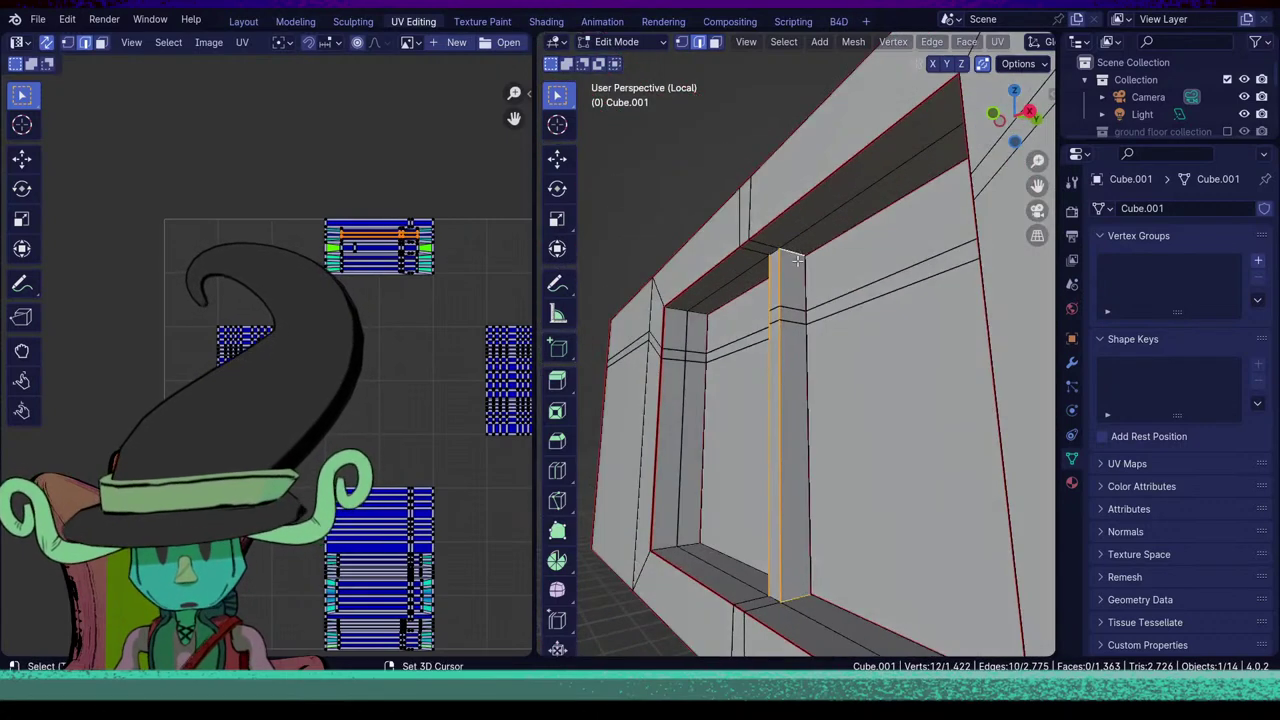
pyautogui.press('u')
pyautogui.click(833, 406)
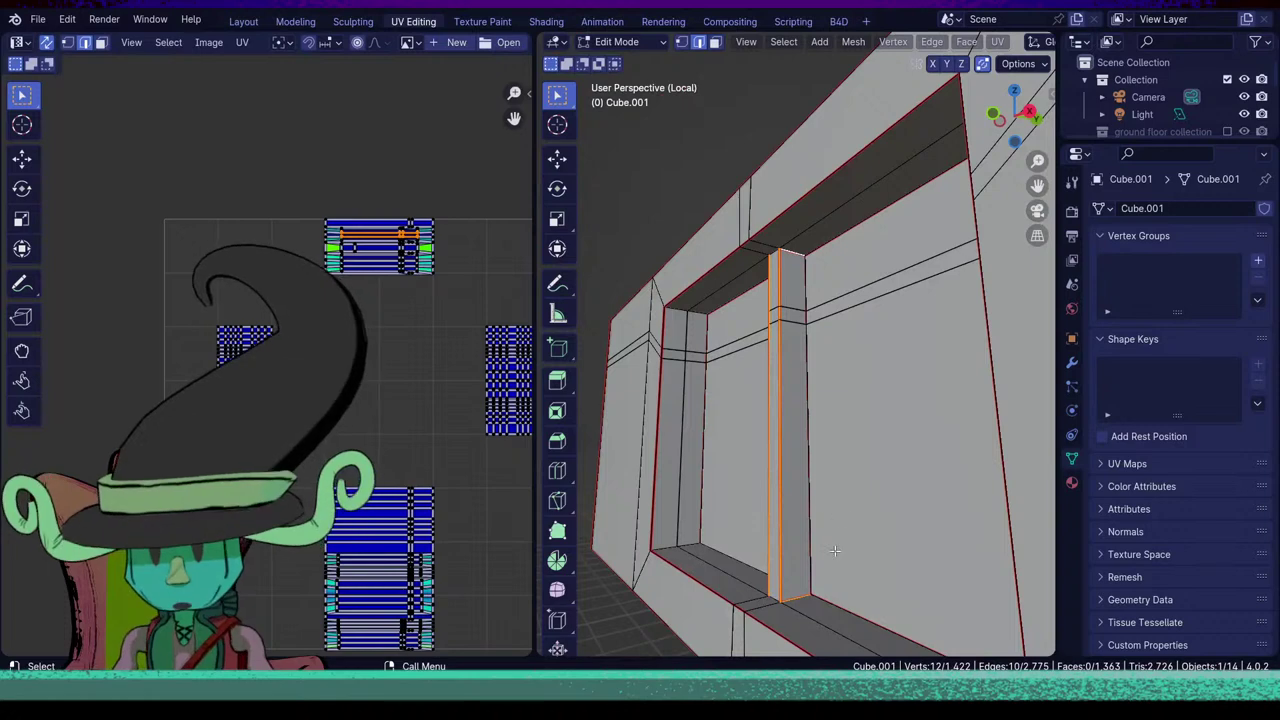
# Mark the inner bottom edge of the remaining pane in the two-pane window on the front wall as a seam.
pyautogui.scroll(-2, 836, 552)
pyautogui.click(836, 550)
pyautogui.moveTo(836, 550); pyautogui.dragTo(947, 601, button='middle')
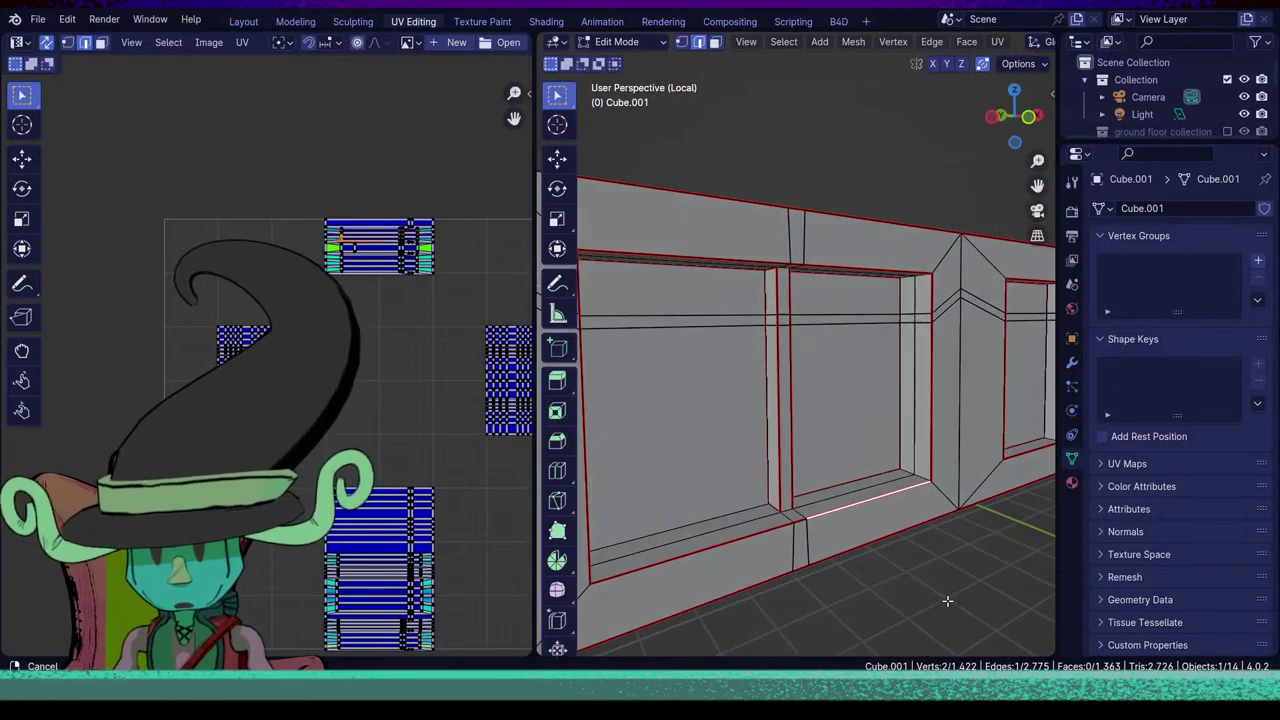
pyautogui.click(728, 518)
pyautogui.moveTo(728, 518); pyautogui.dragTo(680, 504, button='middle')
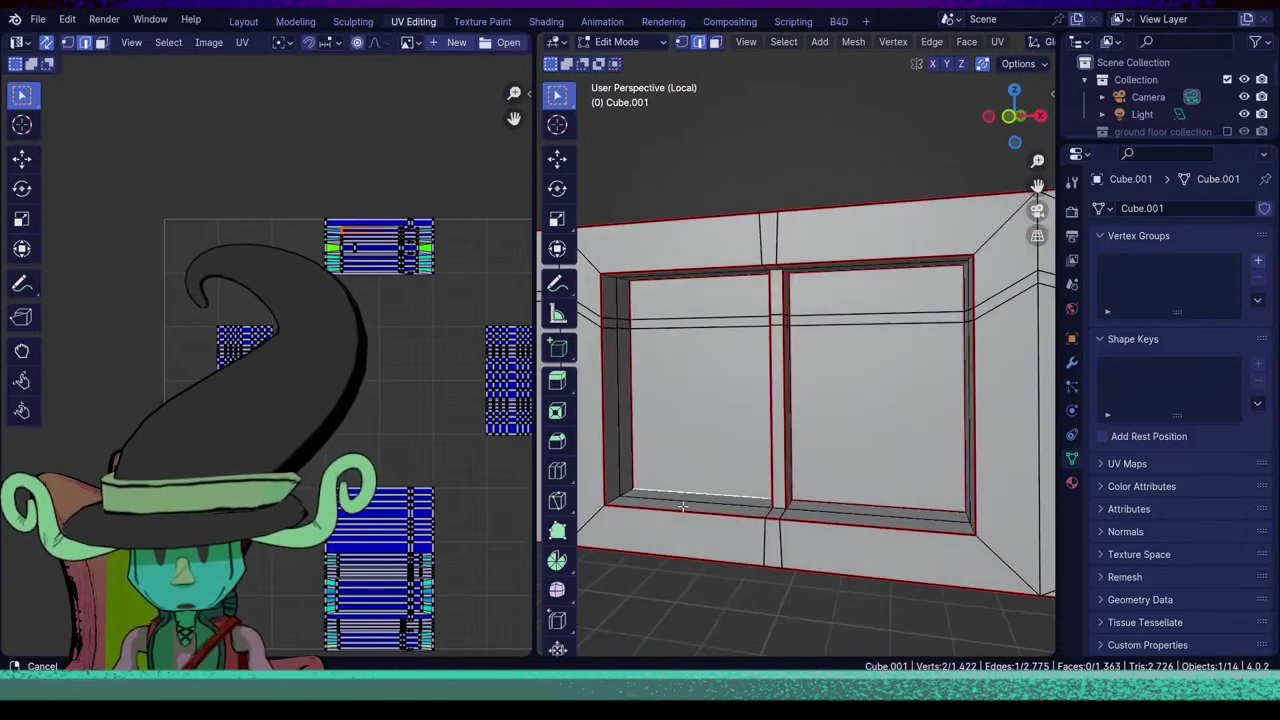
pyautogui.press('u')
pyautogui.click(724, 454)
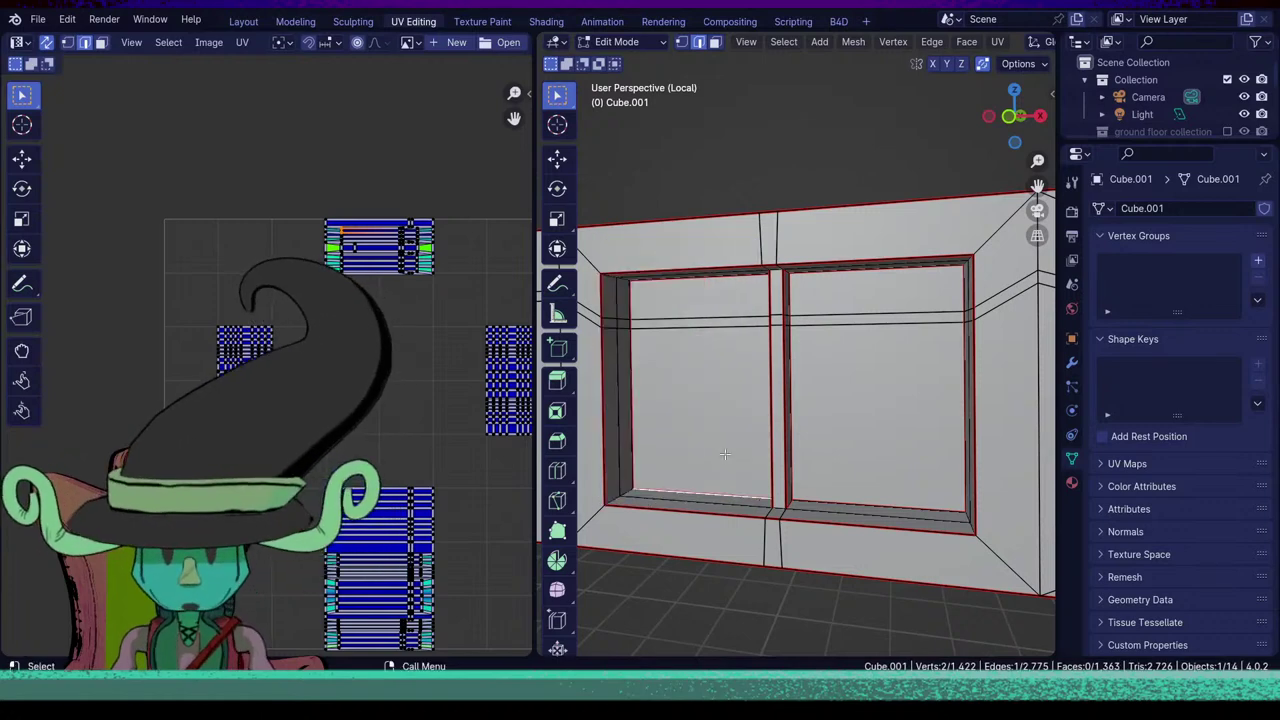
# Mark the short lower corner edges of the window recesses as seams on the two-pane window and the neighbouring single-pane window.
pyautogui.keyDown('alt'); pyautogui.click(612, 497); pyautogui.keyUp('alt')
pyautogui.moveTo(612, 498); pyautogui.dragTo(781, 440, button='middle')
pyautogui.press('u')
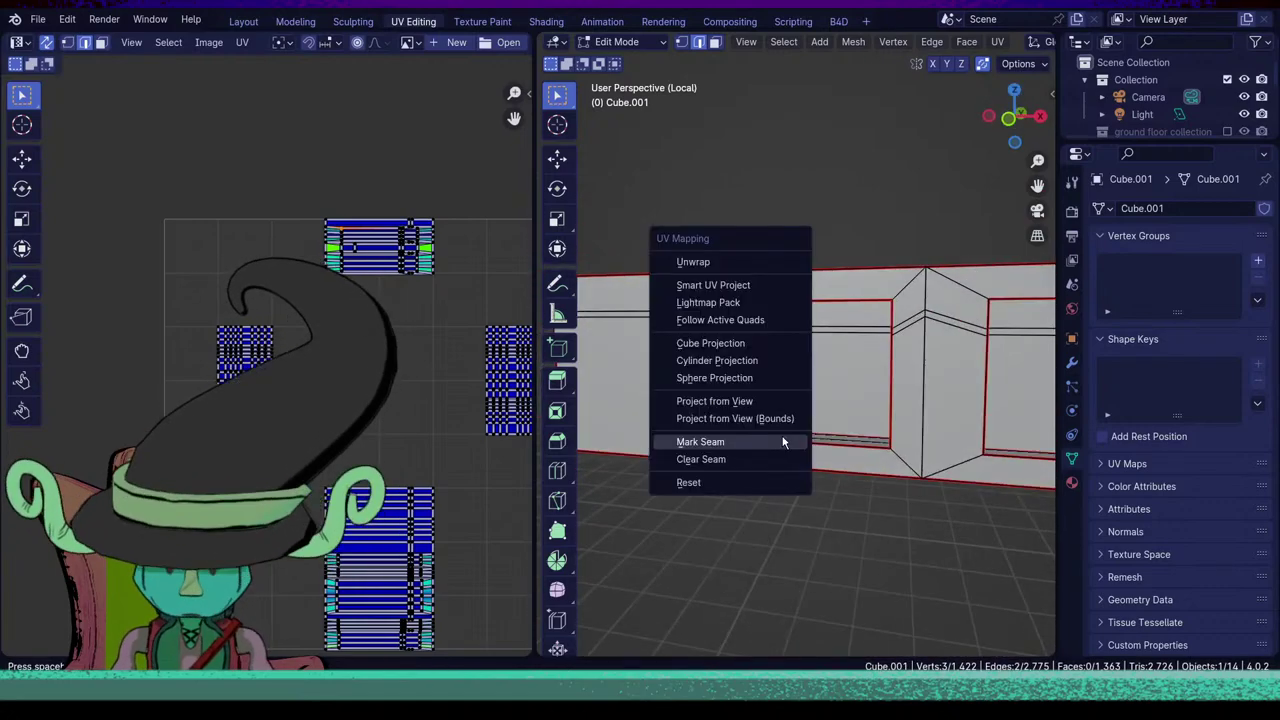
pyautogui.click(786, 443)
pyautogui.click(808, 517)
pyautogui.scroll(-3, 857, 497)
pyautogui.keyDown('shift'); pyautogui.moveTo(857, 497); pyautogui.dragTo(760, 604, button='middle'); pyautogui.keyUp('shift')
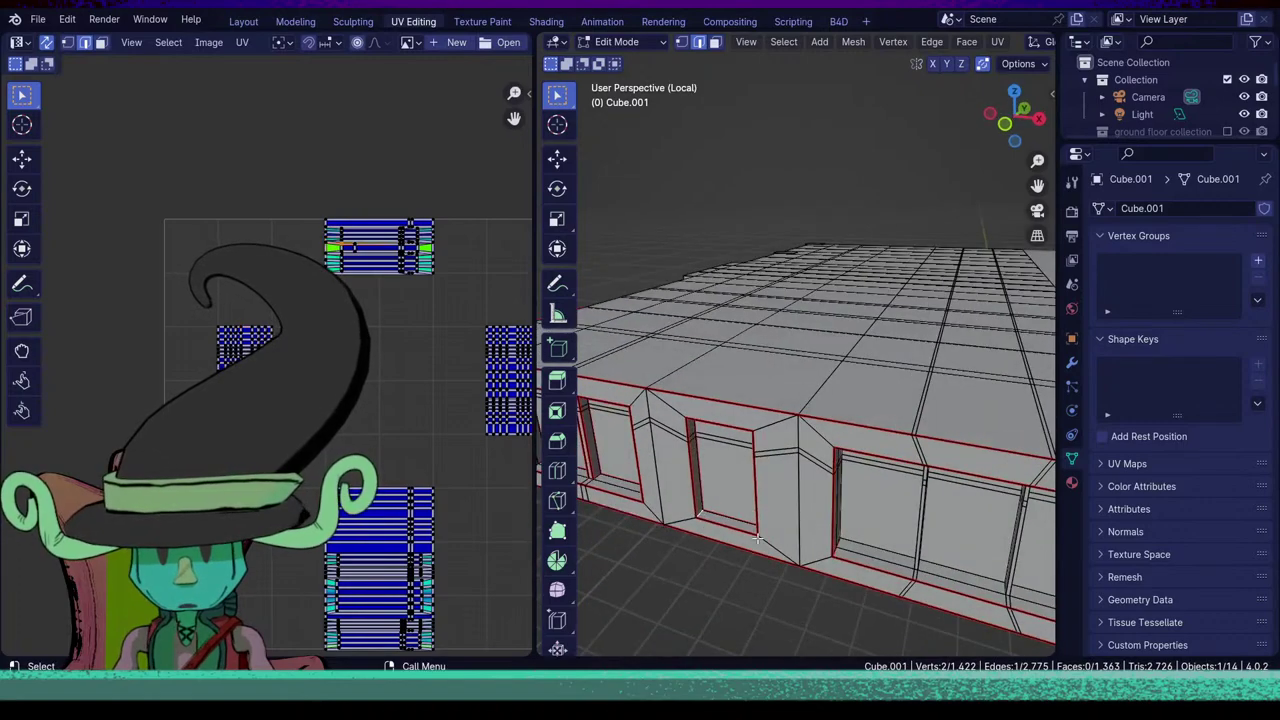
pyautogui.moveTo(874, 550); pyautogui.dragTo(744, 432, button='middle')
pyautogui.press('u')
pyautogui.click(744, 432)
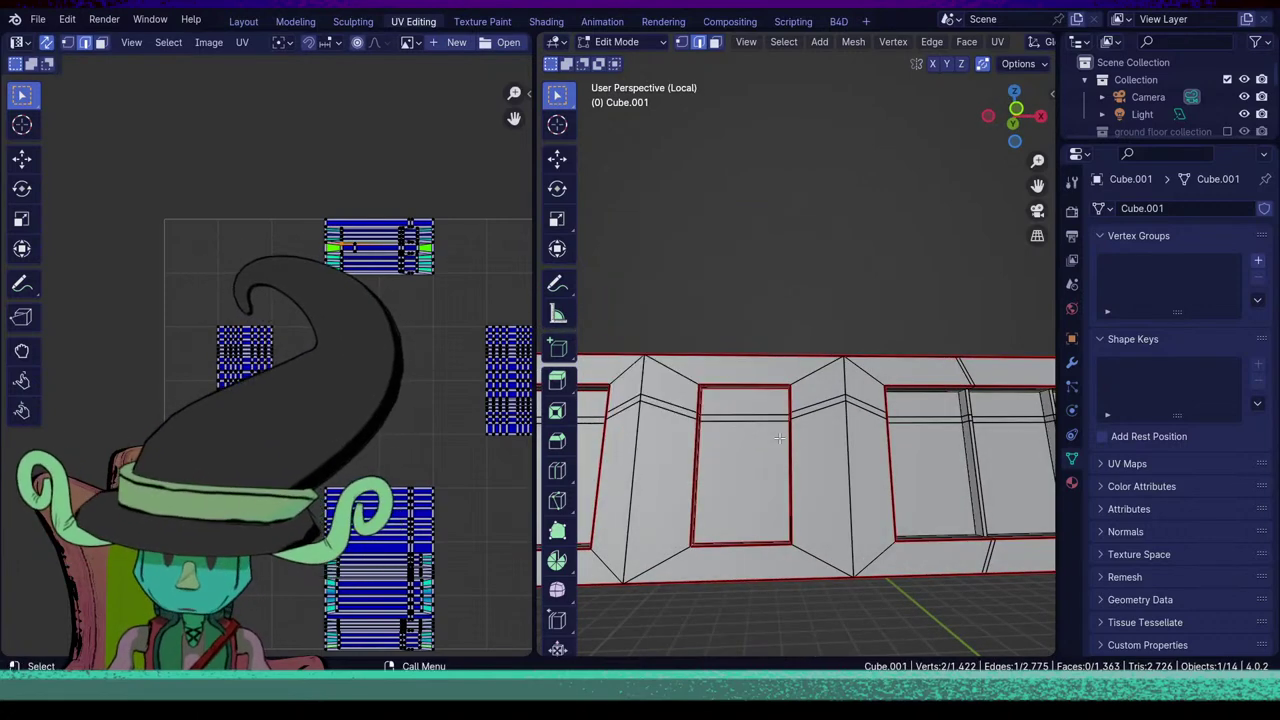
# On the three-pane window's divider nearest the single-pane window, mark the front and rear vertical edges and the short end edges as seams.
pyautogui.moveTo(880, 509); pyautogui.dragTo(848, 490, button='middle')
pyautogui.scroll(4, 855, 483)
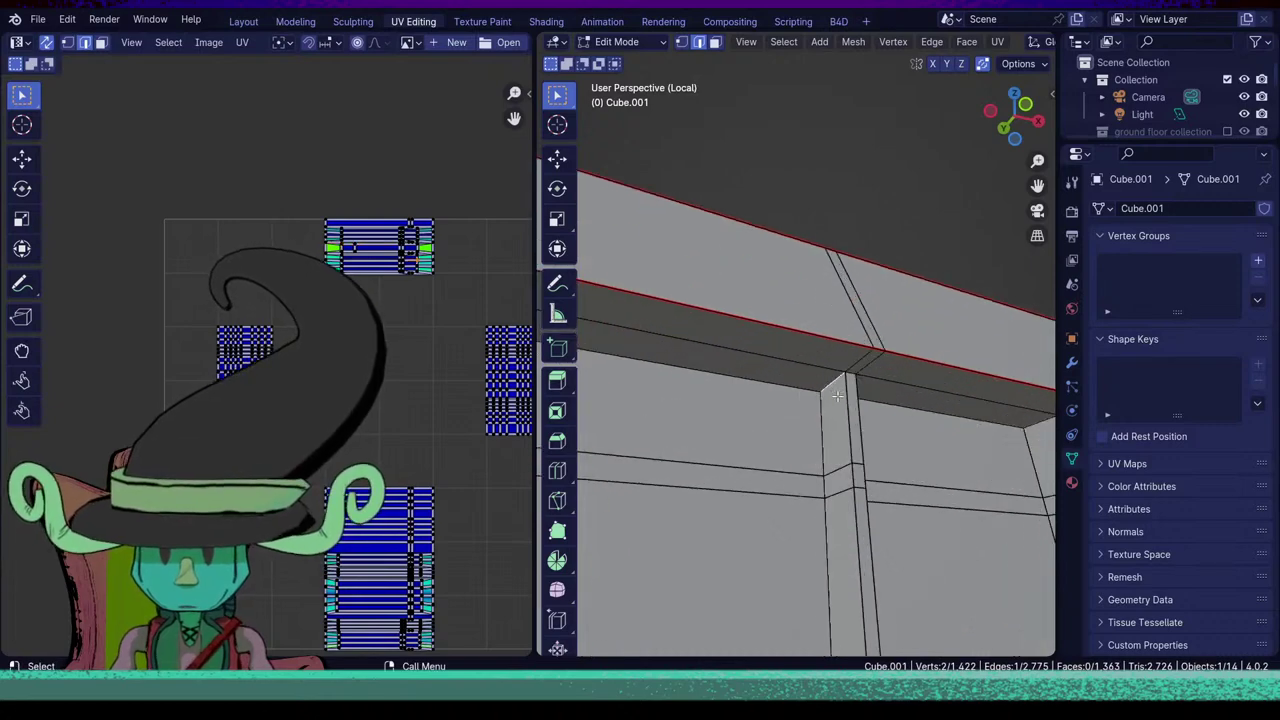
pyautogui.moveTo(837, 397); pyautogui.dragTo(748, 400, button='middle')
pyautogui.scroll(5, 750, 371)
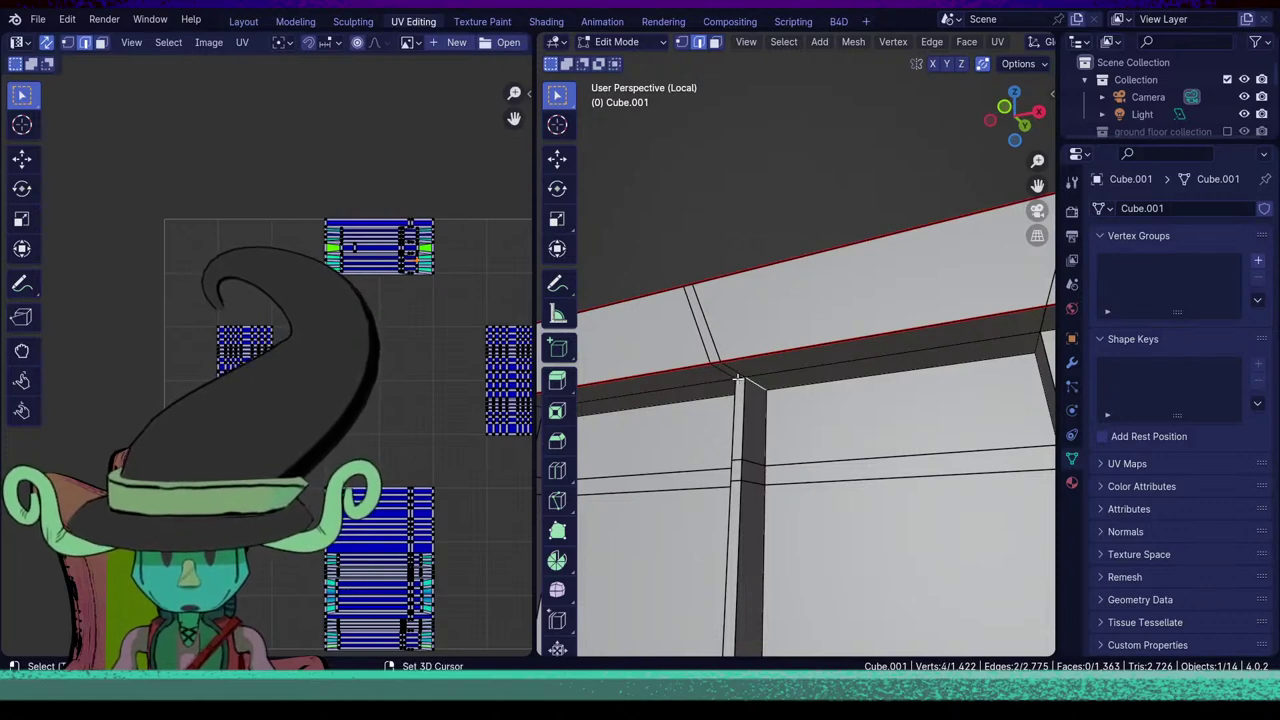
pyautogui.keyDown('shift'); pyautogui.moveTo(799, 517); pyautogui.dragTo(857, 464, button='middle'); pyautogui.keyUp('shift')
pyautogui.keyDown('alt'); pyautogui.keyDown('shift'); pyautogui.click(775, 436); pyautogui.keyUp('shift'); pyautogui.keyUp('alt')
pyautogui.keyDown('alt'); pyautogui.keyDown('shift'); pyautogui.click(772, 434); pyautogui.keyUp('shift'); pyautogui.keyUp('alt')
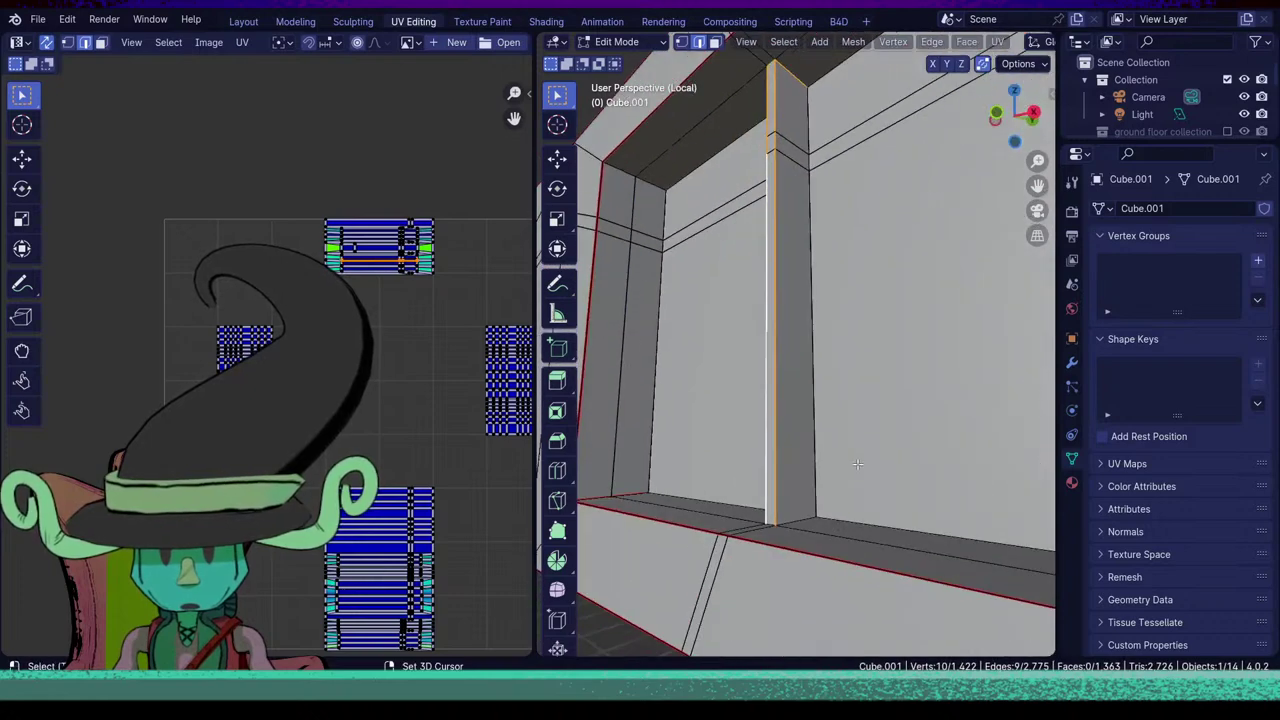
pyautogui.keyDown('shift'); pyautogui.click(789, 523); pyautogui.keyUp('shift')
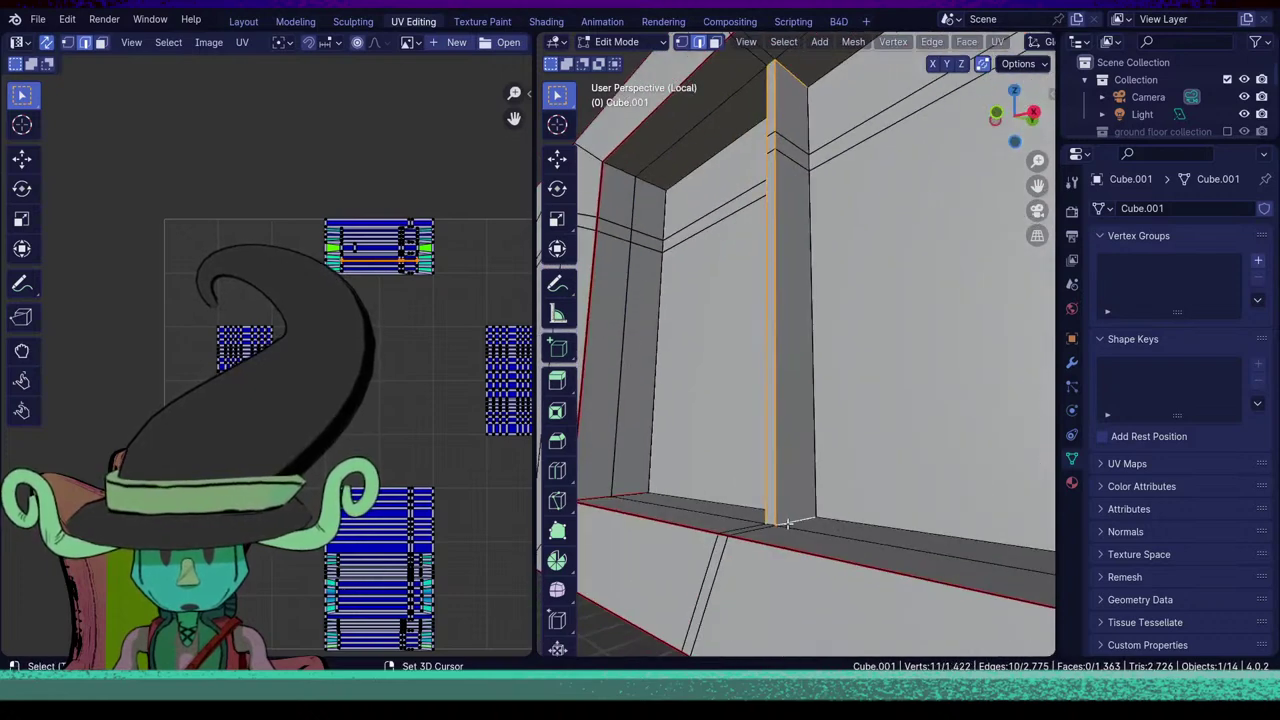
pyautogui.keyDown('alt'); pyautogui.keyDown('shift'); pyautogui.click(817, 474); pyautogui.keyUp('shift'); pyautogui.keyUp('alt')
pyautogui.moveTo(812, 484); pyautogui.dragTo(894, 492, button='middle')
pyautogui.keyDown('alt'); pyautogui.keyDown('shift'); pyautogui.click(895, 429); pyautogui.keyUp('shift'); pyautogui.keyUp('alt')
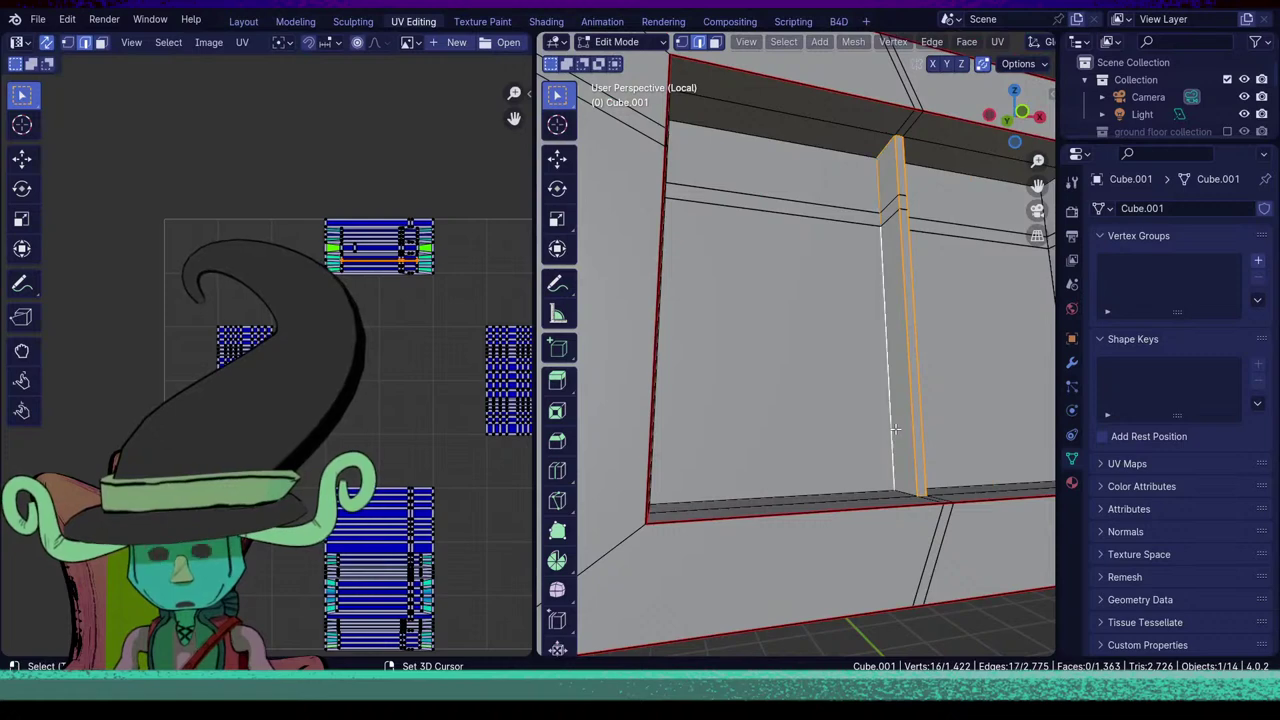
pyautogui.keyDown('shift'); pyautogui.click(905, 489); pyautogui.keyUp('shift')
pyautogui.press('u')
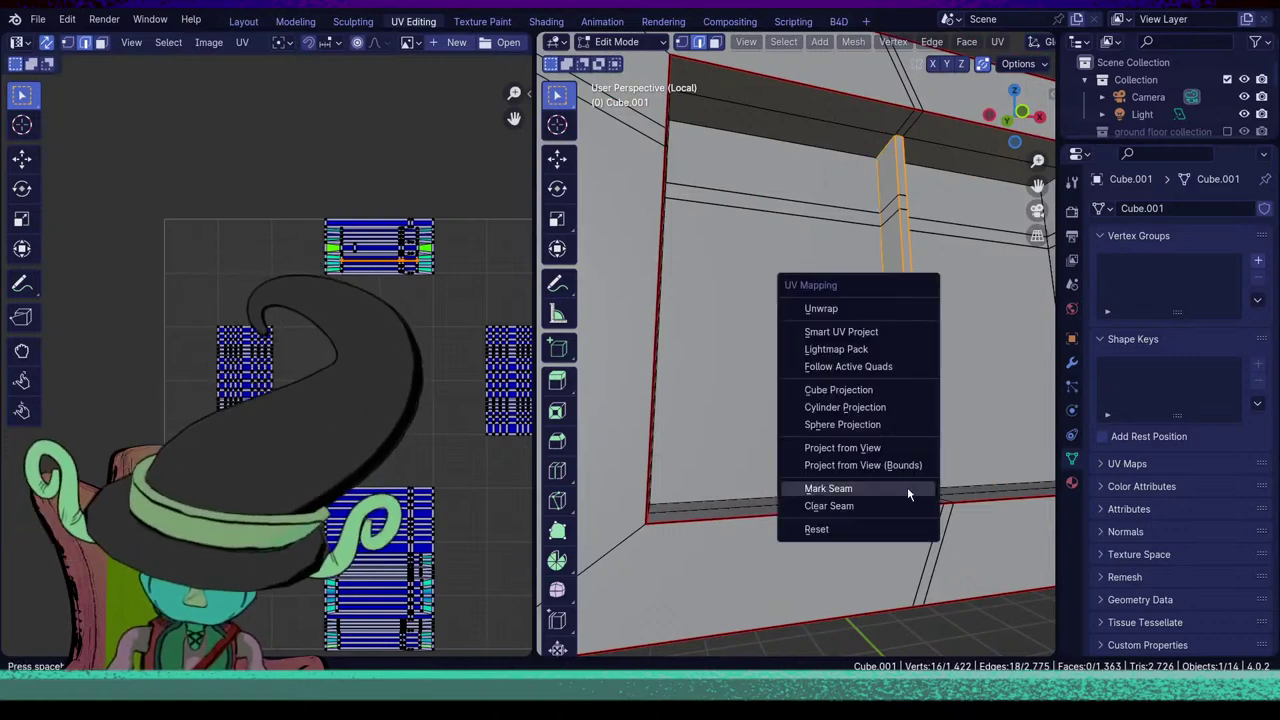
pyautogui.click(907, 488)
# Mark seams along the front and rear vertical edges and short end edges of the three-pane window's second divider.
pyautogui.scroll(-4, 907, 488)
pyautogui.click(860, 454)
pyautogui.moveTo(929, 417); pyautogui.dragTo(737, 480, button='middle')
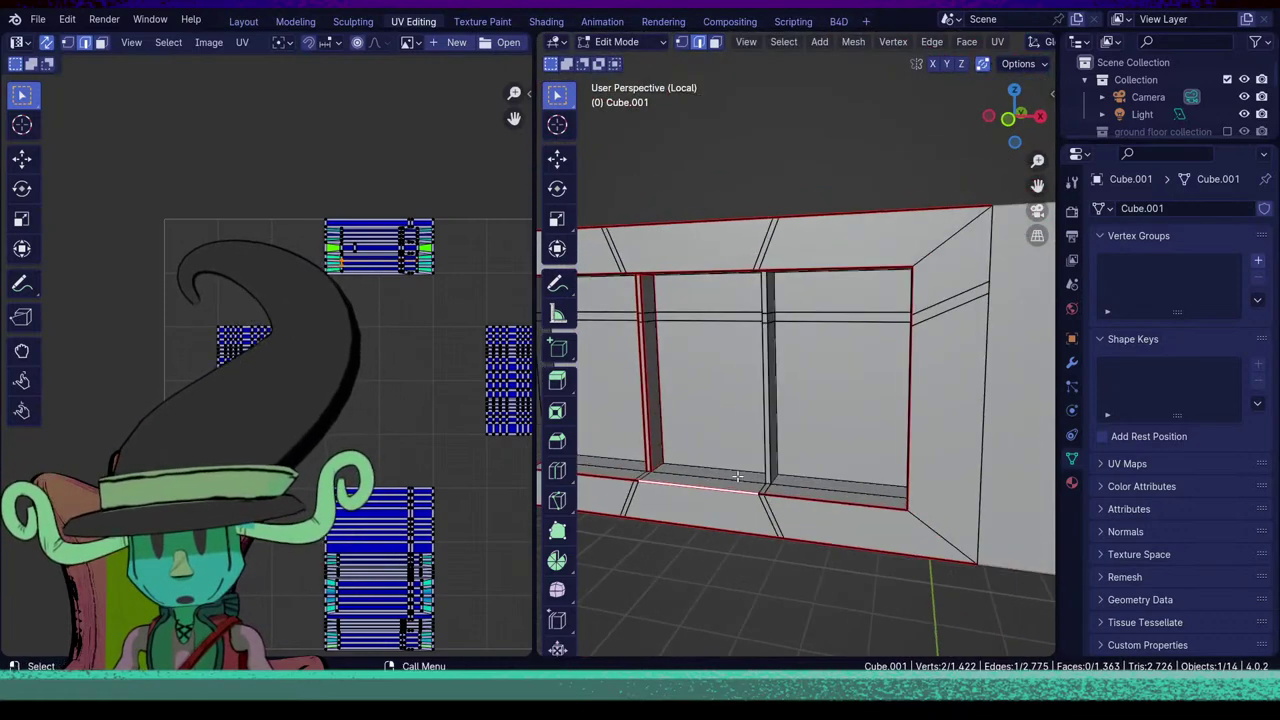
pyautogui.scroll(4, 750, 500)
pyautogui.click(756, 515)
pyautogui.keyDown('shift'); pyautogui.moveTo(761, 602); pyautogui.dragTo(753, 546, button='middle'); pyautogui.keyUp('shift')
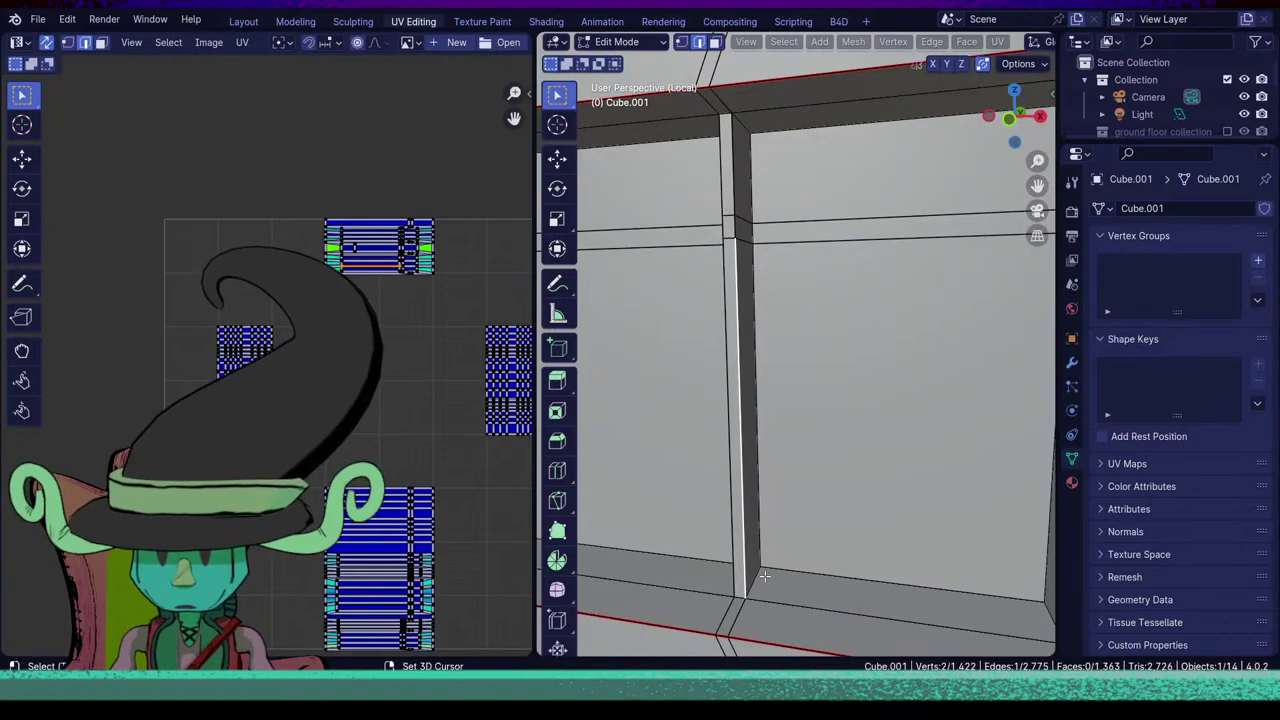
pyautogui.keyDown('shift'); pyautogui.click(753, 576); pyautogui.keyUp('shift')
pyautogui.keyDown('shift'); pyautogui.click(772, 506); pyautogui.keyUp('shift')
pyautogui.keyDown('shift'); pyautogui.click(759, 174); pyautogui.keyUp('shift')
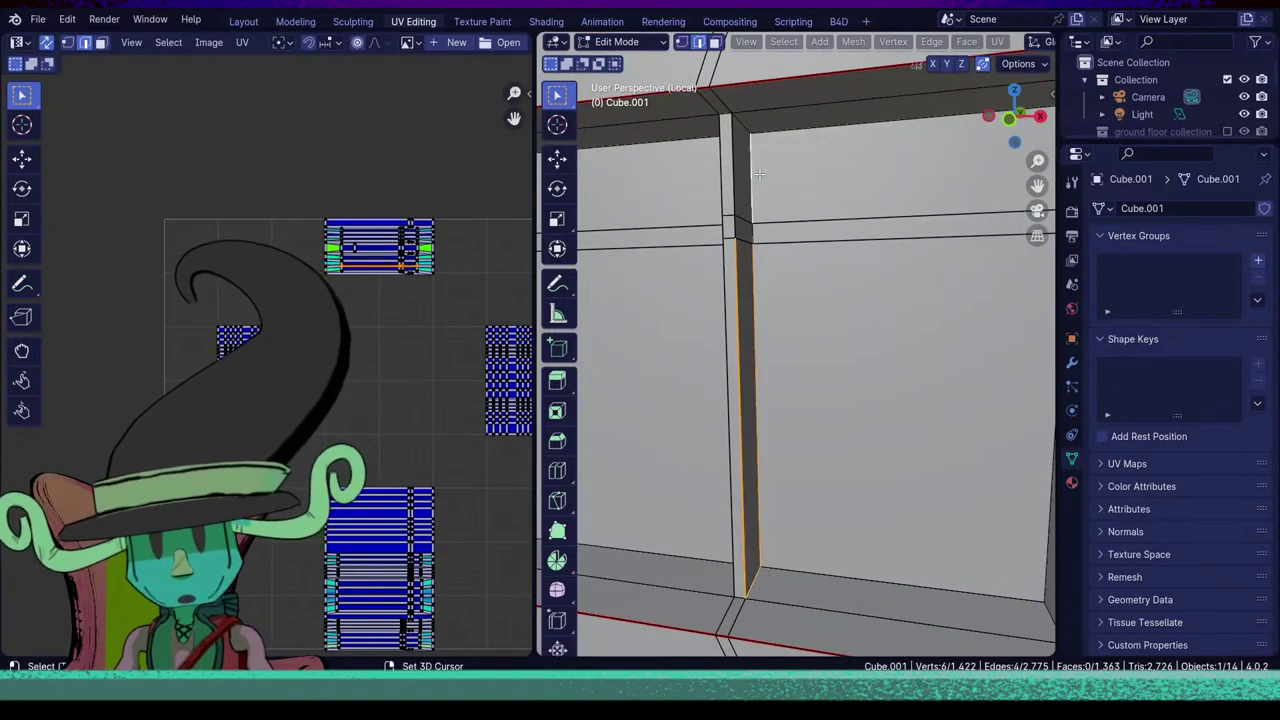
pyautogui.keyDown('shift'); pyautogui.click(737, 174); pyautogui.keyUp('shift')
pyautogui.keyDown('alt'); pyautogui.keyDown('shift'); pyautogui.click(720, 175); pyautogui.keyUp('shift'); pyautogui.keyUp('alt')
pyautogui.moveTo(750, 335); pyautogui.dragTo(757, 291, button='middle')
pyautogui.keyDown('alt'); pyautogui.keyDown('shift'); pyautogui.click(749, 351); pyautogui.keyUp('shift'); pyautogui.keyUp('alt')
pyautogui.keyDown('shift'); pyautogui.click(841, 547); pyautogui.keyUp('shift')
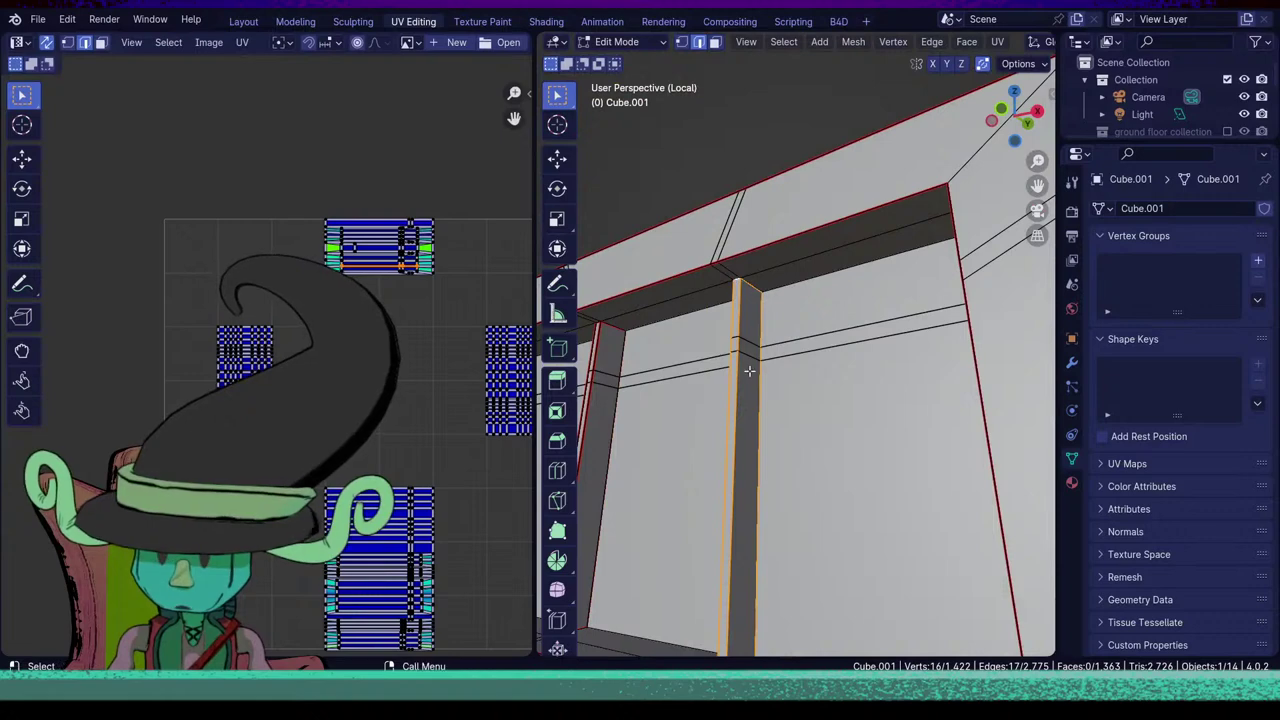
pyautogui.moveTo(766, 387); pyautogui.dragTo(810, 386, button='middle')
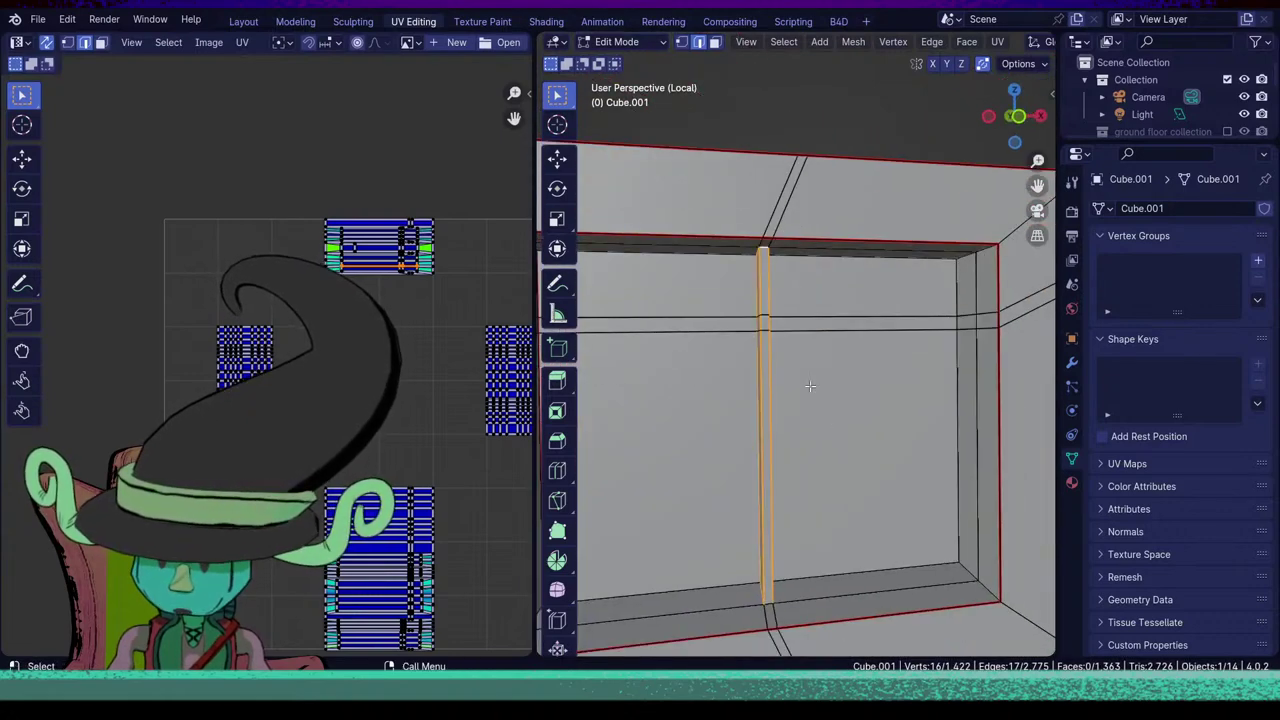
pyautogui.moveTo(826, 442); pyautogui.dragTo(805, 588, button='middle')
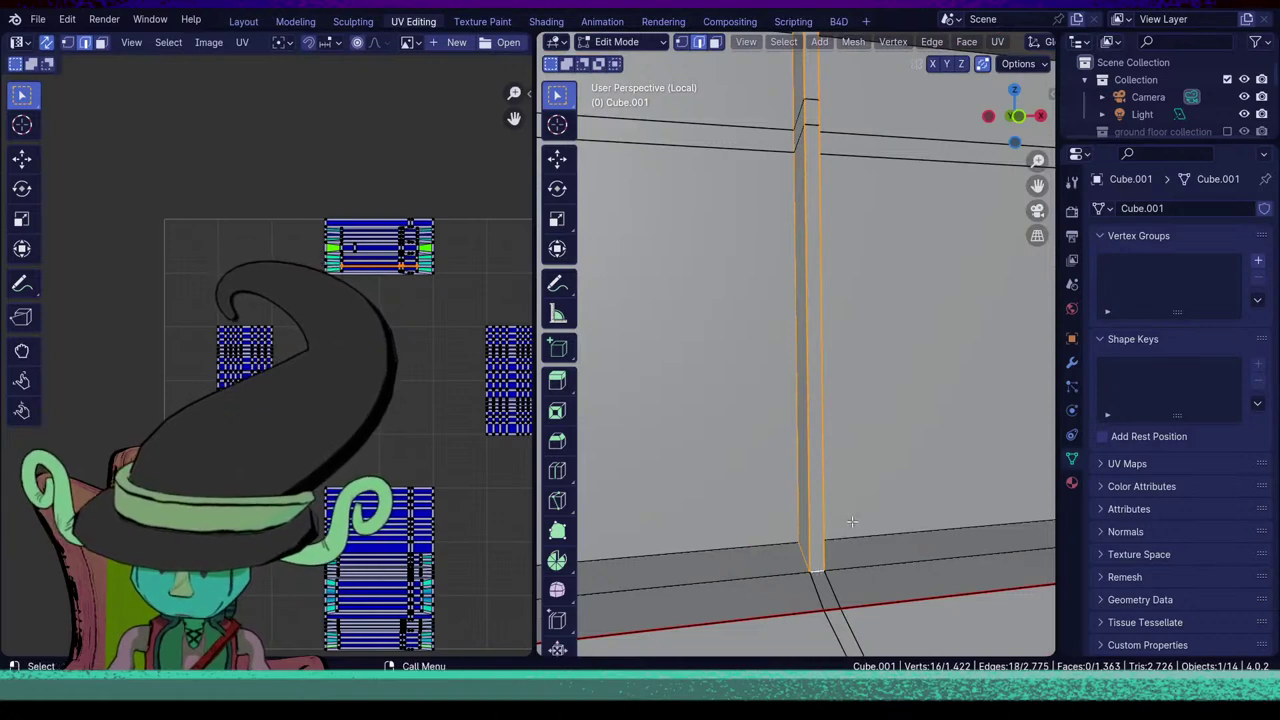
pyautogui.moveTo(852, 521)
pyautogui.mouseDown(button='middle')
pyautogui.moveTo(760, 538)
pyautogui.moveTo(877, 519)
pyautogui.moveTo(855, 523)
pyautogui.mouseUp(button='middle')
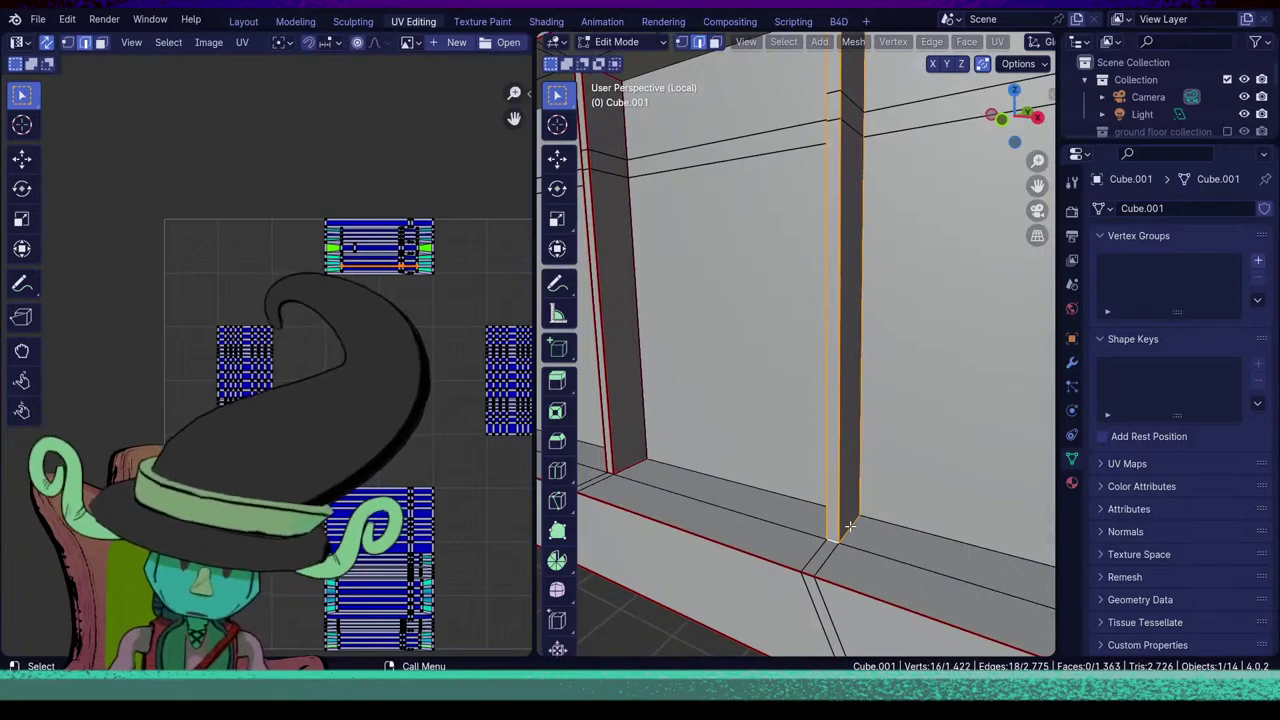
pyautogui.press('u')
pyautogui.click(849, 526)
pyautogui.scroll(-5, 849, 526)
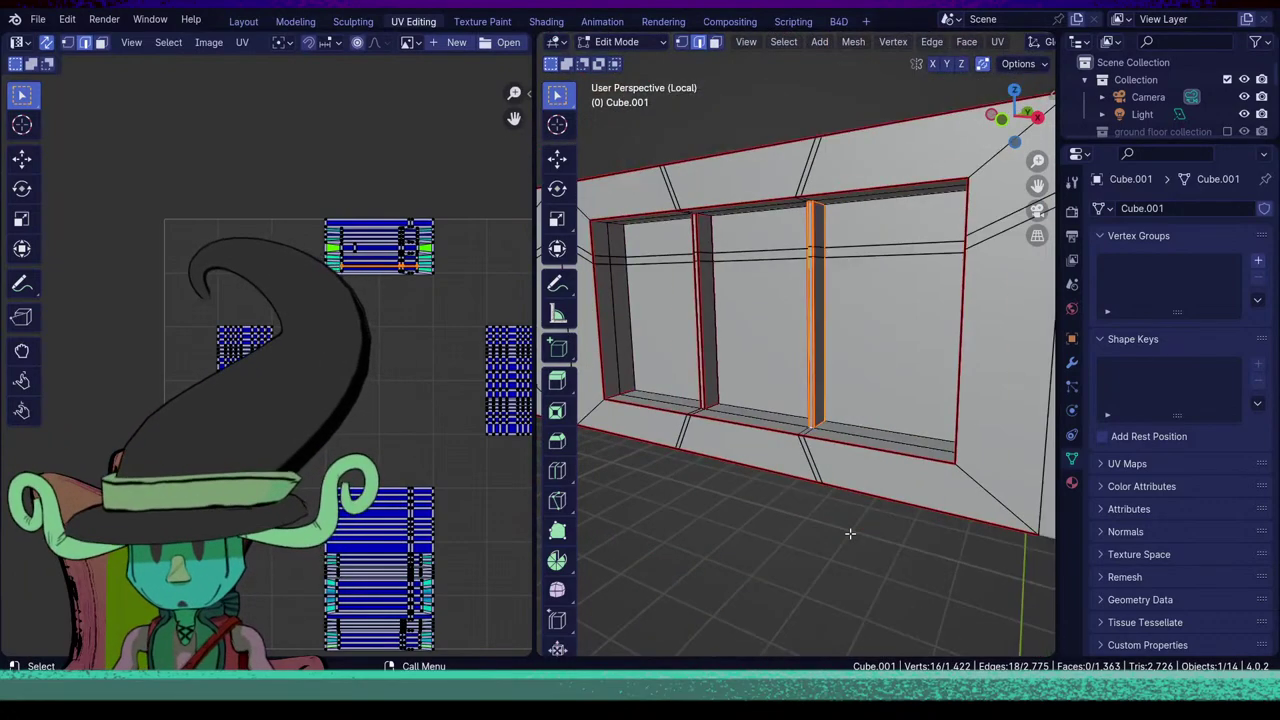
# Select the inner top, bottom and outer side edges of the panes in the three-pane window and mark them as seams.
pyautogui.moveTo(670, 521); pyautogui.dragTo(906, 272, button='middle')
pyautogui.scroll(4, 868, 503)
pyautogui.click(904, 293)
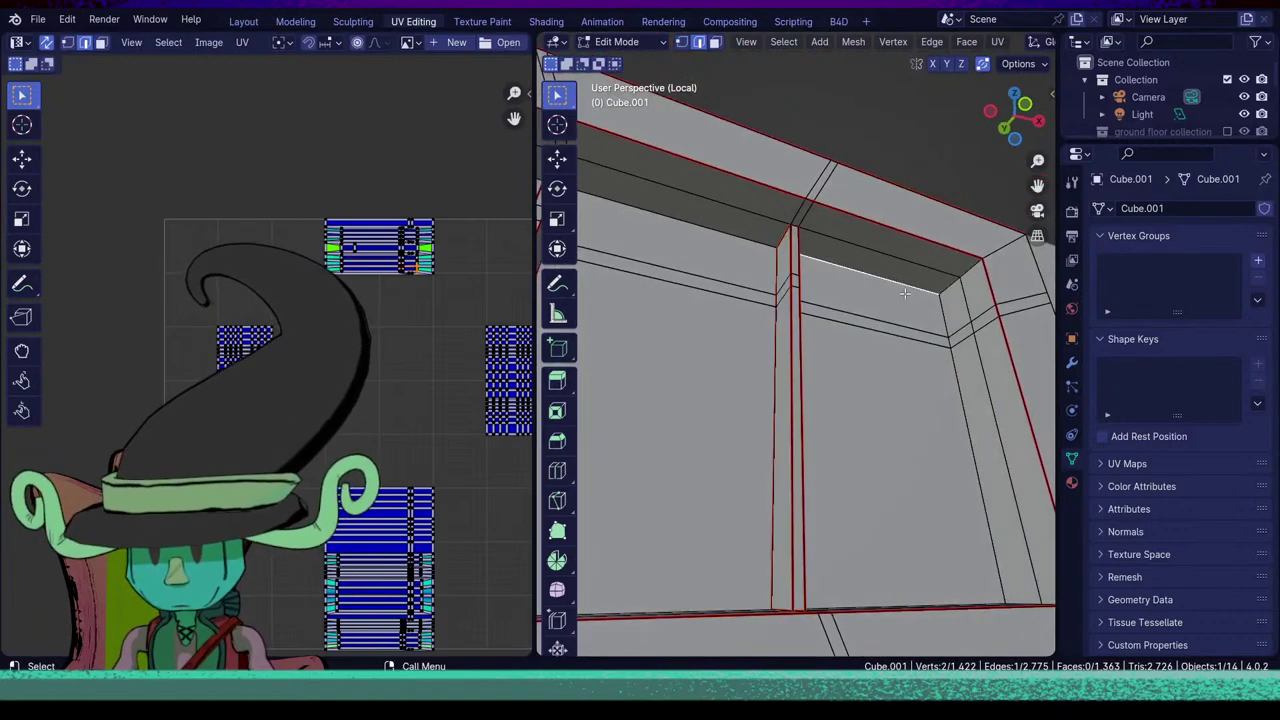
pyautogui.keyDown('alt'); pyautogui.keyDown('shift'); pyautogui.click(974, 476); pyautogui.keyUp('shift'); pyautogui.keyUp('alt')
pyautogui.moveTo(926, 412); pyautogui.dragTo(906, 532, button='middle')
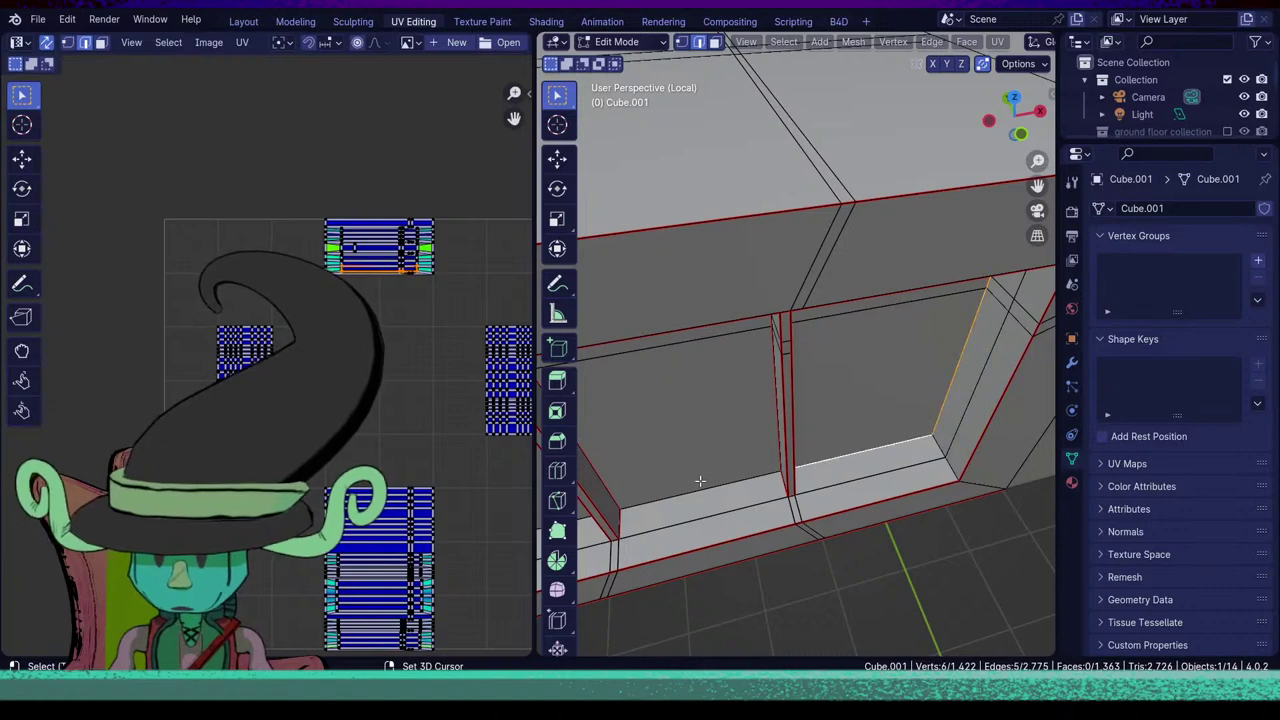
pyautogui.moveTo(700, 482); pyautogui.dragTo(782, 470, button='middle')
pyautogui.keyDown('alt'); pyautogui.keyDown('shift'); pyautogui.click(673, 509); pyautogui.keyUp('shift'); pyautogui.keyUp('alt')
pyautogui.keyDown('alt'); pyautogui.keyDown('shift'); pyautogui.click(705, 406); pyautogui.keyUp('shift'); pyautogui.keyUp('alt')
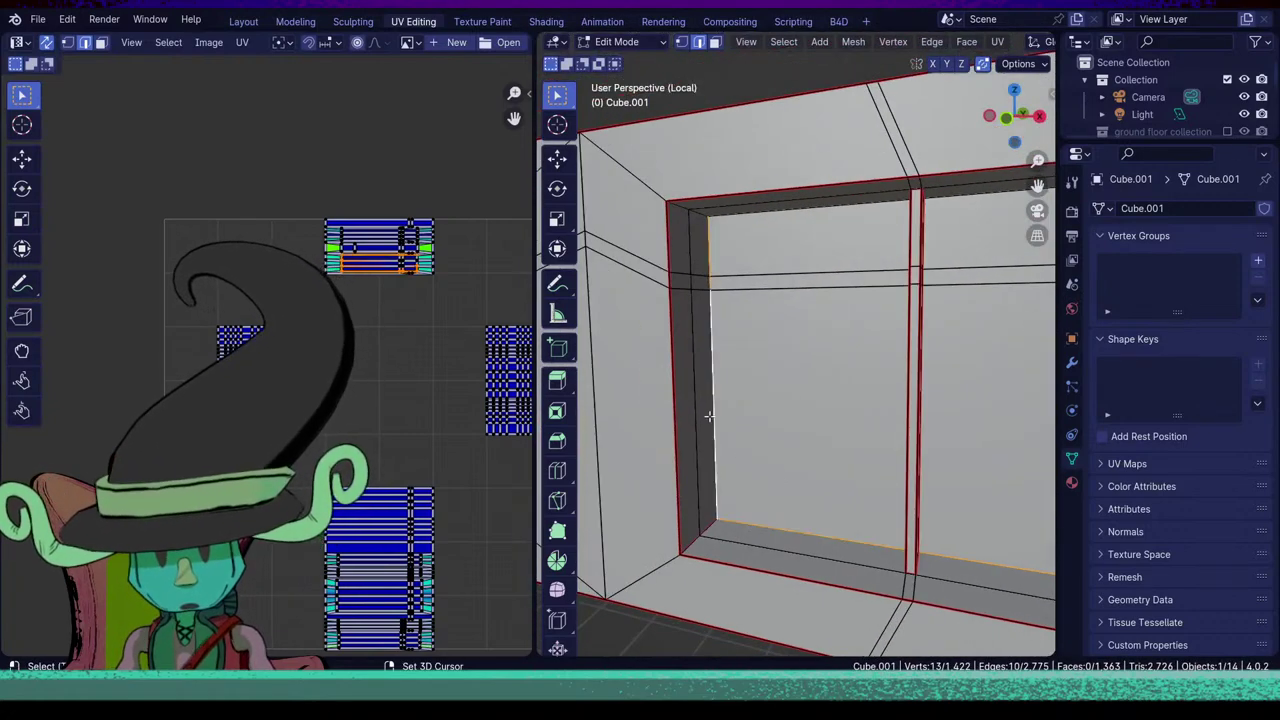
pyautogui.moveTo(705, 406); pyautogui.dragTo(776, 419, button='middle')
pyautogui.keyDown('alt'); pyautogui.keyDown('shift'); pyautogui.click(875, 270); pyautogui.keyUp('shift'); pyautogui.keyUp('alt')
pyautogui.moveTo(875, 270); pyautogui.dragTo(822, 351, button='middle')
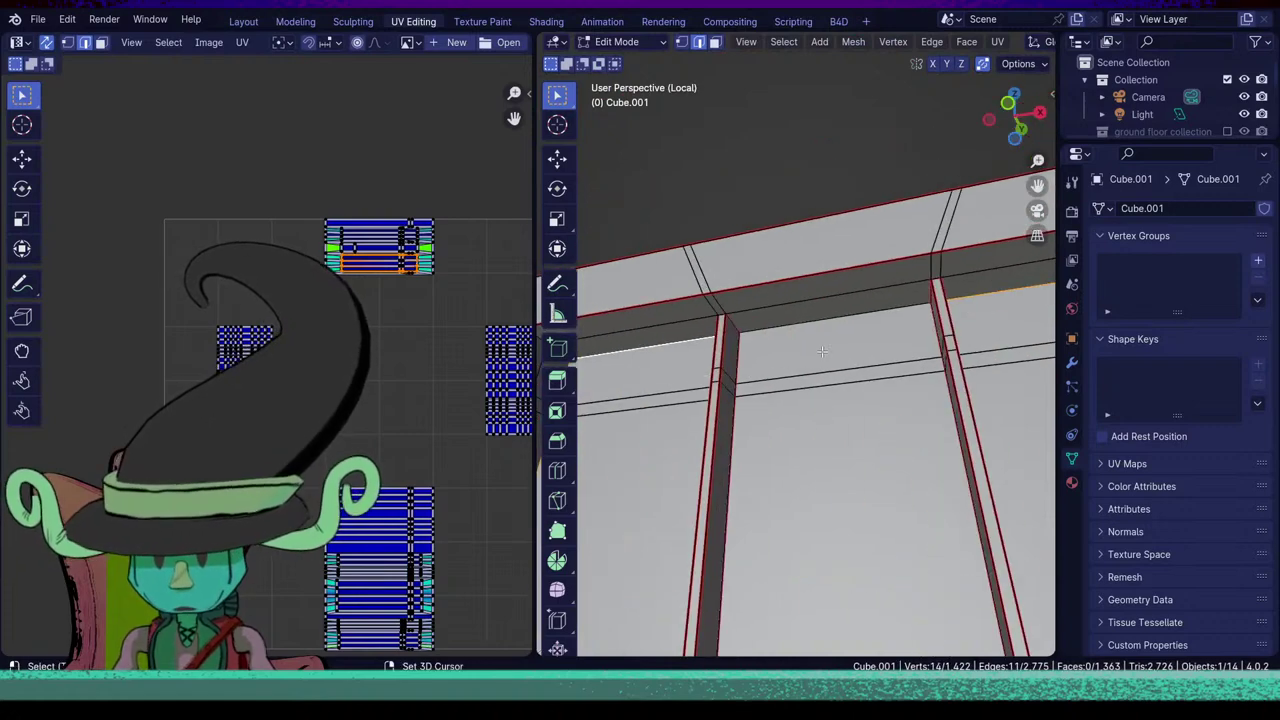
pyautogui.keyDown('shift'); pyautogui.click(899, 306); pyautogui.keyUp('shift')
pyautogui.scroll(-4, 900, 326)
pyautogui.moveTo(893, 468); pyautogui.dragTo(957, 521, button='middle')
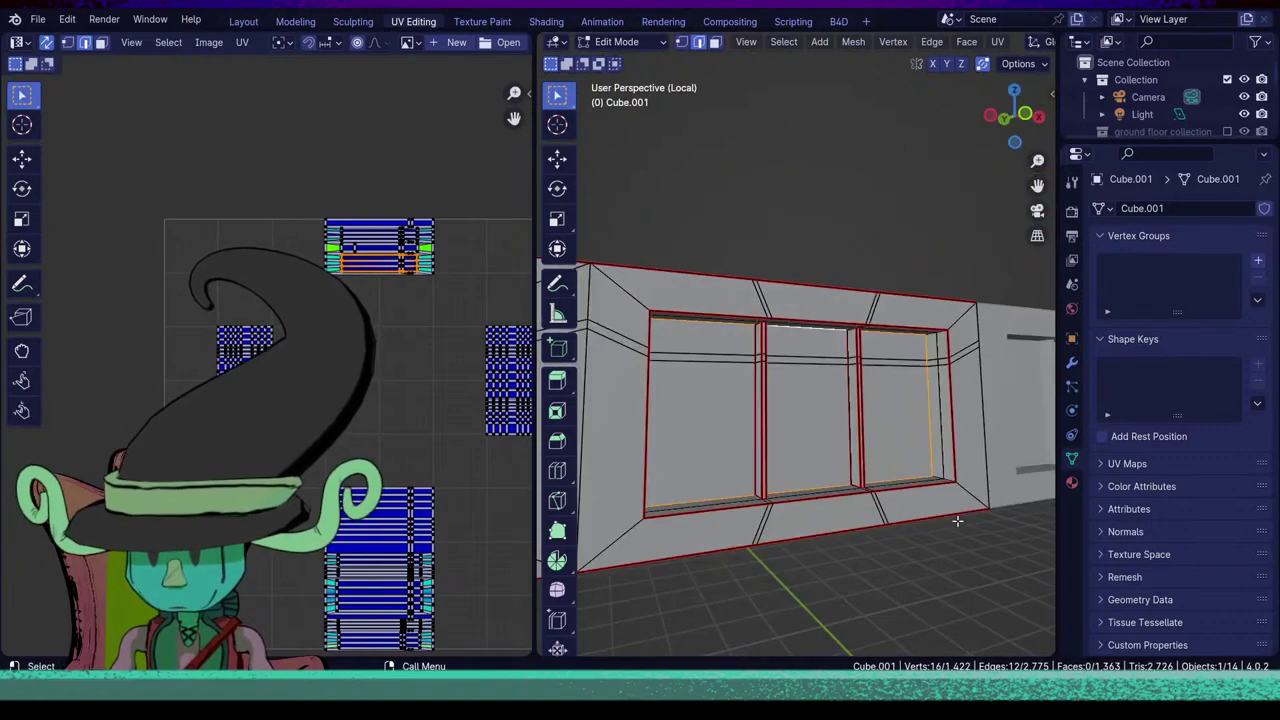
pyautogui.press('u')
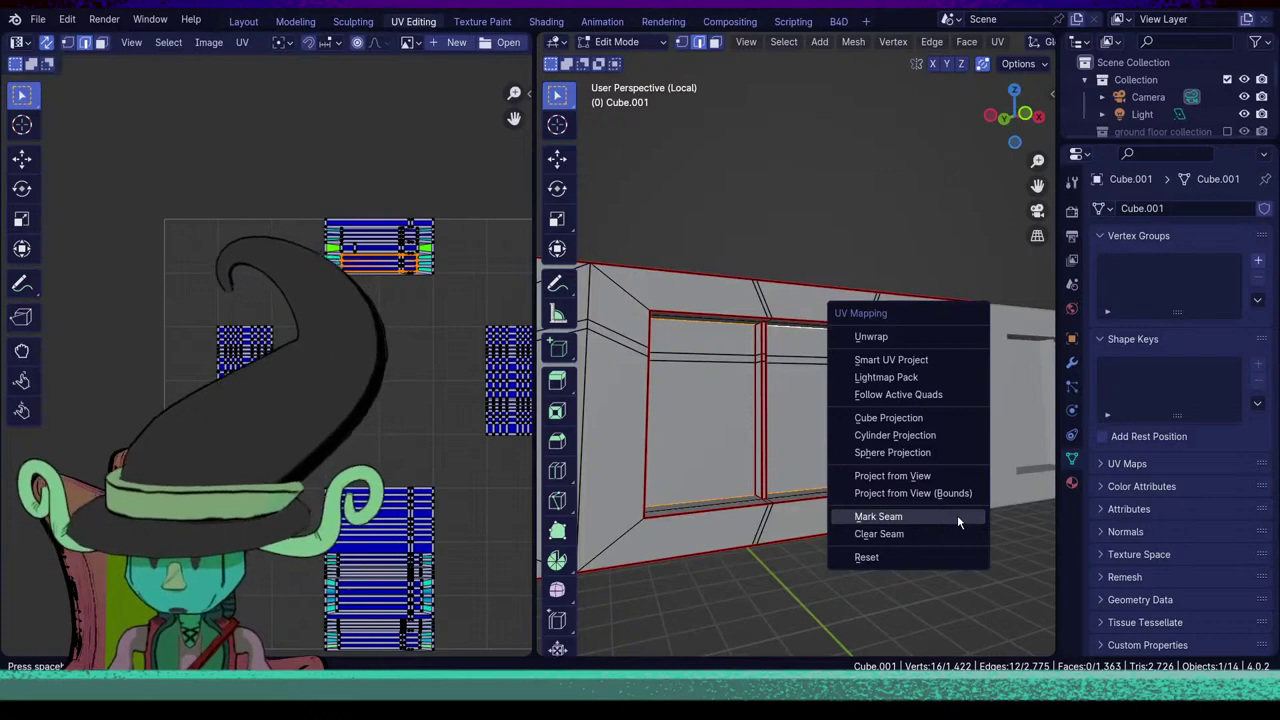
pyautogui.click(957, 515)
# Mark a seam around the outer opening of the two-pane window on the adjacent side wall.
pyautogui.moveTo(934, 557); pyautogui.dragTo(946, 514, button='middle')
pyautogui.scroll(4, 842, 584)
pyautogui.moveTo(840, 586); pyautogui.dragTo(862, 500, button='middle')
pyautogui.scroll(3, 800, 510)
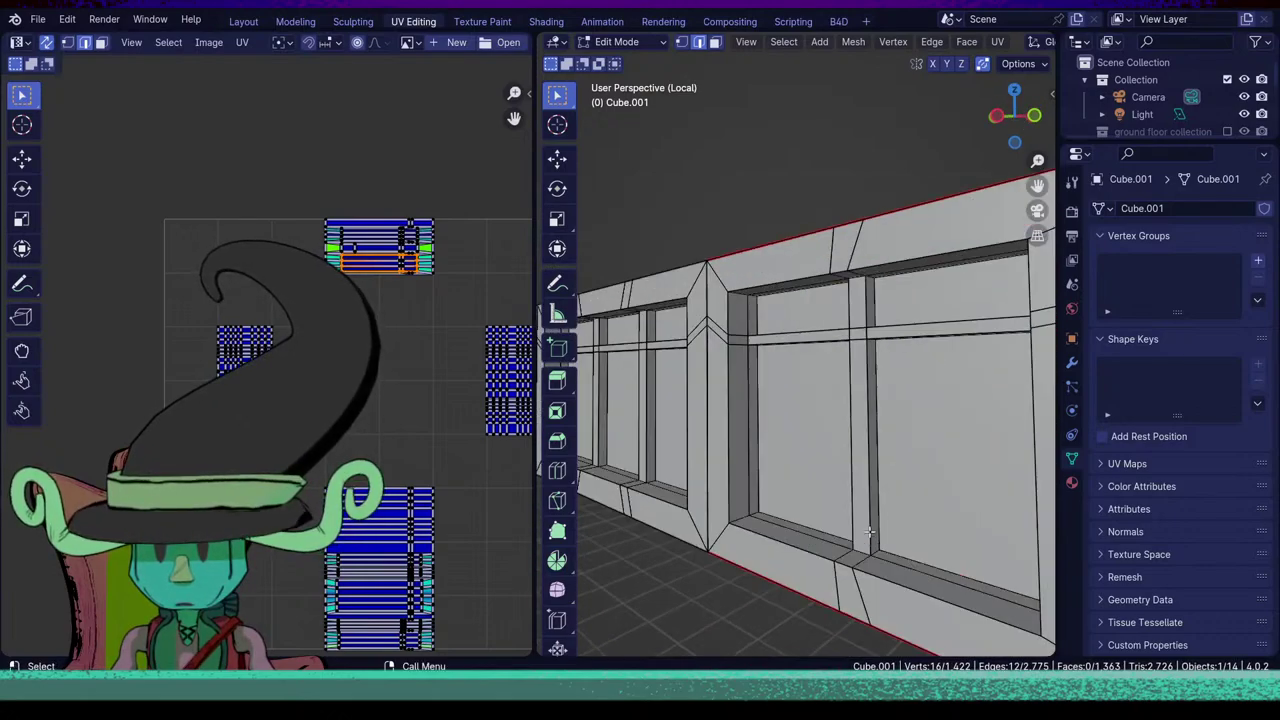
pyautogui.click(719, 462)
pyautogui.keyDown('alt'); pyautogui.click(719, 462); pyautogui.keyUp('alt')
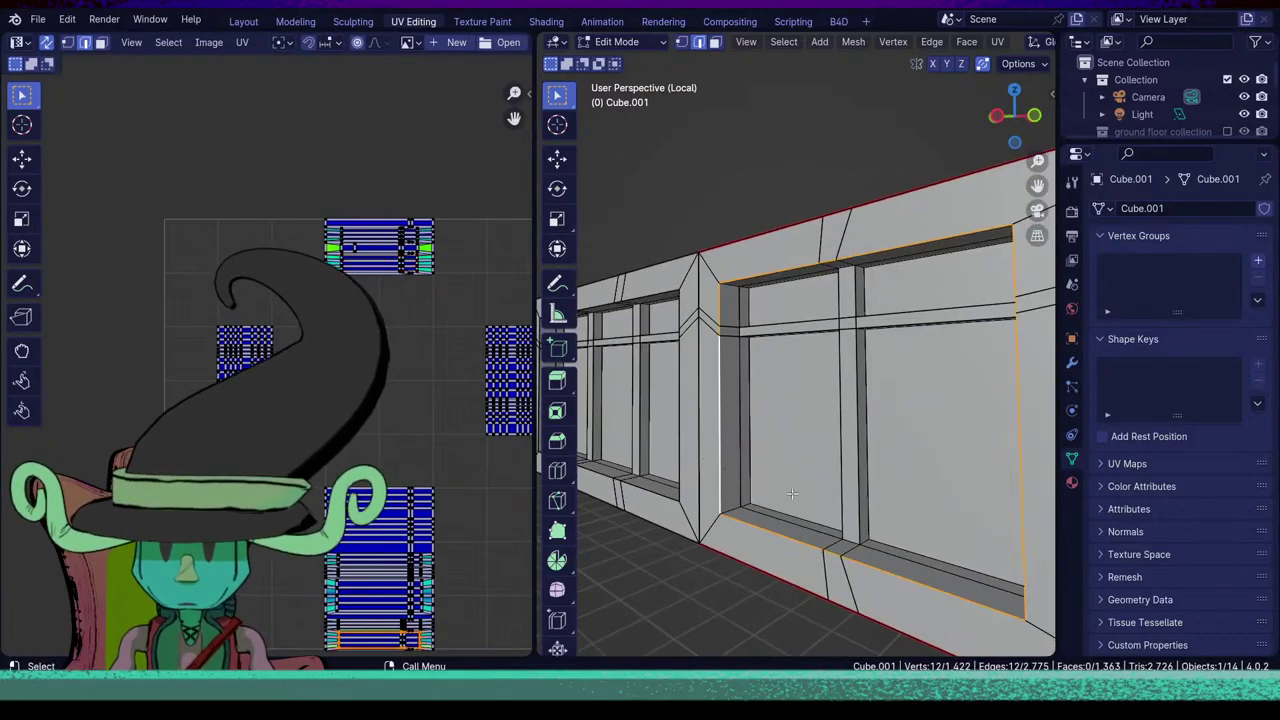
pyautogui.press('u')
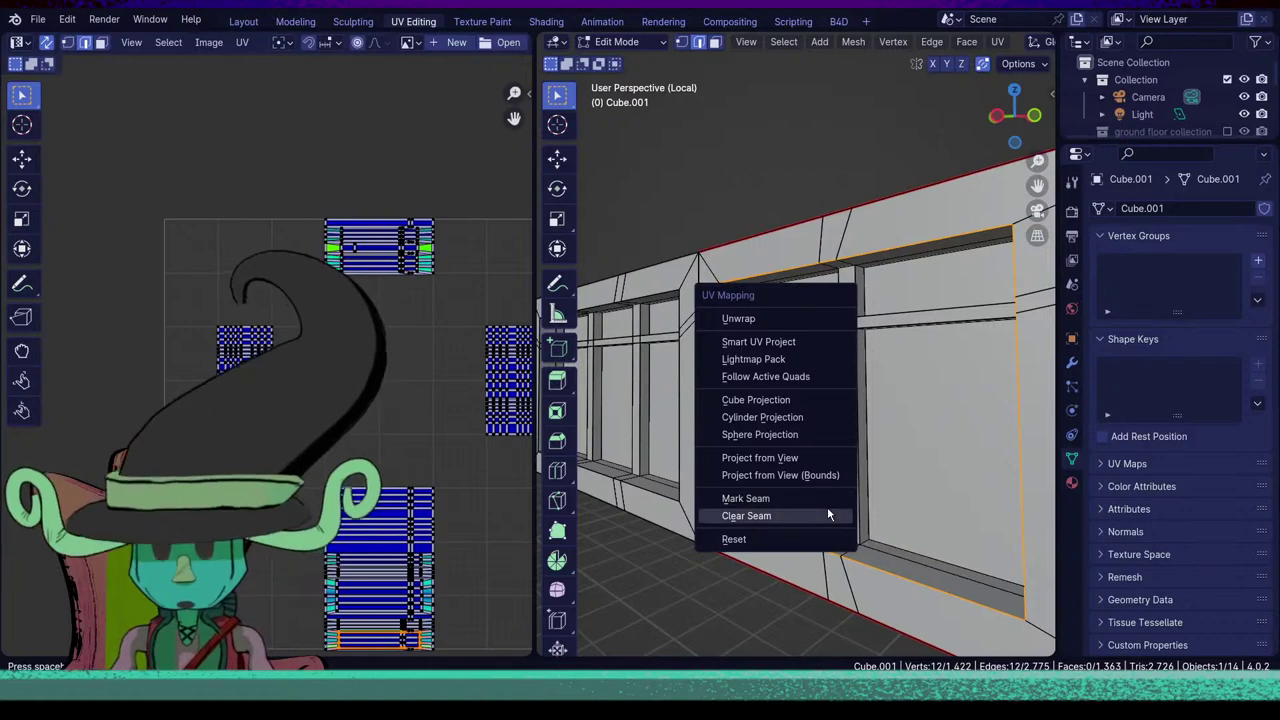
pyautogui.click(819, 498)
# Select the four glass faces of the side wall's two-pane window and mark their borders as seams.
pyautogui.press('3')
pyautogui.click(800, 430)
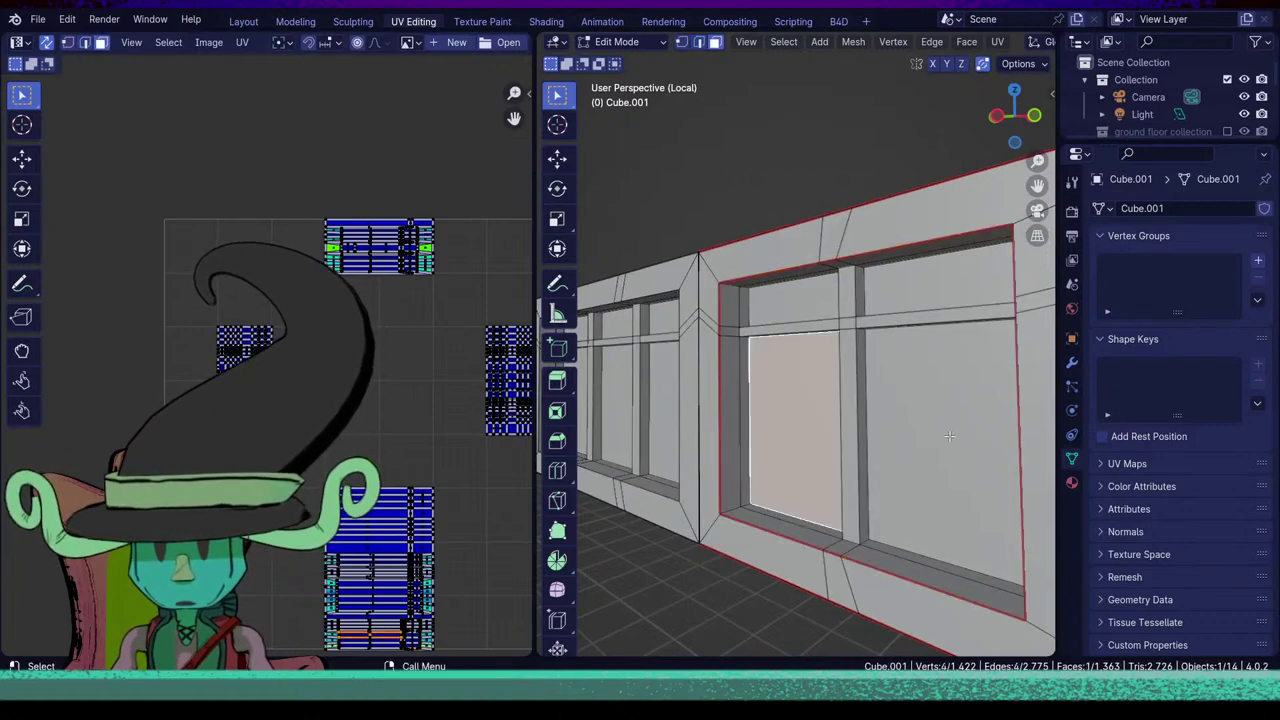
pyautogui.keyDown('shift'); pyautogui.click(918, 410); pyautogui.keyUp('shift')
pyautogui.keyDown('shift'); pyautogui.click(940, 296); pyautogui.keyUp('shift')
pyautogui.keyDown('shift'); pyautogui.click(787, 298); pyautogui.keyUp('shift')
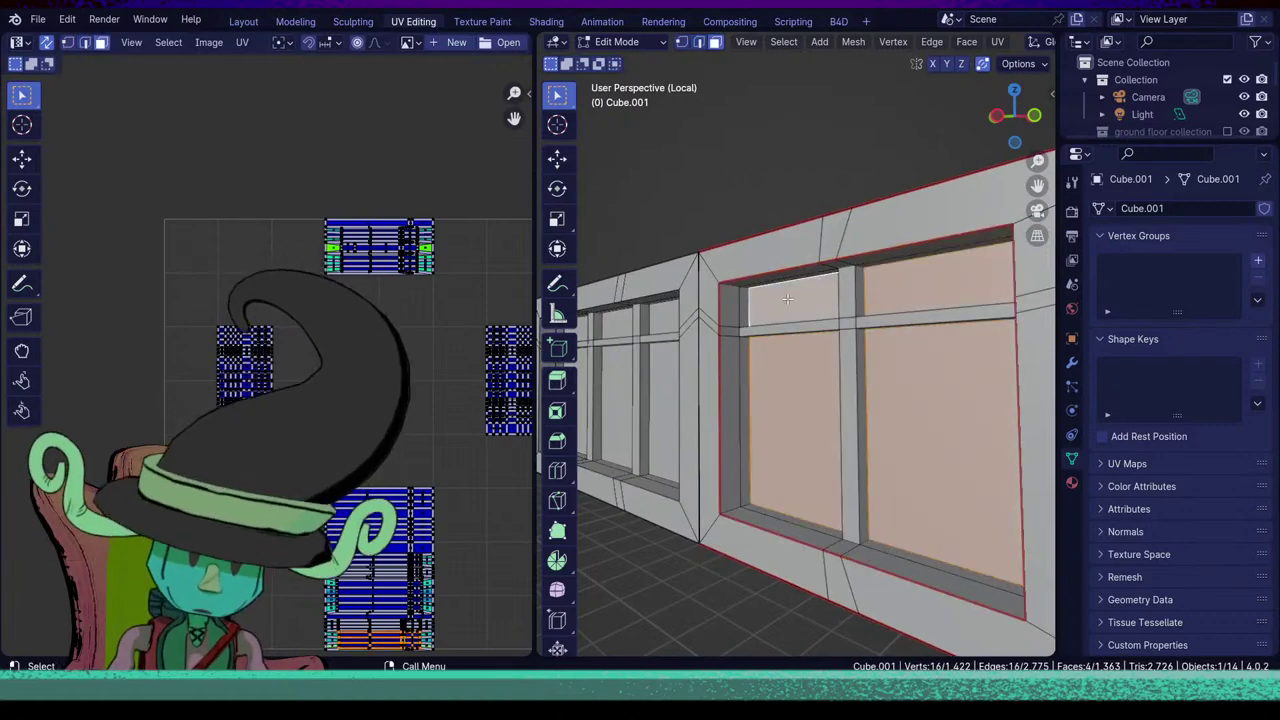
pyautogui.press('u')
pyautogui.click(787, 297)
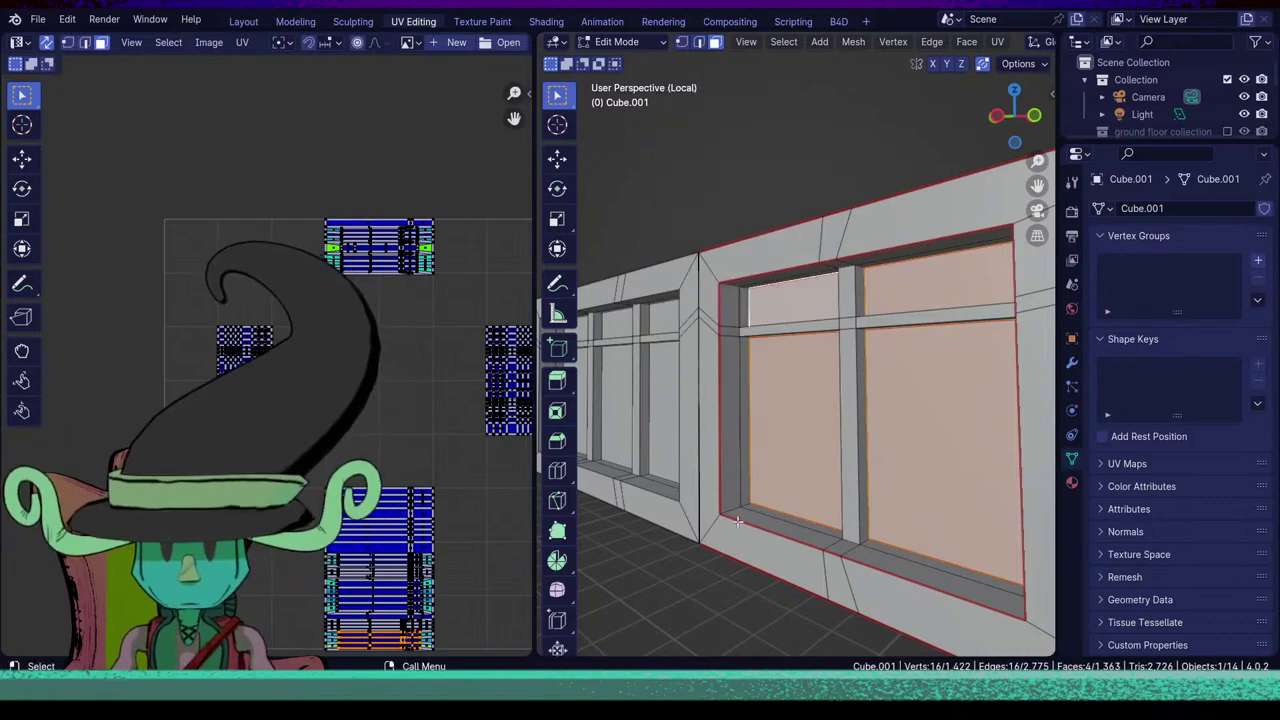
# Align the view squarely to the side wall and select all six glass faces of its three-pane window.
pyautogui.moveTo(737, 521); pyautogui.dragTo(815, 468, button='middle')
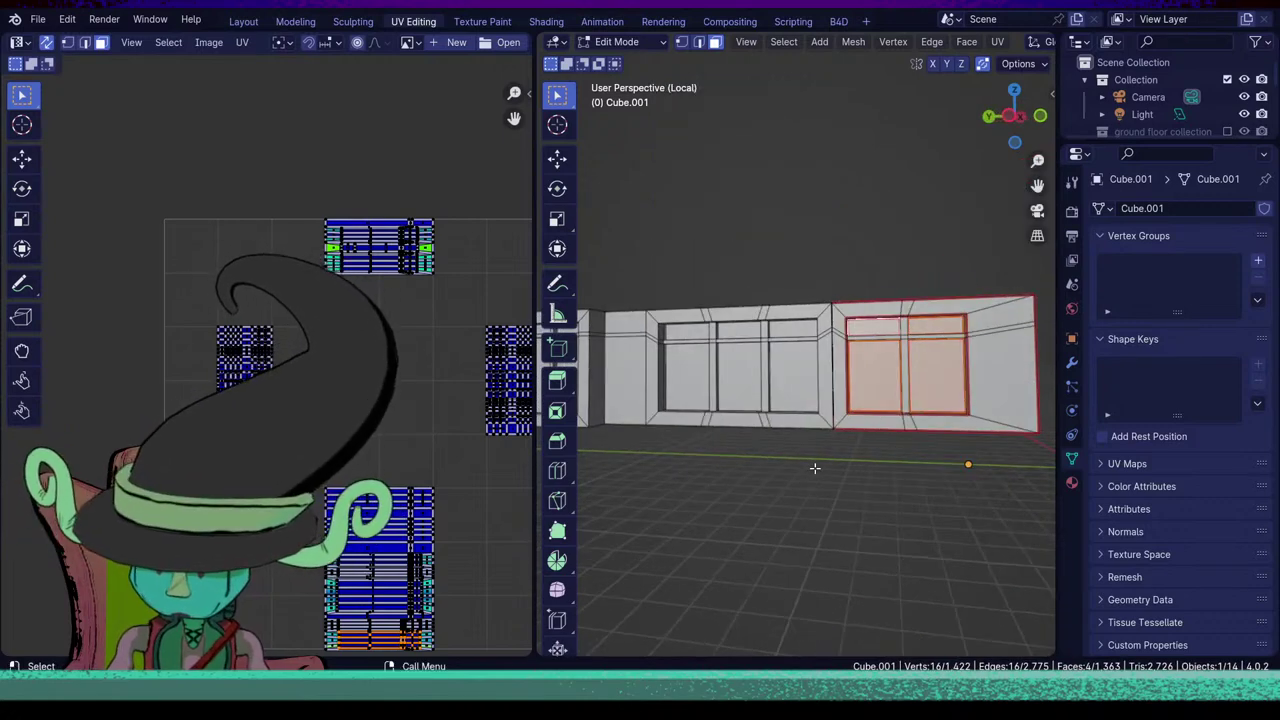
pyautogui.press('KP_5')
pyautogui.press('KP_1')
pyautogui.press('KP_4')
pyautogui.press('ctrl+KP_3')
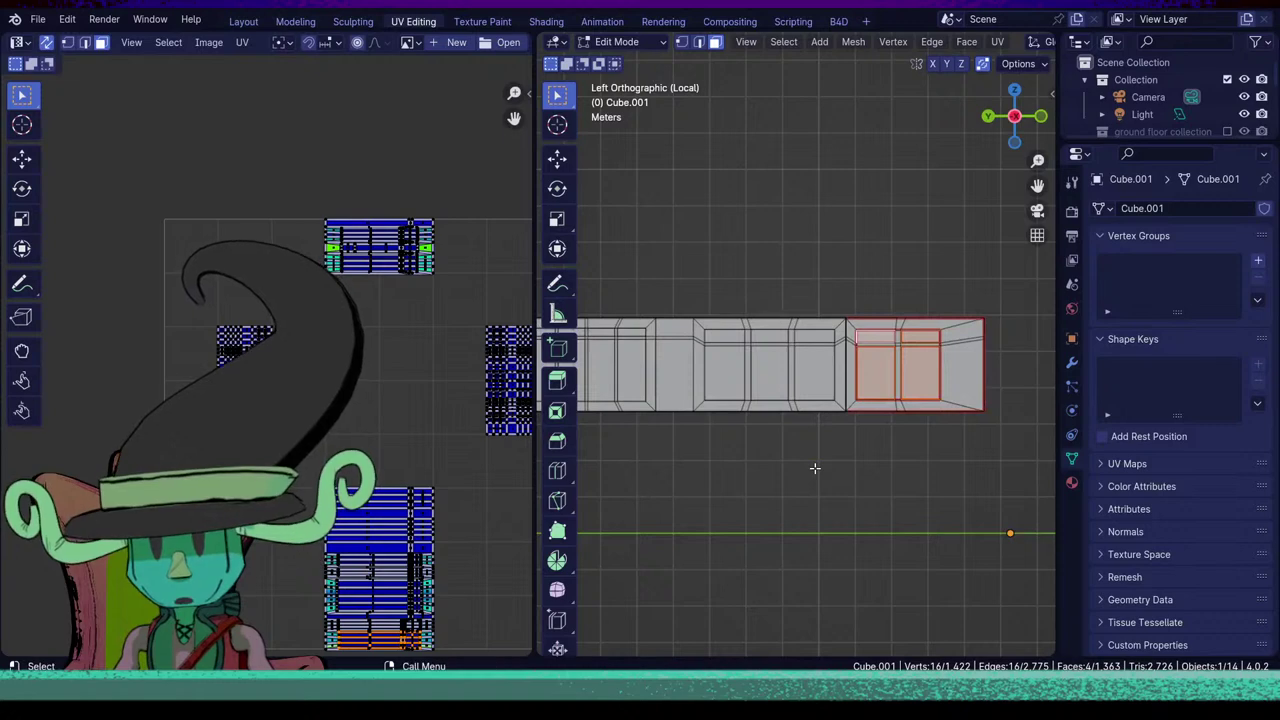
pyautogui.scroll(6, 814, 468)
pyautogui.click(850, 430)
pyautogui.keyDown('shift'); pyautogui.click(850, 320); pyautogui.keyUp('shift')
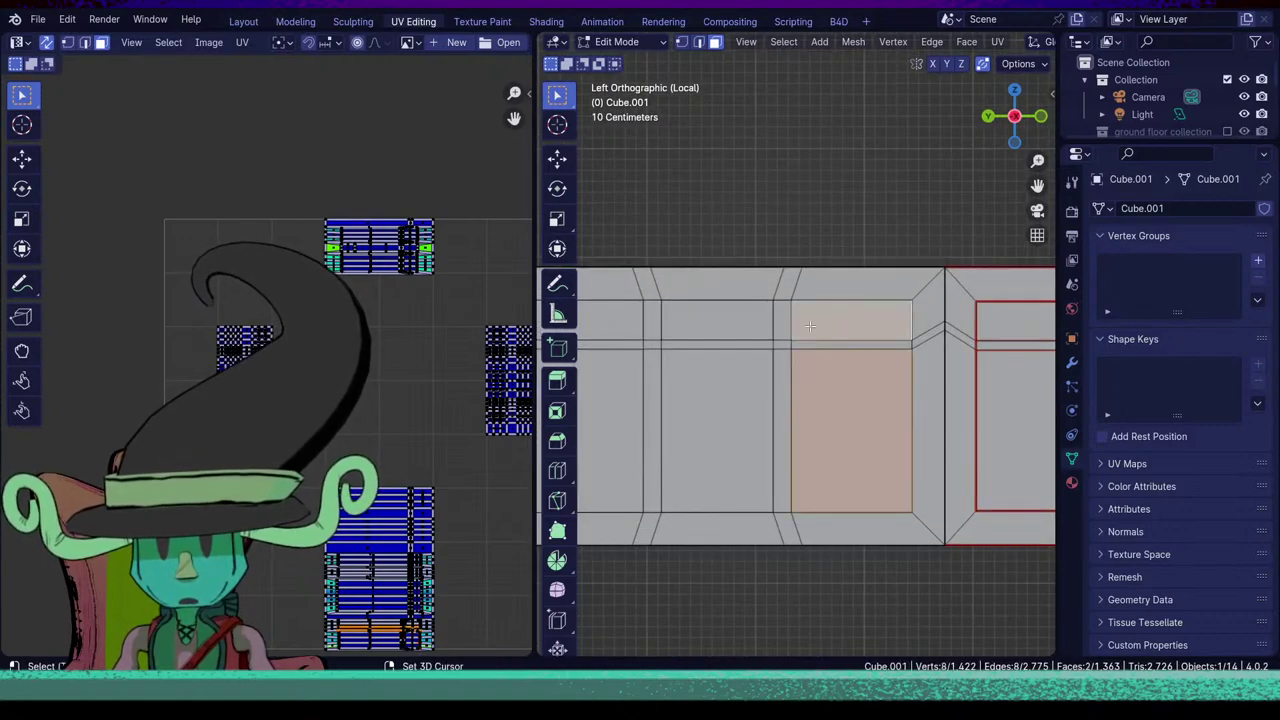
pyautogui.keyDown('shift'); pyautogui.click(717, 320); pyautogui.keyUp('shift')
pyautogui.keyDown('shift'); pyautogui.click(626, 397); pyautogui.keyUp('shift')
pyautogui.keyDown('shift'); pyautogui.click(695, 420); pyautogui.keyUp('shift')
pyautogui.keyDown('shift'); pyautogui.moveTo(695, 420); pyautogui.dragTo(886, 458, button='middle'); pyautogui.keyUp('shift')
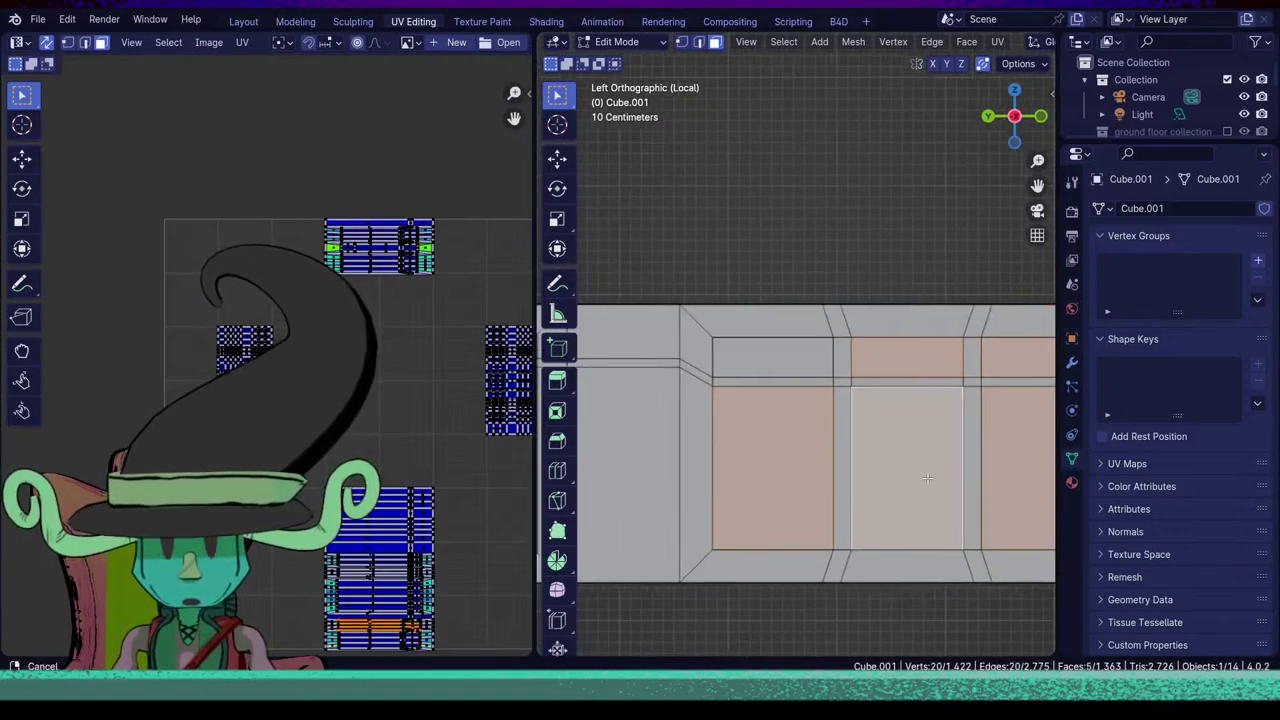
pyautogui.keyDown('shift'); pyautogui.click(771, 360); pyautogui.keyUp('shift')
# Add the eight upper and lower glass faces of the side wall's four-pane window to the selection.
pyautogui.keyDown('shift'); pyautogui.moveTo(752, 459); pyautogui.dragTo(964, 458, button='middle'); pyautogui.keyUp('shift')
pyautogui.keyDown('shift'); pyautogui.click(726, 360); pyautogui.keyUp('shift')
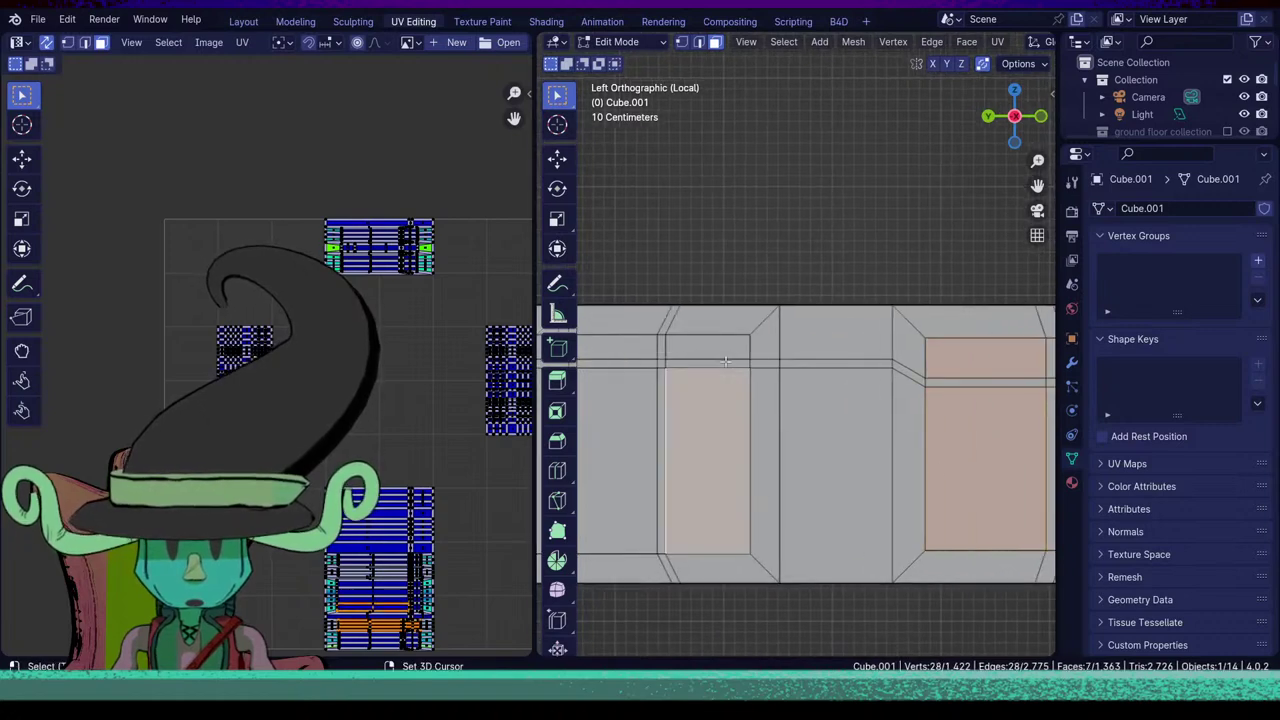
pyautogui.keyDown('shift'); pyautogui.click(695, 350); pyautogui.keyUp('shift')
pyautogui.keyDown('shift'); pyautogui.moveTo(601, 513); pyautogui.dragTo(742, 519, button='middle'); pyautogui.keyUp('shift')
pyautogui.keyDown('shift'); pyautogui.click(744, 519); pyautogui.keyUp('shift')
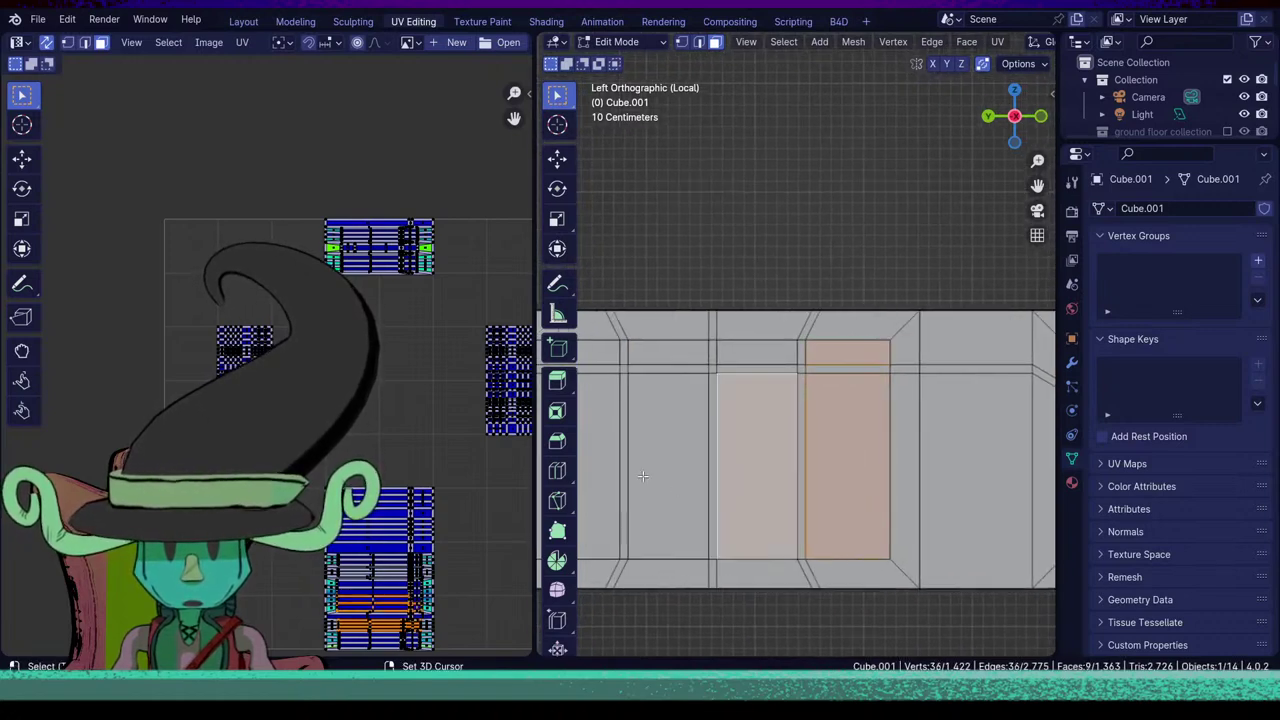
pyautogui.keyDown('shift'); pyautogui.click(643, 476); pyautogui.keyUp('shift')
pyautogui.keyDown('shift'); pyautogui.moveTo(593, 490); pyautogui.dragTo(683, 510, button='middle'); pyautogui.keyUp('shift')
pyautogui.keyDown('shift'); pyautogui.click(683, 510); pyautogui.keyUp('shift')
pyautogui.keyDown('shift'); pyautogui.click(759, 373); pyautogui.keyUp('shift')
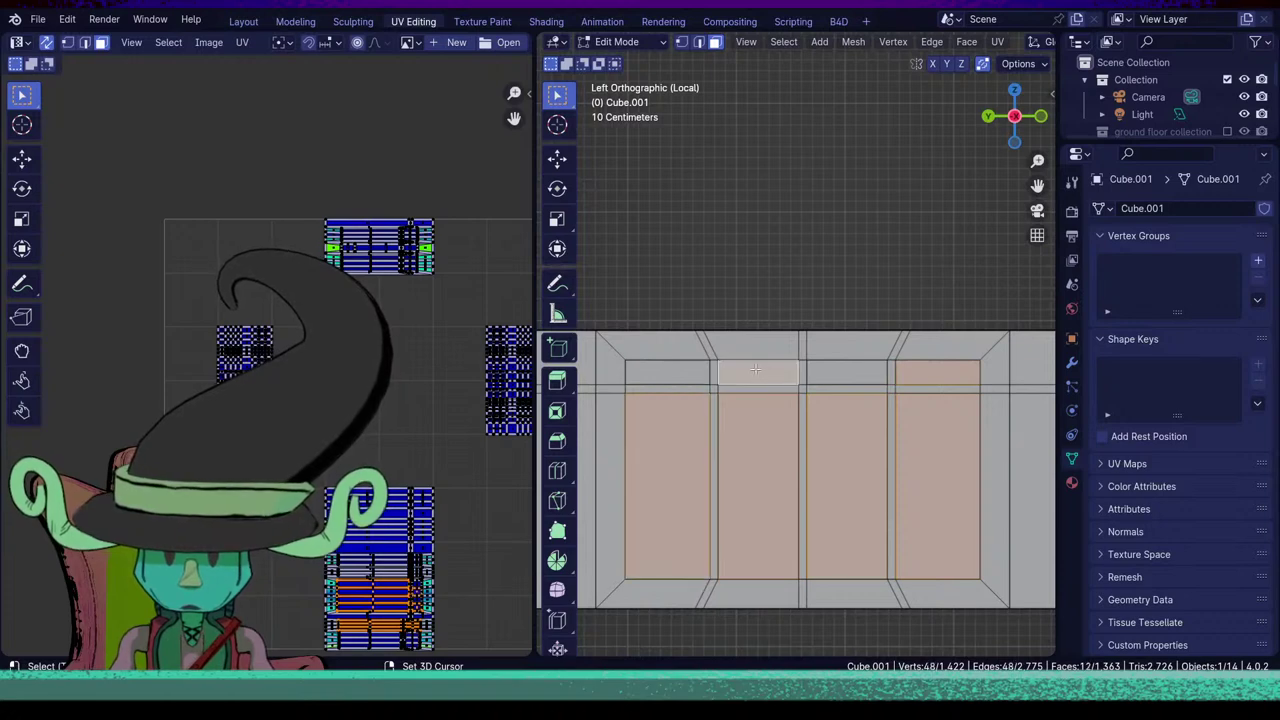
pyautogui.keyDown('shift'); pyautogui.click(668, 374); pyautogui.keyUp('shift')
pyautogui.keyDown('shift'); pyautogui.click(845, 374); pyautogui.keyUp('shift')
# Add the four glass faces of the two-pane window beyond the four-pane window to the selection.
pyautogui.keyDown('shift'); pyautogui.moveTo(600, 500); pyautogui.dragTo(821, 503, button='middle'); pyautogui.keyUp('shift')
pyautogui.keyDown('shift'); pyautogui.moveTo(651, 512); pyautogui.dragTo(785, 500, button='middle'); pyautogui.keyUp('shift')
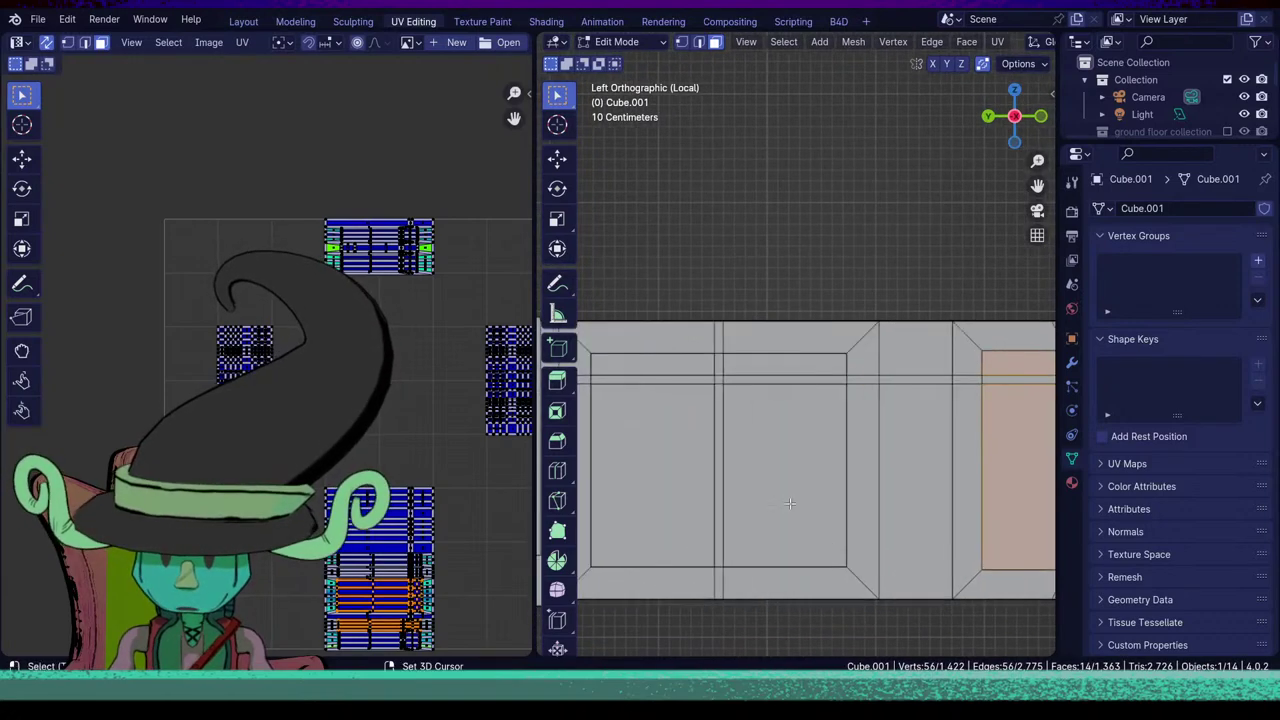
pyautogui.keyDown('shift'); pyautogui.click(785, 500); pyautogui.keyUp('shift')
pyautogui.keyDown('shift'); pyautogui.click(647, 497); pyautogui.keyUp('shift')
pyautogui.keyDown('shift'); pyautogui.click(655, 365); pyautogui.keyUp('shift')
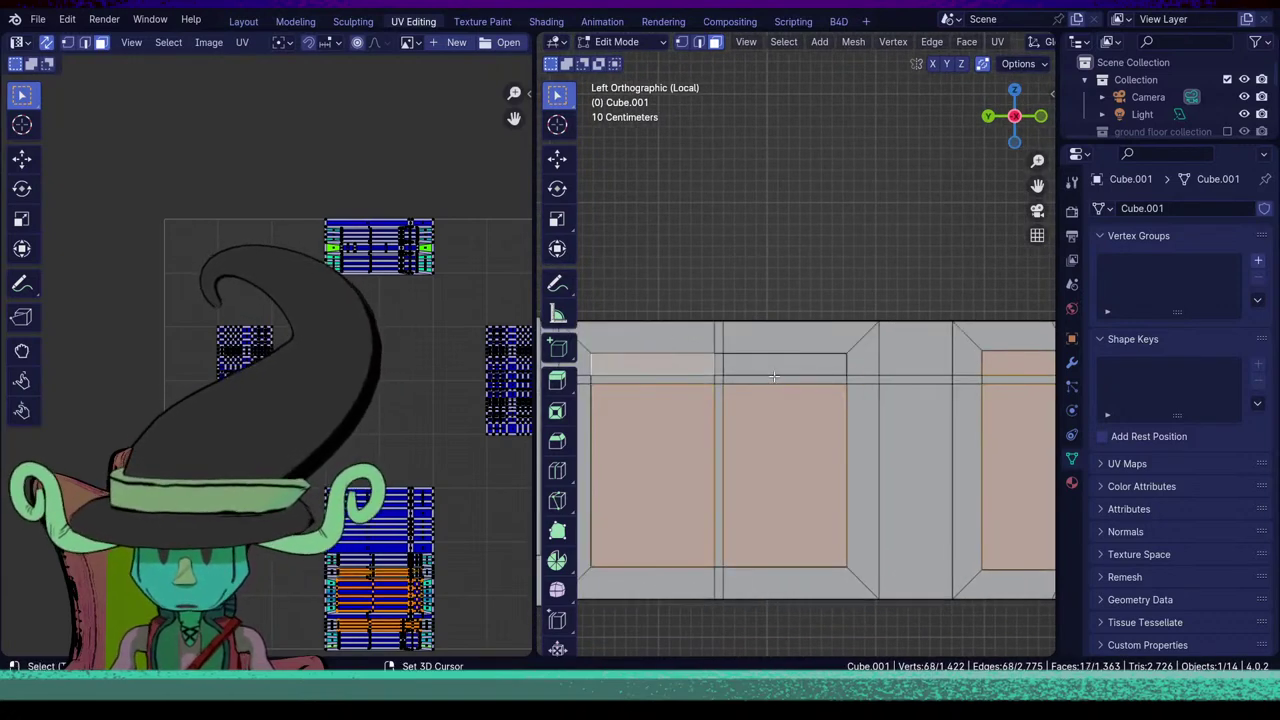
pyautogui.keyDown('shift'); pyautogui.click(773, 376); pyautogui.keyUp('shift')
# Add the last two-pane window's four glass faces and mark the borders of all selected glass as seams.
pyautogui.scroll(-8, 871, 491)
pyautogui.keyDown('shift'); pyautogui.moveTo(766, 477); pyautogui.dragTo(704, 457, button='middle'); pyautogui.keyUp('shift')
pyautogui.scroll(8, 852, 488)
pyautogui.scroll(3, 772, 466)
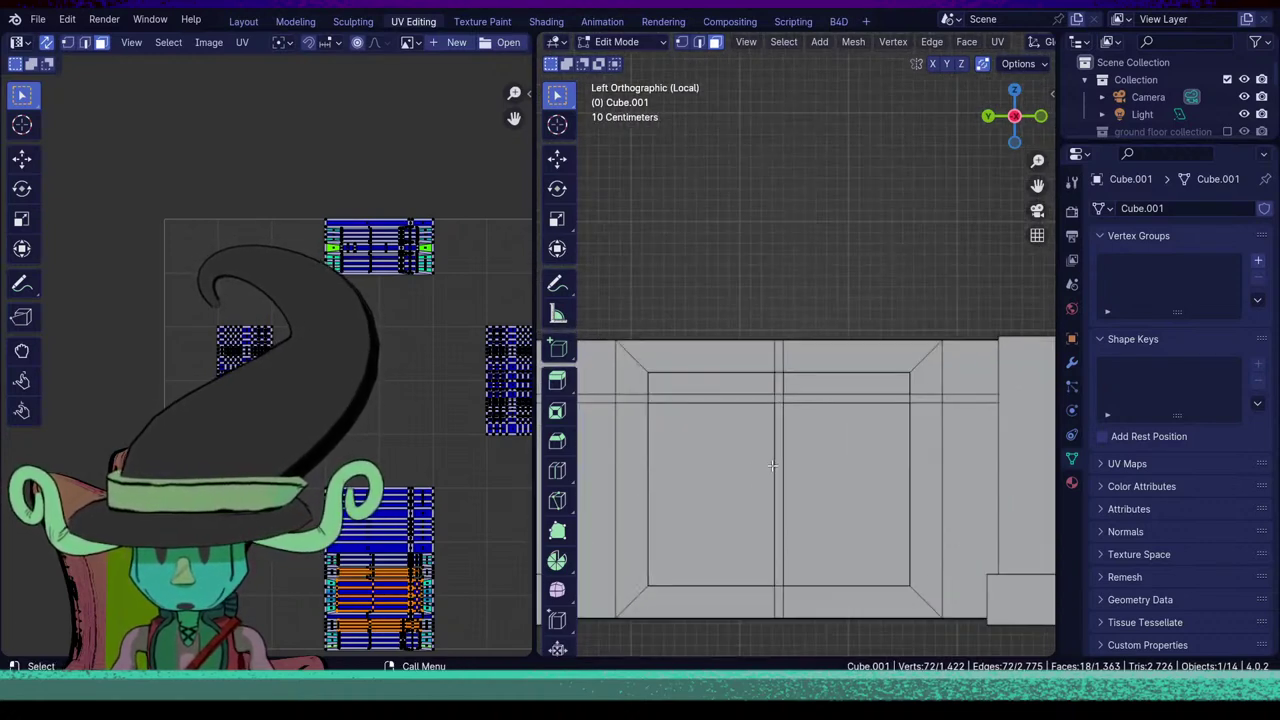
pyautogui.keyDown('shift'); pyautogui.click(808, 466); pyautogui.keyUp('shift')
pyautogui.keyDown('shift'); pyautogui.click(715, 410); pyautogui.keyUp('shift')
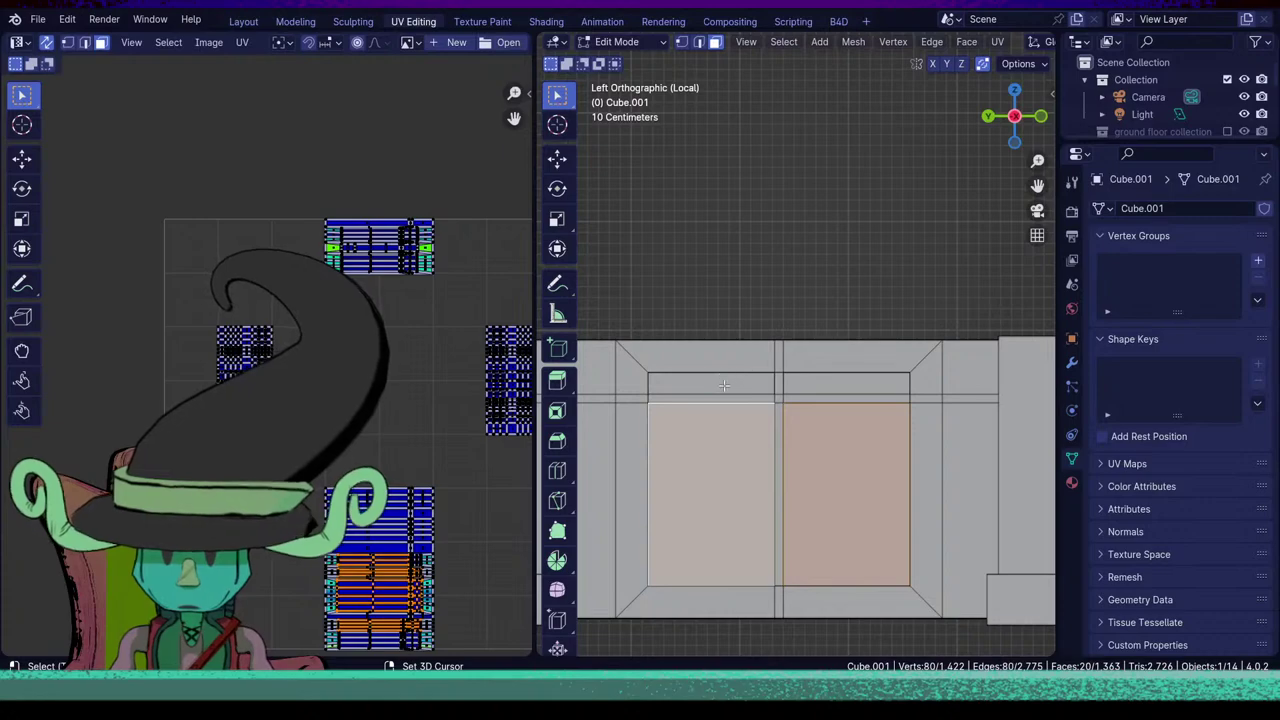
pyautogui.keyDown('shift'); pyautogui.click(724, 385); pyautogui.keyUp('shift')
pyautogui.keyDown('shift'); pyautogui.click(836, 374); pyautogui.keyUp('shift')
pyautogui.press('u')
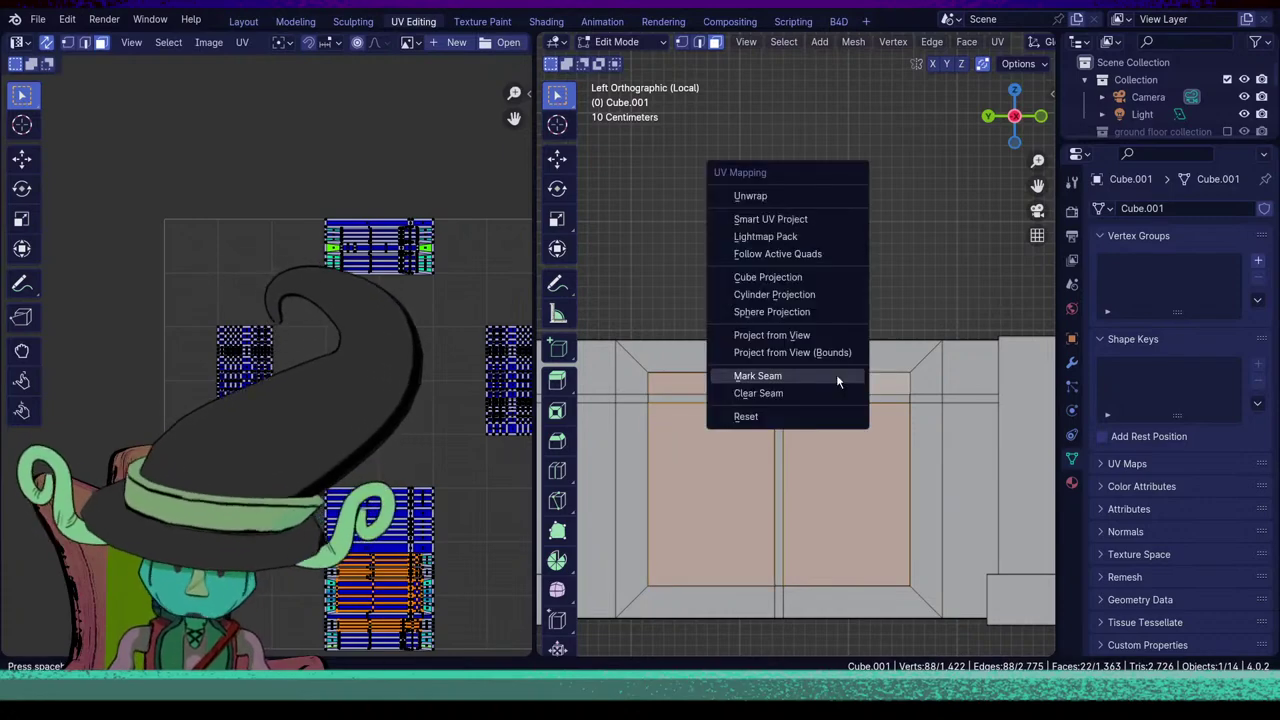
pyautogui.click(837, 376)
pyautogui.press('Tab')
pyautogui.scroll(-6, 932, 552)
pyautogui.press('Tab')
# Select the outer opening edge loops of the side wall's four-pane and three-pane windows.
pyautogui.moveTo(916, 437); pyautogui.dragTo(805, 548, button='middle')
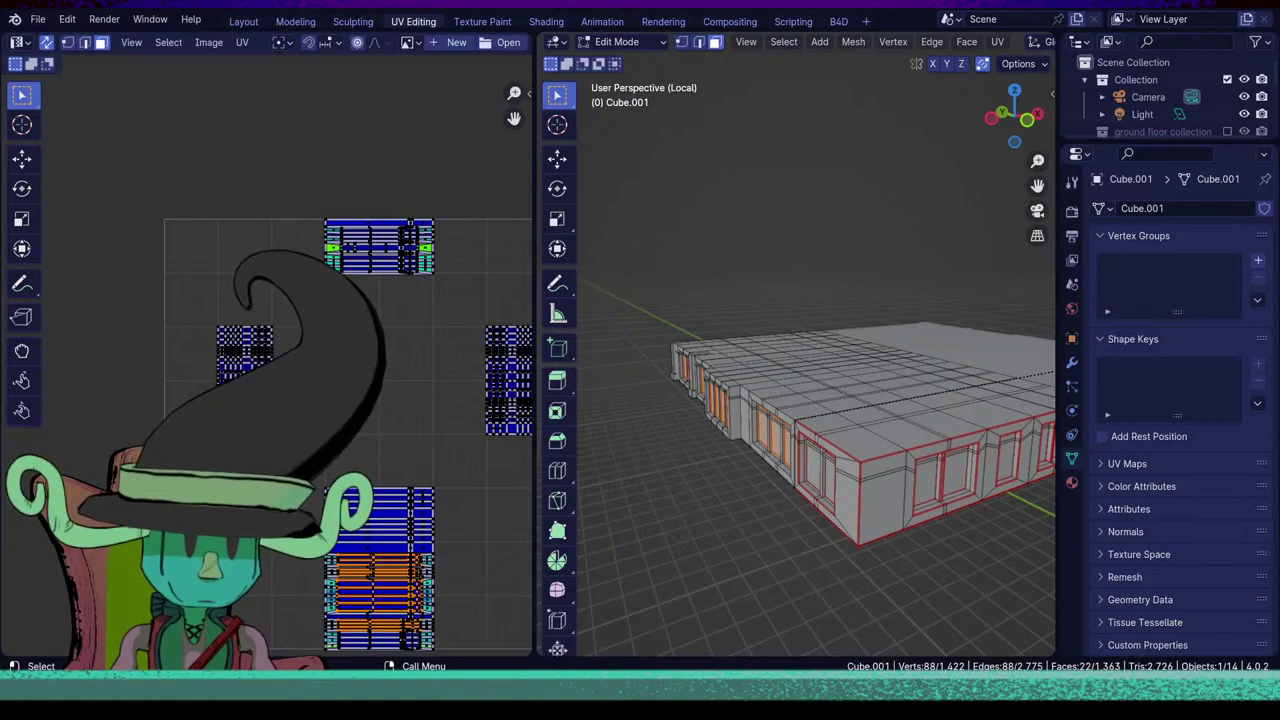
pyautogui.moveTo(809, 449); pyautogui.dragTo(856, 430, button='middle')
pyautogui.scroll(4, 856, 430)
pyautogui.keyDown('shift'); pyautogui.moveTo(880, 488); pyautogui.dragTo(829, 462, button='middle'); pyautogui.keyUp('shift')
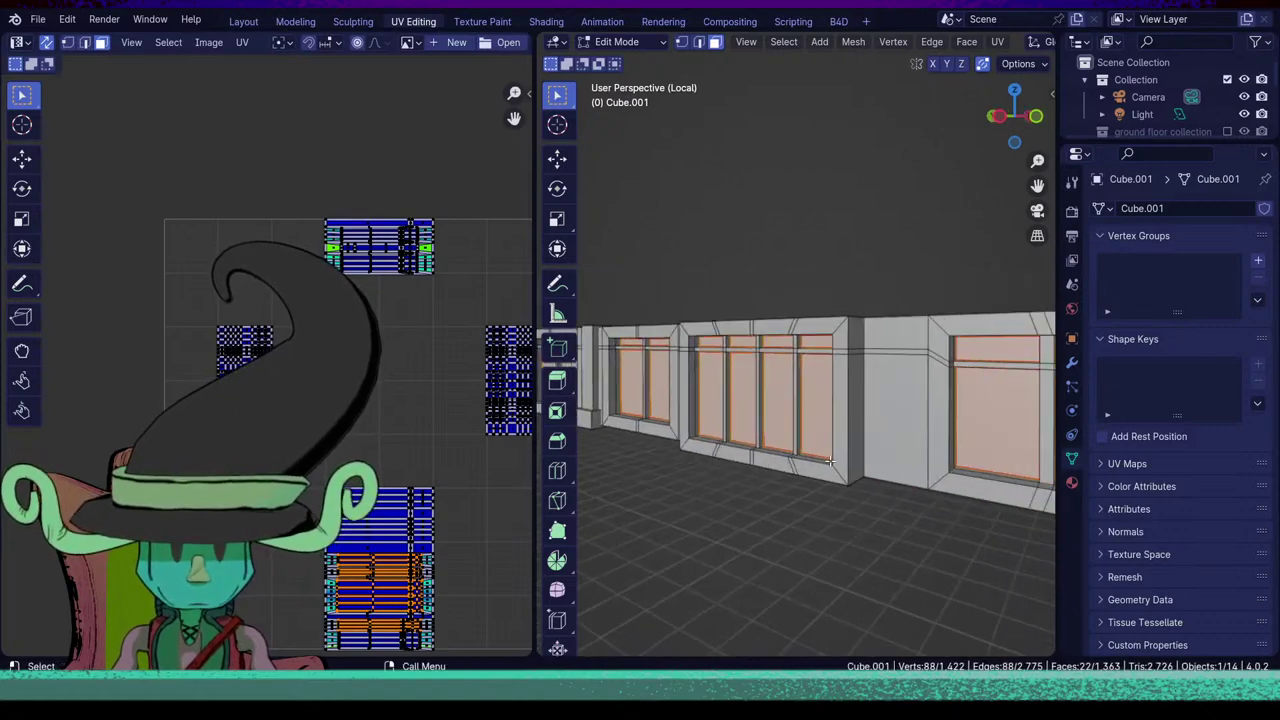
pyautogui.press('2')
pyautogui.scroll(2, 837, 478)
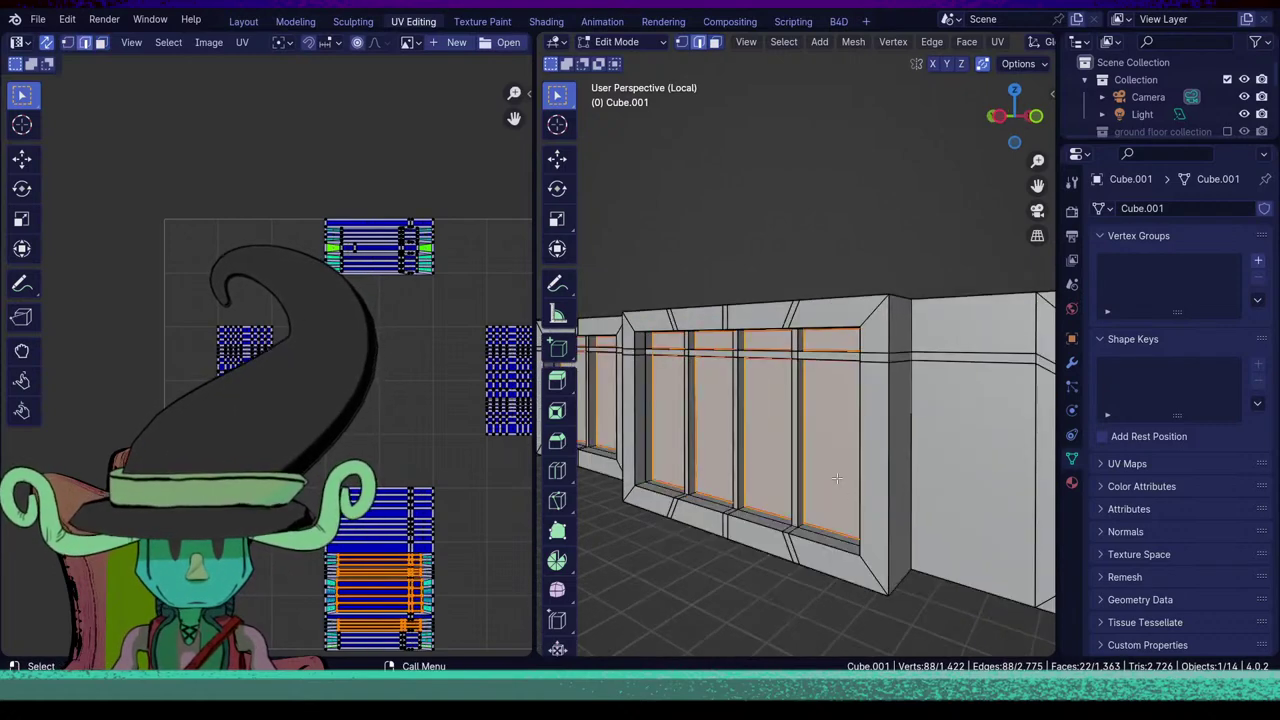
pyautogui.keyDown('alt'); pyautogui.click(702, 509); pyautogui.keyUp('alt')
pyautogui.keyDown('shift'); pyautogui.moveTo(702, 509); pyautogui.dragTo(783, 508, button='middle'); pyautogui.keyUp('shift')
pyautogui.scroll(-4, 783, 508)
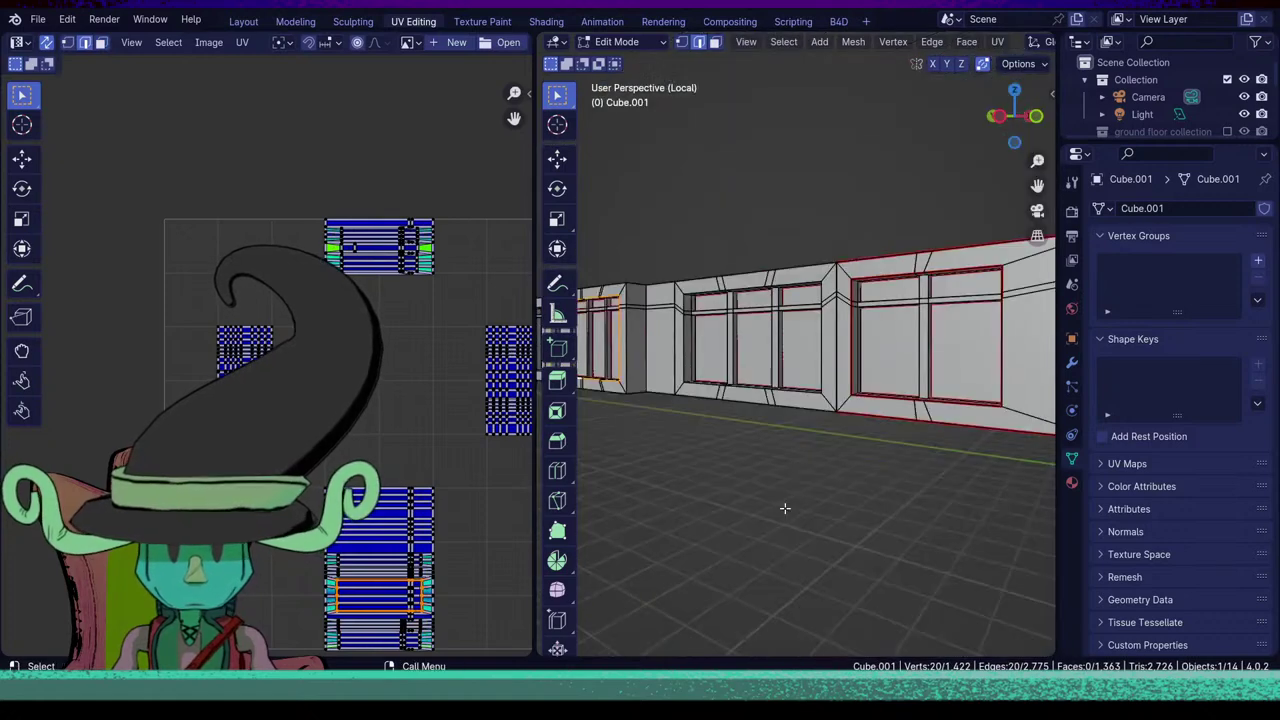
pyautogui.keyDown('alt'); pyautogui.keyDown('shift'); pyautogui.click(794, 392); pyautogui.keyUp('shift'); pyautogui.keyUp('alt')
# Add the outer opening loops of the two remaining two-pane windows and mark all selected loops as seams.
pyautogui.scroll(-4, 707, 454)
pyautogui.keyDown('shift'); pyautogui.moveTo(707, 454); pyautogui.dragTo(962, 488, button='middle'); pyautogui.keyUp('shift')
pyautogui.scroll(5, 776, 499)
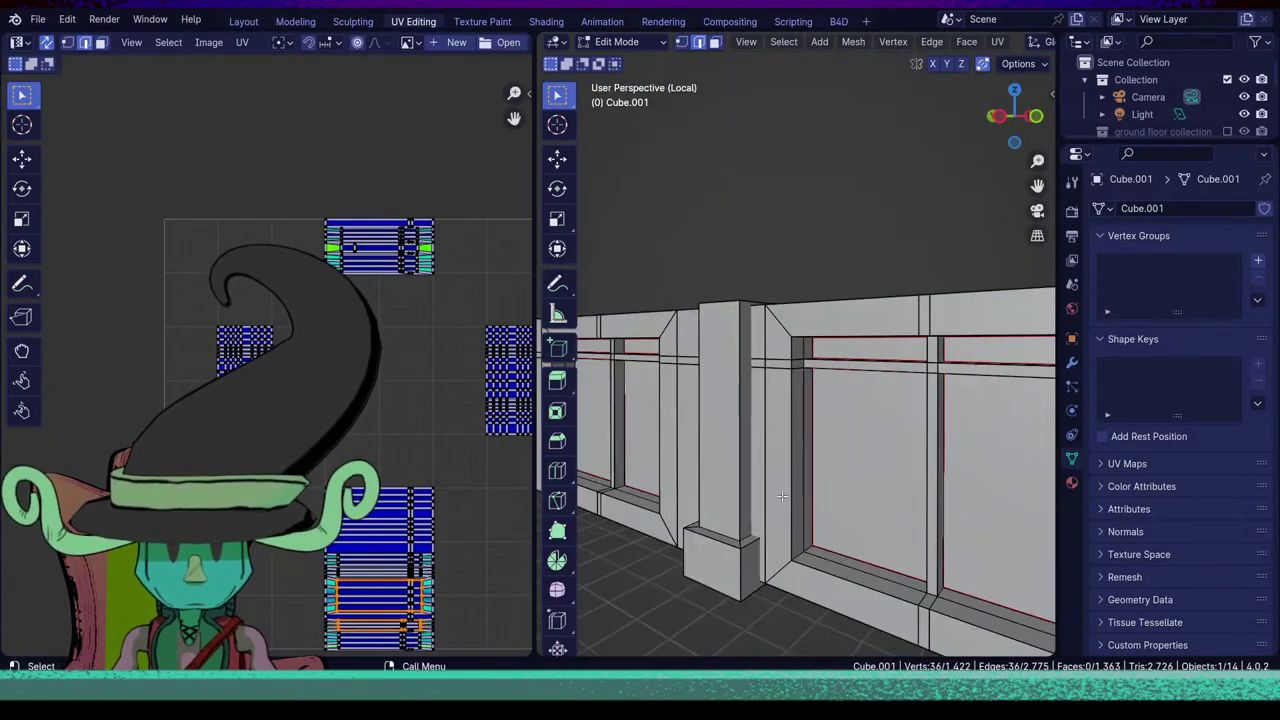
pyautogui.keyDown('alt'); pyautogui.keyDown('shift'); pyautogui.click(836, 568); pyautogui.keyUp('shift'); pyautogui.keyUp('alt')
pyautogui.press('F2')
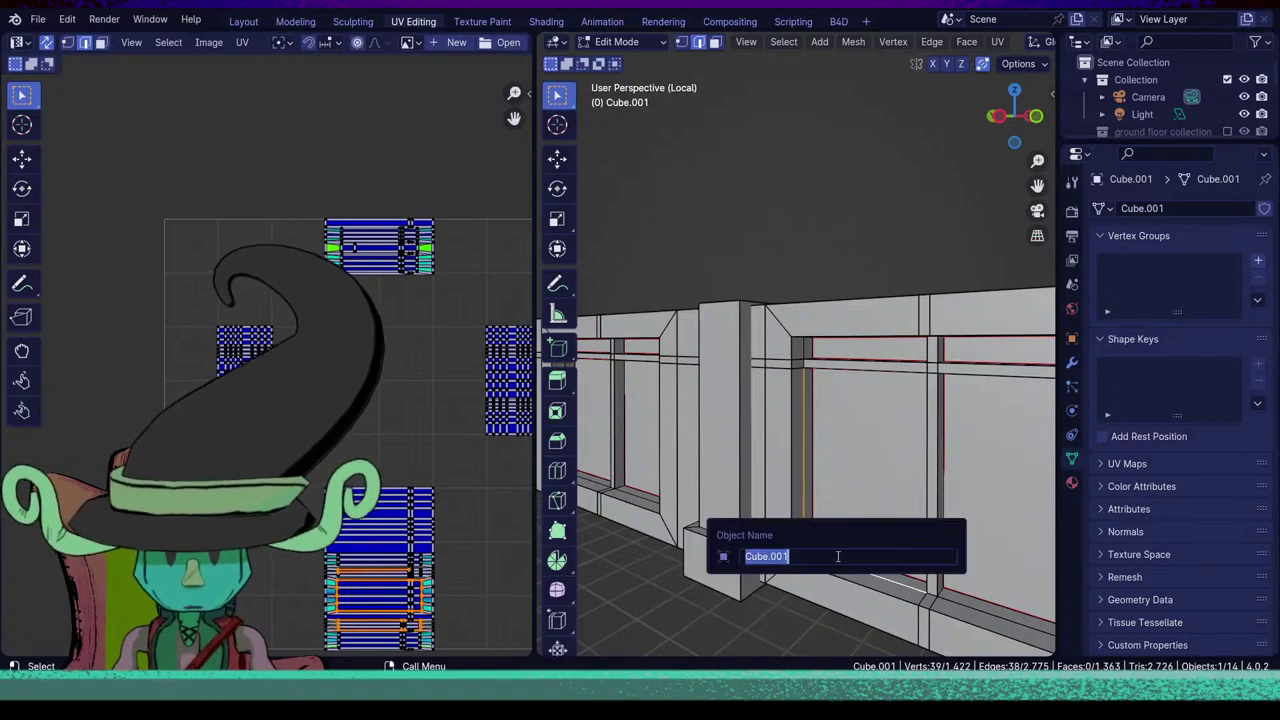
pyautogui.press('Escape')
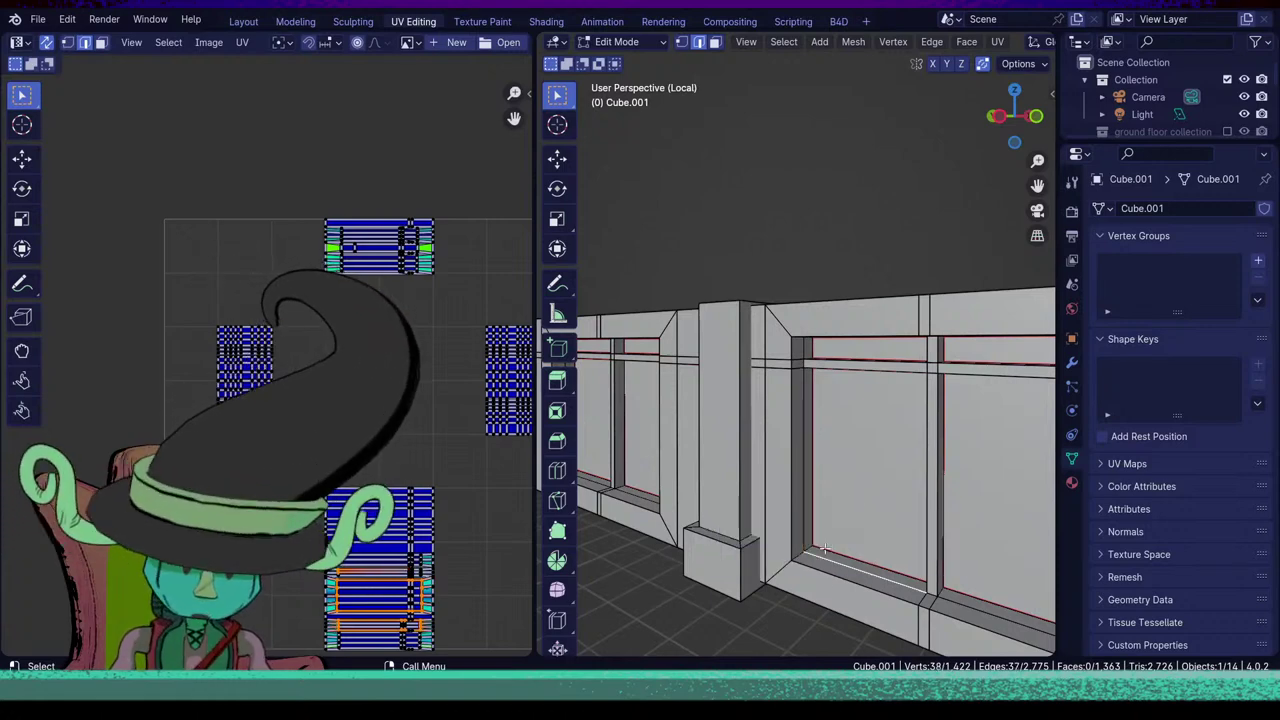
pyautogui.keyDown('alt'); pyautogui.keyDown('shift'); pyautogui.click(831, 578); pyautogui.keyUp('shift'); pyautogui.keyUp('alt')
pyautogui.keyDown('alt'); pyautogui.keyDown('shift'); pyautogui.click(636, 512); pyautogui.keyUp('shift'); pyautogui.keyUp('alt')
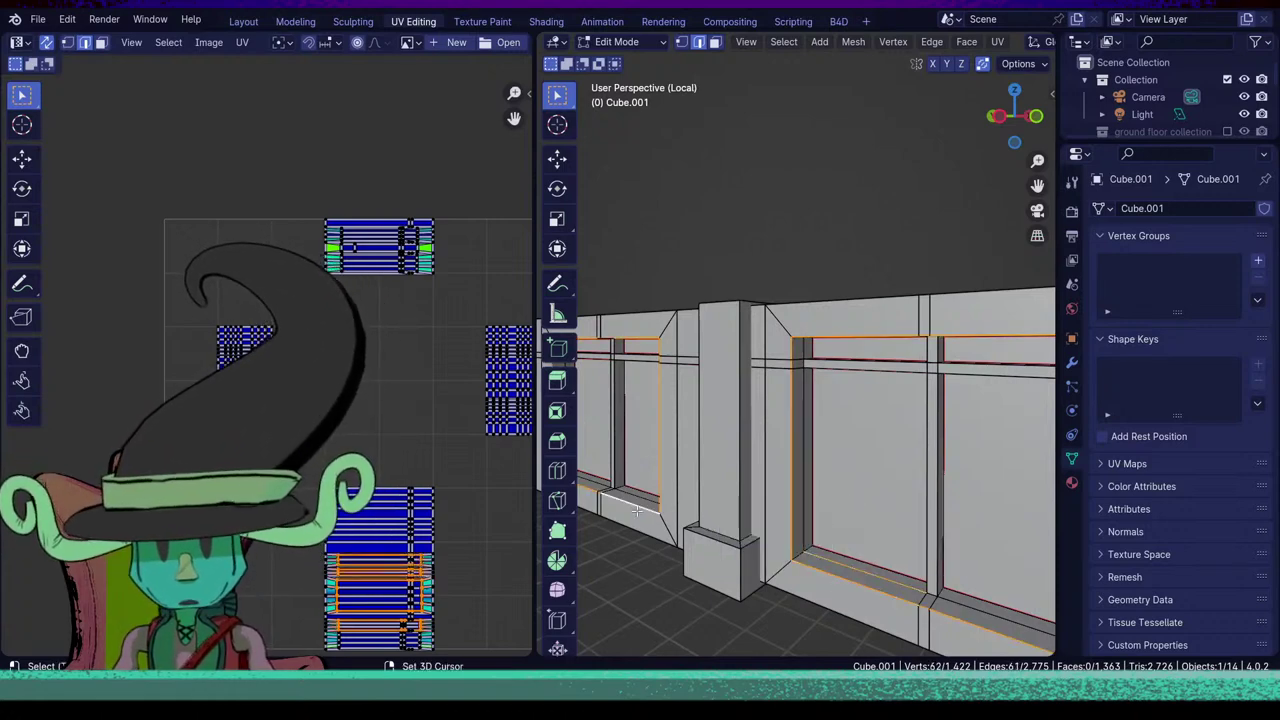
pyautogui.keyDown('shift'); pyautogui.moveTo(640, 511); pyautogui.dragTo(680, 508, button='middle'); pyautogui.keyUp('shift')
pyautogui.scroll(-1, 847, 513)
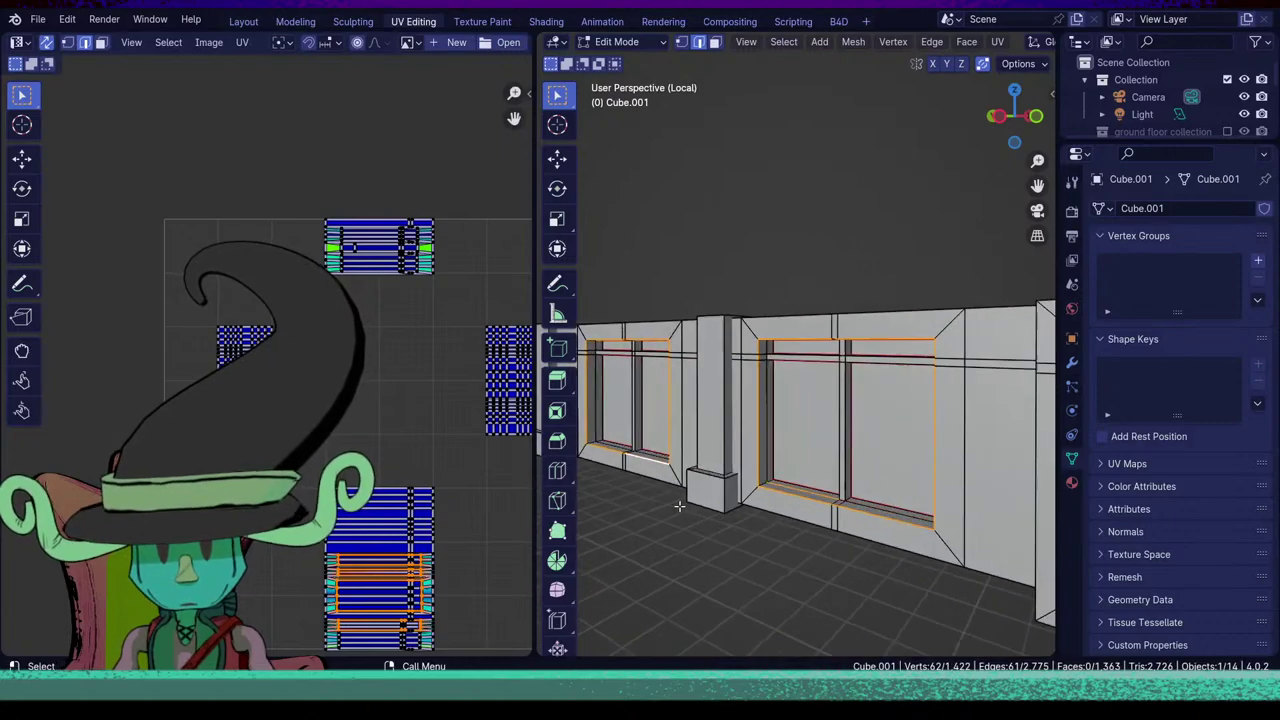
pyautogui.scroll(-4, 848, 530)
pyautogui.keyDown('shift'); pyautogui.moveTo(877, 498); pyautogui.dragTo(690, 487, button='middle'); pyautogui.keyUp('shift')
pyautogui.press('u')
pyautogui.click(766, 559)
# Select the linked geometry of the side wall's two pillars and hide it.
pyautogui.scroll(2, 690, 487)
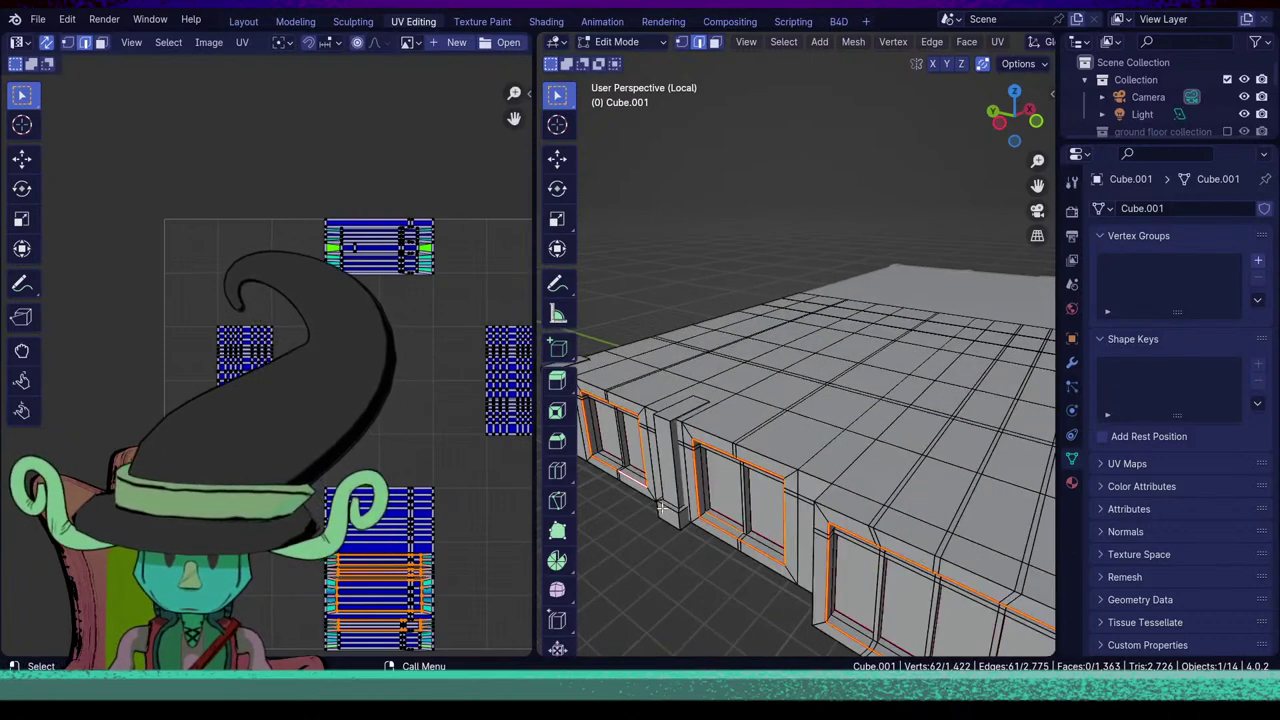
pyautogui.hotkey('ctrl', 'l')
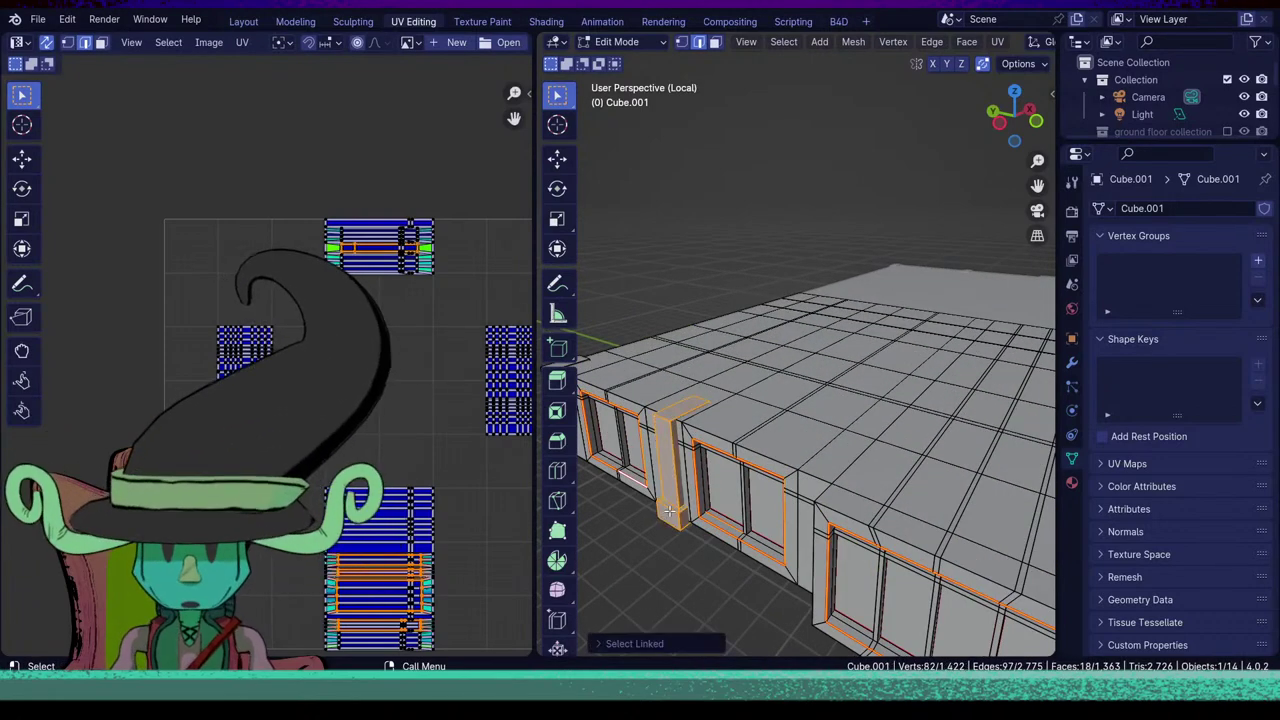
pyautogui.click(669, 511)
pyautogui.press('l')
pyautogui.scroll(-2, 672, 513)
pyautogui.press('l')
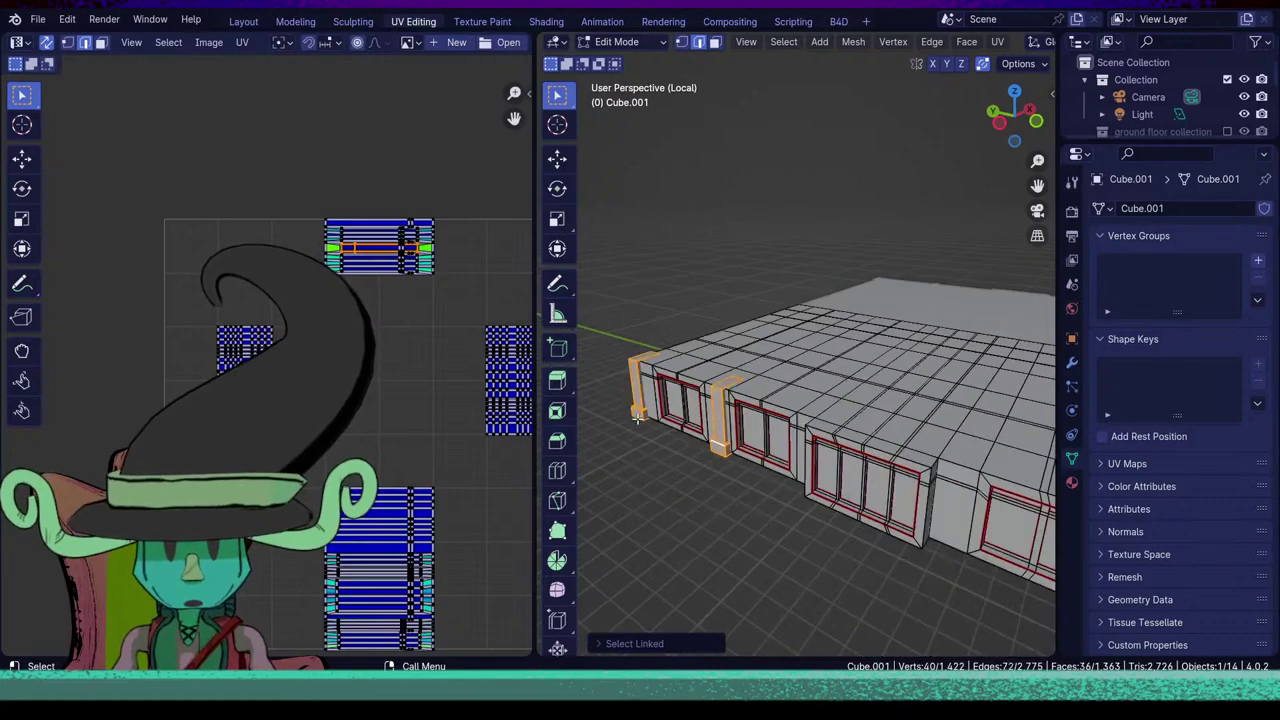
pyautogui.press('h')
# Select the wall's upper edge above the three-pane window, along the border with the top surface.
pyautogui.scroll(-2, 786, 558)
pyautogui.moveTo(811, 511)
pyautogui.keyDown('shift'); pyautogui.mouseDown(button='middle')
pyautogui.moveTo(652, 497)
pyautogui.moveTo(798, 507)
pyautogui.mouseUp(button='middle'); pyautogui.keyUp('shift')
pyautogui.scroll(5, 797, 506)
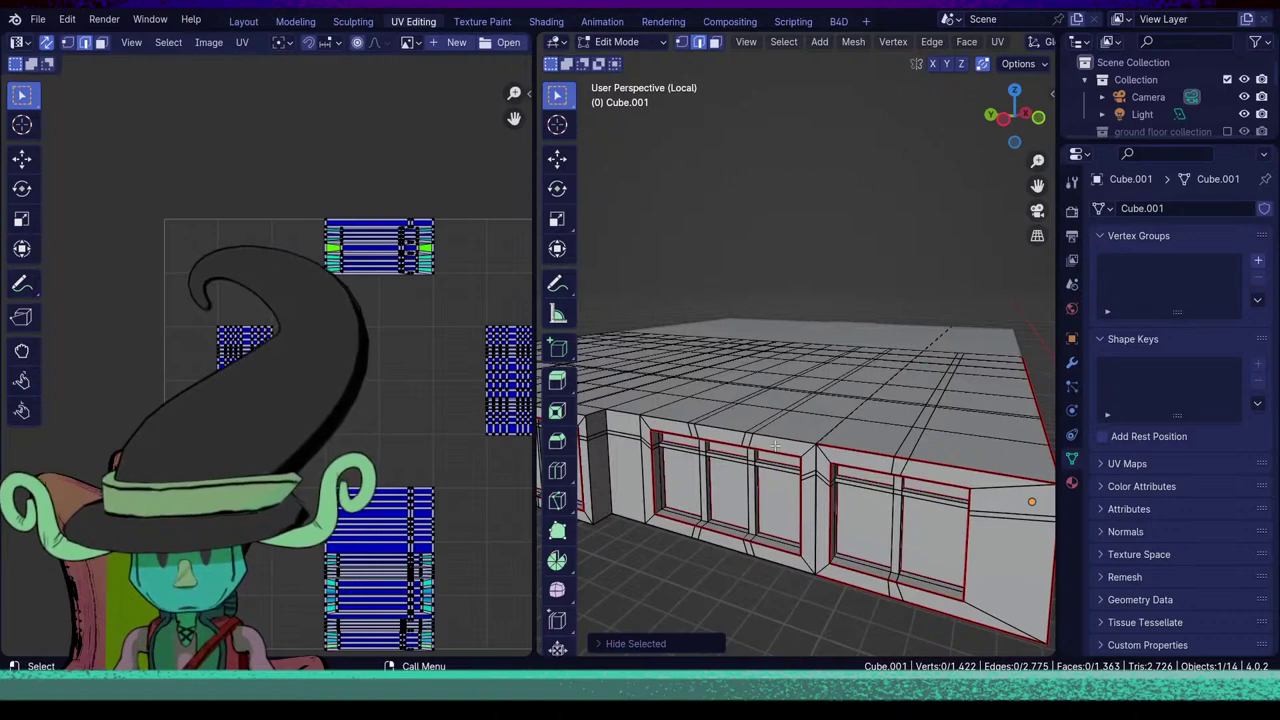
pyautogui.moveTo(788, 440); pyautogui.dragTo(795, 479, button='middle')
pyautogui.keyDown('alt'); pyautogui.click(795, 479); pyautogui.keyUp('alt')
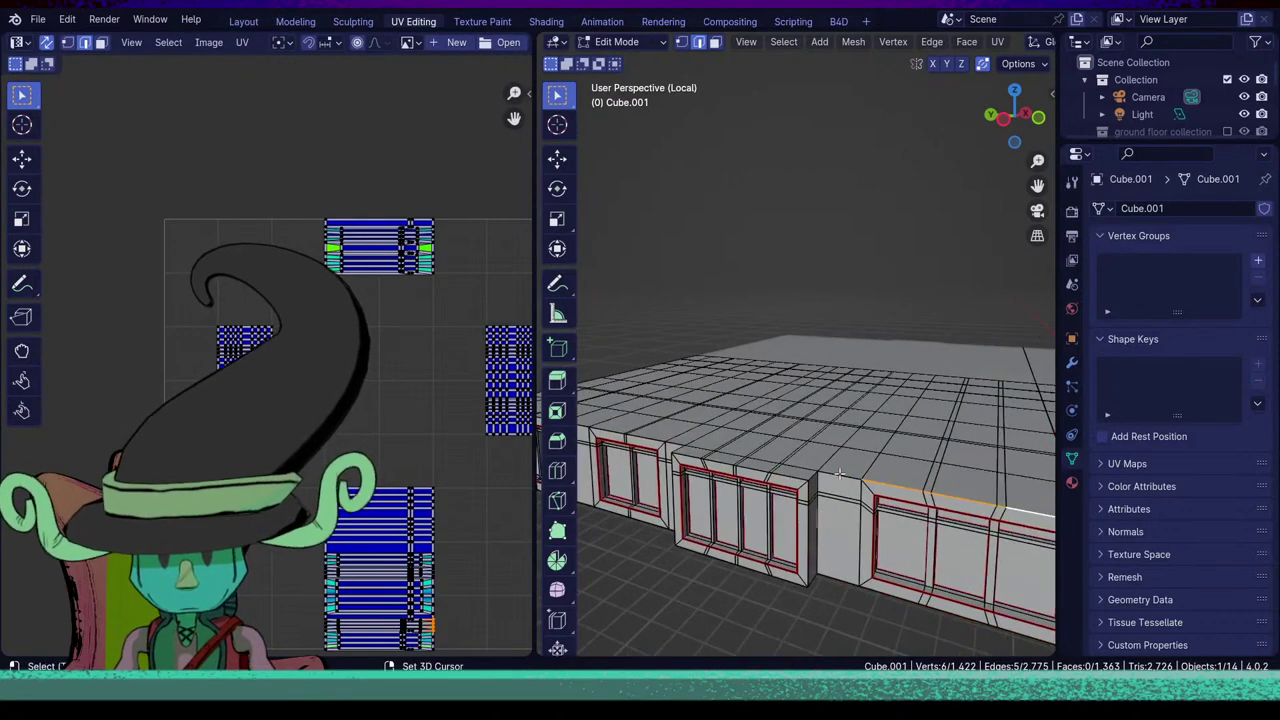
# Mark the front outline of the protruding window bay and the adjoining top wall edges as UV seams.
pyautogui.keyDown('alt'); pyautogui.click(799, 471); pyautogui.keyUp('alt')
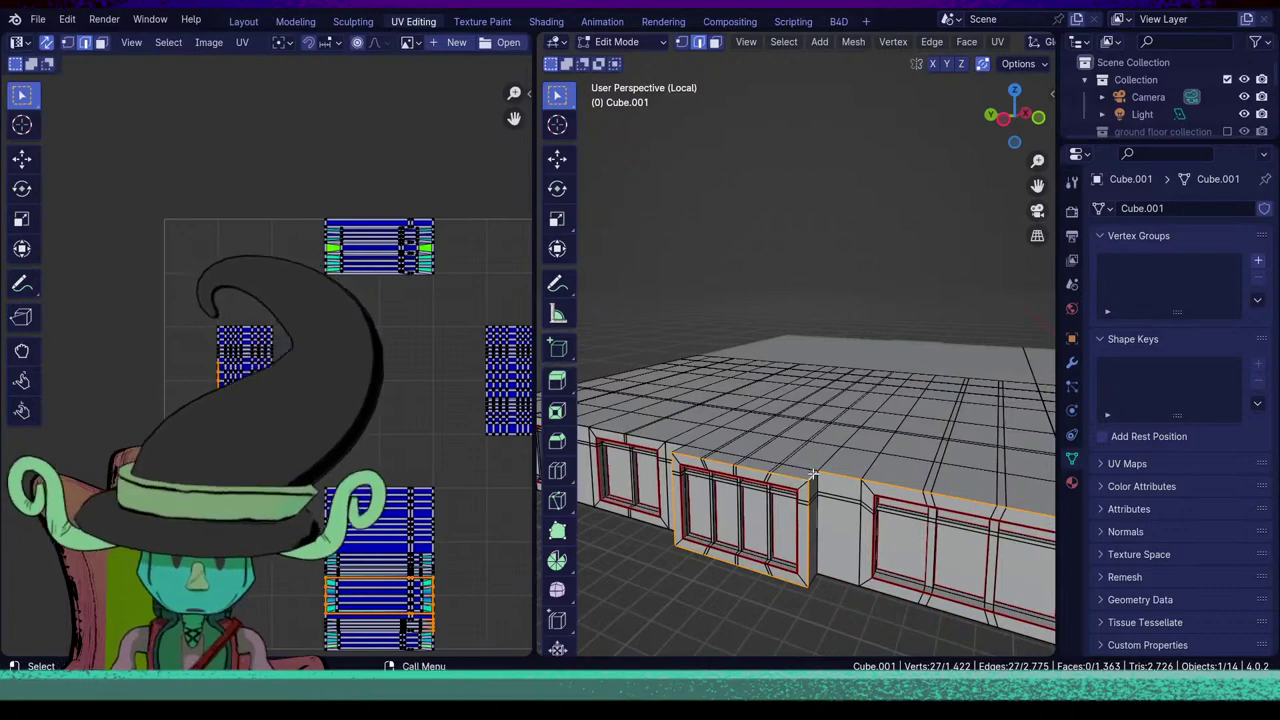
pyautogui.press('u')
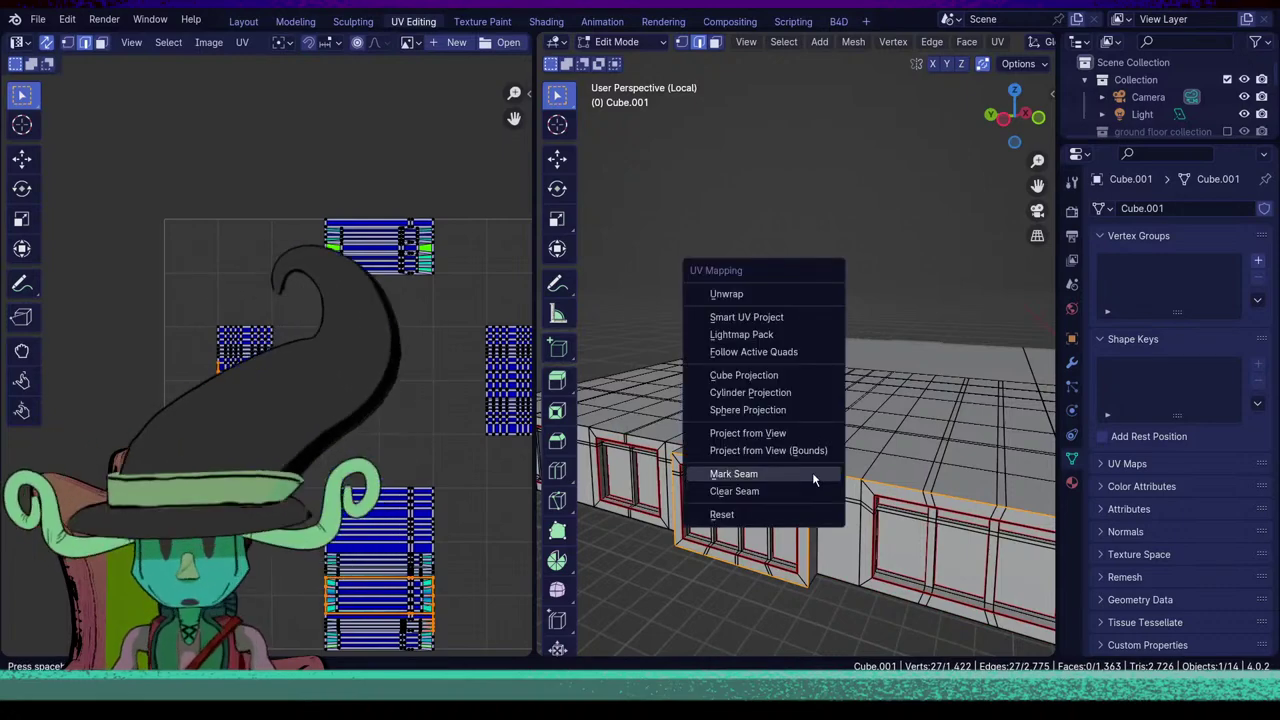
pyautogui.click(812, 472)
# Select the run of top edges above the two-pane windows, from the protruding bay towards the building's far corner.
pyautogui.moveTo(812, 472); pyautogui.dragTo(758, 437, button='middle')
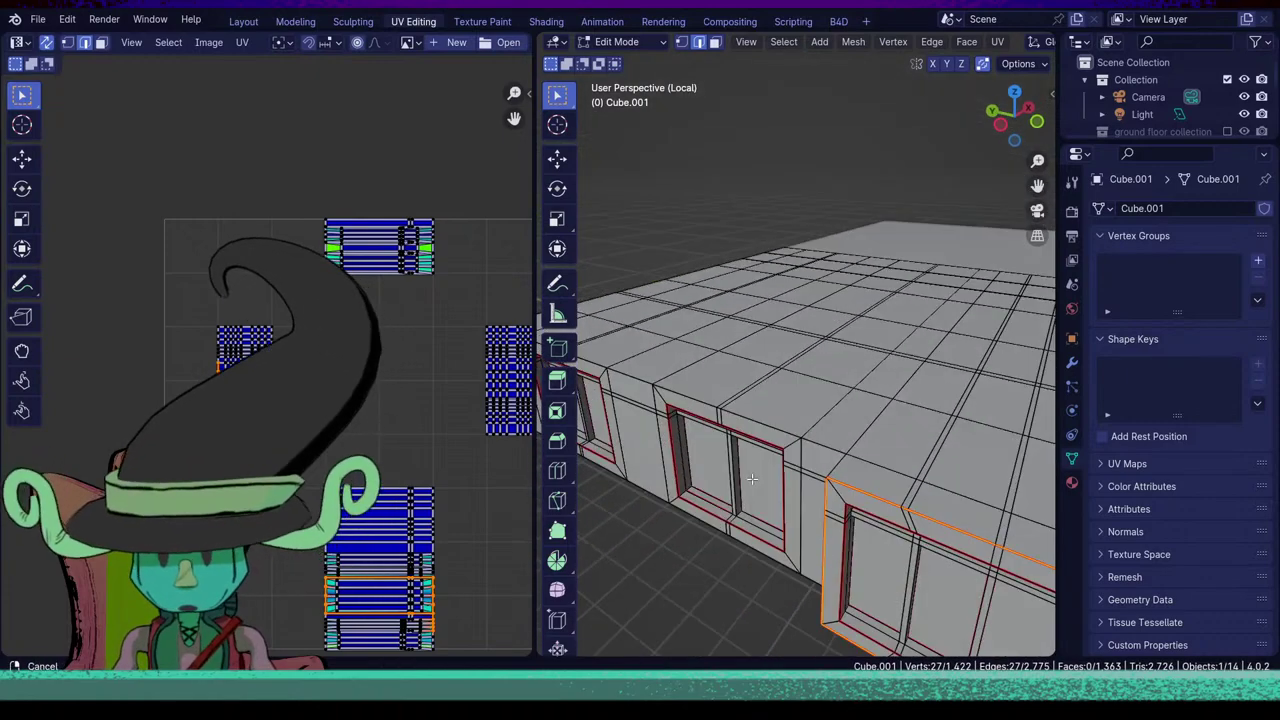
pyautogui.keyDown('alt'); pyautogui.click(757, 426); pyautogui.keyUp('alt')
pyautogui.keyDown('shift'); pyautogui.click(838, 452); pyautogui.keyUp('shift')
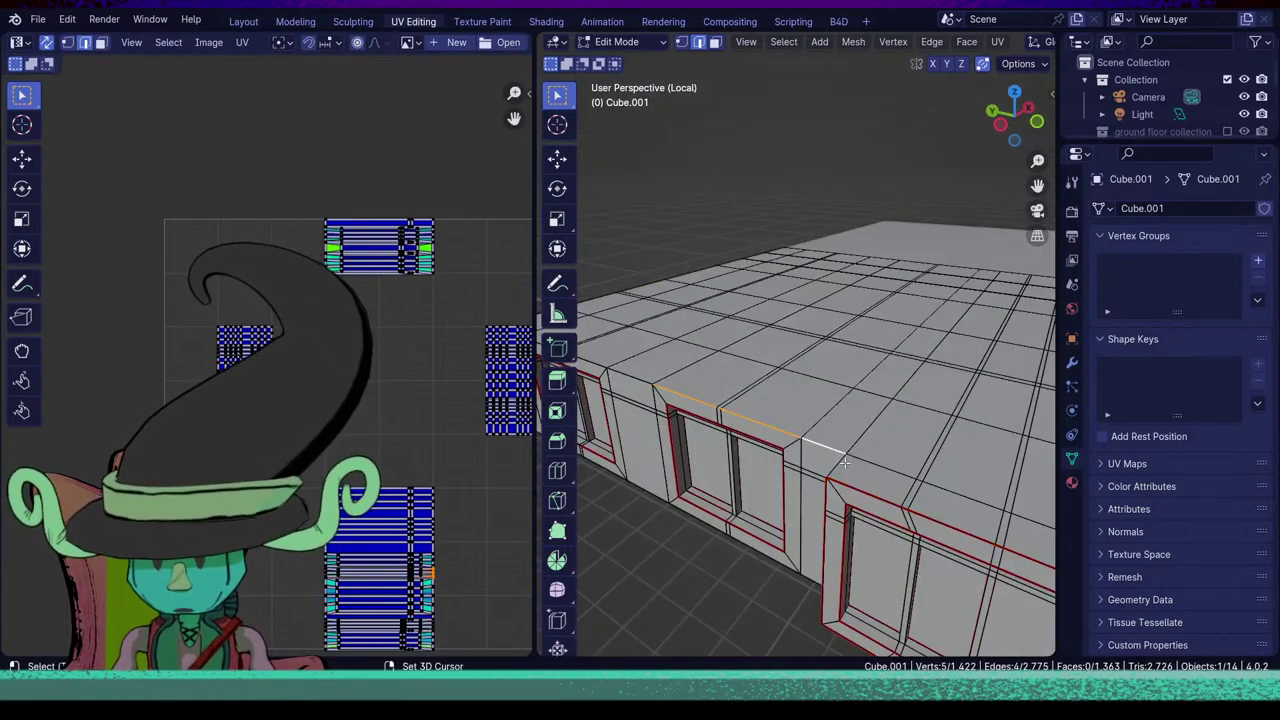
pyautogui.moveTo(845, 462); pyautogui.dragTo(779, 501, button='middle')
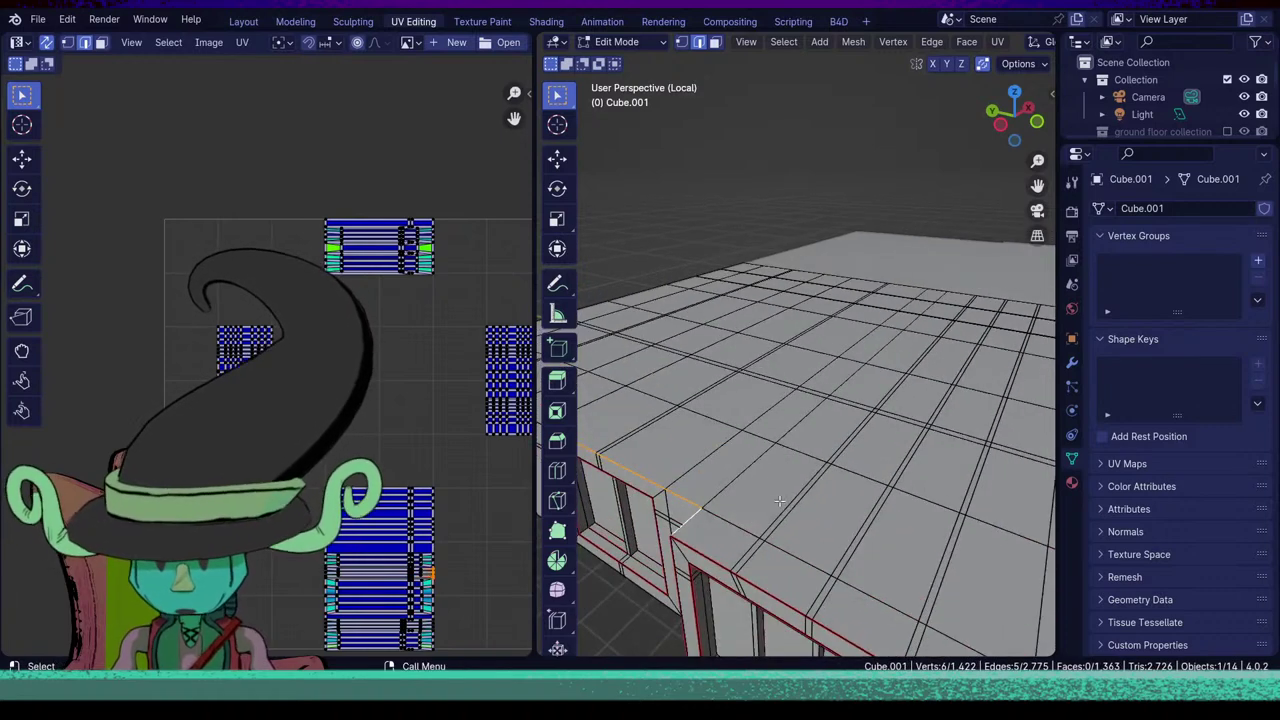
pyautogui.moveTo(674, 420); pyautogui.dragTo(742, 447, button='middle')
pyautogui.keyDown('ctrl'); pyautogui.click(601, 393); pyautogui.keyUp('ctrl')
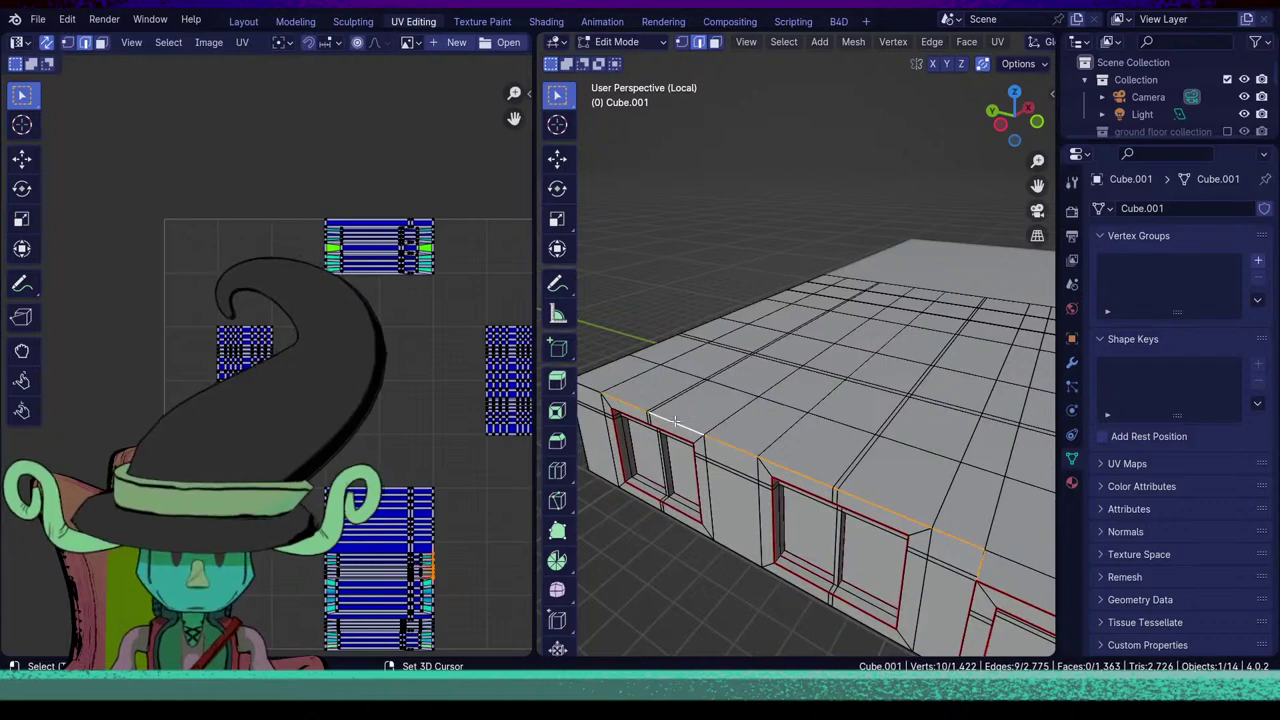
# Add the vertical corner edge and the bottom wall edges back to the protruding bay, and mark the whole selection as a seam.
pyautogui.moveTo(606, 403); pyautogui.dragTo(792, 531, button='middle')
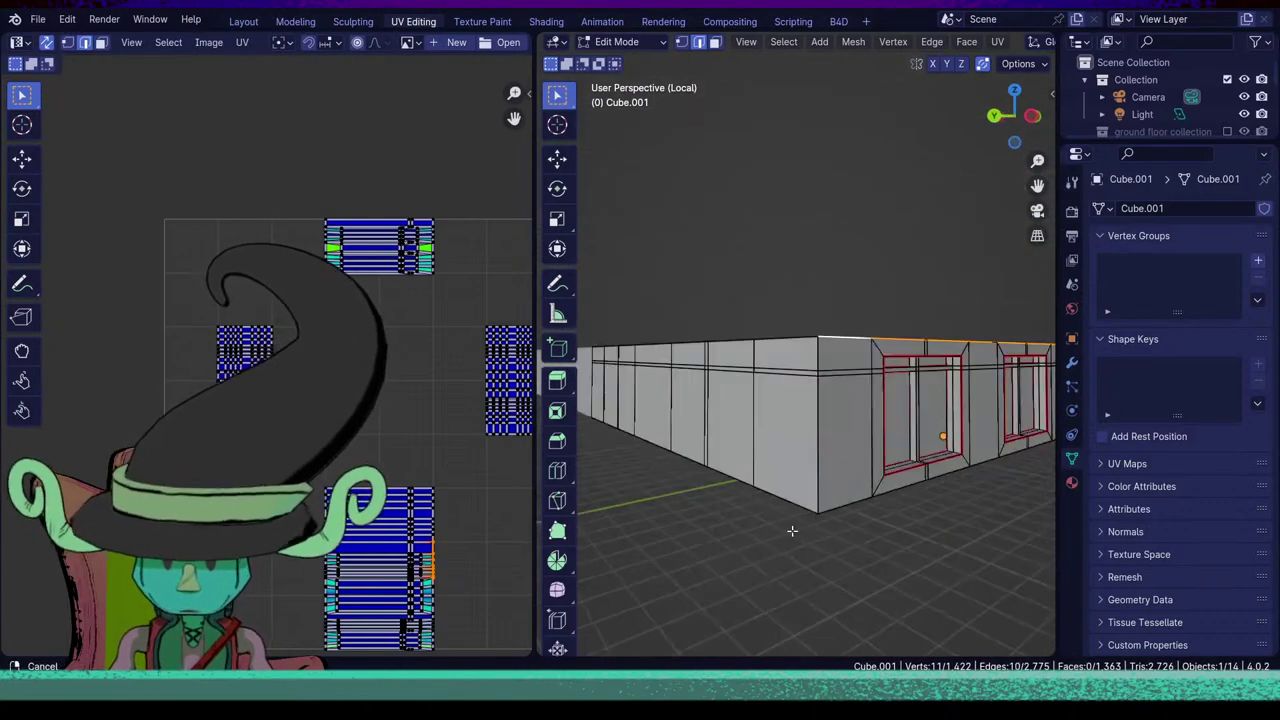
pyautogui.keyDown('shift'); pyautogui.doubleClick(814, 422); pyautogui.keyUp('shift')
pyautogui.moveTo(860, 476); pyautogui.dragTo(882, 441, button='middle')
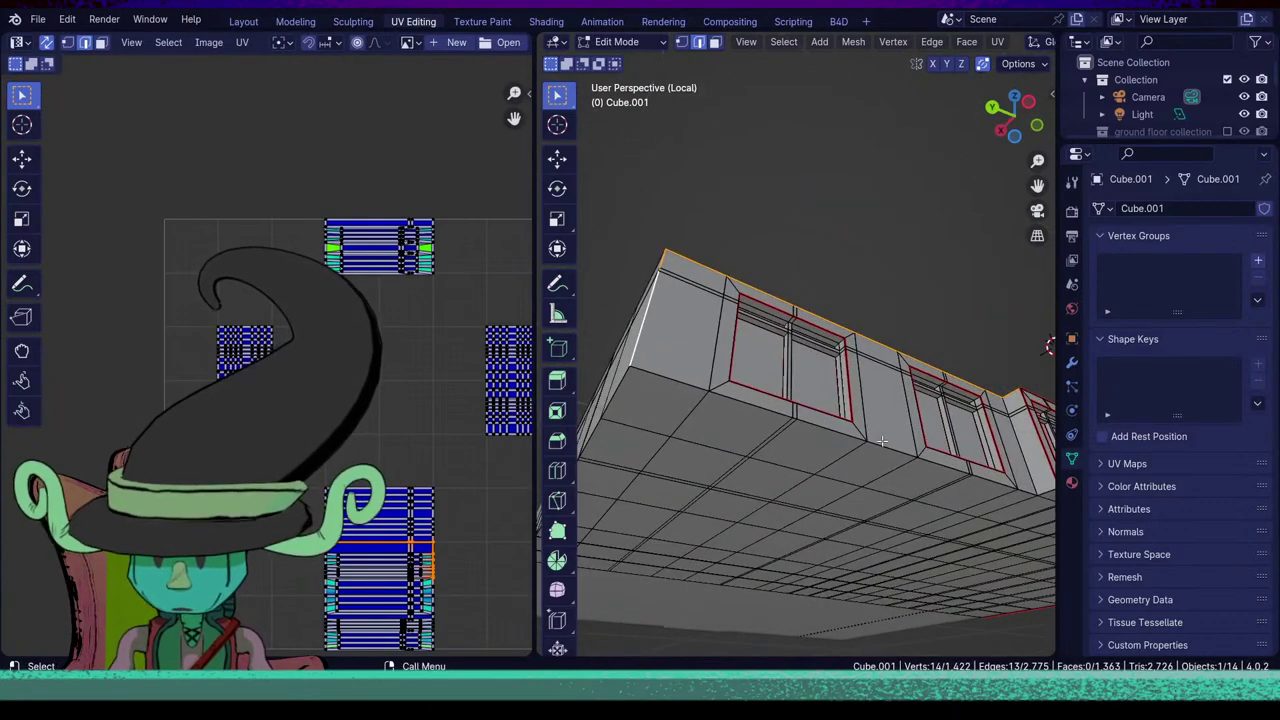
pyautogui.keyDown('shift'); pyautogui.click(675, 379); pyautogui.keyUp('shift')
pyautogui.keyDown('shift'); pyautogui.click(755, 409); pyautogui.keyUp('shift')
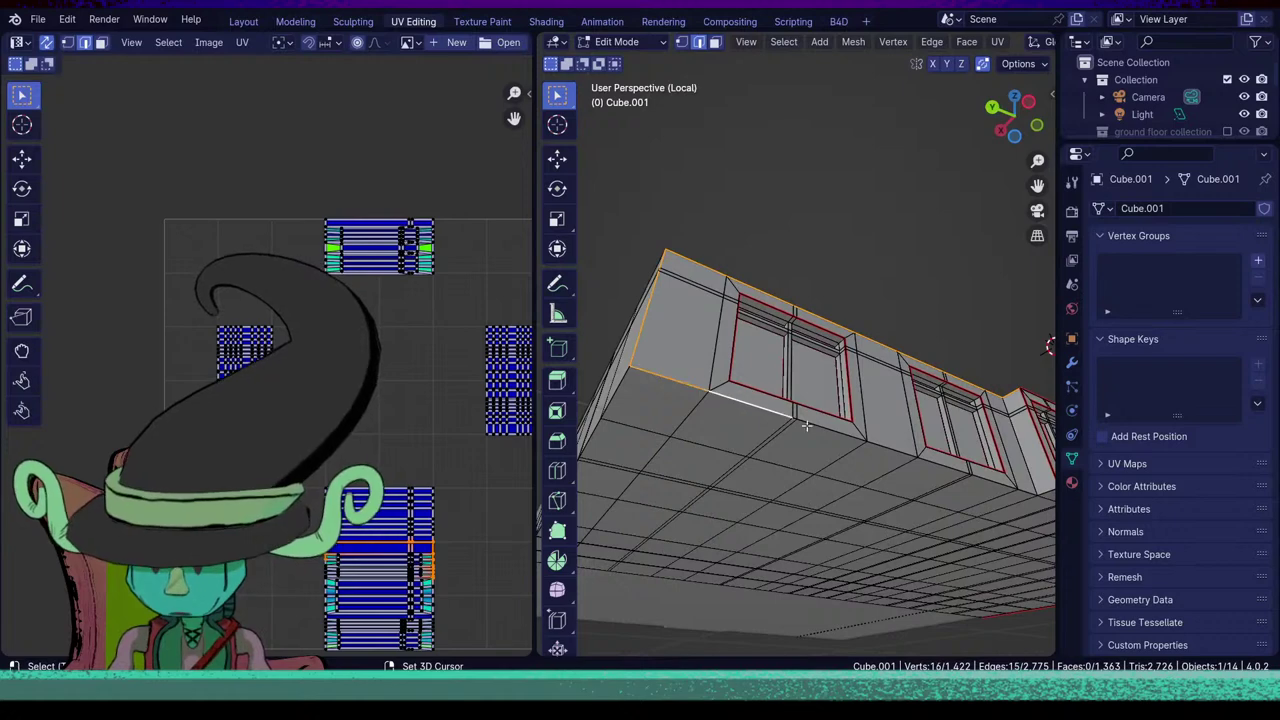
pyautogui.keyDown('shift'); pyautogui.click(826, 427); pyautogui.keyUp('shift')
pyautogui.moveTo(793, 415); pyautogui.dragTo(857, 441, button='middle')
pyautogui.keyDown('shift'); pyautogui.click(913, 454); pyautogui.keyUp('shift')
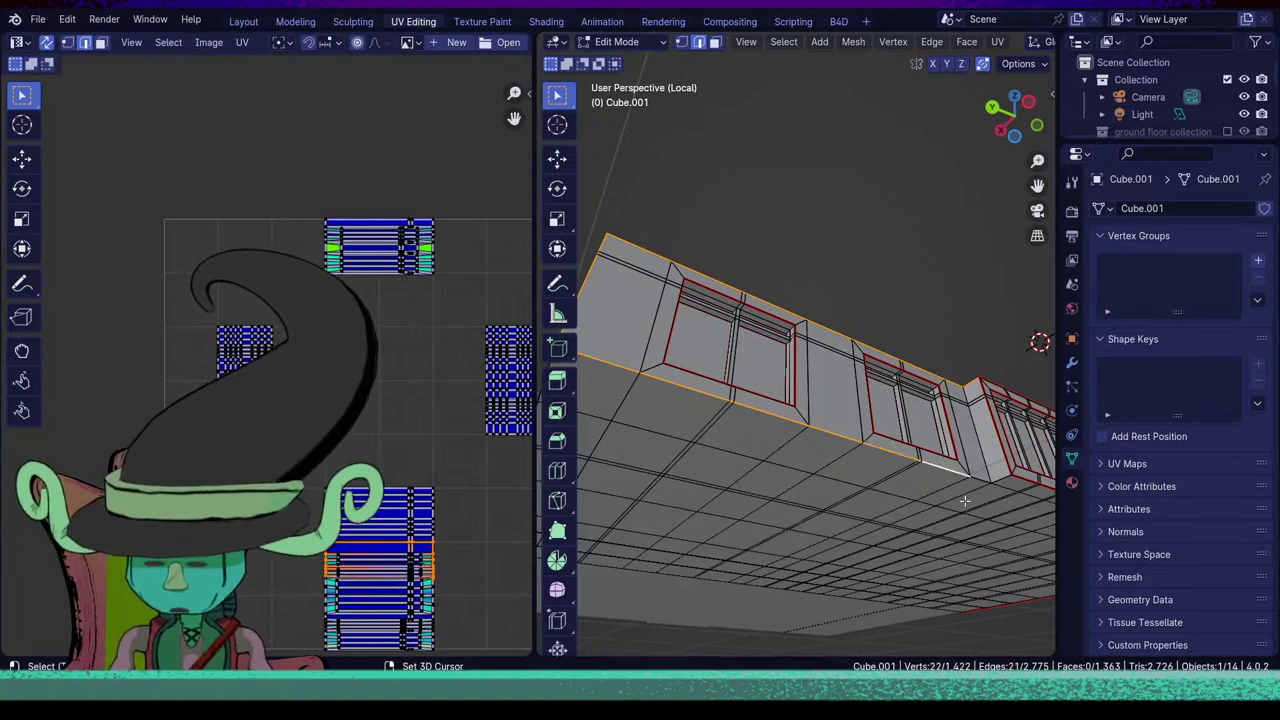
pyautogui.keyDown('shift'); pyautogui.moveTo(965, 501); pyautogui.dragTo(851, 486, button='middle'); pyautogui.keyUp('shift')
pyautogui.scroll(2, 851, 486)
pyautogui.keyDown('shift'); pyautogui.moveTo(890, 574); pyautogui.dragTo(840, 536, button='middle'); pyautogui.keyUp('shift')
pyautogui.scroll(2, 840, 536)
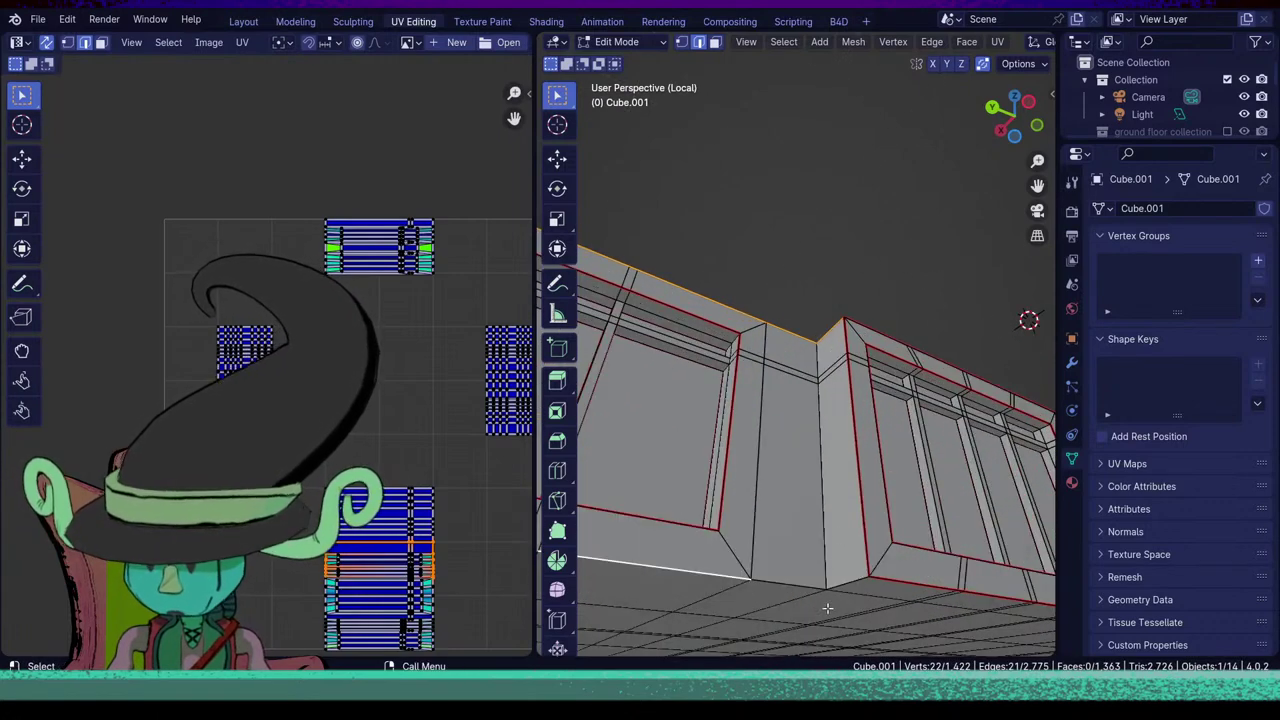
pyautogui.keyDown('shift'); pyautogui.moveTo(827, 607); pyautogui.dragTo(827, 559, button='middle'); pyautogui.keyUp('shift')
pyautogui.keyDown('shift'); pyautogui.click(789, 511); pyautogui.keyUp('shift')
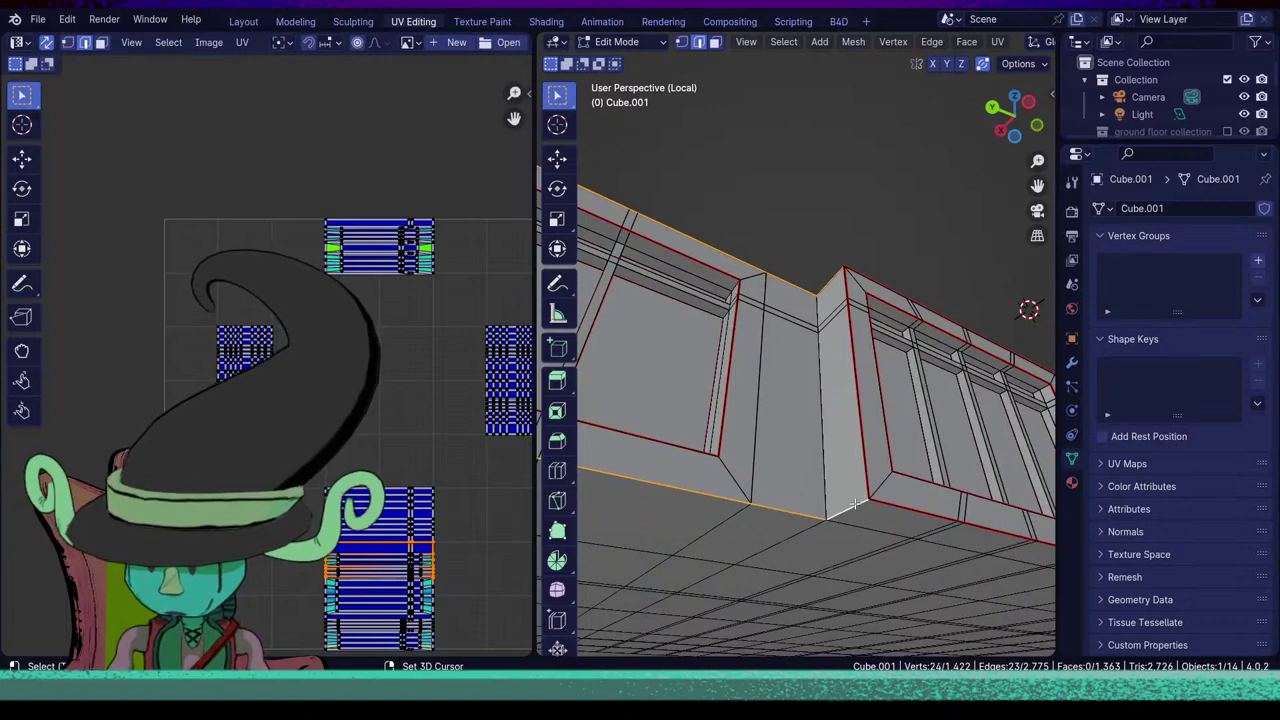
pyautogui.press('u')
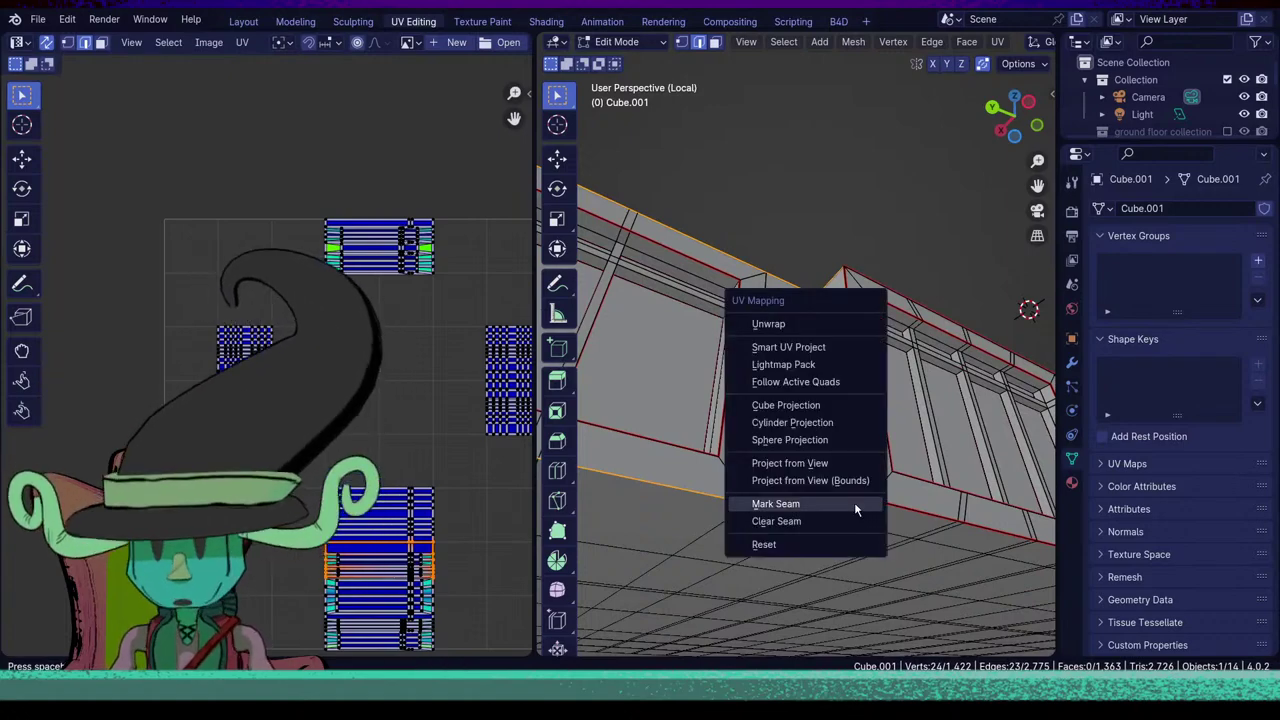
pyautogui.click(855, 504)
# Mark the bottom wall edges on the other side of the protruding bay as a seam, from the bay past the neighbouring three-pane window.
pyautogui.scroll(-4, 886, 638)
pyautogui.moveTo(922, 567); pyautogui.dragTo(765, 606, button='middle')
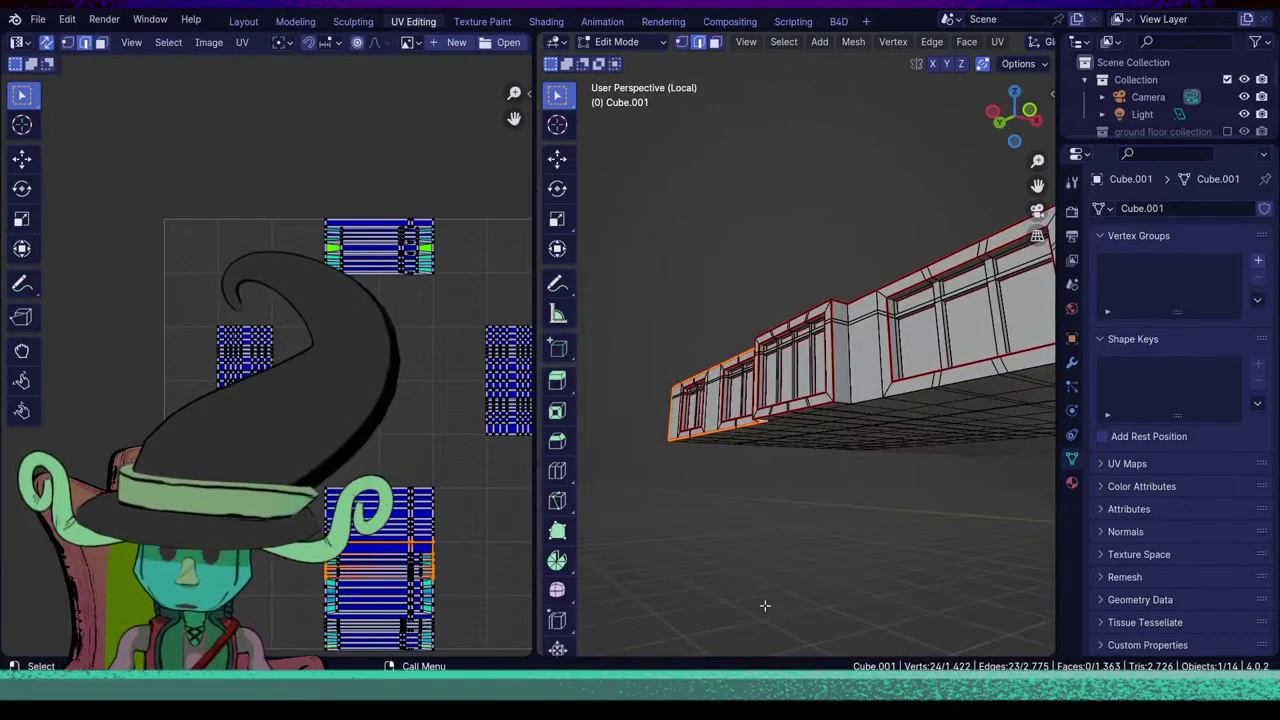
pyautogui.keyDown('shift'); pyautogui.moveTo(865, 510); pyautogui.dragTo(876, 394, button='middle'); pyautogui.keyUp('shift')
pyautogui.scroll(2, 931, 437)
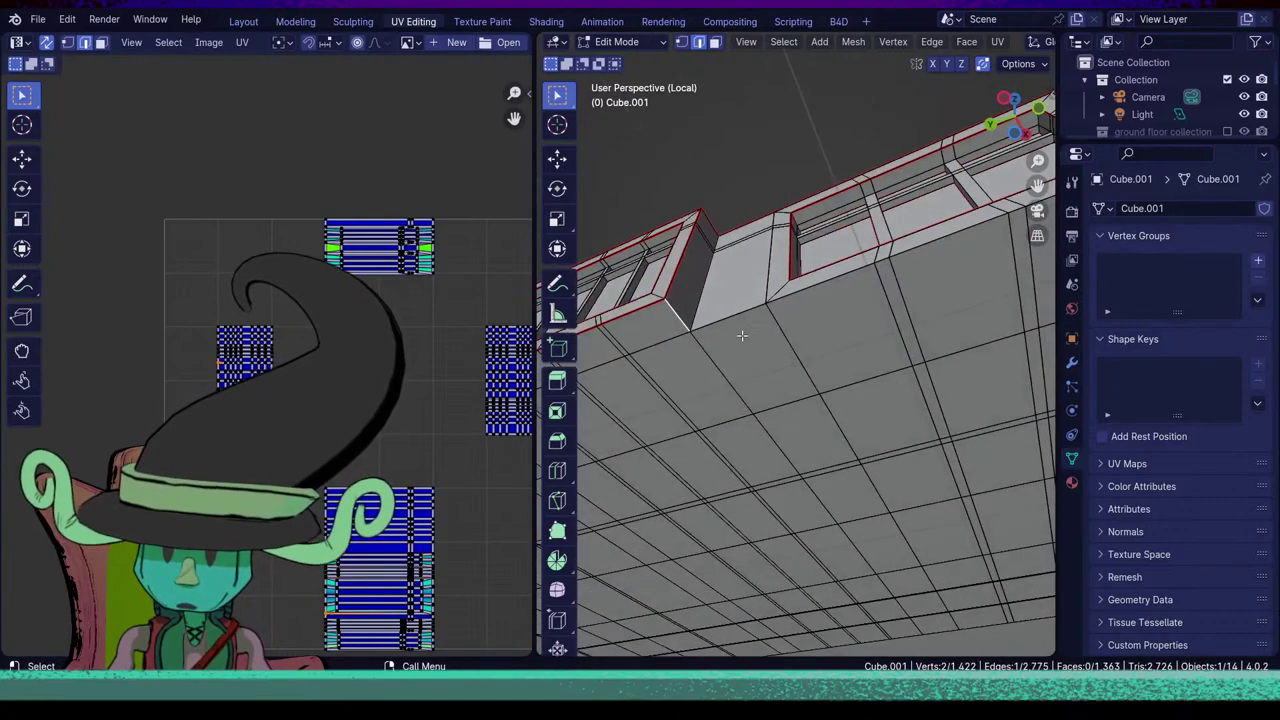
pyautogui.click(745, 308)
pyautogui.keyDown('ctrl'); pyautogui.click(835, 291); pyautogui.keyUp('ctrl')
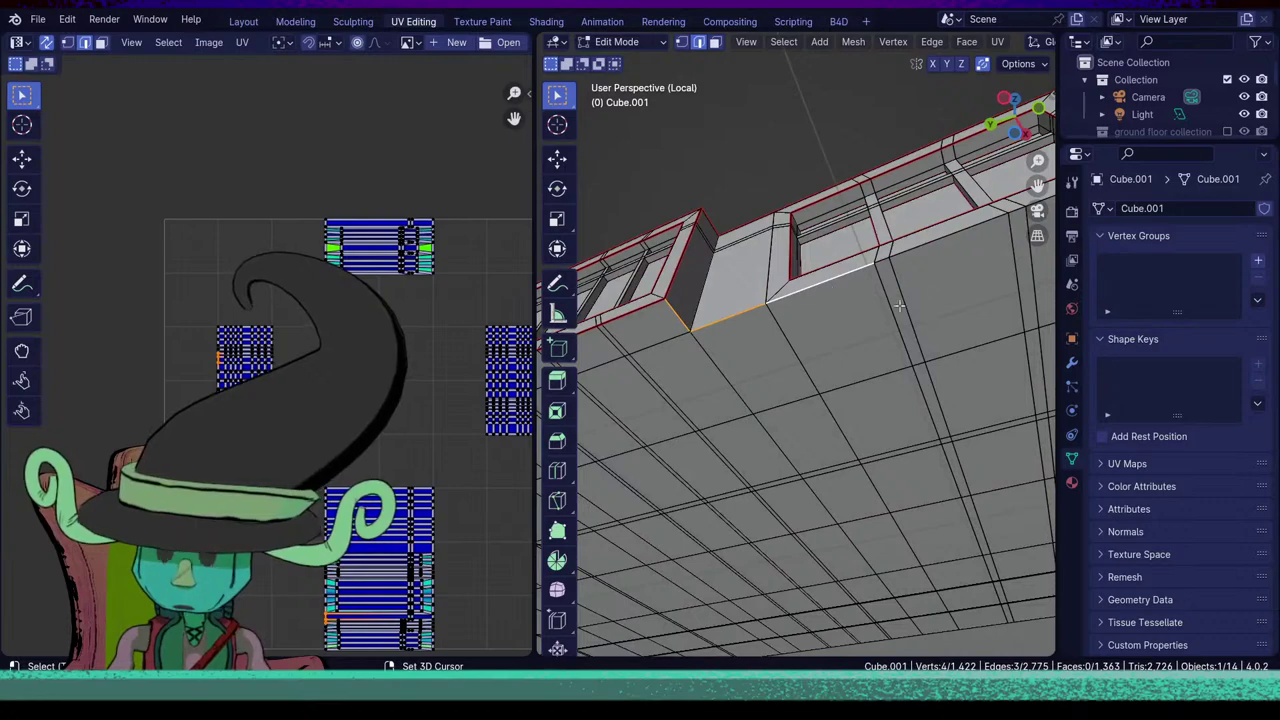
pyautogui.keyDown('shift'); pyautogui.moveTo(908, 310); pyautogui.dragTo(846, 374, button='middle'); pyautogui.keyUp('shift')
pyautogui.keyDown('ctrl'); pyautogui.click(802, 366); pyautogui.keyUp('ctrl')
pyautogui.keyDown('ctrl'); pyautogui.click(905, 337); pyautogui.keyUp('ctrl')
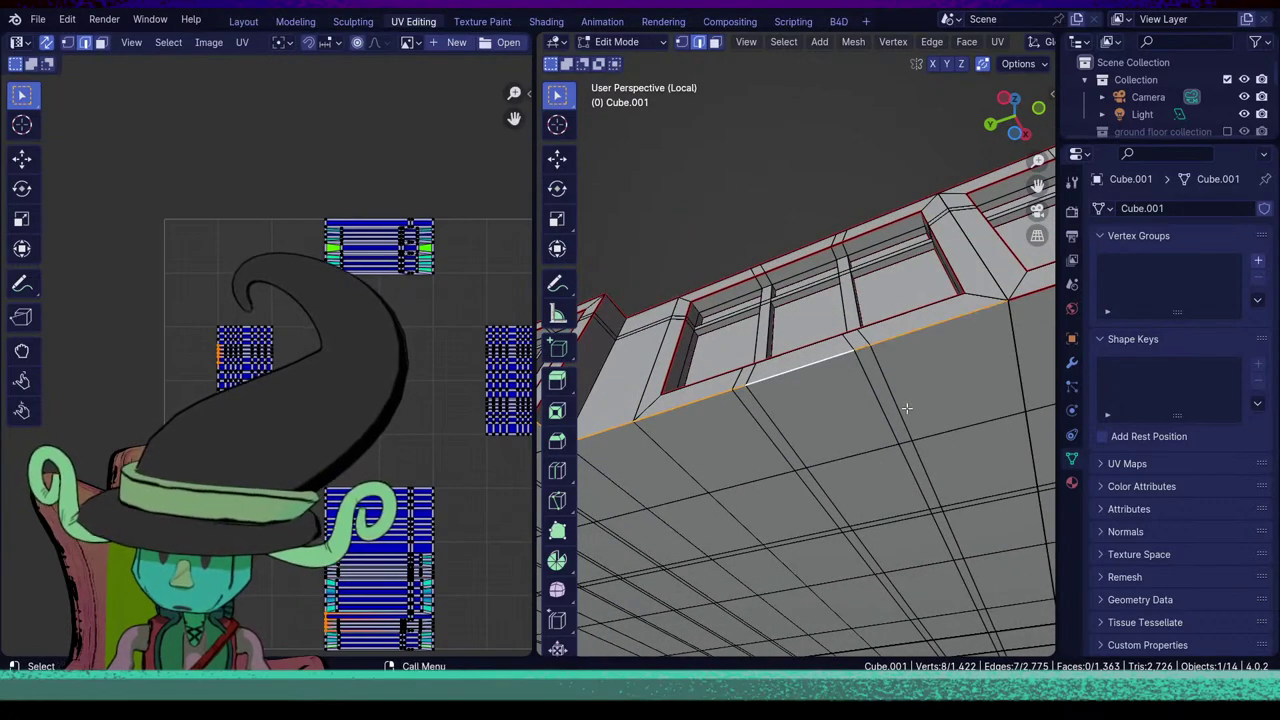
pyautogui.moveTo(906, 408); pyautogui.dragTo(872, 449, button='middle')
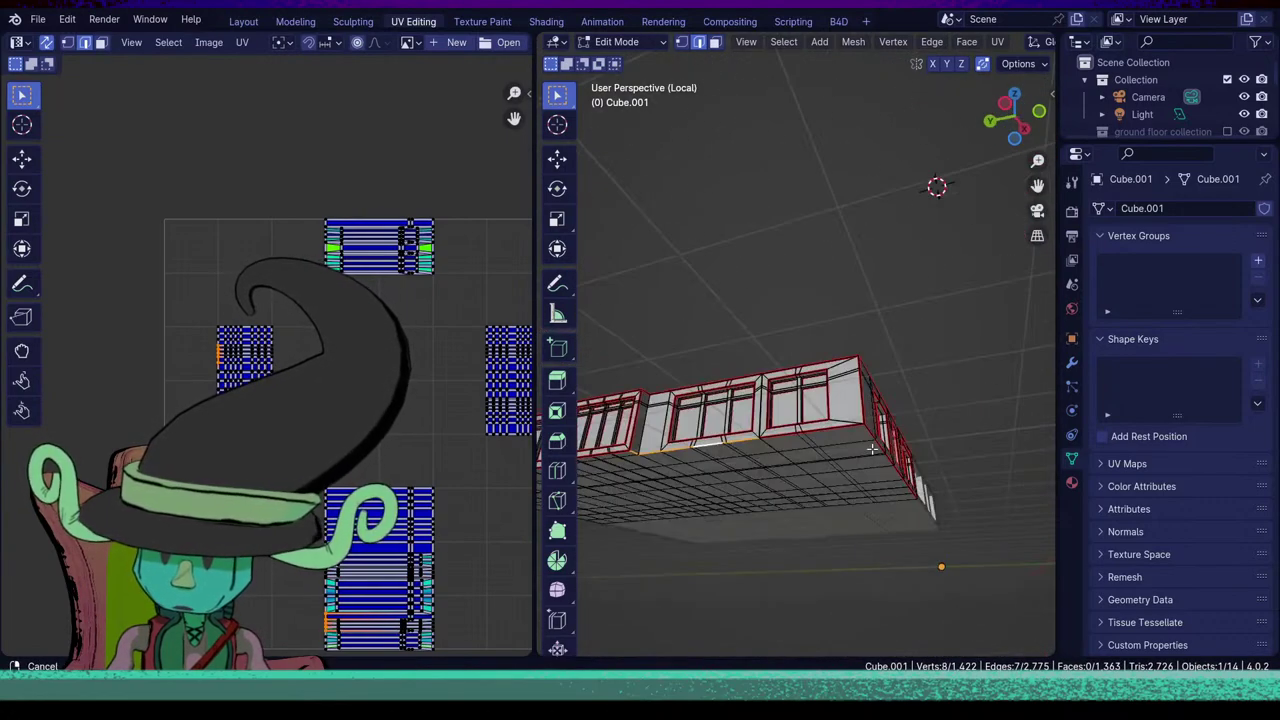
pyautogui.scroll(10, 872, 449)
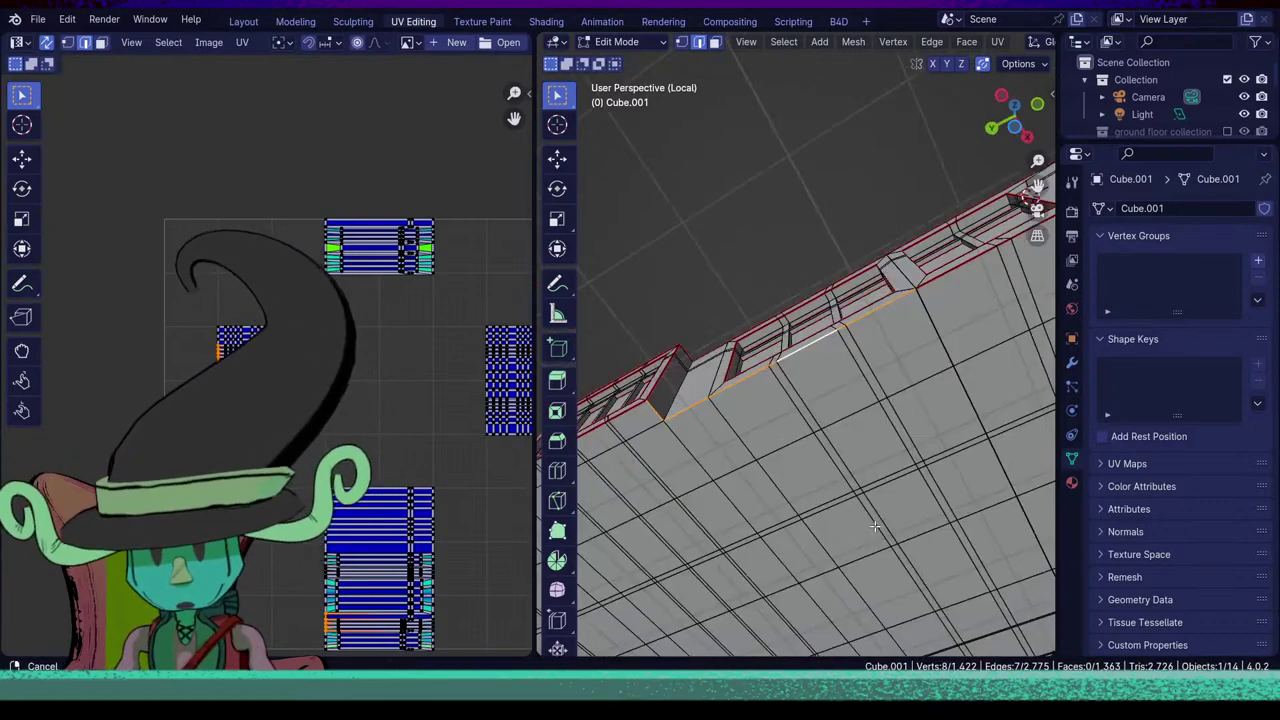
pyautogui.moveTo(875, 527); pyautogui.dragTo(793, 556, button='middle')
pyautogui.press('u')
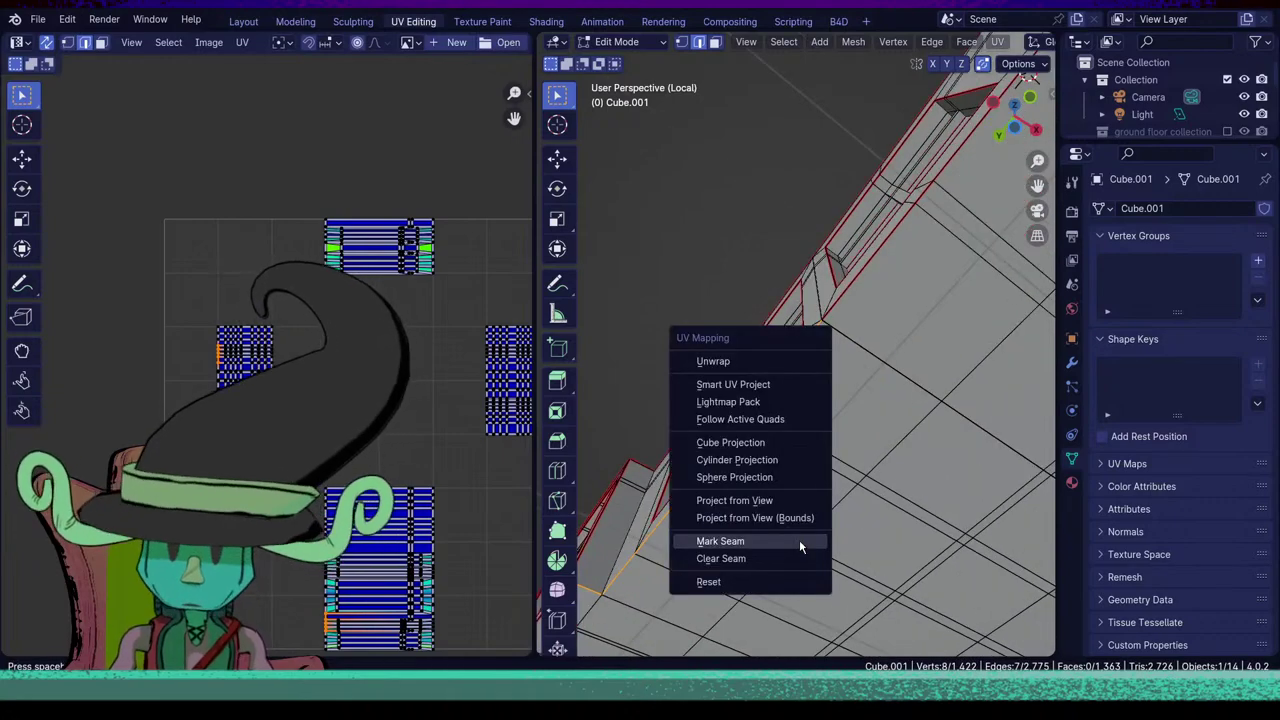
pyautogui.click(799, 546)
# Mark the bottom edge loop of the plain, windowless side wall as a seam.
pyautogui.moveTo(799, 546); pyautogui.dragTo(820, 452, button='middle')
pyautogui.click(781, 472)
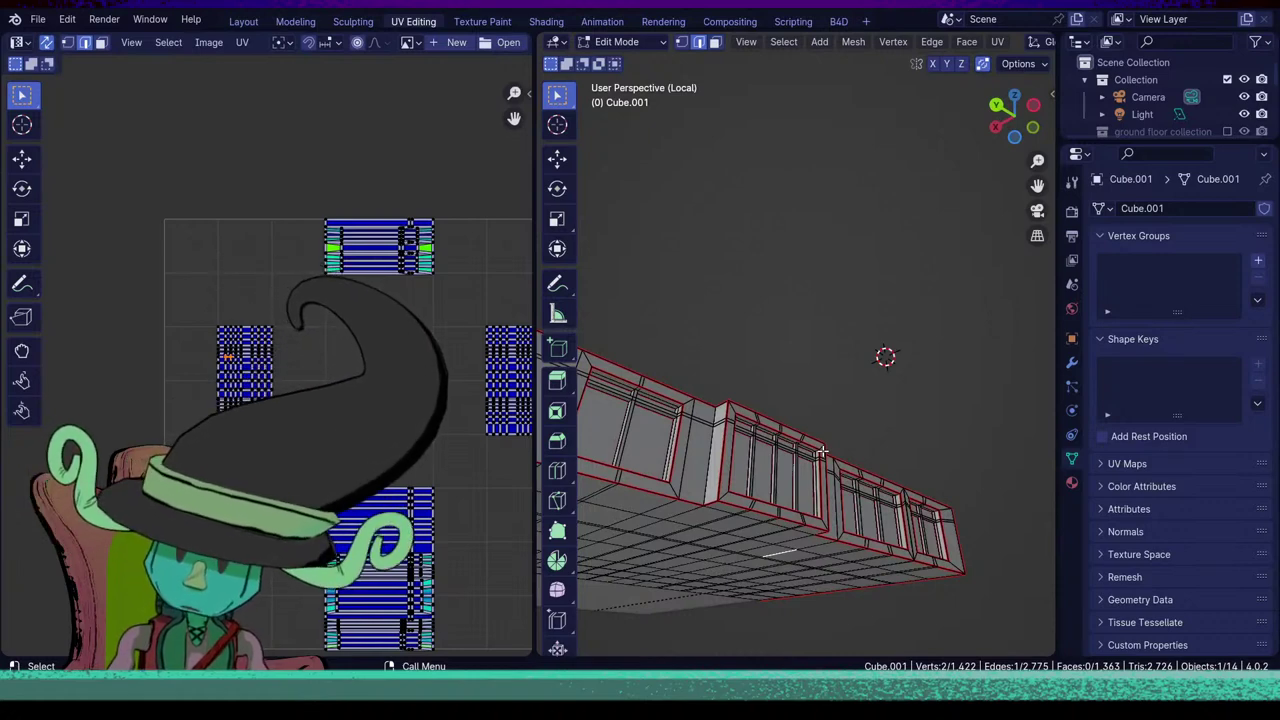
pyautogui.moveTo(873, 506); pyautogui.dragTo(714, 551, button='middle')
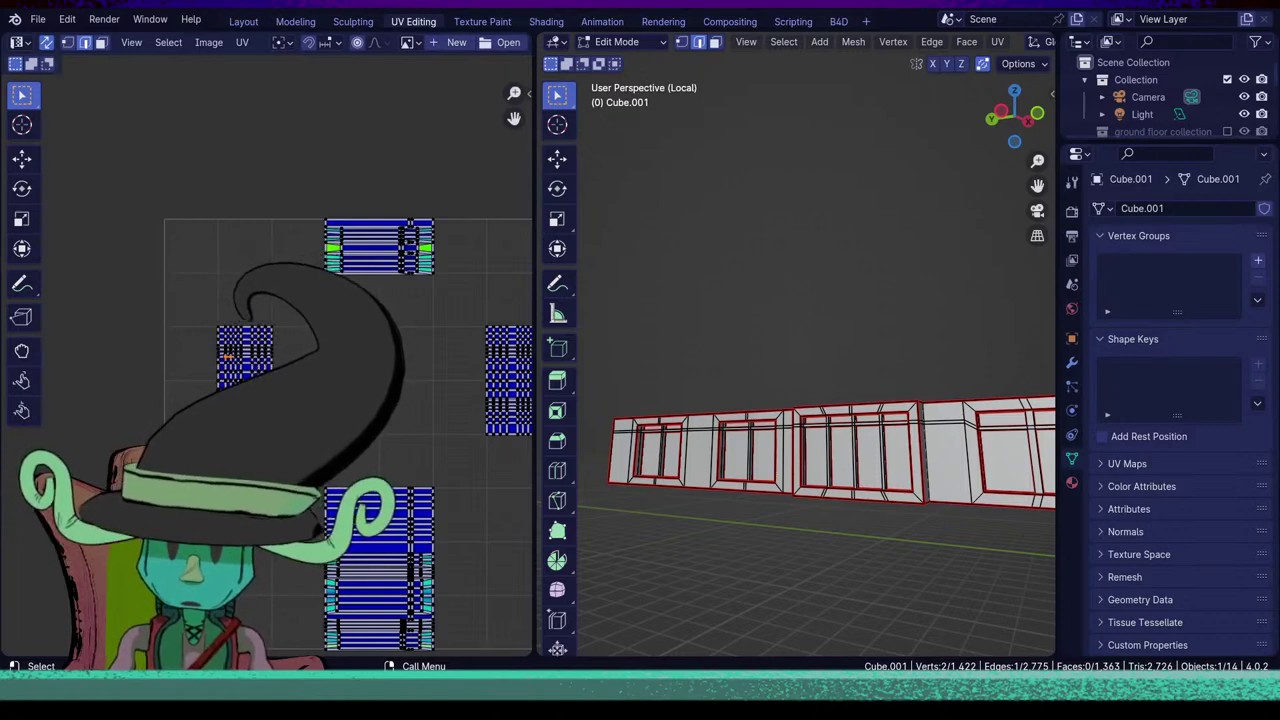
pyautogui.moveTo(652, 502)
pyautogui.mouseDown(button='middle')
pyautogui.moveTo(716, 562)
pyautogui.moveTo(745, 541)
pyautogui.moveTo(856, 546)
pyautogui.mouseUp(button='middle')
pyautogui.moveTo(757, 522)
pyautogui.keyDown('shift'); pyautogui.mouseDown(button='middle')
pyautogui.moveTo(860, 522)
pyautogui.moveTo(753, 389)
pyautogui.mouseUp(button='middle'); pyautogui.keyUp('shift')
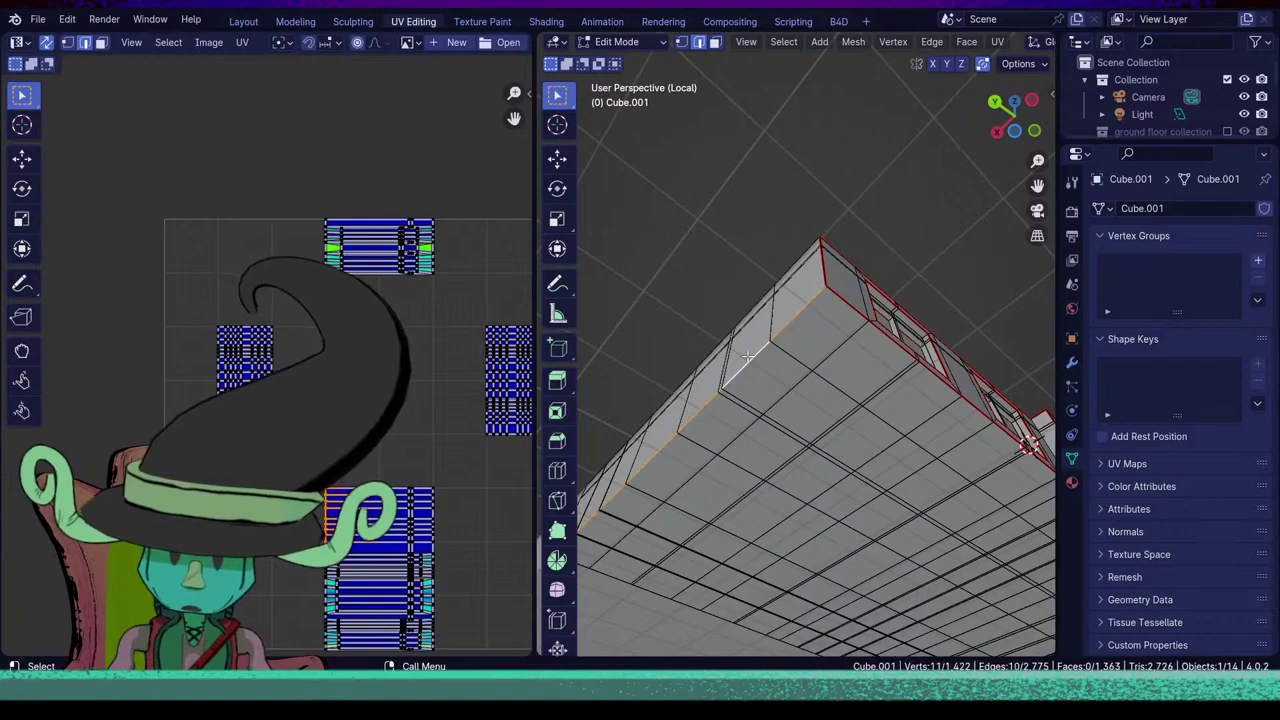
pyautogui.keyDown('alt'); pyautogui.click(747, 356); pyautogui.keyUp('alt')
pyautogui.moveTo(749, 360); pyautogui.dragTo(792, 499, button='middle')
pyautogui.press('u')
pyautogui.click(755, 432)
# Mark the top edge loop of the plain, windowless side wall as a seam.
pyautogui.keyDown('alt'); pyautogui.click(795, 485); pyautogui.keyUp('alt')
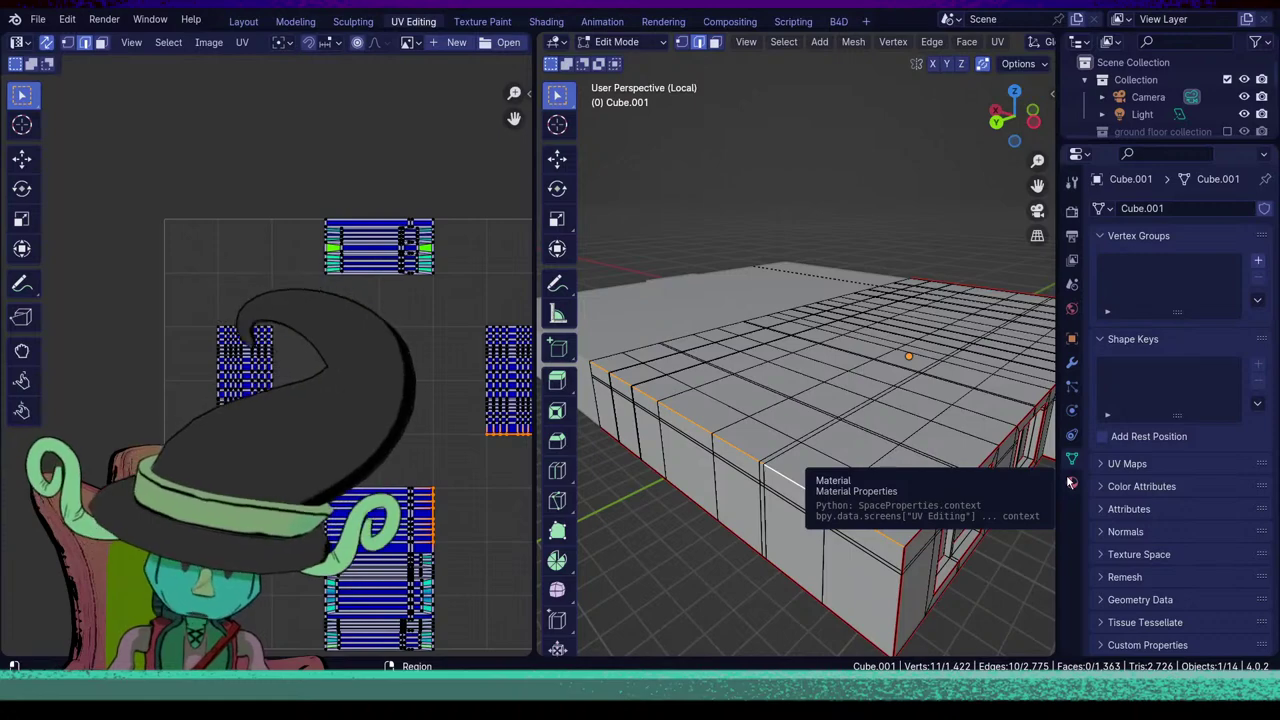
pyautogui.press('u')
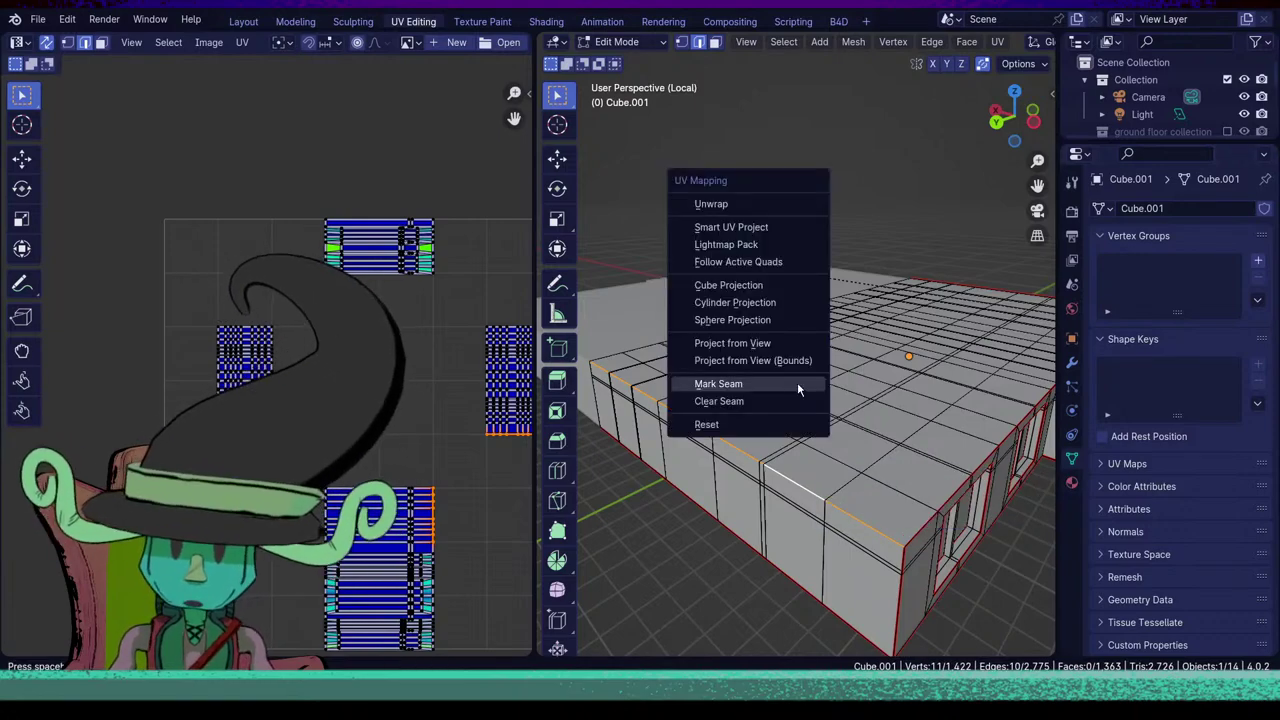
pyautogui.click(797, 387)
# Mark the vertical inner corner edges where the protruding window bay meets the main wall as a seam.
pyautogui.scroll(-4, 885, 488)
pyautogui.click(897, 495)
pyautogui.moveTo(928, 514); pyautogui.dragTo(877, 443, button='middle')
pyautogui.scroll(5, 837, 494)
pyautogui.moveTo(822, 540); pyautogui.dragTo(840, 486, button='middle')
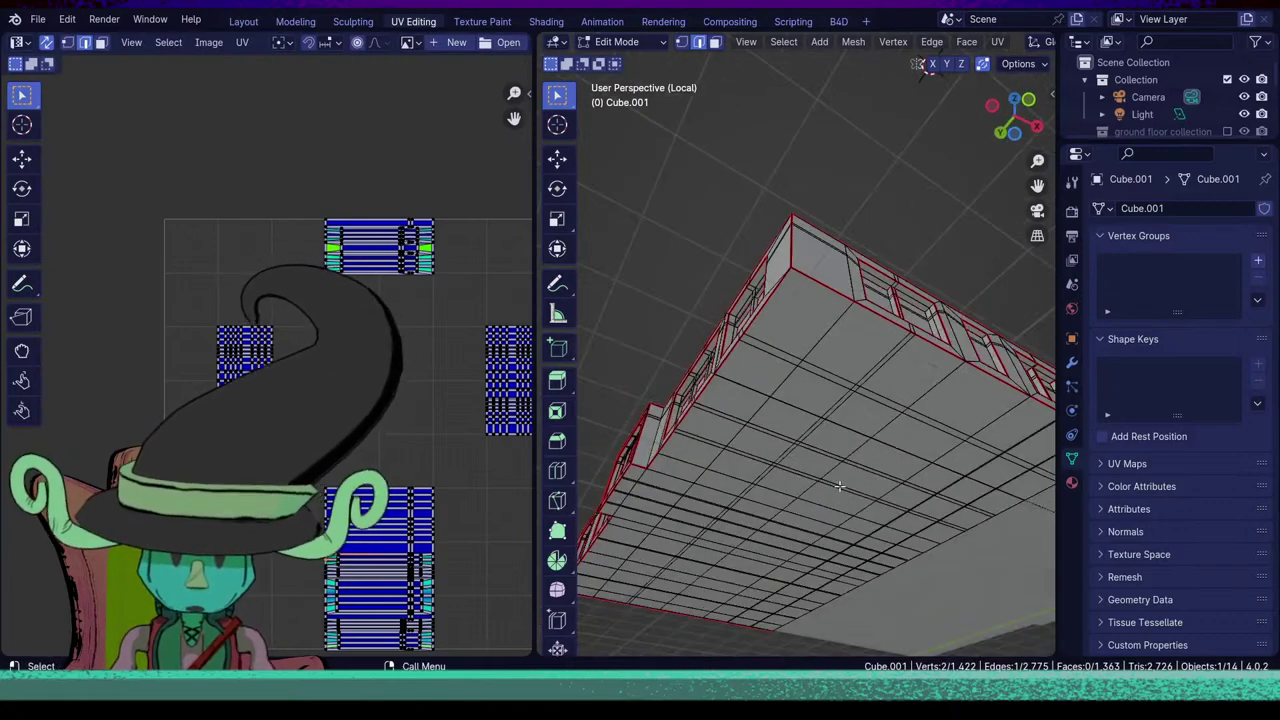
pyautogui.moveTo(869, 403); pyautogui.dragTo(793, 452, button='middle')
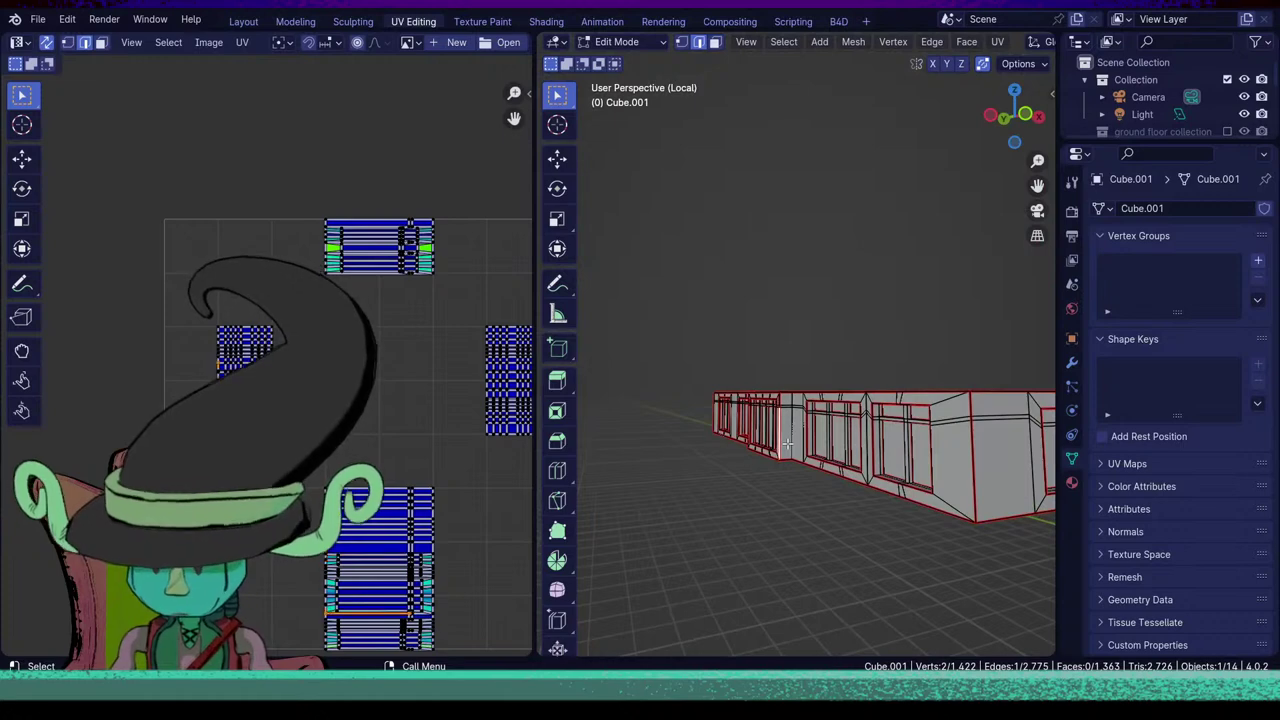
pyautogui.keyDown('alt'); pyautogui.click(788, 440); pyautogui.keyUp('alt')
pyautogui.keyDown('alt'); pyautogui.click(791, 430); pyautogui.keyUp('alt')
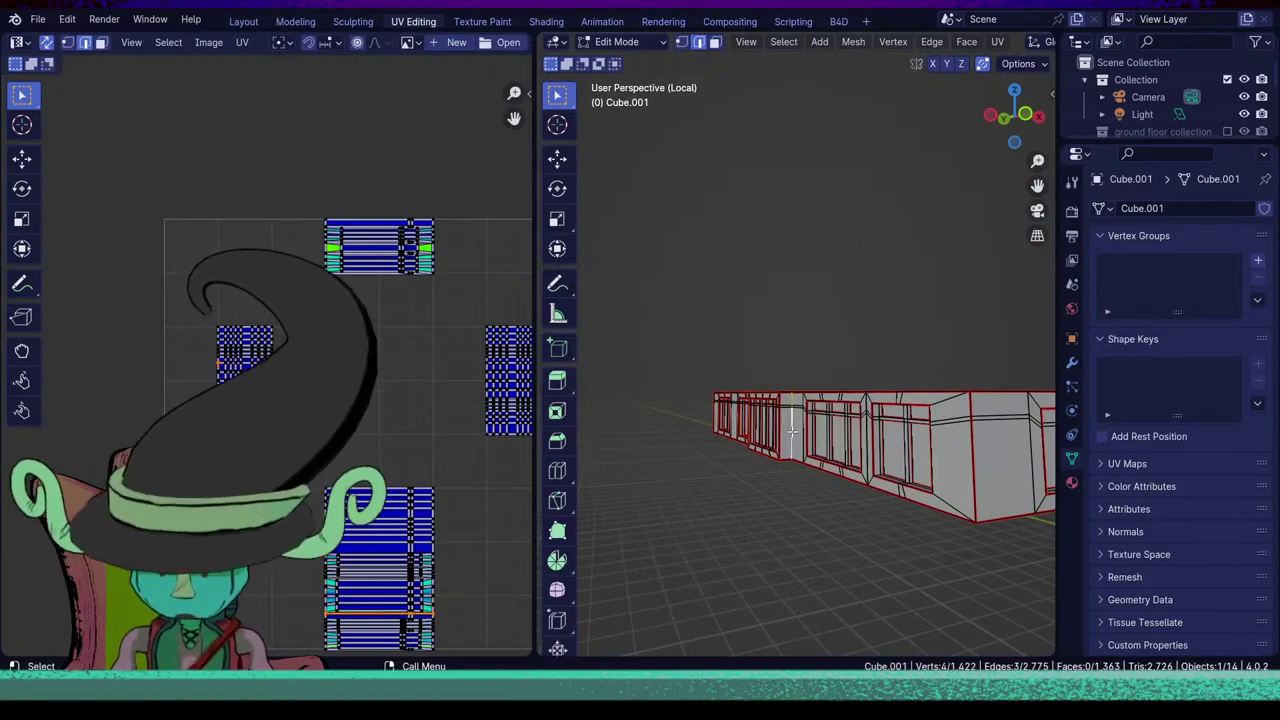
pyautogui.scroll(7, 792, 431)
pyautogui.scroll(-2, 792, 431)
pyautogui.moveTo(832, 396); pyautogui.dragTo(879, 405, button='middle')
pyautogui.press('u')
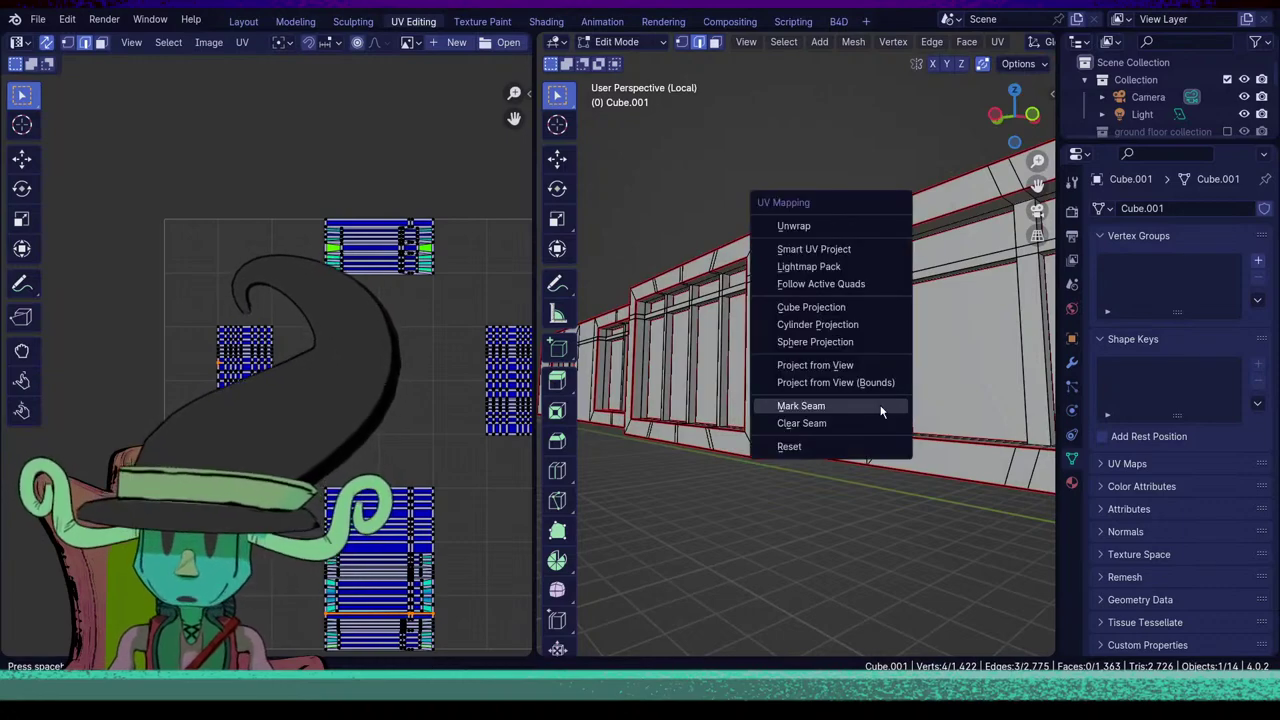
pyautogui.click(881, 411)
# Mark the vertical inner corner edges on the opposite side of the protruding window bay as a seam.
pyautogui.scroll(-5, 716, 466)
pyautogui.moveTo(717, 471); pyautogui.dragTo(916, 526, button='middle')
pyautogui.scroll(5, 911, 526)
pyautogui.click(900, 397)
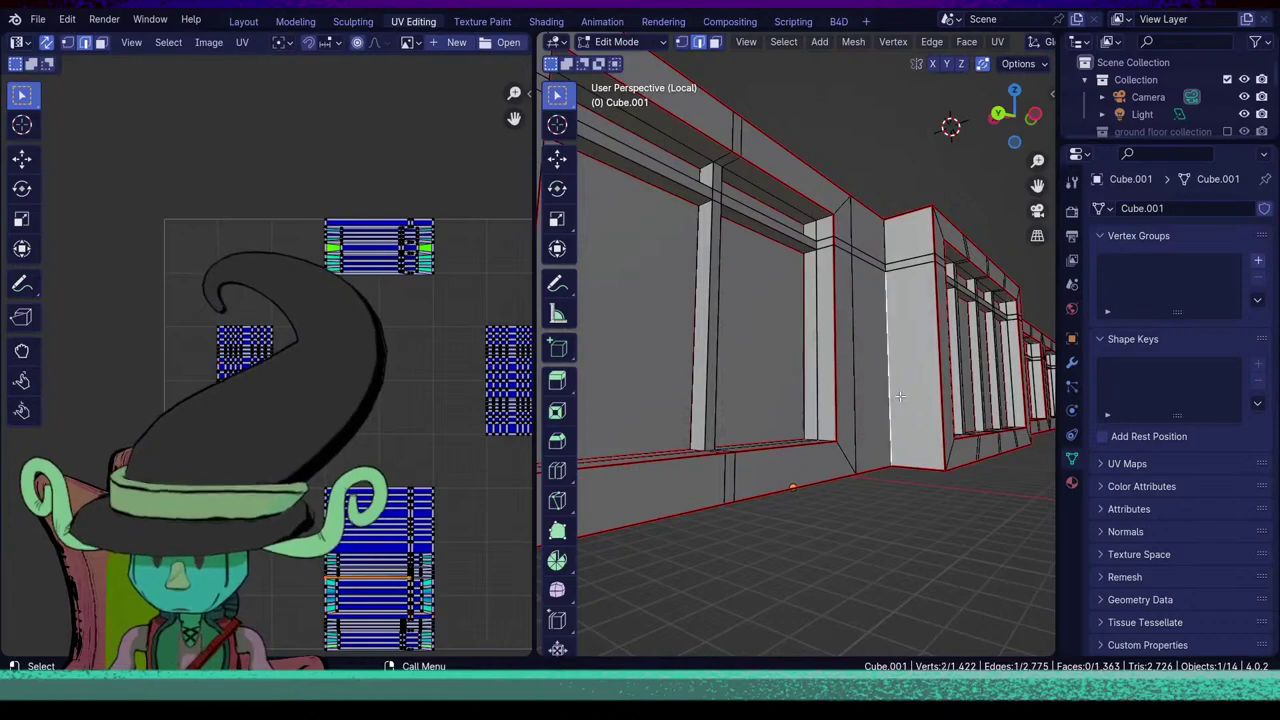
pyautogui.doubleClick(900, 397)
pyautogui.moveTo(905, 398); pyautogui.dragTo(880, 477, button='middle')
pyautogui.scroll(-5, 705, 528)
pyautogui.scroll(5, 808, 543)
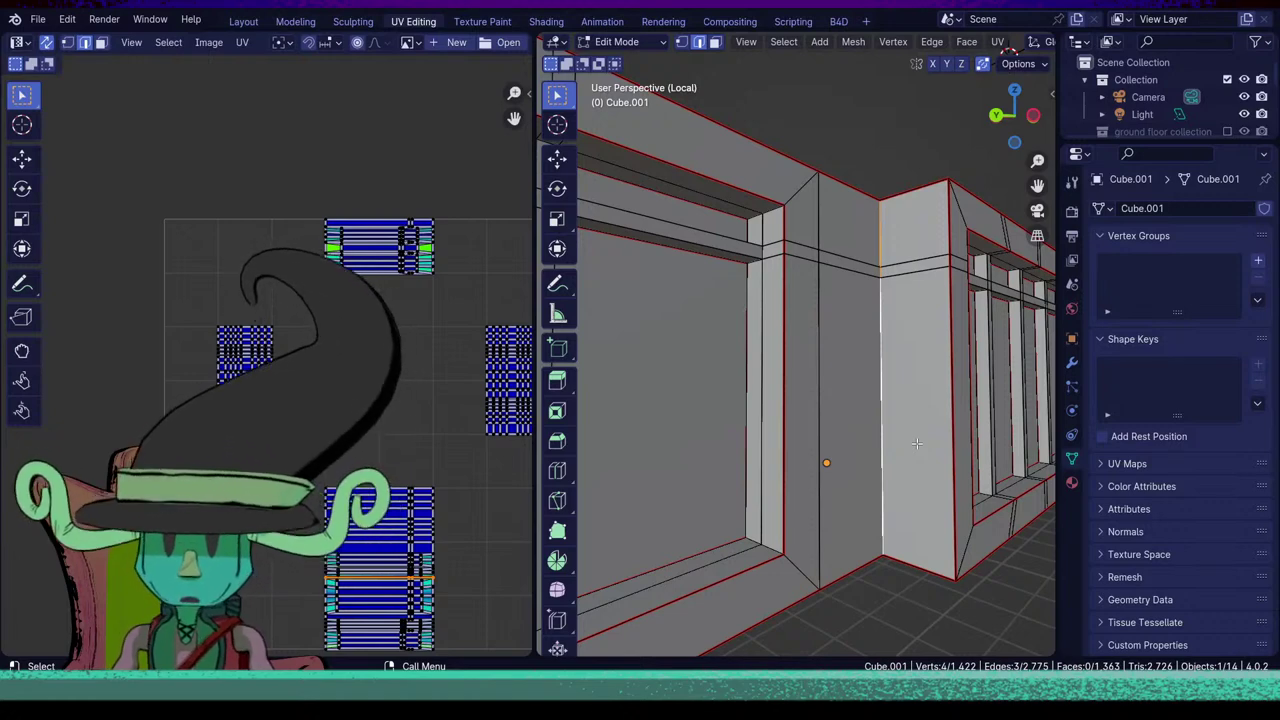
pyautogui.press('u')
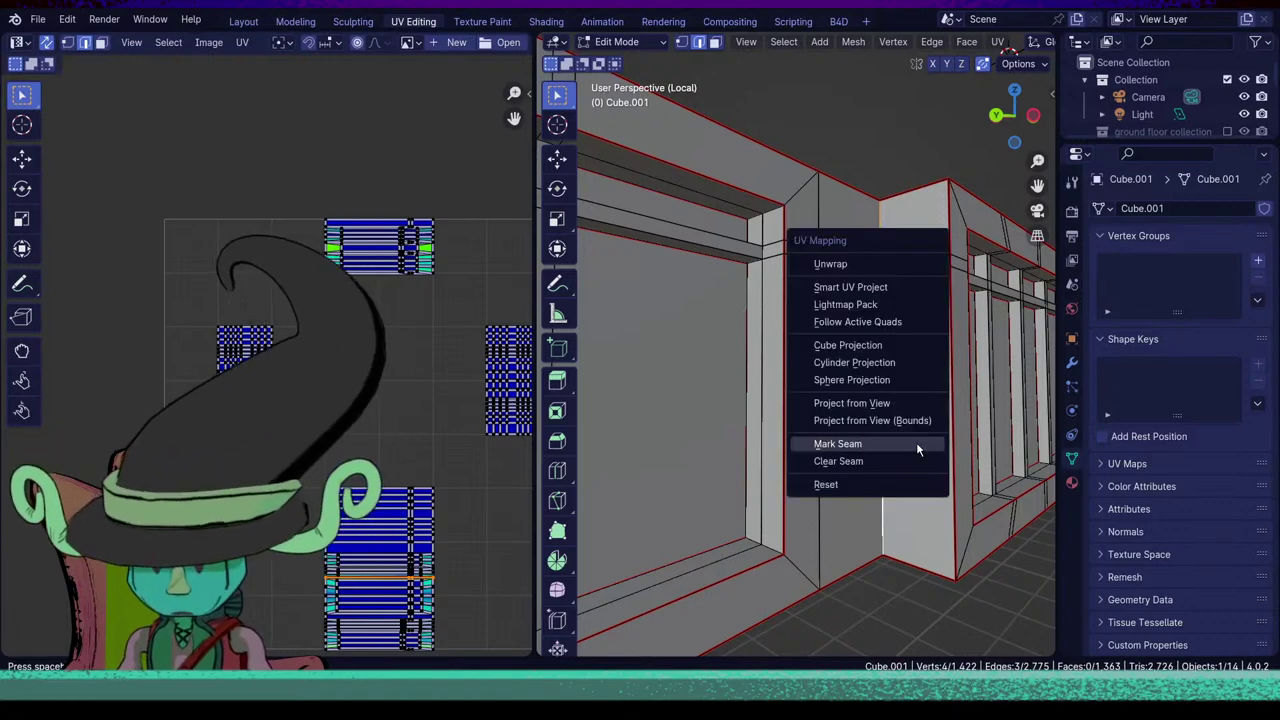
pyautogui.click(917, 447)
pyautogui.scroll(-5, 921, 461)
pyautogui.click(812, 425)
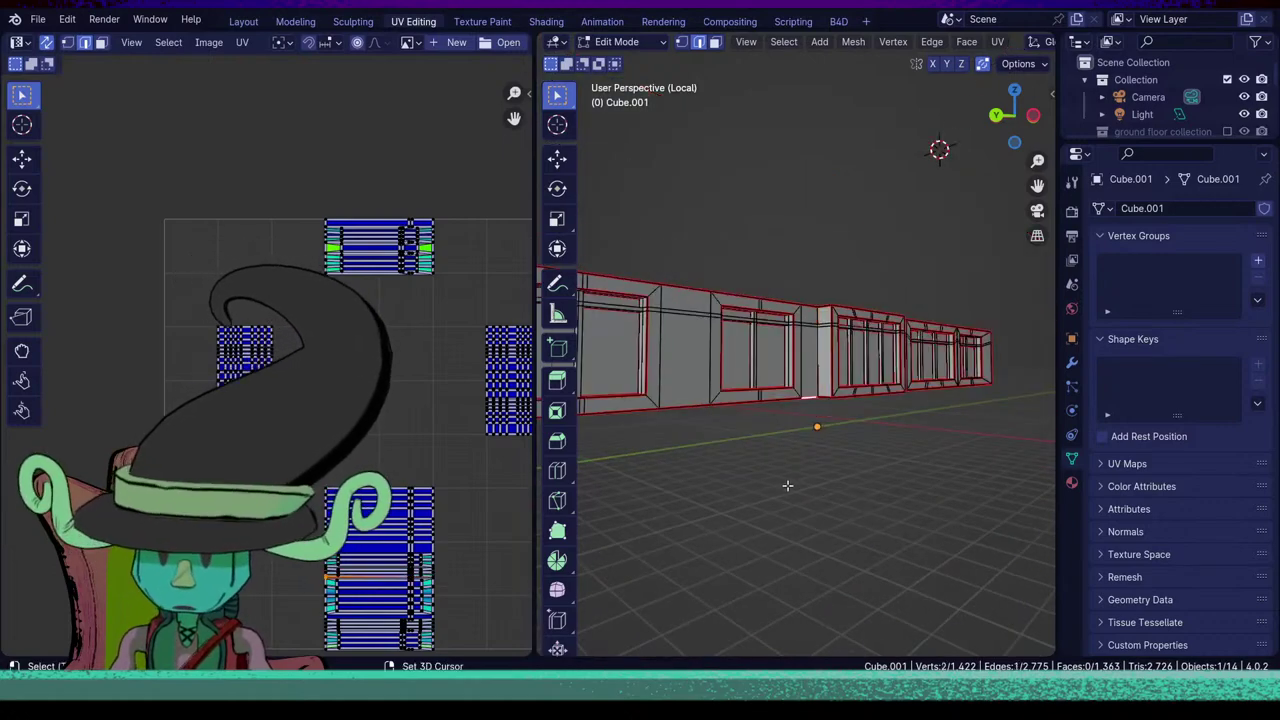
pyautogui.keyDown('shift'); pyautogui.moveTo(788, 486); pyautogui.dragTo(846, 573, button='middle'); pyautogui.keyUp('shift')
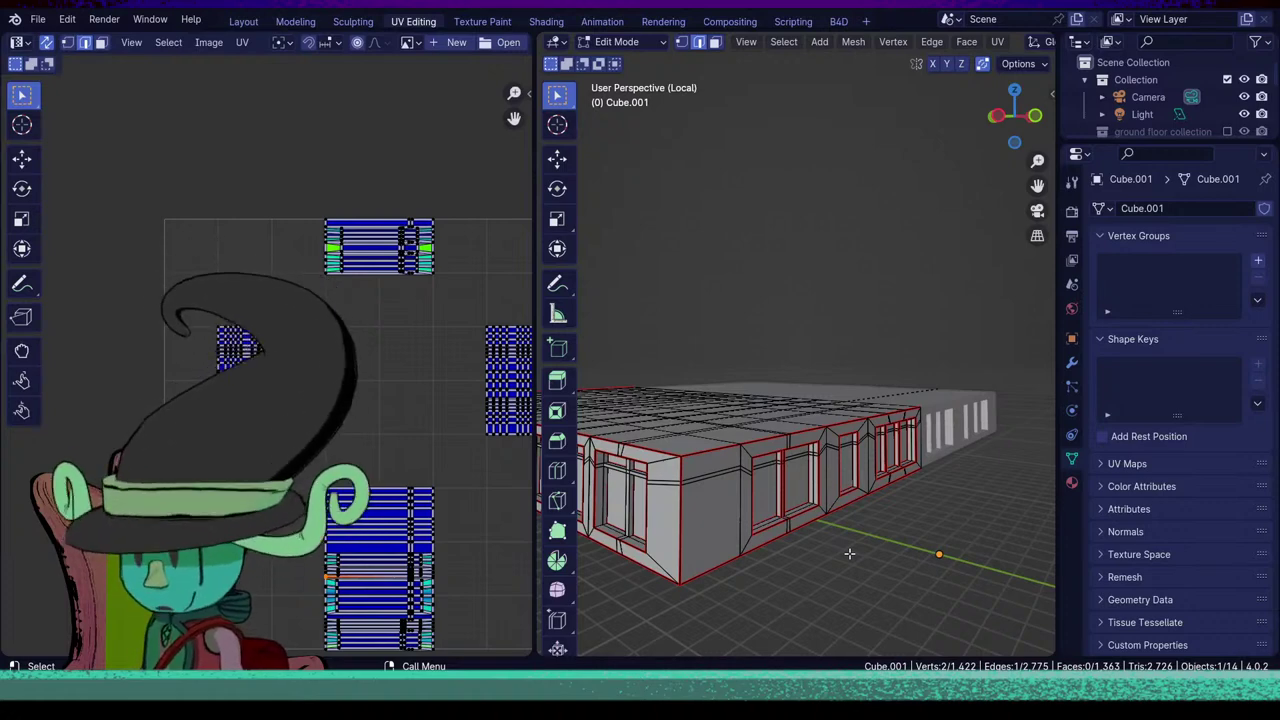
pyautogui.scroll(-5, 943, 507)
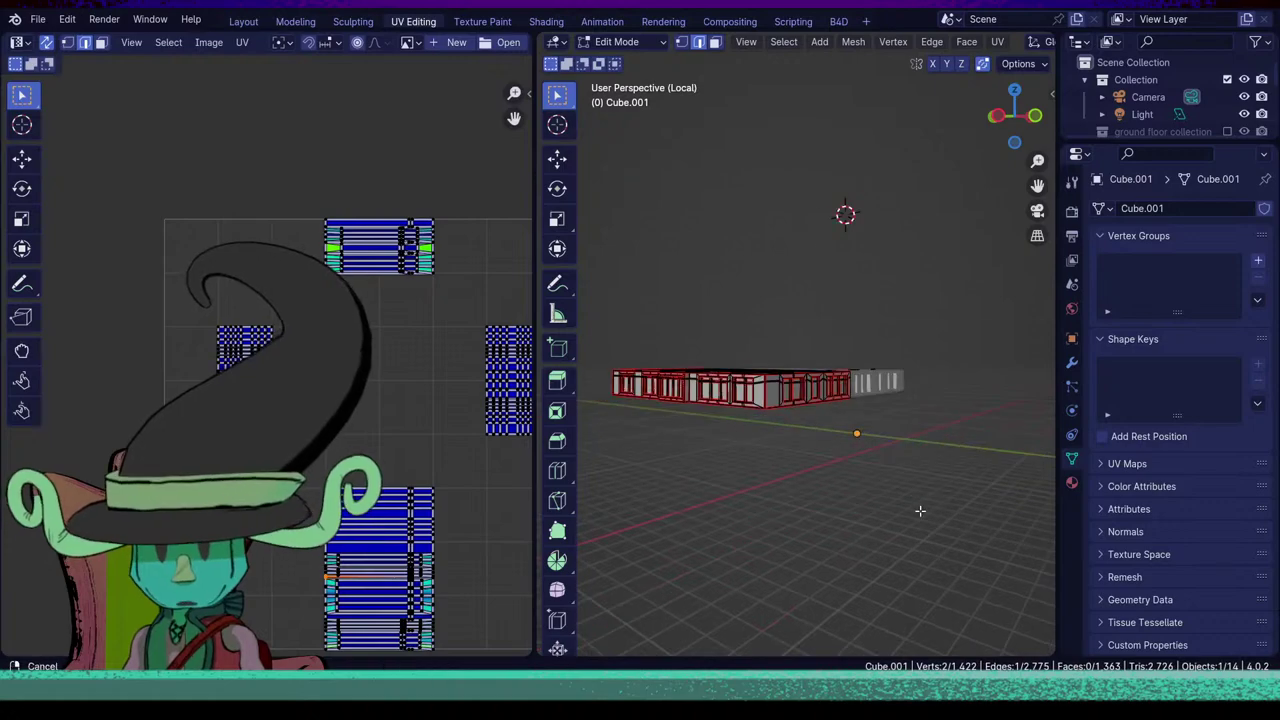
# Examine the marked seams around the building's outer walls and windows from several sides.
pyautogui.moveTo(920, 511)
pyautogui.mouseDown(button='middle')
pyautogui.moveTo(836, 537)
pyautogui.moveTo(915, 557)
pyautogui.moveTo(910, 523)
pyautogui.mouseUp(button='middle')
pyautogui.scroll(4, 915, 557)
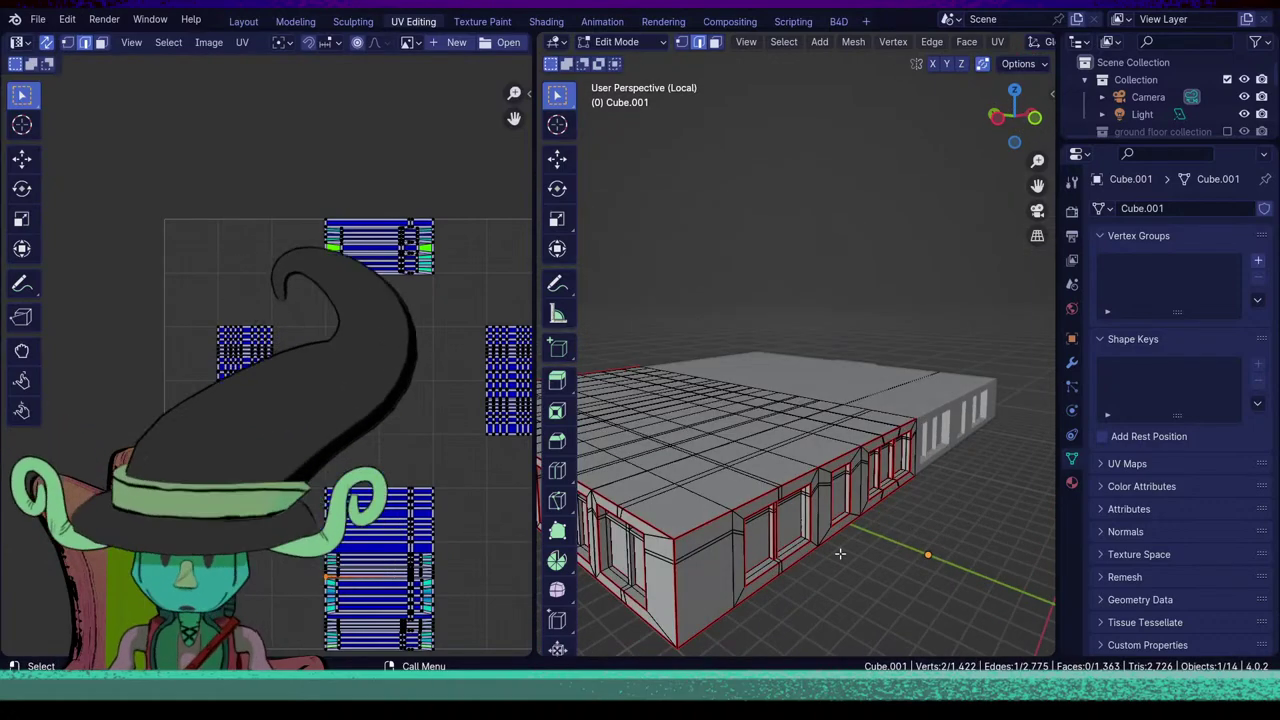
pyautogui.moveTo(840, 578); pyautogui.dragTo(848, 480, button='middle')
pyautogui.scroll(-5, 828, 474)
pyautogui.moveTo(688, 376); pyautogui.dragTo(732, 402, button='middle')
pyautogui.scroll(3, 867, 491)
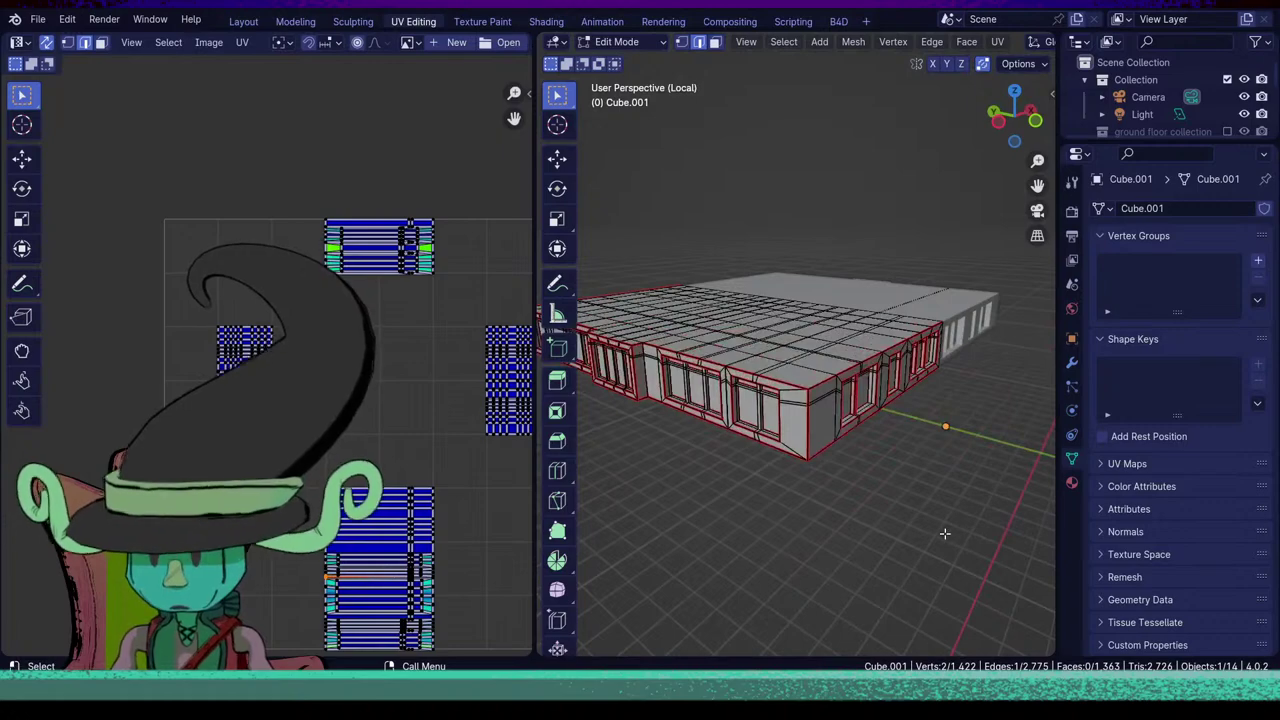
pyautogui.moveTo(945, 534); pyautogui.dragTo(919, 511, button='middle')
pyautogui.scroll(3, 846, 551)
pyautogui.scroll(3, 840, 520)
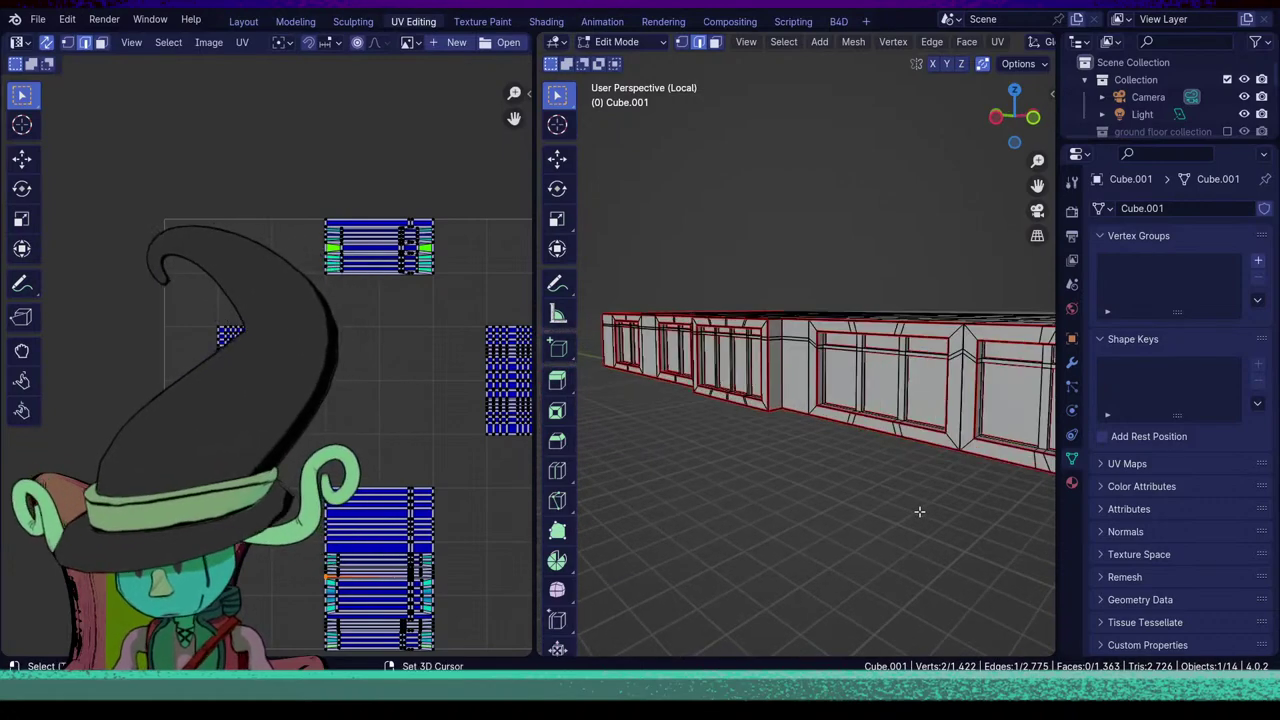
pyautogui.scroll(6, 919, 511)
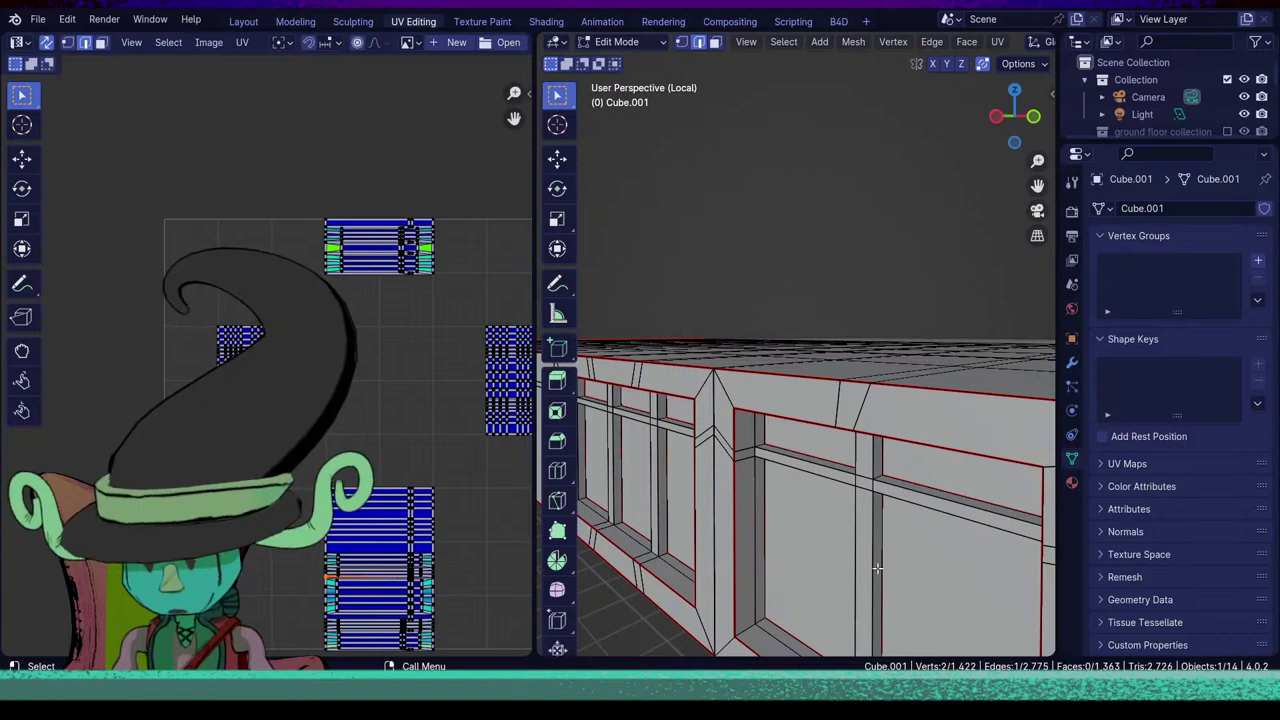
# Mark the mullion and crossbar edges of the two-column window beside the plain corner wall section as seams.
pyautogui.moveTo(877, 568); pyautogui.dragTo(769, 510, button='middle')
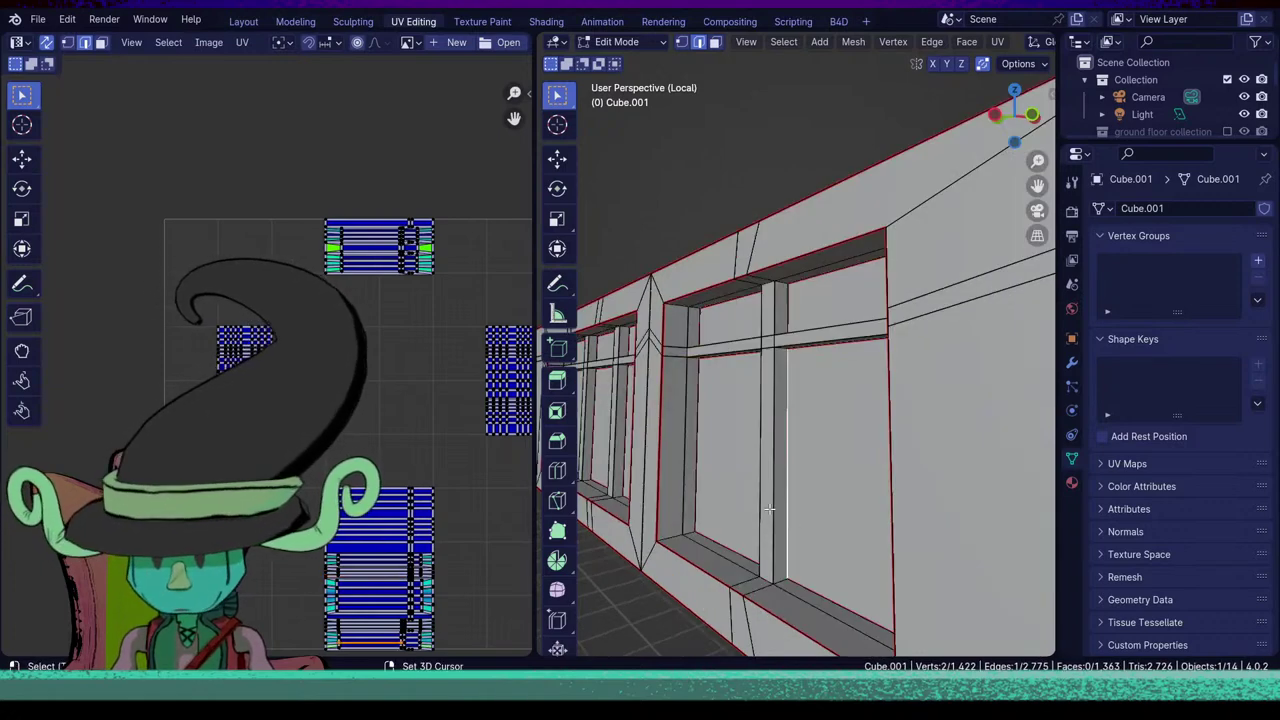
pyautogui.keyDown('shift'); pyautogui.click(773, 387); pyautogui.keyUp('shift')
pyautogui.keyDown('shift'); pyautogui.click(782, 345); pyautogui.keyUp('shift')
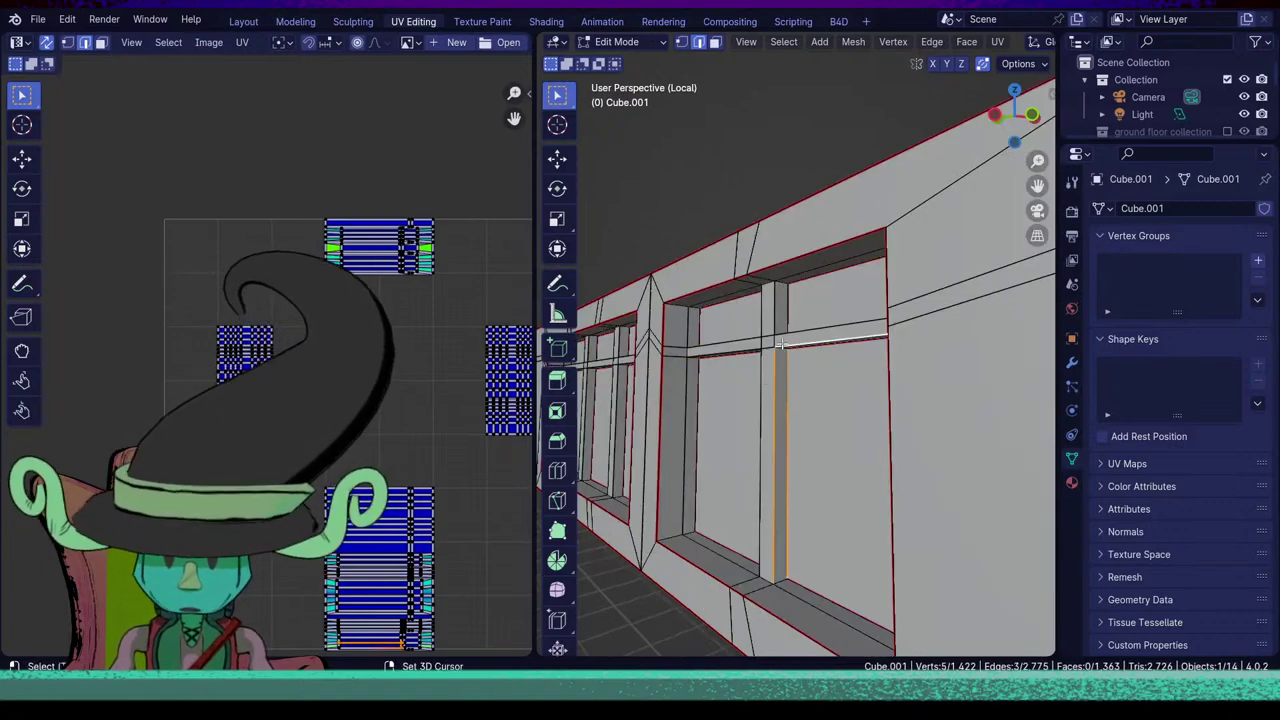
pyautogui.keyDown('shift'); pyautogui.click(732, 354); pyautogui.keyUp('shift')
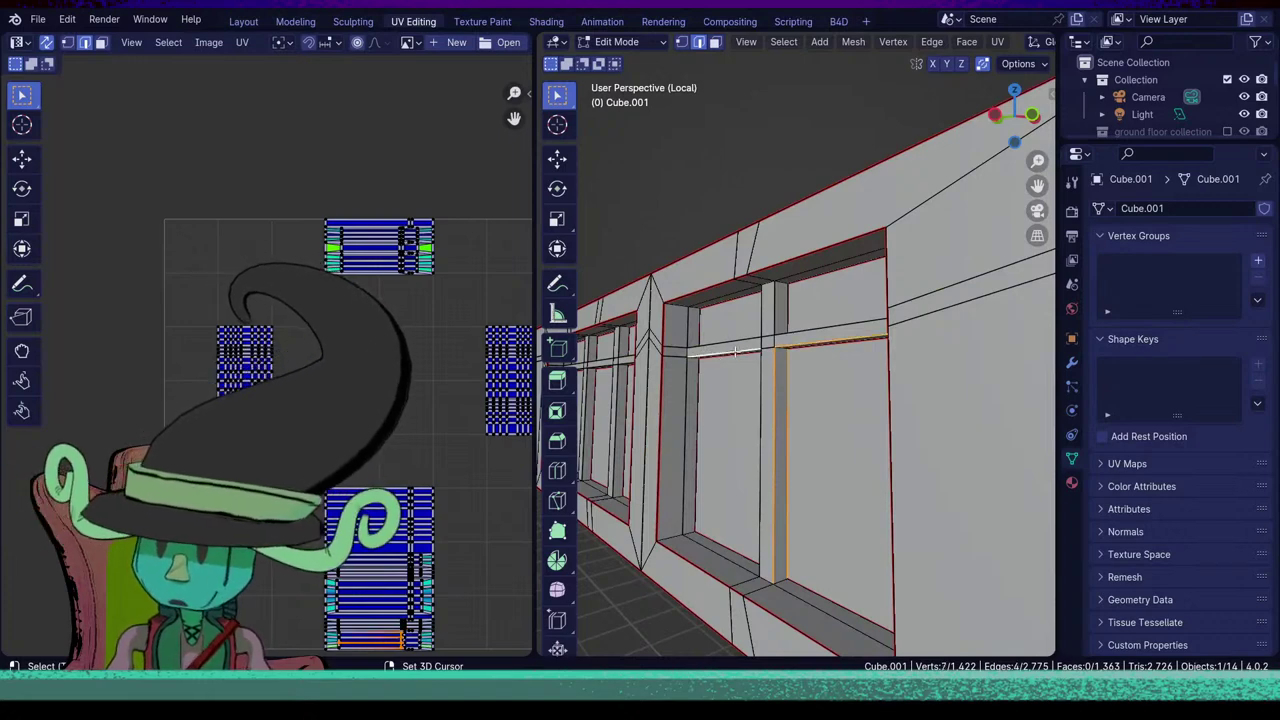
pyautogui.keyDown('shift'); pyautogui.click(775, 316); pyautogui.keyUp('shift')
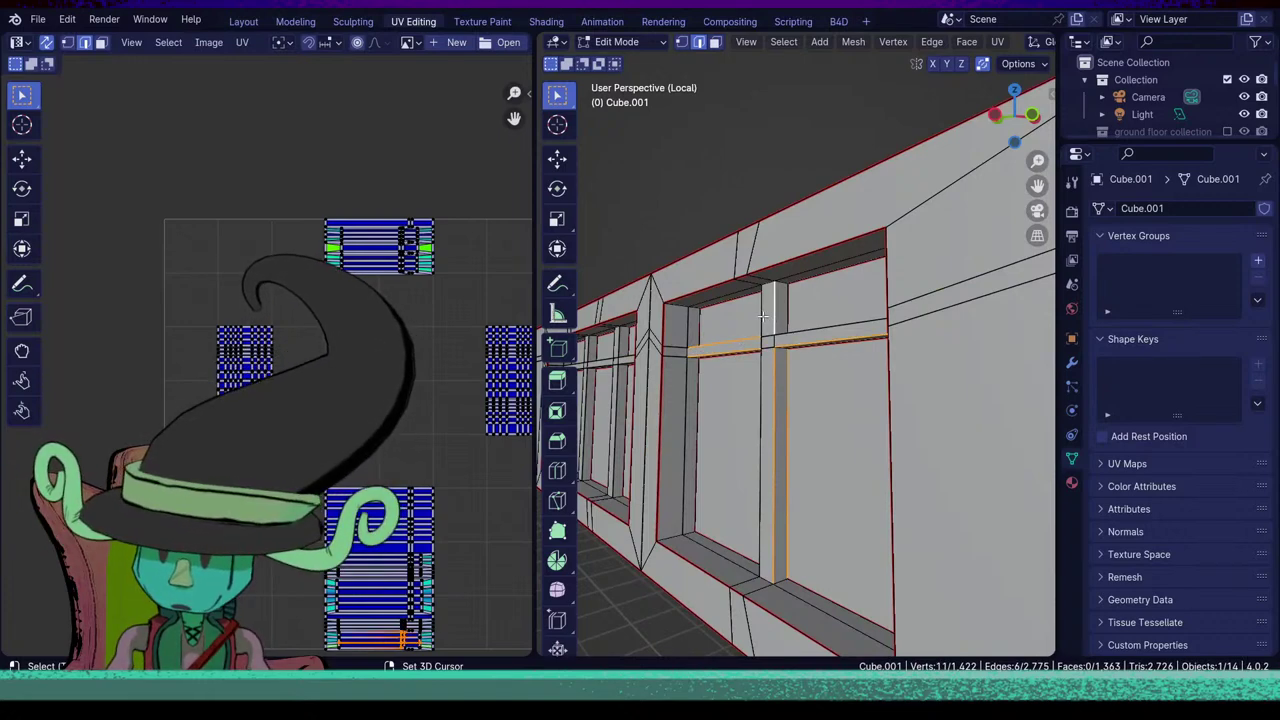
pyautogui.keyDown('shift'); pyautogui.click(763, 314); pyautogui.keyUp('shift')
pyautogui.keyDown('shift'); pyautogui.click(763, 455); pyautogui.keyUp('shift')
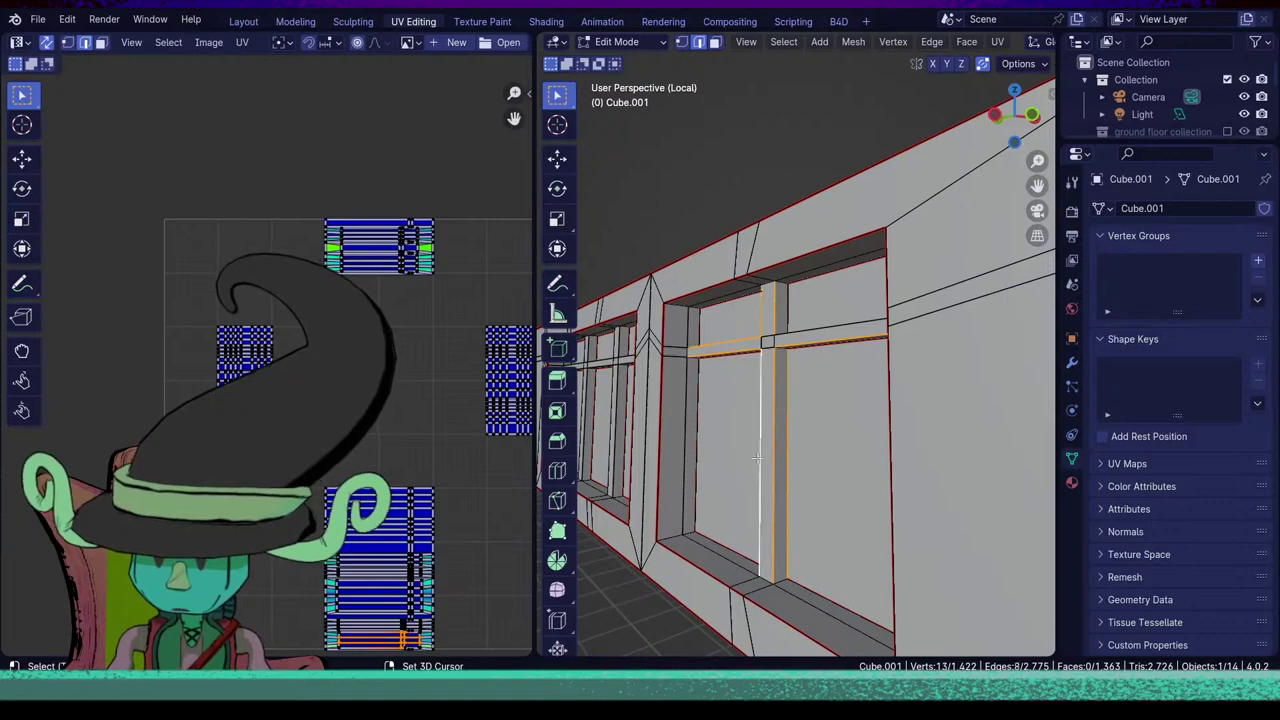
pyautogui.moveTo(763, 455); pyautogui.dragTo(983, 367, button='middle')
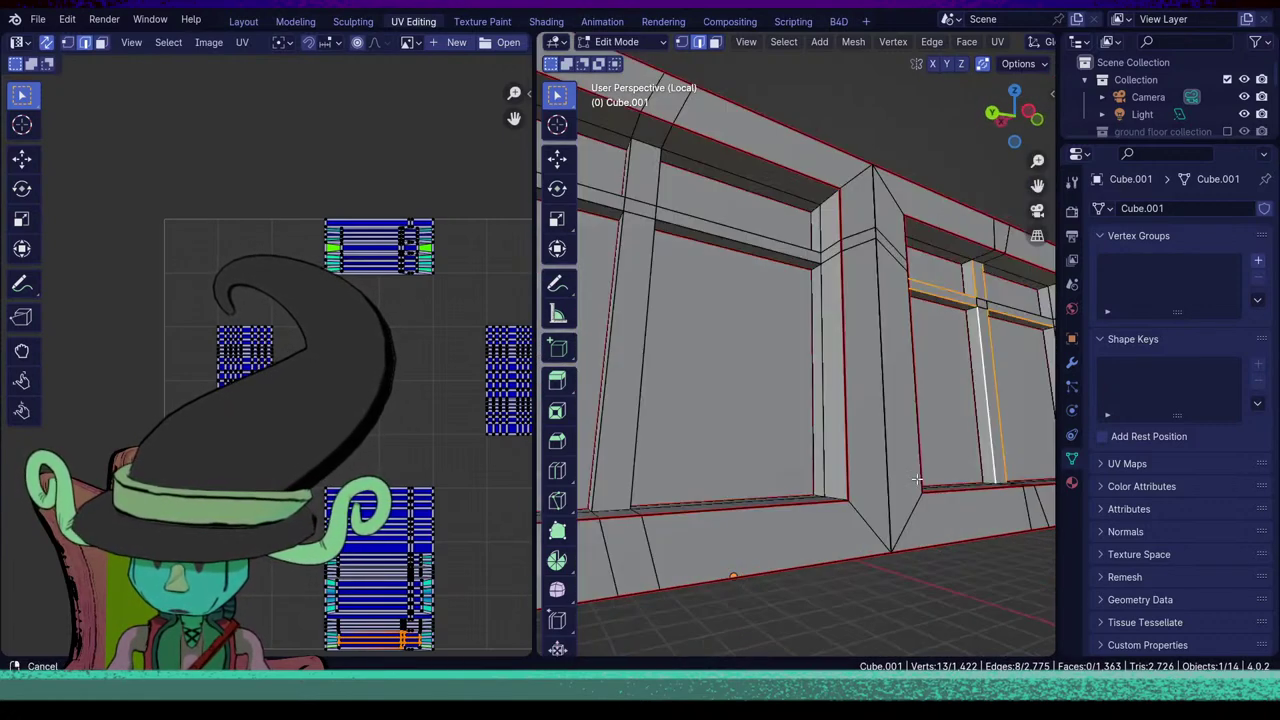
pyautogui.keyDown('shift'); pyautogui.click(969, 367); pyautogui.keyUp('shift')
pyautogui.keyDown('shift'); pyautogui.click(965, 273); pyautogui.keyUp('shift')
pyautogui.moveTo(965, 273); pyautogui.dragTo(850, 440, button='middle')
pyautogui.keyDown('shift'); pyautogui.moveTo(720, 620); pyautogui.dragTo(872, 546, button='middle'); pyautogui.keyUp('shift')
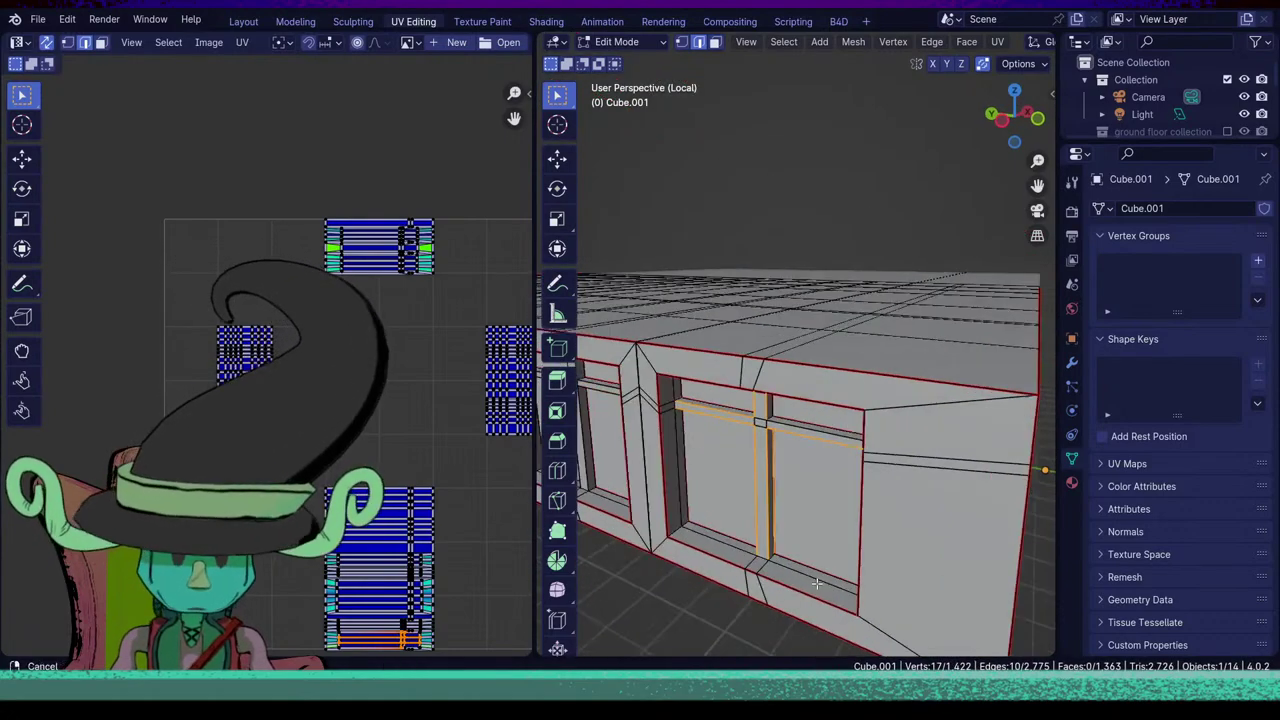
pyautogui.moveTo(700, 435); pyautogui.dragTo(648, 372, button='middle')
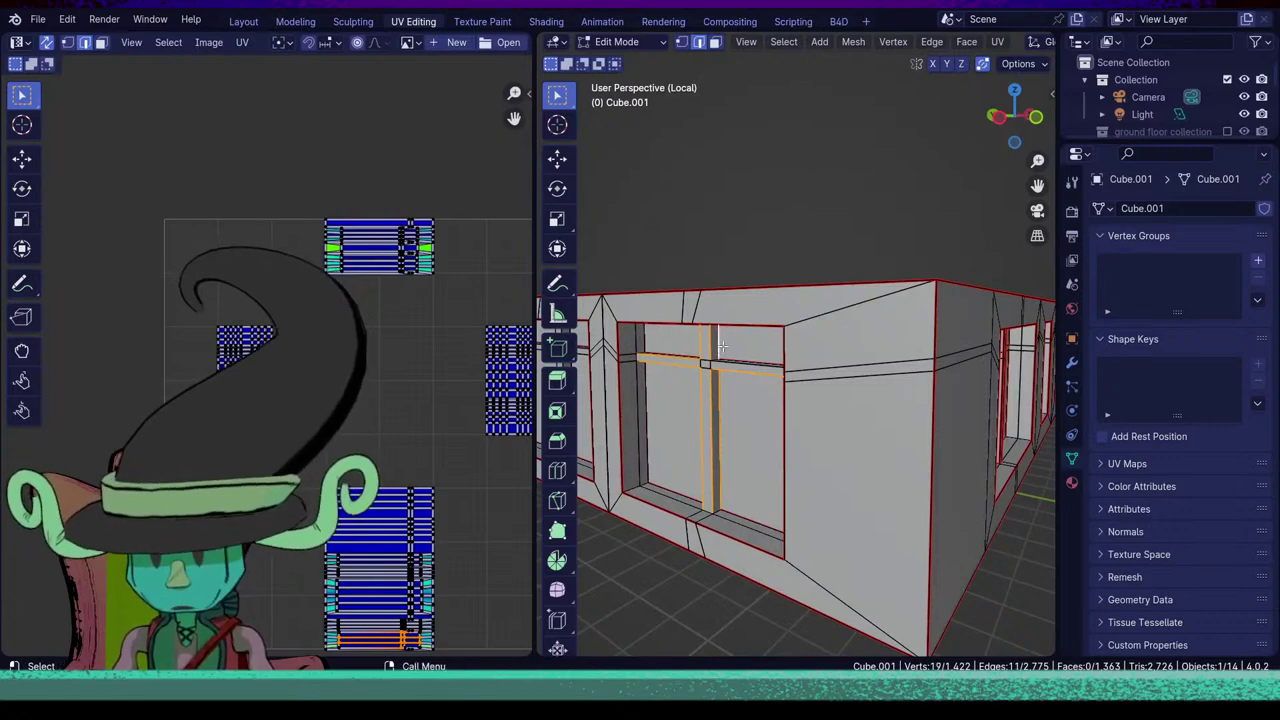
pyautogui.press('u')
pyautogui.click(717, 347)
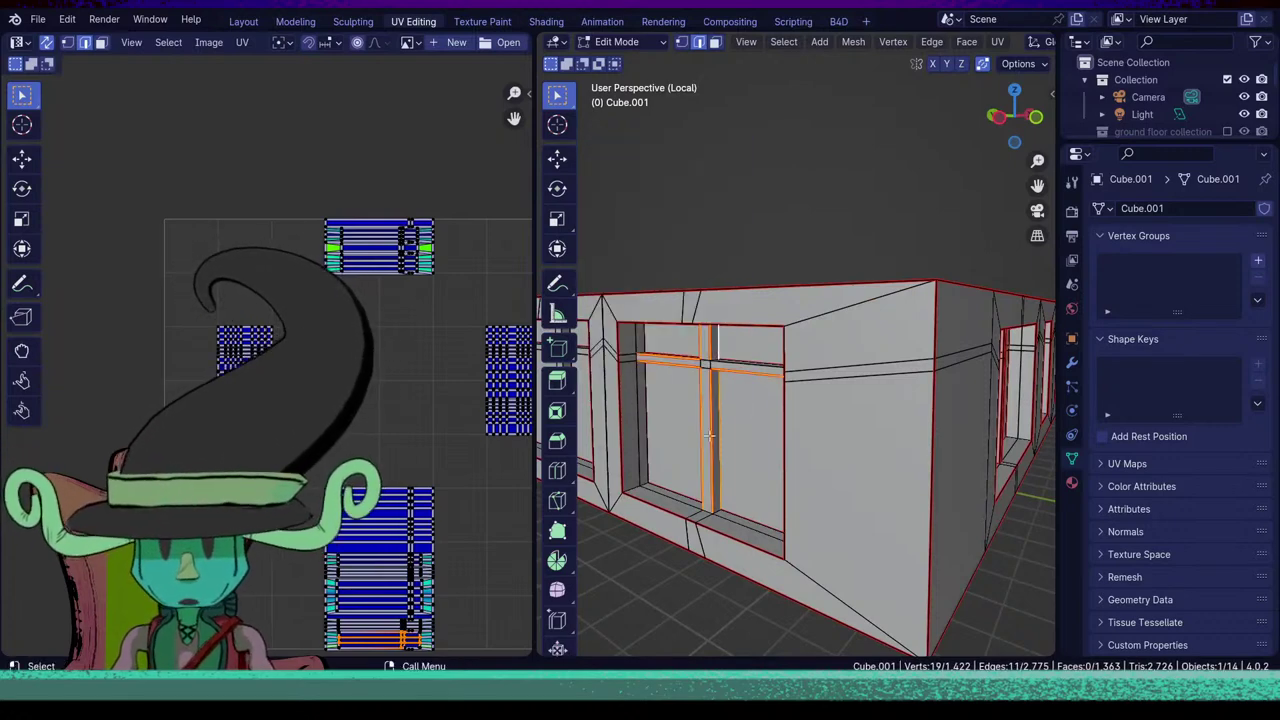
# Mark the mullion and crossbar edges of the neighbouring three-column window as seams.
pyautogui.click(712, 440)
pyautogui.moveTo(769, 443); pyautogui.dragTo(852, 463, button='middle')
pyautogui.click(797, 490)
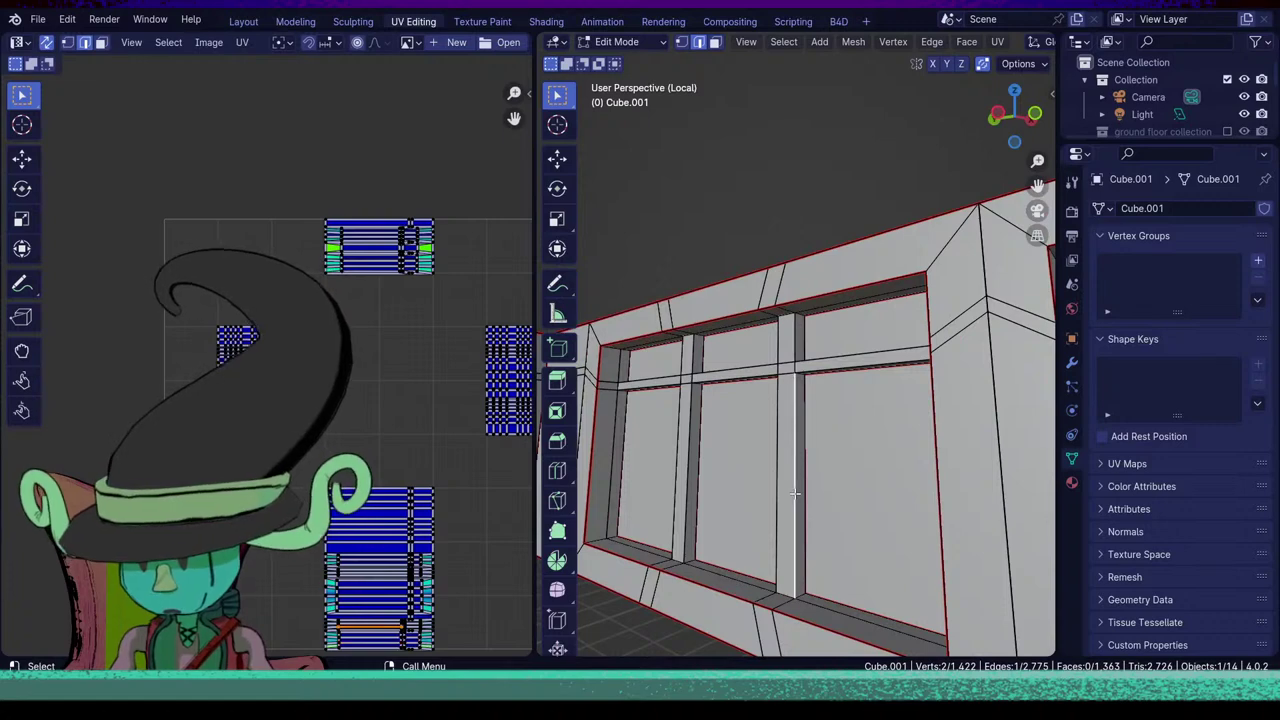
pyautogui.keyDown('shift'); pyautogui.click(817, 371); pyautogui.keyUp('shift')
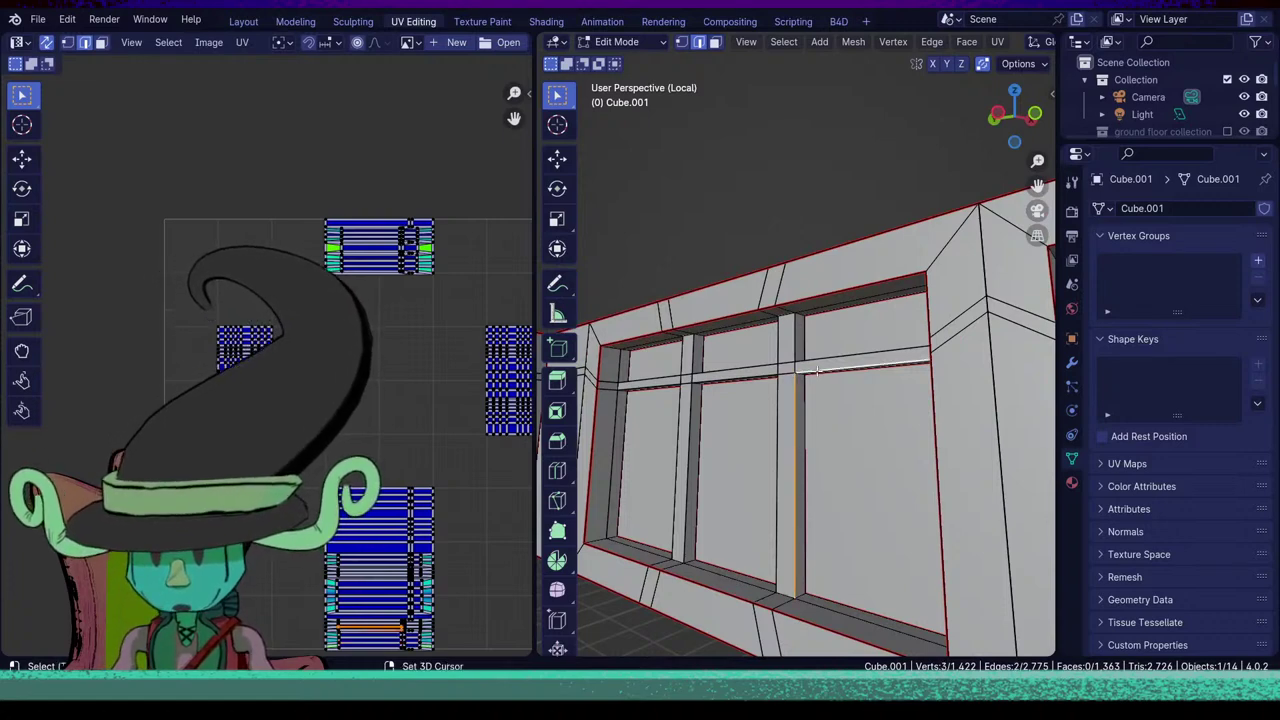
pyautogui.keyDown('shift'); pyautogui.click(806, 354); pyautogui.keyUp('shift')
pyautogui.keyDown('shift'); pyautogui.click(791, 334); pyautogui.keyUp('shift')
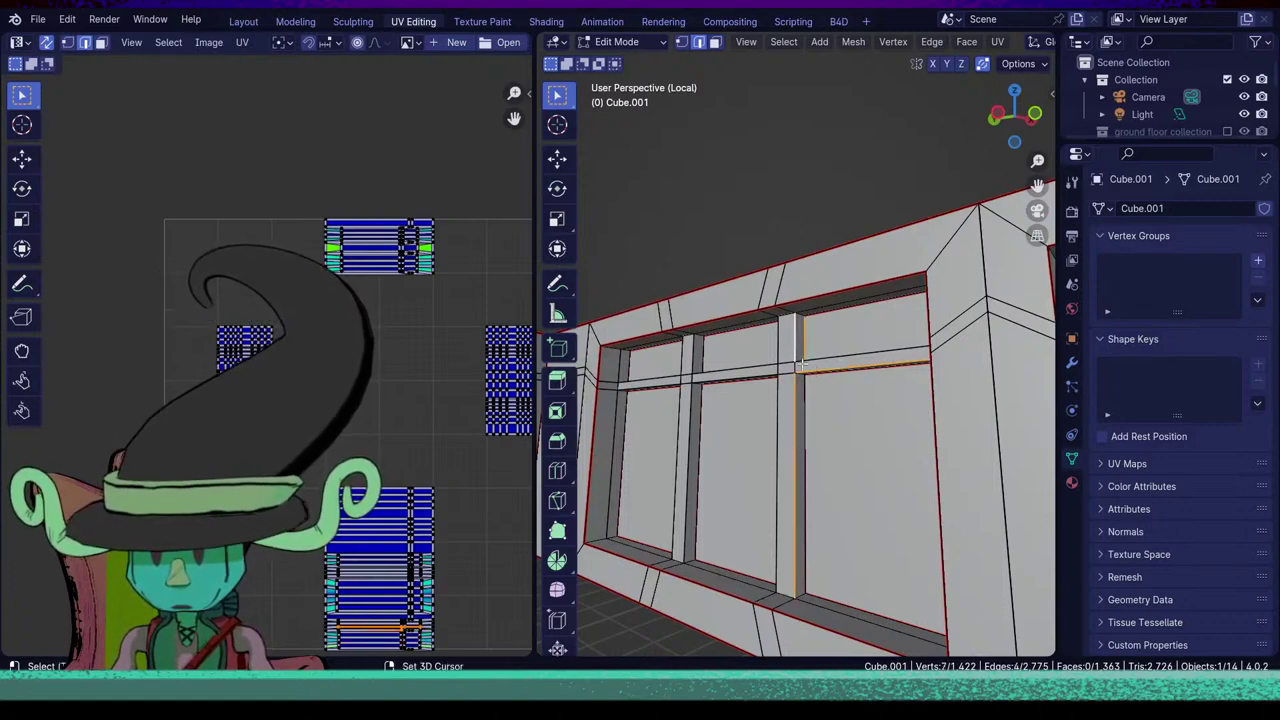
pyautogui.keyDown('shift'); pyautogui.click(797, 360); pyautogui.keyUp('shift')
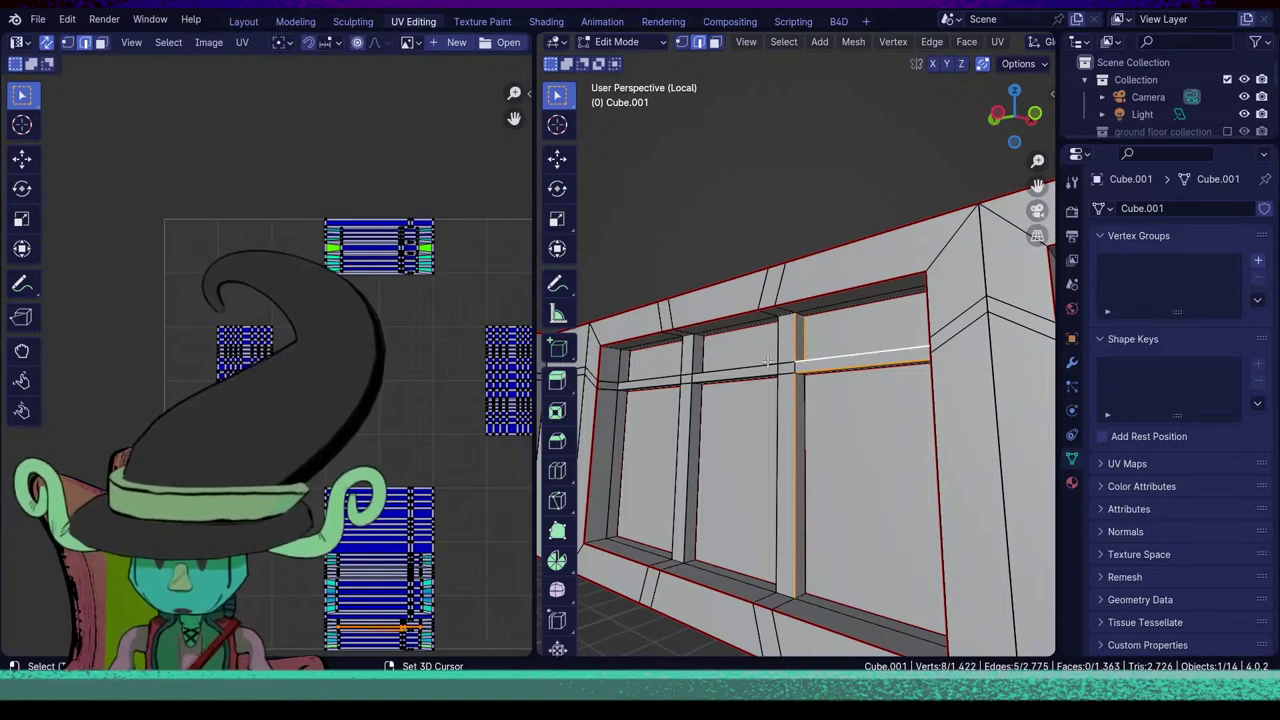
pyautogui.keyDown('shift'); pyautogui.click(780, 348); pyautogui.keyUp('shift')
pyautogui.keyDown('shift'); pyautogui.click(749, 372); pyautogui.keyUp('shift')
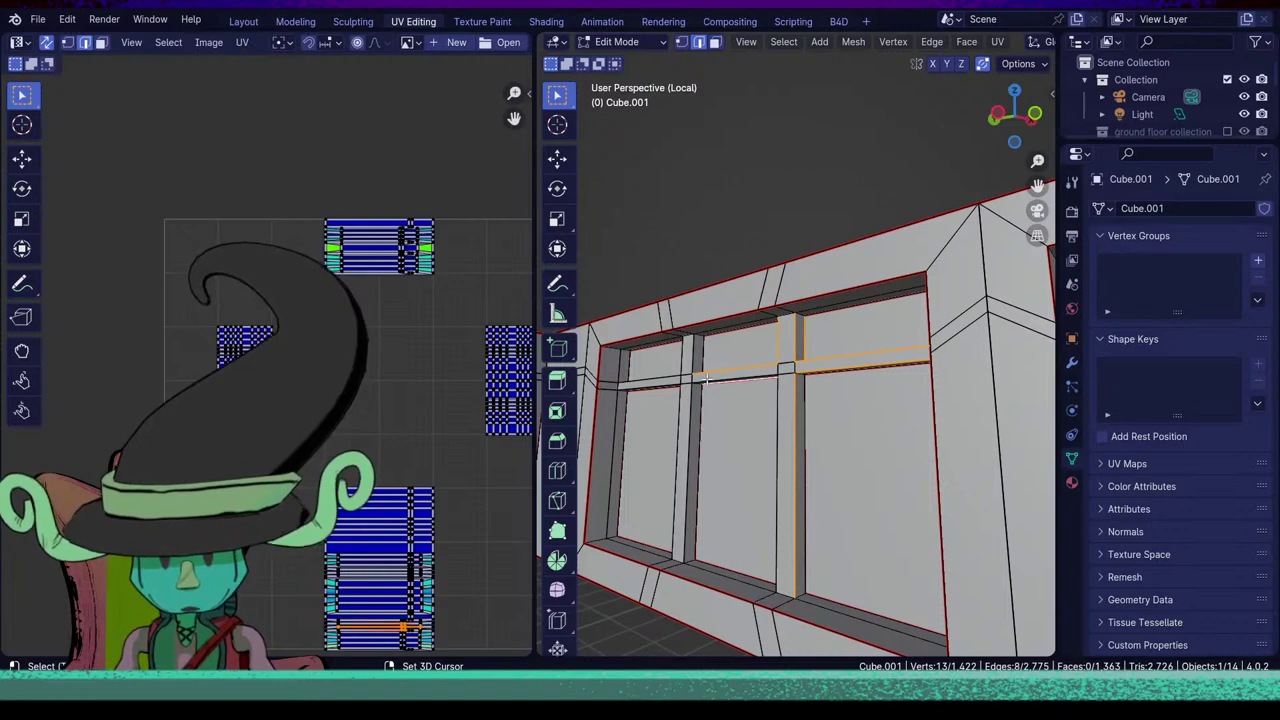
pyautogui.keyDown('shift'); pyautogui.click(711, 436); pyautogui.keyUp('shift')
pyautogui.keyDown('shift'); pyautogui.click(688, 455); pyautogui.keyUp('shift')
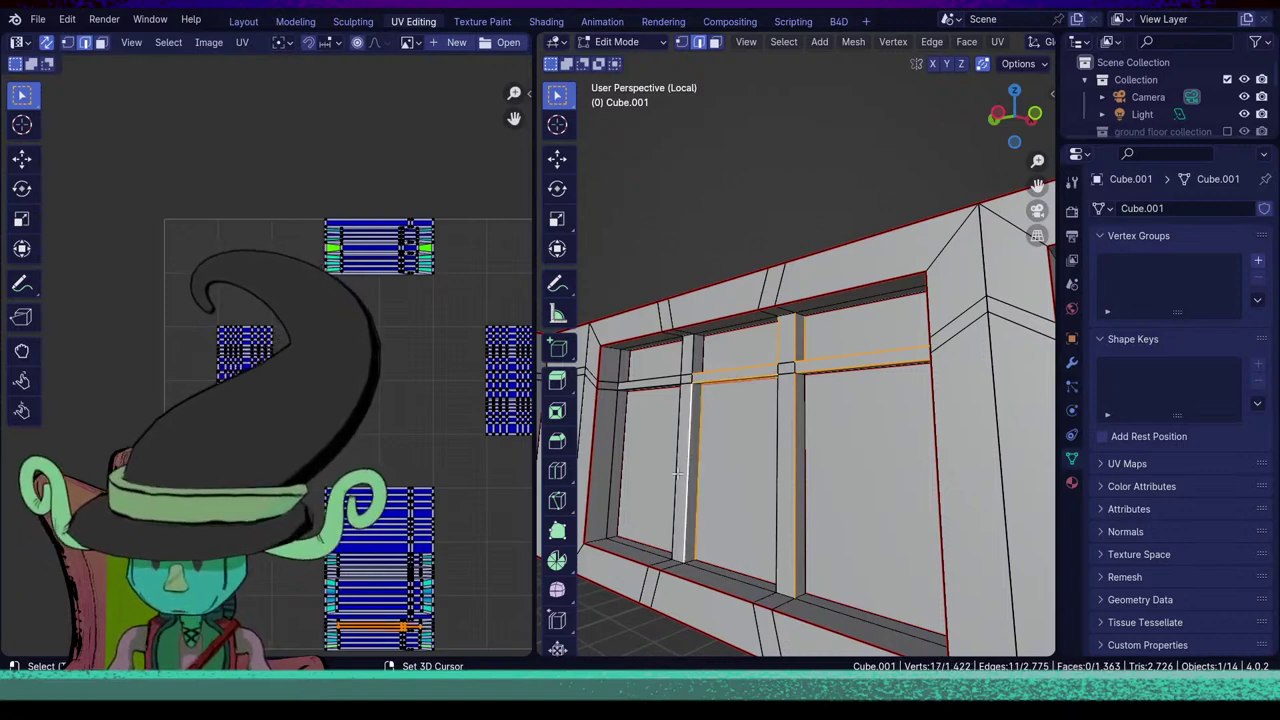
pyautogui.keyDown('shift'); pyautogui.click(675, 478); pyautogui.keyUp('shift')
pyautogui.keyDown('shift'); pyautogui.click(652, 384); pyautogui.keyUp('shift')
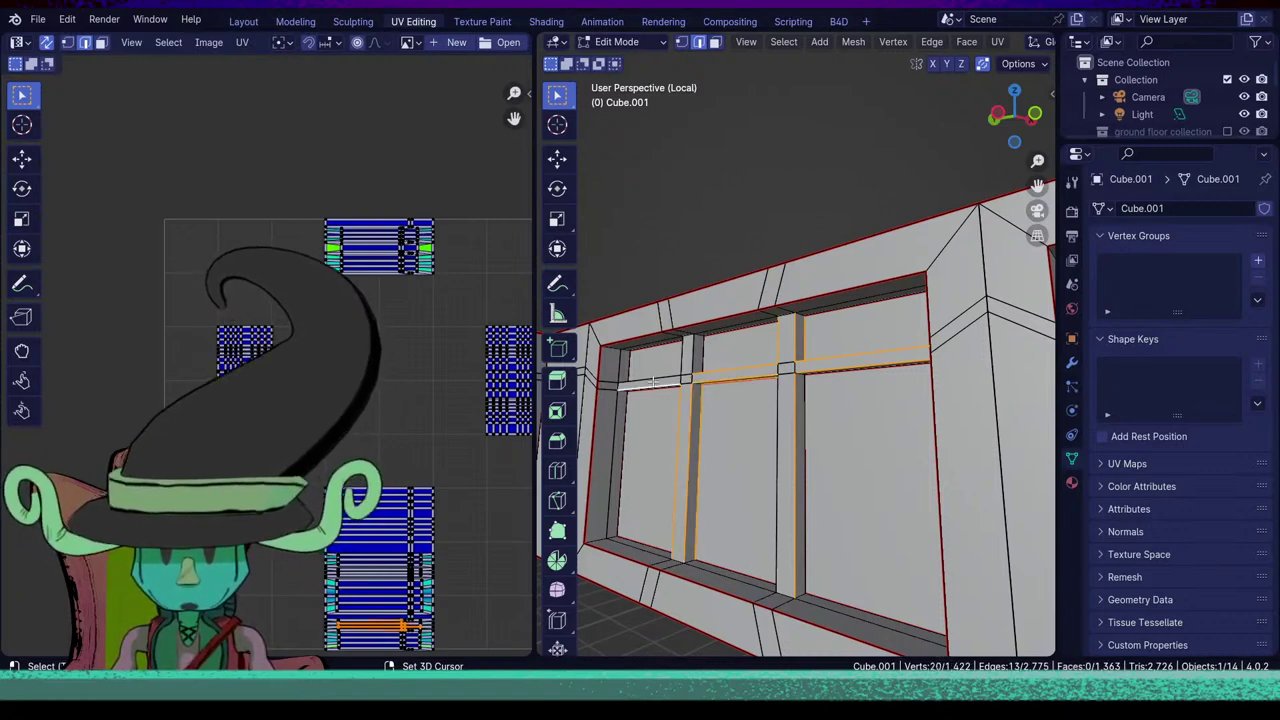
pyautogui.keyDown('shift'); pyautogui.click(682, 355); pyautogui.keyUp('shift')
pyautogui.moveTo(683, 358); pyautogui.dragTo(706, 370, button='middle')
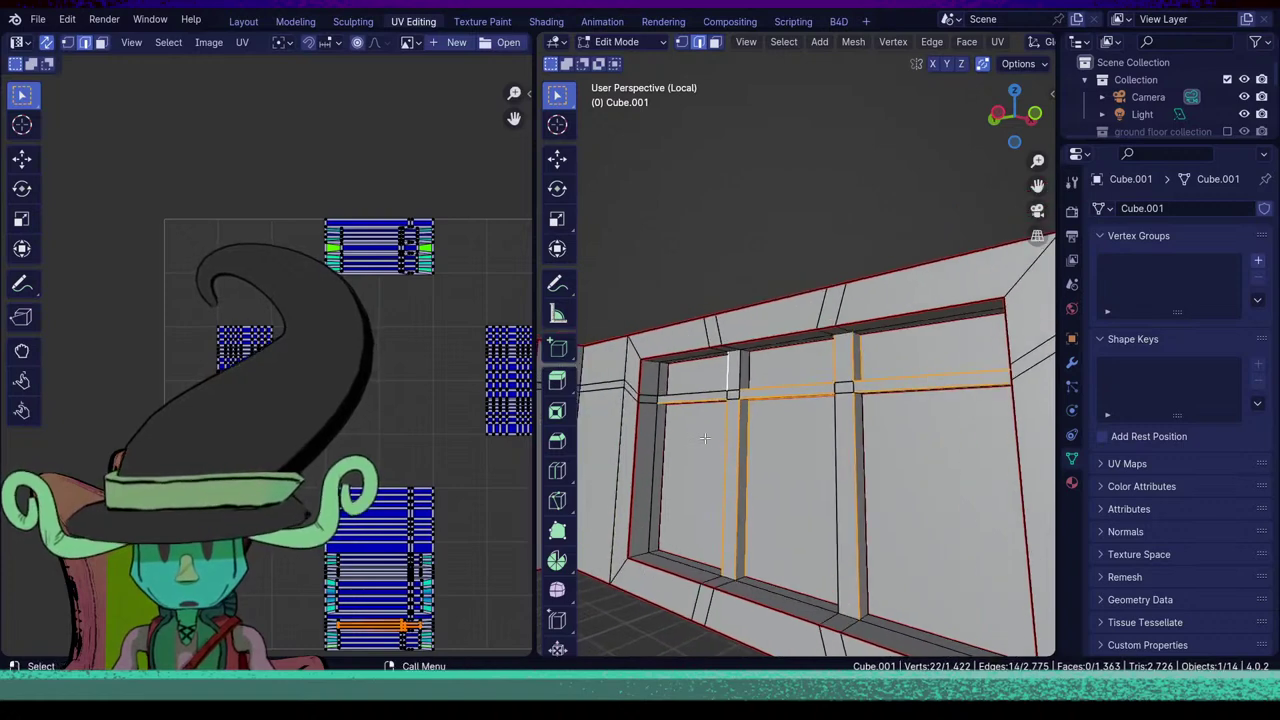
pyautogui.scroll(3, 707, 442)
pyautogui.keyDown('shift'); pyautogui.moveTo(708, 443); pyautogui.dragTo(805, 503, button='middle'); pyautogui.keyUp('shift')
pyautogui.keyDown('shift'); pyautogui.click(733, 441); pyautogui.keyUp('shift')
pyautogui.keyDown('shift'); pyautogui.click(706, 403); pyautogui.keyUp('shift')
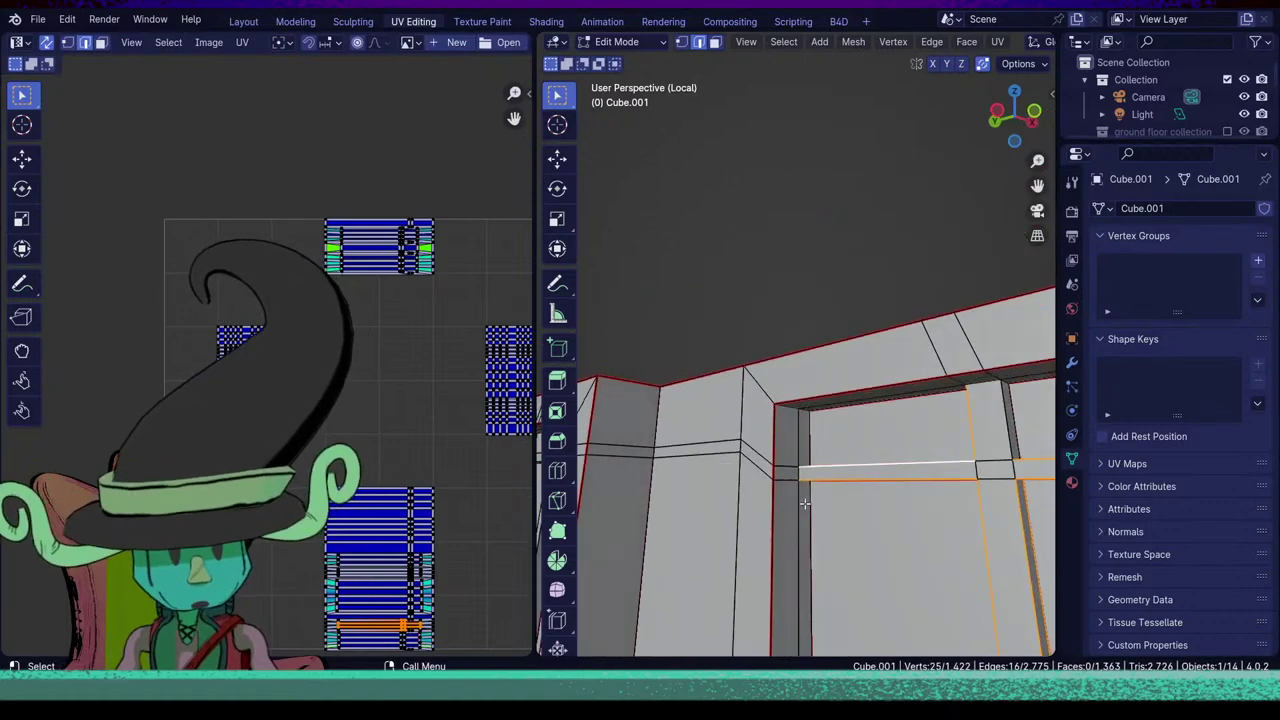
pyautogui.keyDown('shift'); pyautogui.click(794, 470); pyautogui.keyUp('shift')
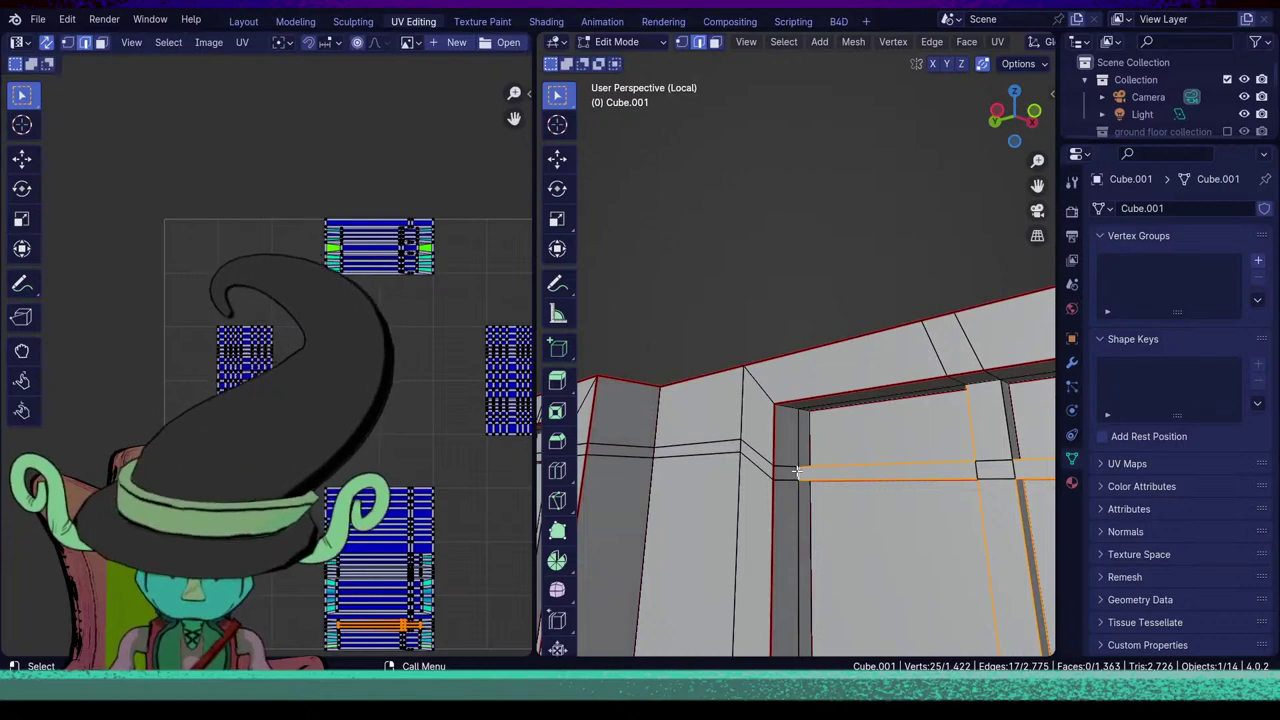
pyautogui.press('u')
pyautogui.click(797, 471)
# Mark mullion edges and the crossbar's lower edges in the protruding bay's four-column window as seams, plus the upper mullion and crossbar edges of its end pane.
pyautogui.scroll(-5, 800, 480)
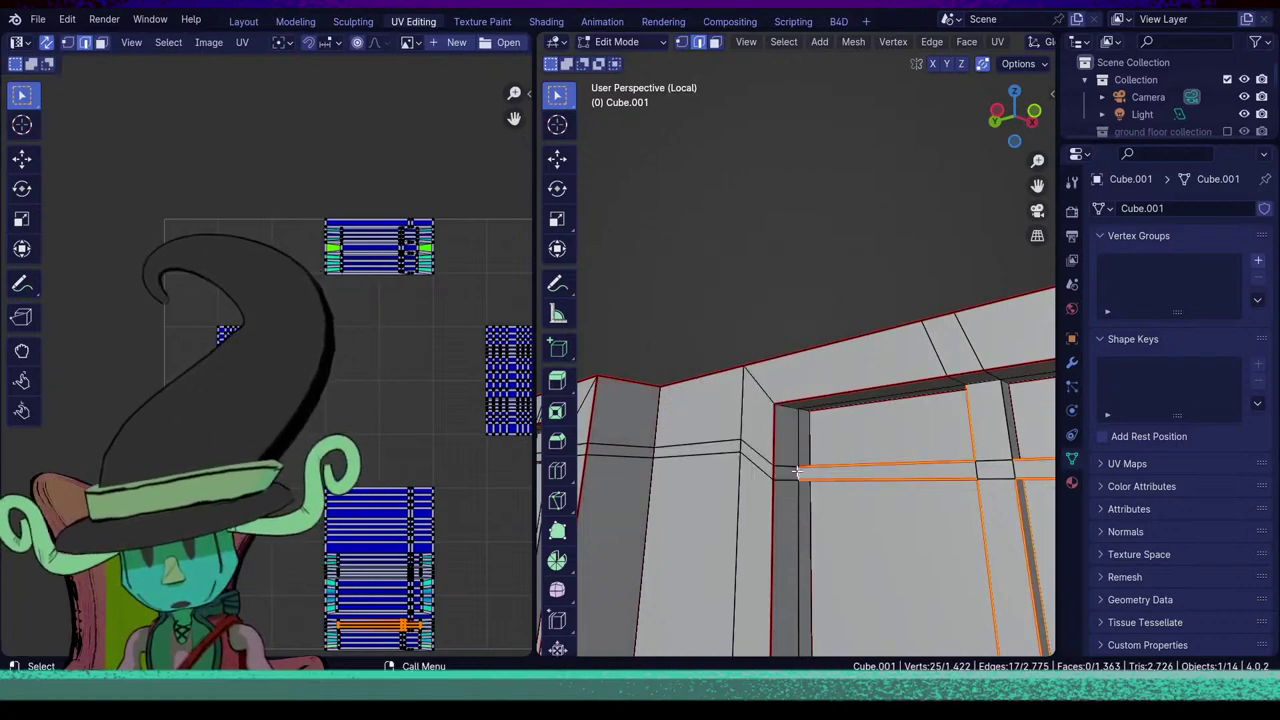
pyautogui.click(817, 527)
pyautogui.moveTo(886, 413); pyautogui.dragTo(751, 328, button='middle')
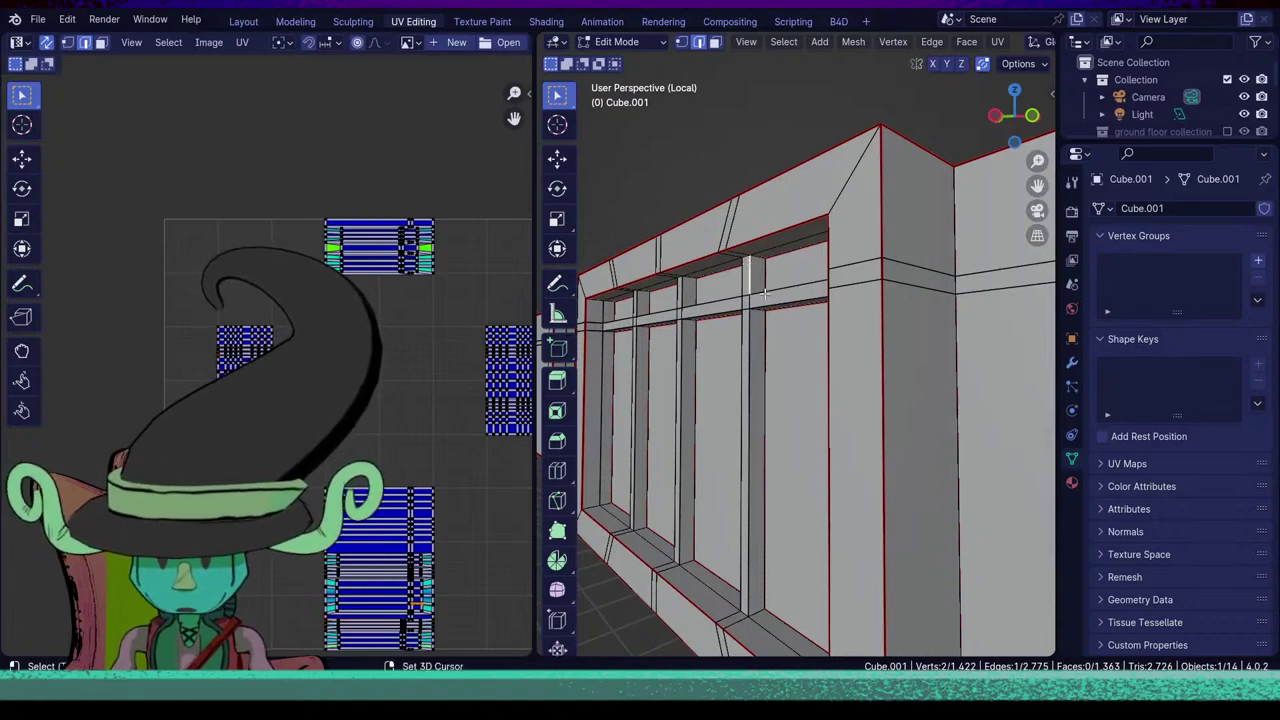
pyautogui.keyDown('shift'); pyautogui.click(765, 295); pyautogui.keyUp('shift')
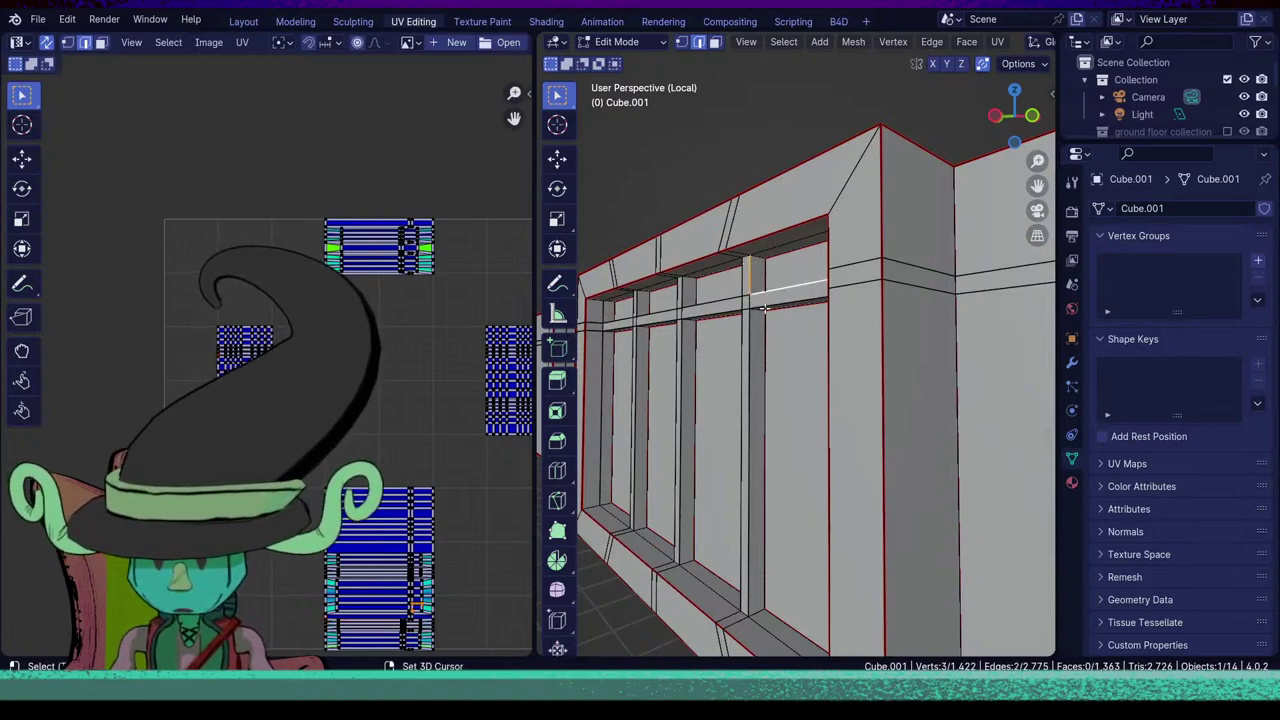
pyautogui.keyDown('shift'); pyautogui.click(762, 433); pyautogui.keyUp('shift')
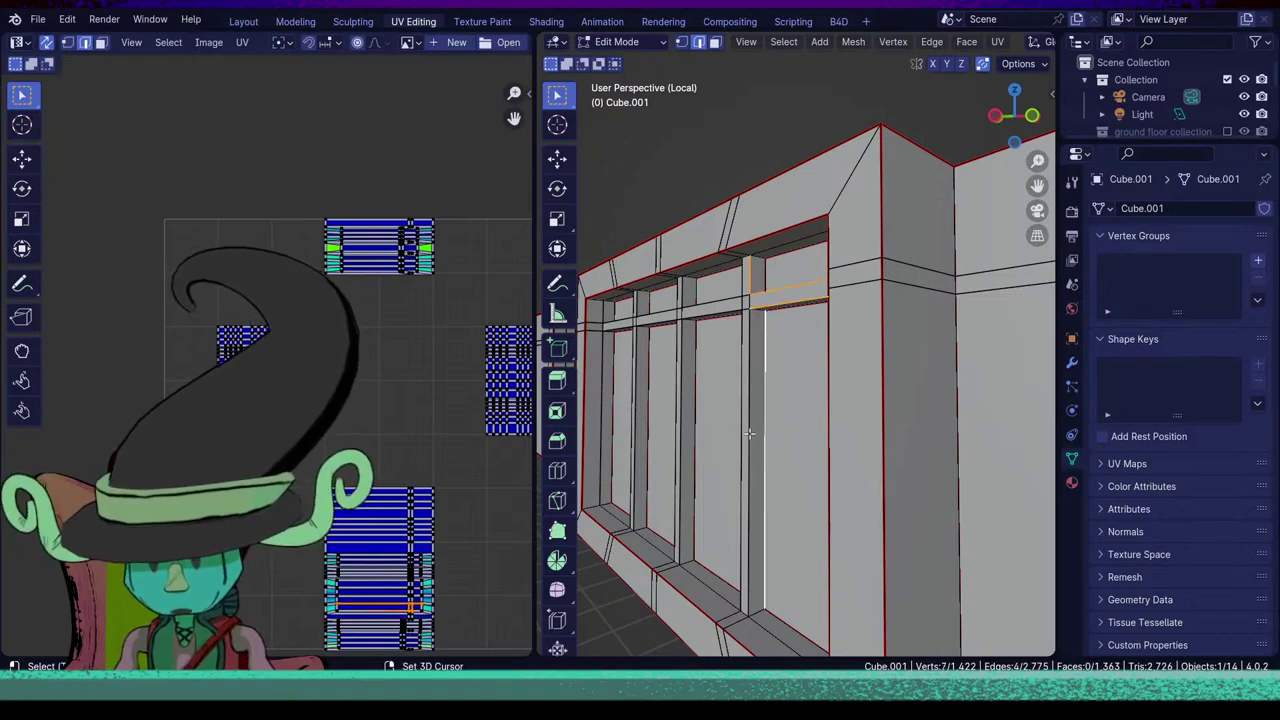
pyautogui.keyDown('shift'); pyautogui.click(749, 433); pyautogui.keyUp('shift')
pyautogui.keyDown('shift'); pyautogui.click(690, 317); pyautogui.keyUp('shift')
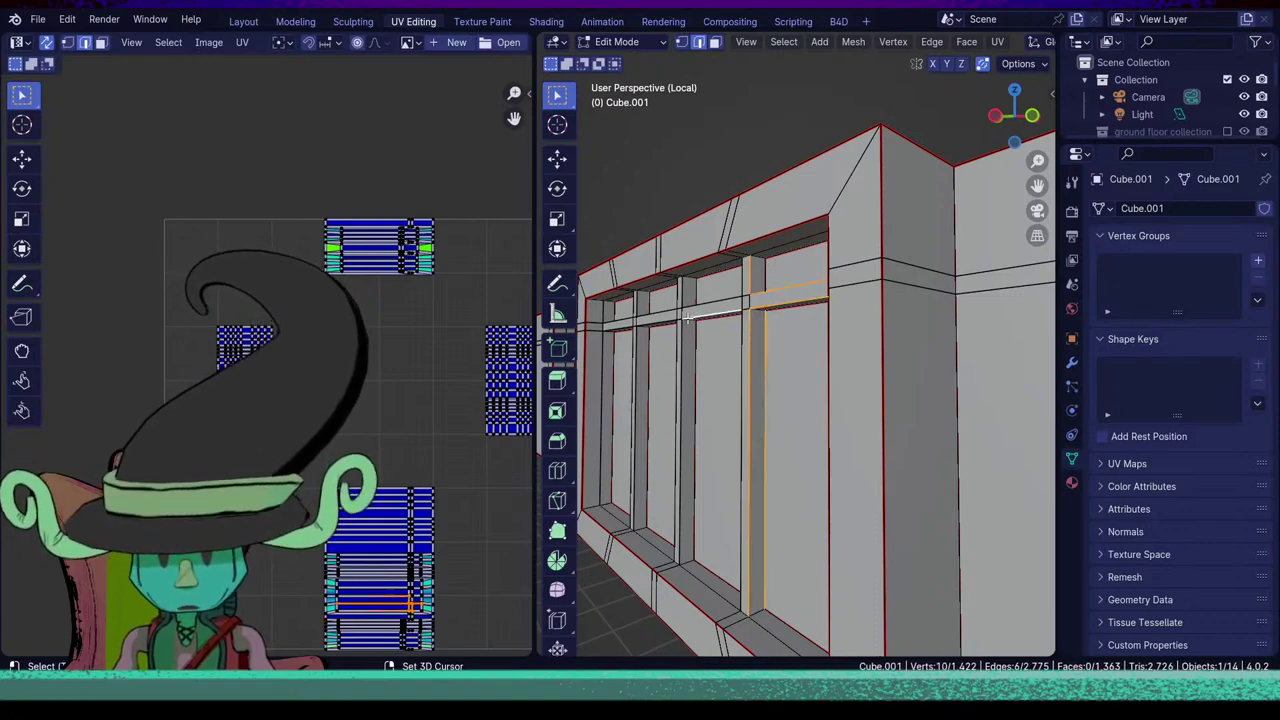
pyautogui.keyDown('shift'); pyautogui.click(682, 386); pyautogui.keyUp('shift')
pyautogui.moveTo(682, 386); pyautogui.dragTo(727, 411, button='middle')
pyautogui.keyDown('shift'); pyautogui.click(797, 521); pyautogui.keyUp('shift')
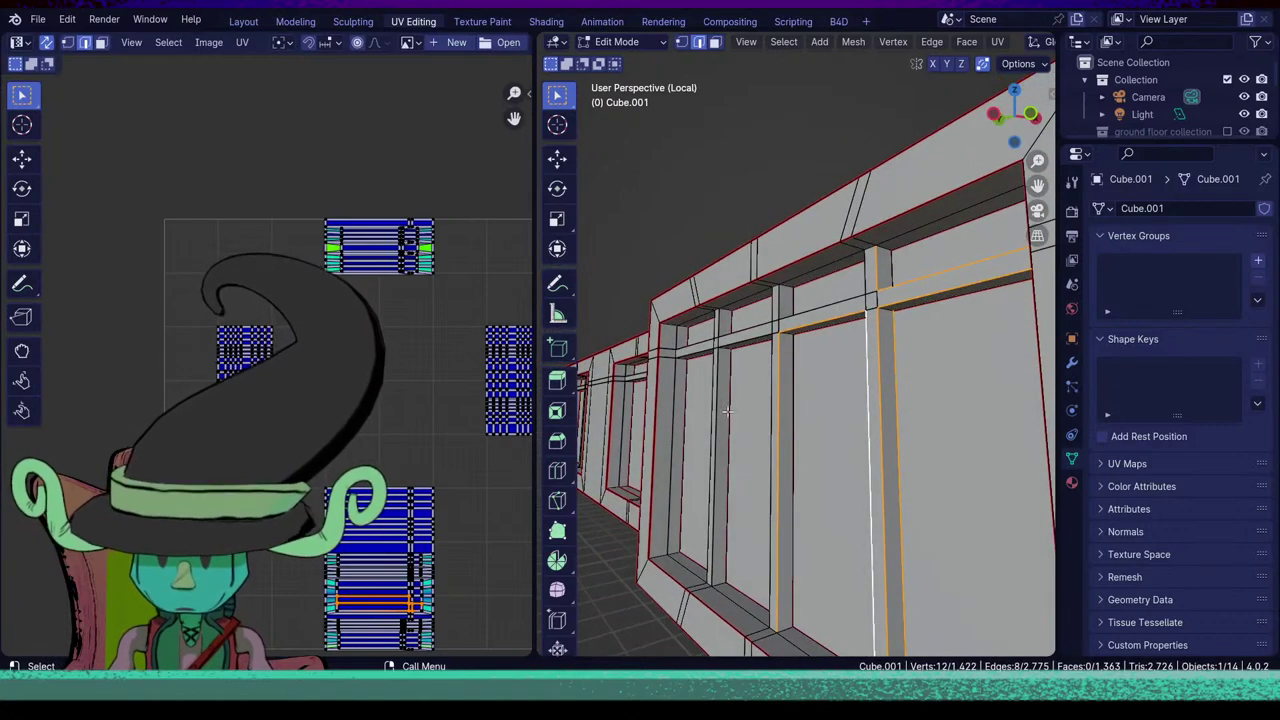
pyautogui.keyDown('shift'); pyautogui.click(735, 342); pyautogui.keyUp('shift')
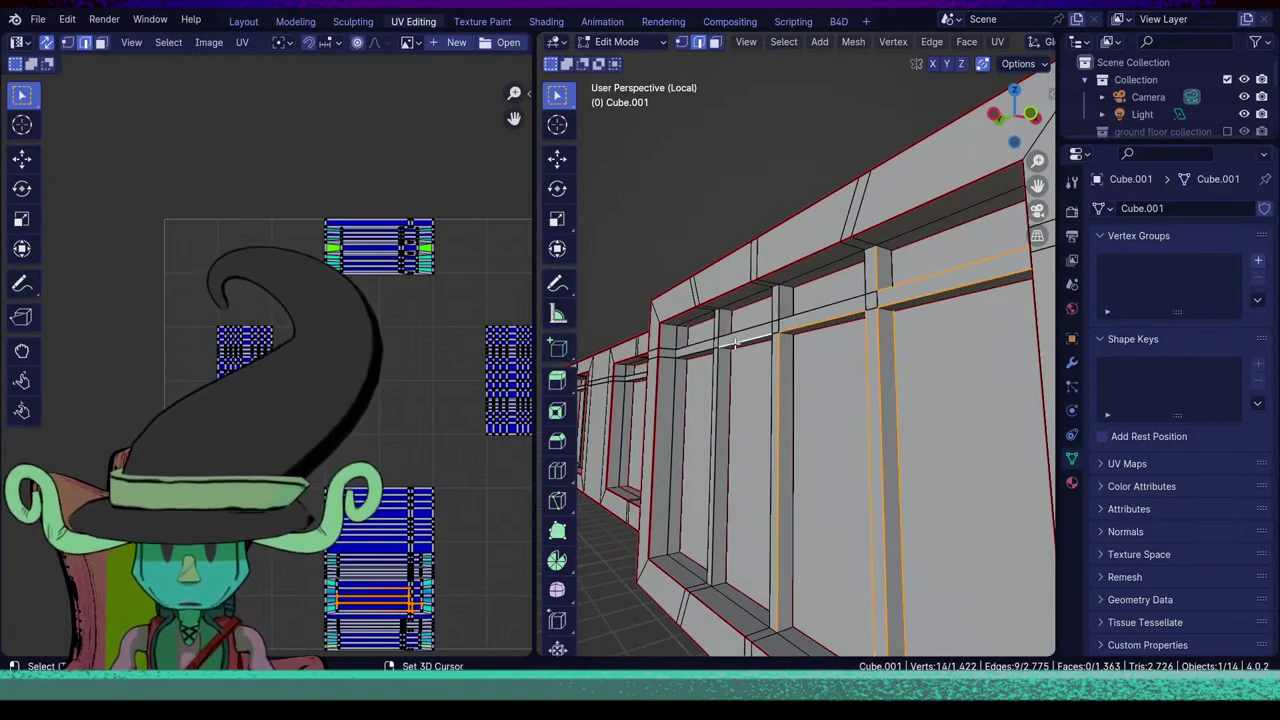
pyautogui.keyDown('shift'); pyautogui.click(716, 451); pyautogui.keyUp('shift')
pyautogui.moveTo(716, 451); pyautogui.dragTo(927, 530, button='middle')
pyautogui.moveTo(839, 554); pyautogui.dragTo(817, 537, button='middle')
pyautogui.keyDown('shift'); pyautogui.click(846, 478); pyautogui.keyUp('shift')
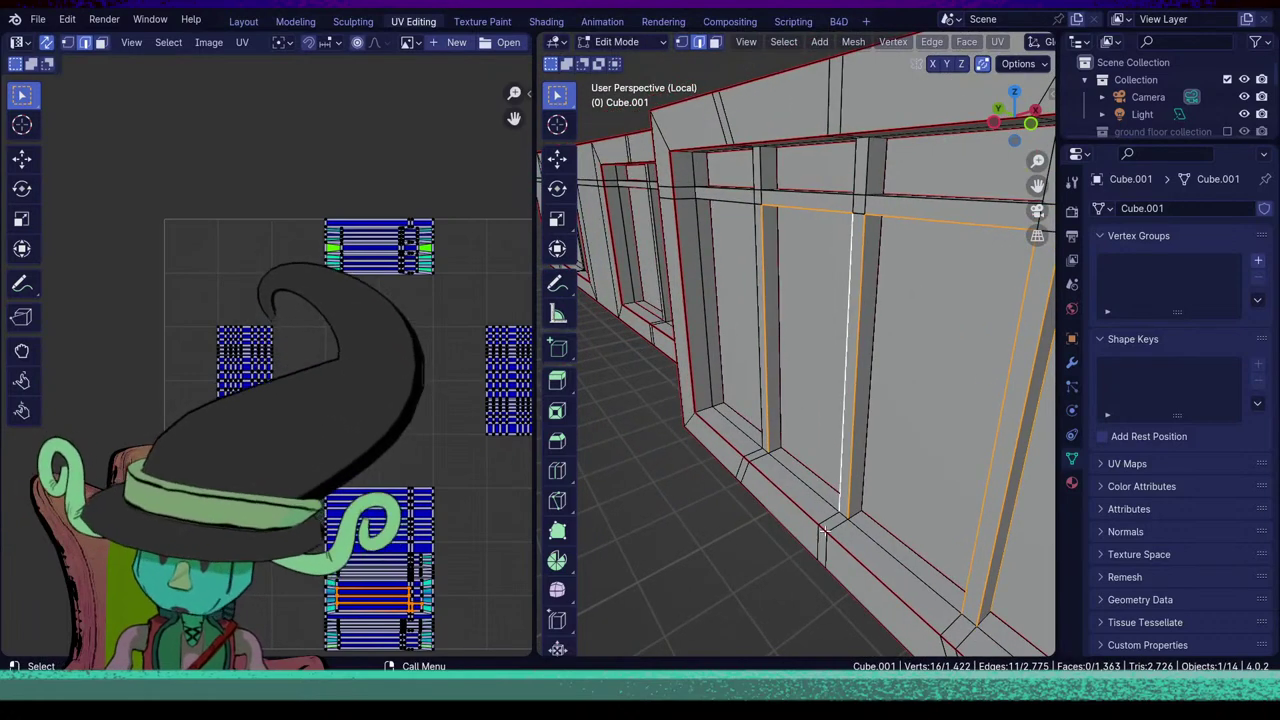
pyautogui.press('u')
pyautogui.click(815, 520)
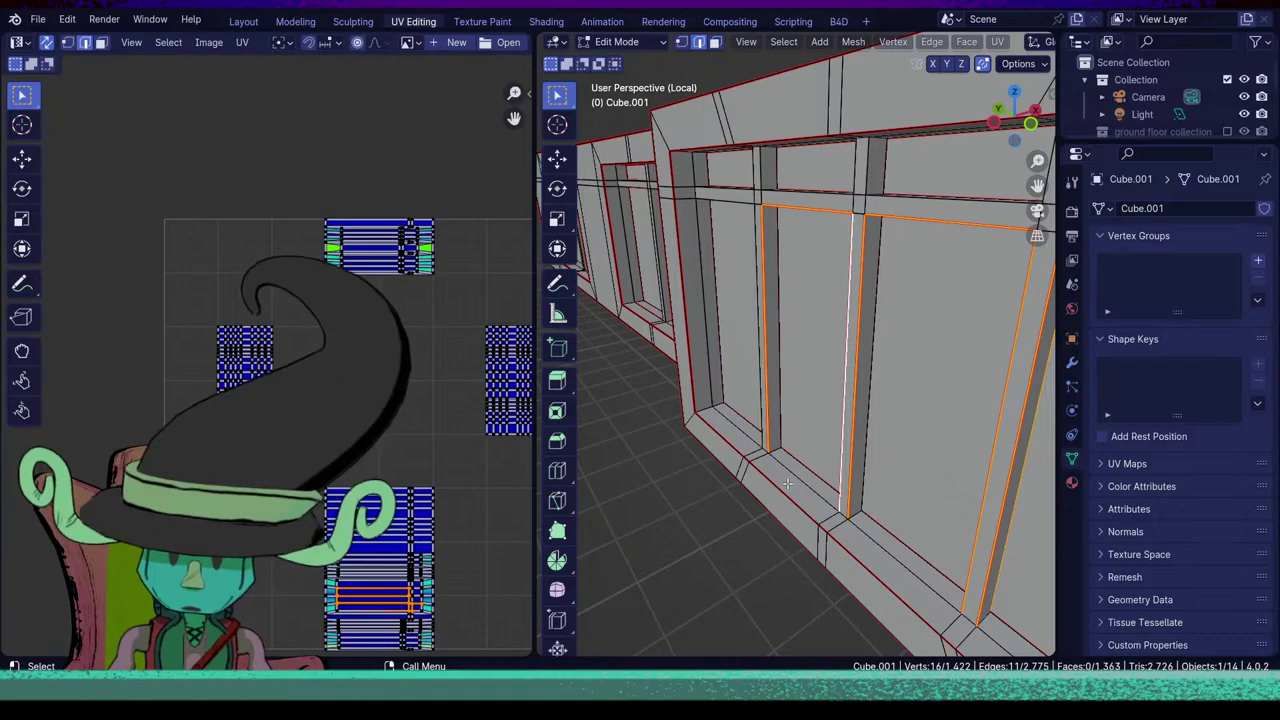
# Mark the selected mullion and crossbar edges around the lower panes of the bay's four-column window as seams.
pyautogui.click(805, 473)
pyautogui.click(806, 491)
pyautogui.scroll(-5, 791, 524)
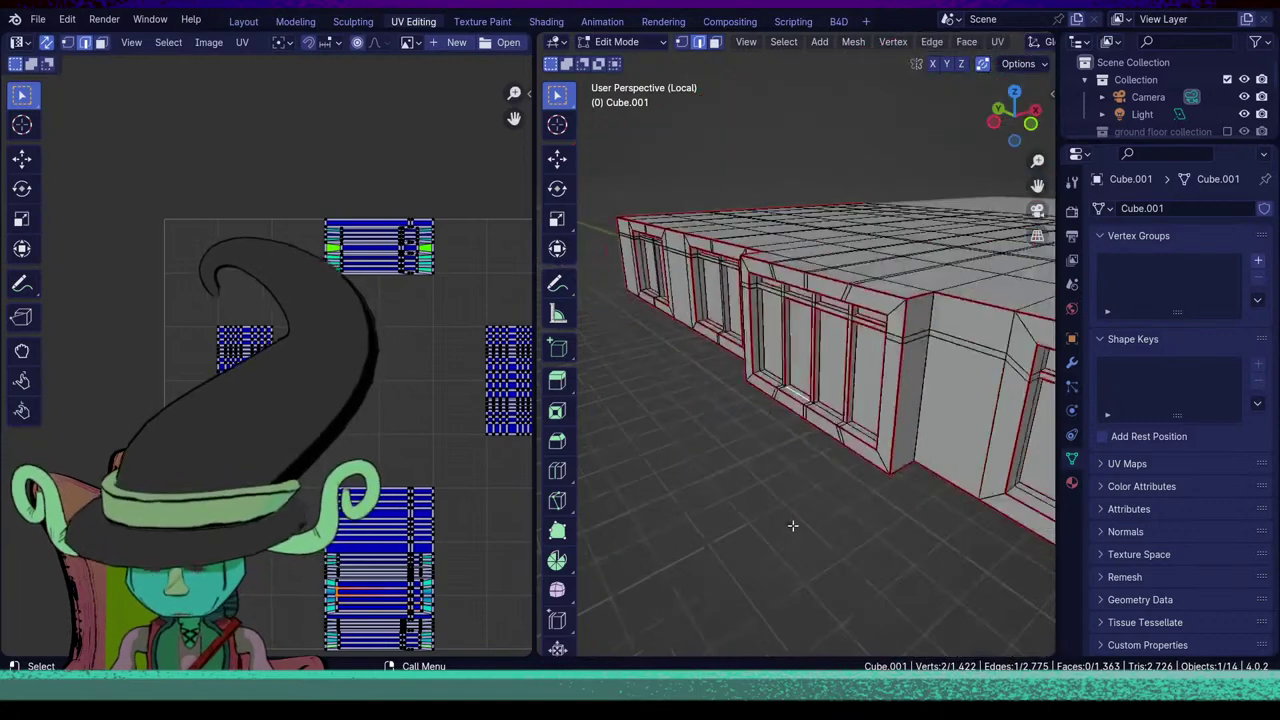
pyautogui.moveTo(772, 606); pyautogui.dragTo(777, 514, button='middle')
pyautogui.scroll(6, 777, 514)
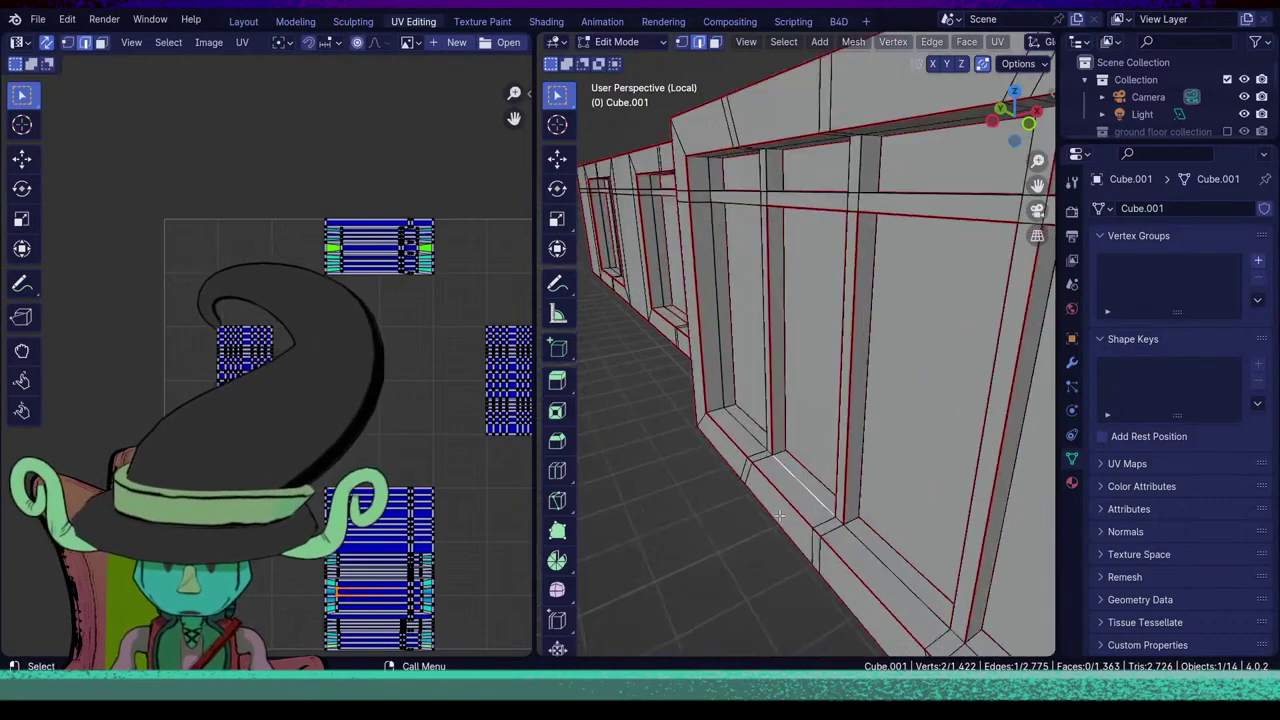
# Mark the remaining crossbar edges and upper mullion edges in the farther panes of the bay's four-column window as seams.
pyautogui.click(700, 153)
pyautogui.moveTo(700, 153); pyautogui.dragTo(717, 370, button='middle')
pyautogui.keyDown('shift'); pyautogui.click(720, 436); pyautogui.keyUp('shift')
pyautogui.keyDown('shift'); pyautogui.click(720, 405); pyautogui.keyUp('shift')
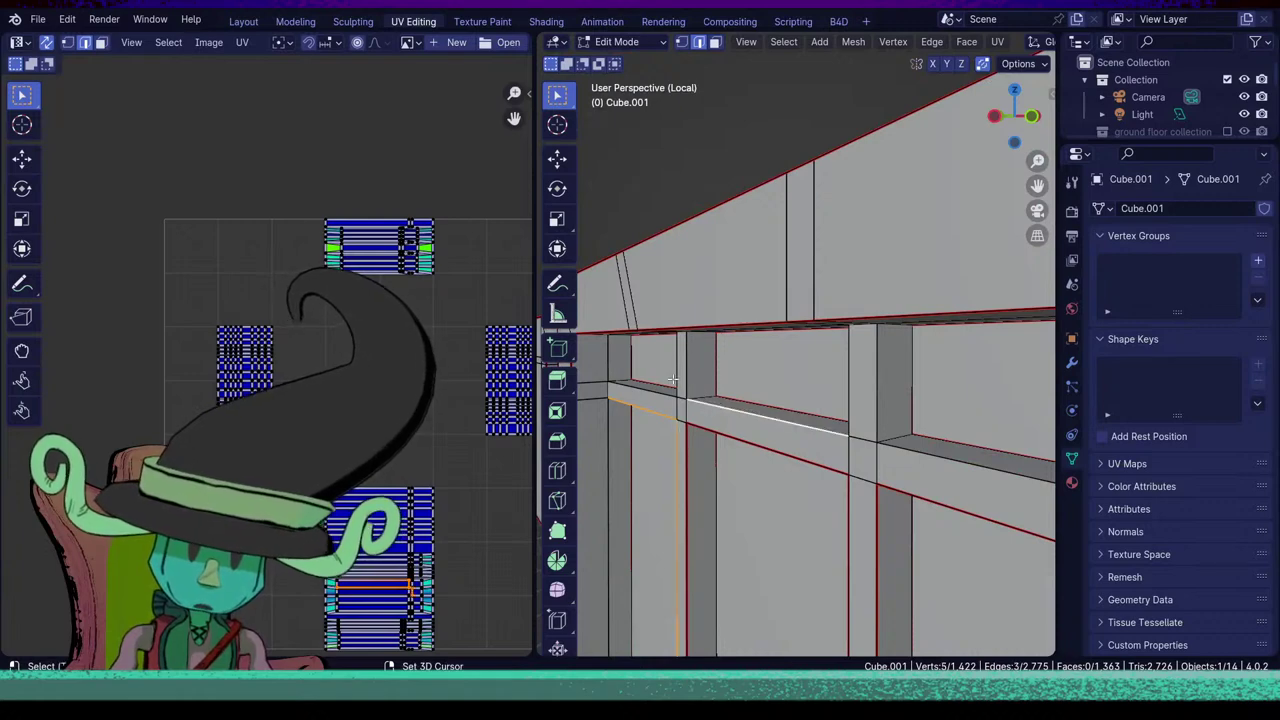
pyautogui.keyDown('shift'); pyautogui.click(685, 376); pyautogui.keyUp('shift')
pyautogui.keyDown('shift'); pyautogui.click(848, 405); pyautogui.keyUp('shift')
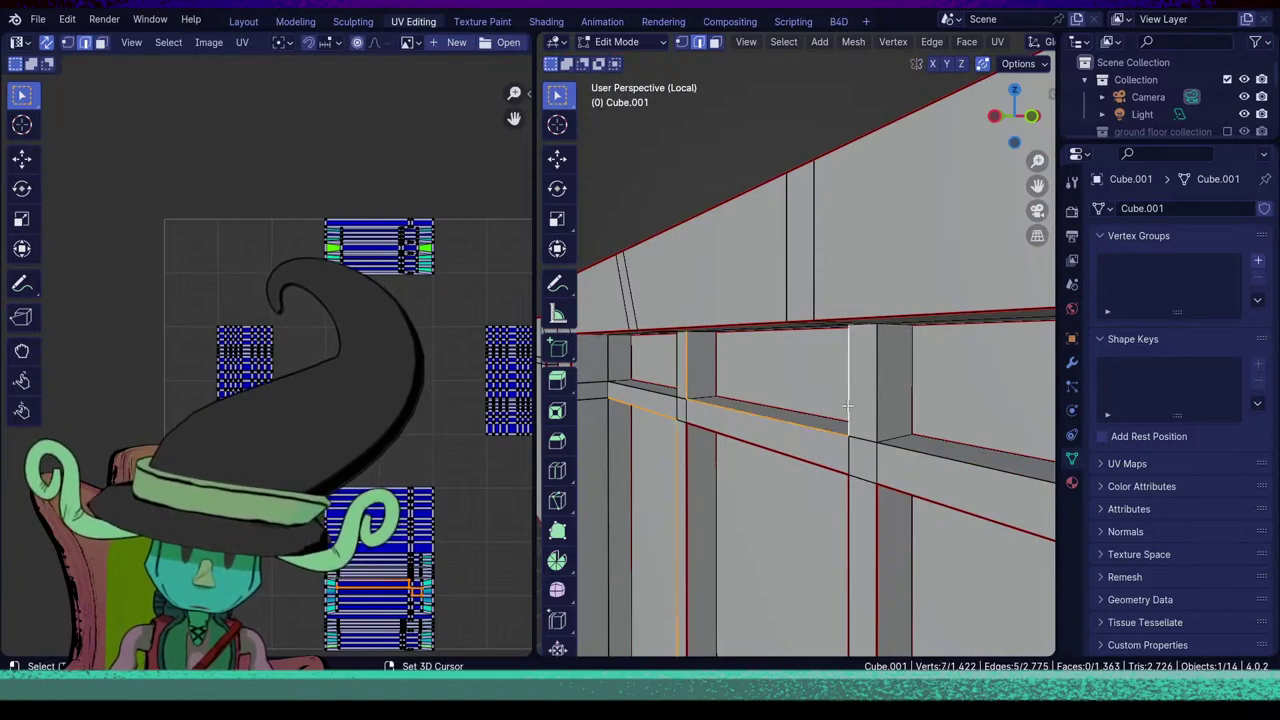
pyautogui.keyDown('shift'); pyautogui.click(653, 391); pyautogui.keyUp('shift')
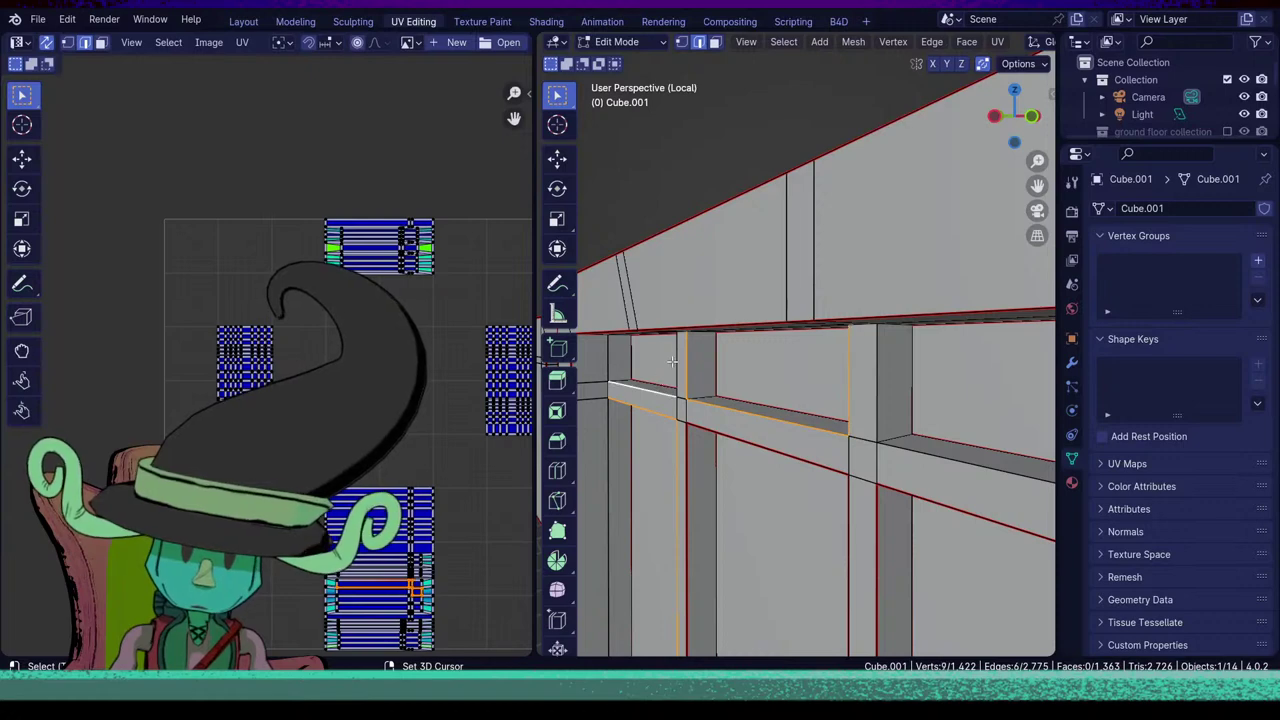
pyautogui.keyDown('shift'); pyautogui.click(678, 356); pyautogui.keyUp('shift')
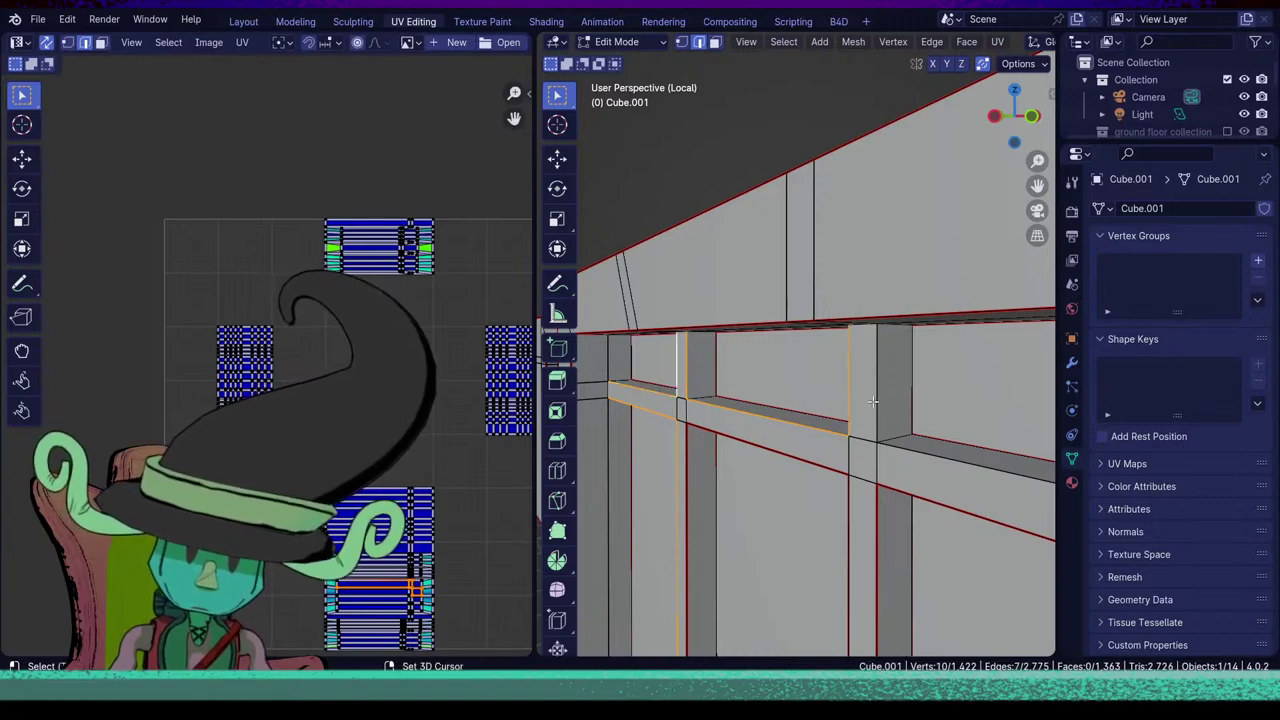
pyautogui.keyDown('shift'); pyautogui.click(875, 404); pyautogui.keyUp('shift')
pyautogui.keyDown('shift'); pyautogui.click(908, 451); pyautogui.keyUp('shift')
pyautogui.scroll(-6, 908, 451)
pyautogui.keyDown('shift'); pyautogui.moveTo(908, 451); pyautogui.dragTo(855, 456, button='middle'); pyautogui.keyUp('shift')
pyautogui.scroll(5, 855, 455)
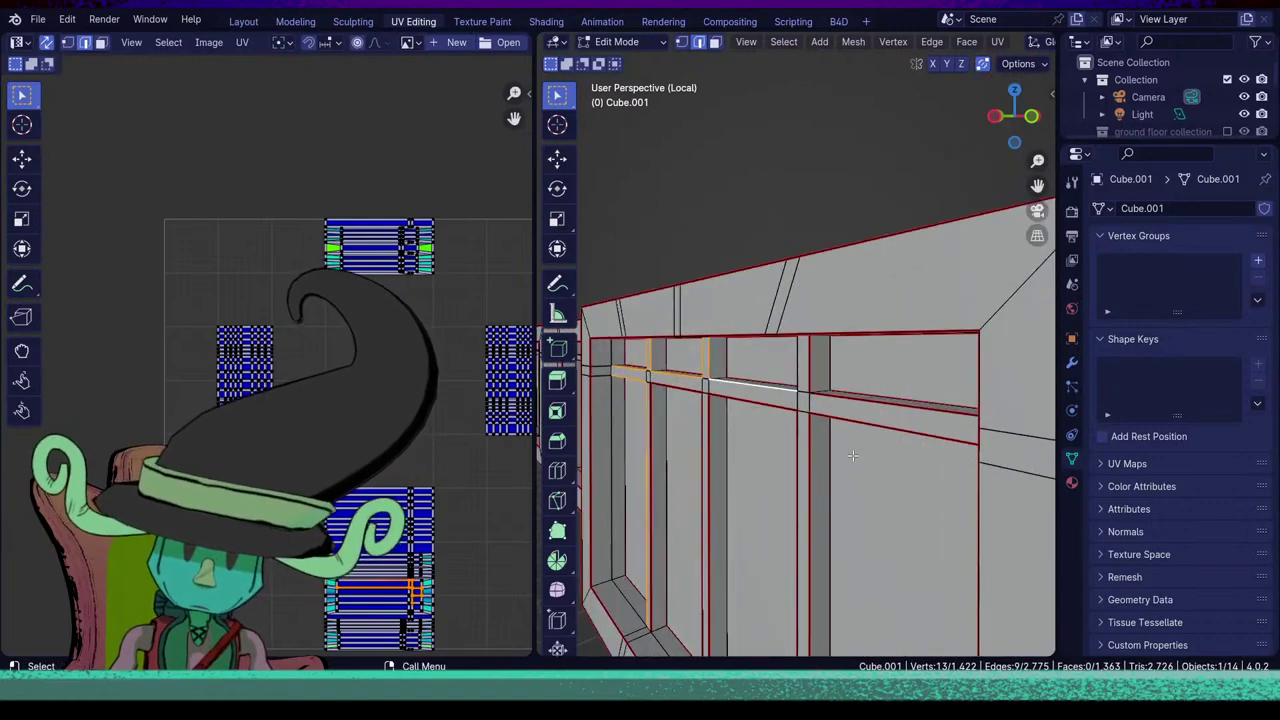
pyautogui.keyDown('shift'); pyautogui.click(801, 393); pyautogui.keyUp('shift')
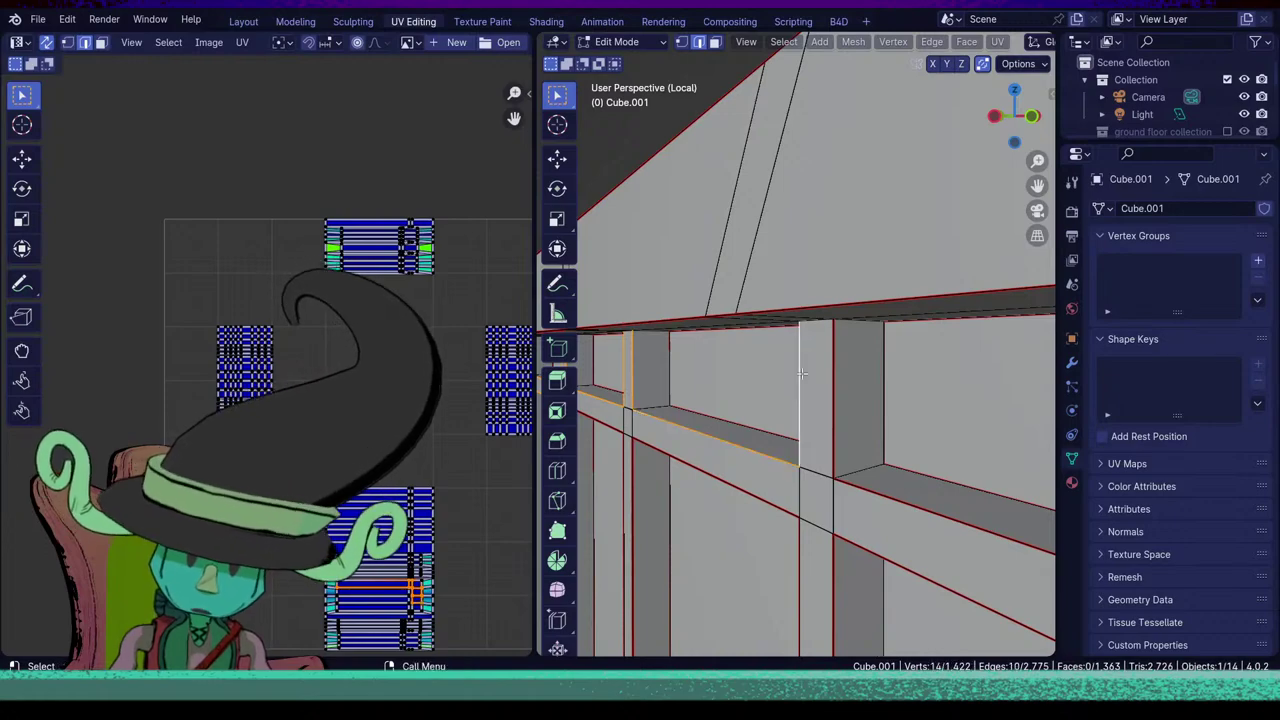
pyautogui.scroll(-5, 739, 350)
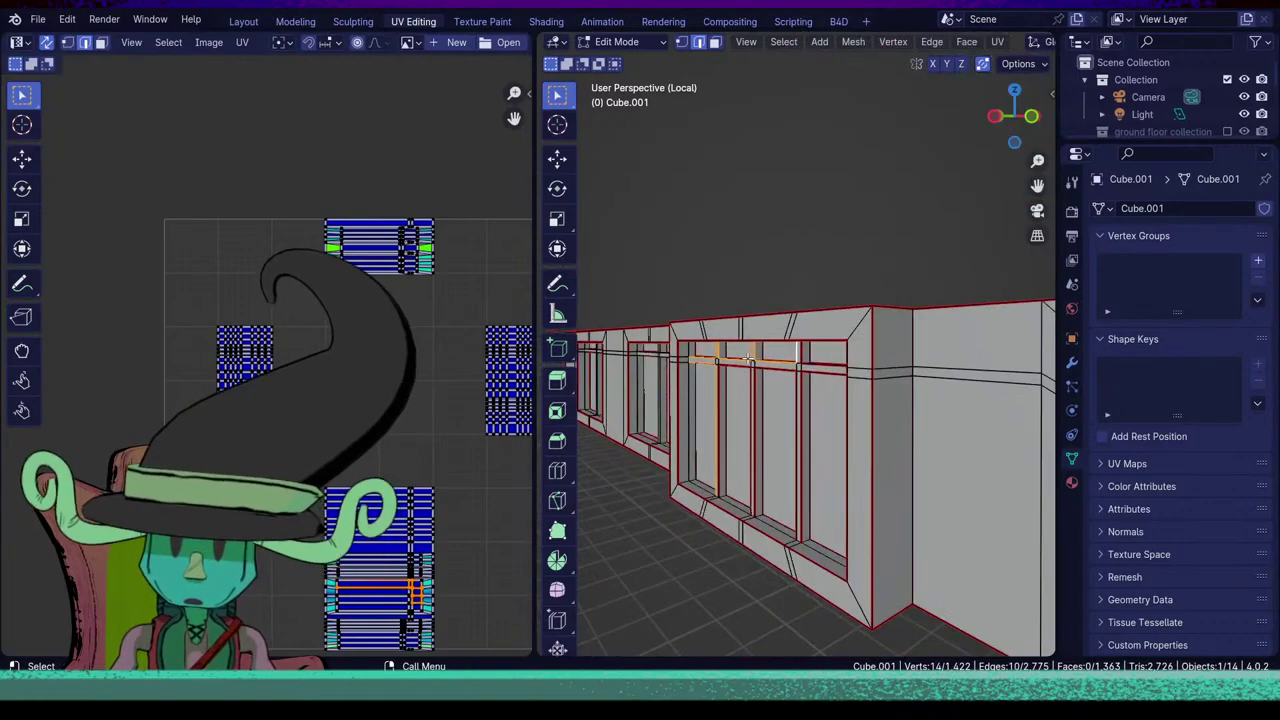
pyautogui.moveTo(739, 350); pyautogui.dragTo(879, 433, button='middle')
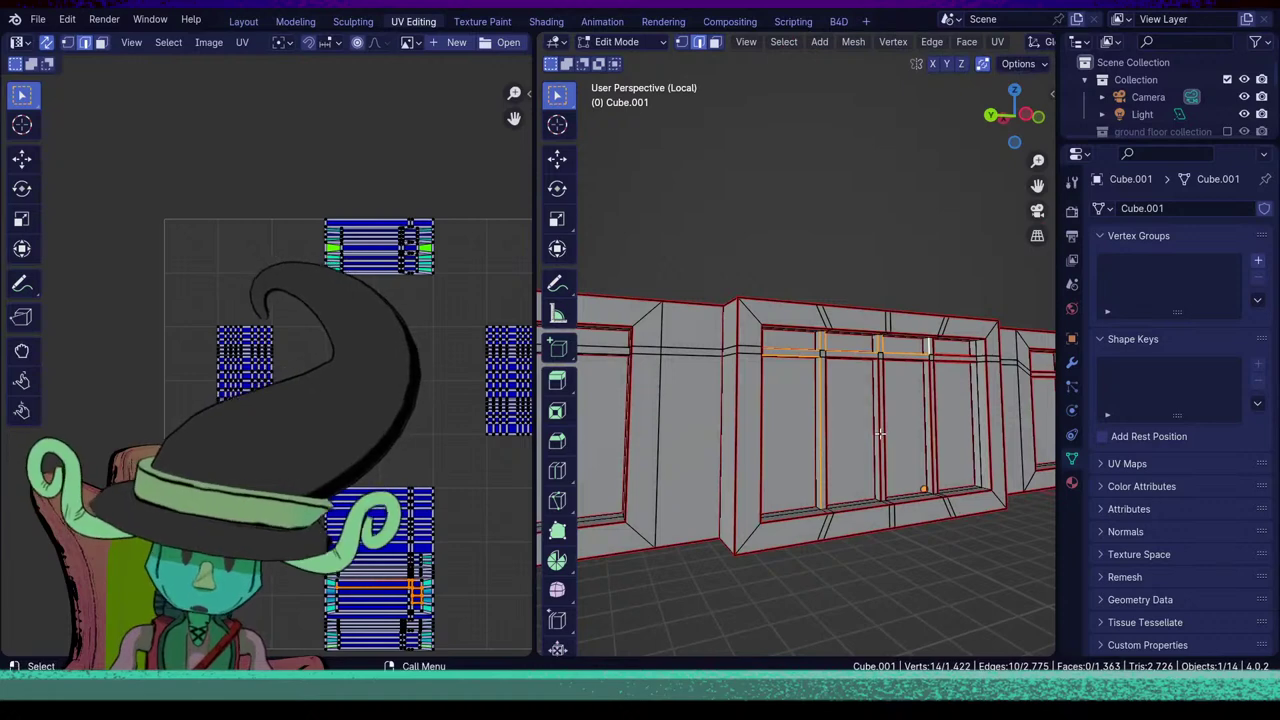
pyautogui.press('u')
pyautogui.click(879, 433)
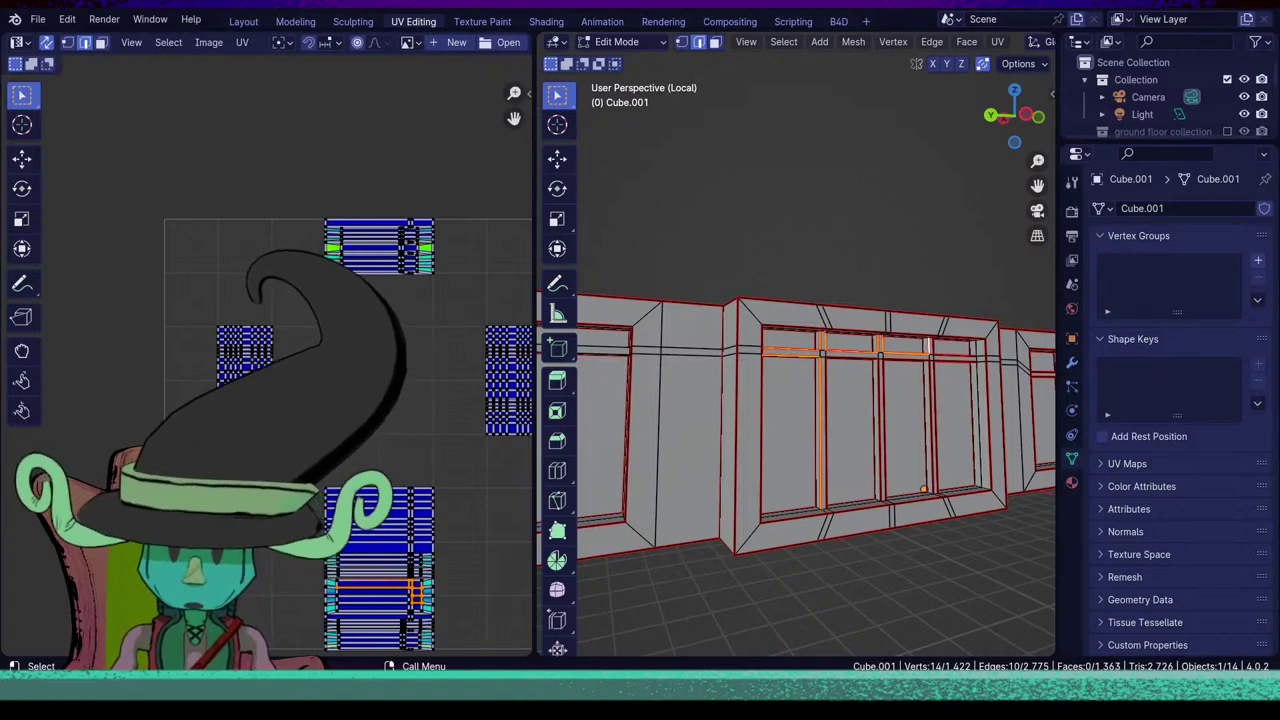
# Clear the seam from the sill's lengthwise middle edge in the farther pane of the two-column window beside the bay.
pyautogui.moveTo(752, 461); pyautogui.dragTo(851, 489, button='middle')
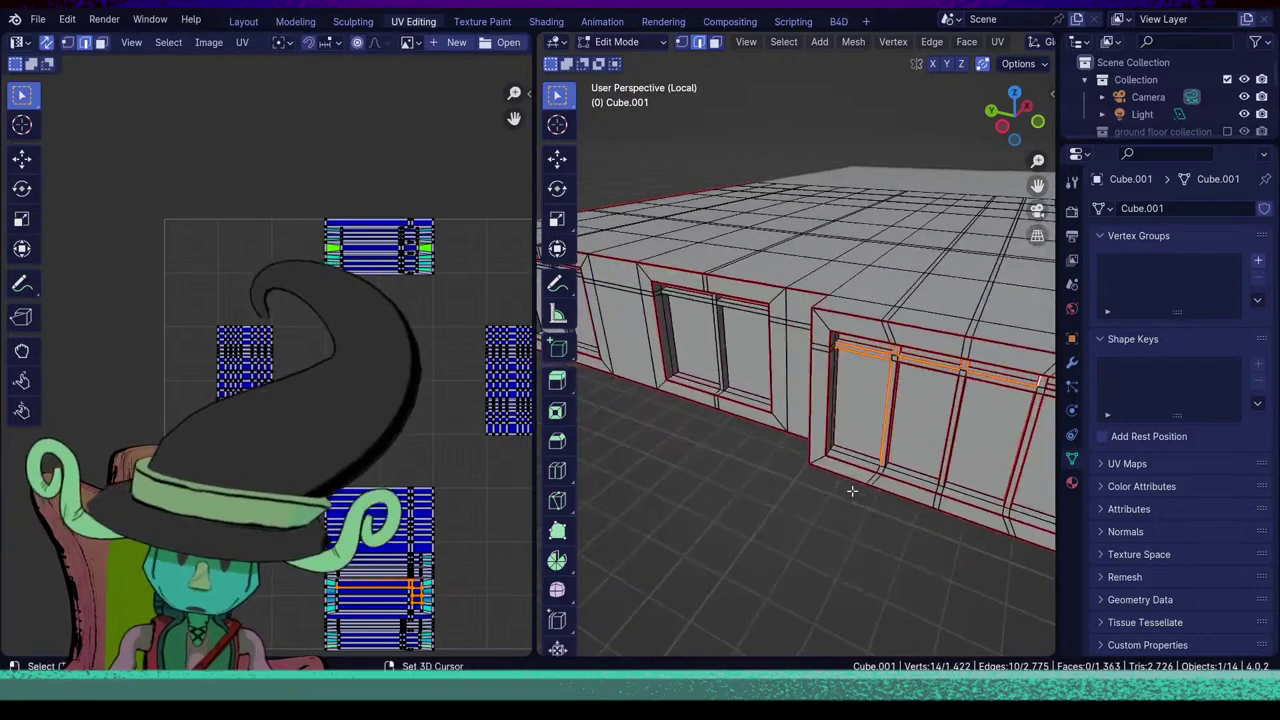
pyautogui.scroll(3, 840, 489)
pyautogui.keyDown('shift'); pyautogui.moveTo(720, 548); pyautogui.dragTo(1070, 469, button='middle'); pyautogui.keyUp('shift')
pyautogui.moveTo(858, 491); pyautogui.dragTo(660, 568, button='middle')
pyautogui.keyDown('shift'); pyautogui.moveTo(660, 568); pyautogui.dragTo(823, 522, button='middle'); pyautogui.keyUp('shift')
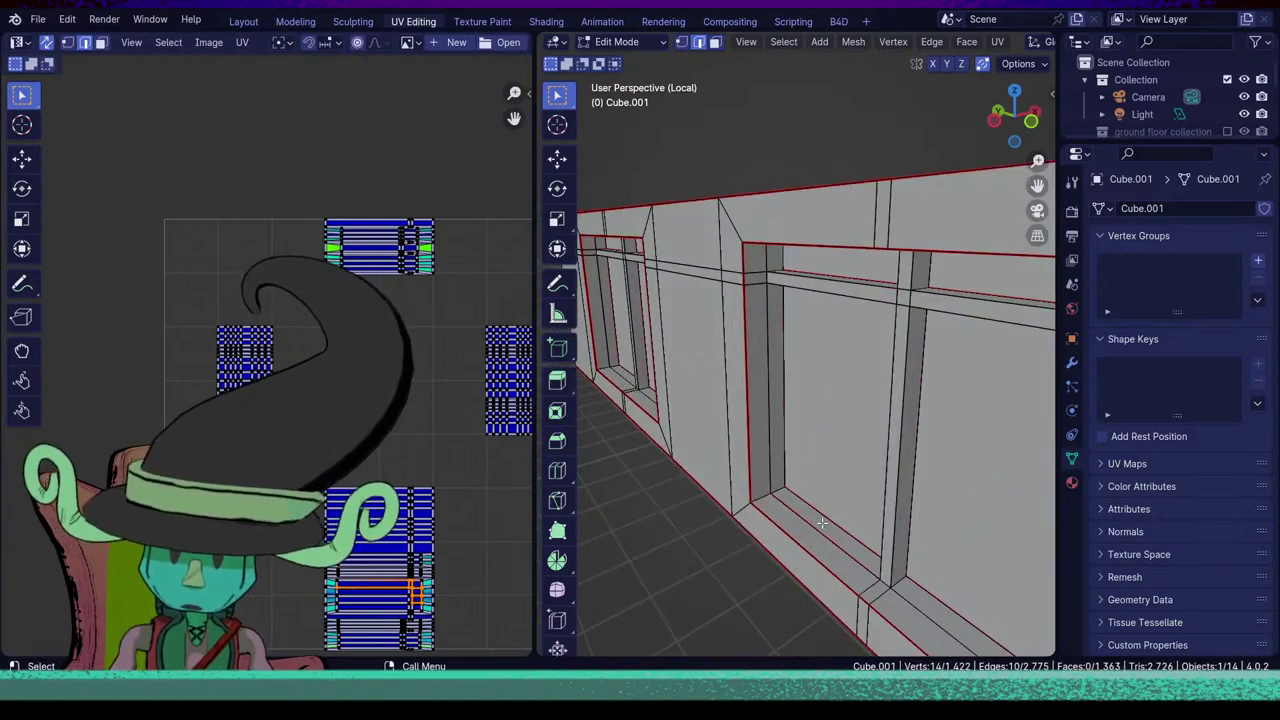
pyautogui.click(807, 525)
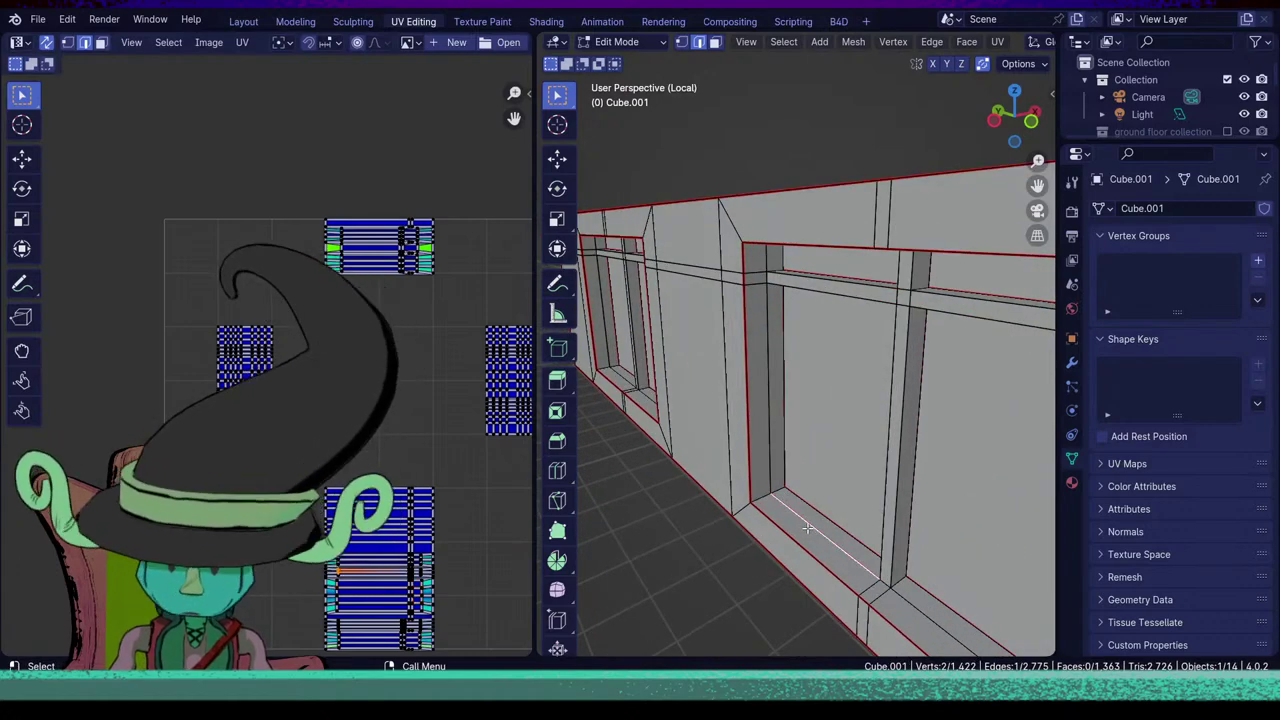
pyautogui.press('u')
pyautogui.click(779, 550)
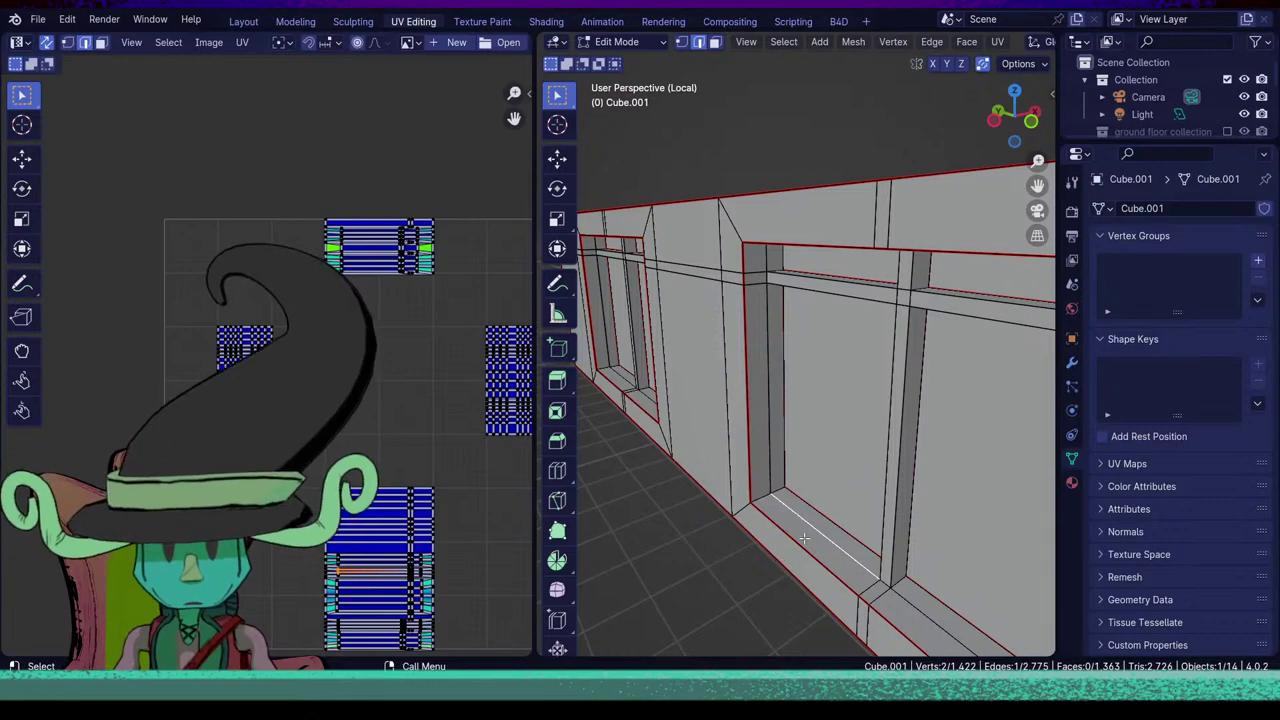
# Mark the crossbar edges and the mullion's upright and foot edges of the two-column window beside the bay as seams.
pyautogui.moveTo(779, 550); pyautogui.dragTo(839, 418, button='middle')
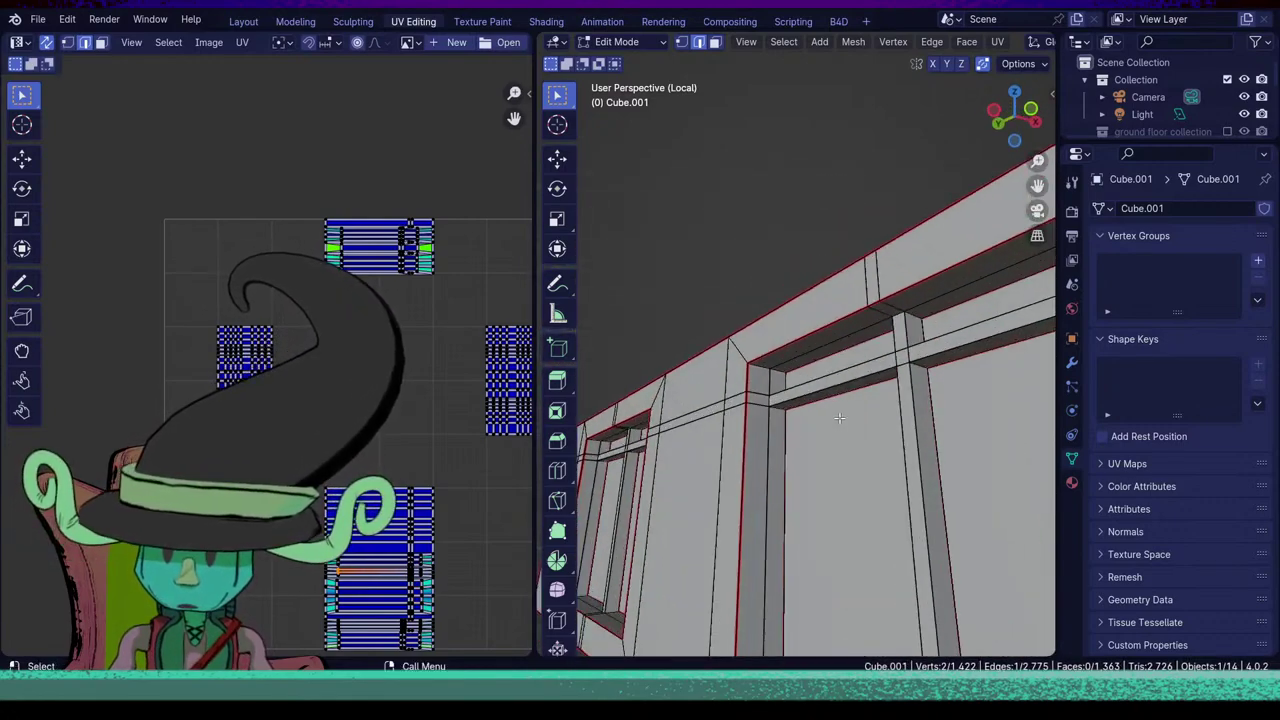
pyautogui.click(790, 396)
pyautogui.keyDown('shift'); pyautogui.click(794, 384); pyautogui.keyUp('shift')
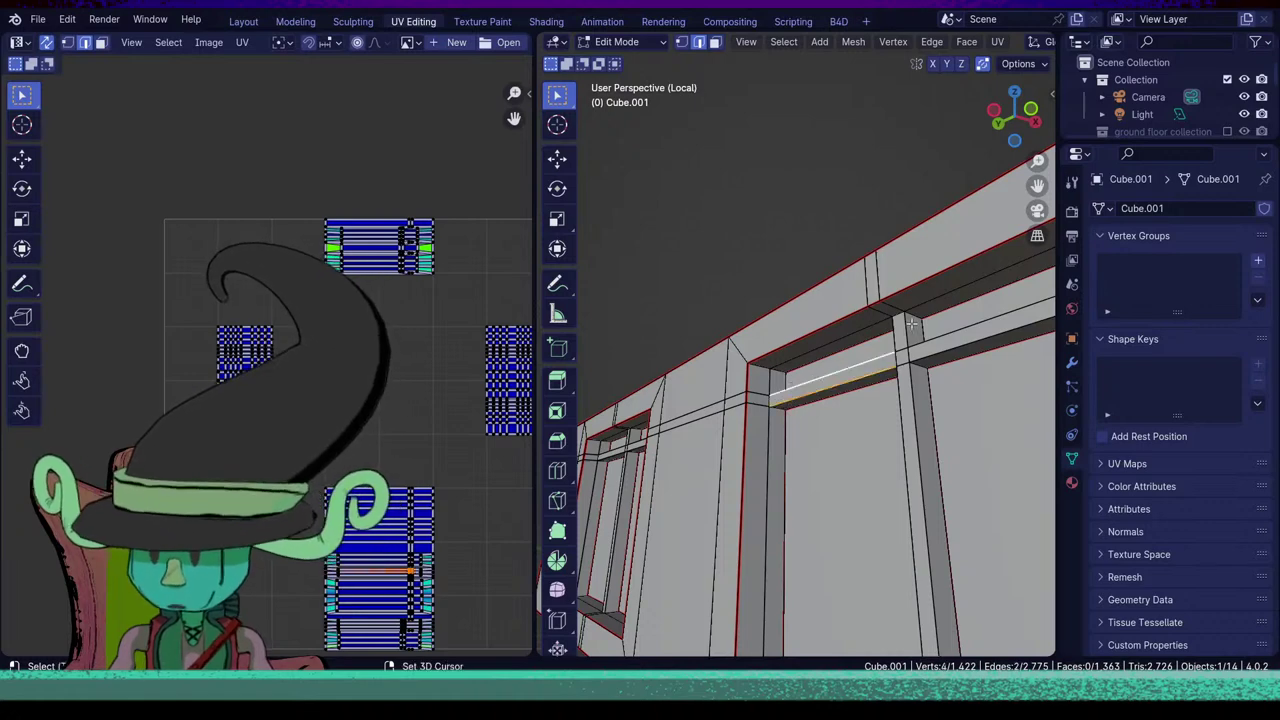
pyautogui.keyDown('shift'); pyautogui.click(907, 327); pyautogui.keyUp('shift')
pyautogui.keyDown('shift'); pyautogui.click(928, 342); pyautogui.keyUp('shift')
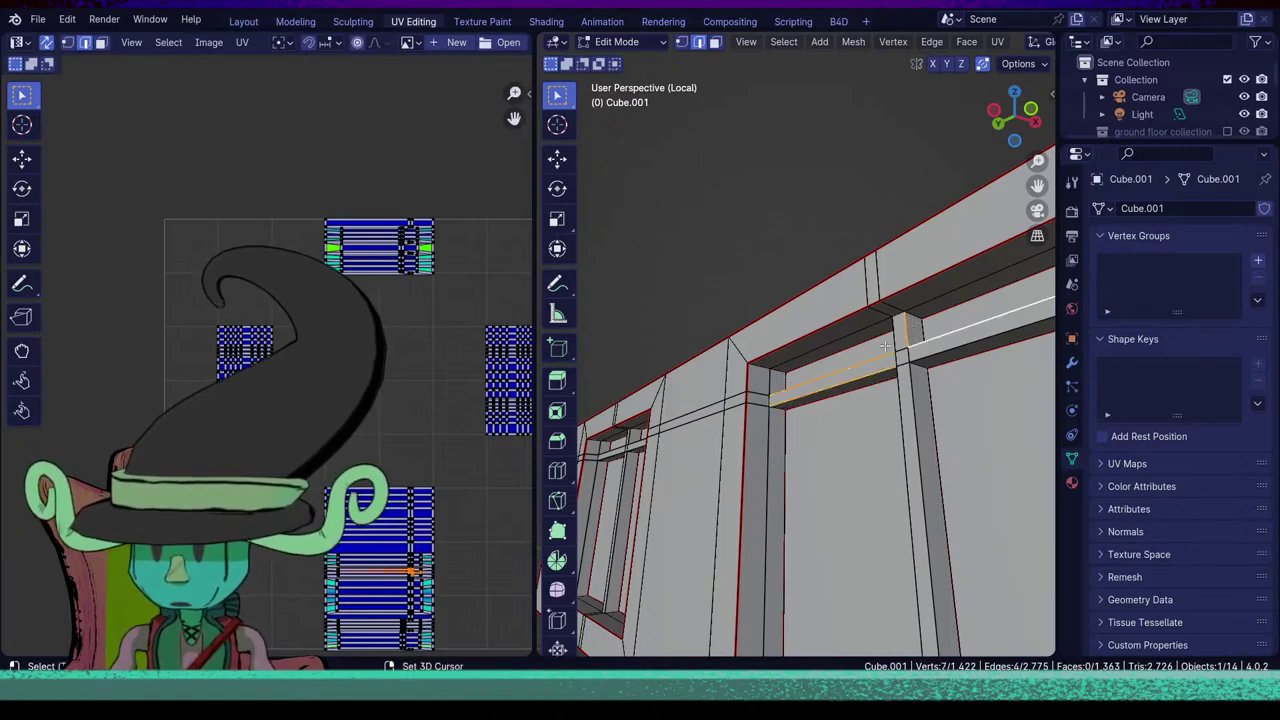
pyautogui.keyDown('shift'); pyautogui.click(895, 336); pyautogui.keyUp('shift')
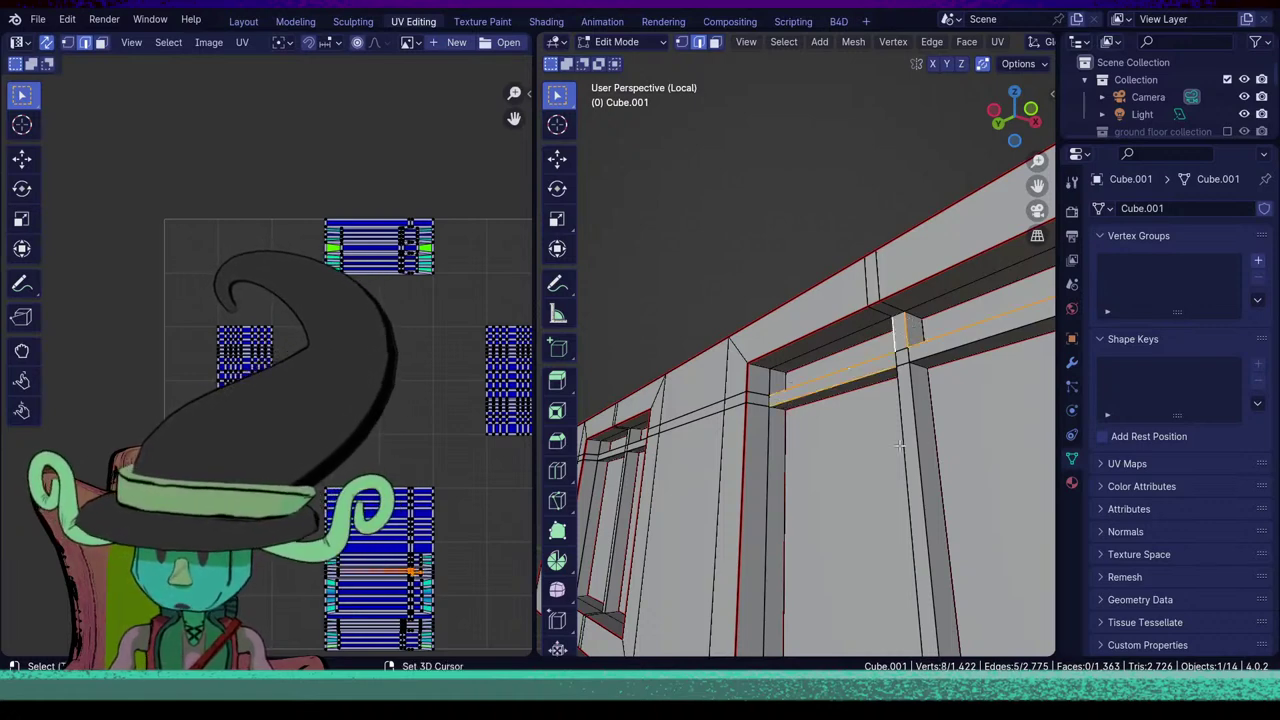
pyautogui.keyDown('shift'); pyautogui.click(937, 354); pyautogui.keyUp('shift')
pyautogui.keyDown('shift'); pyautogui.click(913, 418); pyautogui.keyUp('shift')
pyautogui.keyDown('shift'); pyautogui.click(905, 426); pyautogui.keyUp('shift')
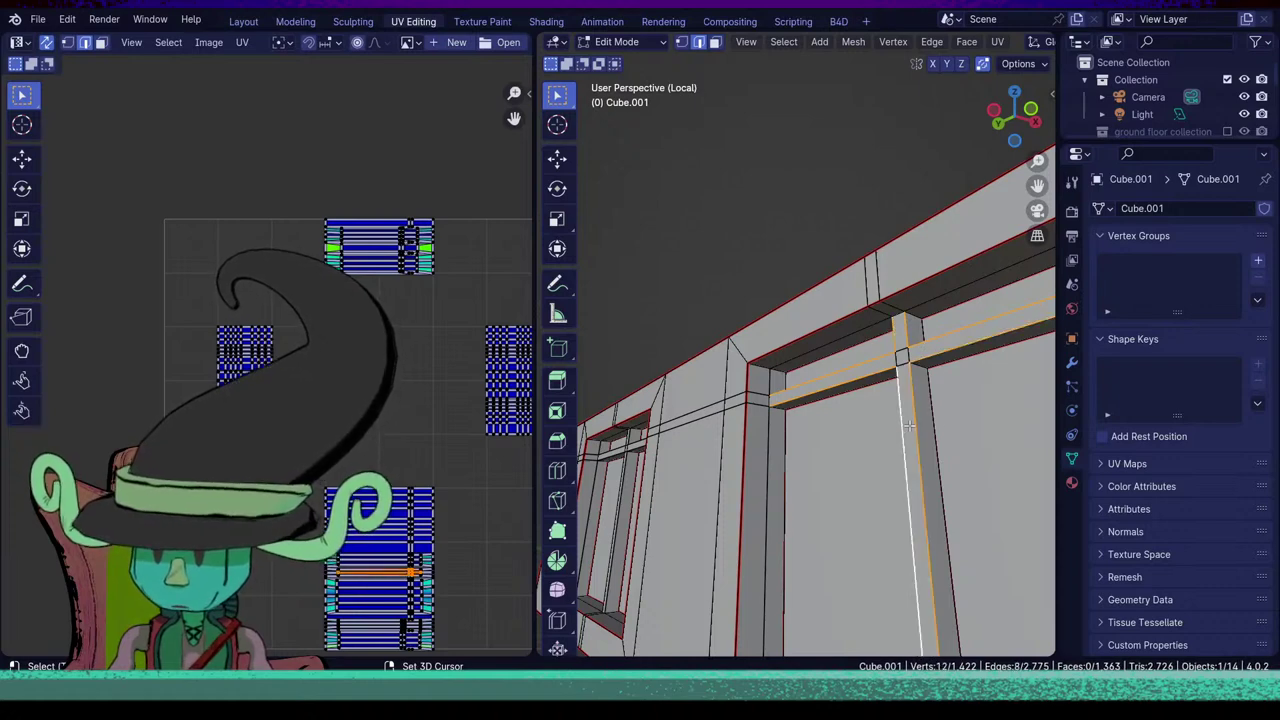
pyautogui.keyDown('shift'); pyautogui.click(936, 426); pyautogui.keyUp('shift')
pyautogui.moveTo(785, 514); pyautogui.dragTo(869, 526, button='middle')
pyautogui.scroll(5, 870, 526)
pyautogui.keyDown('shift'); pyautogui.moveTo(869, 642); pyautogui.dragTo(828, 573, button='middle'); pyautogui.keyUp('shift')
pyautogui.keyDown('shift'); pyautogui.click(808, 537); pyautogui.keyUp('shift')
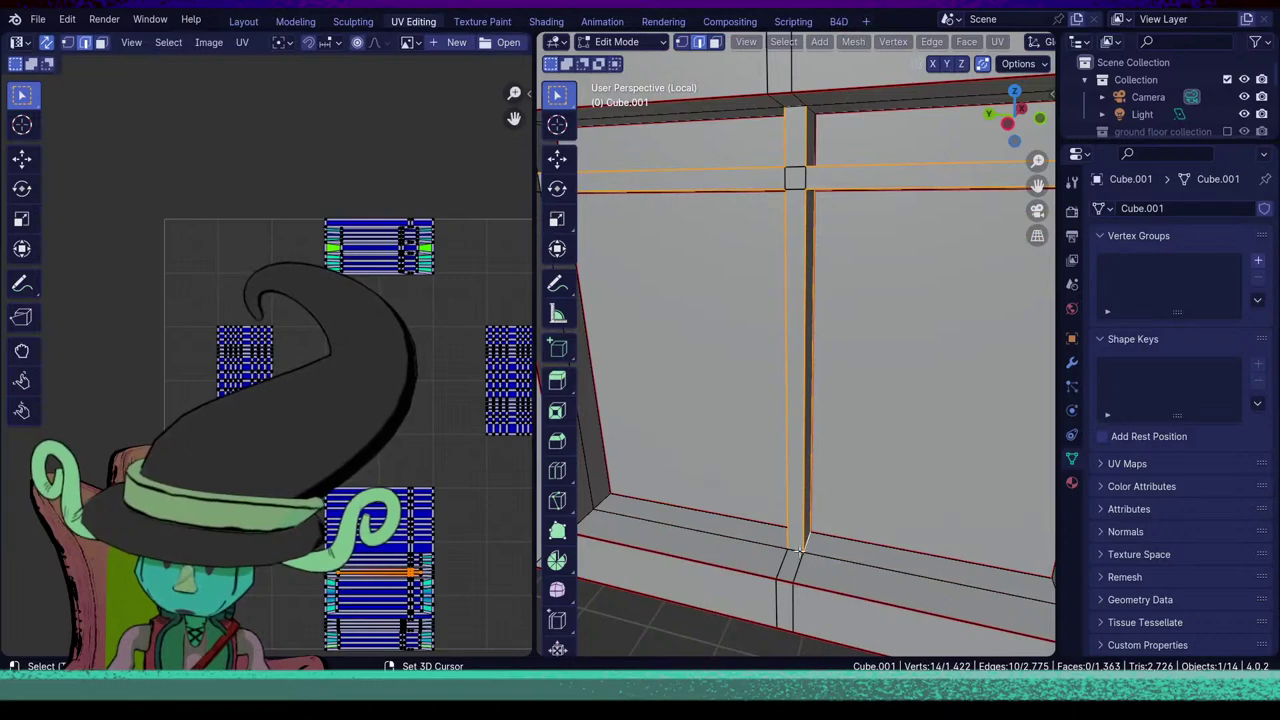
pyautogui.scroll(-5, 775, 563)
pyautogui.moveTo(775, 563); pyautogui.dragTo(906, 504, button='middle')
pyautogui.scroll(3, 906, 504)
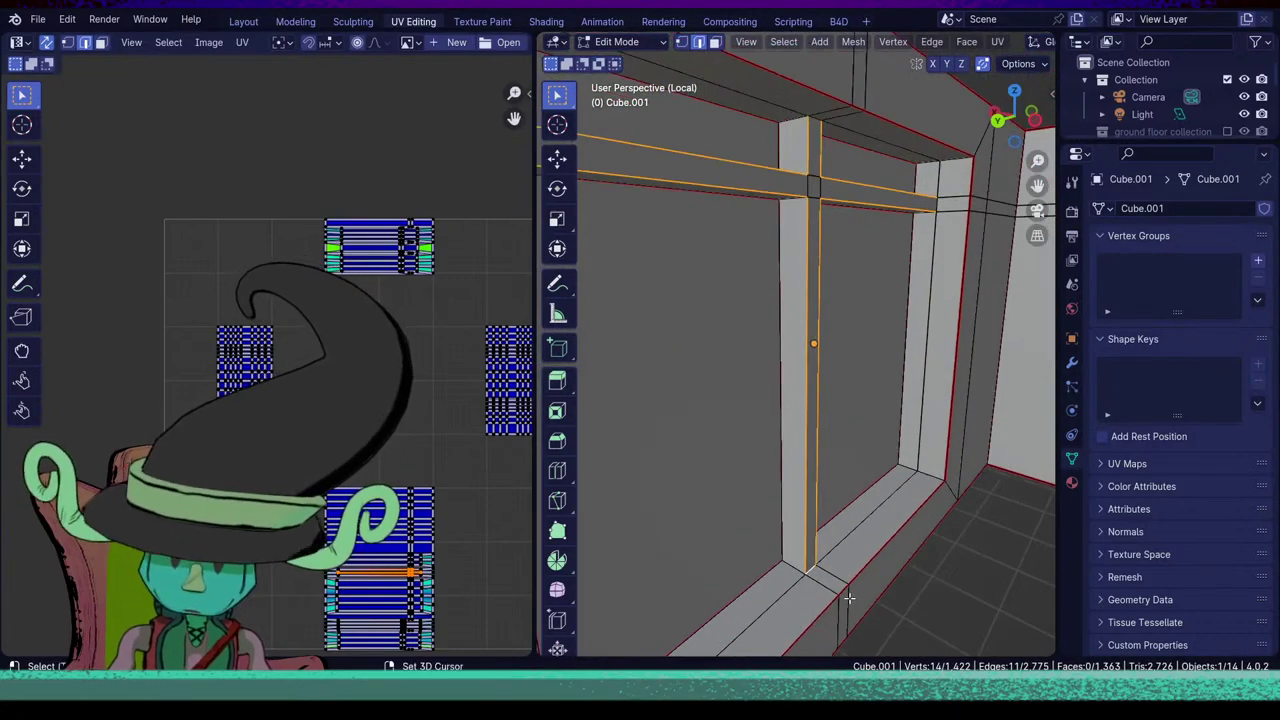
pyautogui.keyDown('shift'); pyautogui.moveTo(845, 619); pyautogui.dragTo(948, 470, button='middle'); pyautogui.keyUp('shift')
pyautogui.keyDown('shift'); pyautogui.click(851, 557); pyautogui.keyUp('shift')
pyautogui.scroll(-4, 817, 533)
pyautogui.scroll(4, 861, 465)
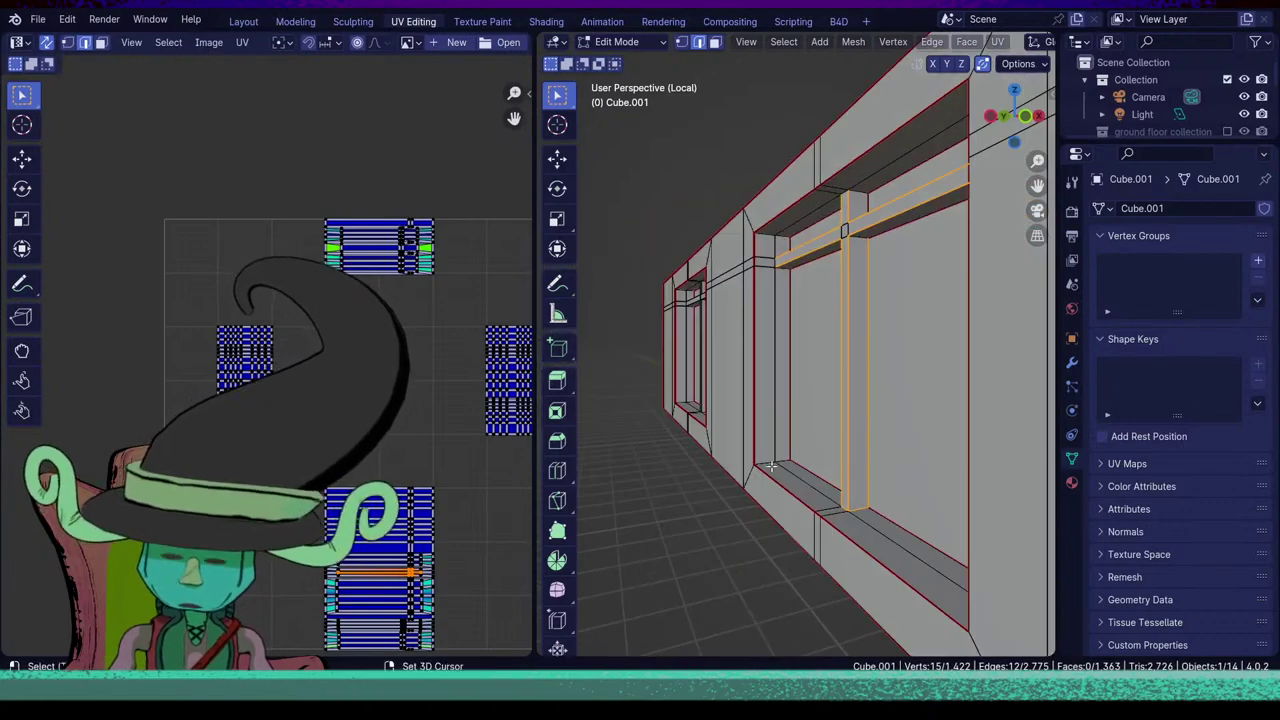
pyautogui.keyDown('shift'); pyautogui.moveTo(771, 466); pyautogui.dragTo(700, 497, button='middle'); pyautogui.keyUp('shift')
pyautogui.moveTo(700, 497); pyautogui.dragTo(746, 493, button='middle')
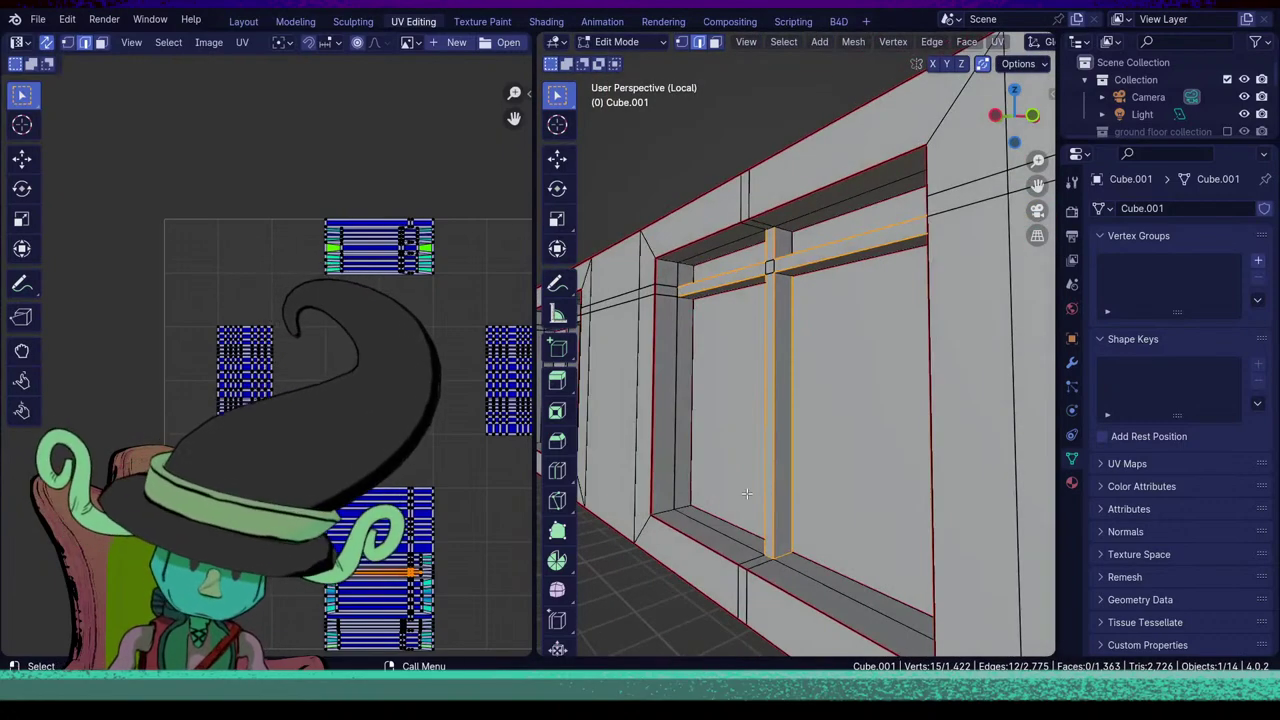
pyautogui.press('u')
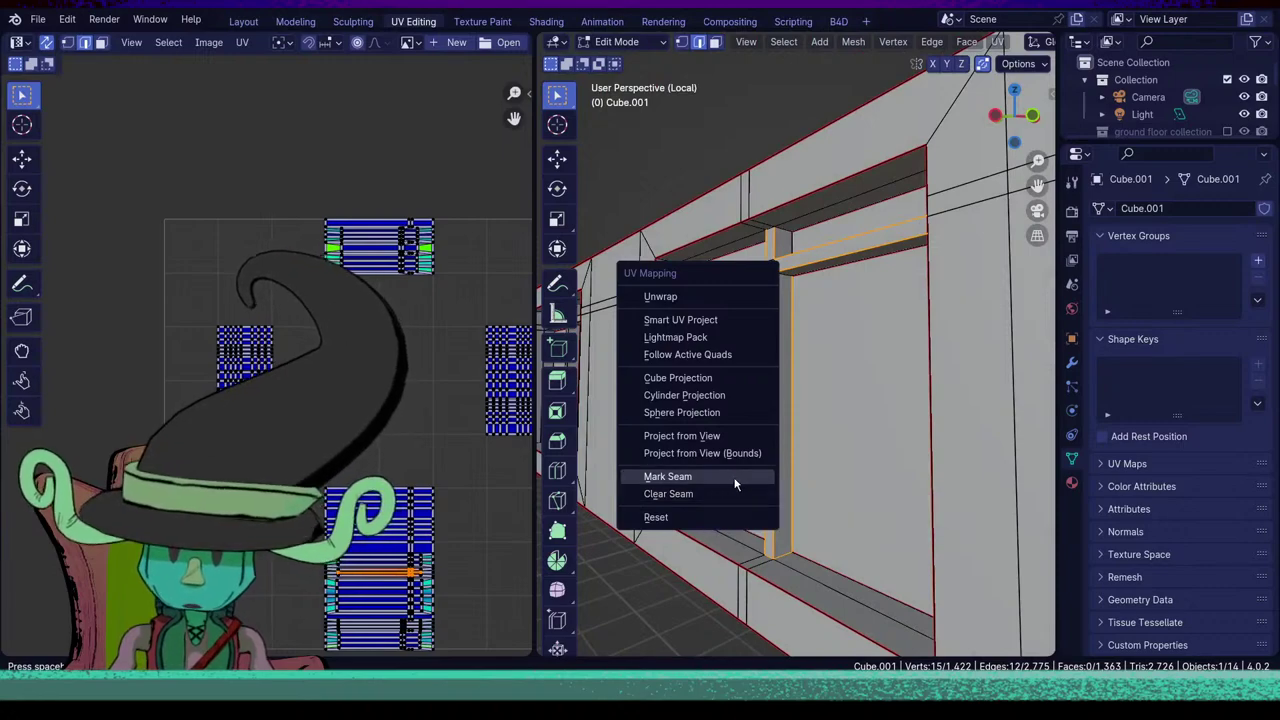
pyautogui.click(735, 484)
pyautogui.click(764, 479)
# Mark the short edges at the mullion's foot, where it meets the sill of the next two-column window, as seams.
pyautogui.scroll(-10, 774, 475)
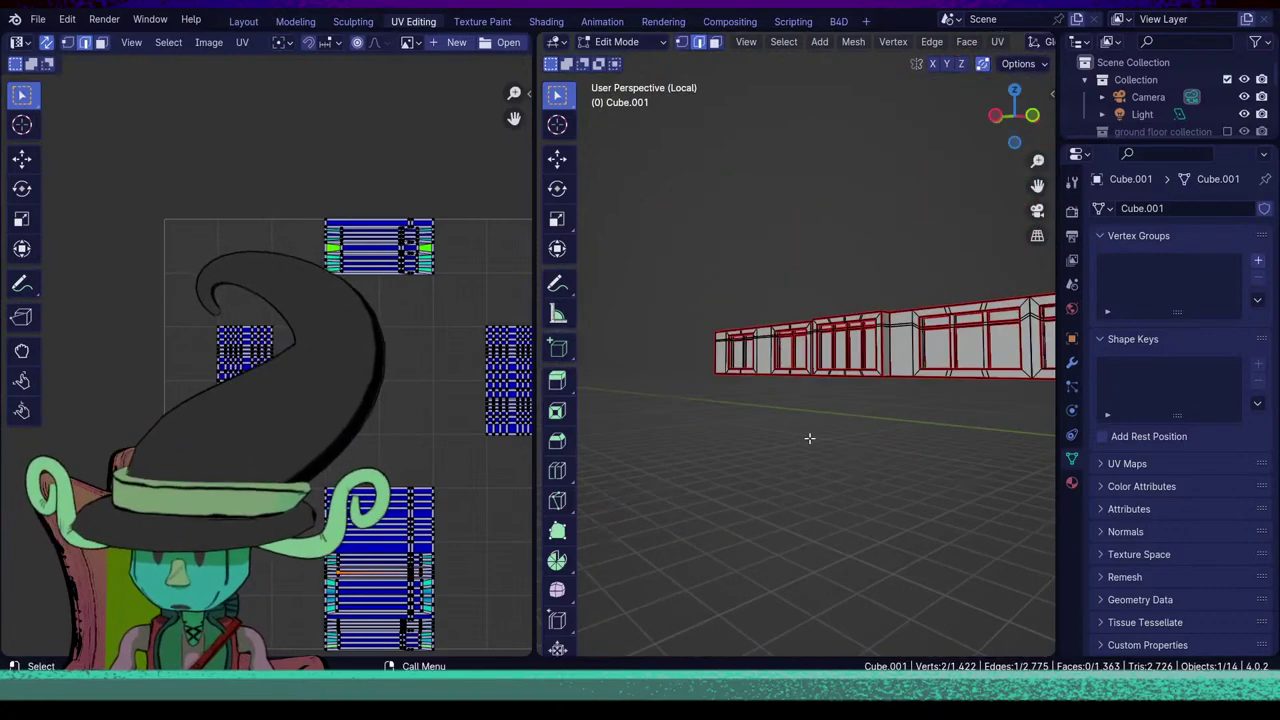
pyautogui.moveTo(810, 438); pyautogui.dragTo(931, 546, button='middle')
pyautogui.moveTo(690, 517); pyautogui.dragTo(844, 478, button='middle')
pyautogui.scroll(5, 844, 478)
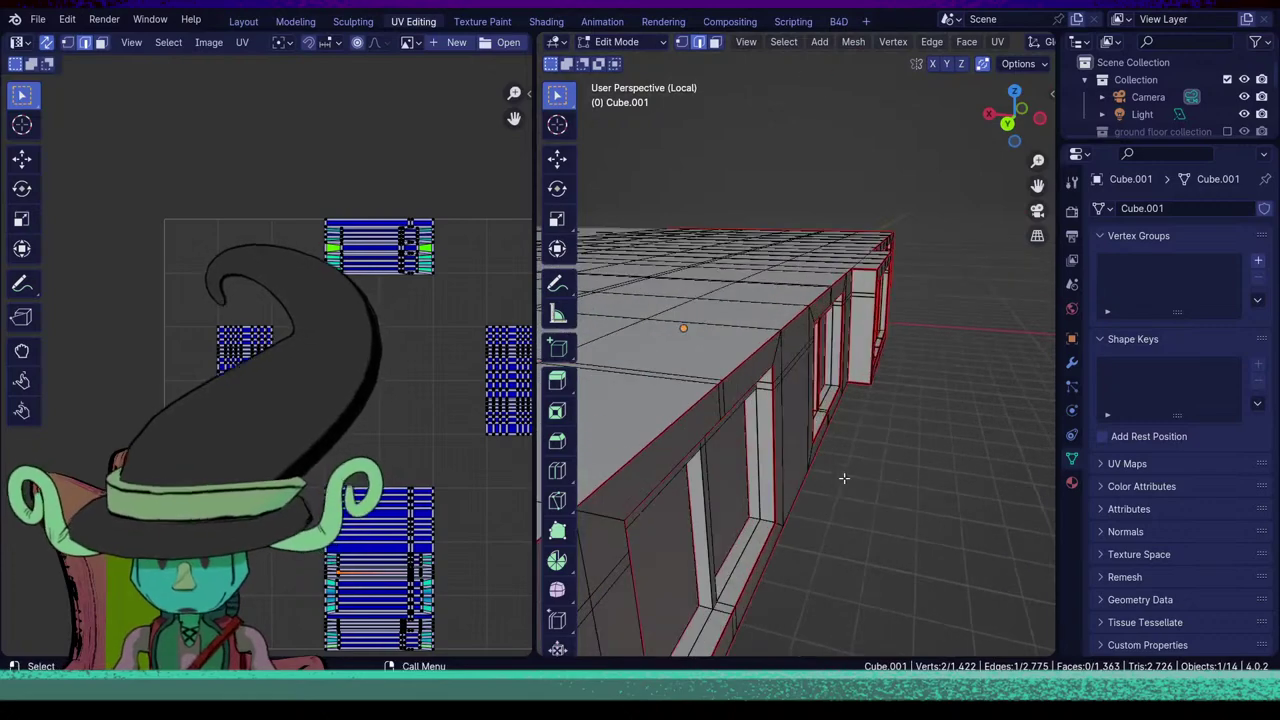
pyautogui.moveTo(812, 536); pyautogui.dragTo(906, 516, button='middle')
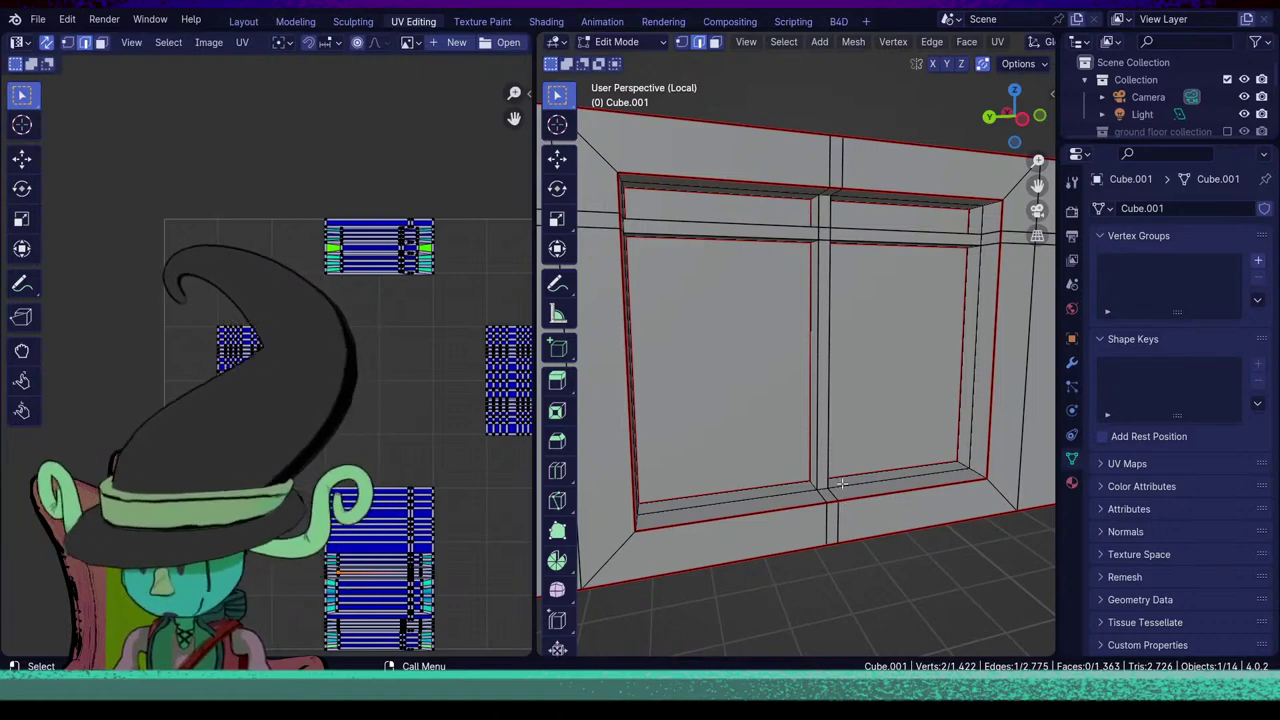
pyautogui.moveTo(842, 483); pyautogui.dragTo(805, 530, button='middle')
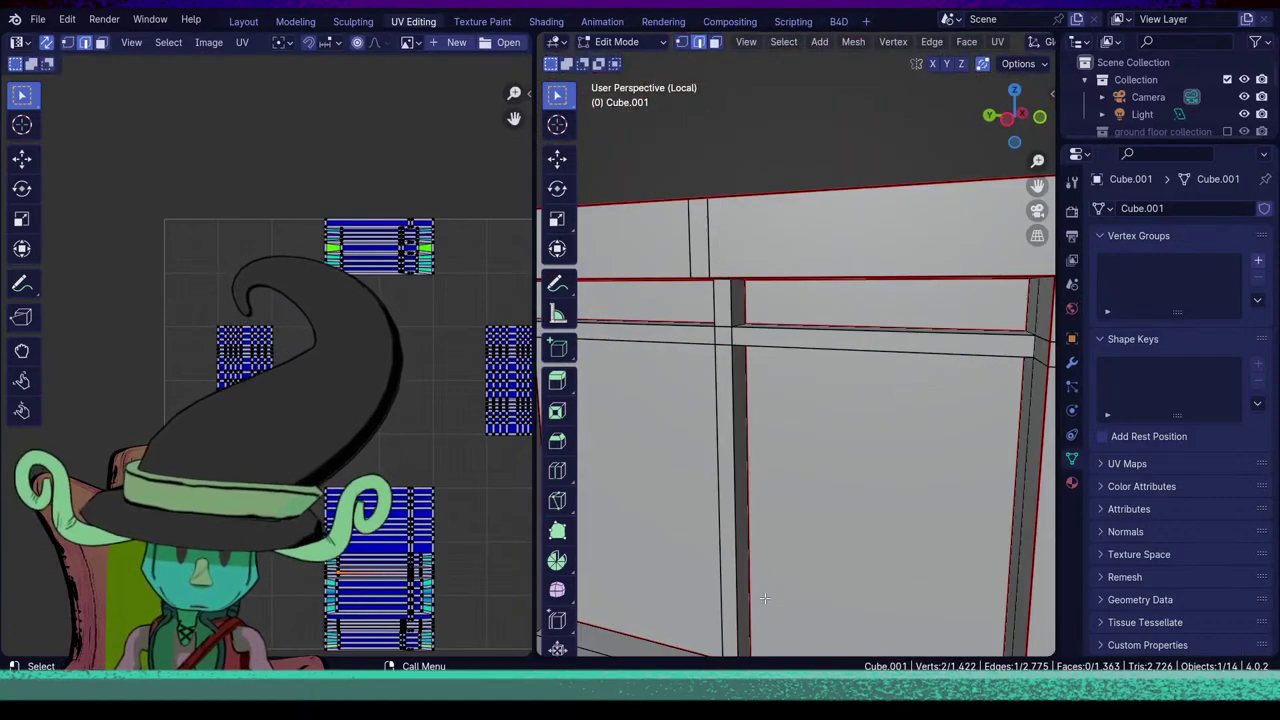
pyautogui.keyDown('shift'); pyautogui.moveTo(765, 598); pyautogui.dragTo(771, 562, button='middle'); pyautogui.keyUp('shift')
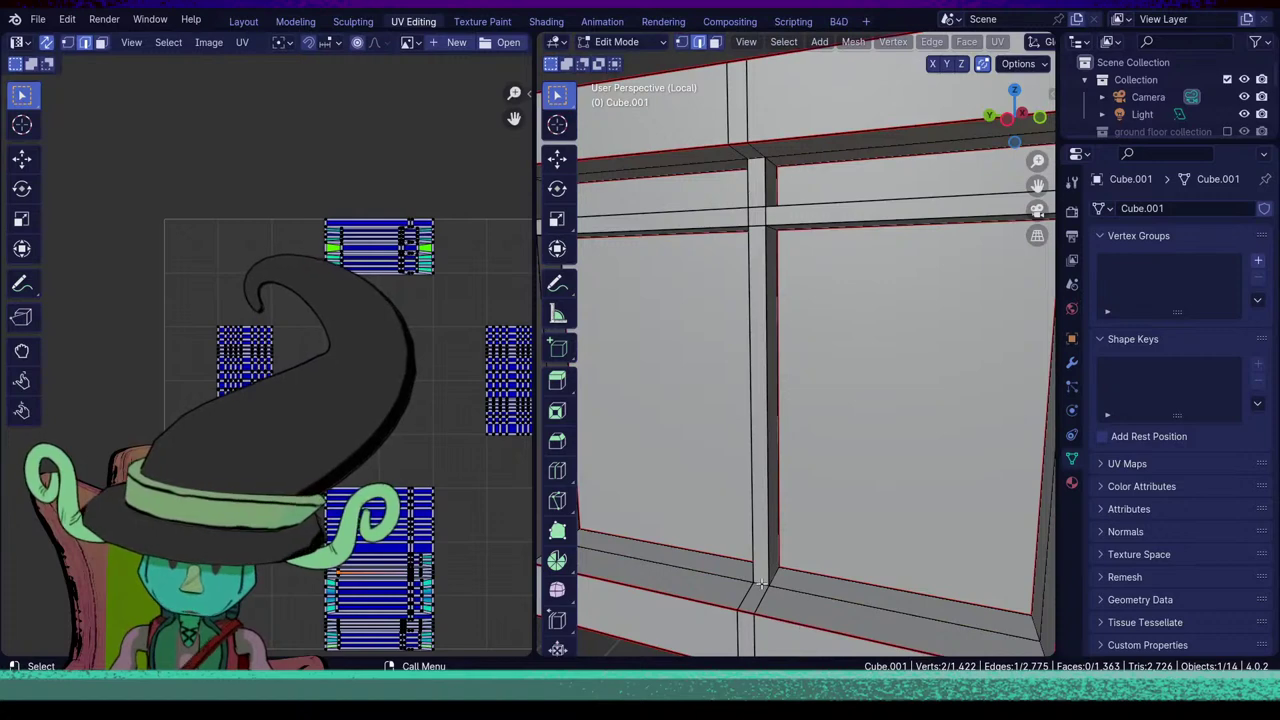
pyautogui.keyDown('shift'); pyautogui.click(779, 573); pyautogui.keyUp('shift')
pyautogui.moveTo(735, 588); pyautogui.dragTo(844, 604, button='middle')
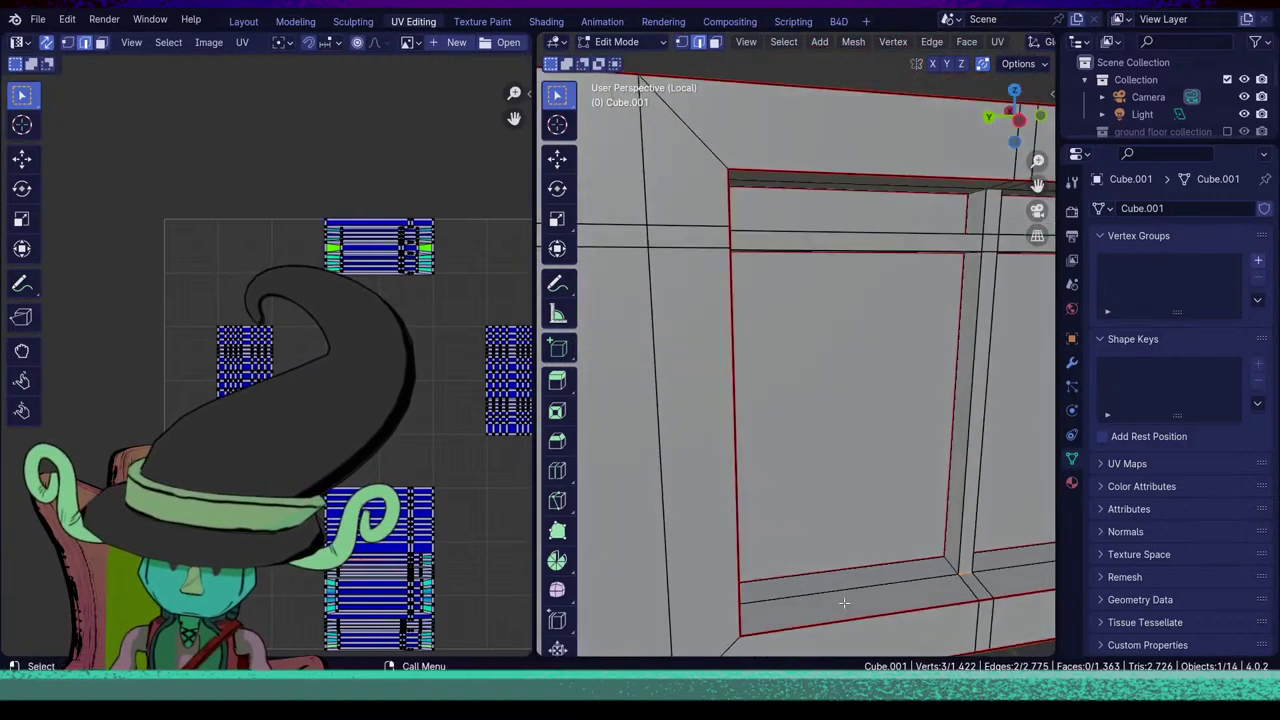
pyautogui.keyDown('shift'); pyautogui.click(946, 566); pyautogui.keyUp('shift')
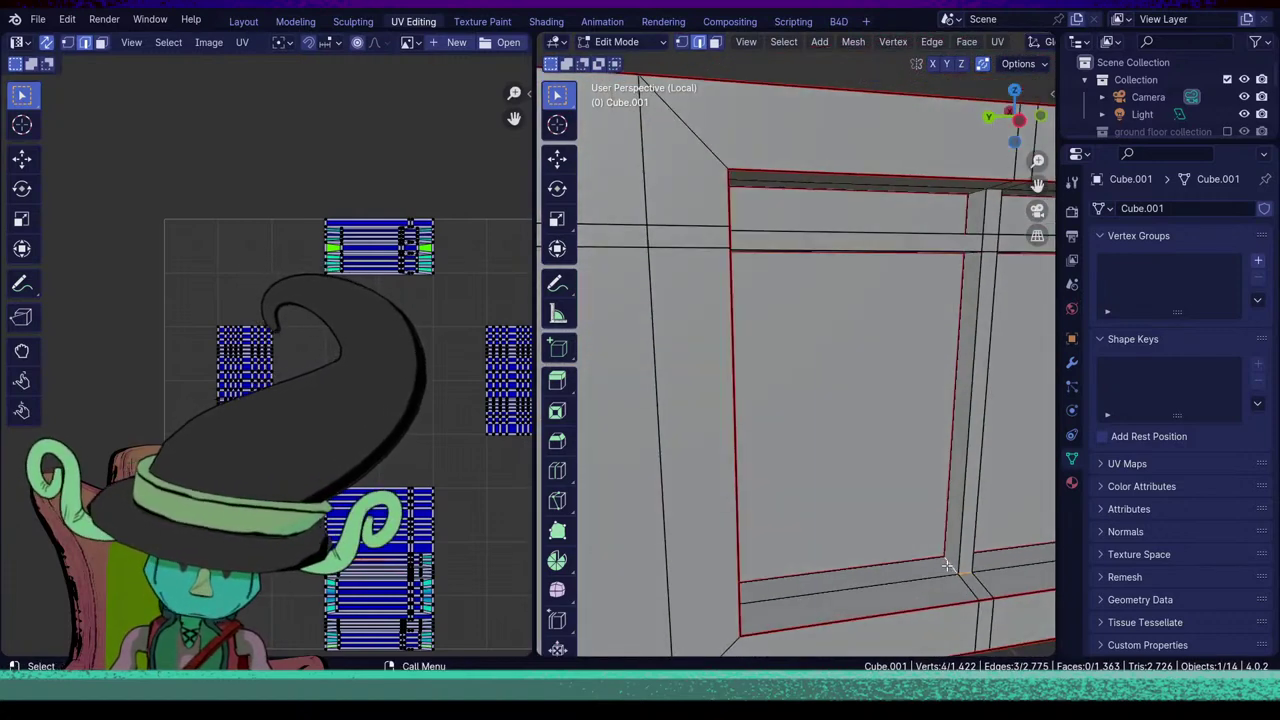
pyautogui.press('u')
pyautogui.click(946, 564)
pyautogui.scroll(-5, 917, 523)
pyautogui.scroll(4, 880, 486)
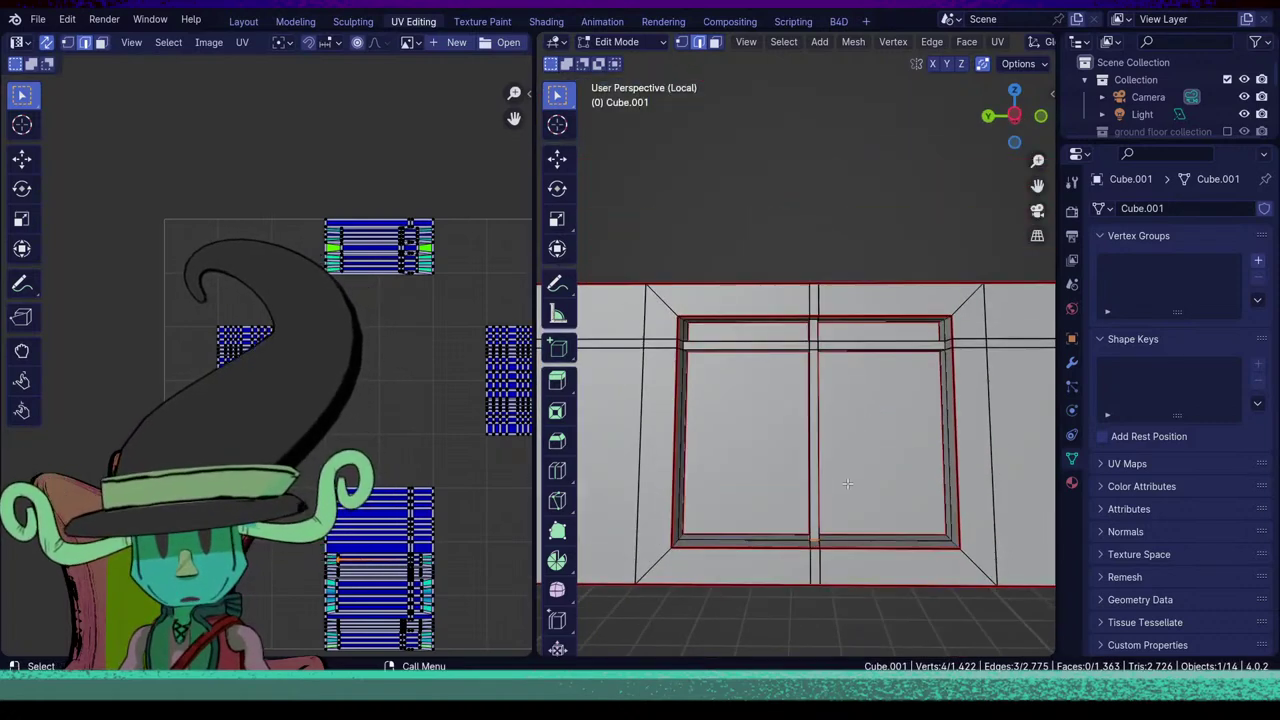
# Select the crossbar edges along one pane of the next two-column window, with the adjoining mullion edges above and below the crossbar.
pyautogui.scroll(5, 862, 420)
pyautogui.moveTo(847, 484); pyautogui.dragTo(756, 580, button='middle')
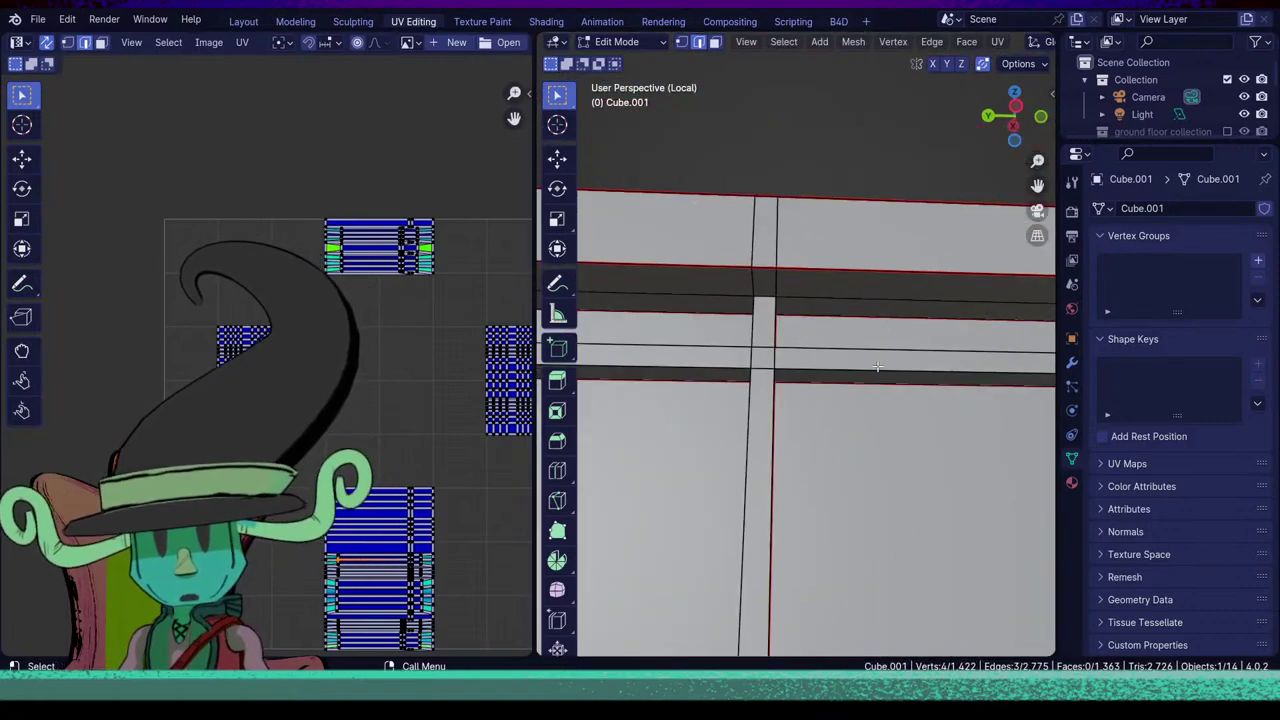
pyautogui.click(770, 290)
pyautogui.moveTo(778, 370); pyautogui.dragTo(741, 401, button='middle')
pyautogui.keyDown('shift'); pyautogui.moveTo(741, 401); pyautogui.dragTo(640, 493, button='middle'); pyautogui.keyUp('shift')
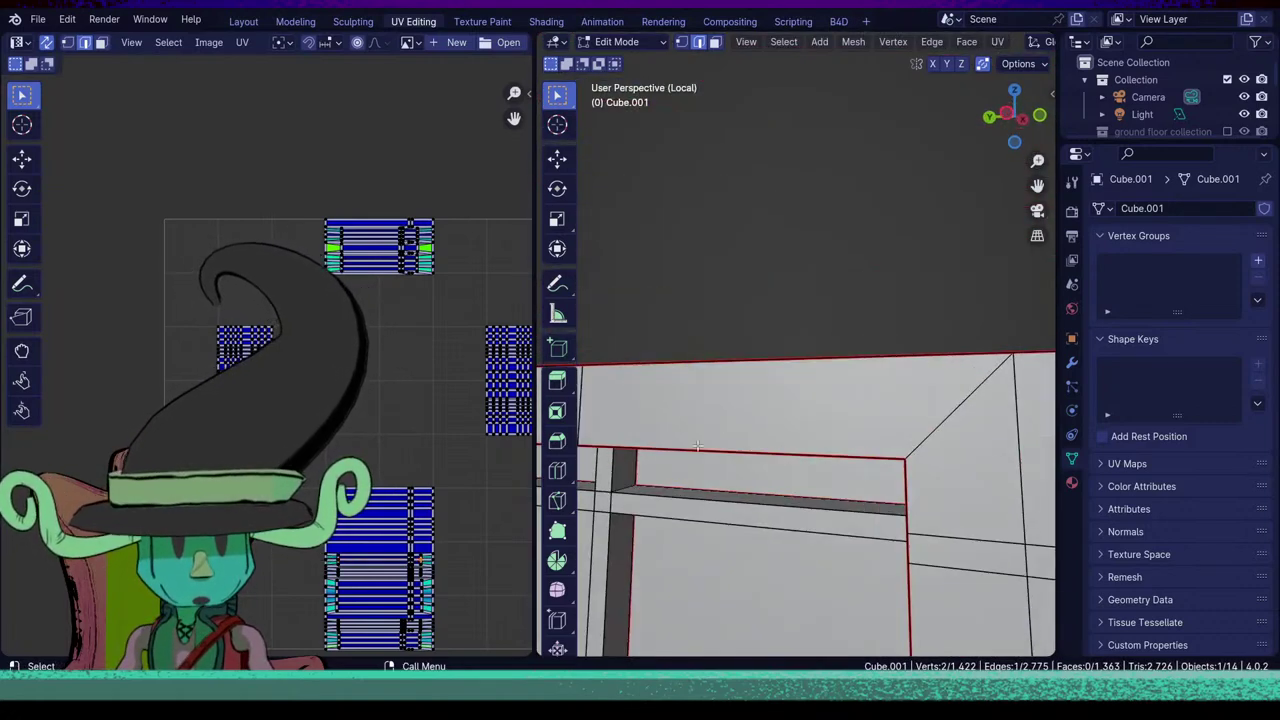
pyautogui.keyDown('shift'); pyautogui.click(614, 494); pyautogui.keyUp('shift')
pyautogui.keyDown('shift'); pyautogui.click(617, 468); pyautogui.keyUp('shift')
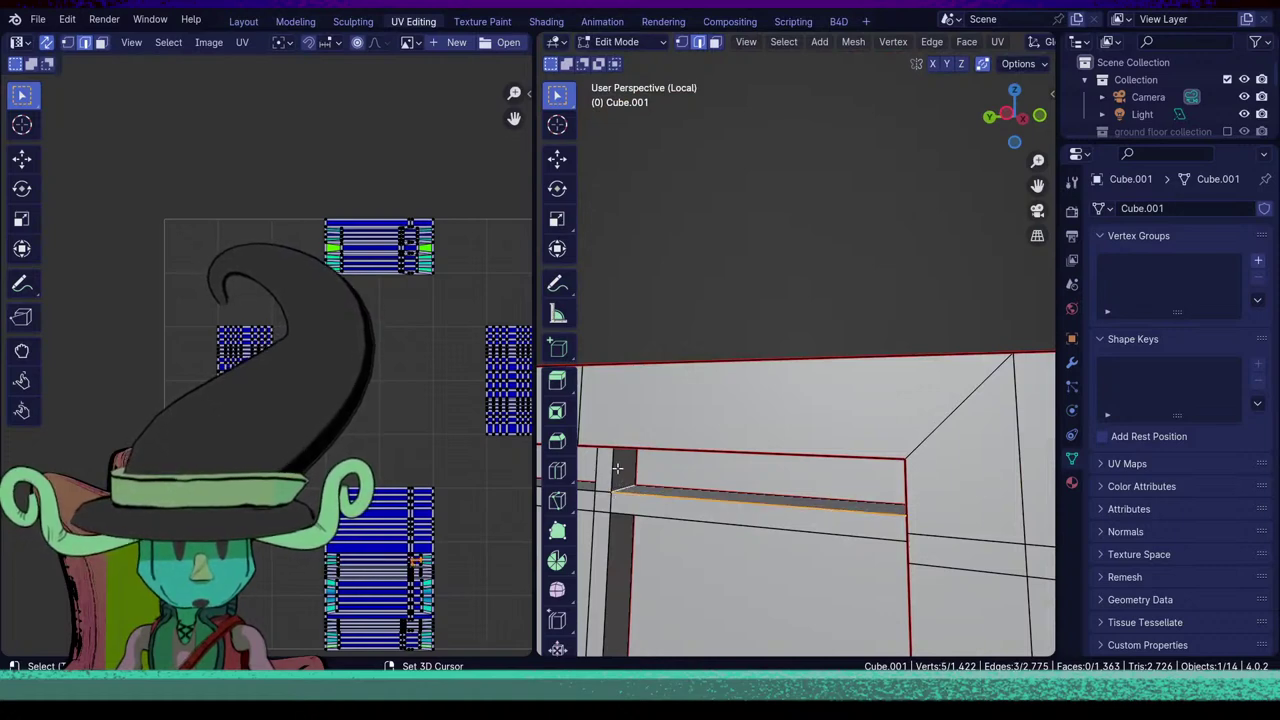
pyautogui.keyDown('shift'); pyautogui.click(612, 468); pyautogui.keyUp('shift')
pyautogui.keyDown('shift'); pyautogui.click(595, 469); pyautogui.keyUp('shift')
pyautogui.keyDown('shift'); pyautogui.click(632, 515); pyautogui.keyUp('shift')
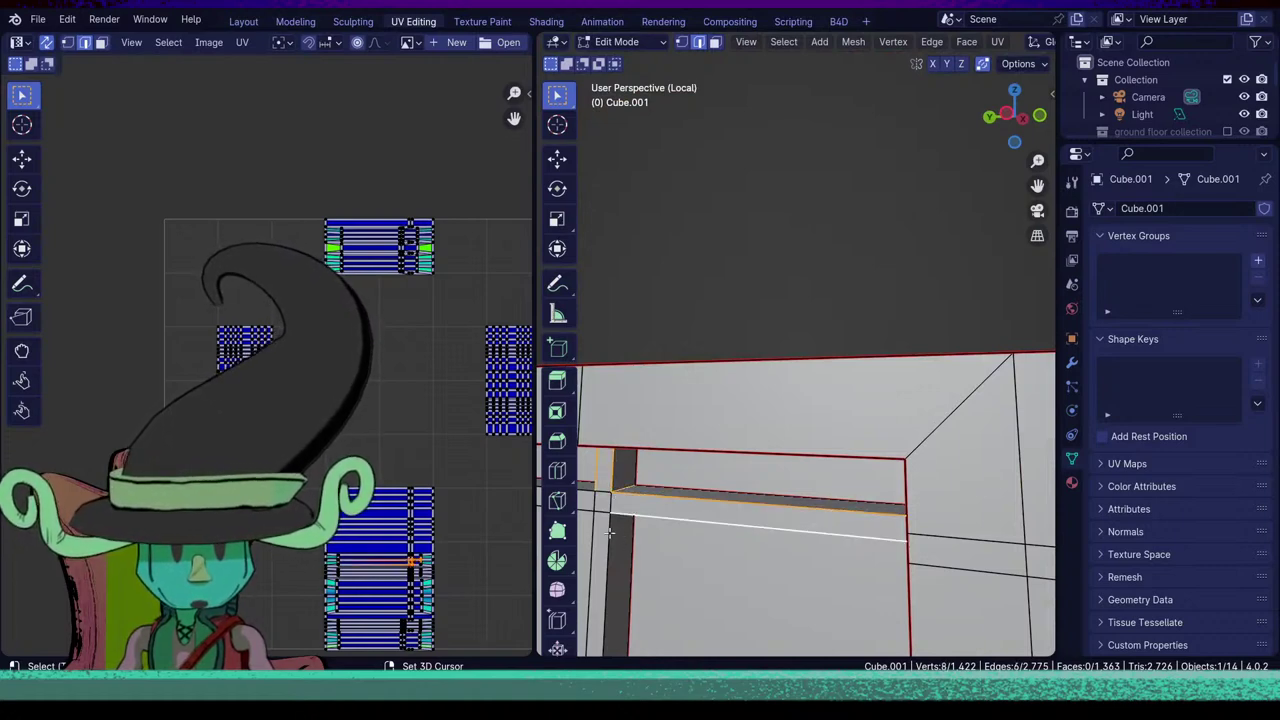
pyautogui.keyDown('shift'); pyautogui.click(609, 535); pyautogui.keyUp('shift')
pyautogui.moveTo(677, 576); pyautogui.dragTo(656, 424, button='middle')
pyautogui.keyDown('shift'); pyautogui.click(629, 284); pyautogui.keyUp('shift')
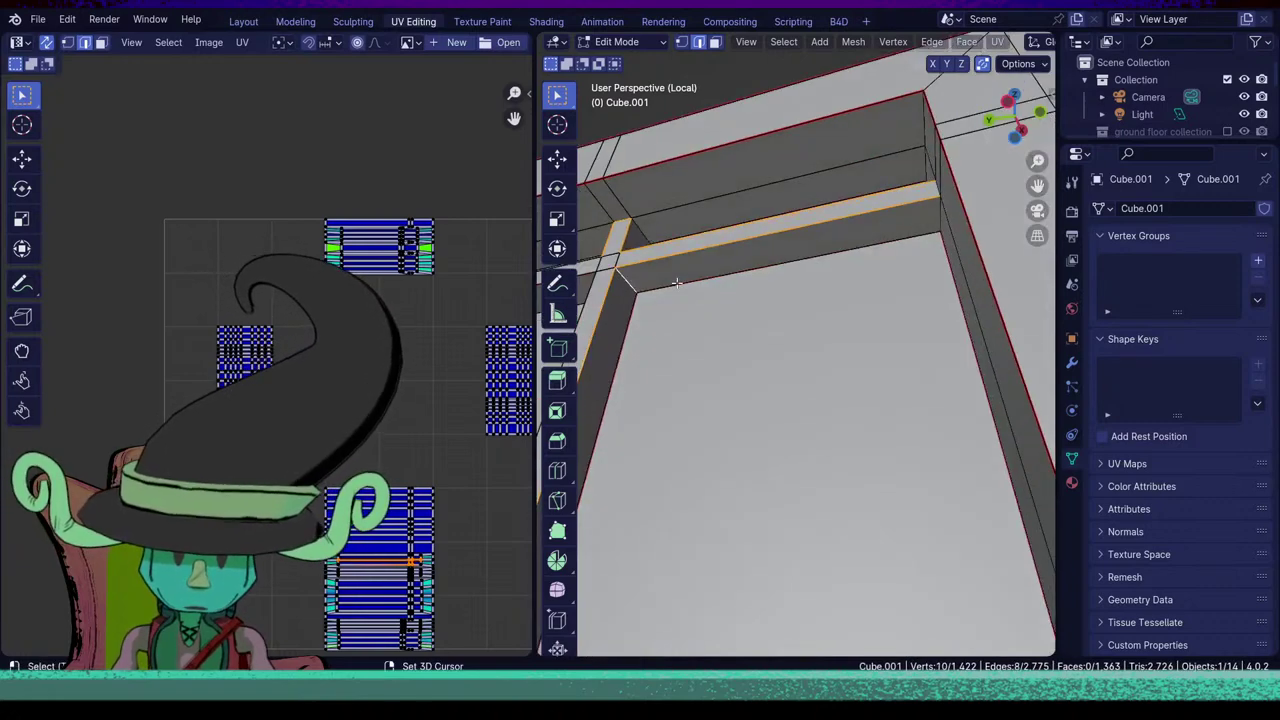
# Add the other pane's crossbar edges and the mullion's remaining upright edges to the selection.
pyautogui.moveTo(629, 284); pyautogui.dragTo(632, 238, button='middle')
pyautogui.keyDown('shift'); pyautogui.click(636, 245); pyautogui.keyUp('shift')
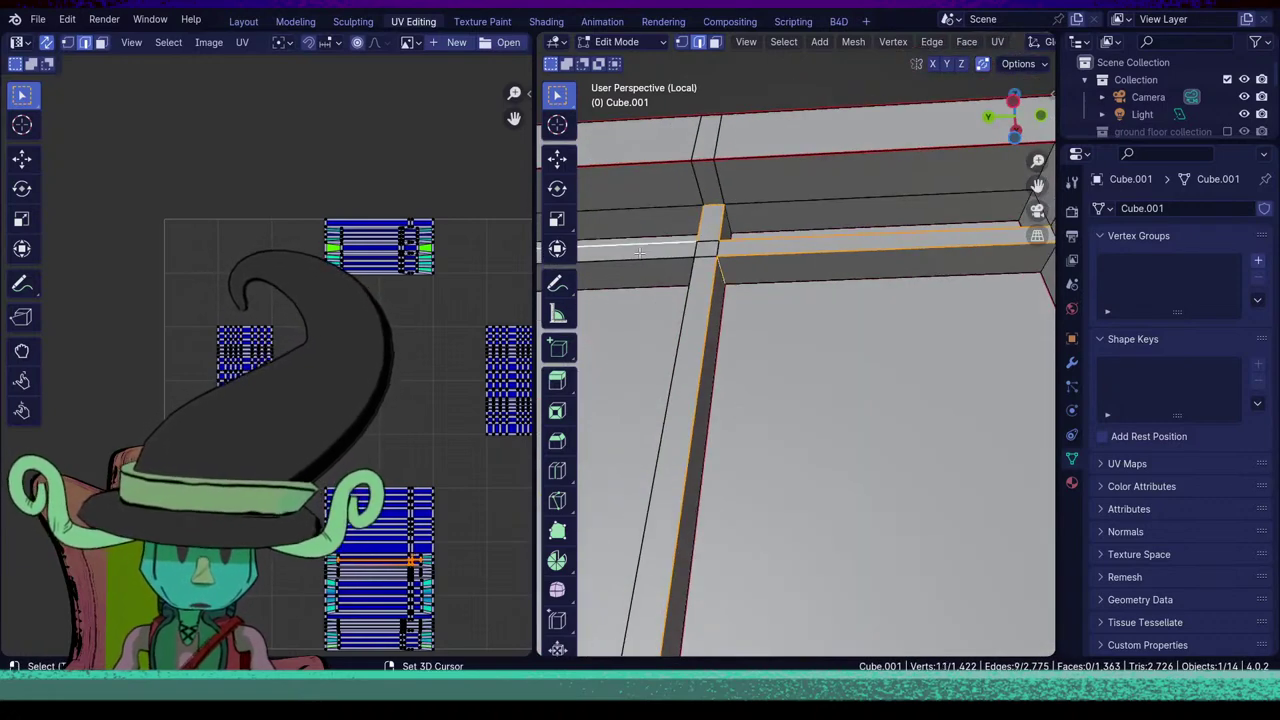
pyautogui.keyDown('shift'); pyautogui.click(661, 264); pyautogui.keyUp('shift')
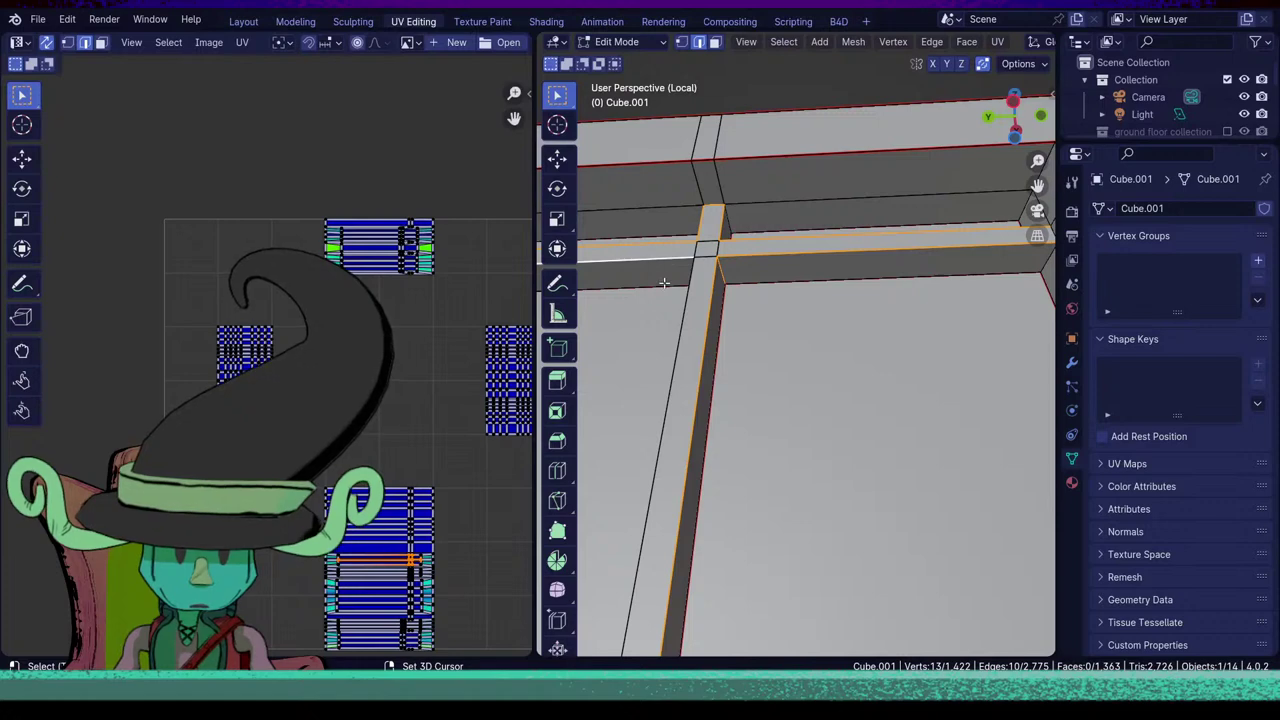
pyautogui.keyDown('shift'); pyautogui.click(663, 281); pyautogui.keyUp('shift')
pyautogui.moveTo(663, 281); pyautogui.dragTo(902, 472, button='middle')
pyautogui.keyDown('shift'); pyautogui.click(865, 478); pyautogui.keyUp('shift')
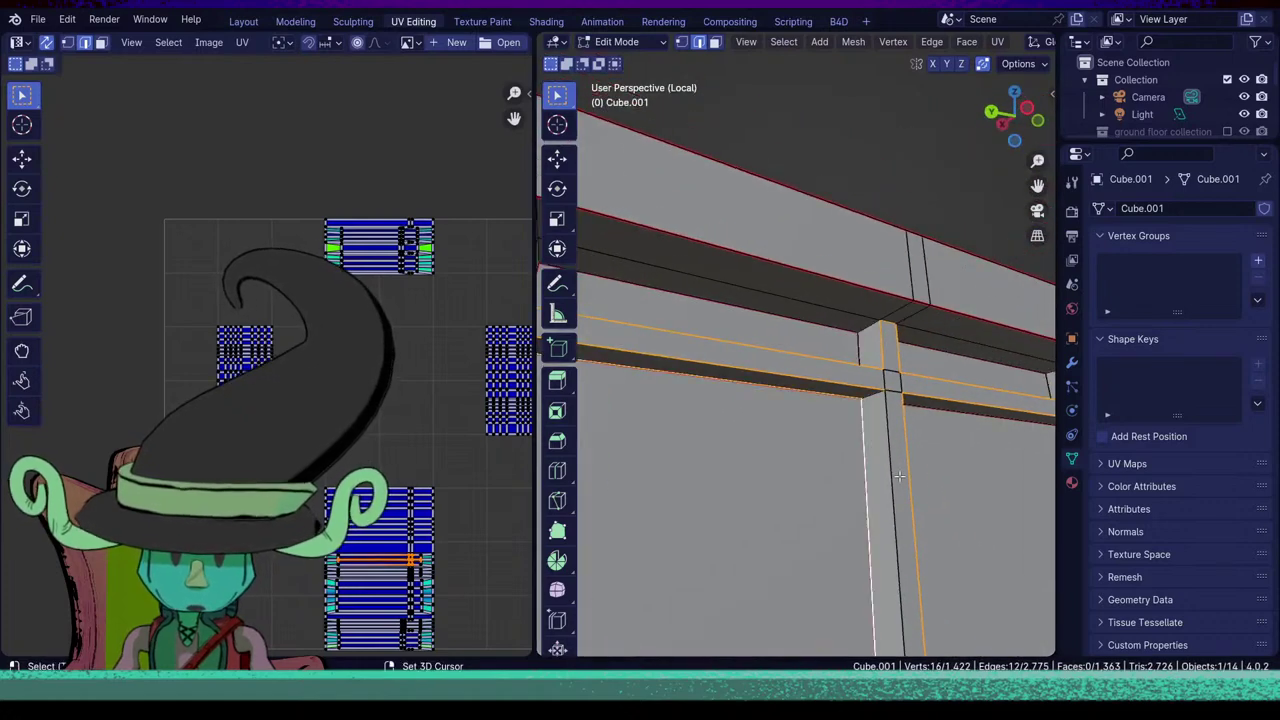
pyautogui.keyDown('shift'); pyautogui.click(899, 477); pyautogui.keyUp('shift')
pyautogui.scroll(-6, 899, 477)
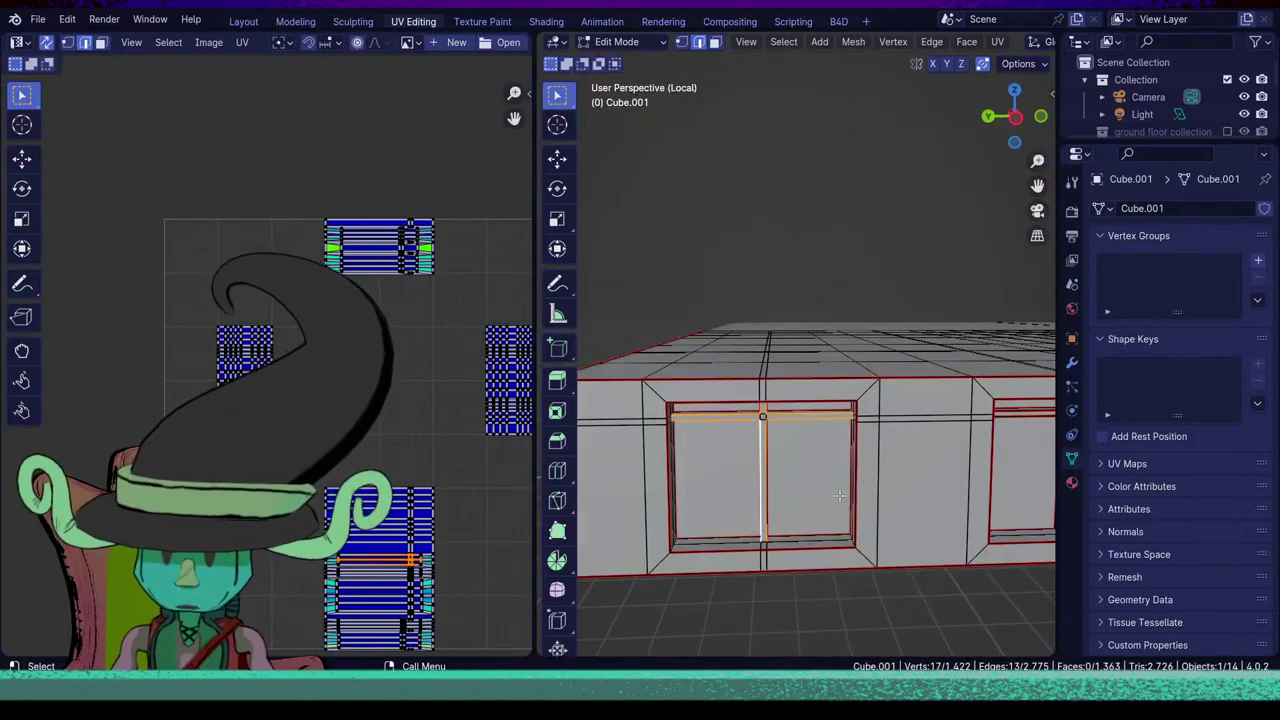
pyautogui.scroll(3, 750, 446)
pyautogui.keyDown('shift'); pyautogui.moveTo(750, 446); pyautogui.dragTo(795, 455, button='middle'); pyautogui.keyUp('shift')
pyautogui.scroll(2, 860, 440)
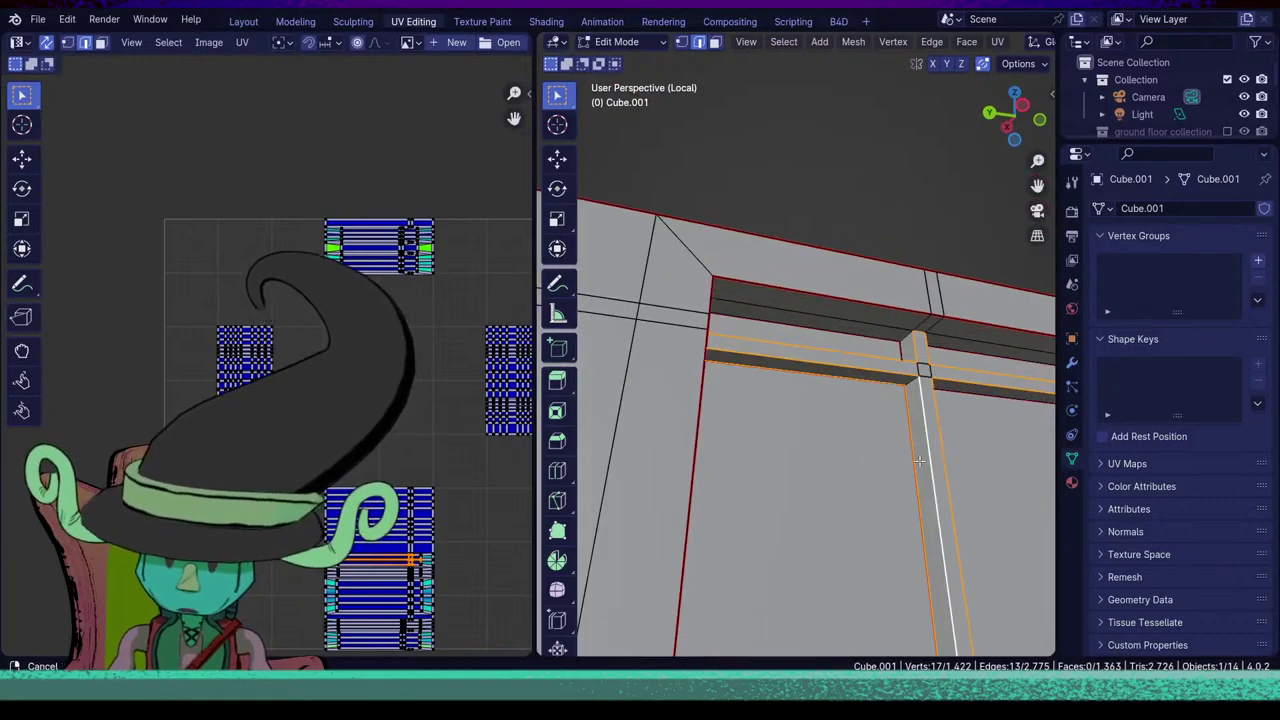
pyautogui.keyDown('shift'); pyautogui.moveTo(960, 430); pyautogui.dragTo(920, 435, button='middle'); pyautogui.keyUp('shift')
pyautogui.moveTo(920, 435); pyautogui.dragTo(742, 486, button='middle')
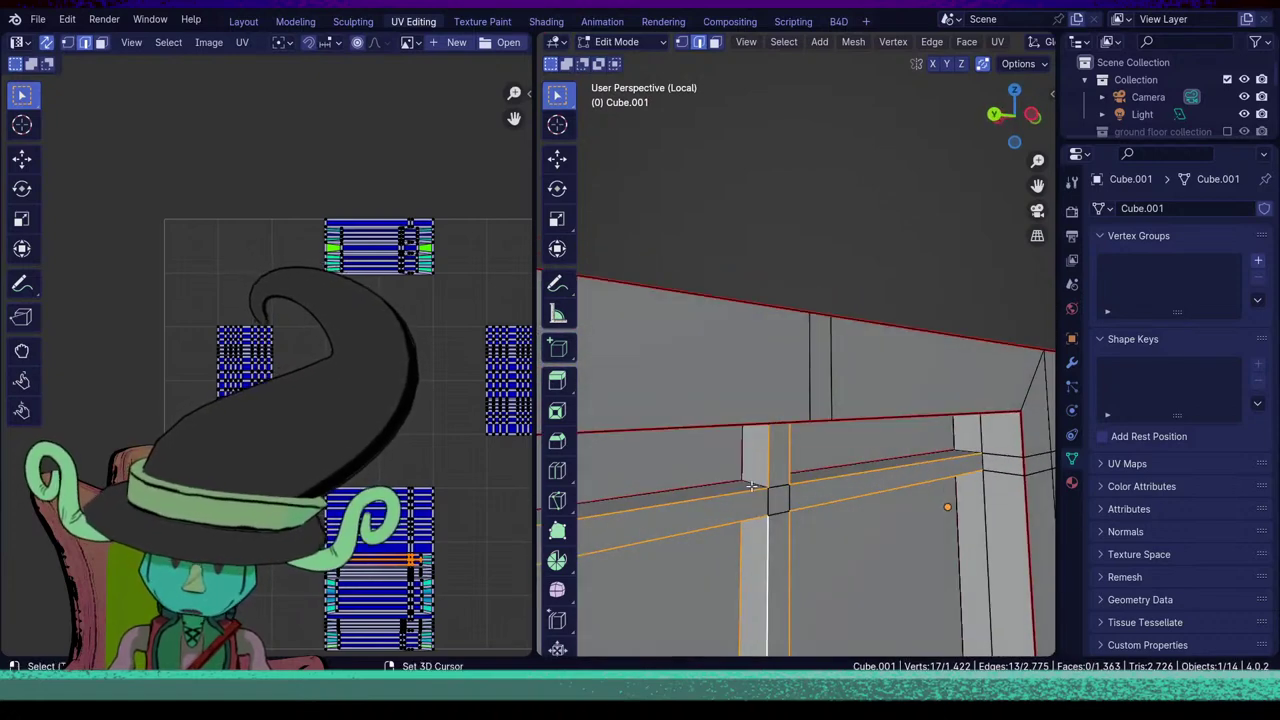
# Add the short connecting edges where the crossbar meets the mullion and mark all selected edges as seams.
pyautogui.keyDown('shift'); pyautogui.click(757, 487); pyautogui.keyUp('shift')
pyautogui.moveTo(772, 578); pyautogui.dragTo(738, 524, button='middle')
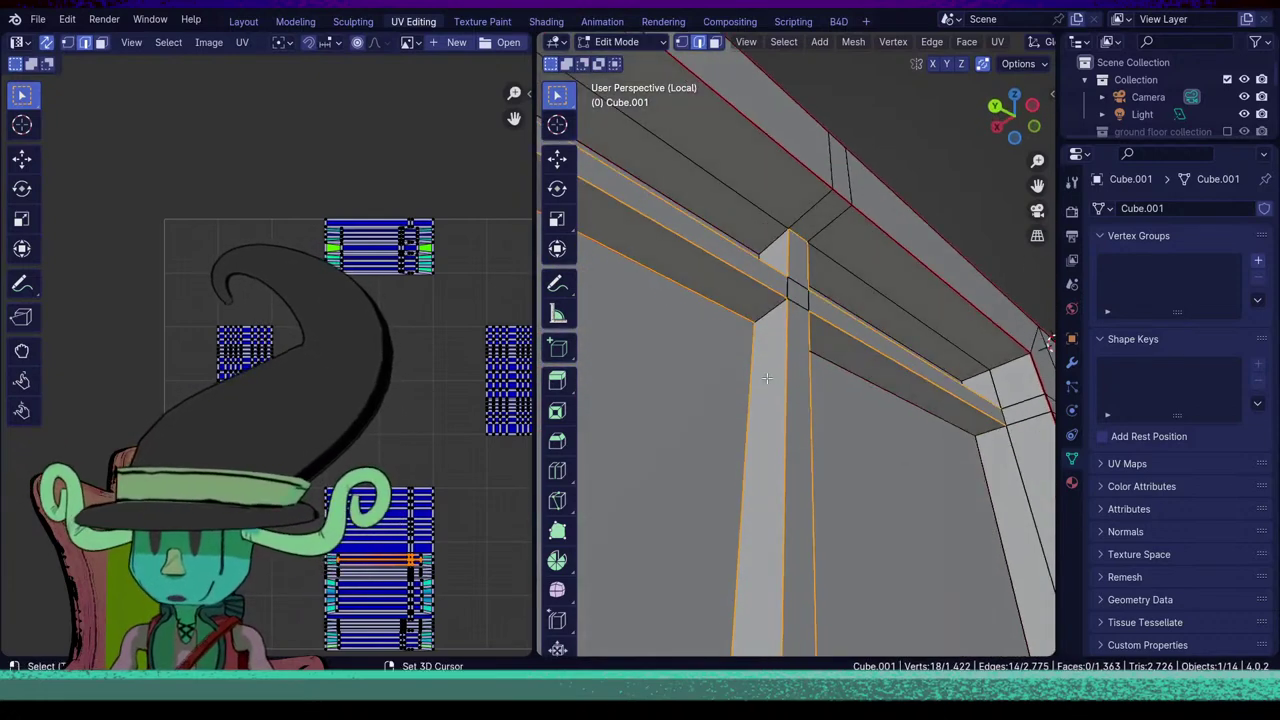
pyautogui.keyDown('shift'); pyautogui.click(771, 312); pyautogui.keyUp('shift')
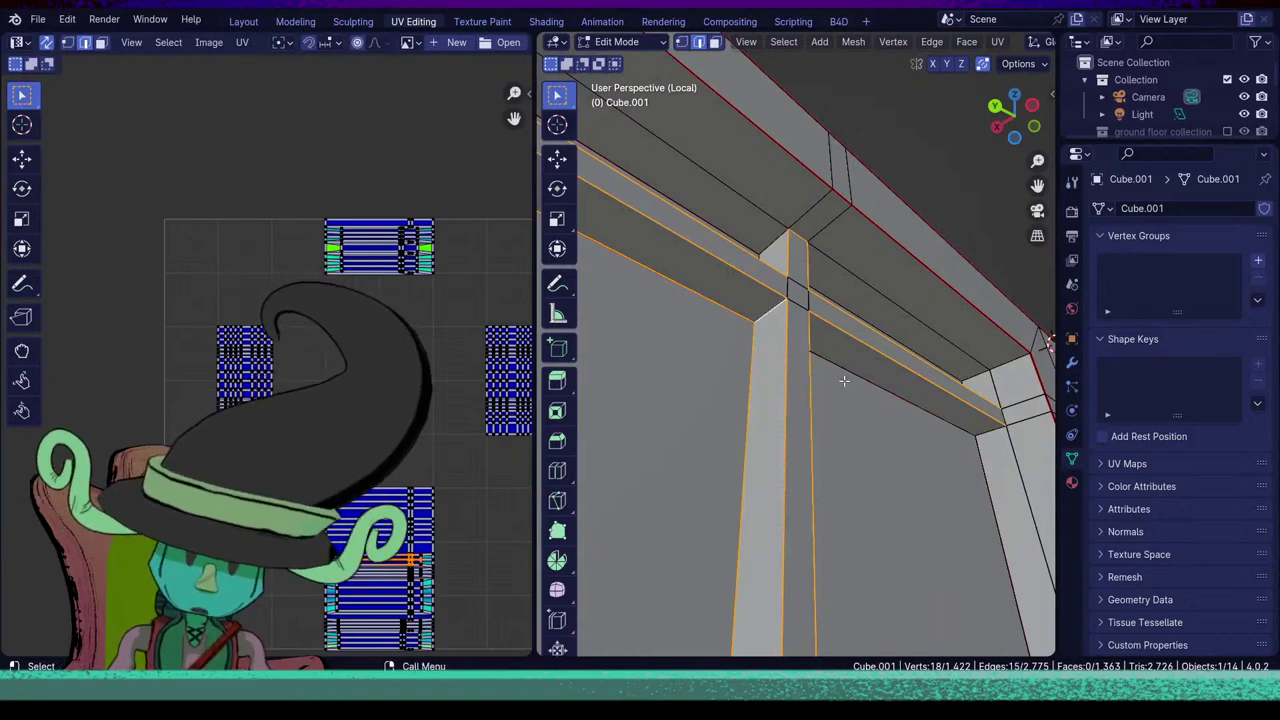
pyautogui.press('u')
pyautogui.click(765, 381)
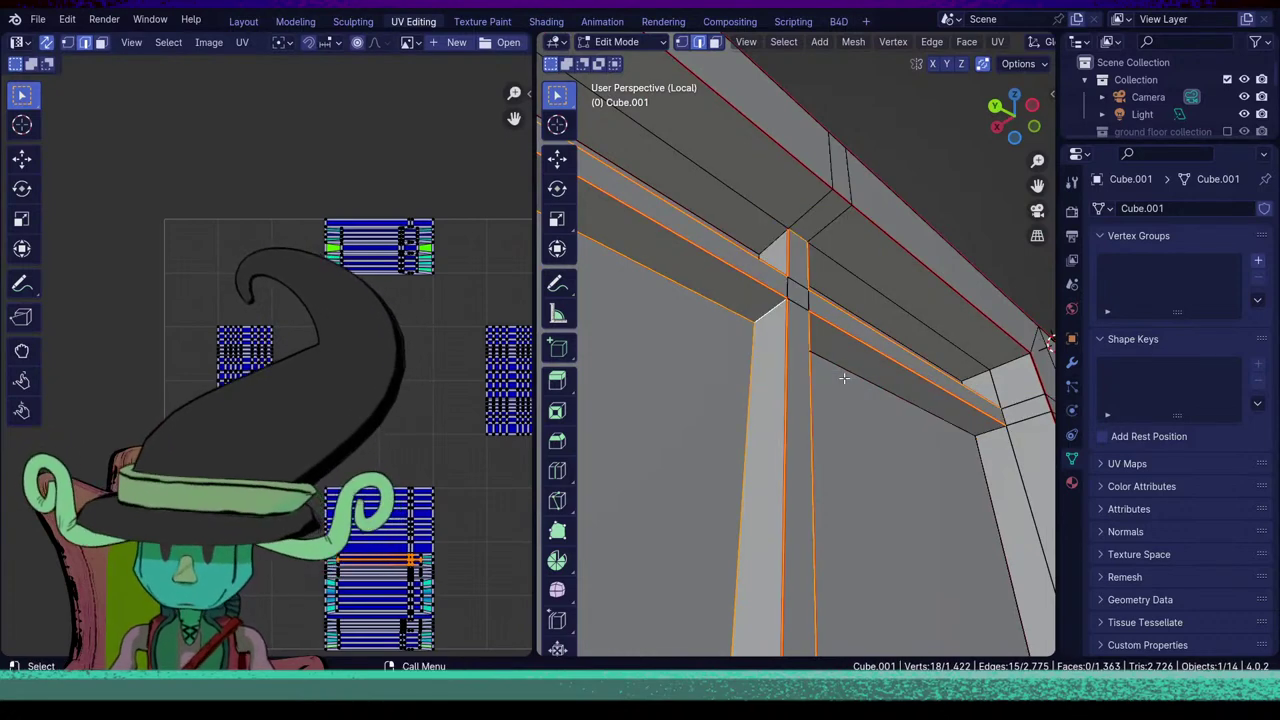
# Examine the building floor from several sides to check the seams around its windows and wall corners.
pyautogui.click(844, 378)
pyautogui.scroll(-5, 858, 430)
pyautogui.moveTo(985, 380); pyautogui.dragTo(706, 506, button='middle')
pyautogui.scroll(-5, 730, 540)
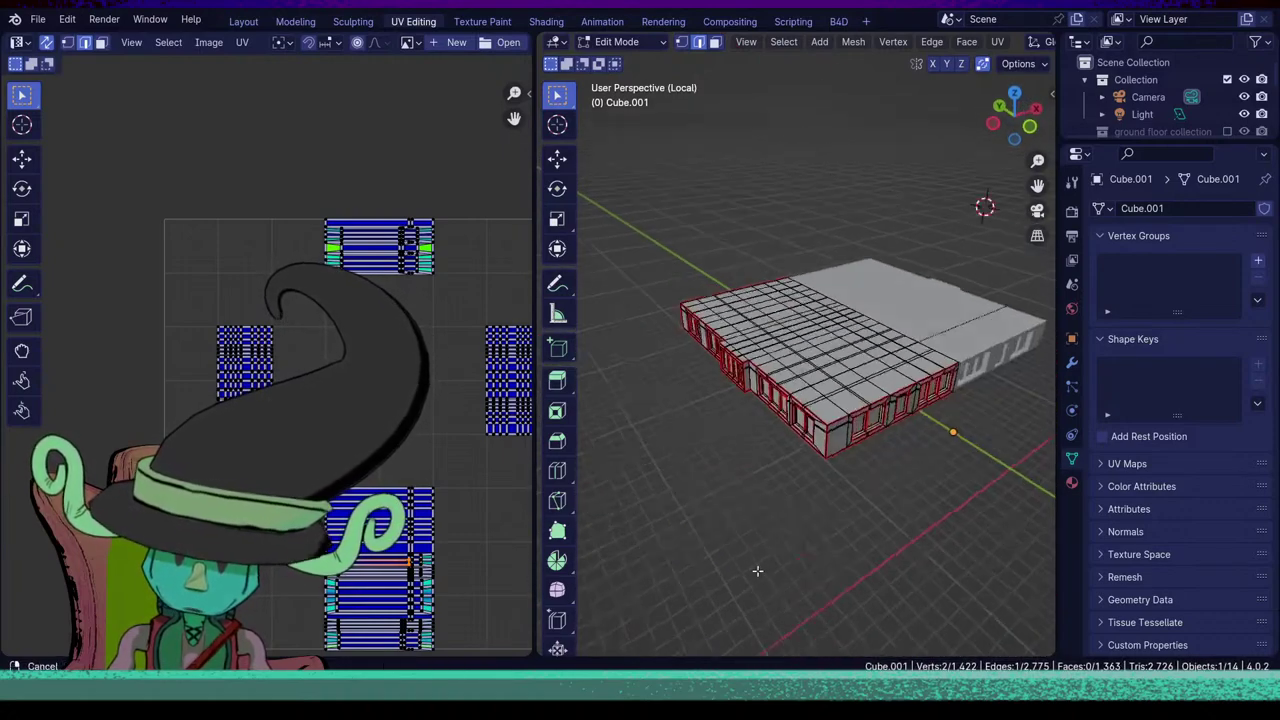
pyautogui.moveTo(757, 569); pyautogui.dragTo(714, 520, button='middle')
pyautogui.scroll(8, 714, 520)
pyautogui.moveTo(785, 542); pyautogui.dragTo(822, 506, button='middle')
pyautogui.scroll(-6, 814, 536)
pyautogui.scroll(3, 760, 448)
pyautogui.moveTo(685, 408); pyautogui.dragTo(715, 516, button='middle')
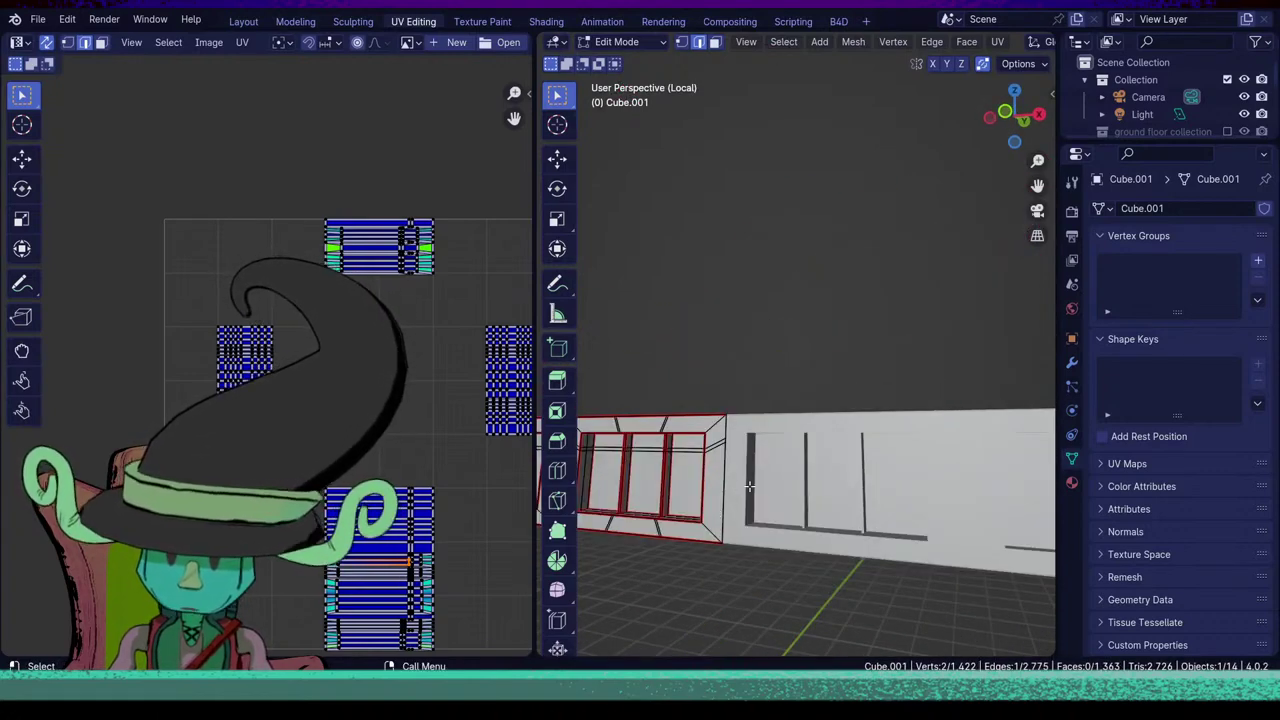
pyautogui.keyDown('shift'); pyautogui.moveTo(647, 487); pyautogui.dragTo(737, 484, button='middle'); pyautogui.keyUp('shift')
pyautogui.moveTo(764, 483); pyautogui.dragTo(753, 497, button='middle')
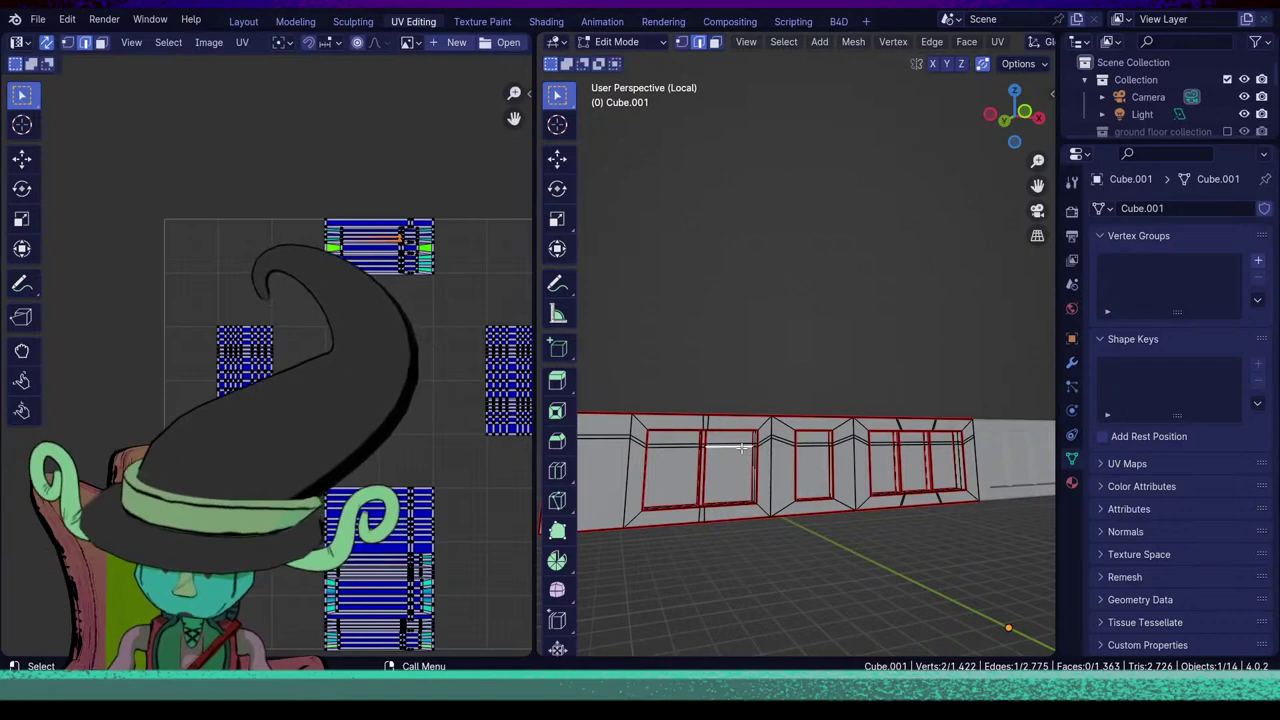
# Inspect the crossbar area of the two-column window up close and compare its seams with the neighbouring windows and walls.
pyautogui.press('KP_Decimal')
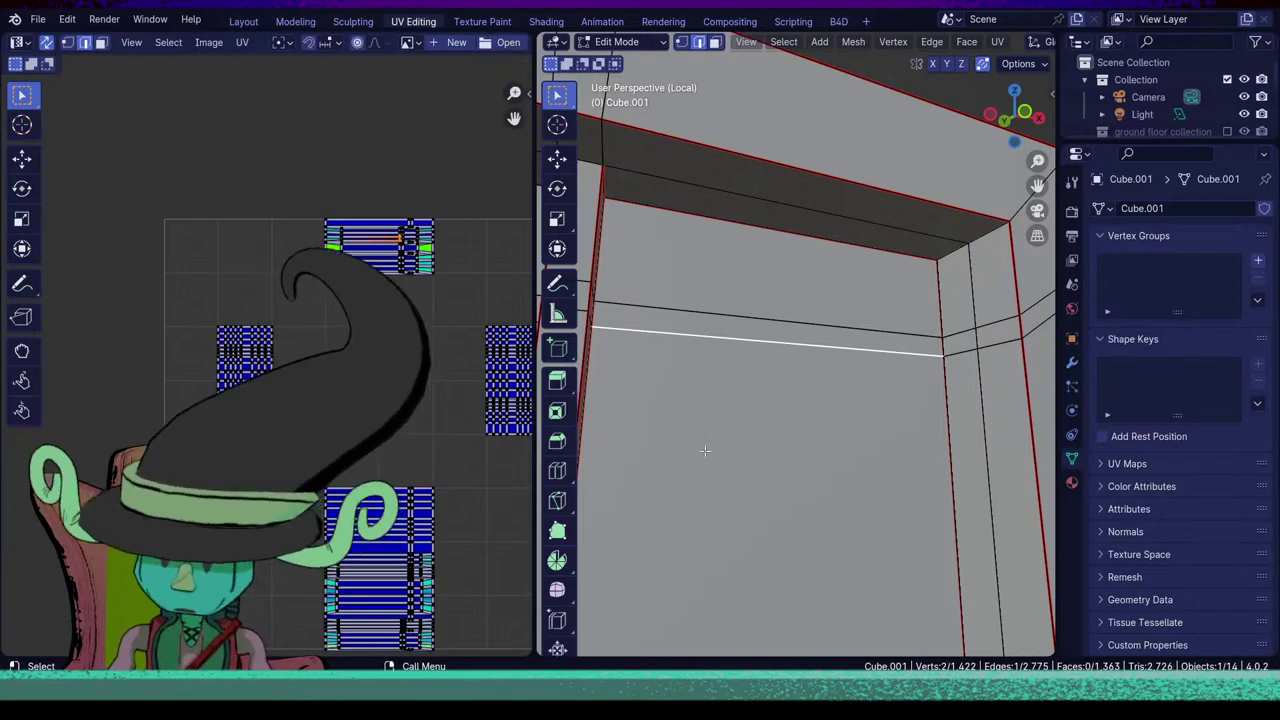
pyautogui.scroll(-4, 710, 448)
pyautogui.moveTo(837, 429); pyautogui.dragTo(728, 456, button='middle')
pyautogui.scroll(-5, 799, 514)
pyautogui.moveTo(820, 480); pyautogui.dragTo(757, 531, button='middle')
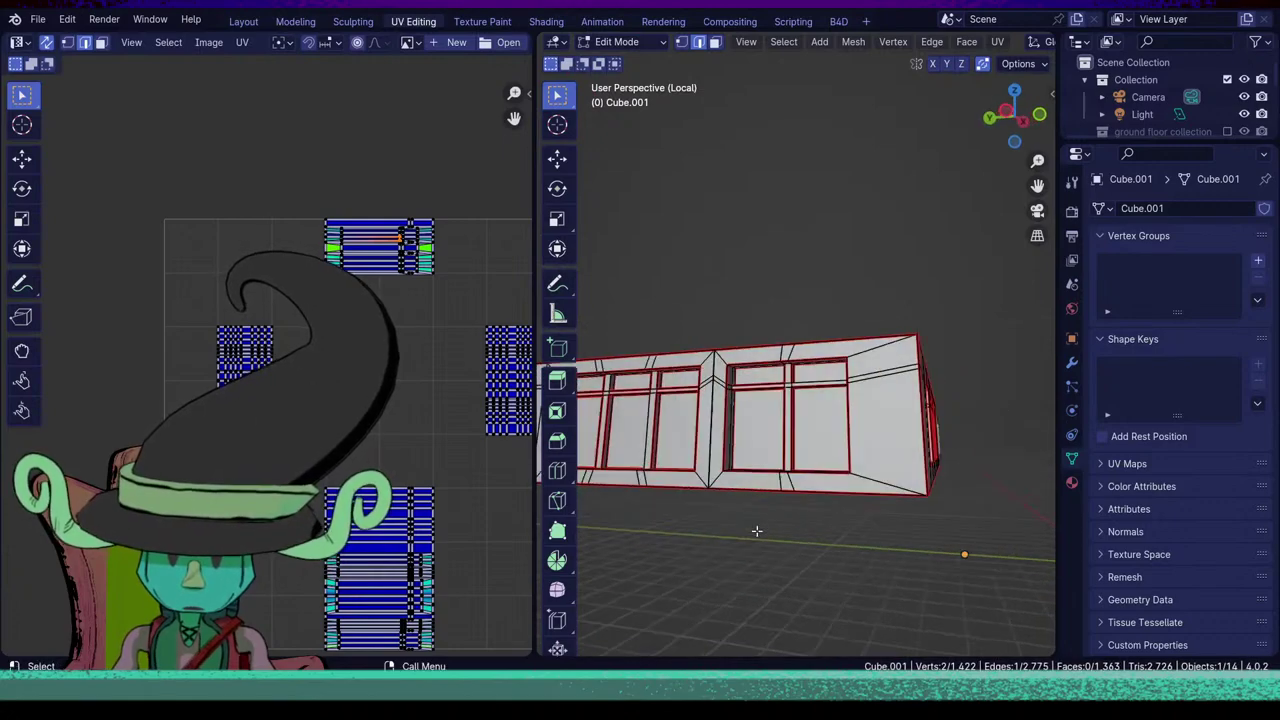
pyautogui.scroll(5, 880, 450)
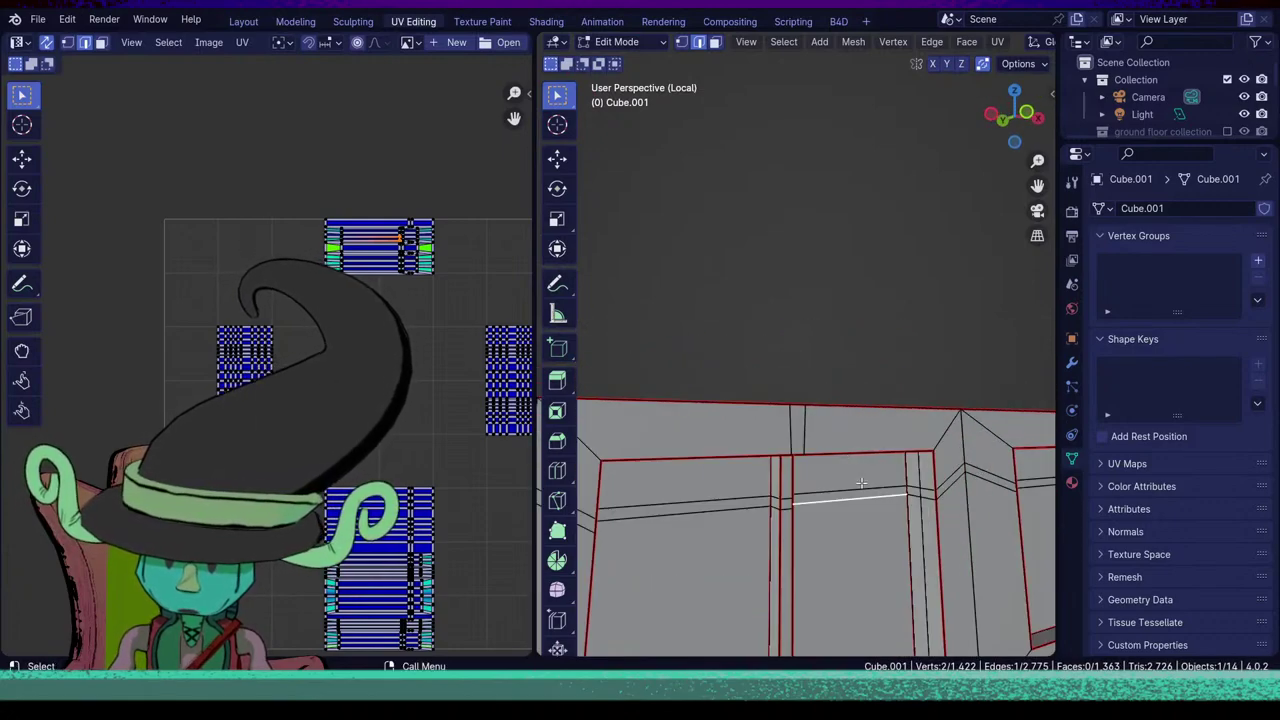
pyautogui.moveTo(860, 483); pyautogui.dragTo(824, 591, button='middle')
pyautogui.scroll(-6, 744, 492)
pyautogui.scroll(-2, 877, 594)
pyautogui.scroll(3, 817, 582)
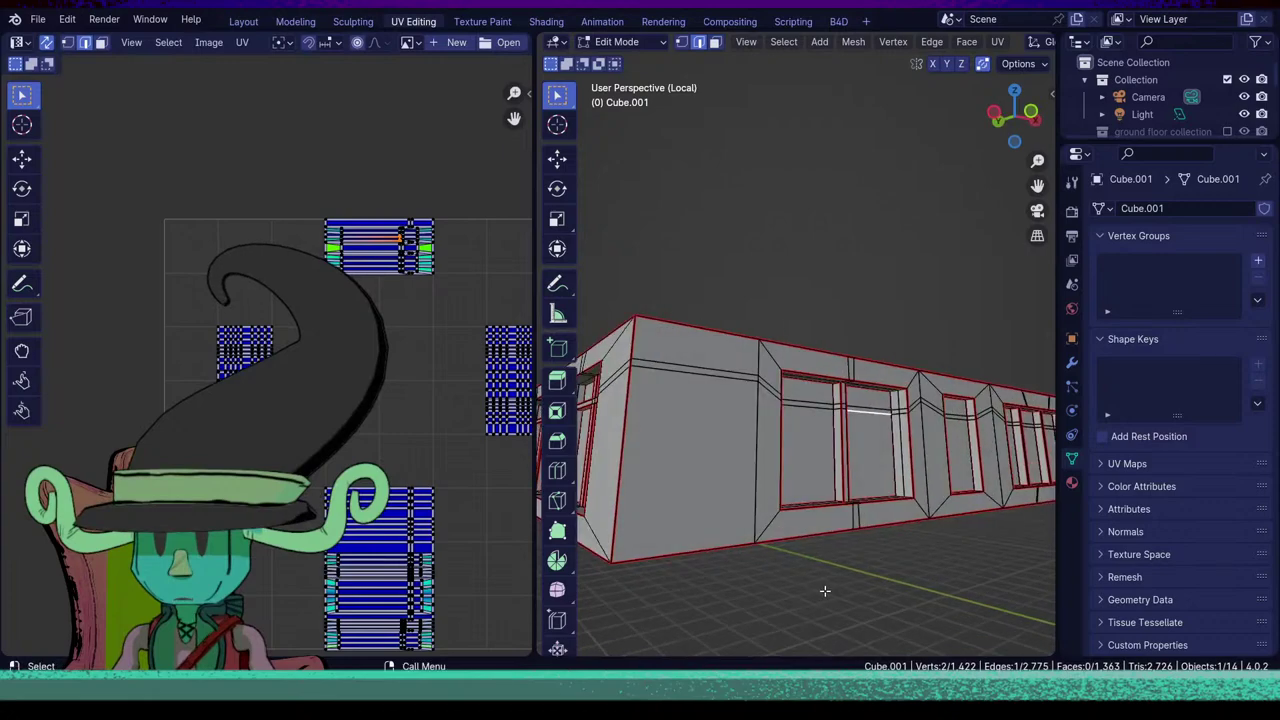
pyautogui.scroll(-5, 782, 488)
pyautogui.moveTo(781, 480); pyautogui.dragTo(818, 398, button='middle')
# Reveal the hidden mesh parts, invert the selection and hide the seamed main floor section.
pyautogui.hotkey('alt', 'h')
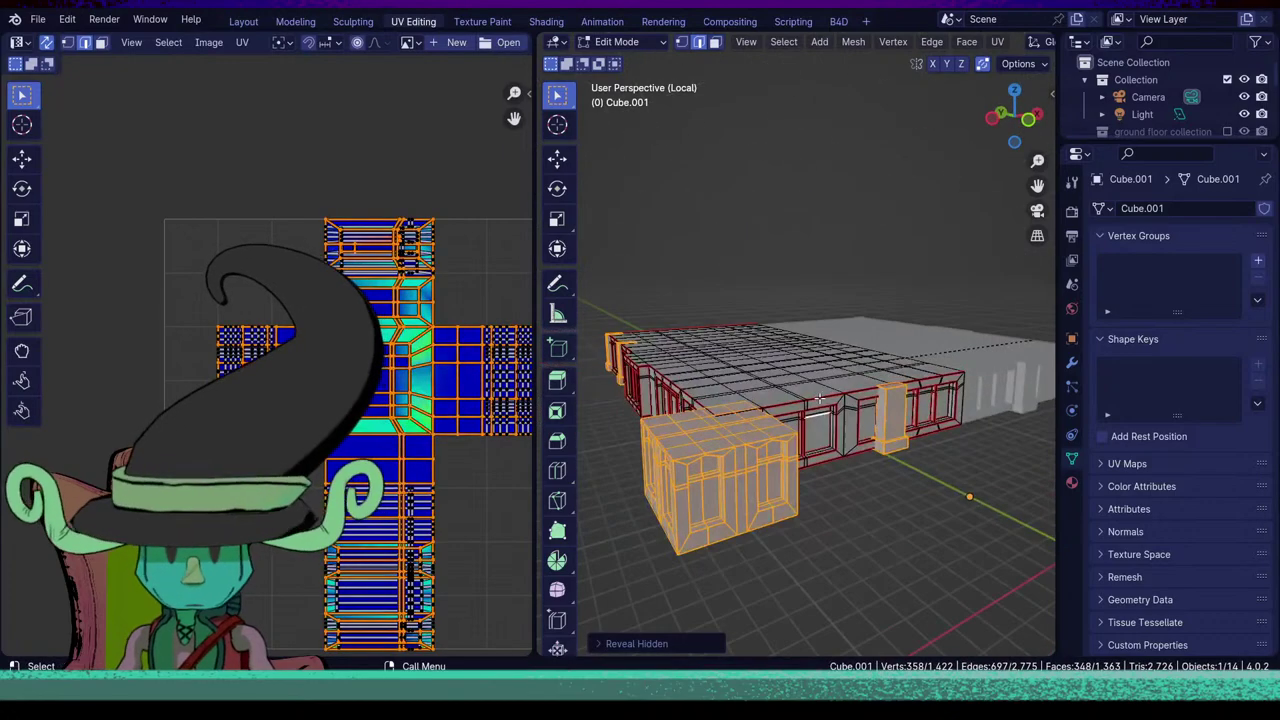
pyautogui.hotkey('ctrl', 'i')
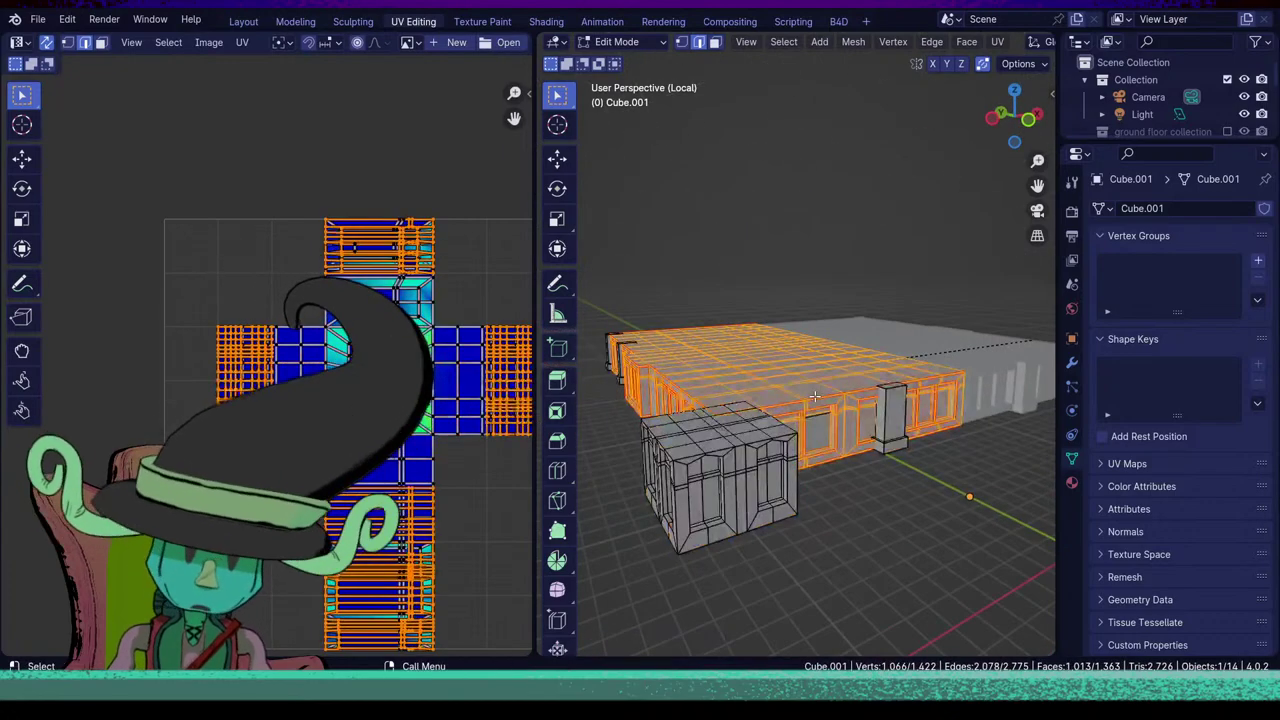
pyautogui.press('h')
# Select the upper outer edge loop and the bottom edge loop of a pillar's base.
pyautogui.moveTo(815, 397); pyautogui.dragTo(788, 508, button='middle')
pyautogui.press('l')
pyautogui.scroll(3, 748, 497)
pyautogui.moveTo(802, 578); pyautogui.dragTo(800, 411, button='middle')
pyautogui.scroll(3, 795, 563)
pyautogui.click(760, 430)
pyautogui.doubleClick(760, 430)
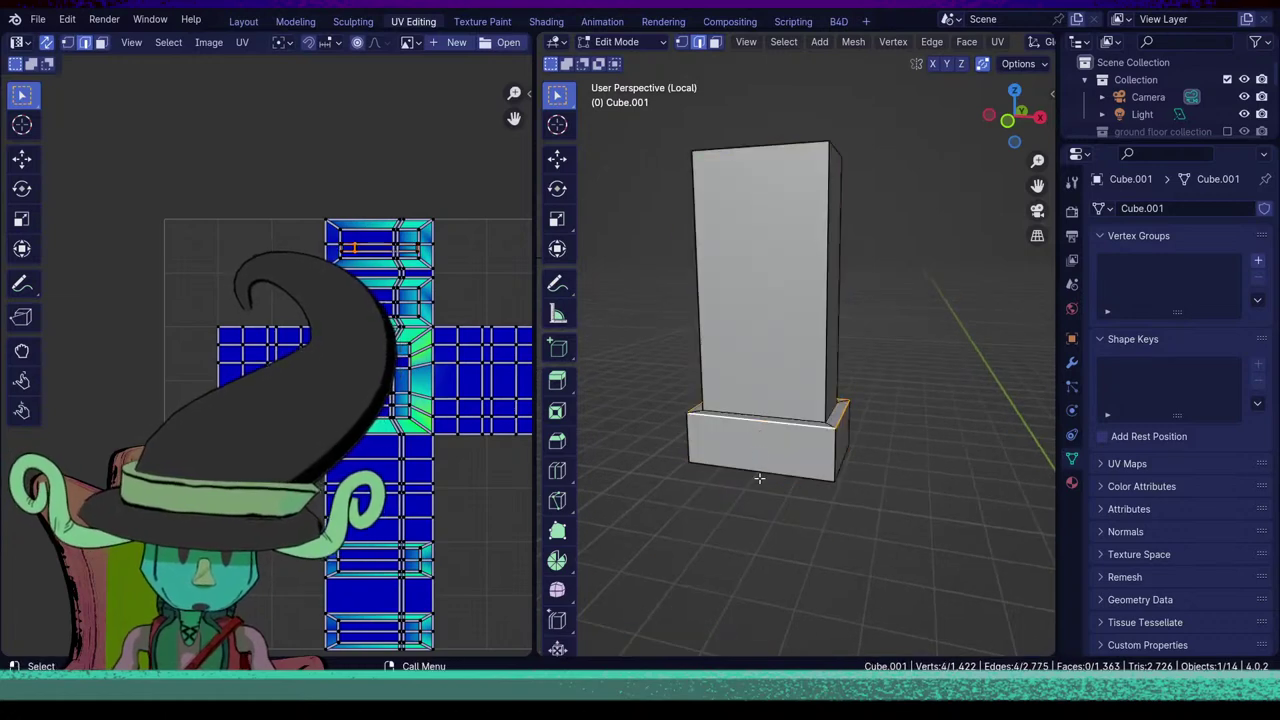
pyautogui.keyDown('shift'); pyautogui.doubleClick(766, 472); pyautogui.keyUp('shift')
pyautogui.moveTo(767, 472); pyautogui.dragTo(785, 420, button='middle')
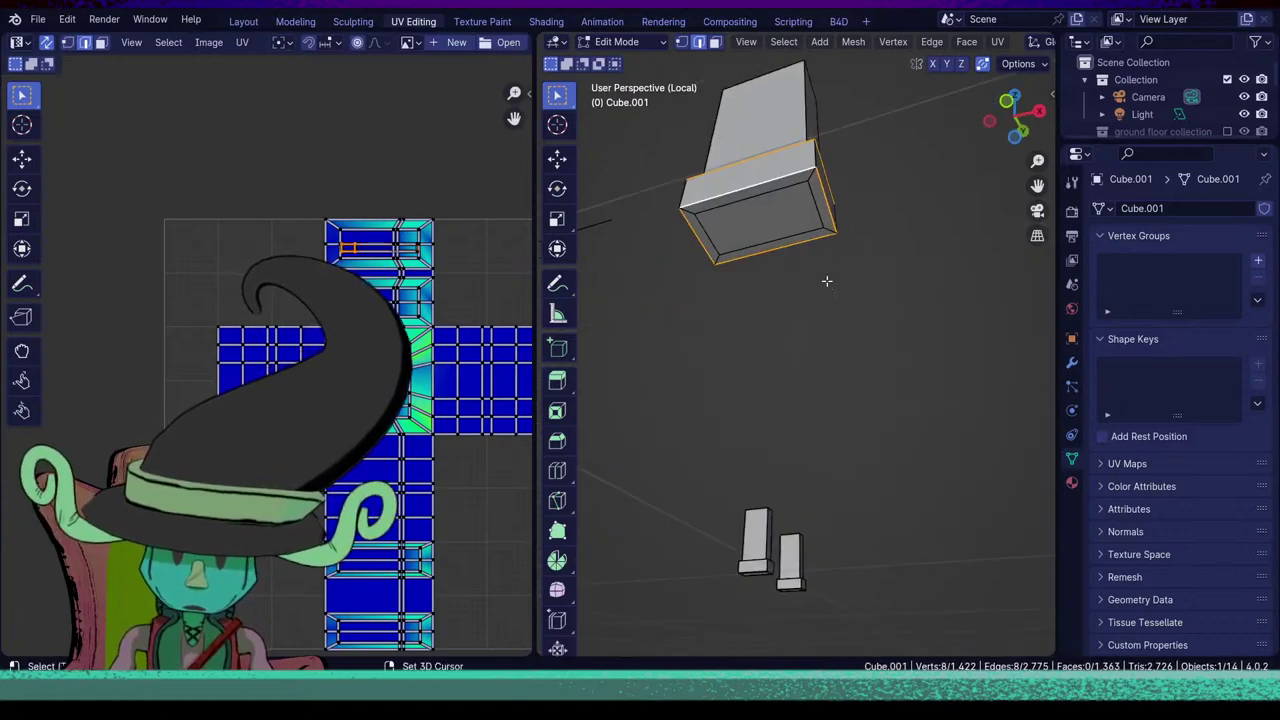
# Add the four edges around the pillar's top face to the selection and mark all selected edges as seams.
pyautogui.keyDown('shift'); pyautogui.moveTo(826, 280); pyautogui.dragTo(805, 575, button='middle'); pyautogui.keyUp('shift')
pyautogui.moveTo(811, 436); pyautogui.dragTo(920, 417, button='middle')
pyautogui.moveTo(835, 449); pyautogui.dragTo(843, 338, button='middle')
pyautogui.keyDown('shift'); pyautogui.click(843, 338); pyautogui.keyUp('shift')
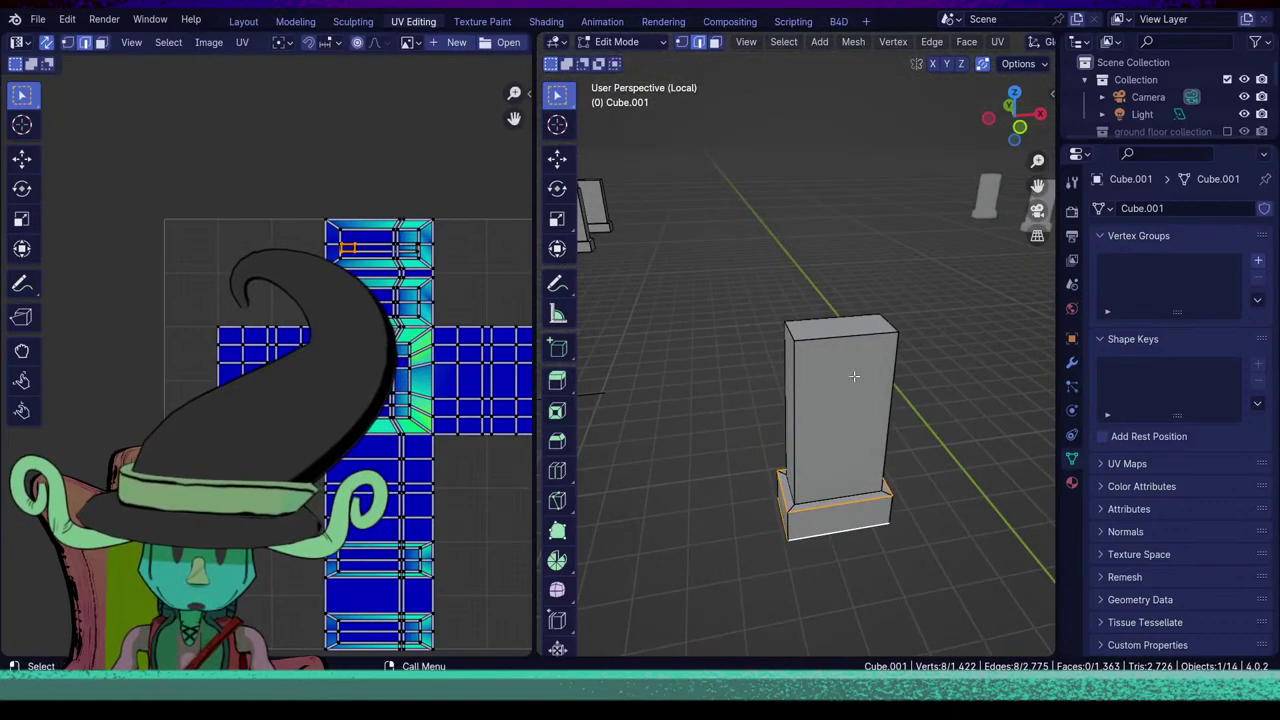
pyautogui.keyDown('shift'); pyautogui.click(806, 323); pyautogui.keyUp('shift')
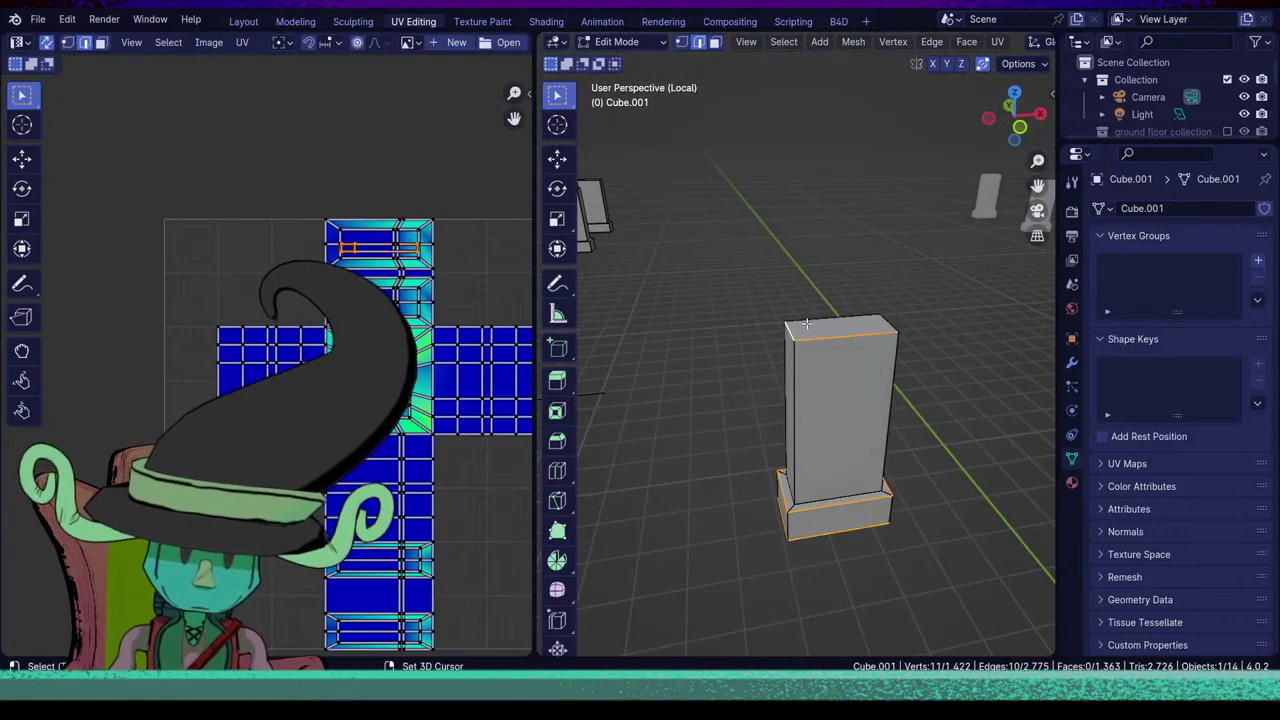
pyautogui.keyDown('shift'); pyautogui.click(845, 315); pyautogui.keyUp('shift')
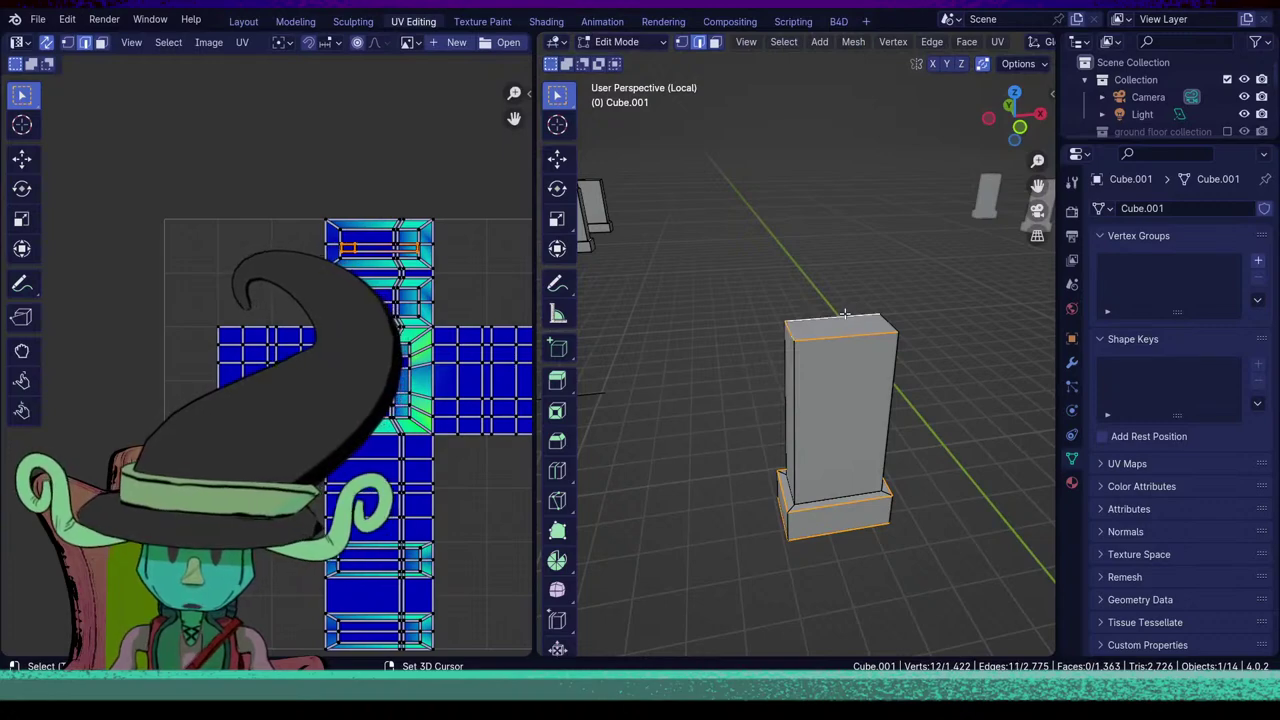
pyautogui.keyDown('shift'); pyautogui.click(884, 323); pyautogui.keyUp('shift')
pyautogui.moveTo(884, 323); pyautogui.dragTo(829, 550, button='middle')
pyautogui.press('u')
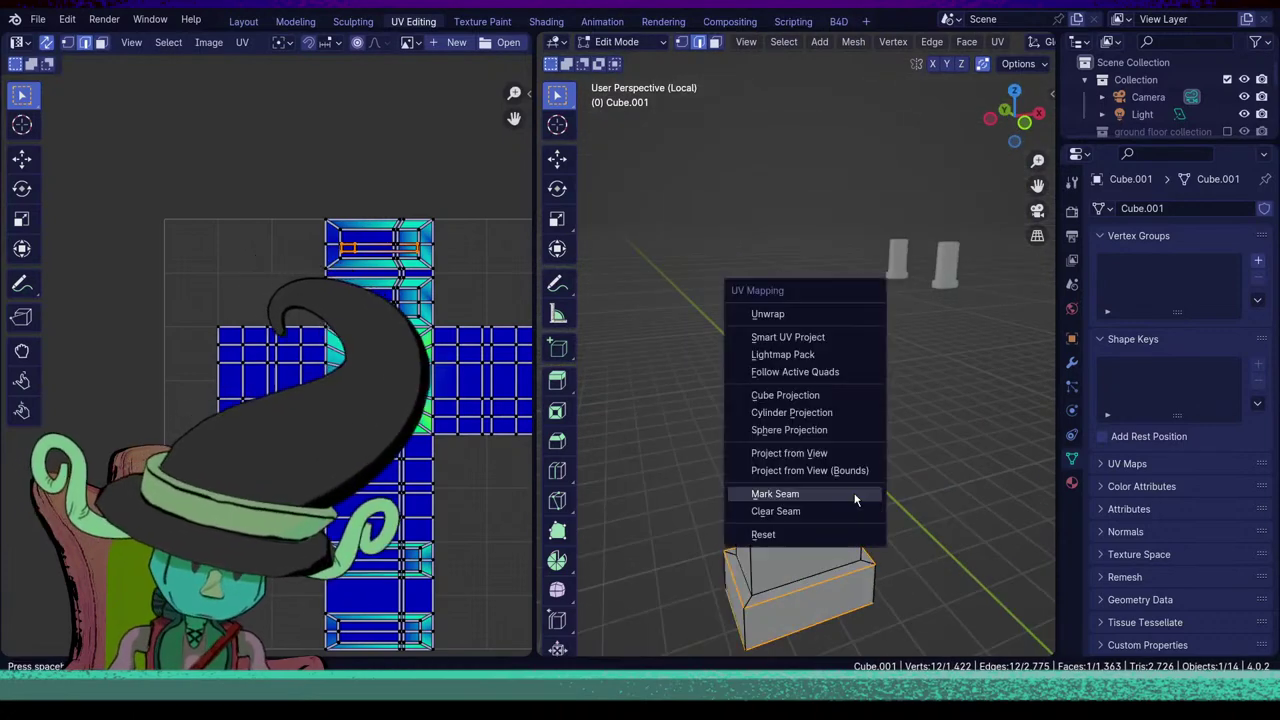
pyautogui.click(855, 497)
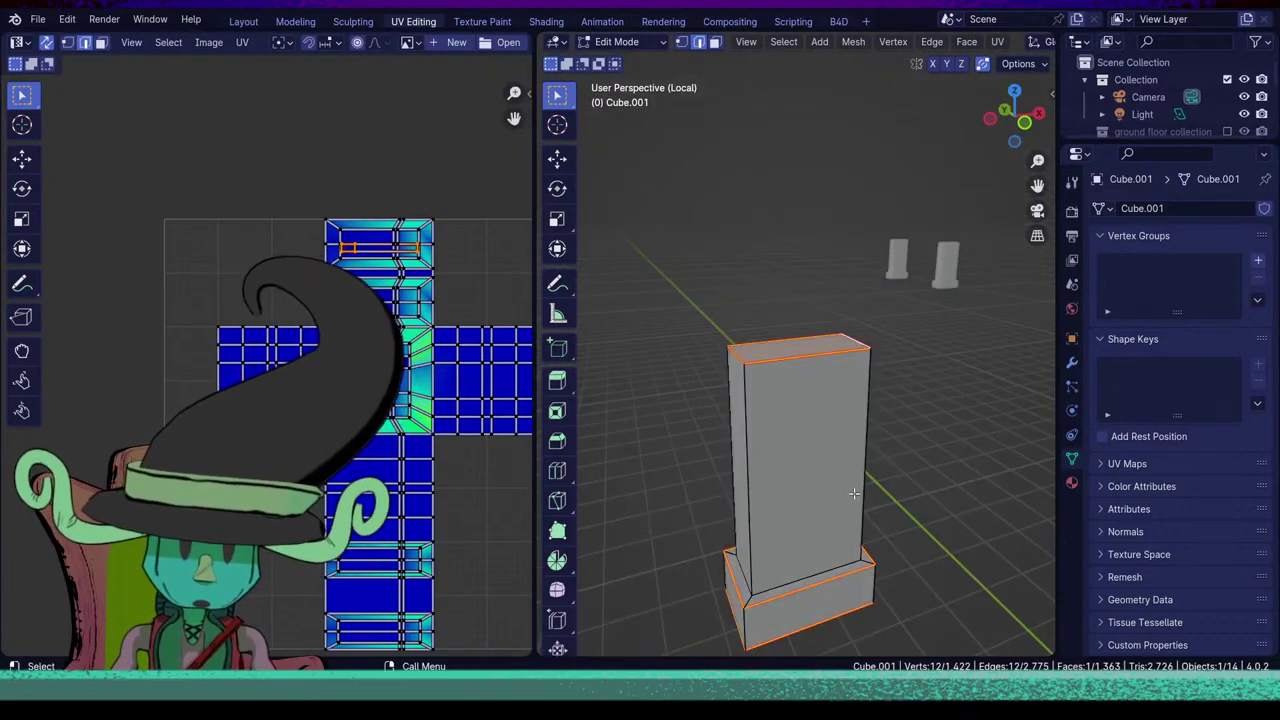
# Mark the edge loop where the pillar's shaft meets its base as a seam.
pyautogui.scroll(-4, 858, 505)
pyautogui.click(857, 524)
pyautogui.scroll(4, 785, 498)
pyautogui.moveTo(851, 537); pyautogui.dragTo(819, 192, button='middle')
pyautogui.scroll(3, 795, 475)
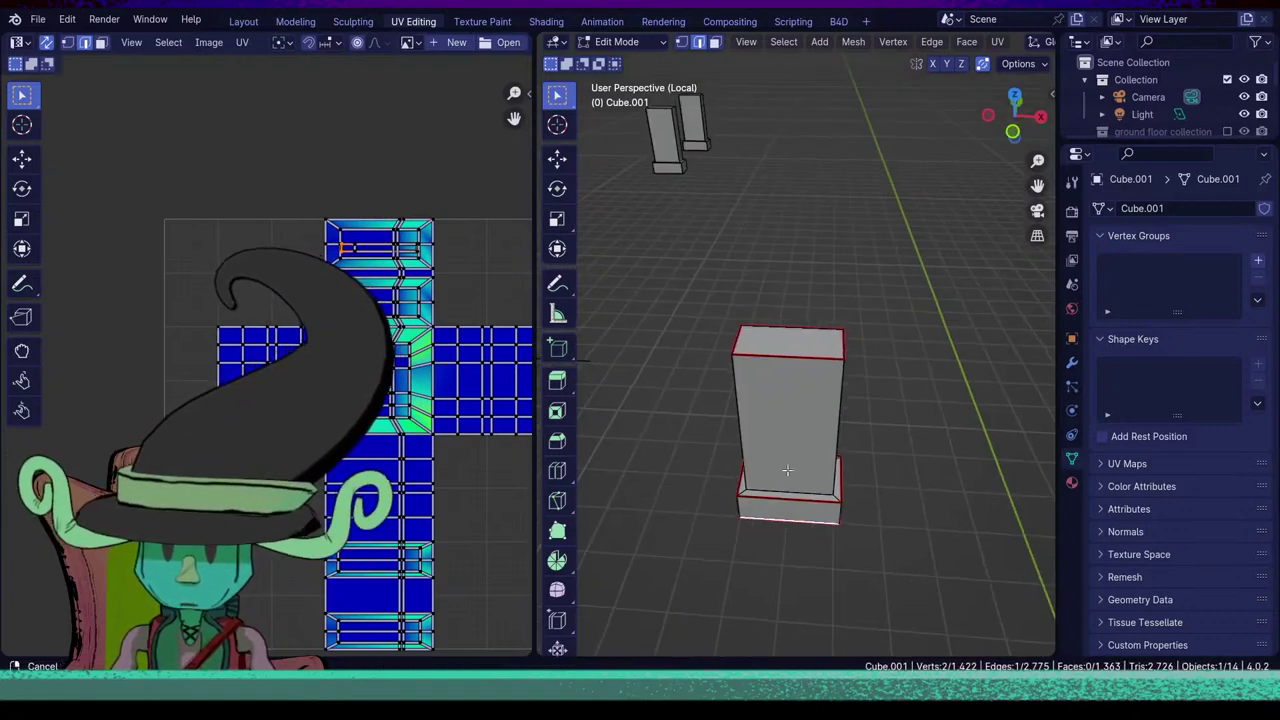
pyautogui.click(739, 460)
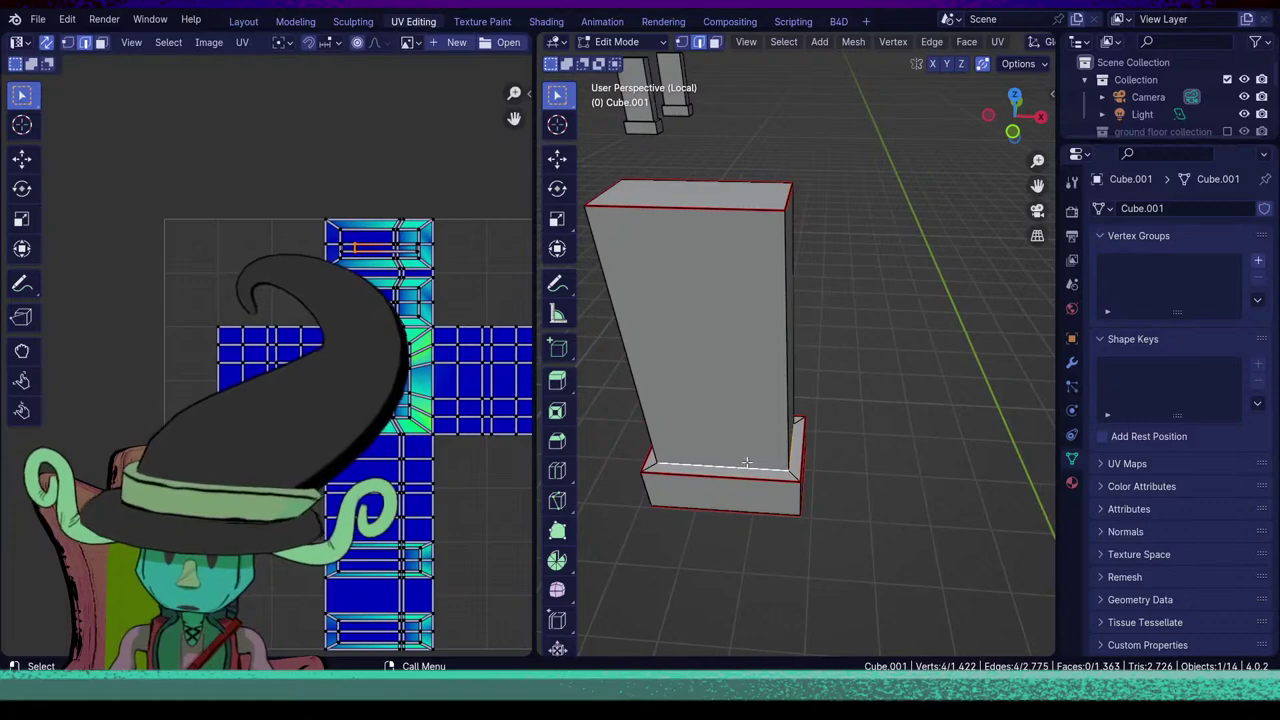
pyautogui.moveTo(746, 462); pyautogui.dragTo(886, 520, button='middle')
pyautogui.moveTo(757, 551); pyautogui.dragTo(800, 485, button='middle')
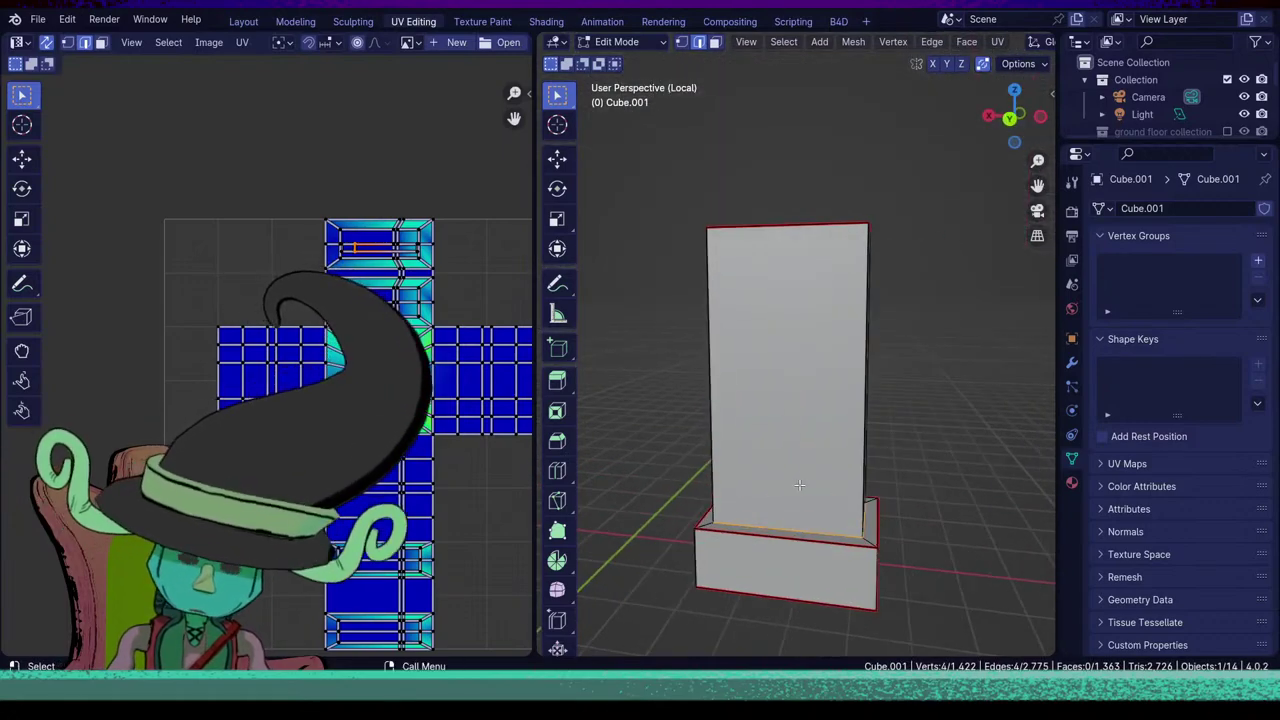
pyautogui.press('u')
pyautogui.click(799, 485)
# Reveal the hidden main floor section around the pillar and hide it again.
pyautogui.scroll(-4, 799, 485)
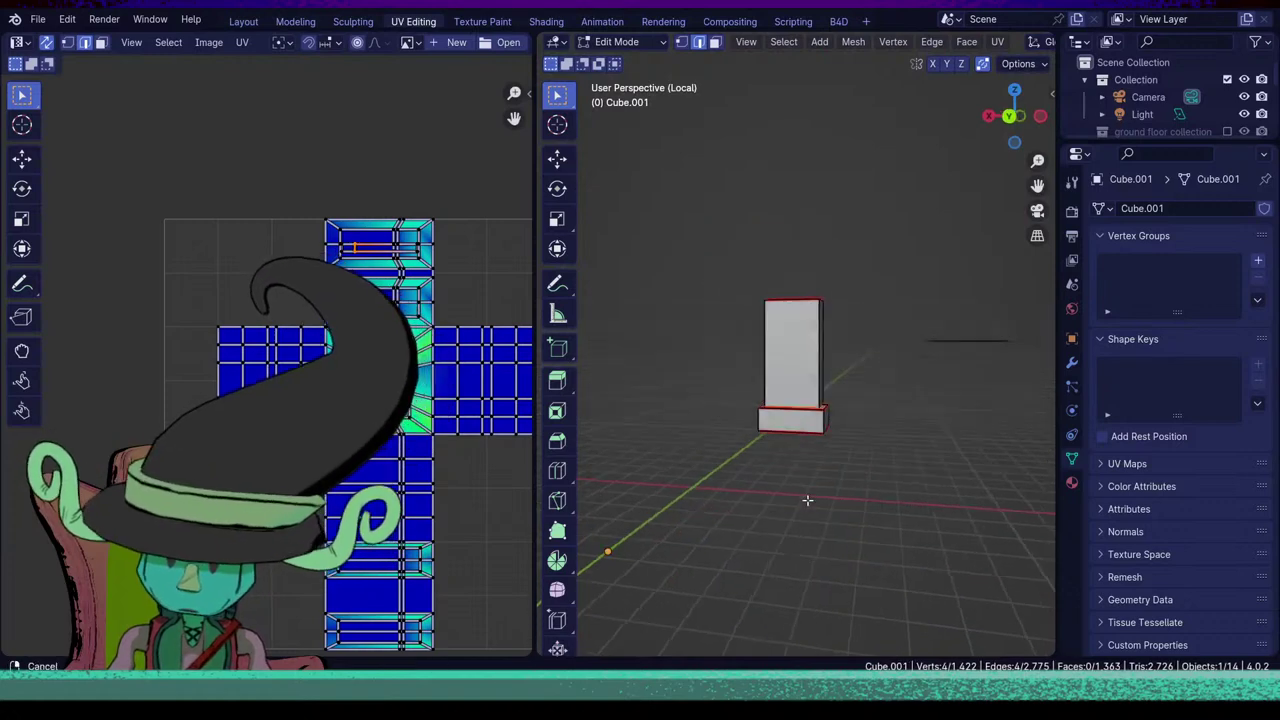
pyautogui.moveTo(806, 500); pyautogui.dragTo(829, 430, button='middle')
pyautogui.keyDown('alt'); pyautogui.click(745, 405); pyautogui.keyUp('alt')
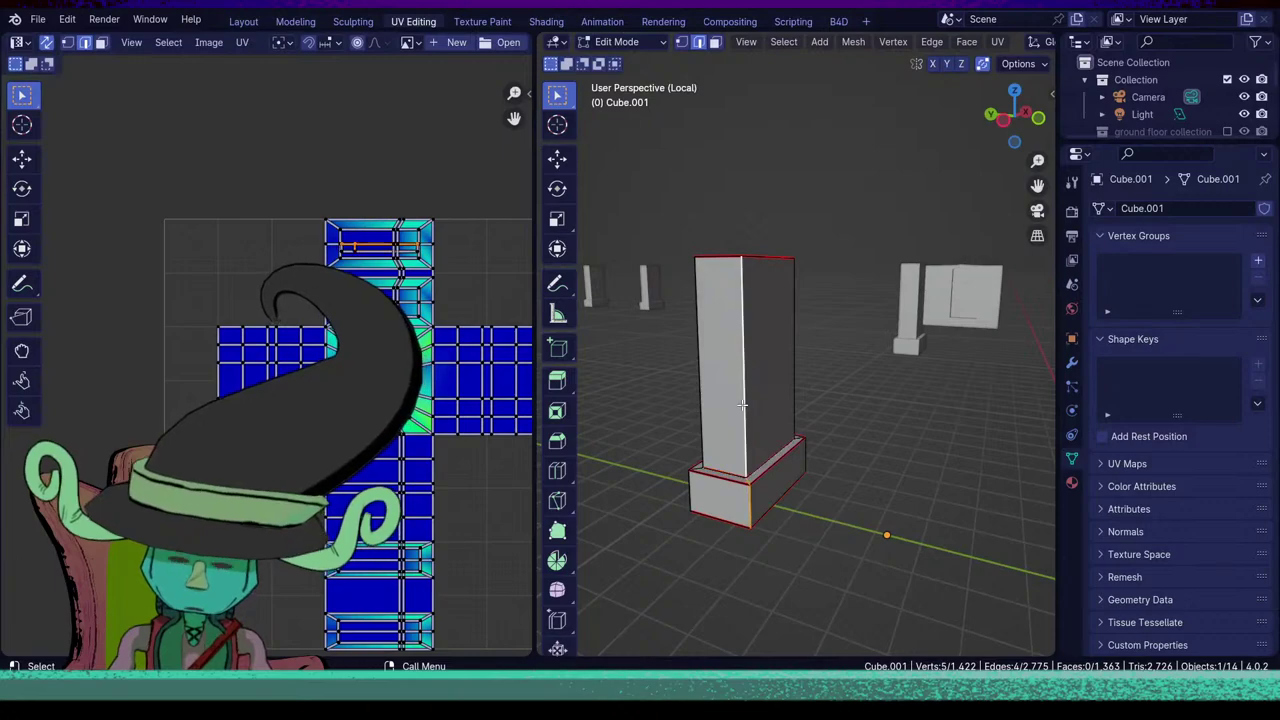
pyautogui.scroll(-6, 745, 405)
pyautogui.moveTo(745, 405); pyautogui.dragTo(792, 570, button='middle')
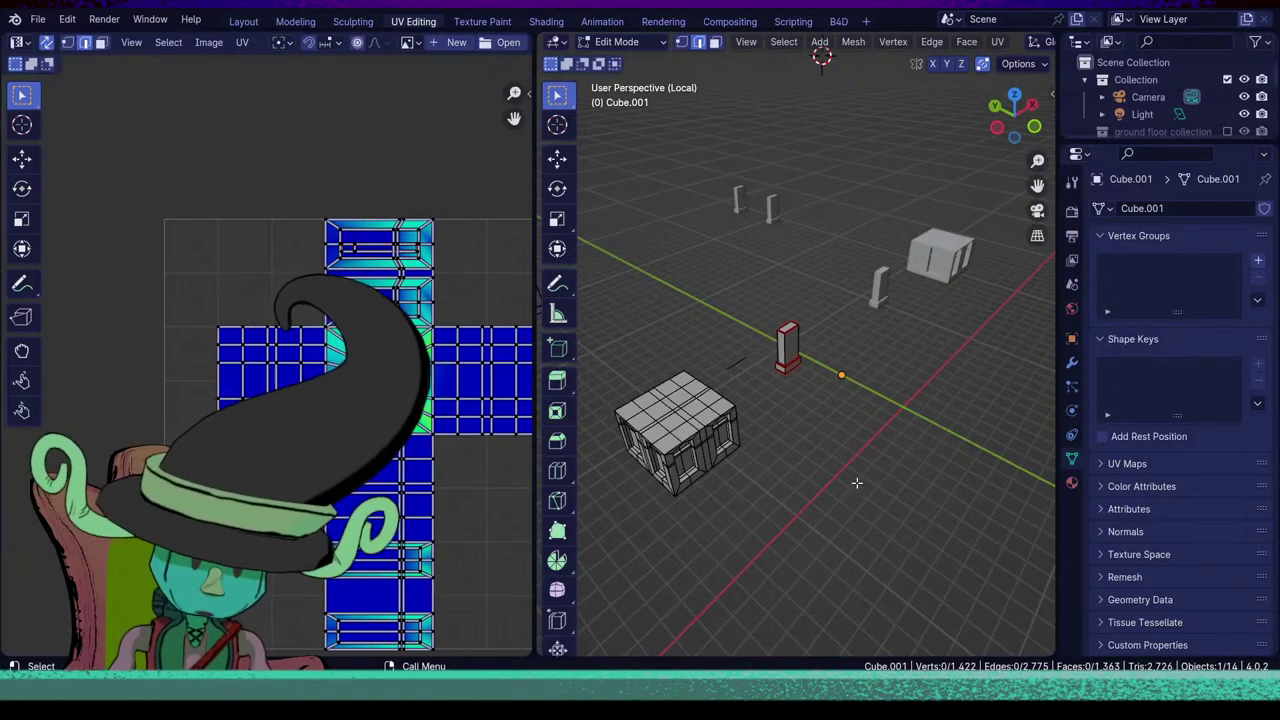
pyautogui.hotkey('alt', 'h')
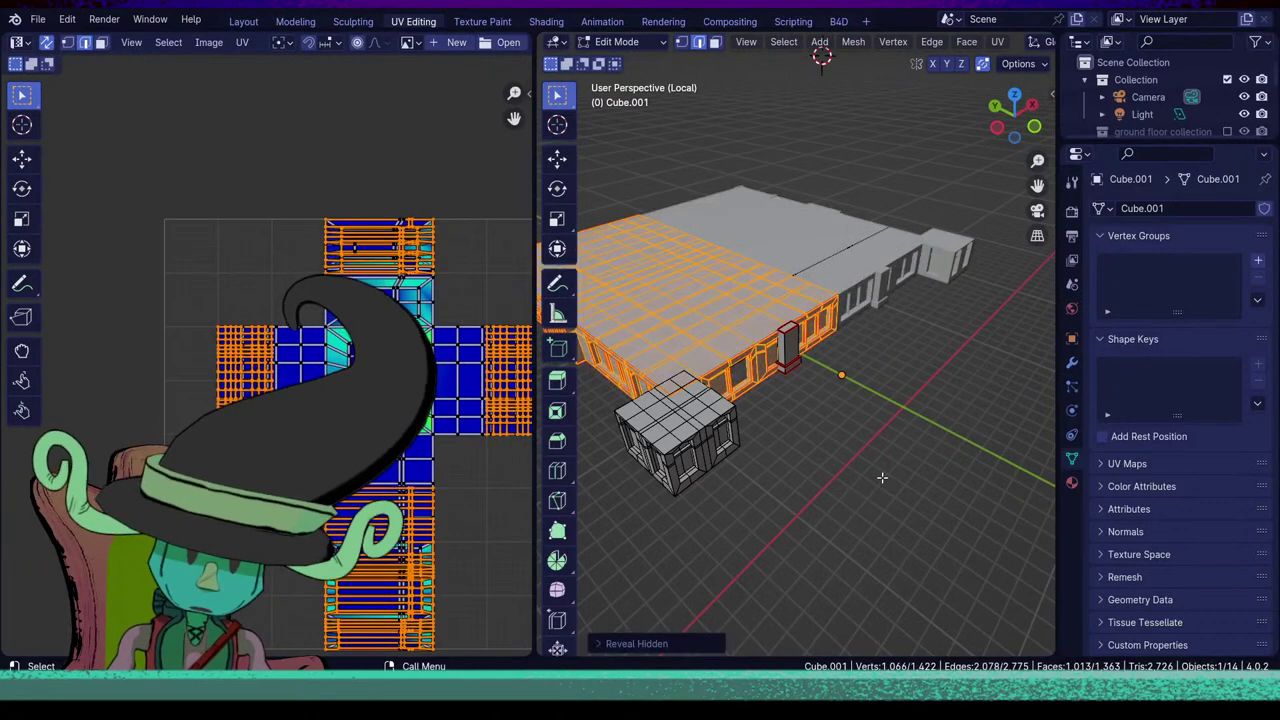
pyautogui.press('h')
# Mark a vertical corner edge of the pillar's shaft and the matching corner edge of its base as seams.
pyautogui.moveTo(775, 467); pyautogui.dragTo(827, 425, button='middle')
pyautogui.scroll(8, 850, 466)
pyautogui.scroll(3, 842, 448)
pyautogui.keyDown('shift'); pyautogui.moveTo(852, 512); pyautogui.dragTo(768, 398, button='middle'); pyautogui.keyUp('shift')
pyautogui.keyDown('alt'); pyautogui.click(734, 368); pyautogui.keyUp('alt')
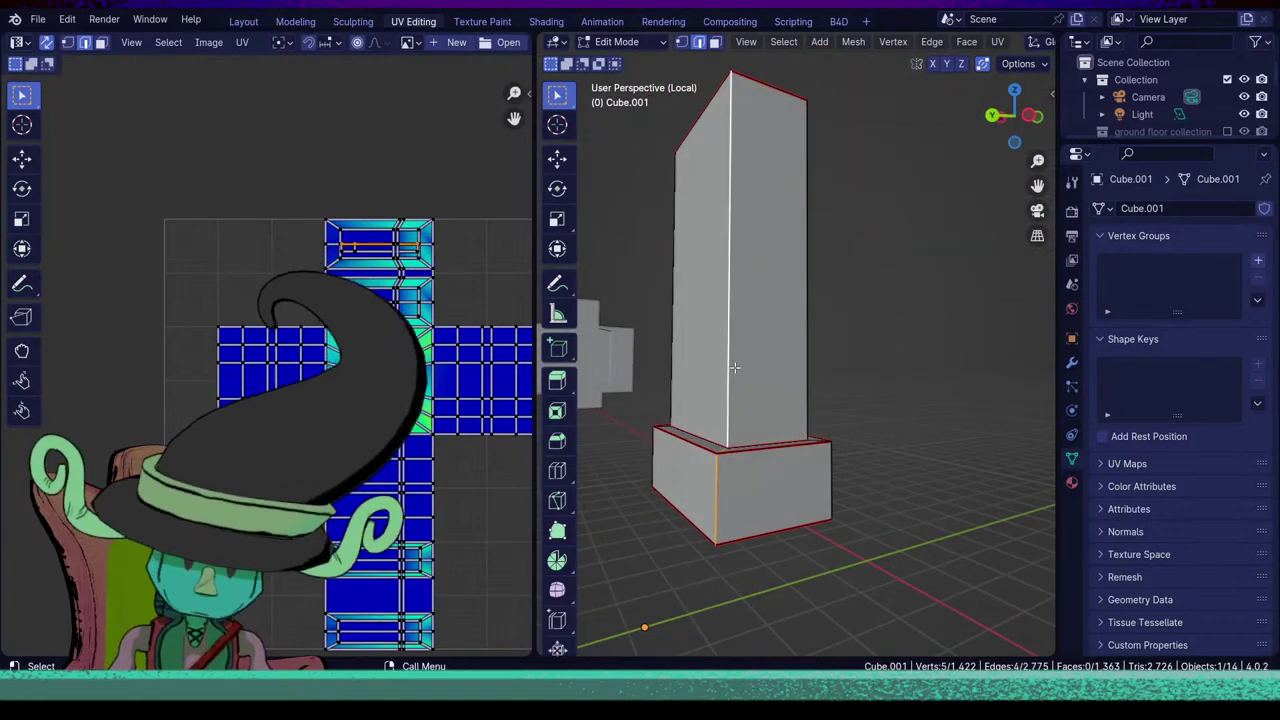
pyautogui.press('u')
pyautogui.click(734, 366)
pyautogui.scroll(-4, 740, 380)
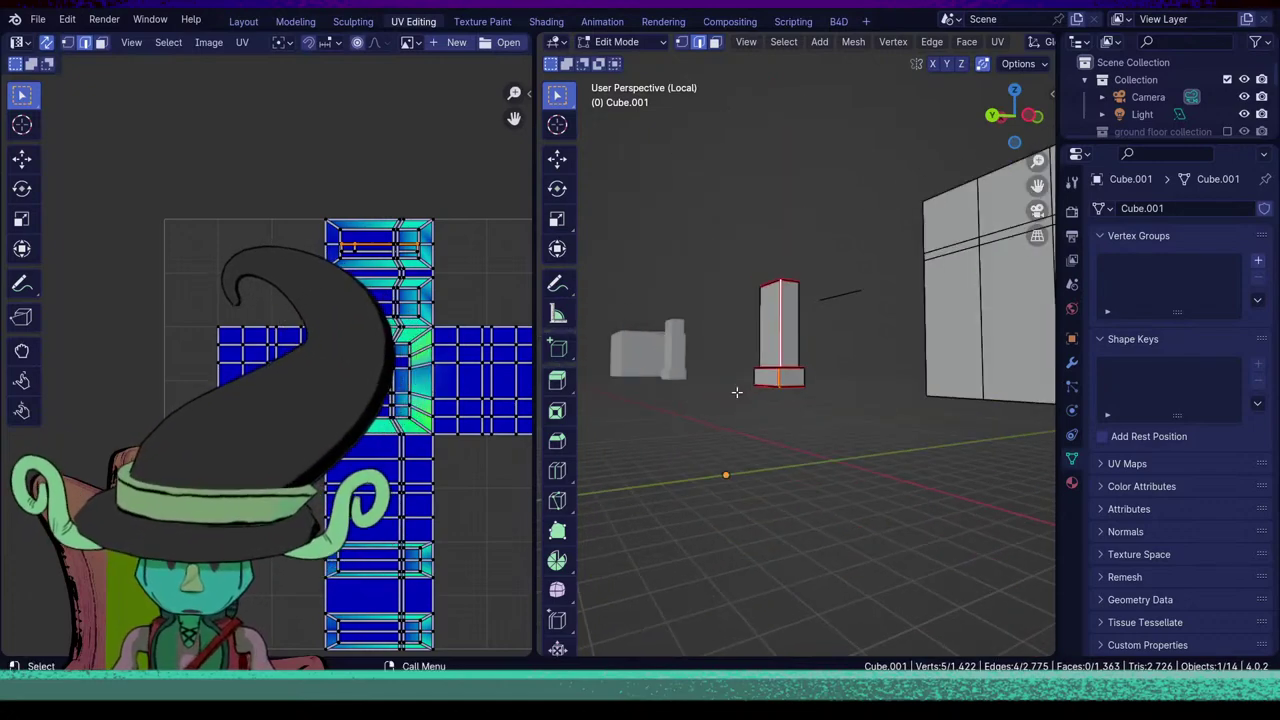
# Reveal the hidden main floor section behind the pillar.
pyautogui.moveTo(760, 420)
pyautogui.mouseDown(button='middle')
pyautogui.moveTo(792, 477)
pyautogui.moveTo(714, 469)
pyautogui.moveTo(774, 480)
pyautogui.moveTo(754, 423)
pyautogui.mouseUp(button='middle')
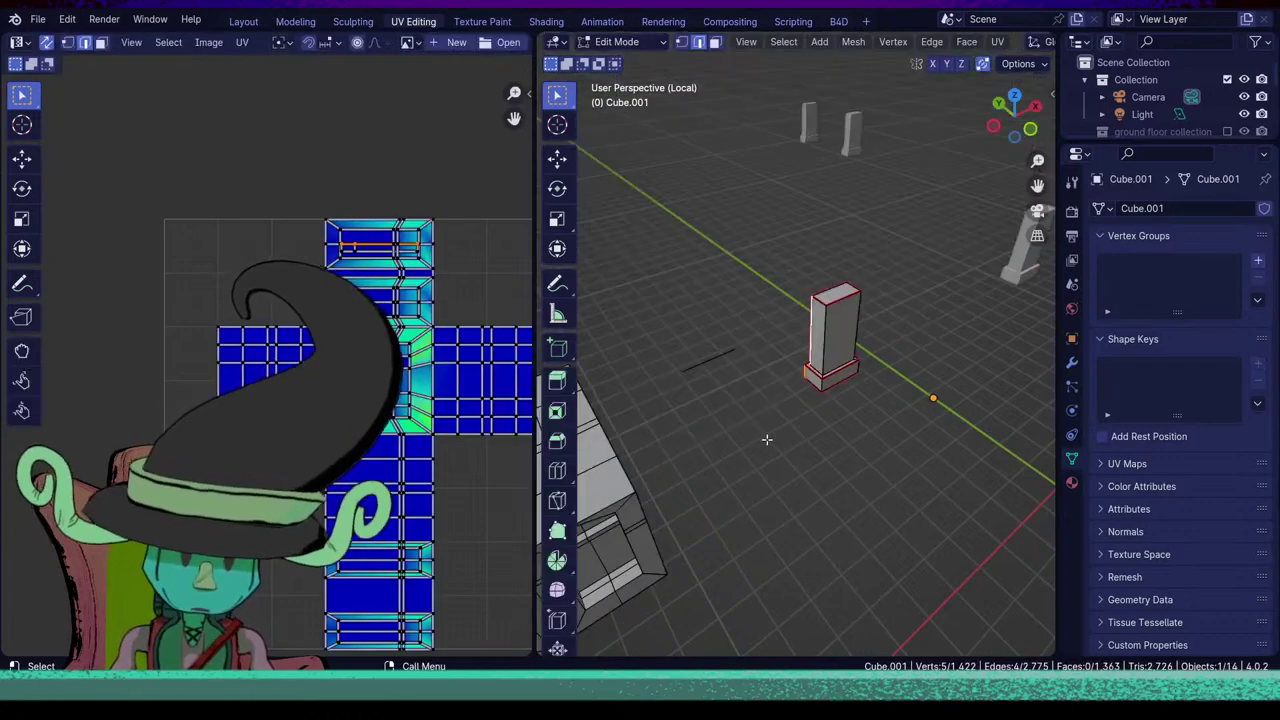
pyautogui.hotkey('alt', 'h')
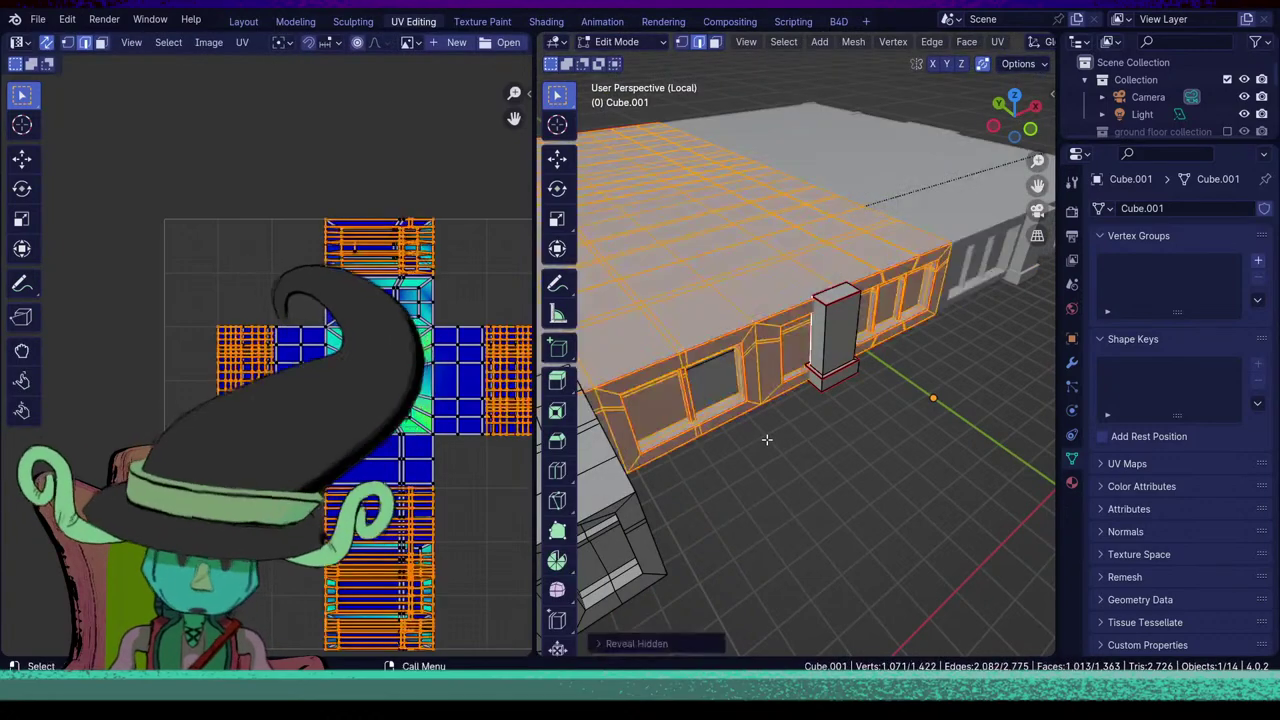
pyautogui.moveTo(766, 439); pyautogui.dragTo(690, 335, button='middle')
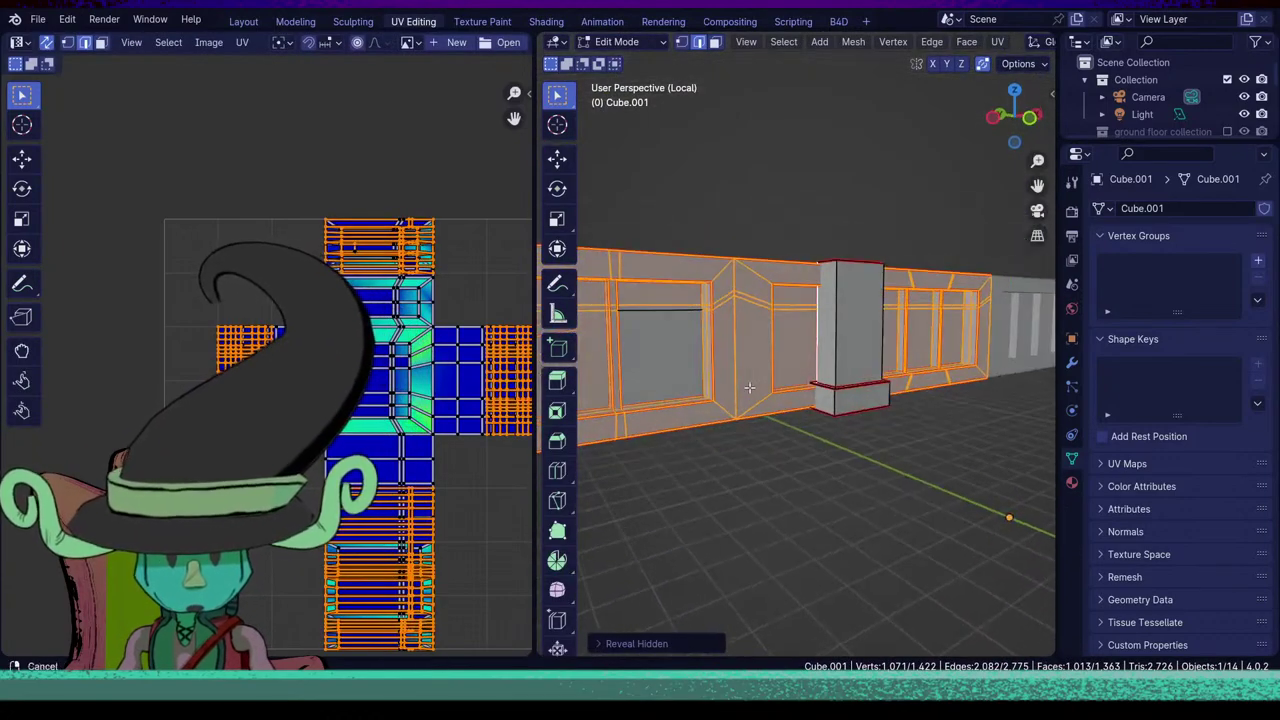
# Try to delete the horizontal edge across the top of the window beside the pillar and undo the deletion.
pyautogui.click(671, 312)
pyautogui.press('x')
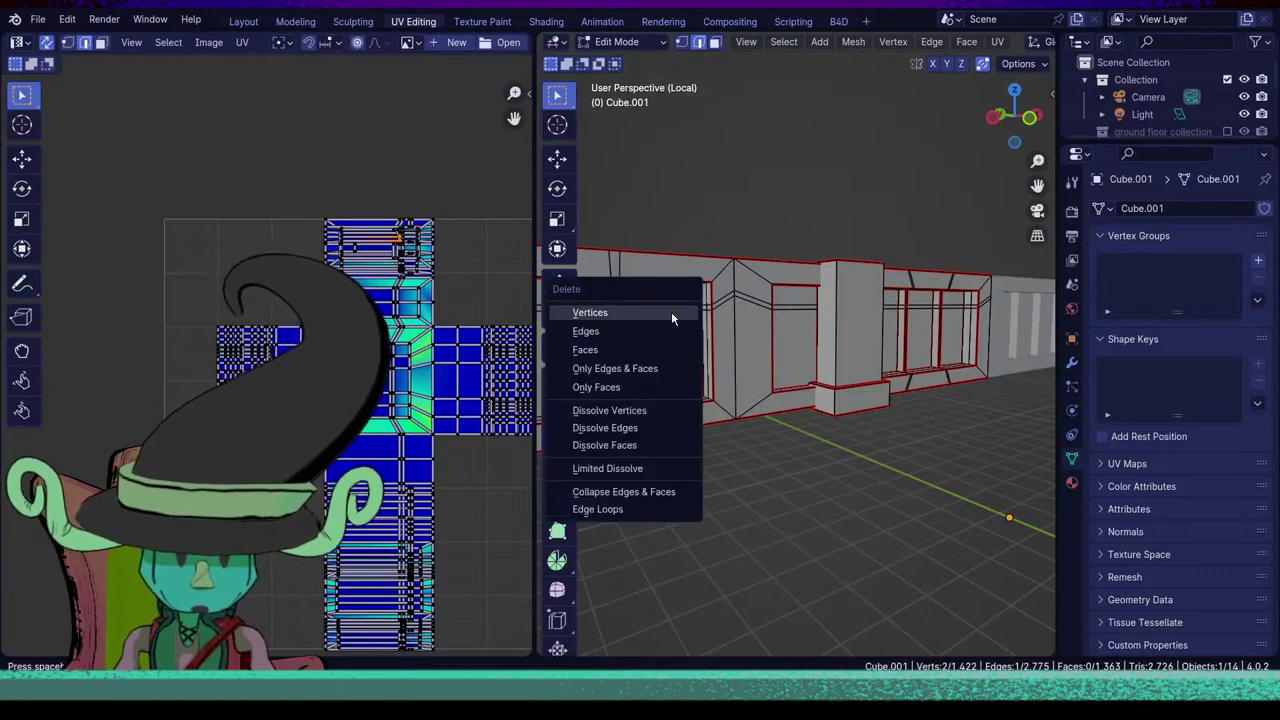
pyautogui.click(671, 312)
pyautogui.hotkey('ctrl', 'z')
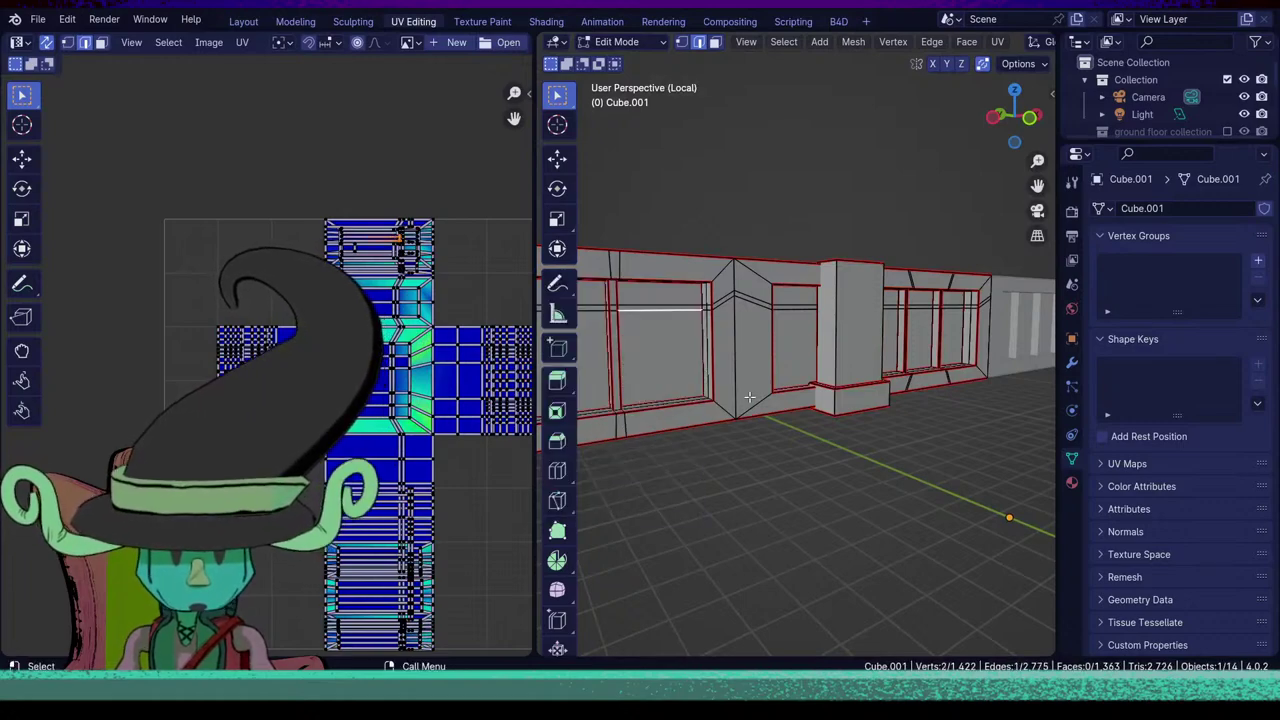
# Select all geometry linked to the window's upper edge and hide that main floor section.
pyautogui.moveTo(744, 396); pyautogui.dragTo(801, 434, button='middle')
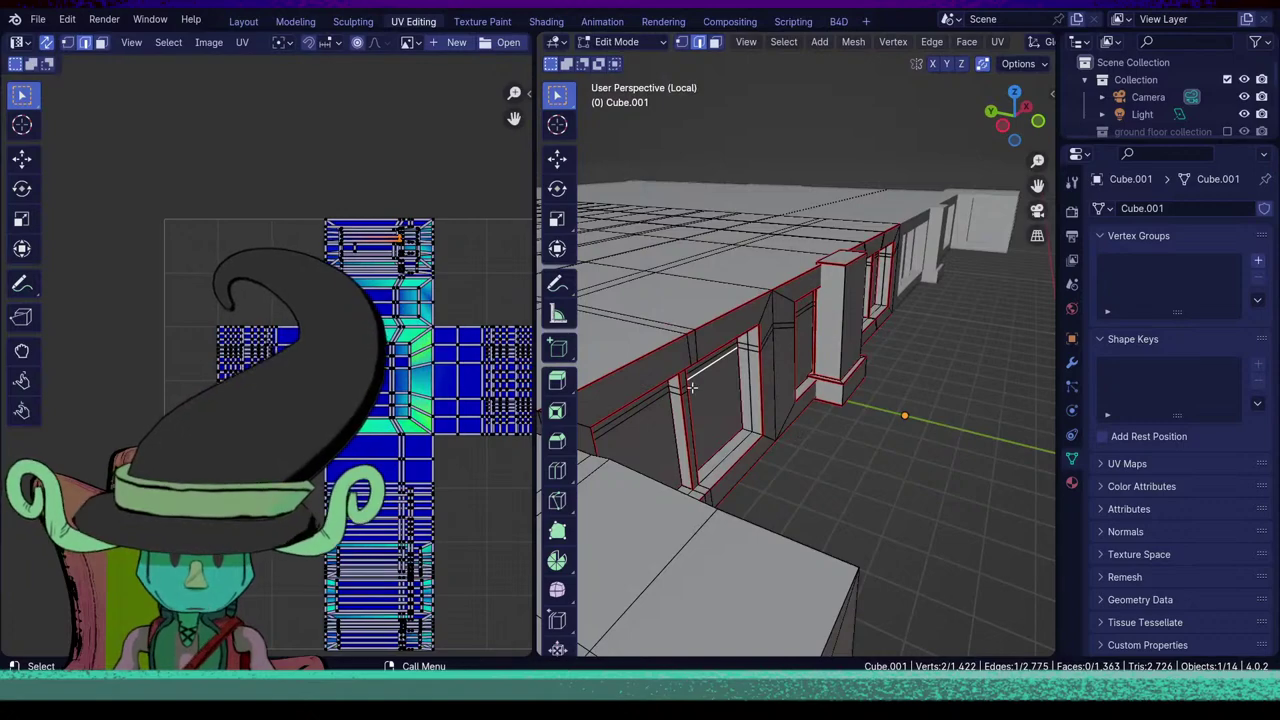
pyautogui.hotkey('ctrl', 'l')
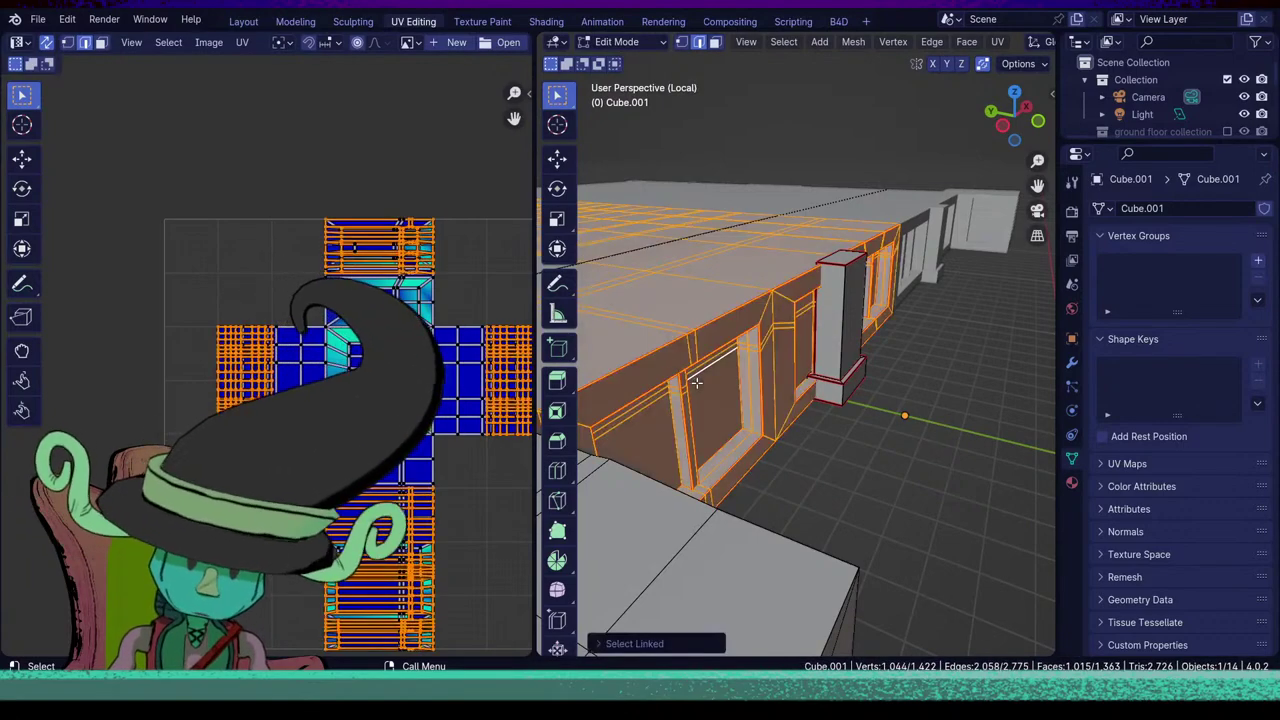
pyautogui.press('h')
# Mark a vertical corner edge of the separate box-shaped building section as a seam.
pyautogui.moveTo(948, 368); pyautogui.dragTo(780, 429, button='middle')
pyautogui.scroll(4, 881, 433)
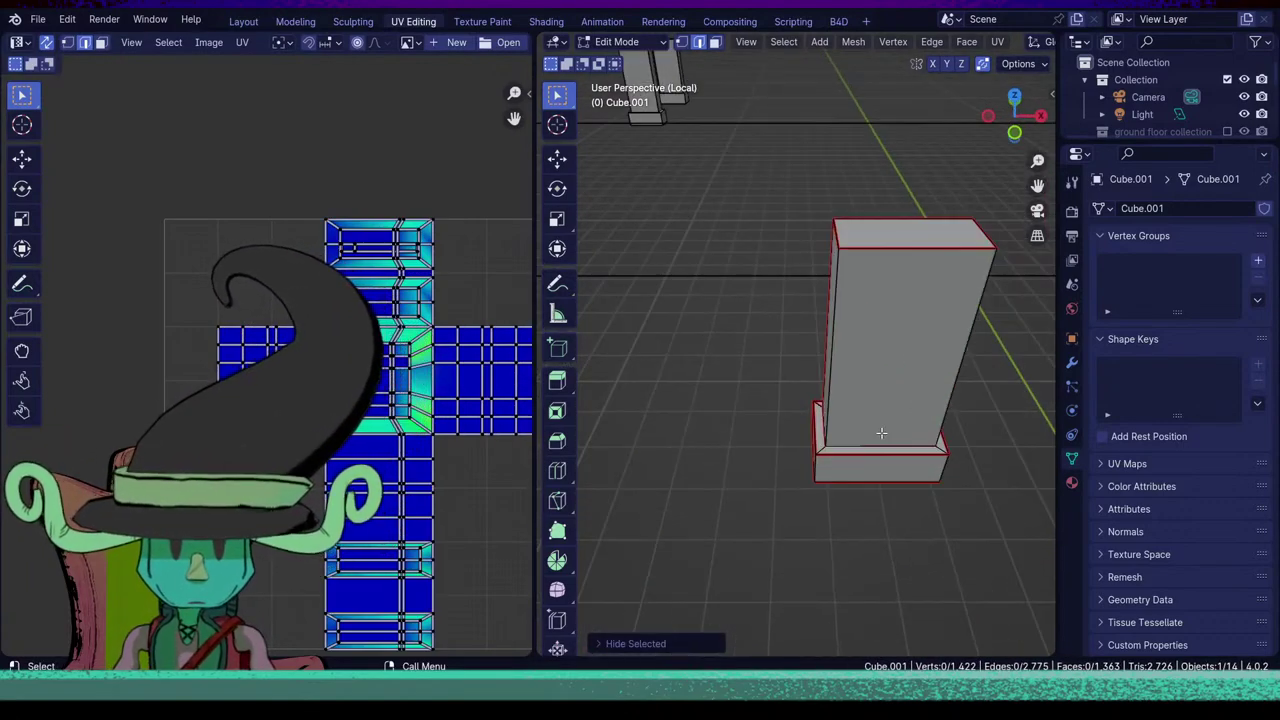
pyautogui.moveTo(881, 432); pyautogui.dragTo(694, 423, button='middle')
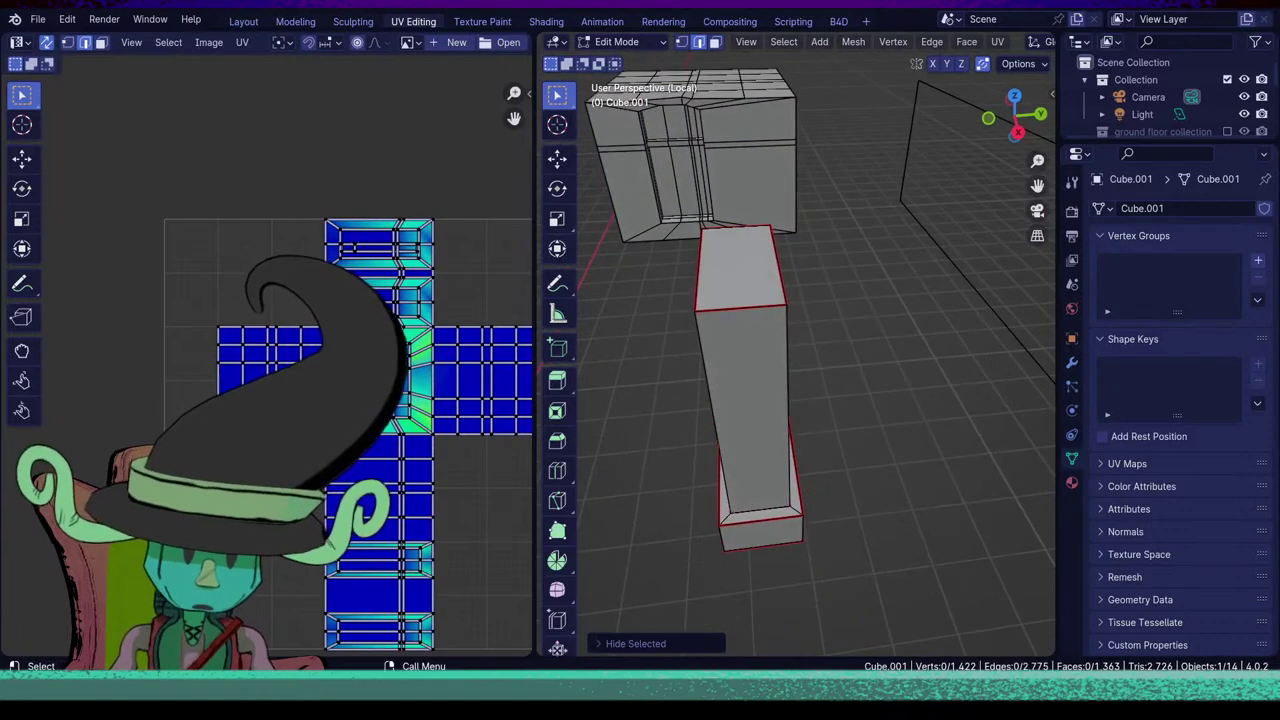
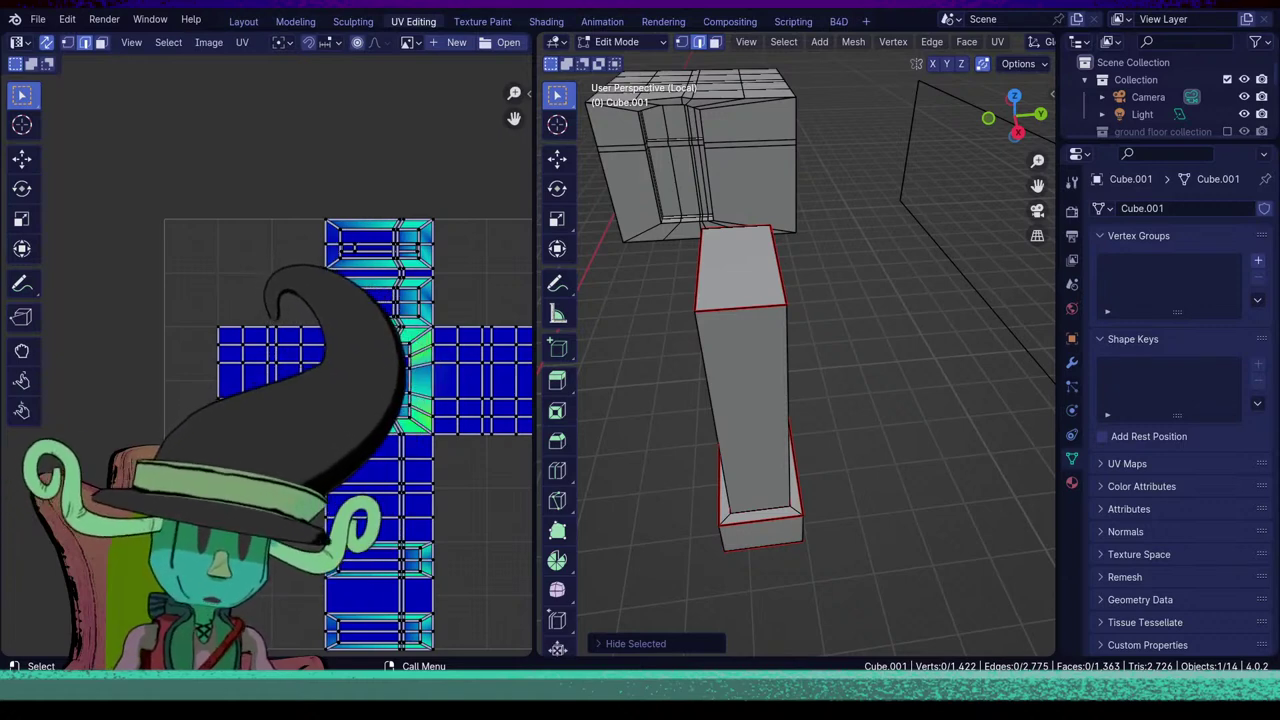
pyautogui.moveTo(744, 480); pyautogui.dragTo(780, 384, button='middle')
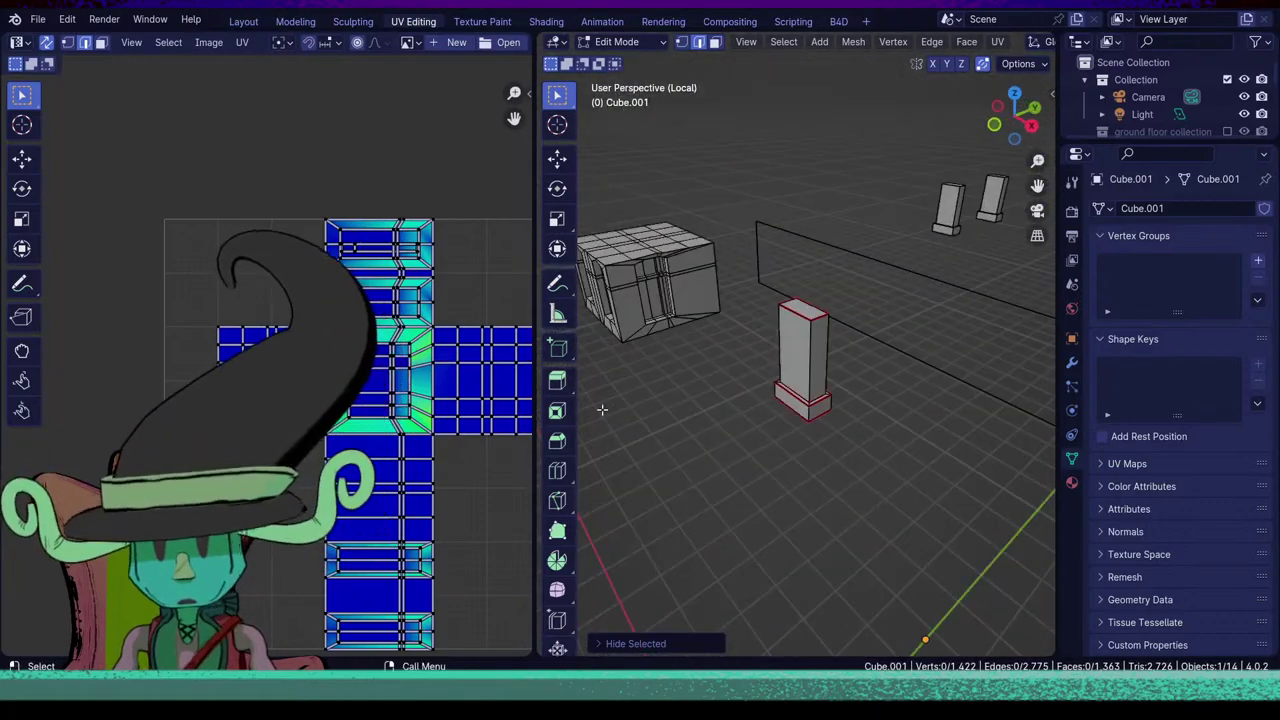
pyautogui.keyDown('shift'); pyautogui.moveTo(657, 419); pyautogui.dragTo(842, 540, button='middle'); pyautogui.keyUp('shift')
pyautogui.scroll(4, 740, 489)
pyautogui.moveTo(842, 540); pyautogui.dragTo(772, 425, button='middle')
pyautogui.keyDown('alt'); pyautogui.click(819, 456); pyautogui.keyUp('alt')
pyautogui.press('u')
pyautogui.click(837, 486)
# Select all edge segments along the bottom of the box section's two-window wall next to the seamed corner.
pyautogui.click(839, 487)
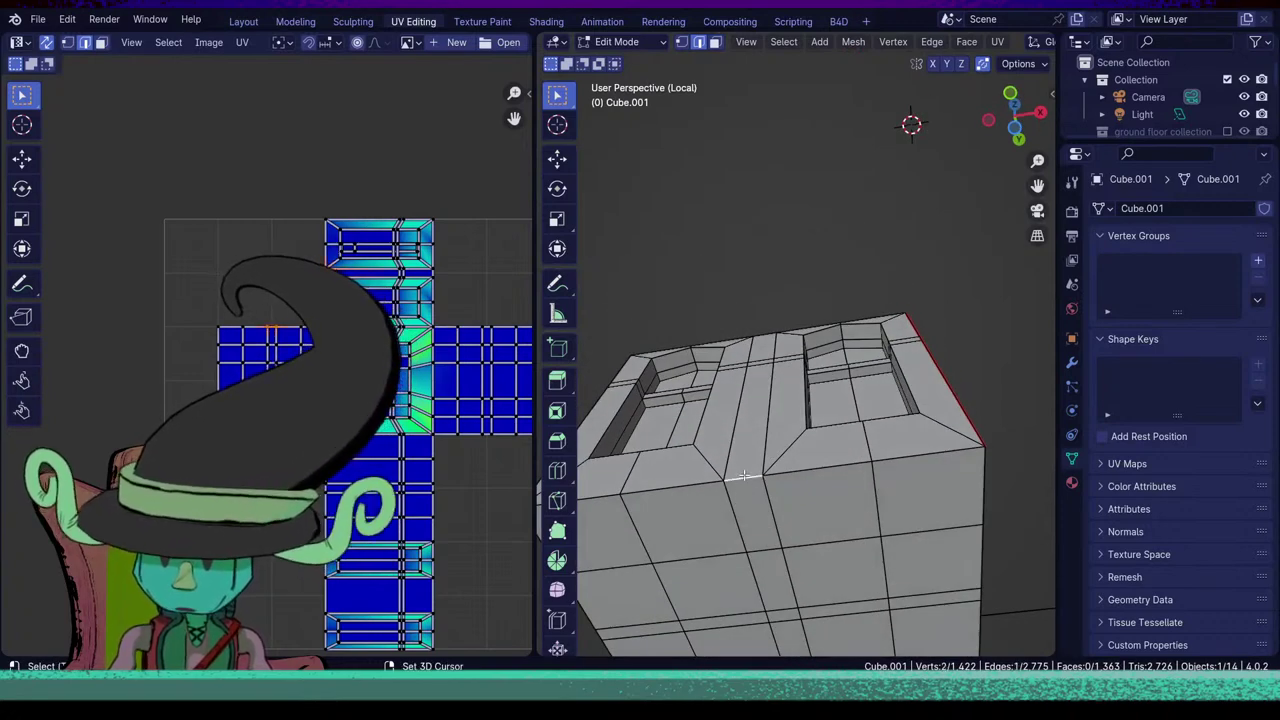
pyautogui.keyDown('shift'); pyautogui.click(845, 466); pyautogui.keyUp('shift')
pyautogui.keyDown('shift'); pyautogui.click(921, 460); pyautogui.keyUp('shift')
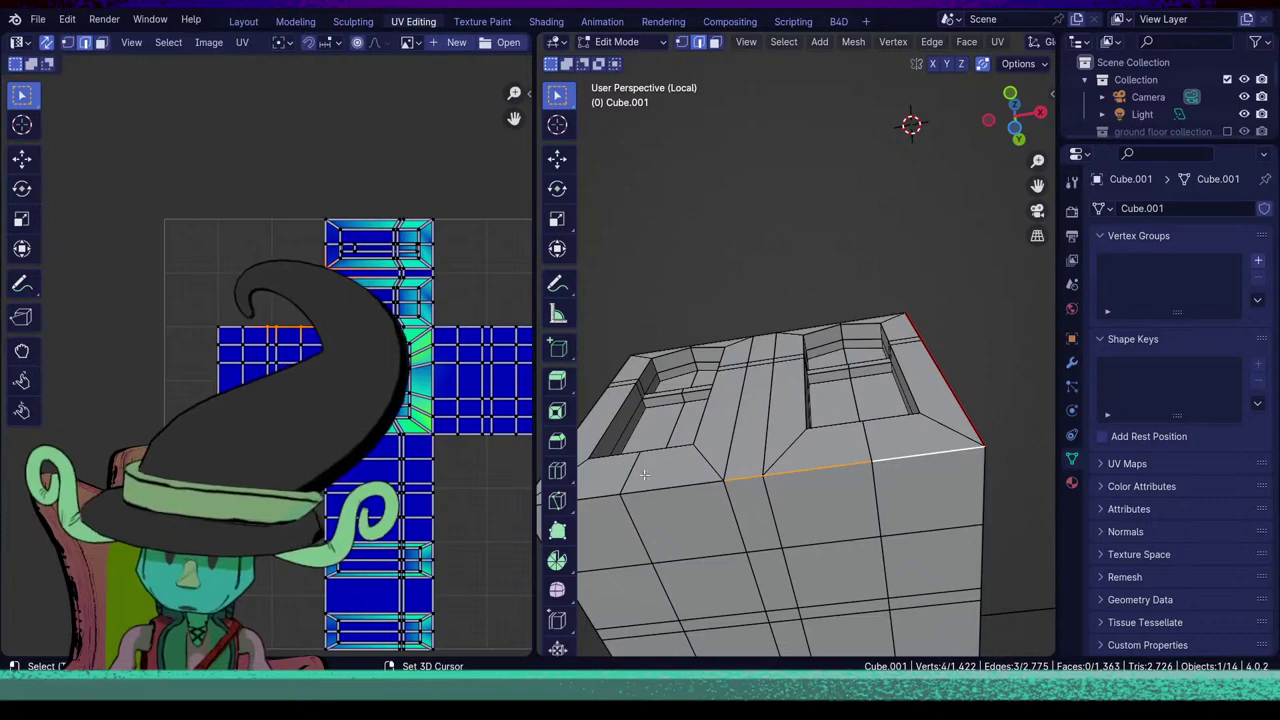
pyautogui.keyDown('shift'); pyautogui.click(692, 486); pyautogui.keyUp('shift')
pyautogui.moveTo(692, 486); pyautogui.dragTo(884, 478, button='middle')
pyautogui.keyDown('shift'); pyautogui.click(757, 475); pyautogui.keyUp('shift')
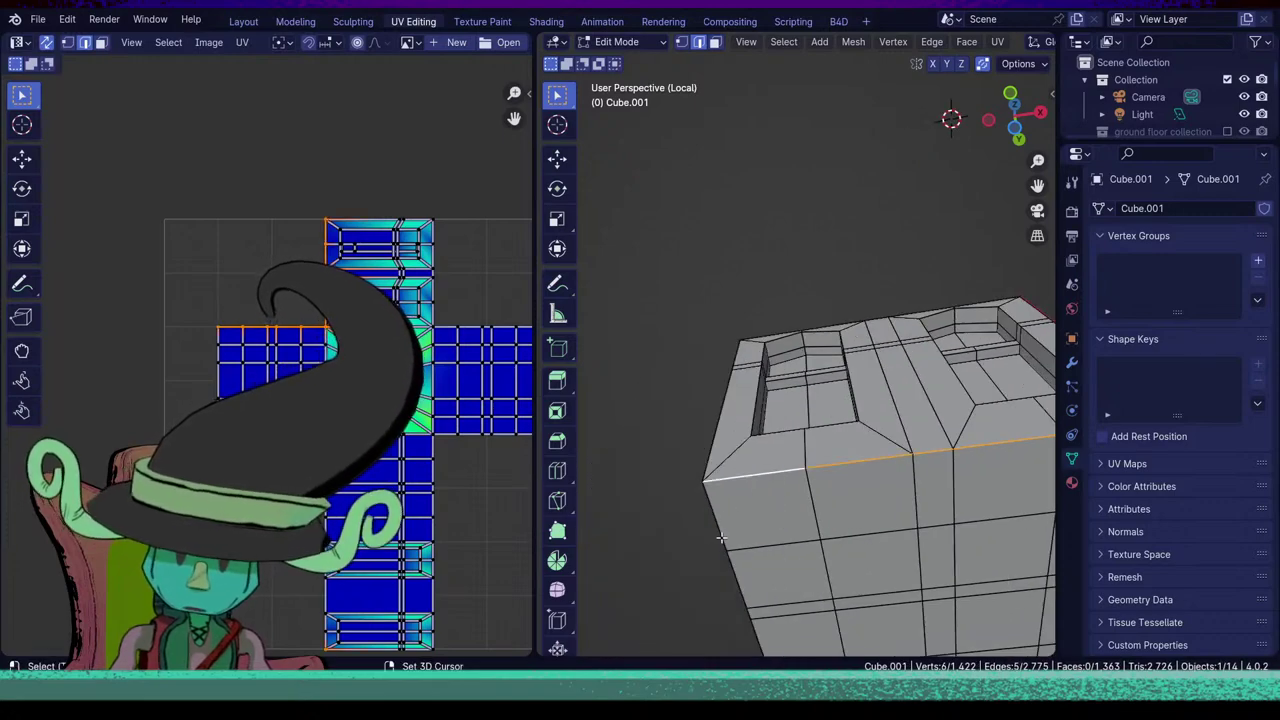
# Add the wall's other vertical corner edges to the selection and mark all selected edges as seams.
pyautogui.scroll(-5, 794, 263)
pyautogui.moveTo(794, 263); pyautogui.dragTo(943, 437, button='middle')
pyautogui.keyDown('shift'); pyautogui.moveTo(811, 431); pyautogui.dragTo(789, 485, button='middle'); pyautogui.keyUp('shift')
pyautogui.scroll(4, 794, 571)
pyautogui.keyDown('alt'); pyautogui.keyDown('shift'); pyautogui.click(790, 485); pyautogui.keyUp('shift'); pyautogui.keyUp('alt')
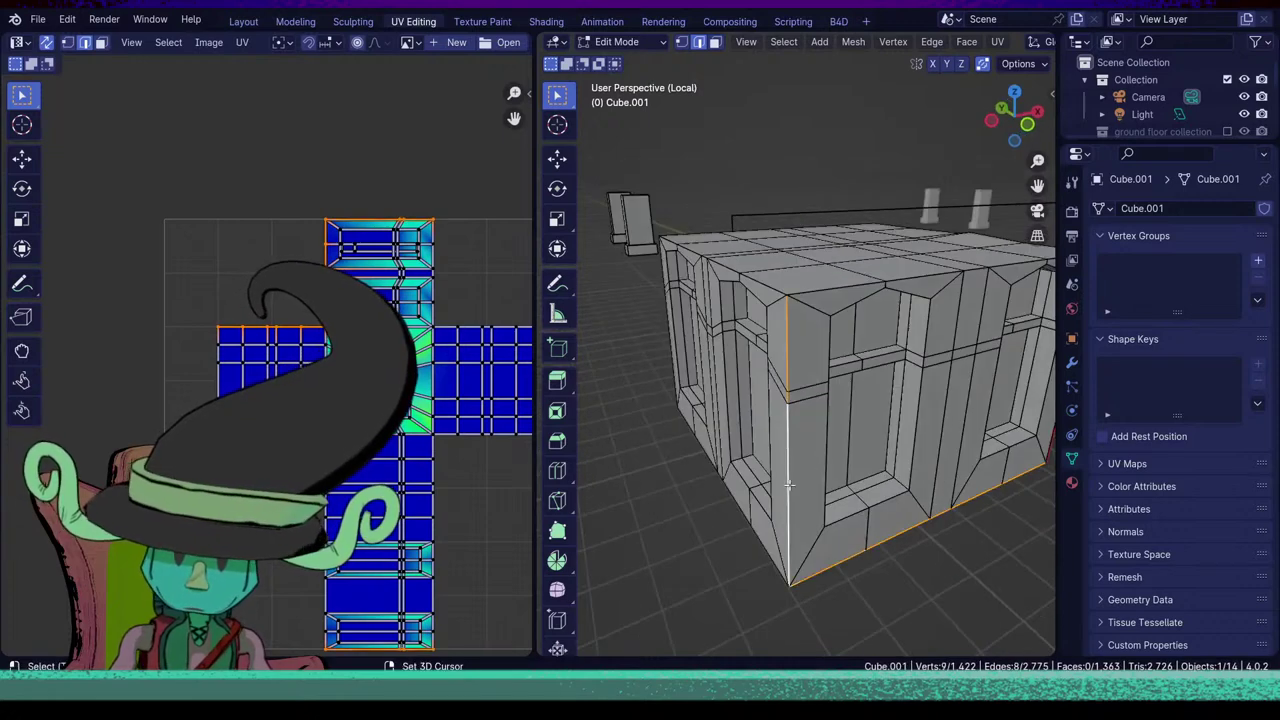
pyautogui.press('u')
pyautogui.click(787, 487)
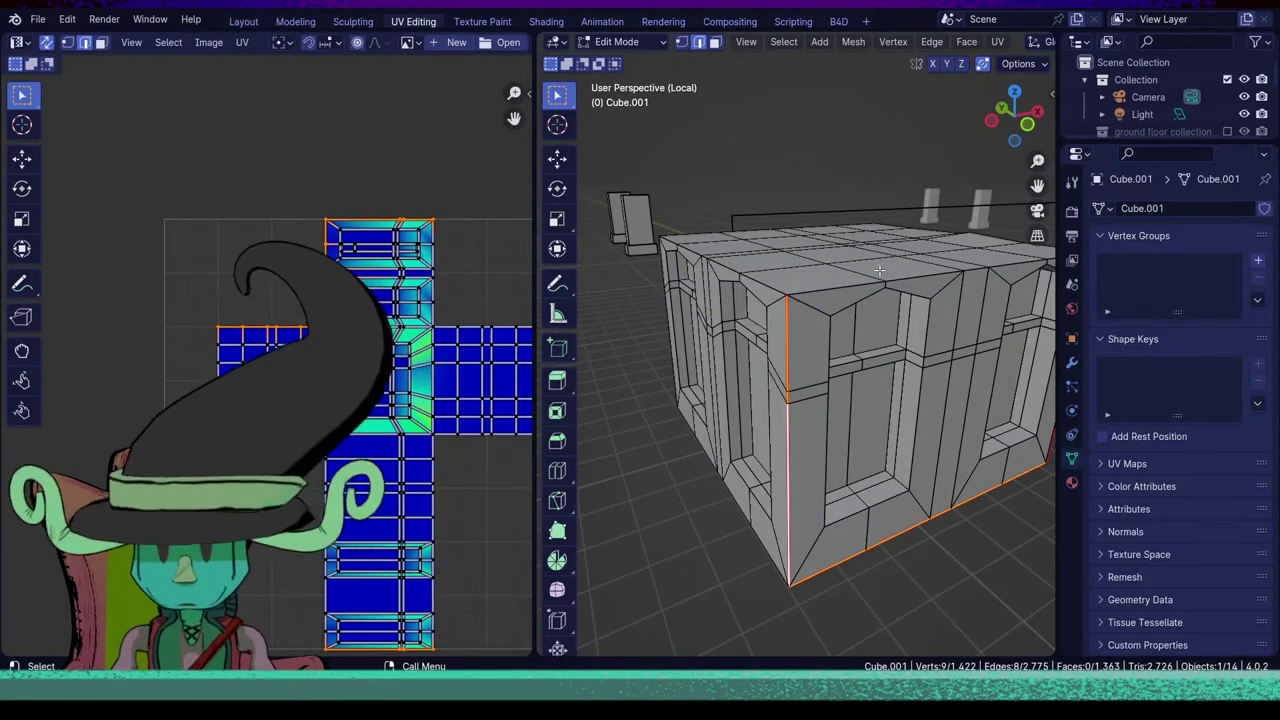
# Select all edge segments along the top of the same two-window wall and mark them as seams.
pyautogui.moveTo(787, 487); pyautogui.dragTo(815, 286, button='middle')
pyautogui.keyDown('alt'); pyautogui.click(828, 301); pyautogui.keyUp('alt')
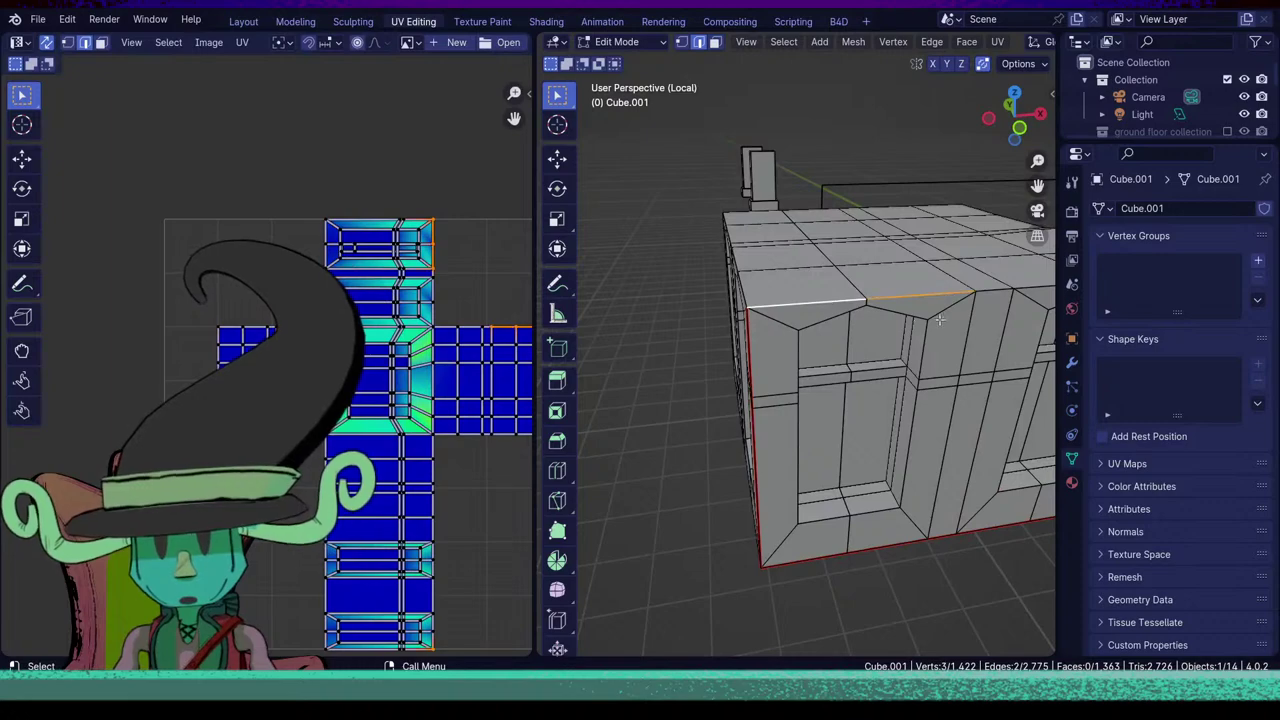
pyautogui.moveTo(972, 325); pyautogui.dragTo(866, 326, button='middle')
pyautogui.scroll(-4, 992, 392)
pyautogui.keyDown('shift'); pyautogui.moveTo(992, 392); pyautogui.dragTo(867, 447, button='middle'); pyautogui.keyUp('shift')
pyautogui.scroll(3, 862, 450)
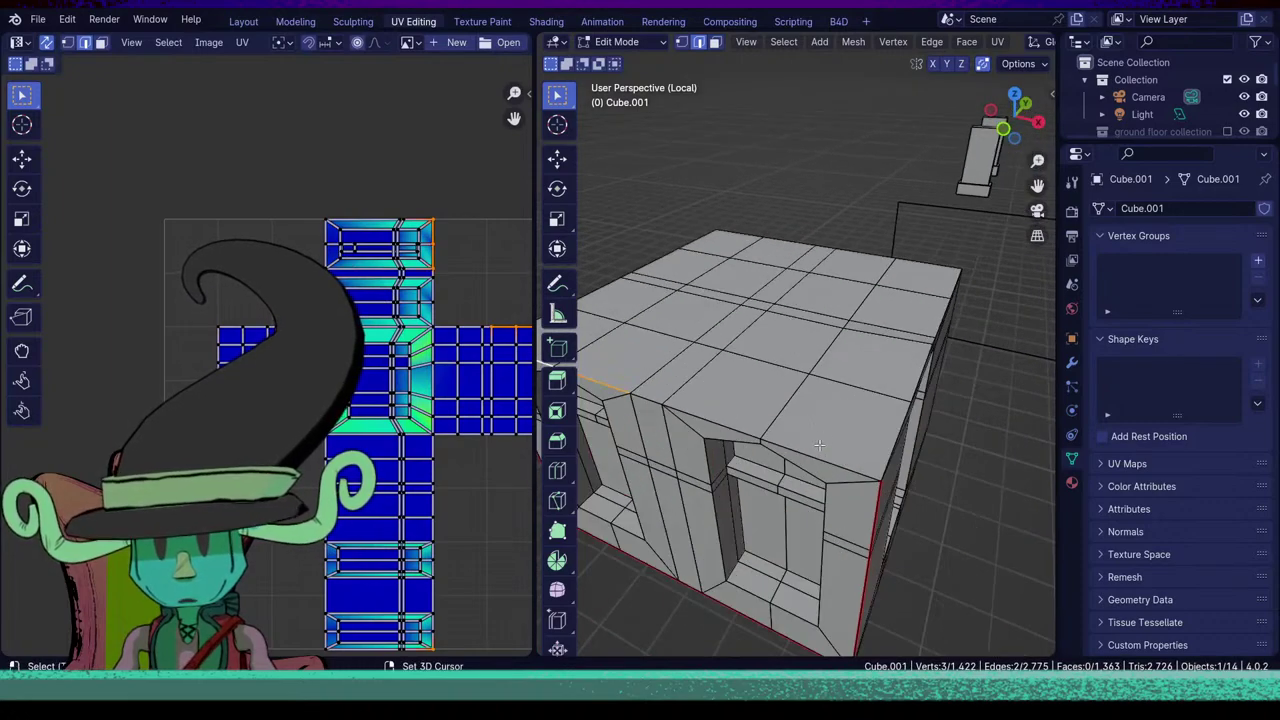
pyautogui.keyDown('shift'); pyautogui.click(840, 455); pyautogui.keyUp('shift')
pyautogui.keyDown('shift'); pyautogui.click(732, 418); pyautogui.keyUp('shift')
pyautogui.keyDown('shift'); pyautogui.click(643, 398); pyautogui.keyUp('shift')
pyautogui.scroll(-4, 720, 490)
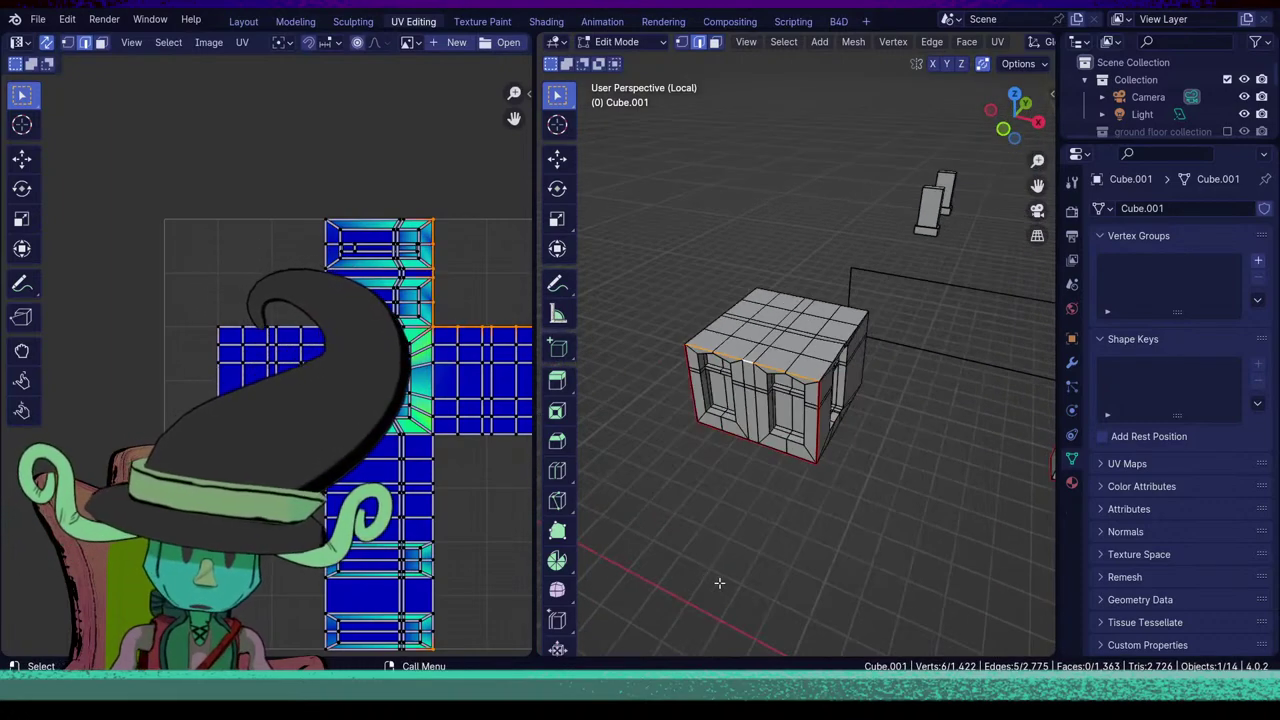
pyautogui.moveTo(714, 506); pyautogui.dragTo(770, 408, button='middle')
pyautogui.press('u')
pyautogui.click(848, 533)
# Select the top, bottom and far vertical corner edges of the adjoining two-window wall and mark them as seams.
pyautogui.scroll(3, 734, 383)
pyautogui.doubleClick(728, 384)
pyautogui.keyDown('shift'); pyautogui.doubleClick(640, 364); pyautogui.keyUp('shift')
pyautogui.scroll(-2, 661, 382)
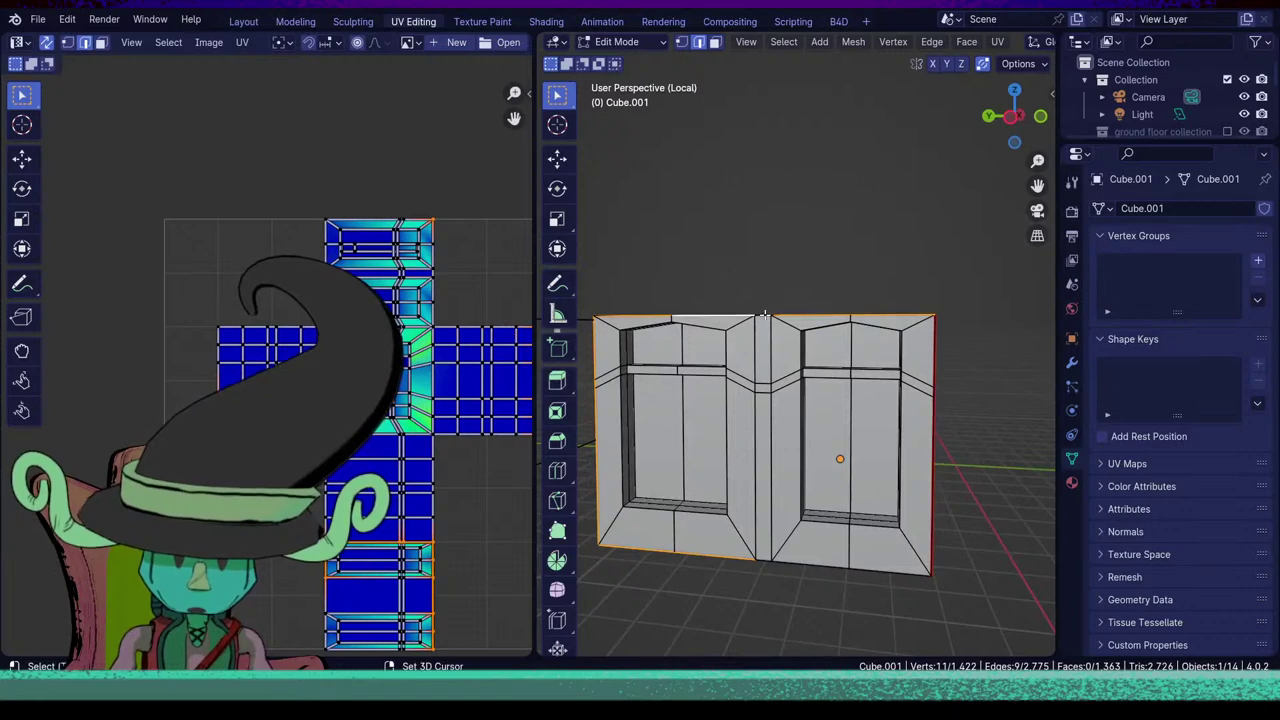
pyautogui.keyDown('shift'); pyautogui.click(770, 408); pyautogui.keyUp('shift')
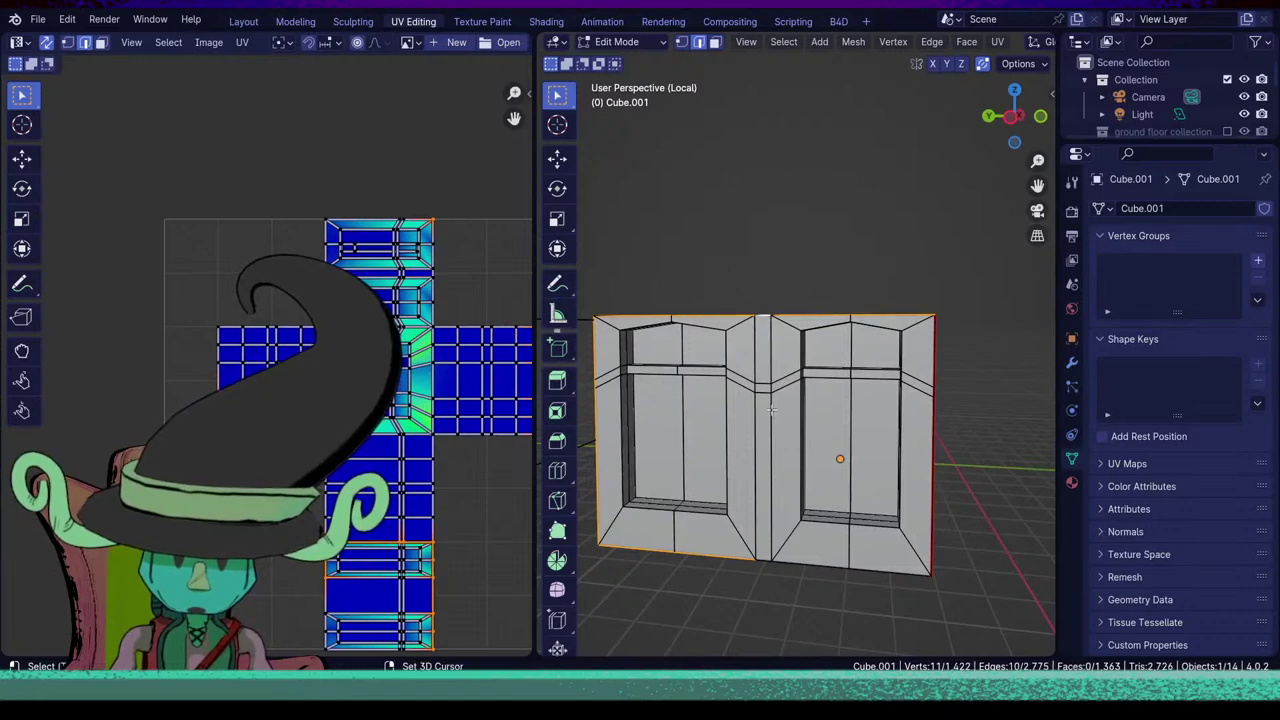
pyautogui.keyDown('alt'); pyautogui.keyDown('shift'); pyautogui.click(814, 563); pyautogui.keyUp('shift'); pyautogui.keyUp('alt')
pyautogui.moveTo(814, 563); pyautogui.dragTo(839, 495, button='middle')
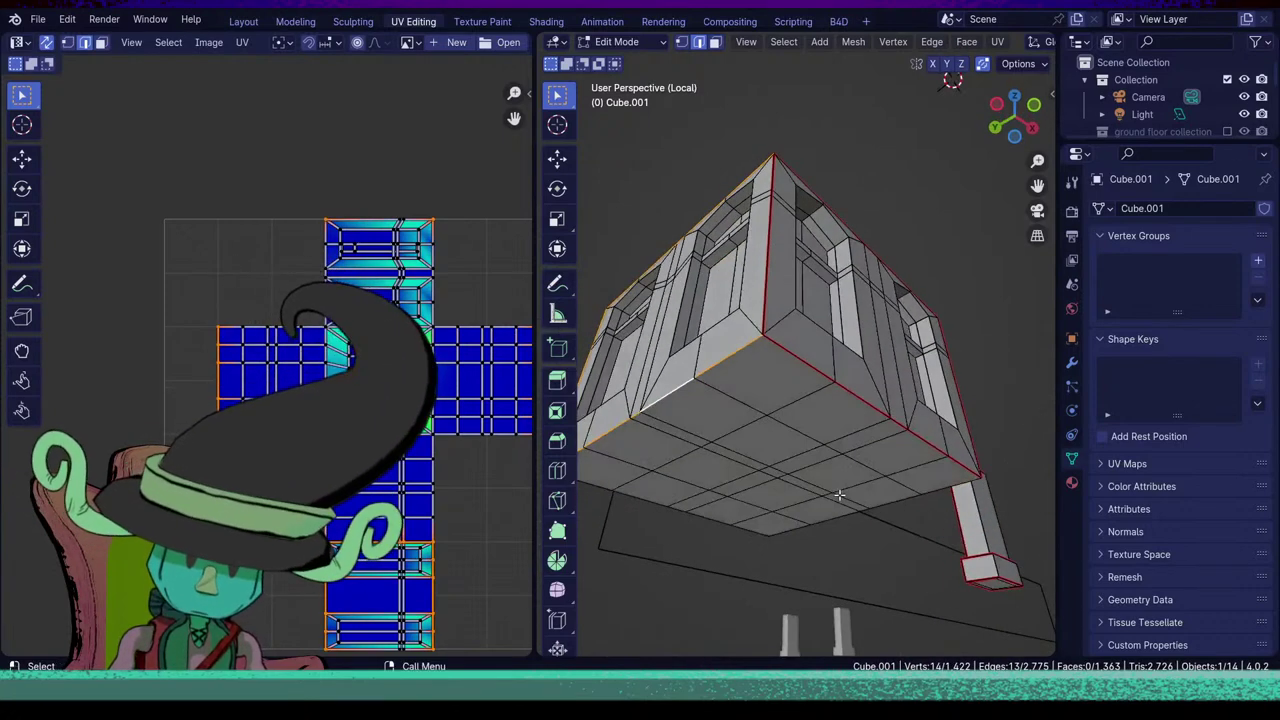
pyautogui.press('u')
pyautogui.click(829, 490)
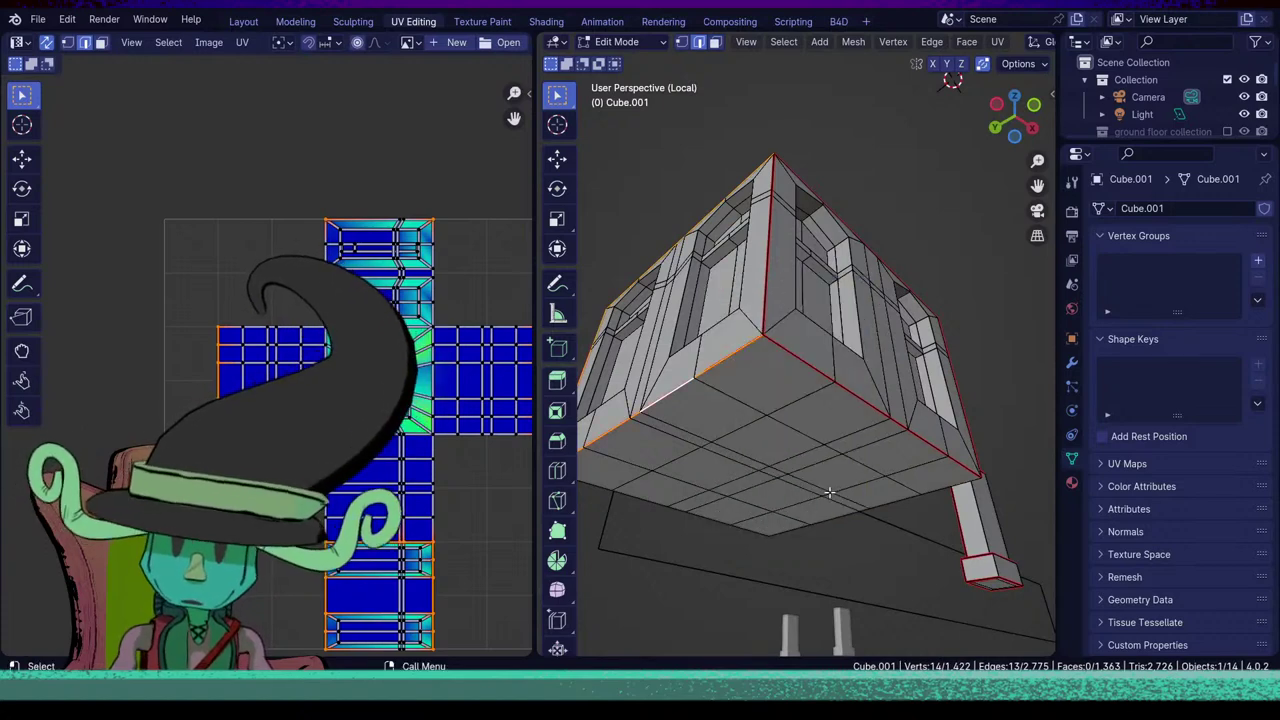
# Select the top and bottom edges of the box section's windowless wall and single-window wall and mark them as seams.
pyautogui.moveTo(829, 491); pyautogui.dragTo(848, 428, button='middle')
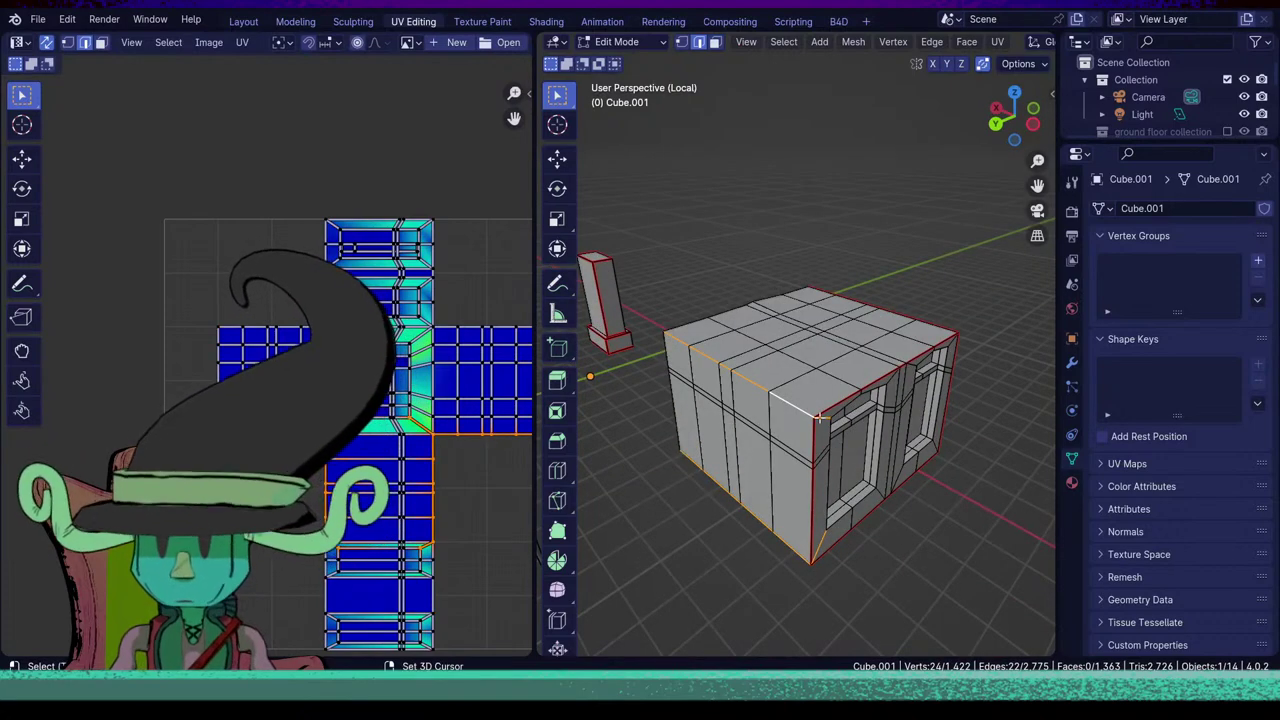
pyautogui.moveTo(767, 430); pyautogui.dragTo(767, 385, button='middle')
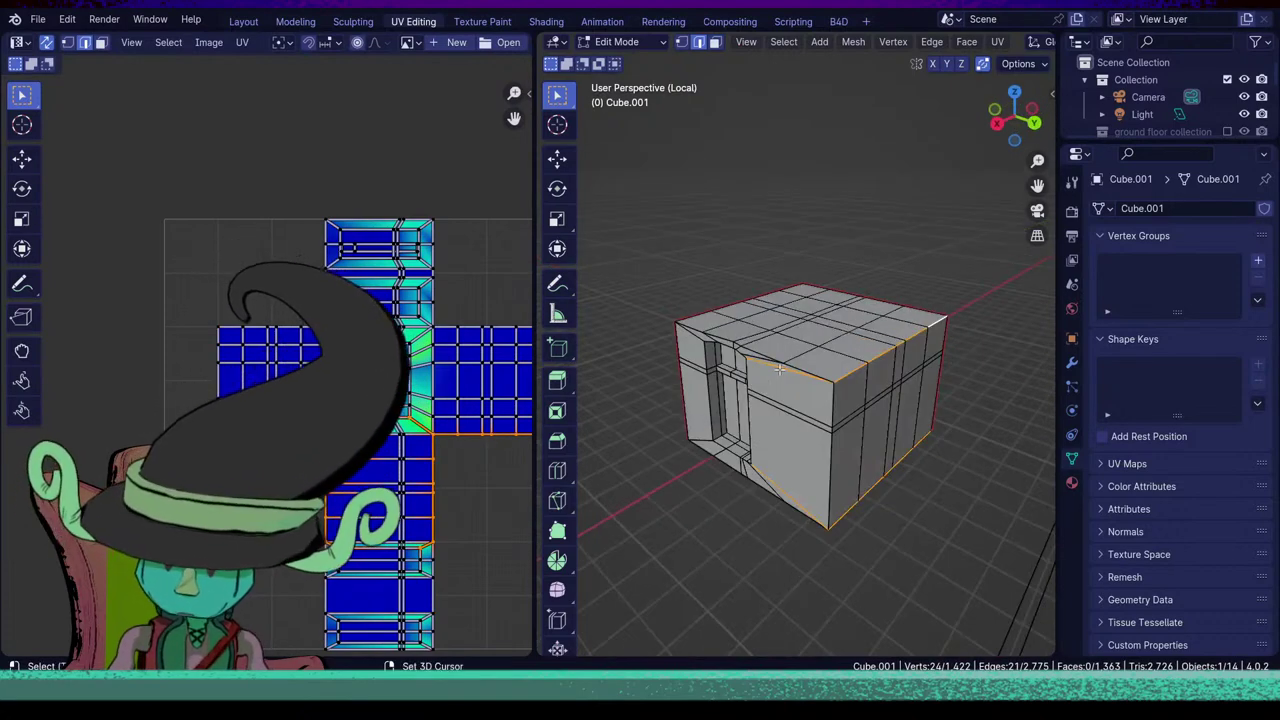
pyautogui.moveTo(791, 477); pyautogui.dragTo(791, 540, button='middle')
pyautogui.scroll(2, 791, 560)
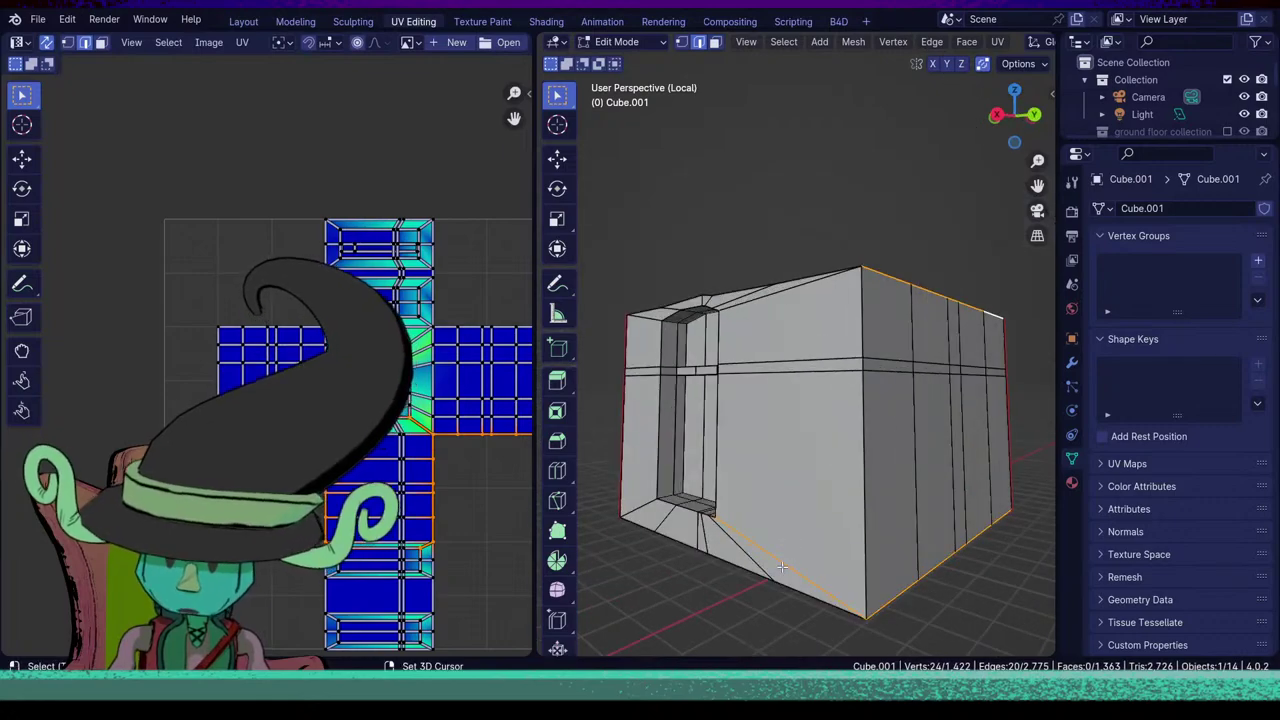
pyautogui.keyDown('alt'); pyautogui.keyDown('shift'); pyautogui.click(789, 588); pyautogui.keyUp('shift'); pyautogui.keyUp('alt')
pyautogui.moveTo(845, 333); pyautogui.dragTo(834, 425, button='middle')
pyautogui.scroll(-3, 766, 497)
pyautogui.moveTo(834, 494); pyautogui.dragTo(879, 343, button='middle')
pyautogui.press('u')
pyautogui.click(880, 337)
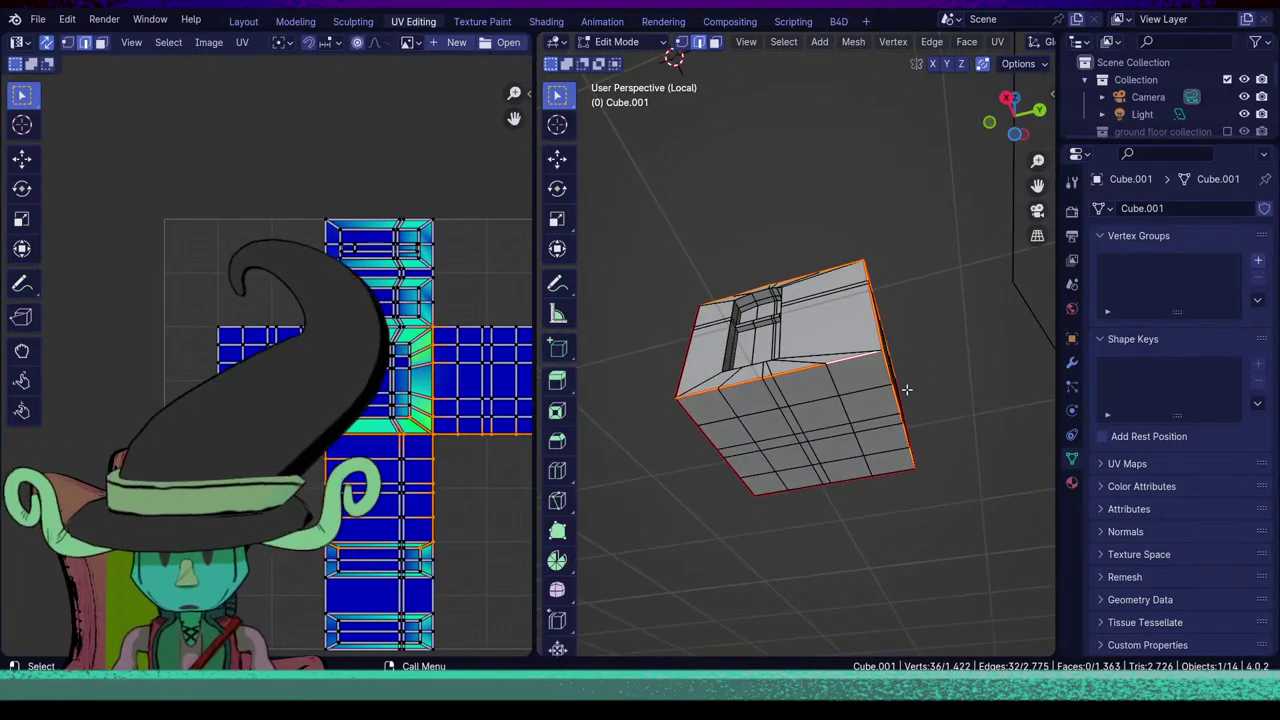
pyautogui.moveTo(905, 386); pyautogui.dragTo(860, 500, button='middle')
pyautogui.scroll(-8, 850, 512)
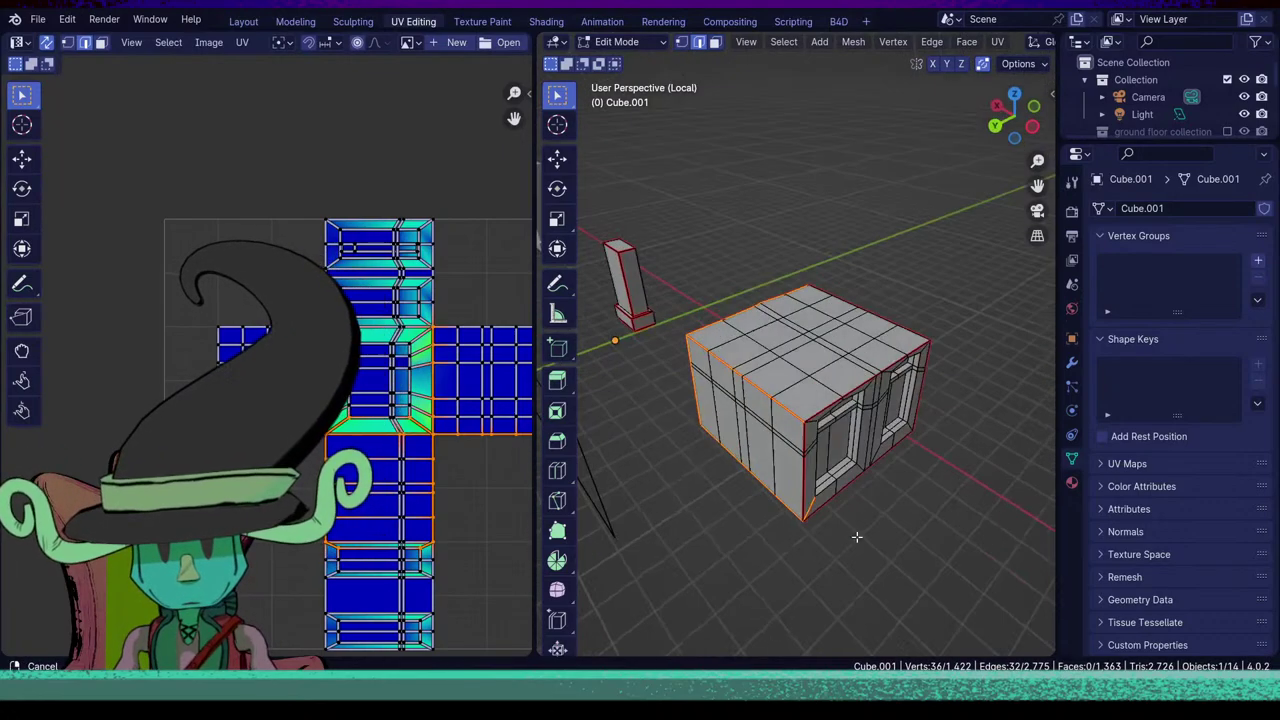
pyautogui.scroll(10, 847, 517)
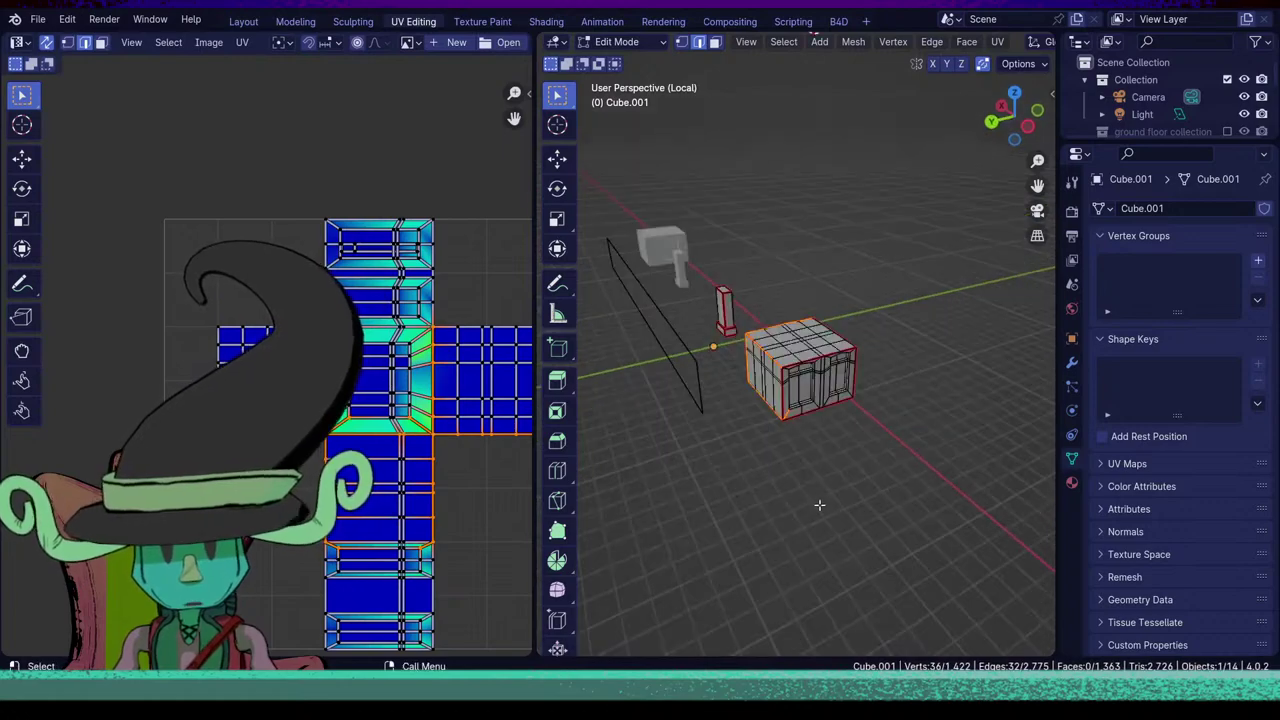
# Clear the seam from the diagonal edge at the bottom corner of the box section's two-window wall.
pyautogui.moveTo(864, 543); pyautogui.dragTo(790, 490, button='middle')
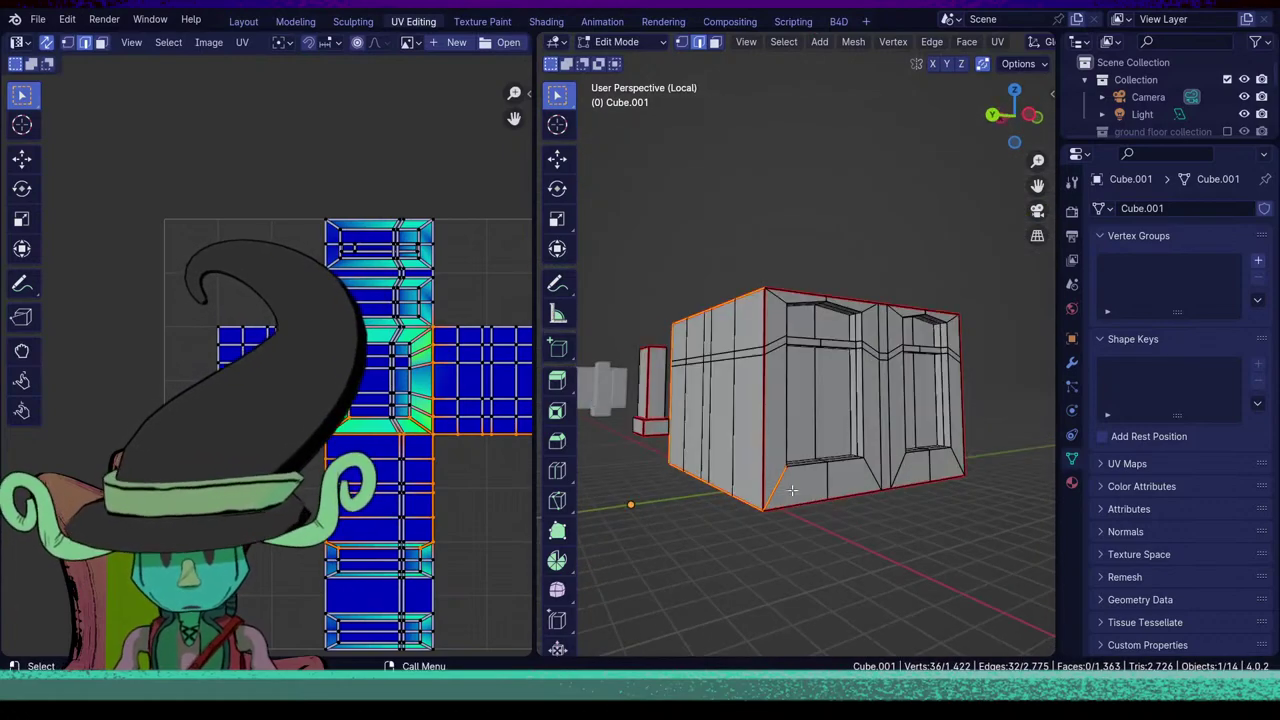
pyautogui.click(778, 485)
pyautogui.press('u')
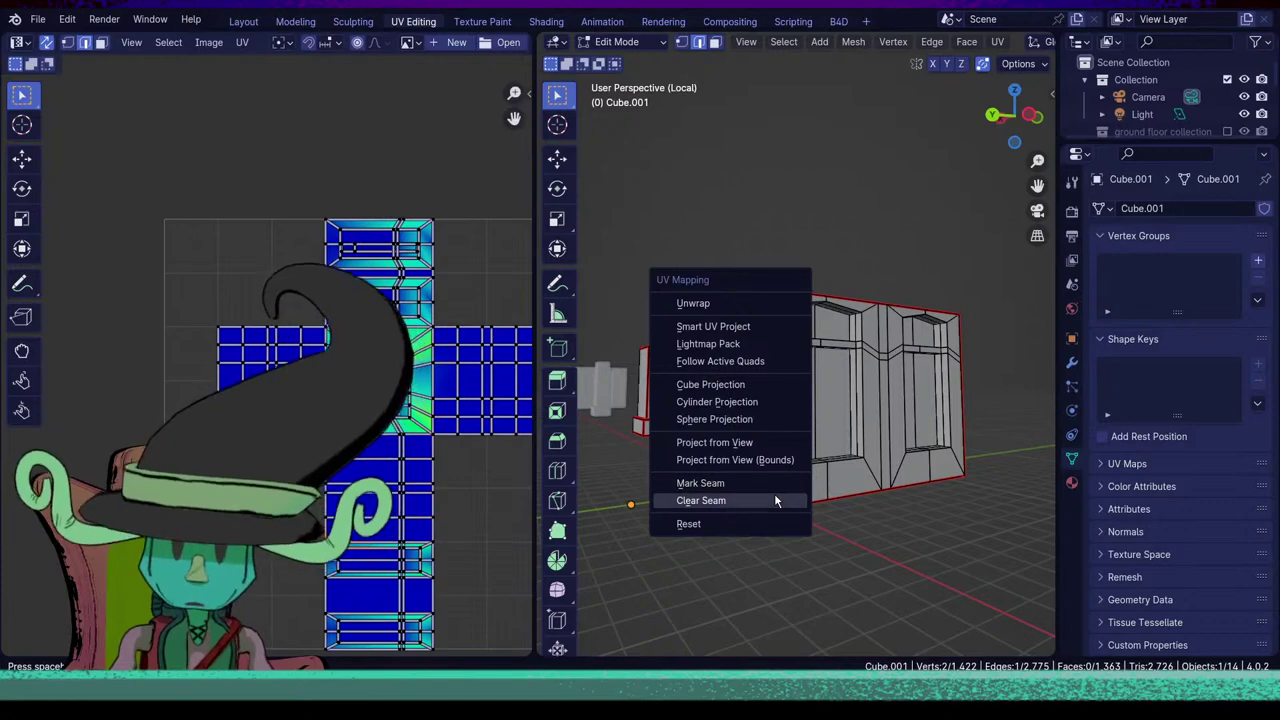
pyautogui.click(779, 485)
# Select the outer edge loop around the window opening nearest that corner and mark it as a seam.
pyautogui.moveTo(779, 485); pyautogui.dragTo(748, 498, button='middle')
pyautogui.scroll(4, 800, 520)
pyautogui.scroll(2, 777, 503)
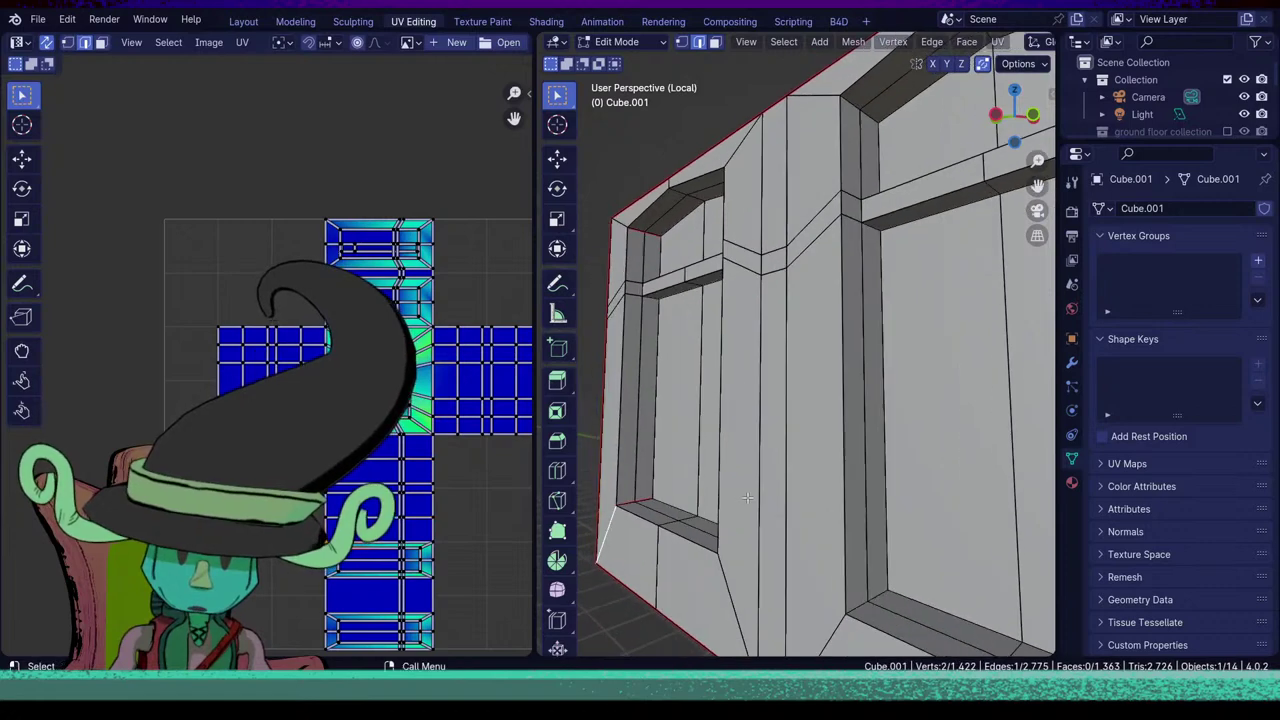
pyautogui.keyDown('alt'); pyautogui.click(636, 513); pyautogui.keyUp('alt')
pyautogui.press('u')
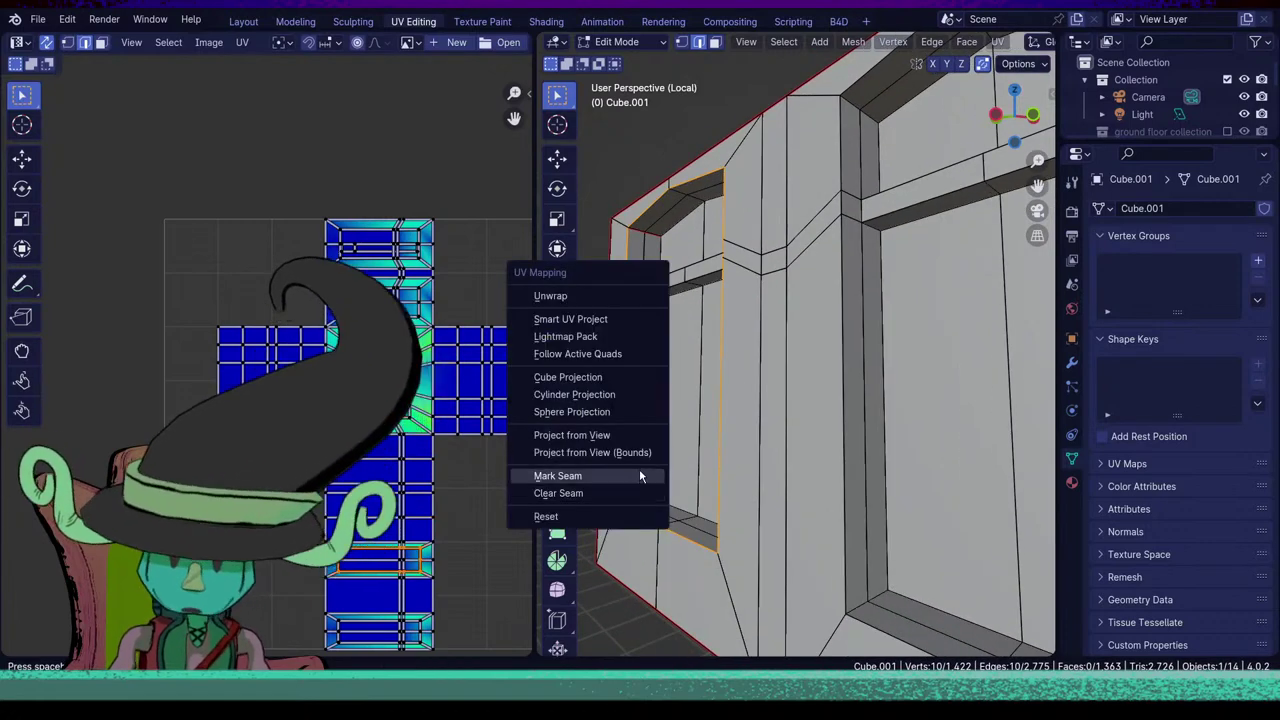
pyautogui.click(640, 474)
# Select the edges outlining the recessed lower pane of the same window.
pyautogui.click(670, 505)
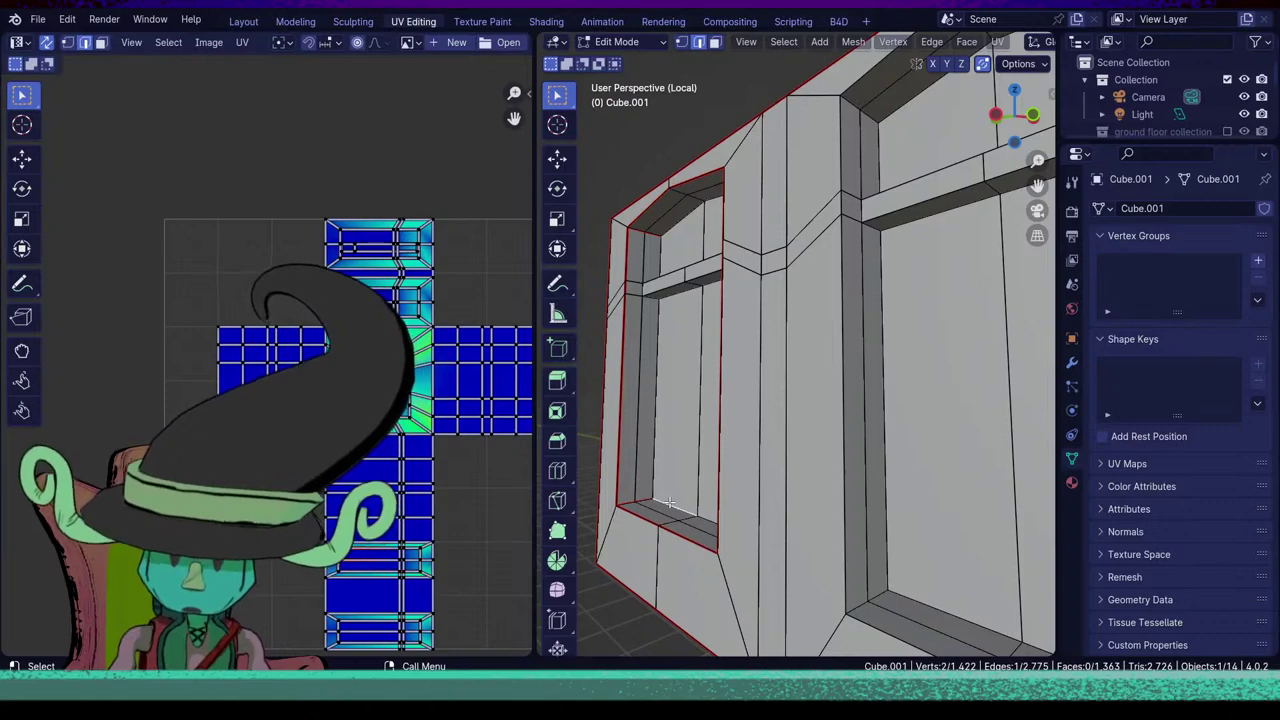
pyautogui.moveTo(664, 451); pyautogui.dragTo(828, 432, button='middle')
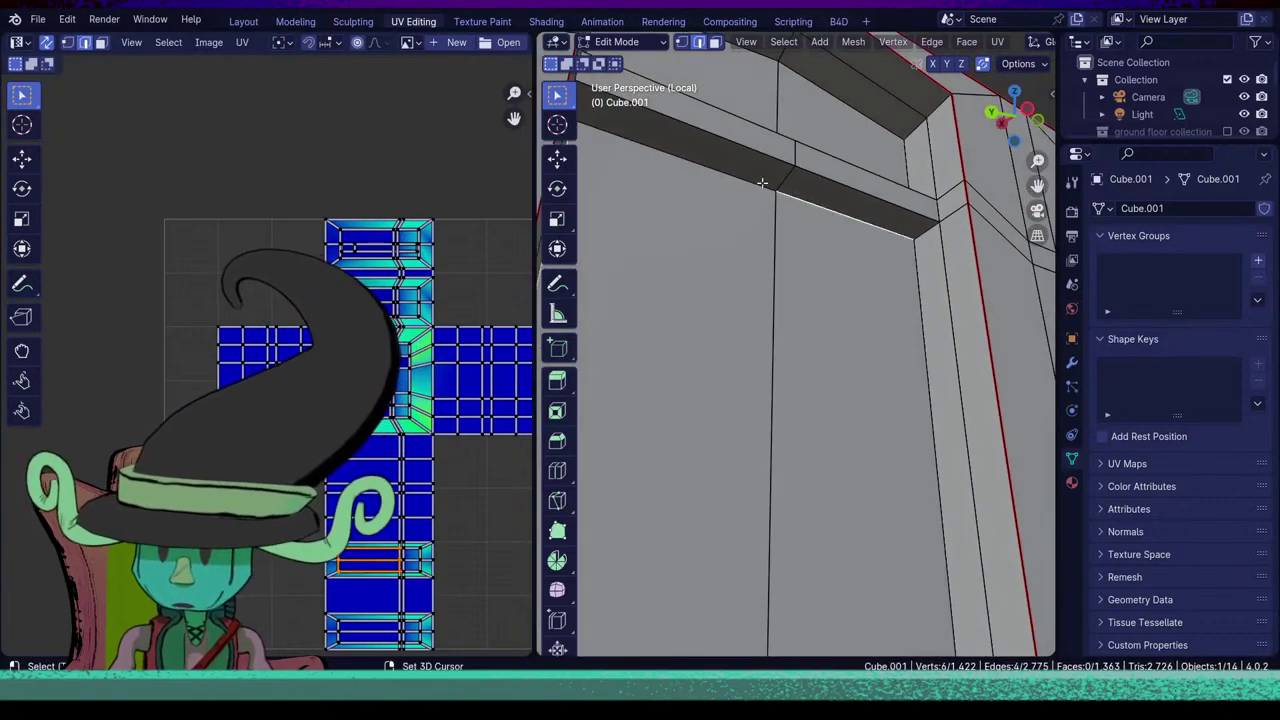
pyautogui.keyDown('shift'); pyautogui.click(916, 284); pyautogui.keyUp('shift')
# Add the lower-pane outline of the wall's second window to the selection and mark both outlines as seams.
pyautogui.scroll(-6, 912, 300)
pyautogui.moveTo(912, 300); pyautogui.dragTo(744, 535, button='middle')
pyautogui.scroll(3, 866, 489)
pyautogui.keyDown('shift'); pyautogui.click(739, 525); pyautogui.keyUp('shift')
pyautogui.keyDown('shift'); pyautogui.click(789, 582); pyautogui.keyUp('shift')
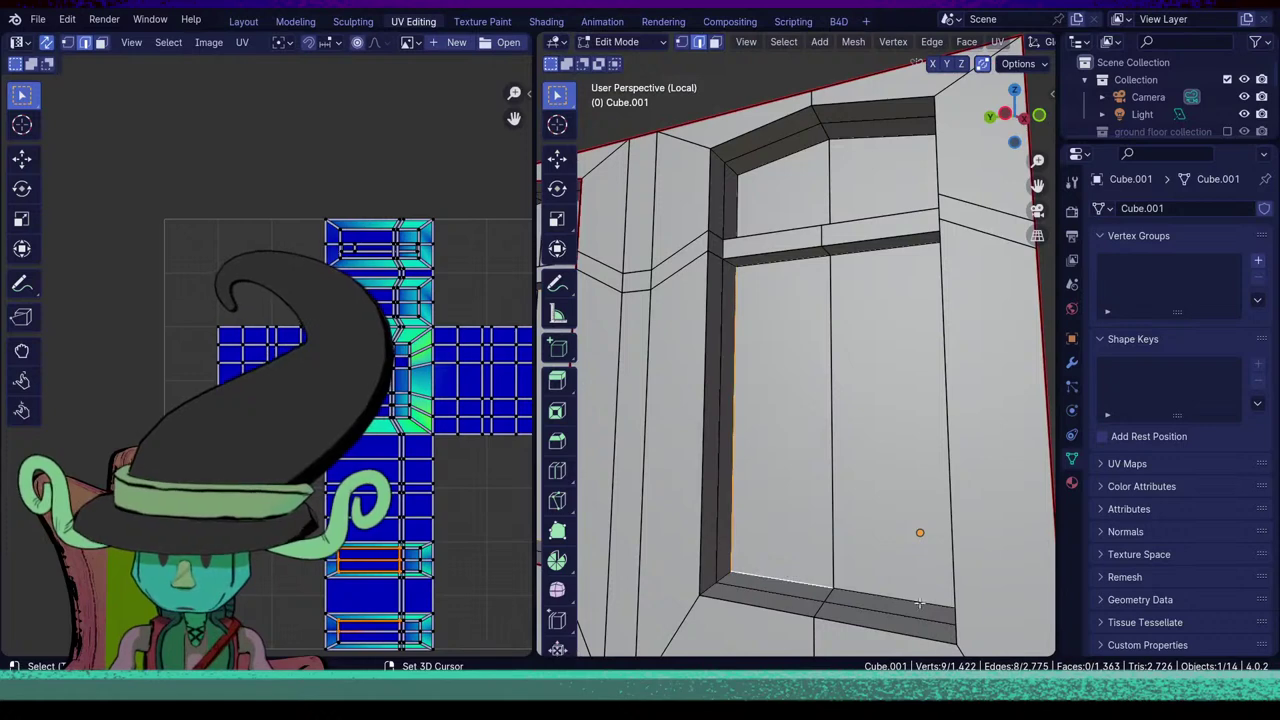
pyautogui.keyDown('shift'); pyautogui.click(933, 601); pyautogui.keyUp('shift')
pyautogui.keyDown('shift'); pyautogui.moveTo(936, 598); pyautogui.dragTo(881, 473, button='middle'); pyautogui.keyUp('shift')
pyautogui.keyDown('shift'); pyautogui.click(845, 317); pyautogui.keyUp('shift')
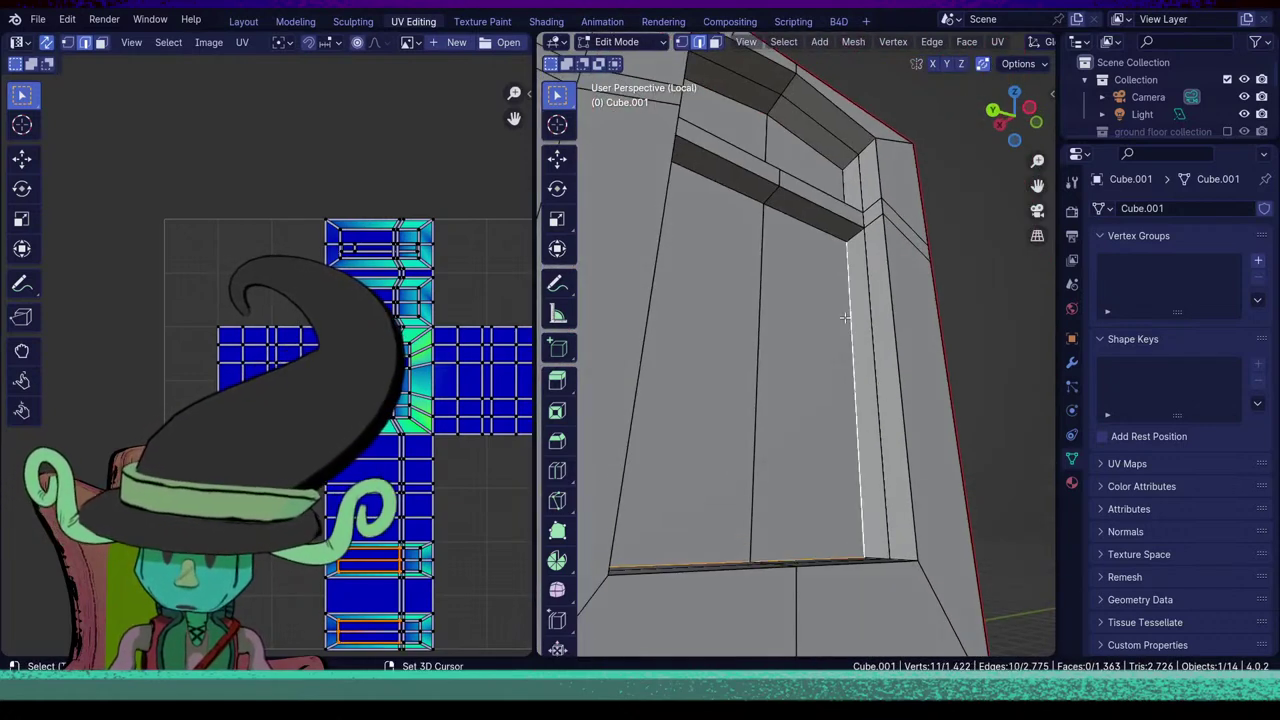
pyautogui.keyDown('shift'); pyautogui.click(800, 218); pyautogui.keyUp('shift')
pyautogui.scroll(-8, 789, 255)
pyautogui.moveTo(800, 320); pyautogui.dragTo(765, 385, button='middle')
pyautogui.keyDown('shift'); pyautogui.moveTo(765, 385); pyautogui.dragTo(960, 373, button='middle'); pyautogui.keyUp('shift')
pyautogui.scroll(3, 818, 410)
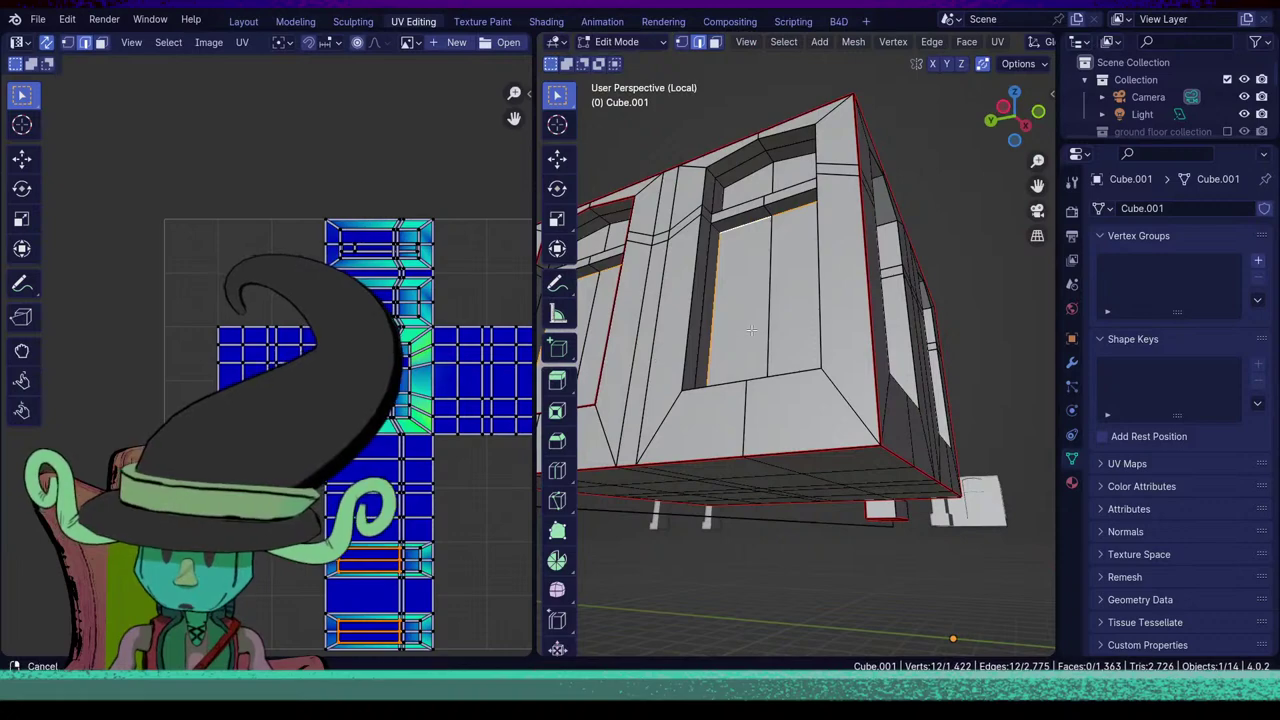
pyautogui.moveTo(648, 354); pyautogui.dragTo(690, 372, button='middle')
pyautogui.moveTo(796, 388); pyautogui.dragTo(829, 390, button='middle')
pyautogui.press('u')
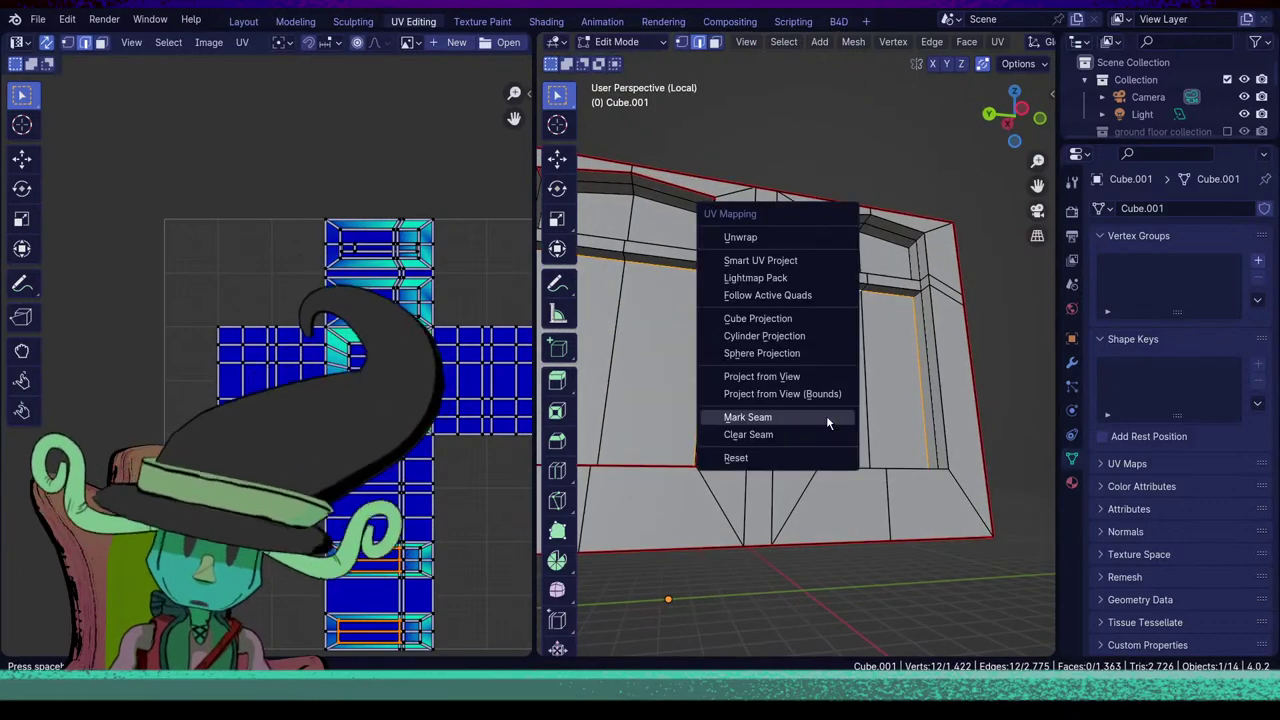
pyautogui.click(829, 418)
# Select the edges outlining the lower pane of the first window on the box section's other two-window wall.
pyautogui.moveTo(974, 448); pyautogui.dragTo(815, 425, button='middle')
pyautogui.scroll(2, 878, 362)
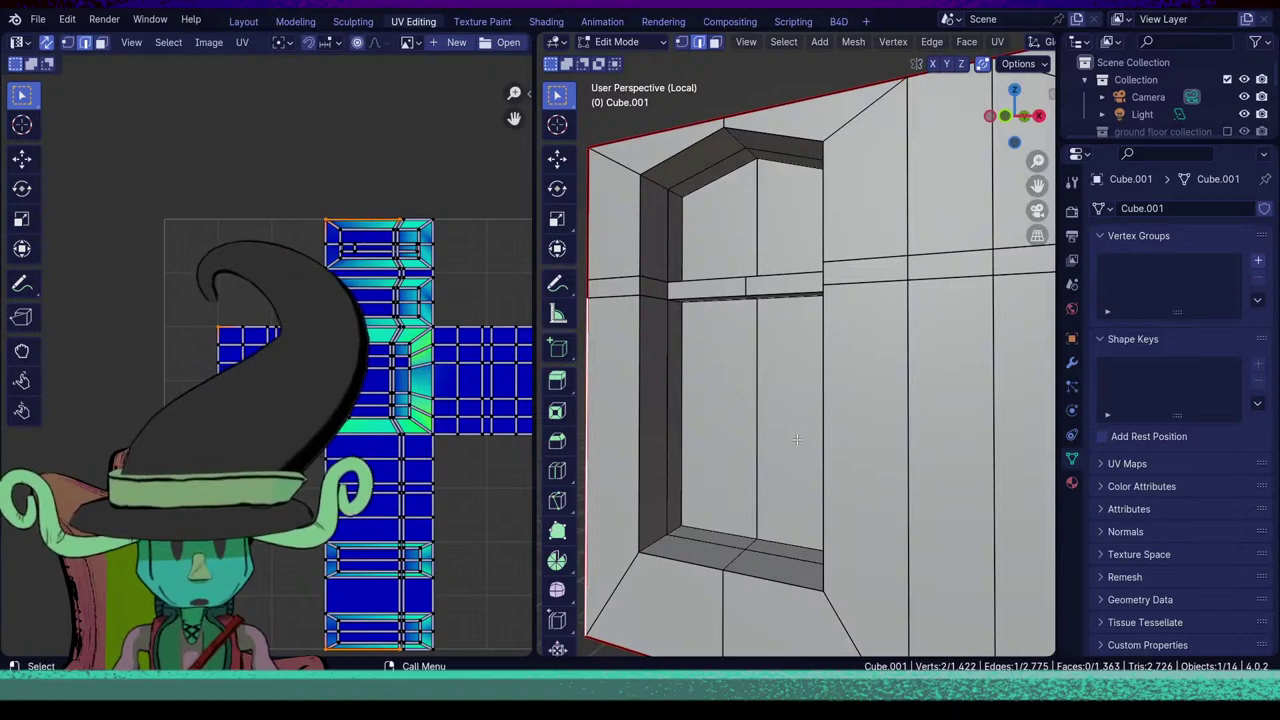
pyautogui.click(709, 527)
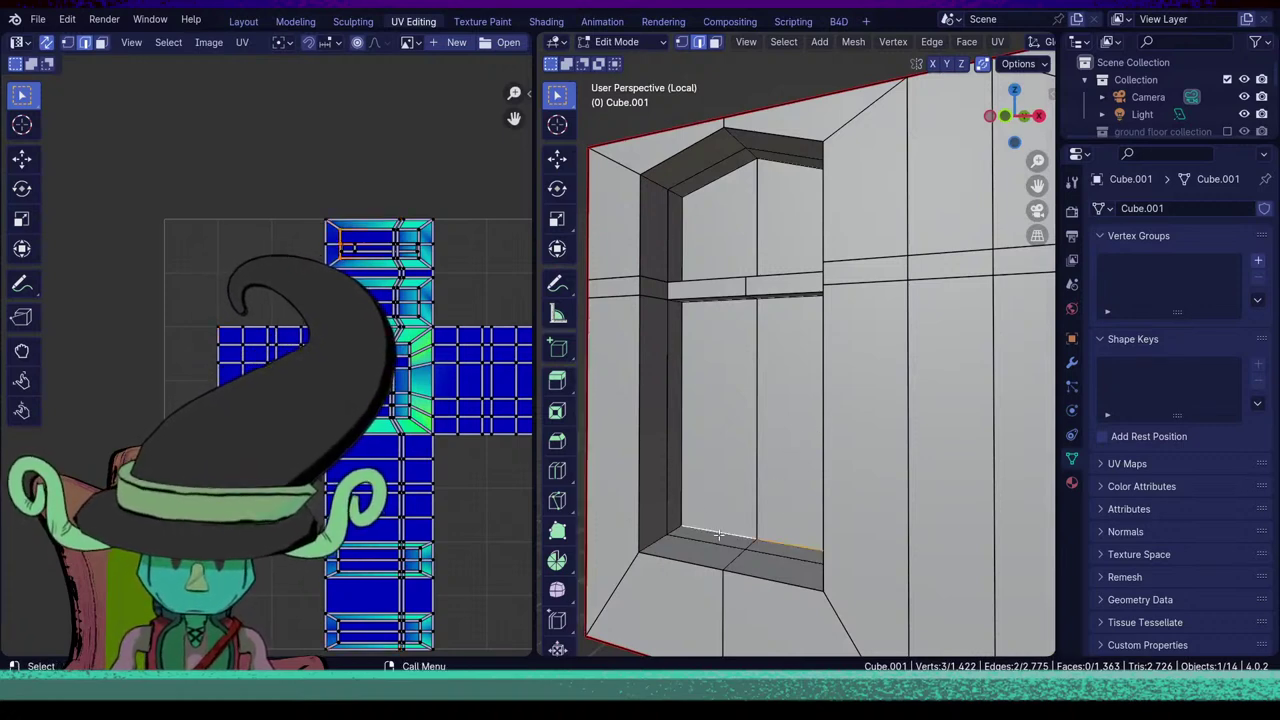
pyautogui.moveTo(718, 536); pyautogui.dragTo(736, 430, button='middle')
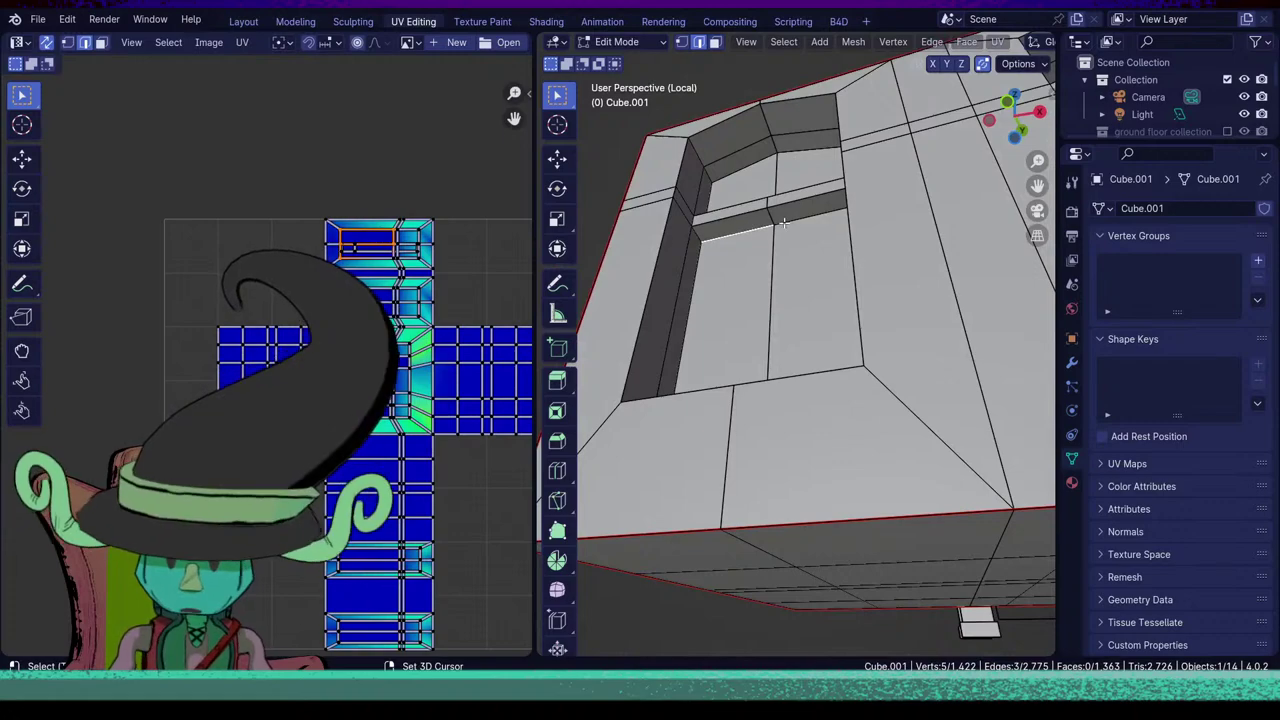
pyautogui.moveTo(697, 299); pyautogui.dragTo(799, 441, button='middle')
pyautogui.keyDown('shift'); pyautogui.click(828, 410); pyautogui.keyUp('shift')
# Add the lower-pane outline of this wall's second window to the selection and mark all selected edges as seams.
pyautogui.scroll(5, 799, 441)
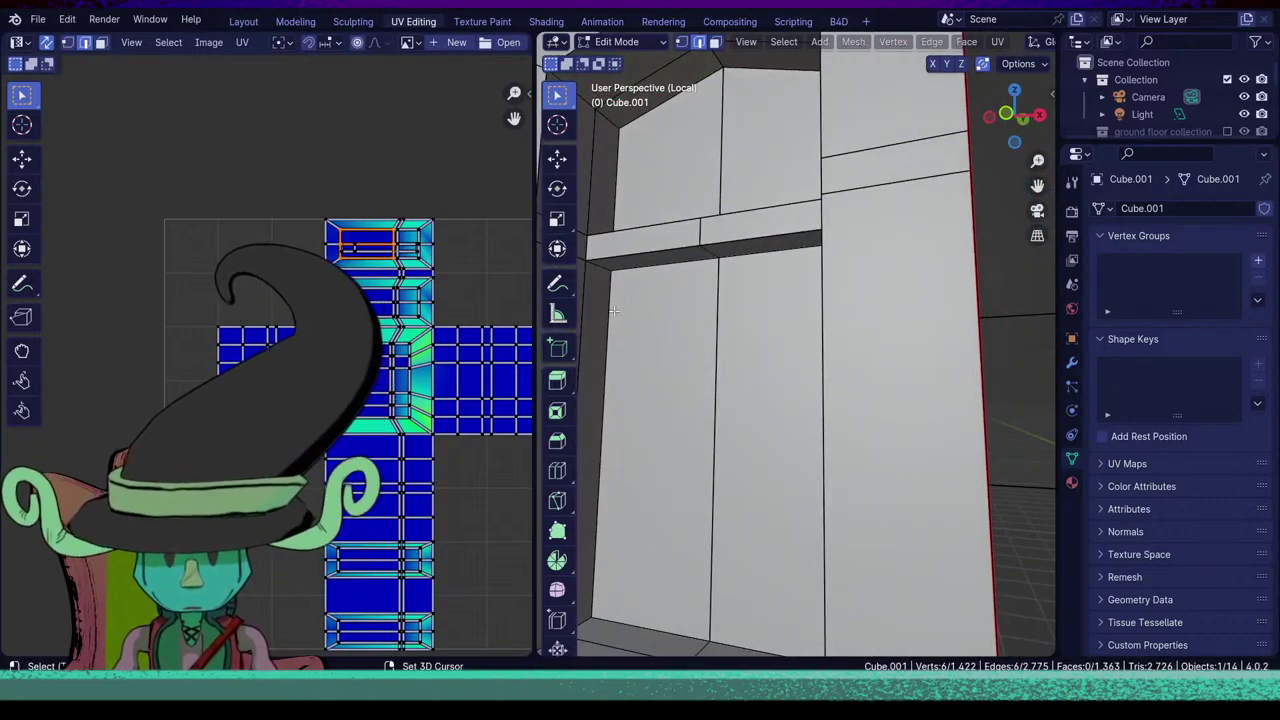
pyautogui.keyDown('shift'); pyautogui.click(610, 310); pyautogui.keyUp('shift')
pyautogui.keyDown('shift'); pyautogui.click(661, 260); pyautogui.keyUp('shift')
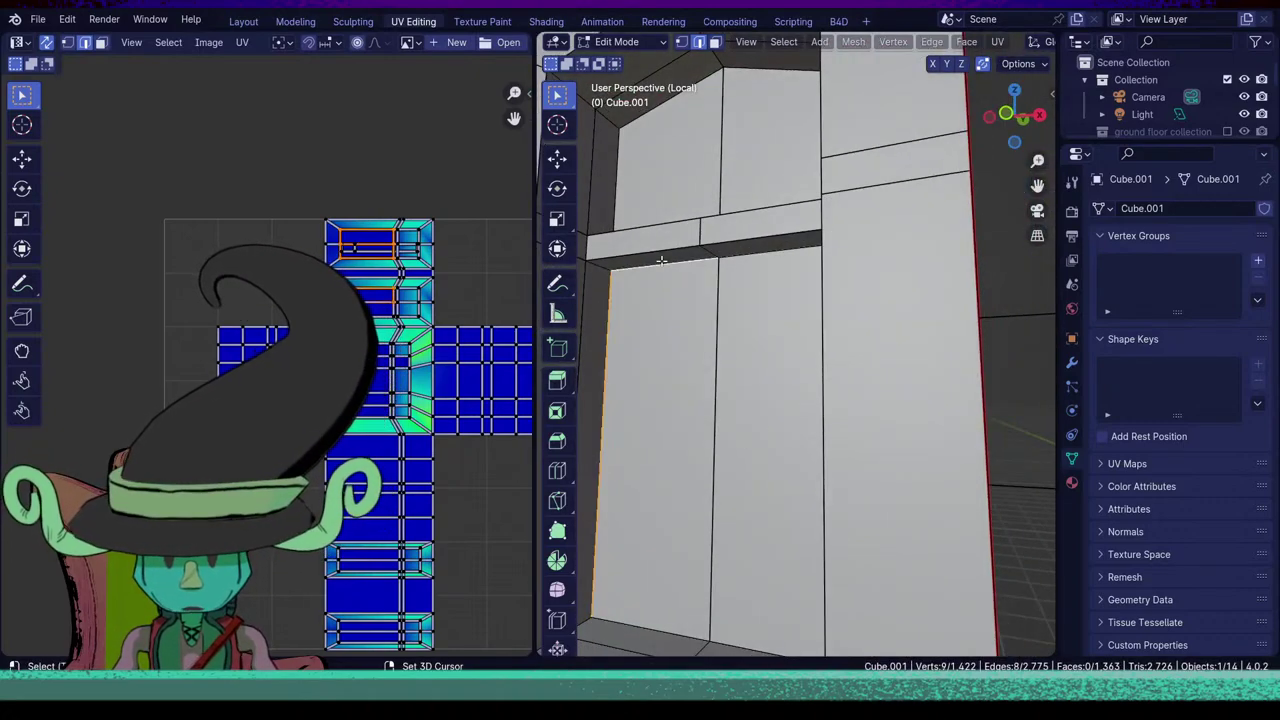
pyautogui.keyDown('shift'); pyautogui.click(770, 248); pyautogui.keyUp('shift')
pyautogui.scroll(-5, 837, 371)
pyautogui.scroll(4, 977, 406)
pyautogui.moveTo(837, 371); pyautogui.dragTo(840, 417, button='middle')
pyautogui.scroll(2, 830, 446)
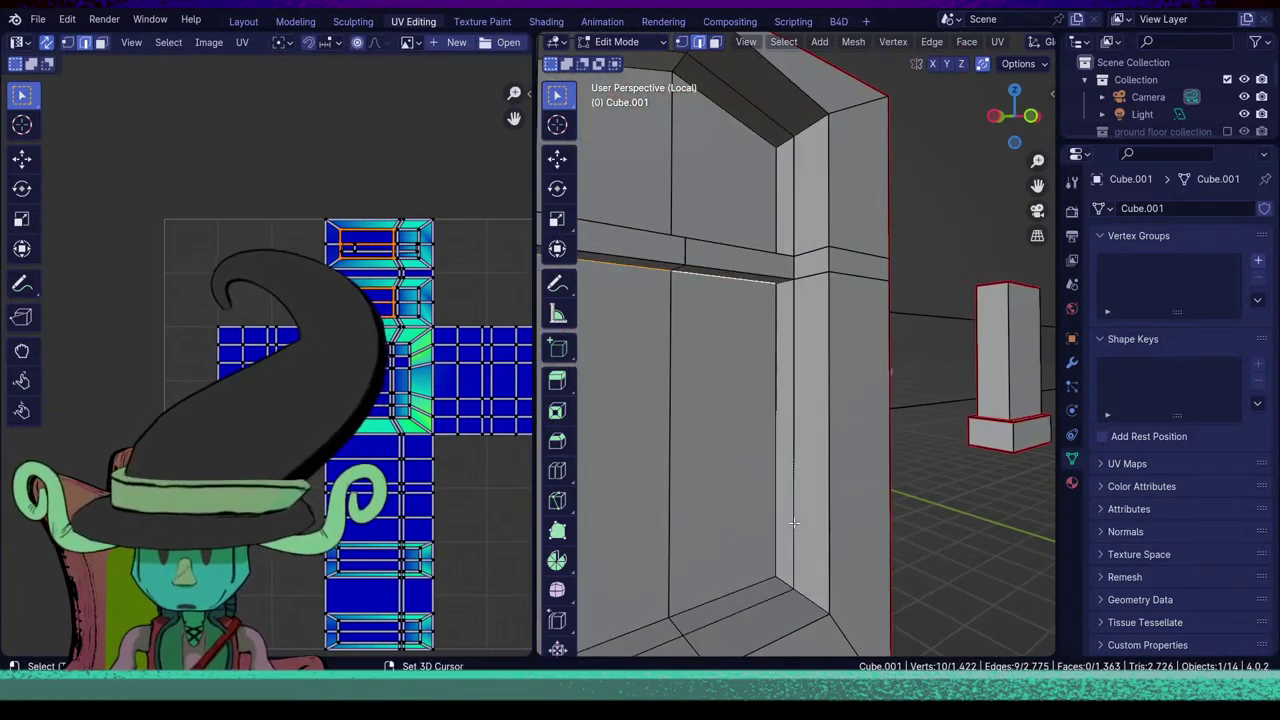
pyautogui.moveTo(793, 523); pyautogui.dragTo(762, 526, button='middle')
pyautogui.keyDown('shift'); pyautogui.click(759, 527); pyautogui.keyUp('shift')
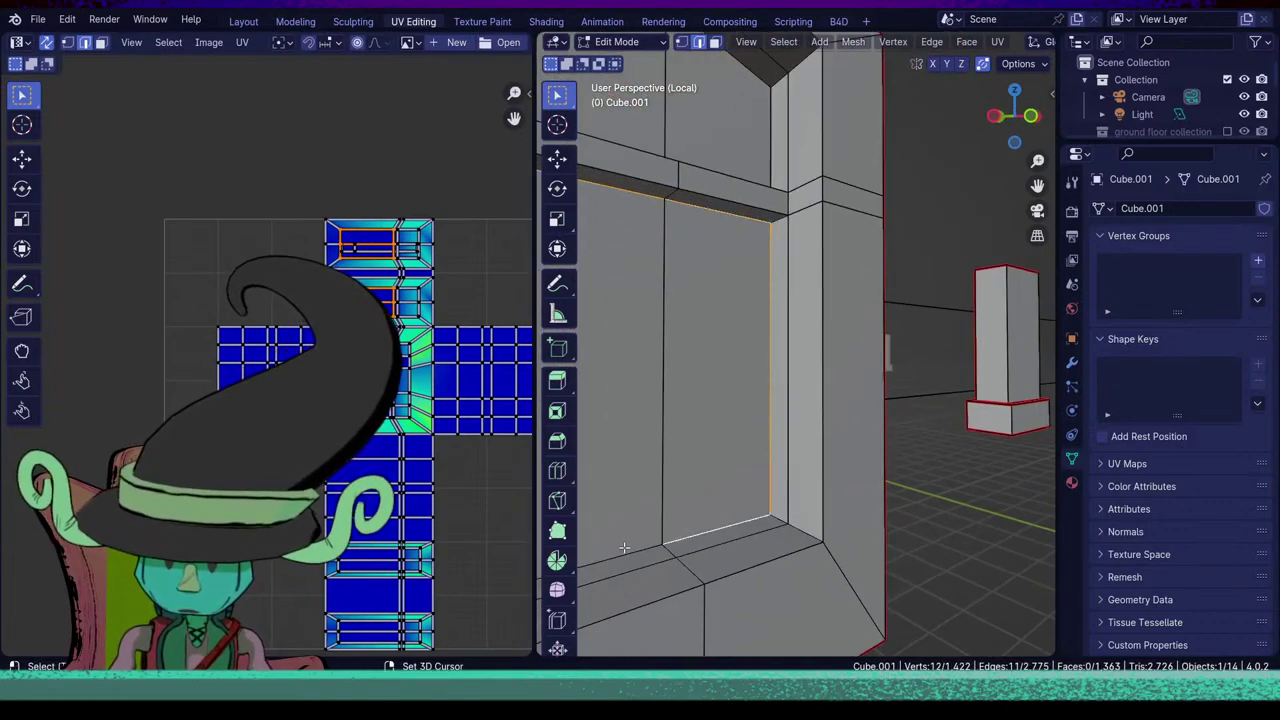
pyautogui.moveTo(864, 453); pyautogui.dragTo(836, 501, button='middle')
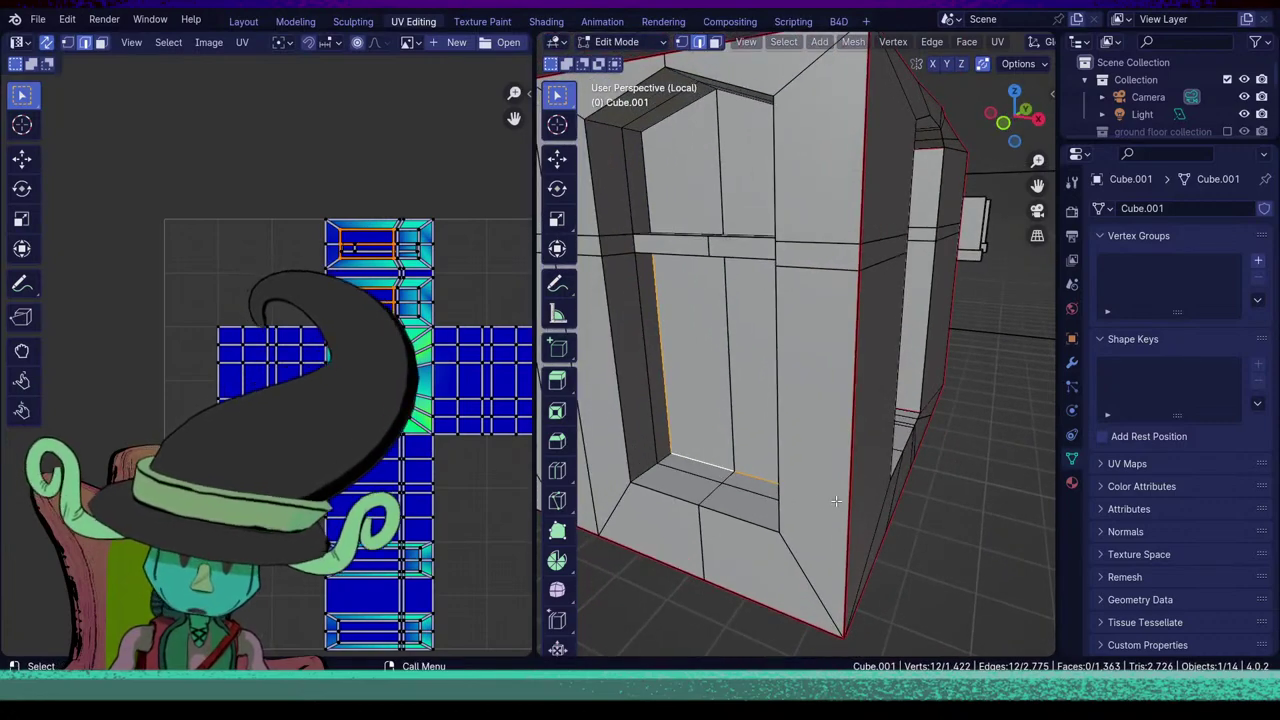
pyautogui.press('u')
pyautogui.click(837, 507)
pyautogui.scroll(-6, 837, 500)
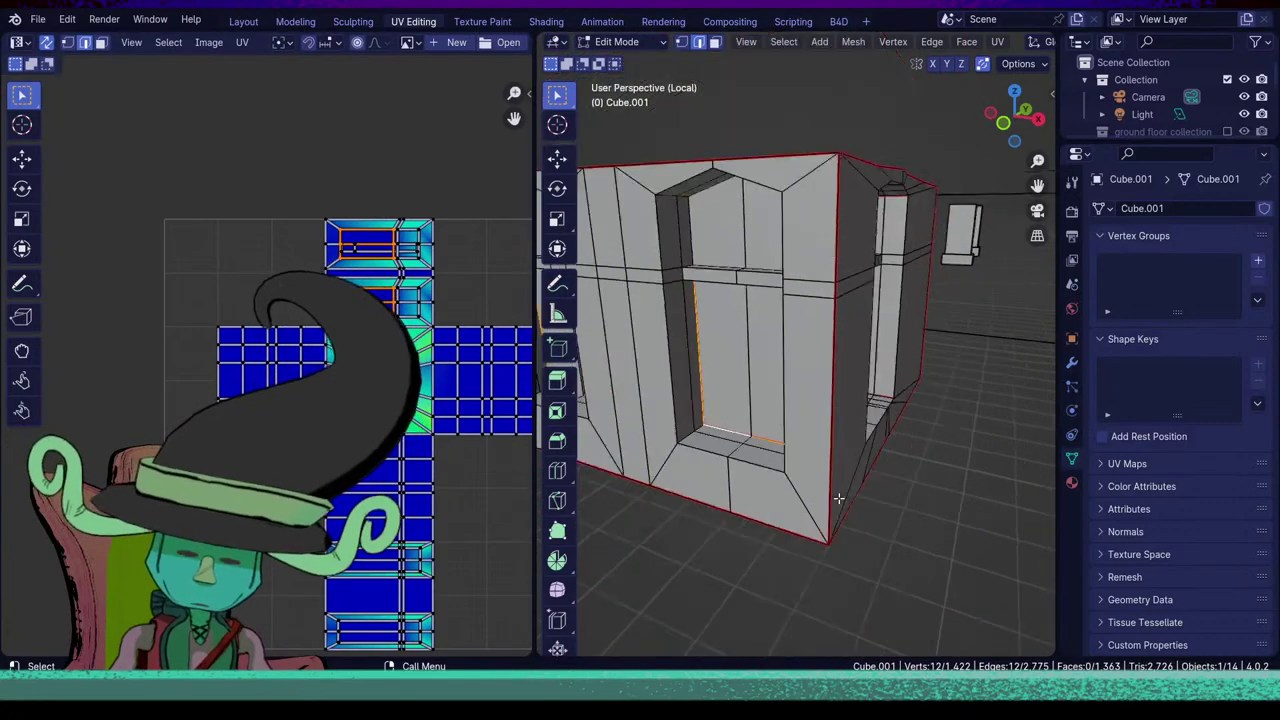
# Select the edges outlining the peaked upper pane of the same second window and mark them as seams.
pyautogui.moveTo(837, 491); pyautogui.dragTo(689, 560, button='middle')
pyautogui.click(761, 515)
pyautogui.moveTo(761, 515); pyautogui.dragTo(854, 514, button='middle')
pyautogui.scroll(6, 909, 555)
pyautogui.moveTo(818, 560); pyautogui.dragTo(814, 514, button='middle')
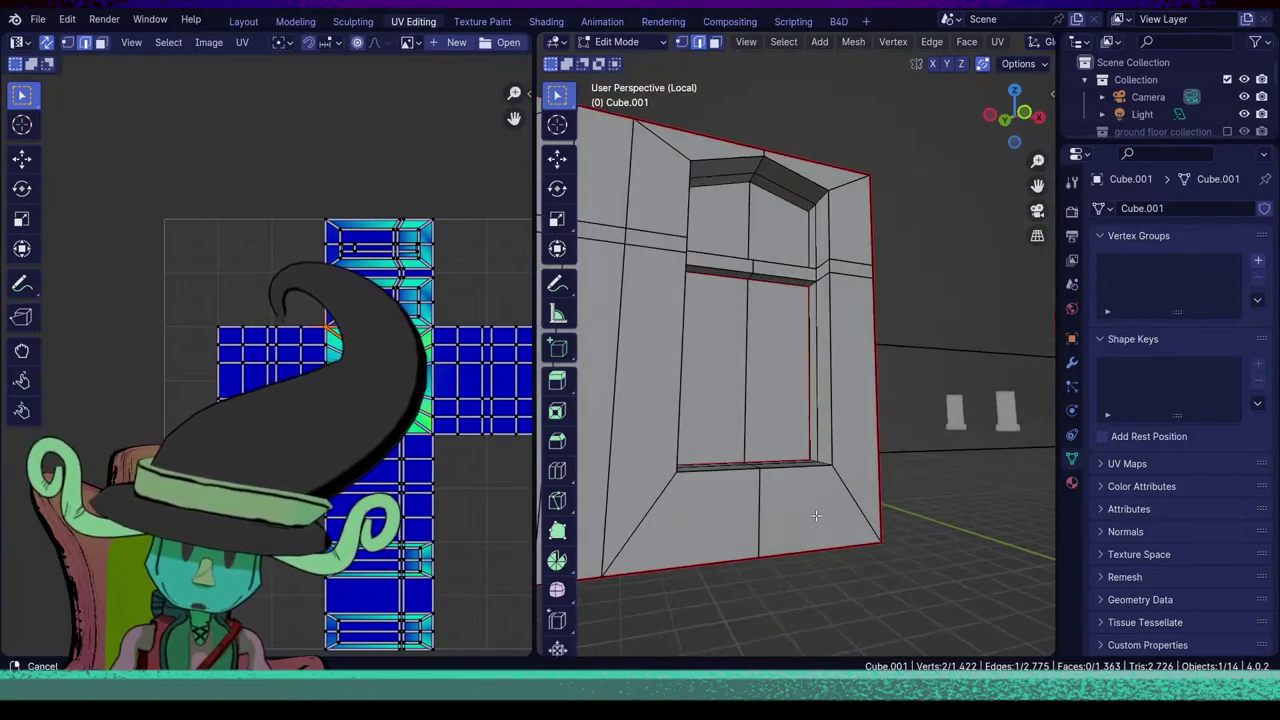
pyautogui.keyDown('shift'); pyautogui.moveTo(882, 458); pyautogui.dragTo(850, 540, button='middle'); pyautogui.keyUp('shift')
pyautogui.scroll(4, 889, 475)
pyautogui.moveTo(820, 300); pyautogui.dragTo(712, 311, button='middle')
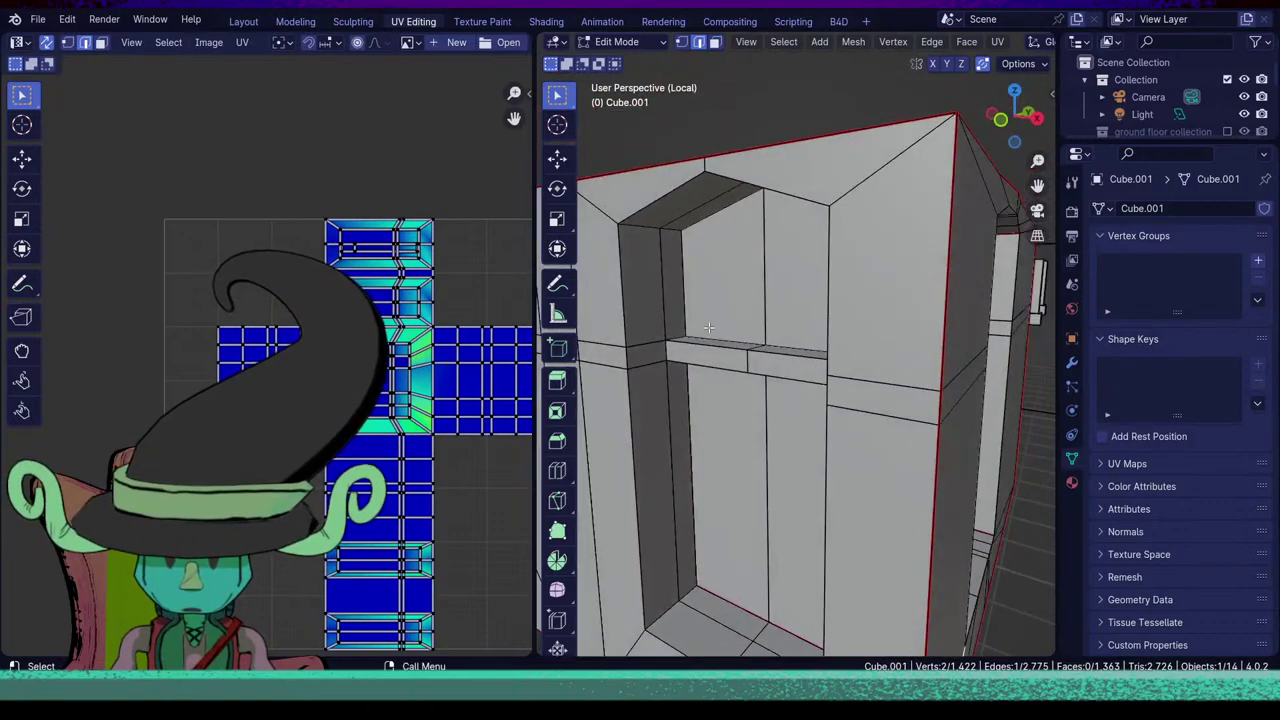
pyautogui.moveTo(685, 375); pyautogui.dragTo(745, 245, button='middle')
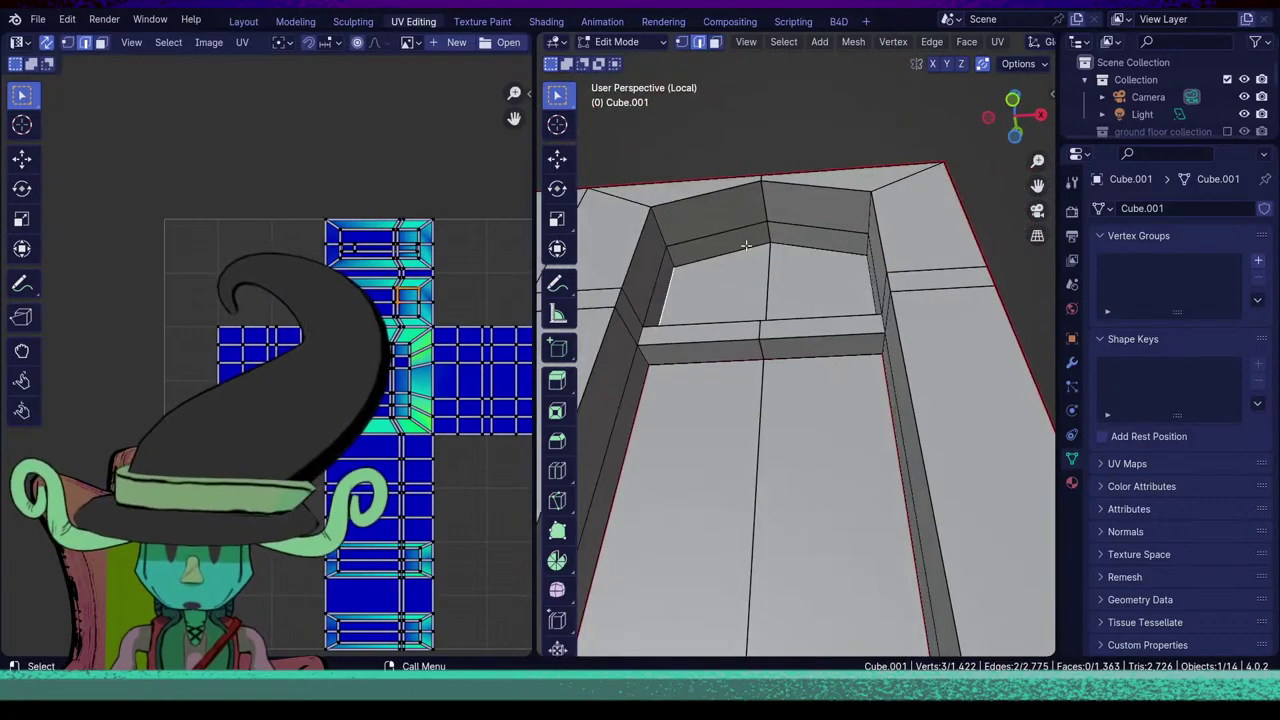
pyautogui.moveTo(769, 293); pyautogui.dragTo(862, 361, button='middle')
pyautogui.scroll(4, 863, 329)
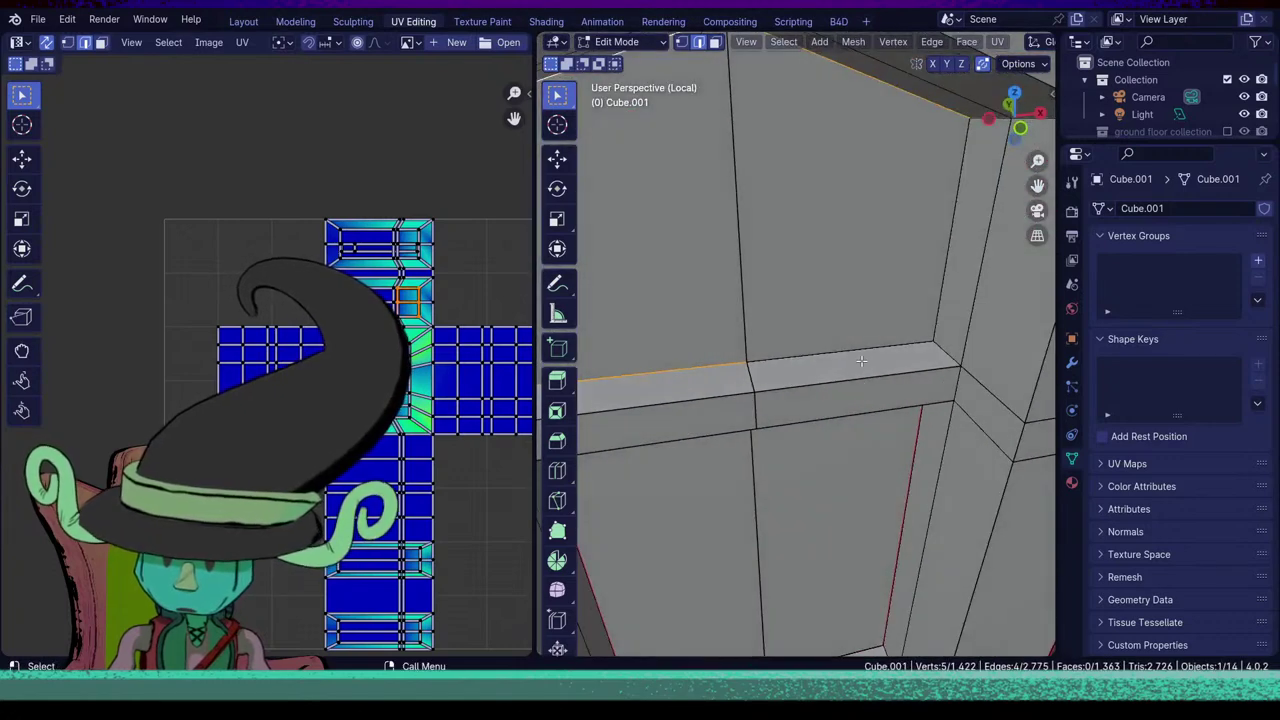
pyautogui.keyDown('shift'); pyautogui.click(964, 274); pyautogui.keyUp('shift')
pyautogui.keyDown('shift'); pyautogui.click(966, 299); pyautogui.keyUp('shift')
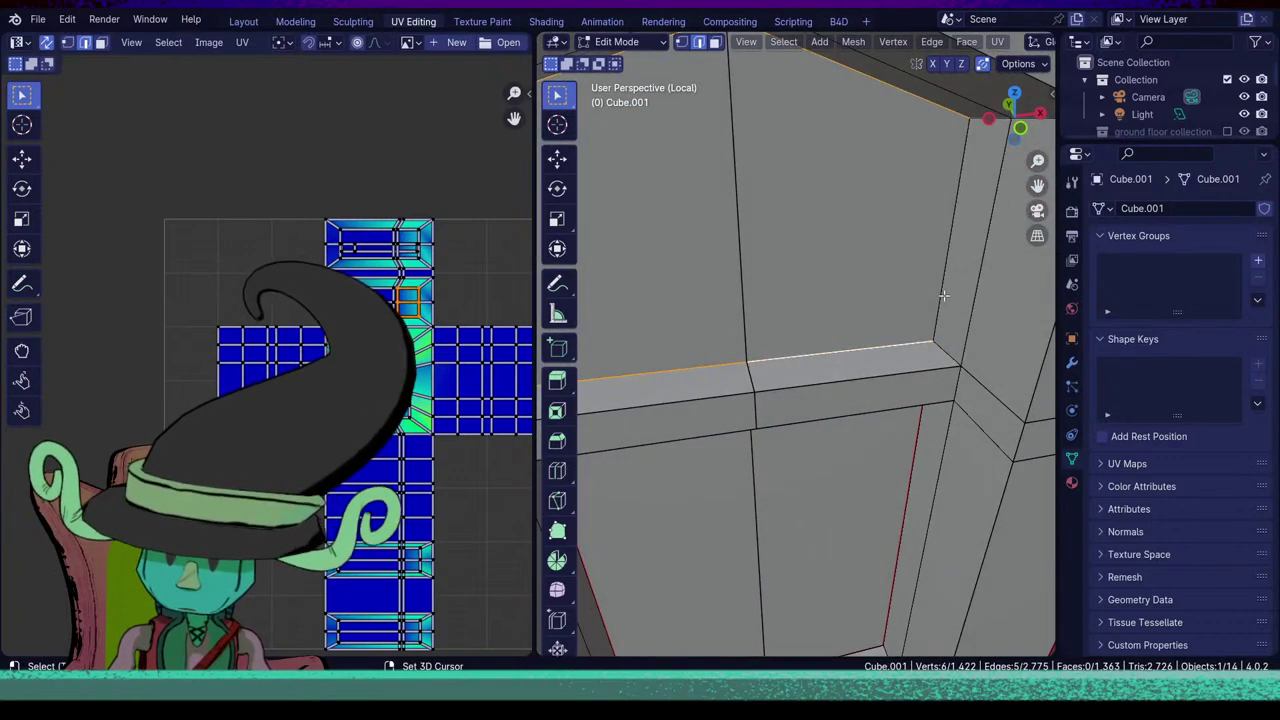
pyautogui.keyDown('shift'); pyautogui.click(944, 296); pyautogui.keyUp('shift')
pyautogui.scroll(-4, 942, 298)
pyautogui.moveTo(938, 308); pyautogui.dragTo(832, 298, button='middle')
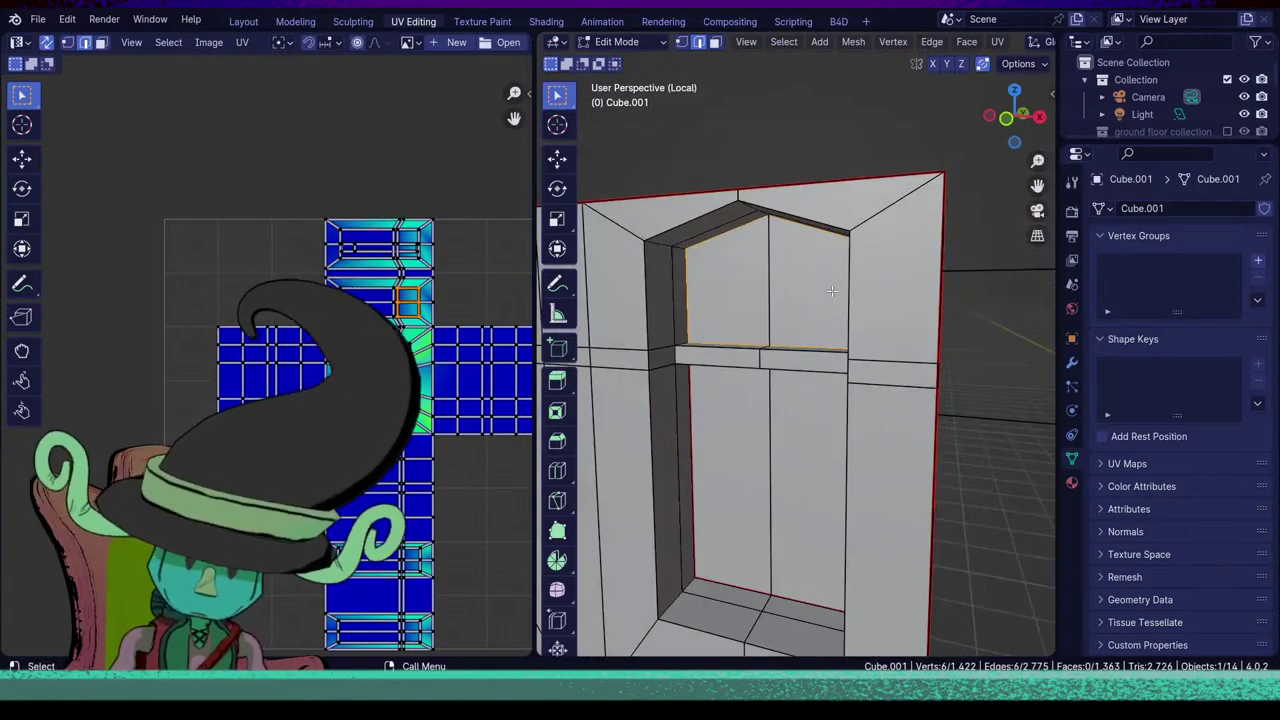
pyautogui.press('u')
pyautogui.click(838, 289)
pyautogui.scroll(-6, 911, 457)
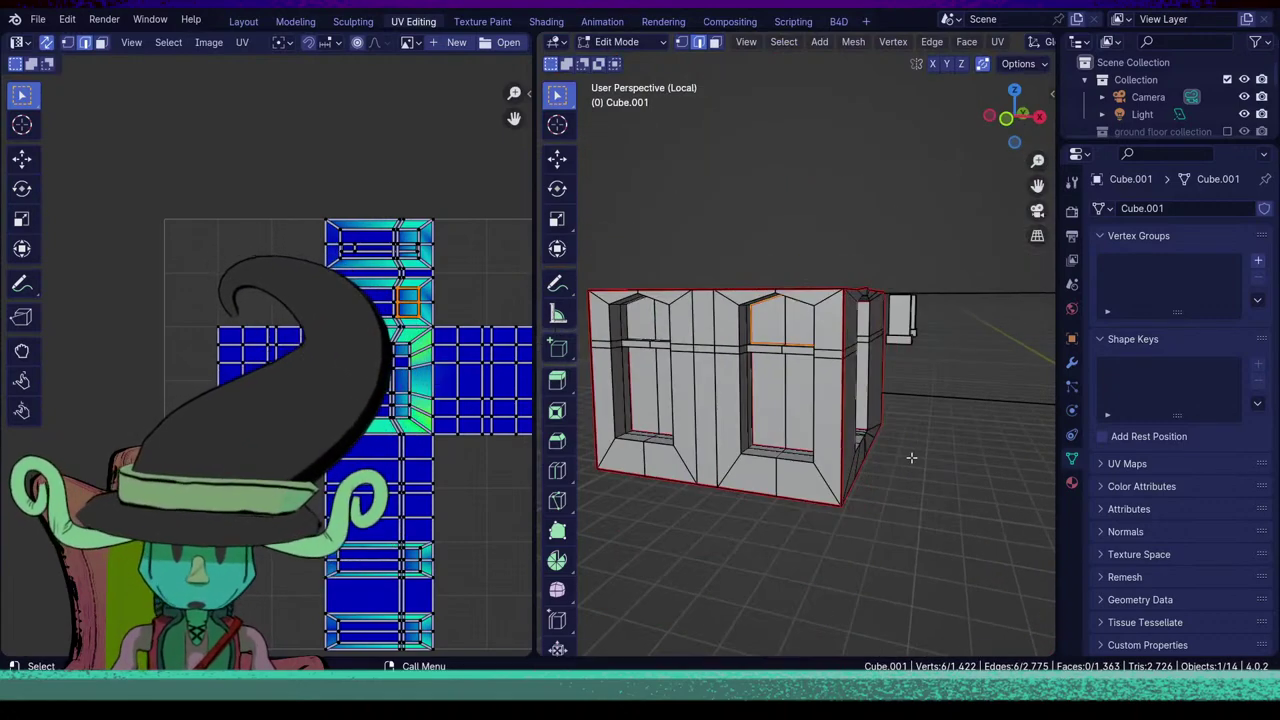
# Select all edge segments outlining the lower pane on the single-window wall and mark them as seams.
pyautogui.moveTo(911, 457); pyautogui.dragTo(693, 495, button='middle')
pyautogui.scroll(2, 879, 401)
pyautogui.scroll(4, 842, 527)
pyautogui.keyDown('alt'); pyautogui.keyDown('shift'); pyautogui.click(769, 573); pyautogui.keyUp('shift'); pyautogui.keyUp('alt')
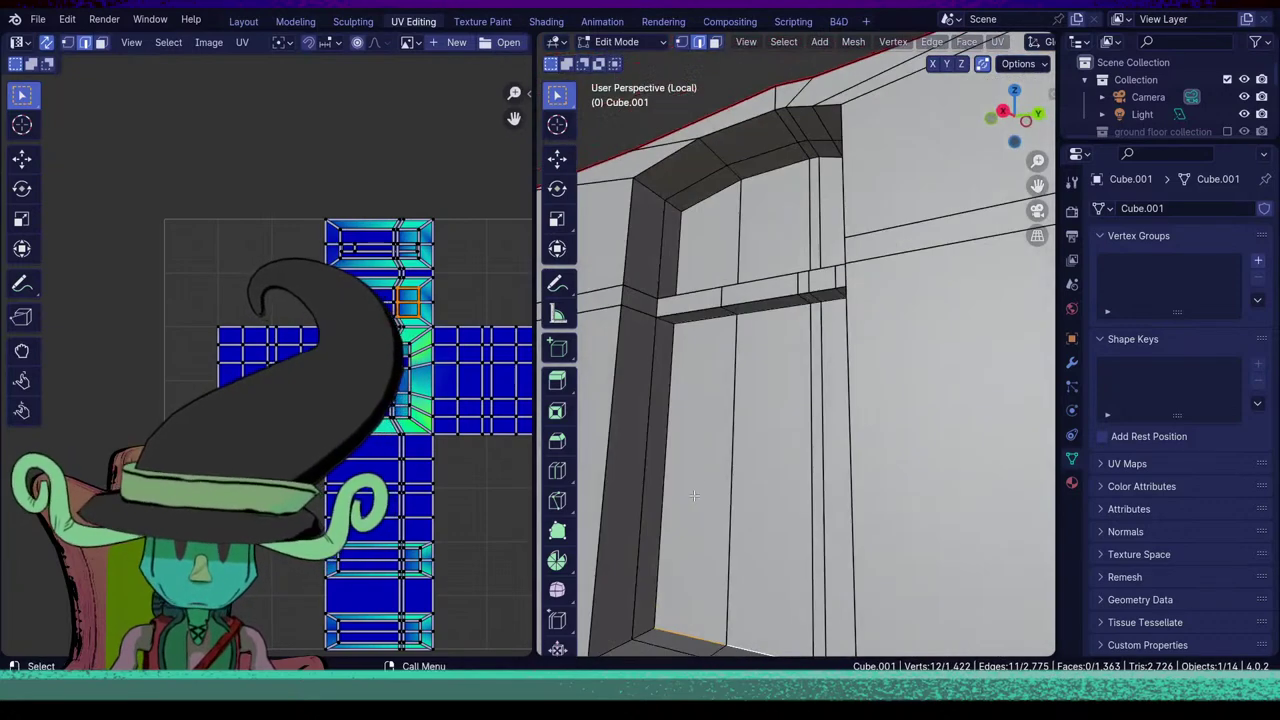
pyautogui.keyDown('alt'); pyautogui.keyDown('shift'); pyautogui.click(719, 322); pyautogui.keyUp('shift'); pyautogui.keyUp('alt')
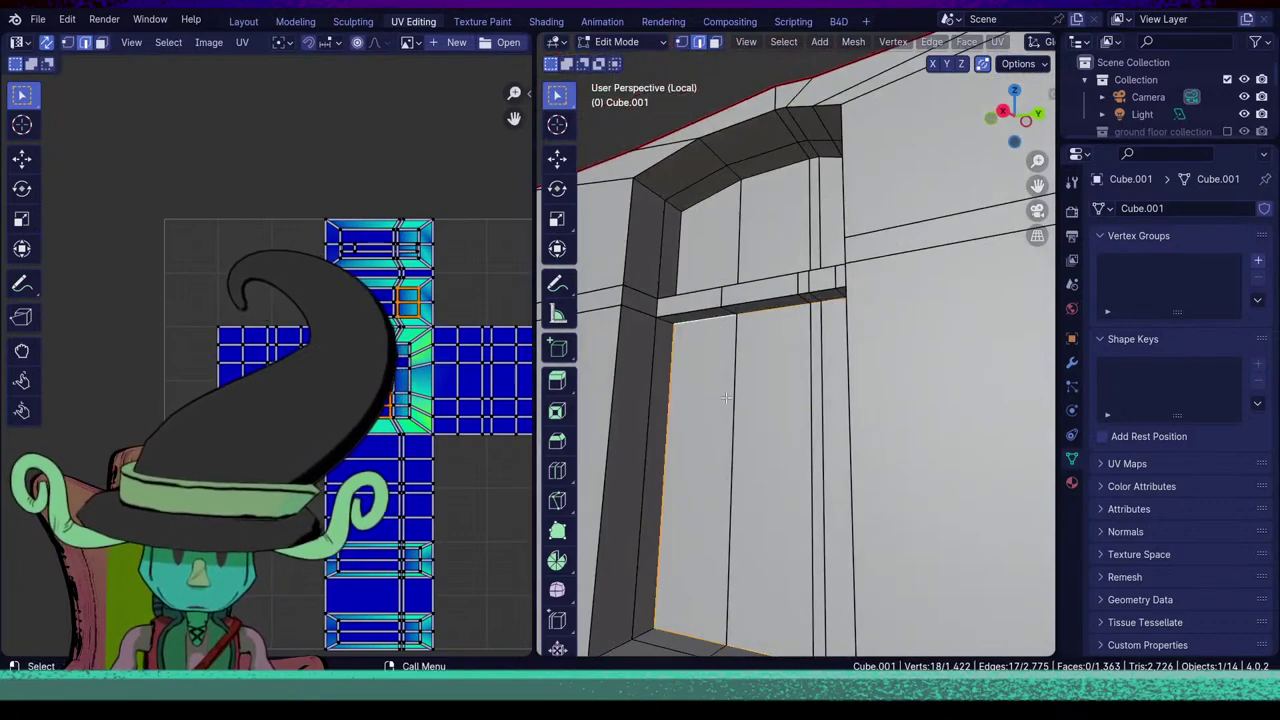
pyautogui.moveTo(719, 328); pyautogui.dragTo(826, 414, button='middle')
pyautogui.keyDown('shift'); pyautogui.click(826, 414); pyautogui.keyUp('shift')
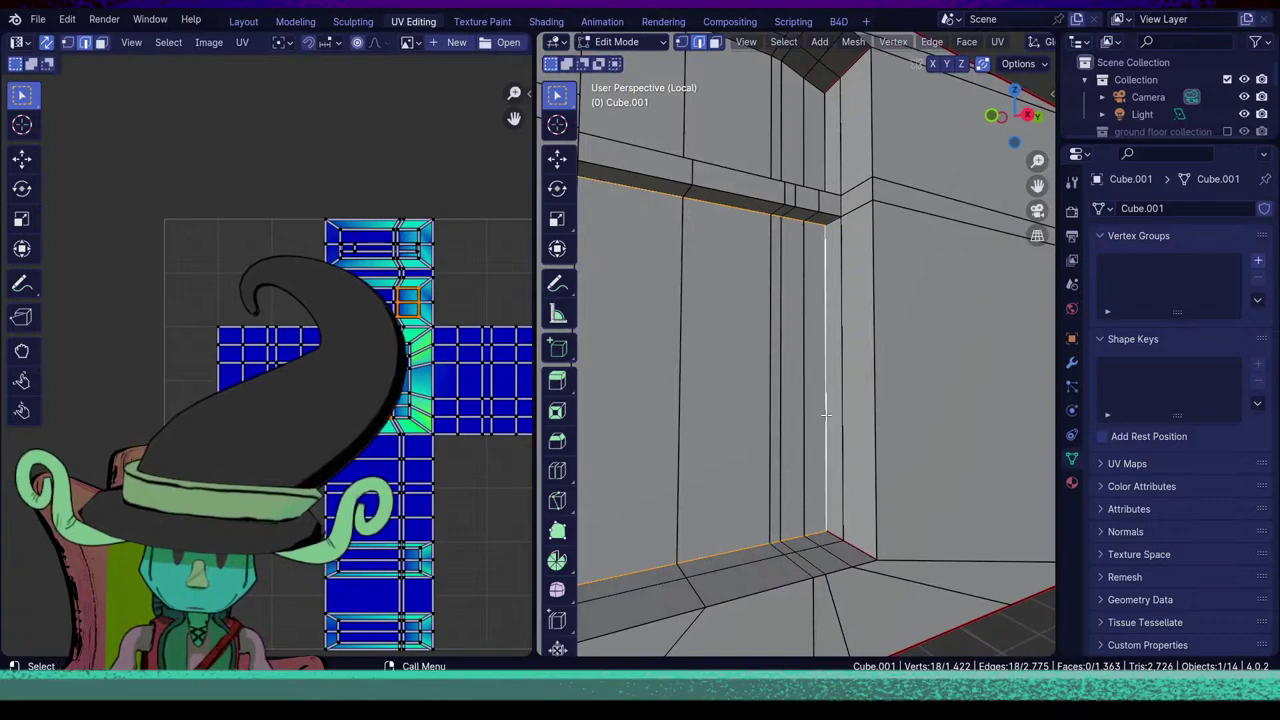
pyautogui.press('u')
pyautogui.click(828, 416)
pyautogui.scroll(-4, 830, 430)
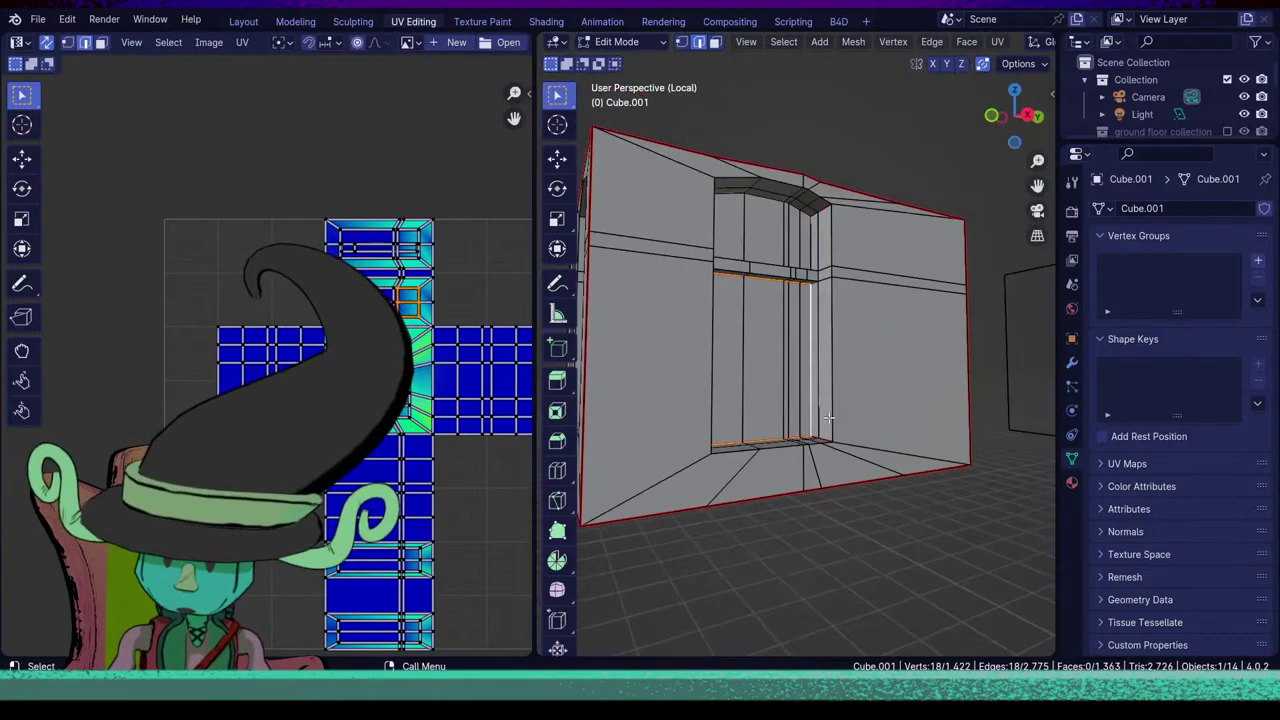
# Select the outer edge loop of the window opening on the single-window wall and mark it as a seam.
pyautogui.click(833, 443)
pyautogui.moveTo(833, 443); pyautogui.dragTo(680, 531, button='middle')
pyautogui.scroll(5, 805, 542)
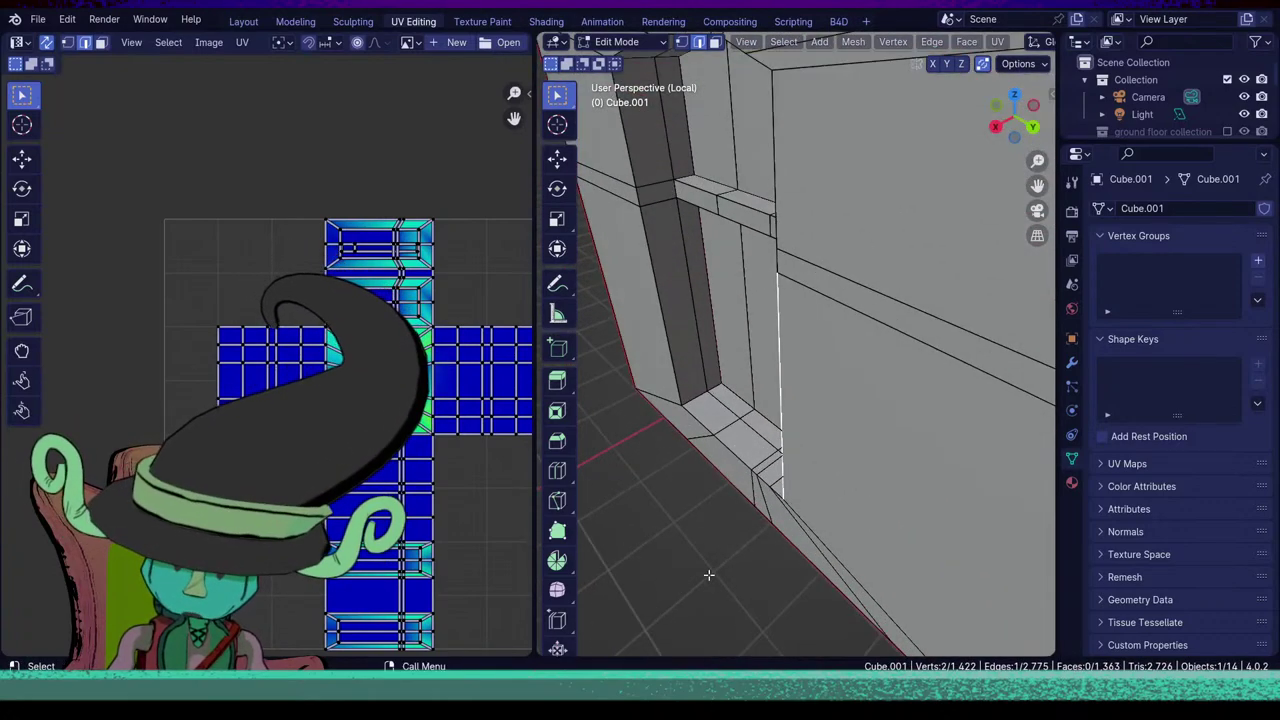
pyautogui.moveTo(805, 542); pyautogui.dragTo(854, 543, button='middle')
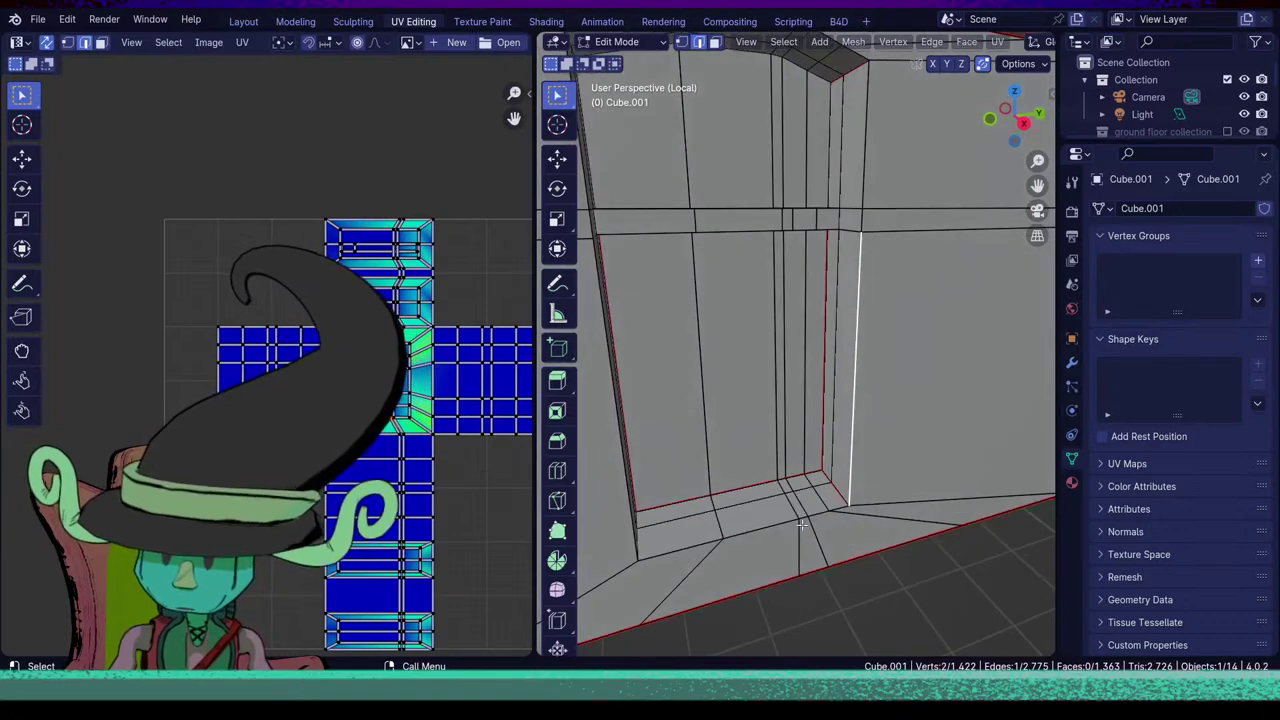
pyautogui.doubleClick(692, 545)
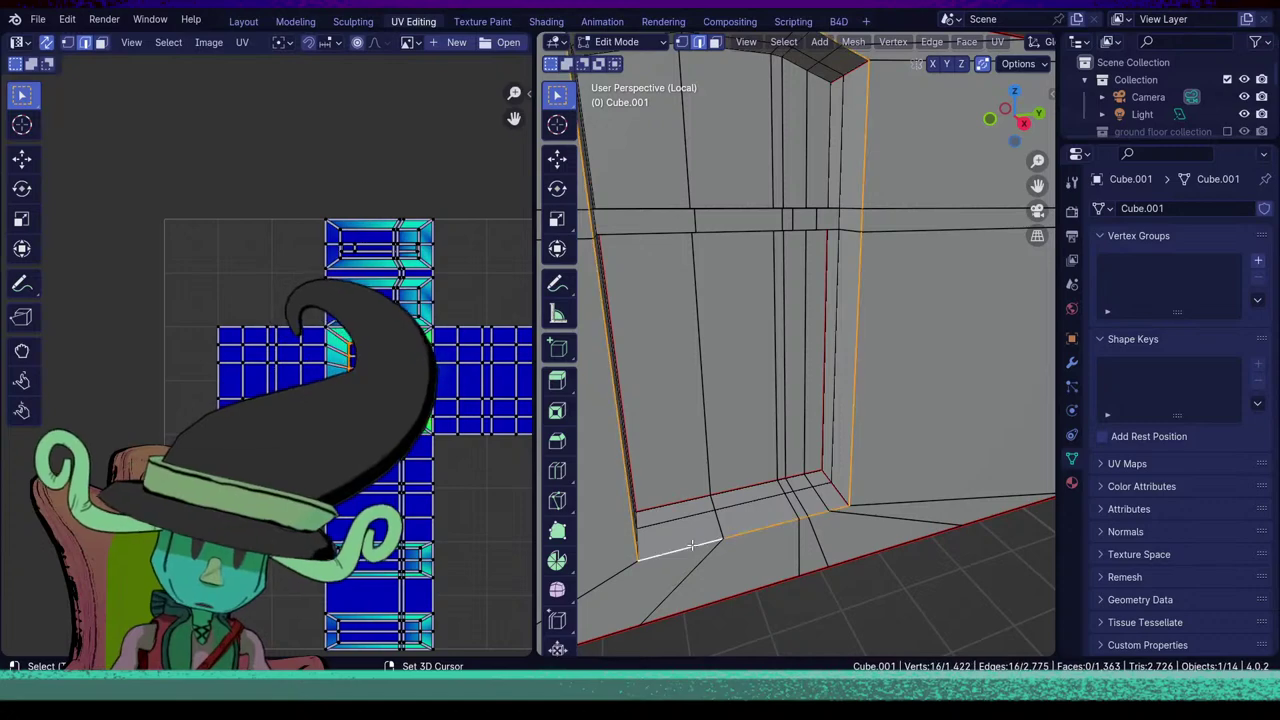
pyautogui.moveTo(899, 538); pyautogui.dragTo(754, 397, button='middle')
pyautogui.scroll(-6, 842, 528)
pyautogui.scroll(5, 754, 397)
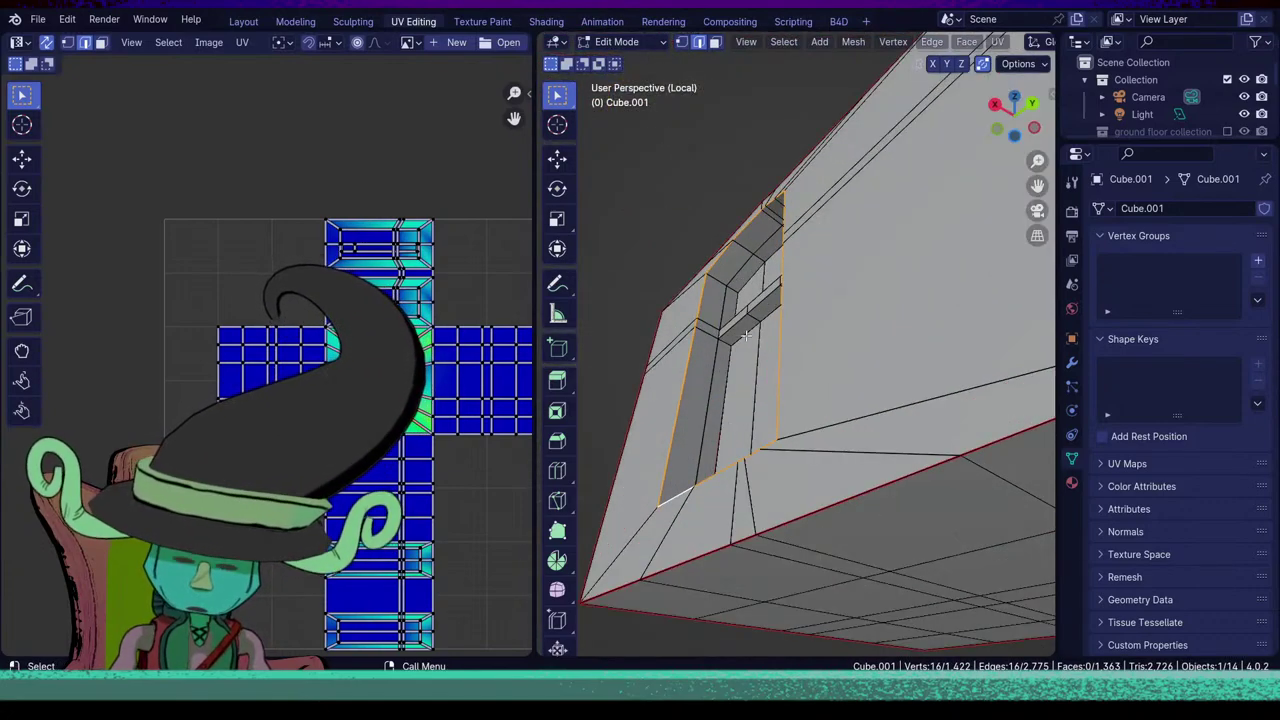
pyautogui.moveTo(745, 335); pyautogui.dragTo(834, 505, button='middle')
pyautogui.press('u')
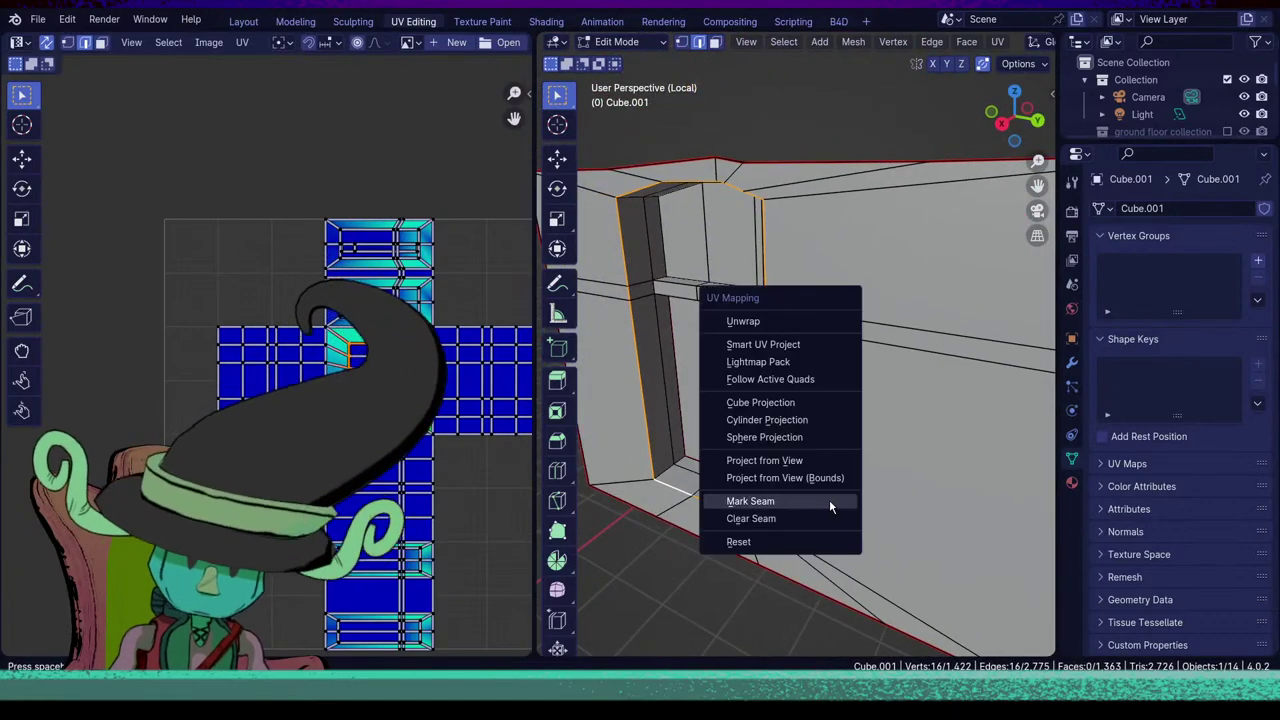
pyautogui.click(829, 502)
pyautogui.scroll(-3, 810, 500)
pyautogui.moveTo(810, 503); pyautogui.dragTo(869, 498, button='middle')
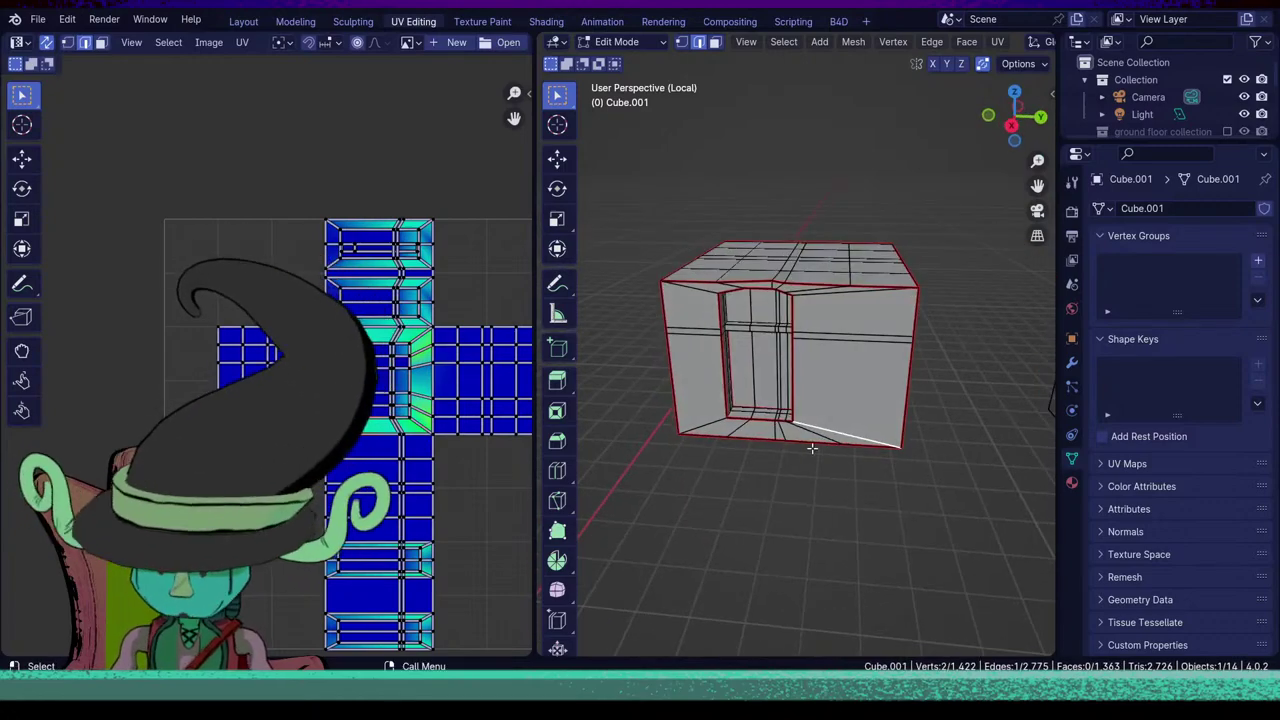
# Select the front edges and one end's edges of the crossbar in the single-window wall's window.
pyautogui.moveTo(741, 460); pyautogui.dragTo(905, 461, button='middle')
pyautogui.scroll(5, 802, 416)
pyautogui.scroll(2, 843, 388)
pyautogui.keyDown('shift'); pyautogui.click(853, 458); pyautogui.keyUp('shift')
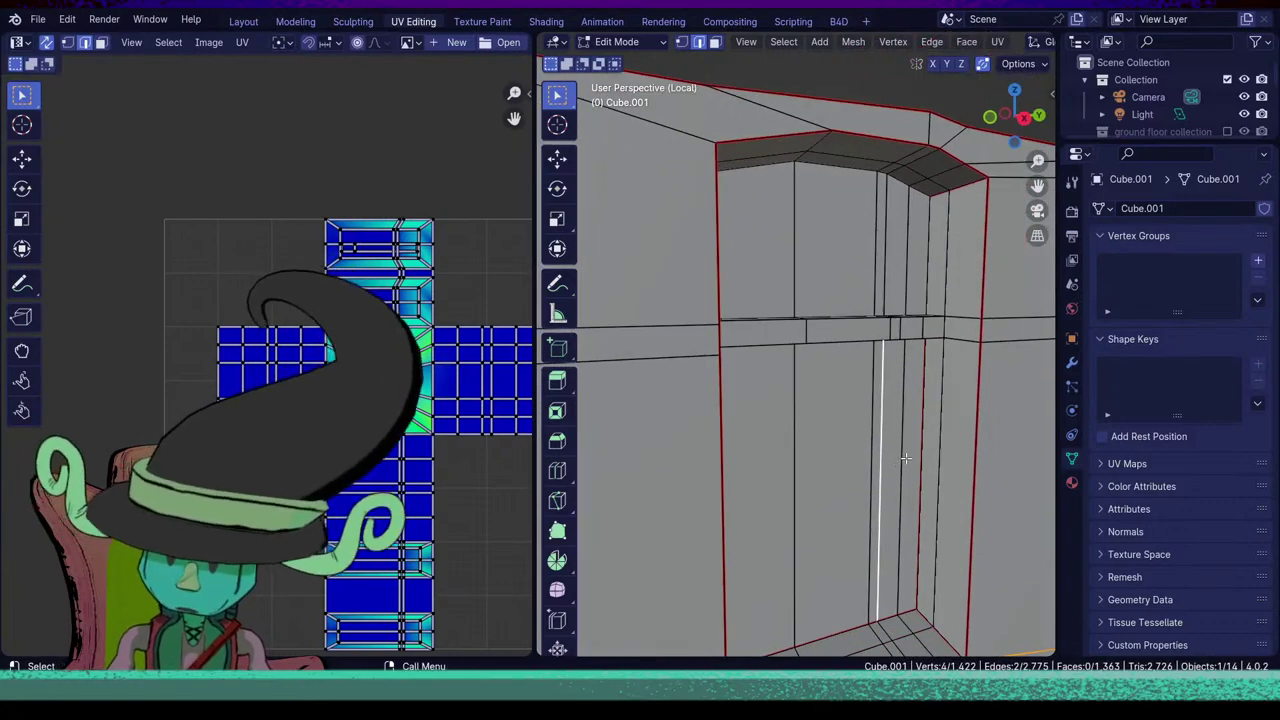
pyautogui.moveTo(889, 523); pyautogui.dragTo(757, 445, button='middle')
pyautogui.scroll(4, 757, 441)
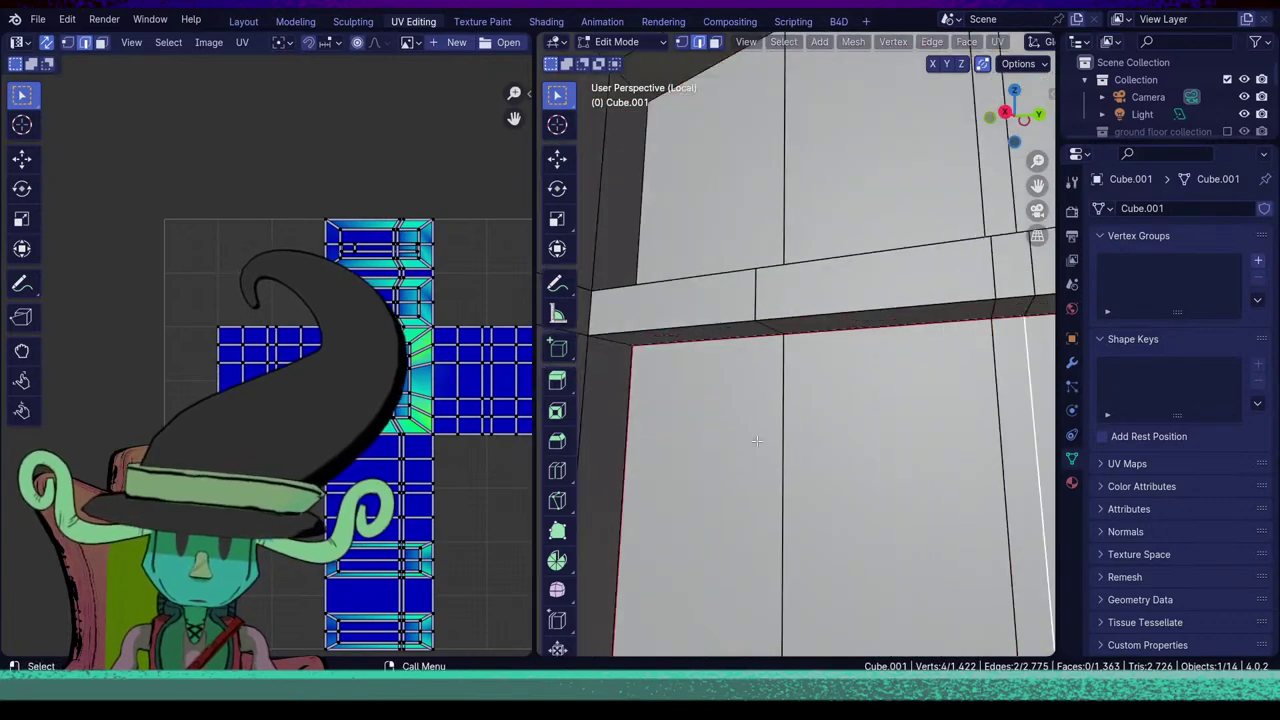
pyautogui.click(691, 330)
pyautogui.keyDown('alt'); pyautogui.keyDown('shift'); pyautogui.click(701, 283); pyautogui.keyUp('shift'); pyautogui.keyUp('alt')
pyautogui.moveTo(701, 283); pyautogui.dragTo(706, 356, button='middle')
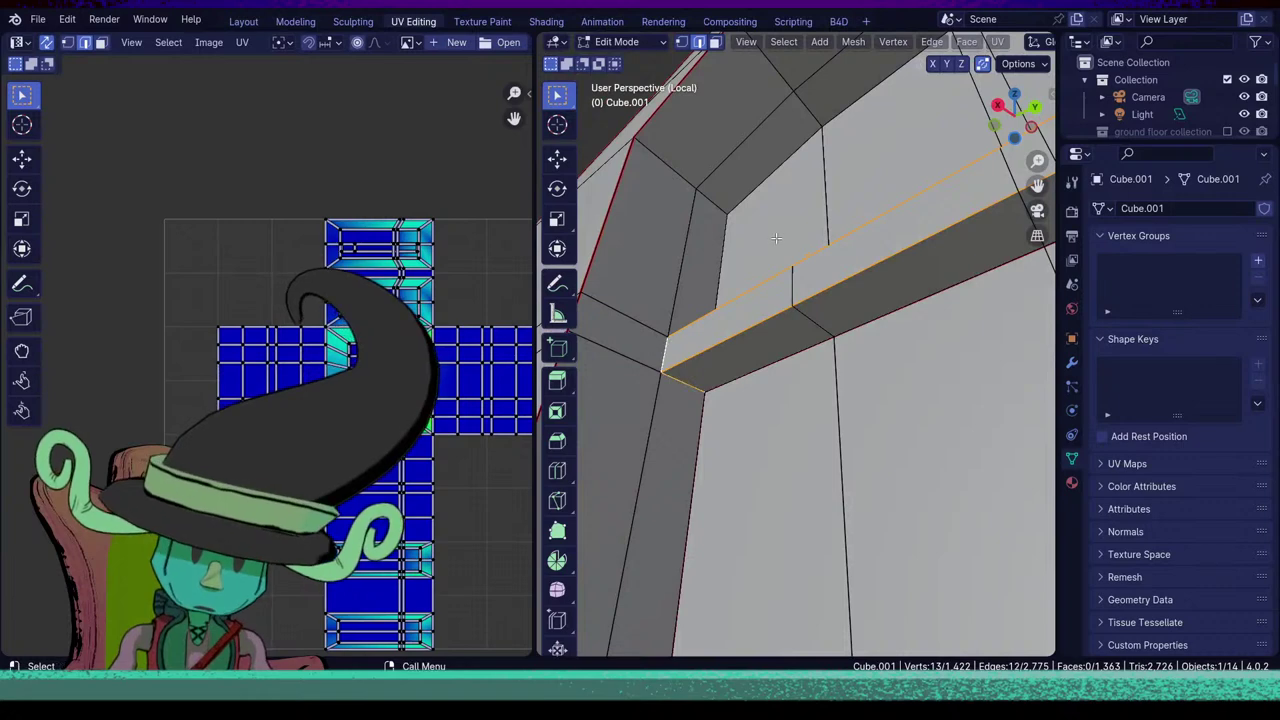
pyautogui.moveTo(776, 238); pyautogui.dragTo(740, 352, button='middle')
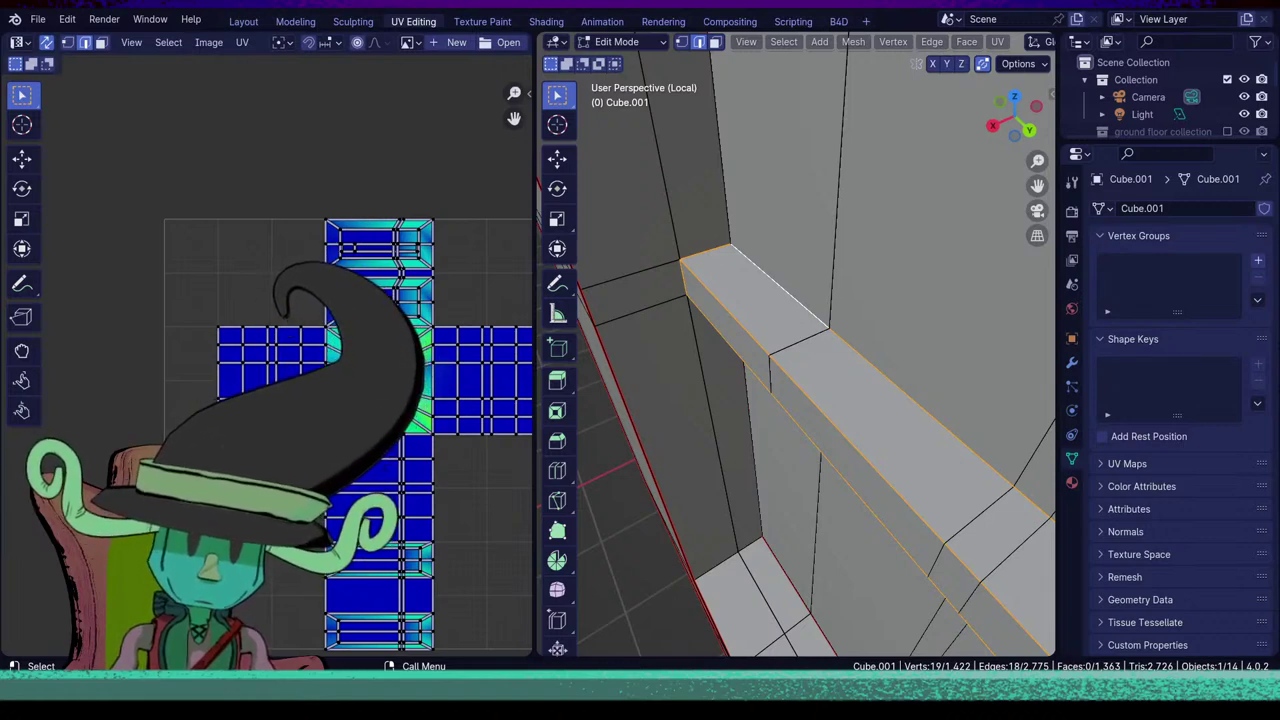
# Add the edges at the crossbar's other end to the selection and mark all selected crossbar edges as seams.
pyautogui.scroll(-5, 636, 608)
pyautogui.moveTo(728, 450); pyautogui.dragTo(786, 486, button='middle')
pyautogui.scroll(2, 757, 437)
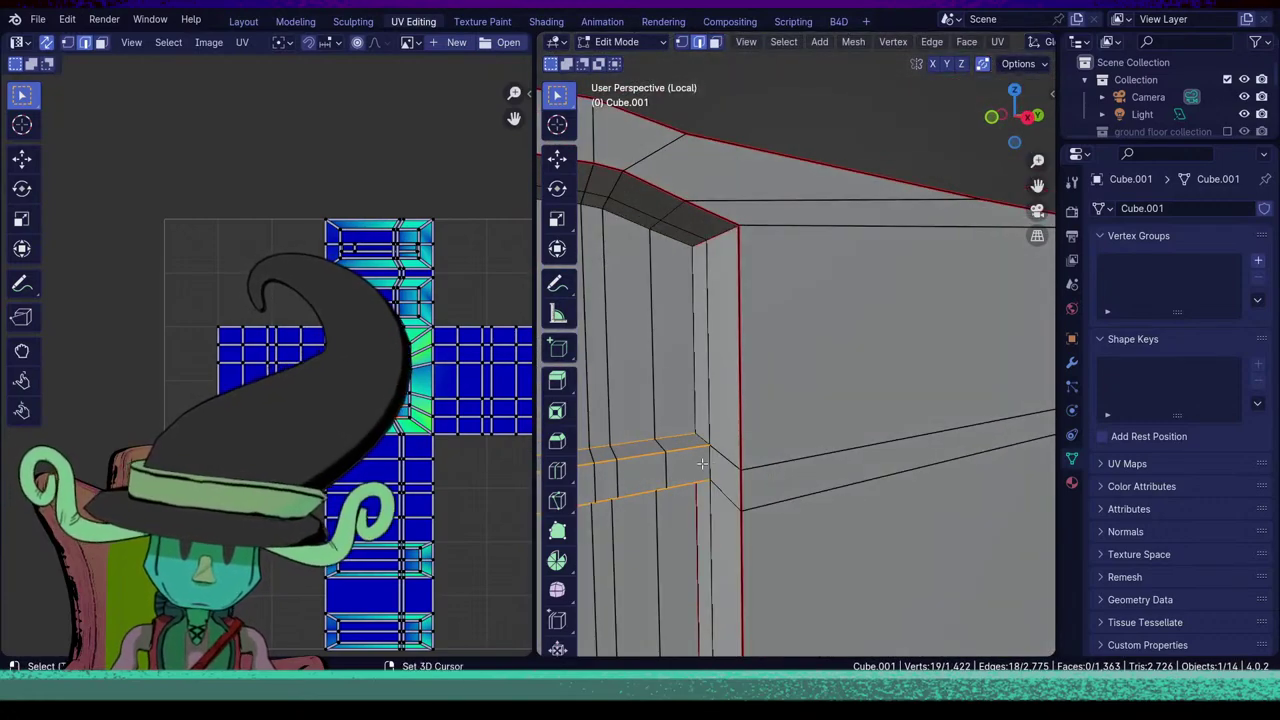
pyautogui.moveTo(710, 548); pyautogui.dragTo(783, 473, button='middle')
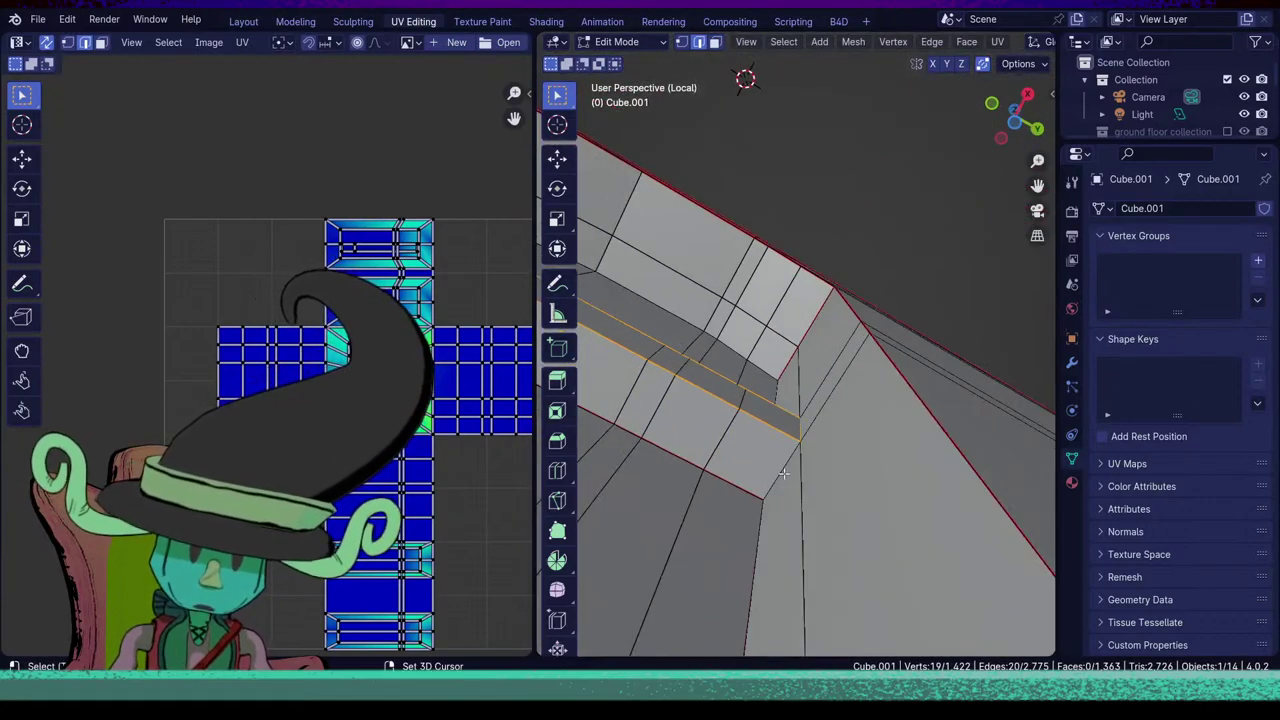
pyautogui.press('u')
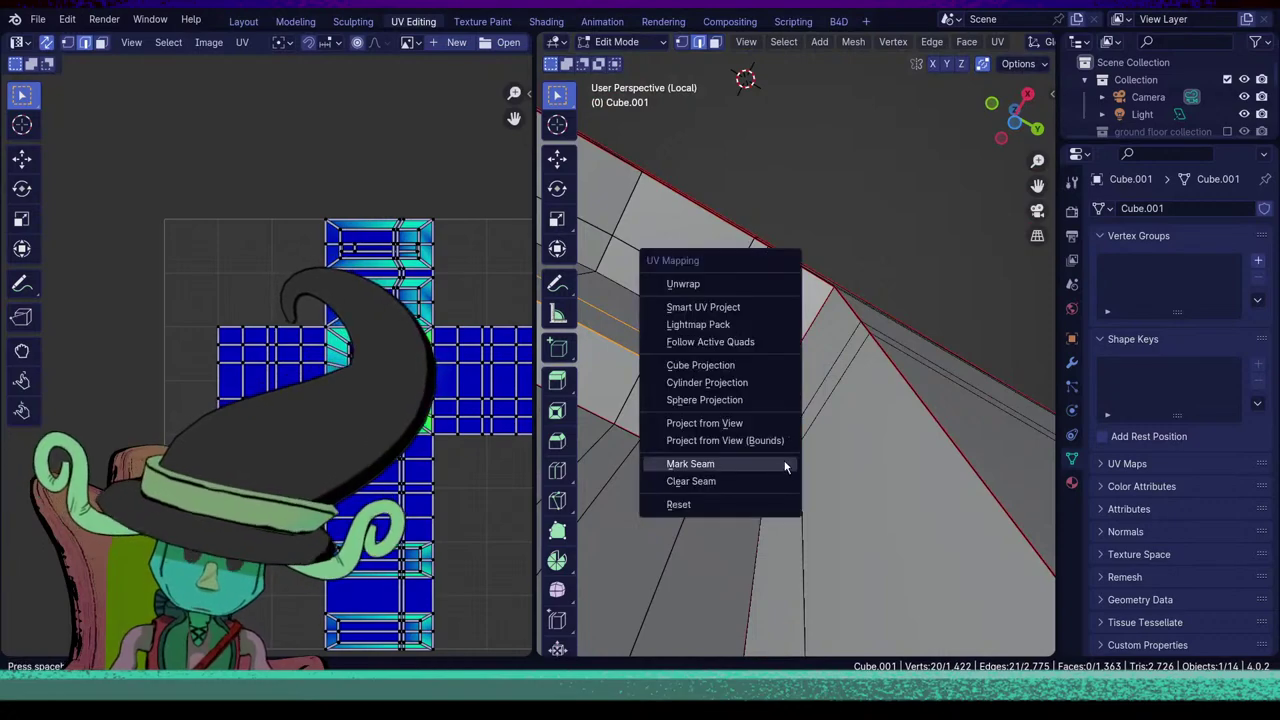
pyautogui.click(788, 465)
pyautogui.moveTo(788, 466); pyautogui.dragTo(790, 520, button='middle')
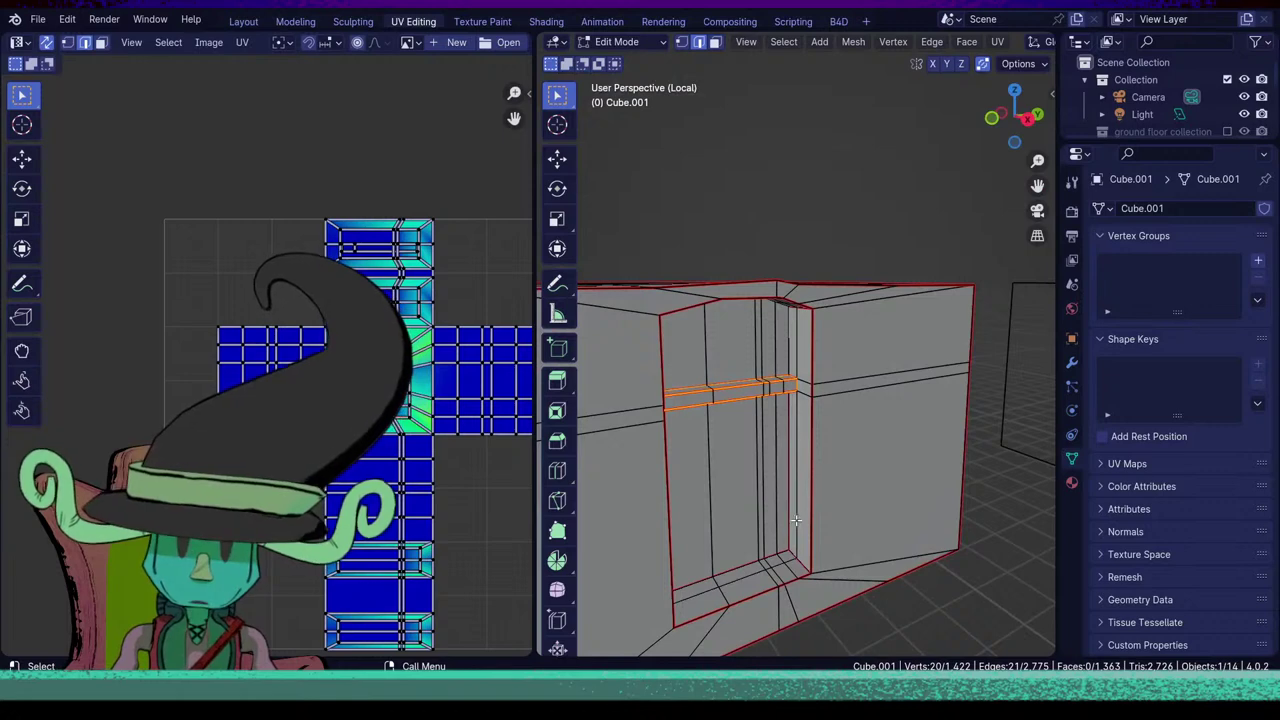
# Select the edges outlining the peaked upper pane of the single-window wall's window and mark them as seams.
pyautogui.click(790, 520)
pyautogui.scroll(4, 758, 405)
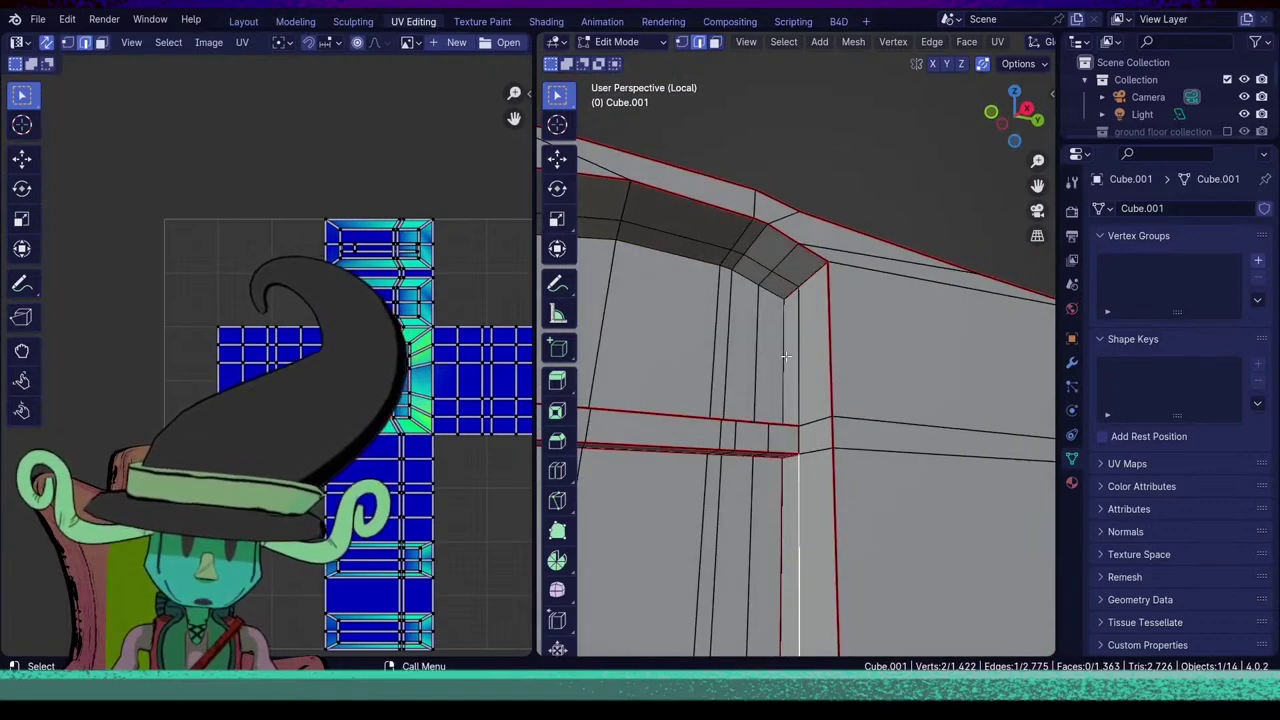
pyautogui.moveTo(864, 410); pyautogui.dragTo(724, 373, button='middle')
pyautogui.keyDown('alt'); pyautogui.keyDown('shift'); pyautogui.click(751, 426); pyautogui.keyUp('shift'); pyautogui.keyUp('alt')
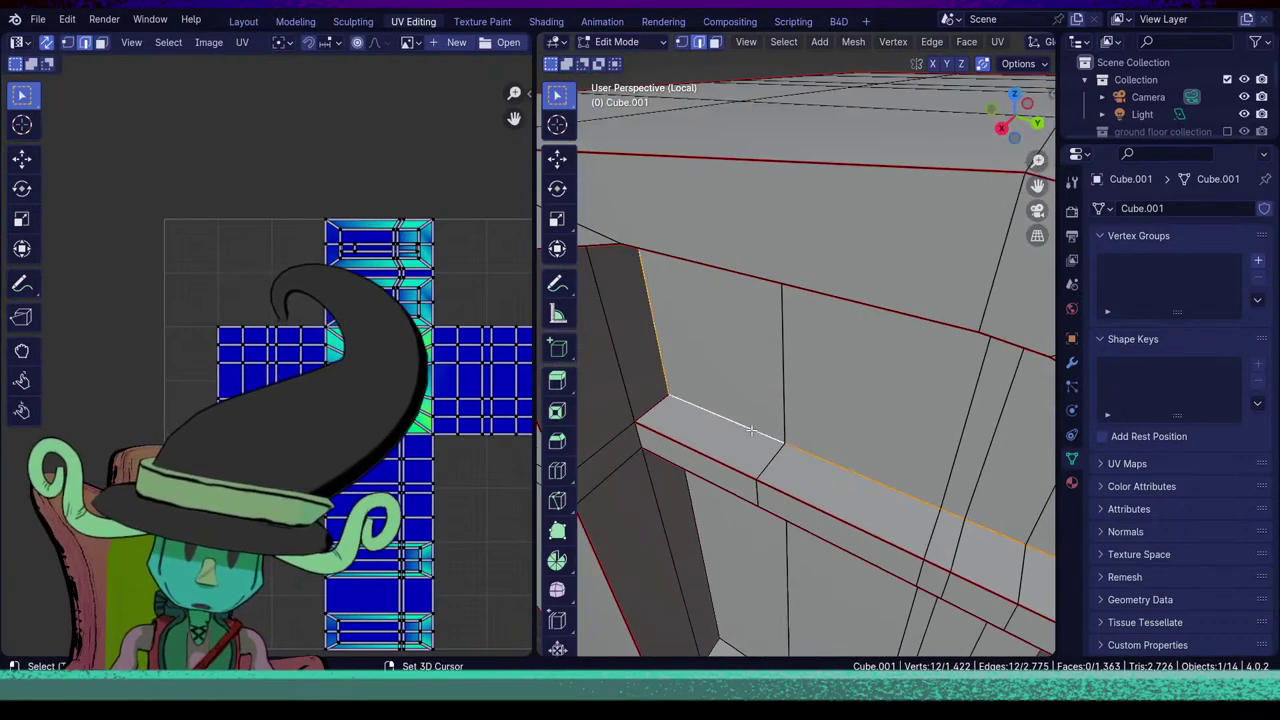
pyautogui.scroll(-4, 751, 440)
pyautogui.moveTo(751, 446); pyautogui.dragTo(843, 479, button='middle')
pyautogui.press('u')
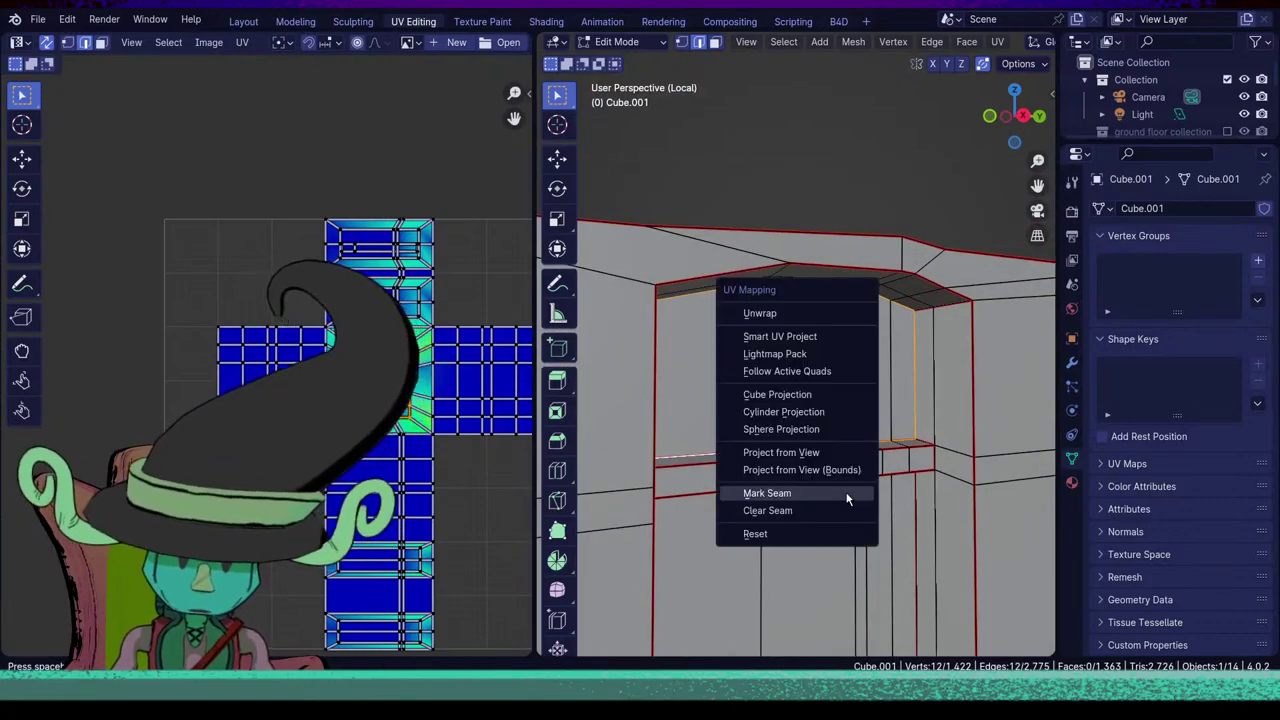
pyautogui.click(846, 498)
# Examine the box section's walls and windows from several sides to check which edges still need seams.
pyautogui.scroll(-5, 846, 498)
pyautogui.scroll(3, 846, 498)
pyautogui.moveTo(846, 498); pyautogui.dragTo(800, 494, button='middle')
pyautogui.keyDown('shift'); pyautogui.moveTo(776, 570); pyautogui.dragTo(720, 565, button='middle'); pyautogui.keyUp('shift')
pyautogui.moveTo(794, 517); pyautogui.dragTo(951, 534, button='middle')
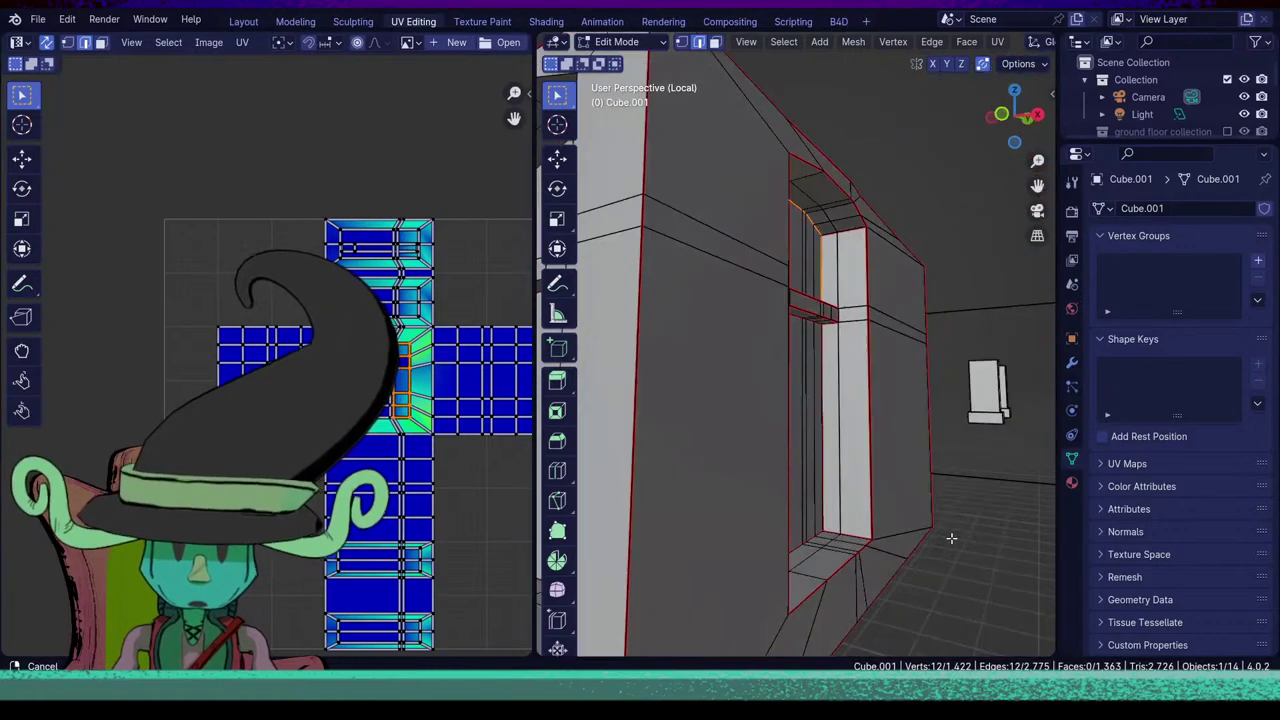
pyautogui.scroll(-1, 949, 434)
pyautogui.moveTo(949, 434); pyautogui.dragTo(738, 326, button='middle')
pyautogui.scroll(-5, 854, 416)
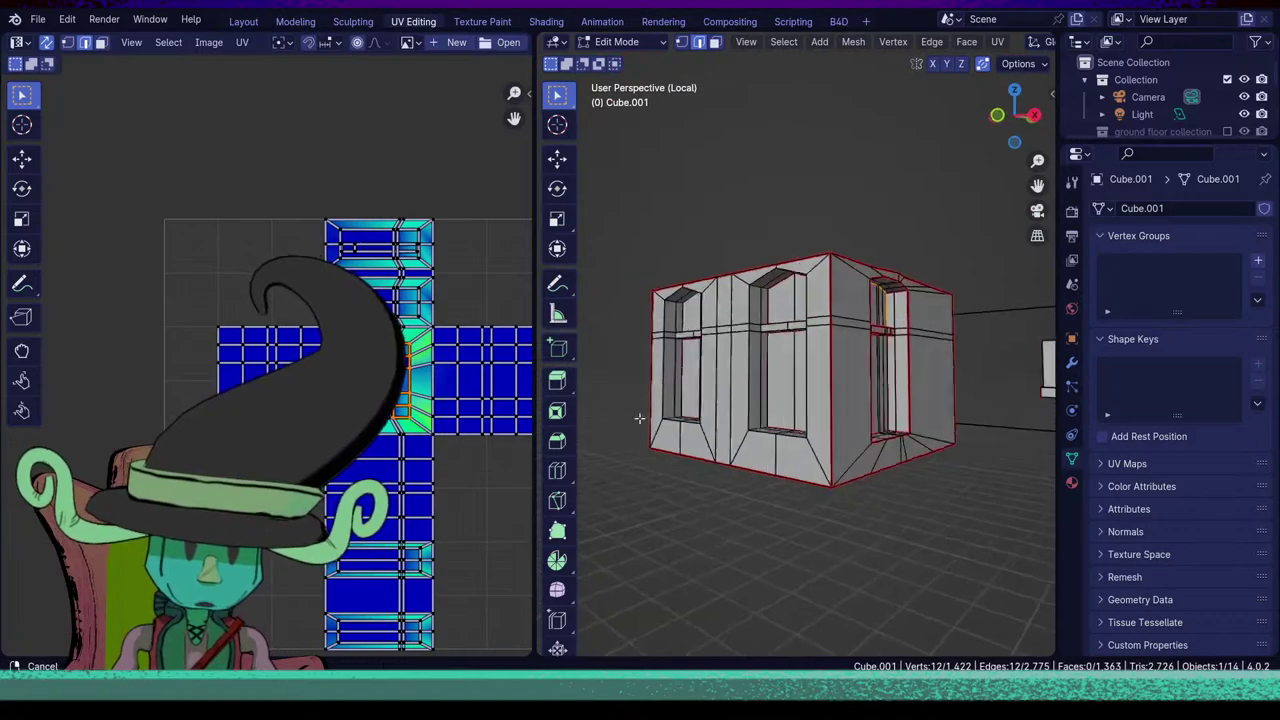
pyautogui.moveTo(703, 473); pyautogui.dragTo(826, 434, button='middle')
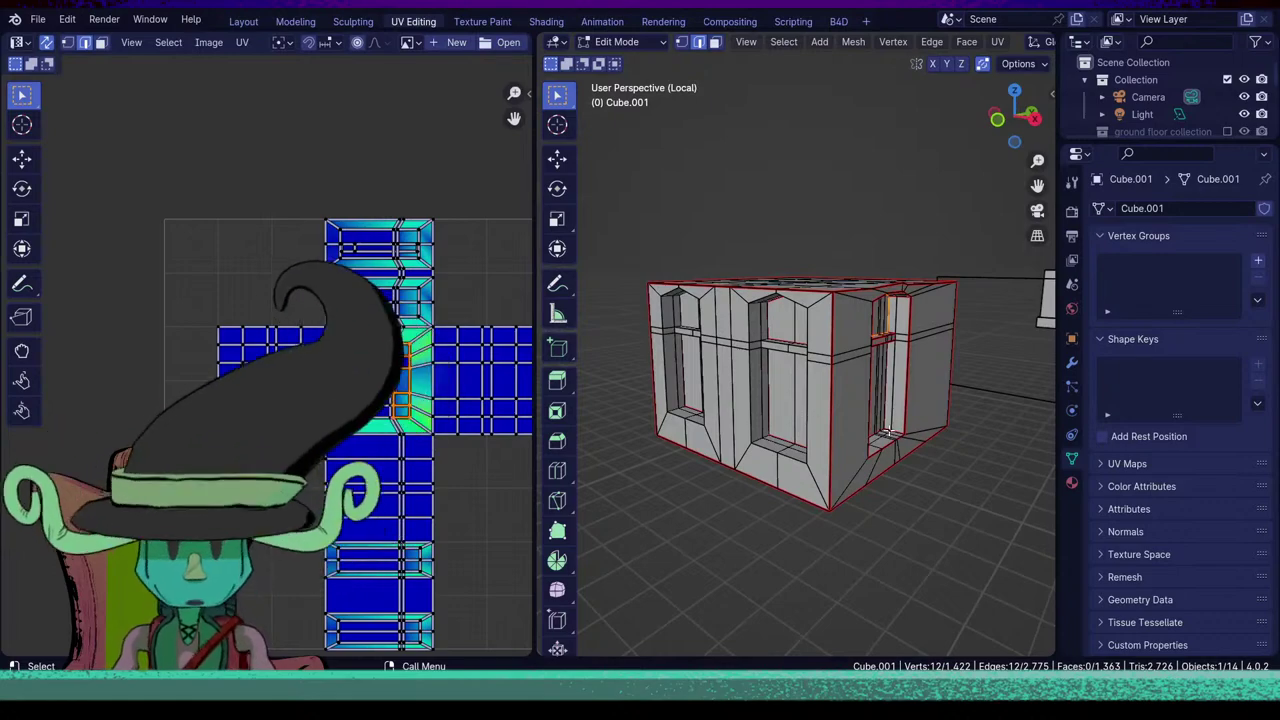
pyautogui.moveTo(802, 433); pyautogui.dragTo(829, 444, button='middle')
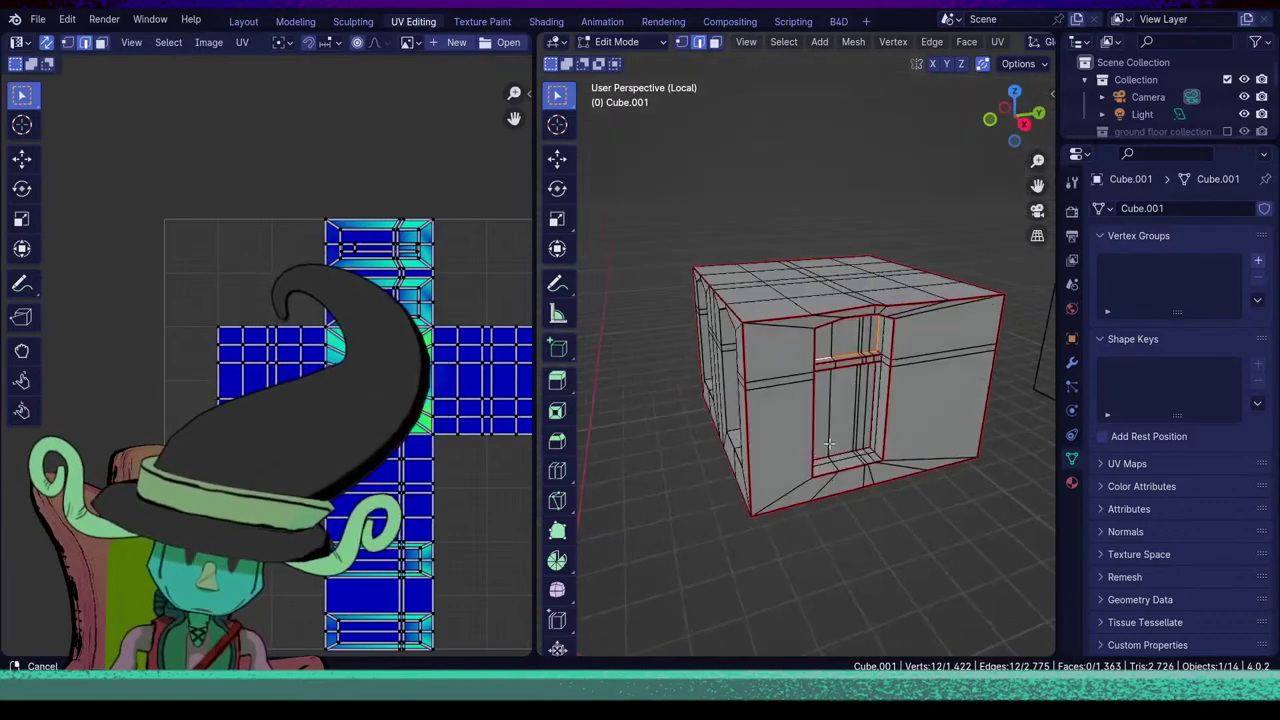
pyautogui.scroll(6, 929, 408)
pyautogui.moveTo(929, 408); pyautogui.dragTo(838, 356, button='middle')
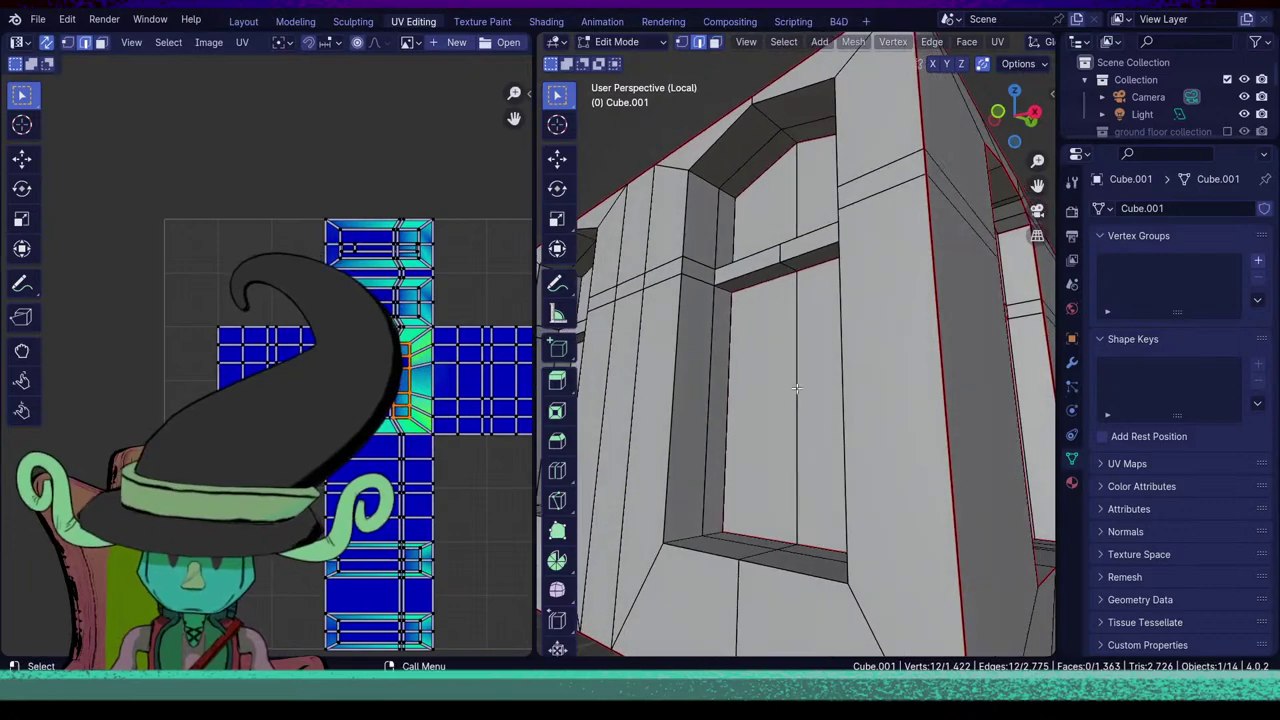
# Select the long front edges of the crossbar in the first window on the adjacent two-window wall.
pyautogui.moveTo(722, 345); pyautogui.dragTo(839, 463, button='middle')
pyautogui.scroll(3, 839, 463)
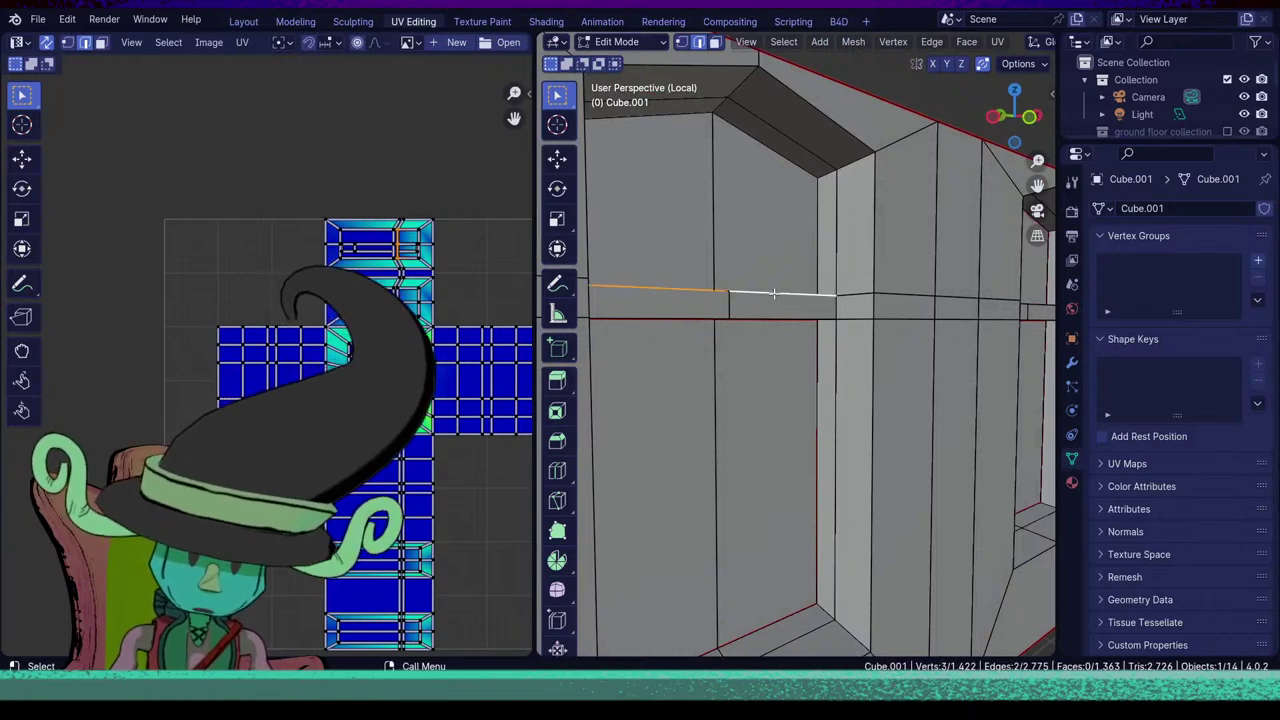
pyautogui.moveTo(768, 311); pyautogui.dragTo(572, 422, button='middle')
pyautogui.keyDown('alt'); pyautogui.keyDown('shift'); pyautogui.click(651, 378); pyautogui.keyUp('shift'); pyautogui.keyUp('alt')
pyautogui.moveTo(880, 482); pyautogui.dragTo(857, 432, button='middle')
pyautogui.scroll(4, 857, 432)
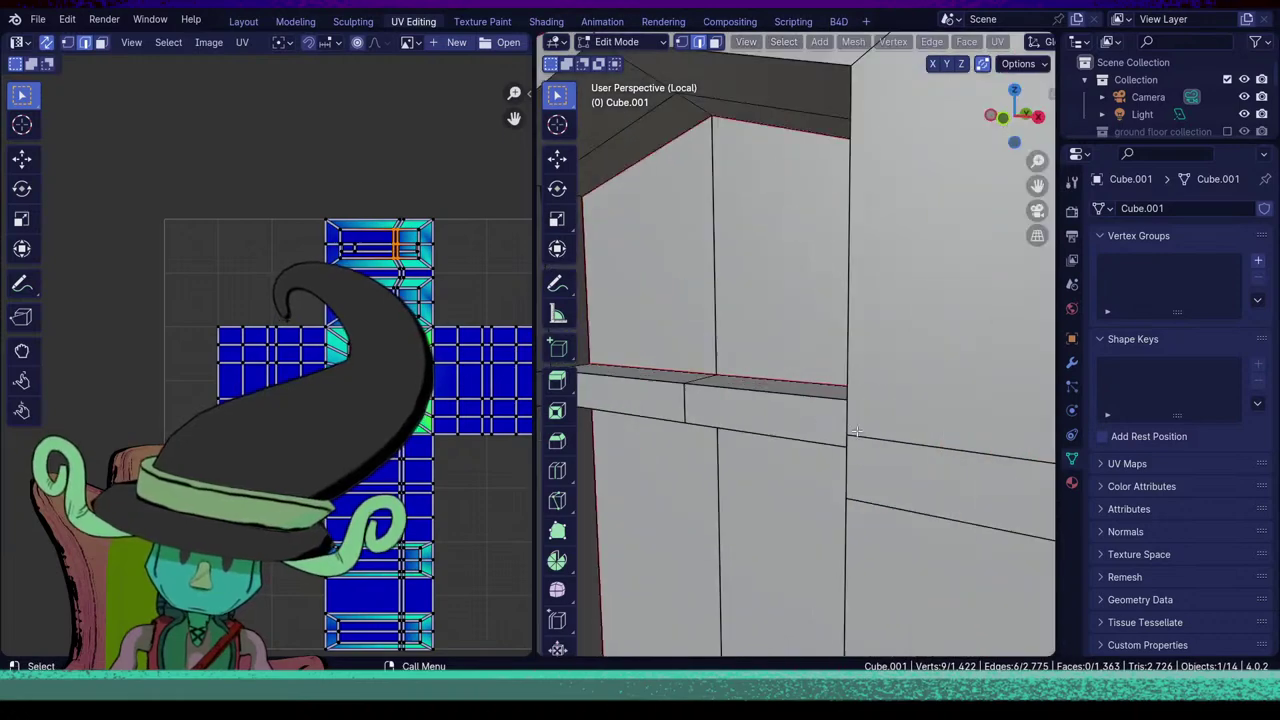
# Add the long front edges and an end edge of the second window's crossbar on this wall to the selection.
pyautogui.scroll(-6, 744, 429)
pyautogui.moveTo(744, 429); pyautogui.dragTo(844, 424, button='middle')
pyautogui.scroll(6, 796, 426)
pyautogui.scroll(2, 844, 424)
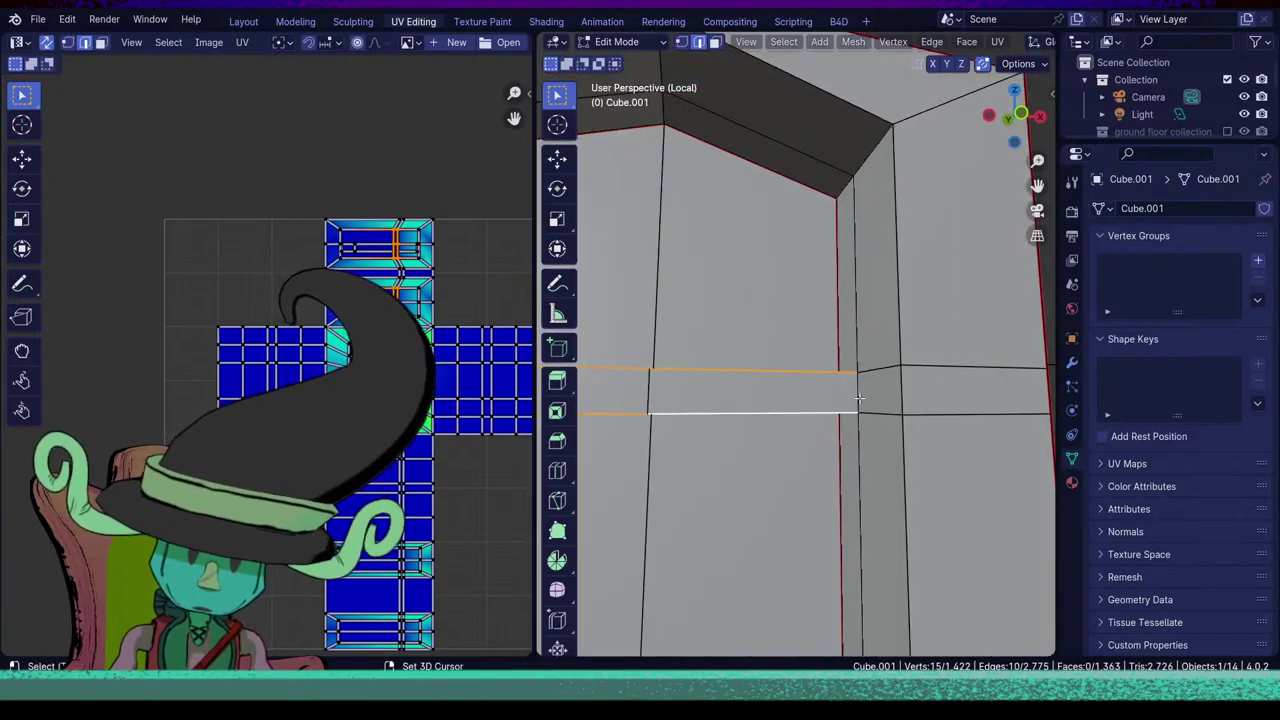
pyautogui.moveTo(843, 473)
pyautogui.mouseDown(button='middle')
pyautogui.moveTo(854, 346)
pyautogui.moveTo(832, 482)
pyautogui.mouseUp(button='middle')
pyautogui.keyDown('shift'); pyautogui.click(864, 345); pyautogui.keyUp('shift')
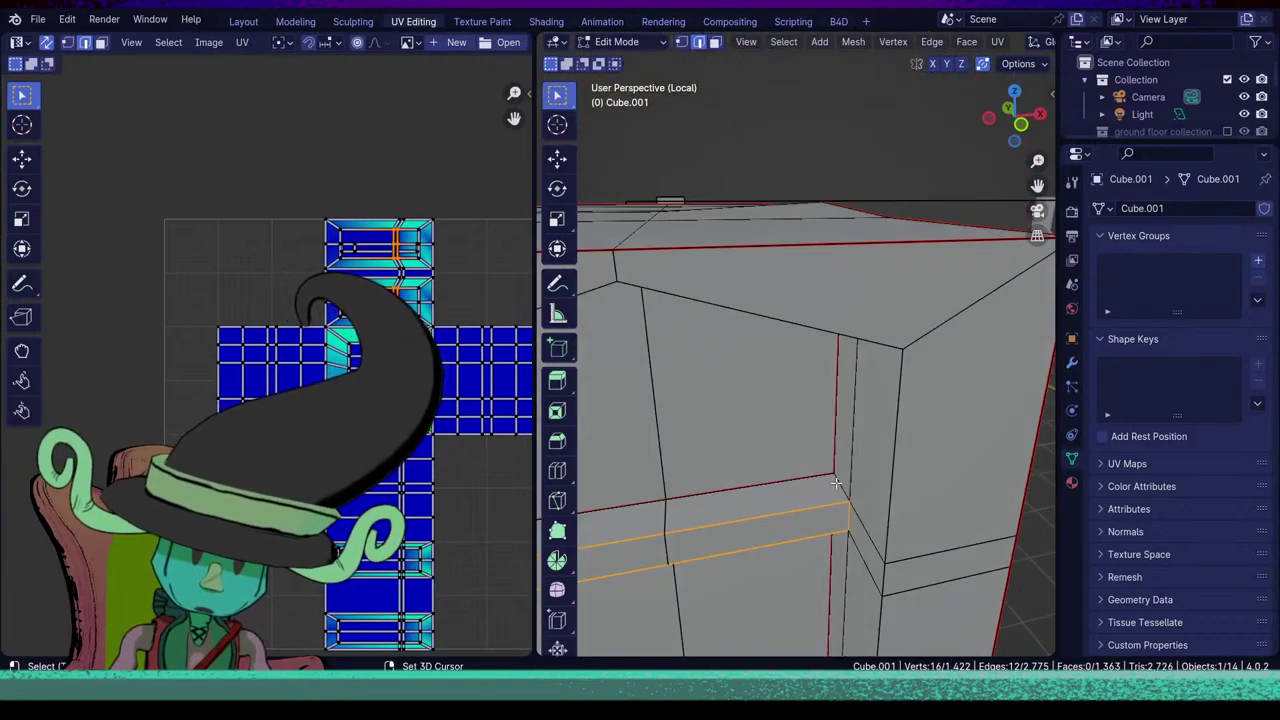
# Add further short end edges of the two window crossbars on this wall to the selection.
pyautogui.moveTo(694, 556); pyautogui.dragTo(832, 515, button='middle')
pyautogui.scroll(-5, 866, 497)
pyautogui.scroll(5, 764, 452)
pyautogui.keyDown('shift'); pyautogui.click(752, 543); pyautogui.keyUp('shift')
pyautogui.scroll(-5, 751, 545)
pyautogui.moveTo(745, 552); pyautogui.dragTo(789, 461, button='middle')
pyautogui.scroll(3, 775, 507)
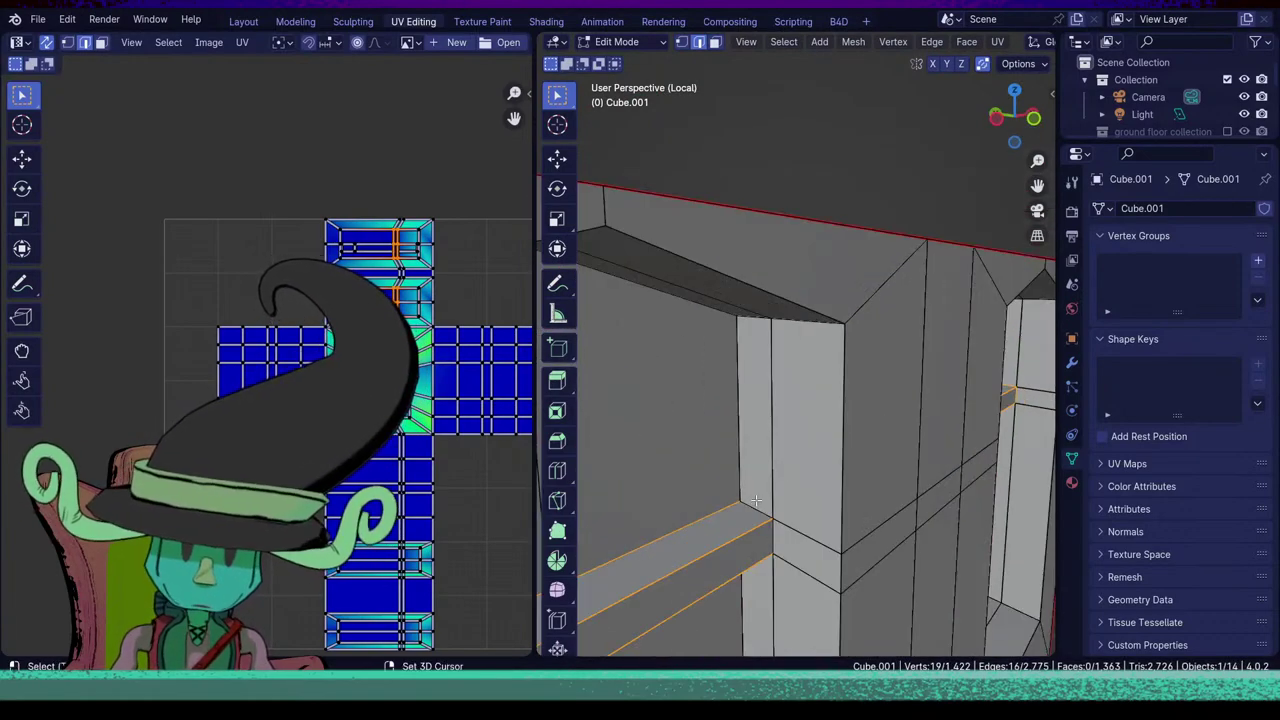
# Add the remaining crossbar end edges to the selection and mark the edges of both crossbars as seams.
pyautogui.moveTo(799, 543); pyautogui.dragTo(793, 440, button='middle')
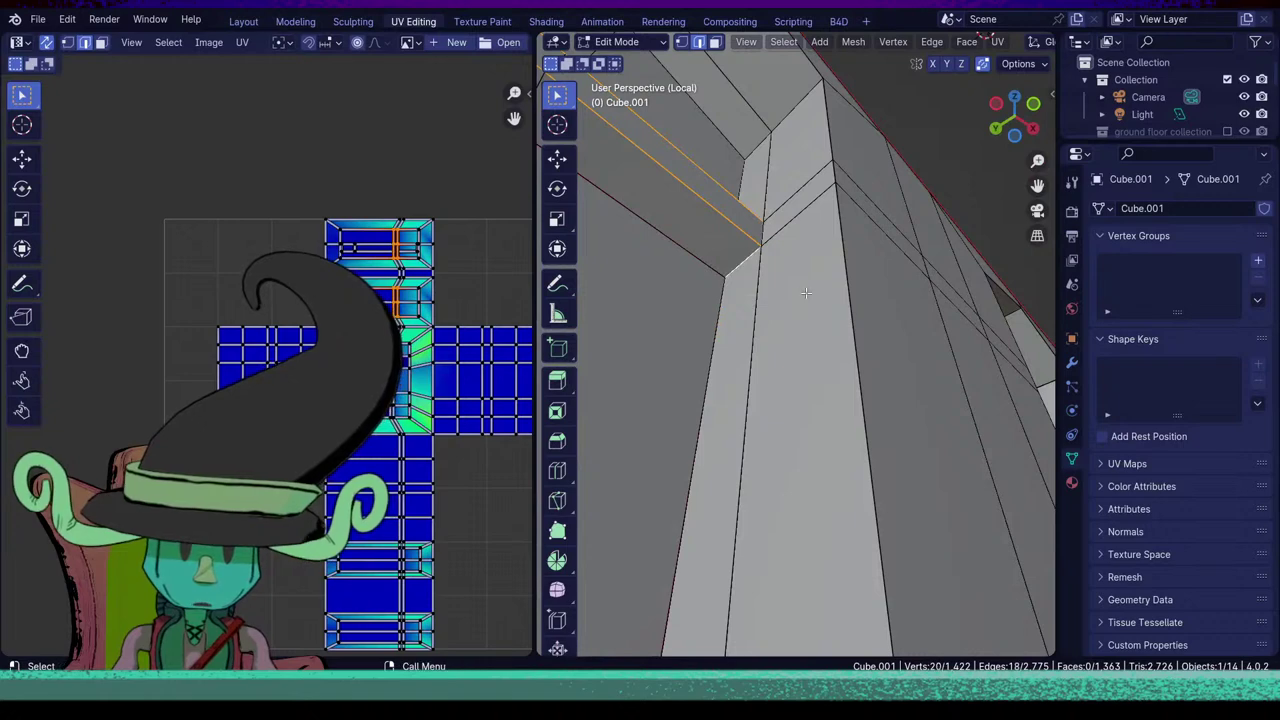
pyautogui.moveTo(806, 292); pyautogui.dragTo(826, 476, button='middle')
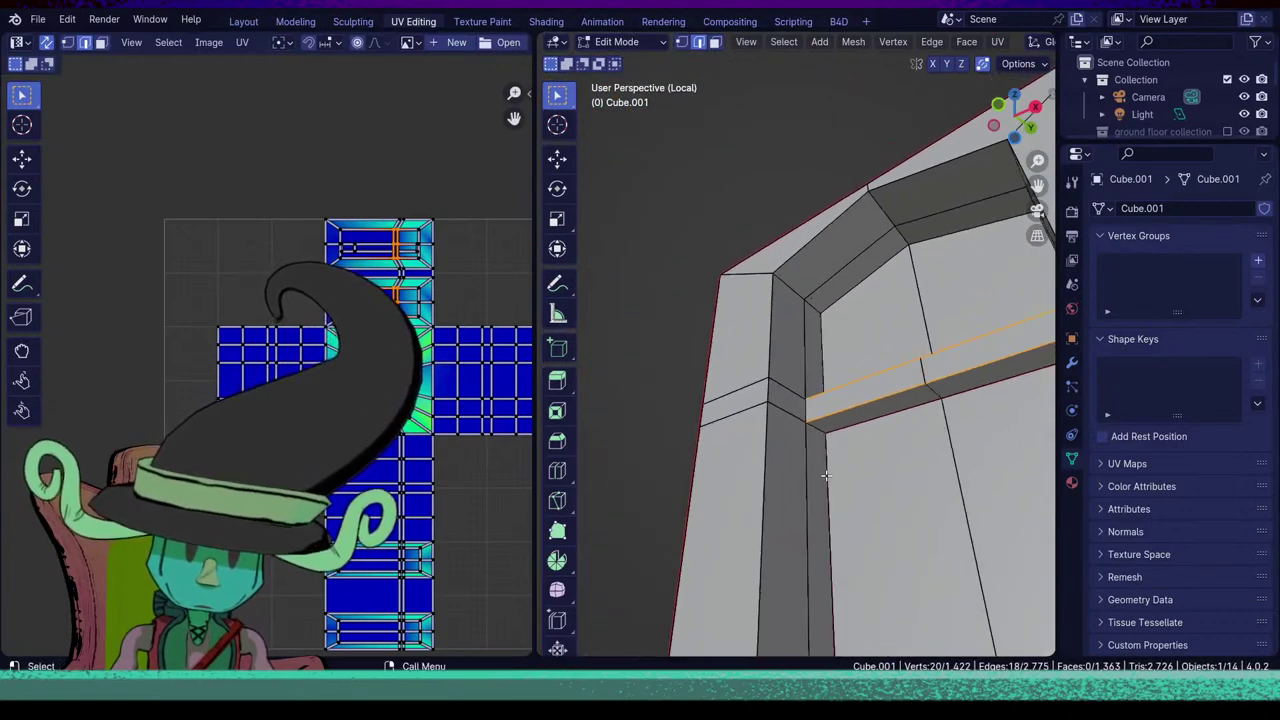
pyautogui.scroll(2, 827, 490)
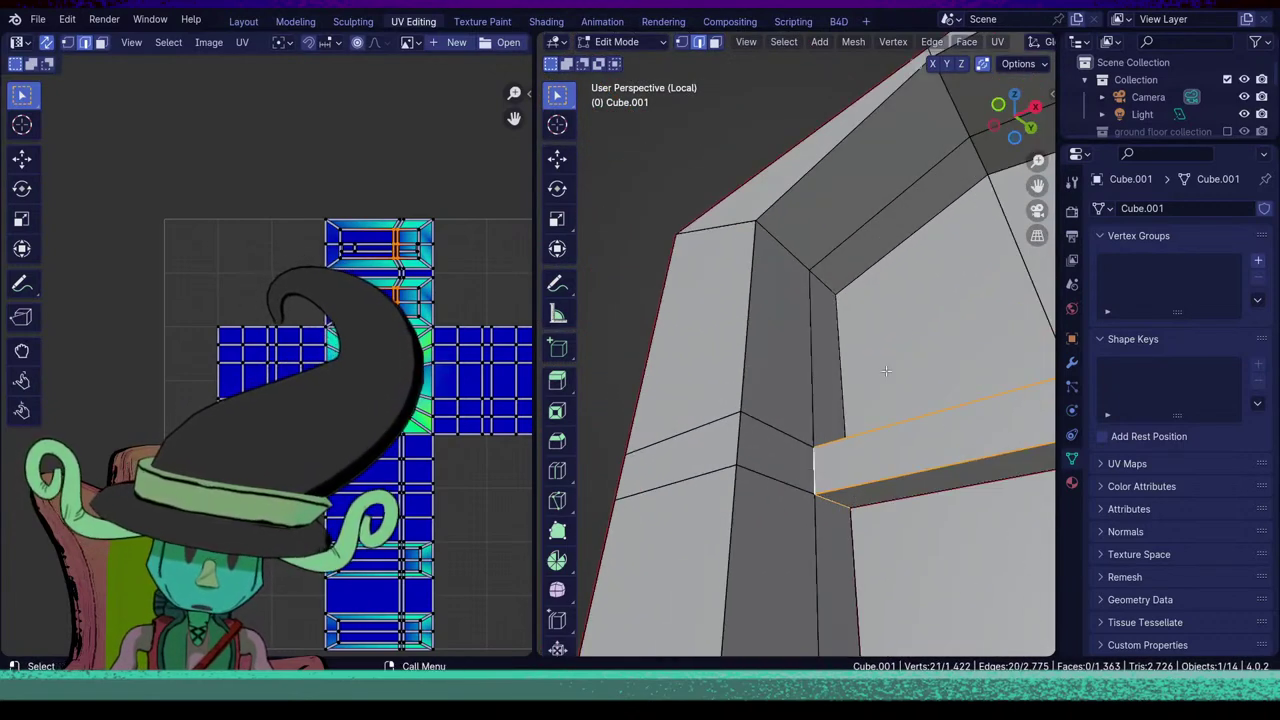
pyautogui.moveTo(885, 370); pyautogui.dragTo(842, 468, button='middle')
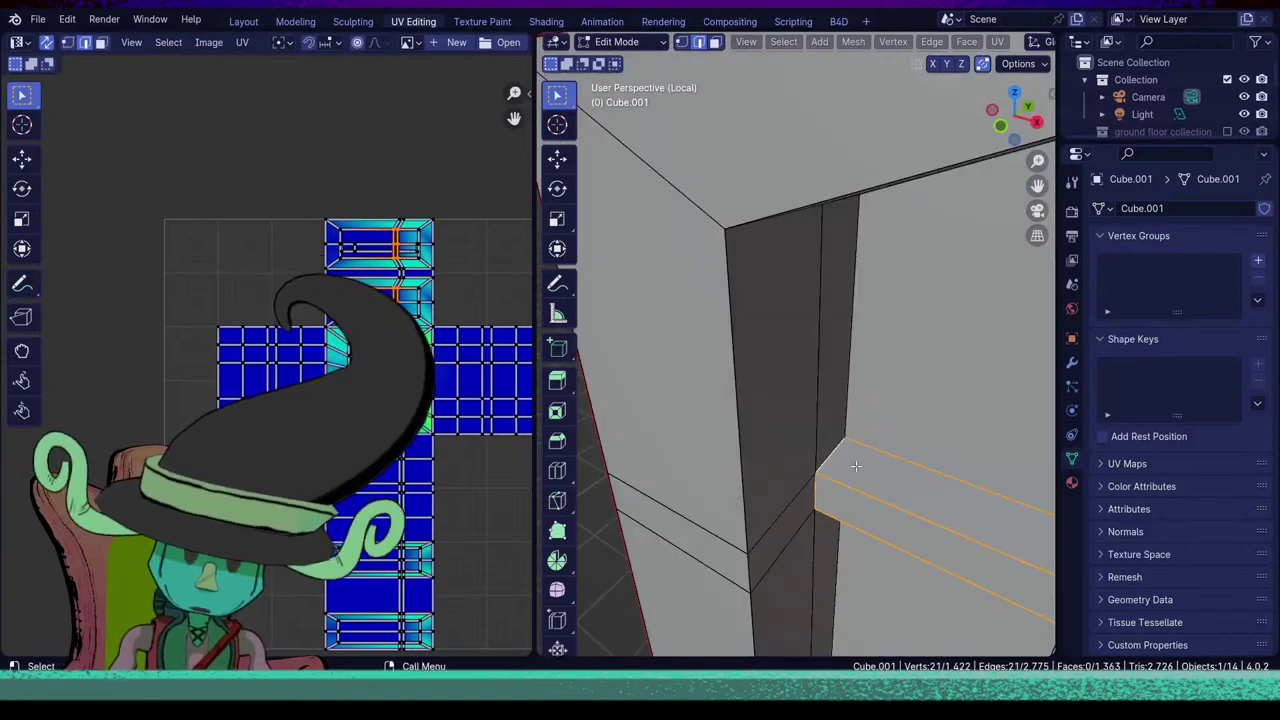
pyautogui.press('u')
pyautogui.click(857, 472)
pyautogui.scroll(-5, 850, 482)
pyautogui.click(808, 541)
pyautogui.scroll(-4, 806, 543)
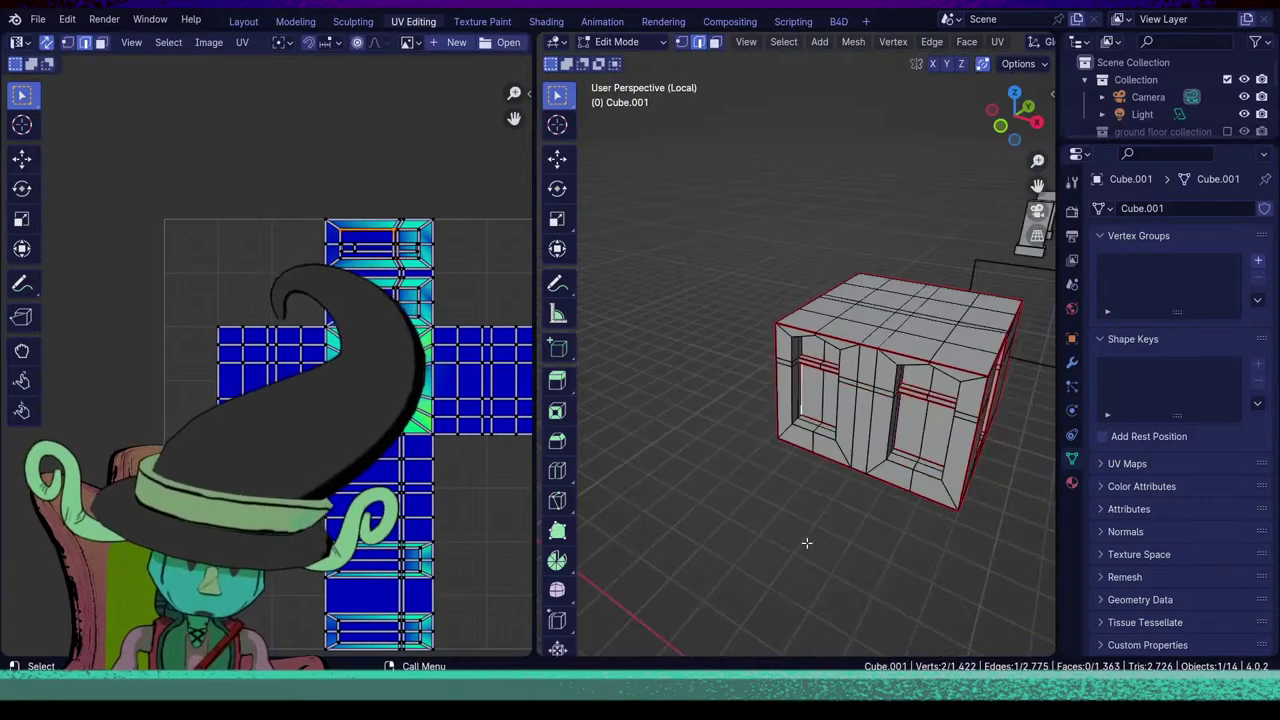
# Select the long front edges and one end edge of the crossbar in the single unmarked window on the next wall.
pyautogui.moveTo(806, 543); pyautogui.dragTo(904, 474, button='middle')
pyautogui.scroll(5, 862, 486)
pyautogui.scroll(-5, 863, 487)
pyautogui.scroll(4, 844, 488)
pyautogui.moveTo(720, 492); pyautogui.dragTo(776, 474, button='middle')
pyautogui.scroll(5, 860, 521)
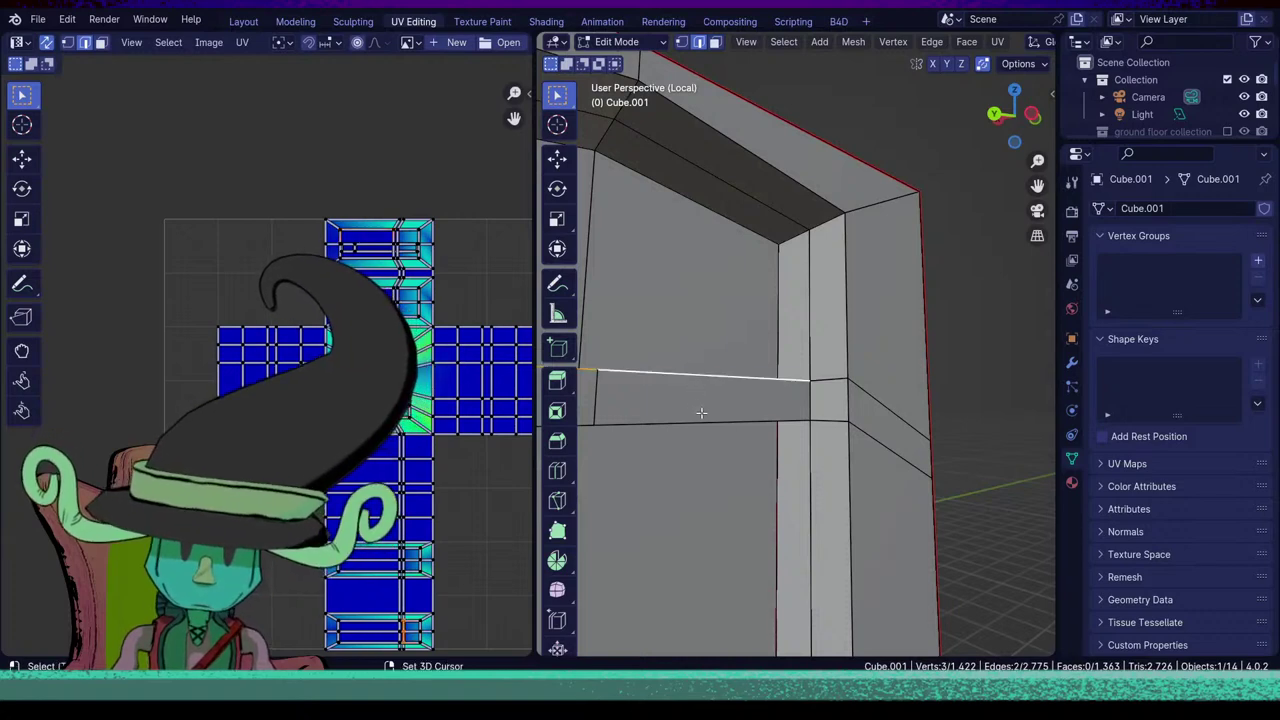
pyautogui.keyDown('alt'); pyautogui.keyDown('shift'); pyautogui.click(701, 412); pyautogui.keyUp('shift'); pyautogui.keyUp('alt')
pyautogui.moveTo(701, 412); pyautogui.dragTo(784, 376, button='middle')
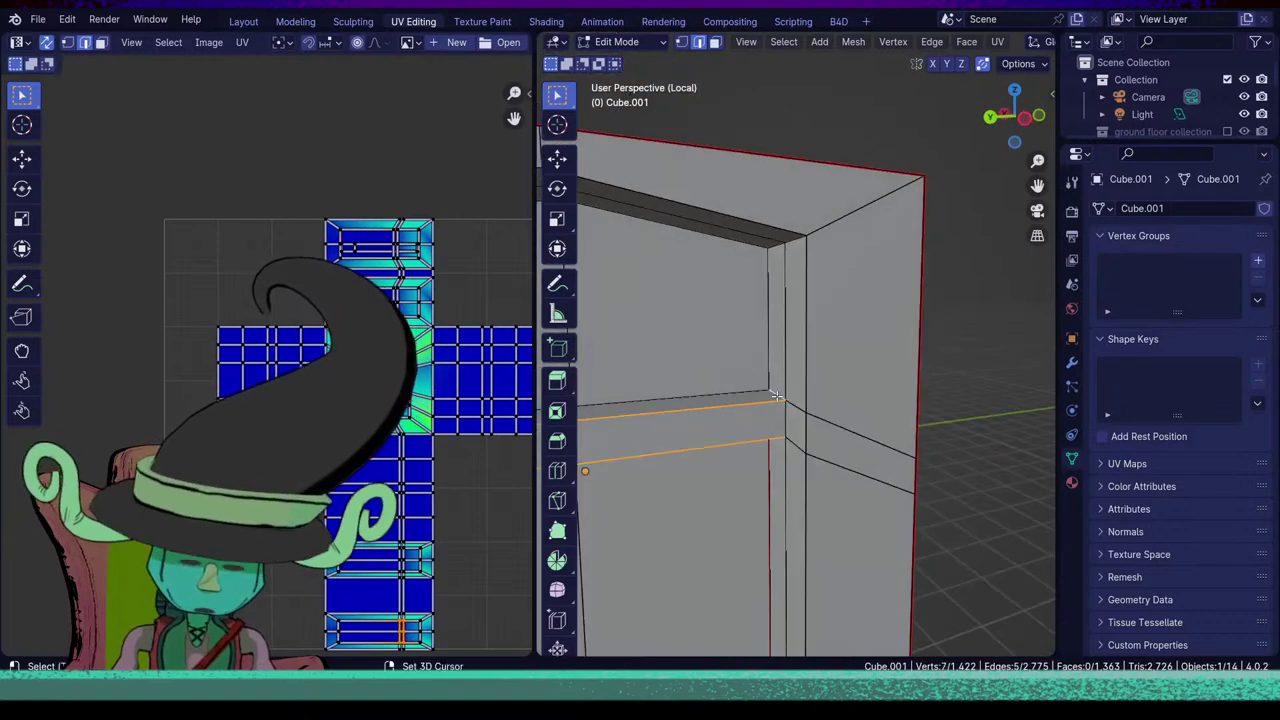
pyautogui.moveTo(788, 503); pyautogui.dragTo(791, 421, button='middle')
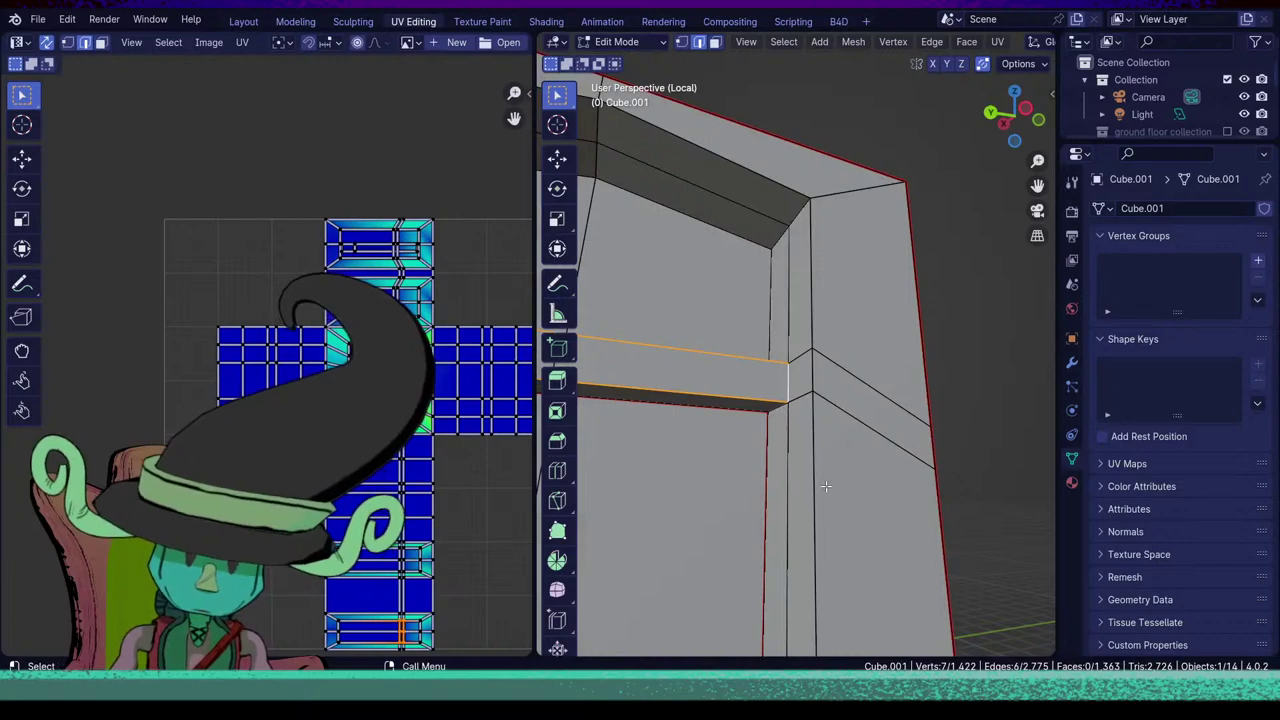
# Add the remaining short end edges of this window's crossbar to the selection and mark the selected edges as seams.
pyautogui.moveTo(826, 486); pyautogui.dragTo(704, 433, button='middle')
pyautogui.scroll(-6, 744, 411)
pyautogui.scroll(6, 784, 492)
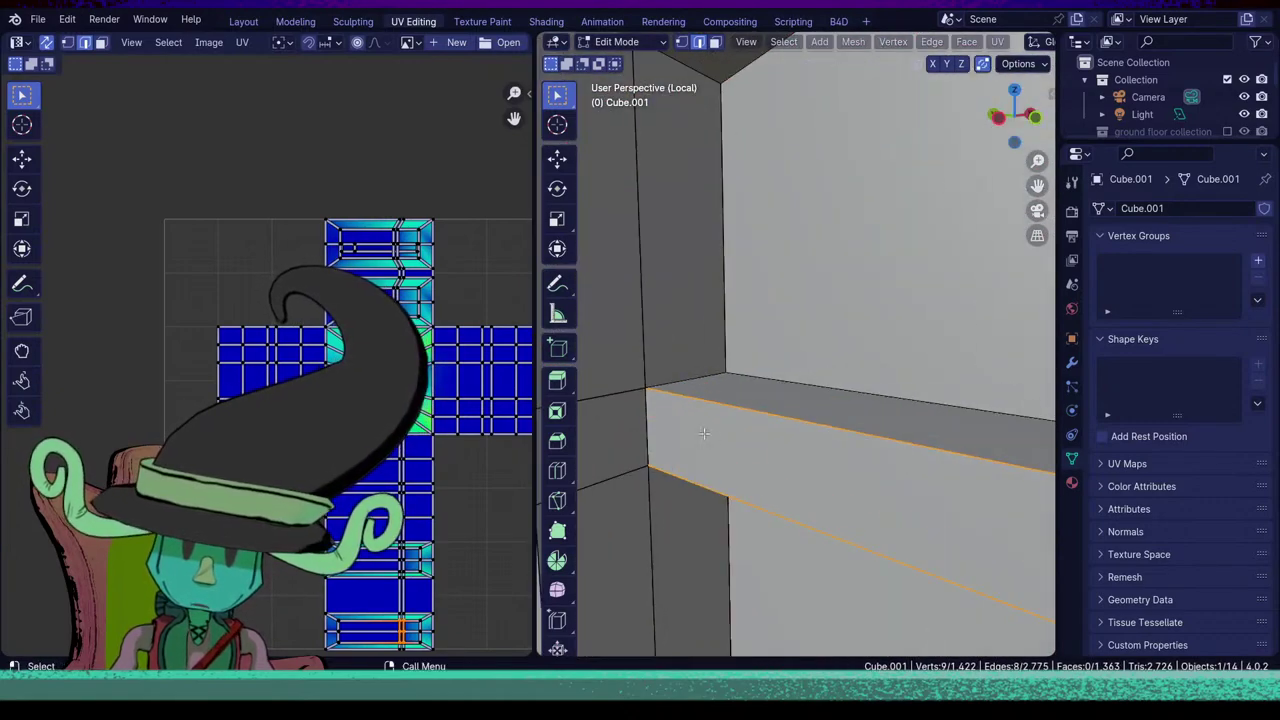
pyautogui.keyDown('shift'); pyautogui.click(657, 459); pyautogui.keyUp('shift')
pyautogui.scroll(-4, 709, 421)
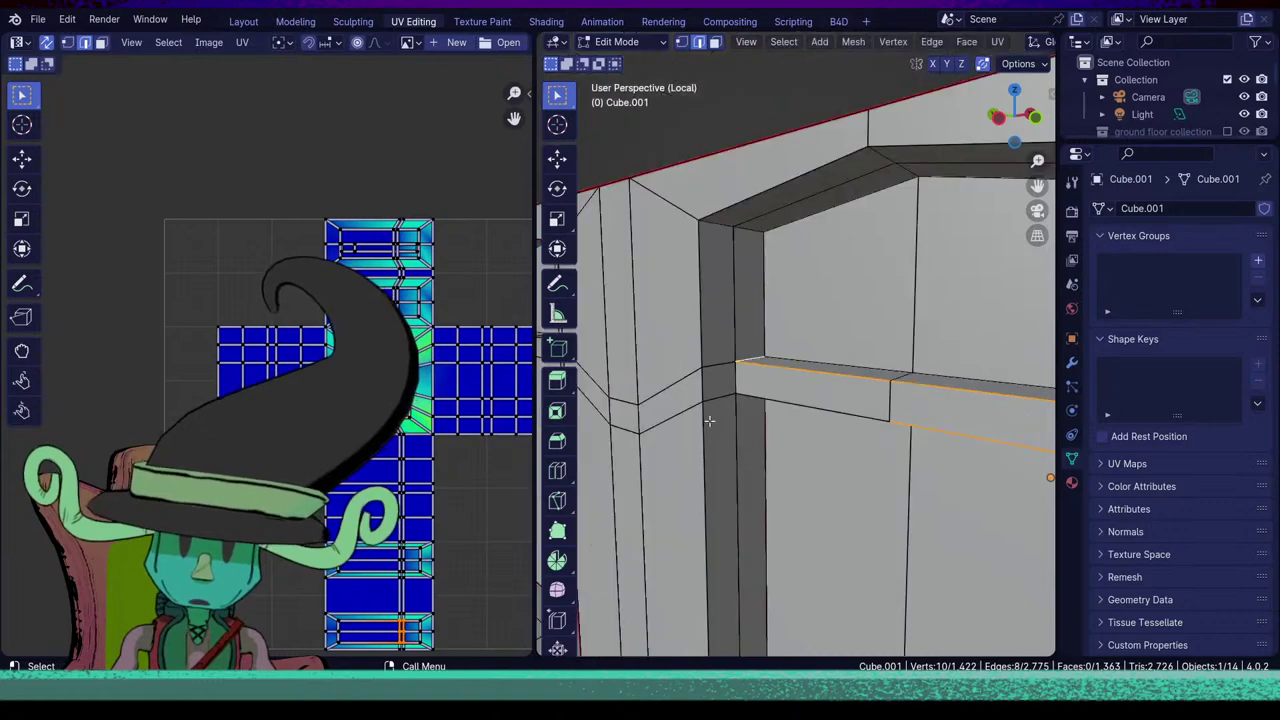
pyautogui.keyDown('shift'); pyautogui.click(735, 370); pyautogui.keyUp('shift')
pyautogui.moveTo(735, 370); pyautogui.dragTo(739, 432, button='middle')
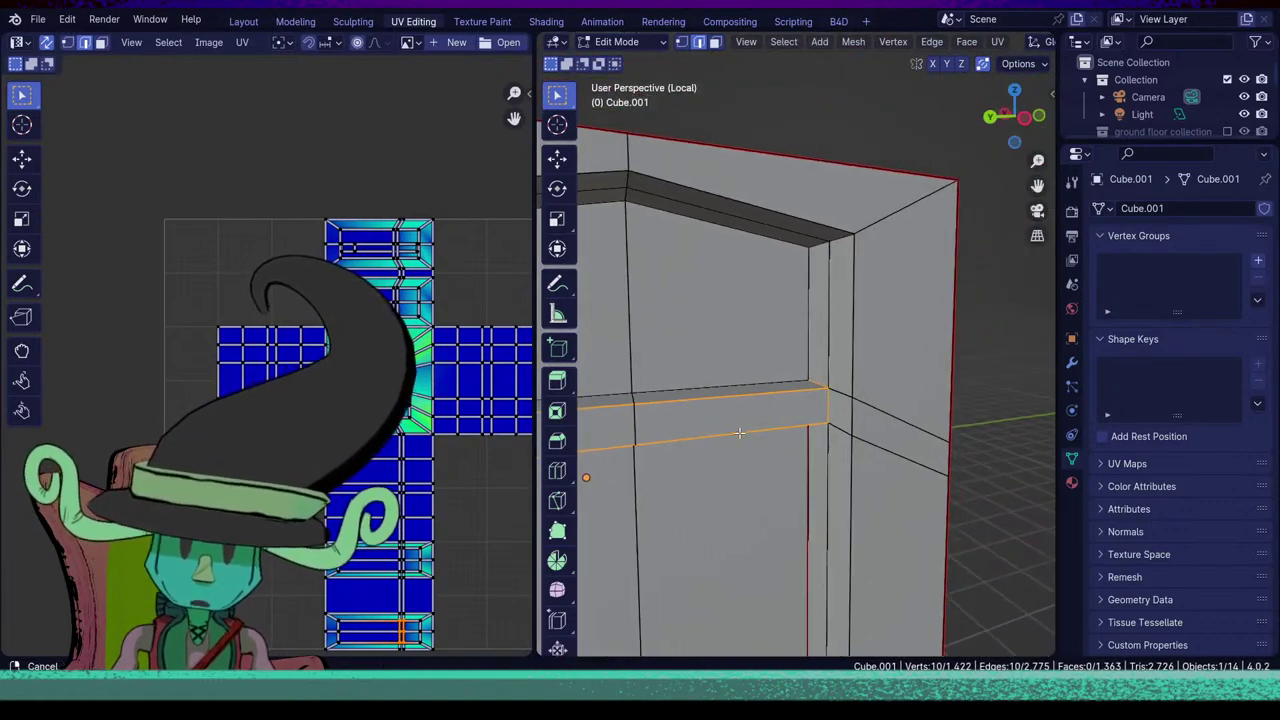
pyautogui.press('u')
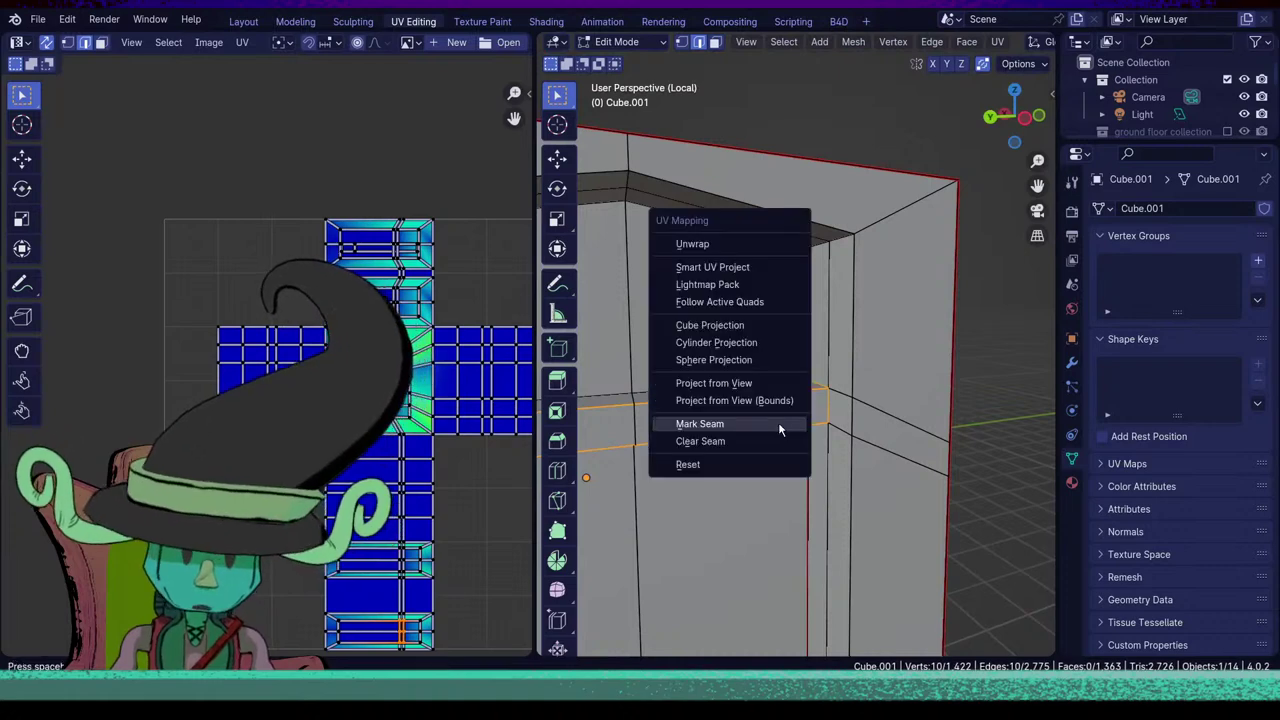
pyautogui.click(778, 422)
# Select the long edges and near-end edges of the crossbar in the neighbouring window and mark them as seams.
pyautogui.moveTo(777, 423); pyautogui.dragTo(716, 376, button='middle')
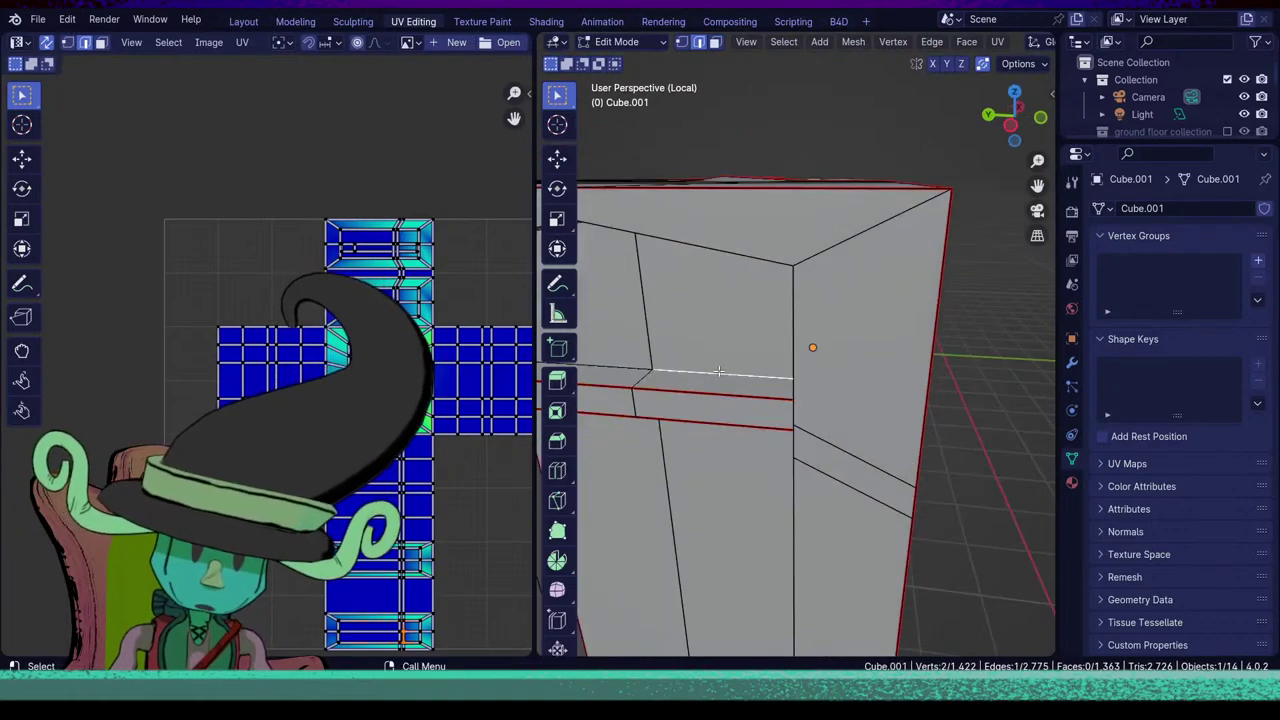
pyautogui.moveTo(709, 596); pyautogui.dragTo(826, 495, button='middle')
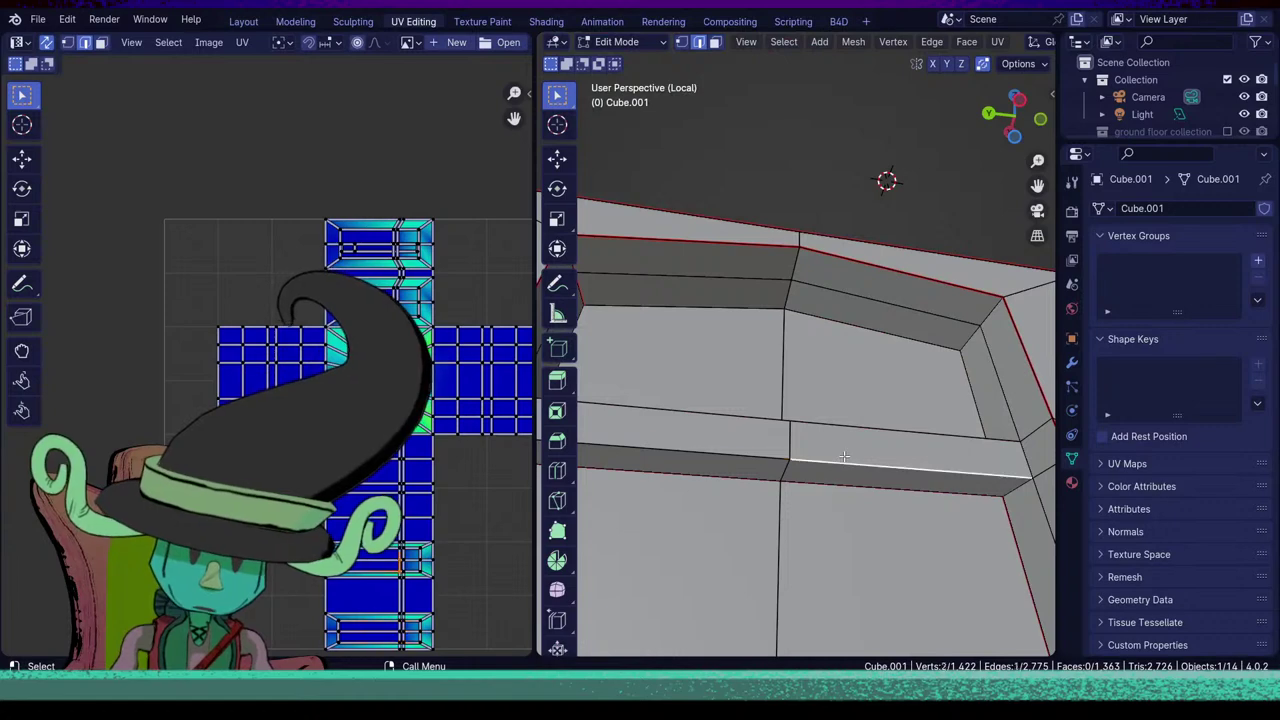
pyautogui.moveTo(856, 446); pyautogui.dragTo(772, 542, button='middle')
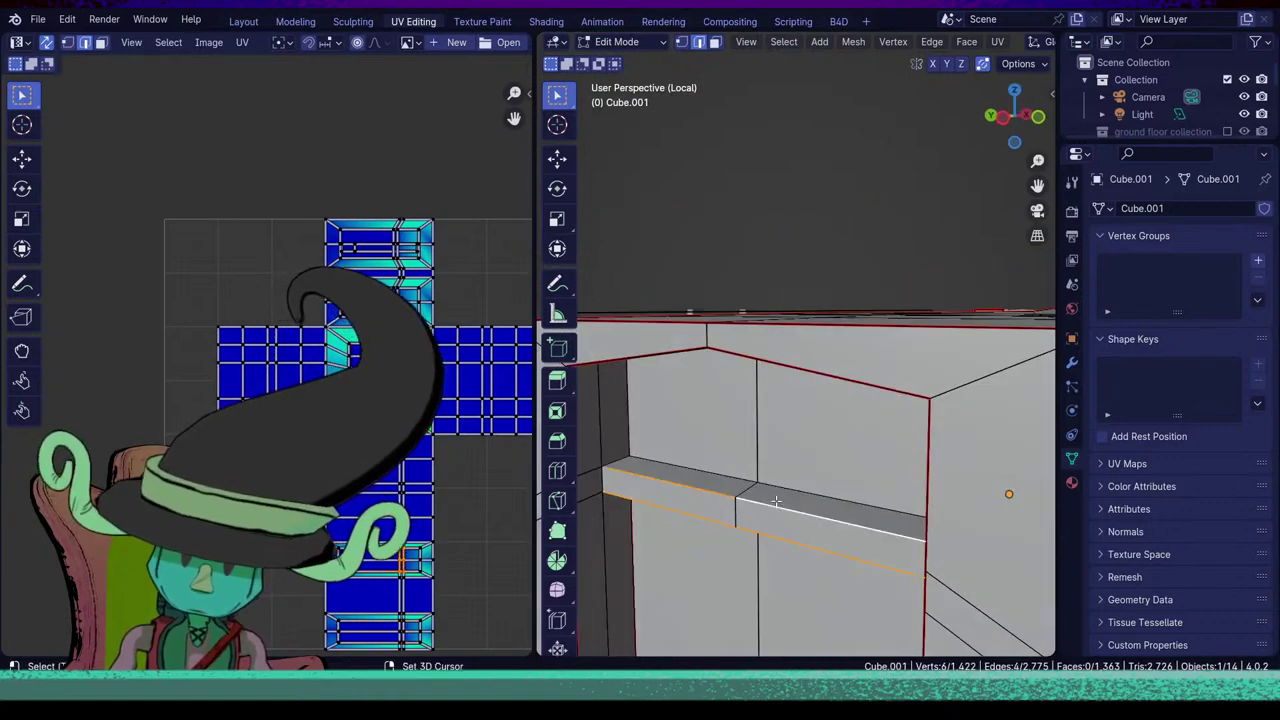
pyautogui.moveTo(793, 490); pyautogui.dragTo(873, 512, button='middle')
pyautogui.keyDown('shift'); pyautogui.click(859, 447); pyautogui.keyUp('shift')
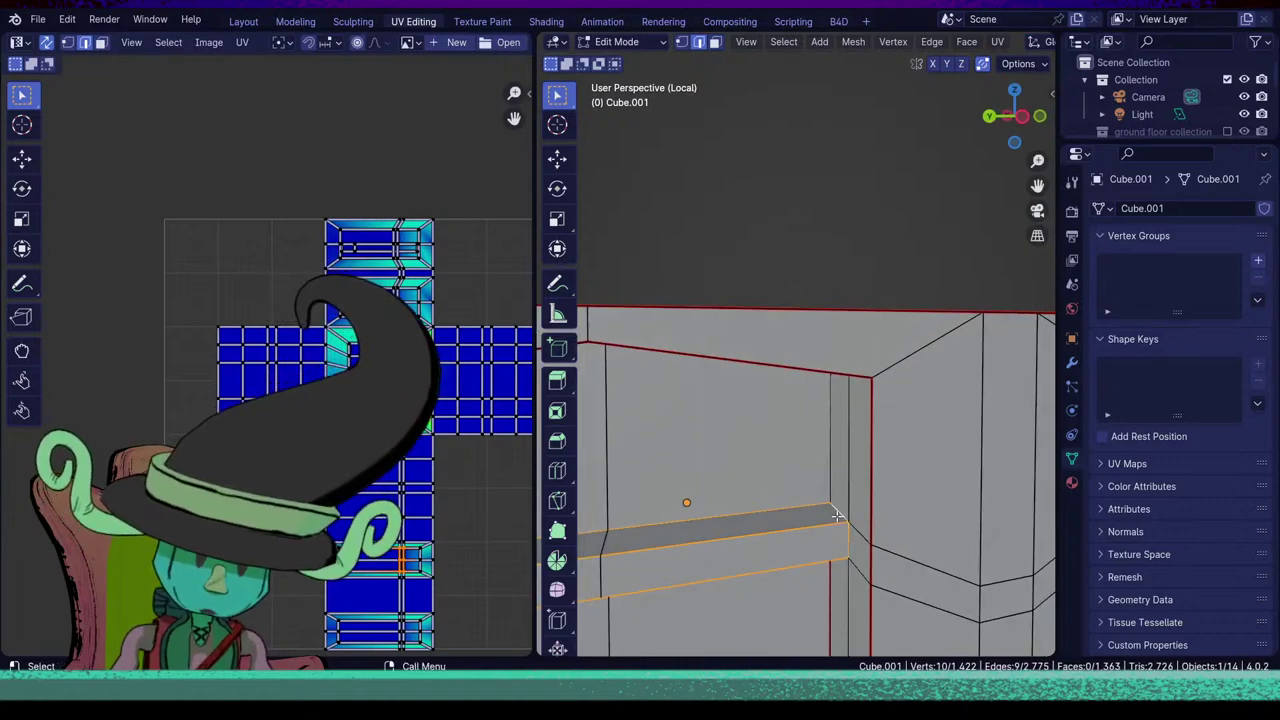
pyautogui.press('u')
pyautogui.click(836, 512)
# Select the short edges at the opposite end of this crossbar and mark them as seams.
pyautogui.moveTo(836, 512); pyautogui.dragTo(746, 497, button='middle')
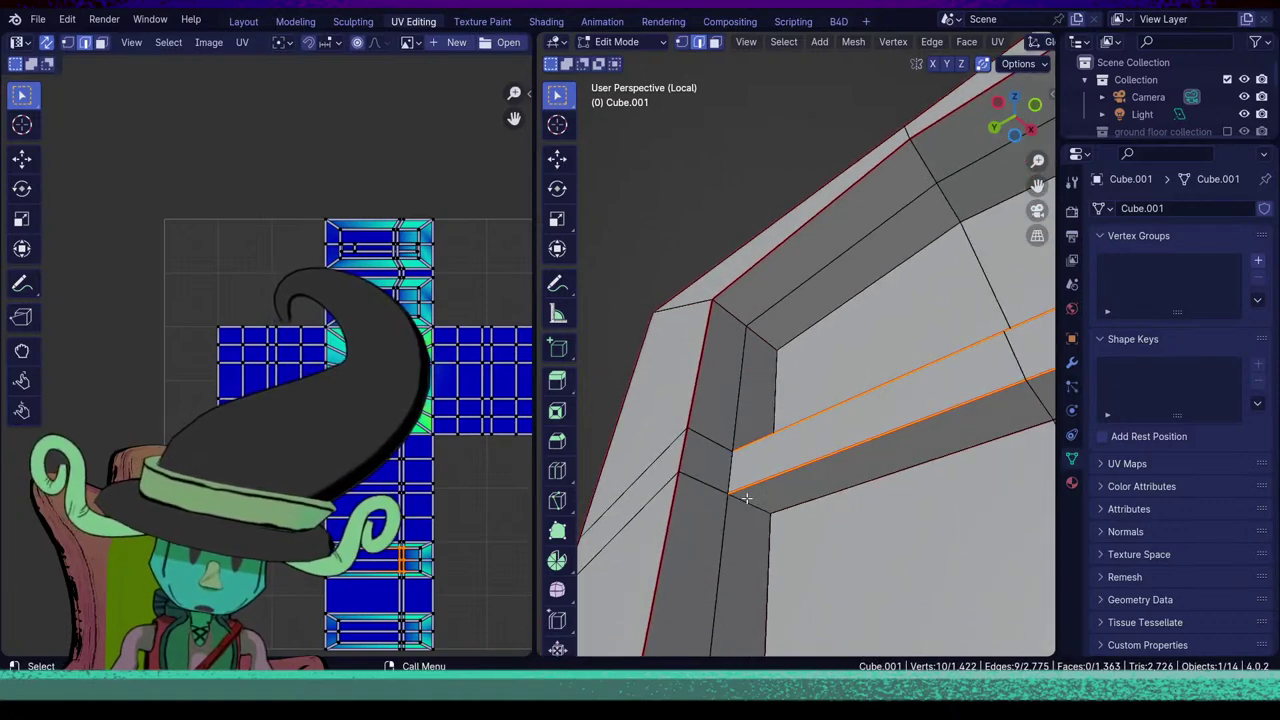
pyautogui.click(723, 473)
pyautogui.moveTo(828, 363); pyautogui.dragTo(764, 398, button='middle')
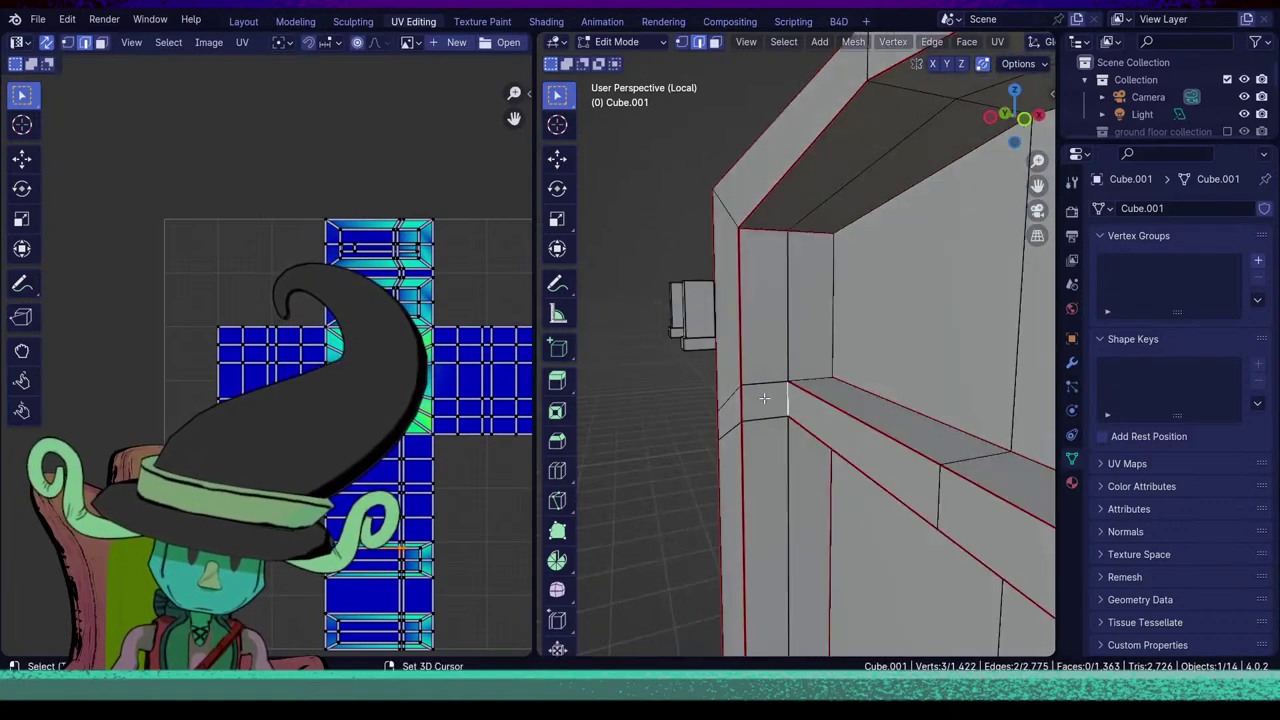
pyautogui.press('u')
pyautogui.click(811, 370)
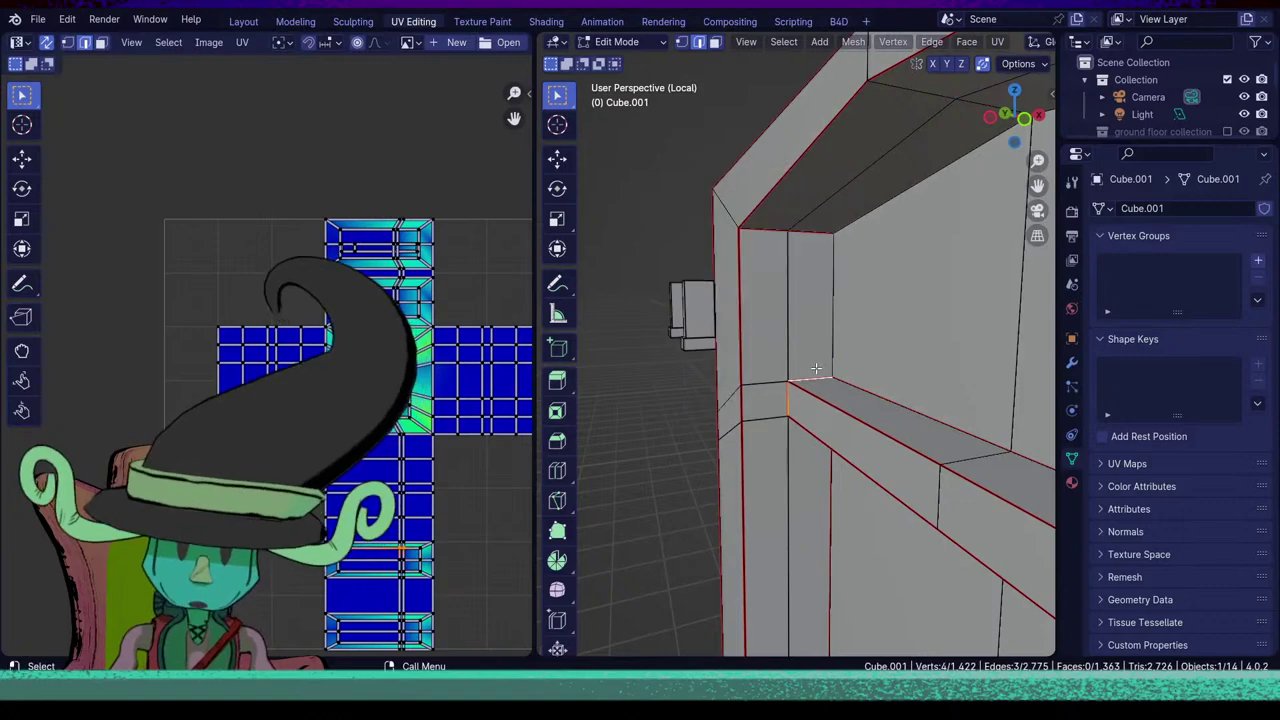
pyautogui.scroll(-6, 757, 486)
pyautogui.click(757, 488)
# Select the four edges where the shaft of the first unmarked pillar meets its base block.
pyautogui.moveTo(757, 488)
pyautogui.mouseDown(button='middle')
pyautogui.moveTo(886, 566)
pyautogui.moveTo(757, 549)
pyautogui.moveTo(697, 508)
pyautogui.moveTo(818, 497)
pyautogui.moveTo(757, 509)
pyautogui.mouseUp(button='middle')
pyautogui.scroll(-8, 763, 537)
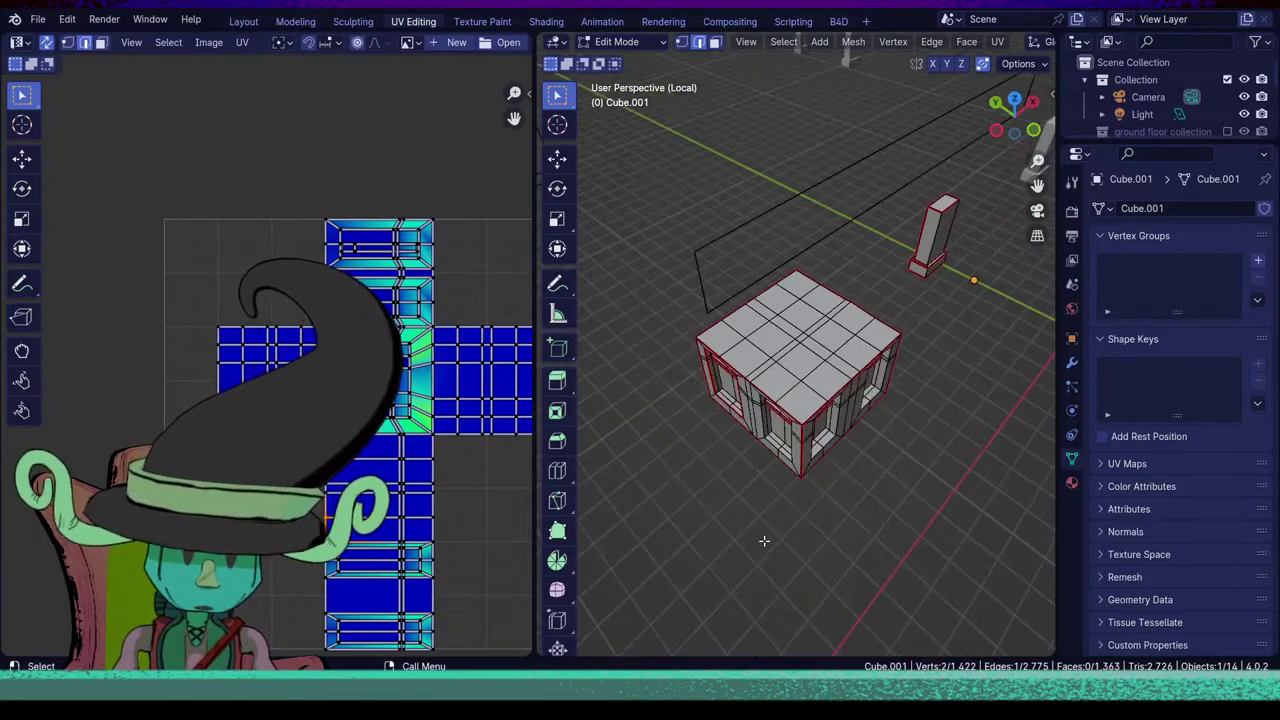
pyautogui.keyDown('shift'); pyautogui.moveTo(640, 348); pyautogui.dragTo(684, 386, button='middle'); pyautogui.keyUp('shift')
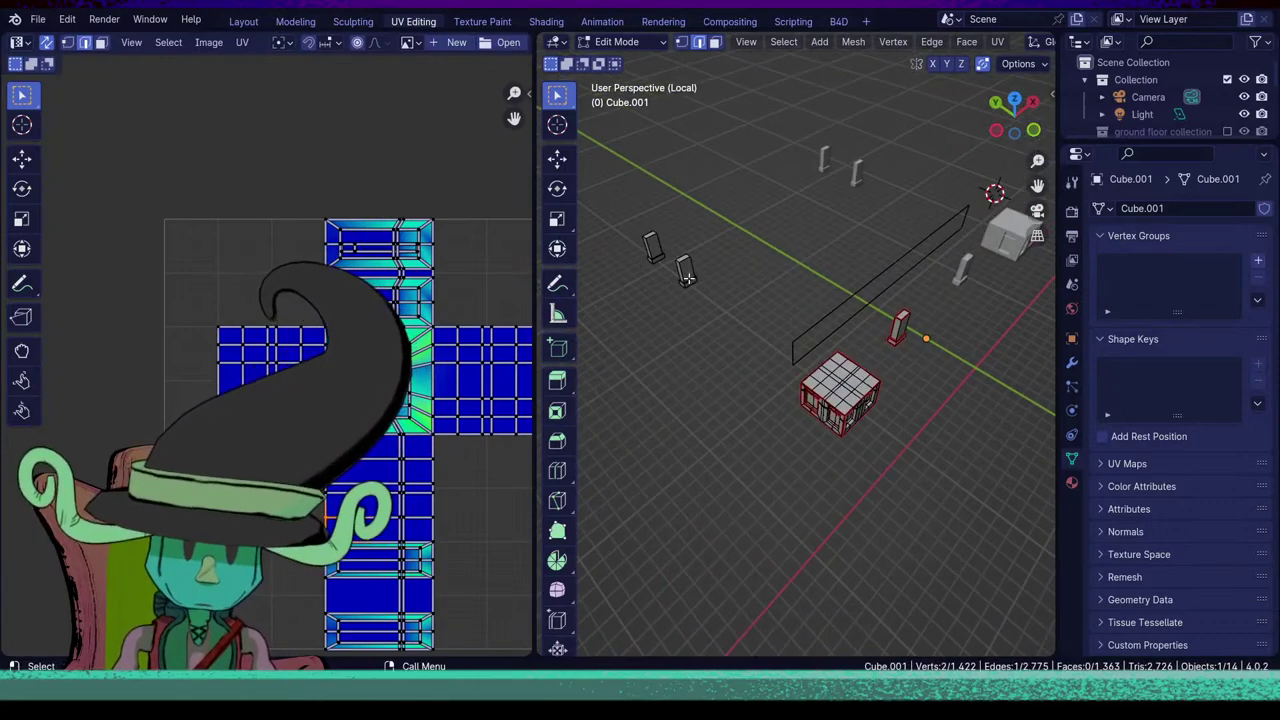
pyautogui.scroll(10, 694, 286)
pyautogui.scroll(-3, 694, 286)
pyautogui.keyDown('shift'); pyautogui.moveTo(694, 286); pyautogui.dragTo(729, 286, button='middle'); pyautogui.keyUp('shift')
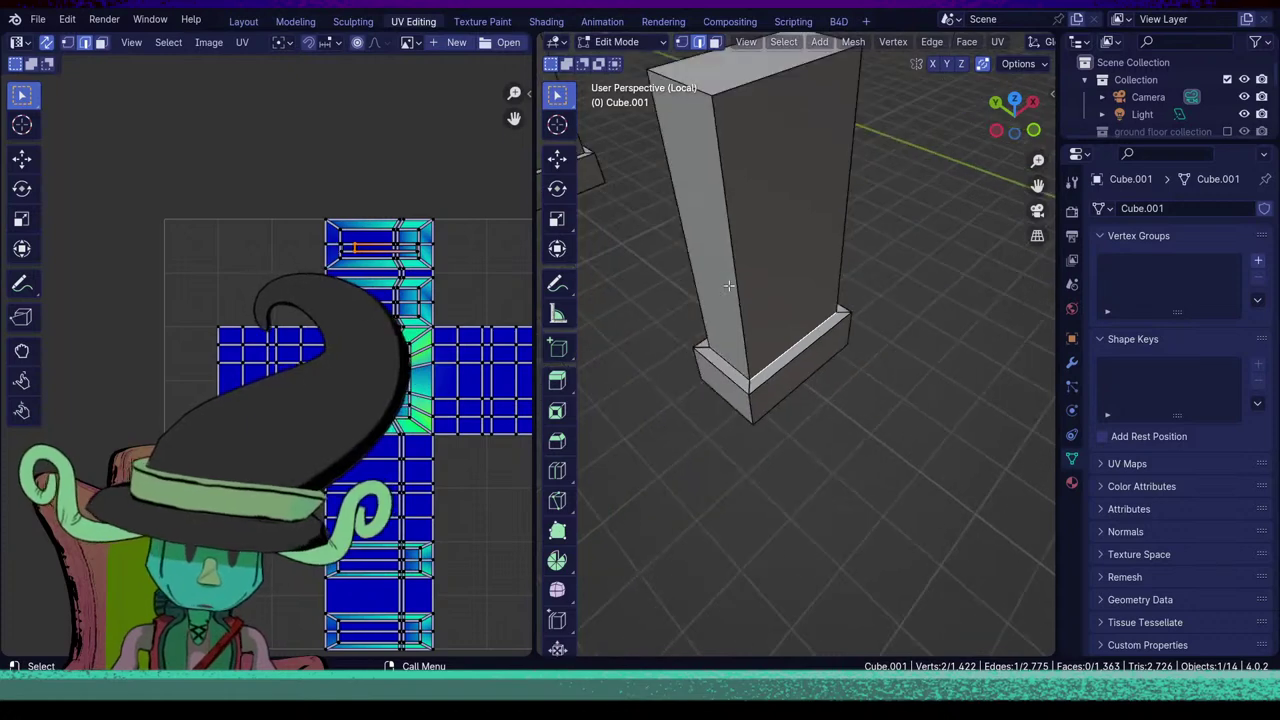
pyautogui.scroll(-3, 729, 286)
pyautogui.scroll(3, 859, 478)
pyautogui.moveTo(751, 529); pyautogui.dragTo(807, 528, button='middle')
pyautogui.scroll(4, 858, 478)
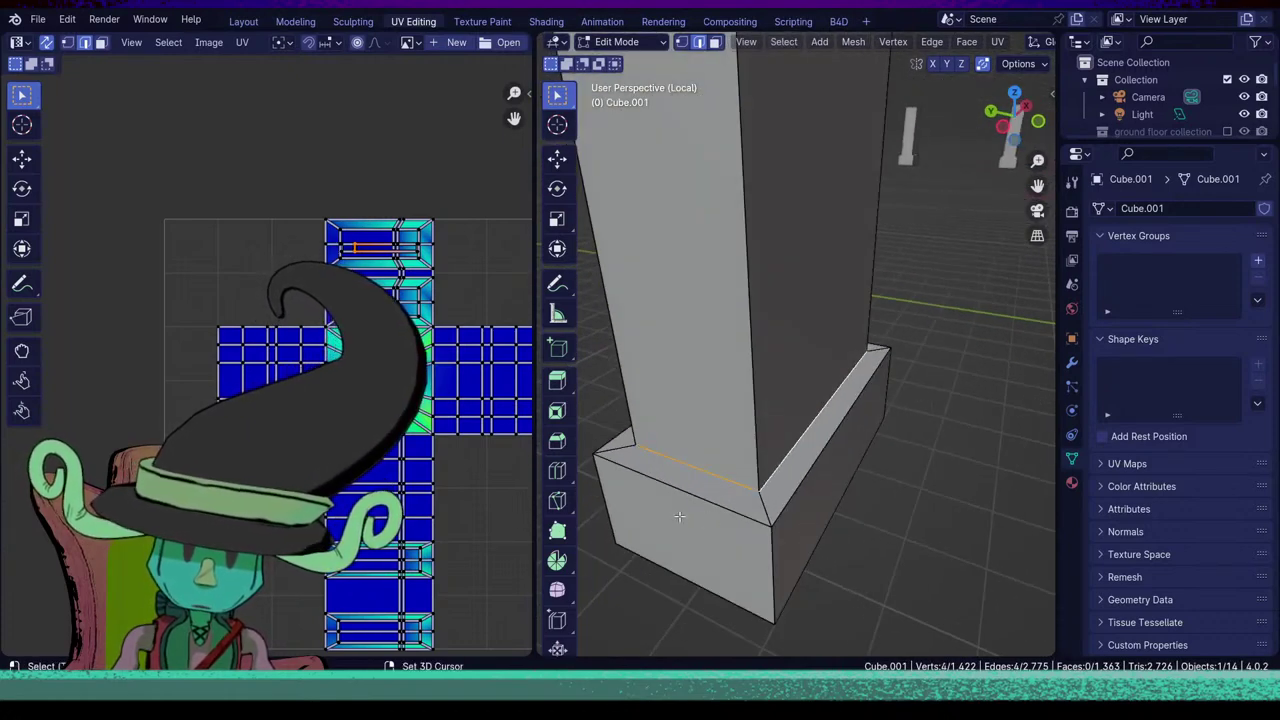
# Add the upper and lower outer edge loops of the pillar's base block and mark all selected edges as seams.
pyautogui.scroll(-4, 749, 570)
pyautogui.moveTo(789, 586); pyautogui.dragTo(809, 468, button='middle')
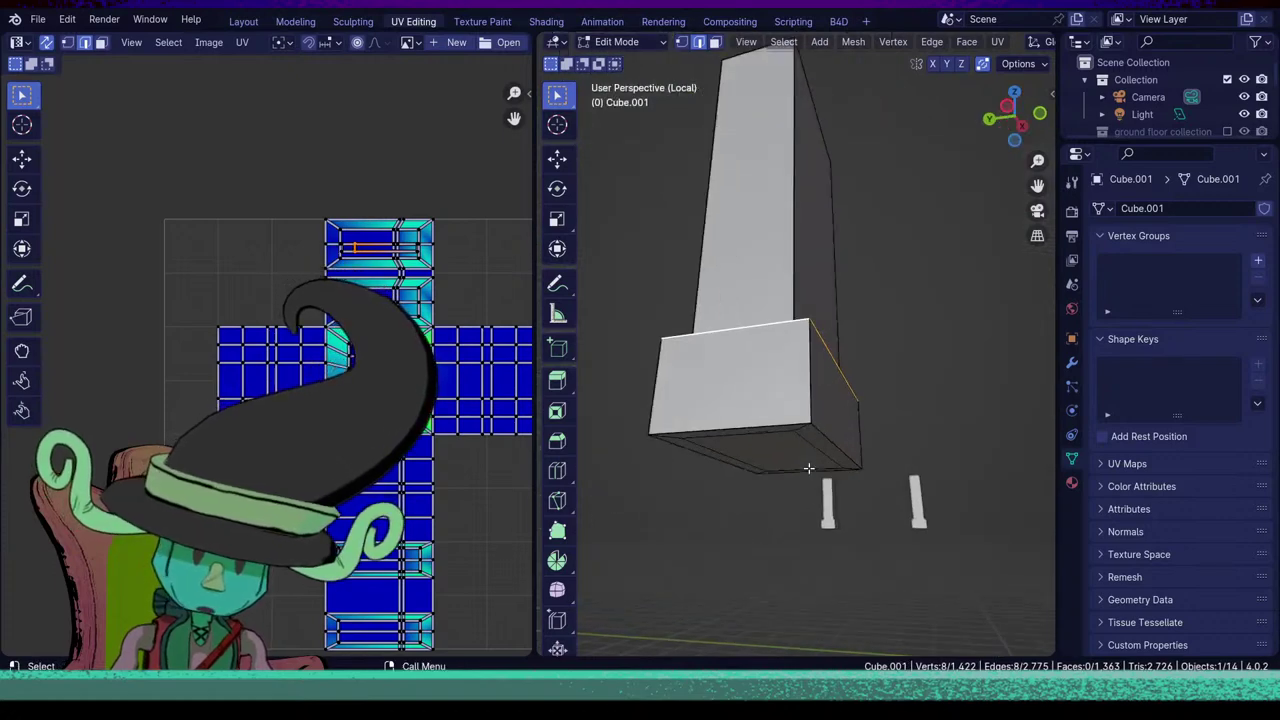
pyautogui.moveTo(854, 570); pyautogui.dragTo(862, 471, button='middle')
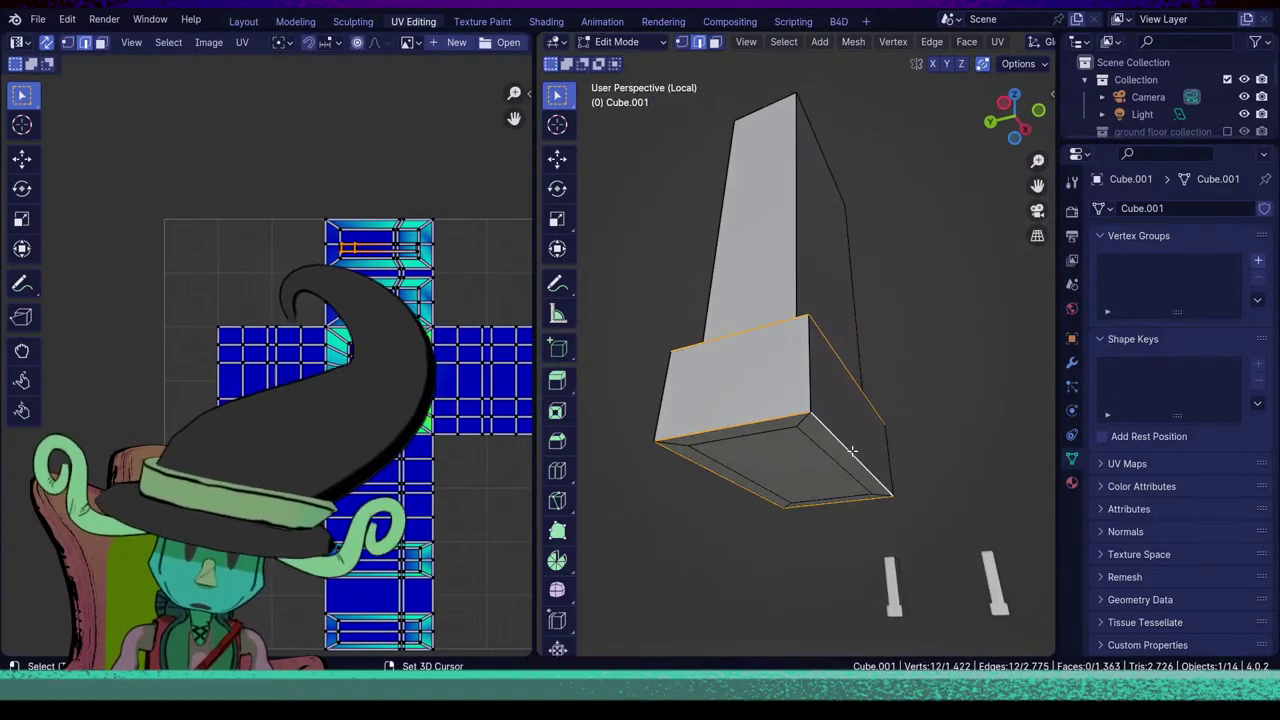
pyautogui.moveTo(792, 530); pyautogui.dragTo(821, 453, button='middle')
pyautogui.press('u')
pyautogui.click(808, 448)
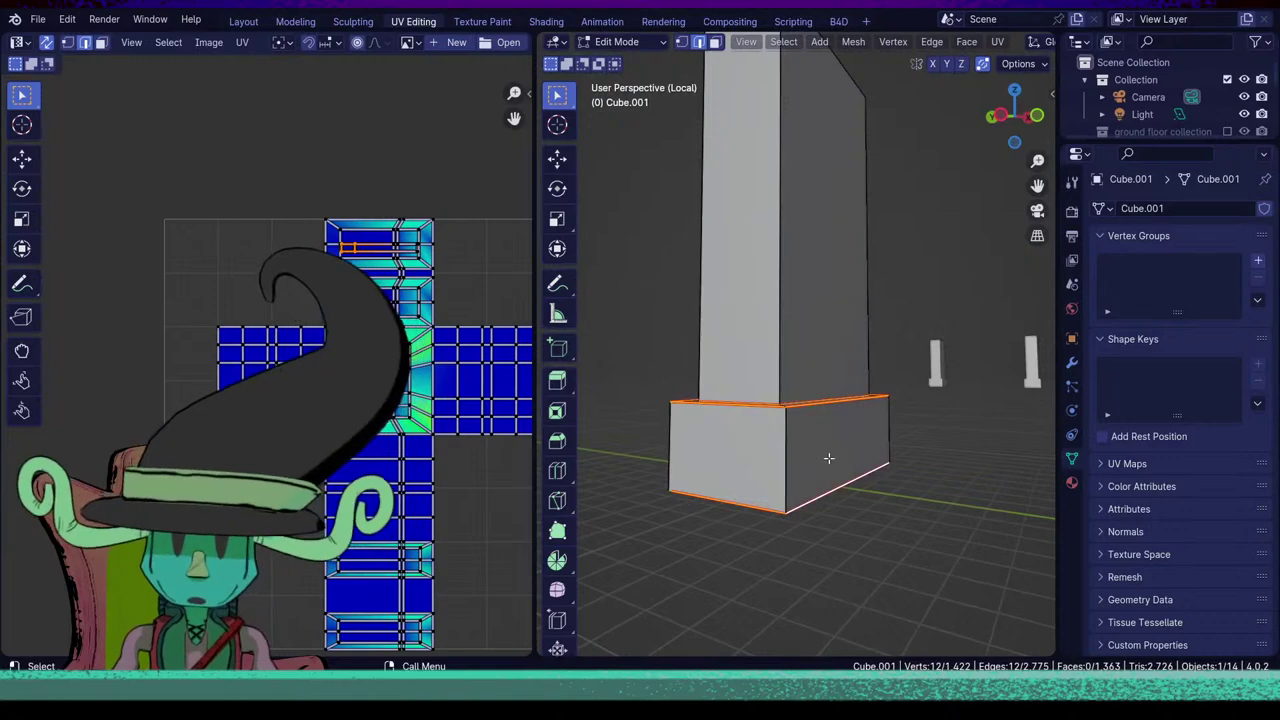
# Select one full-height corner line of the pillar, from base to top, plus the top face outline, and mark them as seams.
pyautogui.moveTo(880, 484); pyautogui.dragTo(782, 357, button='middle')
pyautogui.click(782, 341)
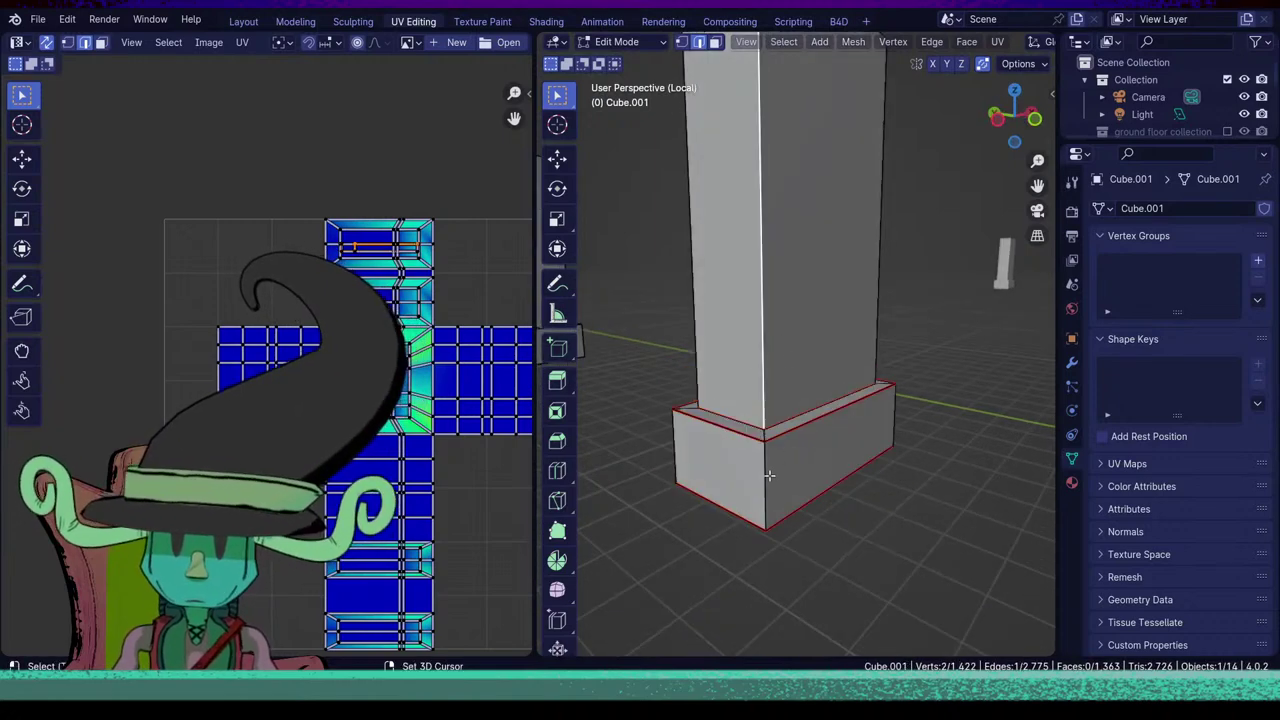
pyautogui.moveTo(764, 476); pyautogui.dragTo(842, 490, button='middle')
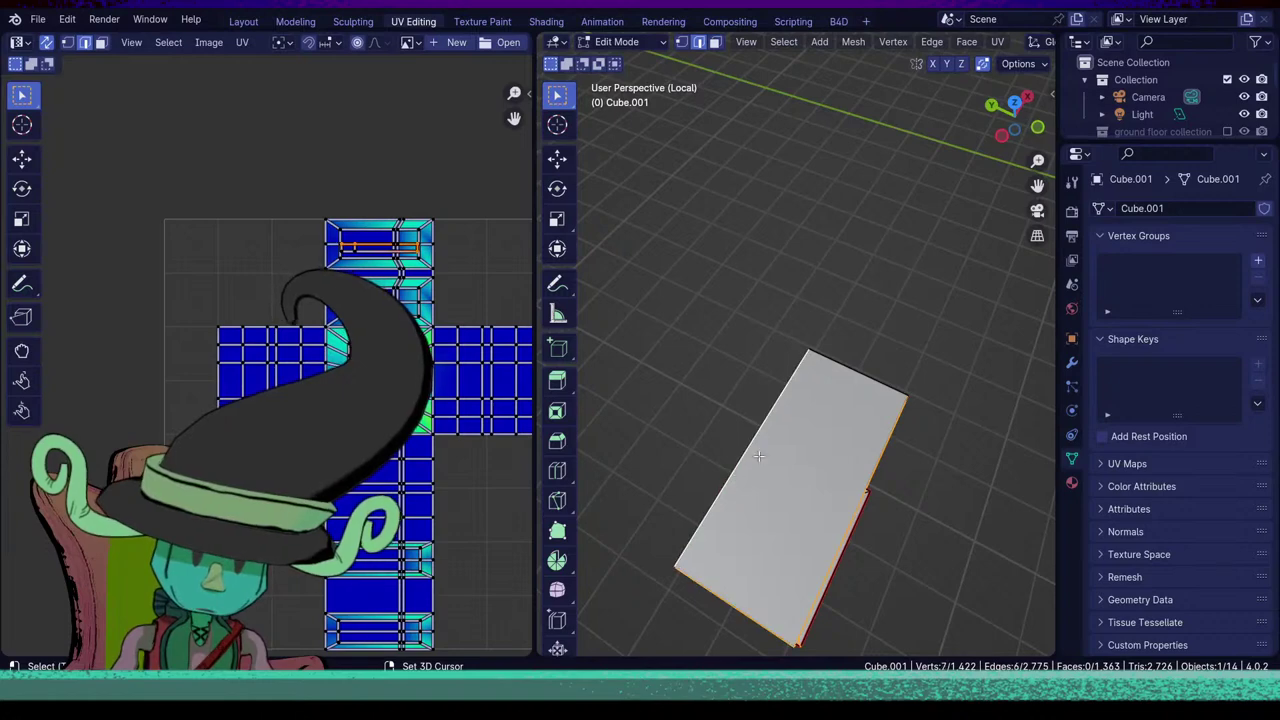
pyautogui.moveTo(874, 378); pyautogui.dragTo(736, 472, button='middle')
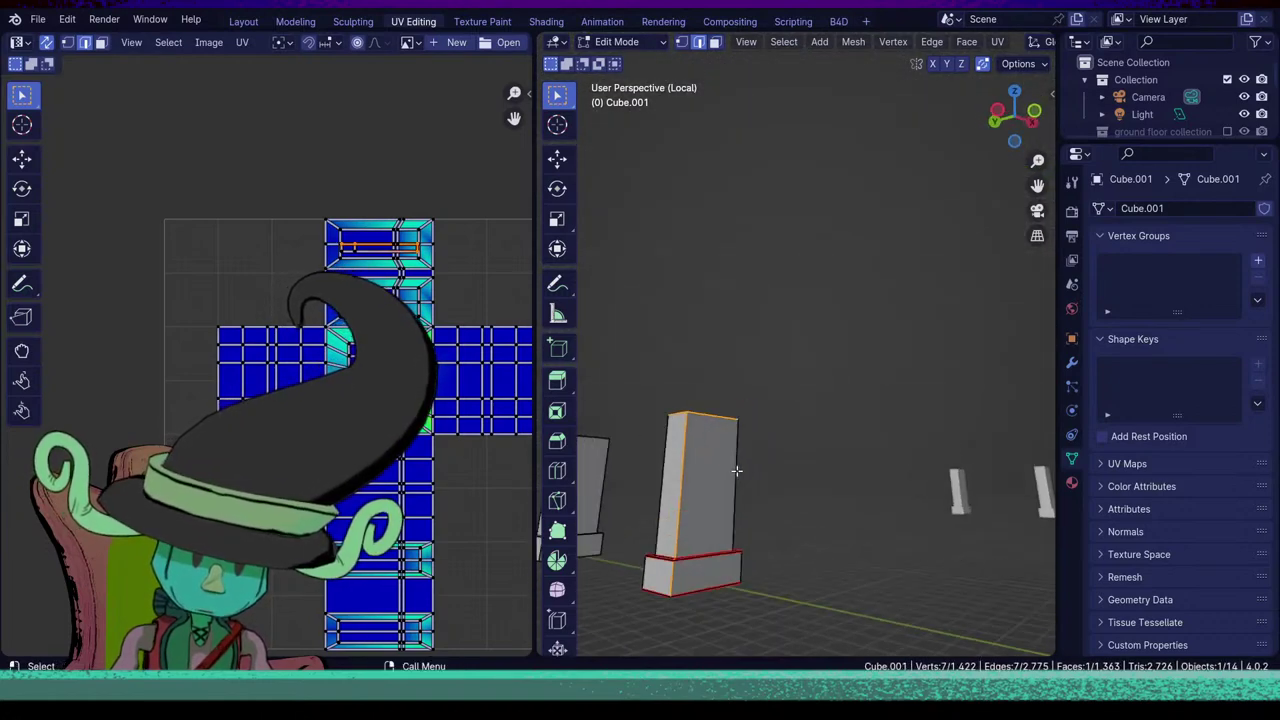
pyautogui.scroll(2, 716, 545)
pyautogui.keyDown('shift'); pyautogui.moveTo(714, 551); pyautogui.dragTo(822, 450, button='middle'); pyautogui.keyUp('shift')
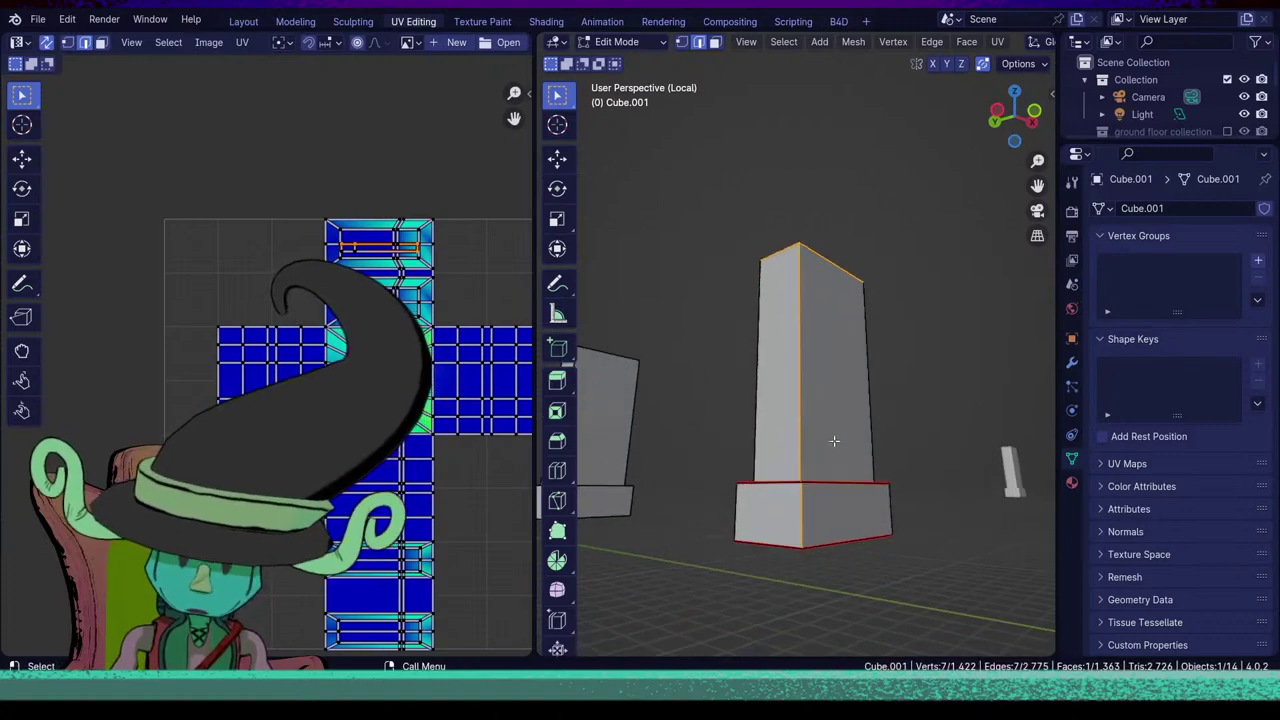
pyautogui.press('u')
pyautogui.click(838, 432)
# Select a full-height corner line and the top face outline of the neighbouring unmarked pillar.
pyautogui.scroll(-6, 808, 497)
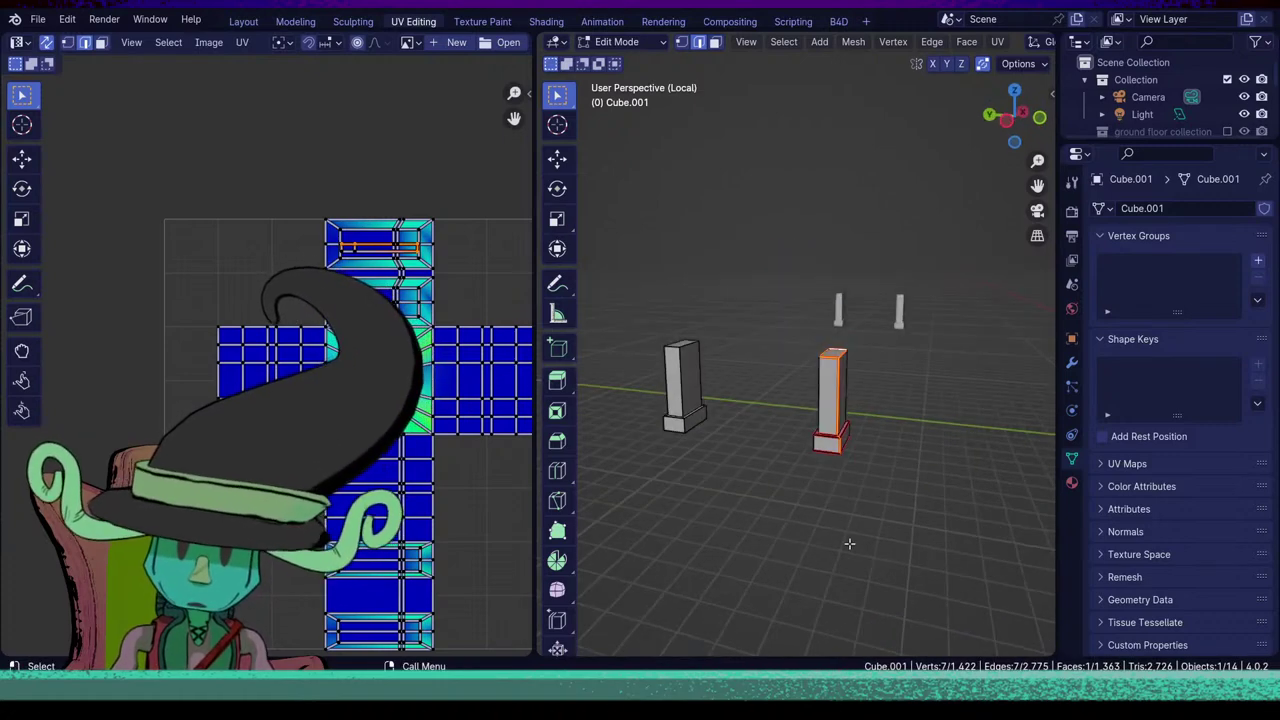
pyautogui.keyDown('shift'); pyautogui.moveTo(740, 414); pyautogui.dragTo(814, 437, button='middle'); pyautogui.keyUp('shift')
pyautogui.scroll(4, 807, 438)
pyautogui.keyDown('shift'); pyautogui.moveTo(742, 470); pyautogui.dragTo(724, 446, button='middle'); pyautogui.keyUp('shift')
pyautogui.scroll(2, 763, 460)
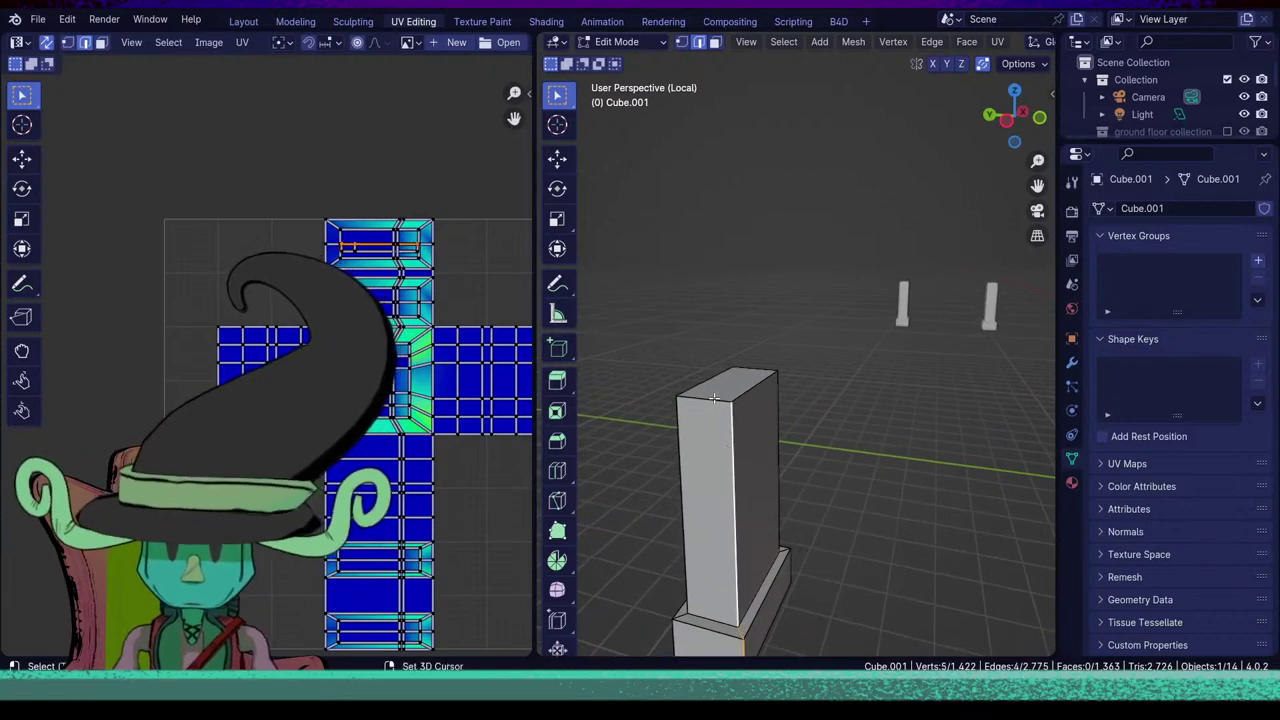
pyautogui.moveTo(704, 398); pyautogui.dragTo(723, 385, button='middle')
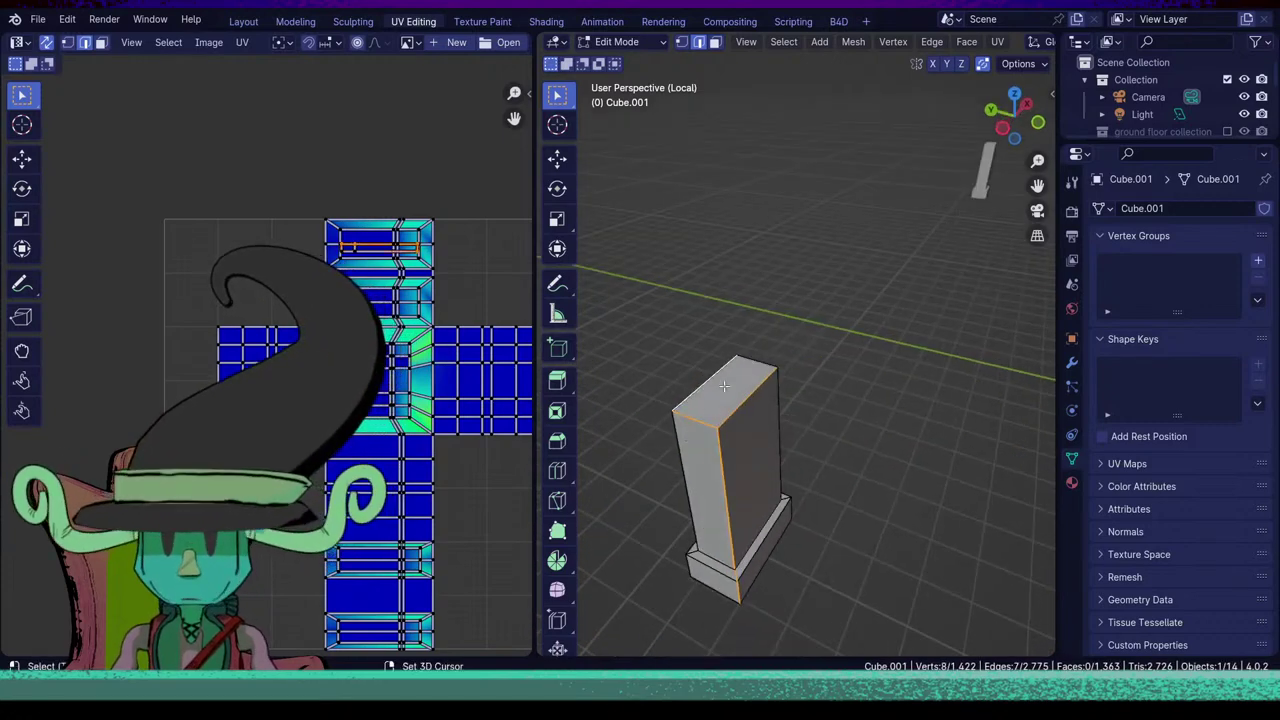
pyautogui.scroll(2, 750, 365)
pyautogui.scroll(3, 733, 500)
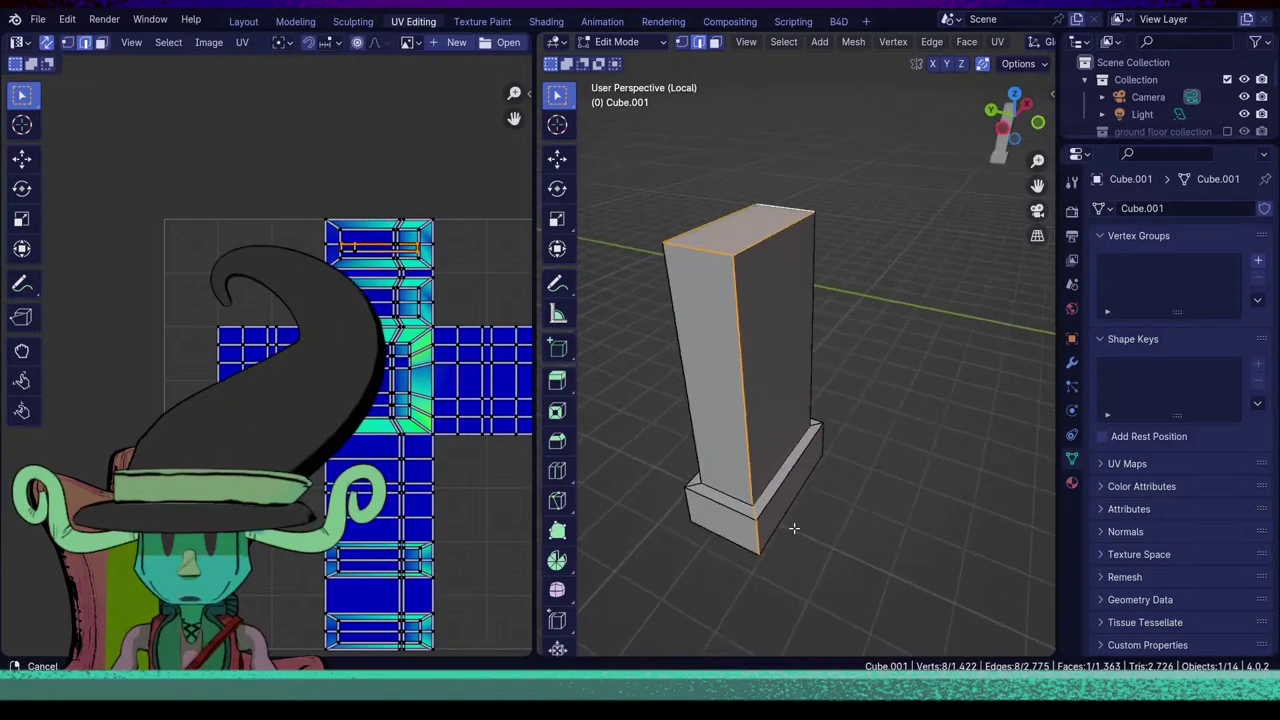
# Add the base block's upper outer edges and the edges around the shaft's foot on this pillar to the selection.
pyautogui.moveTo(738, 538)
pyautogui.mouseDown(button='middle')
pyautogui.moveTo(745, 500)
pyautogui.moveTo(791, 474)
pyautogui.moveTo(748, 525)
pyautogui.mouseUp(button='middle')
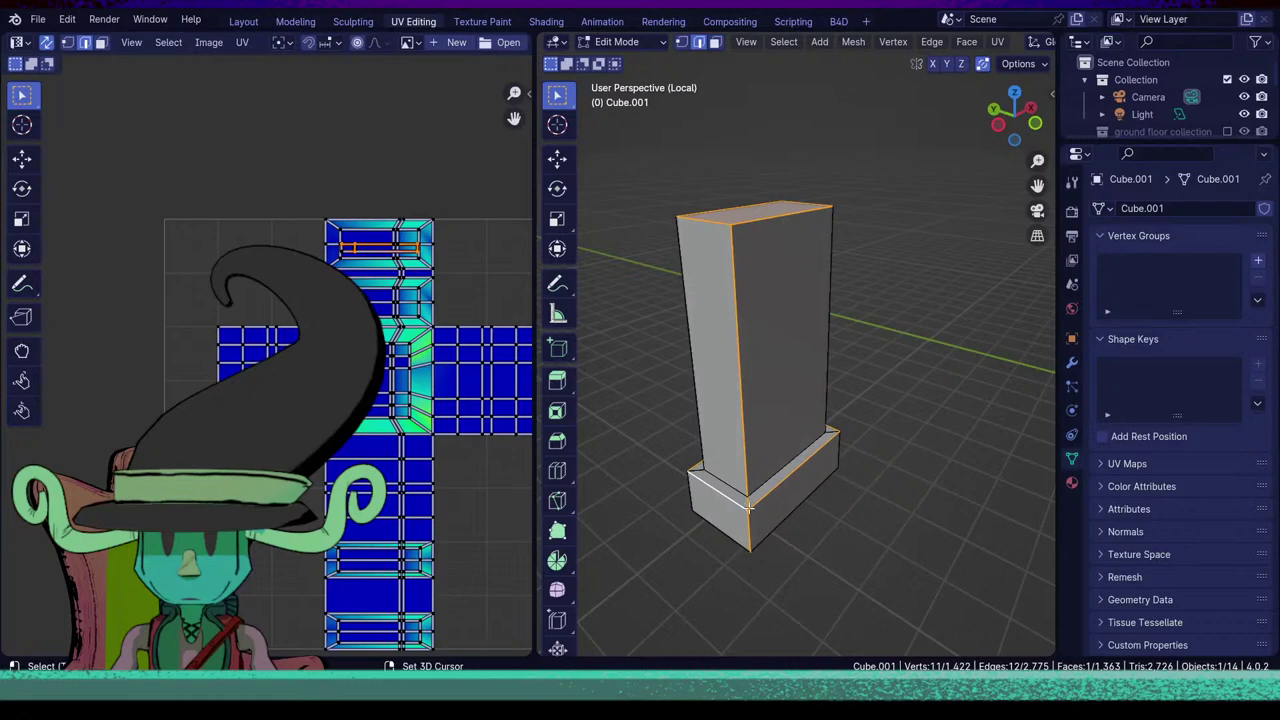
pyautogui.keyDown('shift'); pyautogui.click(751, 503); pyautogui.keyUp('shift')
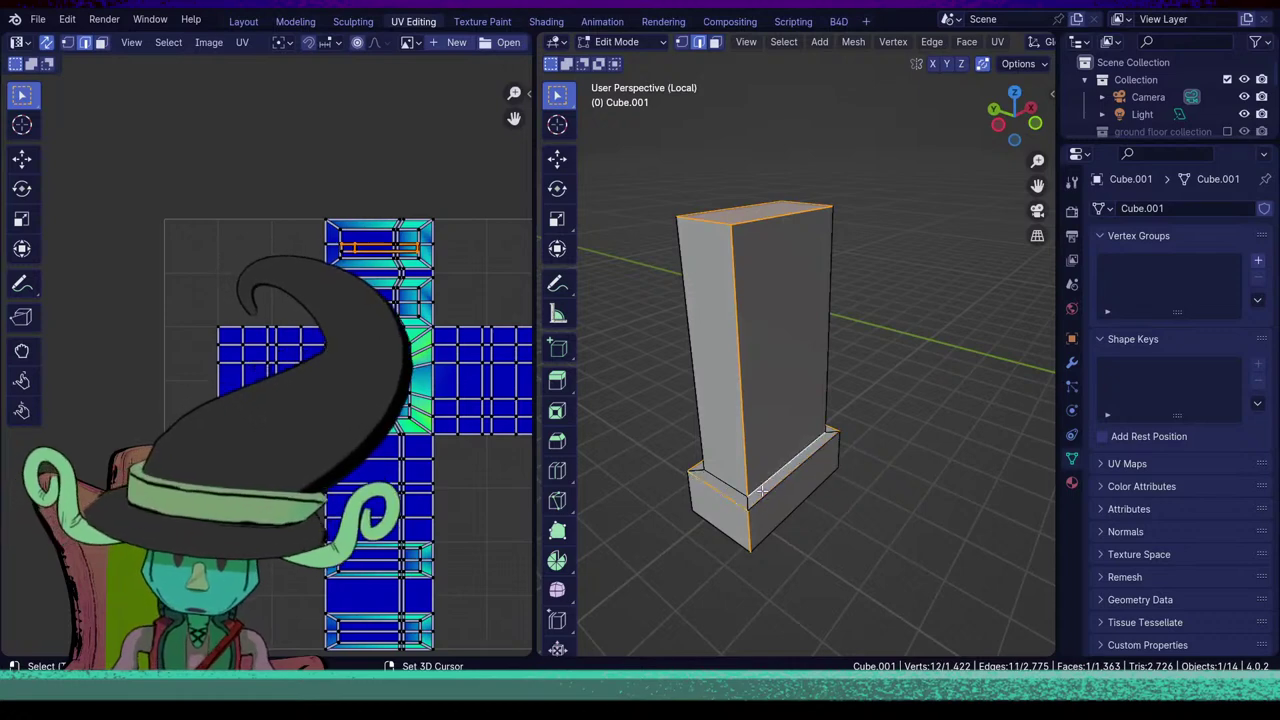
pyautogui.keyDown('shift'); pyautogui.click(766, 488); pyautogui.keyUp('shift')
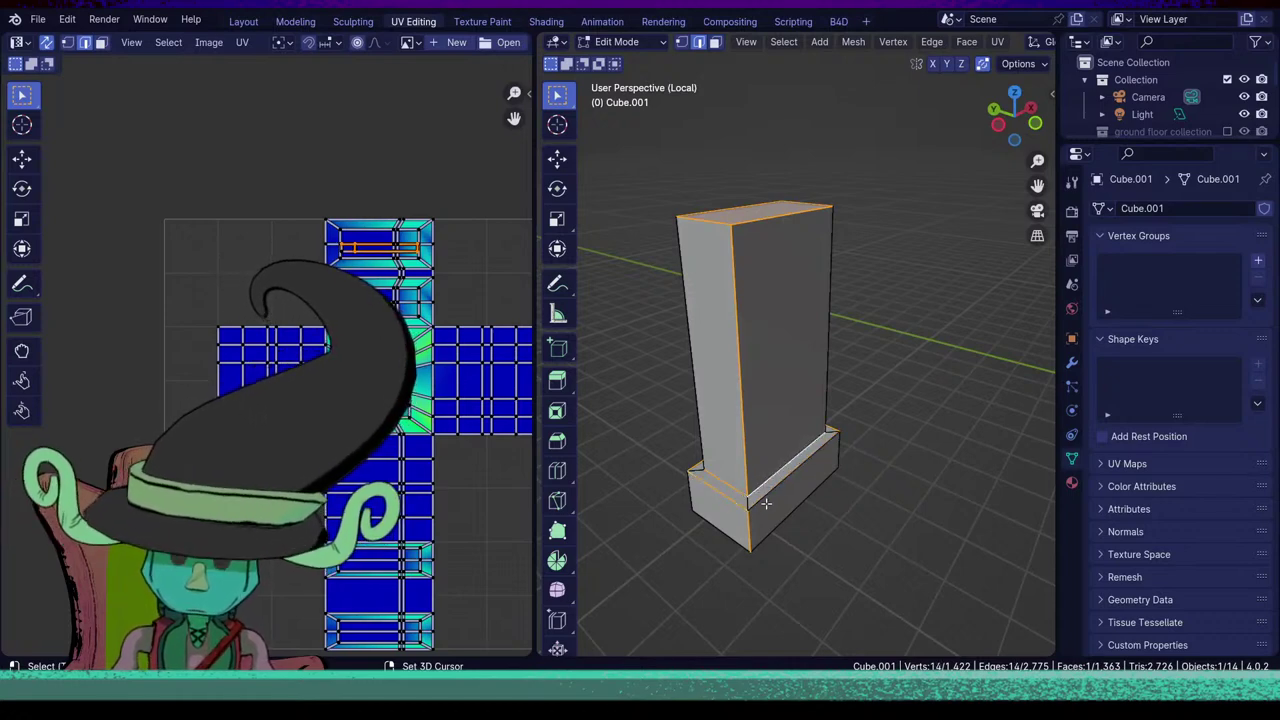
# Add the bottom outline of this pillar's base block to the selection and mark all selected edges as seams.
pyautogui.moveTo(765, 503); pyautogui.dragTo(786, 410, button='middle')
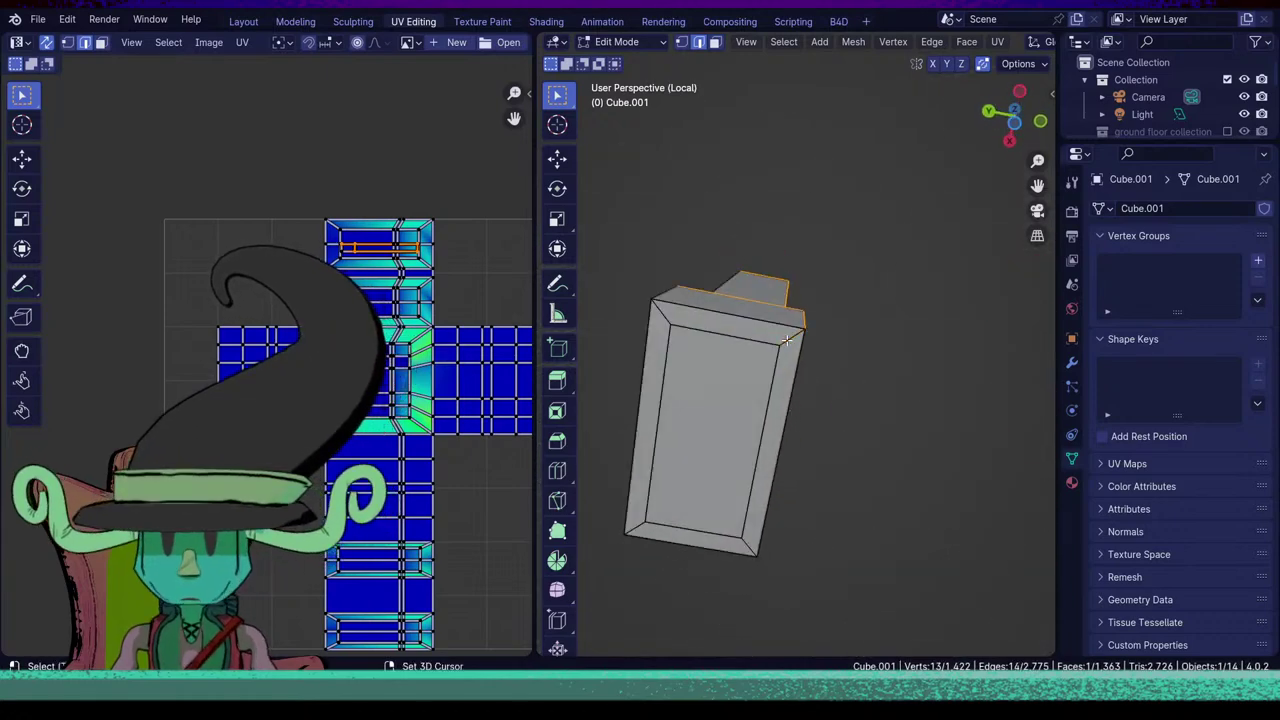
pyautogui.moveTo(762, 320); pyautogui.dragTo(828, 400, button='middle')
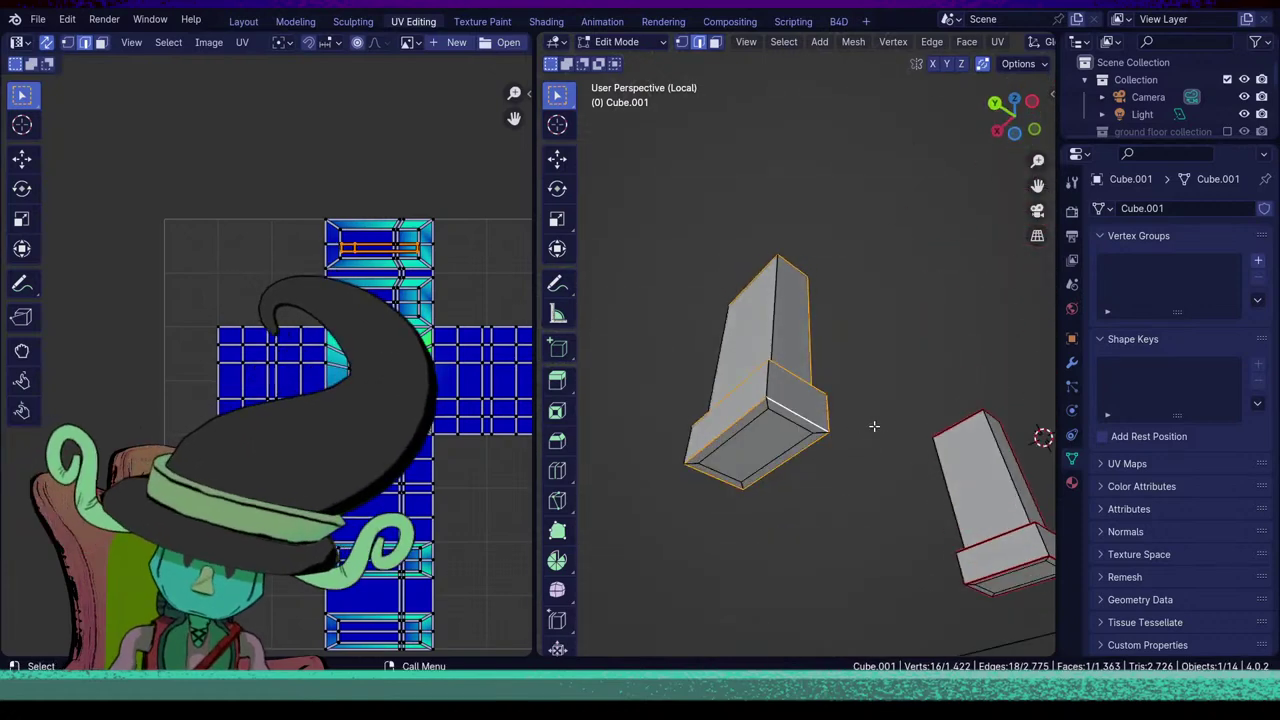
pyautogui.press('u')
pyautogui.click(867, 427)
pyautogui.click(862, 428)
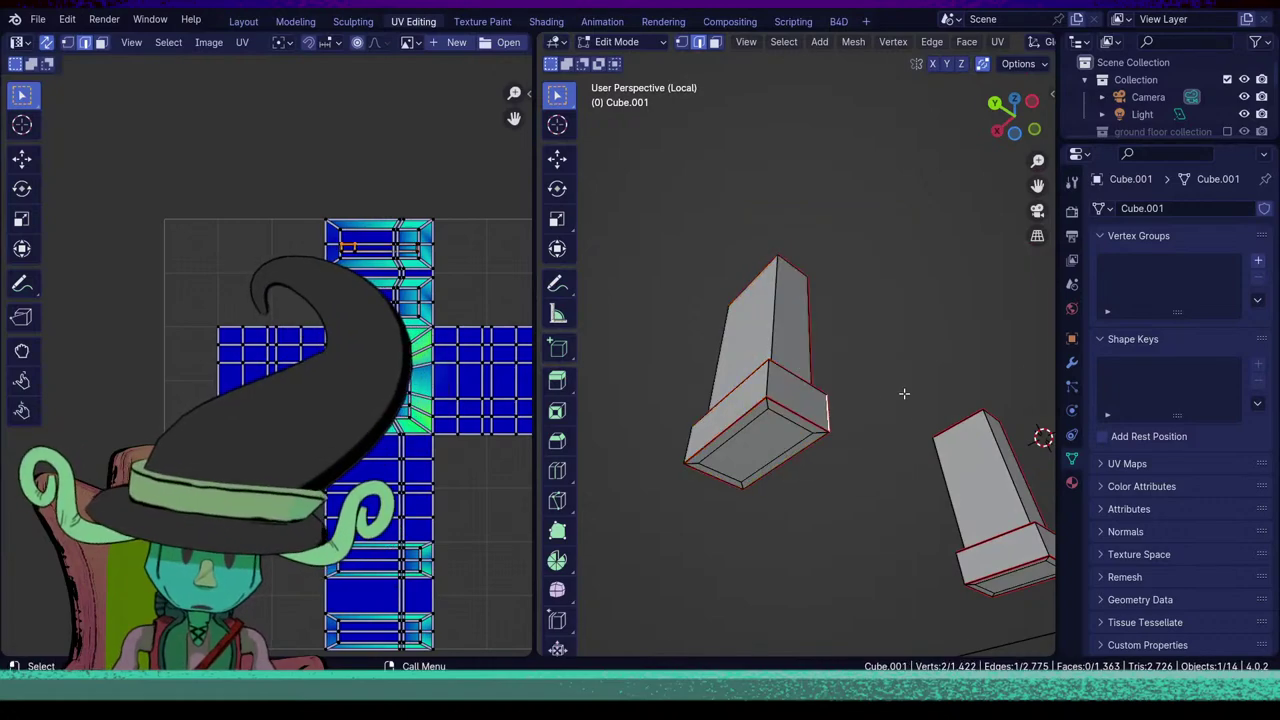
# Reveal all hidden geometry of the building floor mesh.
pyautogui.moveTo(903, 394); pyautogui.dragTo(830, 577, button='middle')
pyautogui.scroll(-4, 951, 466)
pyautogui.scroll(-6, 812, 576)
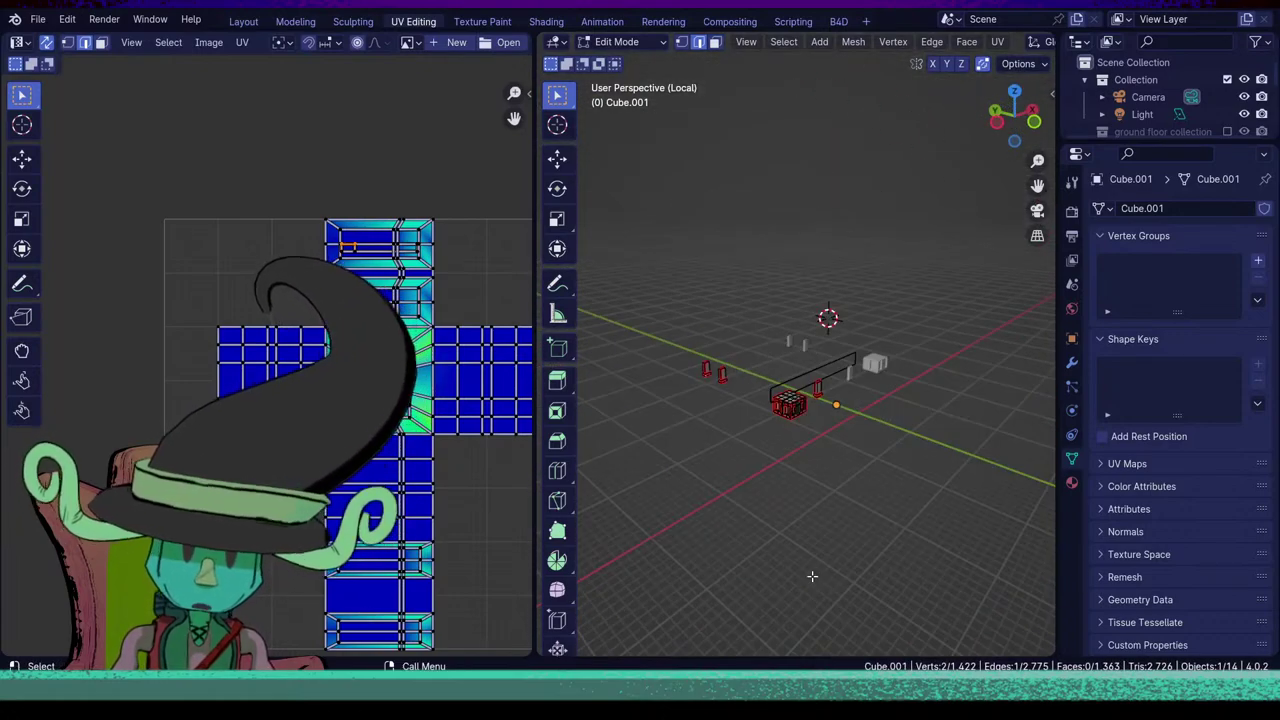
pyautogui.scroll(6, 806, 543)
pyautogui.keyDown('shift'); pyautogui.moveTo(846, 623); pyautogui.dragTo(844, 600, button='middle'); pyautogui.keyUp('shift')
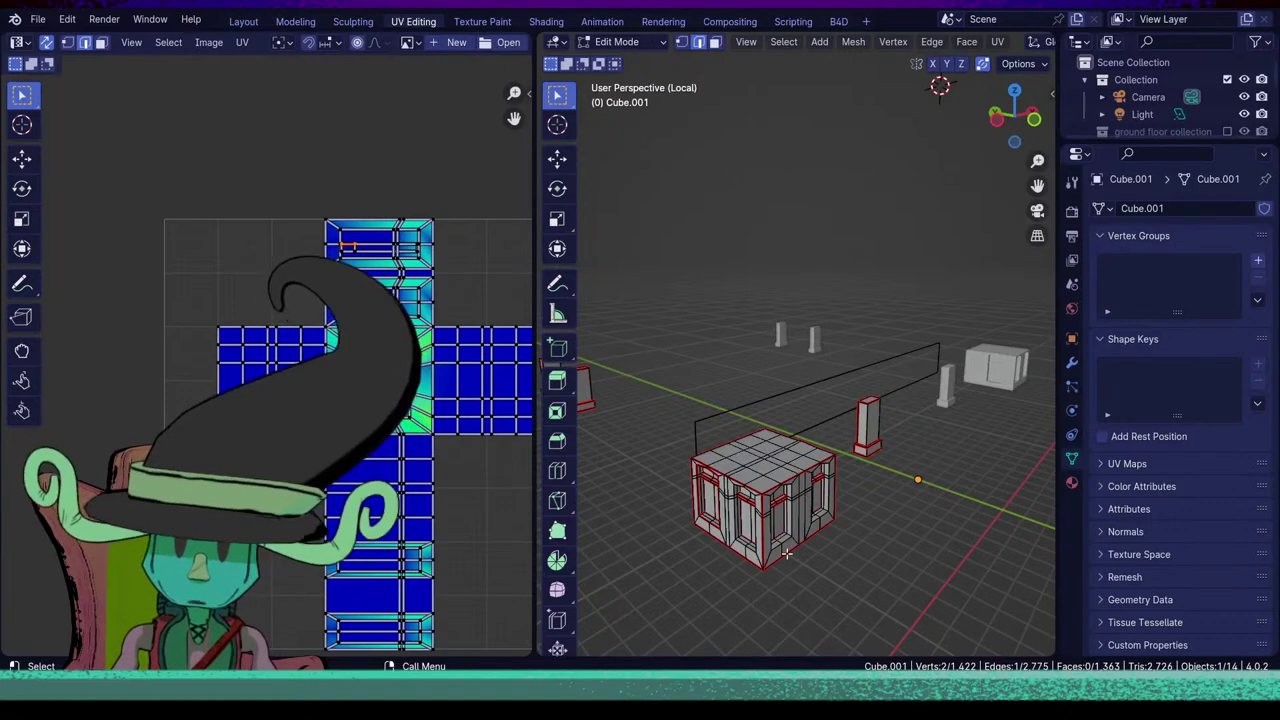
pyautogui.scroll(-4, 787, 556)
pyautogui.moveTo(806, 544); pyautogui.dragTo(824, 577, button='middle')
pyautogui.scroll(3, 784, 563)
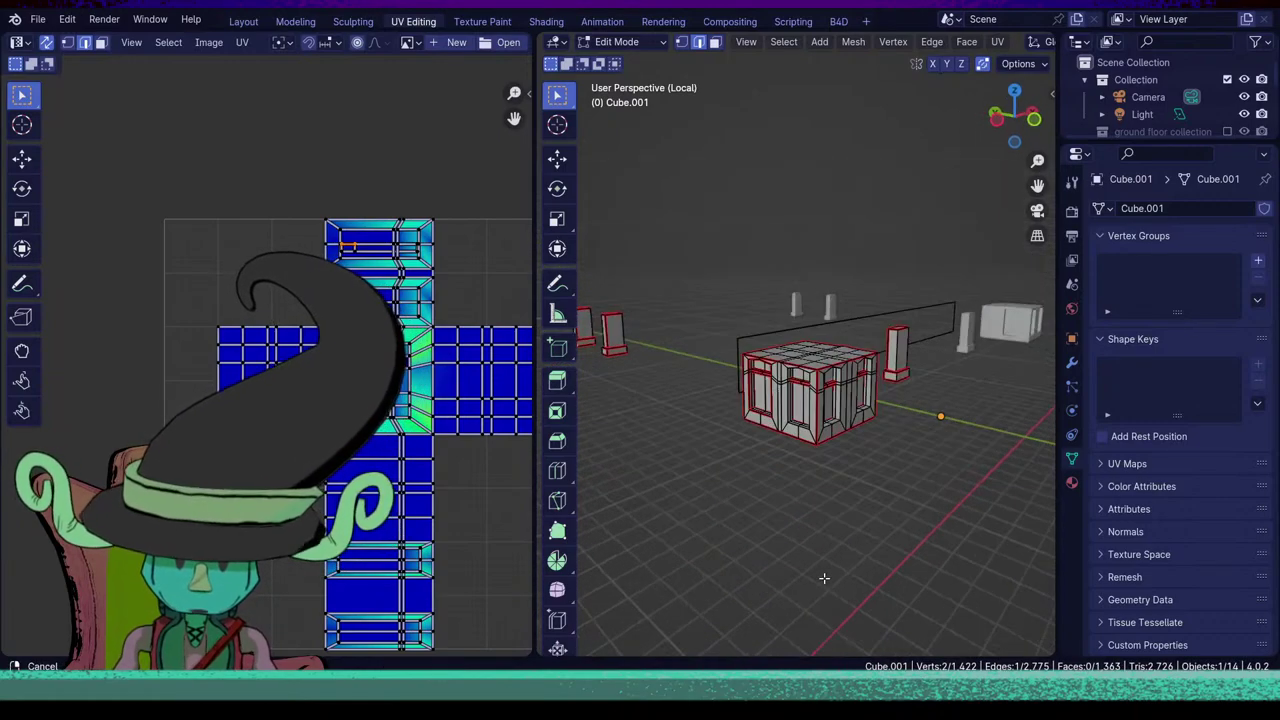
pyautogui.keyDown('shift'); pyautogui.moveTo(828, 498); pyautogui.dragTo(791, 523, button='middle'); pyautogui.keyUp('shift')
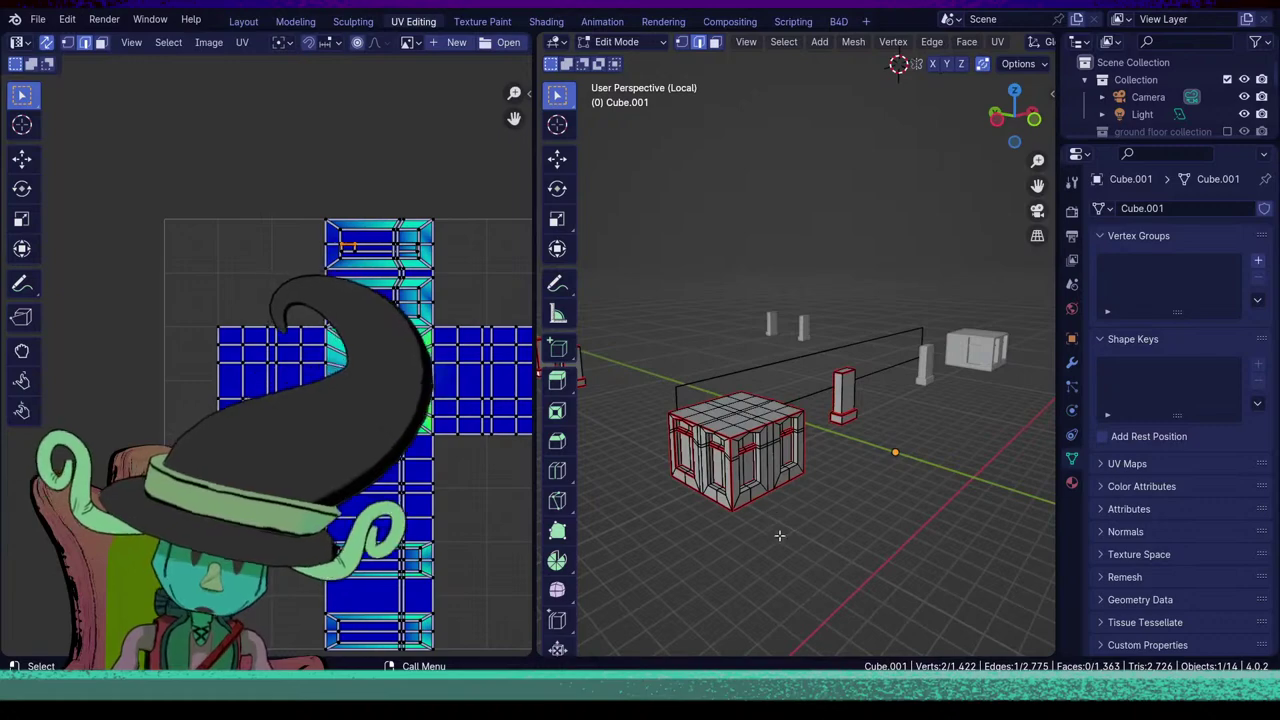
pyautogui.hotkey('alt', 'h')
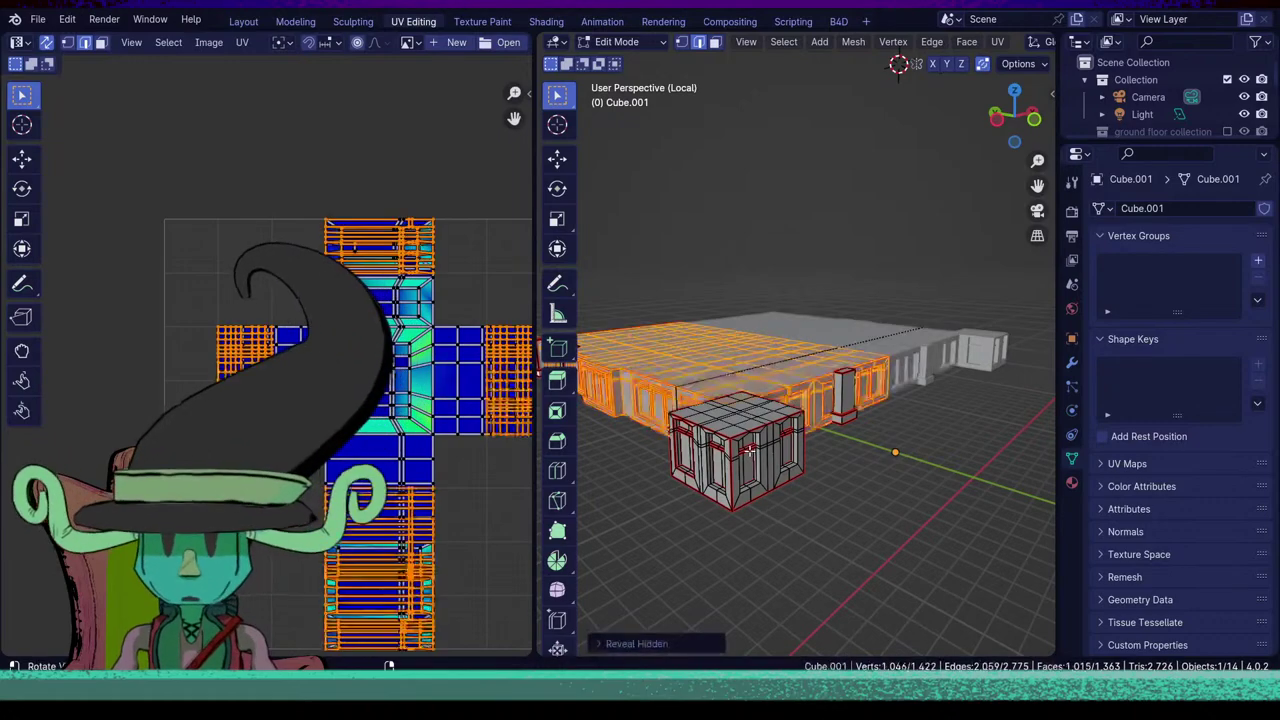
# Select the entire mesh and unwrap it along the marked seams.
pyautogui.scroll(-4, 763, 423)
pyautogui.moveTo(763, 423); pyautogui.dragTo(814, 423, button='middle')
pyautogui.scroll(4, 784, 456)
pyautogui.moveTo(736, 493); pyautogui.dragTo(821, 483, button='middle')
pyautogui.press('a')
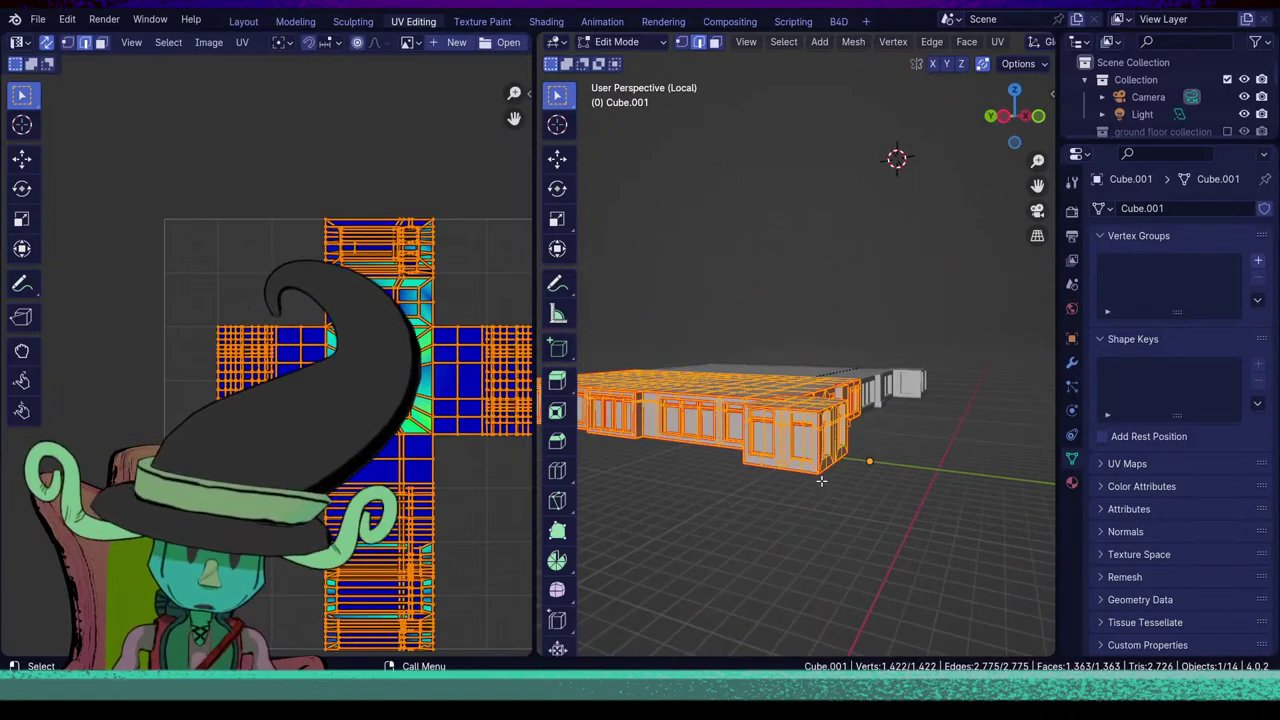
pyautogui.press('u')
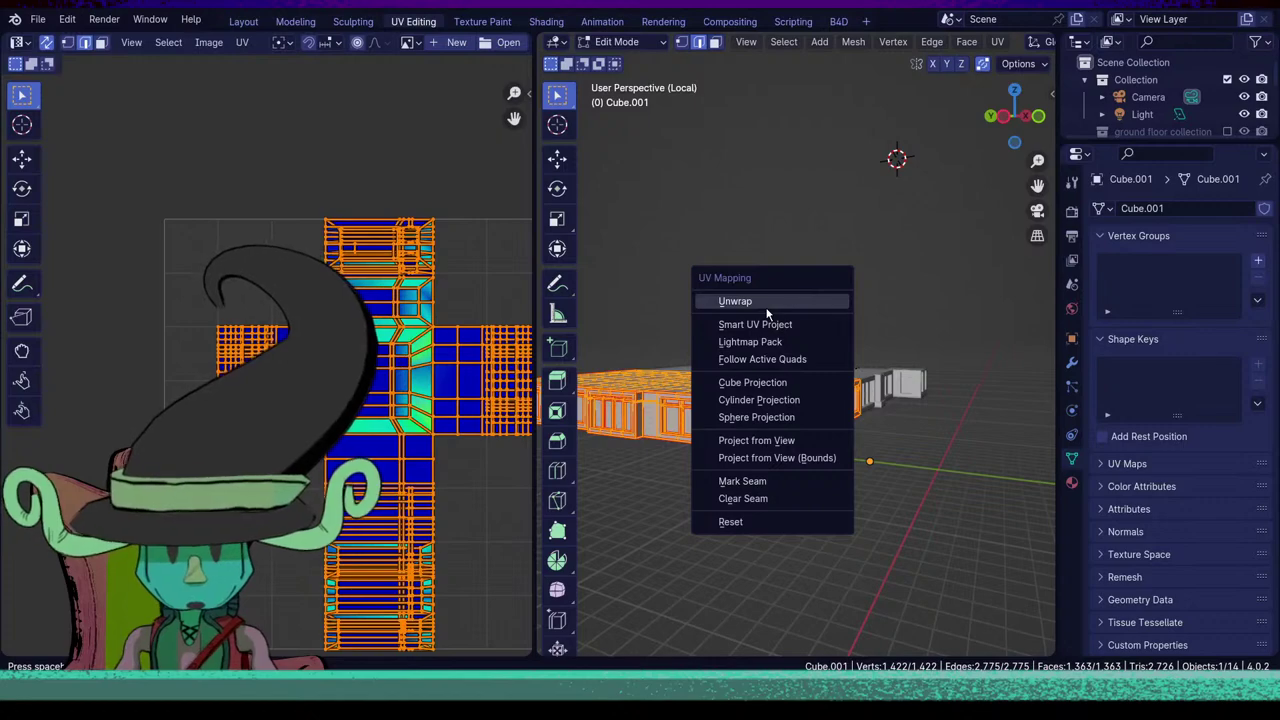
pyautogui.click(740, 301)
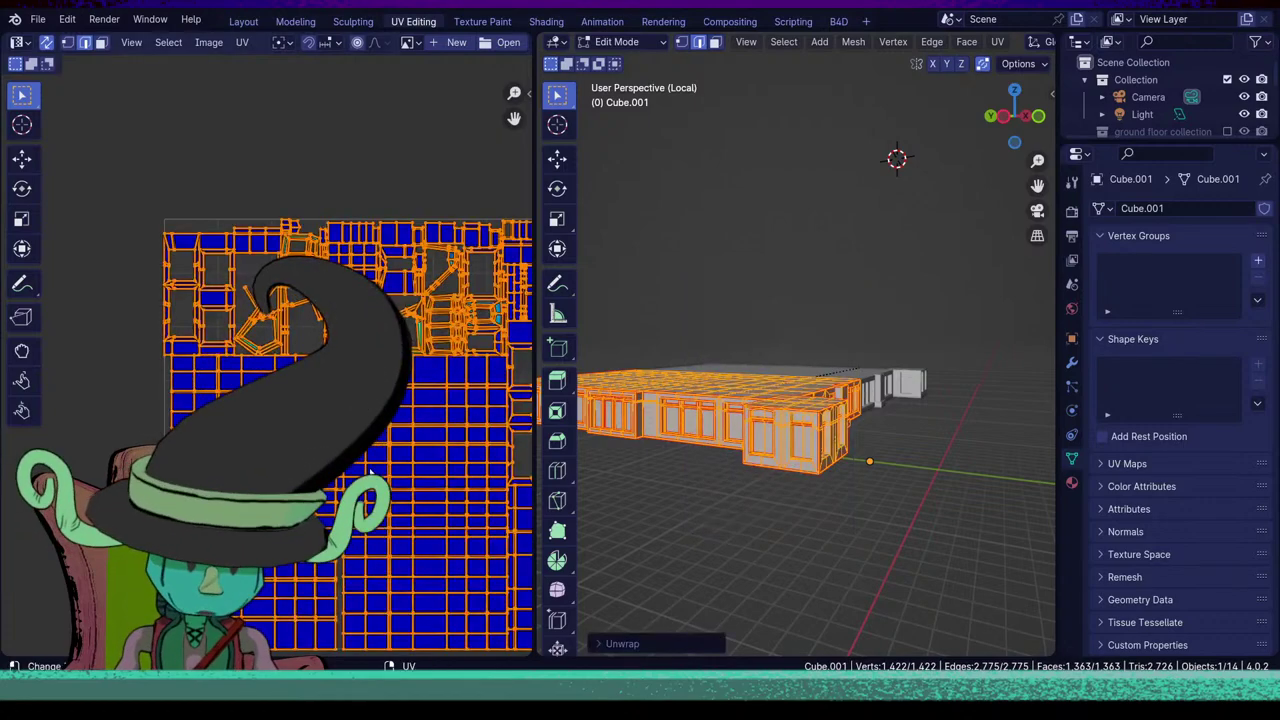
# Examine the unwrapped layout for stretched islands and frame an edge of the affected window area on the mesh.
pyautogui.scroll(5, 370, 472)
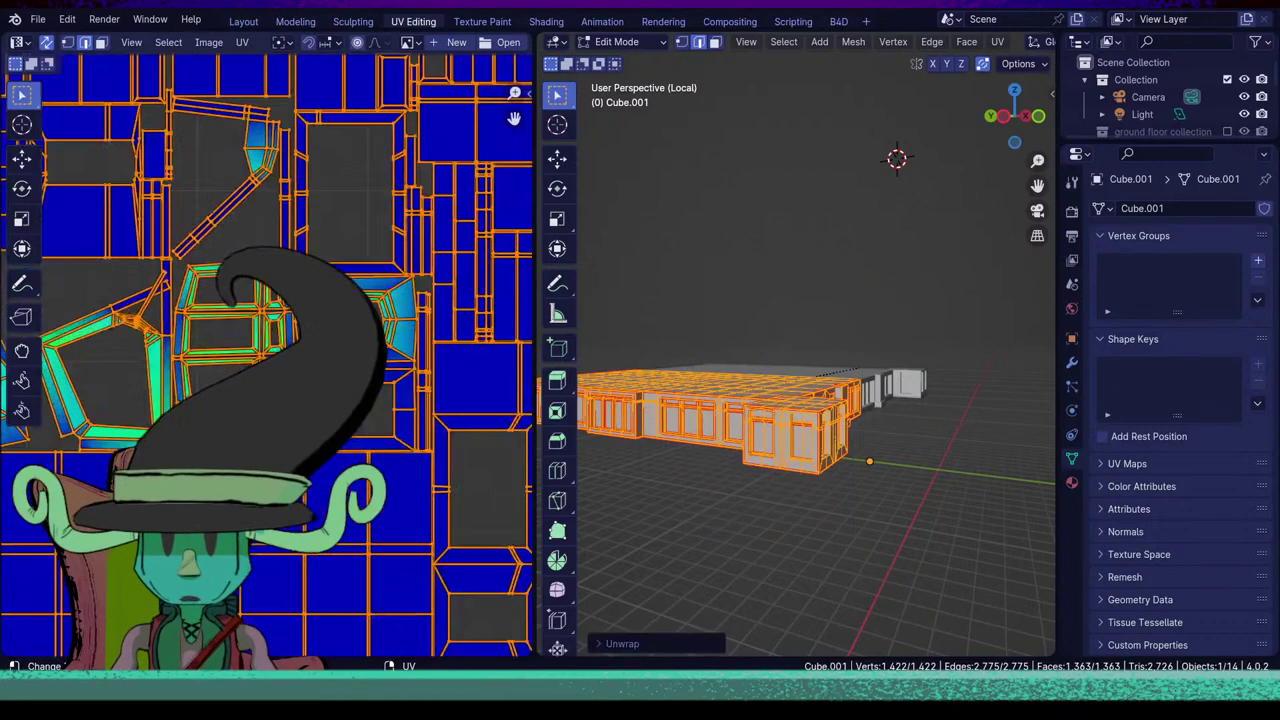
pyautogui.moveTo(230, 385); pyautogui.dragTo(362, 468, button='middle')
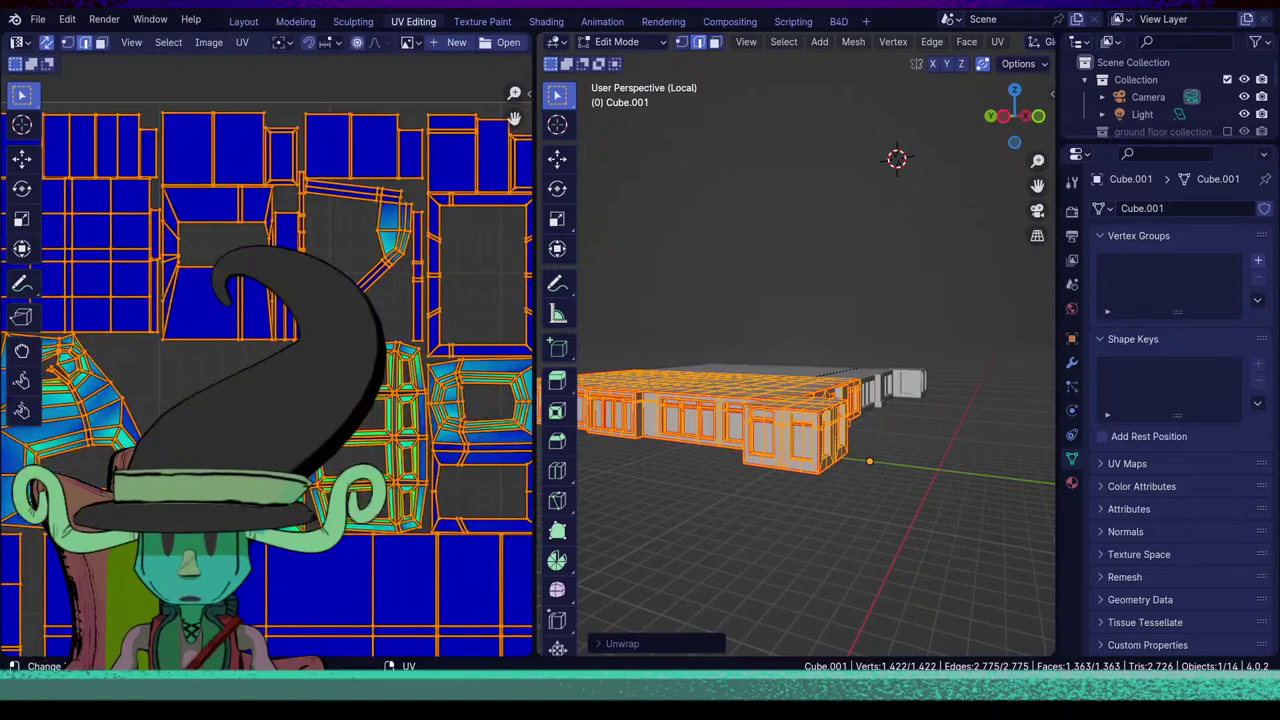
pyautogui.click(804, 509)
pyautogui.moveTo(783, 458); pyautogui.dragTo(811, 537, button='middle')
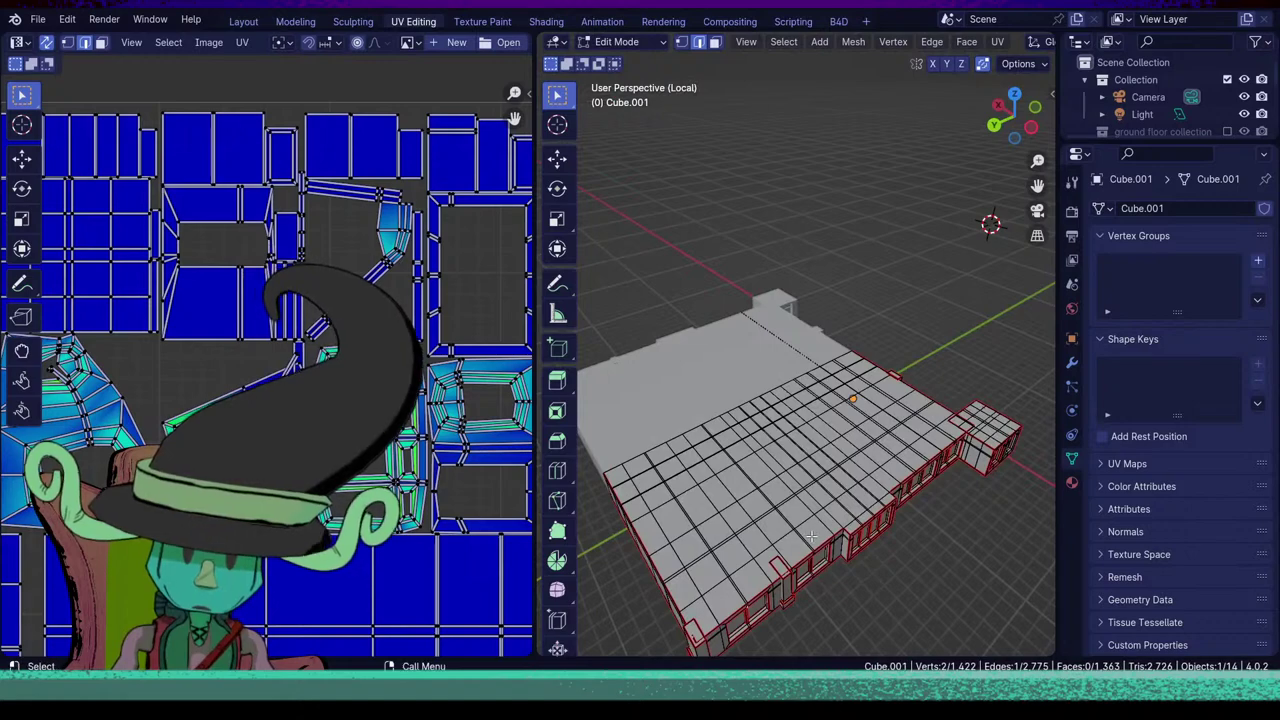
pyautogui.scroll(3, 267, 355)
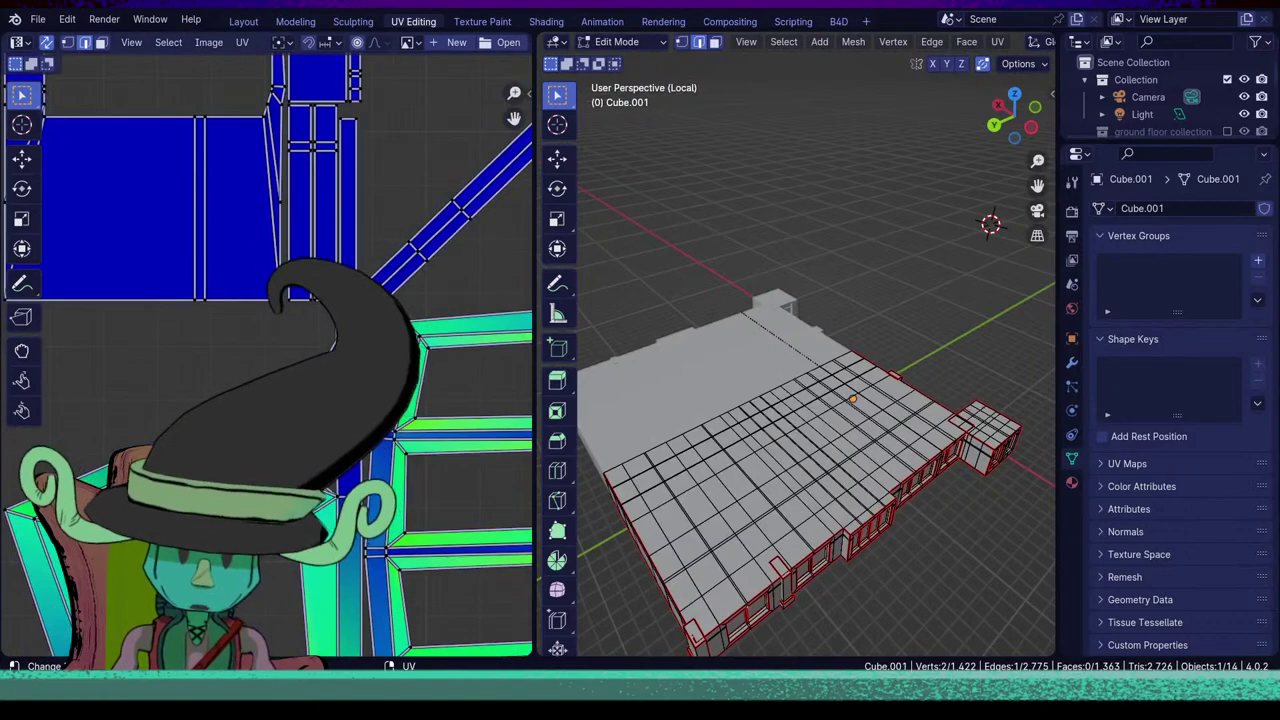
pyautogui.press('KP_Decimal')
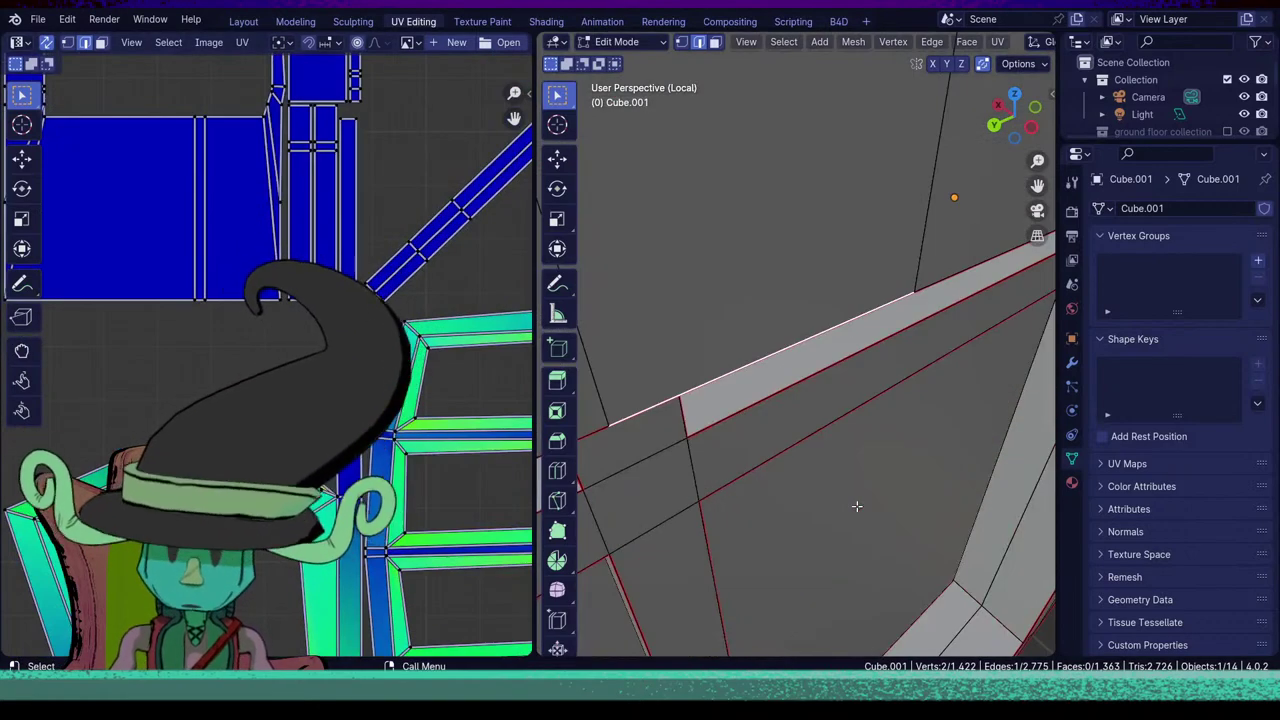
# Select the short edges around the upper end of the window's vertical bar and mark them as seams.
pyautogui.moveTo(857, 506); pyautogui.dragTo(654, 409, button='middle')
pyautogui.scroll(-7, 806, 440)
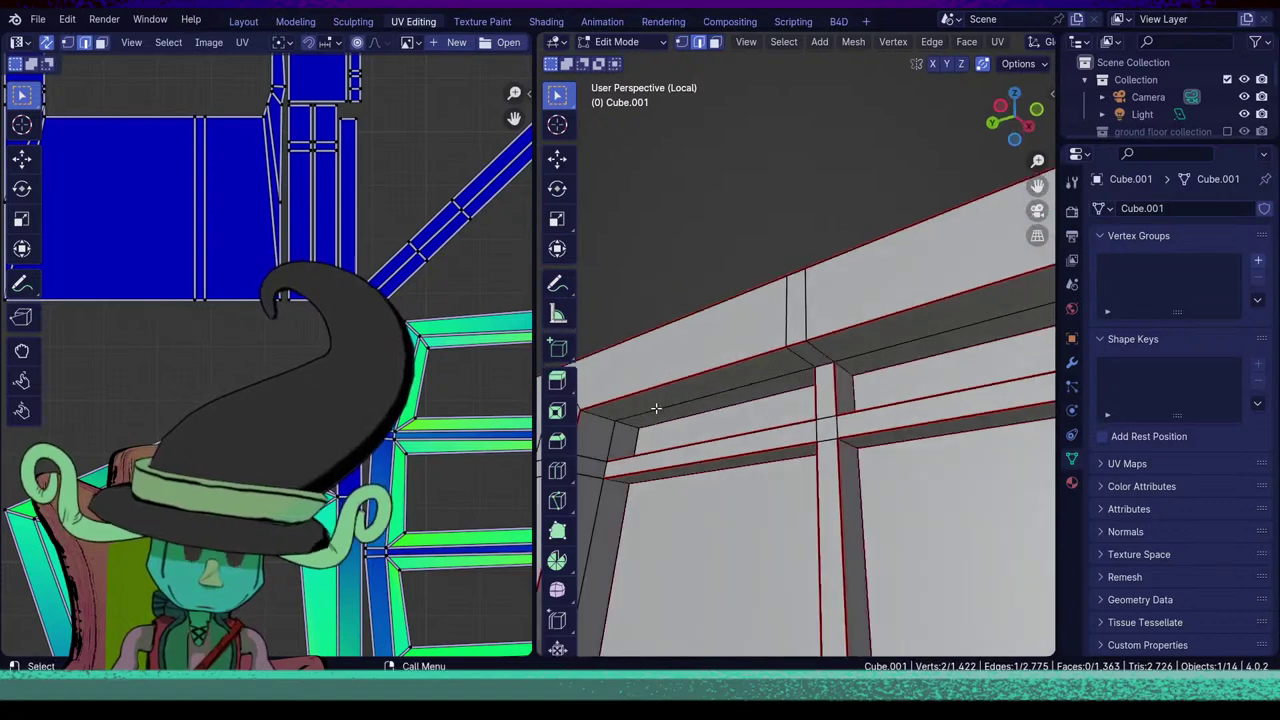
pyautogui.scroll(3, 670, 407)
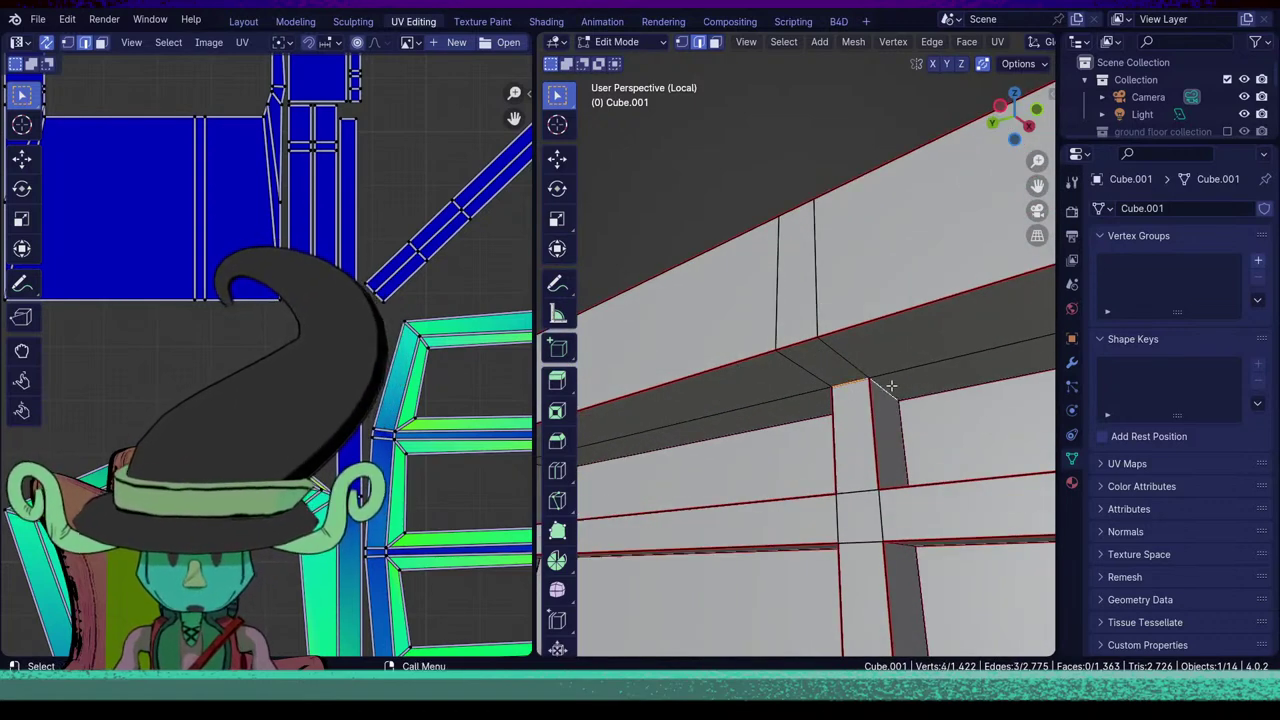
pyautogui.press('u')
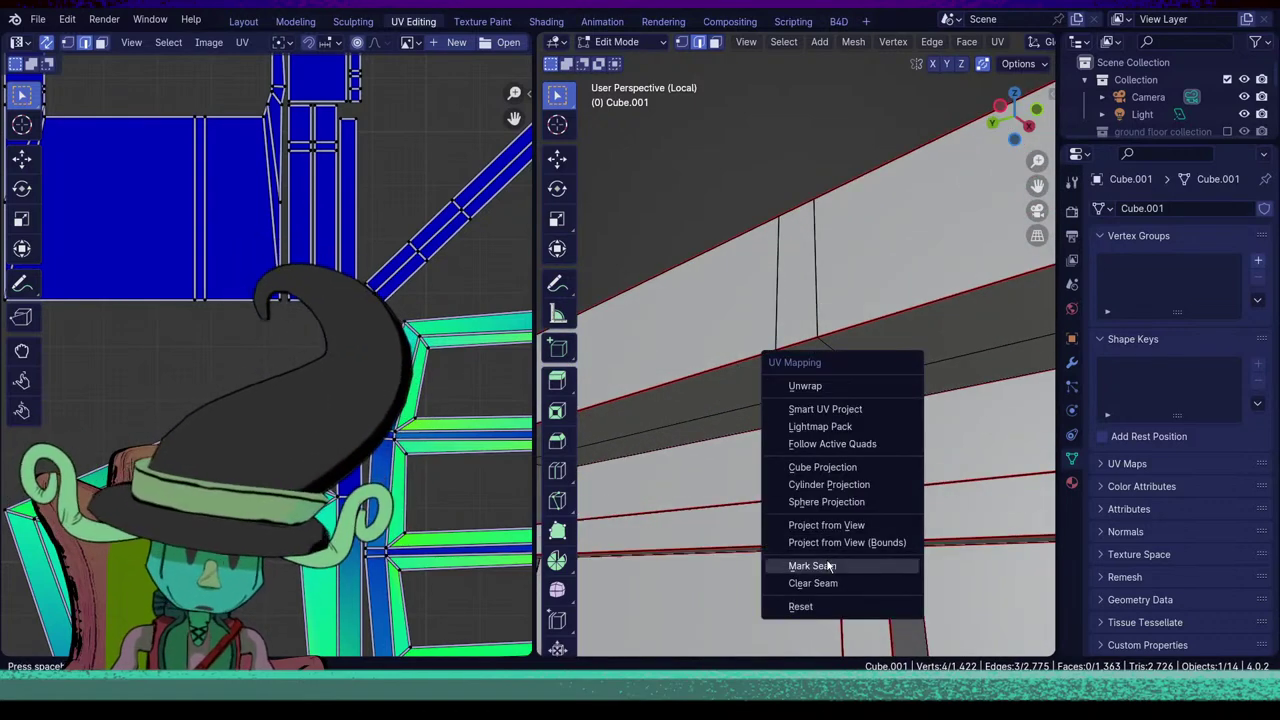
pyautogui.click(869, 565)
# Select the short edges around the foot of the window's vertical bar, where it meets the sill, and mark them as seams.
pyautogui.moveTo(869, 541); pyautogui.dragTo(899, 488, button='middle')
pyautogui.keyDown('shift'); pyautogui.moveTo(754, 560); pyautogui.dragTo(776, 473, button='middle'); pyautogui.keyUp('shift')
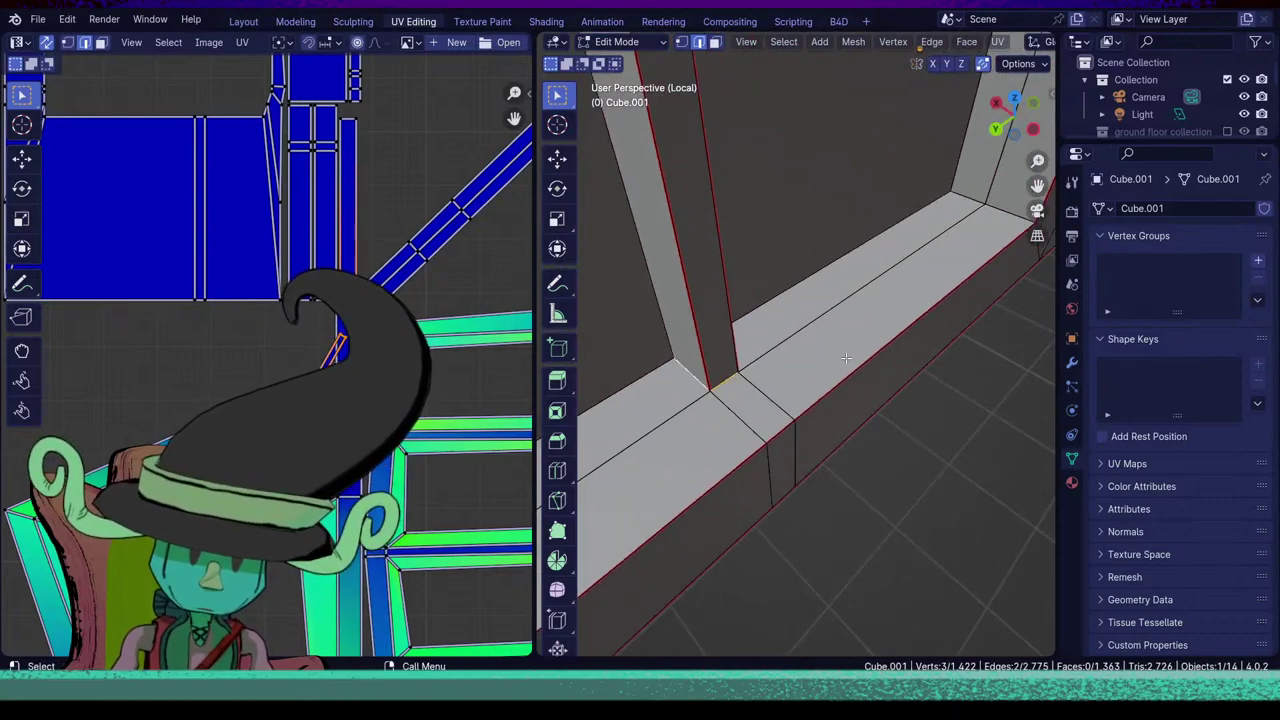
pyautogui.moveTo(846, 357); pyautogui.dragTo(884, 403, button='middle')
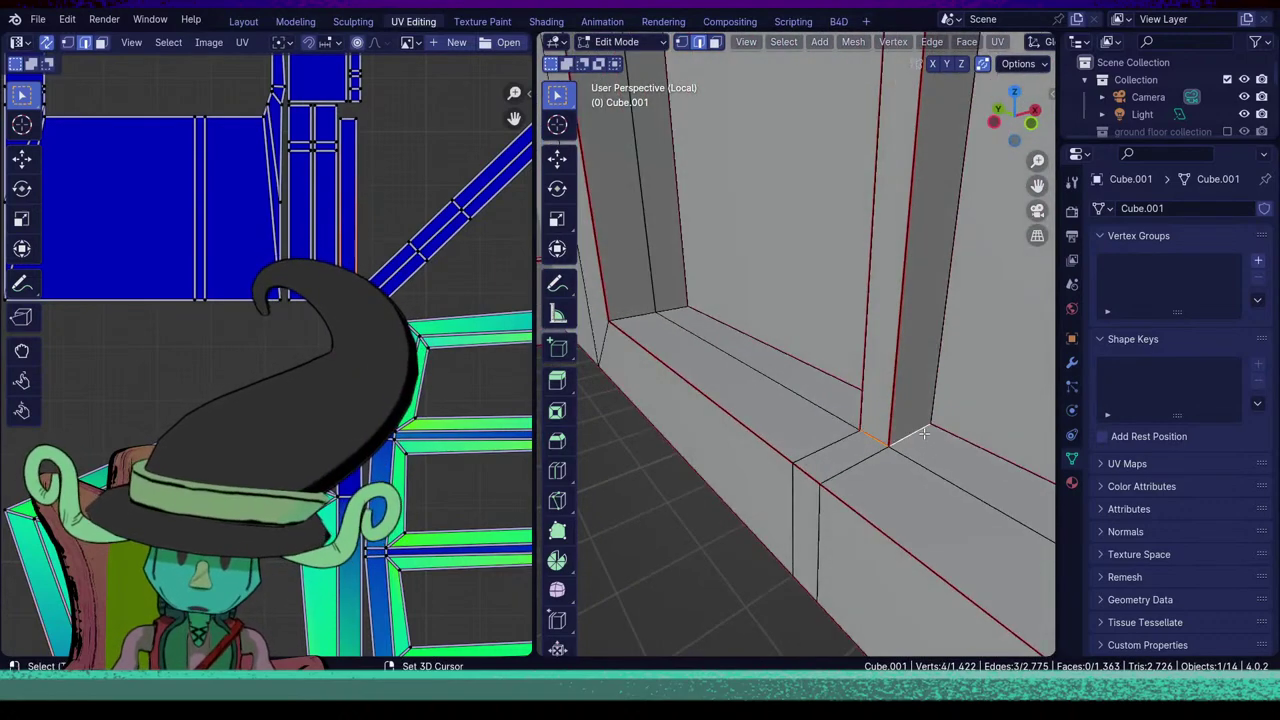
pyautogui.scroll(-4, 924, 433)
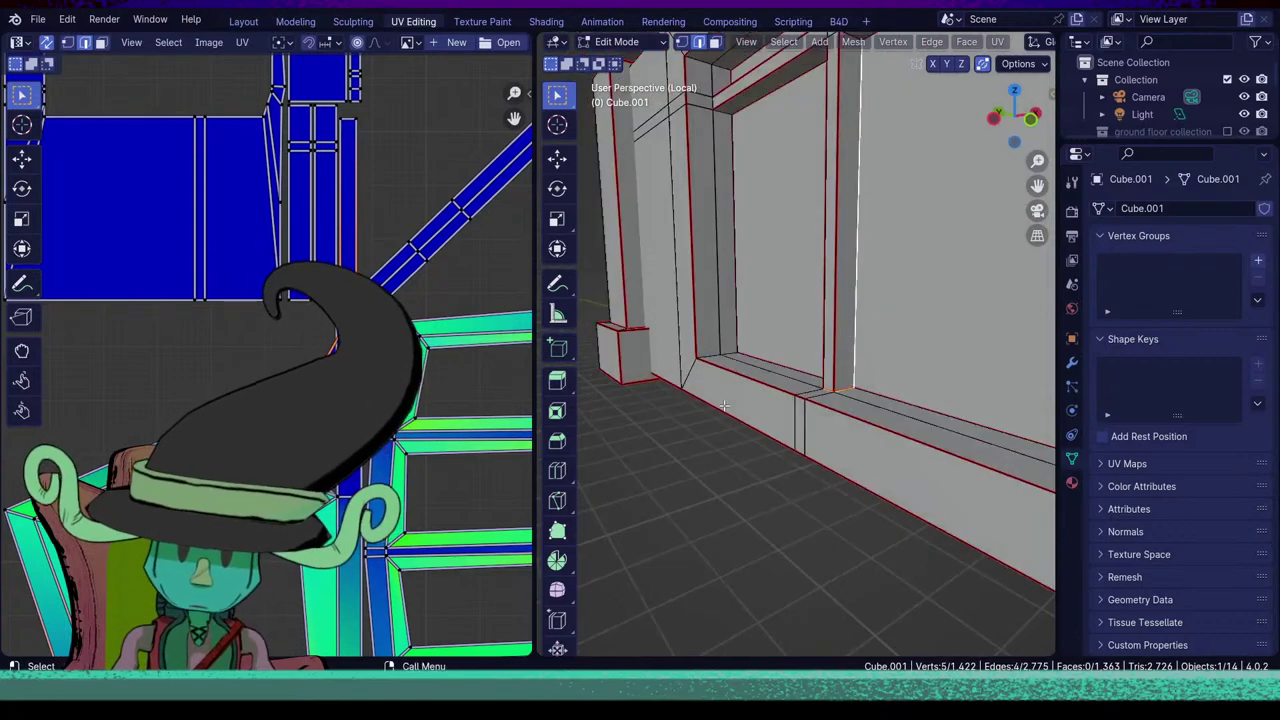
pyautogui.moveTo(724, 405); pyautogui.dragTo(739, 346, button='middle')
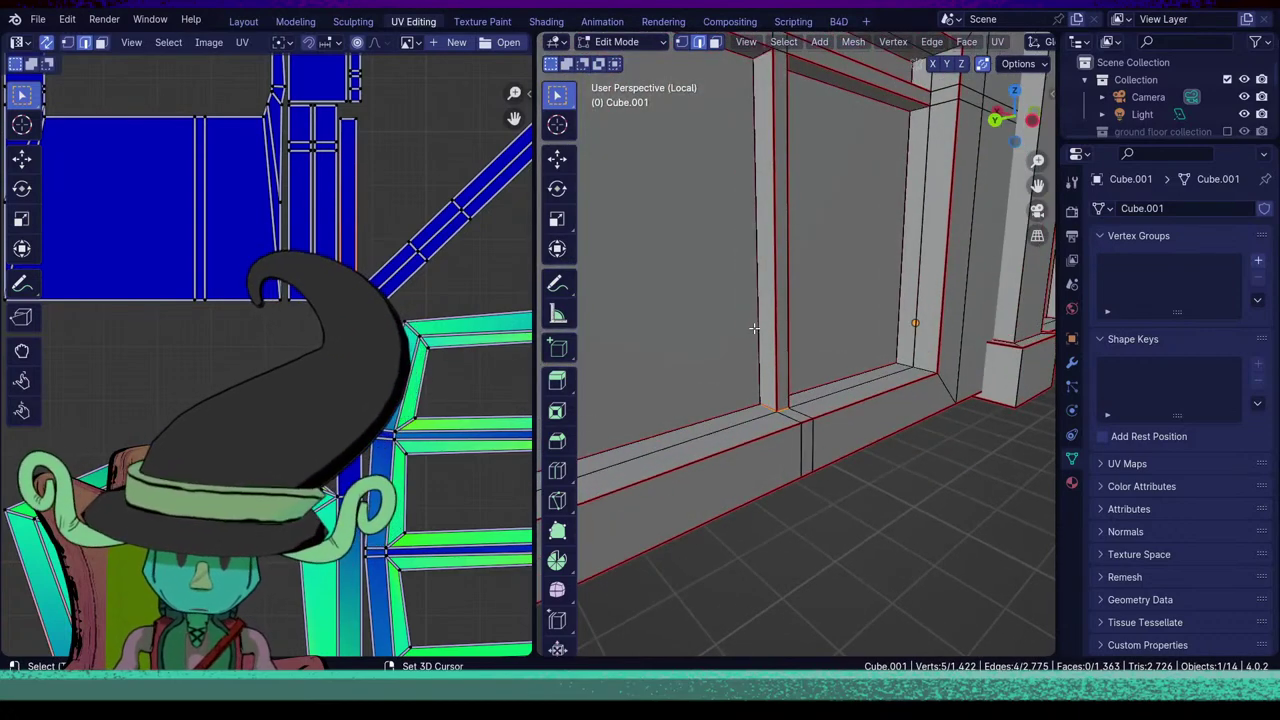
pyautogui.scroll(-5, 842, 330)
pyautogui.moveTo(842, 330); pyautogui.dragTo(781, 271, button='middle')
pyautogui.scroll(4, 783, 269)
pyautogui.moveTo(836, 312); pyautogui.dragTo(809, 374, button='middle')
pyautogui.press('u')
pyautogui.click(796, 405)
# Select the short connecting edges where the window's vertical bar meets the underside of the upper frame.
pyautogui.click(785, 236)
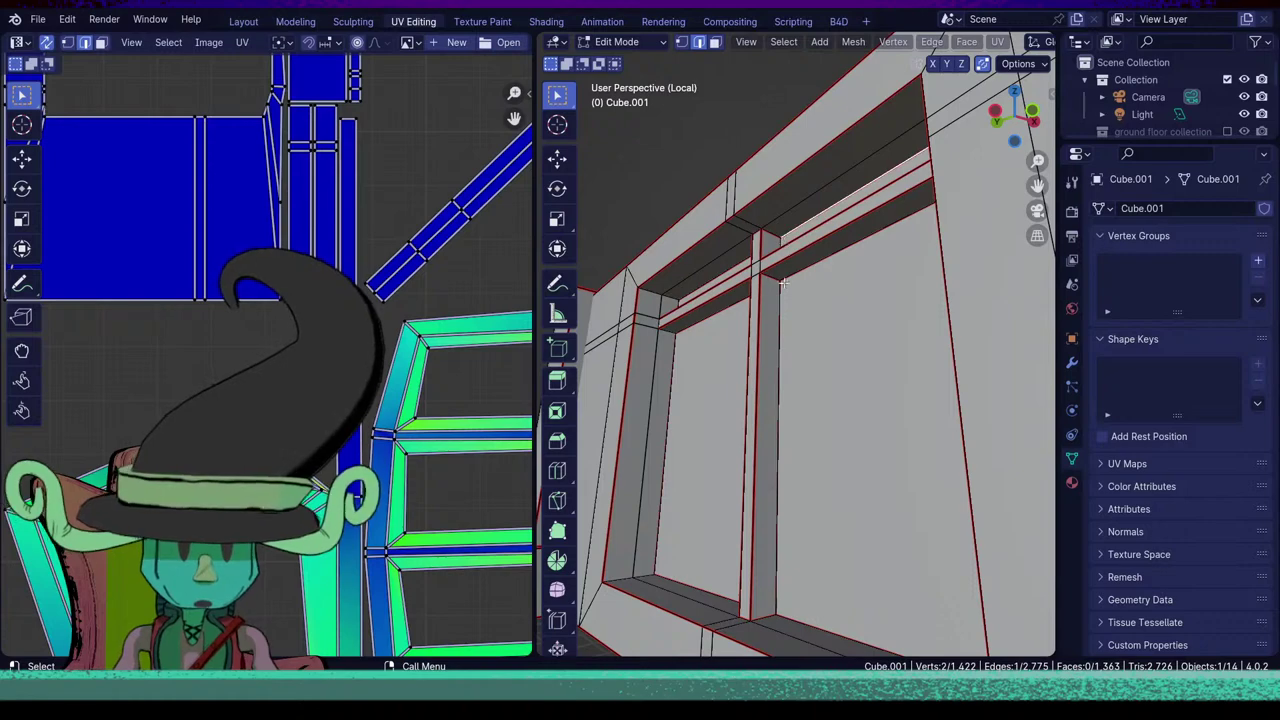
pyautogui.scroll(-6, 784, 296)
pyautogui.scroll(3, 690, 400)
pyautogui.keyDown('shift'); pyautogui.moveTo(866, 318); pyautogui.dragTo(777, 405, button='middle'); pyautogui.keyUp('shift')
pyautogui.scroll(3, 778, 453)
pyautogui.scroll(2, 777, 405)
pyautogui.keyDown('shift'); pyautogui.moveTo(870, 225); pyautogui.dragTo(866, 403, button='middle'); pyautogui.keyUp('shift')
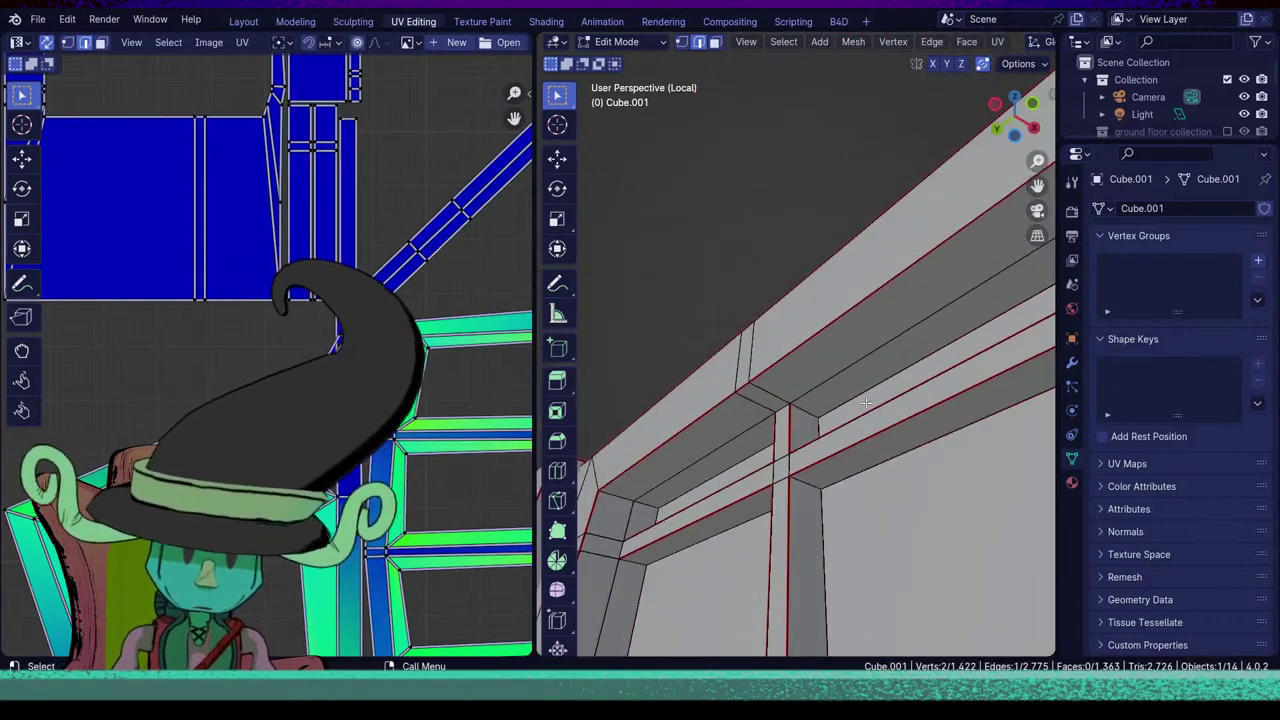
pyautogui.keyDown('shift'); pyautogui.click(782, 411); pyautogui.keyUp('shift')
pyautogui.moveTo(782, 411); pyautogui.dragTo(905, 425, button='middle')
pyautogui.keyDown('shift'); pyautogui.moveTo(934, 471); pyautogui.dragTo(704, 441, button='middle'); pyautogui.keyUp('shift')
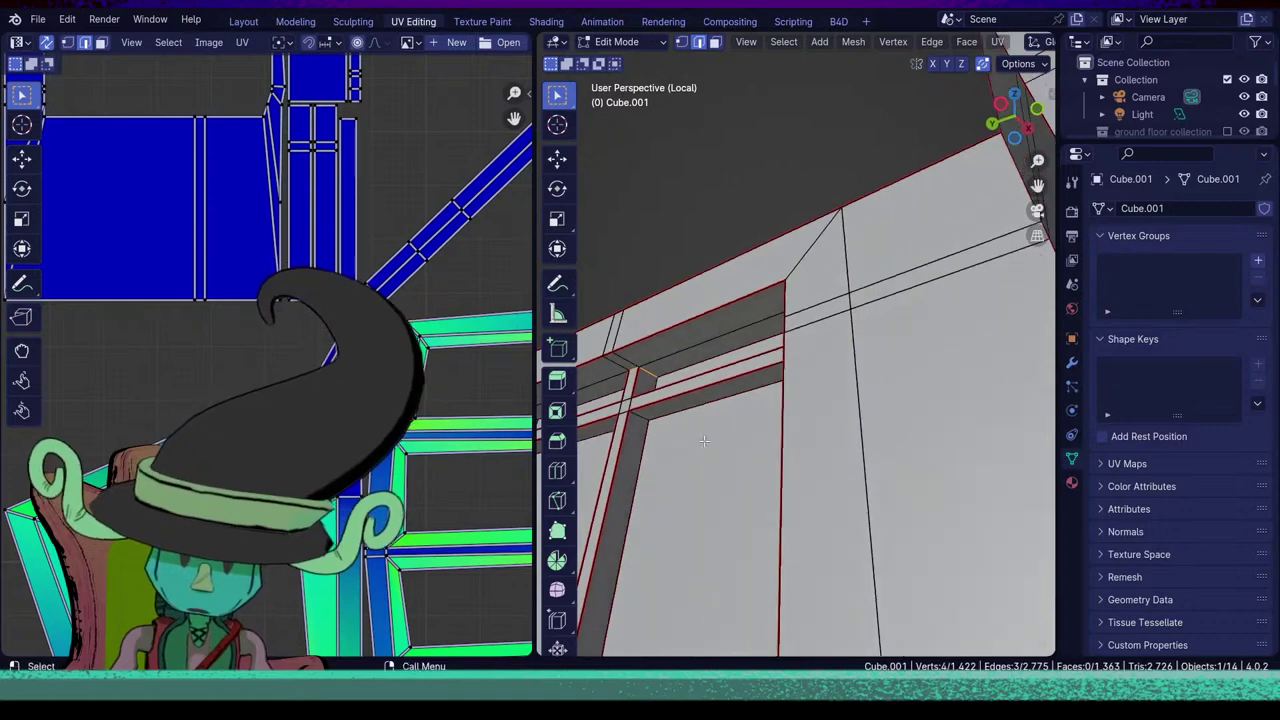
# Add the short depth edges on both sides of the bar, around its junction with the crossbar, to the selection.
pyautogui.moveTo(645, 413); pyautogui.dragTo(786, 457, button='middle')
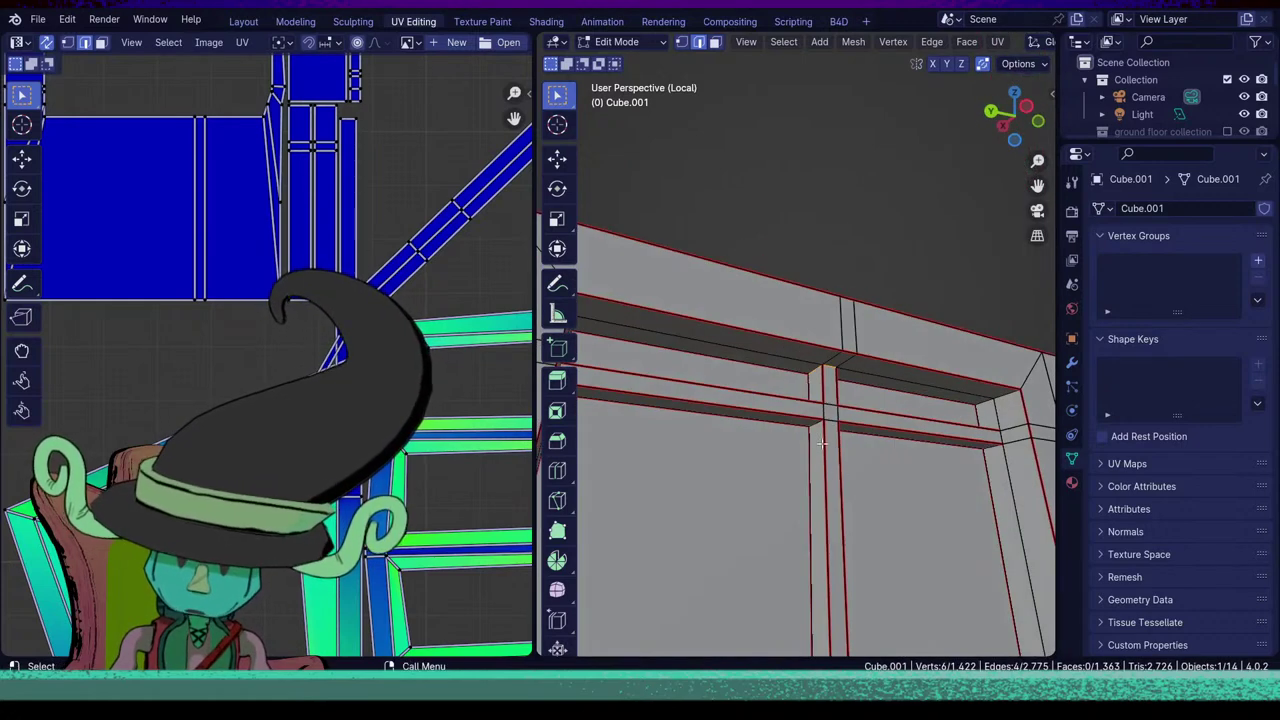
pyautogui.moveTo(822, 399); pyautogui.dragTo(717, 489, button='middle')
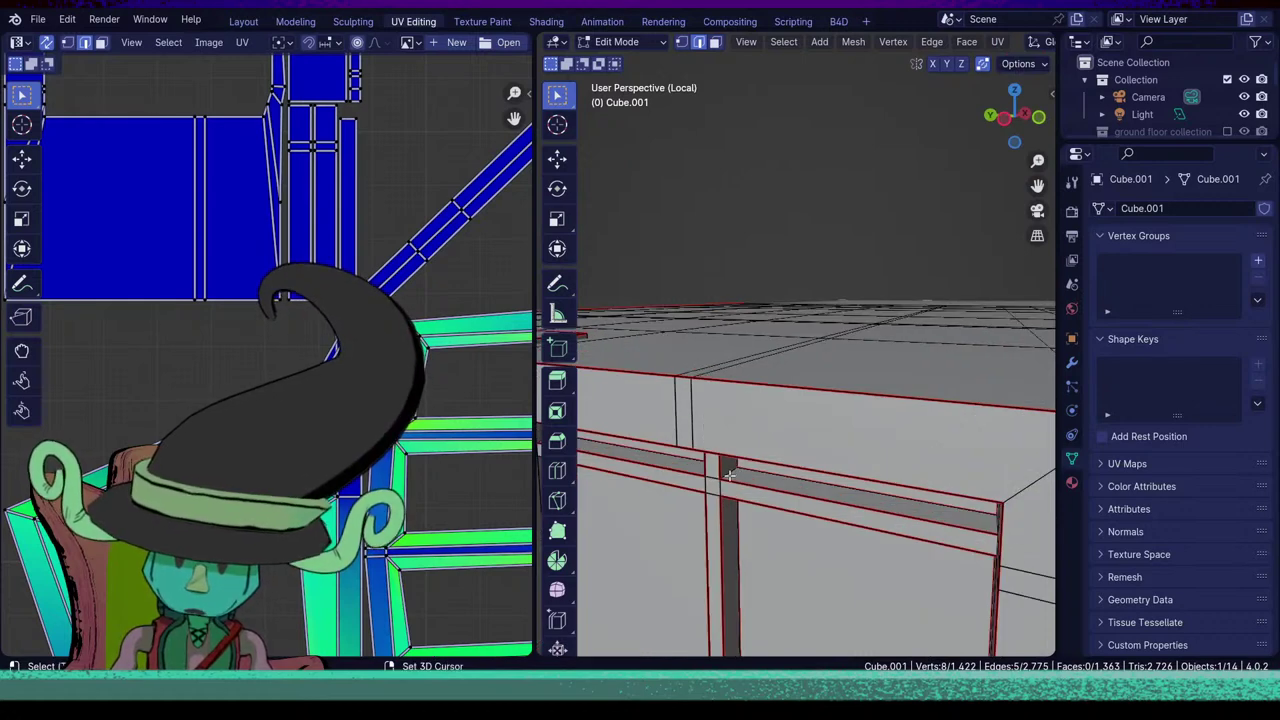
pyautogui.keyDown('shift'); pyautogui.click(730, 475); pyautogui.keyUp('shift')
pyautogui.moveTo(738, 536); pyautogui.dragTo(871, 518, button='middle')
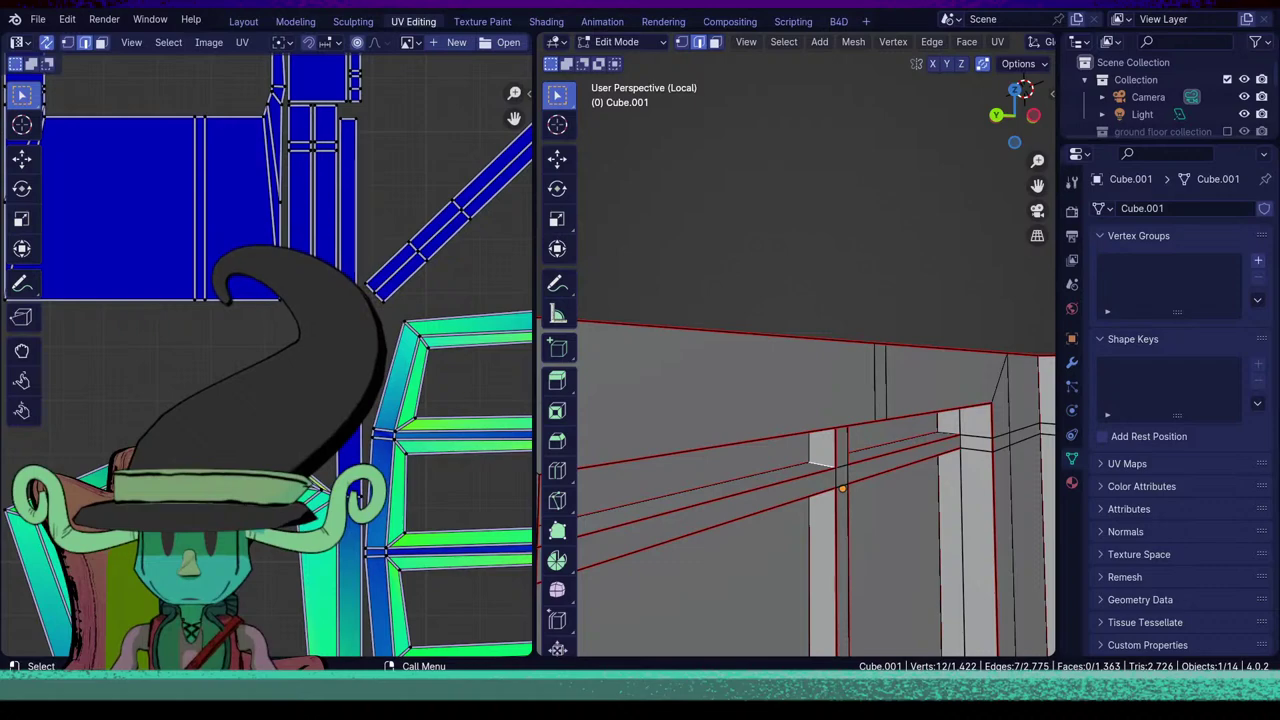
# Extend the selection with the short bar-end and crossbar junction edges of the neighbouring window with three vertical bars.
pyautogui.scroll(-5, 822, 488)
pyautogui.moveTo(822, 488); pyautogui.dragTo(548, 580, button='middle')
pyautogui.scroll(5, 808, 533)
pyautogui.moveTo(800, 514); pyautogui.dragTo(784, 558, button='middle')
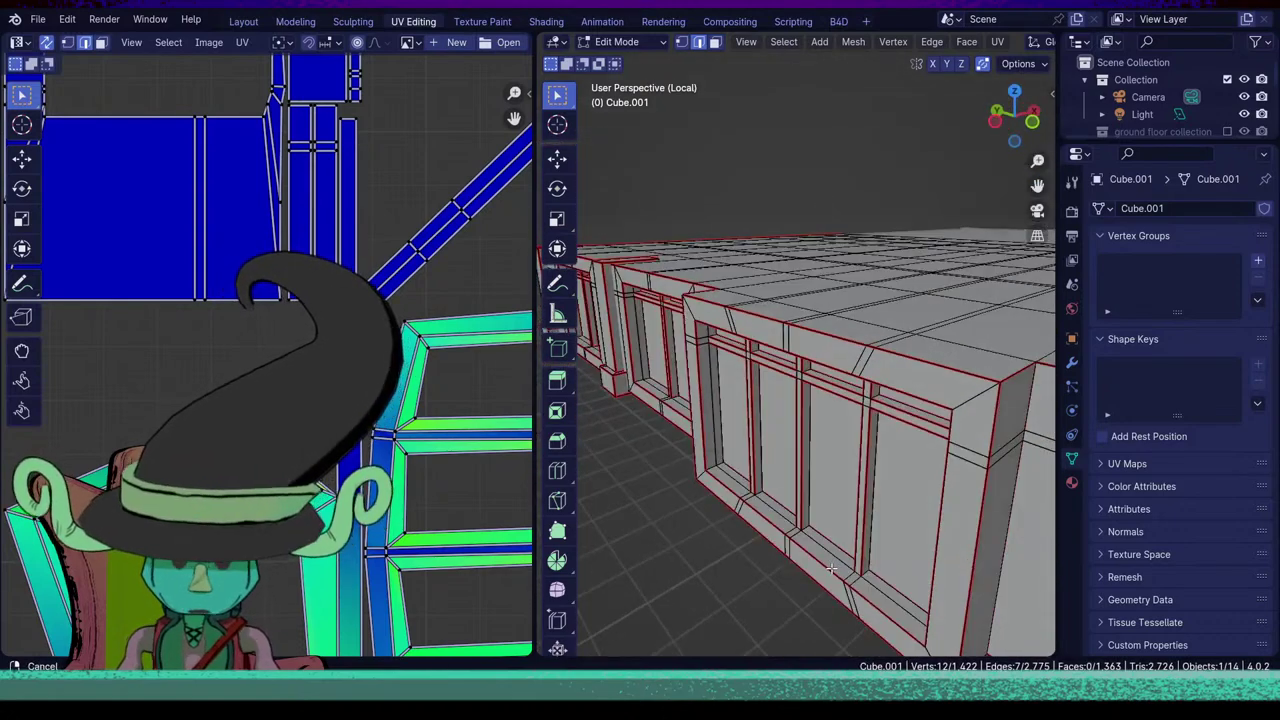
pyautogui.scroll(4, 818, 530)
pyautogui.scroll(3, 807, 498)
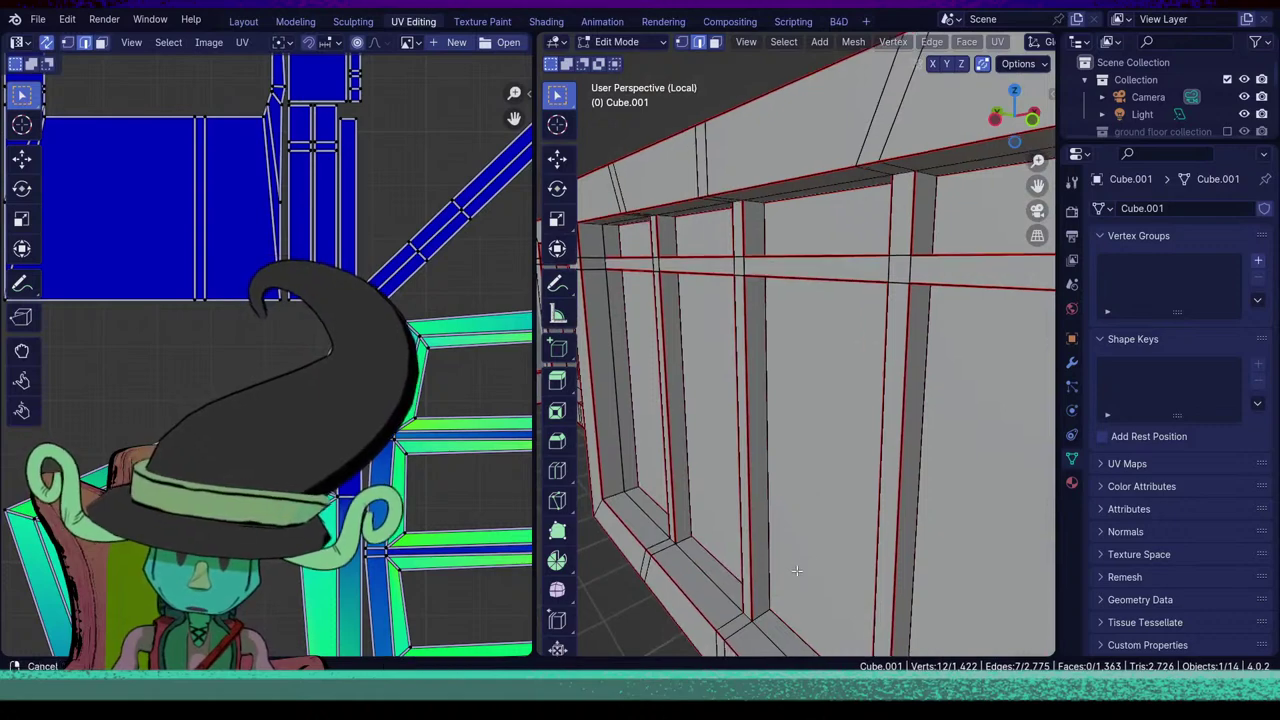
pyautogui.scroll(-8, 829, 520)
pyautogui.keyDown('shift'); pyautogui.moveTo(829, 520); pyautogui.dragTo(814, 551, button='middle'); pyautogui.keyUp('shift')
pyautogui.scroll(2, 874, 573)
# Add the outer sill edges of the box section's window to the selection and mark all selected edges as seams.
pyautogui.scroll(-8, 800, 530)
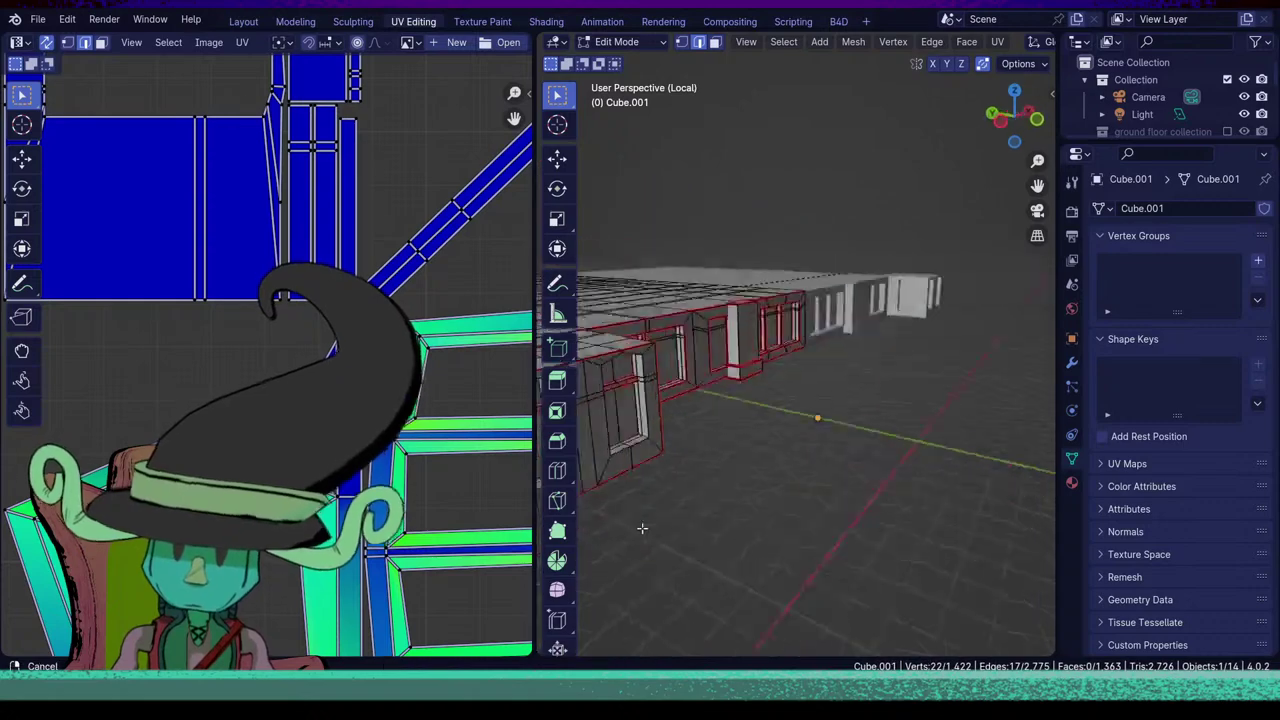
pyautogui.scroll(8, 889, 495)
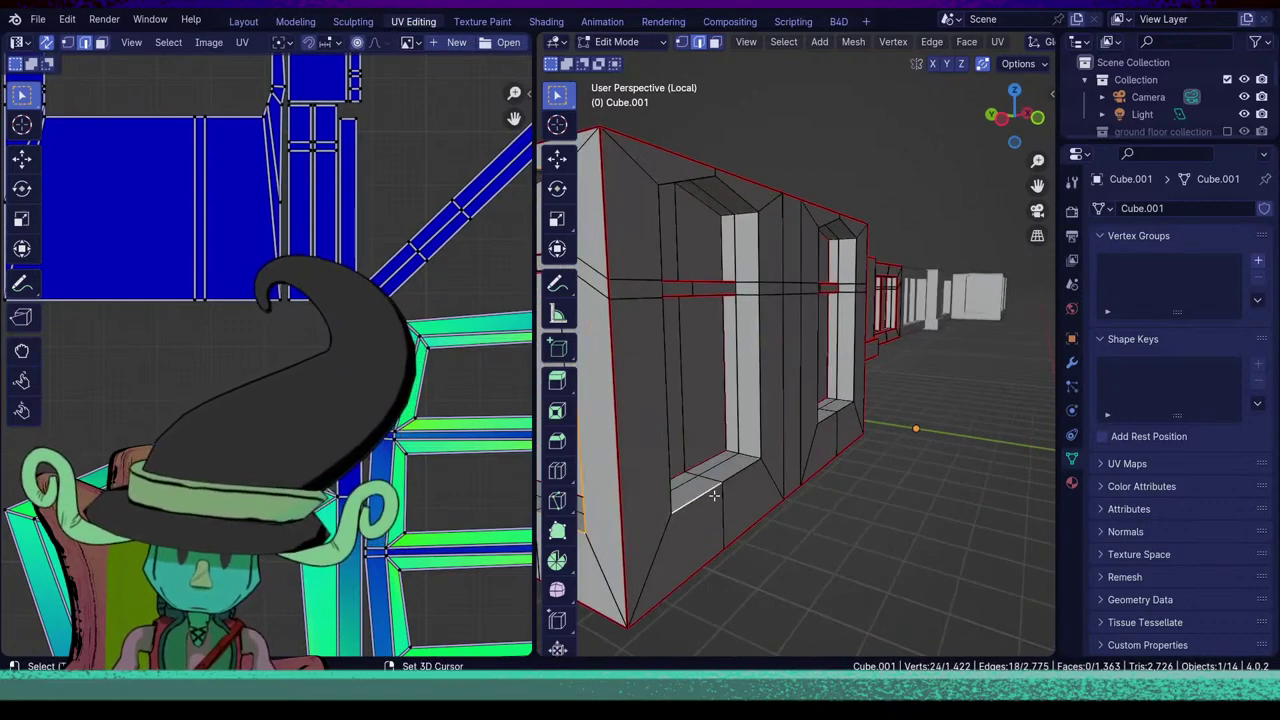
pyautogui.moveTo(944, 458); pyautogui.dragTo(849, 584, button='middle')
pyautogui.press('u')
pyautogui.click(841, 565)
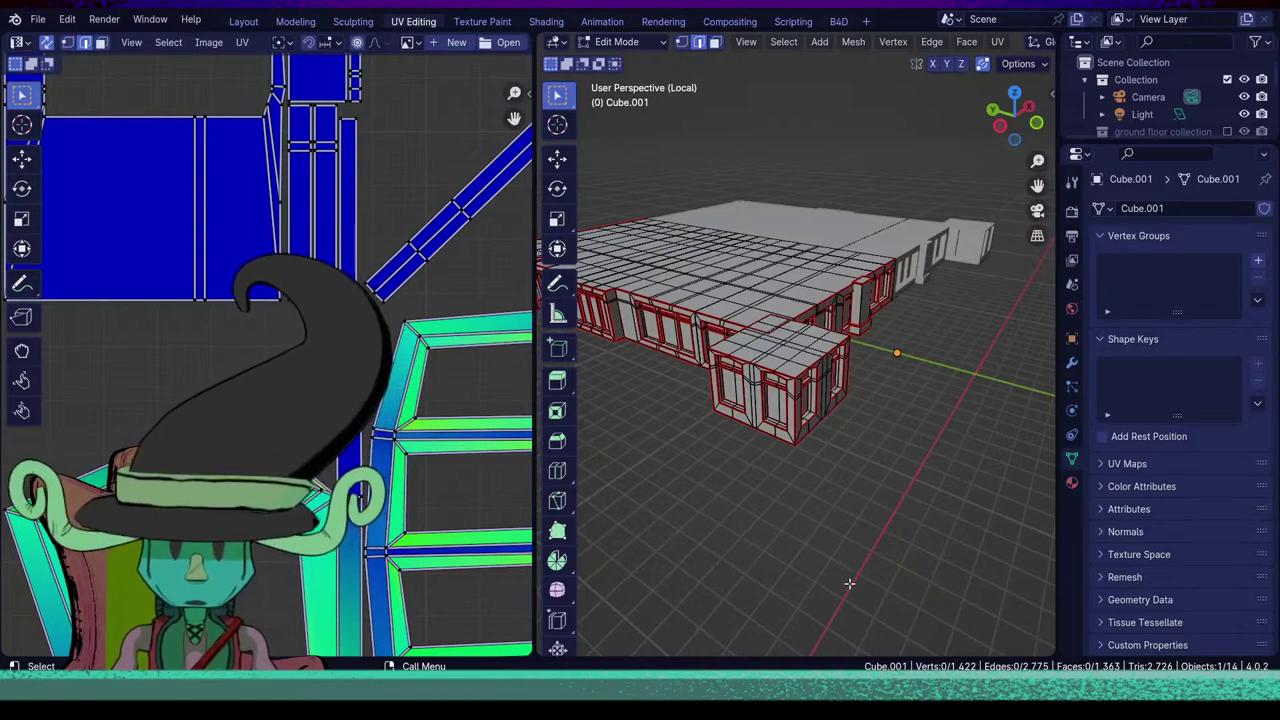
# Examine the box section, window frames and pillars along the building walls for missing seams.
pyautogui.moveTo(834, 566); pyautogui.dragTo(842, 538, button='middle')
pyautogui.scroll(6, 752, 591)
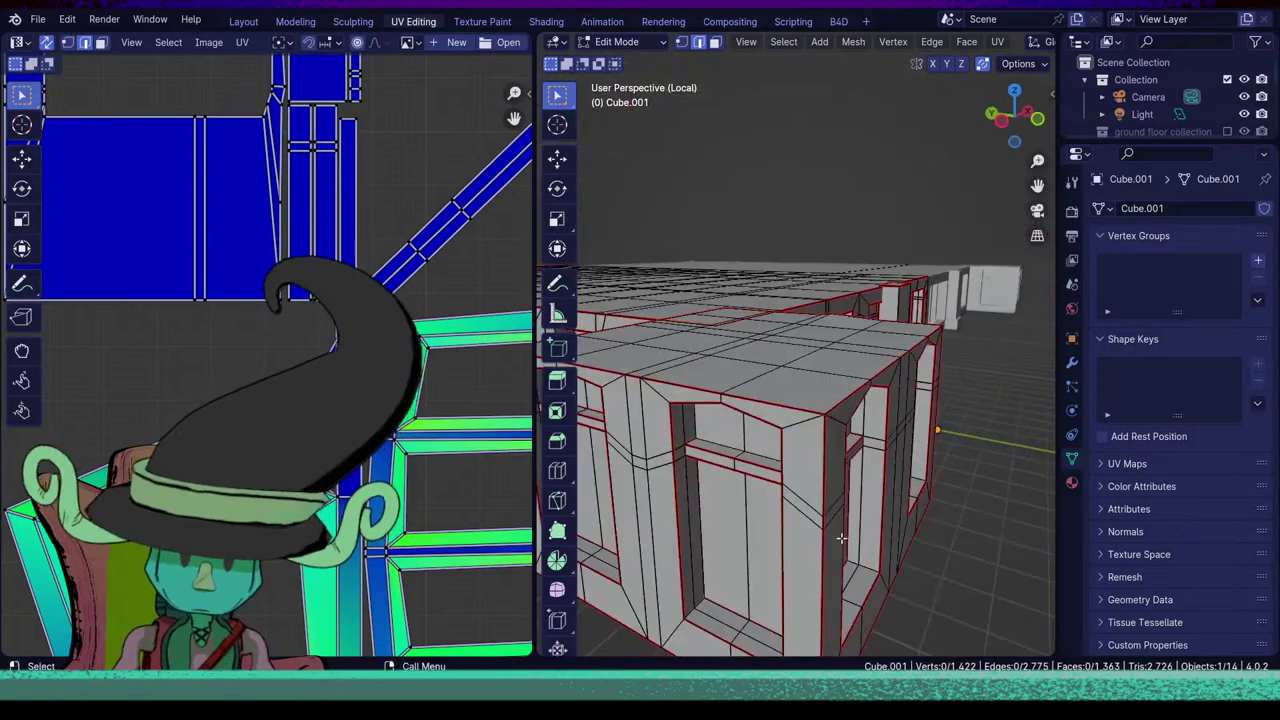
pyautogui.moveTo(896, 590); pyautogui.dragTo(1028, 575, button='middle')
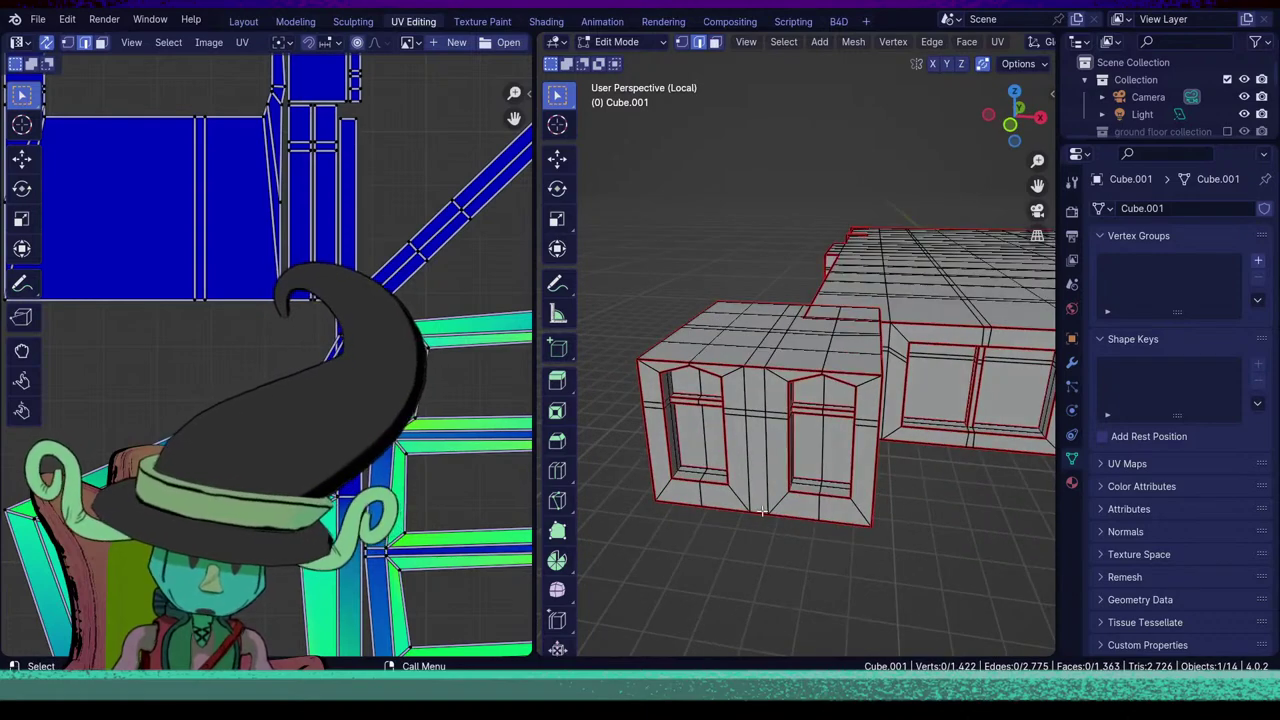
pyautogui.moveTo(762, 512)
pyautogui.mouseDown(button='middle')
pyautogui.moveTo(889, 538)
pyautogui.moveTo(880, 530)
pyautogui.moveTo(923, 497)
pyautogui.moveTo(860, 500)
pyautogui.moveTo(894, 470)
pyautogui.moveTo(776, 503)
pyautogui.mouseUp(button='middle')
pyautogui.moveTo(844, 600); pyautogui.dragTo(799, 513, button='middle')
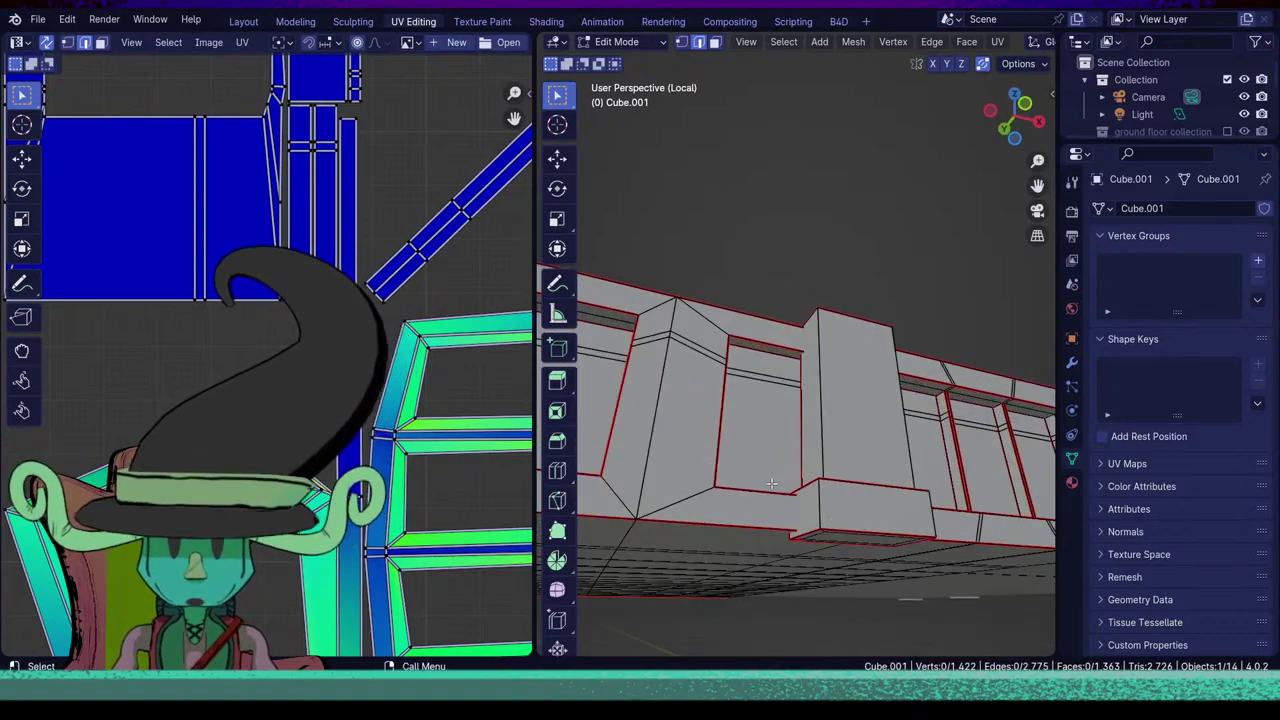
pyautogui.moveTo(772, 484); pyautogui.dragTo(746, 488, button='middle')
pyautogui.scroll(-5, 746, 488)
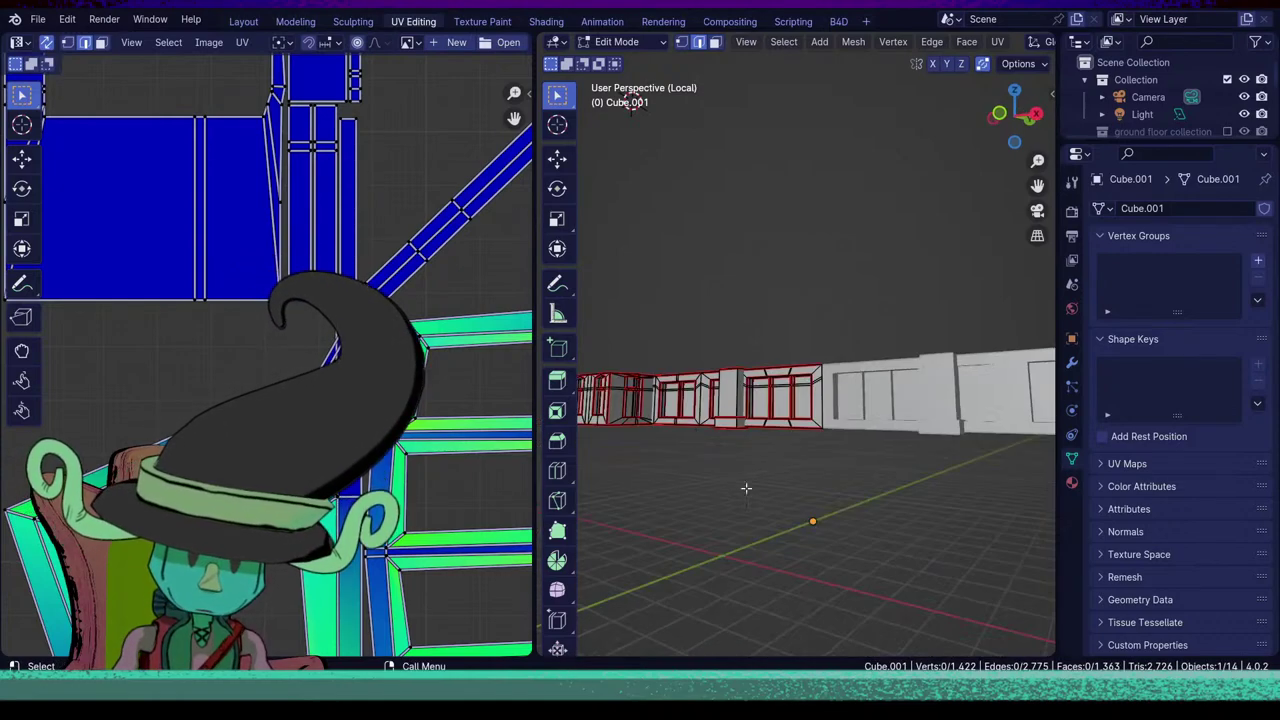
# Select the entire building floor mesh and unwrap it with the current seams.
pyautogui.moveTo(780, 430); pyautogui.dragTo(836, 498, button='middle')
pyautogui.scroll(1, 791, 549)
pyautogui.scroll(5, 850, 361)
pyautogui.scroll(-5, 746, 466)
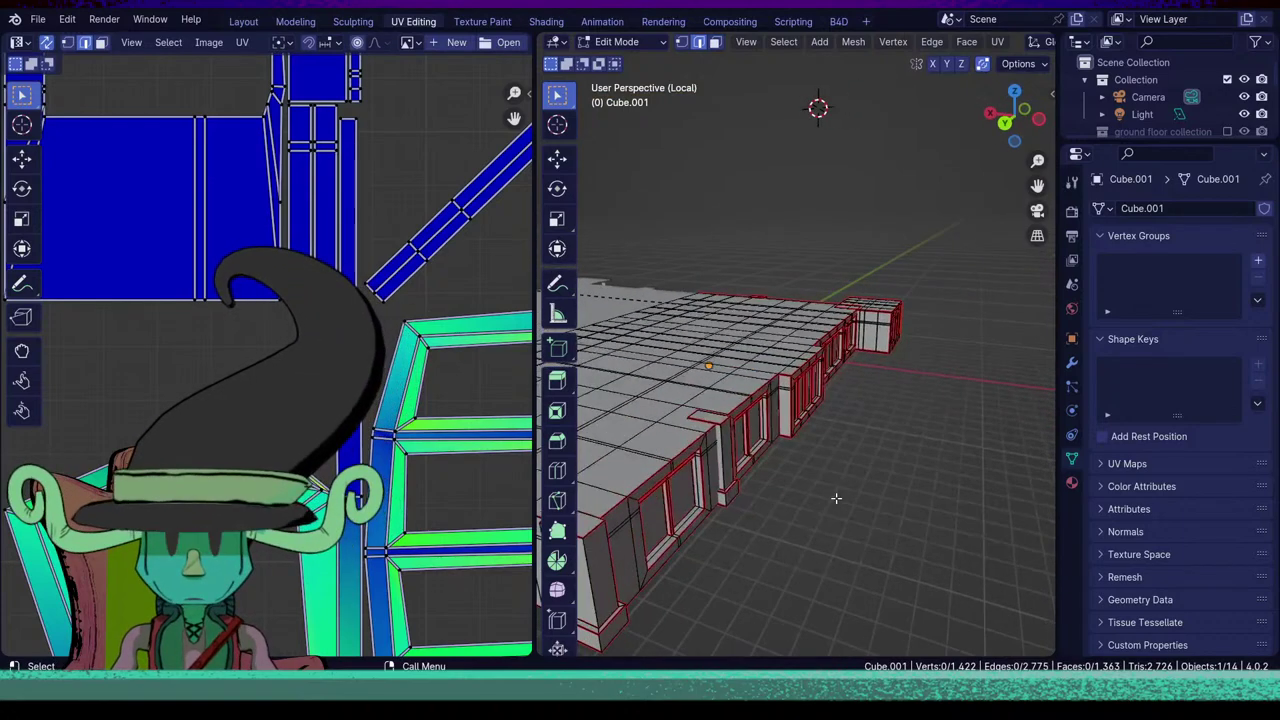
pyautogui.scroll(-2, 830, 490)
pyautogui.press('a')
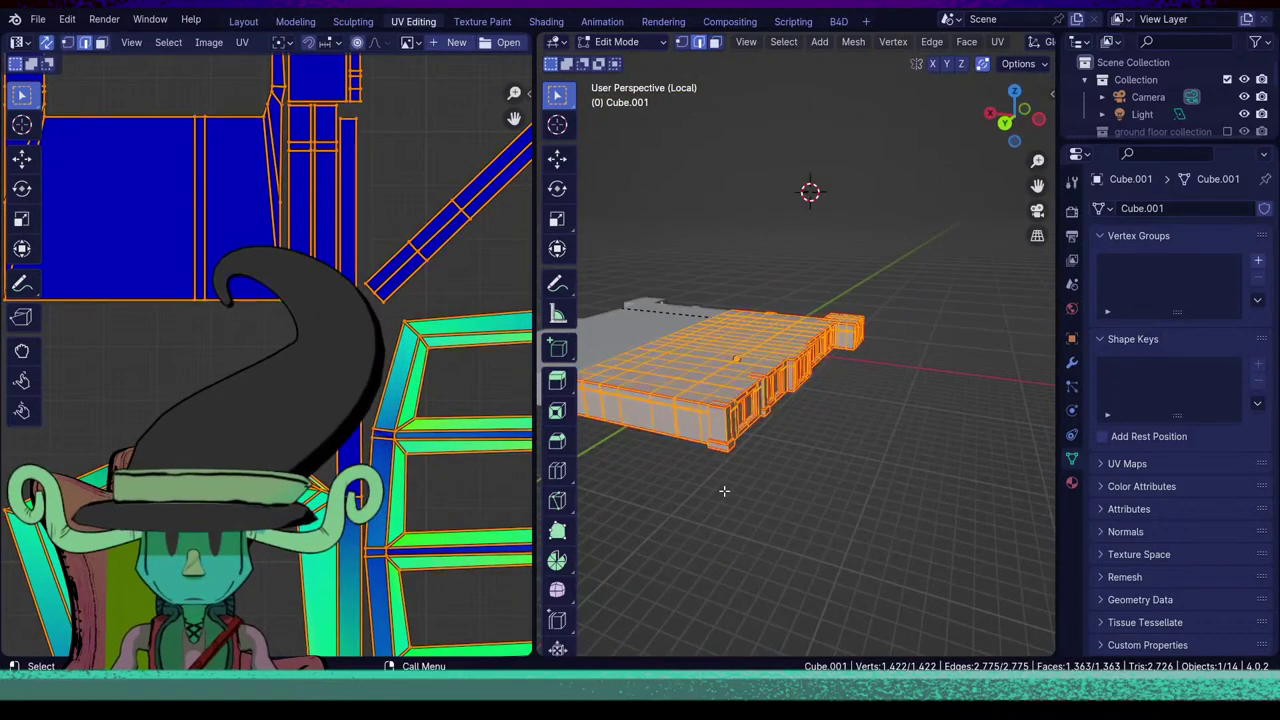
pyautogui.moveTo(724, 490); pyautogui.dragTo(774, 408, button='middle')
pyautogui.press('u')
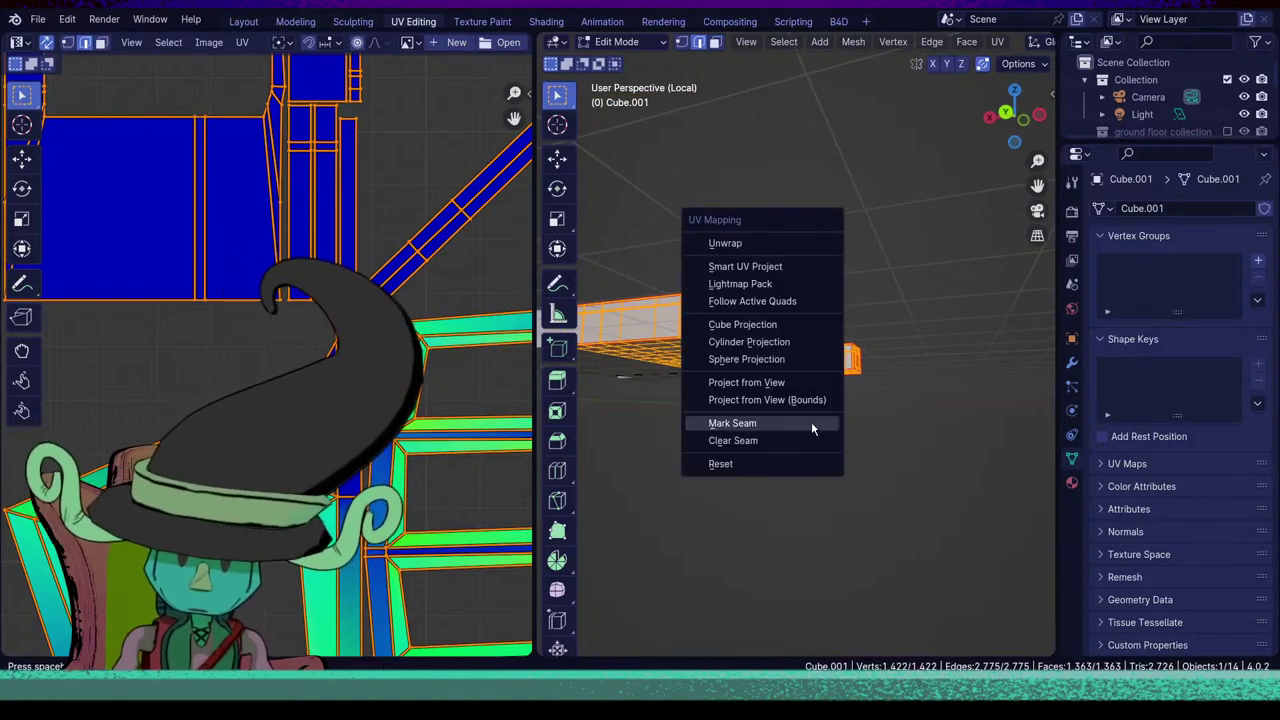
pyautogui.click(811, 423)
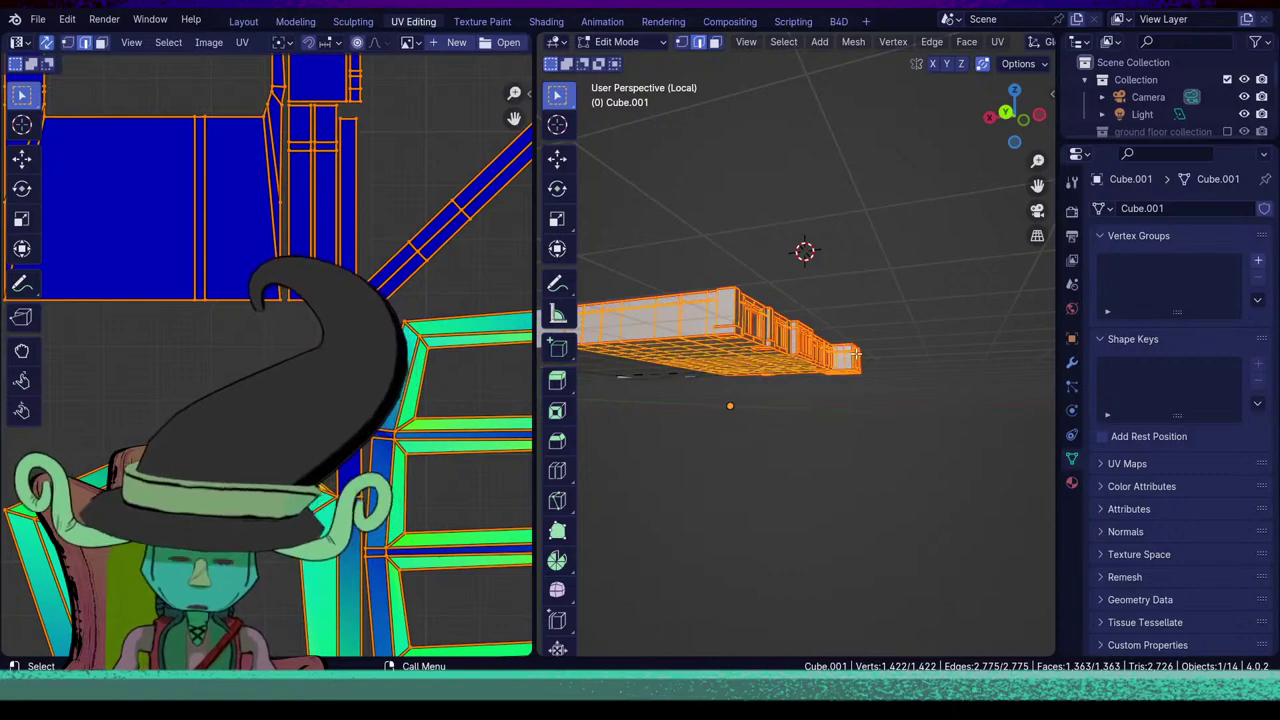
pyautogui.press('u')
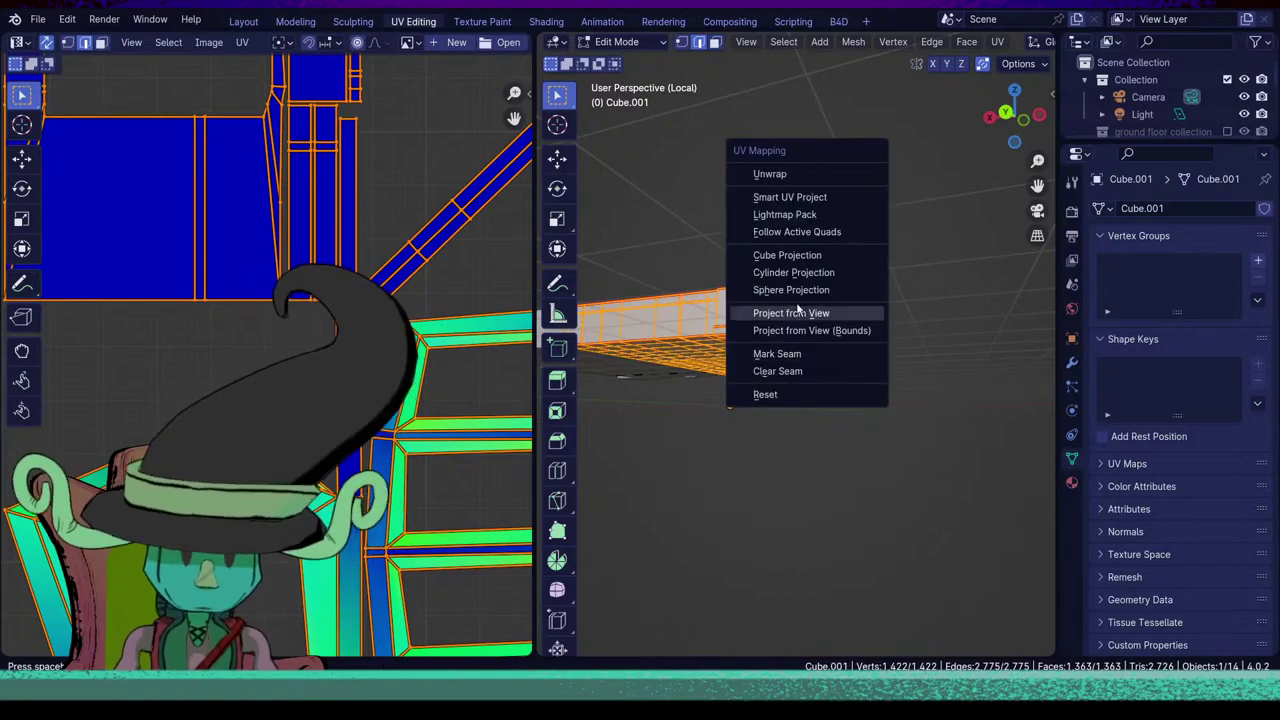
pyautogui.click(828, 172)
# Select a short edge at the crossbar junction of the stretched window-frame island in the UV layout.
pyautogui.scroll(-2, 345, 543)
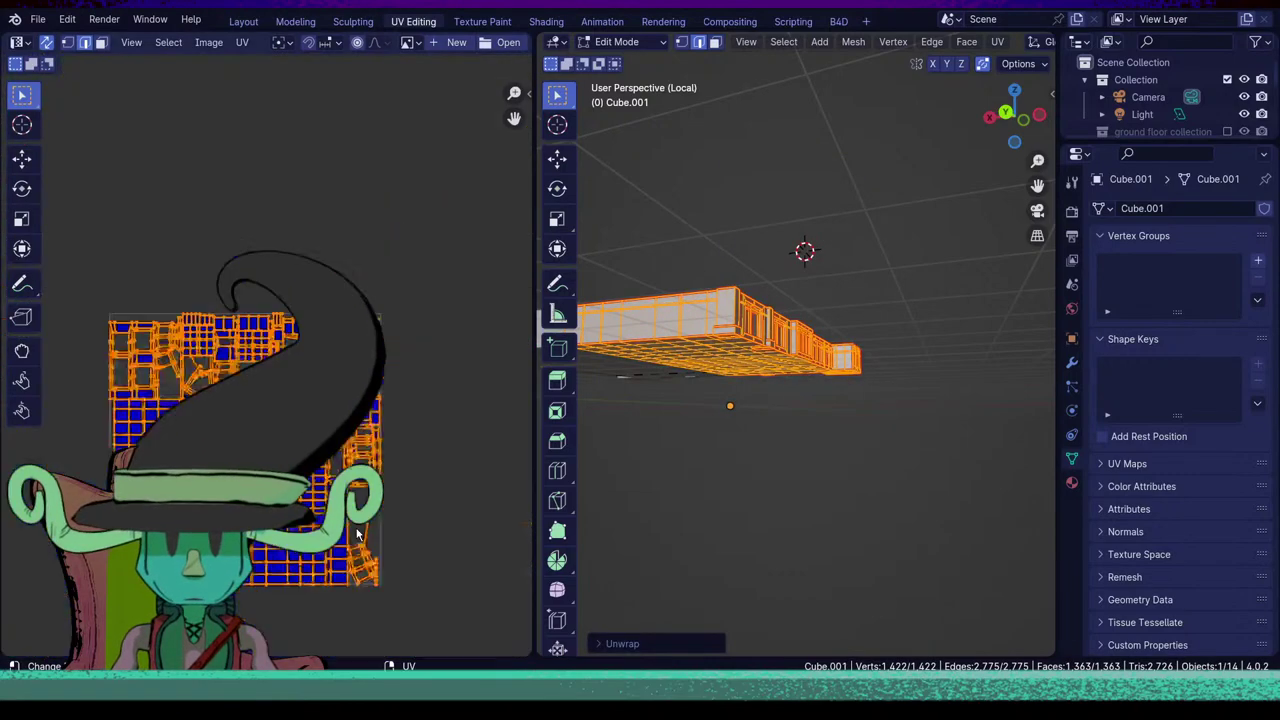
pyautogui.scroll(4, 355, 538)
pyautogui.scroll(4, 415, 625)
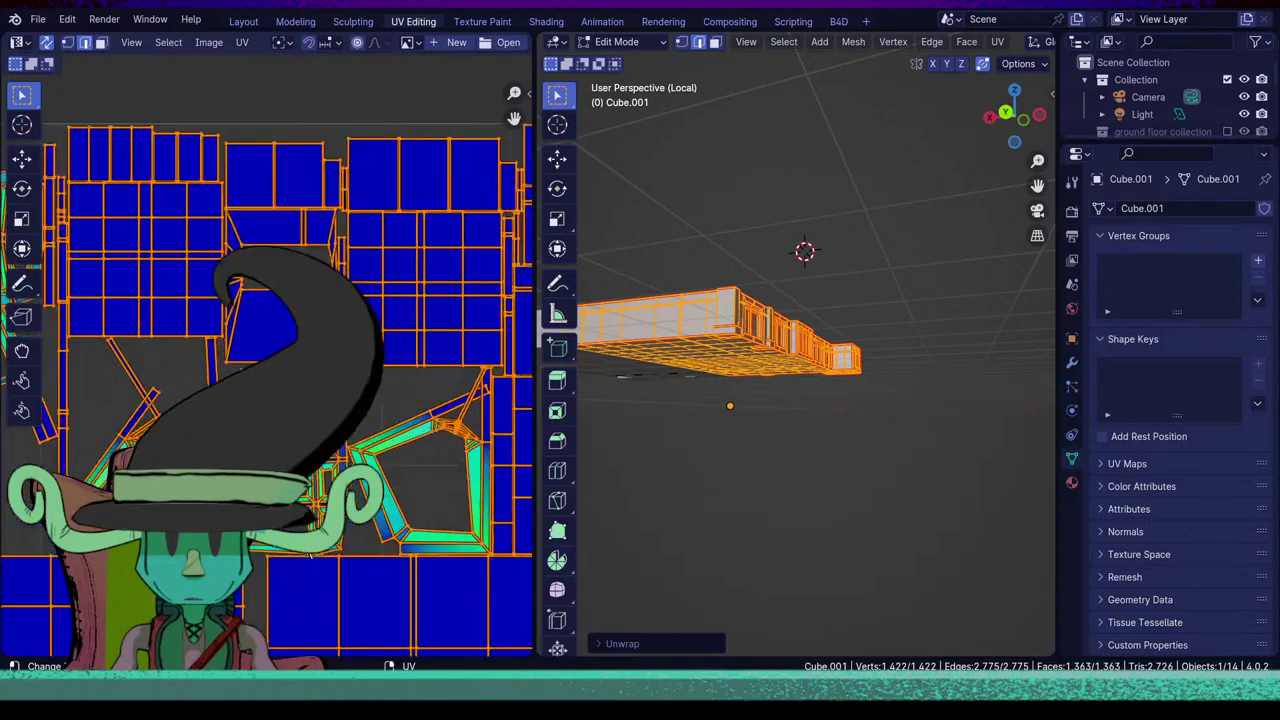
pyautogui.scroll(2, 345, 597)
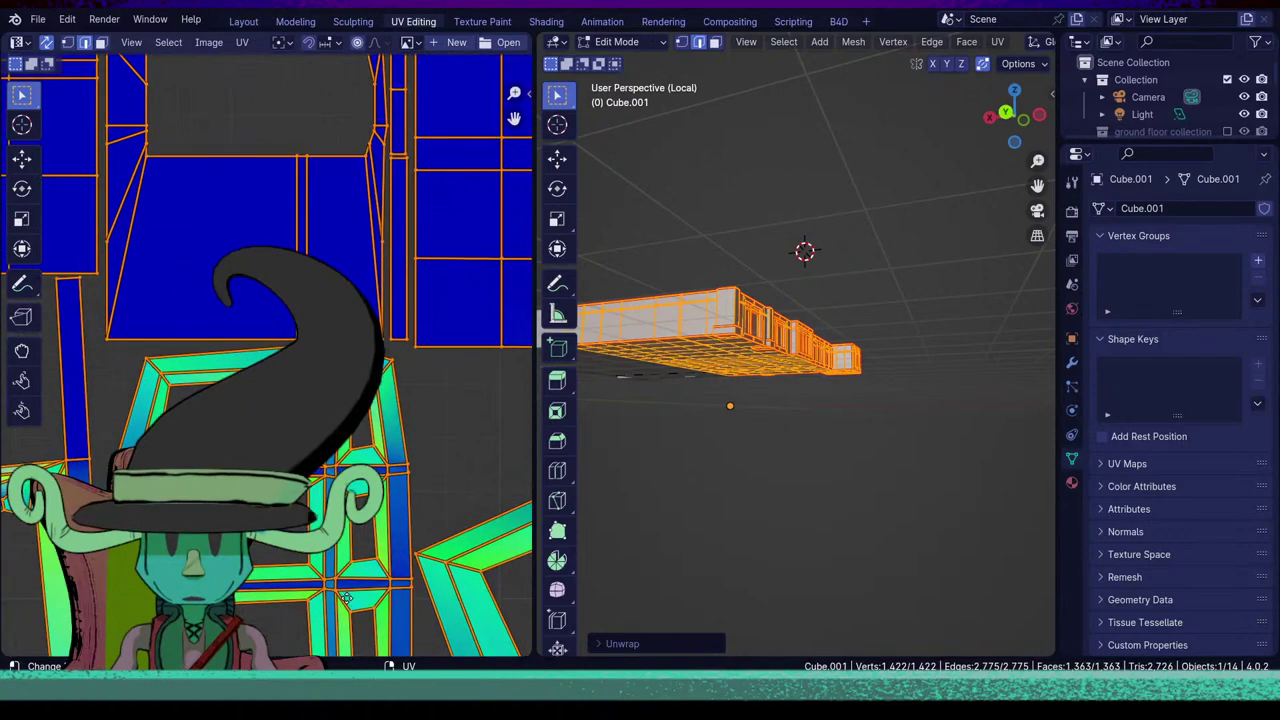
pyautogui.click(356, 461)
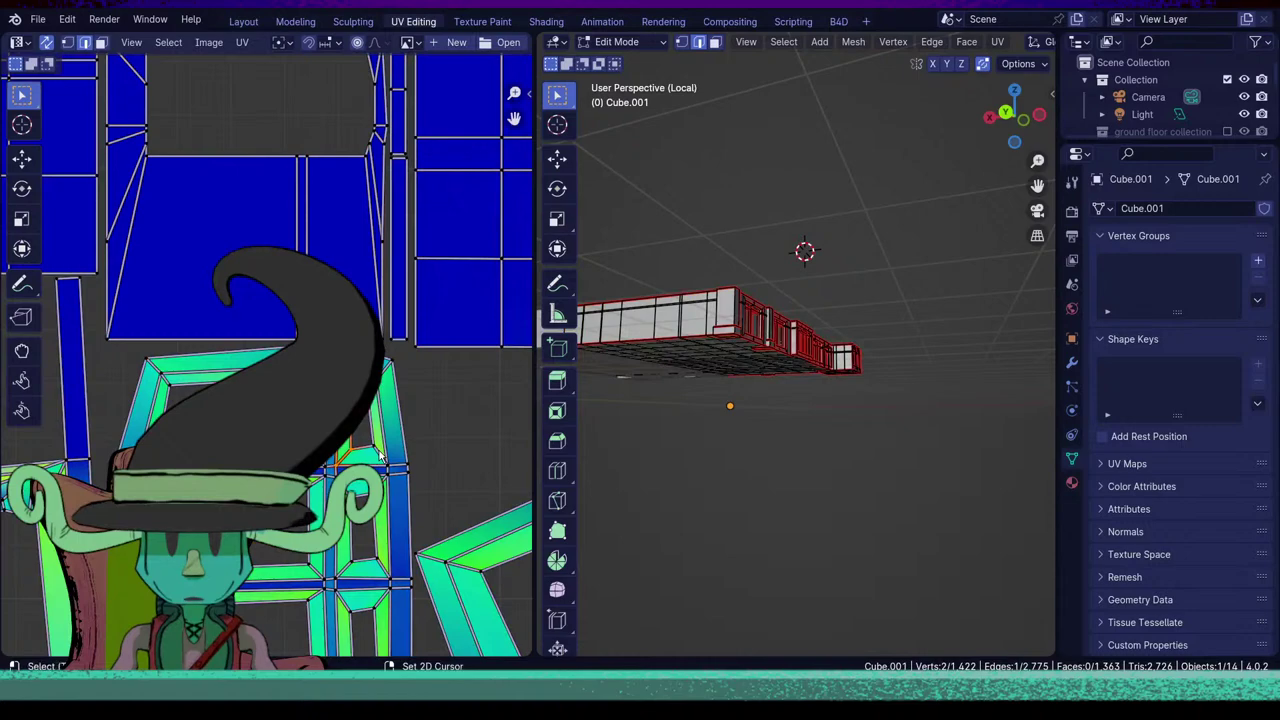
# Locate the short depth edge at the bar and crossbar junction of the three-bar window and mark it as a seam.
pyautogui.moveTo(964, 406); pyautogui.dragTo(746, 486, button='middle')
pyautogui.scroll(3, 897, 449)
pyautogui.moveTo(812, 458); pyautogui.dragTo(849, 381, button='middle')
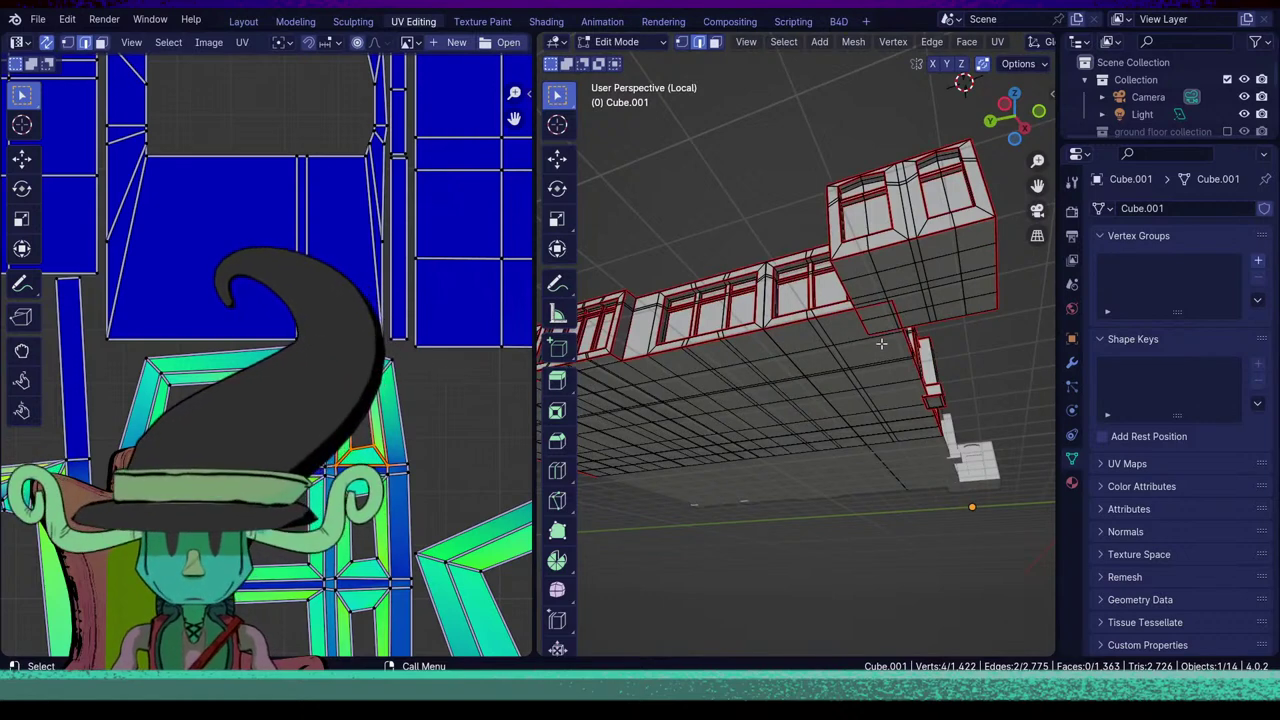
pyautogui.moveTo(849, 381); pyautogui.dragTo(702, 509, button='middle')
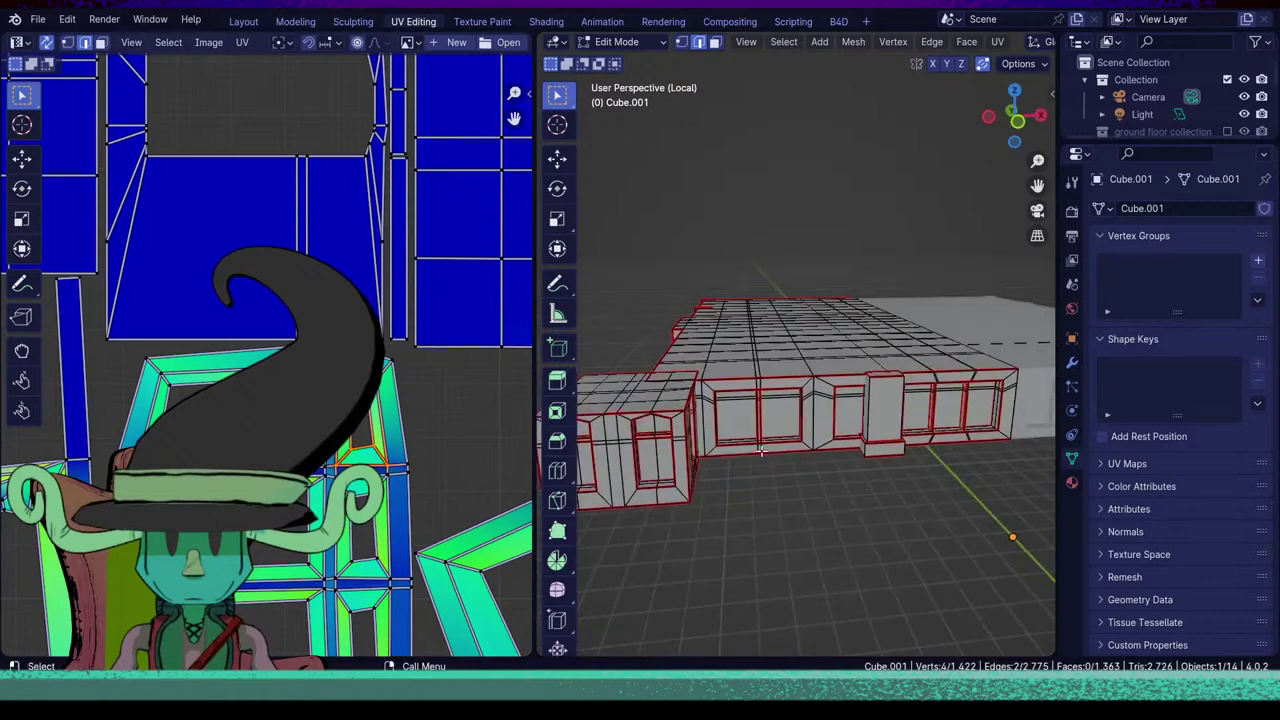
pyautogui.moveTo(760, 452); pyautogui.dragTo(914, 531, button='middle')
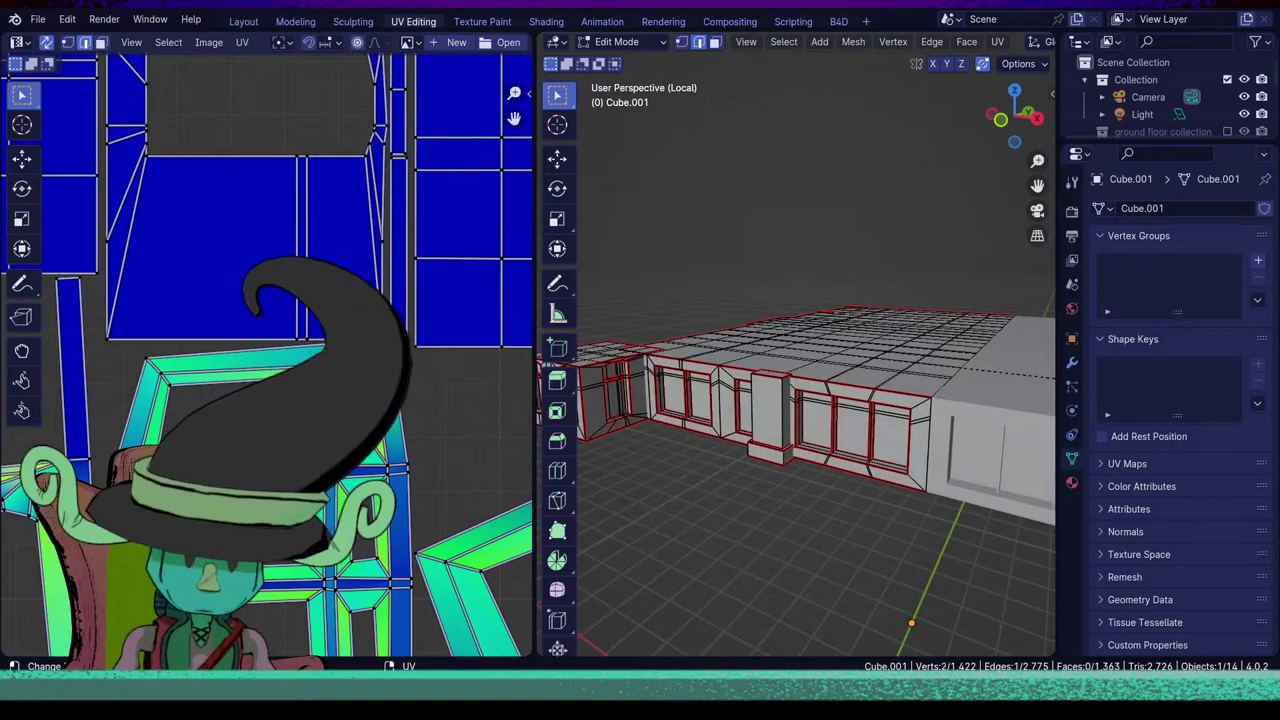
pyautogui.scroll(6, 834, 451)
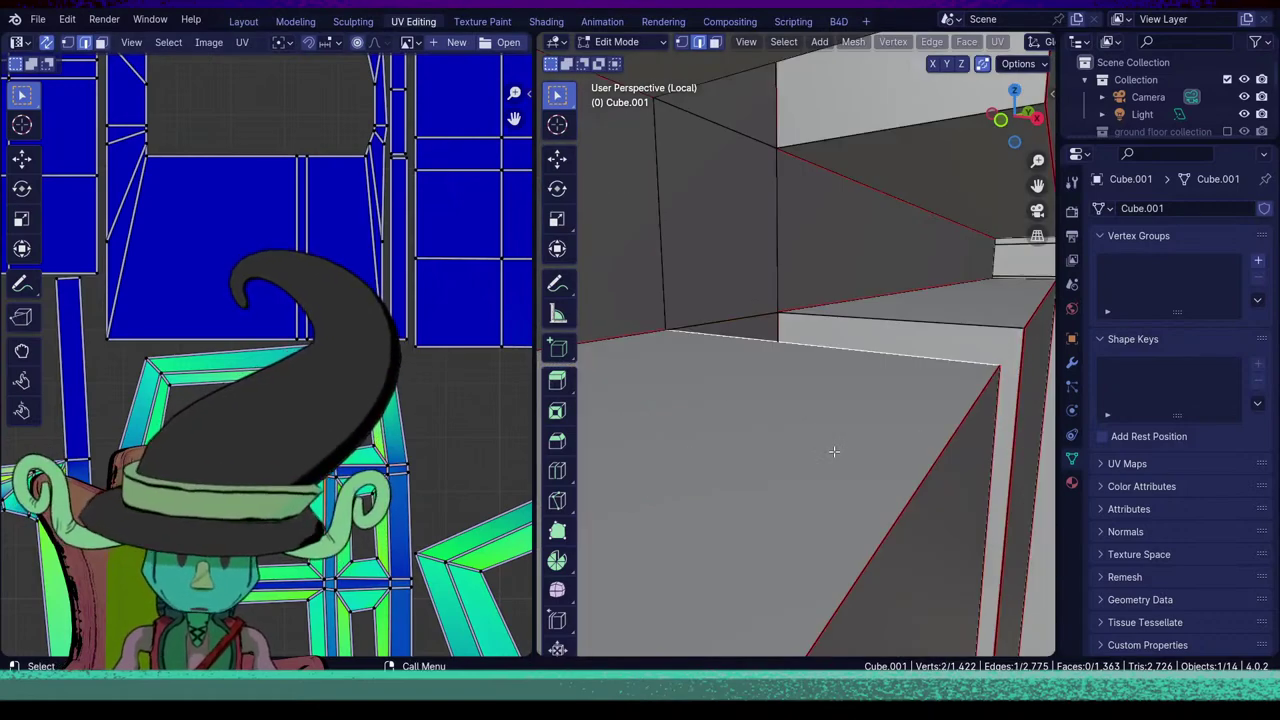
pyautogui.moveTo(834, 451); pyautogui.dragTo(849, 553, button='middle')
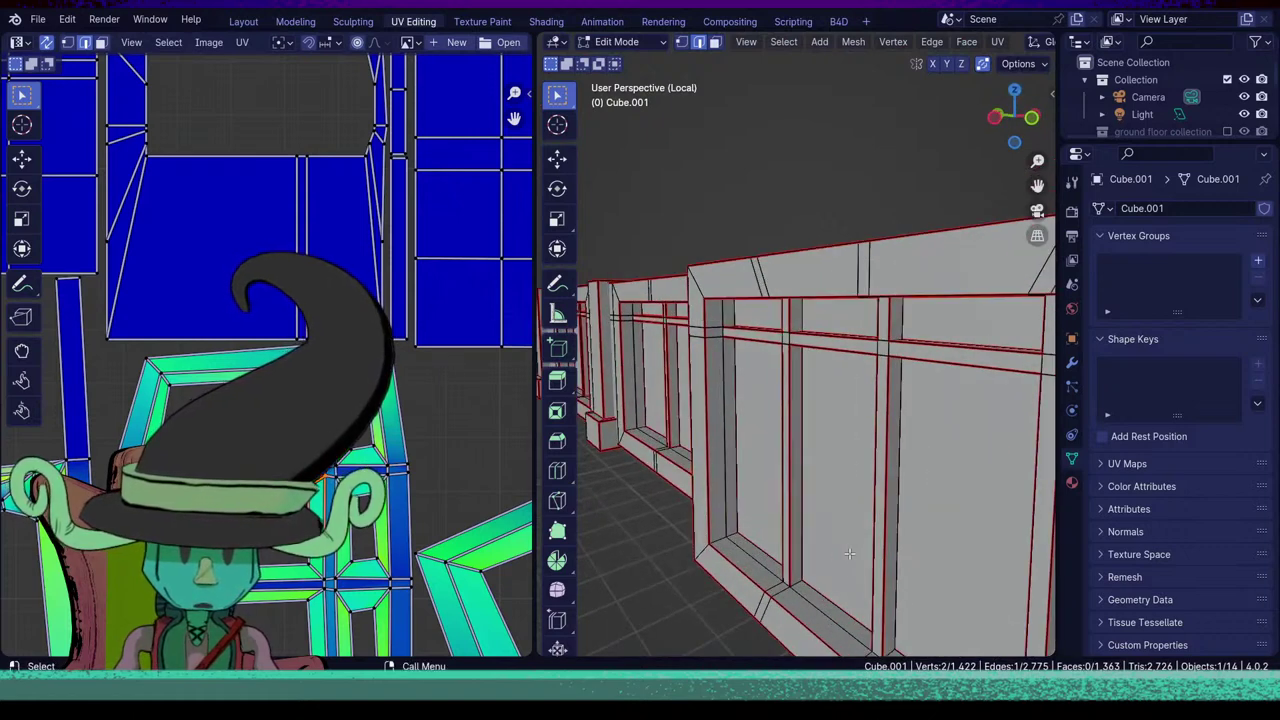
pyautogui.press('u')
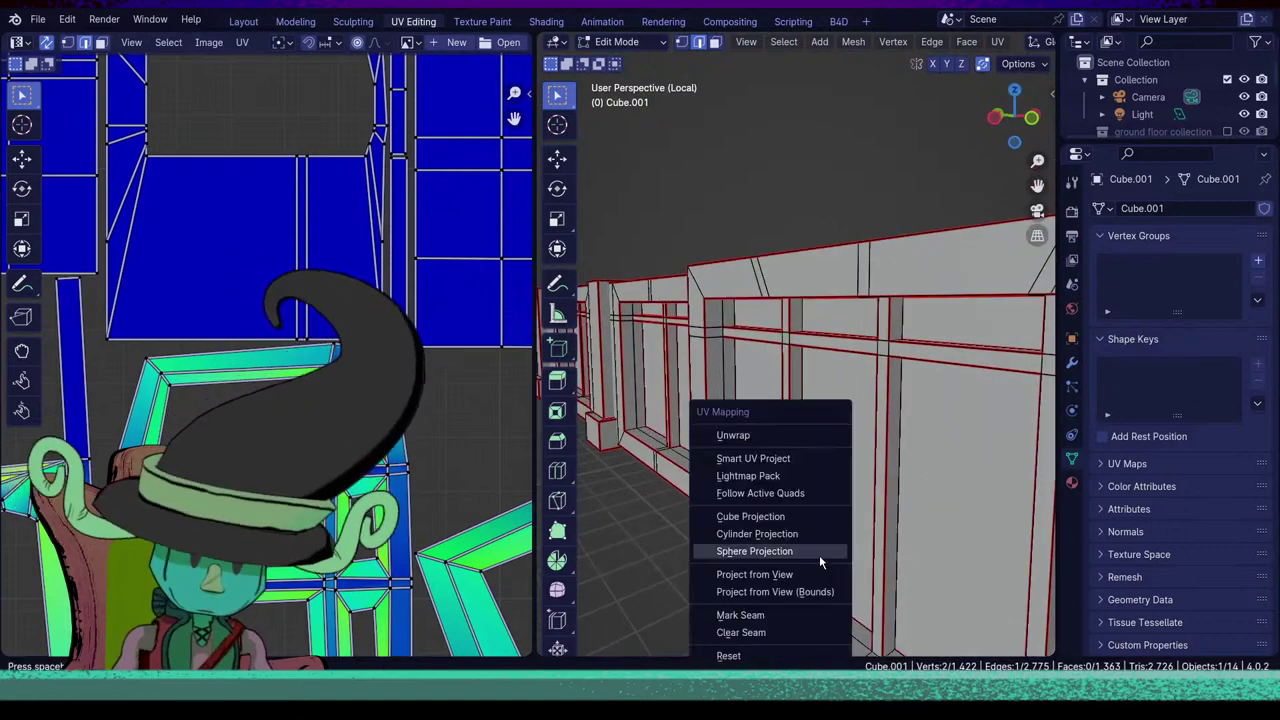
pyautogui.click(775, 625)
# Select the short depth edges under the crossbar, at the frame side and the remaining vertical bars, and mark them as seams.
pyautogui.moveTo(748, 545); pyautogui.dragTo(734, 500, button='middle')
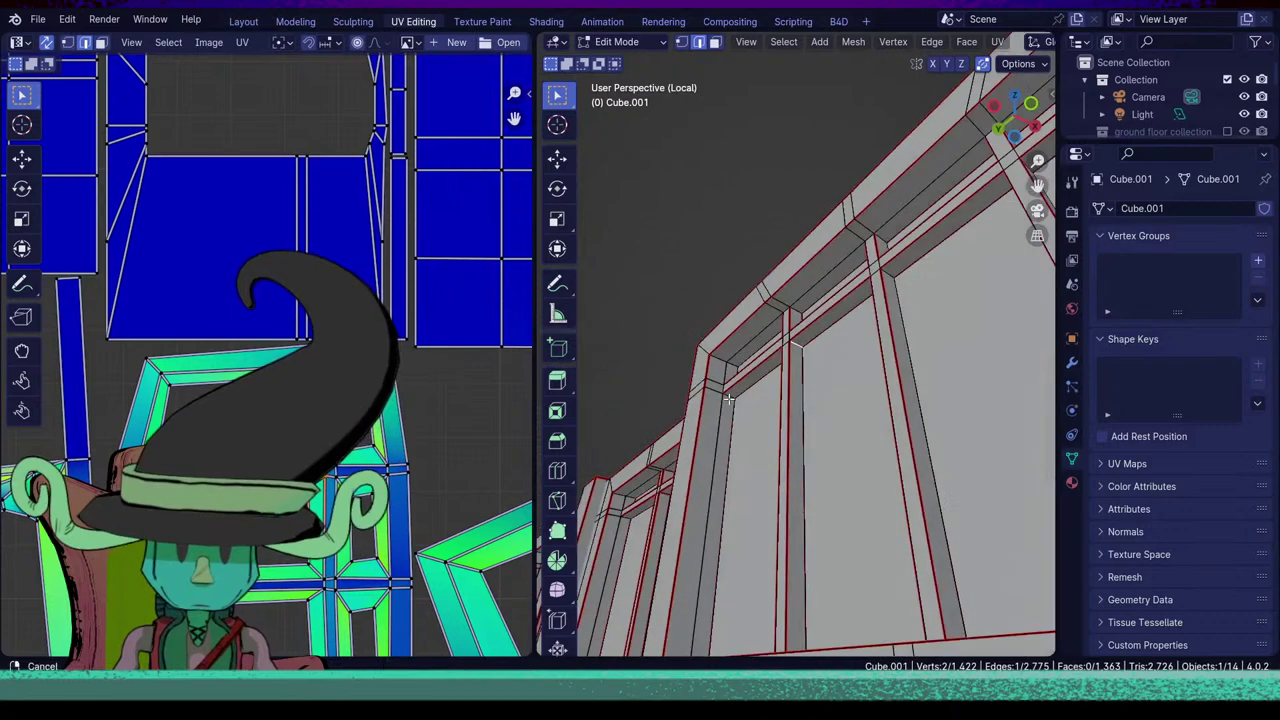
pyautogui.click(722, 400)
pyautogui.click(728, 397)
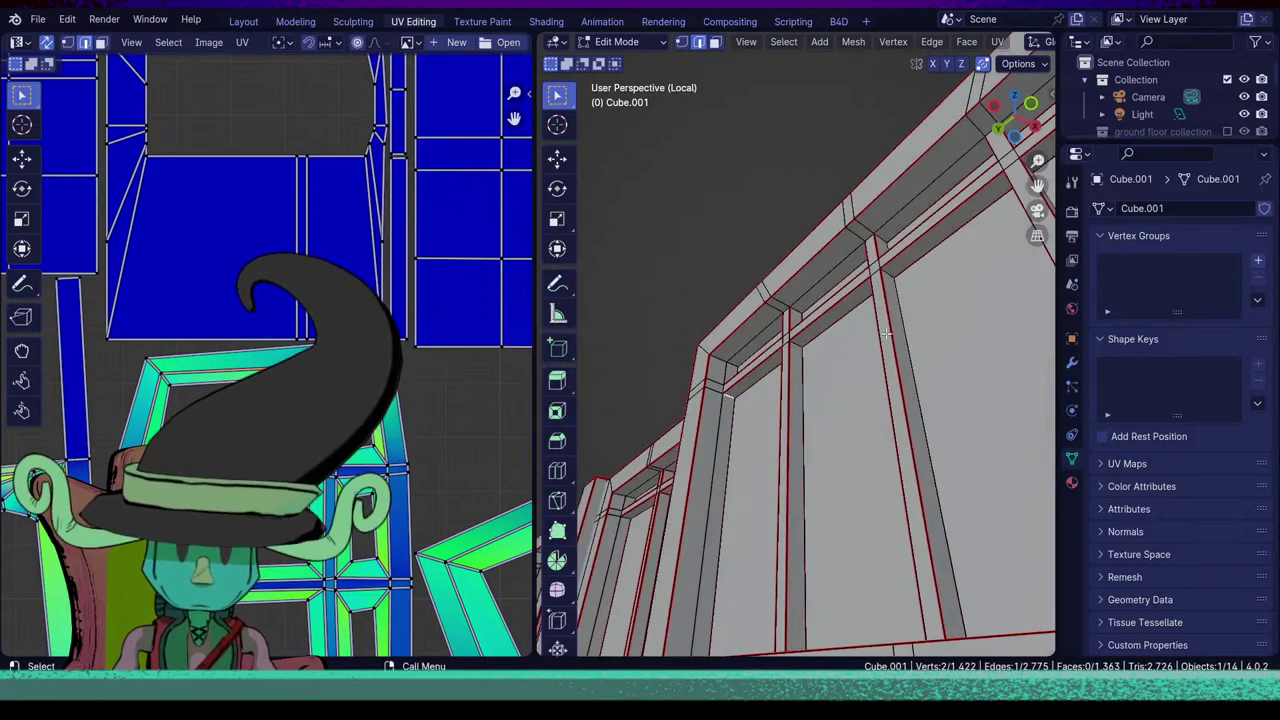
pyautogui.keyDown('shift'); pyautogui.click(896, 273); pyautogui.keyUp('shift')
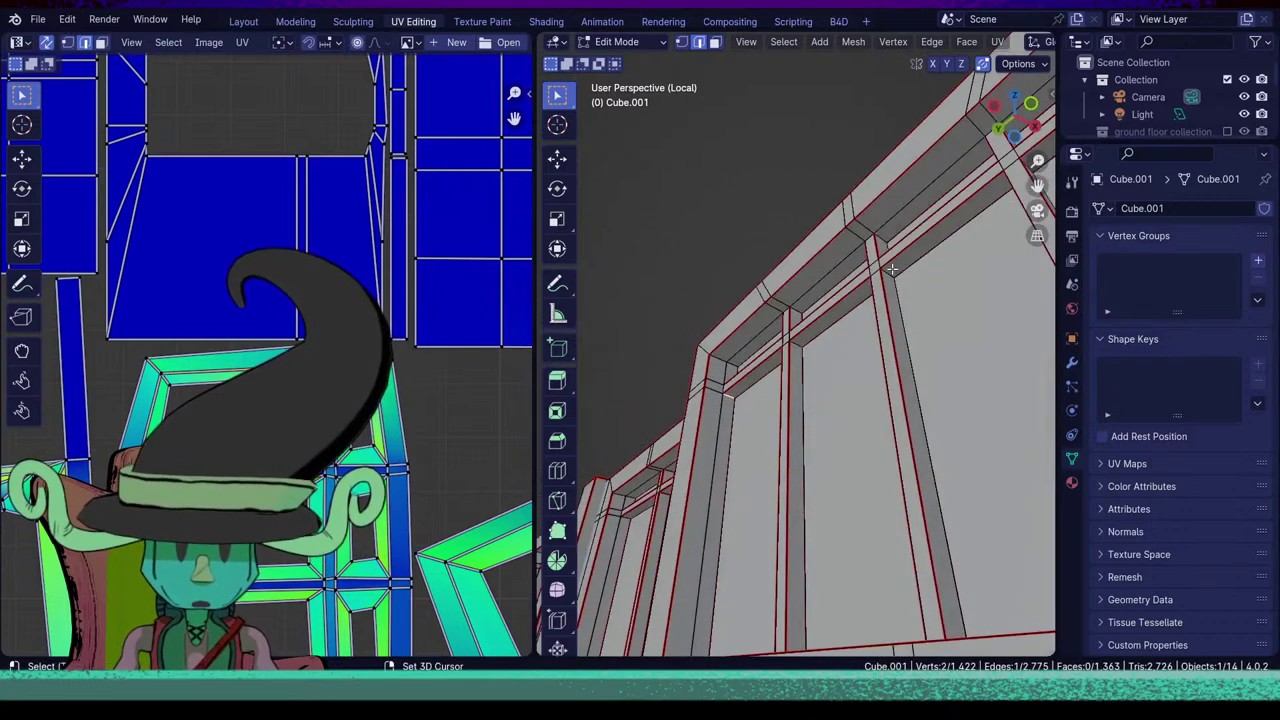
pyautogui.moveTo(898, 273); pyautogui.dragTo(919, 302, button='middle')
pyautogui.keyDown('shift'); pyautogui.click(908, 226); pyautogui.keyUp('shift')
pyautogui.press('u')
pyautogui.click(919, 302)
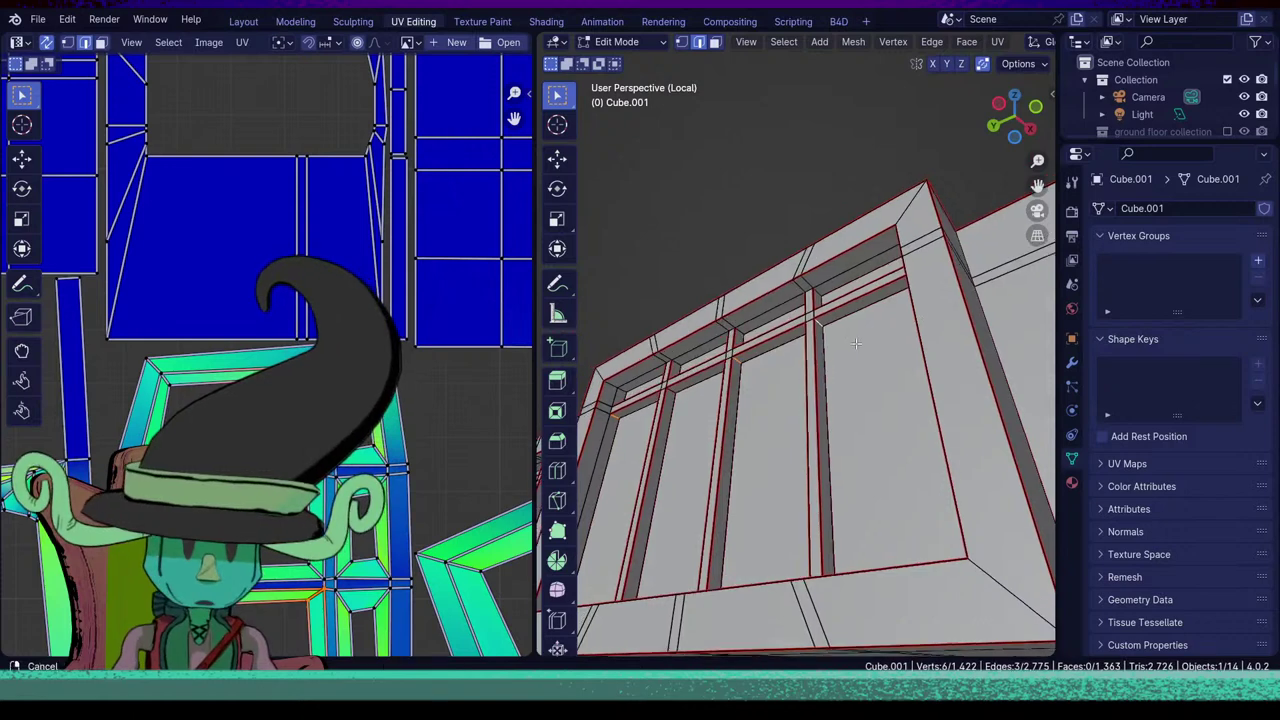
# Select the short depth edges above the crossbar beside the bars and at the frame end, and mark them as seams.
pyautogui.moveTo(856, 343); pyautogui.dragTo(832, 383, button='middle')
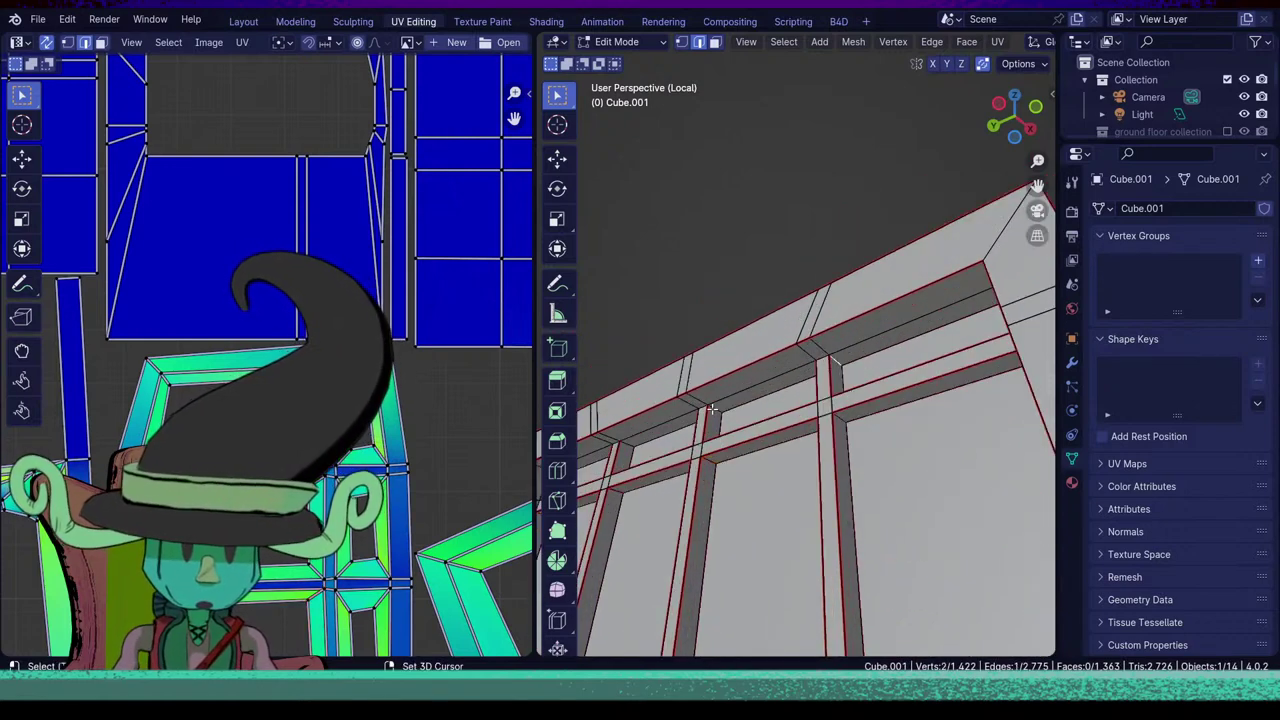
pyautogui.moveTo(626, 448); pyautogui.dragTo(774, 526, button='middle')
pyautogui.keyDown('shift'); pyautogui.click(628, 460); pyautogui.keyUp('shift')
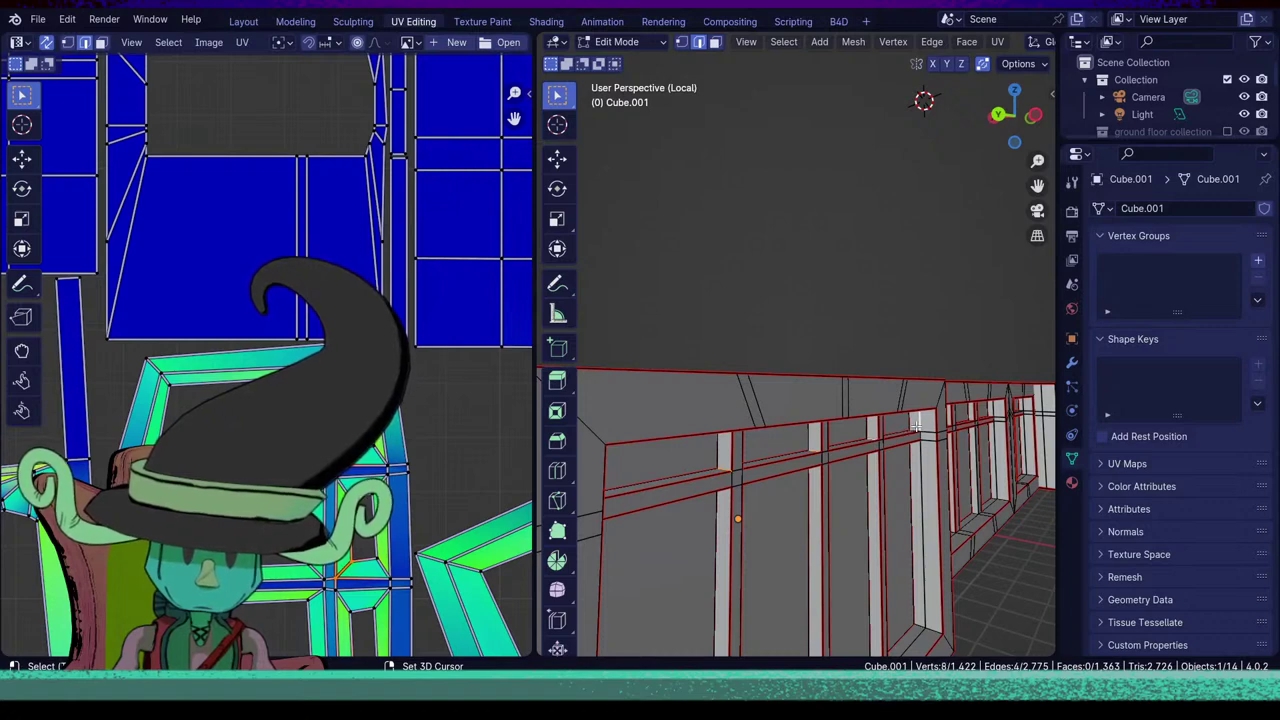
pyautogui.scroll(4, 914, 443)
pyautogui.moveTo(916, 435); pyautogui.dragTo(652, 391, button='middle')
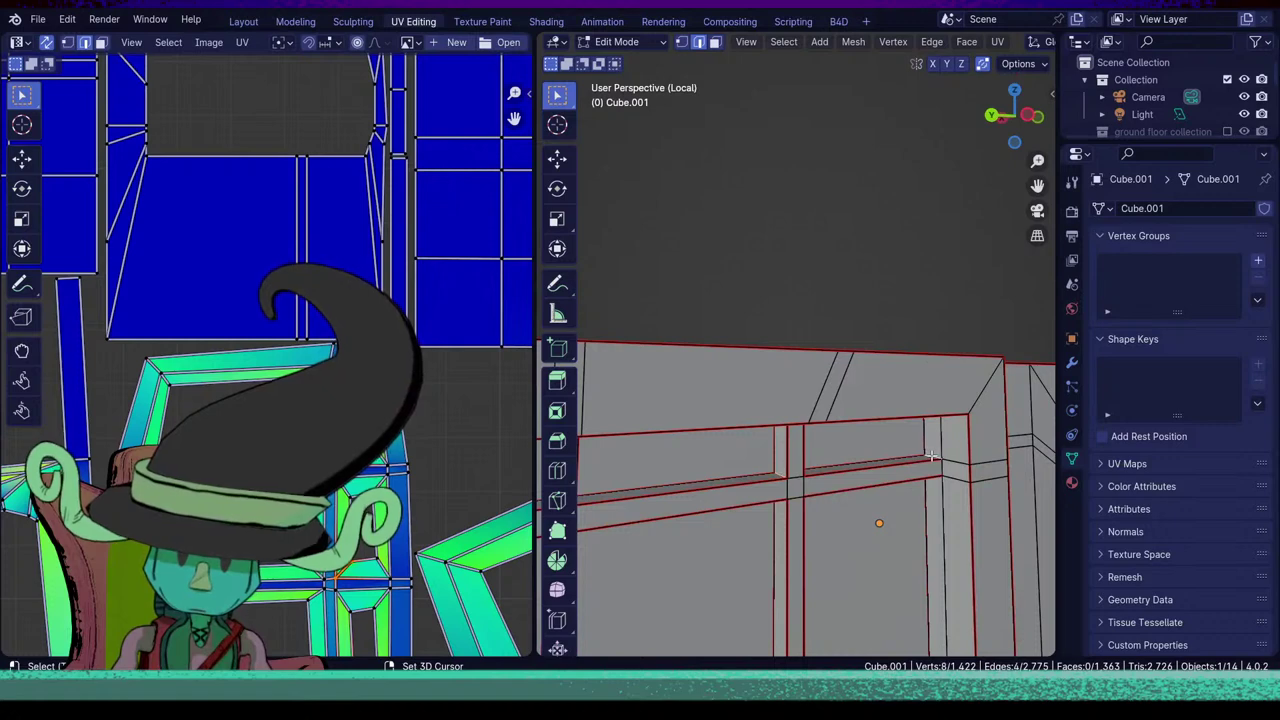
pyautogui.press('u')
pyautogui.click(941, 455)
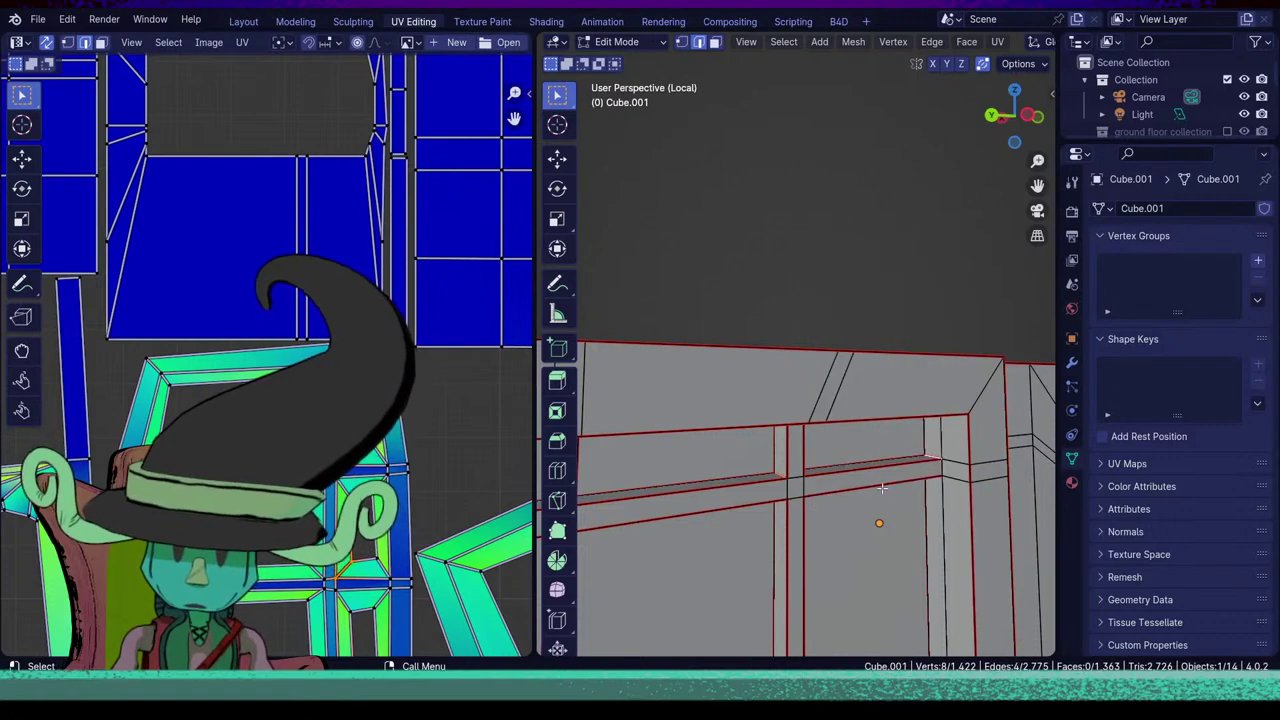
# Select the whole mesh and unwrap it again with the added crossbar seams.
pyautogui.press('a')
pyautogui.press('u')
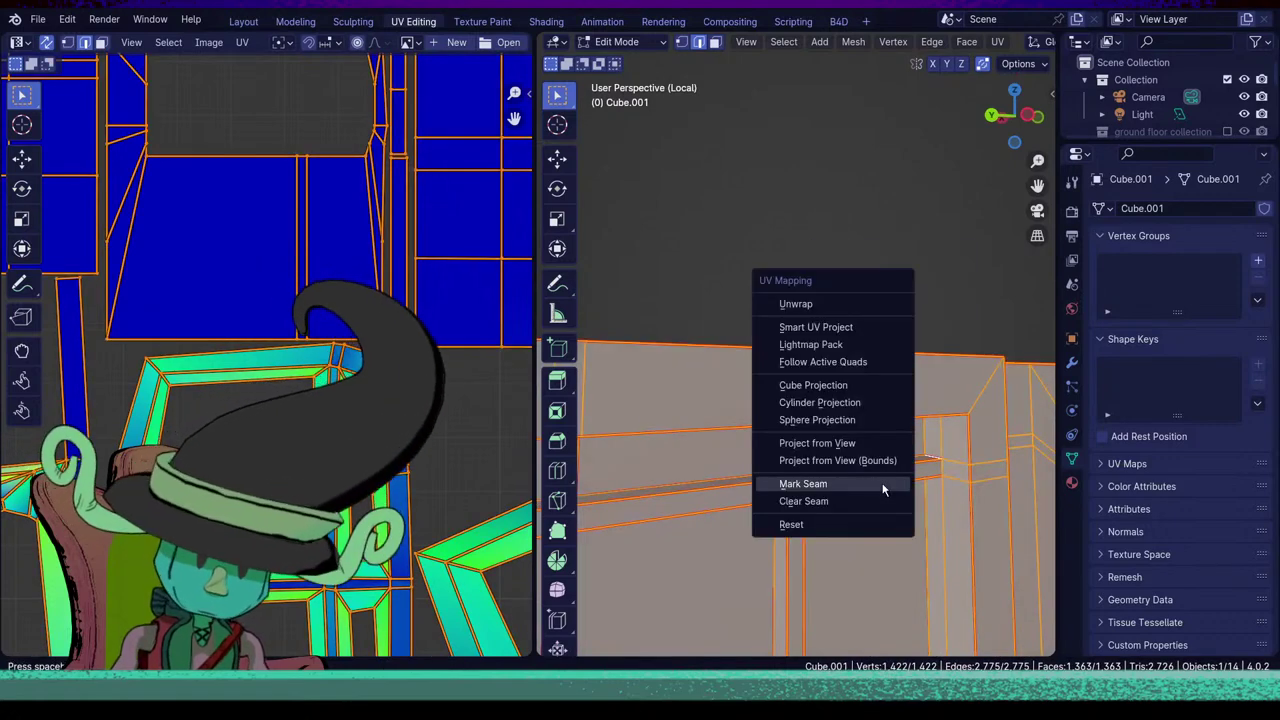
pyautogui.click(797, 305)
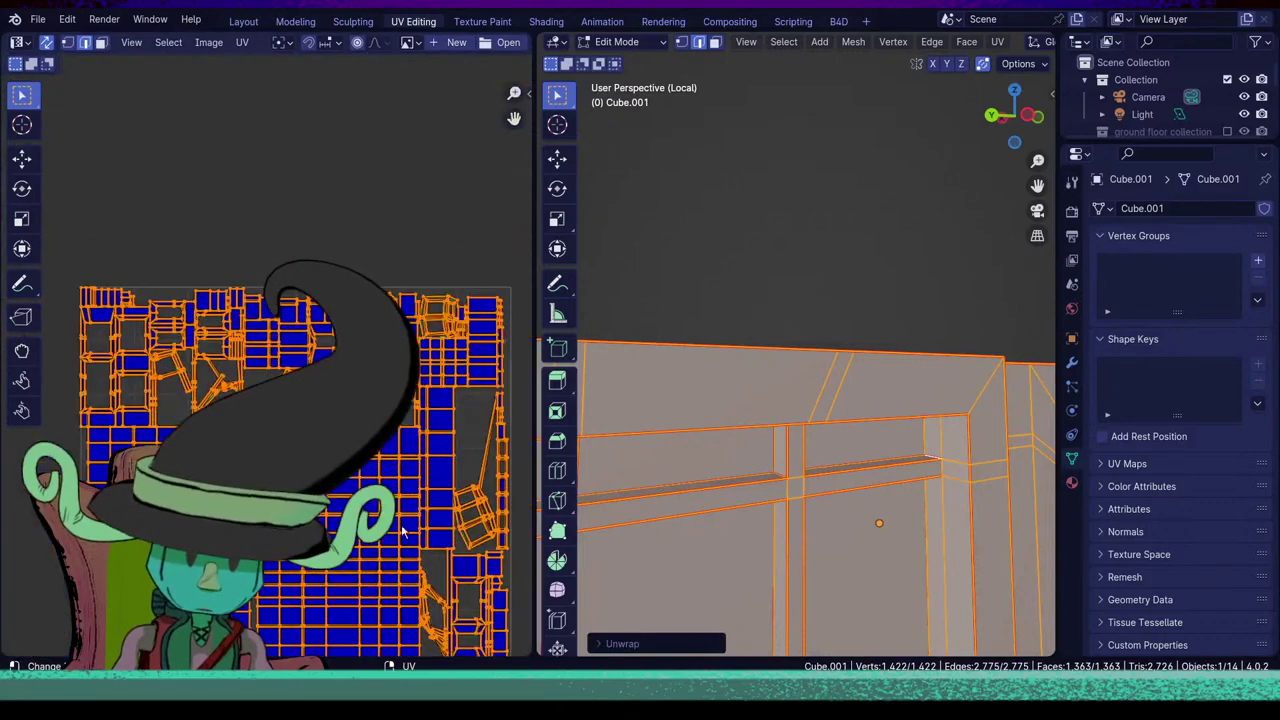
# Pick an edge of the stretched triangular island in the UV layout and find the matching pointed window on the model.
pyautogui.scroll(4, 385, 375)
pyautogui.moveTo(480, 400); pyautogui.dragTo(388, 402, button='middle')
pyautogui.click(448, 439)
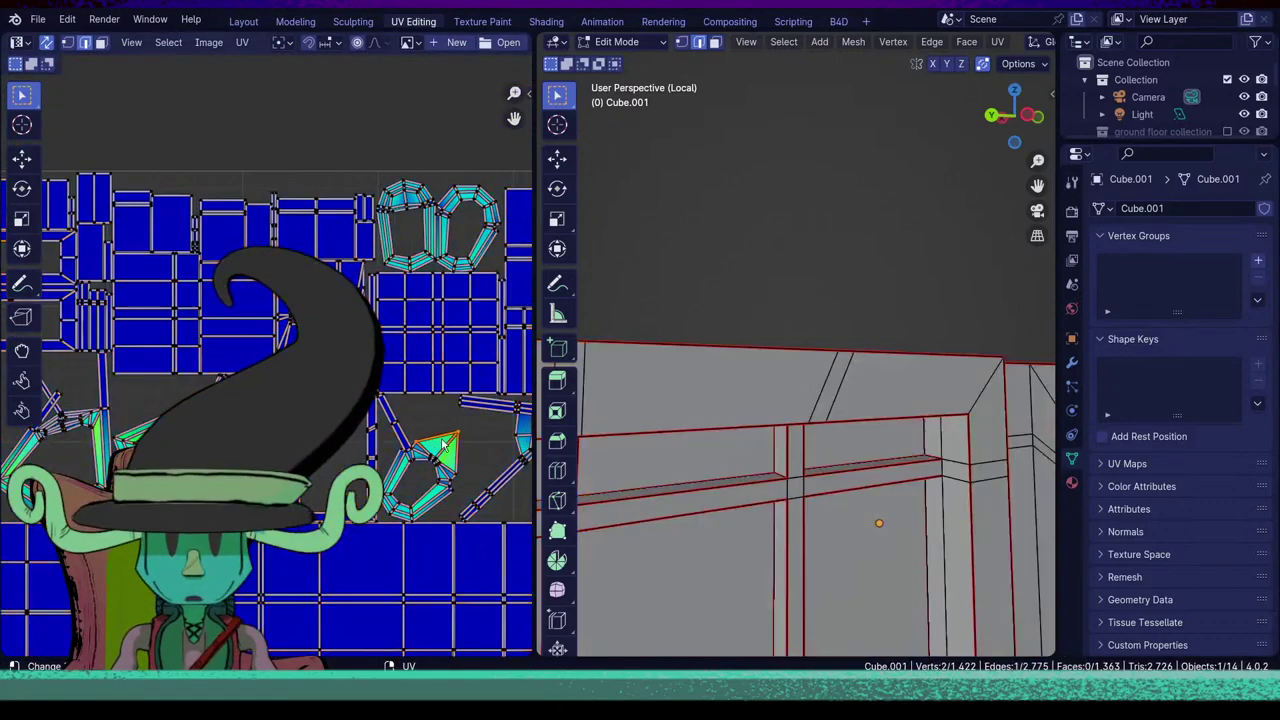
pyautogui.moveTo(881, 443); pyautogui.dragTo(1012, 513, button='middle')
pyautogui.scroll(-4, 837, 432)
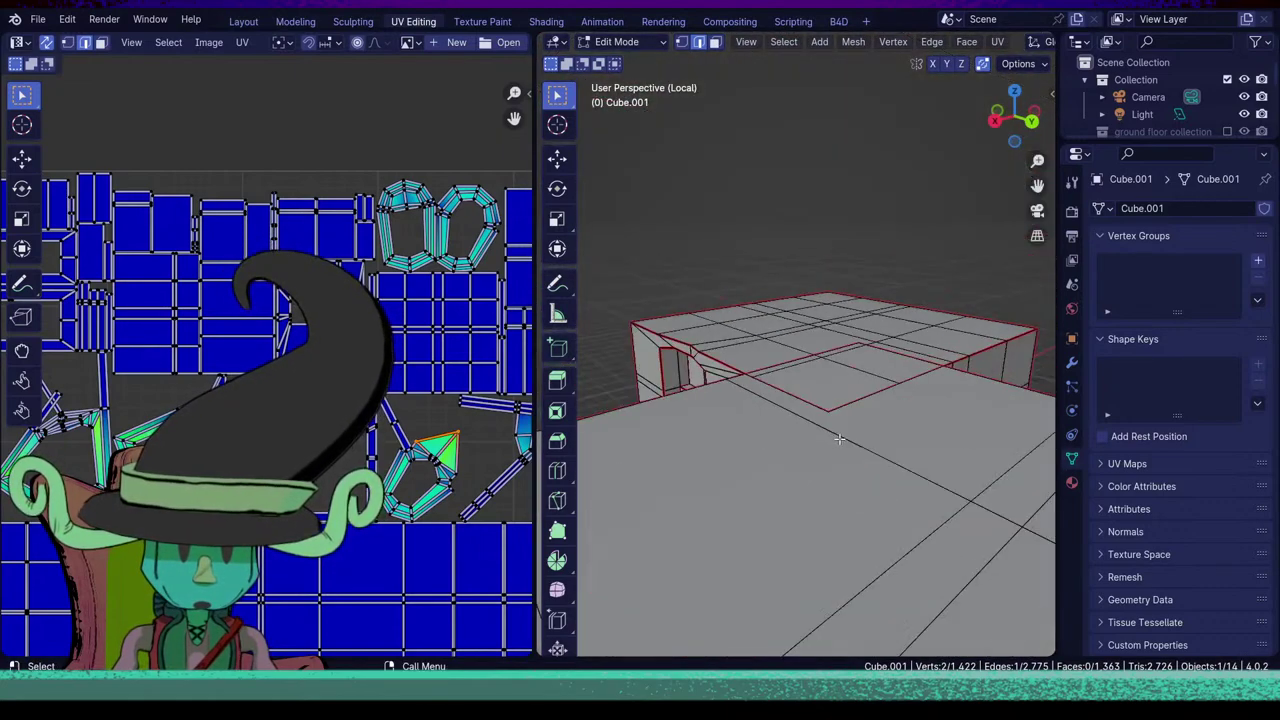
pyautogui.scroll(3, 784, 457)
pyautogui.moveTo(752, 484); pyautogui.dragTo(940, 462, button='middle')
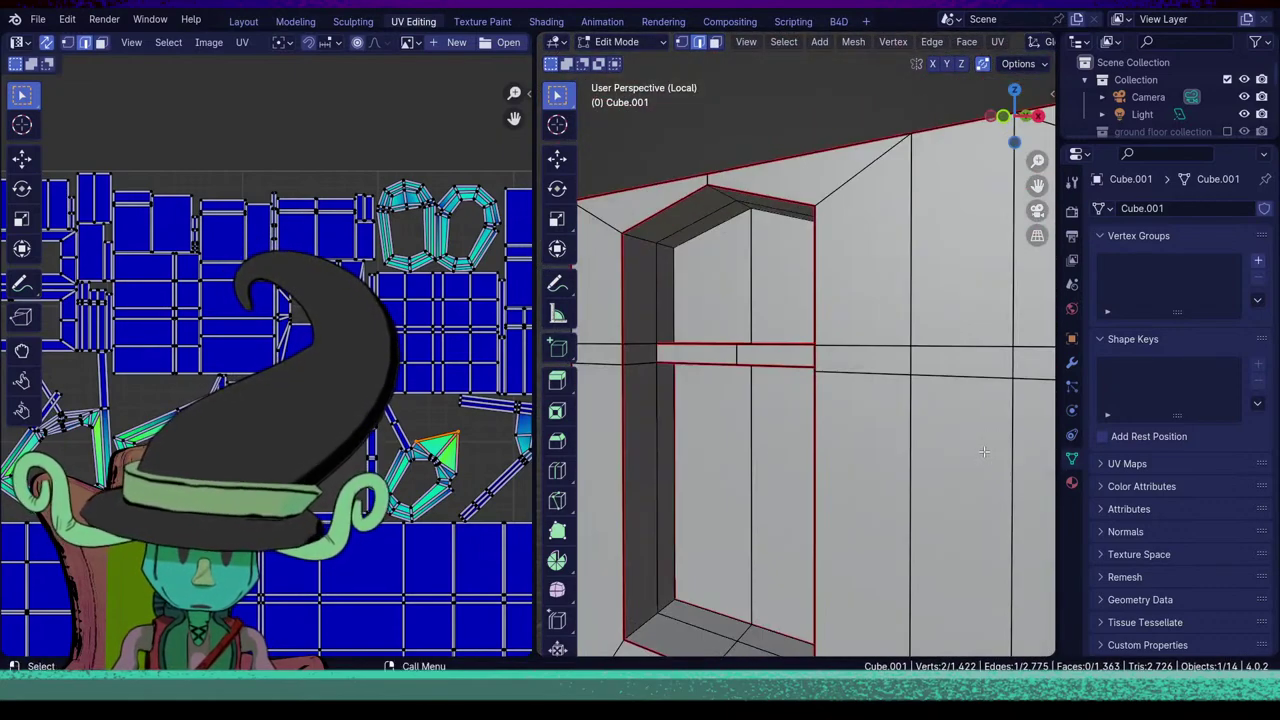
pyautogui.moveTo(785, 436); pyautogui.dragTo(856, 303, button='middle')
pyautogui.scroll(2, 856, 442)
# Select the side, peaked top and lower edges outlining the pointed window's upper pane and mark them as seams.
pyautogui.click(856, 303)
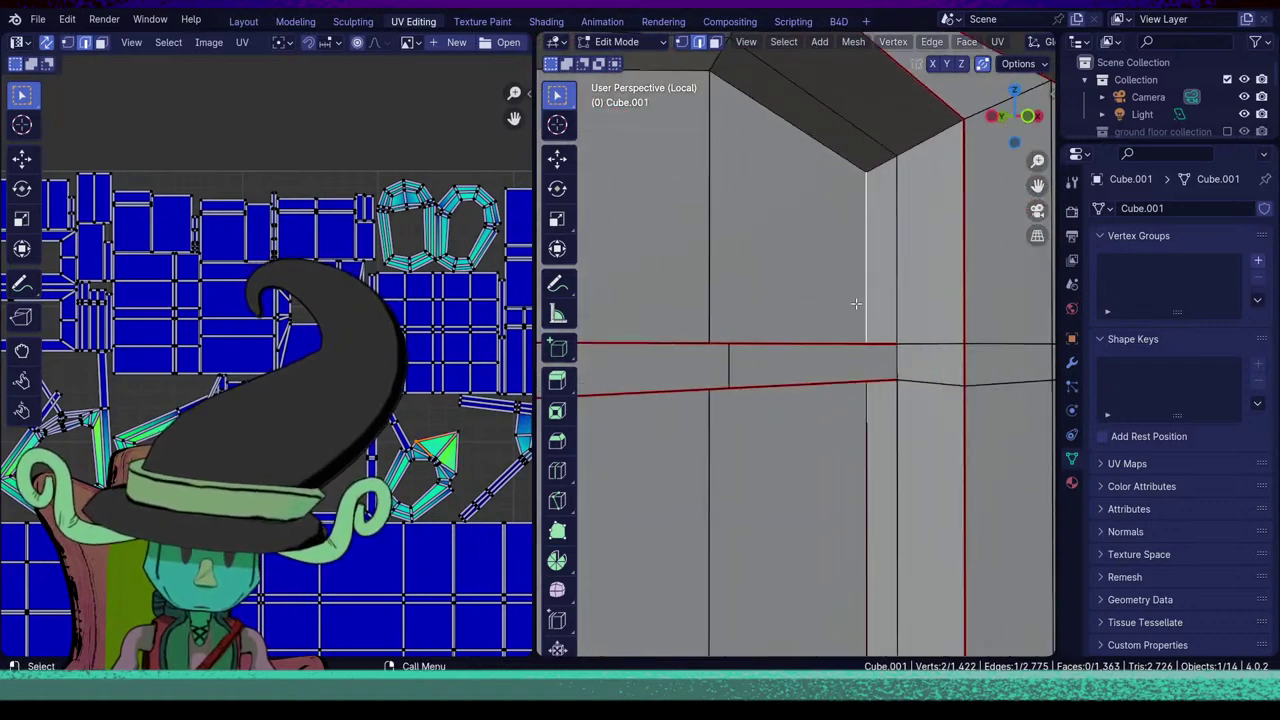
pyautogui.keyDown('shift'); pyautogui.click(812, 153); pyautogui.keyUp('shift')
pyautogui.moveTo(798, 163); pyautogui.dragTo(668, 148, button='middle')
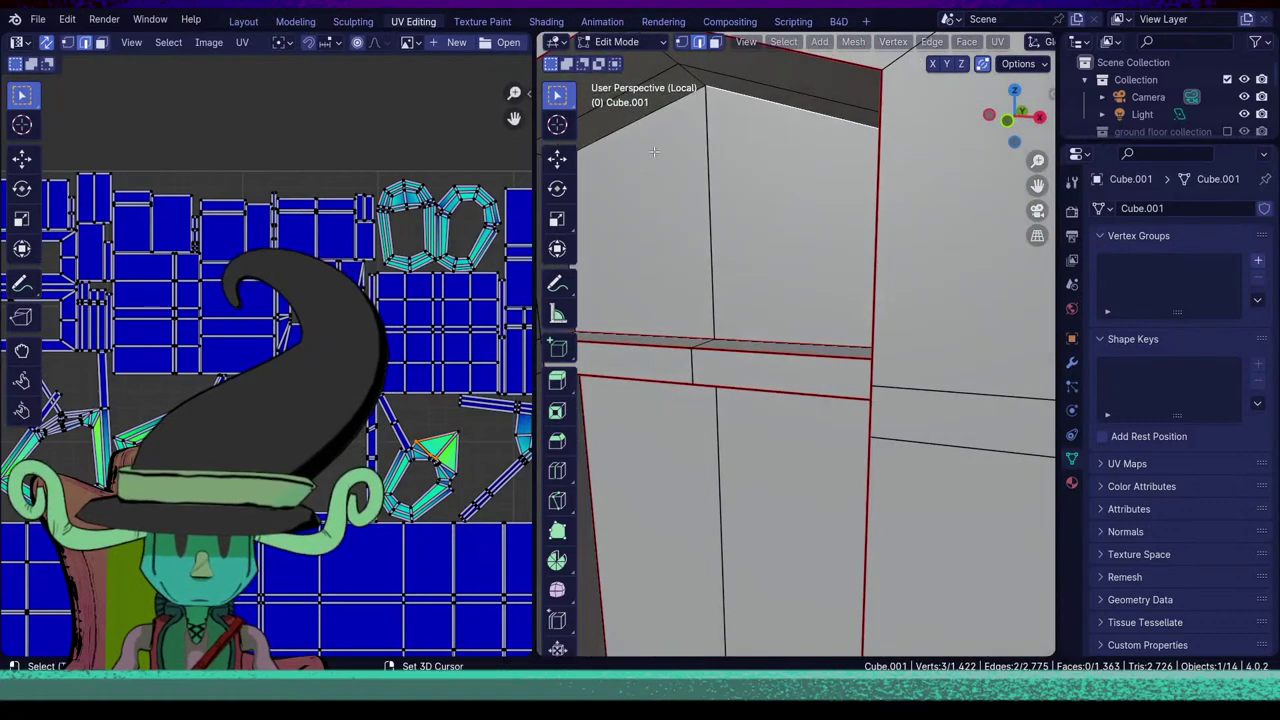
pyautogui.keyDown('shift'); pyautogui.click(657, 116); pyautogui.keyUp('shift')
pyautogui.moveTo(736, 310); pyautogui.dragTo(786, 367, button='middle')
pyautogui.keyDown('shift'); pyautogui.click(694, 297); pyautogui.keyUp('shift')
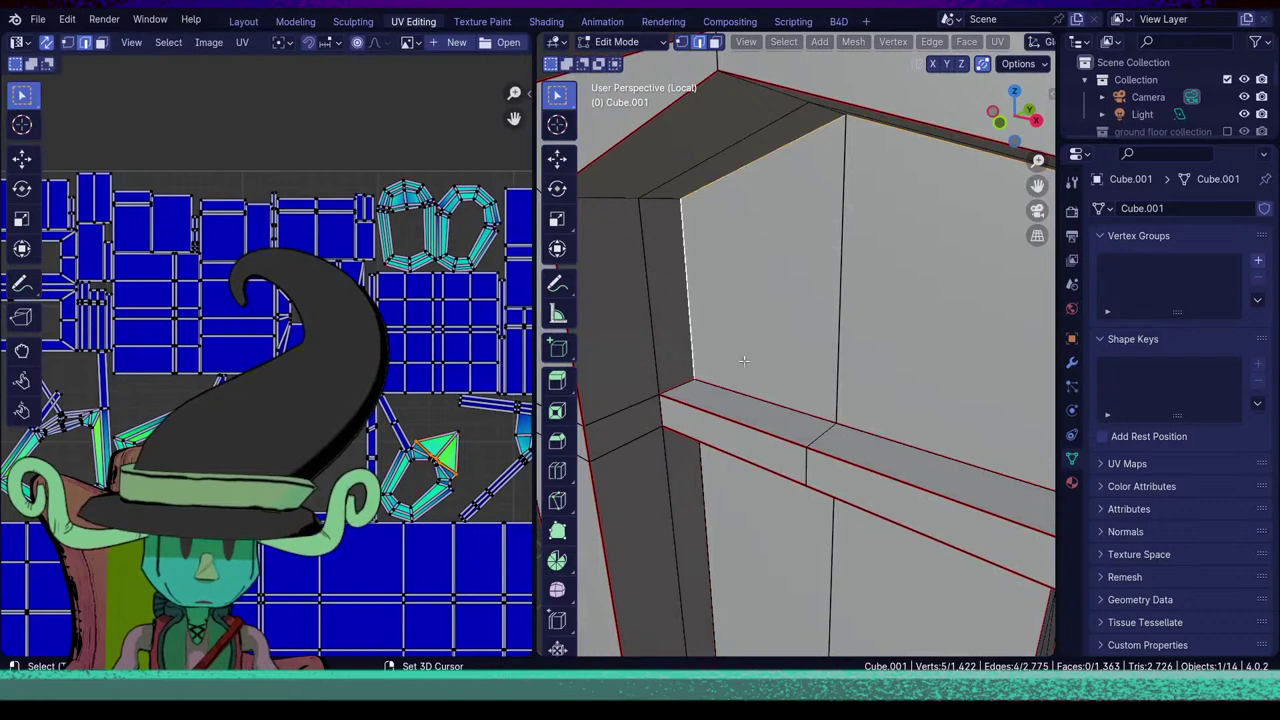
pyautogui.keyDown('shift'); pyautogui.click(759, 368); pyautogui.keyUp('shift')
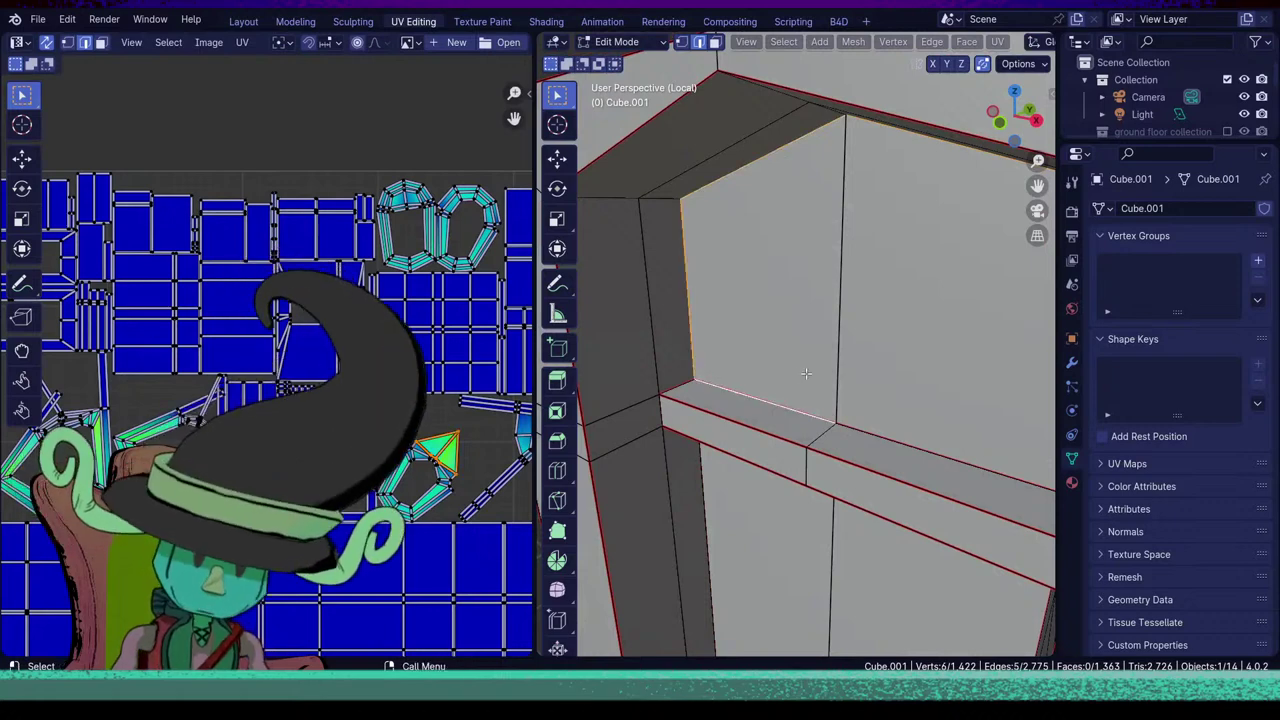
pyautogui.press('u')
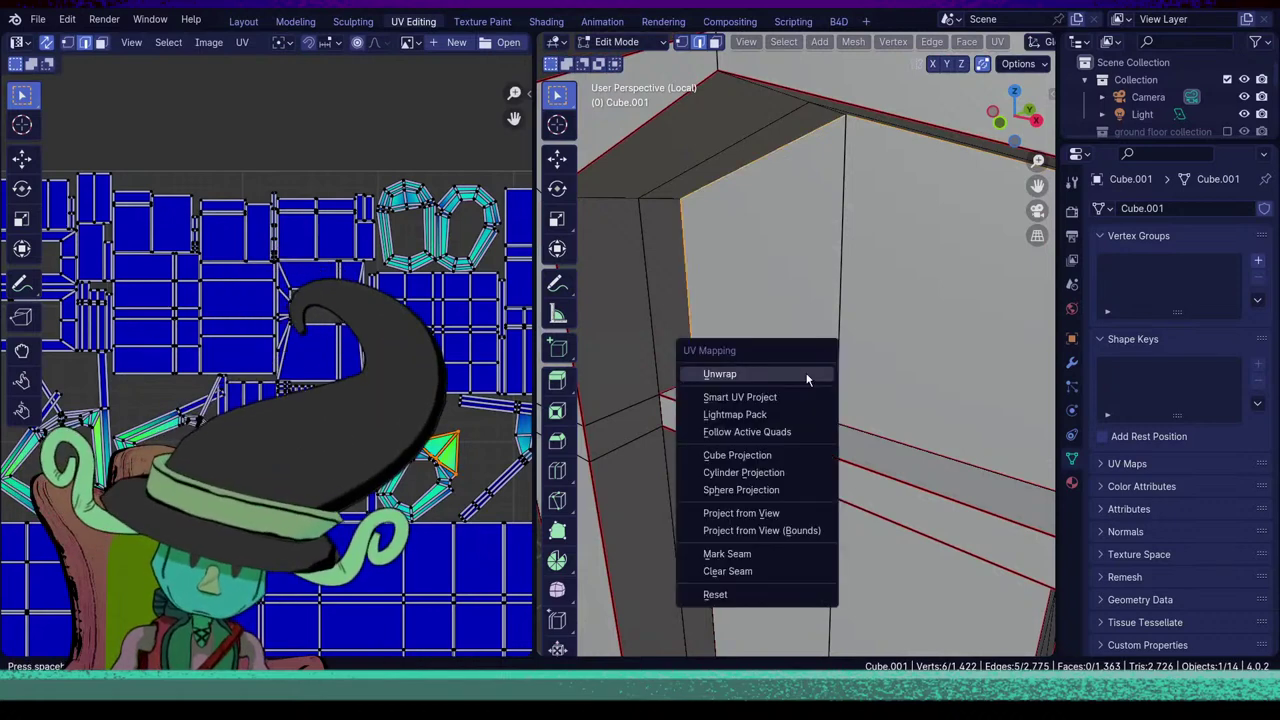
pyautogui.click(745, 553)
# Select the short depth edges at the upper corners of the pointed window's recess and mark them as seams.
pyautogui.moveTo(745, 553); pyautogui.dragTo(786, 292, button='middle')
pyautogui.keyDown('alt'); pyautogui.click(808, 252); pyautogui.keyUp('alt')
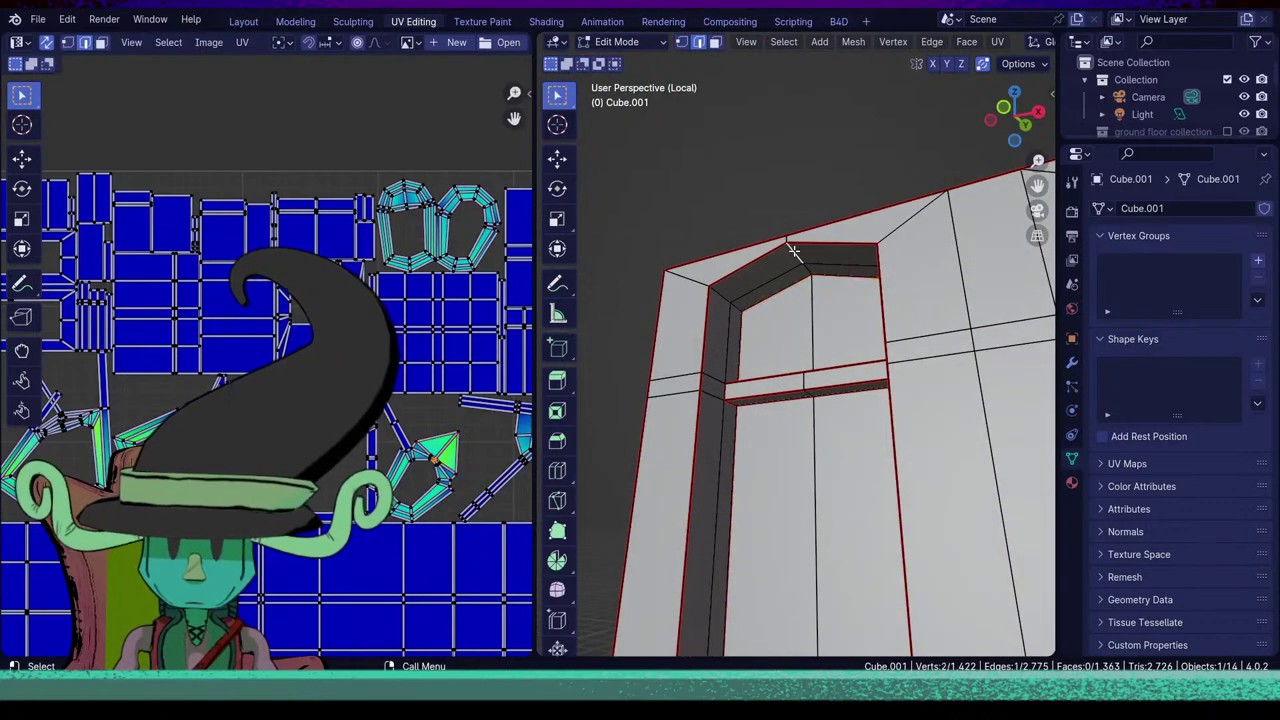
pyautogui.click(810, 270)
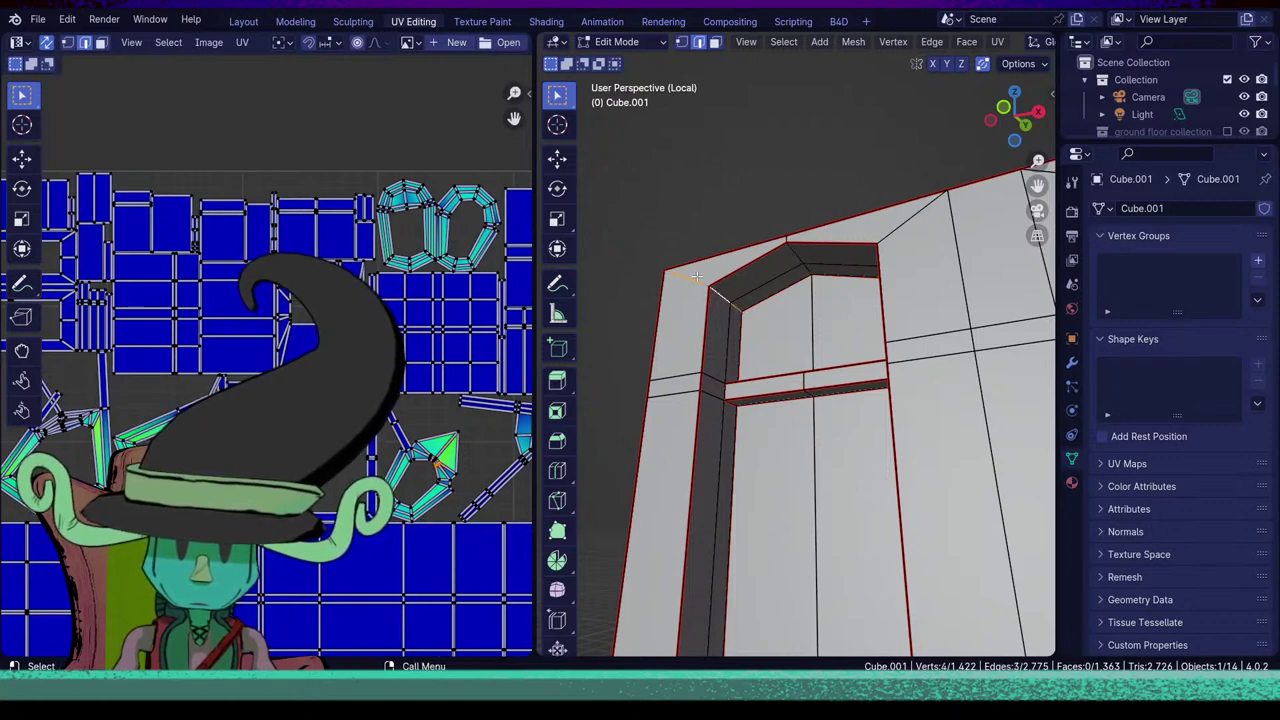
pyautogui.keyDown('shift'); pyautogui.click(697, 277); pyautogui.keyUp('shift')
pyautogui.moveTo(736, 308); pyautogui.dragTo(823, 314, button='middle')
pyautogui.press('u')
pyautogui.click(761, 310)
pyautogui.scroll(-5, 888, 402)
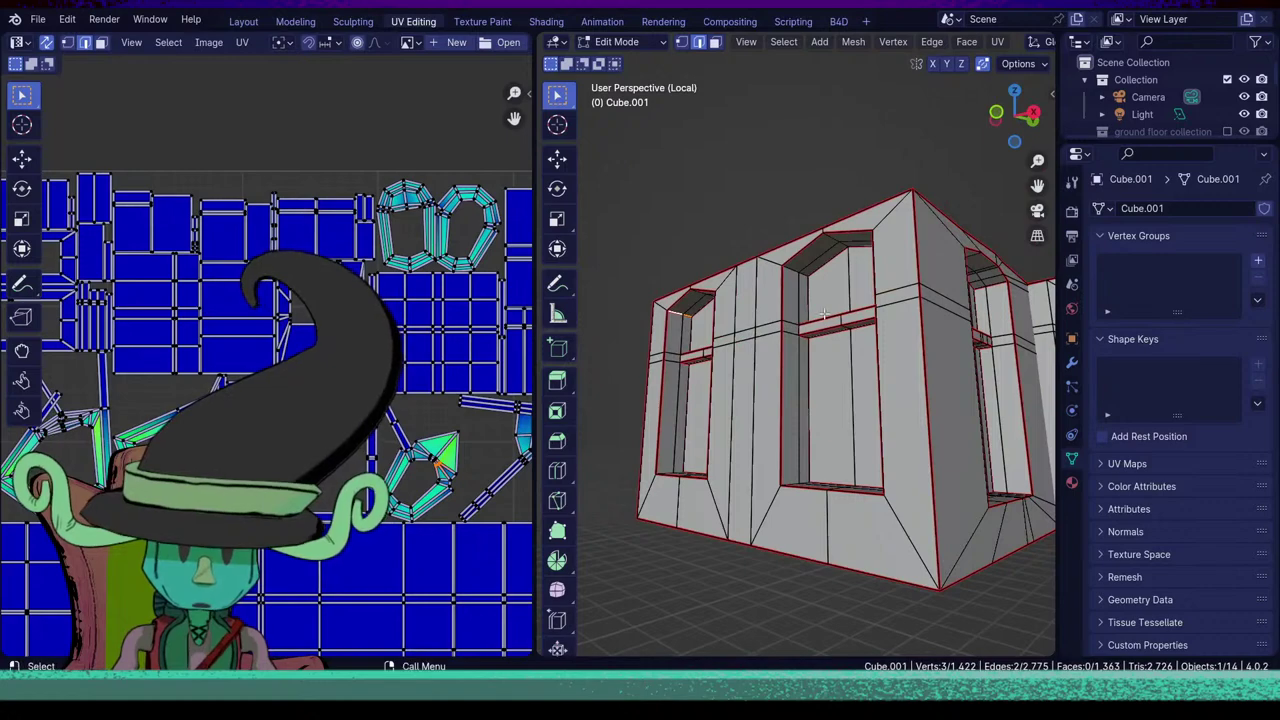
# Select the whole mesh and unwrap it again with the pointed window's new depth seams.
pyautogui.press('a')
pyautogui.press('u')
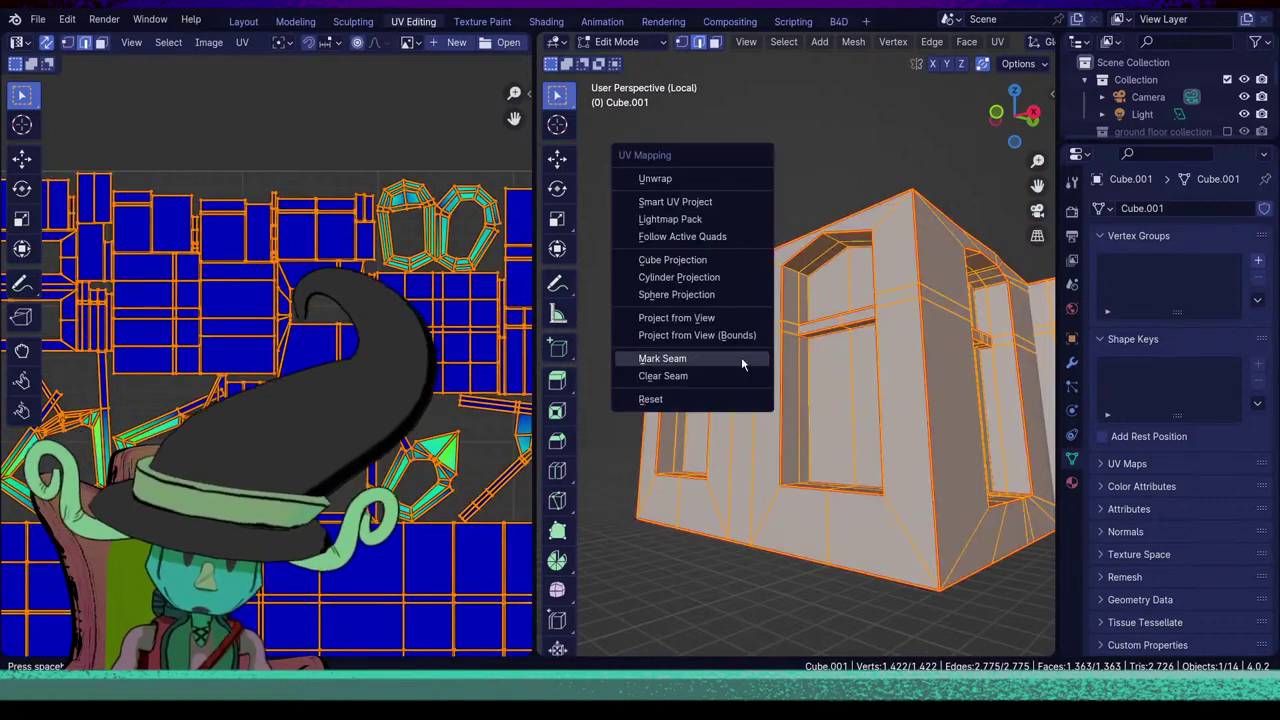
pyautogui.click(697, 175)
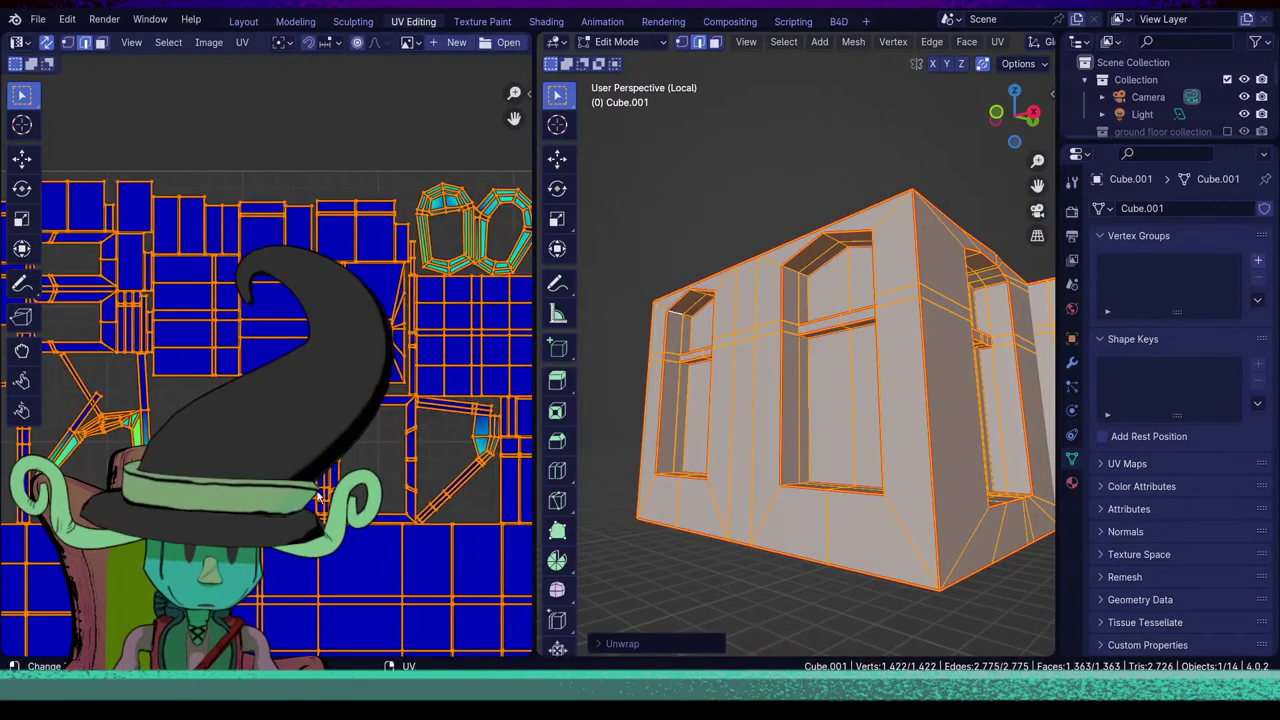
# Pick an edge of the stretched frame island in the UV layout and find the matching window bar on the model.
pyautogui.scroll(-4, 437, 366)
pyautogui.scroll(3, 430, 372)
pyautogui.keyDown('shift'); pyautogui.moveTo(417, 380); pyautogui.dragTo(512, 438, button='middle'); pyautogui.keyUp('shift')
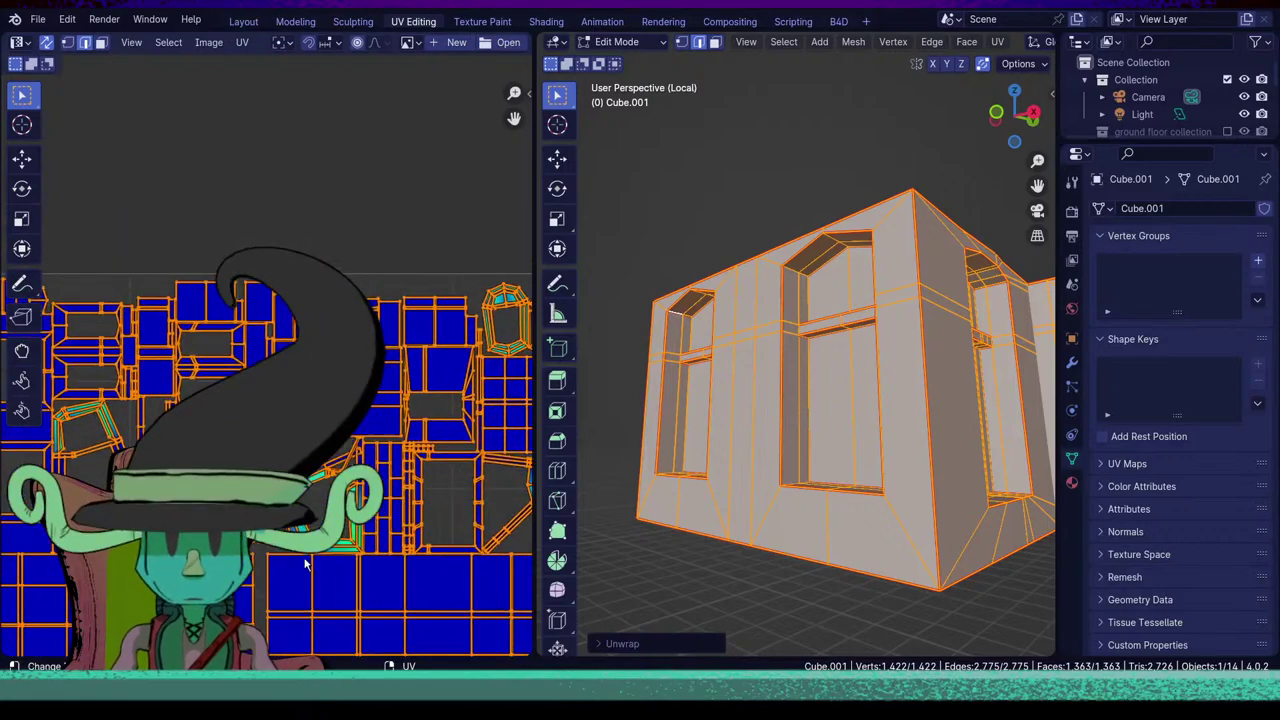
pyautogui.keyDown('shift'); pyautogui.moveTo(200, 551); pyautogui.dragTo(418, 523, button='middle'); pyautogui.keyUp('shift')
pyautogui.scroll(4, 419, 524)
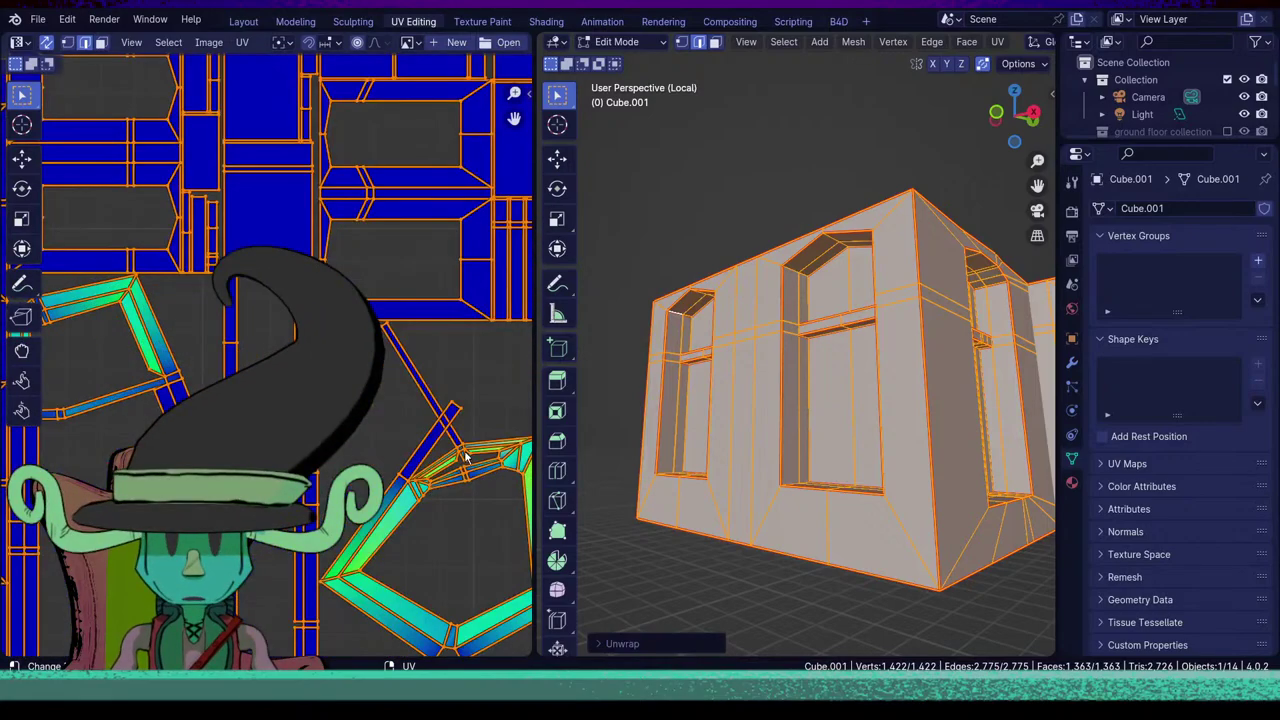
pyautogui.click(465, 456)
pyautogui.scroll(-6, 830, 420)
pyautogui.moveTo(876, 412); pyautogui.dragTo(827, 461, button='middle')
pyautogui.press('KP_Decimal')
pyautogui.scroll(-5, 926, 458)
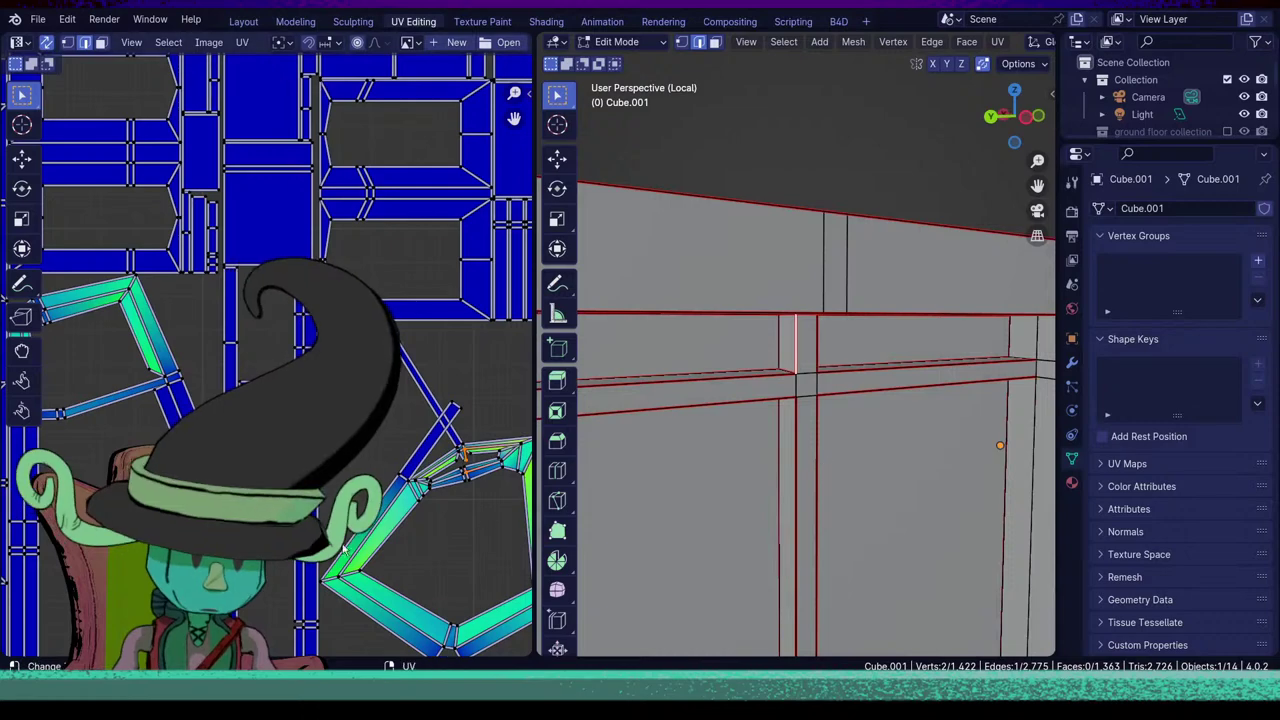
pyautogui.moveTo(445, 446); pyautogui.dragTo(267, 433, button='middle')
pyautogui.moveTo(514, 118); pyautogui.dragTo(514, 118)
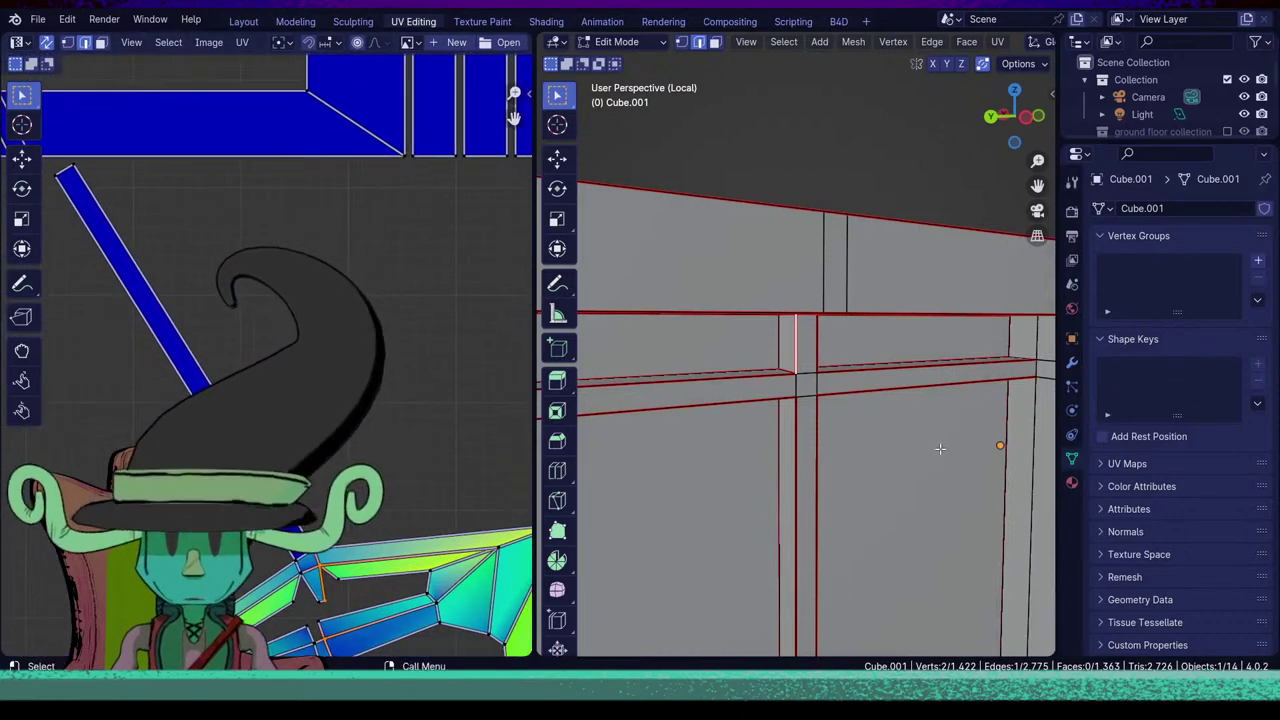
pyautogui.moveTo(943, 449); pyautogui.dragTo(730, 345, button='middle')
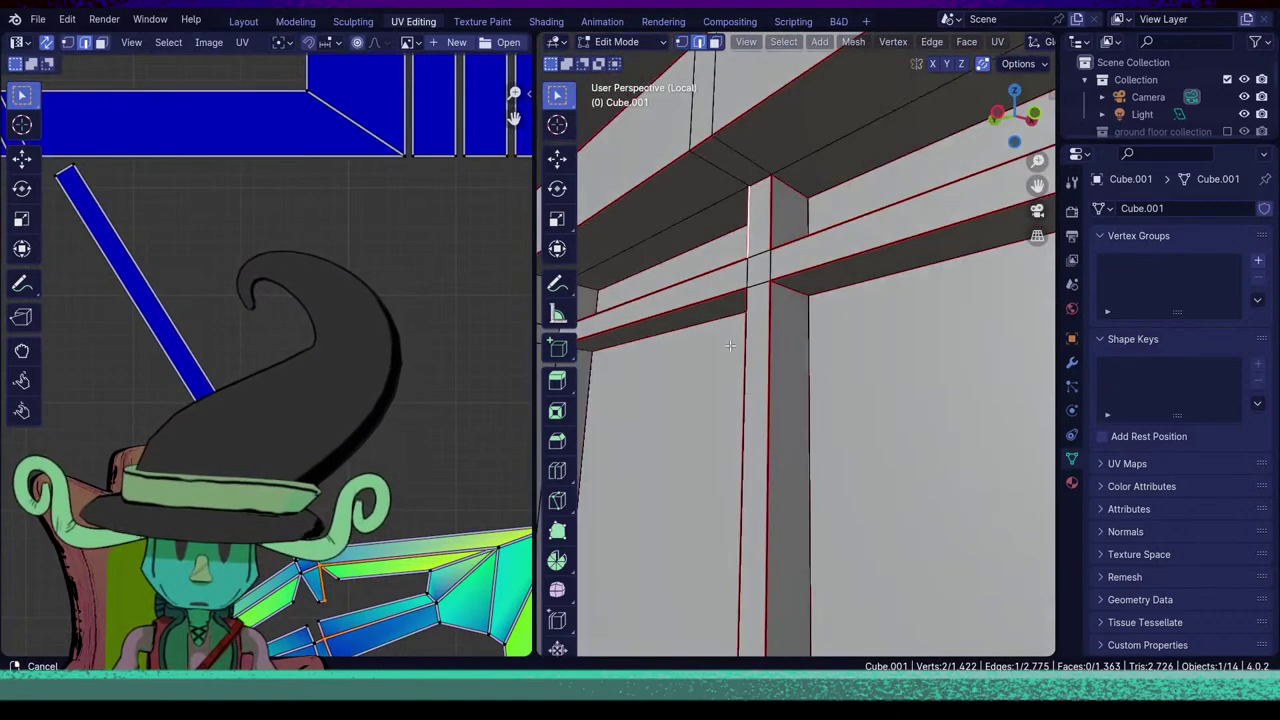
pyautogui.scroll(-3, 737, 375)
# Mark the depth edges at the barred window frame's lower corner as seams and unwrap the whole mesh again.
pyautogui.moveTo(797, 443); pyautogui.dragTo(915, 513, button='middle')
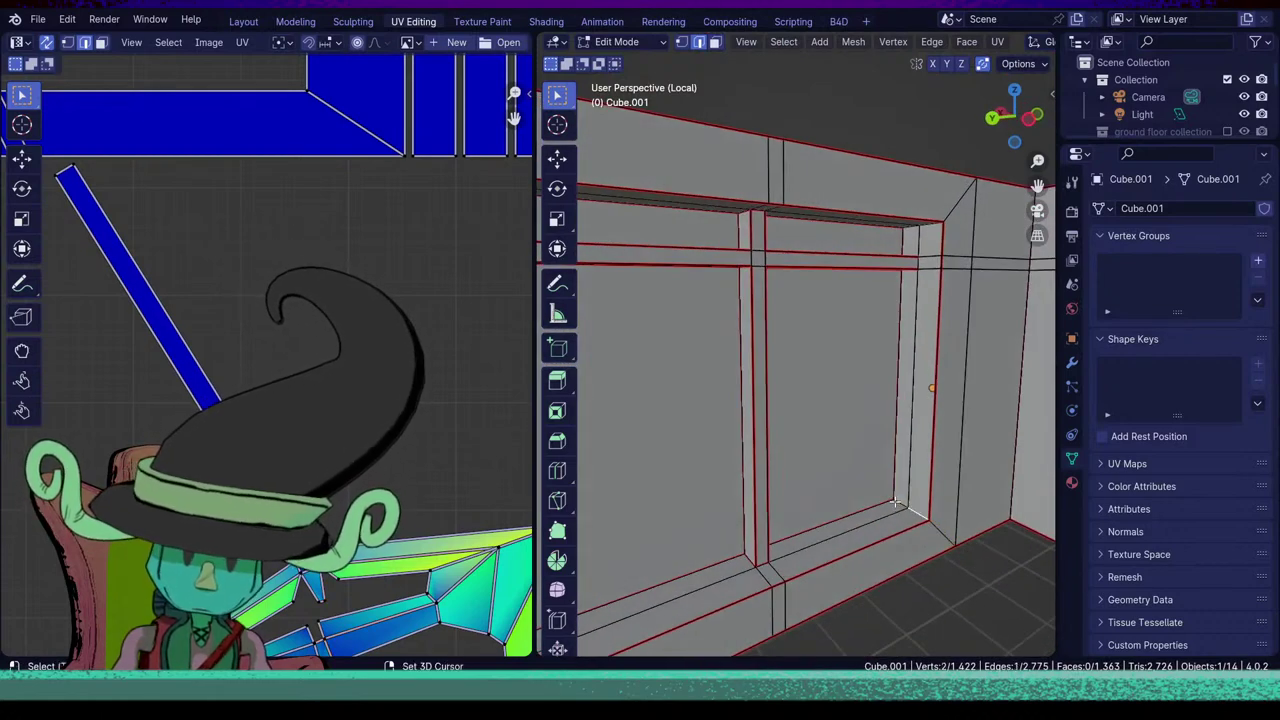
pyautogui.press('u')
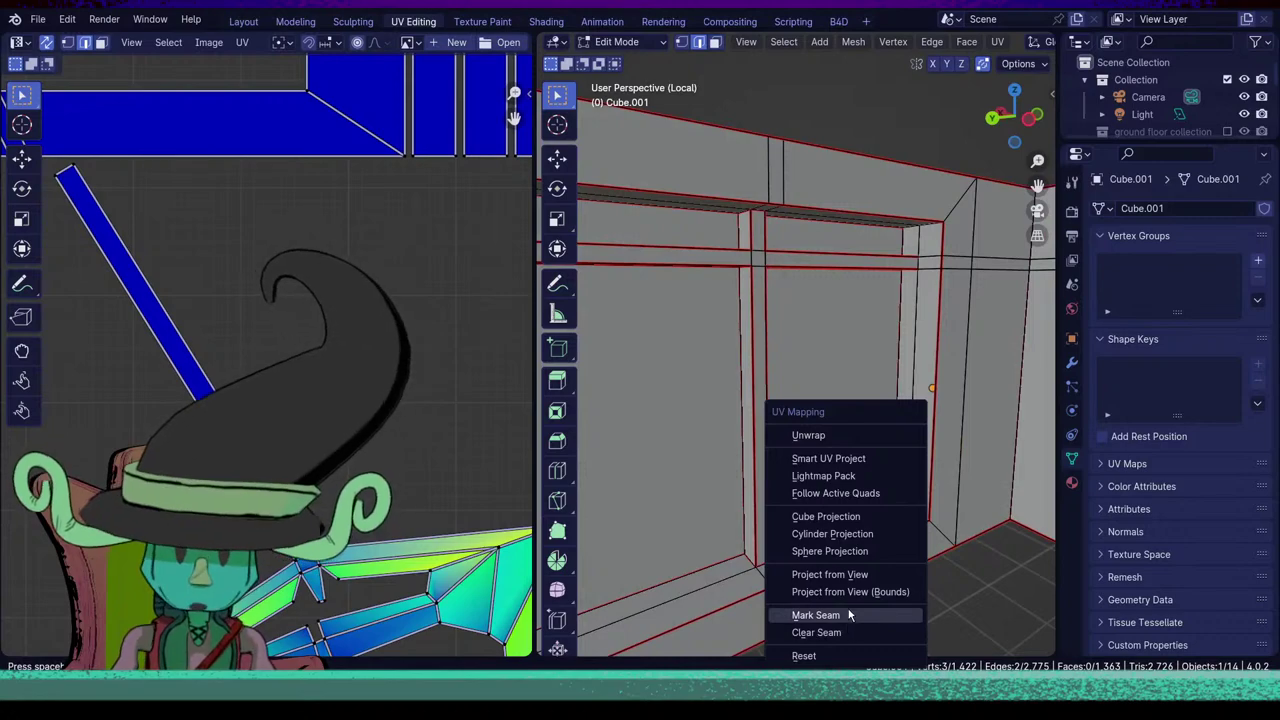
pyautogui.click(823, 609)
pyautogui.press('a')
pyautogui.press('u')
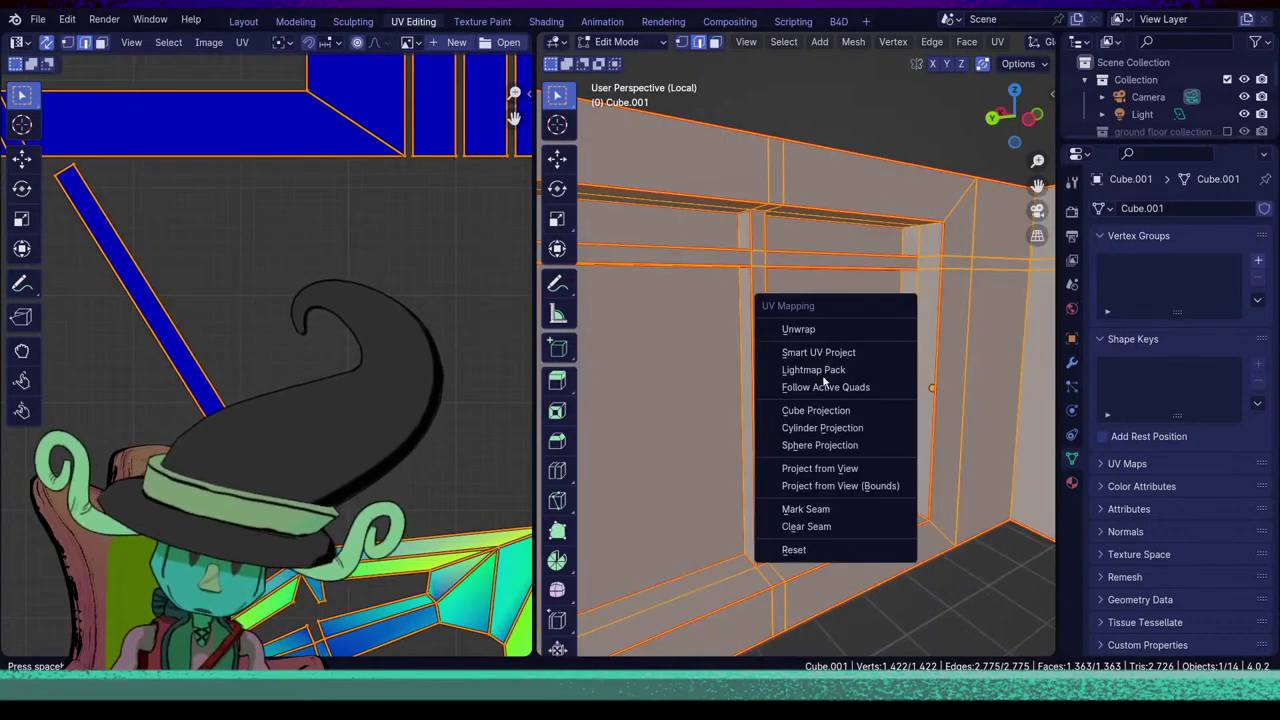
pyautogui.click(799, 330)
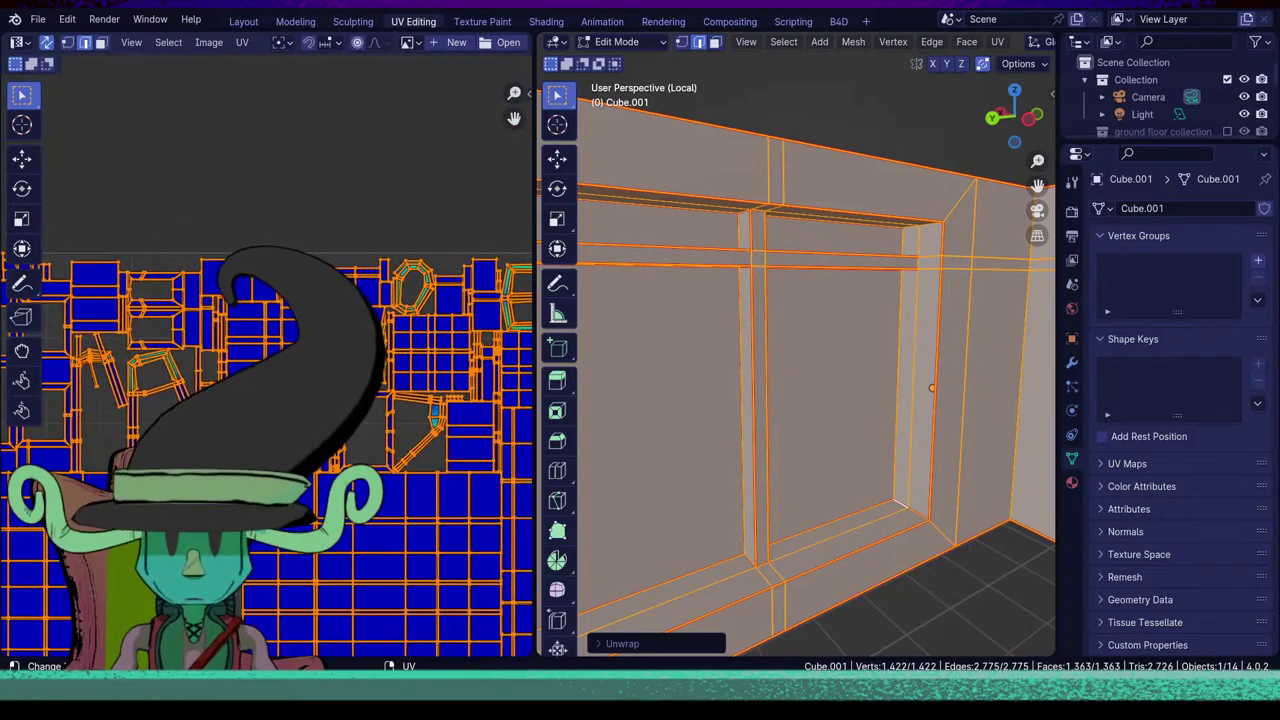
# Mark the lower corner depth edges of the other stretched barred window as seams and unwrap the whole mesh again.
pyautogui.click(48, 441)
pyautogui.moveTo(867, 436); pyautogui.dragTo(797, 443, button='middle')
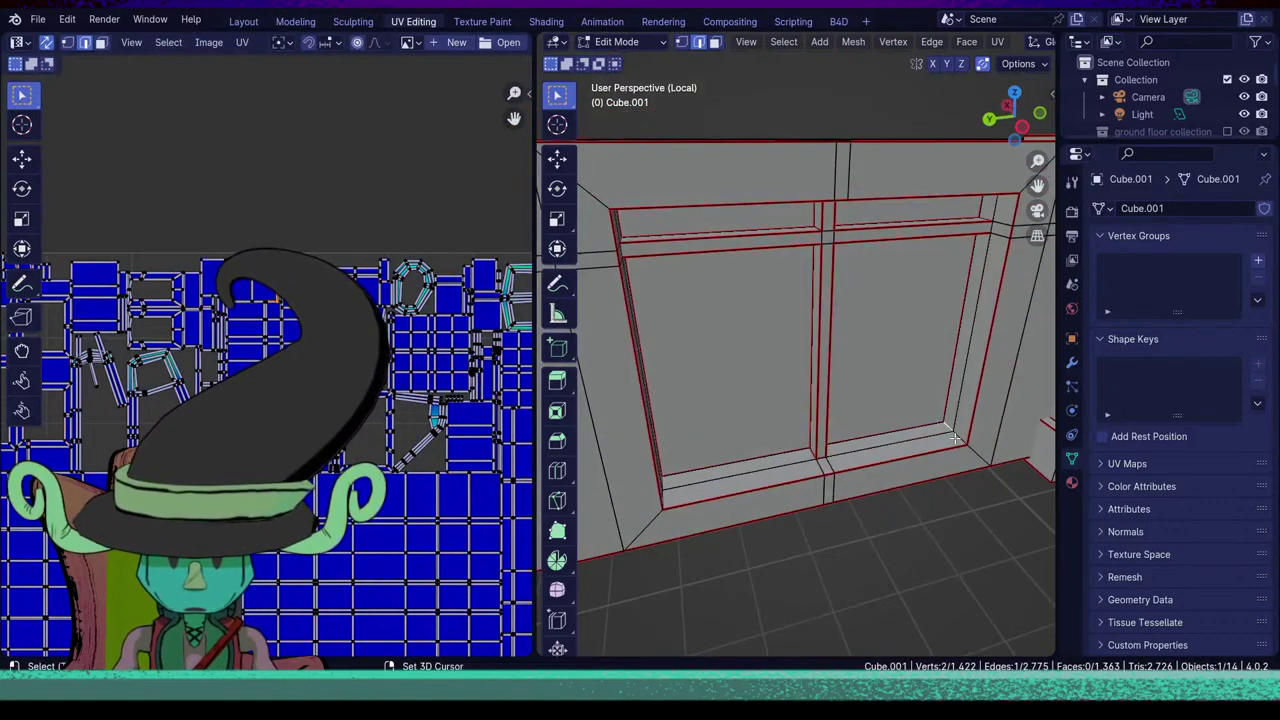
pyautogui.press('u')
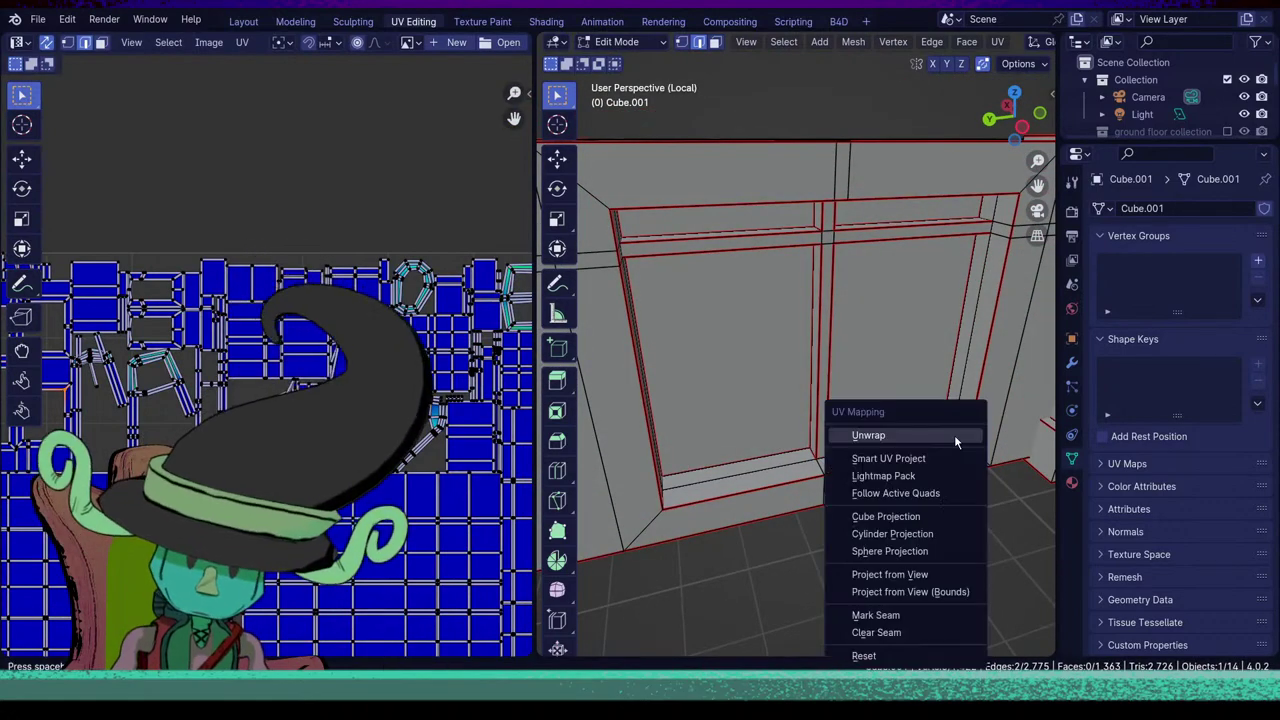
pyautogui.click(886, 615)
pyautogui.press('a')
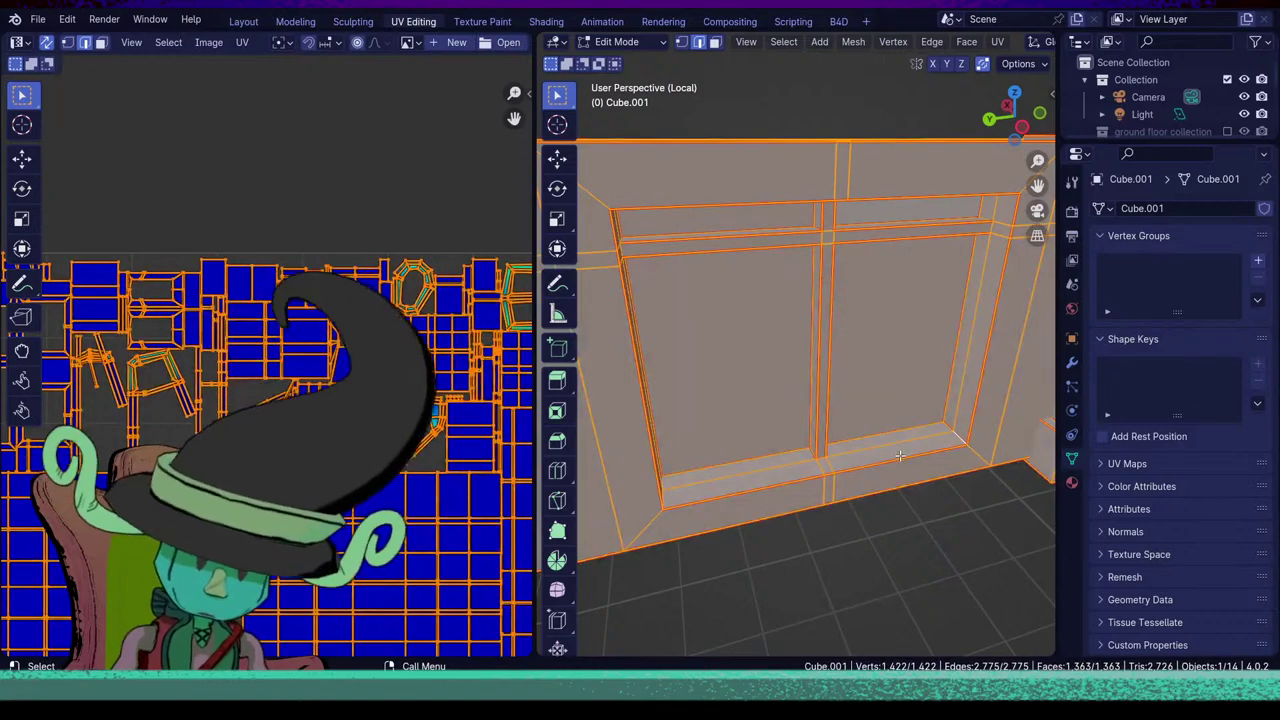
pyautogui.press('u')
pyautogui.click(814, 276)
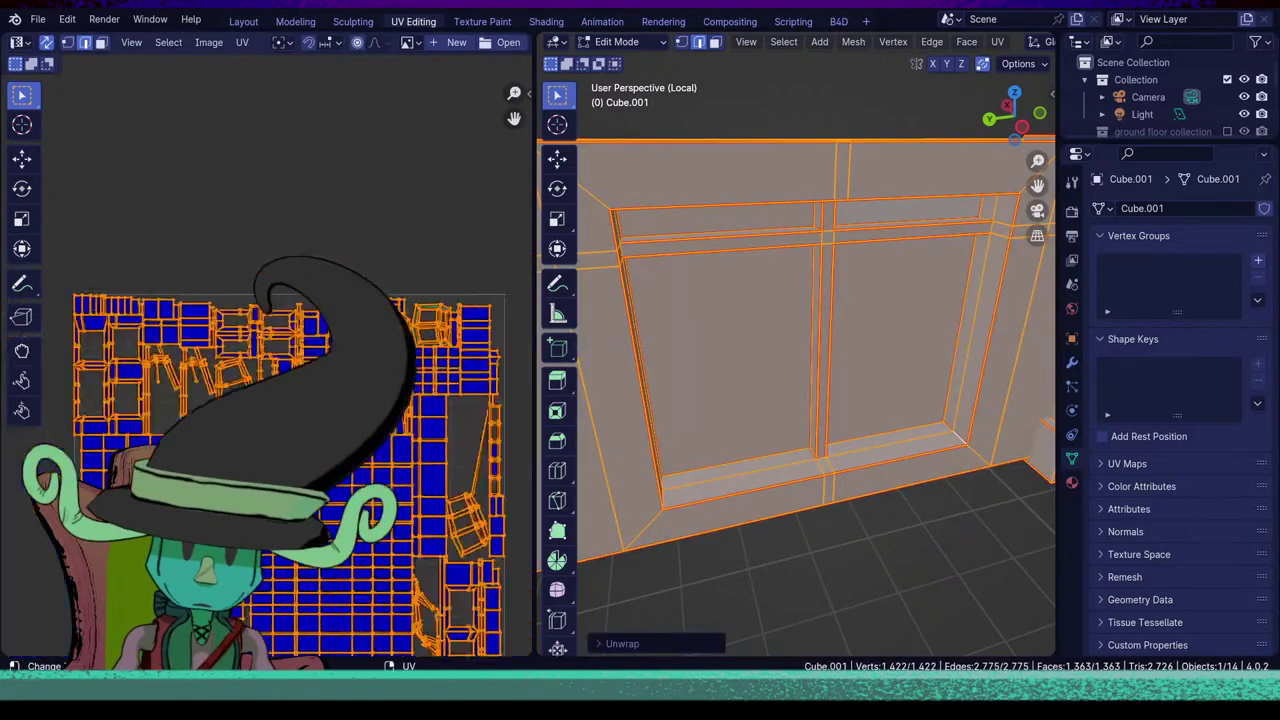
# Find the pointed window matching the rounded stretched island and mark its lower corner depth edges as seams.
pyautogui.hotkey('alt', 'a')
pyautogui.scroll(4, 355, 455)
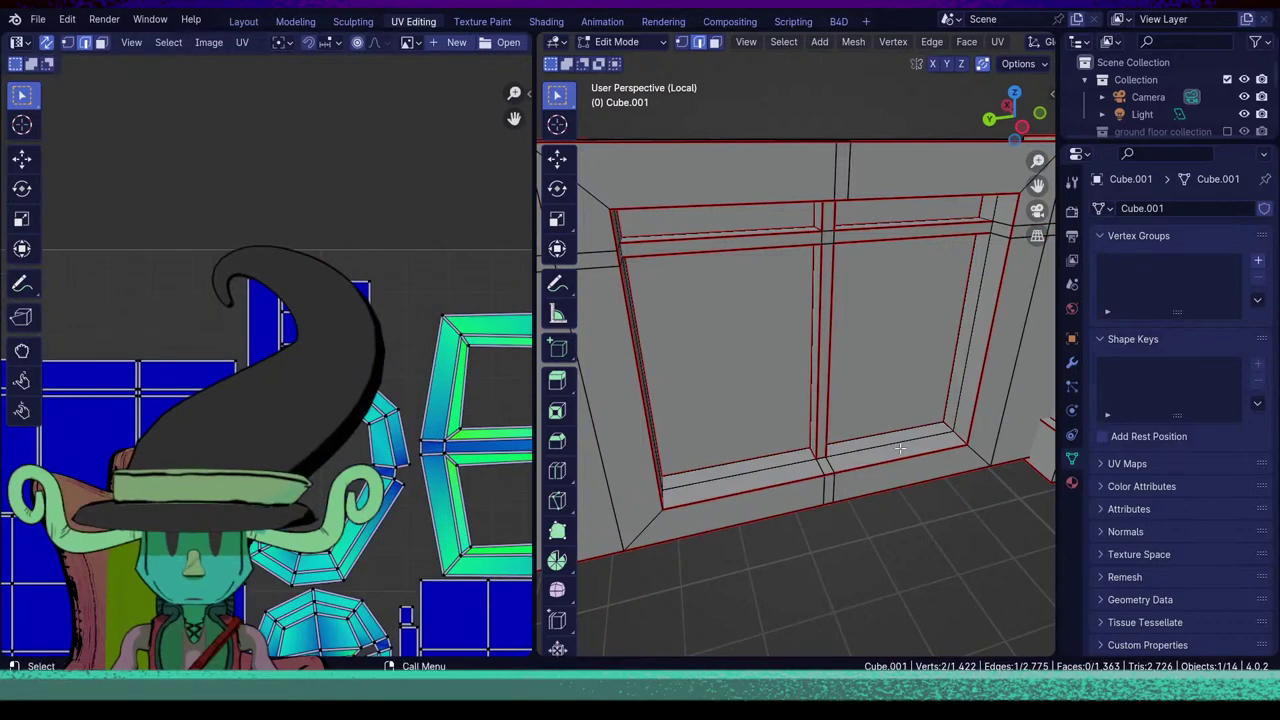
pyautogui.moveTo(892, 448); pyautogui.dragTo(754, 394, button='middle')
pyautogui.scroll(-4, 745, 455)
pyautogui.moveTo(842, 484); pyautogui.dragTo(680, 536, button='middle')
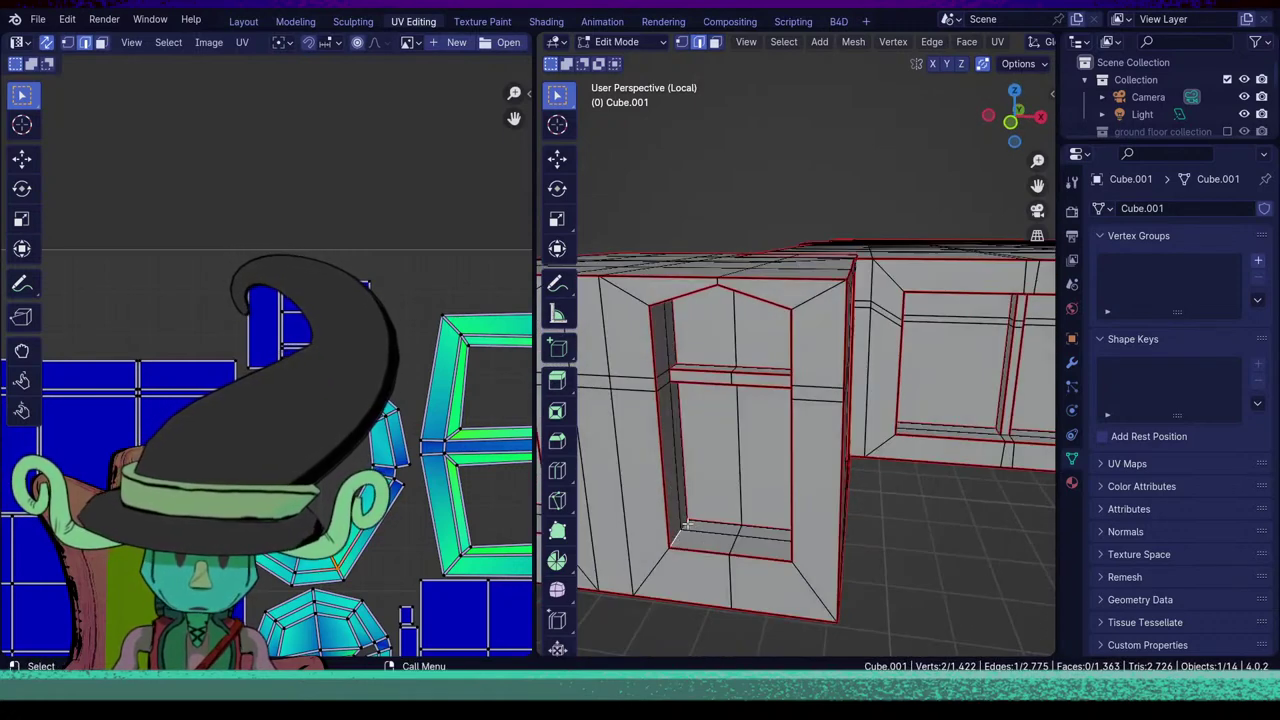
pyautogui.keyDown('shift'); pyautogui.click(704, 532); pyautogui.keyUp('shift')
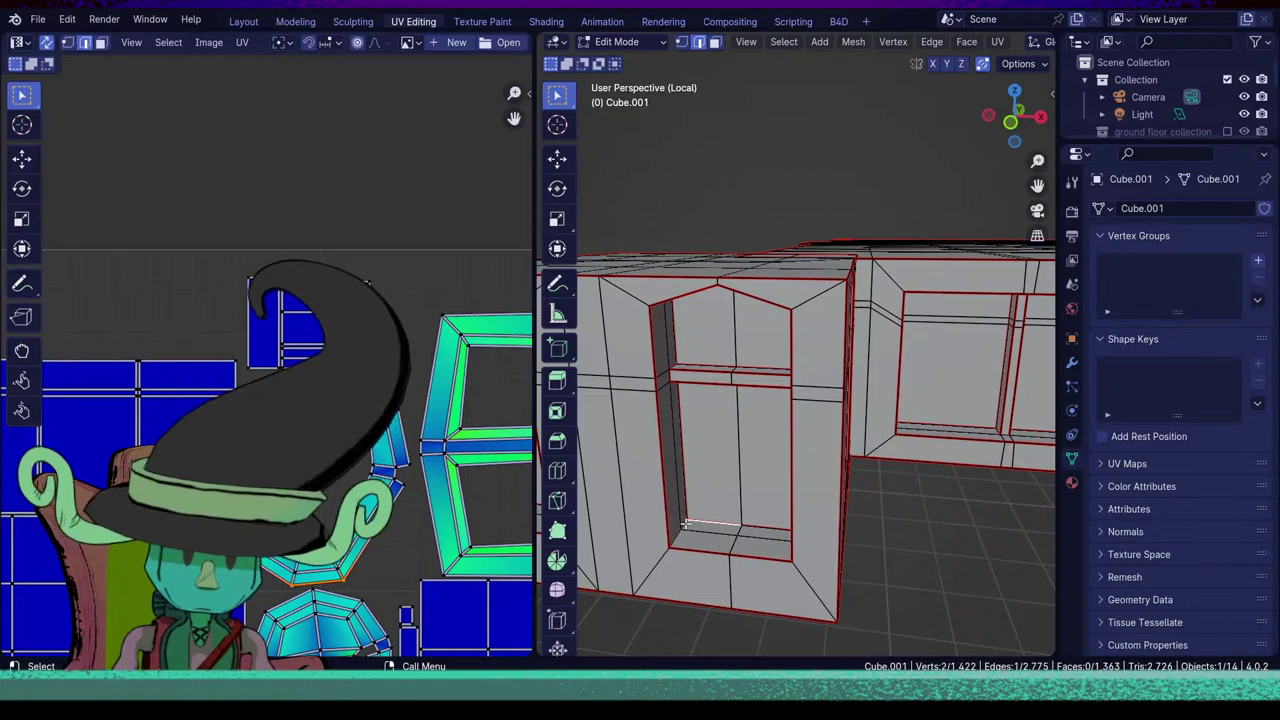
pyautogui.press('u')
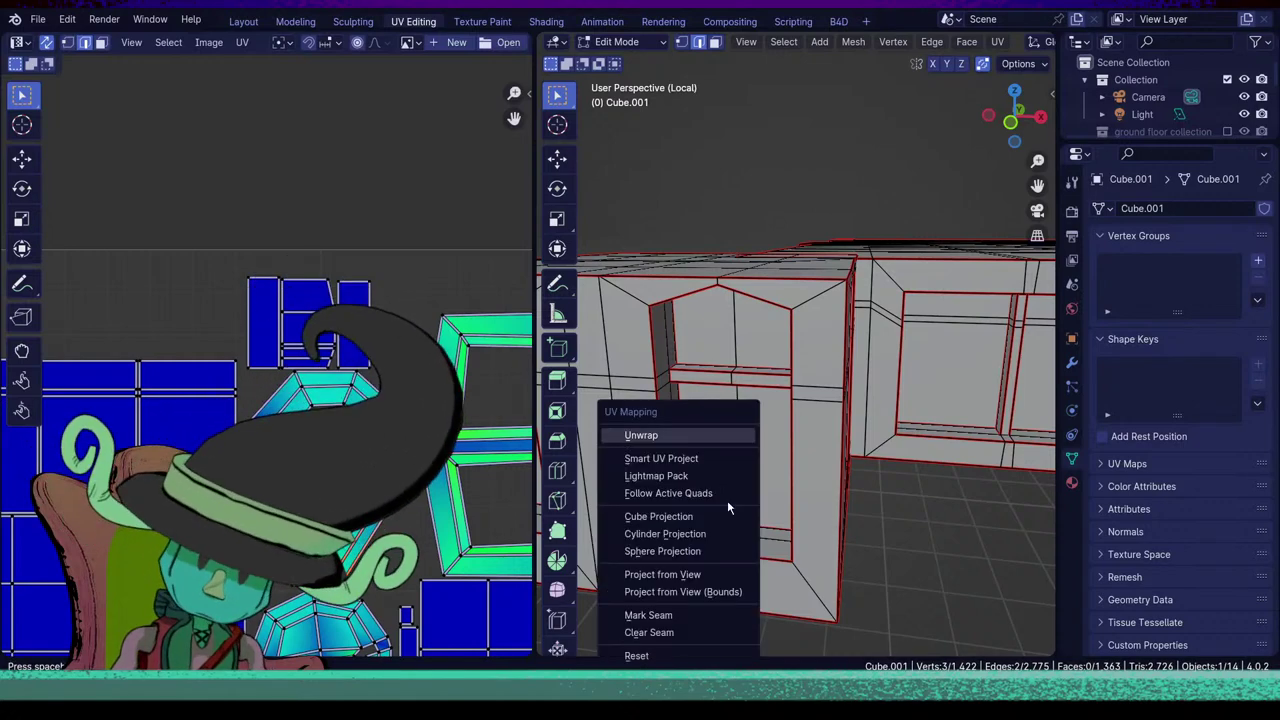
pyautogui.click(640, 606)
# Select the whole mesh and unwrap it again with the pointed window's lower corner seams.
pyautogui.press('a')
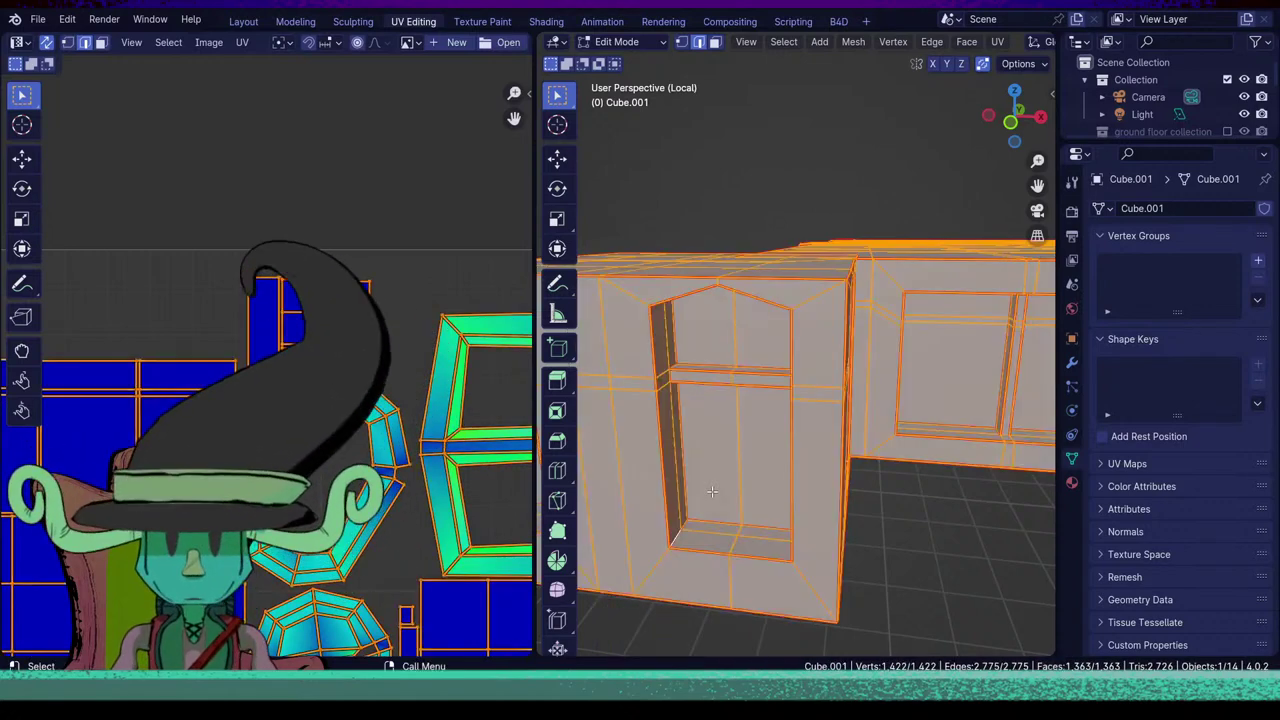
pyautogui.press('u')
pyautogui.click(674, 309)
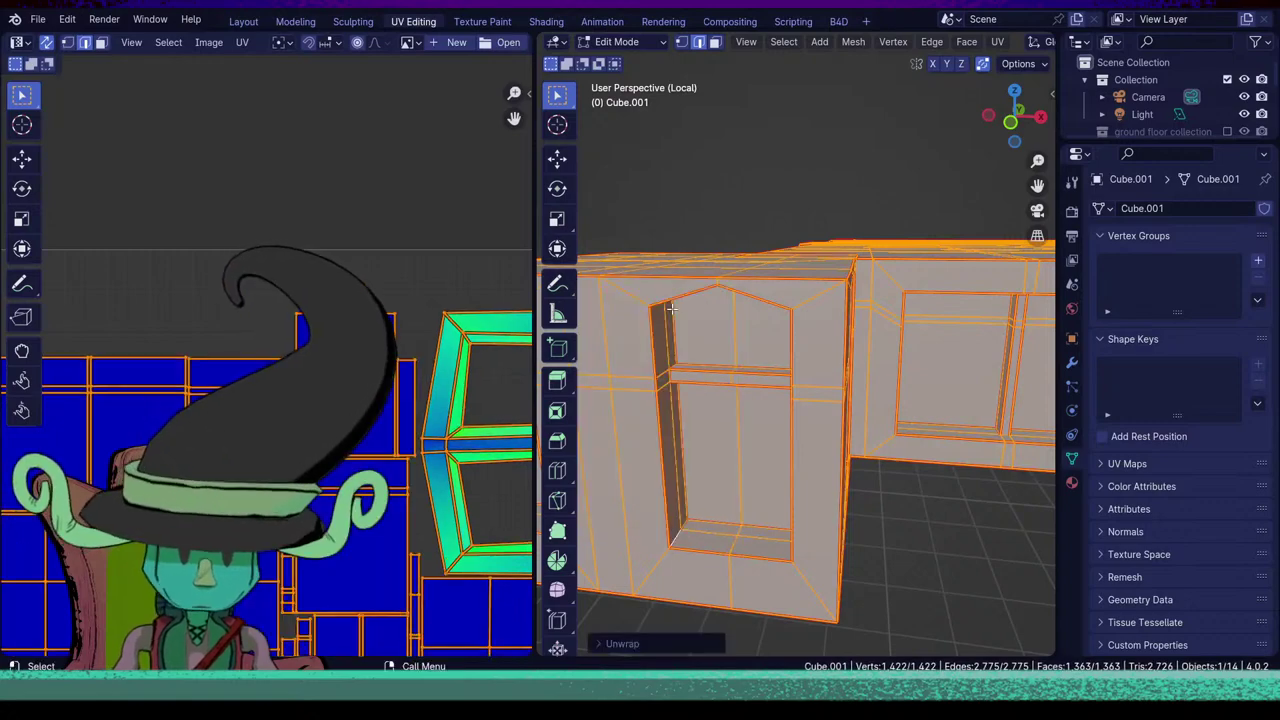
# Mark the lower corner depth edge of the barred window matching the remaining stretched island as a seam and unwrap the whole mesh.
pyautogui.scroll(3, 300, 335)
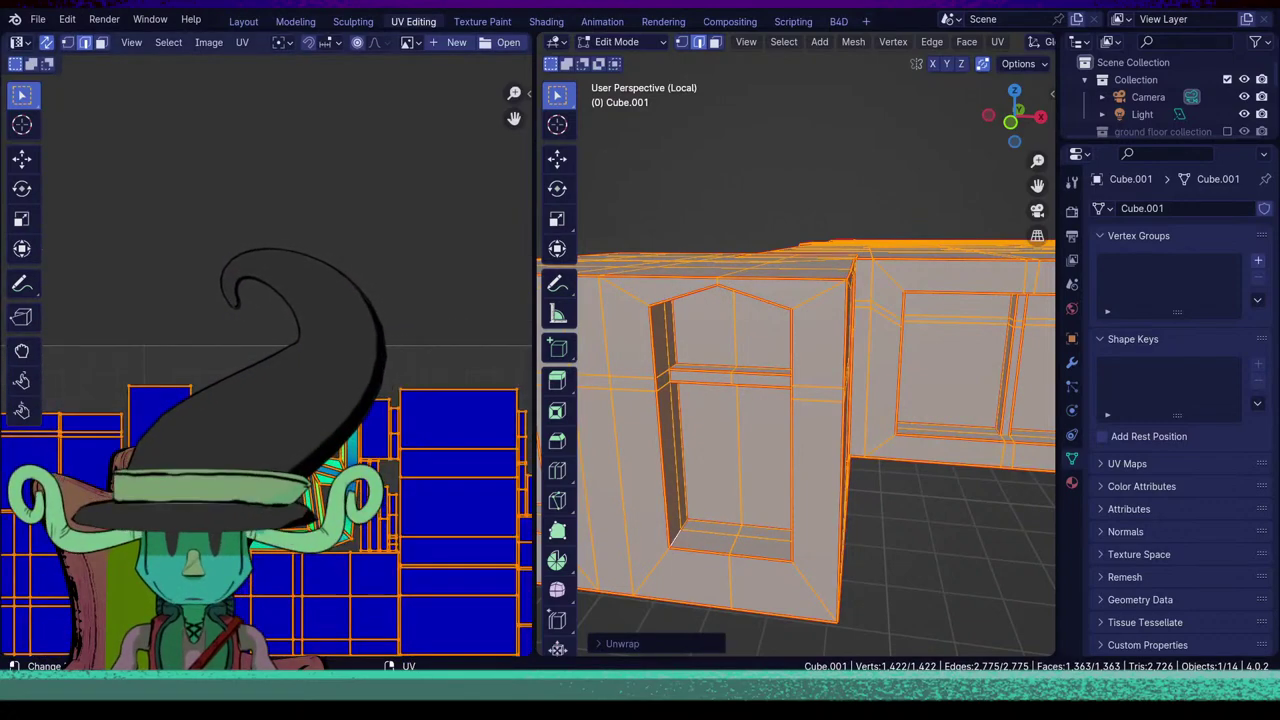
pyautogui.click(819, 413)
pyautogui.scroll(6, 820, 441)
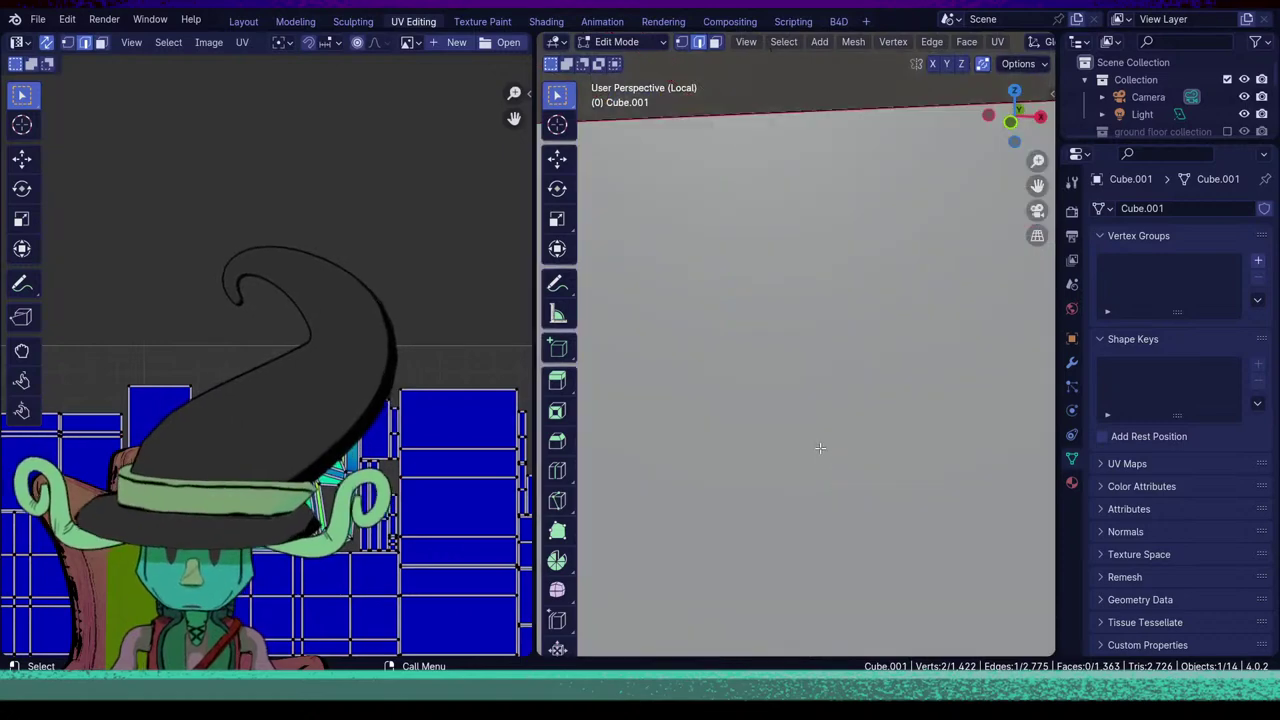
pyautogui.moveTo(821, 448); pyautogui.dragTo(725, 555, button='middle')
pyautogui.click(775, 508)
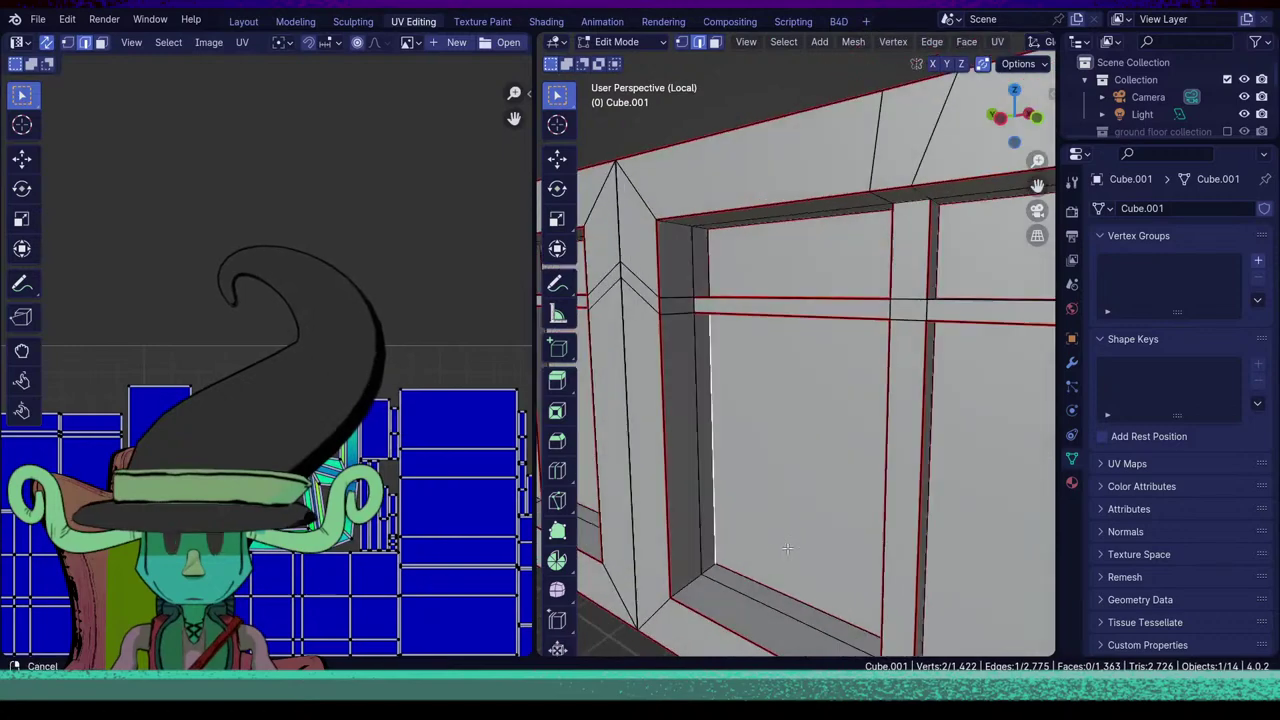
pyautogui.keyDown('shift'); pyautogui.click(708, 576); pyautogui.keyUp('shift')
pyautogui.scroll(-5, 718, 566)
pyautogui.moveTo(800, 502); pyautogui.dragTo(848, 521, button='middle')
pyautogui.press('u')
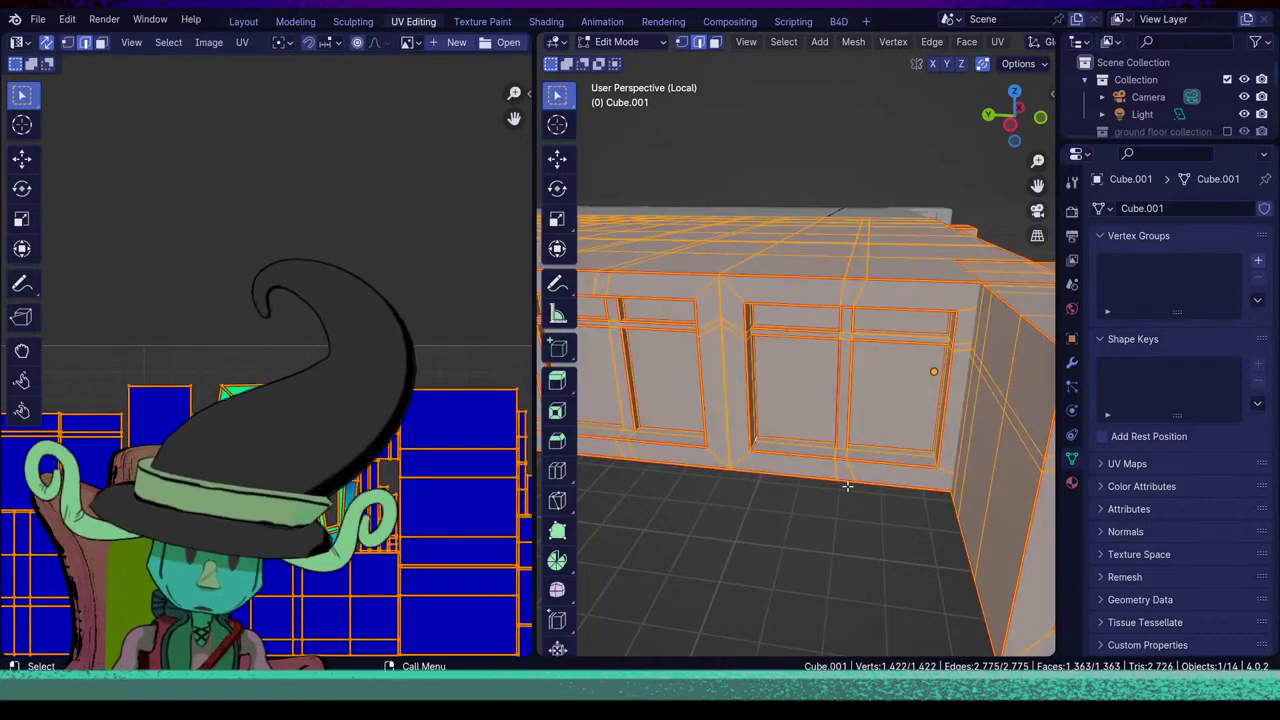
pyautogui.press('u')
pyautogui.click(790, 306)
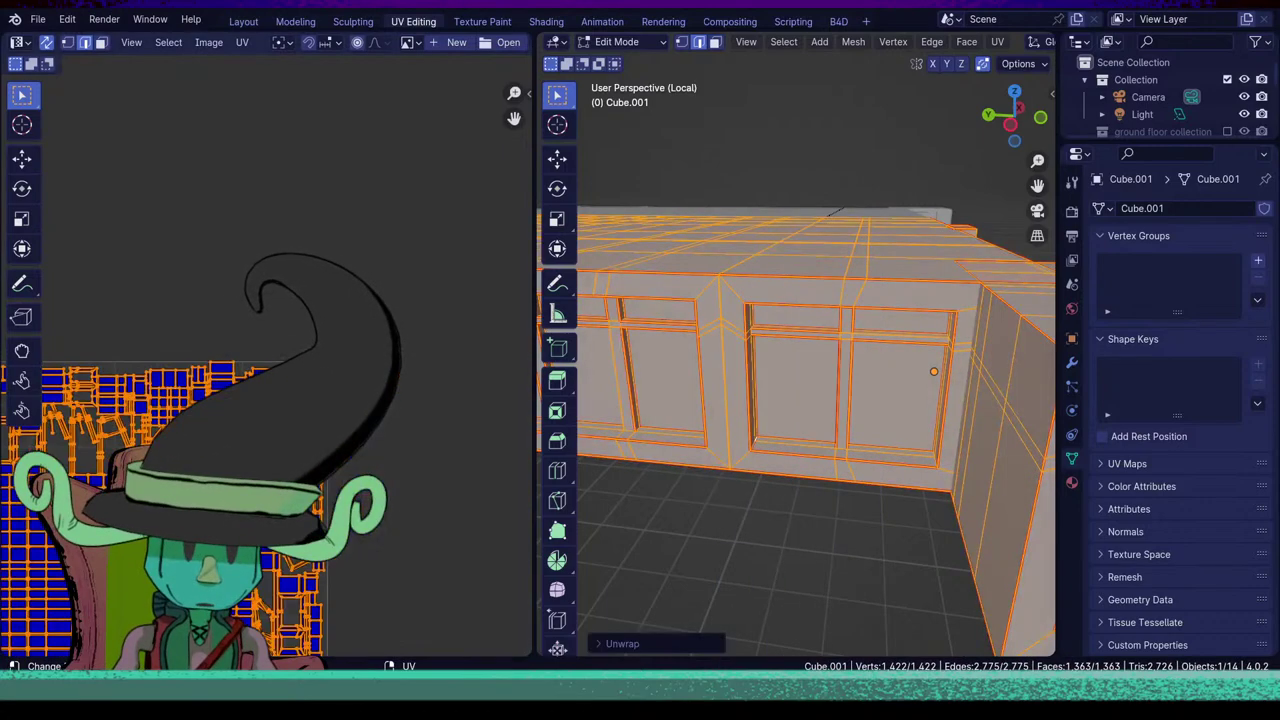
# Locate the pointed window of the stretched pane island and mark its upper pane's peaked top and side edges as seams.
pyautogui.scroll(2, 309, 565)
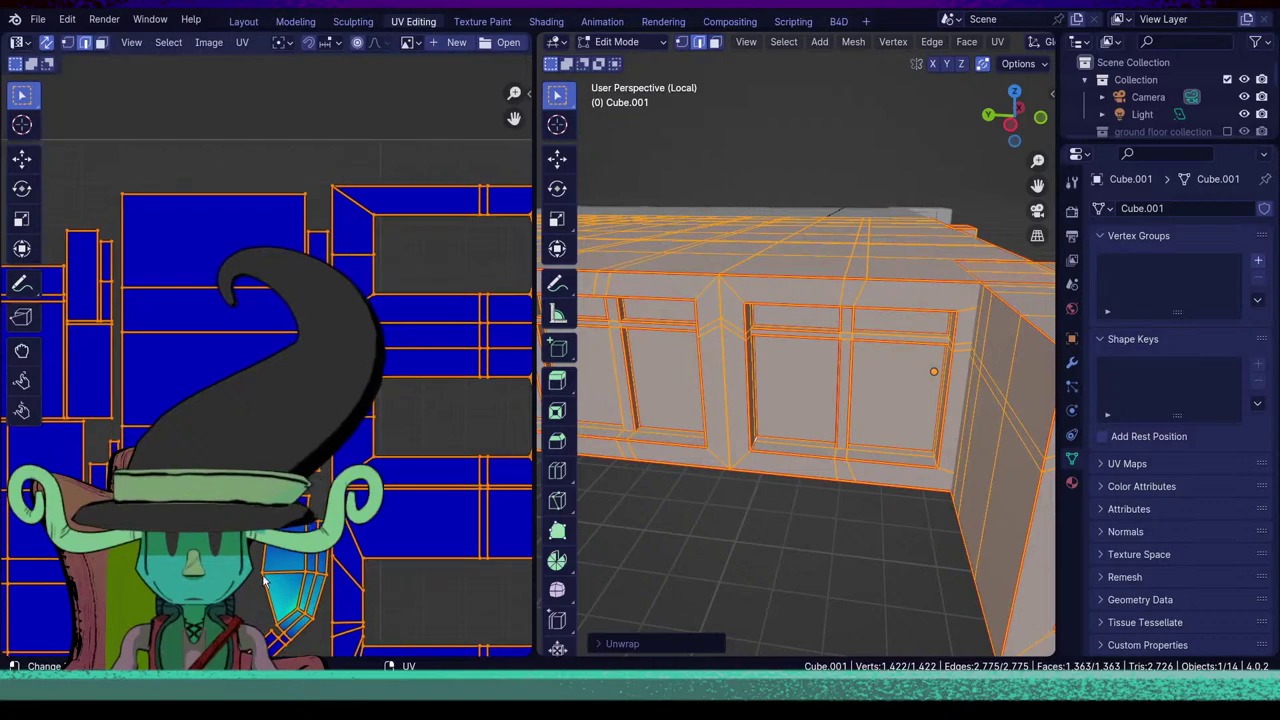
pyautogui.click(846, 464)
pyautogui.press('KP_Decimal')
pyautogui.moveTo(813, 467); pyautogui.dragTo(900, 438, button='middle')
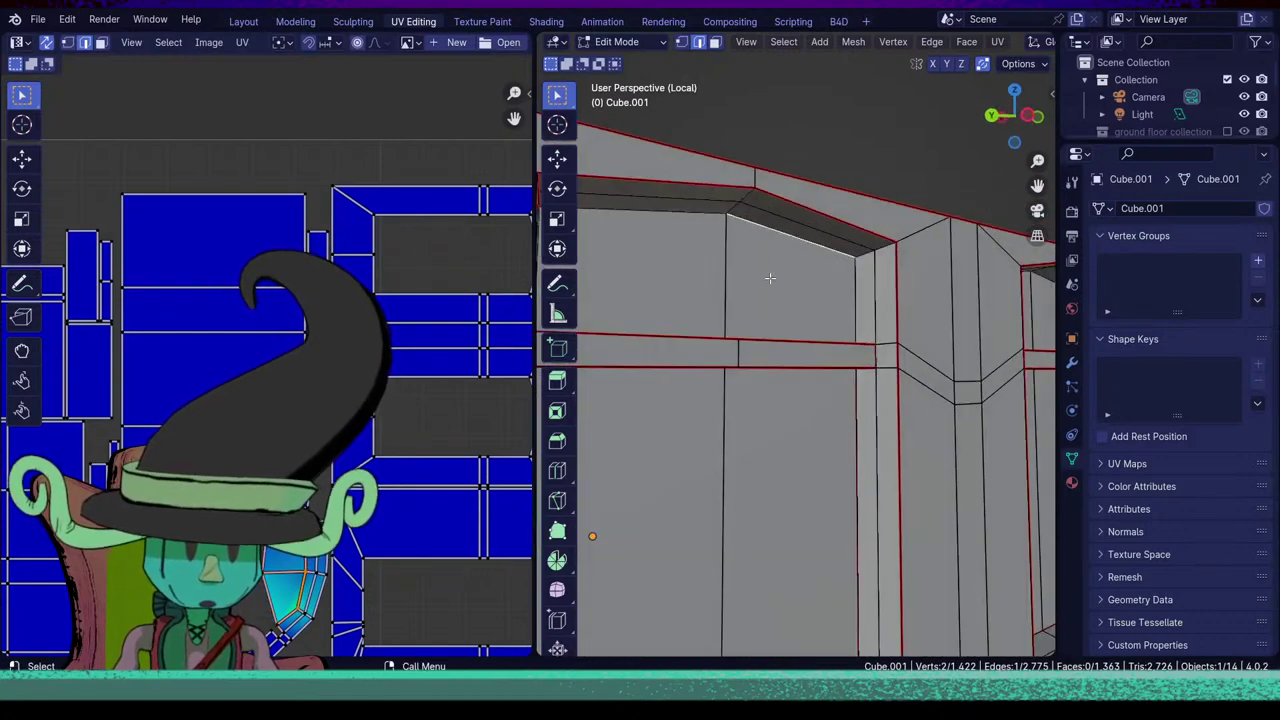
pyautogui.keyDown('shift'); pyautogui.click(850, 292); pyautogui.keyUp('shift')
pyautogui.moveTo(850, 292); pyautogui.dragTo(685, 270, button='middle')
pyautogui.keyDown('shift'); pyautogui.click(667, 242); pyautogui.keyUp('shift')
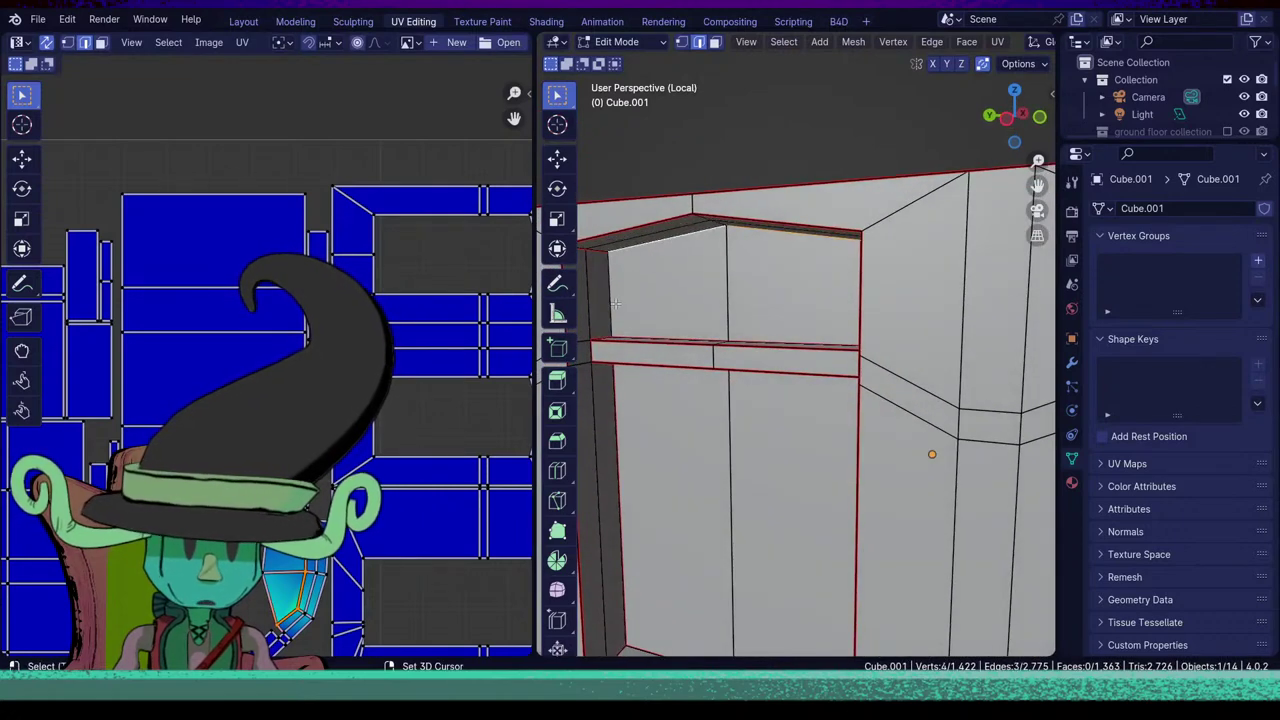
pyautogui.keyDown('shift'); pyautogui.click(660, 237); pyautogui.keyUp('shift')
pyautogui.press('u')
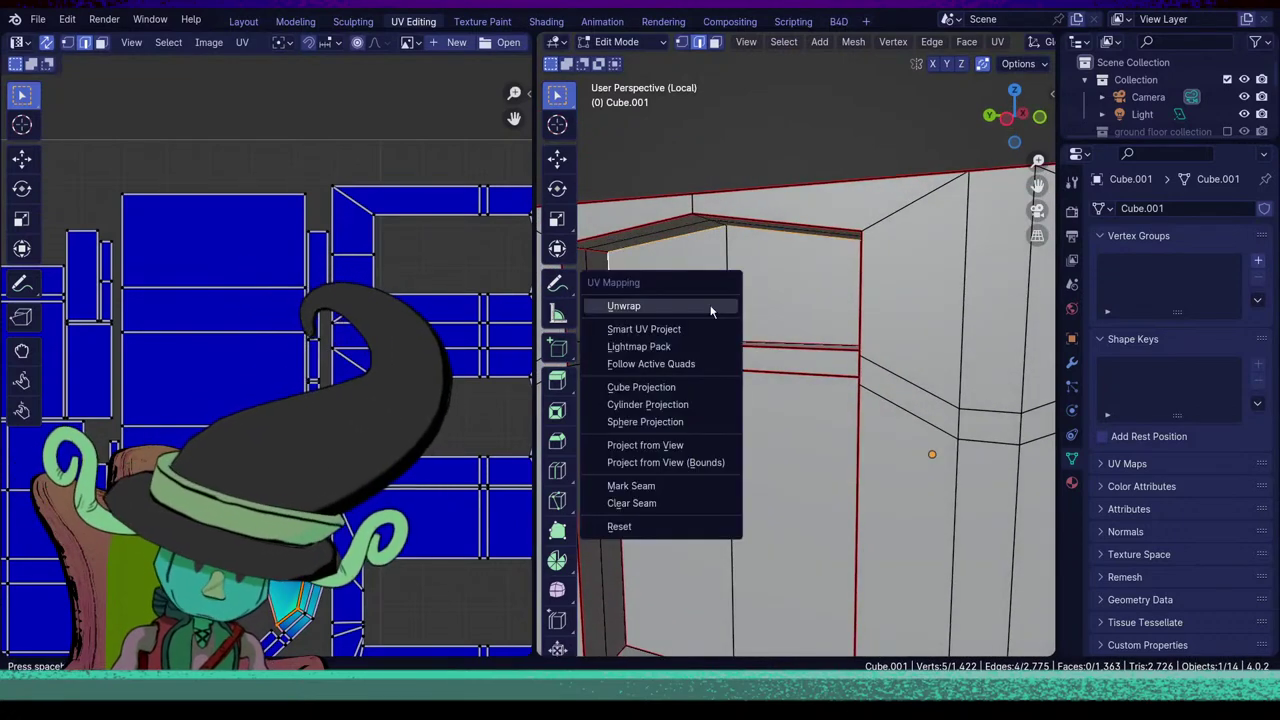
pyautogui.click(630, 485)
# Select the whole mesh and unwrap it again with the pointed window's upper pane seams.
pyautogui.moveTo(640, 485); pyautogui.dragTo(827, 383, button='middle')
pyautogui.press('a')
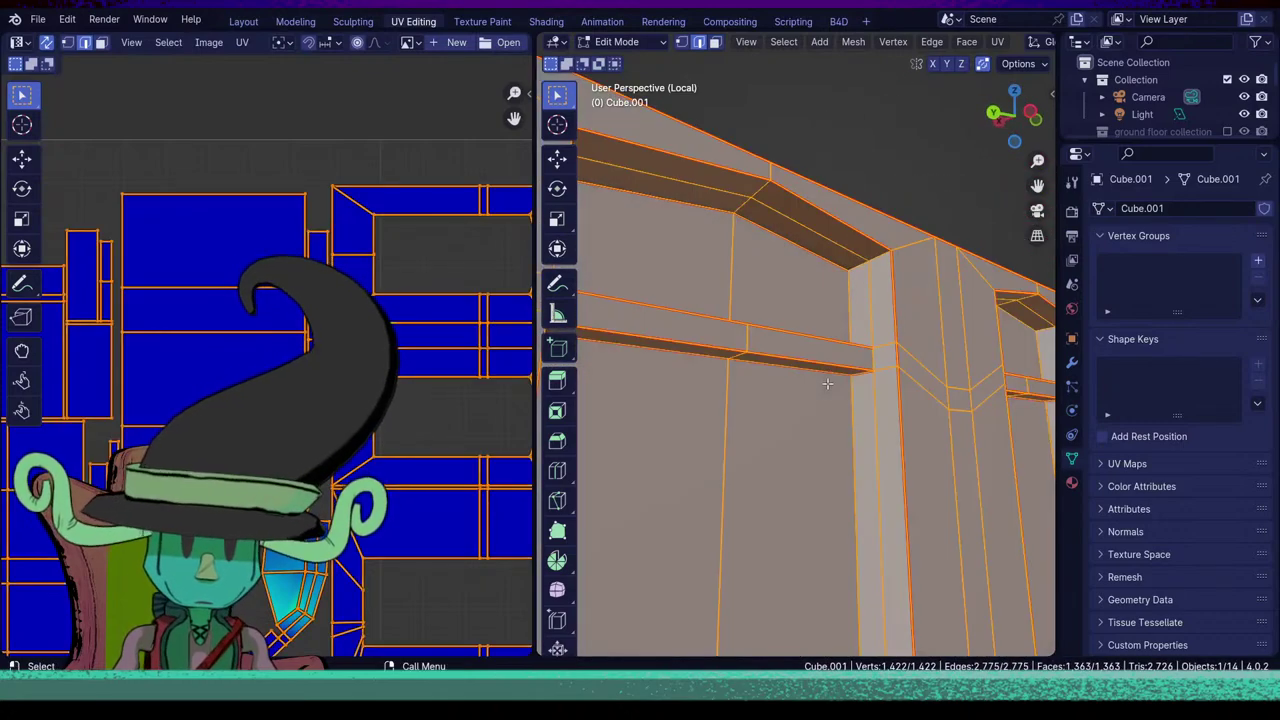
pyautogui.press('u')
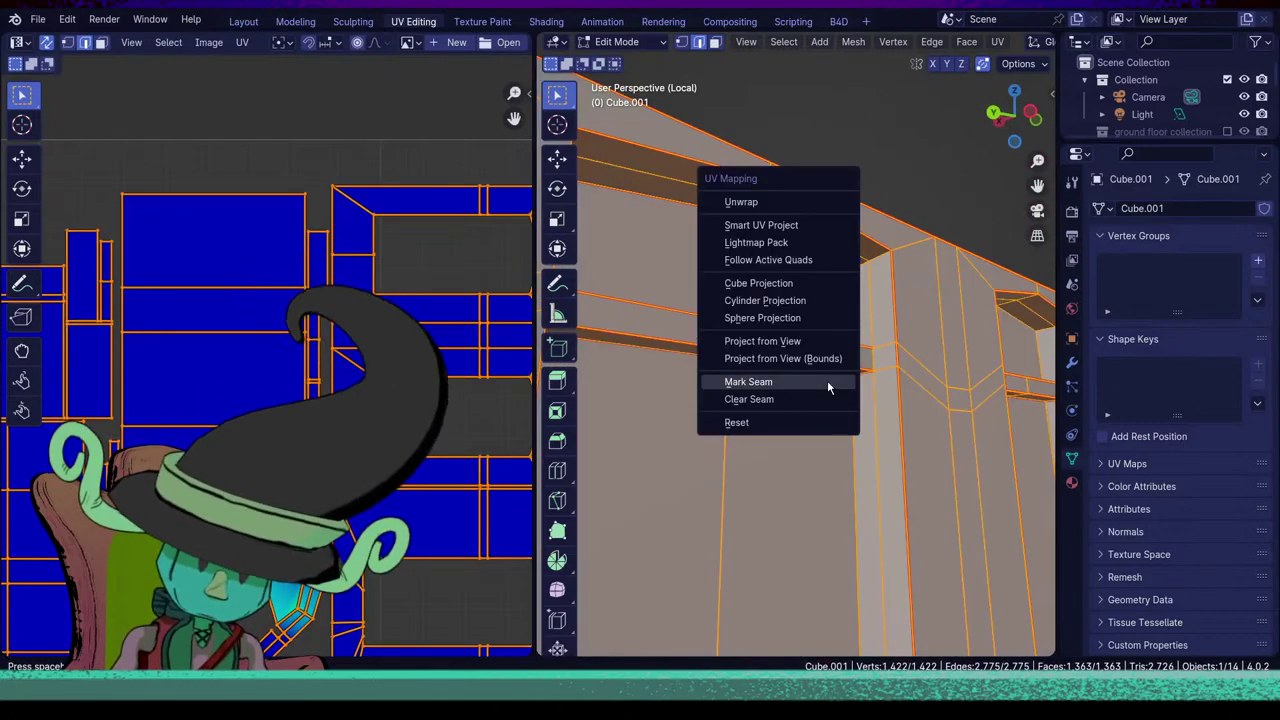
pyautogui.click(779, 215)
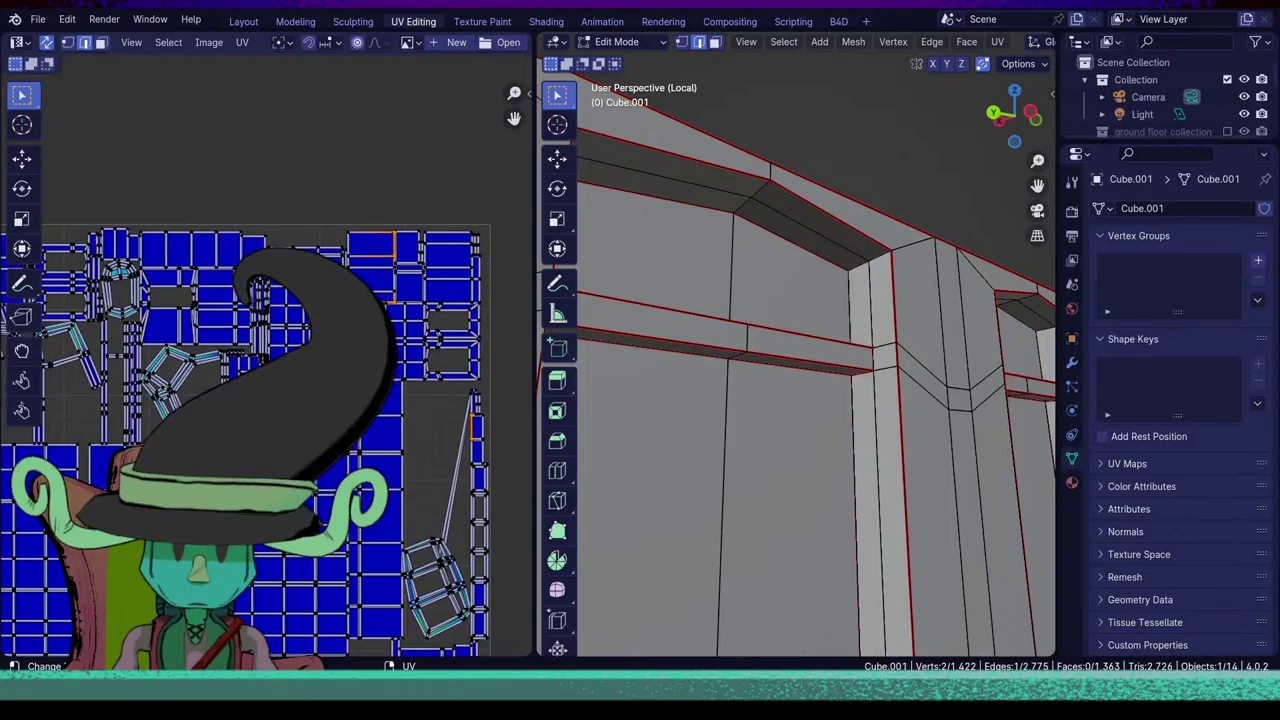
# Examine the new UV layout for stretched frame islands and look around the building's facades for the windows they belong to.
pyautogui.scroll(-5, 300, 338)
pyautogui.scroll(6, 272, 355)
pyautogui.moveTo(268, 439); pyautogui.dragTo(471, 534, button='middle')
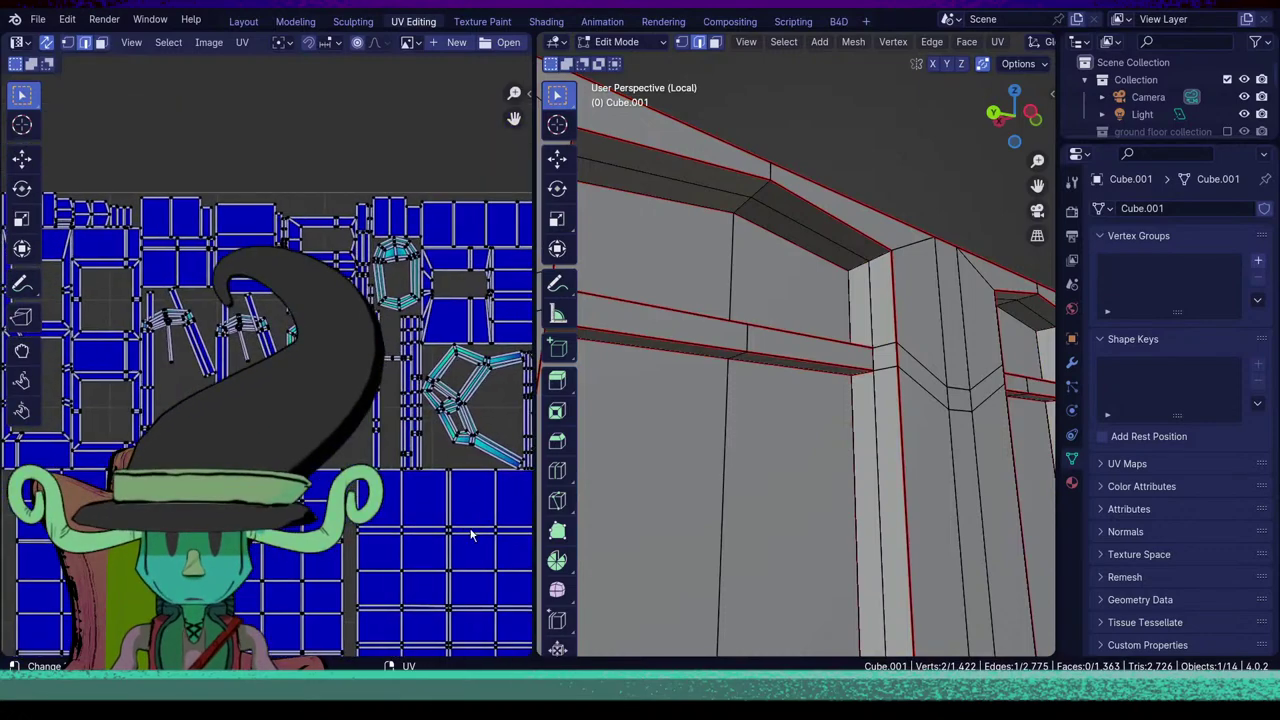
pyautogui.scroll(2, 472, 535)
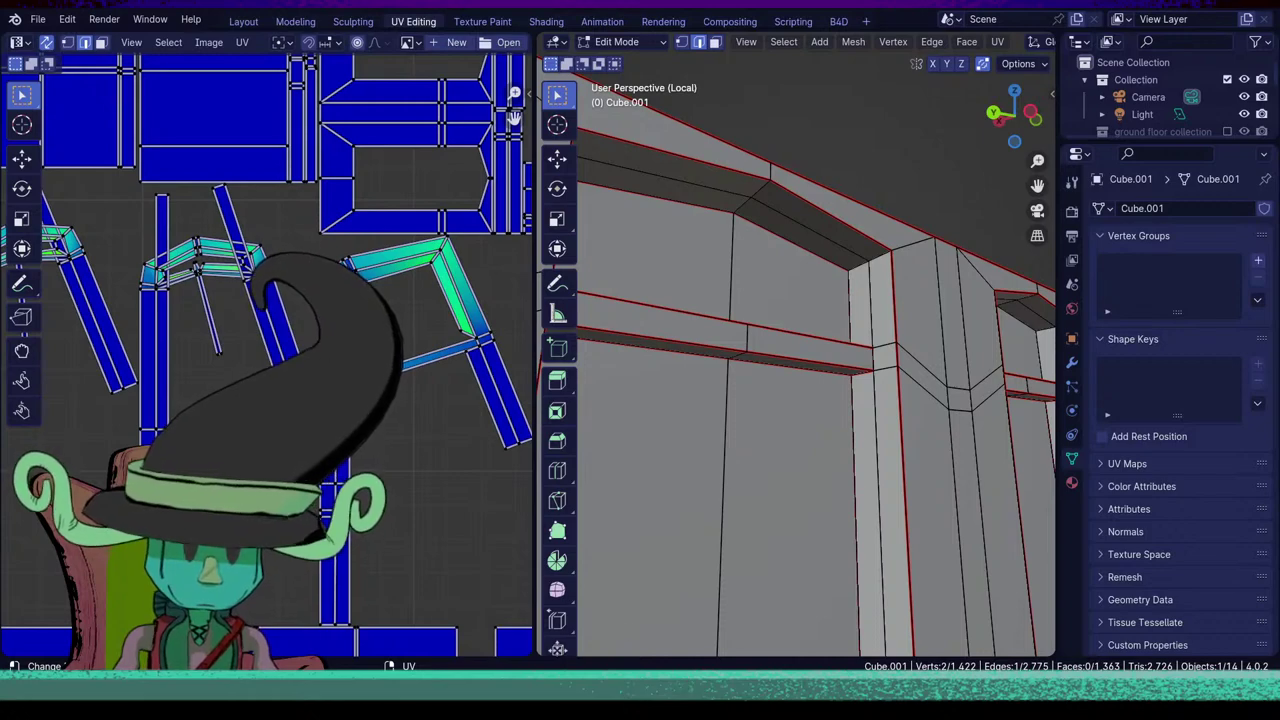
pyautogui.scroll(-4, 762, 404)
pyautogui.moveTo(762, 404); pyautogui.dragTo(873, 503, button='middle')
pyautogui.keyDown('shift'); pyautogui.moveTo(985, 505); pyautogui.dragTo(895, 520, button='middle'); pyautogui.keyUp('shift')
pyautogui.scroll(-3, 895, 521)
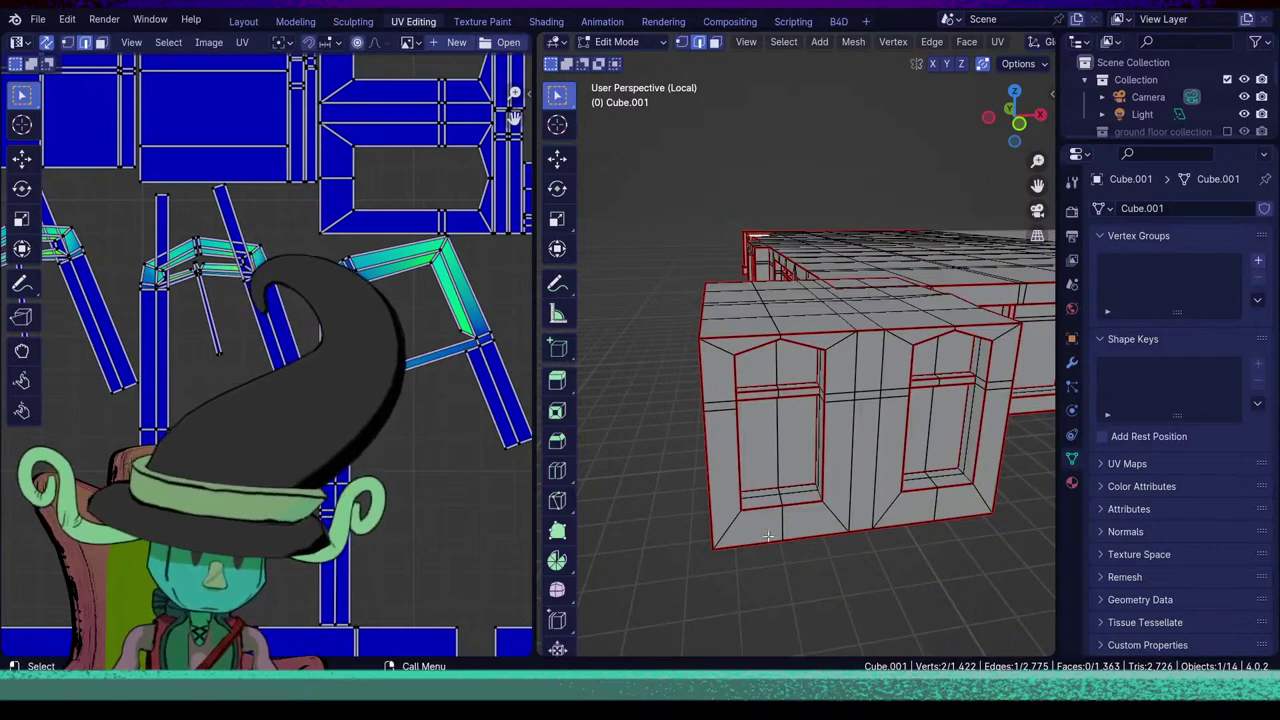
pyautogui.moveTo(768, 536); pyautogui.dragTo(868, 545, button='middle')
pyautogui.moveTo(800, 548)
pyautogui.keyDown('shift'); pyautogui.mouseDown(button='middle')
pyautogui.moveTo(706, 557)
pyautogui.moveTo(814, 531)
pyautogui.mouseUp(button='middle'); pyautogui.keyUp('shift')
pyautogui.moveTo(720, 530)
pyautogui.keyDown('shift'); pyautogui.mouseDown(button='middle')
pyautogui.moveTo(830, 499)
pyautogui.moveTo(765, 545)
pyautogui.moveTo(946, 526)
pyautogui.mouseUp(button='middle'); pyautogui.keyUp('shift')
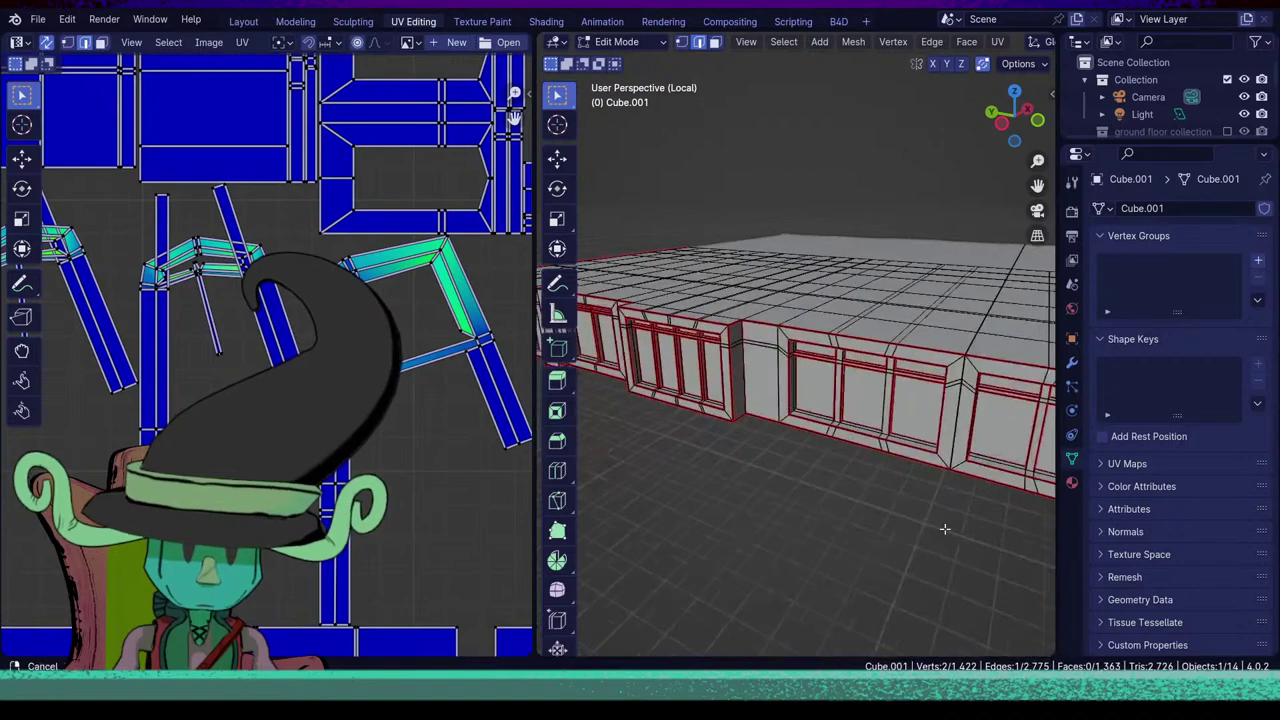
pyautogui.moveTo(765, 476); pyautogui.dragTo(842, 526, button='middle')
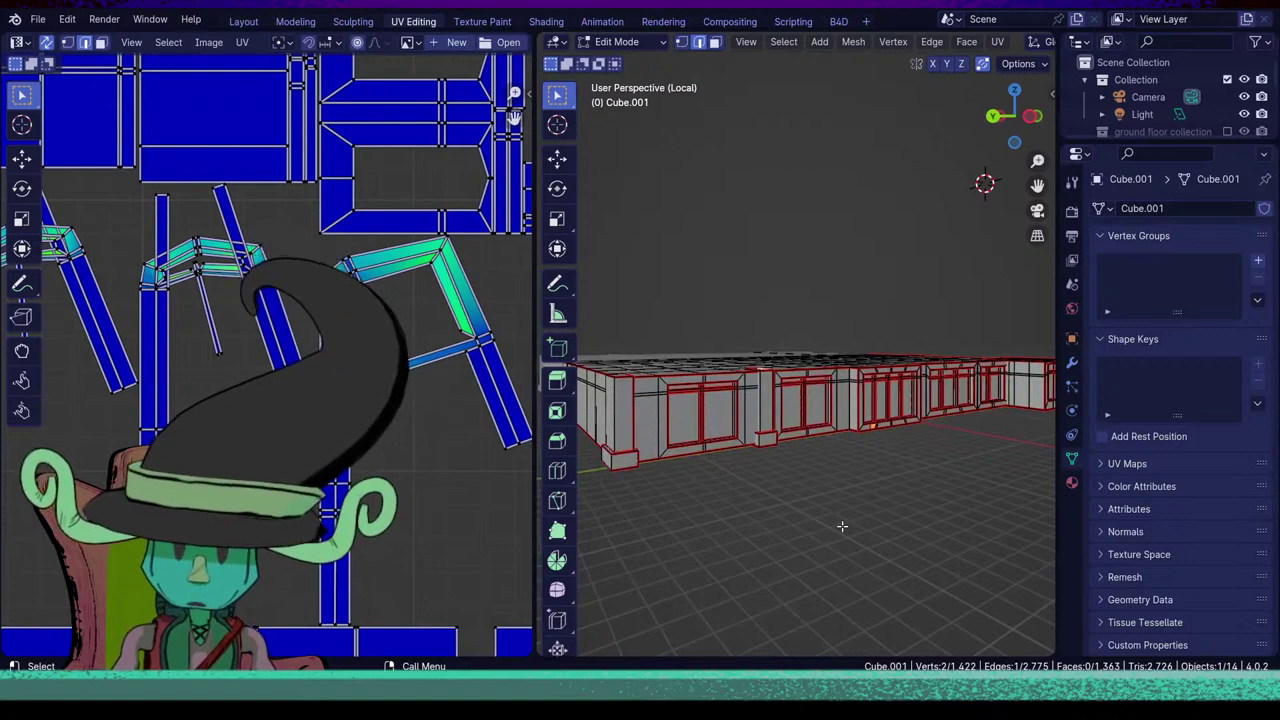
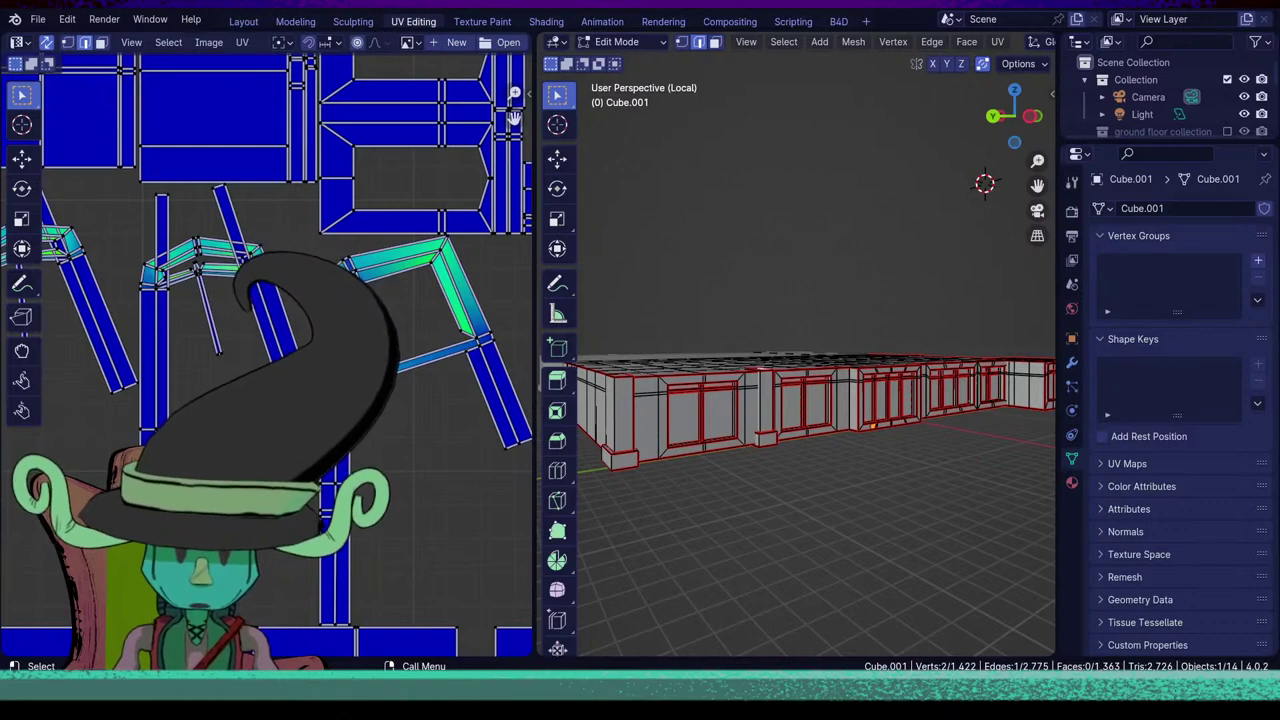
pyautogui.moveTo(776, 414); pyautogui.dragTo(782, 462, button='middle')
pyautogui.moveTo(394, 353); pyautogui.dragTo(320, 475, button='middle')
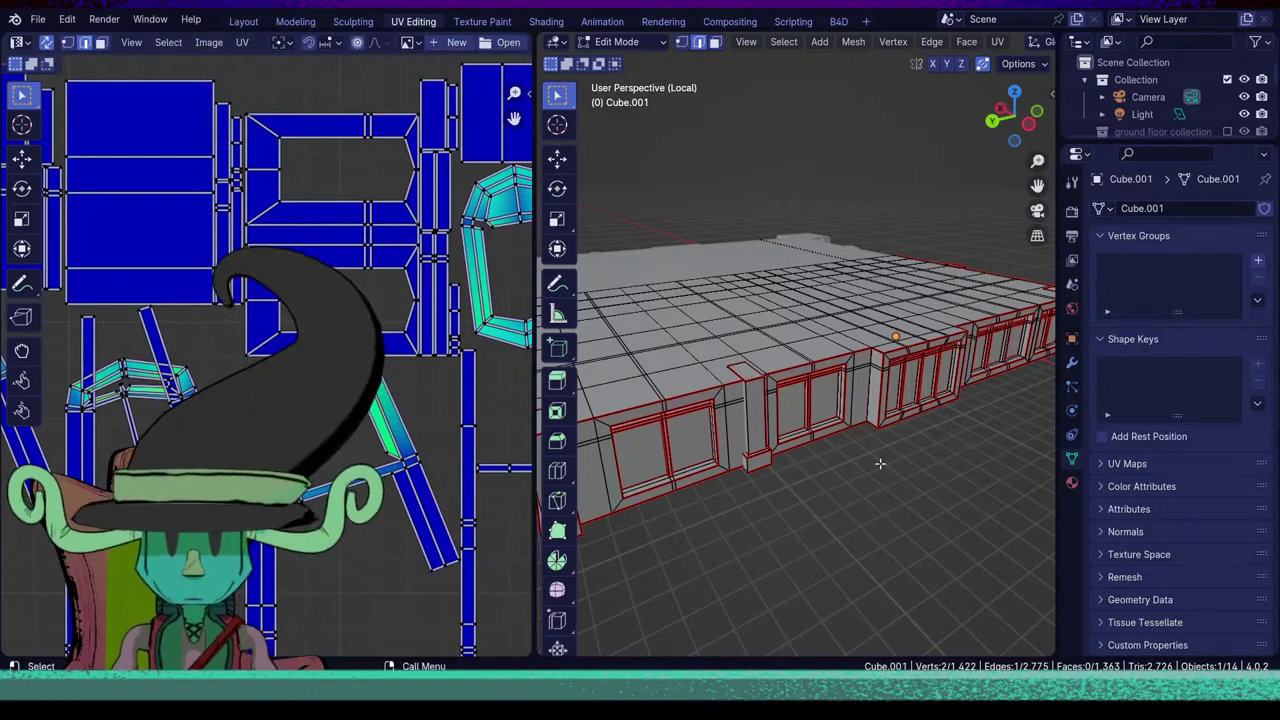
# Locate the two-pane window with the selected frame edge and mark its lower corner depth edges as seams.
pyautogui.scroll(10, 878, 455)
pyautogui.press('KP_Decimal')
pyautogui.moveTo(876, 446); pyautogui.dragTo(686, 425, button='middle')
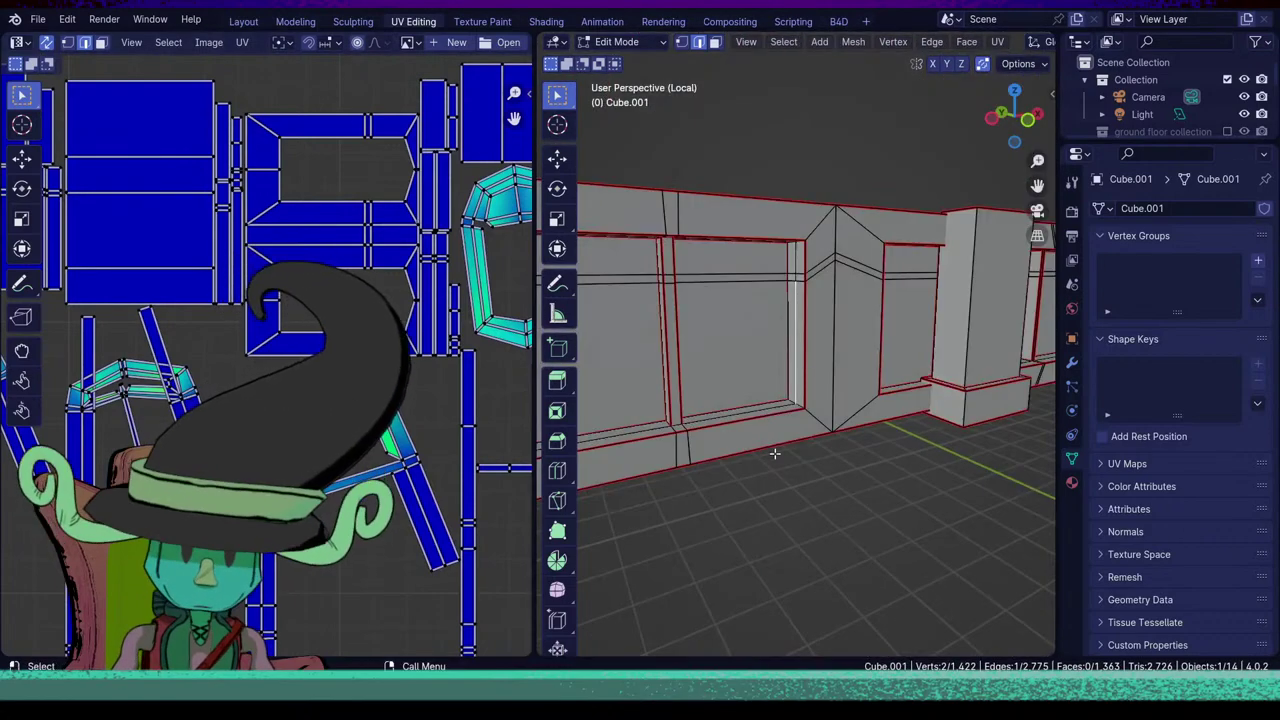
pyautogui.scroll(-2, 822, 408)
pyautogui.moveTo(828, 402); pyautogui.dragTo(822, 440, button='middle')
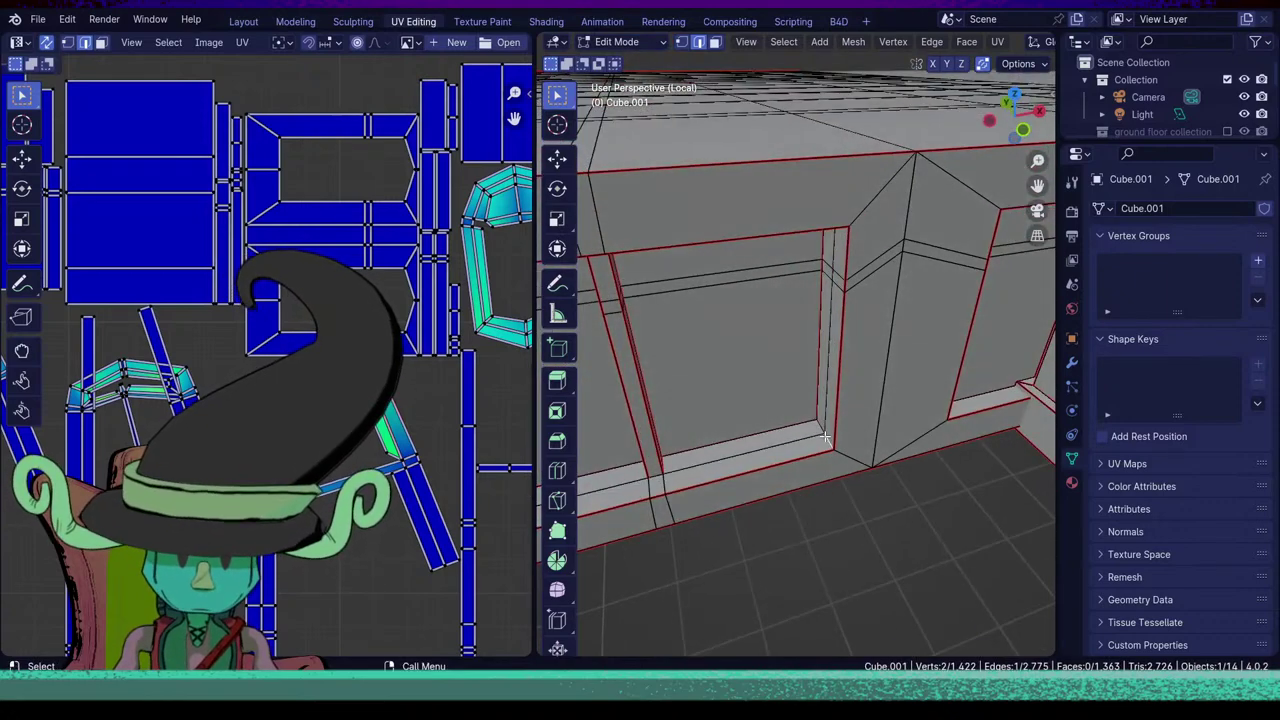
pyautogui.keyDown('shift'); pyautogui.click(819, 426); pyautogui.keyUp('shift')
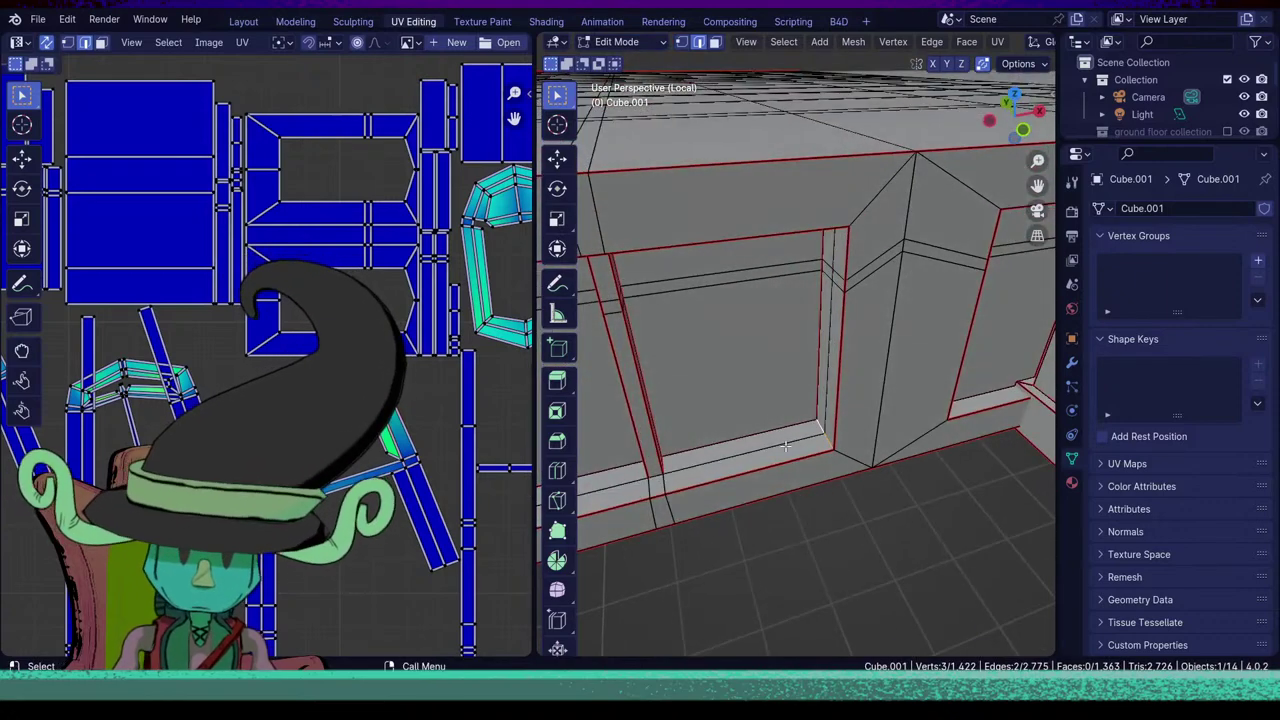
pyautogui.press('u')
pyautogui.click(690, 608)
# Mark the depth edges at the upper corner of the two-pane window's frame as seams.
pyautogui.moveTo(690, 608); pyautogui.dragTo(689, 489, button='middle')
pyautogui.scroll(4, 701, 484)
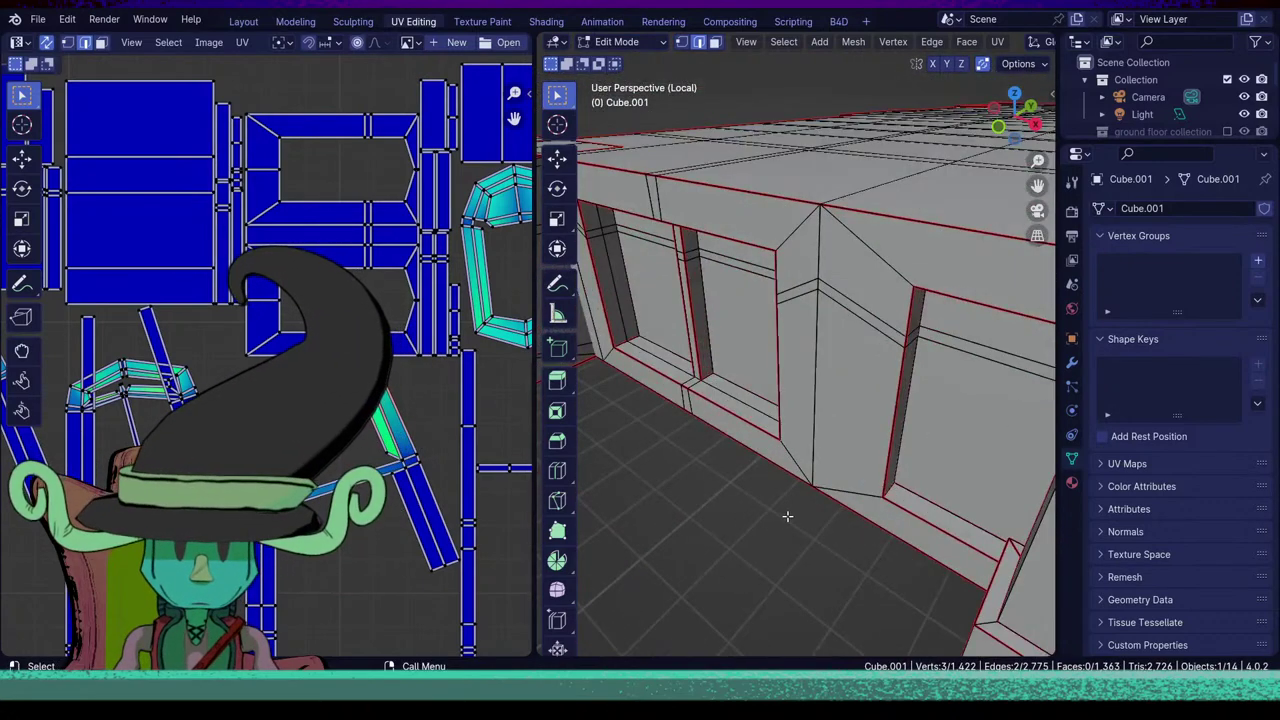
pyautogui.moveTo(787, 516); pyautogui.dragTo(928, 344, button='middle')
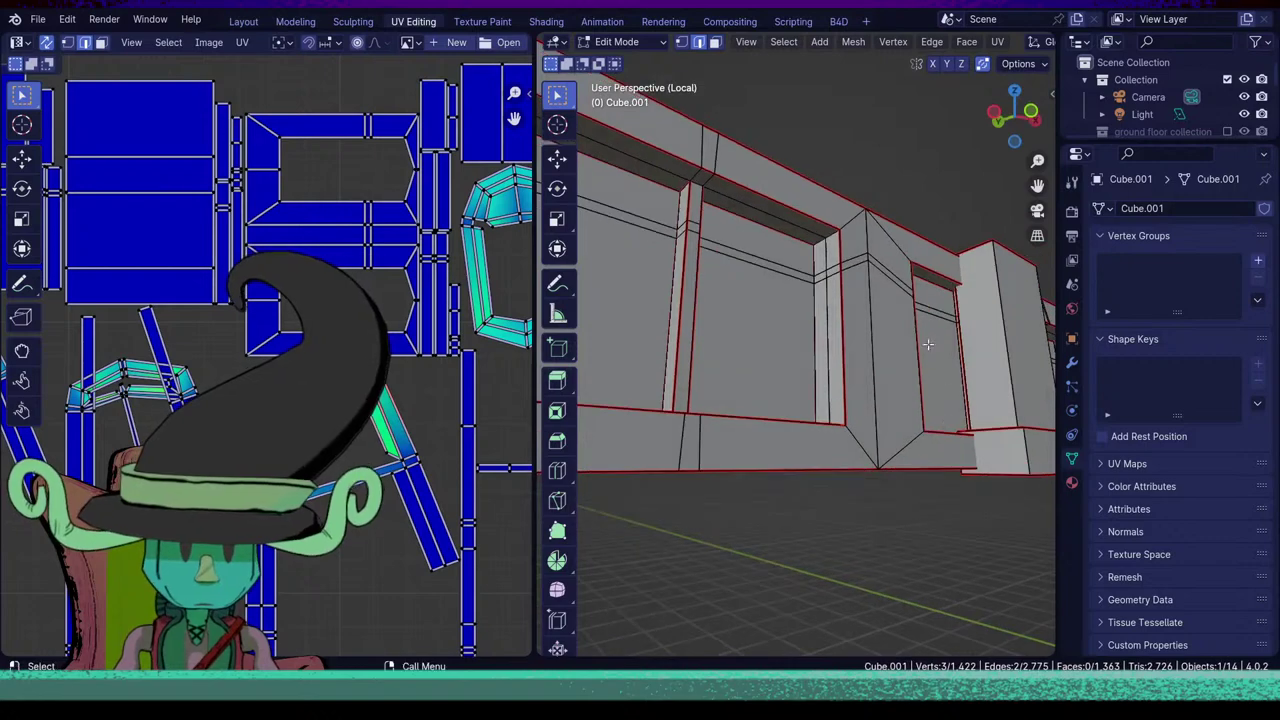
pyautogui.moveTo(822, 240); pyautogui.dragTo(730, 323, button='middle')
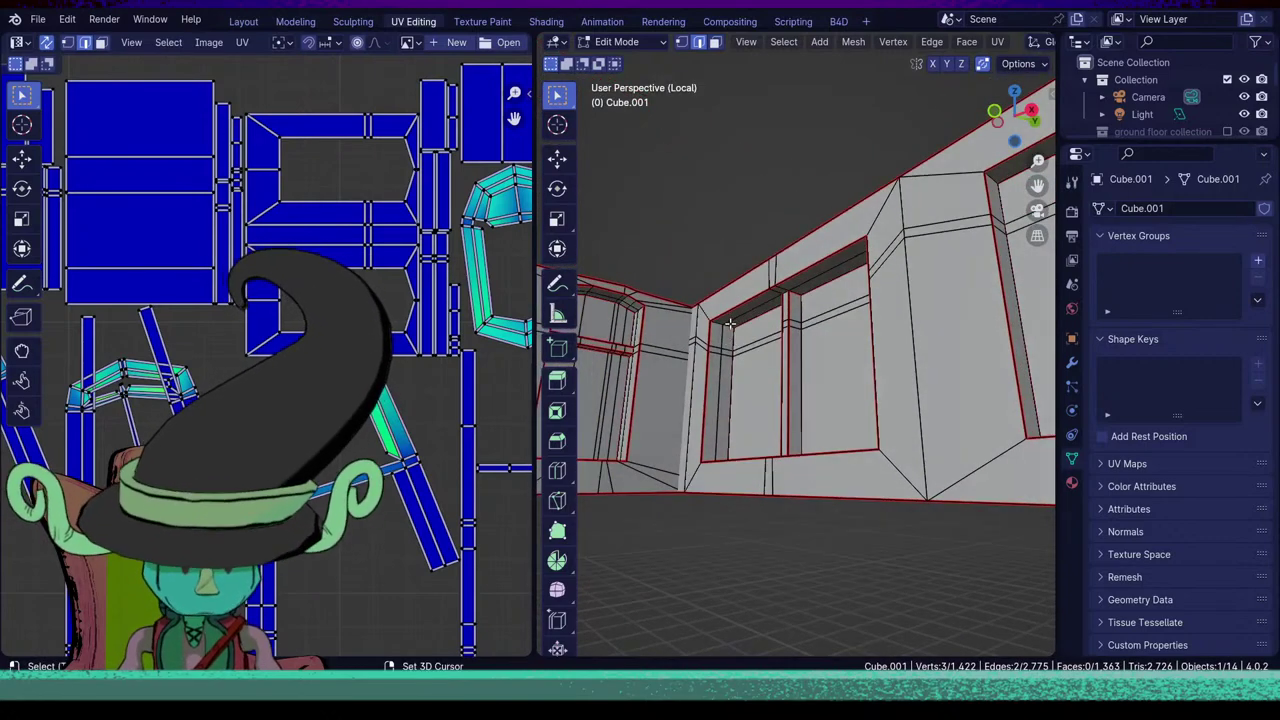
pyautogui.keyDown('shift'); pyautogui.click(730, 323); pyautogui.keyUp('shift')
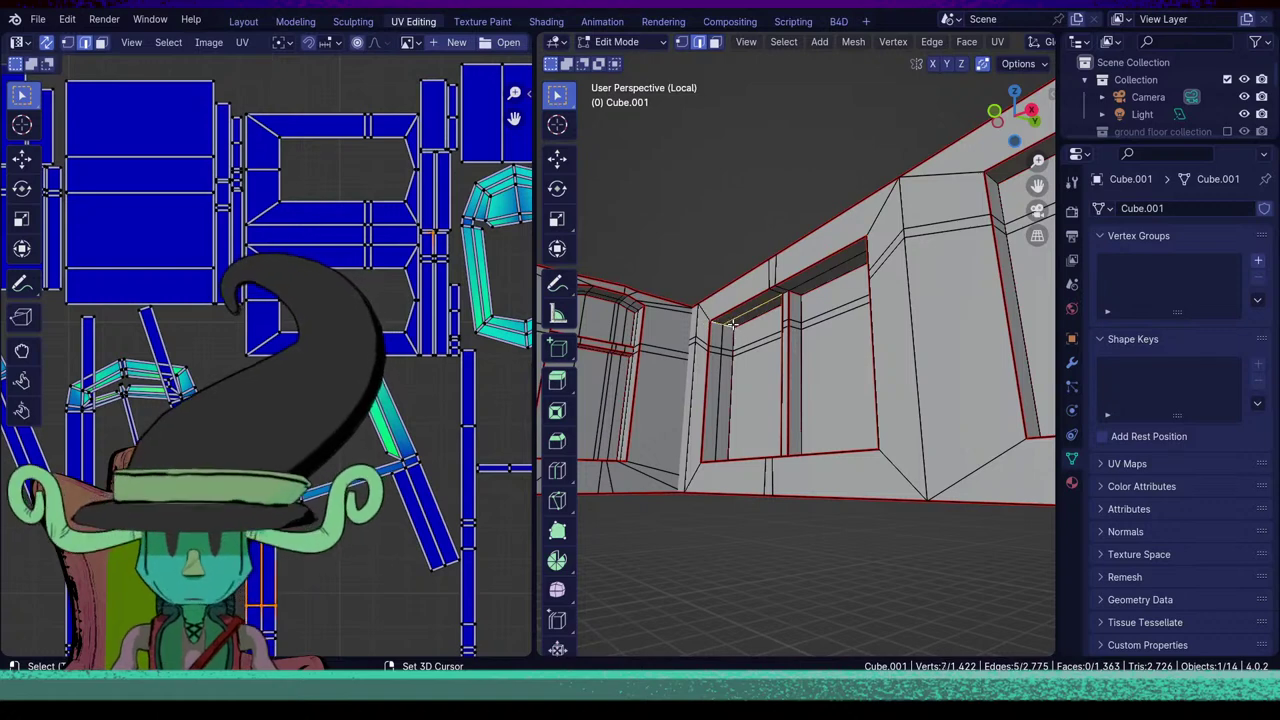
pyautogui.press('u')
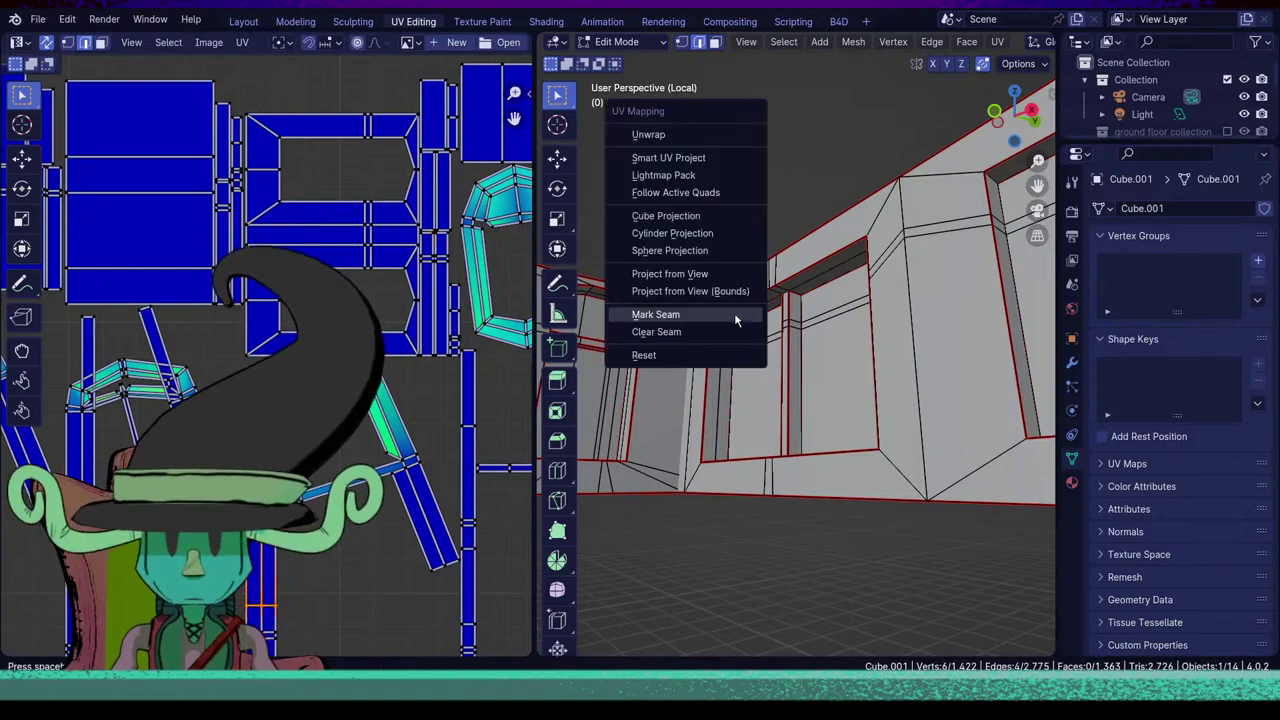
pyautogui.click(737, 314)
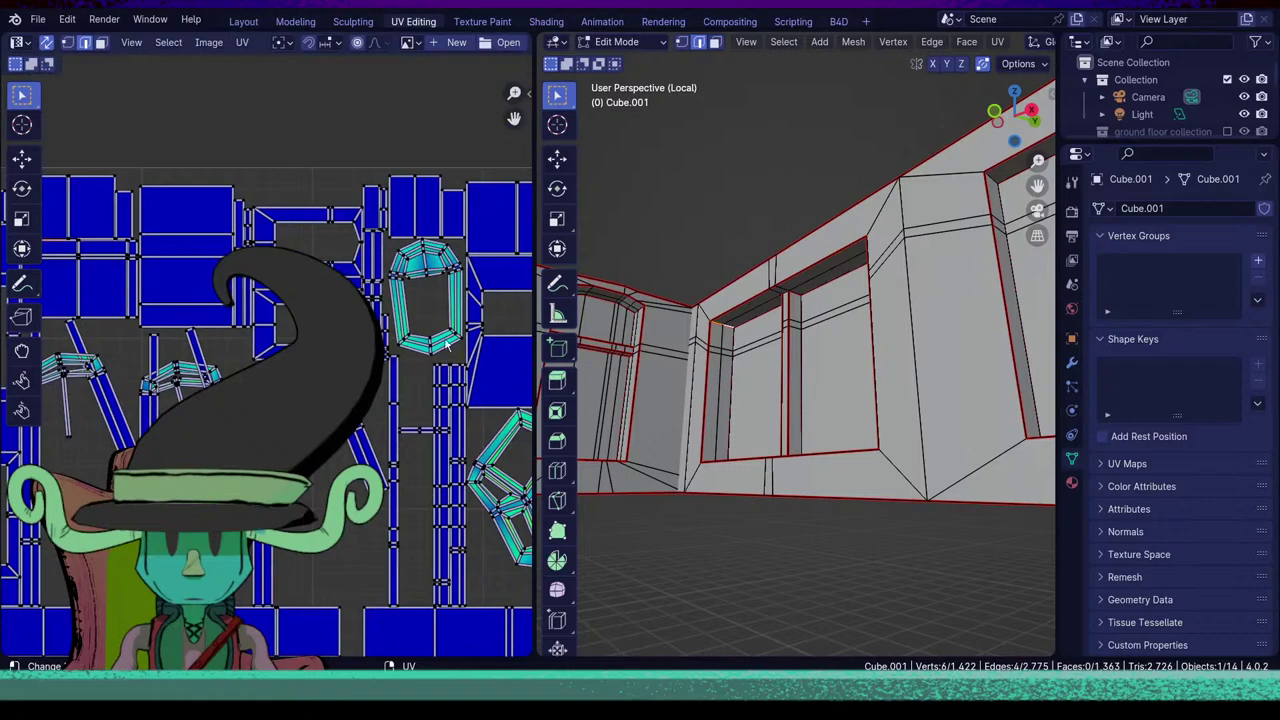
# Locate the pointed window of the rounded stretched island and mark the full outline of its upper pane as seams.
pyautogui.click(424, 262)
pyautogui.moveTo(741, 401); pyautogui.dragTo(772, 401, button='middle')
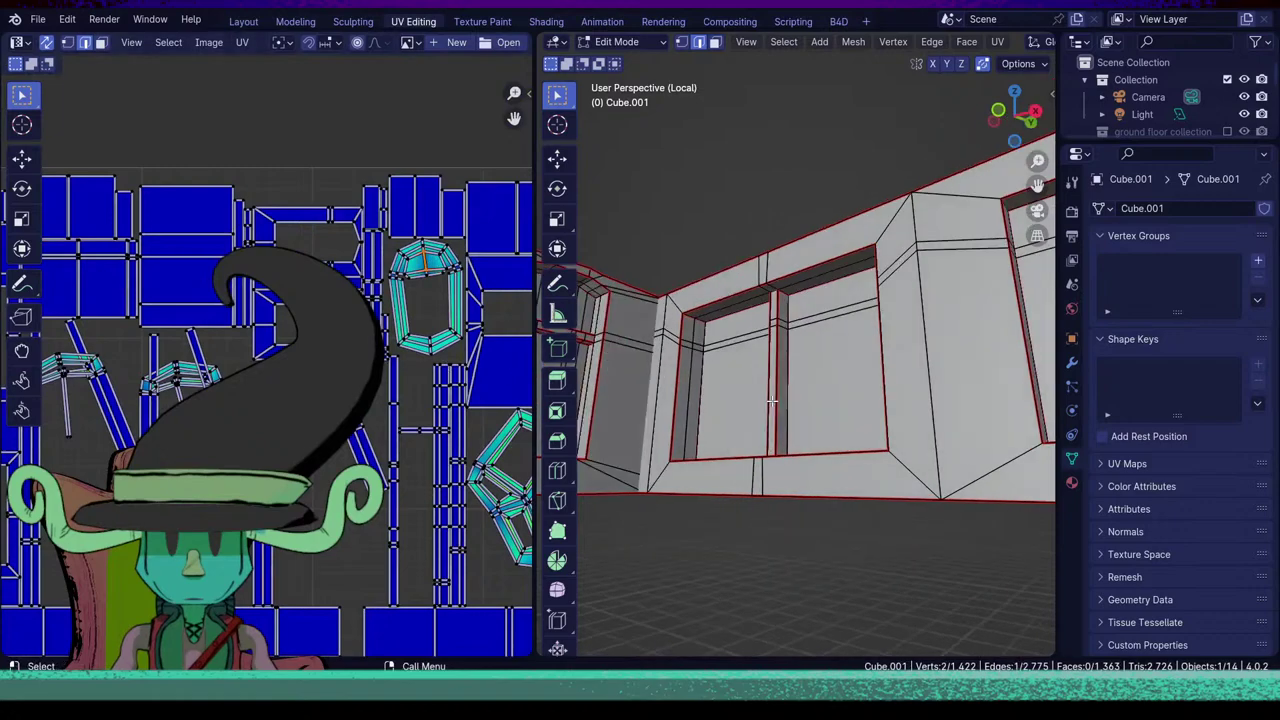
pyautogui.press('KP_Decimal')
pyautogui.scroll(-6, 772, 400)
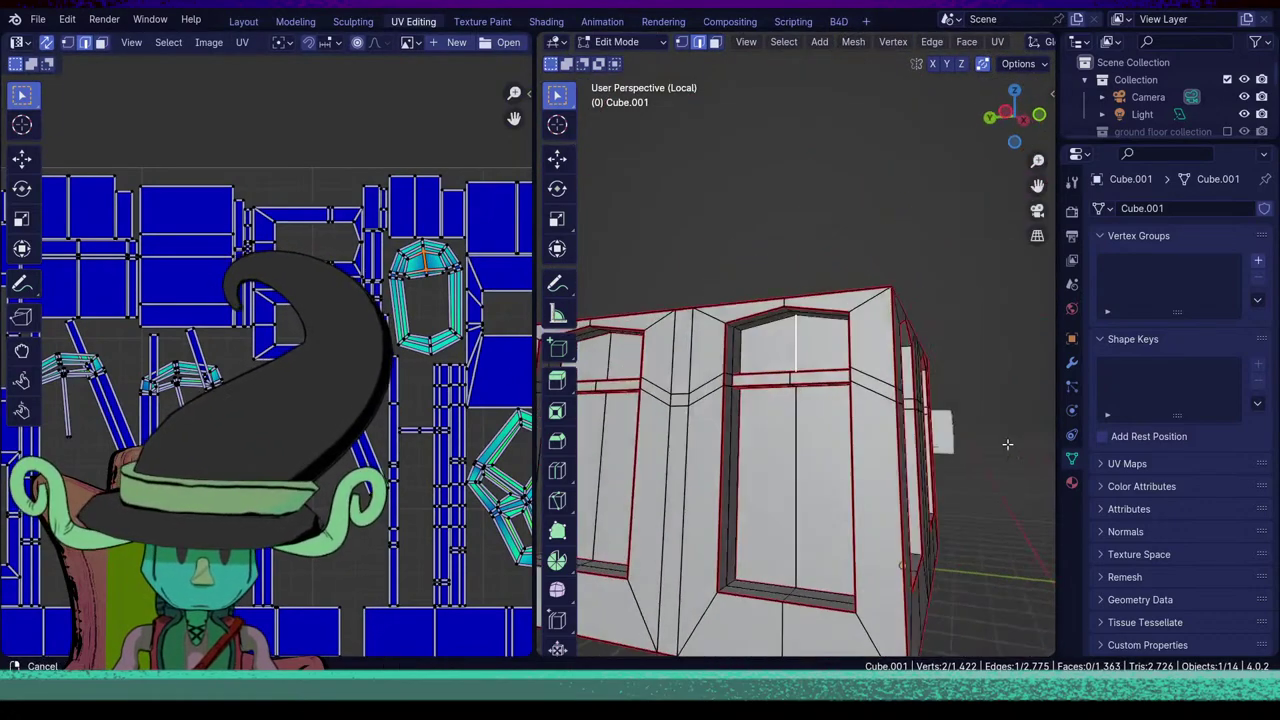
pyautogui.moveTo(797, 449); pyautogui.dragTo(678, 376, button='middle')
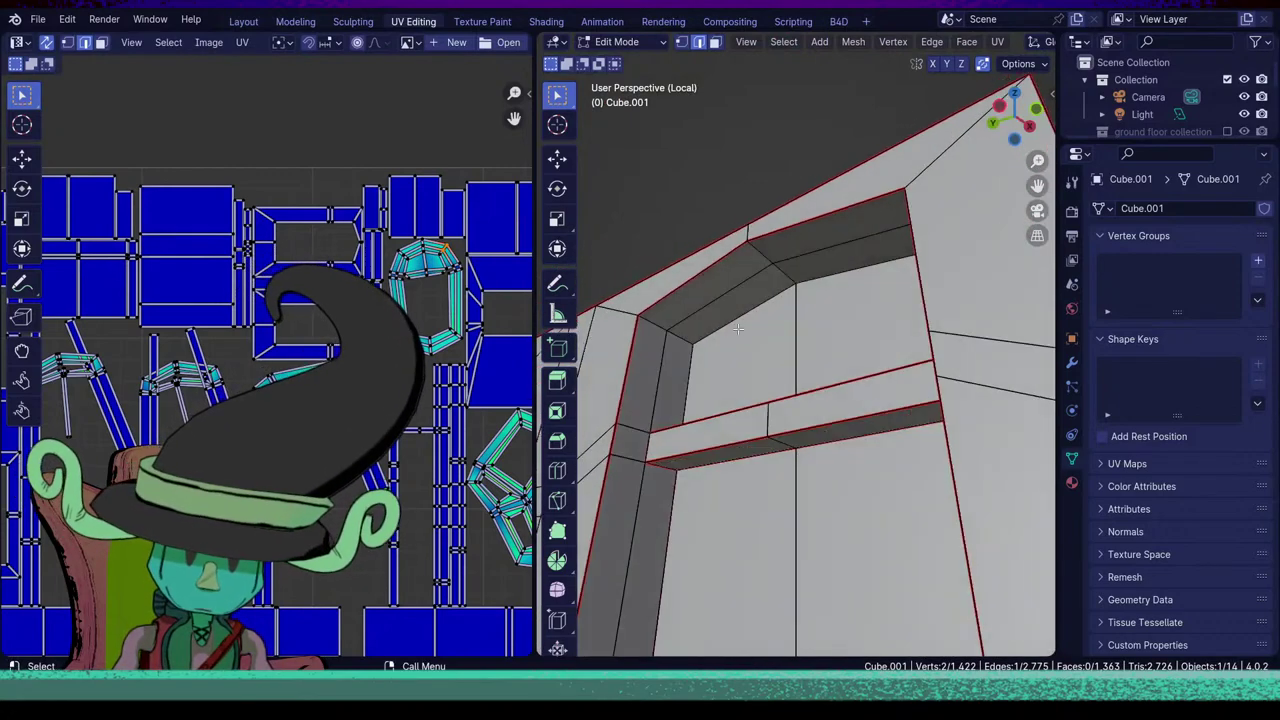
pyautogui.moveTo(849, 273); pyautogui.dragTo(914, 391, button='middle')
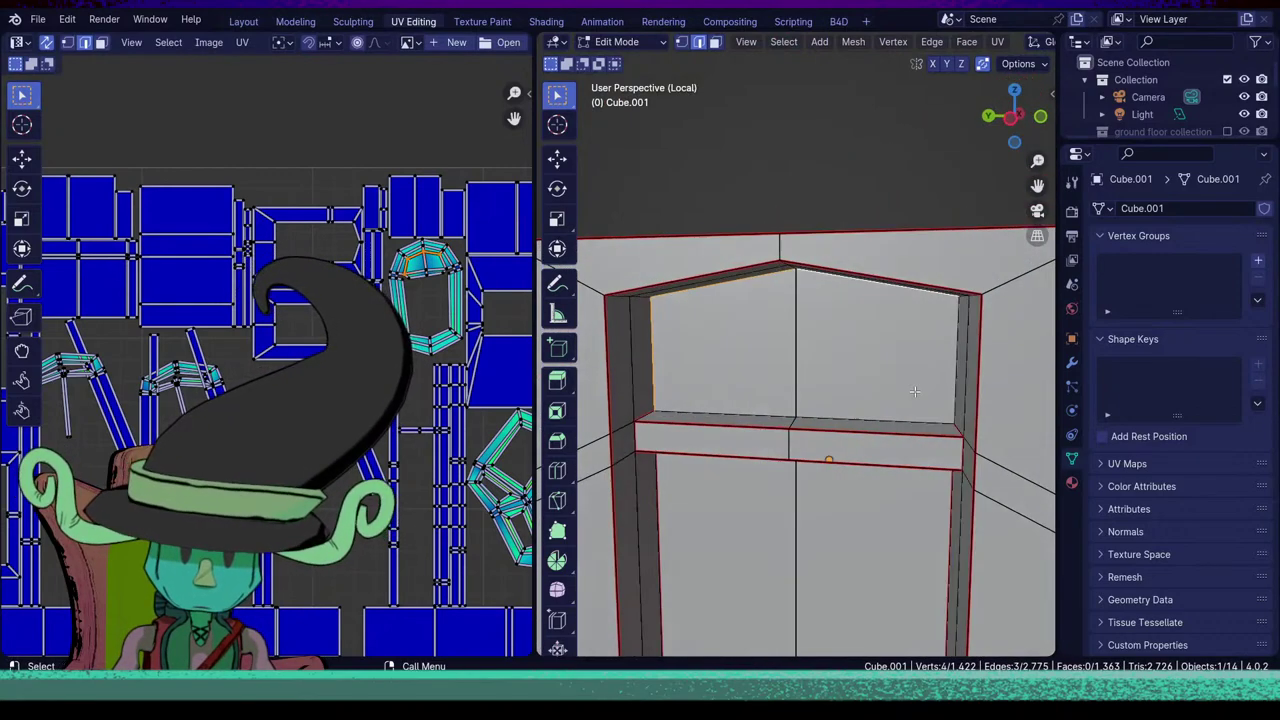
pyautogui.keyDown('shift'); pyautogui.click(959, 358); pyautogui.keyUp('shift')
pyautogui.keyDown('shift'); pyautogui.click(849, 416); pyautogui.keyUp('shift')
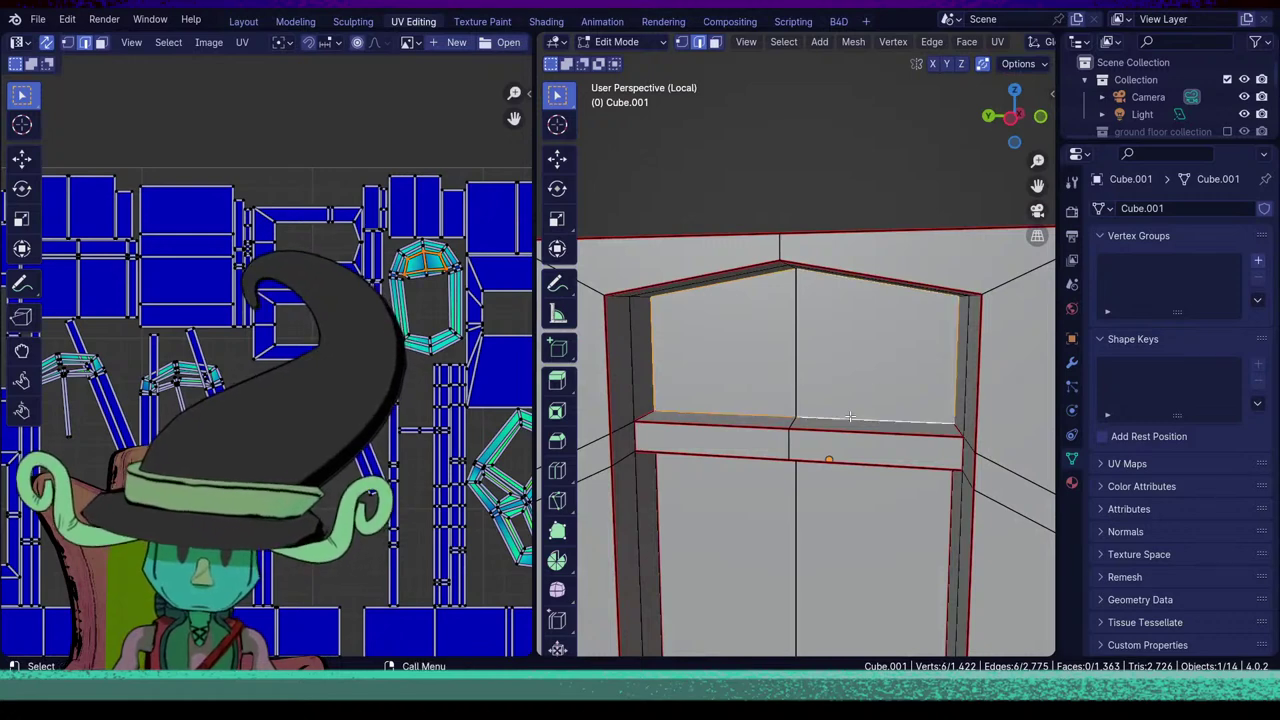
pyautogui.press('u')
pyautogui.click(851, 418)
# Mark the depth edges at the same pointed window's lower frame corner as seams.
pyautogui.click(832, 458)
pyautogui.moveTo(832, 458); pyautogui.dragTo(911, 500, button='middle')
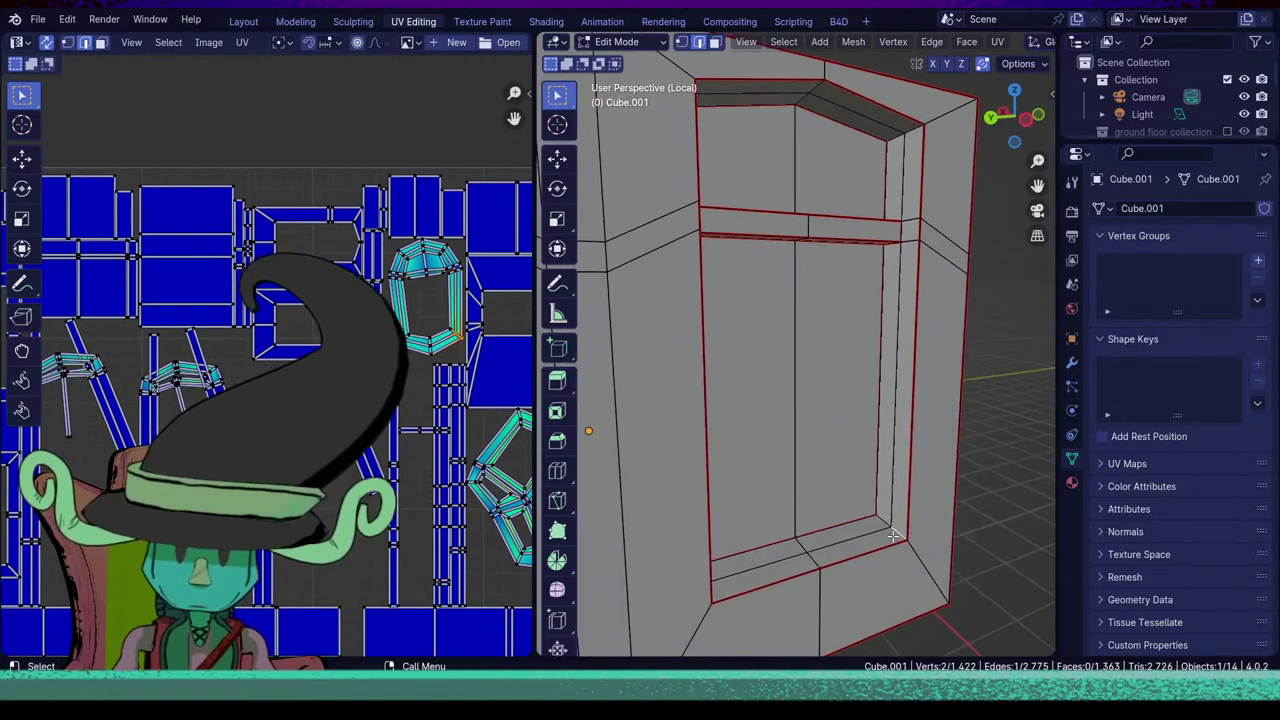
pyautogui.press('u')
pyautogui.click(882, 513)
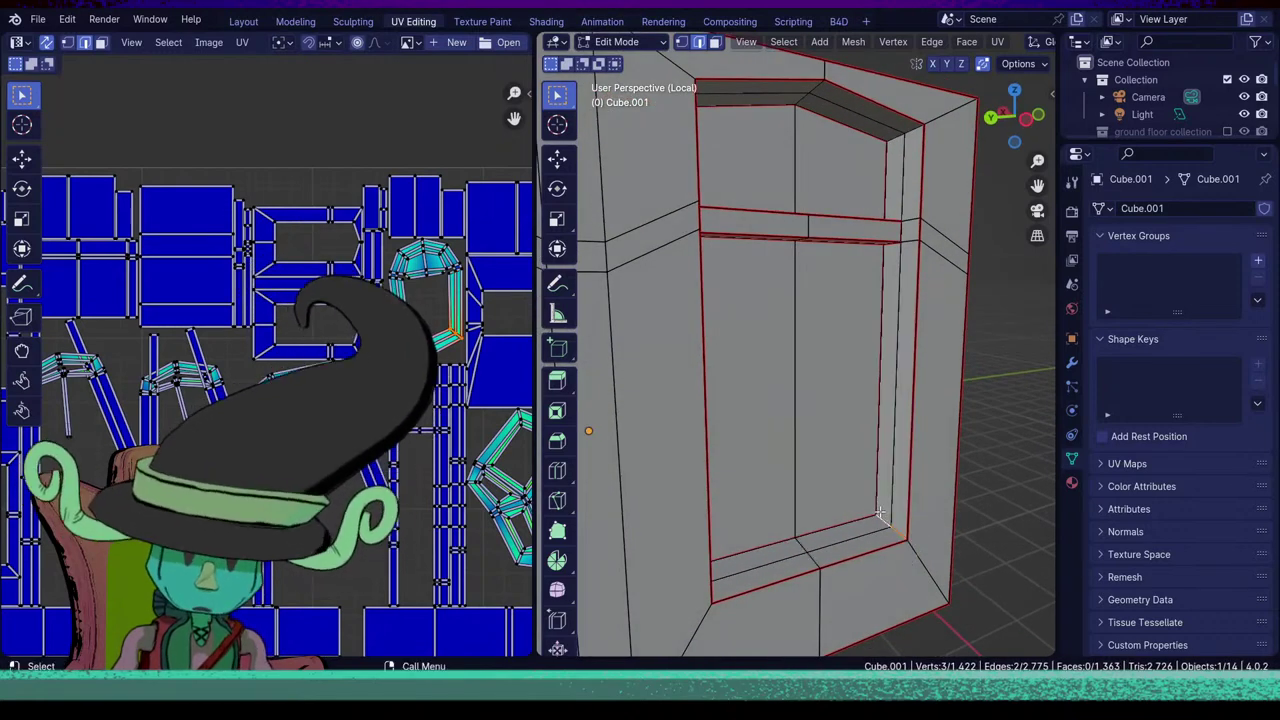
# Unwrap the whole mesh again and select an edge of the remaining stretched frame island in the UV layout.
pyautogui.press('a')
pyautogui.press('u')
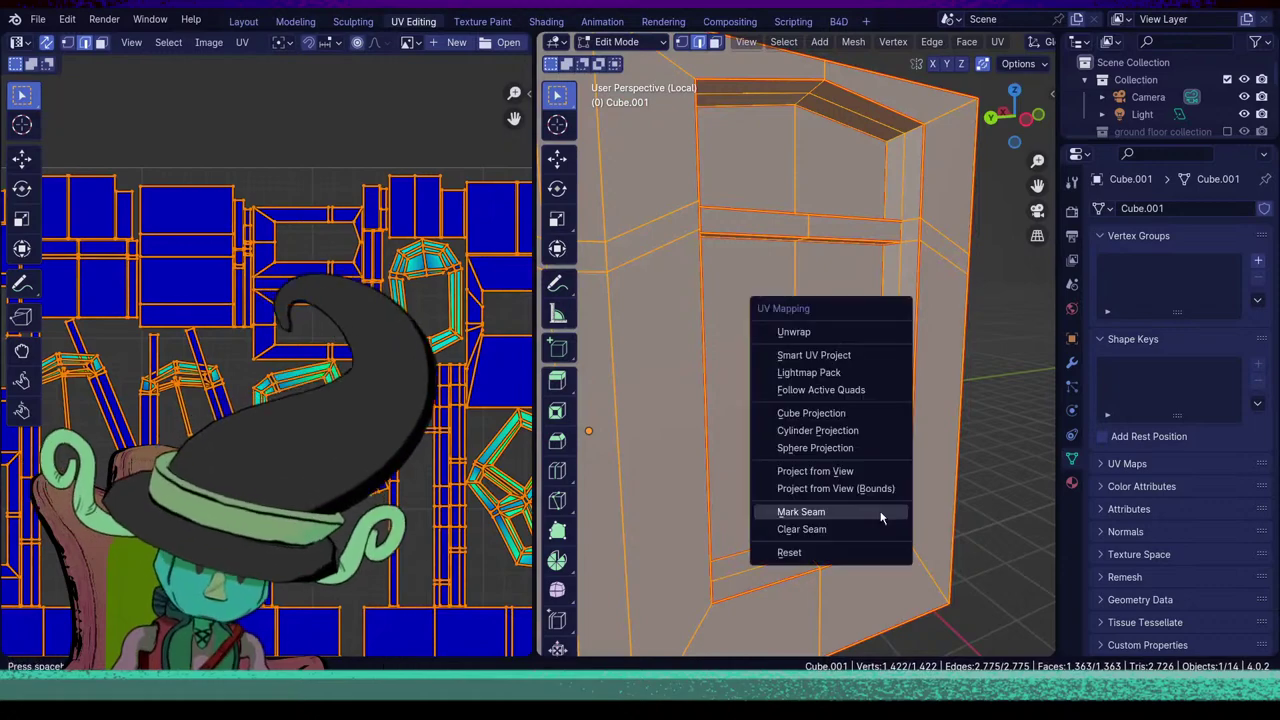
pyautogui.click(866, 336)
pyautogui.click(397, 522)
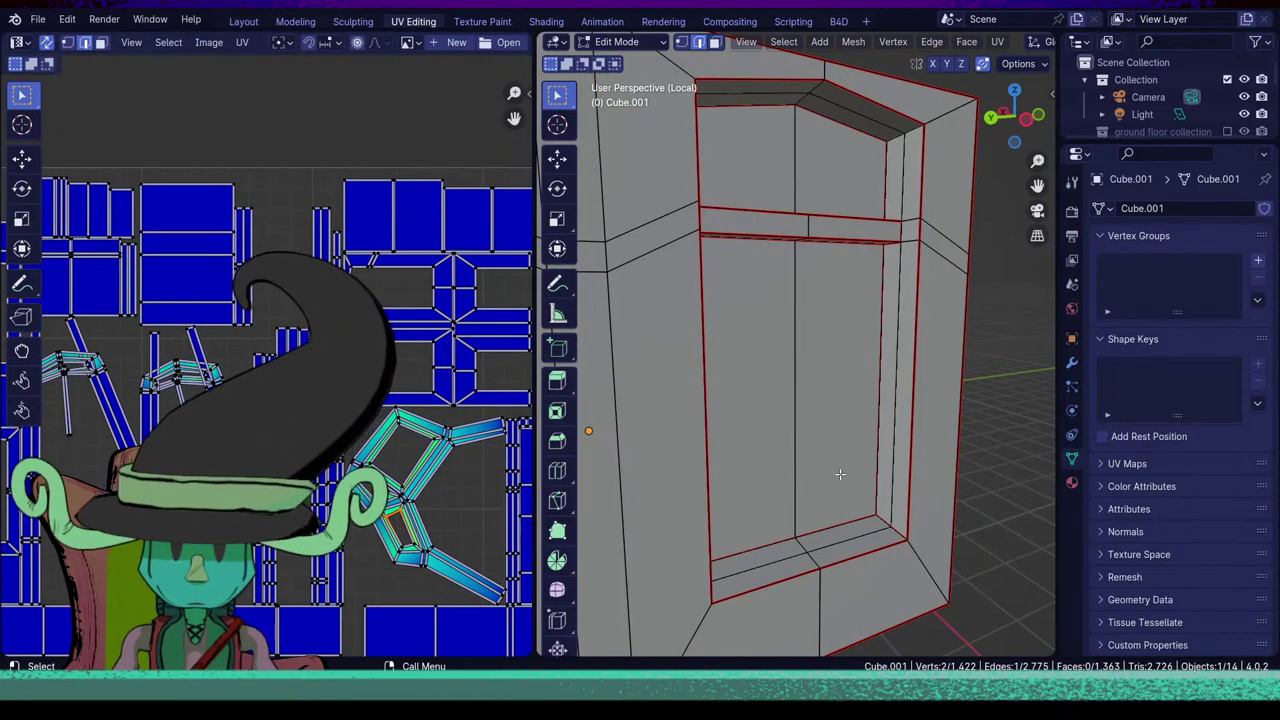
# Mark seams on the short depth edges of the two-pane window's central mullion where it meets the lintel and crossbar.
pyautogui.press('KP_Decimal')
pyautogui.scroll(-6, 840, 474)
pyautogui.moveTo(758, 488); pyautogui.dragTo(732, 473, button='middle')
pyautogui.scroll(-3, 783, 474)
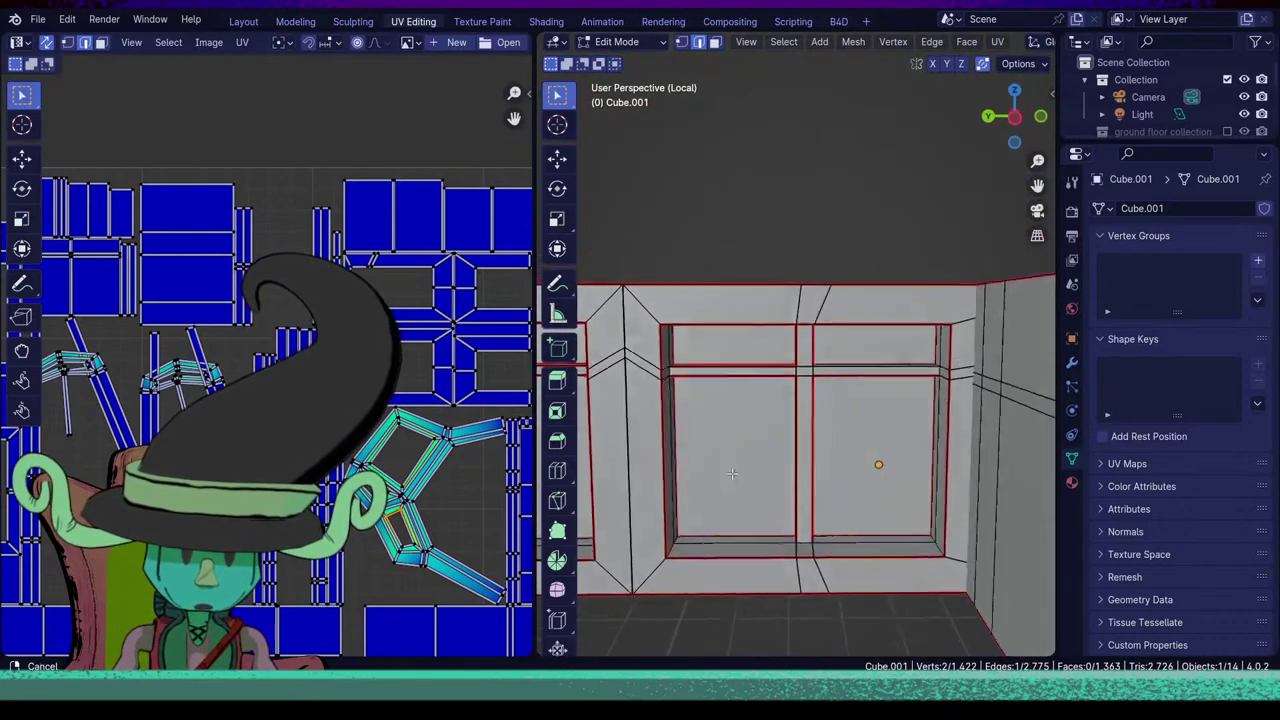
pyautogui.press('w')
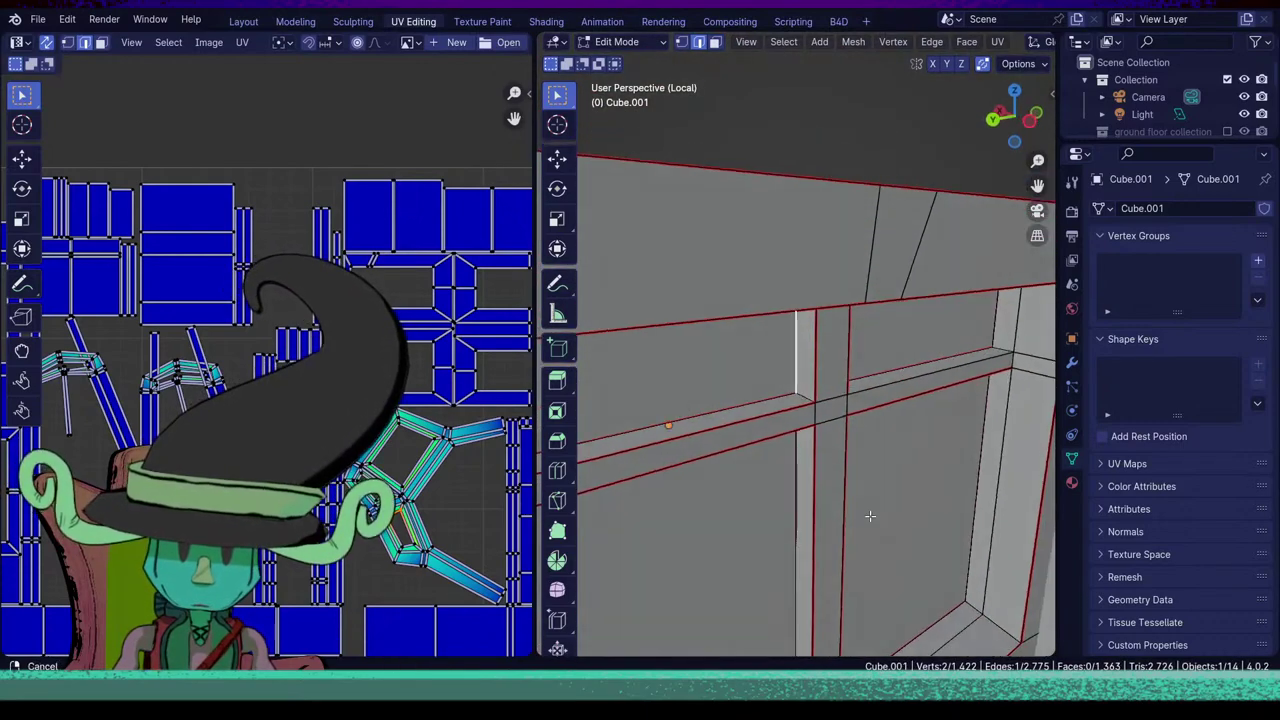
pyautogui.click(868, 516)
pyautogui.moveTo(872, 538); pyautogui.dragTo(804, 434, button='middle')
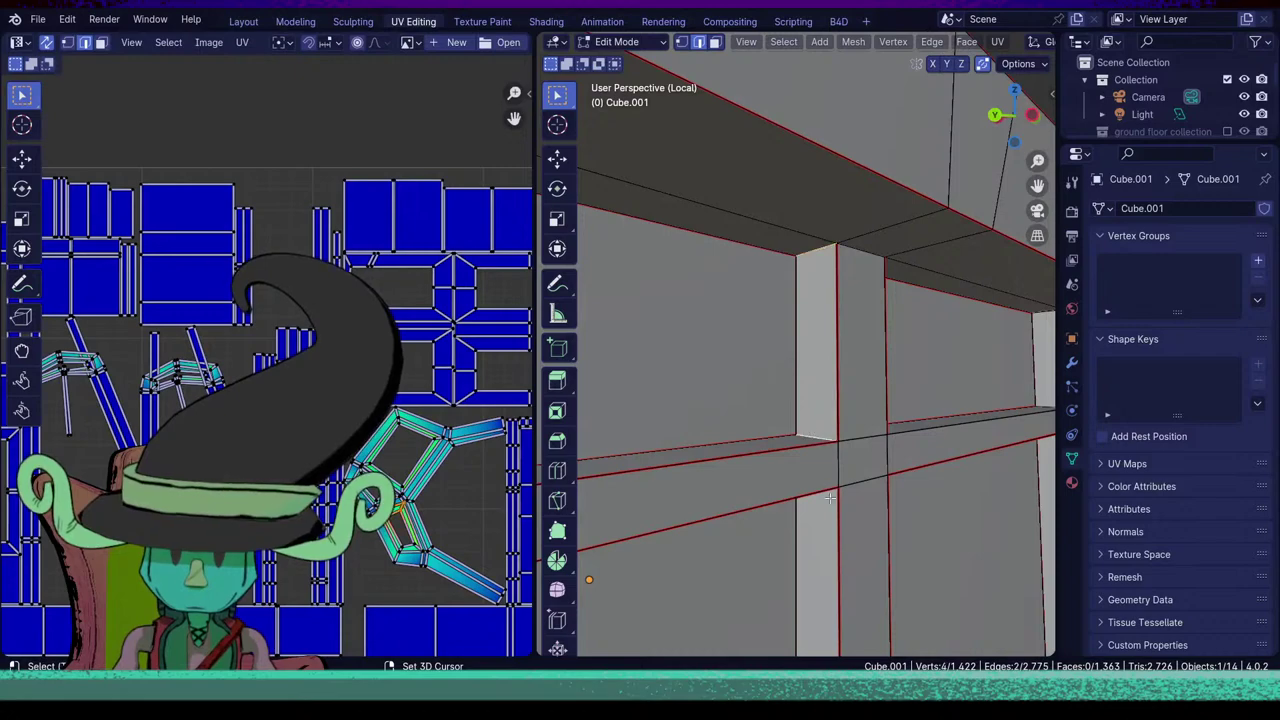
pyautogui.moveTo(820, 582); pyautogui.dragTo(828, 492, button='middle')
pyautogui.keyDown('shift'); pyautogui.click(822, 465); pyautogui.keyUp('shift')
pyautogui.moveTo(888, 535); pyautogui.dragTo(772, 449, button='middle')
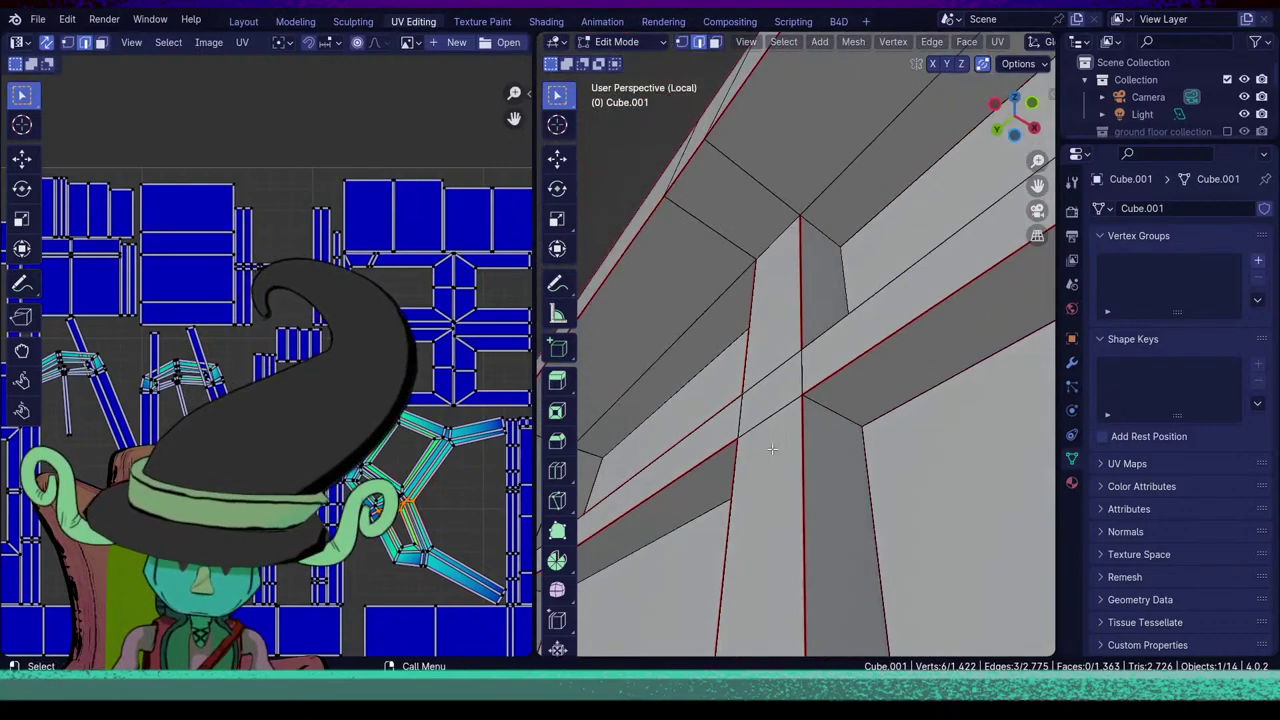
pyautogui.keyDown('shift'); pyautogui.click(815, 233); pyautogui.keyUp('shift')
pyautogui.moveTo(829, 306); pyautogui.dragTo(823, 436, button='middle')
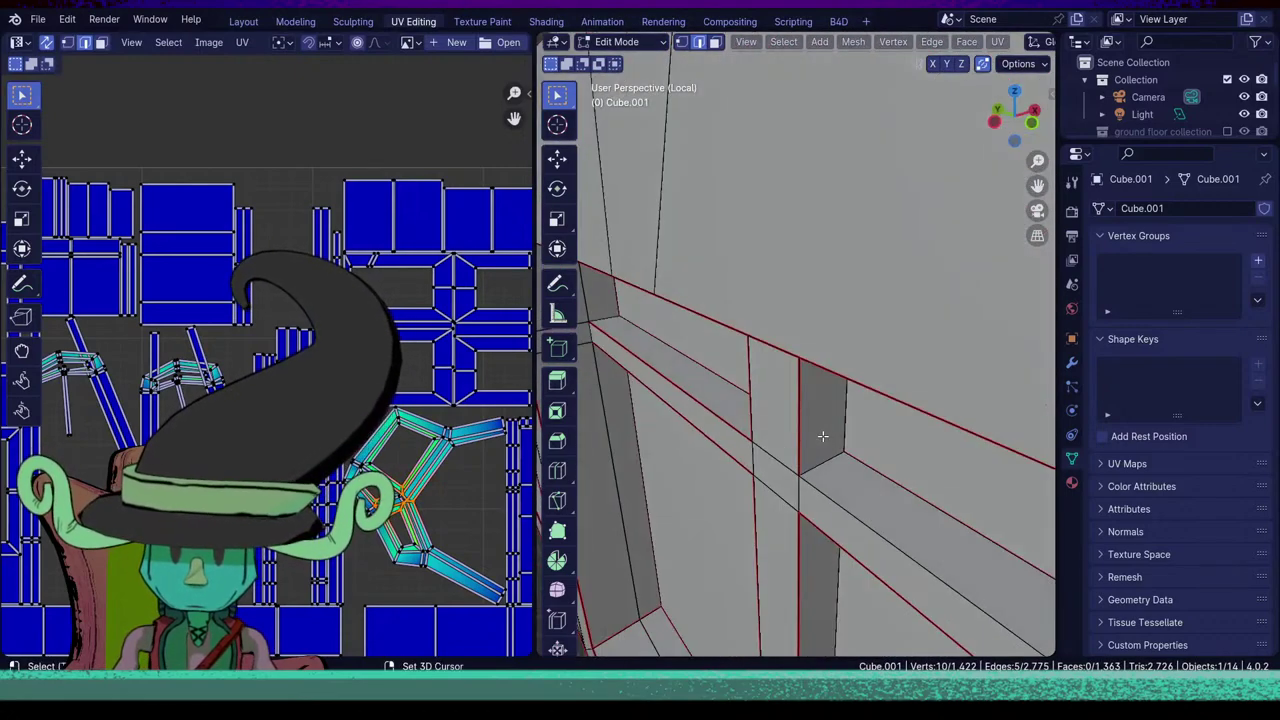
pyautogui.press('u')
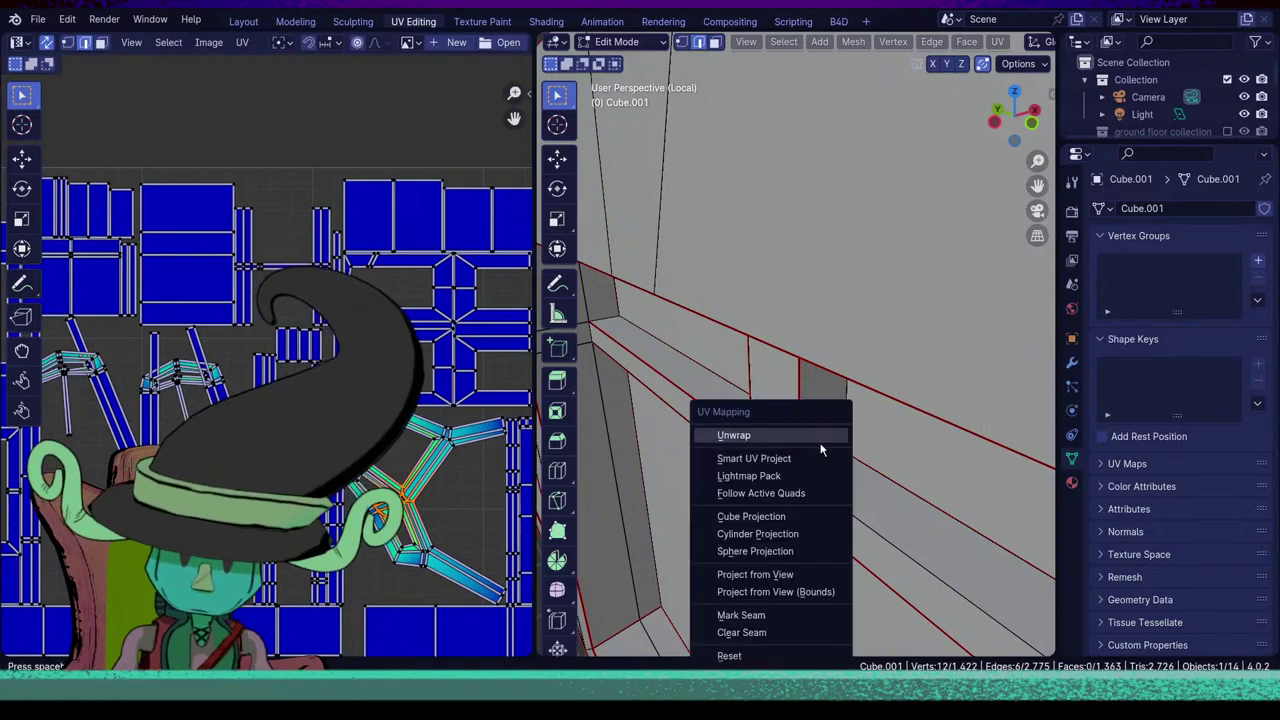
pyautogui.click(760, 611)
# Mark seams along the inner edges of the two-pane window frame where the side jambs meet the glass.
pyautogui.moveTo(765, 615); pyautogui.dragTo(805, 389, button='middle')
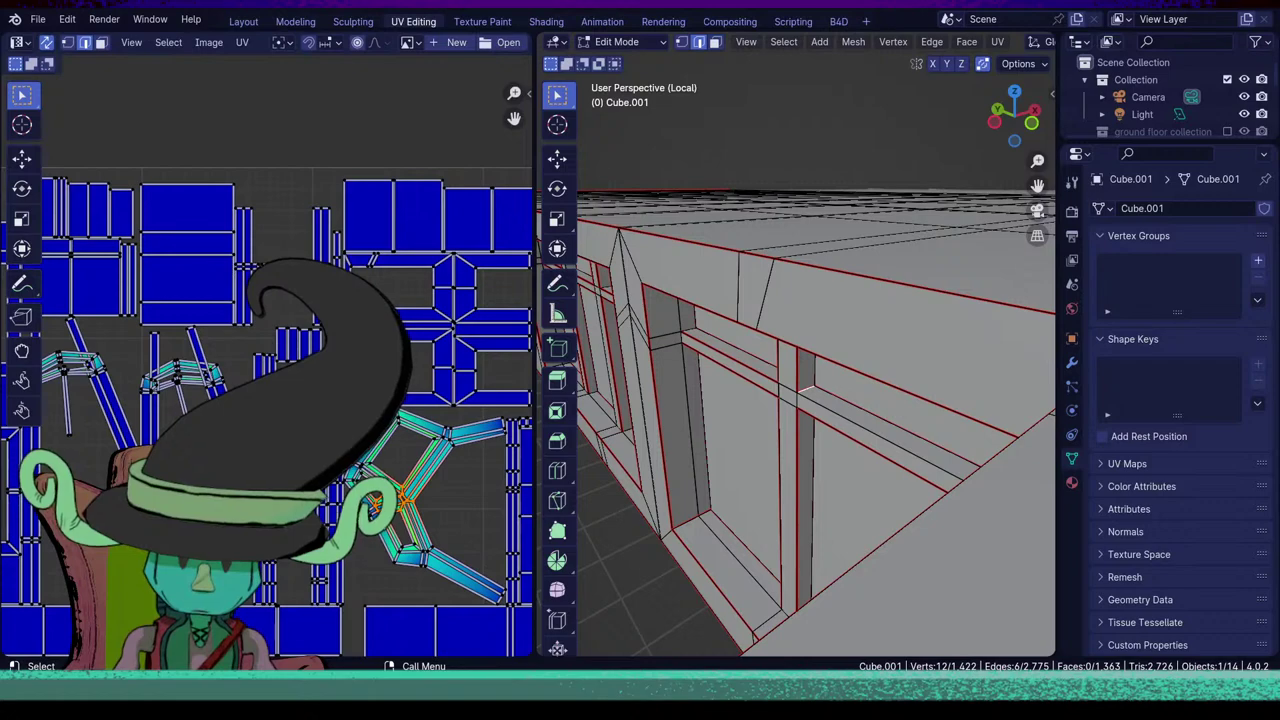
pyautogui.moveTo(740, 451); pyautogui.dragTo(895, 481, button='middle')
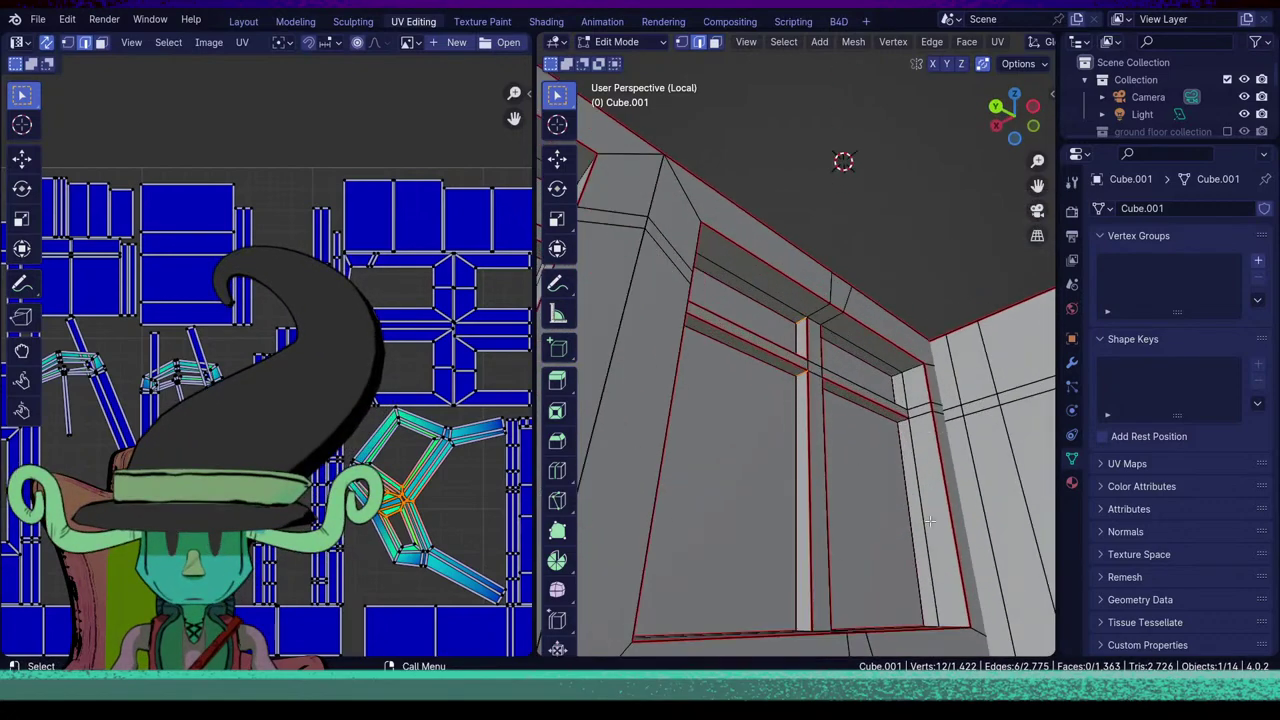
pyautogui.moveTo(929, 521); pyautogui.dragTo(916, 588, button='middle')
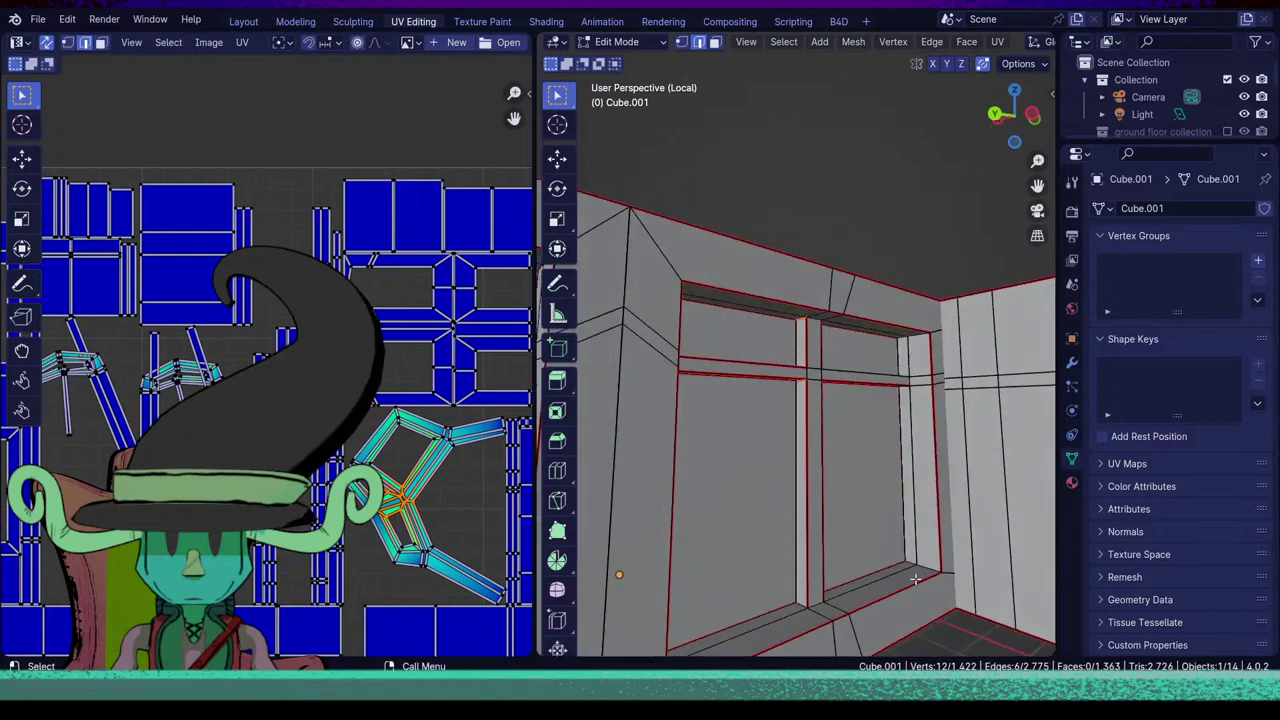
pyautogui.click(895, 493)
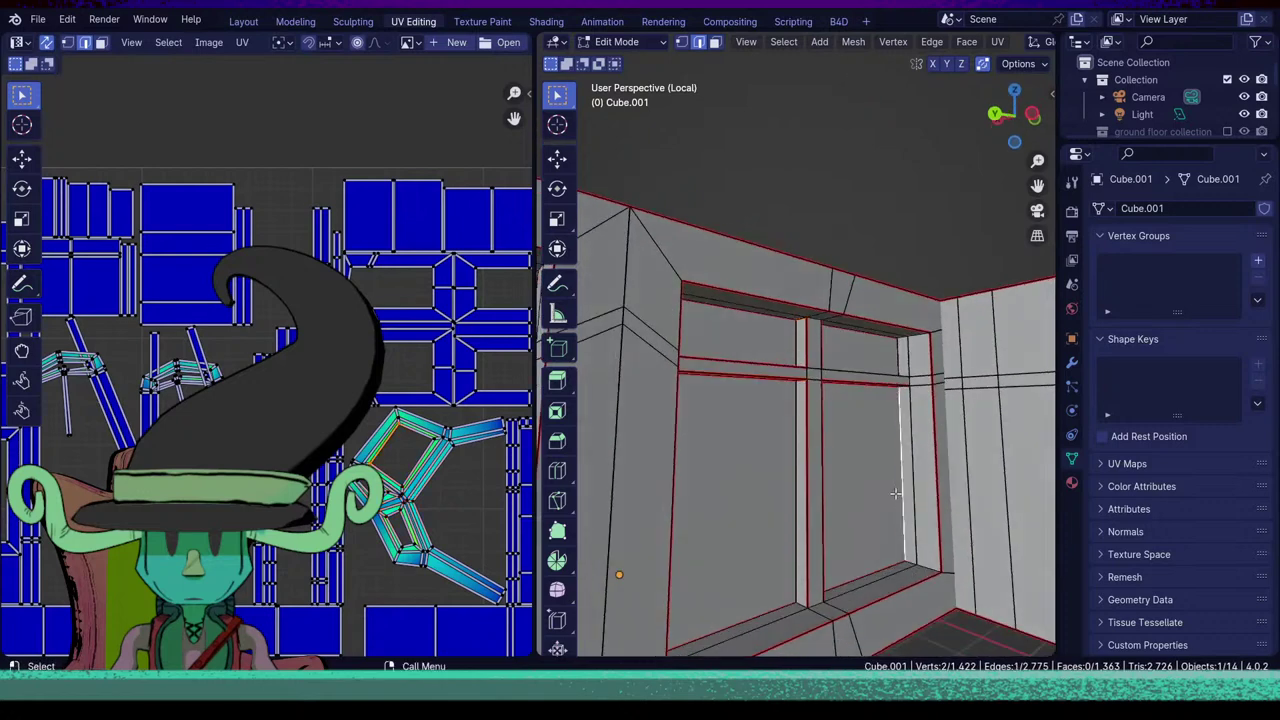
pyautogui.press('u')
pyautogui.click(892, 351)
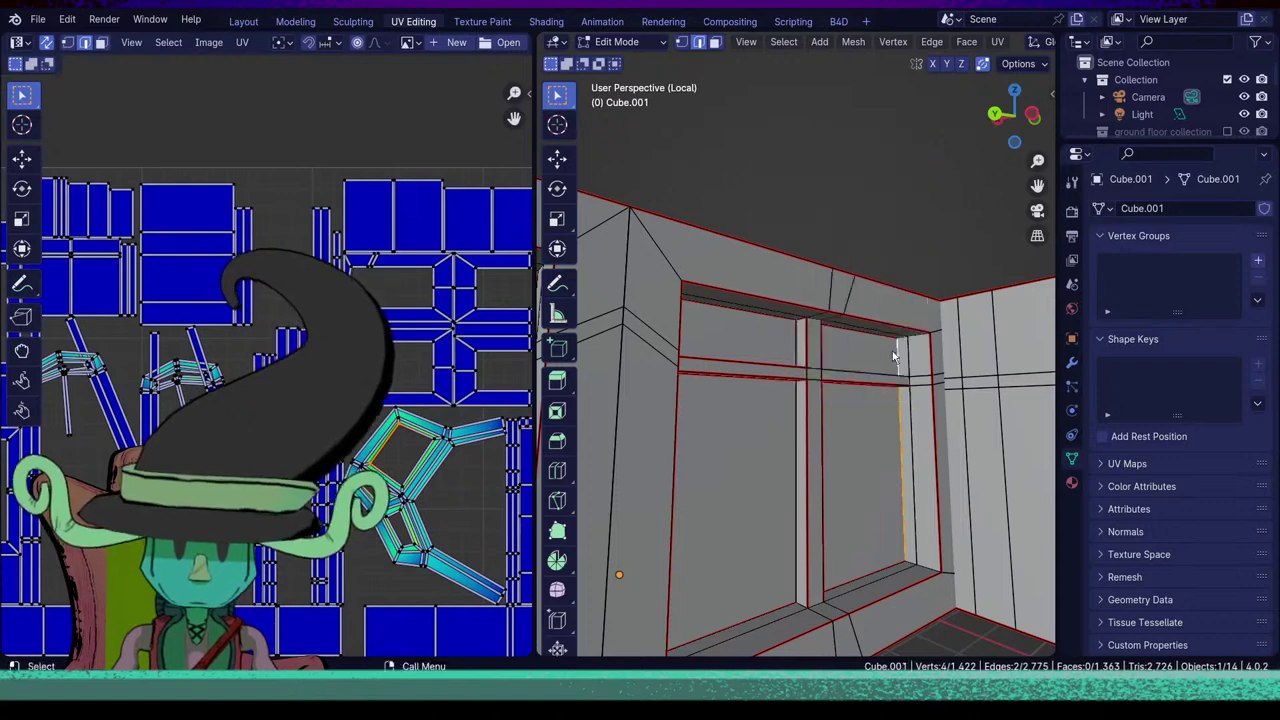
pyautogui.moveTo(892, 351); pyautogui.dragTo(887, 438, button='middle')
pyautogui.click(955, 570)
pyautogui.keyDown('shift'); pyautogui.click(977, 410); pyautogui.keyUp('shift')
pyautogui.keyDown('shift'); pyautogui.click(960, 385); pyautogui.keyUp('shift')
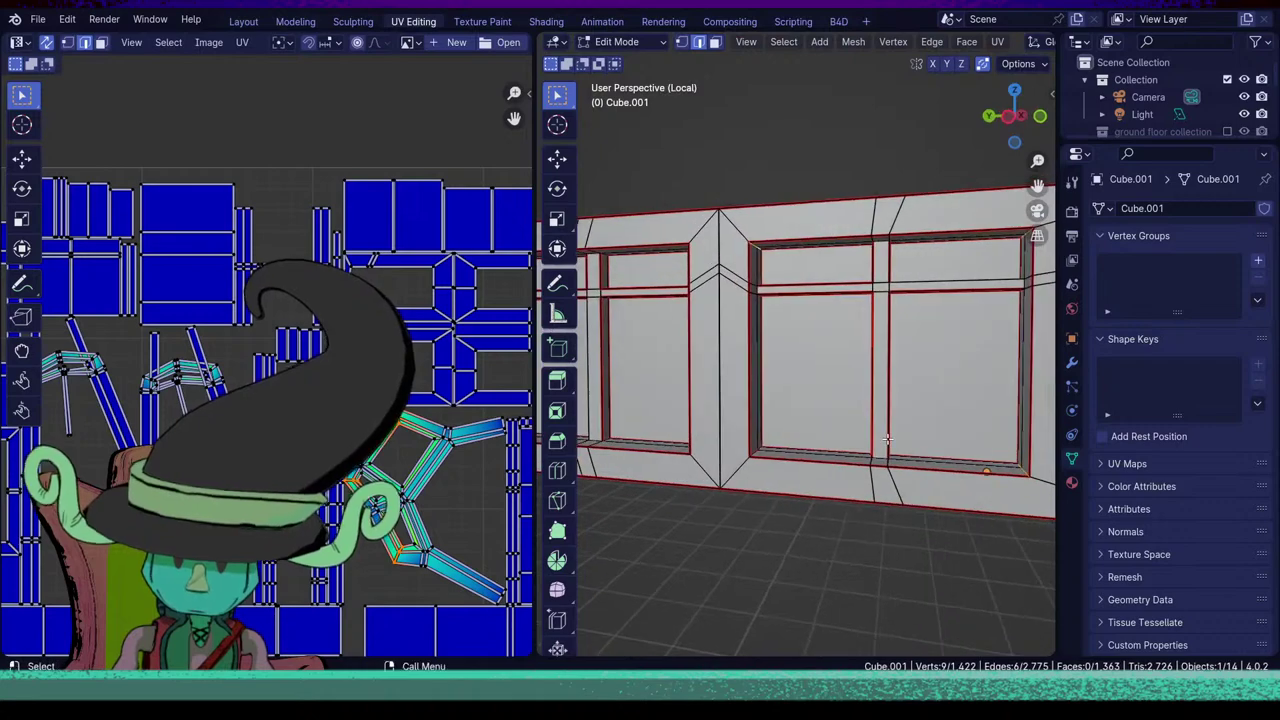
pyautogui.press('u')
pyautogui.click(887, 438)
# Select the entire mesh and unwrap it again with the added seams.
pyautogui.click(851, 517)
pyautogui.scroll(-5, 854, 490)
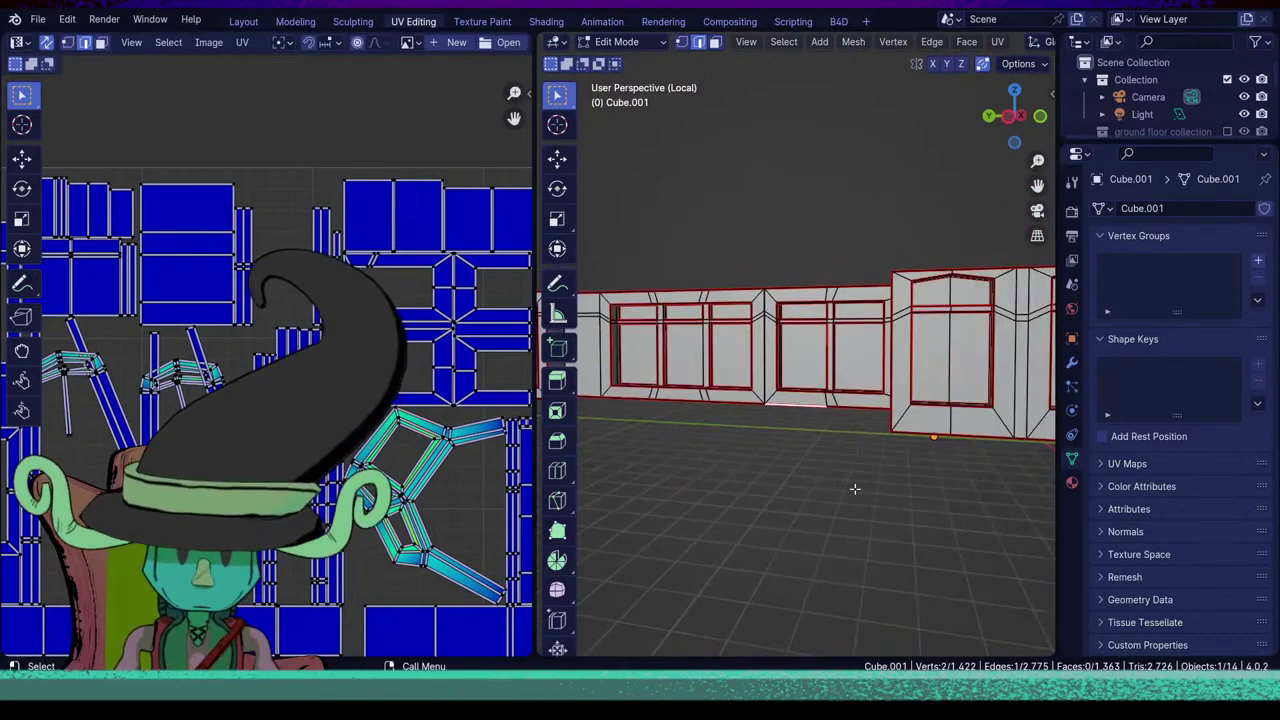
pyautogui.moveTo(854, 489); pyautogui.dragTo(892, 491, button='middle')
pyautogui.press('a')
pyautogui.press('u')
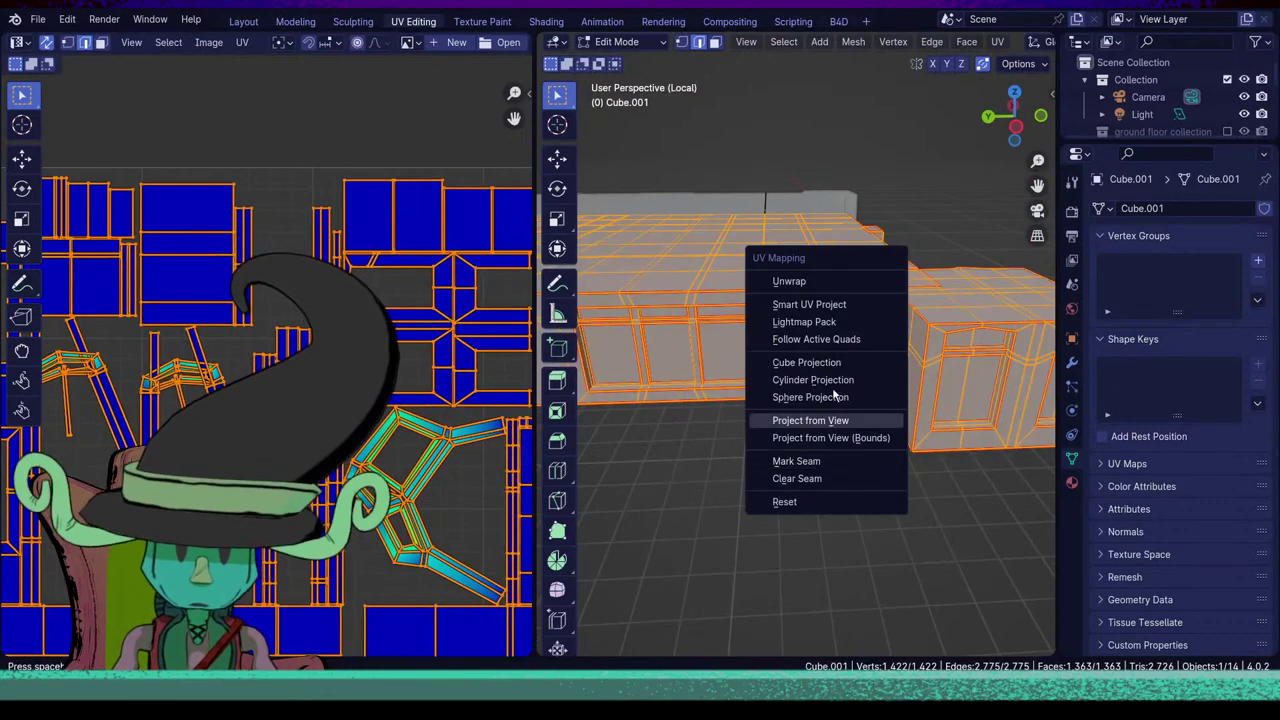
pyautogui.click(817, 281)
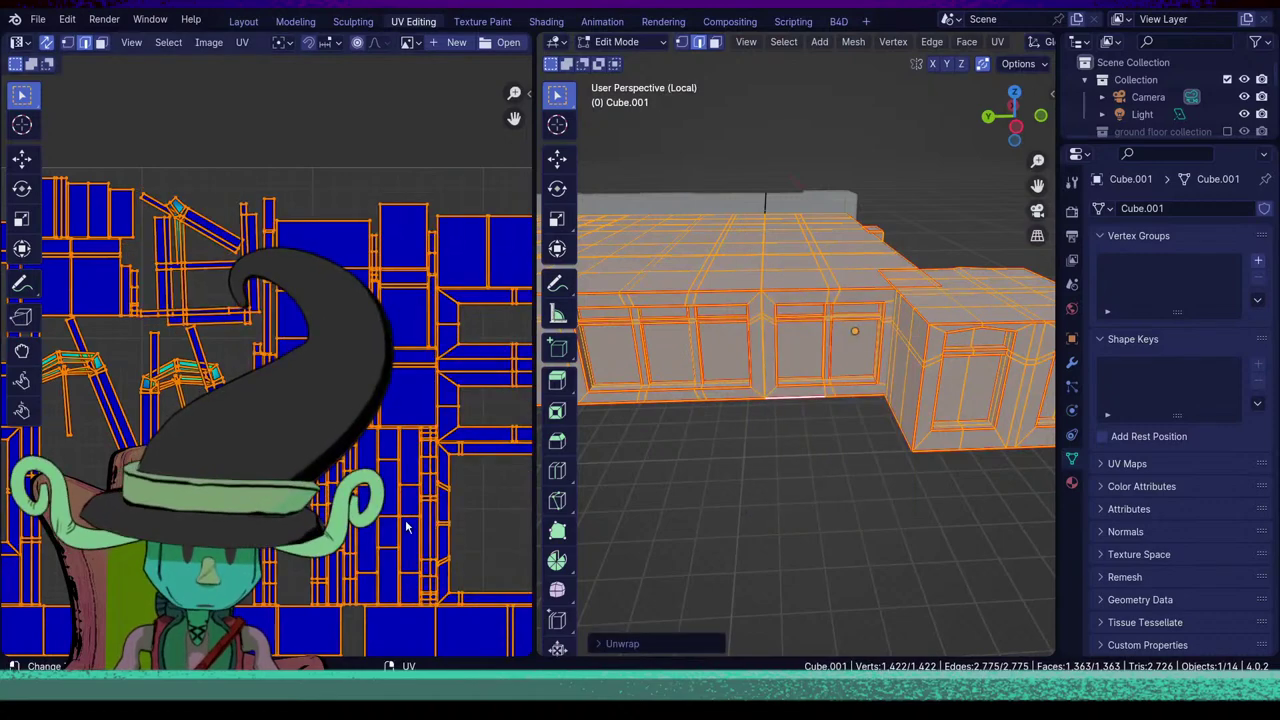
# Examine the stretched, distorted islands in the new UV layout.
pyautogui.click(306, 526)
pyautogui.moveTo(306, 526); pyautogui.dragTo(205, 430, button='middle')
pyautogui.scroll(-2, 205, 430)
pyautogui.scroll(5, 301, 421)
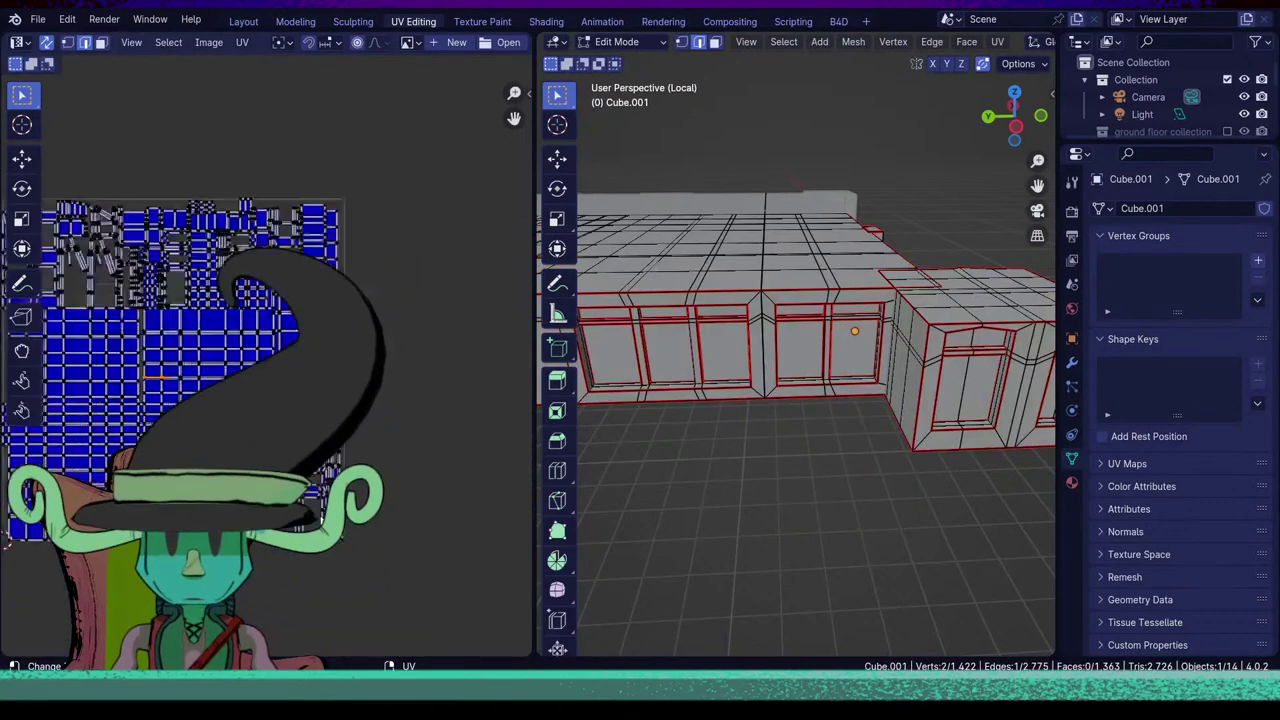
pyautogui.scroll(5, 376, 563)
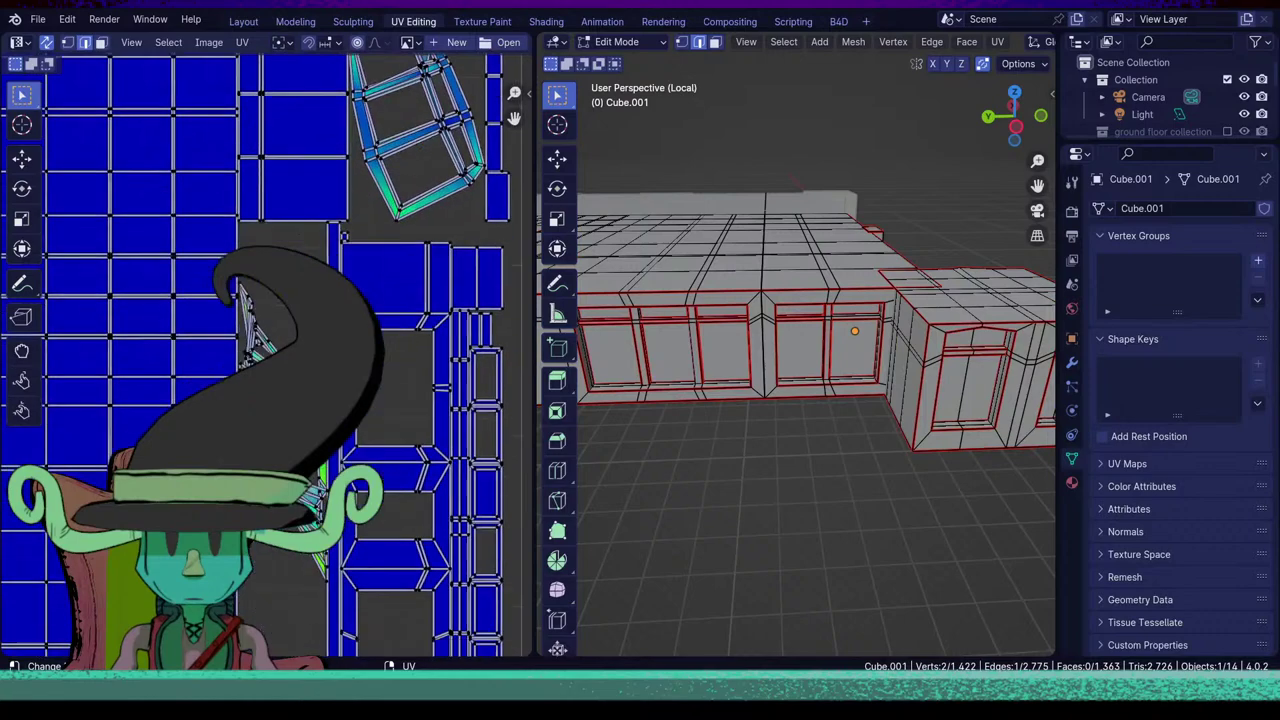
pyautogui.moveTo(283, 554); pyautogui.dragTo(283, 514, button='middle')
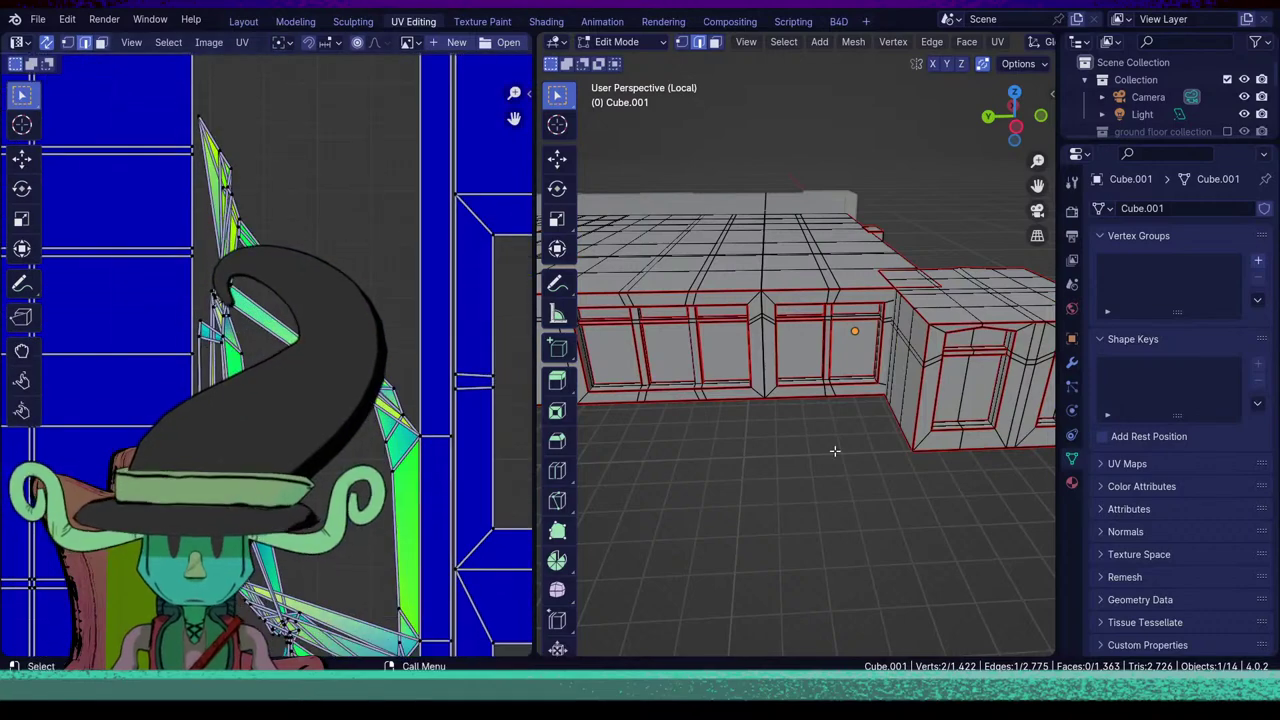
# Mark a seam on the short depth edge where a multi-pane window's mullion meets the lintel.
pyautogui.press('KP_Decimal')
pyautogui.scroll(-4, 834, 462)
pyautogui.moveTo(814, 480); pyautogui.dragTo(895, 424, button='middle')
pyautogui.scroll(-2, 837, 396)
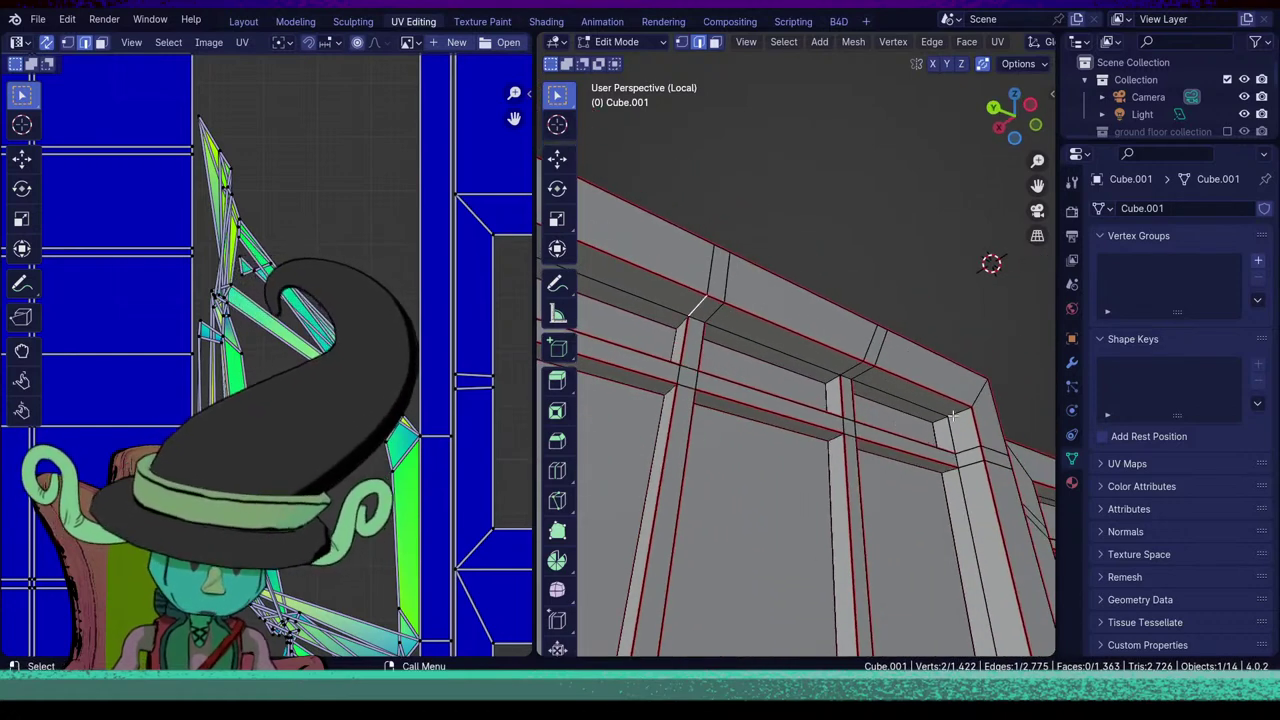
pyautogui.moveTo(870, 473); pyautogui.dragTo(912, 488, button='middle')
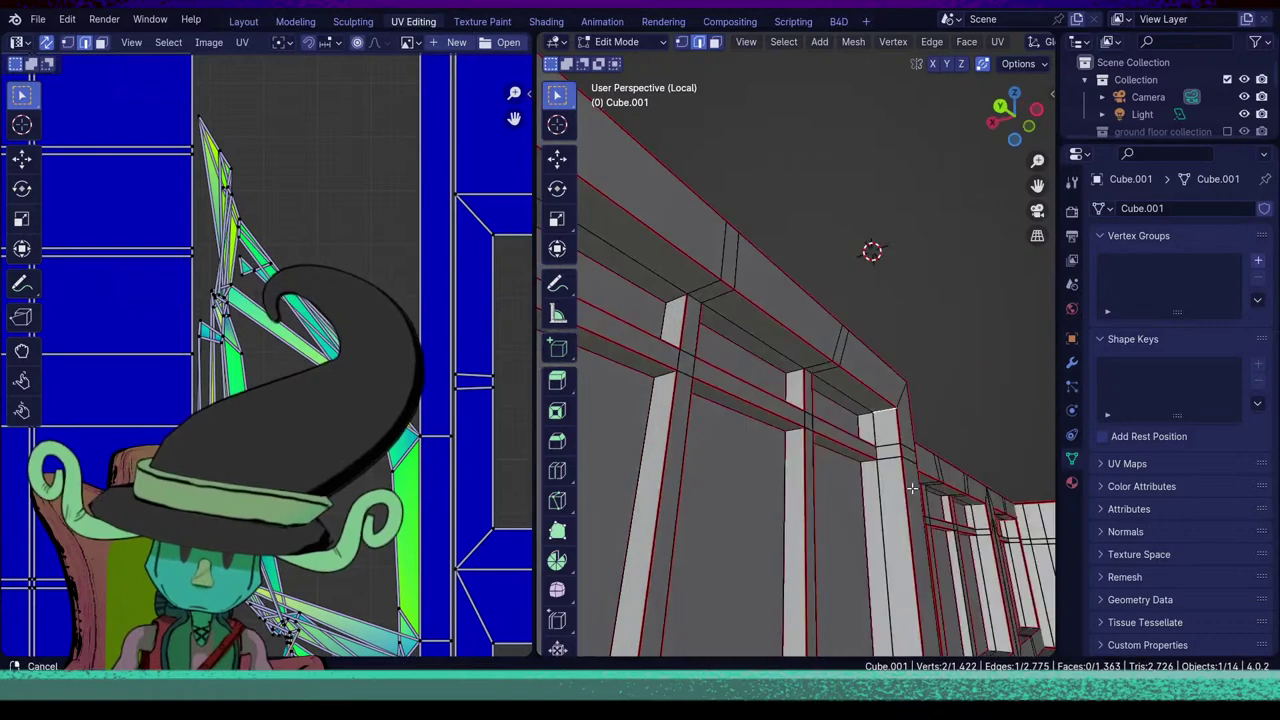
pyautogui.moveTo(703, 500); pyautogui.dragTo(740, 427, button='middle')
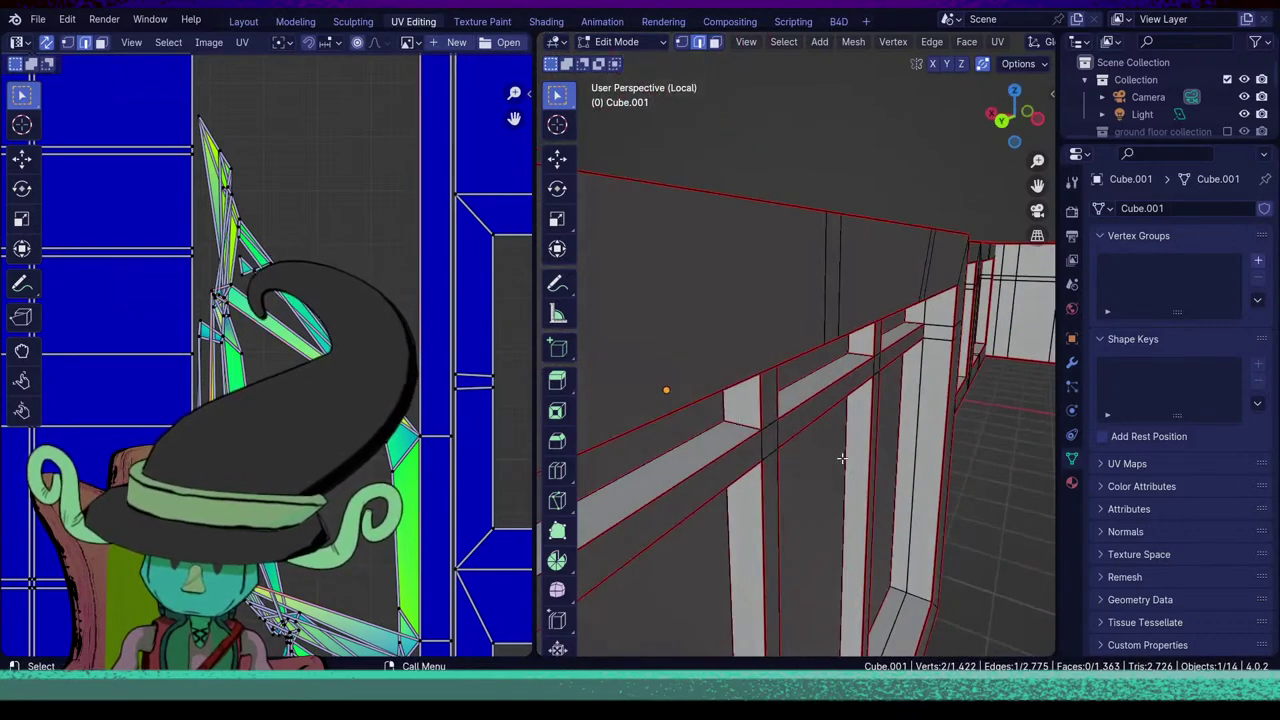
pyautogui.moveTo(842, 458); pyautogui.dragTo(811, 469, button='middle')
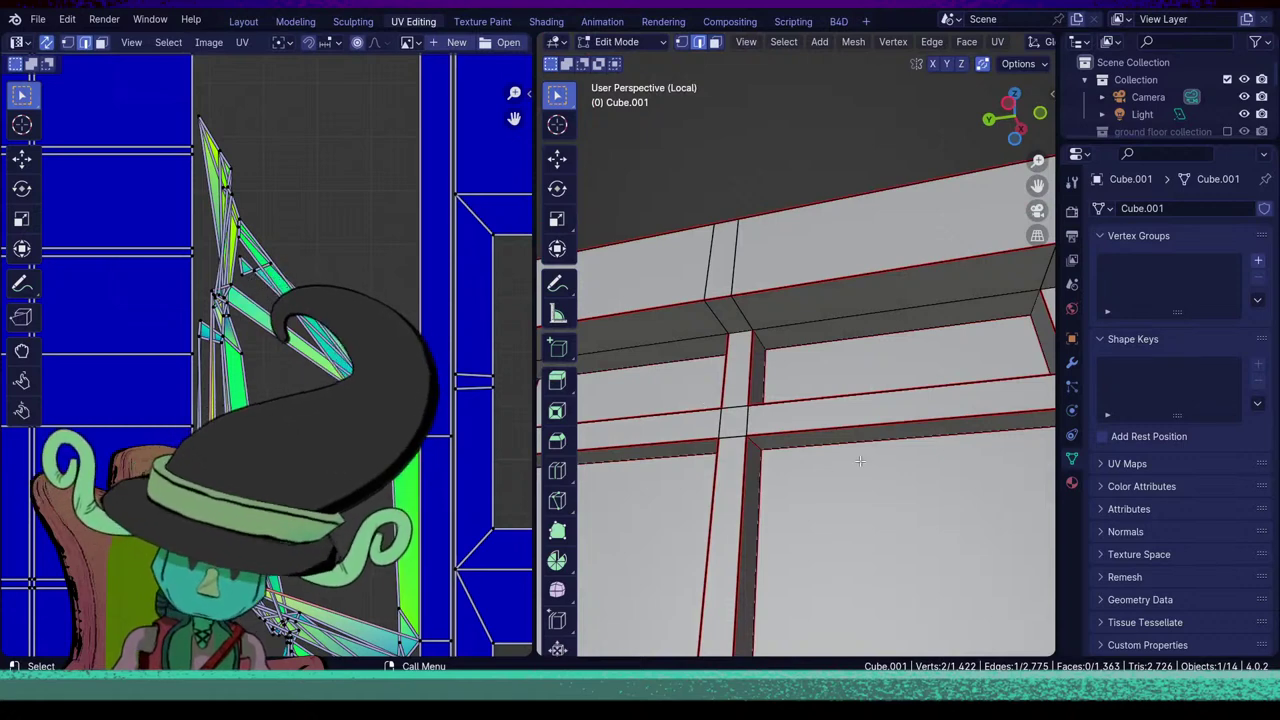
pyautogui.moveTo(746, 486)
pyautogui.mouseDown(button='middle')
pyautogui.moveTo(714, 498)
pyautogui.moveTo(738, 476)
pyautogui.mouseUp(button='middle')
pyautogui.press('u')
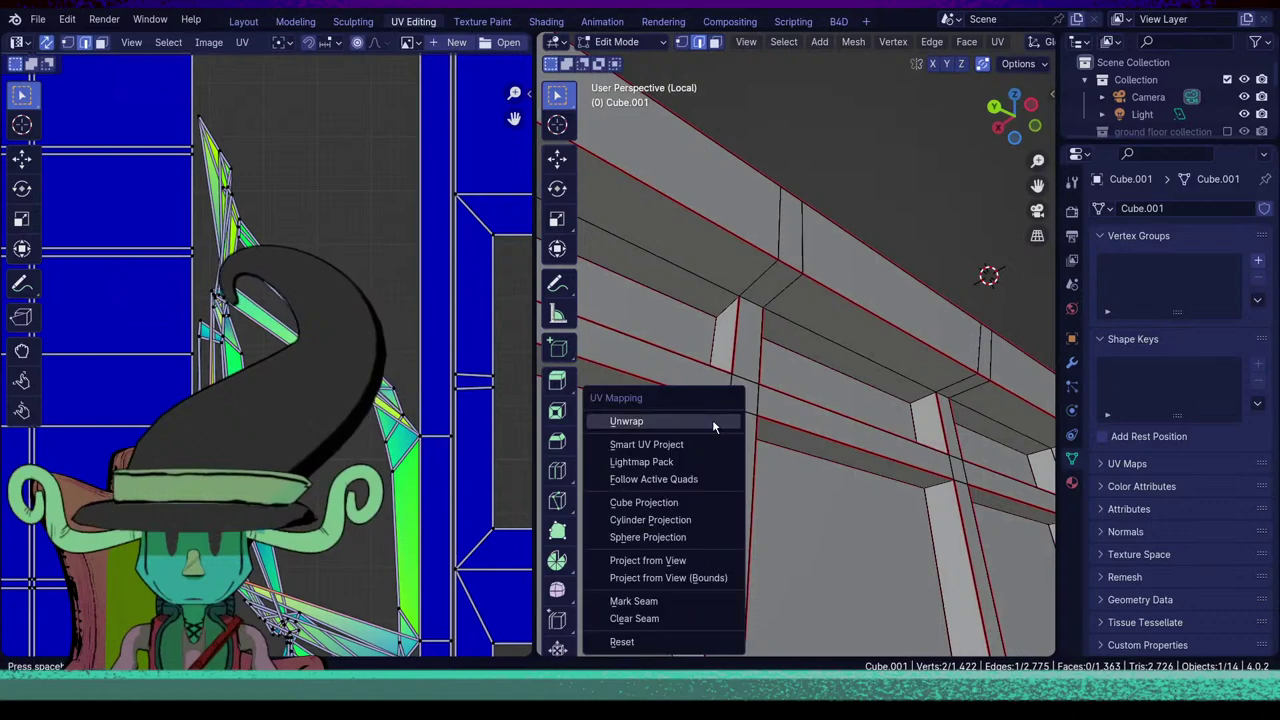
pyautogui.click(668, 602)
# Mark seams on the short depth edges at the upper ends of the neighbouring mullions in the multi-pane window.
pyautogui.moveTo(937, 437); pyautogui.dragTo(802, 311, button='middle')
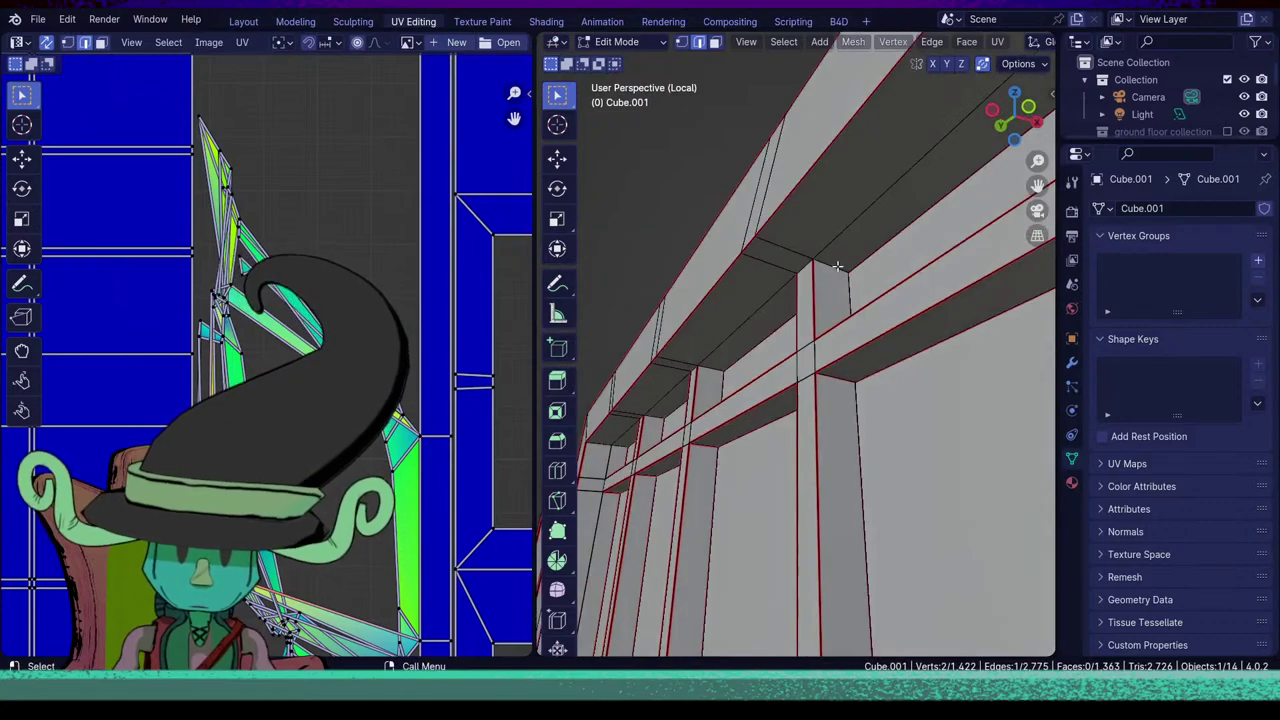
pyautogui.click(838, 268)
pyautogui.moveTo(842, 272); pyautogui.dragTo(978, 346, button='middle')
pyautogui.keyDown('shift'); pyautogui.click(812, 300); pyautogui.keyUp('shift')
pyautogui.moveTo(745, 376); pyautogui.dragTo(673, 236, button='middle')
pyautogui.press('u')
pyautogui.click(857, 419)
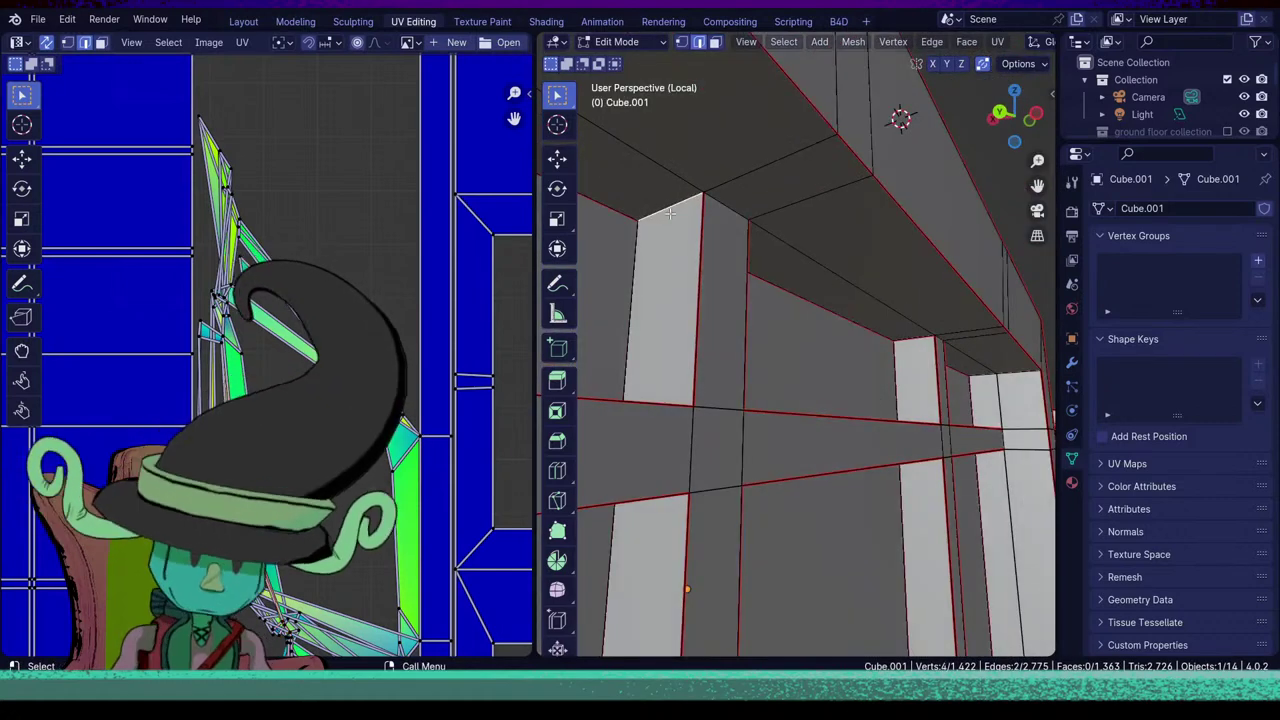
pyautogui.press('u')
pyautogui.click(655, 234)
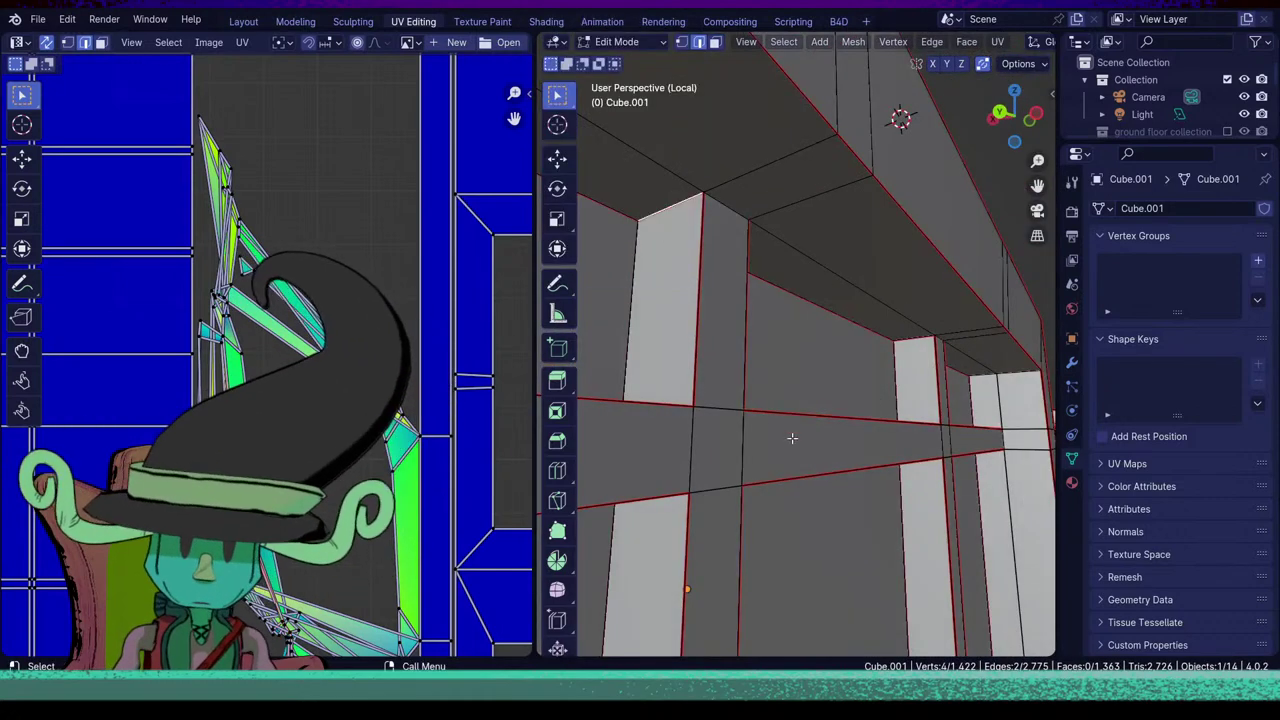
# Mark seams on the short edges at the base of a mullion where it meets the multi-pane window's sill.
pyautogui.moveTo(791, 437); pyautogui.dragTo(741, 561, button='middle')
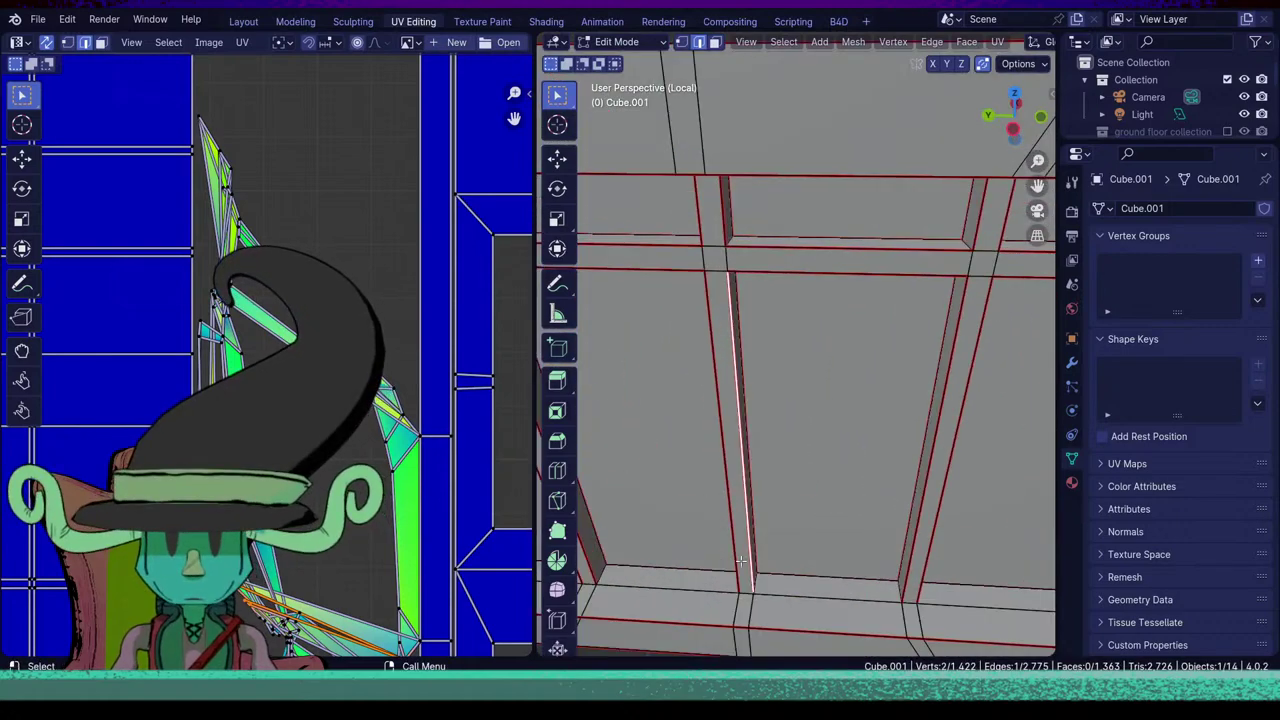
pyautogui.moveTo(820, 566); pyautogui.dragTo(788, 431, button='middle')
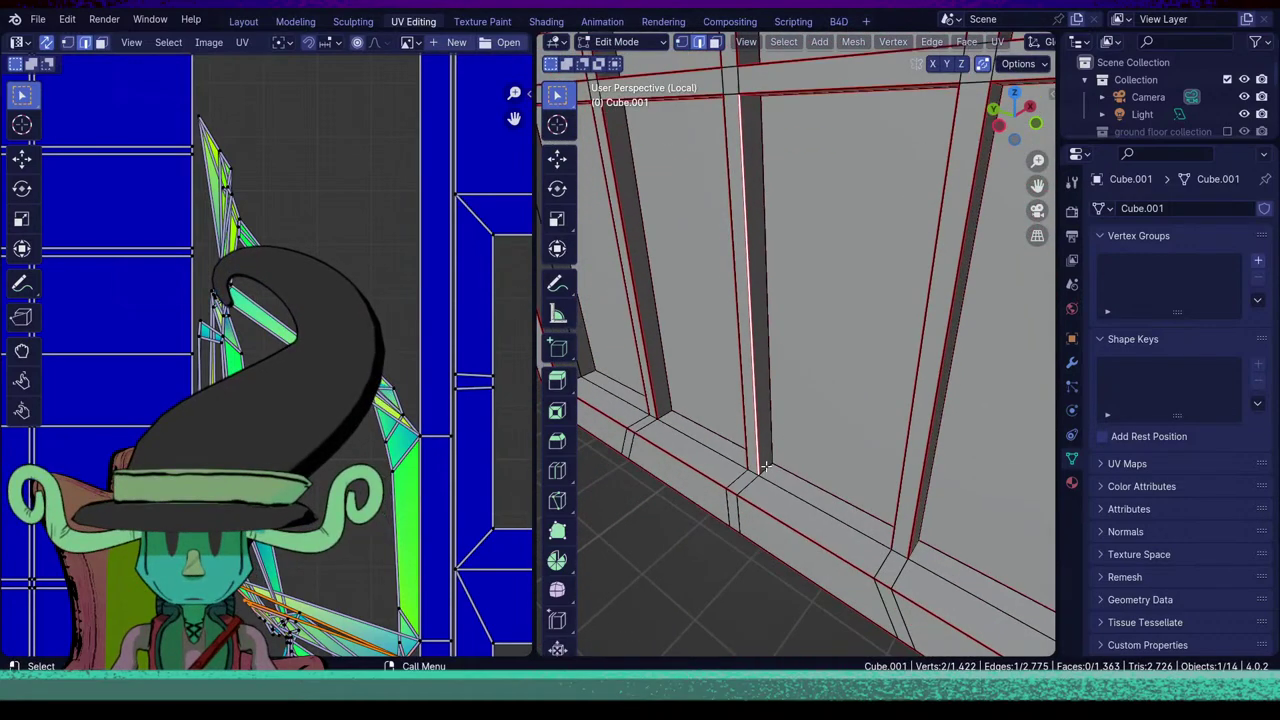
pyautogui.click(766, 467)
pyautogui.keyDown('shift'); pyautogui.click(749, 471); pyautogui.keyUp('shift')
pyautogui.moveTo(749, 471); pyautogui.dragTo(858, 500, button='middle')
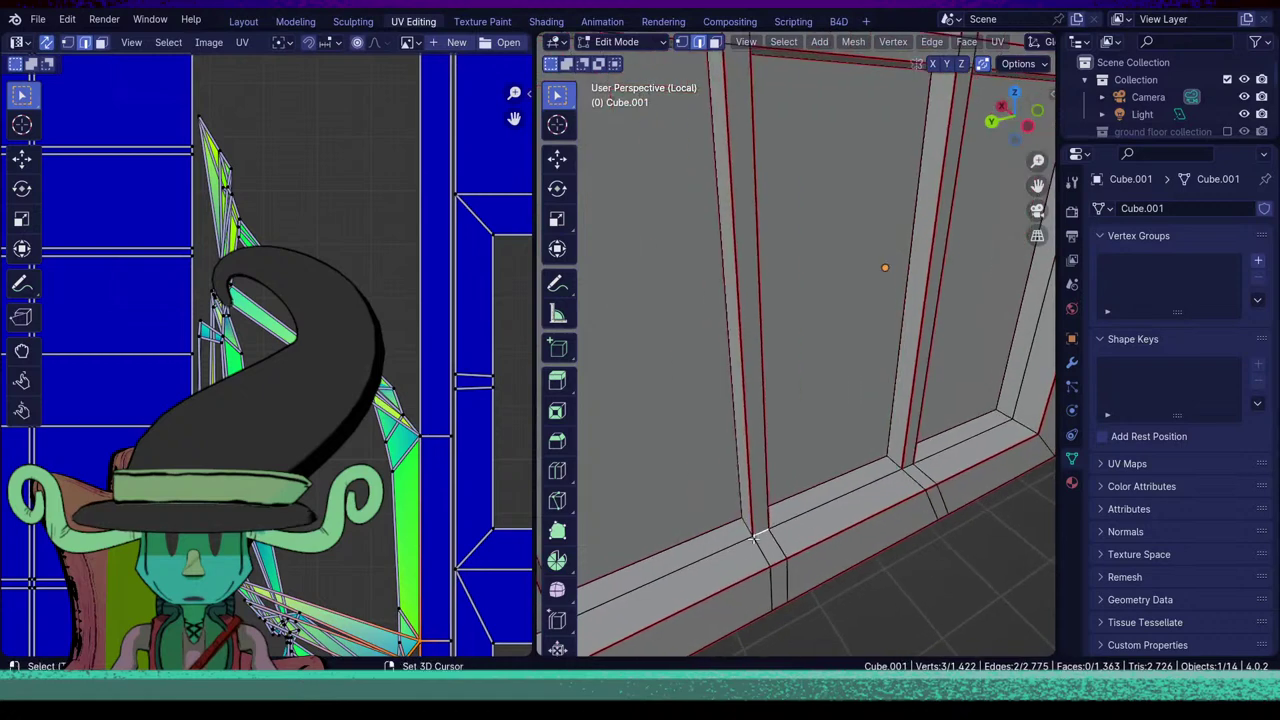
pyautogui.press('u')
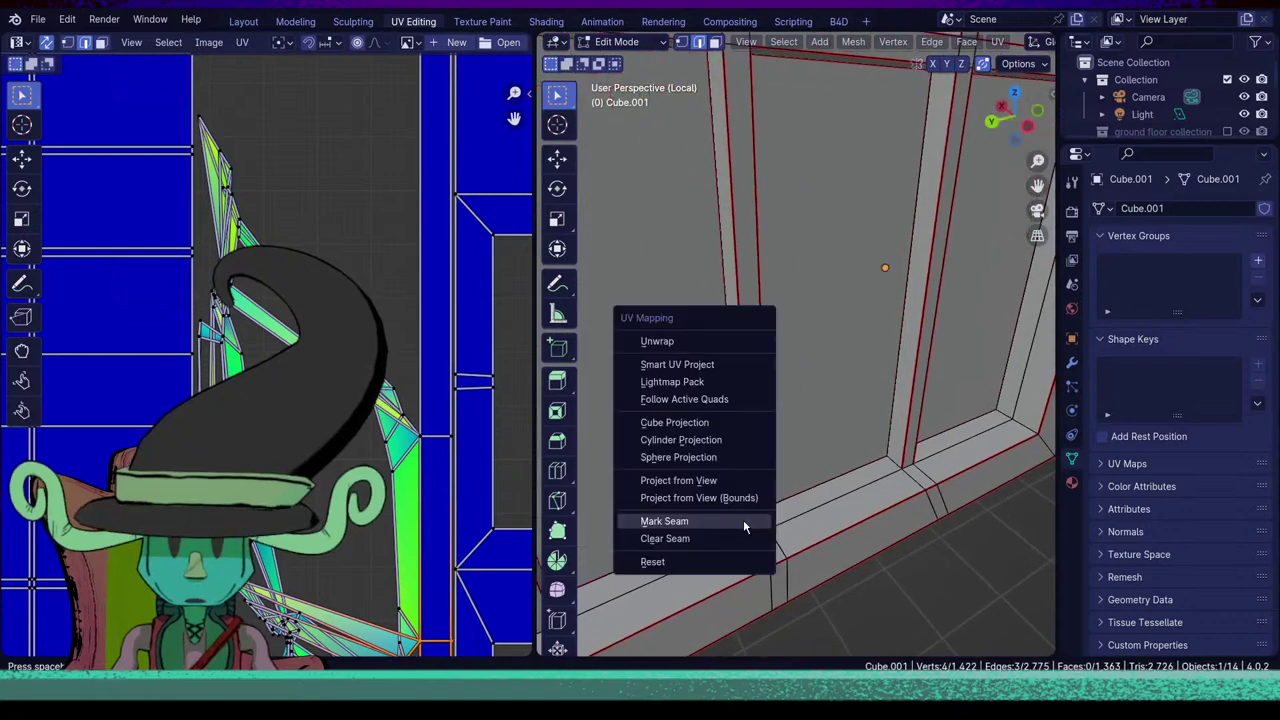
pyautogui.click(743, 519)
# Mark seams on the base edges of the next mullions along the same window sill.
pyautogui.moveTo(743, 519); pyautogui.dragTo(923, 487, button='middle')
pyautogui.keyDown('shift'); pyautogui.click(905, 472); pyautogui.keyUp('shift')
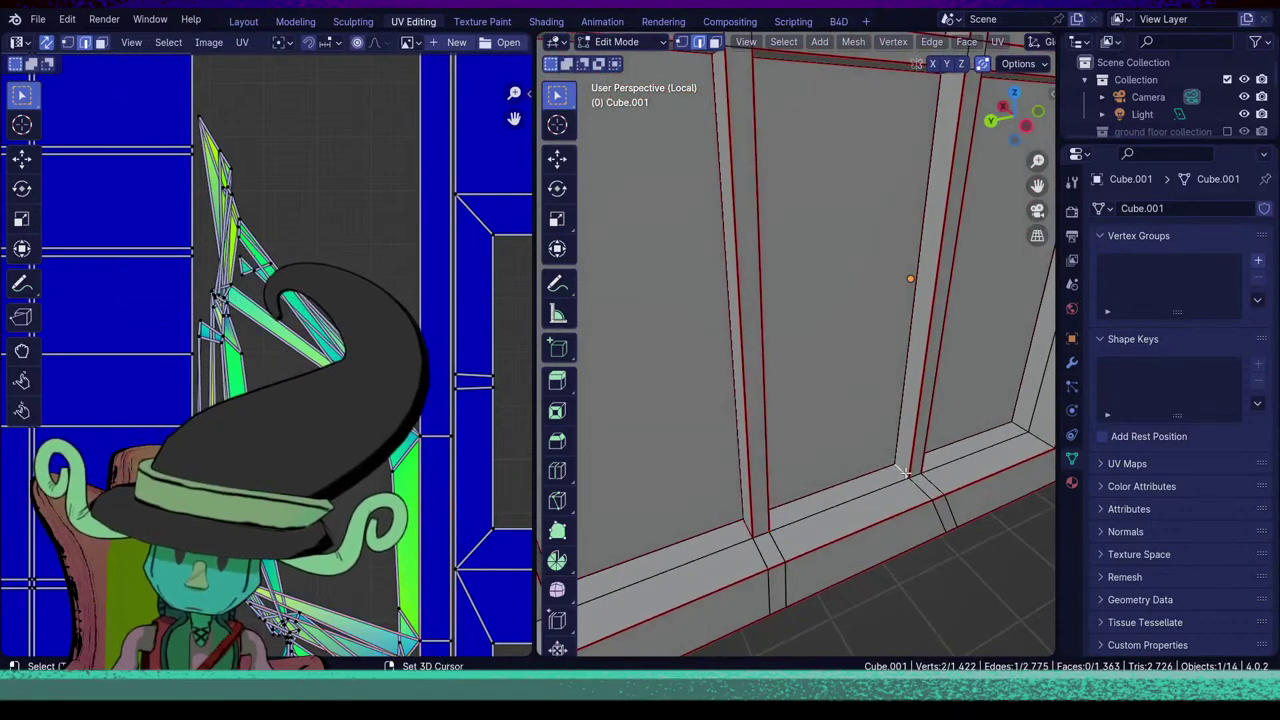
pyautogui.moveTo(950, 523); pyautogui.dragTo(800, 578, button='middle')
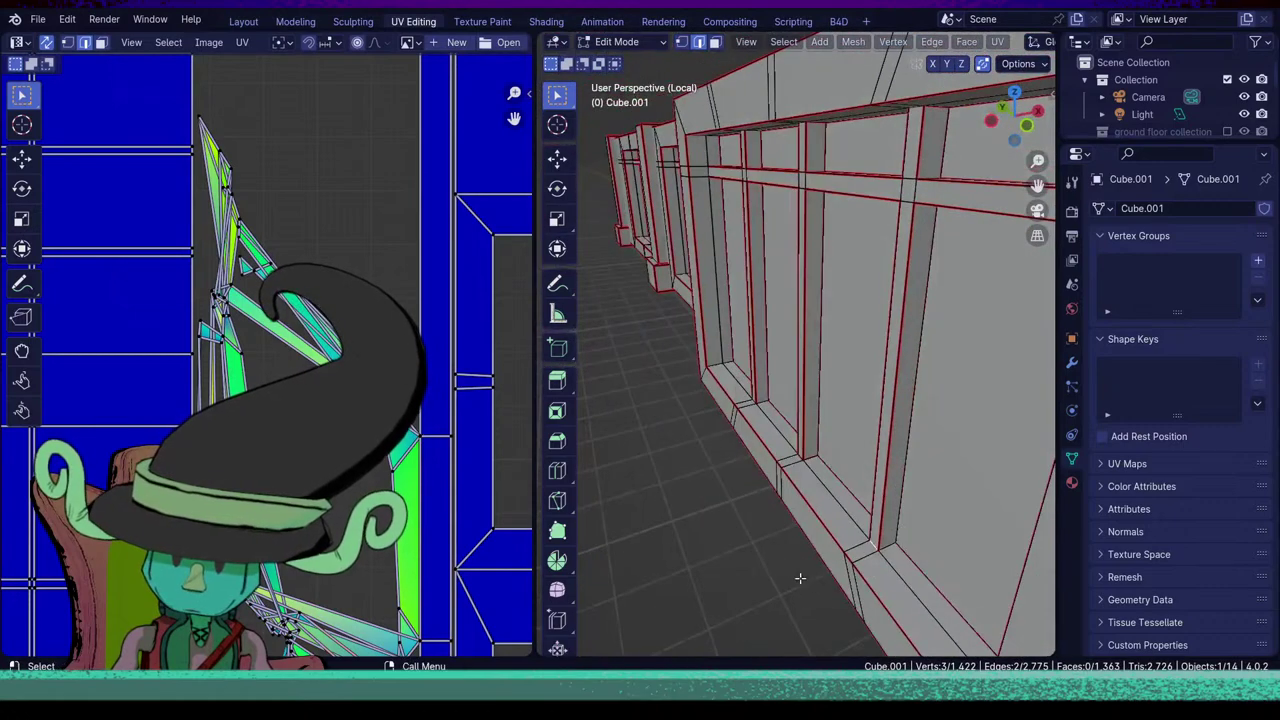
pyautogui.press('u')
pyautogui.click(892, 542)
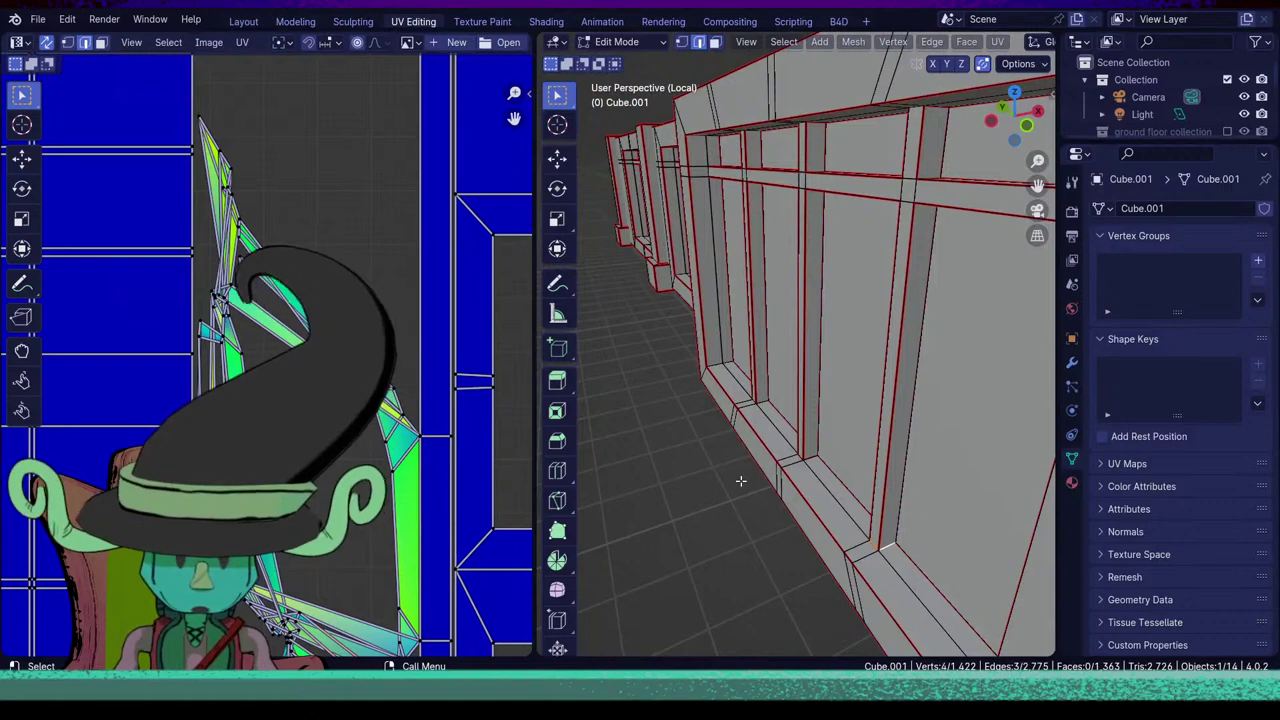
# Mark seams on the short depth edges at the base of the last mullion along the same multi-pane window's sill.
pyautogui.moveTo(739, 475); pyautogui.dragTo(785, 493, button='middle')
pyautogui.scroll(3, 936, 532)
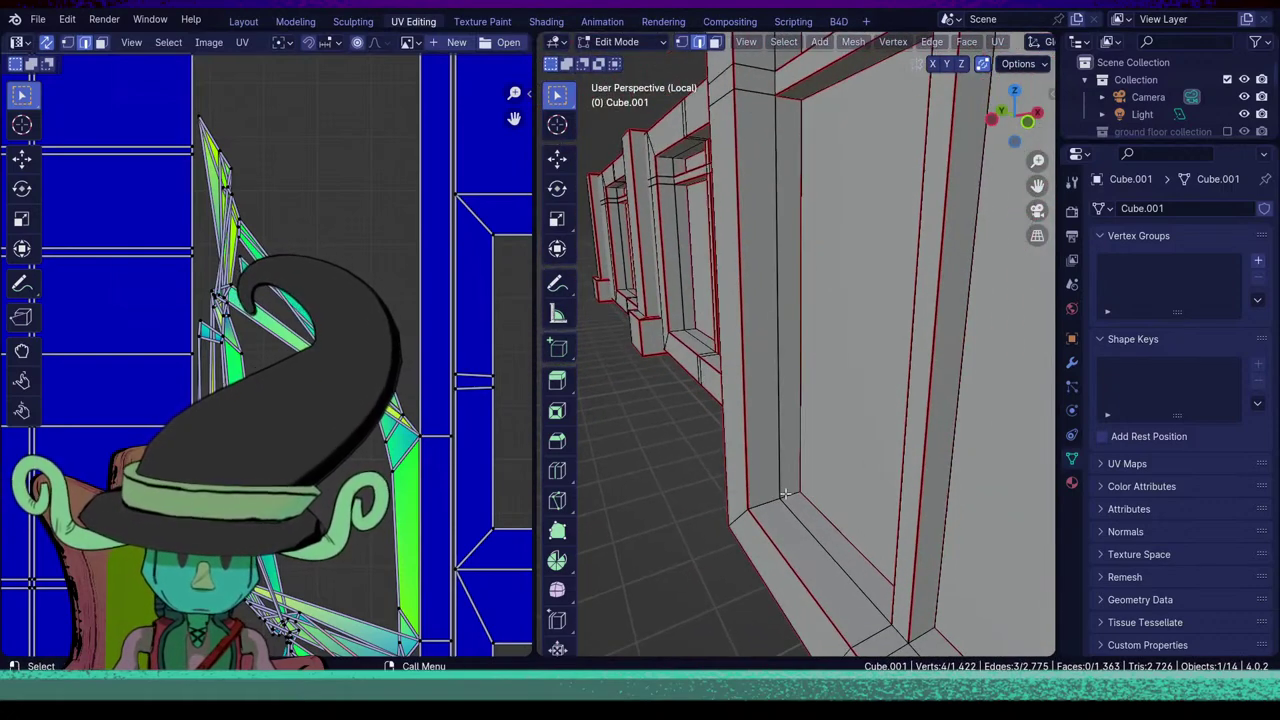
pyautogui.keyDown('shift'); pyautogui.click(916, 638); pyautogui.keyUp('shift')
pyautogui.keyDown('shift'); pyautogui.click(897, 633); pyautogui.keyUp('shift')
pyautogui.moveTo(897, 633); pyautogui.dragTo(1000, 617, button='middle')
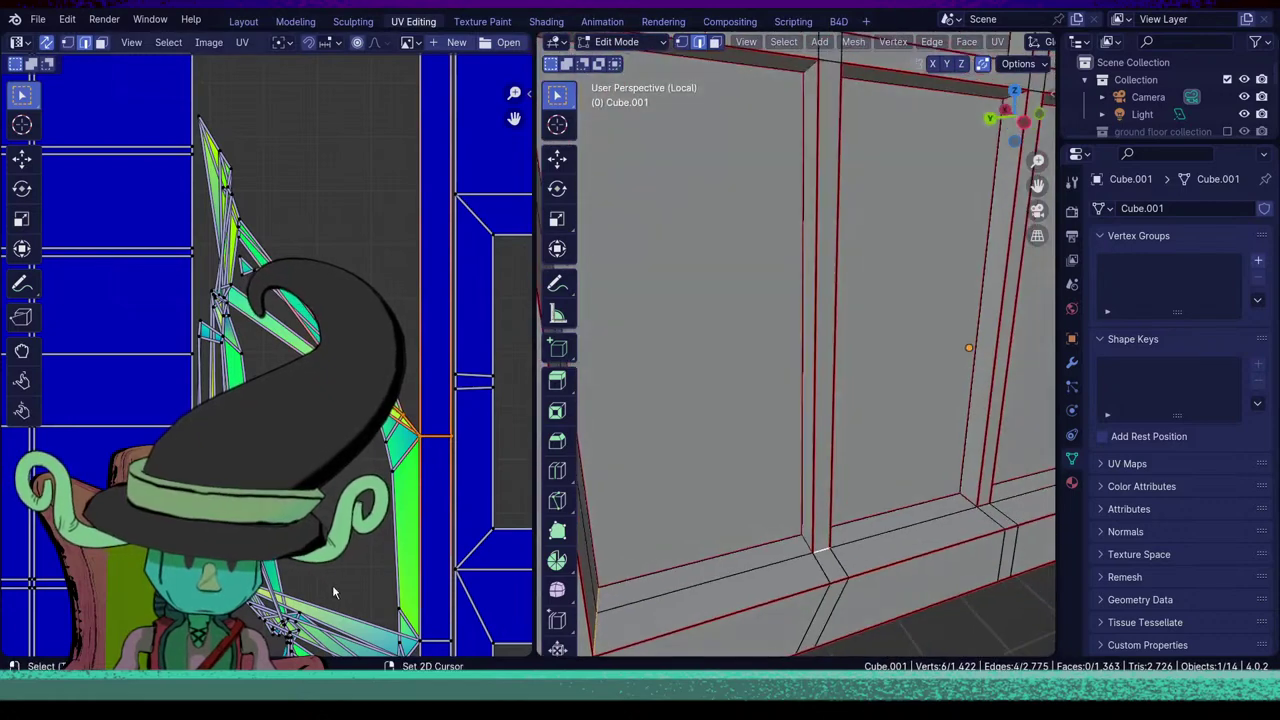
pyautogui.press('u')
pyautogui.click(806, 543)
pyautogui.scroll(-5, 835, 526)
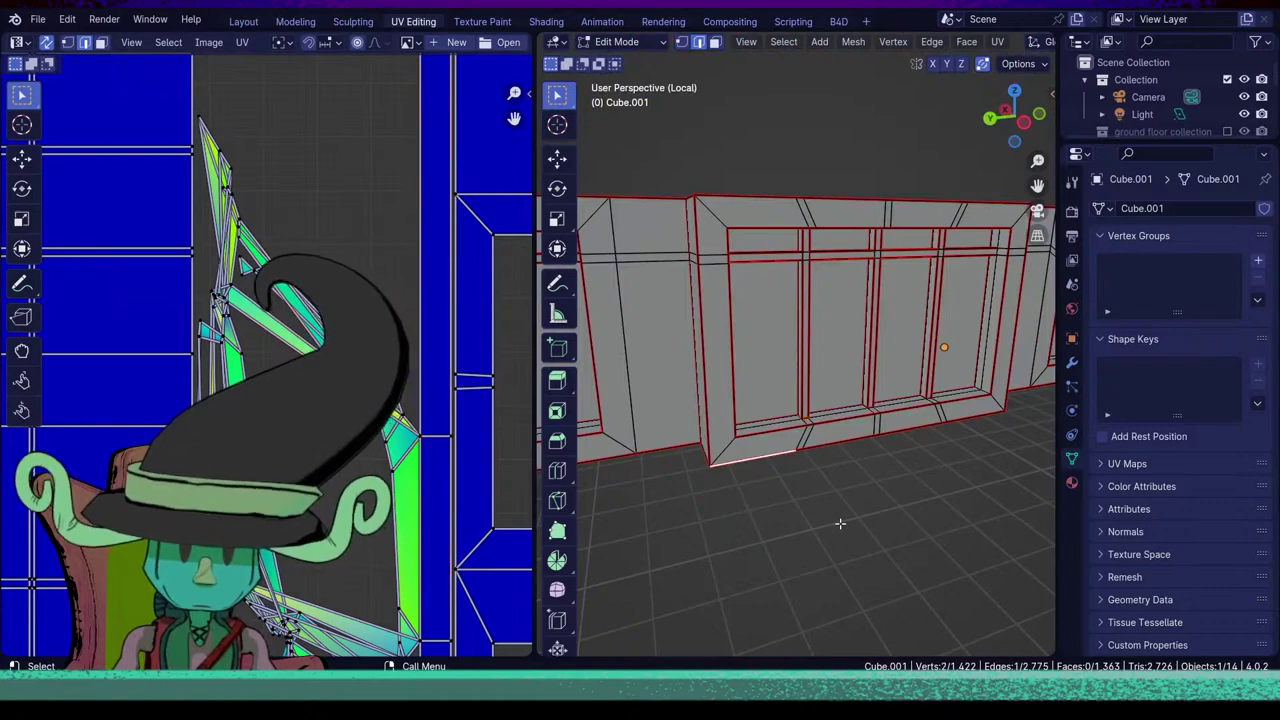
# Unwrap the whole mesh again with the newly marked seams, leaving the UVs deselected.
pyautogui.moveTo(840, 523); pyautogui.dragTo(811, 474, button='middle')
pyautogui.press('a')
pyautogui.press('u')
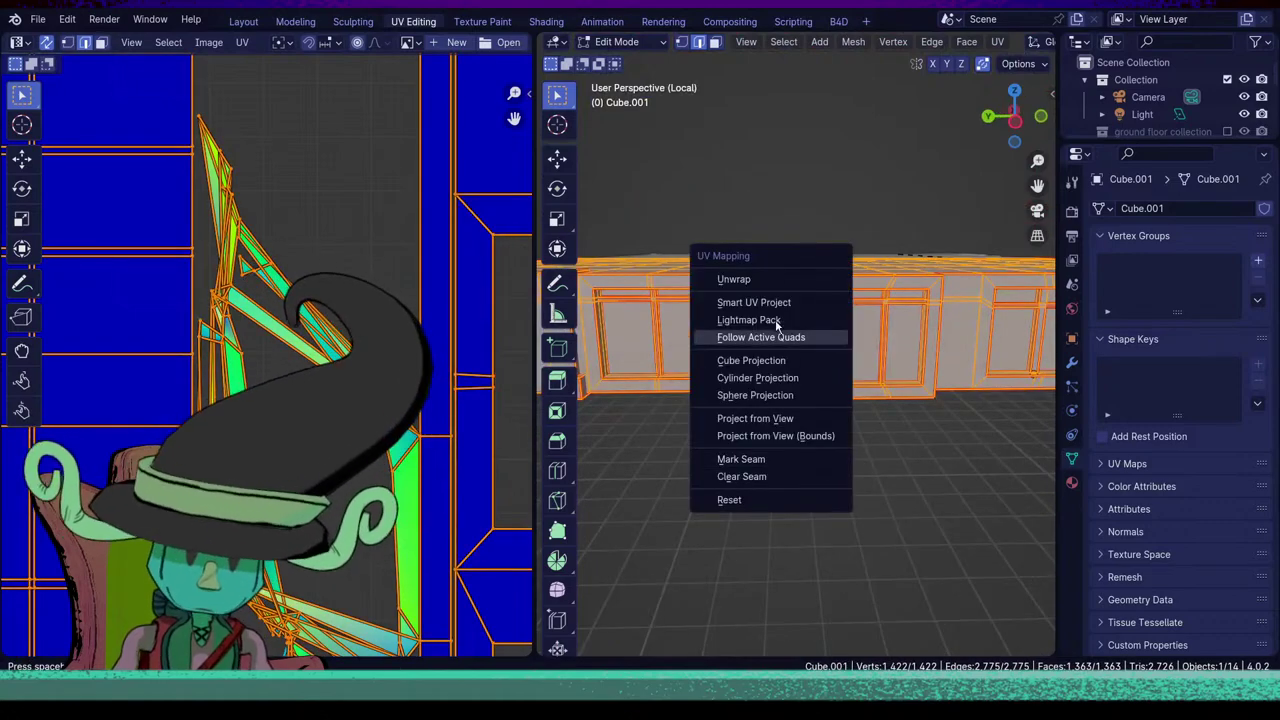
pyautogui.click(773, 280)
pyautogui.click(317, 462)
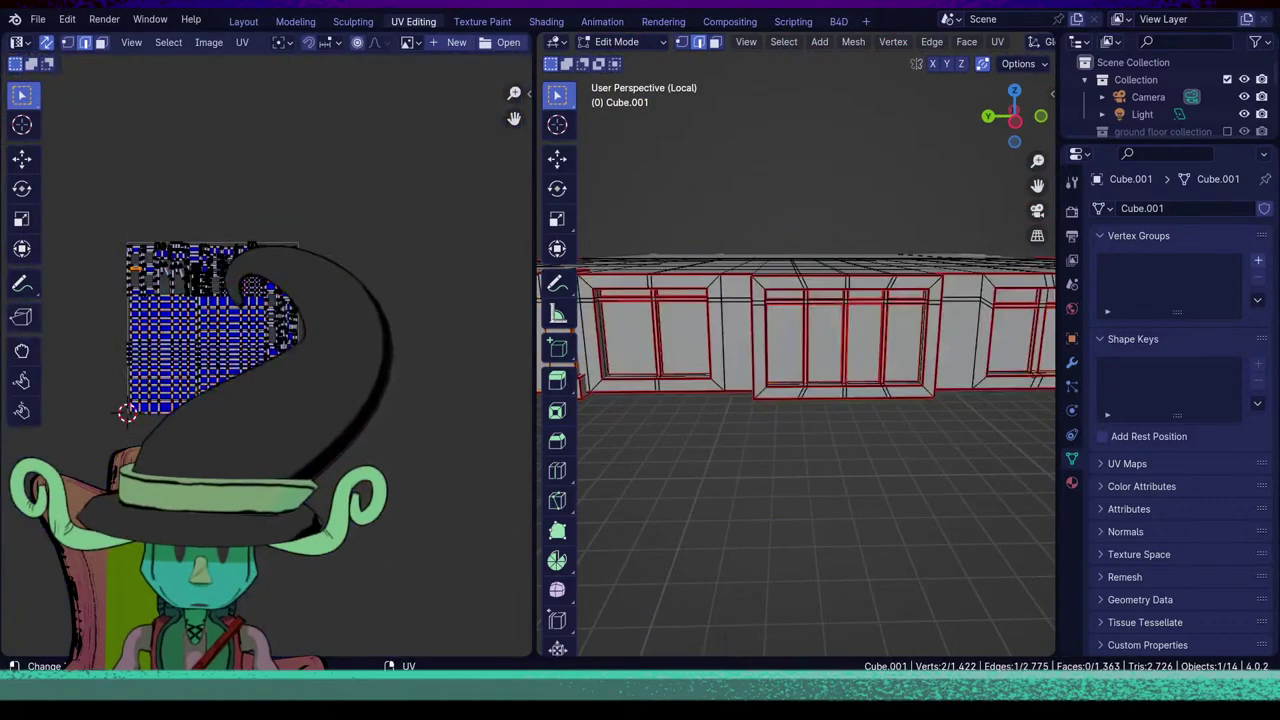
# Select the long stretched edge of the distorted UV island and frame it on the model.
pyautogui.scroll(8, 312, 440)
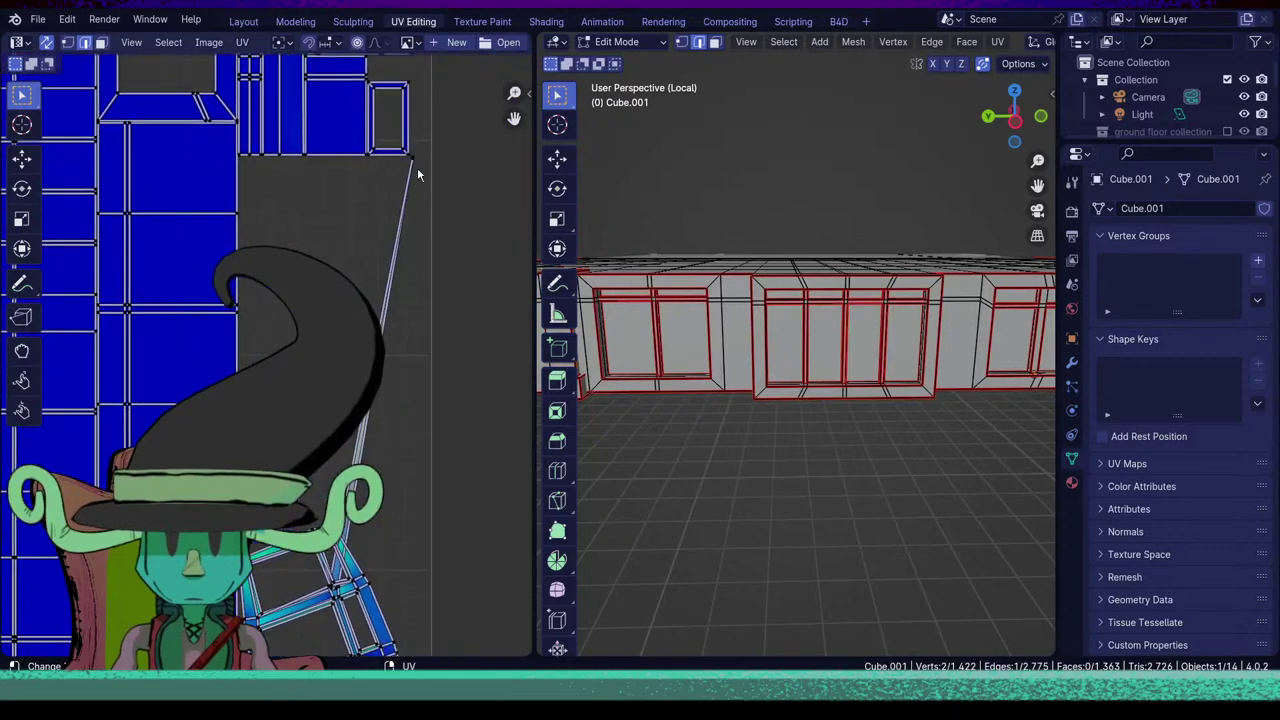
pyautogui.click(417, 172)
pyautogui.press('KP_Decimal')
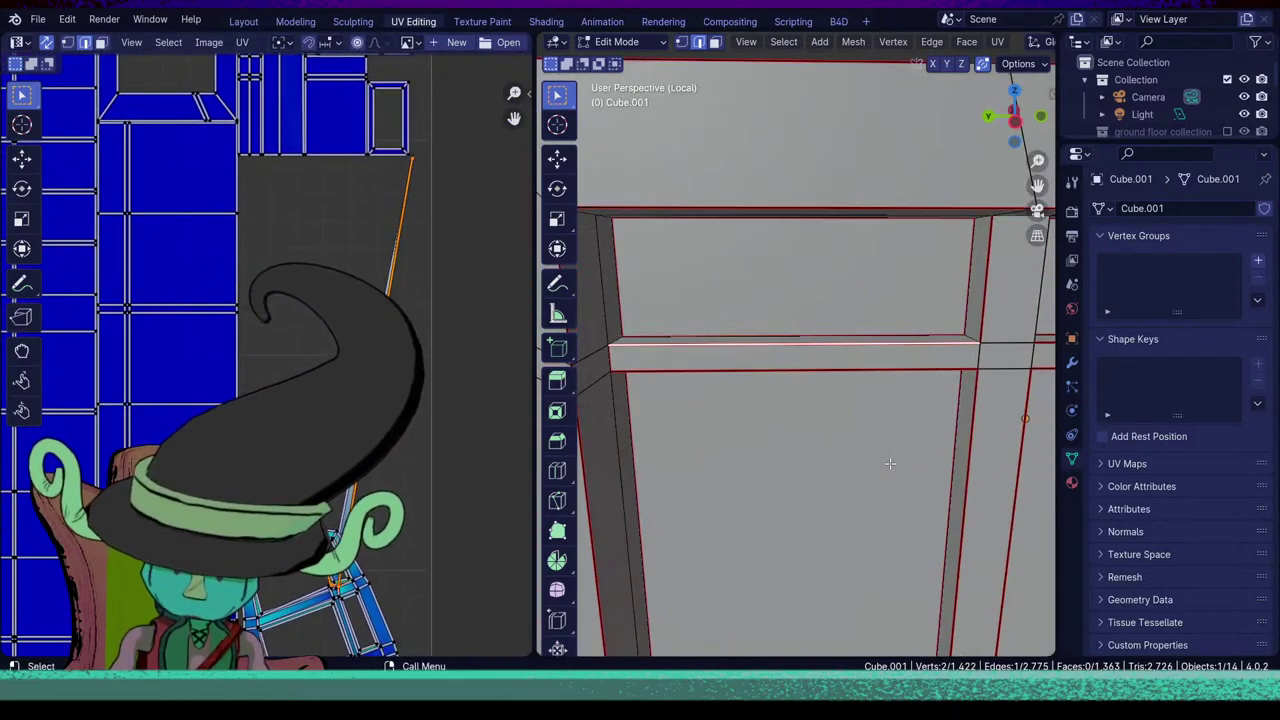
pyautogui.moveTo(890, 463); pyautogui.dragTo(1003, 486, button='middle')
pyautogui.scroll(5, 941, 442)
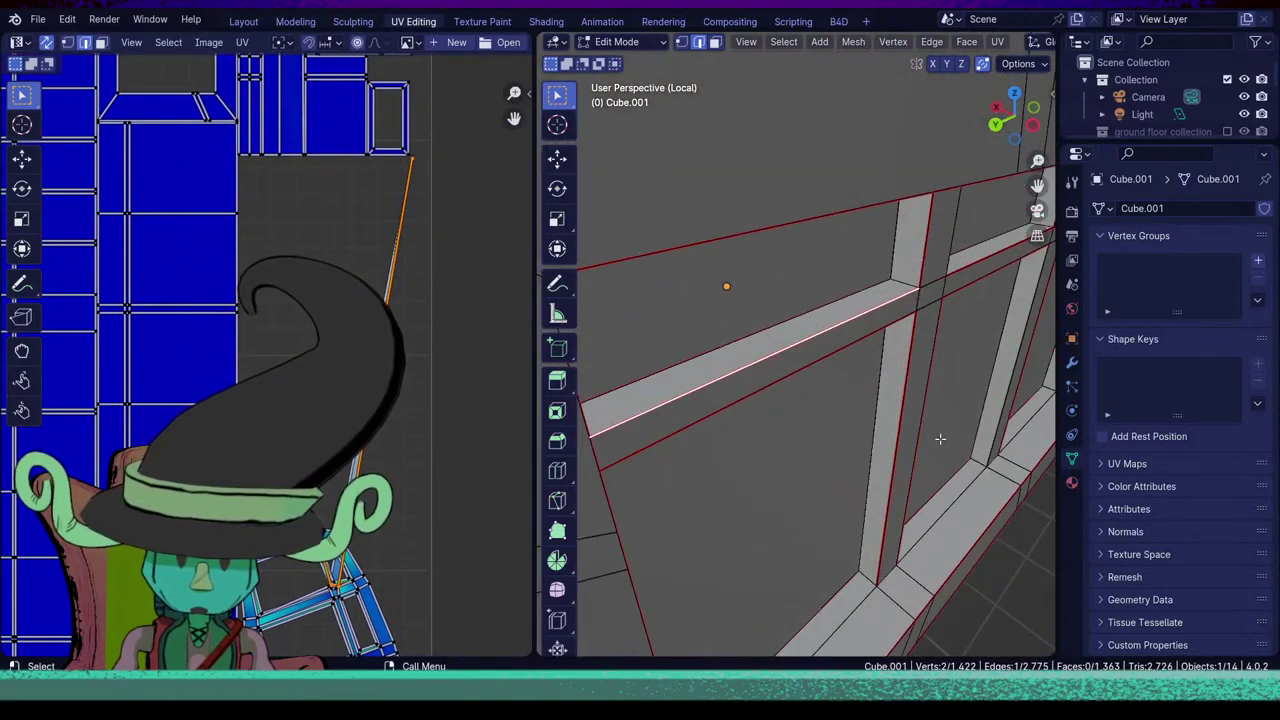
# Mark seams on the short depth edges where the mullion meets the window's horizontal bar, above and below it.
pyautogui.click(899, 263)
pyautogui.click(905, 277)
pyautogui.moveTo(909, 400); pyautogui.dragTo(900, 298, button='middle')
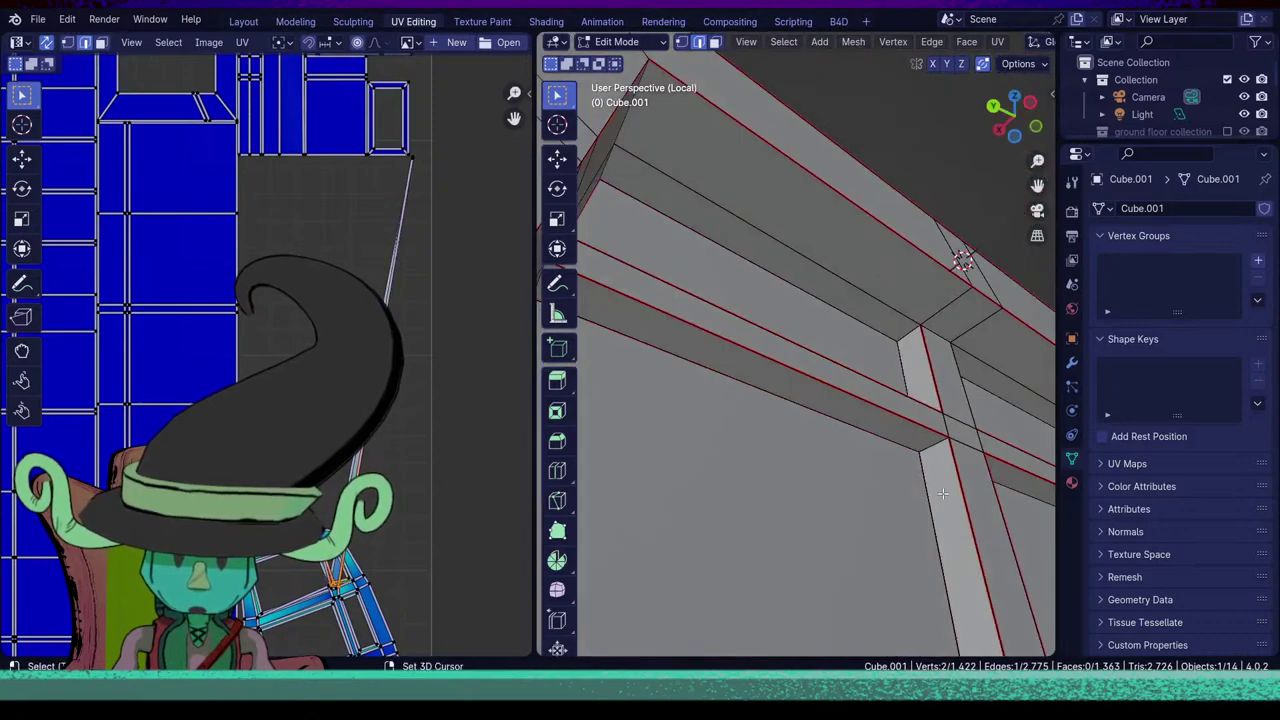
pyautogui.keyDown('shift'); pyautogui.click(940, 441); pyautogui.keyUp('shift')
pyautogui.moveTo(940, 441); pyautogui.dragTo(847, 391, button='middle')
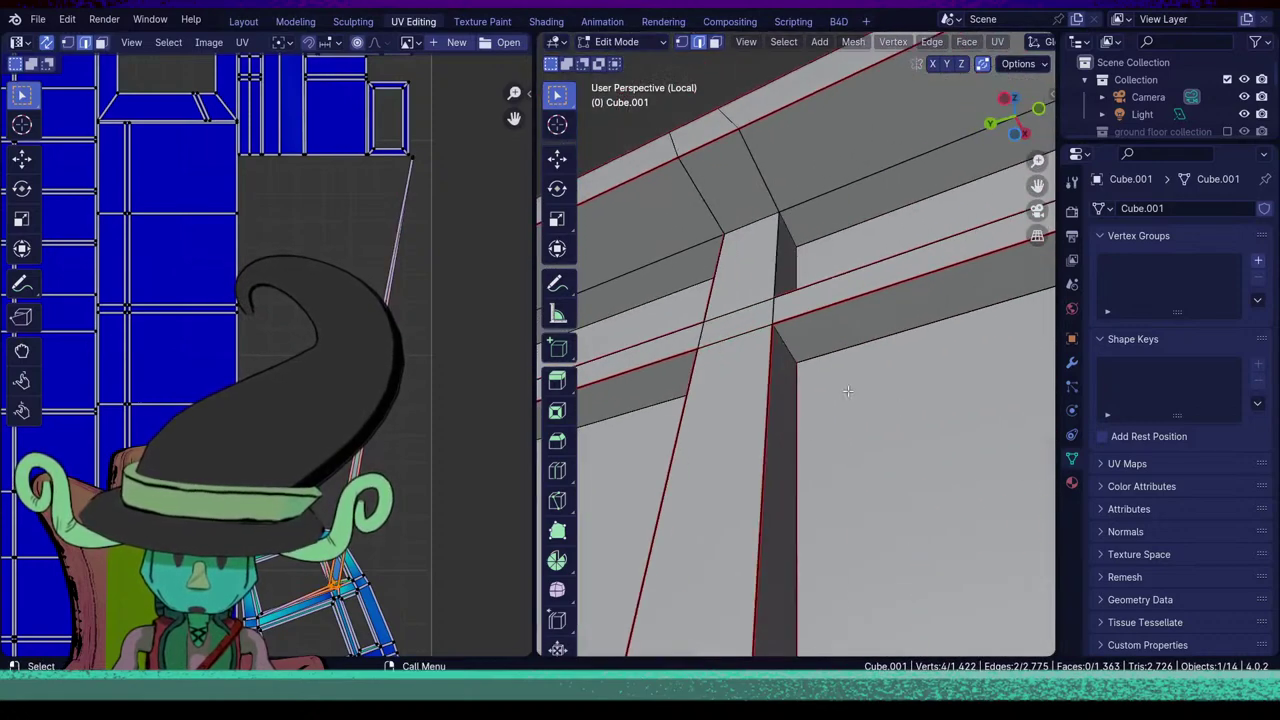
pyautogui.moveTo(827, 313); pyautogui.dragTo(828, 435, button='middle')
pyautogui.keyDown('shift'); pyautogui.click(747, 368); pyautogui.keyUp('shift')
pyautogui.press('u')
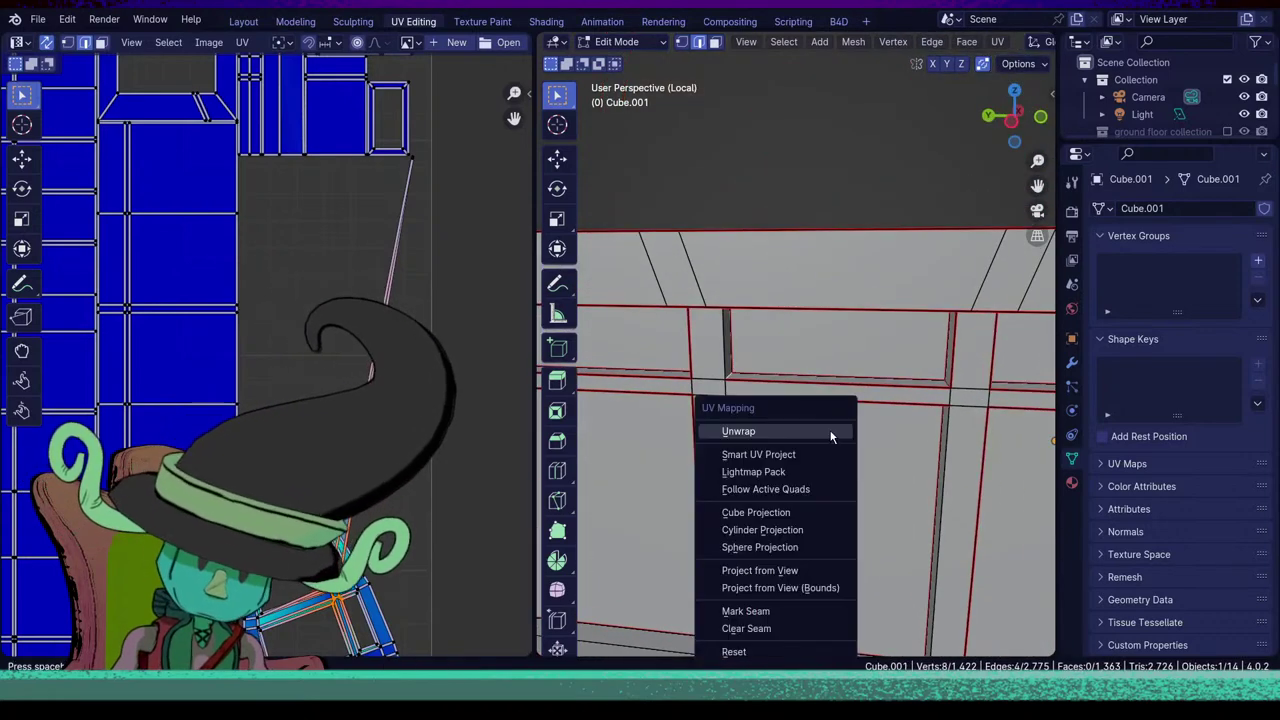
pyautogui.click(746, 611)
# Mark seams on the matching short depth edges at the neighbouring mullion's crossing with the horizontal bar.
pyautogui.moveTo(746, 611); pyautogui.dragTo(825, 469, button='middle')
pyautogui.click(857, 450)
pyautogui.moveTo(875, 571); pyautogui.dragTo(900, 520, button='middle')
pyautogui.moveTo(896, 594); pyautogui.dragTo(855, 471, button='middle')
pyautogui.keyDown('shift'); pyautogui.click(919, 431); pyautogui.keyUp('shift')
pyautogui.moveTo(852, 531); pyautogui.dragTo(687, 498, button='middle')
pyautogui.keyDown('shift'); pyautogui.click(832, 424); pyautogui.keyUp('shift')
pyautogui.press('u')
pyautogui.click(736, 452)
# Examine the windows along the facade for mullion and frame edges that still lack seams.
pyautogui.scroll(4, 687, 498)
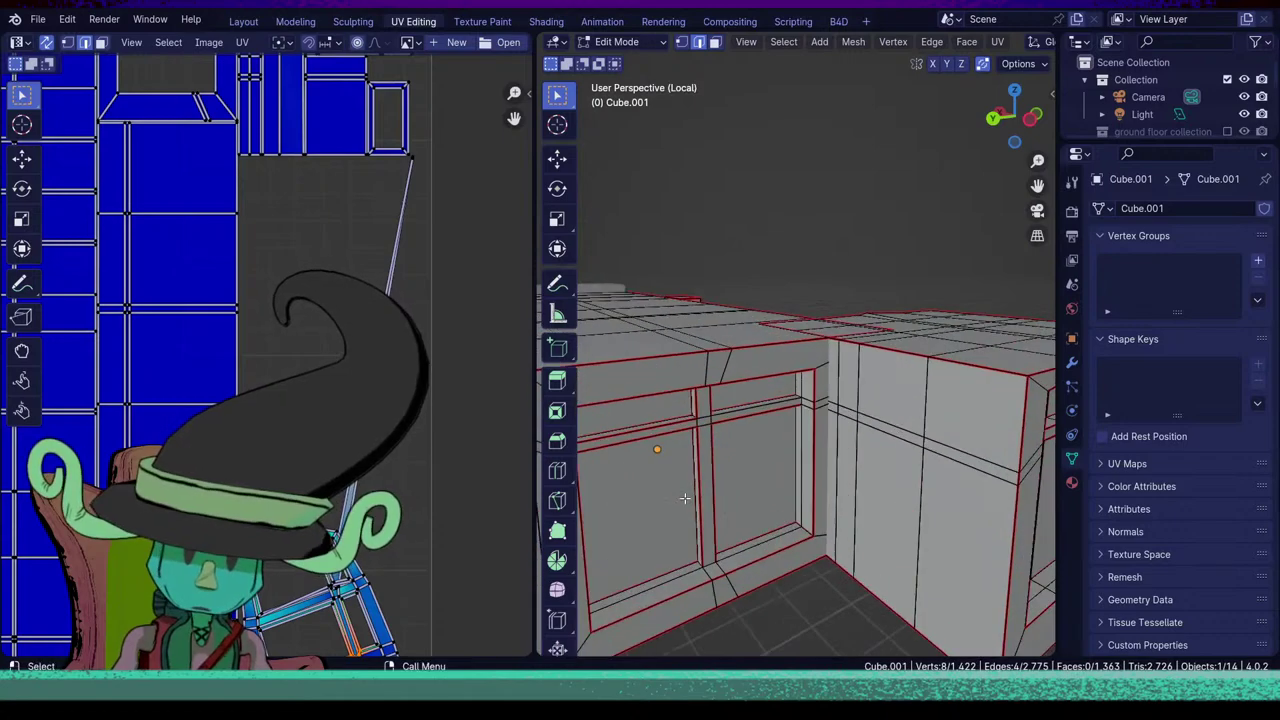
pyautogui.scroll(-8, 766, 537)
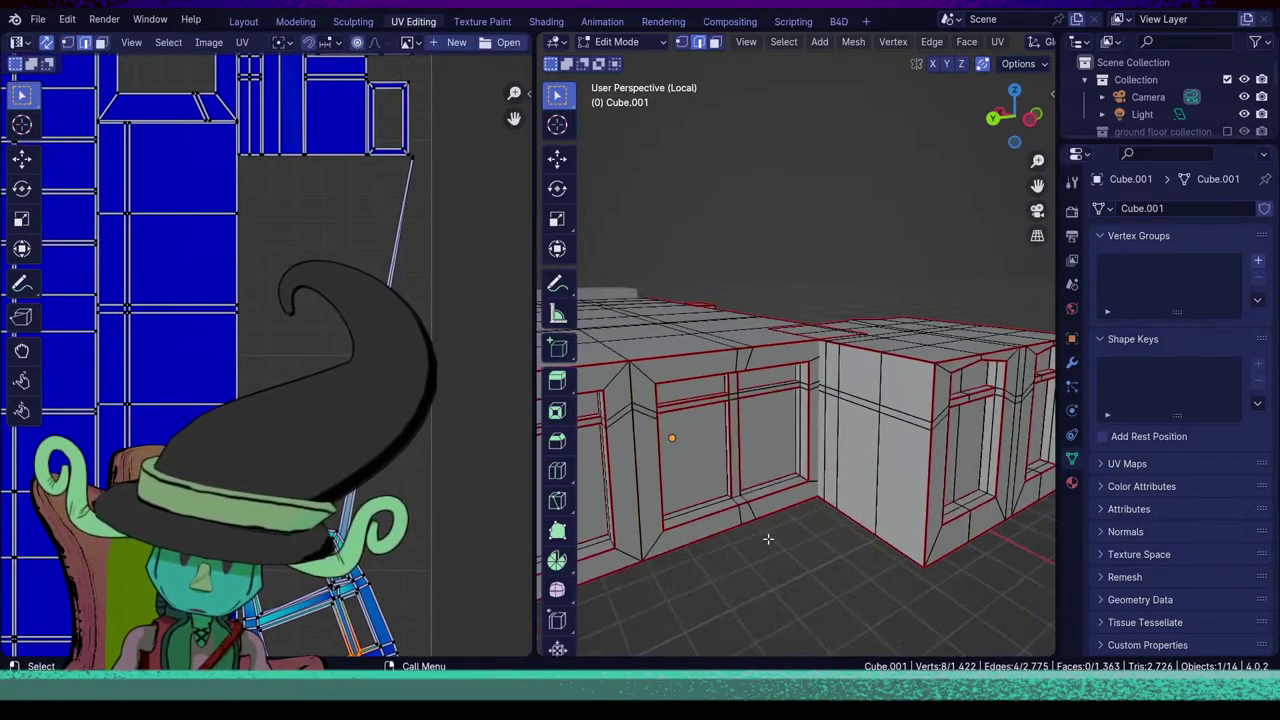
pyautogui.moveTo(757, 534); pyautogui.dragTo(800, 530, button='middle')
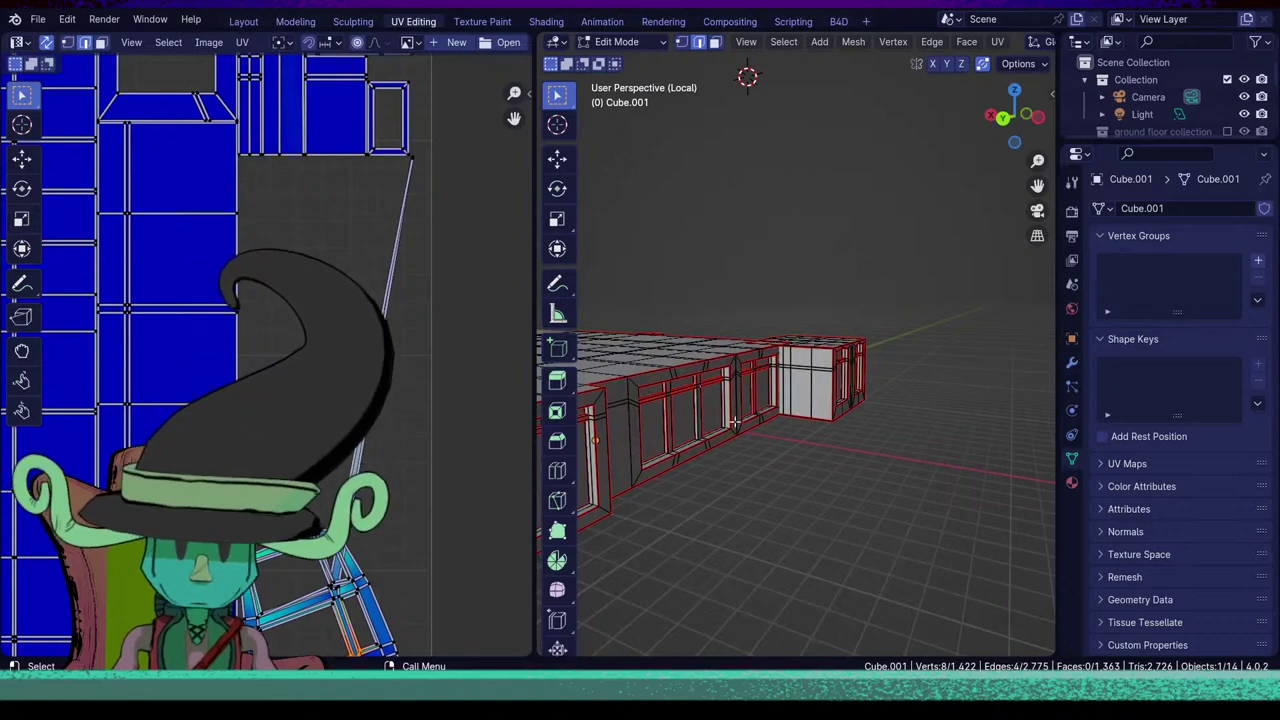
pyautogui.moveTo(744, 418); pyautogui.dragTo(758, 404, button='middle')
pyautogui.scroll(6, 774, 392)
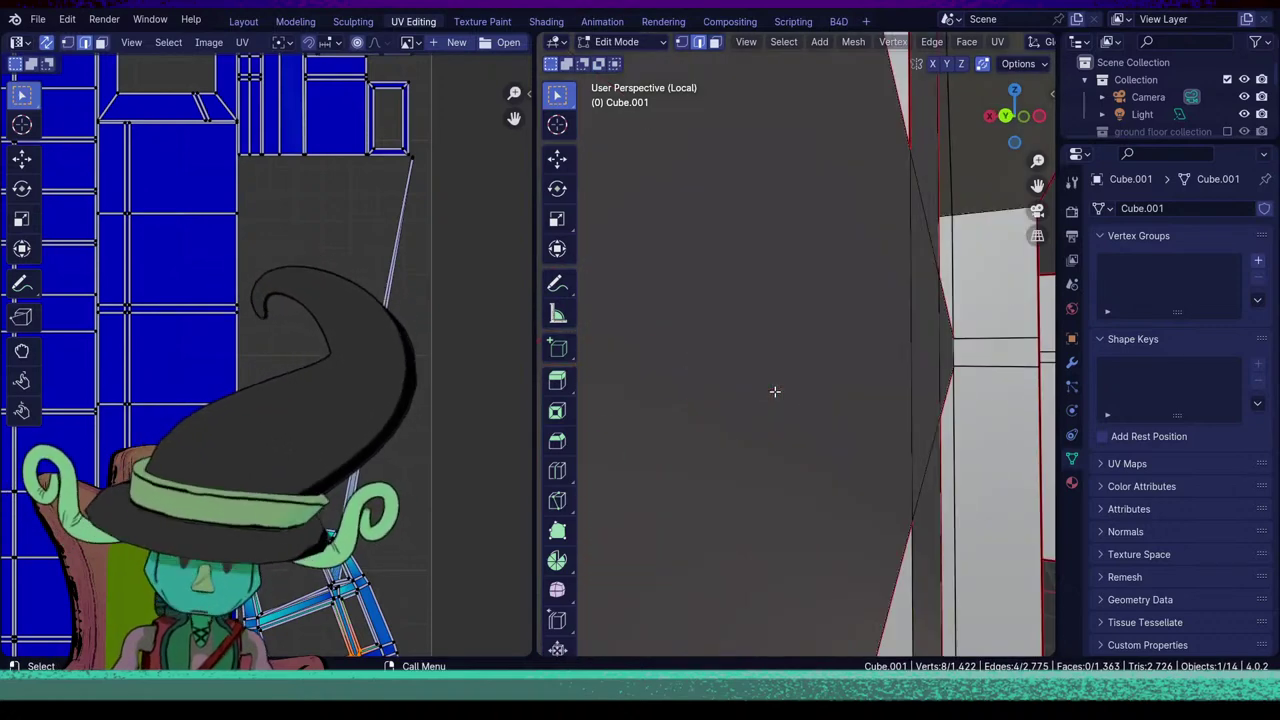
pyautogui.moveTo(919, 412); pyautogui.dragTo(988, 508, button='middle')
pyautogui.scroll(-3, 860, 454)
pyautogui.scroll(-6, 692, 533)
pyautogui.scroll(-5, 692, 534)
pyautogui.scroll(5, 870, 499)
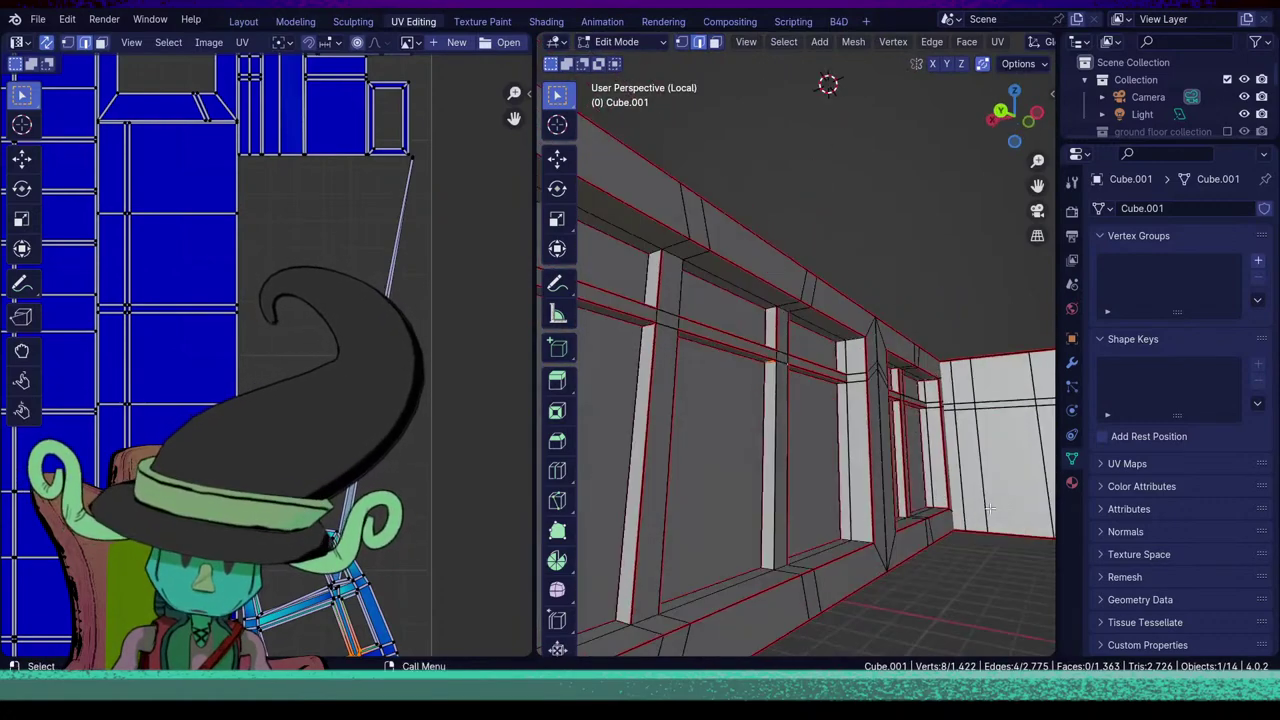
pyautogui.moveTo(928, 474); pyautogui.dragTo(885, 534, button='middle')
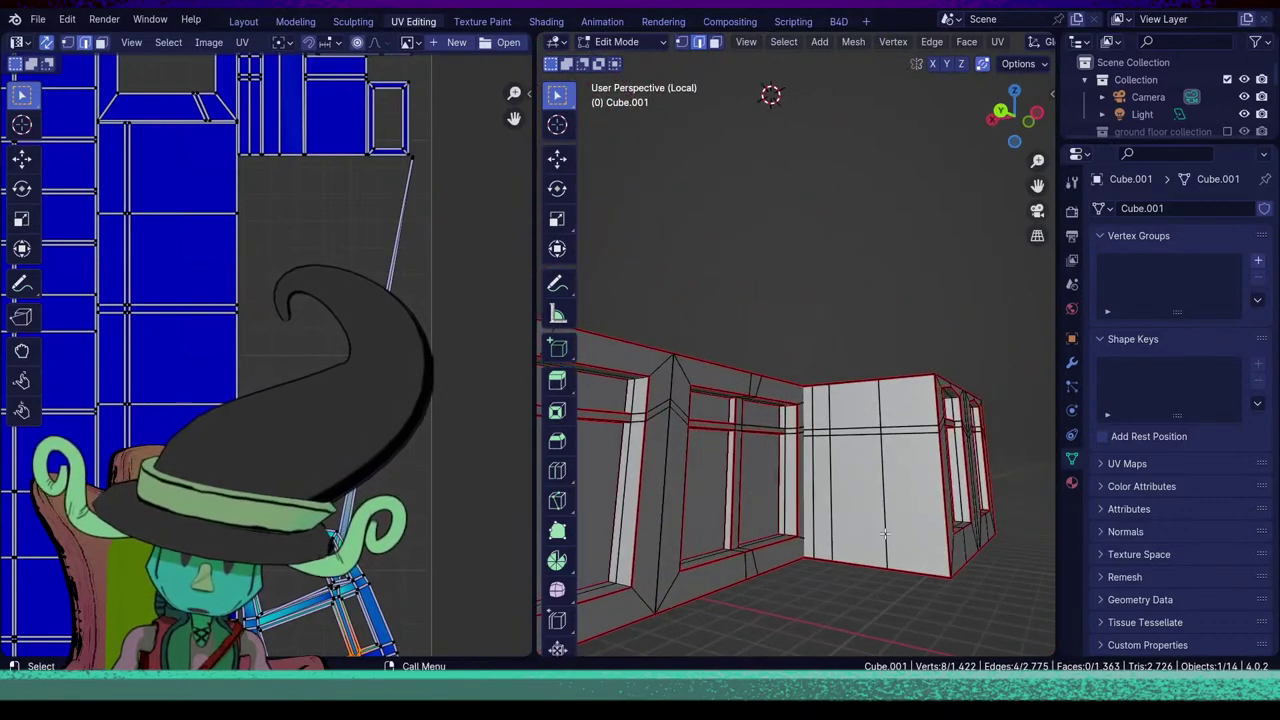
pyautogui.scroll(-6, 906, 474)
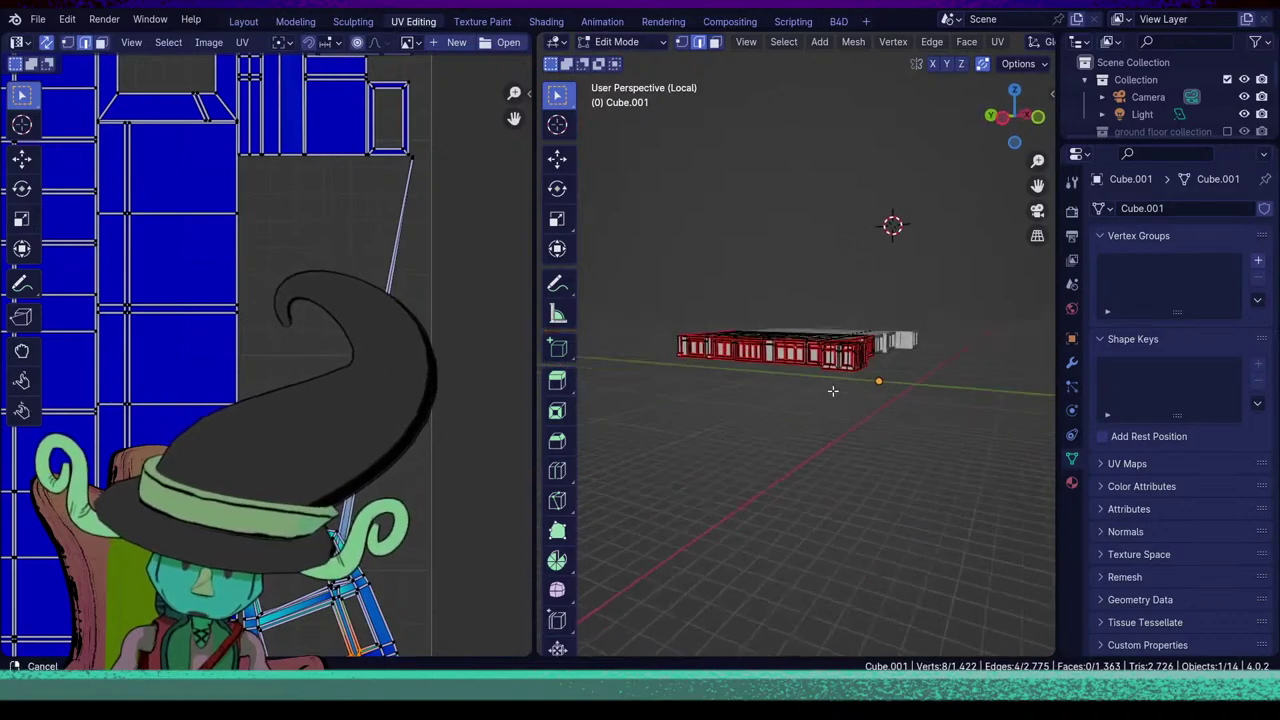
pyautogui.moveTo(777, 463); pyautogui.dragTo(944, 436, button='middle')
pyautogui.scroll(3, 776, 434)
pyautogui.moveTo(764, 448); pyautogui.dragTo(827, 408, button='middle')
pyautogui.scroll(1, 848, 464)
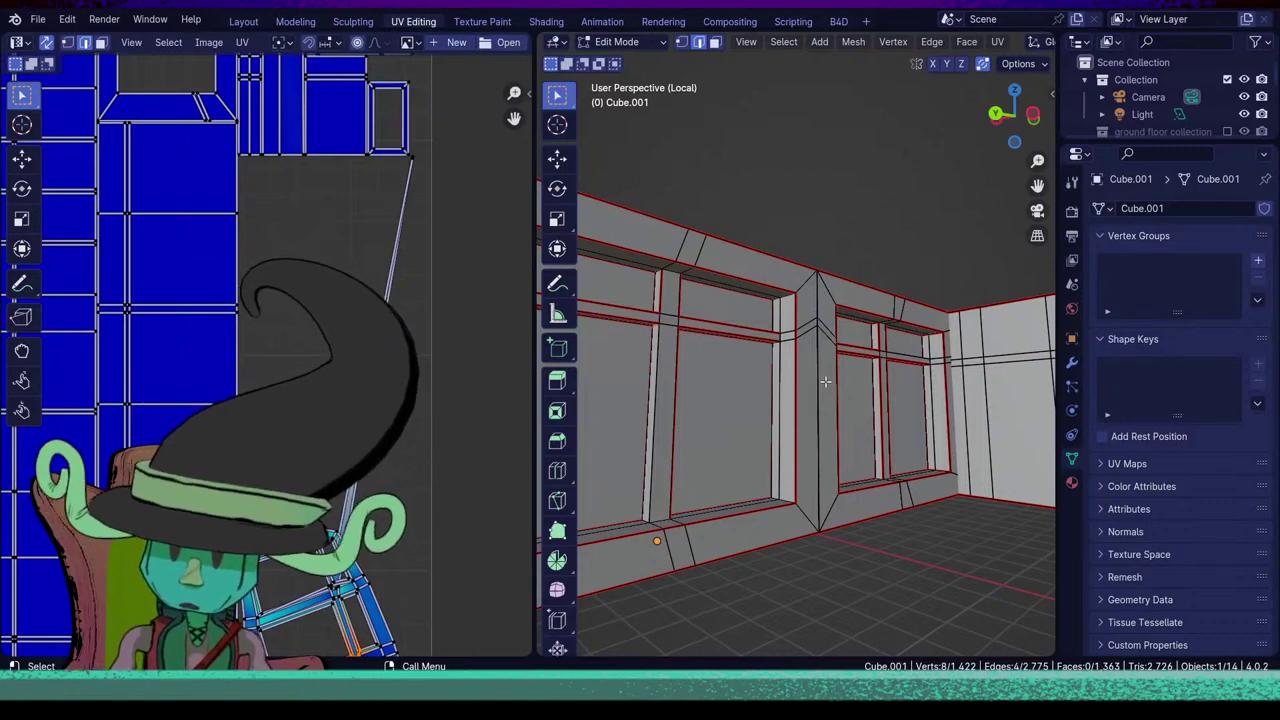
pyautogui.moveTo(782, 452); pyautogui.dragTo(742, 488, button='middle')
pyautogui.scroll(7, 743, 489)
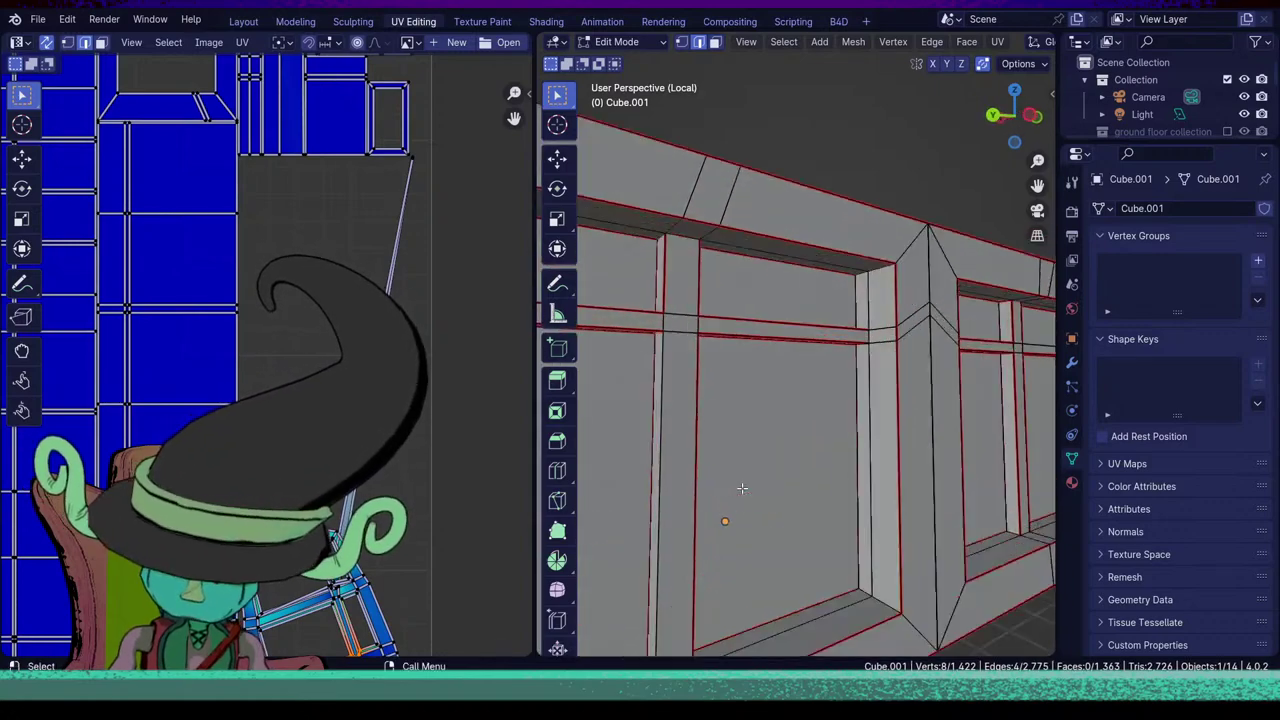
pyautogui.scroll(-2, 746, 510)
pyautogui.scroll(-8, 747, 522)
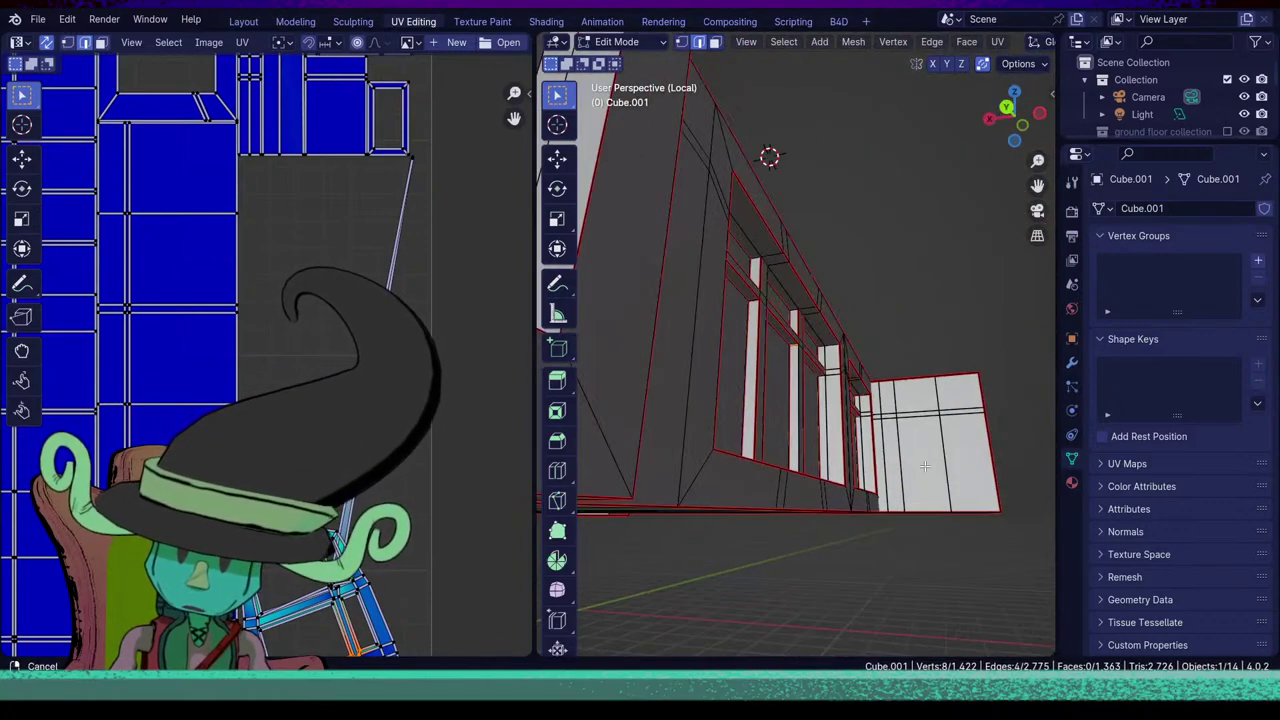
# Mark seams on the unseamed vertical edges of both mullions in the three-pane window, above and below the horizontal bar.
pyautogui.moveTo(828, 506); pyautogui.dragTo(690, 337, button='middle')
pyautogui.scroll(2, 772, 602)
pyautogui.keyDown('shift'); pyautogui.click(731, 312); pyautogui.keyUp('shift')
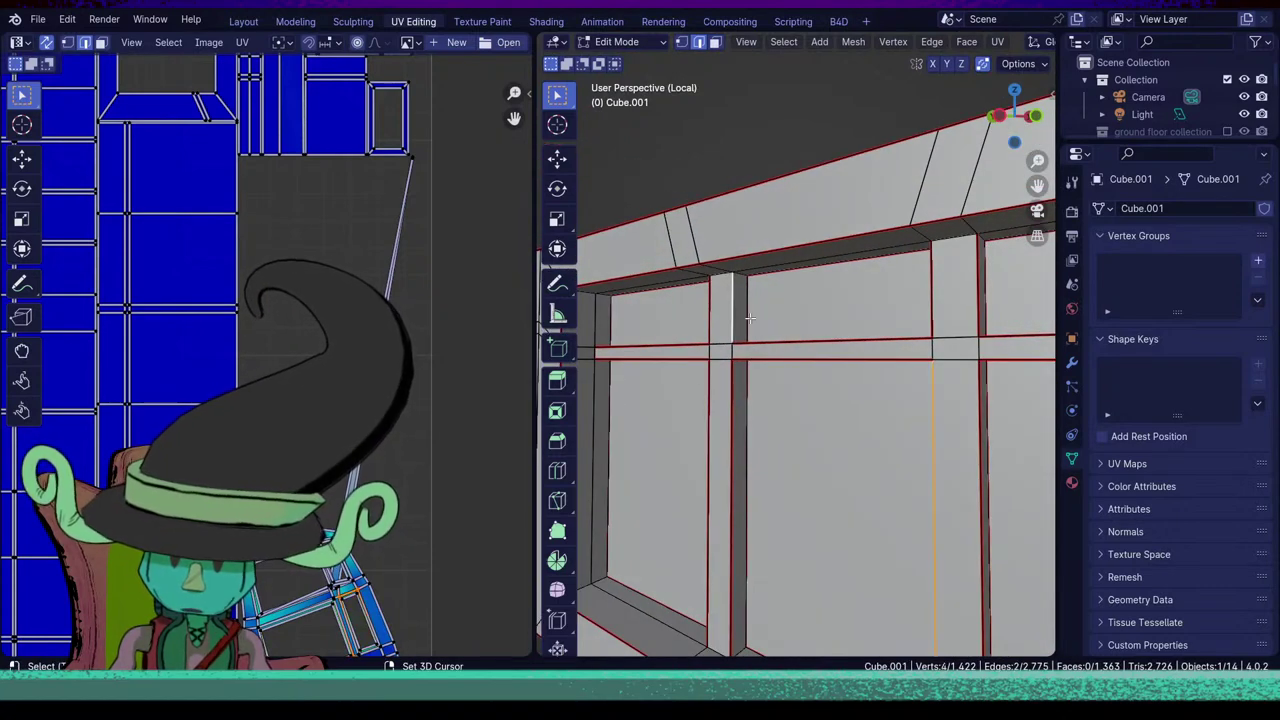
pyautogui.keyDown('shift'); pyautogui.click(748, 528); pyautogui.keyUp('shift')
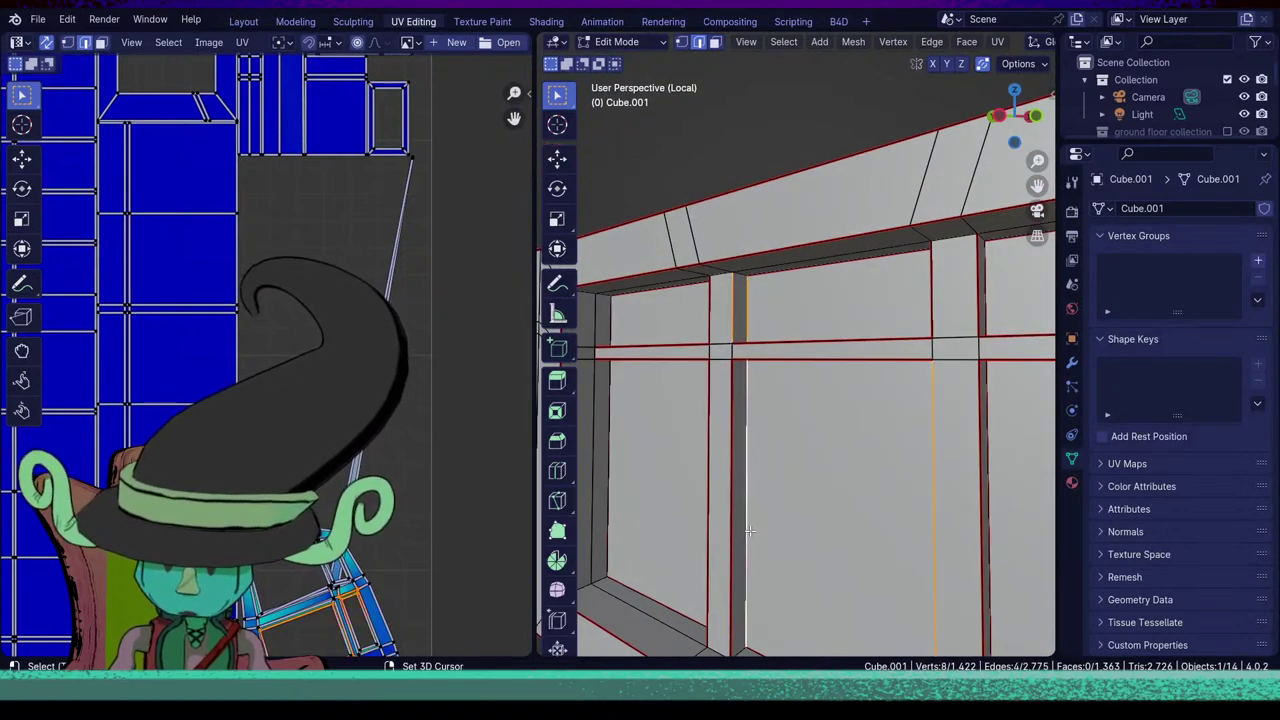
pyautogui.scroll(-3, 729, 528)
pyautogui.moveTo(729, 528); pyautogui.dragTo(709, 493, button='middle')
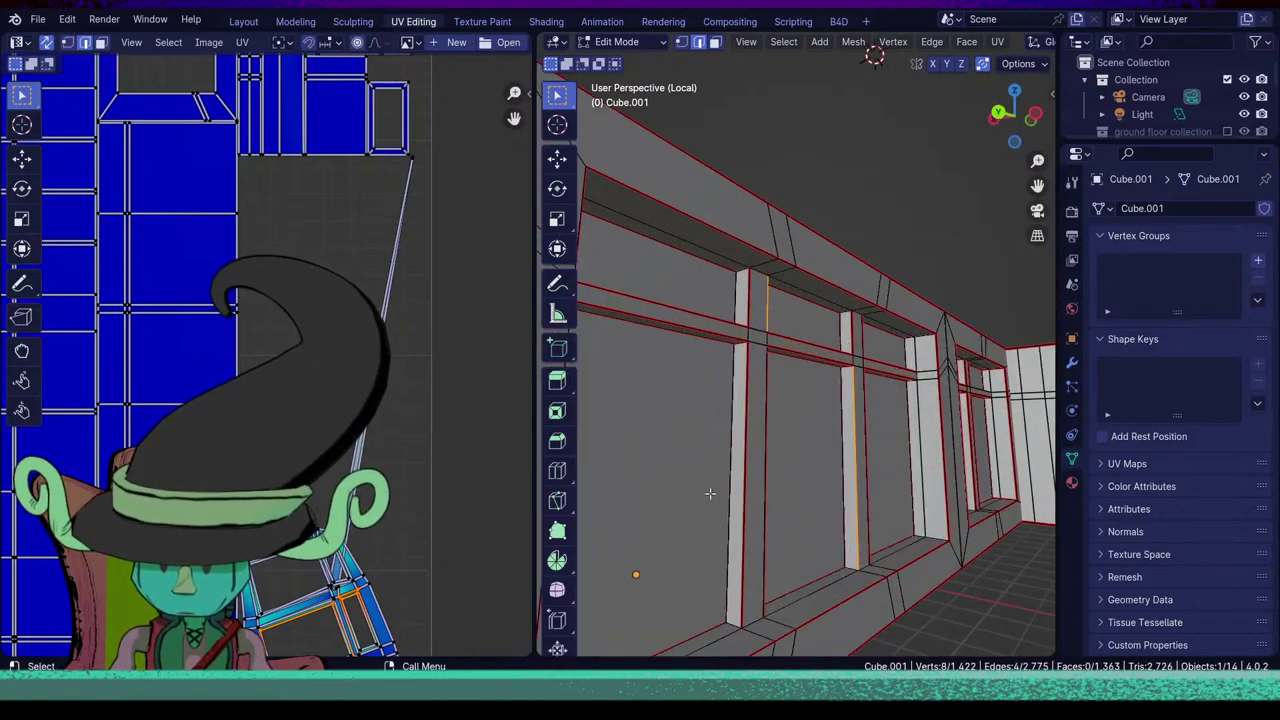
pyautogui.keyDown('shift'); pyautogui.click(735, 284); pyautogui.keyUp('shift')
pyautogui.keyDown('shift'); pyautogui.click(727, 412); pyautogui.keyUp('shift')
pyautogui.scroll(-4, 923, 492)
pyautogui.moveTo(928, 481)
pyautogui.mouseDown(button='middle')
pyautogui.moveTo(740, 496)
pyautogui.moveTo(914, 486)
pyautogui.moveTo(906, 478)
pyautogui.mouseUp(button='middle')
pyautogui.scroll(3, 905, 477)
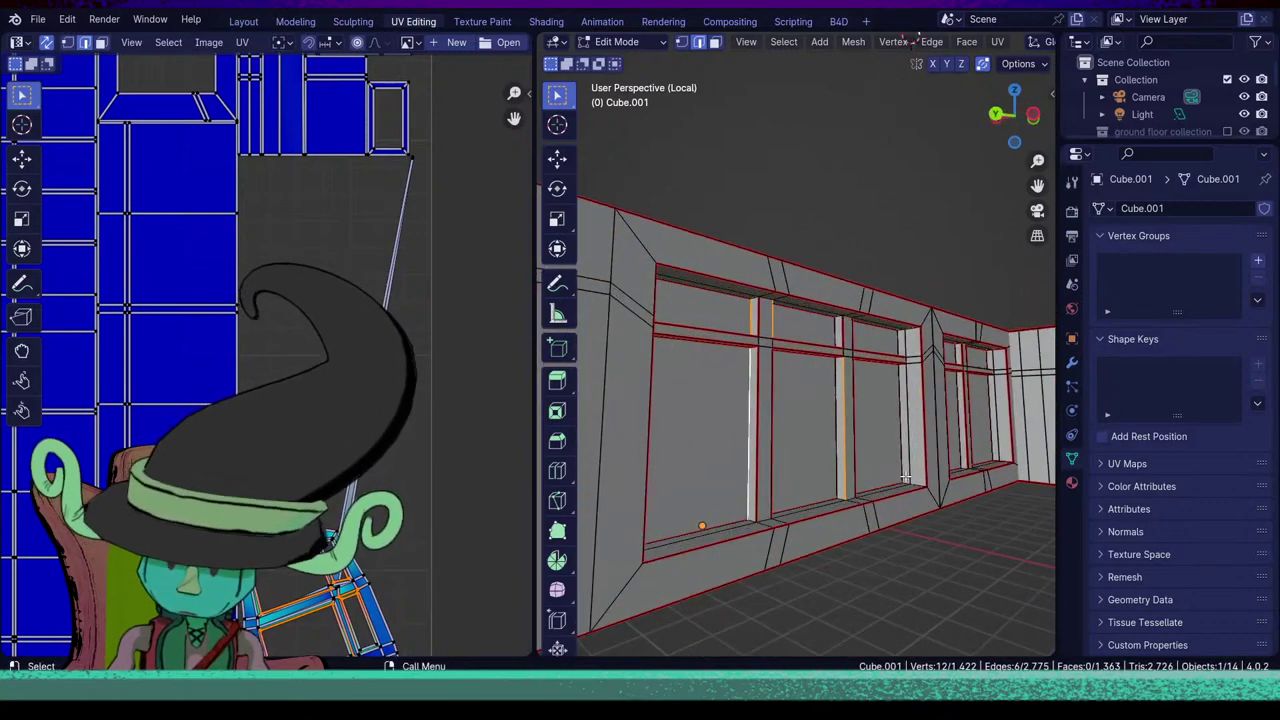
pyautogui.press('u')
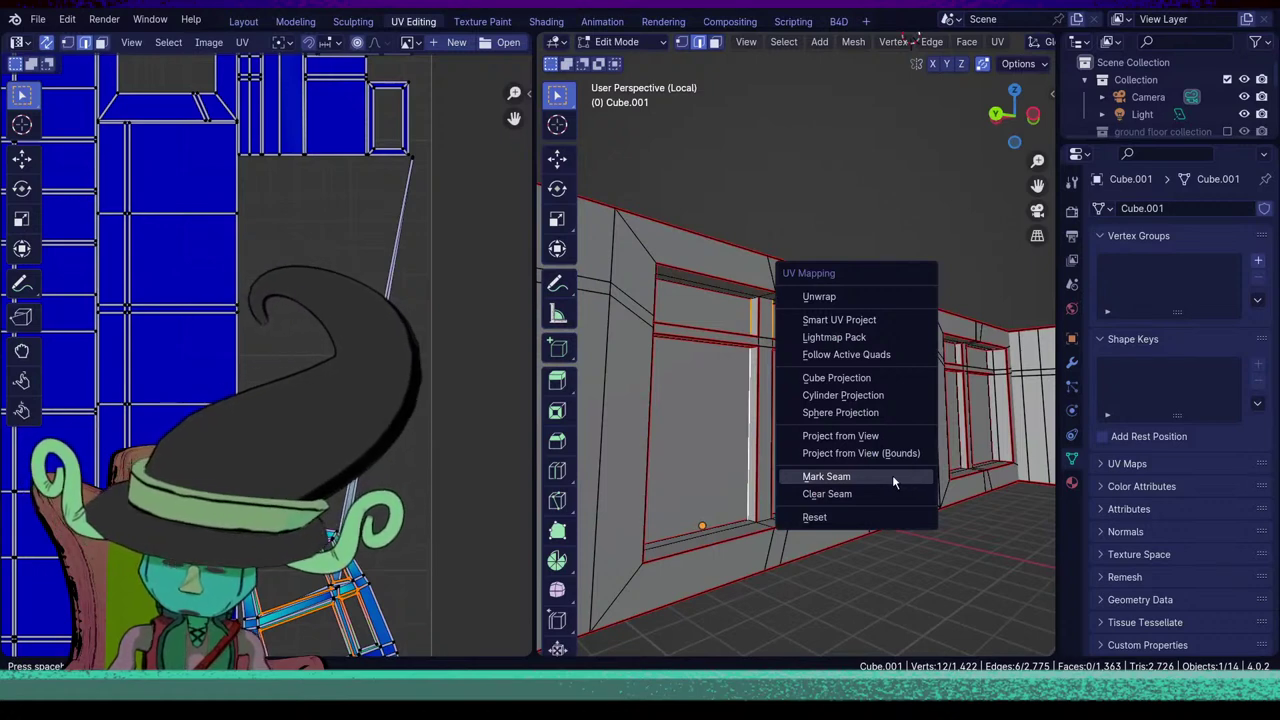
pyautogui.click(892, 476)
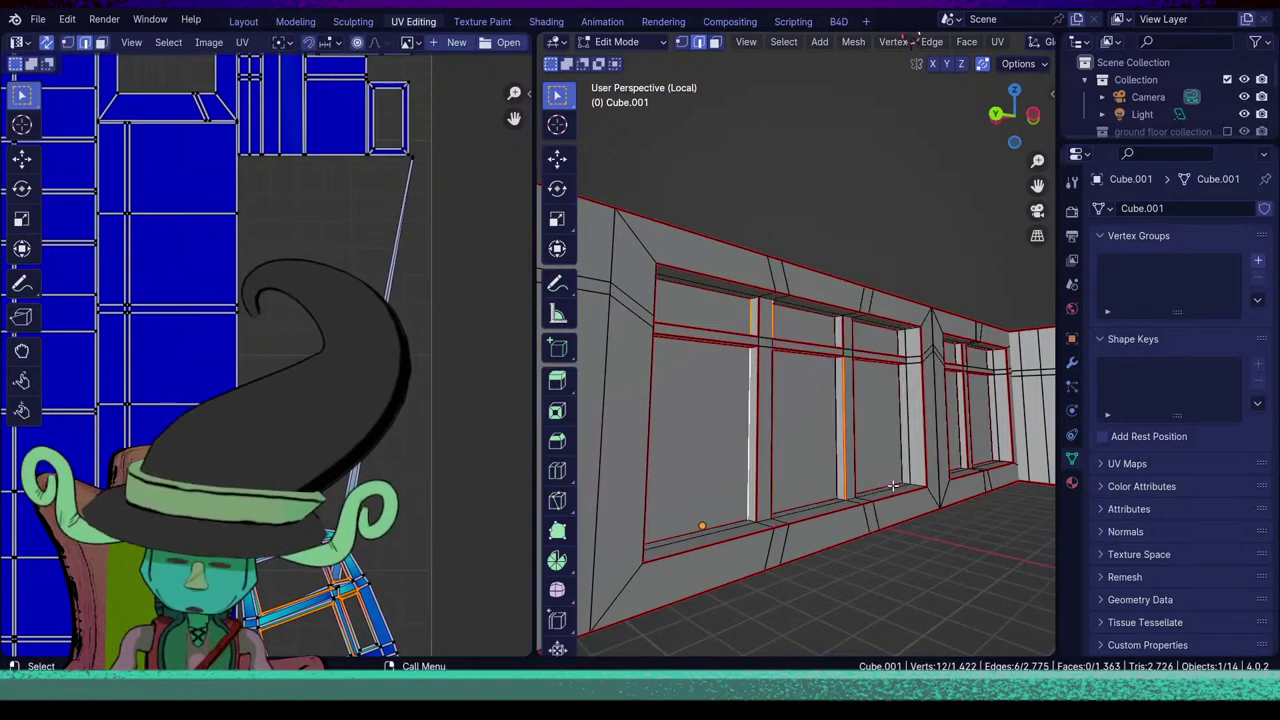
# Check the three-pane window's mullions and the adjoining windows for remaining edges without seams.
pyautogui.click(892, 486)
pyautogui.moveTo(892, 486)
pyautogui.mouseDown(button='middle')
pyautogui.moveTo(860, 482)
pyautogui.moveTo(913, 481)
pyautogui.moveTo(872, 496)
pyautogui.mouseUp(button='middle')
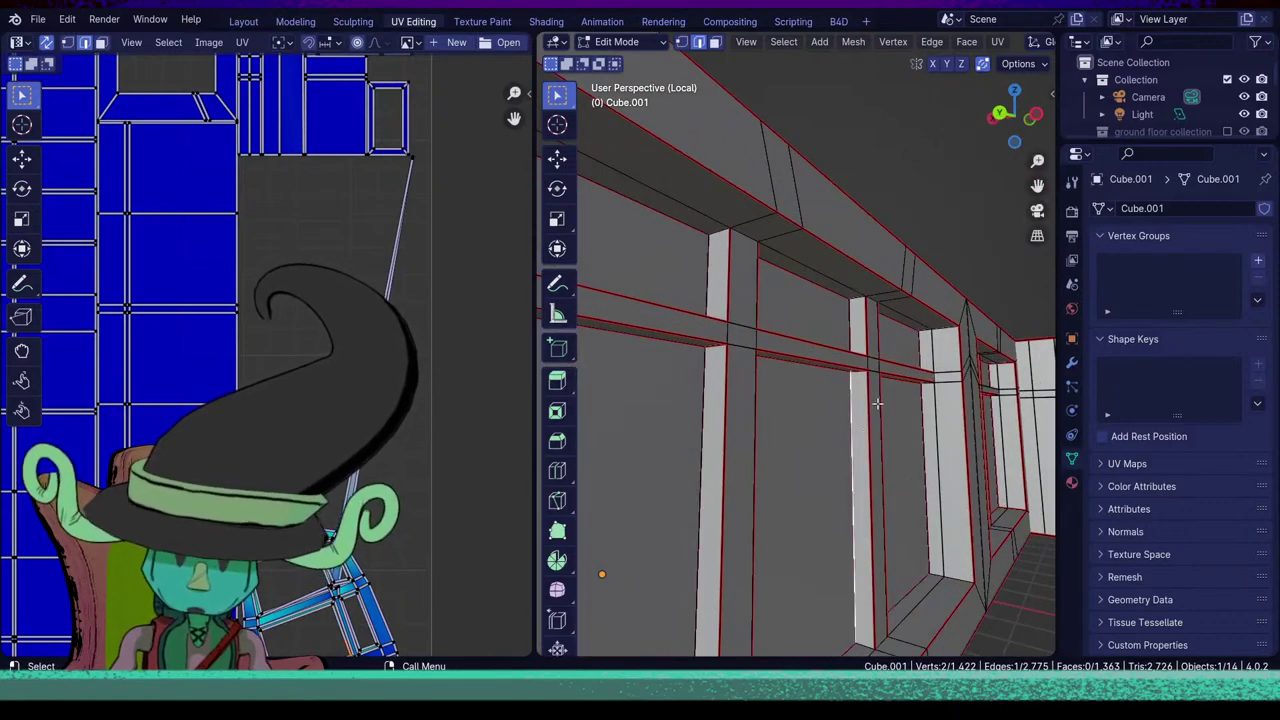
pyautogui.moveTo(877, 403); pyautogui.dragTo(842, 462, button='middle')
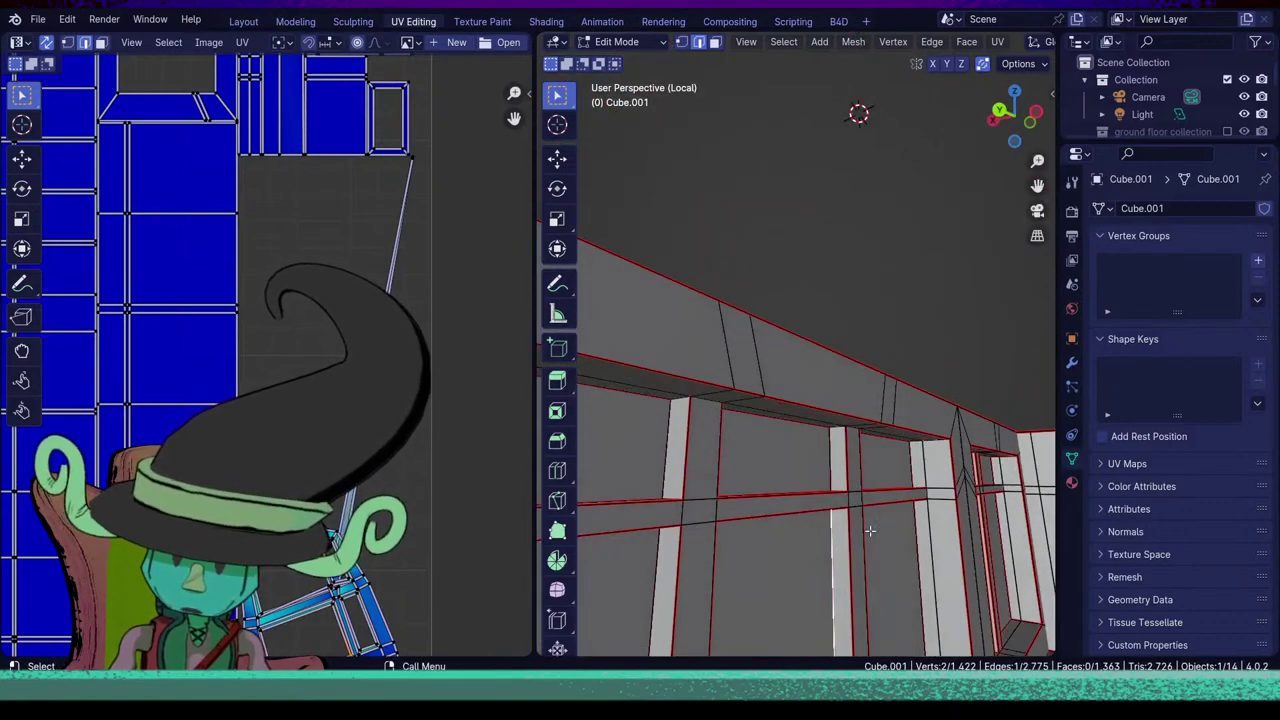
pyautogui.scroll(-4, 890, 404)
pyautogui.moveTo(890, 404); pyautogui.dragTo(808, 438, button='middle')
pyautogui.moveTo(832, 484); pyautogui.dragTo(876, 500, button='middle')
pyautogui.moveTo(802, 550); pyautogui.dragTo(774, 556, button='middle')
pyautogui.moveTo(967, 456); pyautogui.dragTo(802, 526, button='middle')
# Select the entire mesh and unwrap it again with the added mullion seams.
pyautogui.press('a')
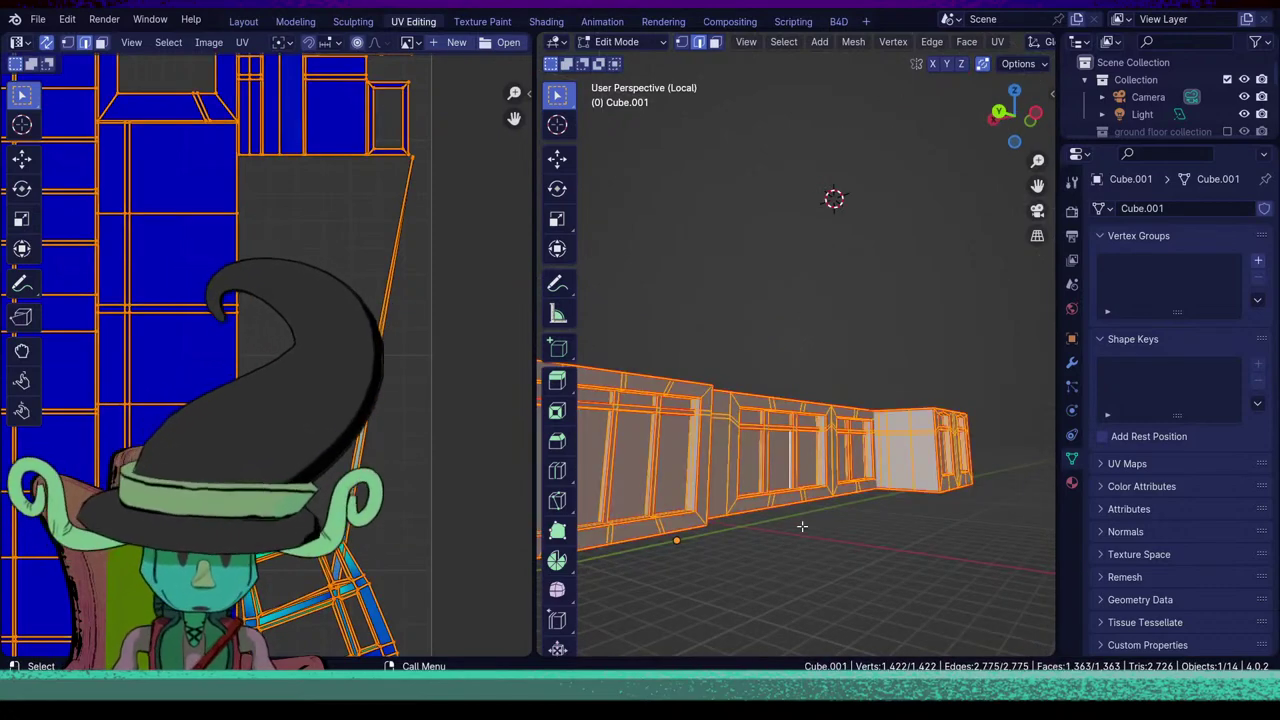
pyautogui.press('u')
pyautogui.click(746, 346)
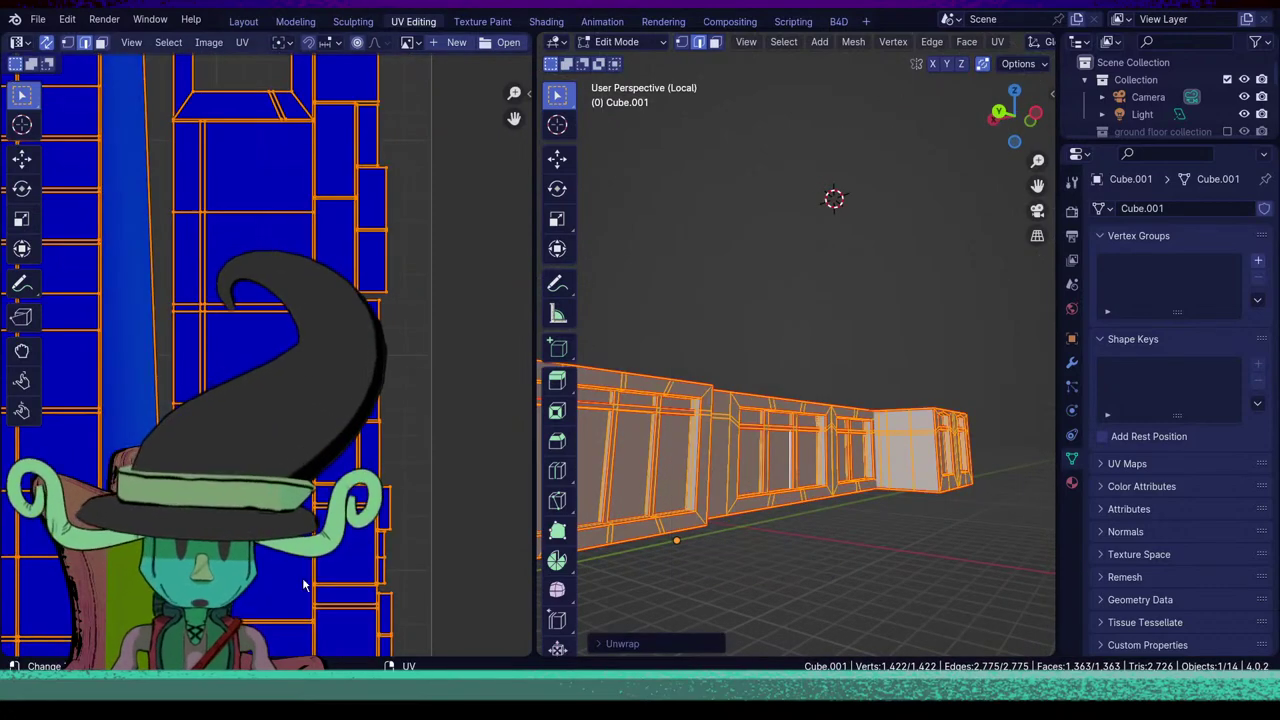
# Inspect the newly packed UV layout for islands that are still bent or distorted.
pyautogui.scroll(-5, 303, 585)
pyautogui.moveTo(303, 530); pyautogui.dragTo(373, 650, button='middle')
pyautogui.moveTo(270, 300); pyautogui.dragTo(344, 403, button='middle')
pyautogui.click(330, 400)
pyautogui.scroll(4, 330, 400)
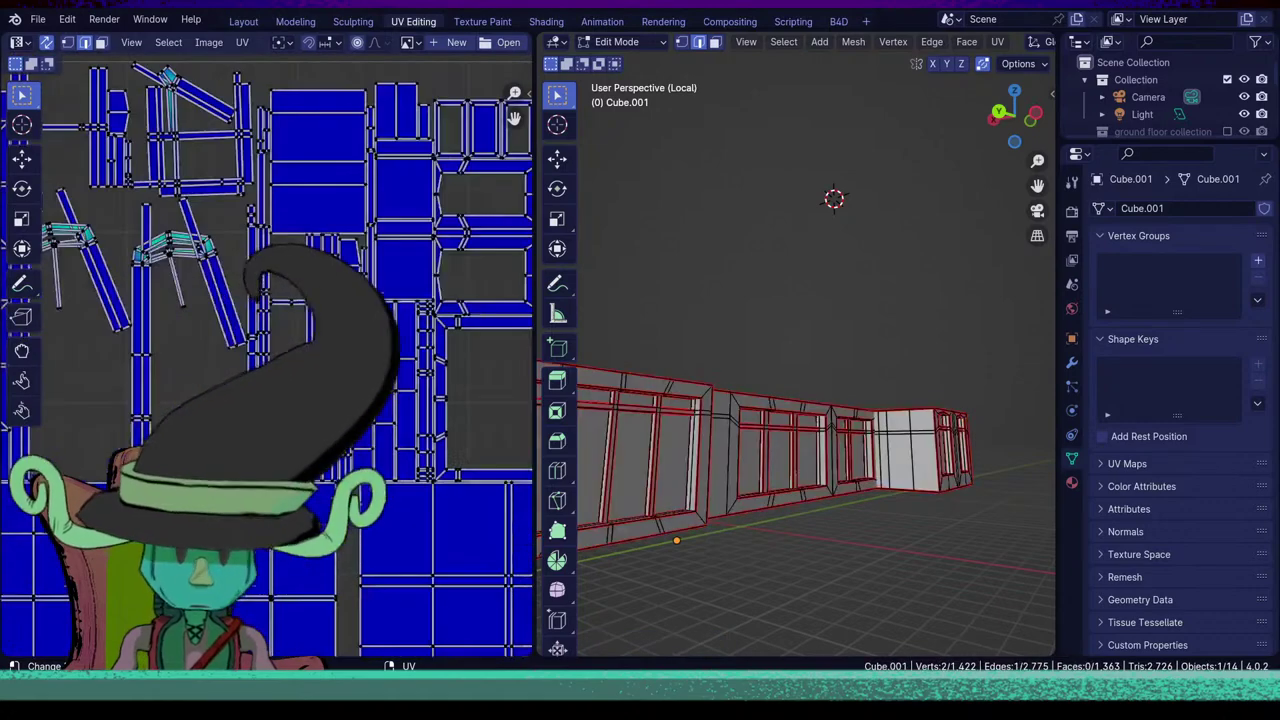
pyautogui.moveTo(60, 150); pyautogui.dragTo(178, 264, button='middle')
pyautogui.scroll(4, 135, 262)
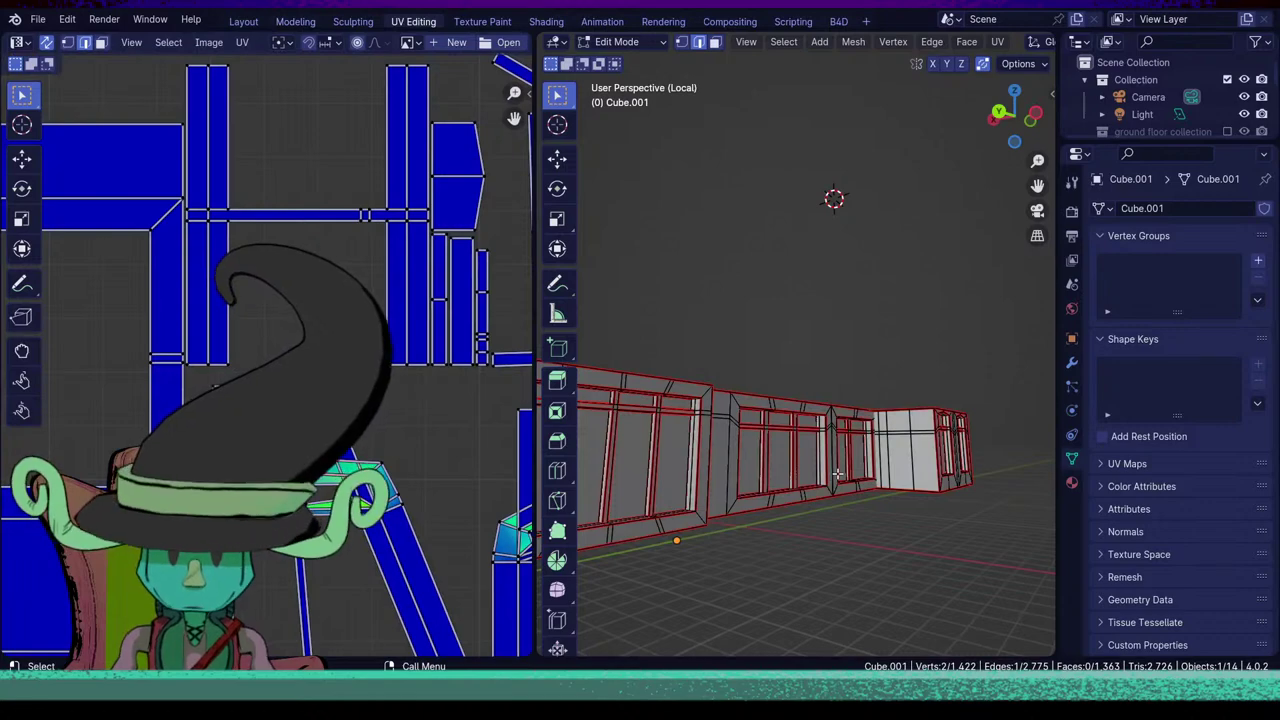
# Mark seams on the short unseamed mullion edges of the two-pane window, where it meets the upper frame and horizontal bar.
pyautogui.press('KP_Decimal')
pyautogui.scroll(-4, 850, 472)
pyautogui.moveTo(846, 466); pyautogui.dragTo(739, 454, button='middle')
pyautogui.moveTo(842, 470); pyautogui.dragTo(766, 346, button='middle')
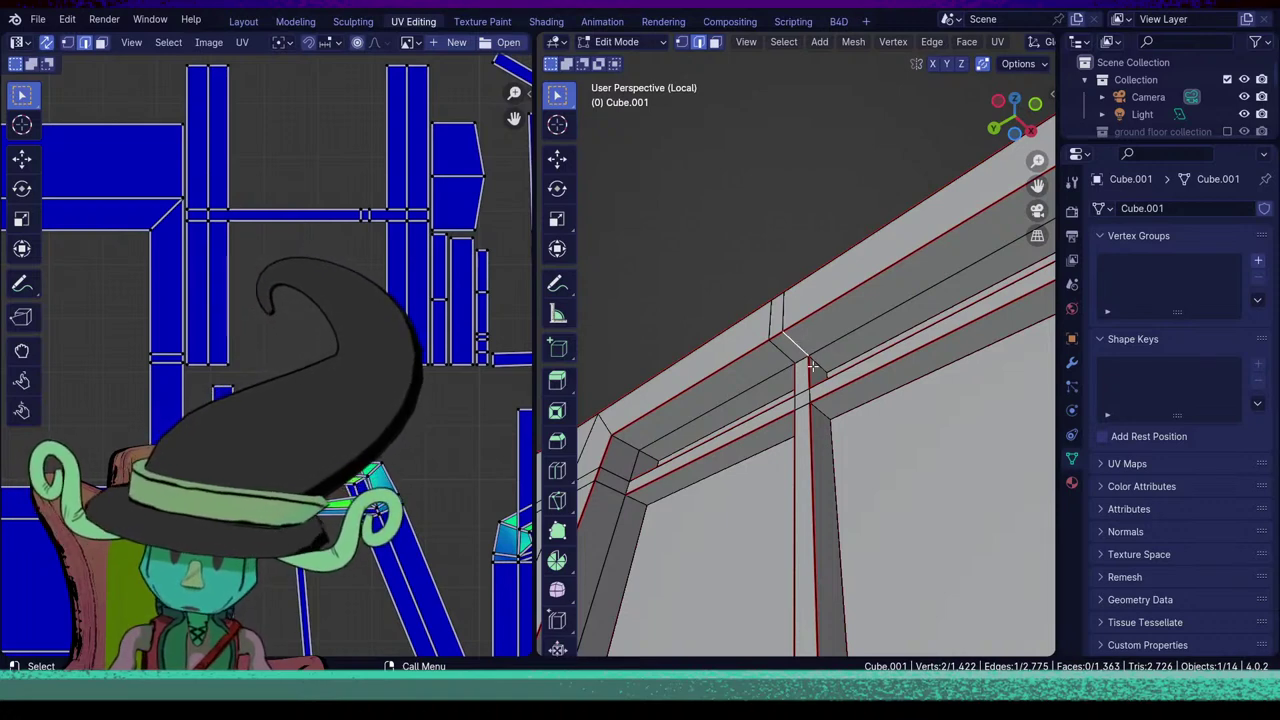
pyautogui.keyDown('shift'); pyautogui.click(823, 411); pyautogui.keyUp('shift')
pyautogui.moveTo(760, 444); pyautogui.dragTo(874, 452, button='middle')
pyautogui.moveTo(837, 342); pyautogui.dragTo(797, 491, button='middle')
pyautogui.moveTo(700, 478); pyautogui.dragTo(792, 372, button='middle')
pyautogui.scroll(-3, 792, 372)
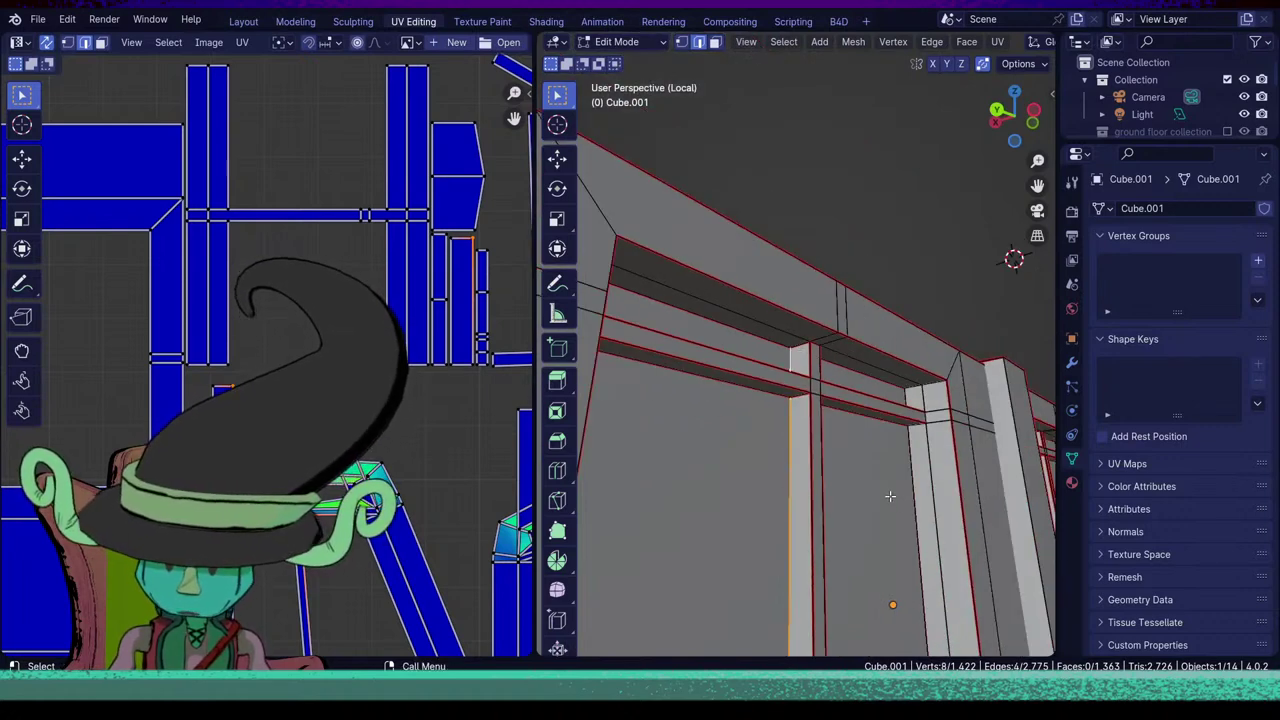
pyautogui.moveTo(890, 496); pyautogui.dragTo(843, 496, button='middle')
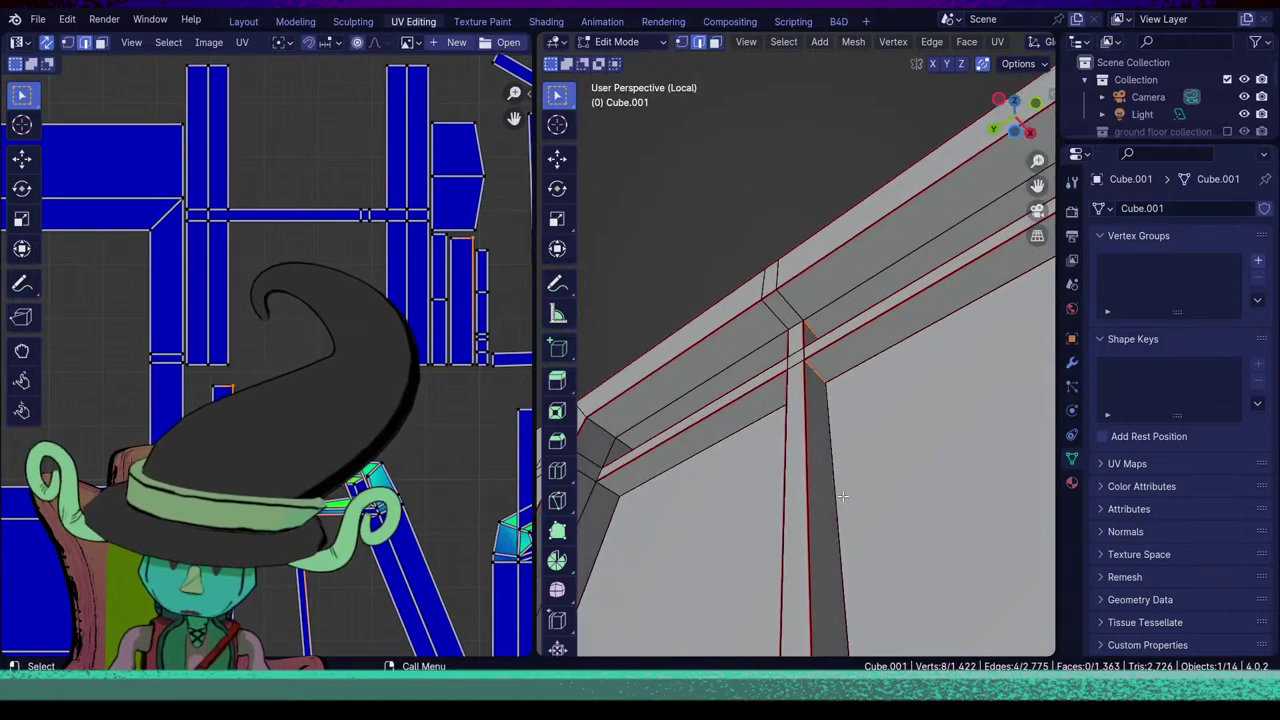
pyautogui.scroll(-4, 843, 496)
pyautogui.moveTo(828, 386); pyautogui.dragTo(770, 516, button='middle')
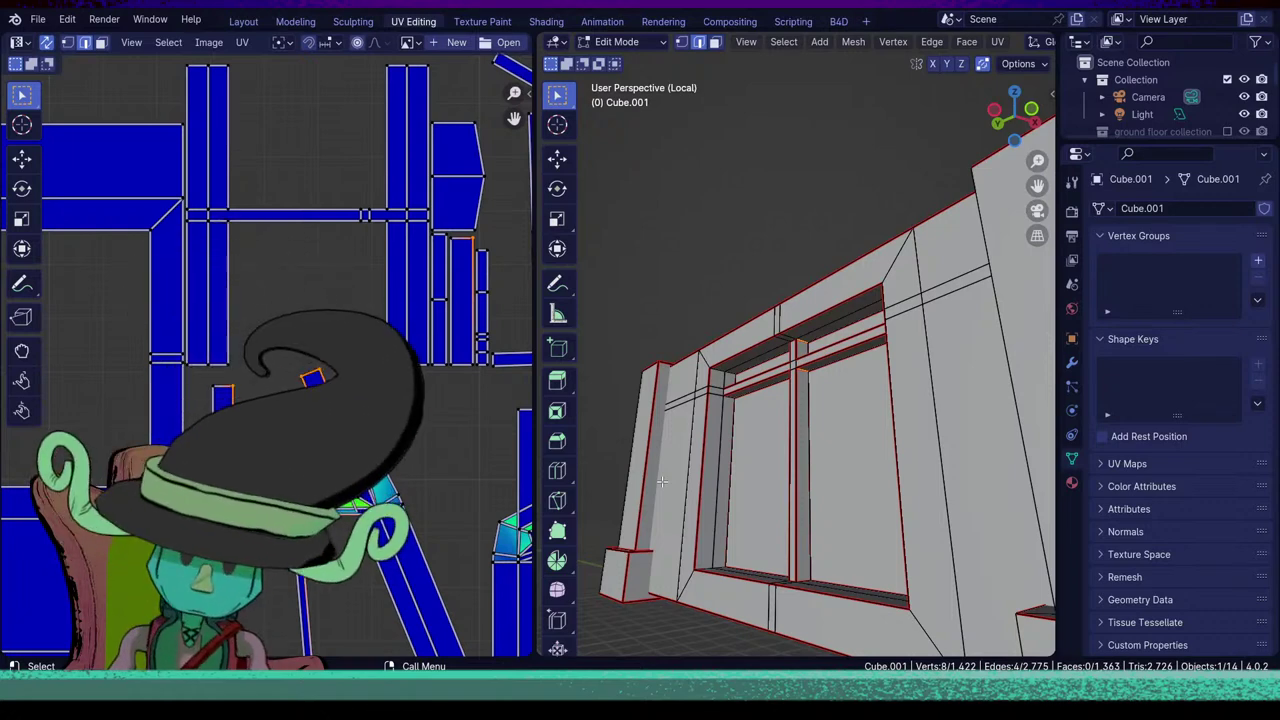
pyautogui.moveTo(785, 457); pyautogui.dragTo(769, 496, button='middle')
pyautogui.press('u')
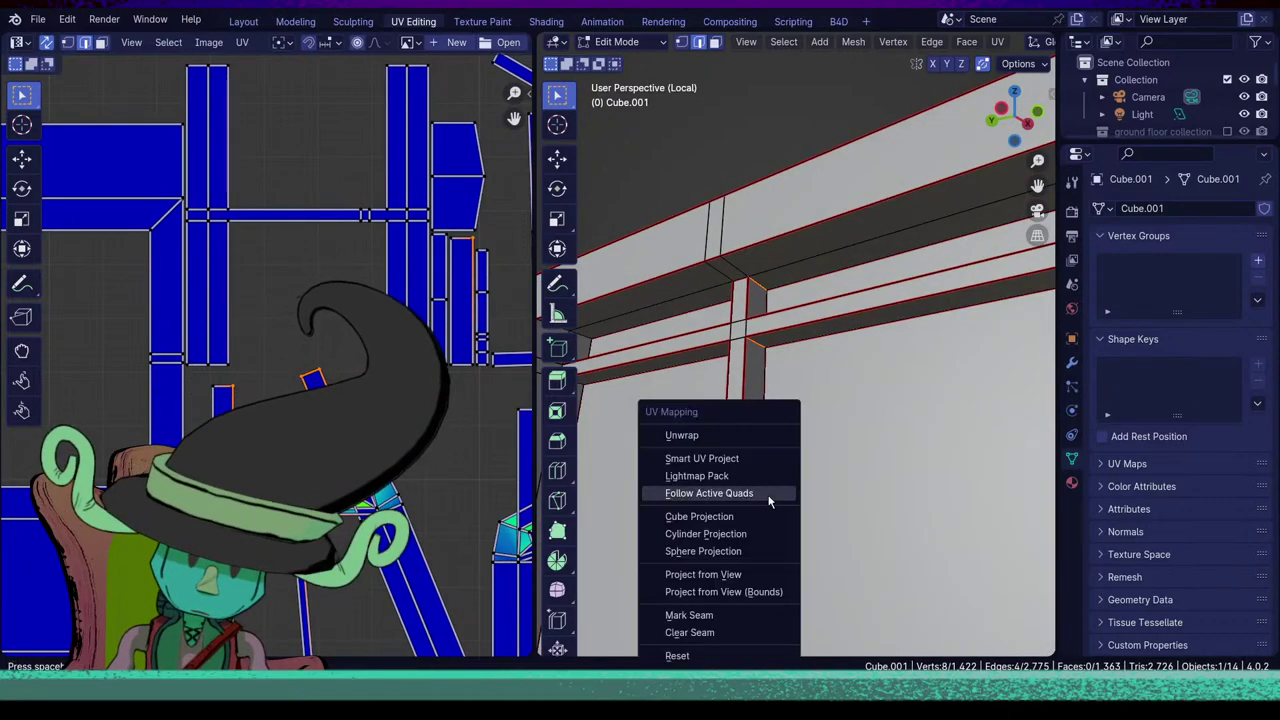
pyautogui.click(694, 616)
pyautogui.scroll(-5, 710, 565)
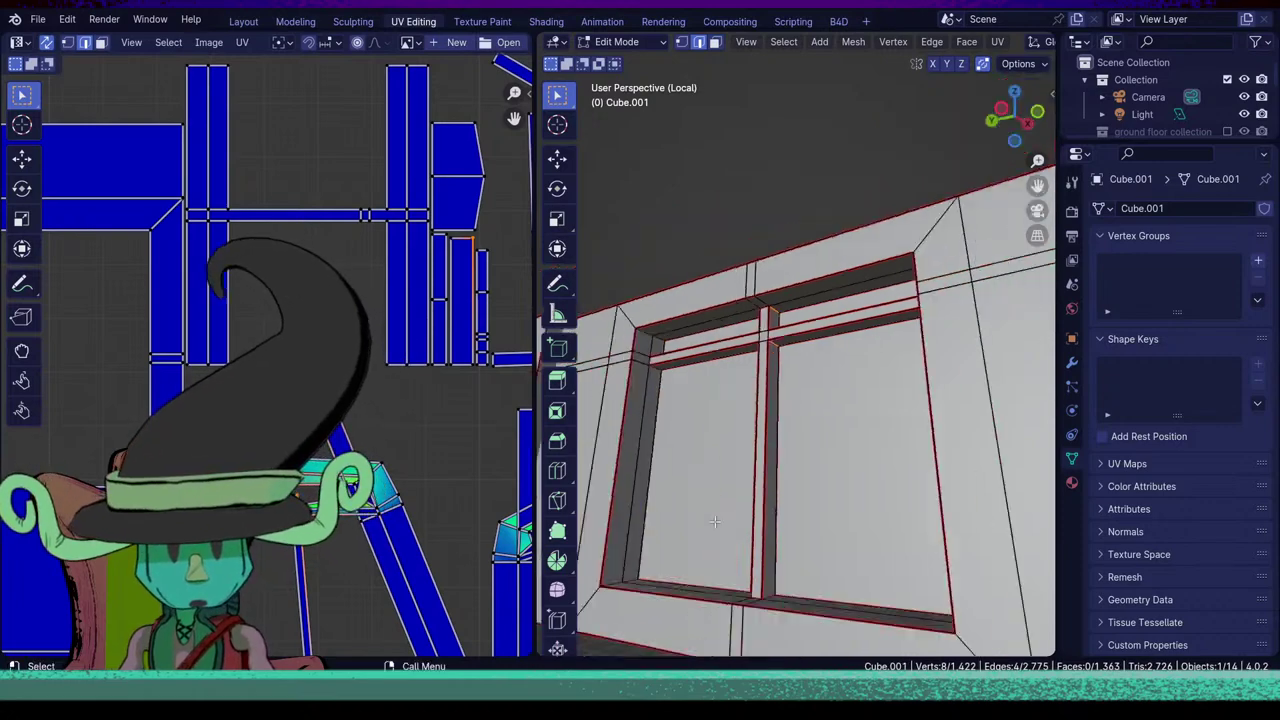
# Check the windows on both sides of the pillar for frame and bar edges still without seams.
pyautogui.moveTo(718, 540); pyautogui.dragTo(773, 467, button='middle')
pyautogui.scroll(1, 775, 469)
pyautogui.click(779, 472)
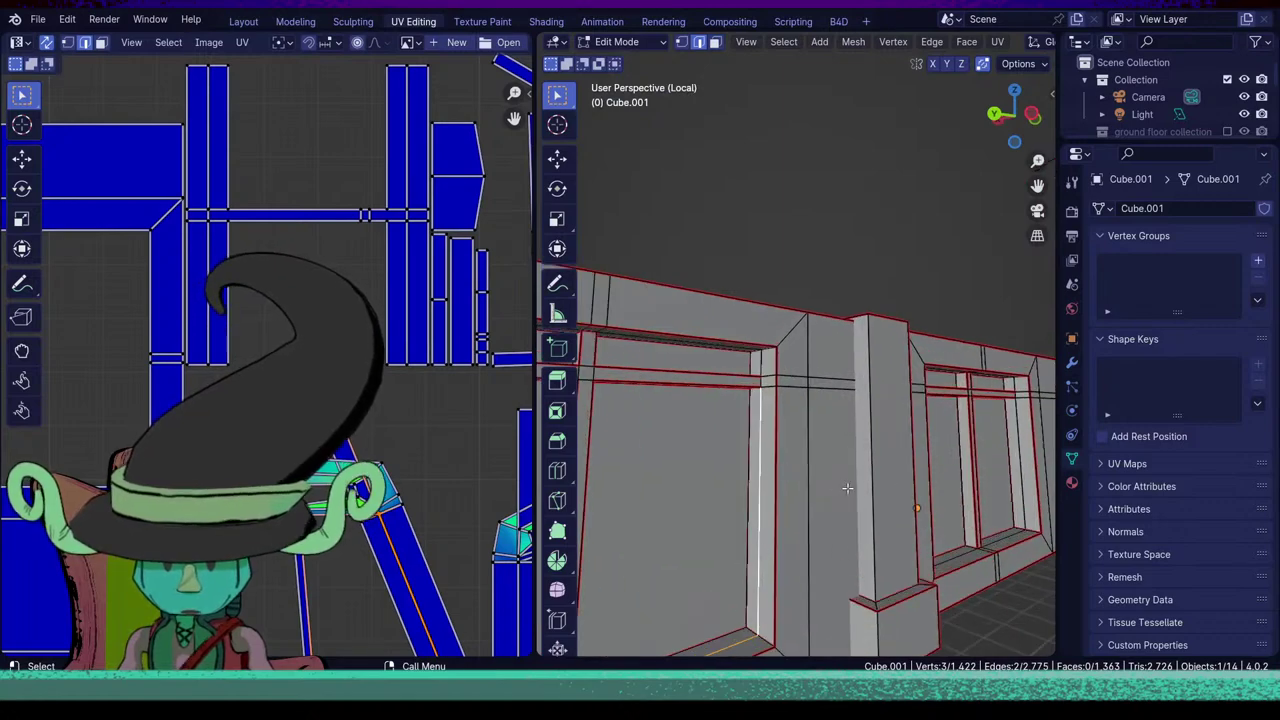
pyautogui.moveTo(948, 473); pyautogui.dragTo(874, 508, button='middle')
pyautogui.scroll(5, 876, 512)
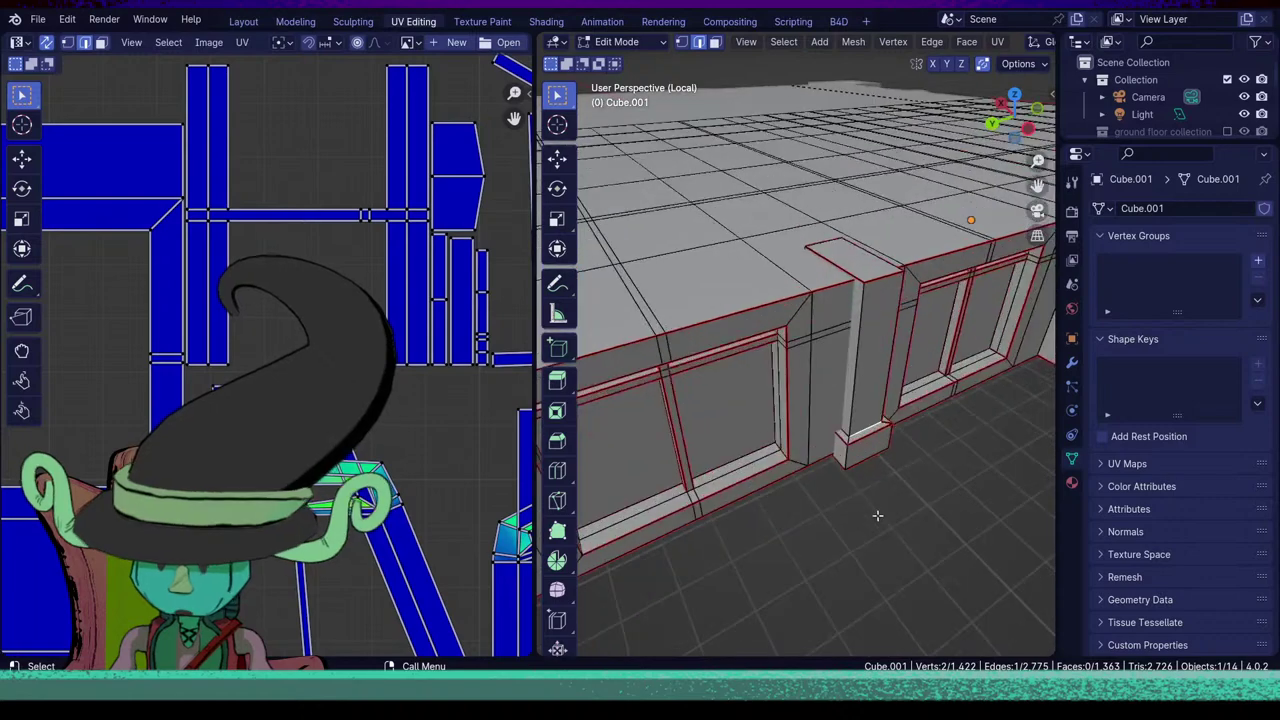
pyautogui.moveTo(877, 567); pyautogui.dragTo(846, 534, button='middle')
pyautogui.scroll(-8, 895, 600)
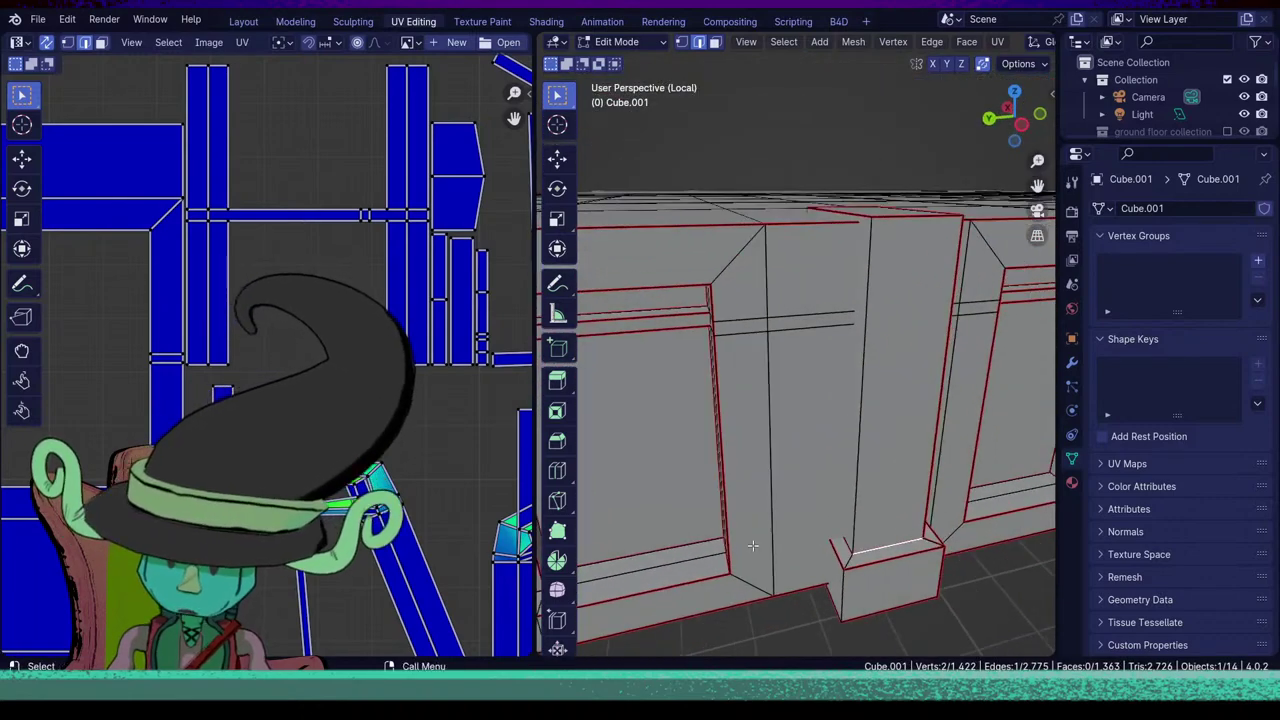
pyautogui.moveTo(757, 560); pyautogui.dragTo(951, 454, button='middle')
pyautogui.moveTo(648, 490); pyautogui.dragTo(568, 500, button='middle')
pyautogui.keyDown('shift'); pyautogui.moveTo(730, 438); pyautogui.dragTo(900, 440, button='middle'); pyautogui.keyUp('shift')
pyautogui.moveTo(800, 440); pyautogui.dragTo(882, 361, button='middle')
# Mark seams on the short edges at both ends of the horizontal bar in the two-pane window between pillar and bay.
pyautogui.scroll(3, 882, 361)
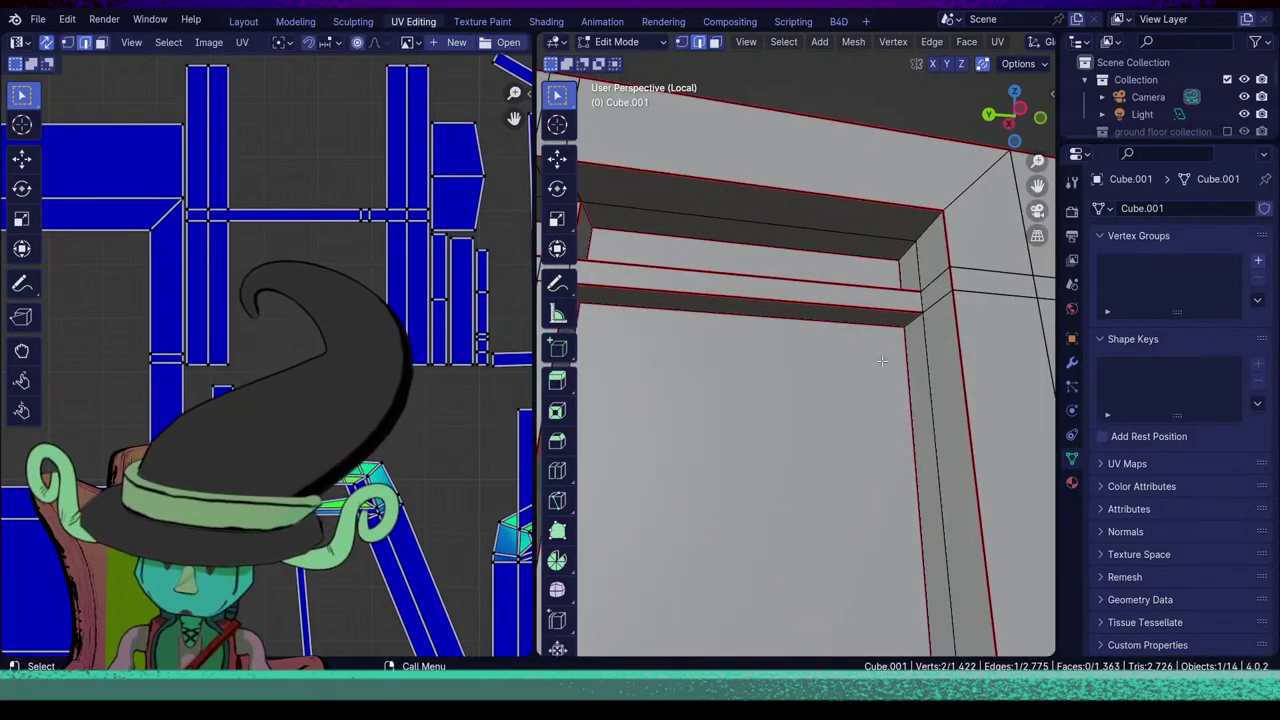
pyautogui.press('u')
pyautogui.click(919, 314)
pyautogui.scroll(-8, 767, 463)
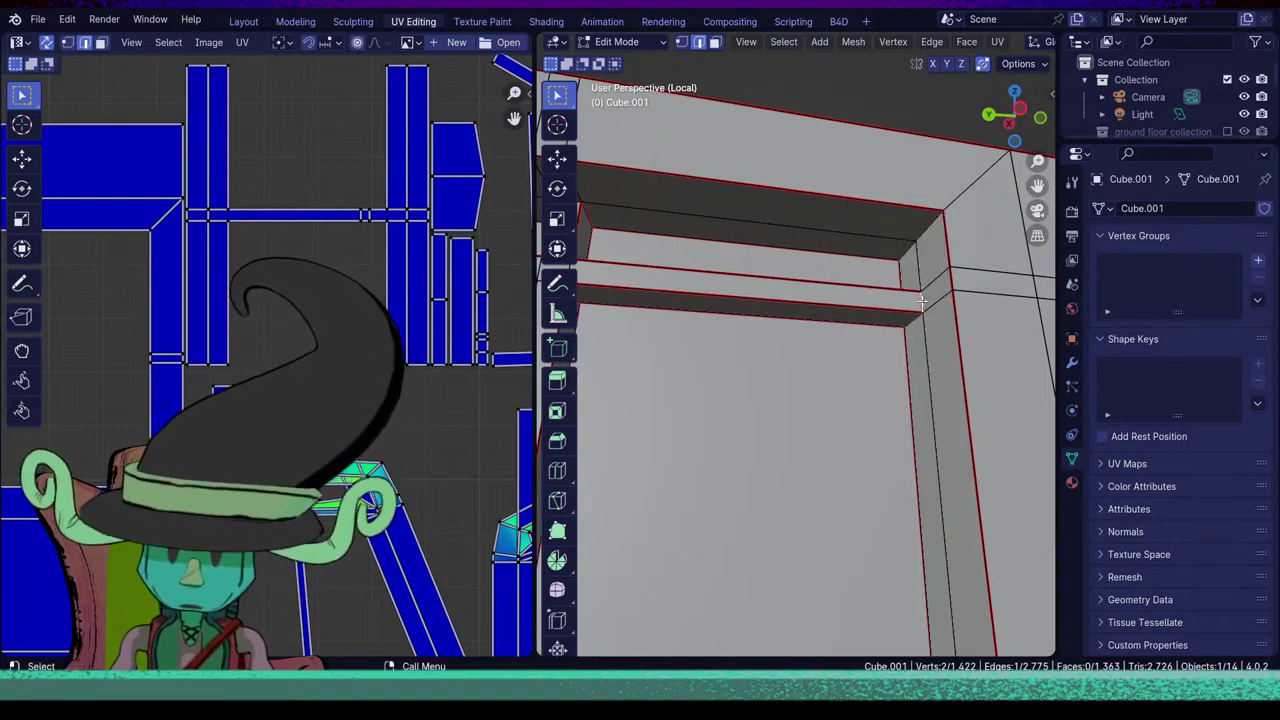
pyautogui.scroll(8, 767, 463)
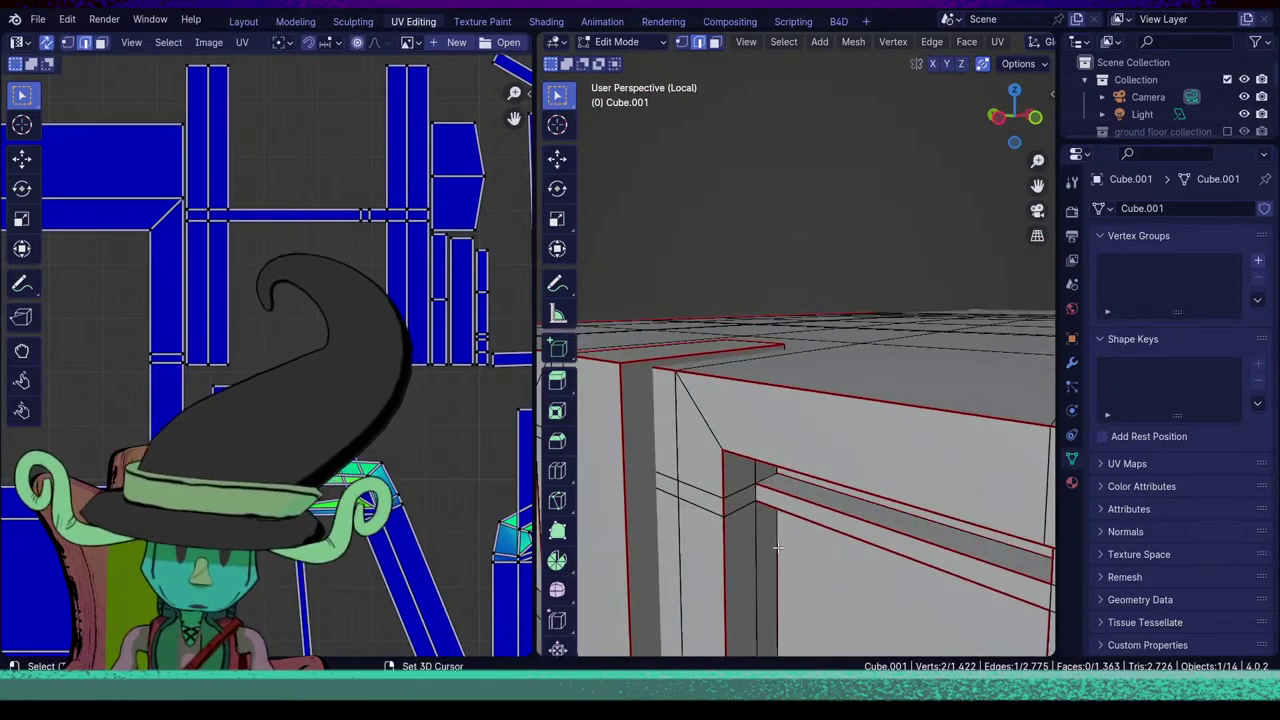
pyautogui.moveTo(790, 451); pyautogui.dragTo(788, 413, button='middle')
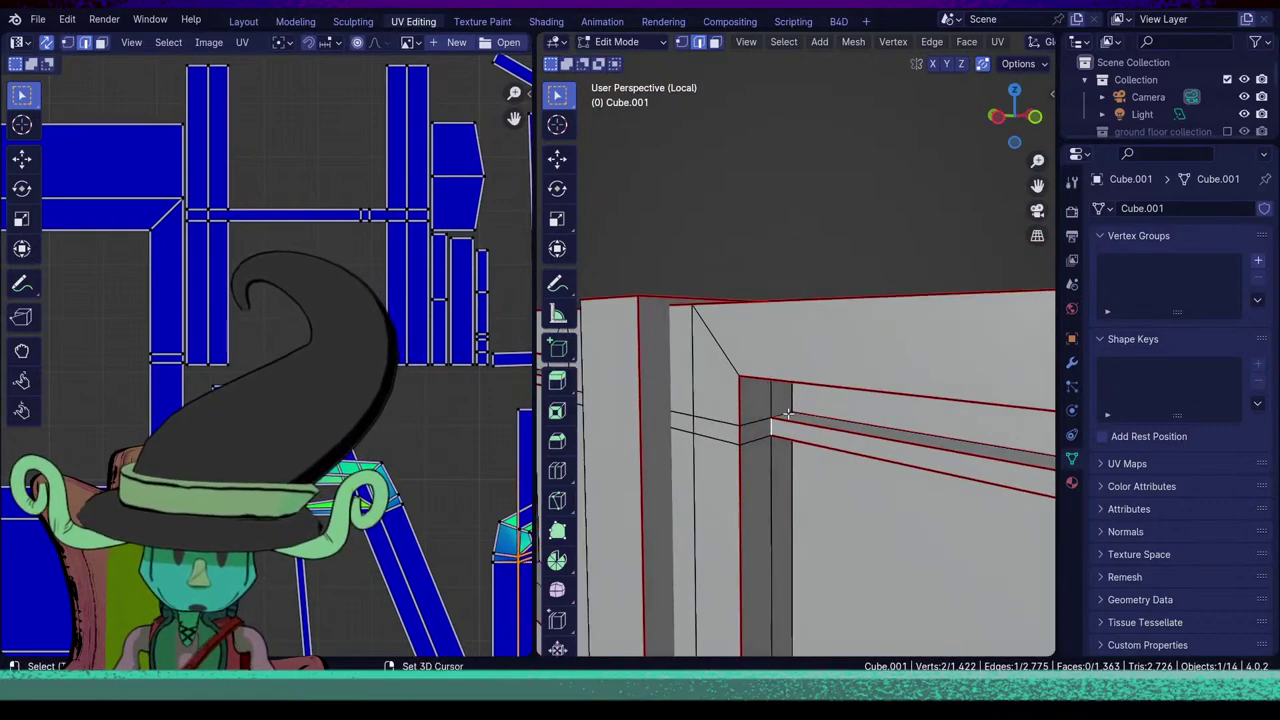
pyautogui.moveTo(765, 521); pyautogui.dragTo(790, 545, button='middle')
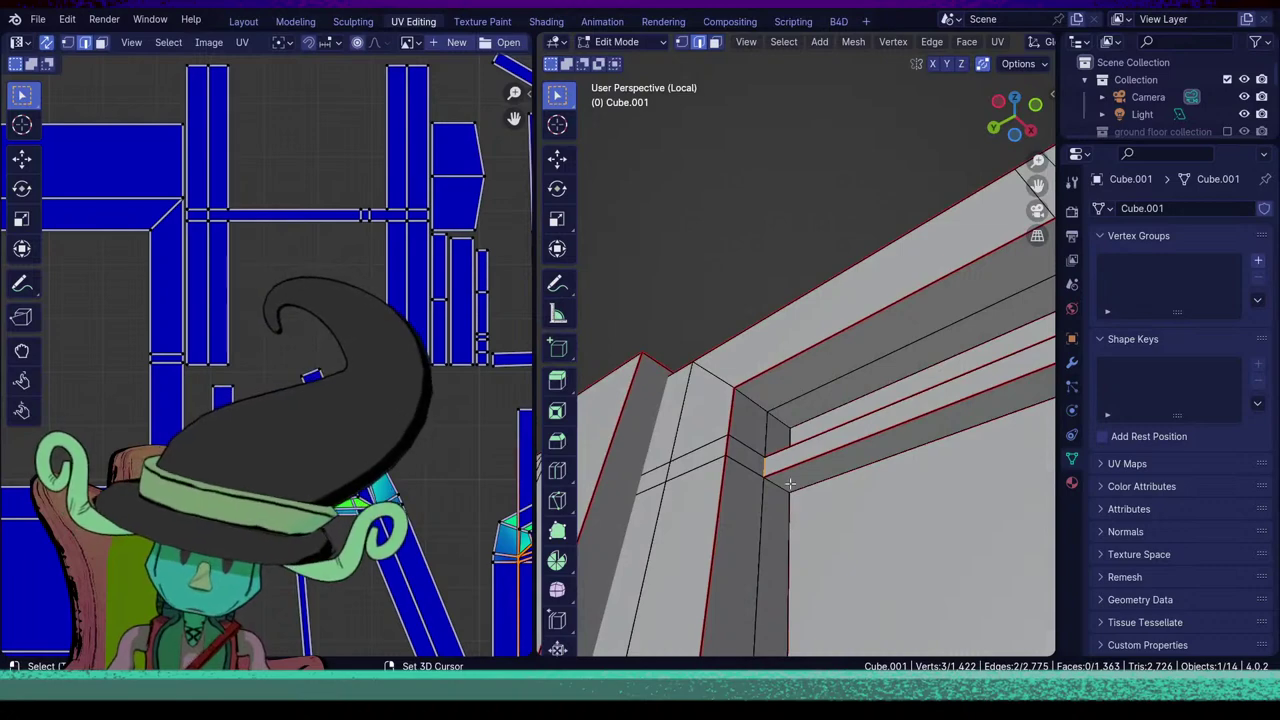
pyautogui.scroll(-5, 796, 392)
pyautogui.moveTo(796, 392); pyautogui.dragTo(955, 538, button='middle')
pyautogui.scroll(3, 955, 538)
pyautogui.keyDown('shift'); pyautogui.moveTo(1035, 567); pyautogui.dragTo(780, 550, button='middle'); pyautogui.keyUp('shift')
pyautogui.moveTo(771, 570); pyautogui.dragTo(818, 531, button='middle')
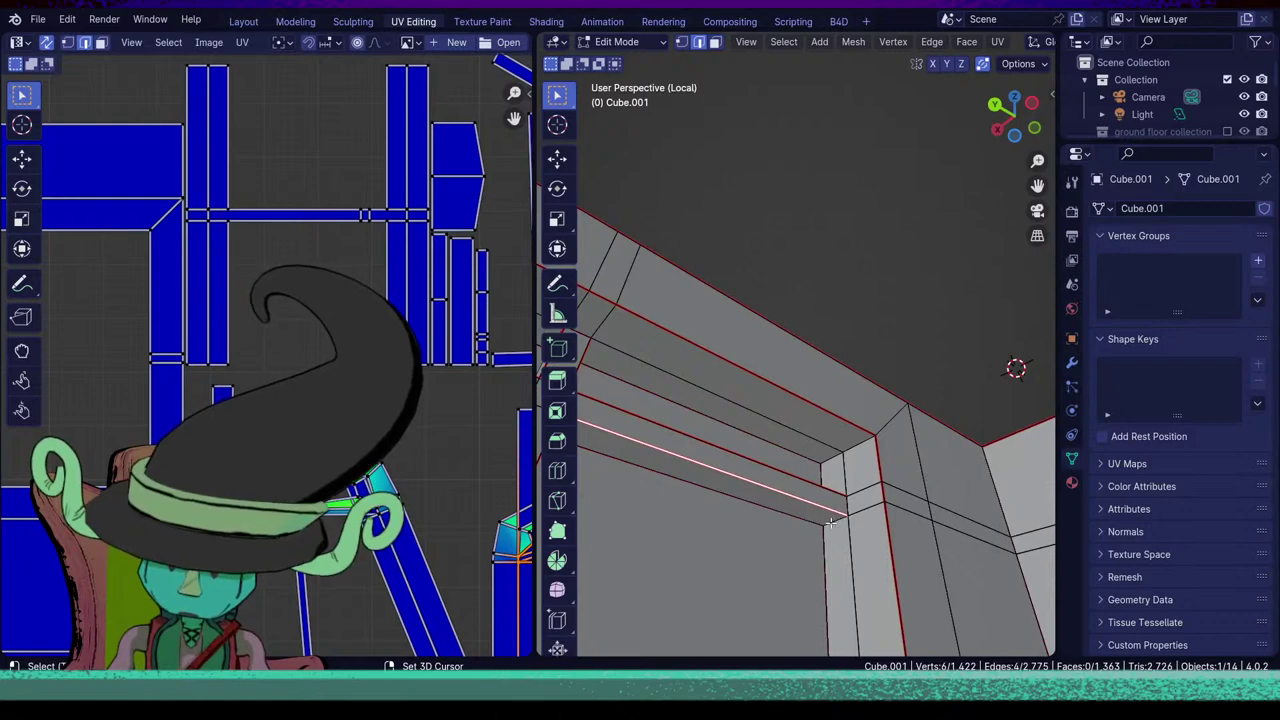
pyautogui.keyDown('shift'); pyautogui.click(849, 506); pyautogui.keyUp('shift')
pyautogui.moveTo(896, 436); pyautogui.dragTo(910, 500, button='middle')
pyautogui.scroll(1, 888, 490)
pyautogui.scroll(-8, 917, 500)
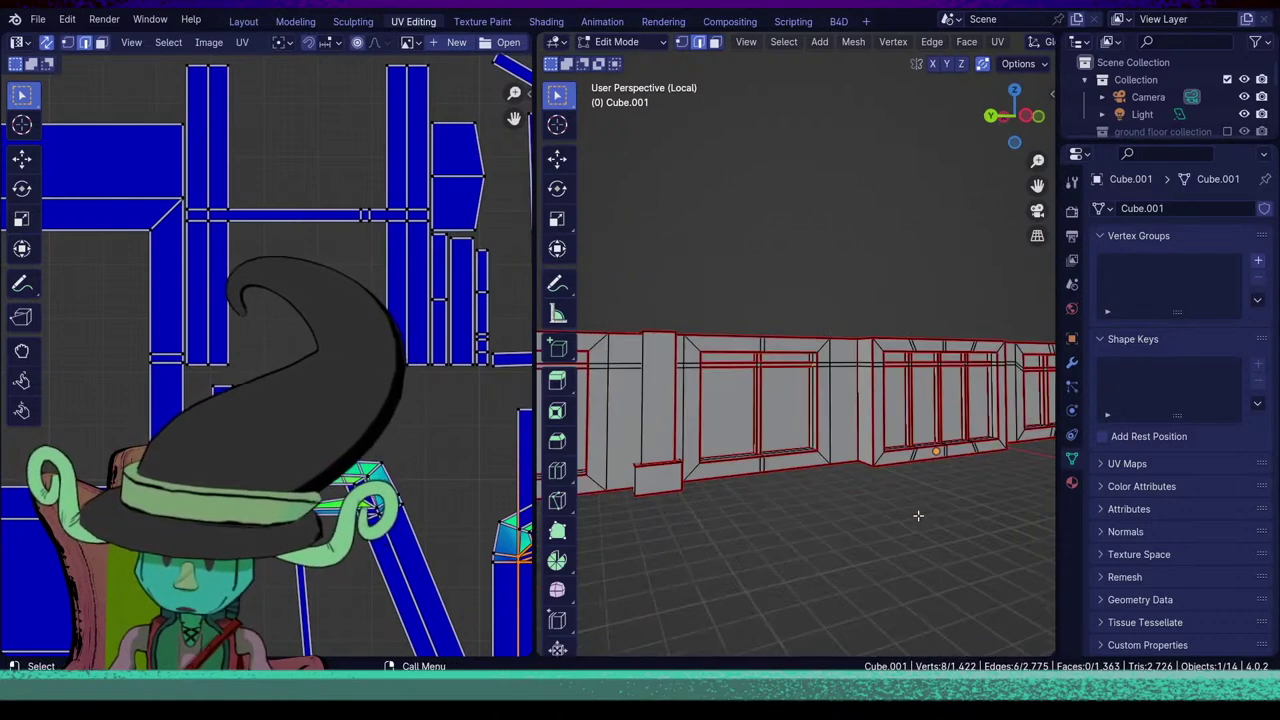
pyautogui.moveTo(963, 455); pyautogui.dragTo(870, 532, button='middle')
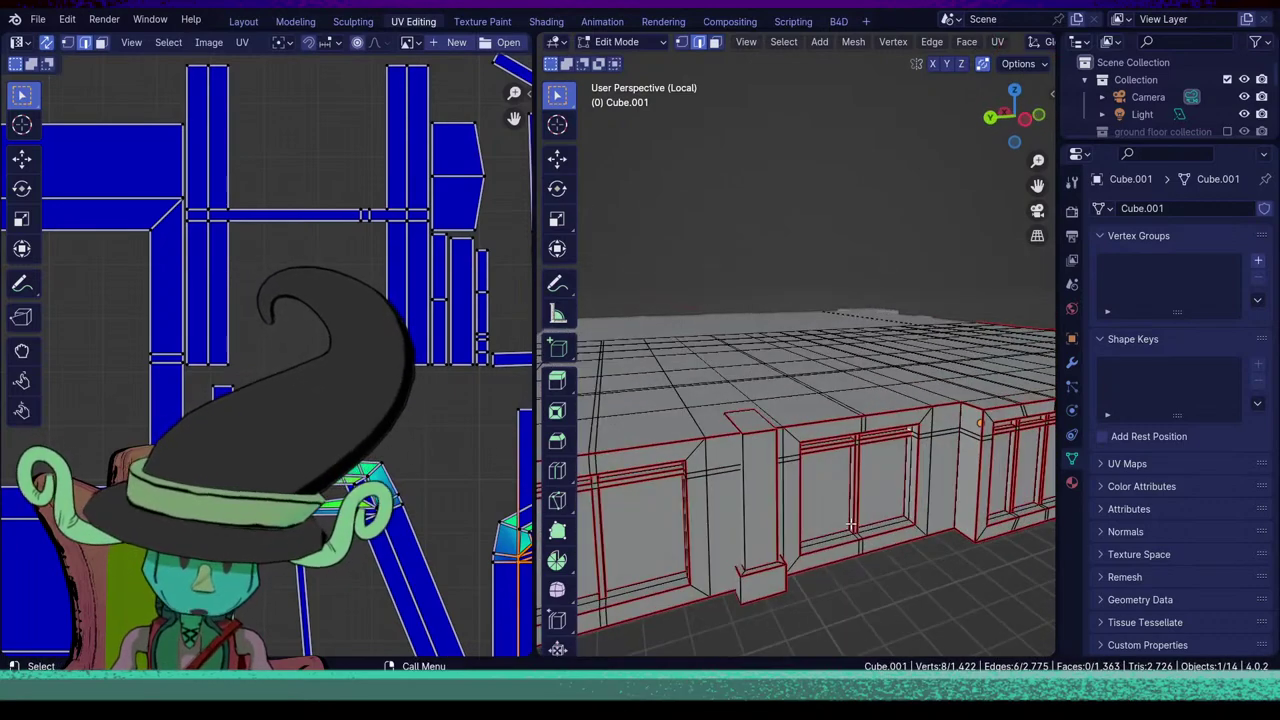
pyautogui.press('u')
pyautogui.click(850, 522)
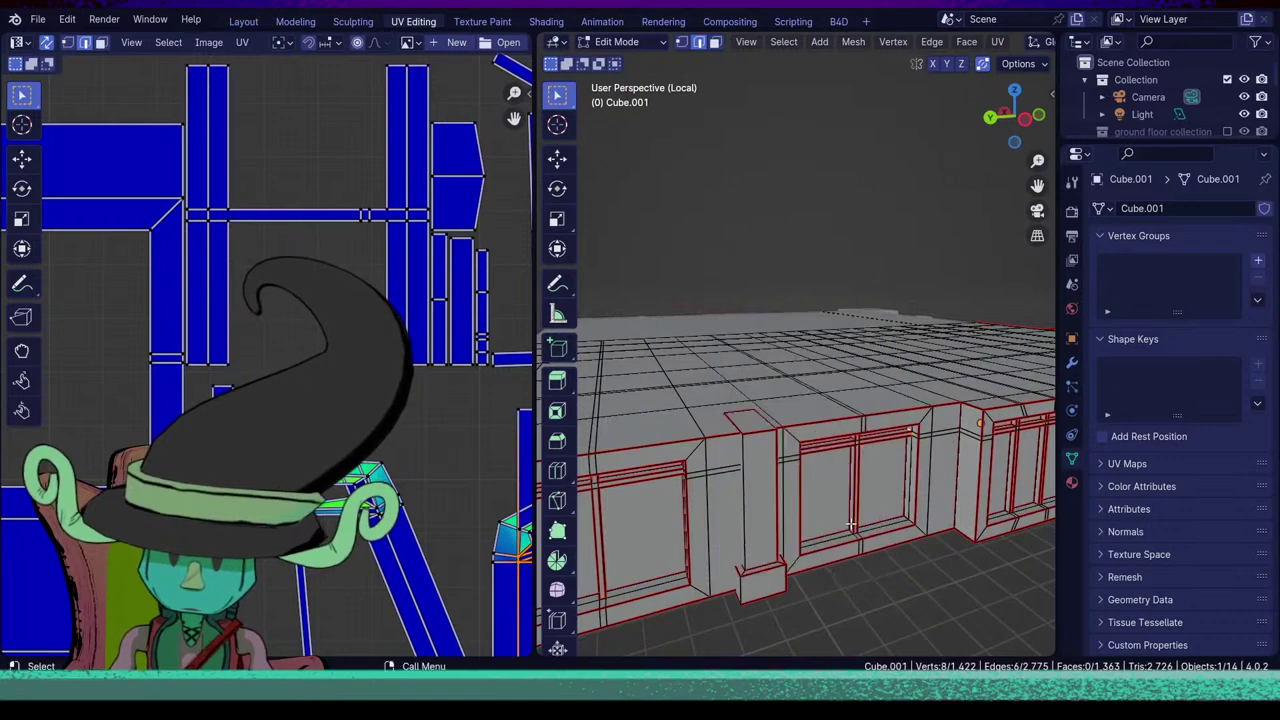
# Select the entire mesh and unwrap it again with the added horizontal bar seams.
pyautogui.moveTo(857, 513); pyautogui.dragTo(742, 556, button='middle')
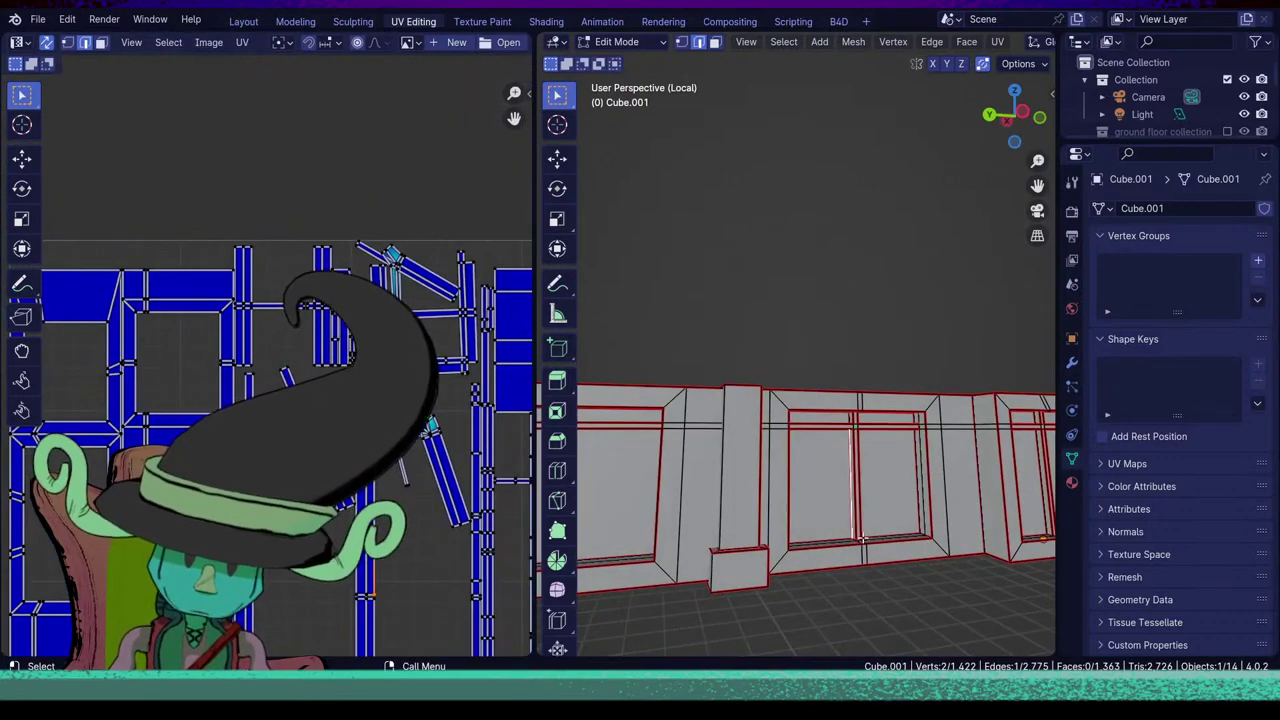
pyautogui.press('a')
pyautogui.press('u')
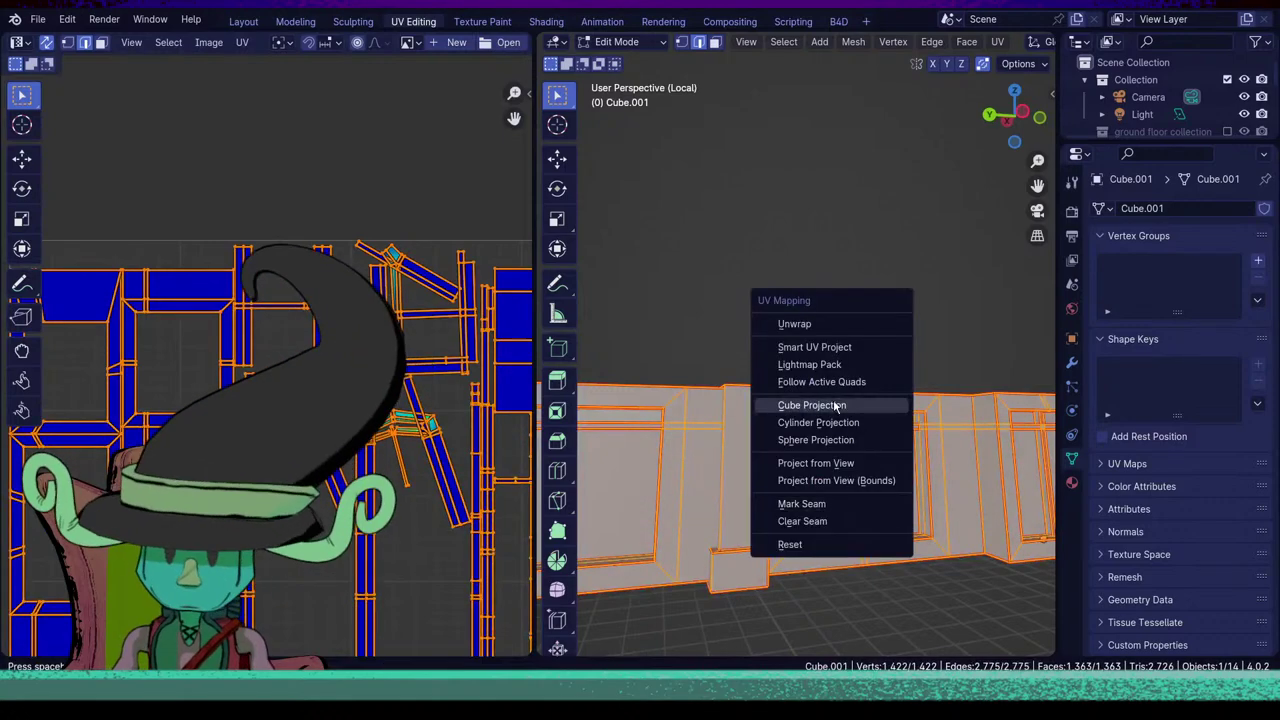
pyautogui.click(838, 325)
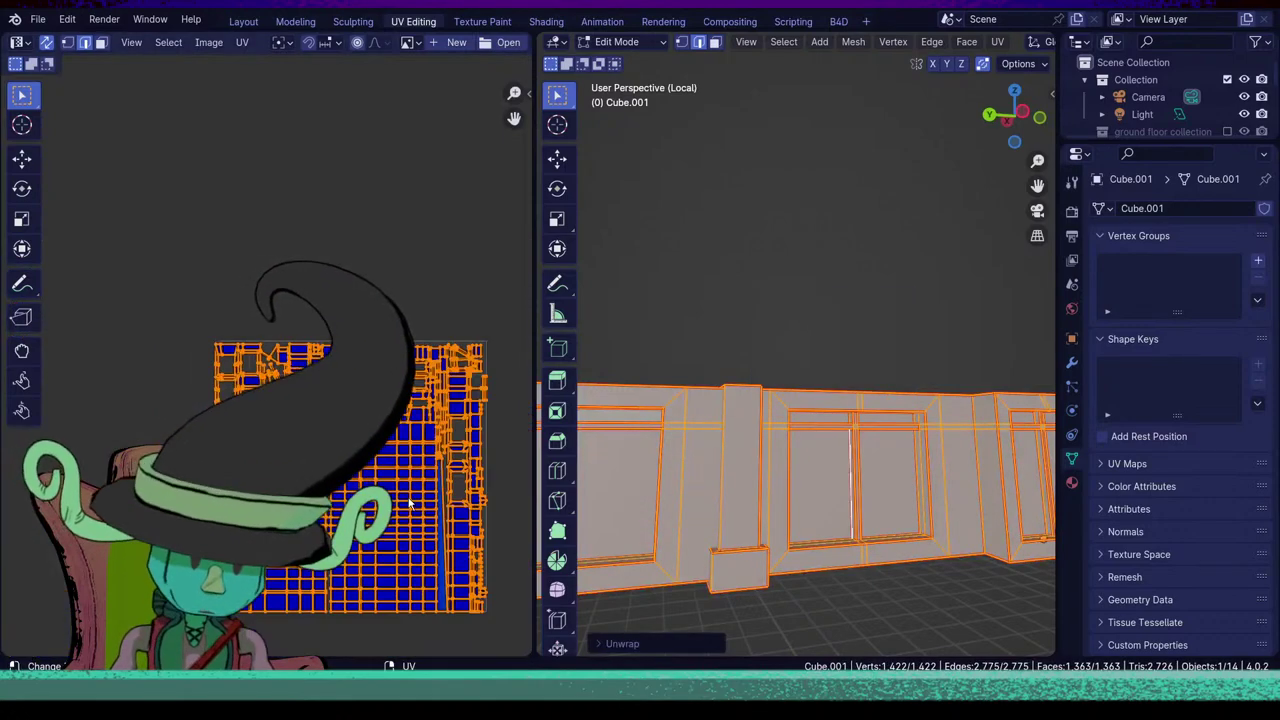
# Examine the repacked UV layout for crossed, bent or stretched window frame islands.
pyautogui.click(400, 520)
pyautogui.moveTo(400, 520); pyautogui.dragTo(340, 508, button='middle')
pyautogui.scroll(4, 340, 420)
pyautogui.moveTo(340, 420); pyautogui.dragTo(350, 505, button='middle')
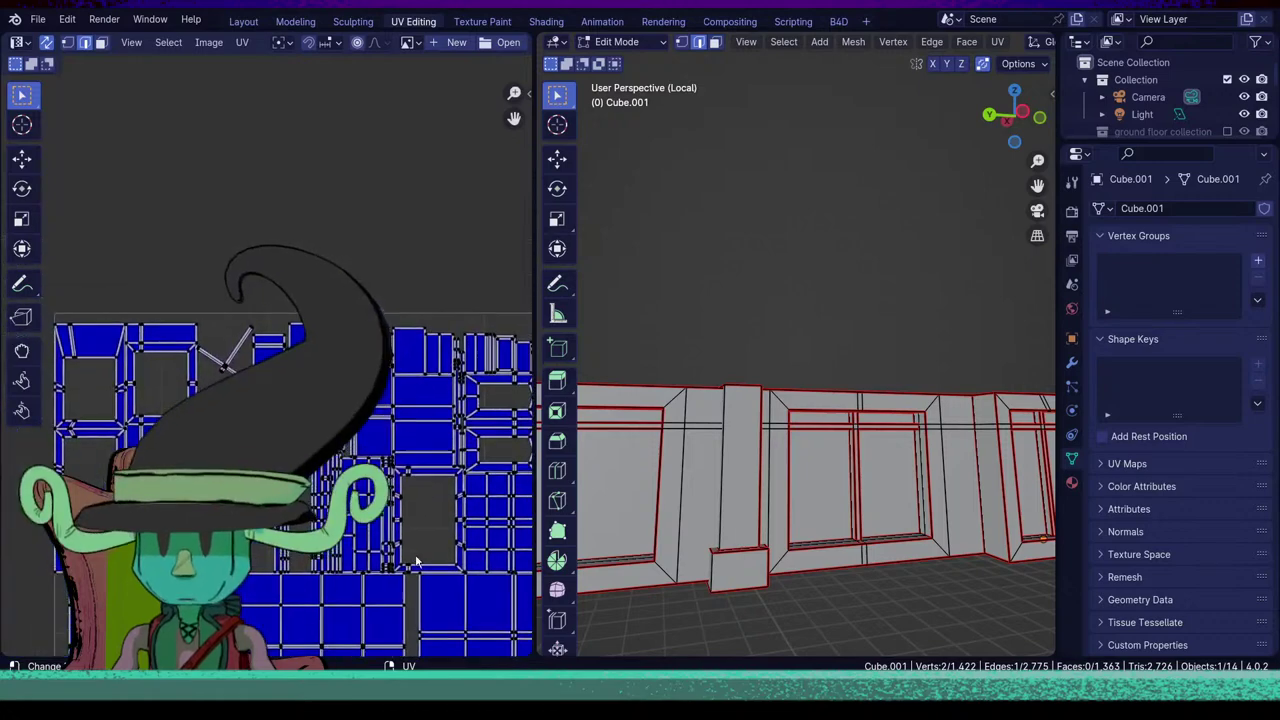
pyautogui.scroll(3, 350, 505)
pyautogui.scroll(3, 282, 573)
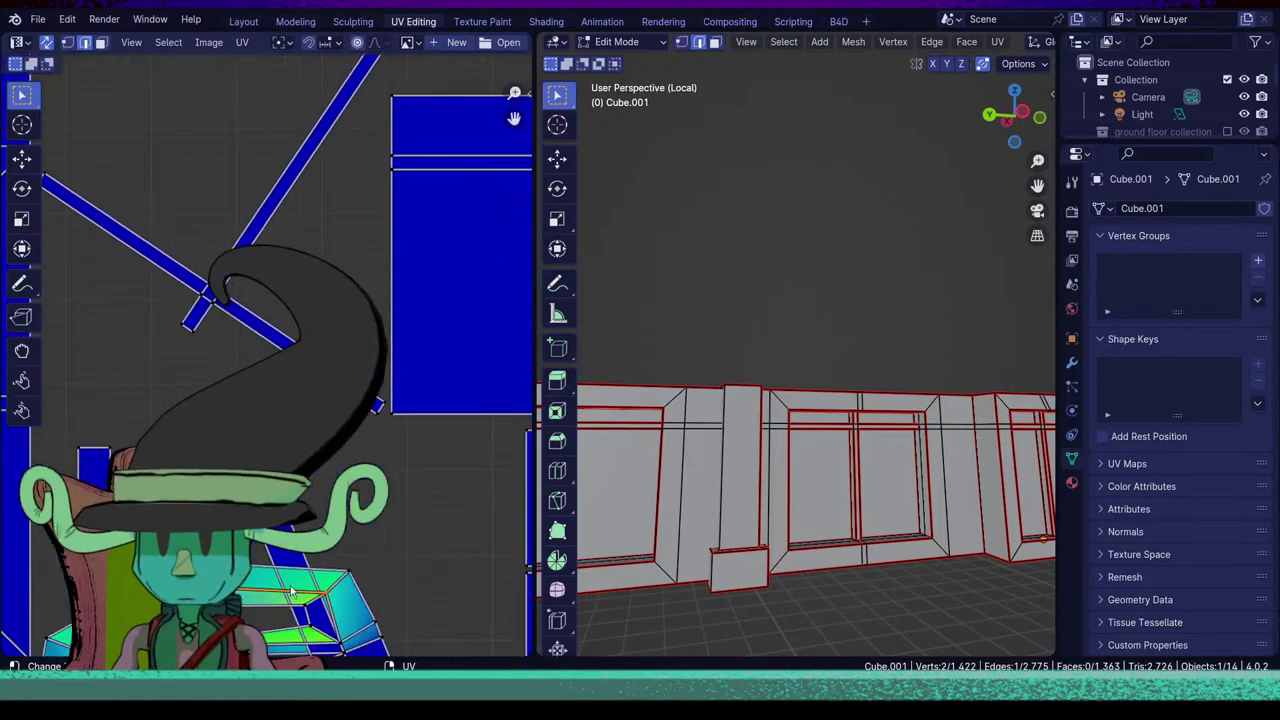
pyautogui.scroll(-8, 268, 366)
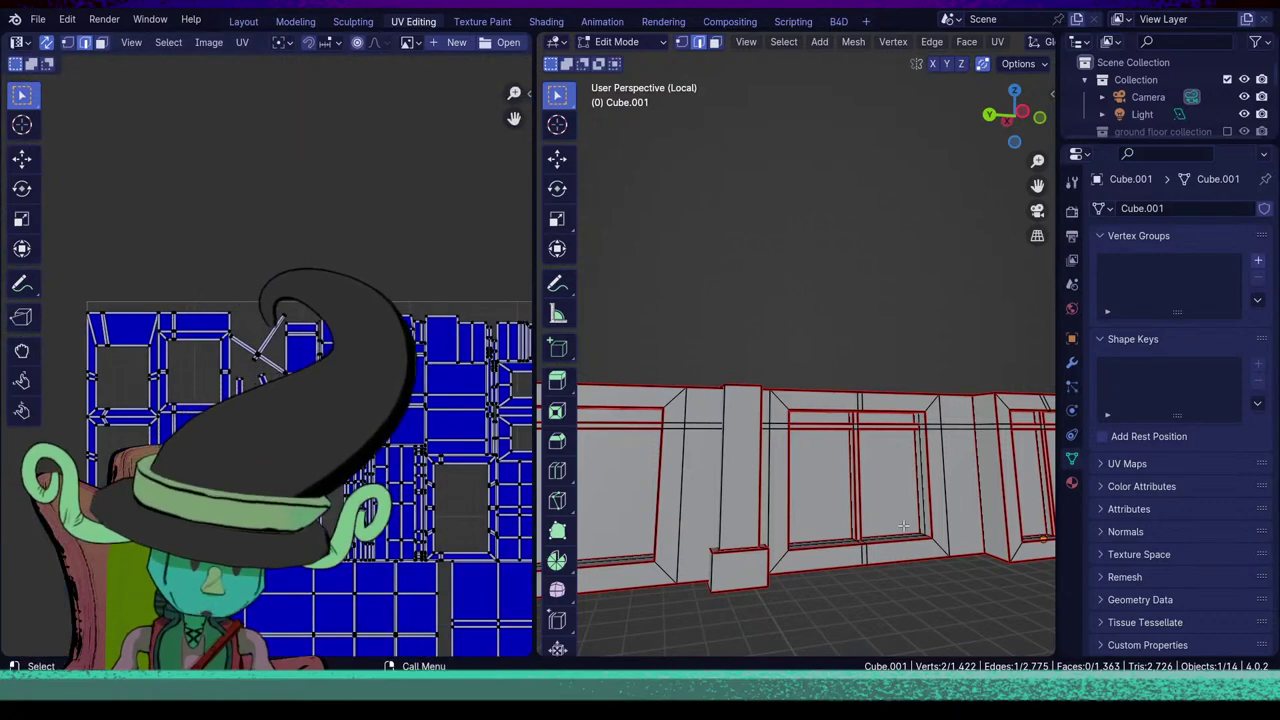
# Mark the missing seams where the two-pane window's horizontal bar meets the side frame farthest from the pillar.
pyautogui.scroll(5, 886, 526)
pyautogui.keyDown('shift'); pyautogui.moveTo(886, 526); pyautogui.dragTo(928, 393, button='middle'); pyautogui.keyUp('shift')
pyautogui.moveTo(930, 497); pyautogui.dragTo(949, 506, button='middle')
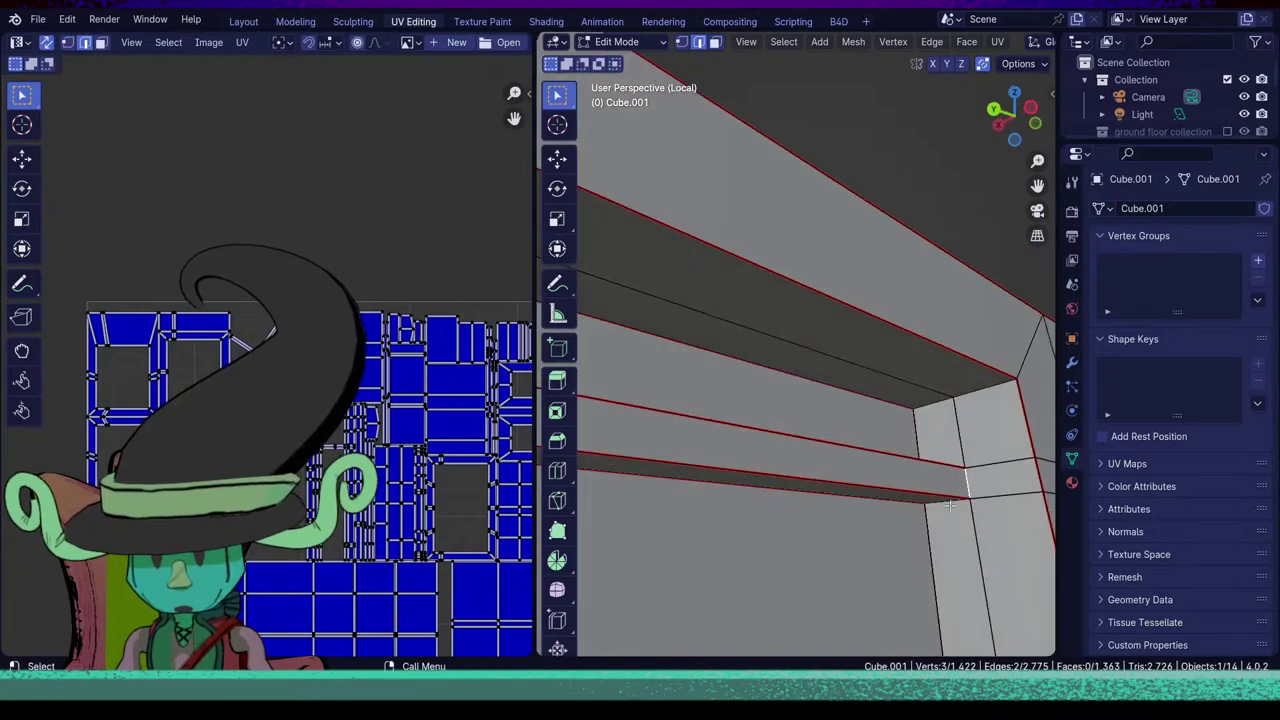
pyautogui.press('u')
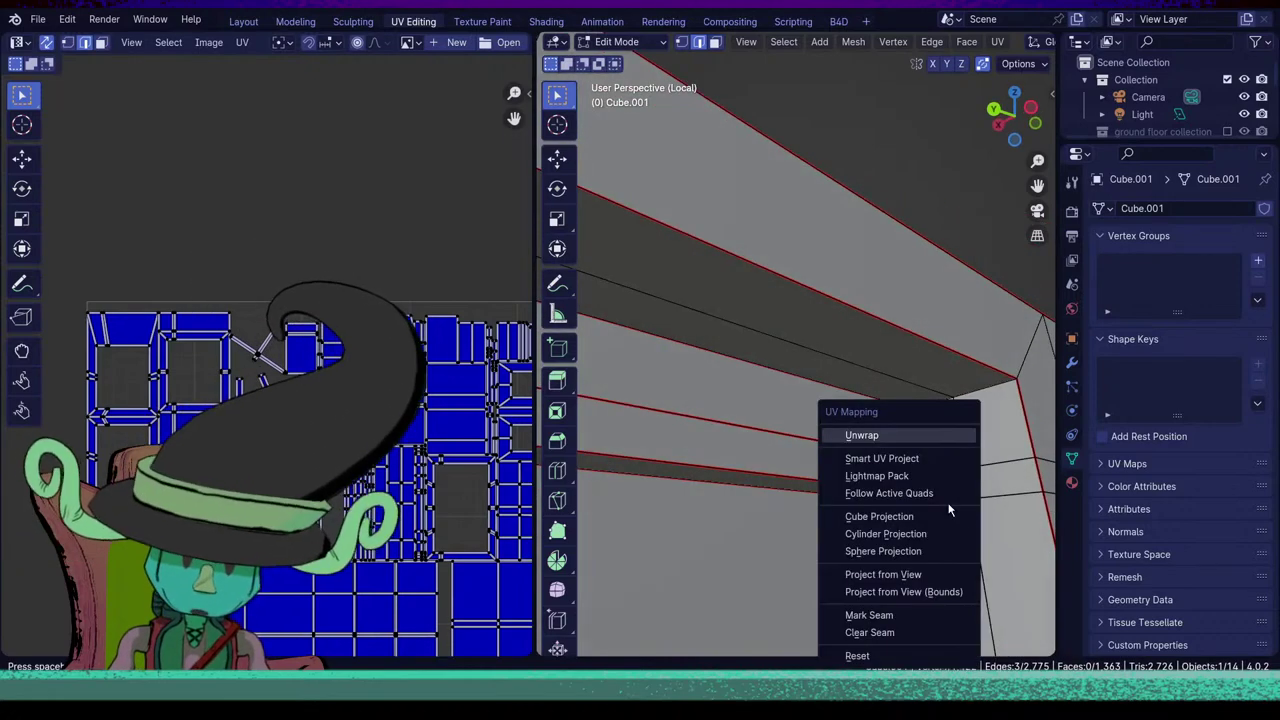
pyautogui.click(864, 610)
# Mark the matching seams at the end of the same horizontal bar nearest the pillar.
pyautogui.moveTo(856, 591); pyautogui.dragTo(727, 411, button='middle')
pyautogui.keyDown('shift'); pyautogui.click(727, 411); pyautogui.keyUp('shift')
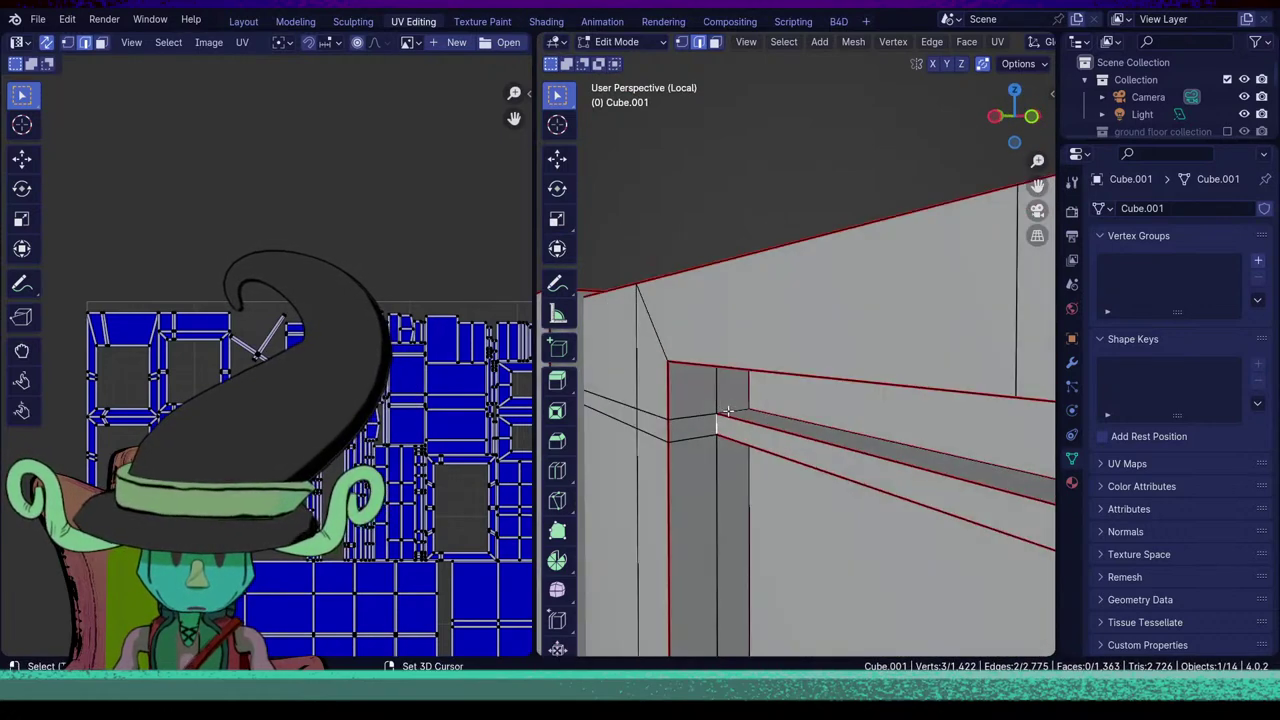
pyautogui.press('u')
pyautogui.click(728, 410)
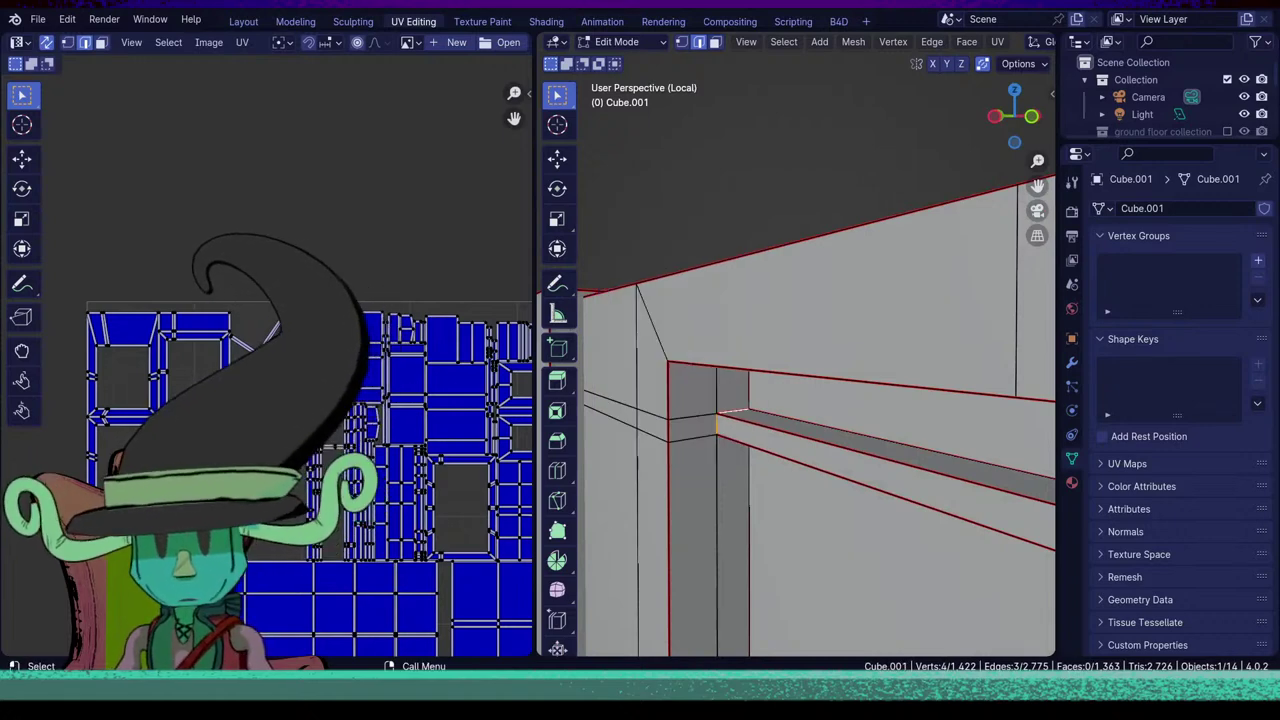
pyautogui.scroll(-10, 624, 626)
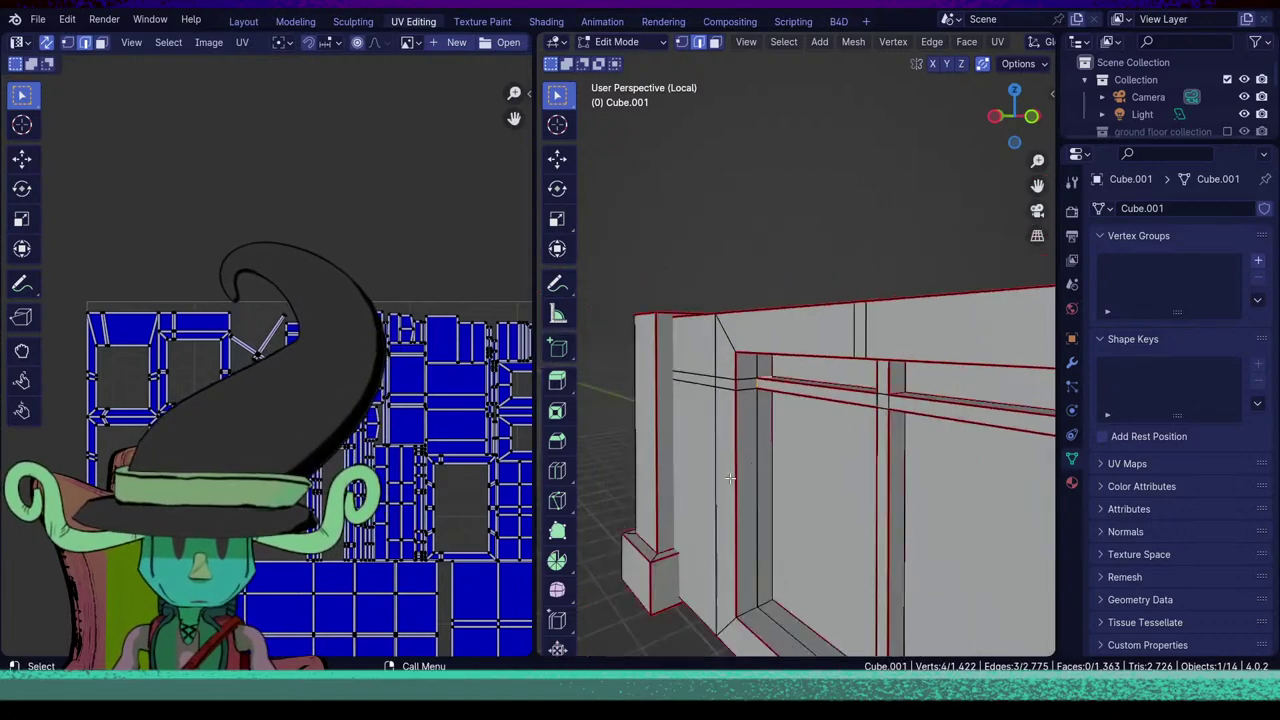
# Check the mullions and horizontal bars along the row of facade windows for remaining edges without seams.
pyautogui.moveTo(742, 514); pyautogui.dragTo(831, 349, button='middle')
pyautogui.scroll(6, 843, 414)
pyautogui.scroll(2, 831, 349)
pyautogui.keyDown('shift'); pyautogui.moveTo(815, 420); pyautogui.dragTo(814, 489, button='middle'); pyautogui.keyUp('shift')
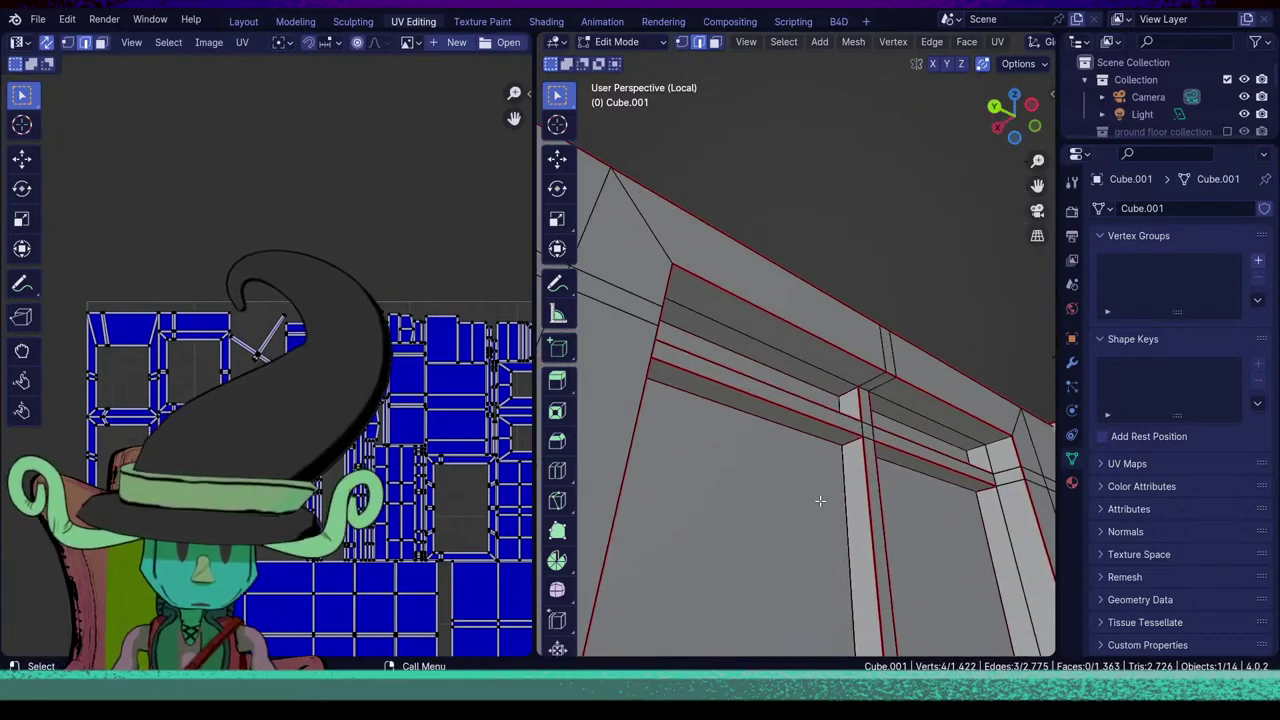
pyautogui.moveTo(933, 401); pyautogui.dragTo(797, 457, button='middle')
pyautogui.scroll(-5, 868, 439)
pyautogui.scroll(-5, 869, 438)
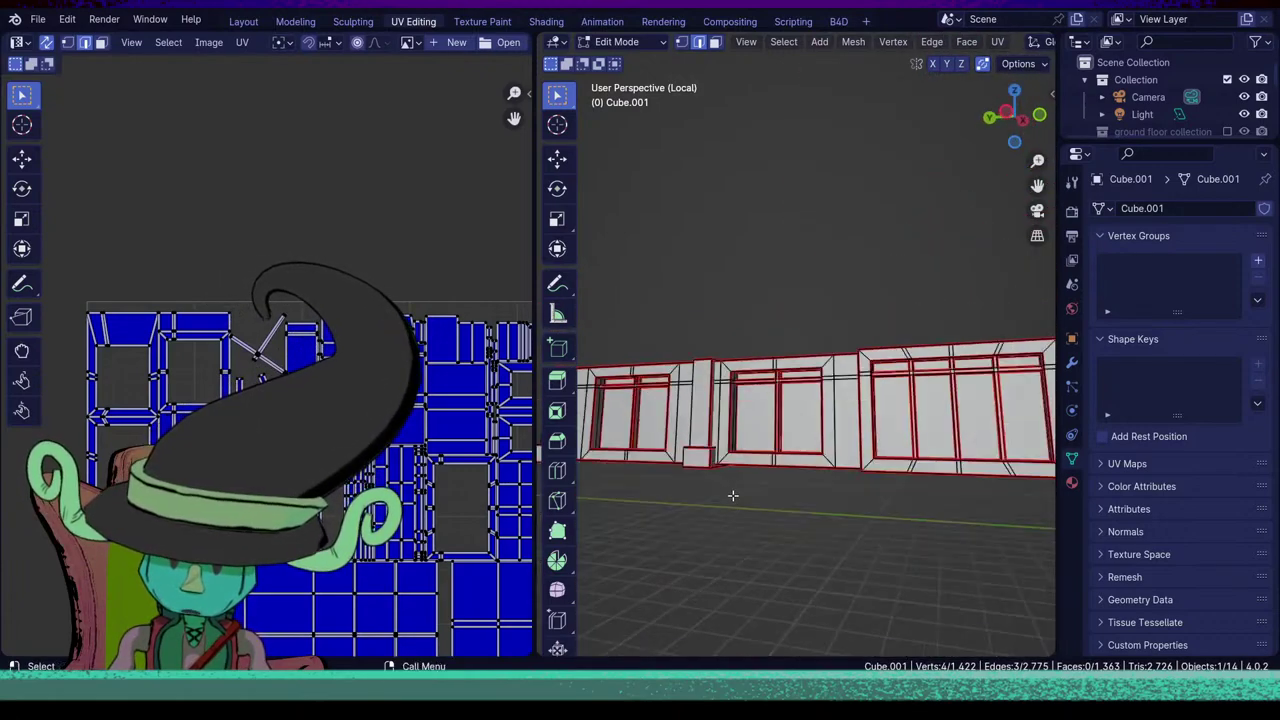
pyautogui.moveTo(731, 494); pyautogui.dragTo(865, 493, button='middle')
pyautogui.scroll(-3, 788, 549)
pyautogui.moveTo(788, 549); pyautogui.dragTo(759, 546, button='middle')
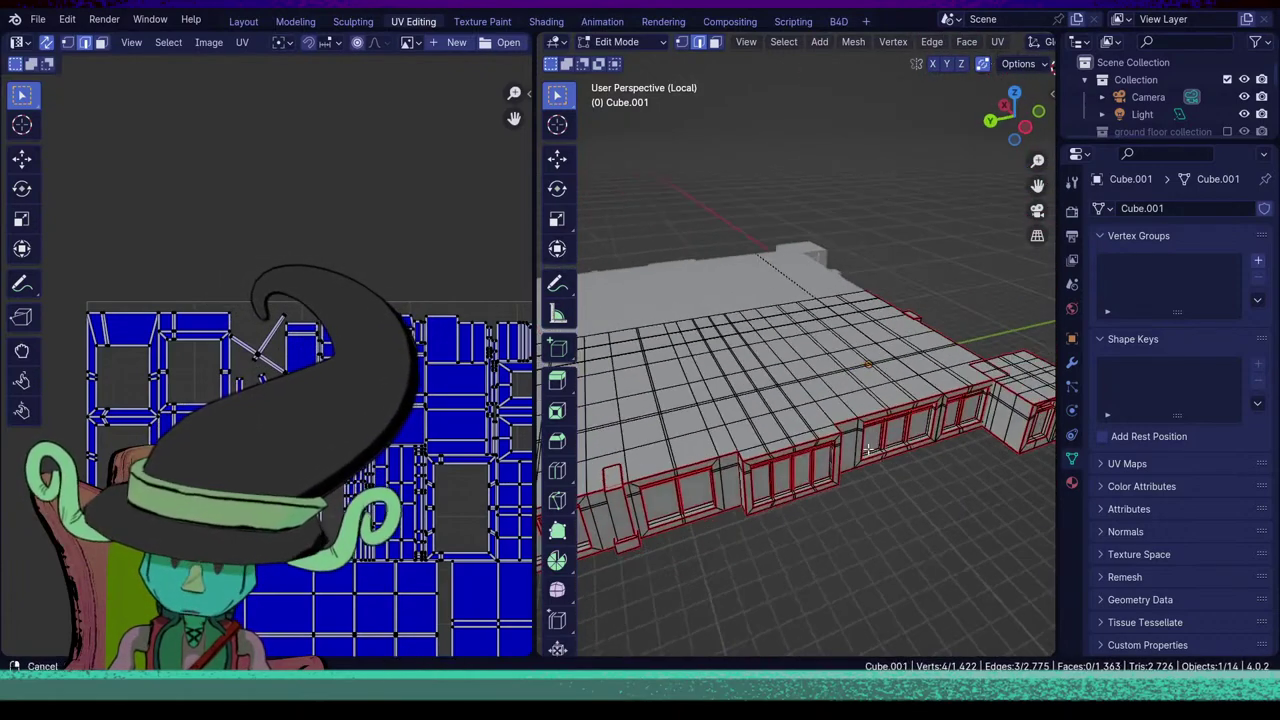
# Inspect the windows on the projecting corner block from both sides for edges still lacking seams.
pyautogui.keyDown('shift'); pyautogui.moveTo(1020, 484); pyautogui.dragTo(671, 453, button='middle'); pyautogui.keyUp('shift')
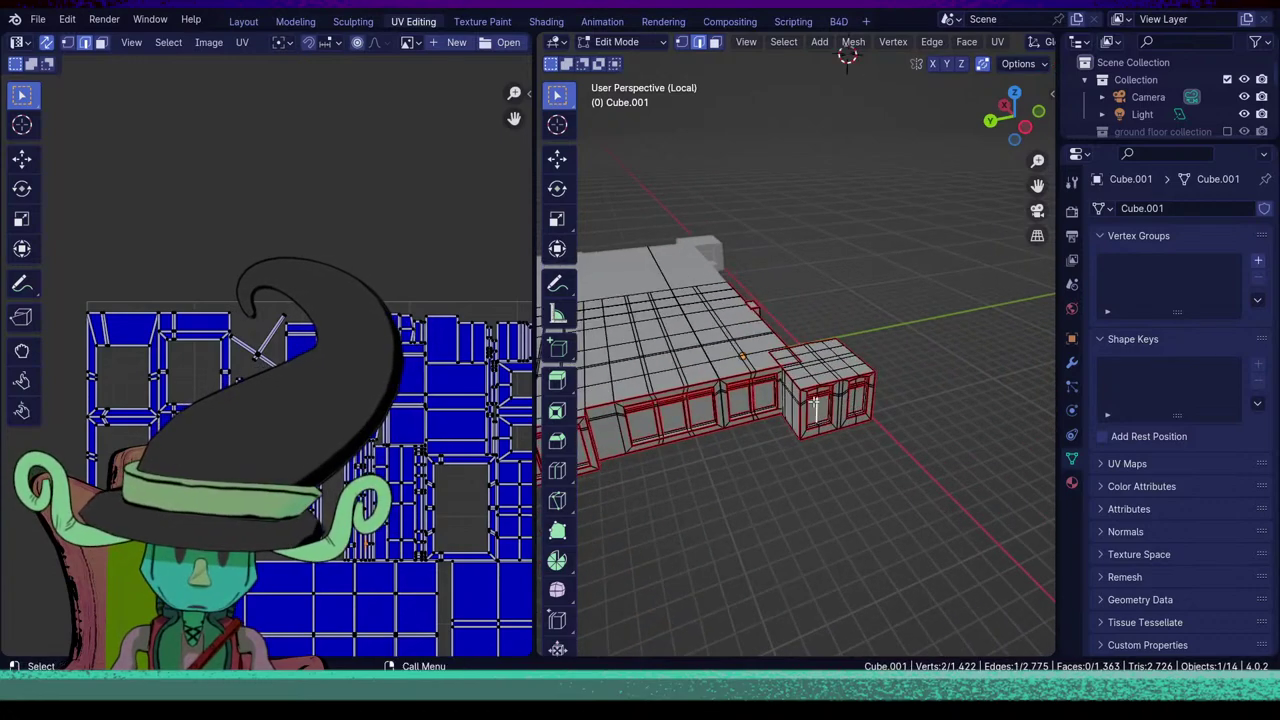
pyautogui.scroll(8, 818, 398)
pyautogui.scroll(-8, 818, 398)
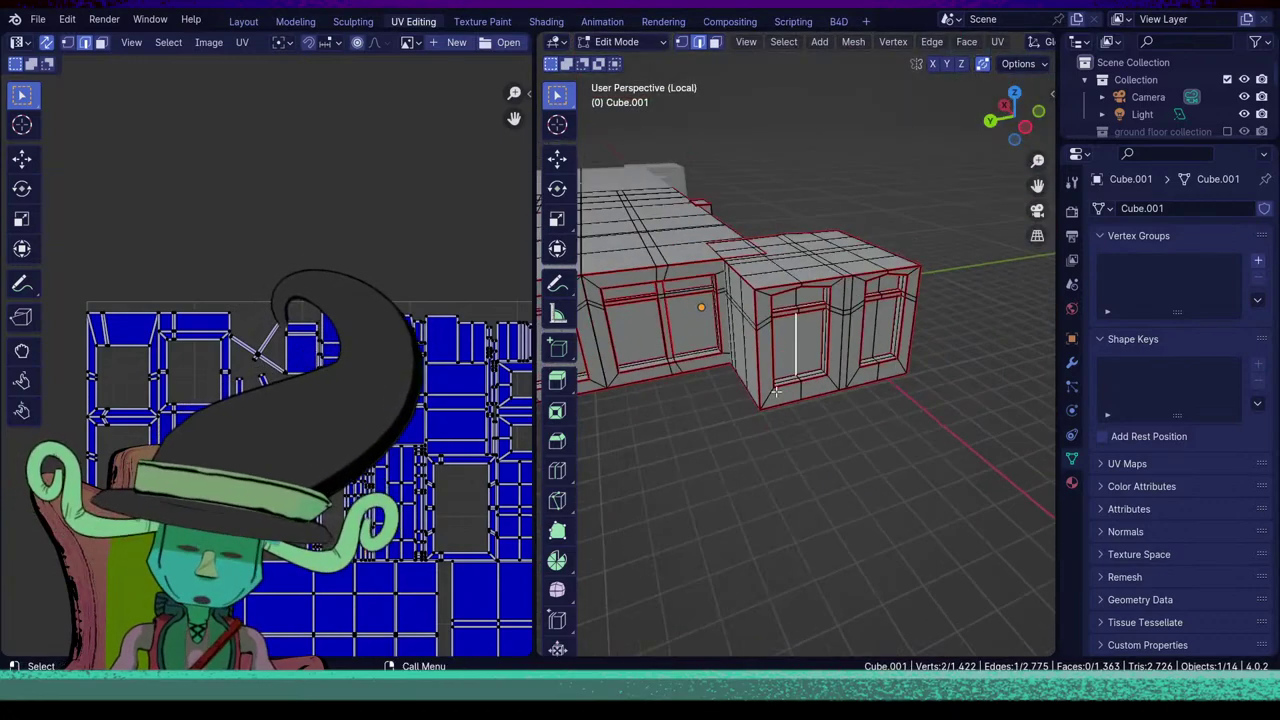
pyautogui.moveTo(936, 346); pyautogui.dragTo(783, 397, button='middle')
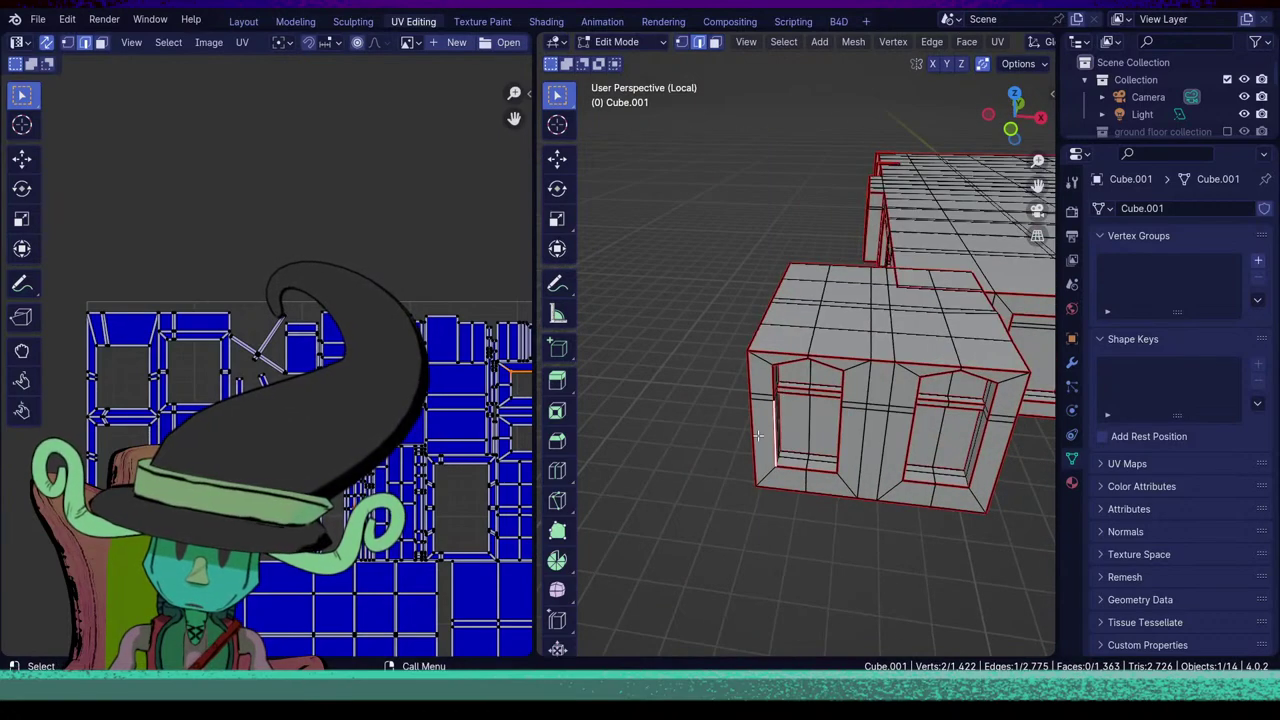
pyautogui.keyDown('shift'); pyautogui.moveTo(945, 411); pyautogui.dragTo(778, 530, button='middle'); pyautogui.keyUp('shift')
pyautogui.scroll(5, 733, 416)
pyautogui.scroll(-5, 866, 500)
pyautogui.moveTo(866, 500); pyautogui.dragTo(858, 446, button='middle')
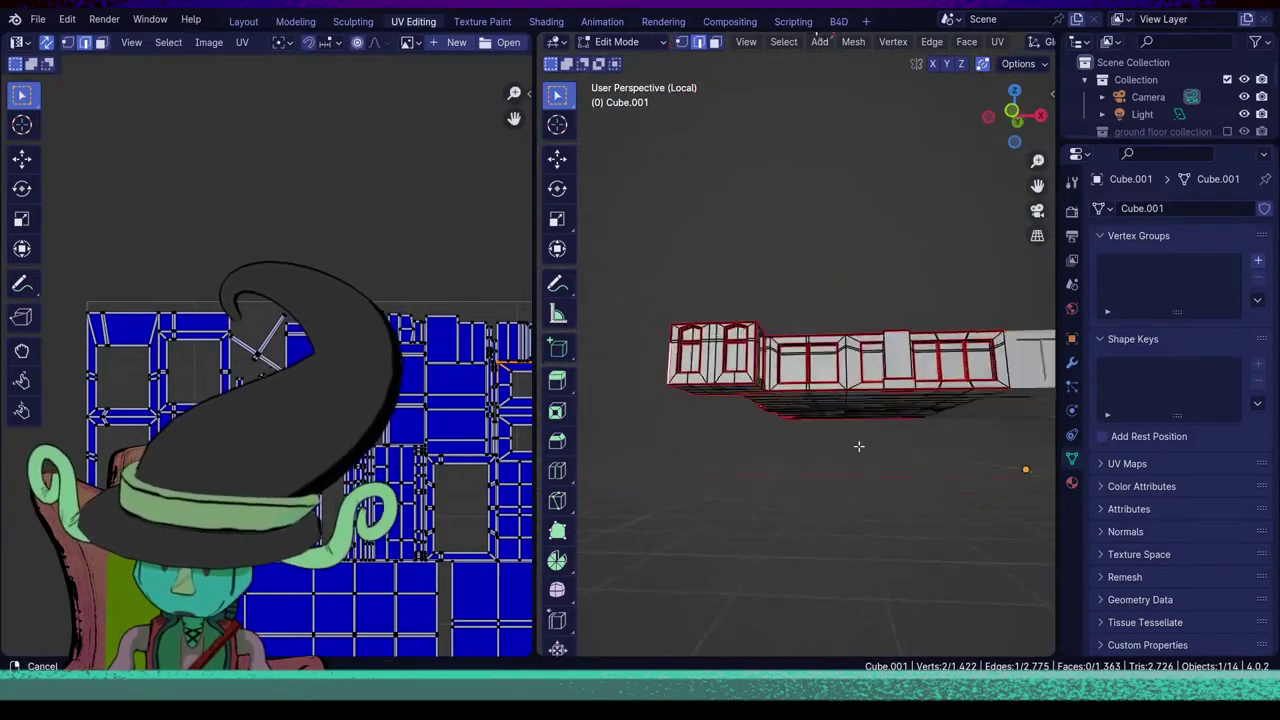
# Inspect the windows on both sides of the facade pillar, including the three-pane frame, for missing seams.
pyautogui.moveTo(796, 474); pyautogui.dragTo(815, 429, button='middle')
pyautogui.scroll(4, 815, 429)
pyautogui.moveTo(820, 360); pyautogui.dragTo(753, 490, button='middle')
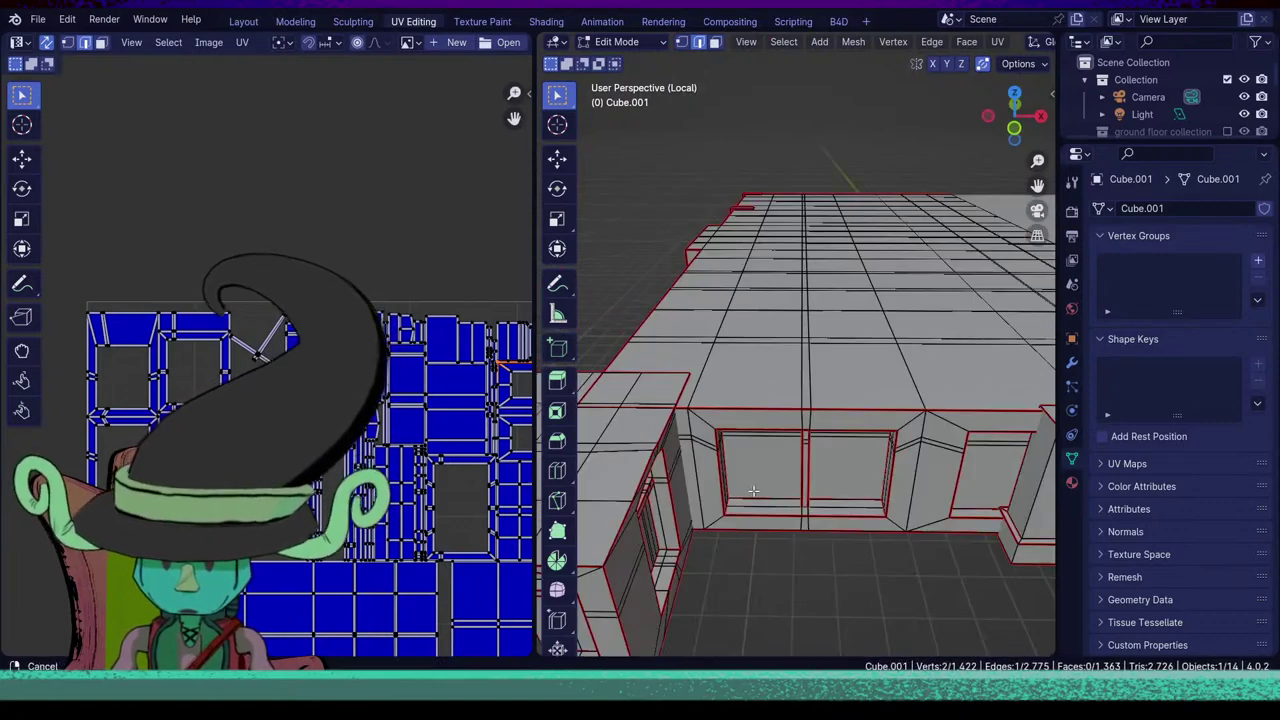
pyautogui.scroll(-3, 859, 532)
pyautogui.moveTo(859, 532); pyautogui.dragTo(828, 528, button='middle')
pyautogui.moveTo(822, 584); pyautogui.dragTo(752, 556, button='middle')
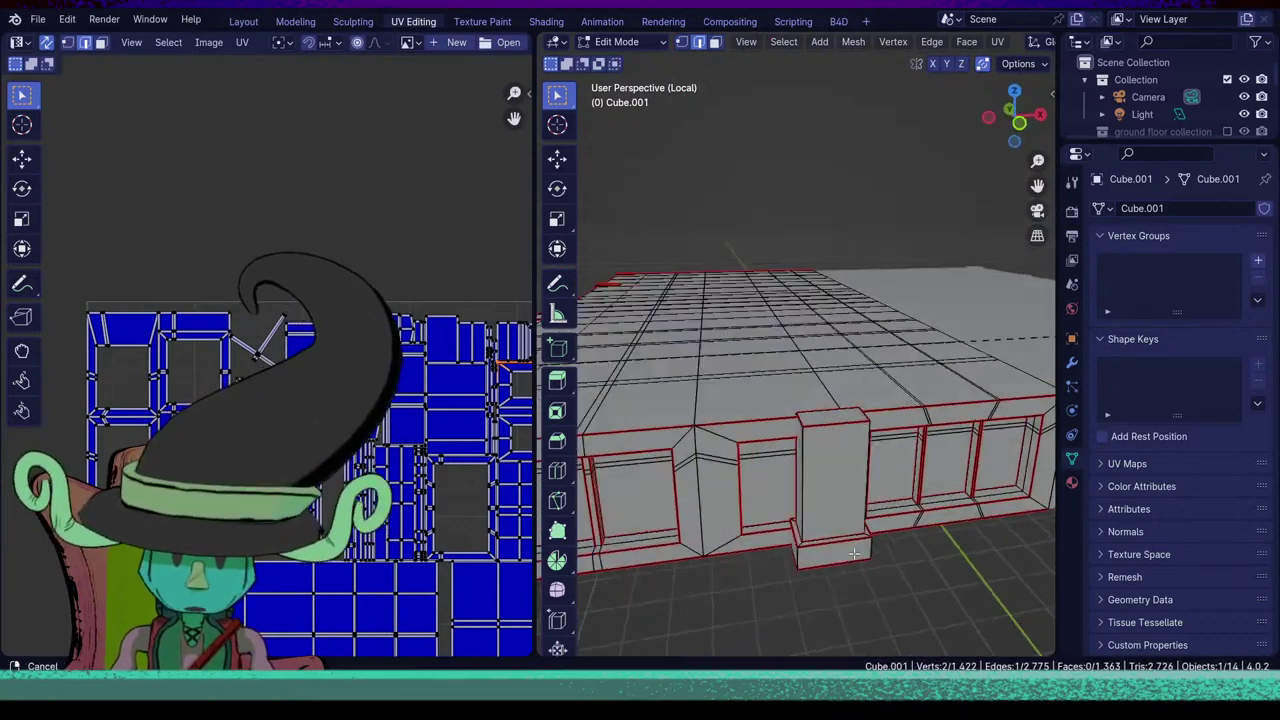
pyautogui.scroll(4, 838, 546)
pyautogui.keyDown('shift'); pyautogui.moveTo(838, 545); pyautogui.dragTo(741, 466, button='middle'); pyautogui.keyUp('shift')
pyautogui.scroll(4, 741, 466)
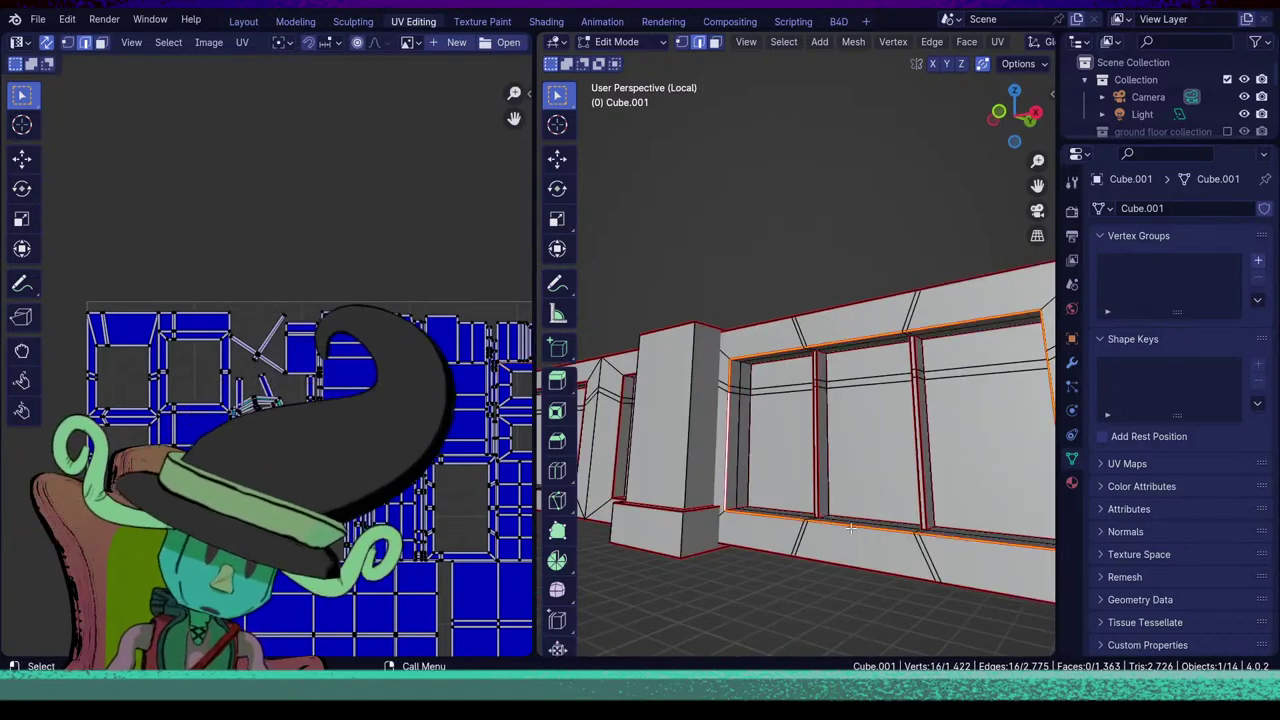
pyautogui.moveTo(840, 520); pyautogui.dragTo(913, 521, button='middle')
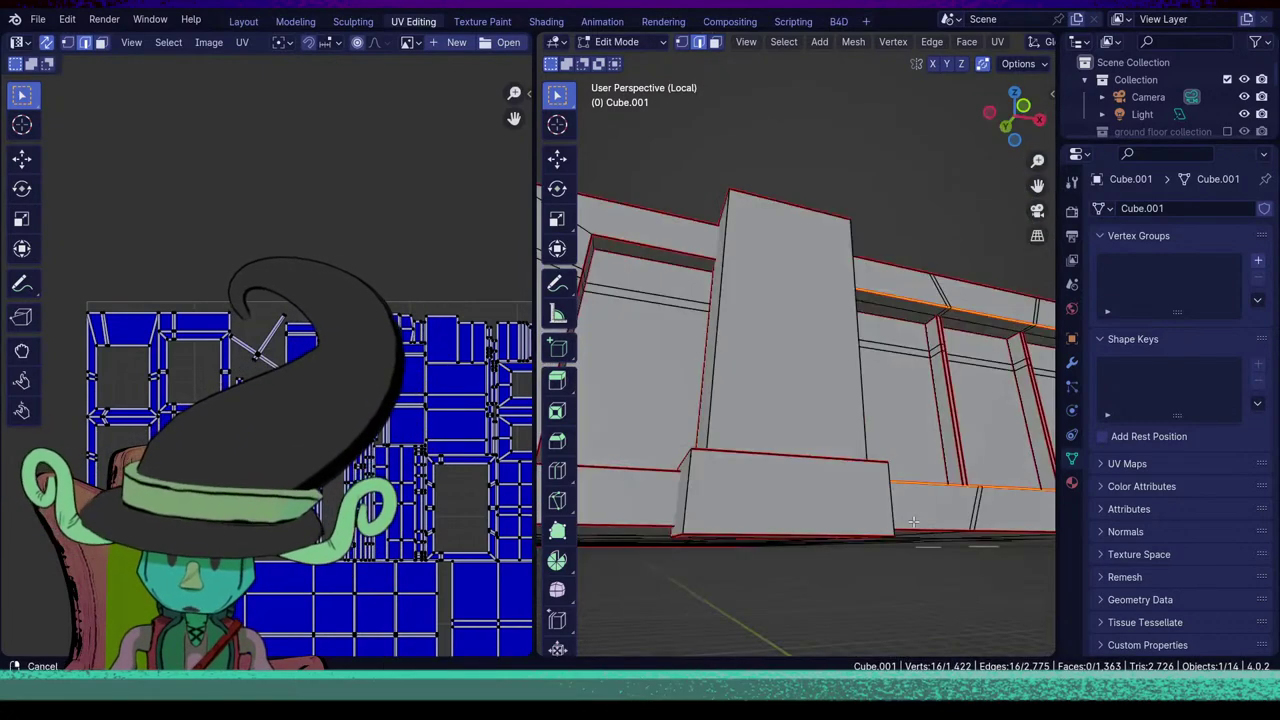
pyautogui.moveTo(975, 453); pyautogui.dragTo(860, 493, button='middle')
pyautogui.scroll(-7, 861, 493)
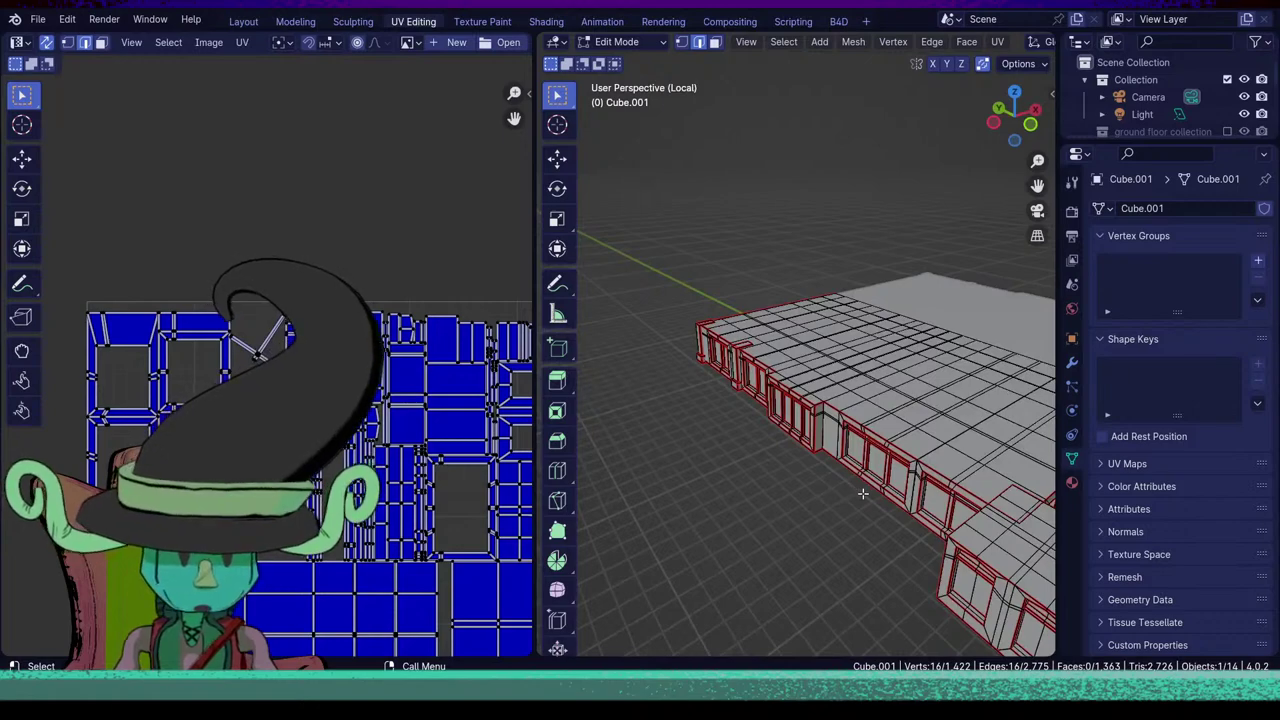
# Unwrap the entire storey mesh again along its seams and check the new UV islands for distortion.
pyautogui.press('a')
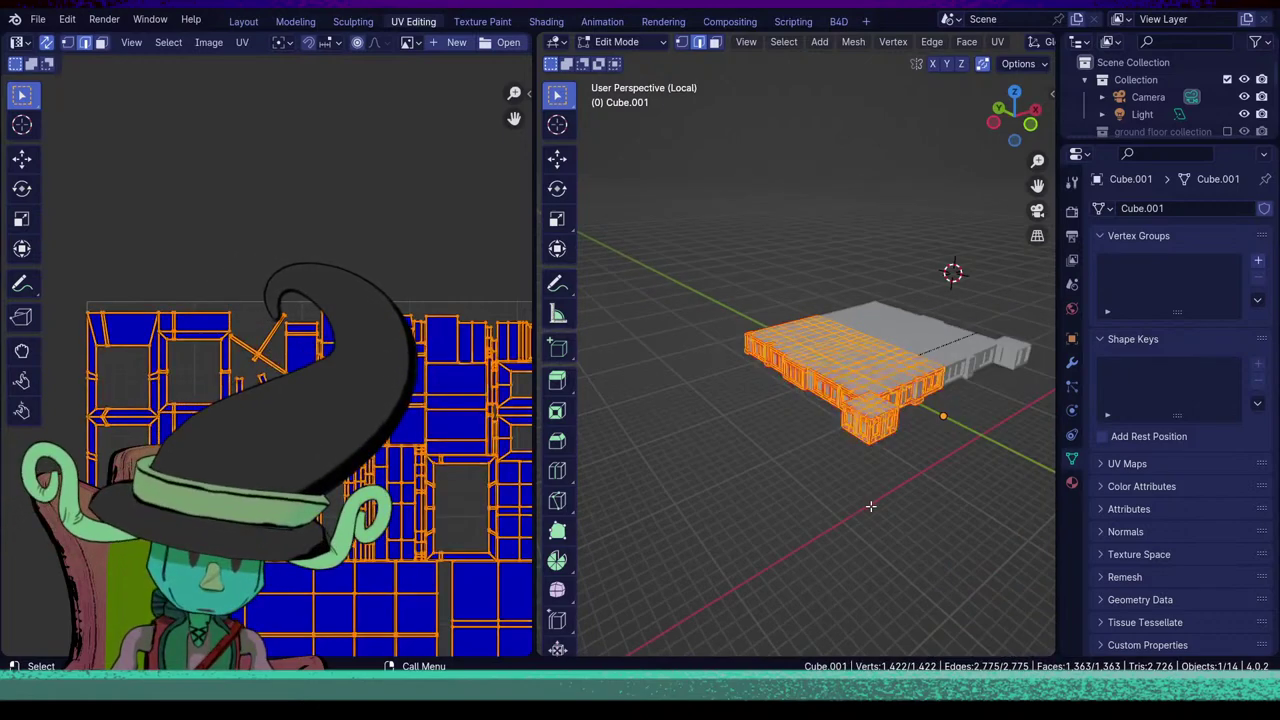
pyautogui.press('u')
pyautogui.click(810, 326)
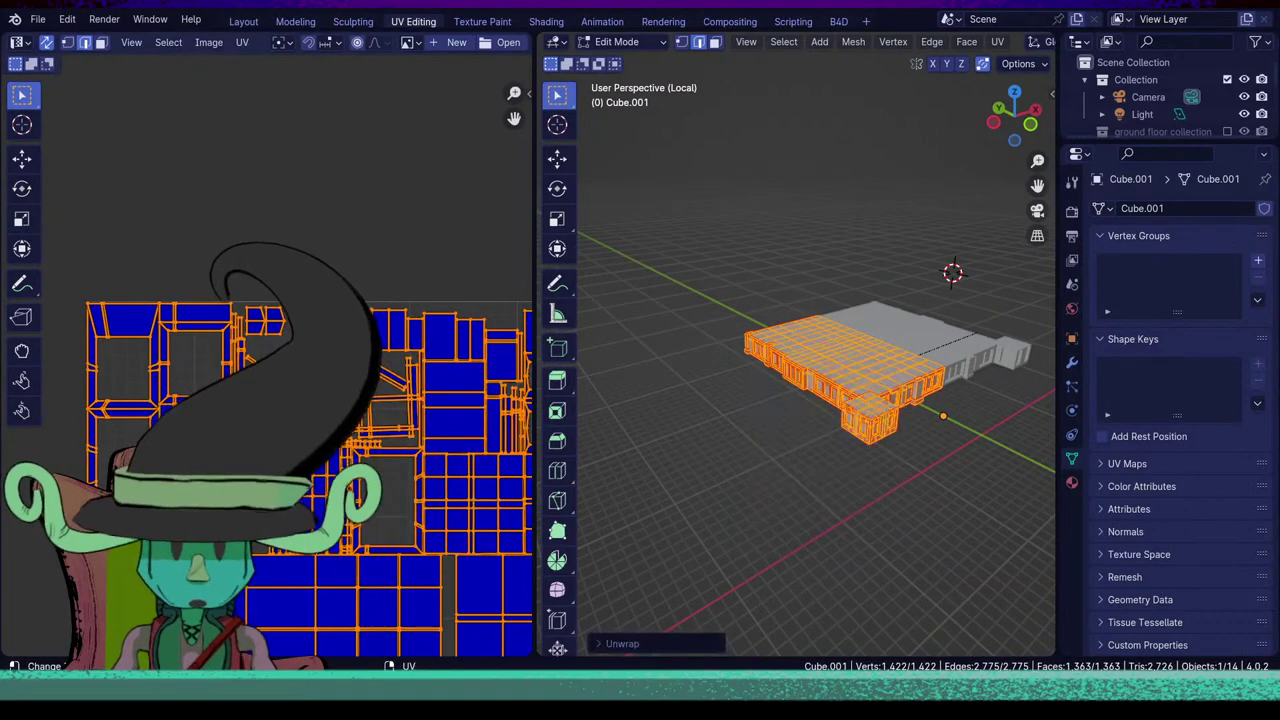
pyautogui.click(379, 565)
pyautogui.scroll(-3, 385, 566)
pyautogui.moveTo(385, 566); pyautogui.dragTo(335, 504, button='middle')
pyautogui.scroll(3, 320, 566)
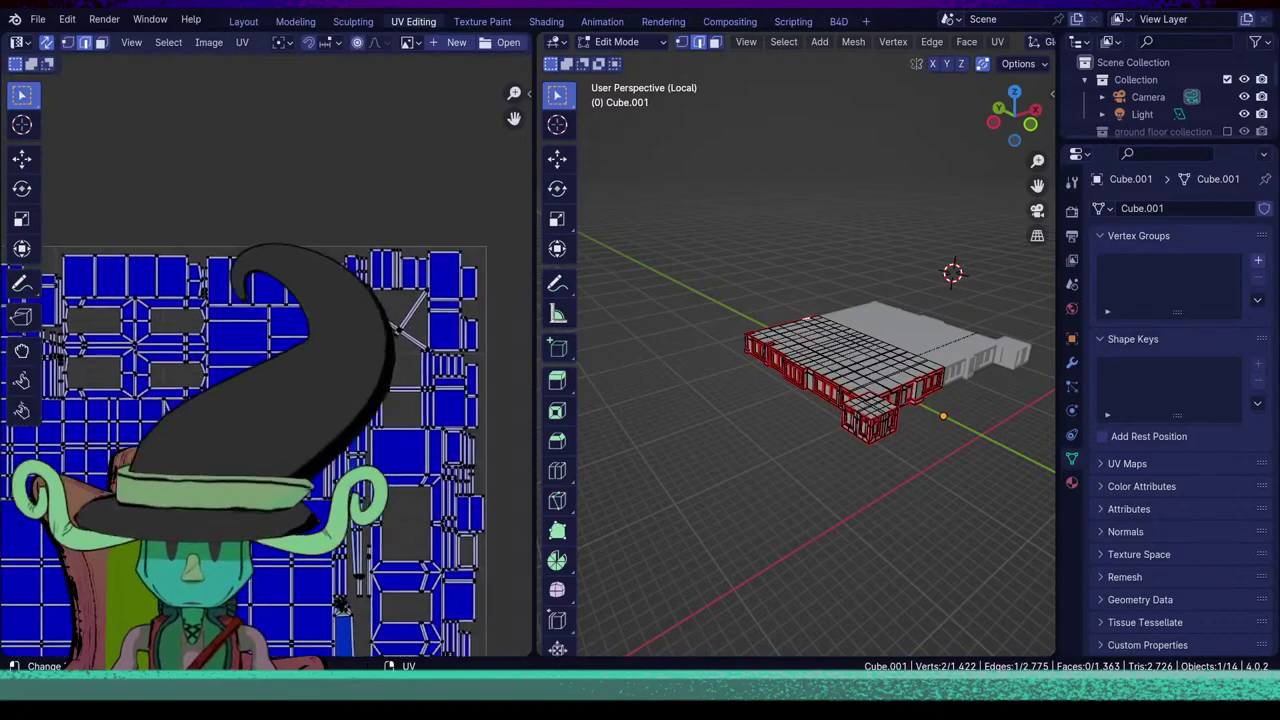
pyautogui.scroll(4, 340, 604)
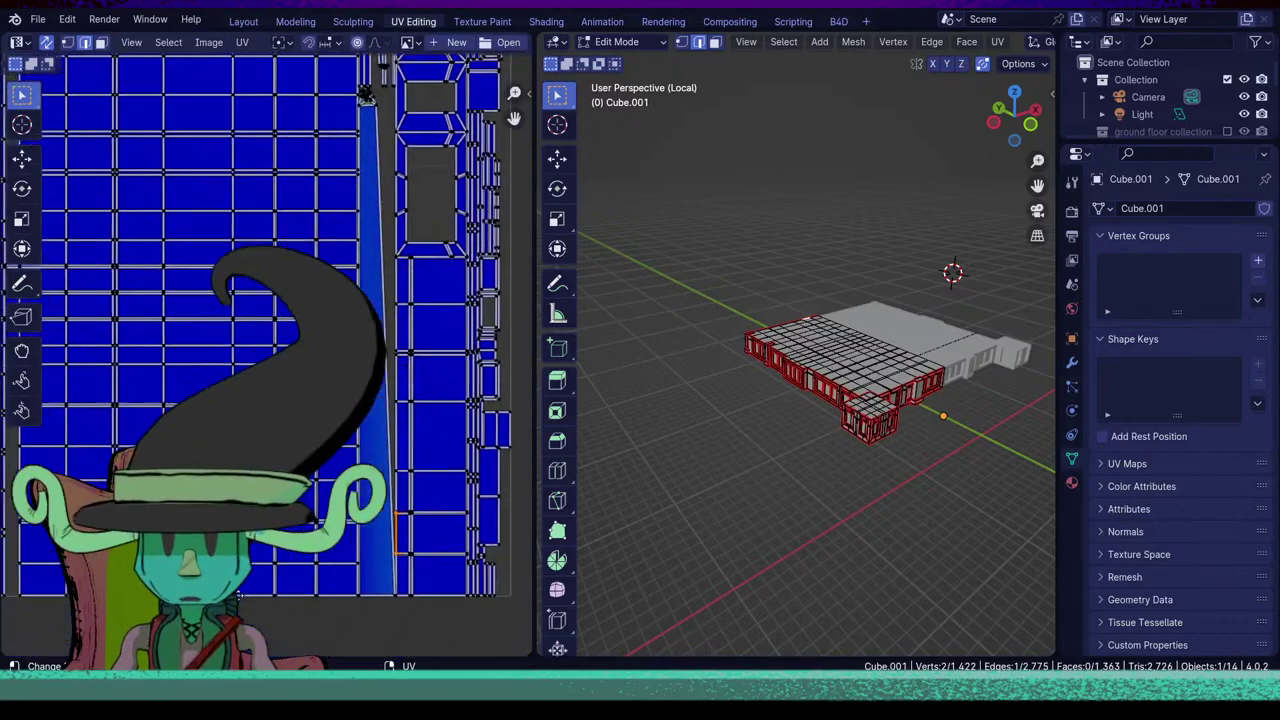
pyautogui.scroll(-4, 238, 596)
pyautogui.scroll(3, 238, 596)
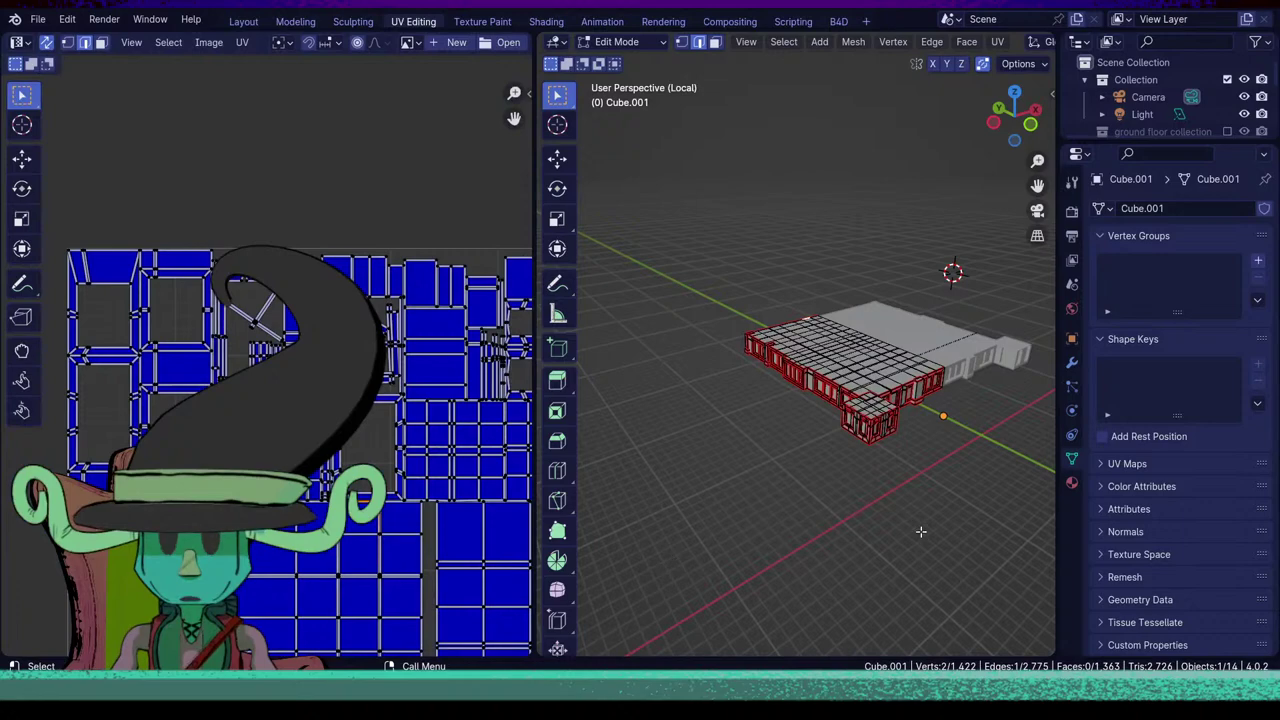
# Leave the isolated view of the storey mesh and reveal its hidden geometry.
pyautogui.press('KP_Divide')
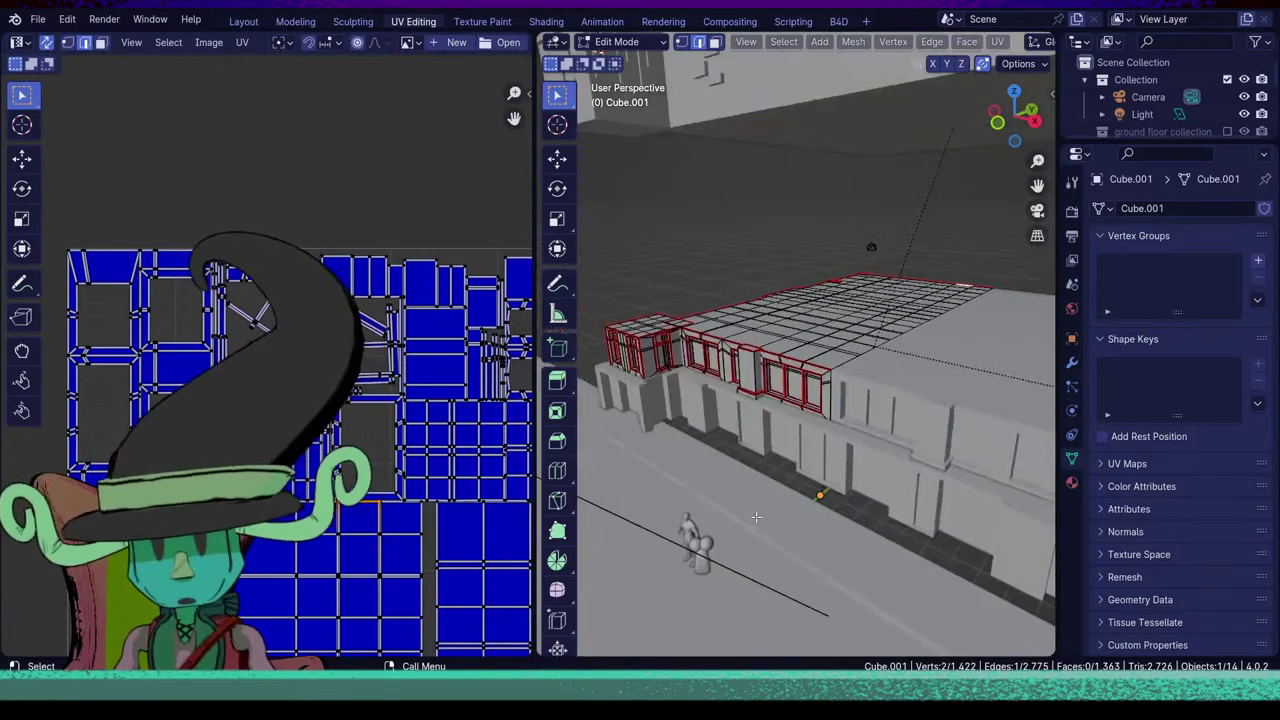
pyautogui.press('Tab')
pyautogui.moveTo(756, 489); pyautogui.dragTo(871, 486, button='middle')
pyautogui.keyDown('shift'); pyautogui.moveTo(790, 385); pyautogui.dragTo(911, 428, button='middle'); pyautogui.keyUp('shift')
pyautogui.press('Tab')
pyautogui.hotkey('alt', 'h')
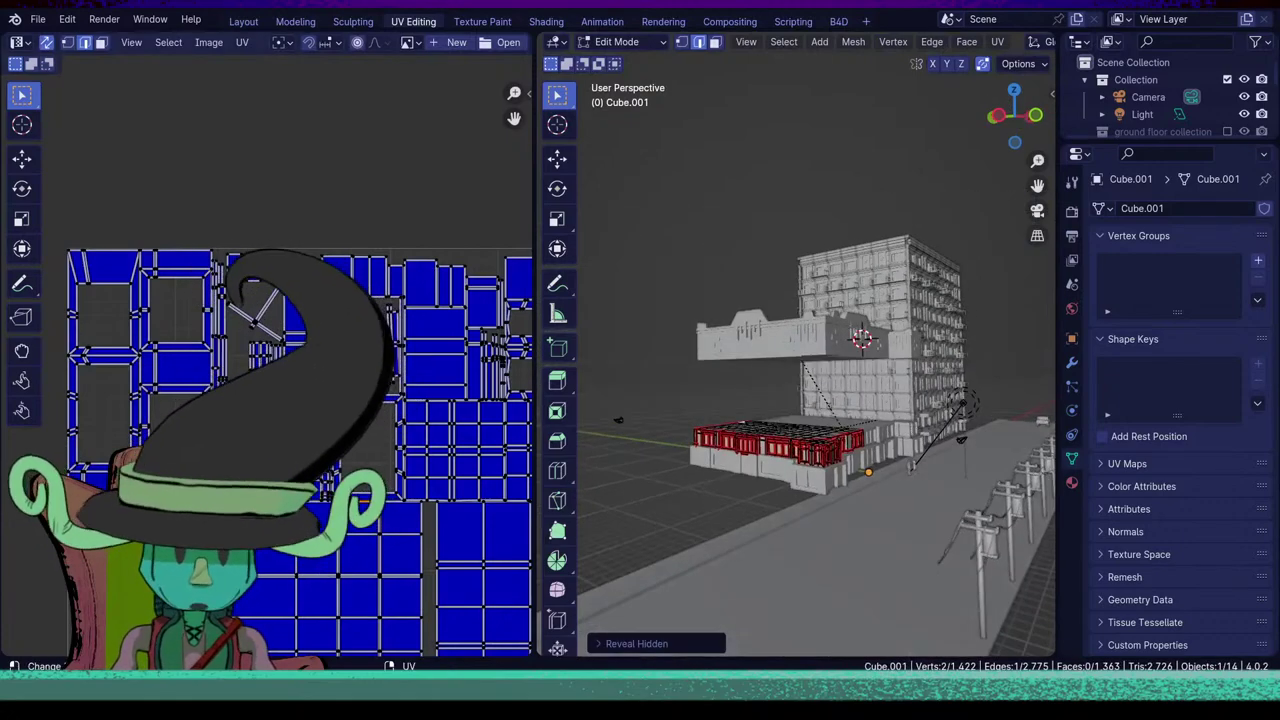
# Switch from the finished storey to the building's rooftop parapet object and open its mesh for editing.
pyautogui.scroll(-4, 316, 392)
pyautogui.press('Tab')
pyautogui.moveTo(873, 353); pyautogui.dragTo(798, 370, button='middle')
pyautogui.click(799, 365)
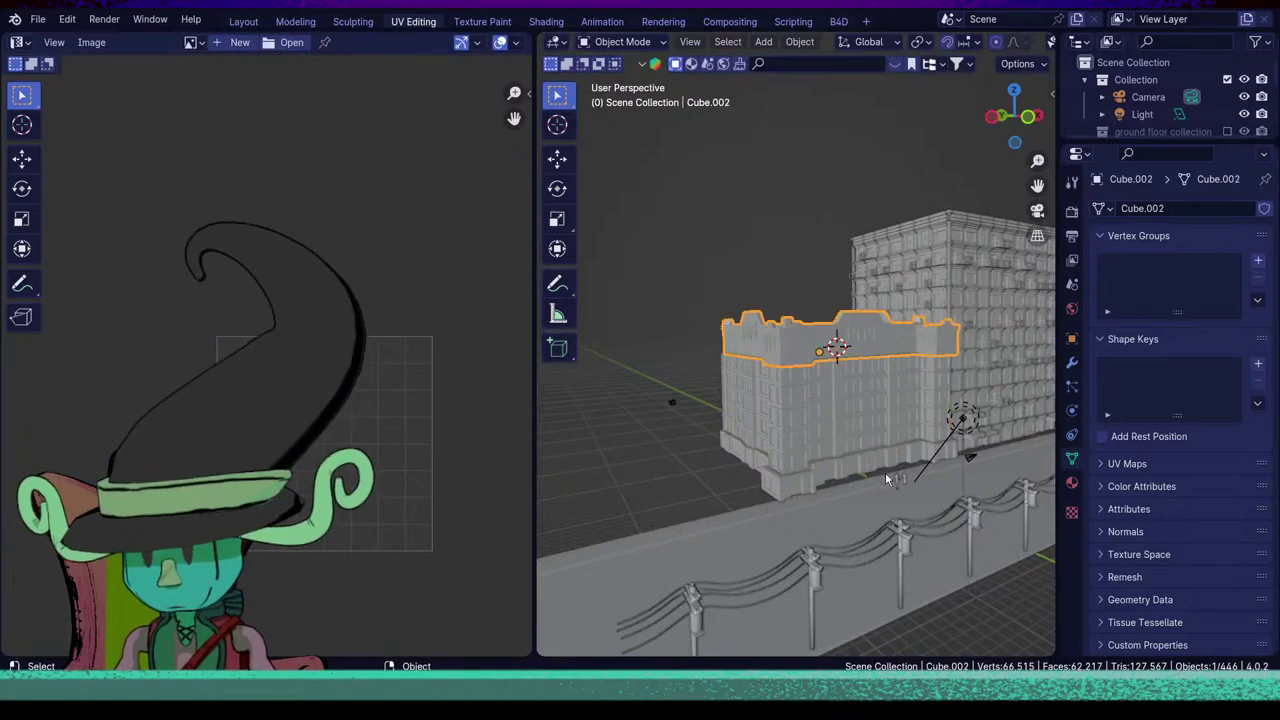
pyautogui.scroll(5, 799, 464)
pyautogui.moveTo(885, 479)
pyautogui.mouseDown(button='middle')
pyautogui.moveTo(799, 464)
pyautogui.moveTo(765, 550)
pyautogui.moveTo(813, 496)
pyautogui.moveTo(803, 470)
pyautogui.moveTo(834, 491)
pyautogui.moveTo(872, 484)
pyautogui.mouseUp(button='middle')
pyautogui.press('Tab')
# Mark seams around the raised sloped parapet block and along the open mirror-boundary edges of the roof and walls.
pyautogui.scroll(4, 800, 519)
pyautogui.scroll(-5, 803, 470)
pyautogui.scroll(4, 872, 484)
pyautogui.moveTo(700, 470); pyautogui.dragTo(867, 373, button='middle')
pyautogui.moveTo(771, 346); pyautogui.dragTo(828, 500, button='middle')
pyautogui.keyDown('shift'); pyautogui.click(813, 456); pyautogui.keyUp('shift')
pyautogui.keyDown('shift'); pyautogui.click(799, 497); pyautogui.keyUp('shift')
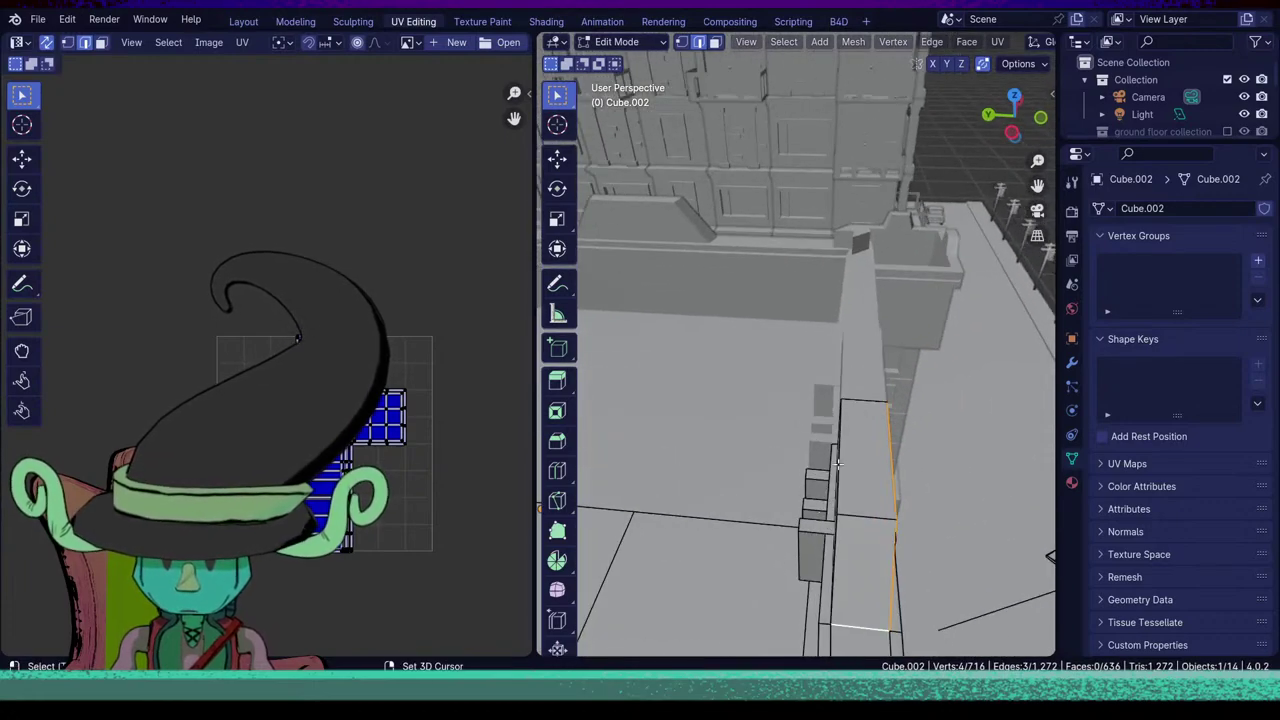
pyautogui.moveTo(778, 537); pyautogui.dragTo(603, 479, button='middle')
pyautogui.keyDown('shift'); pyautogui.click(890, 516); pyautogui.keyUp('shift')
pyautogui.moveTo(789, 462); pyautogui.dragTo(813, 424, button='middle')
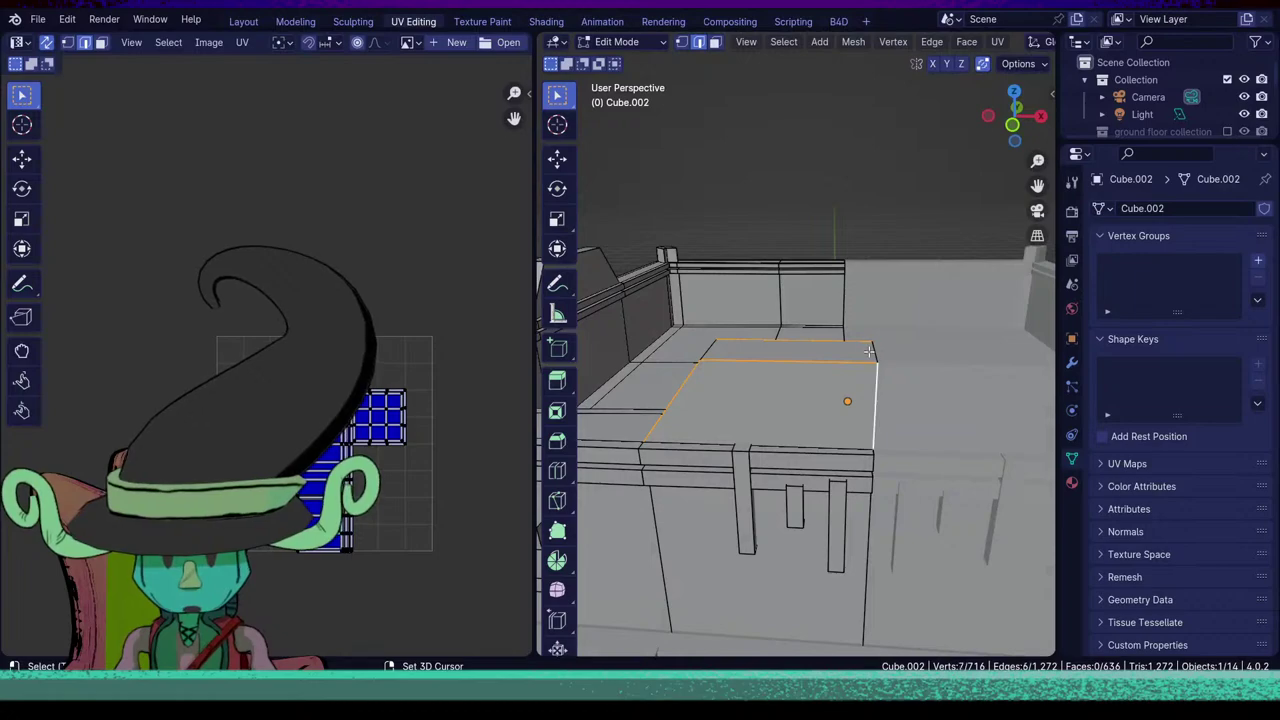
pyautogui.moveTo(698, 422); pyautogui.dragTo(775, 511, button='middle')
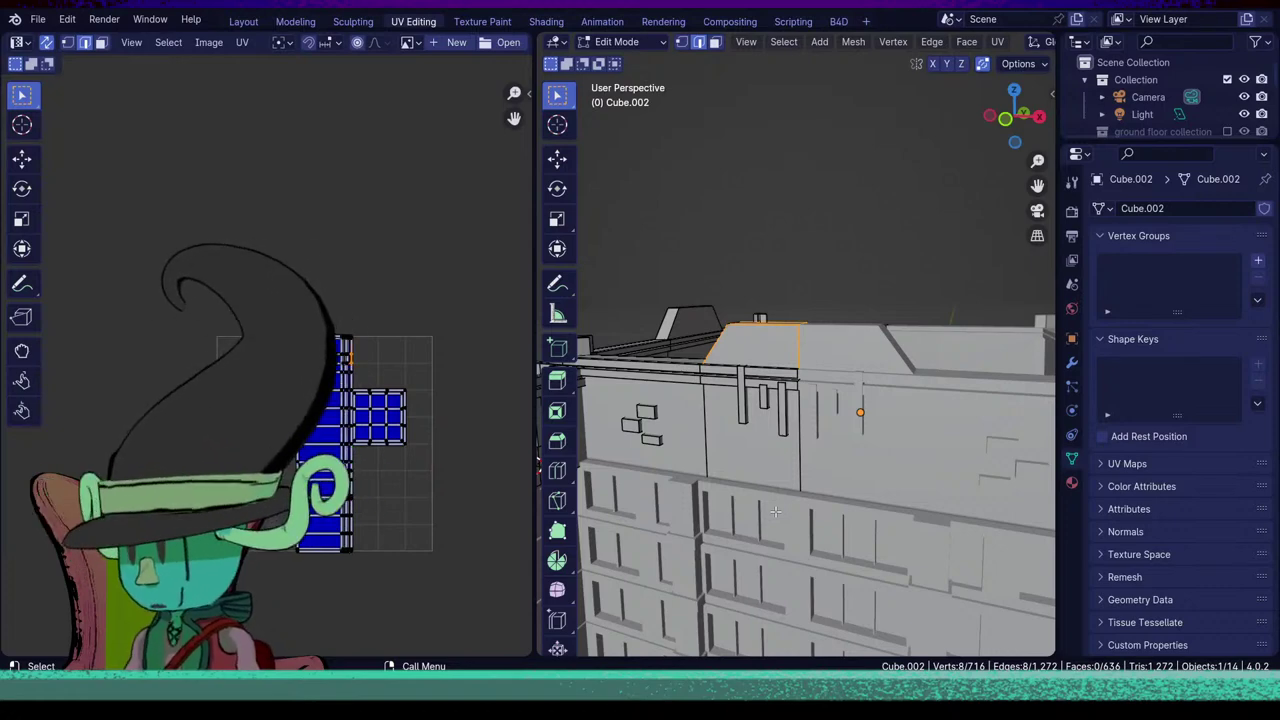
pyautogui.moveTo(811, 516)
pyautogui.mouseDown(button='middle')
pyautogui.moveTo(826, 510)
pyautogui.moveTo(846, 534)
pyautogui.moveTo(823, 527)
pyautogui.mouseUp(button='middle')
pyautogui.scroll(2, 826, 510)
pyautogui.scroll(2, 845, 527)
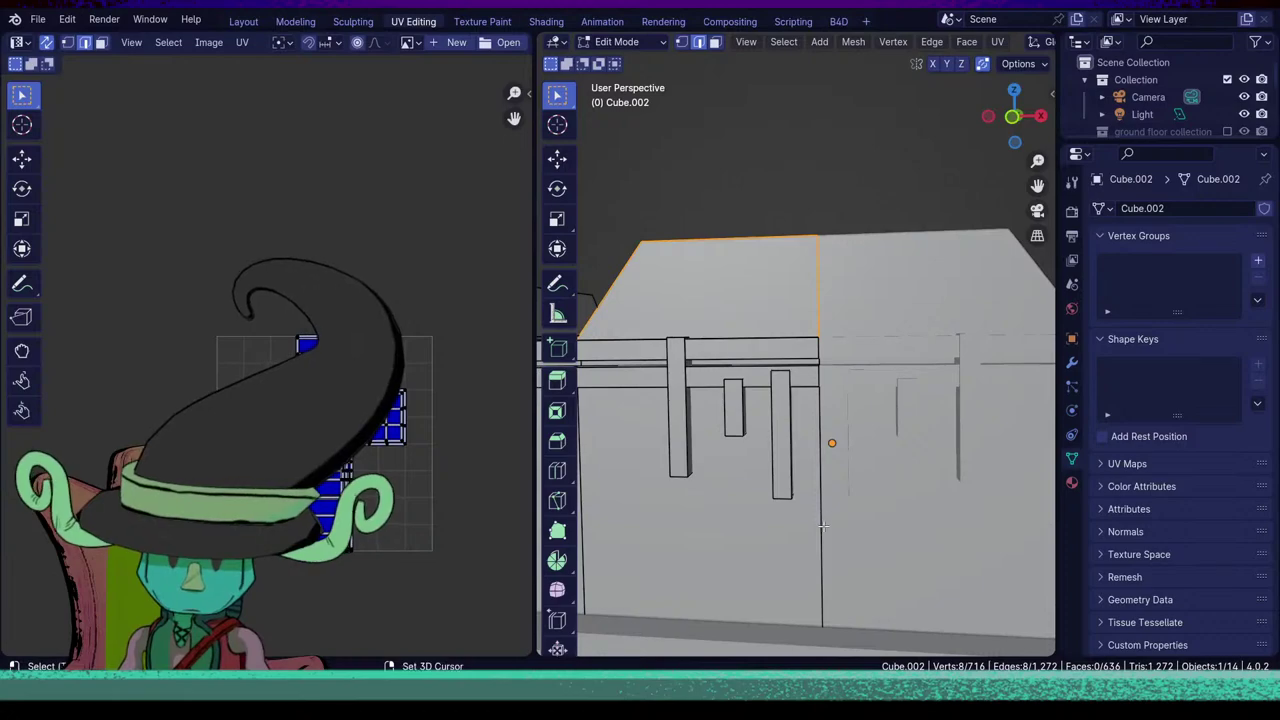
pyautogui.moveTo(838, 461); pyautogui.dragTo(875, 378, button='middle')
pyautogui.scroll(3, 828, 590)
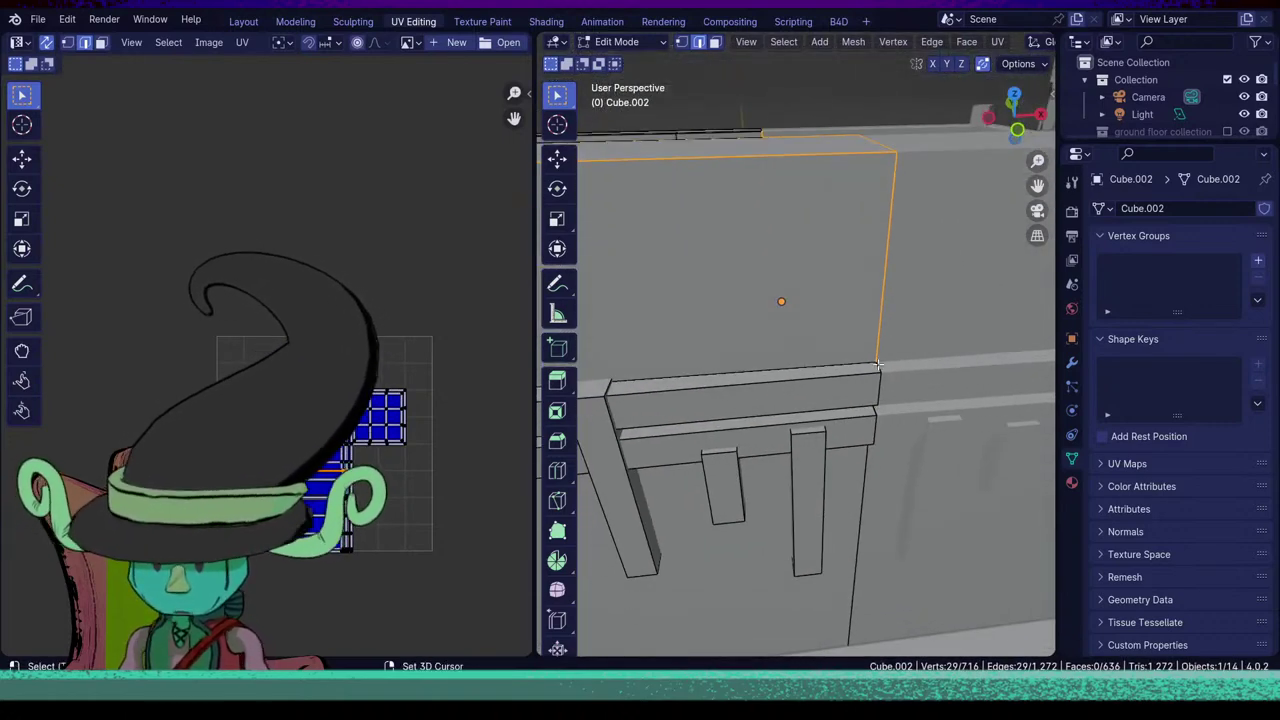
pyautogui.moveTo(882, 446); pyautogui.dragTo(850, 455, button='middle')
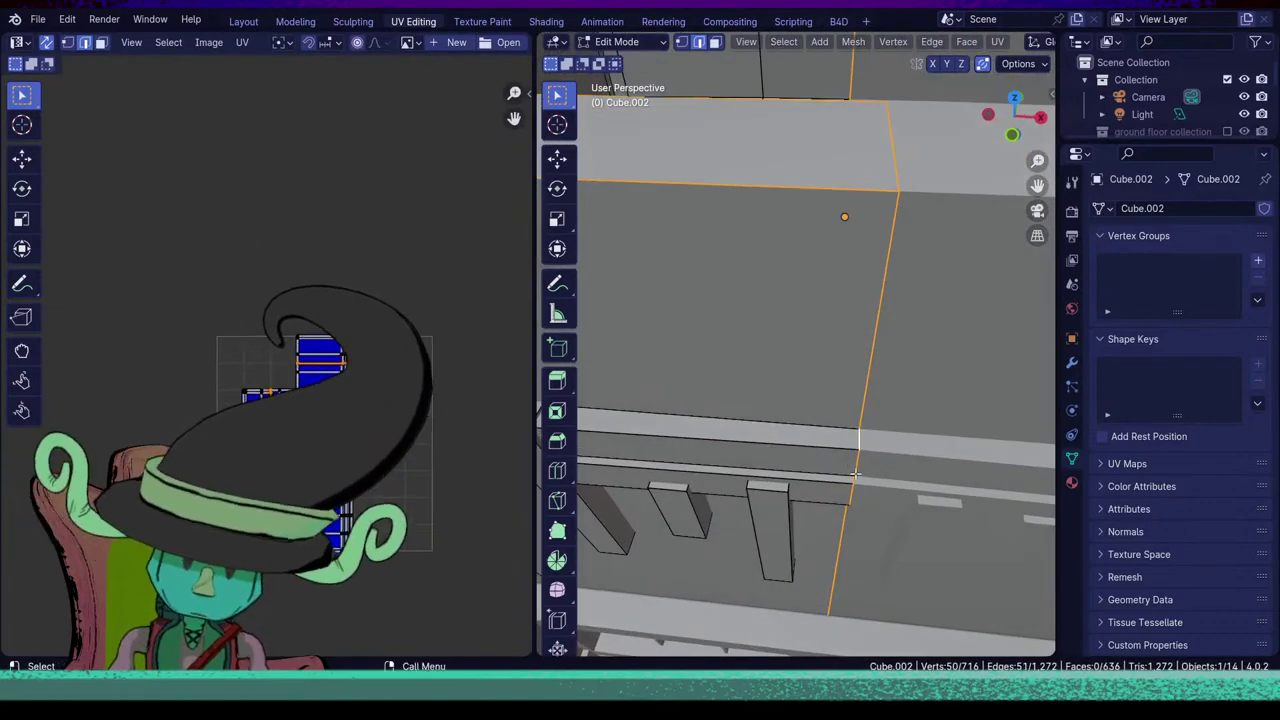
pyautogui.press('u')
pyautogui.click(771, 611)
pyautogui.moveTo(771, 611); pyautogui.dragTo(840, 557, button='middle')
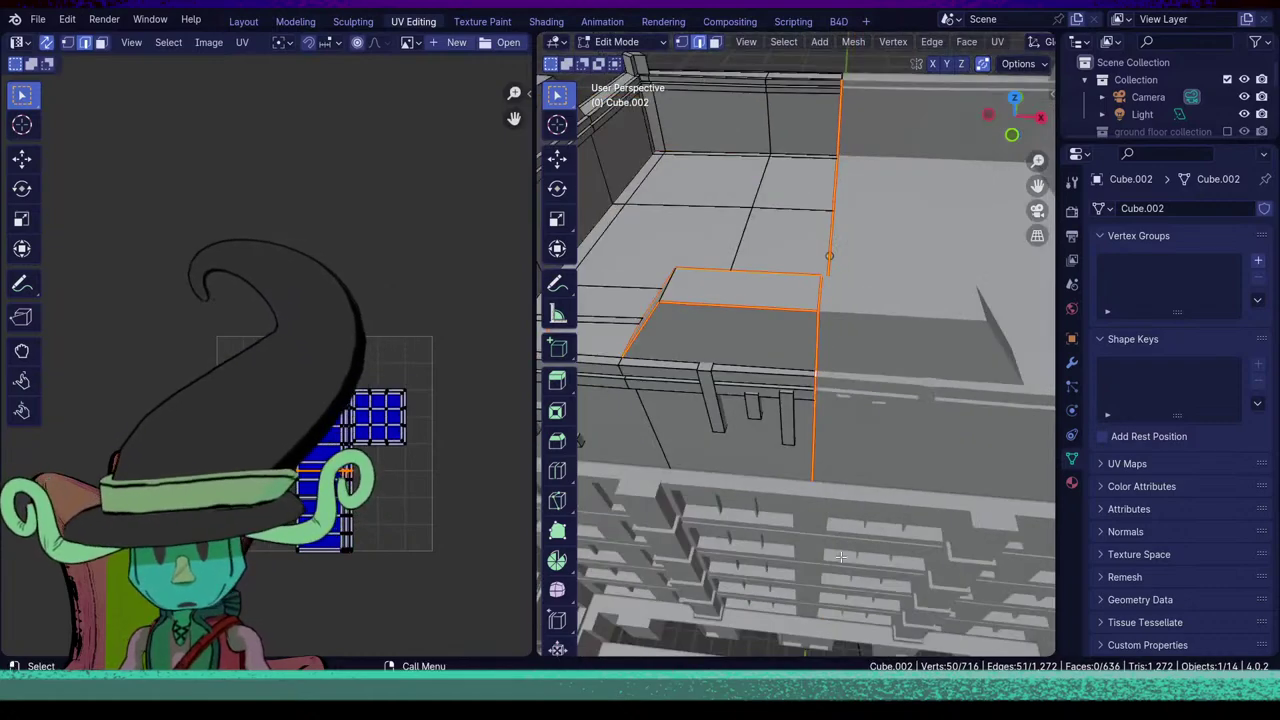
# Mark the edge between the raised block's sloped end and its flat top as a seam.
pyautogui.click(809, 559)
pyautogui.scroll(-4, 809, 559)
pyautogui.moveTo(759, 595); pyautogui.dragTo(886, 533, button='middle')
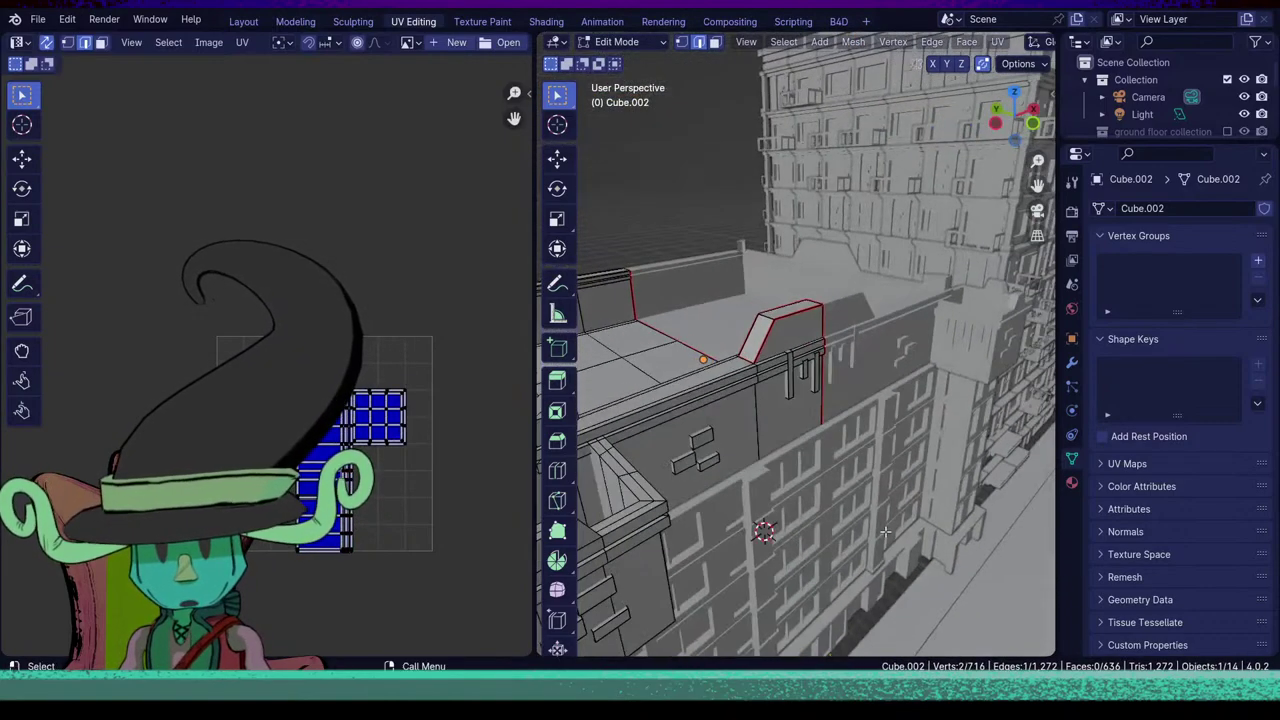
pyautogui.moveTo(777, 468); pyautogui.dragTo(778, 344, button='middle')
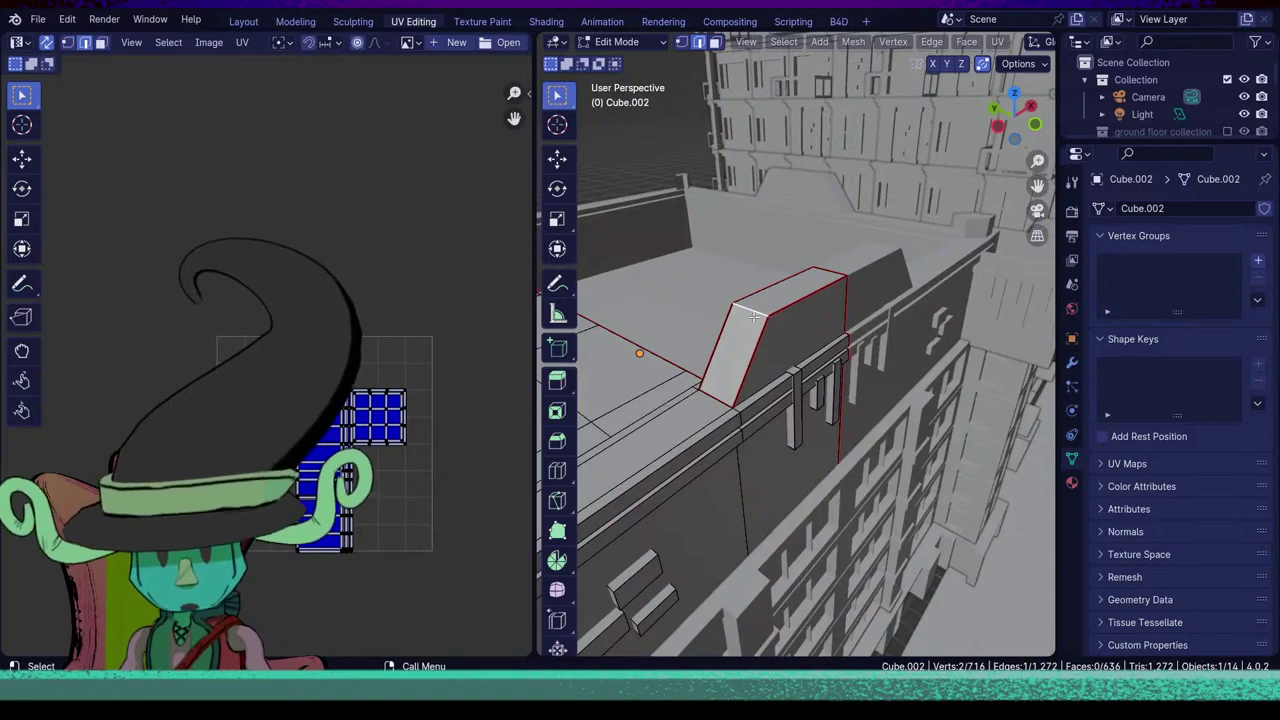
pyautogui.press('u')
pyautogui.click(754, 317)
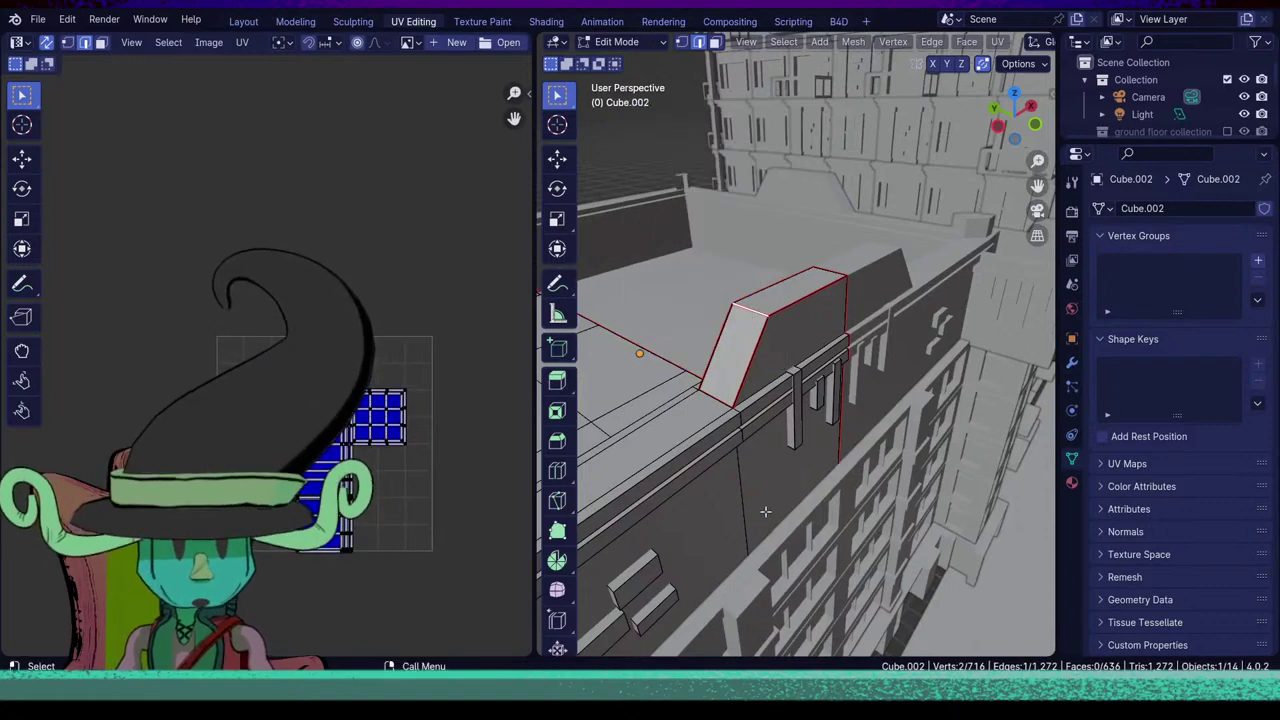
# Mark seams along the inner and outer edge loops of the parapet's top surface.
pyautogui.moveTo(765, 526); pyautogui.dragTo(828, 552, button='middle')
pyautogui.scroll(5, 723, 532)
pyautogui.keyDown('alt'); pyautogui.click(872, 354); pyautogui.keyUp('alt')
pyautogui.scroll(-5, 860, 415)
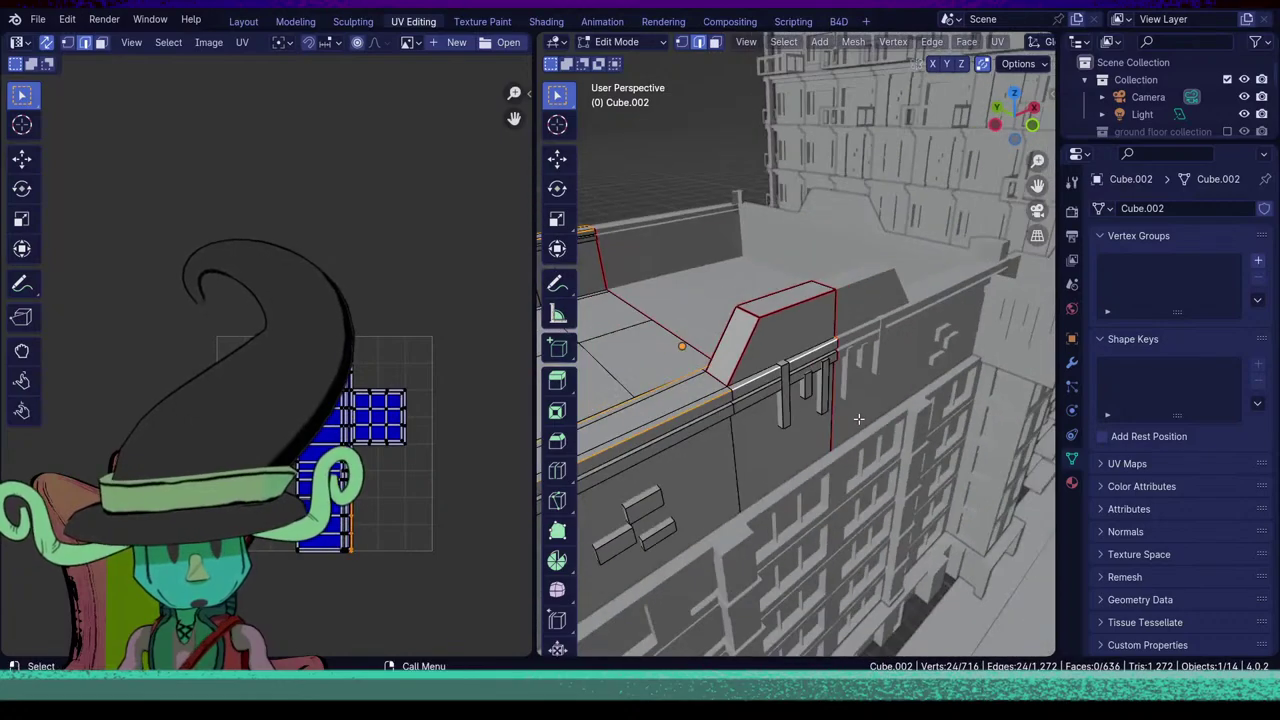
pyautogui.moveTo(857, 420)
pyautogui.mouseDown(button='middle')
pyautogui.moveTo(776, 454)
pyautogui.moveTo(848, 528)
pyautogui.moveTo(834, 482)
pyautogui.moveTo(781, 427)
pyautogui.moveTo(838, 407)
pyautogui.mouseUp(button='middle')
pyautogui.scroll(3, 832, 478)
pyautogui.scroll(-5, 781, 427)
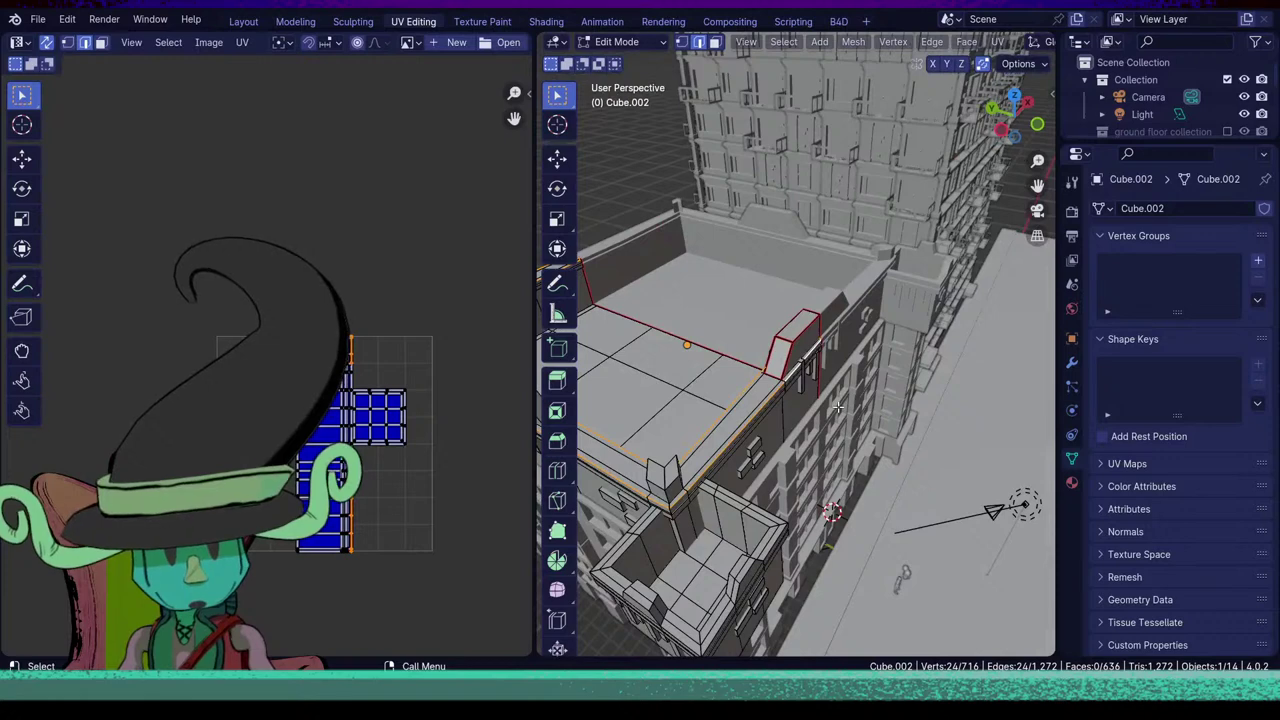
pyautogui.press('u')
pyautogui.click(838, 408)
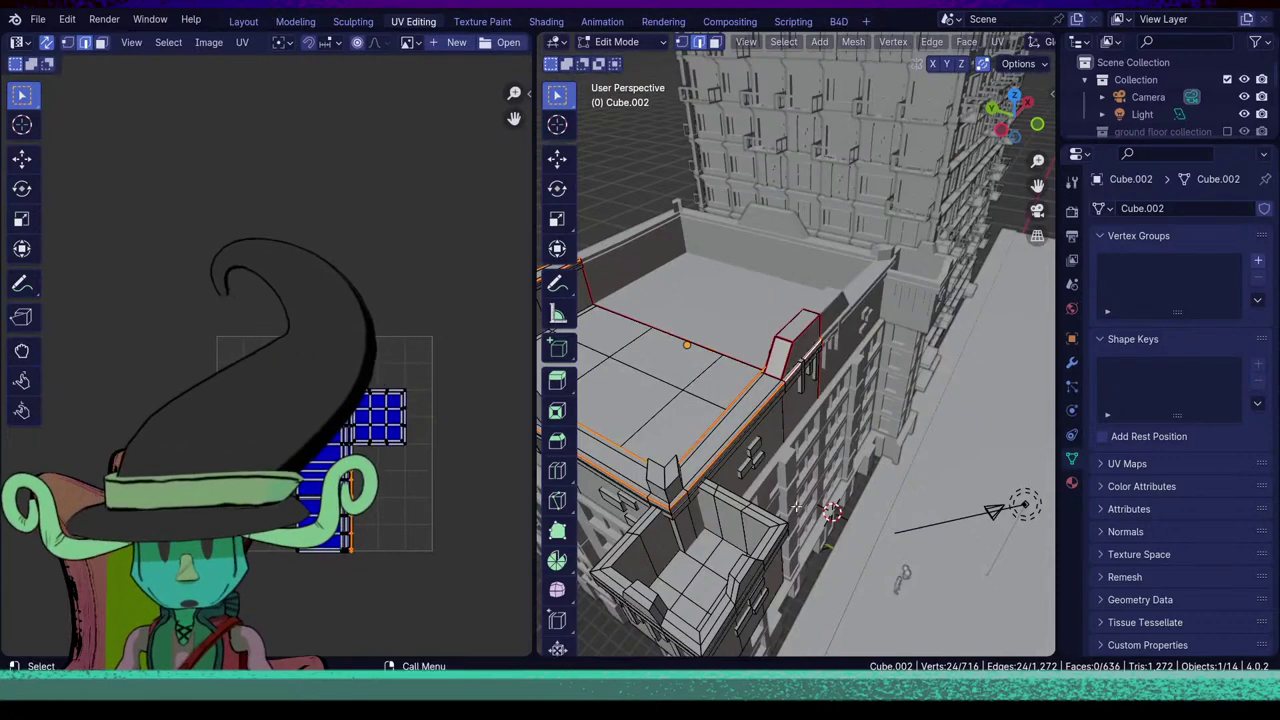
# Hide the whole linked corner tower section projecting from the roof.
pyautogui.click(771, 558)
pyautogui.hotkey('ctrl', 'l')
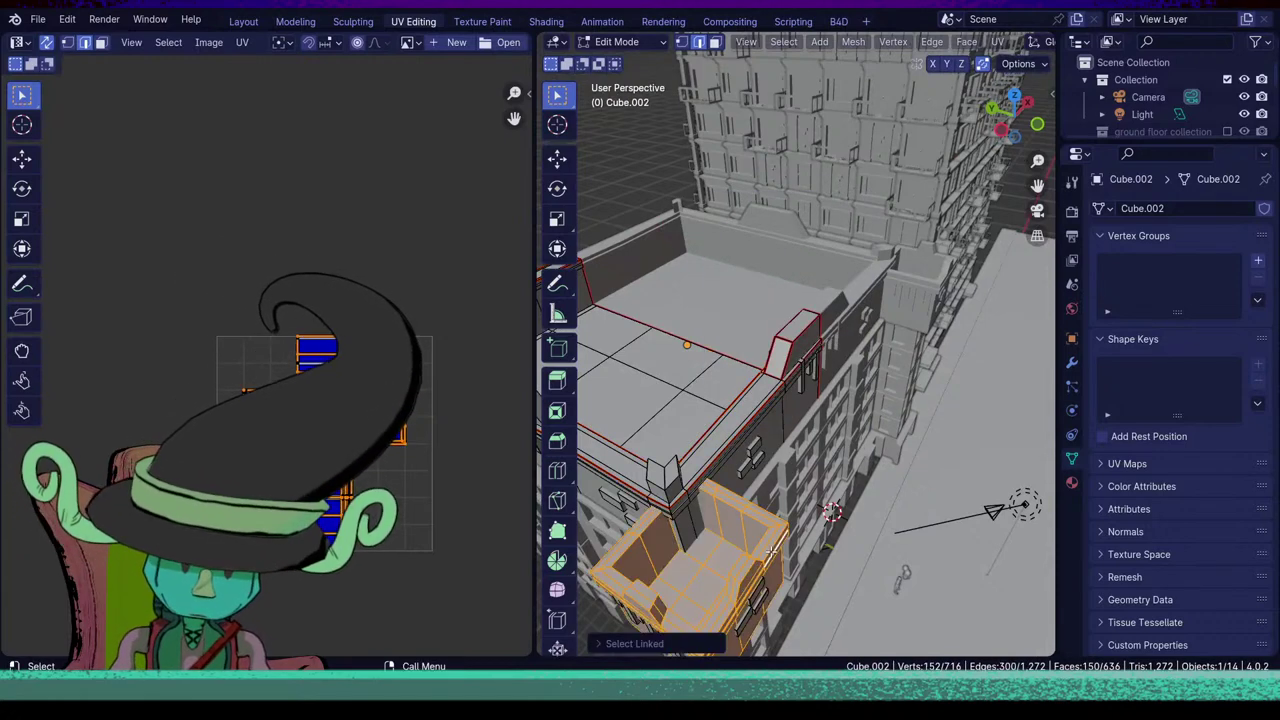
pyautogui.press('h')
# Select all the linked small hanging bars and brick blocks on the wall and hidden tower area, and mark their edges as seams.
pyautogui.moveTo(753, 464); pyautogui.dragTo(728, 483, button='middle')
pyautogui.scroll(4, 790, 495)
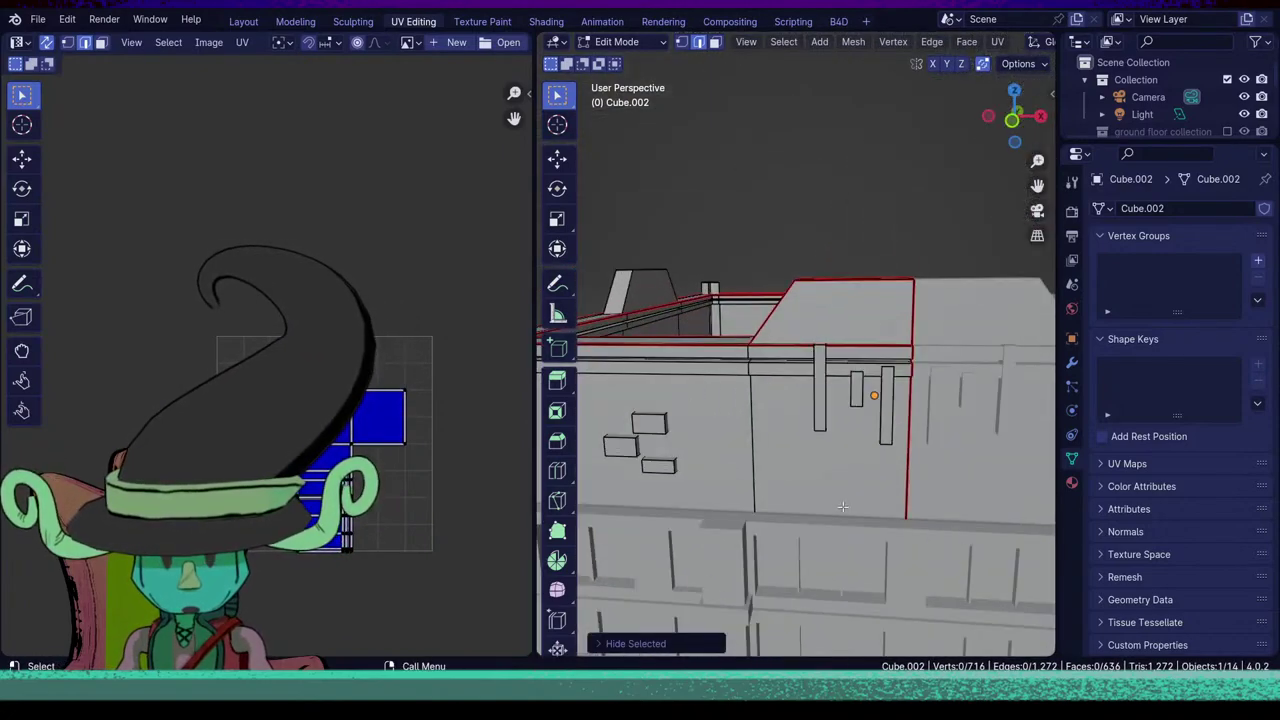
pyautogui.press('l')
pyautogui.press('l')
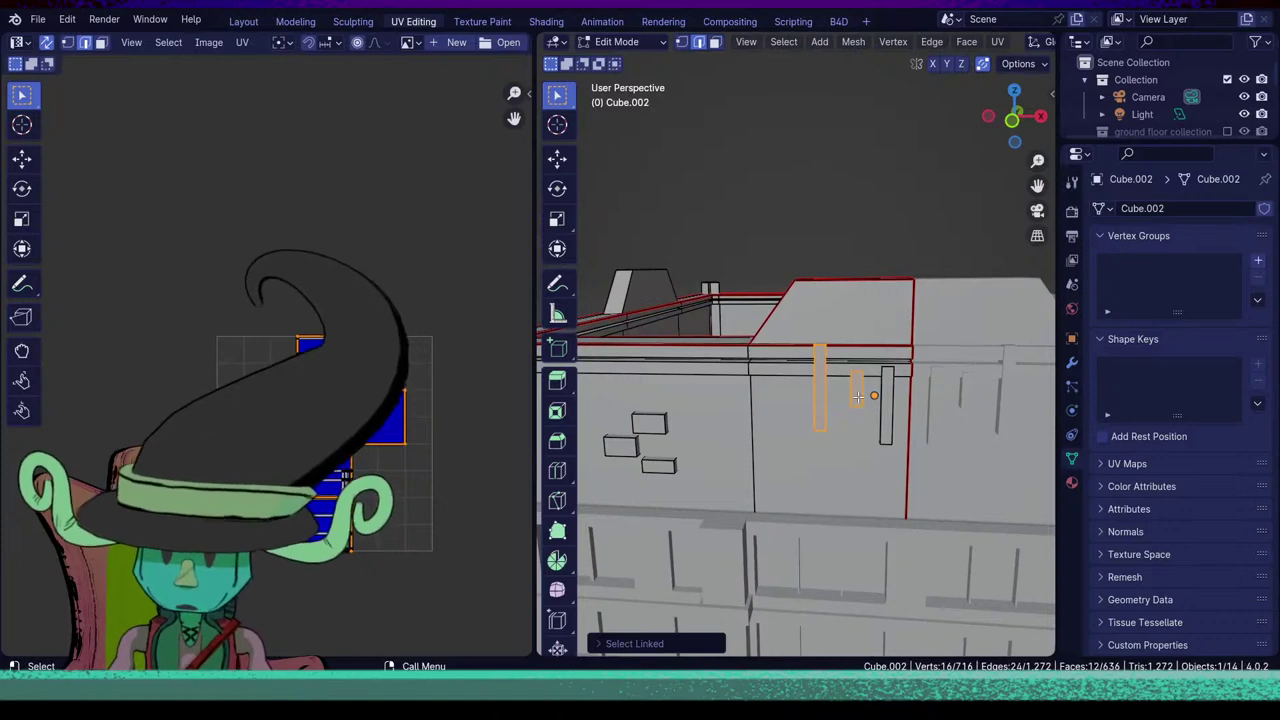
pyautogui.press('l')
pyautogui.scroll(-5, 888, 430)
pyautogui.moveTo(790, 427); pyautogui.dragTo(716, 408, button='middle')
pyautogui.scroll(3, 716, 408)
pyautogui.moveTo(646, 382); pyautogui.dragTo(597, 363, button='middle')
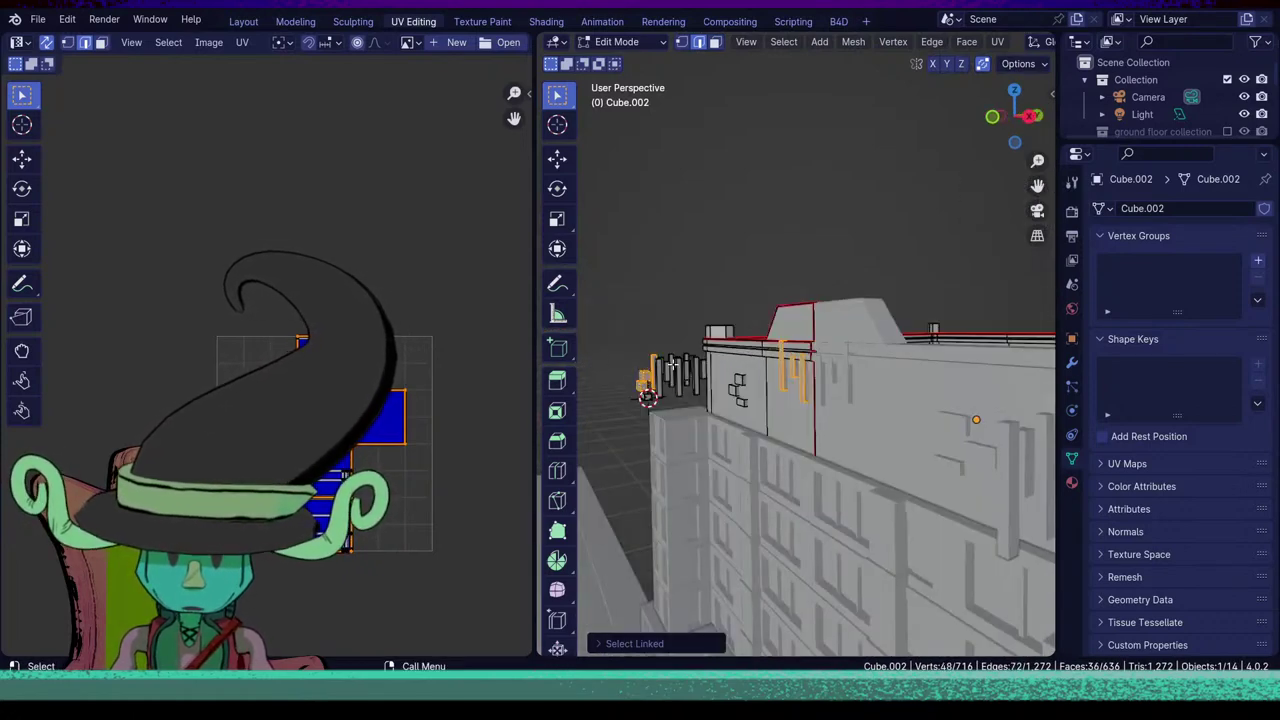
pyautogui.press('l')
pyautogui.press('l')
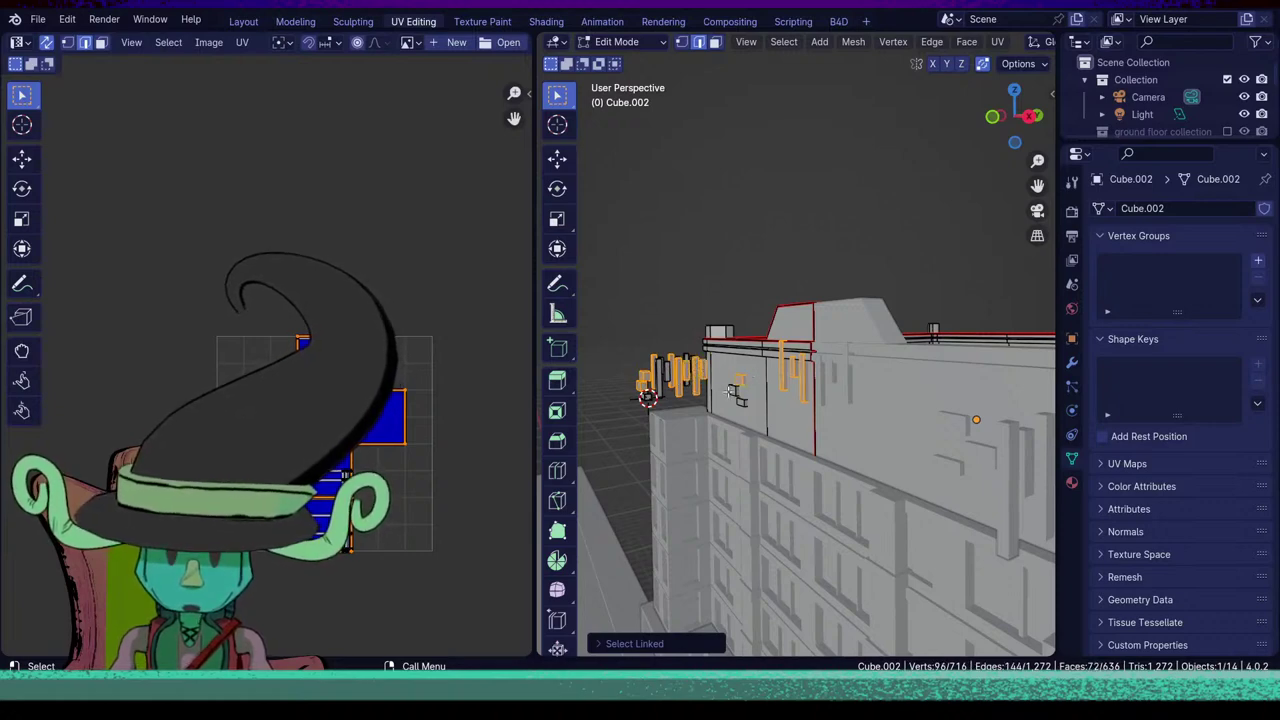
pyautogui.press('l')
pyautogui.moveTo(698, 400); pyautogui.dragTo(711, 454, button='middle')
pyautogui.press('l')
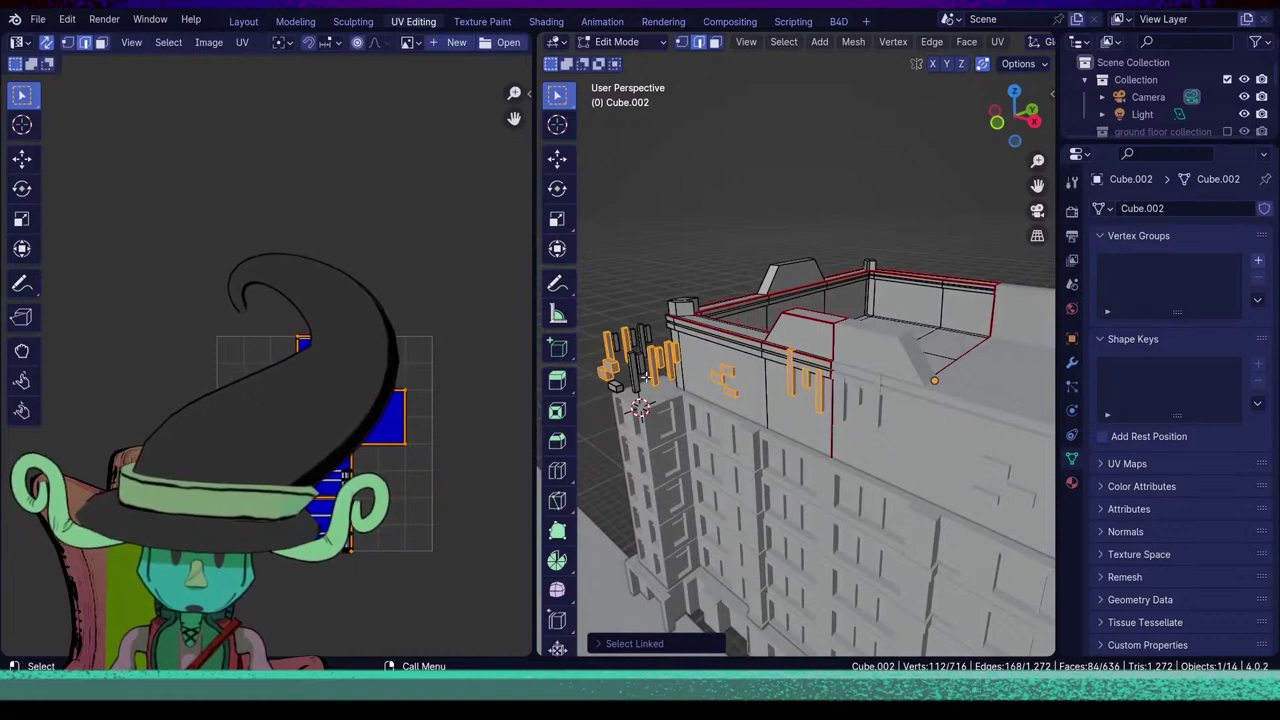
pyautogui.press('l')
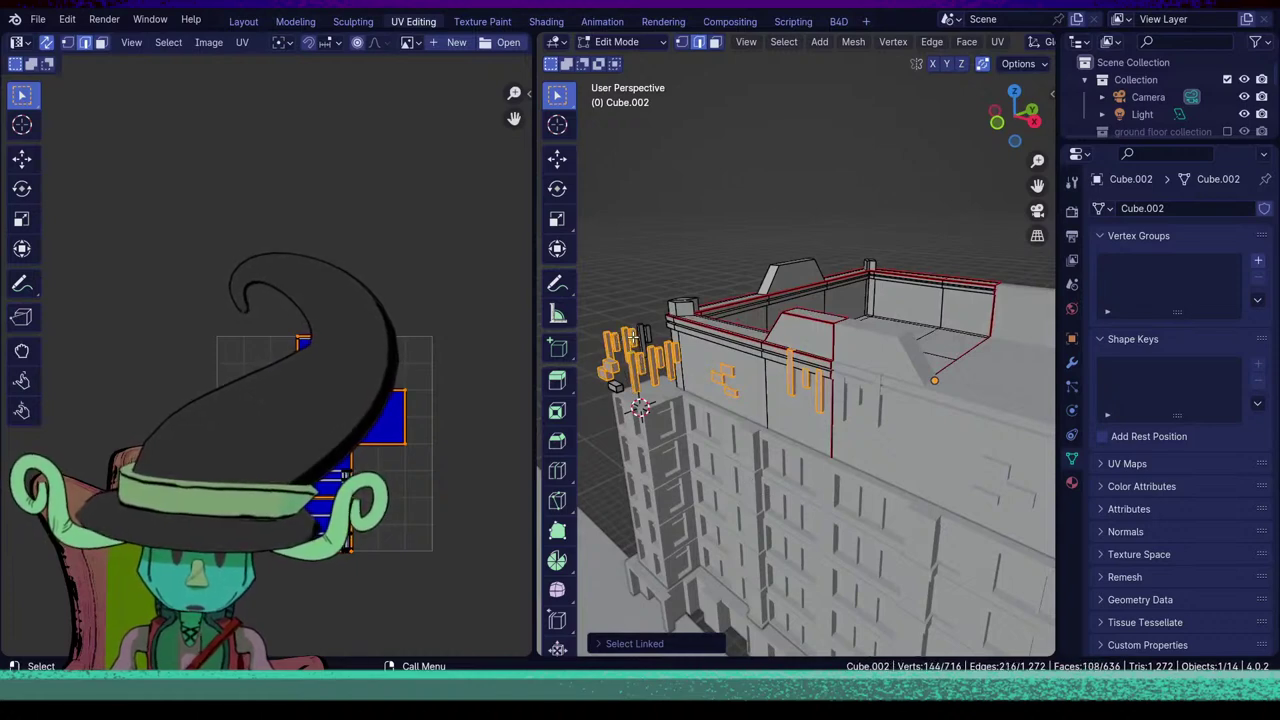
pyautogui.press('l')
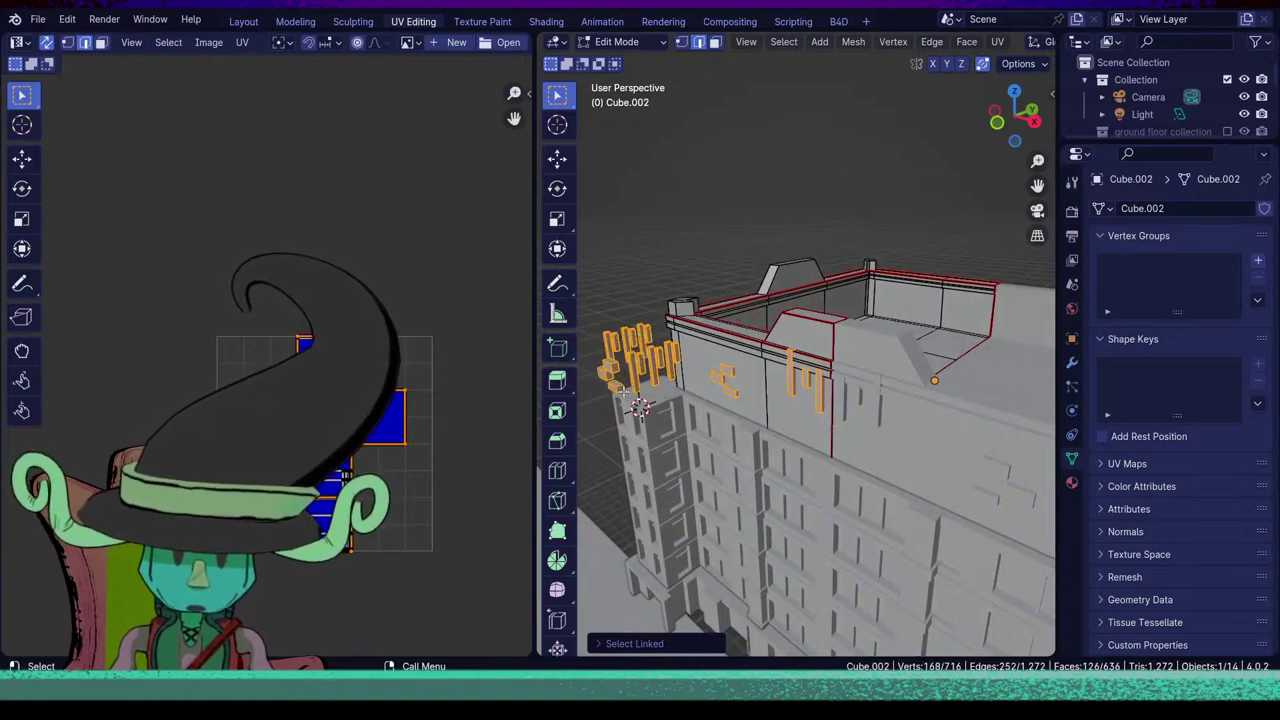
pyautogui.press('u')
pyautogui.click(624, 392)
# Select every linked hanging bar and brick block on the adjacent outer wall and mark their edges as seams.
pyautogui.moveTo(624, 394); pyautogui.dragTo(974, 386, button='middle')
pyautogui.scroll(-4, 691, 456)
pyautogui.scroll(3, 770, 425)
pyautogui.scroll(4, 815, 480)
pyautogui.moveTo(815, 485); pyautogui.dragTo(778, 411, button='middle')
pyautogui.click(764, 345)
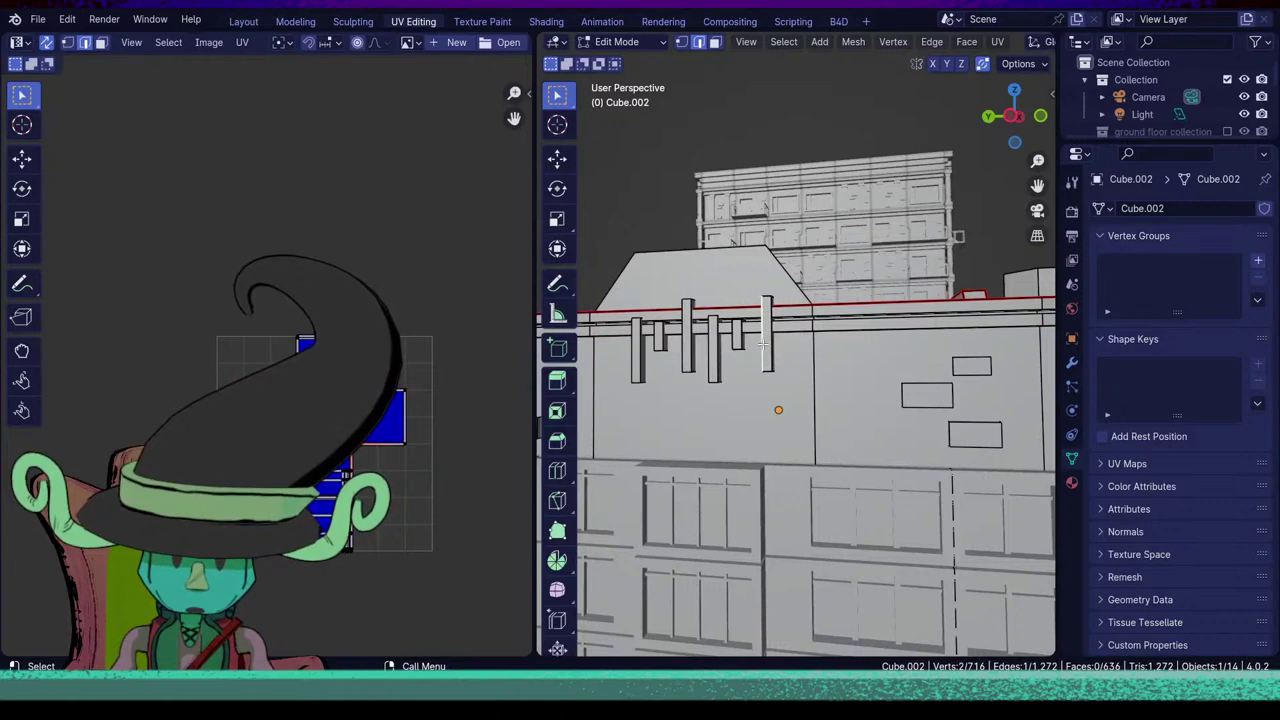
pyautogui.hotkey('ctrl', 'l')
pyautogui.press('l')
pyautogui.press('l')
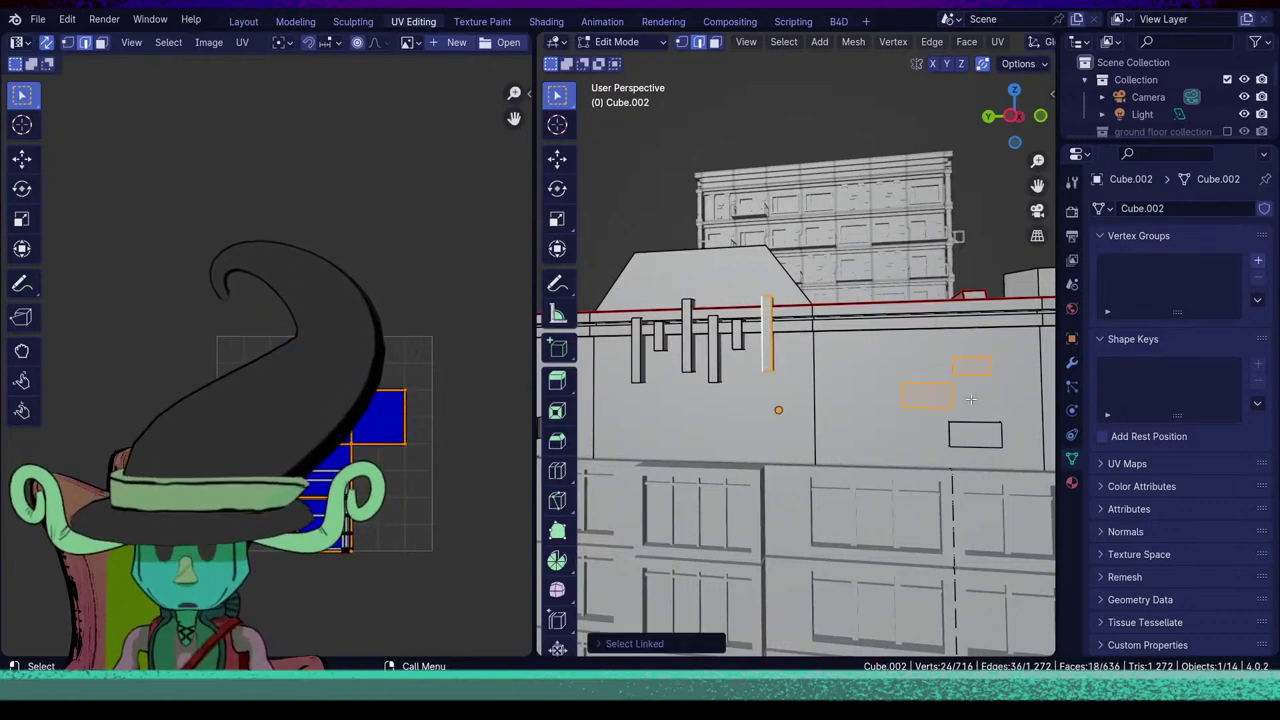
pyautogui.press('l')
pyautogui.press('l')
pyautogui.press('l')
pyautogui.press('l')
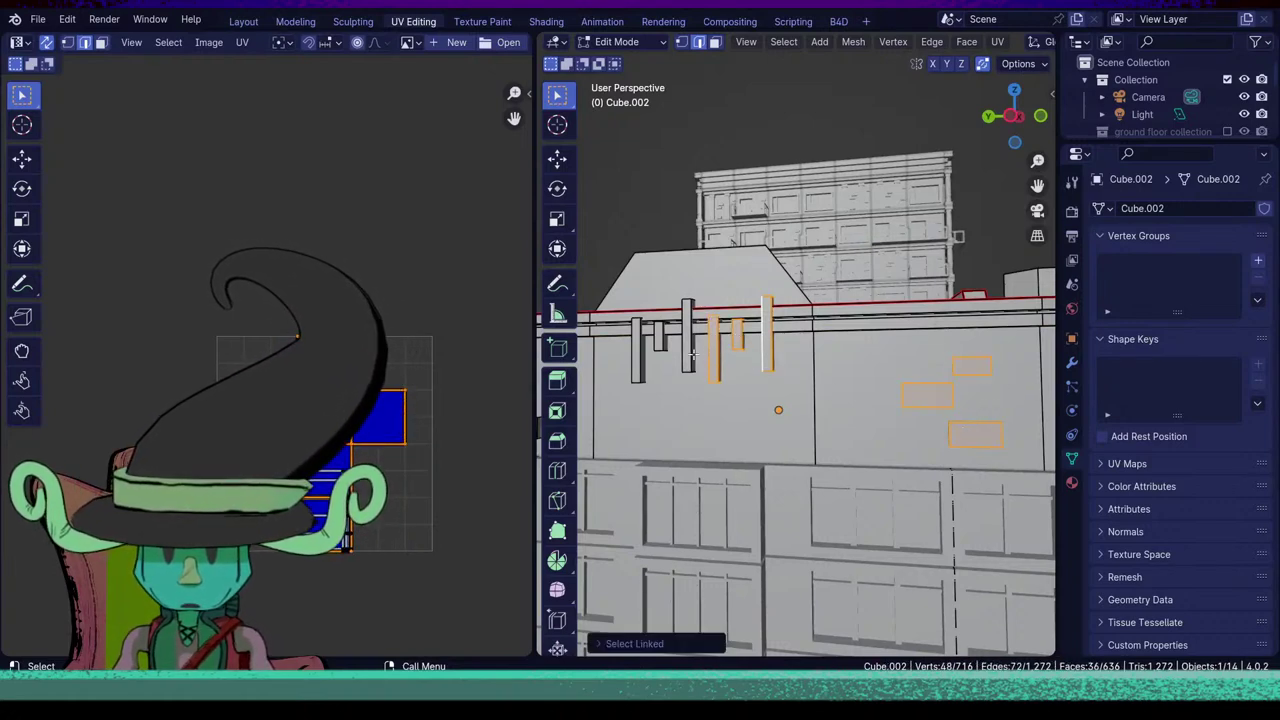
pyautogui.press('l')
pyautogui.moveTo(638, 372); pyautogui.dragTo(643, 400, button='middle')
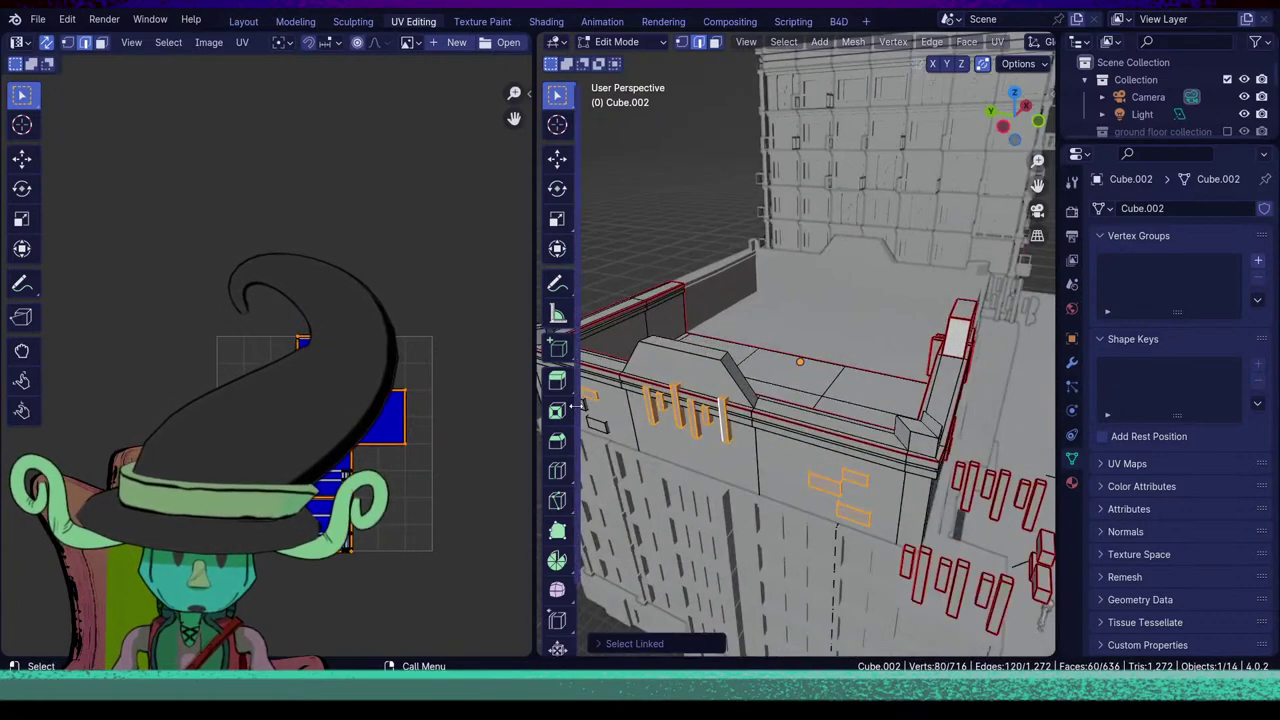
pyautogui.press('l')
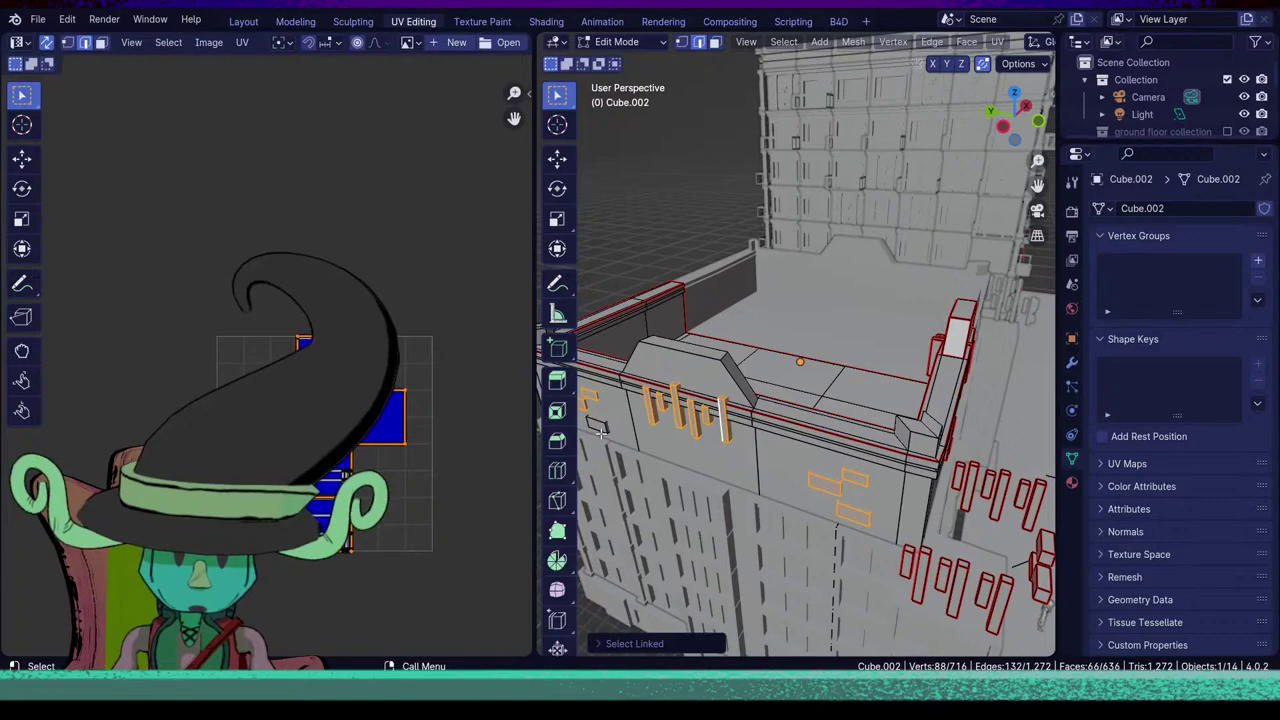
pyautogui.press('l')
pyautogui.scroll(-5, 601, 432)
pyautogui.moveTo(685, 453); pyautogui.dragTo(773, 447, button='middle')
pyautogui.press('u')
pyautogui.click(798, 400)
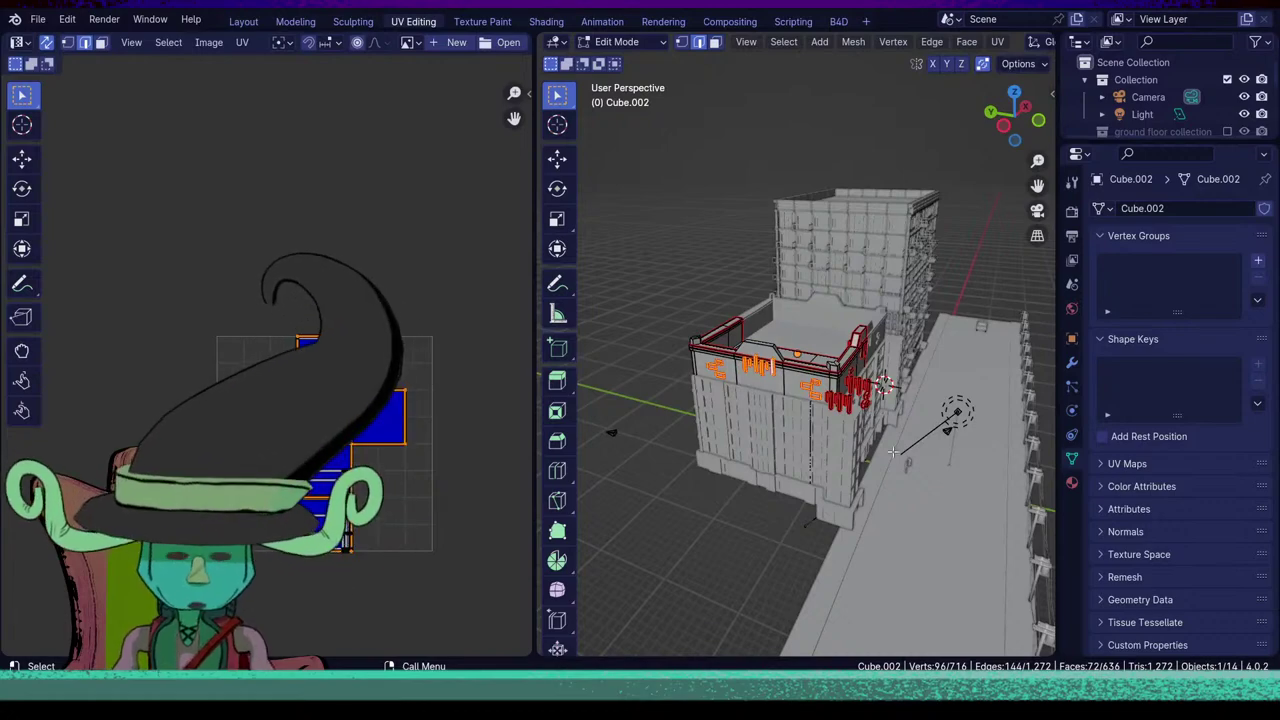
# Hide all the decorative bars and brick blocks so only the main linked roof and parapet mesh stays visible.
pyautogui.press('h')
pyautogui.moveTo(868, 435); pyautogui.dragTo(775, 401, button='middle')
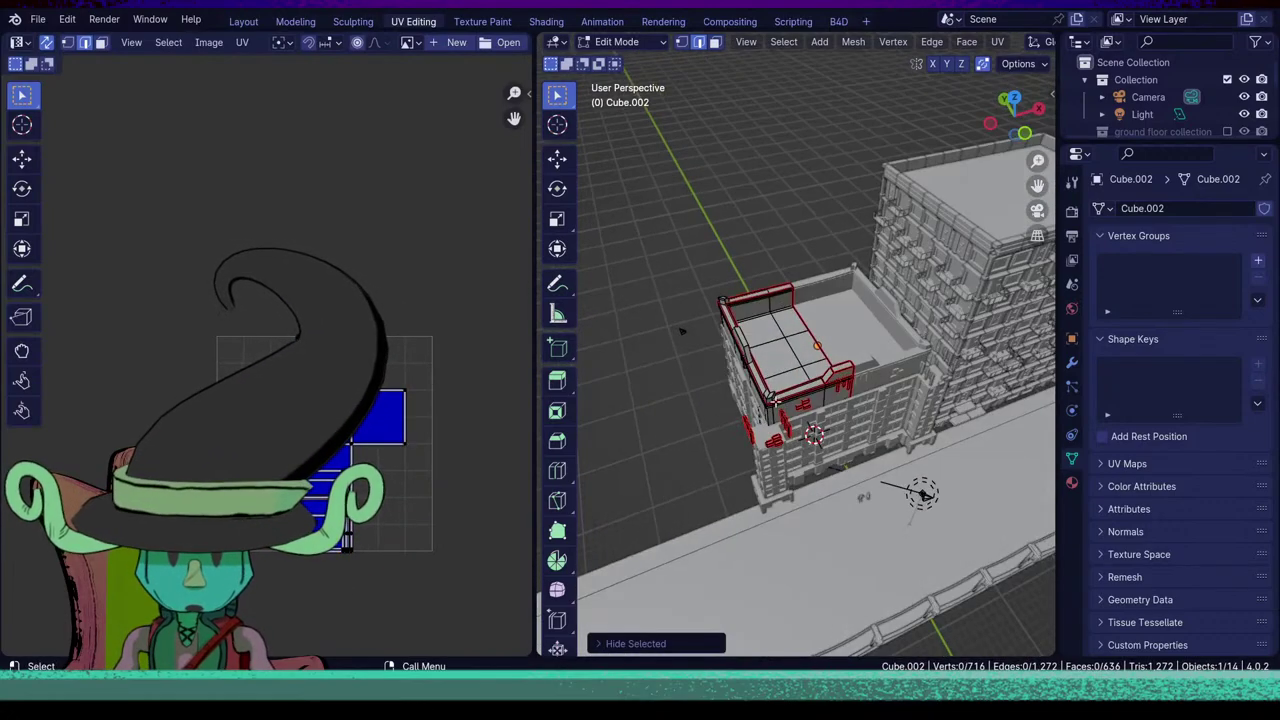
pyautogui.press('l')
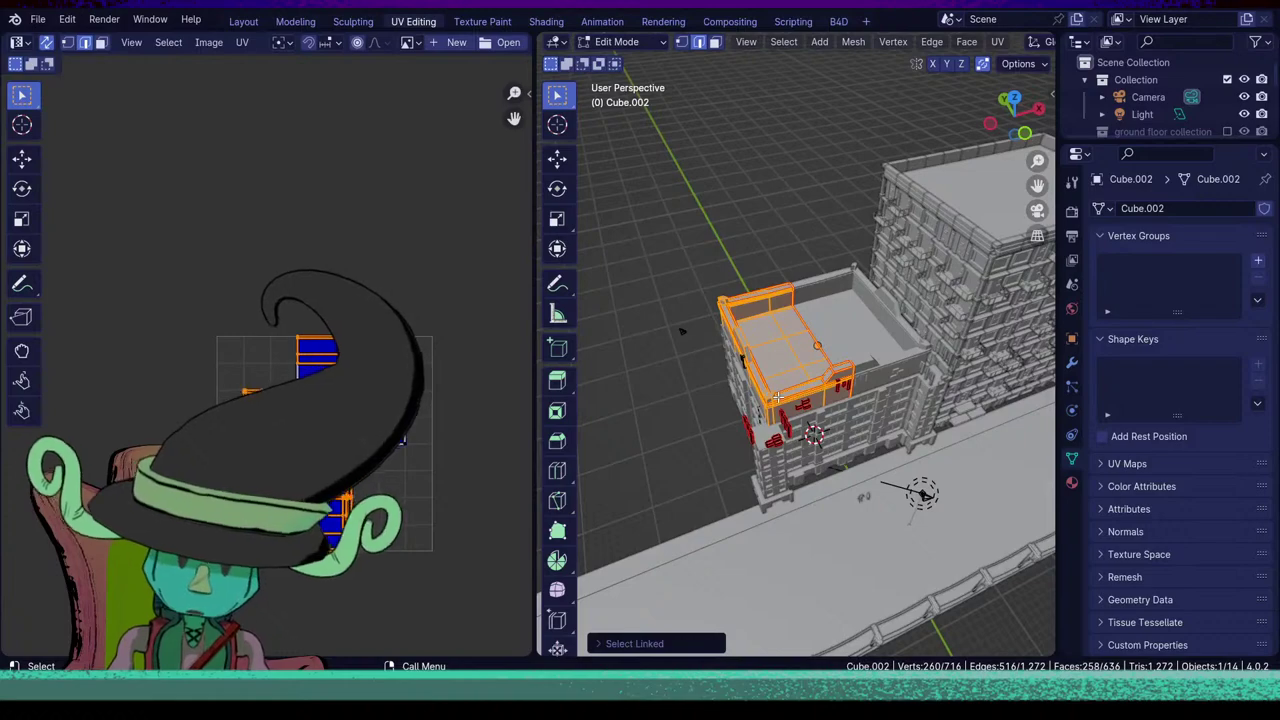
pyautogui.hotkey('ctrl', 'i')
pyautogui.press('h')
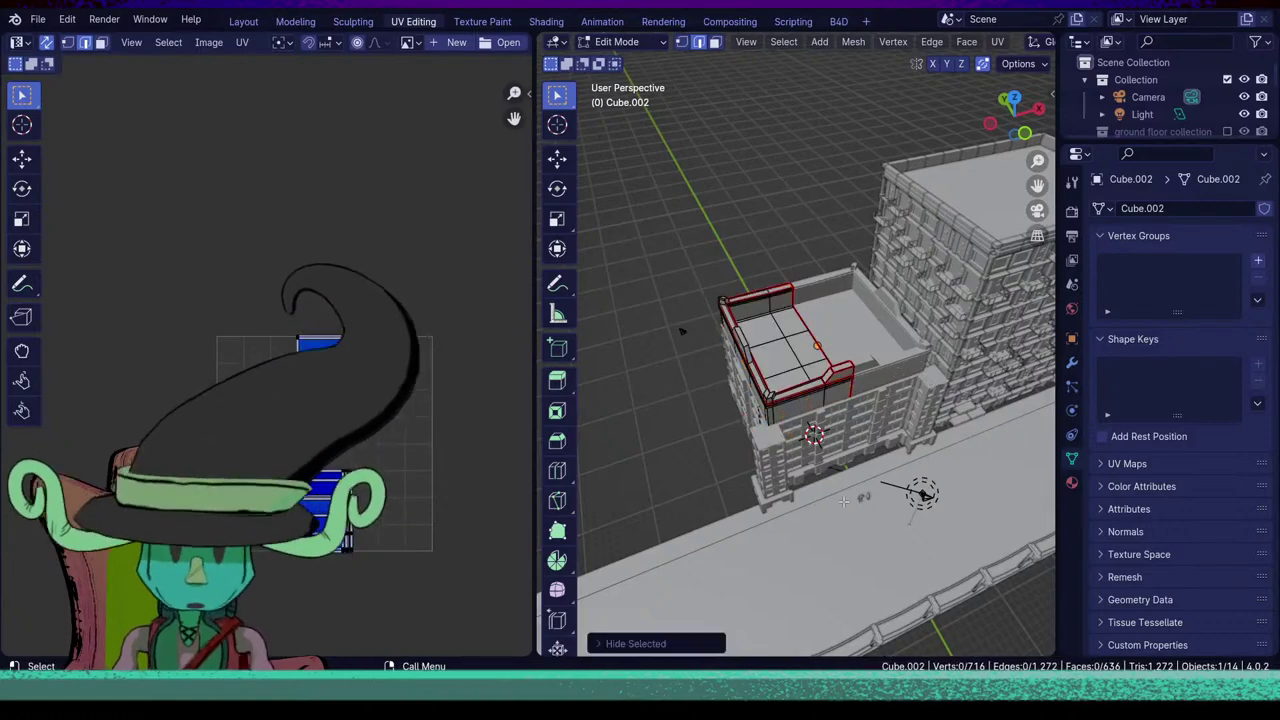
# Mark the lower inner edge loop of the recessed groove between the parapet's two trim bands as a seam.
pyautogui.scroll(3, 681, 331)
pyautogui.moveTo(681, 331); pyautogui.dragTo(837, 429, button='middle')
pyautogui.scroll(3, 852, 454)
pyautogui.scroll(2, 800, 464)
pyautogui.keyDown('alt'); pyautogui.click(694, 328); pyautogui.keyUp('alt')
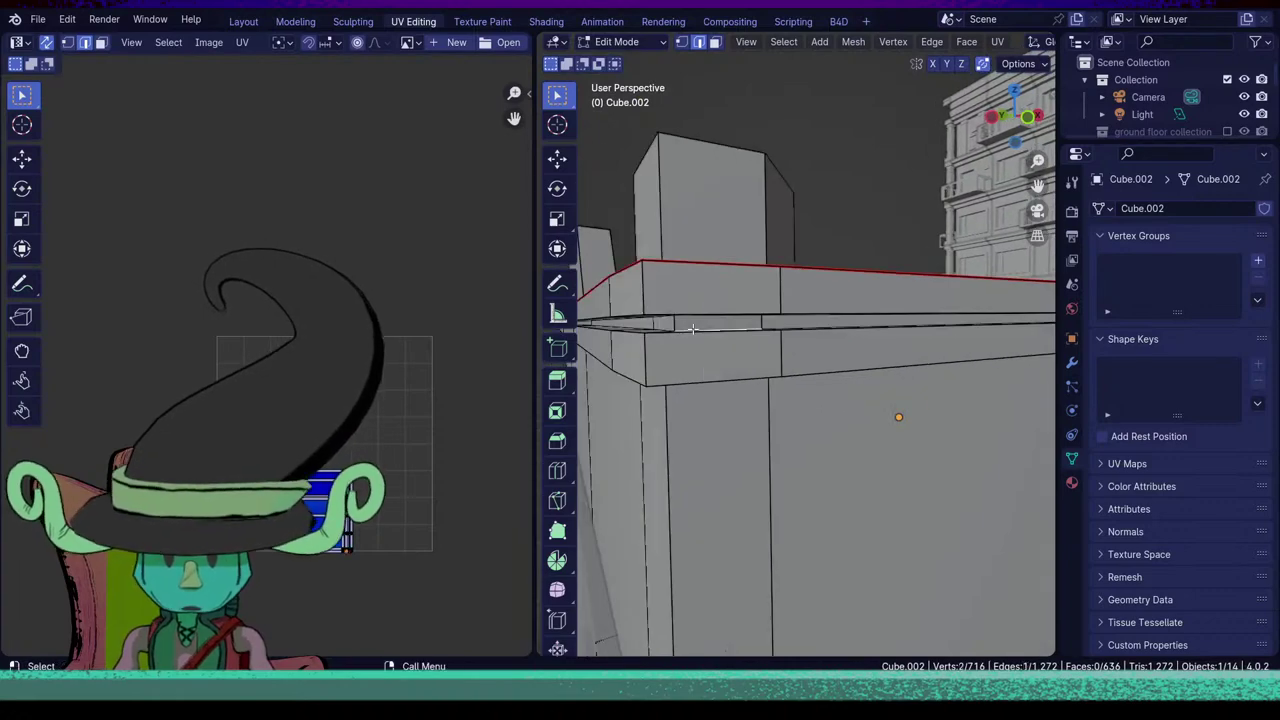
pyautogui.press('u')
pyautogui.click(735, 340)
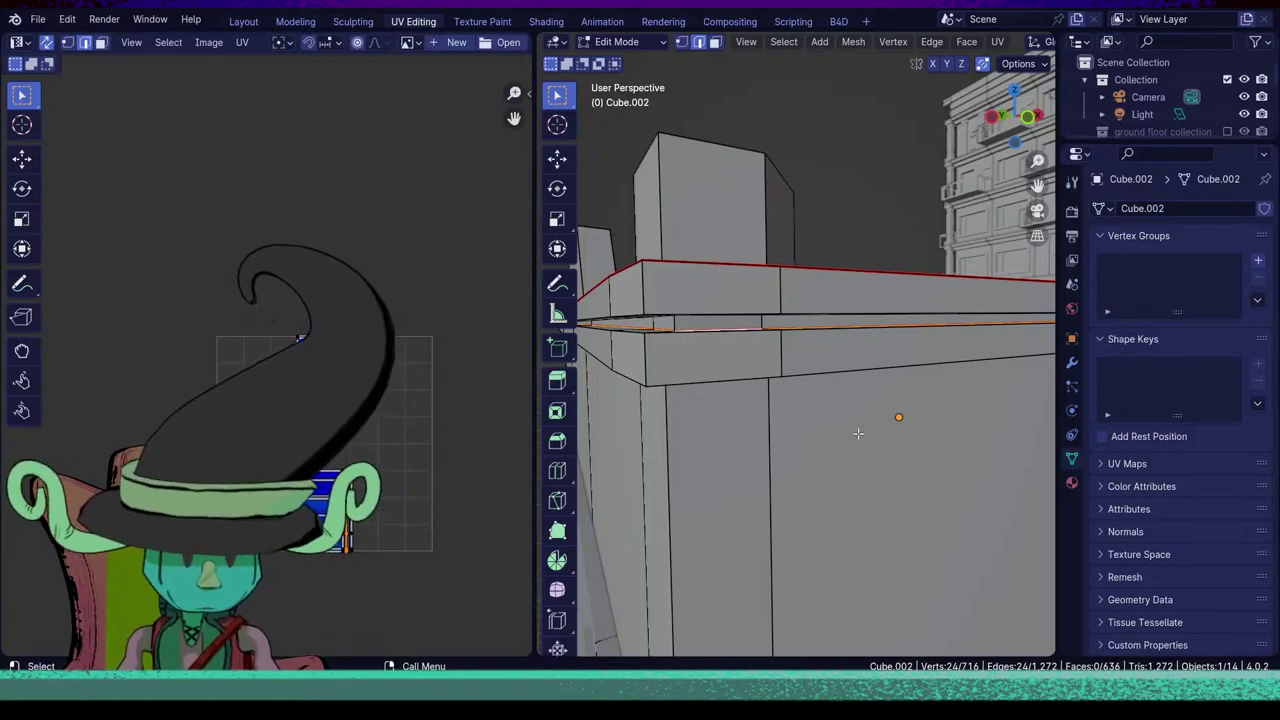
# Mark the upper inner edge loop of the recessed groove, beneath the parapet's top trim band, as a seam.
pyautogui.moveTo(857, 434); pyautogui.dragTo(864, 384, button='middle')
pyautogui.scroll(-4, 864, 384)
pyautogui.scroll(3, 914, 229)
pyautogui.keyDown('shift'); pyautogui.moveTo(914, 229); pyautogui.dragTo(884, 353, button='middle'); pyautogui.keyUp('shift')
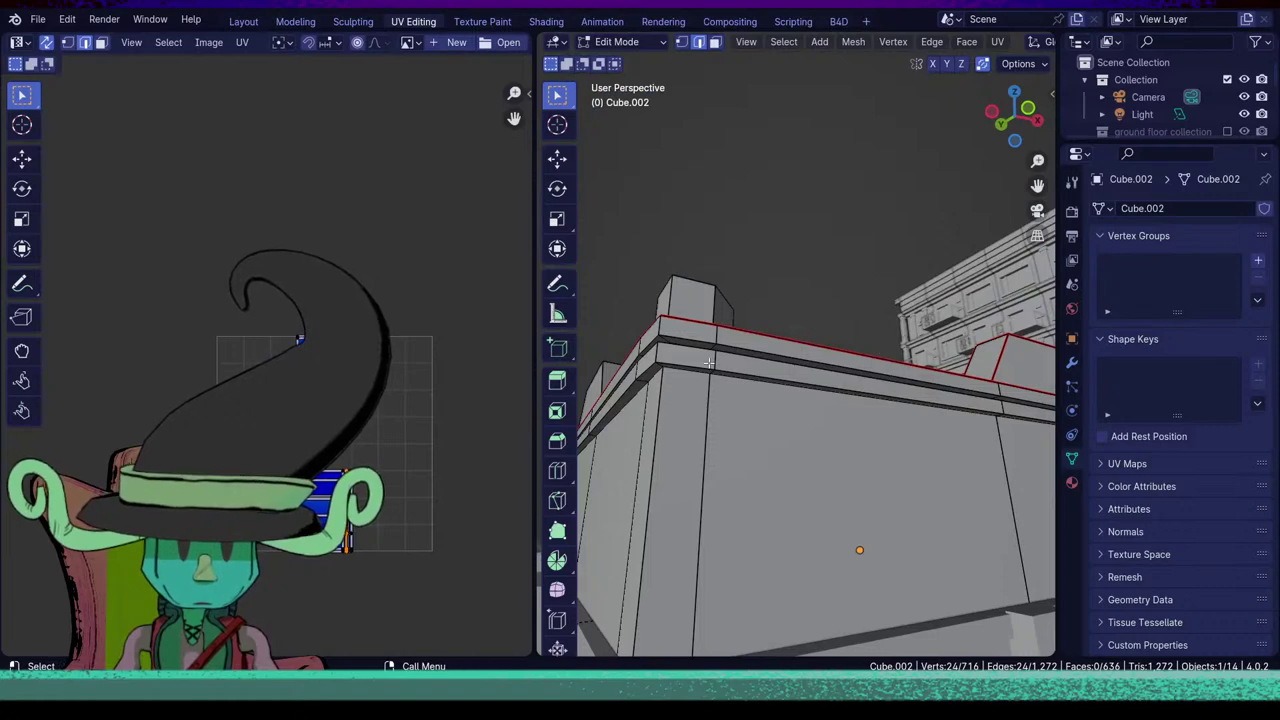
pyautogui.scroll(3, 710, 364)
pyautogui.keyDown('shift'); pyautogui.moveTo(710, 384); pyautogui.dragTo(694, 512, button='middle'); pyautogui.keyUp('shift')
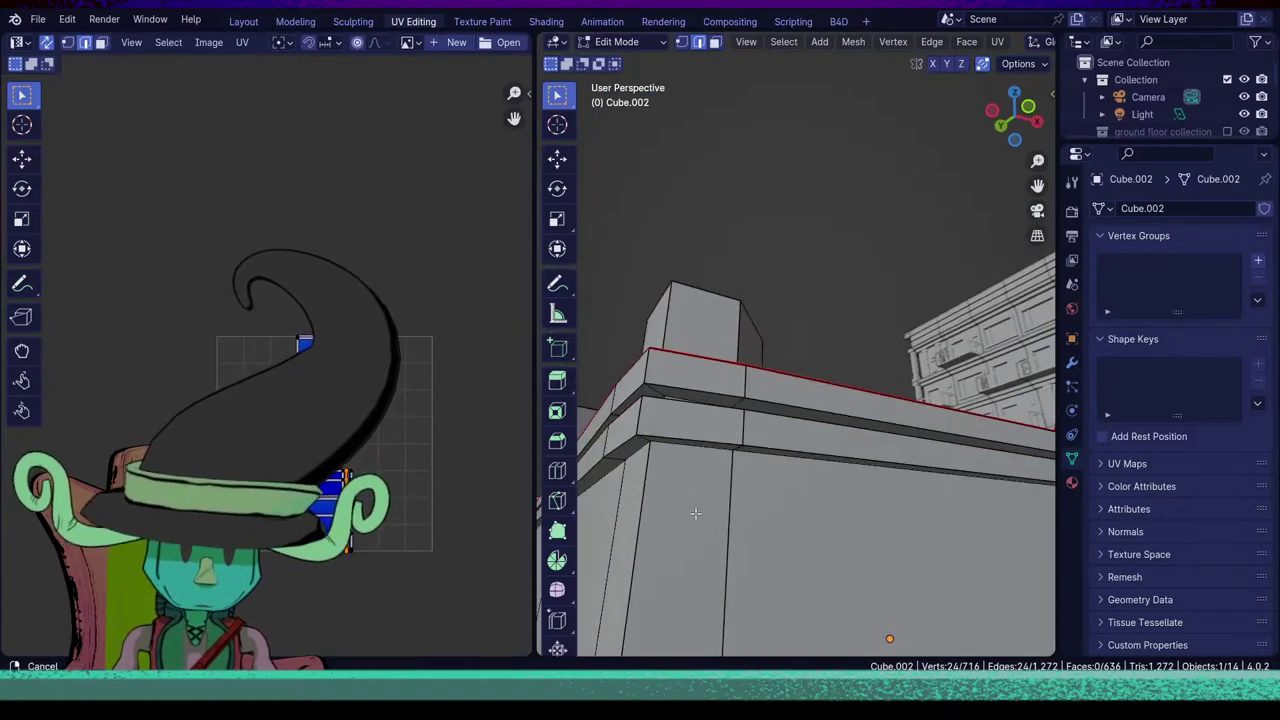
pyautogui.scroll(2, 676, 438)
pyautogui.keyDown('alt'); pyautogui.click(638, 486); pyautogui.keyUp('alt')
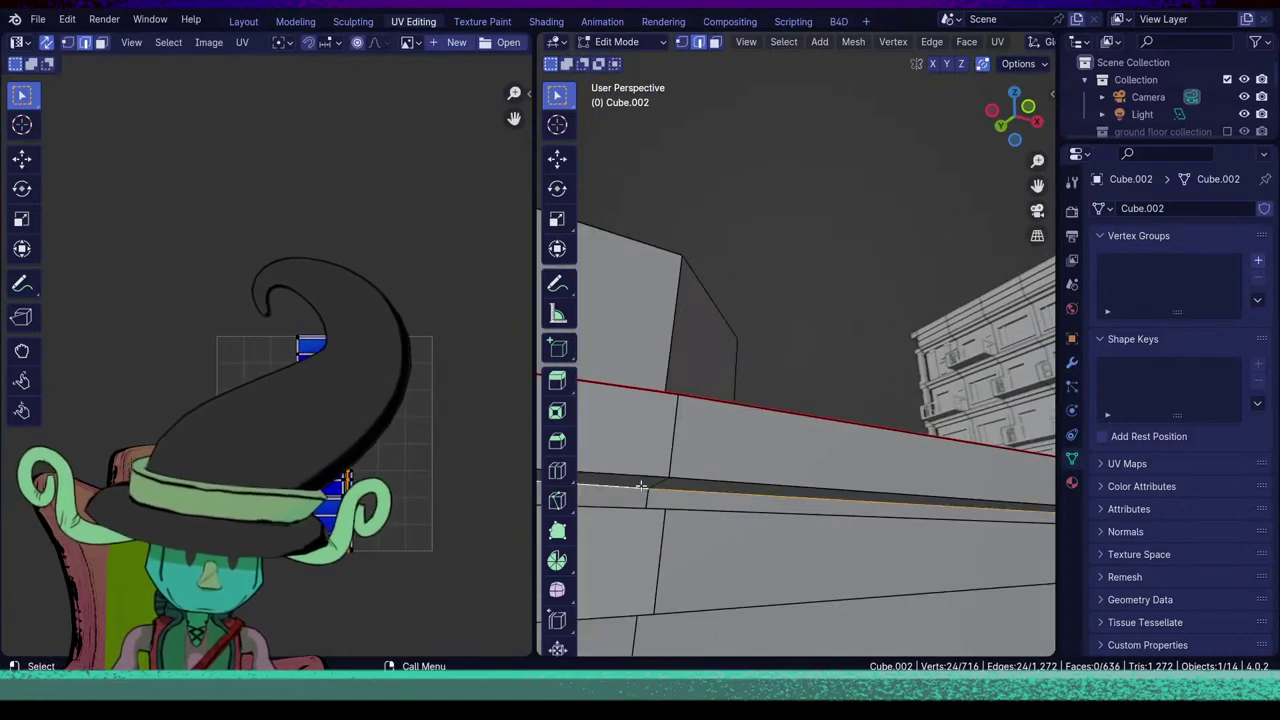
pyautogui.press('u')
pyautogui.click(810, 472)
pyautogui.moveTo(810, 472); pyautogui.dragTo(876, 531, button='middle')
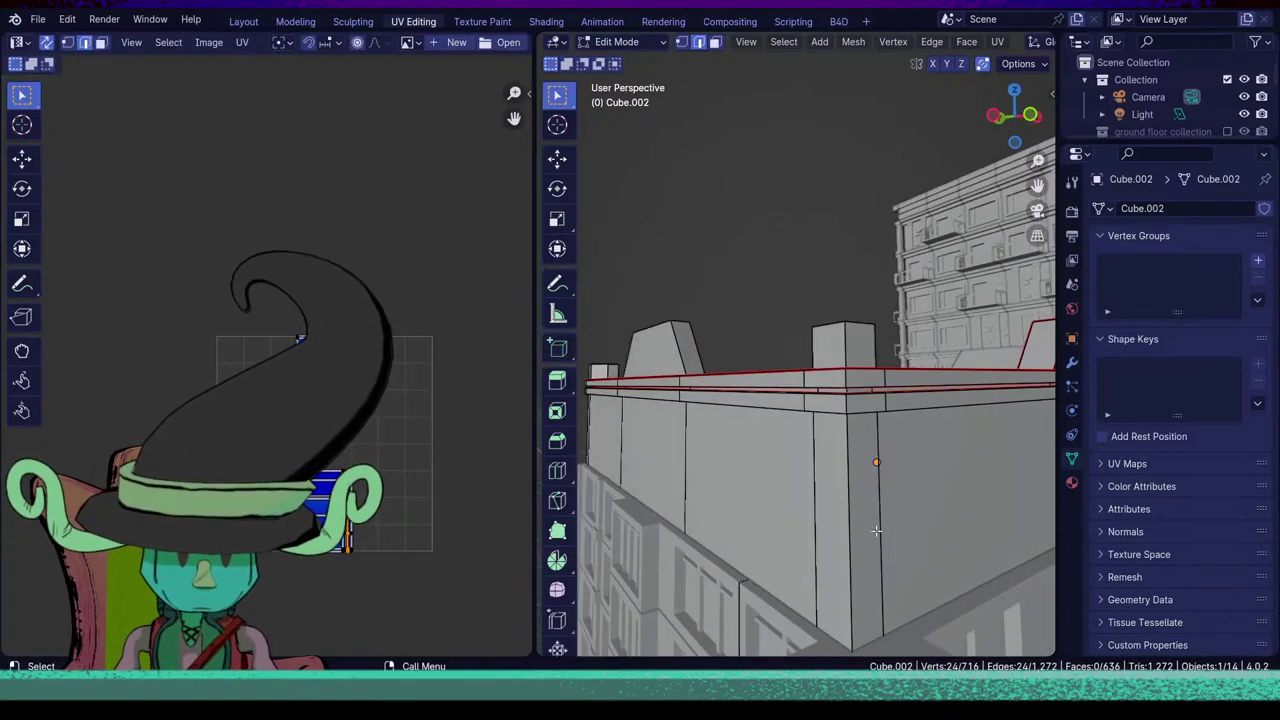
# Mark the vertical edge loop along the parapet's outer corner, running from the wall's base up through the corner post, as a seam.
pyautogui.keyDown('alt'); pyautogui.click(856, 538); pyautogui.keyUp('alt')
pyautogui.moveTo(876, 410); pyautogui.dragTo(870, 513, button='middle')
pyautogui.press('u')
pyautogui.click(756, 541)
pyautogui.click(805, 543)
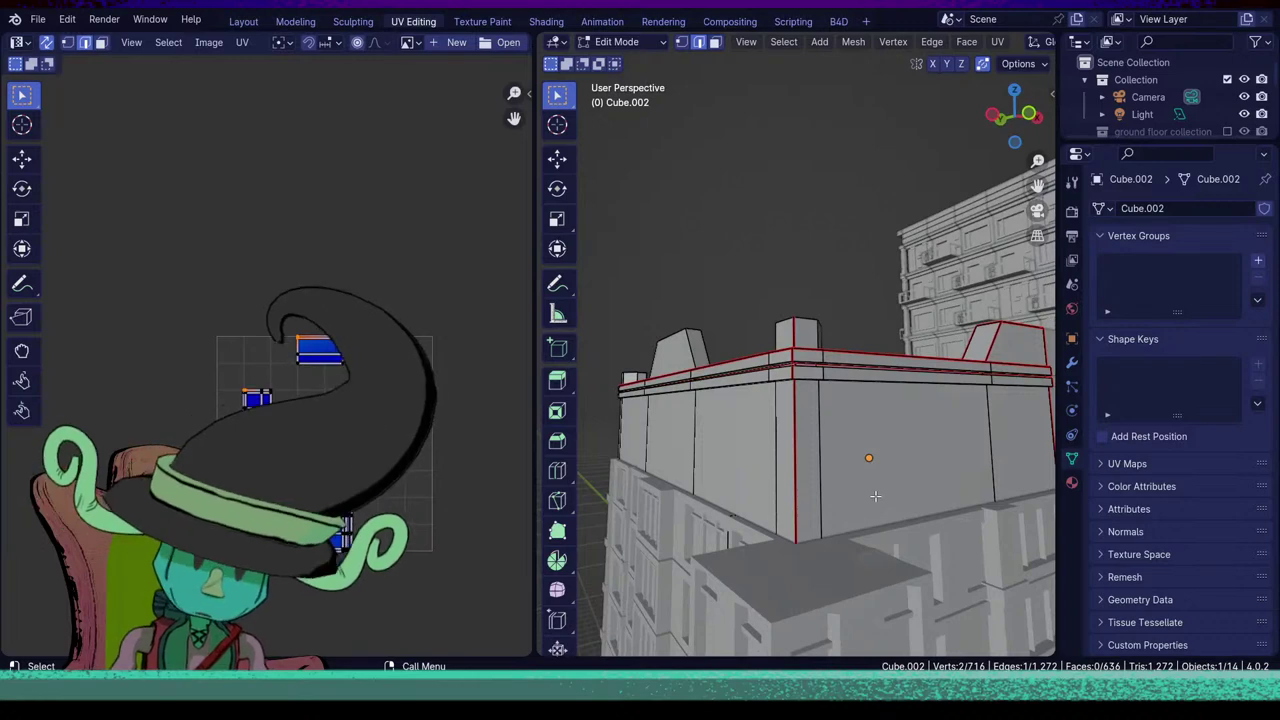
# Isolate the parapet in local view and mark the outer bottom edges around its walls as seams.
pyautogui.press('KP_Divide')
pyautogui.moveTo(783, 520); pyautogui.dragTo(957, 531, button='middle')
pyautogui.scroll(2, 682, 490)
pyautogui.click(719, 393)
pyautogui.keyDown('alt'); pyautogui.keyDown('shift'); pyautogui.click(884, 458); pyautogui.keyUp('shift'); pyautogui.keyUp('alt')
pyautogui.scroll(-5, 780, 566)
pyautogui.moveTo(780, 566); pyautogui.dragTo(817, 437, button='middle')
pyautogui.scroll(4, 811, 493)
pyautogui.scroll(3, 817, 437)
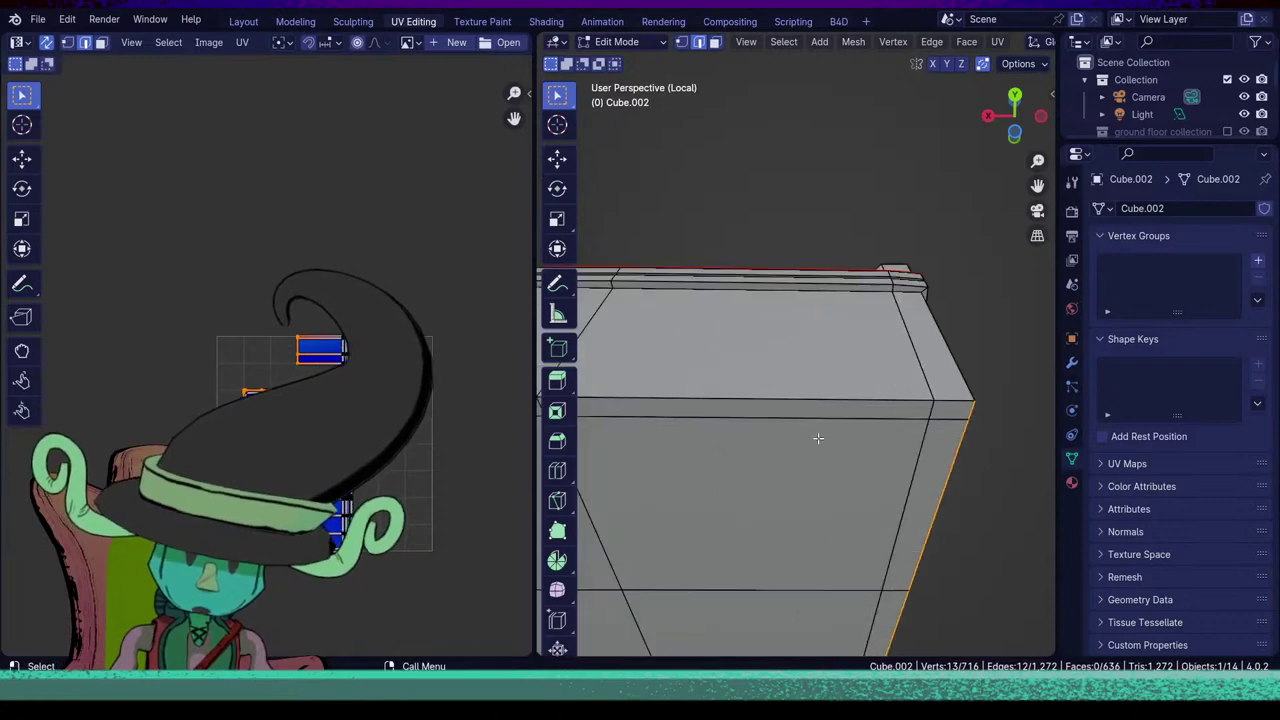
pyautogui.keyDown('alt'); pyautogui.keyDown('shift'); pyautogui.click(782, 396); pyautogui.keyUp('shift'); pyautogui.keyUp('alt')
pyautogui.scroll(-8, 883, 400)
pyautogui.moveTo(883, 400); pyautogui.dragTo(722, 452, button='middle')
pyautogui.scroll(6, 812, 549)
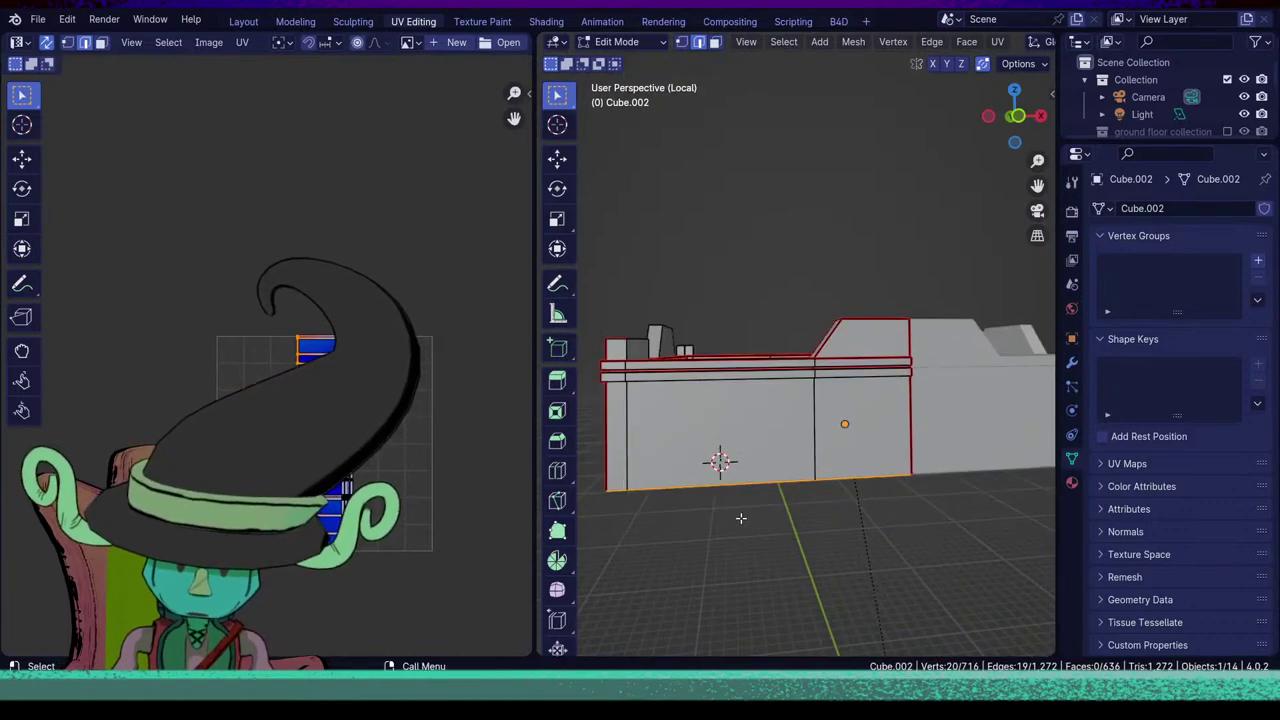
pyautogui.moveTo(742, 518); pyautogui.dragTo(788, 448, button='middle')
pyautogui.press('u')
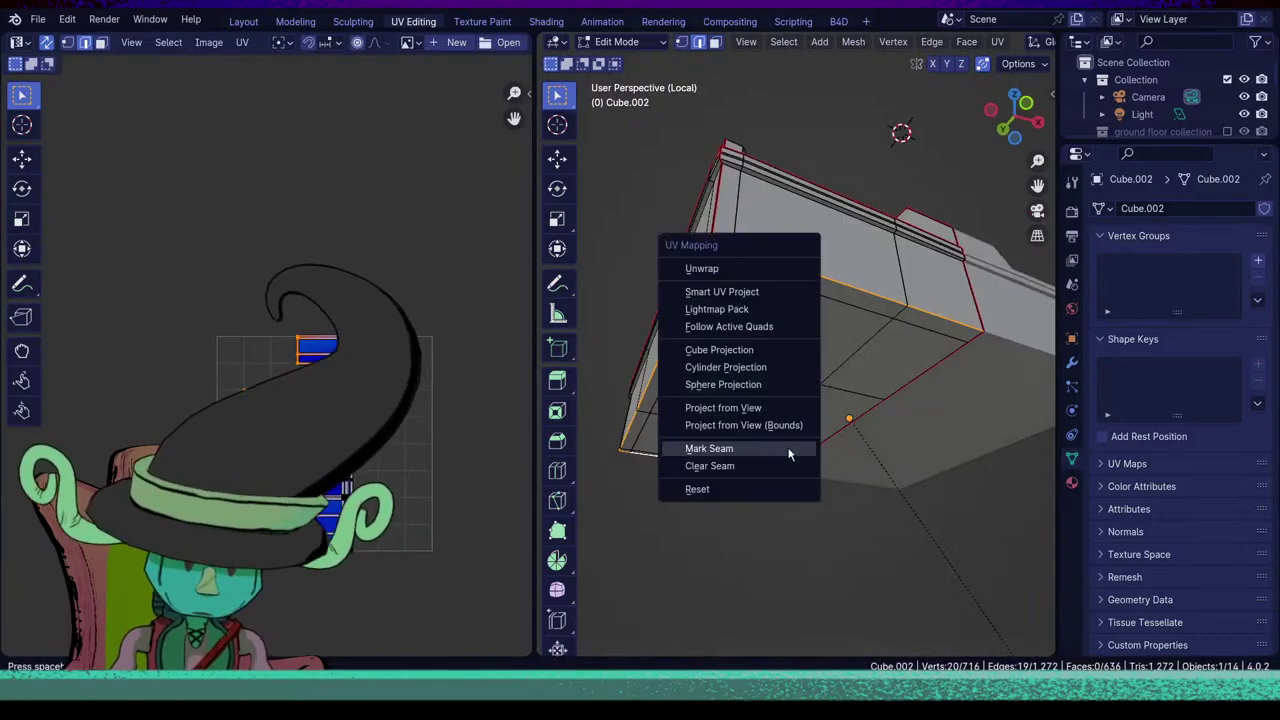
pyautogui.click(788, 450)
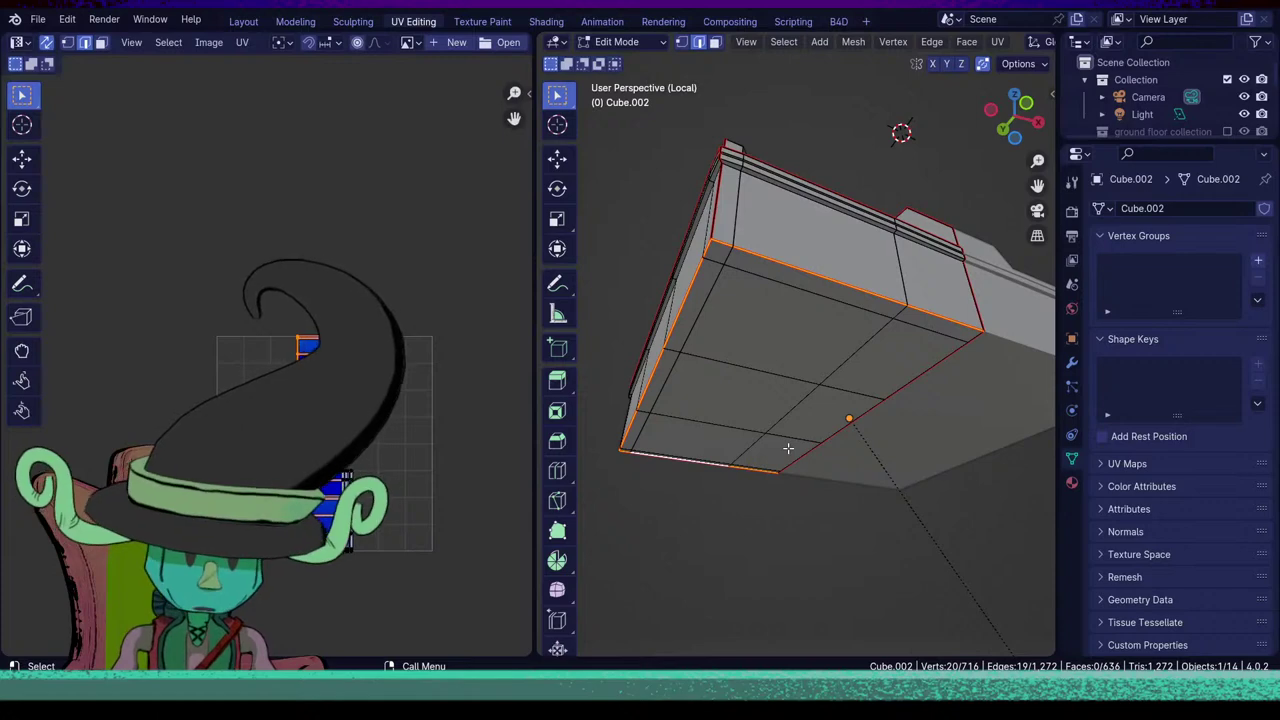
# Mark the vertical edge loop along the parapet's other outer corner and its corner post as a seam.
pyautogui.press('Tab')
pyautogui.press('Tab')
pyautogui.scroll(-5, 788, 448)
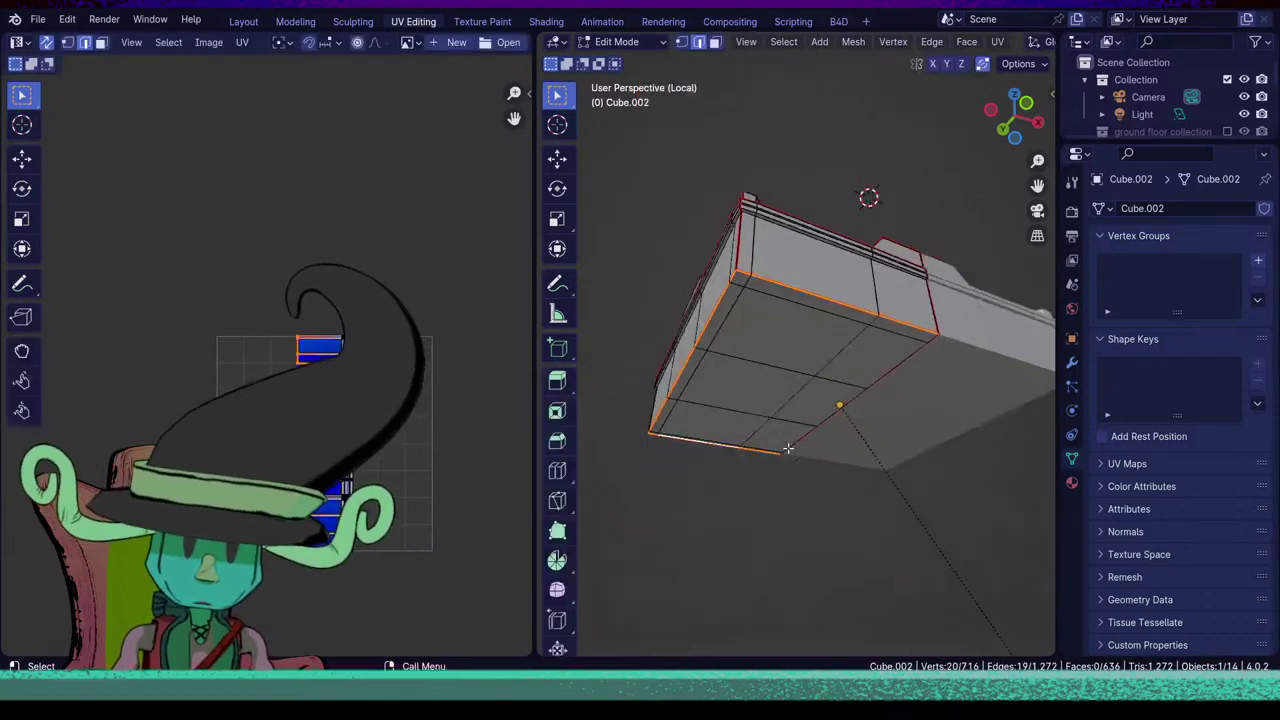
pyautogui.moveTo(788, 448); pyautogui.dragTo(871, 557, button='middle')
pyautogui.scroll(4, 843, 537)
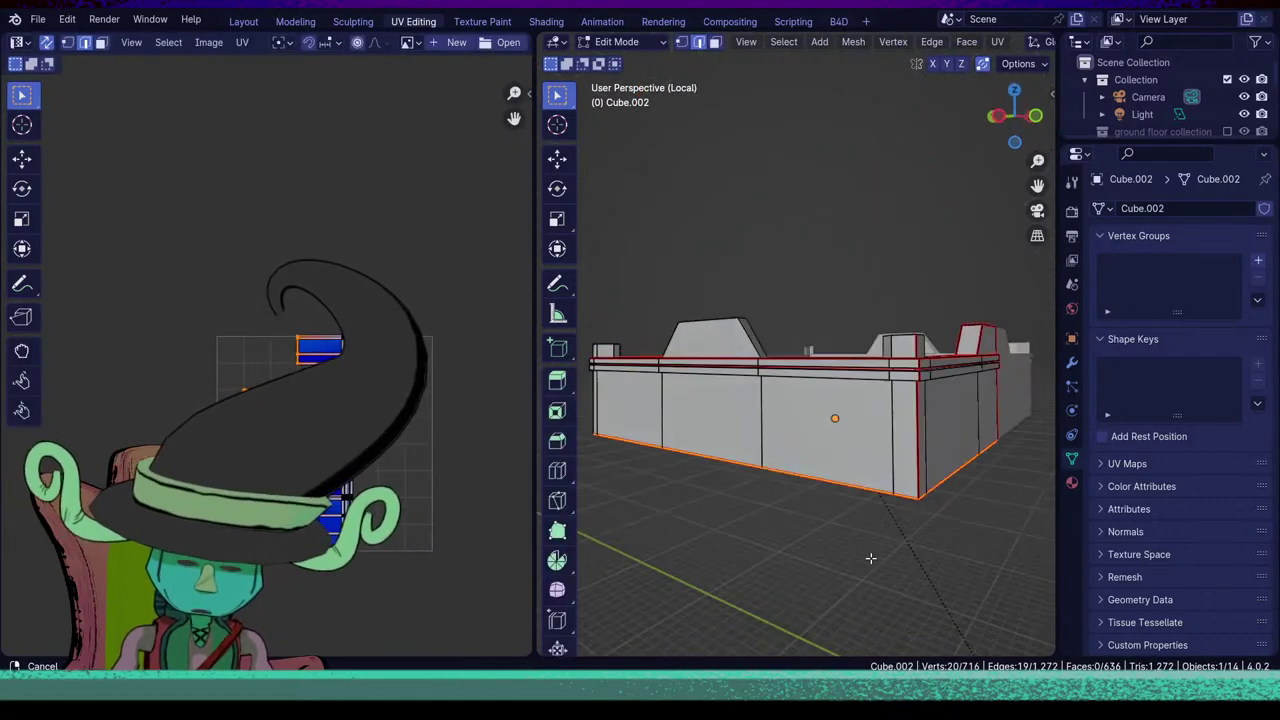
pyautogui.moveTo(902, 482); pyautogui.dragTo(748, 478, button='middle')
pyautogui.moveTo(788, 386); pyautogui.dragTo(801, 498, button='middle')
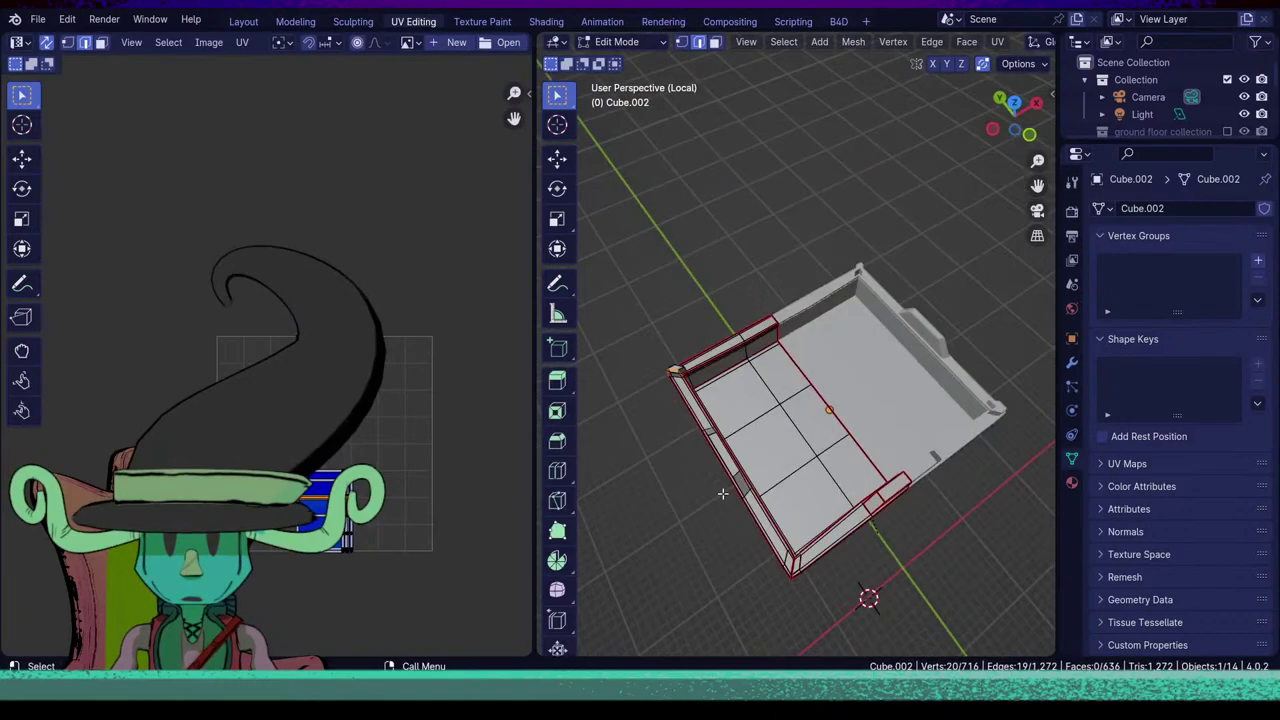
pyautogui.moveTo(722, 493); pyautogui.dragTo(810, 485, button='middle')
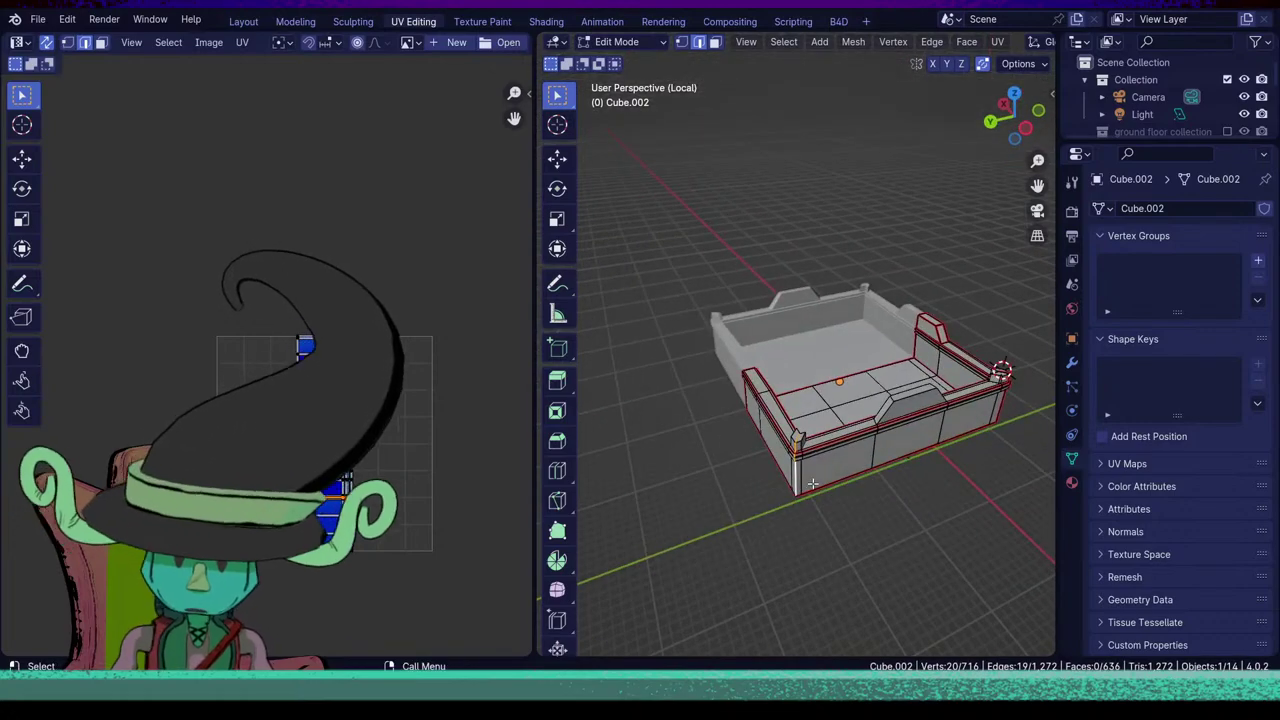
pyautogui.press('u')
pyautogui.click(812, 482)
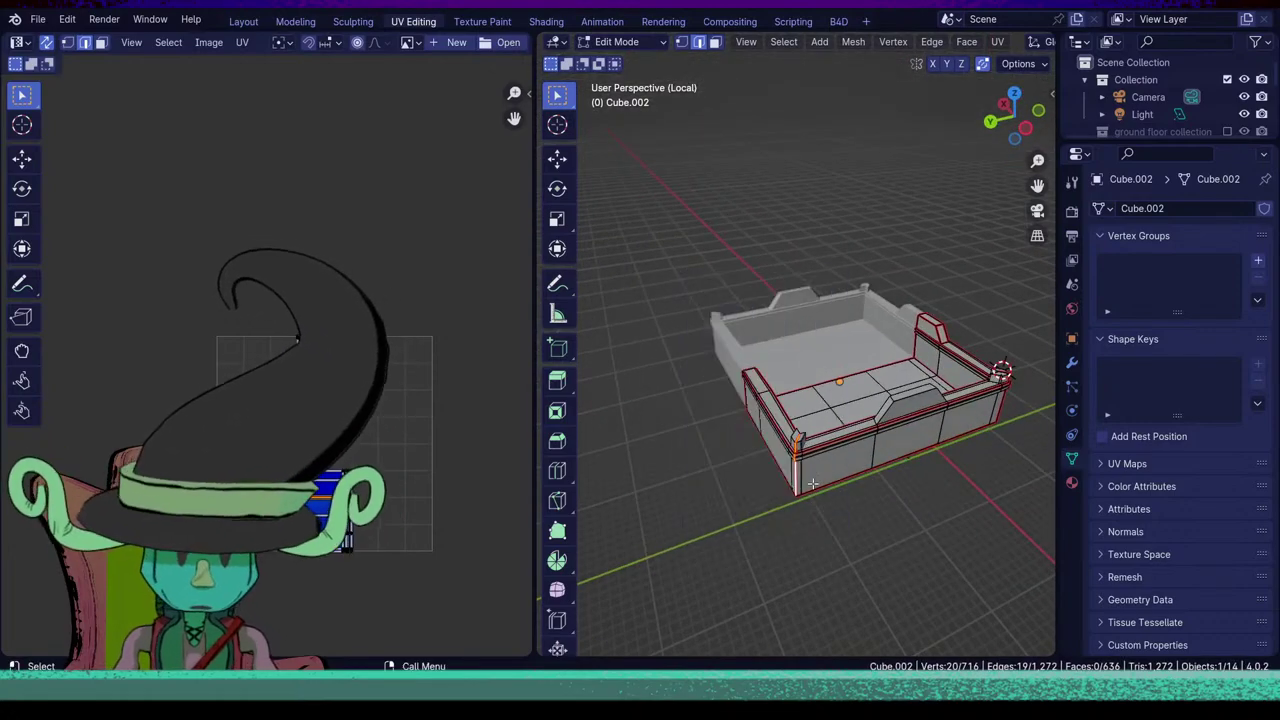
# Mark the outer and inner outline edges and end edges of the raised trapezoidal crest on the parapet's long wall as seams.
pyautogui.moveTo(883, 530); pyautogui.dragTo(813, 532, button='middle')
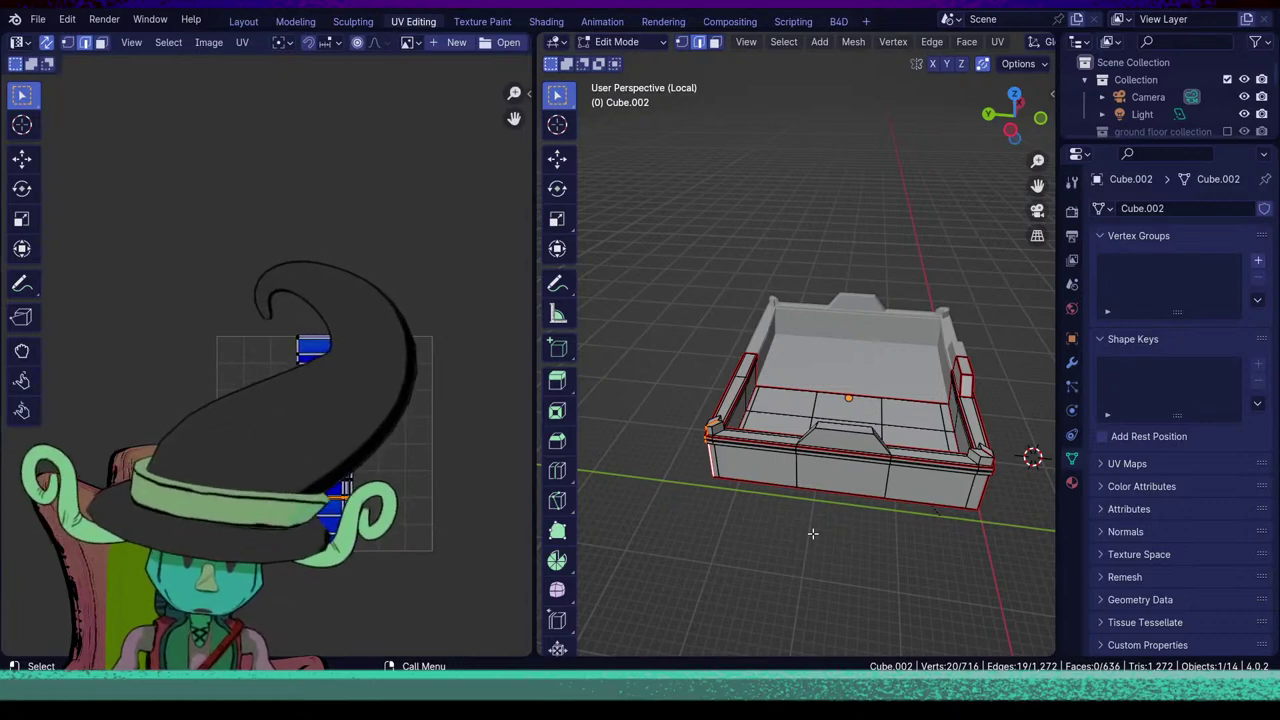
pyautogui.moveTo(960, 268); pyautogui.dragTo(877, 572, button='middle')
pyautogui.scroll(5, 860, 565)
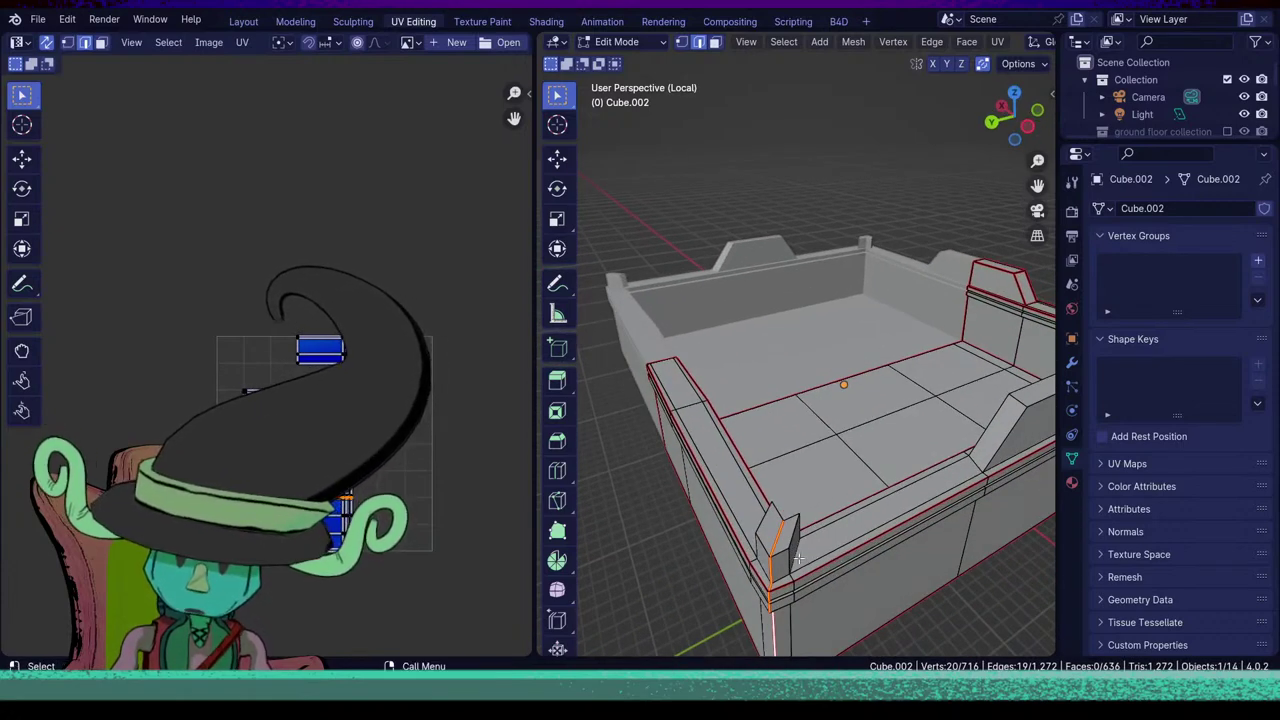
pyautogui.moveTo(843, 558); pyautogui.dragTo(746, 538, button='middle')
pyautogui.click(743, 538)
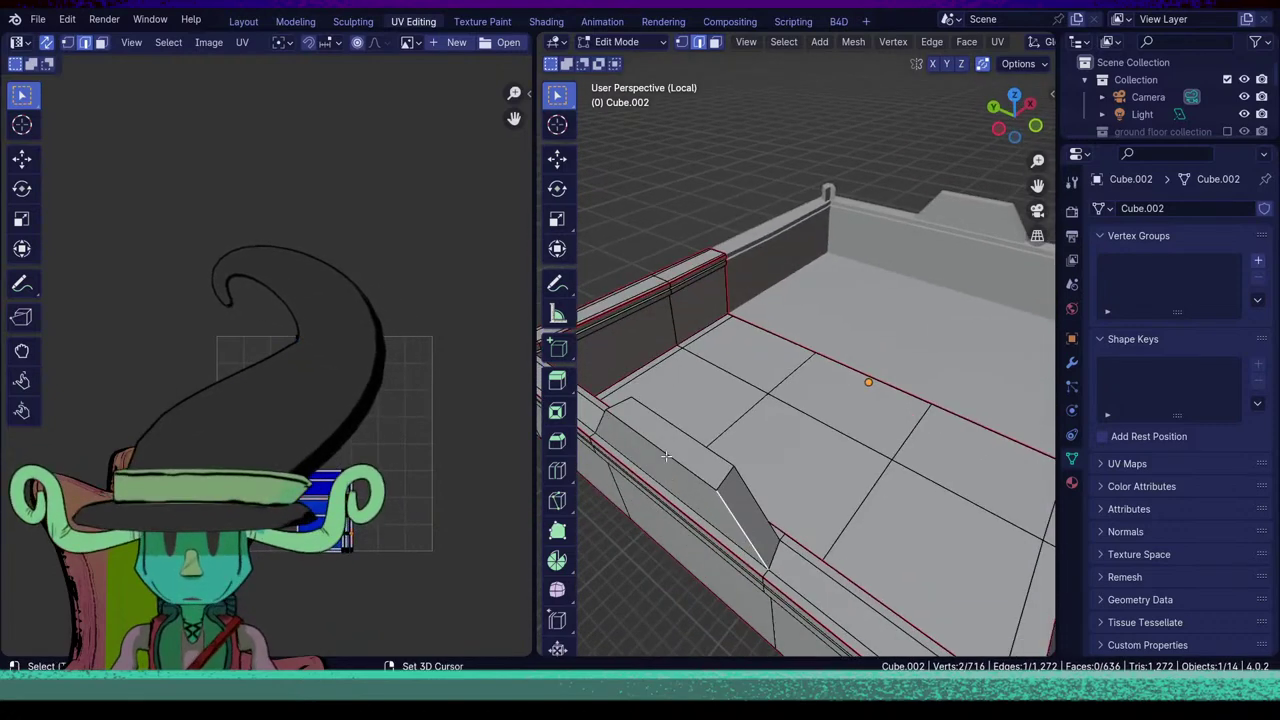
pyautogui.keyDown('shift'); pyautogui.click(666, 460); pyautogui.keyUp('shift')
pyautogui.keyDown('shift'); pyautogui.moveTo(680, 504); pyautogui.dragTo(750, 552, button='middle'); pyautogui.keyUp('shift')
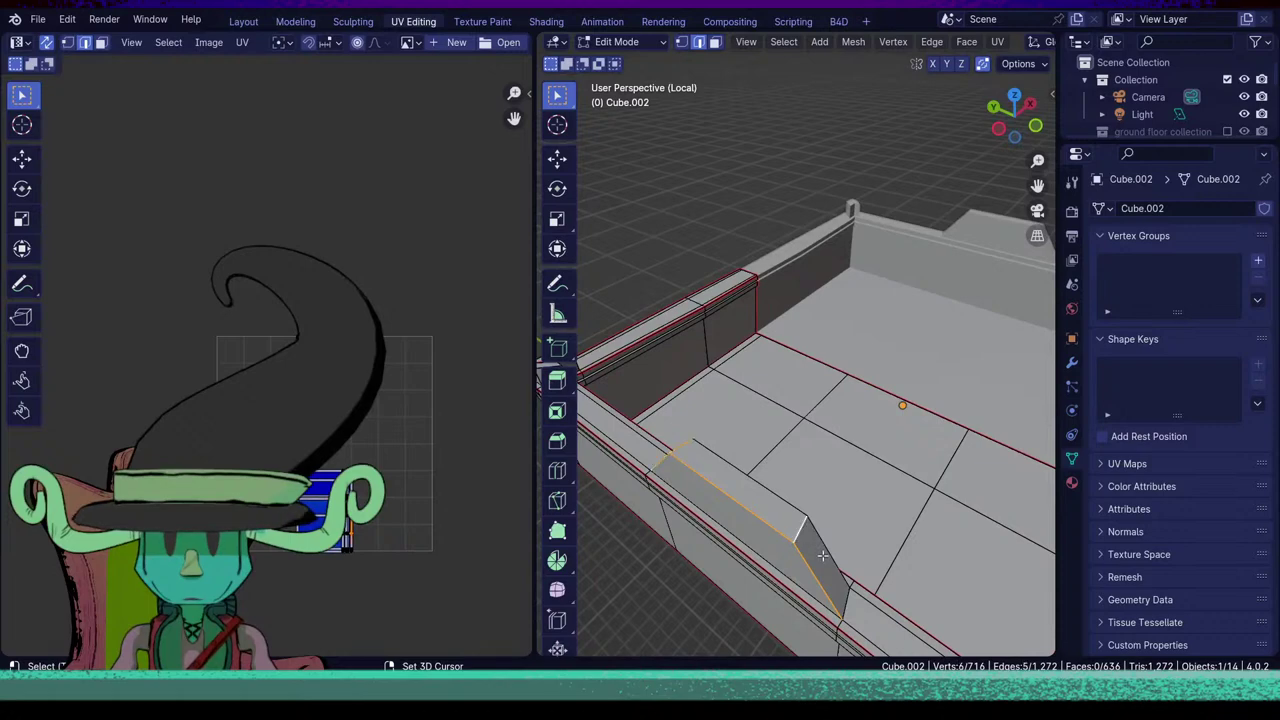
pyautogui.moveTo(761, 490); pyautogui.dragTo(768, 438, button='middle')
pyautogui.keyDown('shift'); pyautogui.click(800, 458); pyautogui.keyUp('shift')
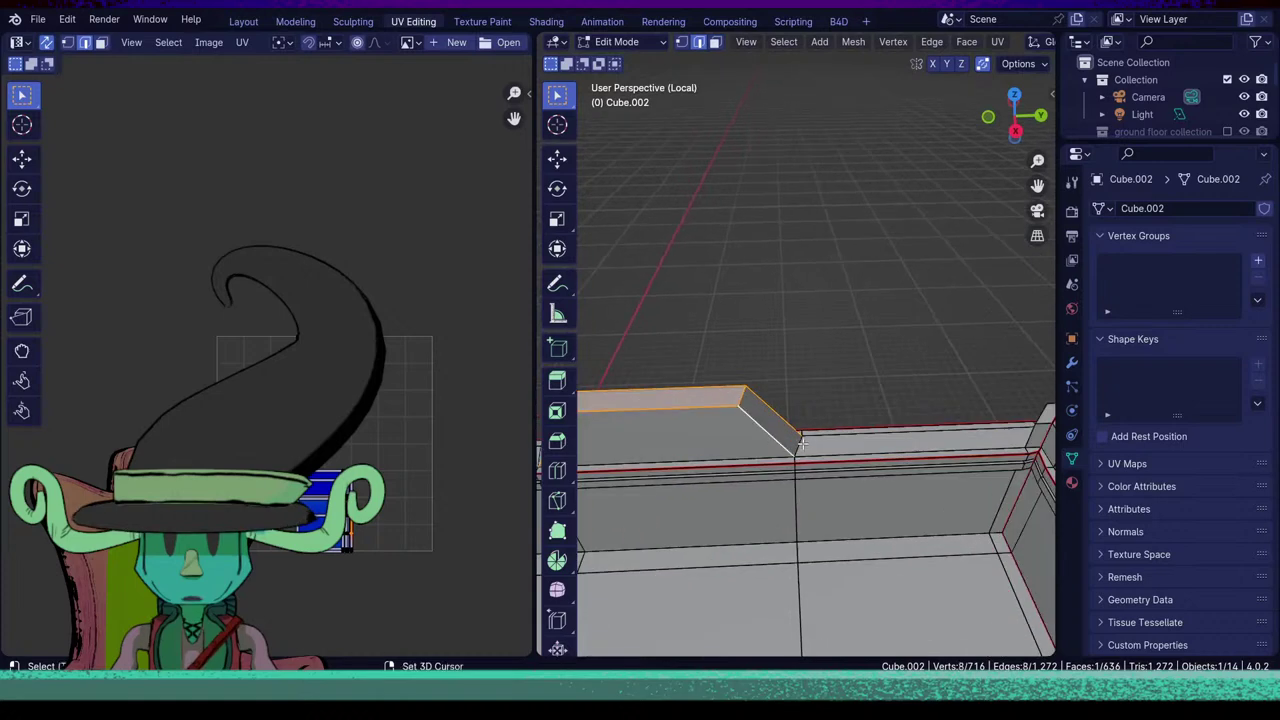
pyautogui.keyDown('shift'); pyautogui.click(802, 444); pyautogui.keyUp('shift')
pyautogui.scroll(-4, 800, 450)
pyautogui.moveTo(777, 514); pyautogui.dragTo(876, 512, button='middle')
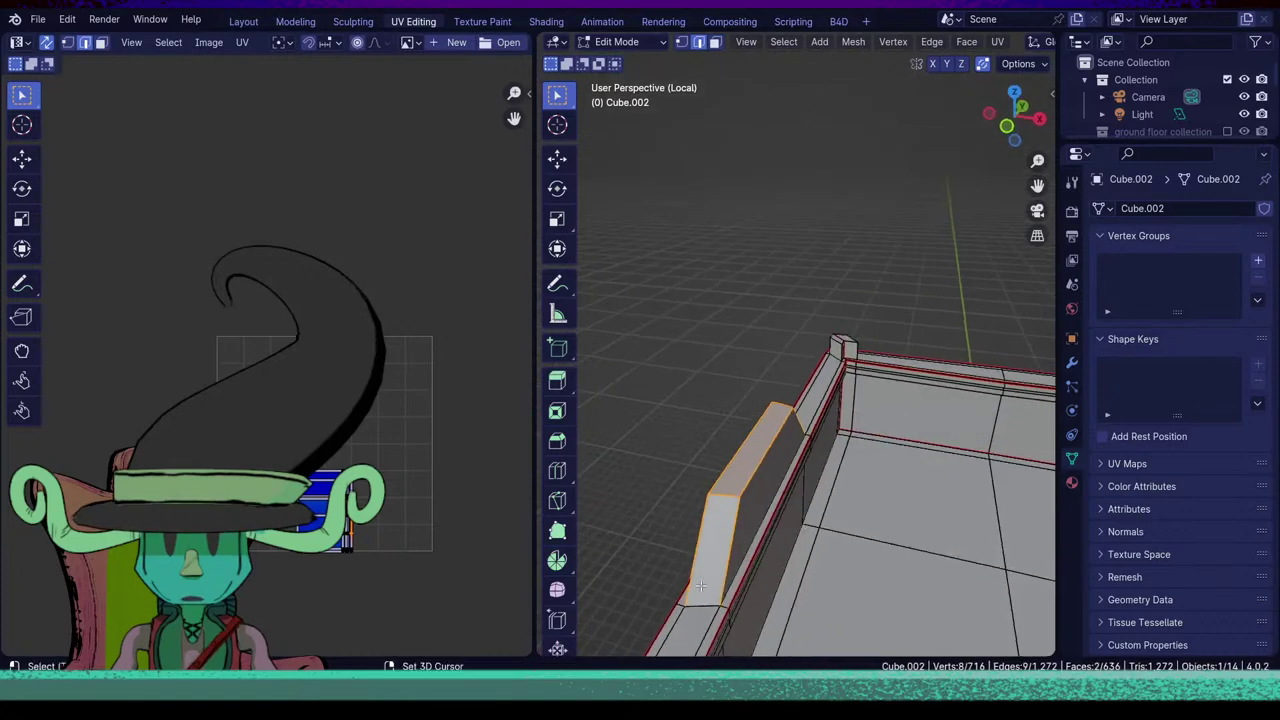
pyautogui.keyDown('shift'); pyautogui.click(752, 548); pyautogui.keyUp('shift')
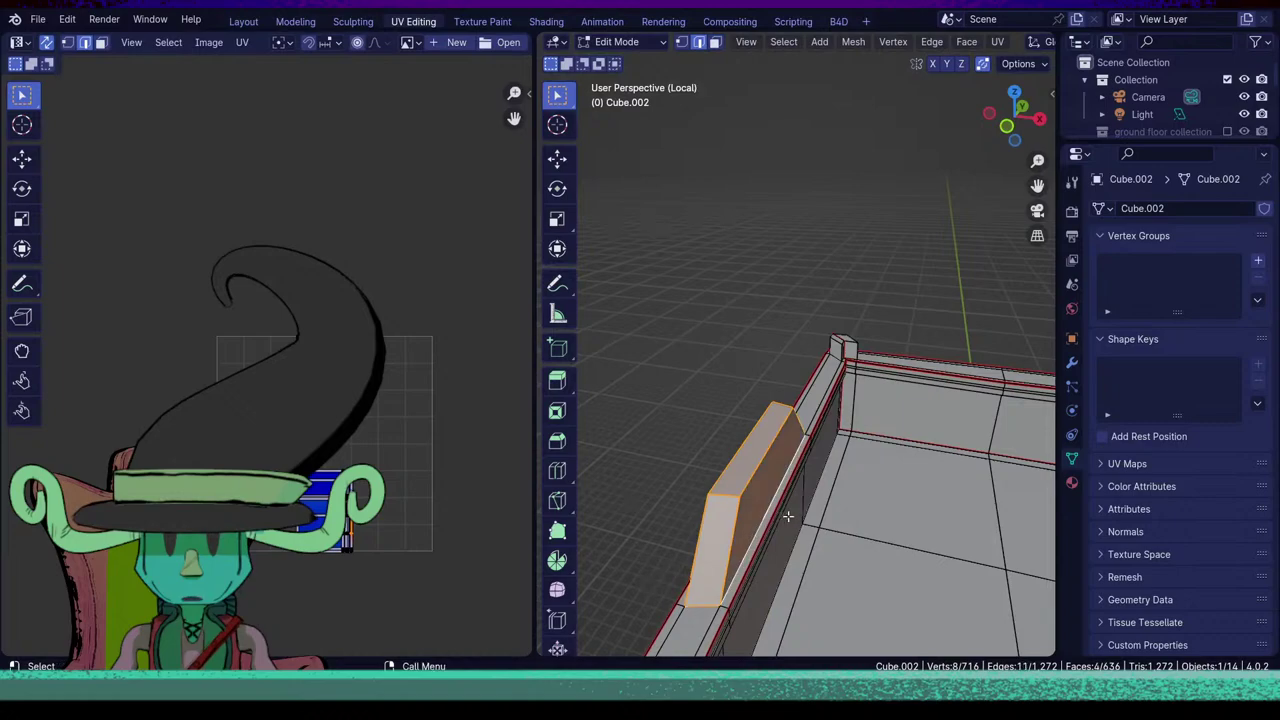
pyautogui.moveTo(752, 548); pyautogui.dragTo(934, 517, button='middle')
pyautogui.scroll(3, 934, 517)
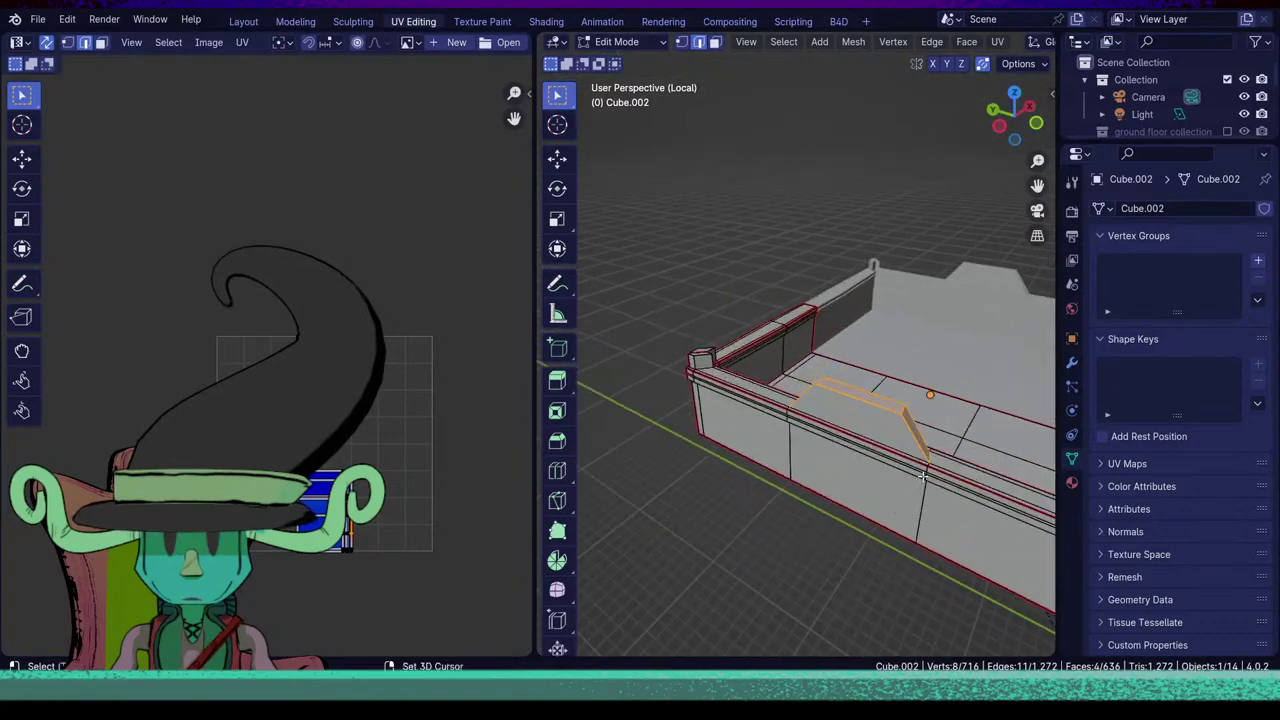
pyautogui.moveTo(710, 482); pyautogui.dragTo(735, 530, button='middle')
pyautogui.moveTo(985, 530); pyautogui.dragTo(878, 498, button='middle')
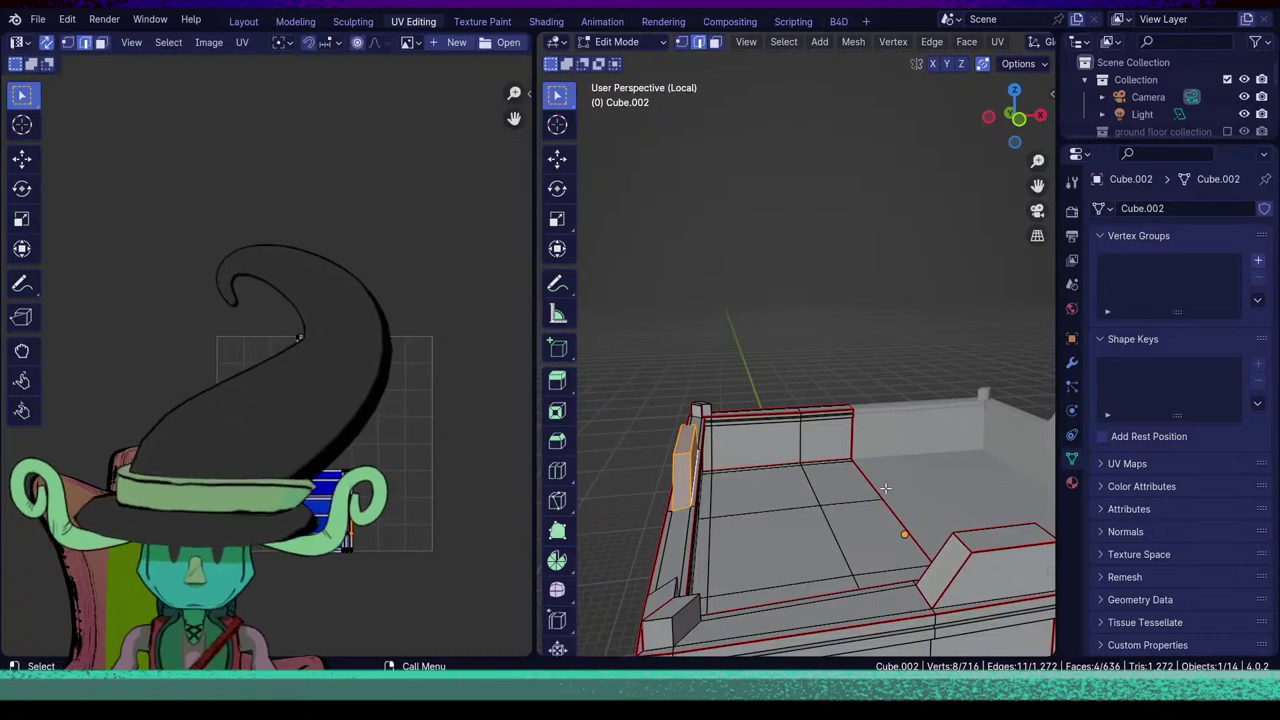
pyautogui.press('u')
pyautogui.click(885, 487)
# Mark the top outline, side vertical edges and base edges of the corner post between the two crests as seams.
pyautogui.scroll(-4, 885, 487)
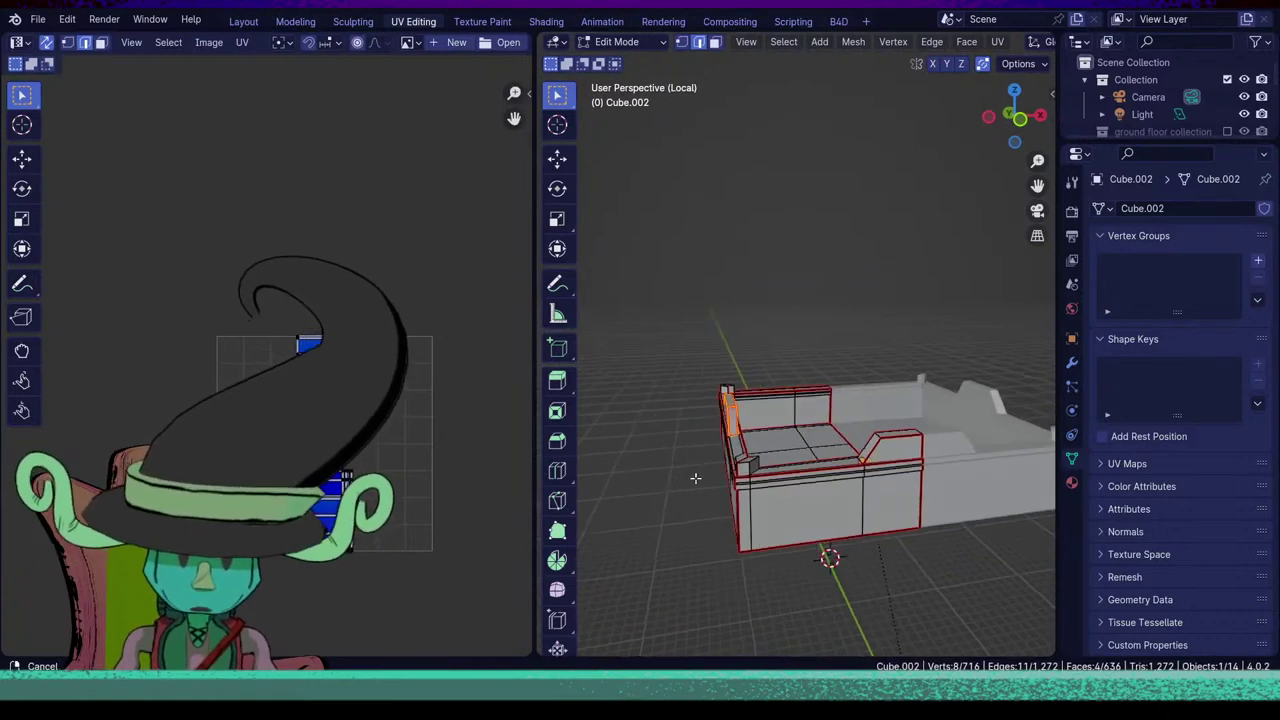
pyautogui.scroll(3, 774, 477)
pyautogui.moveTo(694, 477); pyautogui.dragTo(864, 538, button='middle')
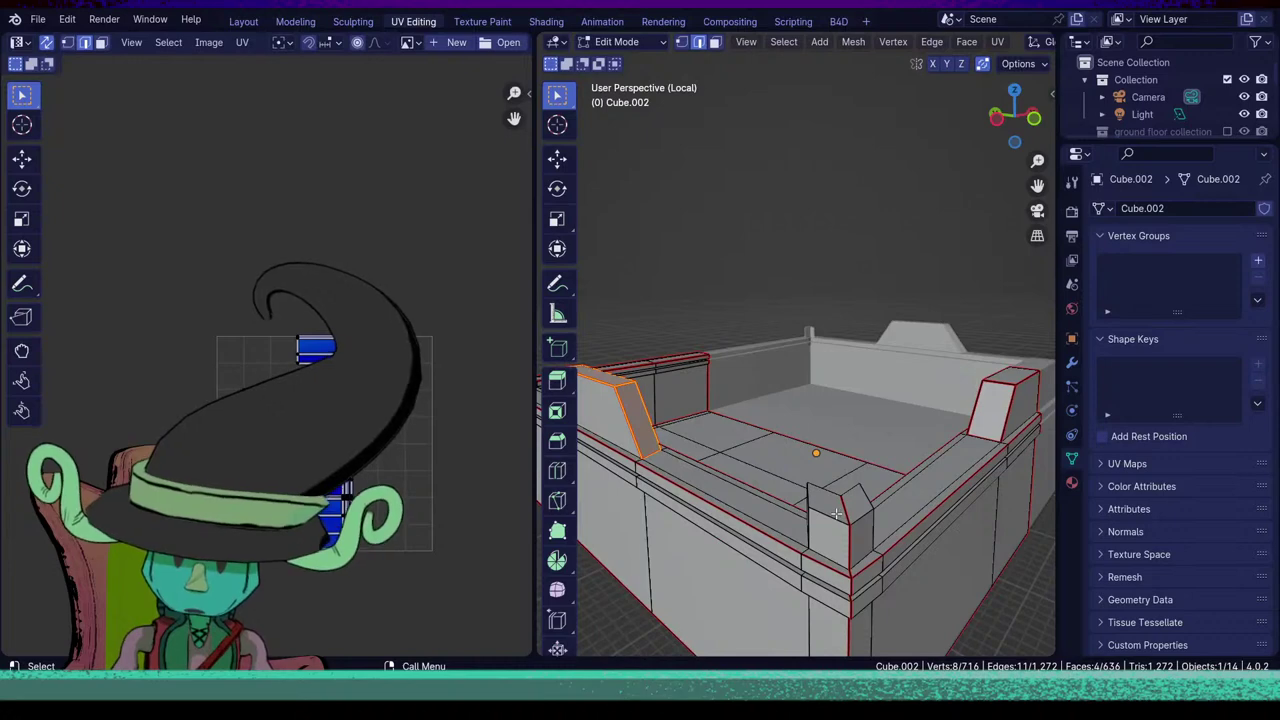
pyautogui.click(866, 520)
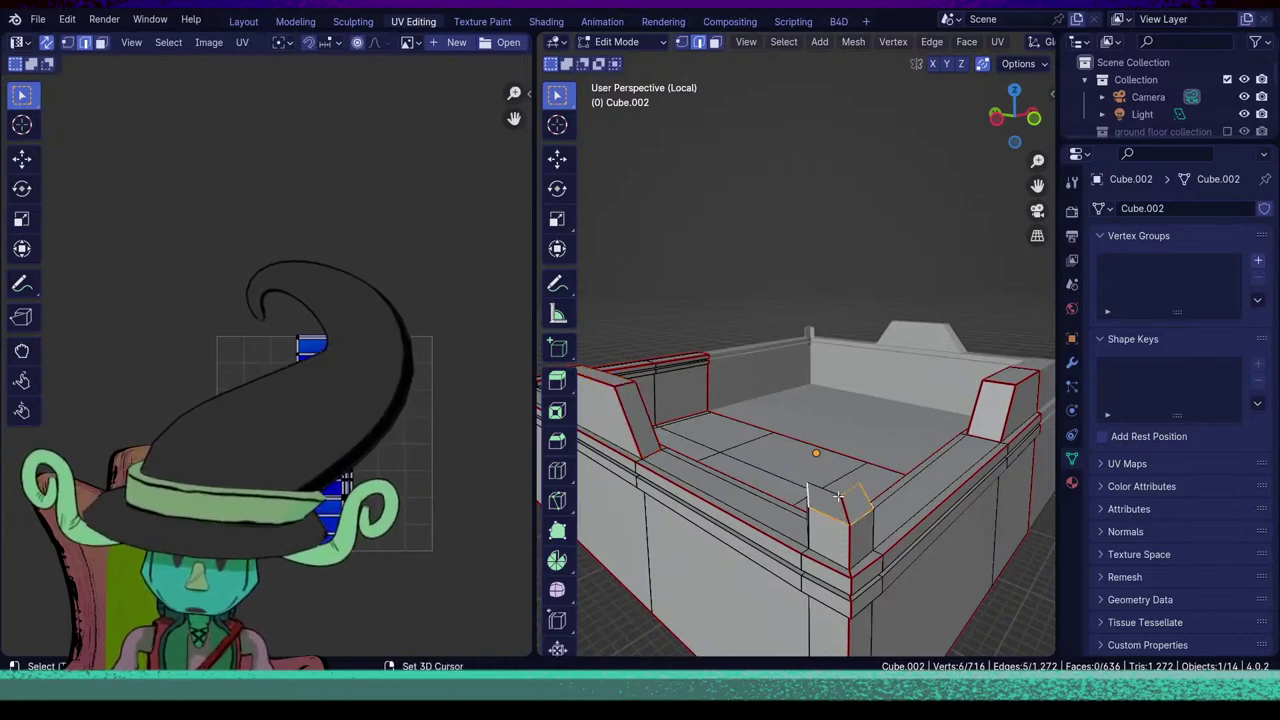
pyautogui.scroll(-4, 843, 543)
pyautogui.moveTo(843, 543)
pyautogui.mouseDown(button='middle')
pyautogui.moveTo(771, 546)
pyautogui.moveTo(868, 525)
pyautogui.moveTo(808, 520)
pyautogui.moveTo(680, 450)
pyautogui.moveTo(738, 450)
pyautogui.moveTo(768, 505)
pyautogui.moveTo(860, 533)
pyautogui.mouseUp(button='middle')
pyautogui.scroll(4, 771, 546)
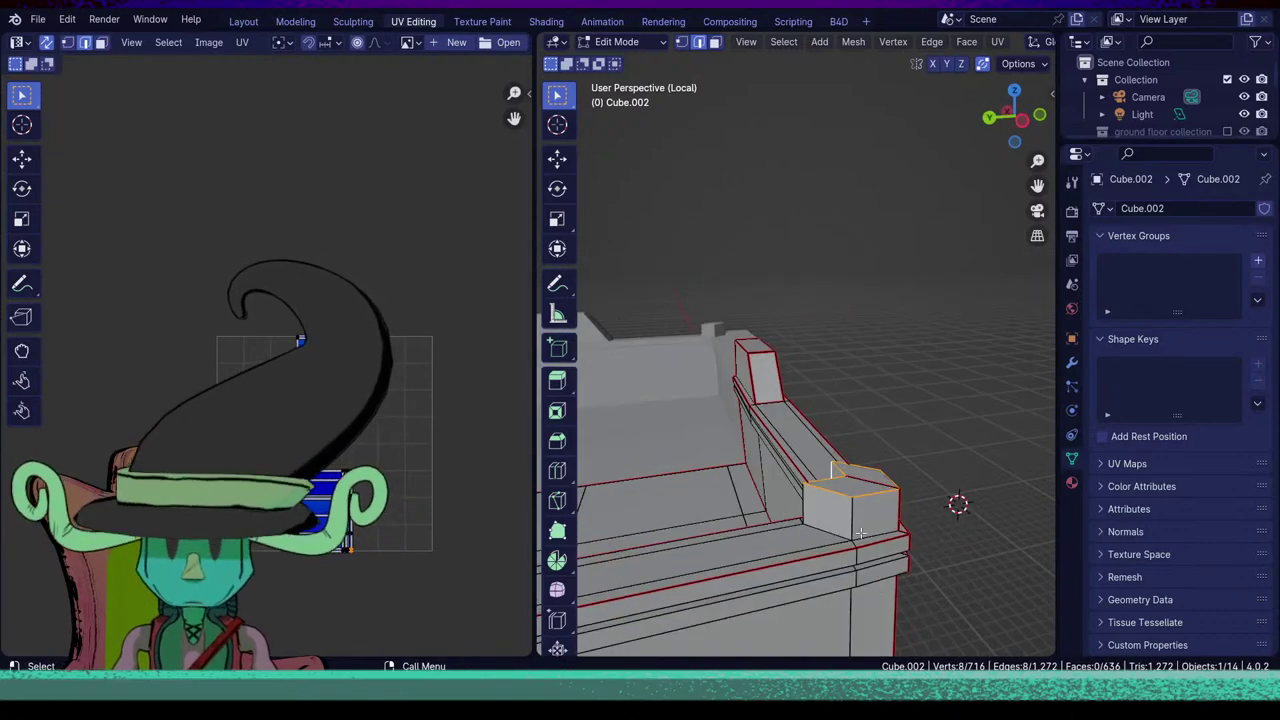
pyautogui.keyDown('shift'); pyautogui.click(847, 528); pyautogui.keyUp('shift')
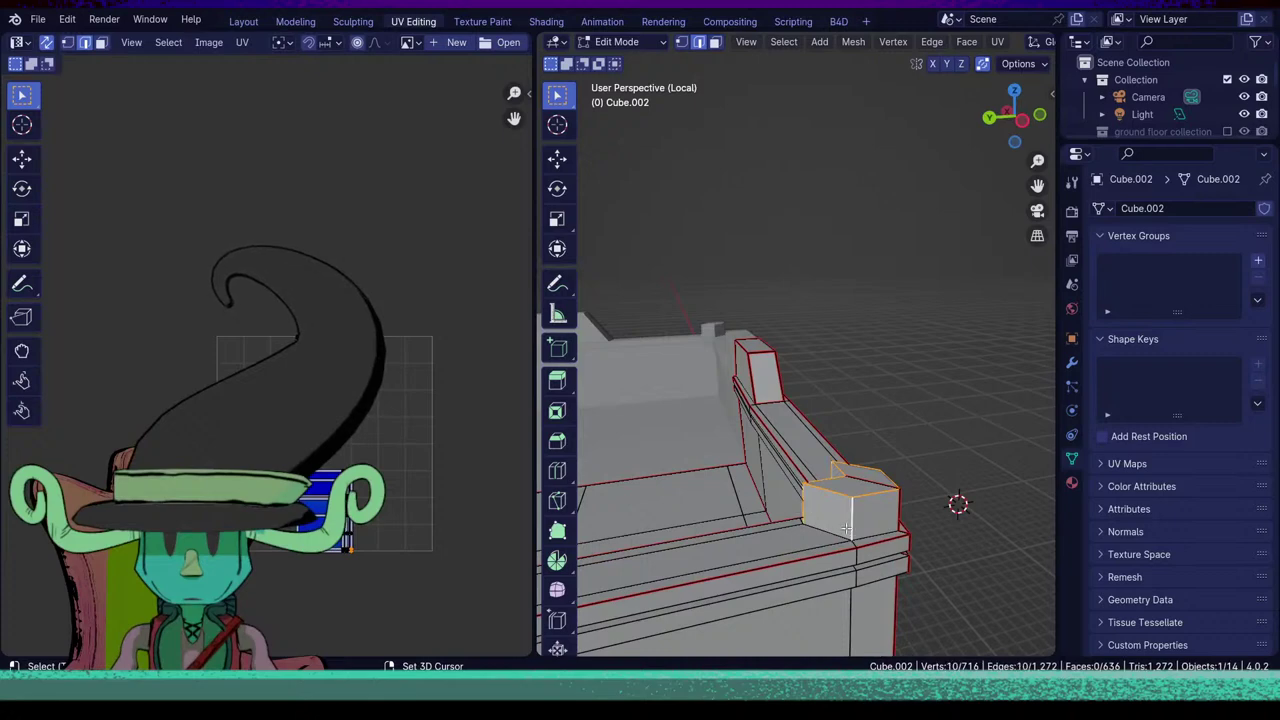
pyautogui.keyDown('shift'); pyautogui.click(824, 531); pyautogui.keyUp('shift')
pyautogui.moveTo(893, 534); pyautogui.dragTo(690, 441, button='middle')
pyautogui.keyDown('shift'); pyautogui.click(771, 572); pyautogui.keyUp('shift')
pyautogui.keyDown('shift'); pyautogui.click(797, 503); pyautogui.keyUp('shift')
pyautogui.scroll(4, 690, 441)
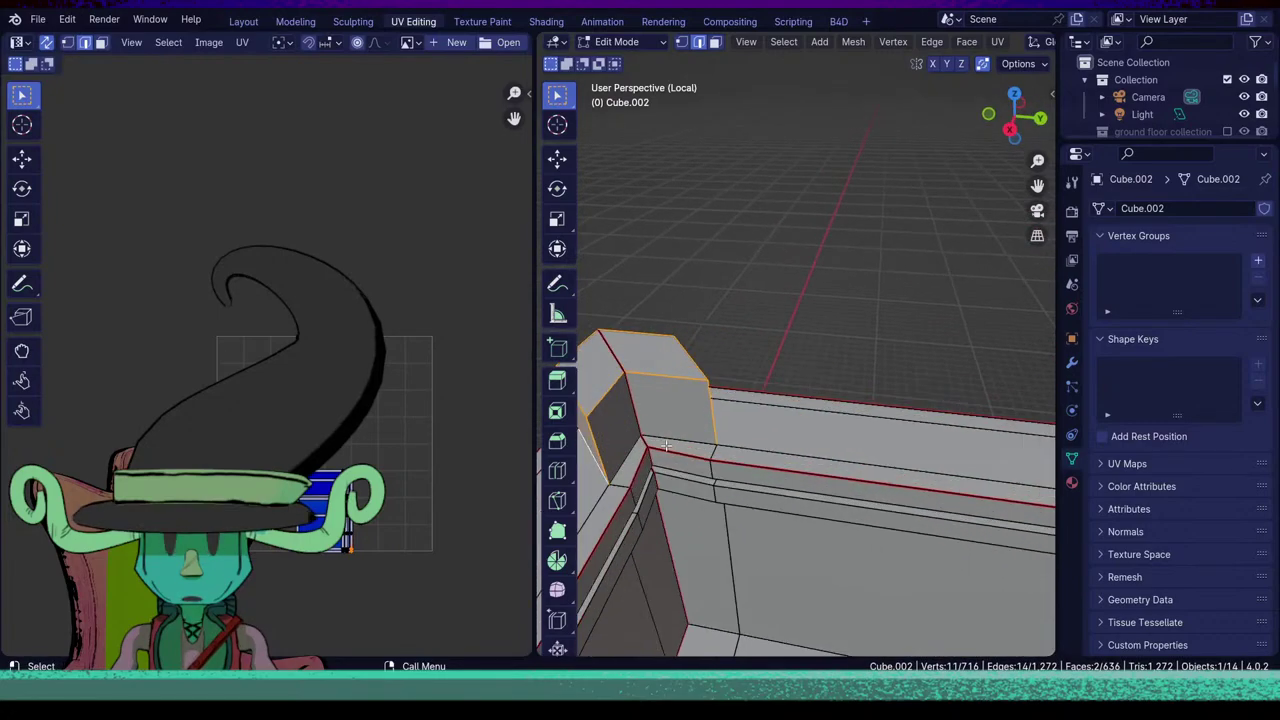
pyautogui.keyDown('shift'); pyautogui.click(675, 441); pyautogui.keyUp('shift')
pyautogui.keyDown('shift'); pyautogui.click(624, 463); pyautogui.keyUp('shift')
pyautogui.moveTo(624, 463); pyautogui.dragTo(751, 516, button='middle')
pyautogui.scroll(-2, 625, 465)
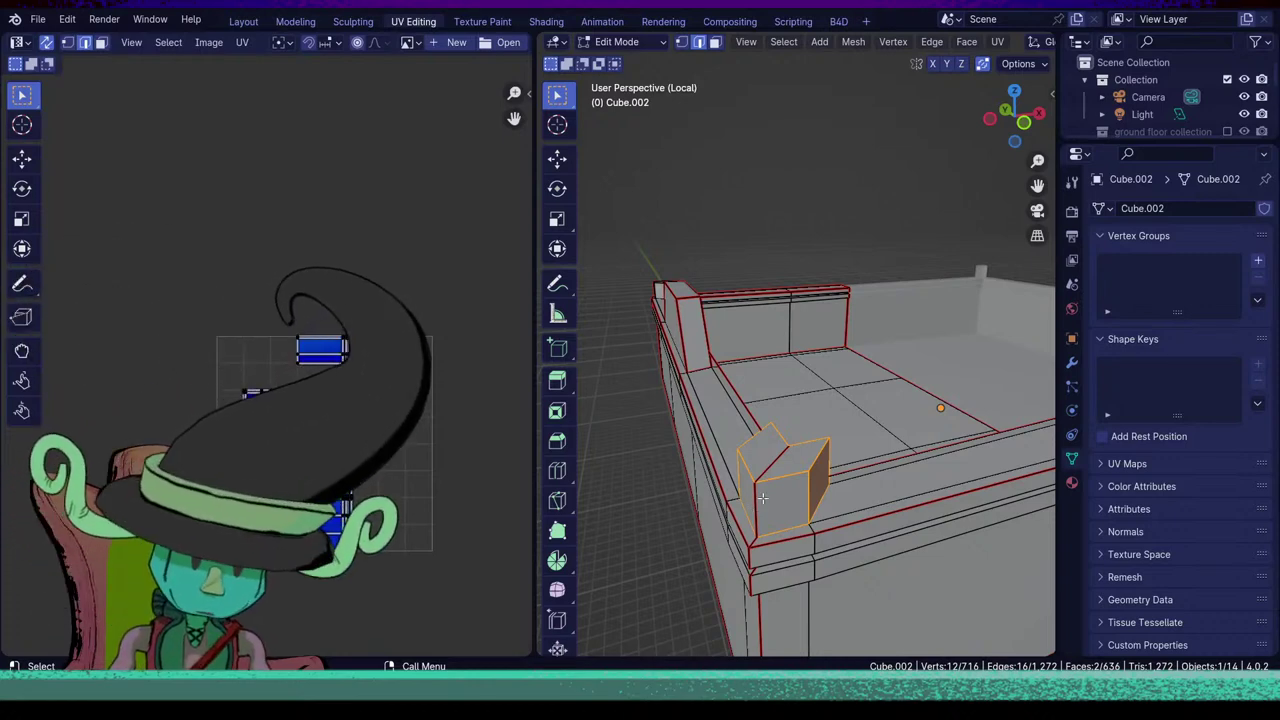
pyautogui.press('u')
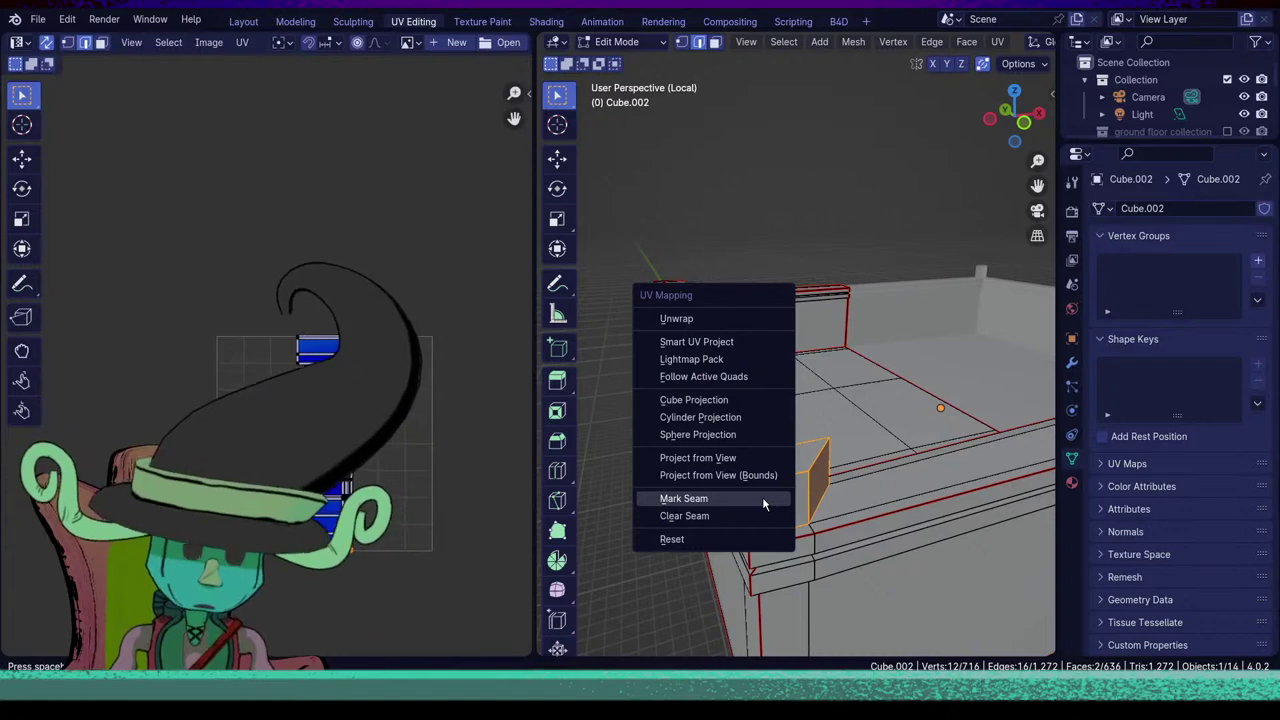
pyautogui.click(763, 502)
# Clear the seams from the diagonal edge across the corner post's top and from the post's inner vertical edge.
pyautogui.click(686, 546)
pyautogui.scroll(-5, 686, 546)
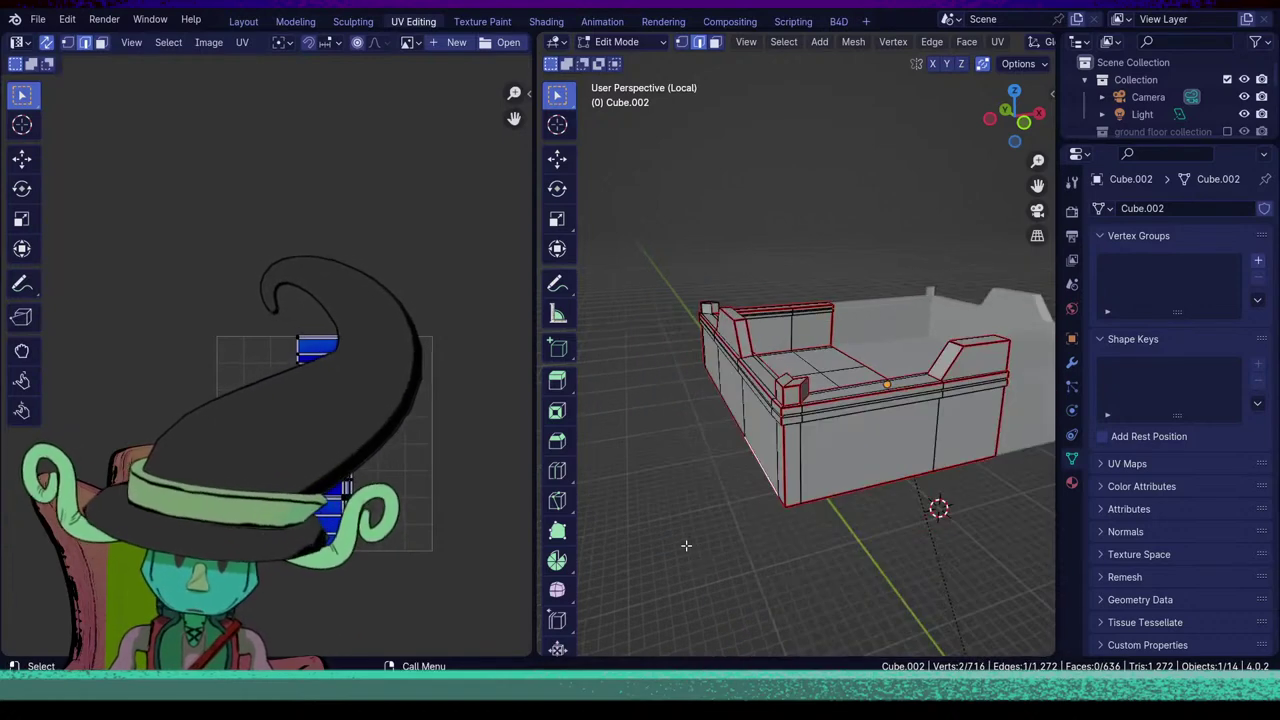
pyautogui.moveTo(686, 546); pyautogui.dragTo(768, 563, button='middle')
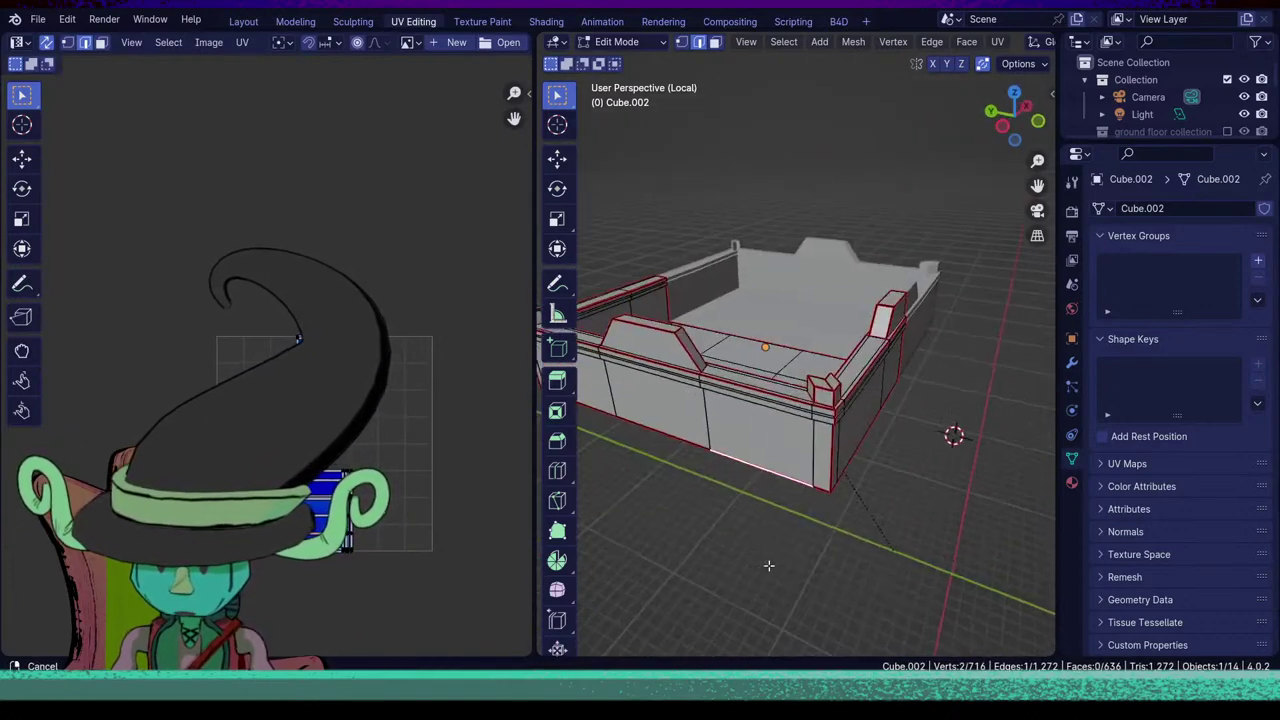
pyautogui.click(830, 484)
pyautogui.moveTo(846, 586); pyautogui.dragTo(796, 523, button='middle')
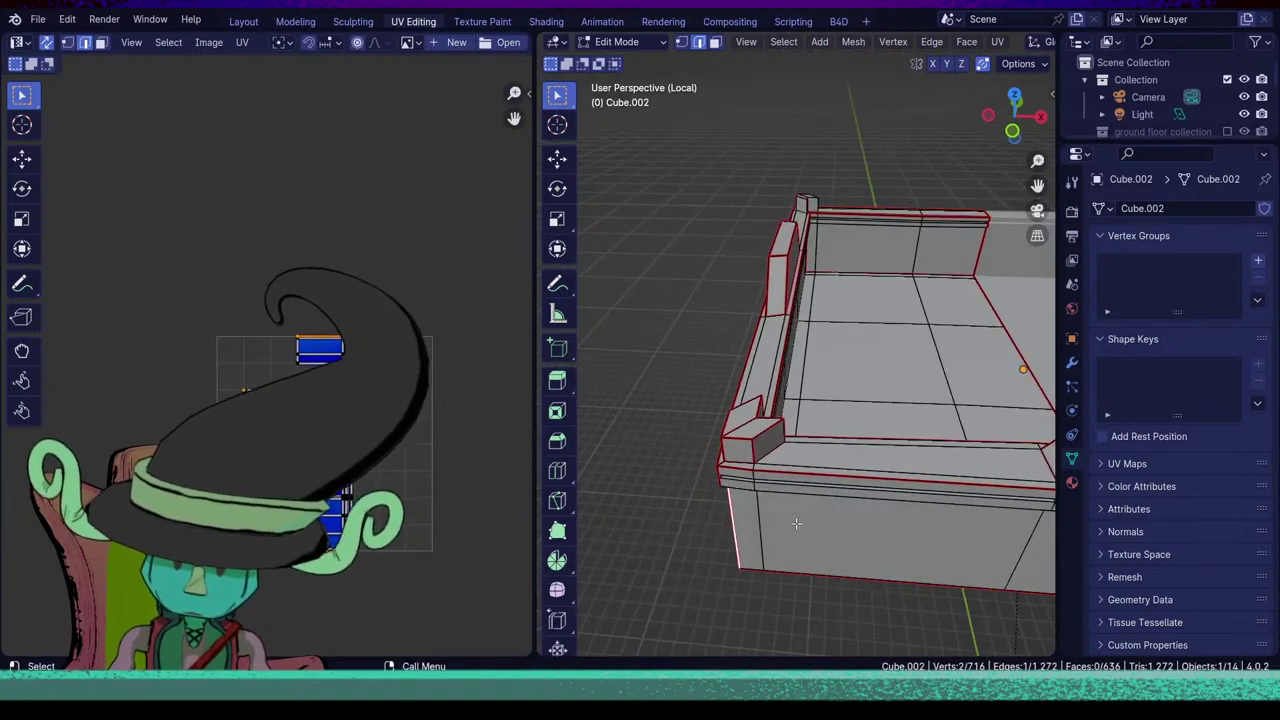
pyautogui.click(748, 430)
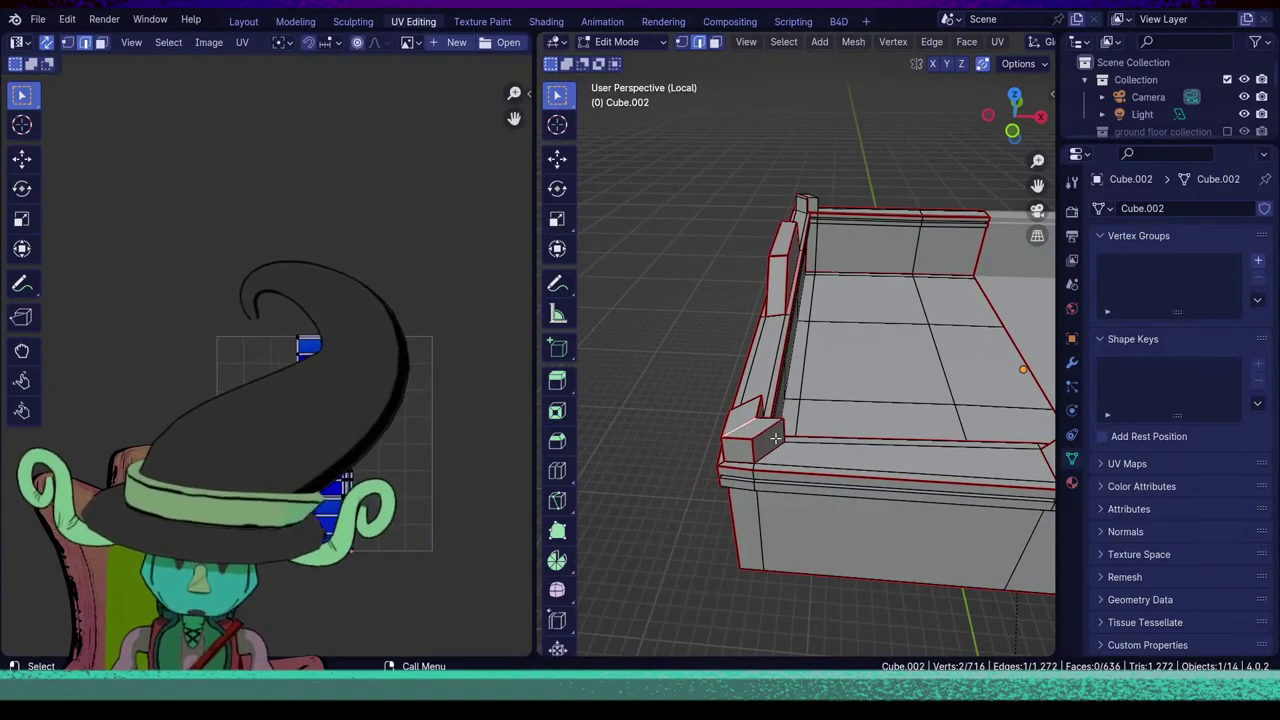
pyautogui.press('u')
pyautogui.click(780, 450)
pyautogui.moveTo(780, 450); pyautogui.dragTo(748, 378, button='middle')
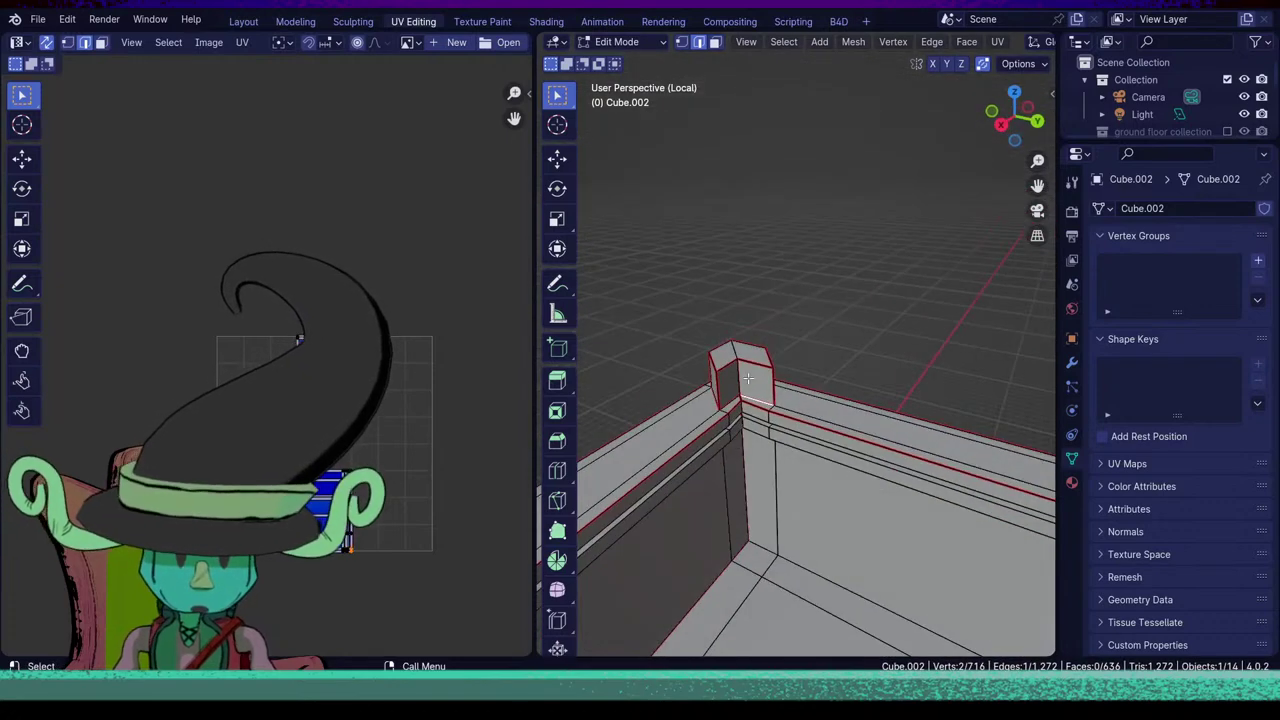
pyautogui.click(748, 378)
pyautogui.press('u')
pyautogui.click(748, 378)
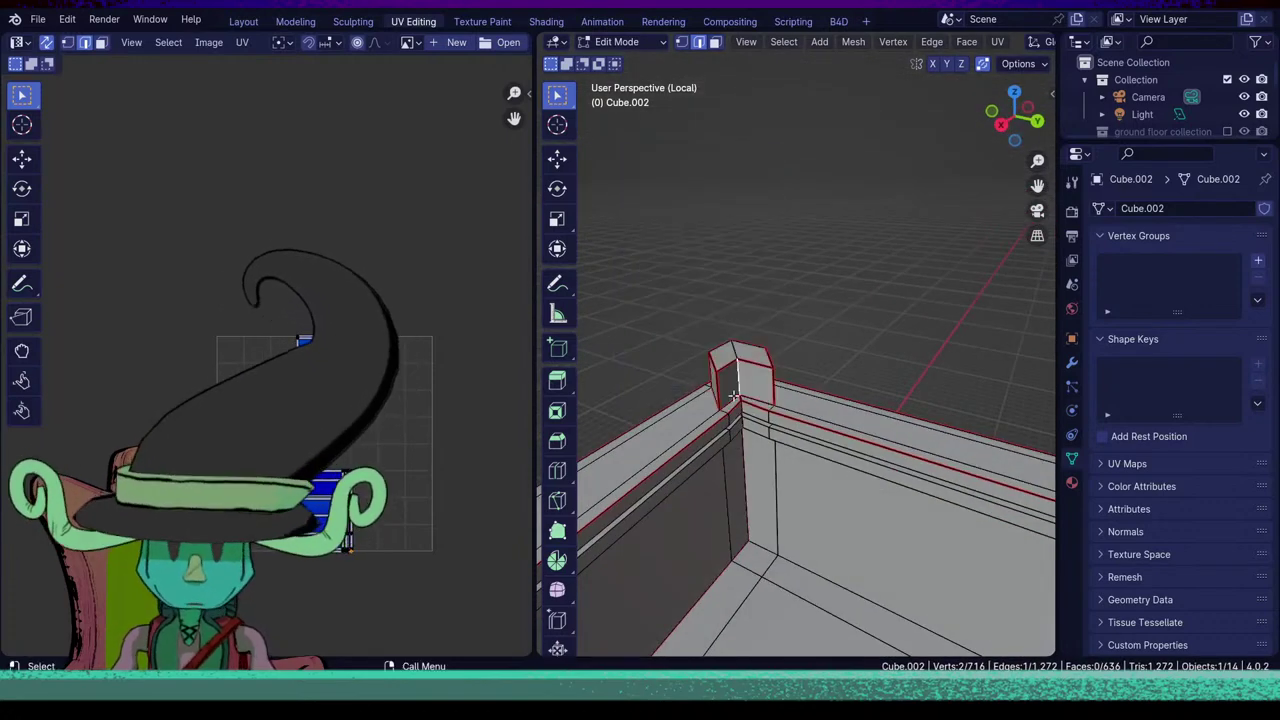
# Mark three horizontal edge loops around the parapet's lower trim band as seams.
pyautogui.moveTo(748, 378); pyautogui.dragTo(830, 428, button='middle')
pyautogui.scroll(5, 873, 480)
pyautogui.keyDown('alt'); pyautogui.click(816, 482); pyautogui.keyUp('alt')
pyautogui.keyDown('alt'); pyautogui.keyDown('shift'); pyautogui.click(812, 500); pyautogui.keyUp('shift'); pyautogui.keyUp('alt')
pyautogui.keyDown('alt'); pyautogui.keyDown('shift'); pyautogui.click(803, 385); pyautogui.keyUp('shift'); pyautogui.keyUp('alt')
pyautogui.press('u')
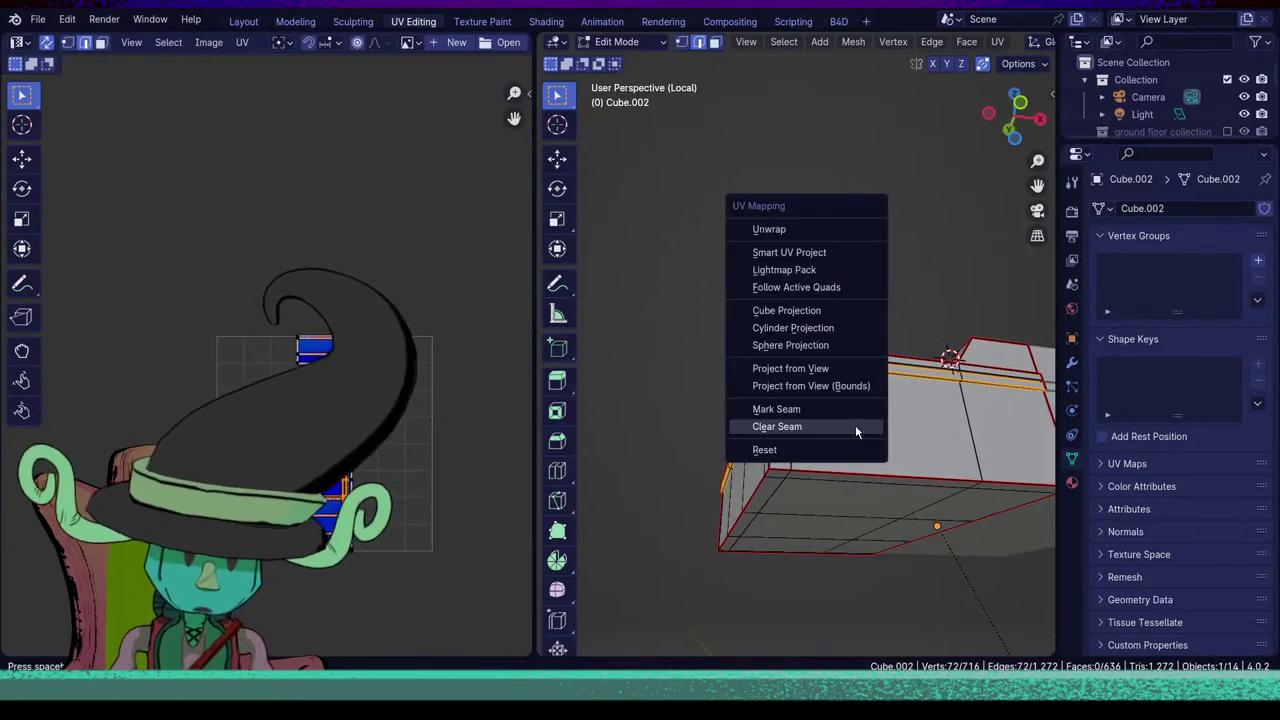
pyautogui.click(837, 407)
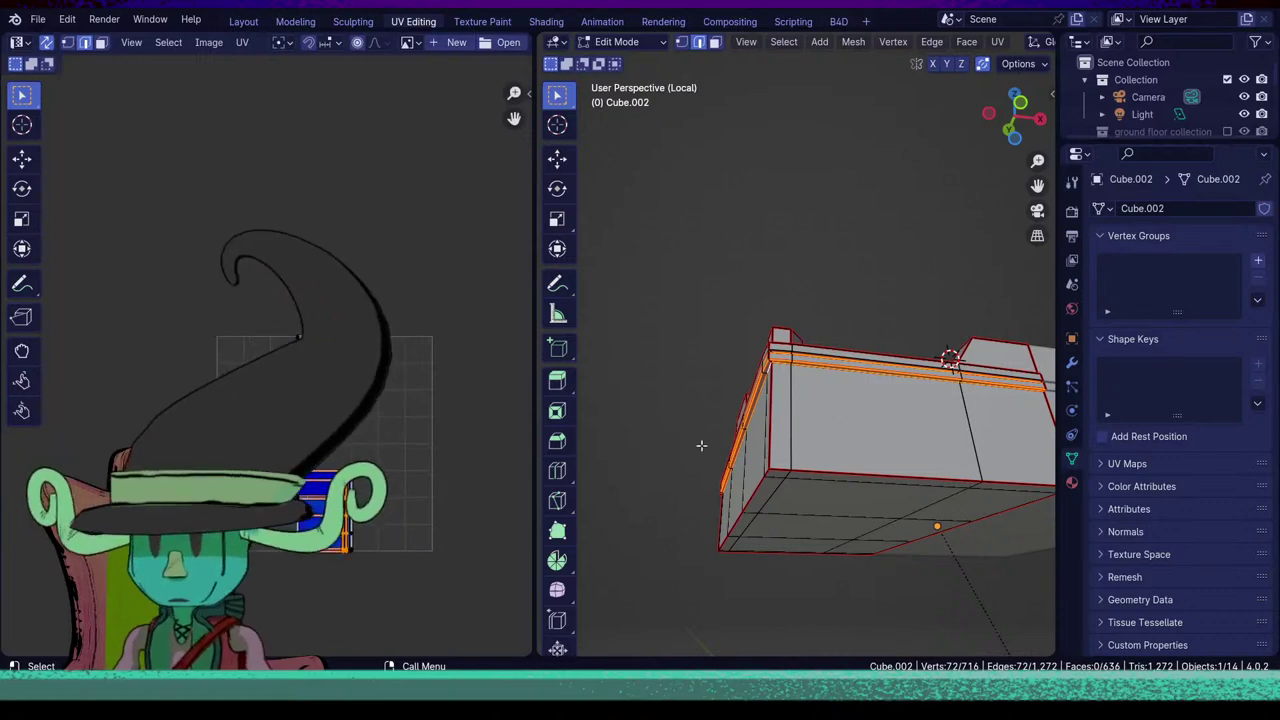
# Inspect the seams around the parapet's trim bands, corner post and outer walls from several sides.
pyautogui.click(688, 476)
pyautogui.moveTo(702, 414); pyautogui.dragTo(826, 523, button='middle')
pyautogui.scroll(3, 840, 487)
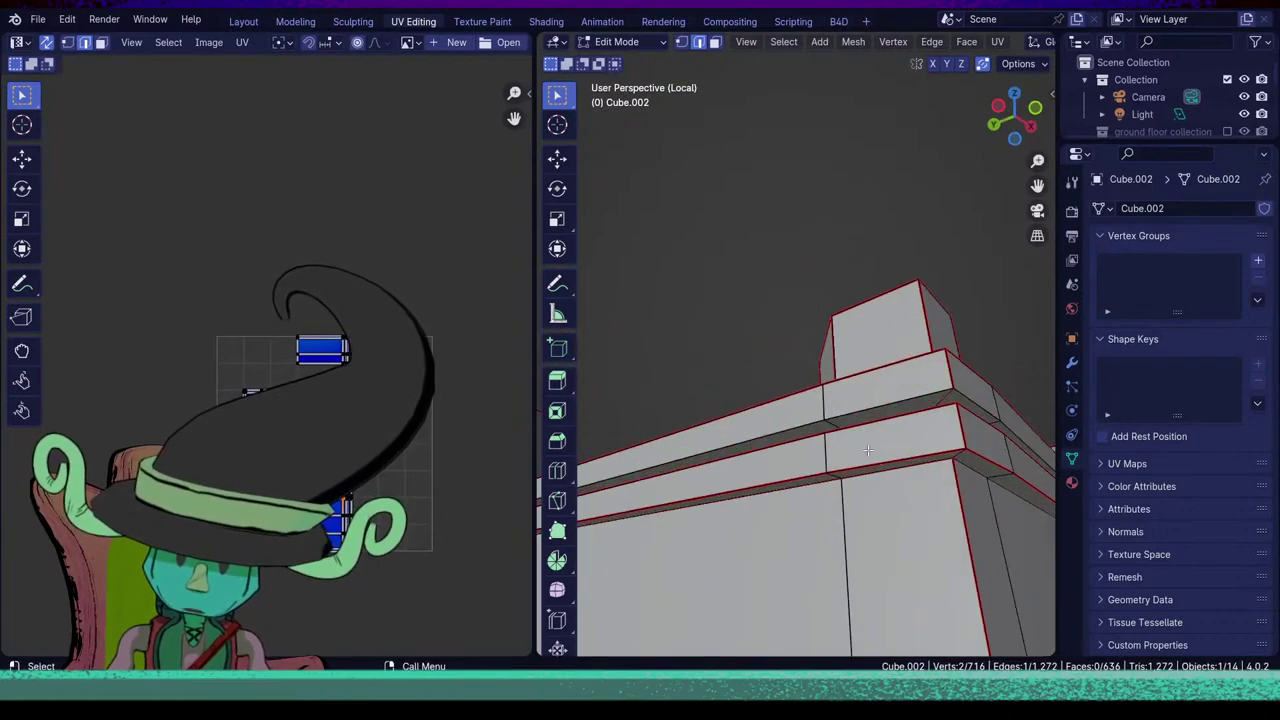
pyautogui.click(868, 451)
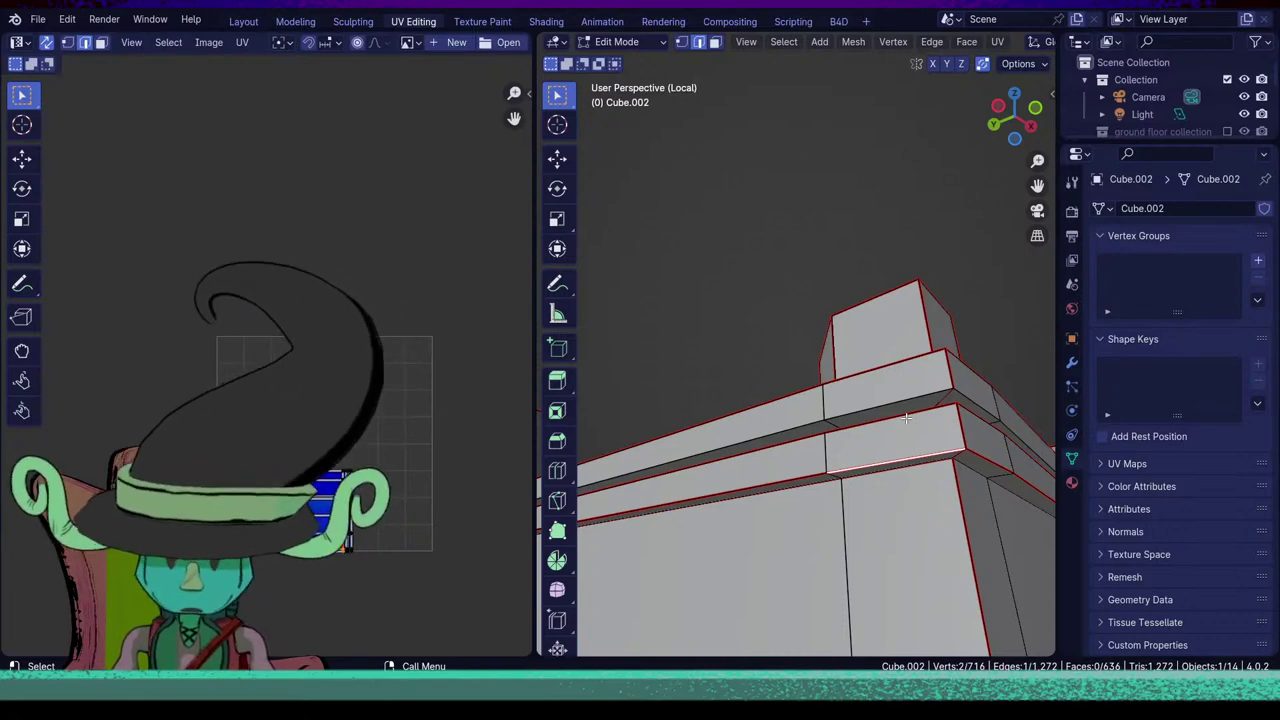
pyautogui.scroll(-5, 906, 418)
pyautogui.moveTo(906, 418); pyautogui.dragTo(833, 481, button='middle')
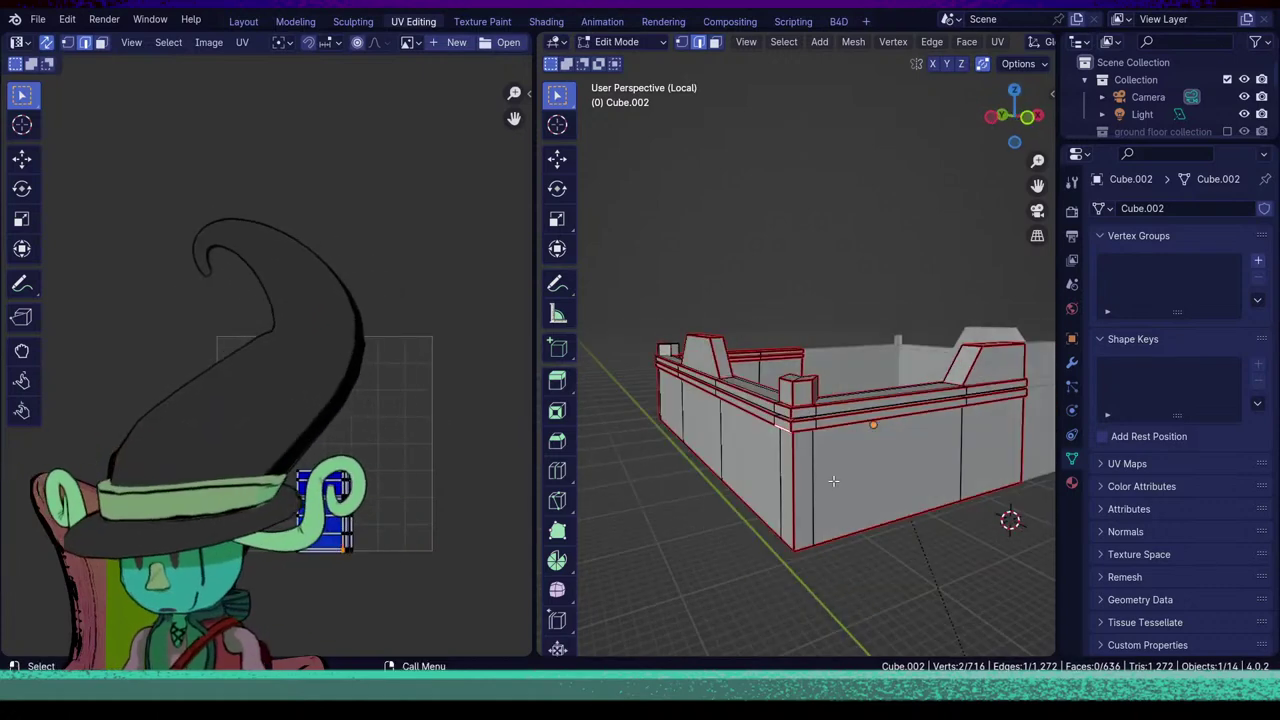
pyautogui.scroll(-3, 823, 505)
pyautogui.moveTo(823, 505); pyautogui.dragTo(869, 457, button='middle')
pyautogui.scroll(5, 869, 457)
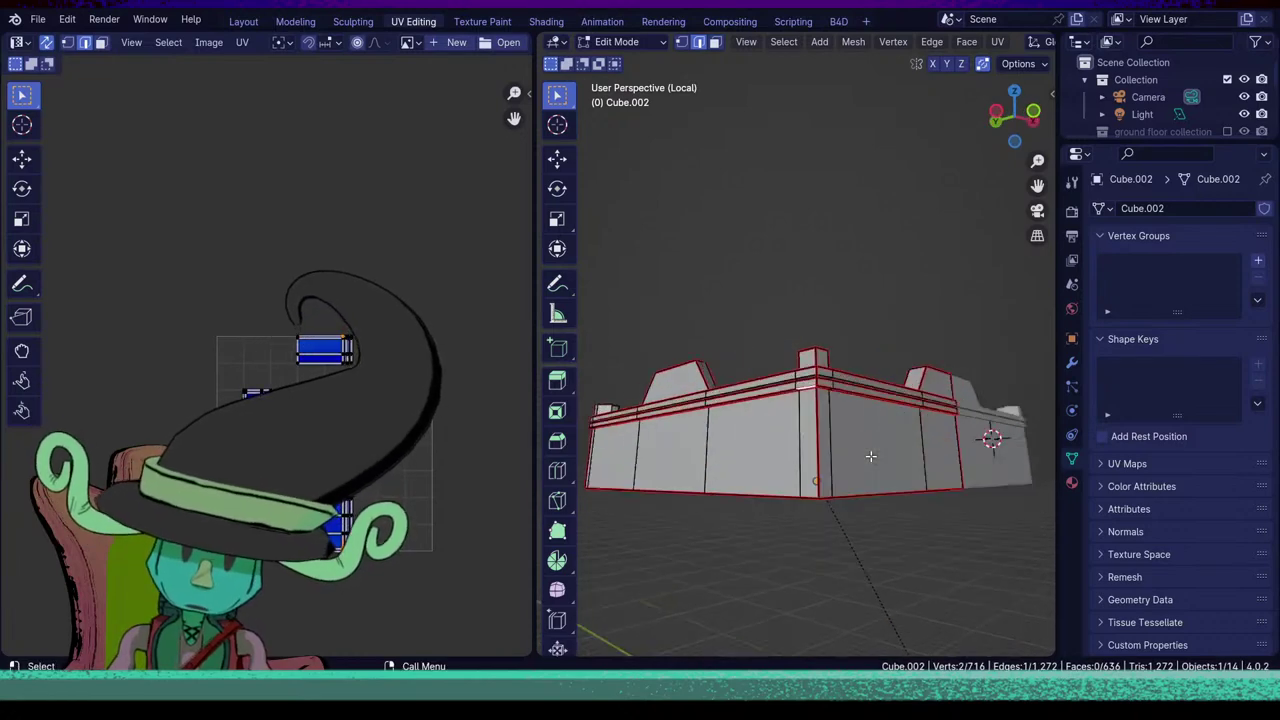
pyautogui.moveTo(803, 572); pyautogui.dragTo(828, 550, button='middle')
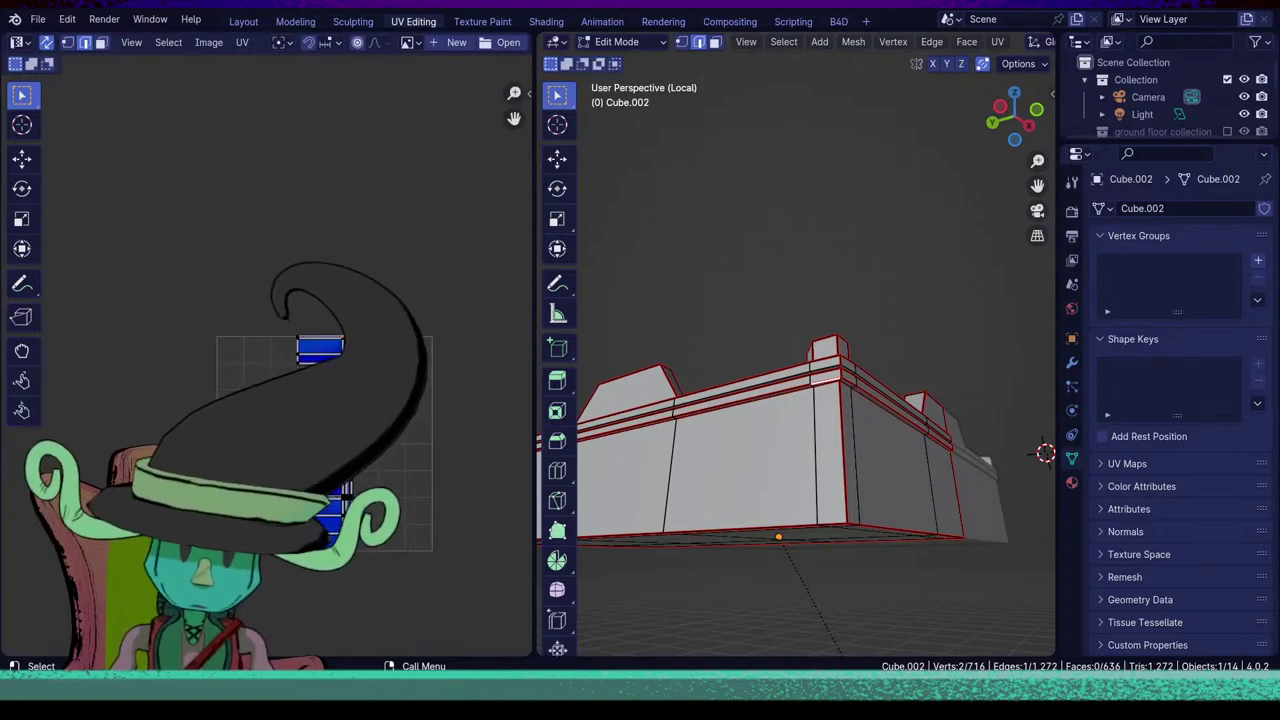
pyautogui.moveTo(754, 476); pyautogui.dragTo(817, 393, button='middle')
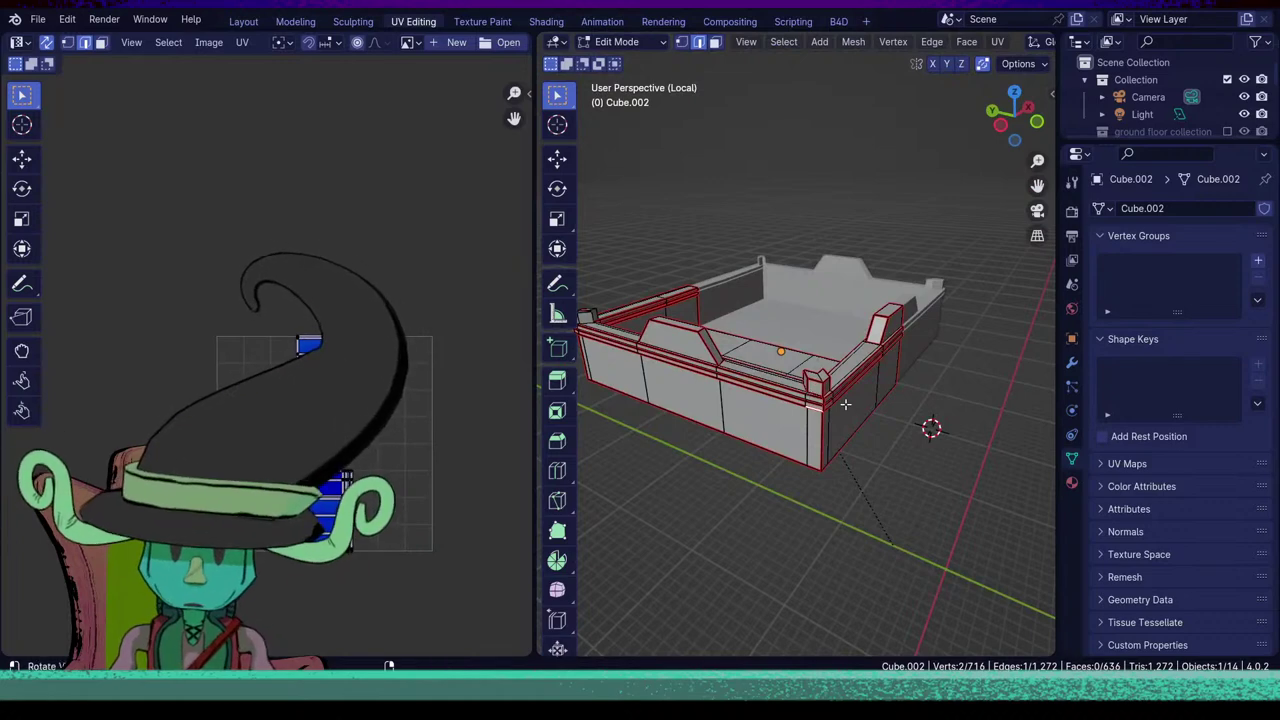
# Reveal all hidden geometry and select the entire small box-shaped piece beside the parapet's corner as linked geometry.
pyautogui.hotkey('alt', 'h')
pyautogui.moveTo(918, 490); pyautogui.dragTo(754, 497, button='middle')
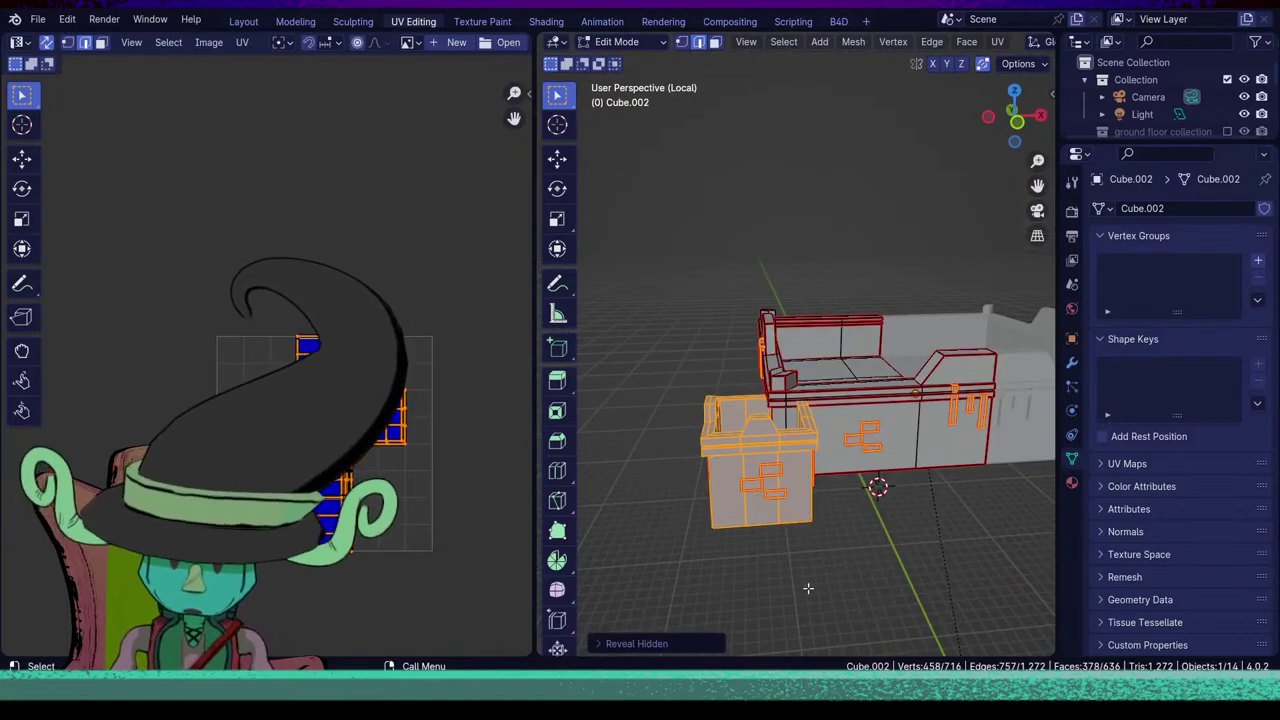
pyautogui.moveTo(808, 589); pyautogui.dragTo(765, 565, button='middle')
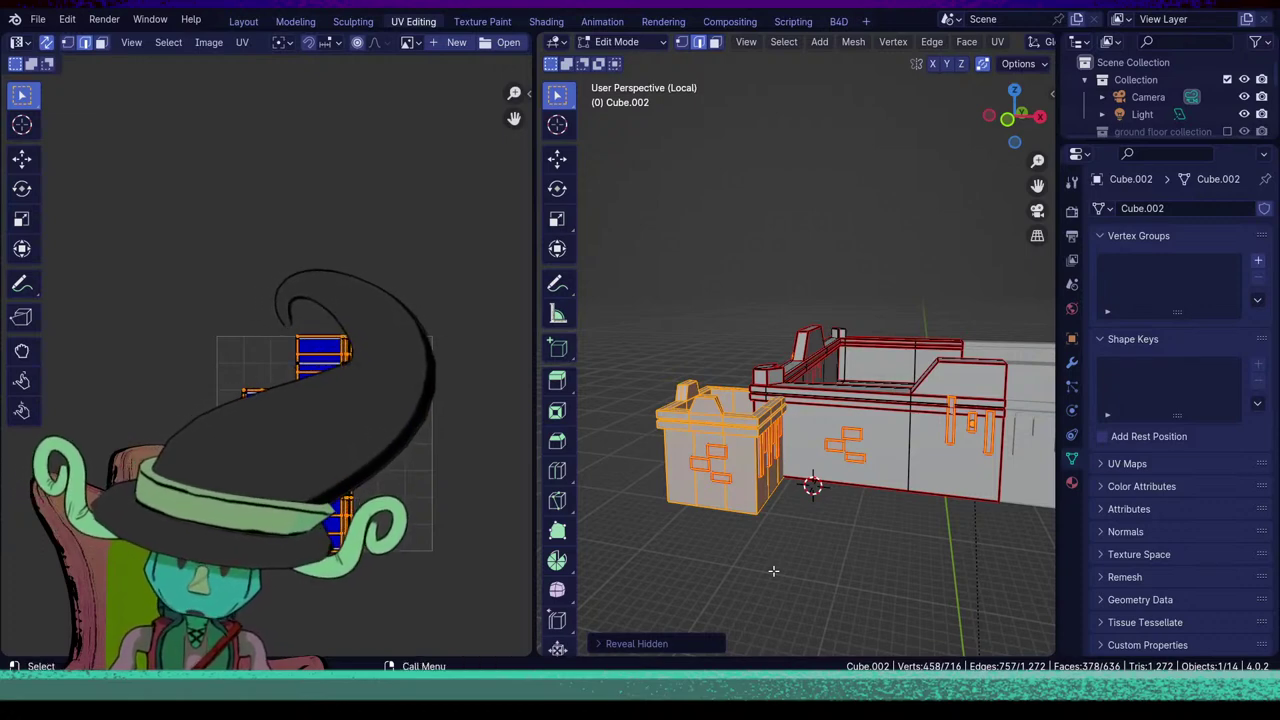
pyautogui.moveTo(950, 608); pyautogui.dragTo(792, 511, button='middle')
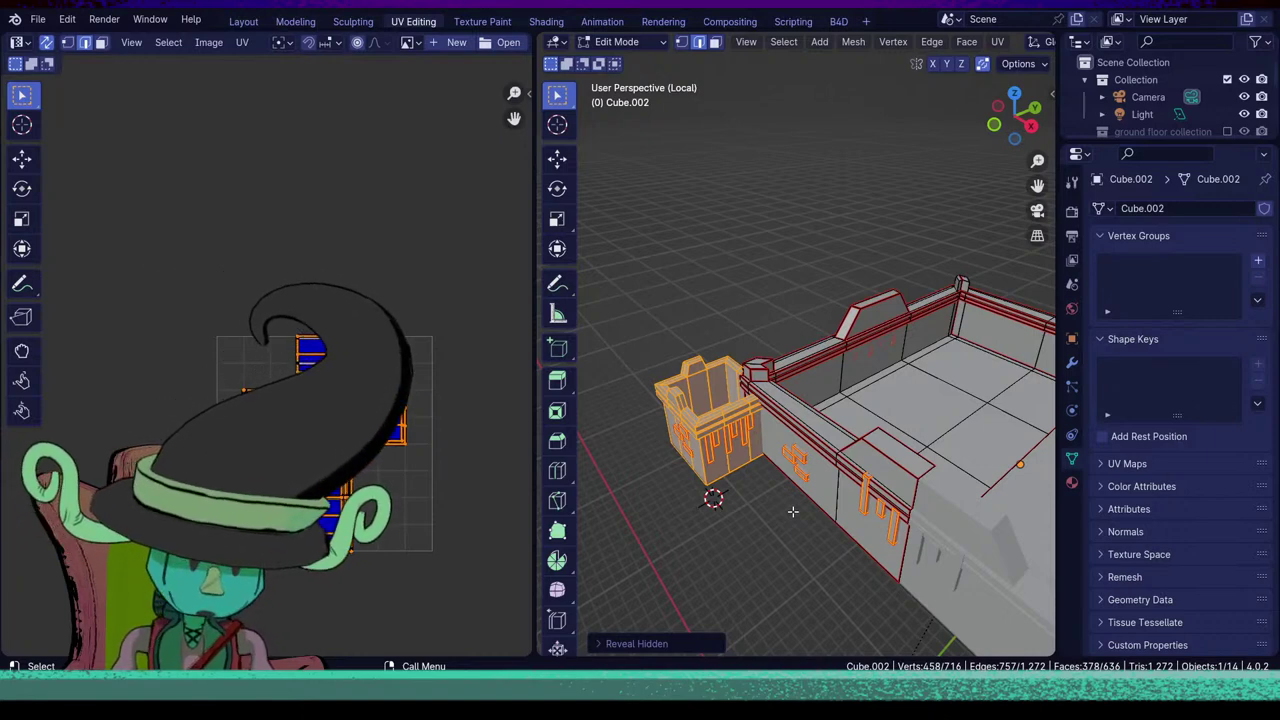
pyautogui.click(716, 480)
pyautogui.hotkey('ctrl', 'l')
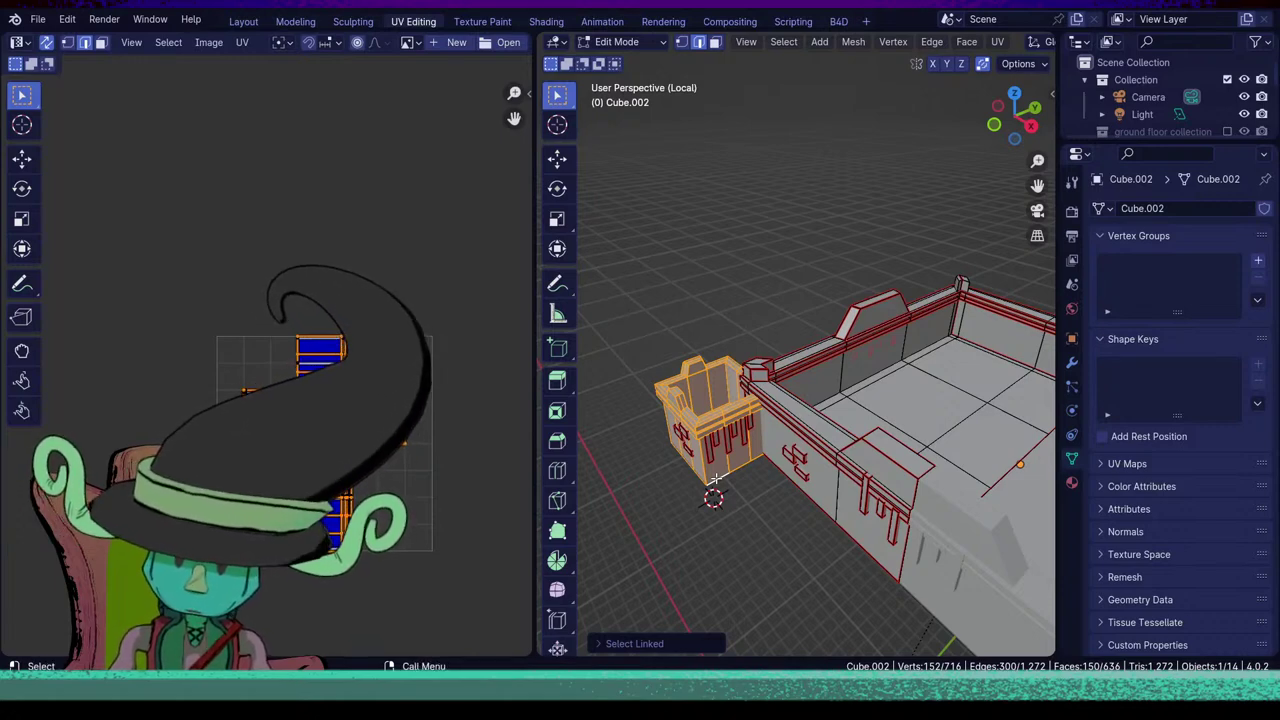
# Isolate the small box-shaped piece by inverting the selection and hiding all other geometry.
pyautogui.hotkey('ctrl', 'i')
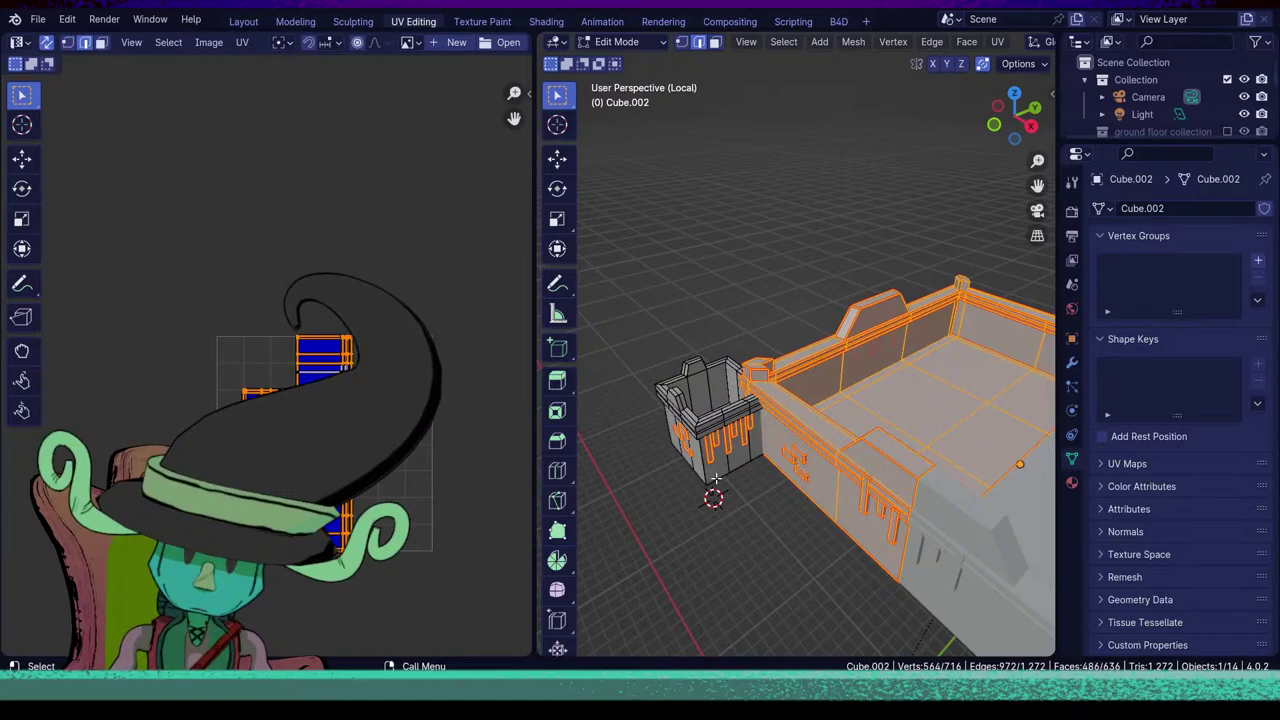
pyautogui.press('h')
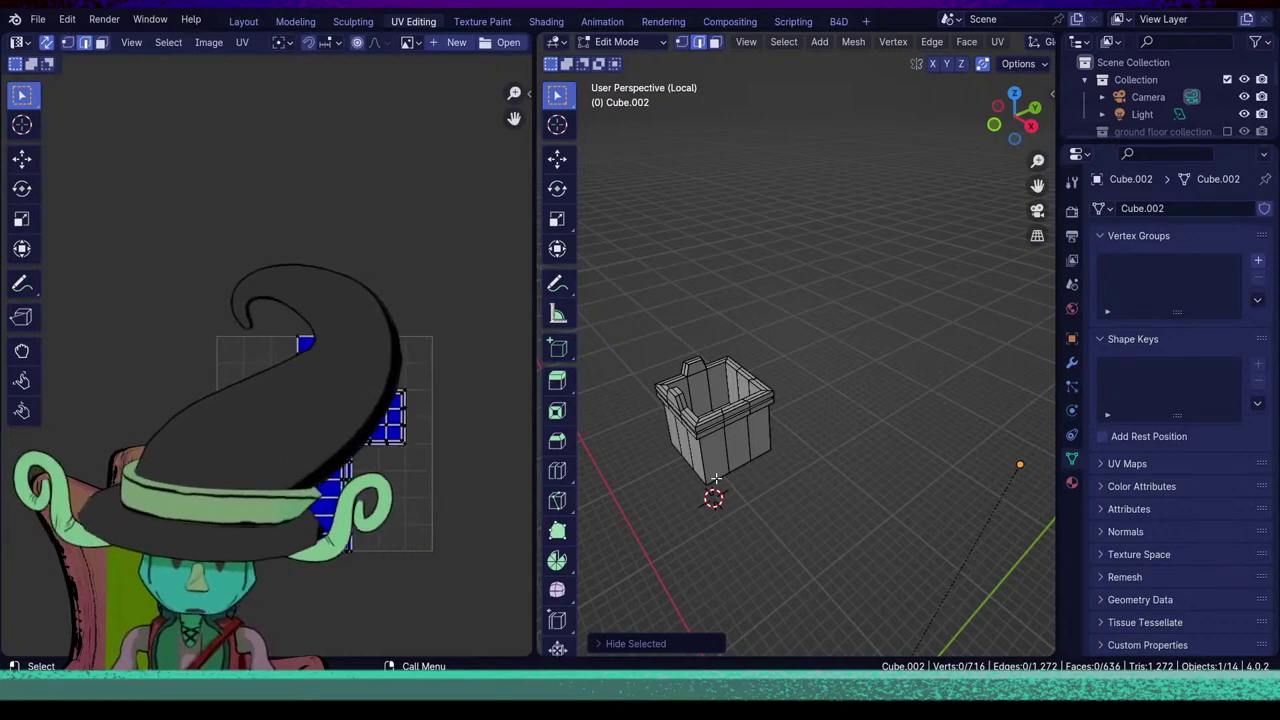
pyautogui.moveTo(692, 512); pyautogui.dragTo(861, 404, button='middle')
pyautogui.scroll(5, 861, 404)
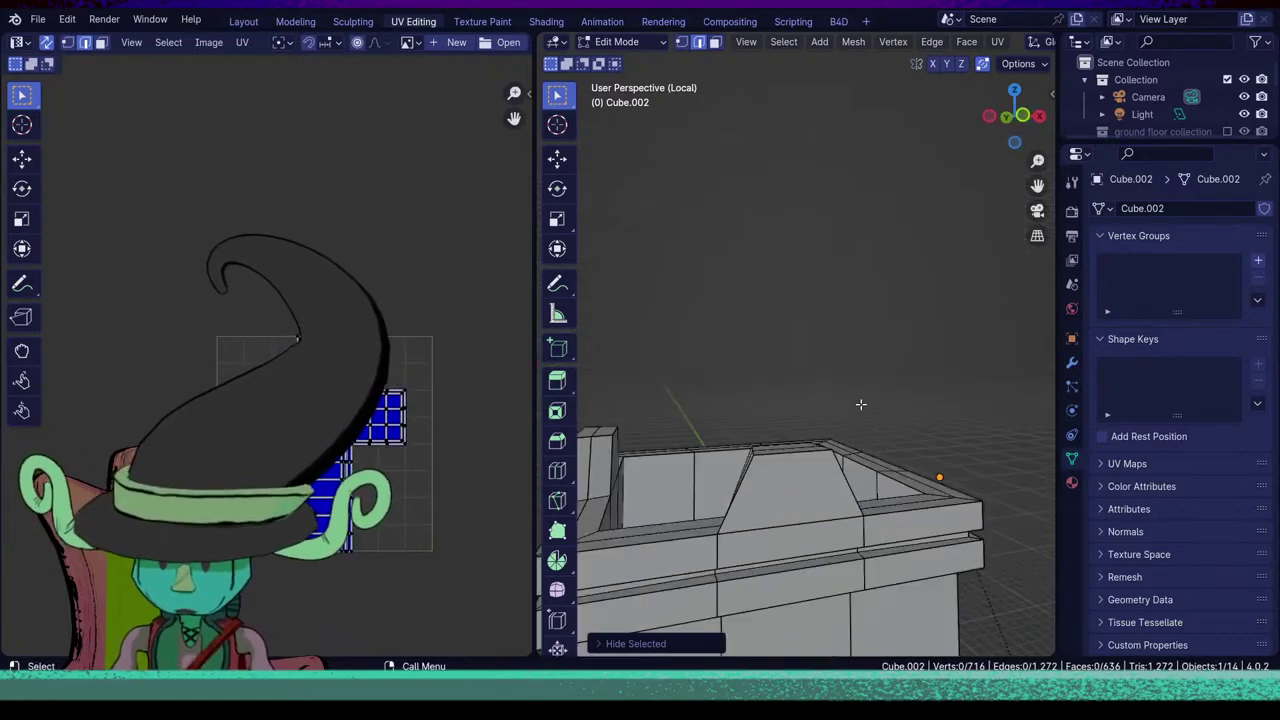
# Select three horizontal edge loops on the box's trim: both edges of the lower band and the upper band's bottom edge.
pyautogui.moveTo(852, 494); pyautogui.dragTo(856, 450, button='middle')
pyautogui.keyDown('alt'); pyautogui.click(841, 336); pyautogui.keyUp('alt')
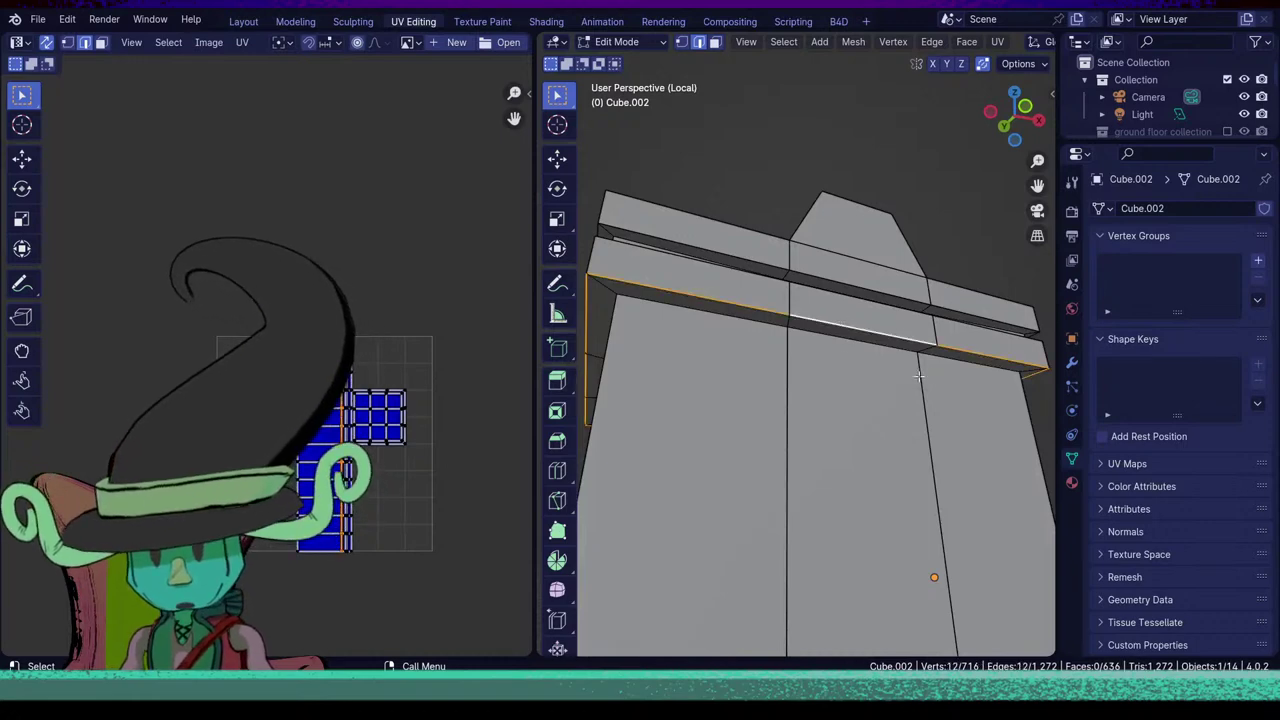
pyautogui.scroll(-10, 830, 528)
pyautogui.scroll(10, 830, 528)
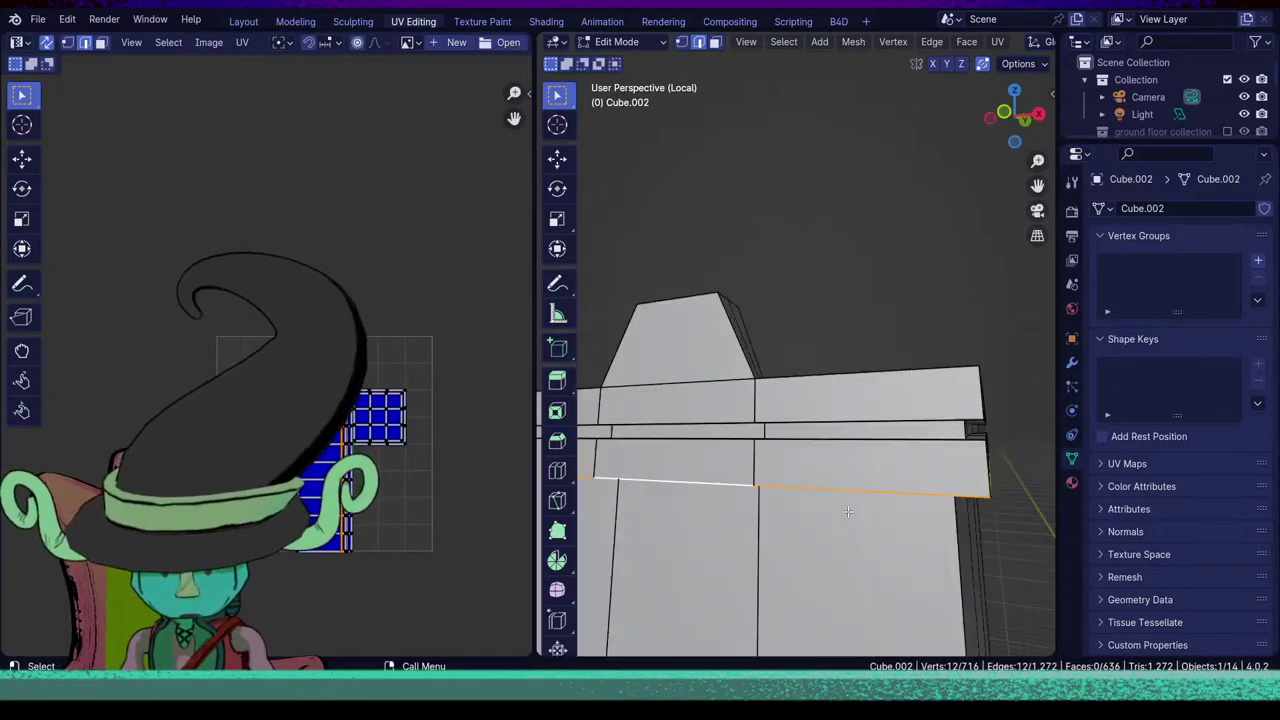
pyautogui.keyDown('alt'); pyautogui.keyDown('shift'); pyautogui.click(833, 446); pyautogui.keyUp('shift'); pyautogui.keyUp('alt')
pyautogui.keyDown('alt'); pyautogui.keyDown('shift'); pyautogui.click(846, 418); pyautogui.keyUp('shift'); pyautogui.keyUp('alt')
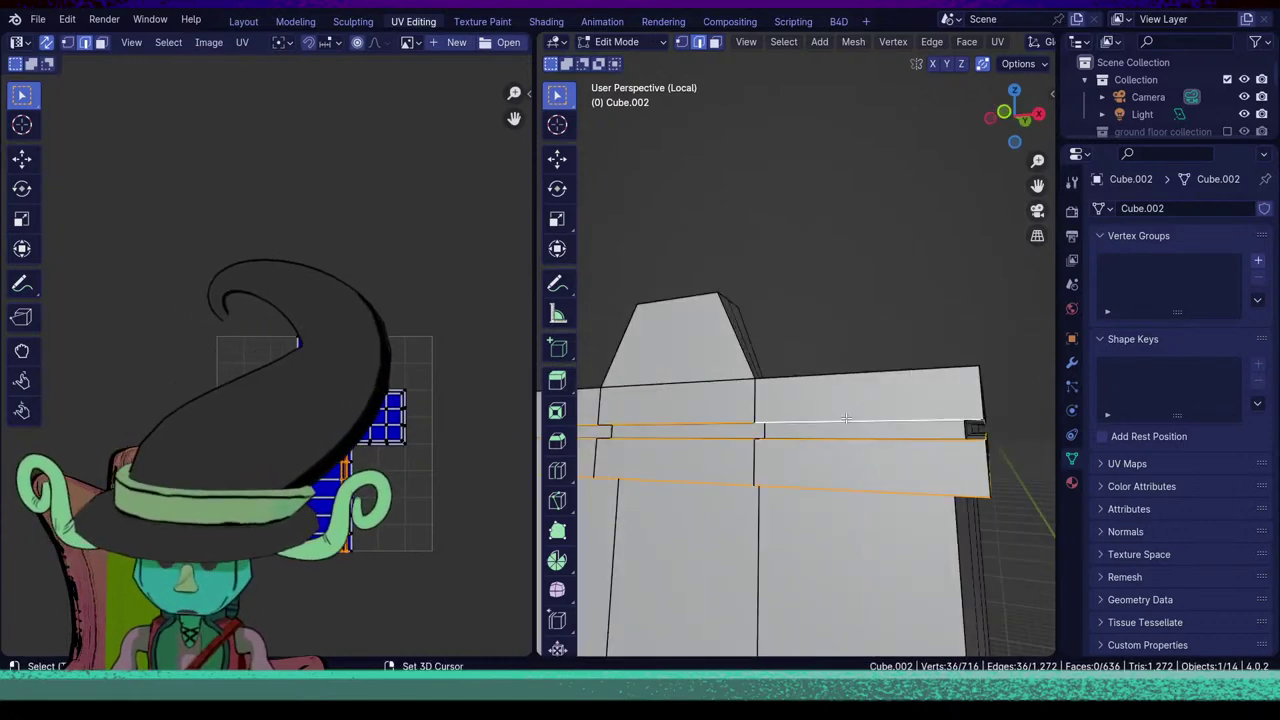
# Add the outer edge of the box's top rim and the outer outline of a crest to the selection.
pyautogui.keyDown('alt'); pyautogui.keyDown('shift'); pyautogui.click(763, 384); pyautogui.keyUp('shift'); pyautogui.keyUp('alt')
pyautogui.moveTo(763, 384); pyautogui.dragTo(826, 527, button='middle')
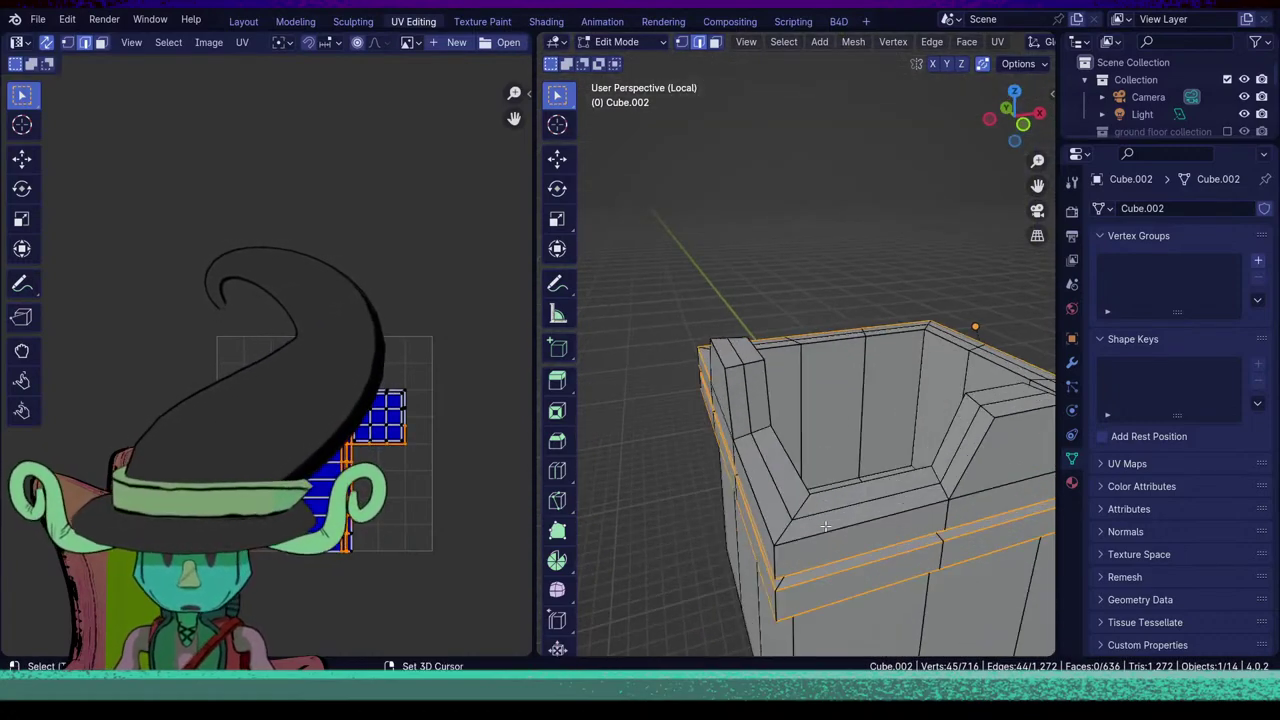
pyautogui.keyDown('alt'); pyautogui.keyDown('shift'); pyautogui.click(826, 527); pyautogui.keyUp('shift'); pyautogui.keyUp('alt')
pyautogui.keyDown('shift'); pyautogui.moveTo(960, 494); pyautogui.dragTo(797, 544, button='middle'); pyautogui.keyUp('shift')
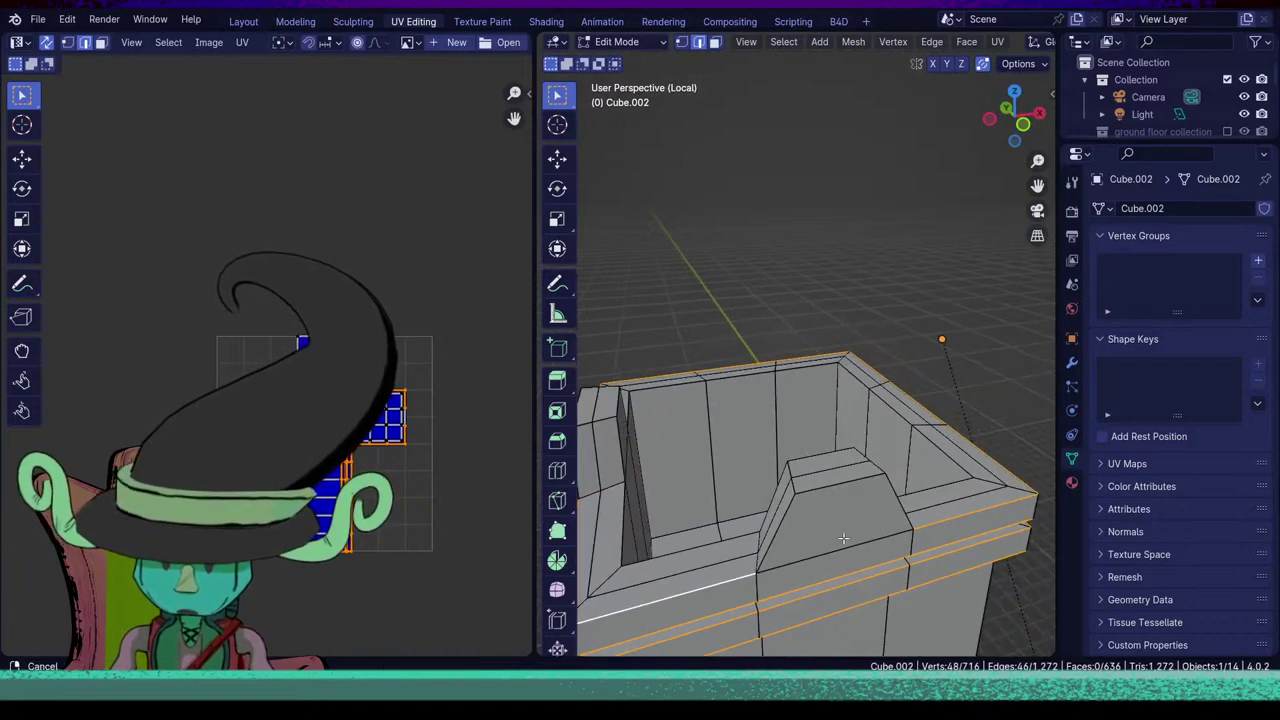
pyautogui.keyDown('shift'); pyautogui.click(777, 543); pyautogui.keyUp('shift')
pyautogui.keyDown('shift'); pyautogui.click(890, 503); pyautogui.keyUp('shift')
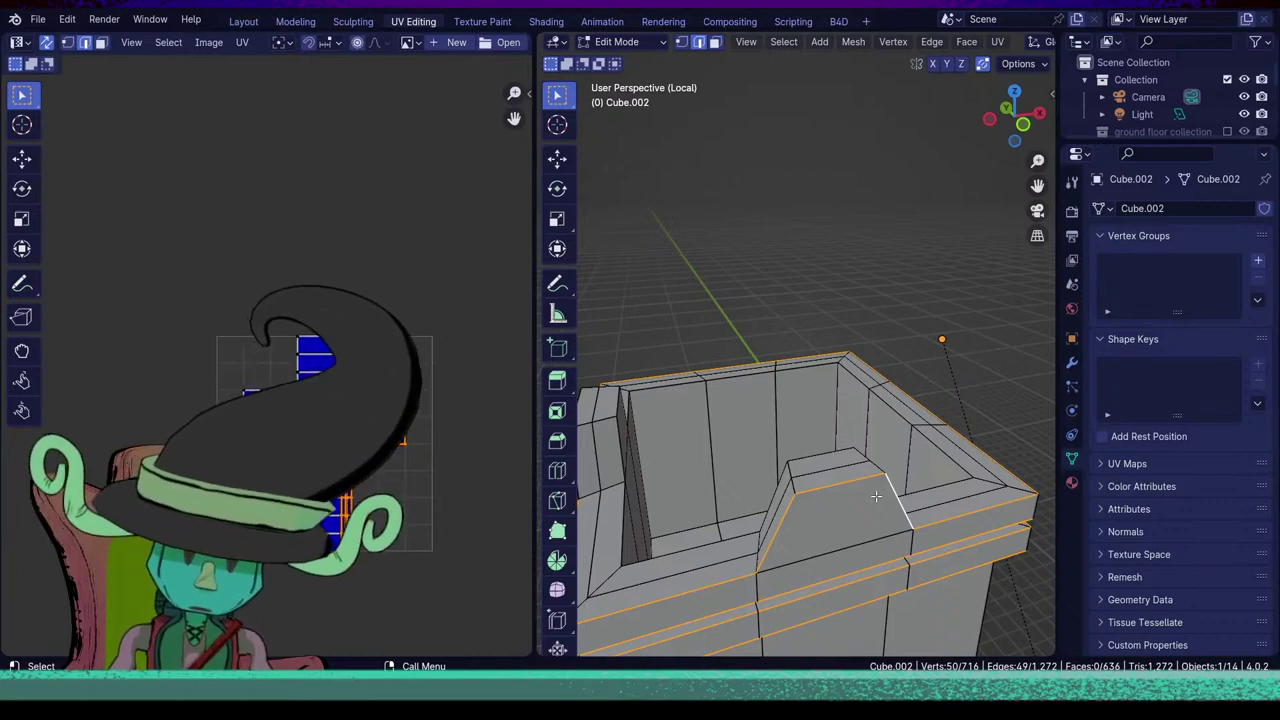
# Add the inner edge of the top rim and the remaining outline edges of the crests to the selection.
pyautogui.keyDown('alt'); pyautogui.keyDown('shift'); pyautogui.click(955, 458); pyautogui.keyUp('shift'); pyautogui.keyUp('alt')
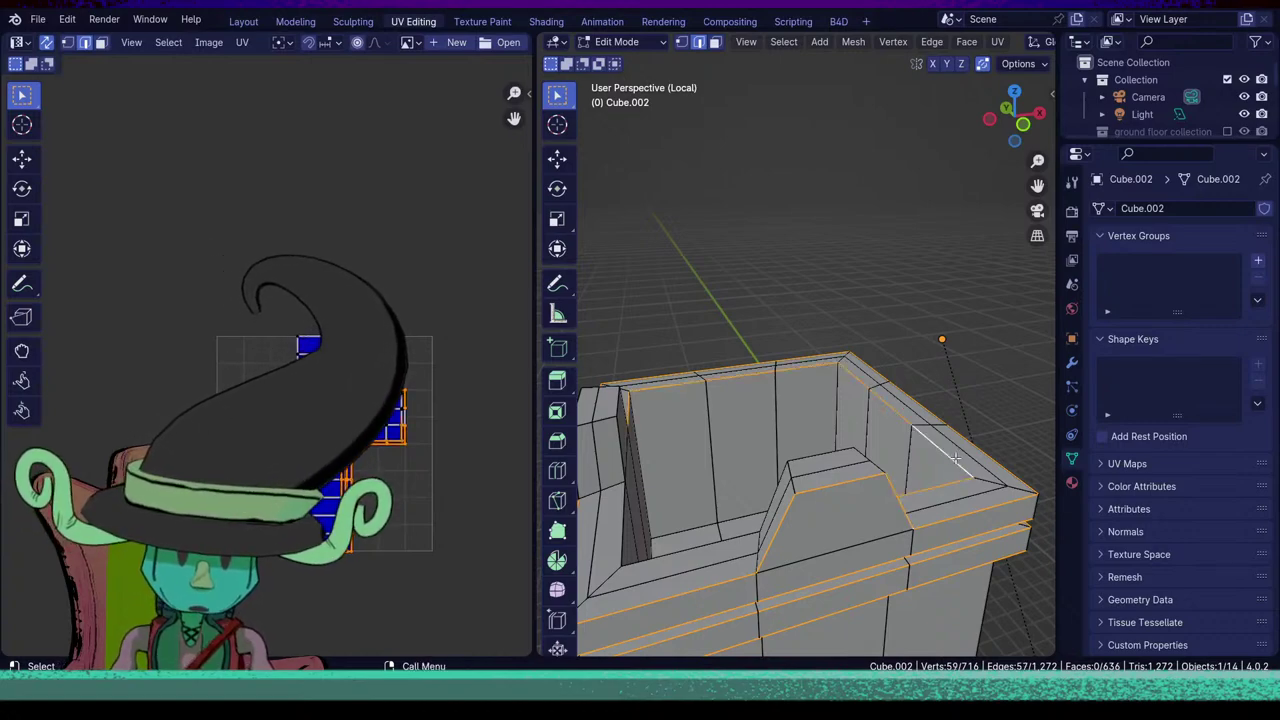
pyautogui.moveTo(955, 458); pyautogui.dragTo(738, 446, button='middle')
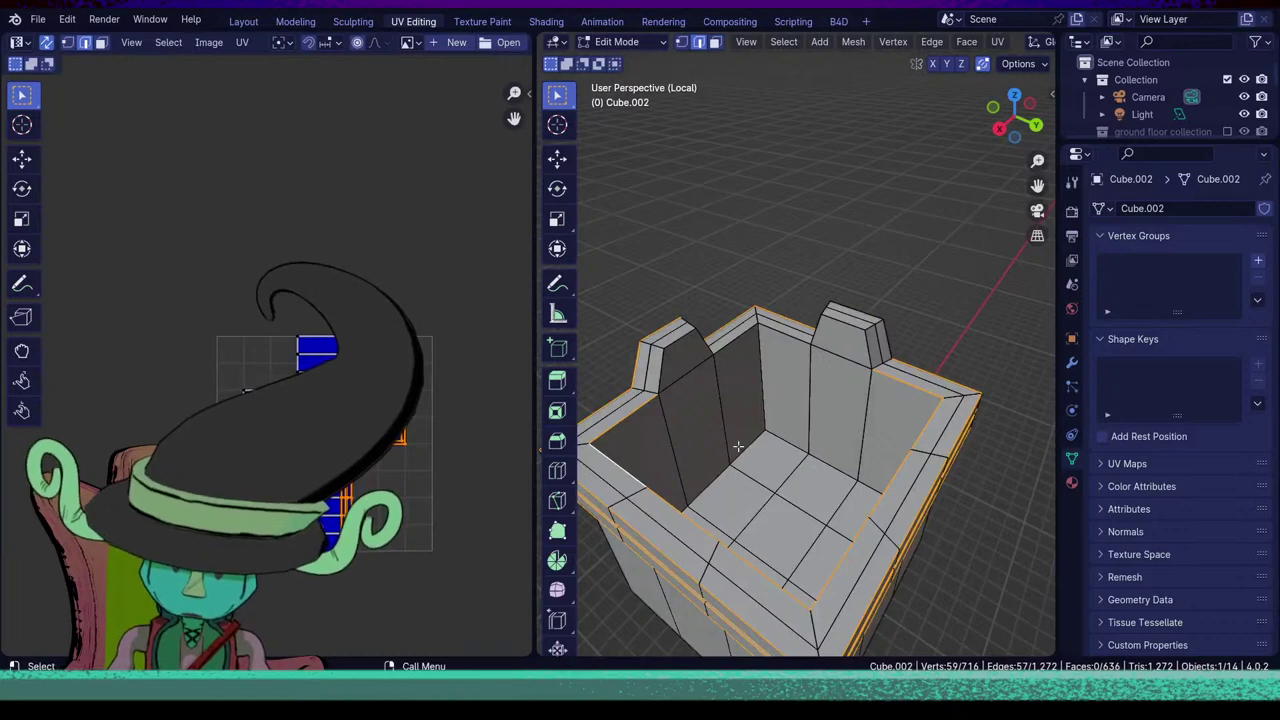
pyautogui.keyDown('alt'); pyautogui.keyDown('shift'); pyautogui.click(738, 347); pyautogui.keyUp('shift'); pyautogui.keyUp('alt')
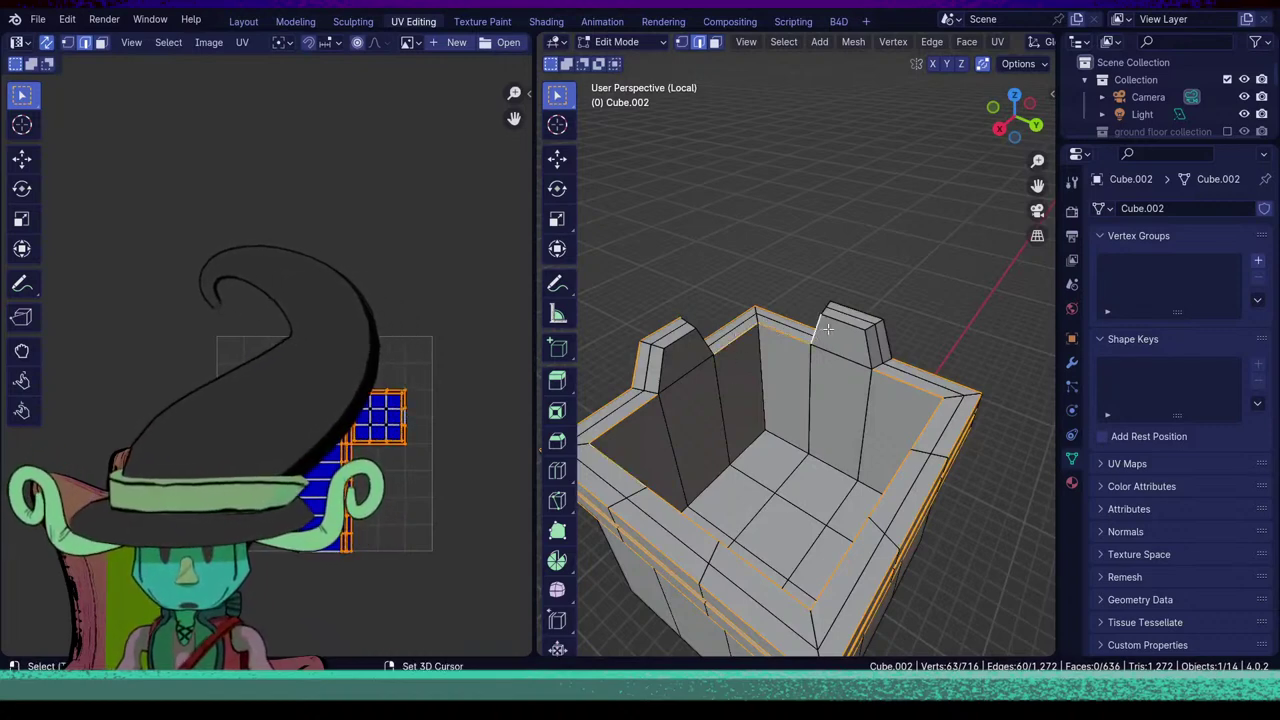
pyautogui.keyDown('alt'); pyautogui.keyDown('shift'); pyautogui.click(866, 353); pyautogui.keyUp('shift'); pyautogui.keyUp('alt')
pyautogui.scroll(-5, 864, 416)
pyautogui.moveTo(864, 416); pyautogui.dragTo(806, 471, button='middle')
pyautogui.scroll(6, 819, 506)
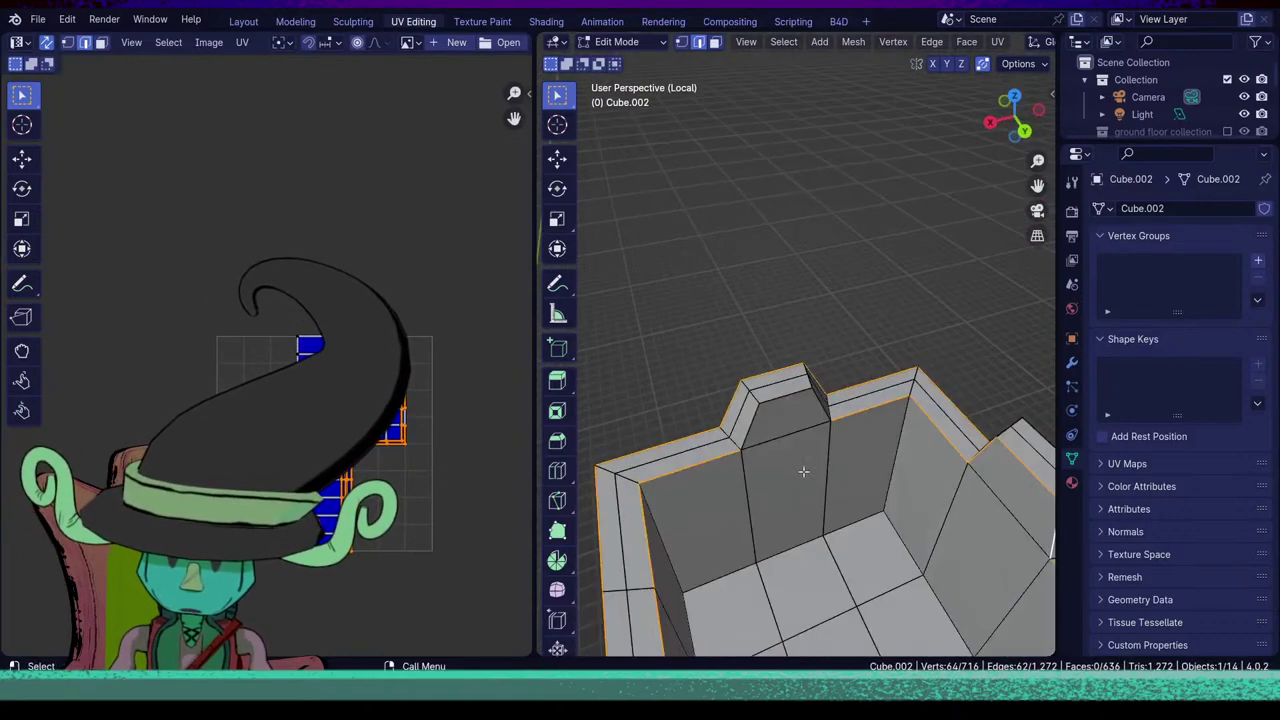
pyautogui.keyDown('shift'); pyautogui.click(747, 426); pyautogui.keyUp('shift')
pyautogui.keyDown('shift'); pyautogui.click(788, 397); pyautogui.keyUp('shift')
pyautogui.keyDown('shift'); pyautogui.click(822, 408); pyautogui.keyUp('shift')
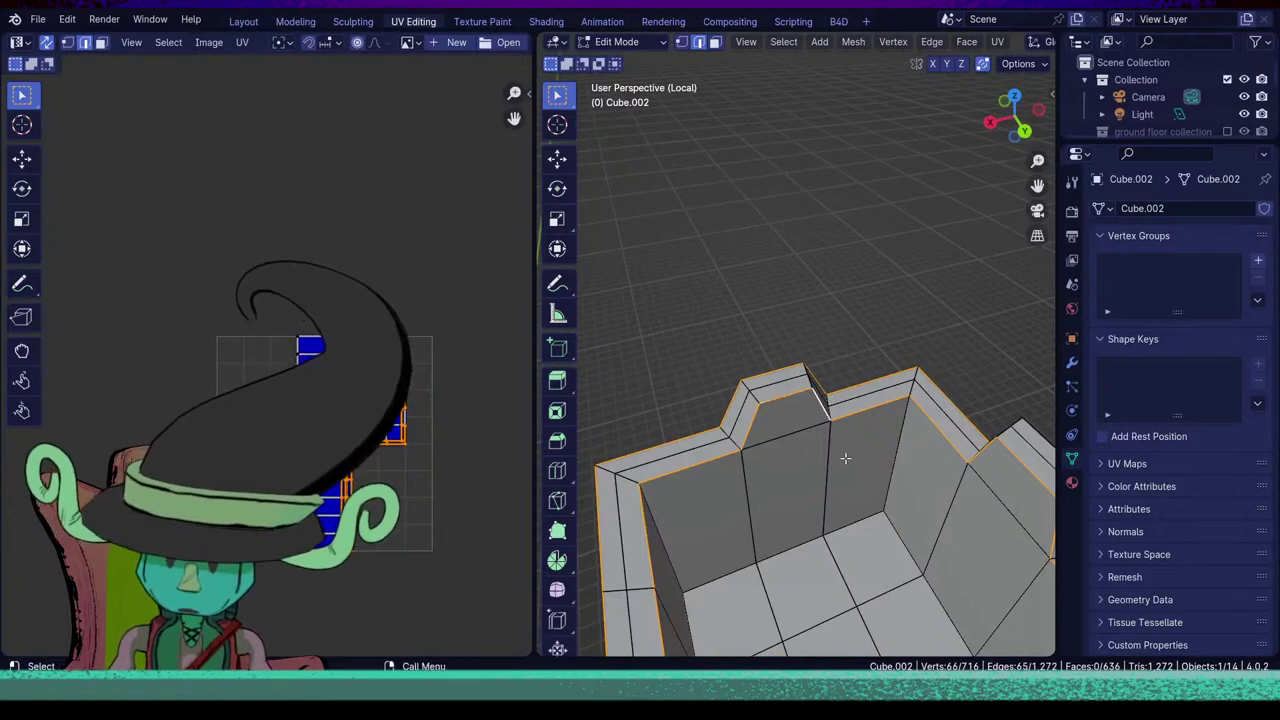
# Add the edges across one end of the crest's top and mark all selected rim, crest and trim edges as seams.
pyautogui.moveTo(875, 497); pyautogui.dragTo(862, 562, button='middle')
pyautogui.scroll(-5, 800, 478)
pyautogui.scroll(4, 905, 522)
pyautogui.scroll(-3, 800, 582)
pyautogui.moveTo(734, 602); pyautogui.dragTo(859, 566, button='middle')
pyautogui.scroll(3, 885, 541)
pyautogui.scroll(-4, 955, 562)
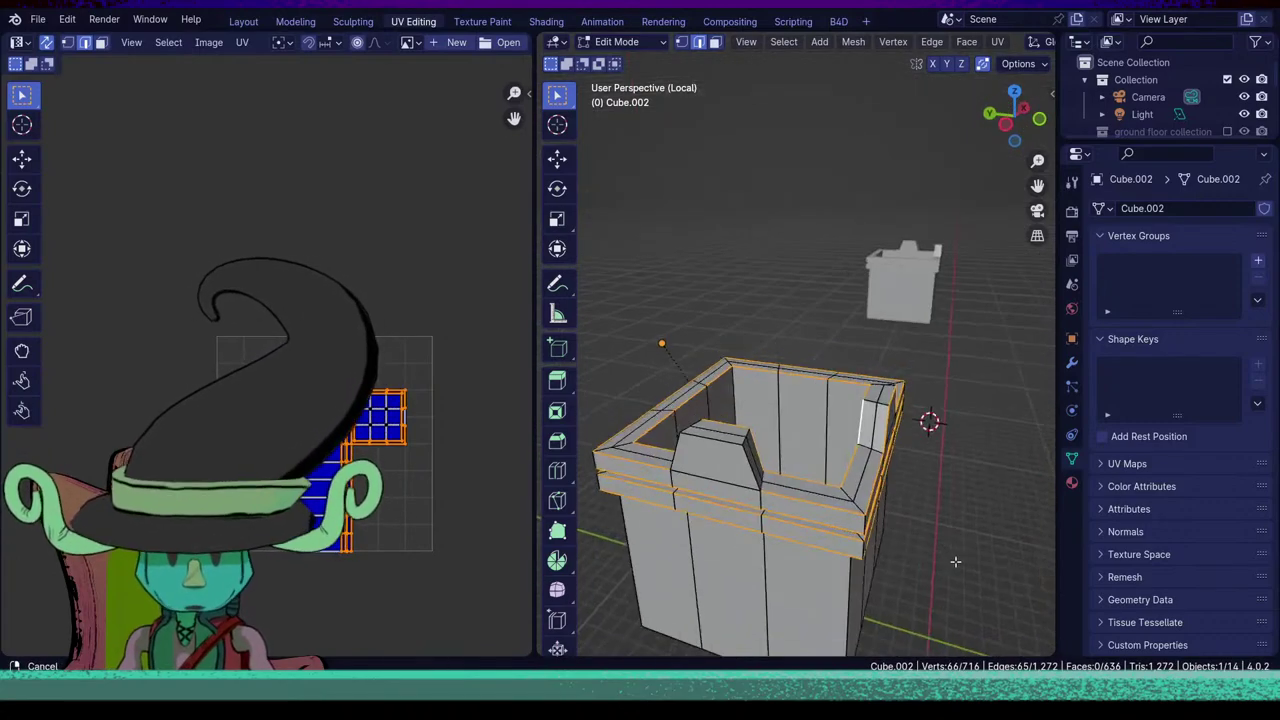
pyautogui.moveTo(955, 562); pyautogui.dragTo(888, 628, button='middle')
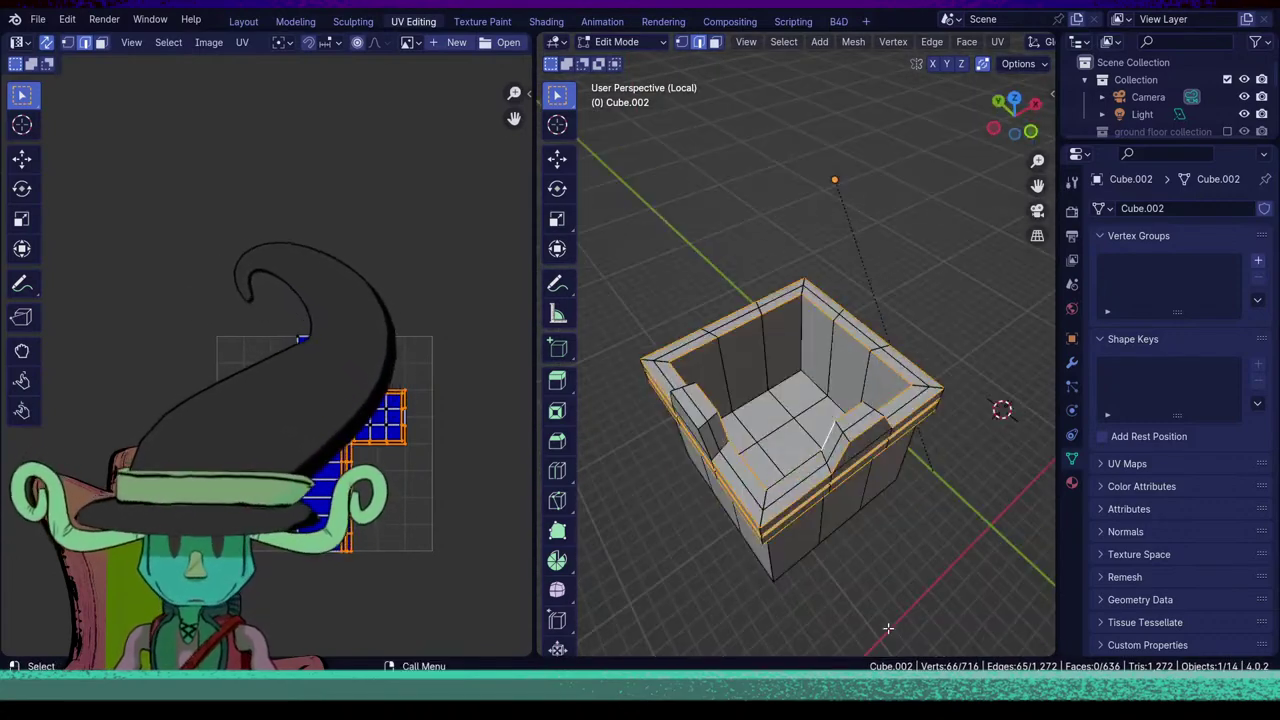
pyautogui.scroll(3, 870, 515)
pyautogui.scroll(-1, 866, 516)
pyautogui.keyDown('shift'); pyautogui.click(860, 515); pyautogui.keyUp('shift')
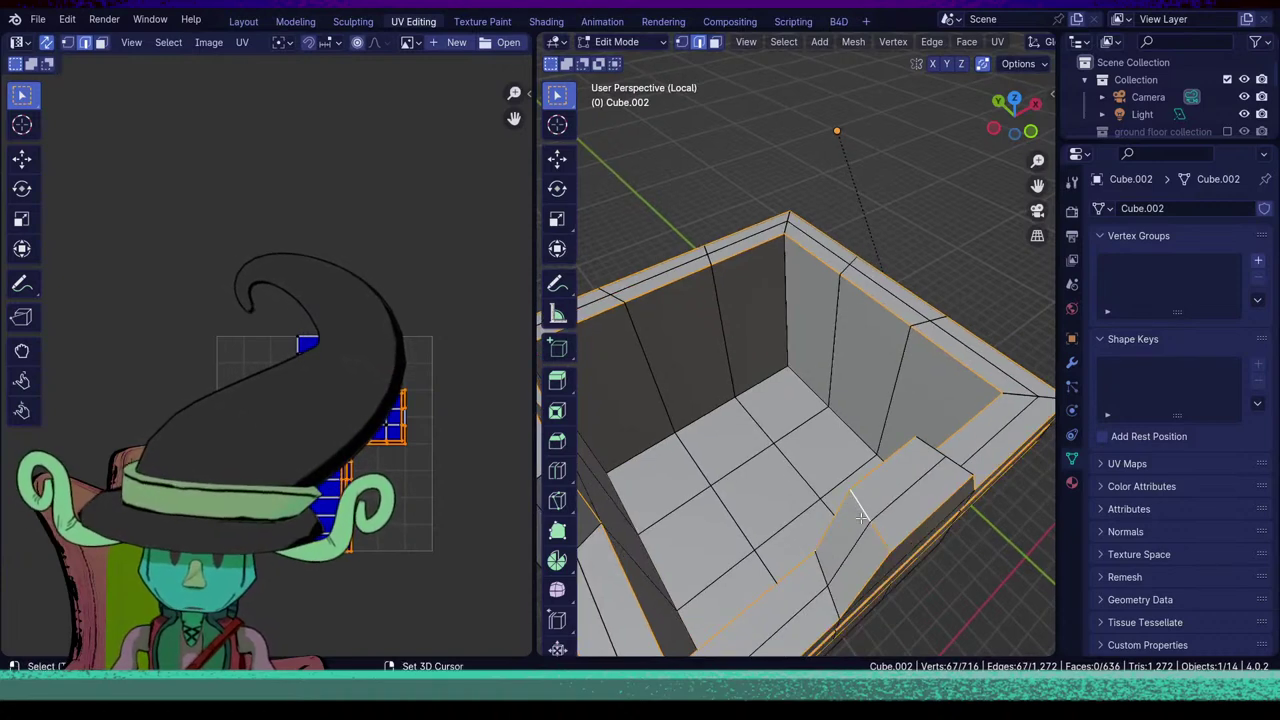
pyautogui.press('u')
pyautogui.click(860, 538)
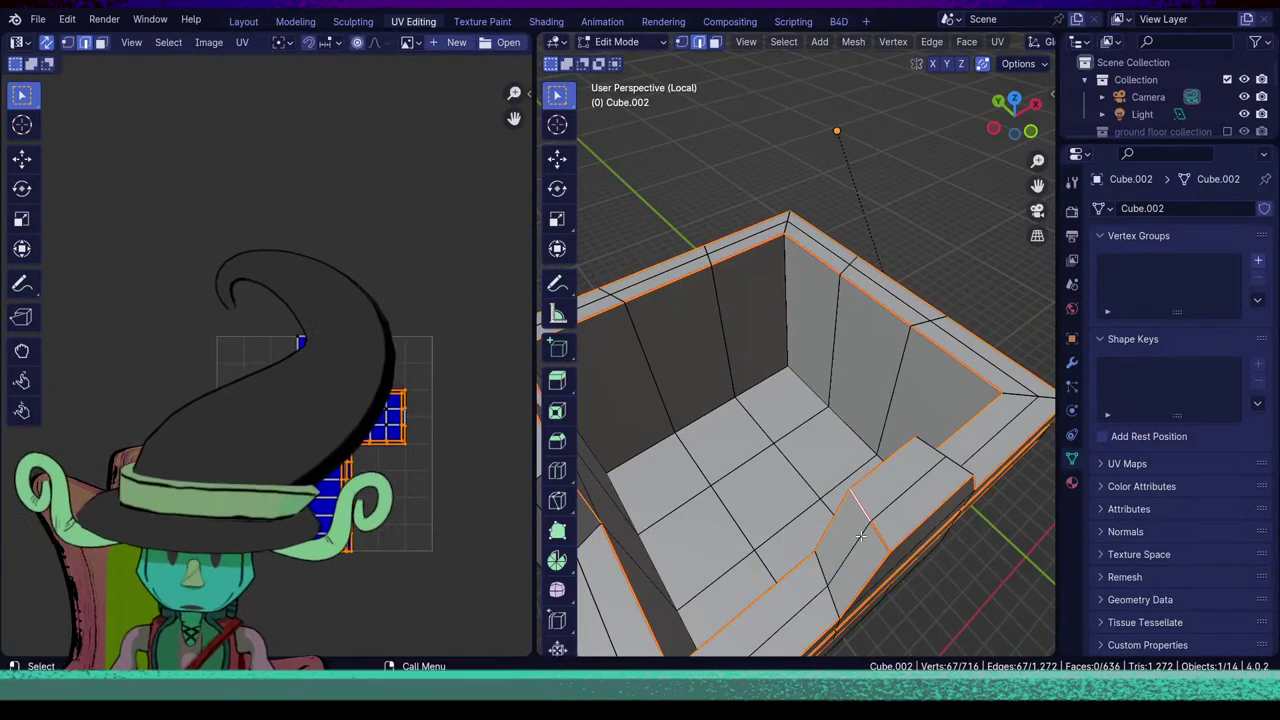
# Mark the two recessed edge loops in the groove between the box's trim bands as seams.
pyautogui.scroll(-3, 860, 540)
pyautogui.moveTo(860, 520); pyautogui.dragTo(754, 516, button='middle')
pyautogui.scroll(5, 779, 575)
pyautogui.keyDown('alt'); pyautogui.click(748, 466); pyautogui.keyUp('alt')
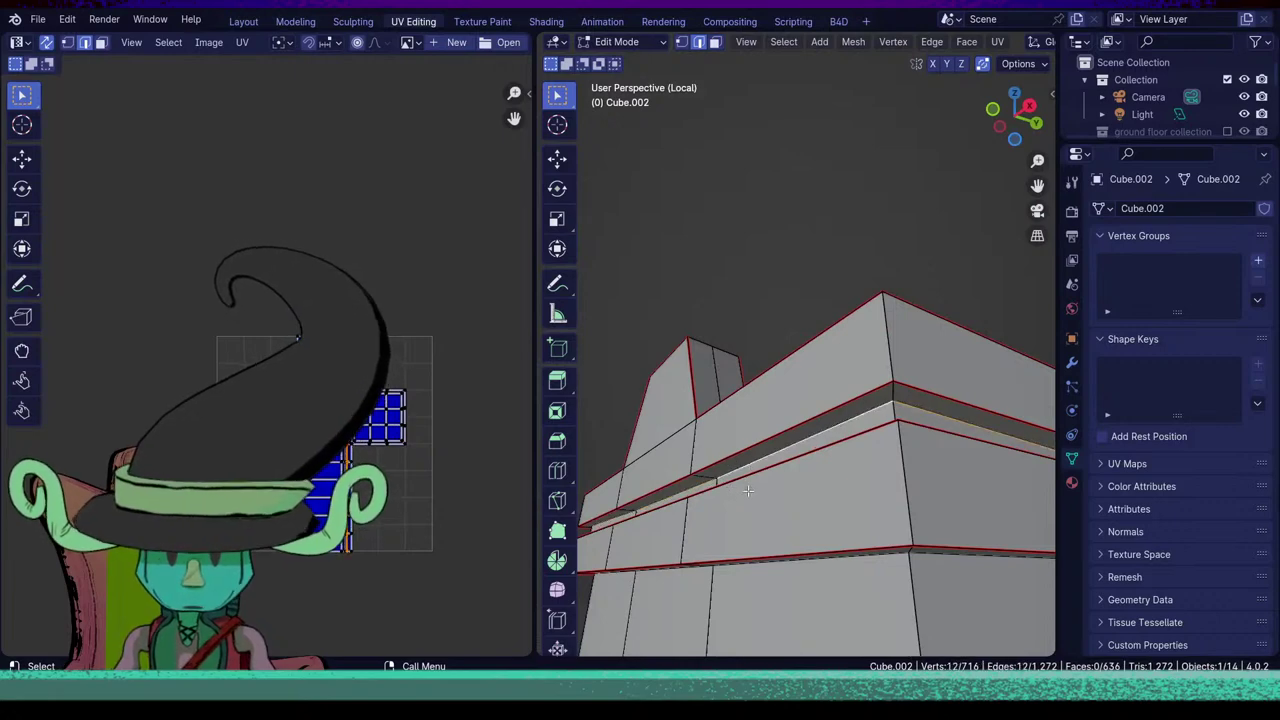
pyautogui.moveTo(748, 466); pyautogui.dragTo(877, 563, button='middle')
pyautogui.keyDown('alt'); pyautogui.keyDown('shift'); pyautogui.click(890, 560); pyautogui.keyUp('shift'); pyautogui.keyUp('alt')
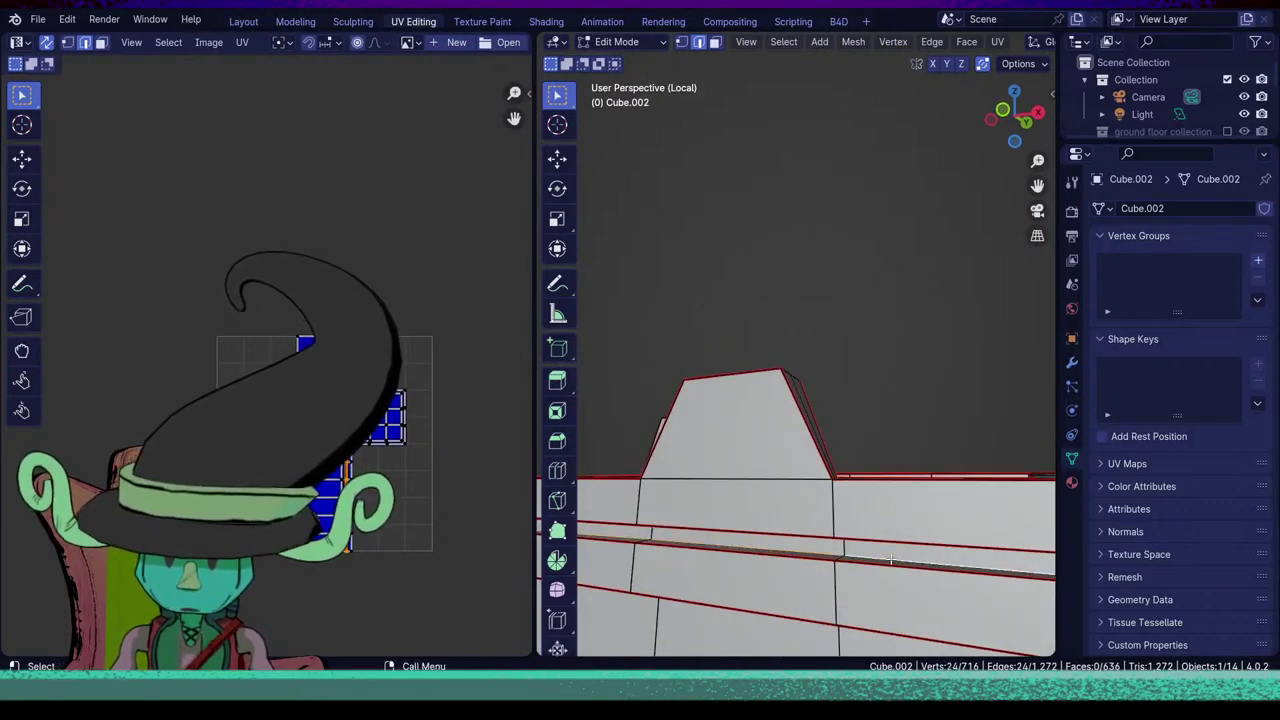
pyautogui.scroll(-5, 826, 543)
pyautogui.press('u')
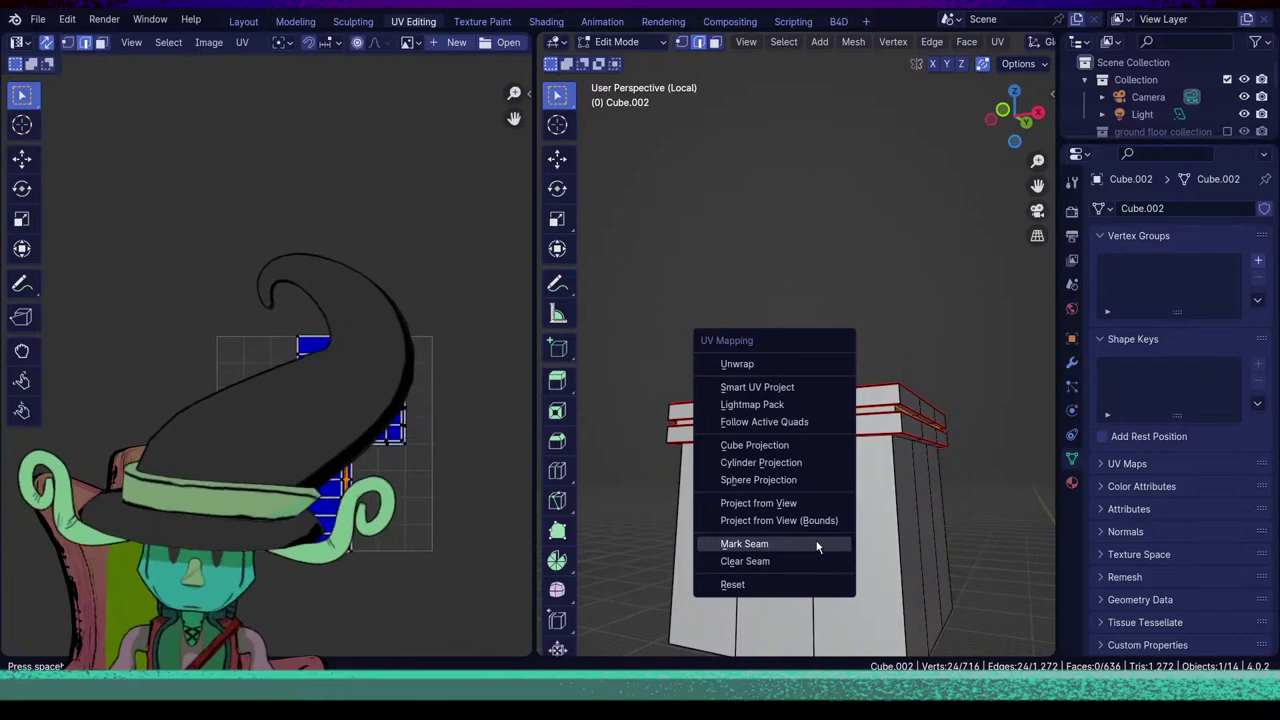
pyautogui.click(817, 537)
# Inspect the seams on the box's rim, crests and trim bands from several sides.
pyautogui.moveTo(868, 489); pyautogui.dragTo(773, 558, button='middle')
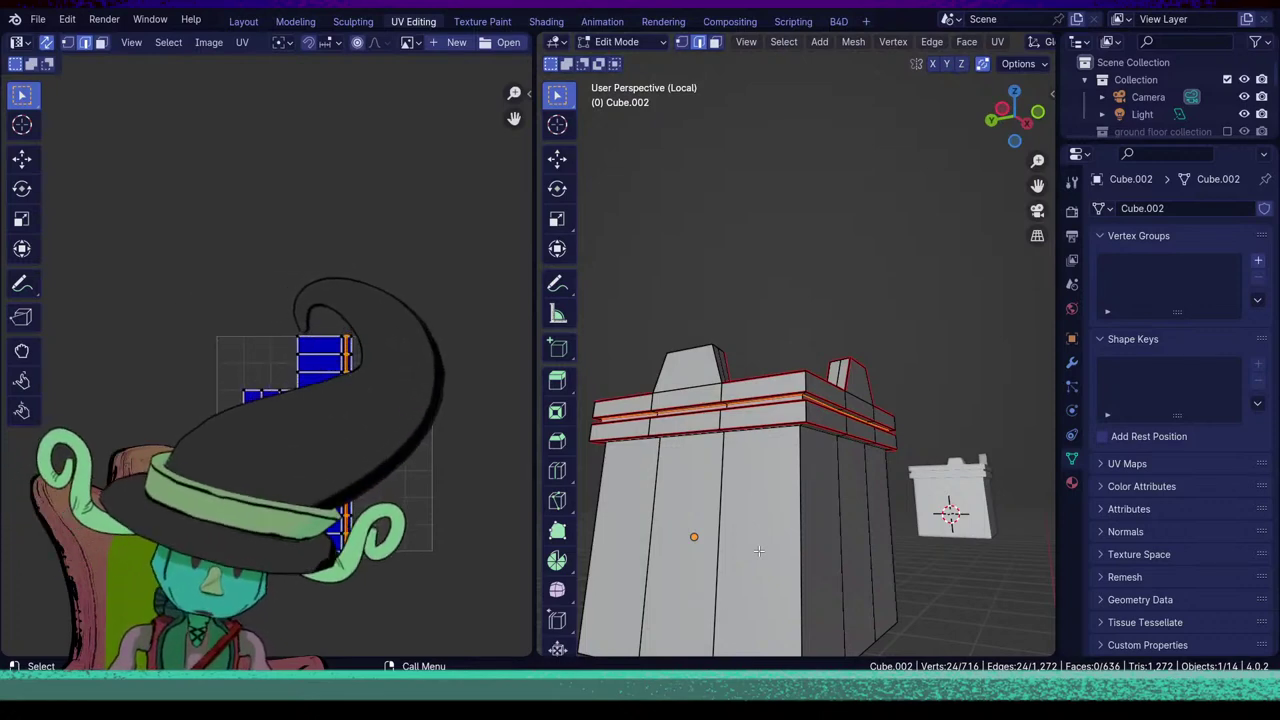
pyautogui.moveTo(961, 528); pyautogui.dragTo(788, 568, button='middle')
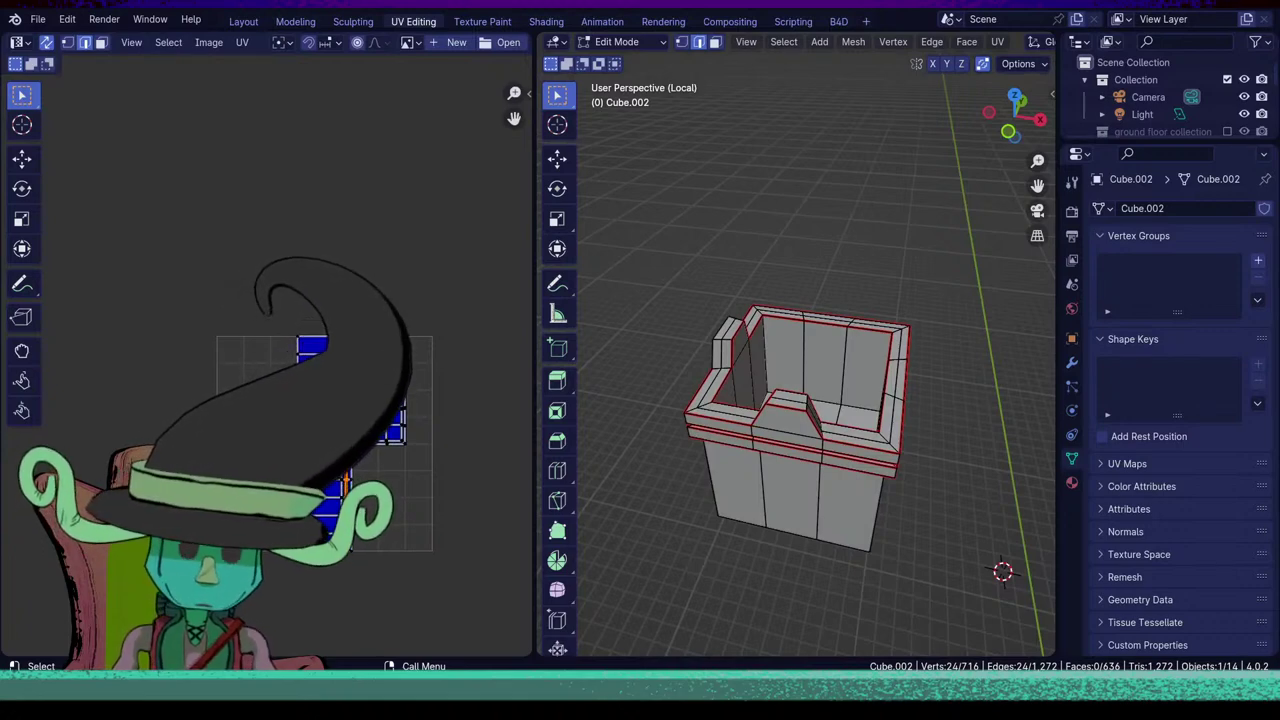
pyautogui.moveTo(744, 580); pyautogui.dragTo(846, 532, button='middle')
pyautogui.moveTo(736, 606); pyautogui.dragTo(846, 580, button='middle')
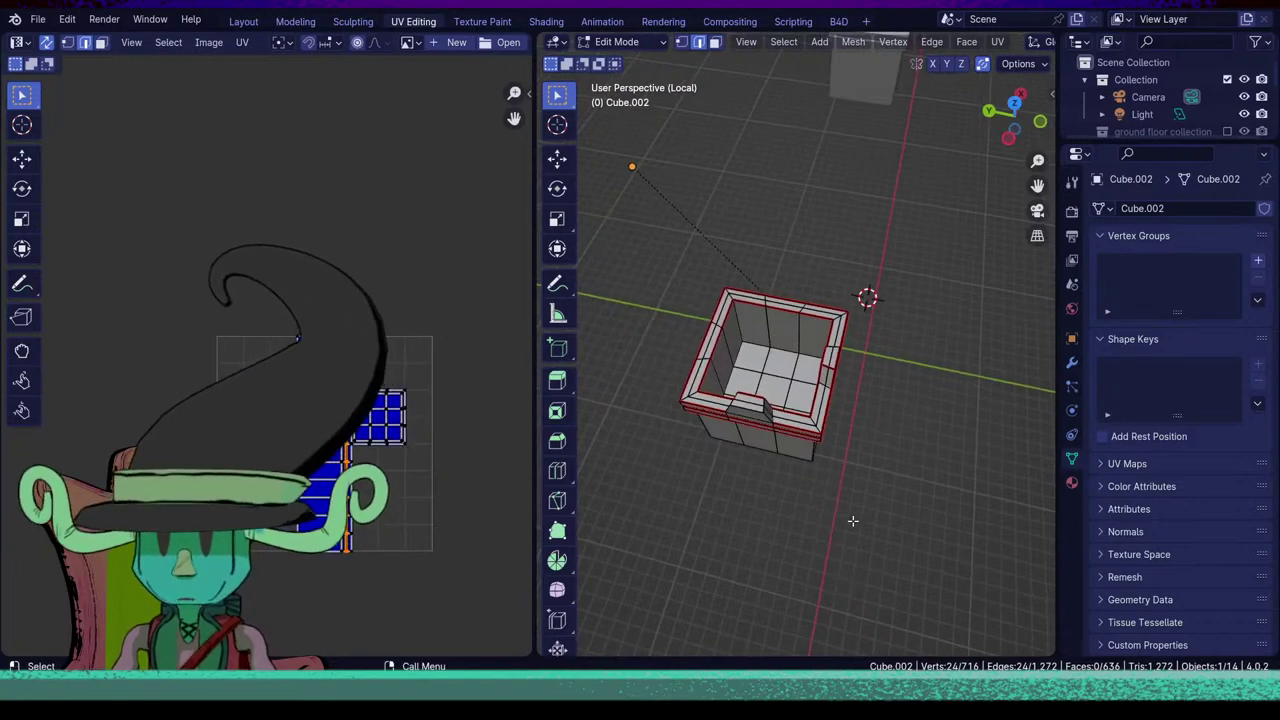
pyautogui.moveTo(836, 528)
pyautogui.mouseDown(button='middle')
pyautogui.moveTo(766, 515)
pyautogui.moveTo(780, 568)
pyautogui.moveTo(750, 598)
pyautogui.moveTo(915, 379)
pyautogui.moveTo(849, 563)
pyautogui.moveTo(831, 534)
pyautogui.mouseUp(button='middle')
pyautogui.scroll(5, 842, 576)
pyautogui.moveTo(818, 578); pyautogui.dragTo(806, 563, button='middle')
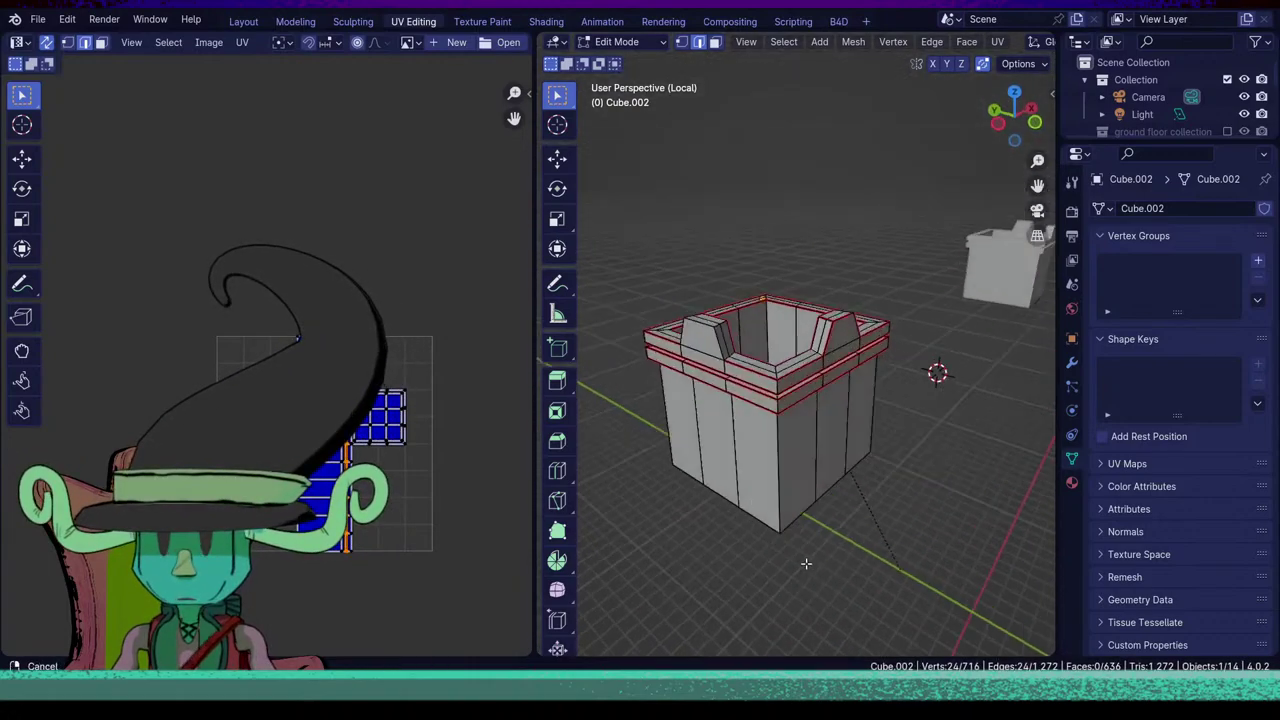
# Mark the box's vertical corner edge, continuing over the rim and down inside, and the inner floor's perimeter as seams.
pyautogui.keyDown('alt'); pyautogui.click(779, 489); pyautogui.keyUp('alt')
pyautogui.moveTo(890, 403); pyautogui.dragTo(1002, 526, button='middle')
pyautogui.scroll(5, 1002, 526)
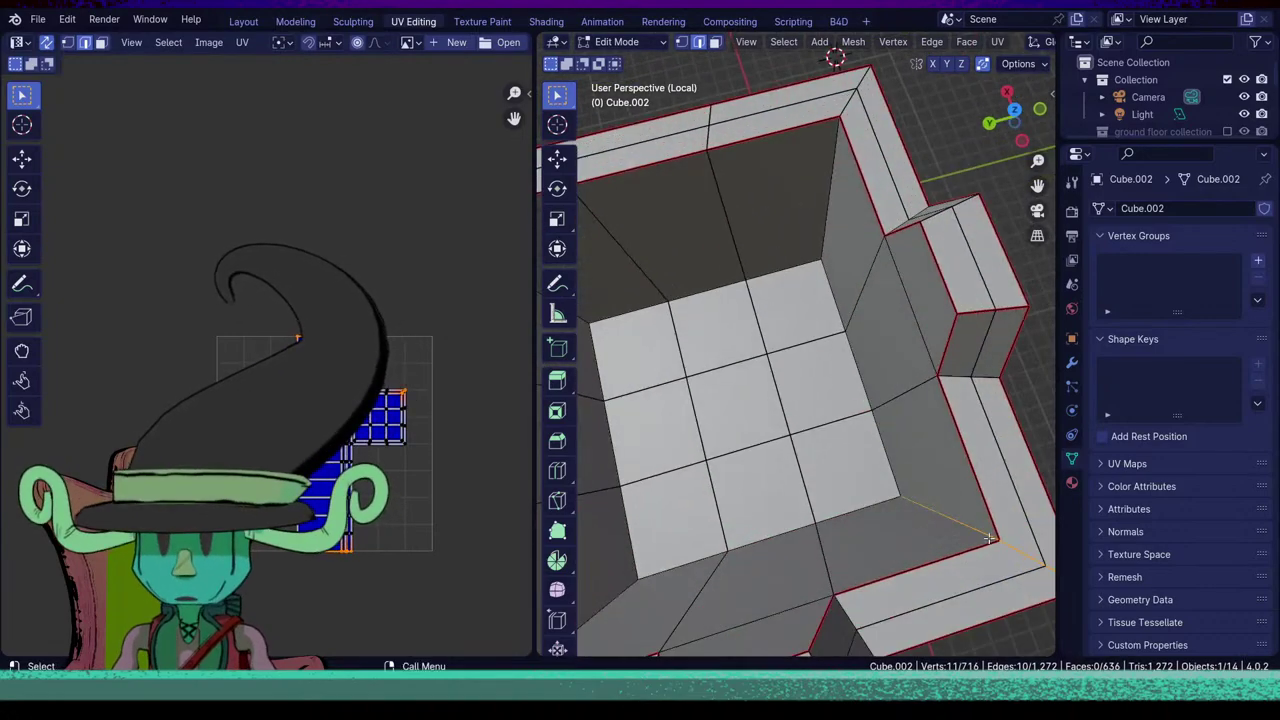
pyautogui.keyDown('alt'); pyautogui.keyDown('shift'); pyautogui.click(884, 463); pyautogui.keyUp('shift'); pyautogui.keyUp('alt')
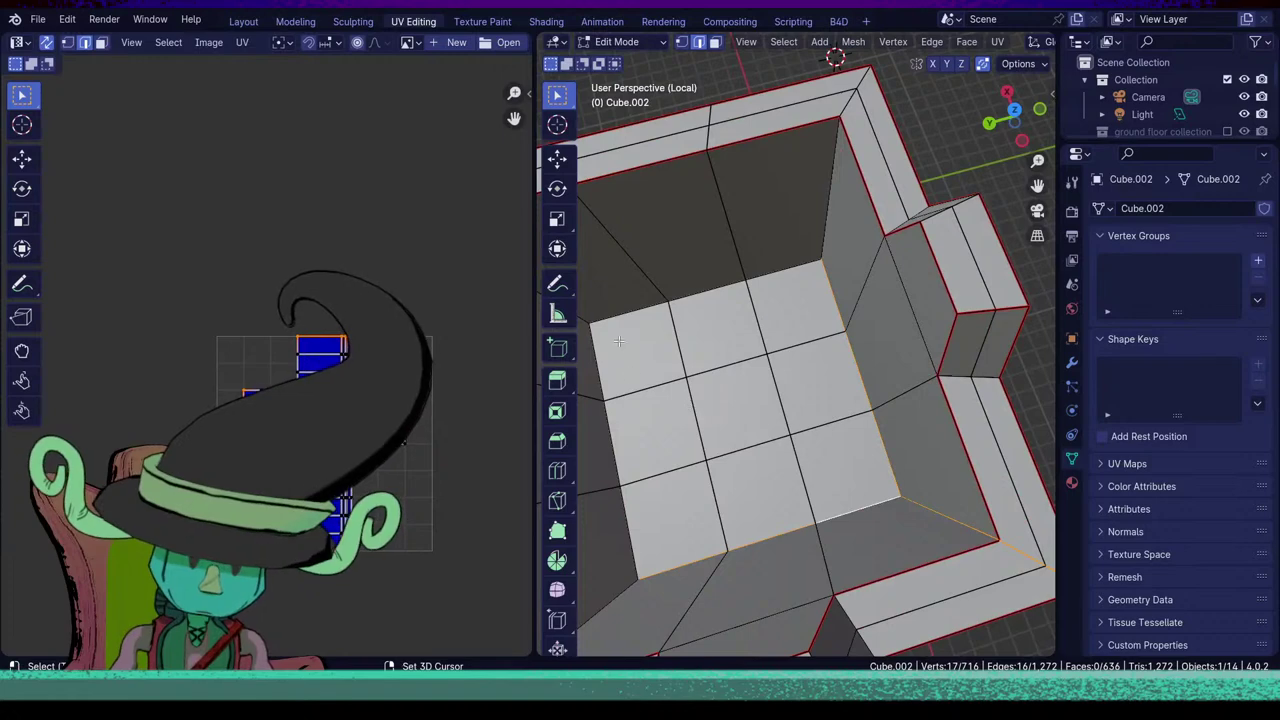
pyautogui.keyDown('alt'); pyautogui.keyDown('shift'); pyautogui.click(695, 284); pyautogui.keyUp('shift'); pyautogui.keyUp('alt')
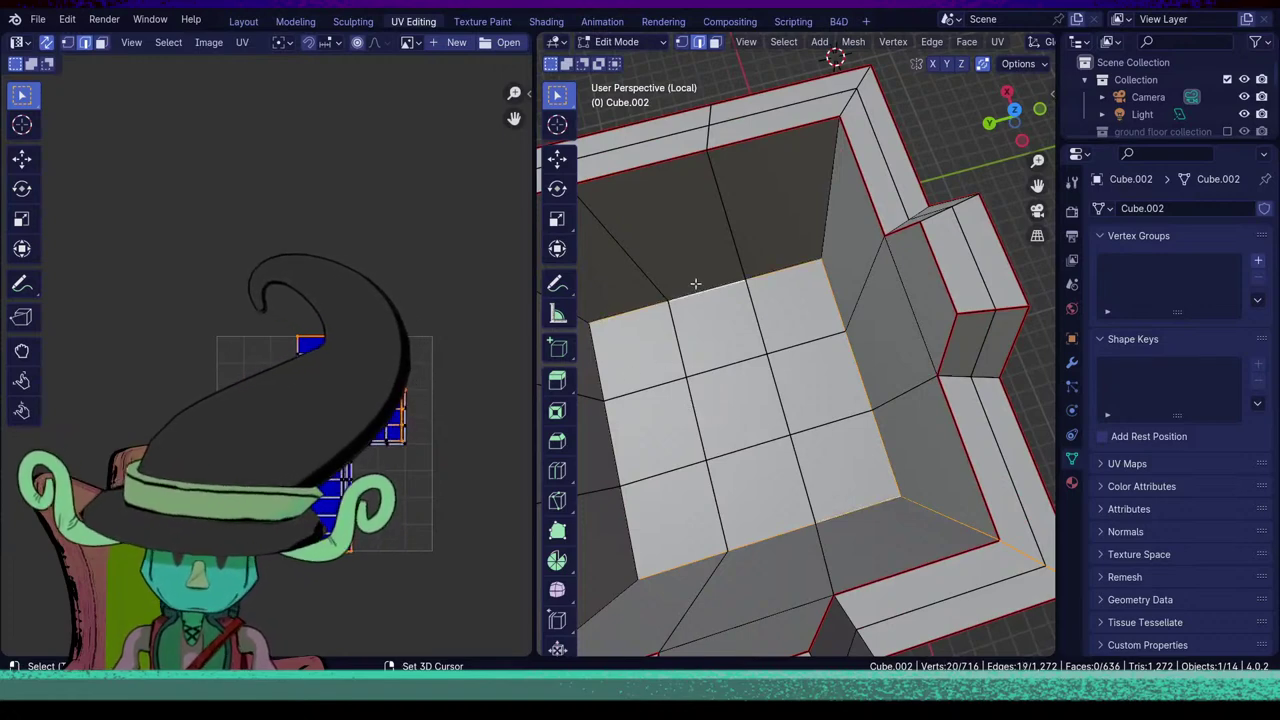
pyautogui.moveTo(741, 335); pyautogui.dragTo(829, 446, button='middle')
pyautogui.scroll(-4, 830, 447)
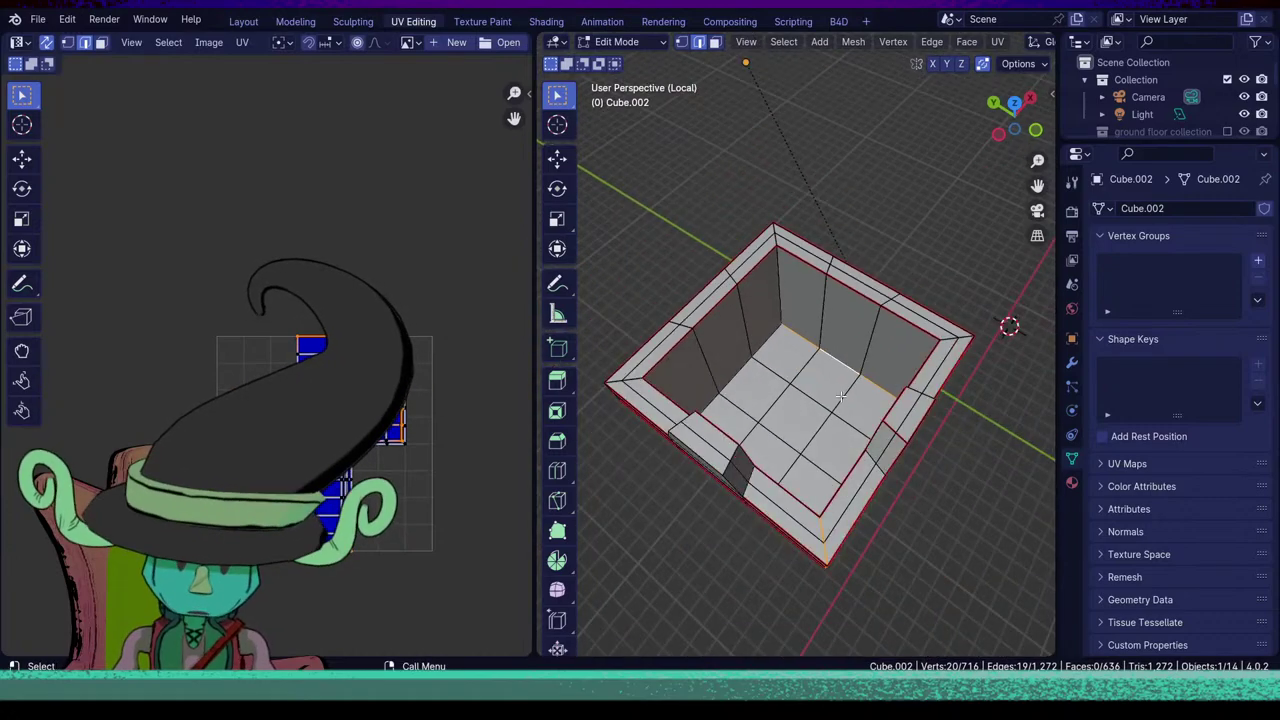
pyautogui.moveTo(843, 400); pyautogui.dragTo(757, 452, button='middle')
pyautogui.keyDown('shift'); pyautogui.click(756, 286); pyautogui.keyUp('shift')
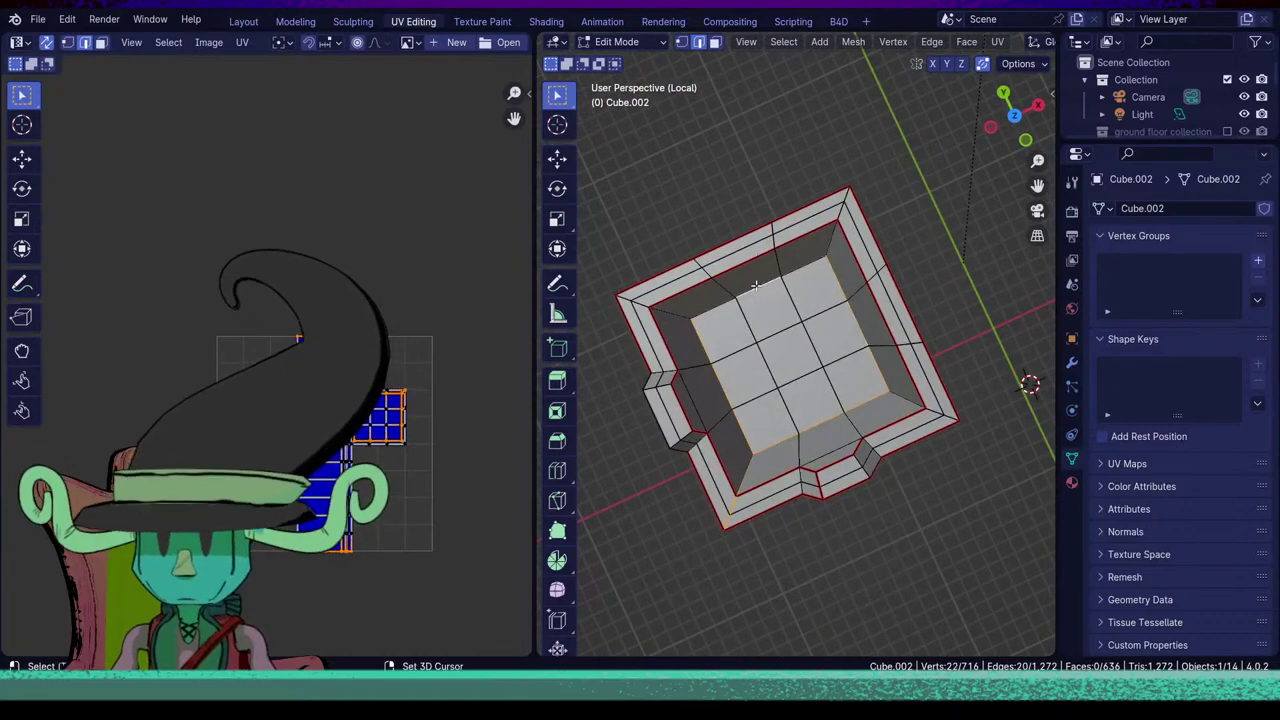
pyautogui.keyDown('shift'); pyautogui.doubleClick(756, 286); pyautogui.keyUp('shift')
pyautogui.moveTo(824, 444); pyautogui.dragTo(863, 459, button='middle')
pyautogui.press('u')
pyautogui.click(862, 392)
# Select the entire box as linked geometry and unwrap it.
pyautogui.scroll(2, 843, 470)
pyautogui.hotkey('ctrl', 'l')
pyautogui.press('u')
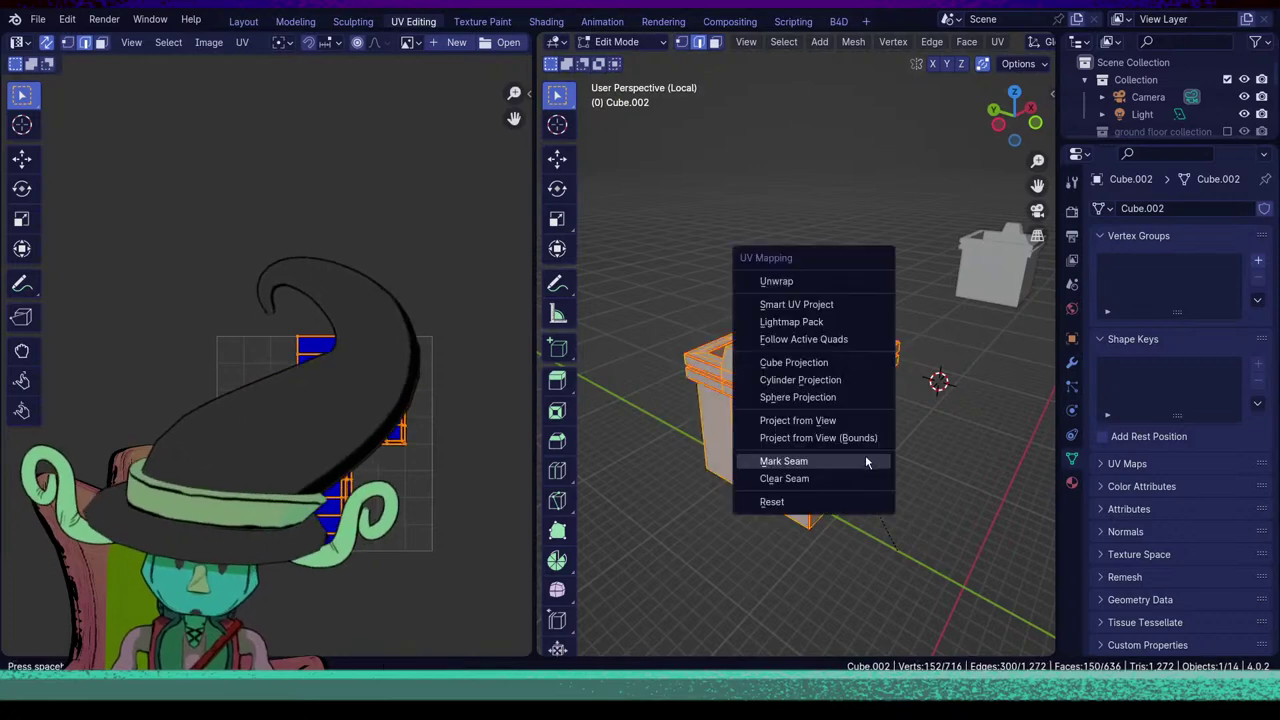
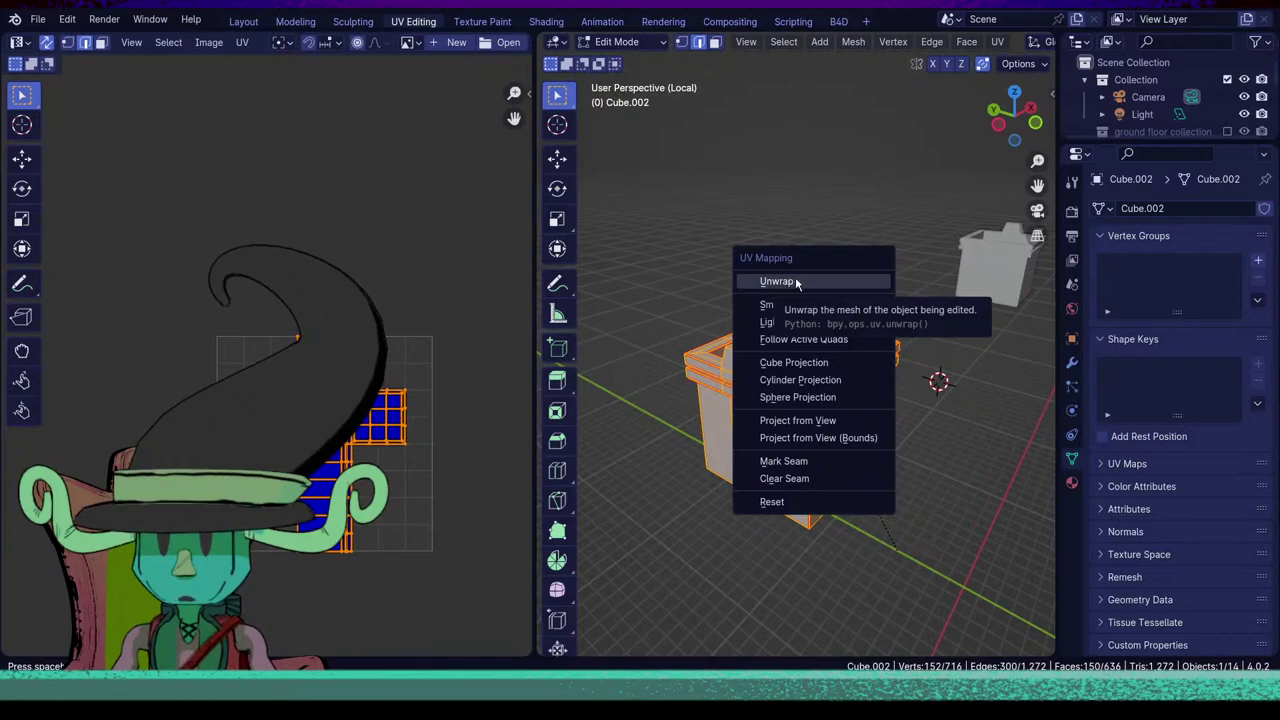
pyautogui.click(796, 284)
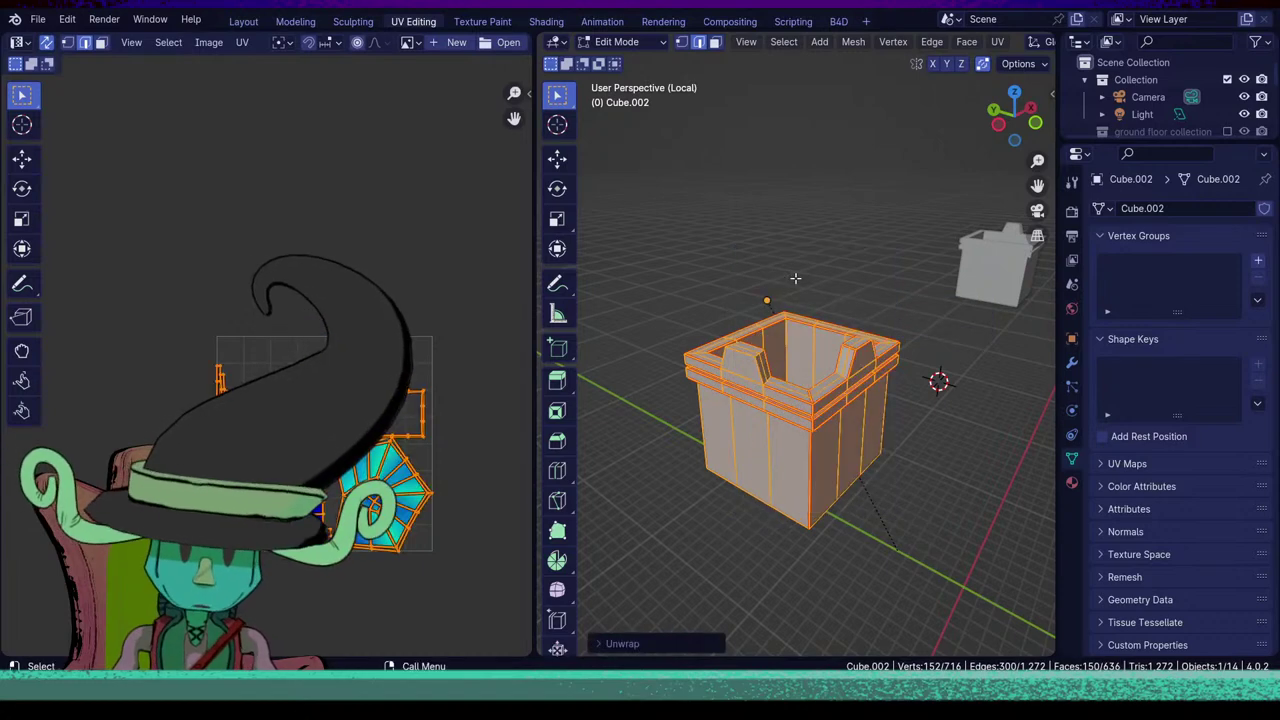
# Select the perimeter edges around the underside of the box and mark them as seams.
pyautogui.moveTo(796, 290); pyautogui.dragTo(790, 363, button='middle')
pyautogui.scroll(3, 799, 390)
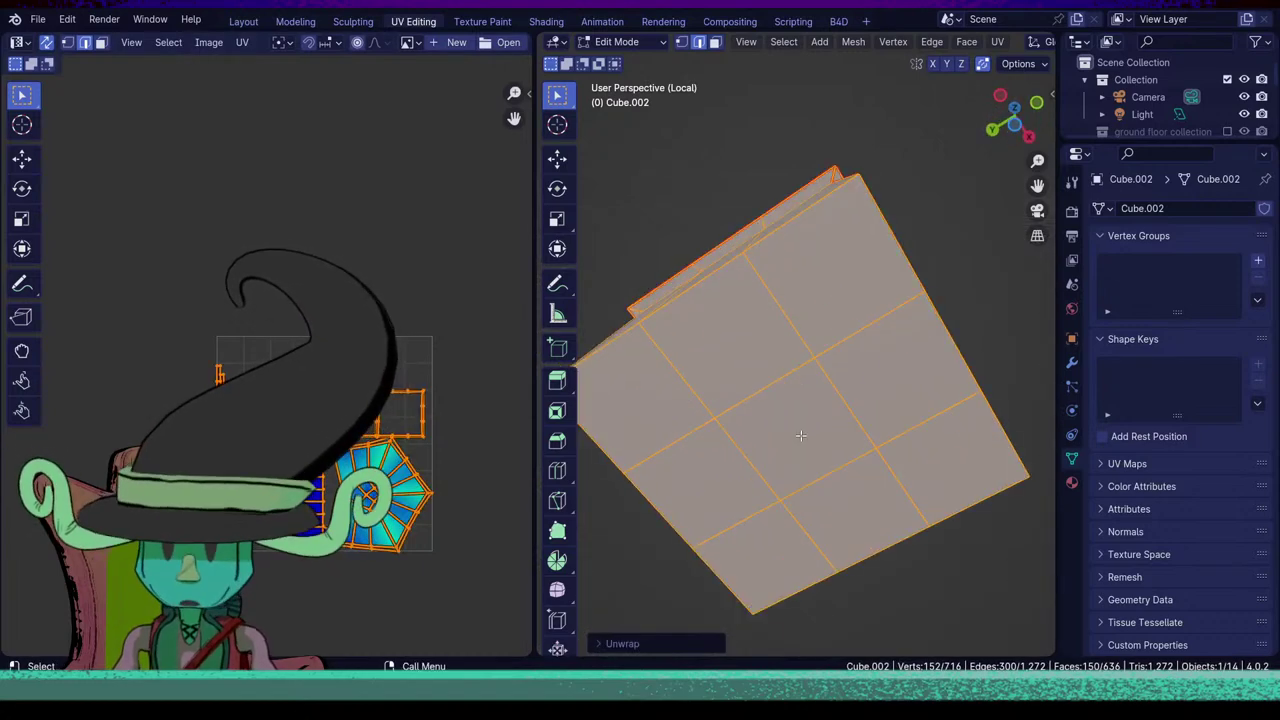
pyautogui.moveTo(801, 435); pyautogui.dragTo(838, 484, button='middle')
pyautogui.keyDown('alt'); pyautogui.click(842, 487); pyautogui.keyUp('alt')
pyautogui.moveTo(944, 518); pyautogui.dragTo(830, 544, button='middle')
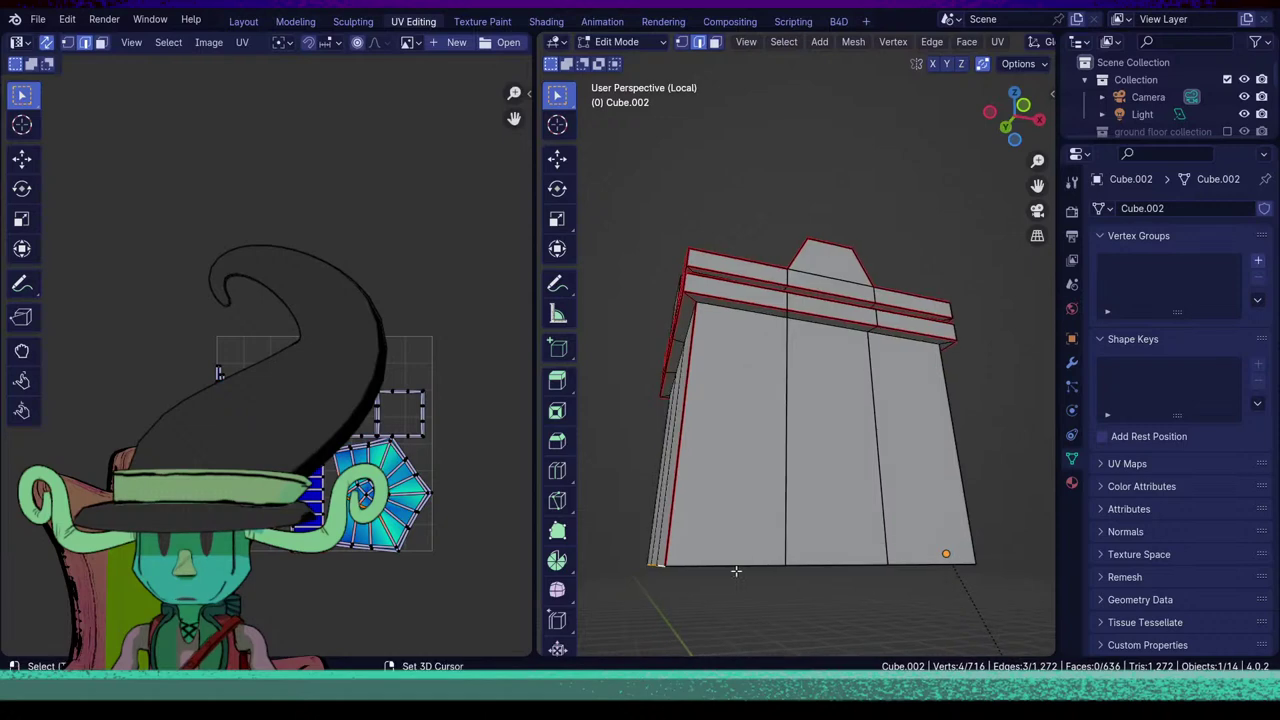
pyautogui.keyDown('alt'); pyautogui.keyDown('shift'); pyautogui.click(742, 564); pyautogui.keyUp('shift'); pyautogui.keyUp('alt')
pyautogui.moveTo(958, 521); pyautogui.dragTo(673, 558, button='middle')
pyautogui.keyDown('alt'); pyautogui.keyDown('shift'); pyautogui.click(842, 588); pyautogui.keyUp('shift'); pyautogui.keyUp('alt')
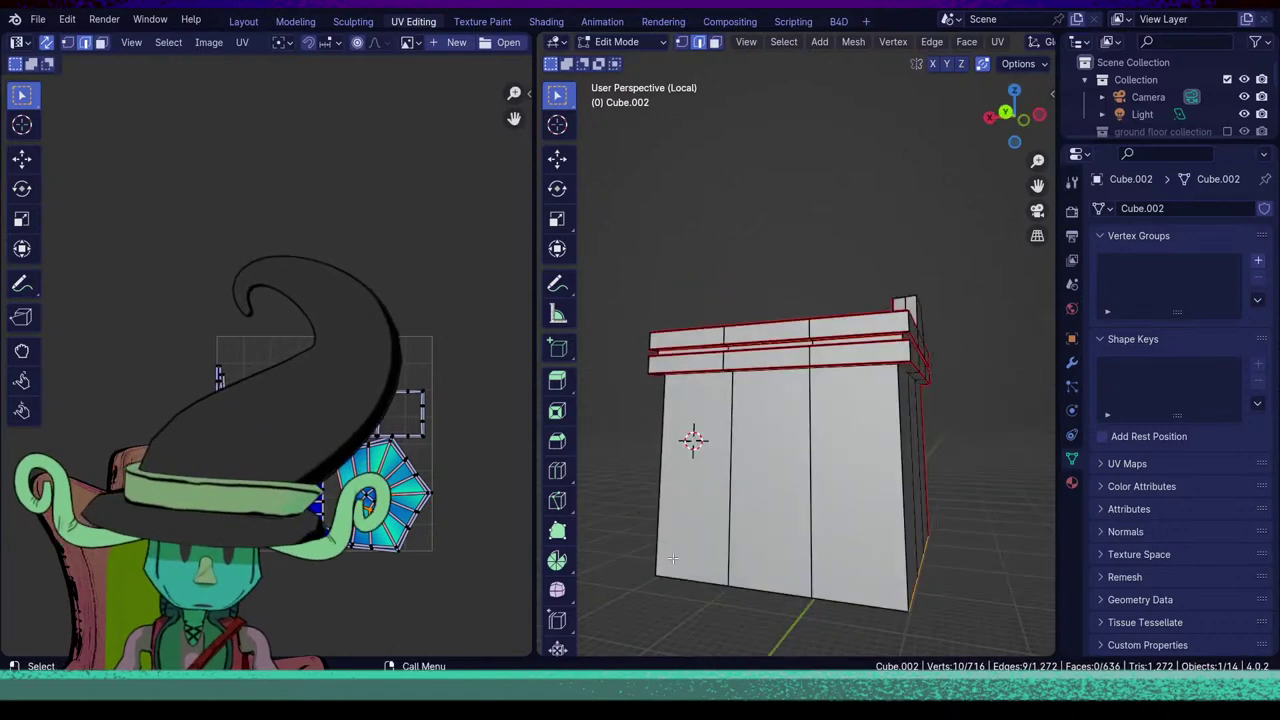
pyautogui.keyDown('alt'); pyautogui.keyDown('shift'); pyautogui.click(816, 586); pyautogui.keyUp('shift'); pyautogui.keyUp('alt')
pyautogui.scroll(-5, 789, 597)
pyautogui.moveTo(789, 597); pyautogui.dragTo(822, 506, button='middle')
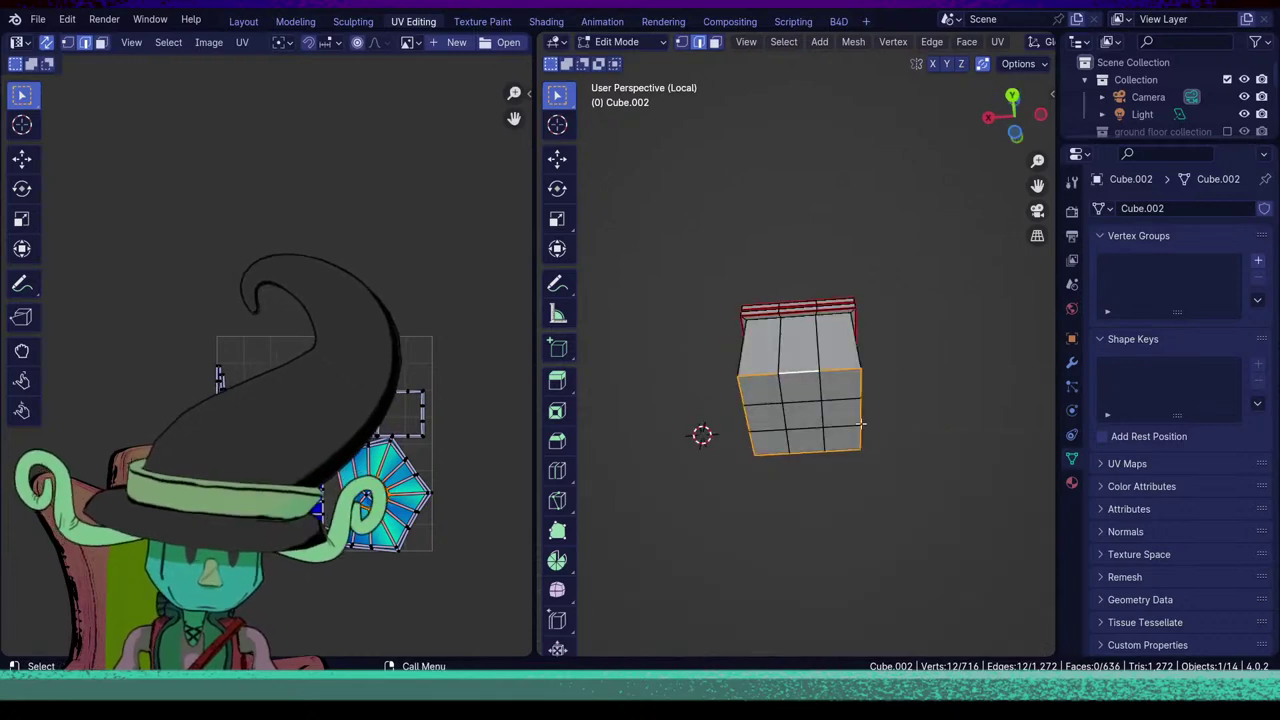
pyautogui.press('u')
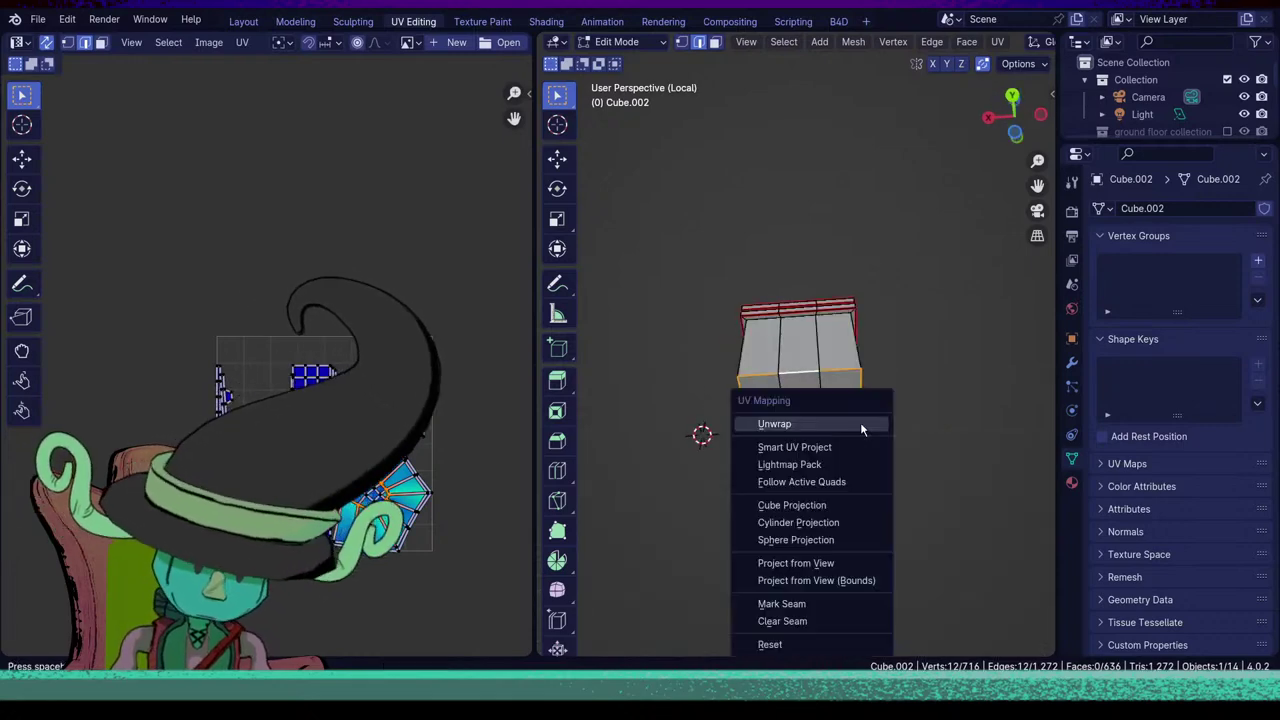
pyautogui.click(790, 603)
# Select all of the box's linked geometry and unwrap it with the bottom seams.
pyautogui.hotkey('ctrl', 'l')
pyautogui.press('u')
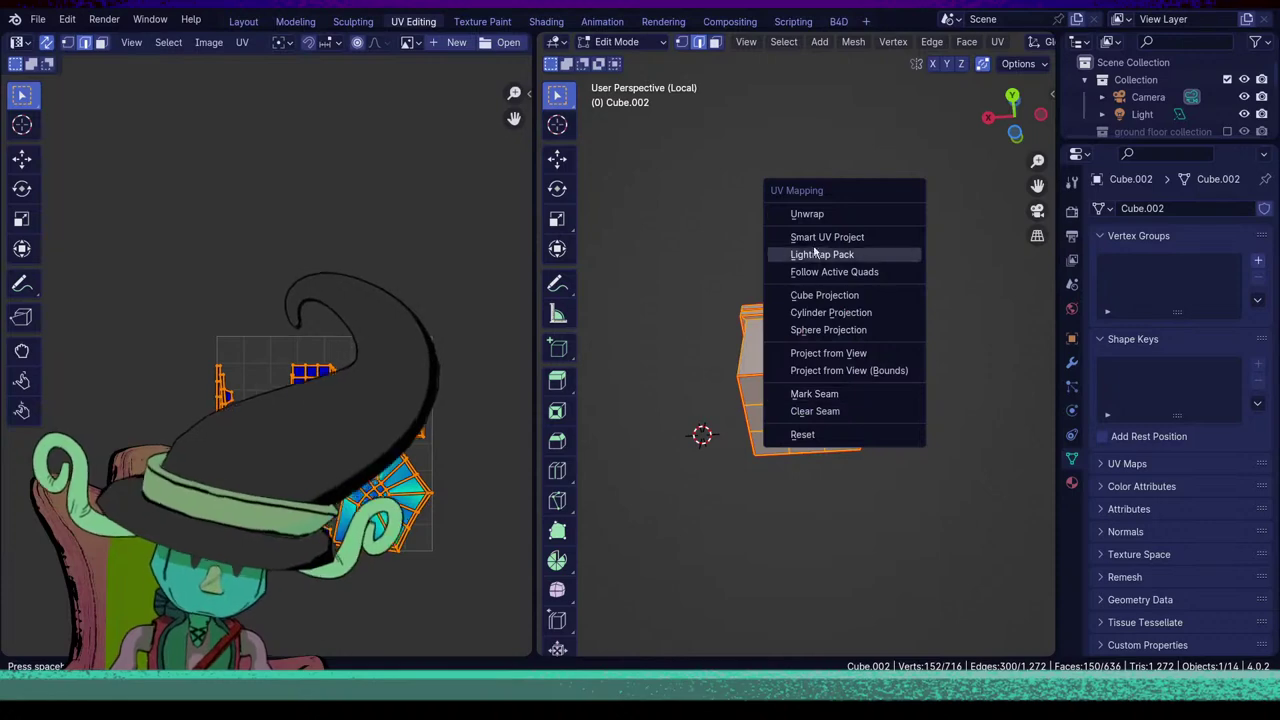
pyautogui.click(821, 213)
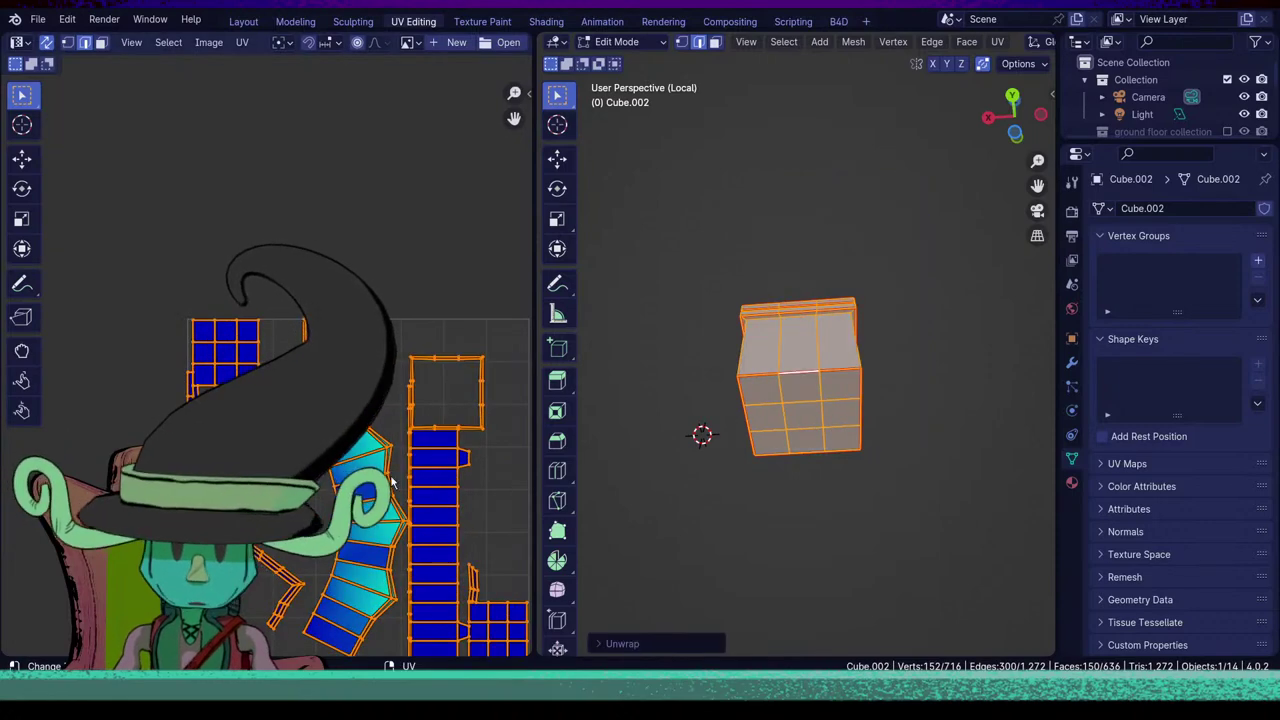
# Mark the edge loop where the box's outer walls meet the underside of the lower trim band as a seam.
pyautogui.click(360, 461)
pyautogui.moveTo(888, 378); pyautogui.dragTo(752, 529, button='middle')
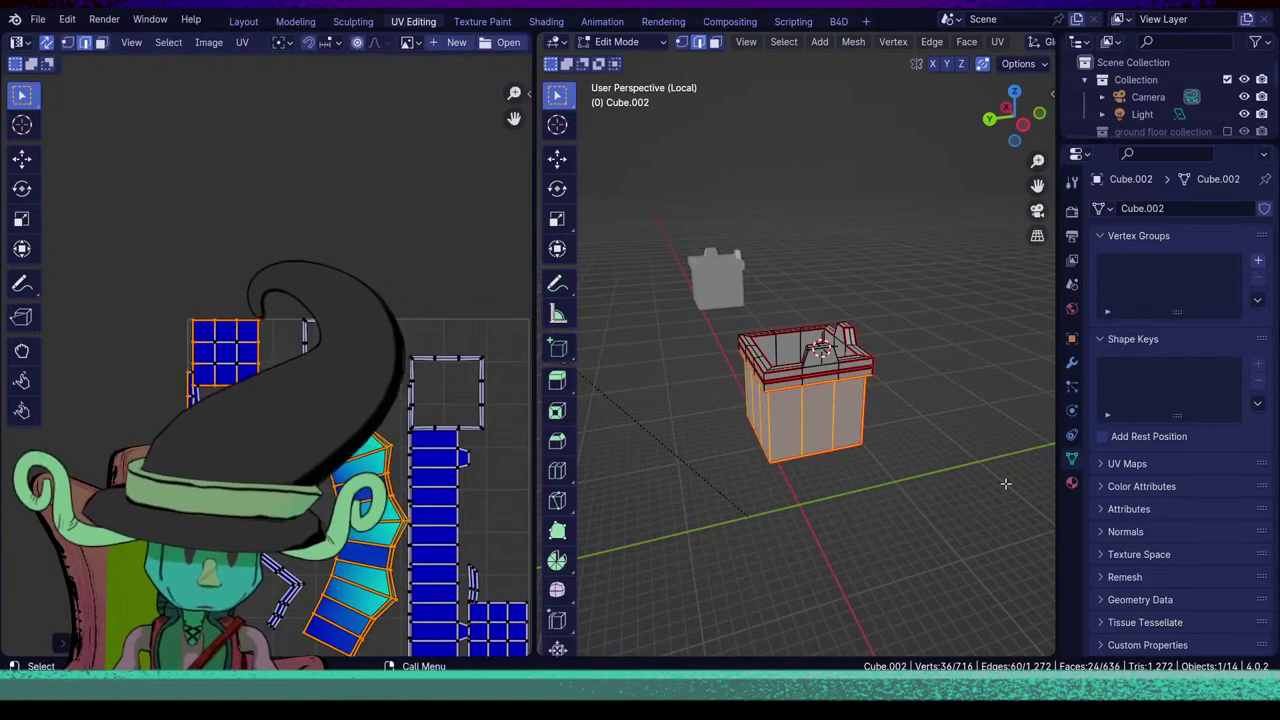
pyautogui.moveTo(1006, 483); pyautogui.dragTo(991, 369, button='middle')
pyautogui.scroll(4, 991, 369)
pyautogui.click(943, 425)
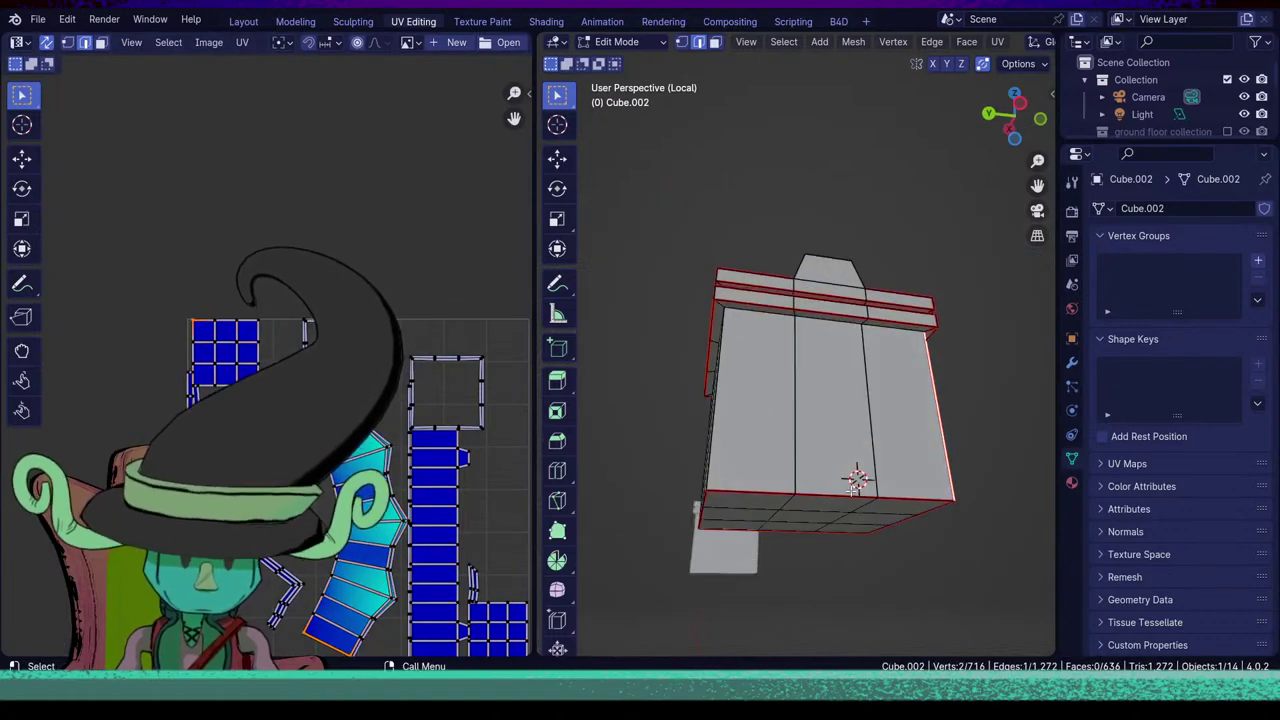
pyautogui.moveTo(975, 448); pyautogui.dragTo(750, 346, button='middle')
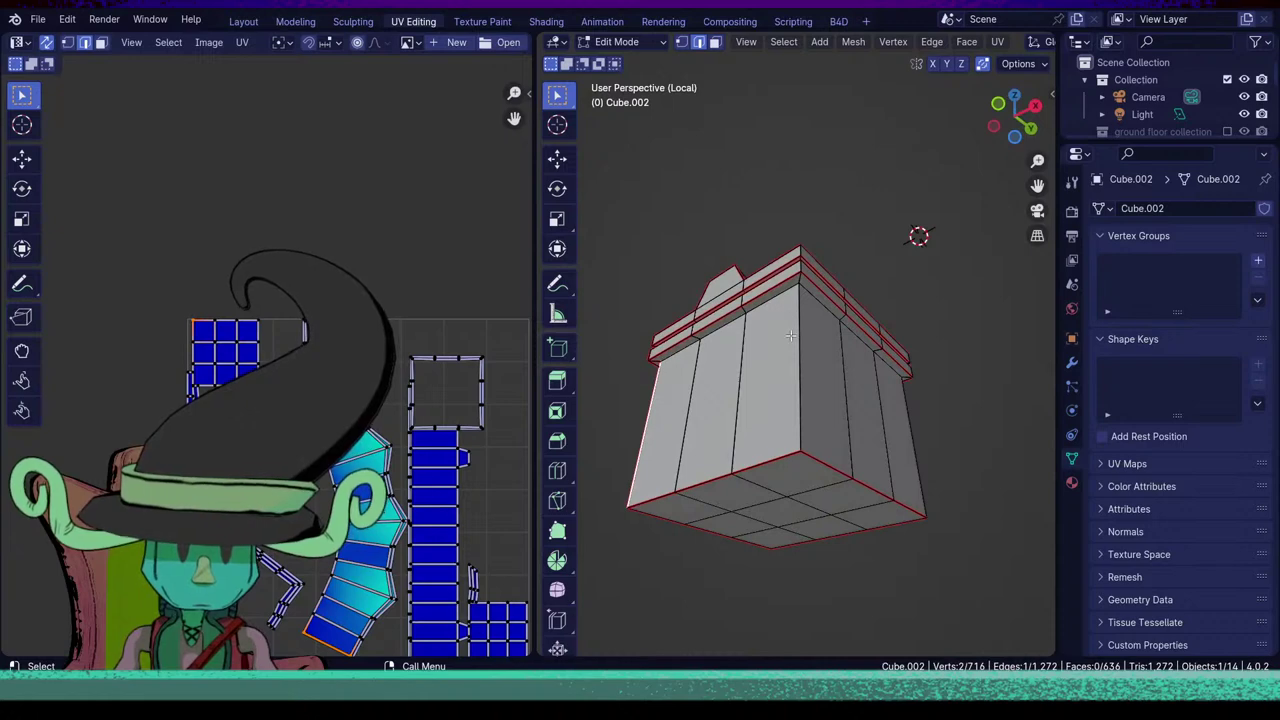
pyautogui.keyDown('alt'); pyautogui.click(786, 298); pyautogui.keyUp('alt')
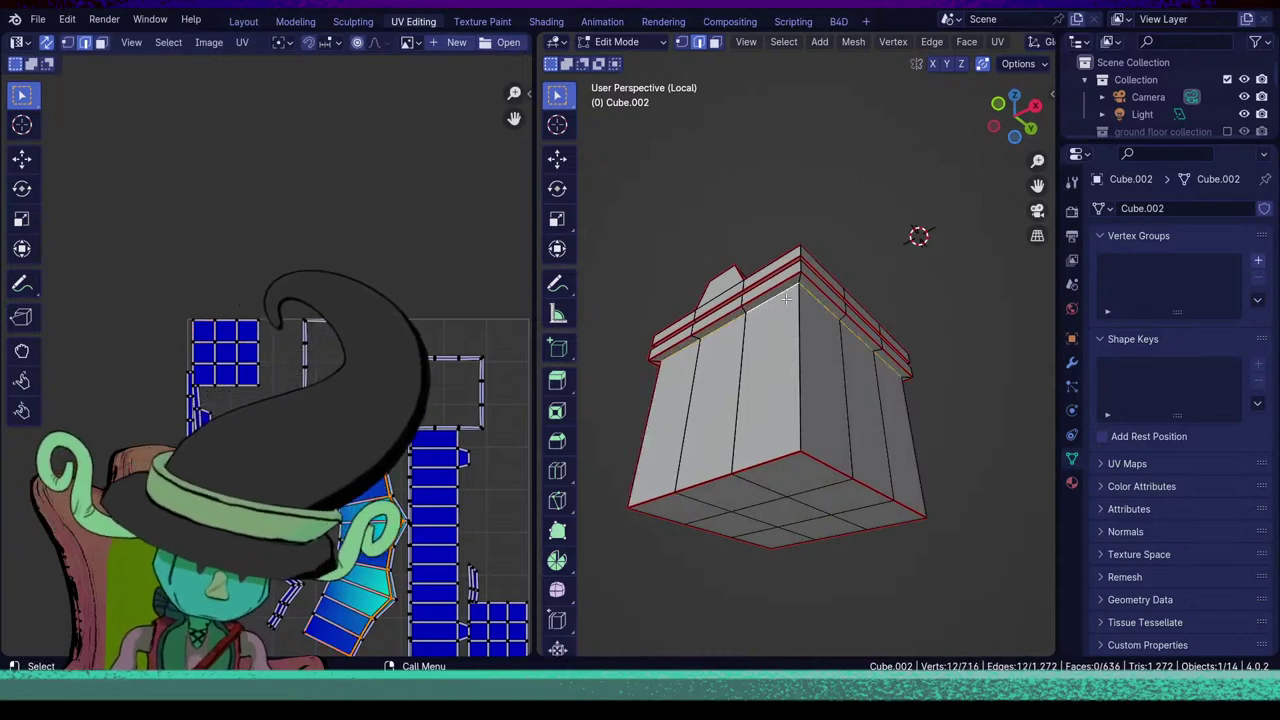
pyautogui.press('u')
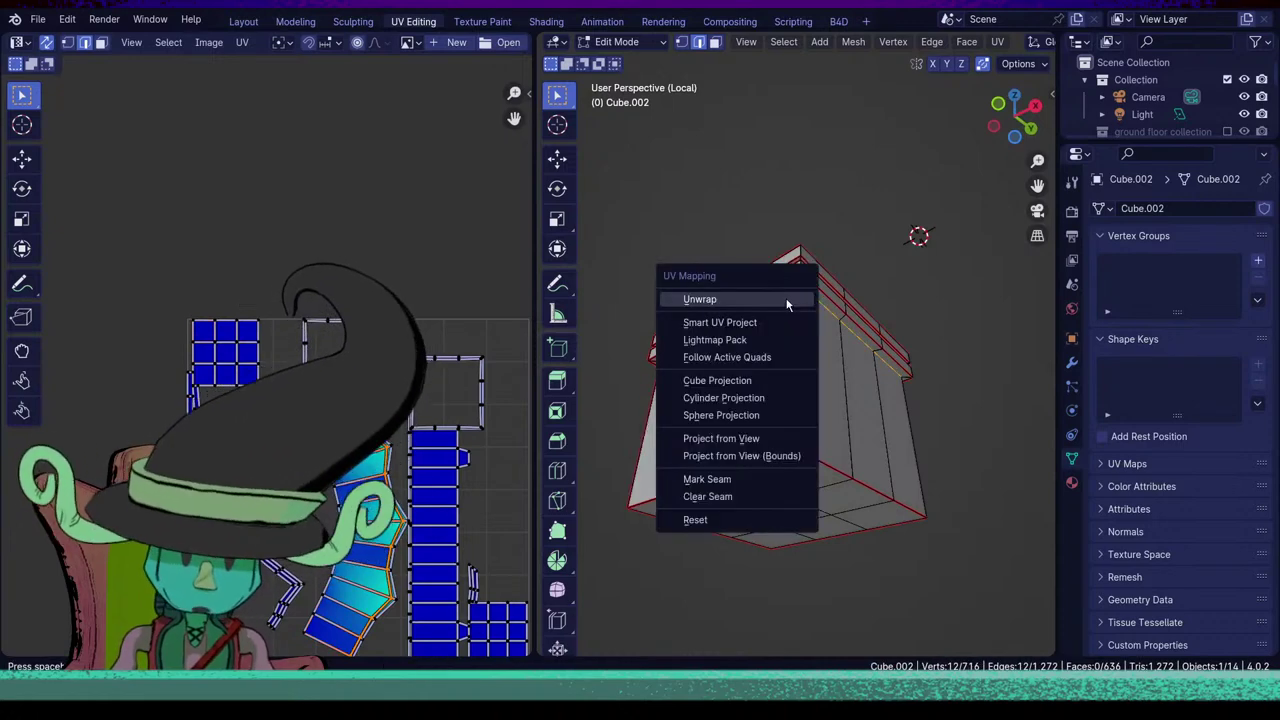
pyautogui.click(733, 492)
# Unwrap the whole box again and examine the narrow trim and crest islands in the UV layout.
pyautogui.press('a')
pyautogui.press('u')
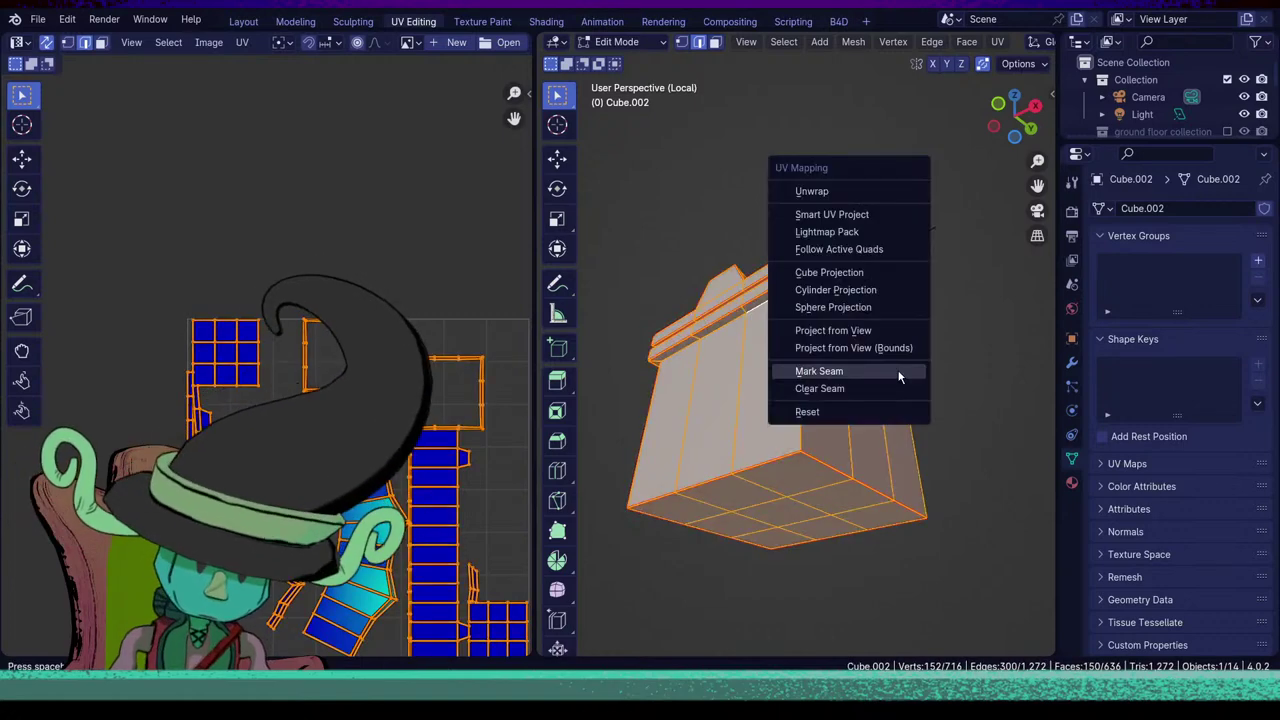
pyautogui.click(811, 191)
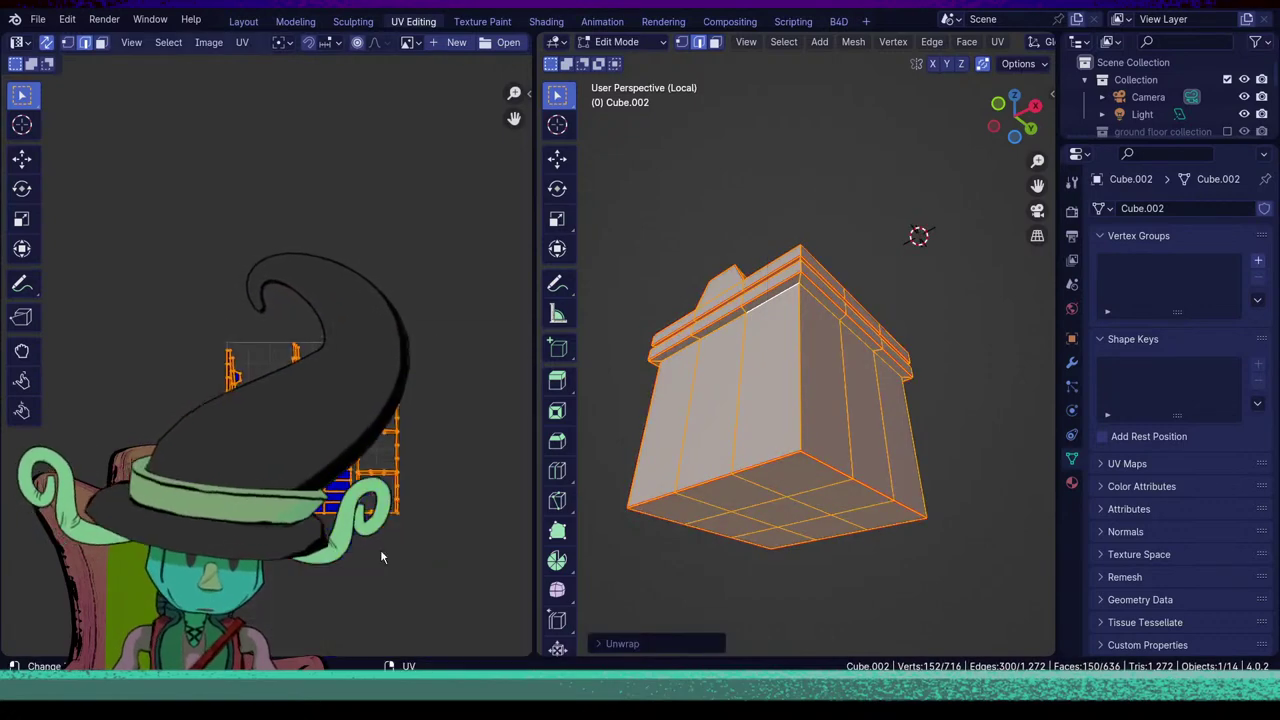
pyautogui.click(380, 550)
pyautogui.scroll(6, 362, 550)
pyautogui.moveTo(300, 591); pyautogui.dragTo(410, 613, button='middle')
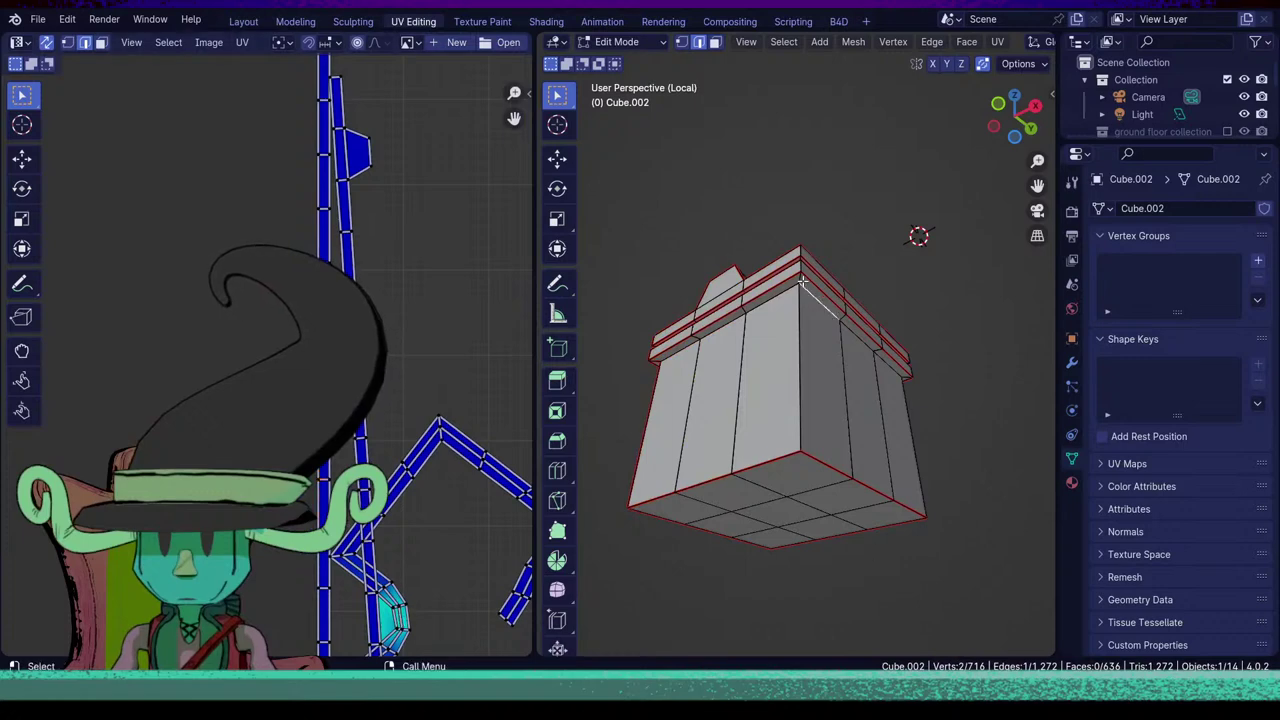
# Mark one crest's outer top edge, outer sloping edges, and short edges across its thickness at both top corners as seams.
pyautogui.moveTo(745, 428); pyautogui.dragTo(937, 455, button='middle')
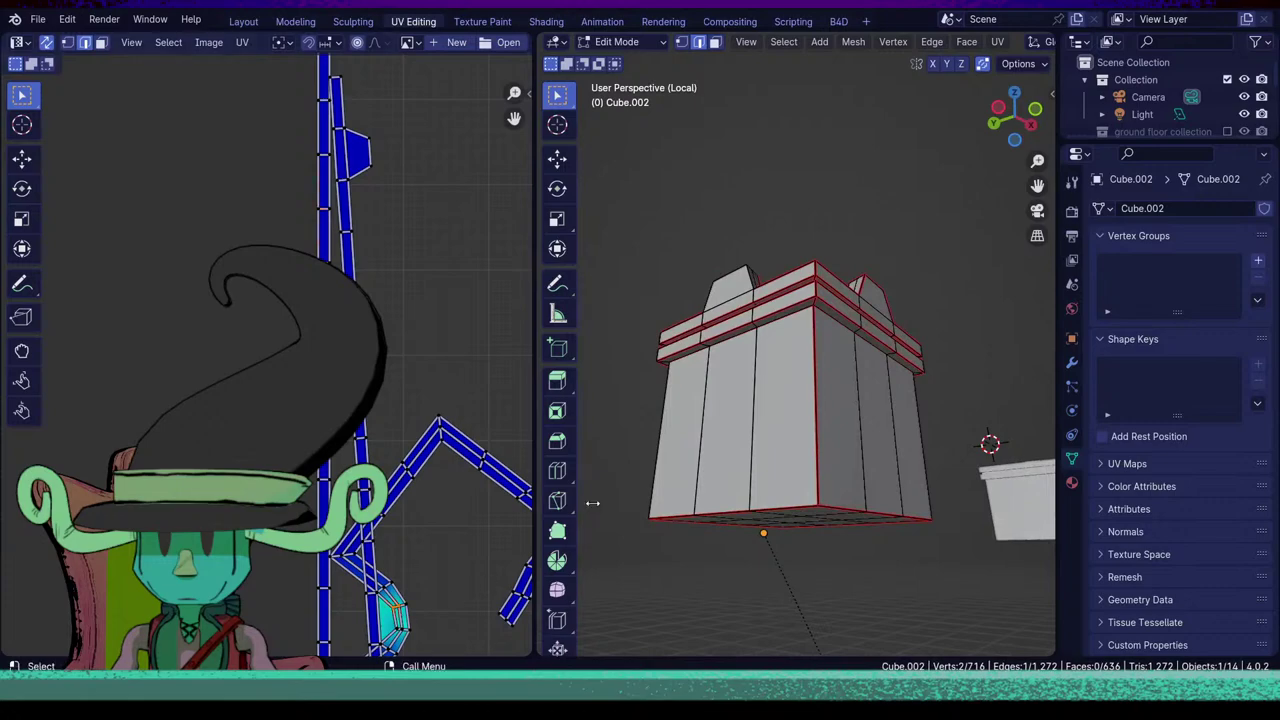
pyautogui.moveTo(830, 404); pyautogui.dragTo(828, 498, button='middle')
pyautogui.scroll(2, 828, 498)
pyautogui.moveTo(985, 415); pyautogui.dragTo(872, 486, button='middle')
pyautogui.scroll(2, 934, 443)
pyautogui.click(932, 410)
pyautogui.keyDown('shift'); pyautogui.click(964, 437); pyautogui.keyUp('shift')
pyautogui.keyDown('shift'); pyautogui.click(865, 529); pyautogui.keyUp('shift')
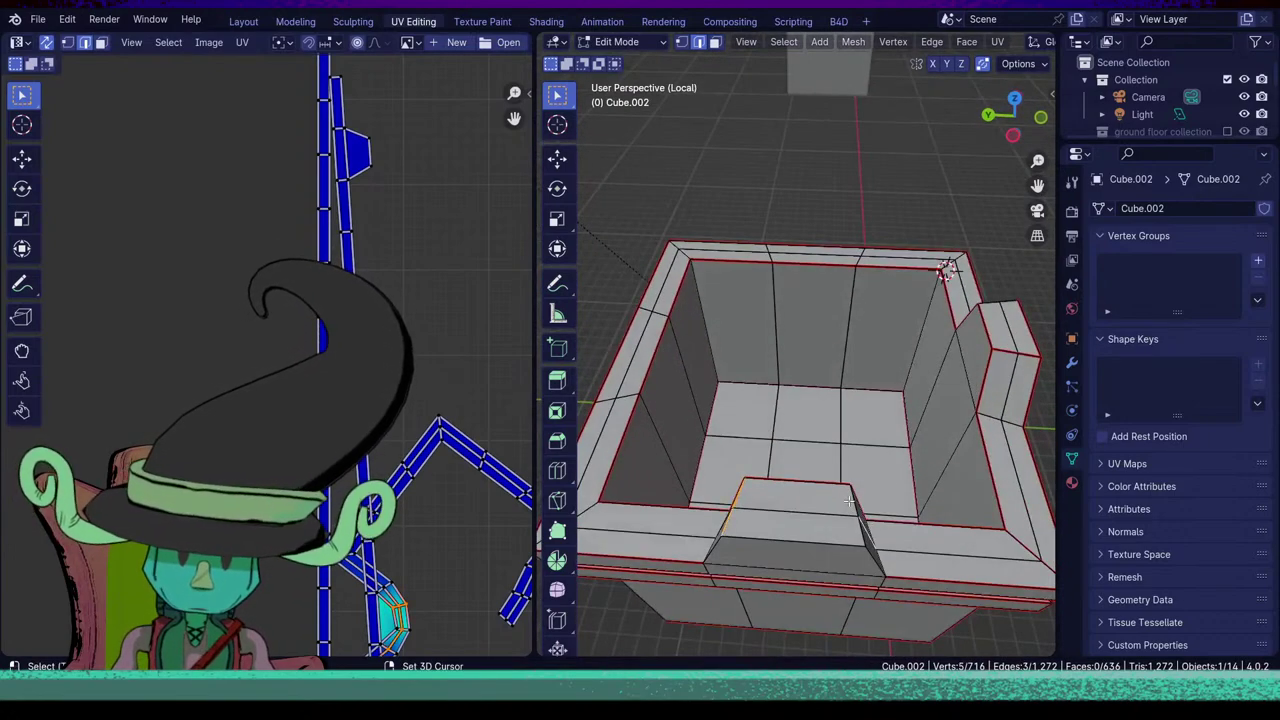
pyautogui.keyDown('shift'); pyautogui.click(853, 500); pyautogui.keyUp('shift')
pyautogui.keyDown('shift'); pyautogui.click(860, 518); pyautogui.keyUp('shift')
pyautogui.keyDown('shift'); pyautogui.click(865, 528); pyautogui.keyUp('shift')
pyautogui.keyDown('shift'); pyautogui.click(871, 528); pyautogui.keyUp('shift')
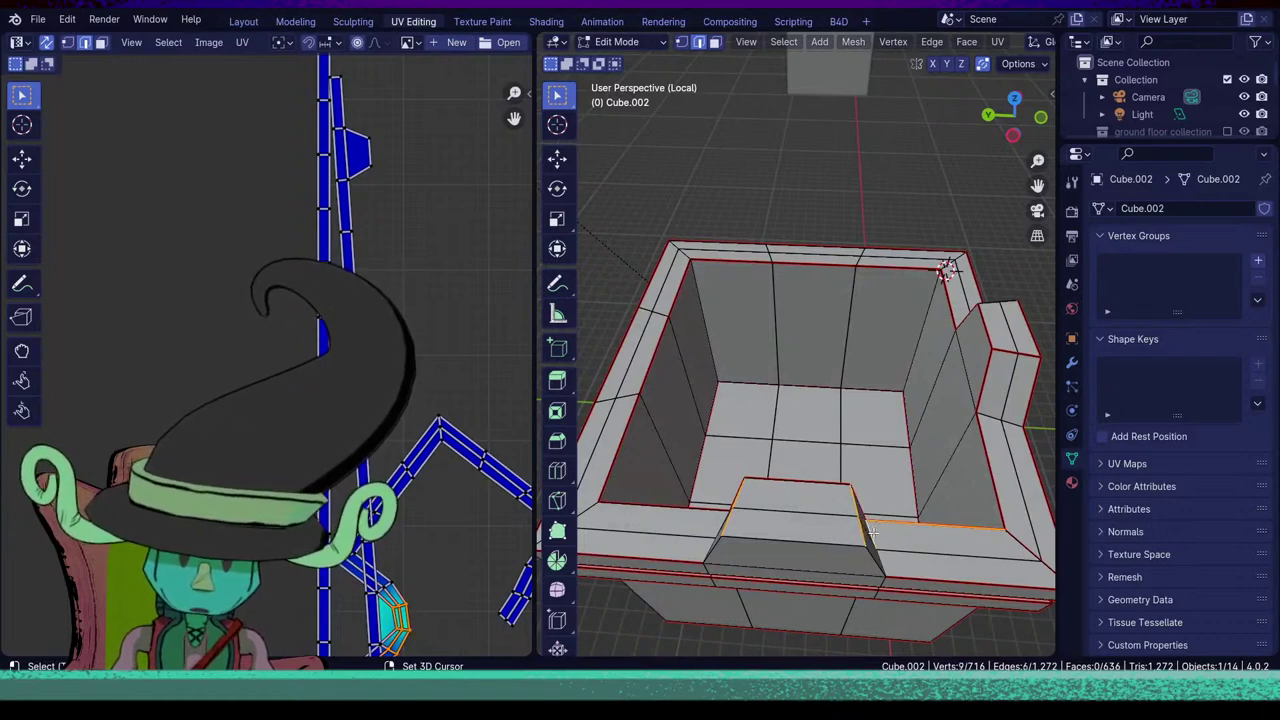
pyautogui.hotkey('ctrl', 'z')
pyautogui.hotkey('ctrl', 'z')
pyautogui.moveTo(863, 578); pyautogui.dragTo(752, 546, button='middle')
pyautogui.keyDown('shift'); pyautogui.click(740, 537); pyautogui.keyUp('shift')
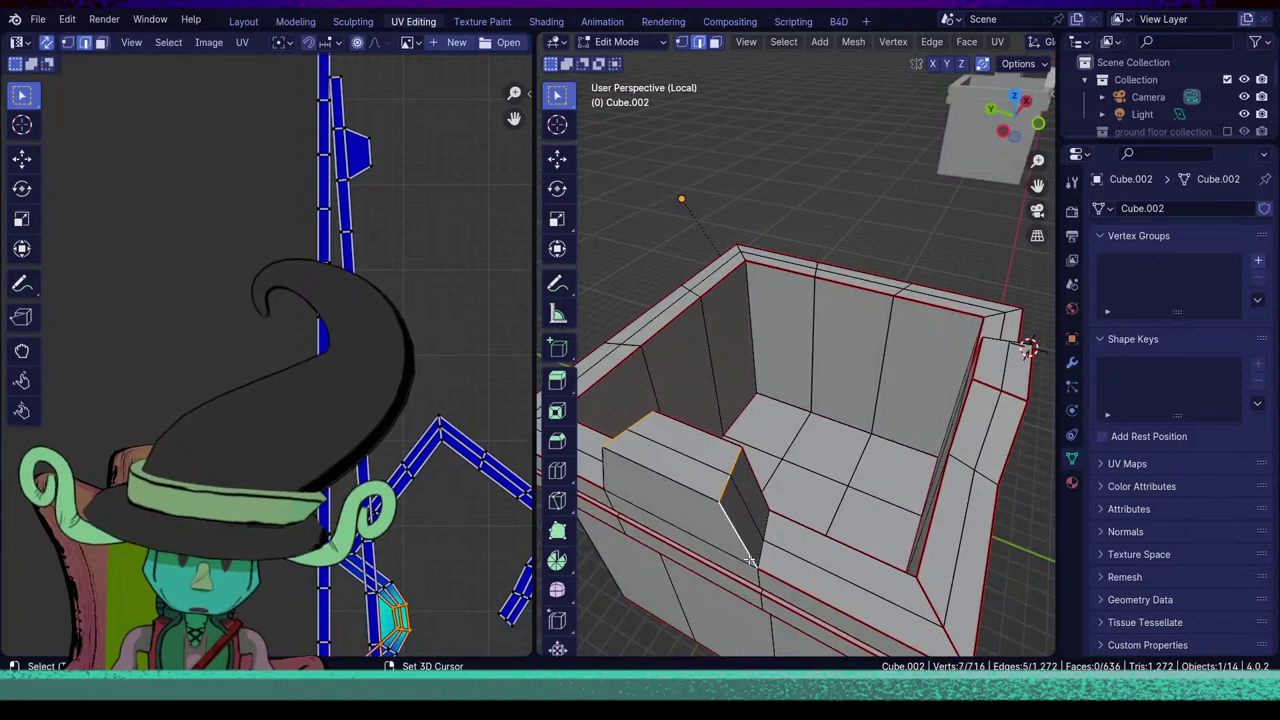
pyautogui.keyDown('shift'); pyautogui.click(669, 476); pyautogui.keyUp('shift')
pyautogui.moveTo(669, 476); pyautogui.dragTo(725, 470, button='middle')
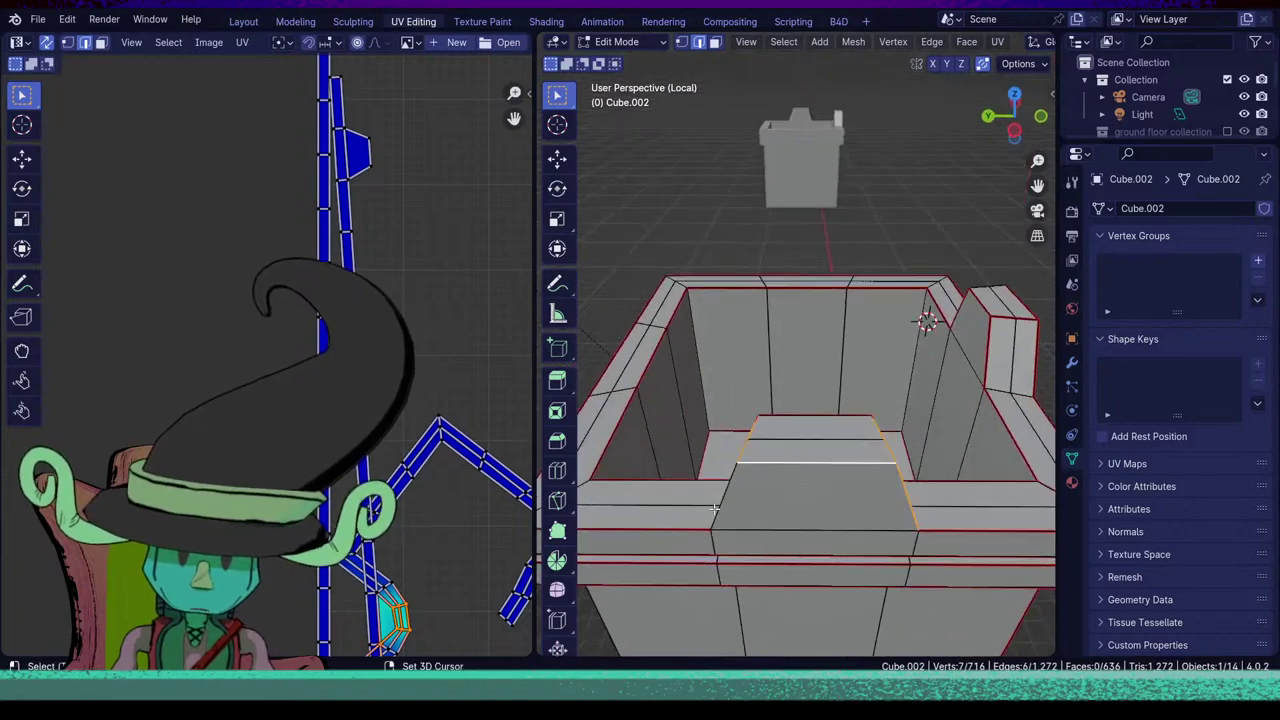
pyautogui.keyDown('shift'); pyautogui.click(731, 500); pyautogui.keyUp('shift')
pyautogui.scroll(-4, 901, 456)
pyautogui.moveTo(900, 456); pyautogui.dragTo(823, 371, button='middle')
pyautogui.press('u')
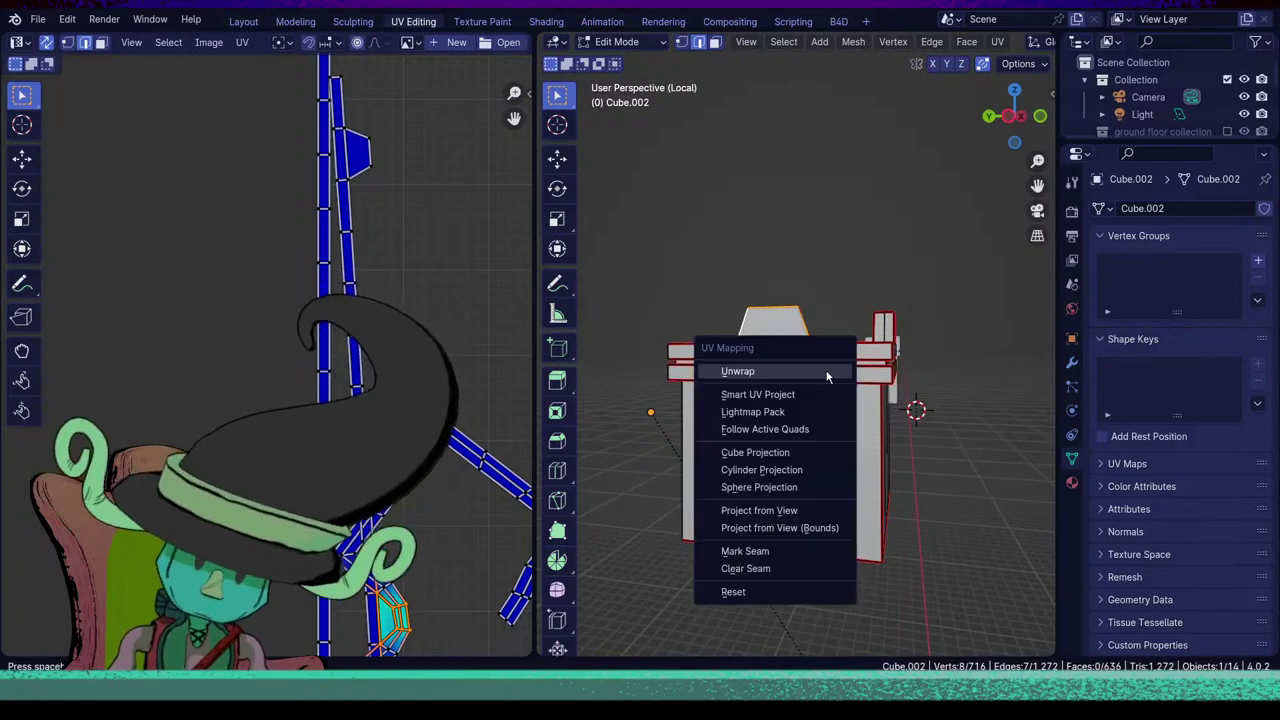
pyautogui.click(758, 549)
# Select the linked box geometry, unwrap it with the crest seams, and check the resulting UV islands.
pyautogui.press('l')
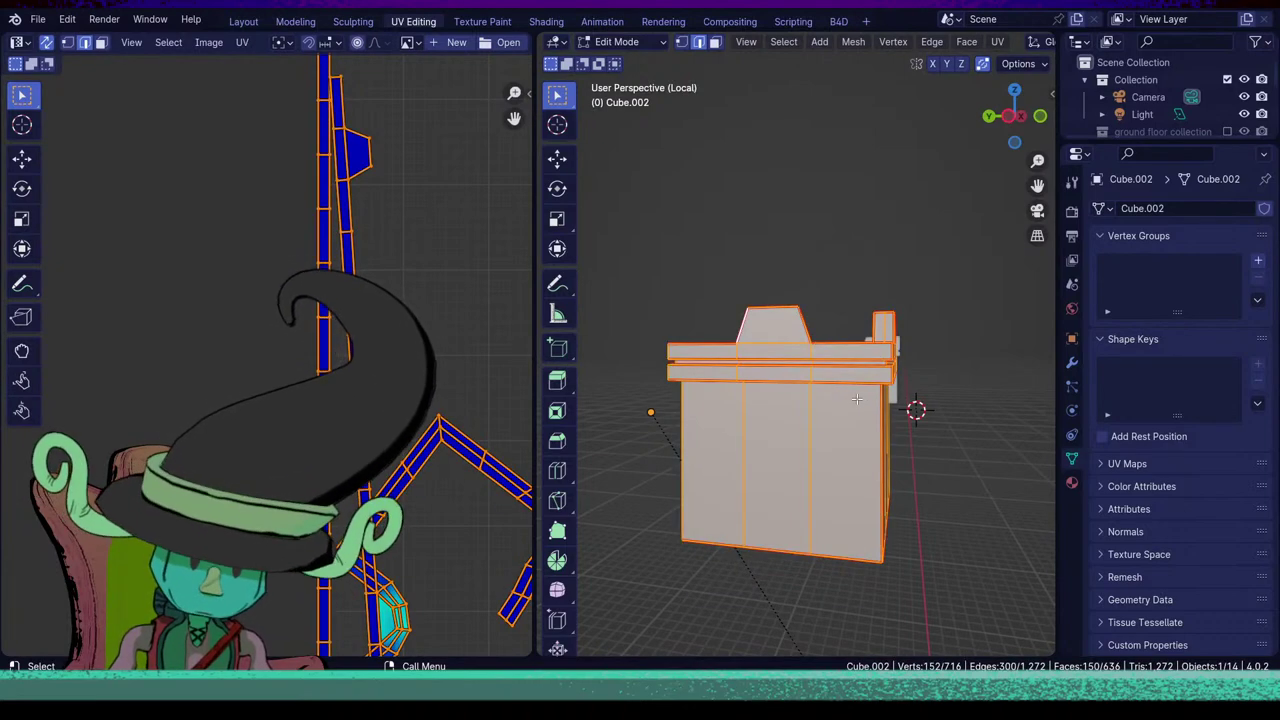
pyautogui.press('u')
pyautogui.click(768, 219)
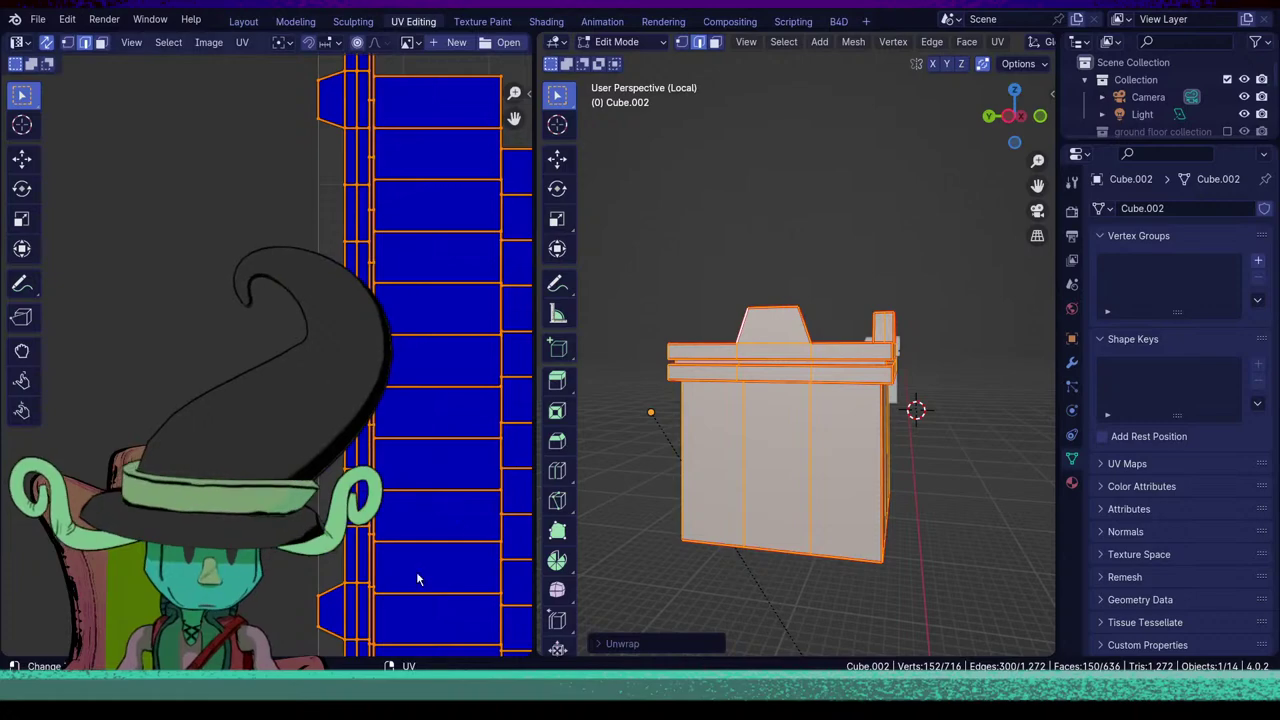
pyautogui.scroll(-3, 416, 571)
pyautogui.hotkey('alt', 'a')
pyautogui.scroll(4, 388, 528)
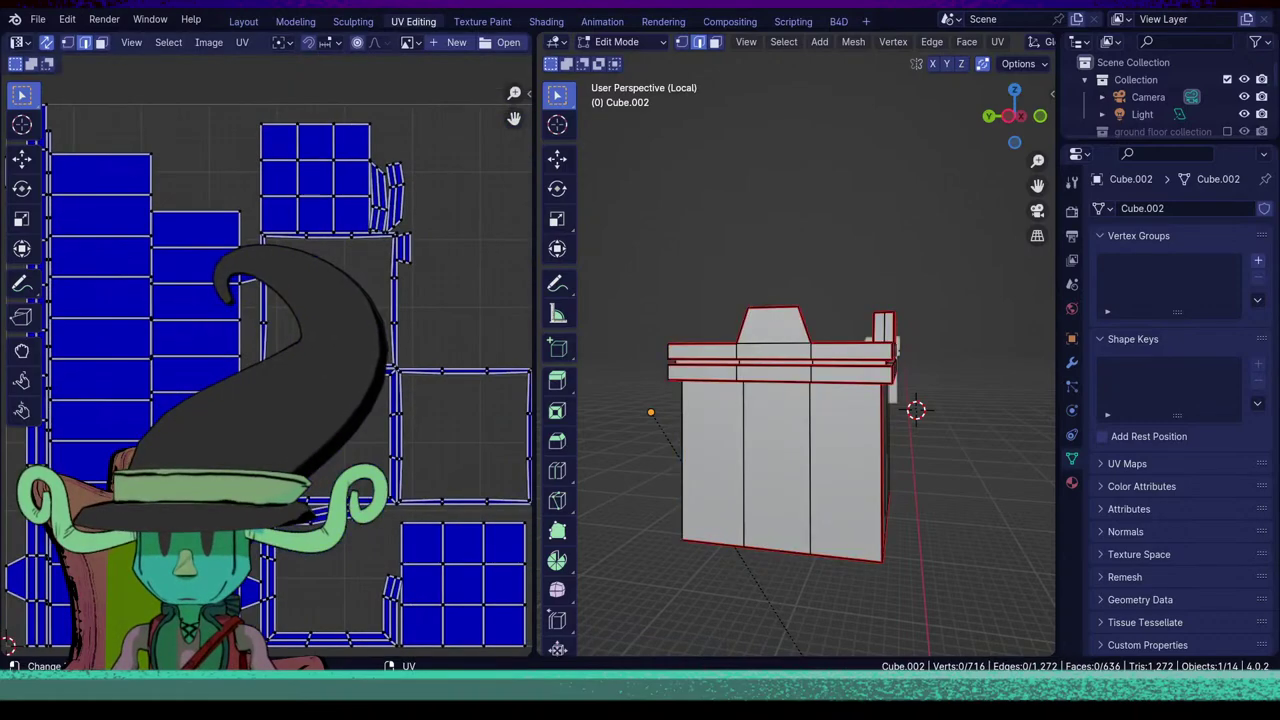
# Leave the isolated local view and reveal all hidden parts of the parapet mesh.
pyautogui.moveTo(856, 413); pyautogui.dragTo(828, 393, button='middle')
pyautogui.press('/')
pyautogui.scroll(-6, 858, 475)
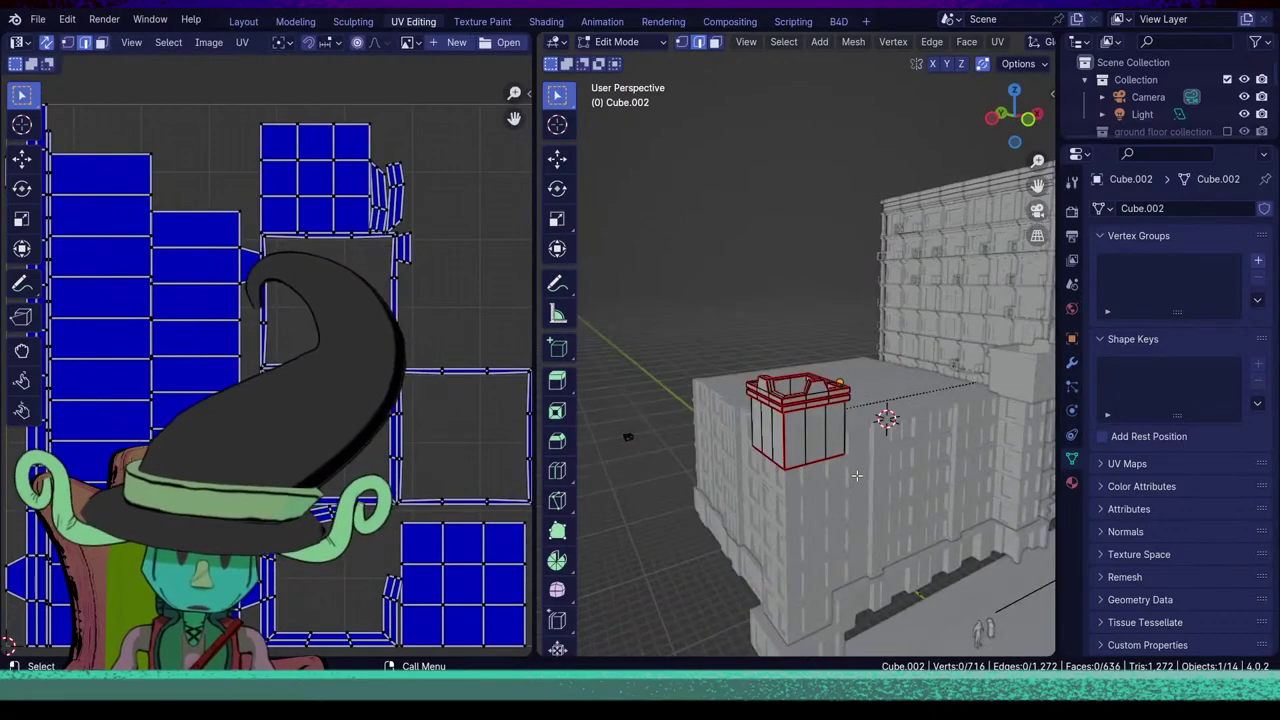
pyautogui.hotkey('alt', 'h')
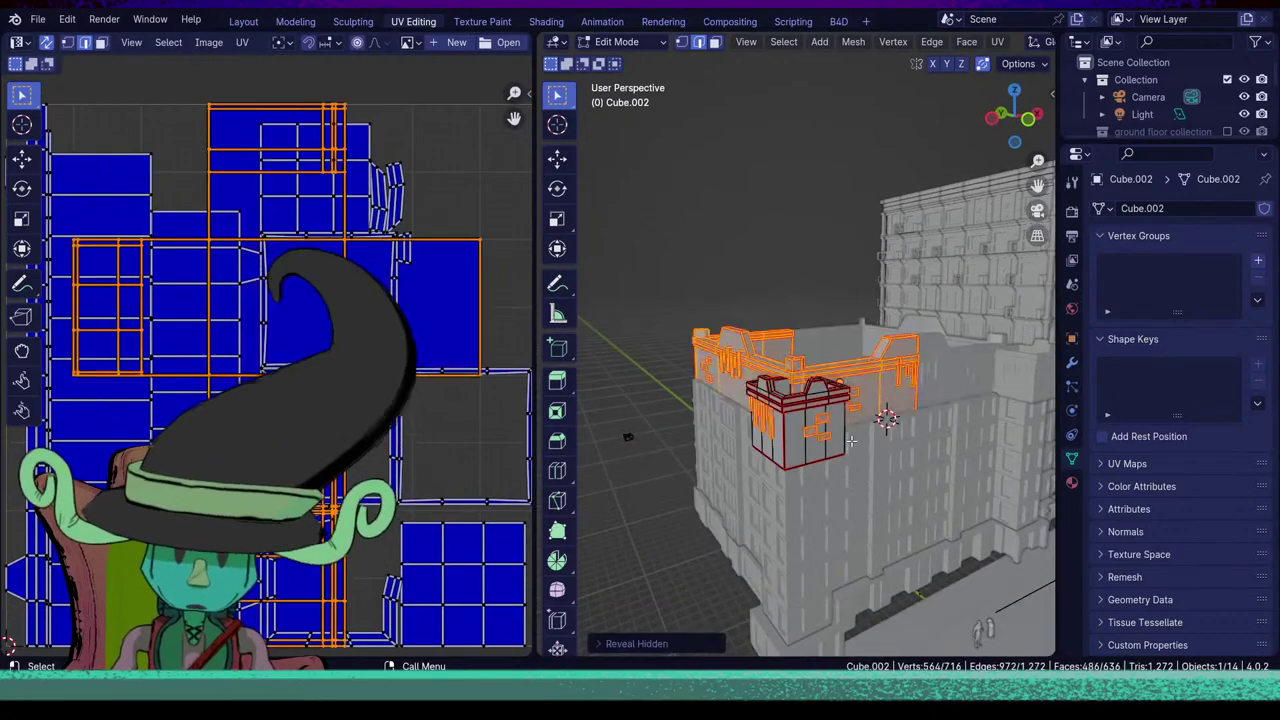
# Select the complete parapet mesh, unwrap it, and check the combined UV layout.
pyautogui.press('a')
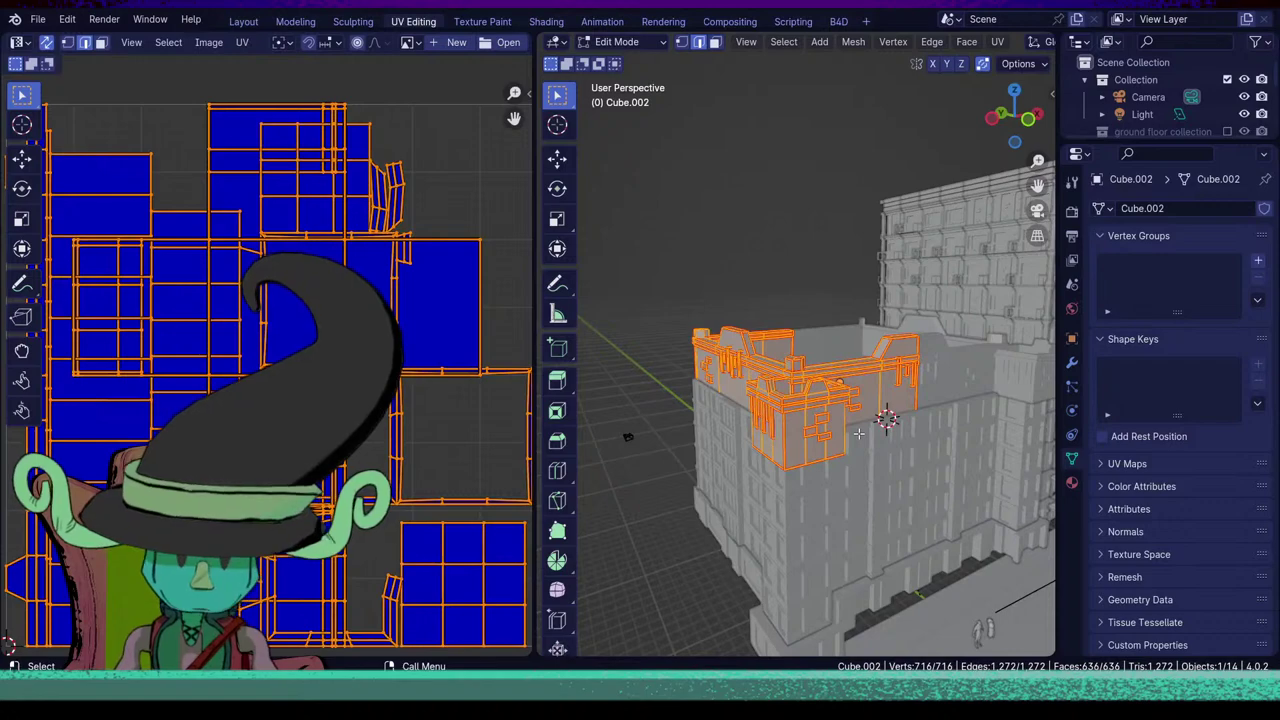
pyautogui.press('u')
pyautogui.click(800, 433)
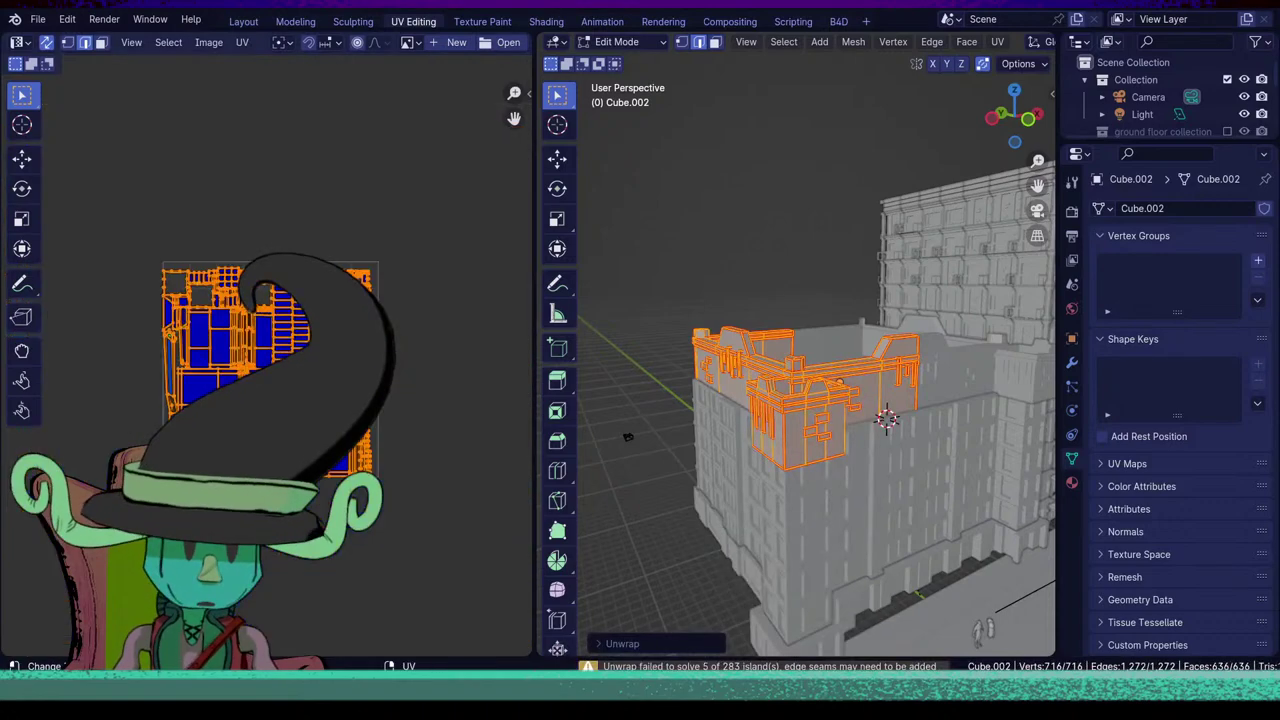
pyautogui.click(325, 522)
pyautogui.moveTo(205, 551); pyautogui.dragTo(355, 541, button='middle')
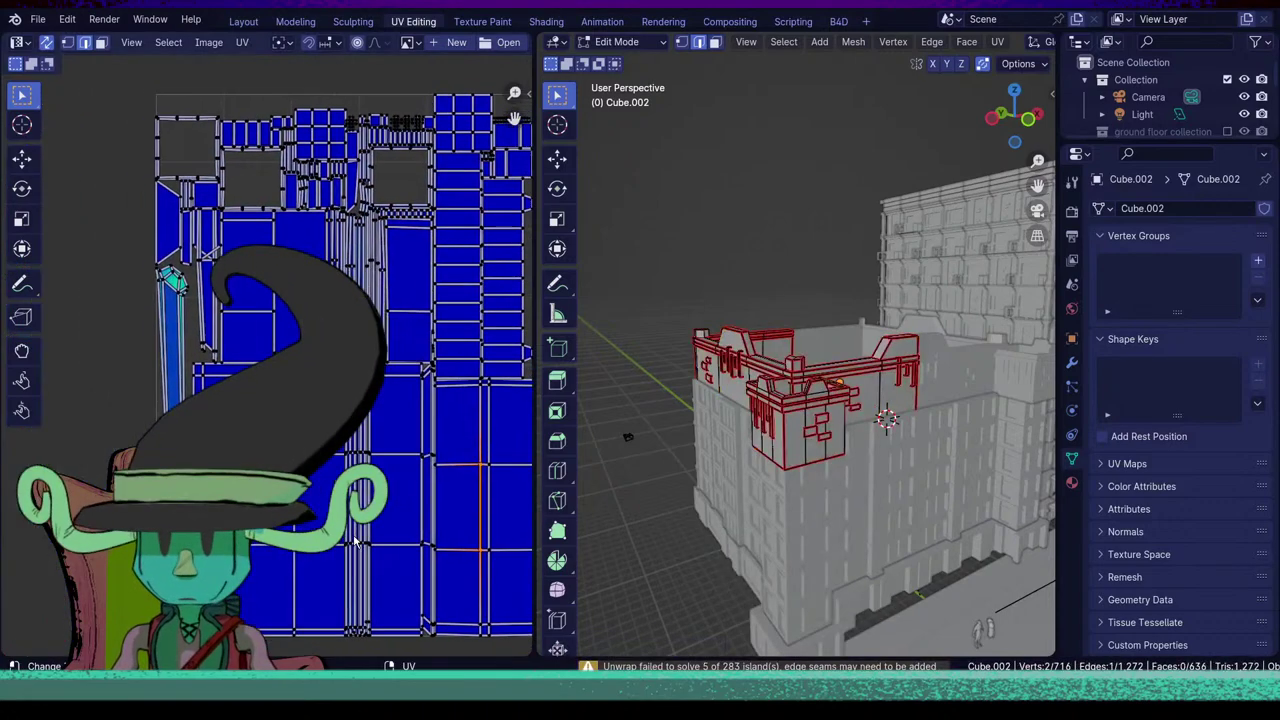
# Return to Object Mode and enable the Face Orientation overlay to check the normals on the buildings.
pyautogui.moveTo(864, 523)
pyautogui.mouseDown(button='middle')
pyautogui.moveTo(820, 505)
pyautogui.moveTo(879, 525)
pyautogui.mouseUp(button='middle')
pyautogui.press('/')
pyautogui.press('/')
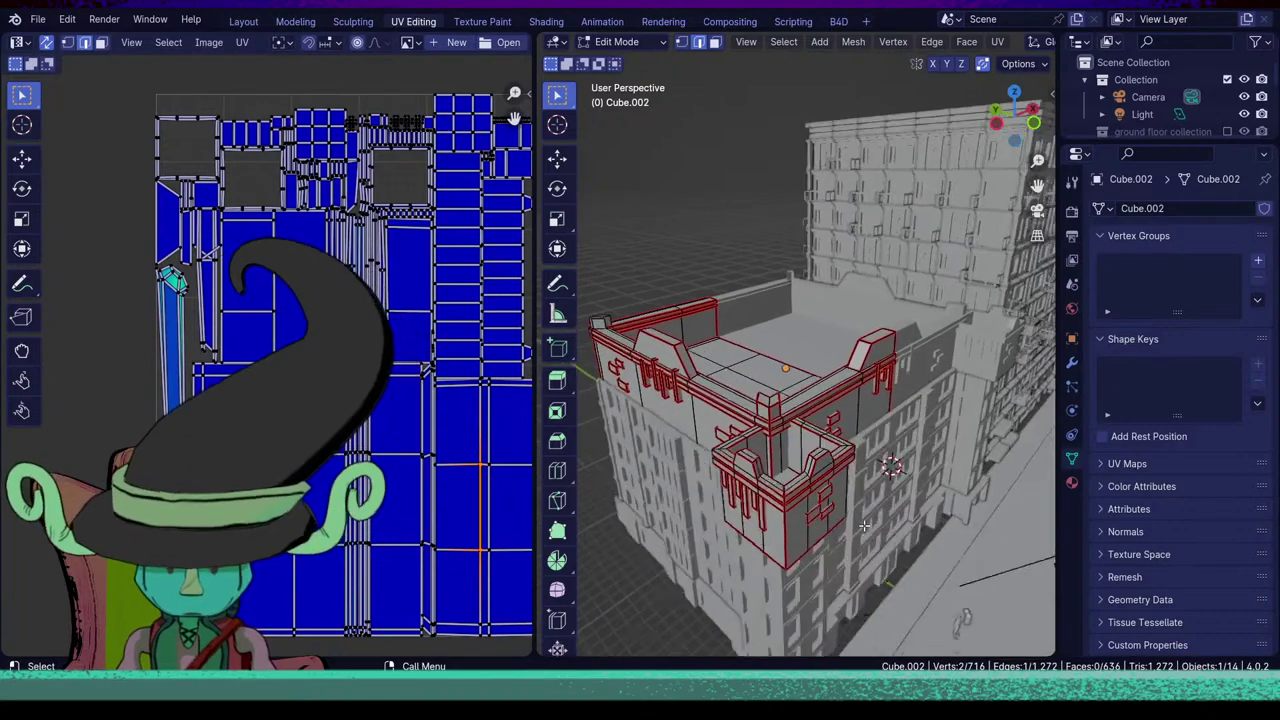
pyautogui.press('Tab')
pyautogui.moveTo(864, 526); pyautogui.dragTo(839, 554, button='middle')
pyautogui.moveTo(791, 462); pyautogui.dragTo(783, 399, button='middle')
pyautogui.scroll(-5, 680, 454)
pyautogui.scroll(-5, 1027, 47)
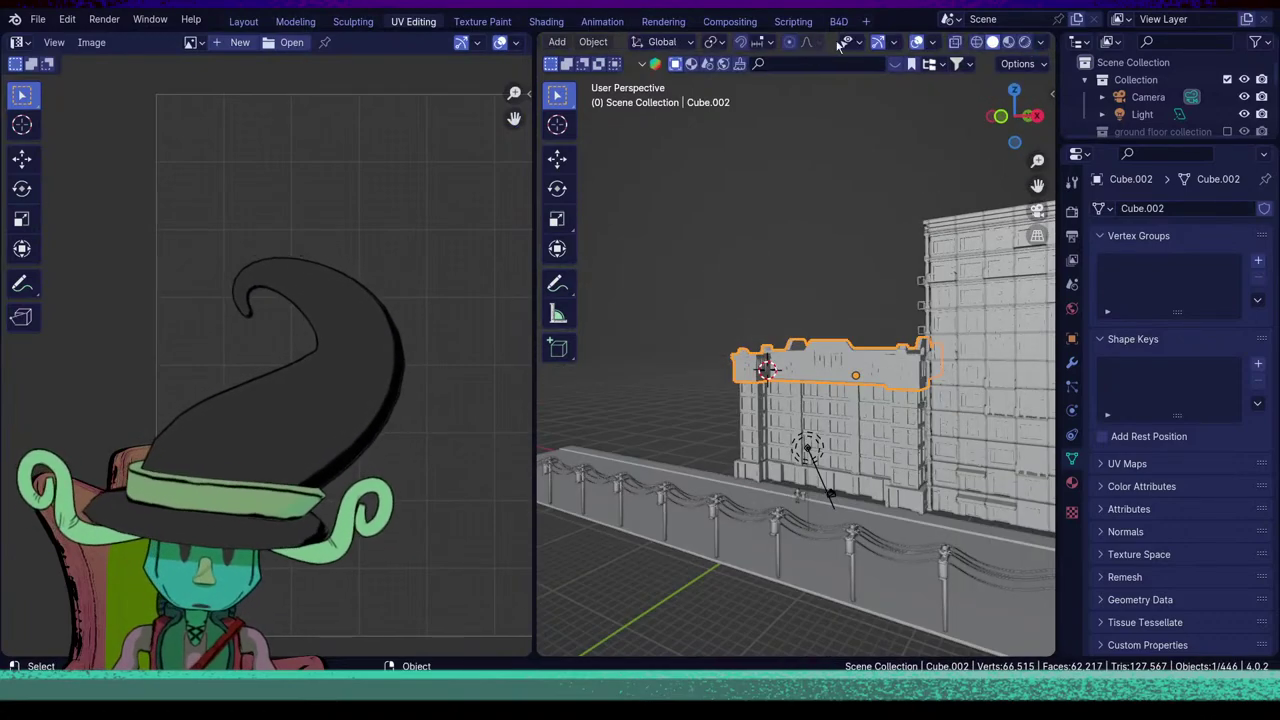
pyautogui.click(932, 42)
pyautogui.click(893, 368)
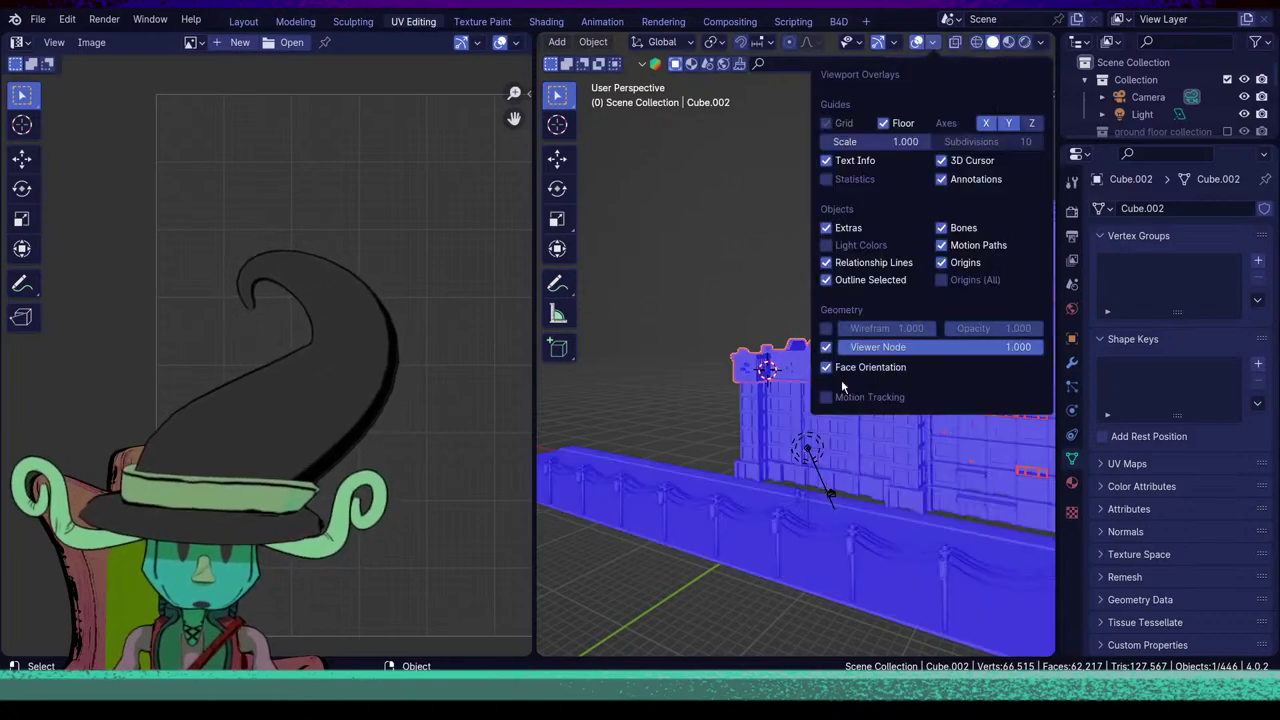
pyautogui.moveTo(792, 436); pyautogui.dragTo(924, 285, button='middle')
pyautogui.scroll(3, 757, 445)
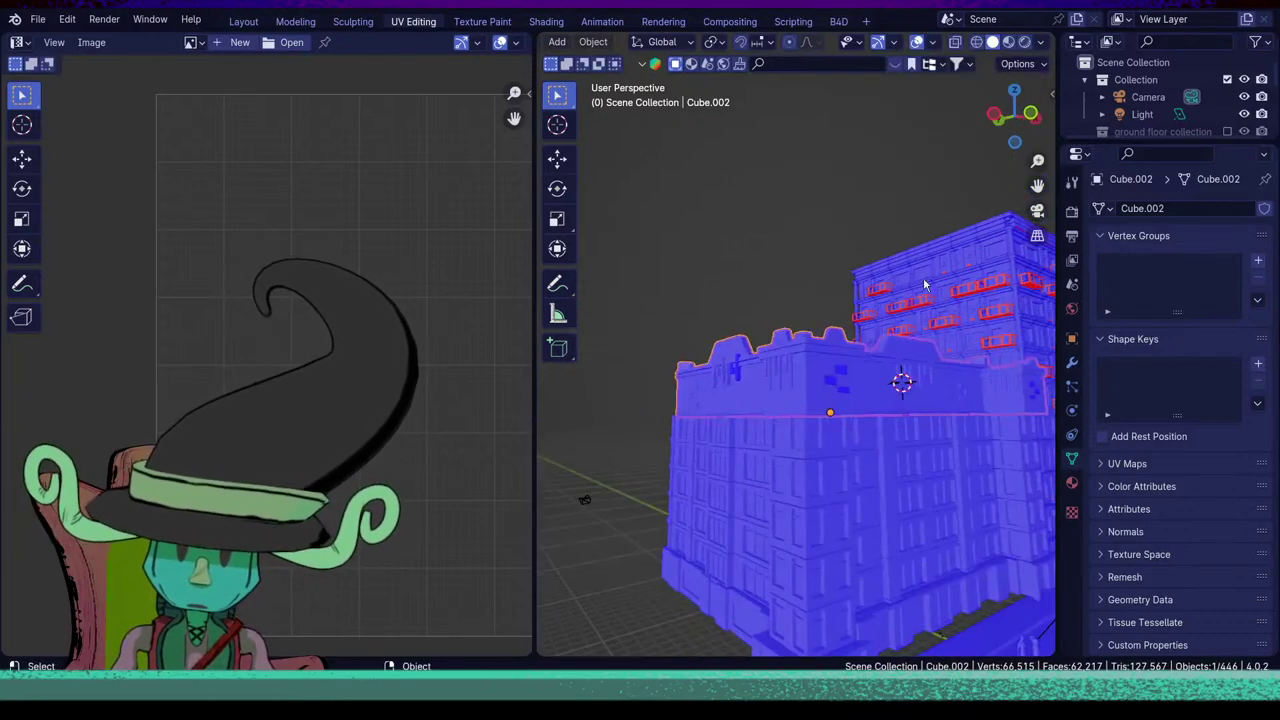
# Turn off the Face Orientation overlay so the buildings show in plain solid shading.
pyautogui.click(1042, 43)
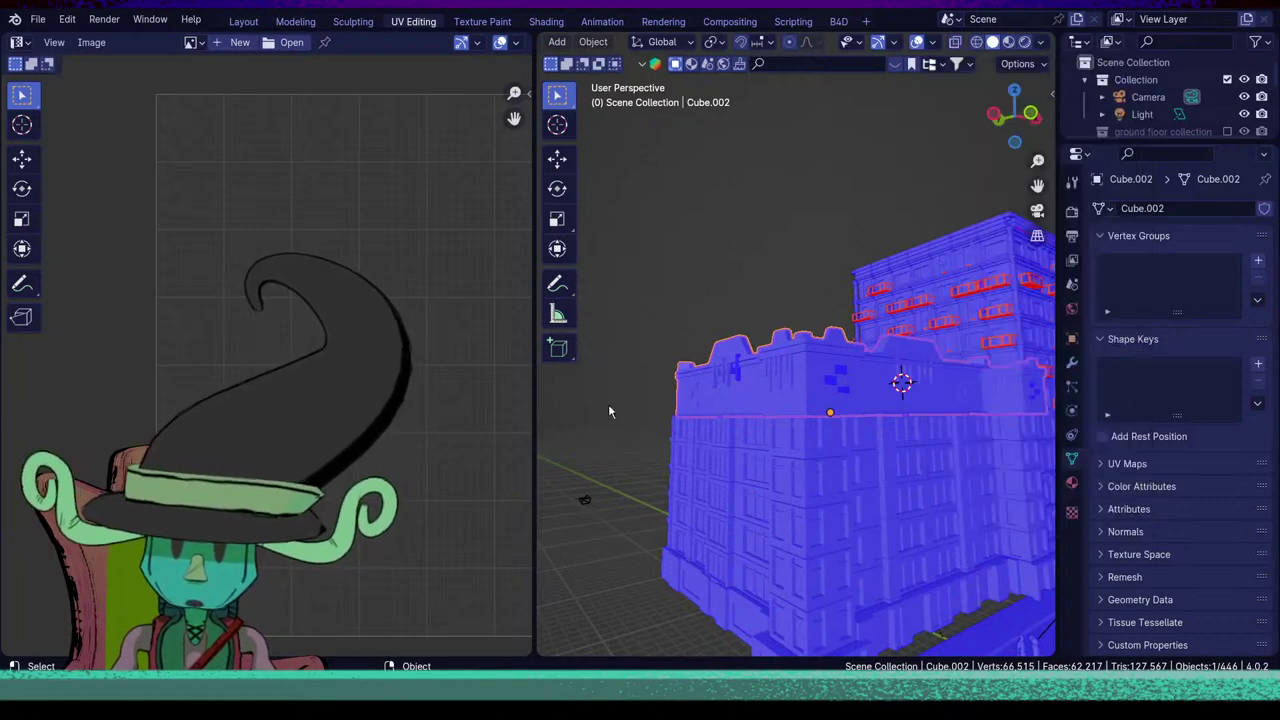
pyautogui.click(1044, 43)
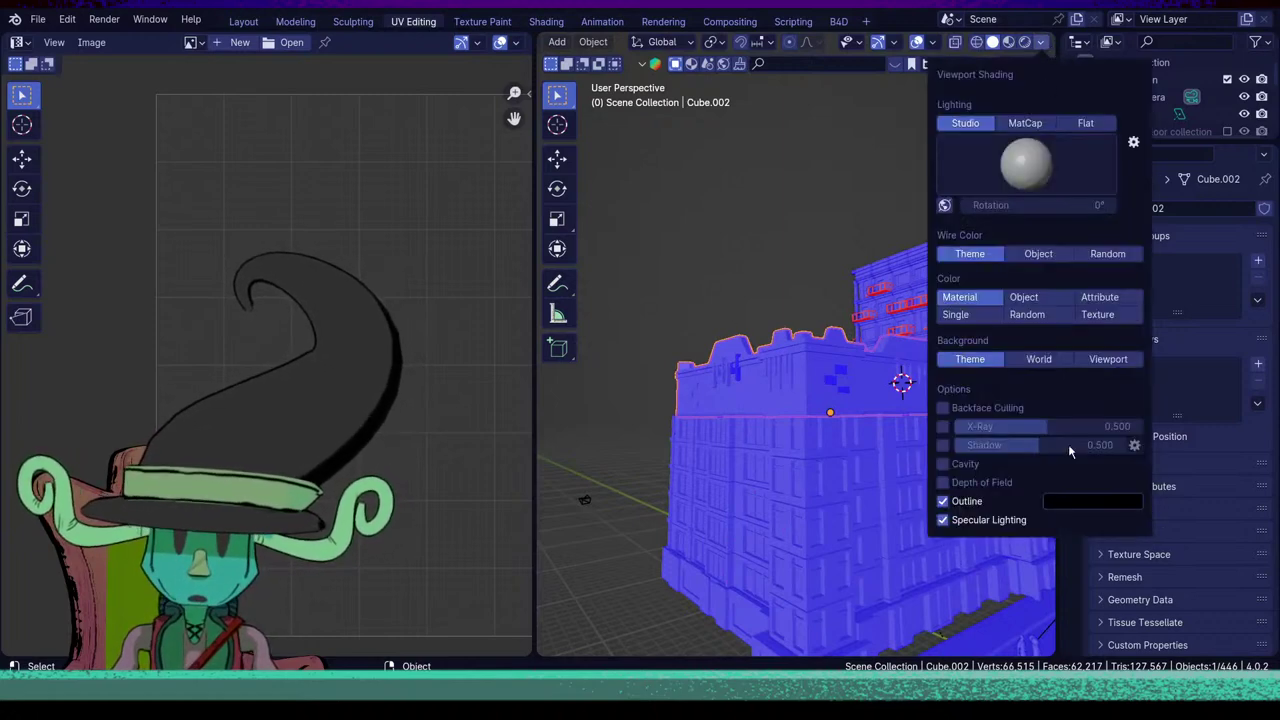
pyautogui.click(931, 45)
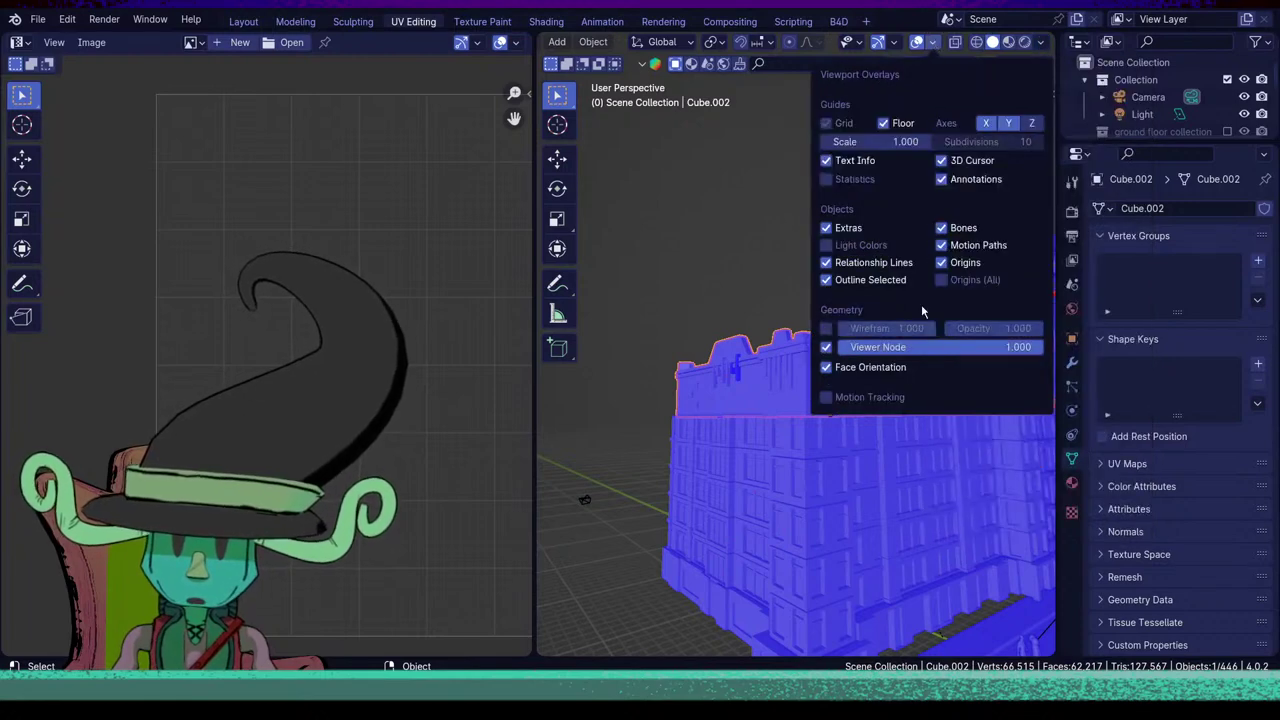
pyautogui.click(865, 369)
pyautogui.moveTo(720, 481); pyautogui.dragTo(694, 478, button='middle')
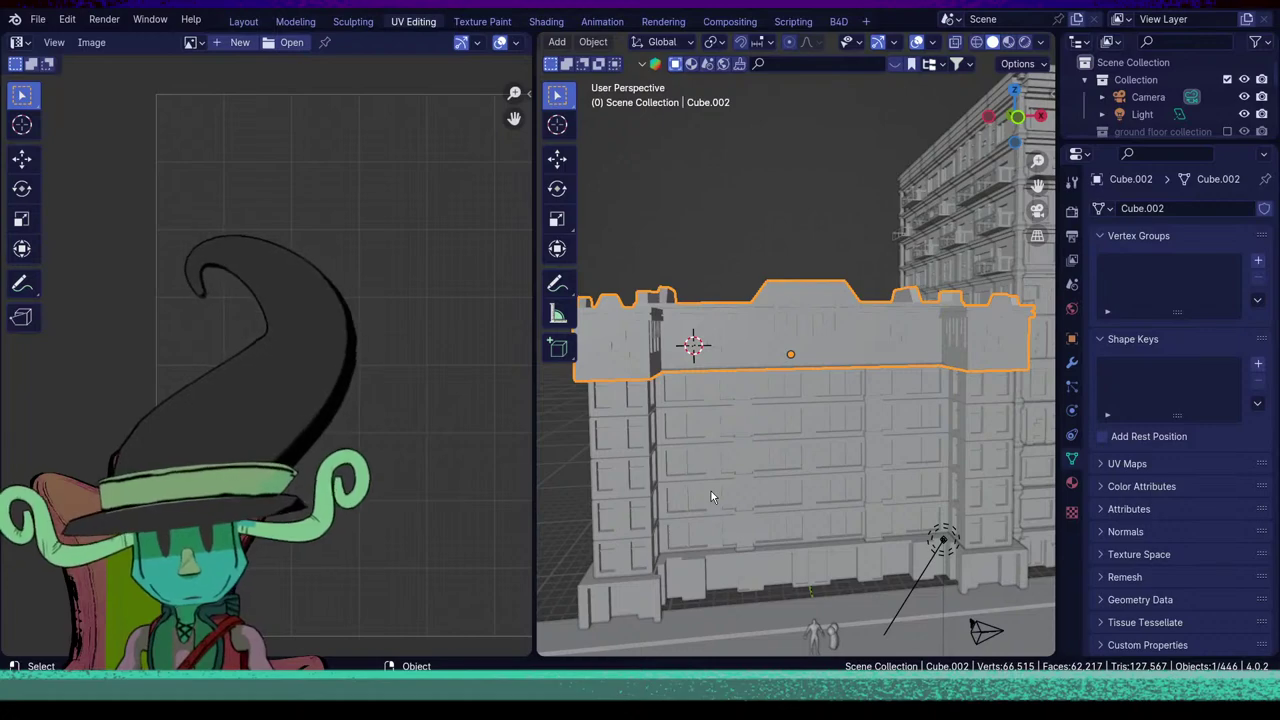
# Select the main facade mesh below the parapet and enter Edit Mode, framing its lowest row of windows.
pyautogui.click(711, 491)
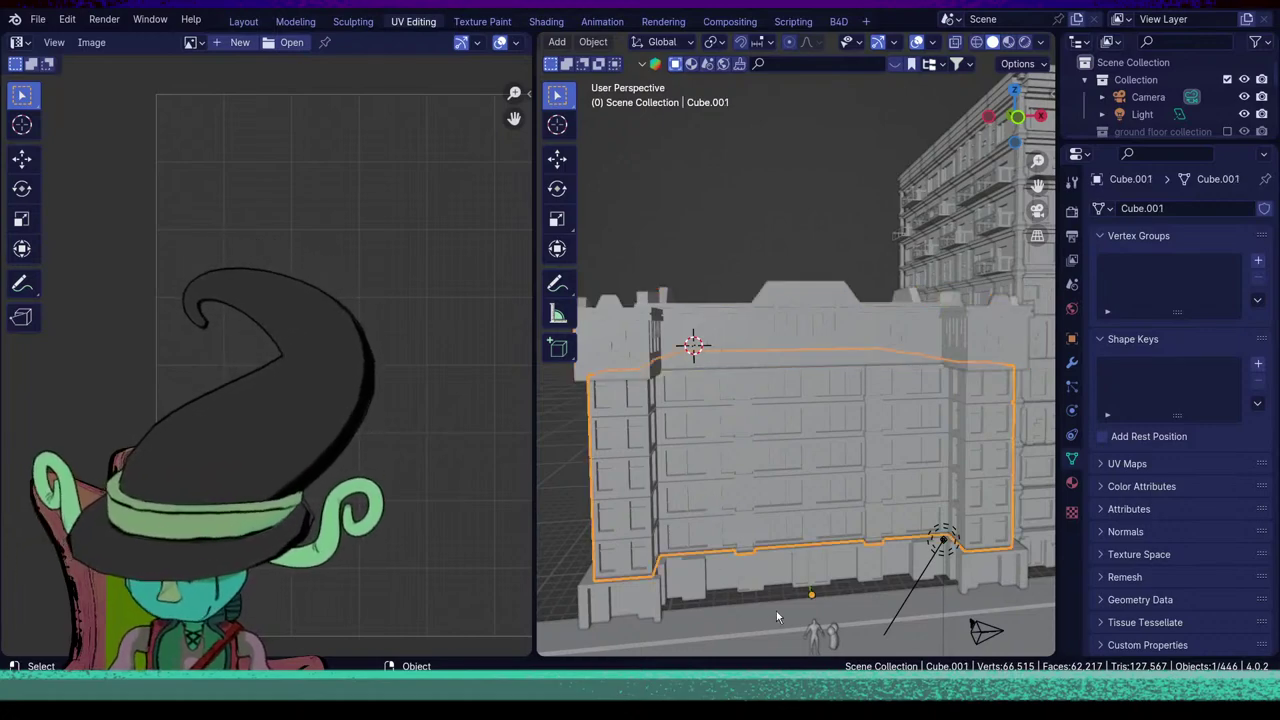
pyautogui.press('KP_Decimal')
pyautogui.keyDown('shift'); pyautogui.moveTo(844, 584); pyautogui.dragTo(838, 511, button='middle'); pyautogui.keyUp('shift')
pyautogui.press('Tab')
pyautogui.scroll(4, 838, 511)
pyautogui.keyDown('shift'); pyautogui.moveTo(786, 543); pyautogui.dragTo(823, 454, button='middle'); pyautogui.keyUp('shift')
pyautogui.scroll(2, 779, 482)
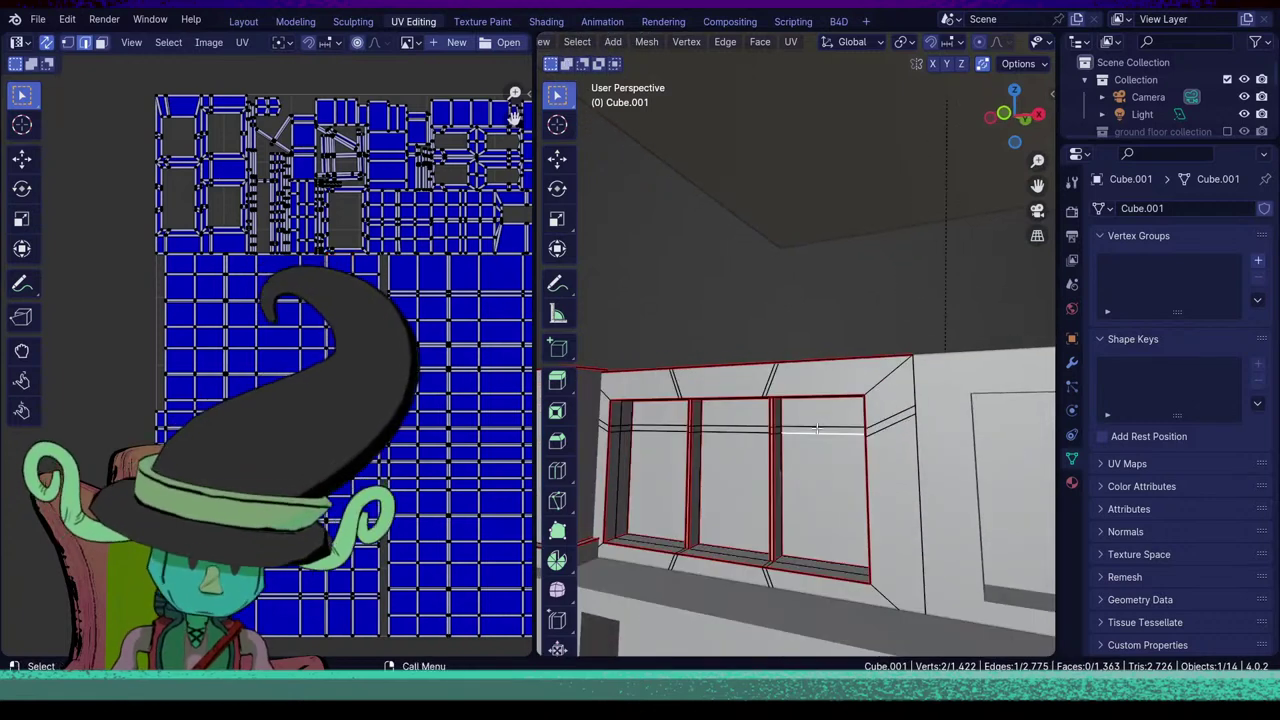
# Clear the mesh selection and add two empty material slots to the facade mesh.
pyautogui.hotkey('alt', 'a')
pyautogui.click(1072, 483)
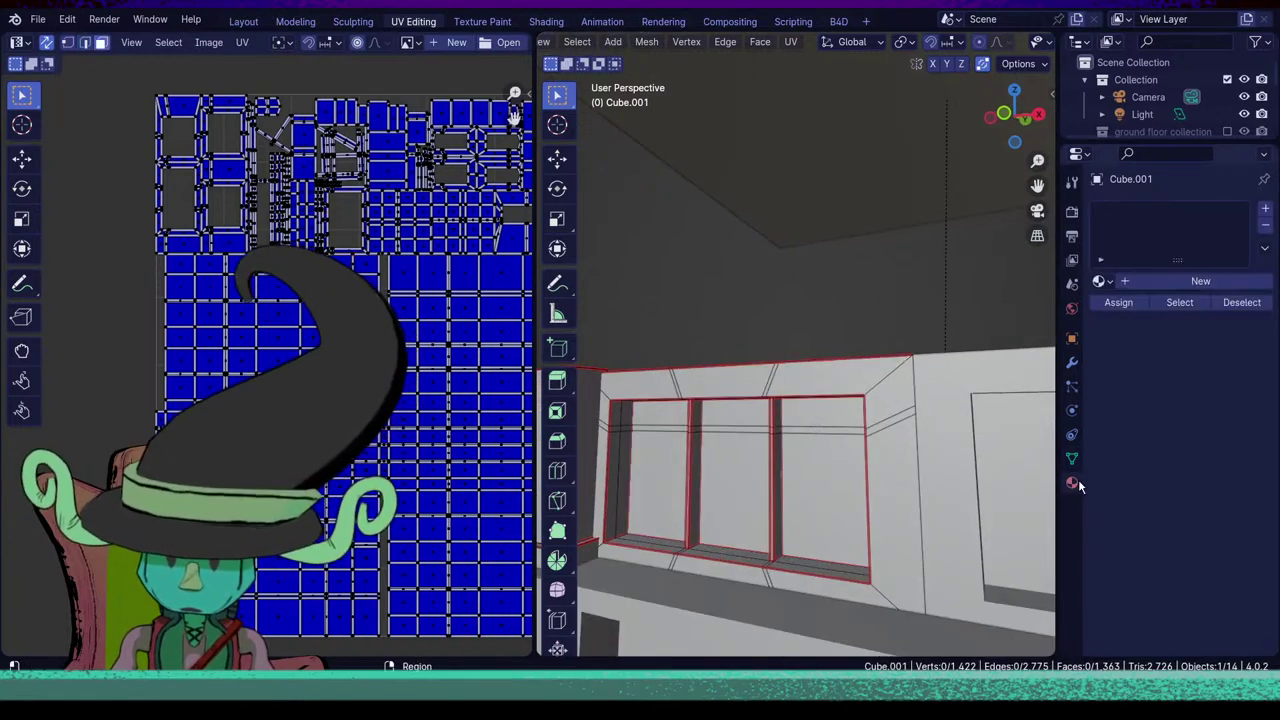
pyautogui.click(1267, 210)
pyautogui.click(1267, 210)
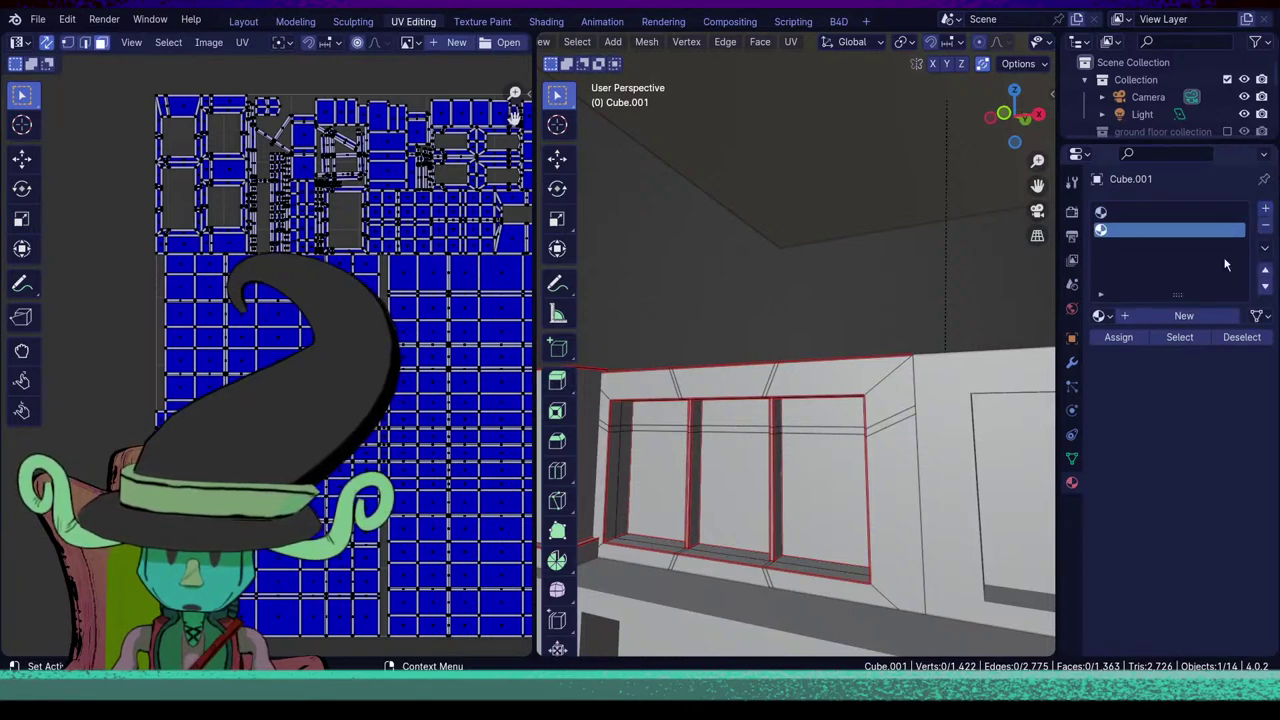
# Select all glass faces of the three-pane window in the lowest row, including the thin strips crossing each pane.
pyautogui.click(809, 417)
pyautogui.keyDown('ctrl'); pyautogui.click(801, 465); pyautogui.keyUp('ctrl')
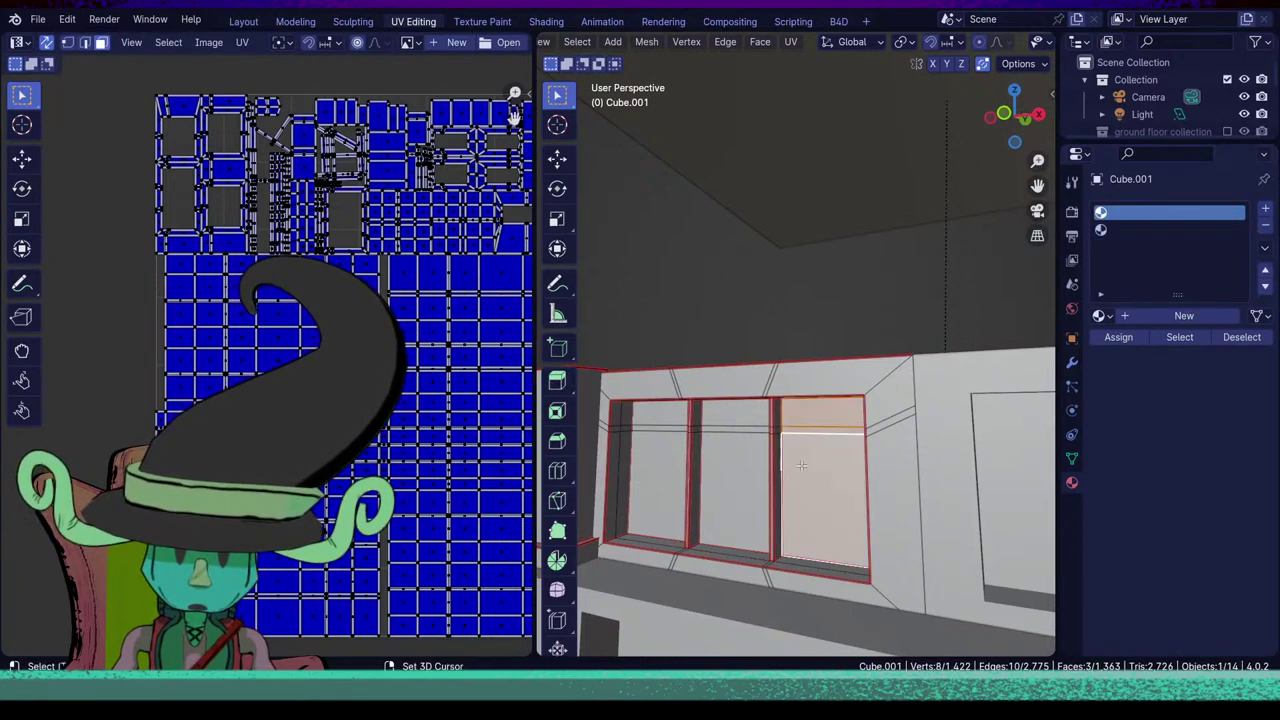
pyautogui.keyDown('shift'); pyautogui.click(734, 422); pyautogui.keyUp('shift')
pyautogui.keyDown('shift'); pyautogui.click(723, 457); pyautogui.keyUp('shift')
pyautogui.keyDown('shift'); pyautogui.click(705, 430); pyautogui.keyUp('shift')
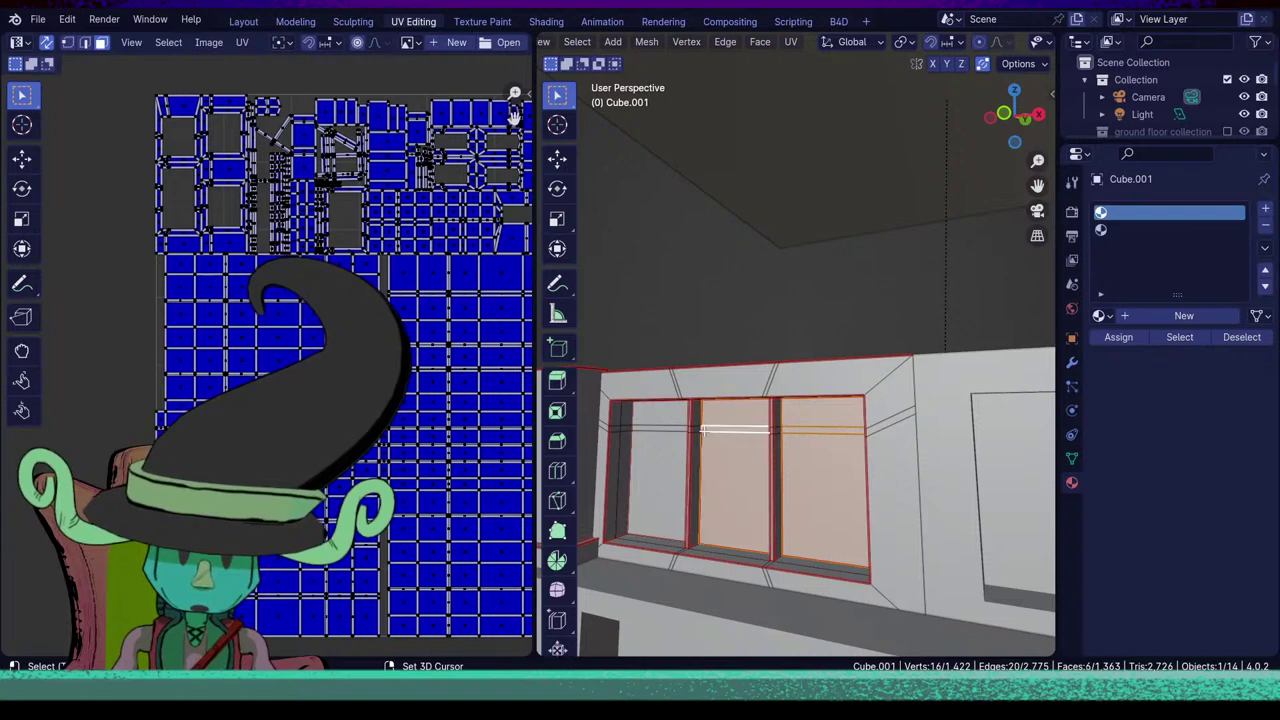
pyautogui.keyDown('shift'); pyautogui.click(640, 424); pyautogui.keyUp('shift')
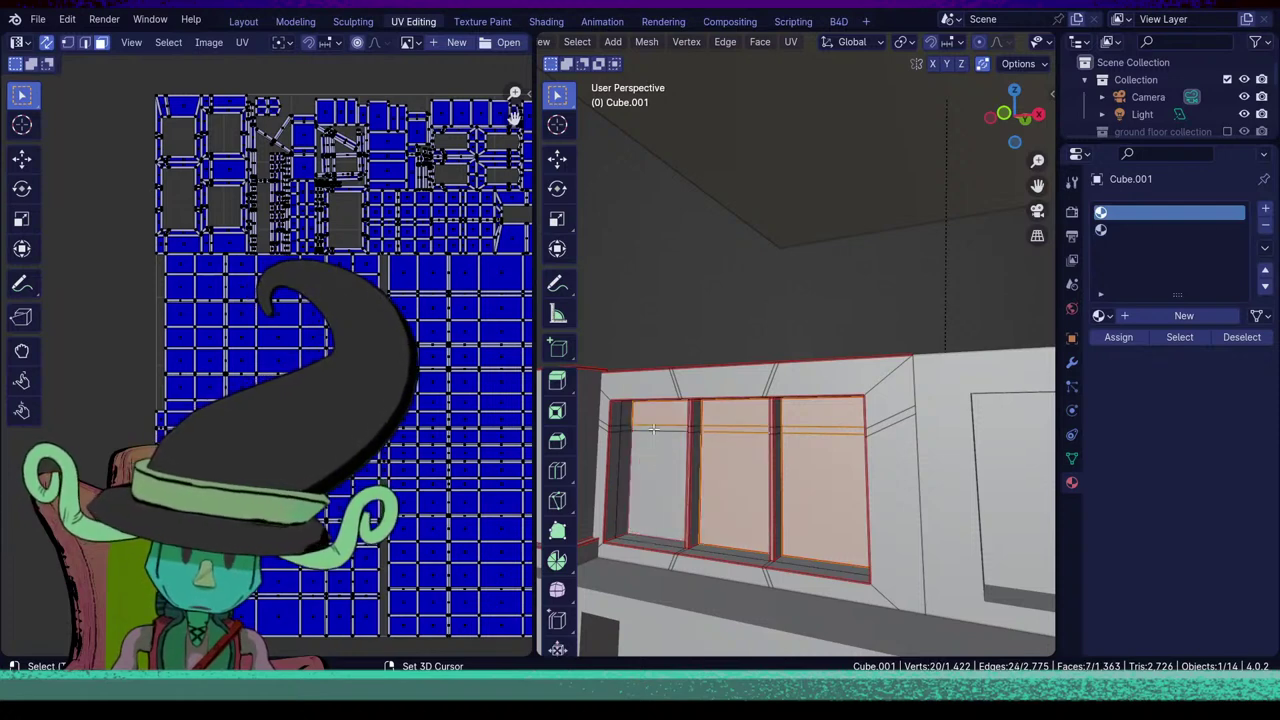
pyautogui.keyDown('shift'); pyautogui.click(654, 431); pyautogui.keyUp('shift')
pyautogui.keyDown('shift'); pyautogui.click(654, 431); pyautogui.keyUp('shift')
pyautogui.keyDown('shift'); pyautogui.click(654, 430); pyautogui.keyUp('shift')
pyautogui.keyDown('shift'); pyautogui.click(657, 449); pyautogui.keyUp('shift')
# Add the glass faces of the neighbouring single-pane window and both panes of the two-pane window to the selection.
pyautogui.scroll(-4, 657, 449)
pyautogui.keyDown('shift'); pyautogui.moveTo(675, 462); pyautogui.dragTo(850, 455, button='middle'); pyautogui.keyUp('shift')
pyautogui.scroll(3, 824, 446)
pyautogui.keyDown('shift'); pyautogui.click(826, 450); pyautogui.keyUp('shift')
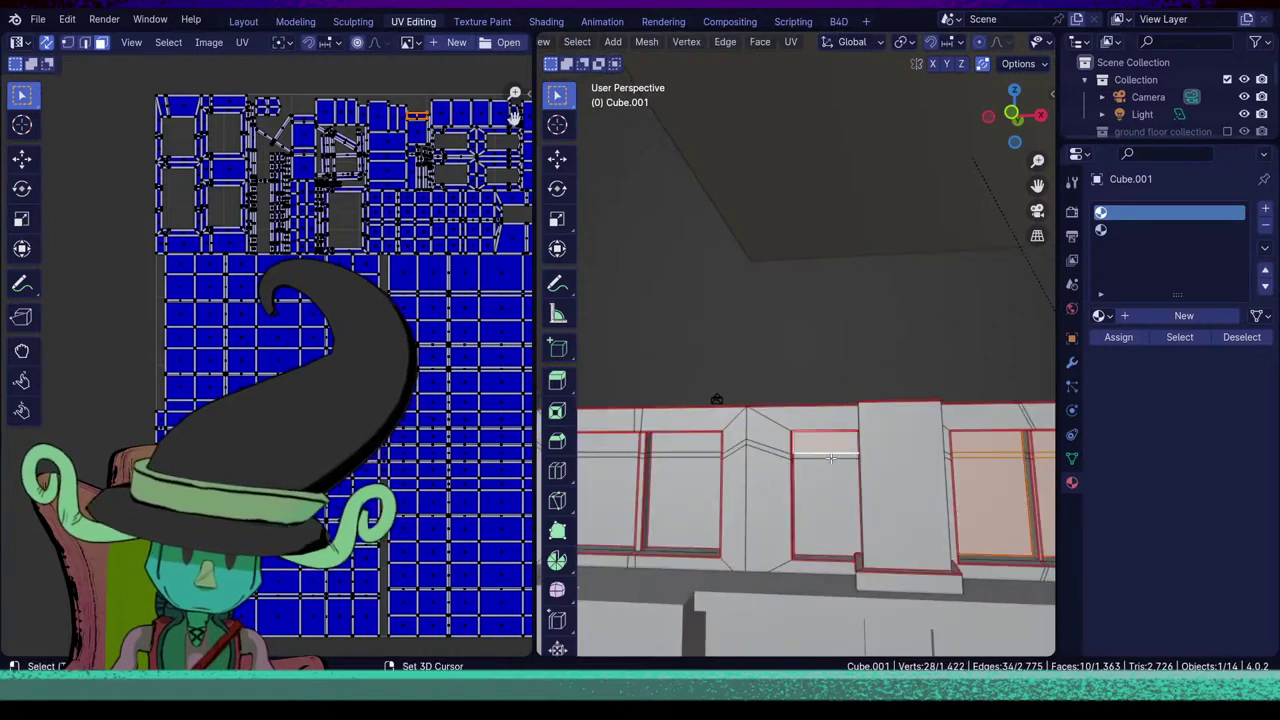
pyautogui.keyDown('shift'); pyautogui.click(830, 470); pyautogui.keyUp('shift')
pyautogui.keyDown('shift'); pyautogui.click(684, 479); pyautogui.keyUp('shift')
pyautogui.keyDown('shift'); pyautogui.click(682, 454); pyautogui.keyUp('shift')
pyautogui.keyDown('shift'); pyautogui.click(683, 444); pyautogui.keyUp('shift')
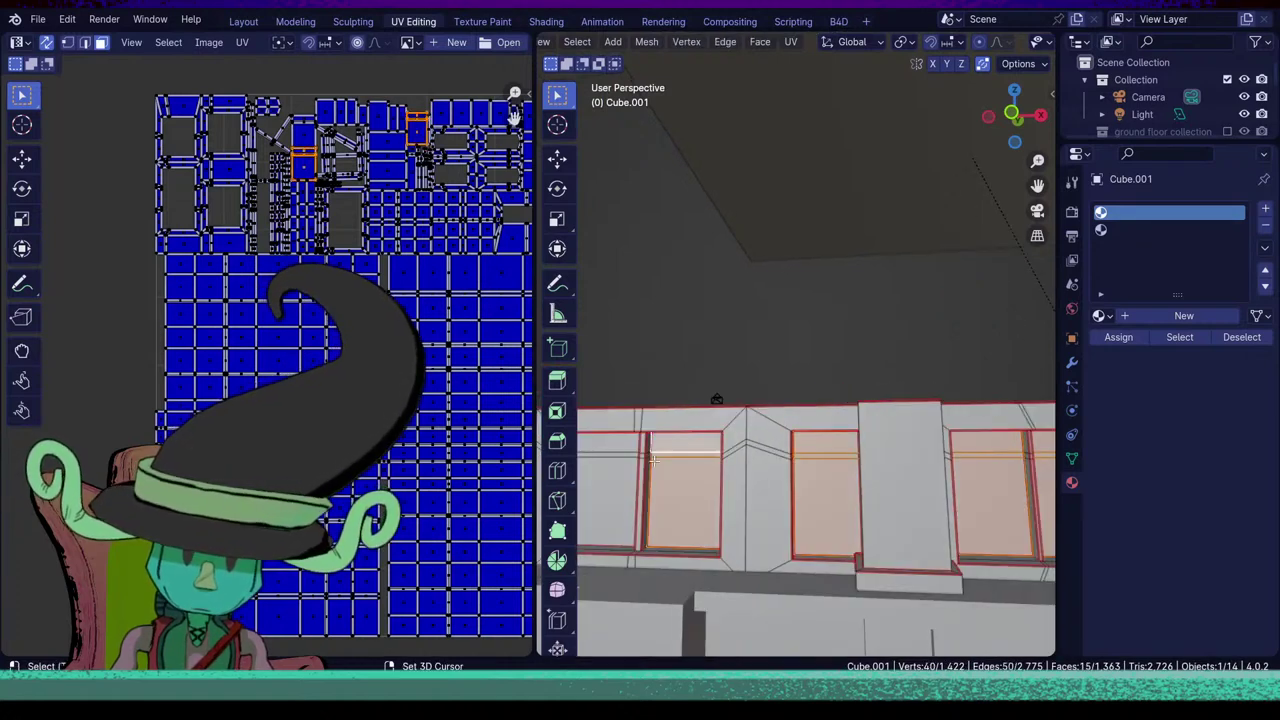
pyautogui.keyDown('shift'); pyautogui.moveTo(684, 444); pyautogui.dragTo(796, 450, button='middle'); pyautogui.keyUp('shift')
pyautogui.keyDown('shift'); pyautogui.click(692, 458); pyautogui.keyUp('shift')
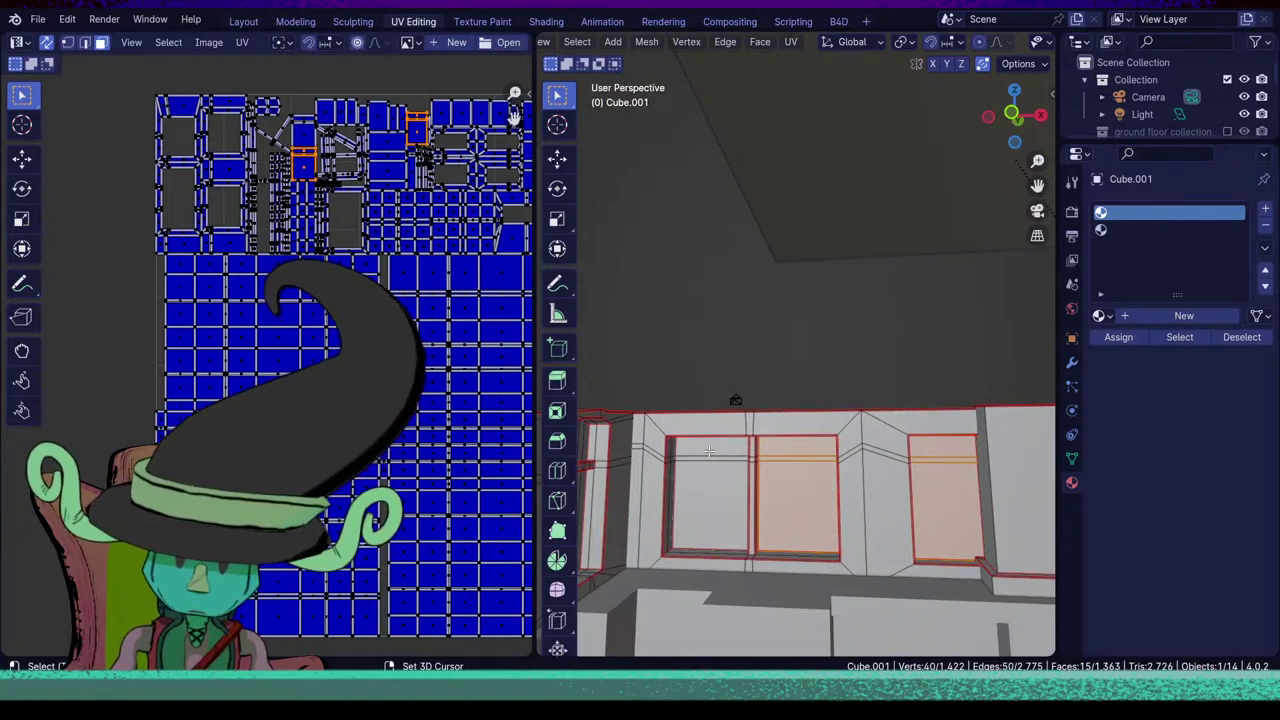
pyautogui.keyDown('shift'); pyautogui.click(707, 463); pyautogui.keyUp('shift')
pyautogui.keyDown('shift'); pyautogui.click(707, 460); pyautogui.keyUp('shift')
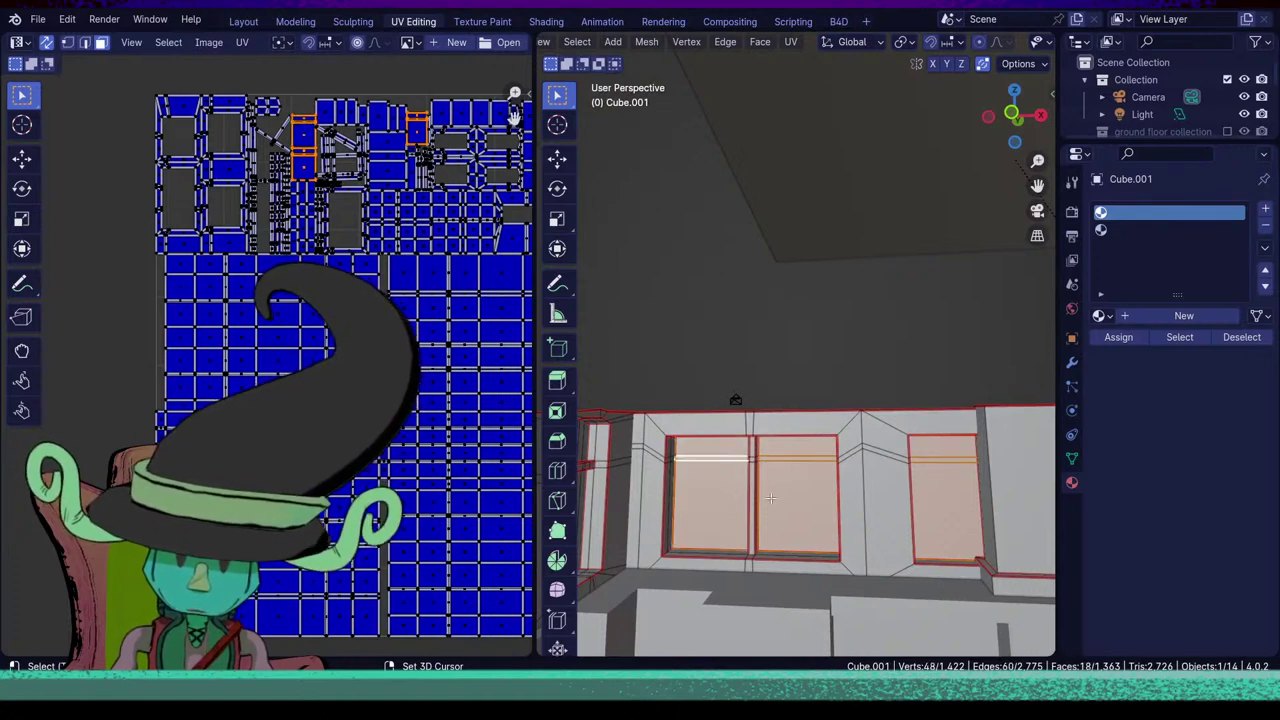
# Box-select the upper and lower glass faces of the recessed side's arched window and make the second material slot active.
pyautogui.moveTo(707, 460); pyautogui.dragTo(734, 481, button='middle')
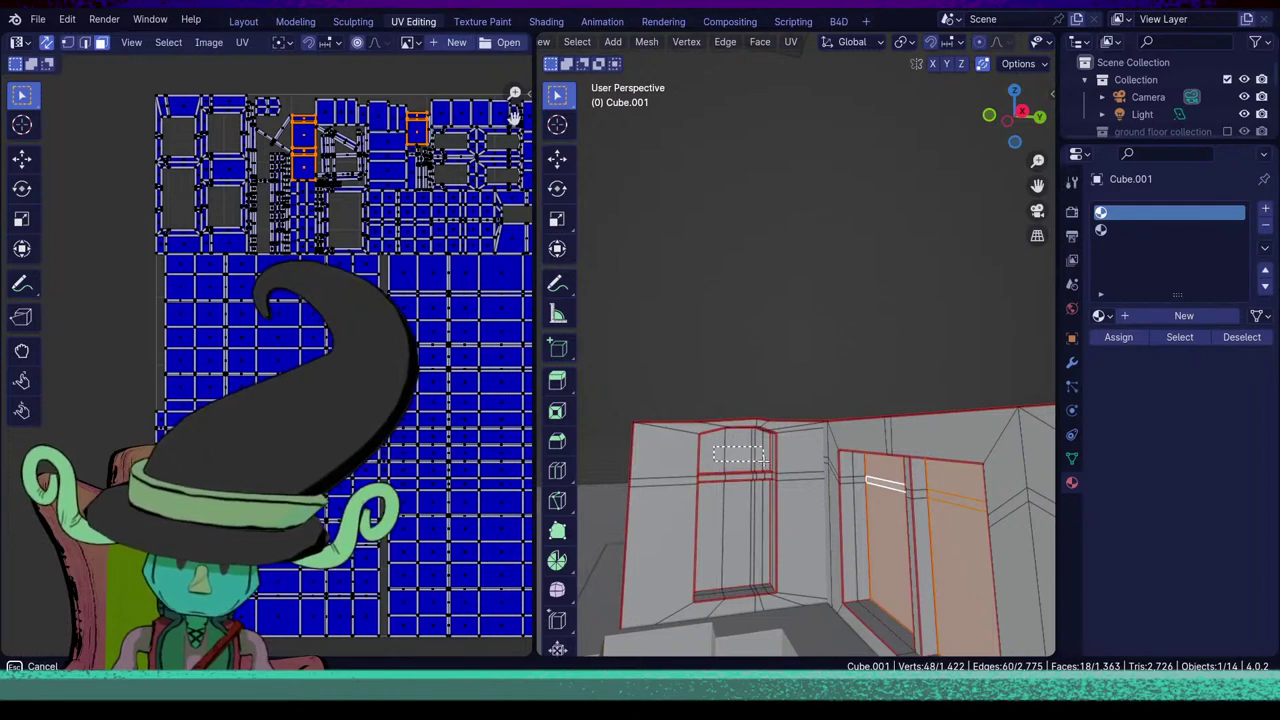
pyautogui.click(1177, 230)
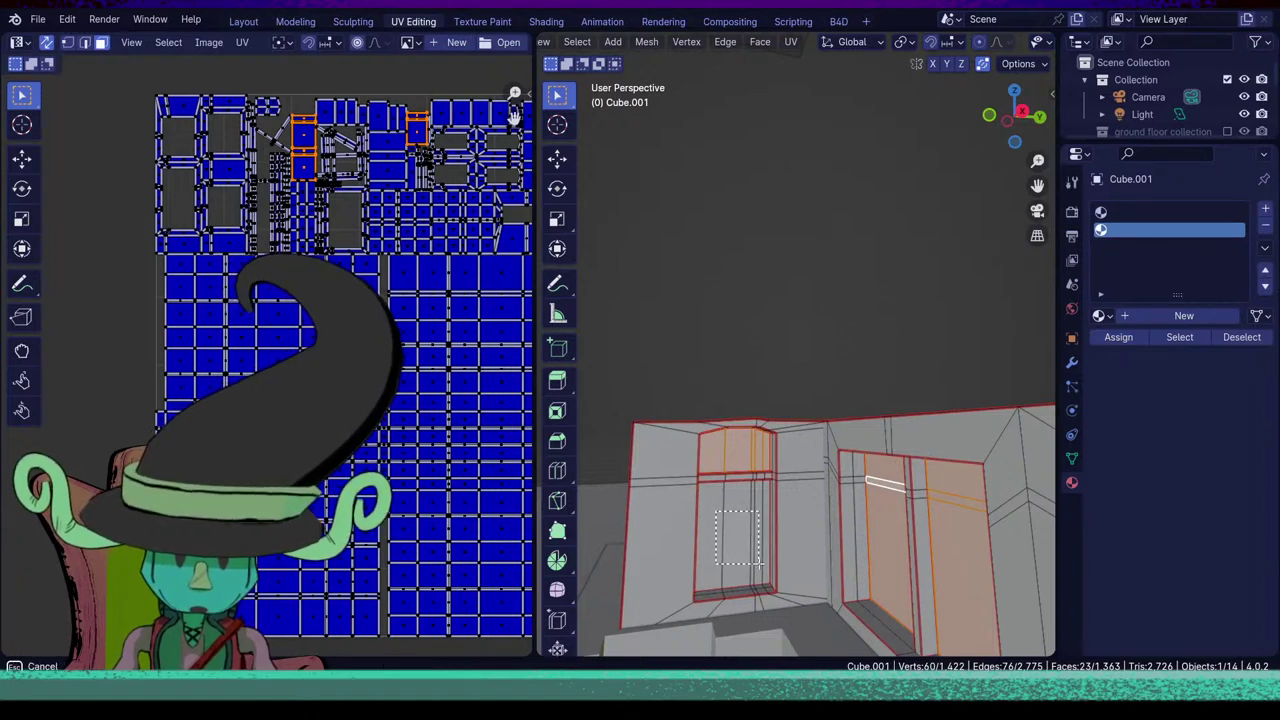
pyautogui.moveTo(766, 563); pyautogui.dragTo(766, 561)
# Add the glass faces of the two arched windows on the front of the corner block to the selection.
pyautogui.moveTo(764, 559); pyautogui.dragTo(818, 543, button='middle')
pyautogui.keyDown('shift'); pyautogui.click(772, 454); pyautogui.keyUp('shift')
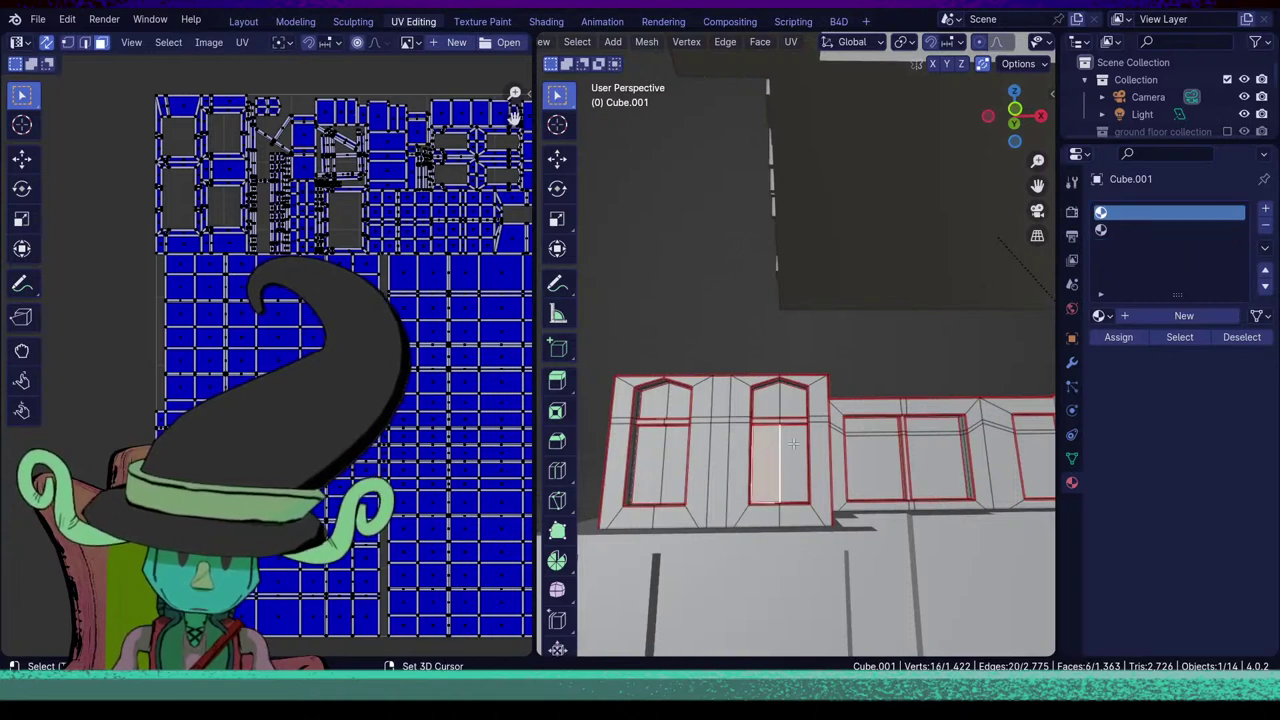
pyautogui.keyDown('shift'); pyautogui.click(792, 454); pyautogui.keyUp('shift')
pyautogui.keyDown('shift'); pyautogui.click(772, 398); pyautogui.keyUp('shift')
pyautogui.keyDown('shift'); pyautogui.click(684, 406); pyautogui.keyUp('shift')
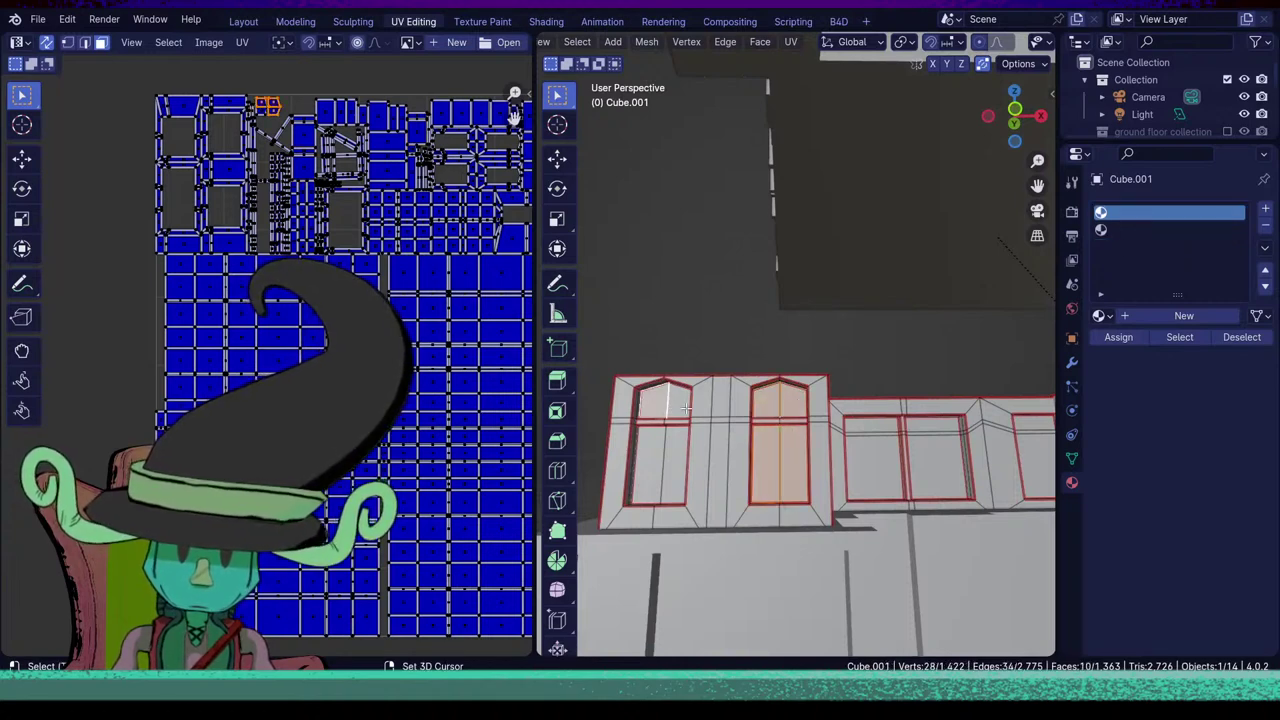
# Add the glass faces of the two arched windows around the corner of the block to the selection.
pyautogui.moveTo(666, 466); pyautogui.dragTo(784, 488, button='middle')
pyautogui.keyDown('shift'); pyautogui.click(782, 487); pyautogui.keyUp('shift')
pyautogui.keyDown('shift'); pyautogui.click(798, 480); pyautogui.keyUp('shift')
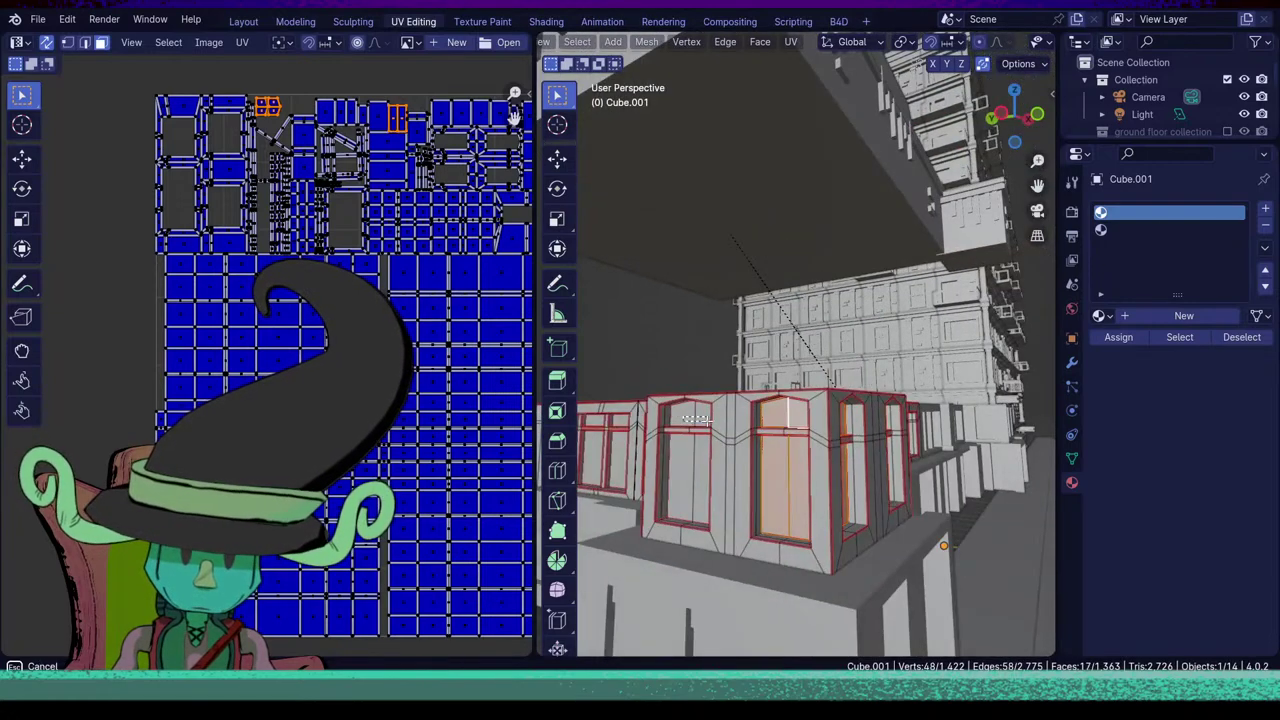
pyautogui.keyDown('shift'); pyautogui.click(694, 467); pyautogui.keyUp('shift')
# Extend the selection with the lower and upper panes of the two-pane window beside the arched pair.
pyautogui.moveTo(694, 467); pyautogui.dragTo(668, 478, button='middle')
pyautogui.keyDown('shift'); pyautogui.click(695, 465); pyautogui.keyUp('shift')
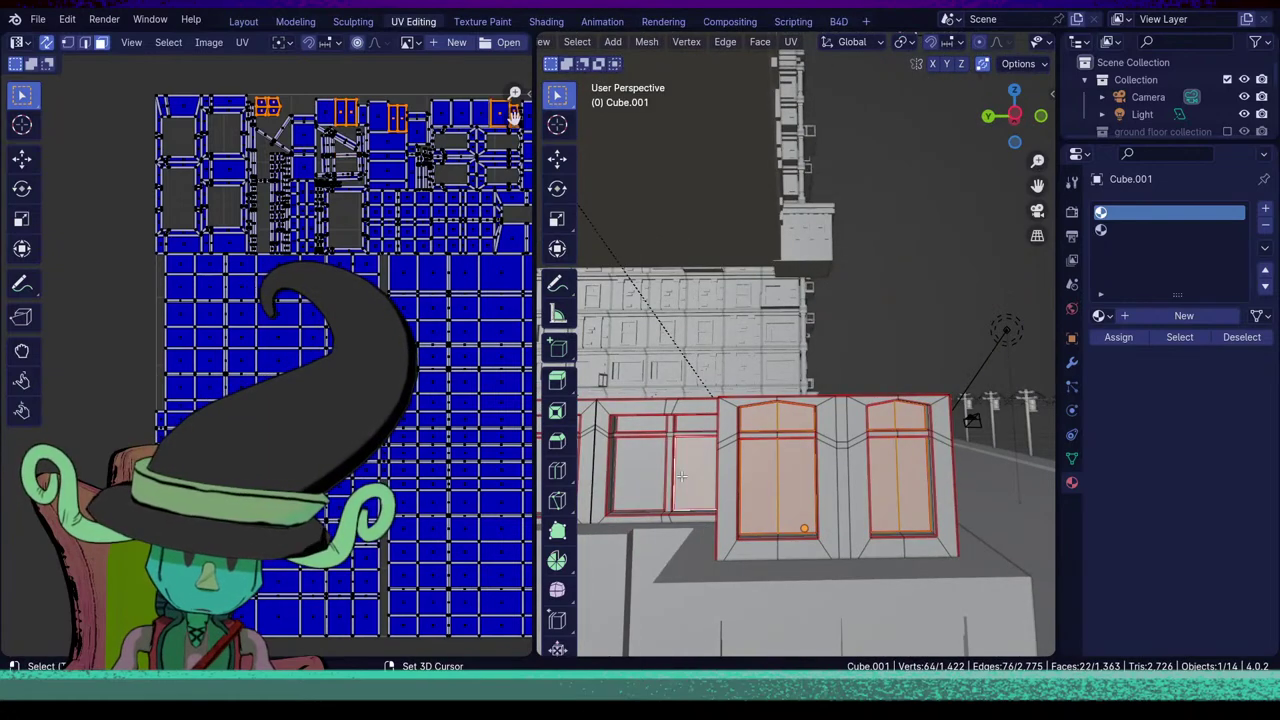
pyautogui.keyDown('shift'); pyautogui.click(660, 430); pyautogui.keyUp('shift')
pyautogui.keyDown('shift'); pyautogui.click(654, 423); pyautogui.keyUp('shift')
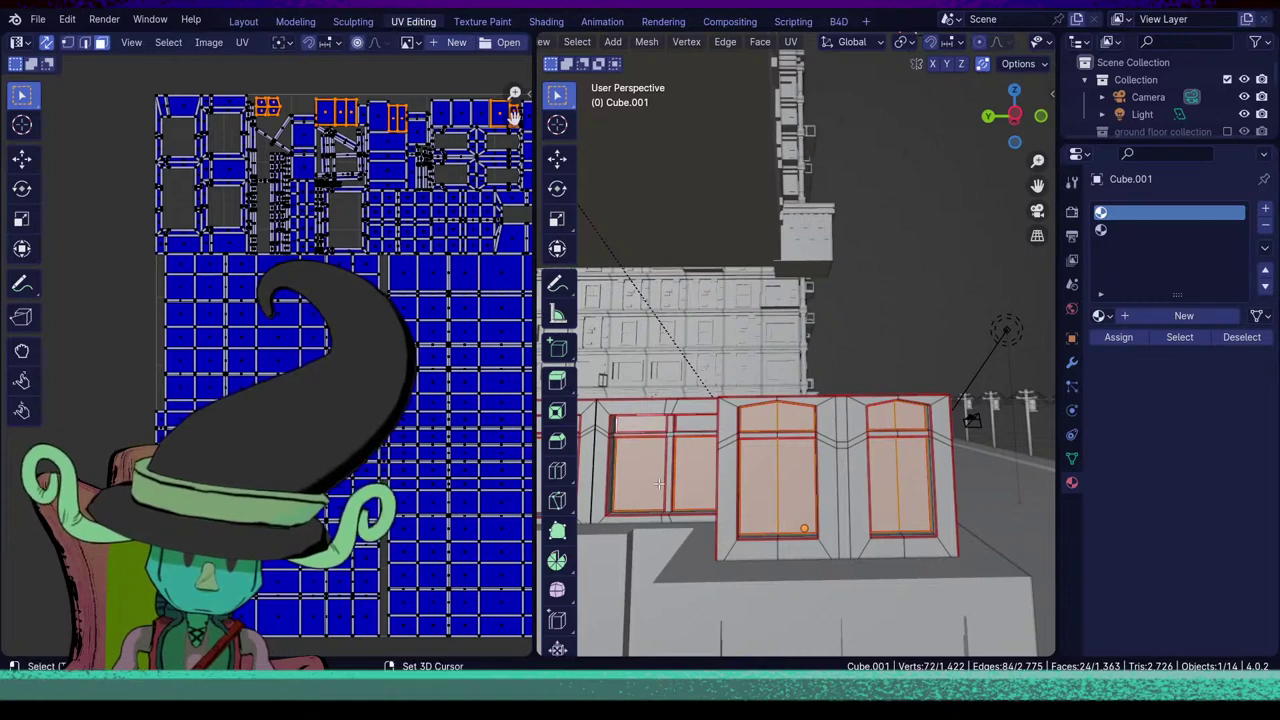
# Add the three large lower panes and the small upper panes of the next three-part window to the selection.
pyautogui.moveTo(703, 424); pyautogui.dragTo(809, 449, button='middle')
pyautogui.keyDown('shift'); pyautogui.click(721, 434); pyautogui.keyUp('shift')
pyautogui.keyDown('shift'); pyautogui.click(808, 450); pyautogui.keyUp('shift')
pyautogui.keyDown('shift'); pyautogui.click(744, 453); pyautogui.keyUp('shift')
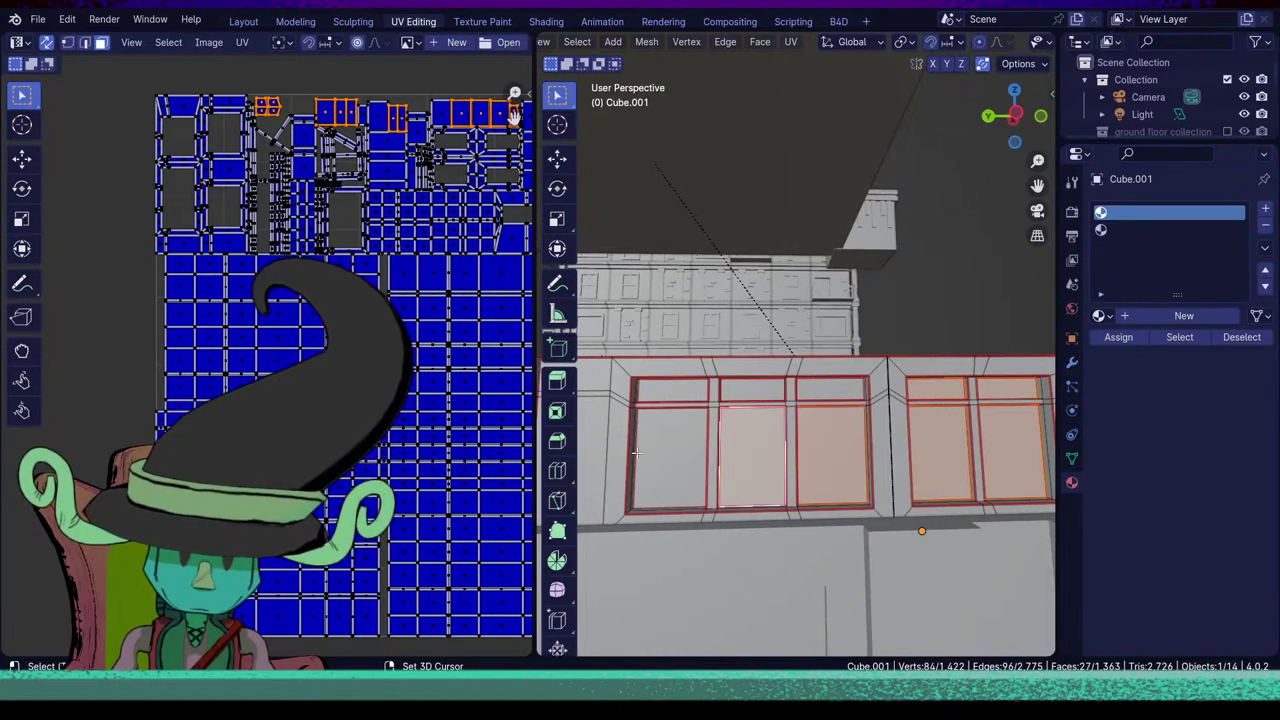
pyautogui.keyDown('shift'); pyautogui.click(651, 440); pyautogui.keyUp('shift')
pyautogui.keyDown('shift'); pyautogui.click(649, 392); pyautogui.keyUp('shift')
pyautogui.keyDown('shift'); pyautogui.click(752, 389); pyautogui.keyUp('shift')
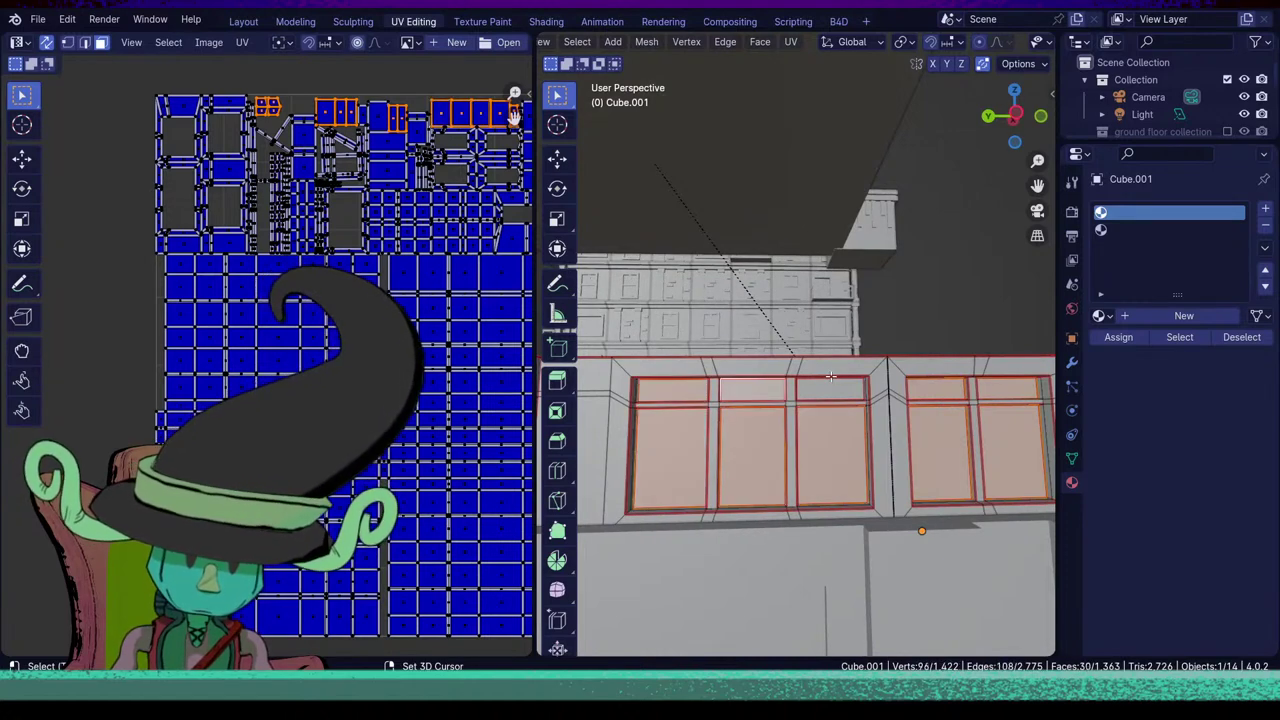
pyautogui.keyDown('shift'); pyautogui.click(817, 383); pyautogui.keyUp('shift')
# Add all lower and upper panes of the four-part window further along the side facade to the selection.
pyautogui.moveTo(817, 383); pyautogui.dragTo(802, 460, button='middle')
pyautogui.keyDown('shift'); pyautogui.click(799, 469); pyautogui.keyUp('shift')
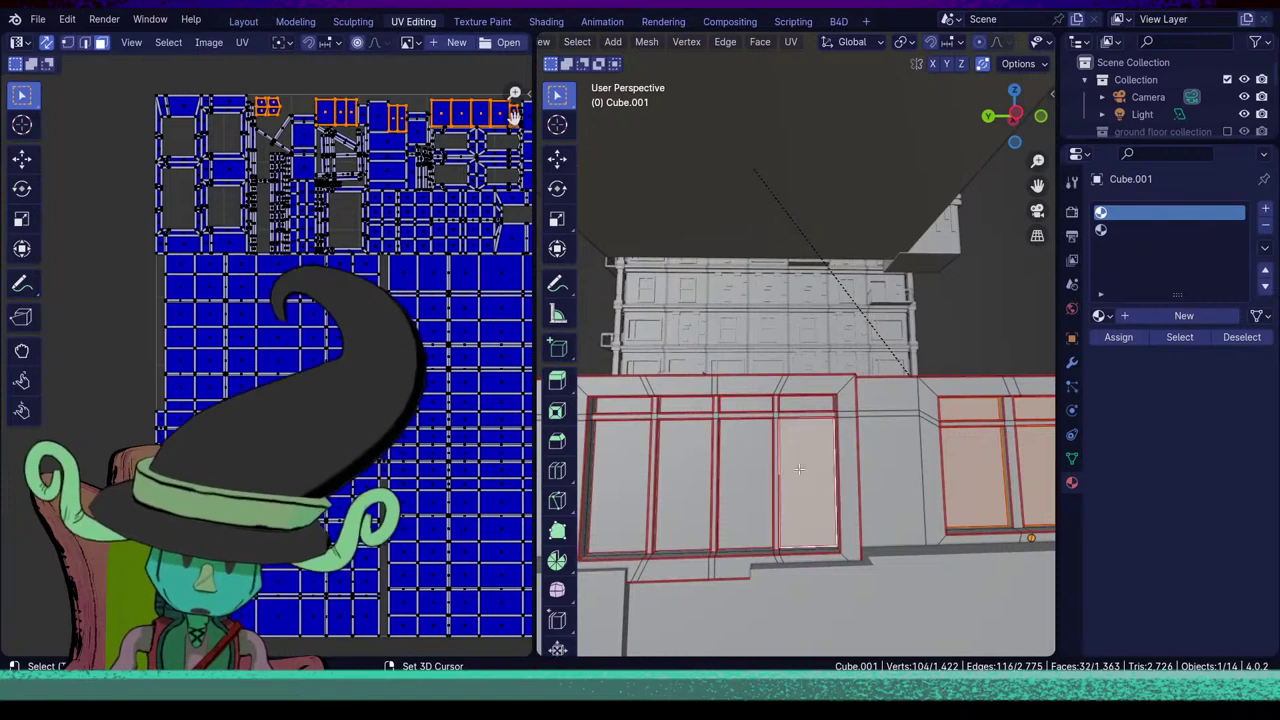
pyautogui.keyDown('shift'); pyautogui.click(671, 483); pyautogui.keyUp('shift')
pyautogui.keyDown('shift'); pyautogui.click(612, 484); pyautogui.keyUp('shift')
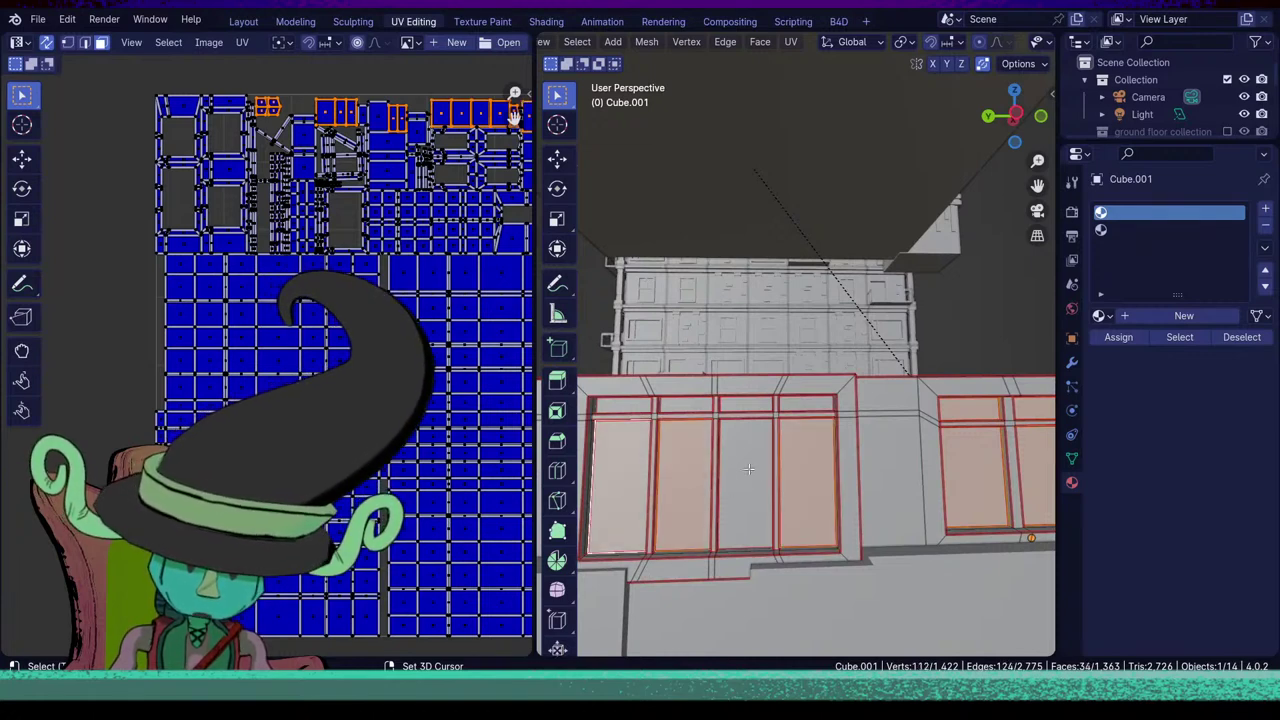
pyautogui.keyDown('shift'); pyautogui.click(749, 469); pyautogui.keyUp('shift')
pyautogui.keyDown('shift'); pyautogui.click(746, 403); pyautogui.keyUp('shift')
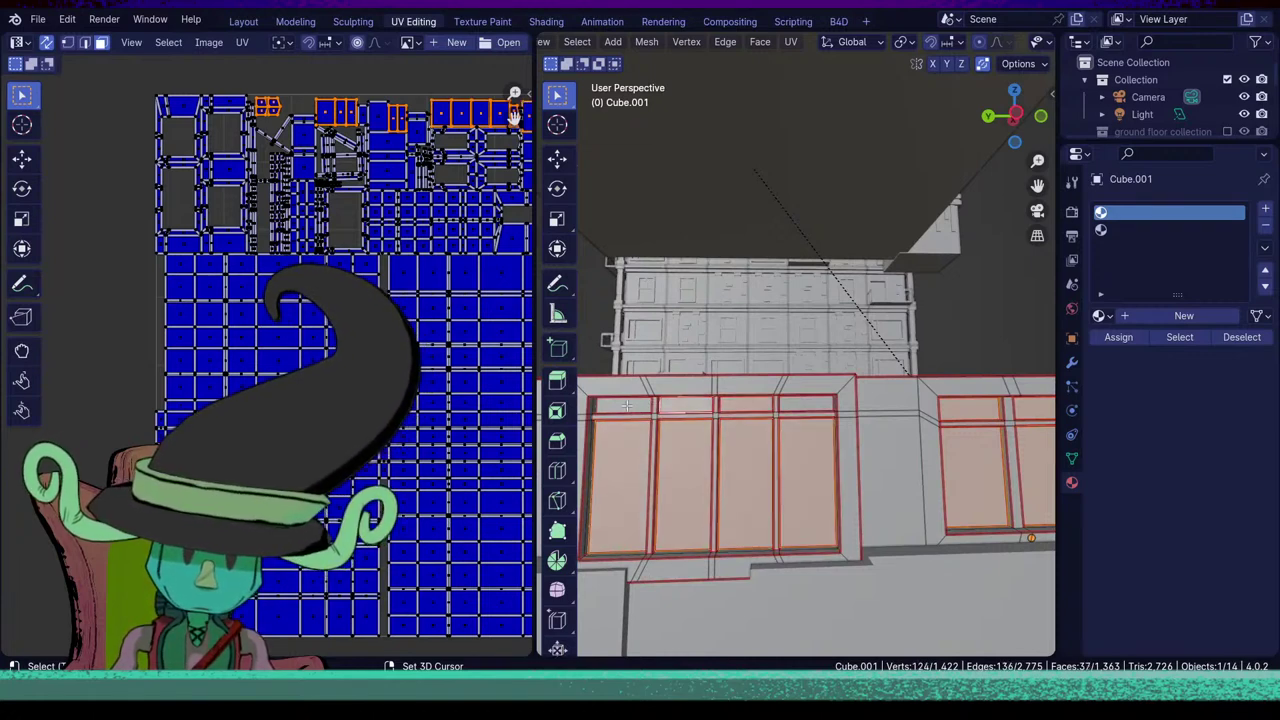
pyautogui.keyDown('shift'); pyautogui.click(797, 401); pyautogui.keyUp('shift')
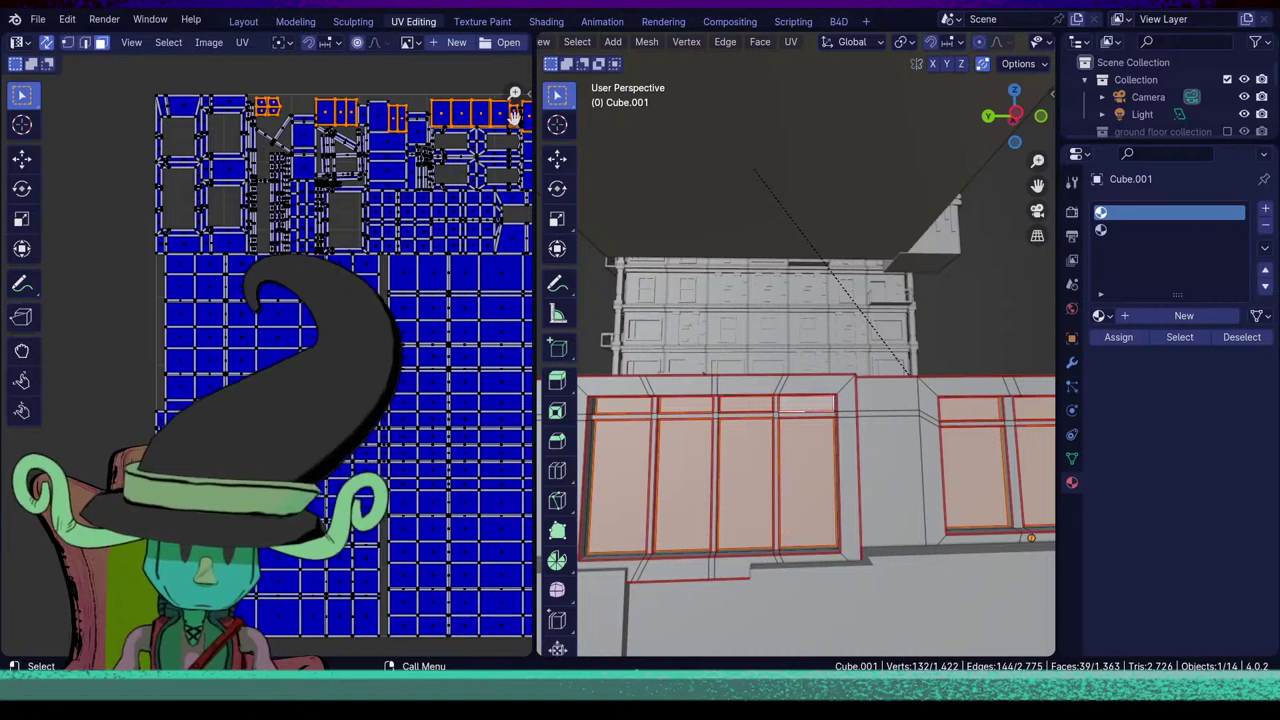
pyautogui.keyDown('shift'); pyautogui.click(685, 470); pyautogui.keyUp('shift')
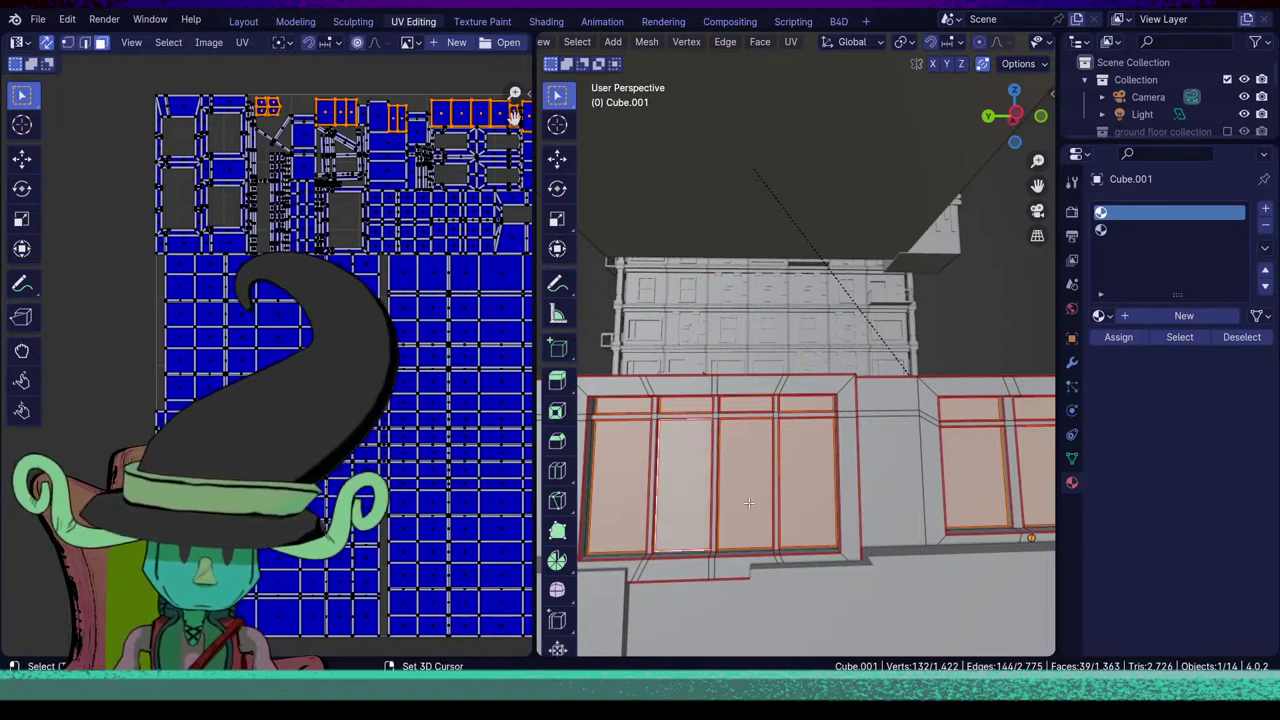
# Select both lower and both upper panes of the two-part window next to the four-part one.
pyautogui.moveTo(749, 503); pyautogui.dragTo(696, 410, button='middle')
pyautogui.keyDown('shift'); pyautogui.click(695, 505); pyautogui.keyUp('shift')
pyautogui.keyDown('shift'); pyautogui.click(640, 499); pyautogui.keyUp('shift')
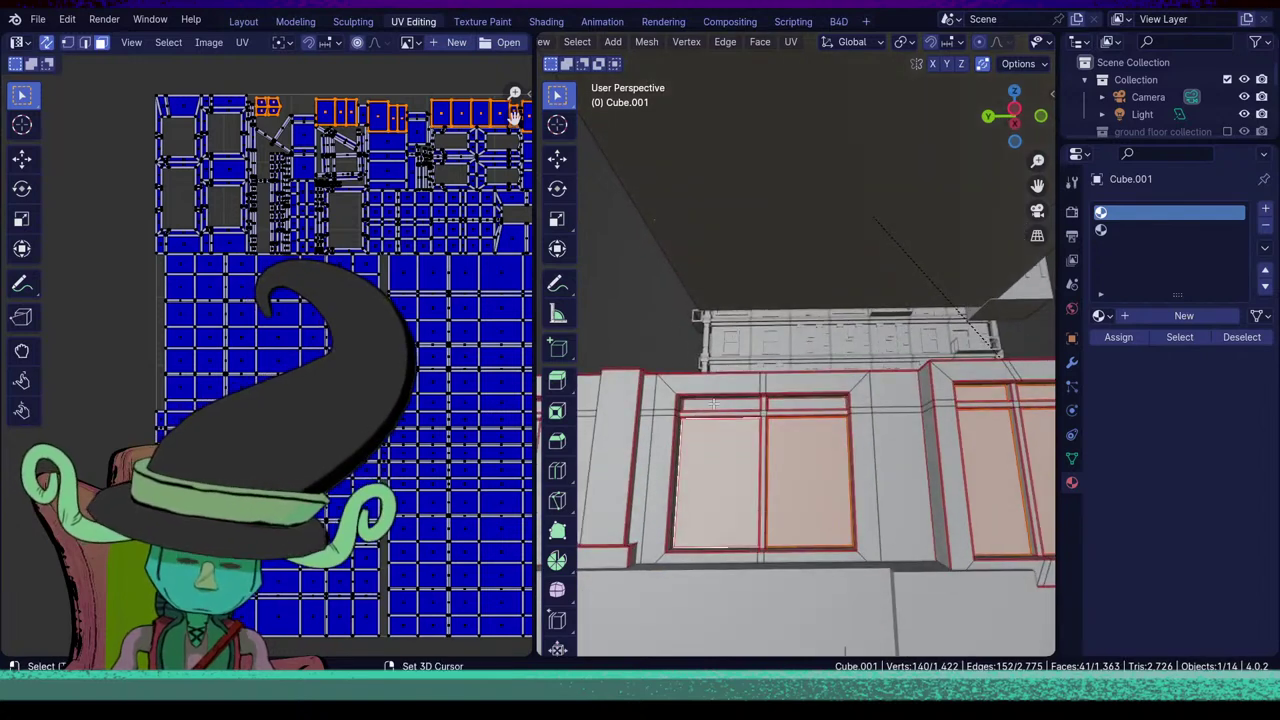
pyautogui.keyDown('shift'); pyautogui.click(713, 403); pyautogui.keyUp('shift')
pyautogui.keyDown('shift'); pyautogui.click(799, 404); pyautogui.keyUp('shift')
# Add the four panes of the last two-part window at the far end of the side facade to the selection.
pyautogui.keyDown('shift'); pyautogui.moveTo(802, 418); pyautogui.dragTo(1030, 440, button='middle'); pyautogui.keyUp('shift')
pyautogui.keyDown('shift'); pyautogui.click(802, 501); pyautogui.keyUp('shift')
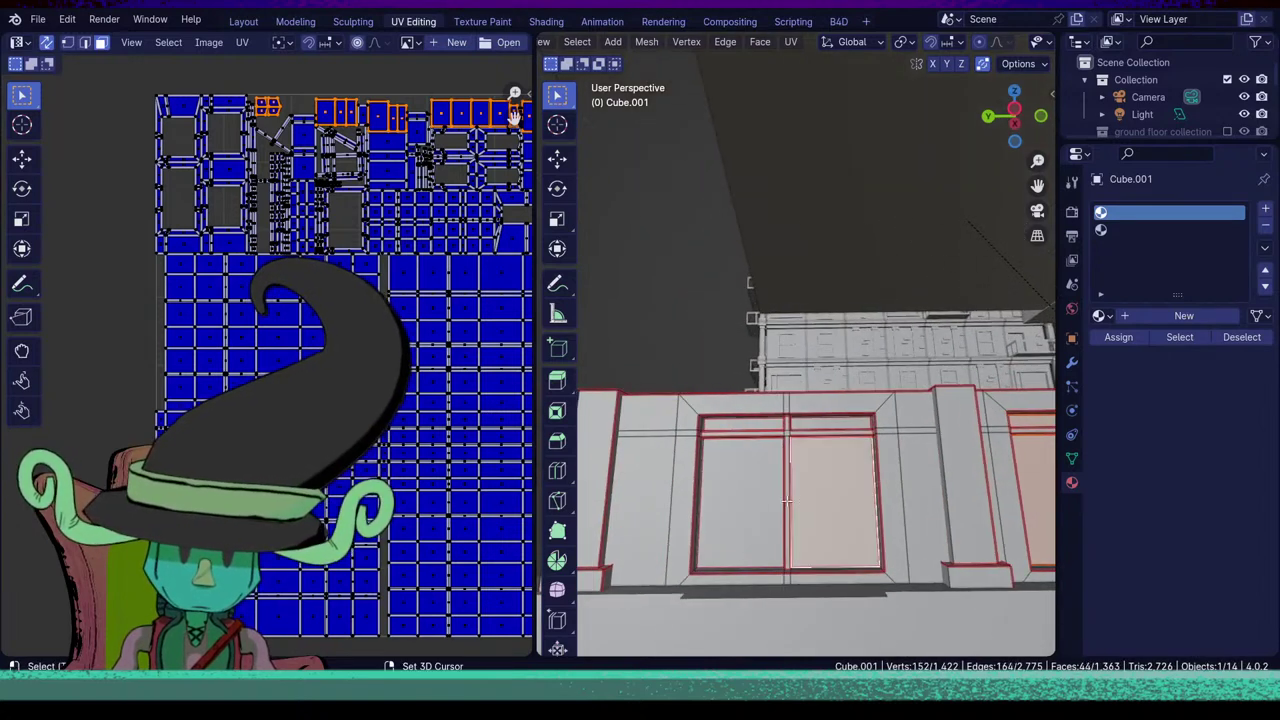
pyautogui.keyDown('shift'); pyautogui.click(757, 501); pyautogui.keyUp('shift')
pyautogui.keyDown('shift'); pyautogui.click(744, 423); pyautogui.keyUp('shift')
pyautogui.keyDown('shift'); pyautogui.click(830, 421); pyautogui.keyUp('shift')
# Assign the selected window panes to the second material slot and return to Object Mode to view the building.
pyautogui.moveTo(830, 421); pyautogui.dragTo(890, 453, button='middle')
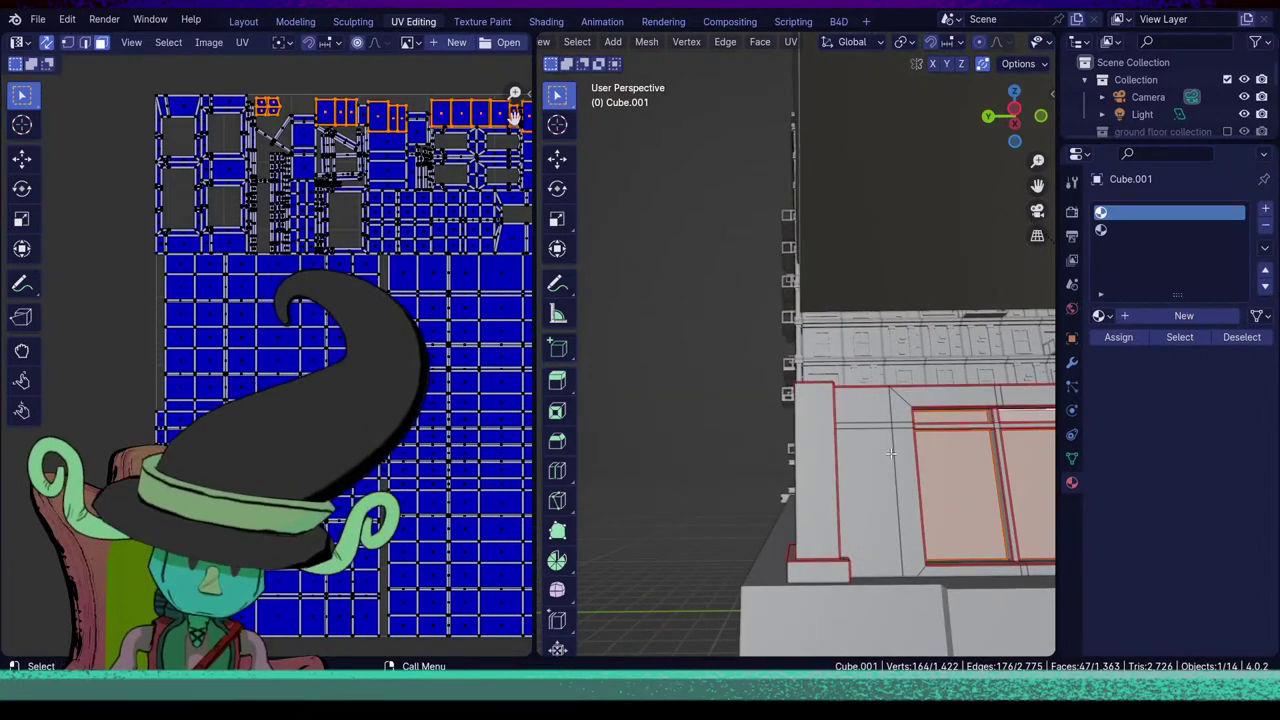
pyautogui.click(1145, 229)
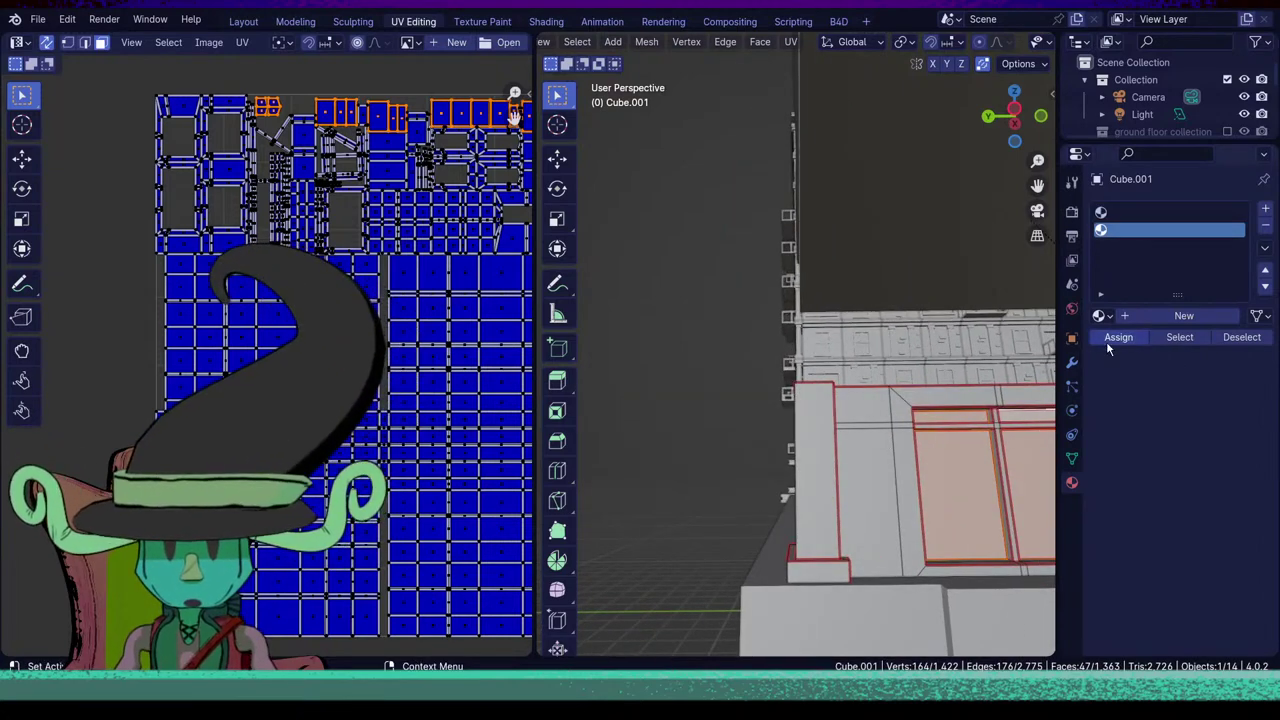
pyautogui.click(1117, 337)
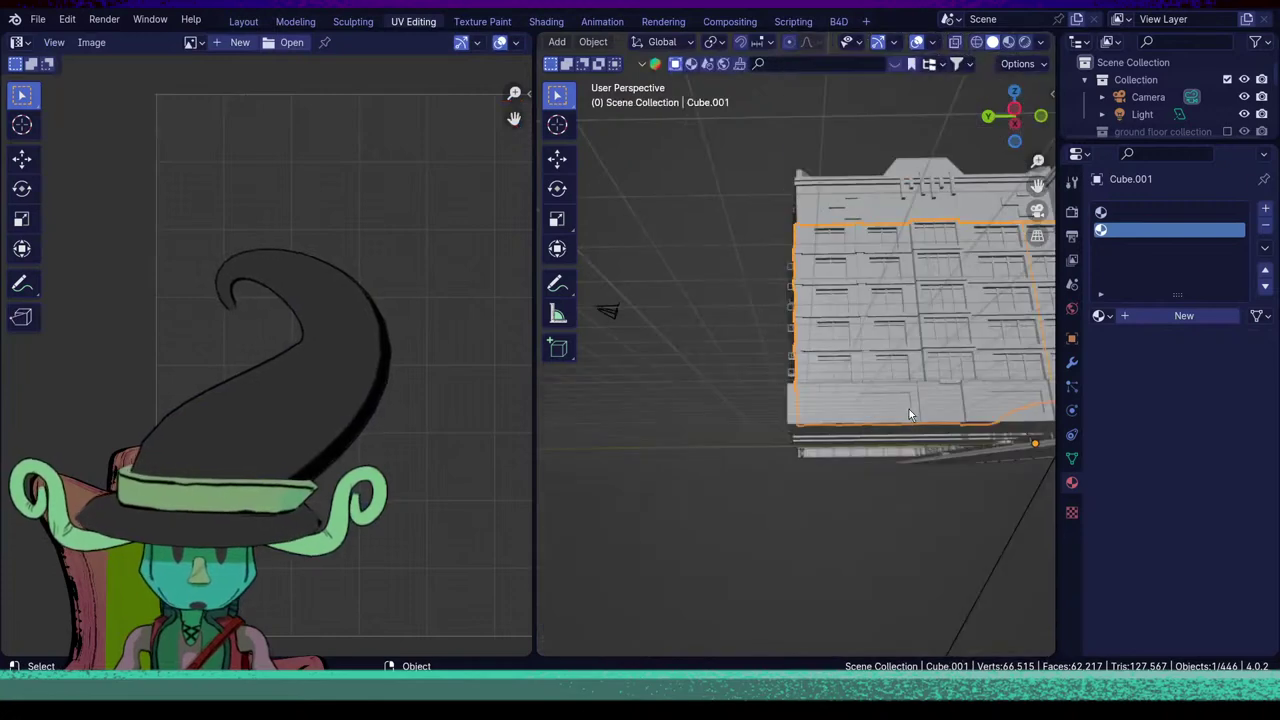
pyautogui.moveTo(909, 413); pyautogui.dragTo(1009, 70, button='middle')
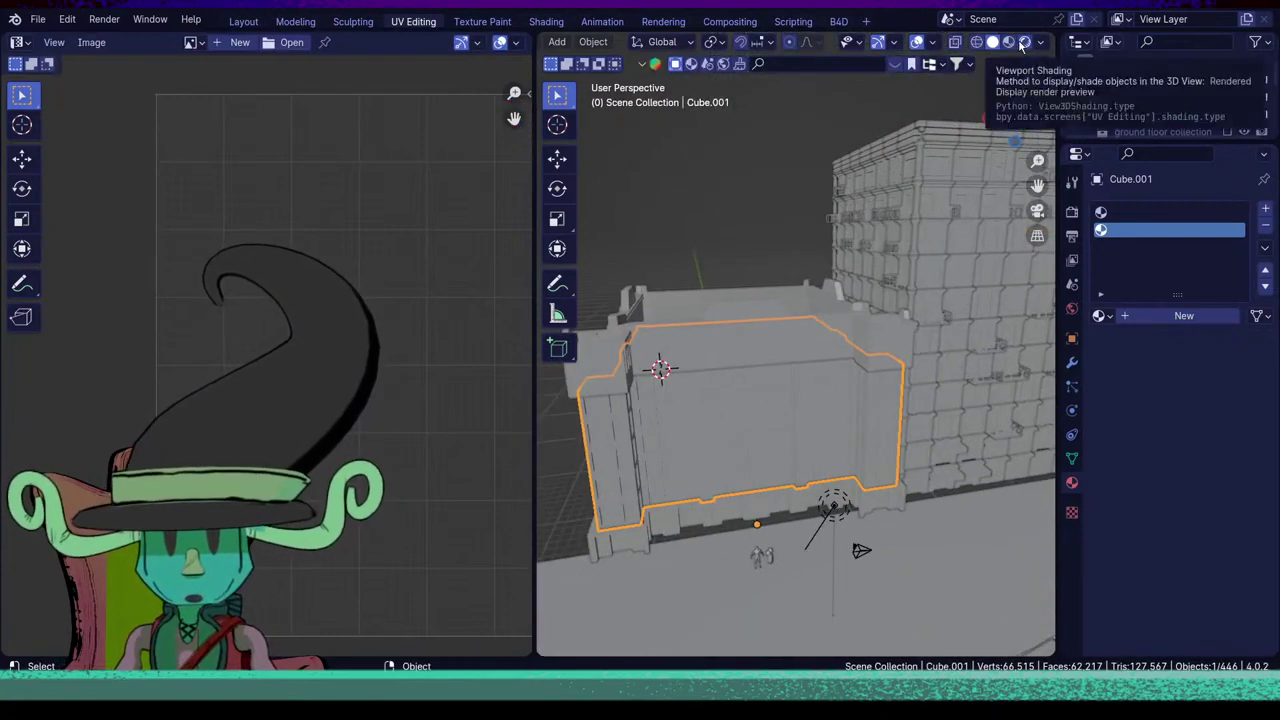
# Switch the viewport to Material Preview shading with Scene World and Scene Lights enabled.
pyautogui.press('z')
pyautogui.press('2')
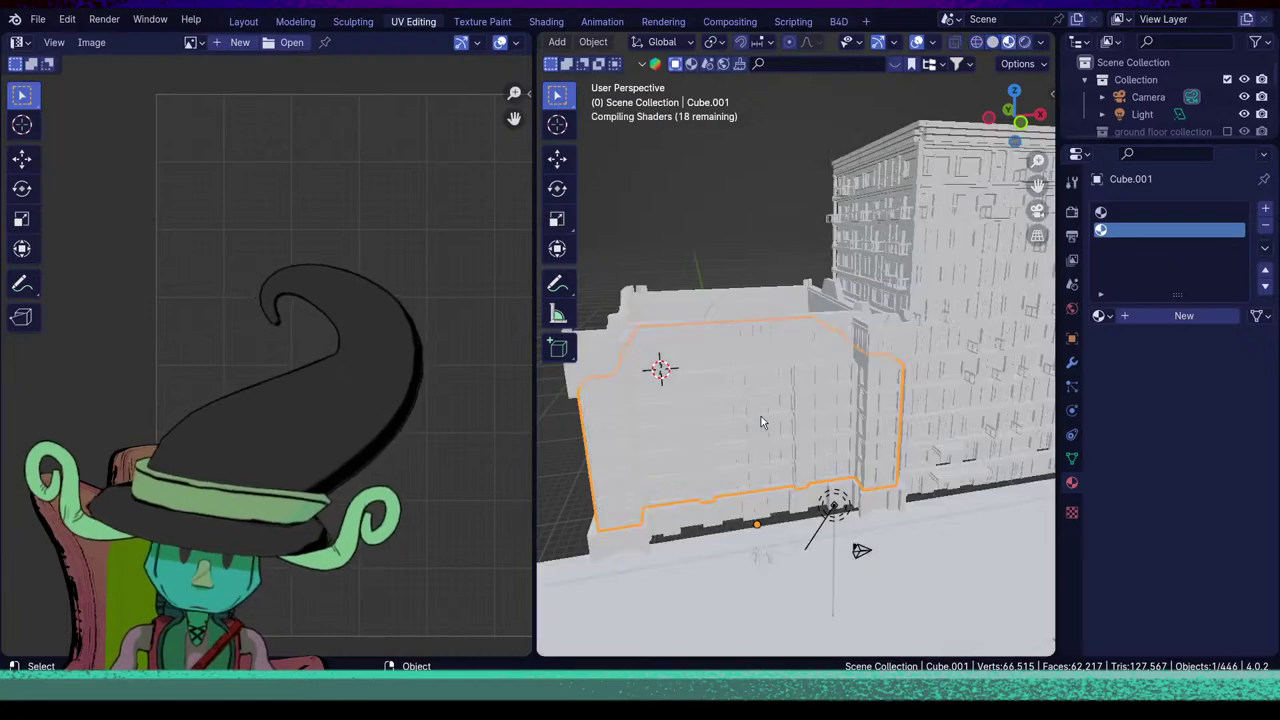
pyautogui.moveTo(722, 424); pyautogui.dragTo(744, 401, button='middle')
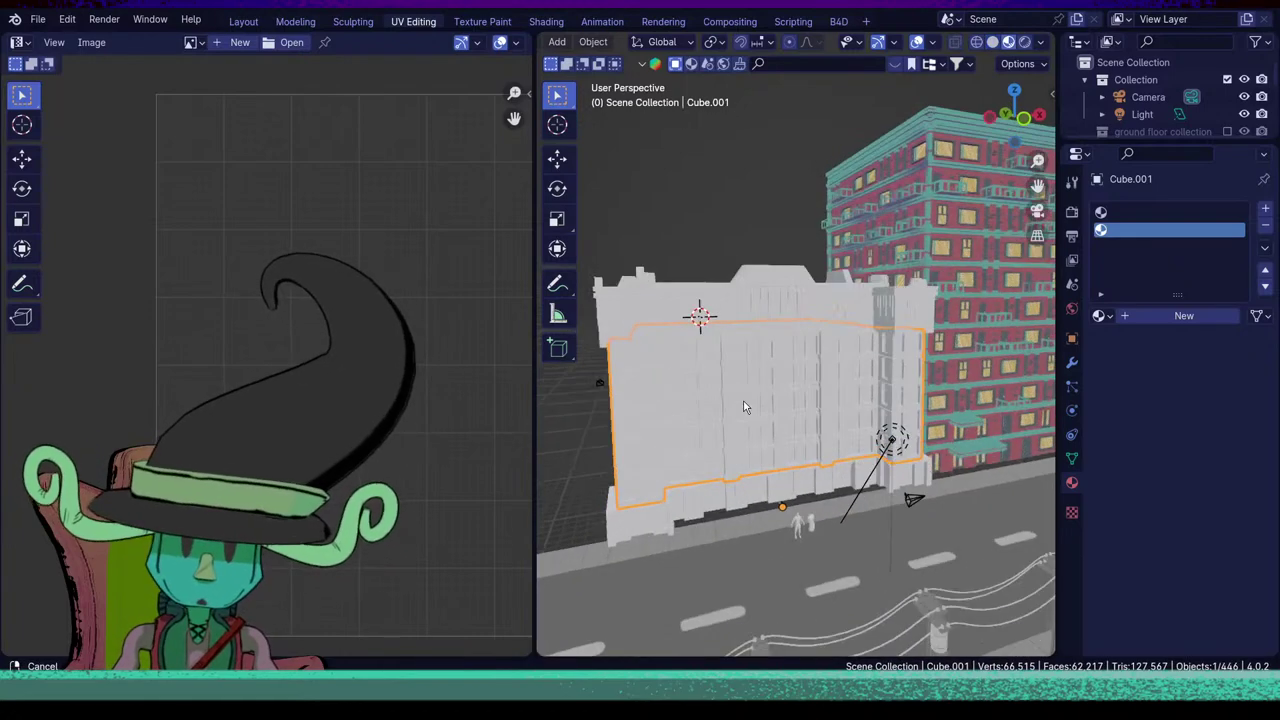
pyautogui.scroll(-3, 819, 311)
pyautogui.click(1042, 43)
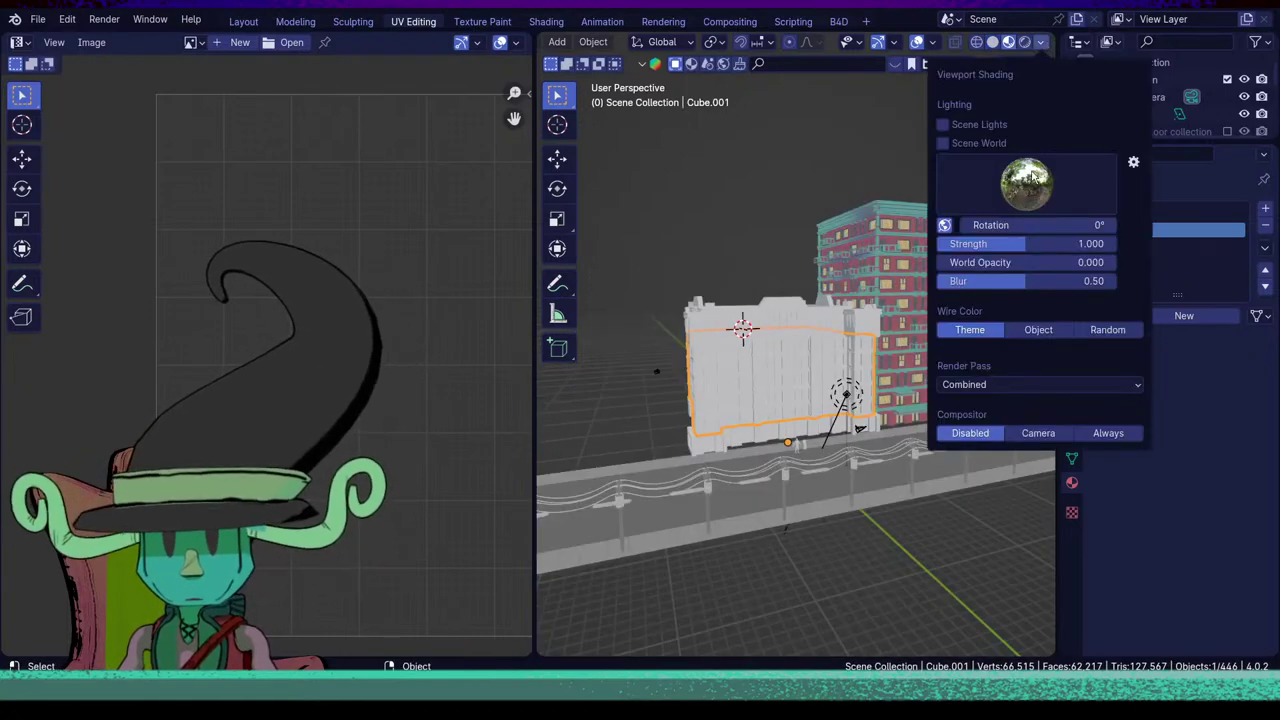
pyautogui.click(951, 146)
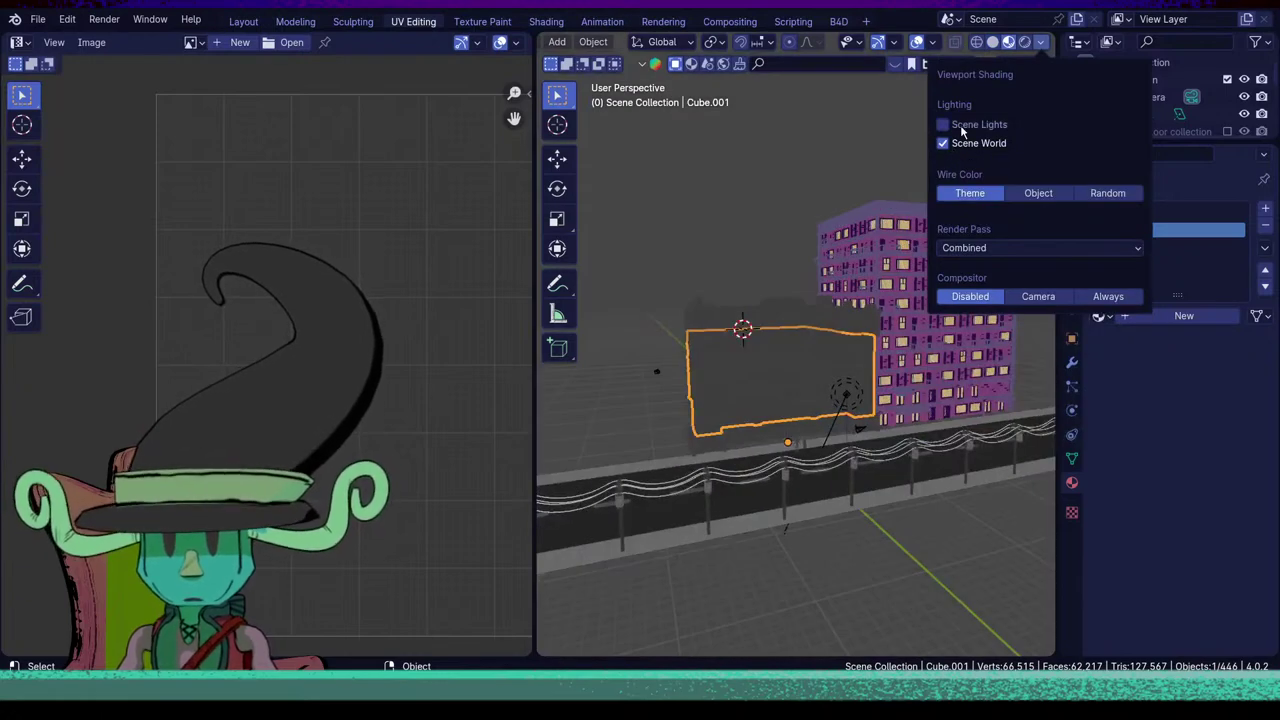
pyautogui.click(950, 125)
pyautogui.moveTo(815, 385); pyautogui.dragTo(810, 440, button='middle')
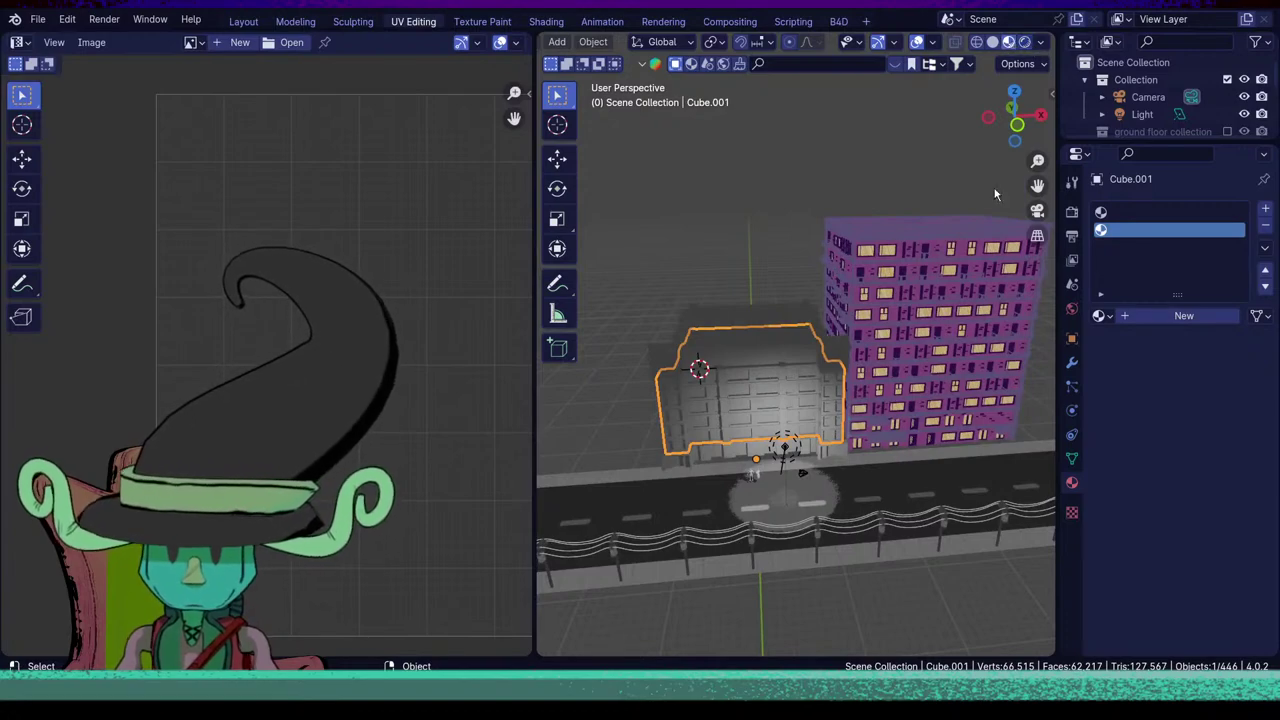
# Put the existing Material.009 into the facade's second material slot and check it on the window panes.
pyautogui.moveTo(885, 445); pyautogui.dragTo(930, 449, button='middle')
pyautogui.scroll(3, 820, 528)
pyautogui.moveTo(817, 531); pyautogui.dragTo(853, 497, button='middle')
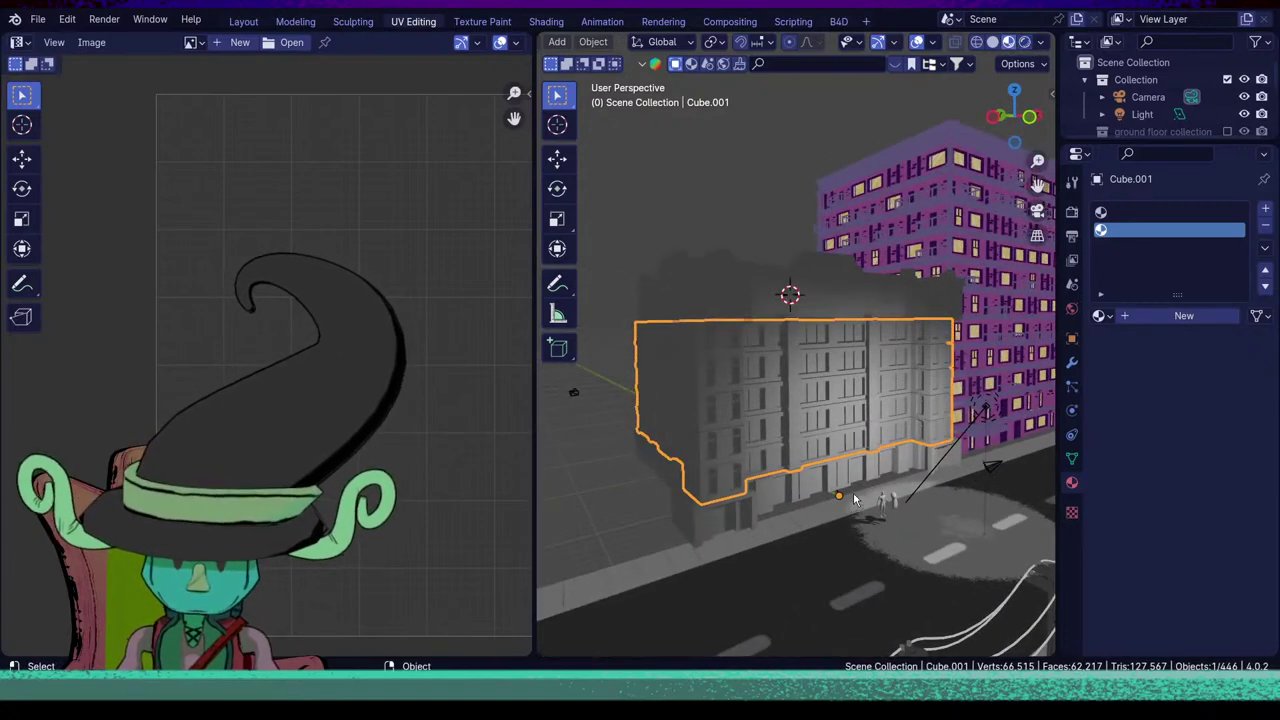
pyautogui.scroll(6, 853, 492)
pyautogui.moveTo(757, 476); pyautogui.dragTo(787, 496, button='middle')
pyautogui.click(1100, 316)
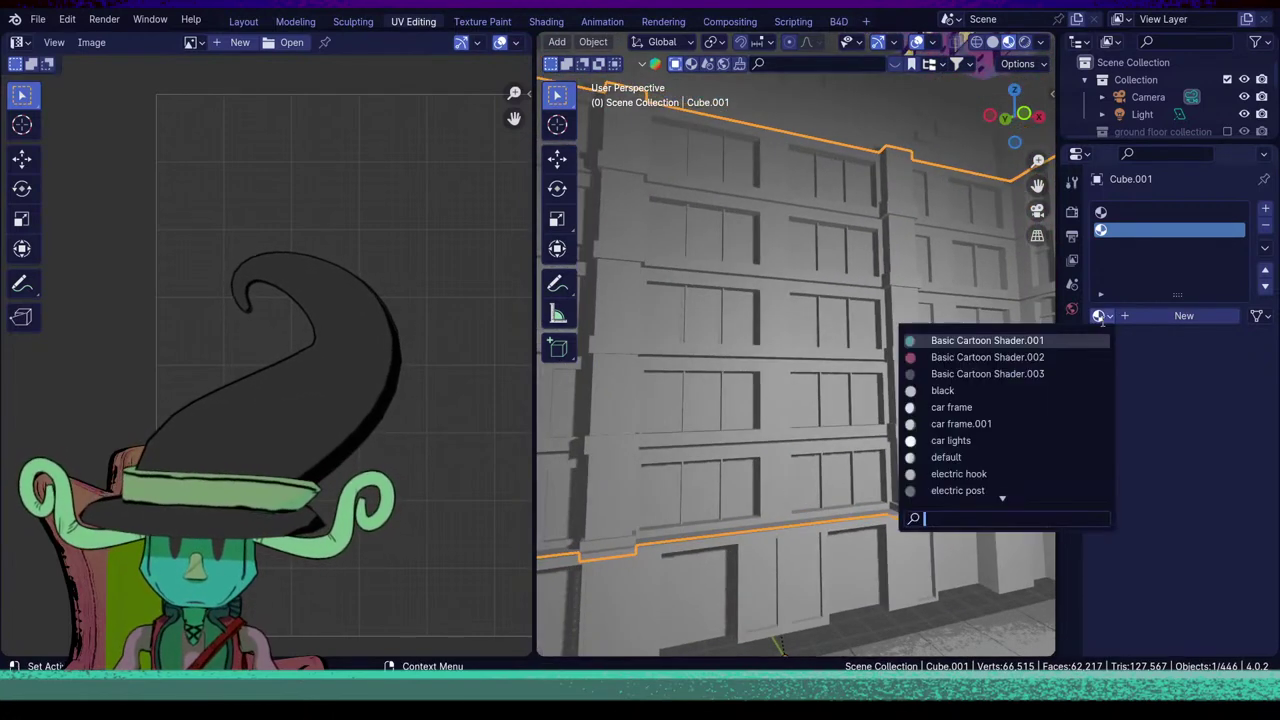
pyautogui.scroll(-7, 1010, 456)
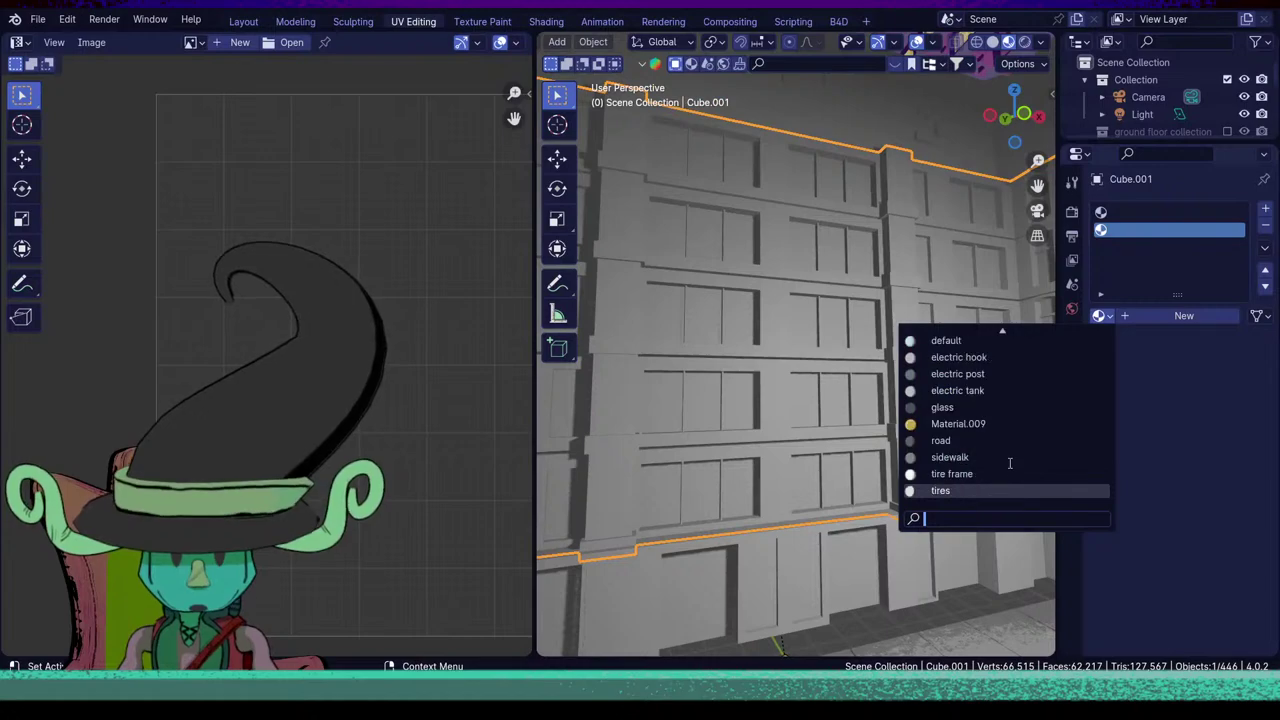
pyautogui.click(958, 424)
pyautogui.moveTo(840, 470); pyautogui.dragTo(838, 520, button='middle')
pyautogui.scroll(5, 873, 521)
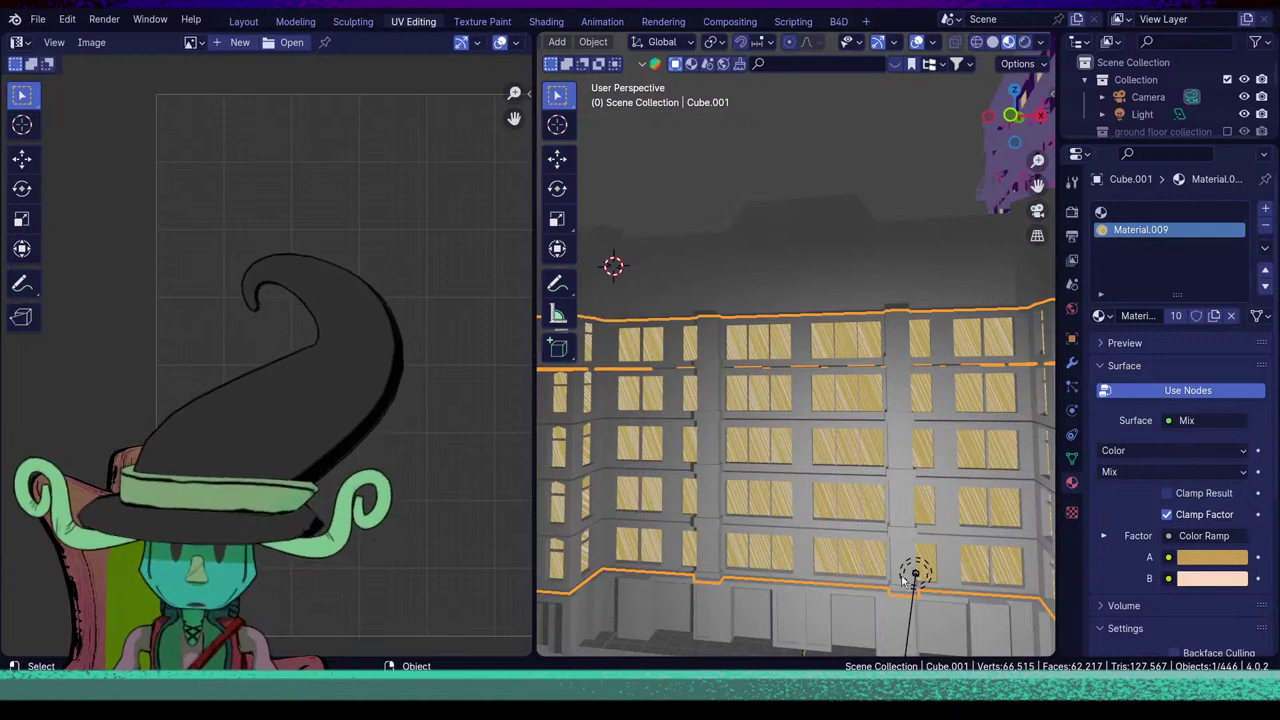
# Desaturate both mix colors of Material.009, setting color A's saturation to 0.000 and turning color B white.
pyautogui.click(1199, 560)
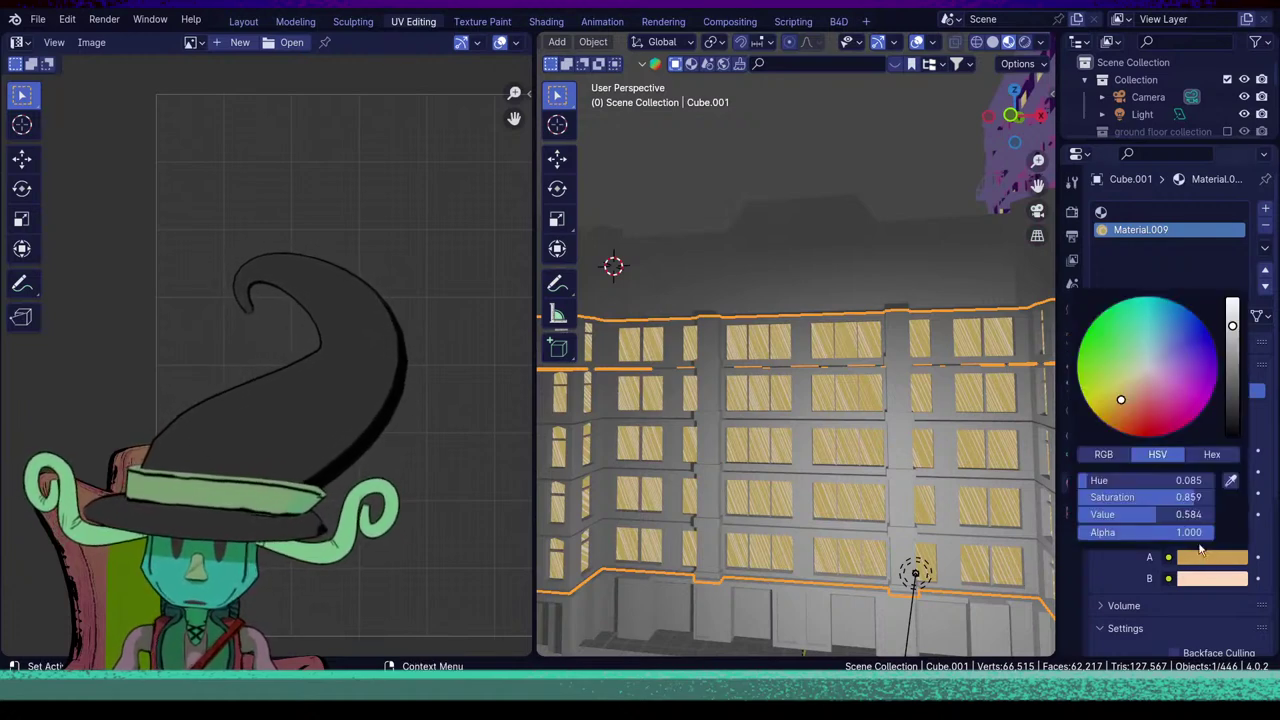
pyautogui.moveTo(1199, 497); pyautogui.dragTo(1085, 497)
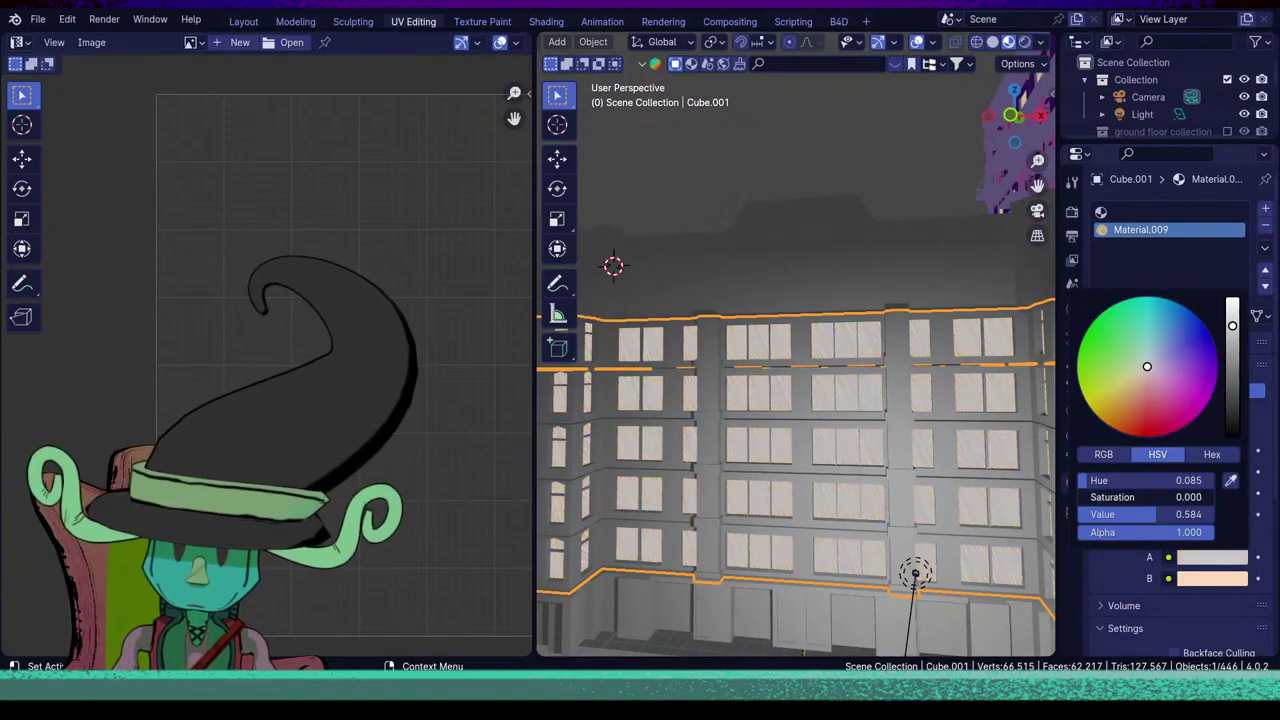
pyautogui.click(1216, 580)
pyautogui.moveTo(1203, 518); pyautogui.dragTo(1080, 518)
pyautogui.scroll(-7, 727, 532)
pyautogui.click(727, 532)
pyautogui.moveTo(727, 532); pyautogui.dragTo(870, 546, button='middle')
pyautogui.scroll(5, 833, 542)
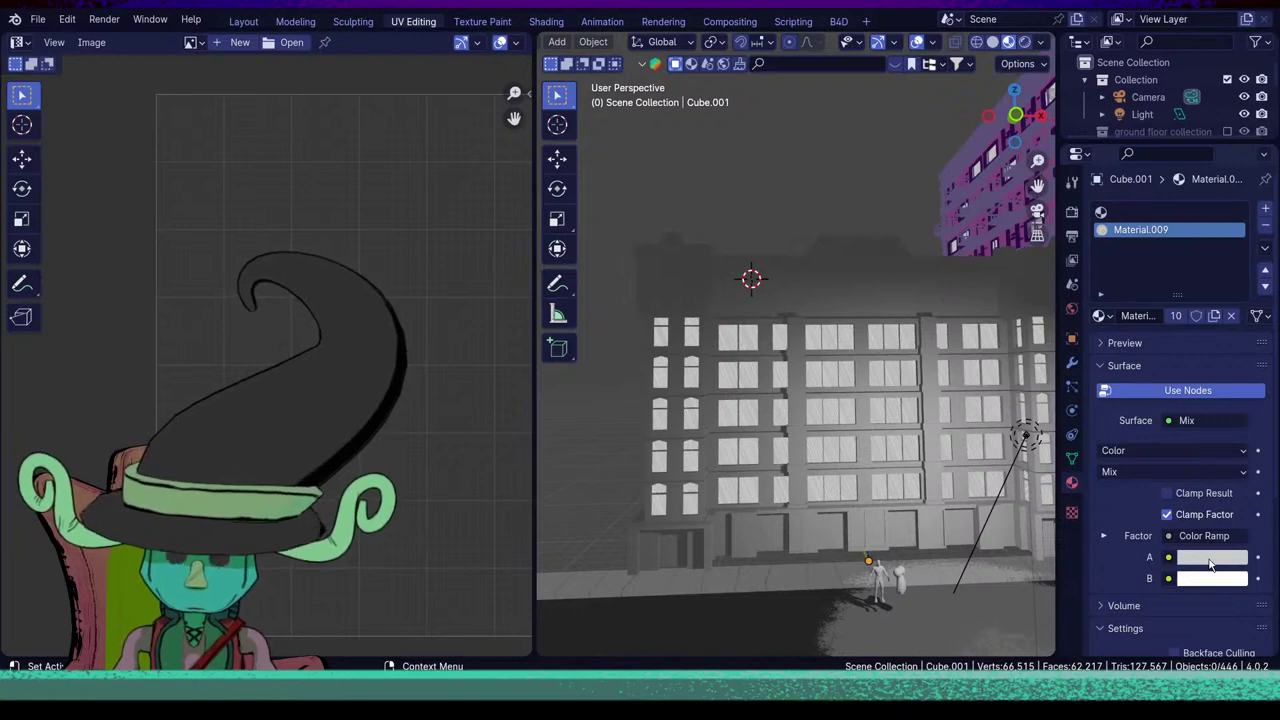
# Darken mix color A of Material.009 to a value of 0.165 and inspect the facade's windows.
pyautogui.click(1211, 562)
pyautogui.click(1232, 374)
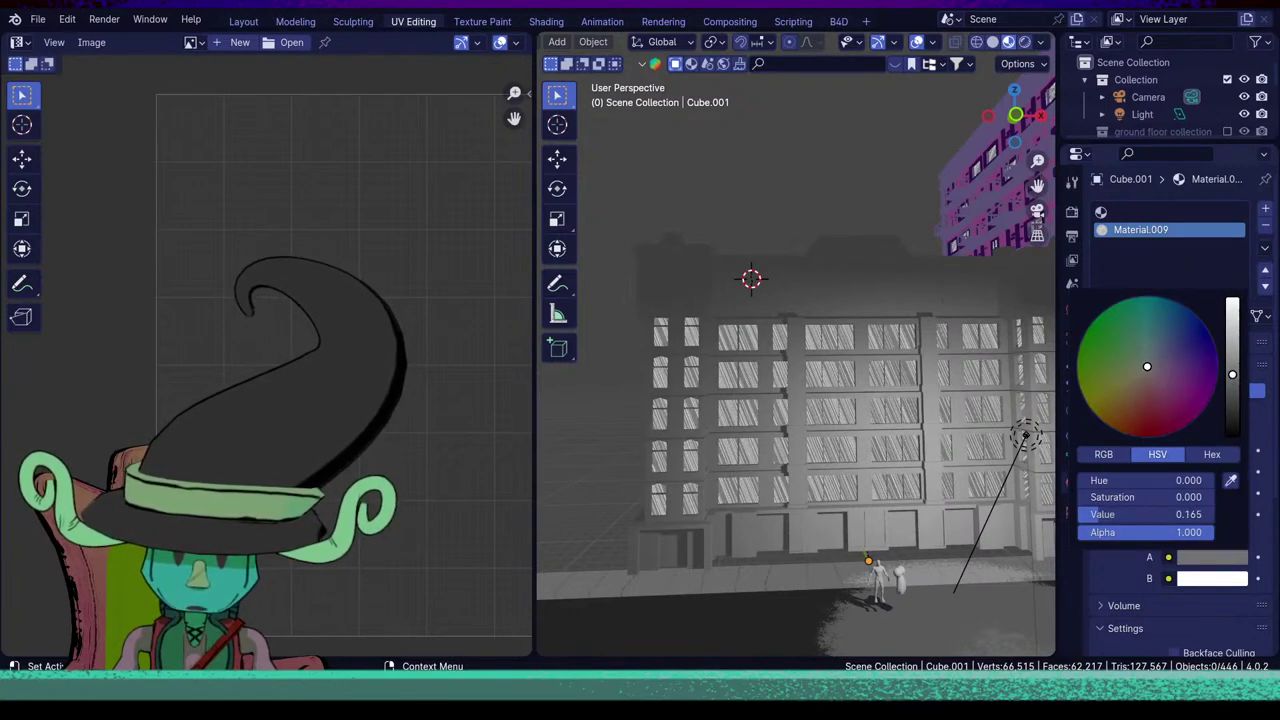
pyautogui.click(783, 513)
pyautogui.scroll(-5, 806, 543)
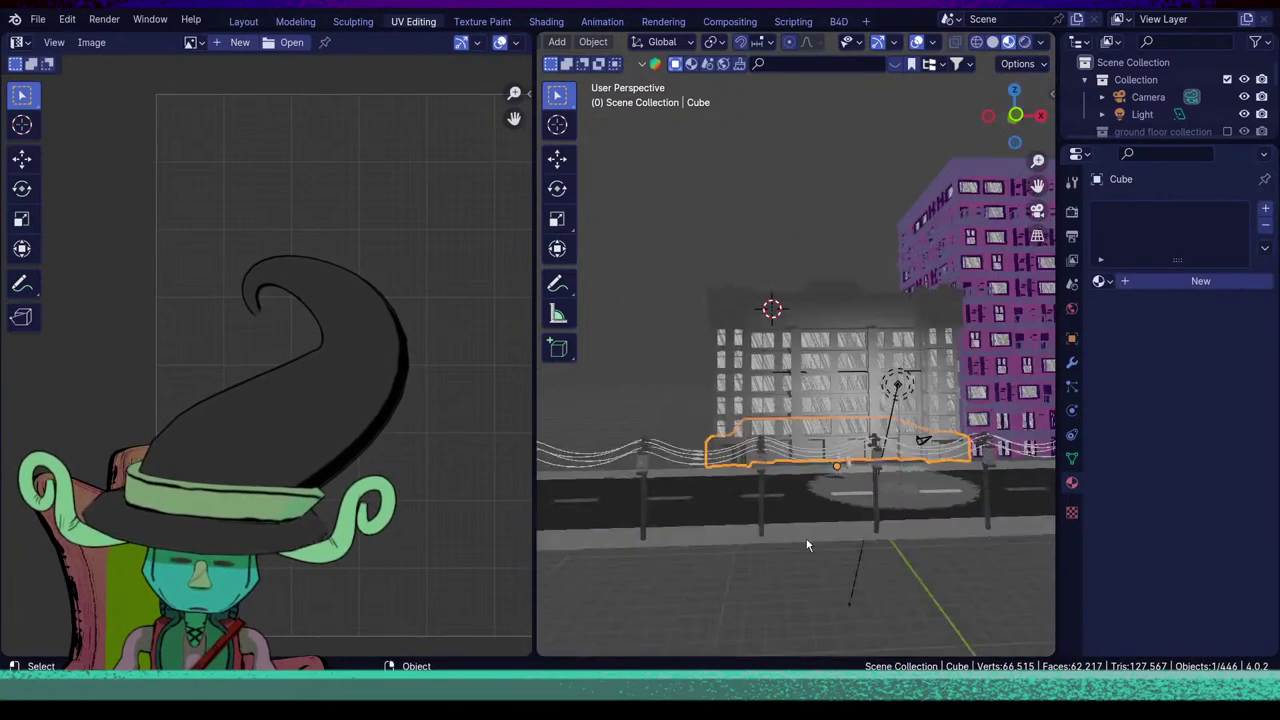
pyautogui.click(811, 544)
pyautogui.moveTo(811, 546); pyautogui.dragTo(795, 512, button='middle')
pyautogui.click(819, 540)
pyautogui.scroll(5, 857, 528)
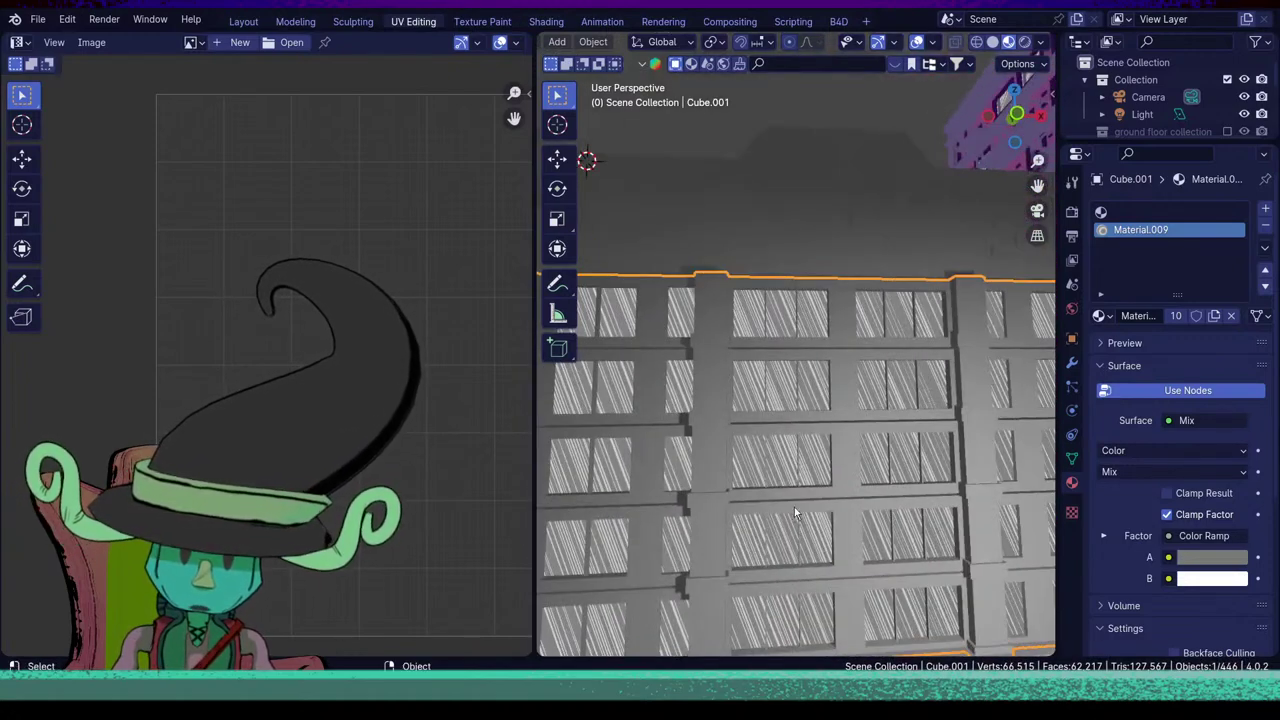
# Enter Edit Mode on the facade, switch to Solid shading and select the face loop of the street-side pillar.
pyautogui.press('Tab')
pyautogui.press('Tab')
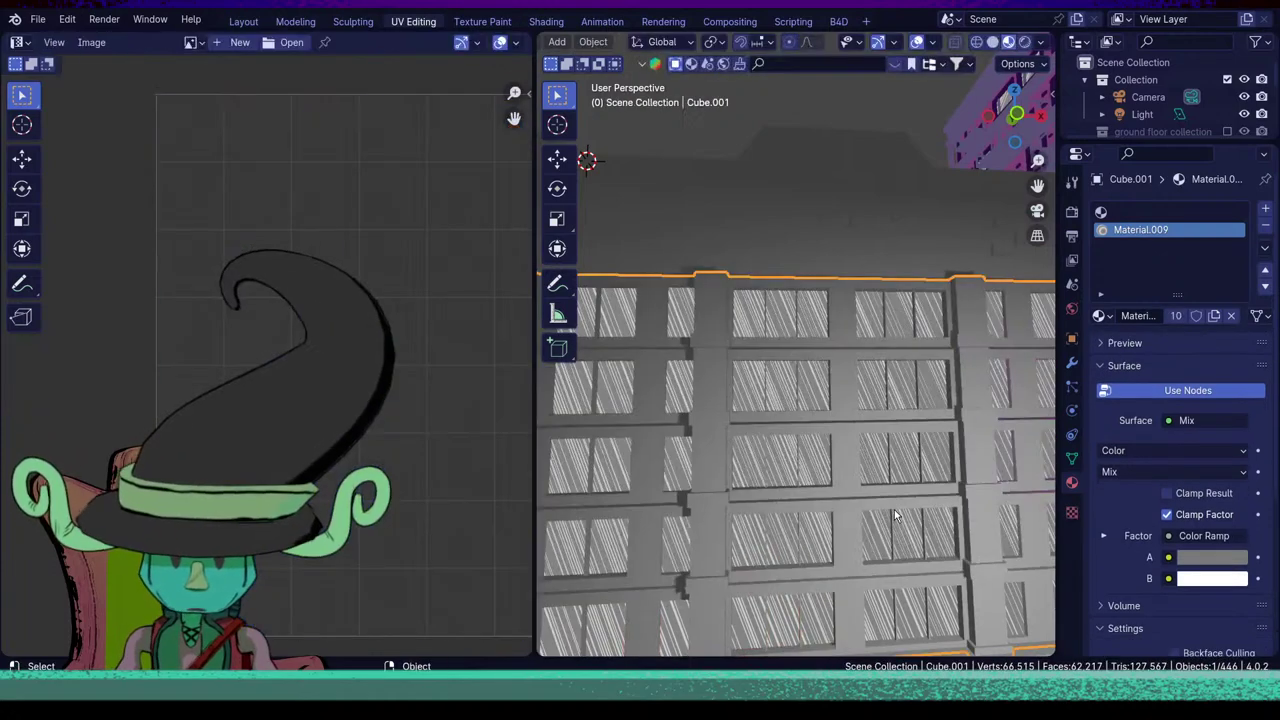
pyautogui.press('Tab')
pyautogui.moveTo(895, 515); pyautogui.dragTo(840, 526, button='middle')
pyautogui.click(856, 498)
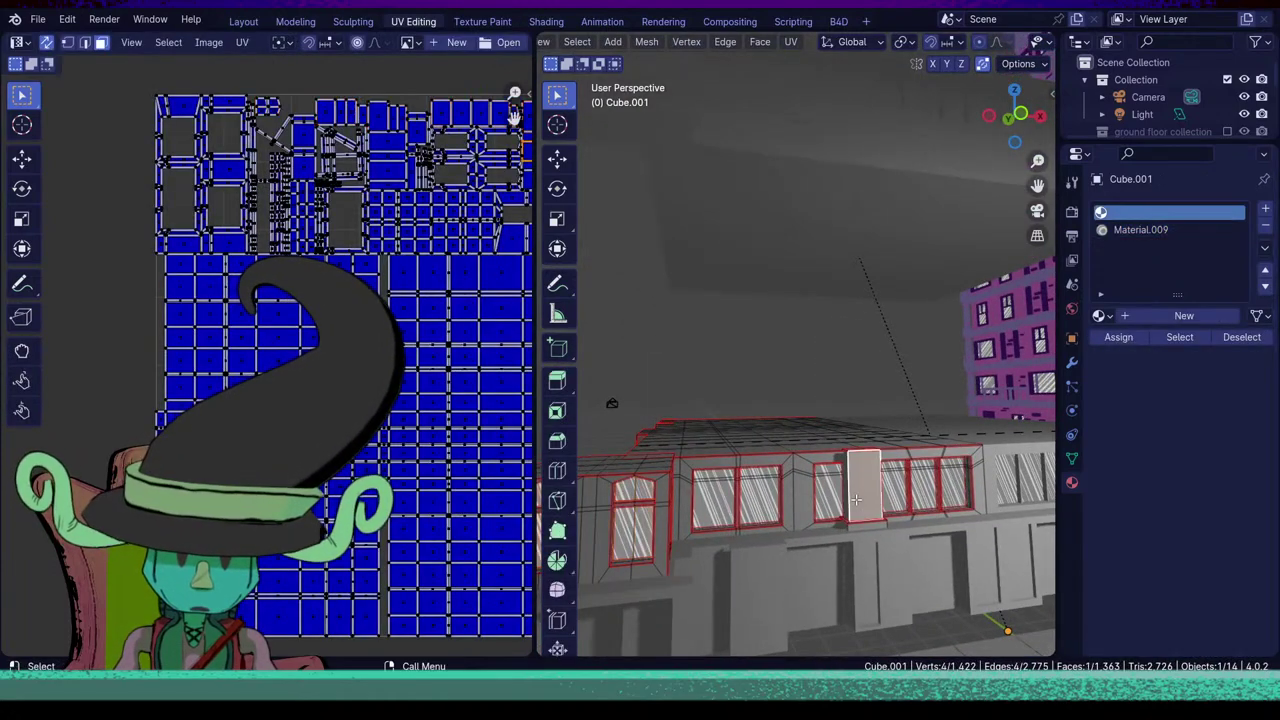
pyautogui.press('KP_Decimal')
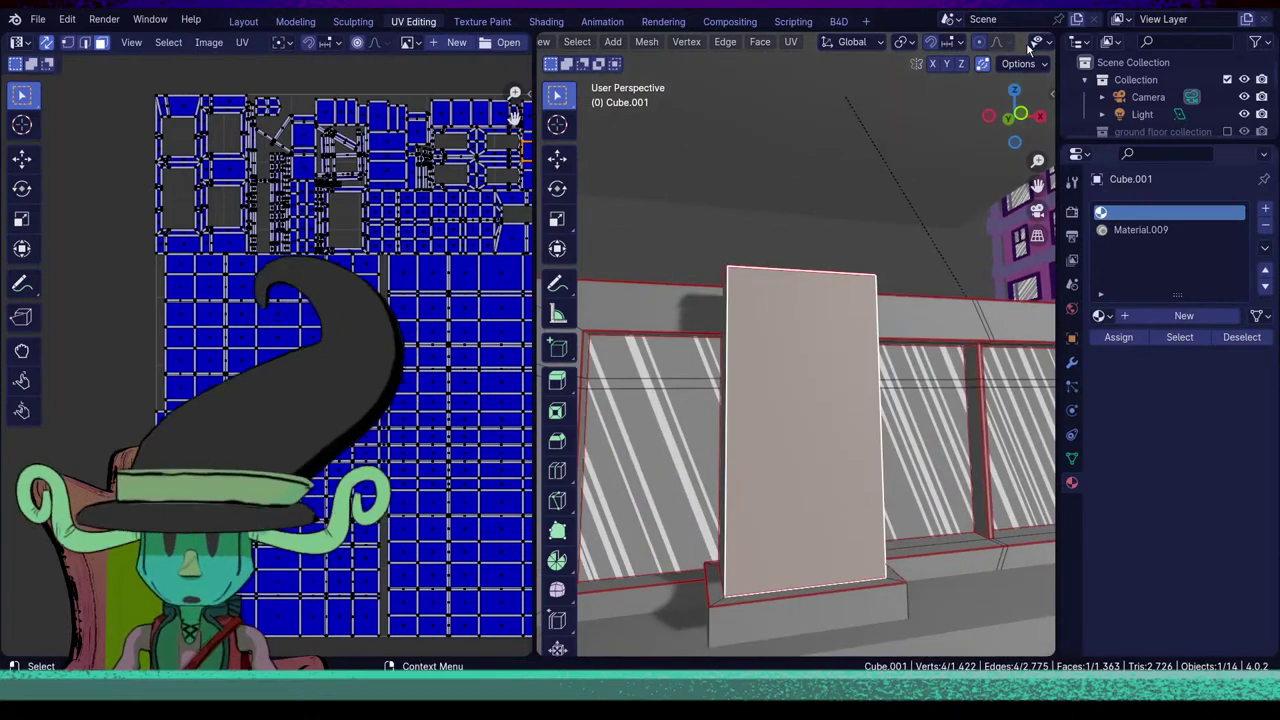
pyautogui.scroll(-5, 927, 48)
pyautogui.click(991, 43)
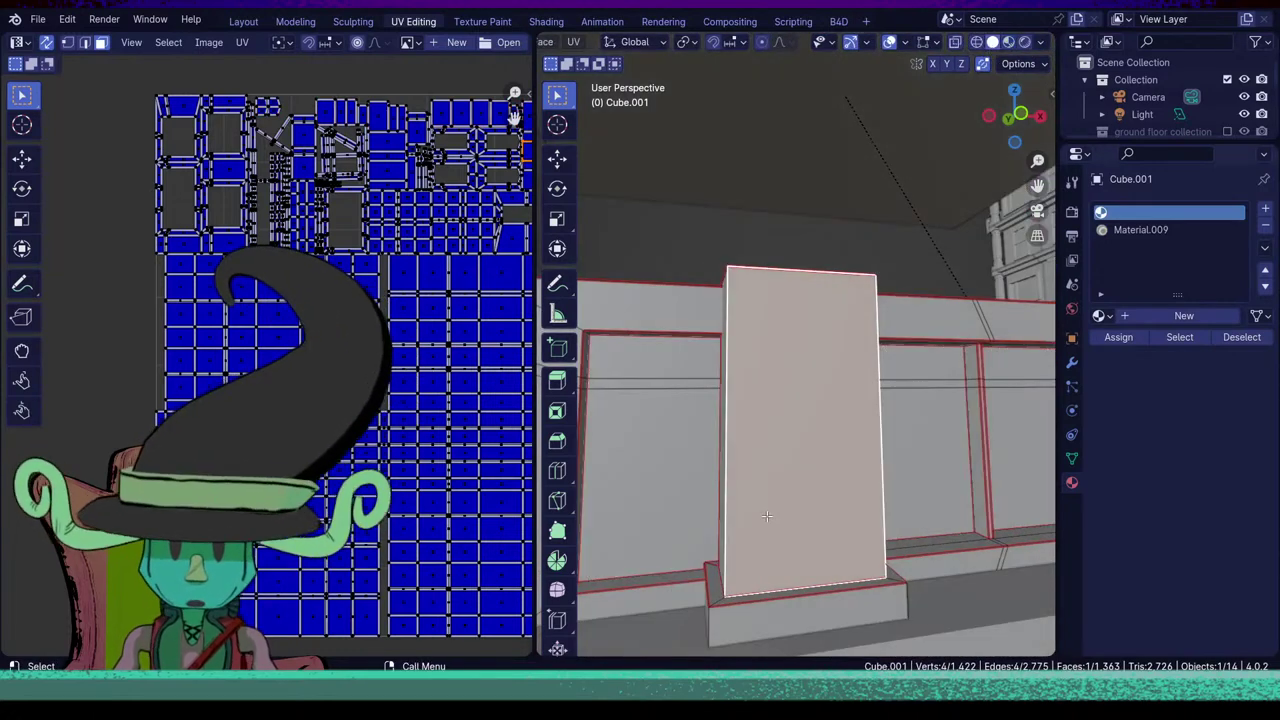
pyautogui.moveTo(793, 564); pyautogui.dragTo(903, 400, button='middle')
pyautogui.keyDown('alt'); pyautogui.keyDown('shift'); pyautogui.click(863, 364); pyautogui.keyUp('shift'); pyautogui.keyUp('alt')
# Add the pillar between the two end windows of the side facade to the selection, including its top face.
pyautogui.scroll(-8, 863, 364)
pyautogui.scroll(4, 816, 458)
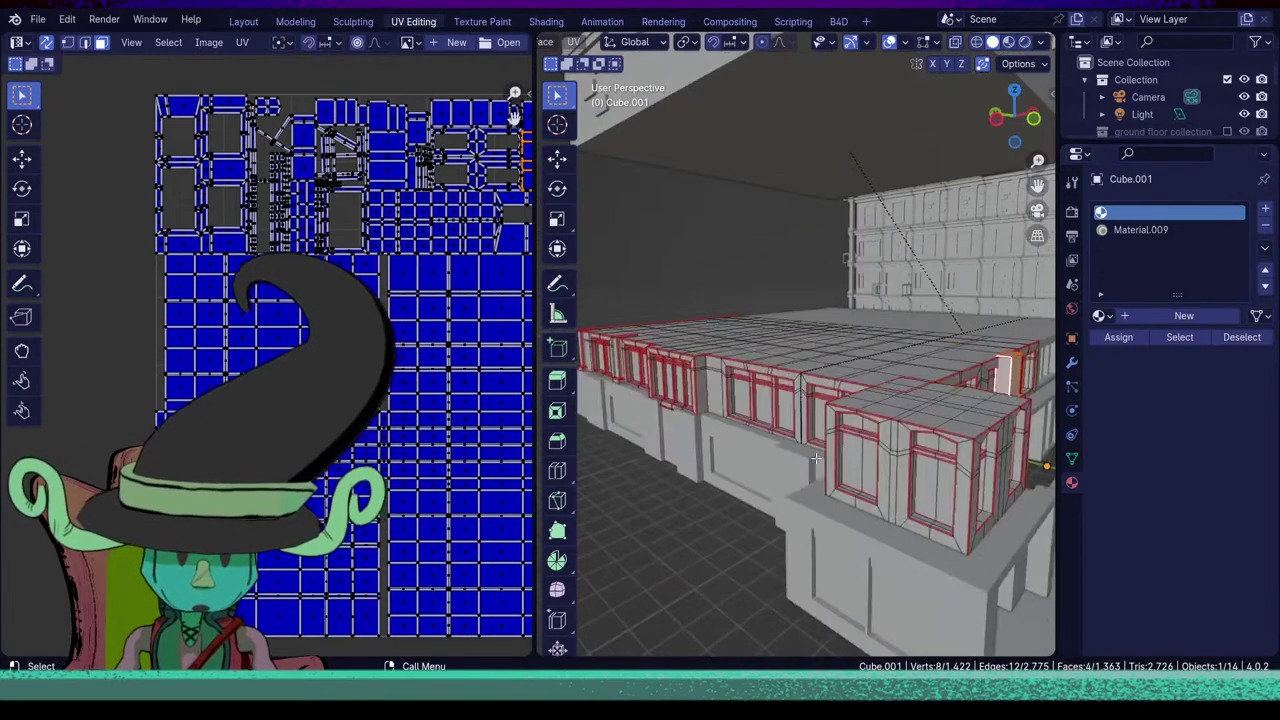
pyautogui.moveTo(809, 454); pyautogui.dragTo(745, 435, button='middle')
pyautogui.scroll(4, 734, 432)
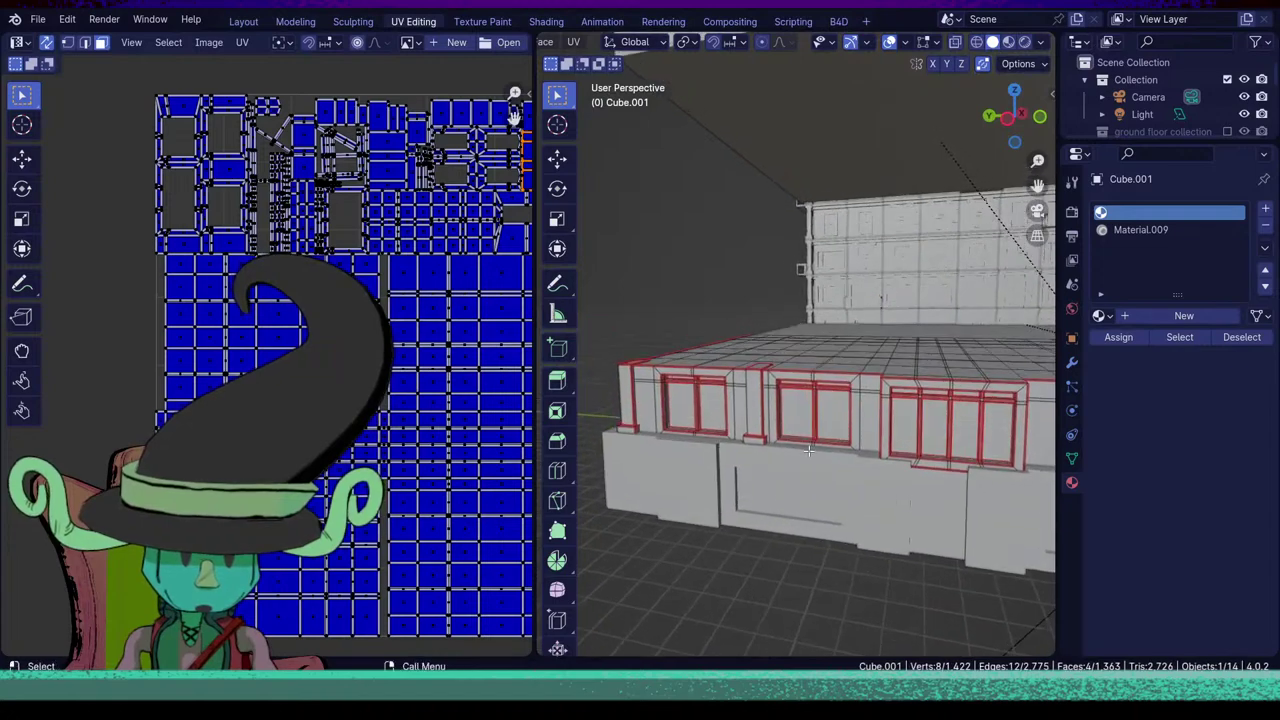
pyautogui.scroll(6, 734, 432)
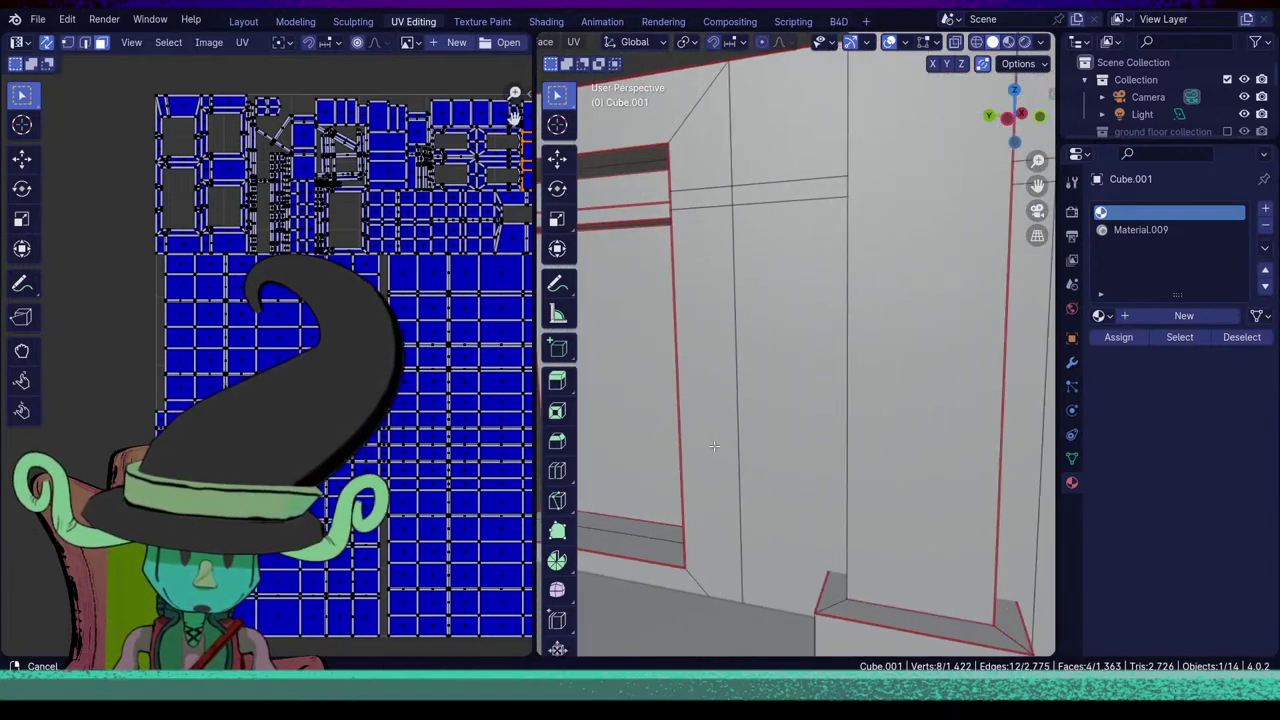
pyautogui.keyDown('shift'); pyautogui.click(941, 543); pyautogui.keyUp('shift')
pyautogui.scroll(-6, 941, 543)
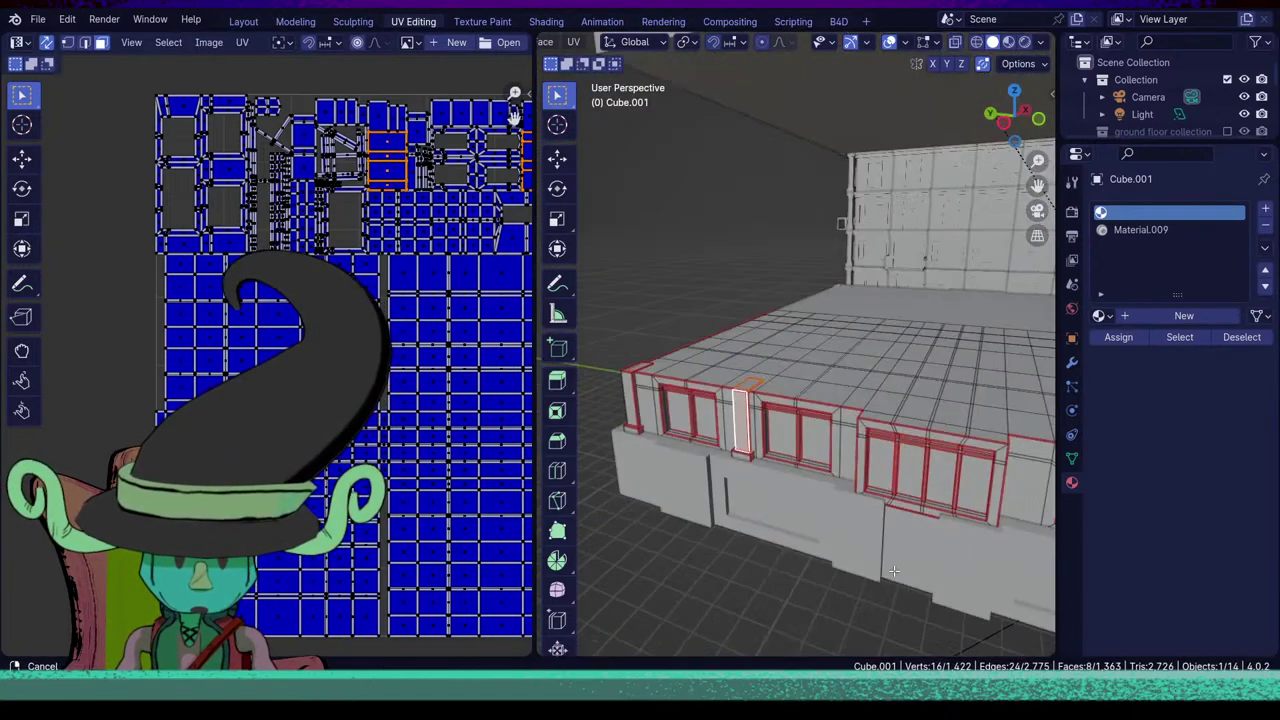
pyautogui.moveTo(941, 543); pyautogui.dragTo(823, 556, button='middle')
pyautogui.moveTo(698, 518); pyautogui.dragTo(720, 512, button='middle')
pyautogui.scroll(2, 723, 502)
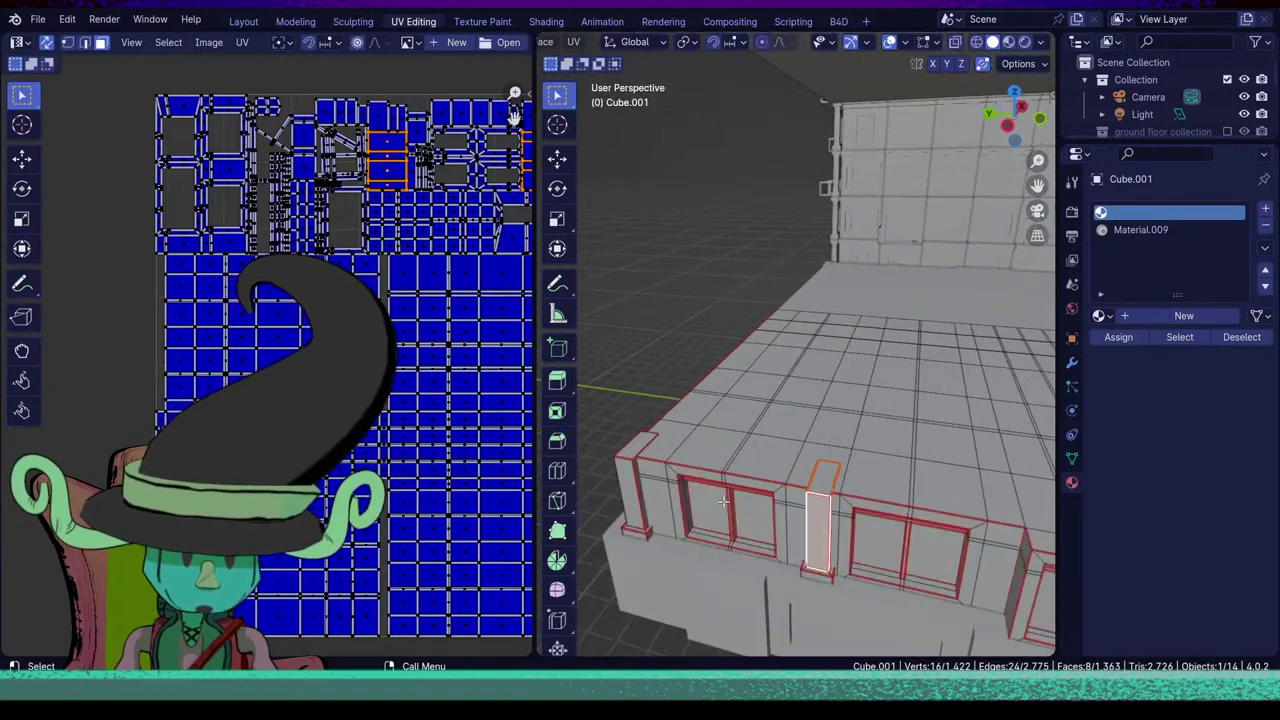
pyautogui.keyDown('shift'); pyautogui.click(820, 475); pyautogui.keyUp('shift')
# Add the face loop and top face of the side facade's corner pillar to the selection.
pyautogui.scroll(3, 781, 493)
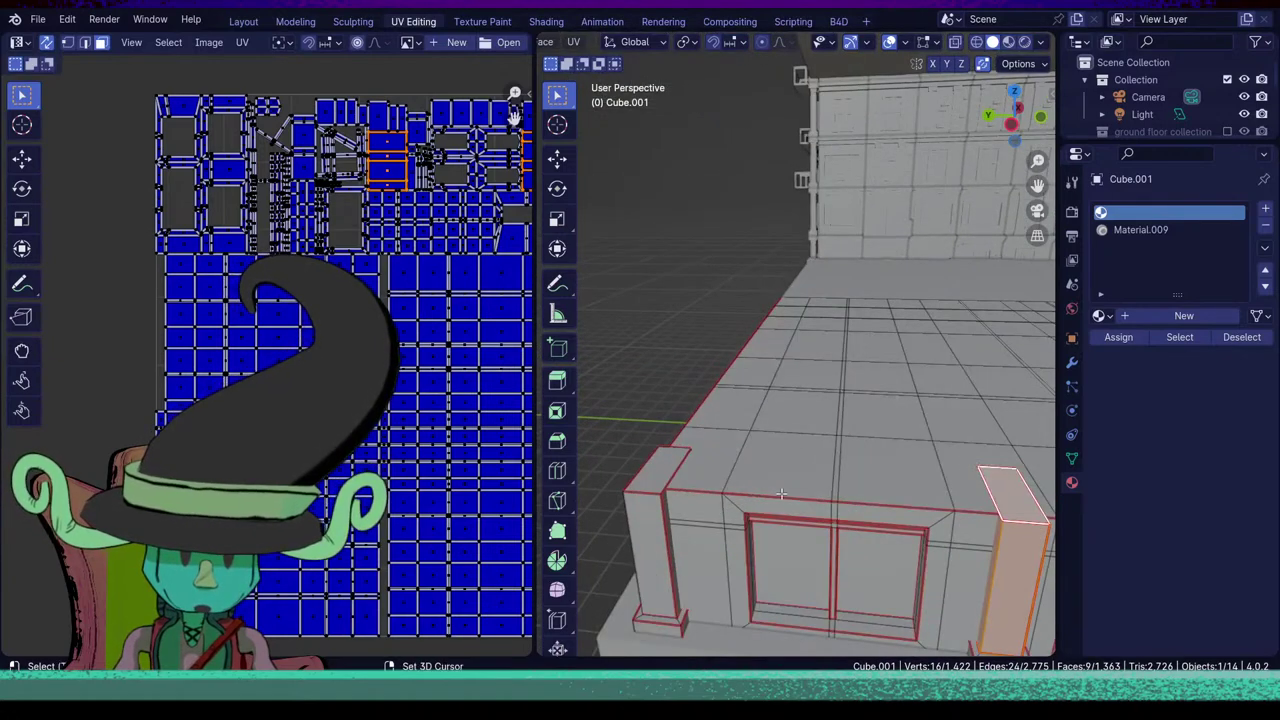
pyautogui.keyDown('alt'); pyautogui.keyDown('shift'); pyautogui.click(662, 562); pyautogui.keyUp('shift'); pyautogui.keyUp('alt')
pyautogui.keyDown('shift'); pyautogui.click(668, 476); pyautogui.keyUp('shift')
pyautogui.scroll(-7, 969, 509)
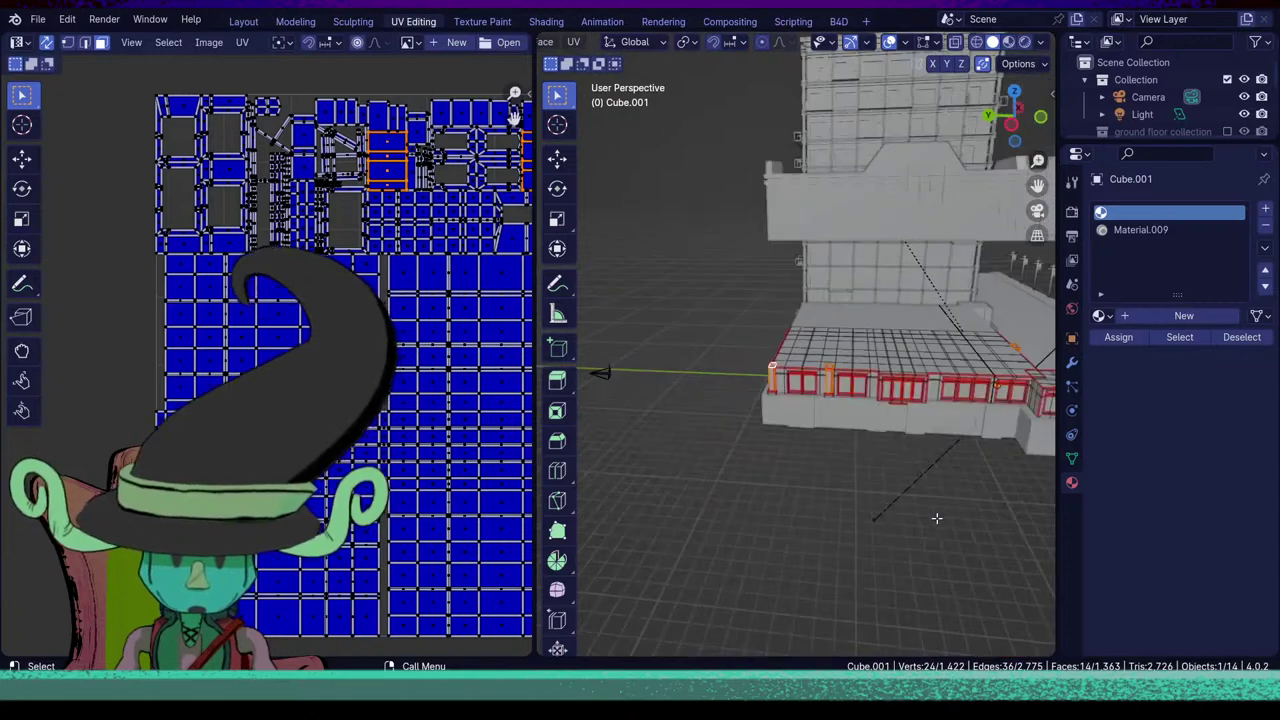
# Add the top face of the street-side pillar to the selection.
pyautogui.moveTo(934, 517); pyautogui.dragTo(846, 510, button='middle')
pyautogui.scroll(5, 846, 510)
pyautogui.keyDown('shift'); pyautogui.moveTo(850, 440); pyautogui.dragTo(829, 566, button='middle'); pyautogui.keyUp('shift')
pyautogui.scroll(-5, 829, 567)
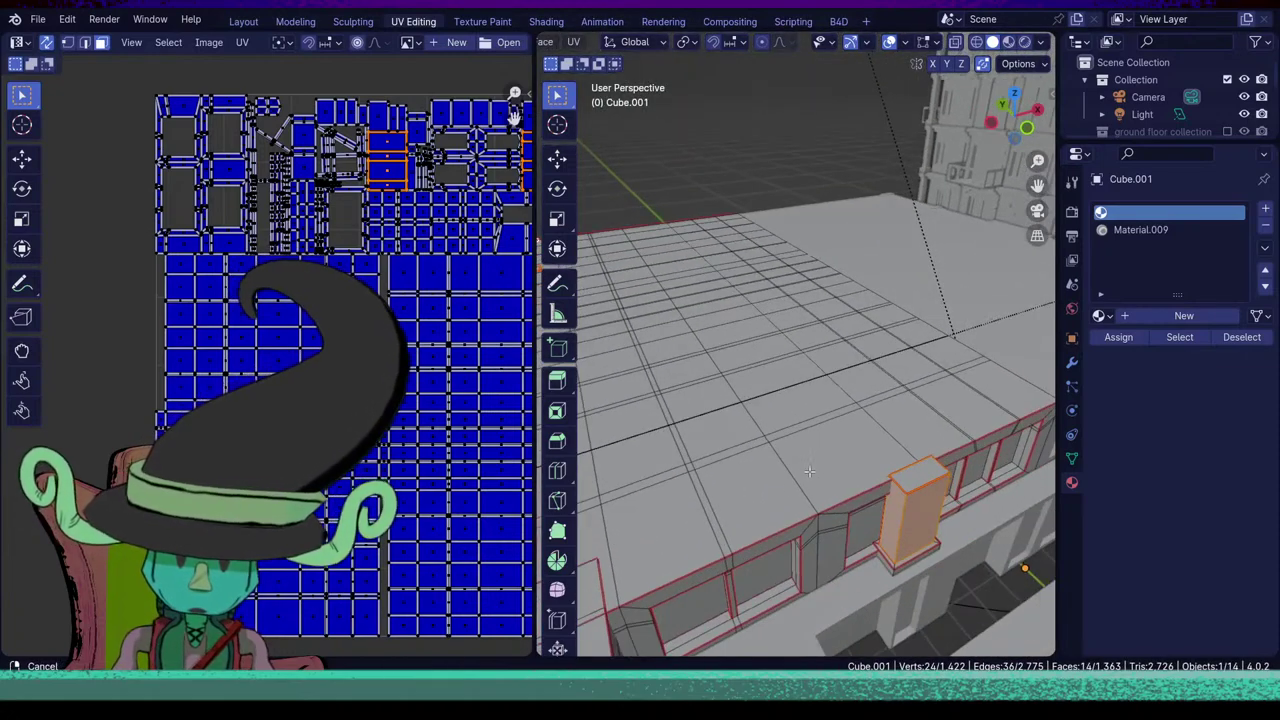
pyautogui.scroll(2, 723, 524)
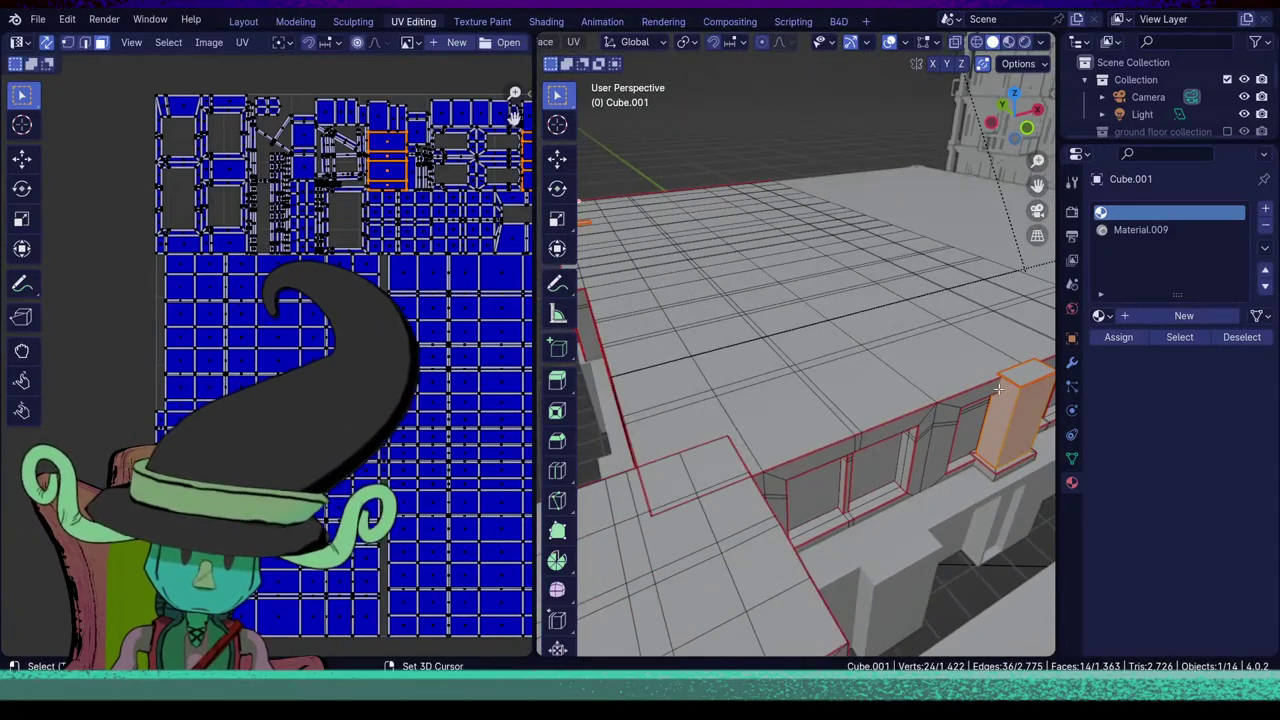
pyautogui.keyDown('shift'); pyautogui.click(1034, 370); pyautogui.keyUp('shift')
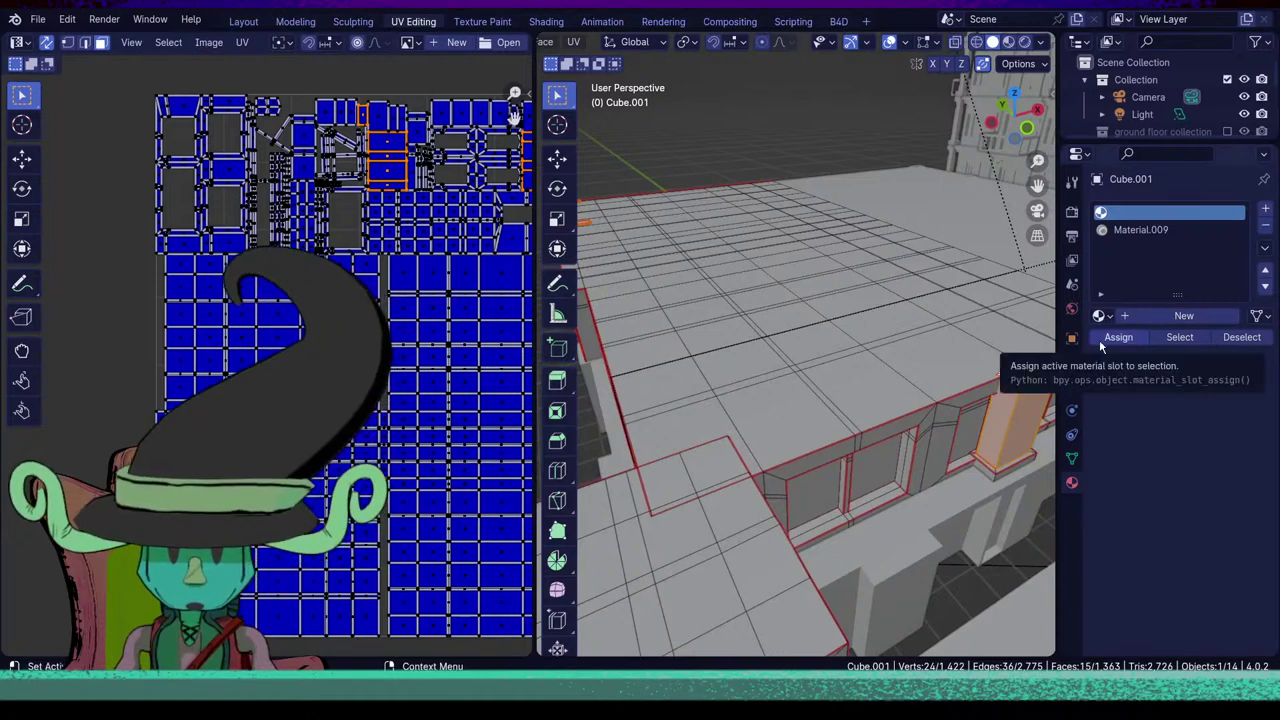
# Add a third material slot, assign the selected pillar faces to it and return to Object Mode.
pyautogui.click(1266, 210)
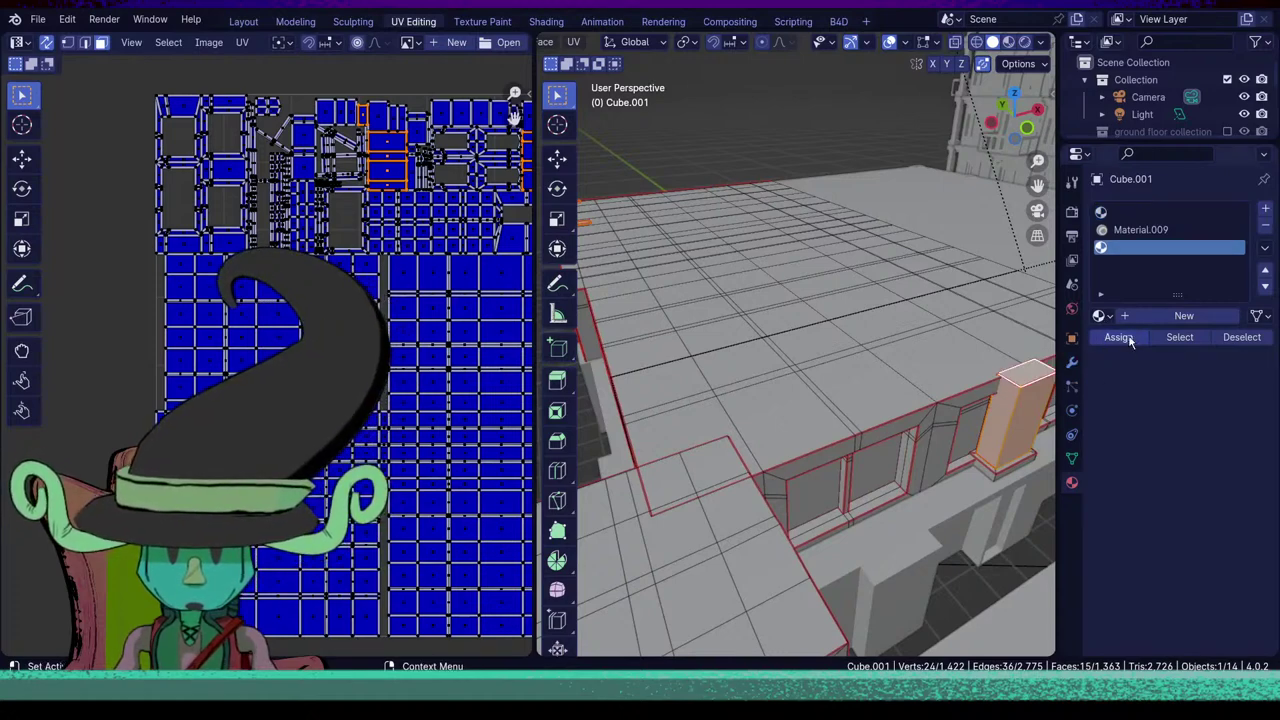
pyautogui.press('Tab')
pyautogui.scroll(-6, 896, 425)
pyautogui.moveTo(896, 425); pyautogui.dragTo(844, 461, button='middle')
# Show the building in Material Preview and put Basic Cartoon Shader.002 into the third material slot.
pyautogui.click(1010, 42)
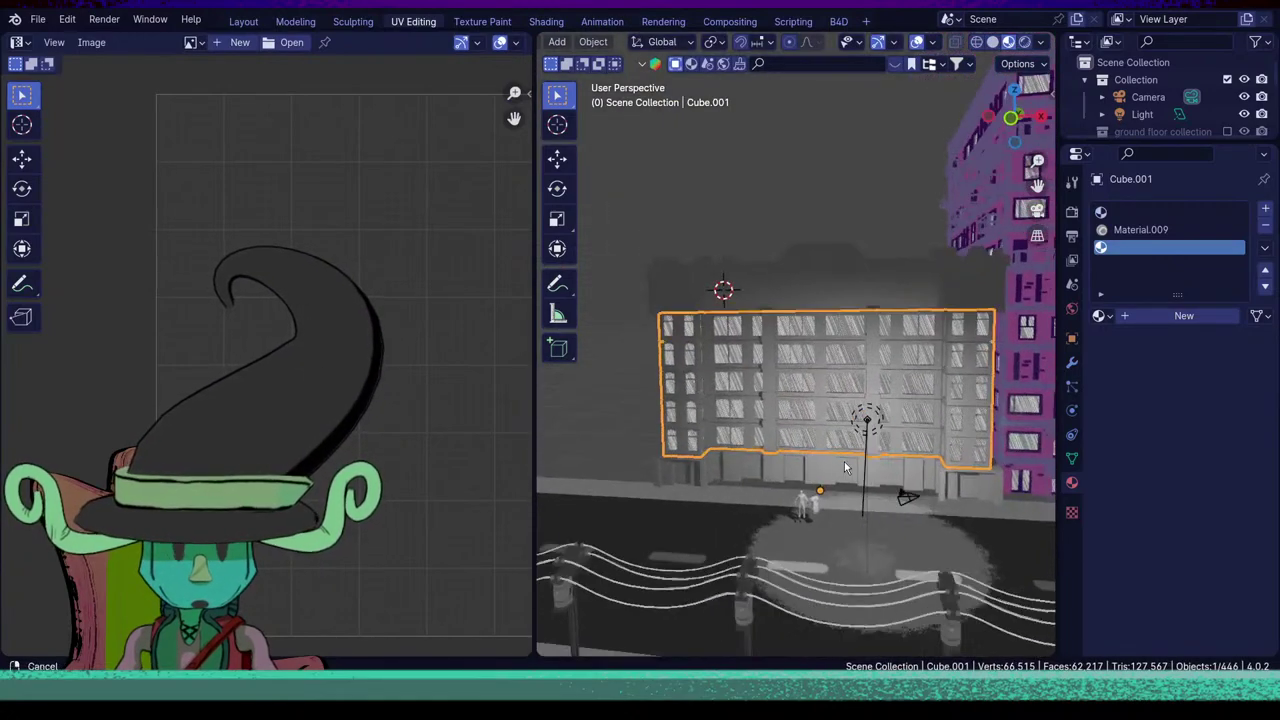
pyautogui.scroll(4, 880, 526)
pyautogui.click(1101, 316)
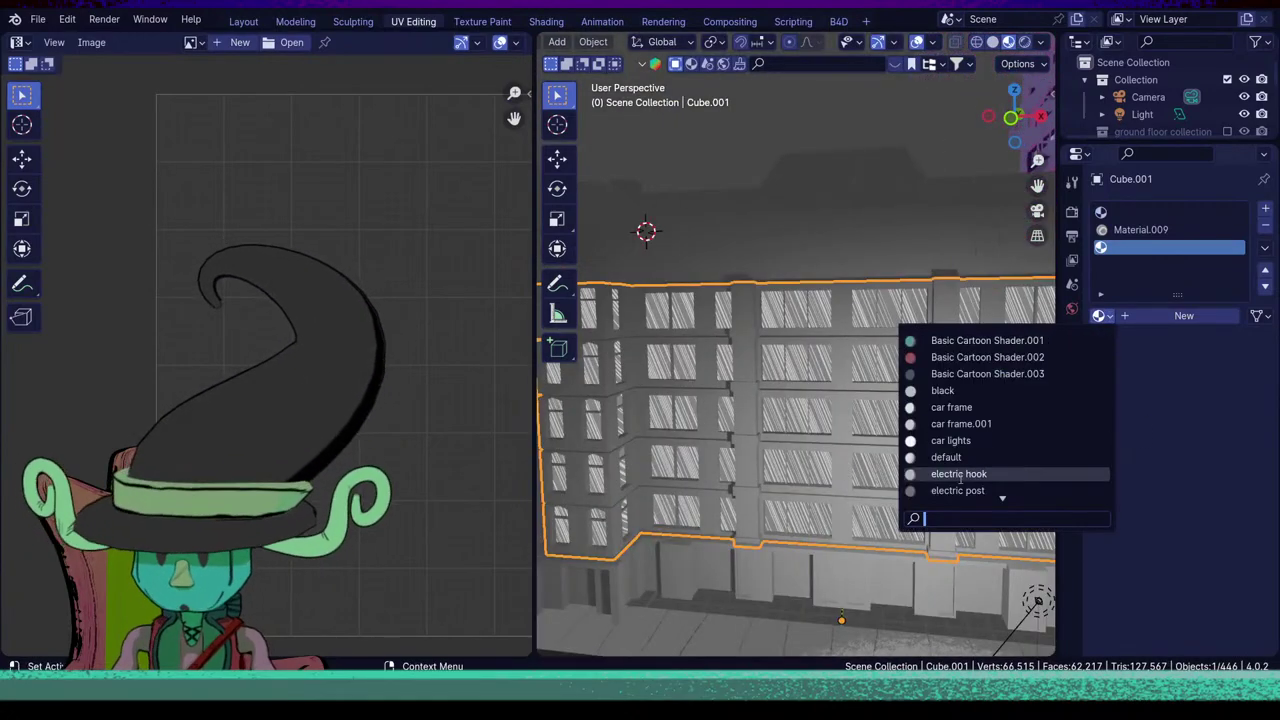
pyautogui.click(1000, 358)
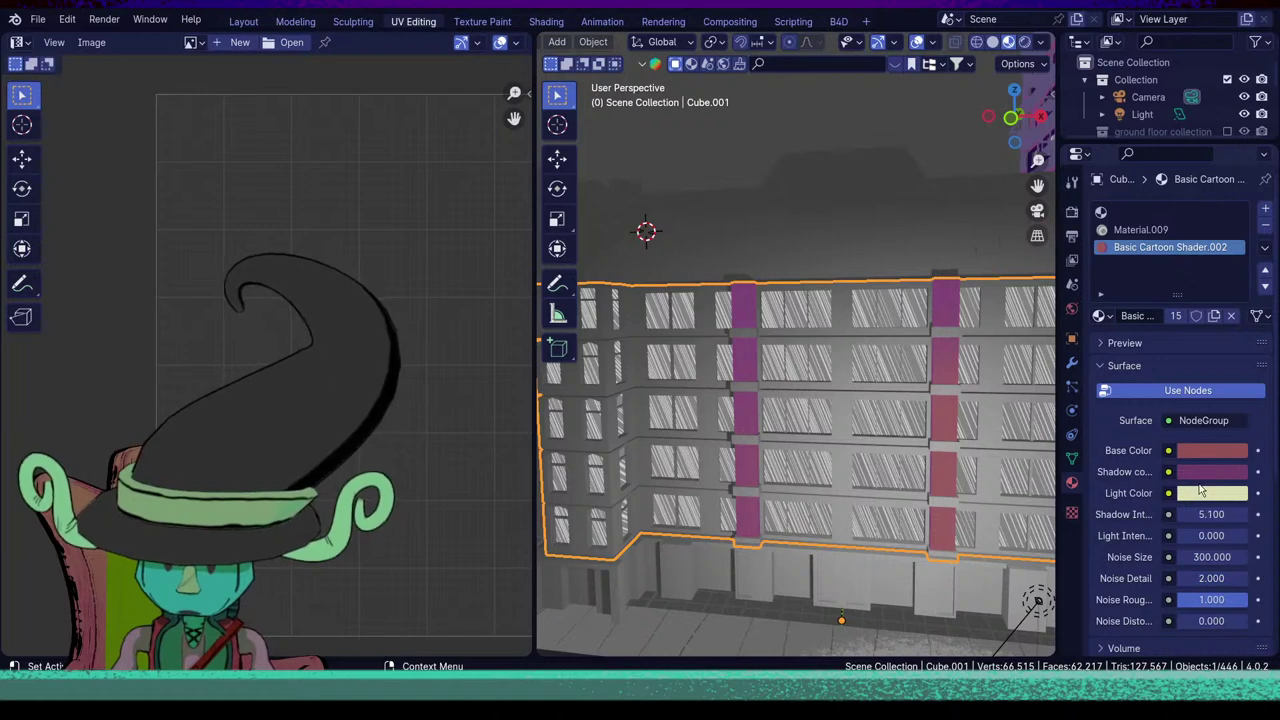
# Desaturate the Light, Shadow and Base colors of Basic Cartoon Shader.002 until the facade's pillars look neutral grey.
pyautogui.click(1201, 494)
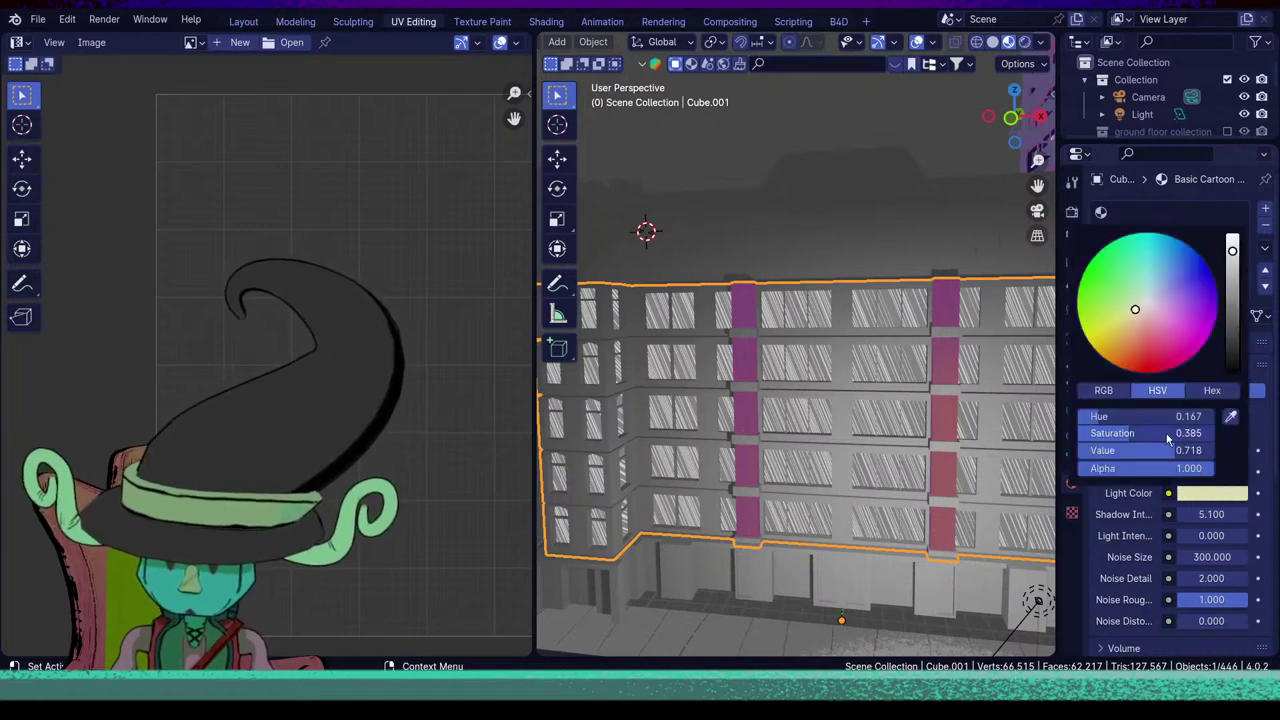
pyautogui.moveTo(1167, 434); pyautogui.dragTo(1110, 434)
pyautogui.click(1198, 472)
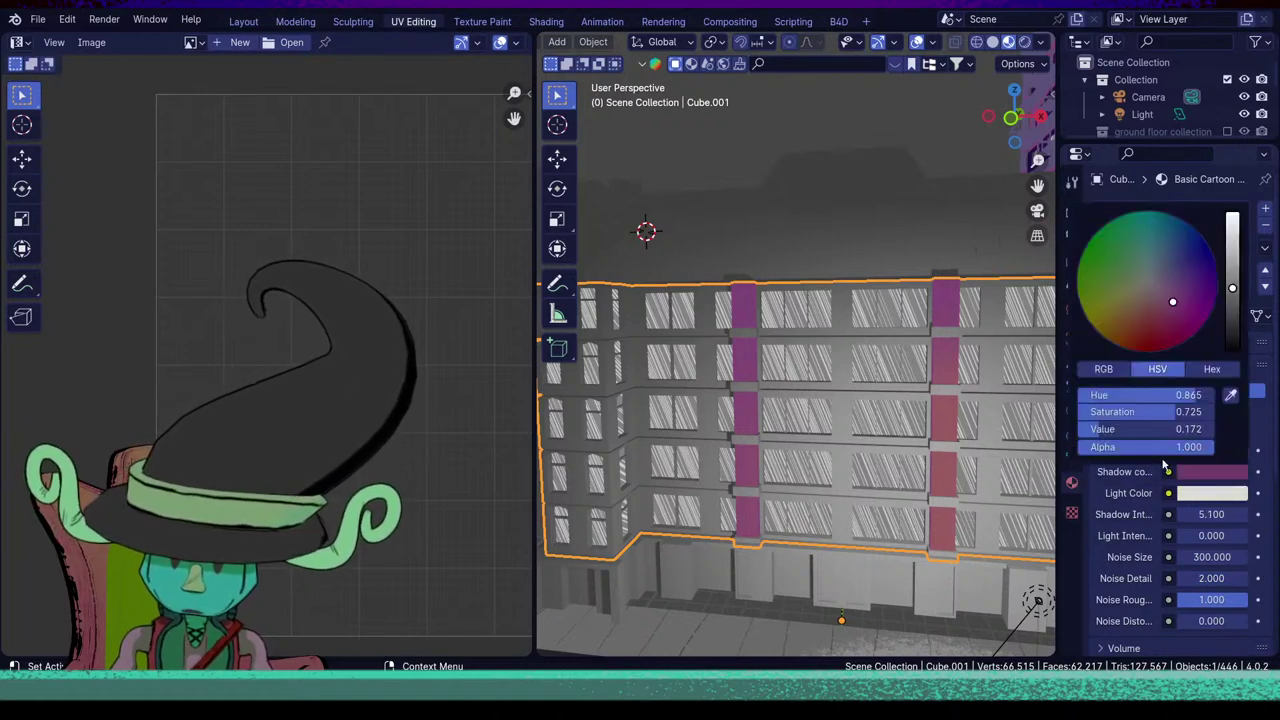
pyautogui.moveTo(1178, 412); pyautogui.dragTo(1100, 412)
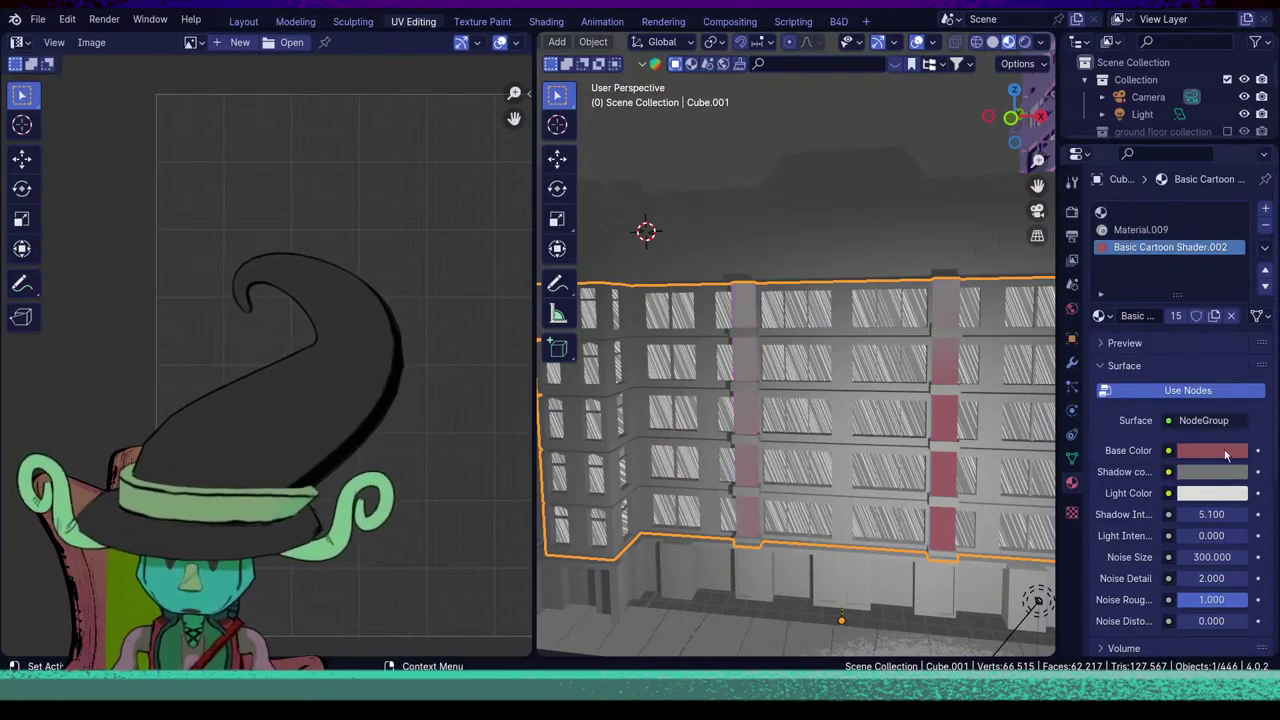
pyautogui.click(1216, 451)
pyautogui.moveTo(1176, 390); pyautogui.dragTo(1096, 390)
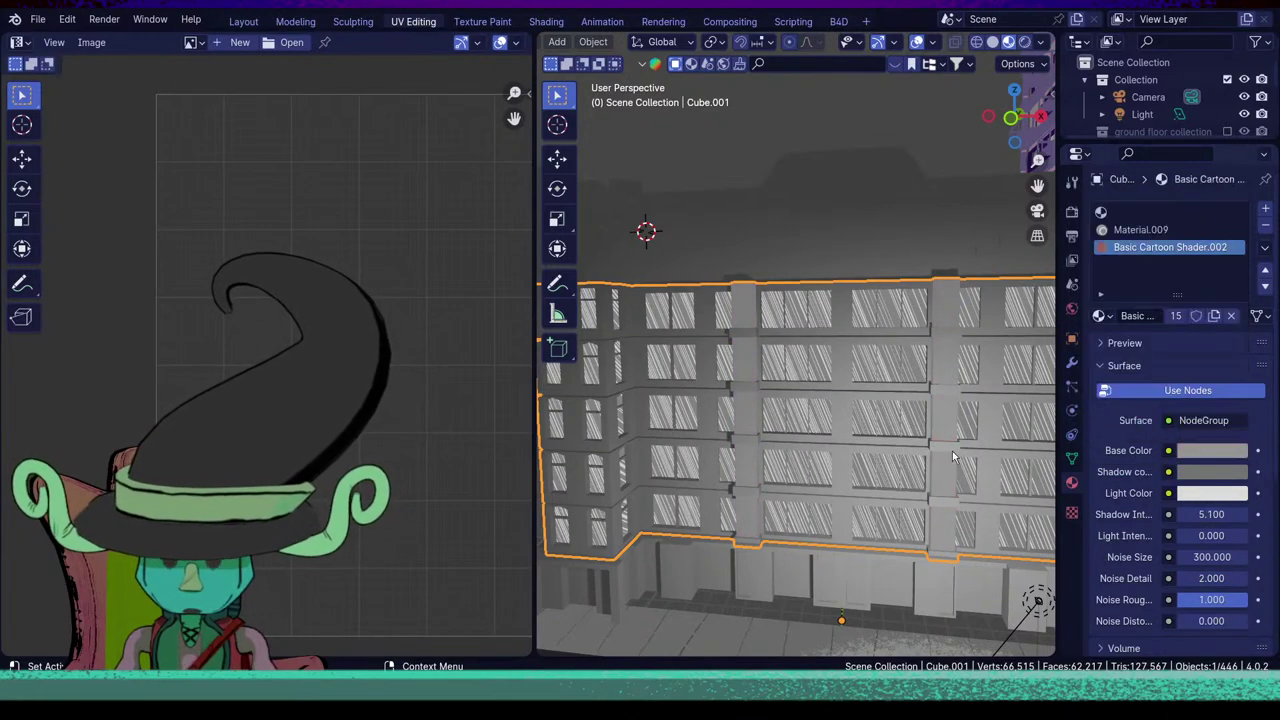
# Check the pillars against the rest of the facade and adjust the brightness of their material's Shadow color.
pyautogui.press('KP_Decimal')
pyautogui.scroll(6, 800, 495)
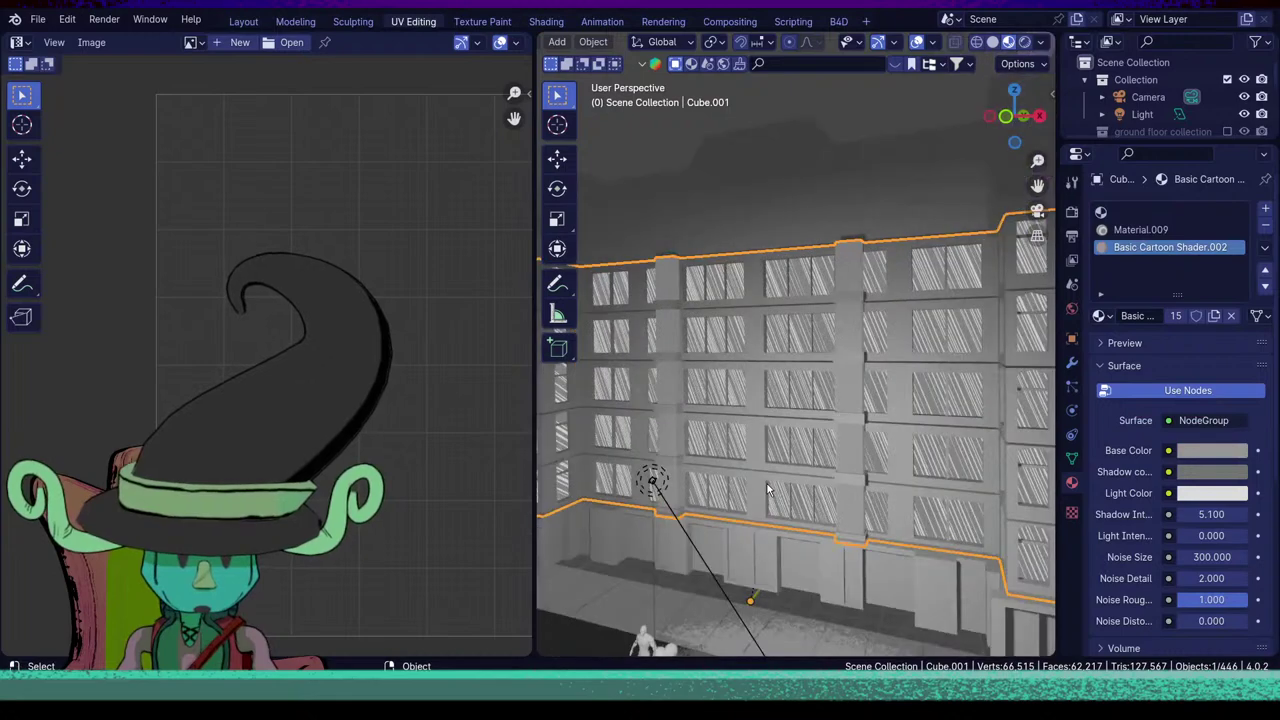
pyautogui.moveTo(797, 488); pyautogui.dragTo(830, 500, button='middle')
pyautogui.scroll(-6, 746, 504)
pyautogui.scroll(4, 744, 506)
pyautogui.scroll(2, 792, 511)
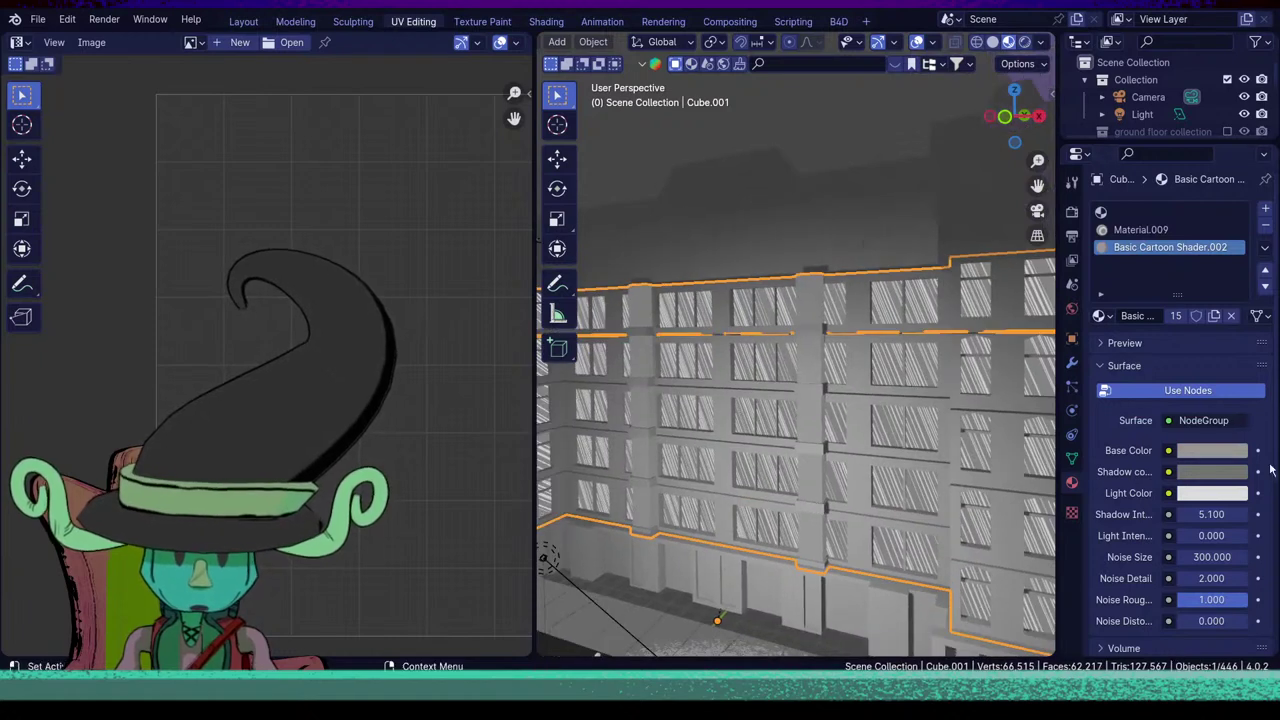
pyautogui.click(1211, 471)
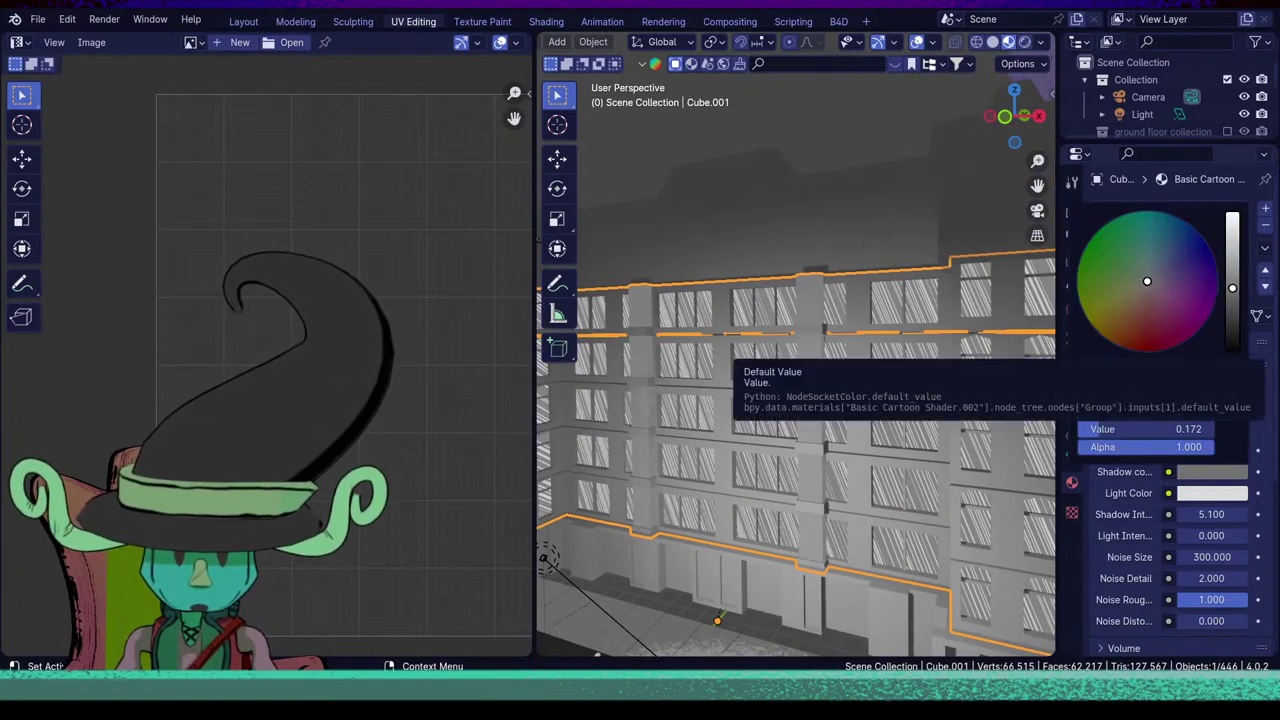
pyautogui.moveTo(1233, 312); pyautogui.dragTo(1232, 297)
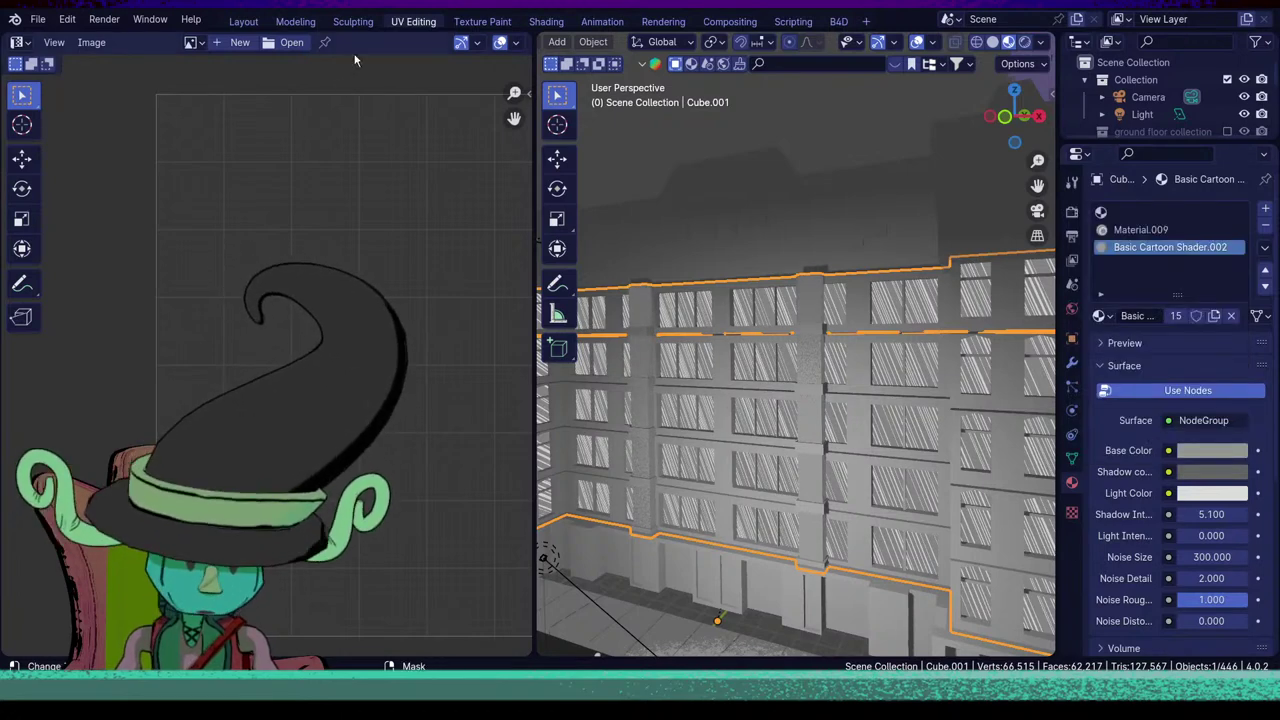
# Inside the node group of Basic Cartoon Shader.002, drive the Noise Texture's Vector from the Texture Coordinate's UV output instead of Window.
pyautogui.click(546, 21)
pyautogui.scroll(-10, 677, 460)
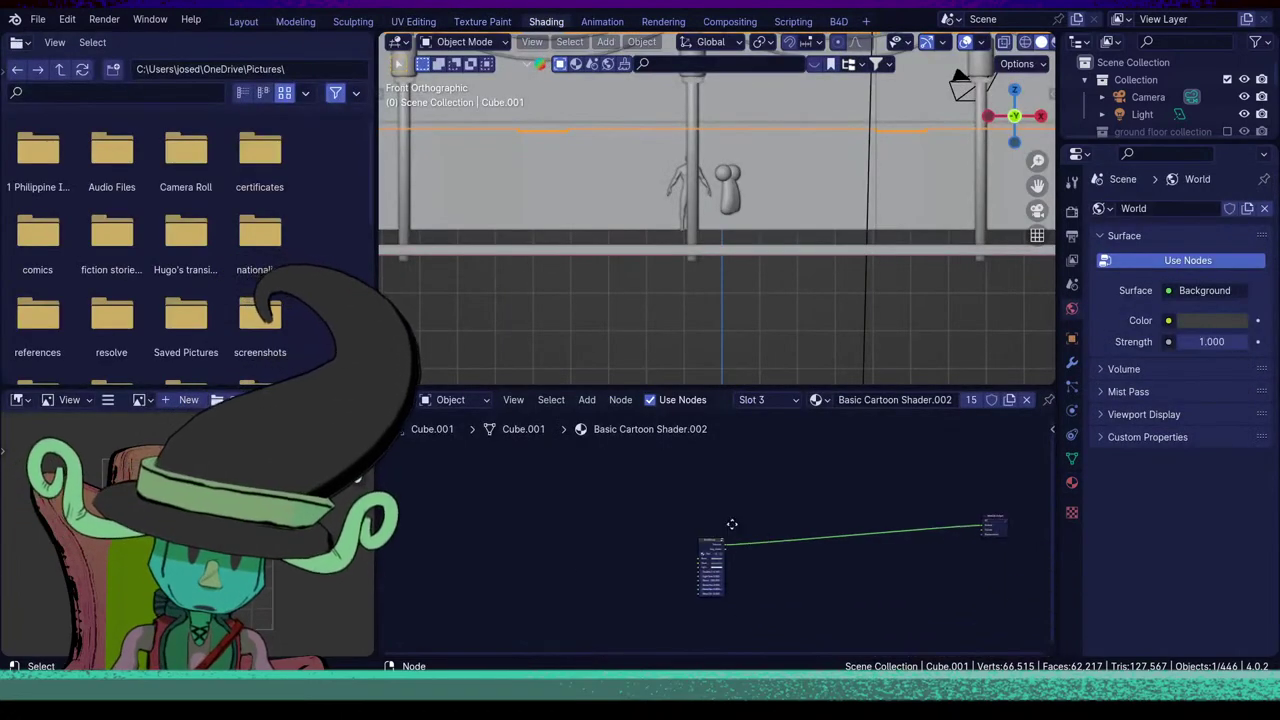
pyautogui.scroll(12, 744, 549)
pyautogui.press('Tab')
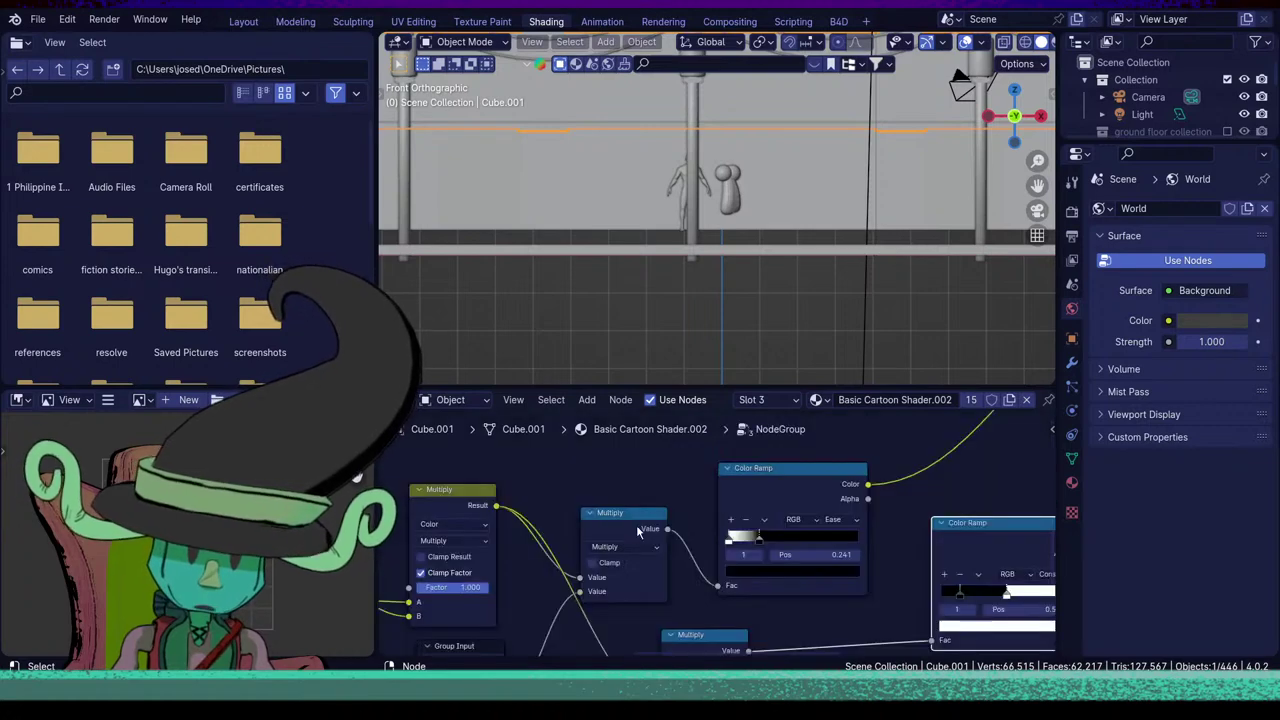
pyautogui.scroll(-3, 822, 483)
pyautogui.moveTo(563, 611); pyautogui.dragTo(811, 557, button='middle')
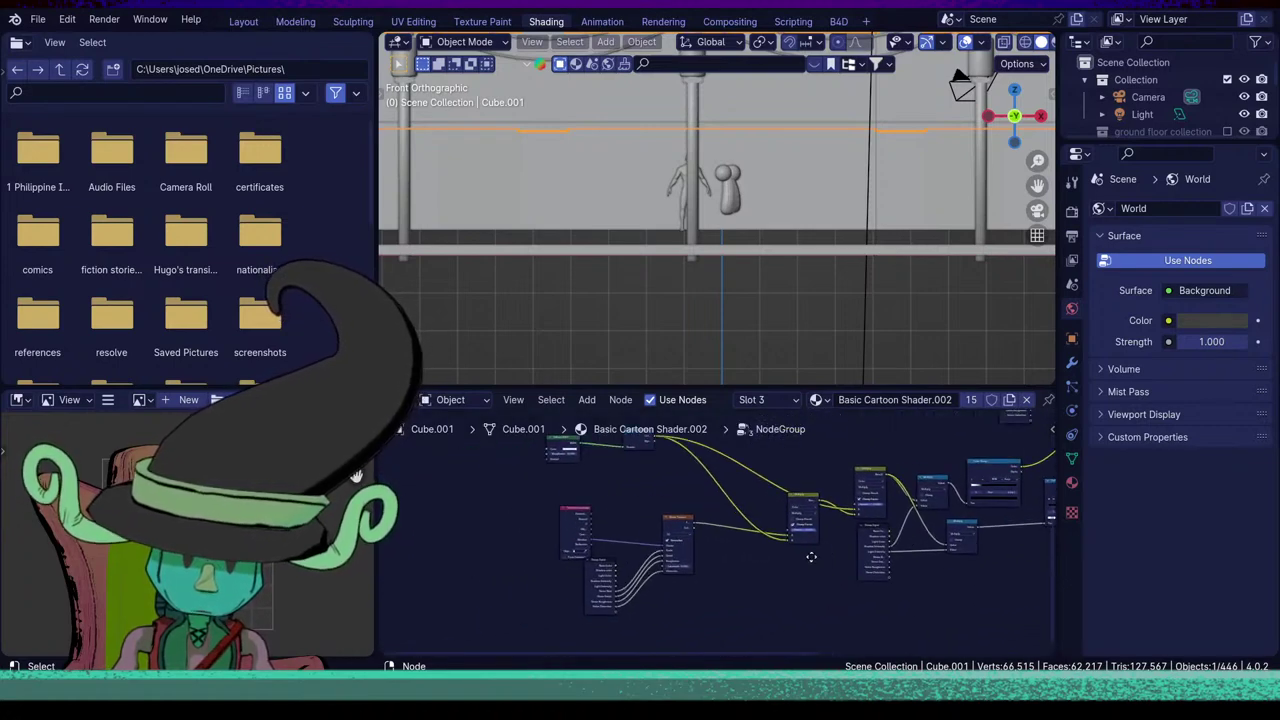
pyautogui.scroll(10, 694, 592)
pyautogui.moveTo(700, 580); pyautogui.dragTo(793, 569, button='middle')
pyautogui.moveTo(515, 447); pyautogui.dragTo(460, 462)
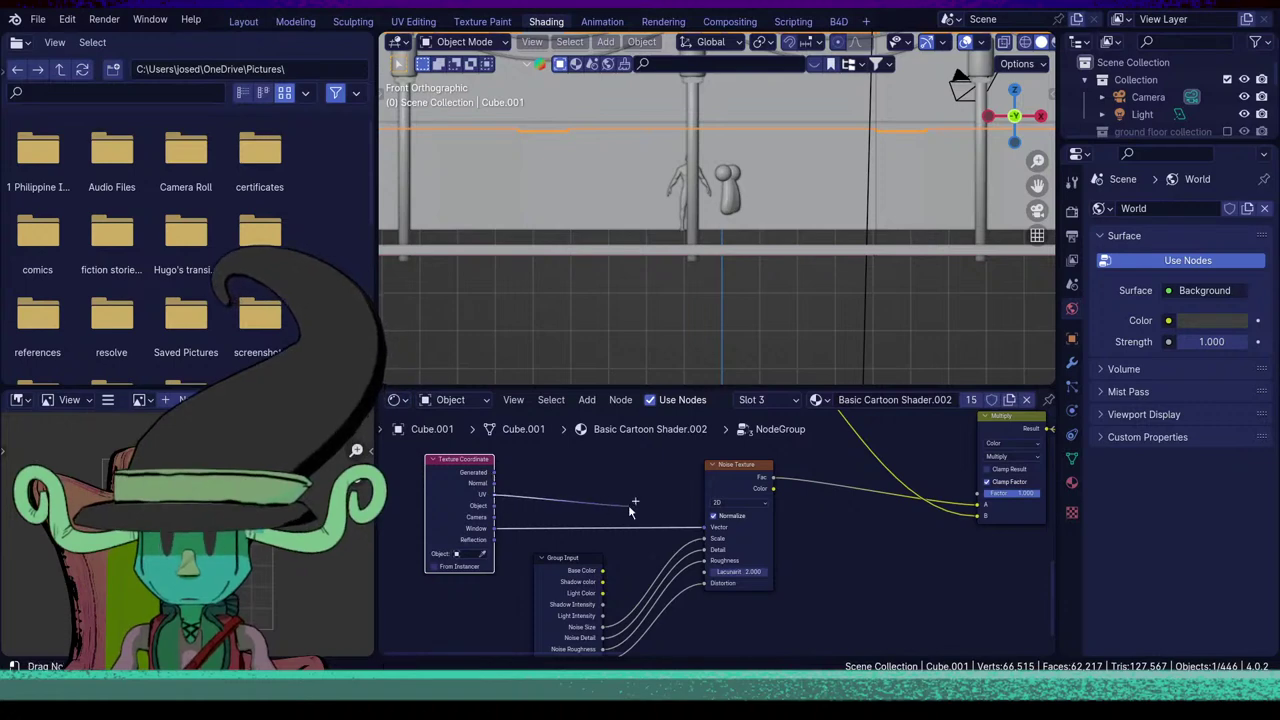
pyautogui.moveTo(708, 530); pyautogui.dragTo(716, 533)
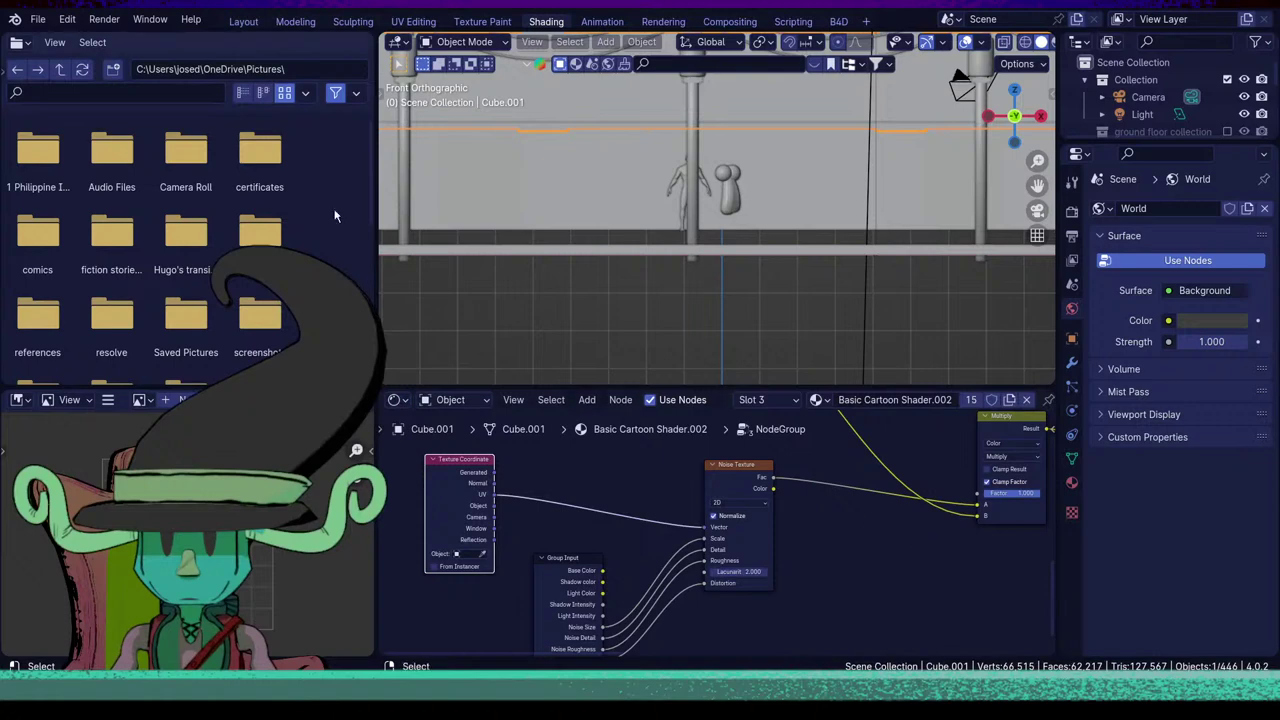
# Leave local view to check the whole street in Rendered shading, then reselect the facade and return to its shader nodes.
pyautogui.click(251, 26)
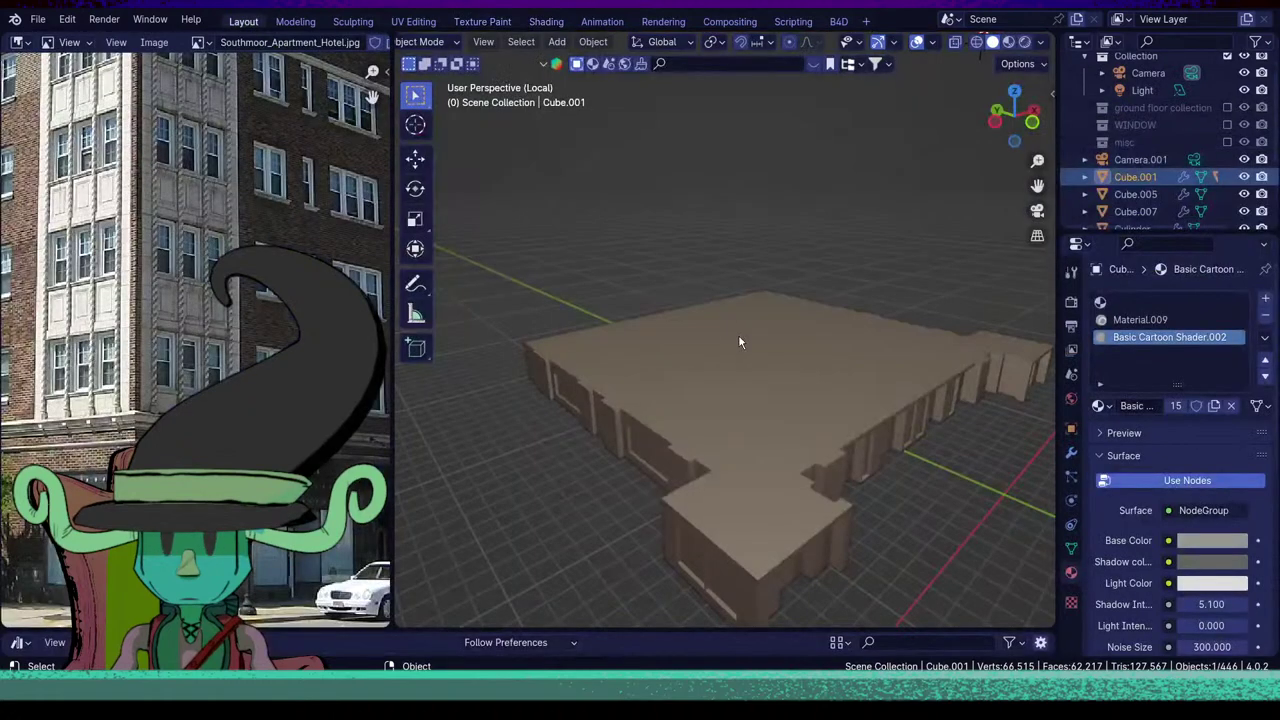
pyautogui.press('KP_Divide')
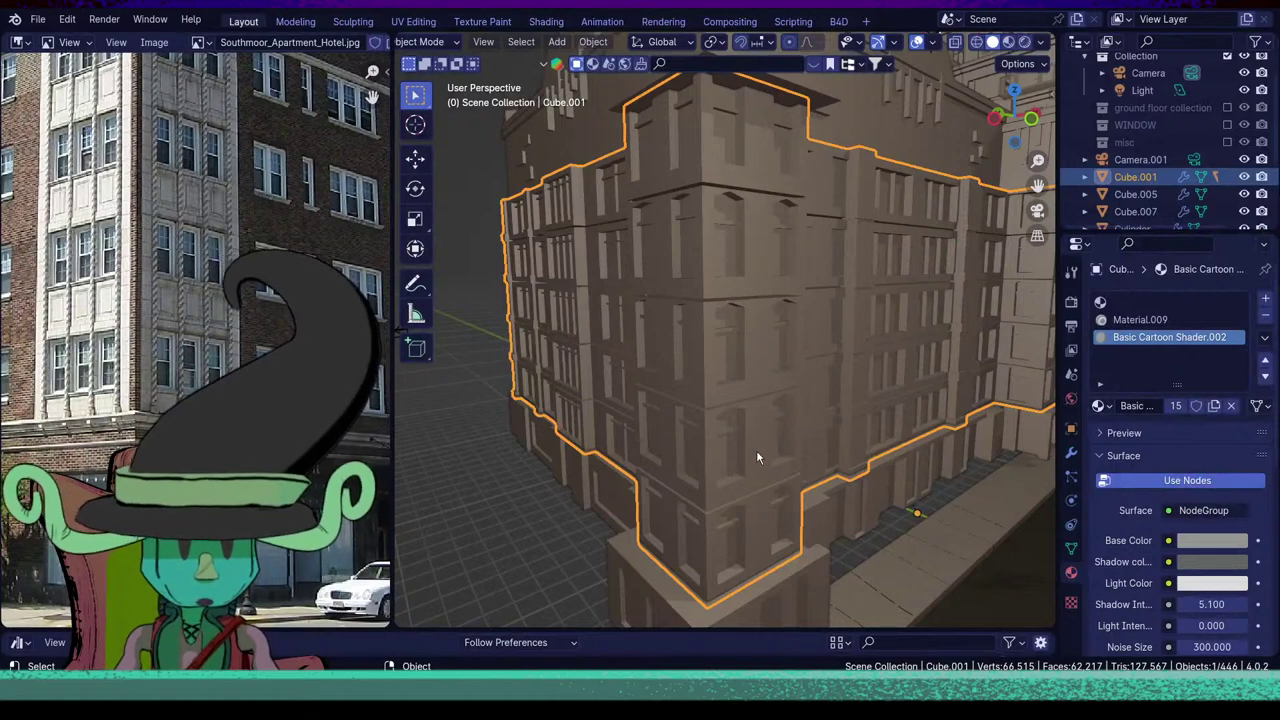
pyautogui.moveTo(888, 525); pyautogui.dragTo(891, 532, button='middle')
pyautogui.click(891, 532)
pyautogui.scroll(-10, 843, 568)
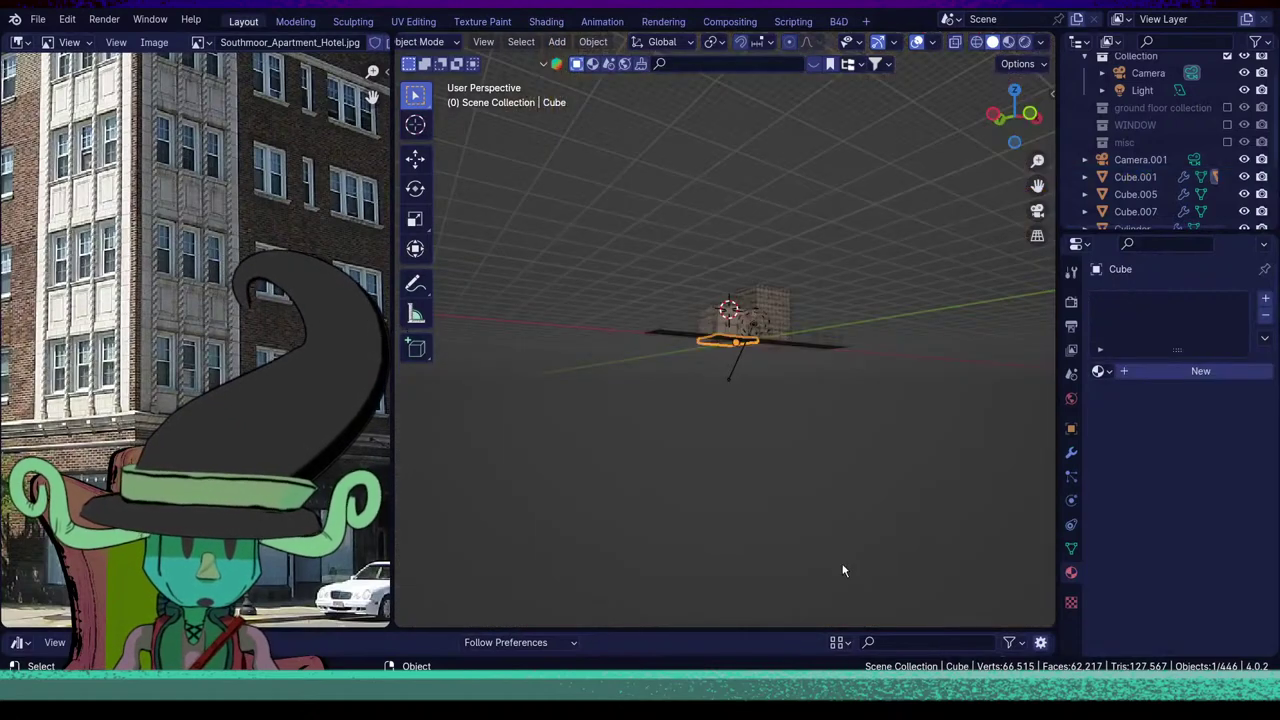
pyautogui.moveTo(843, 335); pyautogui.dragTo(747, 405, button='middle')
pyautogui.scroll(5, 747, 405)
pyautogui.scroll(2, 746, 410)
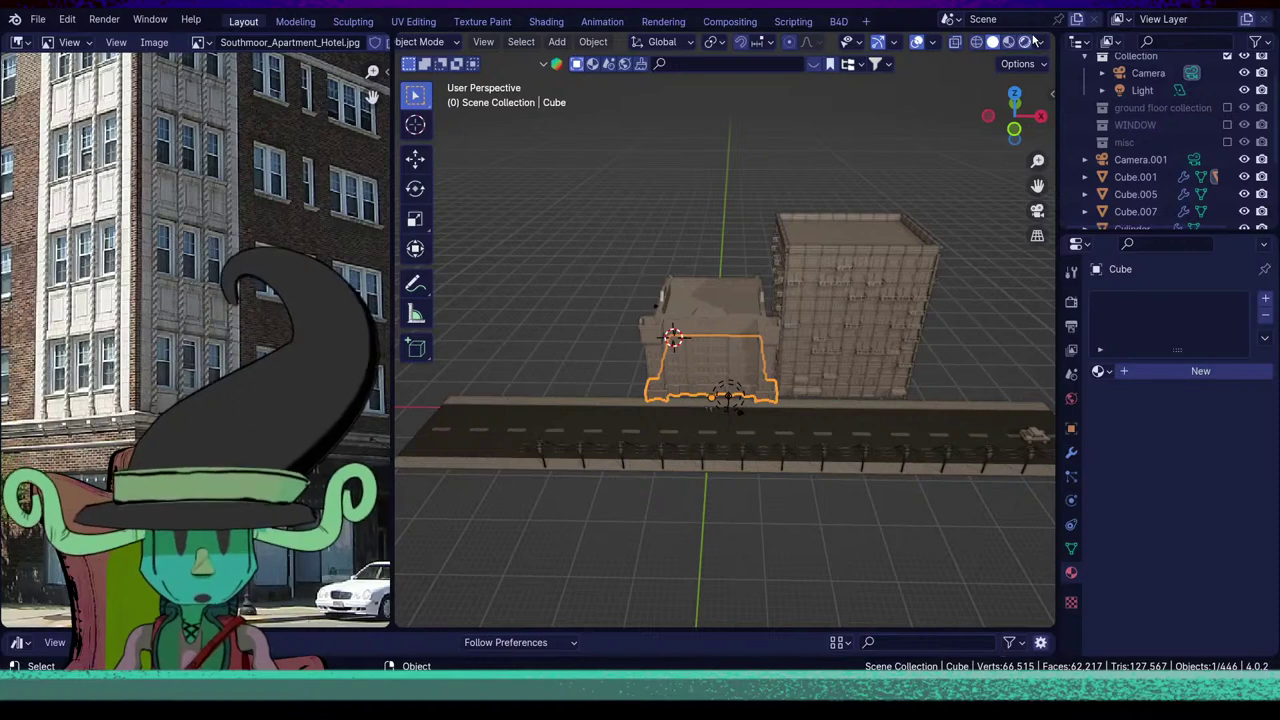
pyautogui.click(1026, 41)
pyautogui.scroll(4, 810, 345)
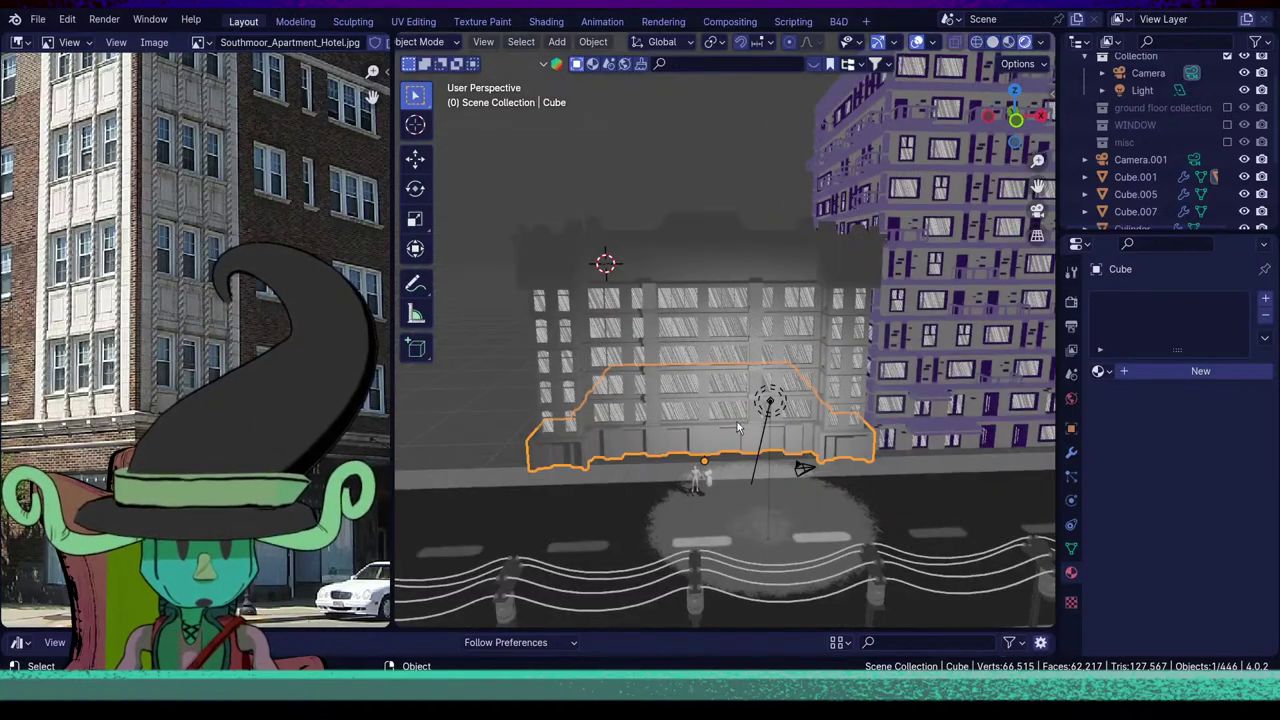
pyautogui.click(657, 402)
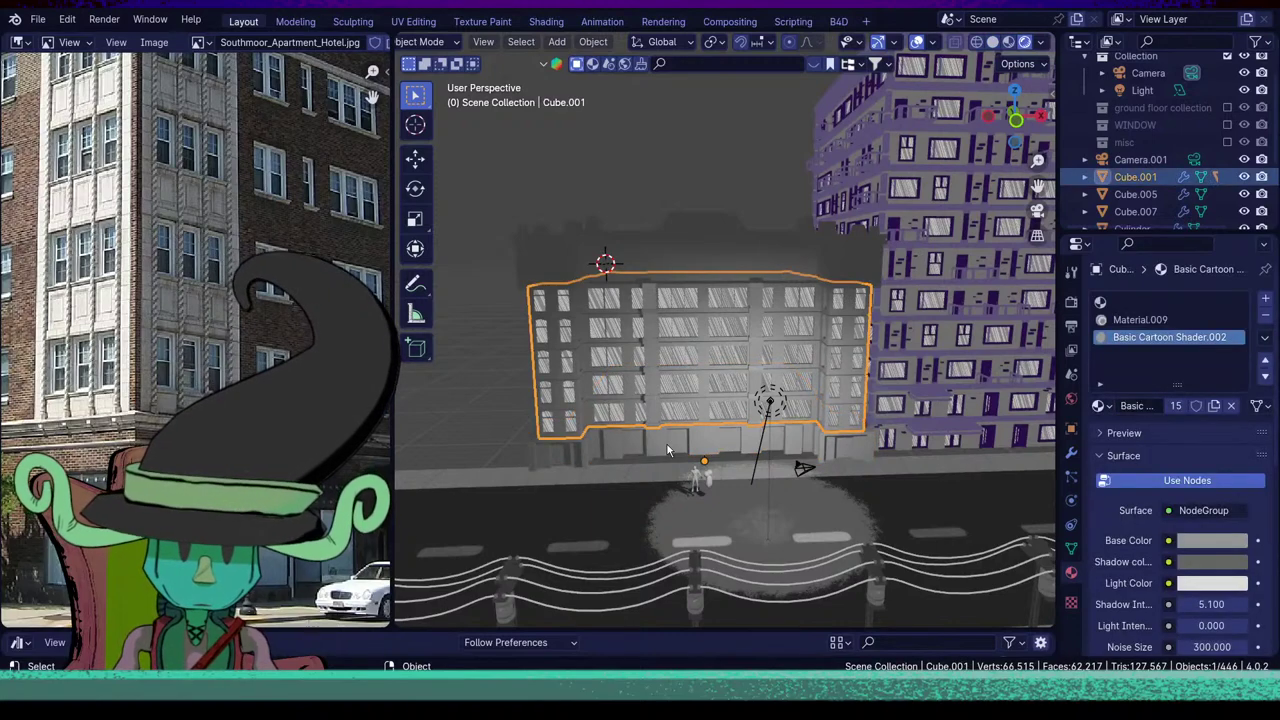
pyautogui.click(546, 21)
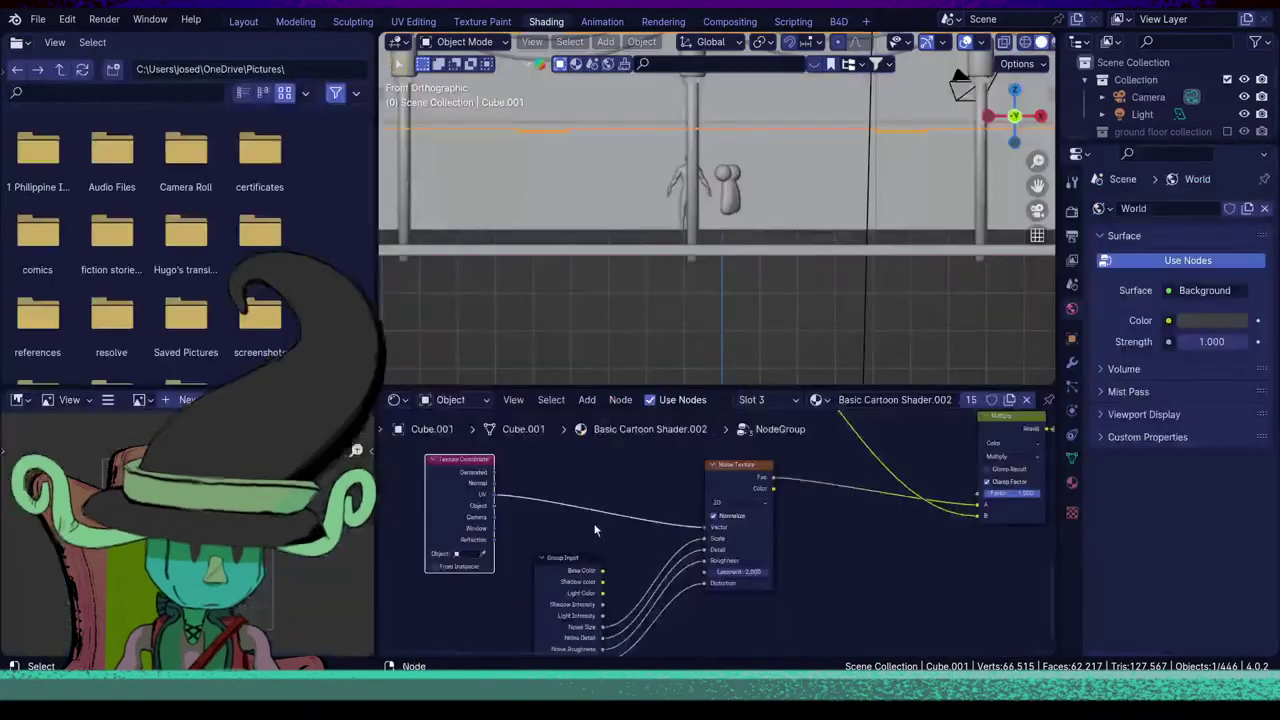
pyautogui.scroll(2, 698, 582)
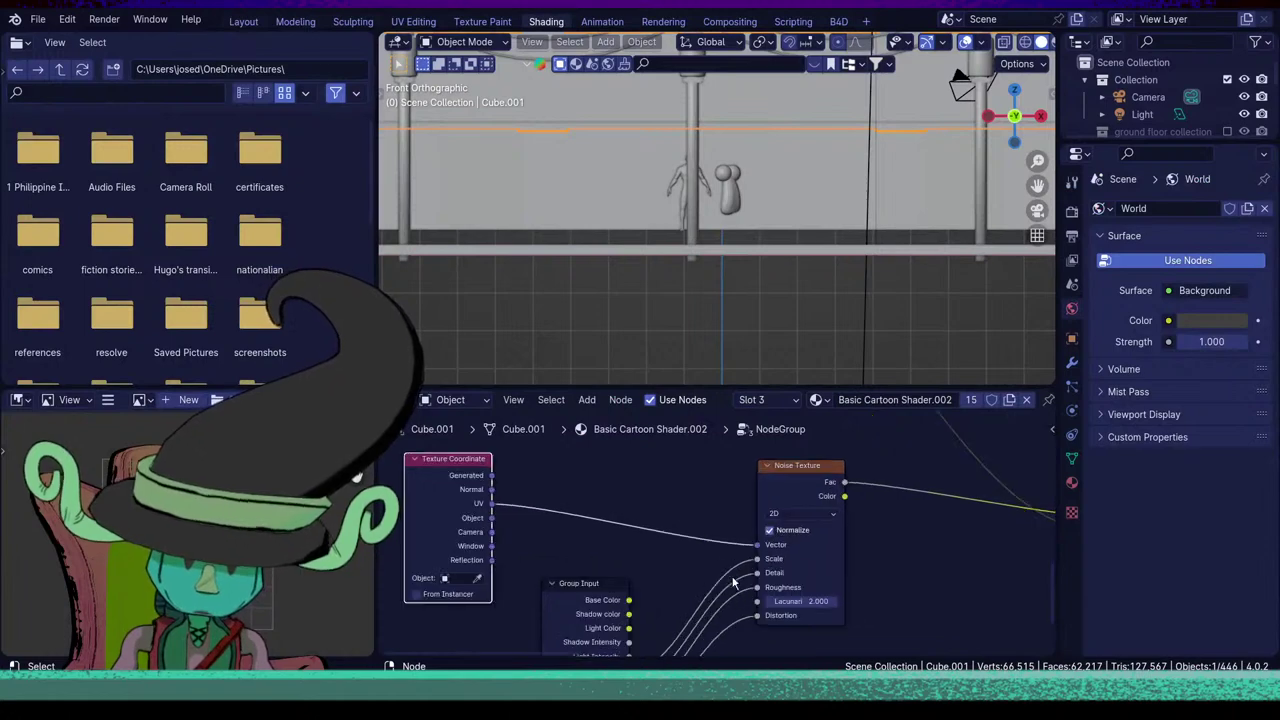
pyautogui.hotkey('shift', 'a')
pyautogui.click(505, 458)
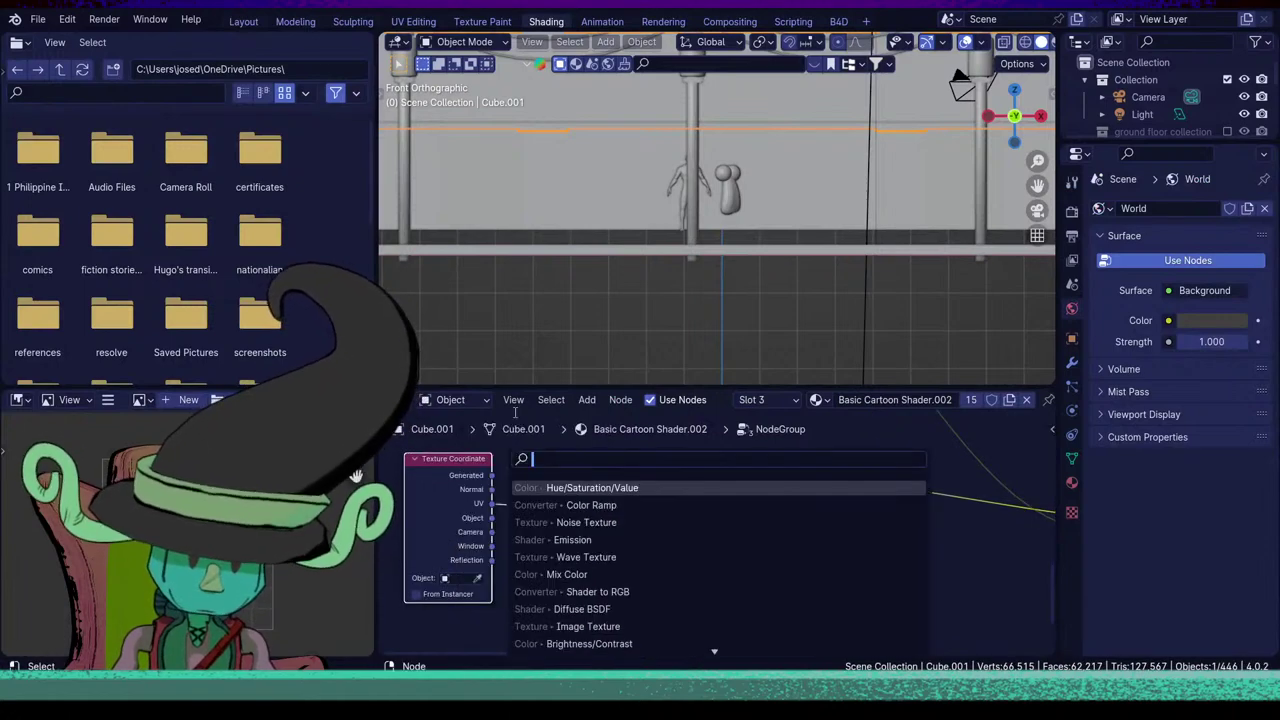
pyautogui.write('vec')
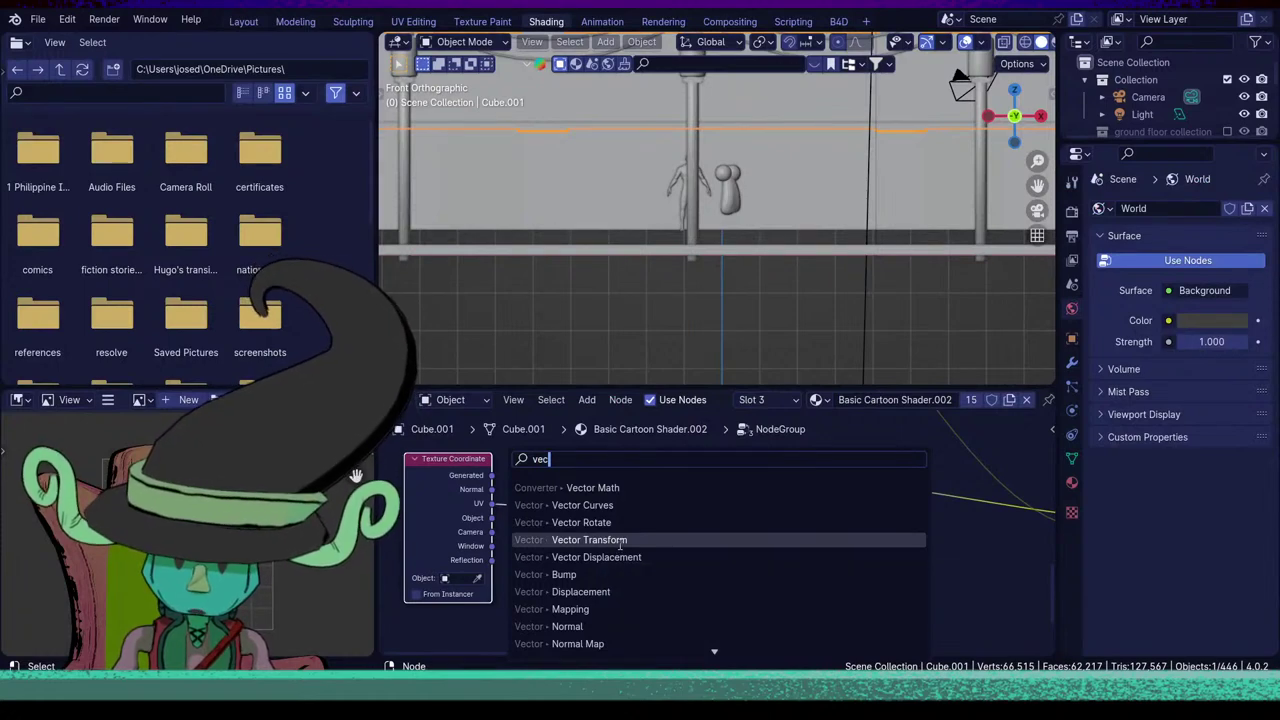
pyautogui.press('BackSpace')
pyautogui.press('BackSpace')
pyautogui.press('BackSpace')
pyautogui.write('map')
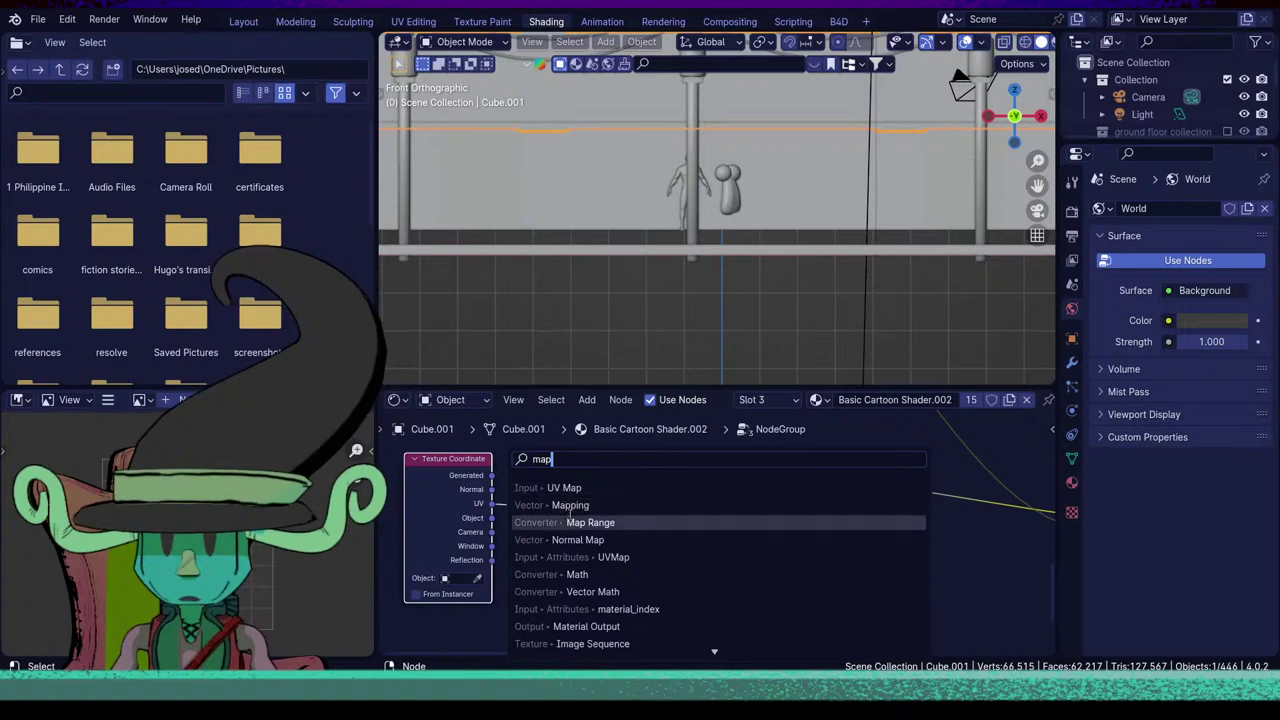
pyautogui.press('Return')
pyautogui.click(392, 598)
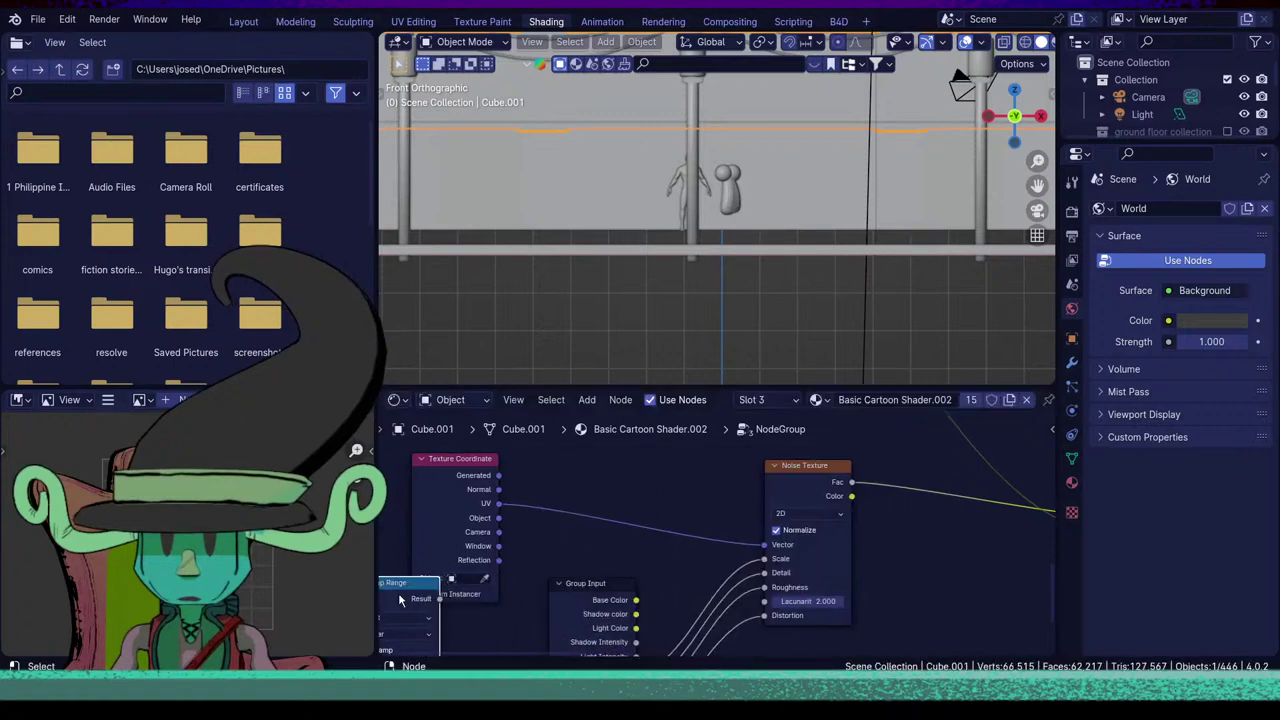
# Insert a Mapping node between the Texture Coordinate's UV output and the Noise Texture's Vector, and space the nodes apart.
pyautogui.hotkey('shift', 'a')
pyautogui.write('m')
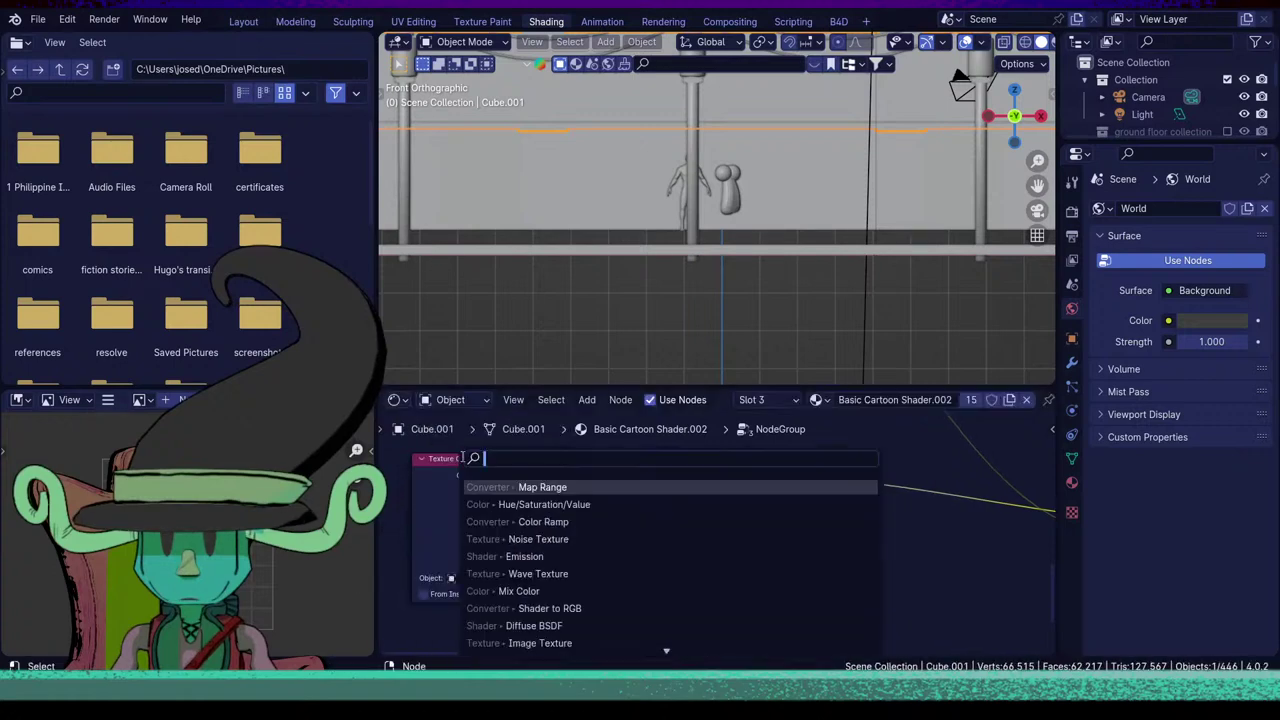
pyautogui.write('s')
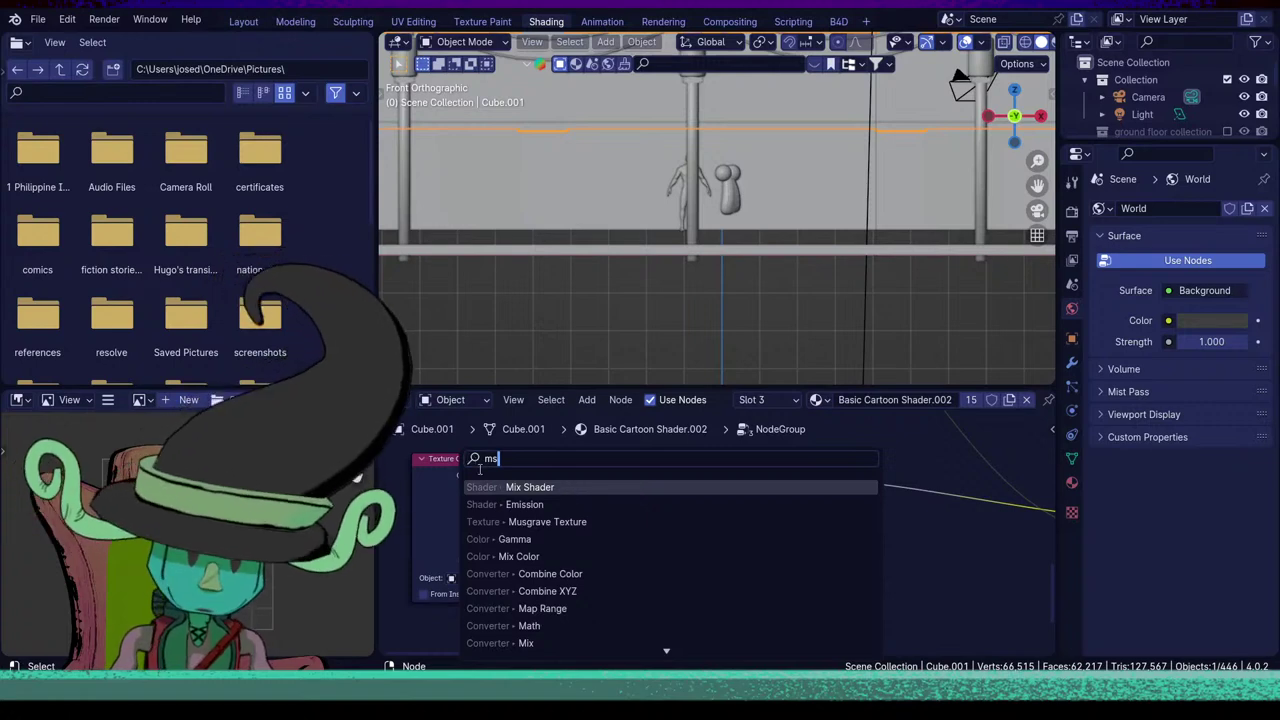
pyautogui.press('BackSpace')
pyautogui.write('app')
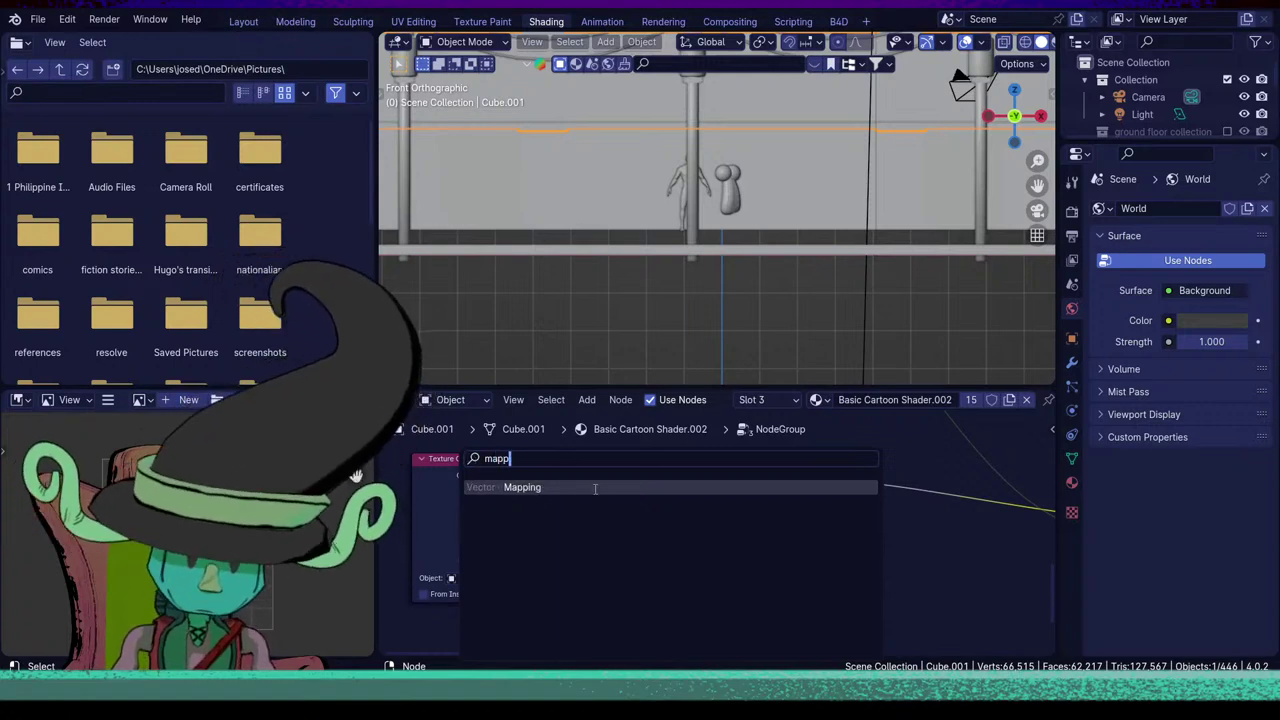
pyautogui.press('Return')
pyautogui.click(569, 494)
pyautogui.moveTo(623, 556); pyautogui.dragTo(642, 522, button='middle')
pyautogui.moveTo(465, 598); pyautogui.dragTo(443, 557)
pyautogui.moveTo(648, 481); pyautogui.dragTo(638, 415)
# Move the Group Input node beside the Texture Coordinate node and link a new group input to the Mapping node's Scale.
pyautogui.scroll(-3, 600, 575)
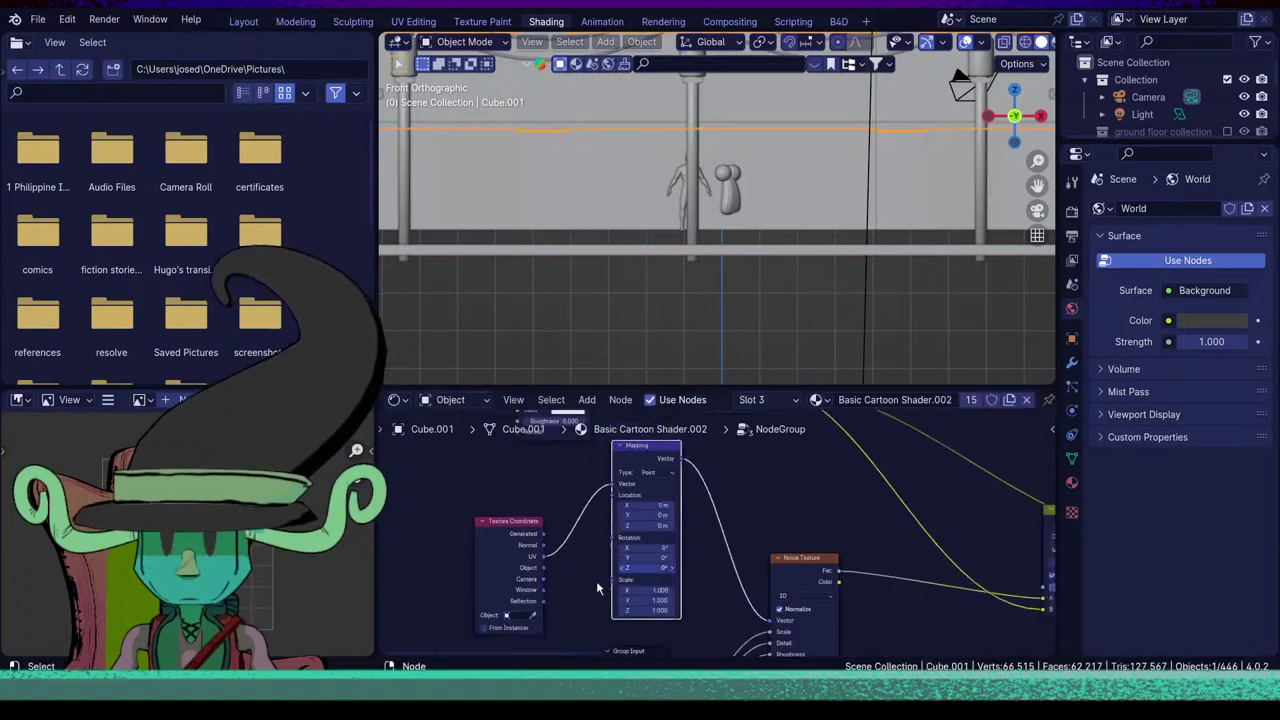
pyautogui.moveTo(597, 586); pyautogui.dragTo(622, 551, button='middle')
pyautogui.scroll(1, 605, 521)
pyautogui.scroll(1, 604, 520)
pyautogui.hotkey('shift', 'a')
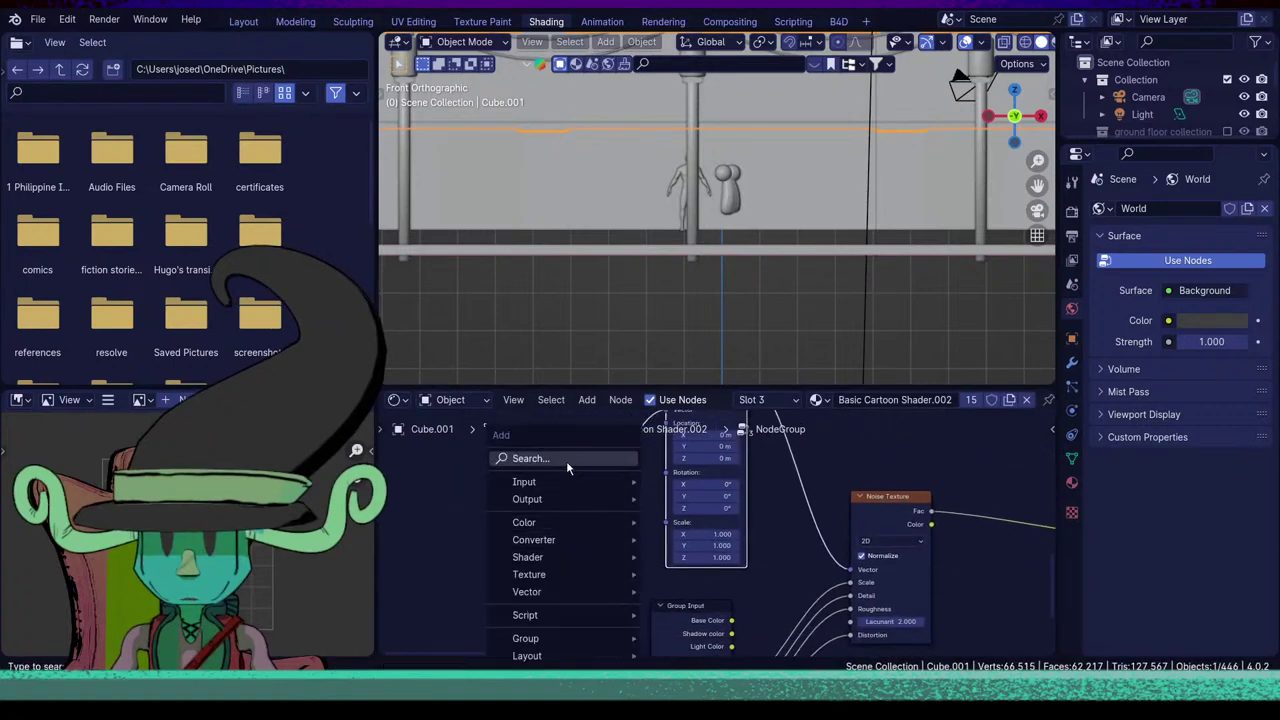
pyautogui.moveTo(688, 628); pyautogui.dragTo(481, 530)
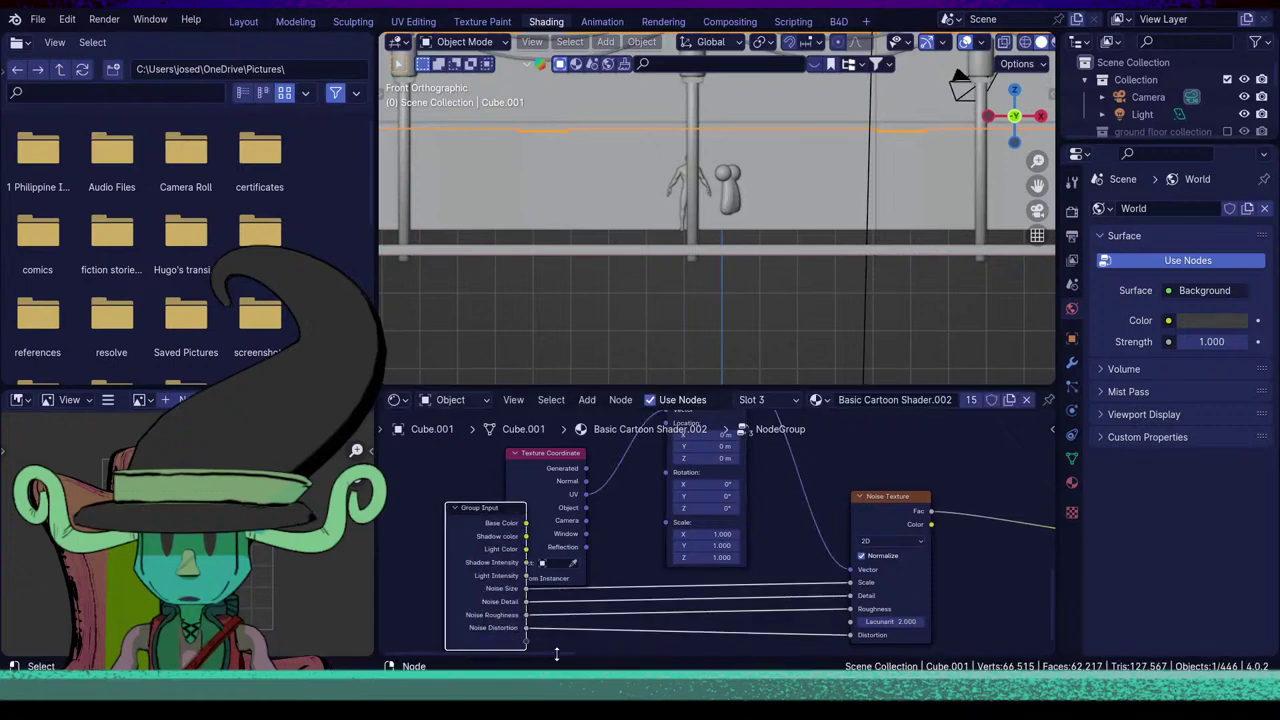
pyautogui.moveTo(527, 641); pyautogui.dragTo(666, 522)
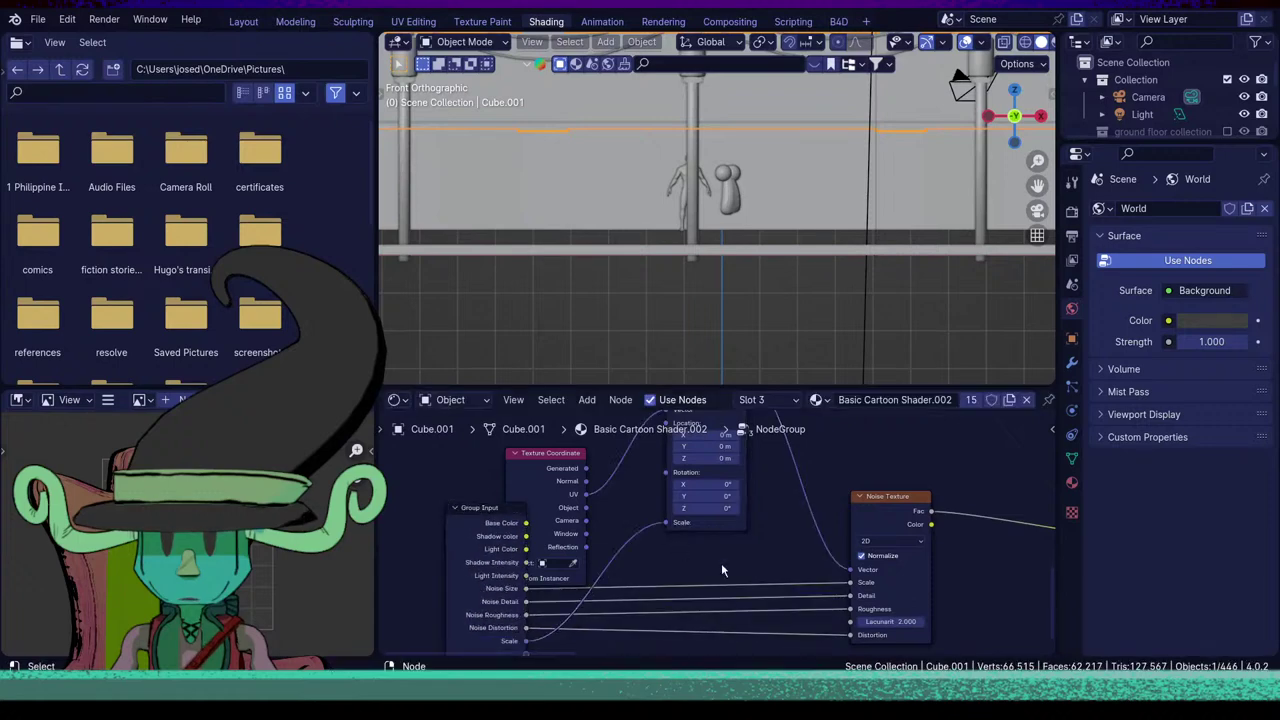
# Rename the node group's new Scale input as noise mapping scale in the group interface.
pyautogui.click(1048, 429)
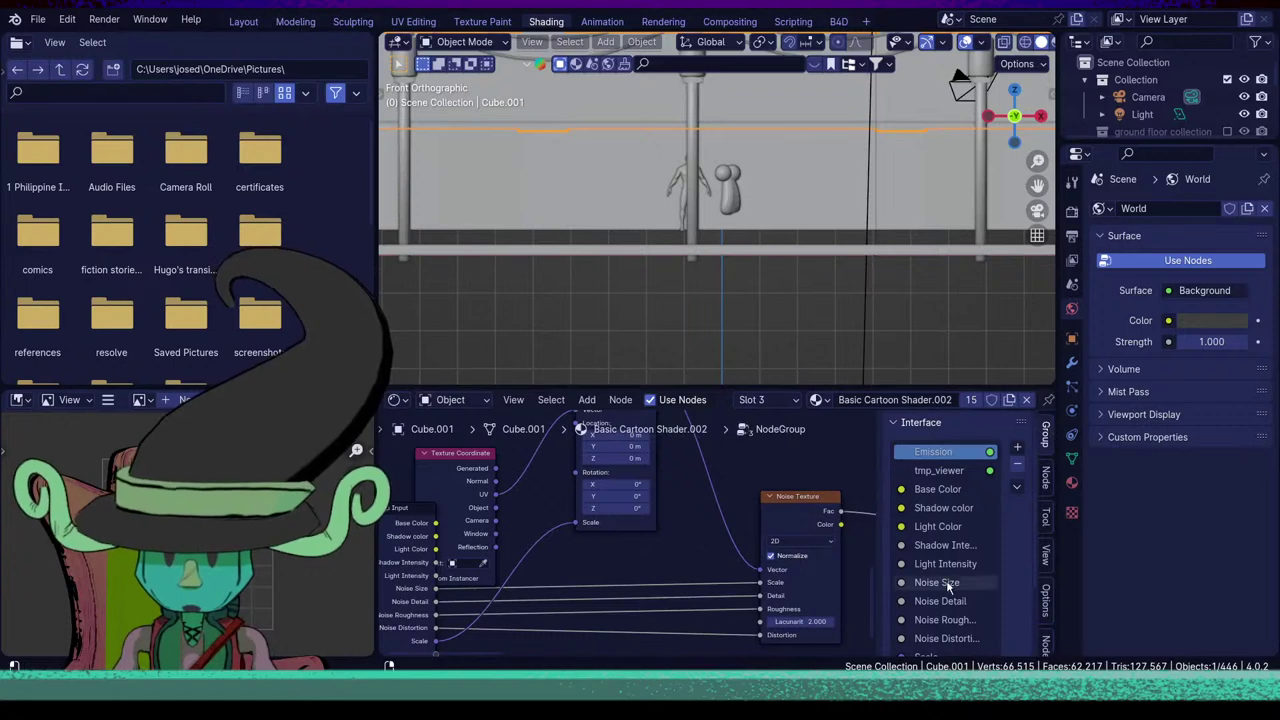
pyautogui.scroll(-3, 955, 588)
pyautogui.click(928, 568)
pyautogui.doubleClick(927, 568)
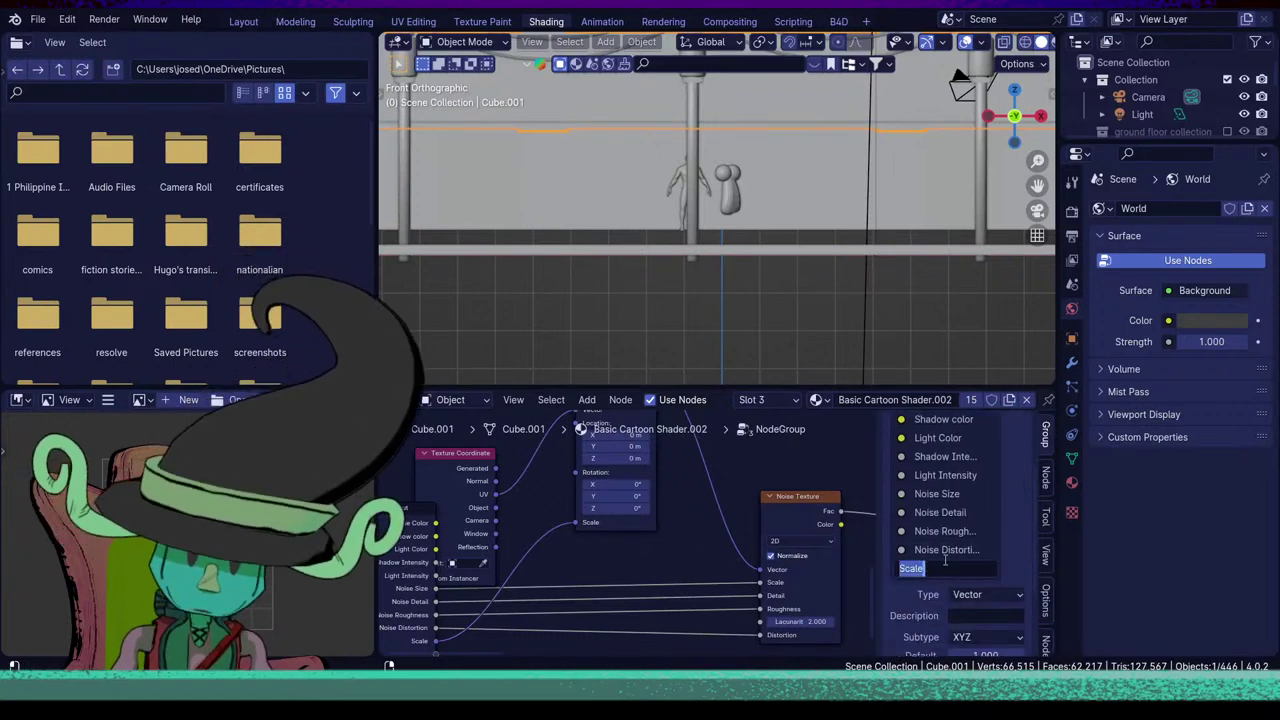
pyautogui.write('noise map')
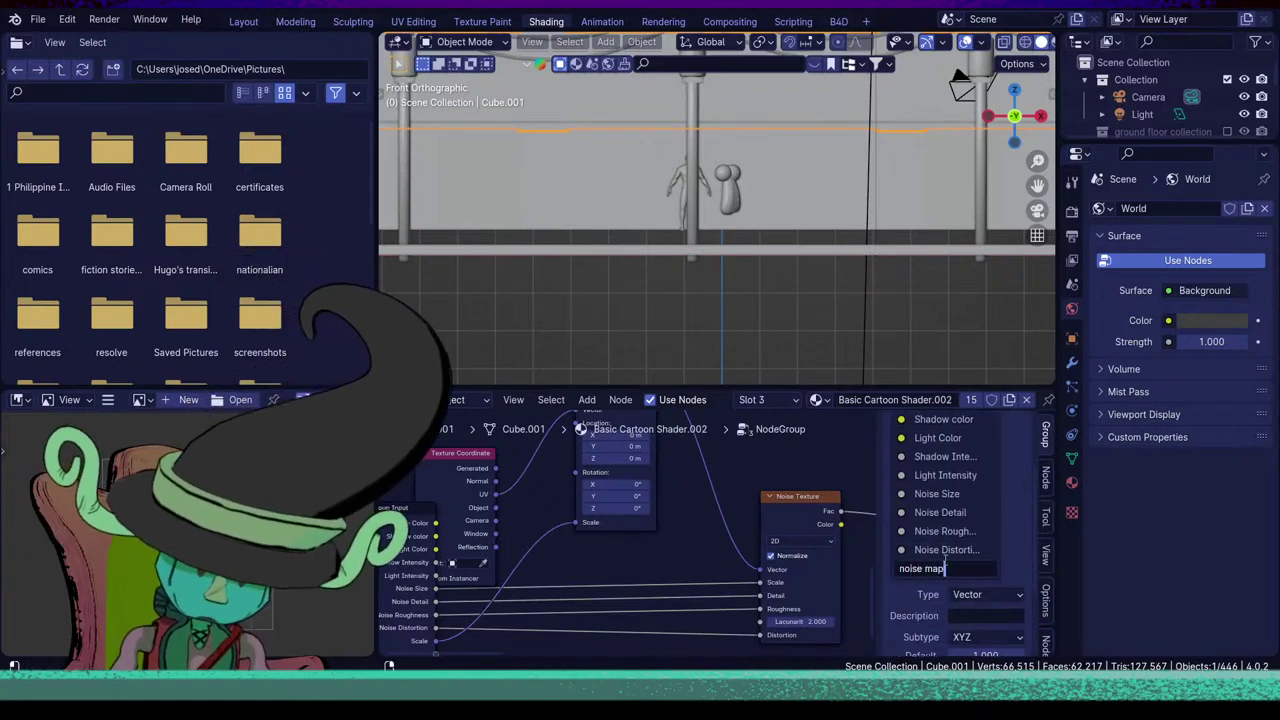
pyautogui.write('ping scale')
pyautogui.press('Return')
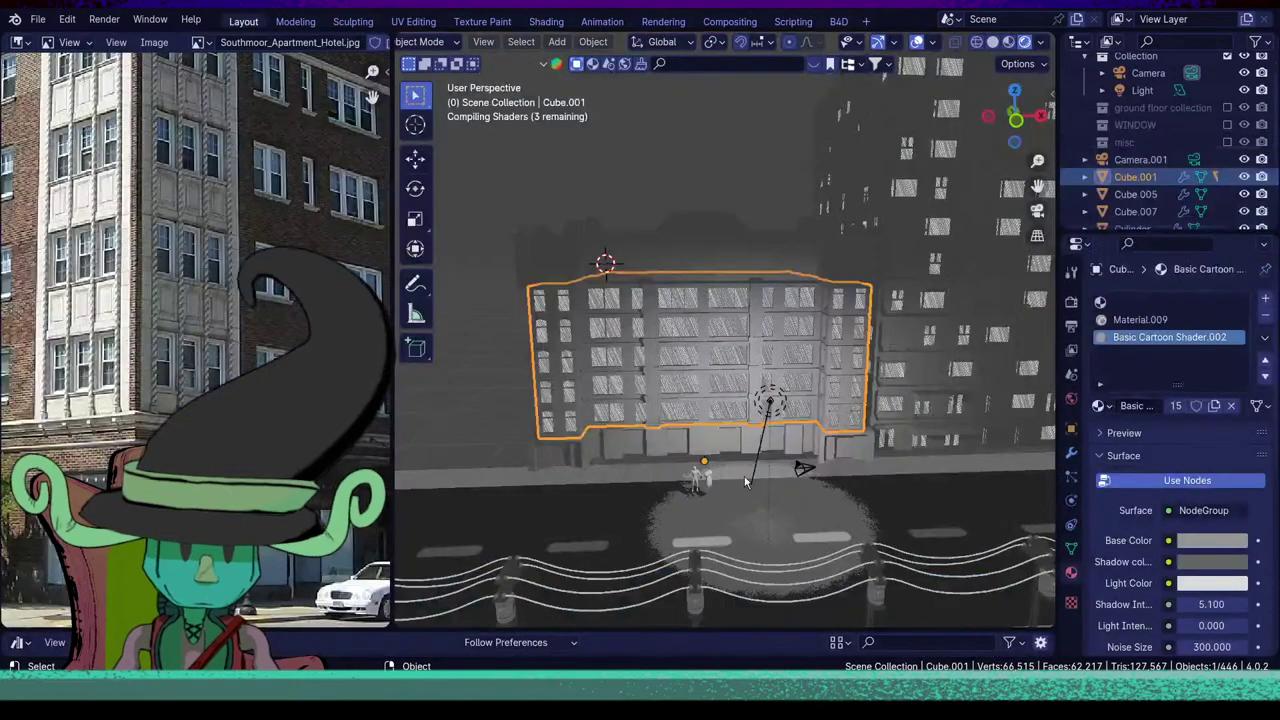
# Back in the Layout workspace, try a Y value of 0 for the facade material's noise mapping scale, then restore it to 1.
pyautogui.moveTo(744, 476)
pyautogui.mouseDown(button='middle')
pyautogui.moveTo(799, 458)
pyautogui.moveTo(697, 503)
pyautogui.mouseUp(button='middle')
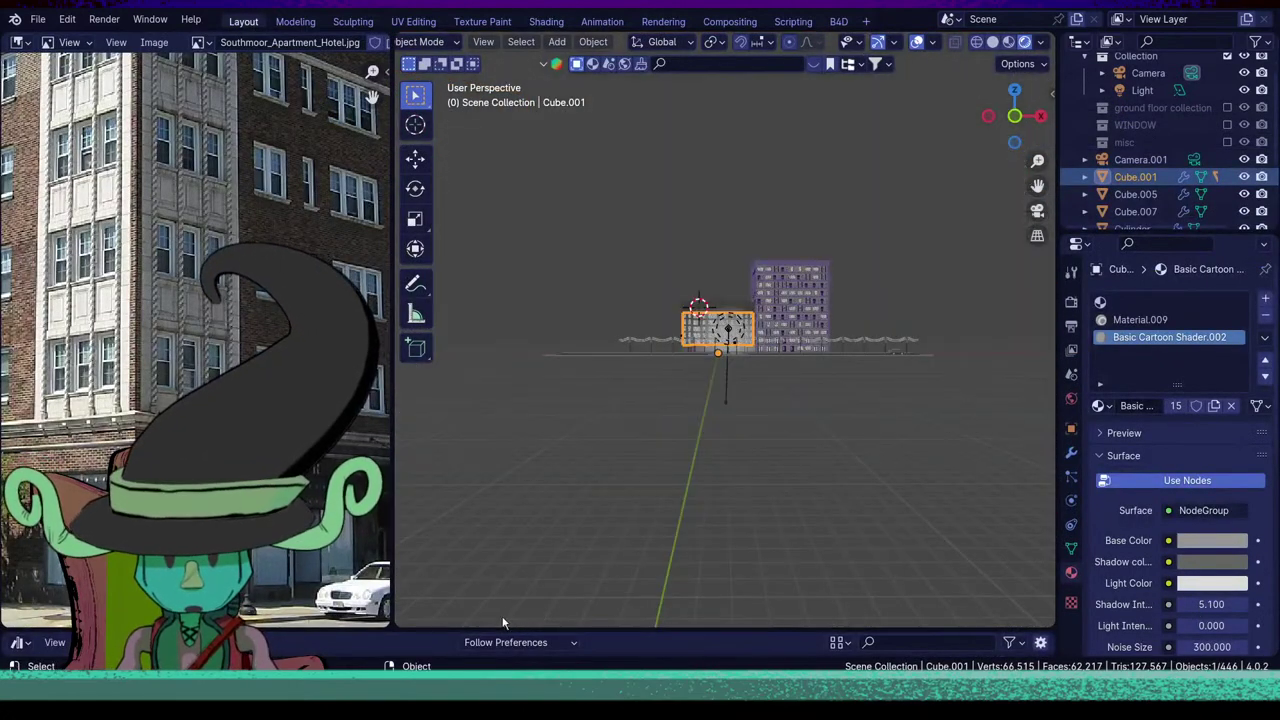
pyautogui.scroll(6, 692, 452)
pyautogui.scroll(-5, 1198, 585)
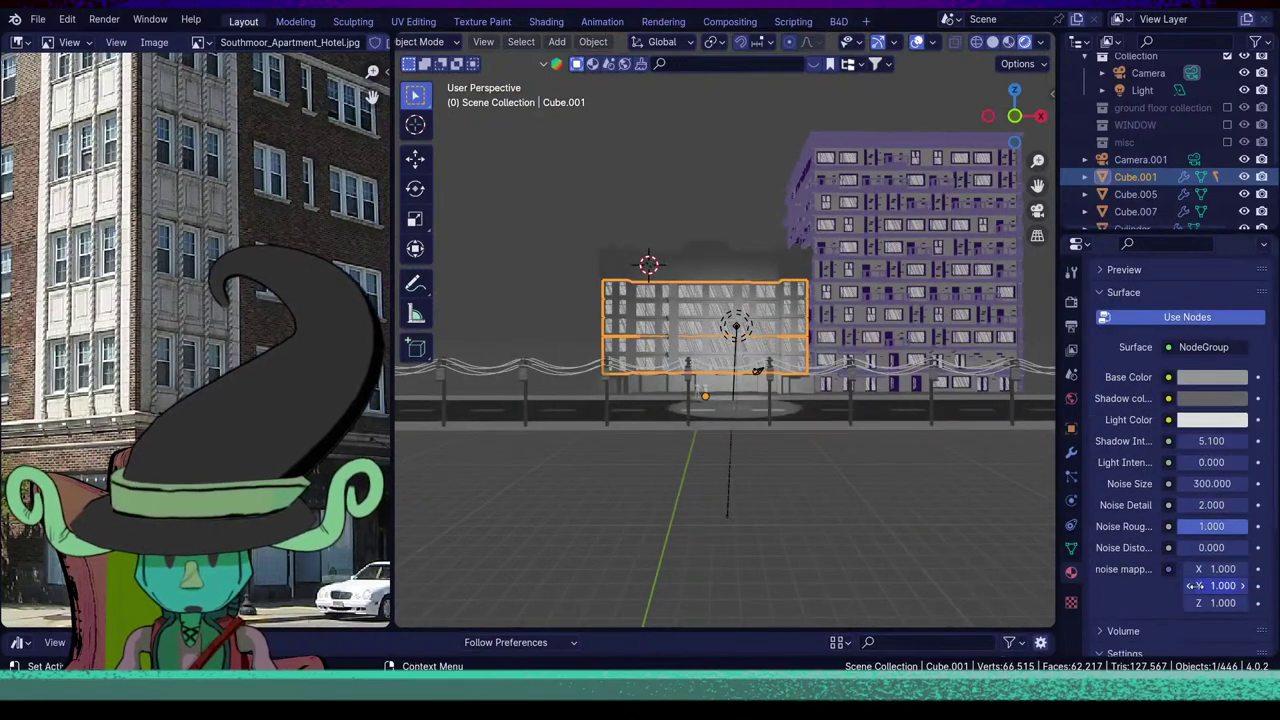
pyautogui.scroll(6, 747, 426)
pyautogui.moveTo(706, 423); pyautogui.dragTo(738, 427, button='middle')
pyautogui.scroll(4, 738, 427)
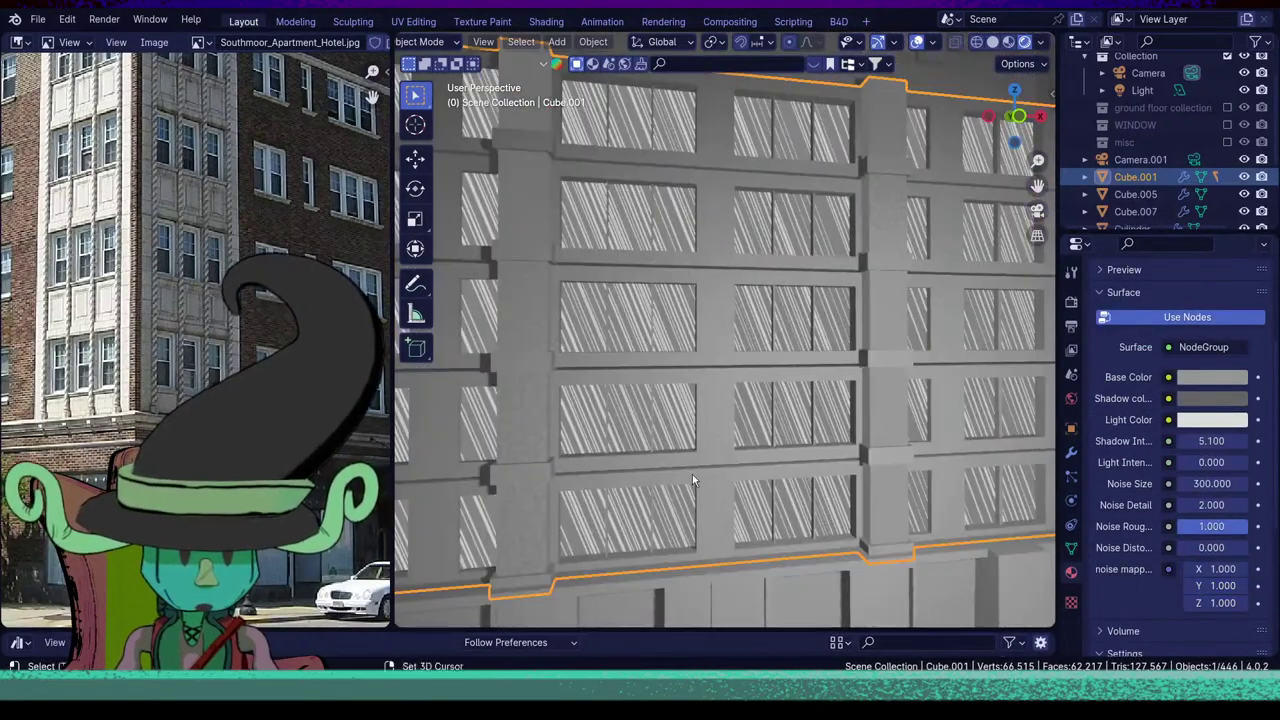
pyautogui.keyDown('shift'); pyautogui.moveTo(692, 474); pyautogui.dragTo(1020, 612, button='middle'); pyautogui.keyUp('shift')
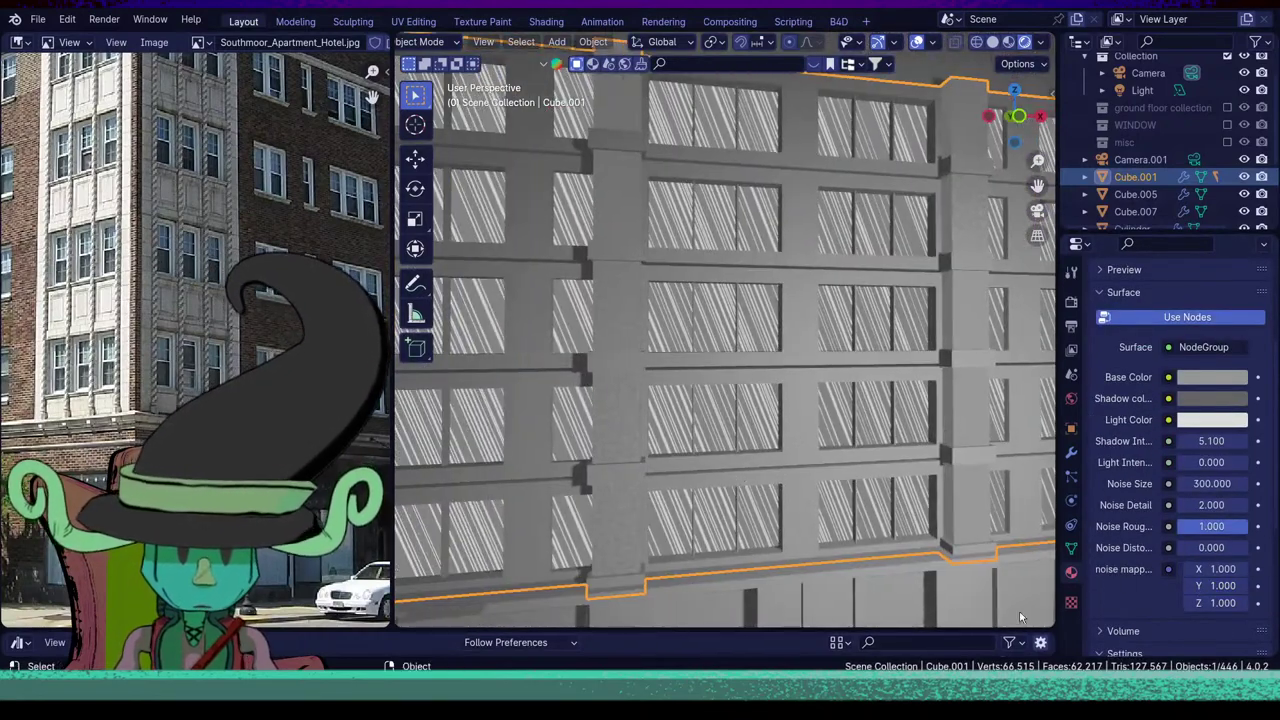
pyautogui.click(1222, 585)
pyautogui.press('Return')
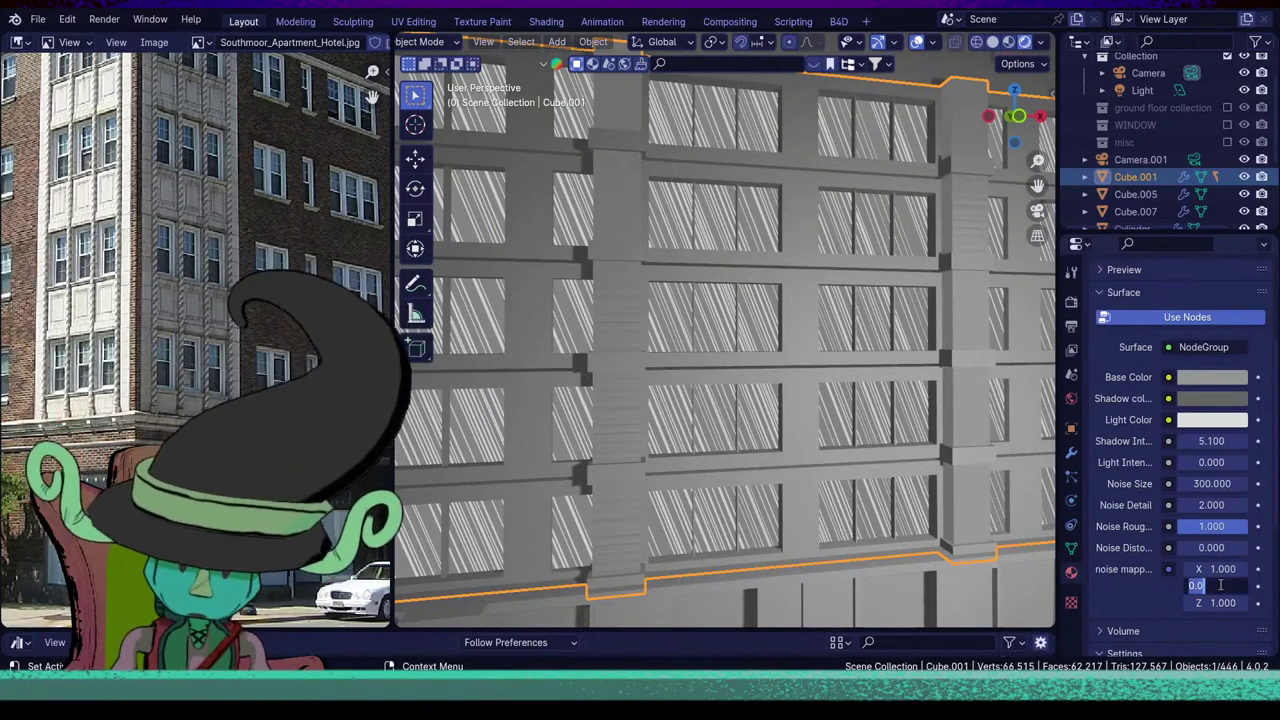
pyautogui.press('Return')
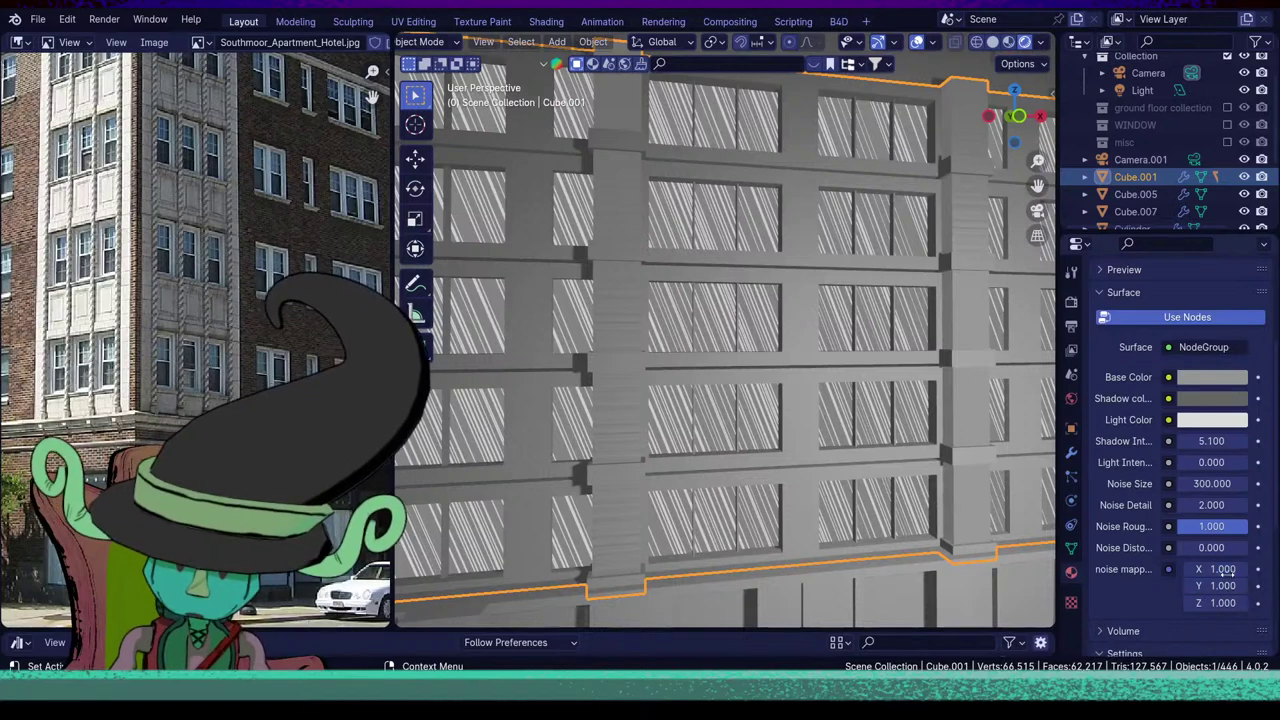
# Set the X value of the noise mapping scale to 0 on Basic Cartoon Shader.002.
pyautogui.click(1229, 575)
pyautogui.write('0')
pyautogui.press('Return')
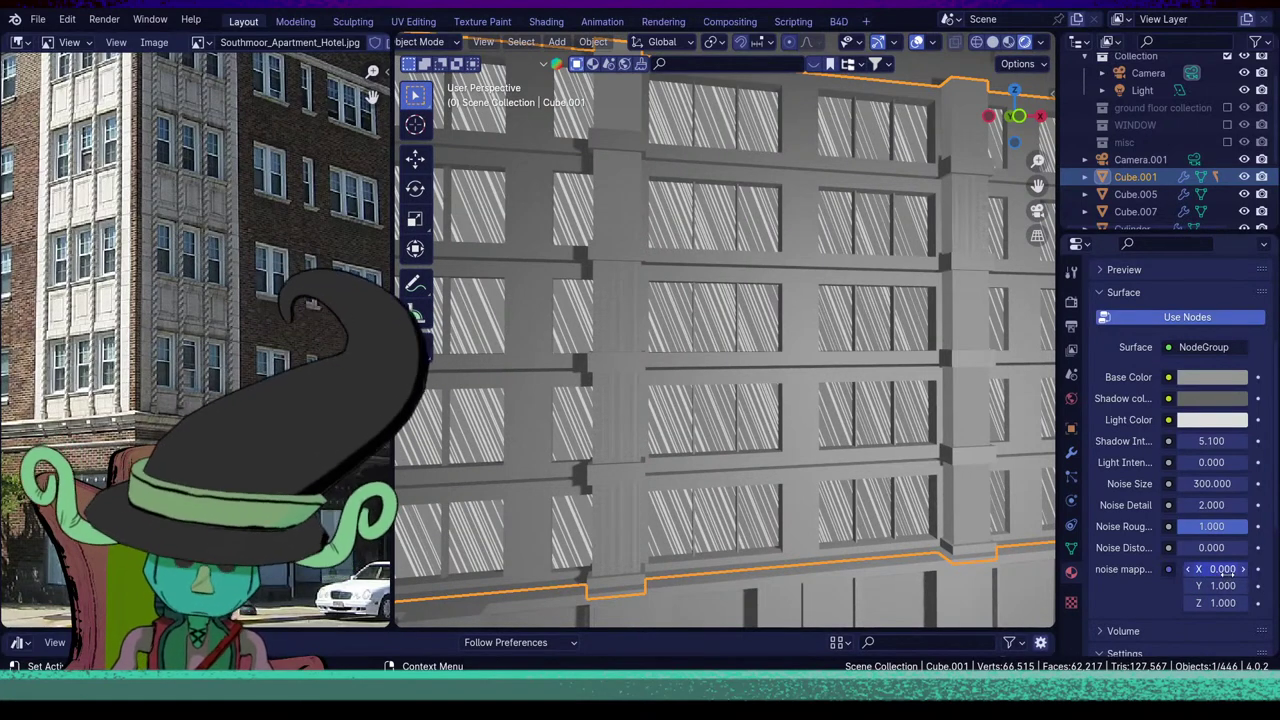
# Try a Shadow Intensity of 1.8 on the facade pillars' material.
pyautogui.scroll(-4, 764, 545)
pyautogui.moveTo(764, 545); pyautogui.dragTo(750, 486, button='middle')
pyautogui.scroll(4, 757, 427)
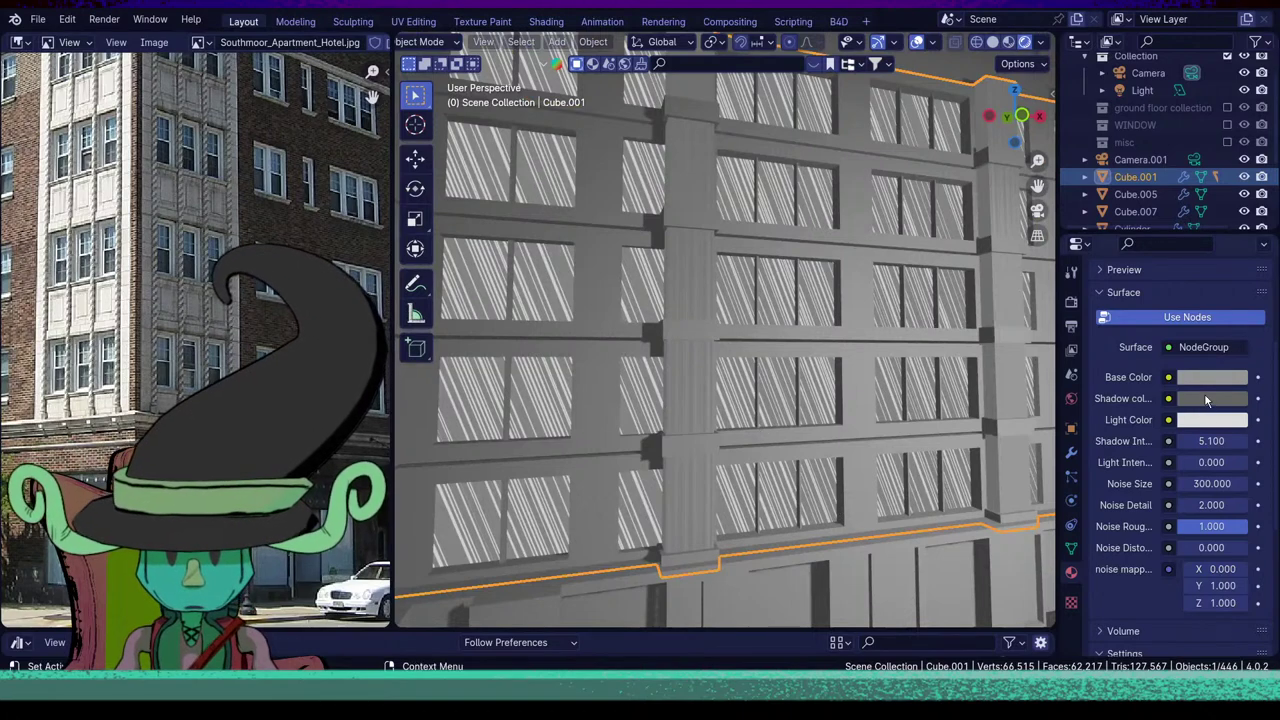
pyautogui.click(1211, 441)
pyautogui.write('1.8')
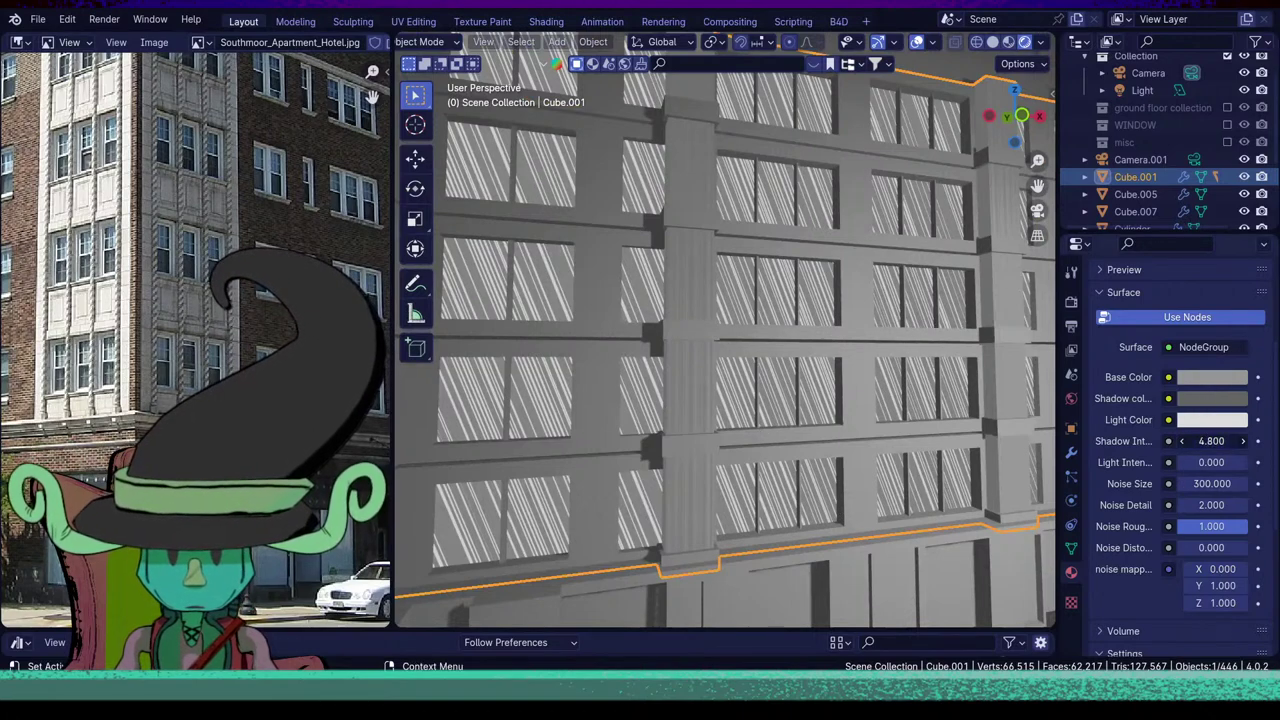
pyautogui.press('Return')
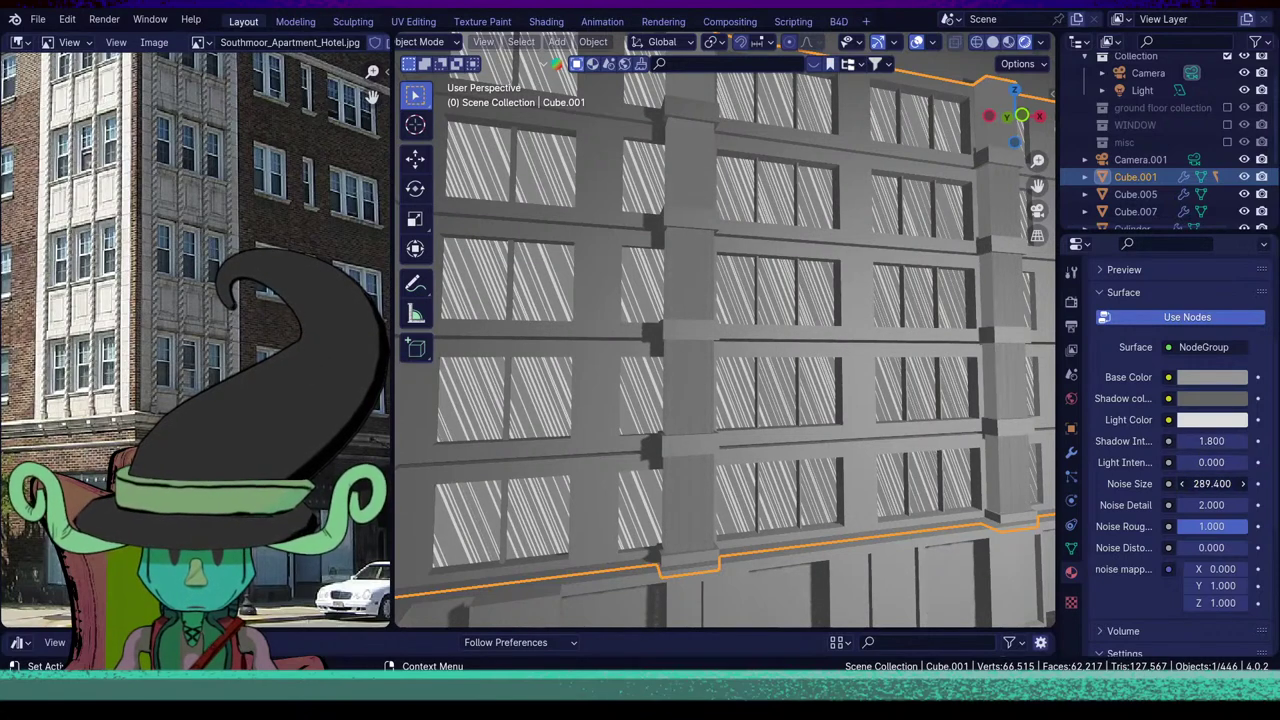
# Tune the pillar material to Noise Size 298.4, Light Intensity 7.2 and Shadow Intensity 6.2.
pyautogui.click(1211, 462)
pyautogui.write('15.8')
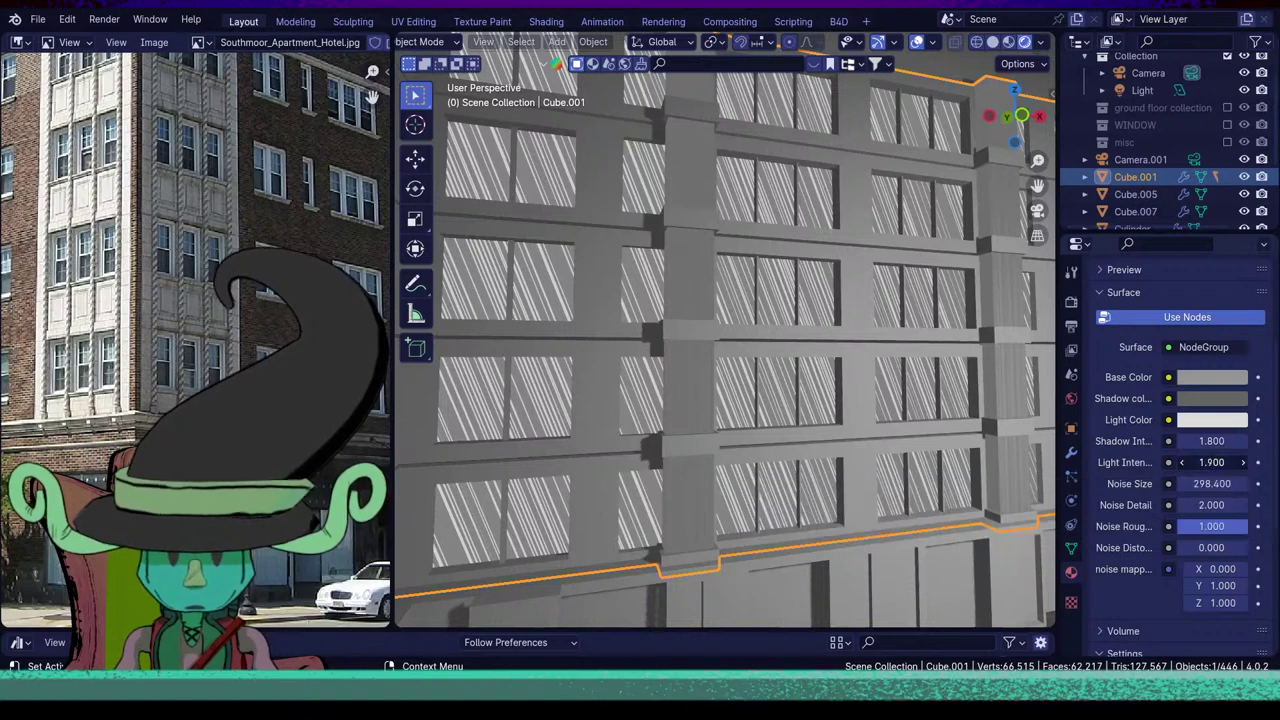
pyautogui.press('Return')
pyautogui.moveTo(1211, 462); pyautogui.dragTo(1127, 462)
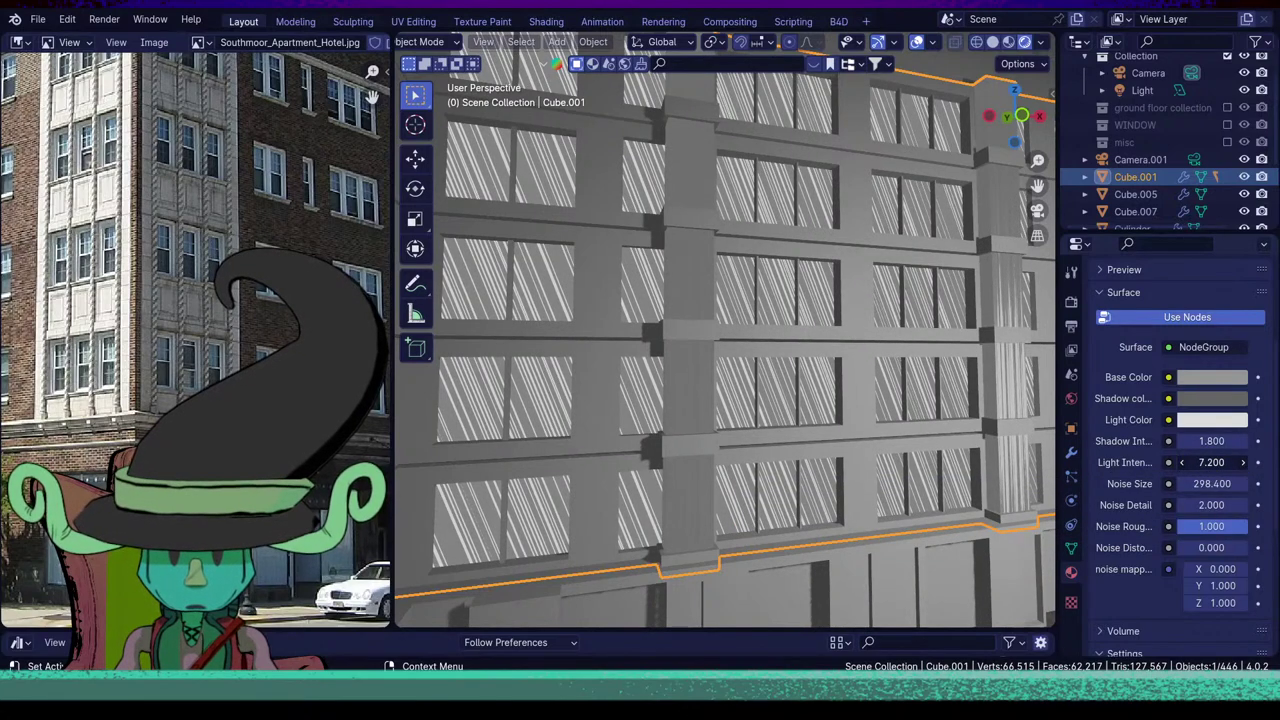
pyautogui.moveTo(1211, 441); pyautogui.dragTo(1249, 441)
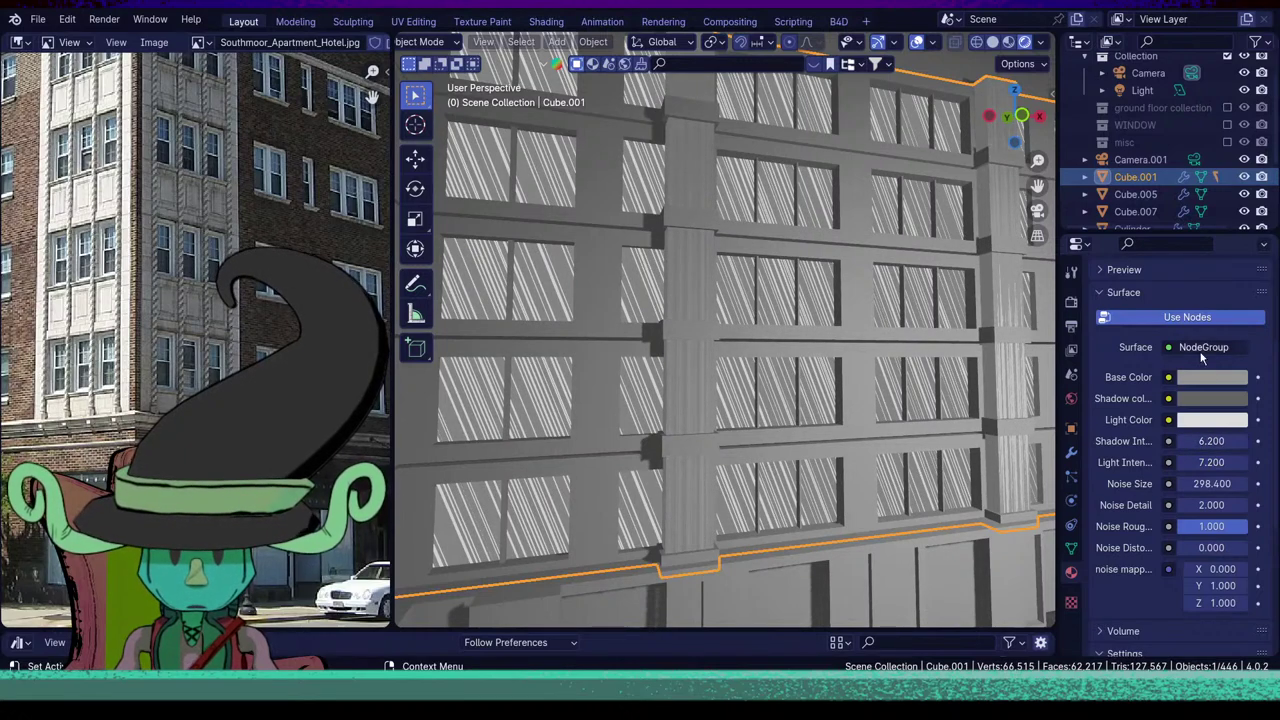
# Lighten the pillar material's Base Color to a Value of 0.406, then view the pillars from another angle with the upper facade reselected.
pyautogui.click(1199, 377)
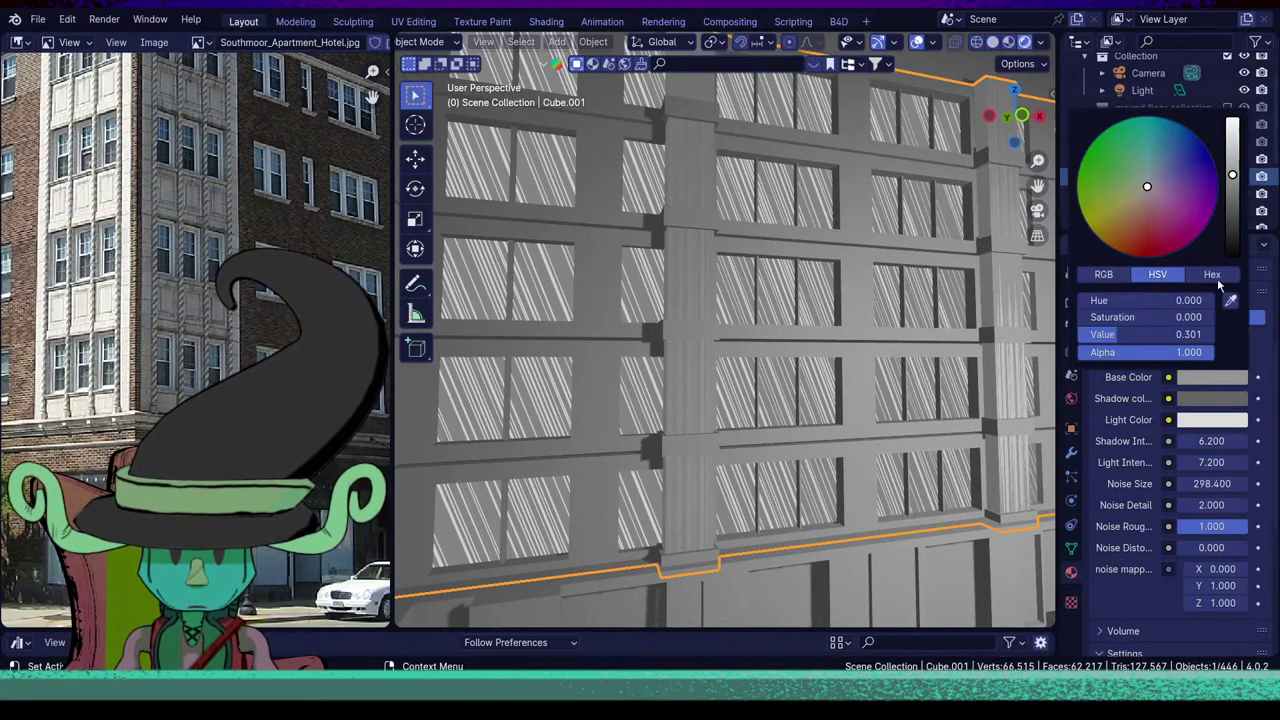
pyautogui.click(1231, 163)
pyautogui.scroll(-4, 1003, 459)
pyautogui.click(943, 454)
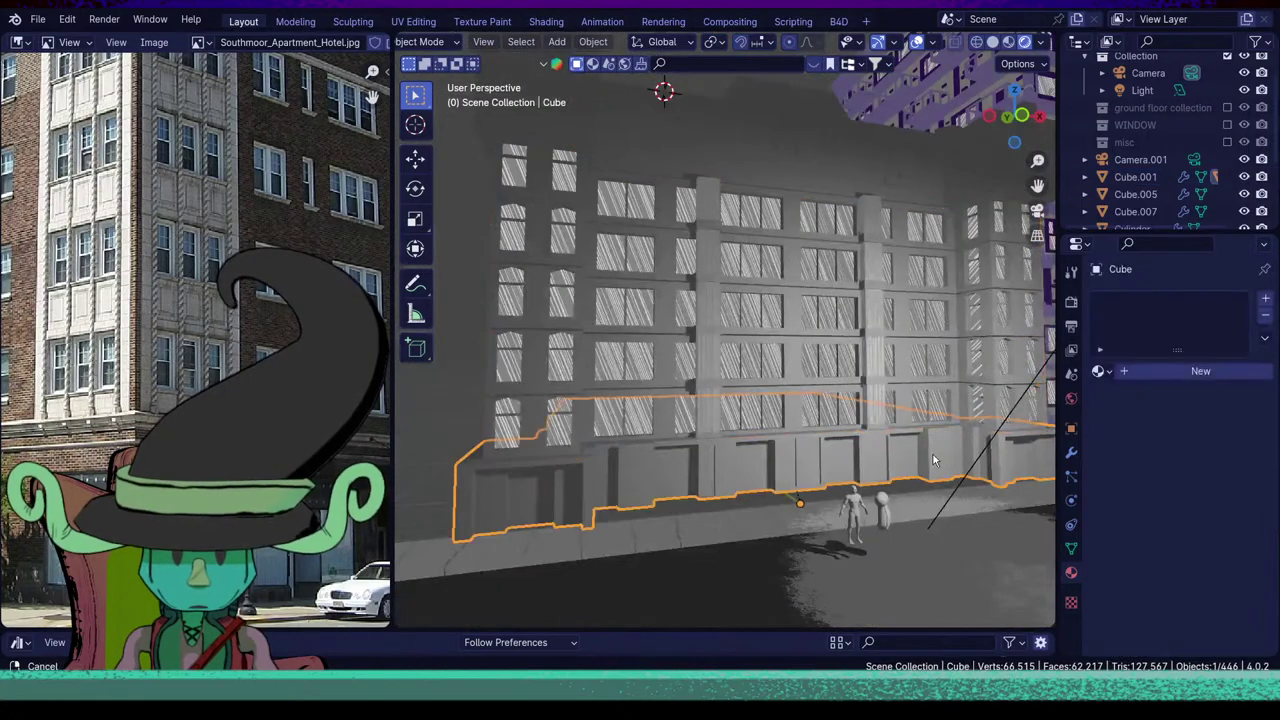
pyautogui.moveTo(933, 460); pyautogui.dragTo(877, 448, button='middle')
pyautogui.moveTo(800, 448); pyautogui.dragTo(912, 448, button='middle')
pyautogui.scroll(5, 745, 448)
pyautogui.click(742, 399)
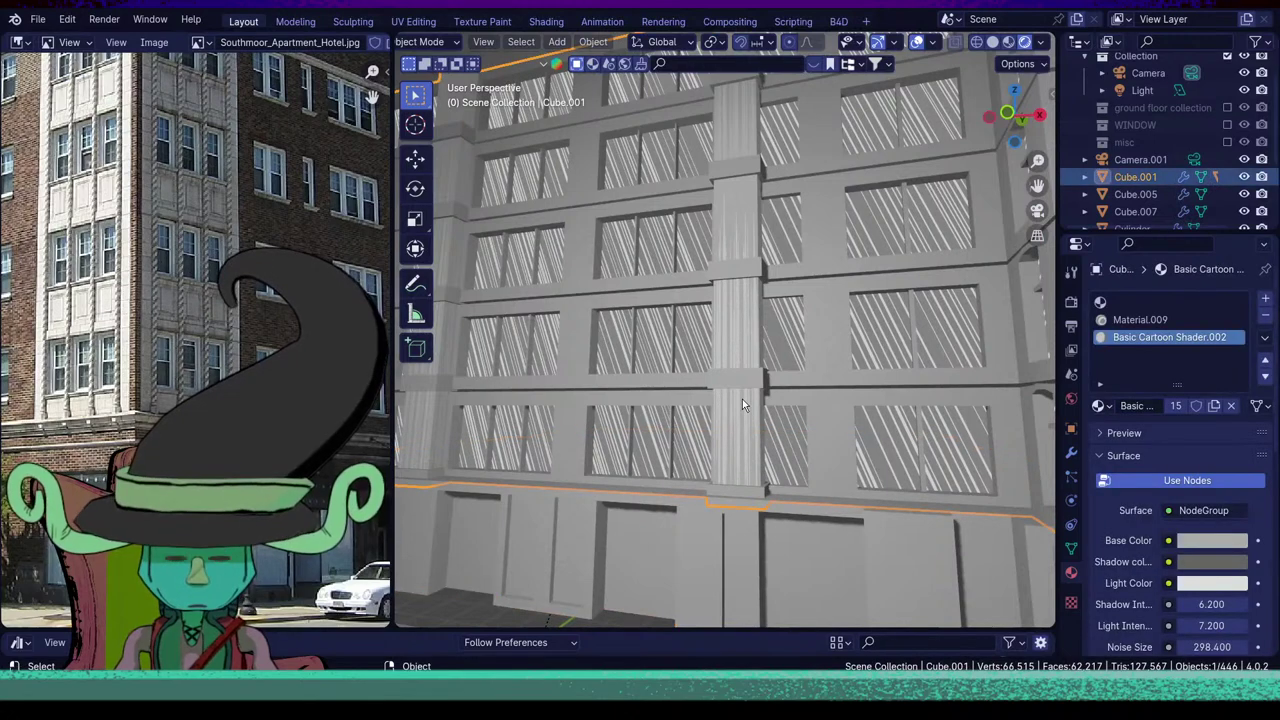
# Make the pillar material's Light Color white and darken its Shadow Color to near black.
pyautogui.click(1215, 540)
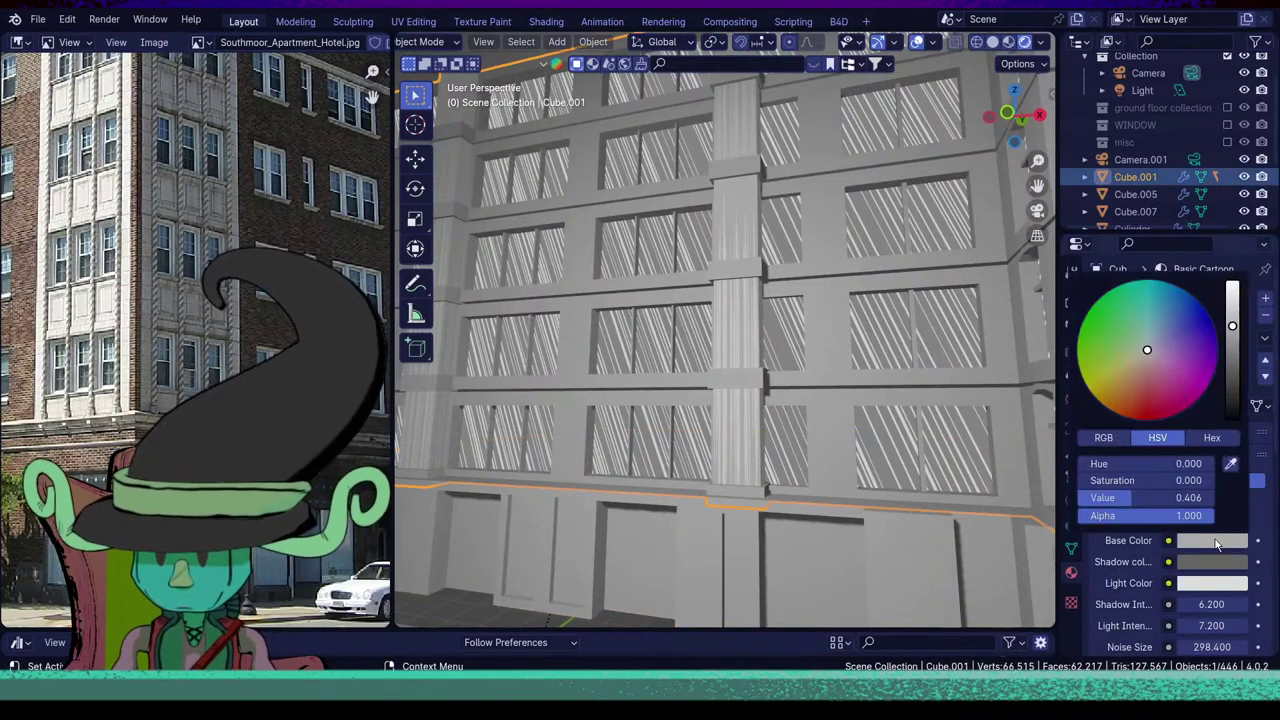
pyautogui.click(1215, 540)
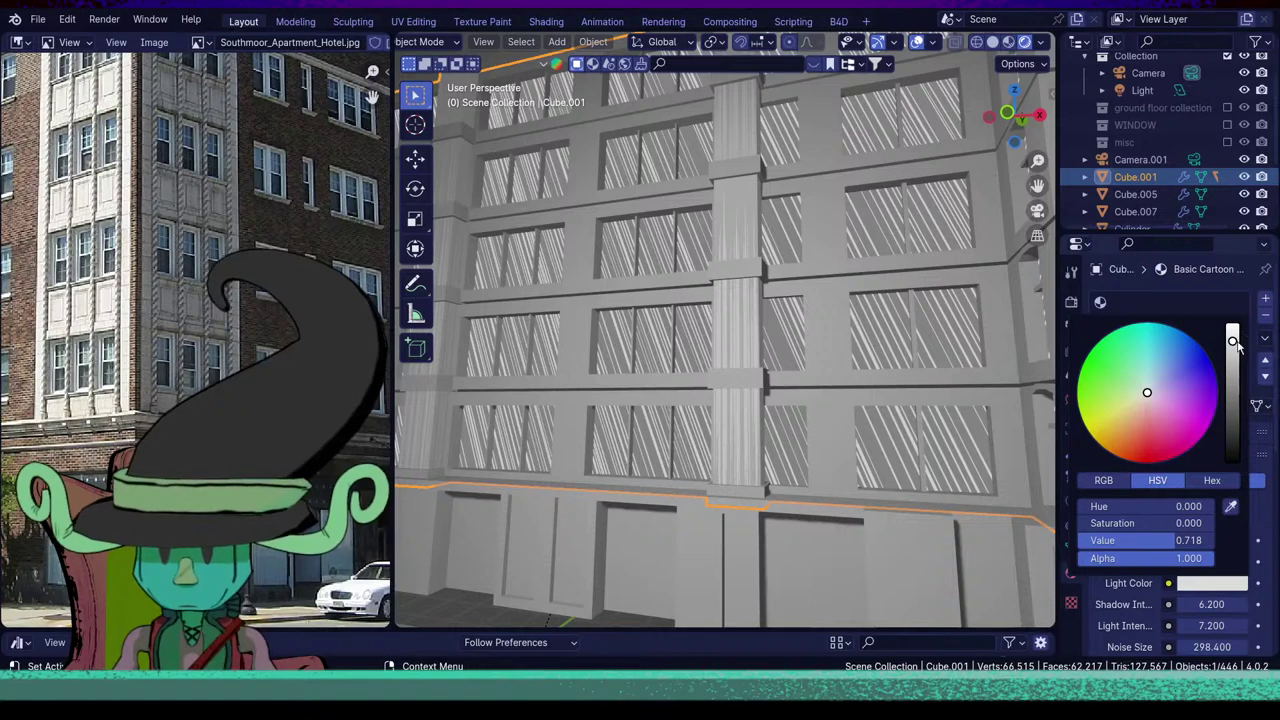
pyautogui.moveTo(1237, 344); pyautogui.dragTo(1237, 316)
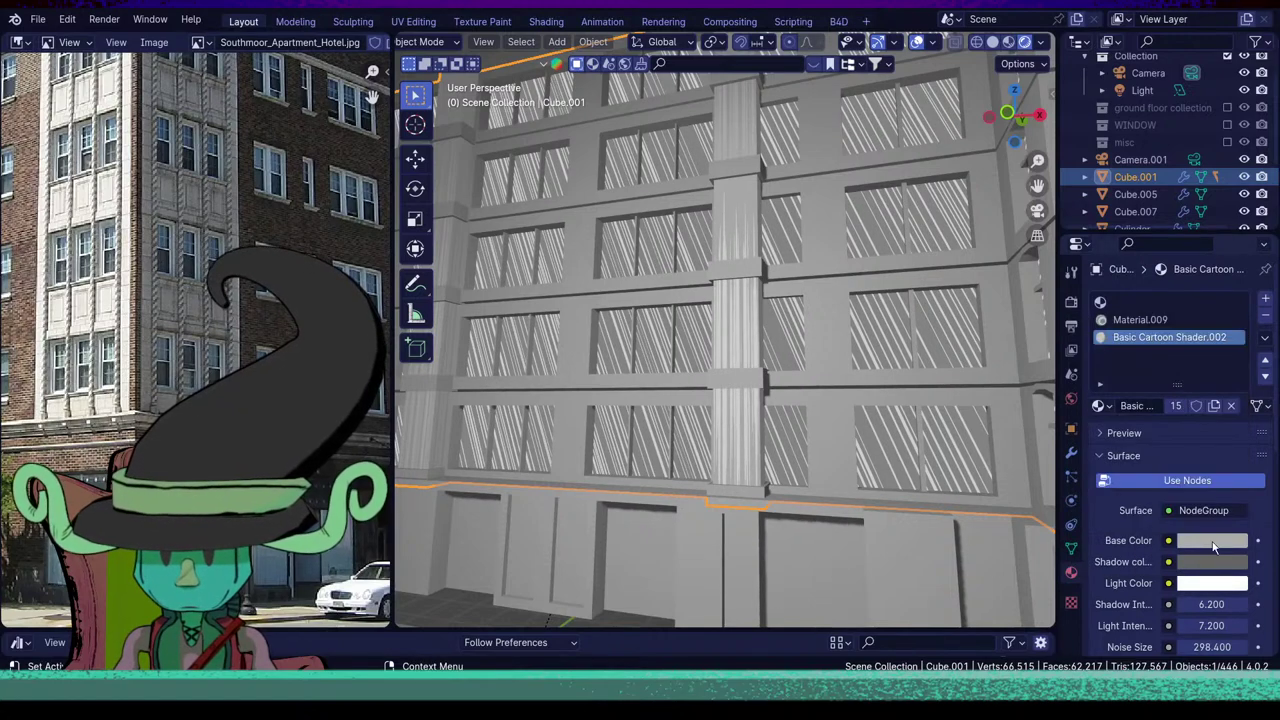
pyautogui.click(1215, 541)
pyautogui.moveTo(1236, 418); pyautogui.dragTo(1232, 420)
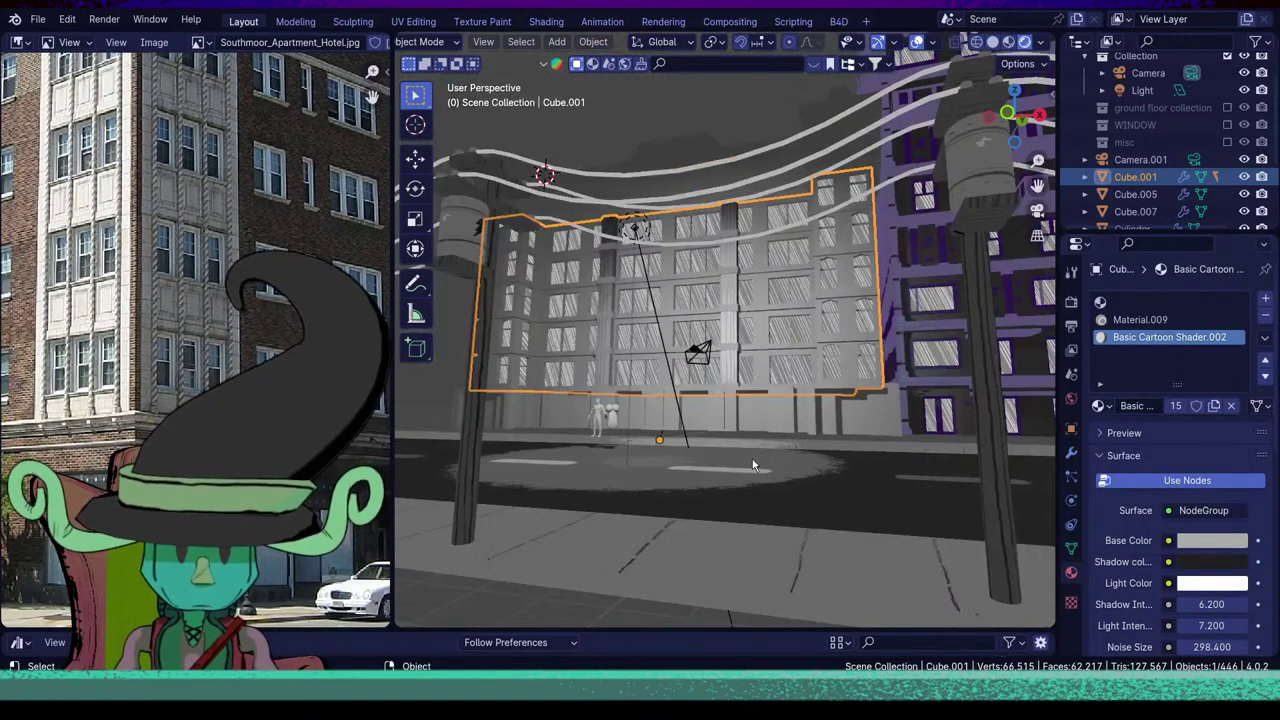
# Examine the facade's shading from several angles around the street and reselect the upper facade.
pyautogui.click(753, 461)
pyautogui.moveTo(753, 461); pyautogui.dragTo(742, 487, button='middle')
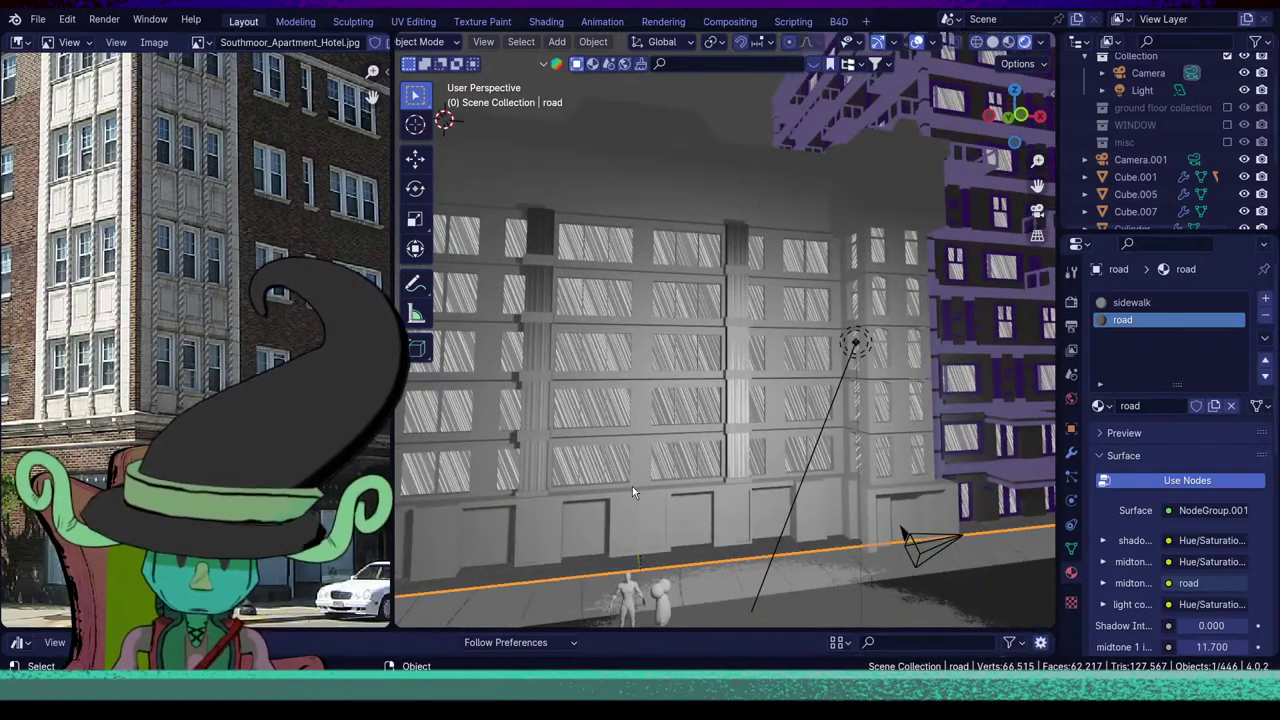
pyautogui.moveTo(632, 491); pyautogui.dragTo(703, 479, button='middle')
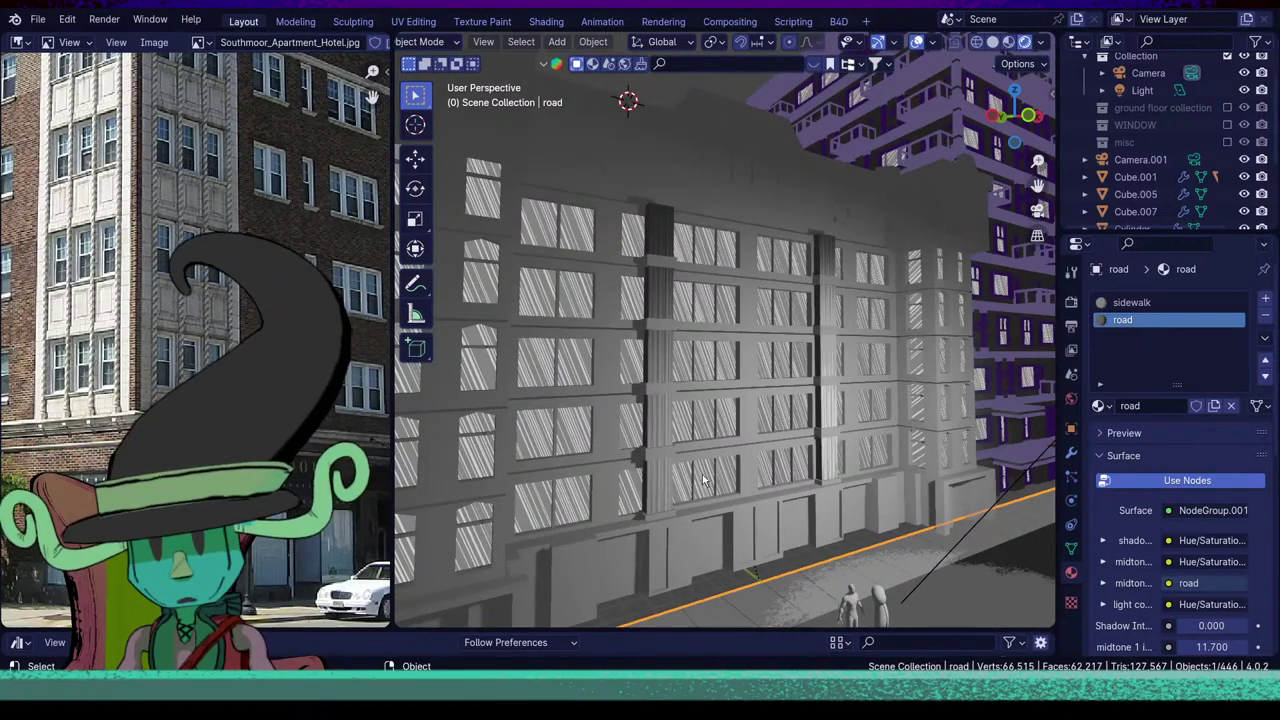
pyautogui.moveTo(850, 393); pyautogui.dragTo(803, 470, button='middle')
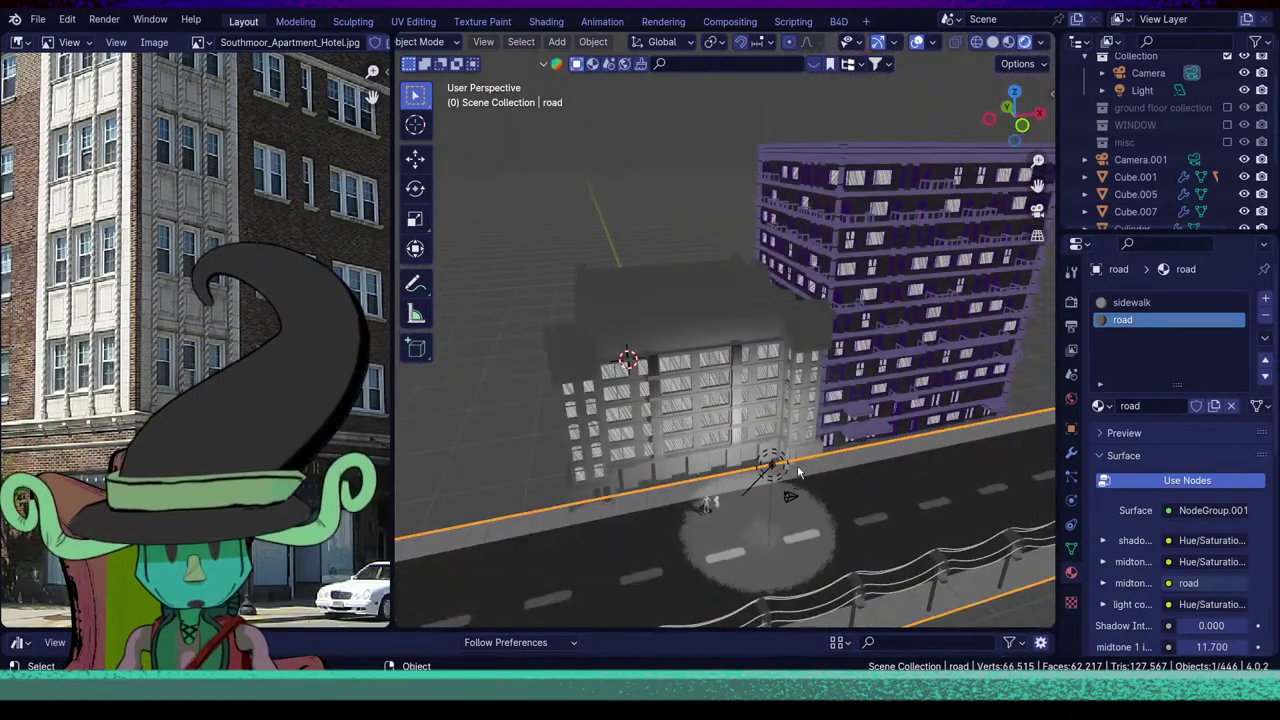
pyautogui.click(757, 418)
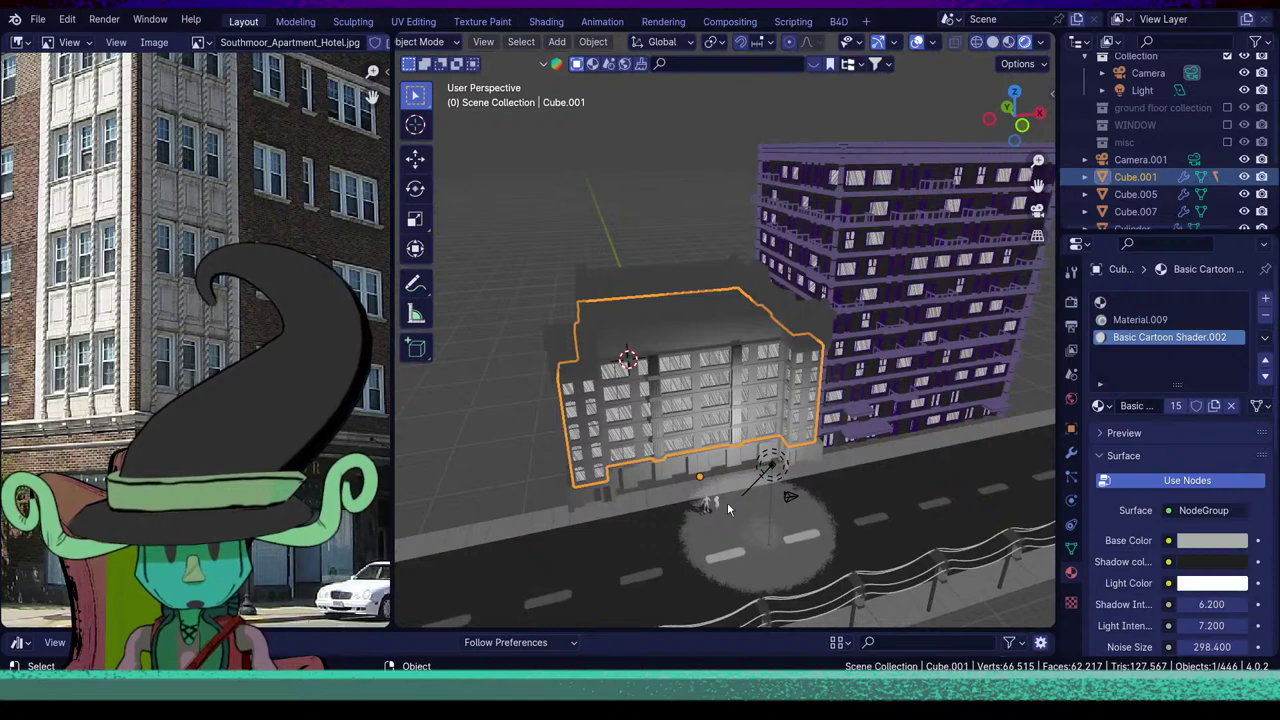
pyautogui.moveTo(730, 508); pyautogui.dragTo(712, 533, button='middle')
pyautogui.press('KP_Decimal')
pyautogui.scroll(-4, 710, 467)
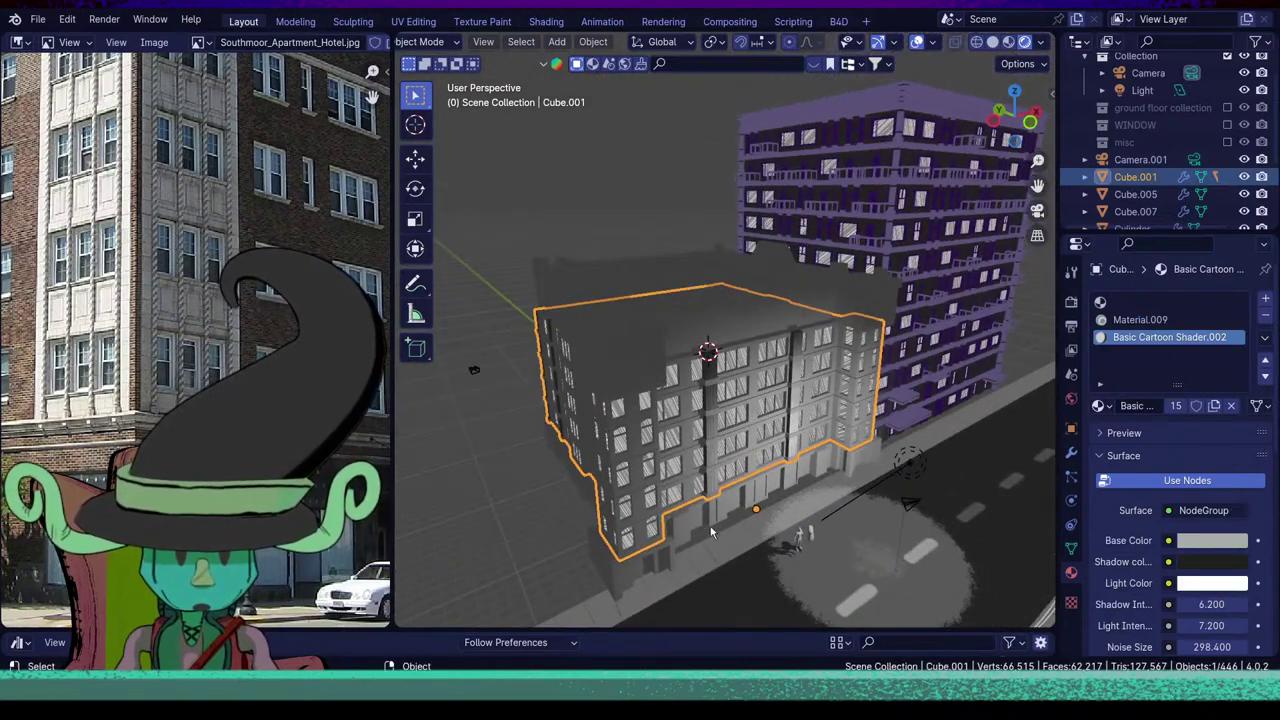
pyautogui.click(698, 533)
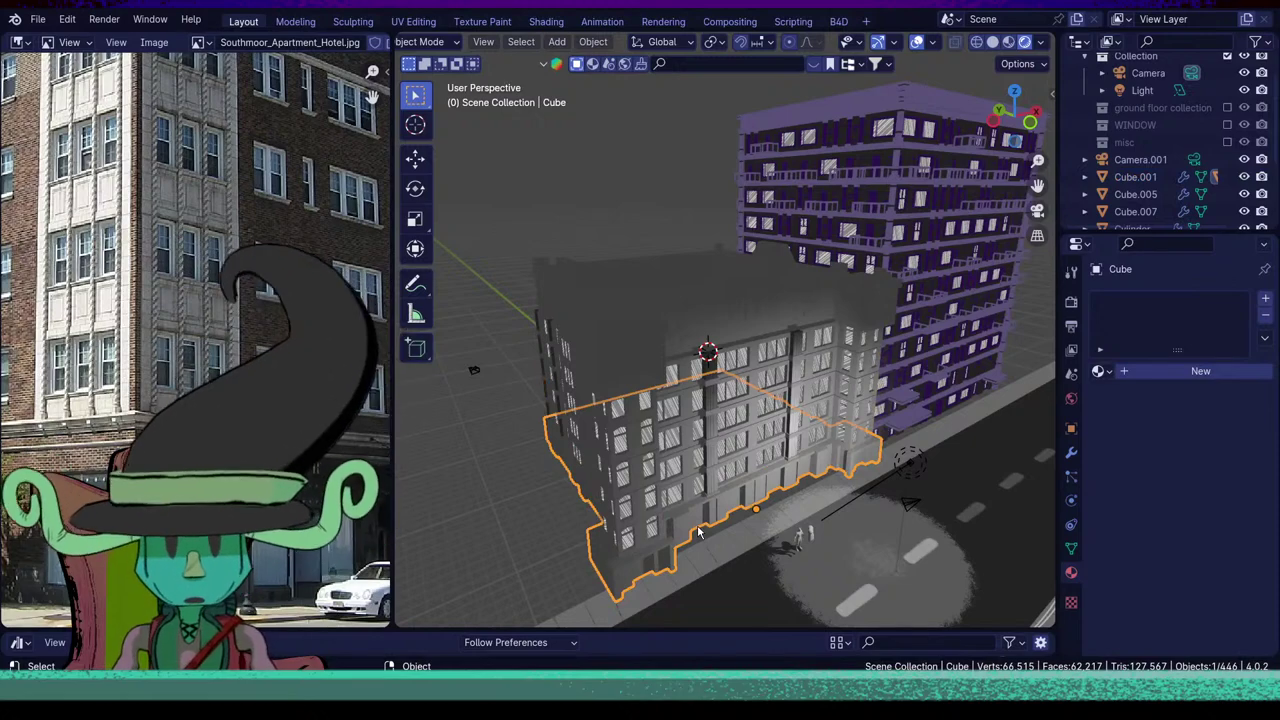
pyautogui.click(770, 430)
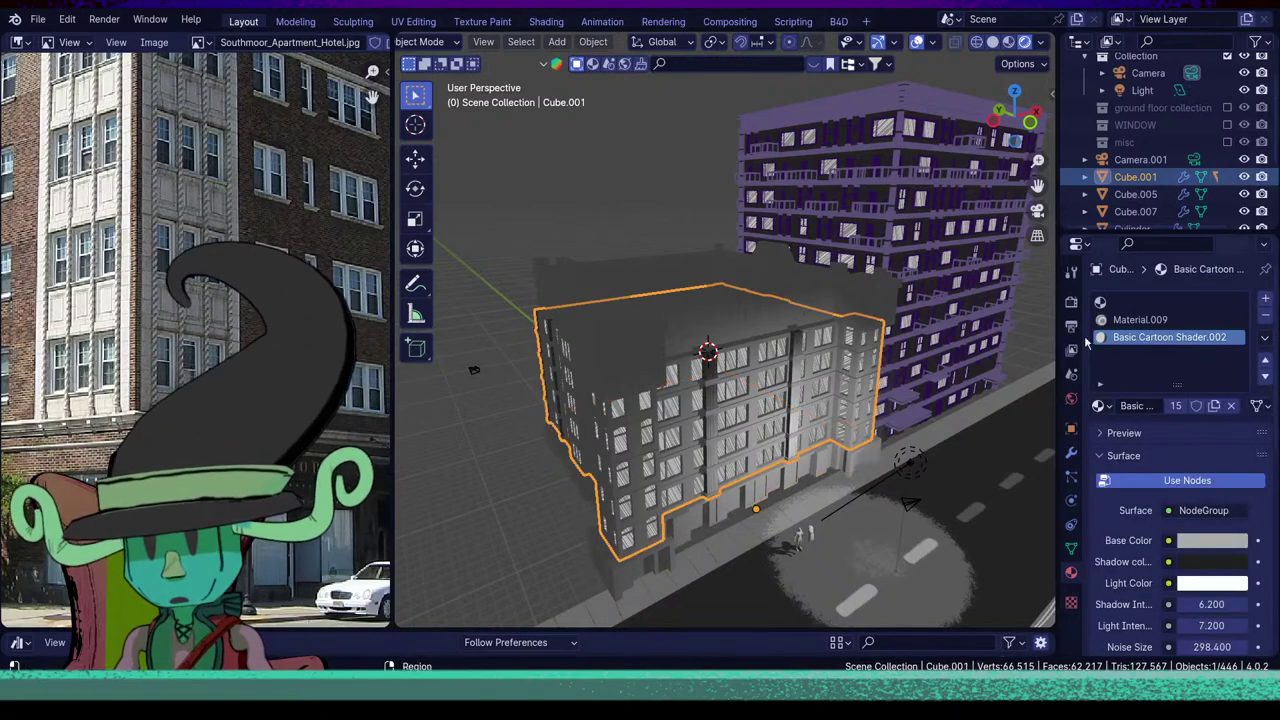
# Rename the building's Basic Cartoon Shader.002 material to pillar.
pyautogui.doubleClick(1186, 332)
pyautogui.write('pil')
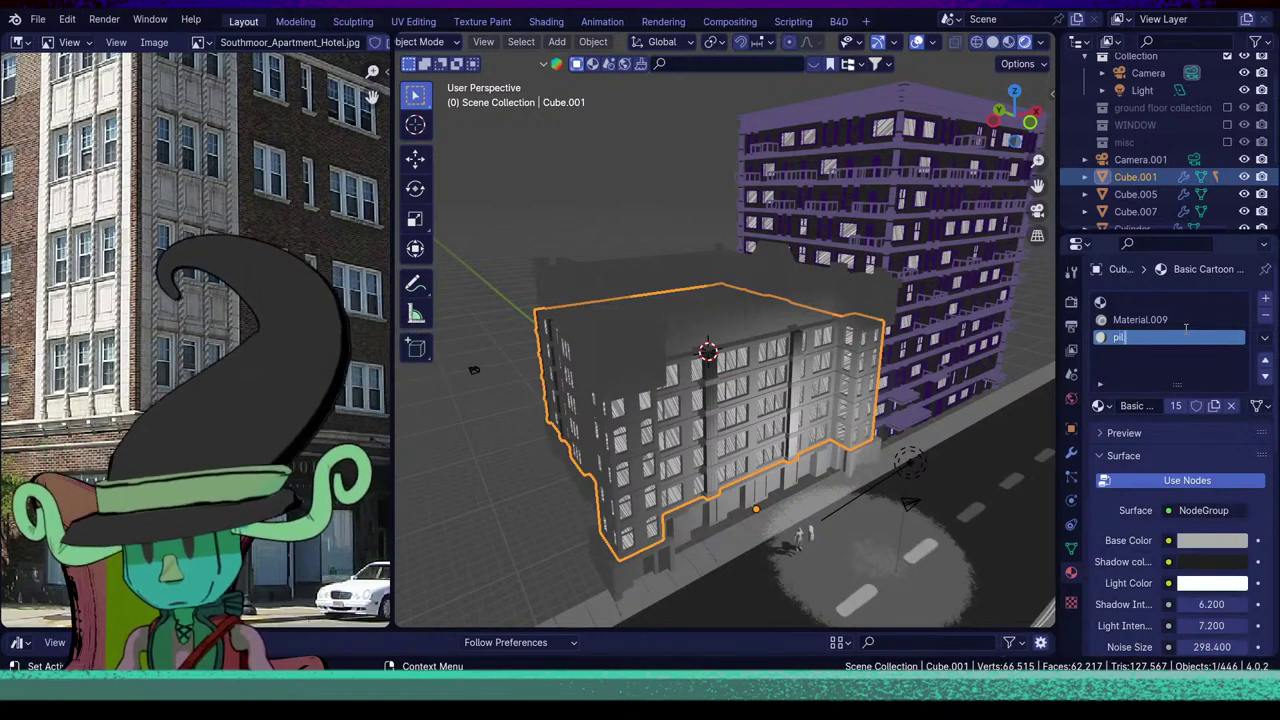
pyautogui.write('l.aar')
pyautogui.press('Return')
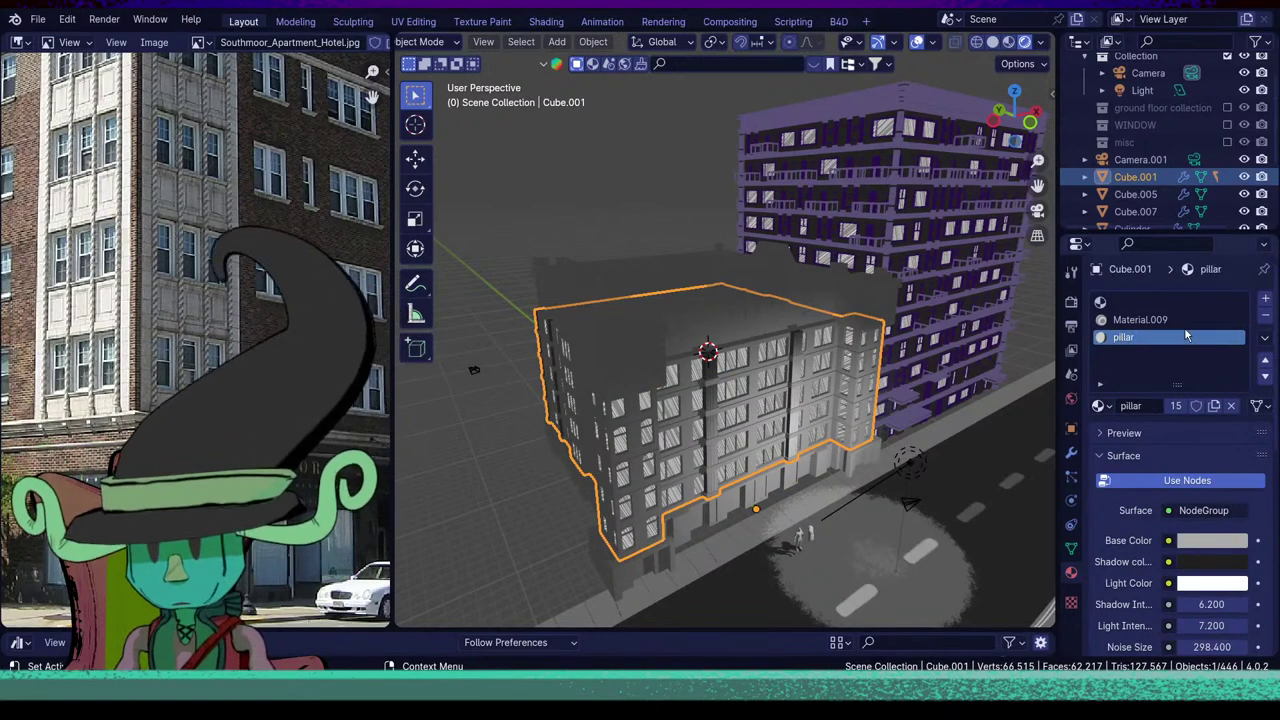
# In Edit Mode, select the side and top ledge faces of the base block under the front facade's pillar.
pyautogui.press('Tab')
pyautogui.moveTo(719, 469); pyautogui.dragTo(751, 439, button='middle')
pyautogui.scroll(4, 751, 439)
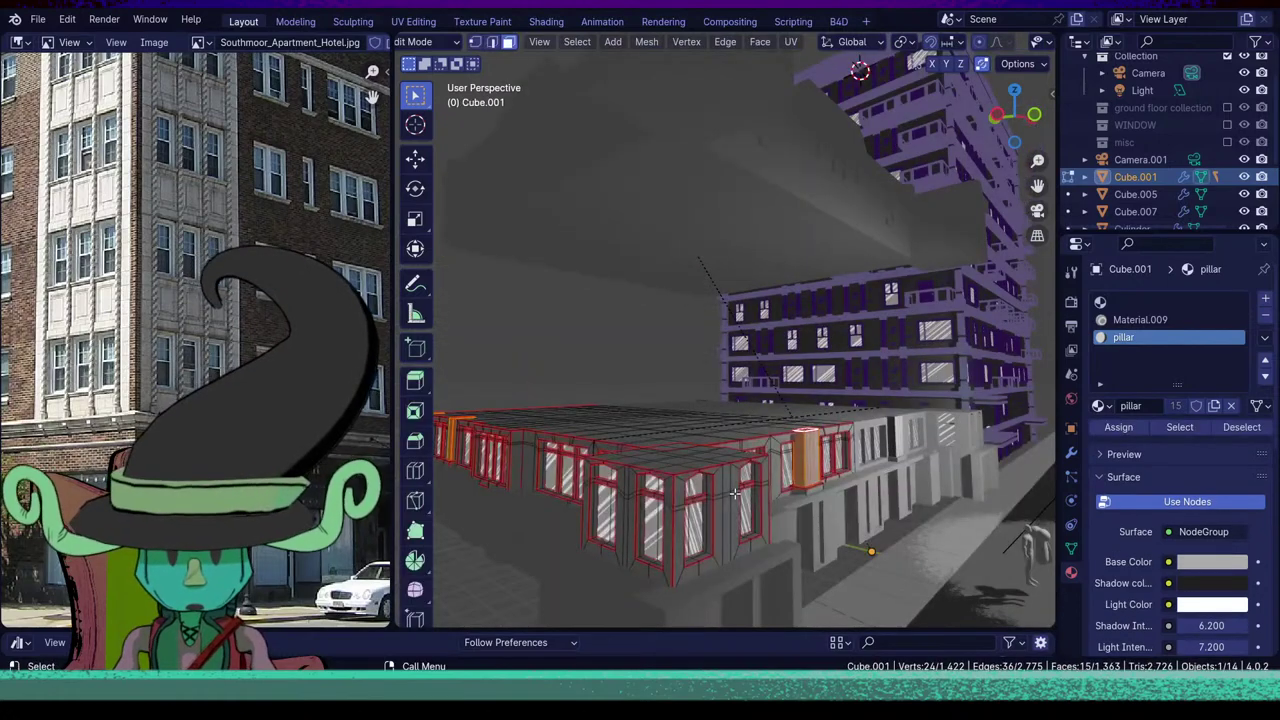
pyautogui.moveTo(736, 494); pyautogui.dragTo(710, 482, button='middle')
pyautogui.scroll(5, 709, 481)
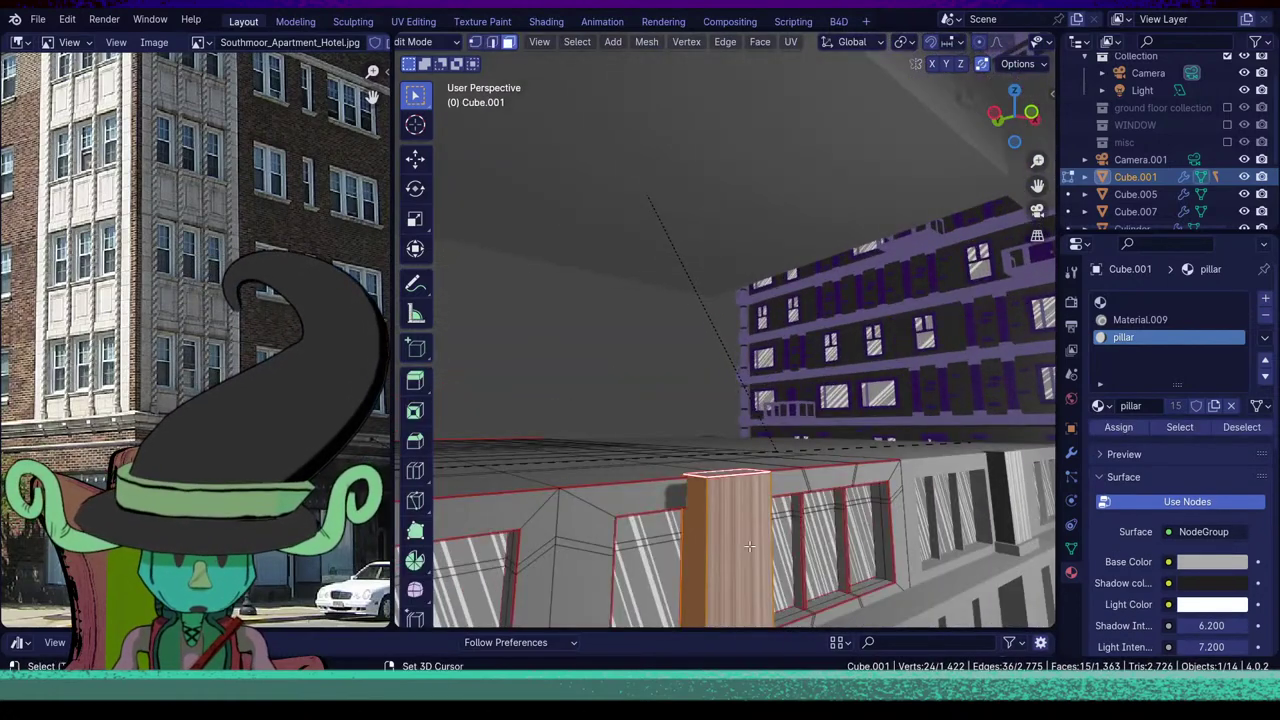
pyautogui.keyDown('alt'); pyautogui.click(729, 597); pyautogui.keyUp('alt')
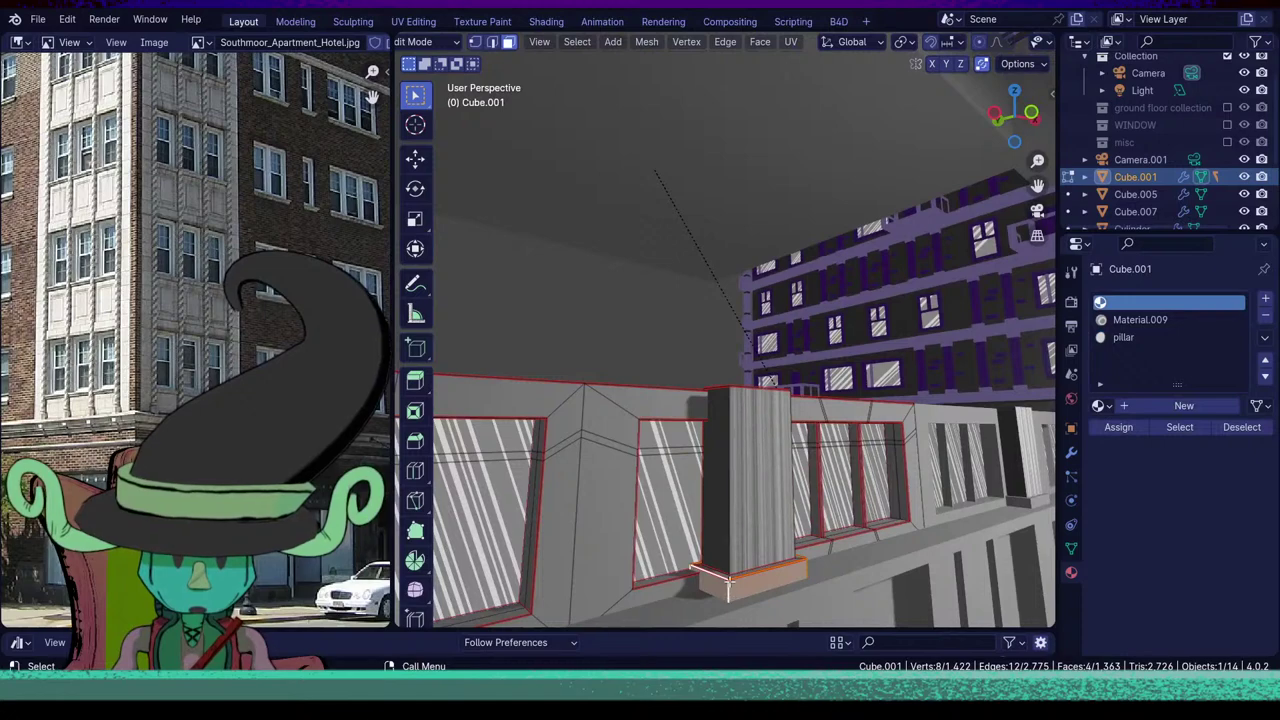
pyautogui.keyDown('alt'); pyautogui.keyDown('shift'); pyautogui.click(730, 581); pyautogui.keyUp('shift'); pyautogui.keyUp('alt')
pyautogui.keyDown('alt'); pyautogui.keyDown('shift'); pyautogui.click(730, 580); pyautogui.keyUp('shift'); pyautogui.keyUp('alt')
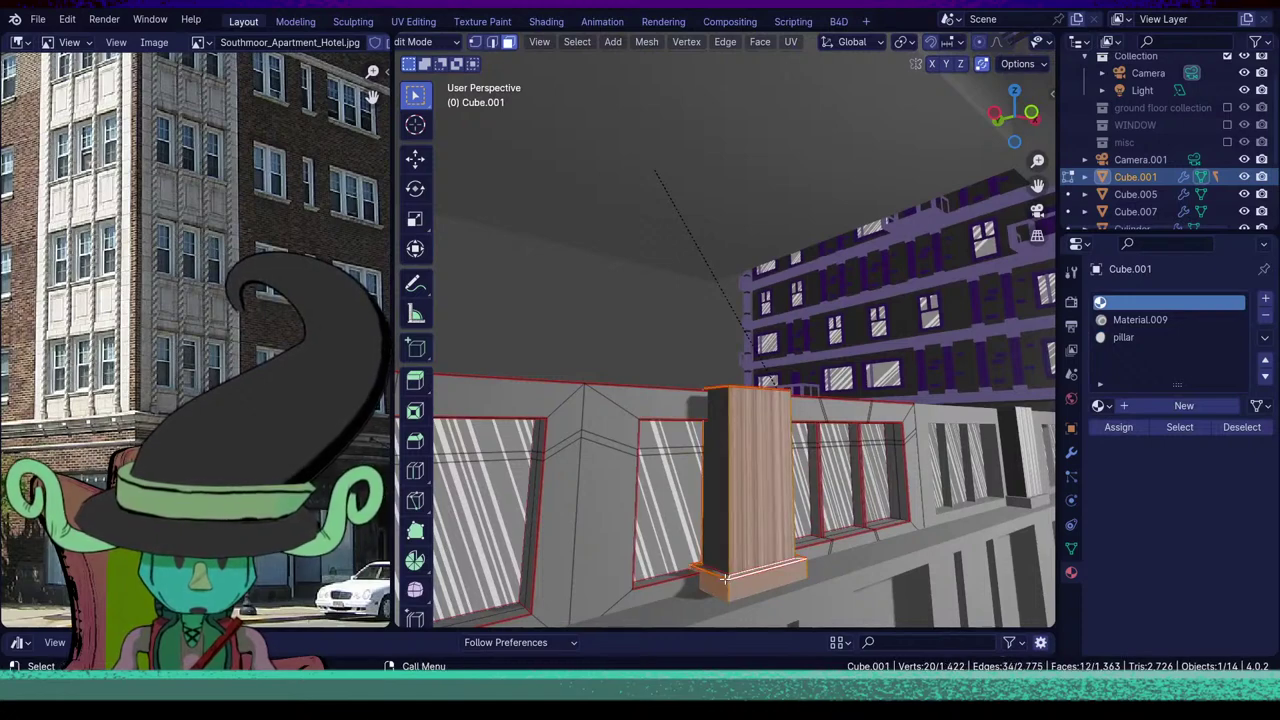
pyautogui.hotkey('ctrl', 'z')
pyautogui.keyDown('alt'); pyautogui.keyDown('shift'); pyautogui.click(729, 580); pyautogui.keyUp('shift'); pyautogui.keyUp('alt')
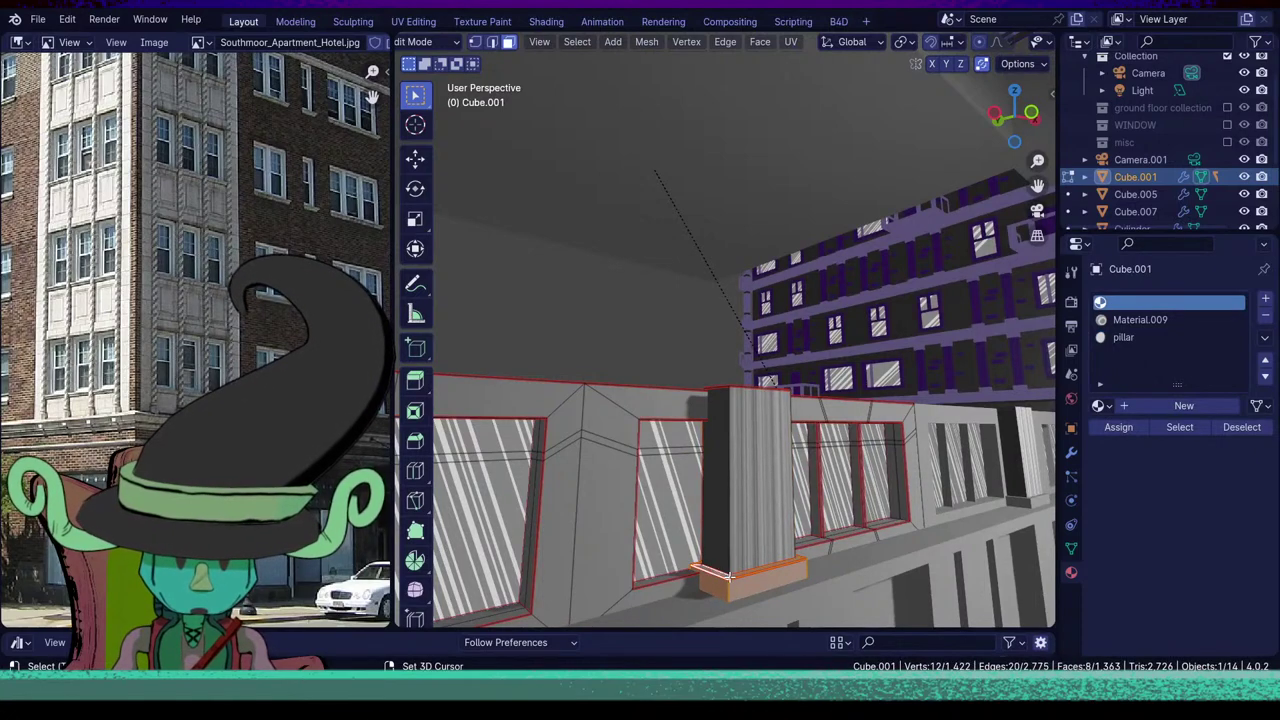
# Switch to solid shading and add the side and top ledge faces of the side facade pillar's base block to the selection.
pyautogui.scroll(-7, 716, 573)
pyautogui.moveTo(715, 572); pyautogui.dragTo(746, 503, button='middle')
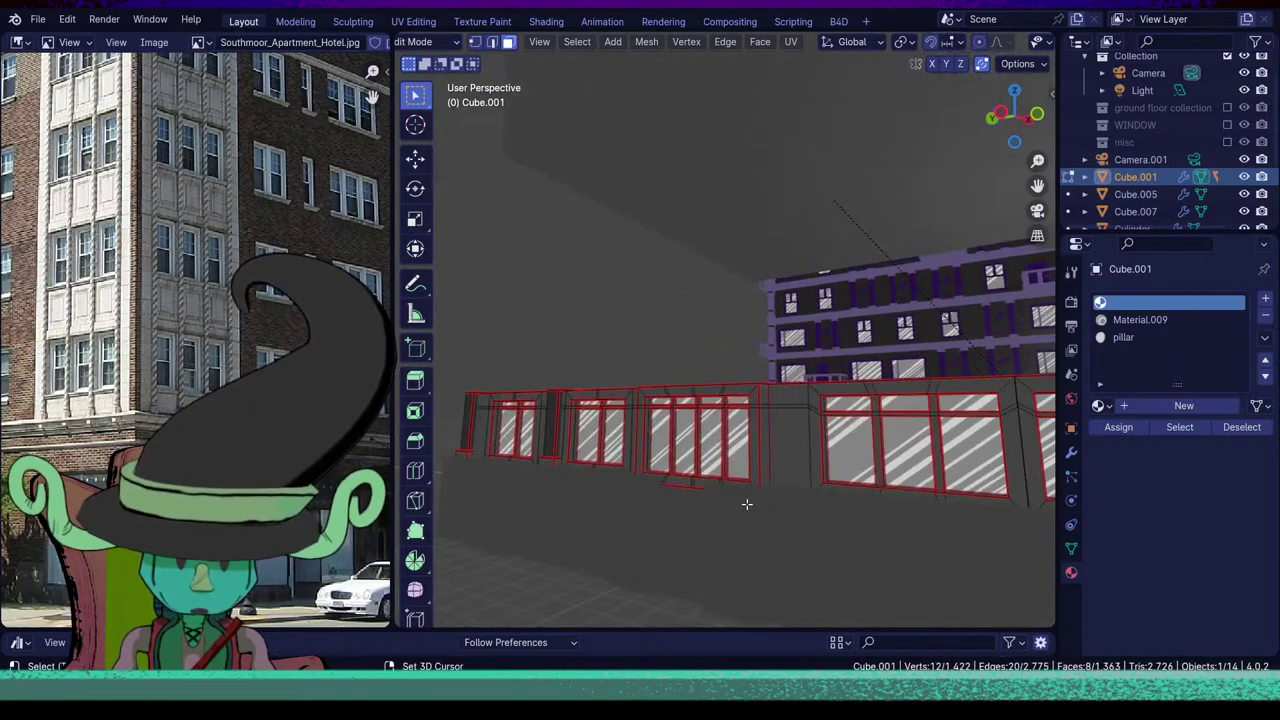
pyautogui.hscroll(5, 1025, 42)
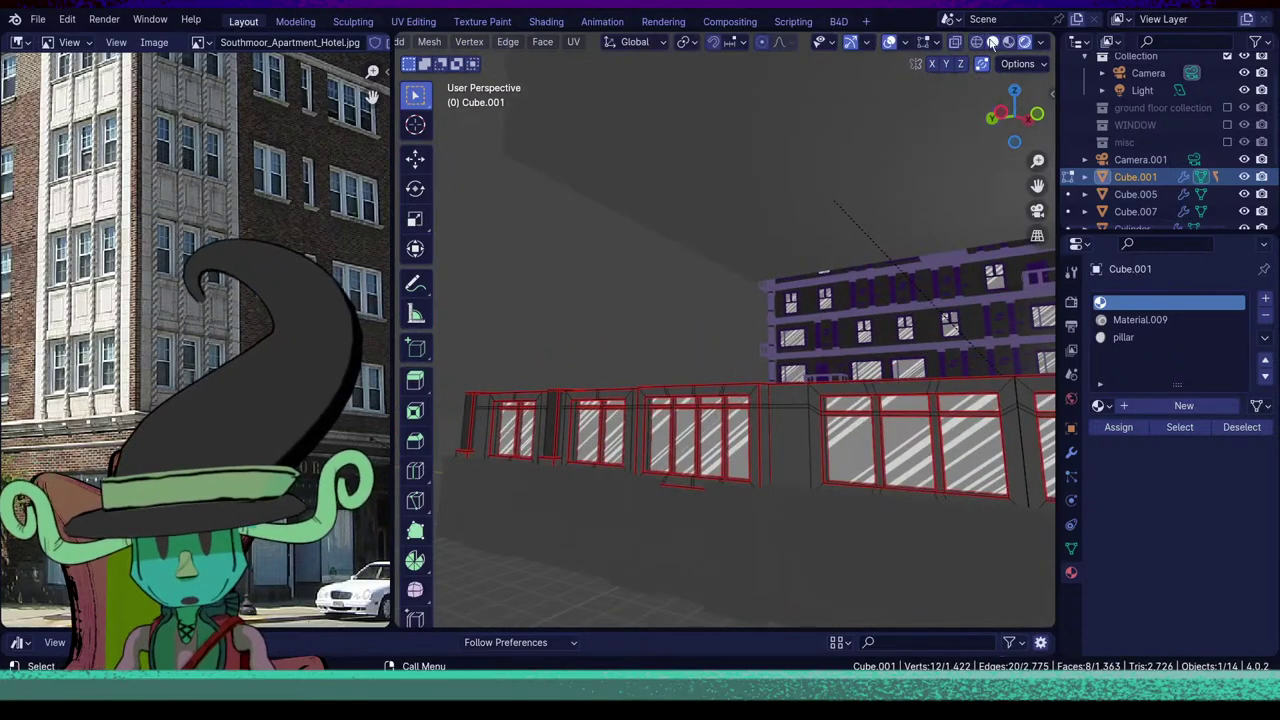
pyautogui.click(992, 42)
pyautogui.moveTo(815, 320); pyautogui.dragTo(806, 360, button='middle')
pyautogui.keyDown('shift'); pyautogui.moveTo(685, 510); pyautogui.dragTo(694, 460, button='middle'); pyautogui.keyUp('shift')
pyautogui.scroll(4, 700, 500)
pyautogui.keyDown('shift'); pyautogui.moveTo(714, 580); pyautogui.dragTo(705, 501, button='middle'); pyautogui.keyUp('shift')
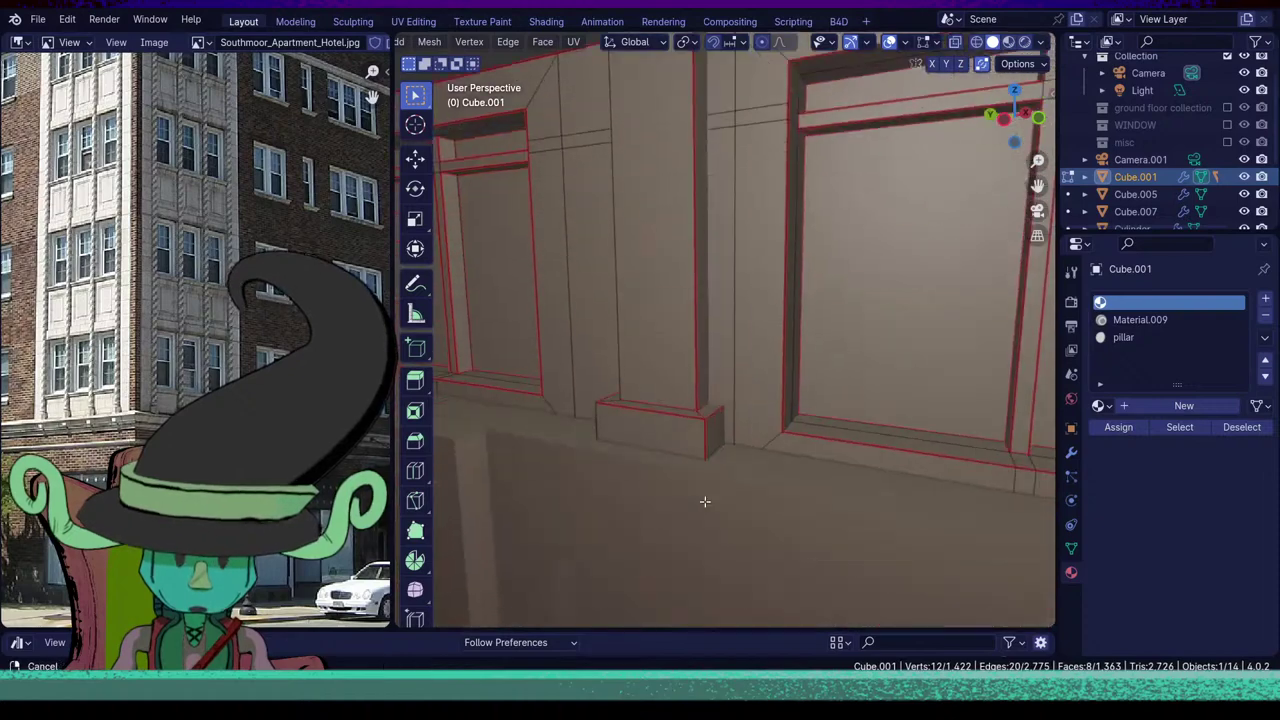
pyautogui.keyDown('shift'); pyautogui.click(710, 435); pyautogui.keyUp('shift')
pyautogui.keyDown('alt'); pyautogui.keyDown('shift'); pyautogui.click(709, 432); pyautogui.keyUp('shift'); pyautogui.keyUp('alt')
pyautogui.keyDown('alt'); pyautogui.keyDown('shift'); pyautogui.click(702, 414); pyautogui.keyUp('shift'); pyautogui.keyUp('alt')
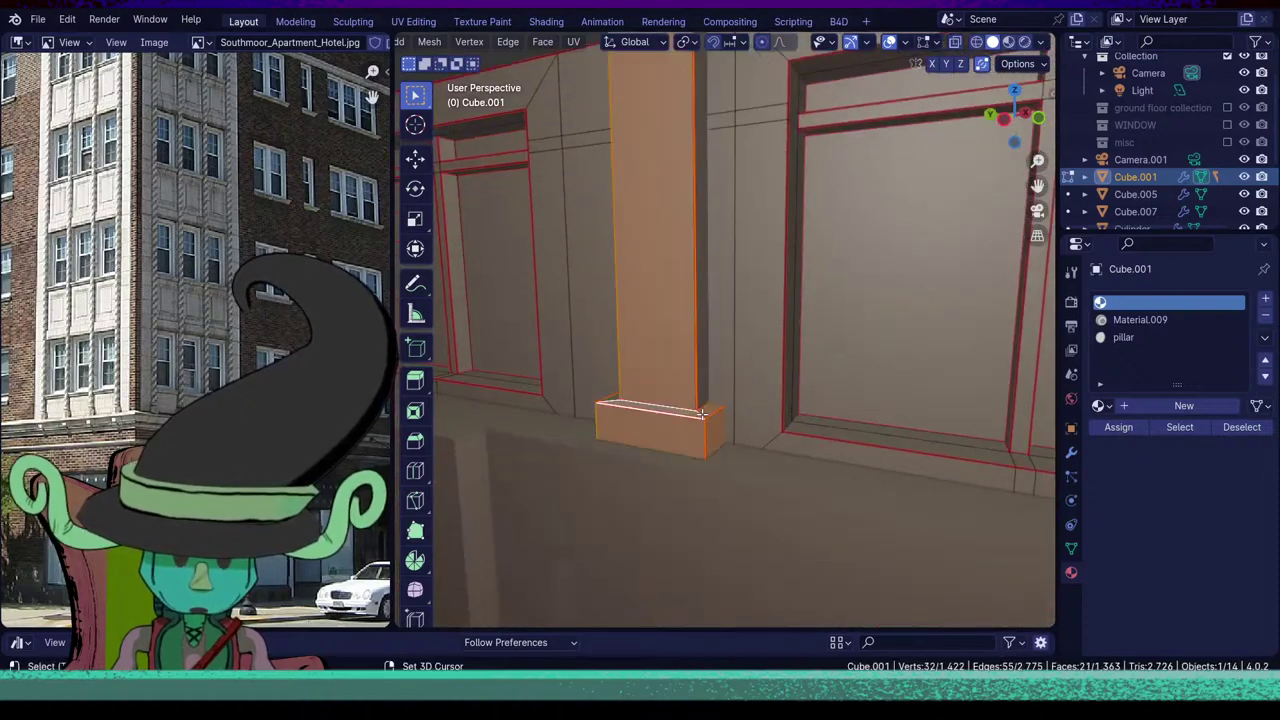
pyautogui.hotkey('ctrl', 'z')
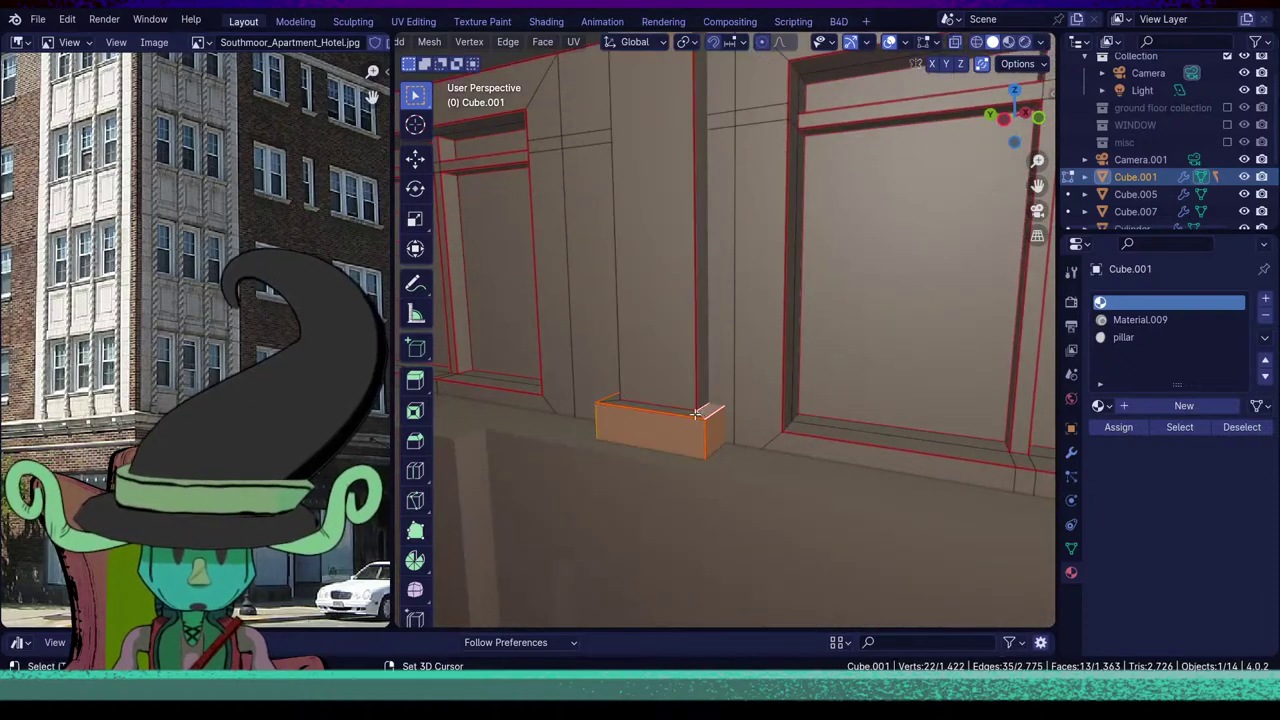
pyautogui.keyDown('shift'); pyautogui.click(698, 413); pyautogui.keyUp('shift')
# Add the side and top ledge faces of the base block under the far corner pillar to the selection.
pyautogui.scroll(-8, 700, 416)
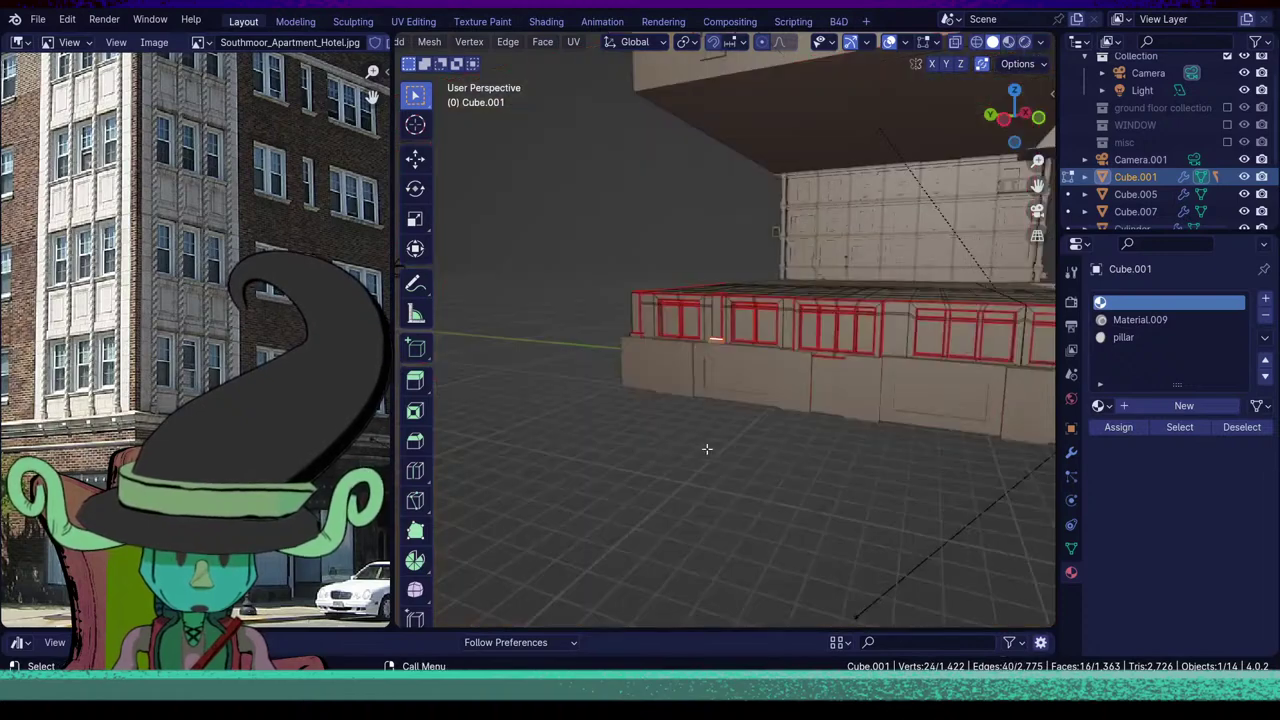
pyautogui.moveTo(706, 449); pyautogui.dragTo(774, 471, button='middle')
pyautogui.scroll(8, 774, 471)
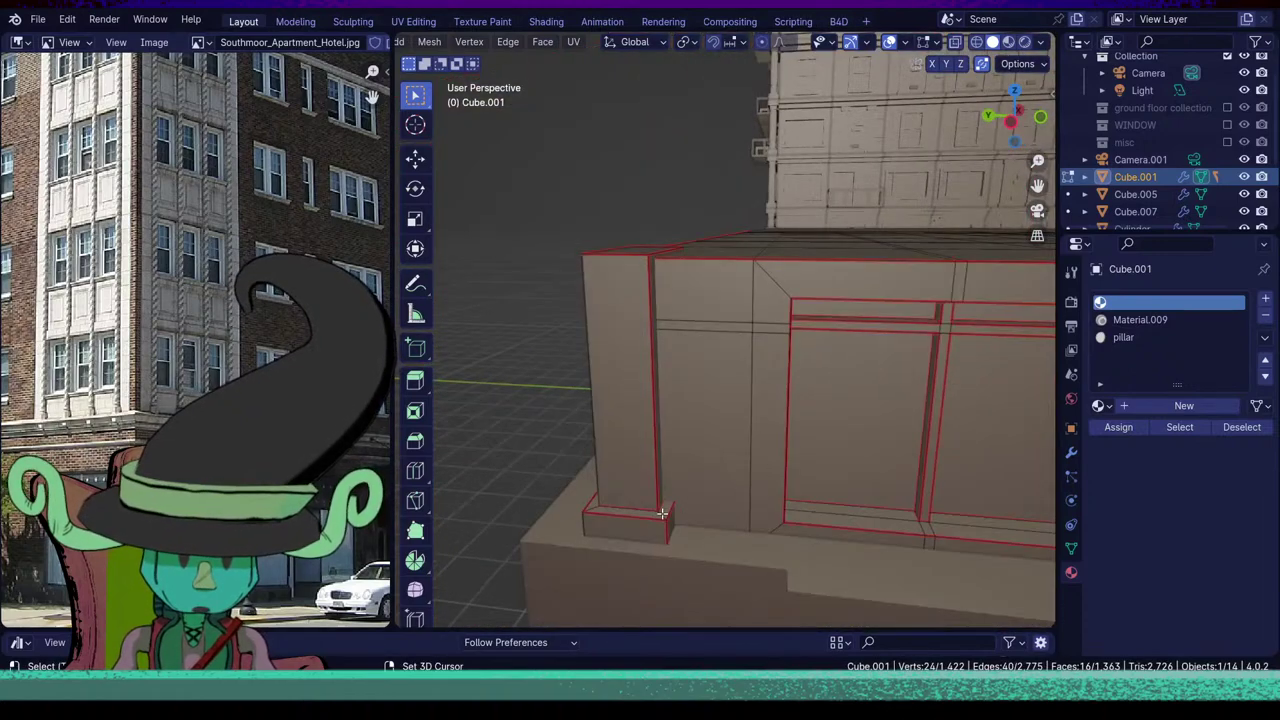
pyautogui.keyDown('alt'); pyautogui.keyDown('shift'); pyautogui.click(662, 514); pyautogui.keyUp('shift'); pyautogui.keyUp('alt')
pyautogui.keyDown('alt'); pyautogui.keyDown('shift'); pyautogui.click(665, 529); pyautogui.keyUp('shift'); pyautogui.keyUp('alt')
pyautogui.moveTo(673, 528); pyautogui.dragTo(749, 519, button='middle')
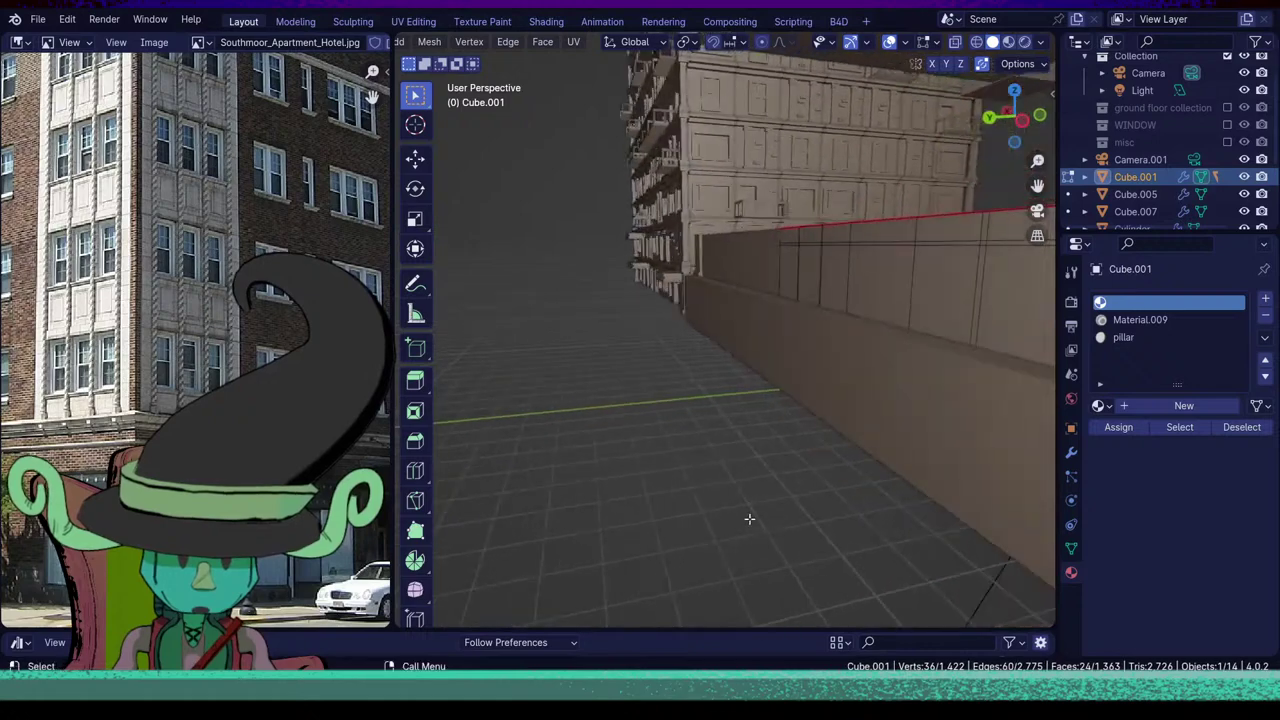
pyautogui.scroll(-4, 749, 519)
pyautogui.moveTo(880, 494); pyautogui.dragTo(718, 471, button='middle')
pyautogui.scroll(-4, 754, 474)
pyautogui.scroll(2, 718, 471)
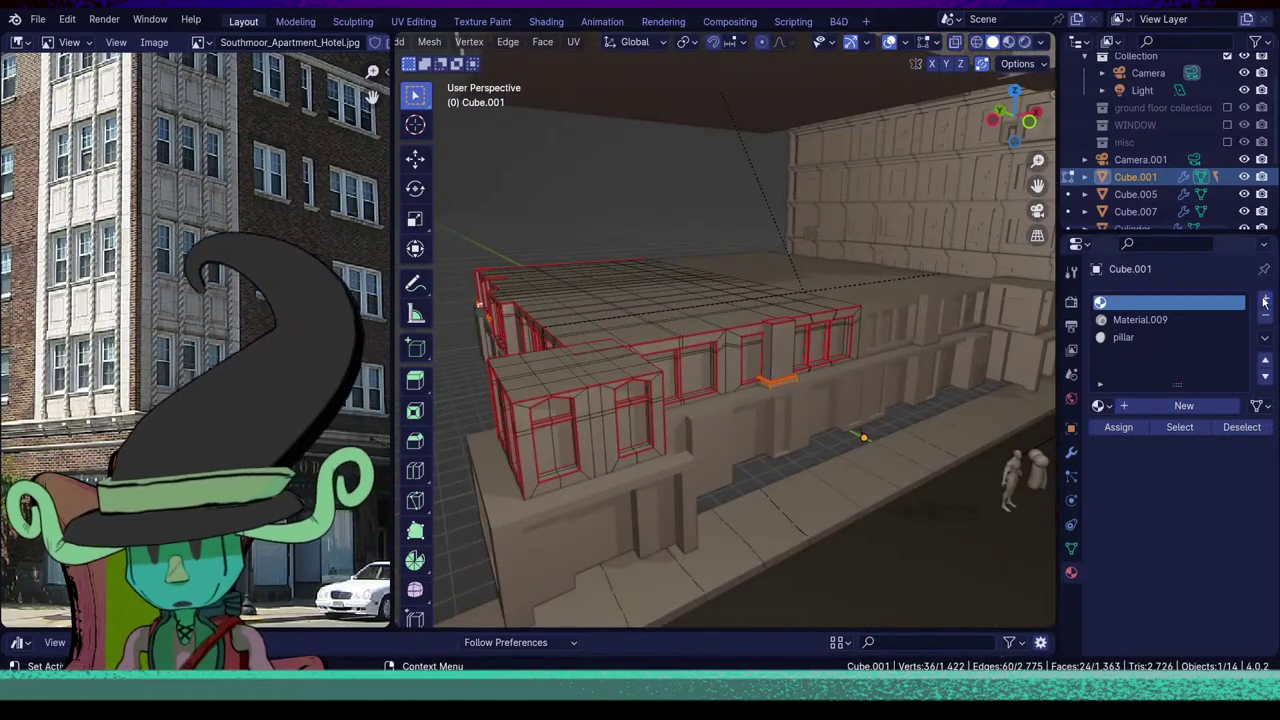
# Add a new material slot, assign it to the selected pillar base faces, and return to Object Mode.
pyautogui.click(1265, 302)
pyautogui.click(1118, 427)
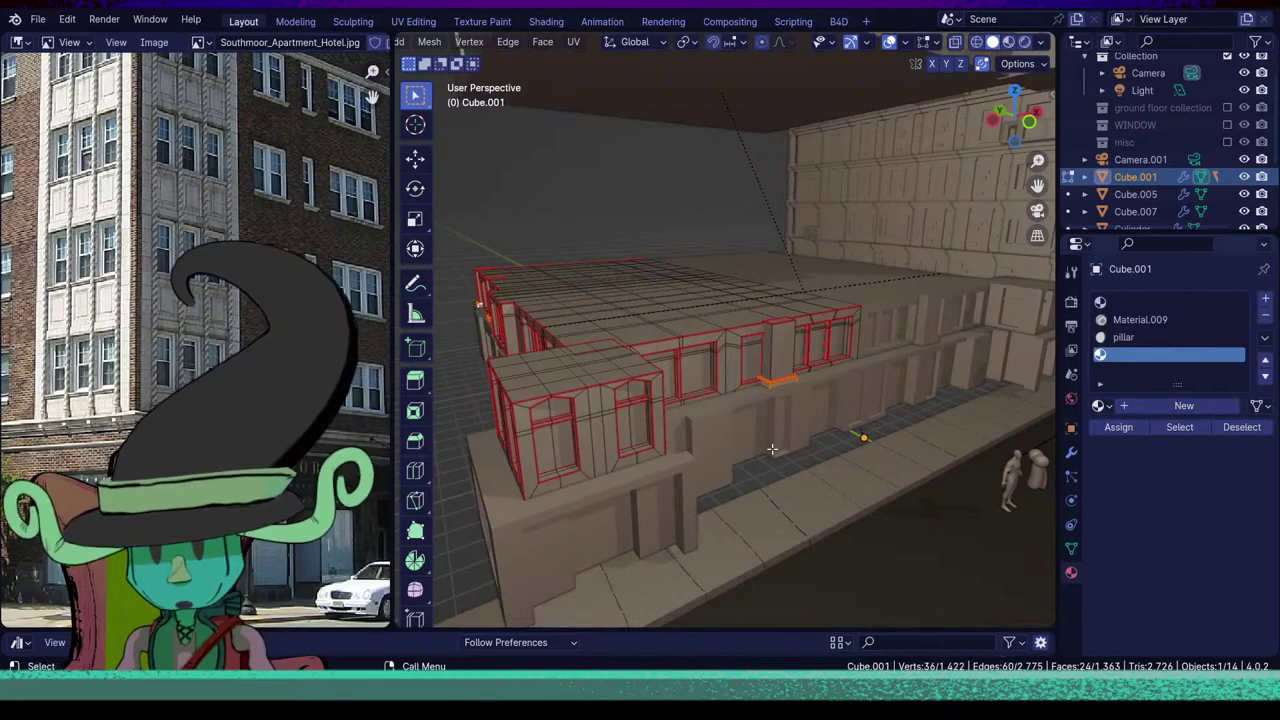
pyautogui.press('Tab')
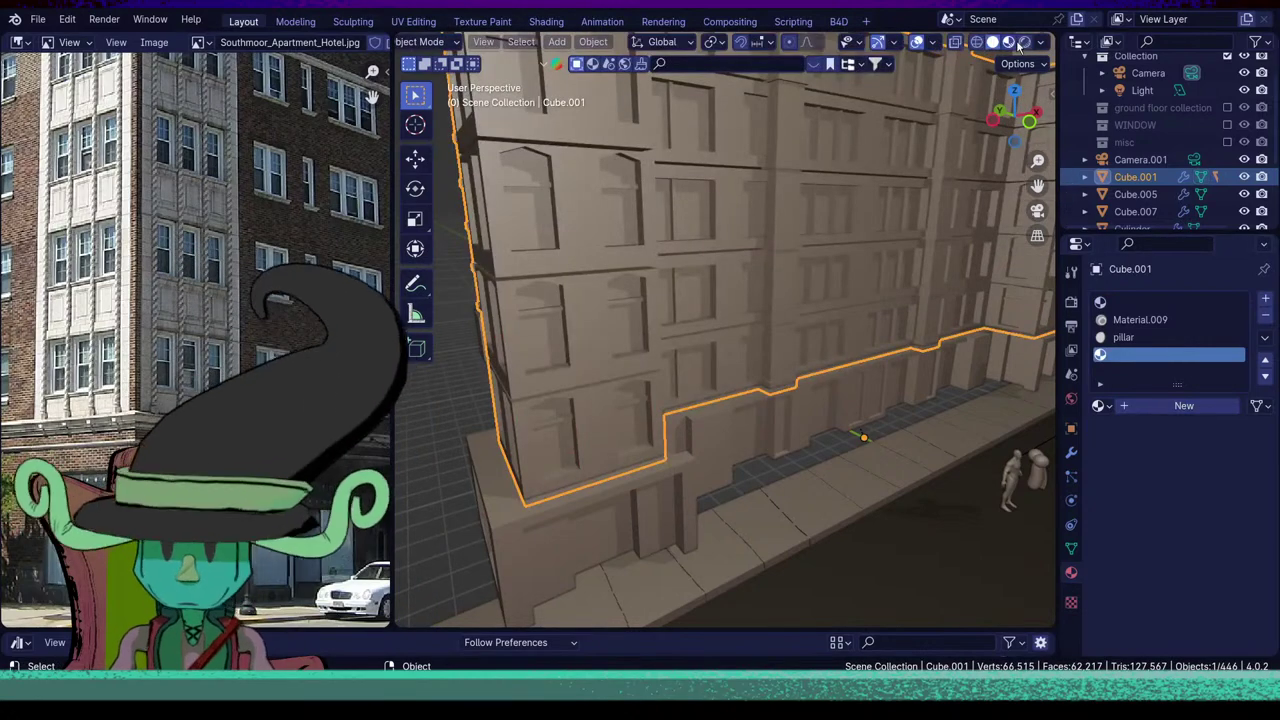
# Switch the viewport to Material Preview shading with Scene World and Scene Lights enabled.
pyautogui.click(1008, 41)
pyautogui.moveTo(762, 426); pyautogui.dragTo(962, 159, button='middle')
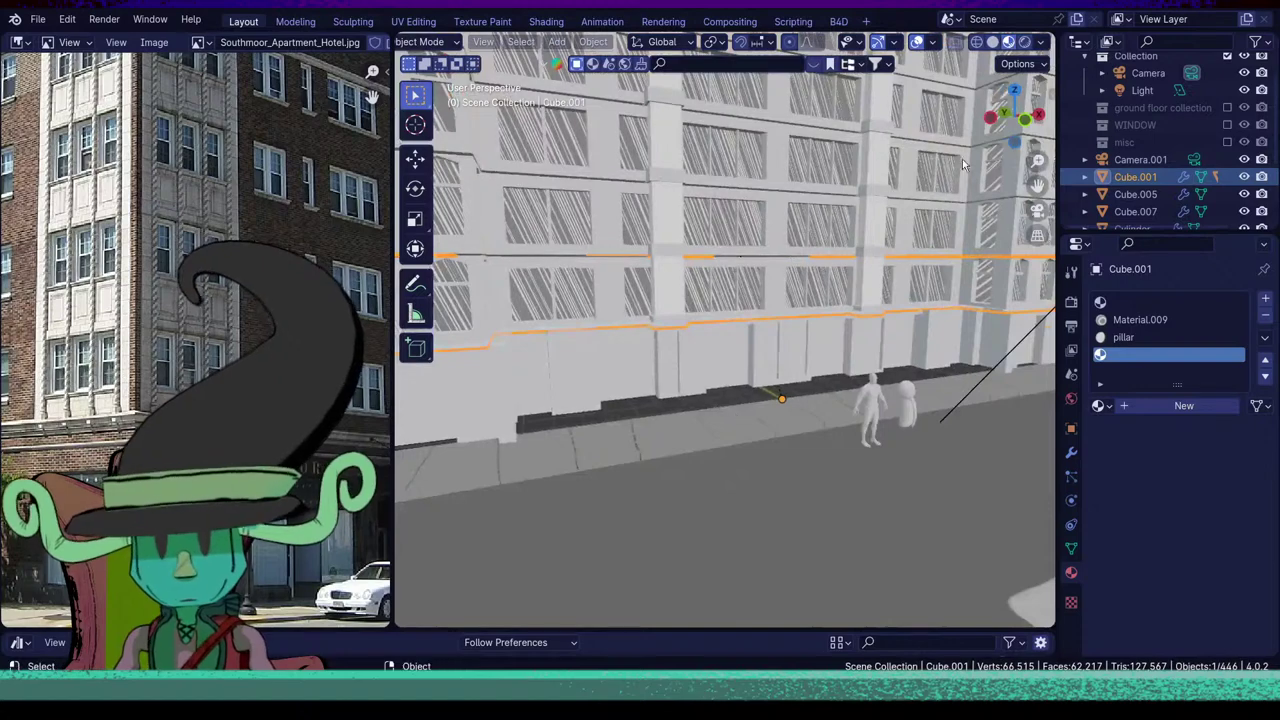
pyautogui.scroll(-4, 722, 349)
pyautogui.moveTo(722, 349); pyautogui.dragTo(715, 469, button='middle')
pyautogui.scroll(-5, 797, 333)
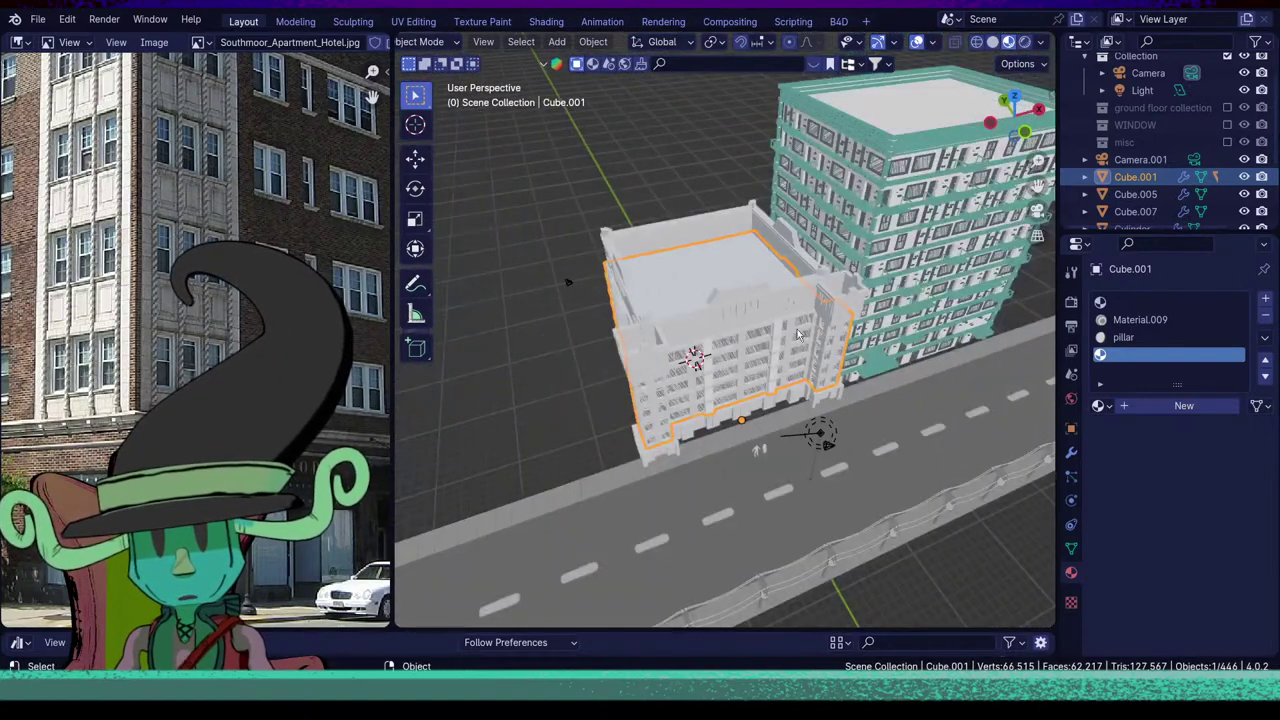
pyautogui.click(1041, 42)
pyautogui.click(990, 148)
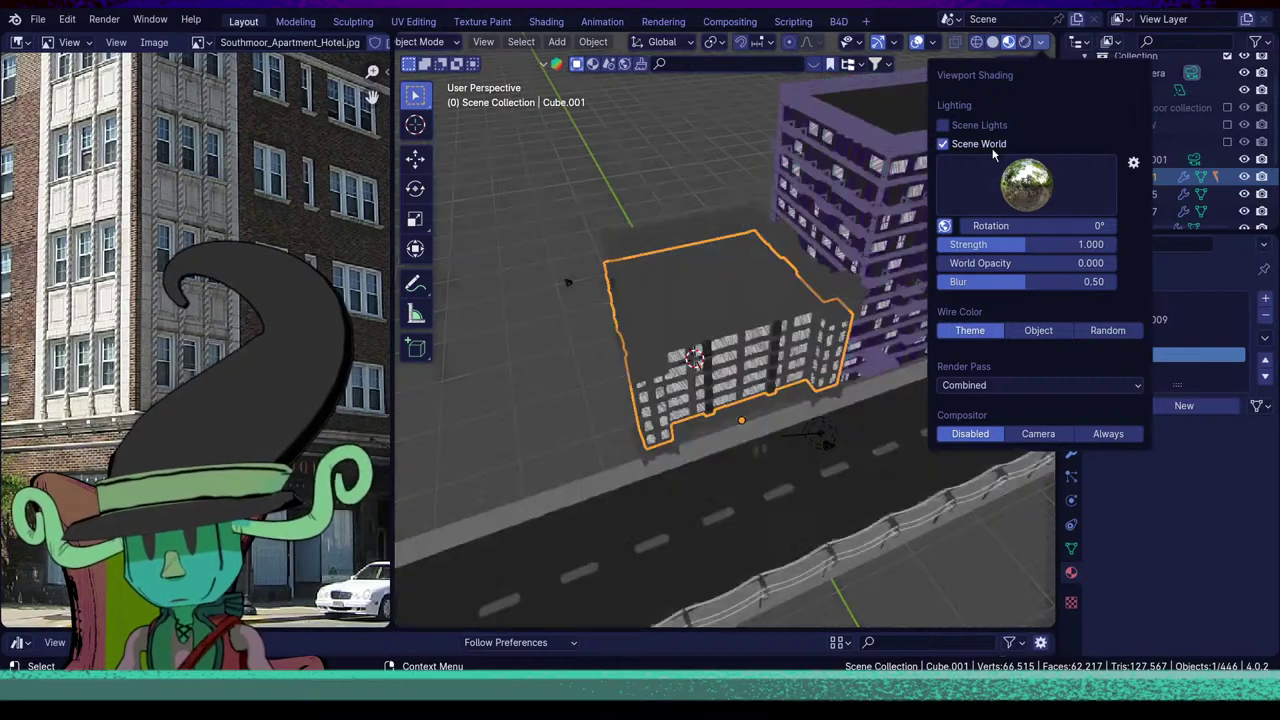
pyautogui.click(992, 129)
pyautogui.moveTo(735, 485)
pyautogui.mouseDown(button='middle')
pyautogui.moveTo(660, 445)
pyautogui.moveTo(717, 450)
pyautogui.moveTo(688, 467)
pyautogui.moveTo(717, 495)
pyautogui.mouseUp(button='middle')
pyautogui.scroll(5, 660, 445)
pyautogui.scroll(3, 687, 468)
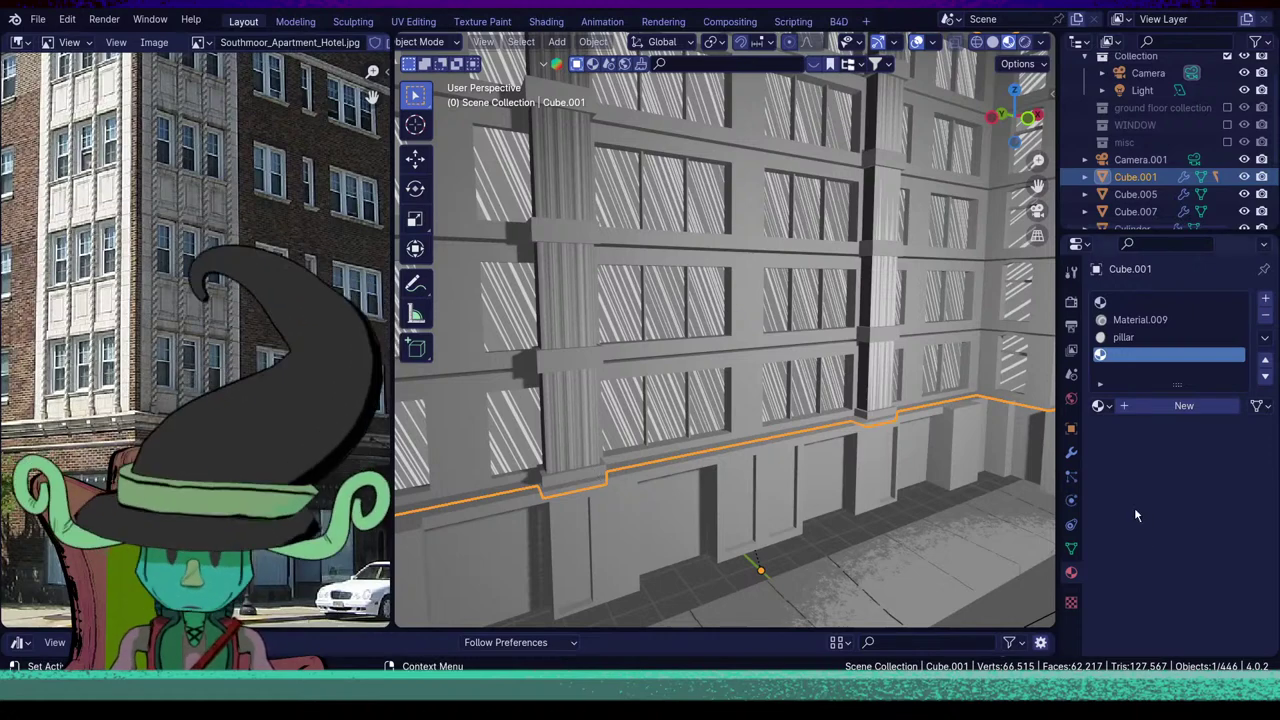
# Put the existing Basic Cartoon Shader.001 material into the new empty slot for the pillar bases.
pyautogui.click(1100, 406)
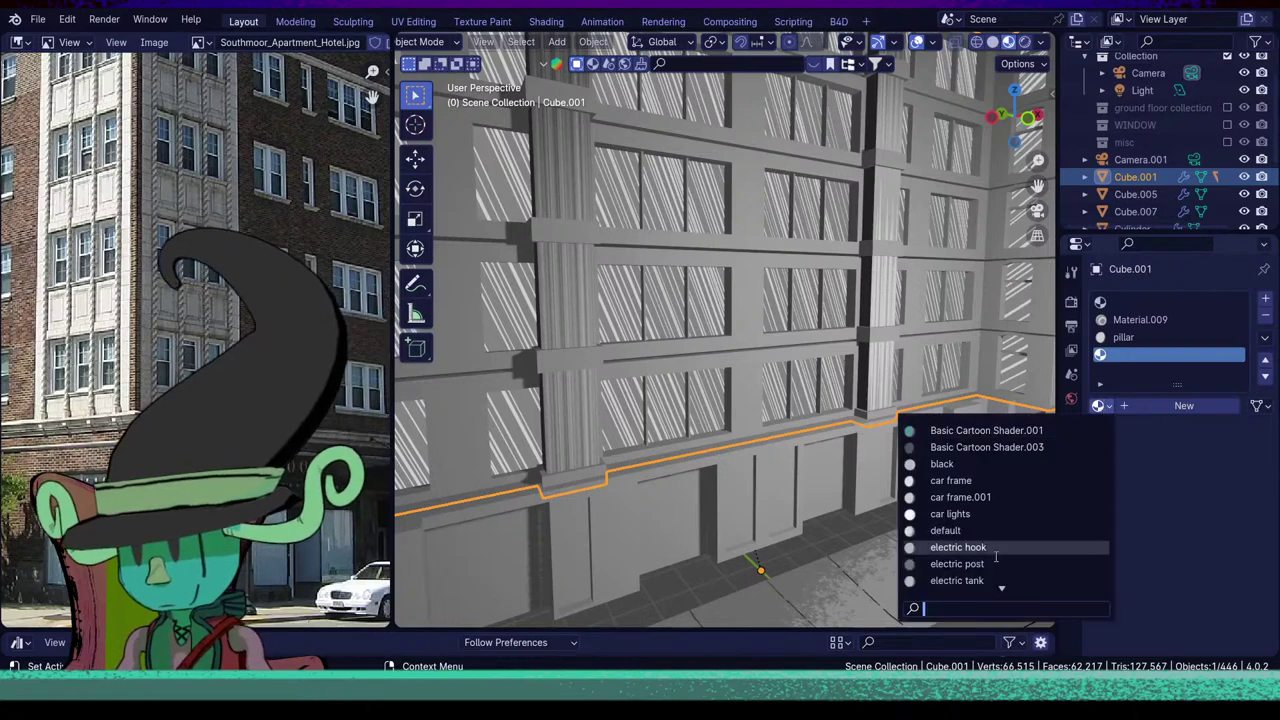
pyautogui.click(981, 434)
pyautogui.scroll(-9, 767, 457)
pyautogui.moveTo(769, 455); pyautogui.dragTo(759, 480, button='middle')
pyautogui.scroll(5, 704, 484)
pyautogui.scroll(4, 762, 481)
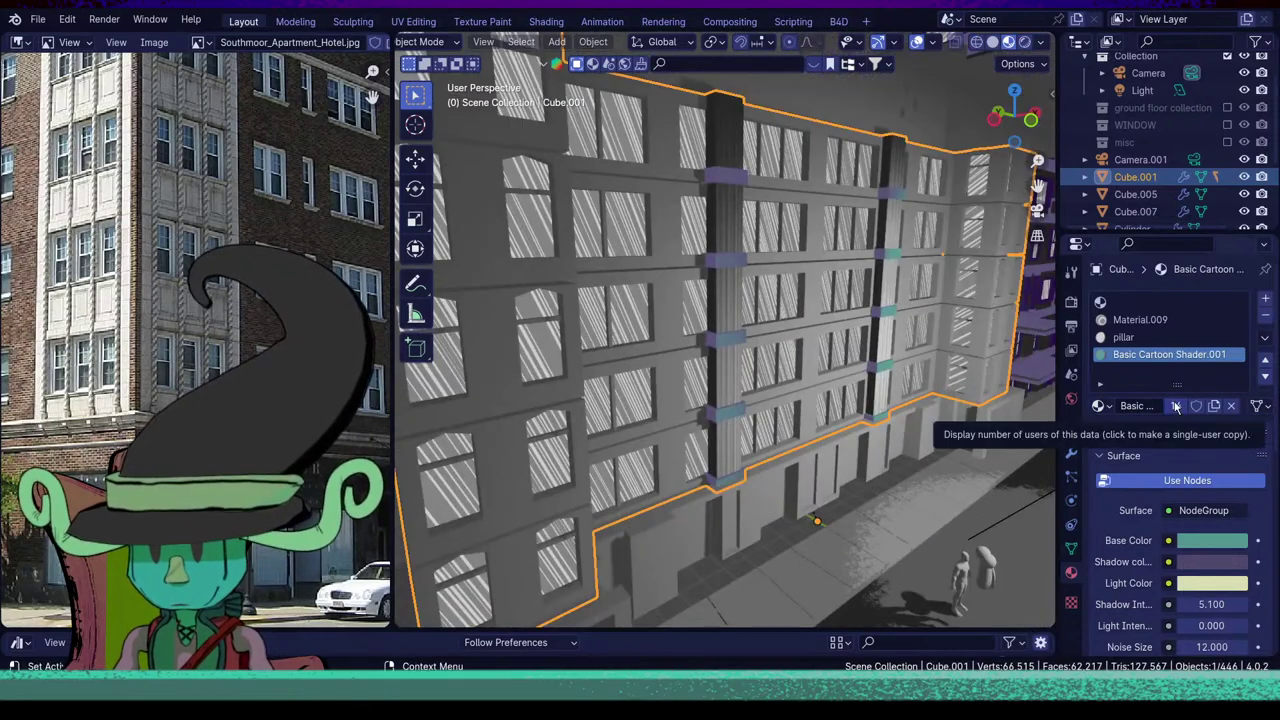
# Desaturate the pillar base shader by setting the saturation of its base, shadow and light colors to 0.
pyautogui.click(1216, 545)
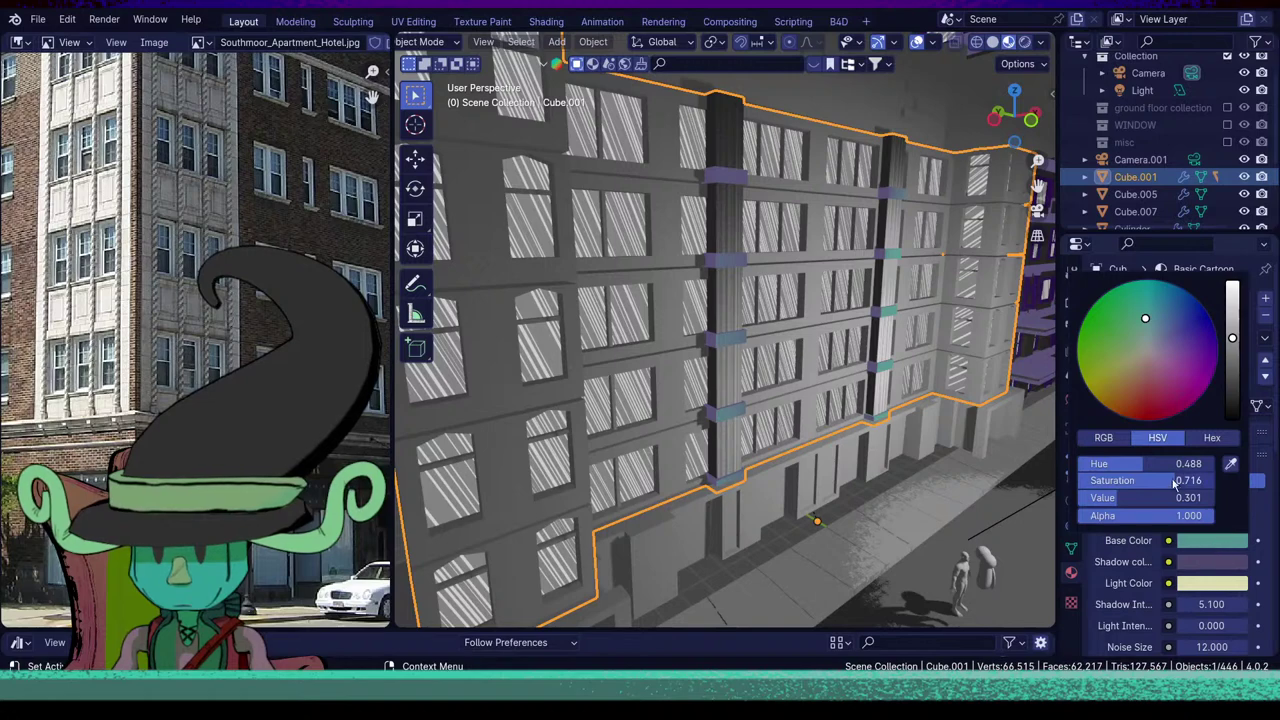
pyautogui.moveTo(1154, 460); pyautogui.dragTo(1129, 507)
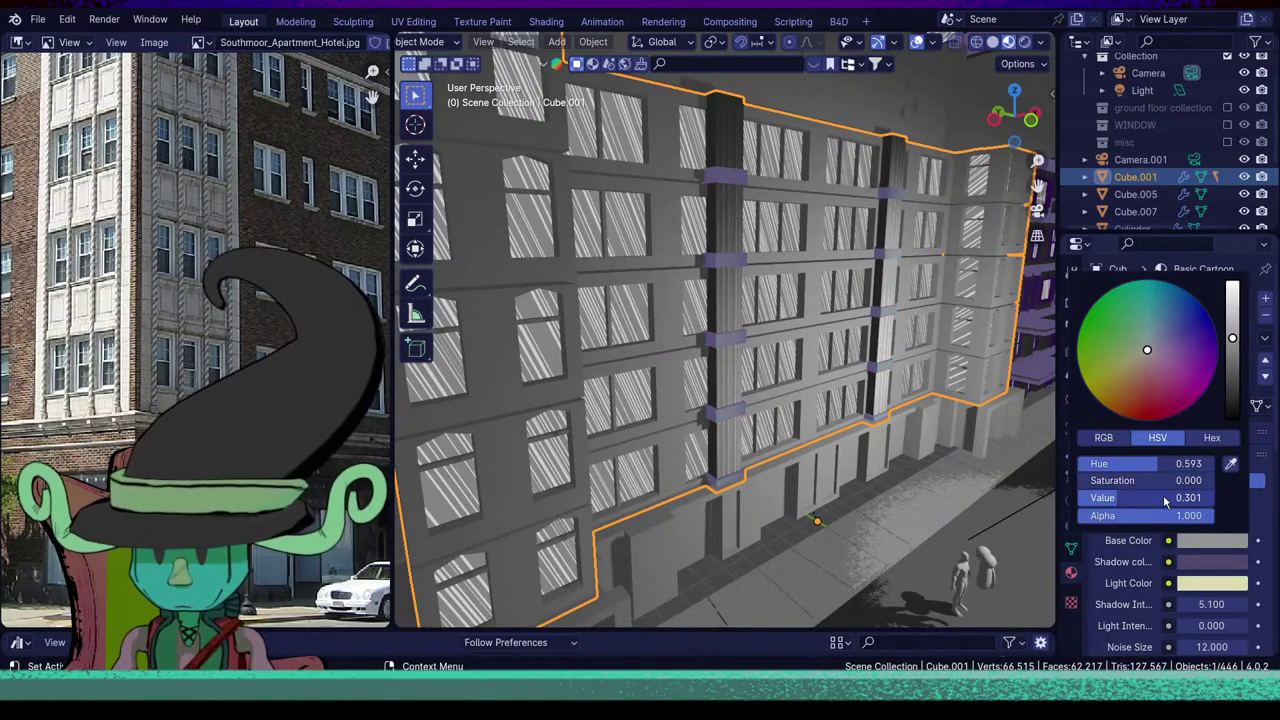
pyautogui.click(1212, 562)
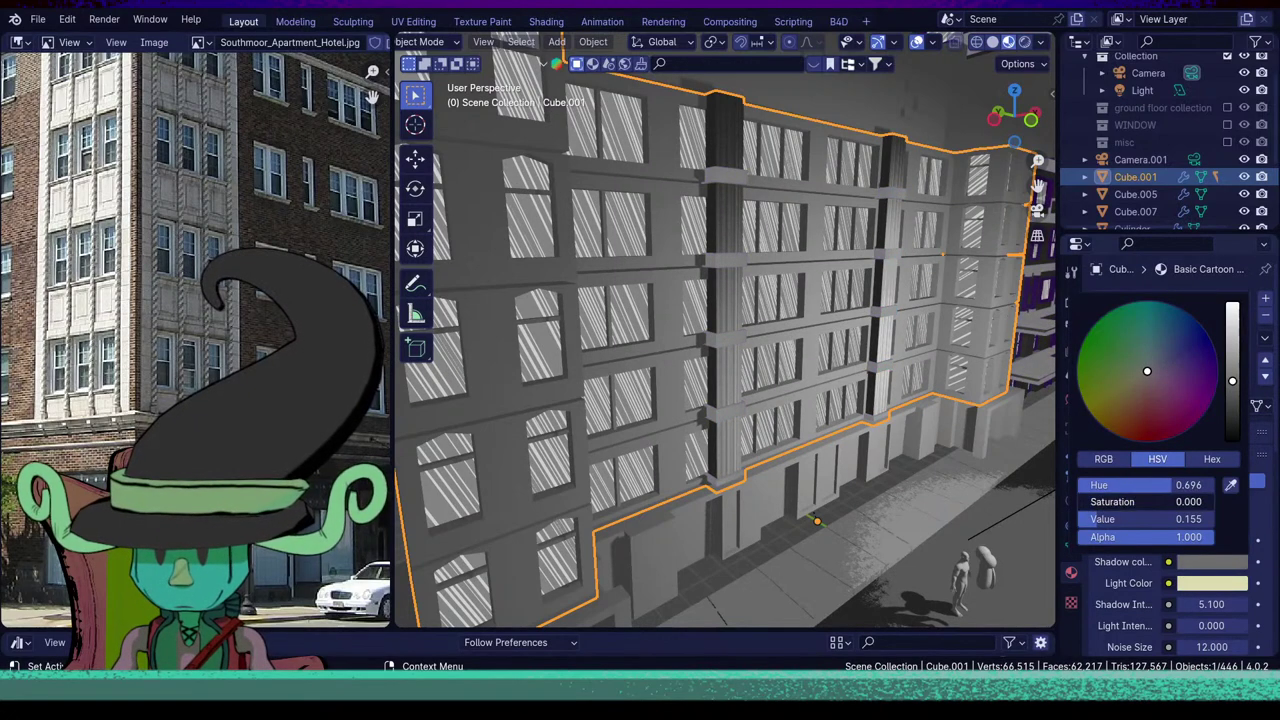
pyautogui.click(1234, 585)
pyautogui.moveTo(1200, 523); pyautogui.dragTo(1080, 523)
# Reselect the apartment building and darken the shadow color of its Basic Cartoon Shader.001 material.
pyautogui.click(877, 501)
pyautogui.scroll(-5, 877, 500)
pyautogui.moveTo(877, 499); pyautogui.dragTo(740, 490, button='middle')
pyautogui.click(1145, 303)
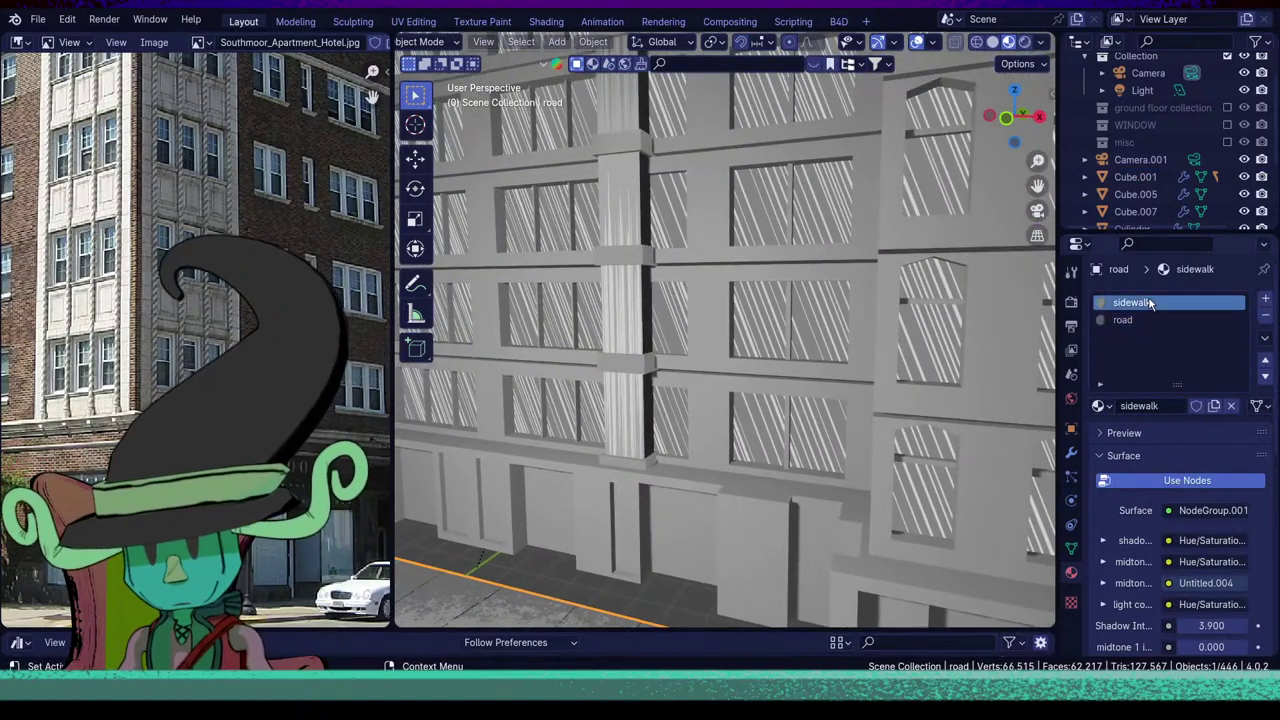
pyautogui.click(975, 365)
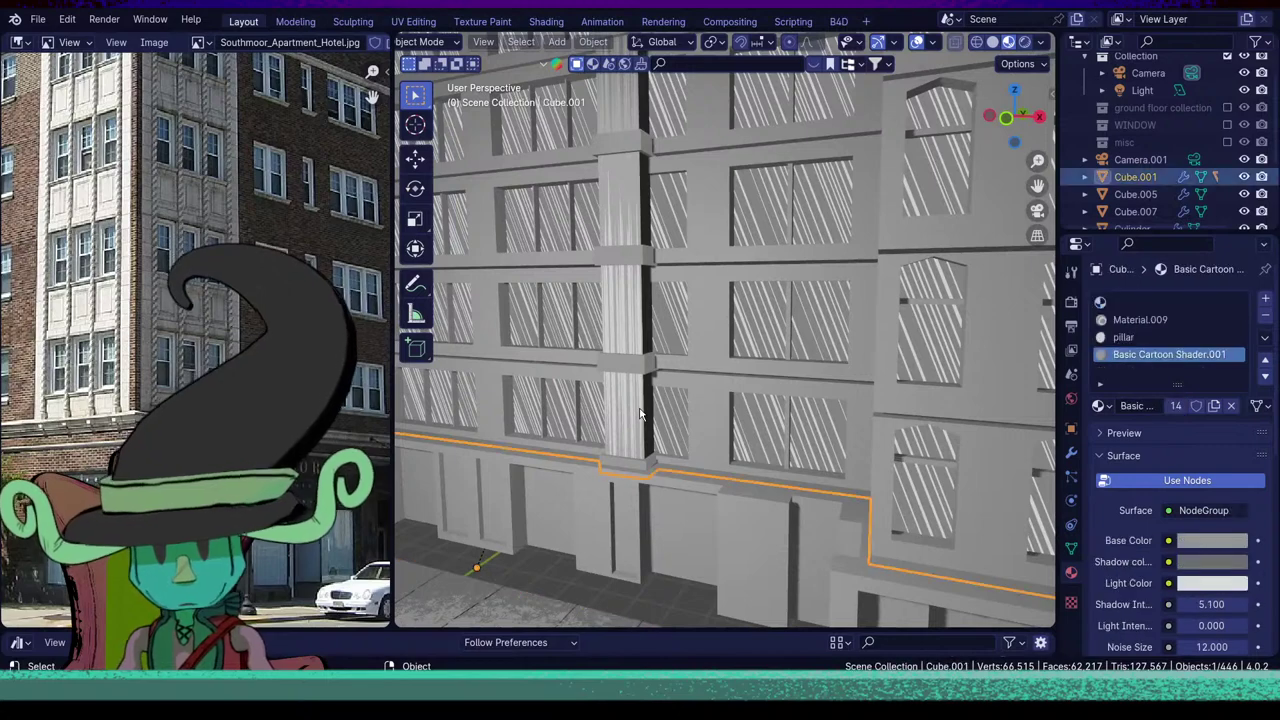
pyautogui.click(1208, 563)
pyautogui.click(1234, 400)
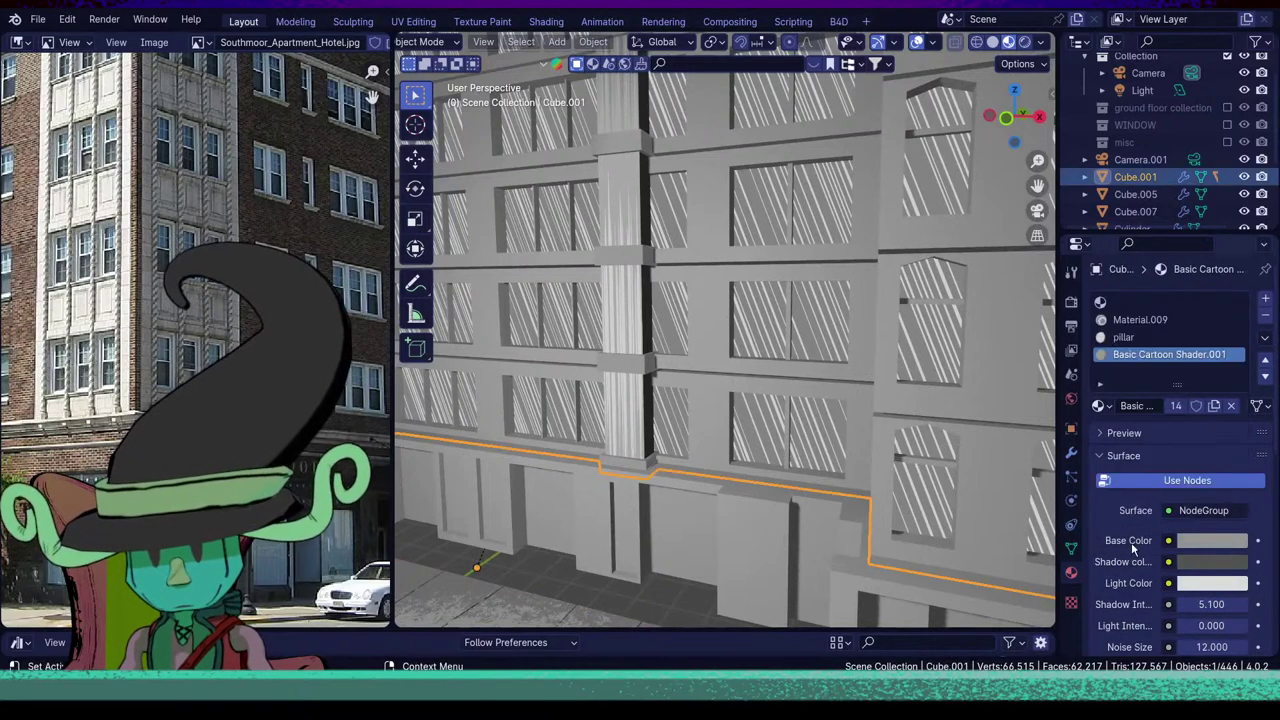
# Set the pillar base shader's Noise Size to 181.1 and its noise mapping Y to 0.
pyautogui.scroll(-3, 1173, 625)
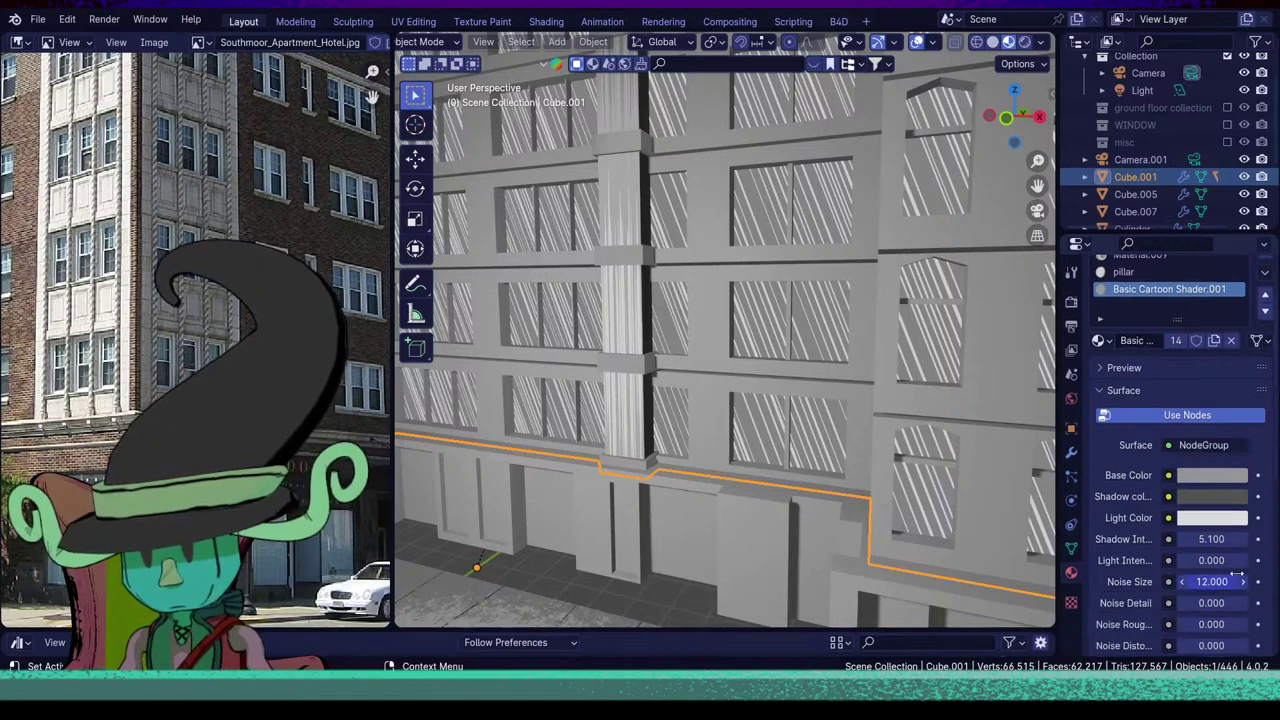
pyautogui.moveTo(1238, 575)
pyautogui.mouseDown()
pyautogui.moveTo(1200, 577)
pyautogui.moveTo(1275, 577)
pyautogui.moveTo(1240, 581)
pyautogui.mouseUp()
pyautogui.scroll(-5, 1090, 579)
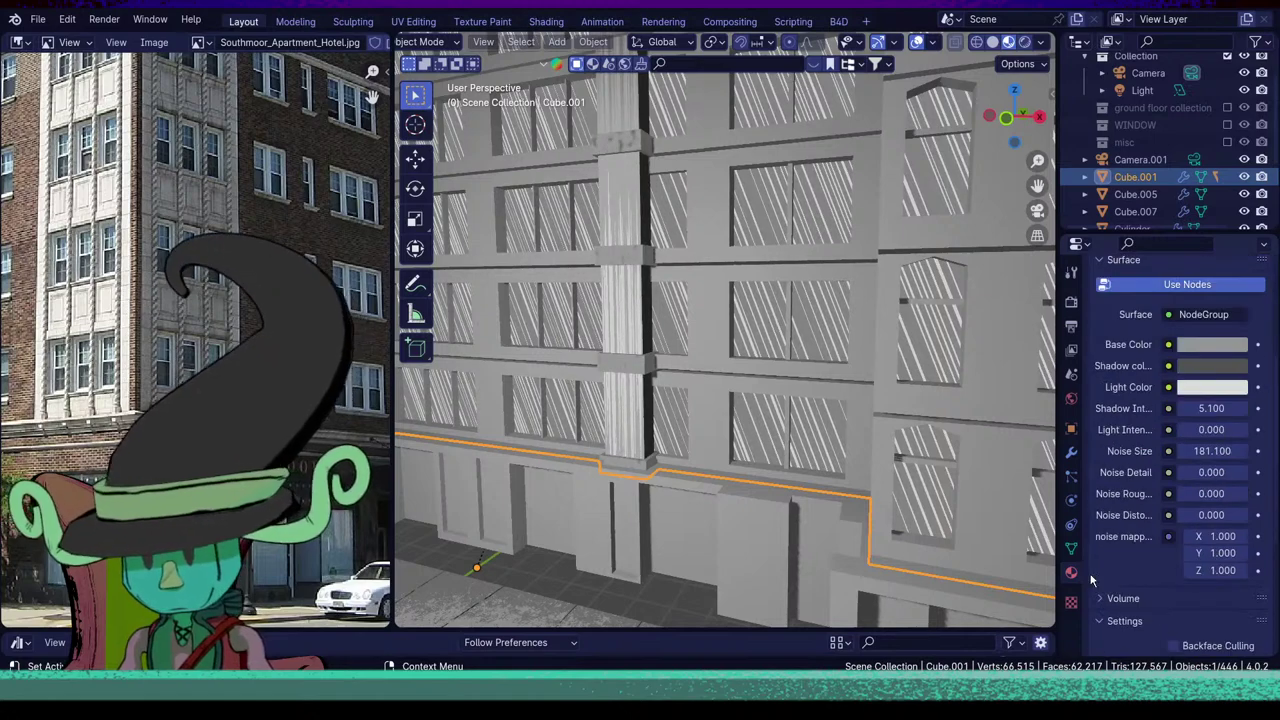
pyautogui.click(1226, 552)
pyautogui.write('0')
pyautogui.press('Return')
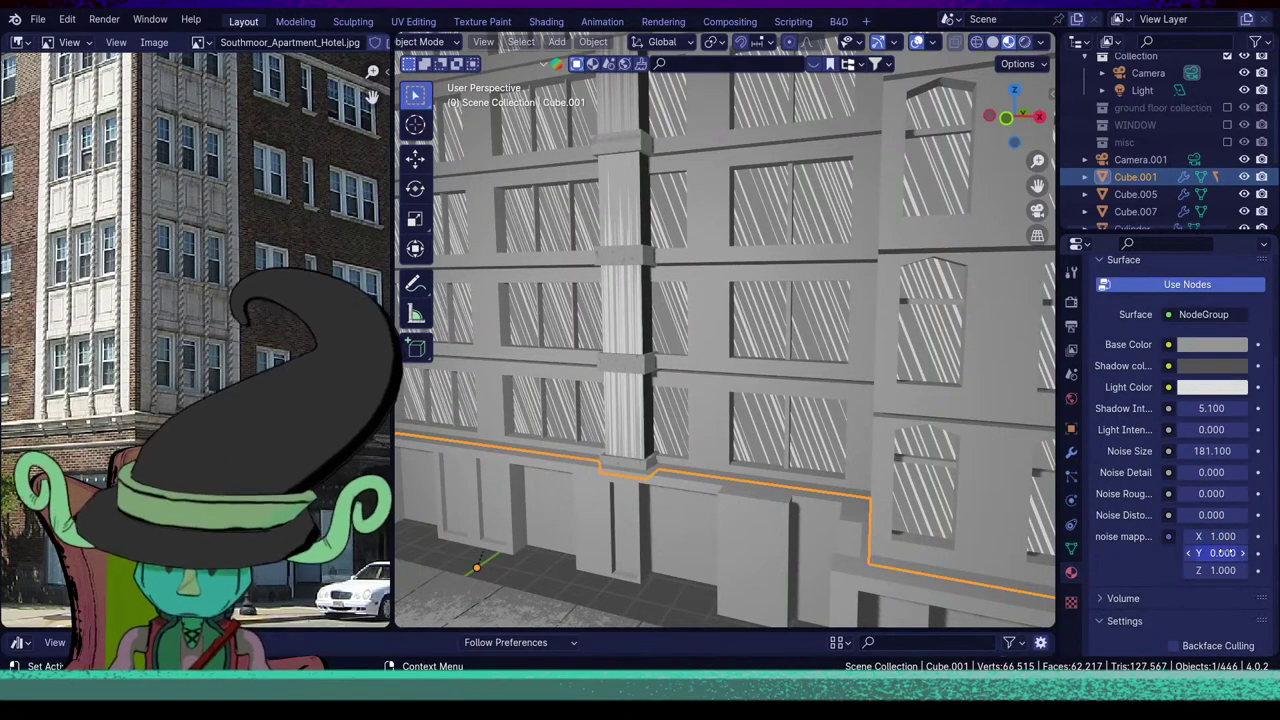
pyautogui.moveTo(685, 321); pyautogui.dragTo(732, 383, button='middle')
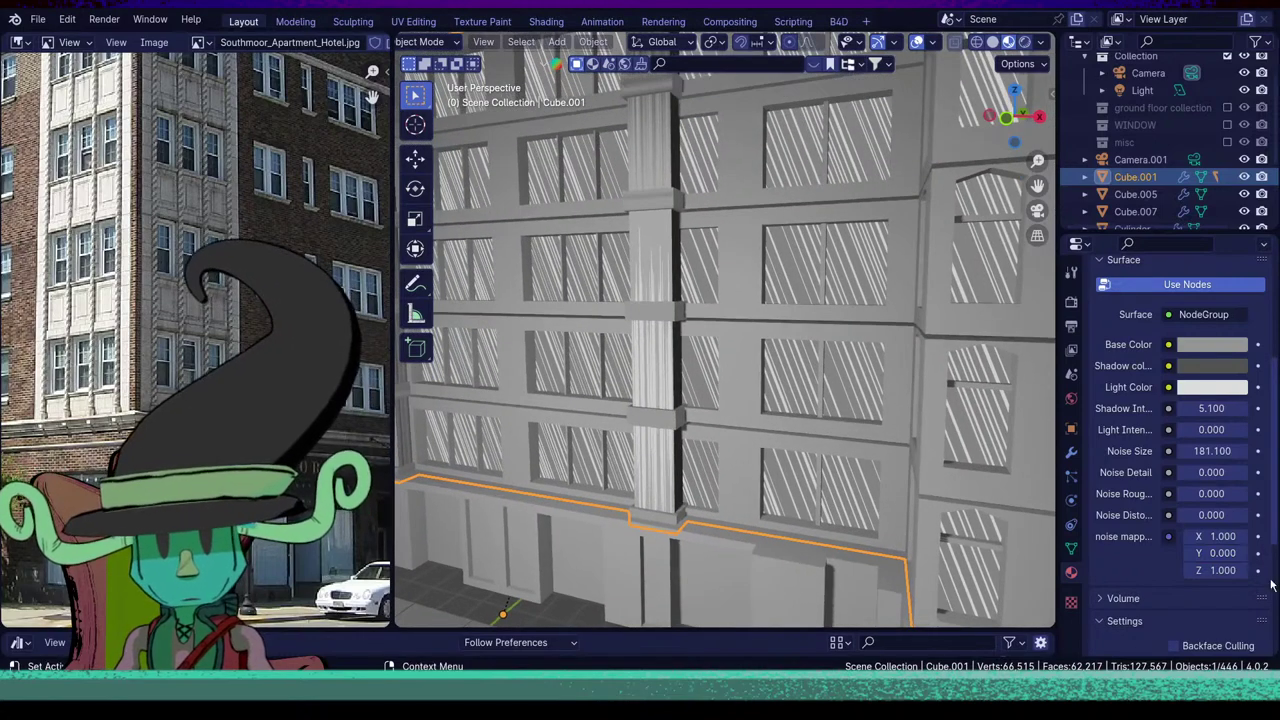
# Set the pillar base shader's Noise Size to 263.6 and its noise mapping to X 0 and Y 1.
pyautogui.moveTo(1213, 451); pyautogui.dragTo(1262, 451)
pyautogui.click(1221, 537)
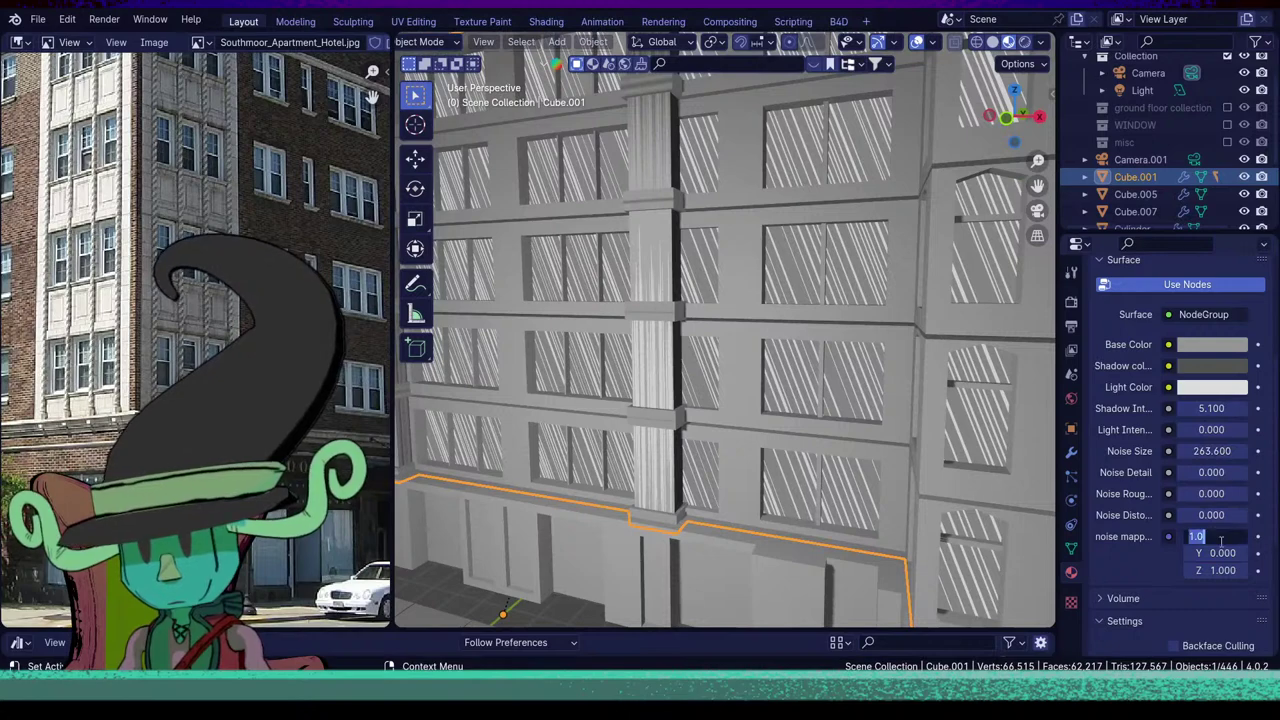
pyautogui.write('0')
pyautogui.press('Return')
pyautogui.click(1221, 556)
pyautogui.write('1')
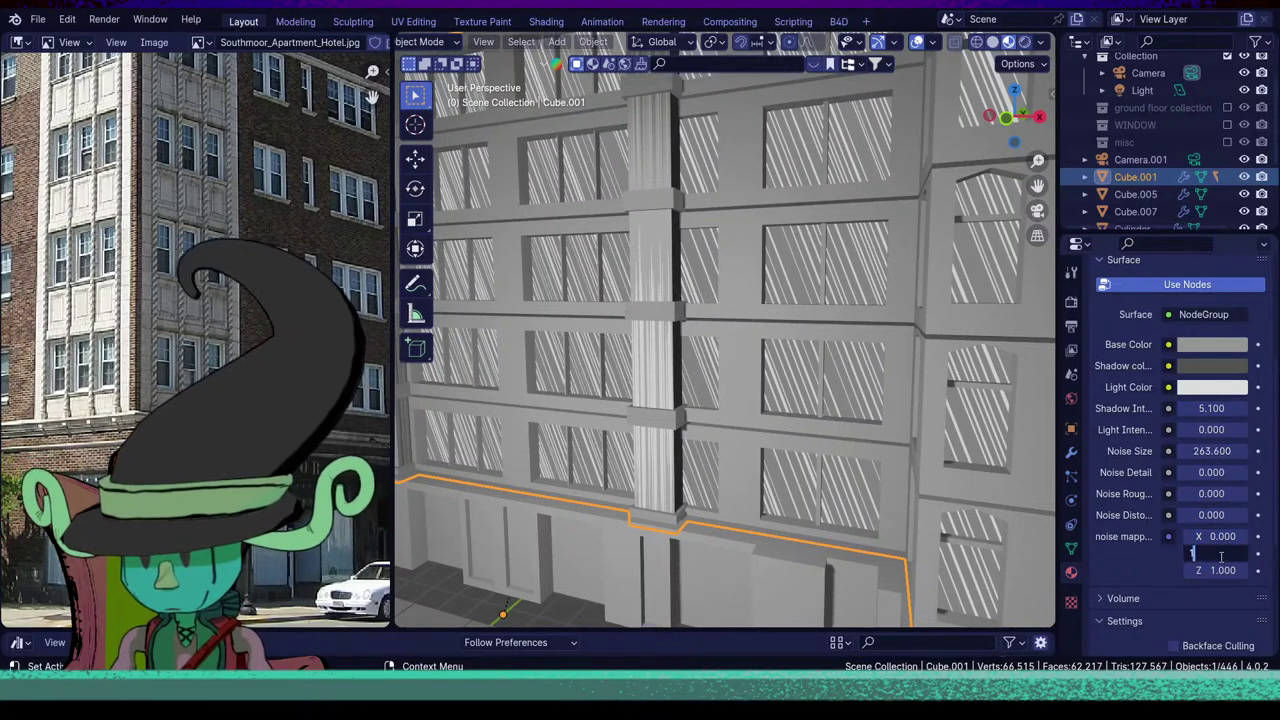
pyautogui.press('Return')
pyautogui.scroll(-4, 560, 380)
pyautogui.moveTo(602, 393); pyautogui.dragTo(634, 406, button='middle')
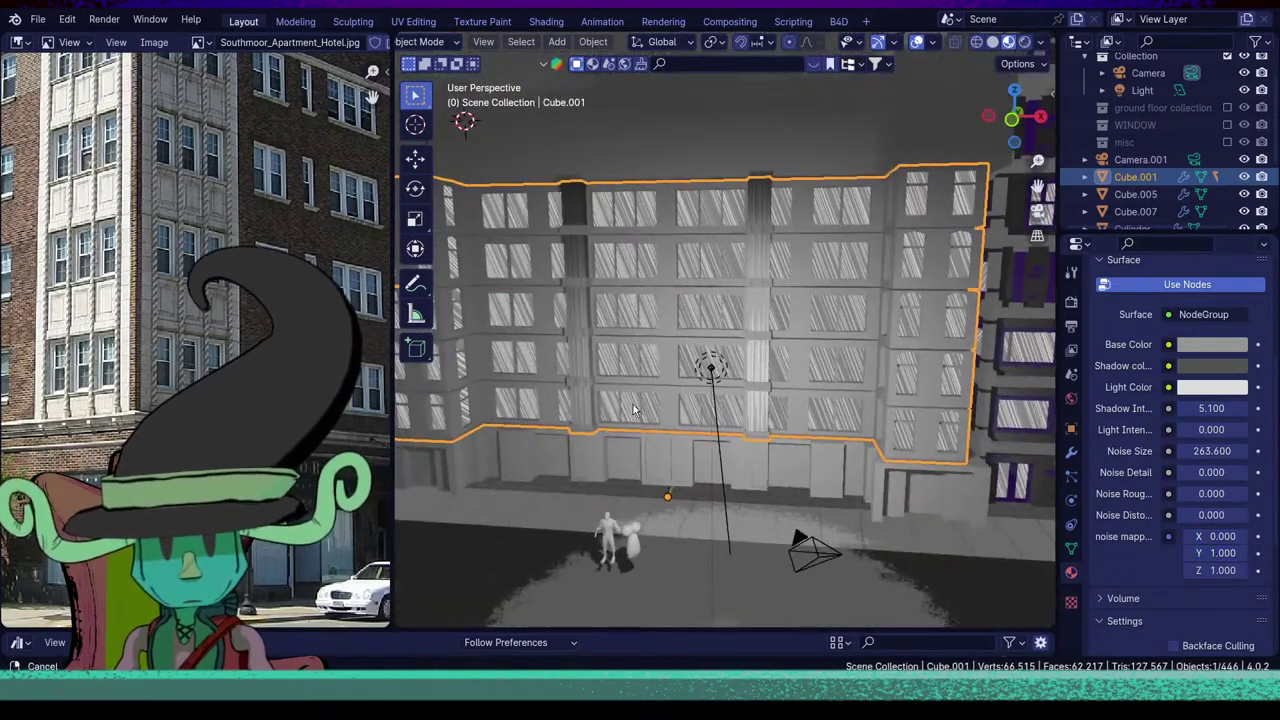
pyautogui.scroll(2, 660, 408)
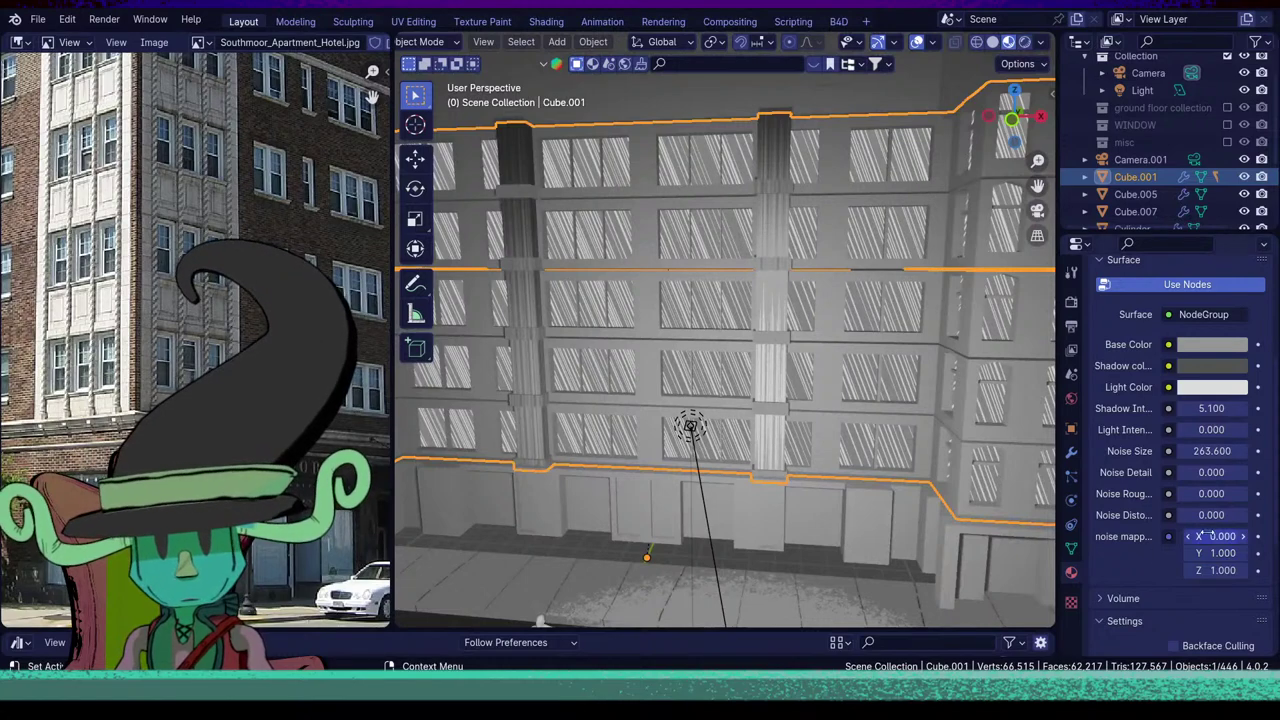
# Raise the pillar base shader's Light Intensity to 4.9.
pyautogui.moveTo(1224, 436)
pyautogui.mouseDown()
pyautogui.moveTo(1264, 436)
pyautogui.moveTo(1234, 436)
pyautogui.mouseUp()
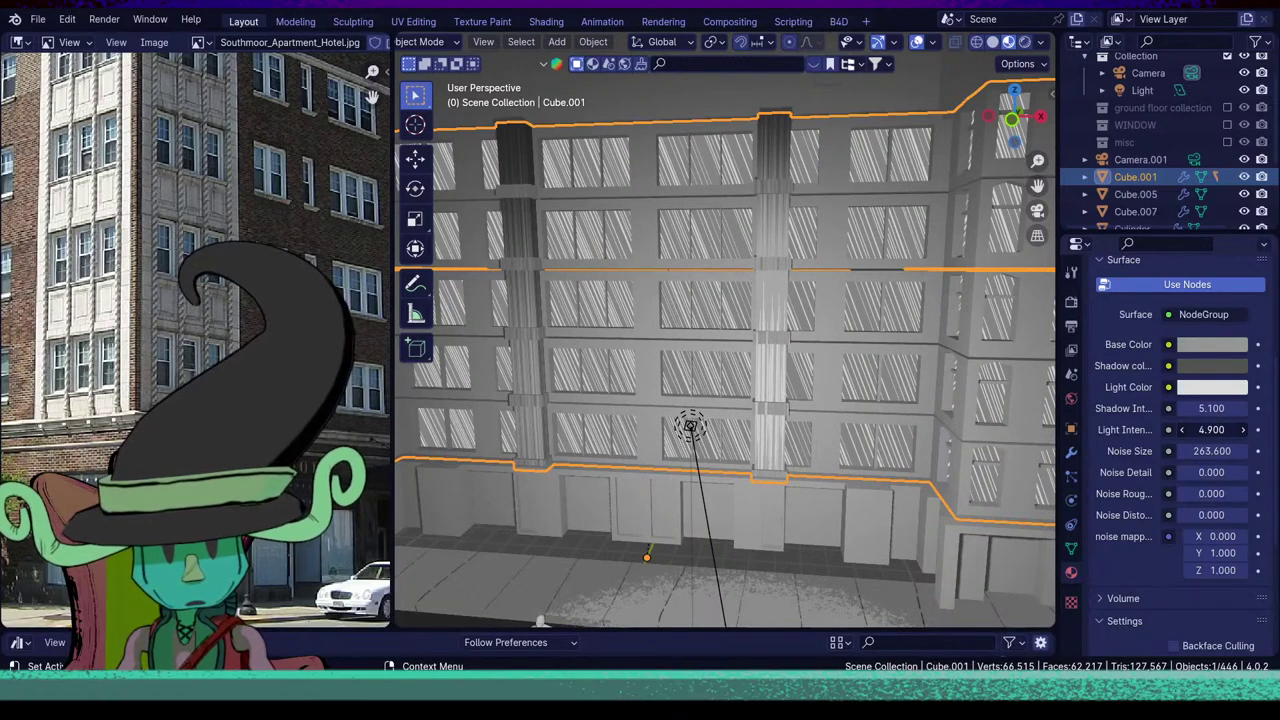
pyautogui.moveTo(636, 464); pyautogui.dragTo(610, 425, button='middle')
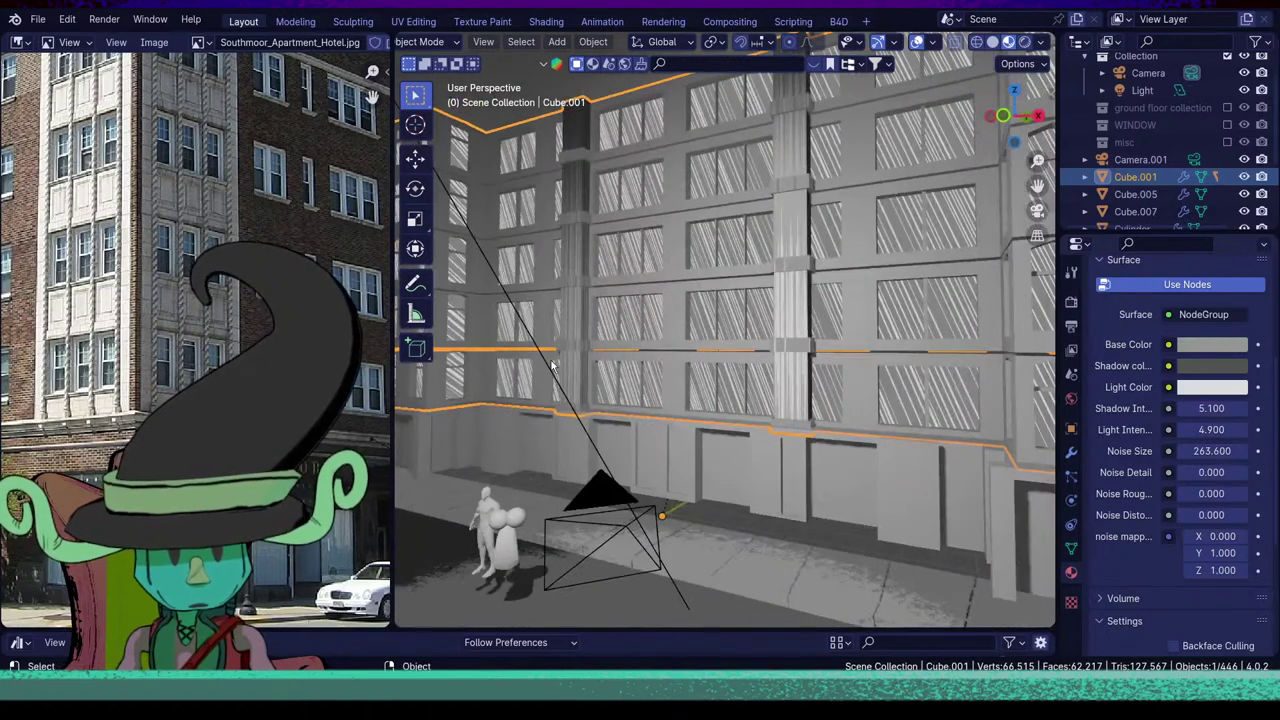
pyautogui.moveTo(551, 366); pyautogui.dragTo(690, 427, button='middle')
# Lighten the pillar base shader's shadow color slightly and set its Shadow Intensity to 6.9.
pyautogui.click(1215, 366)
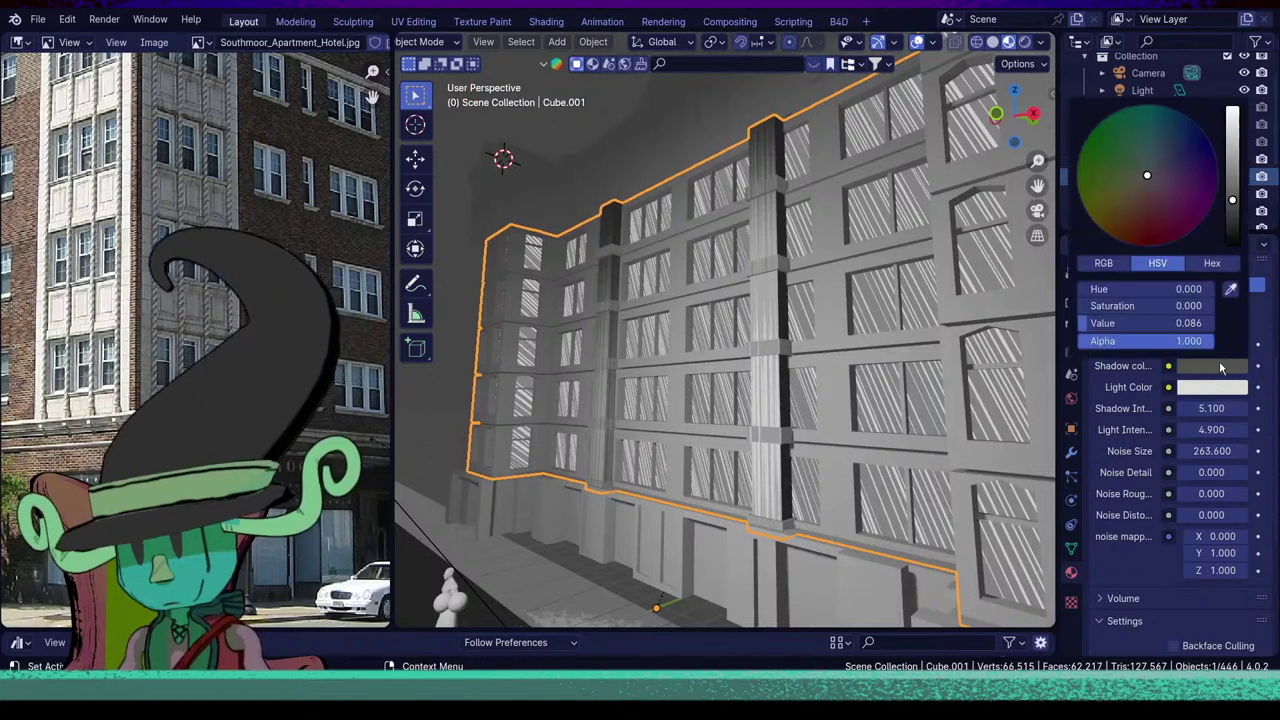
pyautogui.moveTo(1232, 200); pyautogui.dragTo(1232, 194)
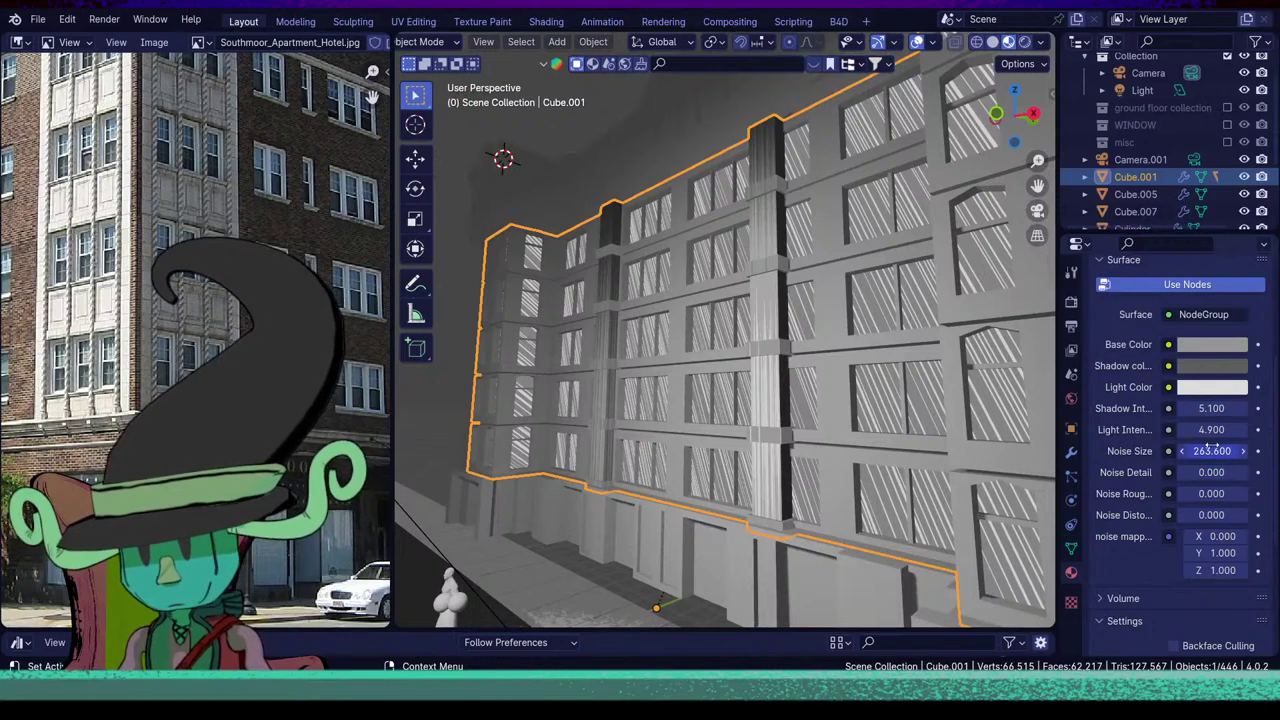
pyautogui.moveTo(1212, 408)
pyautogui.mouseDown()
pyautogui.moveTo(1256, 408)
pyautogui.moveTo(1189, 408)
pyautogui.mouseUp()
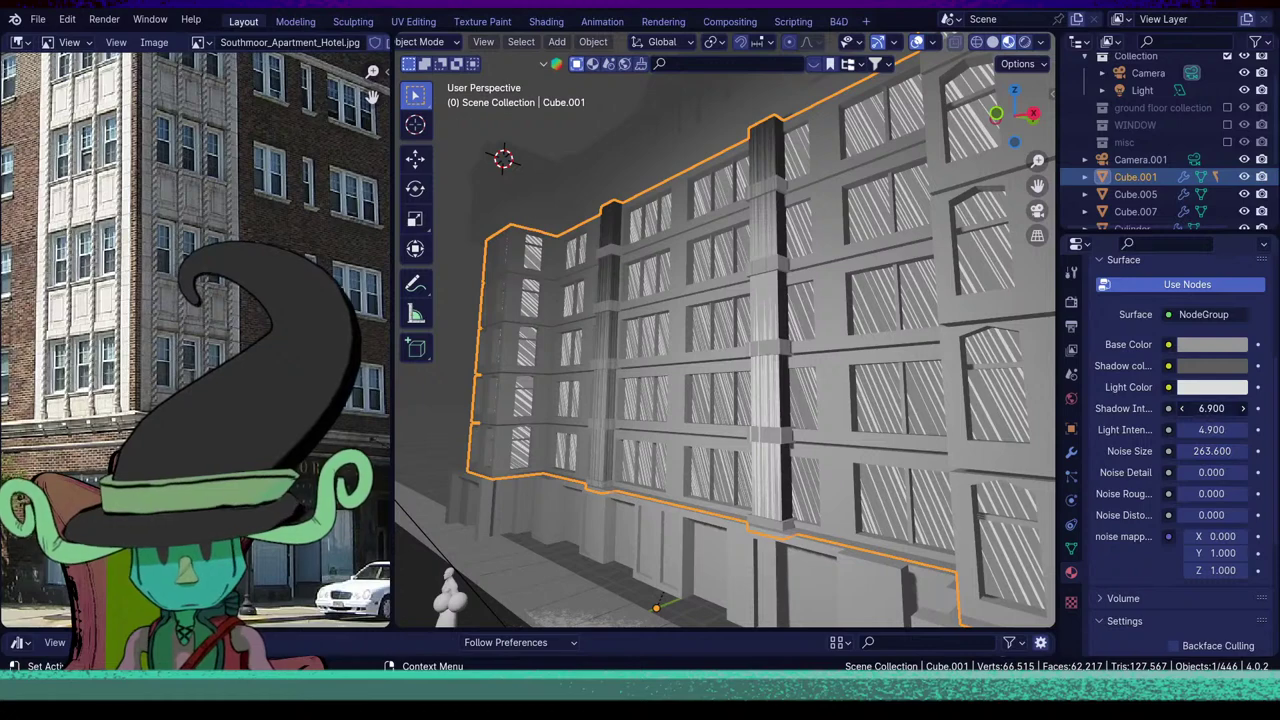
pyautogui.scroll(-4, 684, 414)
pyautogui.moveTo(686, 419); pyautogui.dragTo(655, 375, button='middle')
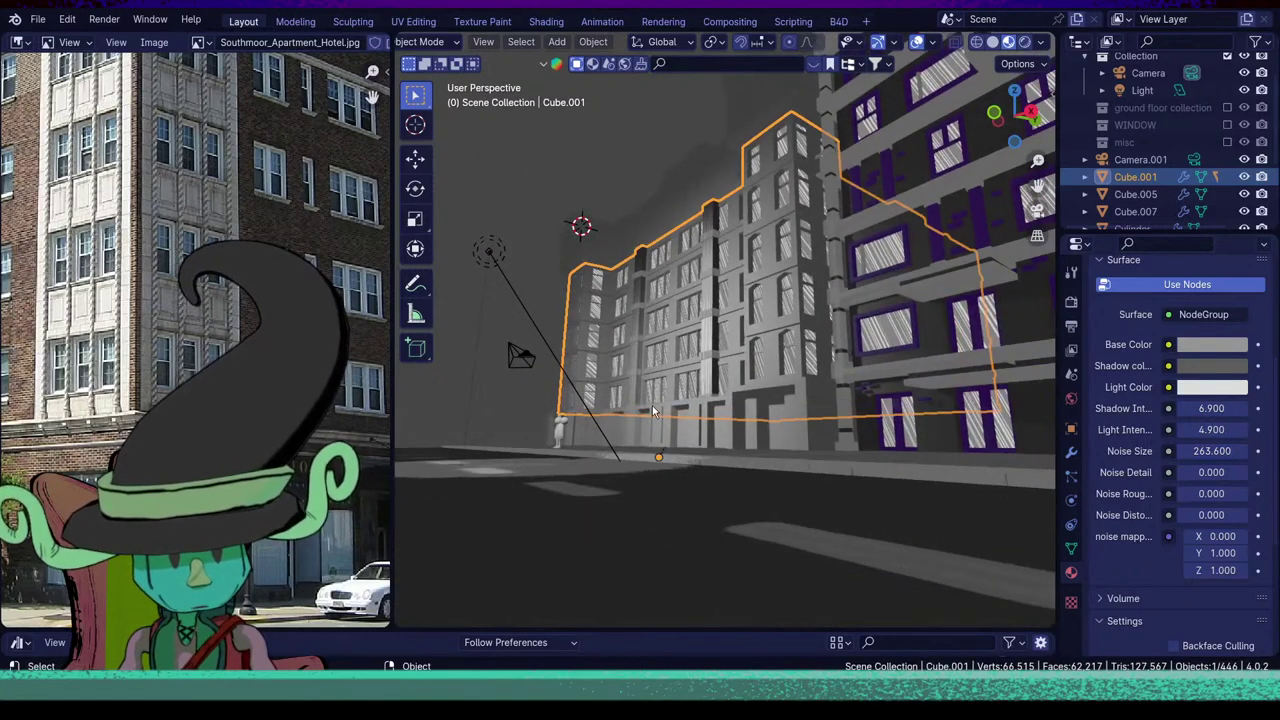
pyautogui.scroll(6, 652, 410)
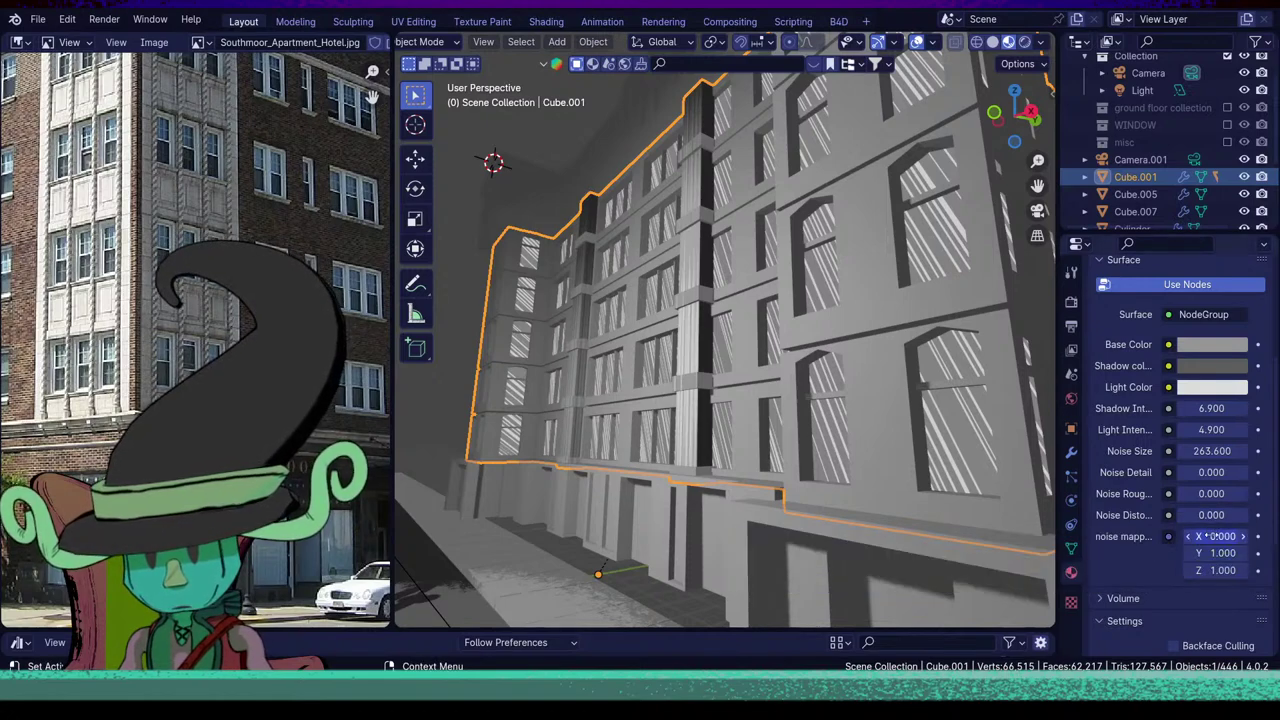
# Increase the pillar base shader's Noise Size to 475.8 and set its noise mapping to X 1 and Y 0.
pyautogui.moveTo(1212, 451); pyautogui.dragTo(1240, 451)
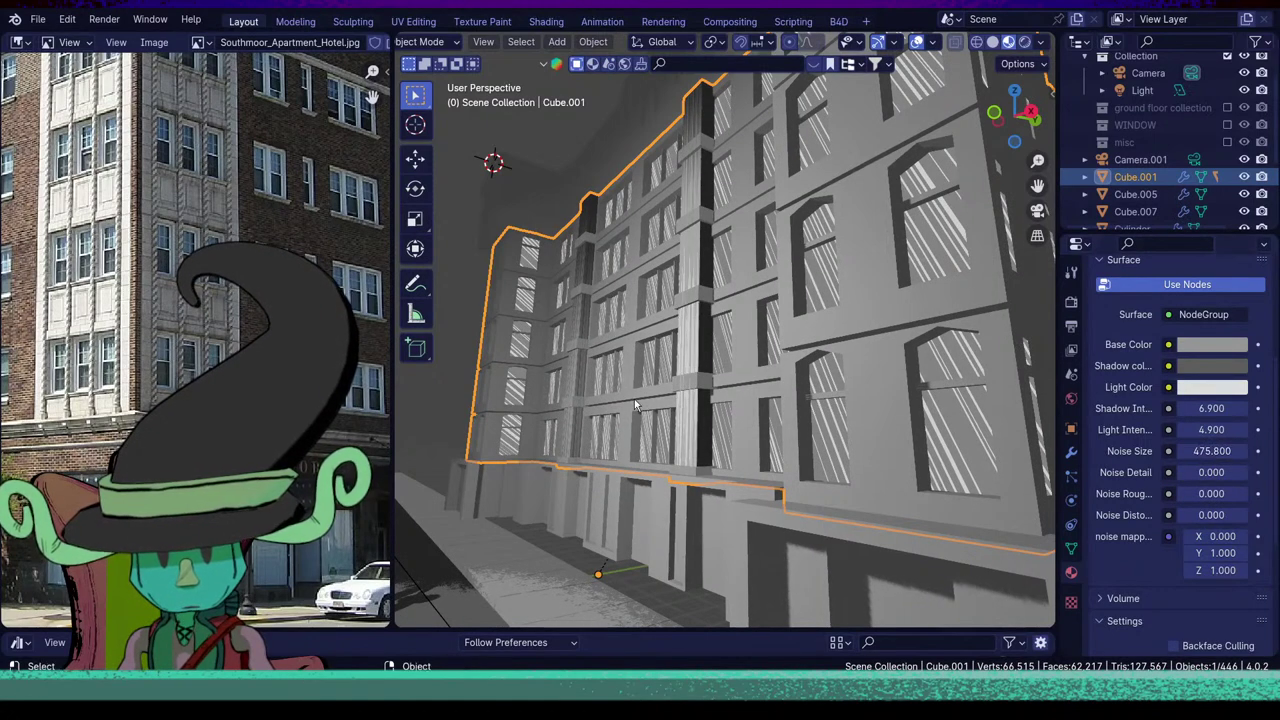
pyautogui.moveTo(634, 399); pyautogui.dragTo(785, 459, button='middle')
pyautogui.scroll(-5, 786, 491)
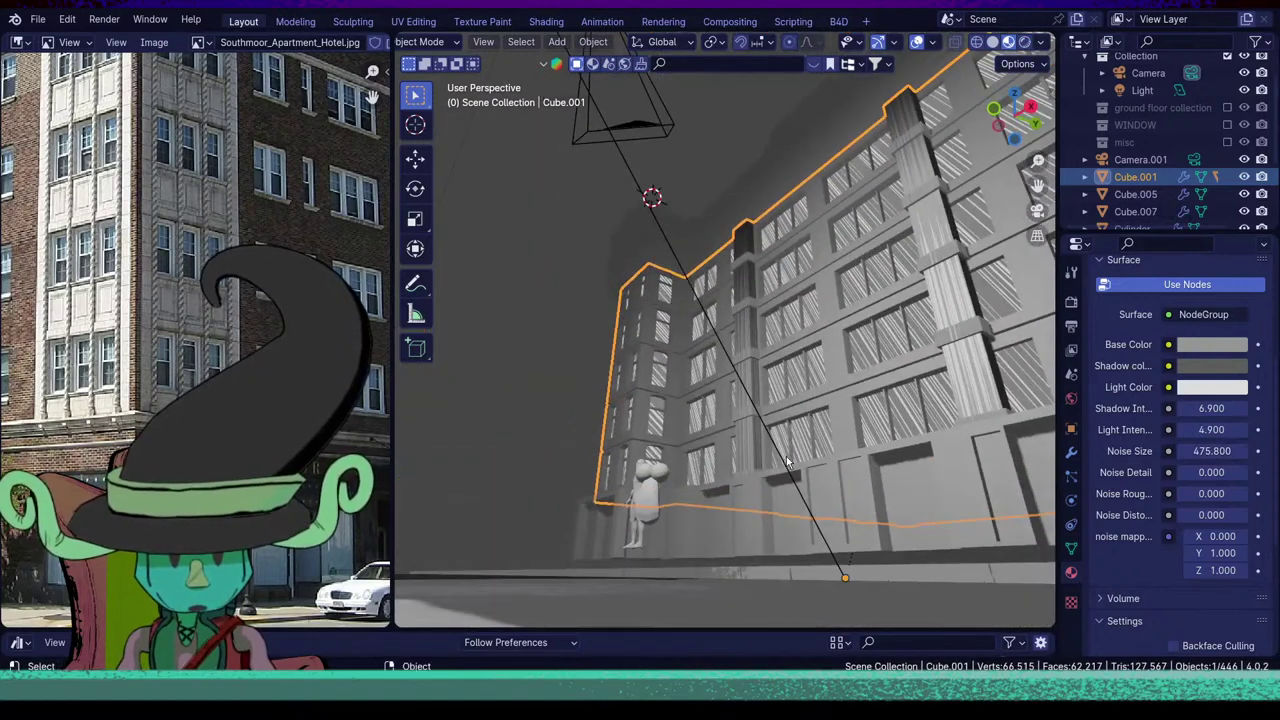
pyautogui.click(1220, 538)
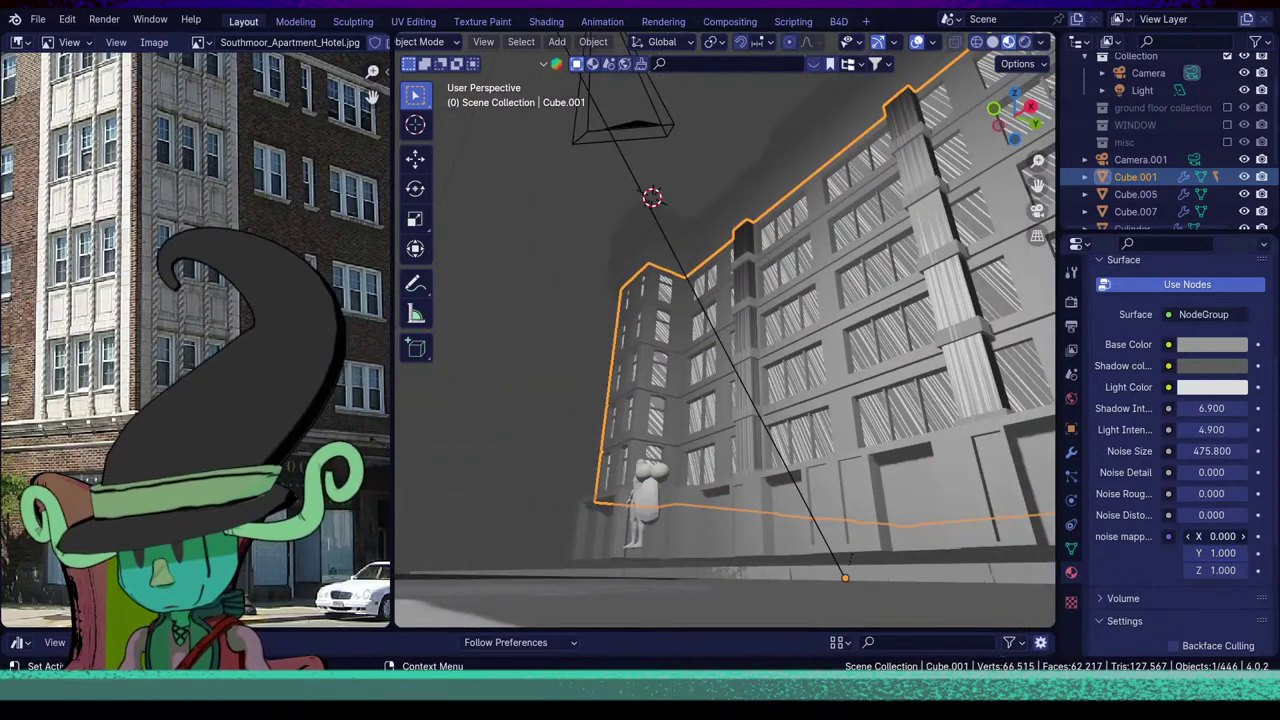
pyautogui.write('1')
pyautogui.press('Return')
pyautogui.click(1218, 557)
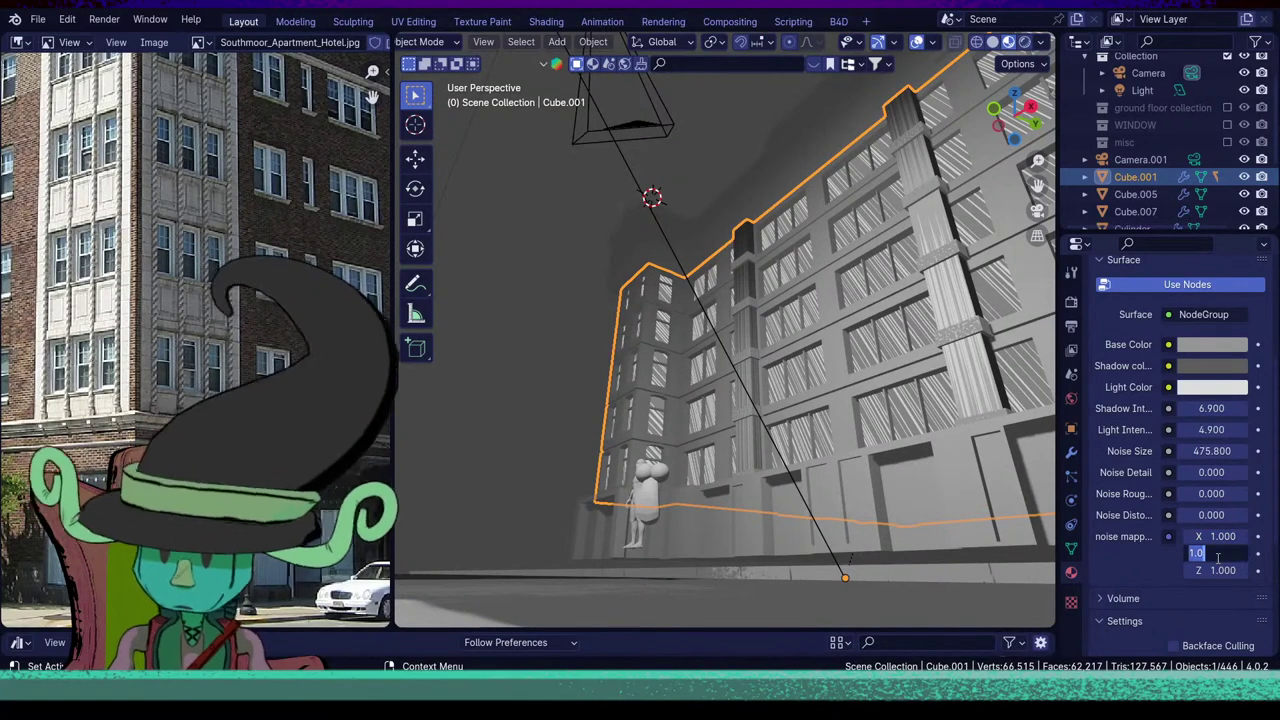
pyautogui.write('0')
pyautogui.press('Return')
pyautogui.moveTo(798, 440)
pyautogui.mouseDown(button='middle')
pyautogui.moveTo(739, 401)
pyautogui.moveTo(814, 453)
pyautogui.moveTo(798, 450)
pyautogui.mouseUp(button='middle')
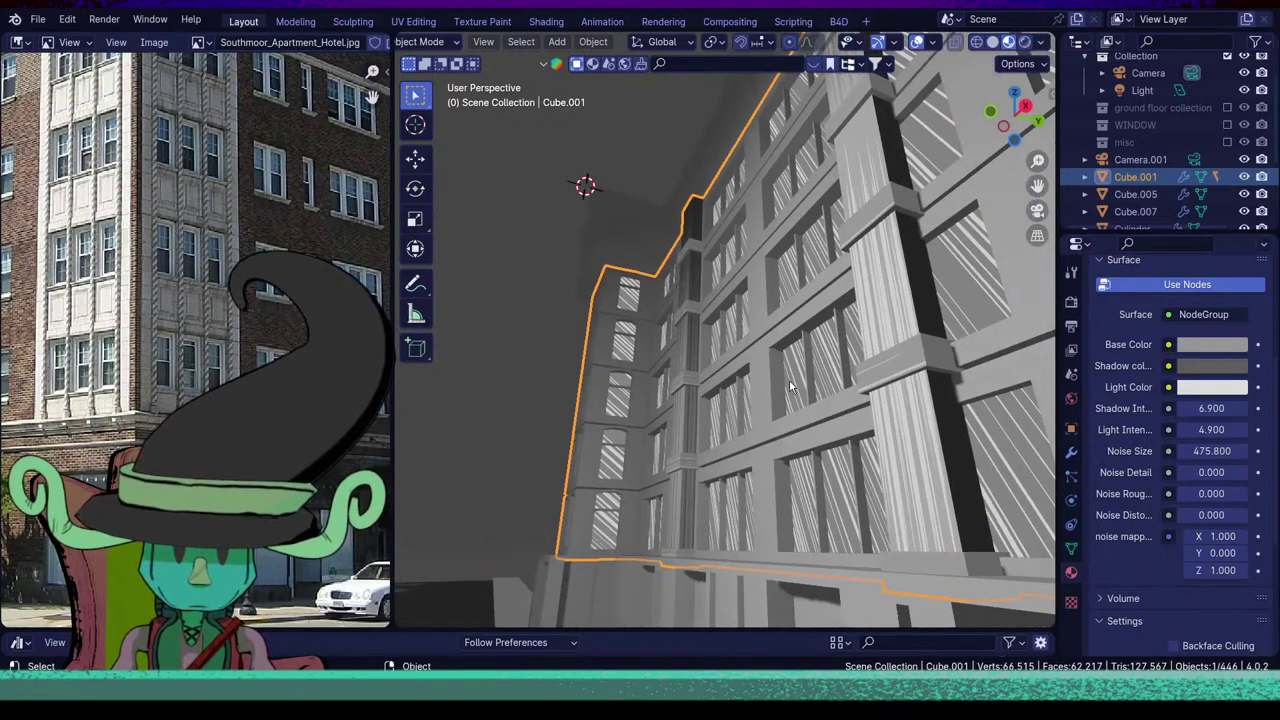
# Select the apartment building and enter Edit Mode on its mesh near the arched windows.
pyautogui.moveTo(790, 381); pyautogui.dragTo(719, 483, button='middle')
pyautogui.scroll(-4, 811, 436)
pyautogui.click(838, 478)
pyautogui.scroll(3, 718, 568)
pyautogui.click(690, 480)
pyautogui.press('Tab')
pyautogui.scroll(3, 769, 486)
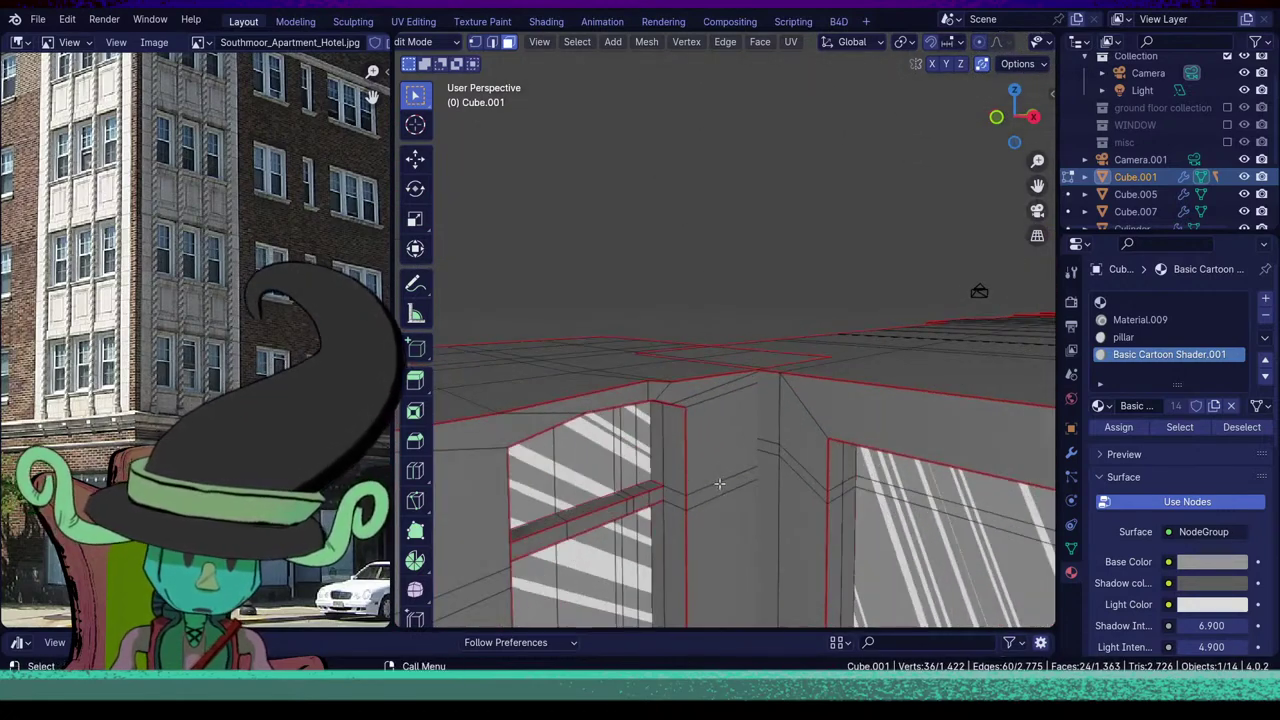
# Try to loop-select the faces of the arched side window's horizontal crossbar.
pyautogui.keyDown('alt'); pyautogui.click(645, 488); pyautogui.keyUp('alt')
pyautogui.click(645, 488)
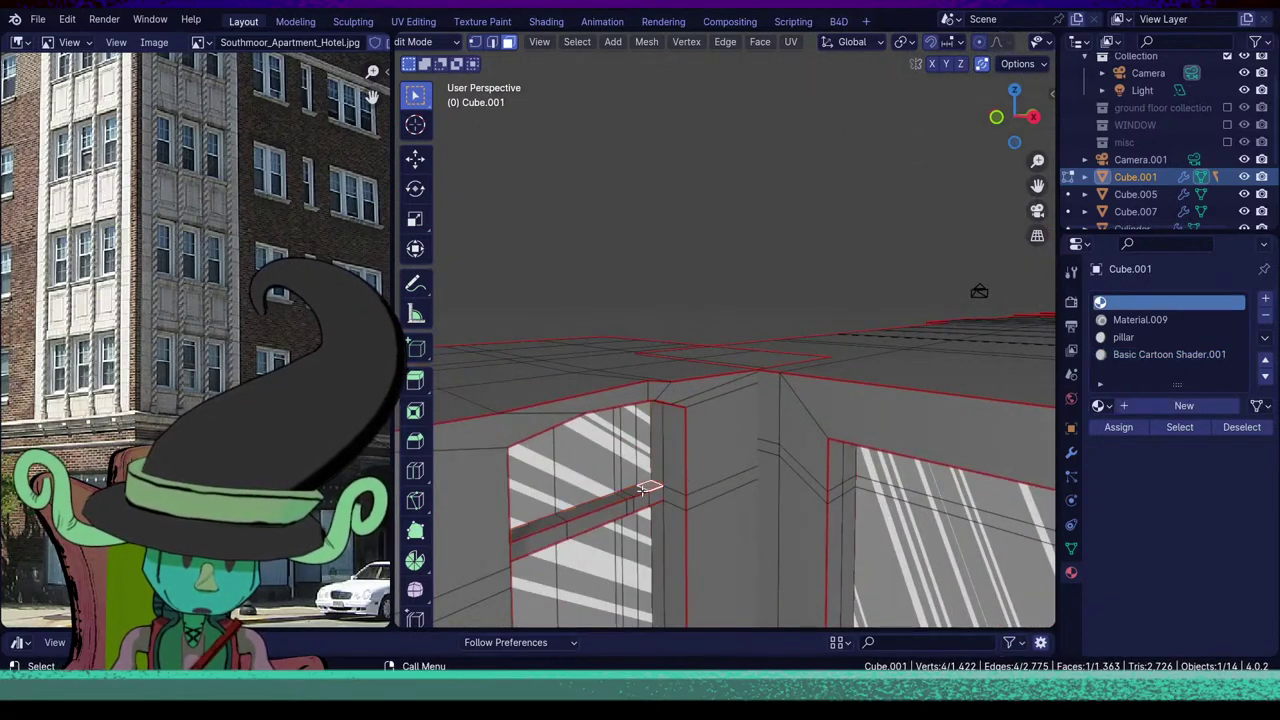
pyautogui.keyDown('alt'); pyautogui.click(648, 490); pyautogui.keyUp('alt')
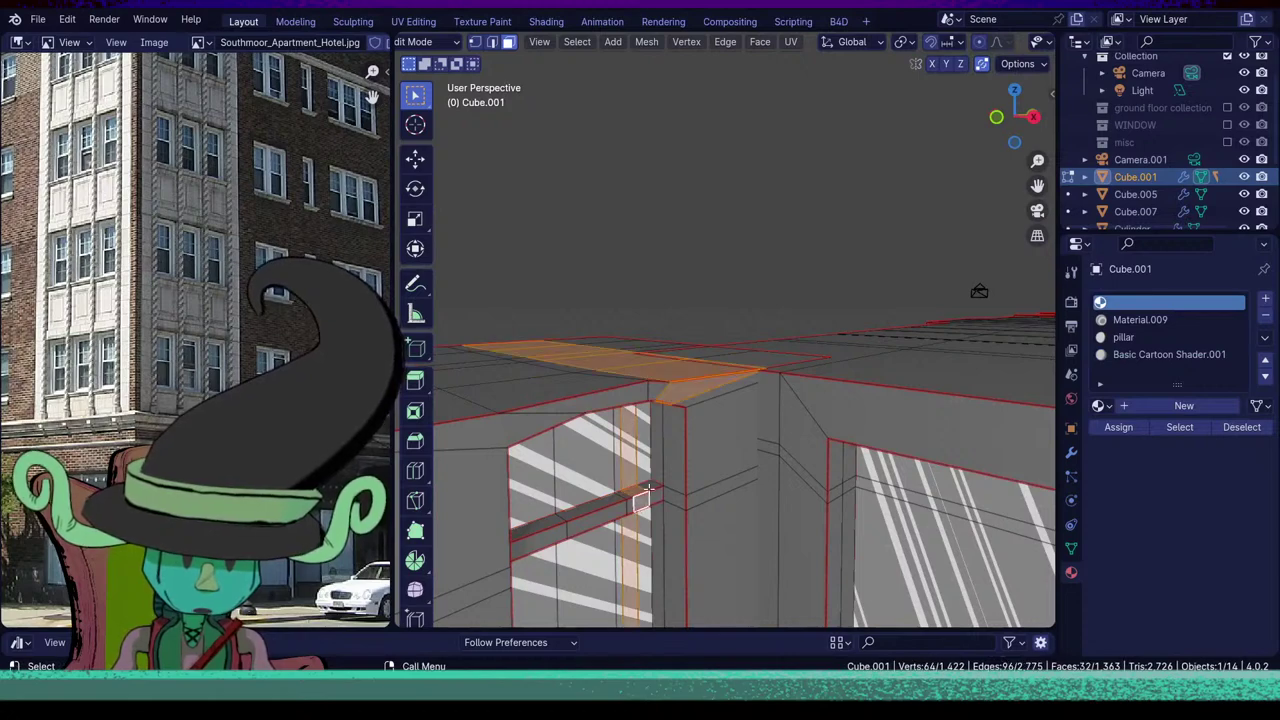
pyautogui.keyDown('alt'); pyautogui.click(655, 495); pyautogui.keyUp('alt')
pyautogui.click(652, 502)
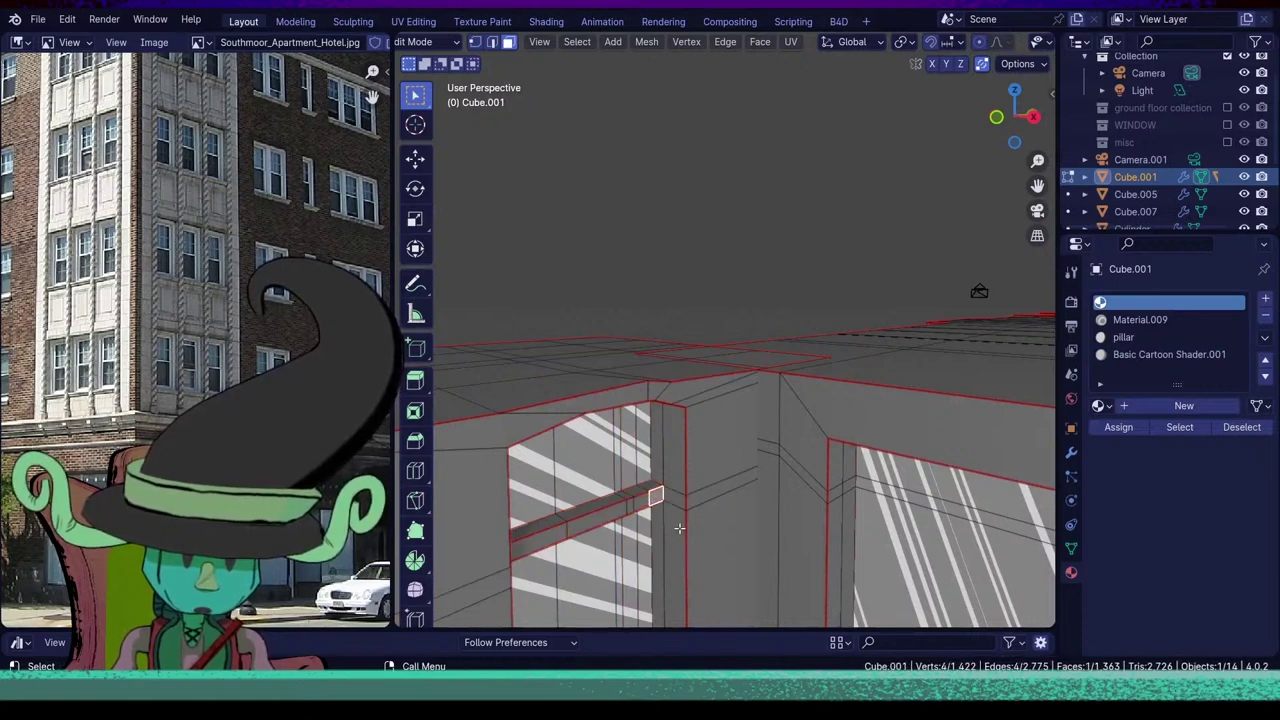
pyautogui.moveTo(677, 525); pyautogui.dragTo(600, 505, button='middle')
pyautogui.scroll(3, 652, 503)
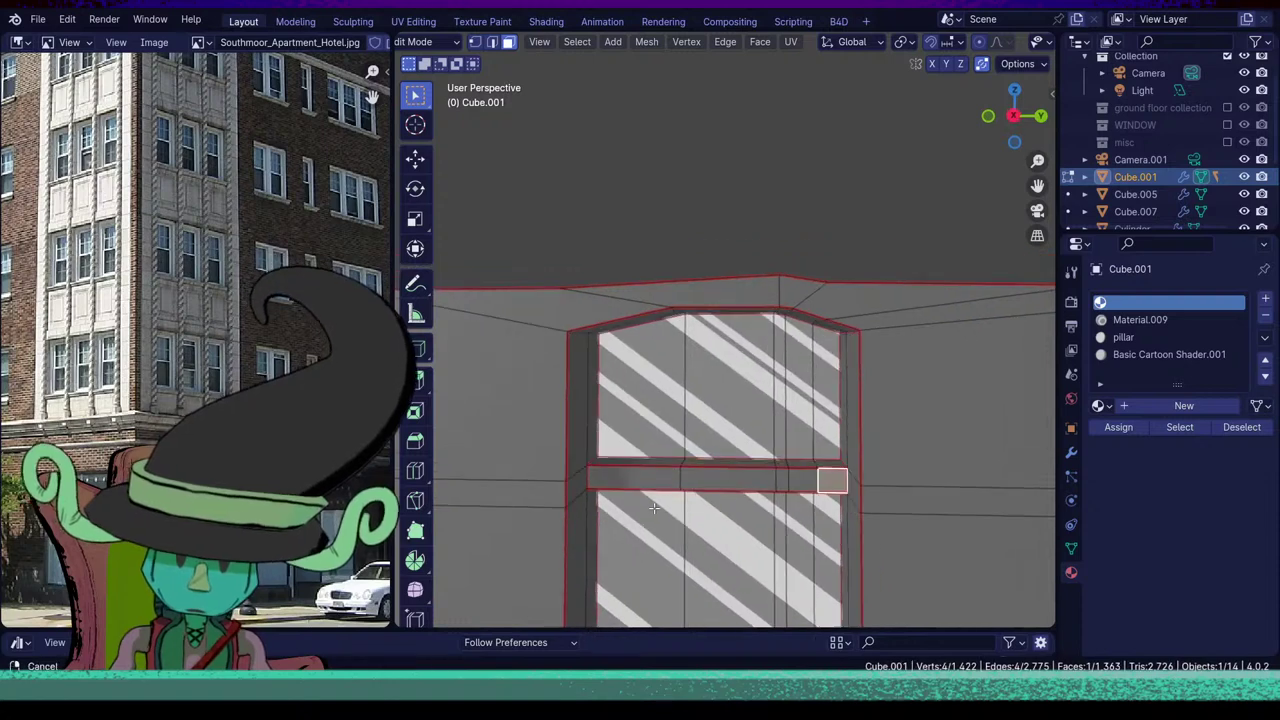
# Add a new empty material slot to the building and assign the arched side window's crossbar faces to it.
pyautogui.click(1267, 299)
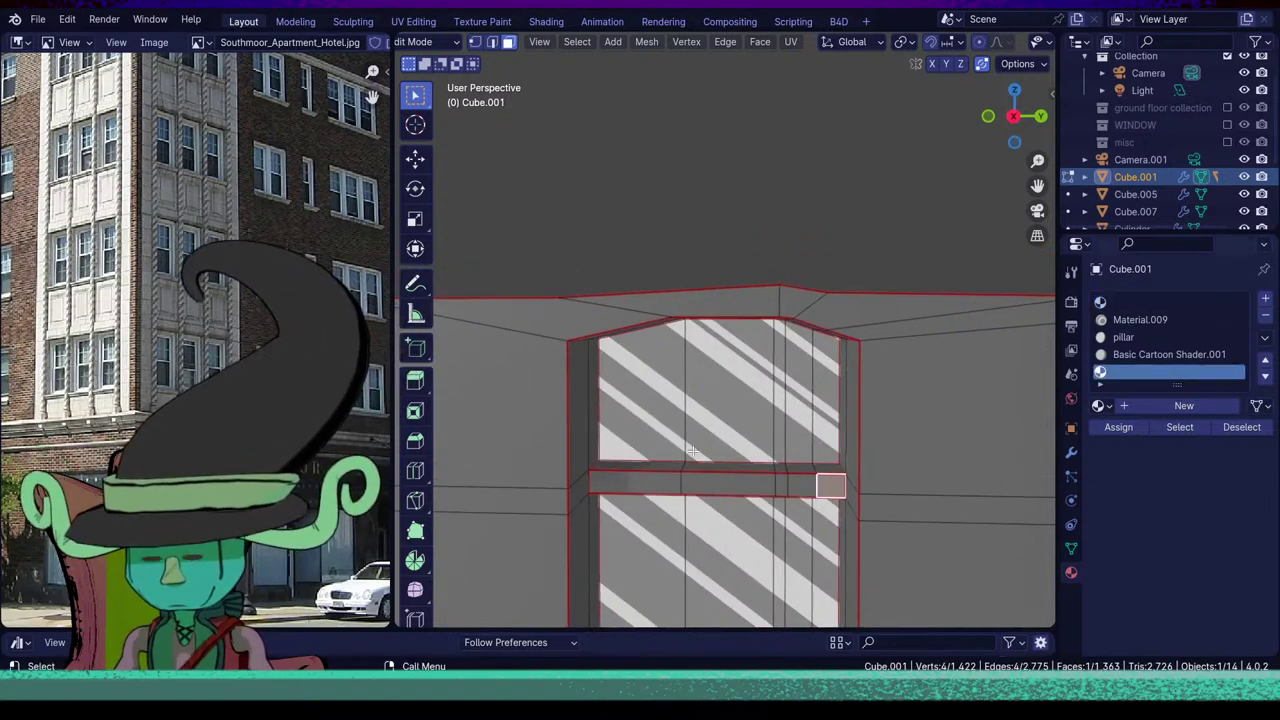
pyautogui.moveTo(680, 470); pyautogui.dragTo(680, 405, button='middle')
pyautogui.keyDown('alt'); pyautogui.click(670, 488); pyautogui.keyUp('alt')
pyautogui.moveTo(662, 383); pyautogui.dragTo(834, 391)
pyautogui.moveTo(834, 391); pyautogui.dragTo(607, 363, button='middle')
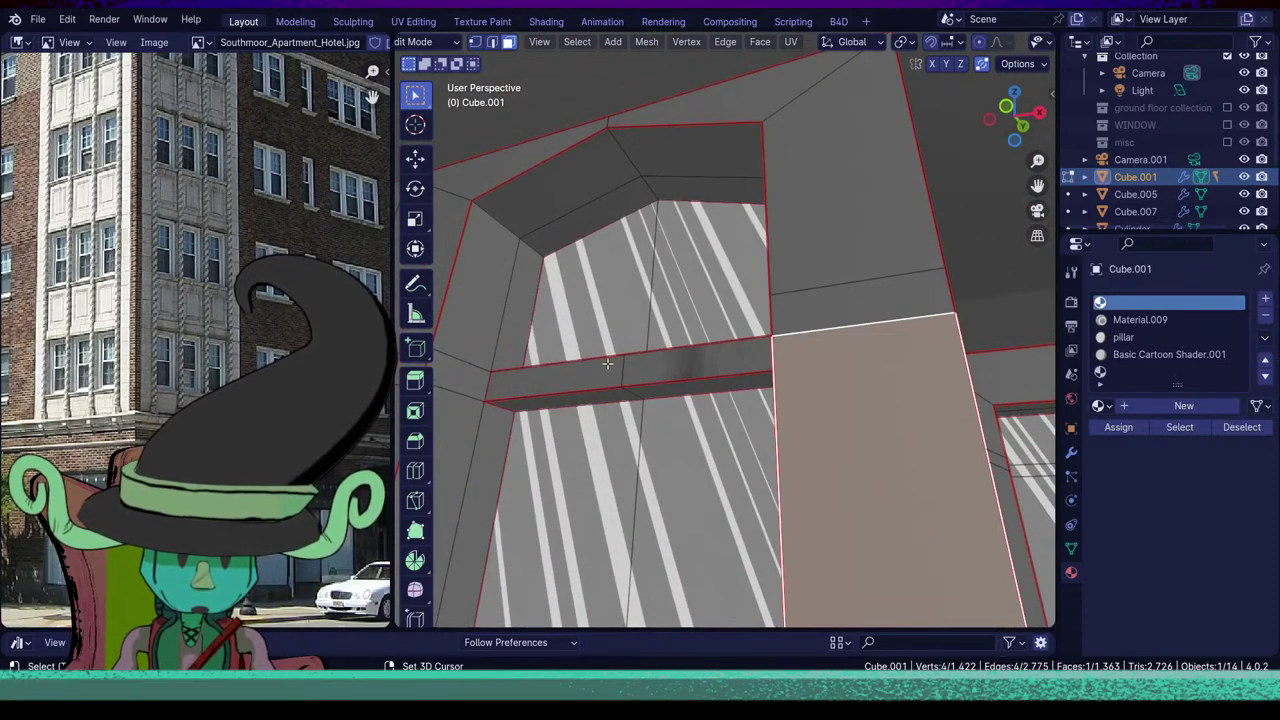
pyautogui.moveTo(826, 391); pyautogui.dragTo(620, 522, button='middle')
pyautogui.keyDown('alt'); pyautogui.click(600, 528); pyautogui.keyUp('alt')
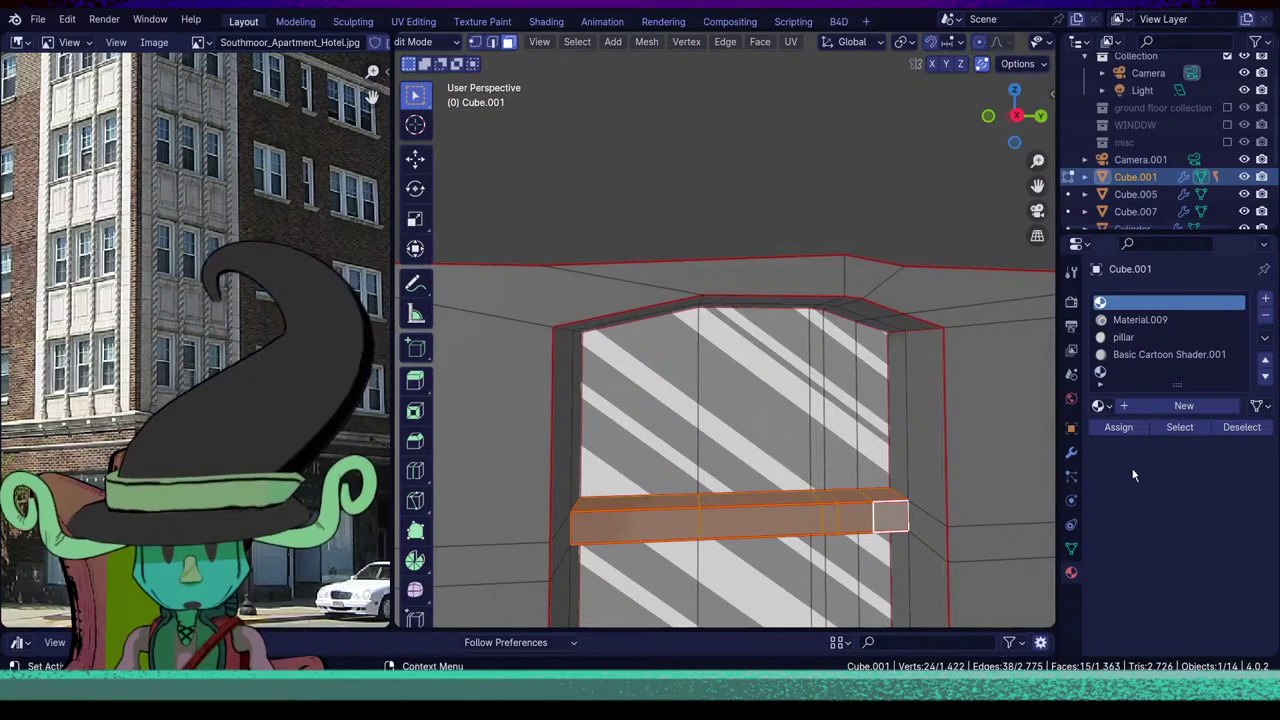
pyautogui.click(1142, 374)
pyautogui.click(1104, 427)
pyautogui.scroll(-5, 637, 483)
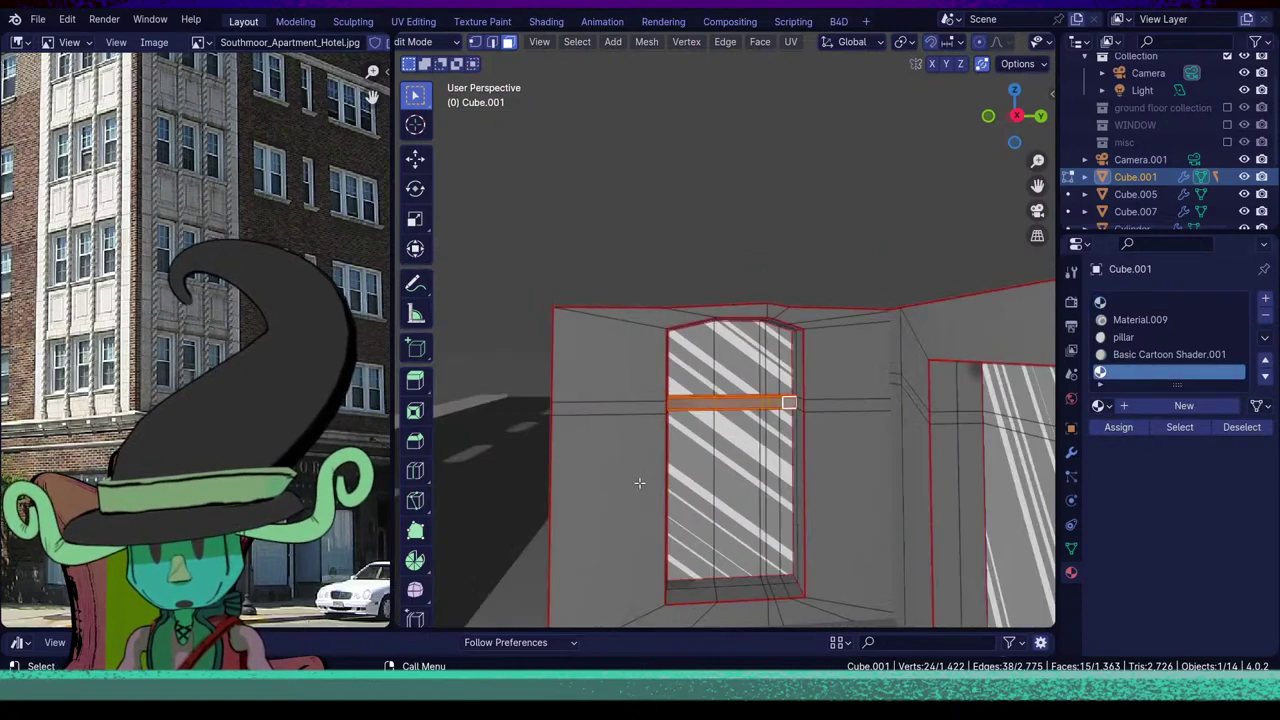
# Select the front and upper crossbar faces of the arched window on the building's adjacent front side.
pyautogui.moveTo(637, 483); pyautogui.dragTo(806, 491, button='middle')
pyautogui.scroll(3, 757, 489)
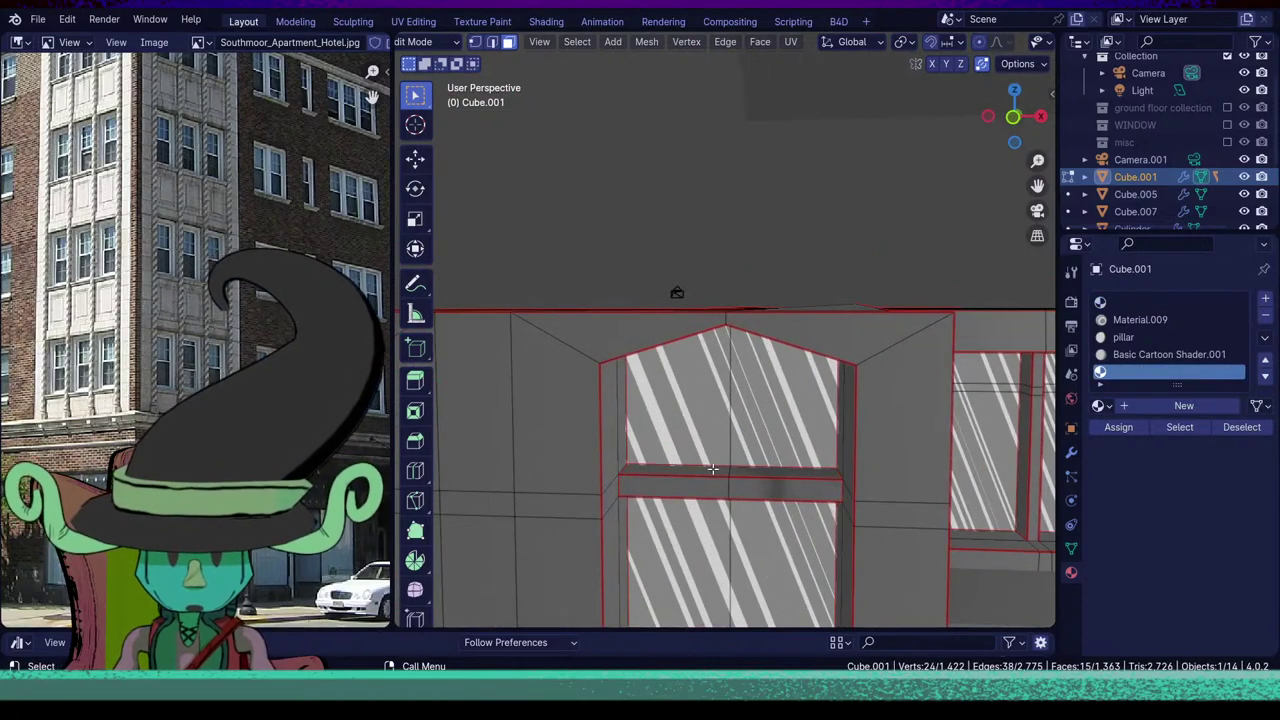
pyautogui.moveTo(713, 469); pyautogui.dragTo(780, 494)
pyautogui.moveTo(757, 510); pyautogui.dragTo(686, 402, button='middle')
pyautogui.keyDown('shift'); pyautogui.moveTo(690, 377); pyautogui.dragTo(739, 388); pyautogui.keyUp('shift')
pyautogui.keyDown('shift'); pyautogui.moveTo(648, 437); pyautogui.dragTo(900, 466, button='middle'); pyautogui.keyUp('shift')
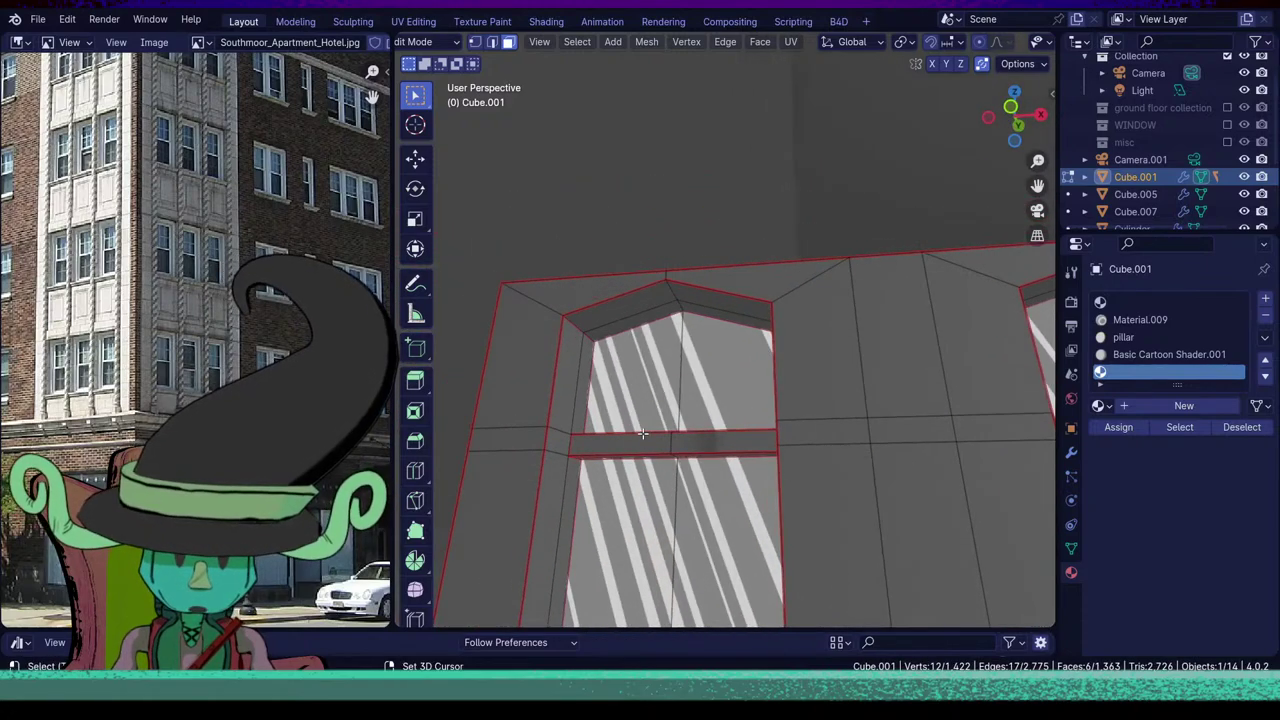
pyautogui.keyDown('shift'); pyautogui.moveTo(649, 436); pyautogui.dragTo(706, 452); pyautogui.keyUp('shift')
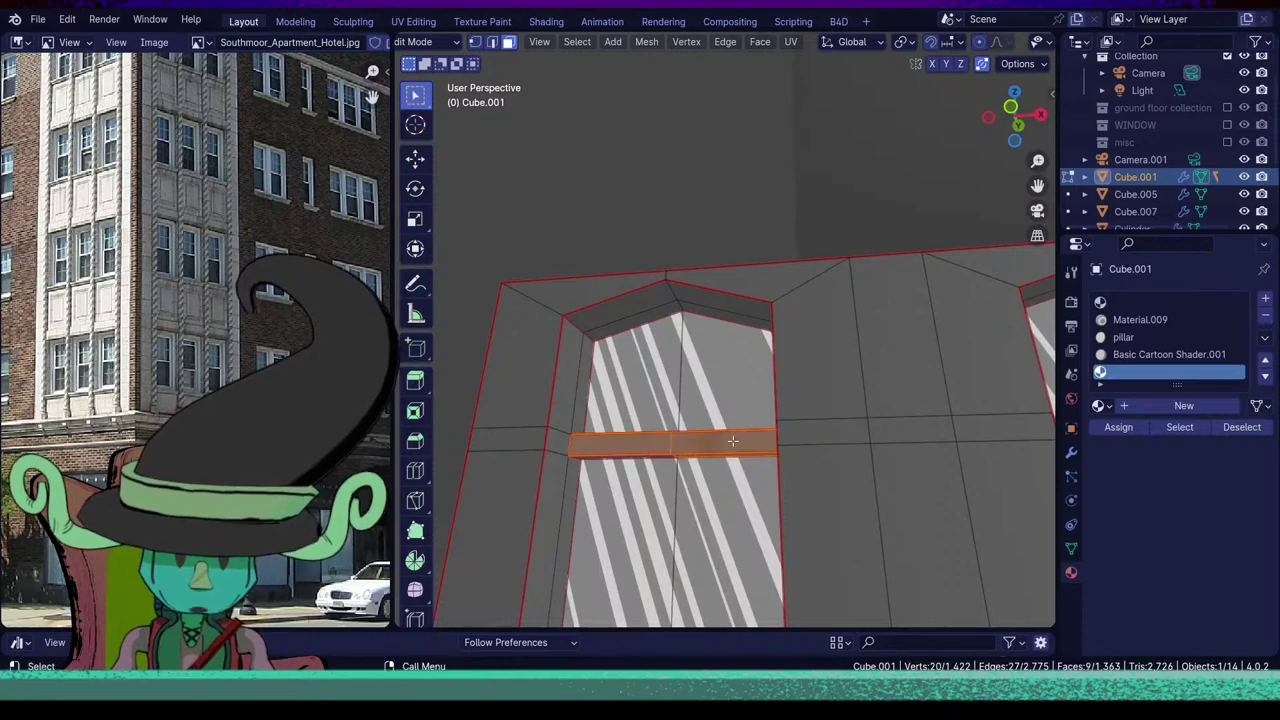
# Add the crossbar's remaining underside faces to the selection and make the new empty material slot active.
pyautogui.moveTo(706, 452); pyautogui.dragTo(677, 507, button='middle')
pyautogui.keyDown('shift'); pyautogui.moveTo(667, 486); pyautogui.dragTo(700, 499); pyautogui.keyUp('shift')
pyautogui.moveTo(700, 499); pyautogui.dragTo(679, 446, button='middle')
pyautogui.keyDown('shift'); pyautogui.click(680, 446); pyautogui.keyUp('shift')
pyautogui.moveTo(690, 493); pyautogui.dragTo(630, 382, button='middle')
pyautogui.keyDown('shift'); pyautogui.click(630, 382); pyautogui.keyUp('shift')
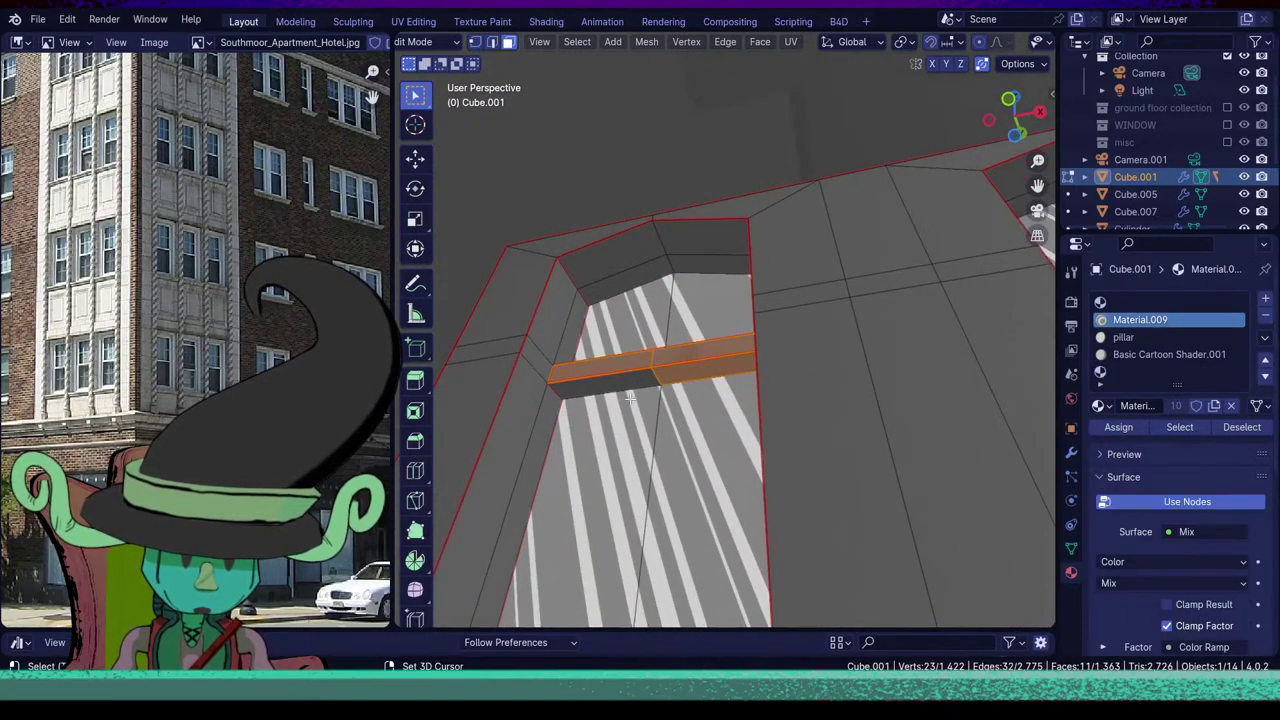
pyautogui.click(1160, 302)
pyautogui.click(1148, 372)
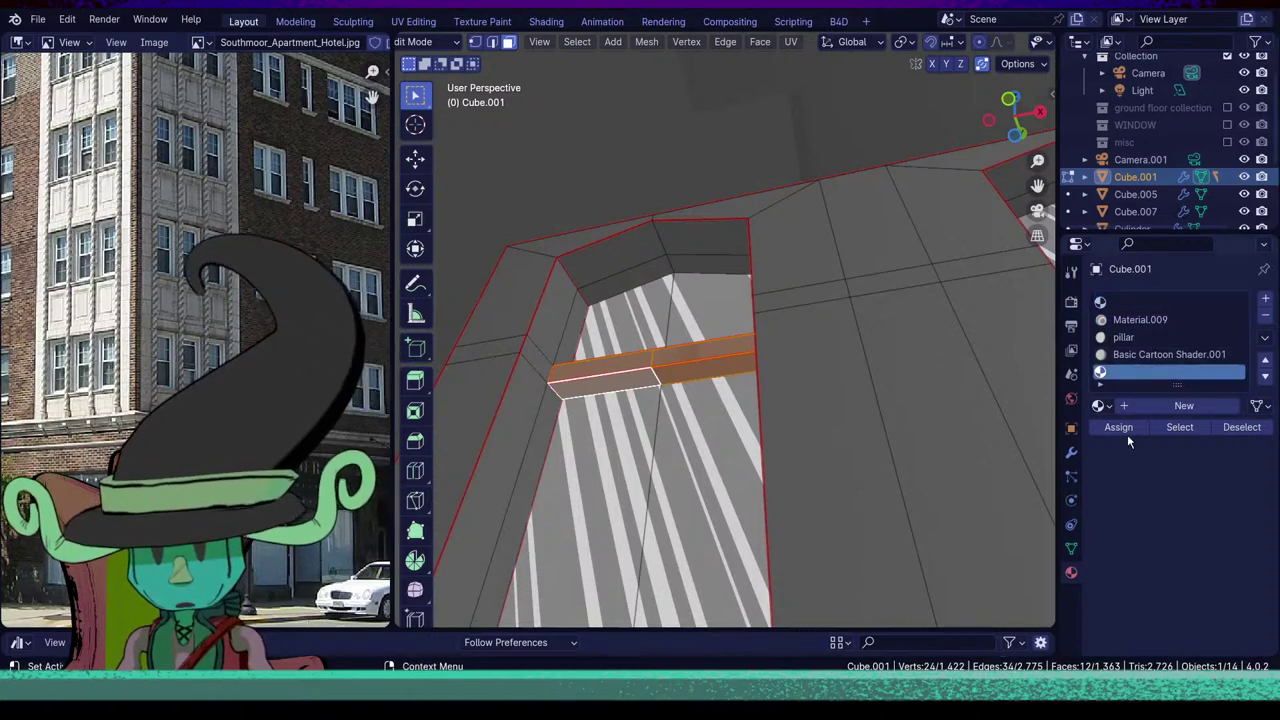
# Extend the selection with all crossbar faces of the two neighbouring arched windows on the building's other side.
pyautogui.scroll(-8, 747, 453)
pyautogui.scroll(4, 704, 420)
pyautogui.moveTo(660, 402); pyautogui.dragTo(737, 489, button='middle')
pyautogui.scroll(1, 728, 434)
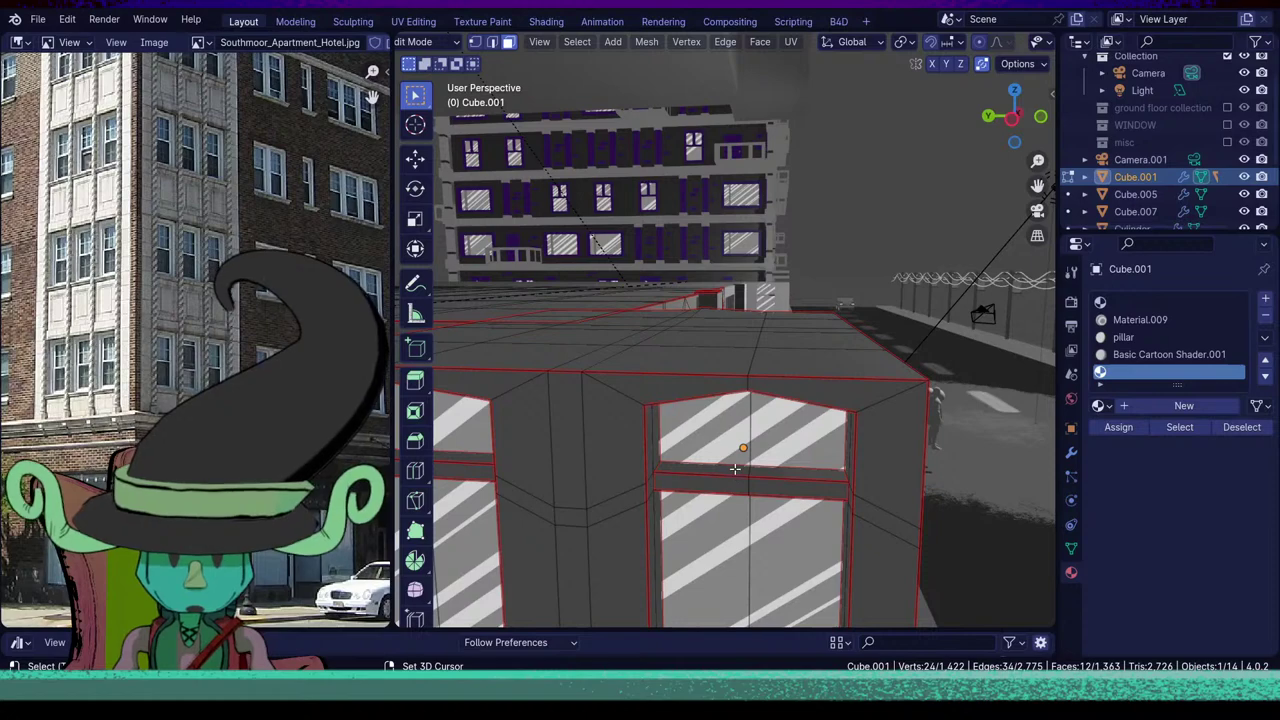
pyautogui.moveTo(735, 469); pyautogui.dragTo(785, 487)
pyautogui.moveTo(785, 487); pyautogui.dragTo(627, 483, button='middle')
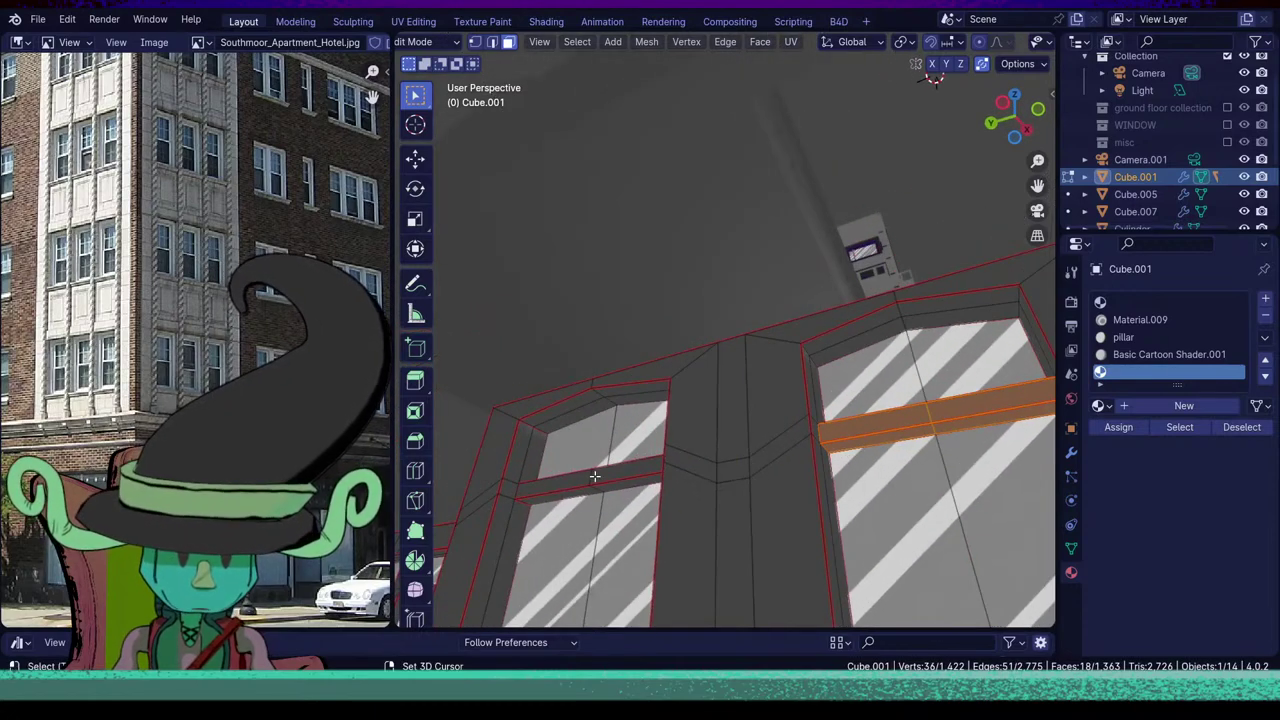
pyautogui.moveTo(590, 477); pyautogui.dragTo(610, 493)
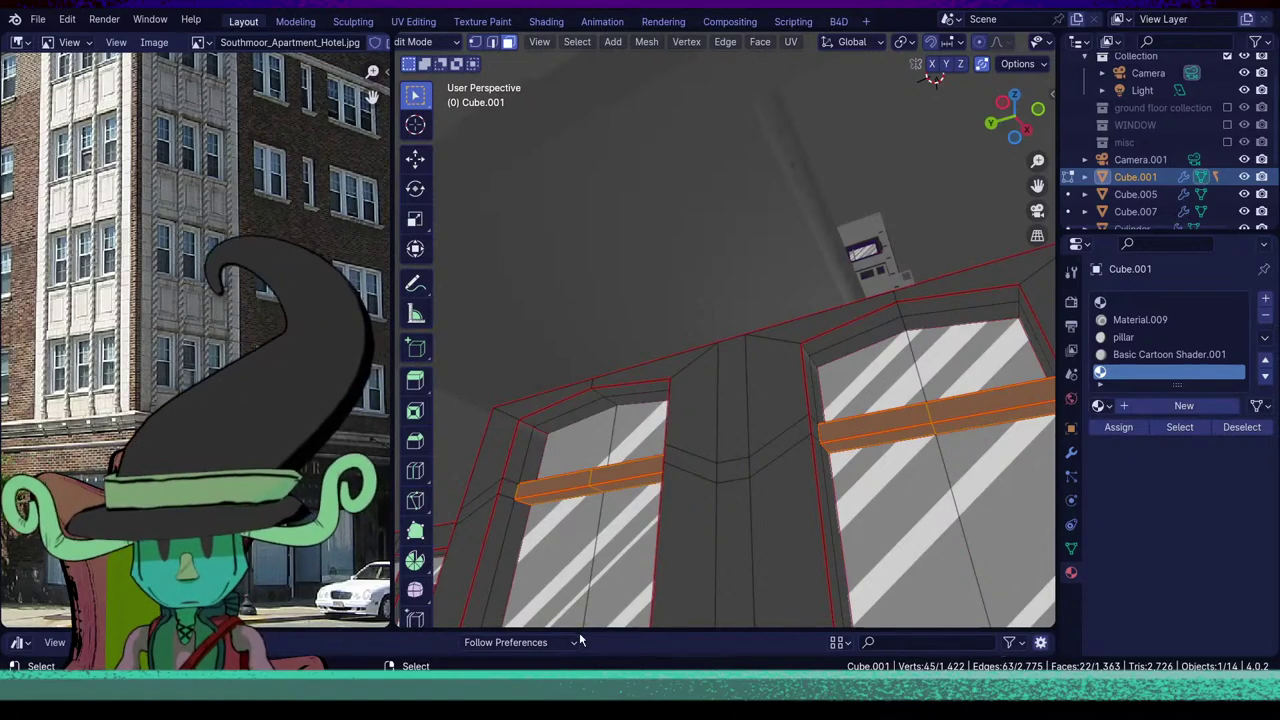
pyautogui.moveTo(742, 378); pyautogui.dragTo(763, 484, button='middle')
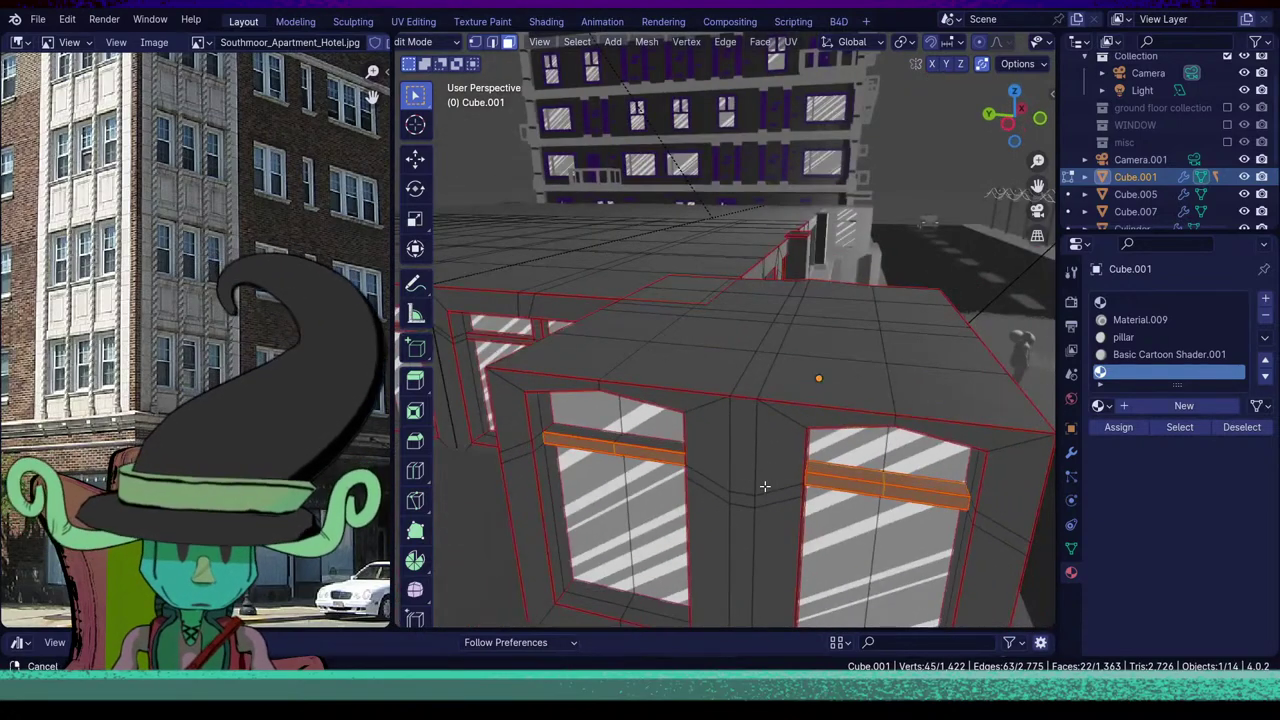
pyautogui.keyDown('alt'); pyautogui.keyDown('shift'); pyautogui.click(625, 448); pyautogui.keyUp('shift'); pyautogui.keyUp('alt')
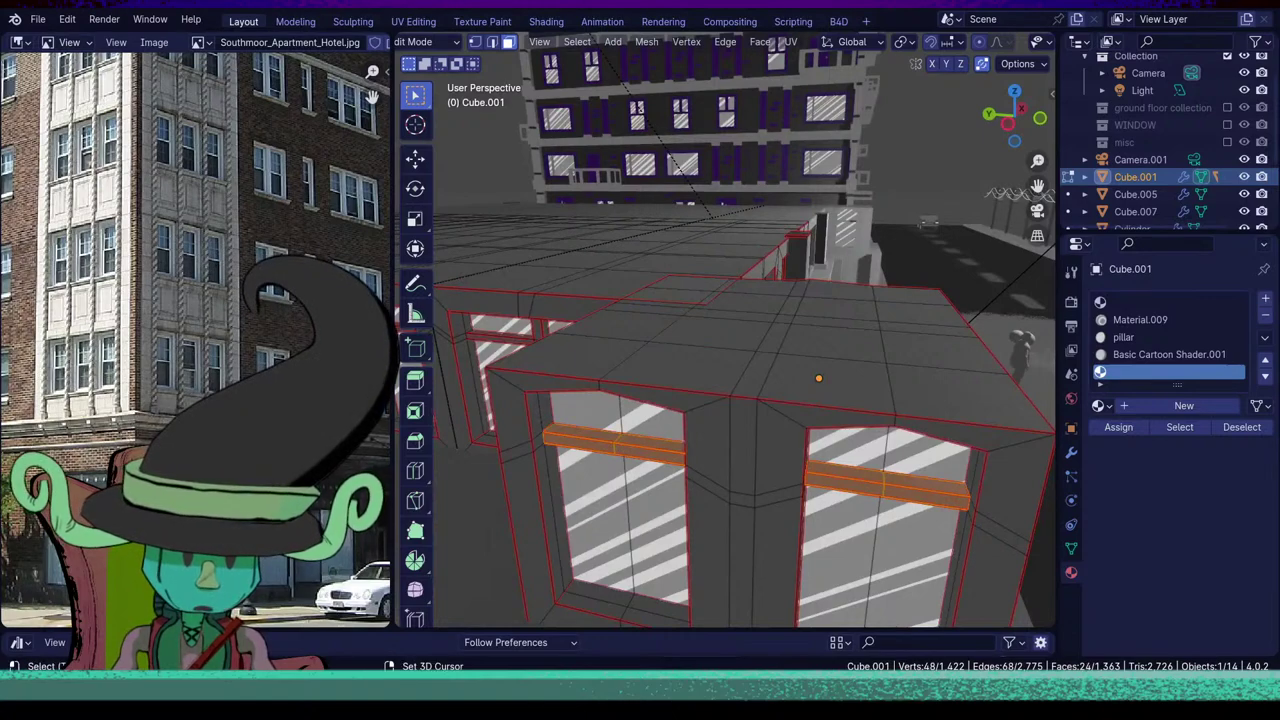
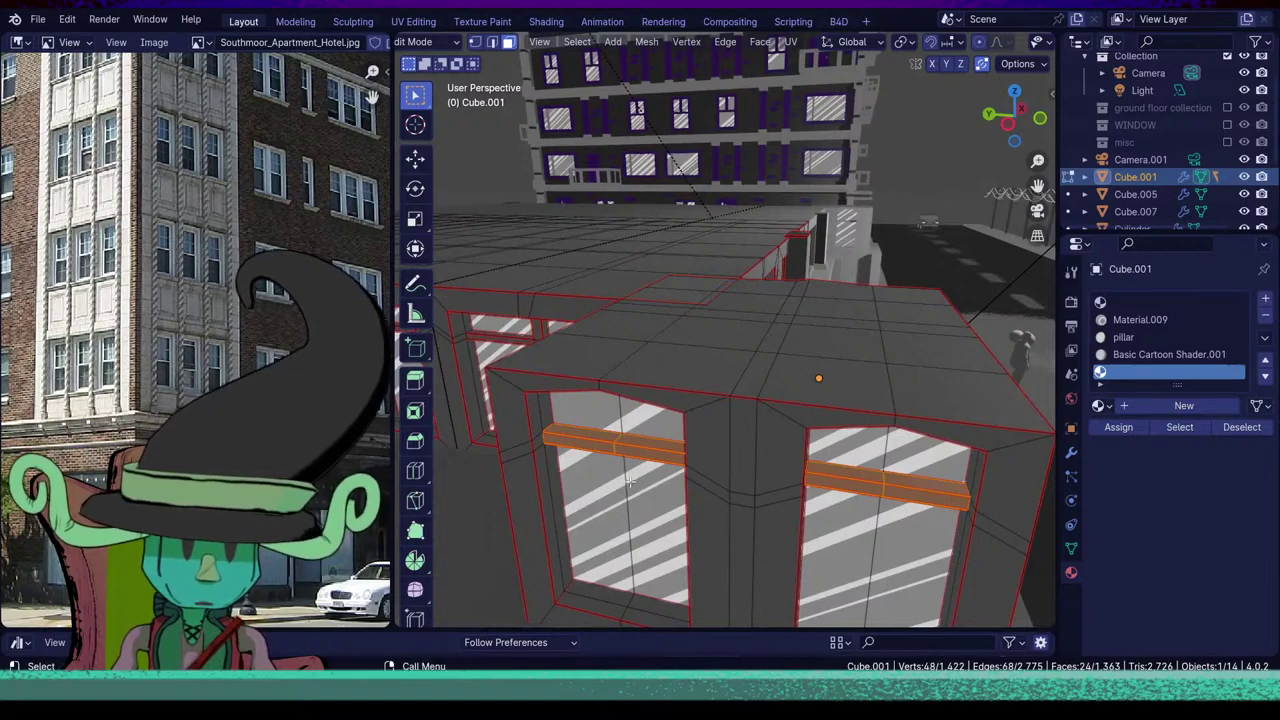
# Add the horizontal crossbar and vertical divider faces of the two-pane side window to the selection and assign them to the new empty material slot.
pyautogui.moveTo(630, 482); pyautogui.dragTo(745, 490, button='middle')
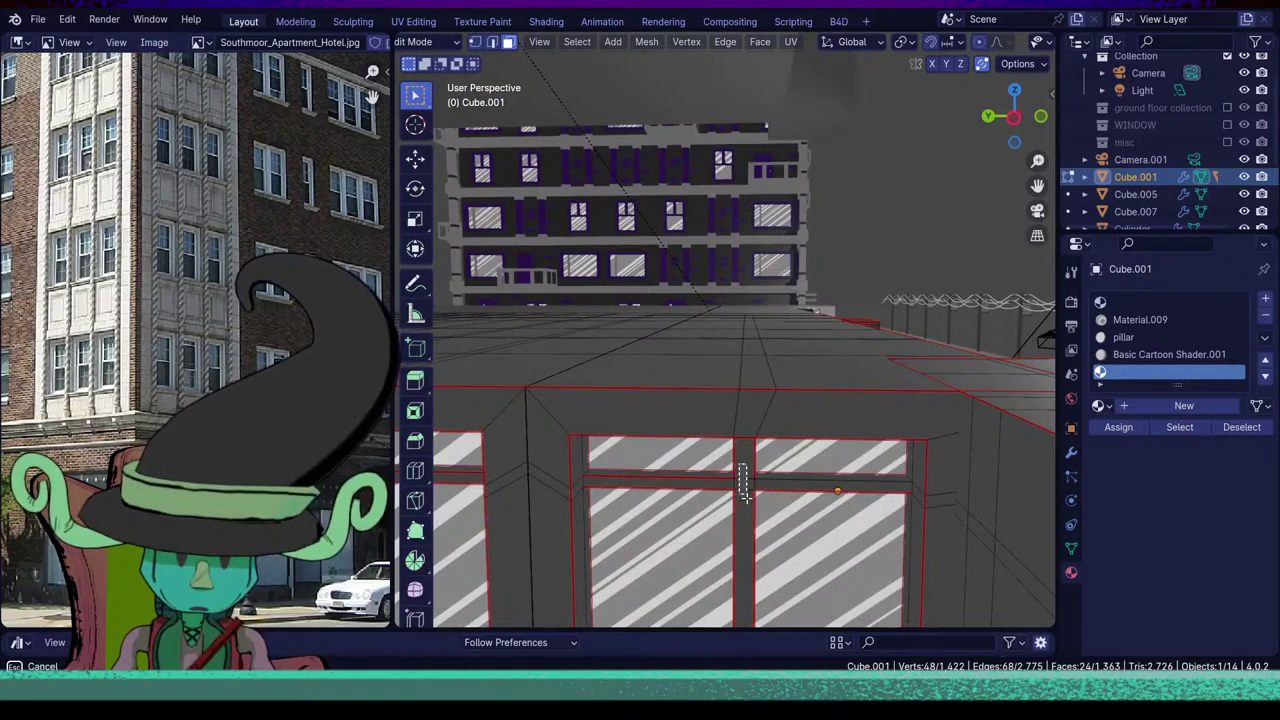
pyautogui.keyDown('shift'); pyautogui.moveTo(745, 494); pyautogui.dragTo(766, 534); pyautogui.keyUp('shift')
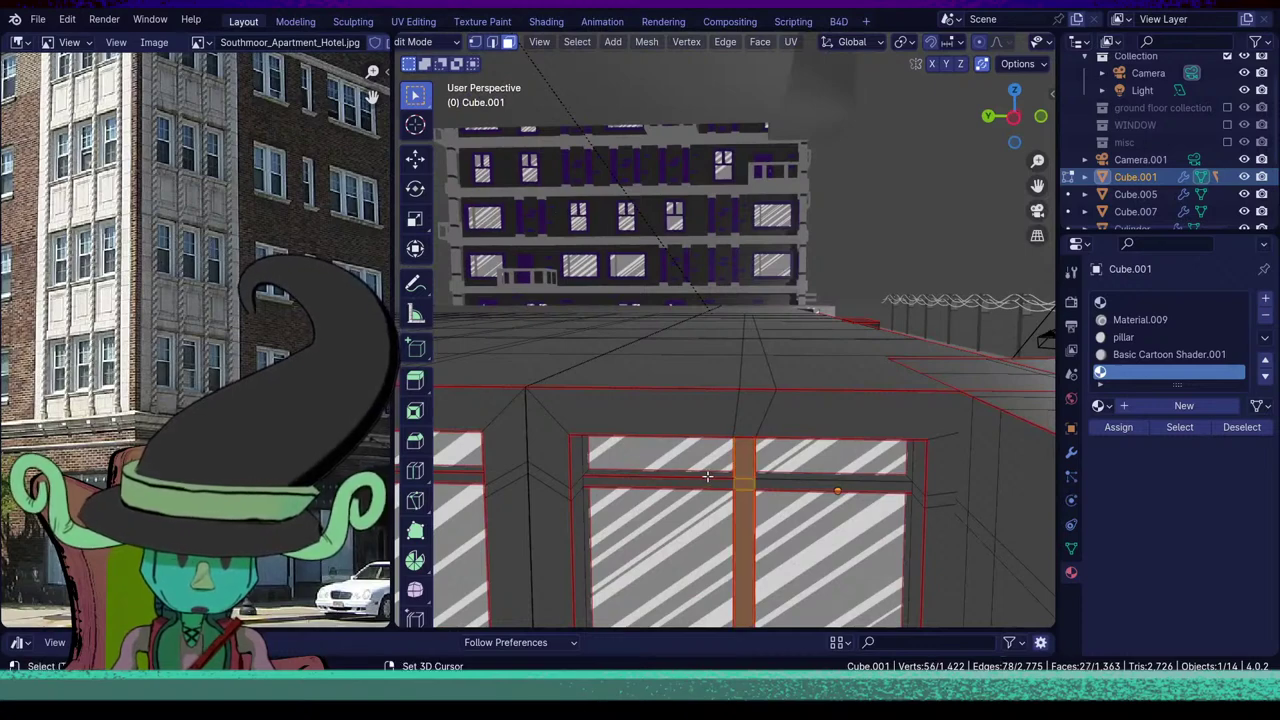
pyautogui.keyDown('shift'); pyautogui.moveTo(708, 477); pyautogui.dragTo(940, 525); pyautogui.keyUp('shift')
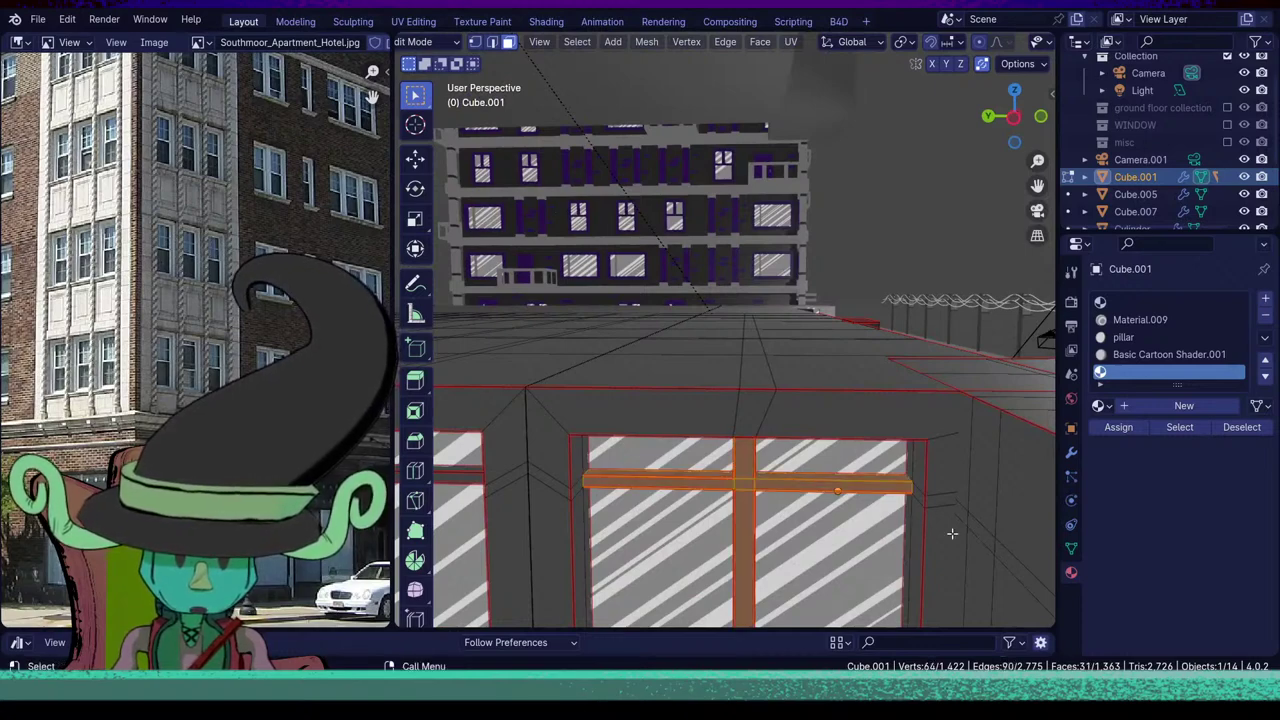
pyautogui.moveTo(940, 525); pyautogui.dragTo(760, 454, button='middle')
pyautogui.keyDown('shift'); pyautogui.click(970, 531); pyautogui.keyUp('shift')
pyautogui.keyDown('shift'); pyautogui.click(971, 577); pyautogui.keyUp('shift')
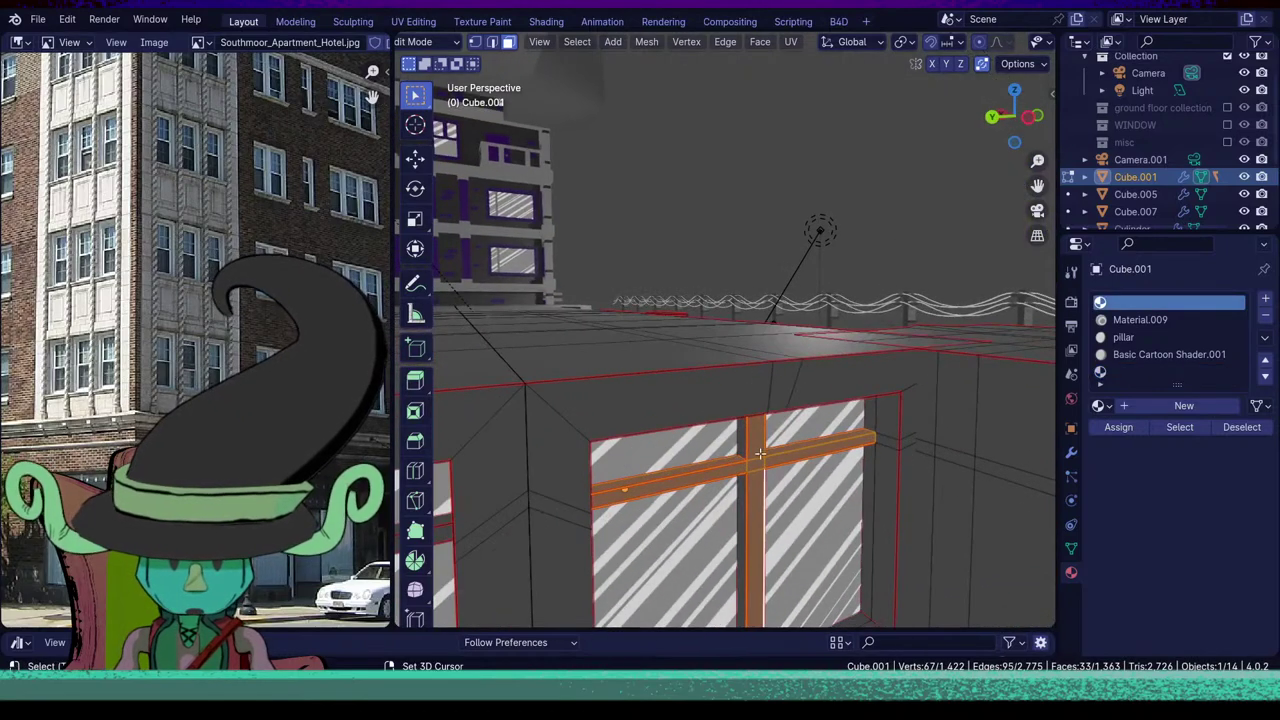
pyautogui.keyDown('shift'); pyautogui.click(746, 516); pyautogui.keyUp('shift')
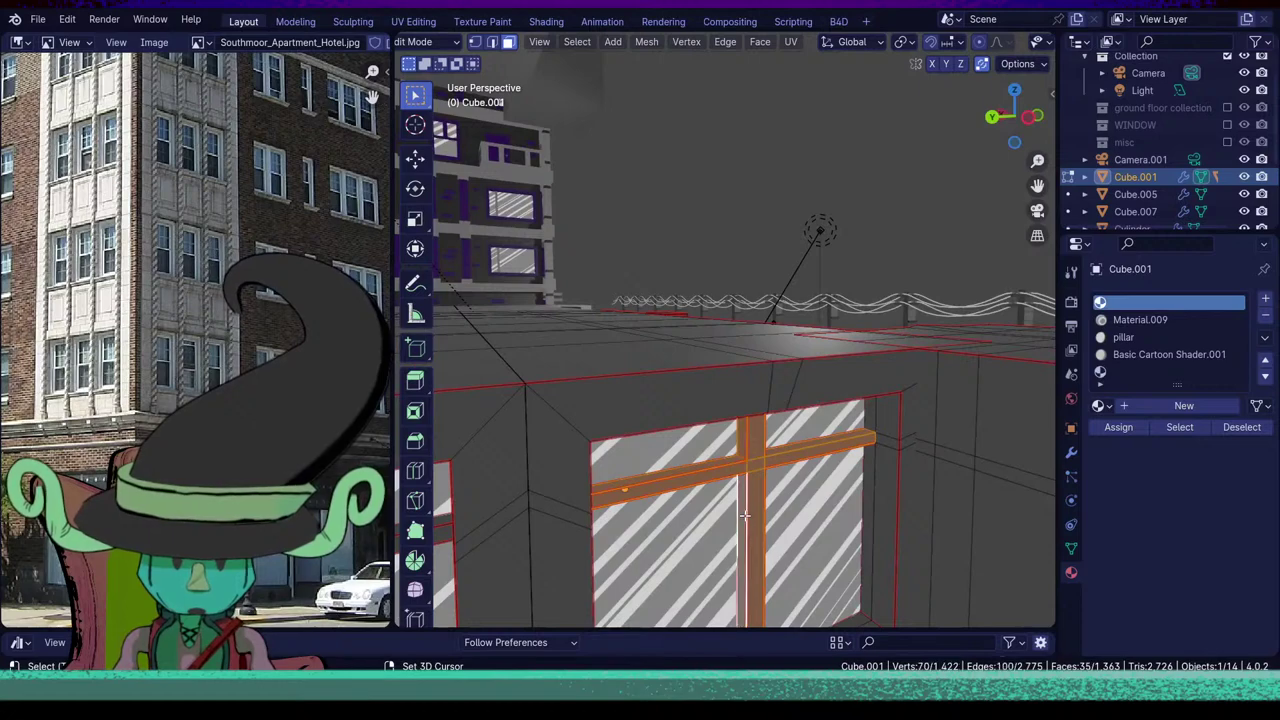
pyautogui.click(1146, 373)
pyautogui.click(1114, 427)
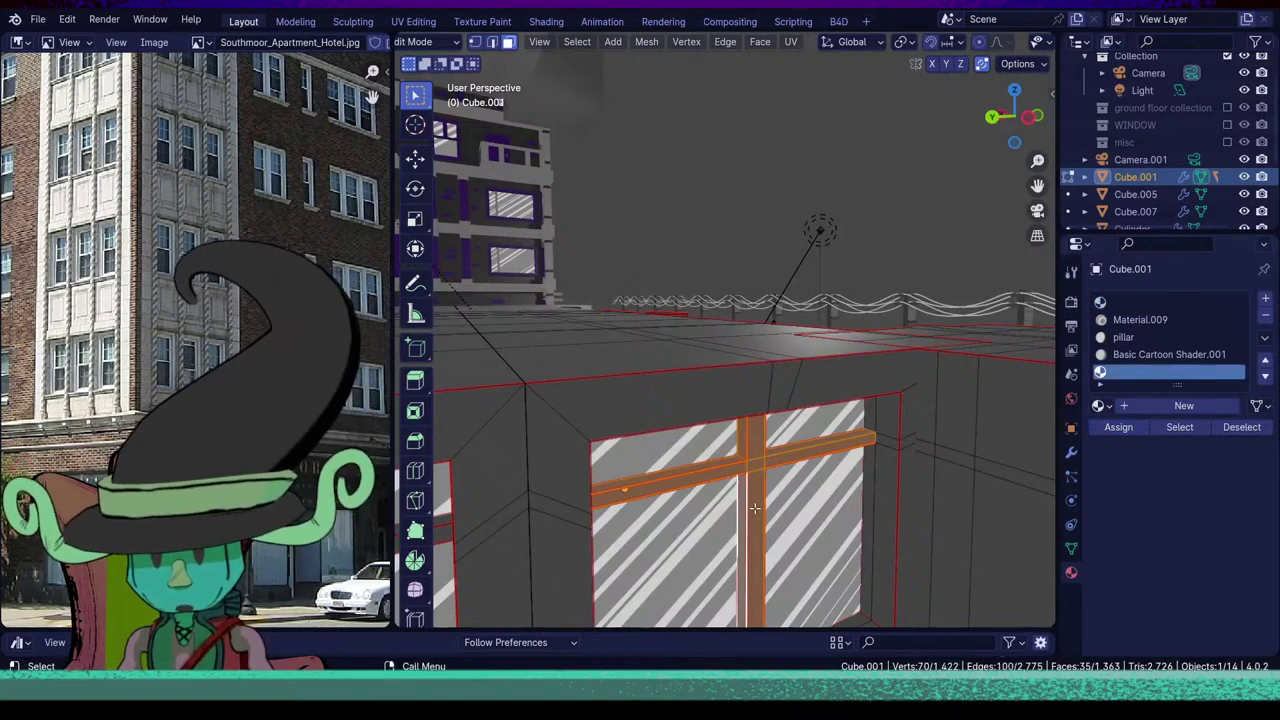
# Add the front faces of the first vertical divider on the neighbouring three-pane window to the selection.
pyautogui.scroll(-7, 817, 496)
pyautogui.moveTo(892, 472); pyautogui.dragTo(818, 416, button='middle')
pyautogui.scroll(3, 823, 486)
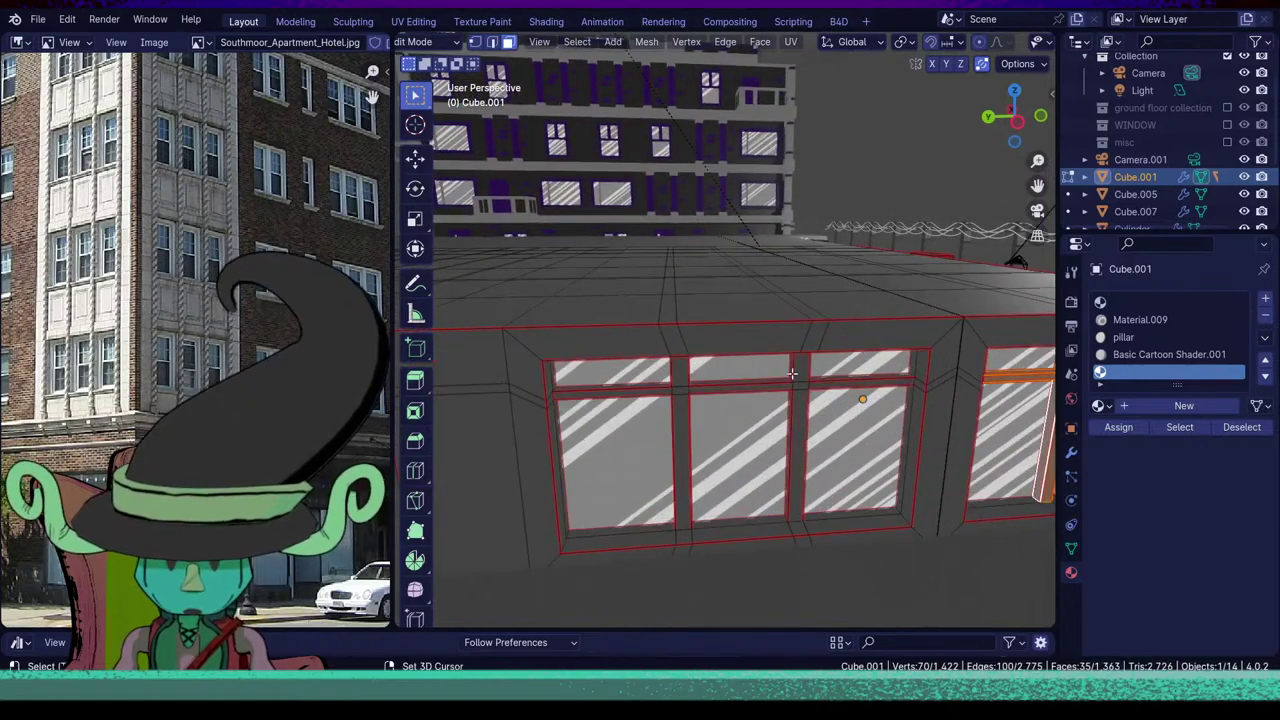
pyautogui.keyDown('shift'); pyautogui.click(801, 371); pyautogui.keyUp('shift')
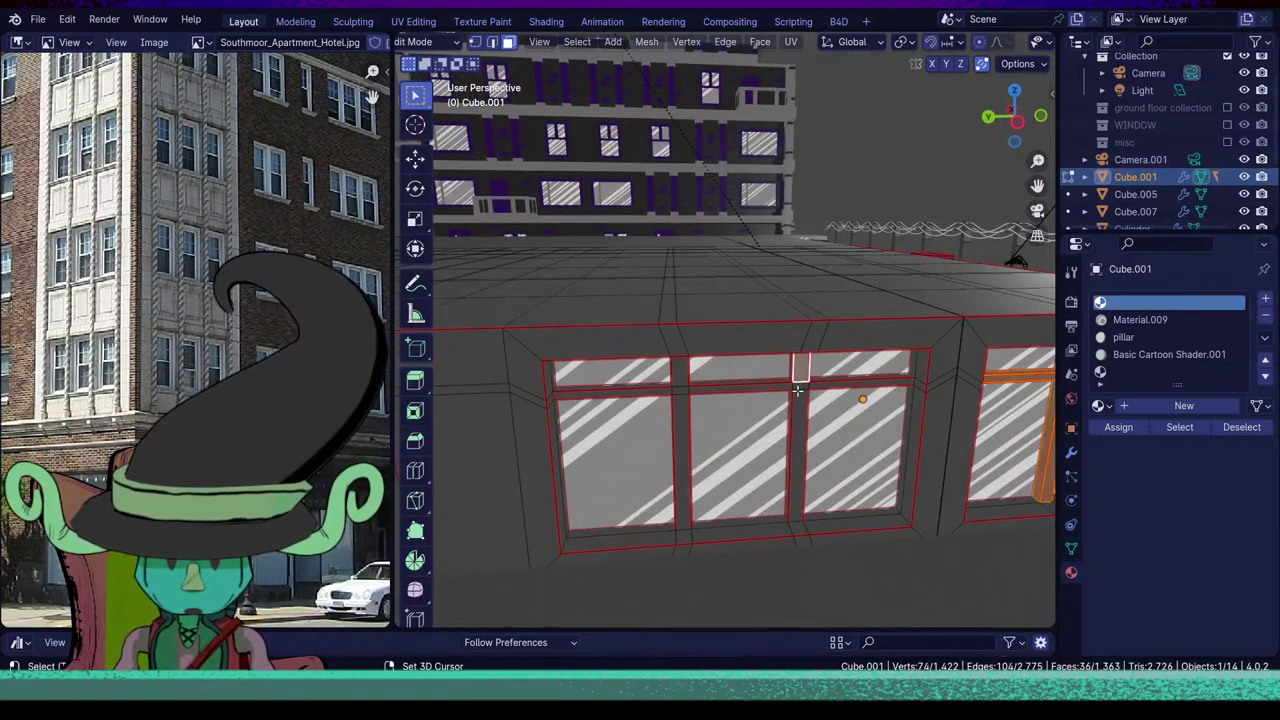
pyautogui.keyDown('shift'); pyautogui.click(798, 384); pyautogui.keyUp('shift')
pyautogui.keyDown('shift'); pyautogui.click(800, 385); pyautogui.keyUp('shift')
pyautogui.keyDown('shift'); pyautogui.click(798, 408); pyautogui.keyUp('shift')
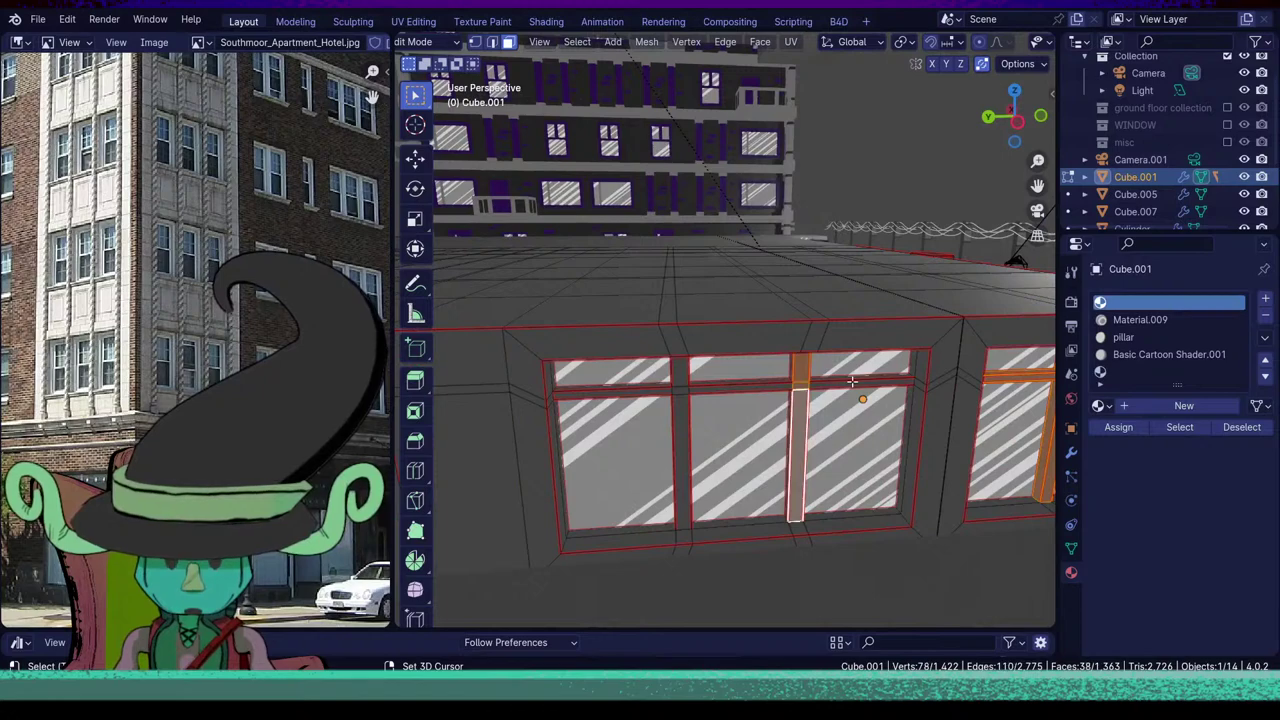
# Add the adjoining crossbar section of the three-pane window and the first divider's side faces to the selection.
pyautogui.keyDown('shift'); pyautogui.click(845, 374); pyautogui.keyUp('shift')
pyautogui.moveTo(844, 372); pyautogui.dragTo(882, 456, button='middle')
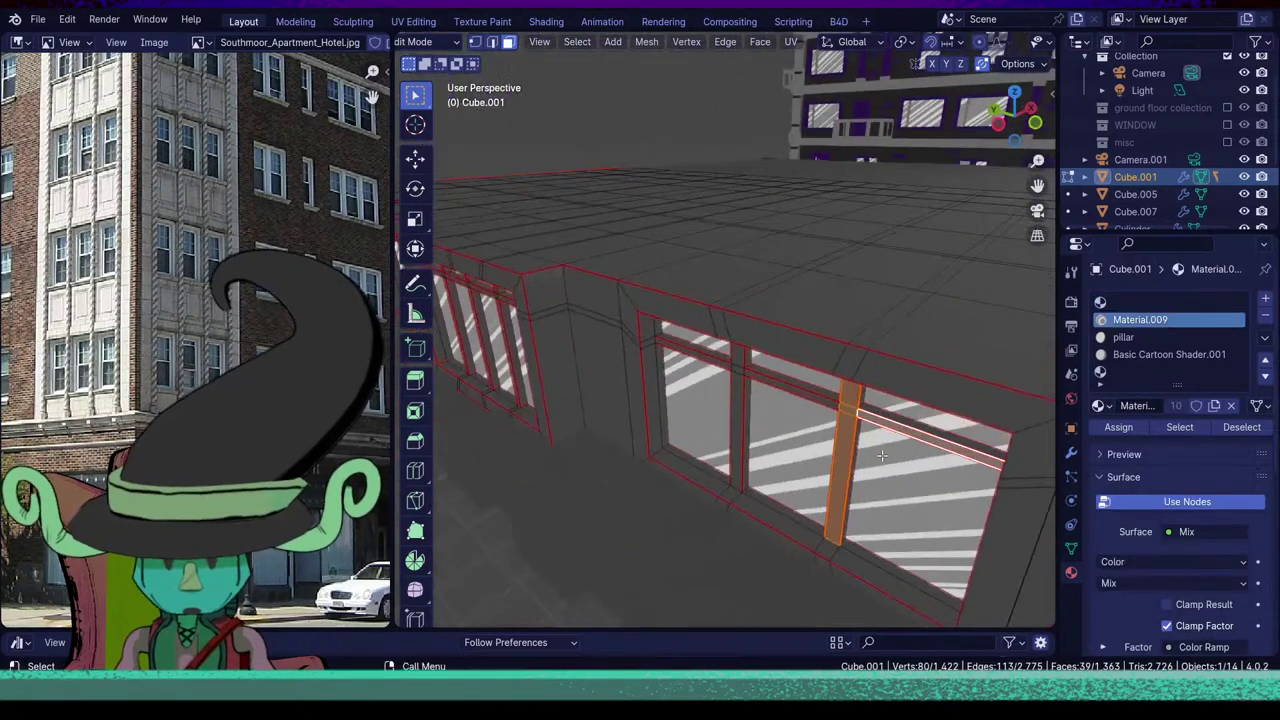
pyautogui.keyDown('shift'); pyautogui.click(874, 410); pyautogui.keyUp('shift')
pyautogui.moveTo(874, 410); pyautogui.dragTo(925, 448, button='middle')
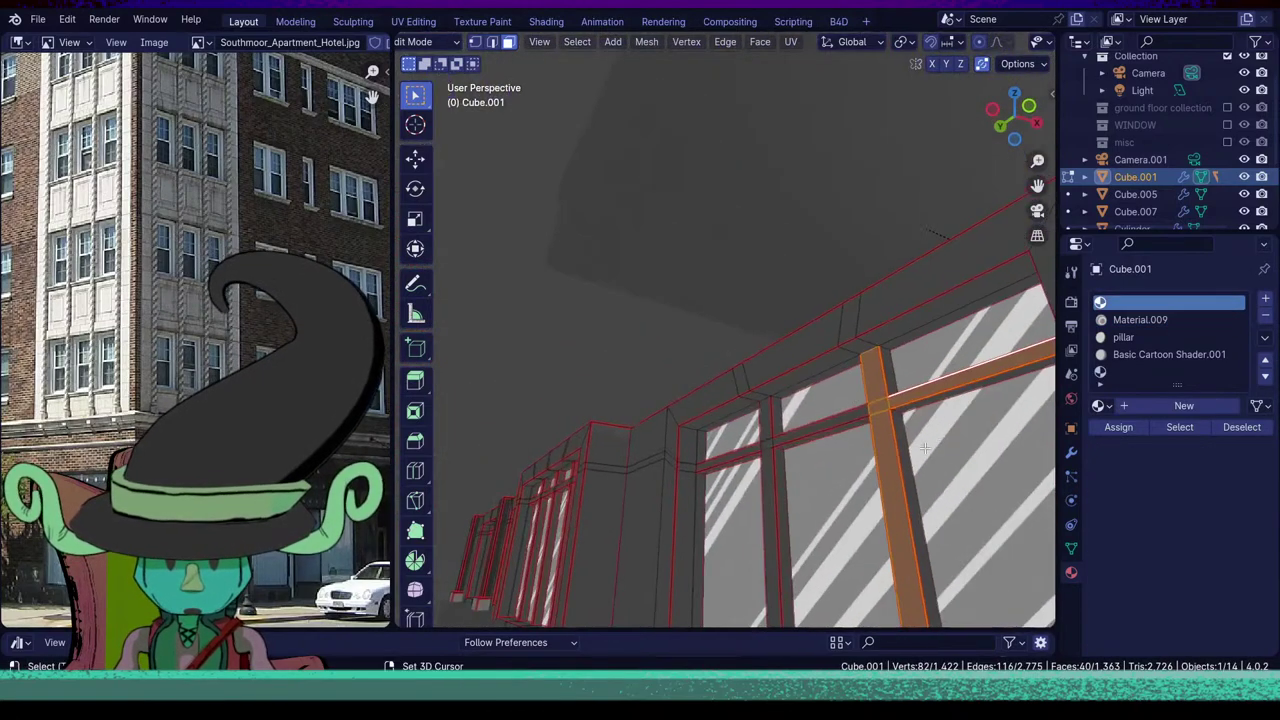
pyautogui.keyDown('shift'); pyautogui.click(924, 403); pyautogui.keyUp('shift')
pyautogui.keyDown('shift'); pyautogui.click(897, 399); pyautogui.keyUp('shift')
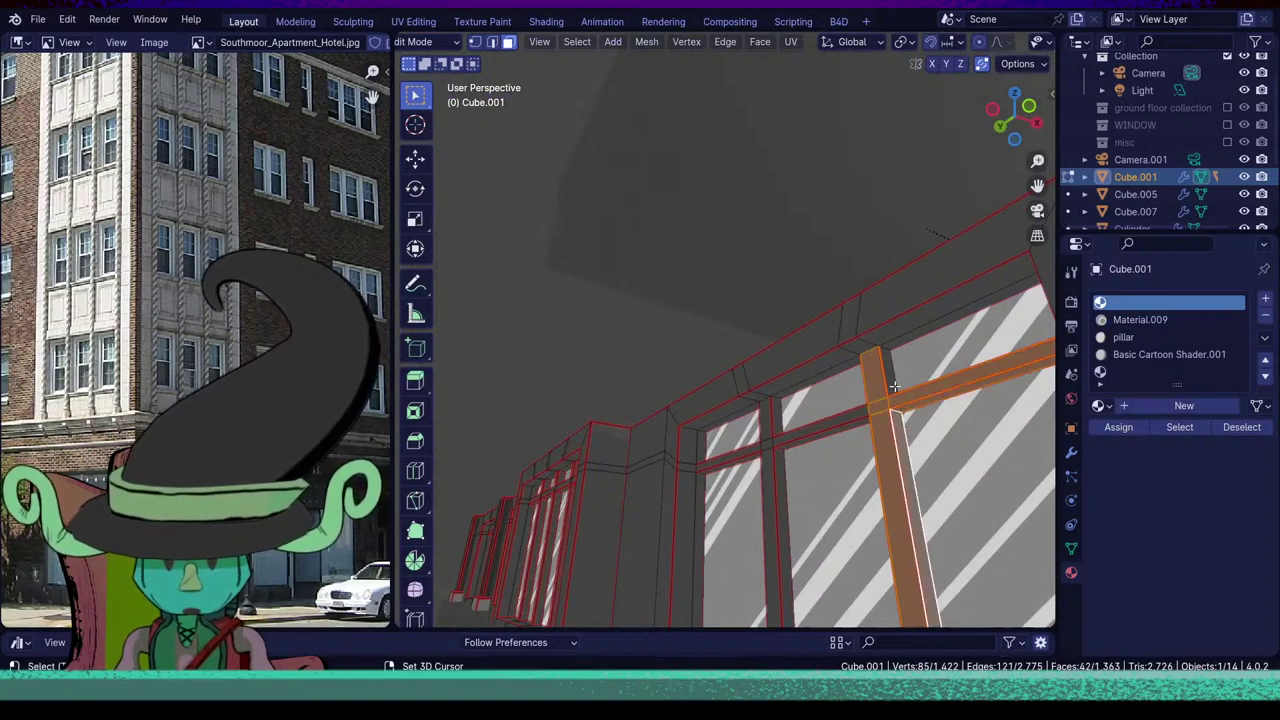
pyautogui.keyDown('shift'); pyautogui.click(886, 372); pyautogui.keyUp('shift')
# Extend the selection with the three-pane window's middle crossbar section and the faces of its second vertical divider.
pyautogui.keyDown('shift'); pyautogui.click(830, 424); pyautogui.keyUp('shift')
pyautogui.keyDown('shift'); pyautogui.click(815, 432); pyautogui.keyUp('shift')
pyautogui.keyDown('shift'); pyautogui.click(772, 418); pyautogui.keyUp('shift')
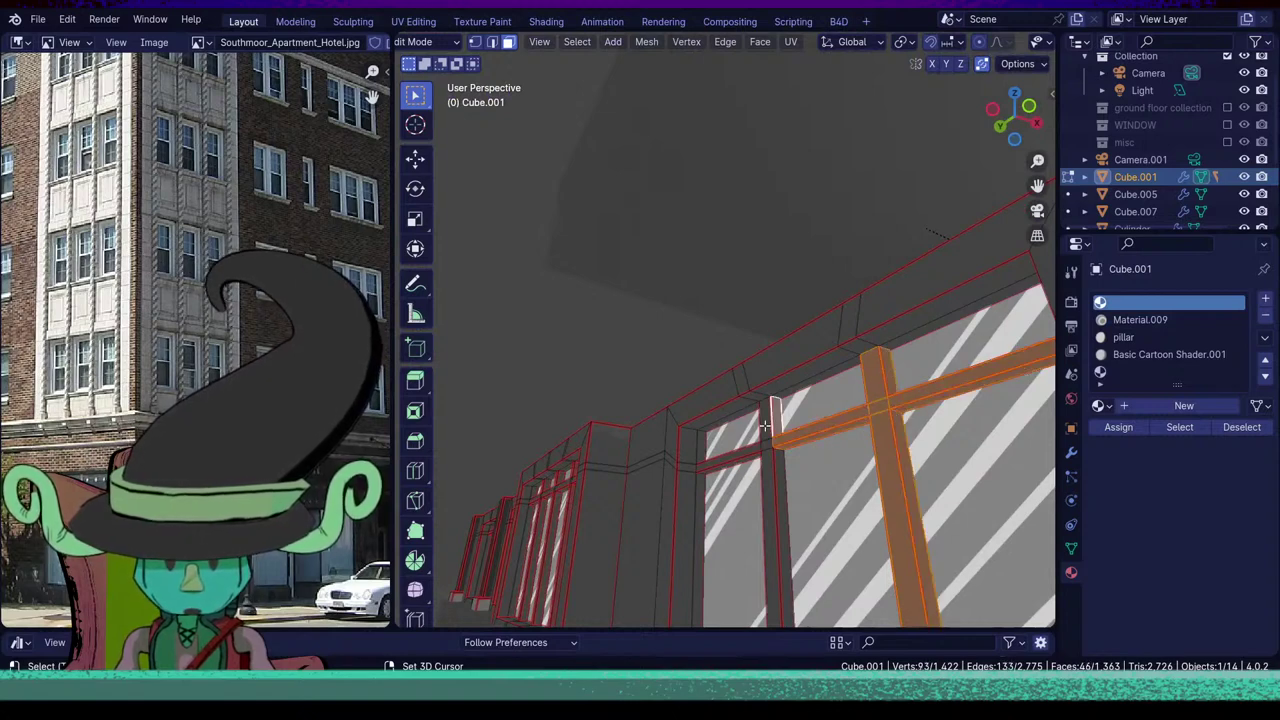
pyautogui.keyDown('shift'); pyautogui.click(766, 425); pyautogui.keyUp('shift')
pyautogui.keyDown('shift'); pyautogui.click(770, 455); pyautogui.keyUp('shift')
pyautogui.keyDown('shift'); pyautogui.click(766, 460); pyautogui.keyUp('shift')
pyautogui.keyDown('shift'); pyautogui.click(752, 448); pyautogui.keyUp('shift')
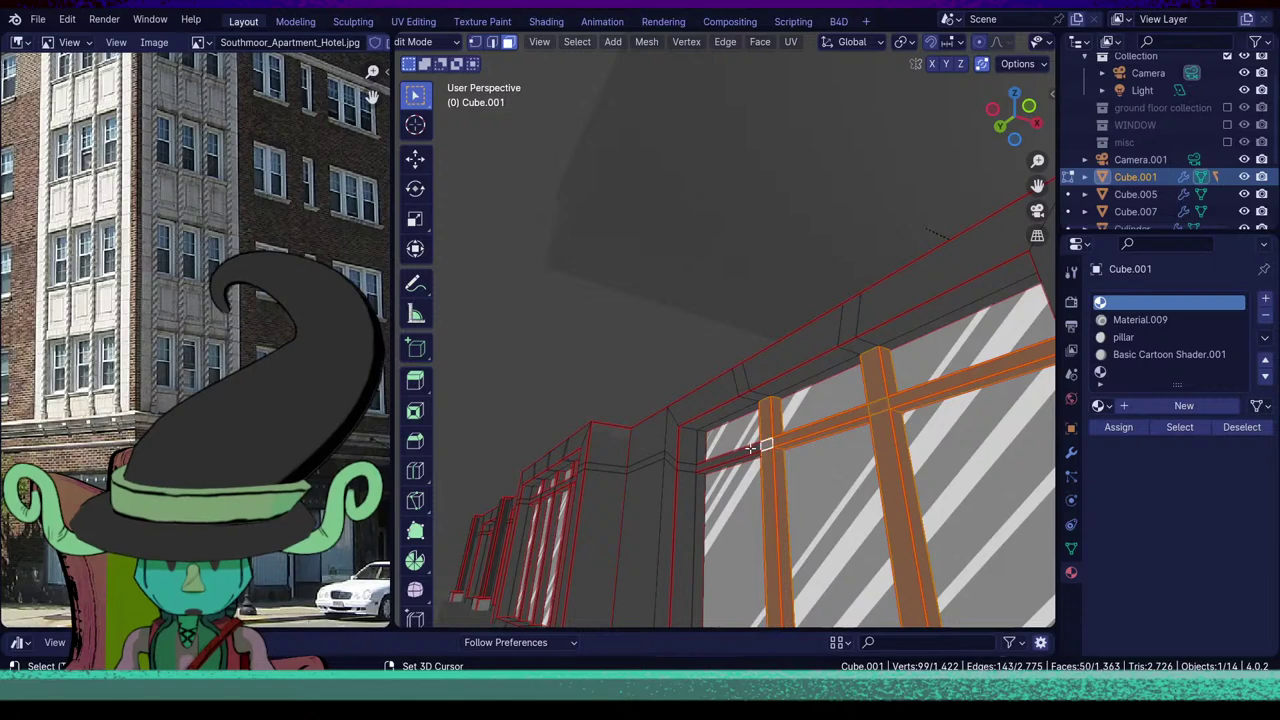
# Add the three-pane window's last crossbar section and remaining top faces to the selection, and assign it all to the new empty material slot.
pyautogui.keyDown('shift'); pyautogui.click(739, 454); pyautogui.keyUp('shift')
pyautogui.keyDown('shift'); pyautogui.click(724, 460); pyautogui.keyUp('shift')
pyautogui.moveTo(721, 455); pyautogui.dragTo(760, 440, button='middle')
pyautogui.keyDown('shift'); pyautogui.click(788, 405); pyautogui.keyUp('shift')
pyautogui.keyDown('shift'); pyautogui.click(864, 469); pyautogui.keyUp('shift')
pyautogui.scroll(-1, 627, 483)
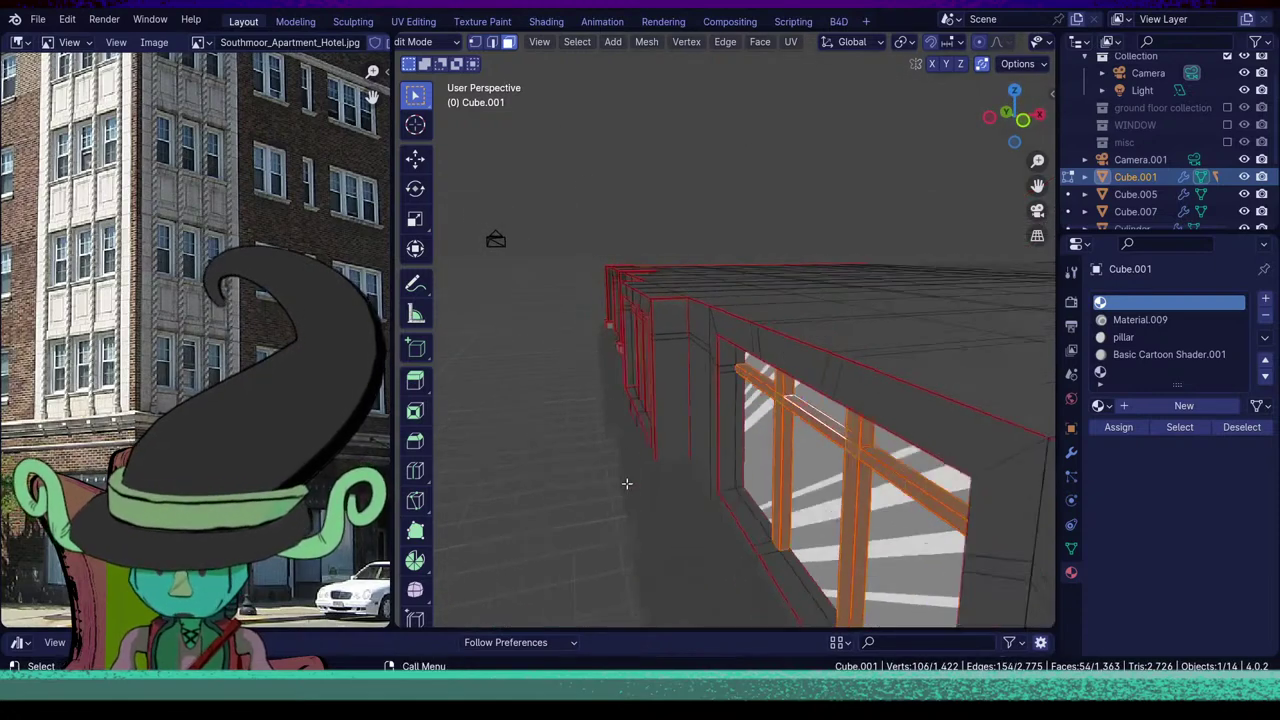
pyautogui.moveTo(626, 483); pyautogui.dragTo(740, 460, button='middle')
pyautogui.click(1150, 372)
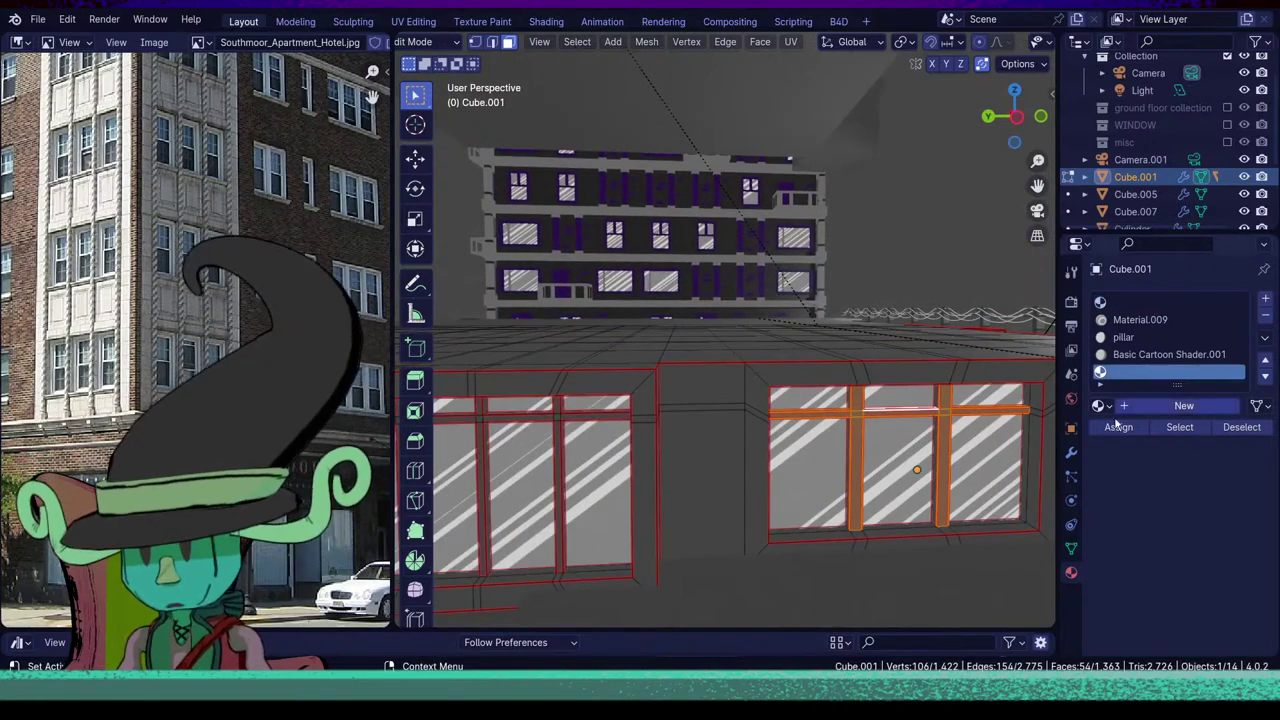
pyautogui.click(1116, 425)
# Select the four-pane window's first divider and the missed side faces of the three-pane window's dividers, and assign them to the empty material slot.
pyautogui.keyDown('shift'); pyautogui.moveTo(665, 476); pyautogui.dragTo(679, 376, button='middle'); pyautogui.keyUp('shift')
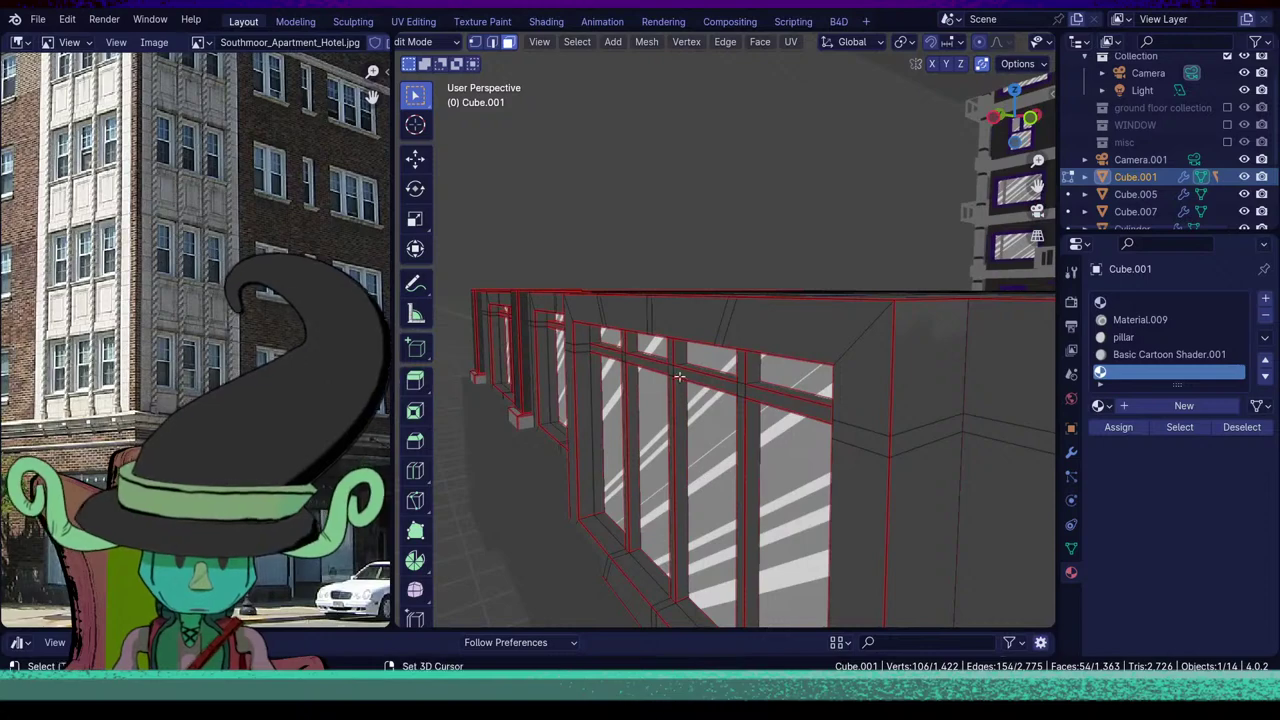
pyautogui.moveTo(740, 372); pyautogui.dragTo(745, 436)
pyautogui.moveTo(745, 436); pyautogui.dragTo(760, 483, button='middle')
pyautogui.scroll(2, 760, 483)
pyautogui.keyDown('shift'); pyautogui.click(806, 465); pyautogui.keyUp('shift')
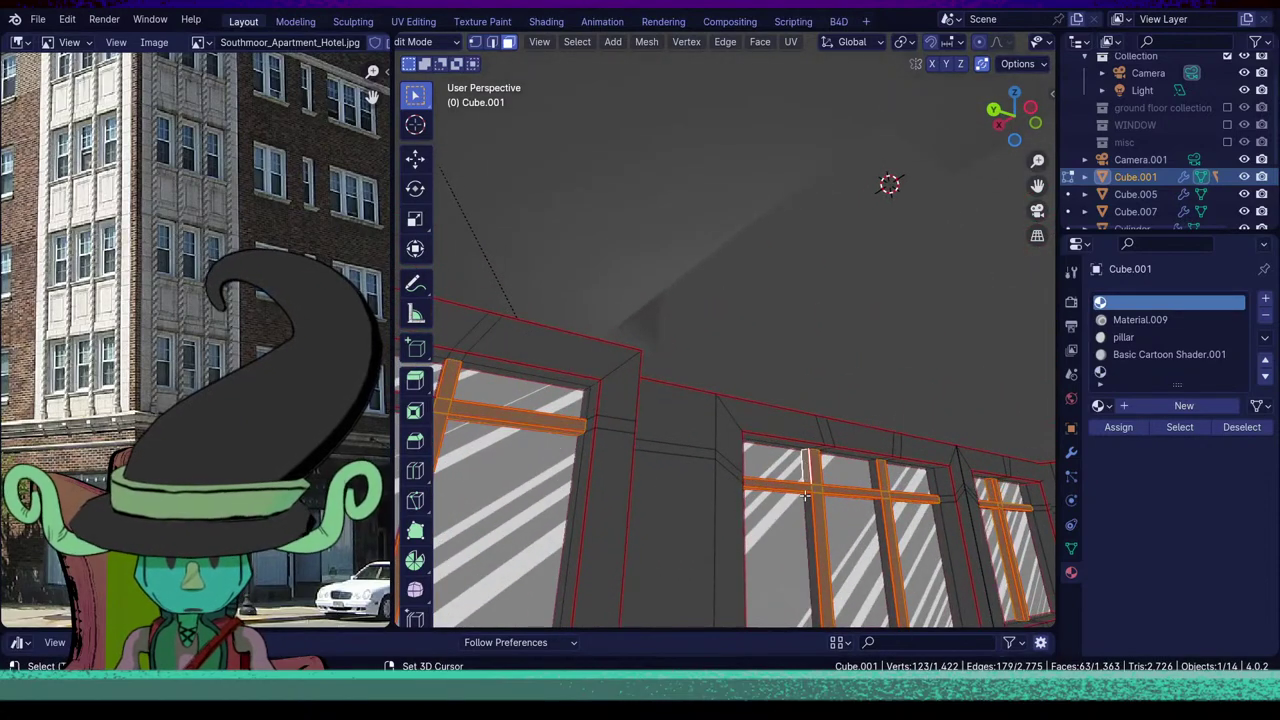
pyautogui.keyDown('shift'); pyautogui.click(812, 550); pyautogui.keyUp('shift')
pyautogui.keyDown('shift'); pyautogui.click(875, 478); pyautogui.keyUp('shift')
pyautogui.keyDown('shift'); pyautogui.click(886, 555); pyautogui.keyUp('shift')
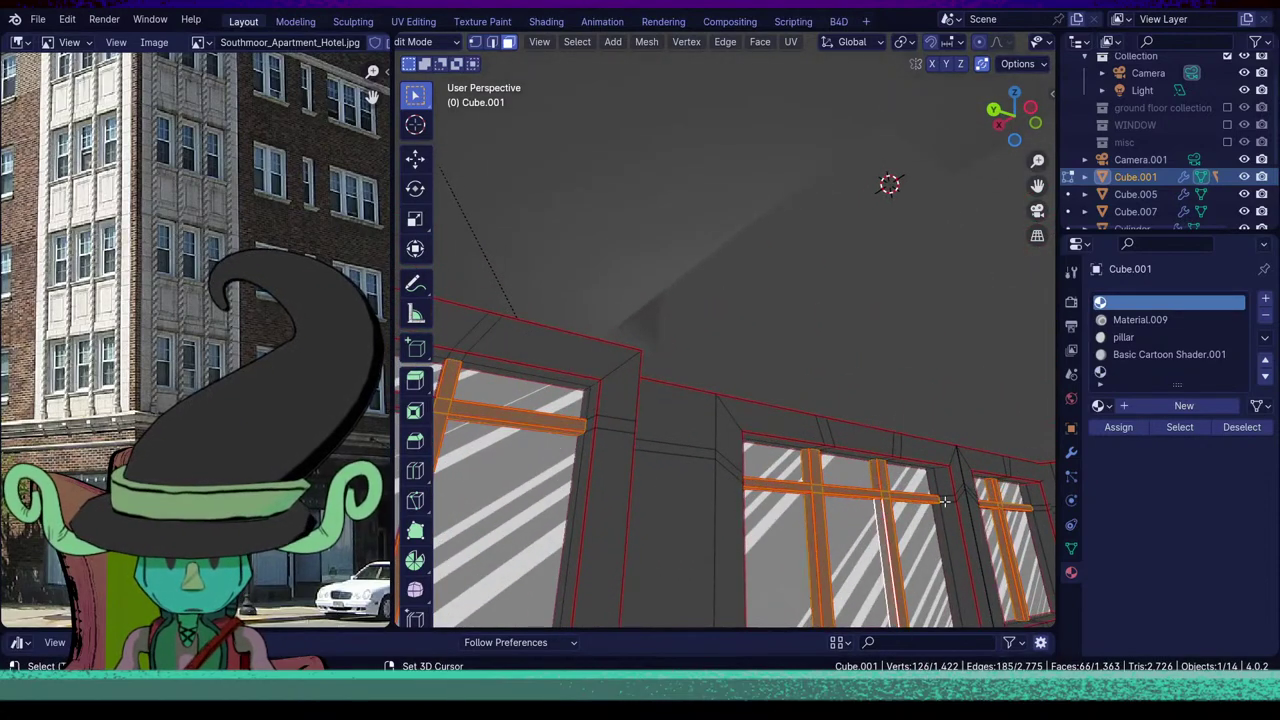
pyautogui.click(1125, 430)
# Add the front faces of the four-pane window's middle divider and its two adjoining crossbar sections to the selection.
pyautogui.moveTo(975, 485); pyautogui.dragTo(670, 406, button='middle')
pyautogui.keyDown('shift'); pyautogui.click(668, 395); pyautogui.keyUp('shift')
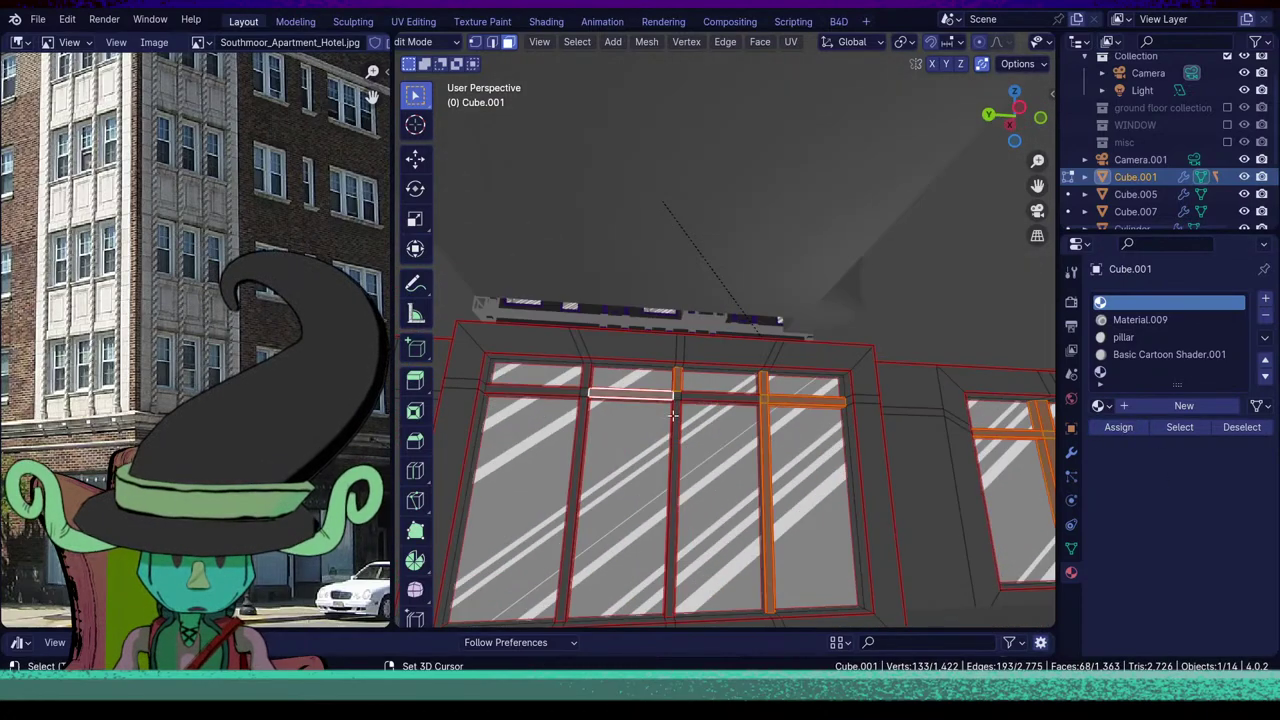
pyautogui.keyDown('shift'); pyautogui.click(674, 415); pyautogui.keyUp('shift')
pyautogui.keyDown('shift'); pyautogui.click(677, 397); pyautogui.keyUp('shift')
pyautogui.keyDown('shift'); pyautogui.click(687, 397); pyautogui.keyUp('shift')
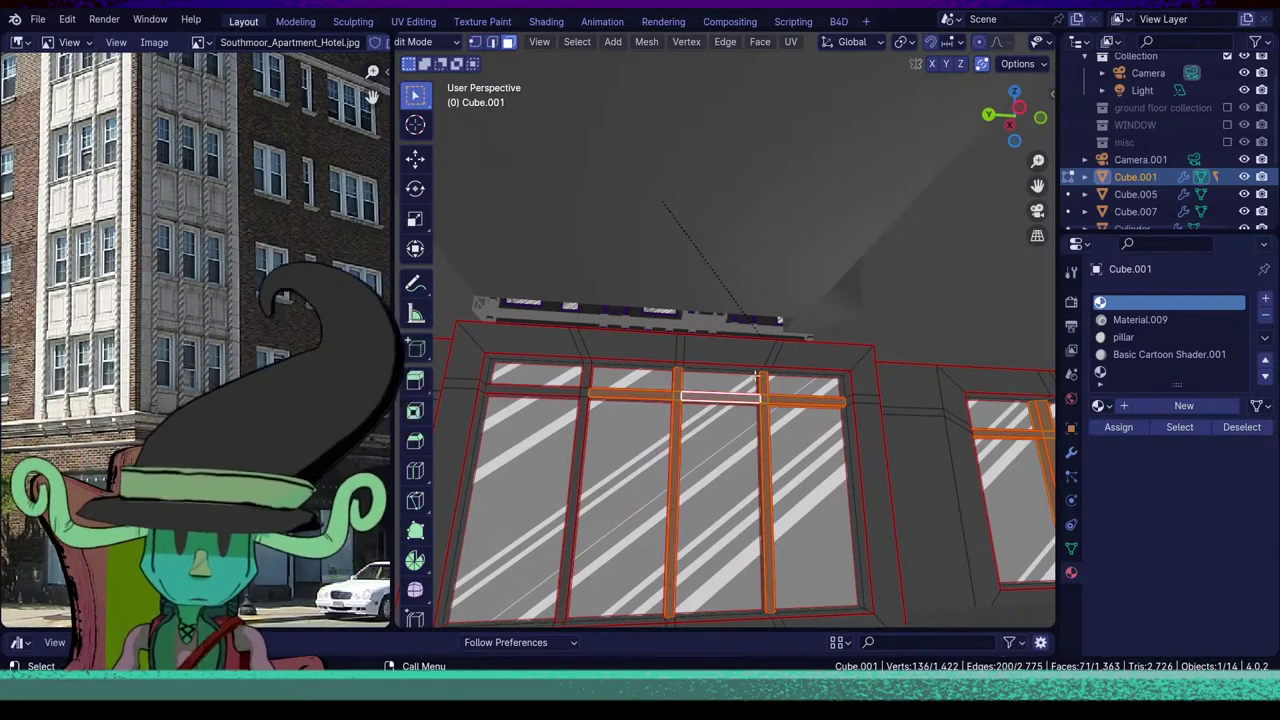
# Add the middle divider's side faces, the crossbar's top faces and the third divider's near side to the selection.
pyautogui.moveTo(757, 375); pyautogui.dragTo(642, 504, button='middle')
pyautogui.keyDown('shift'); pyautogui.click(662, 472); pyautogui.keyUp('shift')
pyautogui.keyDown('shift'); pyautogui.click(663, 549); pyautogui.keyUp('shift')
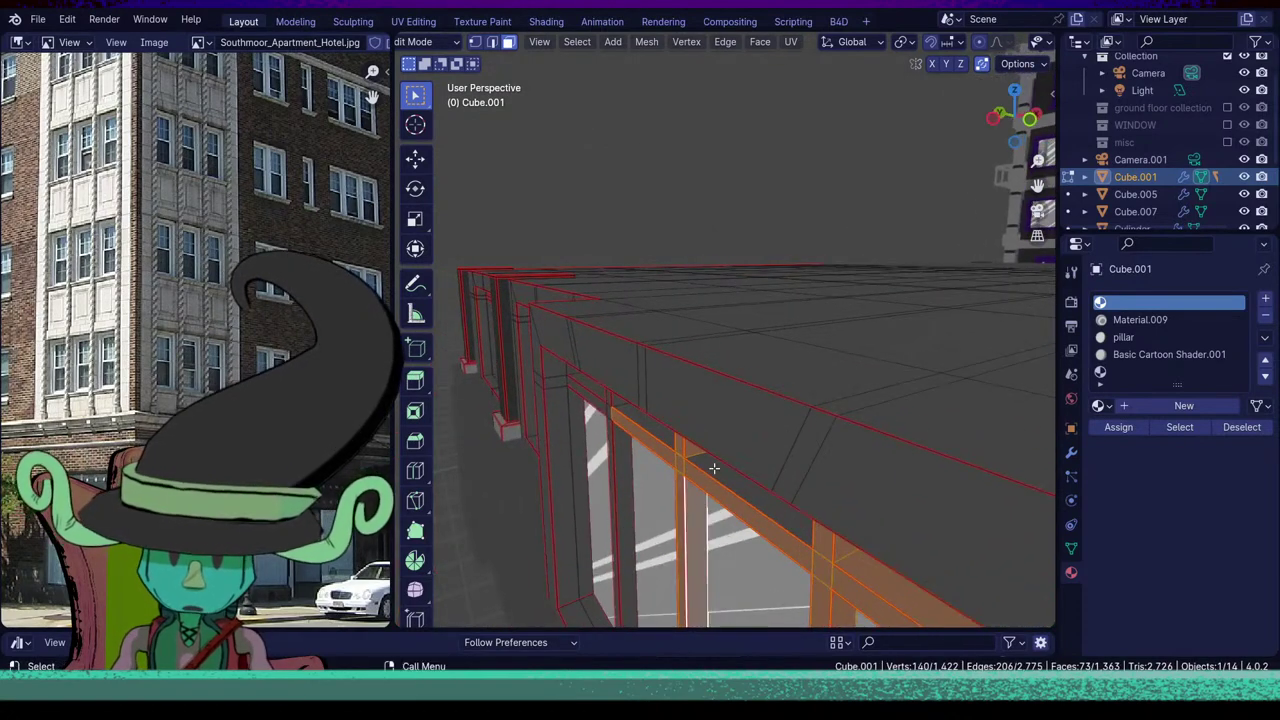
pyautogui.keyDown('shift'); pyautogui.click(706, 456); pyautogui.keyUp('shift')
pyautogui.keyDown('shift'); pyautogui.click(645, 427); pyautogui.keyUp('shift')
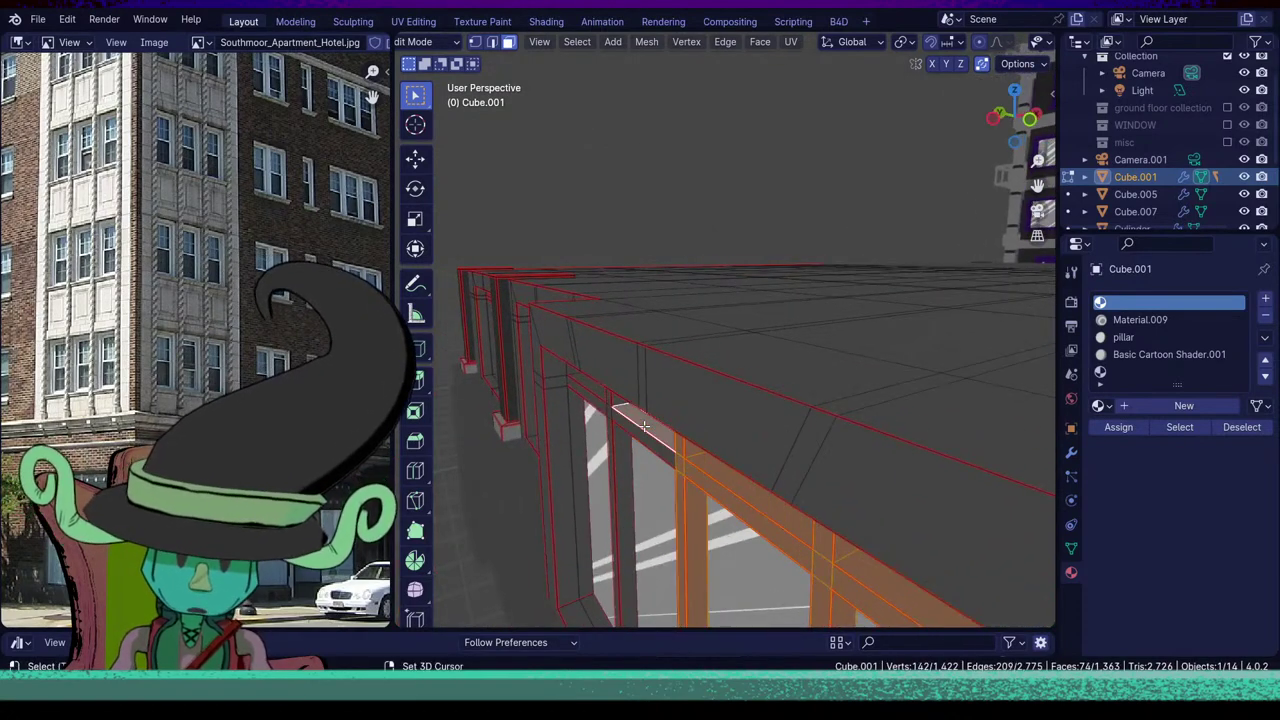
pyautogui.keyDown('shift'); pyautogui.click(631, 449); pyautogui.keyUp('shift')
pyautogui.keyDown('shift'); pyautogui.click(626, 472); pyautogui.keyUp('shift')
# Add the four-pane window's crossbar undersides, end section and remaining third divider faces to the selection, and make the new empty material slot active.
pyautogui.moveTo(626, 472); pyautogui.dragTo(697, 408, button='middle')
pyautogui.keyDown('shift'); pyautogui.click(697, 408); pyautogui.keyUp('shift')
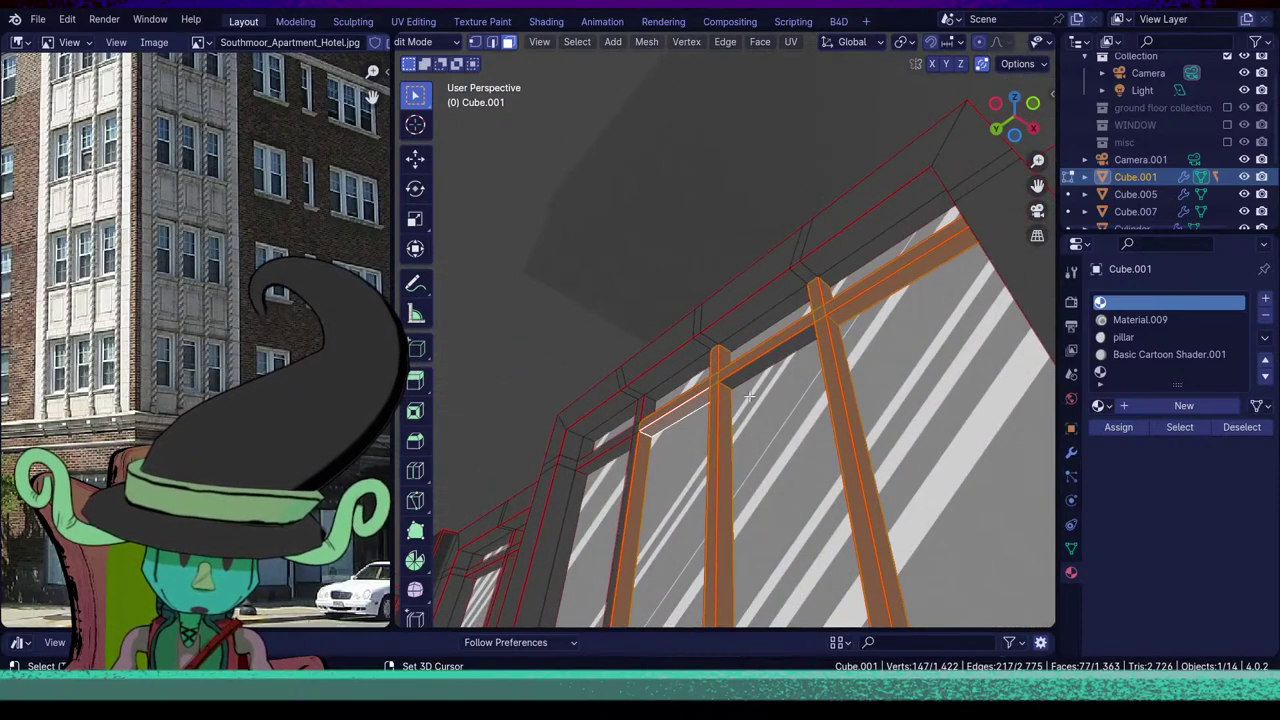
pyautogui.keyDown('shift'); pyautogui.click(745, 370); pyautogui.keyUp('shift')
pyautogui.moveTo(745, 370); pyautogui.dragTo(709, 449, button='middle')
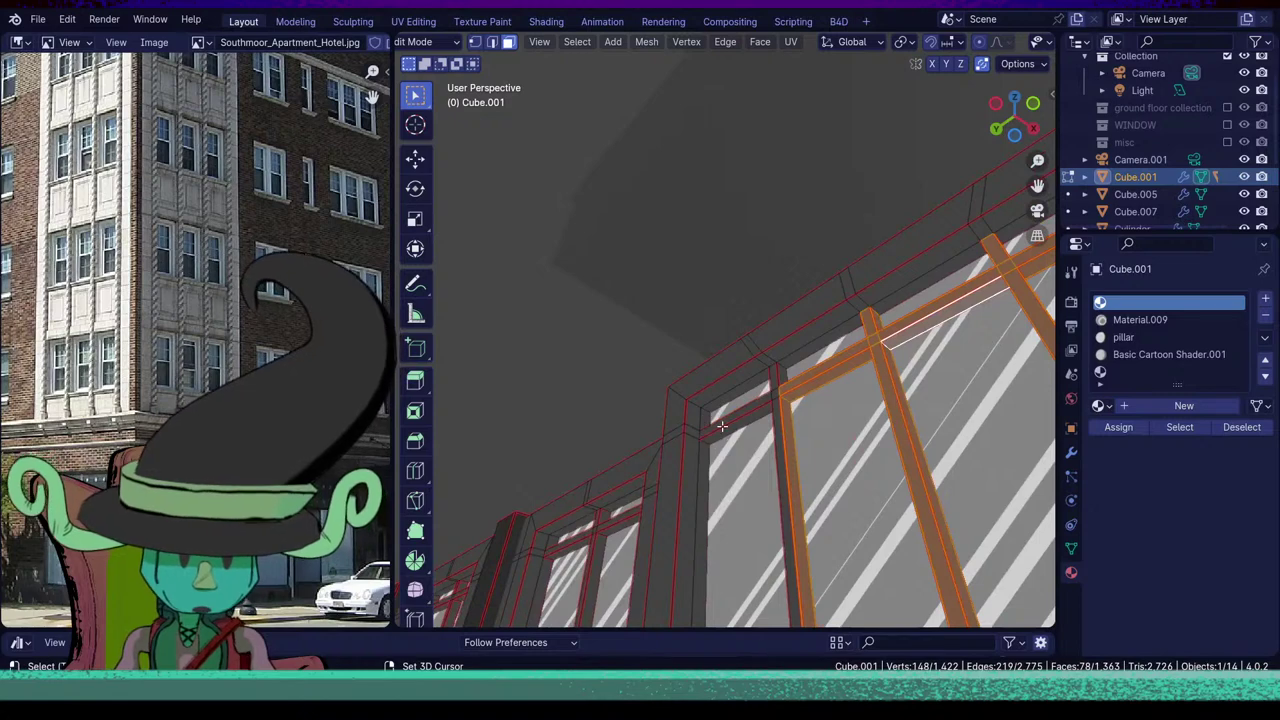
pyautogui.keyDown('shift'); pyautogui.click(722, 426); pyautogui.keyUp('shift')
pyautogui.keyDown('shift'); pyautogui.click(738, 424); pyautogui.keyUp('shift')
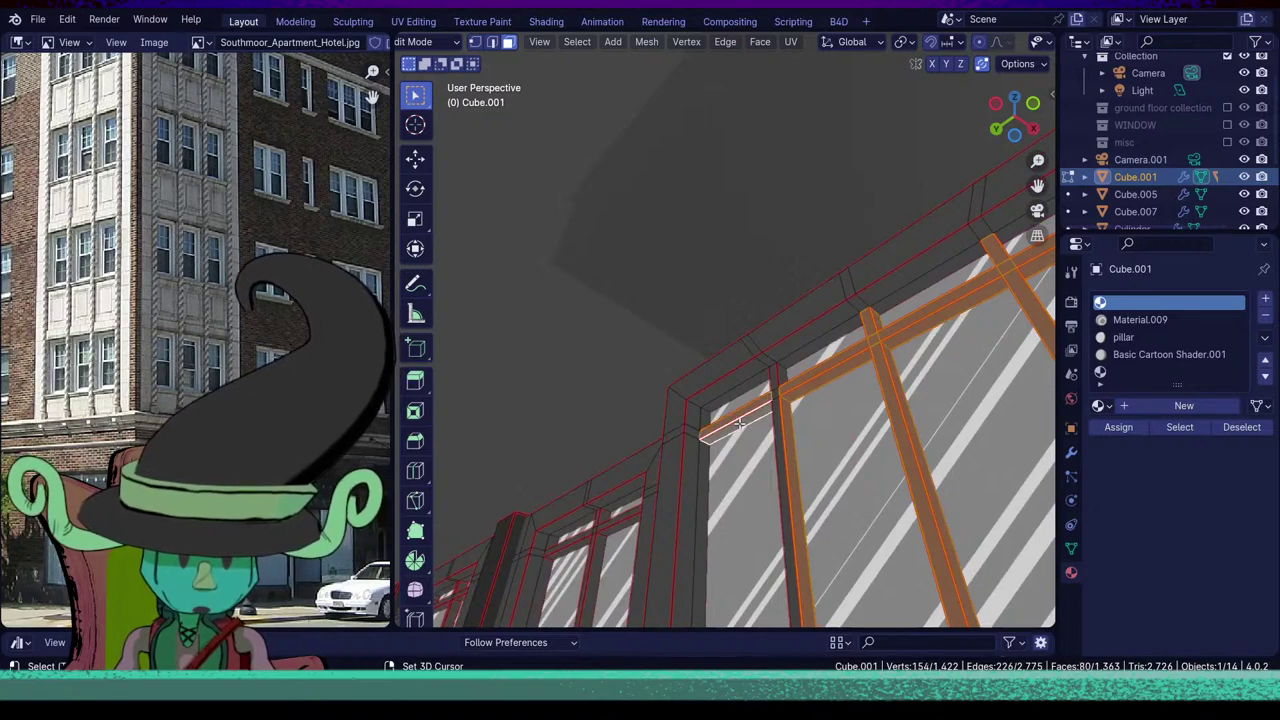
pyautogui.keyDown('shift'); pyautogui.click(774, 375); pyautogui.keyUp('shift')
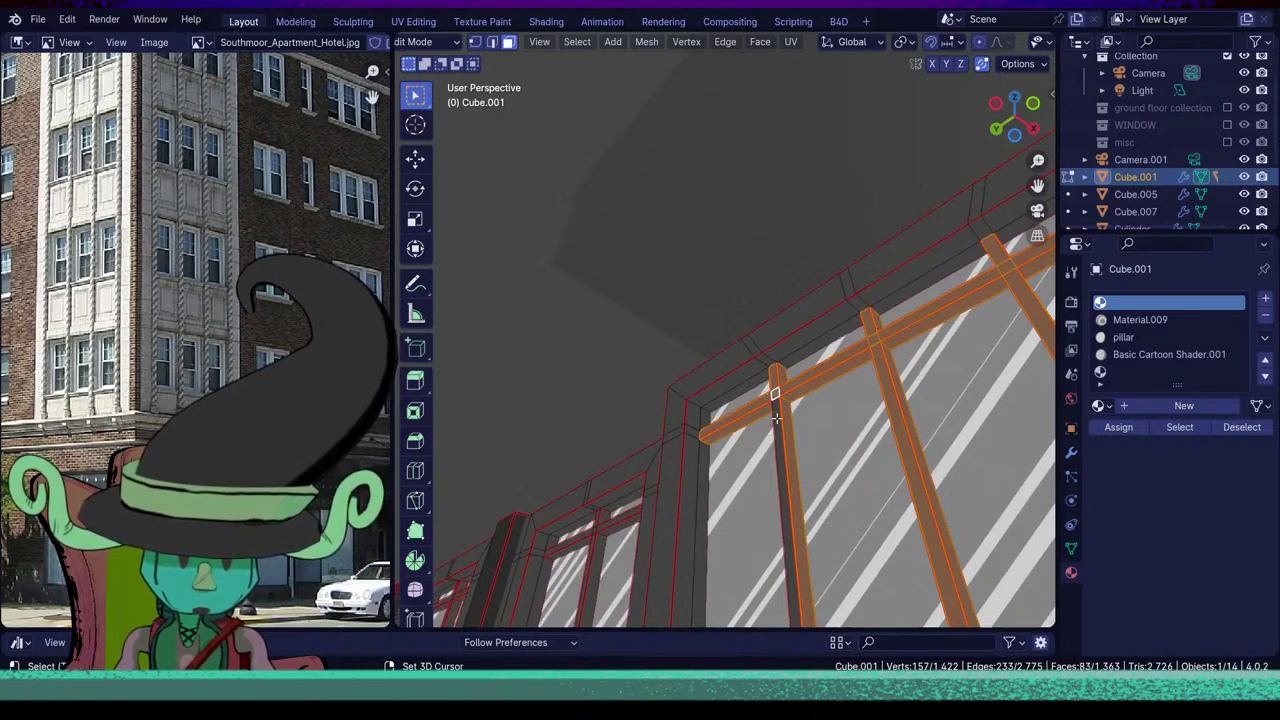
pyautogui.keyDown('shift'); pyautogui.click(776, 418); pyautogui.keyUp('shift')
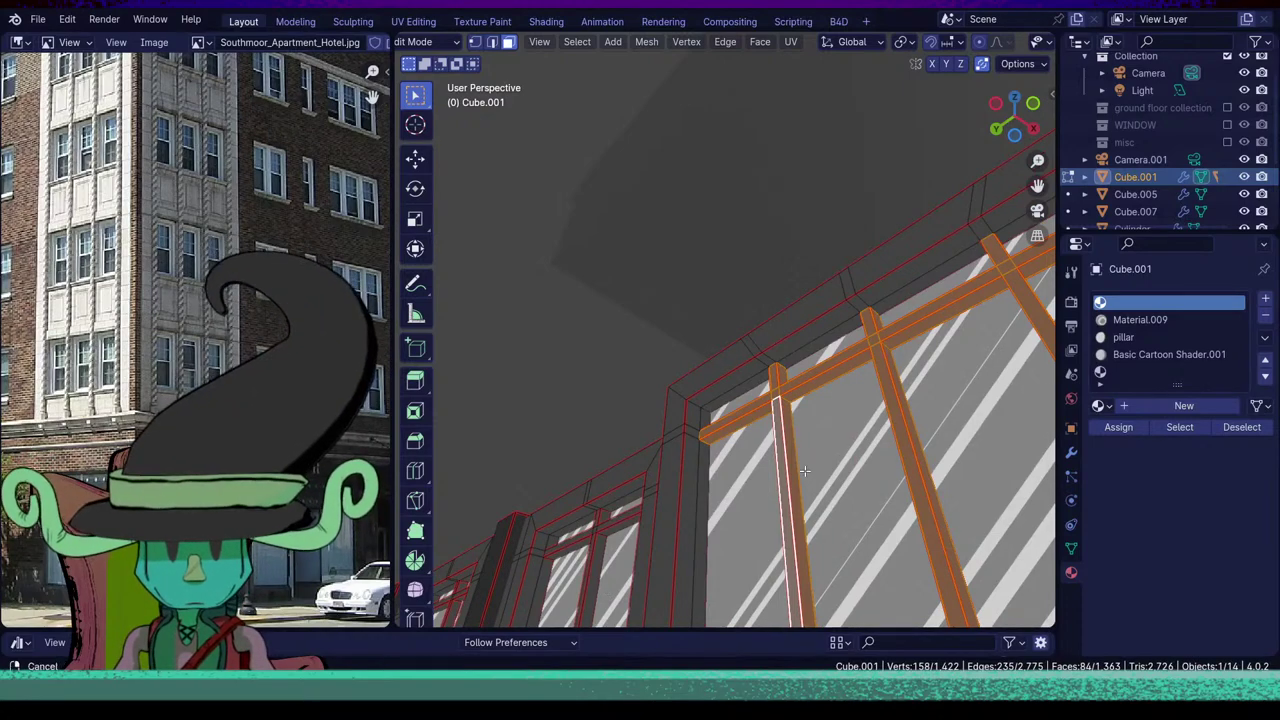
pyautogui.moveTo(806, 474); pyautogui.dragTo(780, 482, button='middle')
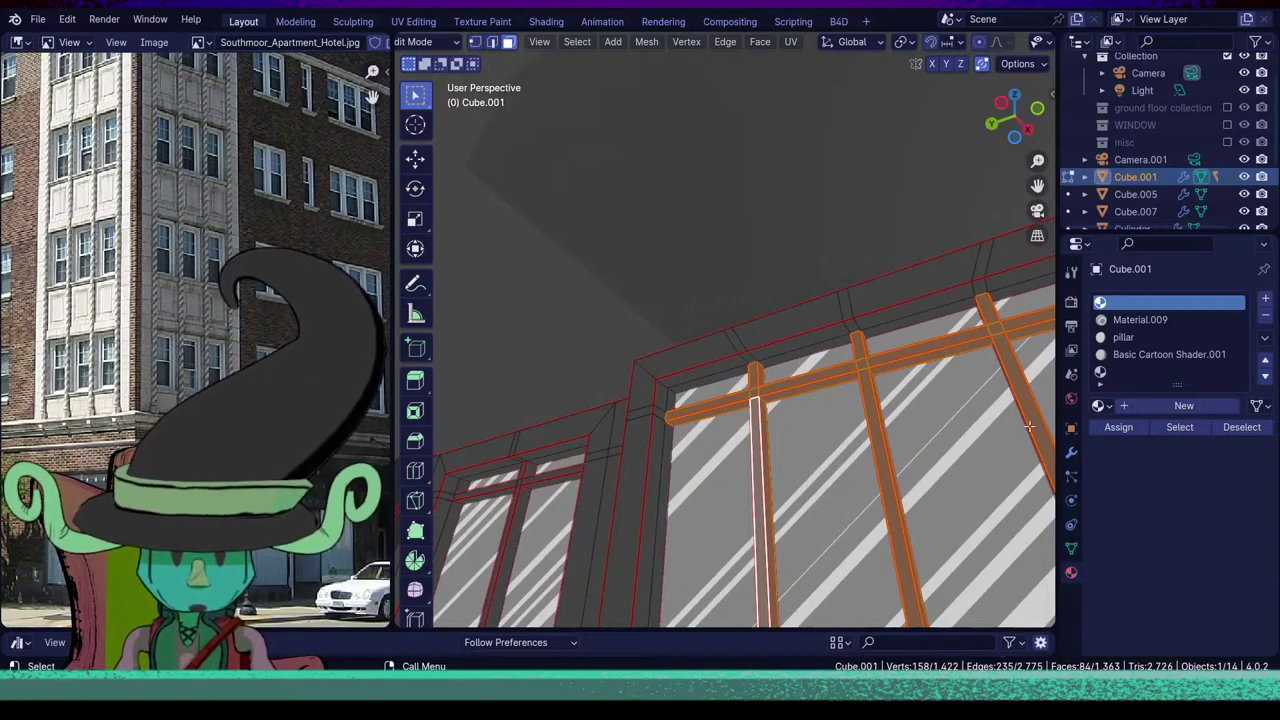
pyautogui.click(1139, 370)
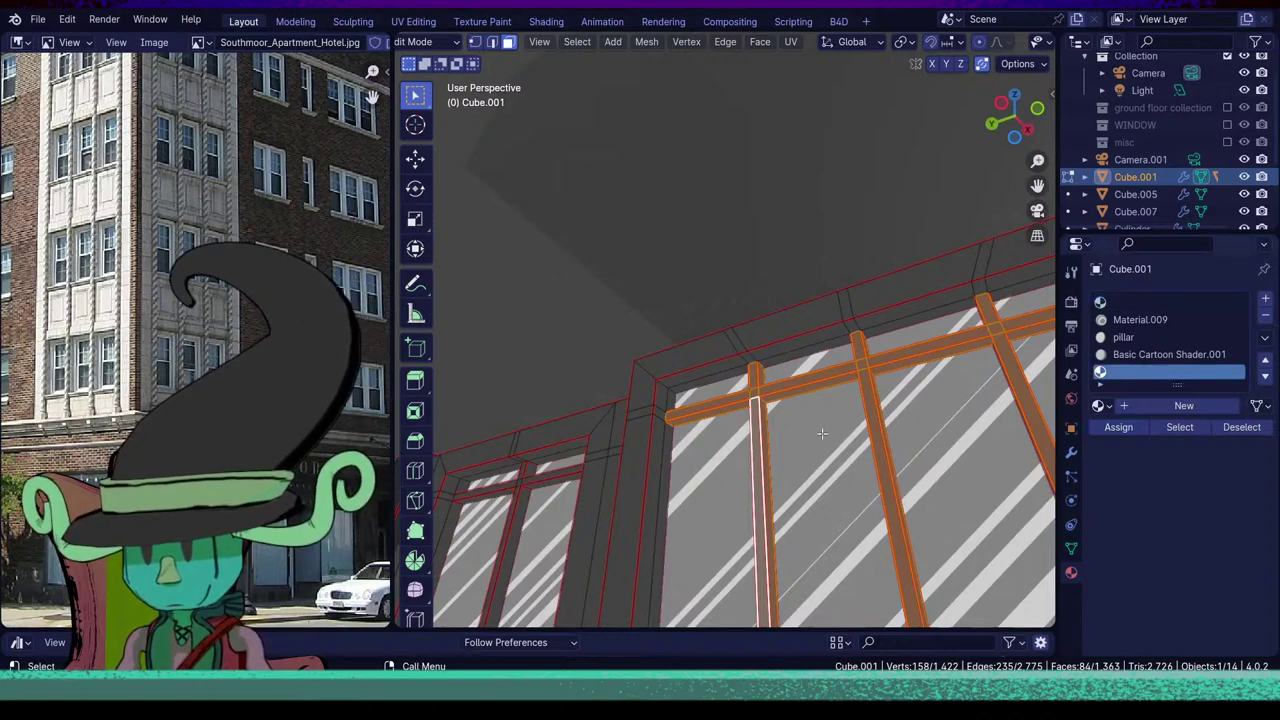
# Add all crossbar and divider faces of the two-pane window beside the pillar to the selection and make the new empty material slot active.
pyautogui.scroll(-4, 822, 433)
pyautogui.moveTo(669, 420); pyautogui.dragTo(730, 450, button='middle')
pyautogui.keyDown('shift'); pyautogui.moveTo(680, 420); pyautogui.dragTo(684, 318, button='middle'); pyautogui.keyUp('shift')
pyautogui.scroll(4, 722, 468)
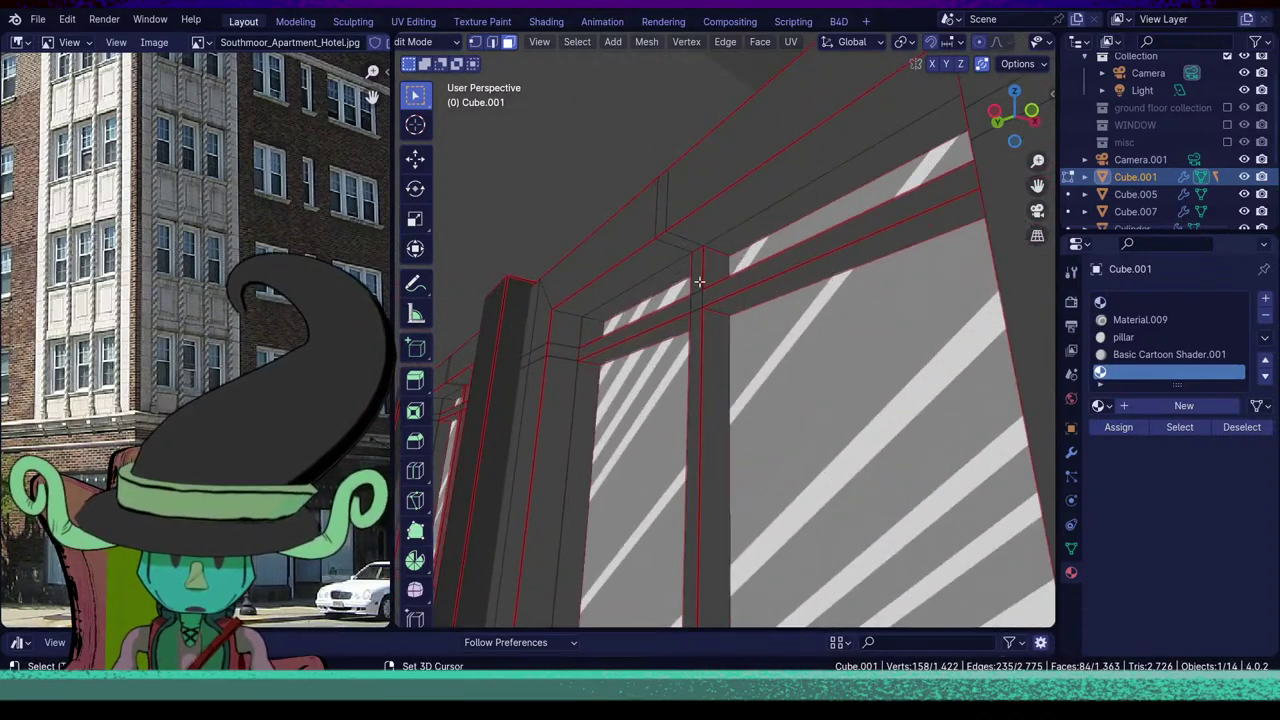
pyautogui.keyDown('shift'); pyautogui.moveTo(699, 282); pyautogui.dragTo(710, 372); pyautogui.keyUp('shift')
pyautogui.keyDown('shift'); pyautogui.click(644, 331); pyautogui.keyUp('shift')
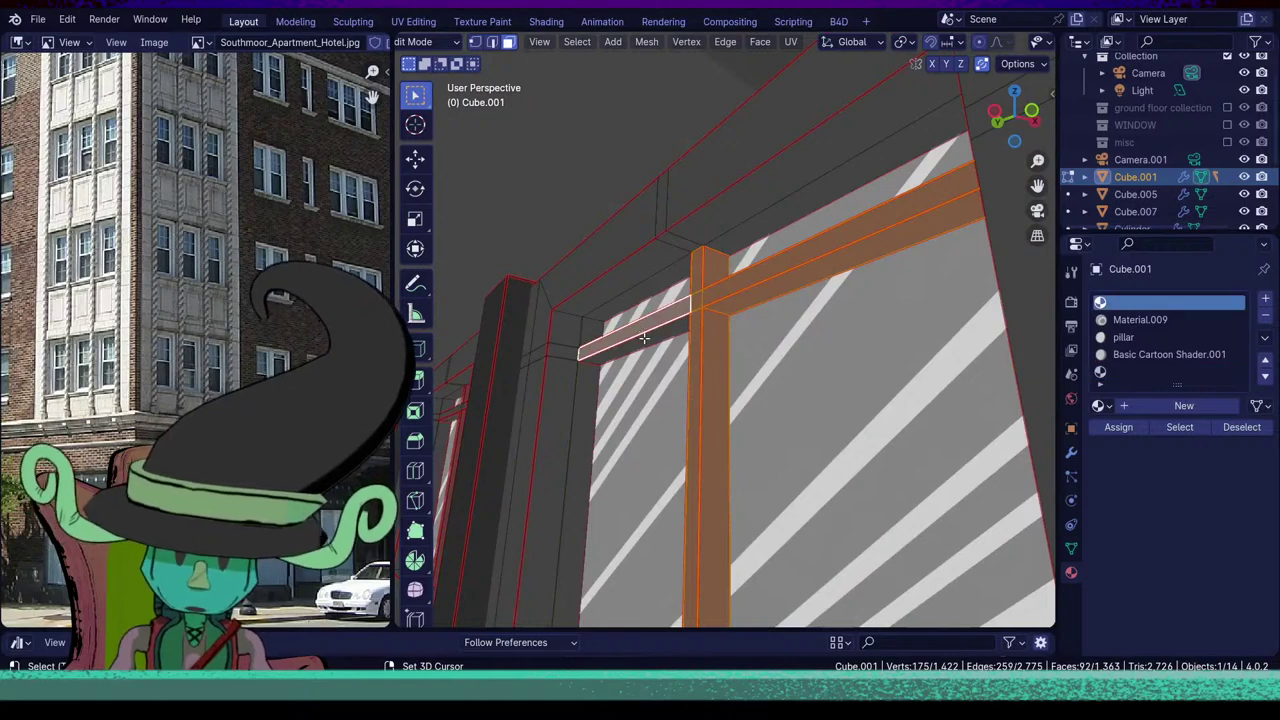
pyautogui.keyDown('shift'); pyautogui.click(644, 338); pyautogui.keyUp('shift')
pyautogui.moveTo(688, 270); pyautogui.dragTo(667, 308, button='middle')
pyautogui.keyDown('shift'); pyautogui.click(667, 308); pyautogui.keyUp('shift')
pyautogui.keyDown('shift'); pyautogui.click(740, 333); pyautogui.keyUp('shift')
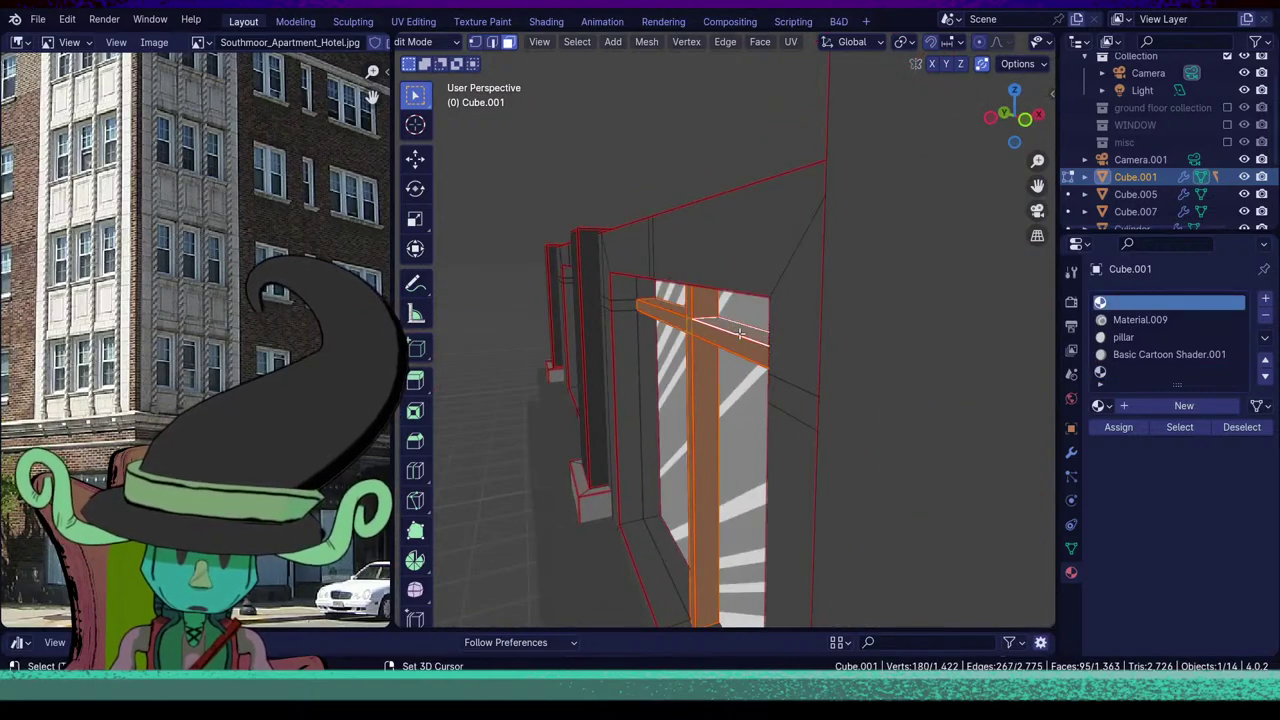
pyautogui.click(1160, 372)
pyautogui.moveTo(1025, 435); pyautogui.dragTo(672, 460, button='middle')
pyautogui.moveTo(777, 488); pyautogui.dragTo(903, 364, button='middle')
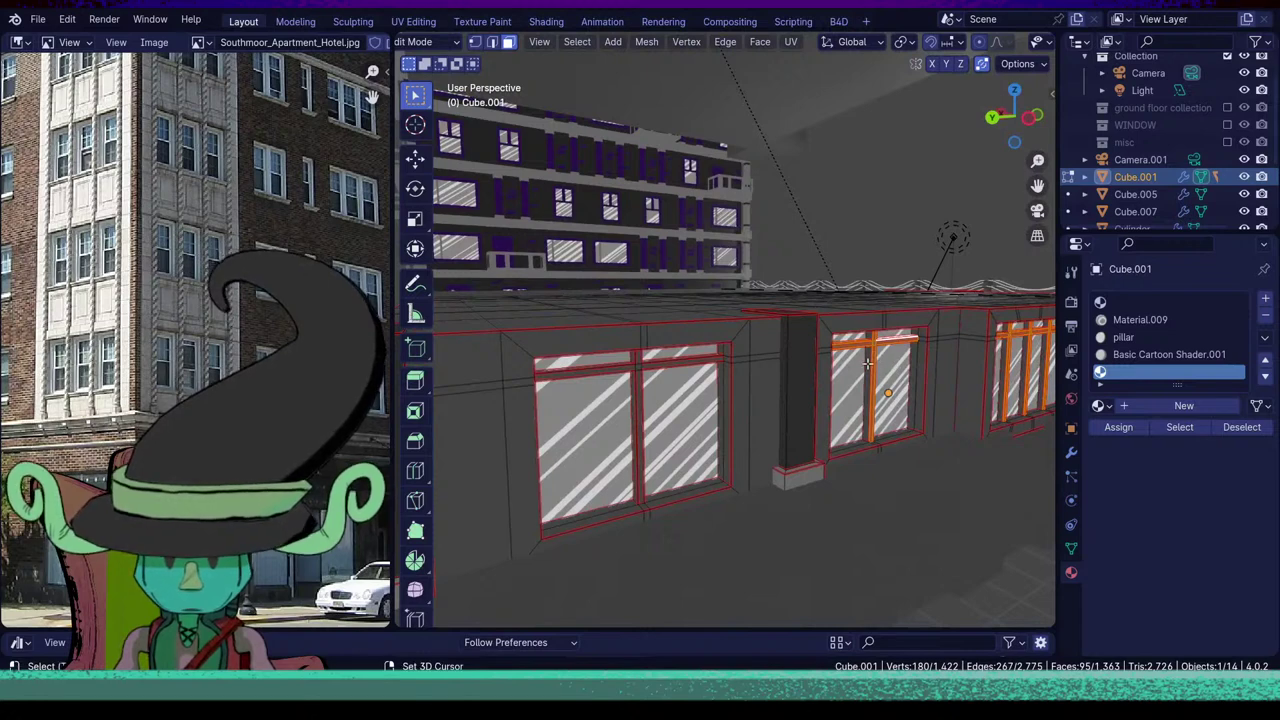
# Add the last divider faces of the two-pane window beside the pillar and assign the selection to the new empty material slot.
pyautogui.keyDown('shift'); pyautogui.click(862, 342); pyautogui.keyUp('shift')
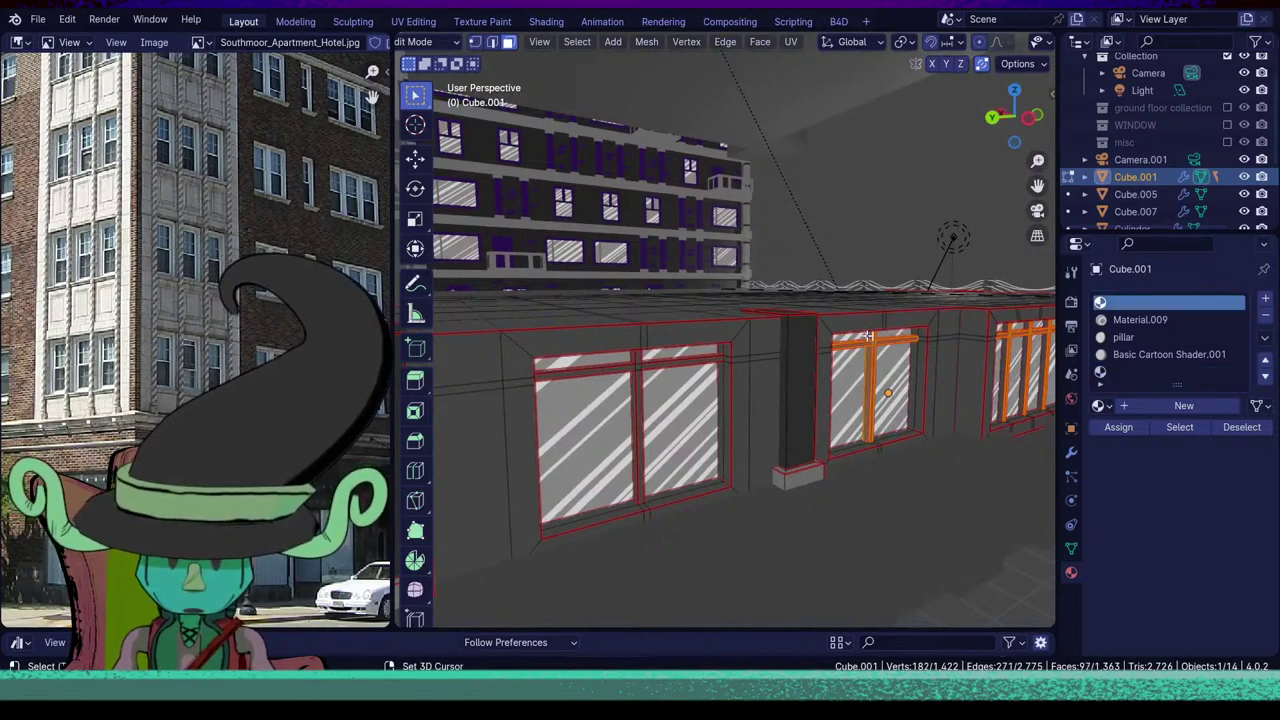
pyautogui.click(1129, 372)
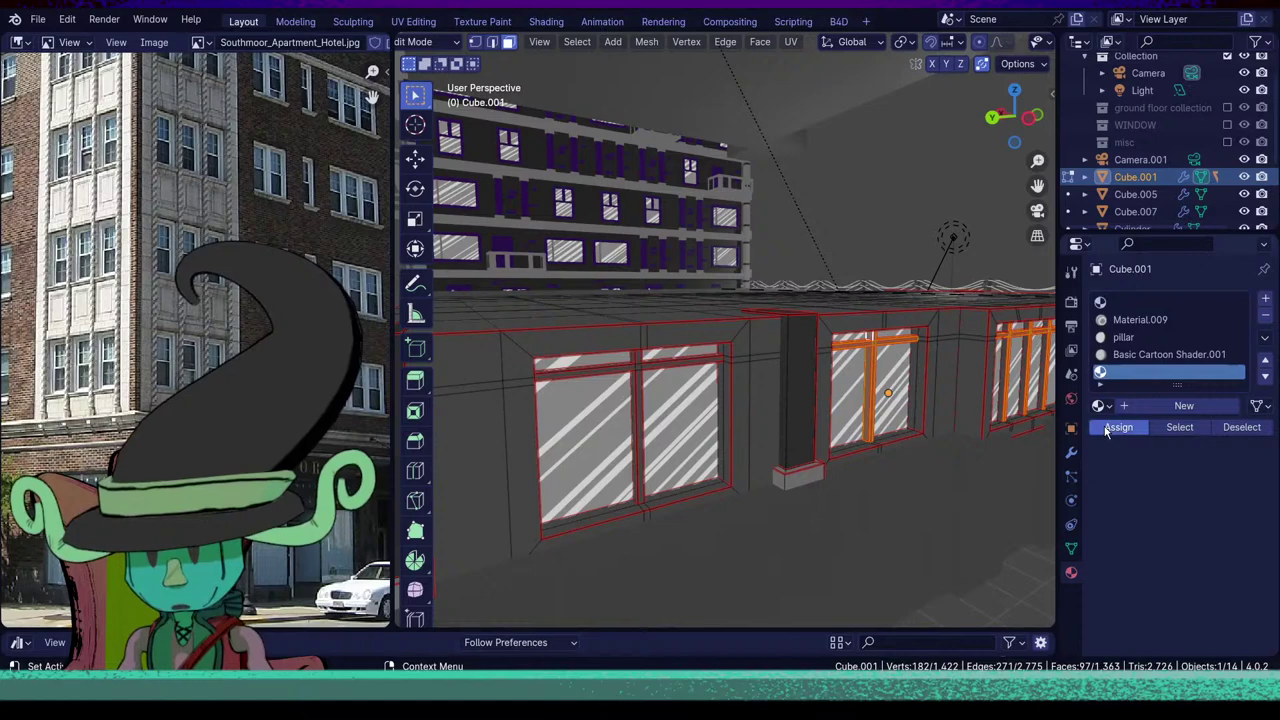
# Add the divider's near side faces and the adjoining crossbar half of the two-pane window beyond the pillar to the selection.
pyautogui.moveTo(714, 496); pyautogui.dragTo(598, 411, button='middle')
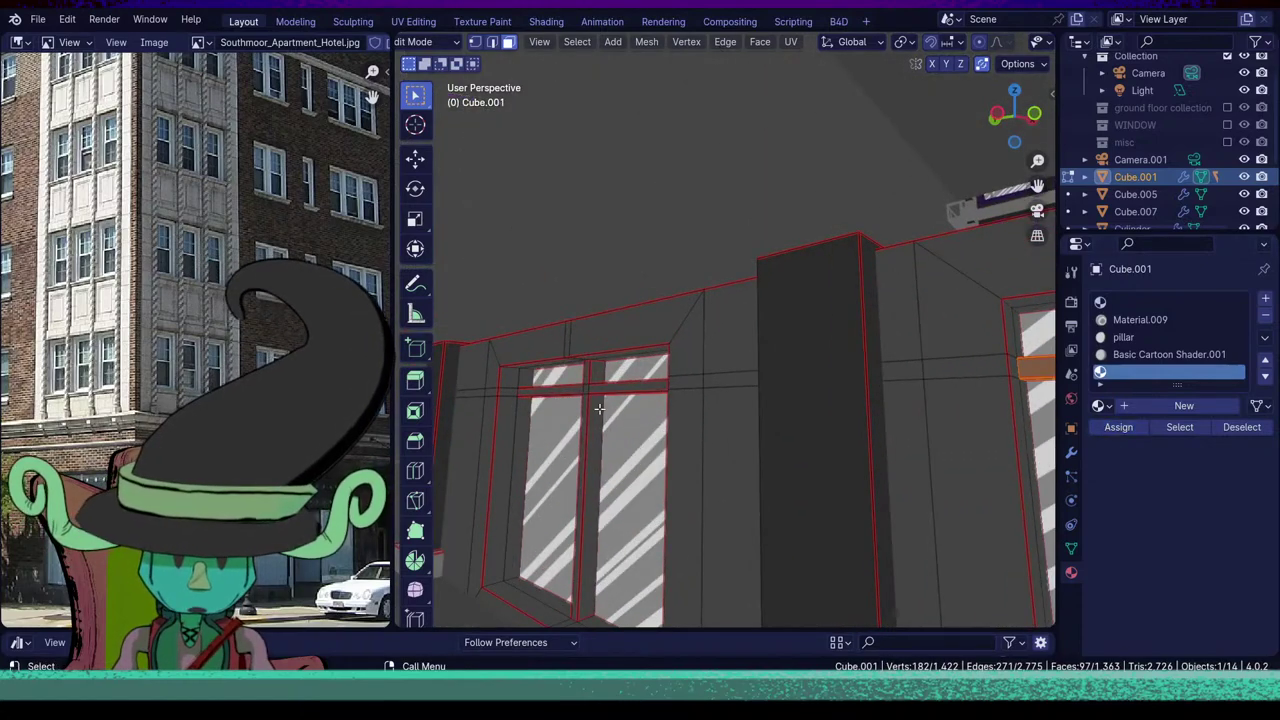
pyautogui.keyDown('shift'); pyautogui.click(600, 409); pyautogui.keyUp('shift')
pyautogui.keyDown('shift'); pyautogui.click(600, 390); pyautogui.keyUp('shift')
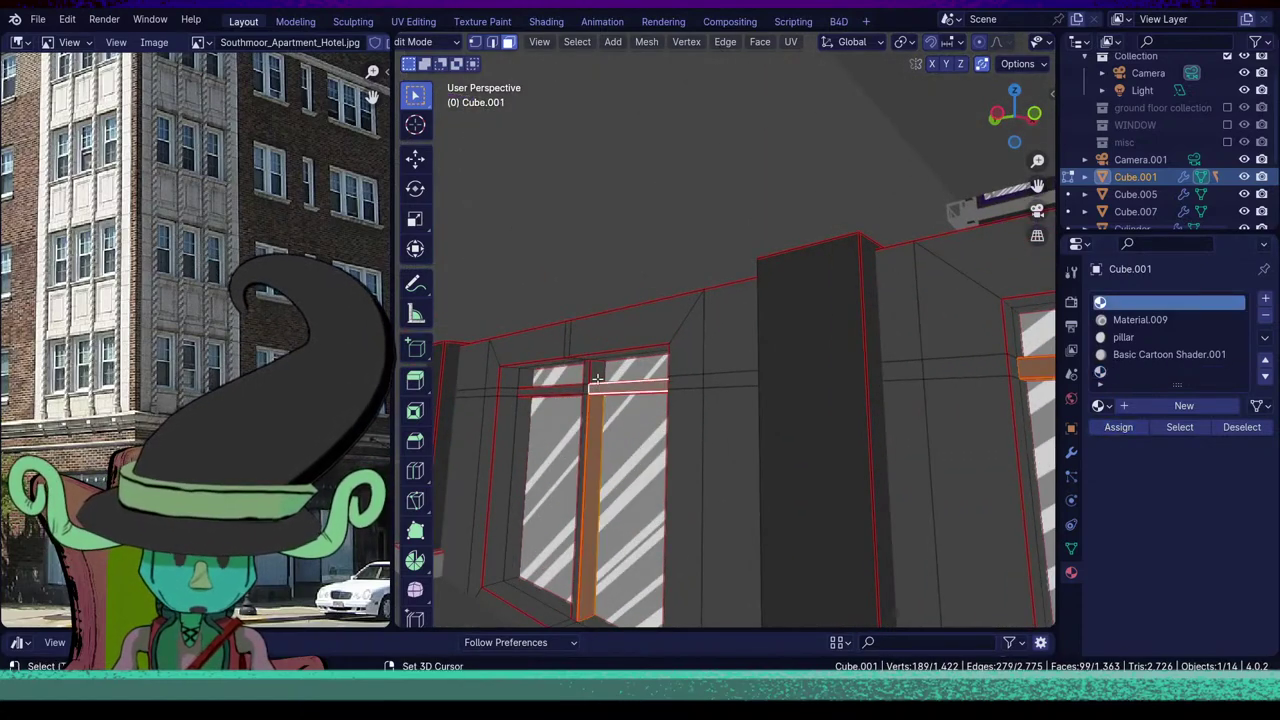
pyautogui.keyDown('shift'); pyautogui.click(598, 373); pyautogui.keyUp('shift')
pyautogui.moveTo(600, 421); pyautogui.dragTo(614, 376, button='middle')
pyautogui.keyDown('shift'); pyautogui.click(602, 416); pyautogui.keyUp('shift')
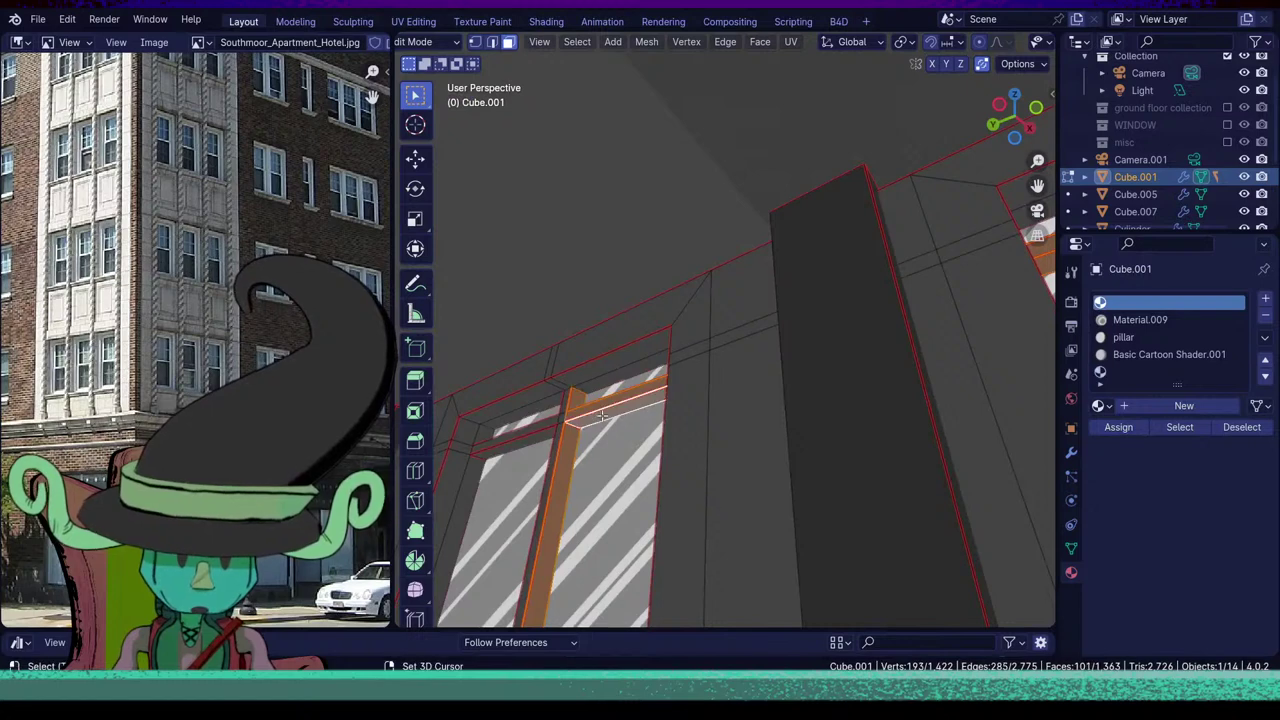
# Add the same window's divider front faces at the crossbar junction and the other crossbar half's front and underside to the selection.
pyautogui.keyDown('shift'); pyautogui.click(530, 441); pyautogui.keyUp('shift')
pyautogui.keyDown('shift'); pyautogui.click(532, 439); pyautogui.keyUp('shift')
pyautogui.keyDown('shift'); pyautogui.click(560, 408); pyautogui.keyUp('shift')
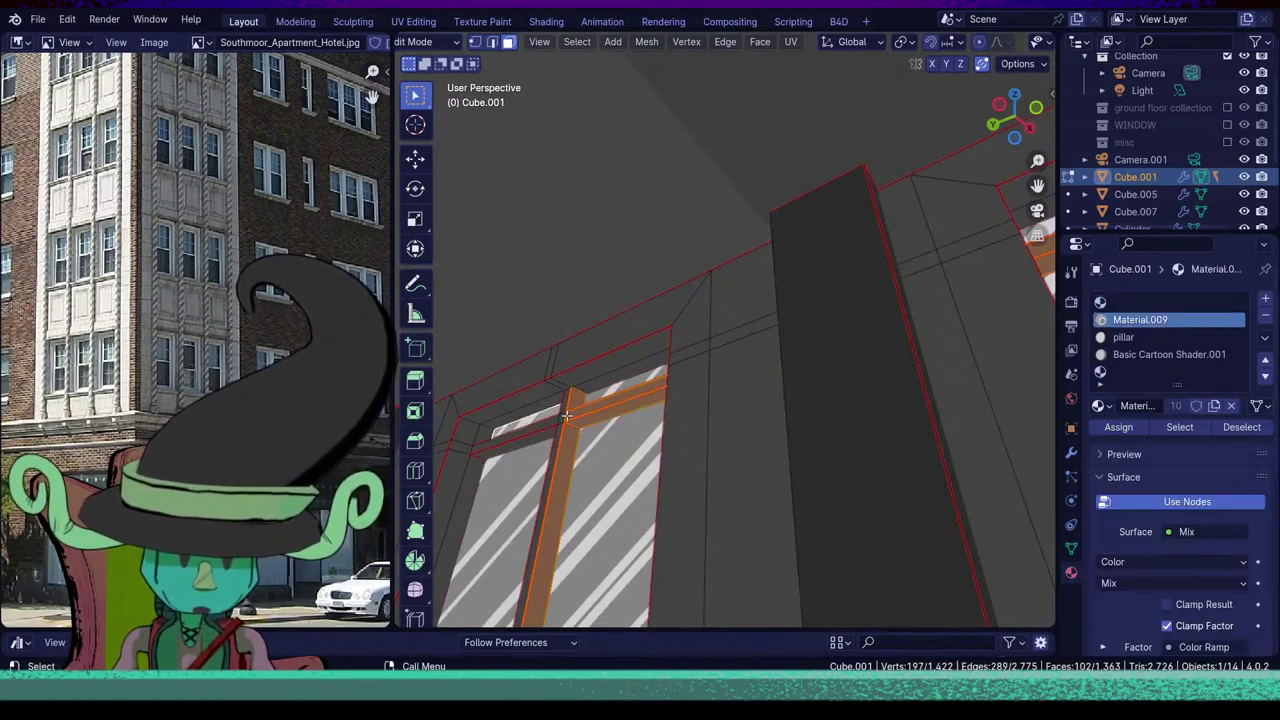
pyautogui.keyDown('shift'); pyautogui.click(562, 411); pyautogui.keyUp('shift')
pyautogui.keyDown('shift'); pyautogui.click(557, 427); pyautogui.keyUp('shift')
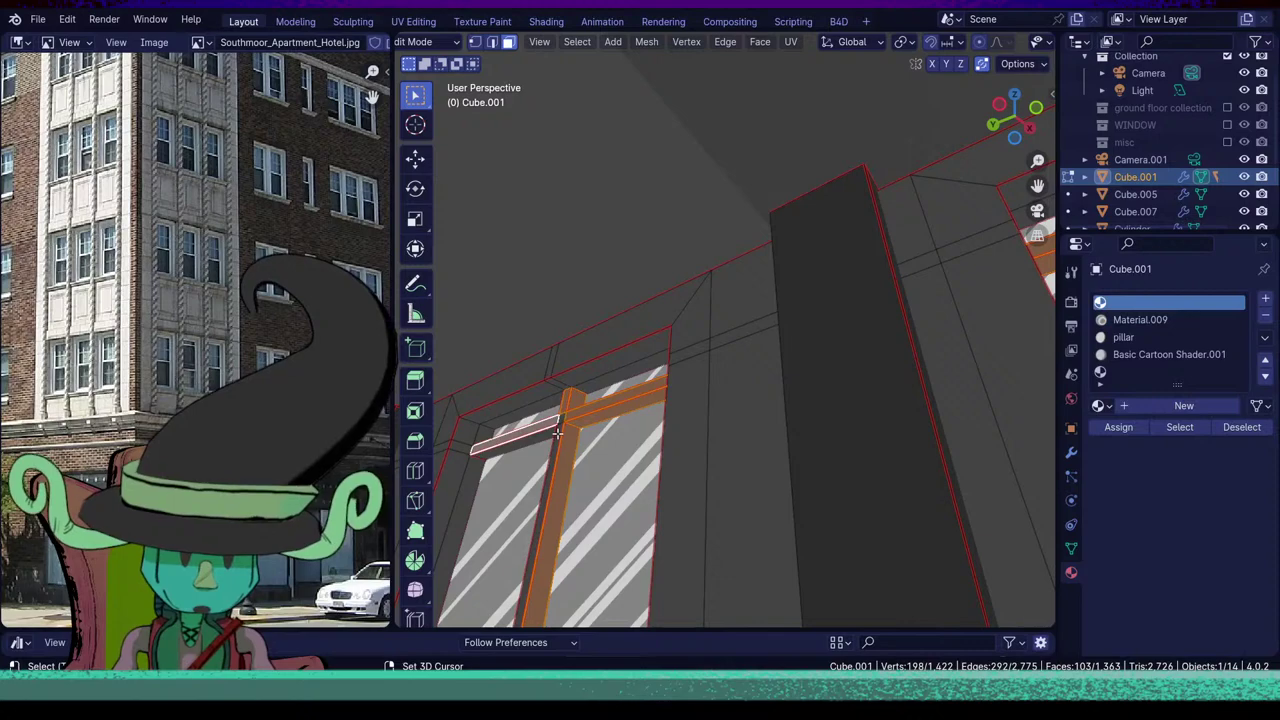
pyautogui.keyDown('shift'); pyautogui.click(558, 421); pyautogui.keyUp('shift')
pyautogui.keyDown('shift'); pyautogui.click(560, 421); pyautogui.keyUp('shift')
pyautogui.keyDown('shift'); pyautogui.click(543, 435); pyautogui.keyUp('shift')
# Add the divider's remaining side faces, assign the whole selection to the empty material slot and return to Object Mode.
pyautogui.moveTo(543, 435); pyautogui.dragTo(522, 488, button='middle')
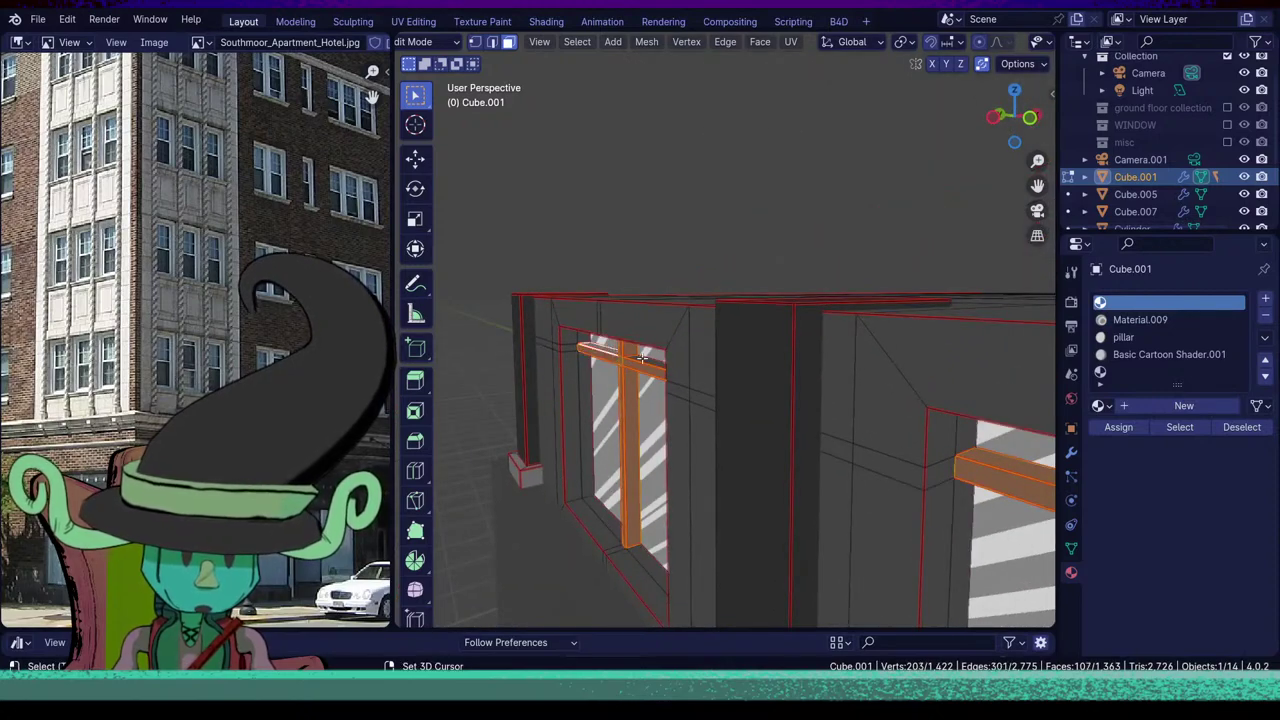
pyautogui.moveTo(642, 357); pyautogui.dragTo(680, 425, button='middle')
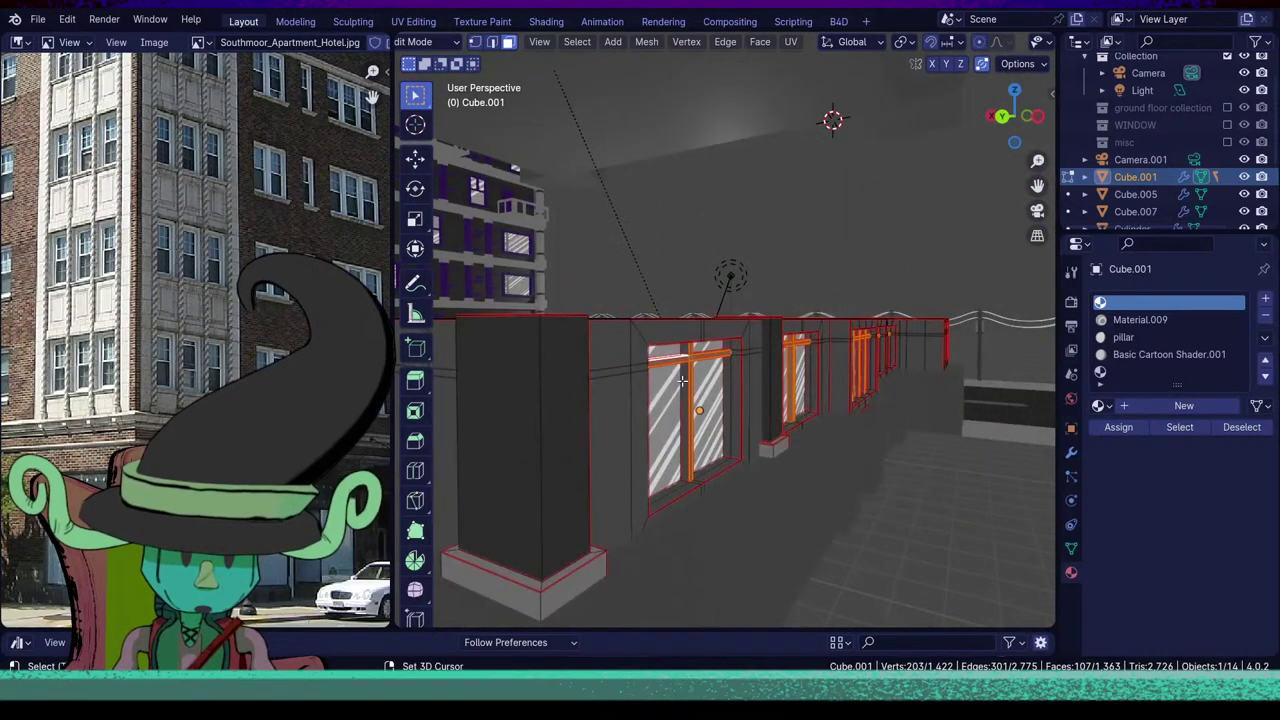
pyautogui.keyDown('shift'); pyautogui.click(683, 380); pyautogui.keyUp('shift')
pyautogui.keyDown('shift'); pyautogui.click(683, 350); pyautogui.keyUp('shift')
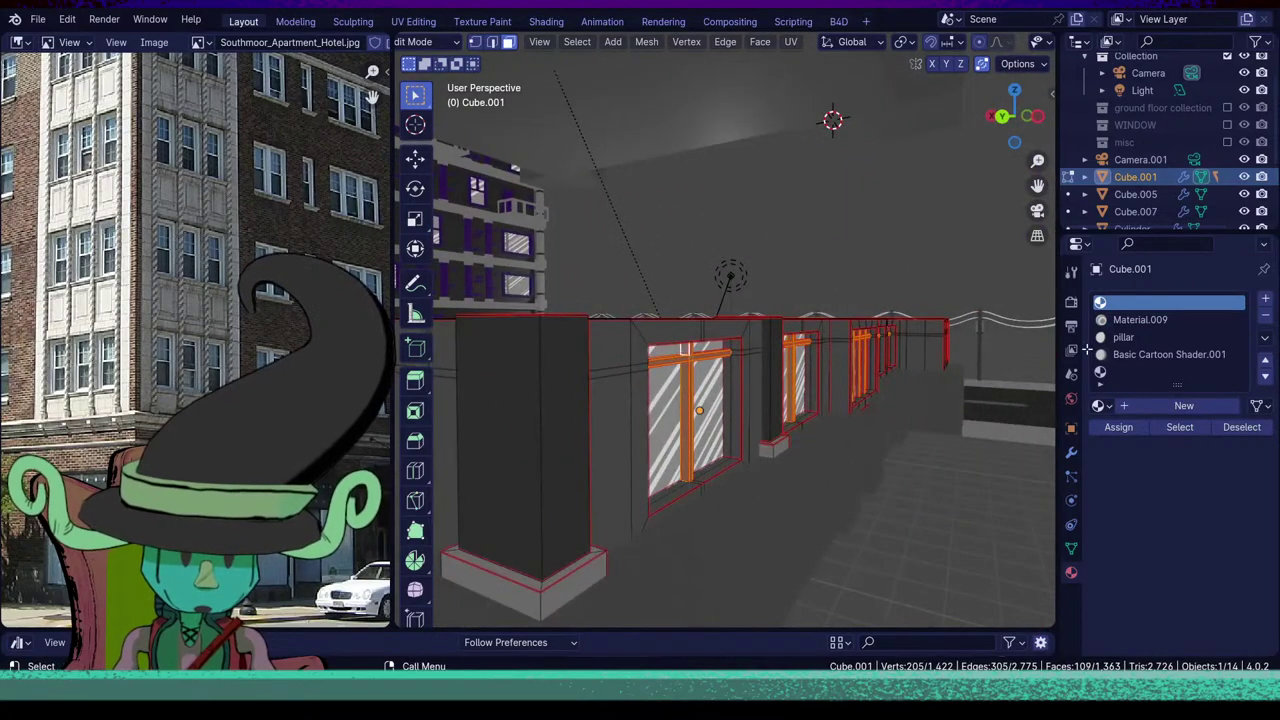
pyautogui.click(1140, 372)
pyautogui.moveTo(1000, 408); pyautogui.dragTo(930, 443, button='middle')
pyautogui.scroll(-4, 886, 420)
pyautogui.press('Tab')
pyautogui.scroll(-5, 722, 514)
pyautogui.scroll(5, 710, 504)
pyautogui.press('Tab')
pyautogui.press('Tab')
pyautogui.scroll(-4, 590, 531)
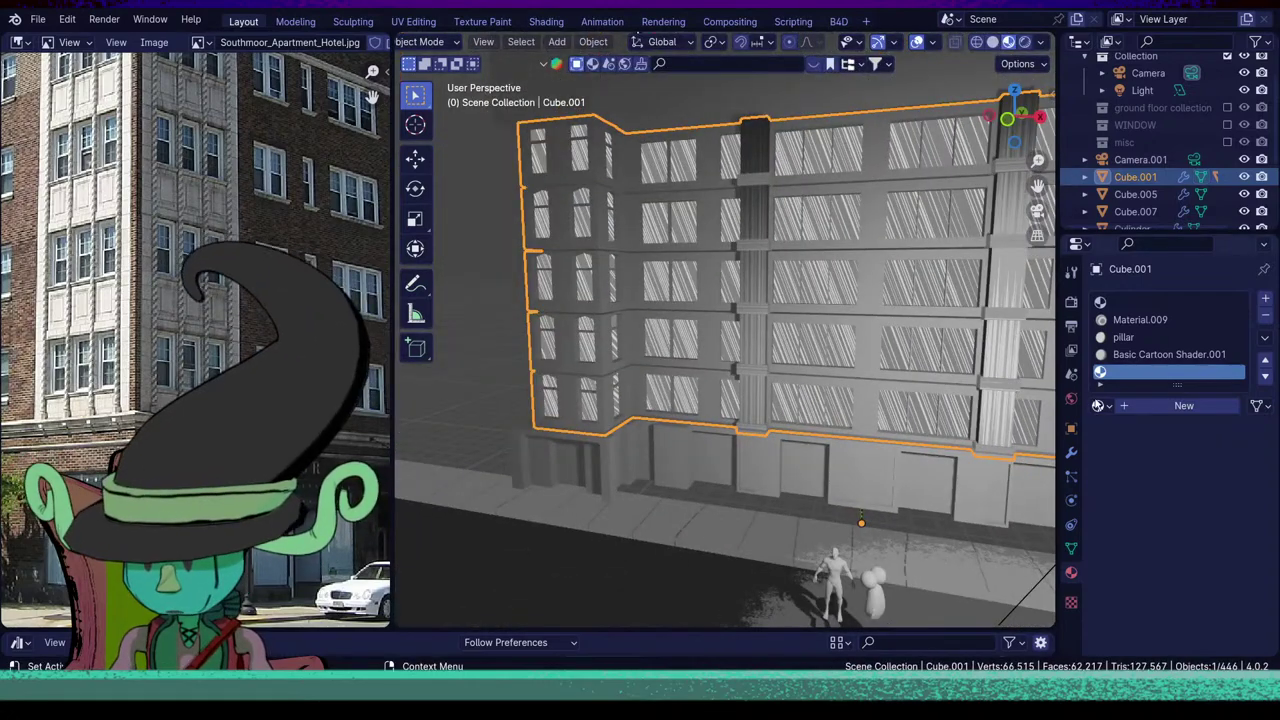
pyautogui.click(1099, 405)
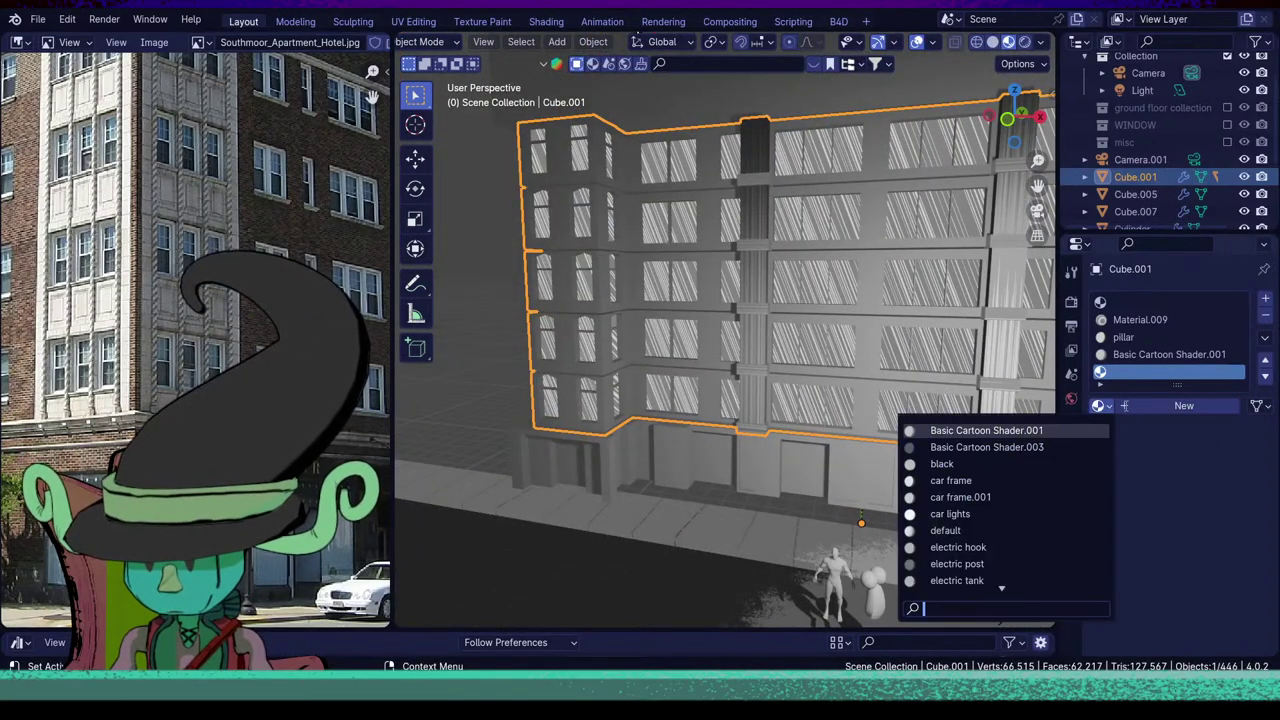
pyautogui.click(1125, 406)
pyautogui.click(1099, 405)
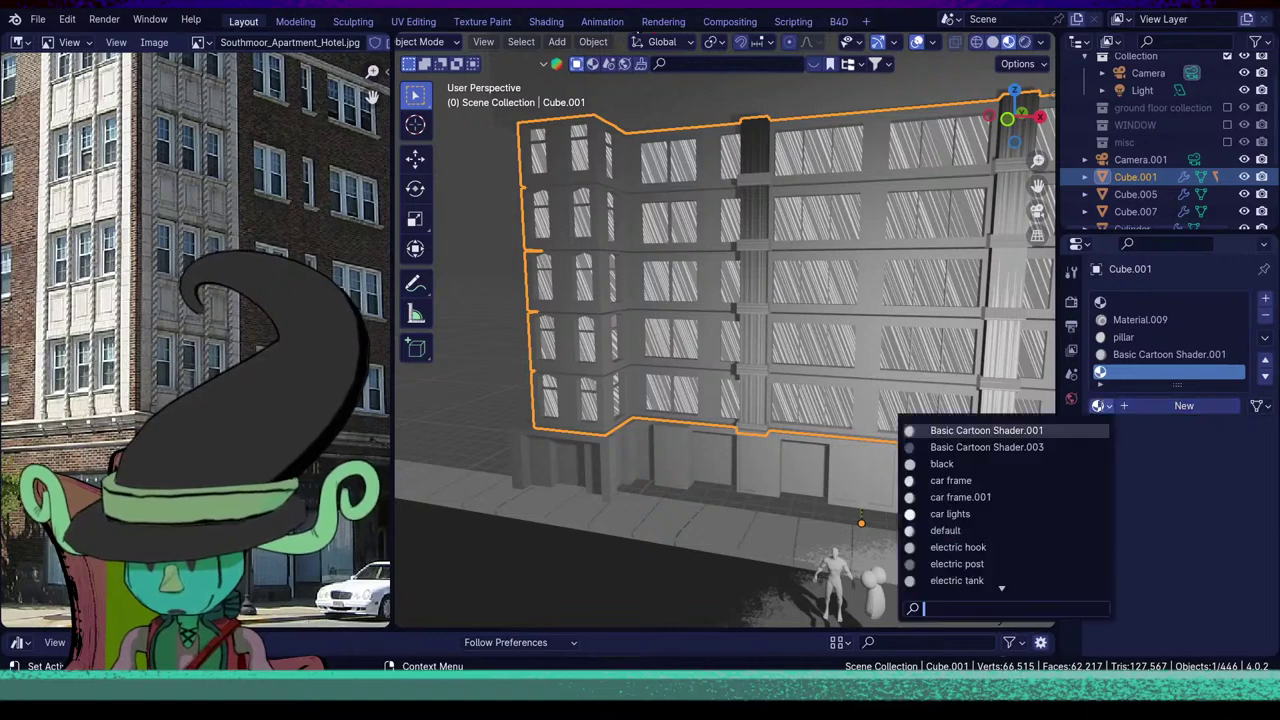
pyautogui.scroll(-4, 988, 560)
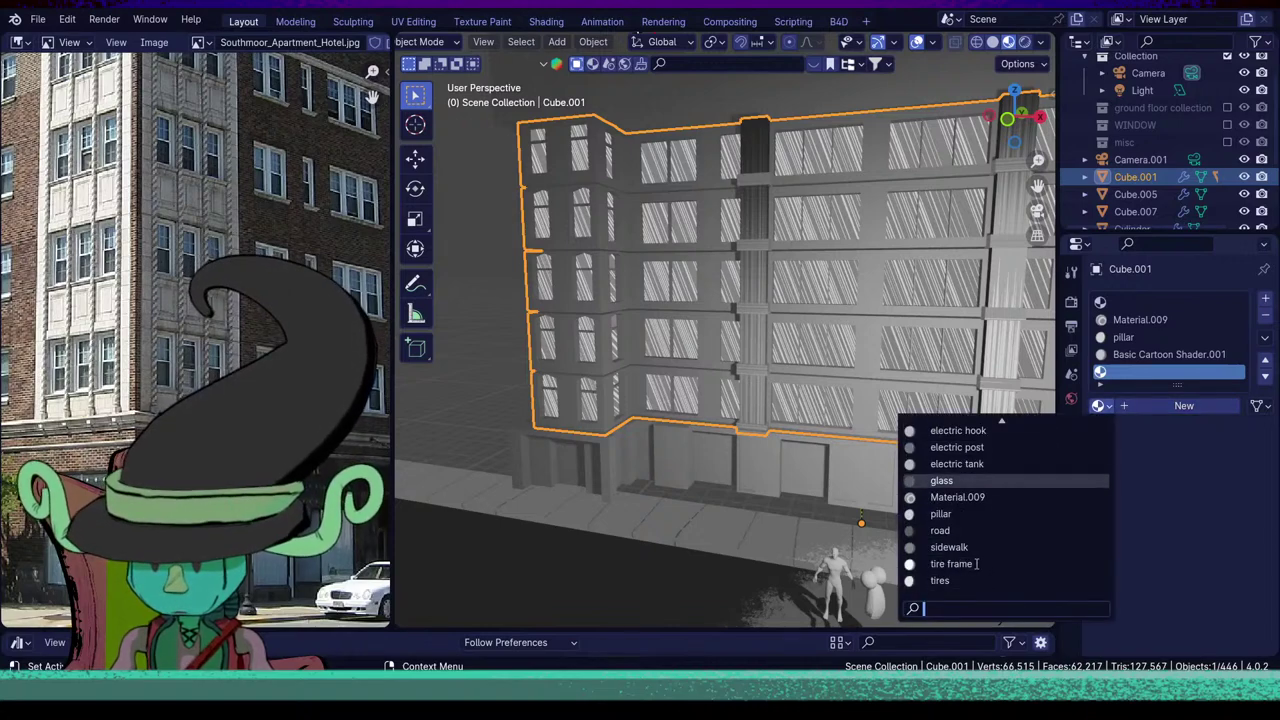
pyautogui.scroll(4, 976, 545)
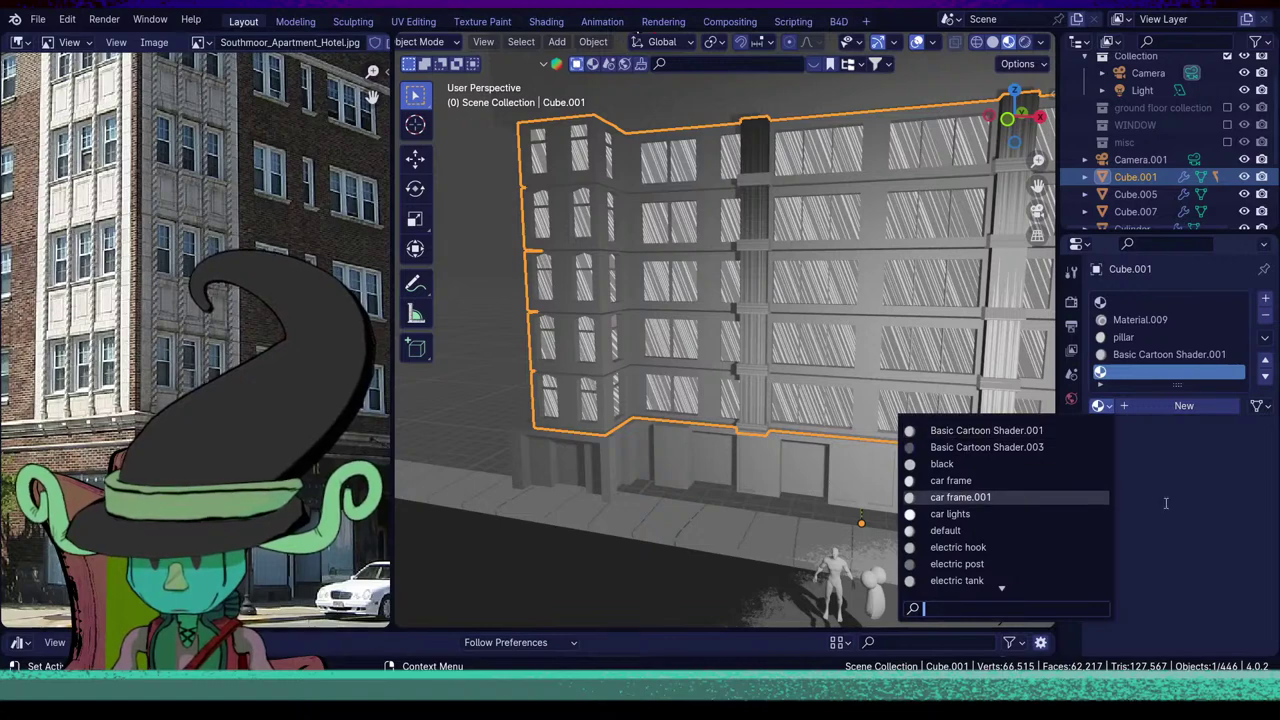
# Create a new material in the empty slot with an Emission surface and set its colour to black, value 0.
pyautogui.click(1166, 407)
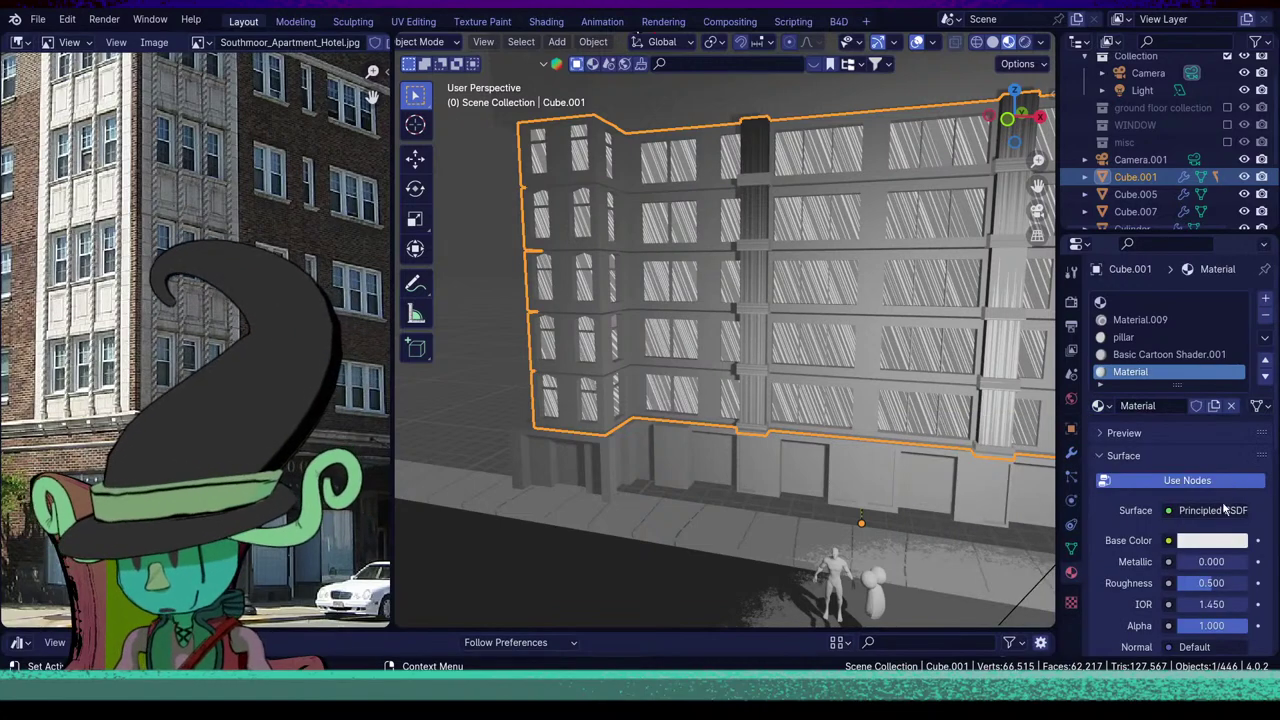
pyautogui.click(1222, 510)
pyautogui.press('e')
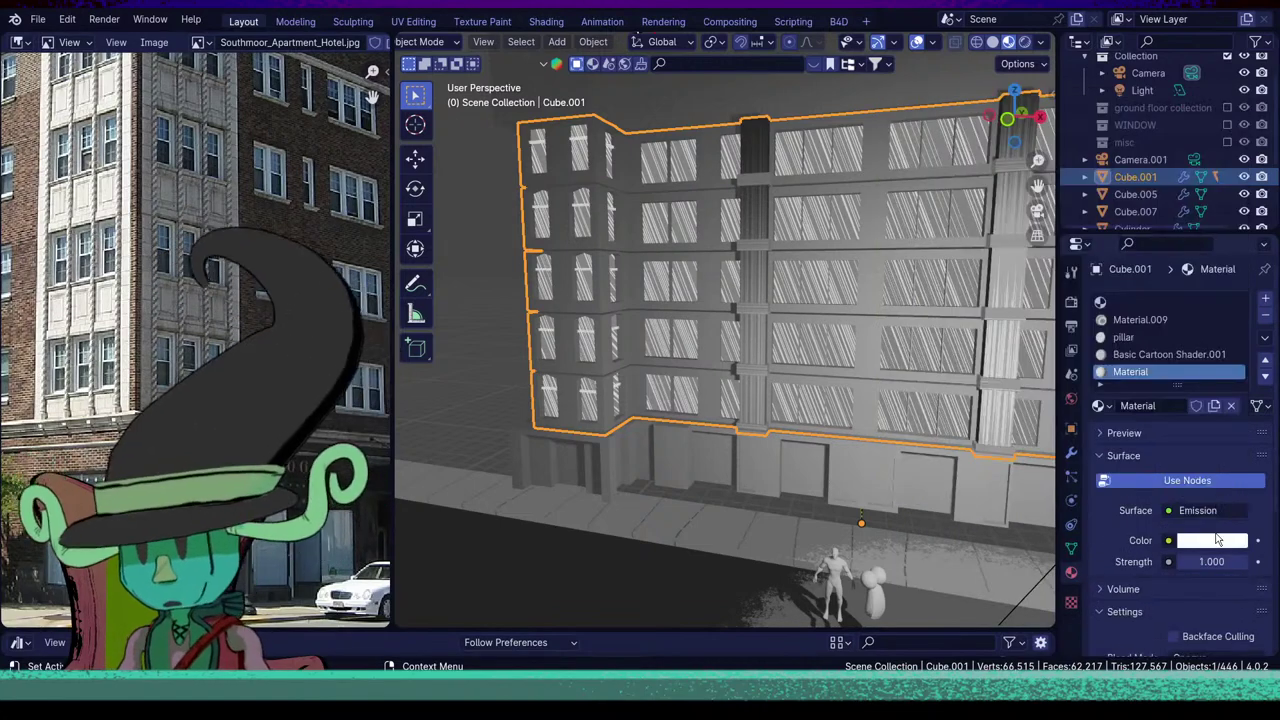
pyautogui.click(1218, 539)
pyautogui.moveTo(1235, 394); pyautogui.dragTo(1232, 419)
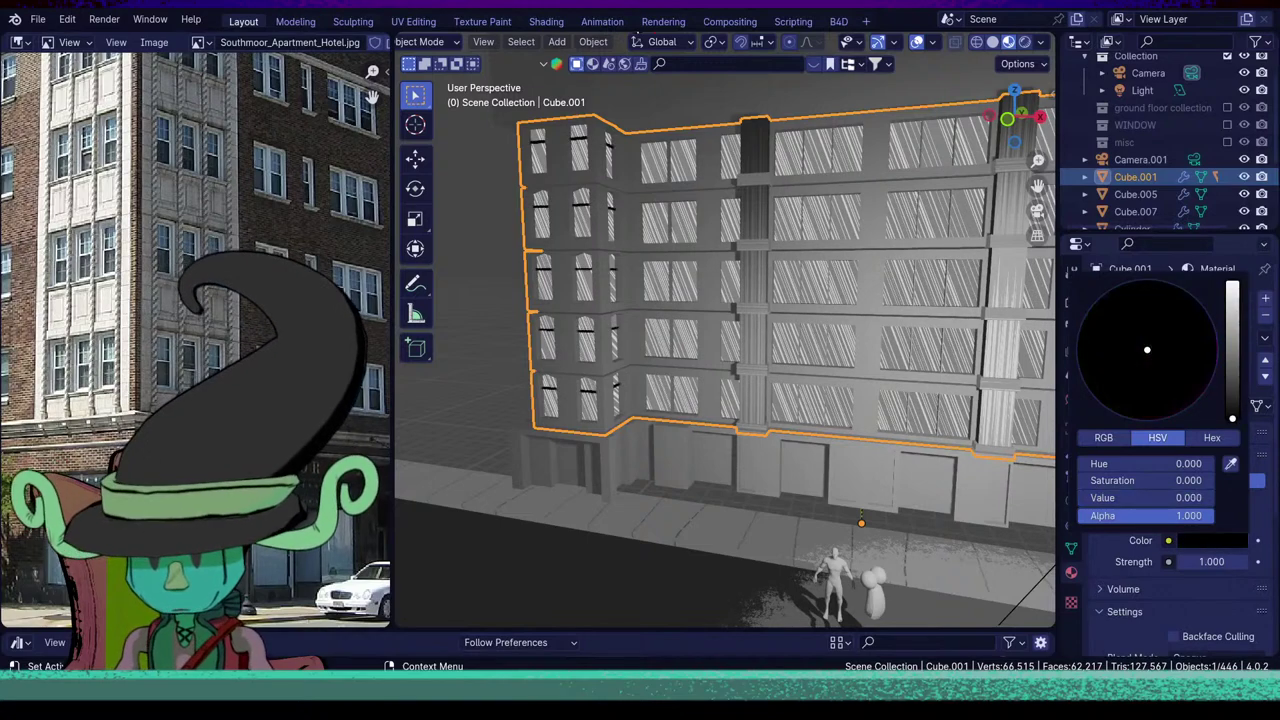
# Select the building's upper-storey mesh and open it for editing at the uncoloured two-pane window on the front facade.
pyautogui.scroll(-4, 605, 481)
pyautogui.moveTo(607, 481); pyautogui.dragTo(857, 480, button='middle')
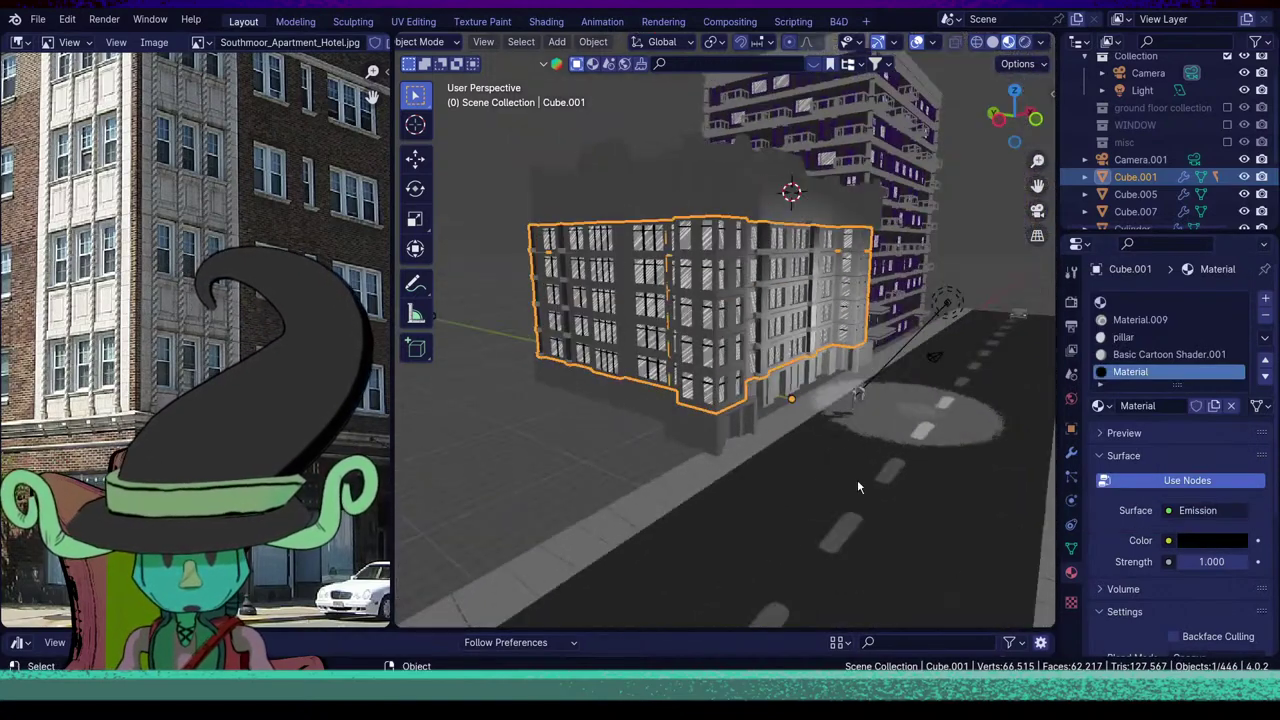
pyautogui.moveTo(711, 457); pyautogui.dragTo(764, 436, button='middle')
pyautogui.click(765, 432)
pyautogui.moveTo(914, 455); pyautogui.dragTo(640, 451, button='middle')
pyautogui.click(858, 412)
pyautogui.scroll(6, 773, 435)
pyautogui.click(690, 418)
pyautogui.press('Tab')
pyautogui.scroll(3, 672, 450)
# Select all front and side faces of the two-pane window's divider, assign them to the black Material and leave Edit Mode.
pyautogui.click(570, 448)
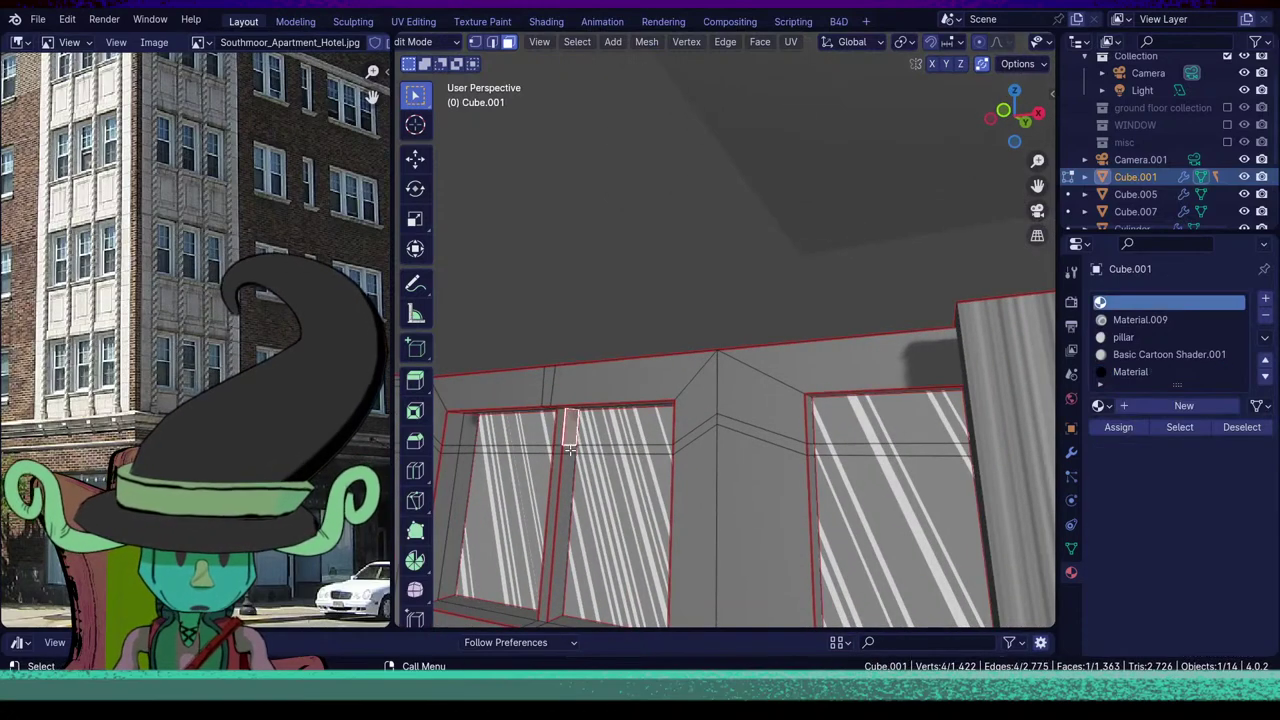
pyautogui.keyDown('shift'); pyautogui.click(561, 473); pyautogui.keyUp('shift')
pyautogui.keyDown('shift'); pyautogui.click(558, 461); pyautogui.keyUp('shift')
pyautogui.keyDown('shift'); pyautogui.click(557, 448); pyautogui.keyUp('shift')
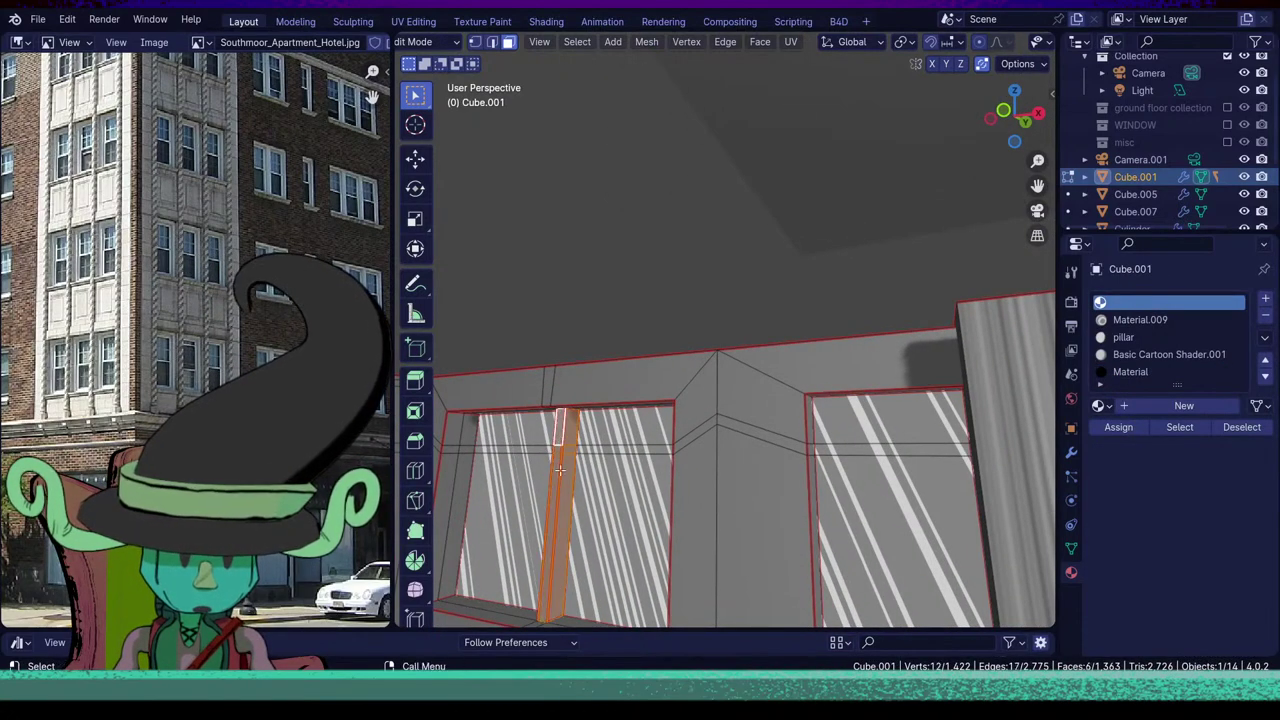
pyautogui.moveTo(560, 470); pyautogui.dragTo(758, 466, button='middle')
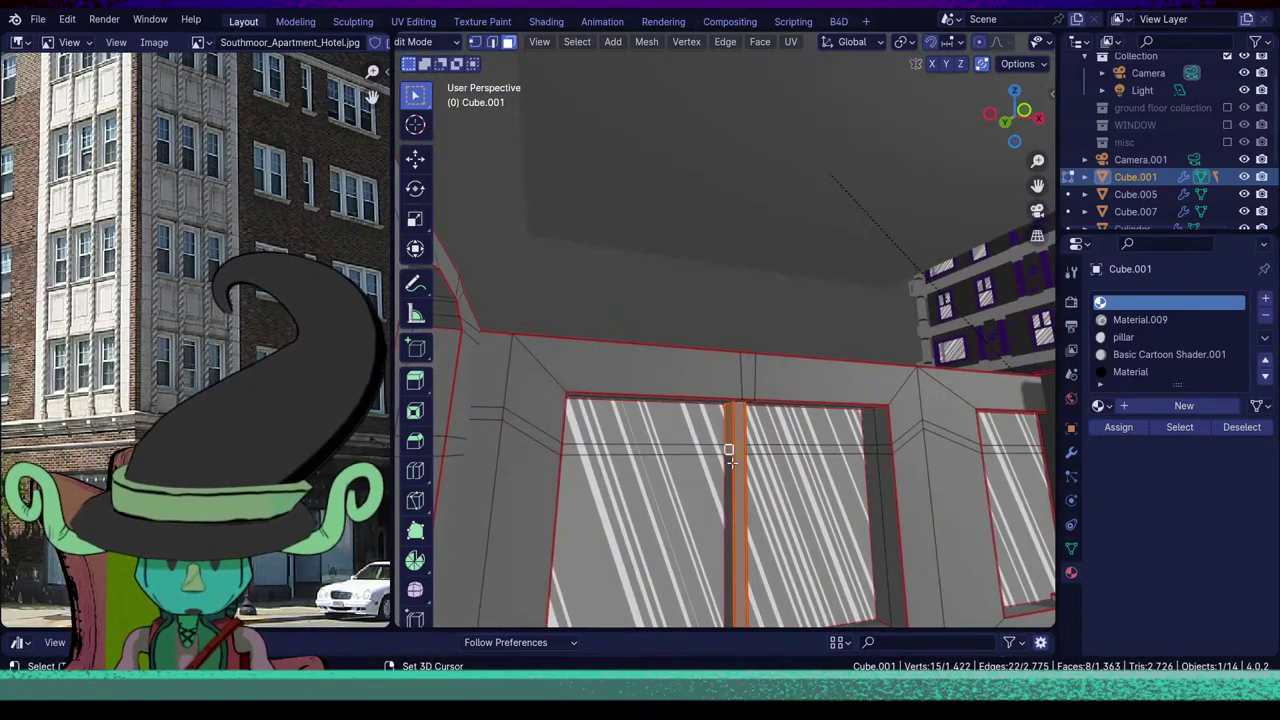
pyautogui.keyDown('shift'); pyautogui.click(729, 463); pyautogui.keyUp('shift')
pyautogui.click(1130, 371)
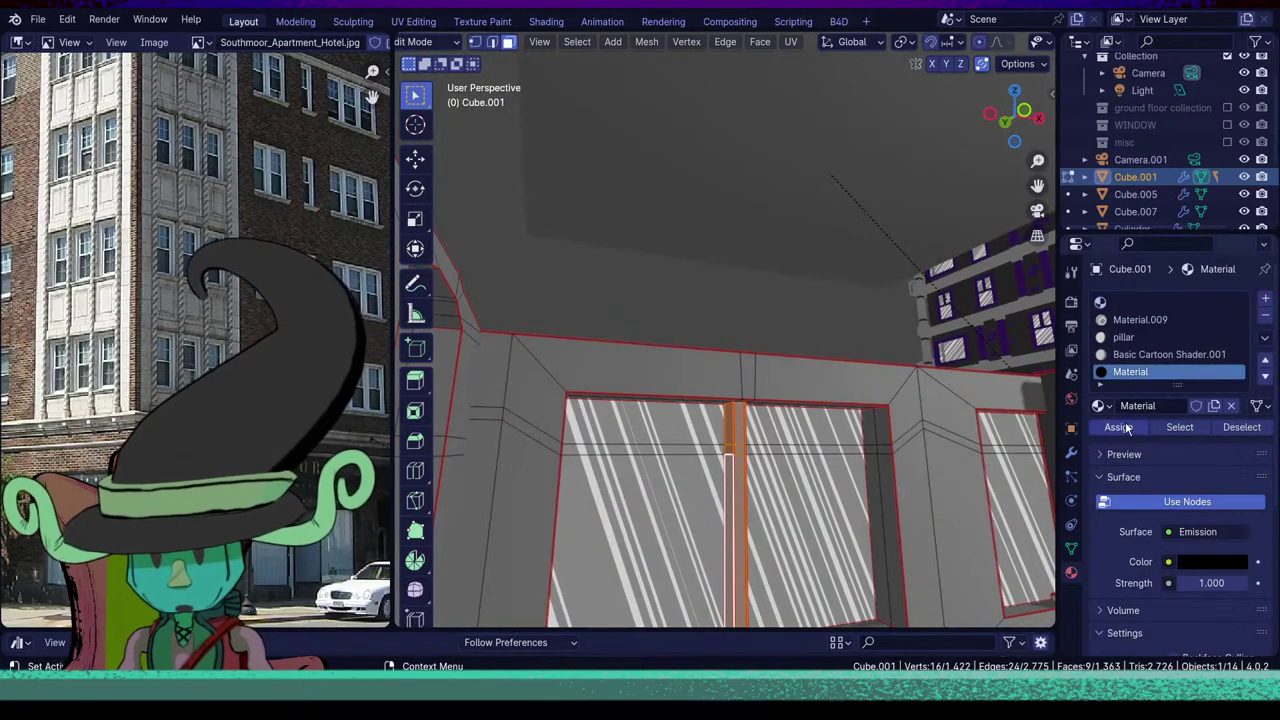
pyautogui.click(1125, 427)
pyautogui.press('Tab')
pyautogui.scroll(-4, 829, 437)
pyautogui.moveTo(829, 437); pyautogui.dragTo(681, 549, button='middle')
pyautogui.scroll(-7, 768, 468)
pyautogui.click(663, 557)
pyautogui.scroll(-5, 665, 557)
pyautogui.click(675, 557)
pyautogui.scroll(5, 672, 547)
pyautogui.moveTo(594, 556); pyautogui.dragTo(613, 513, button='middle')
pyautogui.scroll(5, 827, 529)
pyautogui.click(718, 491)
pyautogui.scroll(3, 717, 501)
pyautogui.press('Tab')
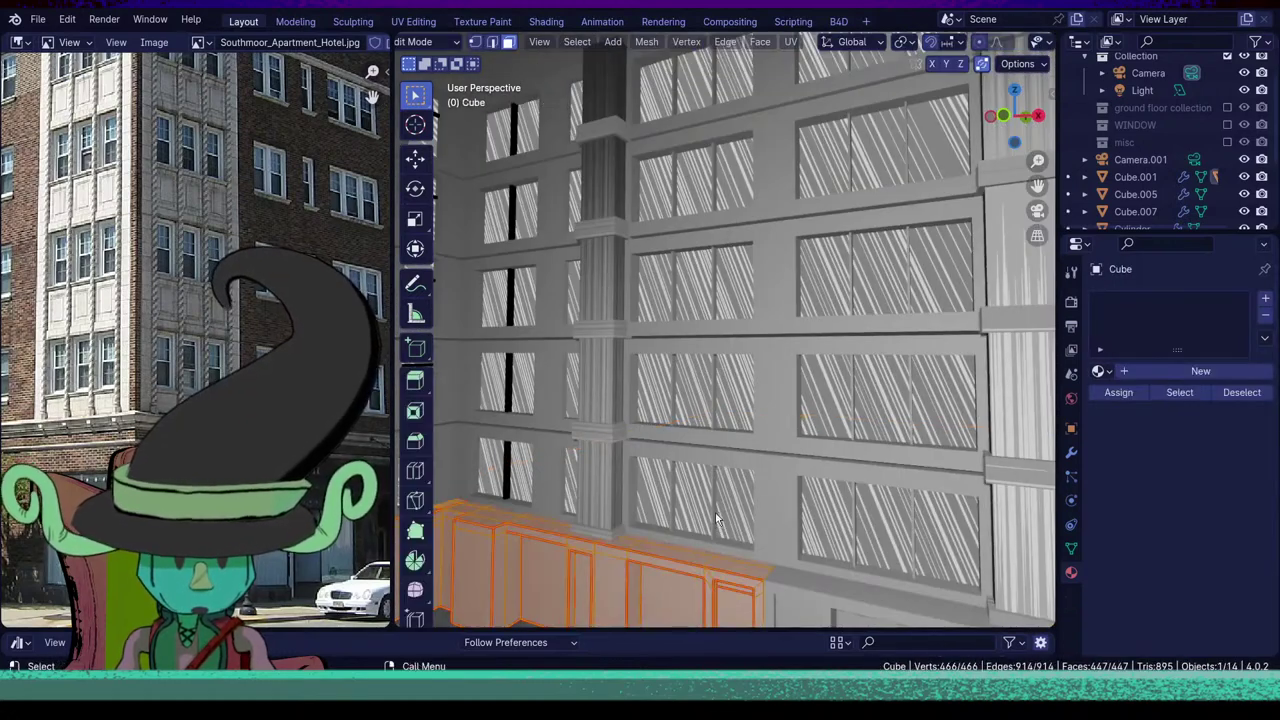
pyautogui.press('Tab')
# Open the upper-storey mesh for editing and select the upper faces of the three-pane window's divider farther from the fluted pillar.
pyautogui.click(719, 505)
pyautogui.press('Tab')
pyautogui.moveTo(719, 500)
pyautogui.keyDown('shift'); pyautogui.mouseDown(button='middle')
pyautogui.moveTo(708, 538)
pyautogui.moveTo(706, 473)
pyautogui.mouseUp(button='middle'); pyautogui.keyUp('shift')
pyautogui.moveTo(692, 549)
pyautogui.keyDown('shift'); pyautogui.mouseDown(button='middle')
pyautogui.moveTo(690, 484)
pyautogui.moveTo(715, 465)
pyautogui.moveTo(758, 476)
pyautogui.mouseUp(button='middle'); pyautogui.keyUp('shift')
pyautogui.click(701, 438)
pyautogui.keyDown('shift'); pyautogui.click(698, 460); pyautogui.keyUp('shift')
# Add the remaining front faces and one side's faces of the farther divider to the selection.
pyautogui.scroll(3, 758, 476)
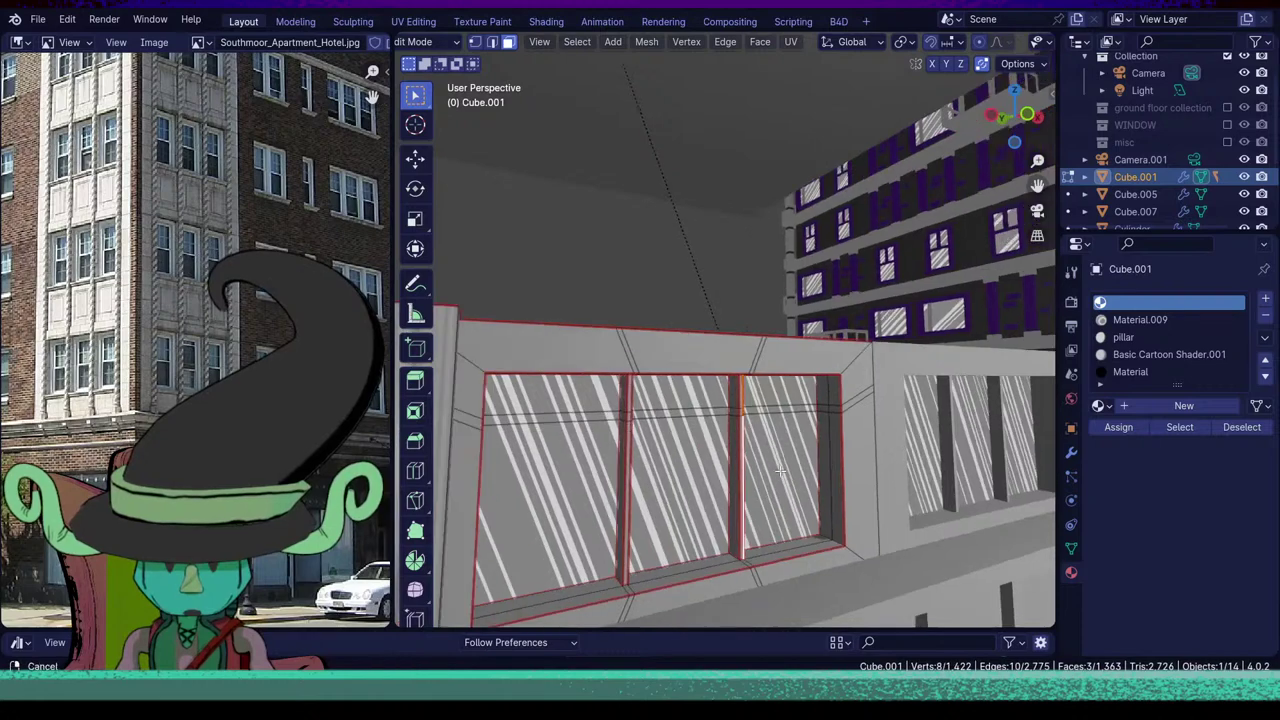
pyautogui.keyDown('shift'); pyautogui.click(750, 493); pyautogui.keyUp('shift')
pyautogui.keyDown('shift'); pyautogui.click(746, 532); pyautogui.keyUp('shift')
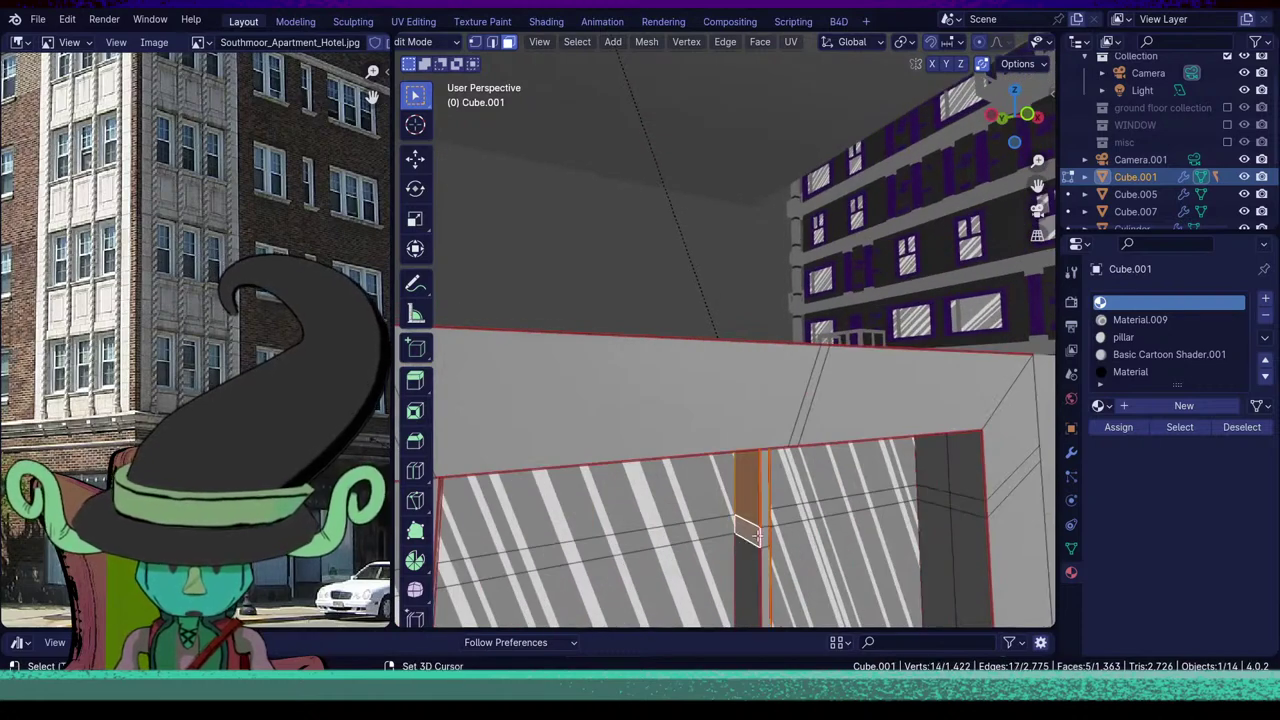
pyautogui.keyDown('shift'); pyautogui.click(765, 506); pyautogui.keyUp('shift')
pyautogui.keyDown('shift'); pyautogui.click(765, 574); pyautogui.keyUp('shift')
pyautogui.keyDown('shift'); pyautogui.click(750, 572); pyautogui.keyUp('shift')
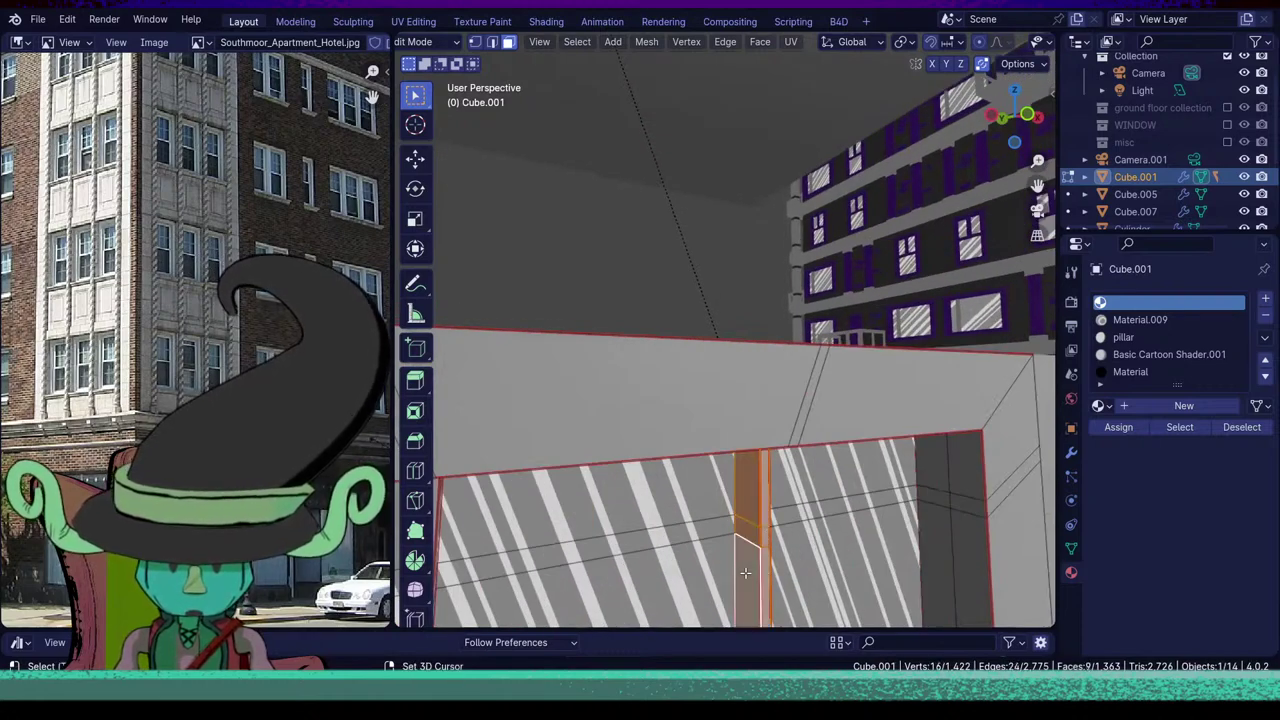
# Add the front and side faces of the three-pane window's divider nearer the fluted pillar to the selection.
pyautogui.moveTo(750, 572); pyautogui.dragTo(705, 397, button='middle')
pyautogui.keyDown('shift'); pyautogui.click(645, 487); pyautogui.keyUp('shift')
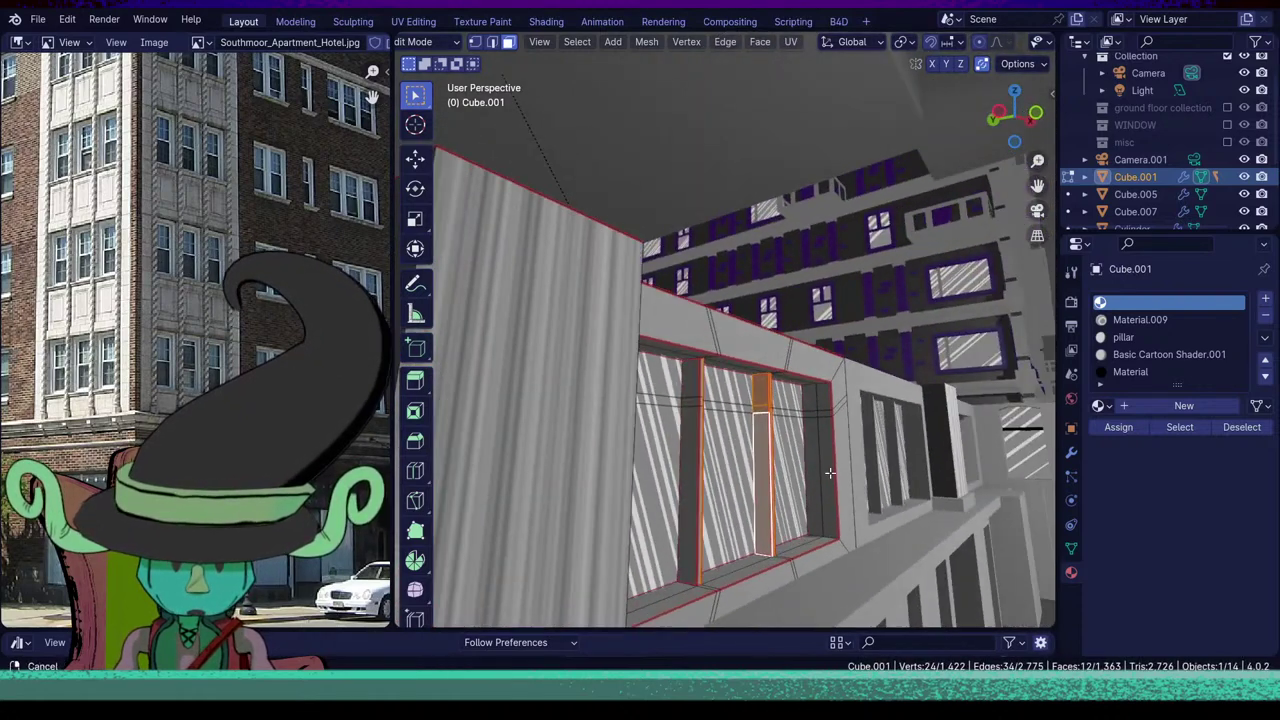
pyautogui.keyDown('shift'); pyautogui.click(689, 394); pyautogui.keyUp('shift')
pyautogui.keyDown('shift'); pyautogui.click(690, 403); pyautogui.keyUp('shift')
pyautogui.keyDown('shift'); pyautogui.click(693, 420); pyautogui.keyUp('shift')
pyautogui.keyDown('shift'); pyautogui.click(700, 394); pyautogui.keyUp('shift')
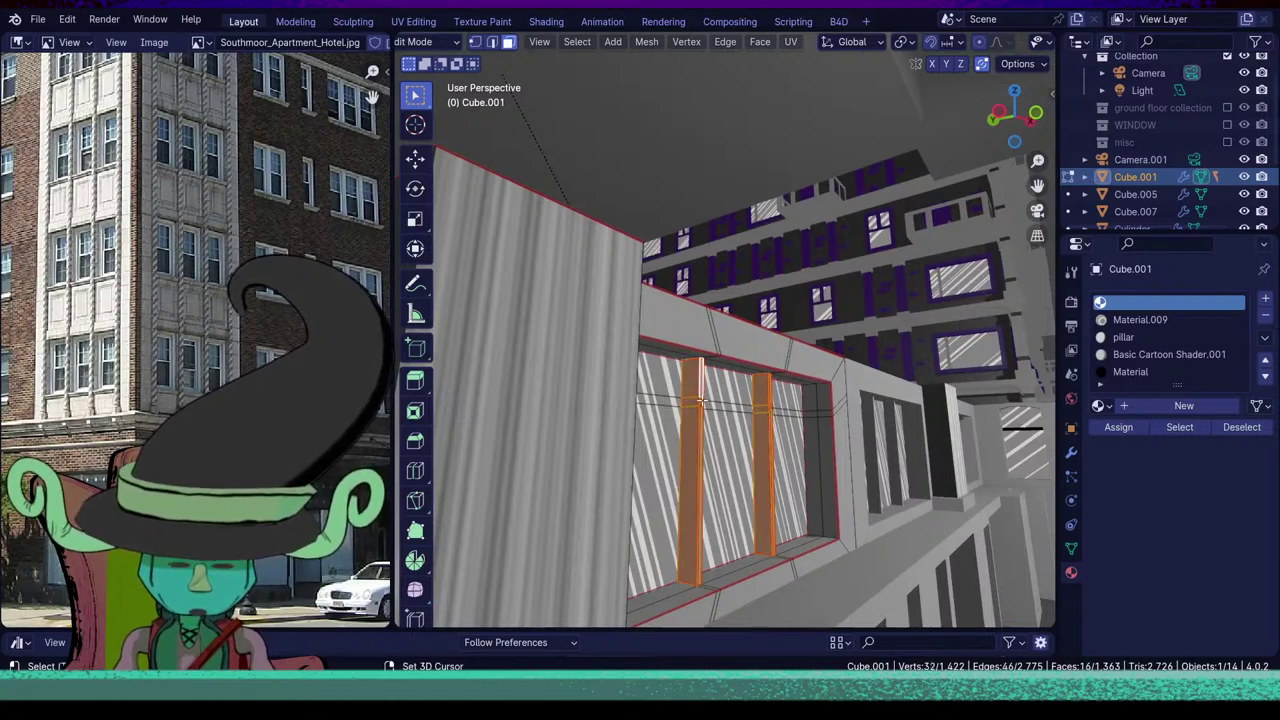
pyautogui.moveTo(702, 401); pyautogui.dragTo(560, 455, button='middle')
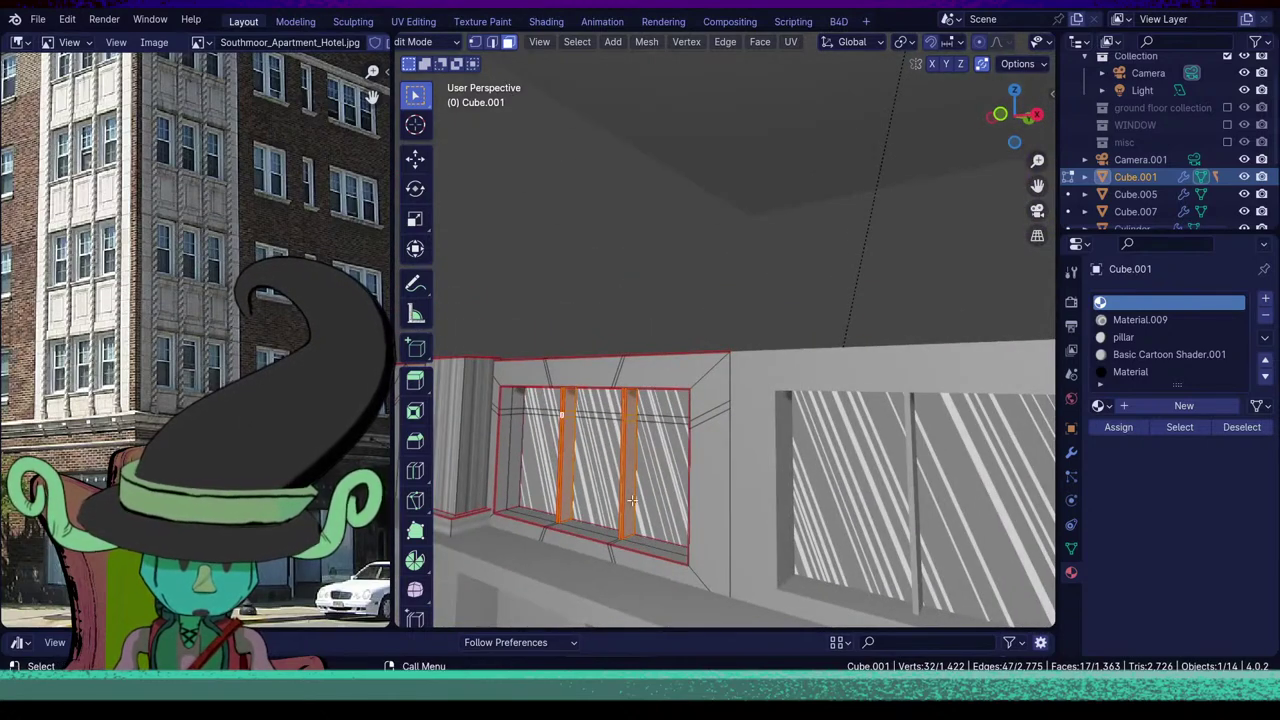
# Assign the selected faces of both three-pane window dividers to the black Material and leave Edit Mode.
pyautogui.click(1131, 376)
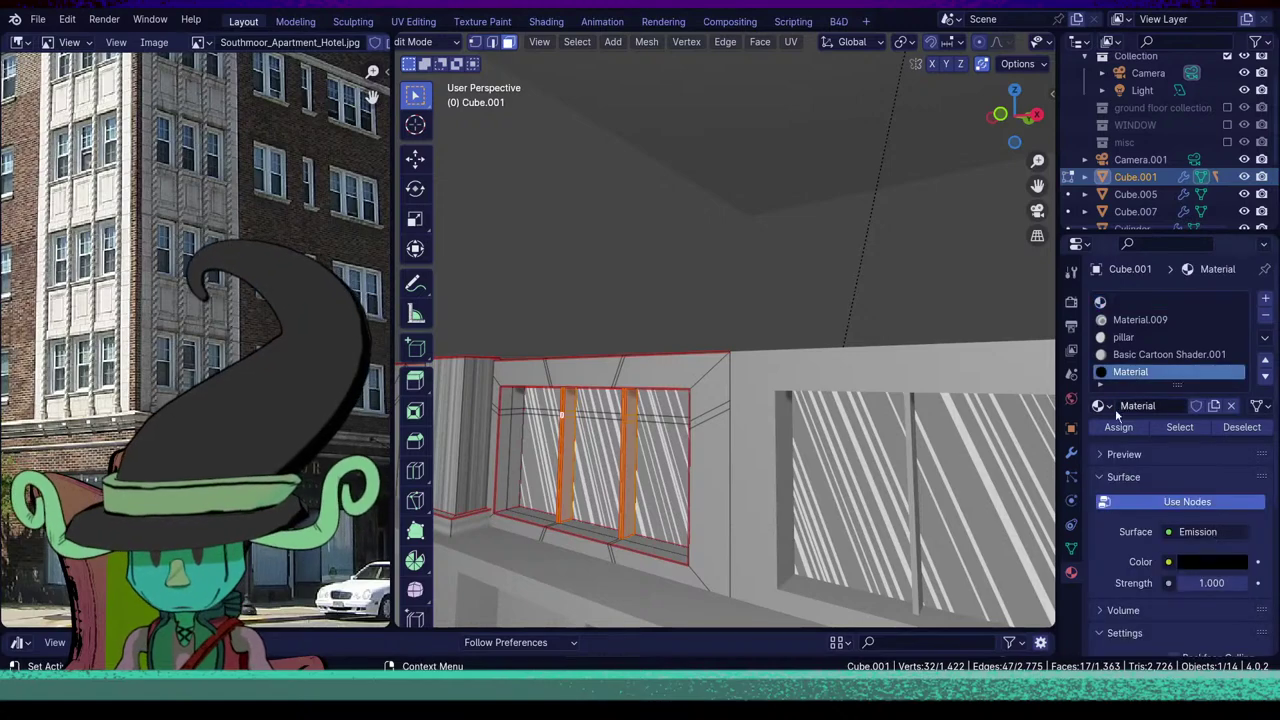
pyautogui.click(1118, 427)
pyautogui.moveTo(641, 507); pyautogui.dragTo(747, 513, button='middle')
pyautogui.press('Tab')
pyautogui.scroll(-6, 774, 504)
# Assign the narrow leftover face on the three-pane window's divider to the black Material and leave Edit Mode.
pyautogui.scroll(8, 790, 470)
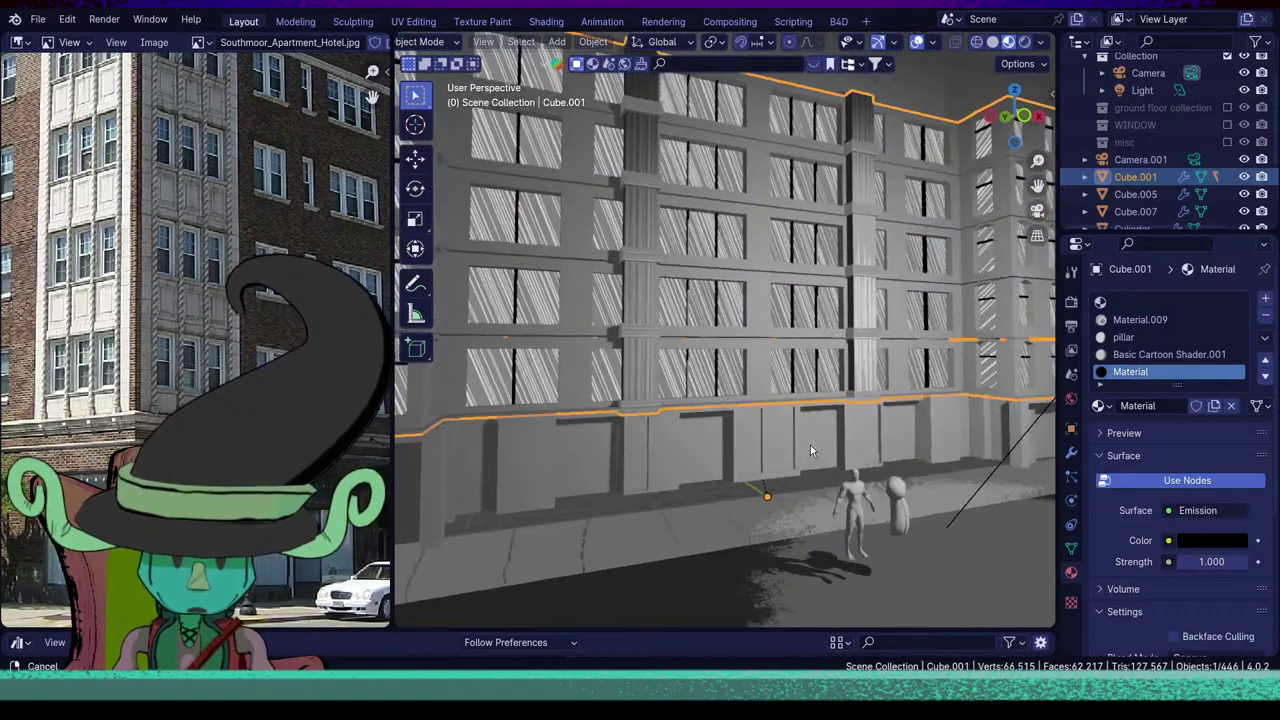
pyautogui.press('Tab')
pyautogui.scroll(6, 638, 461)
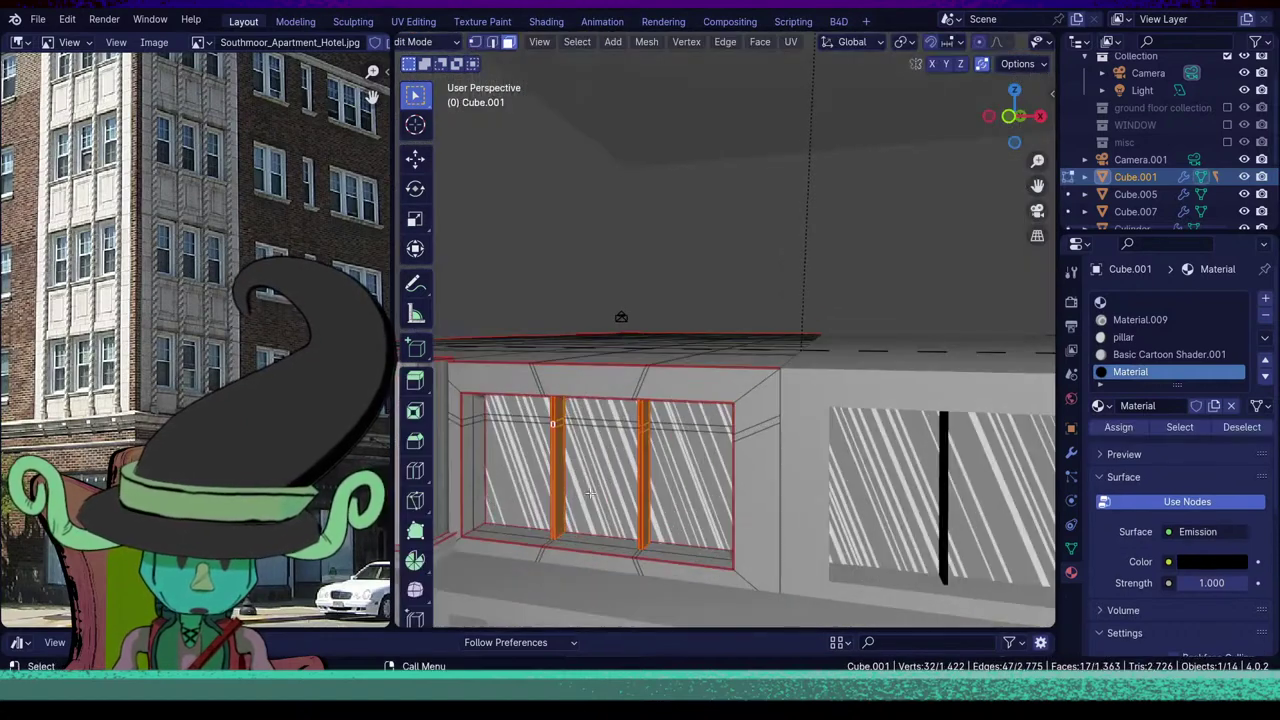
pyautogui.click(683, 425)
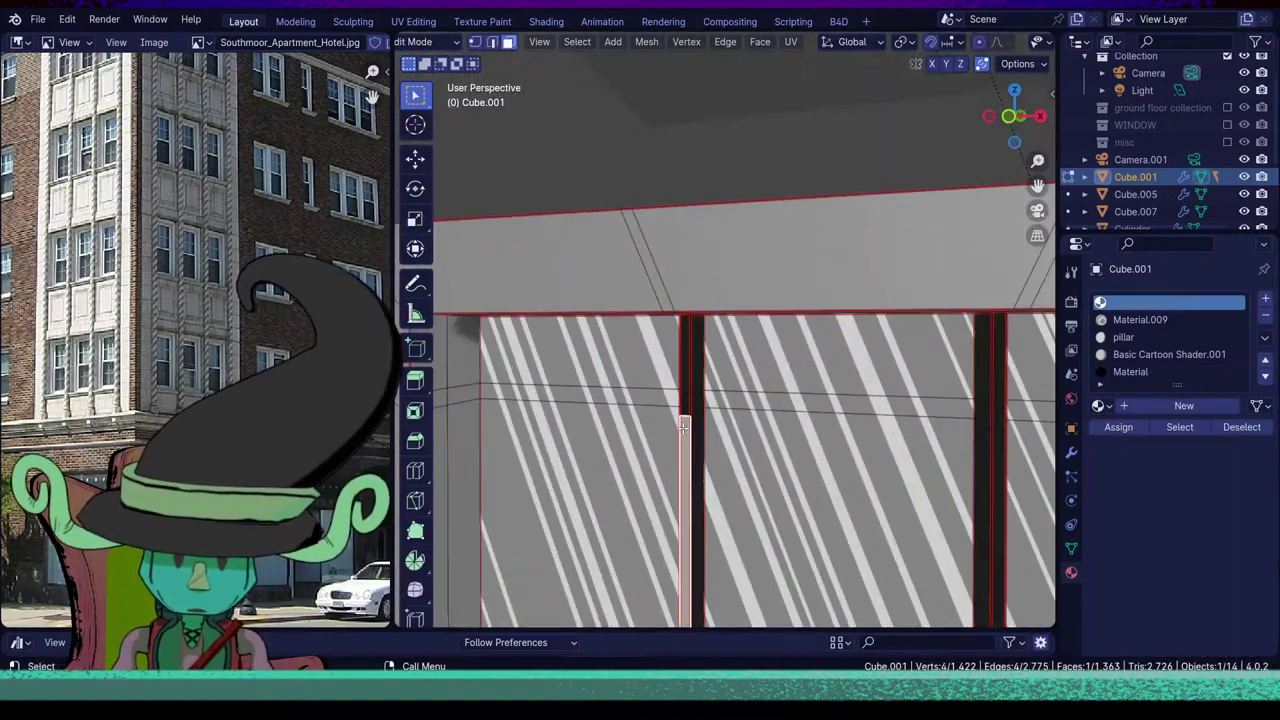
pyautogui.click(1134, 375)
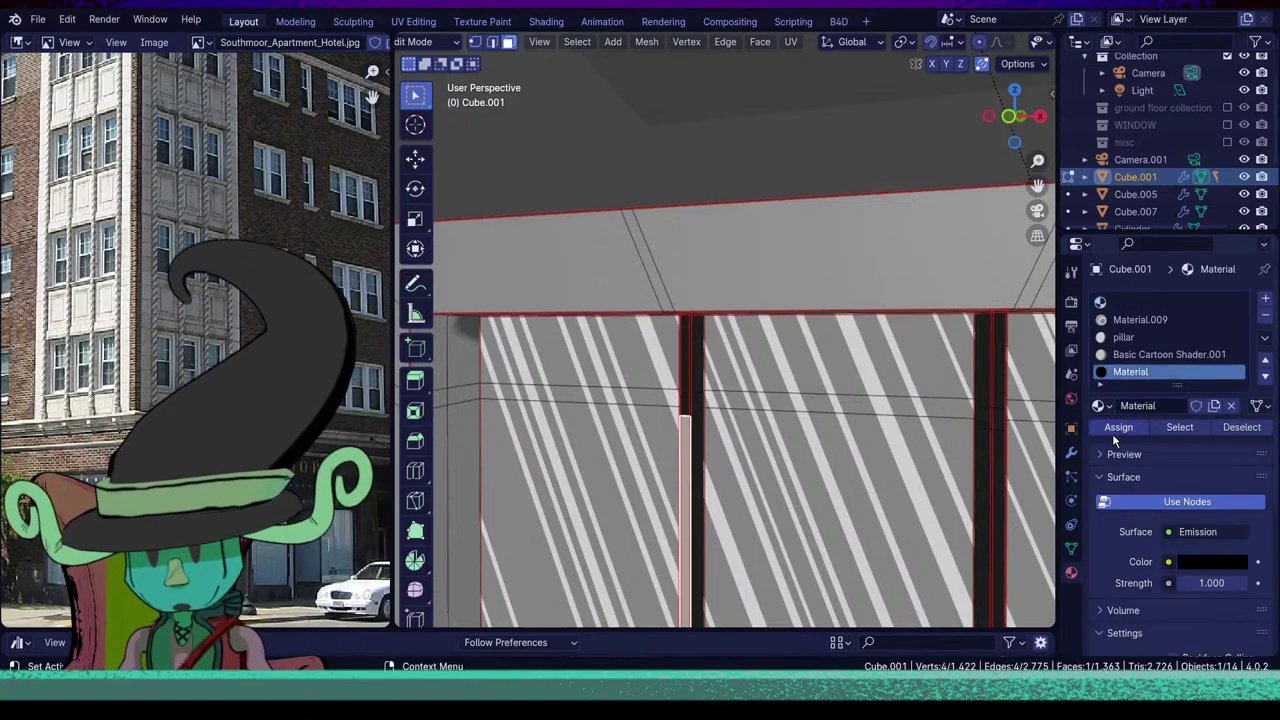
pyautogui.click(1114, 430)
pyautogui.scroll(-10, 733, 500)
pyautogui.press('Tab')
pyautogui.click(733, 500)
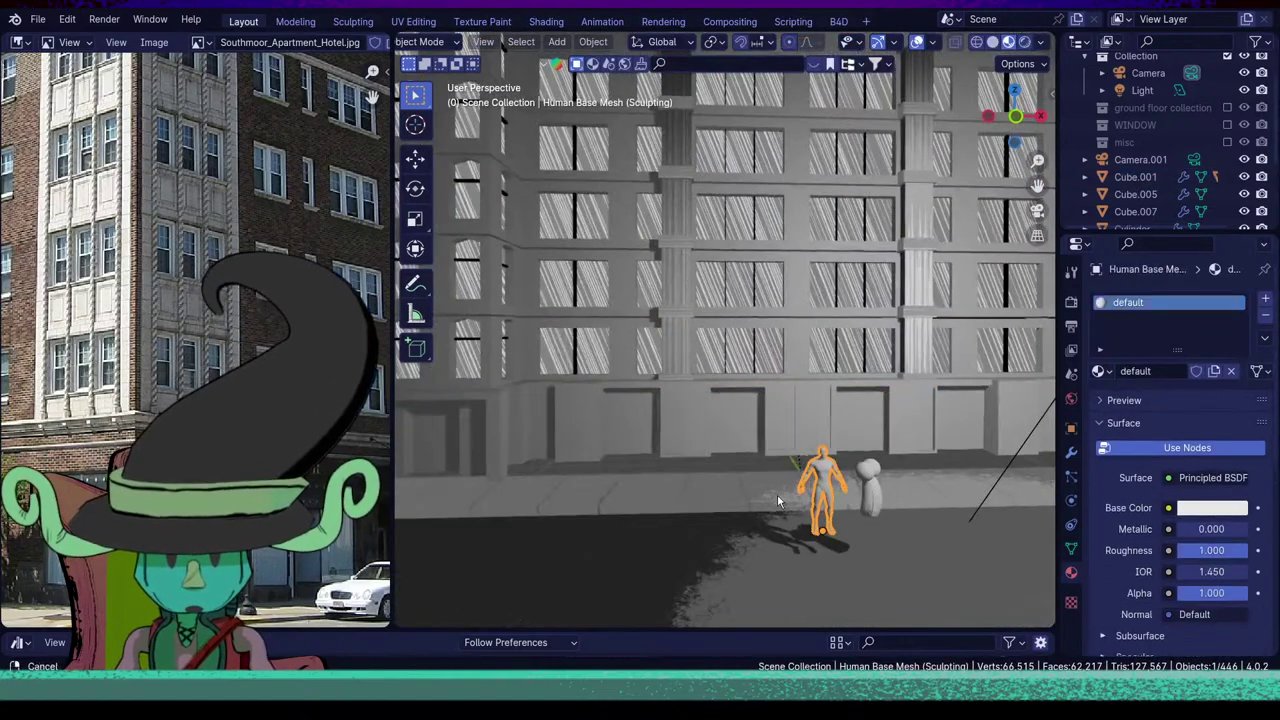
# Put the existing Basic Cartoon Shader.003 into the upper-storey mesh's empty first material slot.
pyautogui.scroll(-8, 777, 494)
pyautogui.click(770, 485)
pyautogui.scroll(6, 745, 476)
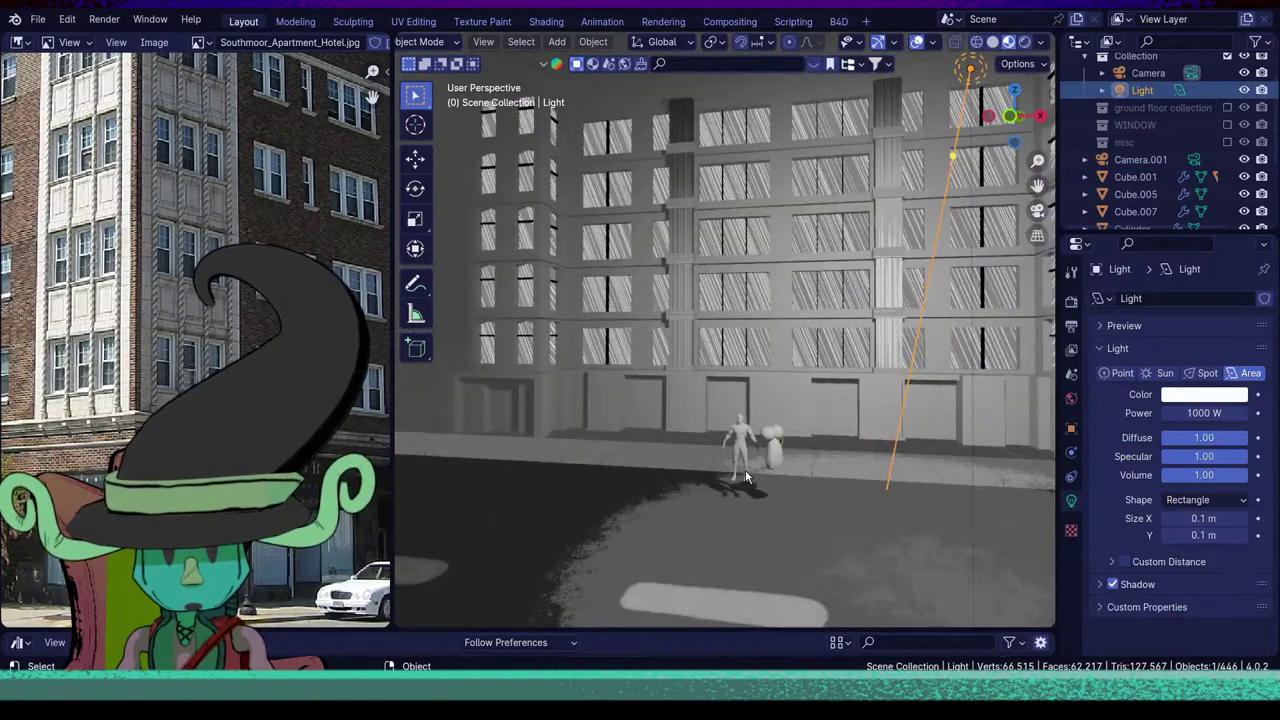
pyautogui.moveTo(745, 476); pyautogui.dragTo(890, 405, button='middle')
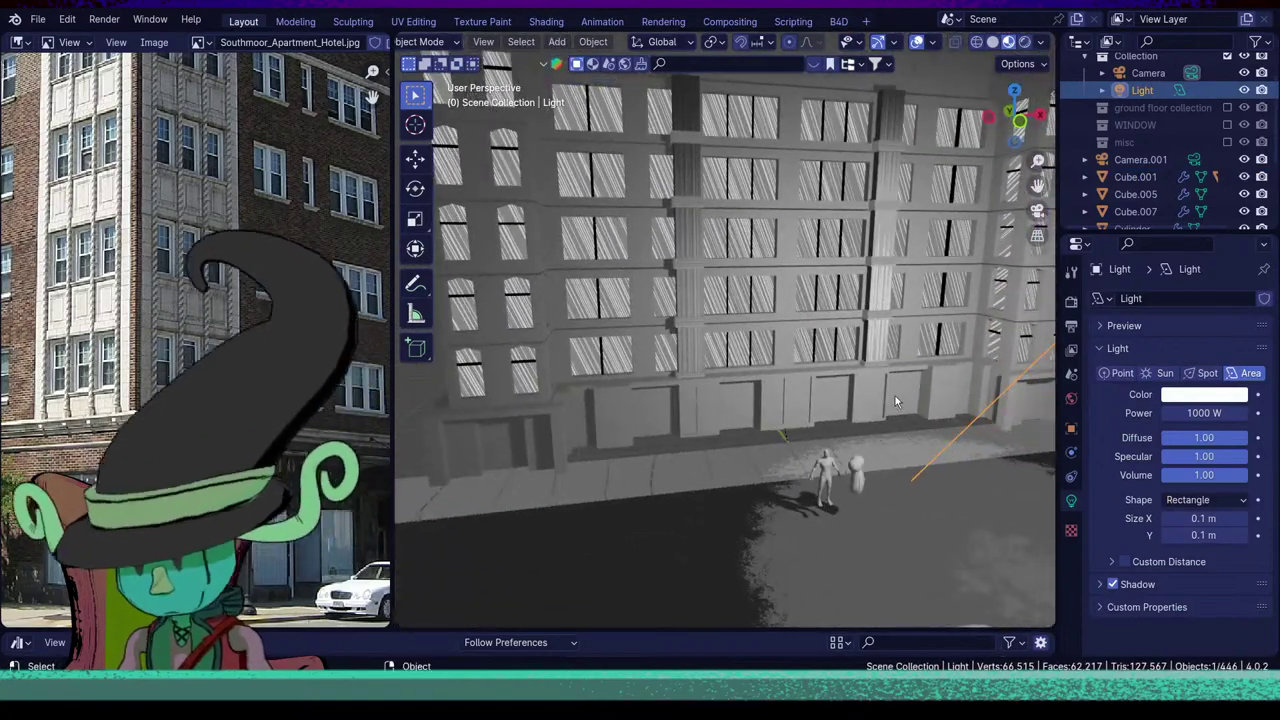
pyautogui.click(832, 349)
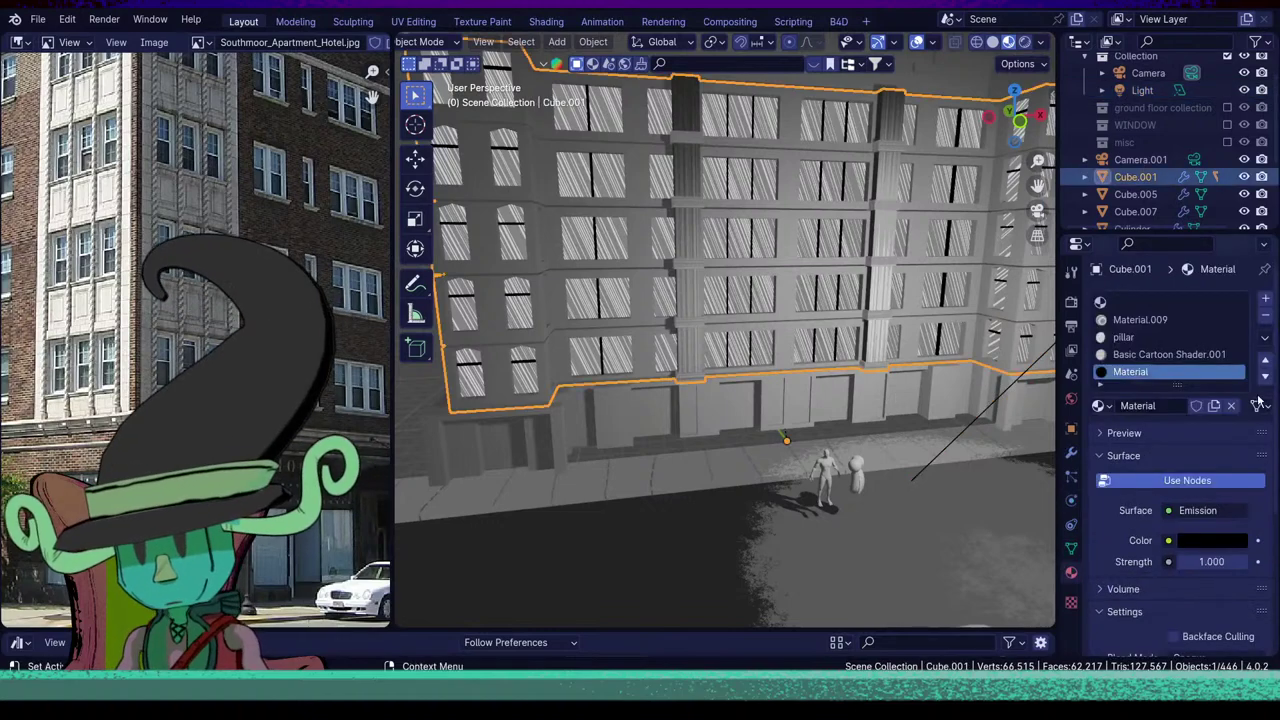
pyautogui.click(1160, 302)
pyautogui.click(1100, 405)
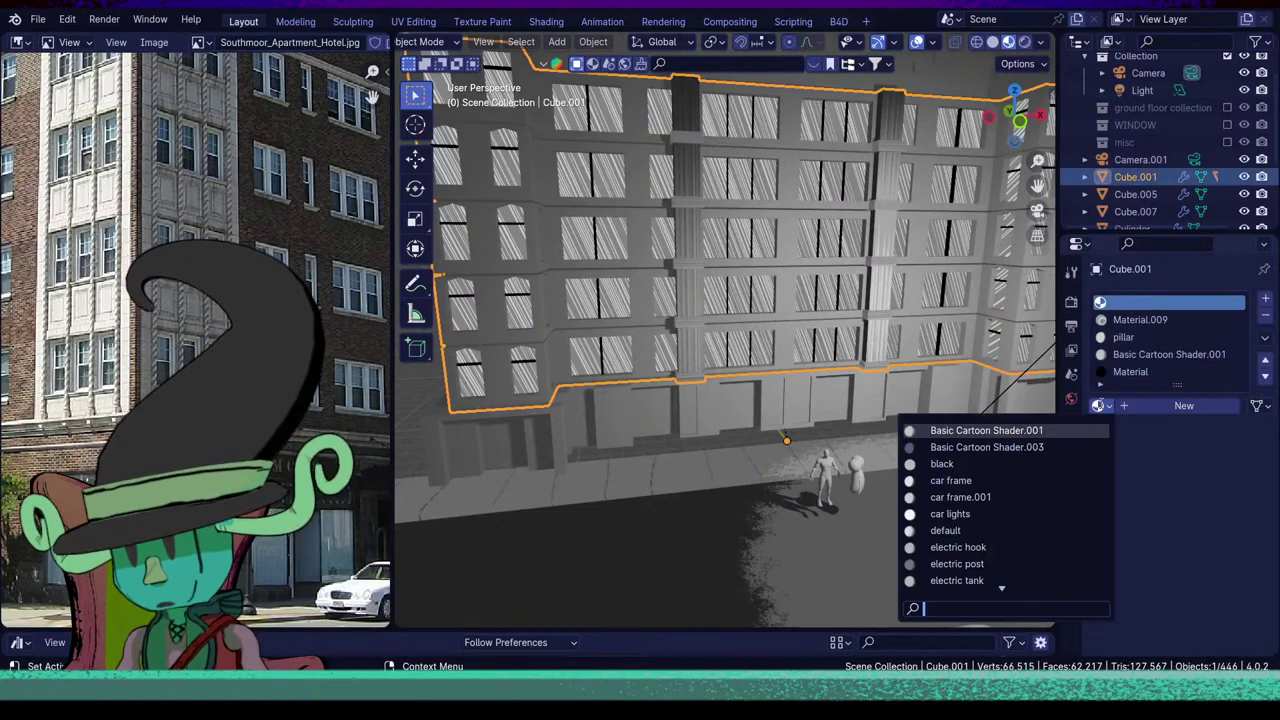
pyautogui.moveTo(1001, 584)
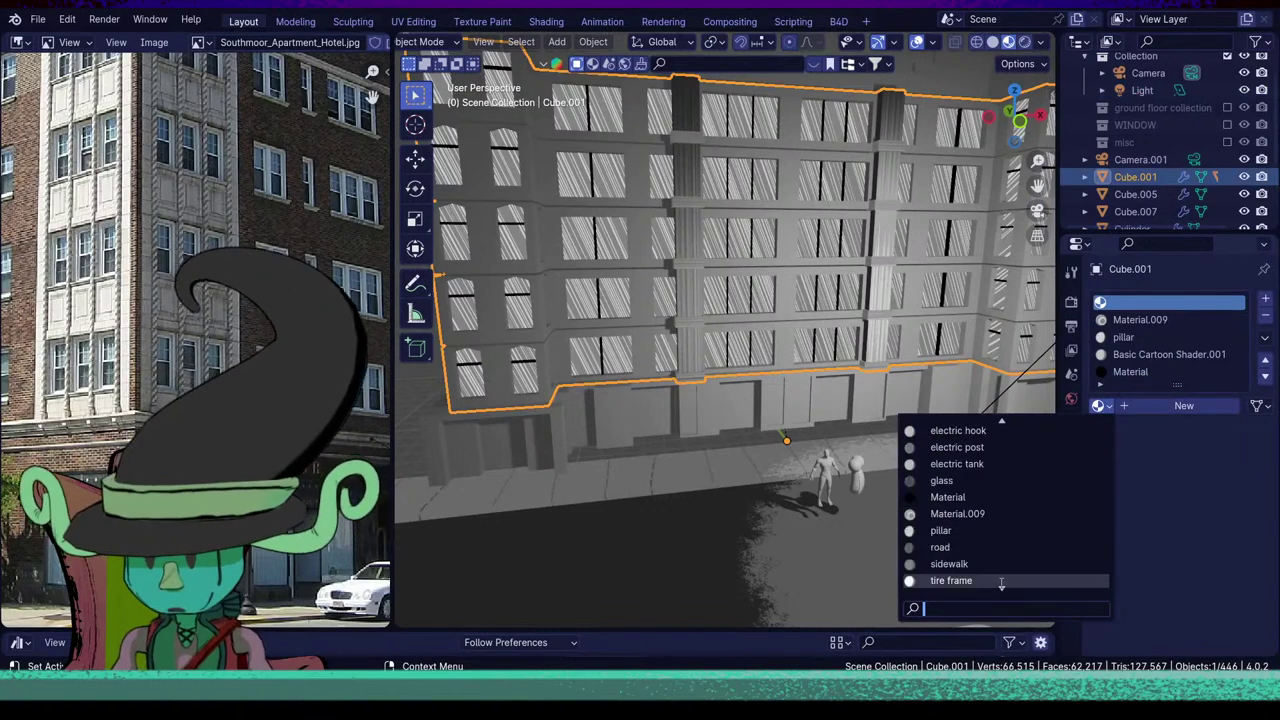
pyautogui.scroll(14, 1001, 579)
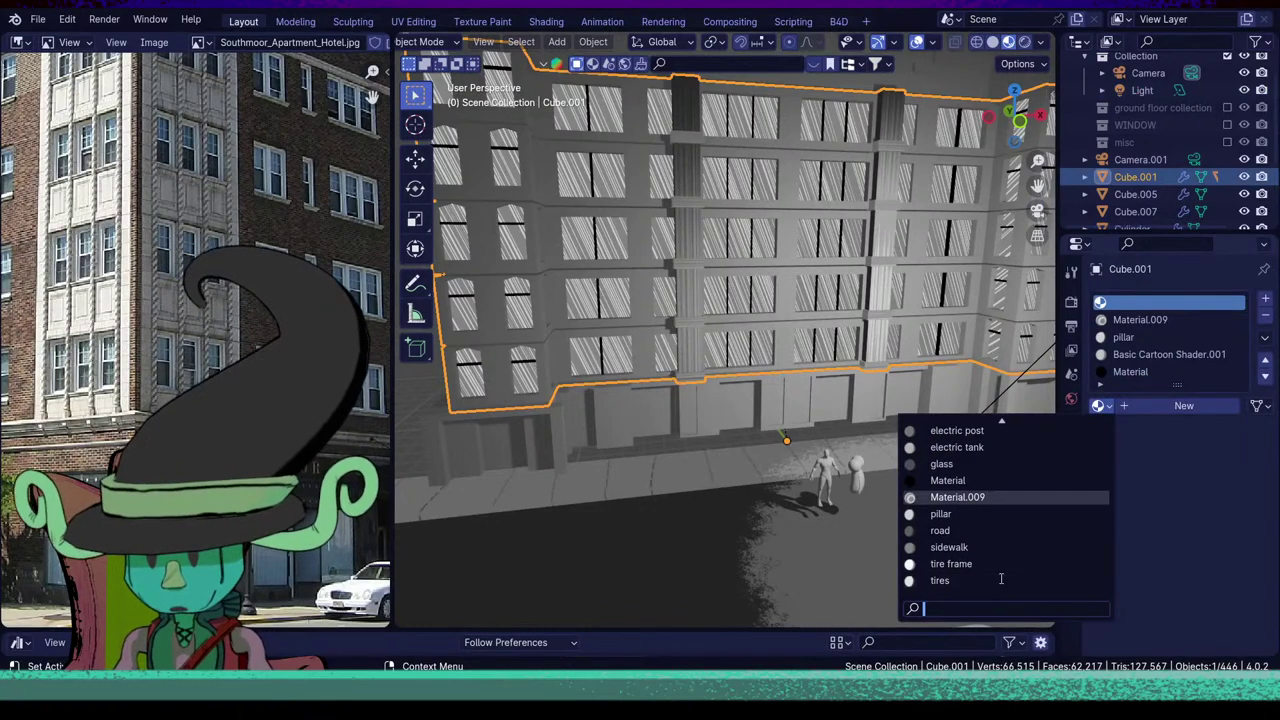
pyautogui.scroll(3, 1001, 578)
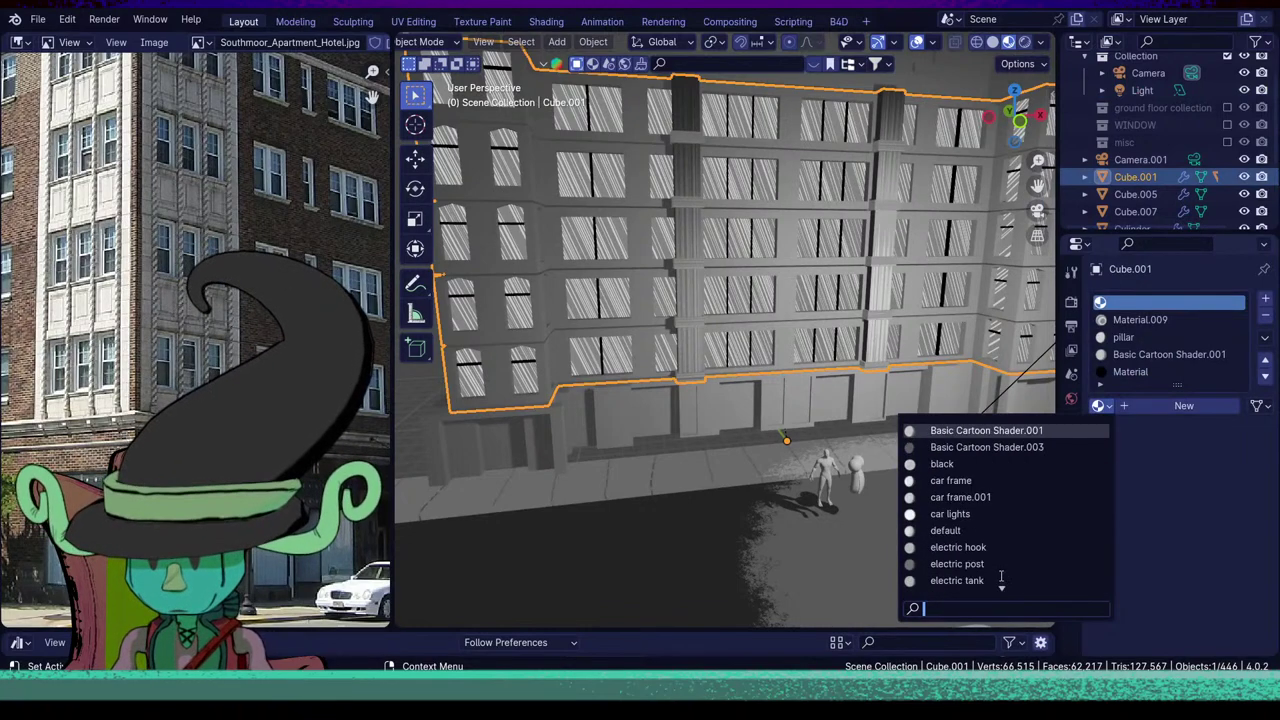
pyautogui.click(987, 447)
pyautogui.moveTo(987, 447); pyautogui.dragTo(990, 563, button='middle')
pyautogui.scroll(5, 780, 466)
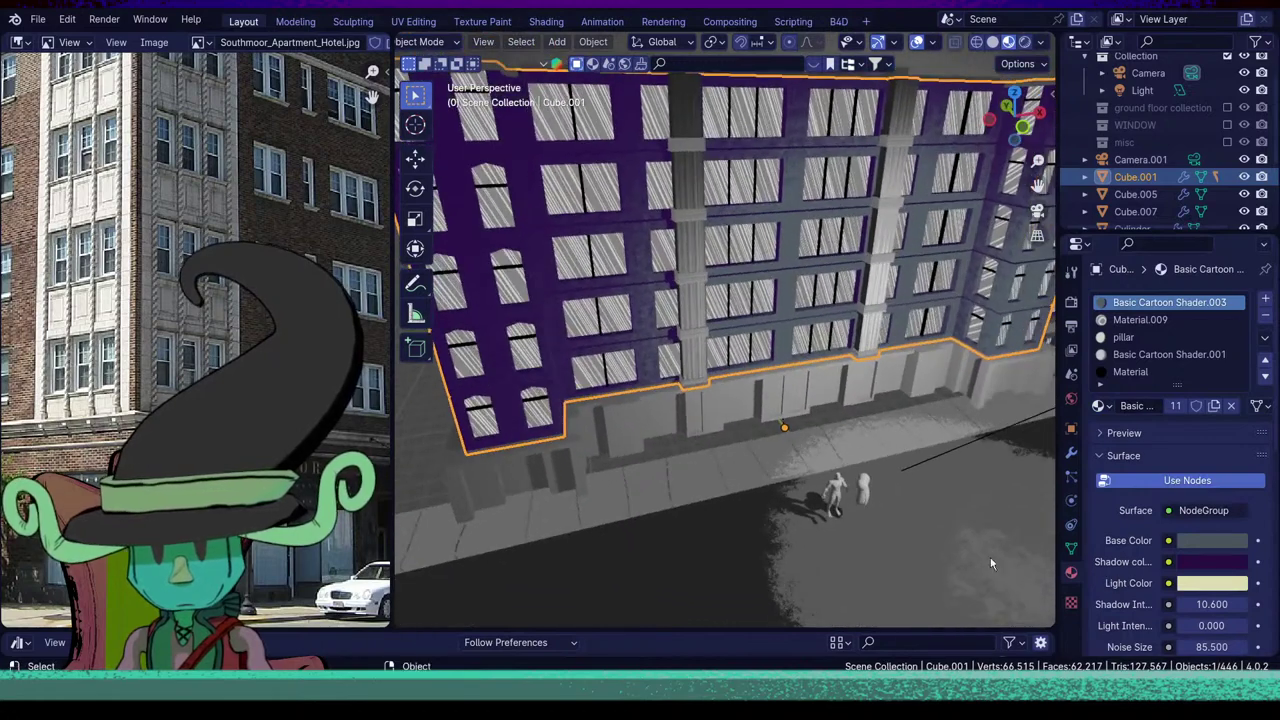
# Set the saturation of Basic Cartoon Shader.003's base and shadow colors to 0 and turn its light color near-white.
pyautogui.click(1204, 543)
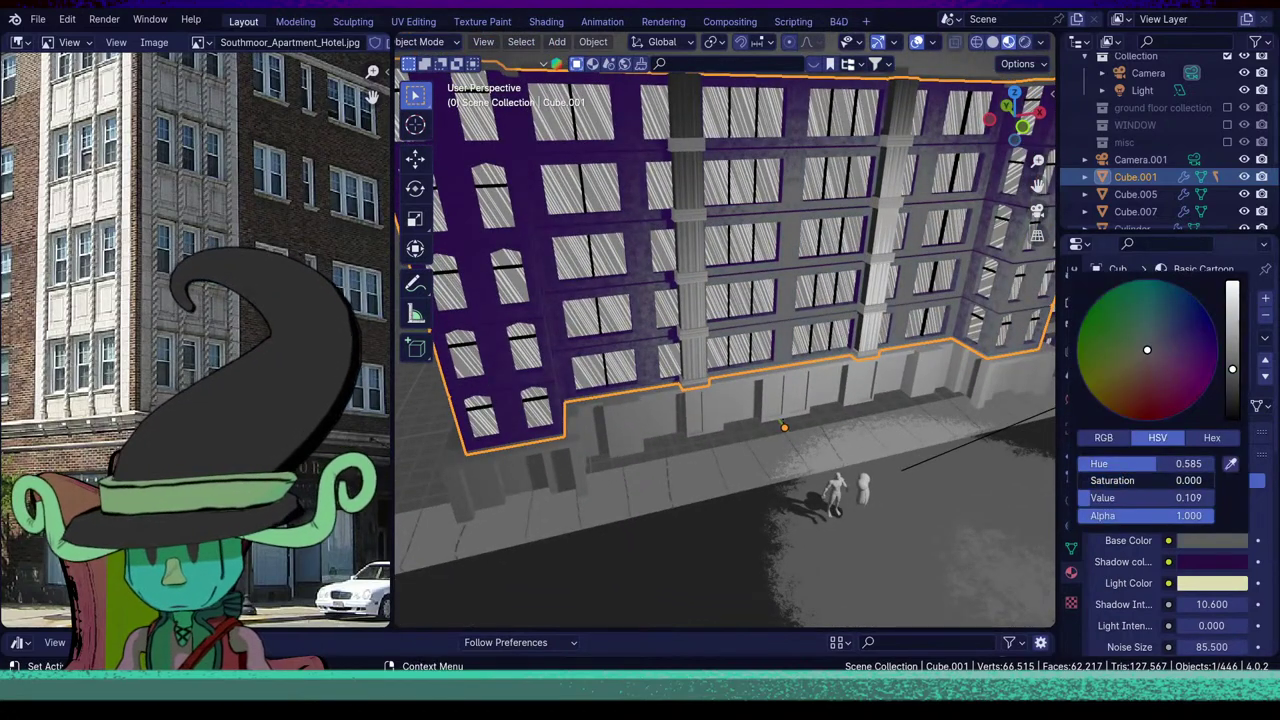
pyautogui.click(1201, 565)
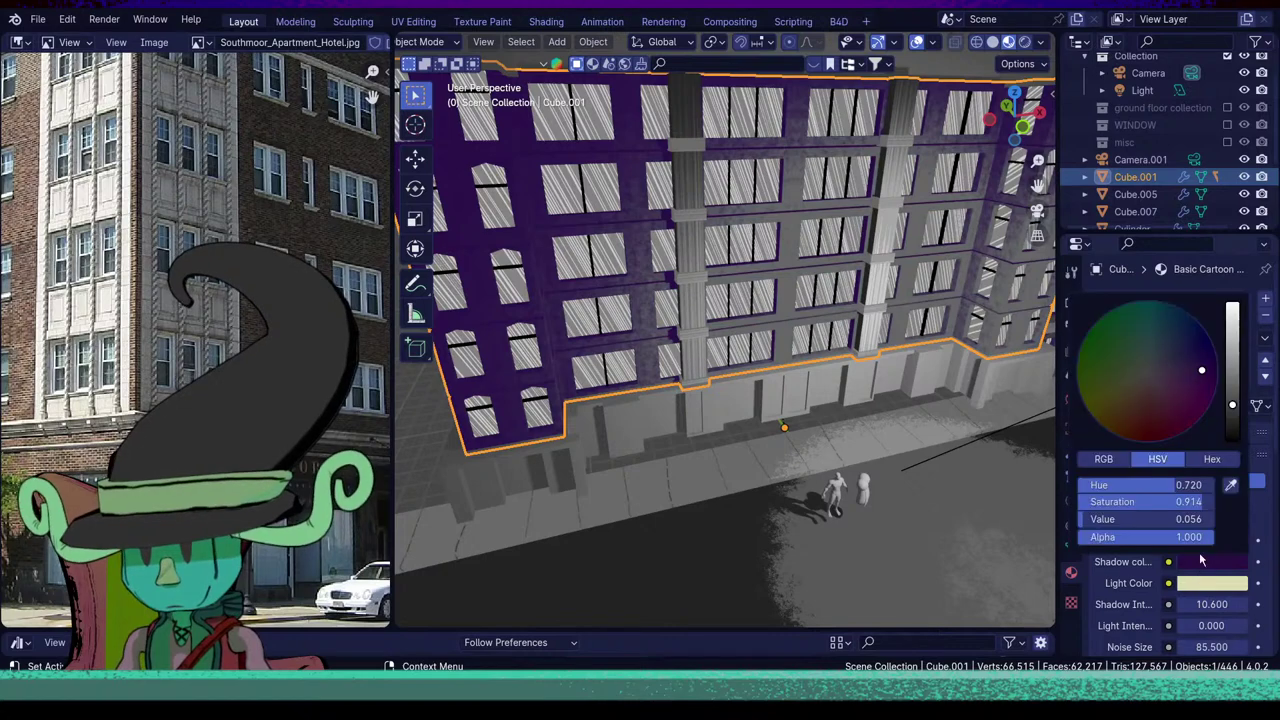
pyautogui.moveTo(1205, 501); pyautogui.dragTo(1110, 501)
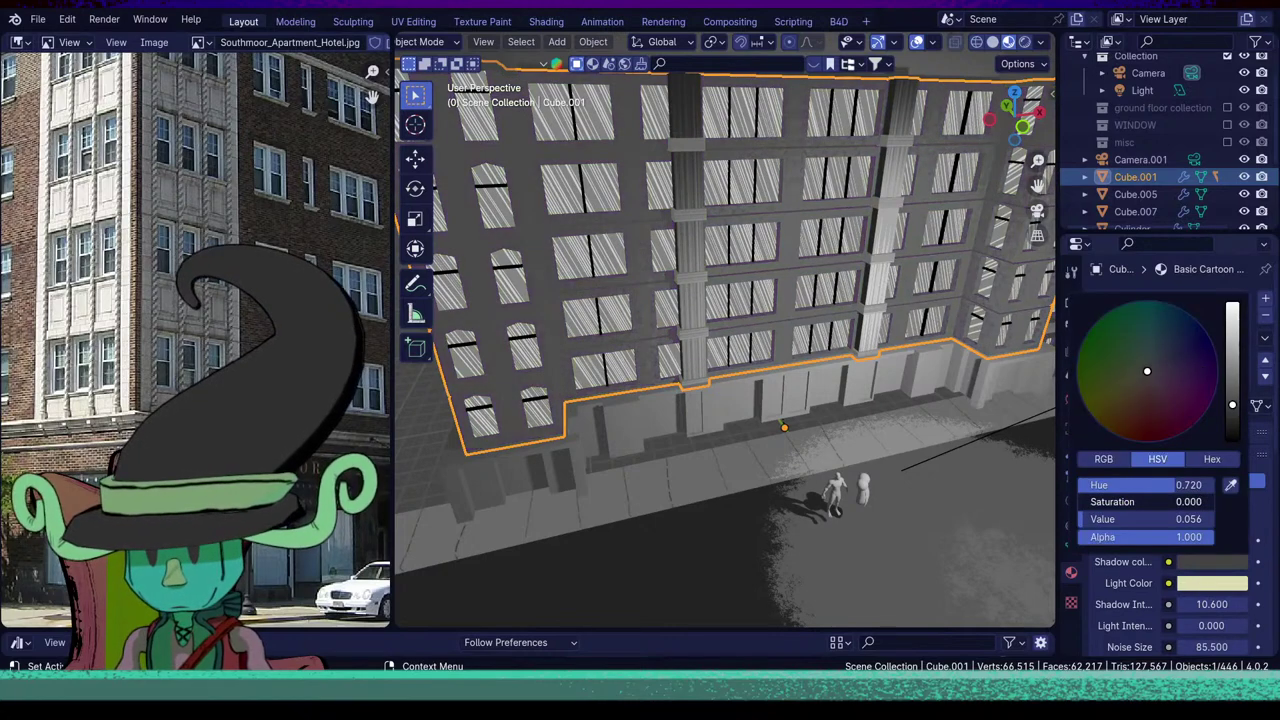
pyautogui.click(1233, 583)
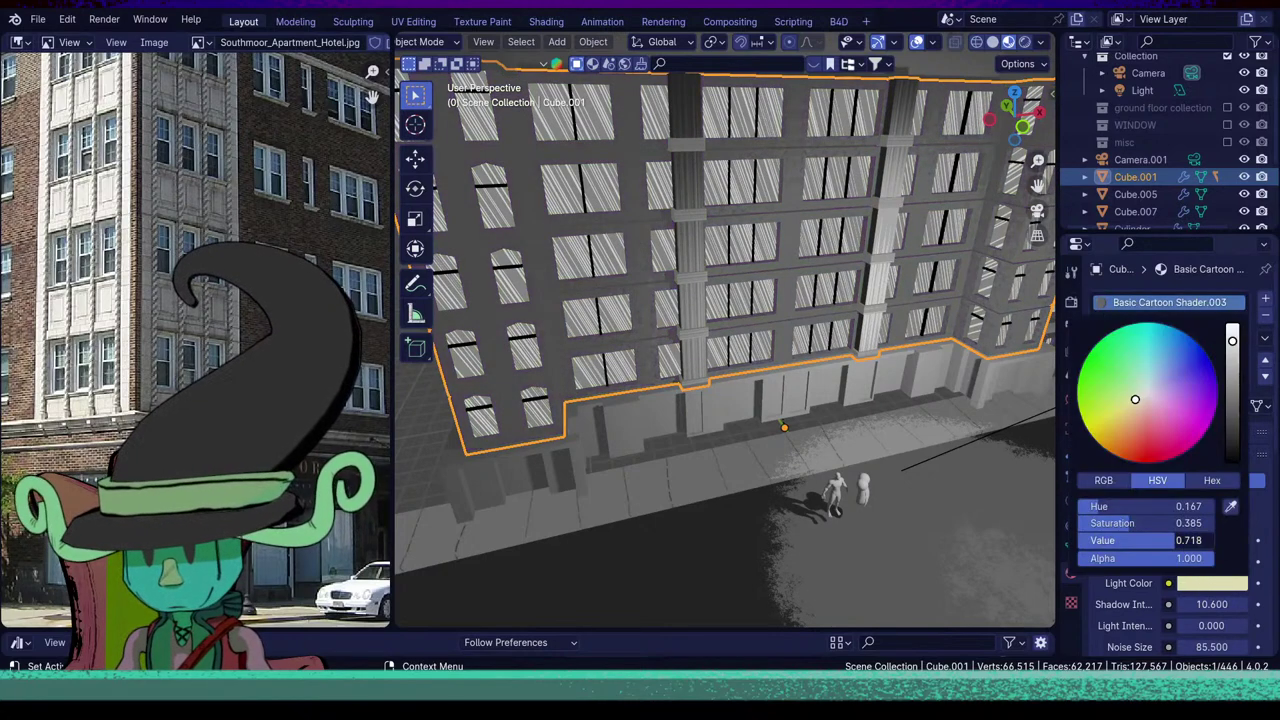
pyautogui.moveTo(1176, 541); pyautogui.dragTo(1082, 524)
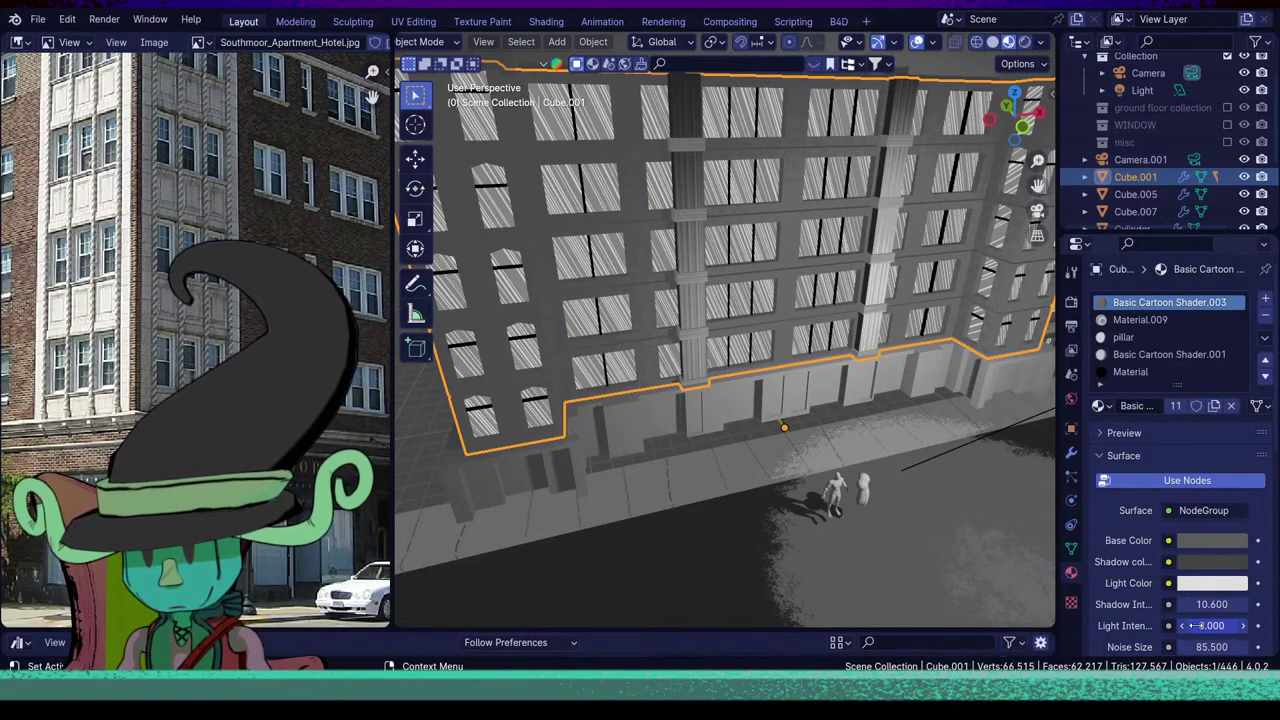
# Set the wall shader's light intensity to 8.4 and its shadow intensity to 11.7.
pyautogui.moveTo(1212, 625)
pyautogui.mouseDown()
pyautogui.moveTo(1260, 625)
pyautogui.moveTo(1232, 625)
pyautogui.mouseUp()
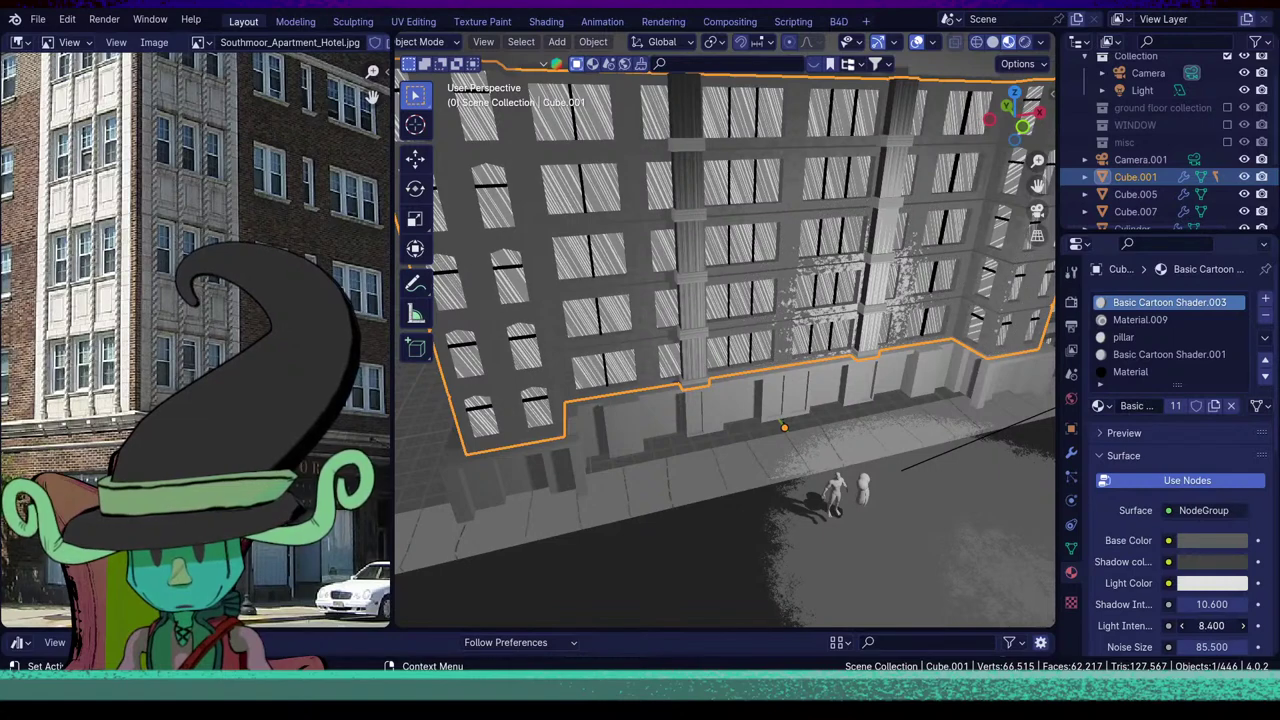
pyautogui.scroll(-7, 771, 464)
pyautogui.click(782, 463)
pyautogui.moveTo(782, 463); pyautogui.dragTo(777, 450, button='middle')
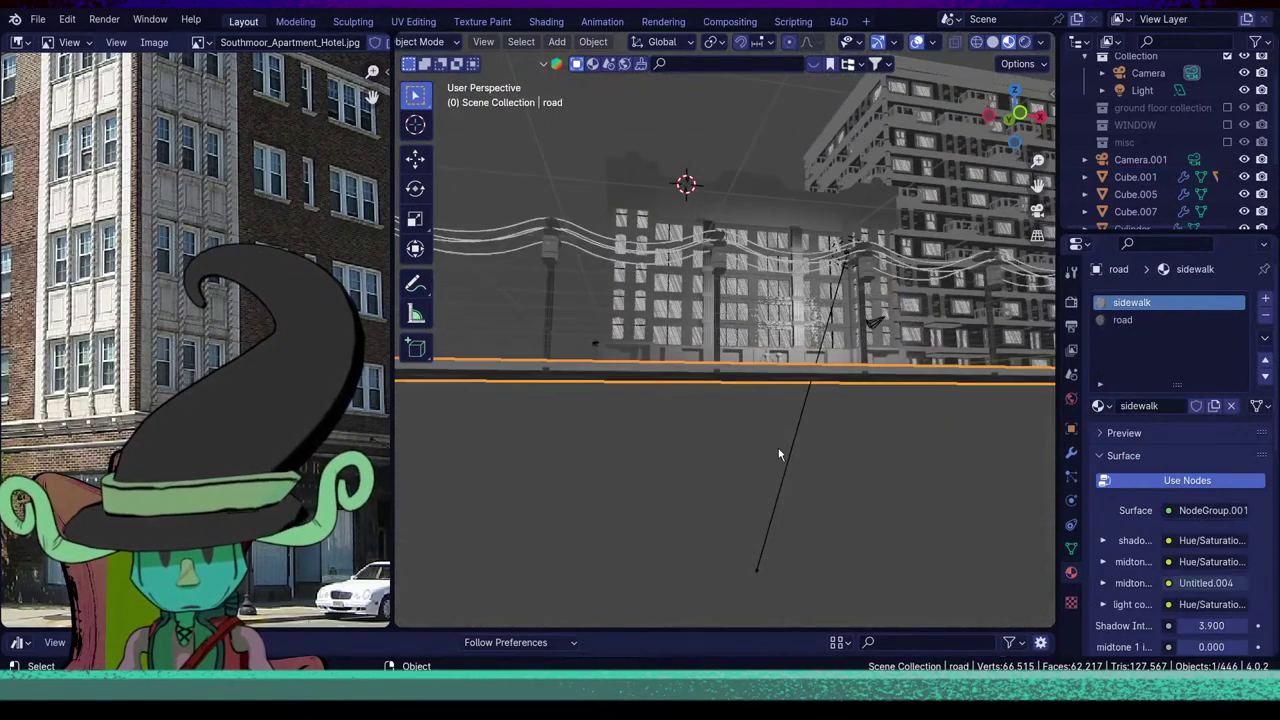
pyautogui.click(790, 447)
pyautogui.moveTo(862, 418); pyautogui.dragTo(875, 474, button='middle')
pyautogui.click(788, 328)
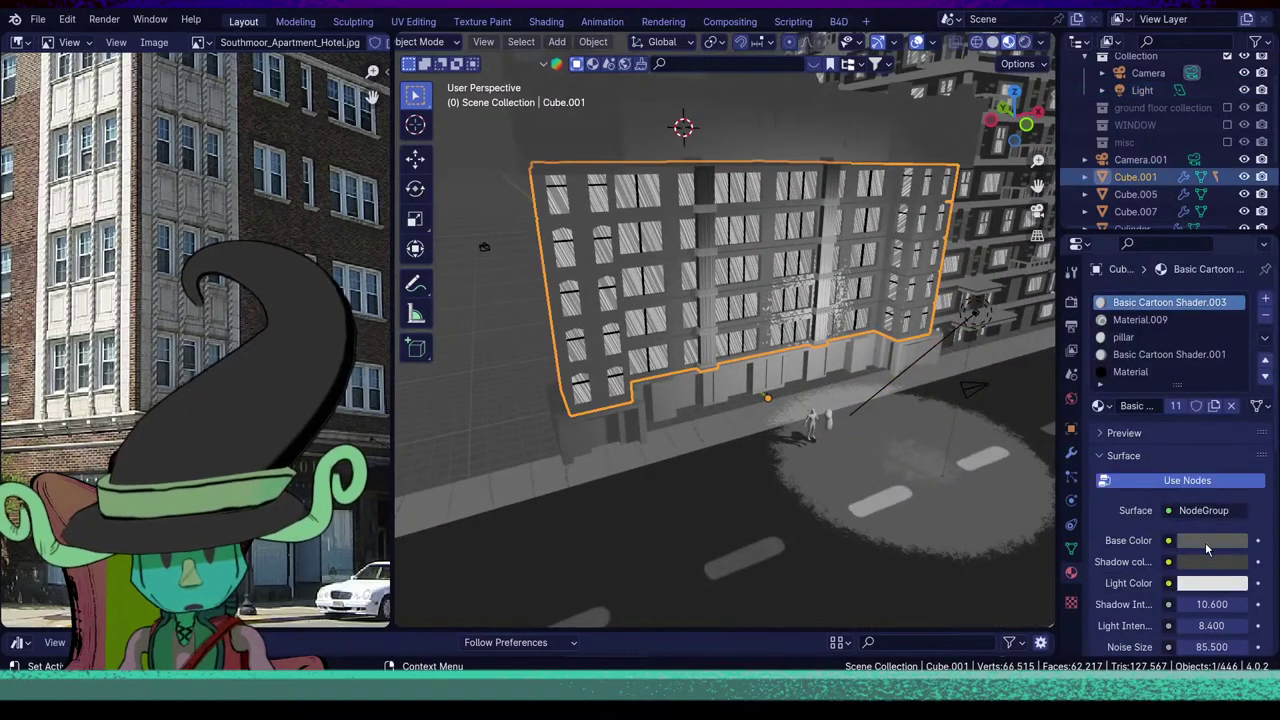
pyautogui.click(1205, 547)
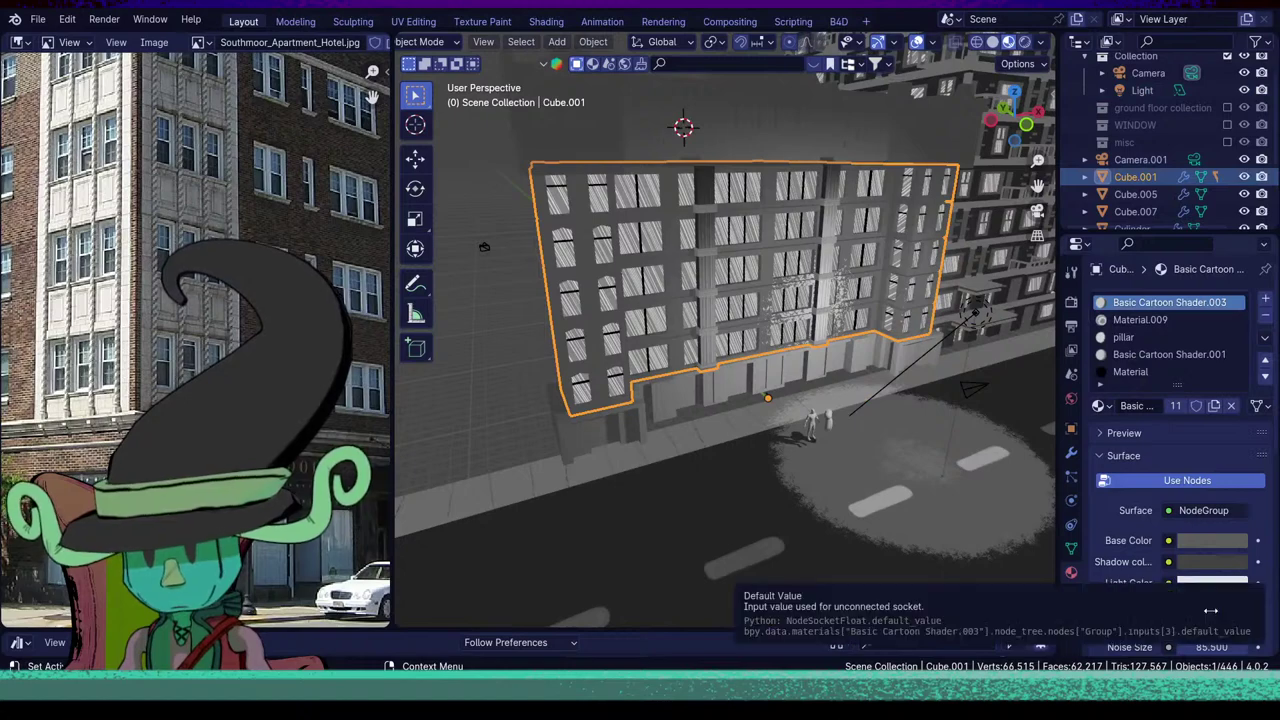
pyautogui.moveTo(1212, 604)
pyautogui.mouseDown()
pyautogui.moveTo(1250, 604)
pyautogui.moveTo(1196, 604)
pyautogui.moveTo(1246, 604)
pyautogui.mouseUp()
# Raise the area light in front of the apartment building along the global Z axis.
pyautogui.scroll(-5, 797, 443)
pyautogui.click(797, 444)
pyautogui.moveTo(797, 444); pyautogui.dragTo(843, 449, button='middle')
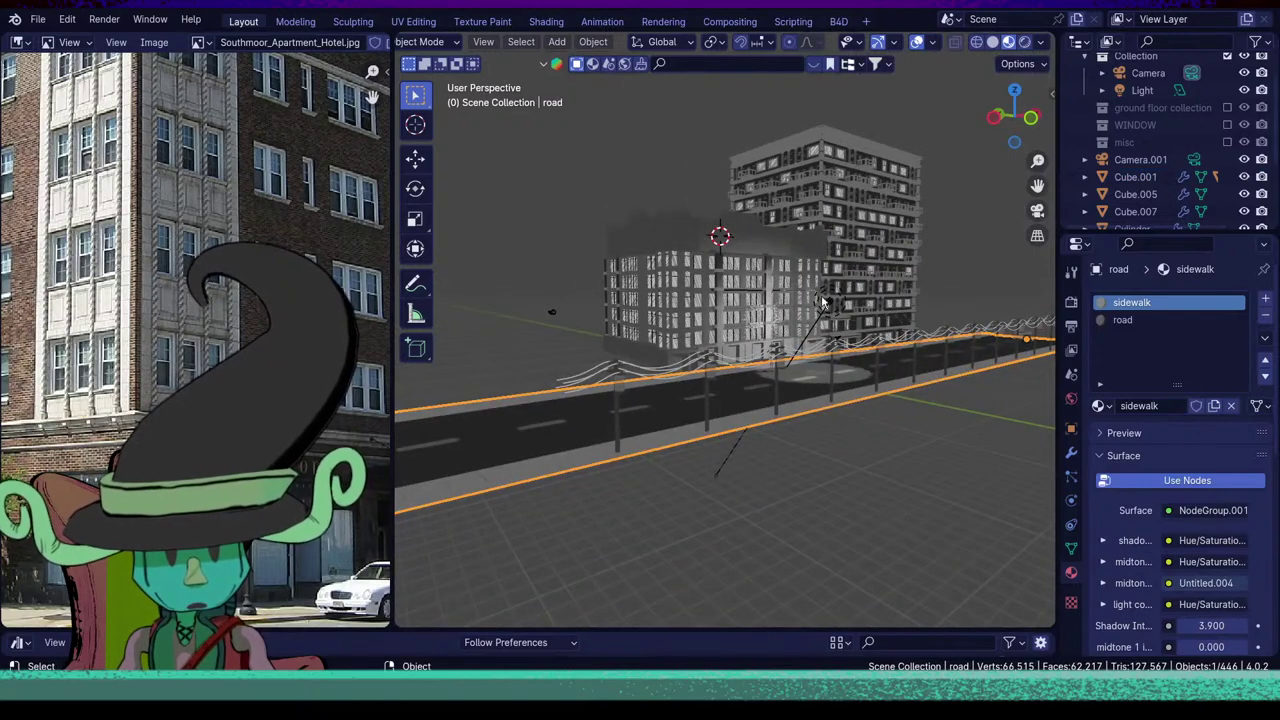
pyautogui.click(822, 302)
pyautogui.press('g')
pyautogui.press('z')
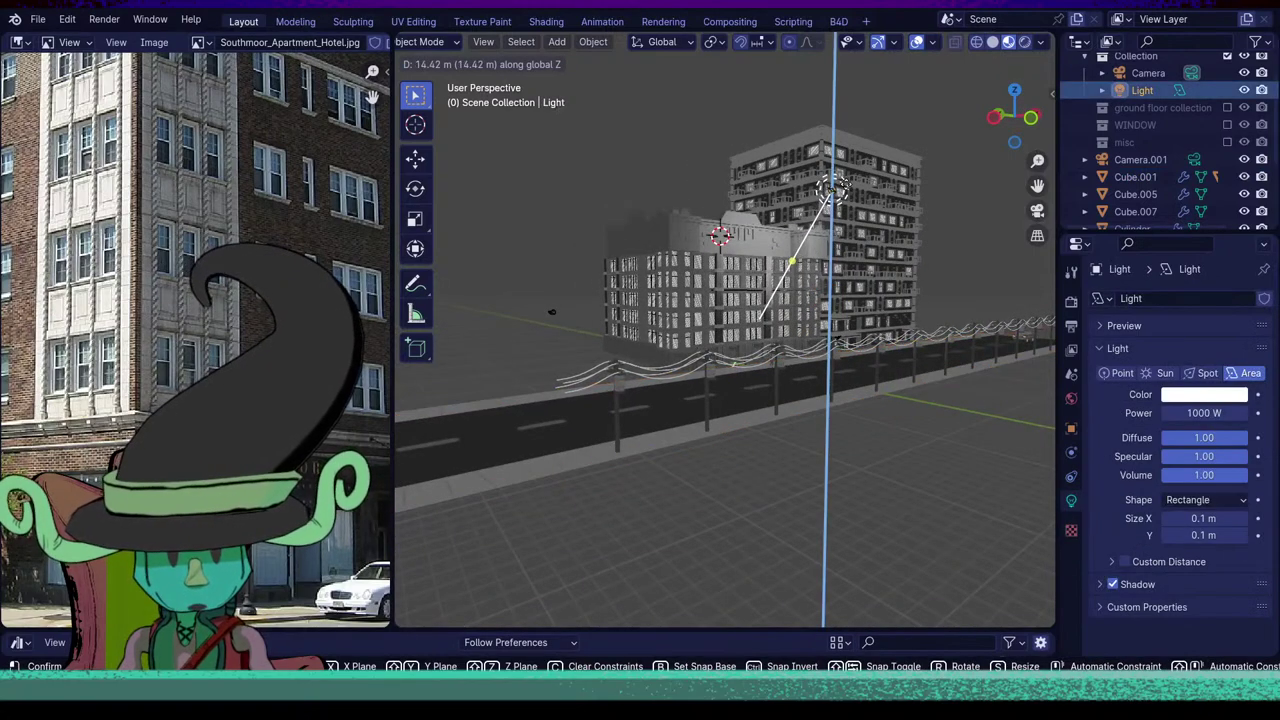
pyautogui.click(848, 267)
pyautogui.moveTo(848, 267); pyautogui.dragTo(853, 380, button='middle')
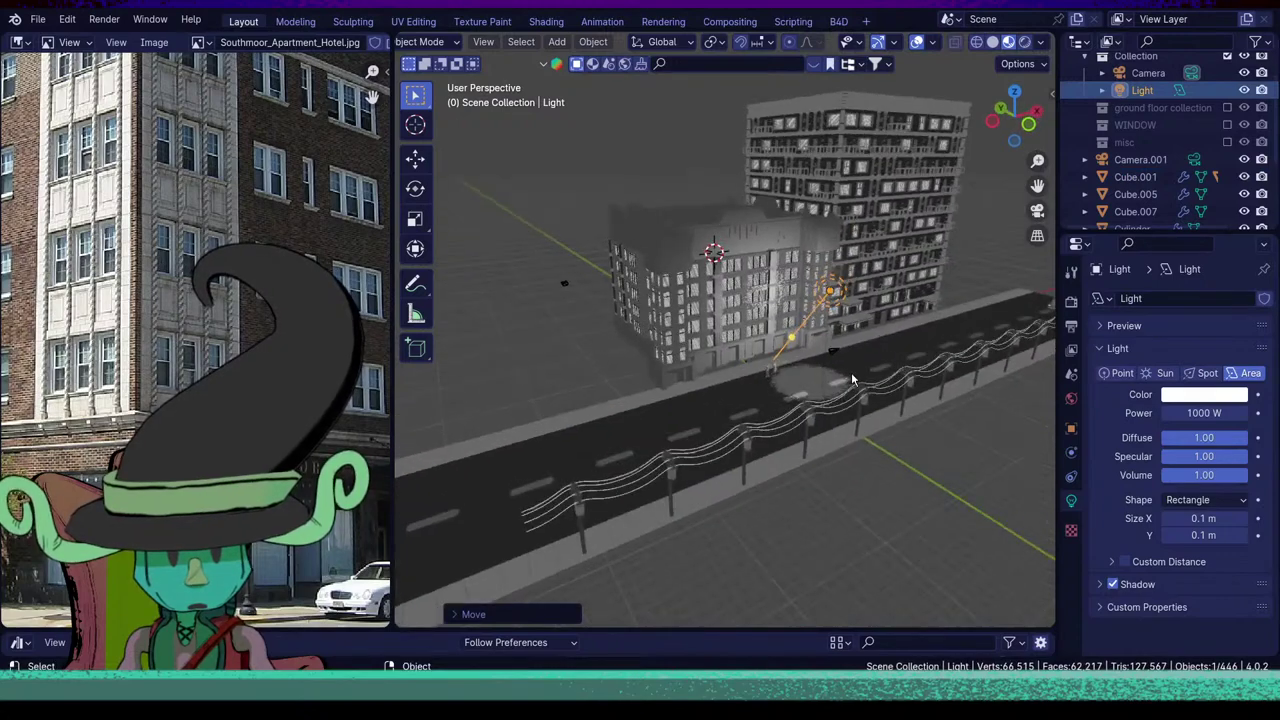
# Select the ground-floor and rooftop meshes with the upper-storey mesh active, and link the upper-storey mesh's materials to both.
pyautogui.scroll(5, 853, 380)
pyautogui.click(749, 408)
pyautogui.click(716, 397)
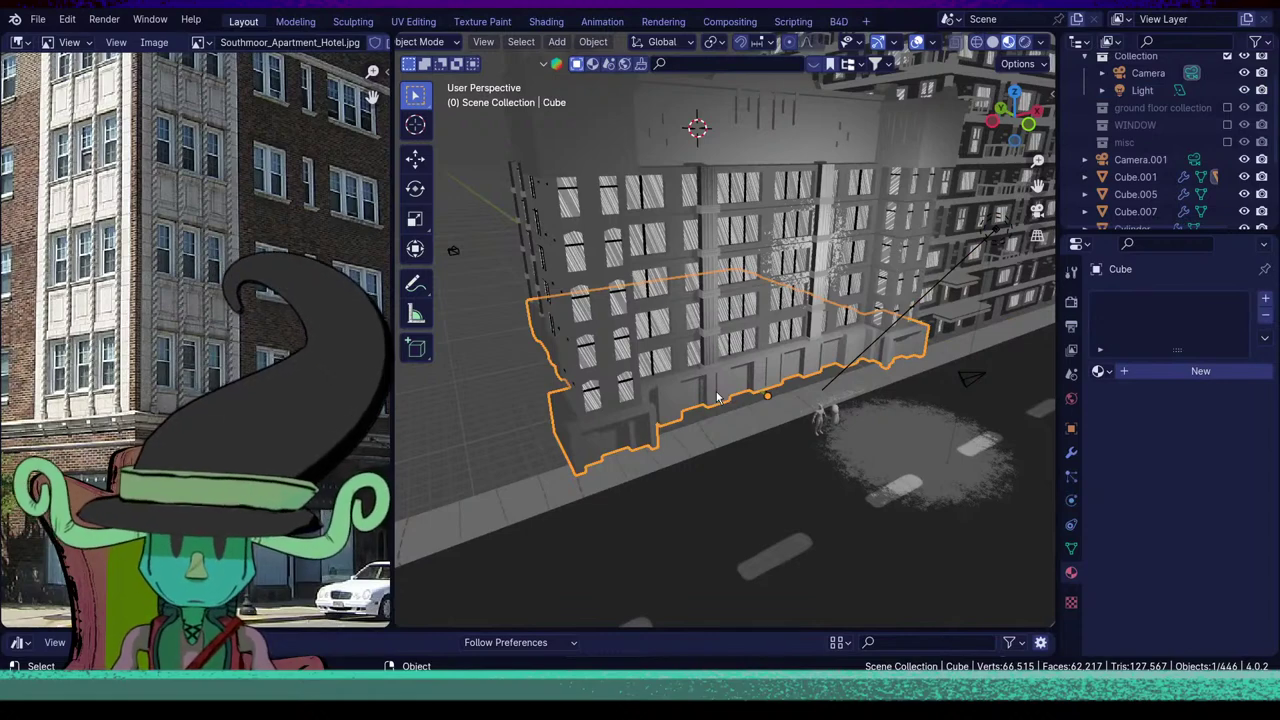
pyautogui.keyDown('shift'); pyautogui.click(715, 346); pyautogui.keyUp('shift')
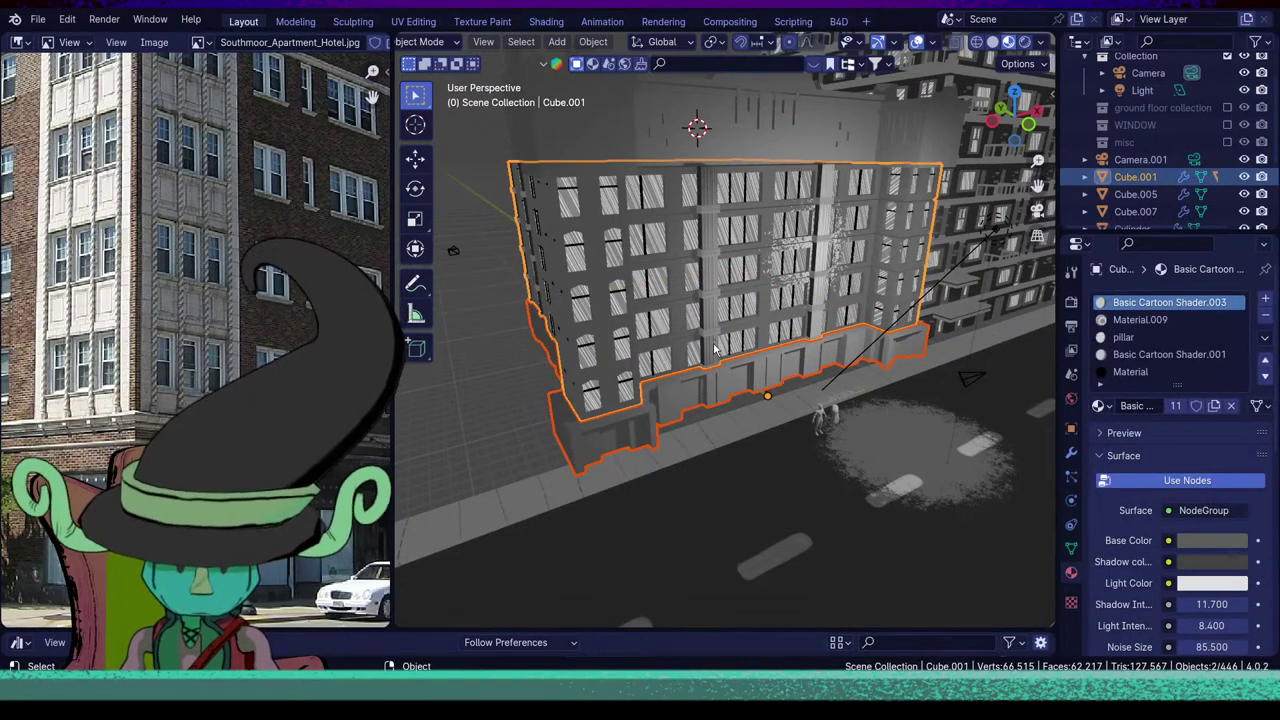
pyautogui.click(740, 132)
pyautogui.keyDown('shift'); pyautogui.click(760, 310); pyautogui.keyUp('shift')
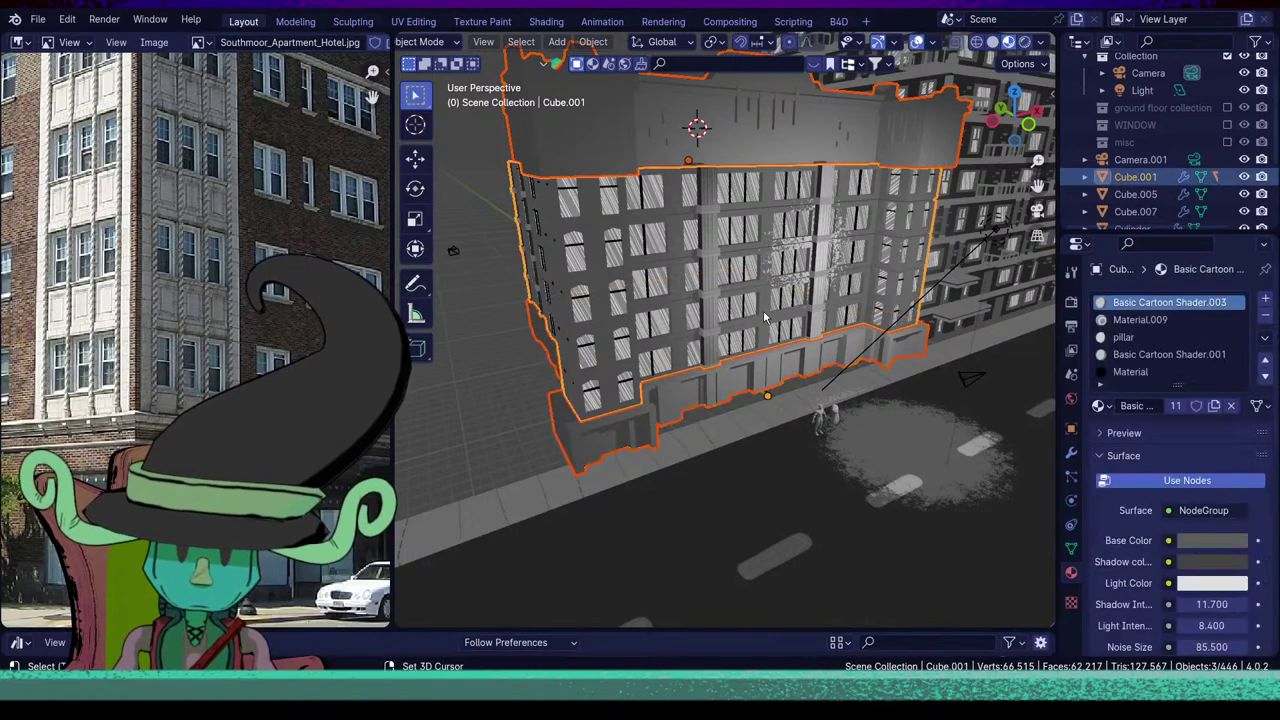
pyautogui.rightClick(888, 307)
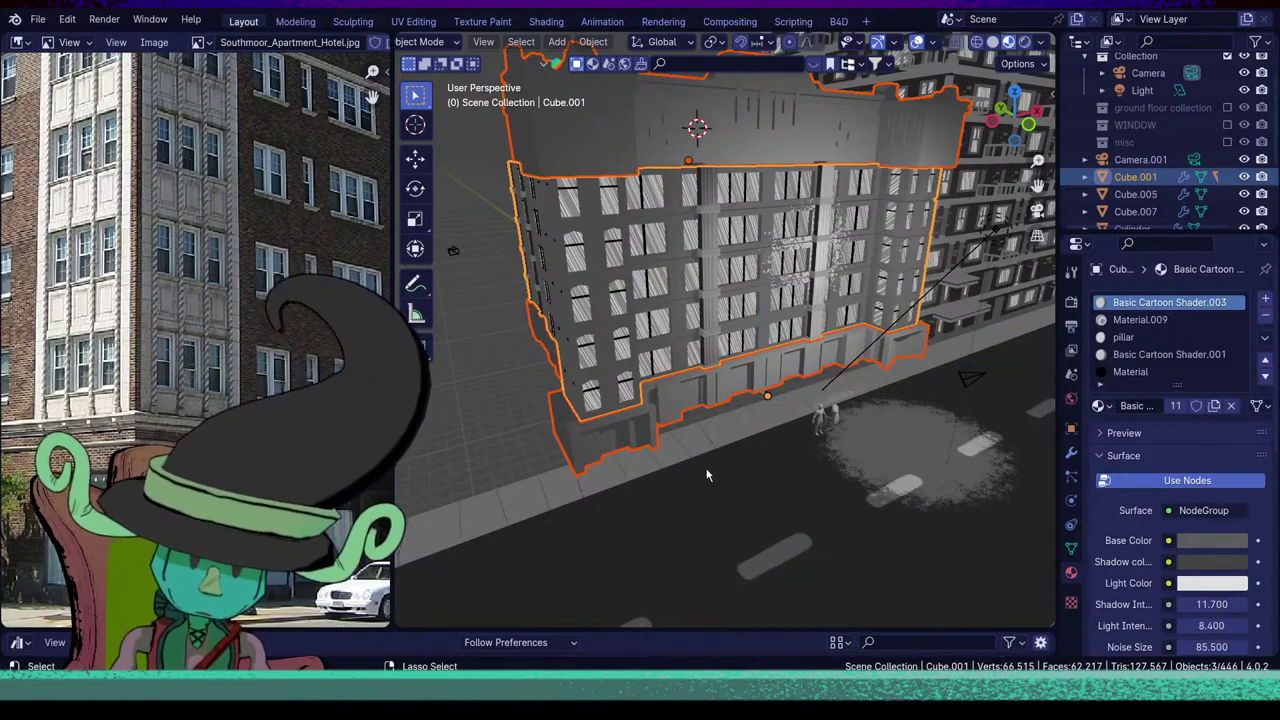
pyautogui.hotkey('ctrl', 'l')
pyautogui.click(641, 479)
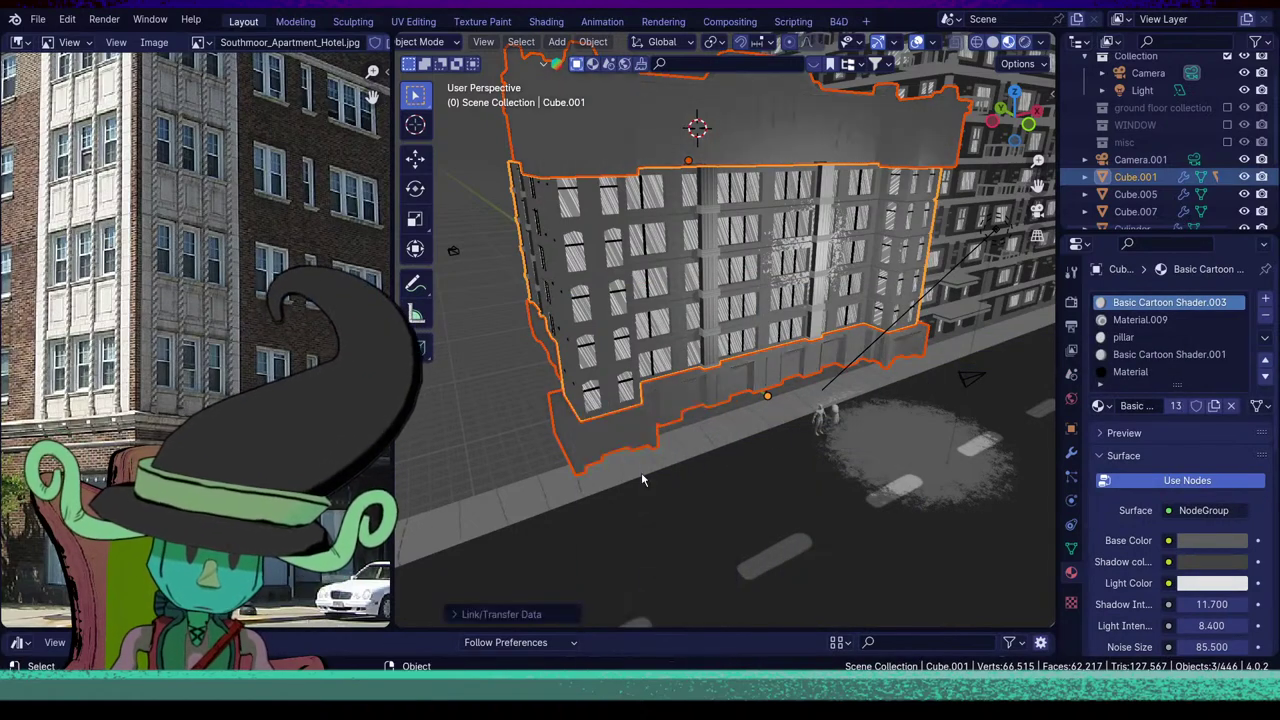
# Switch the viewport to solid shading and open the ground-floor, upper-storey and rooftop meshes together for editing.
pyautogui.press('Tab')
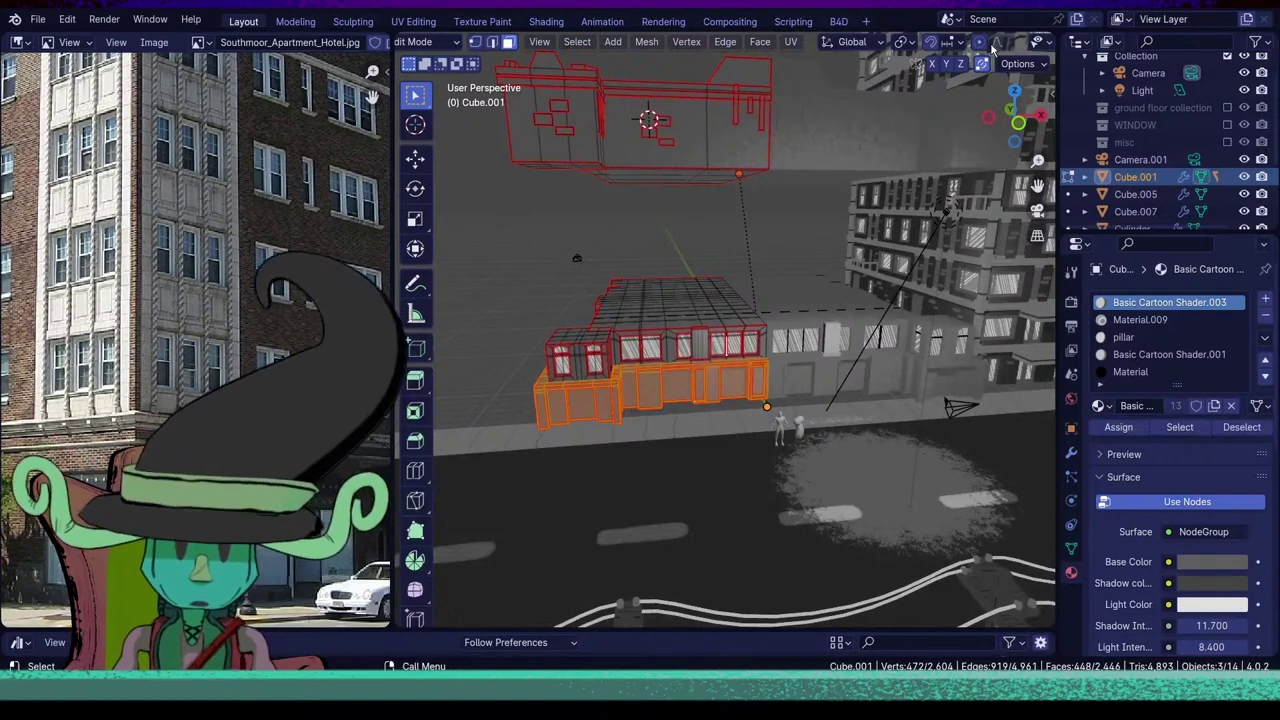
pyautogui.moveTo(1000, 42); pyautogui.dragTo(695, 52, button='middle')
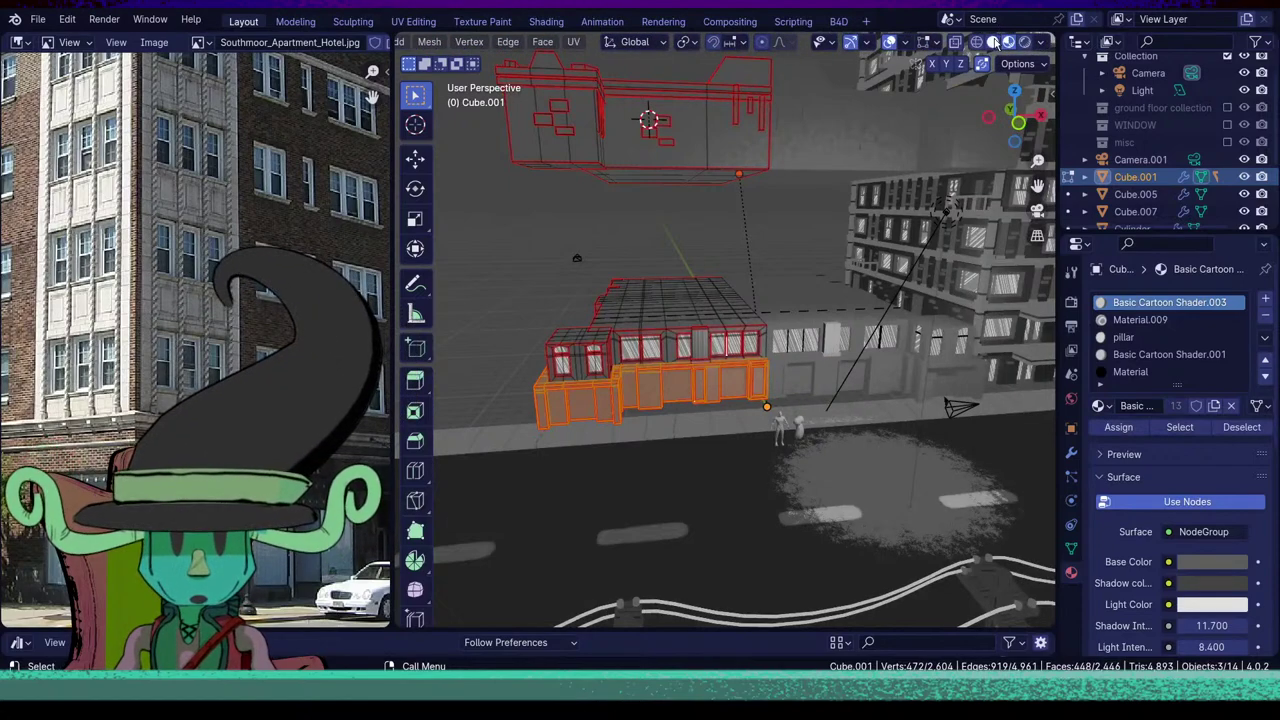
pyautogui.click(993, 42)
pyautogui.moveTo(757, 324); pyautogui.dragTo(798, 318, button='middle')
pyautogui.scroll(4, 798, 318)
pyautogui.press('Tab')
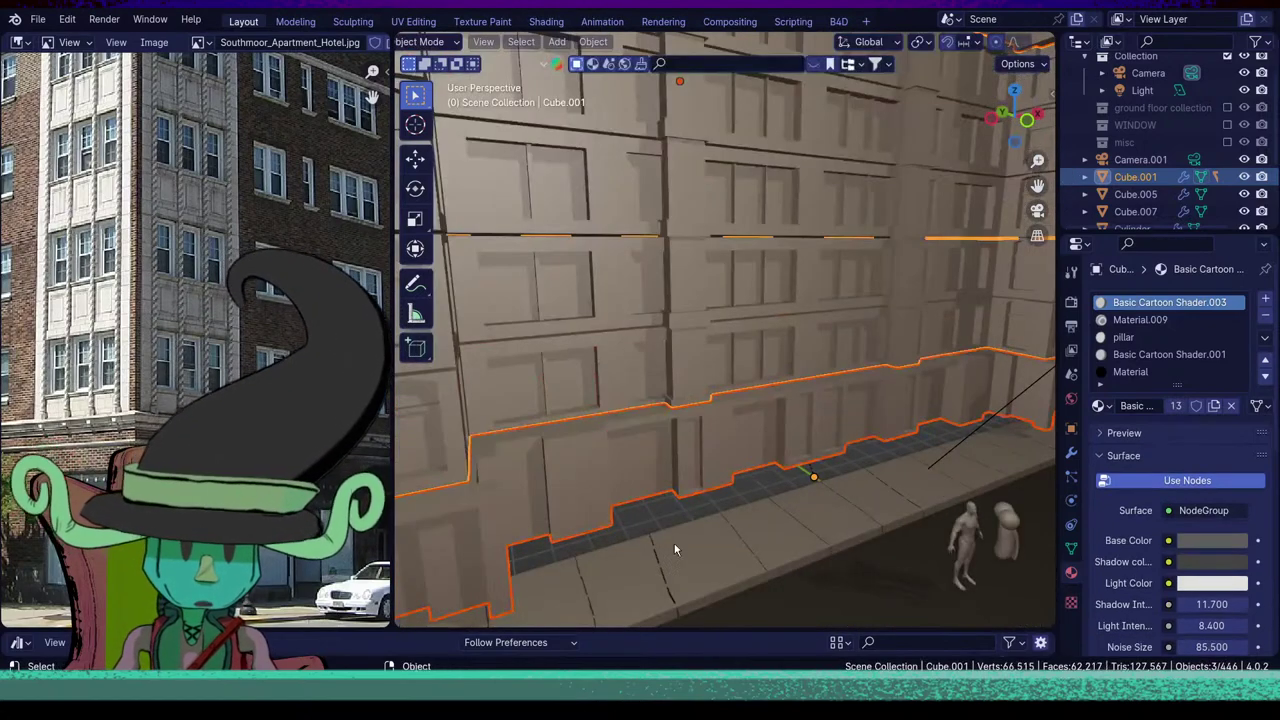
pyautogui.moveTo(674, 546); pyautogui.dragTo(648, 506, button='middle')
pyautogui.scroll(1, 648, 506)
pyautogui.press('Tab')
pyautogui.moveTo(731, 506); pyautogui.dragTo(754, 521, button='middle')
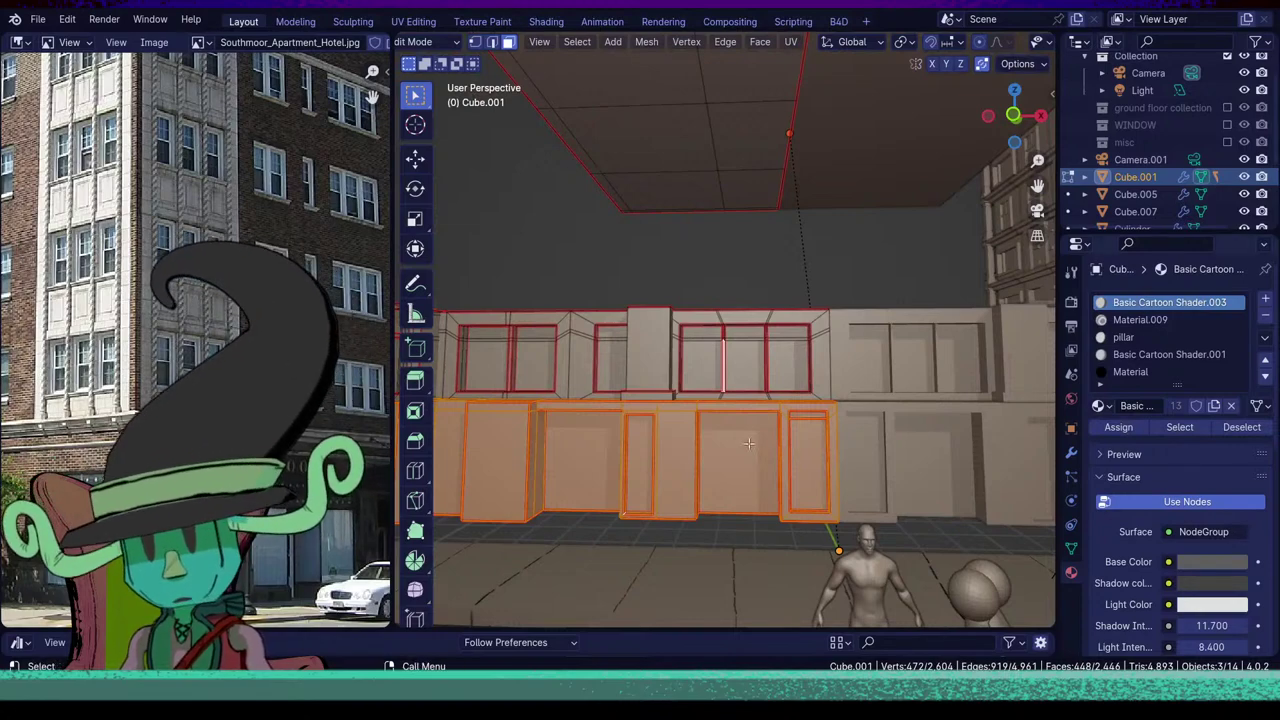
pyautogui.moveTo(749, 443); pyautogui.dragTo(817, 531, button='middle')
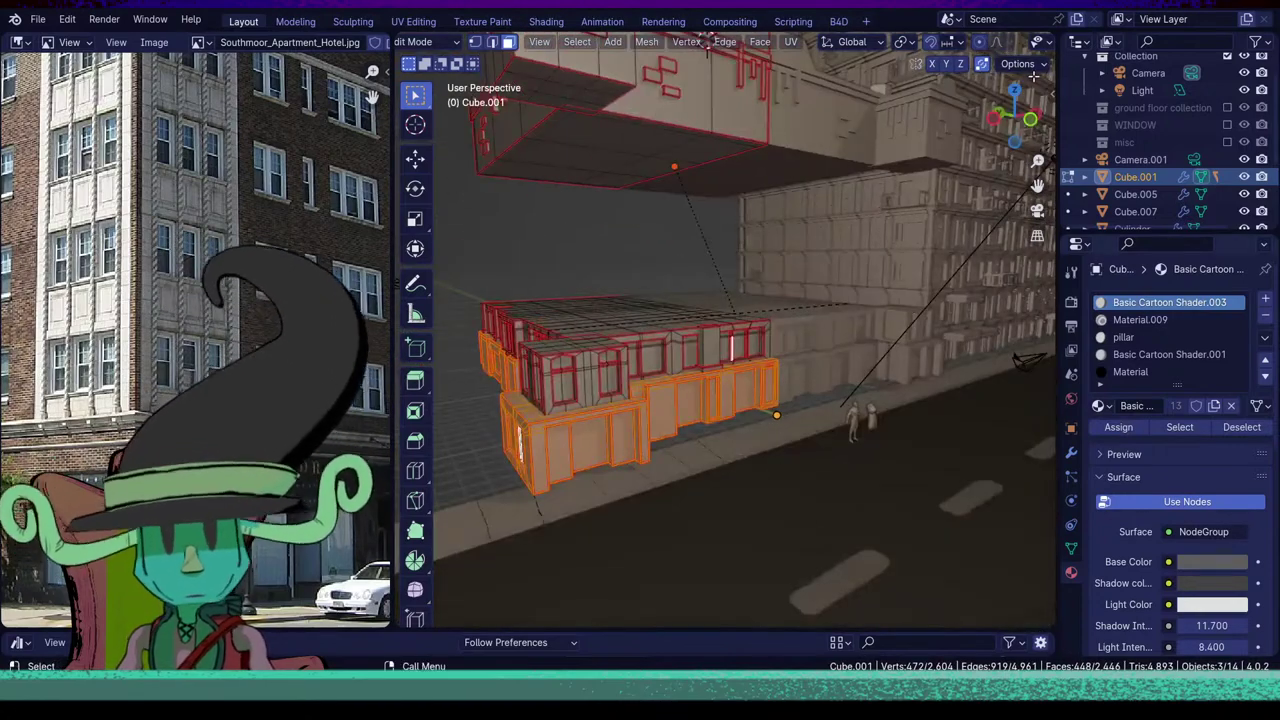
# Select the ground-floor window pane faces on both sides of the divider in the building's end wall.
pyautogui.scroll(-5, 707, 45)
pyautogui.press('Tab')
pyautogui.press('Tab')
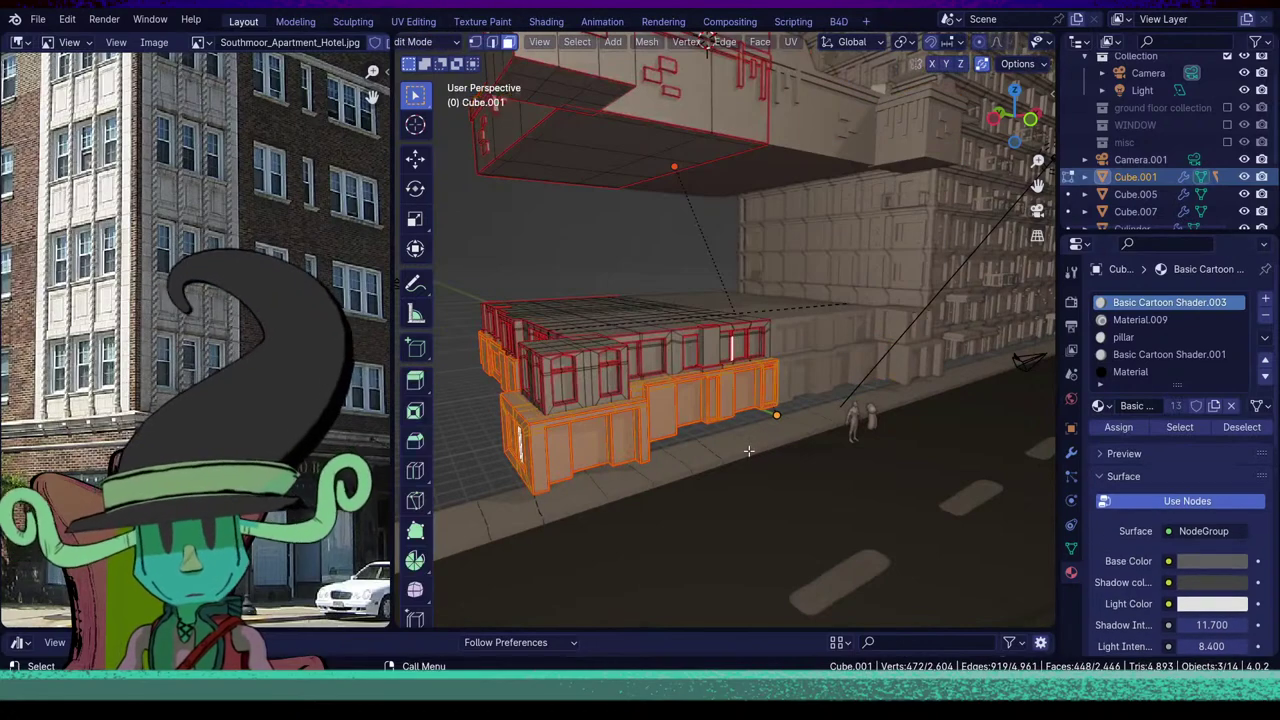
pyautogui.moveTo(757, 455)
pyautogui.mouseDown(button='middle')
pyautogui.moveTo(746, 420)
pyautogui.moveTo(768, 436)
pyautogui.mouseUp(button='middle')
pyautogui.scroll(3, 738, 428)
pyautogui.moveTo(669, 503); pyautogui.dragTo(944, 484, button='middle')
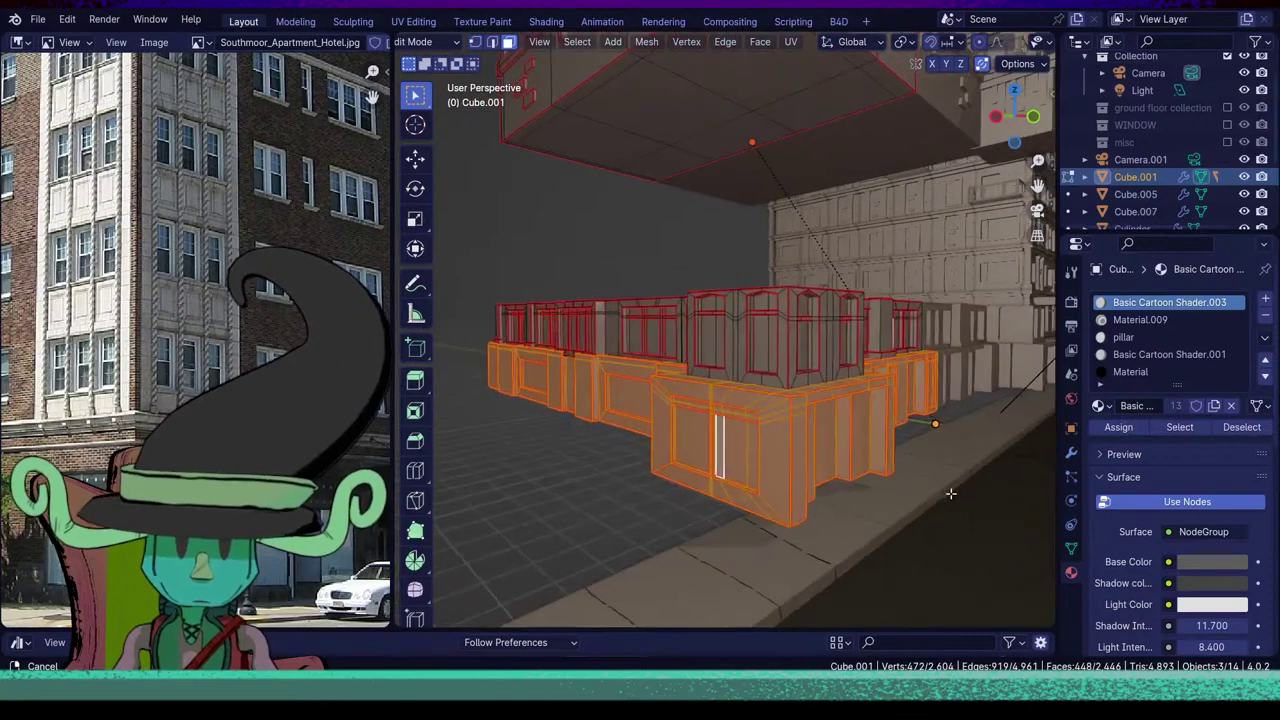
pyautogui.moveTo(708, 487); pyautogui.dragTo(754, 494, button='middle')
pyautogui.scroll(2, 760, 488)
pyautogui.click(816, 468)
pyautogui.scroll(4, 768, 500)
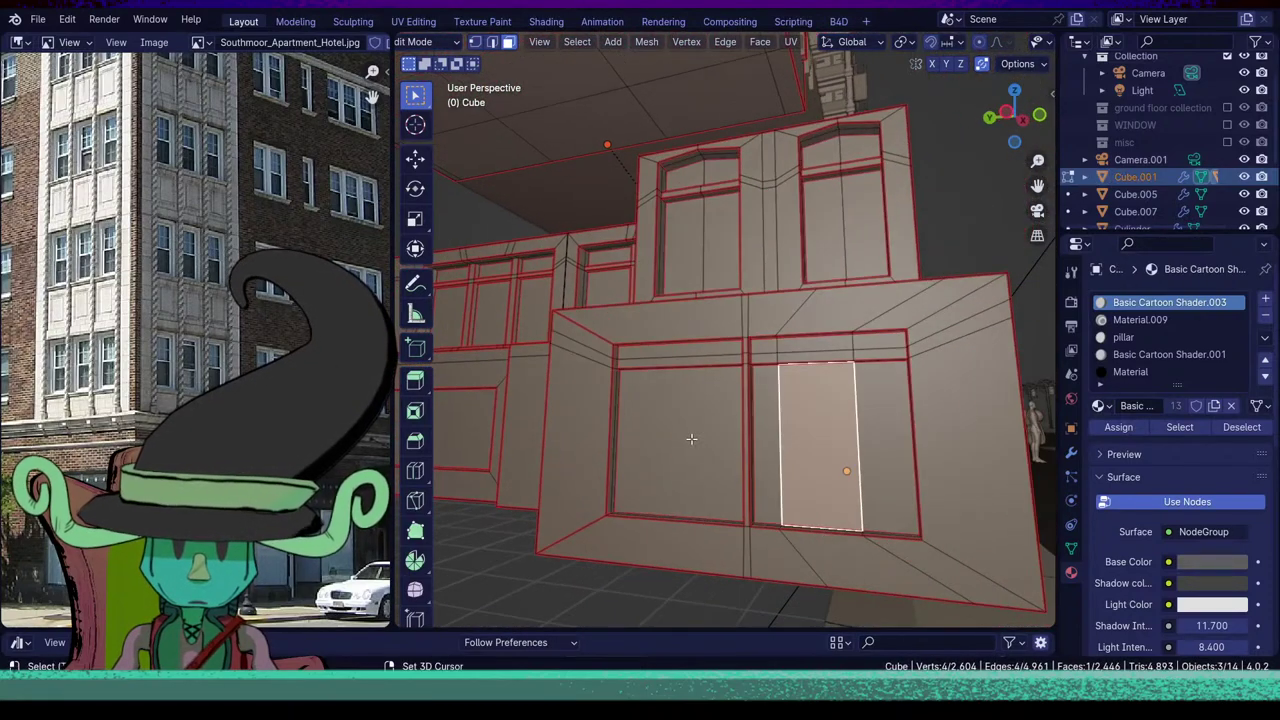
pyautogui.keyDown('shift'); pyautogui.click(704, 446); pyautogui.keyUp('shift')
pyautogui.keyDown('shift'); pyautogui.click(698, 346); pyautogui.keyUp('shift')
pyautogui.moveTo(698, 346); pyautogui.dragTo(696, 404, button='middle')
pyautogui.keyDown('shift'); pyautogui.click(592, 292); pyautogui.keyUp('shift')
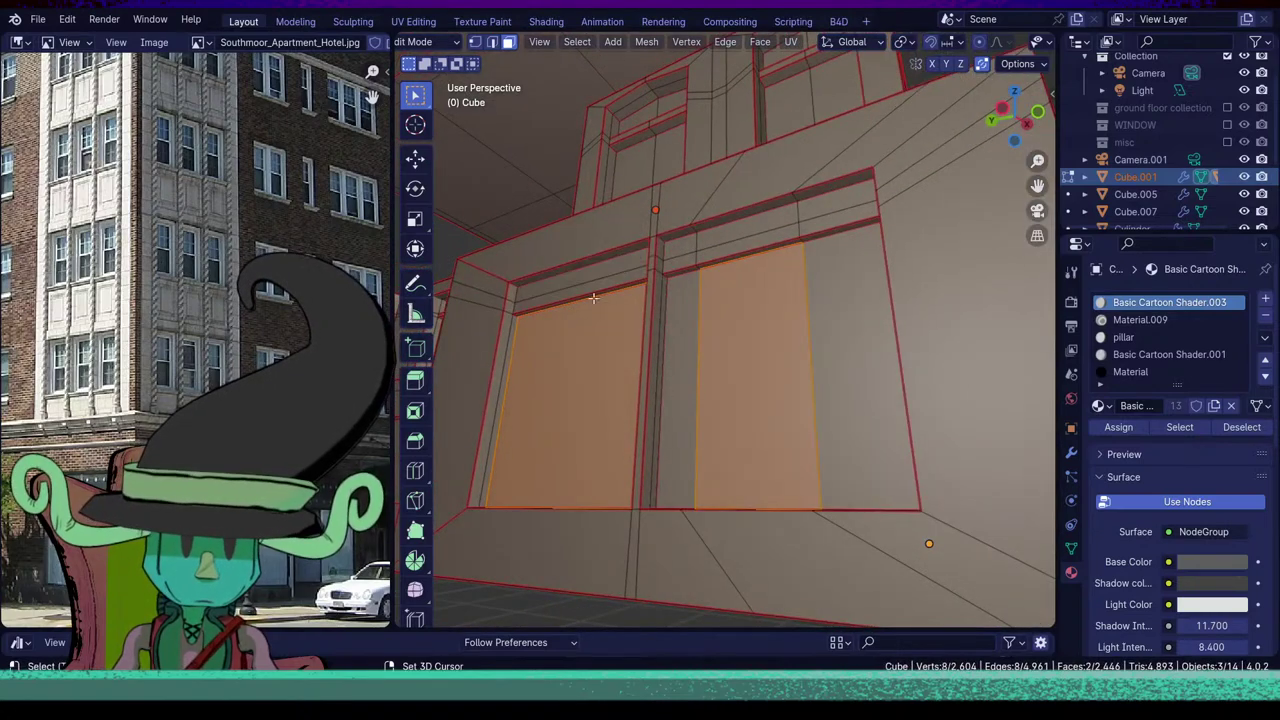
pyautogui.keyDown('shift'); pyautogui.click(676, 369); pyautogui.keyUp('shift')
pyautogui.keyDown('shift'); pyautogui.click(842, 394); pyautogui.keyUp('shift')
# Add the two wide ground-floor window panes further along the side wall to the face selection.
pyautogui.scroll(-3, 800, 408)
pyautogui.moveTo(754, 423); pyautogui.dragTo(683, 443, button='middle')
pyautogui.keyDown('shift'); pyautogui.click(545, 404); pyautogui.keyUp('shift')
pyautogui.keyDown('shift'); pyautogui.moveTo(545, 412); pyautogui.dragTo(880, 450, button='middle'); pyautogui.keyUp('shift')
pyautogui.keyDown('shift'); pyautogui.click(566, 454); pyautogui.keyUp('shift')
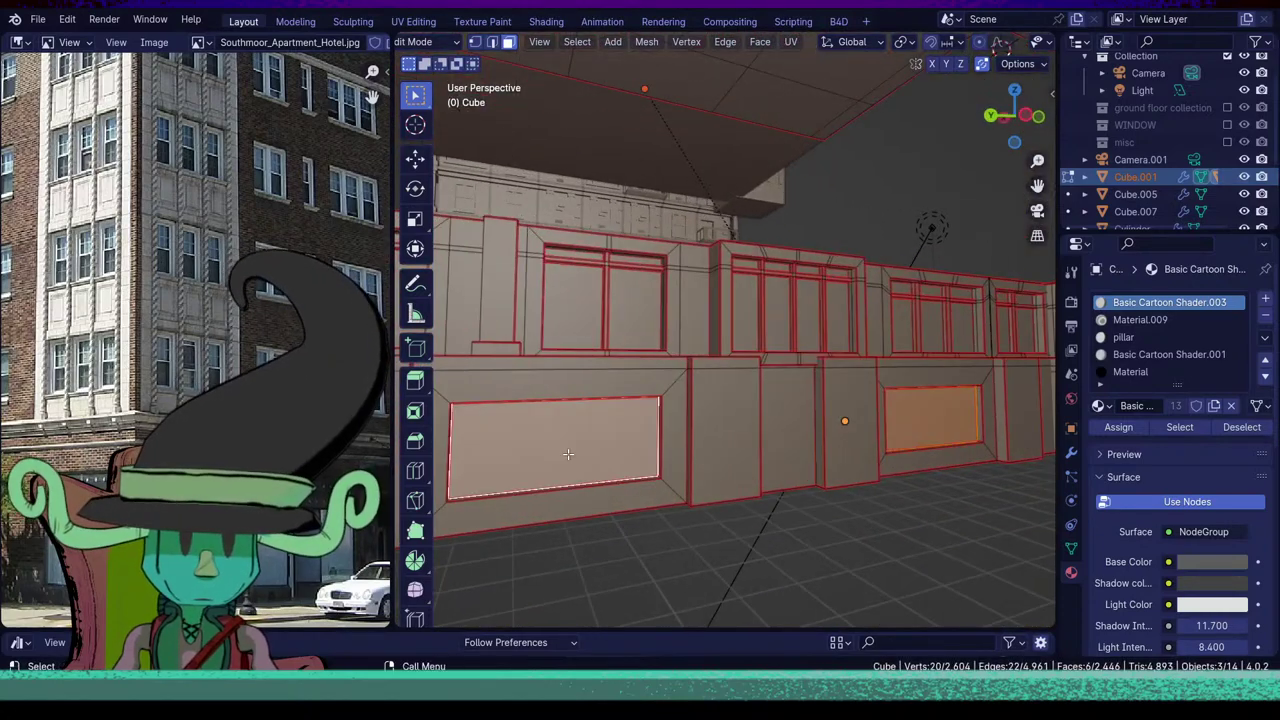
# Add the two glass faces around the ground-floor corner entrance to the face selection.
pyautogui.scroll(-5, 620, 454)
pyautogui.keyDown('shift'); pyautogui.moveTo(670, 459); pyautogui.dragTo(686, 464, button='middle'); pyautogui.keyUp('shift')
pyautogui.moveTo(877, 429); pyautogui.dragTo(706, 496, button='middle')
pyautogui.scroll(4, 760, 443)
pyautogui.scroll(-4, 706, 496)
pyautogui.moveTo(830, 506); pyautogui.dragTo(754, 492, button='middle')
pyautogui.keyDown('shift'); pyautogui.click(574, 446); pyautogui.keyUp('shift')
pyautogui.moveTo(574, 446); pyautogui.dragTo(596, 449, button='middle')
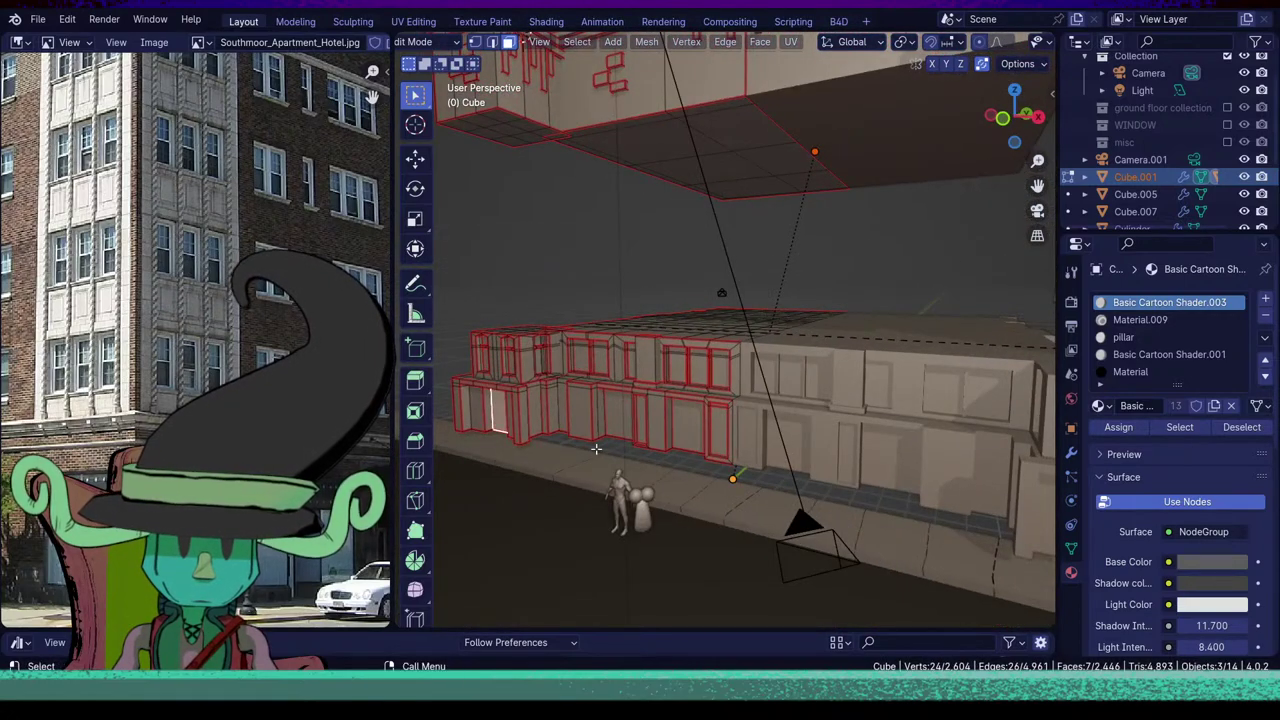
pyautogui.keyDown('shift'); pyautogui.click(536, 412); pyautogui.keyUp('shift')
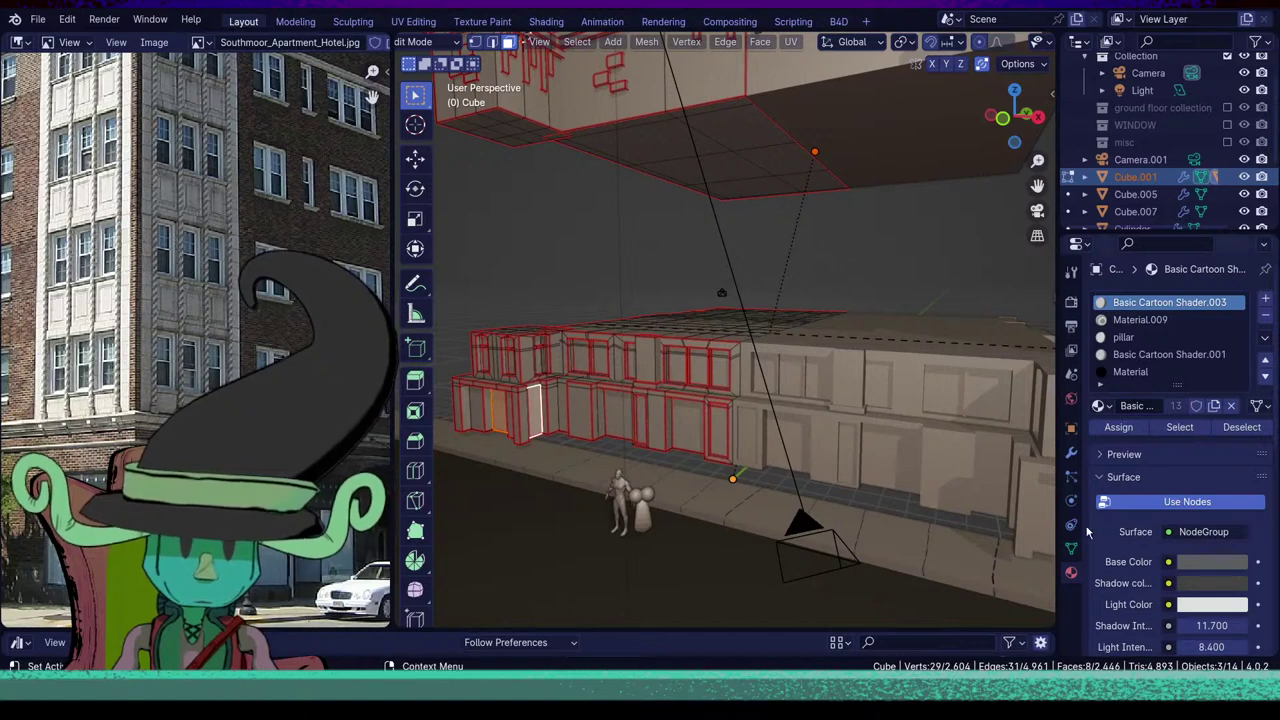
# Assign Material.009 to the selected ground-floor window faces and switch the viewport to rendered shading.
pyautogui.click(1120, 426)
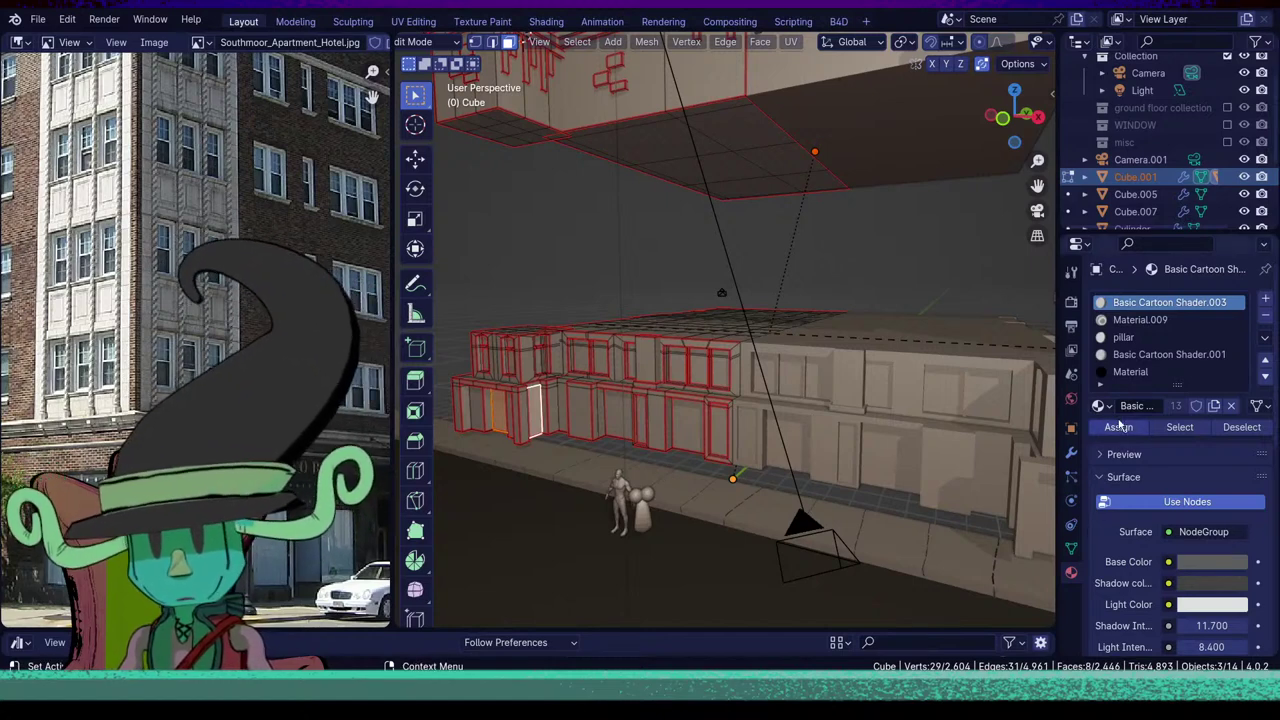
pyautogui.click(1150, 338)
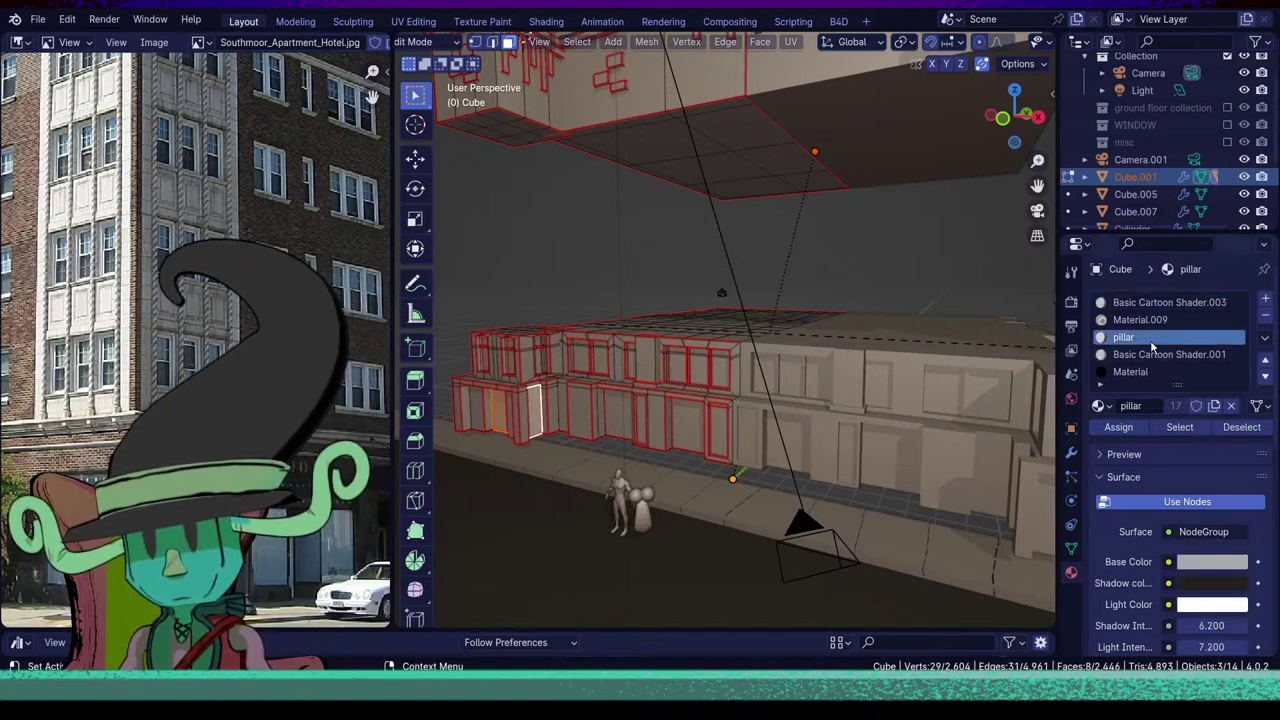
pyautogui.scroll(-3, 1150, 340)
pyautogui.scroll(3, 1152, 336)
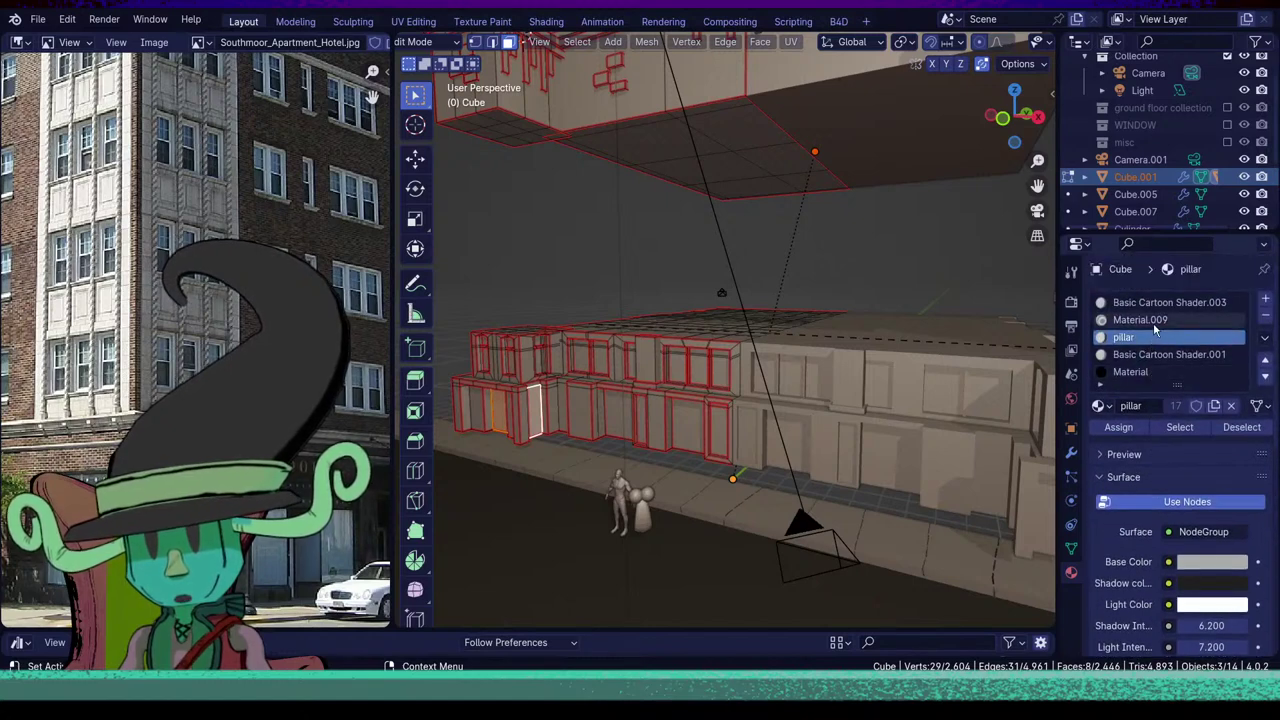
pyautogui.click(1150, 320)
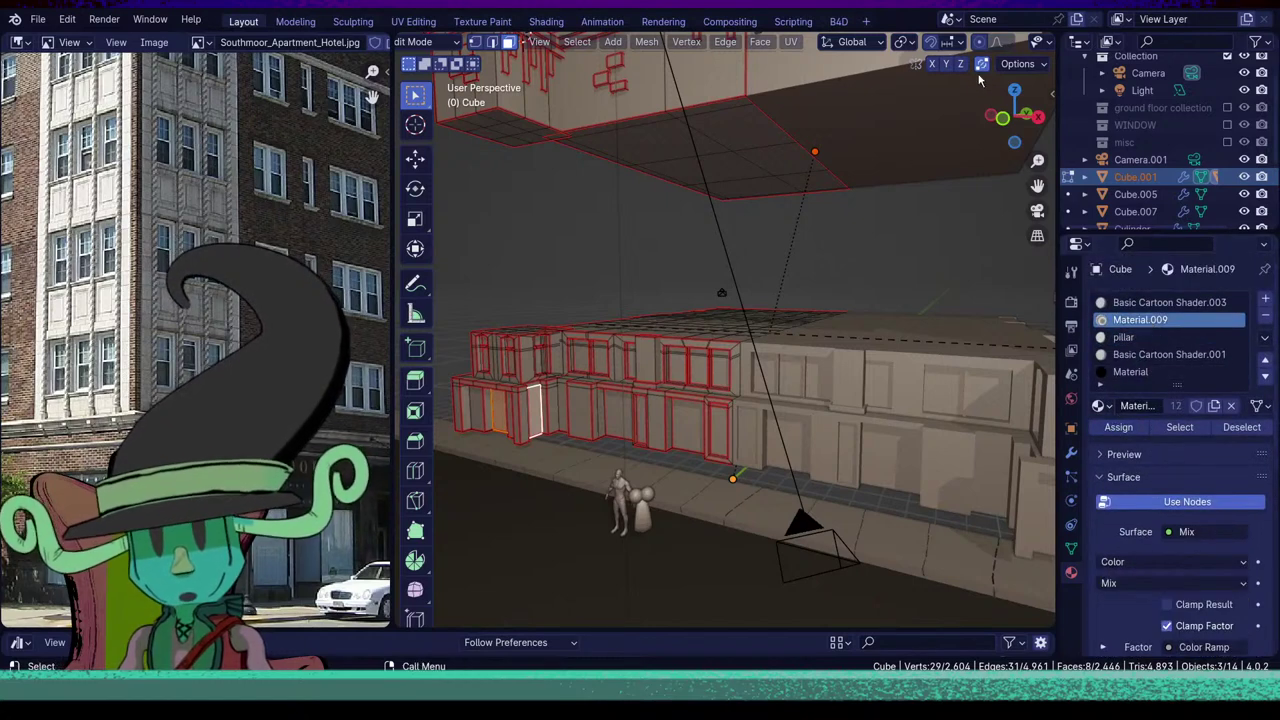
pyautogui.scroll(-5, 1038, 42)
pyautogui.click(1025, 42)
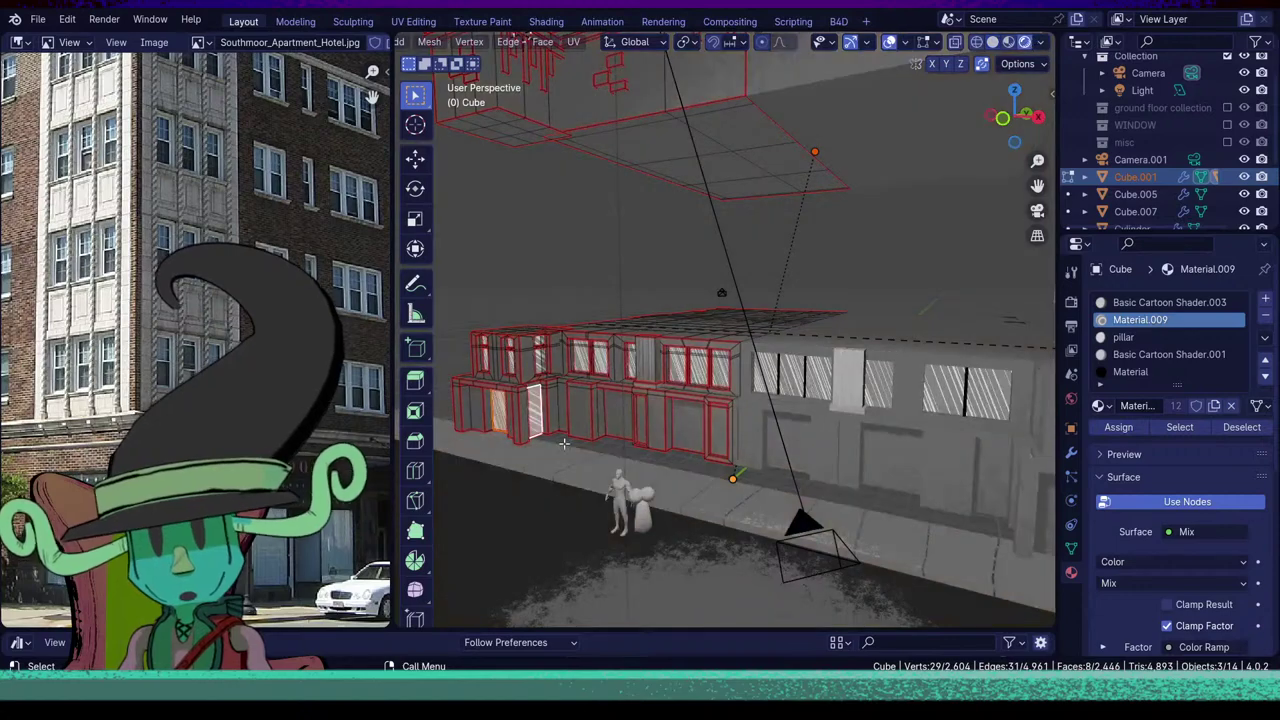
# Examine the ground-floor facade in rendered shading, comparing its glass, walls and recesses with the storeys above.
pyautogui.press('Tab')
pyautogui.scroll(4, 583, 452)
pyautogui.moveTo(812, 440); pyautogui.dragTo(798, 494, button='middle')
pyautogui.scroll(-3, 797, 457)
pyautogui.press('Tab')
pyautogui.scroll(3, 790, 484)
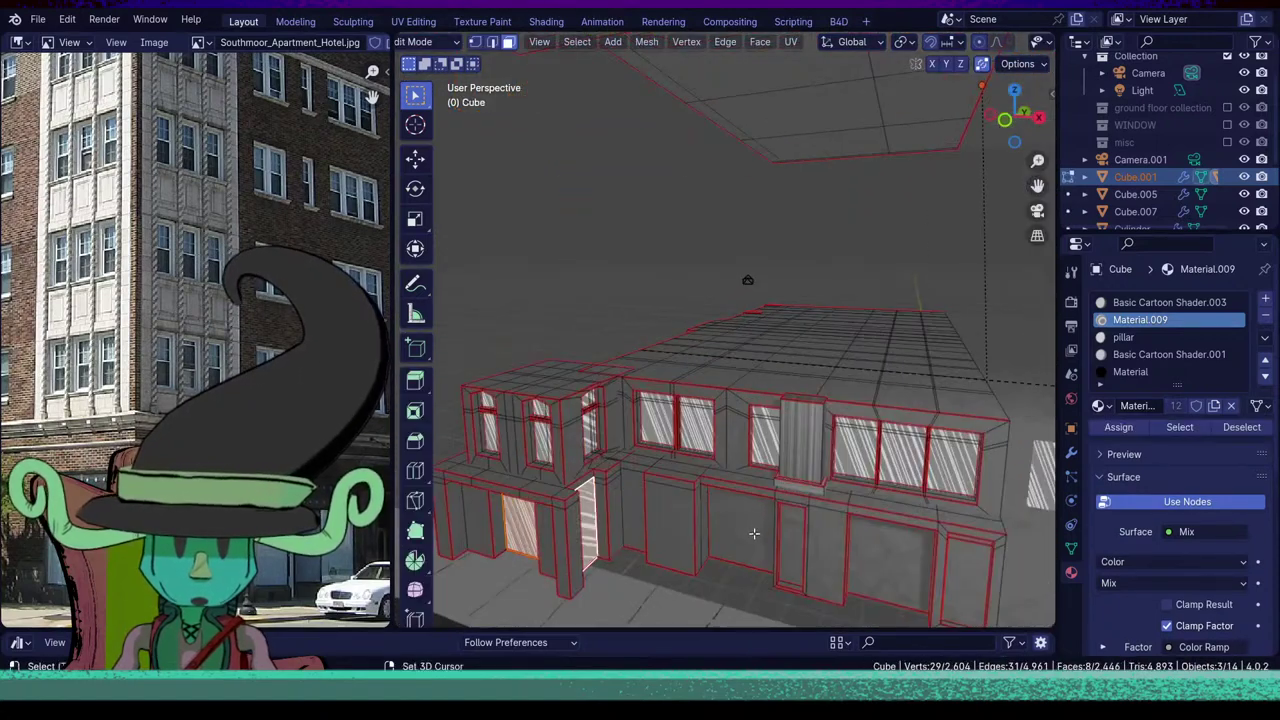
pyautogui.moveTo(754, 534); pyautogui.dragTo(729, 491, button='middle')
pyautogui.scroll(4, 737, 500)
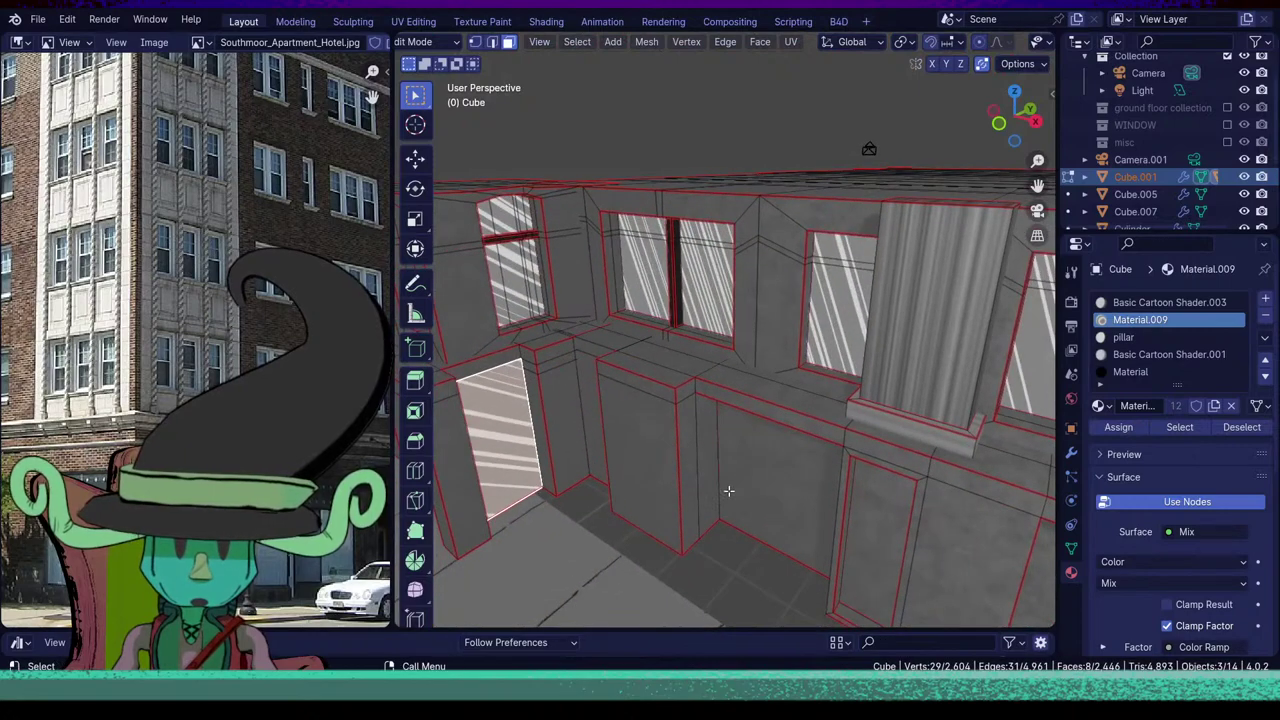
pyautogui.scroll(-5, 726, 491)
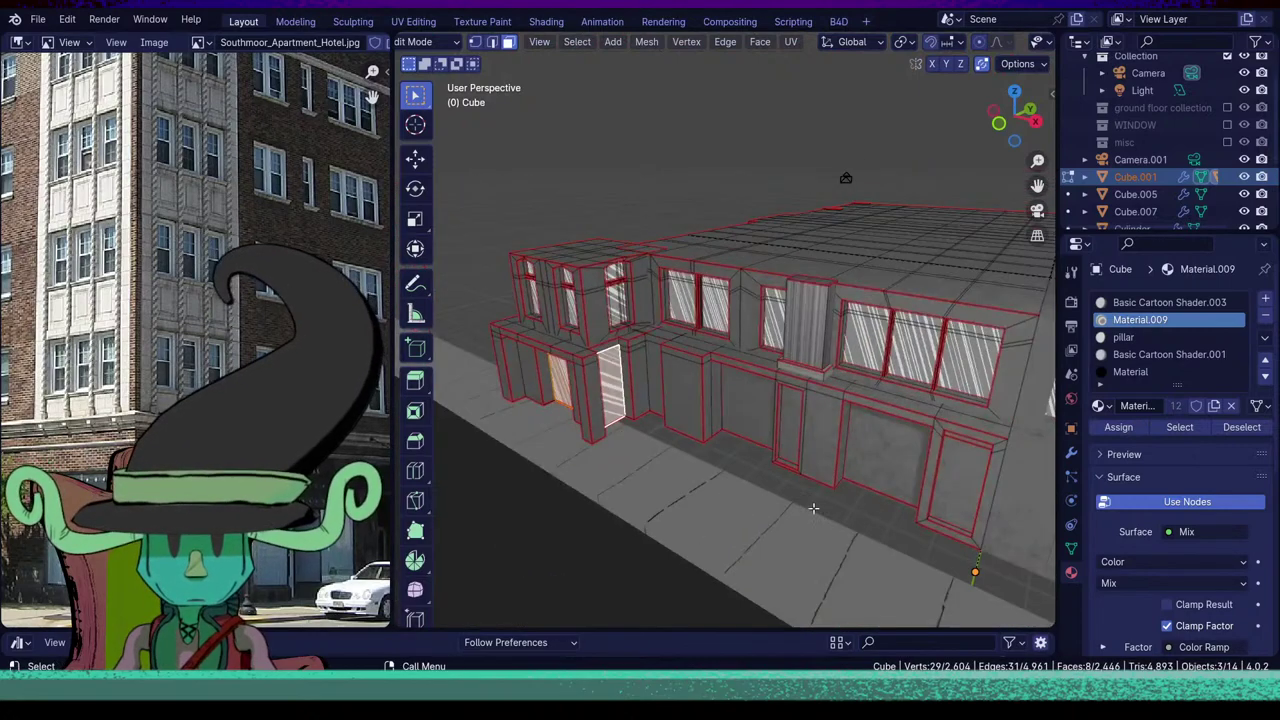
pyautogui.scroll(-5, 877, 498)
pyautogui.moveTo(877, 498); pyautogui.dragTo(808, 509, button='middle')
pyautogui.scroll(4, 820, 502)
pyautogui.press('Tab')
pyautogui.scroll(-7, 728, 485)
pyautogui.moveTo(728, 485)
pyautogui.mouseDown(button='middle')
pyautogui.moveTo(797, 471)
pyautogui.moveTo(631, 471)
pyautogui.moveTo(708, 480)
pyautogui.moveTo(714, 495)
pyautogui.mouseUp(button='middle')
pyautogui.scroll(3, 797, 471)
pyautogui.scroll(4, 631, 477)
pyautogui.scroll(3, 675, 510)
pyautogui.press('Tab')
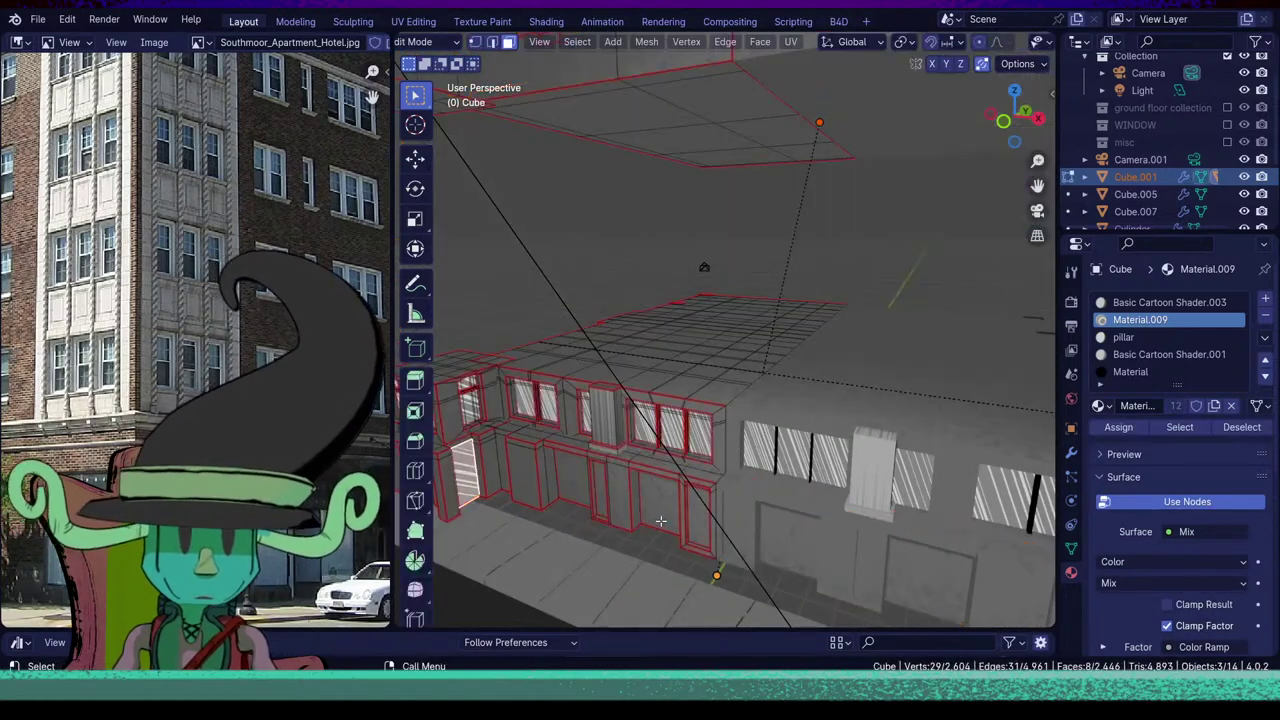
# Check which material slot the ledge beneath the upper-storey pillar uses.
pyautogui.press('Tab')
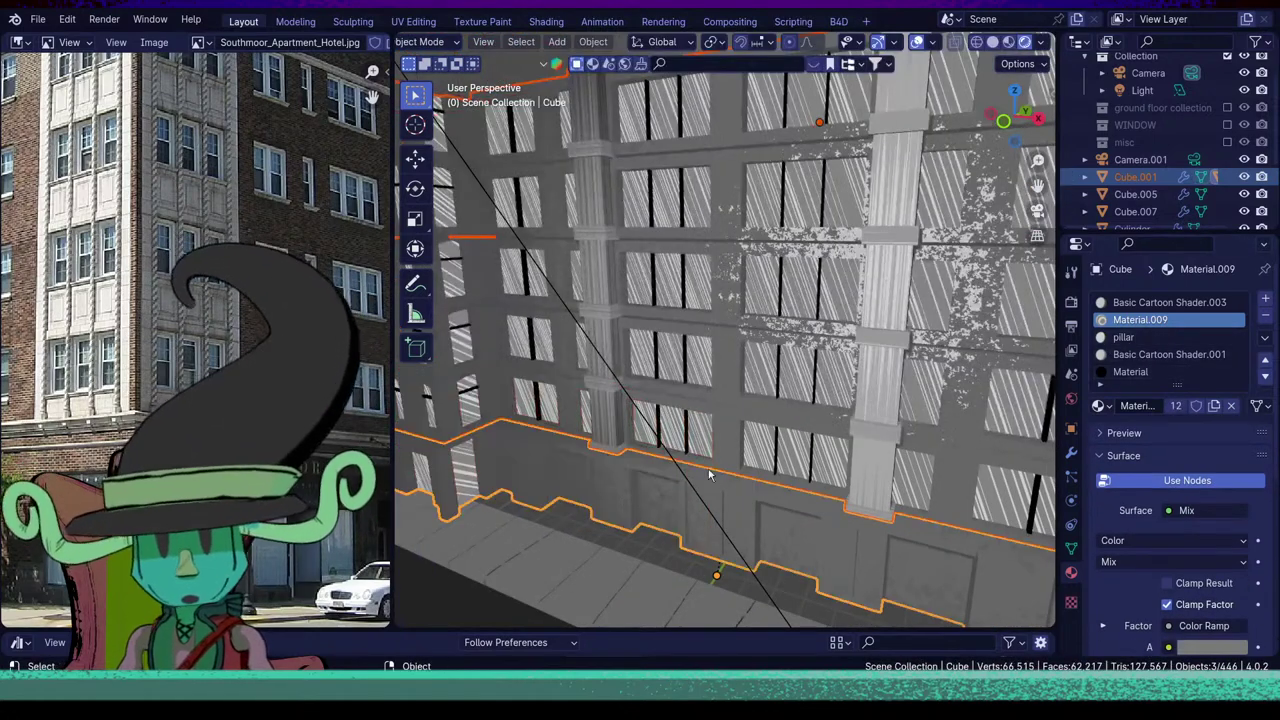
pyautogui.click(619, 438)
pyautogui.press('Tab')
pyautogui.click(610, 451)
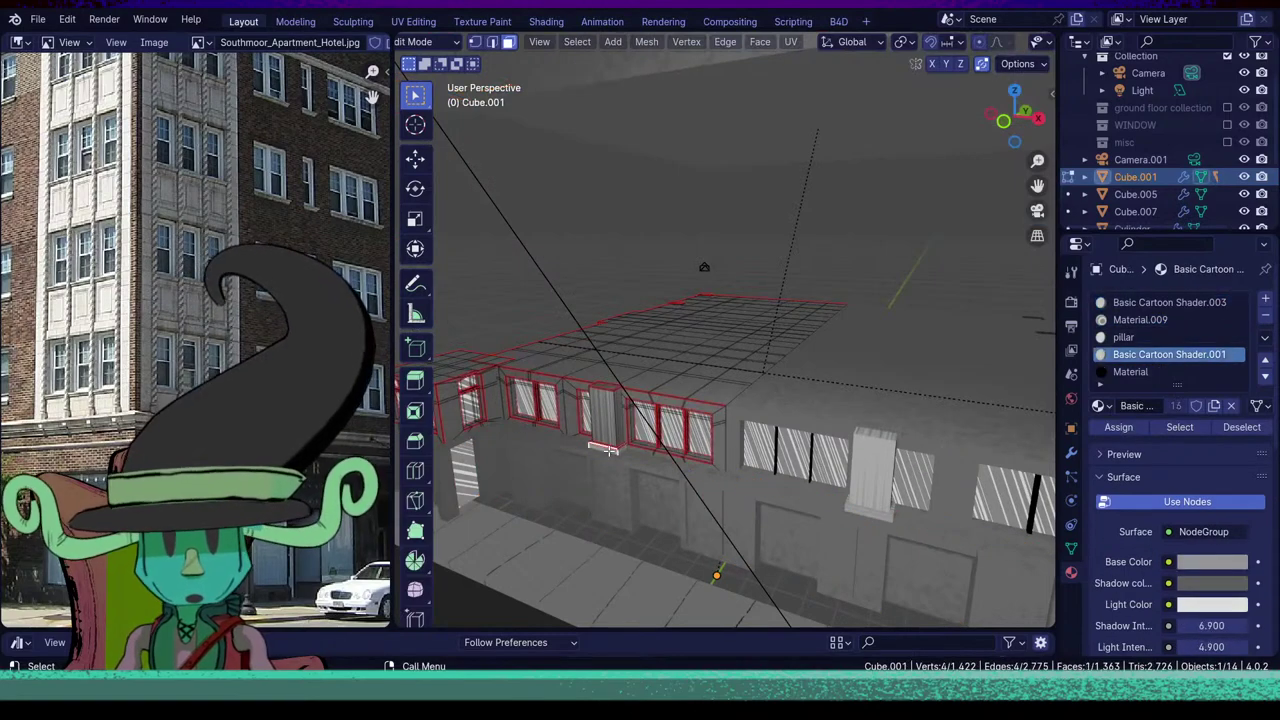
pyautogui.press('Tab')
# Reorder the ground-floor mesh's material slots so Basic Cartoon Shader.001 comes first, followed by Material.009.
pyautogui.click(614, 518)
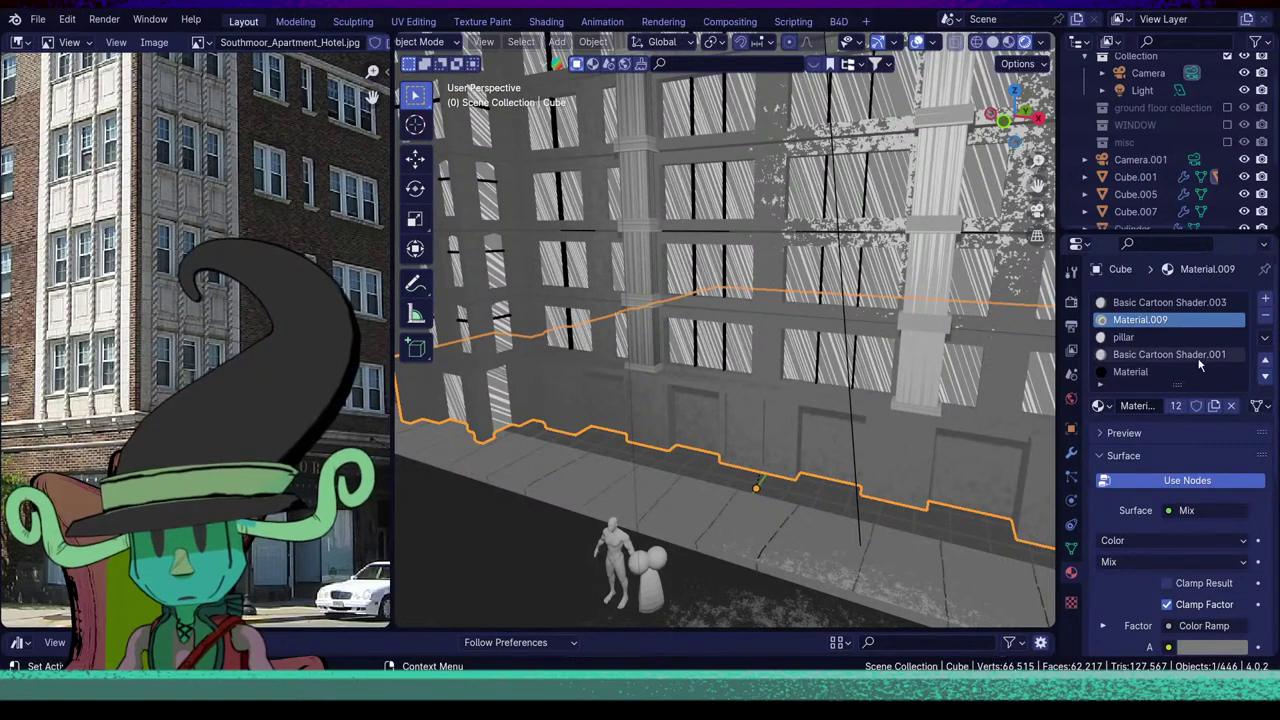
pyautogui.click(1267, 360)
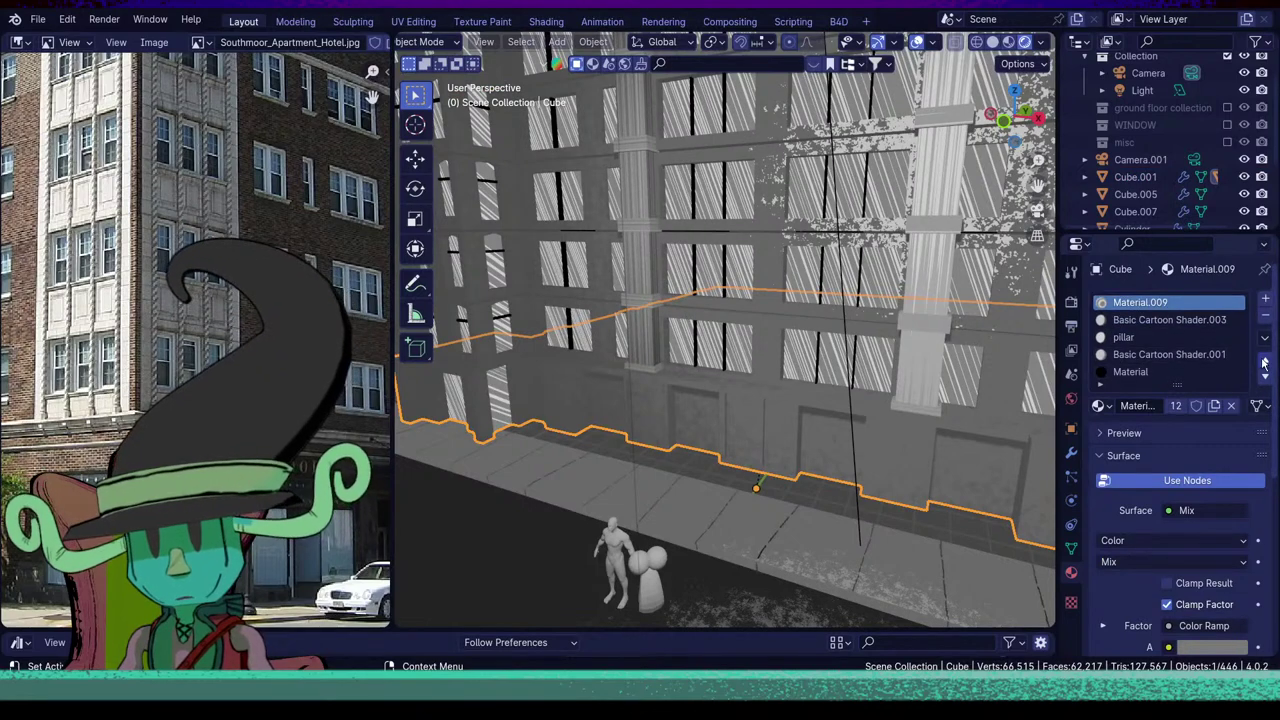
pyautogui.click(1193, 357)
pyautogui.click(1264, 360)
pyautogui.click(1264, 360)
pyautogui.click(1264, 360)
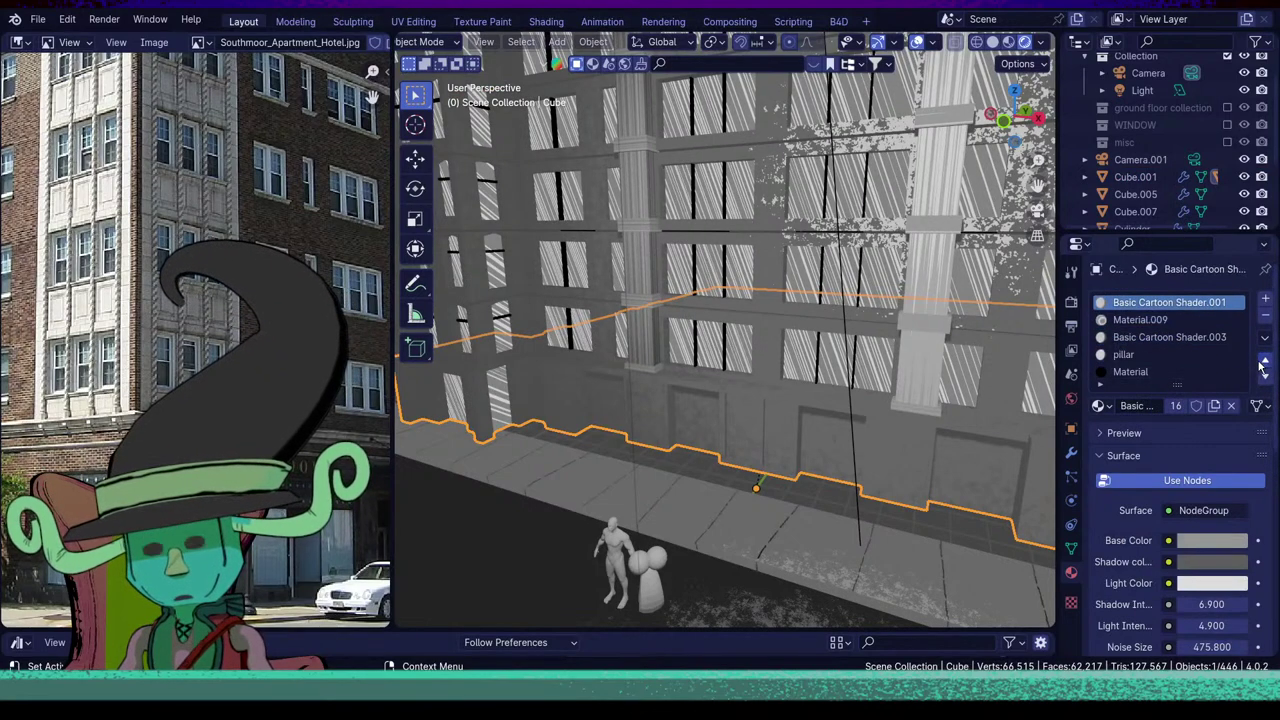
# Open the ground-floor mesh for editing and select the front, side and cap faces of the projecting block near the entrance.
pyautogui.press('Tab')
pyautogui.scroll(3, 720, 465)
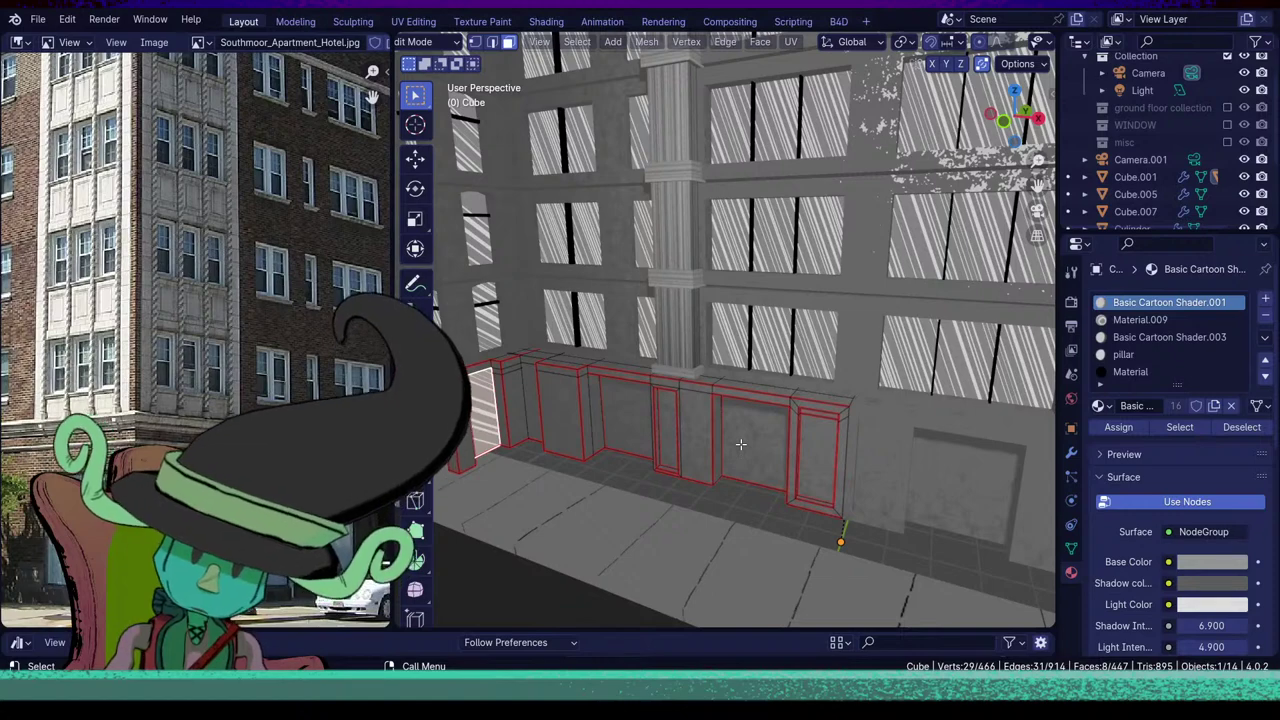
pyautogui.click(740, 443)
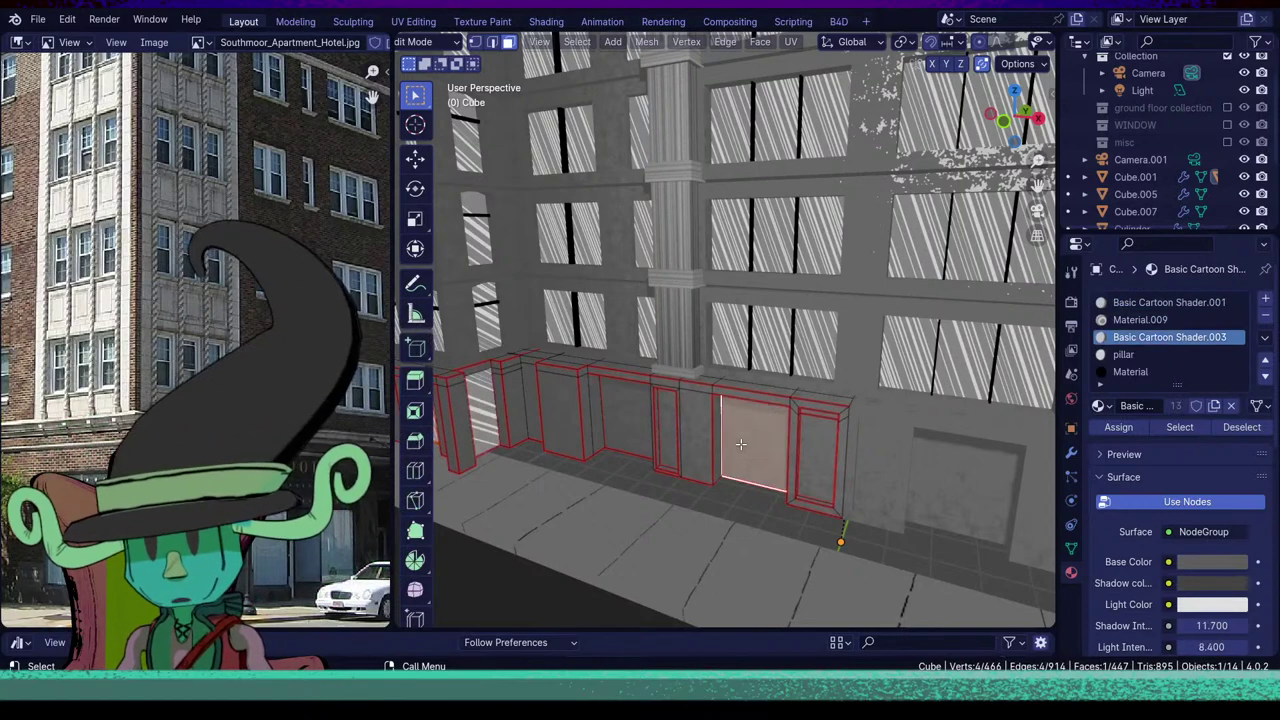
pyautogui.moveTo(702, 473); pyautogui.dragTo(669, 453, button='middle')
pyautogui.click(626, 436)
pyautogui.keyDown('shift'); pyautogui.click(599, 420); pyautogui.keyUp('shift')
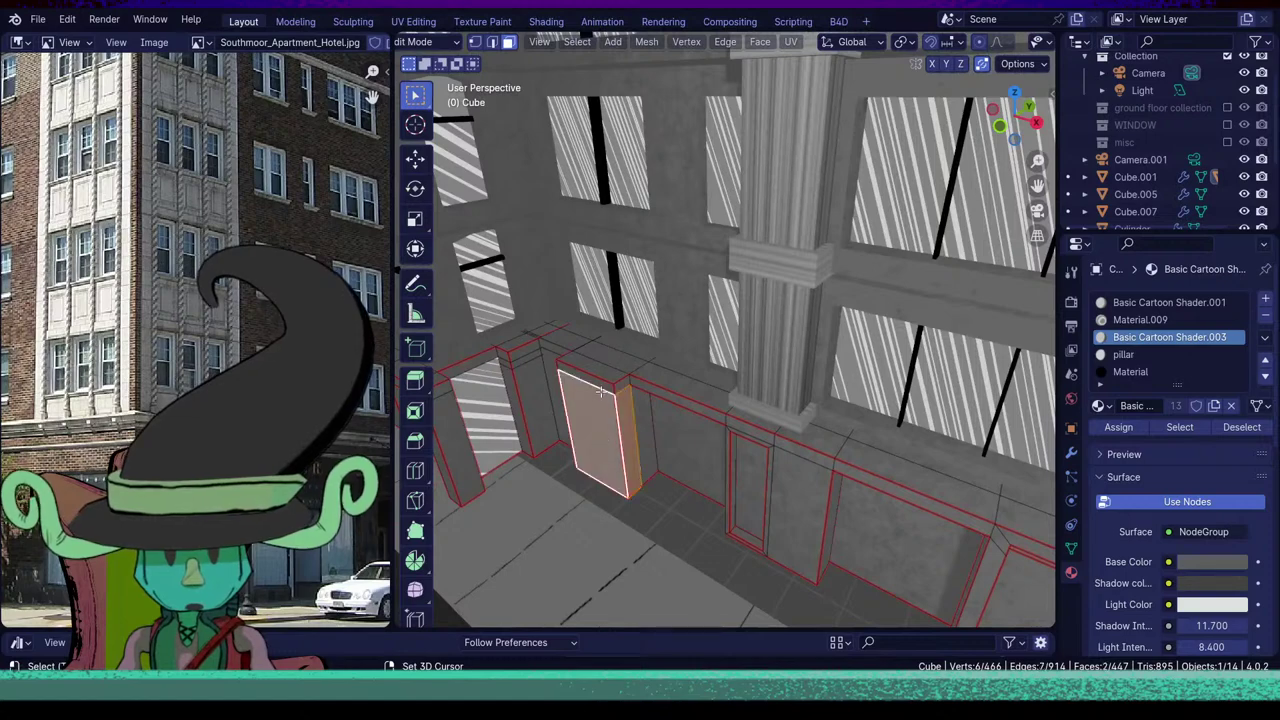
pyautogui.keyDown('shift'); pyautogui.click(602, 381); pyautogui.keyUp('shift')
pyautogui.keyDown('shift'); pyautogui.click(604, 371); pyautogui.keyUp('shift')
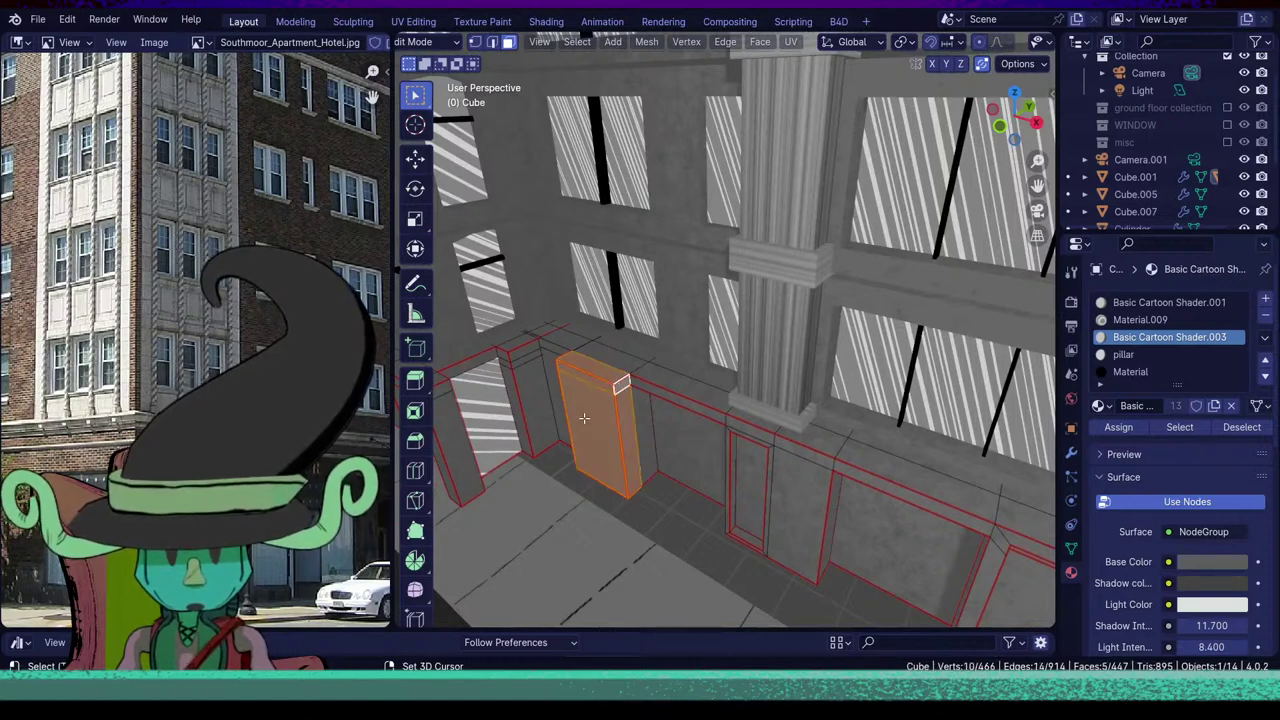
# Add the shaft and cap faces of the entrance's corner pillar and the pillar behind it to the selection.
pyautogui.moveTo(584, 418); pyautogui.dragTo(736, 408, button='middle')
pyautogui.keyDown('shift'); pyautogui.click(661, 404); pyautogui.keyUp('shift')
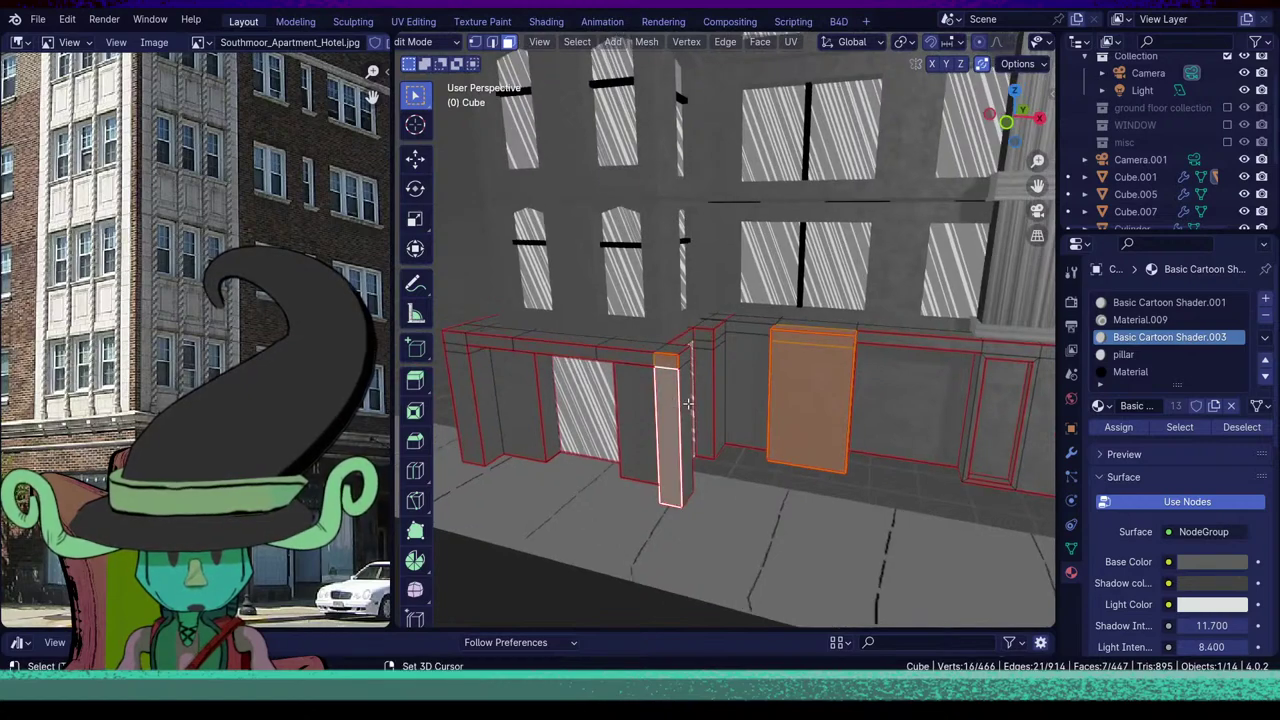
pyautogui.keyDown('shift'); pyautogui.click(687, 405); pyautogui.keyUp('shift')
pyautogui.keyDown('shift'); pyautogui.click(684, 357); pyautogui.keyUp('shift')
pyautogui.keyDown('shift'); pyautogui.click(673, 352); pyautogui.keyUp('shift')
pyautogui.moveTo(673, 352); pyautogui.dragTo(701, 376, button='middle')
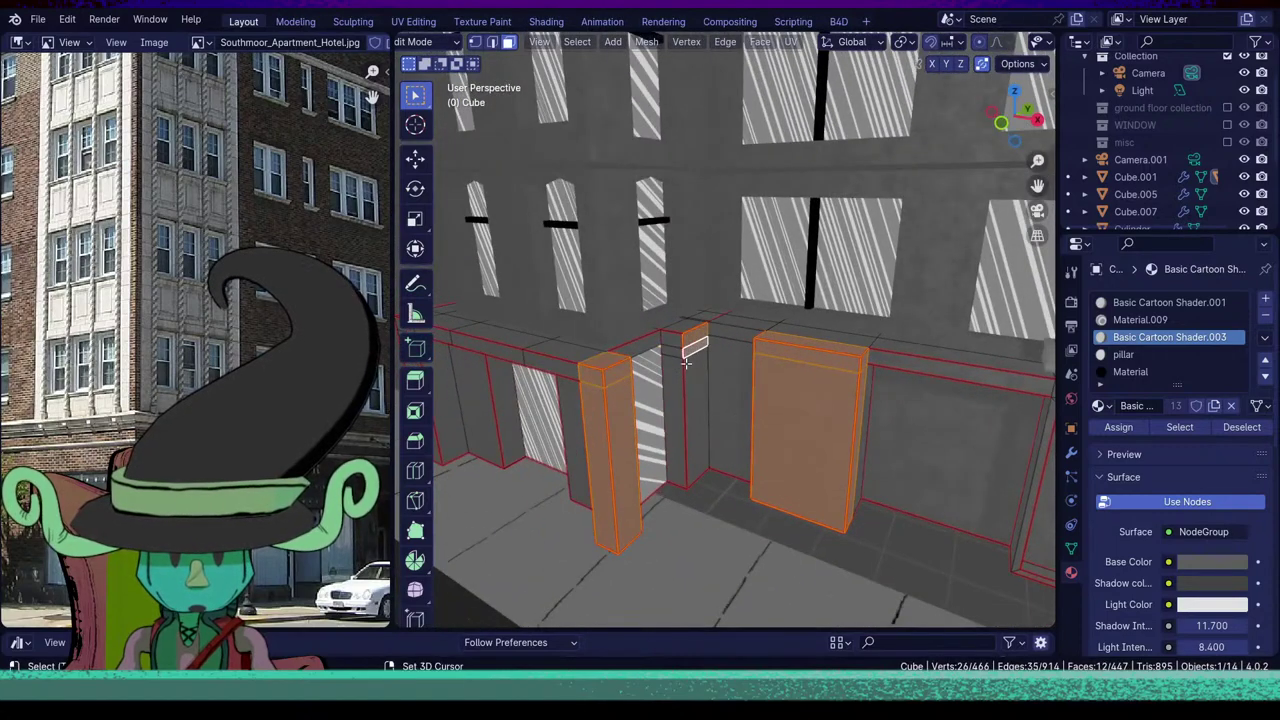
pyautogui.keyDown('shift'); pyautogui.click(687, 364); pyautogui.keyUp('shift')
pyautogui.keyDown('shift'); pyautogui.click(676, 362); pyautogui.keyUp('shift')
pyautogui.keyDown('shift'); pyautogui.click(674, 346); pyautogui.keyUp('shift')
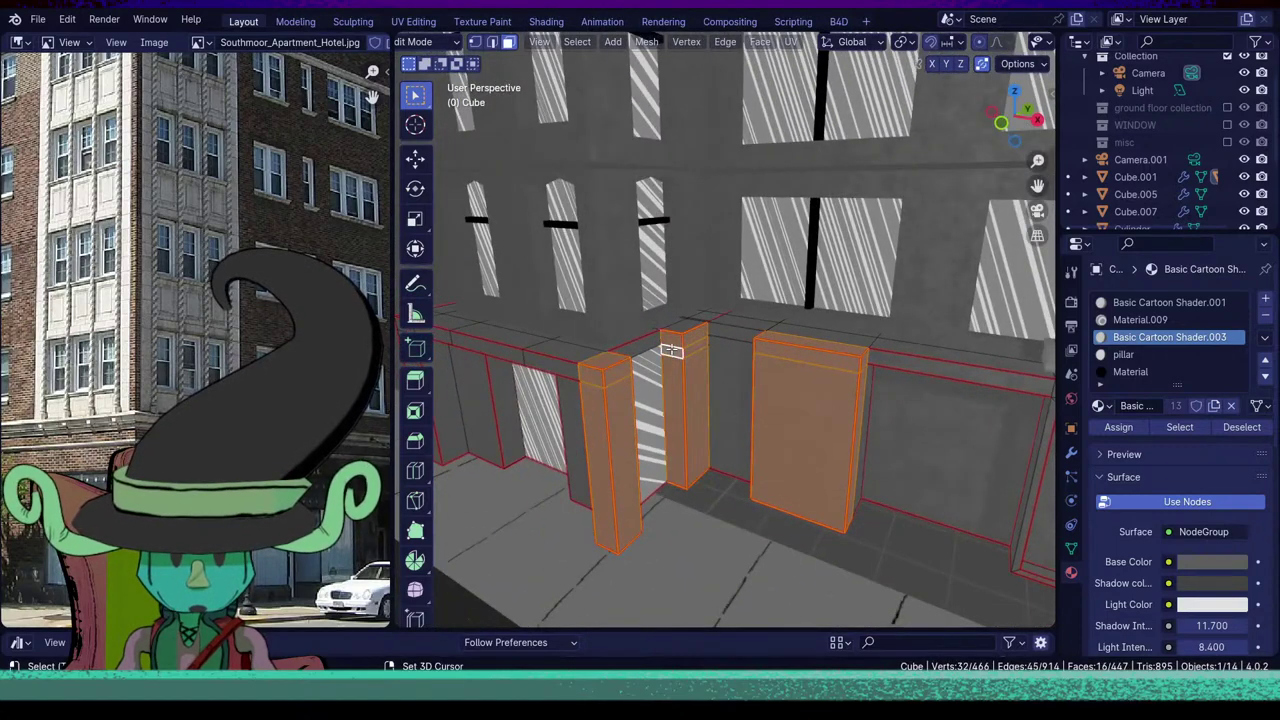
# Add the corner pillar's inner face and the faces of the pillar at the opposite end of the entrance front.
pyautogui.moveTo(678, 443); pyautogui.dragTo(738, 443, button='middle')
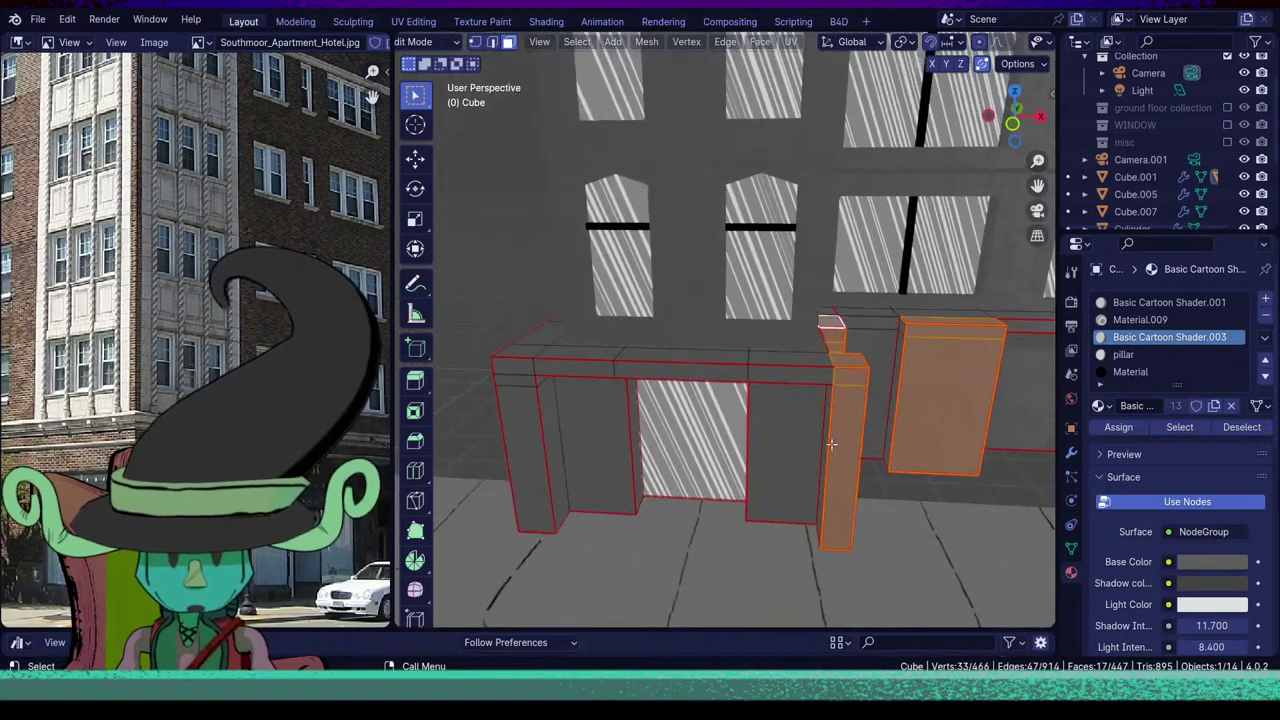
pyautogui.moveTo(831, 444); pyautogui.dragTo(870, 446, button='middle')
pyautogui.keyDown('shift'); pyautogui.click(876, 441); pyautogui.keyUp('shift')
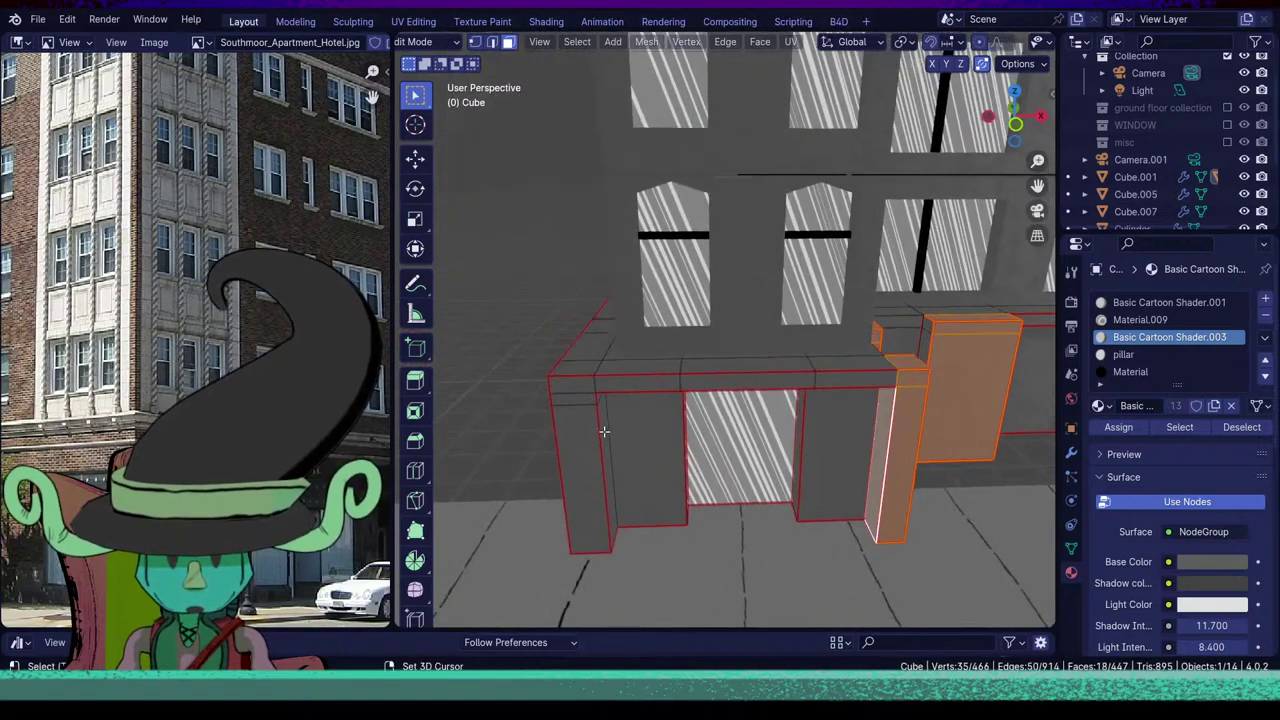
pyautogui.keyDown('shift'); pyautogui.click(604, 409); pyautogui.keyUp('shift')
pyautogui.keyDown('shift'); pyautogui.click(599, 399); pyautogui.keyUp('shift')
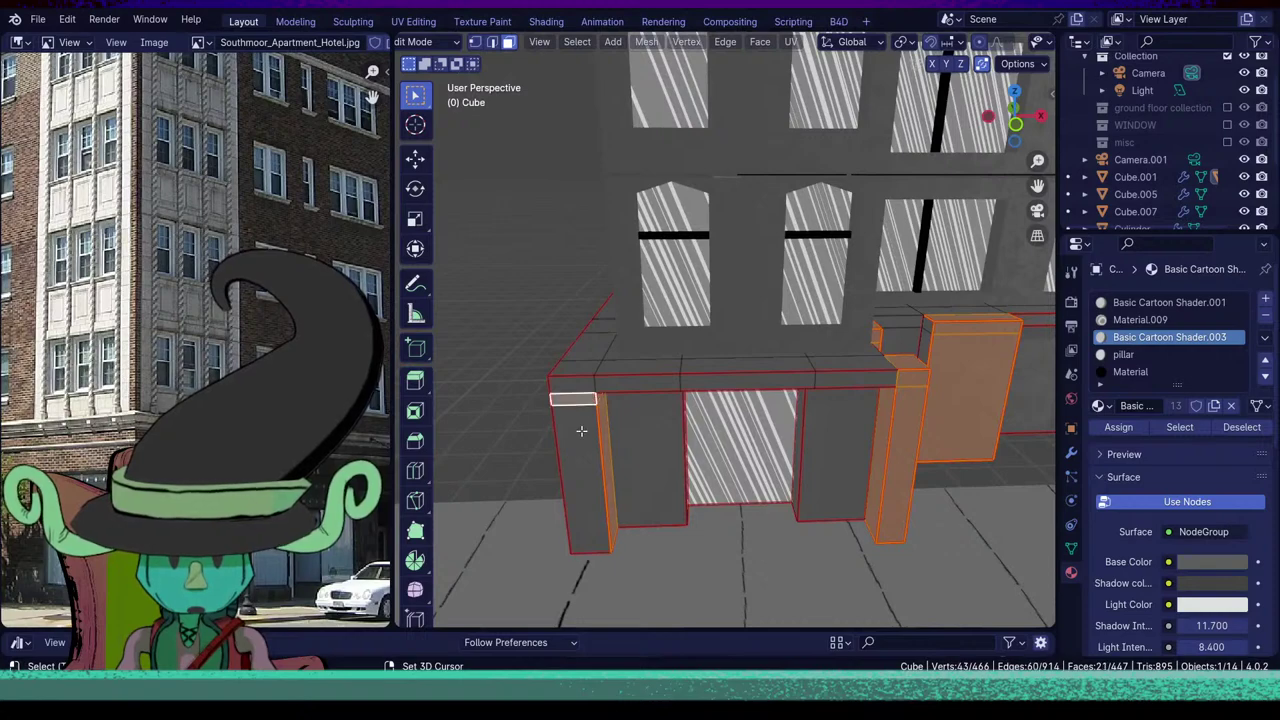
pyautogui.keyDown('shift'); pyautogui.click(582, 431); pyautogui.keyUp('shift')
pyautogui.keyDown('shift'); pyautogui.click(580, 383); pyautogui.keyUp('shift')
pyautogui.keyDown('shift'); pyautogui.click(584, 368); pyautogui.keyUp('shift')
# Assign Basic Cartoon Shader.003 to the selected ground-floor block and pillar faces, and leave mesh editing.
pyautogui.moveTo(586, 398); pyautogui.dragTo(771, 456, button='middle')
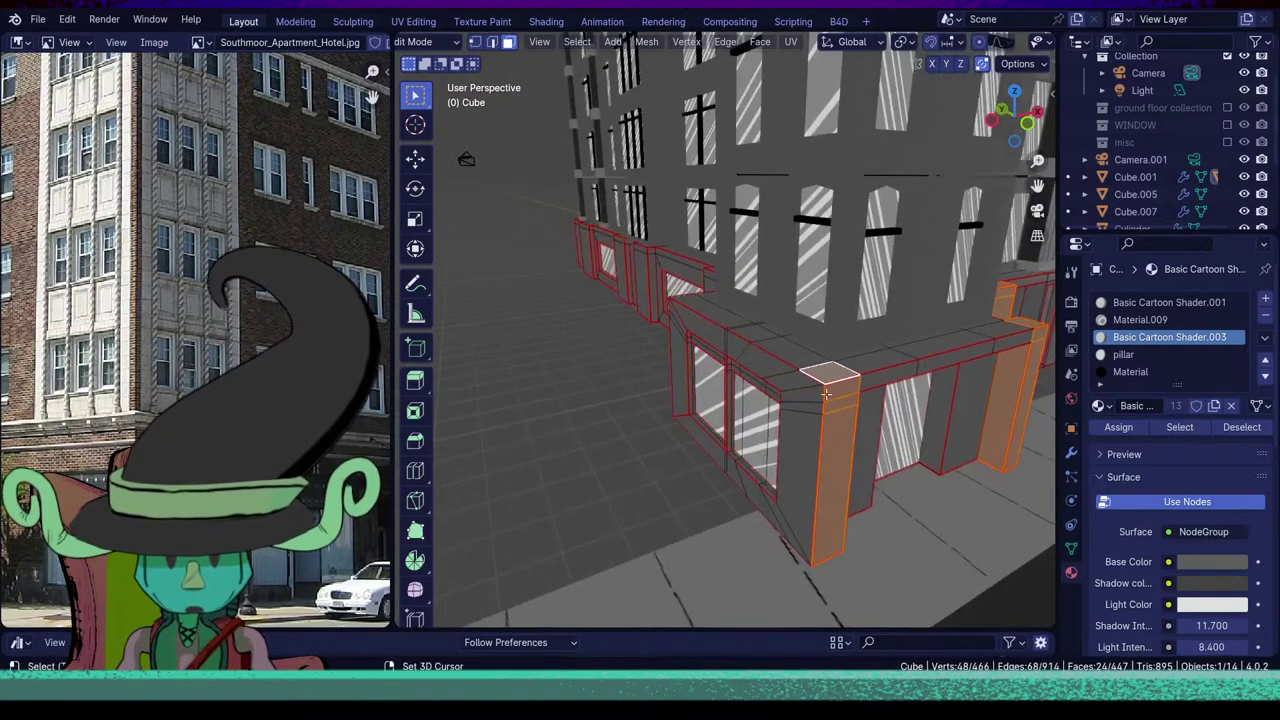
pyautogui.moveTo(957, 443); pyautogui.dragTo(862, 438, button='middle')
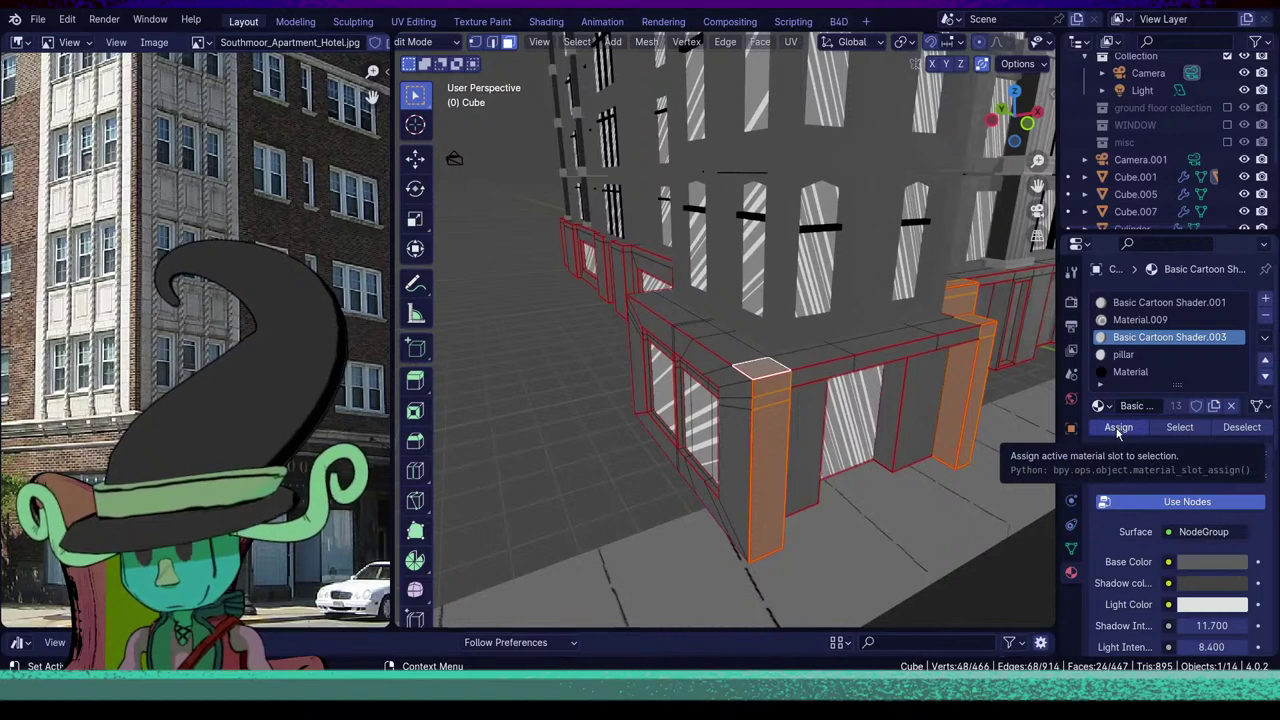
pyautogui.click(1118, 428)
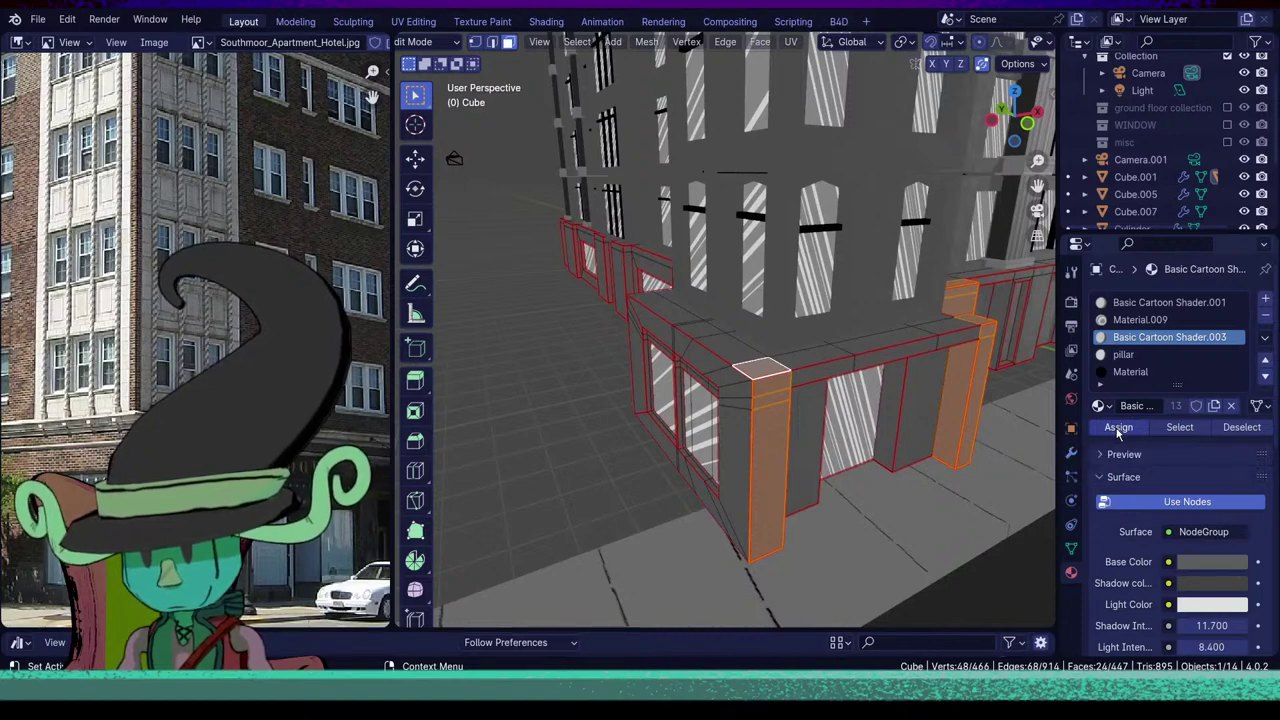
pyautogui.press('Tab')
pyautogui.moveTo(928, 446); pyautogui.dragTo(807, 473, button='middle')
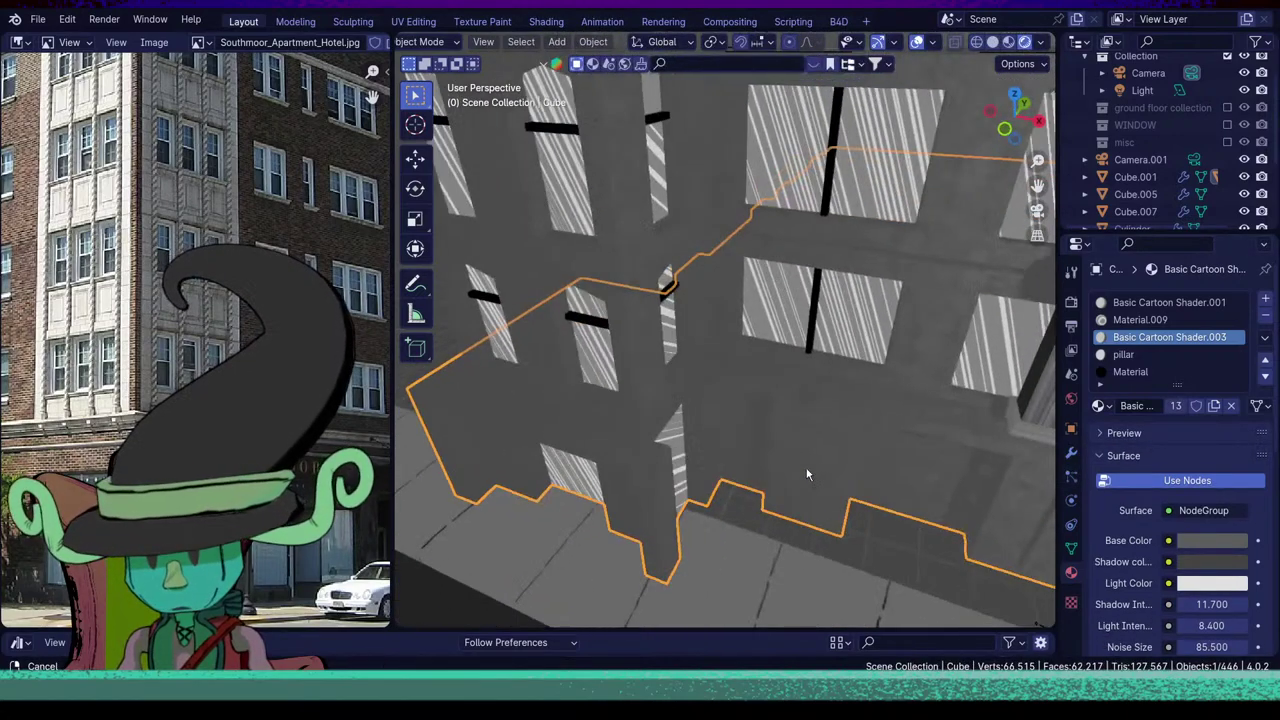
# Try Basic Cartoon Shader.001 on the selected ground-floor block and pillar faces, and leave mesh editing to view it.
pyautogui.press('Tab')
pyautogui.click(1140, 304)
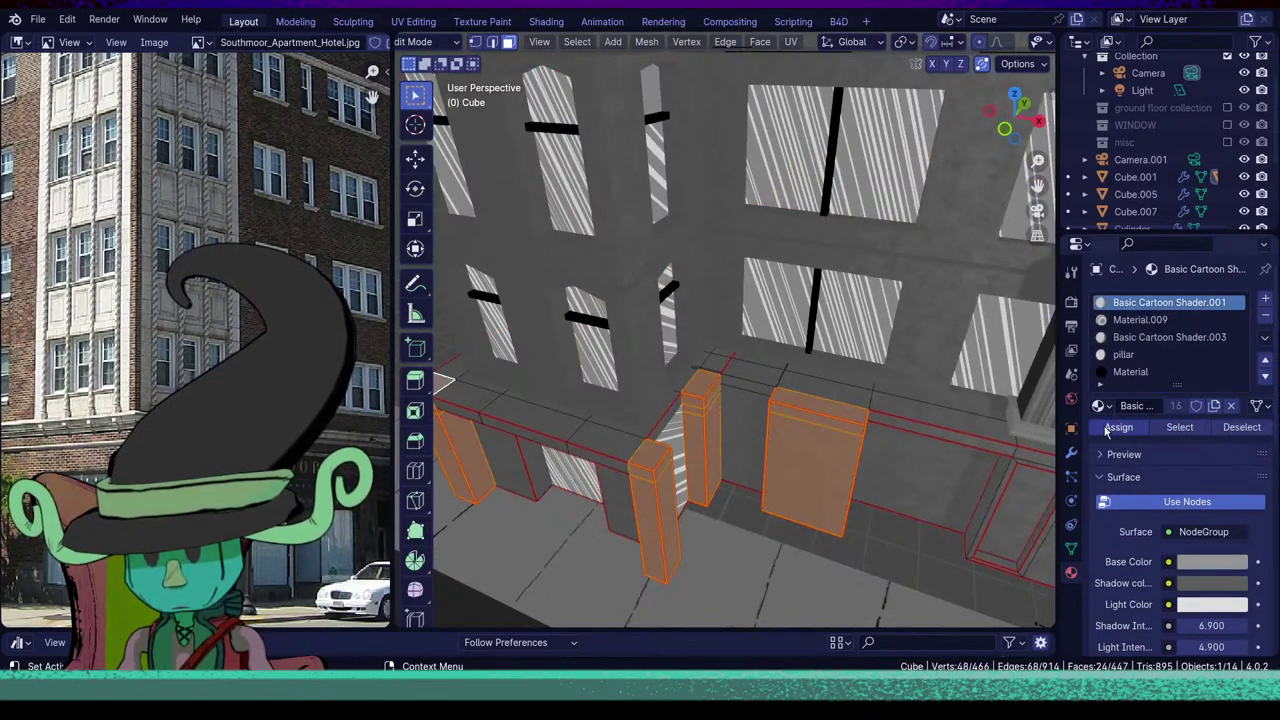
pyautogui.click(1139, 356)
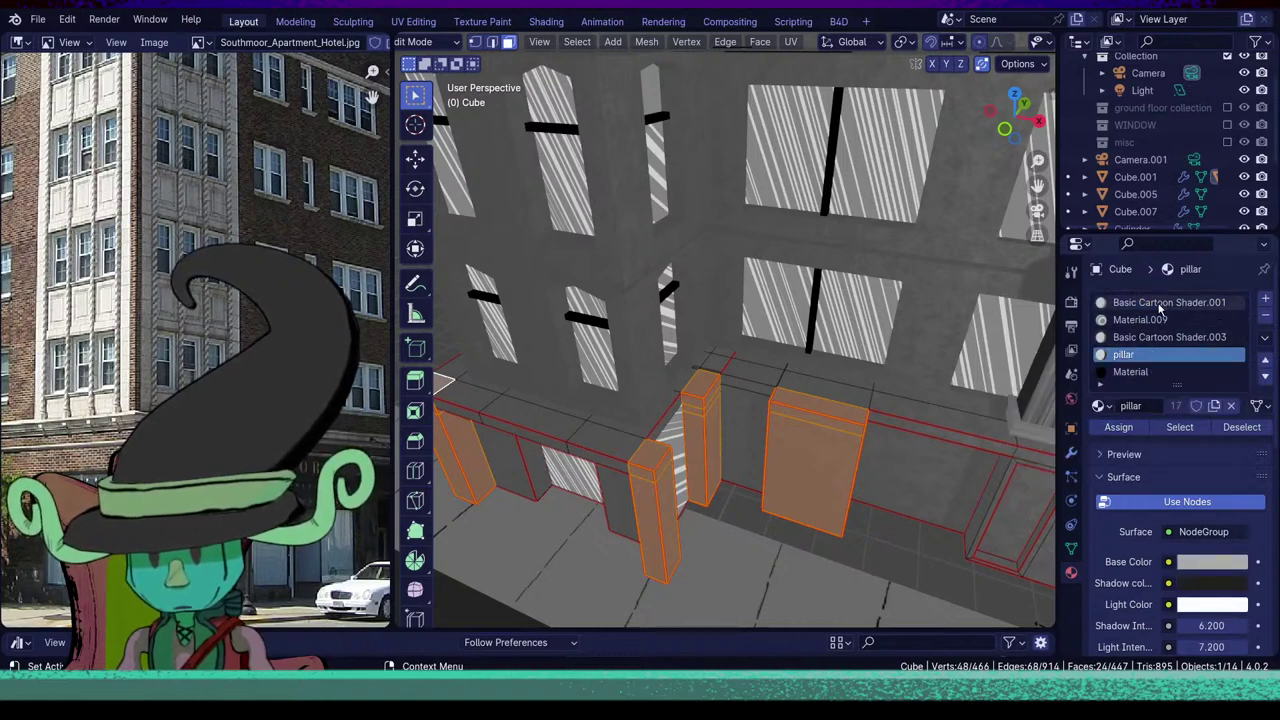
pyautogui.click(1160, 302)
pyautogui.click(1118, 427)
pyautogui.press('Tab')
pyautogui.scroll(-5, 750, 504)
pyautogui.scroll(2, 753, 500)
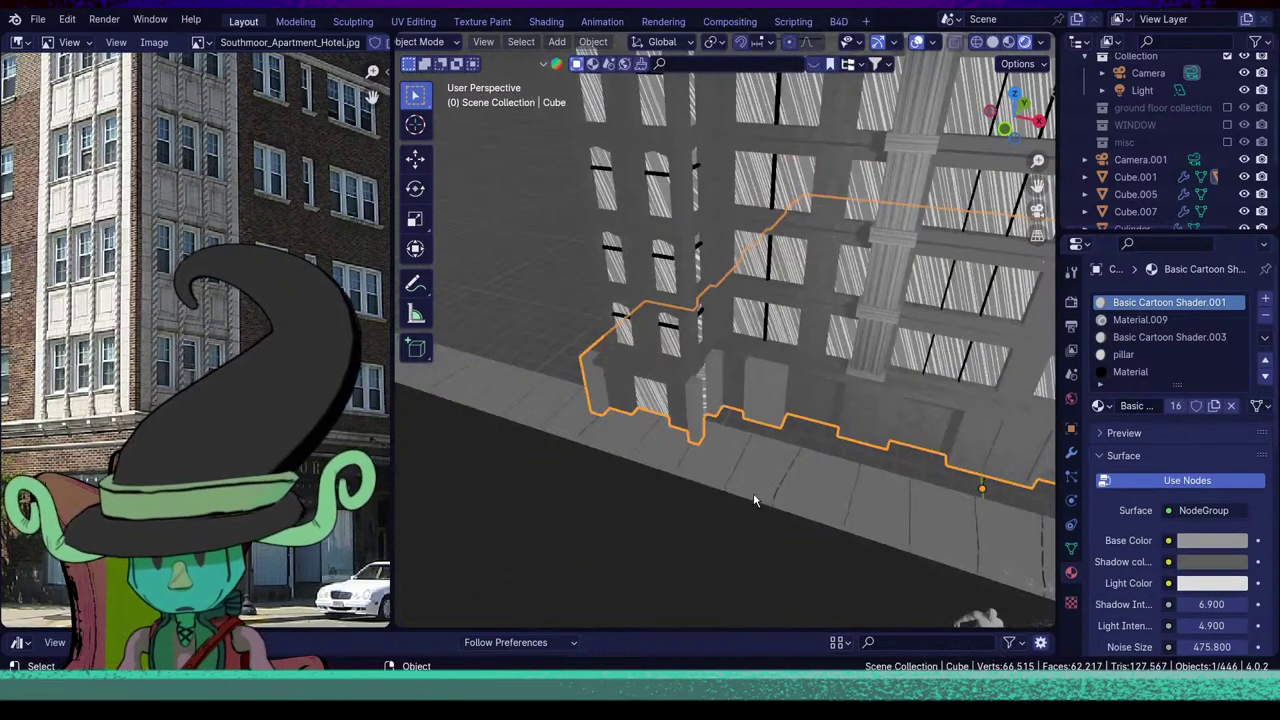
# Reopen the ground-floor mesh for editing and reassign Basic Cartoon Shader.003 to the selected block and pillar faces.
pyautogui.moveTo(753, 500); pyautogui.dragTo(728, 452, button='middle')
pyautogui.scroll(3, 727, 451)
pyautogui.press('Tab')
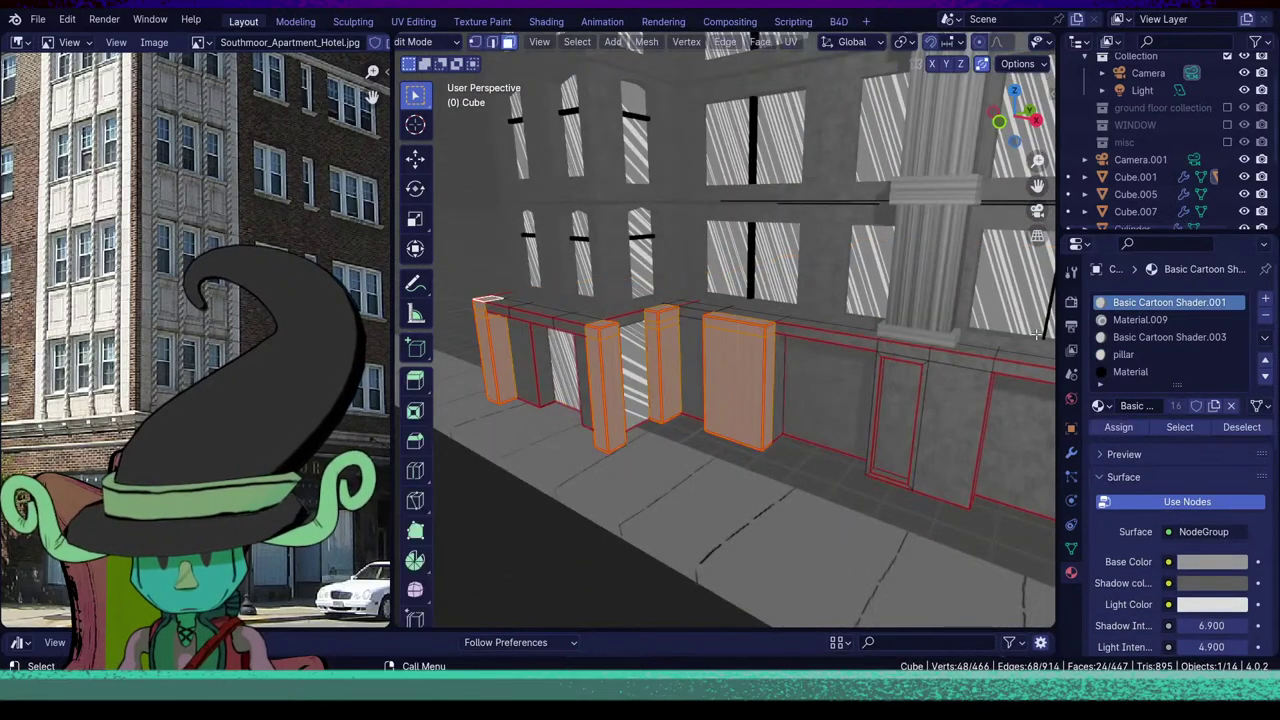
pyautogui.click(1165, 337)
pyautogui.click(1116, 427)
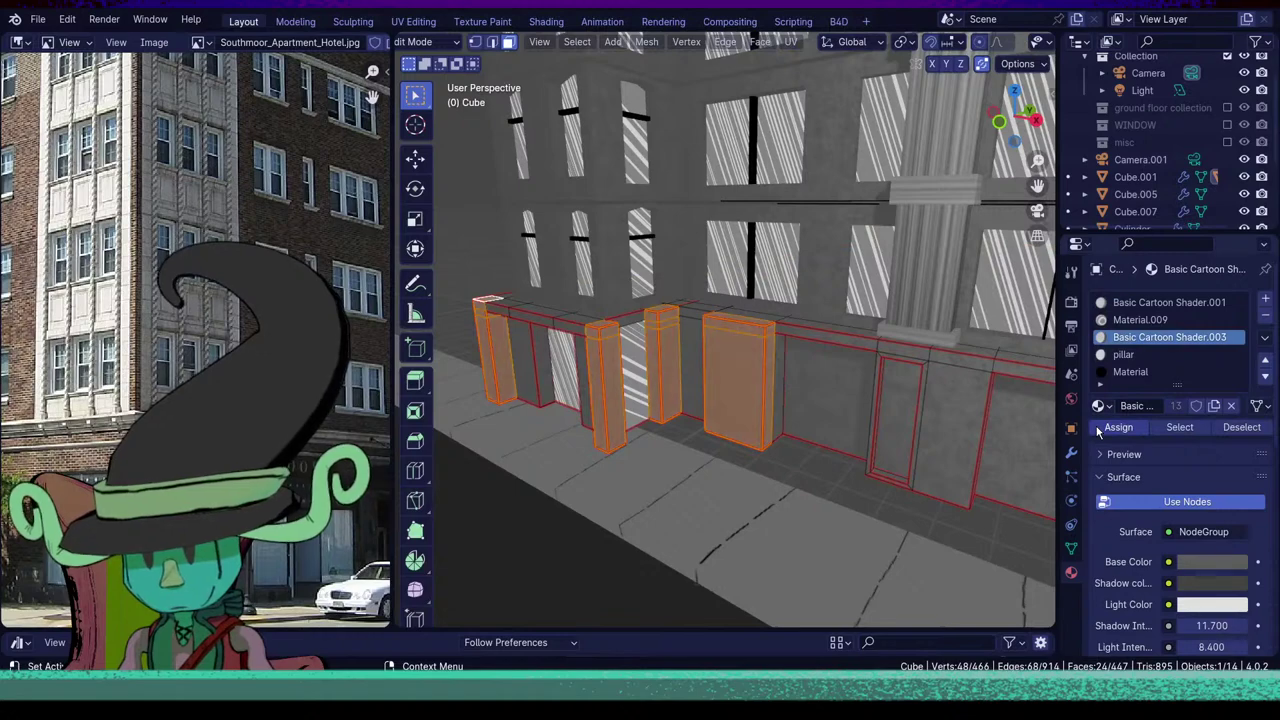
pyautogui.scroll(-3, 1117, 362)
pyautogui.scroll(3, 1117, 362)
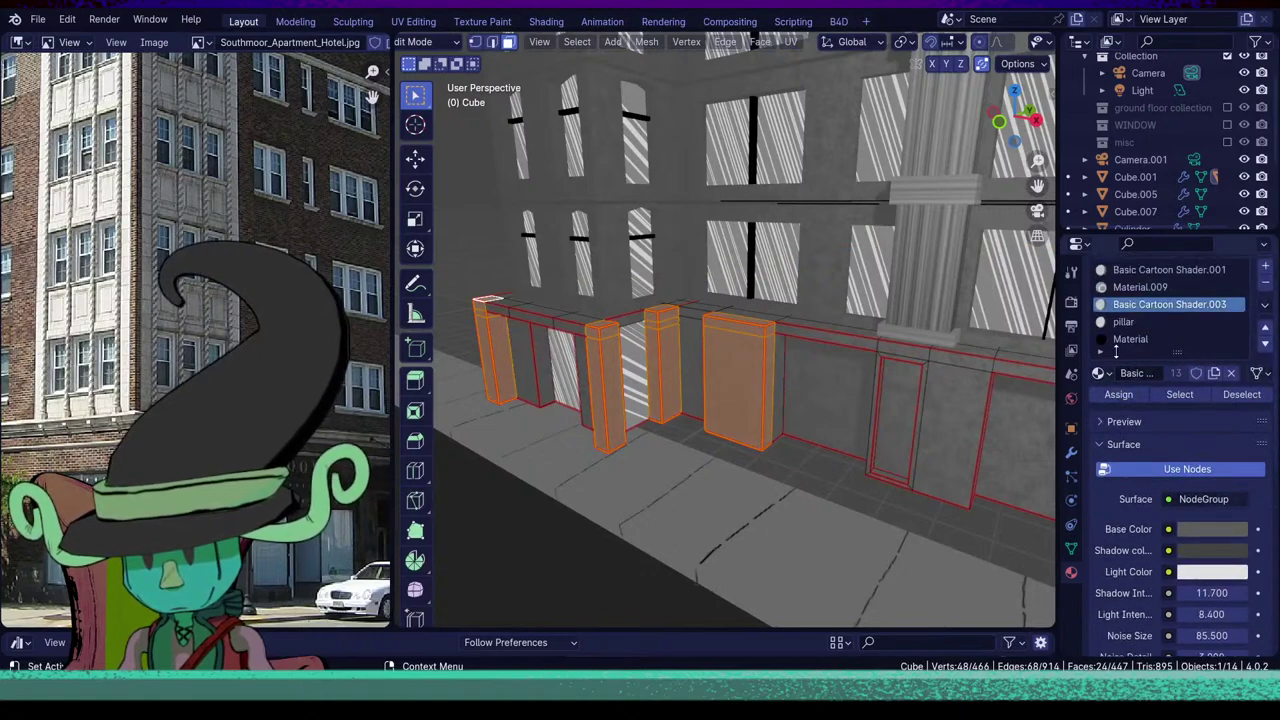
# Assign the pillar material to the selected ground-floor block and entrance pillar faces, and leave mesh editing.
pyautogui.click(1118, 356)
pyautogui.click(1104, 423)
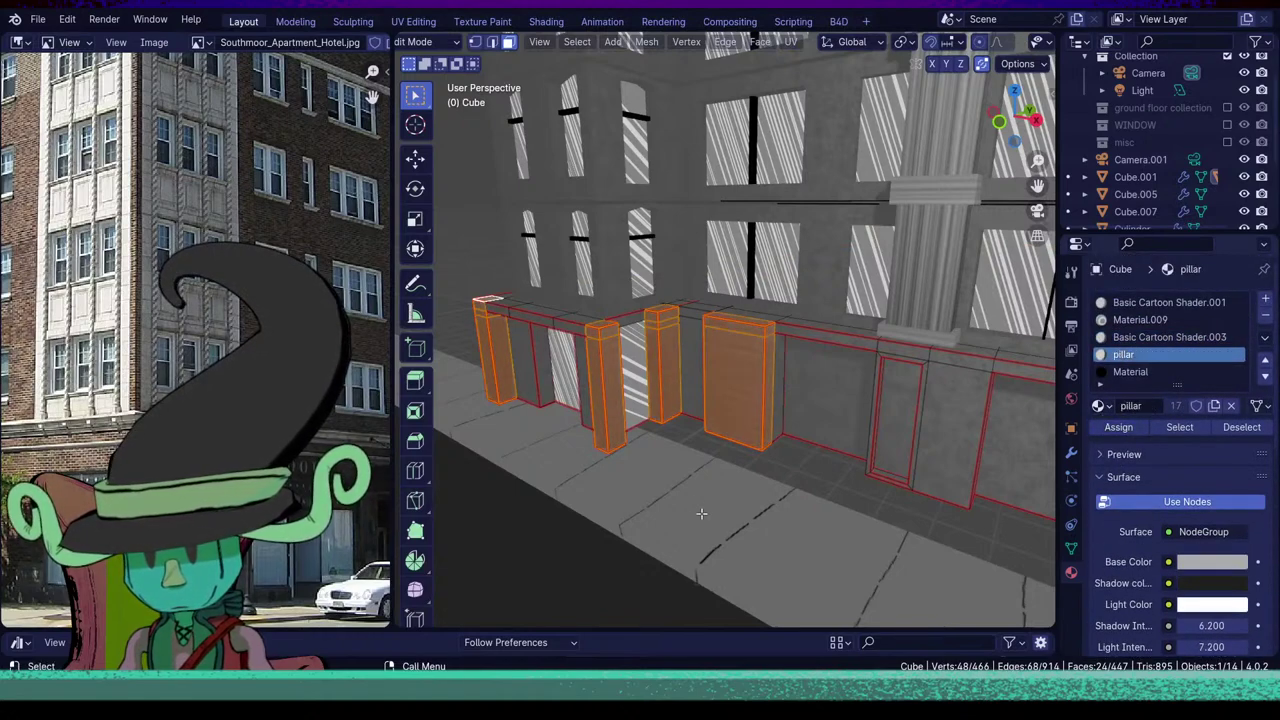
pyautogui.press('Tab')
pyautogui.scroll(-4, 701, 506)
pyautogui.moveTo(702, 506); pyautogui.dragTo(796, 469, button='middle')
pyautogui.press('Tab')
pyautogui.click(795, 343)
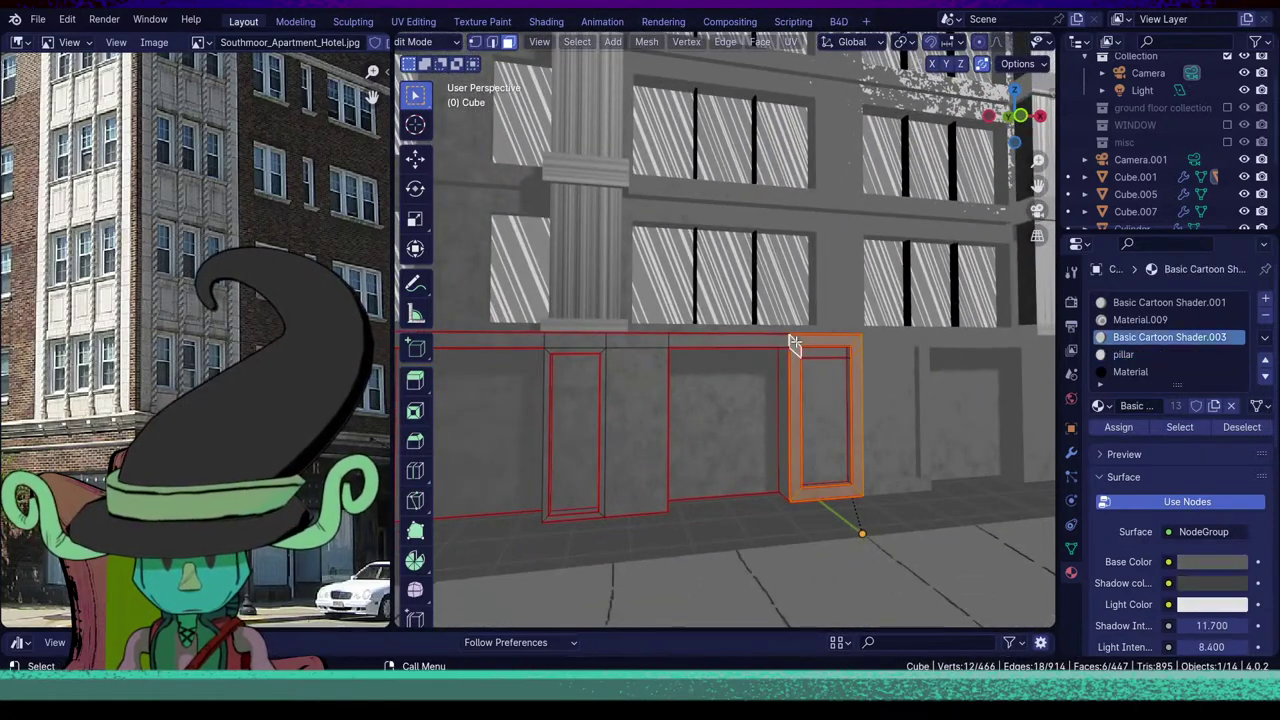
pyautogui.scroll(4, 836, 418)
pyautogui.keyDown('shift'); pyautogui.moveTo(883, 434); pyautogui.dragTo(812, 461, button='middle'); pyautogui.keyUp('shift')
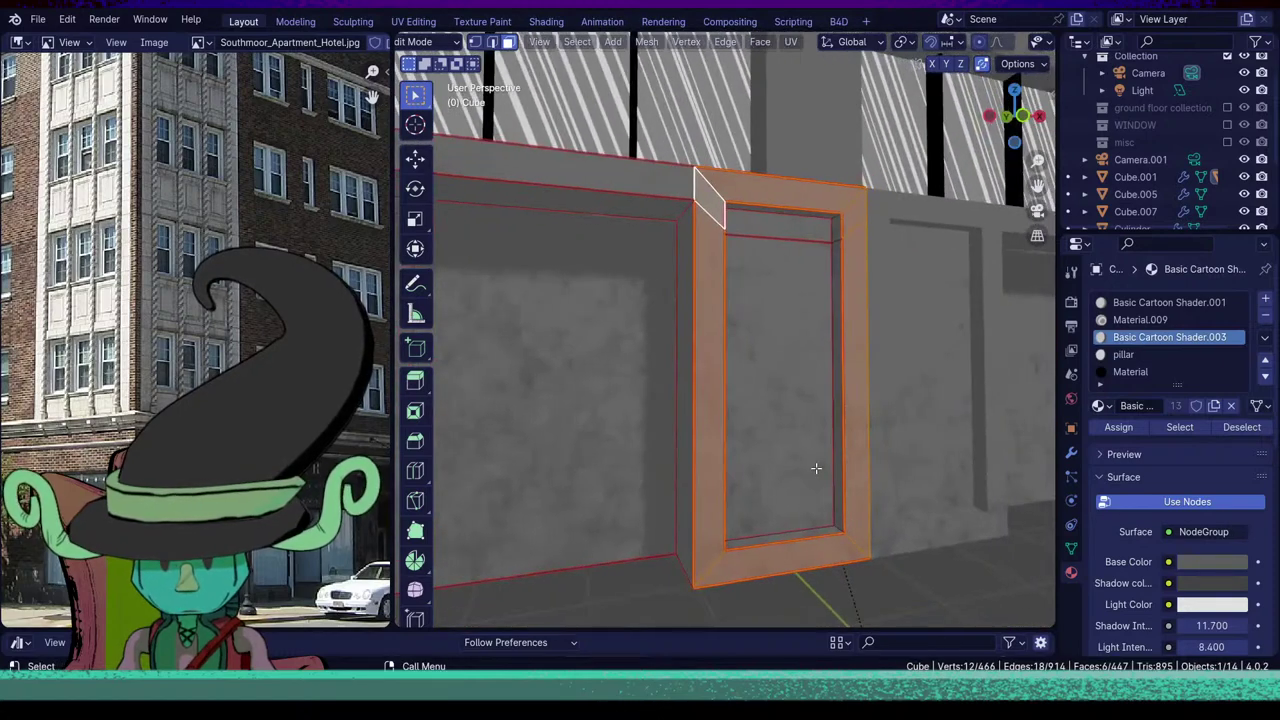
pyautogui.press('Tab')
# Assign Material.009 to the recessed panels of the wide and narrow framed openings on the ground-floor front, and leave mesh editing.
pyautogui.press('Tab')
pyautogui.click(789, 402)
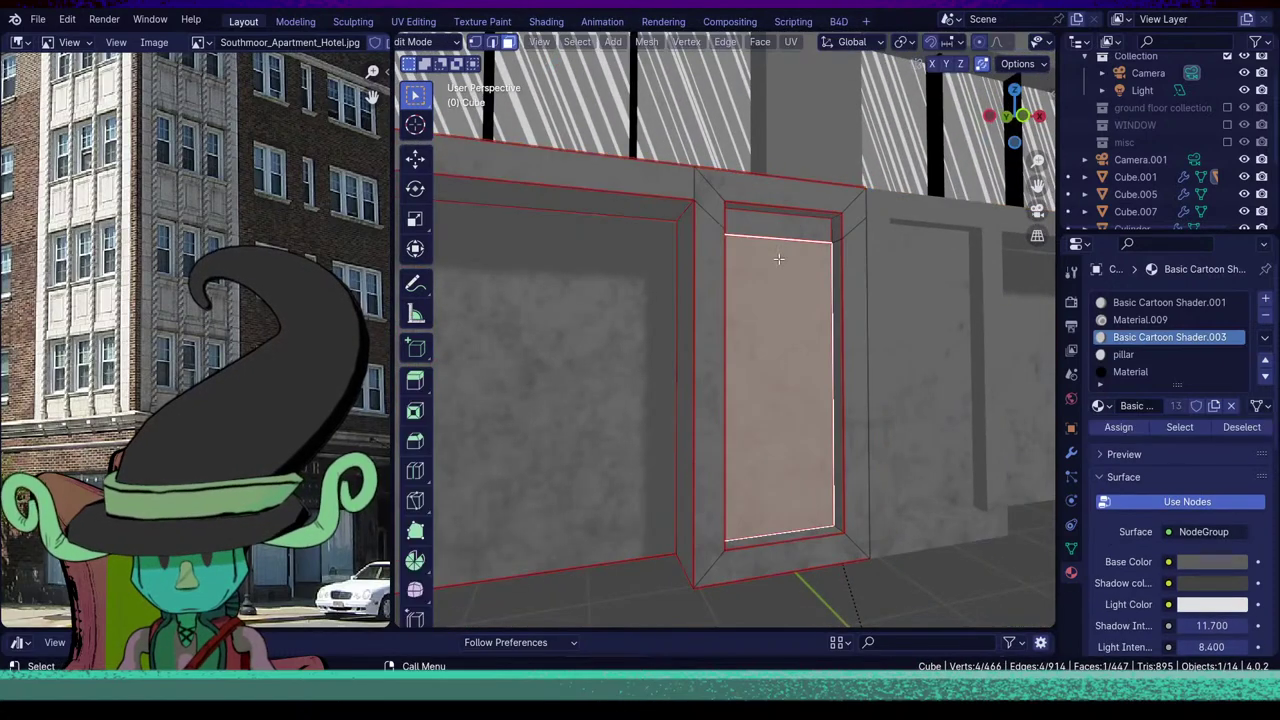
pyautogui.keyDown('shift'); pyautogui.click(777, 229); pyautogui.keyUp('shift')
pyautogui.scroll(-7, 746, 381)
pyautogui.moveTo(746, 381); pyautogui.dragTo(773, 451, button='middle')
pyautogui.scroll(4, 748, 430)
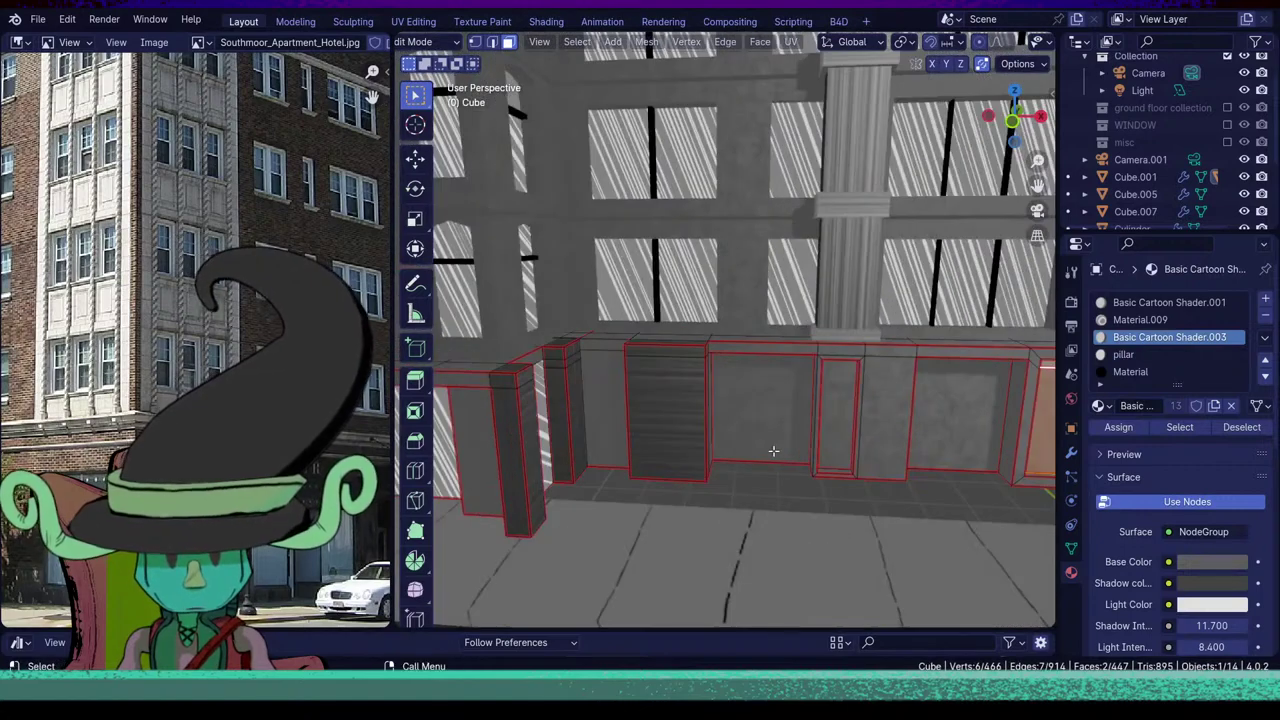
pyautogui.keyDown('shift'); pyautogui.click(836, 408); pyautogui.keyUp('shift')
pyautogui.click(1150, 320)
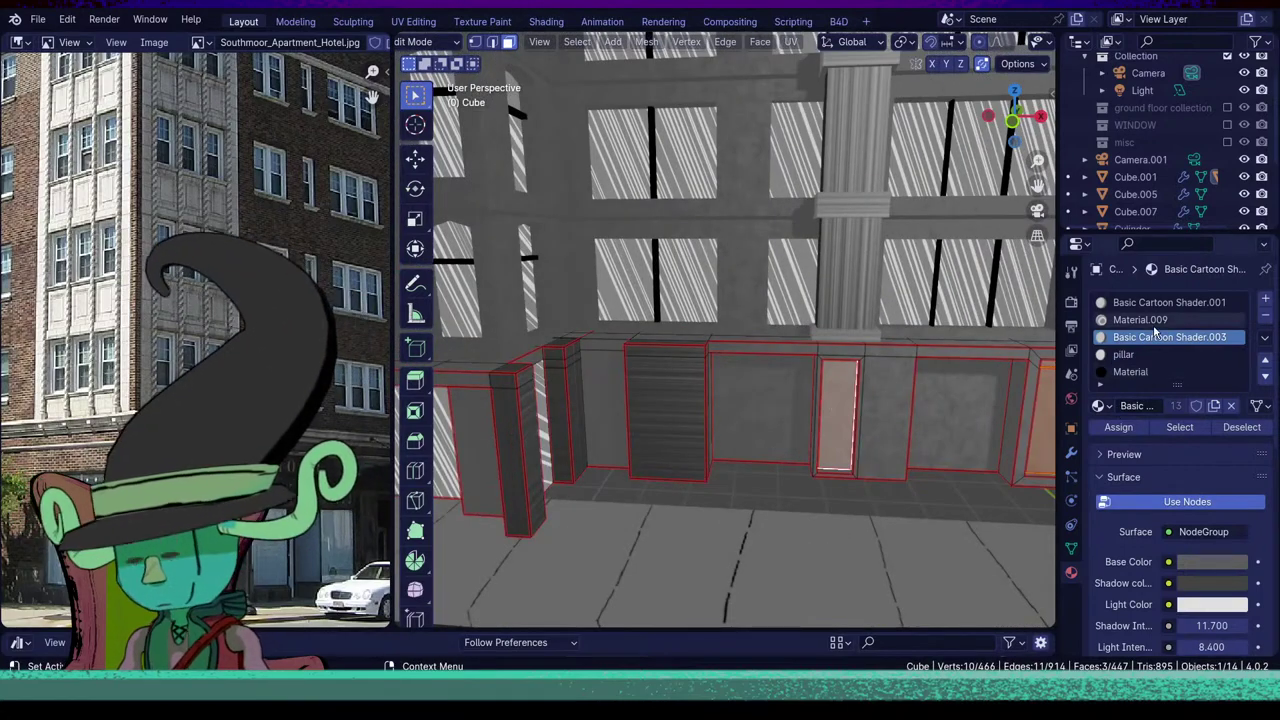
pyautogui.click(1117, 432)
pyautogui.press('Tab')
pyautogui.scroll(-6, 890, 444)
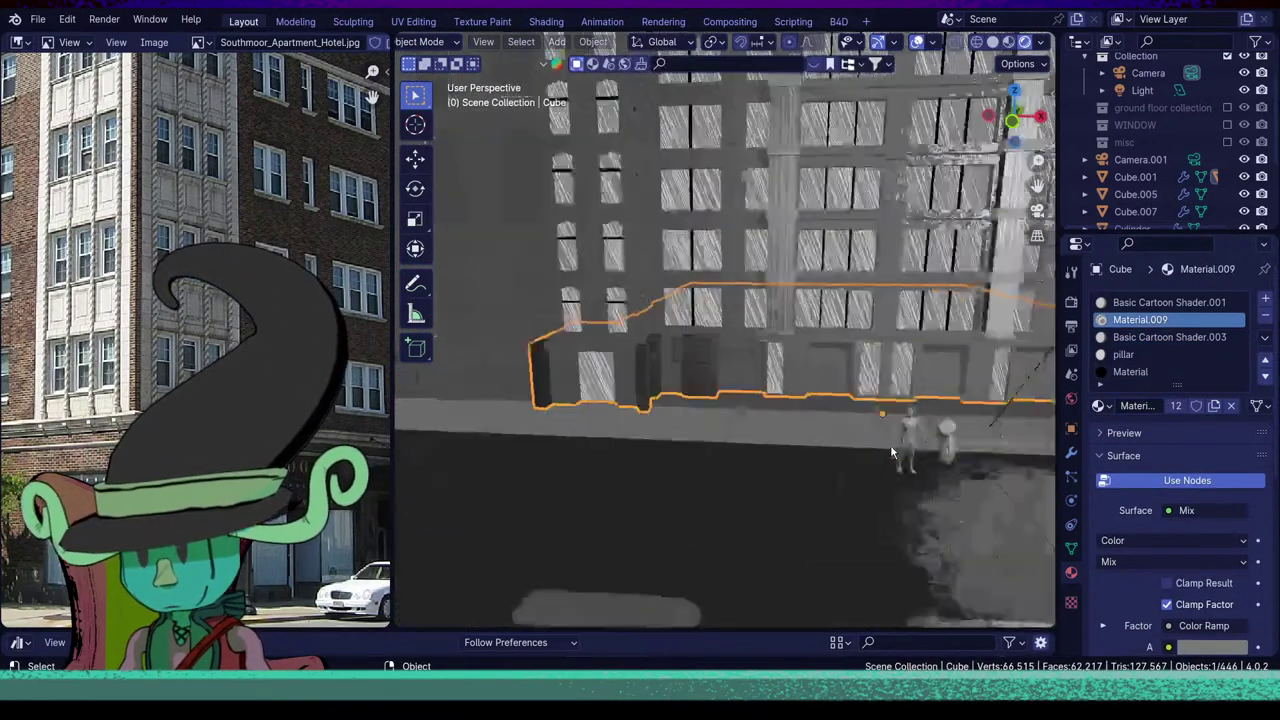
# Open the ground-floor mesh for editing, try selecting the wide window's top and frame faces, and clear the selection.
pyautogui.moveTo(890, 444); pyautogui.dragTo(701, 578, button='middle')
pyautogui.scroll(4, 896, 478)
pyautogui.scroll(3, 697, 510)
pyautogui.press('Tab')
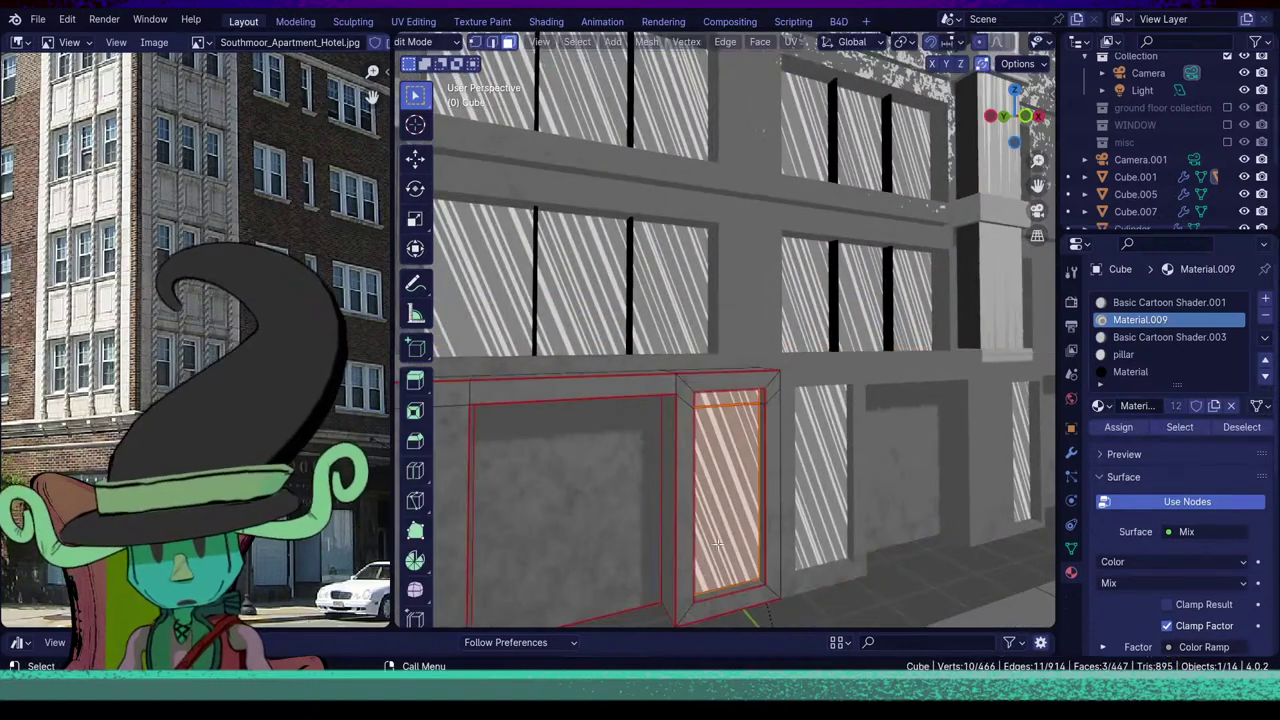
pyautogui.moveTo(694, 457); pyautogui.dragTo(706, 478, button='middle')
pyautogui.keyDown('shift'); pyautogui.click(707, 467); pyautogui.keyUp('shift')
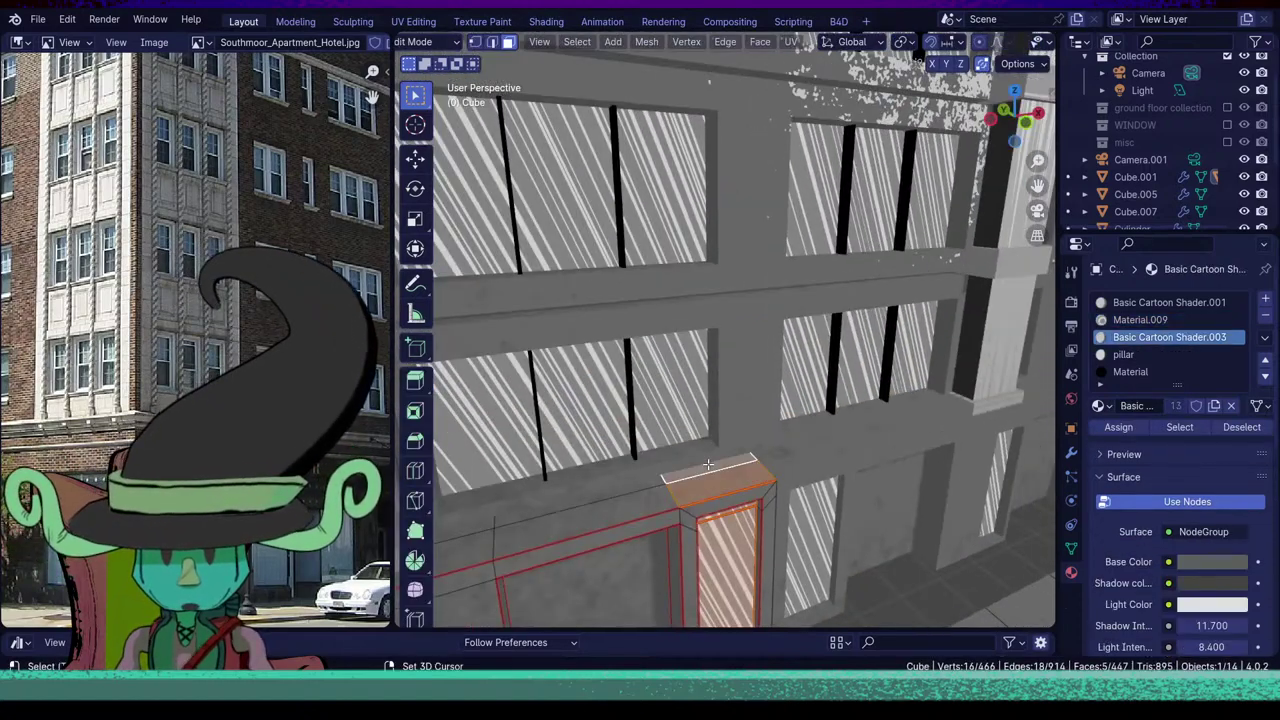
pyautogui.keyDown('alt'); pyautogui.keyDown('shift'); pyautogui.click(694, 516); pyautogui.keyUp('shift'); pyautogui.keyUp('alt')
pyautogui.moveTo(694, 542); pyautogui.dragTo(736, 502, button='middle')
pyautogui.scroll(3, 803, 460)
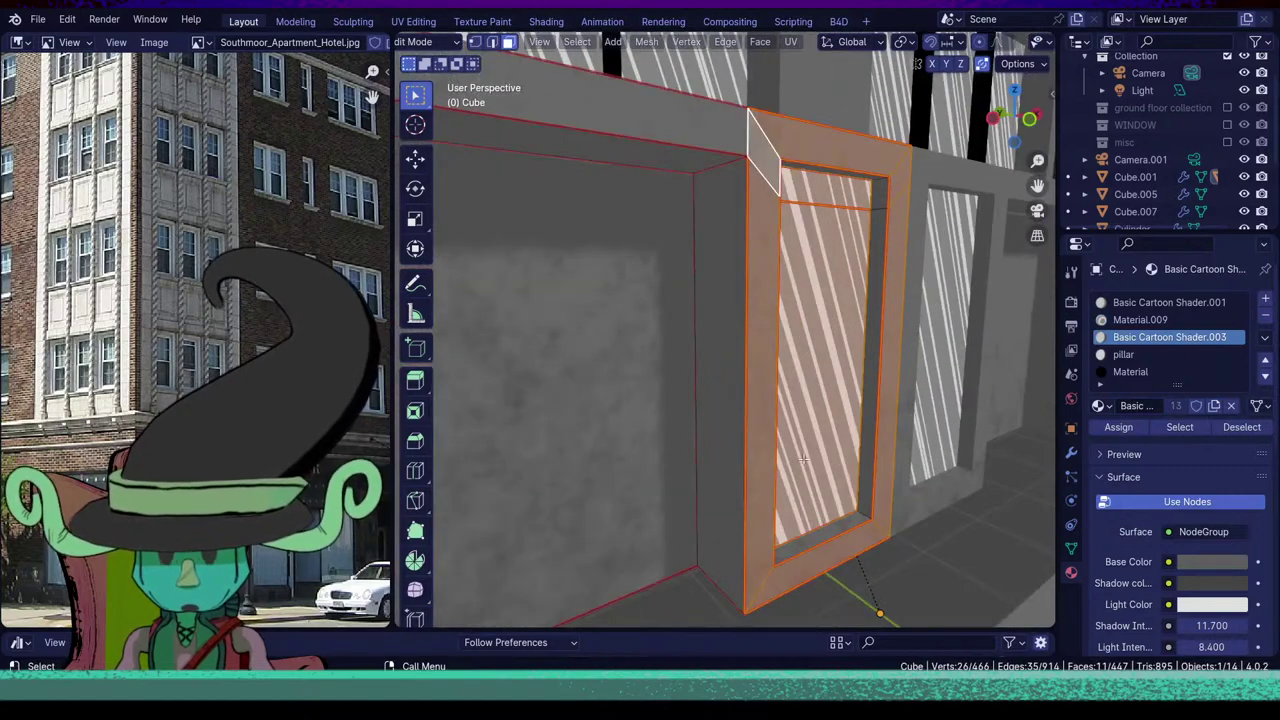
pyautogui.hotkey('alt', 'a')
# Select the wide ground-floor window's inner reveal, surrounding frame, outer side face and top ledge faces.
pyautogui.keyDown('alt'); pyautogui.click(865, 511); pyautogui.keyUp('alt')
pyautogui.keyDown('alt'); pyautogui.keyDown('shift'); pyautogui.click(876, 525); pyautogui.keyUp('shift'); pyautogui.keyUp('alt')
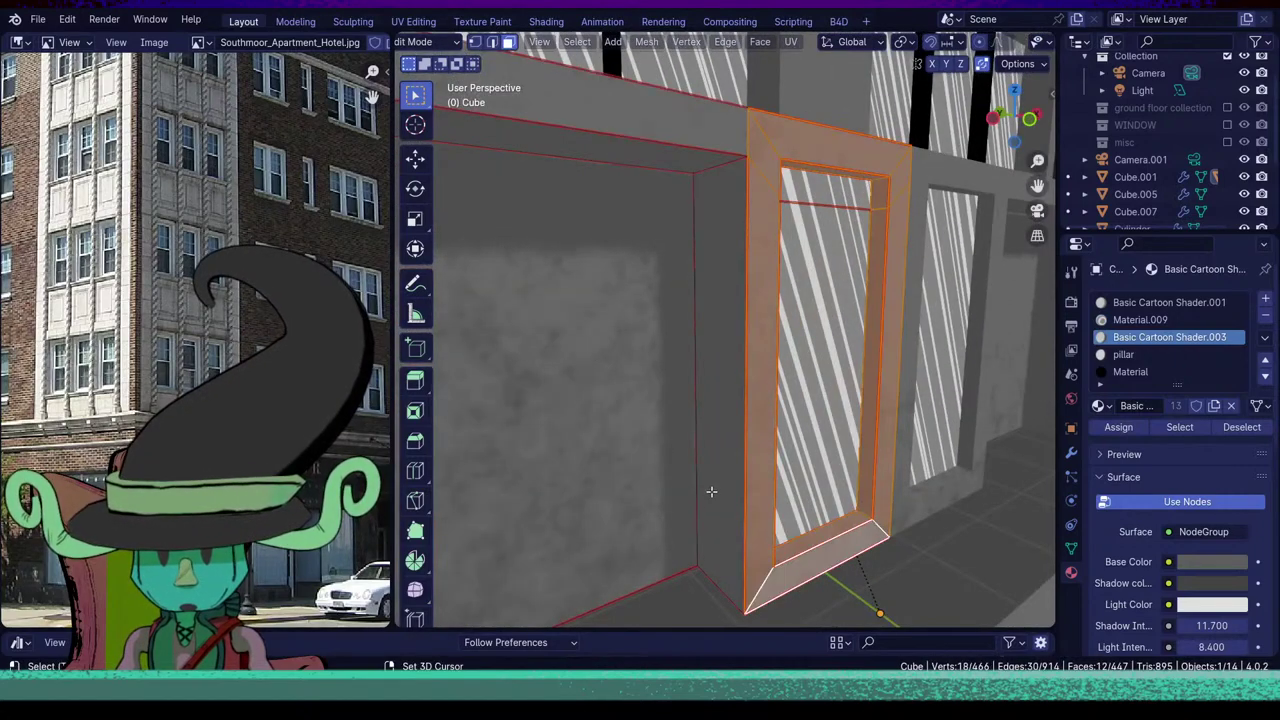
pyautogui.keyDown('shift'); pyautogui.click(711, 491); pyautogui.keyUp('shift')
pyautogui.moveTo(878, 202); pyautogui.dragTo(852, 374, button='middle')
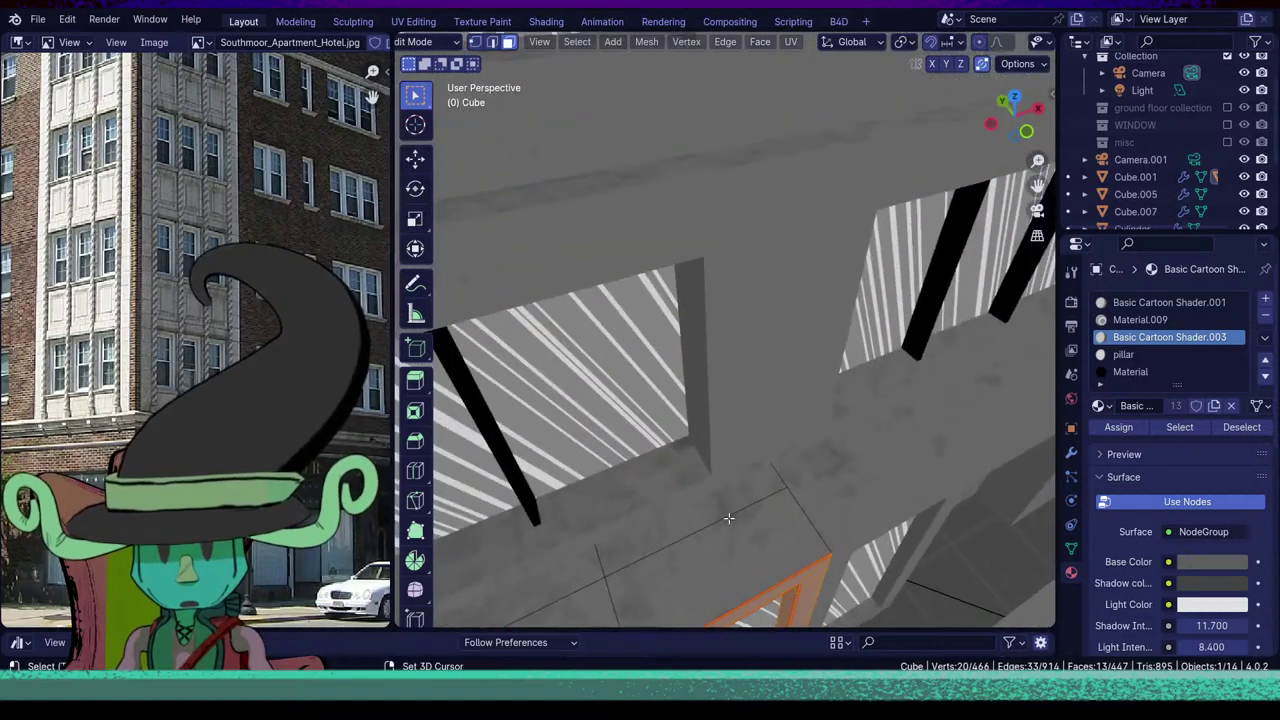
pyautogui.keyDown('shift'); pyautogui.click(736, 532); pyautogui.keyUp('shift')
pyautogui.keyDown('shift'); pyautogui.click(730, 512); pyautogui.keyUp('shift')
pyautogui.scroll(-5, 789, 519)
pyautogui.moveTo(789, 519); pyautogui.dragTo(792, 457, button='middle')
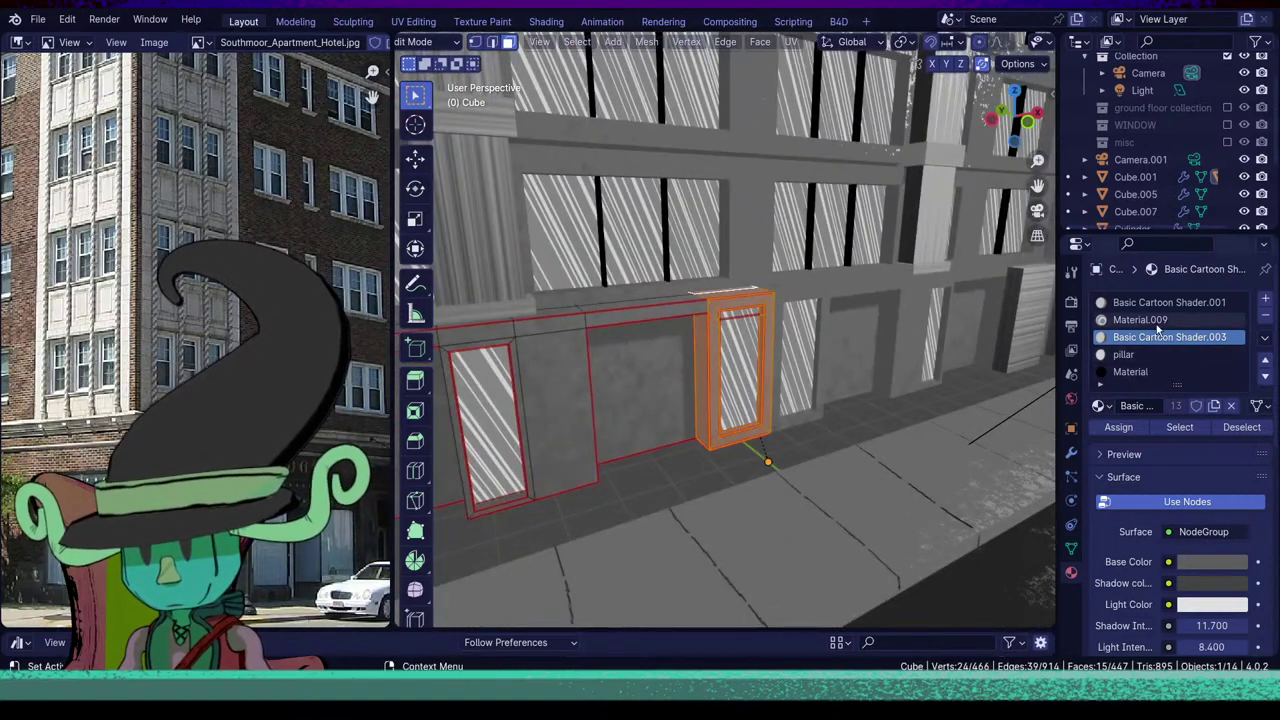
# Assign the pillar material to the selected frame faces of the wide ground-floor window.
pyautogui.click(1155, 372)
pyautogui.click(1160, 355)
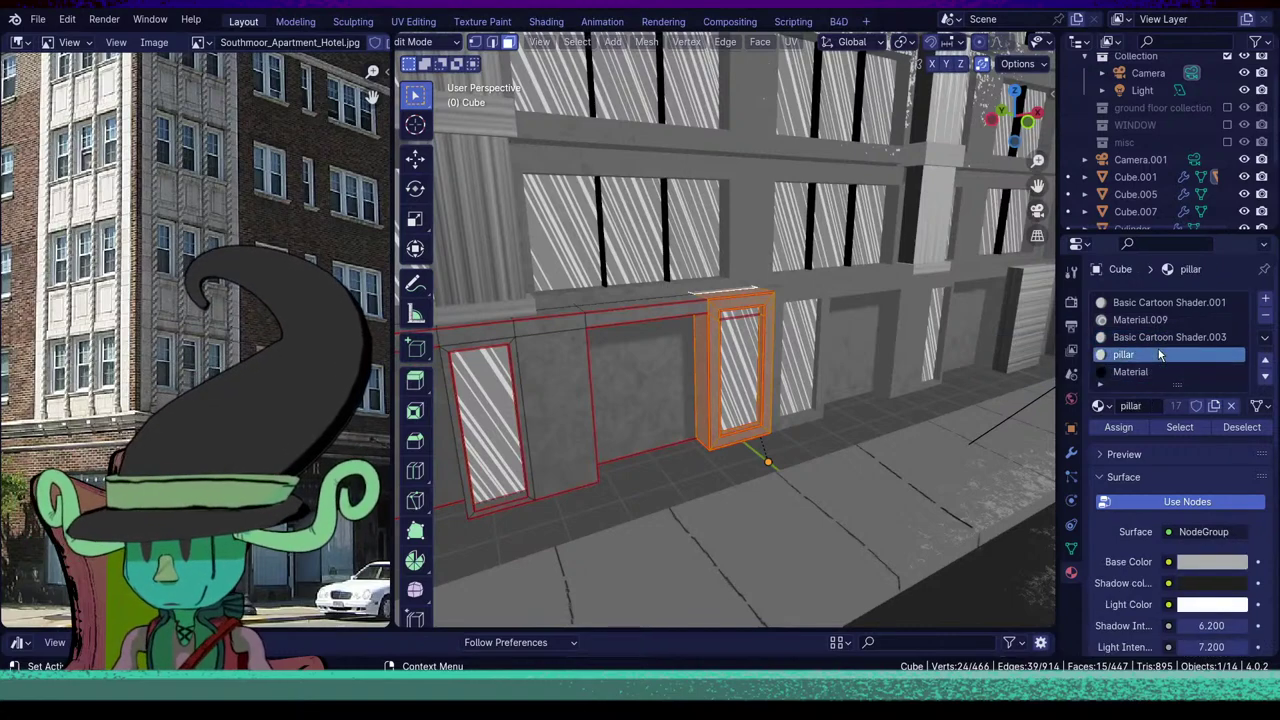
pyautogui.click(1130, 428)
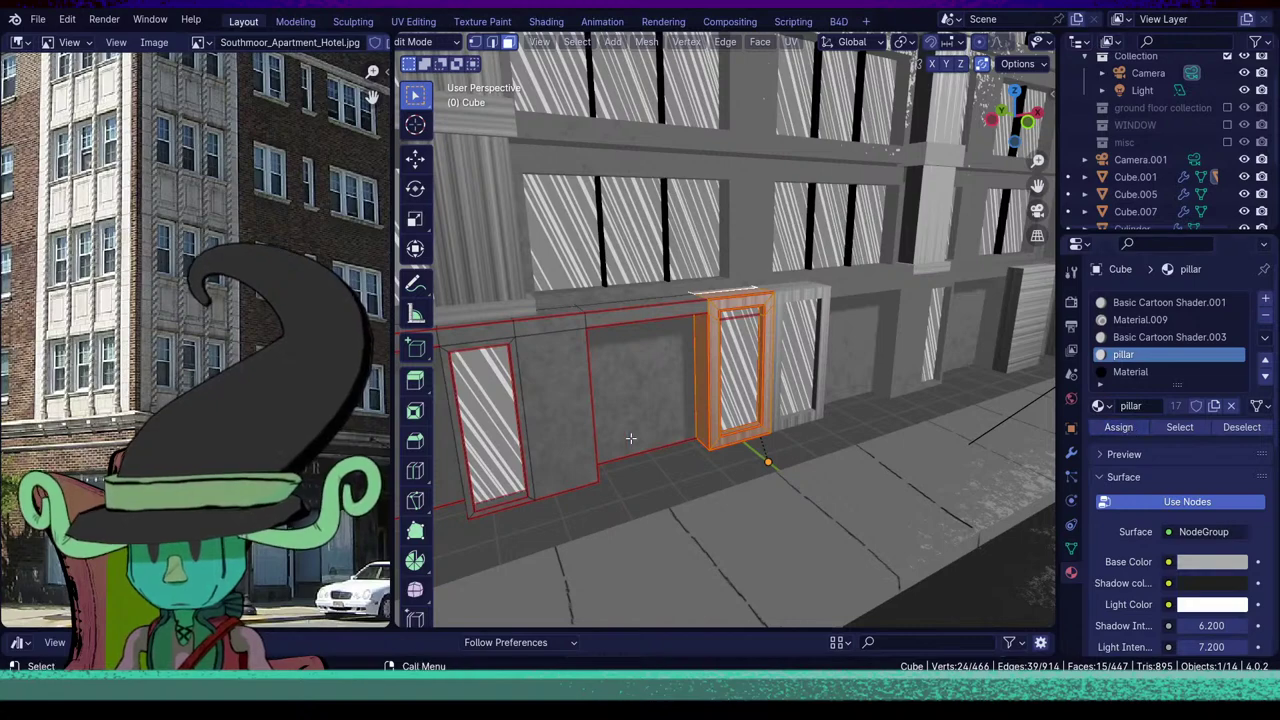
# Examine the materials on the projecting block, window frames and wall recesses along the ground-floor front.
pyautogui.moveTo(600, 350); pyautogui.dragTo(535, 336, button='middle')
pyautogui.click(535, 336)
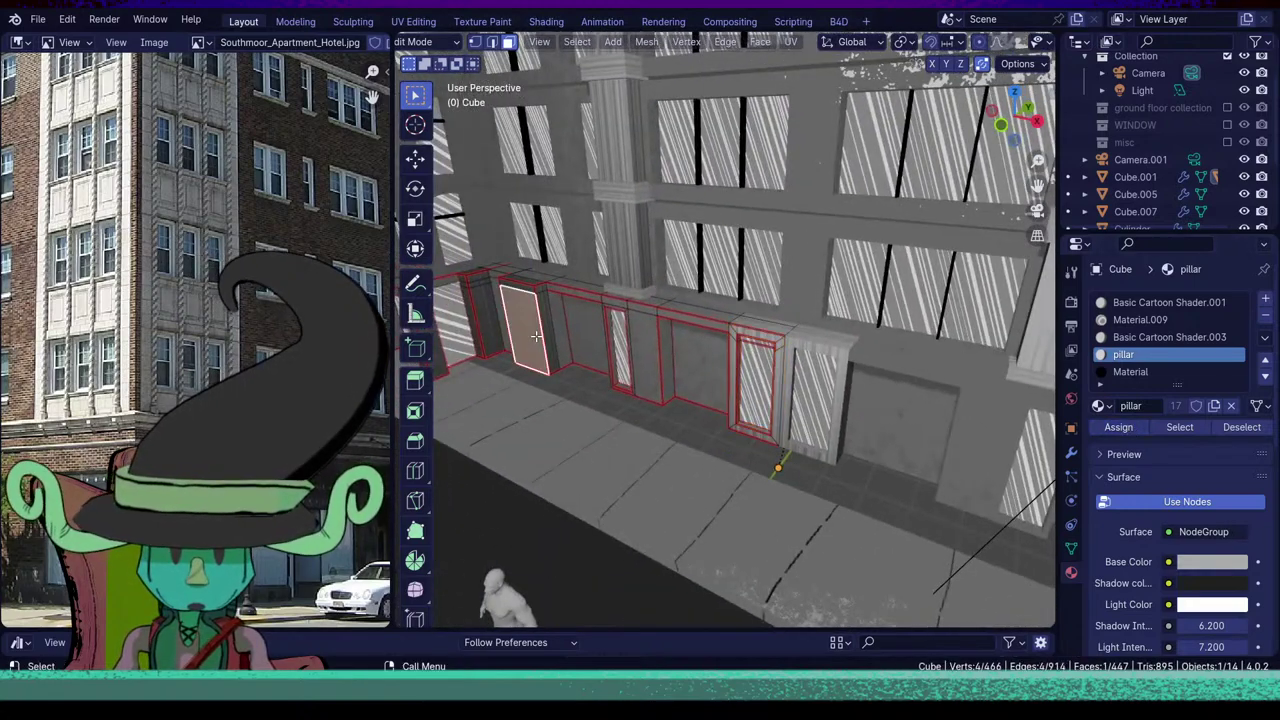
pyautogui.click(574, 336)
pyautogui.click(528, 336)
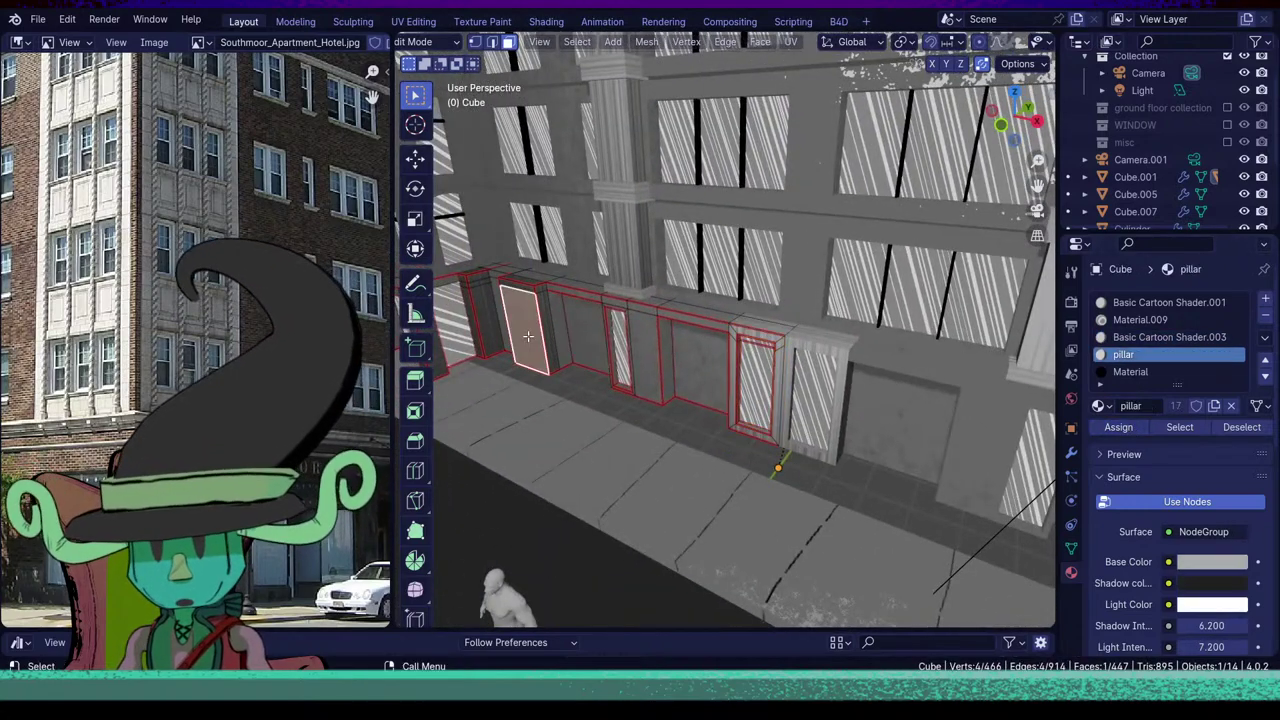
pyautogui.press('Tab')
pyautogui.scroll(-5, 671, 391)
pyautogui.moveTo(671, 391); pyautogui.dragTo(773, 432, button='middle')
pyautogui.click(709, 410)
pyautogui.click(748, 367)
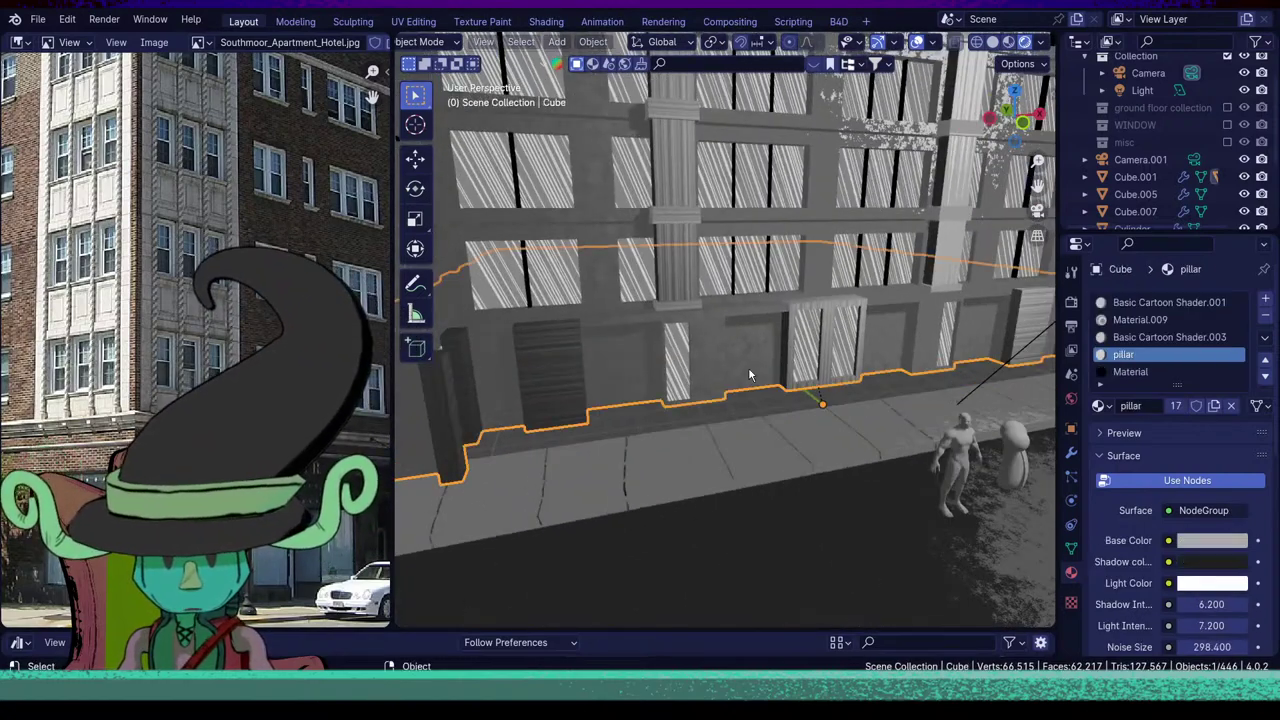
pyautogui.press('Tab')
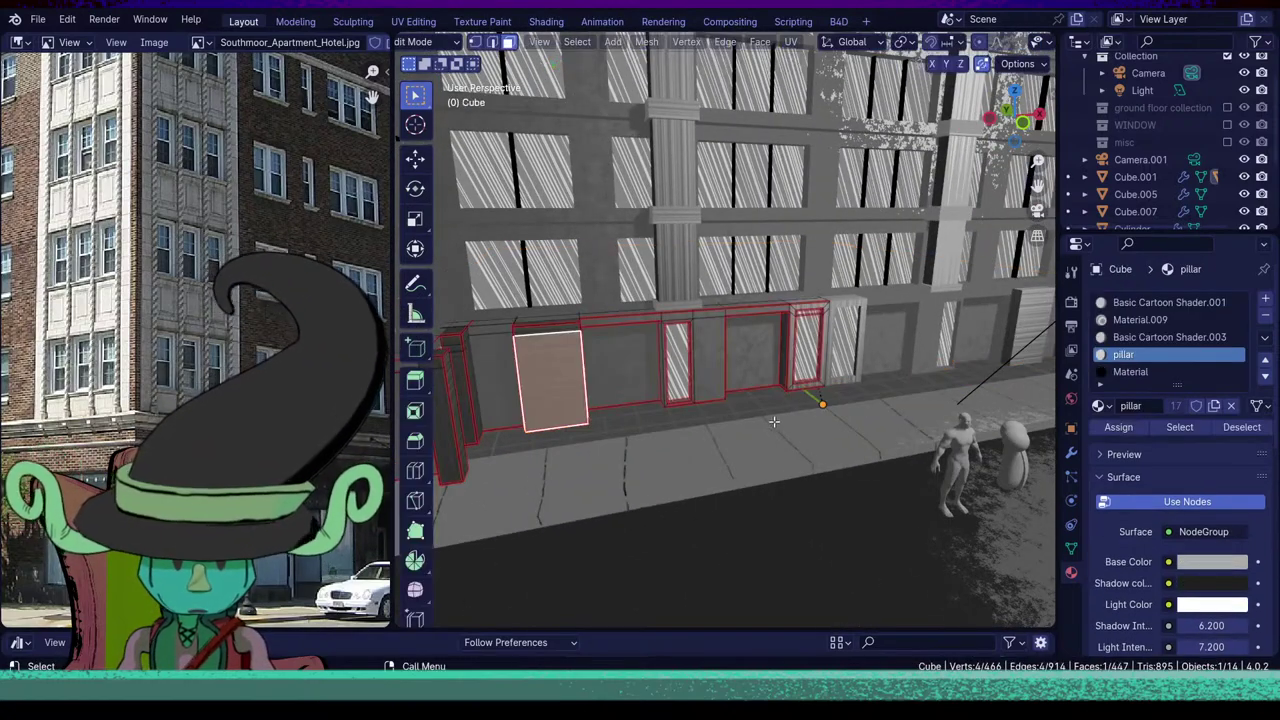
# Select the side, front, cap and top faces of the pier beside the narrow ground-floor window, plus the window's top and lintel faces.
pyautogui.moveTo(773, 421); pyautogui.dragTo(826, 471, button='middle')
pyautogui.scroll(3, 816, 431)
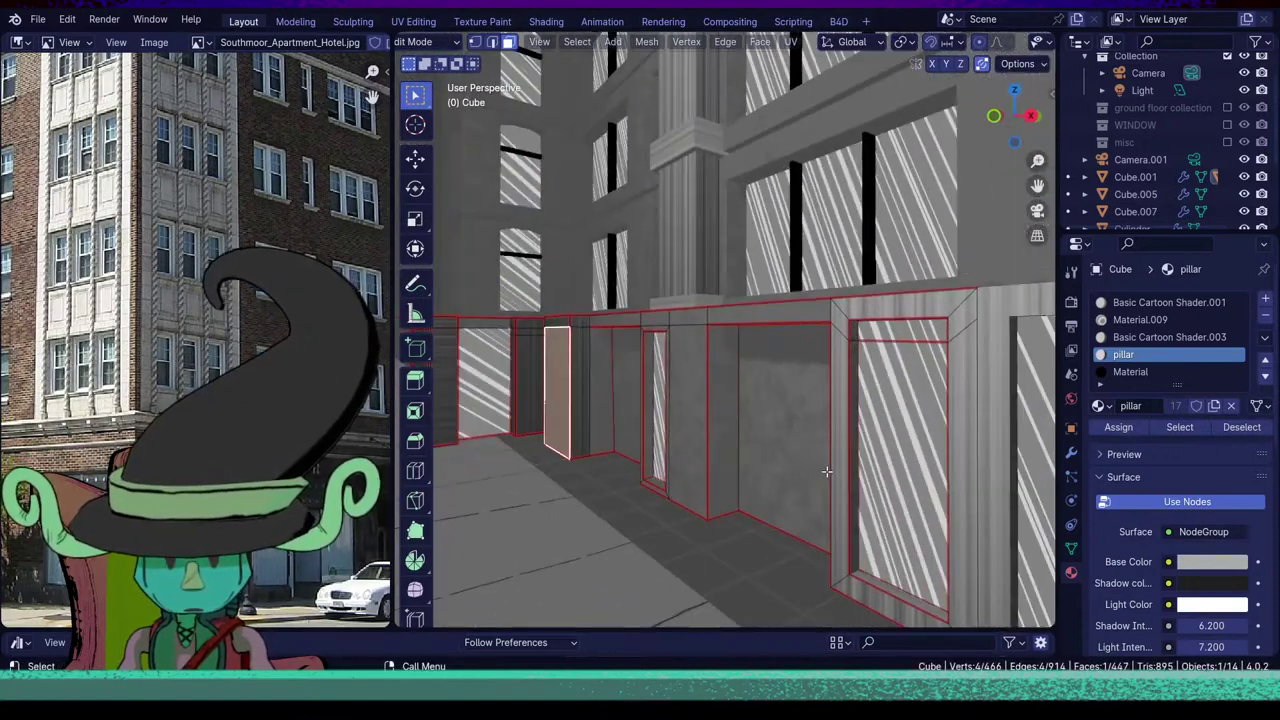
pyautogui.click(724, 433)
pyautogui.keyDown('shift'); pyautogui.click(690, 388); pyautogui.keyUp('shift')
pyautogui.keyDown('shift'); pyautogui.click(702, 318); pyautogui.keyUp('shift')
pyautogui.moveTo(702, 320); pyautogui.dragTo(737, 411, button='middle')
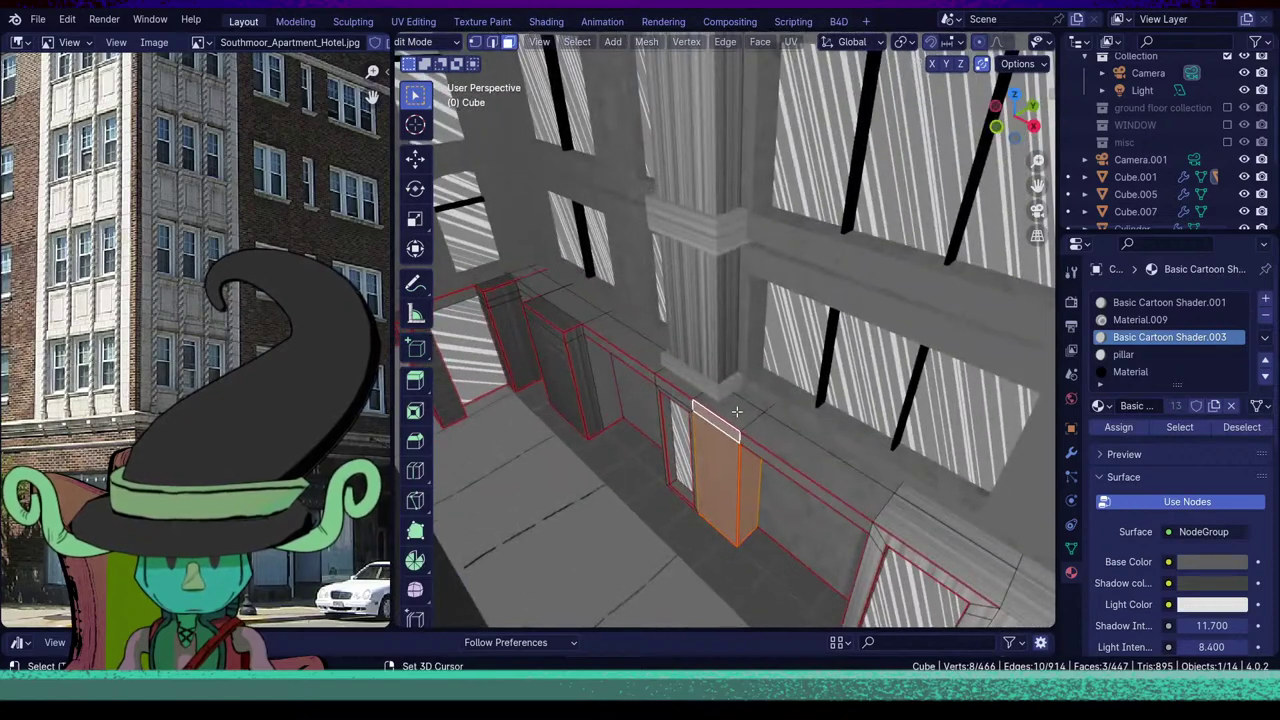
pyautogui.keyDown('shift'); pyautogui.click(743, 408); pyautogui.keyUp('shift')
pyautogui.keyDown('shift'); pyautogui.click(751, 399); pyautogui.keyUp('shift')
pyautogui.keyDown('shift'); pyautogui.click(691, 380); pyautogui.keyUp('shift')
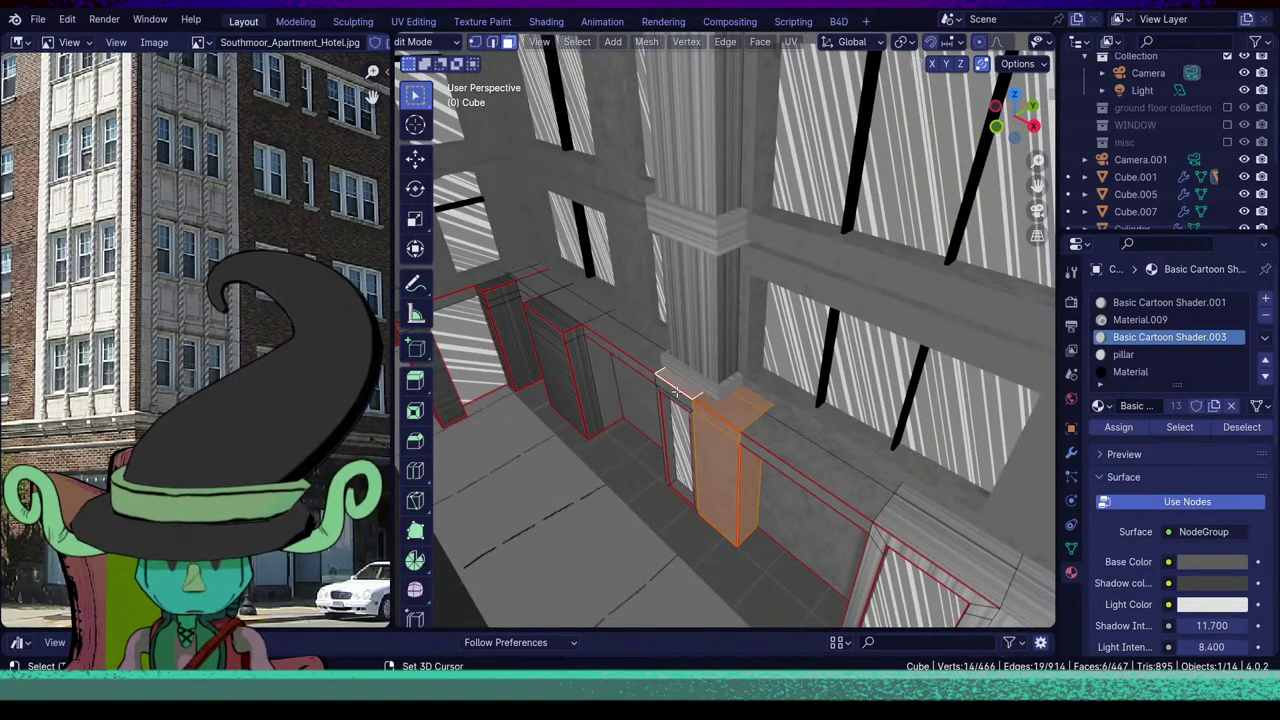
pyautogui.keyDown('shift'); pyautogui.click(678, 392); pyautogui.keyUp('shift')
# Add the narrow ground-floor window's frame, outer side face and inner reveal to the pier face selection.
pyautogui.moveTo(649, 486); pyautogui.dragTo(824, 412, button='middle')
pyautogui.scroll(4, 745, 428)
pyautogui.click(762, 428)
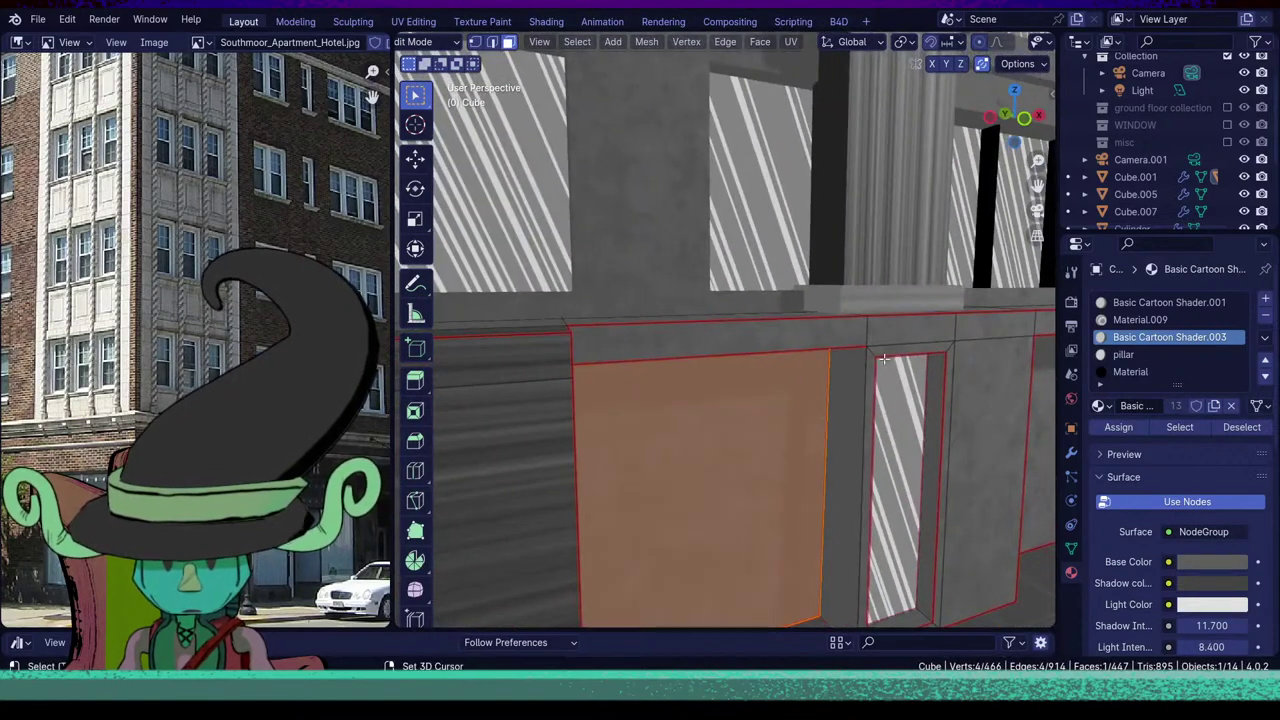
pyautogui.keyDown('alt'); pyautogui.click(901, 337); pyautogui.keyUp('alt')
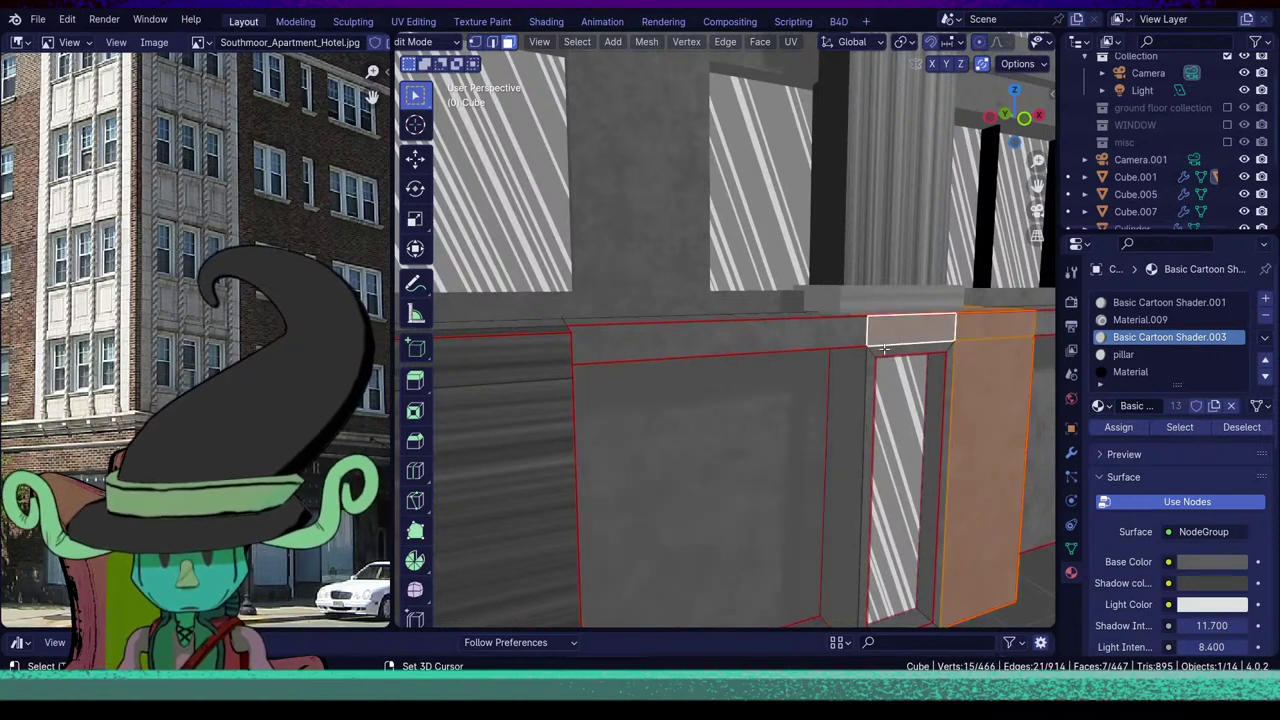
pyautogui.keyDown('shift'); pyautogui.click(872, 350); pyautogui.keyUp('shift')
pyautogui.keyDown('alt'); pyautogui.keyDown('shift'); pyautogui.click(870, 352); pyautogui.keyUp('shift'); pyautogui.keyUp('alt')
pyautogui.keyDown('shift'); pyautogui.click(860, 376); pyautogui.keyUp('shift')
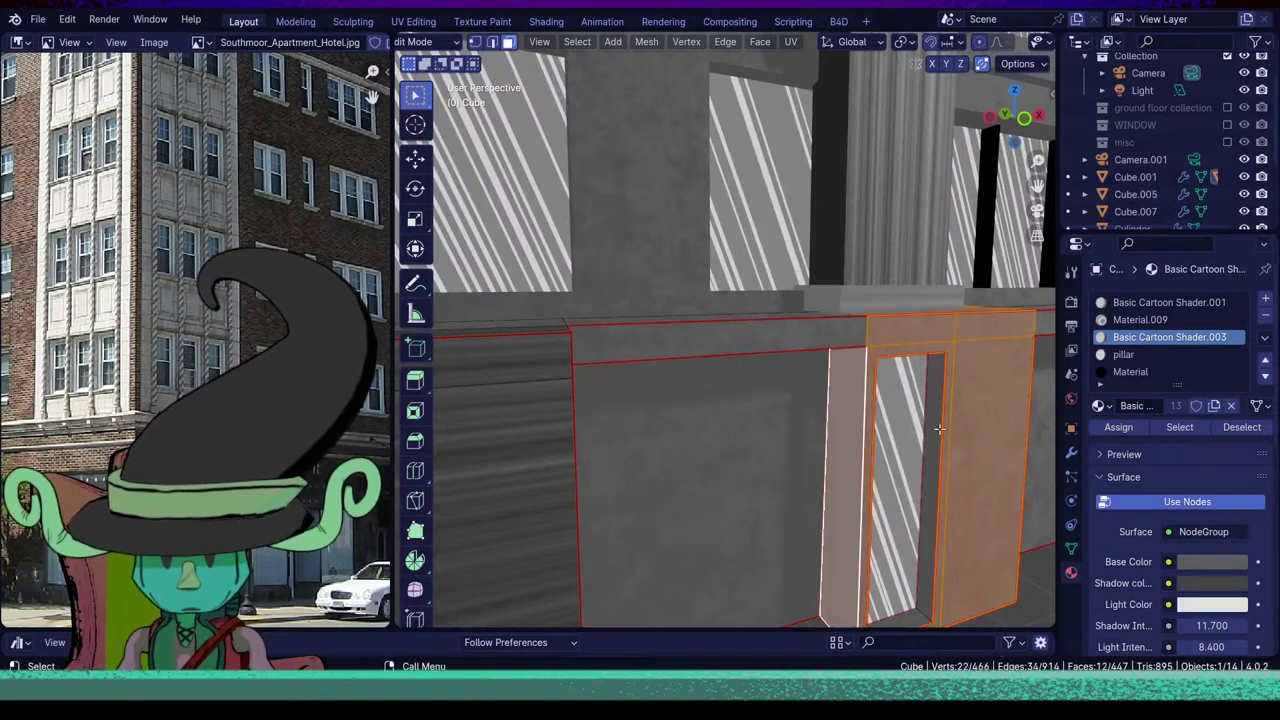
pyautogui.keyDown('shift'); pyautogui.click(922, 611); pyautogui.keyUp('shift')
pyautogui.keyDown('alt'); pyautogui.keyDown('shift'); pyautogui.click(922, 609); pyautogui.keyUp('shift'); pyautogui.keyUp('alt')
# Assign the pillar material to the selected narrow window frame and pier faces, and leave mesh editing.
pyautogui.scroll(-2, 922, 602)
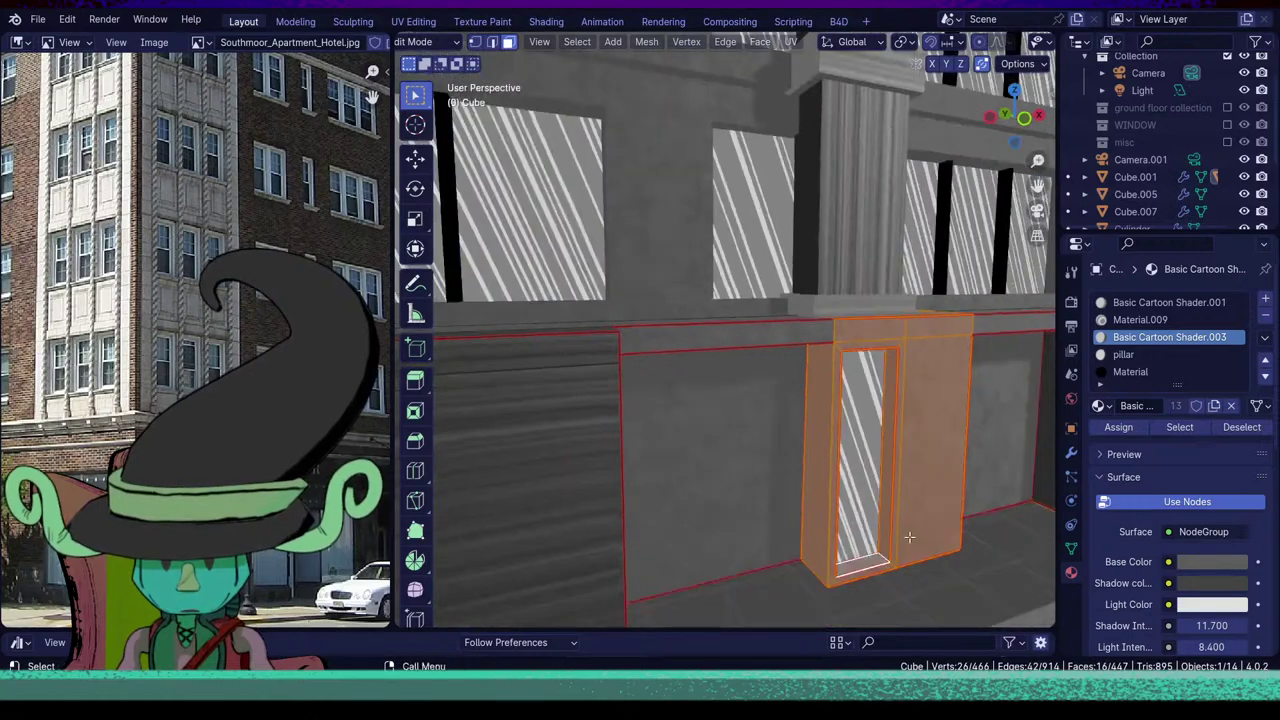
pyautogui.moveTo(909, 537); pyautogui.dragTo(875, 460, button='middle')
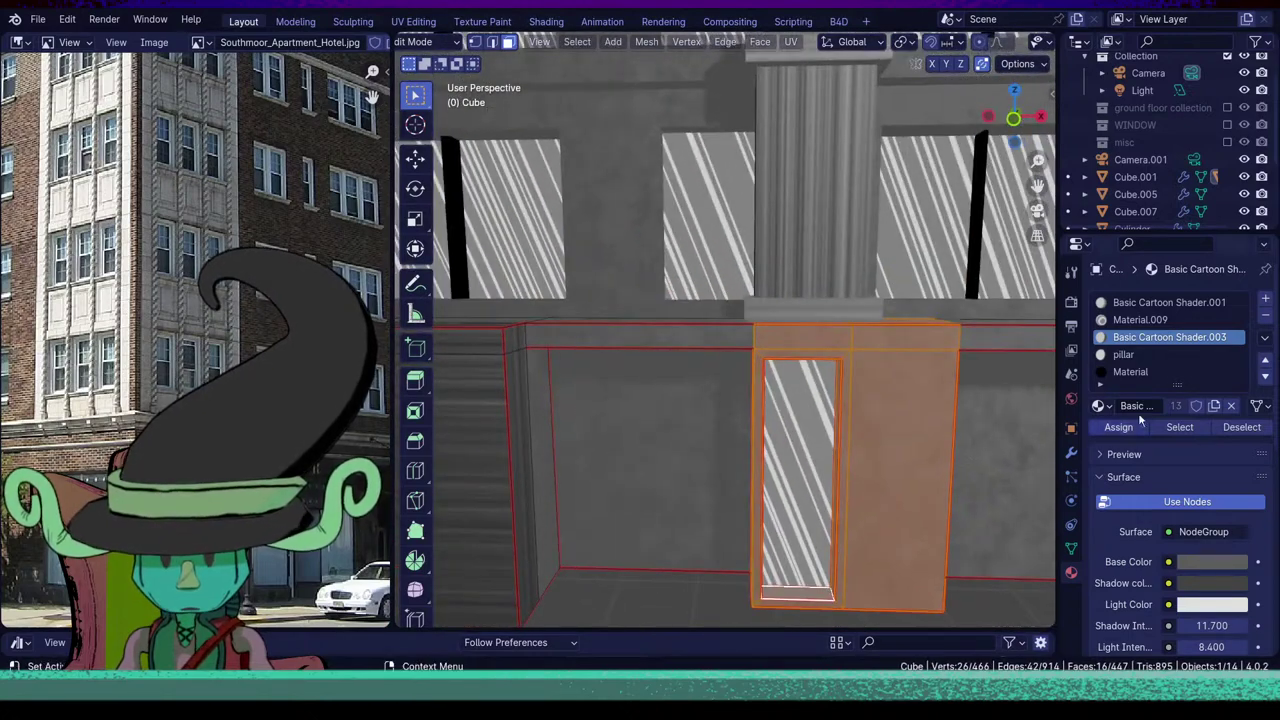
pyautogui.click(1145, 358)
pyautogui.click(1118, 427)
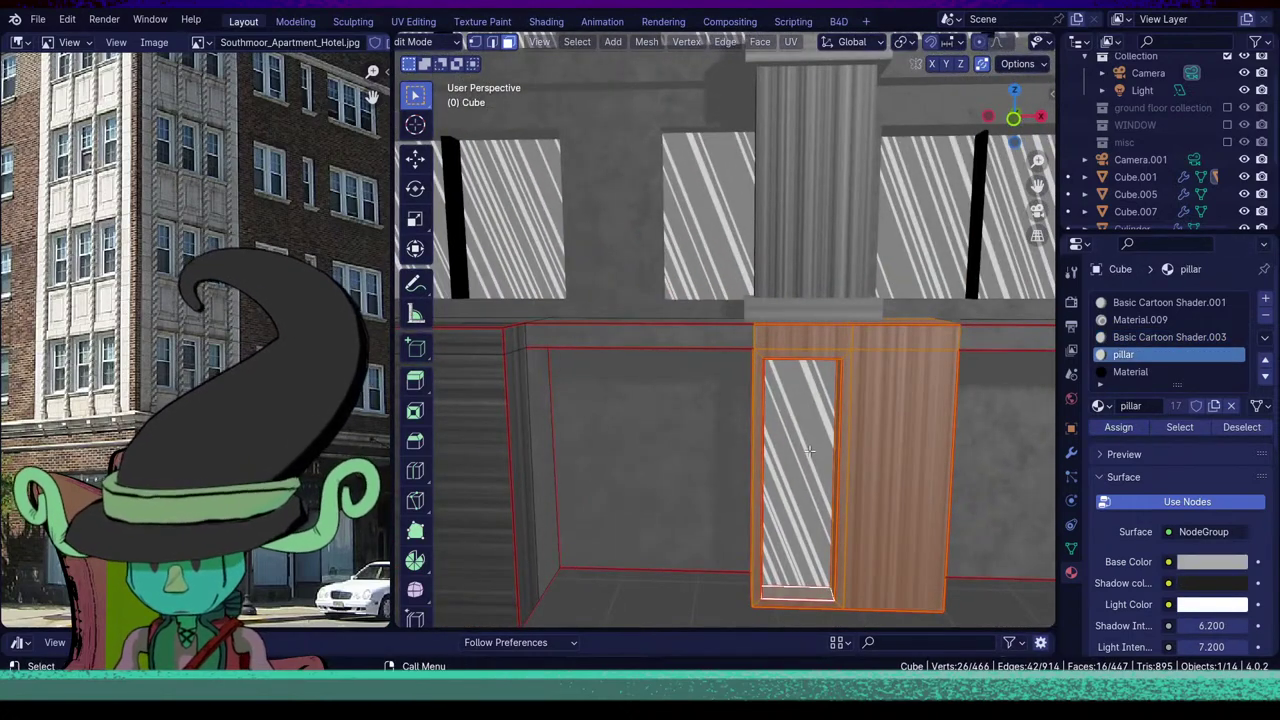
pyautogui.press('Tab')
pyautogui.scroll(-5, 809, 449)
# Select the road object in front of the building and open its mesh for editing.
pyautogui.moveTo(809, 449); pyautogui.dragTo(888, 430, button='middle')
pyautogui.scroll(2, 750, 484)
pyautogui.scroll(4, 749, 484)
pyautogui.press('Tab')
pyautogui.press('Tab')
pyautogui.click(898, 518)
pyautogui.moveTo(898, 518); pyautogui.dragTo(741, 535, button='middle')
pyautogui.press('Tab')
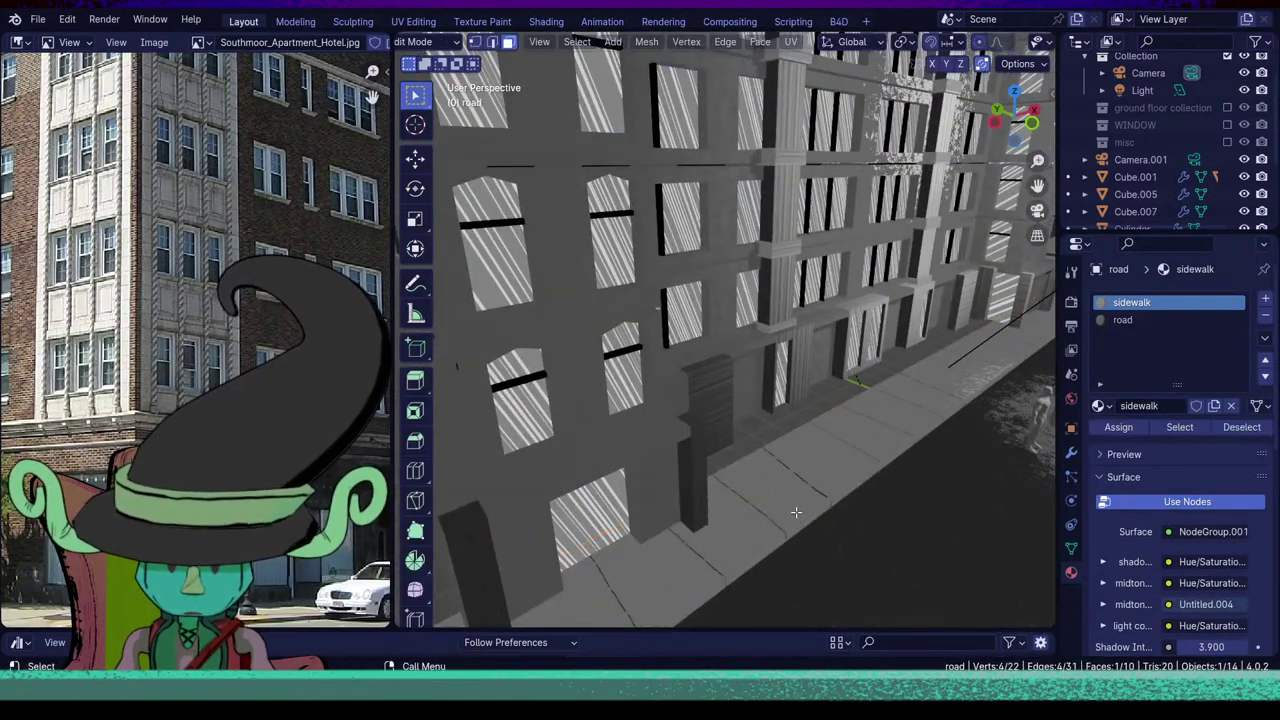
# Leave the road mesh, select the ground-floor object, and open its mesh for editing in solid shading at the building's side facade.
pyautogui.press('Tab')
pyautogui.click(654, 446)
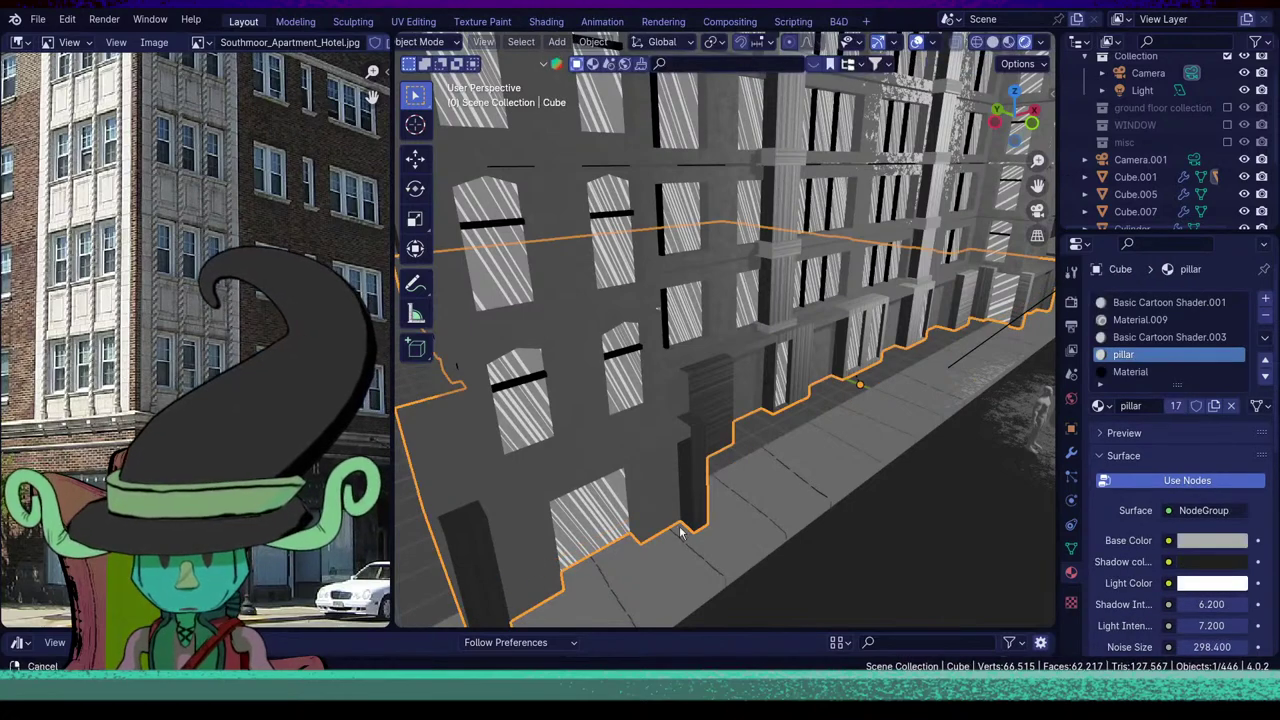
pyautogui.moveTo(654, 446); pyautogui.dragTo(786, 470, button='middle')
pyautogui.scroll(-3, 670, 522)
pyautogui.scroll(3, 670, 522)
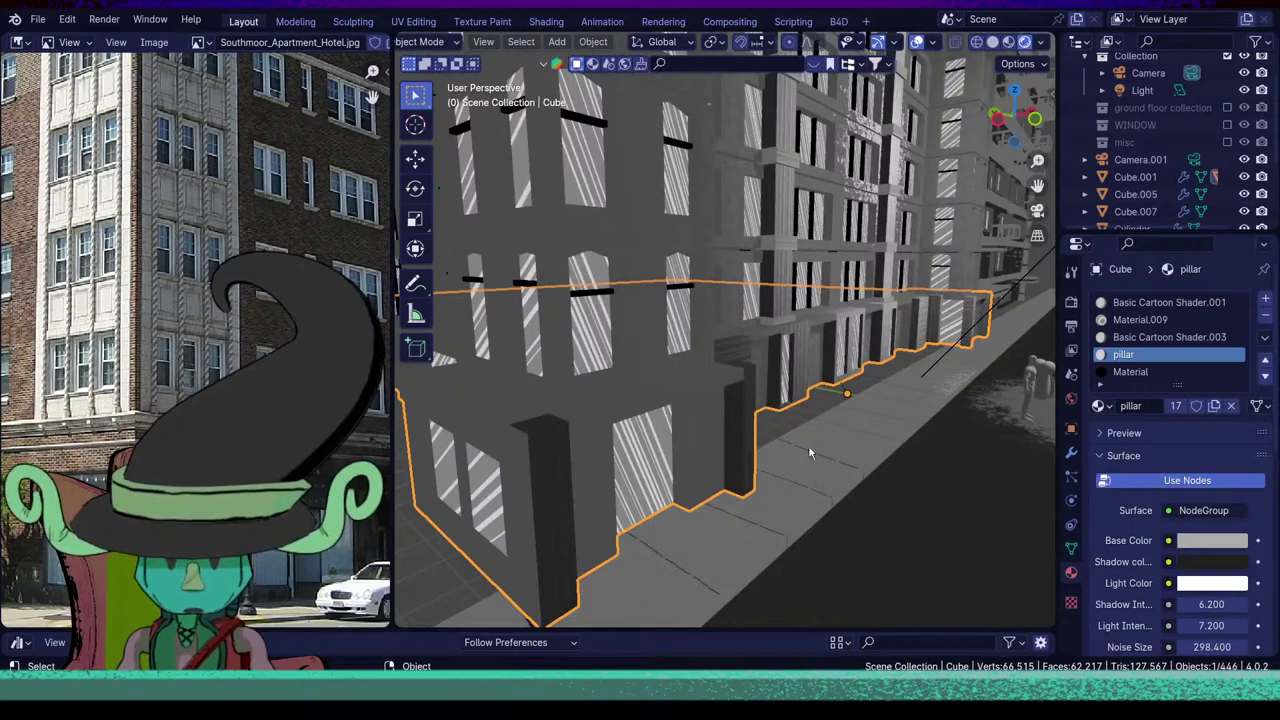
pyautogui.moveTo(838, 408); pyautogui.dragTo(697, 418, button='middle')
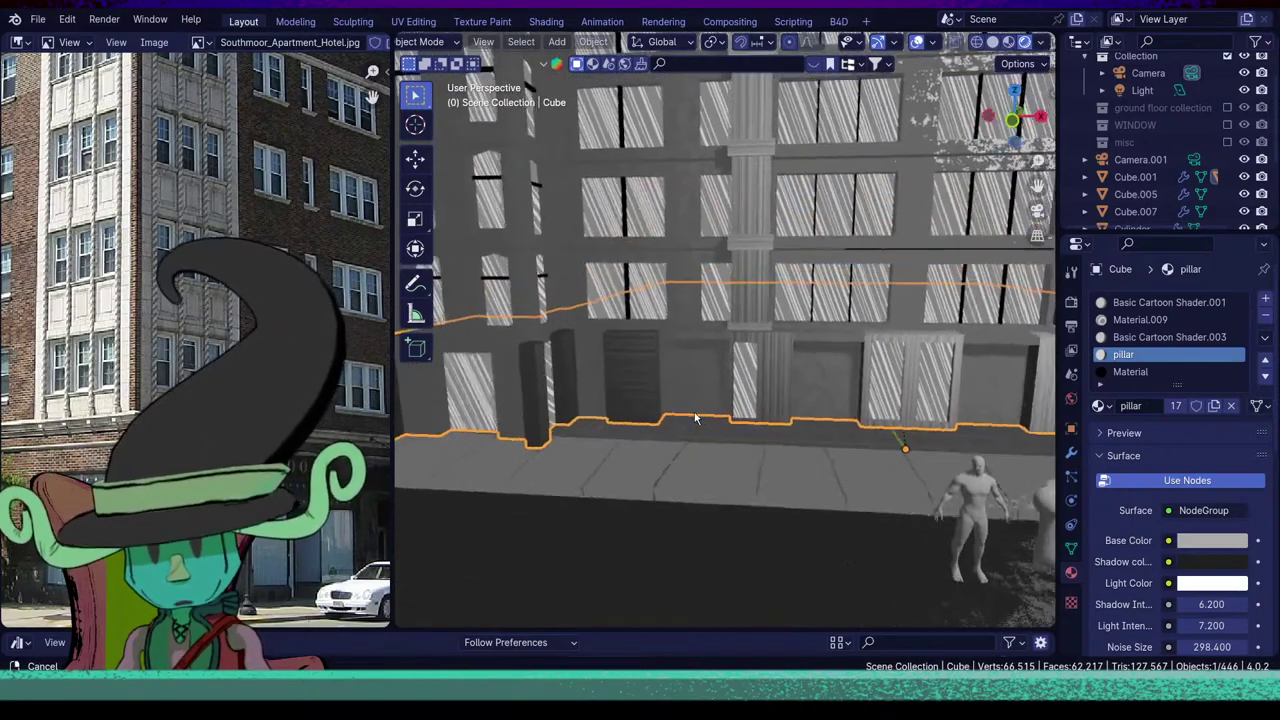
pyautogui.moveTo(457, 406); pyautogui.dragTo(754, 422, button='middle')
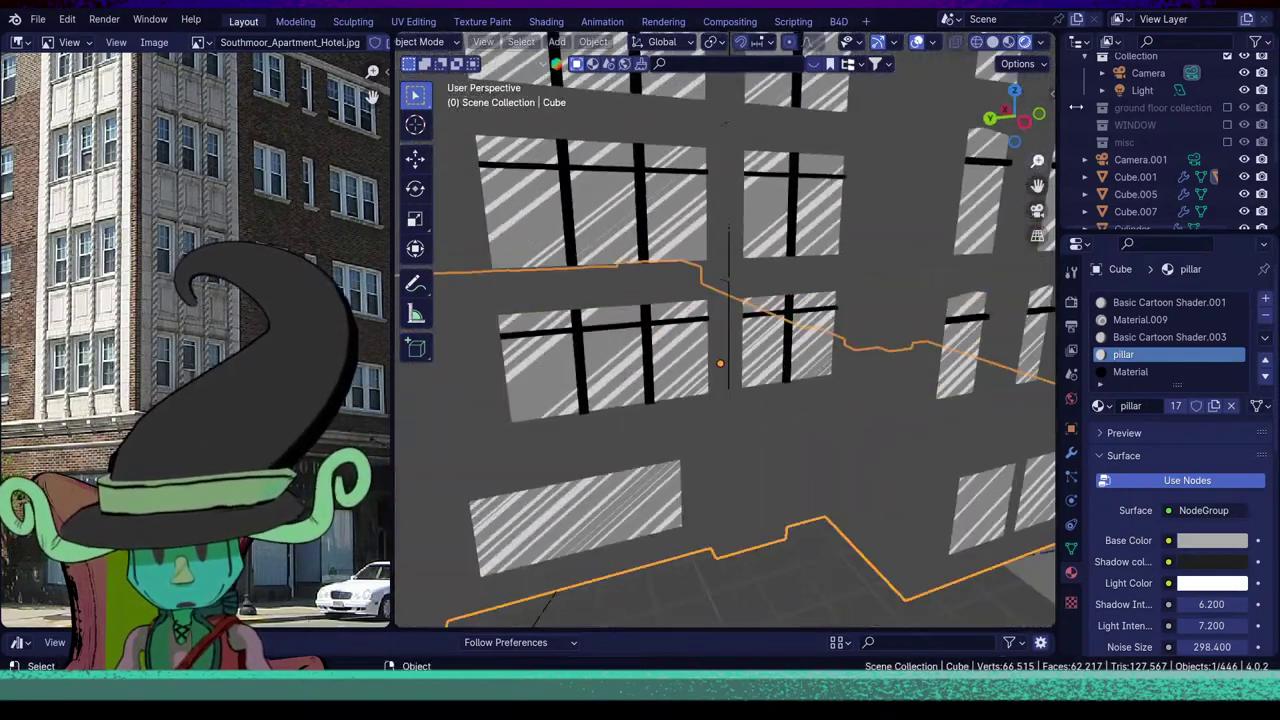
pyautogui.click(992, 43)
pyautogui.press('Tab')
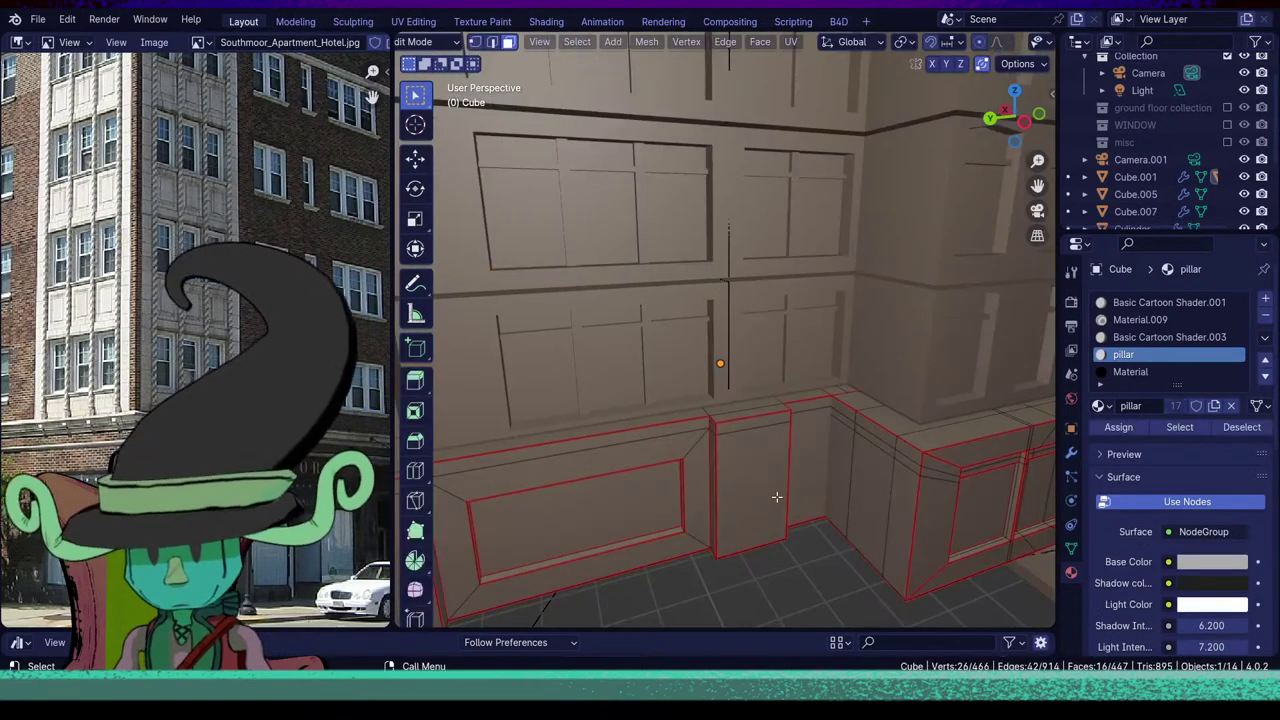
# Select the whole pier nearest the building's corner on the side facade, and add the second pier beyond the wide window with its front face.
pyautogui.moveTo(778, 498)
pyautogui.mouseDown(button='middle')
pyautogui.moveTo(890, 530)
pyautogui.moveTo(809, 495)
pyautogui.mouseUp(button='middle')
pyautogui.scroll(3, 803, 488)
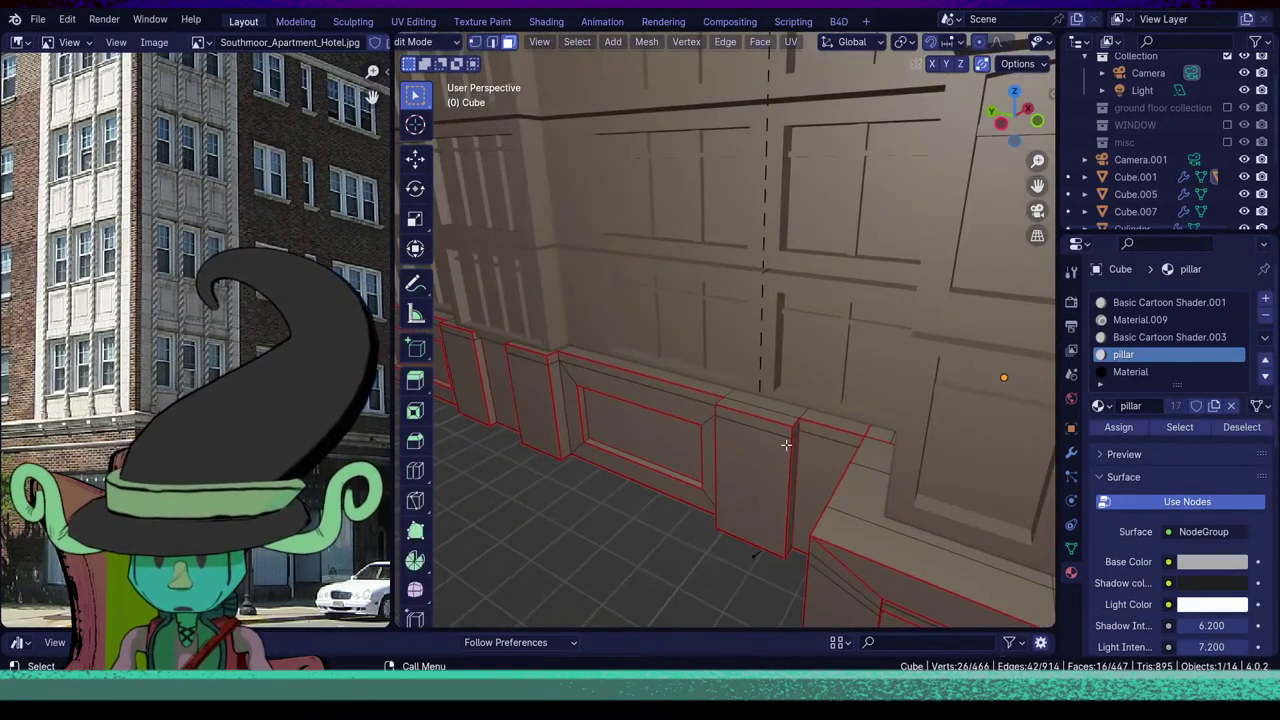
pyautogui.click(794, 420)
pyautogui.hotkey('ctrl', 'l')
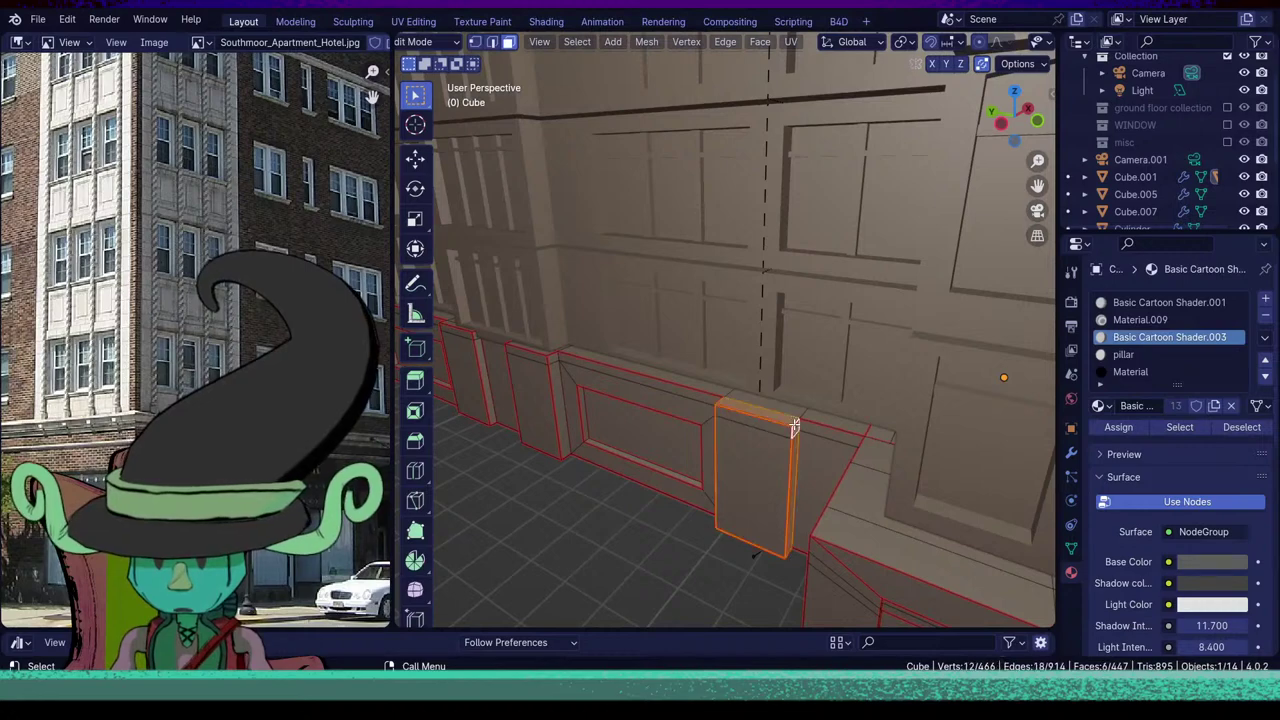
pyautogui.moveTo(762, 425); pyautogui.dragTo(579, 427, button='middle')
pyautogui.keyDown('shift'); pyautogui.click(485, 394); pyautogui.keyUp('shift')
pyautogui.hotkey('ctrl', 'l')
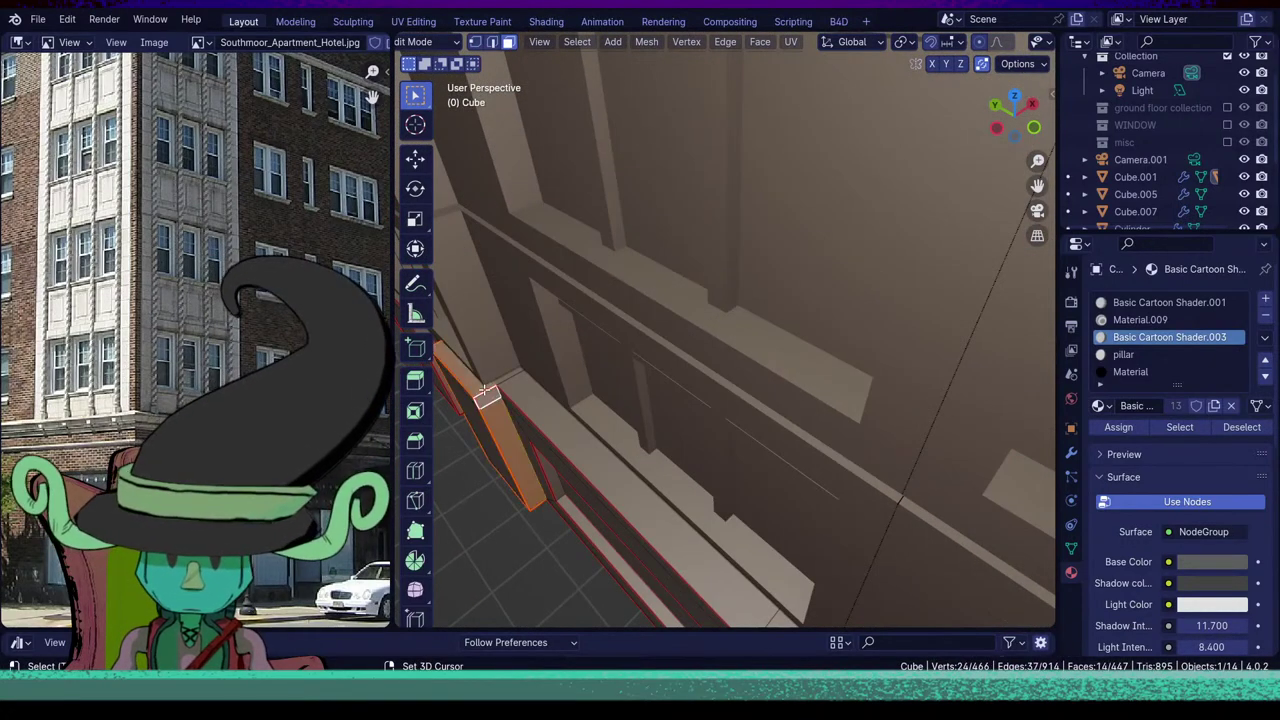
pyautogui.keyDown('shift'); pyautogui.click(479, 437); pyautogui.keyUp('shift')
# Add the third side-facade pier to the selection, plus the missing upper front strips of the second and third piers.
pyautogui.scroll(-4, 480, 438)
pyautogui.moveTo(506, 457); pyautogui.dragTo(584, 387, button='middle')
pyautogui.scroll(4, 664, 475)
pyautogui.keyDown('shift'); pyautogui.click(570, 378); pyautogui.keyUp('shift')
pyautogui.hotkey('ctrl', 'l')
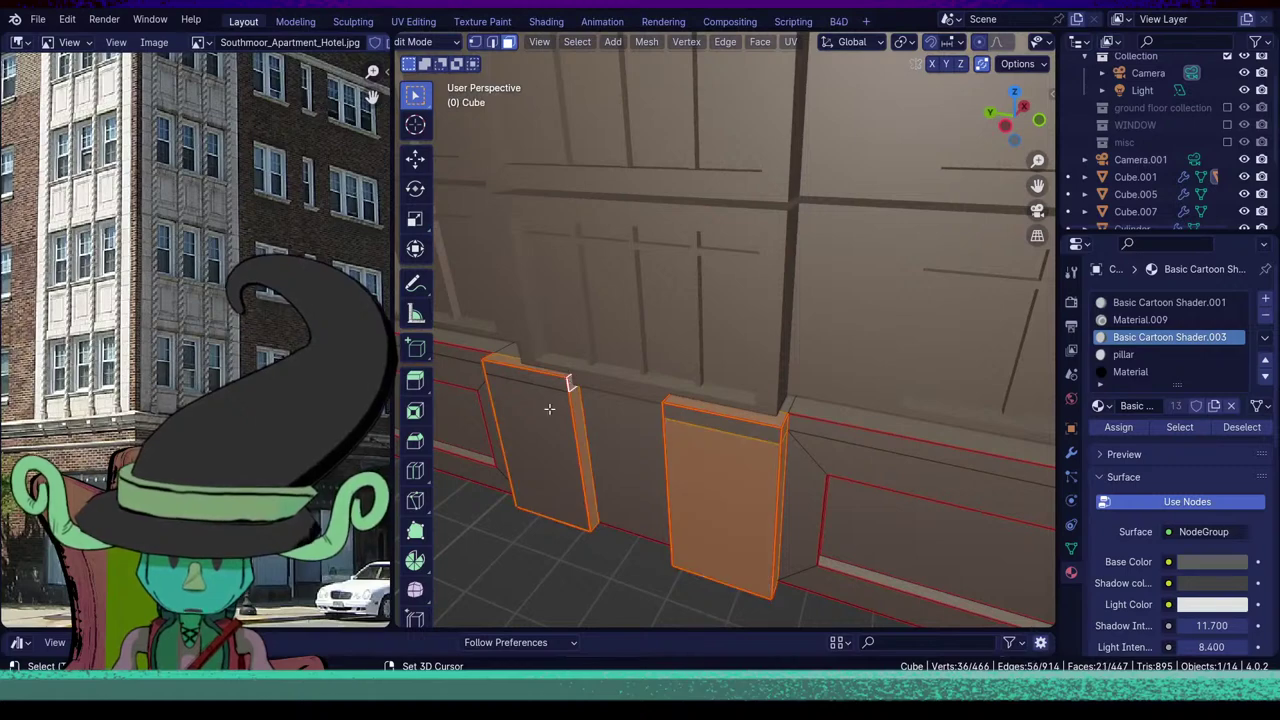
pyautogui.keyDown('shift'); pyautogui.click(544, 404); pyautogui.keyUp('shift')
pyautogui.keyDown('shift'); pyautogui.click(702, 421); pyautogui.keyUp('shift')
pyautogui.scroll(-4, 620, 443)
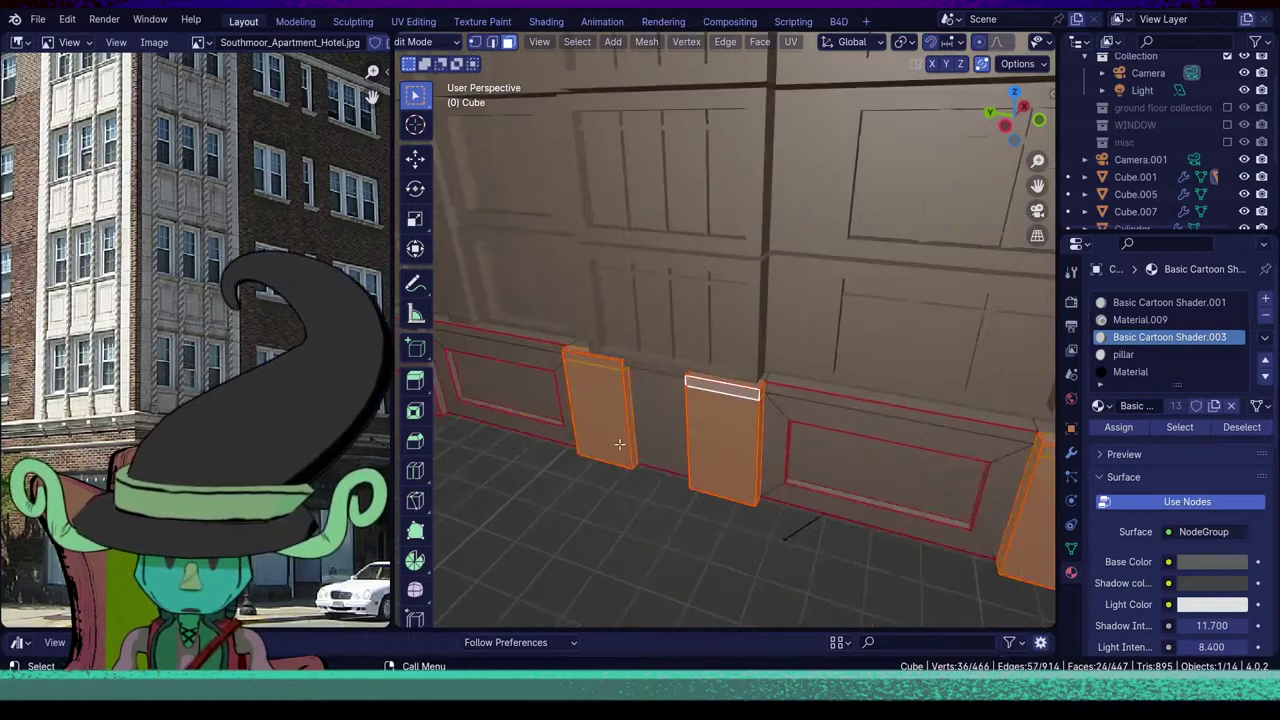
# Add the farthest side-facade pier to the selection, including its front face and upper front strip.
pyautogui.moveTo(620, 443); pyautogui.dragTo(692, 442, button='middle')
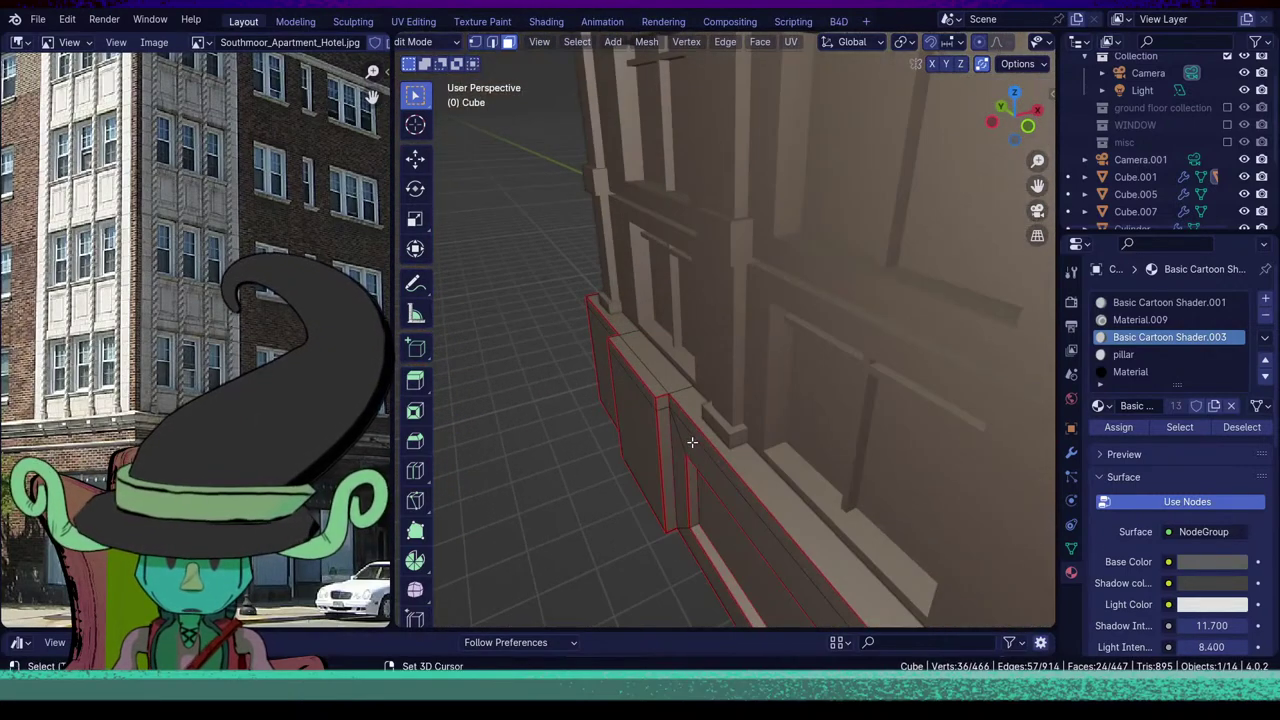
pyautogui.keyDown('alt'); pyautogui.keyDown('shift'); pyautogui.click(660, 395); pyautogui.keyUp('shift'); pyautogui.keyUp('alt')
pyautogui.keyDown('shift'); pyautogui.click(646, 404); pyautogui.keyUp('shift')
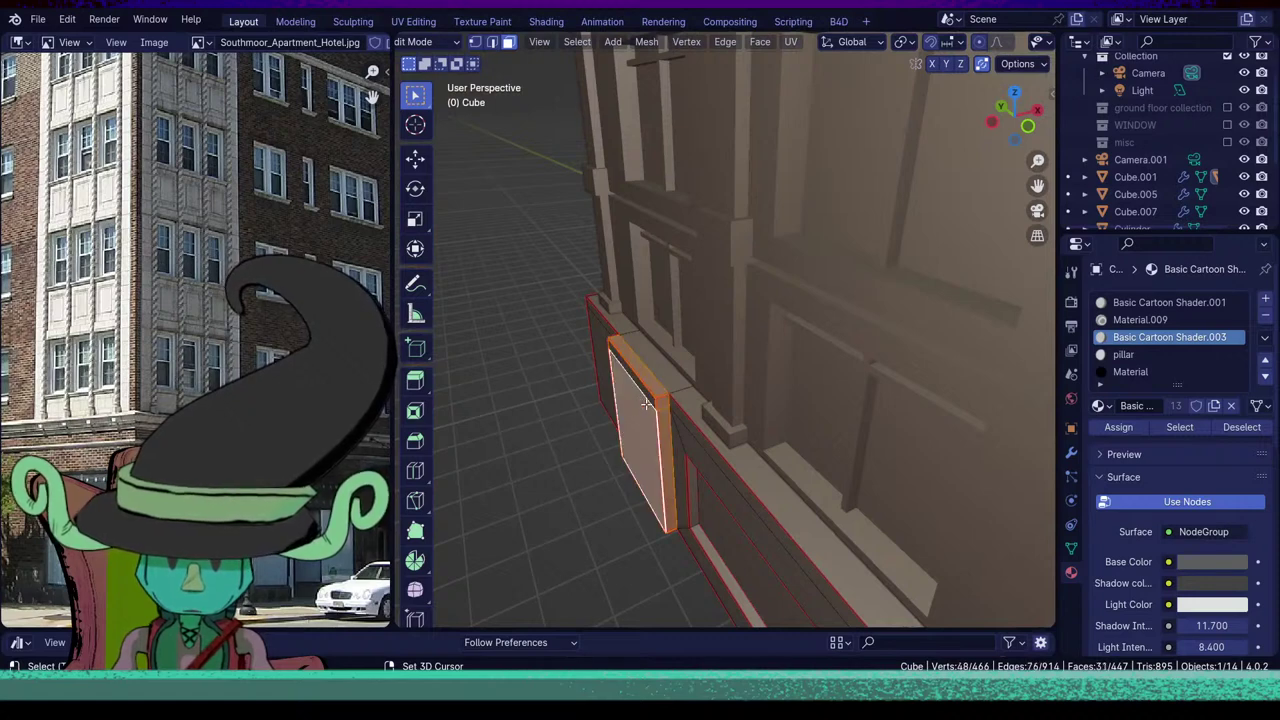
pyautogui.keyDown('shift'); pyautogui.click(649, 401); pyautogui.keyUp('shift')
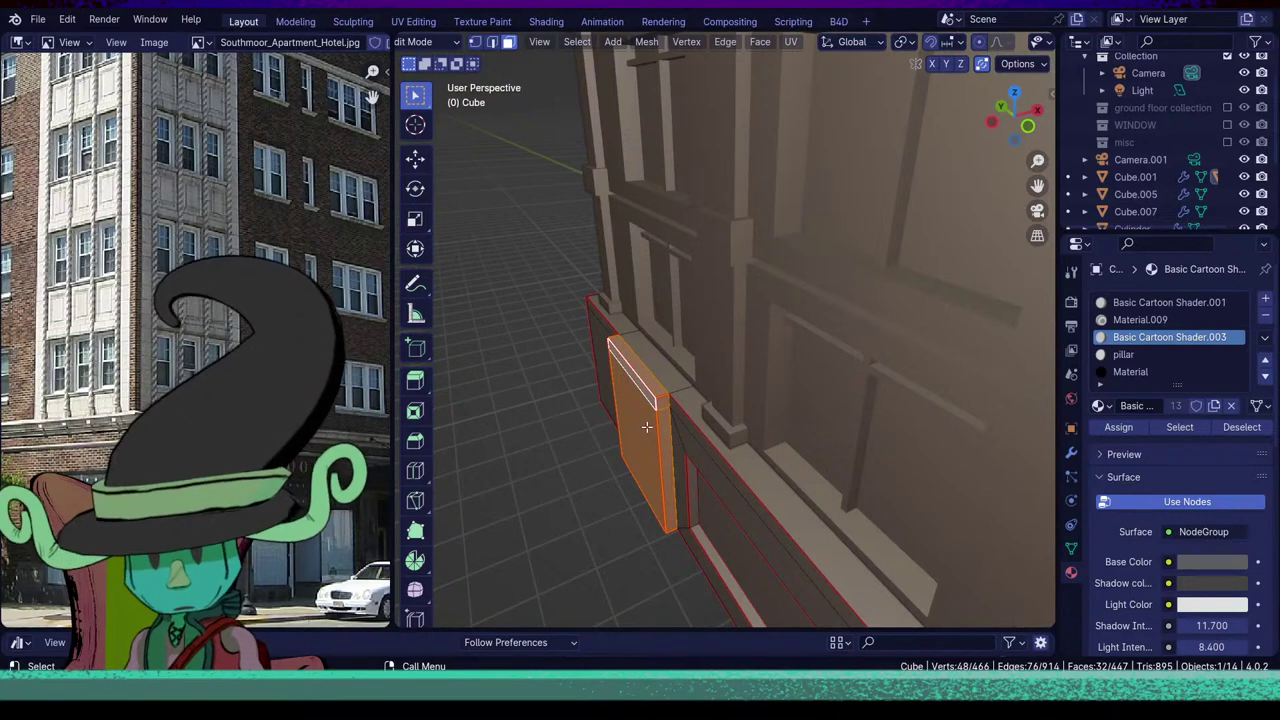
# Assign the pillar material to the four selected side-facade piers, show the rendered shading, and leave mesh editing.
pyautogui.click(1118, 428)
pyautogui.press('Tab')
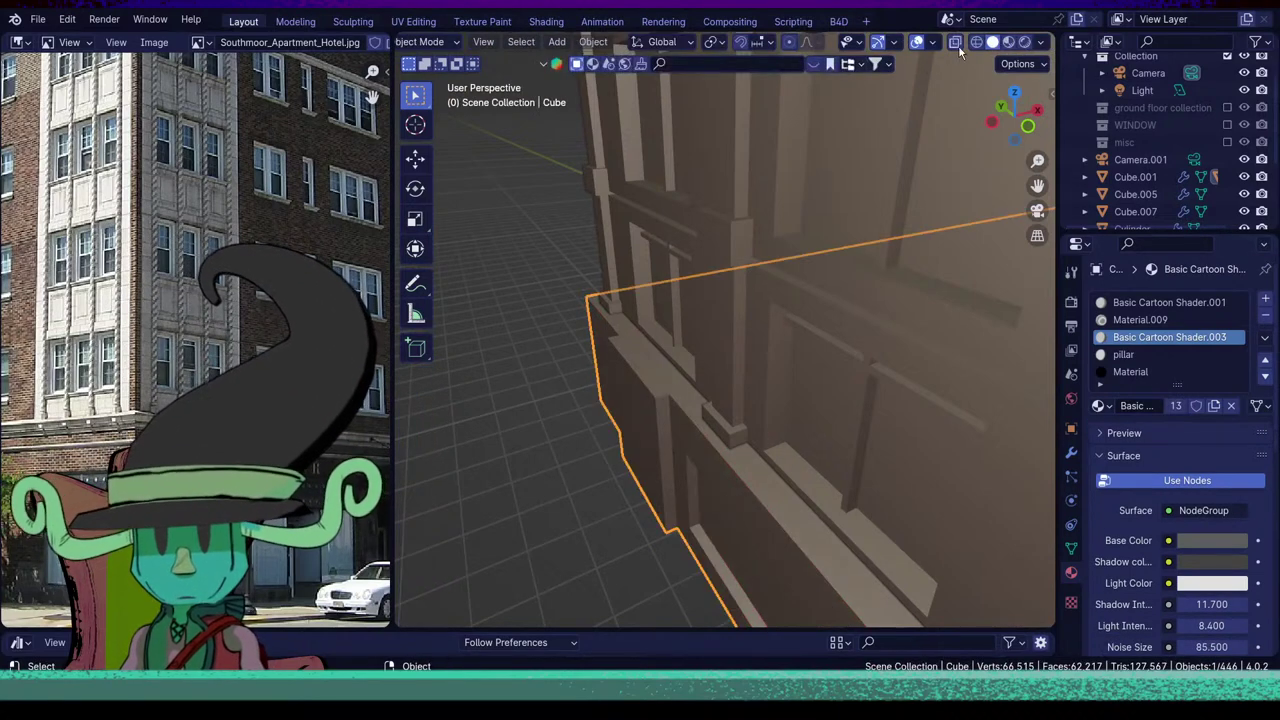
pyautogui.click(1024, 42)
pyautogui.click(1040, 43)
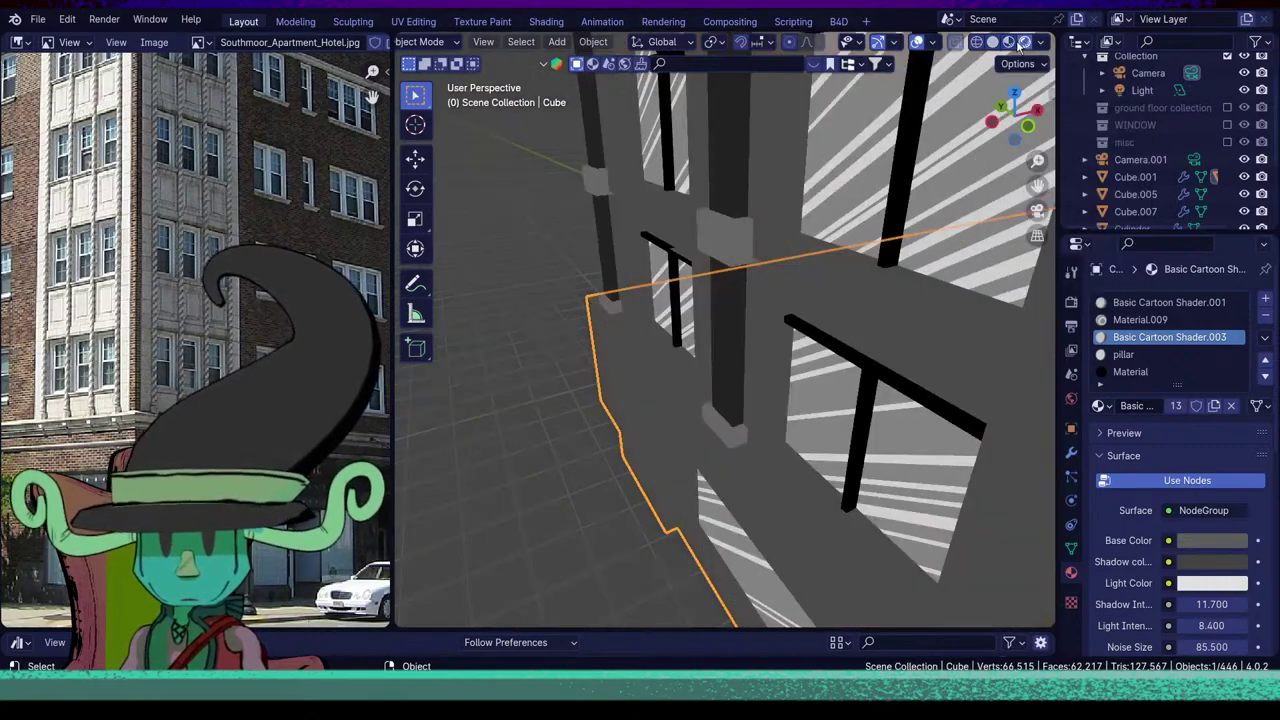
pyautogui.press('Tab')
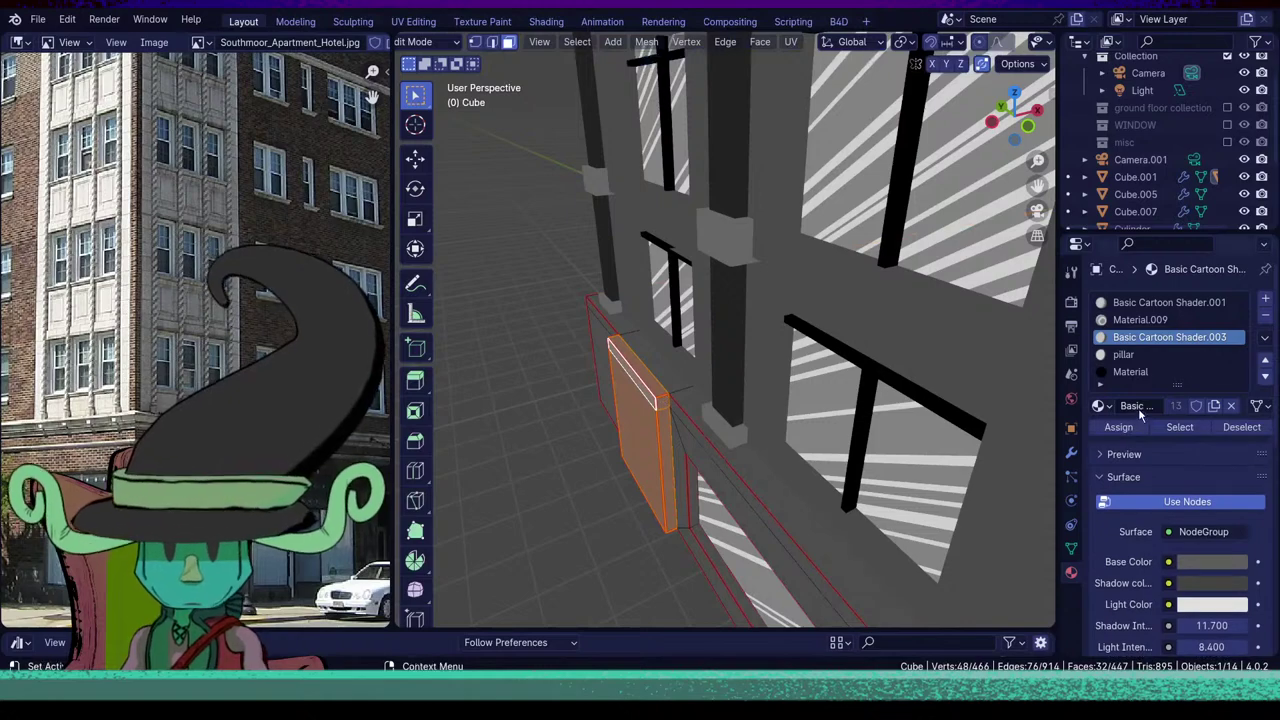
pyautogui.click(1125, 354)
pyautogui.click(1118, 427)
pyautogui.press('Tab')
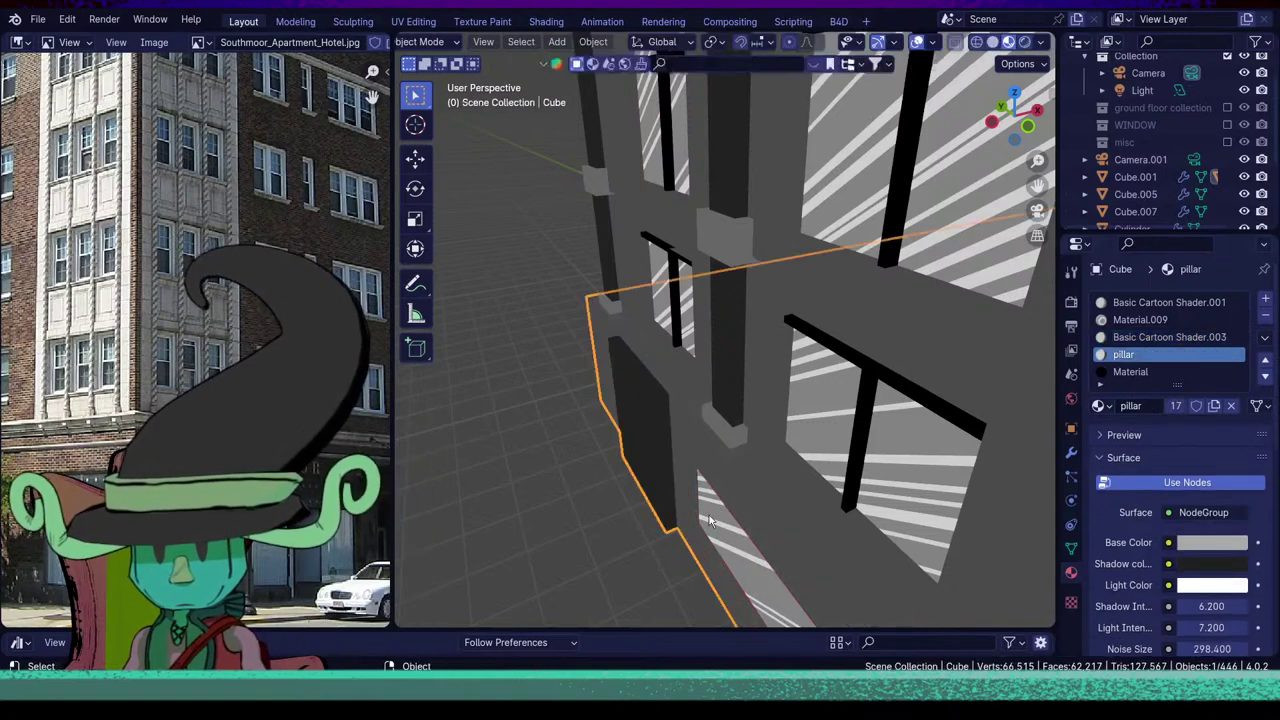
# Inspect the street and side facades for the ground-floor materials, and reopen the ground-floor mesh for editing.
pyautogui.scroll(-5, 720, 508)
pyautogui.scroll(-5, 735, 501)
pyautogui.moveTo(735, 501); pyautogui.dragTo(727, 435, button='middle')
pyautogui.scroll(3, 750, 466)
pyautogui.moveTo(762, 478); pyautogui.dragTo(702, 460, button='middle')
pyautogui.scroll(4, 703, 461)
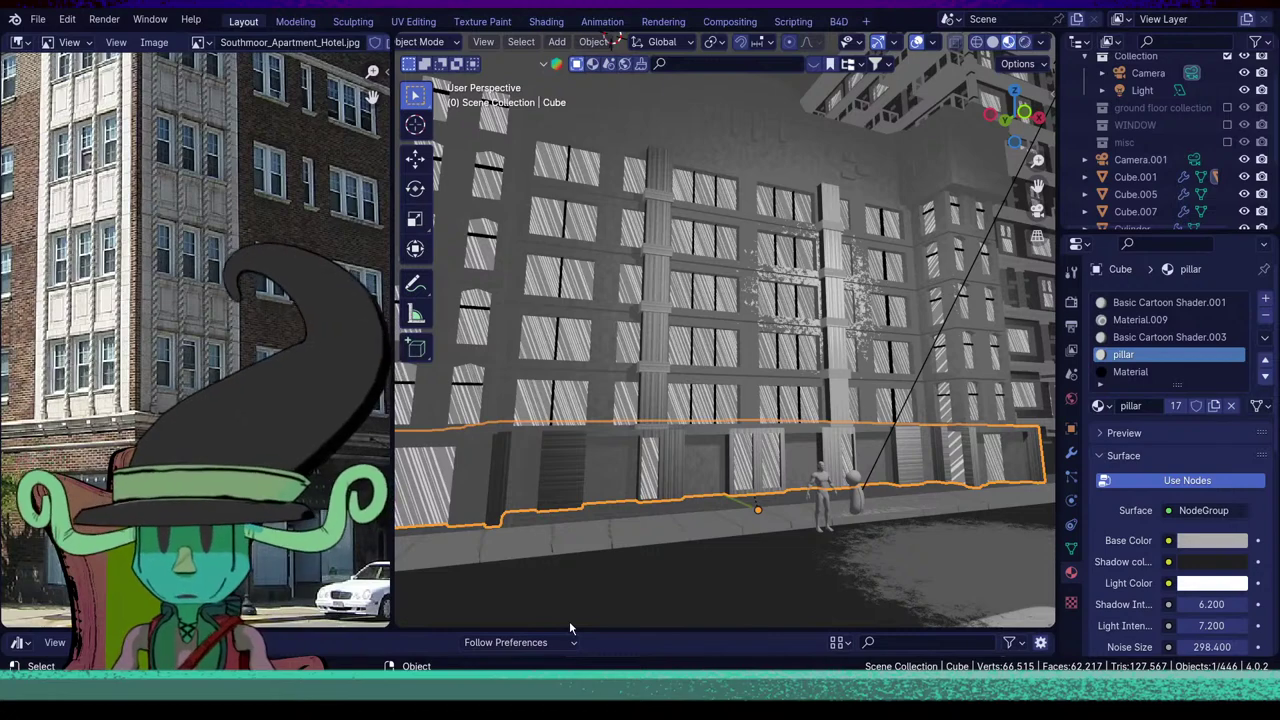
pyautogui.scroll(-4, 641, 313)
pyautogui.moveTo(694, 428); pyautogui.dragTo(787, 535, button='middle')
pyautogui.scroll(5, 769, 479)
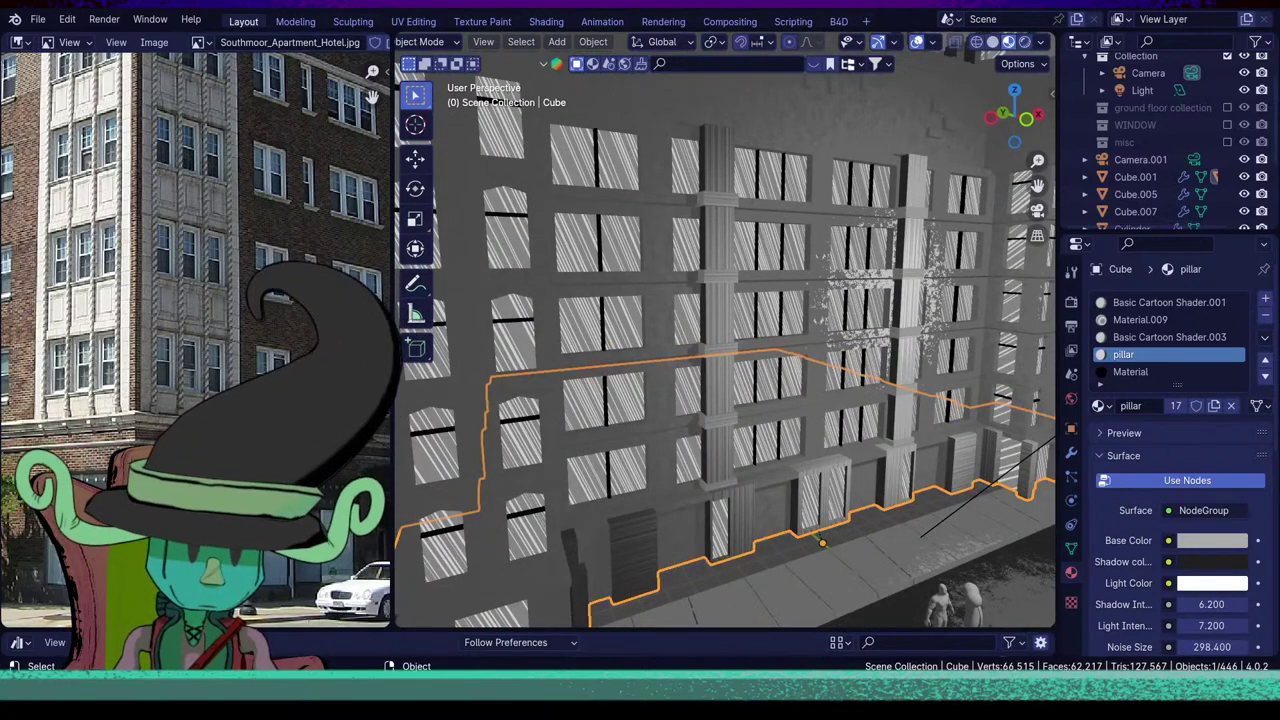
pyautogui.moveTo(787, 497); pyautogui.dragTo(1050, 495, button='middle')
pyautogui.press('Tab')
pyautogui.press('Tab')
pyautogui.press('Tab')
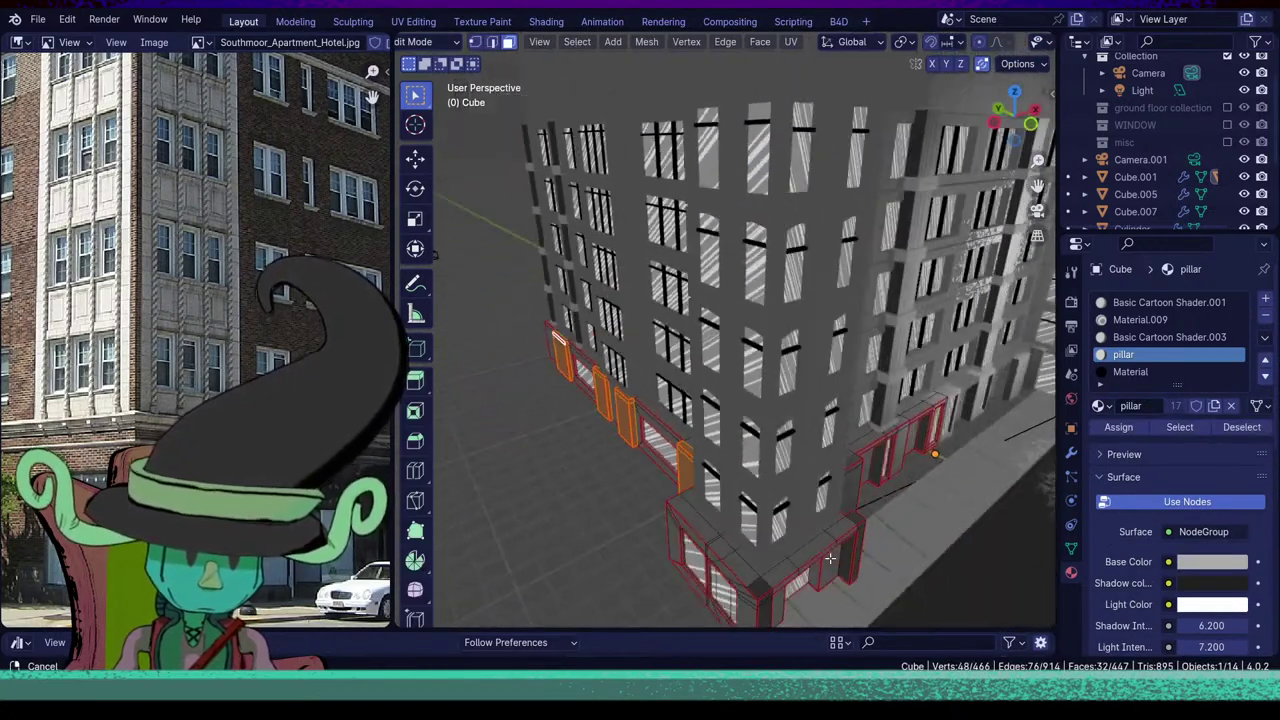
pyautogui.moveTo(760, 580); pyautogui.dragTo(690, 538, button='middle')
pyautogui.click(1169, 337)
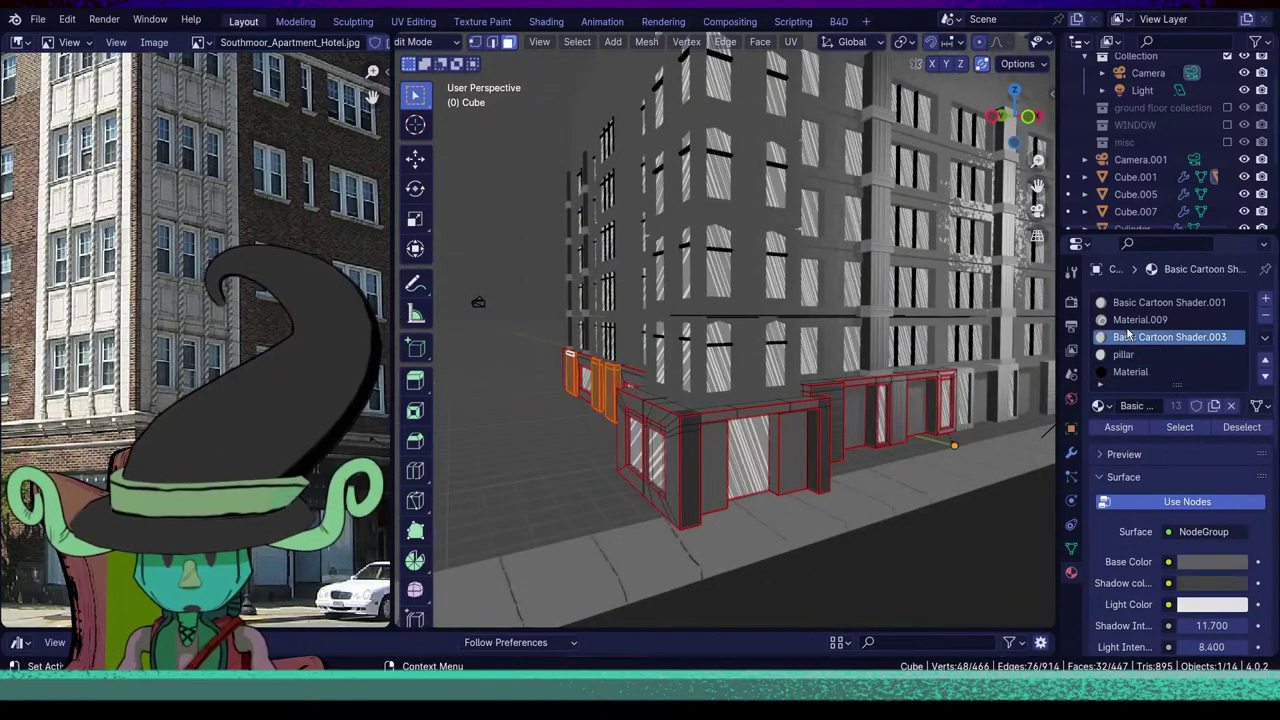
pyautogui.click(1178, 427)
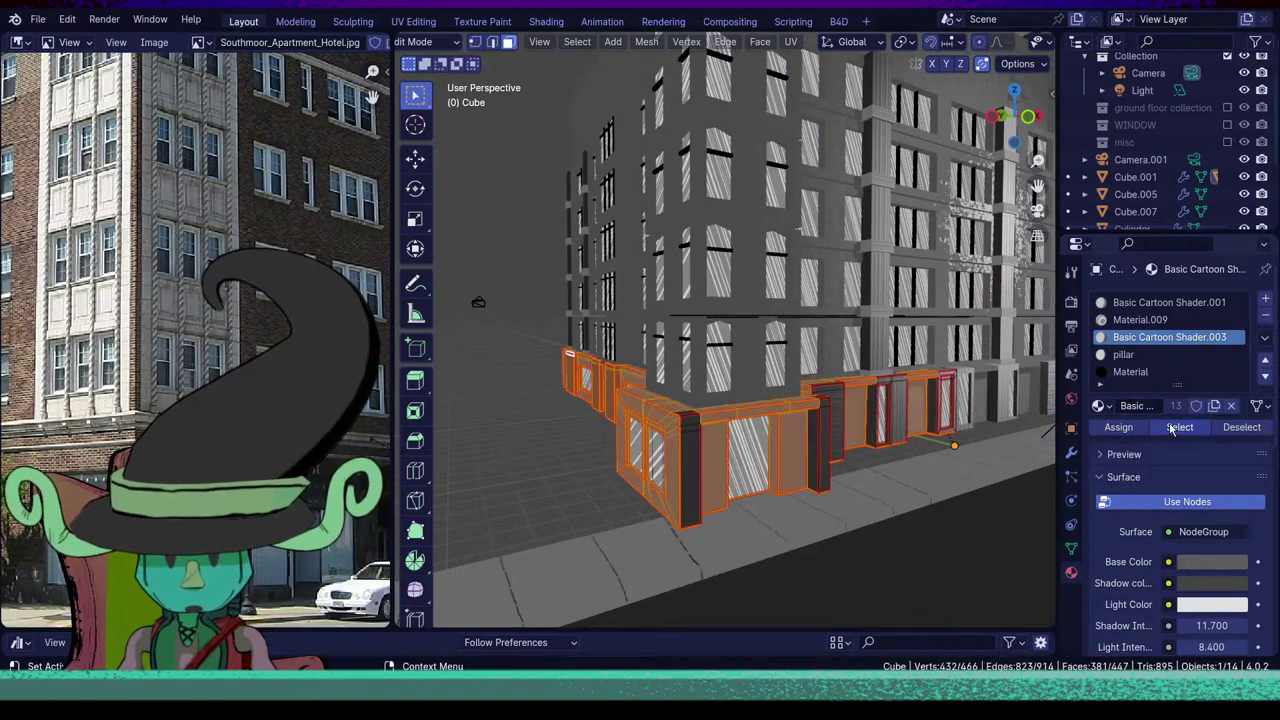
pyautogui.click(1151, 320)
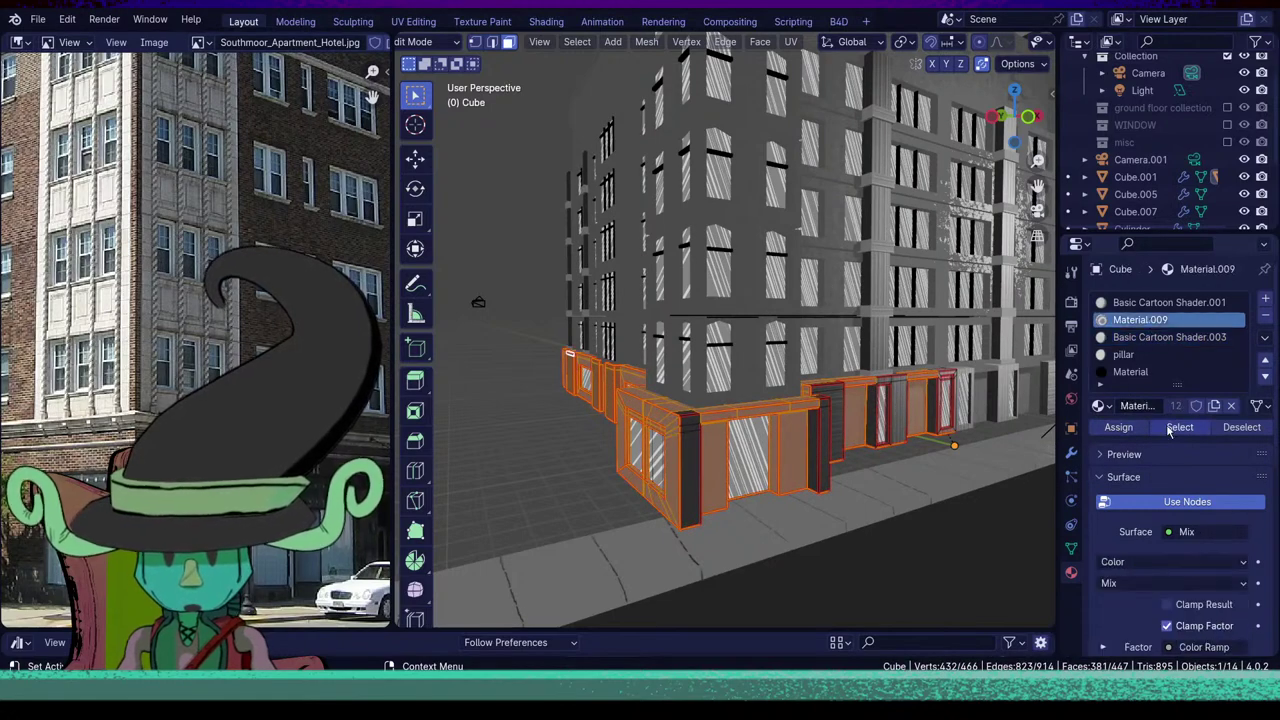
pyautogui.click(1168, 428)
pyautogui.moveTo(900, 468); pyautogui.dragTo(777, 540, button='middle')
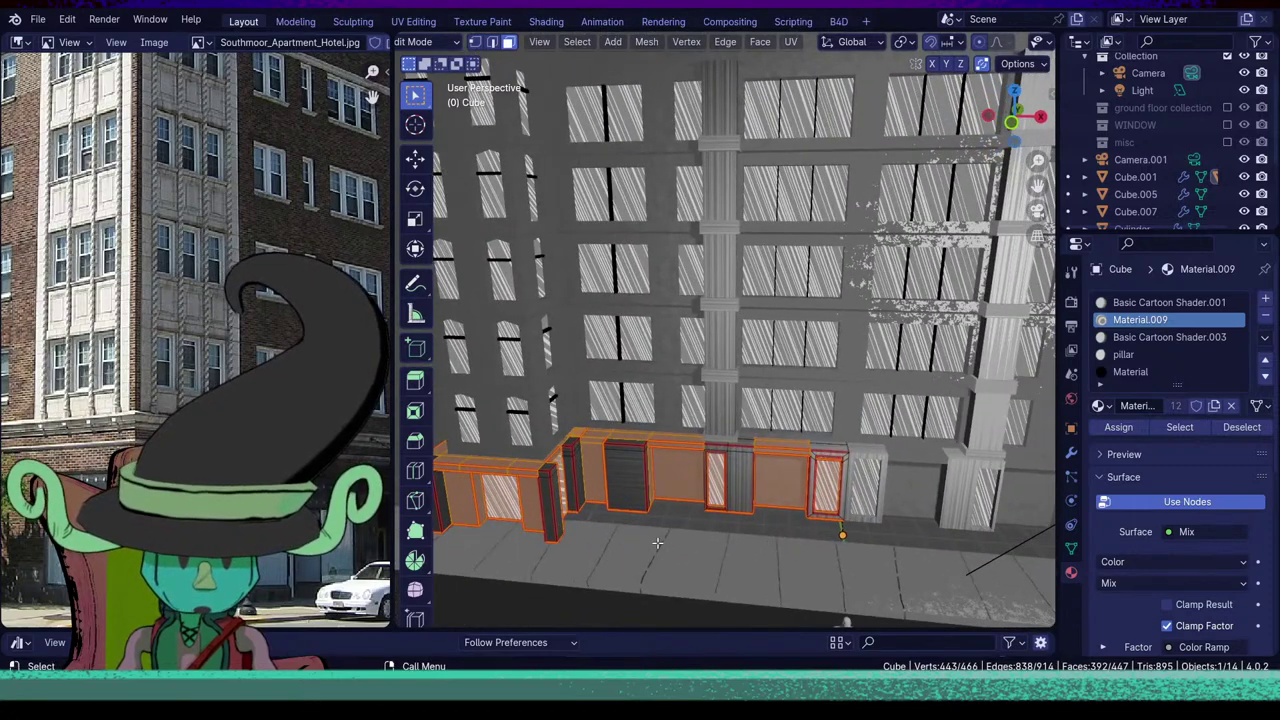
pyautogui.click(1136, 340)
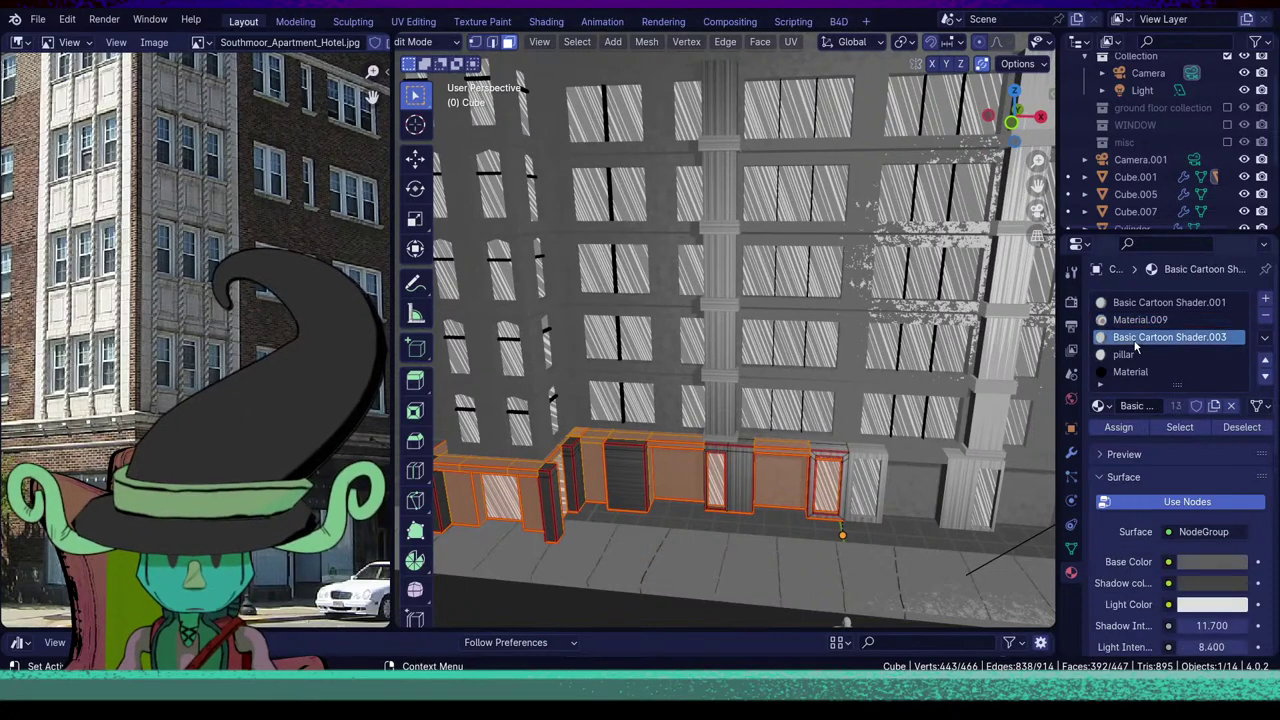
pyautogui.click(1131, 371)
# Select only the ground-floor faces using the pillar and Material.009 materials, and invert the selection to the remaining wall faces.
pyautogui.click(1124, 354)
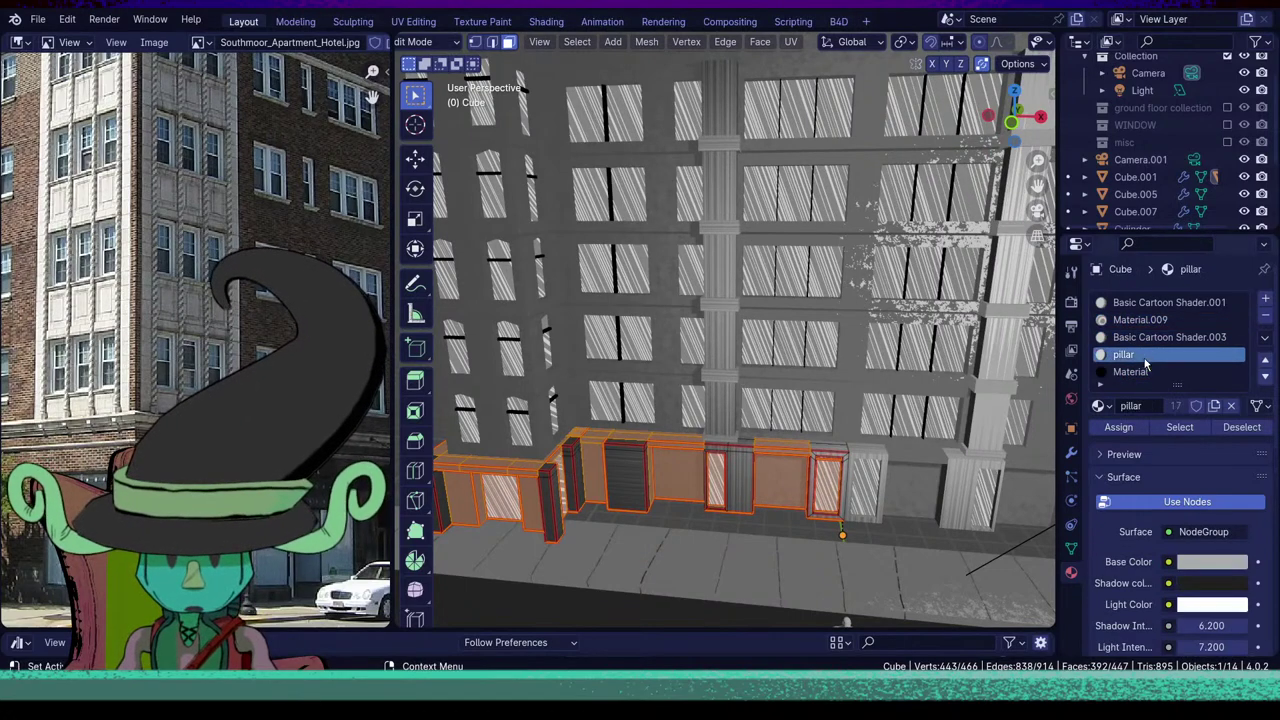
pyautogui.click(691, 619)
pyautogui.click(1183, 427)
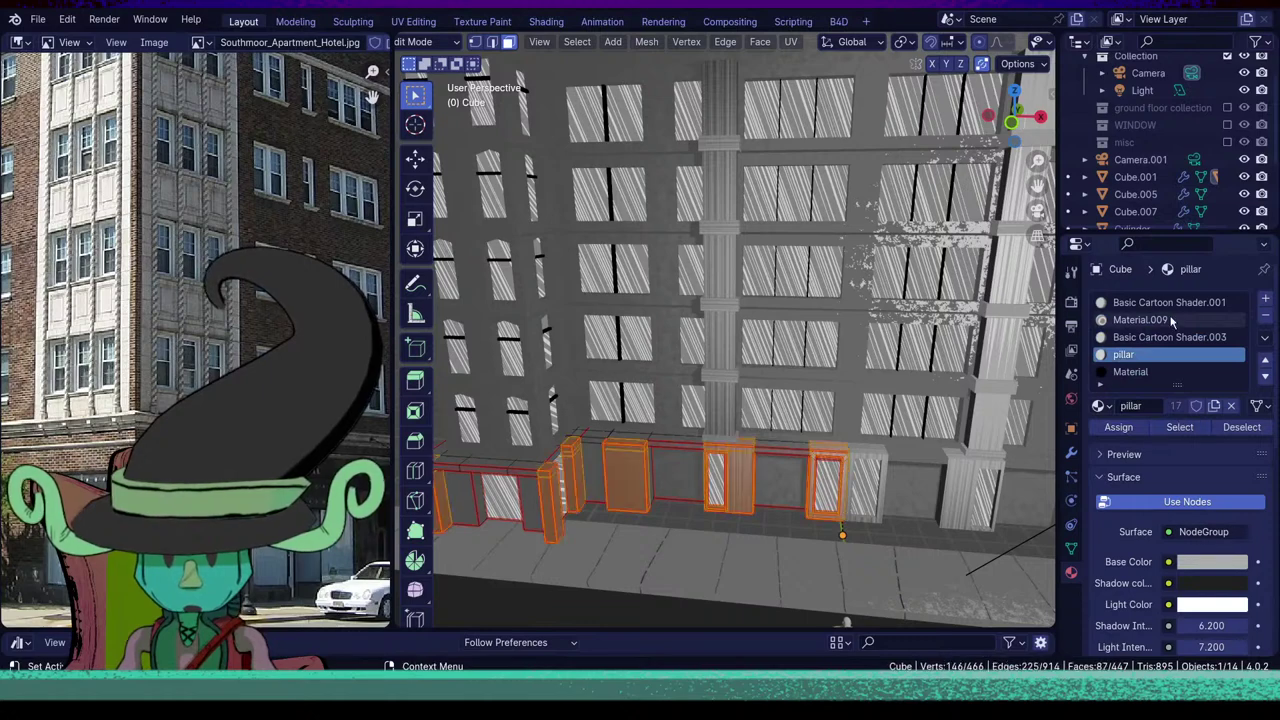
pyautogui.click(1172, 320)
pyautogui.click(1181, 428)
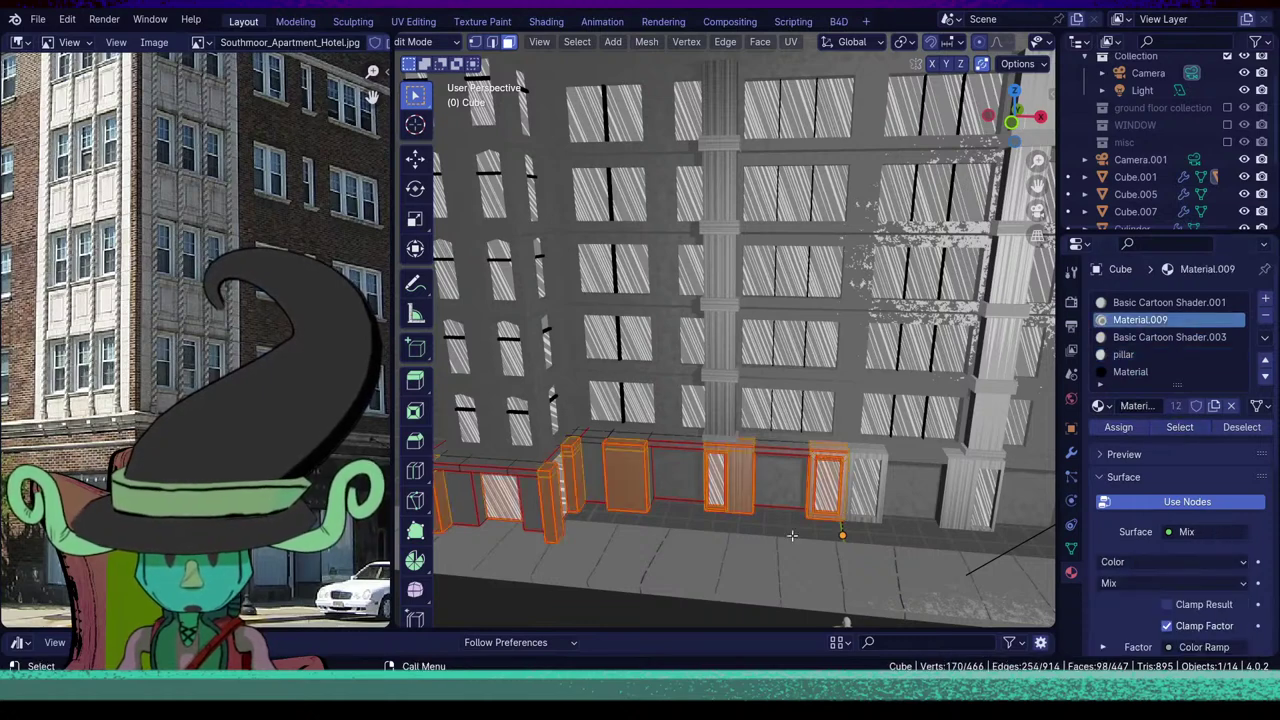
pyautogui.moveTo(586, 538); pyautogui.dragTo(767, 528, button='middle')
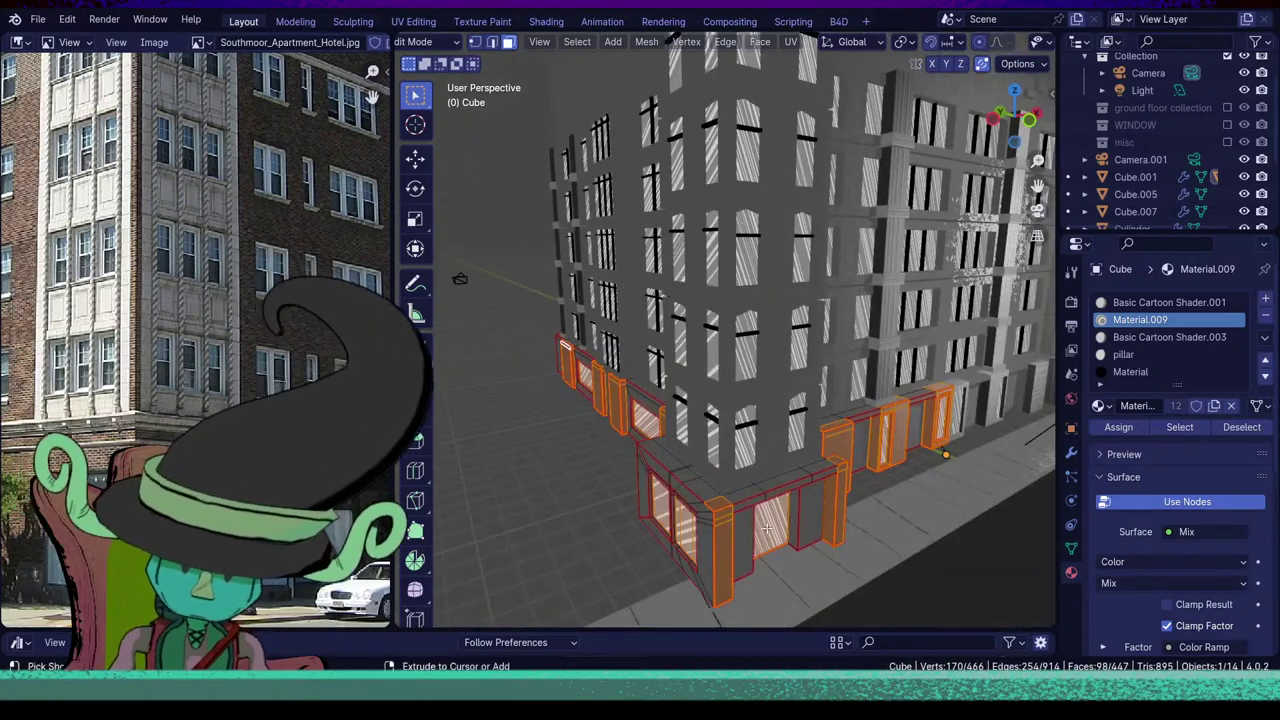
pyautogui.hotkey('ctrl', 'l')
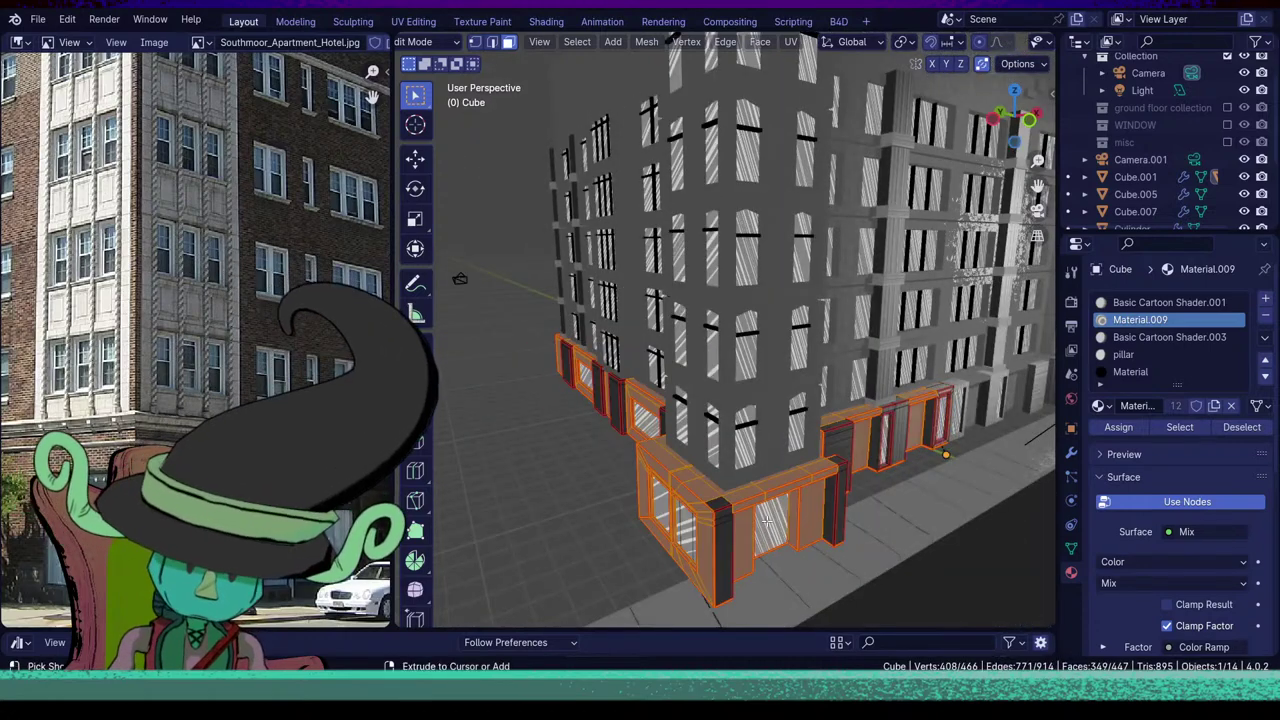
# Assign Basic Cartoon Shader.001 to the selected ground-floor wall faces and leave mesh editing.
pyautogui.click(1165, 302)
pyautogui.click(1119, 427)
pyautogui.press('Tab')
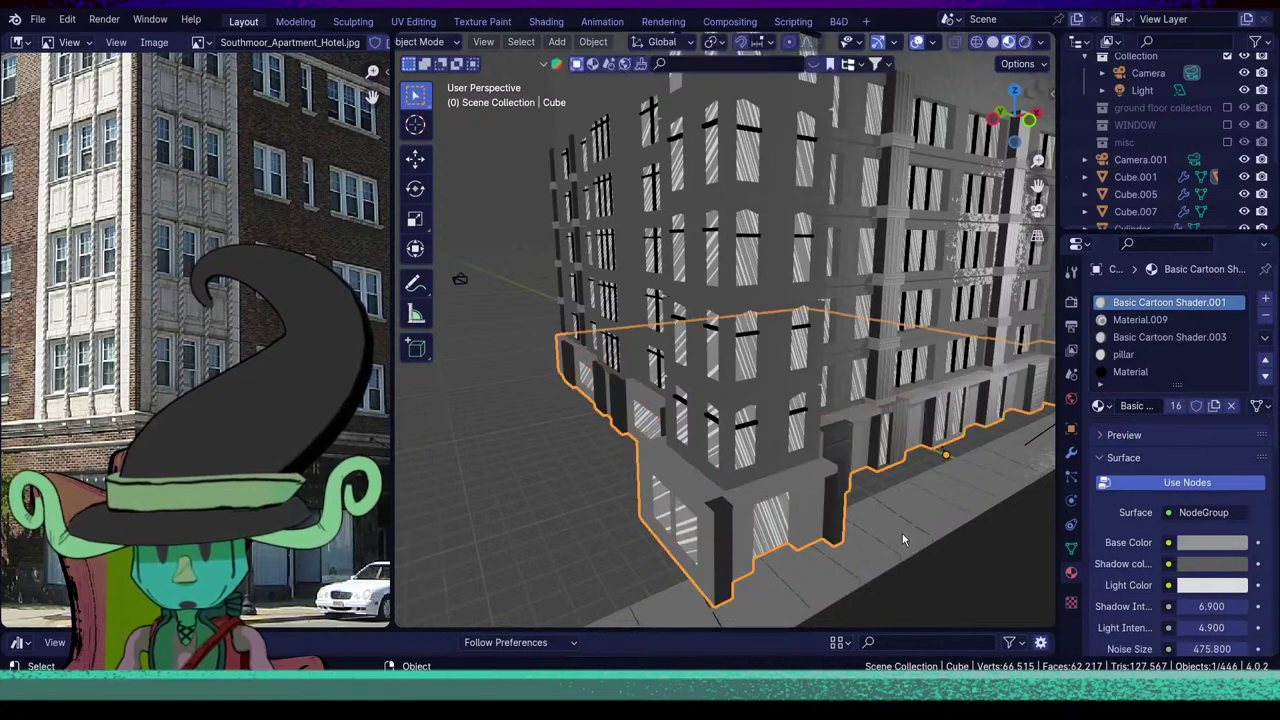
# Reopen the ground-floor mesh for editing and select the two recessed panels beside the narrow window on the street facade.
pyautogui.moveTo(902, 538); pyautogui.dragTo(826, 516, button='middle')
pyautogui.click(792, 518)
pyautogui.scroll(2, 873, 500)
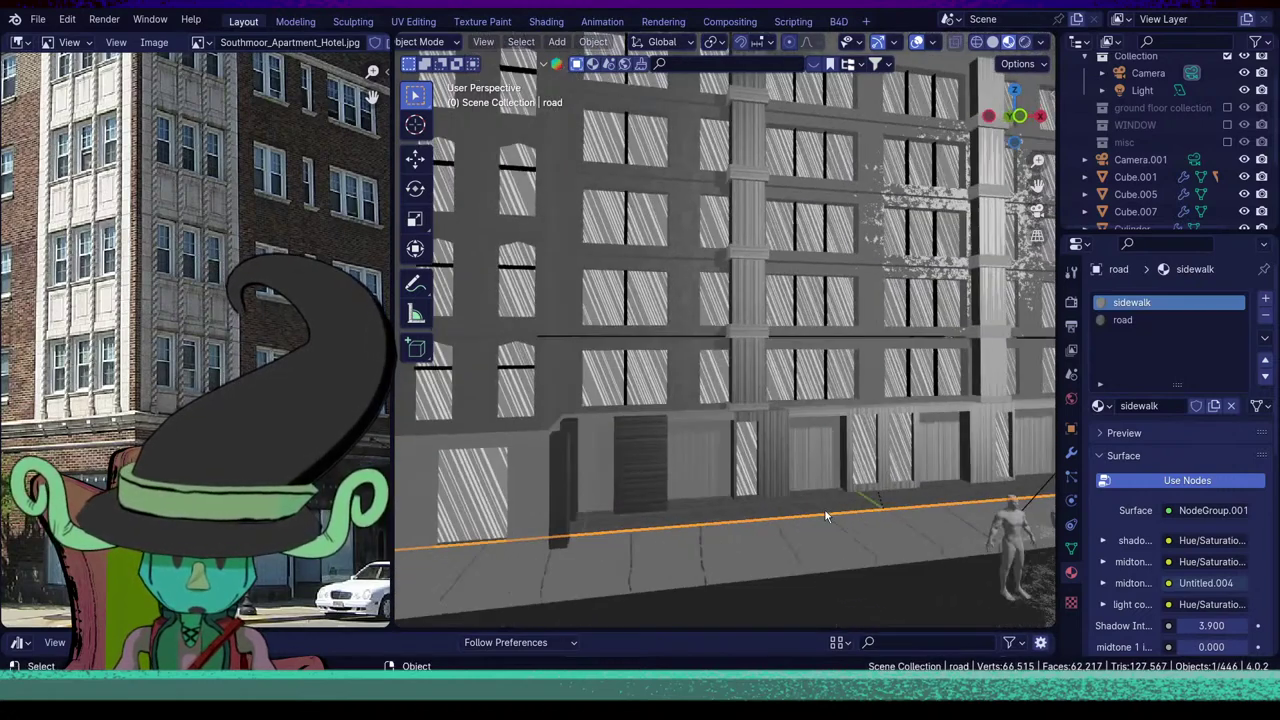
pyautogui.click(814, 469)
pyautogui.press('Tab')
pyautogui.moveTo(814, 469); pyautogui.dragTo(698, 466, button='middle')
pyautogui.click(650, 458)
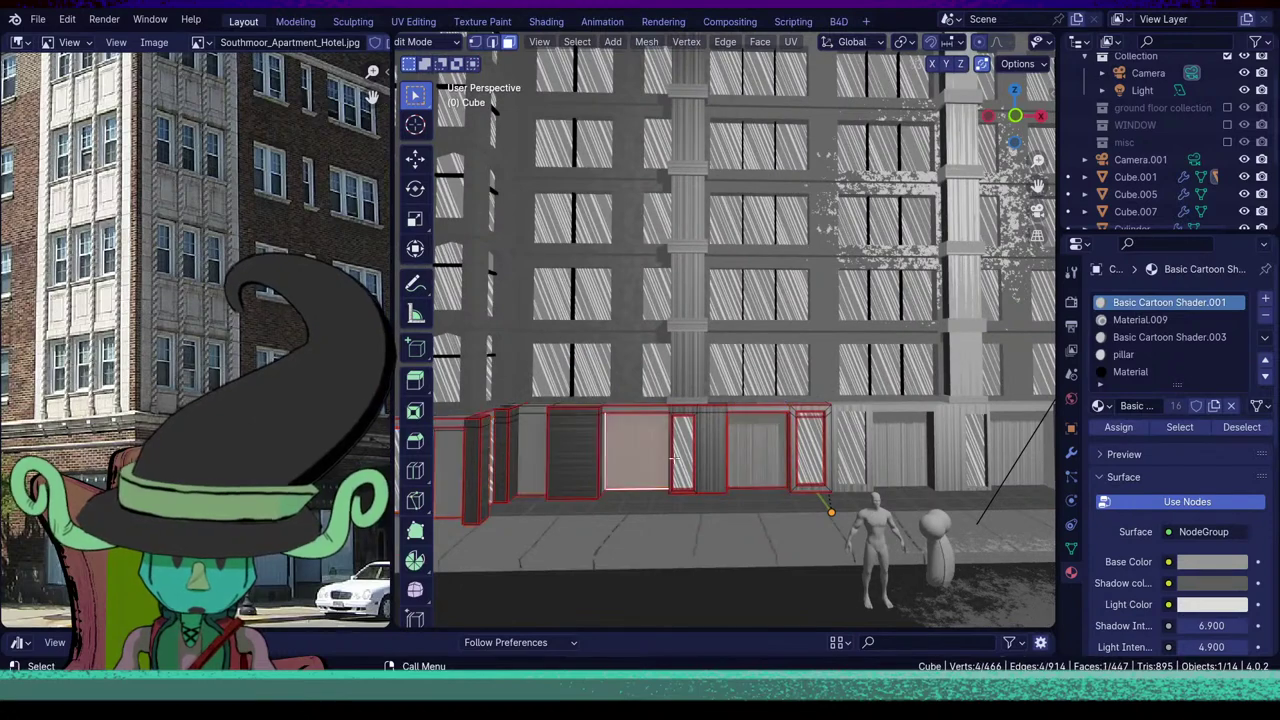
pyautogui.keyDown('shift'); pyautogui.click(760, 463); pyautogui.keyUp('shift')
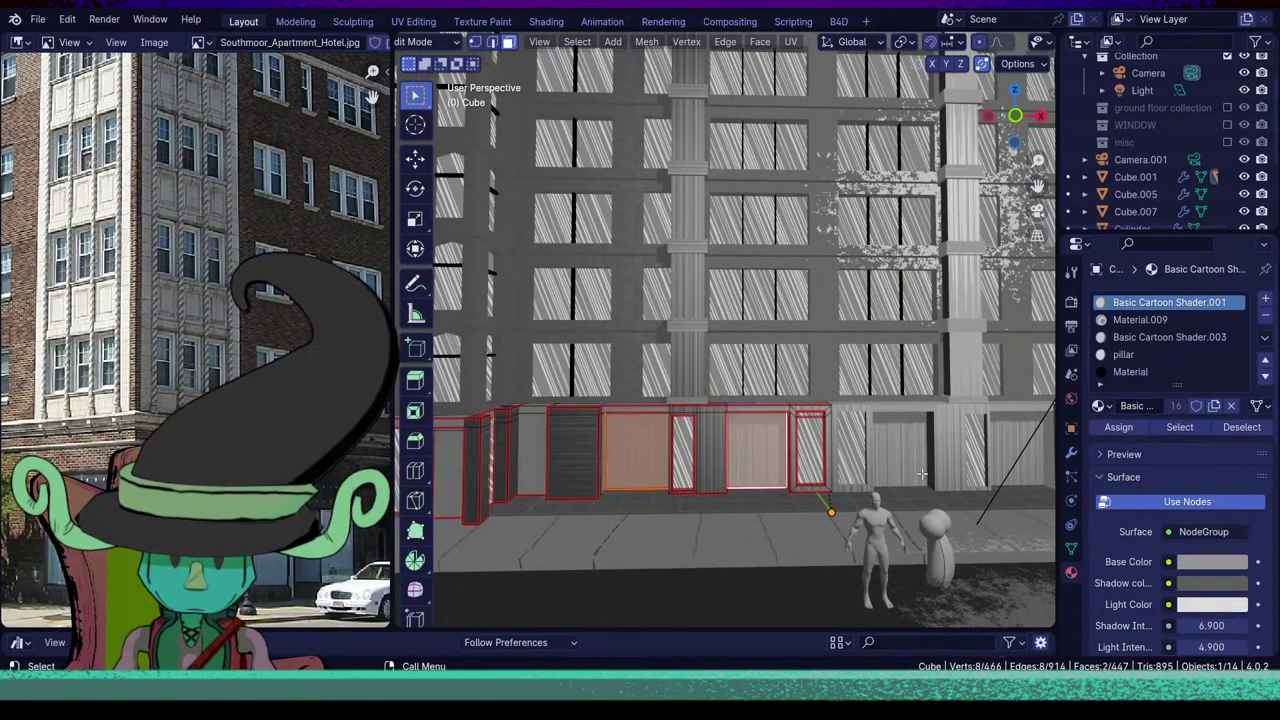
# Add a material slot to the ground-floor mesh, link Basic Cartoon Shader.001 to it, and assign it to the two selected panels.
pyautogui.moveTo(907, 448); pyautogui.dragTo(857, 465, button='middle')
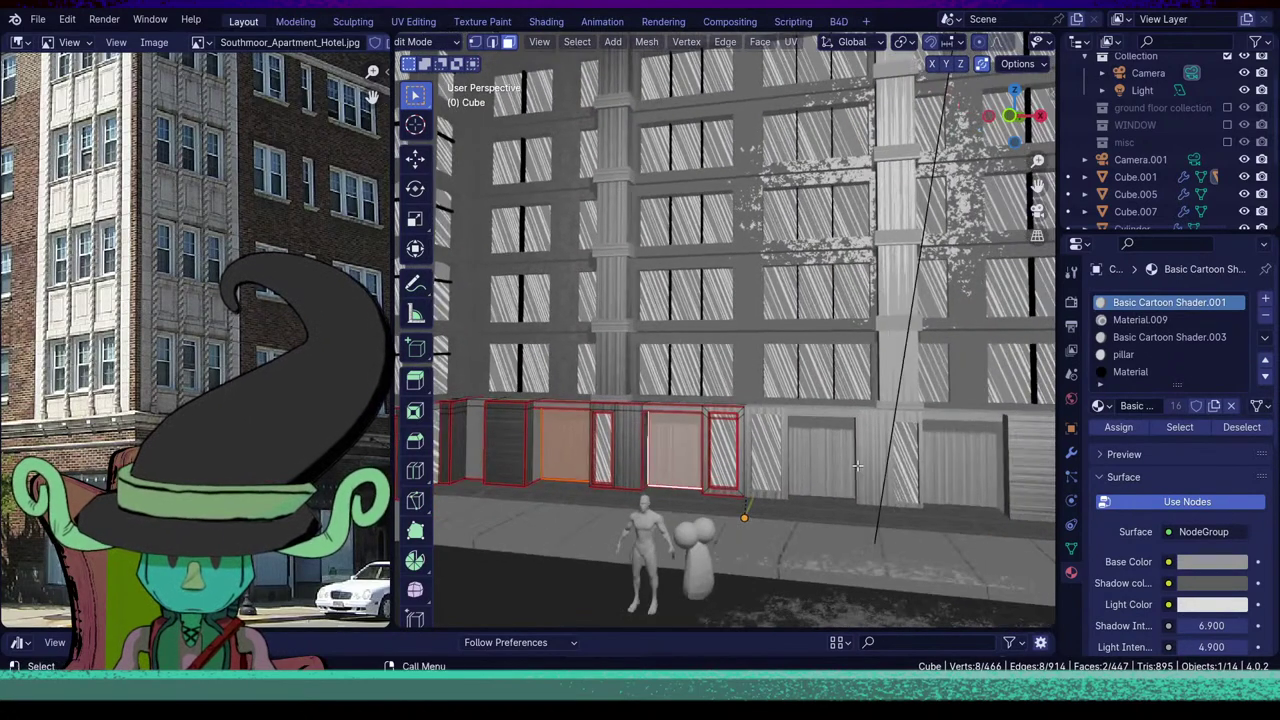
pyautogui.moveTo(690, 515); pyautogui.dragTo(770, 497, button='middle')
pyautogui.scroll(-5, 800, 490)
pyautogui.scroll(5, 742, 462)
pyautogui.scroll(5, 768, 497)
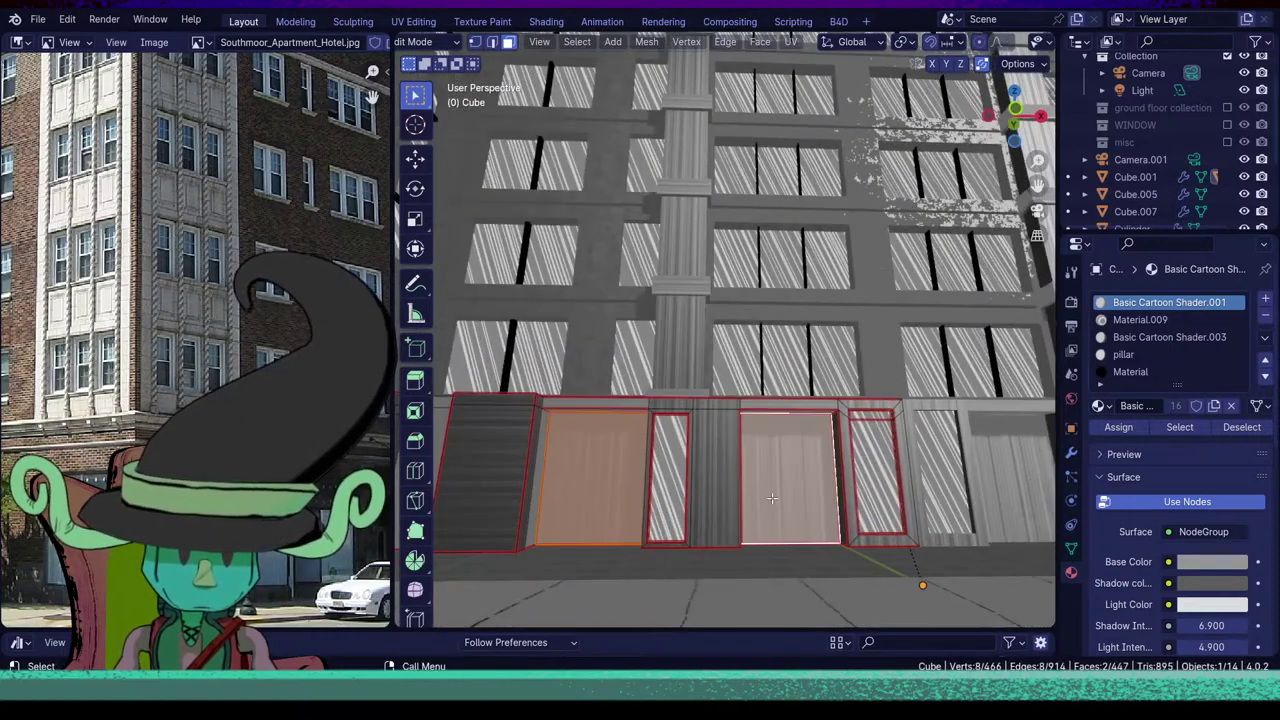
pyautogui.click(1265, 300)
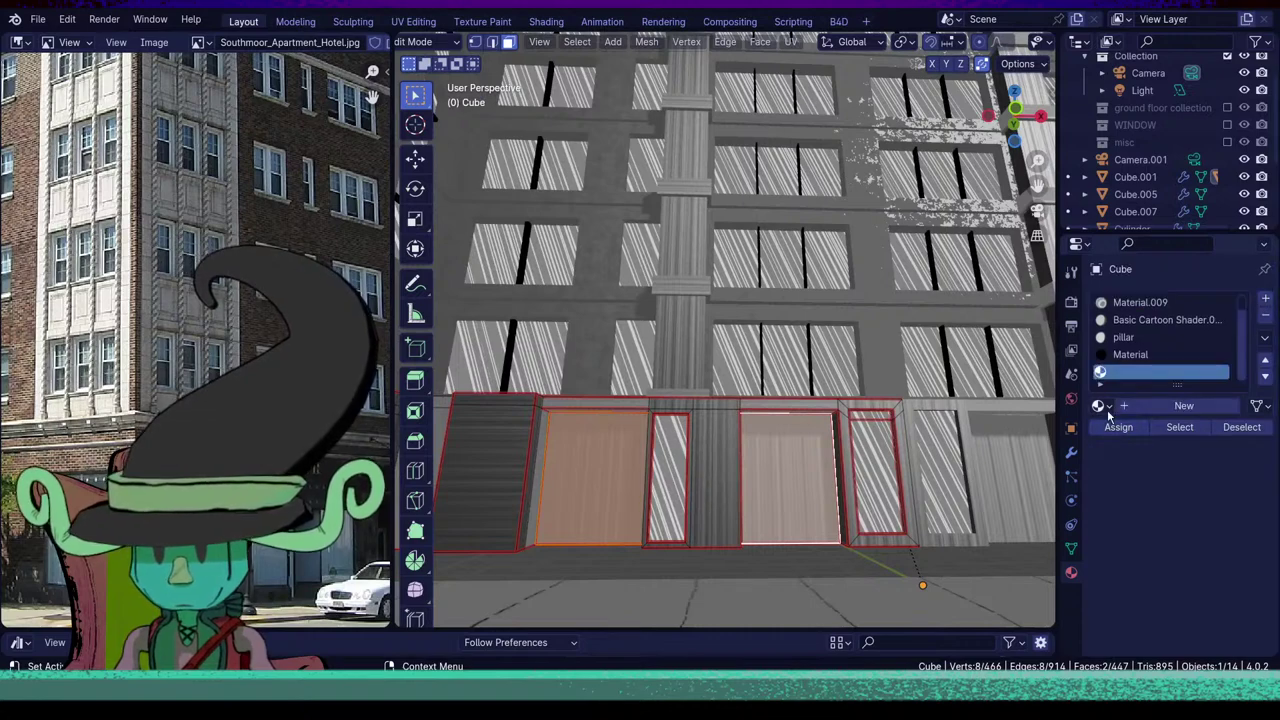
pyautogui.click(1104, 407)
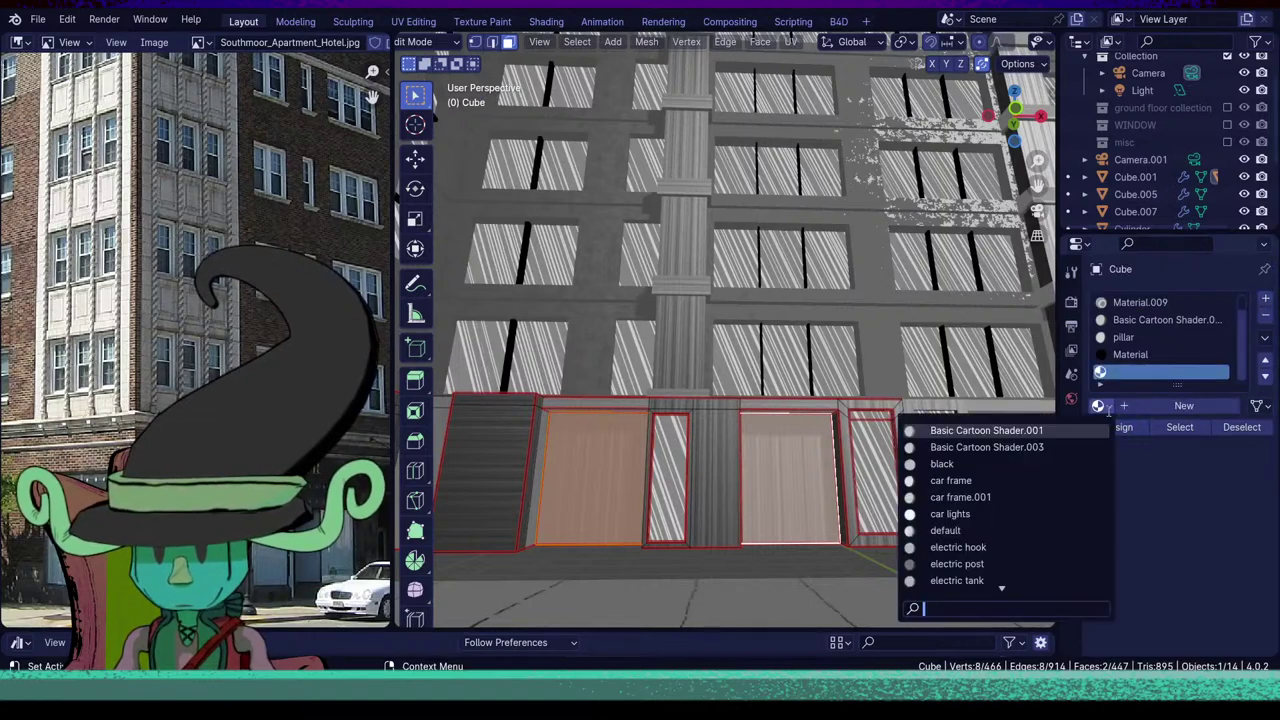
pyautogui.click(1030, 430)
pyautogui.click(1120, 428)
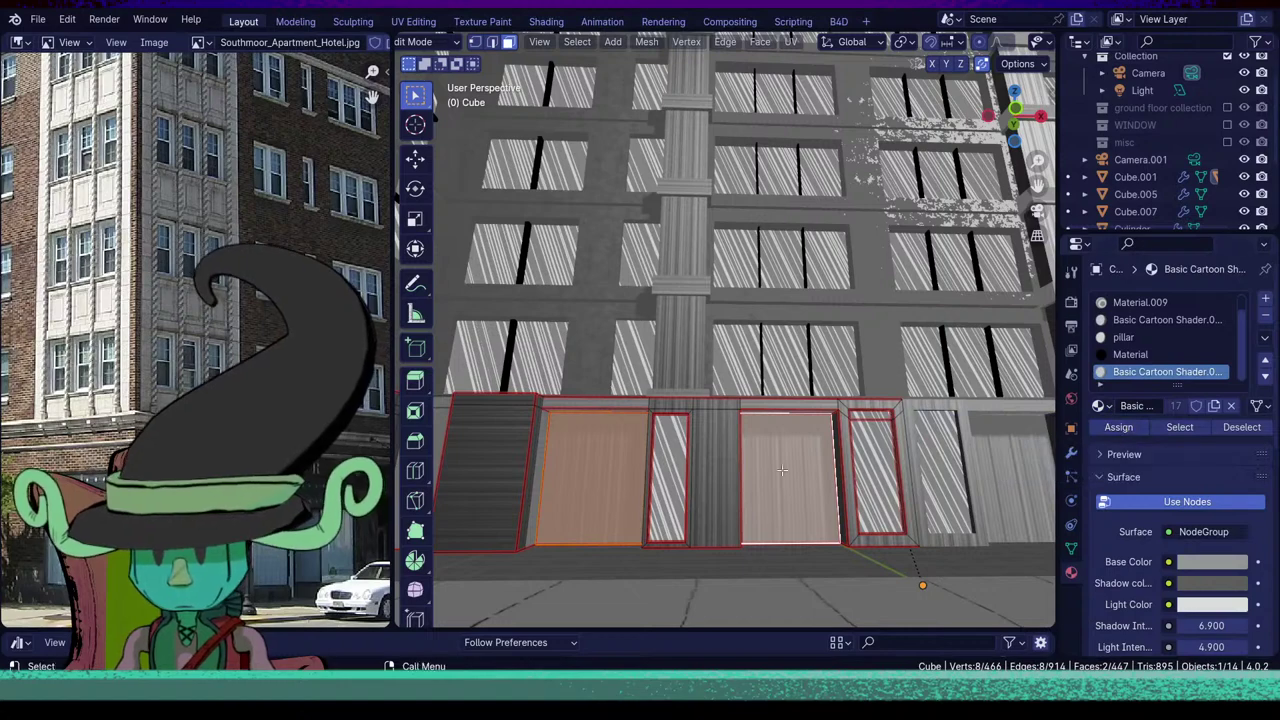
# Leave mesh editing and save the apartment building exterior file.
pyautogui.press('Tab')
pyautogui.moveTo(739, 469); pyautogui.dragTo(742, 545, button='middle')
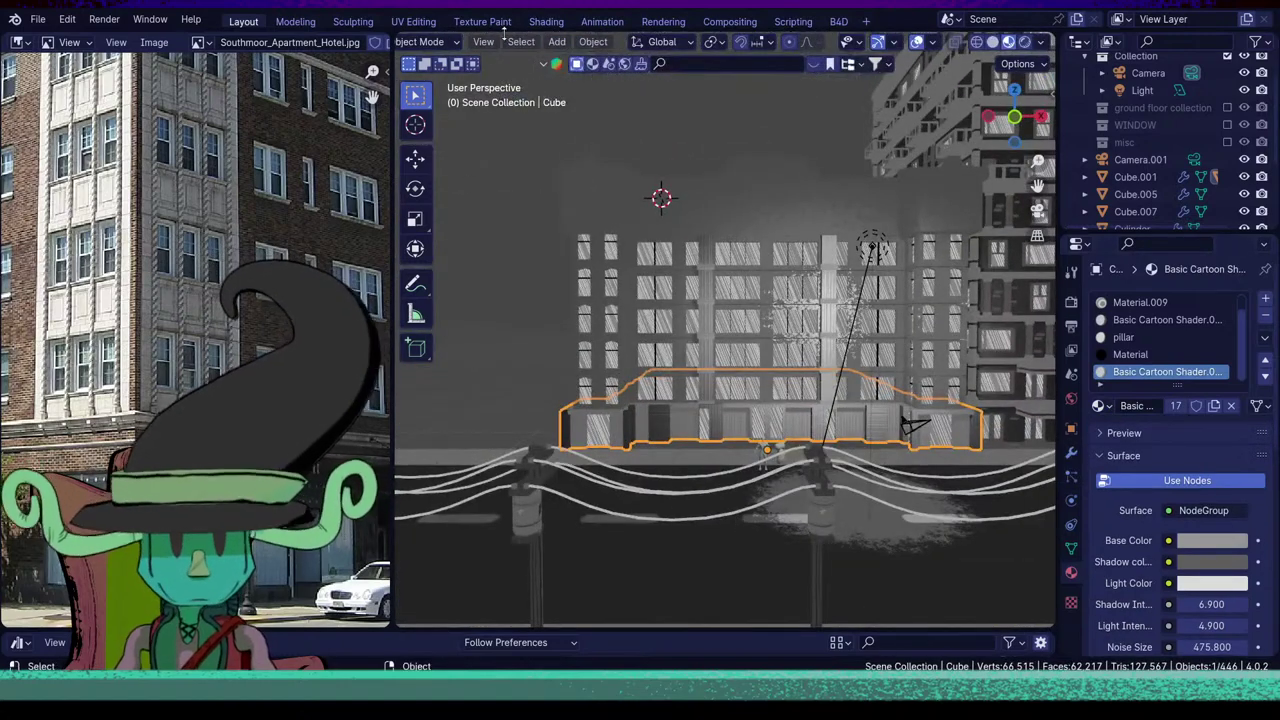
pyautogui.hotkey('ctrl', 's')
pyautogui.hotkey('ctrl', 's')
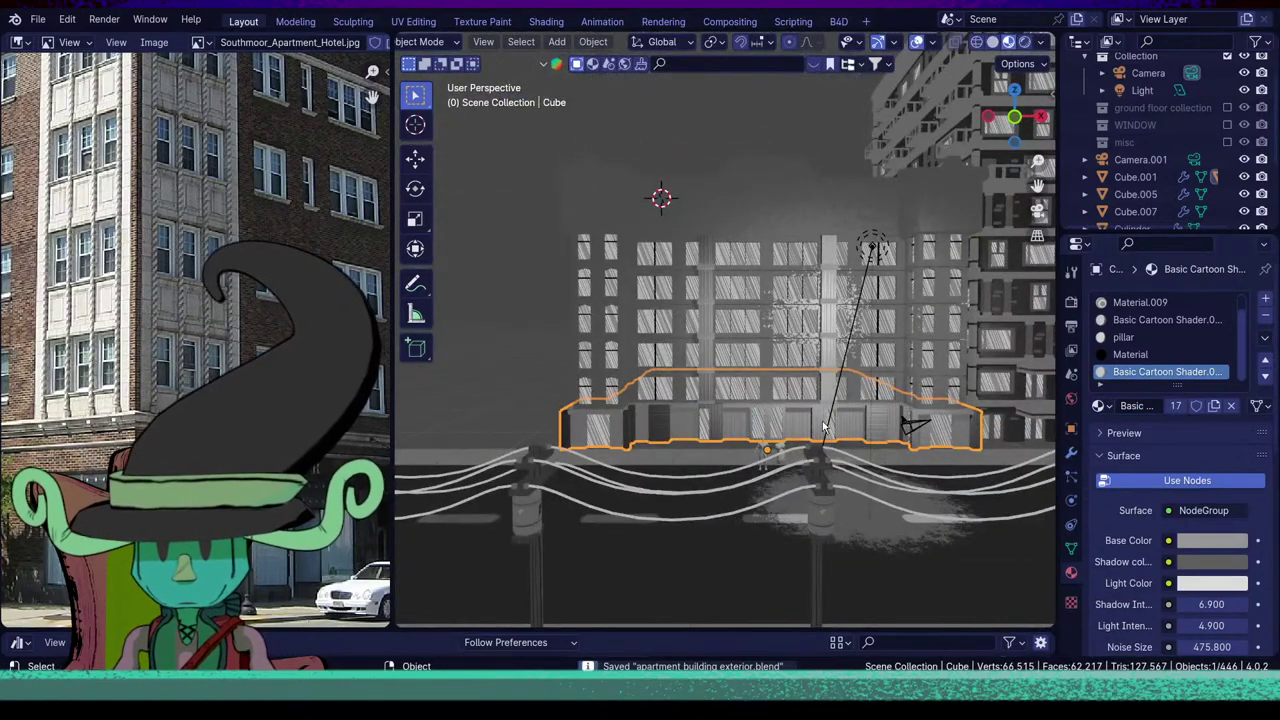
# Switch to the Shading workspace, select a single ground-floor panel in mesh editing, and bring the material's nodes into view.
pyautogui.moveTo(752, 424); pyautogui.dragTo(806, 465, button='middle')
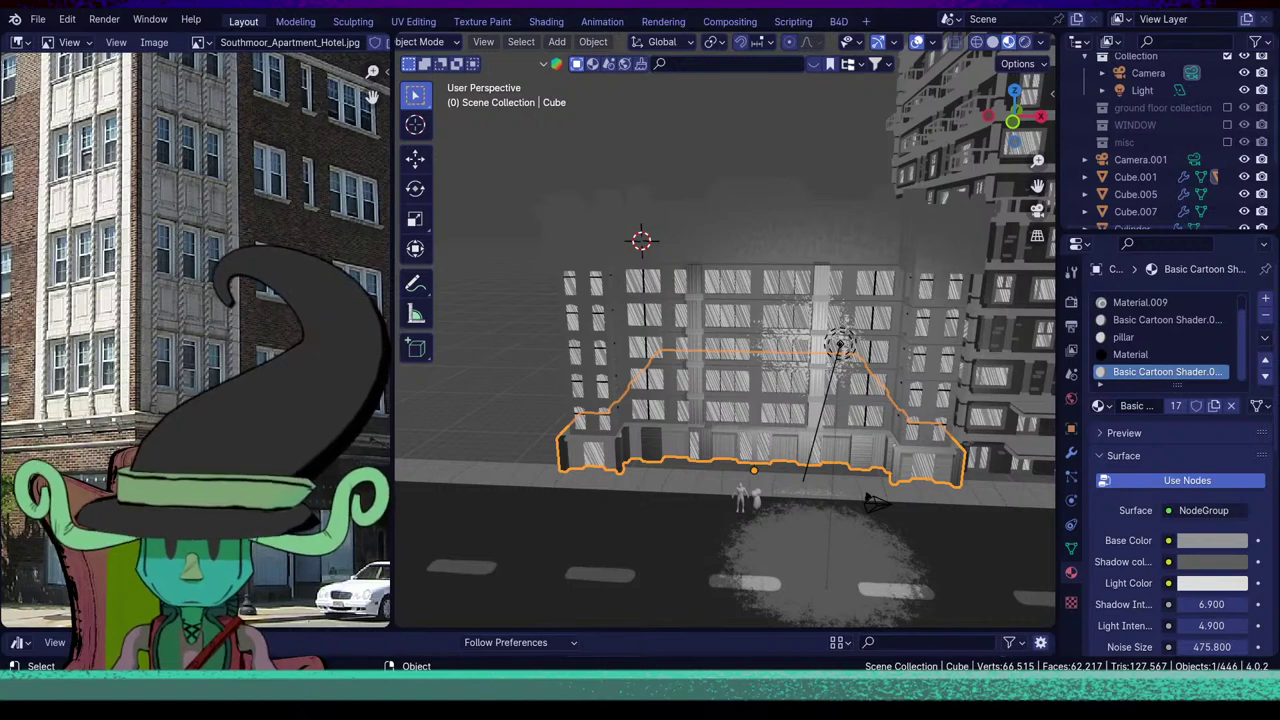
pyautogui.scroll(10, 809, 497)
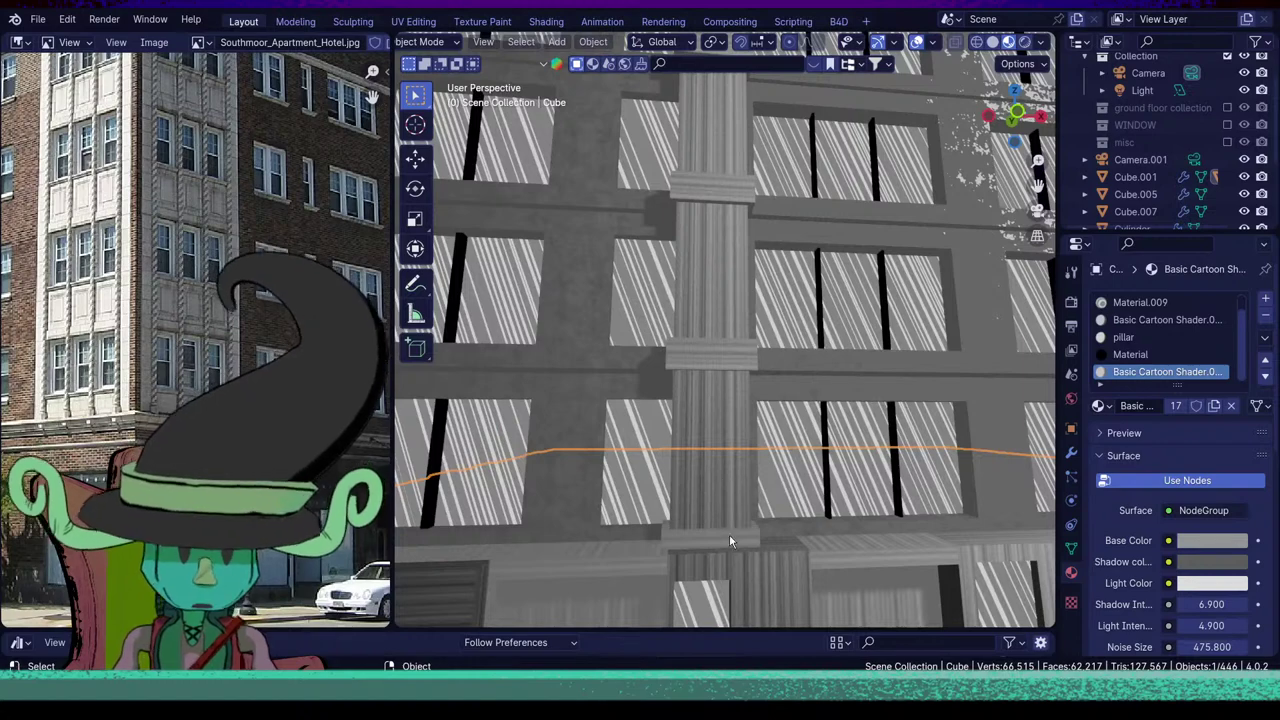
pyautogui.click(546, 21)
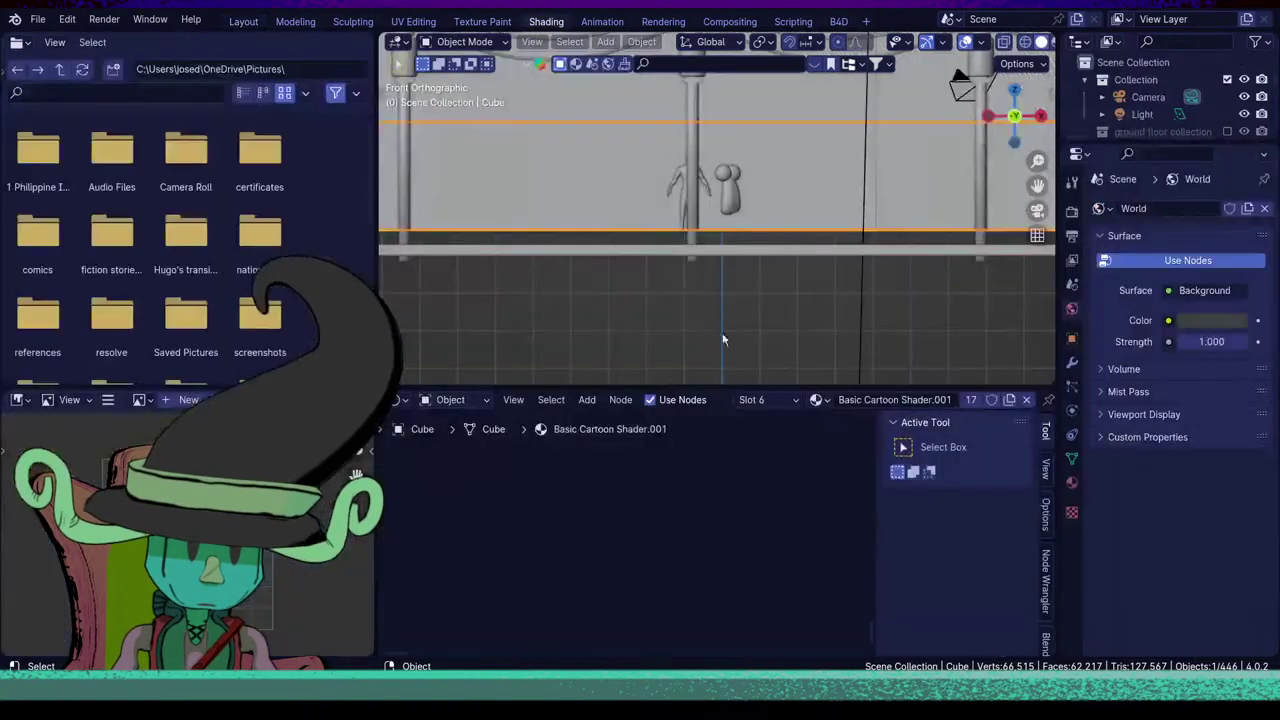
pyautogui.scroll(-3, 743, 251)
pyautogui.moveTo(743, 251); pyautogui.dragTo(743, 300, button='middle')
pyautogui.press('Tab')
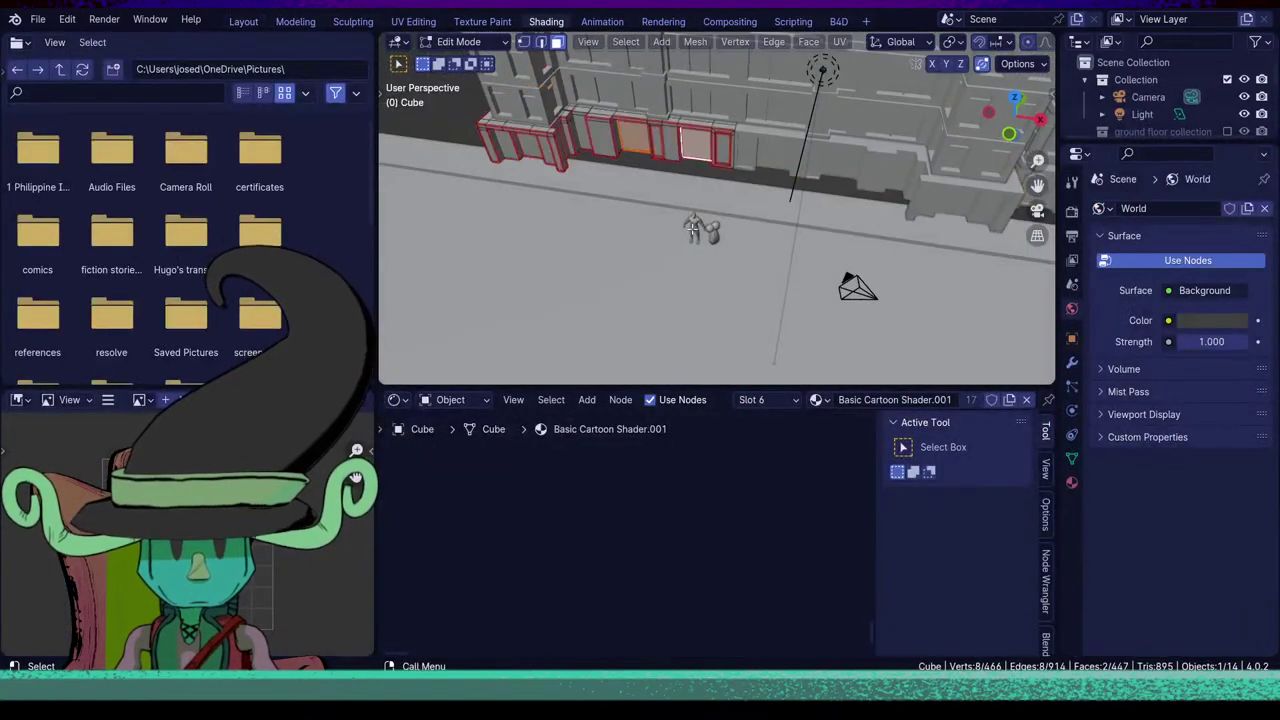
pyautogui.click(683, 135)
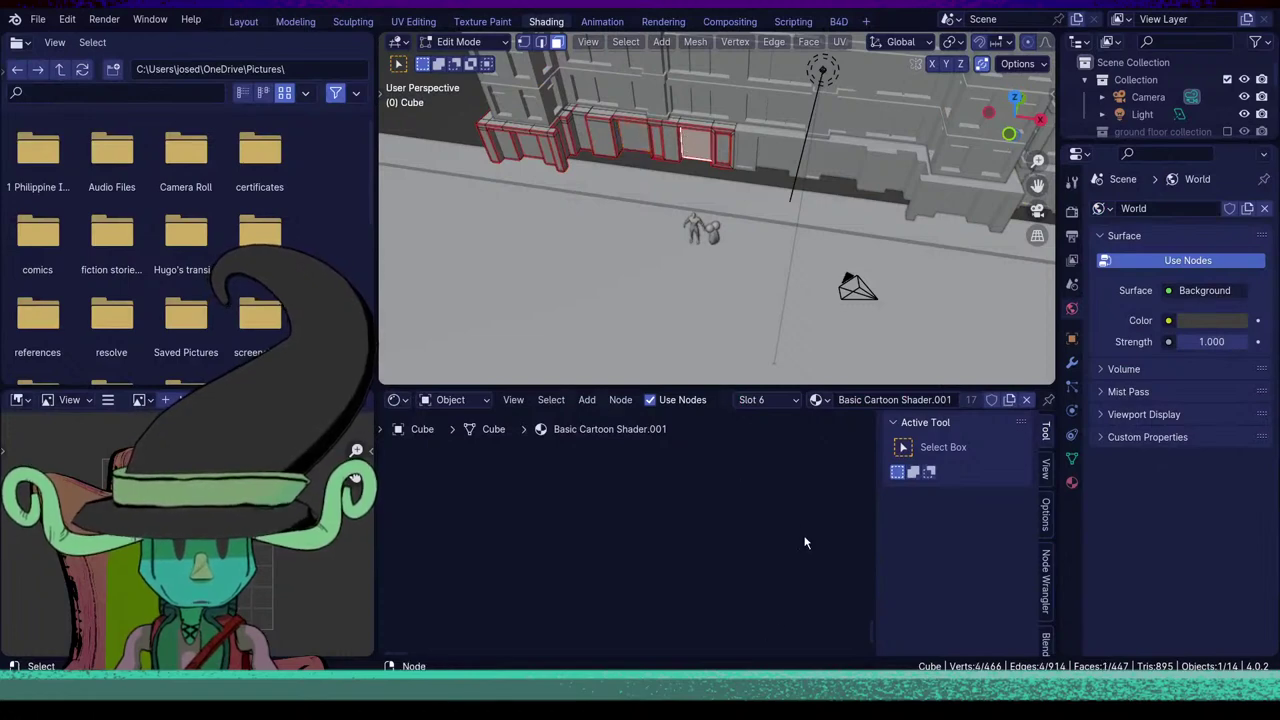
pyautogui.scroll(-3, 805, 526)
pyautogui.moveTo(803, 517); pyautogui.dragTo(600, 560, button='middle')
pyautogui.scroll(2, 600, 560)
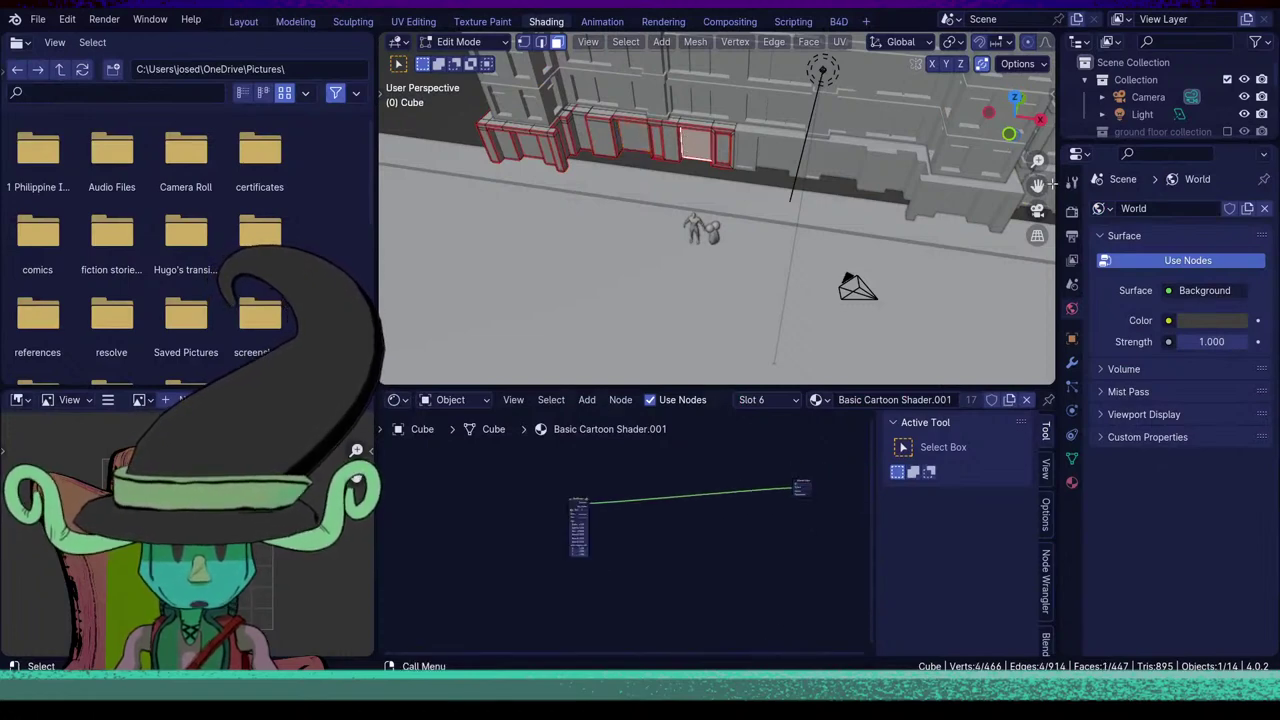
# Show the ground-floor mesh's material properties with the first slot active, and widen that area to make the full material names readable.
pyautogui.click(1071, 482)
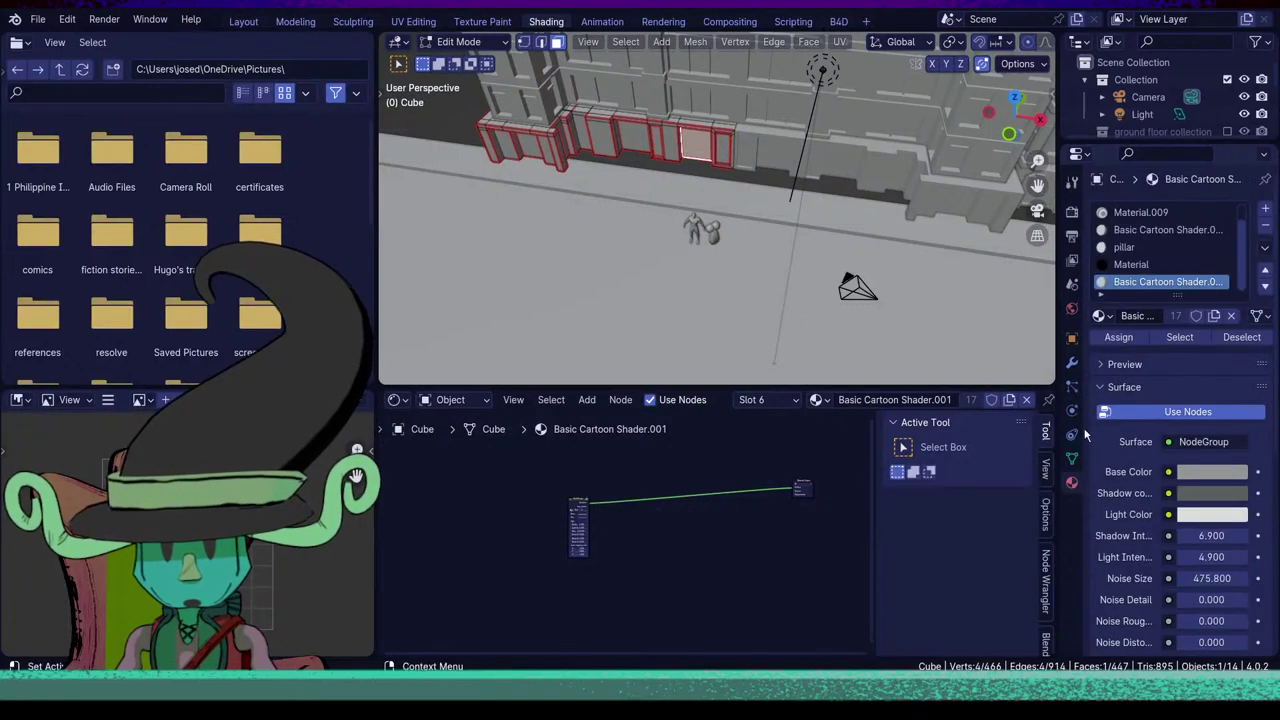
pyautogui.scroll(1, 1159, 237)
pyautogui.click(1179, 212)
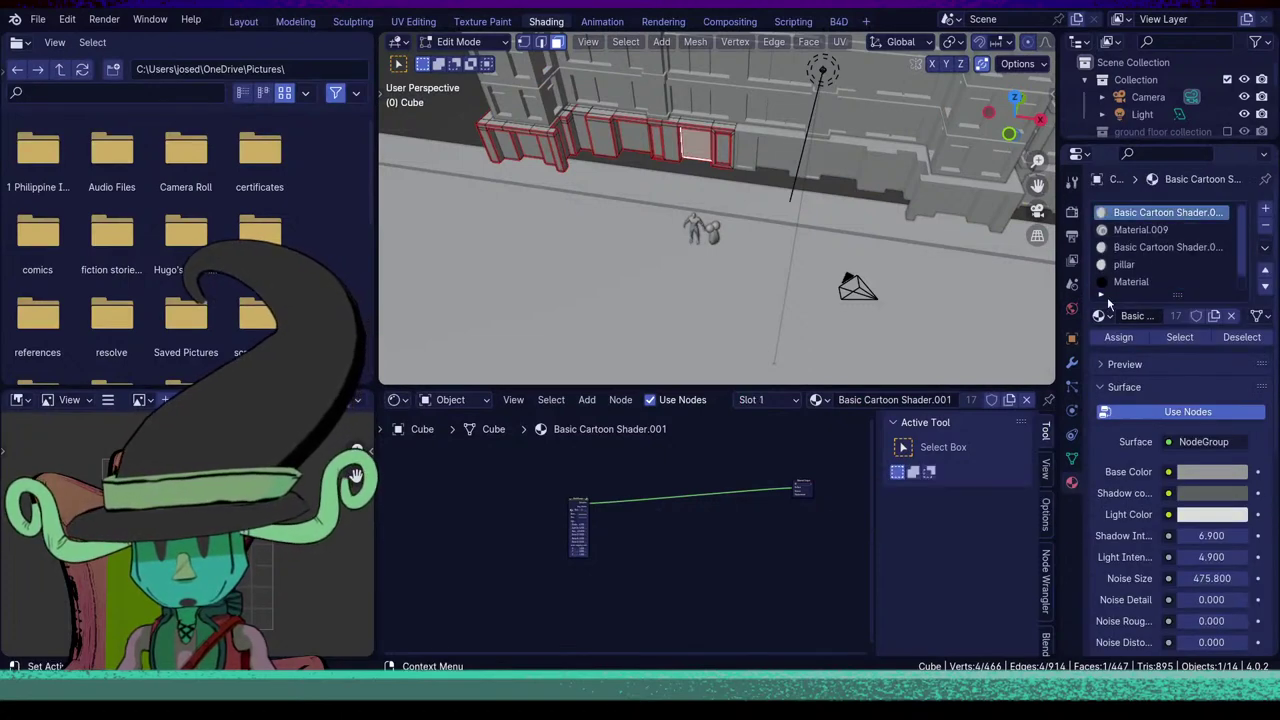
pyautogui.moveTo(1058, 313); pyautogui.dragTo(955, 313)
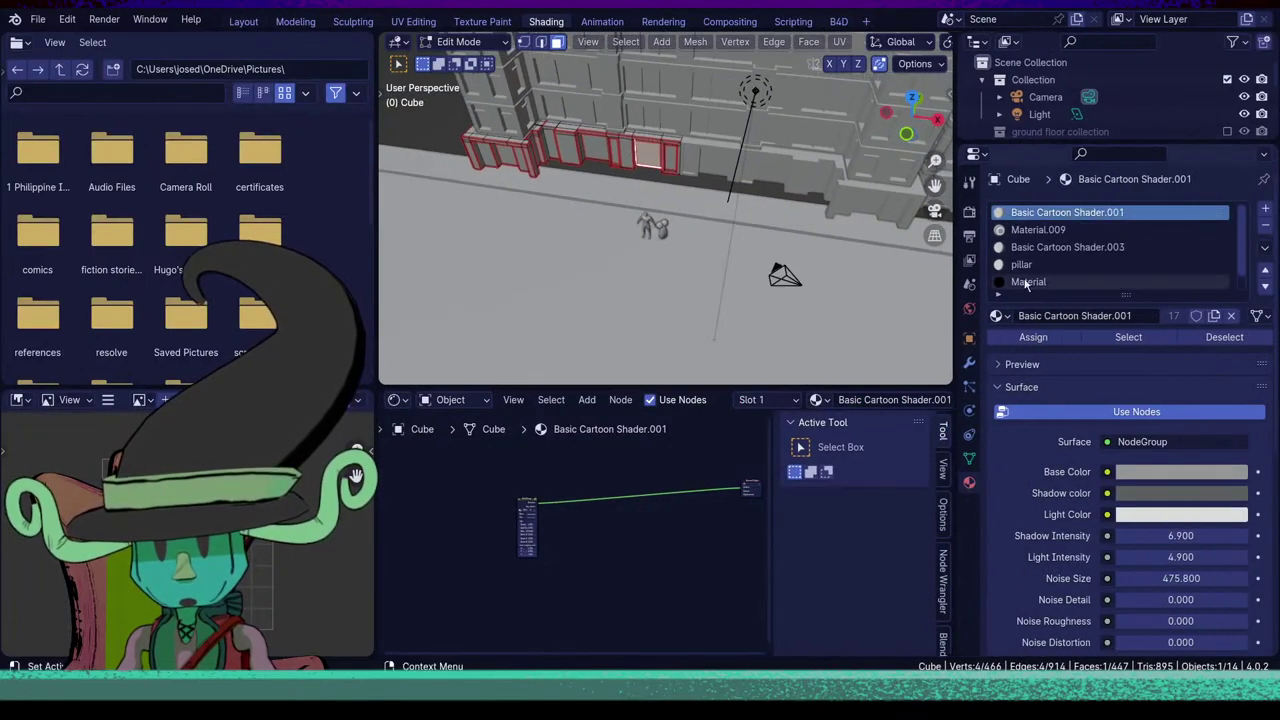
# Make the last slot's Basic Cartoon Shader.001 a separate single-user material, with mesh editing closed.
pyautogui.scroll(-1, 1036, 270)
pyautogui.click(1060, 283)
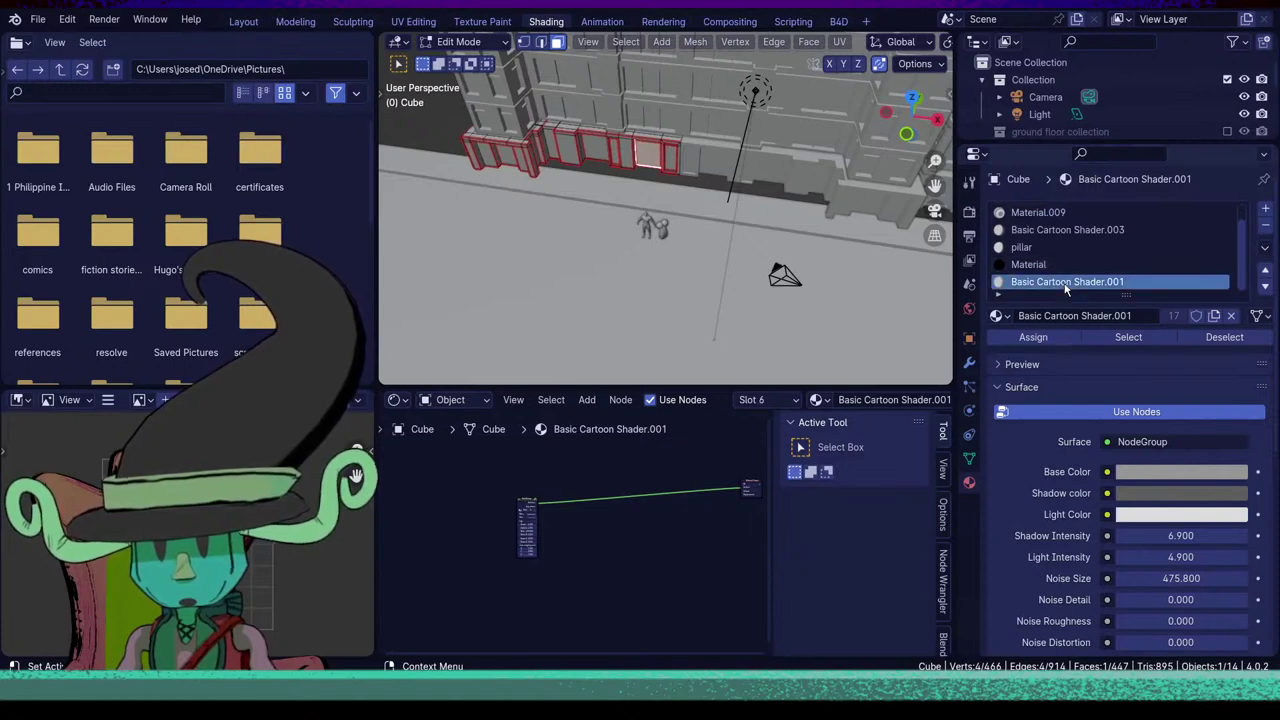
pyautogui.press('Tab')
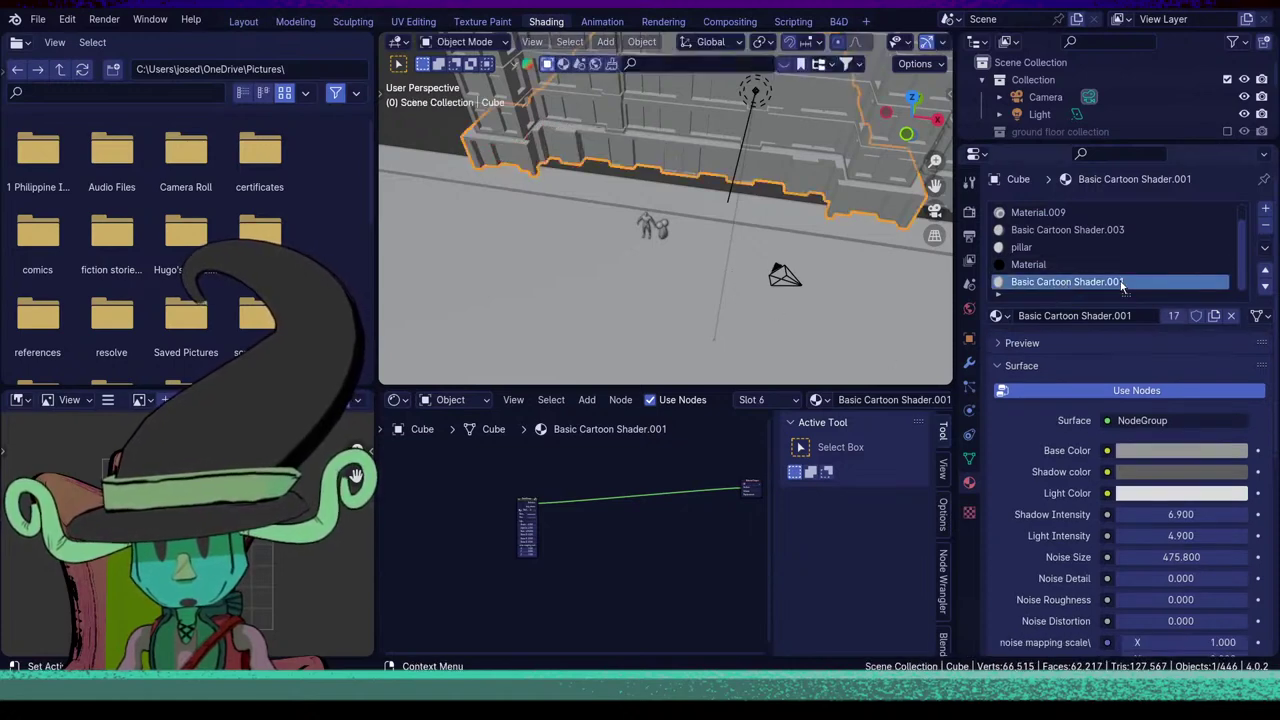
pyautogui.scroll(1, 1123, 280)
pyautogui.scroll(-1, 1123, 280)
pyautogui.click(1174, 316)
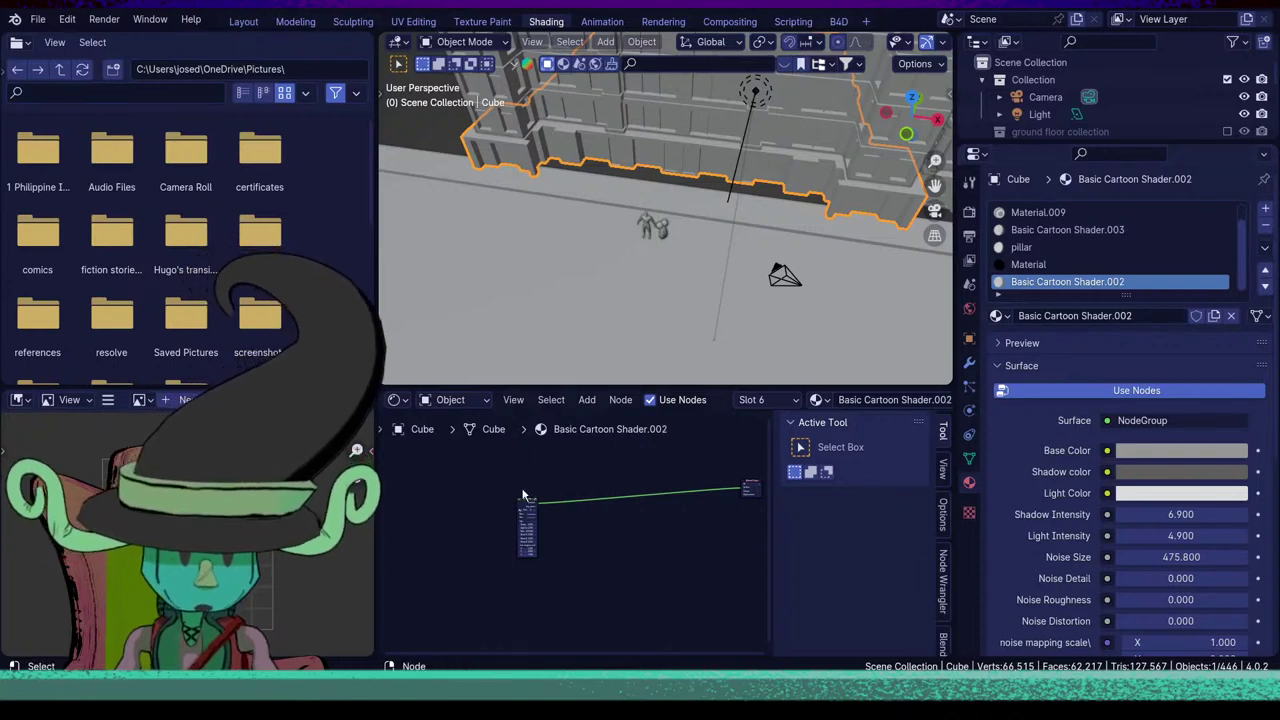
# Add an Image Texture node beside the cartoon shader node group in the new panel material.
pyautogui.click(526, 530)
pyautogui.press('Tab')
pyautogui.press('Tab')
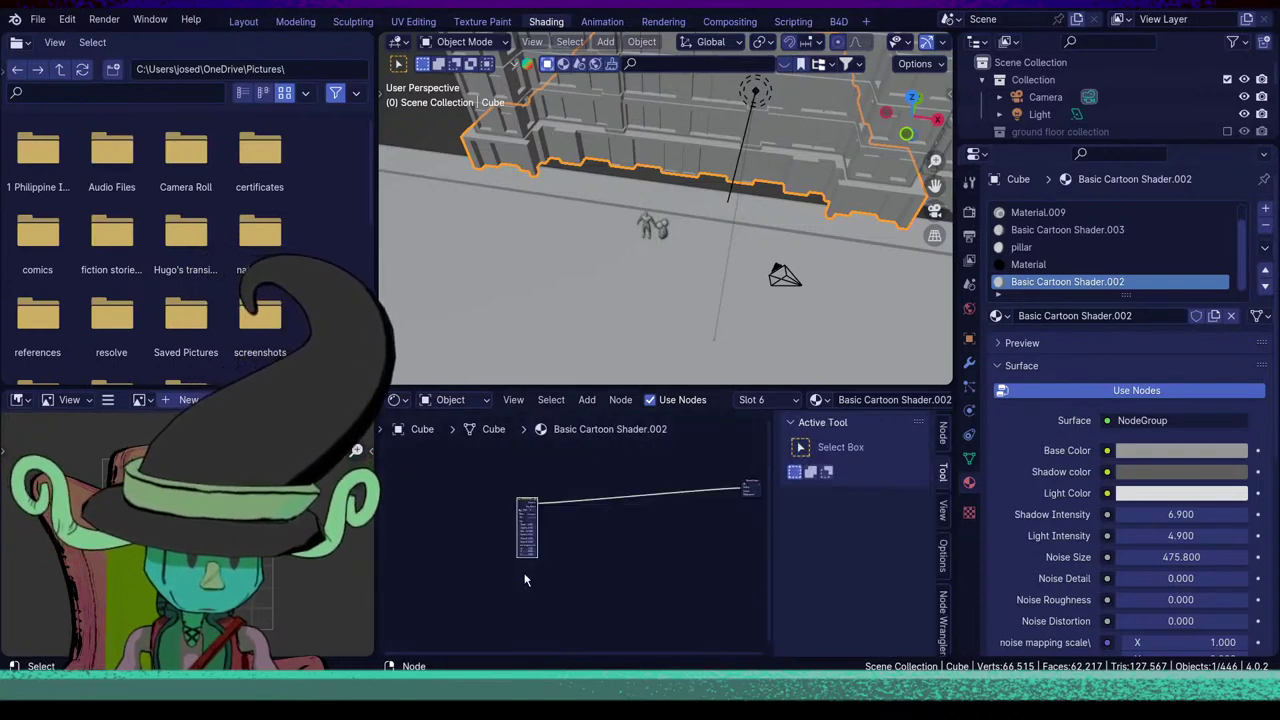
pyautogui.moveTo(524, 574); pyautogui.dragTo(641, 591, button='middle')
pyautogui.scroll(8, 641, 592)
pyautogui.hotkey('shift', 'a')
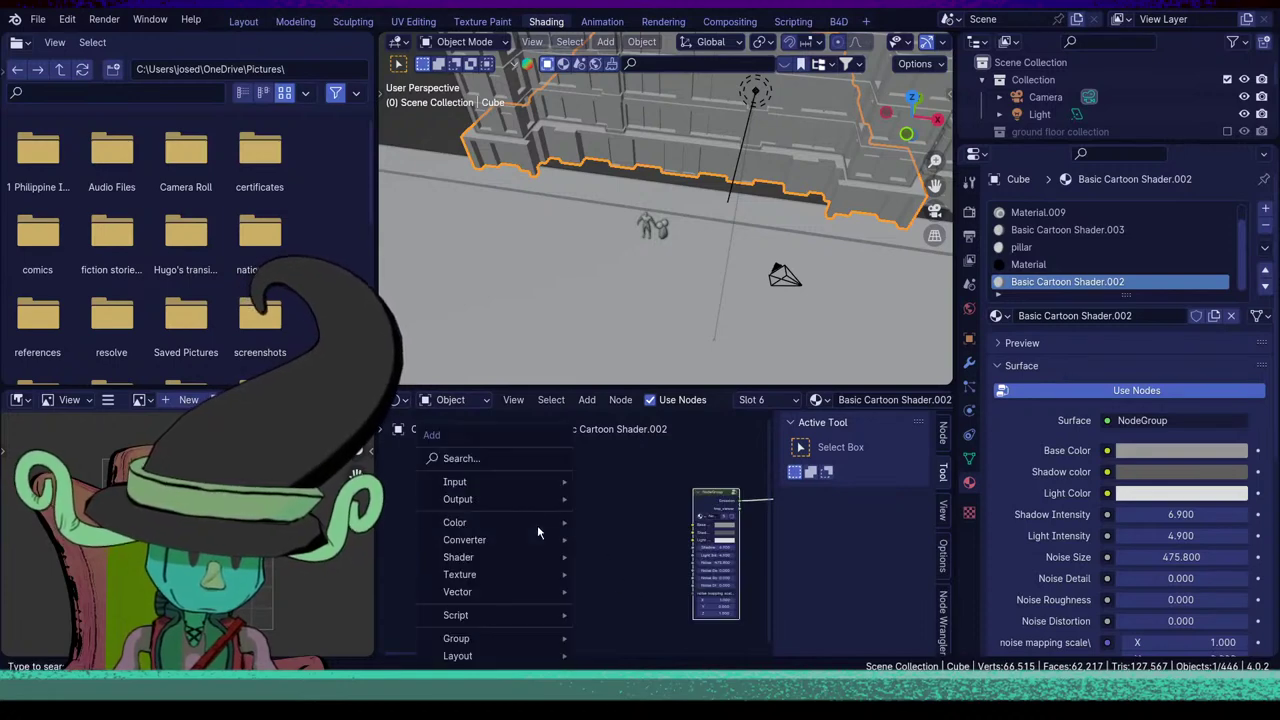
pyautogui.click(478, 455)
pyautogui.write('I,a')
pyautogui.press('BackSpace')
pyautogui.press('BackSpace')
pyautogui.press('BackSpace')
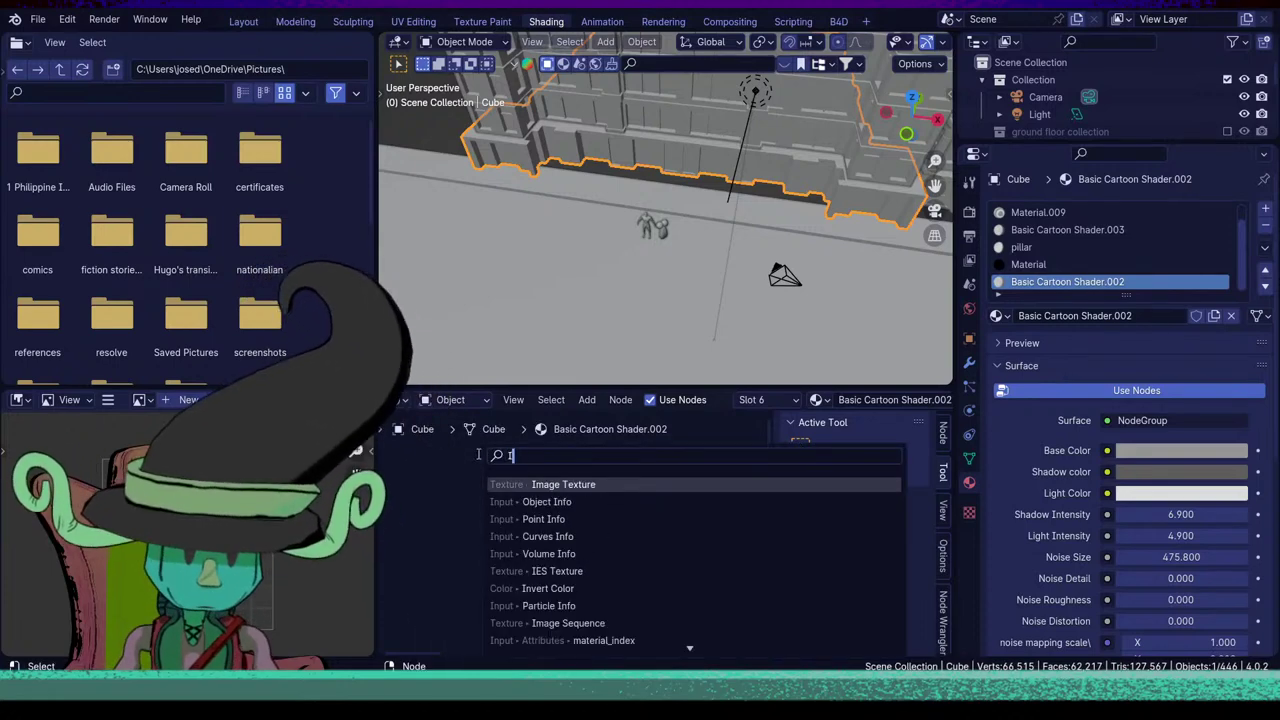
pyautogui.write('image ')
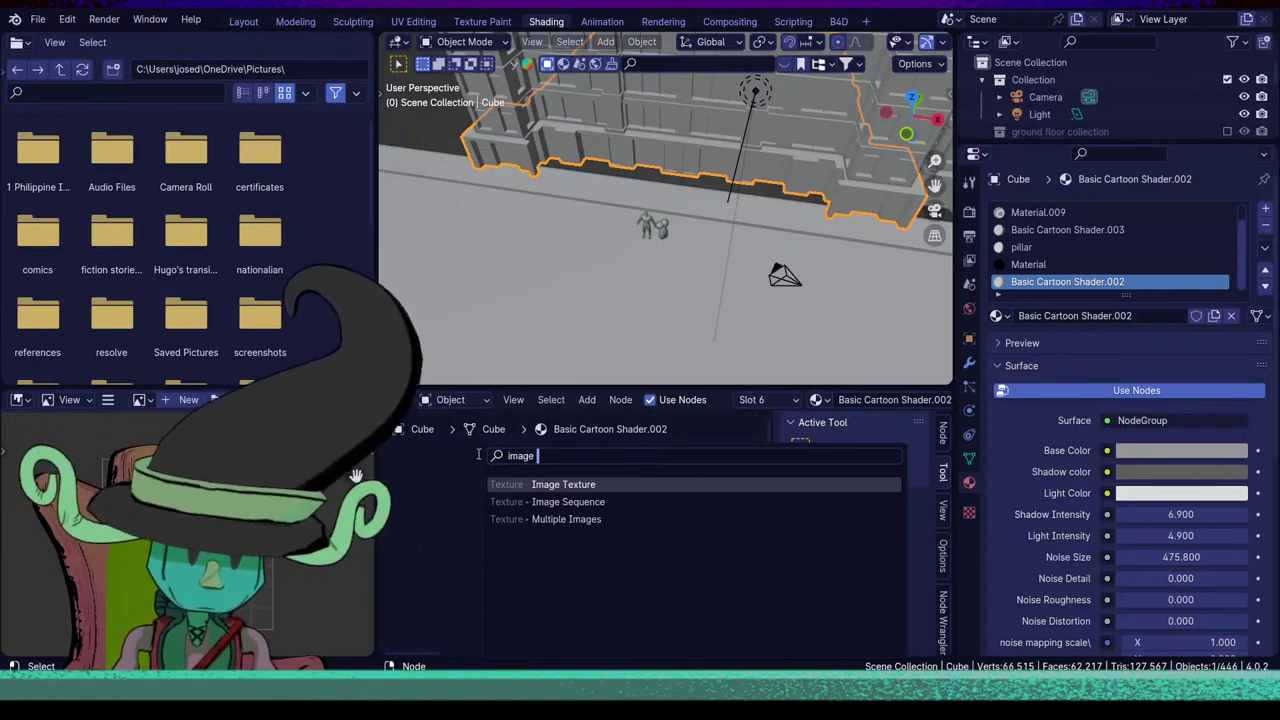
pyautogui.write('texture')
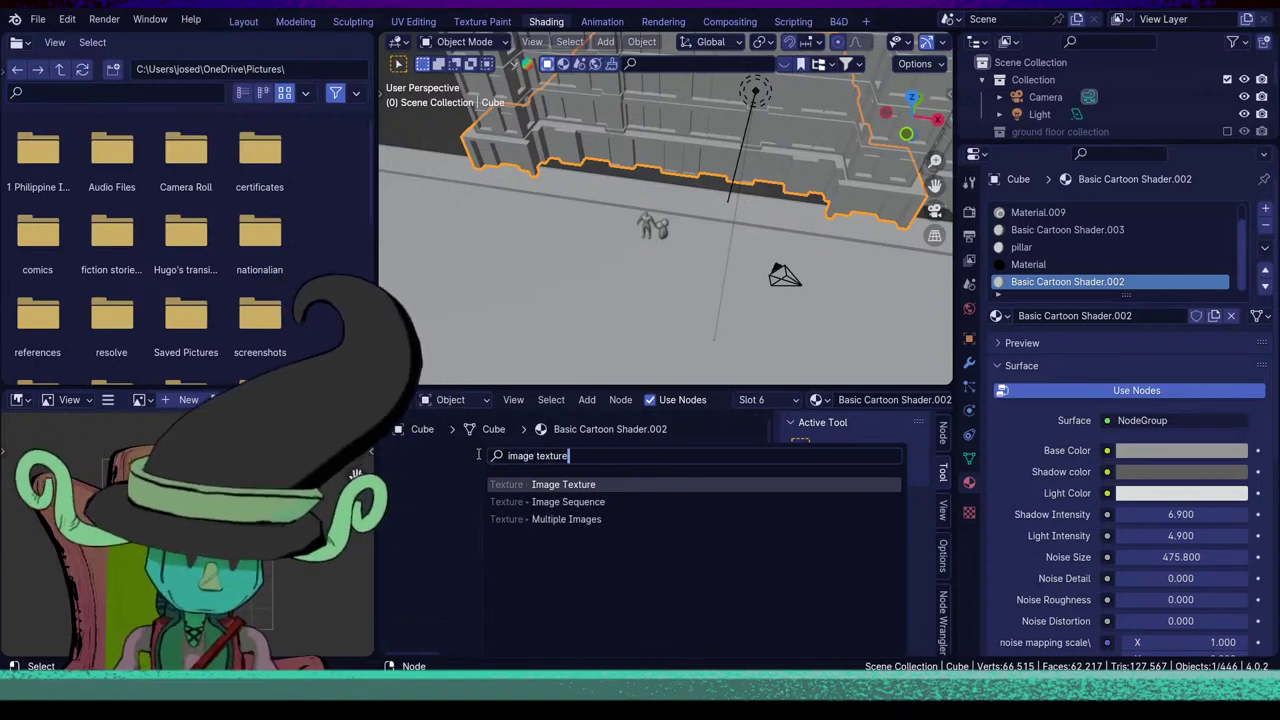
pyautogui.press('Return')
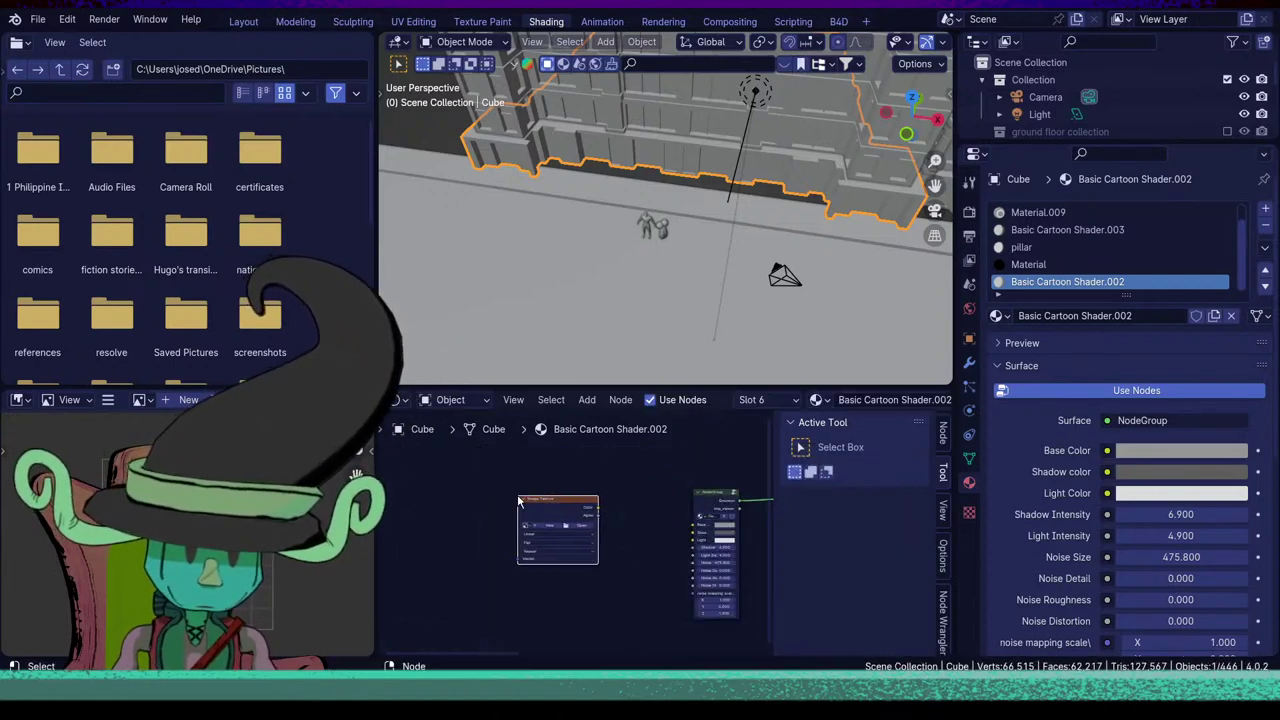
# Create a new blank image of 1920 × 1080 px with alpha in the Image Texture node.
pyautogui.click(523, 518)
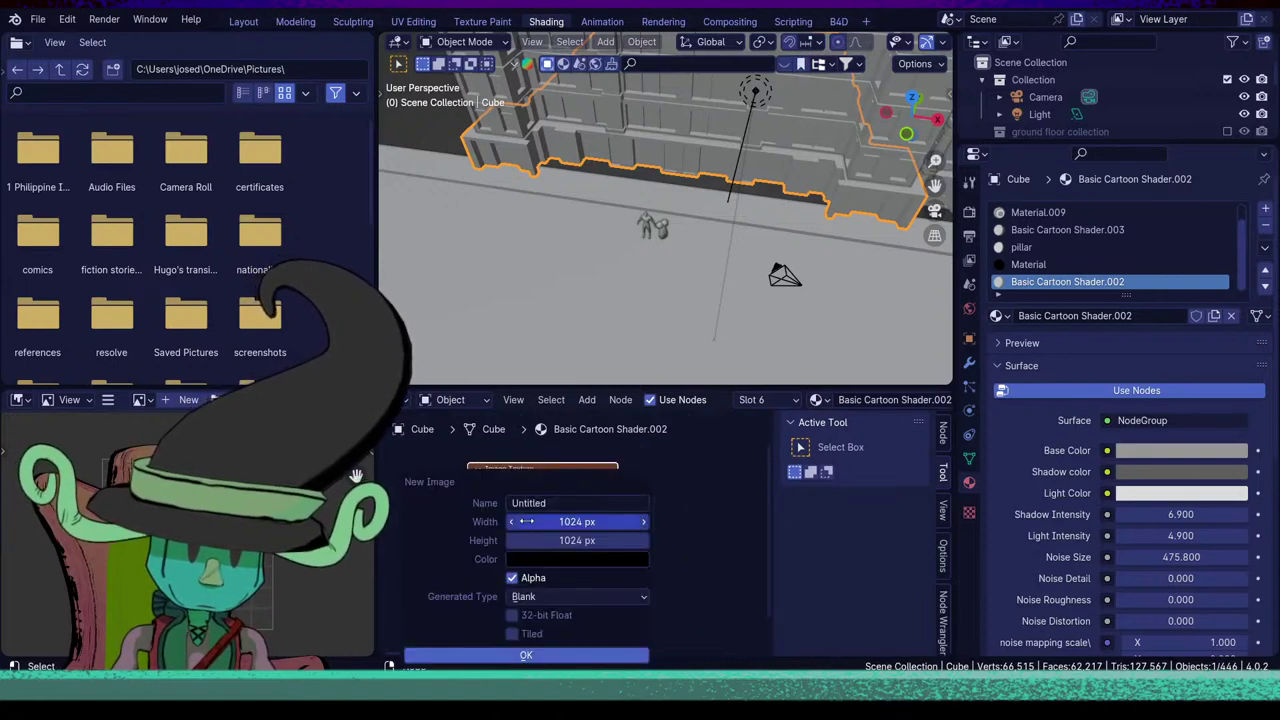
pyautogui.click(573, 521)
pyautogui.write('1920')
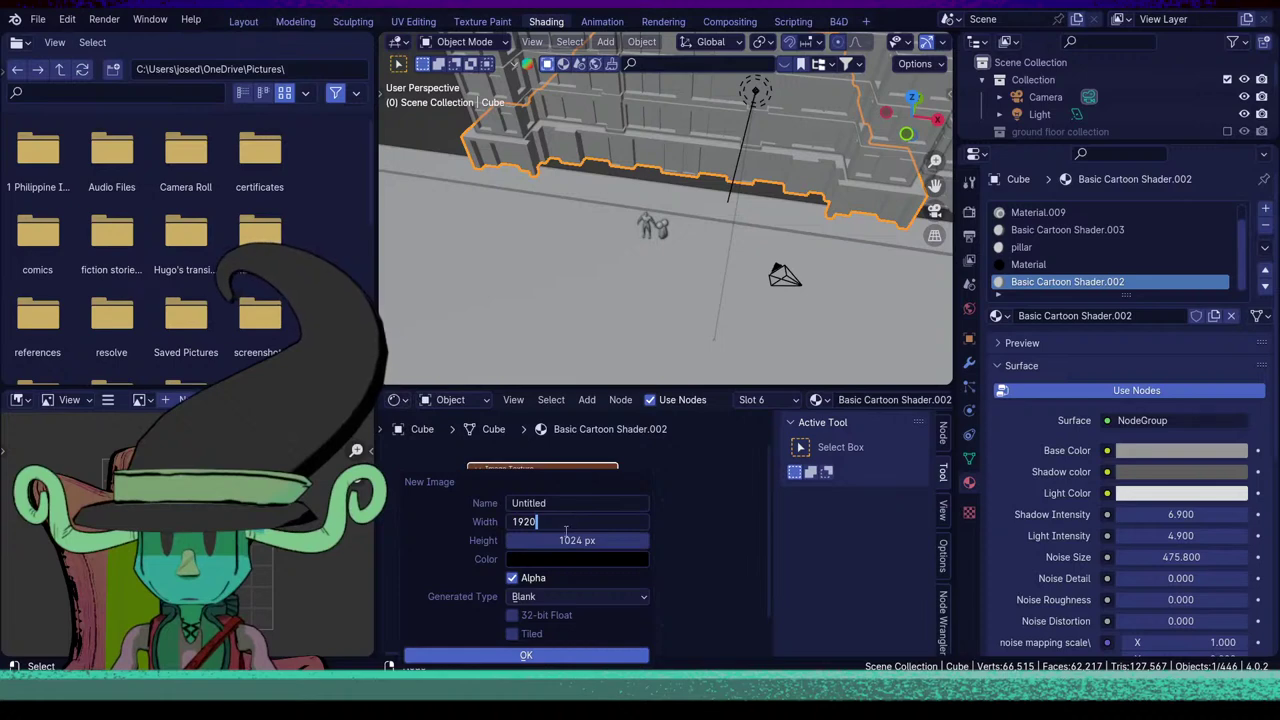
pyautogui.press('Return')
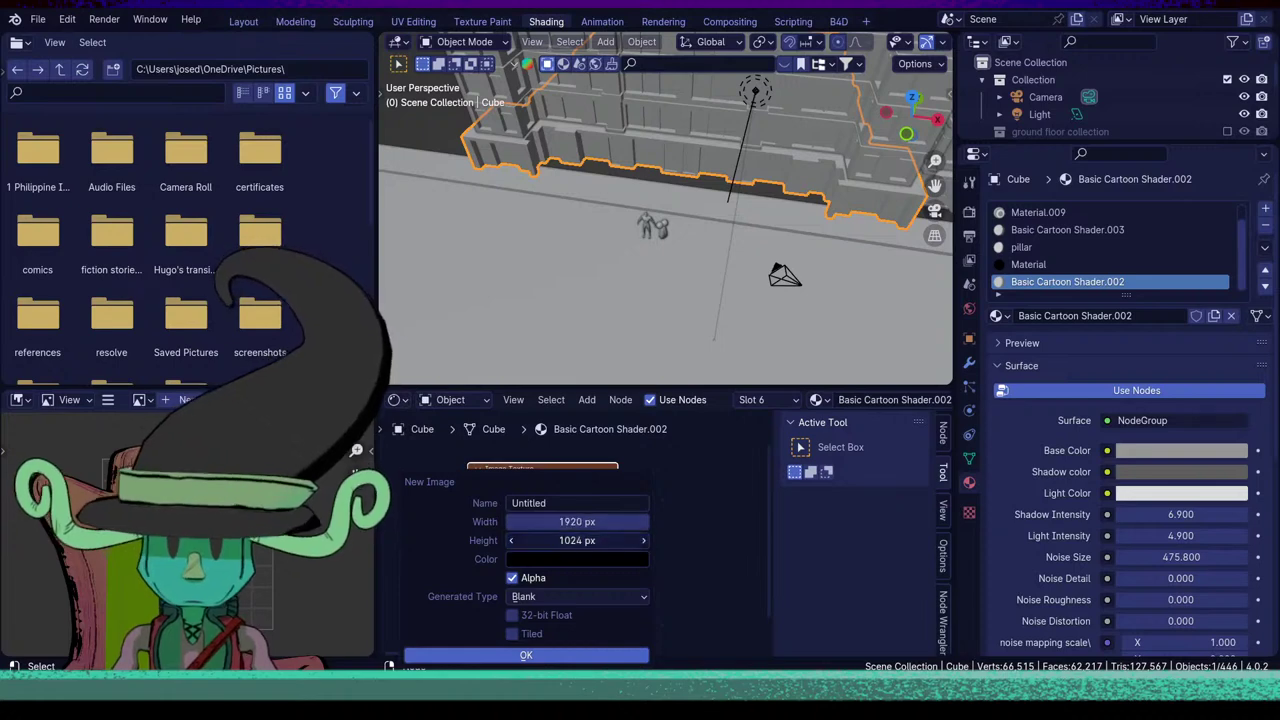
pyautogui.click(565, 540)
pyautogui.write('10')
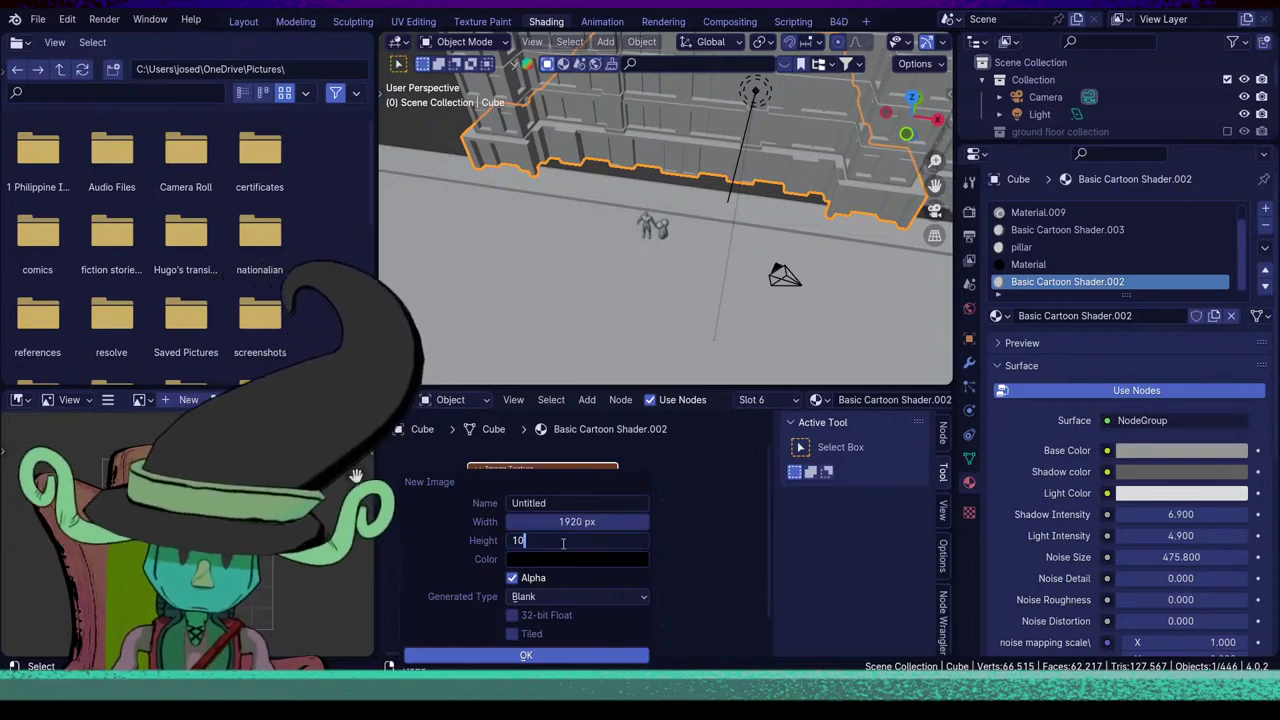
pyautogui.write('80')
pyautogui.press('Return')
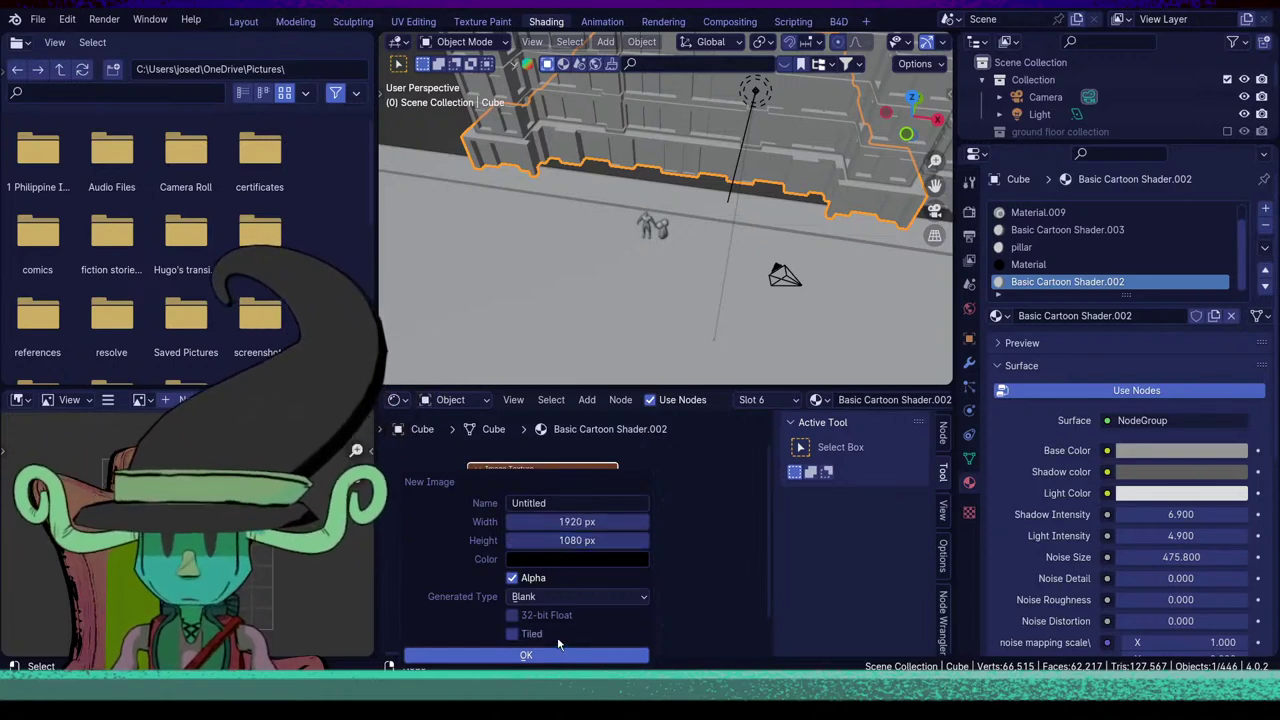
pyautogui.click(560, 656)
# Preview the new image texture by connecting its color directly to the material output.
pyautogui.scroll(-4, 665, 572)
pyautogui.moveTo(655, 581); pyautogui.dragTo(582, 605, button='middle')
pyautogui.scroll(1, 584, 602)
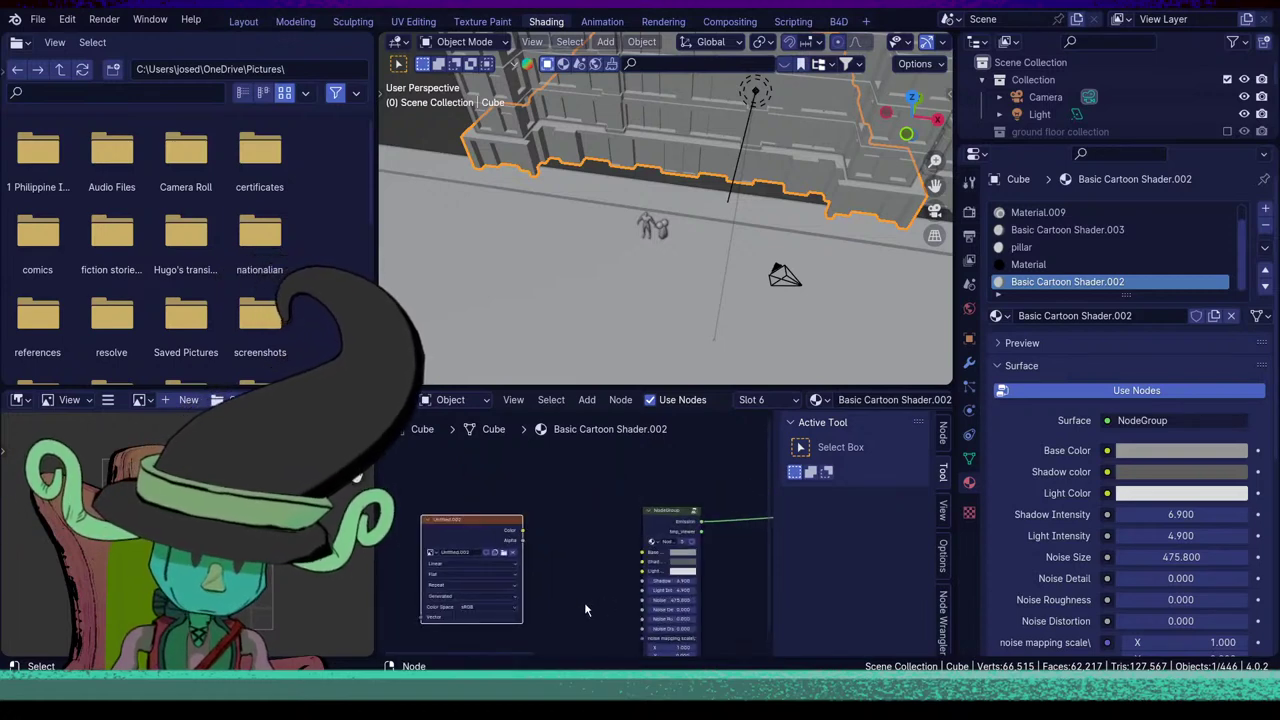
pyautogui.keyDown('ctrl'); pyautogui.keyDown('shift'); pyautogui.click(459, 522); pyautogui.keyUp('shift'); pyautogui.keyUp('ctrl')
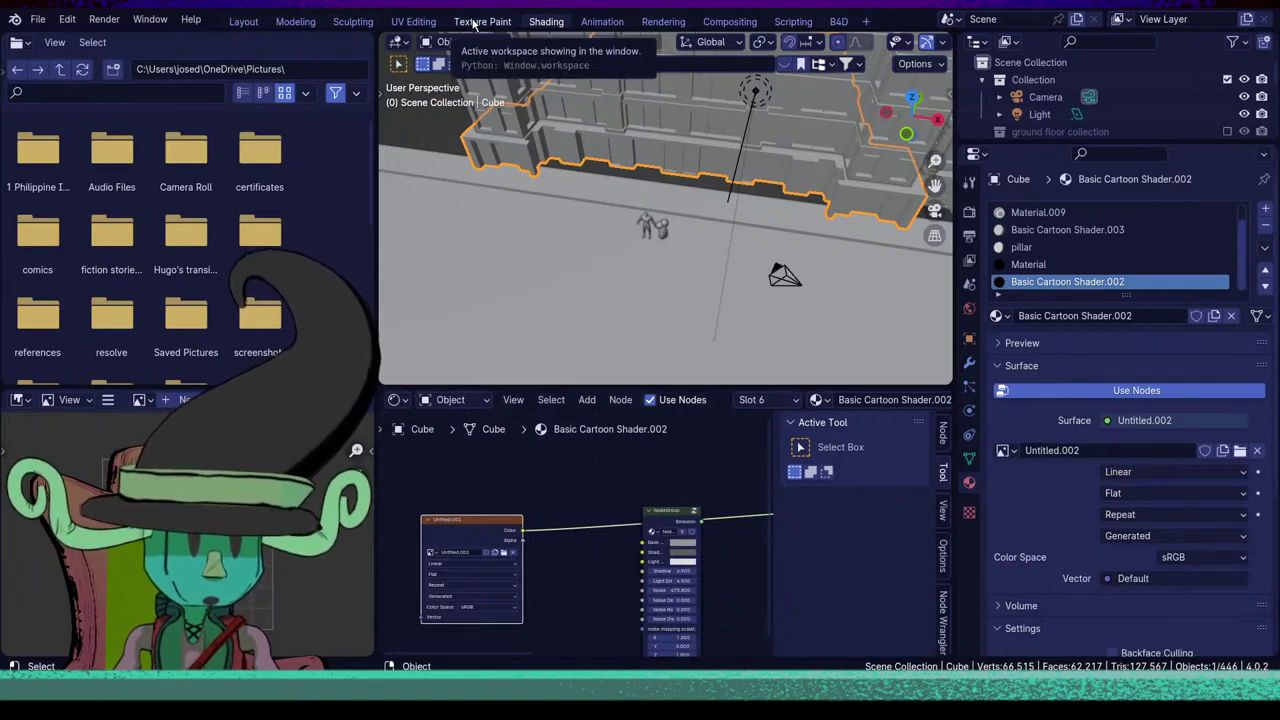
# Unwrap the UVs of the building's selected ground-floor faces onto the new image.
pyautogui.click(480, 21)
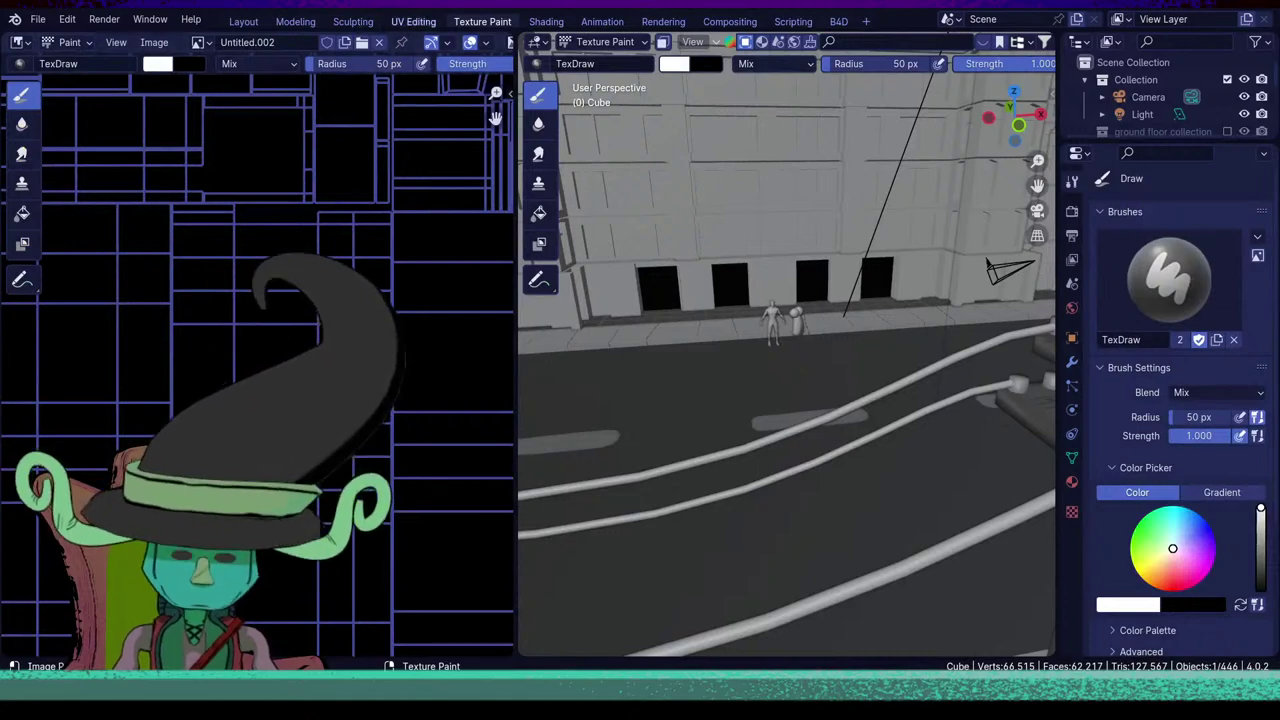
pyautogui.click(413, 21)
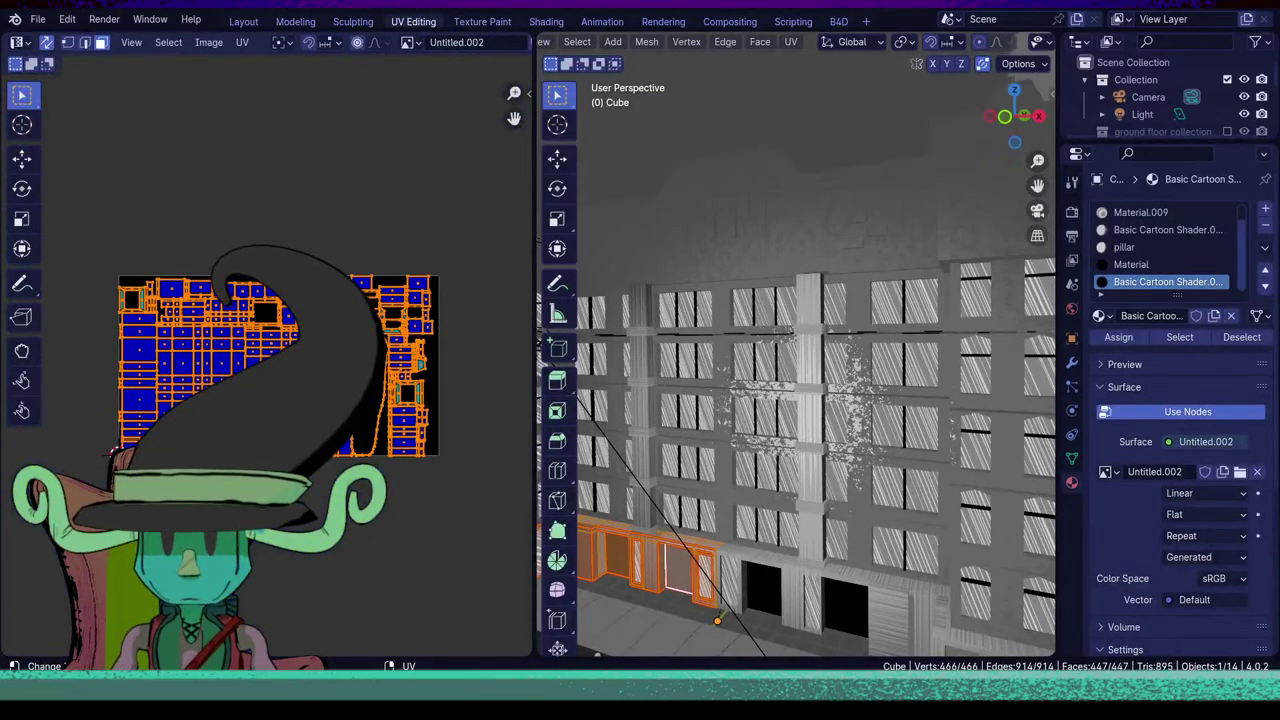
pyautogui.press('u')
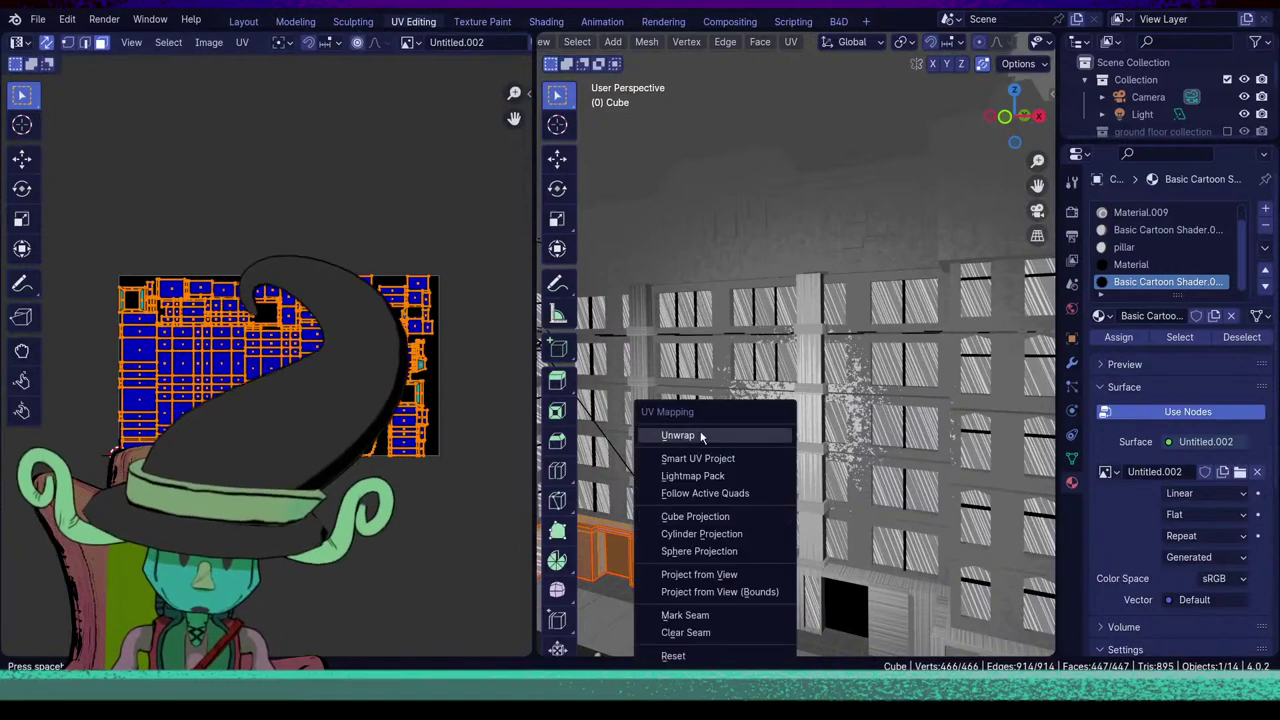
pyautogui.click(690, 431)
pyautogui.scroll(2, 368, 450)
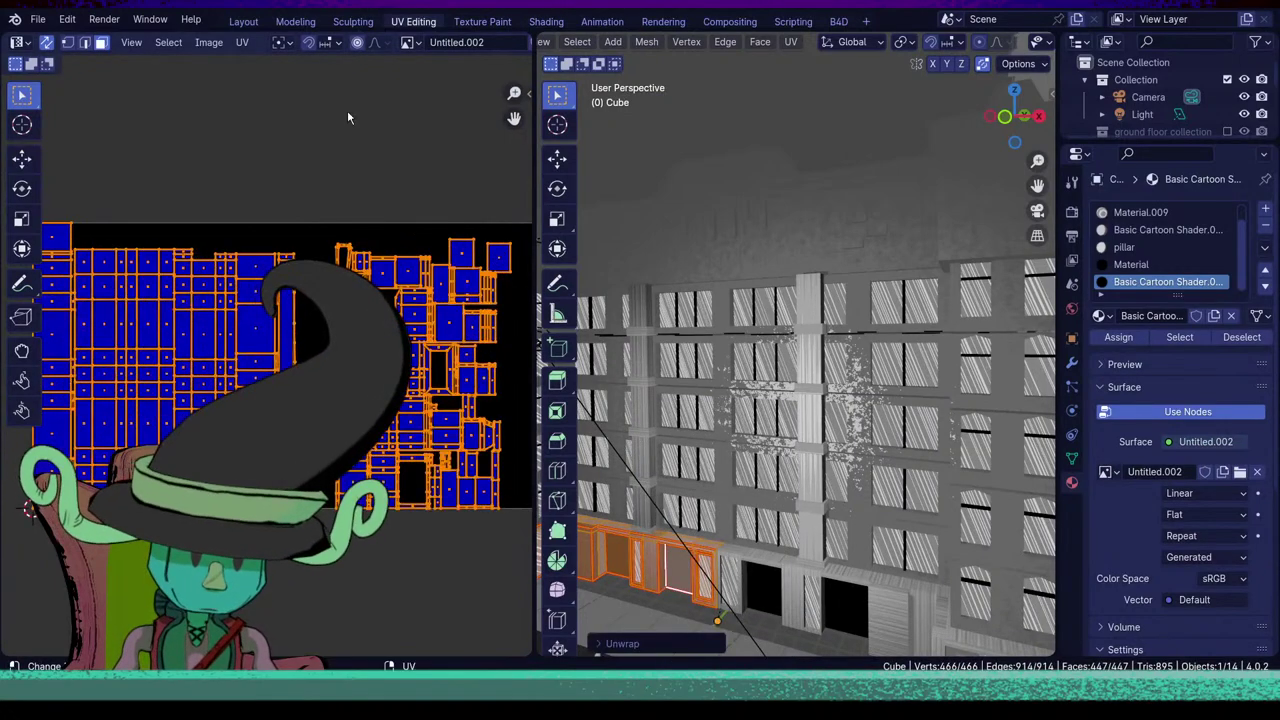
# Return to texture painting on the building and activate the Fill tool.
pyautogui.click(482, 21)
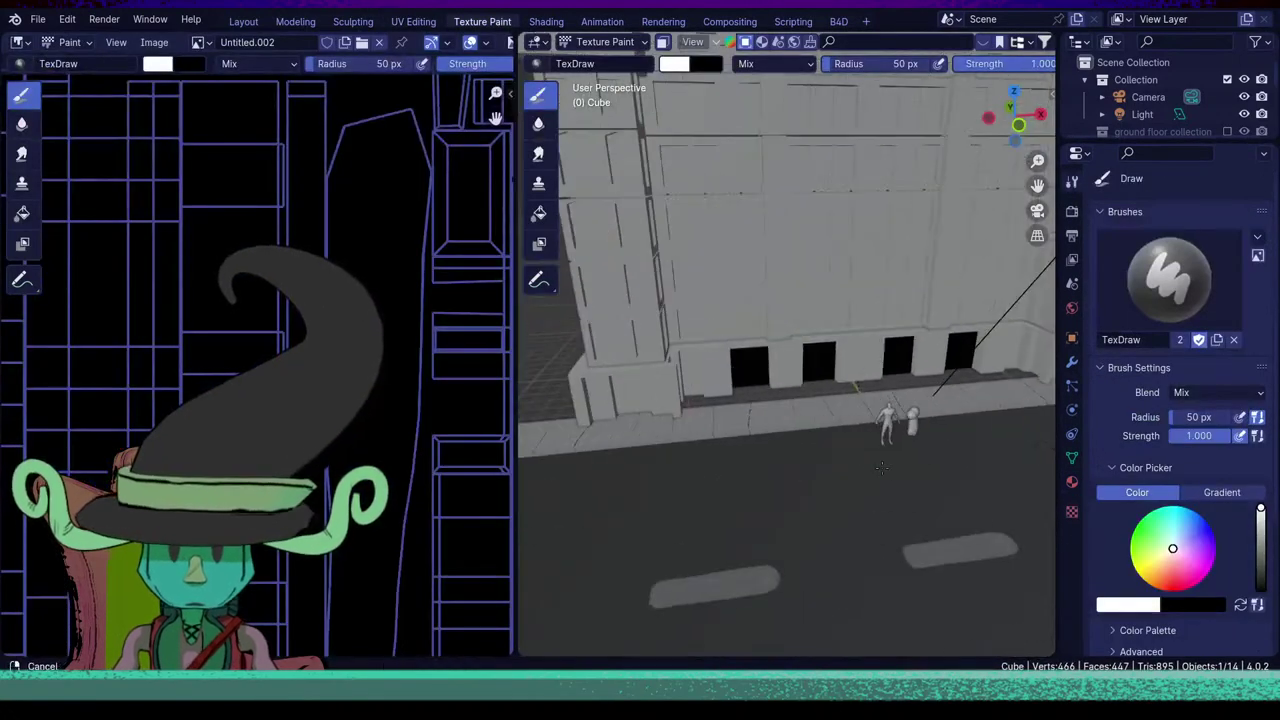
pyautogui.moveTo(880, 467); pyautogui.dragTo(811, 451, button='middle')
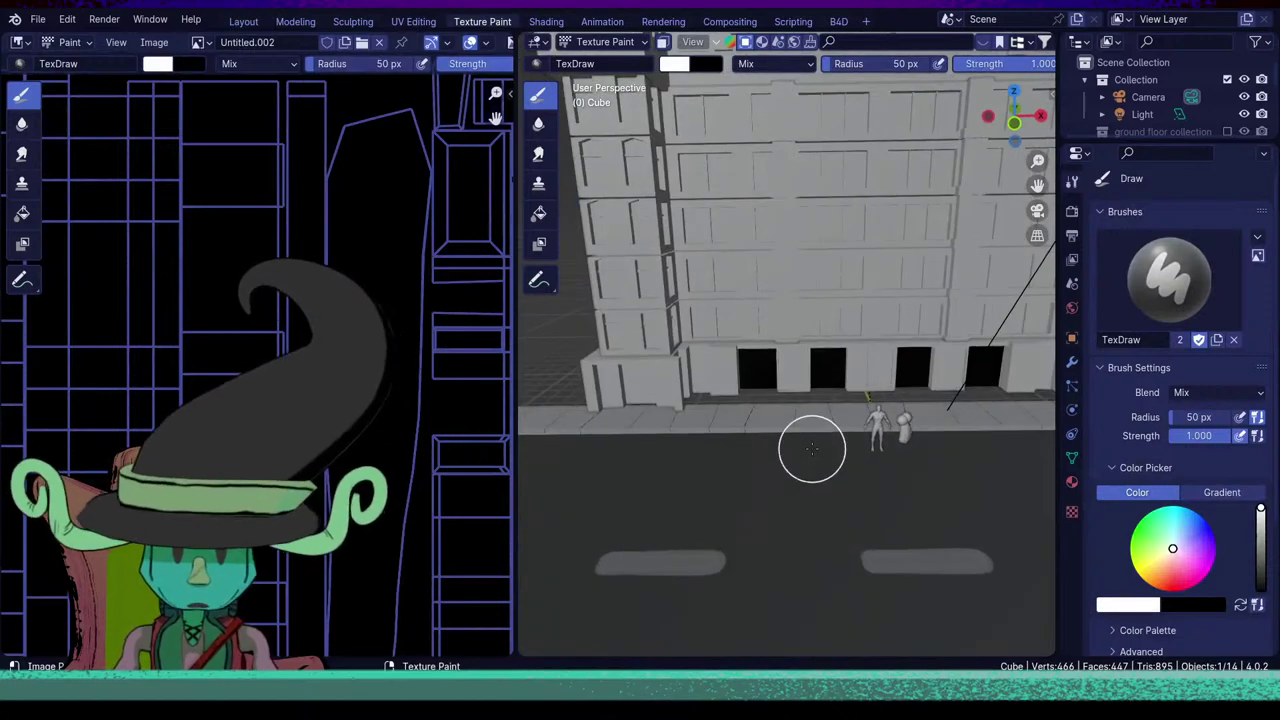
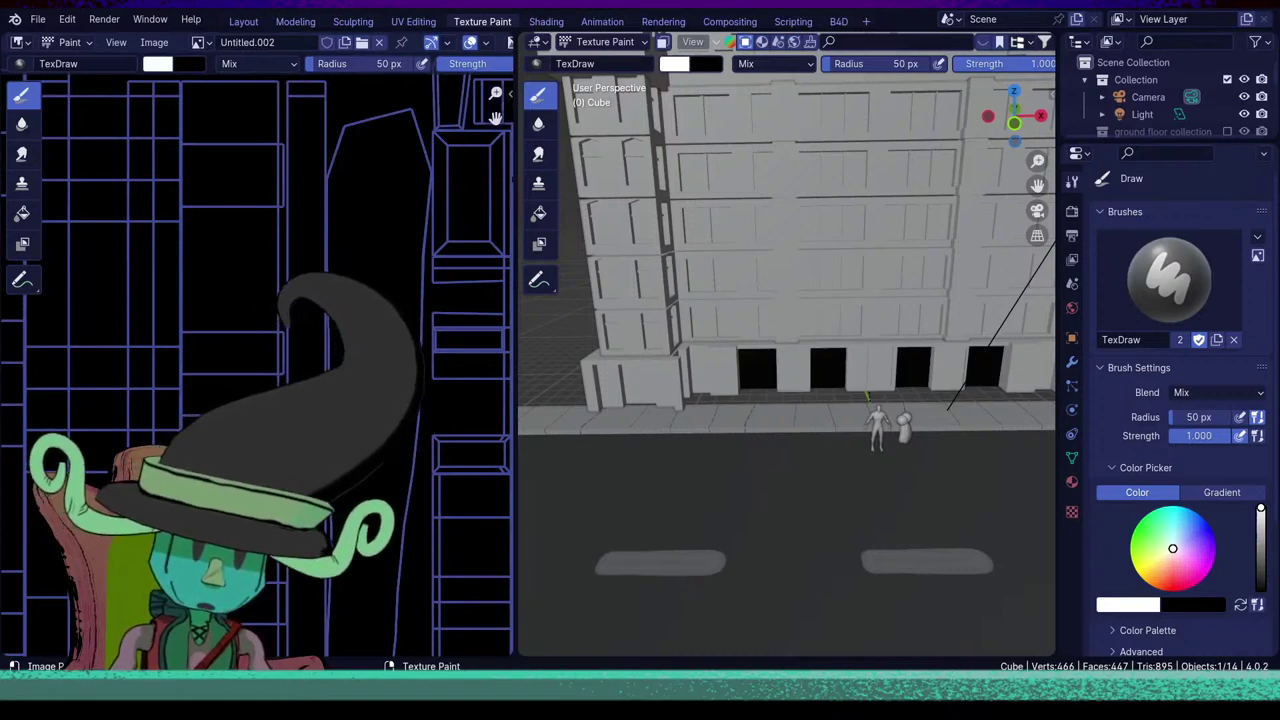
pyautogui.moveTo(651, 629); pyautogui.dragTo(700, 423, button='middle')
pyautogui.scroll(2, 700, 423)
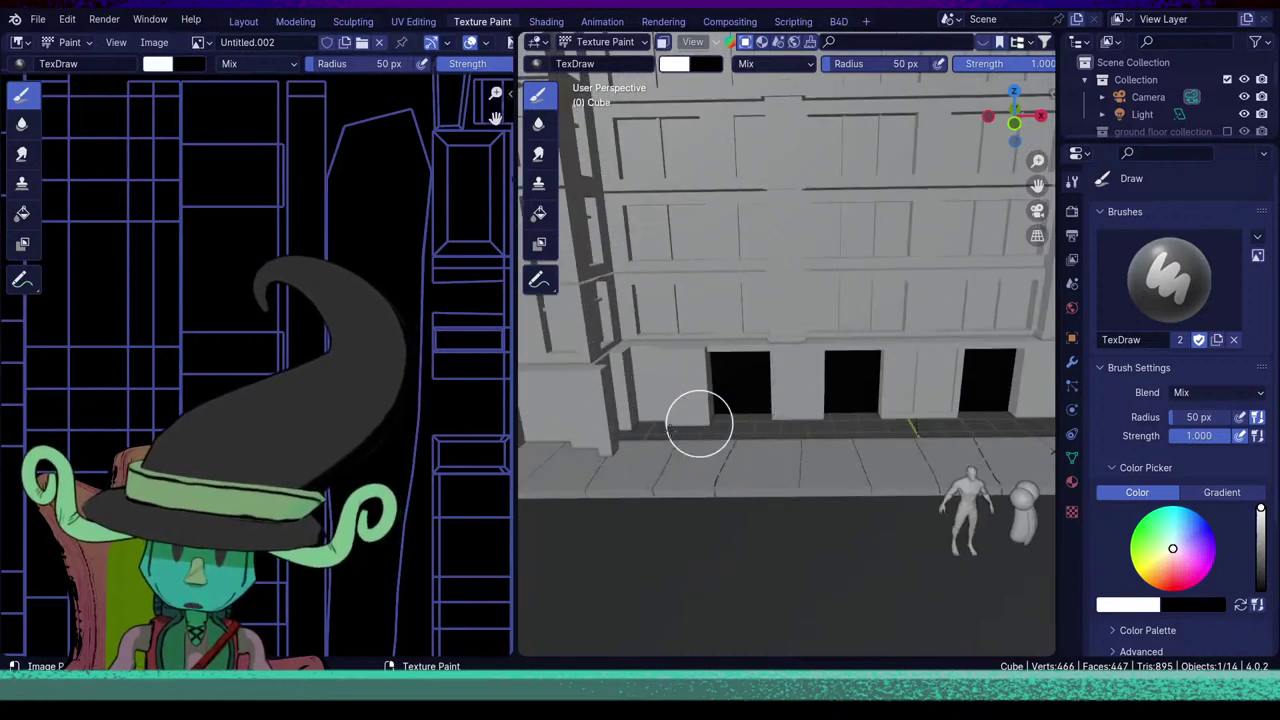
pyautogui.click(22, 213)
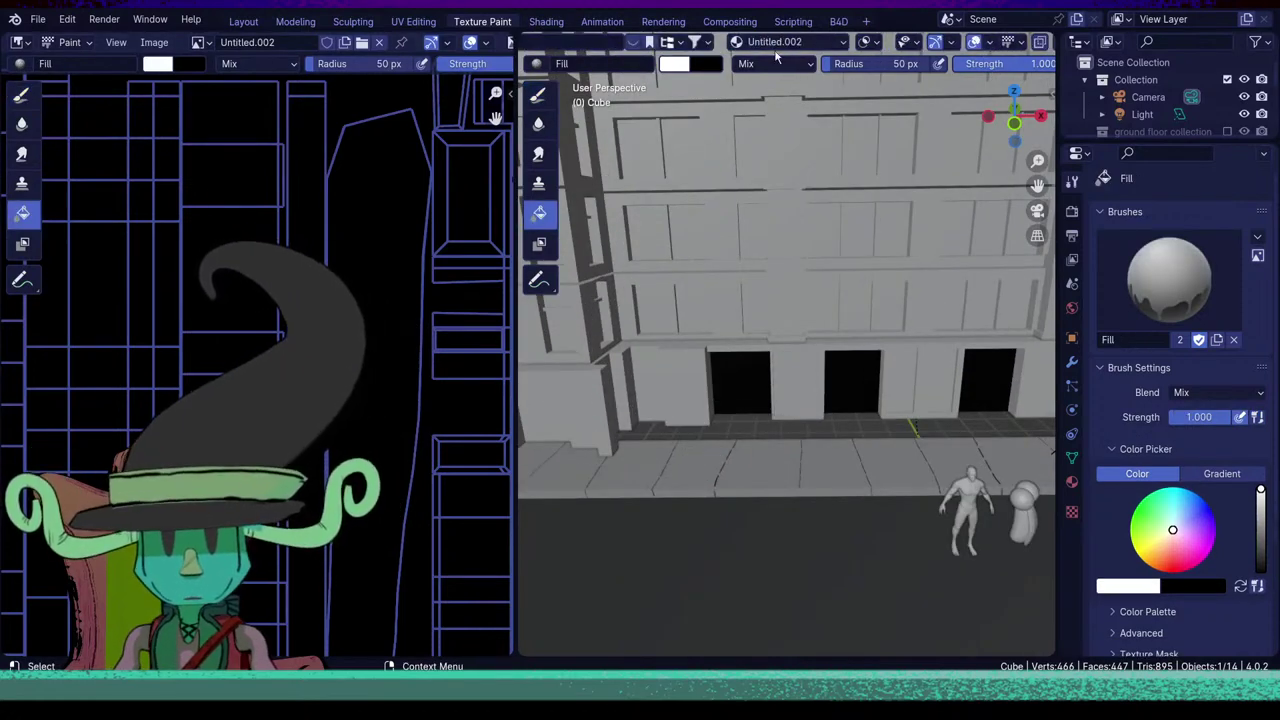
# Show the 3D view in Material Preview shading with Scene World and Scene Lights enabled.
pyautogui.scroll(-3, 985, 45)
pyautogui.click(1008, 44)
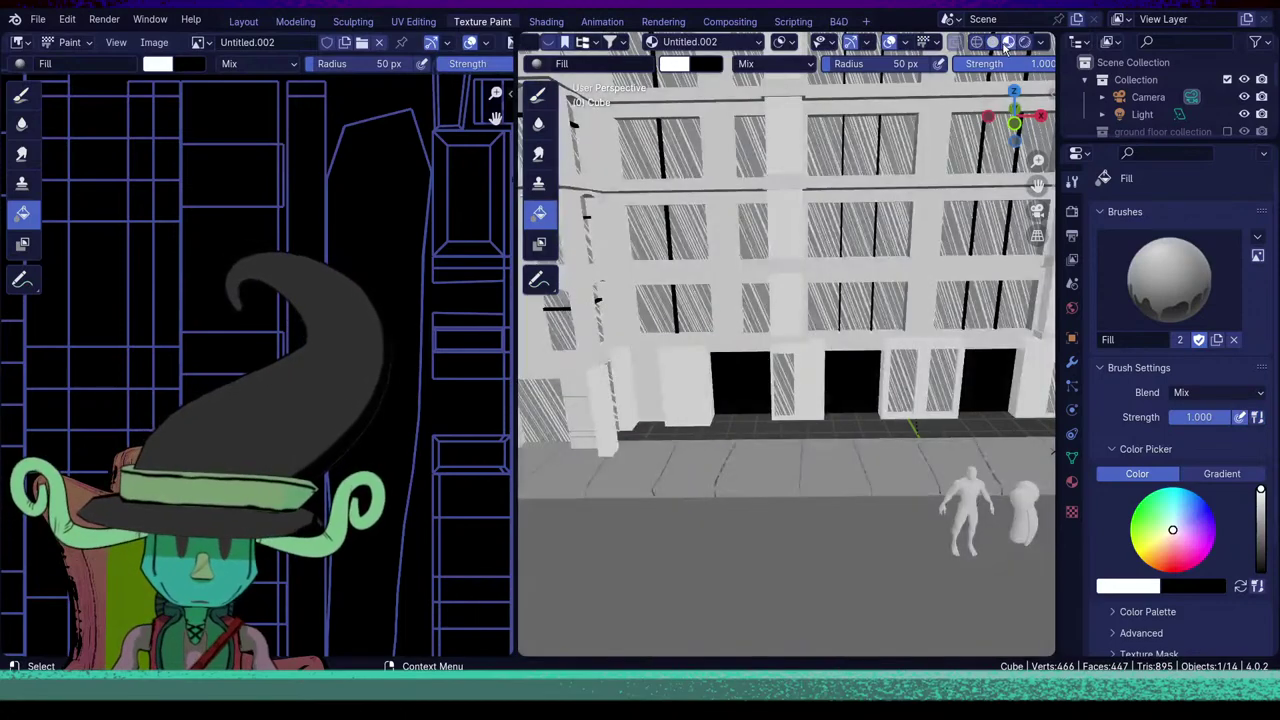
pyautogui.scroll(-5, 659, 453)
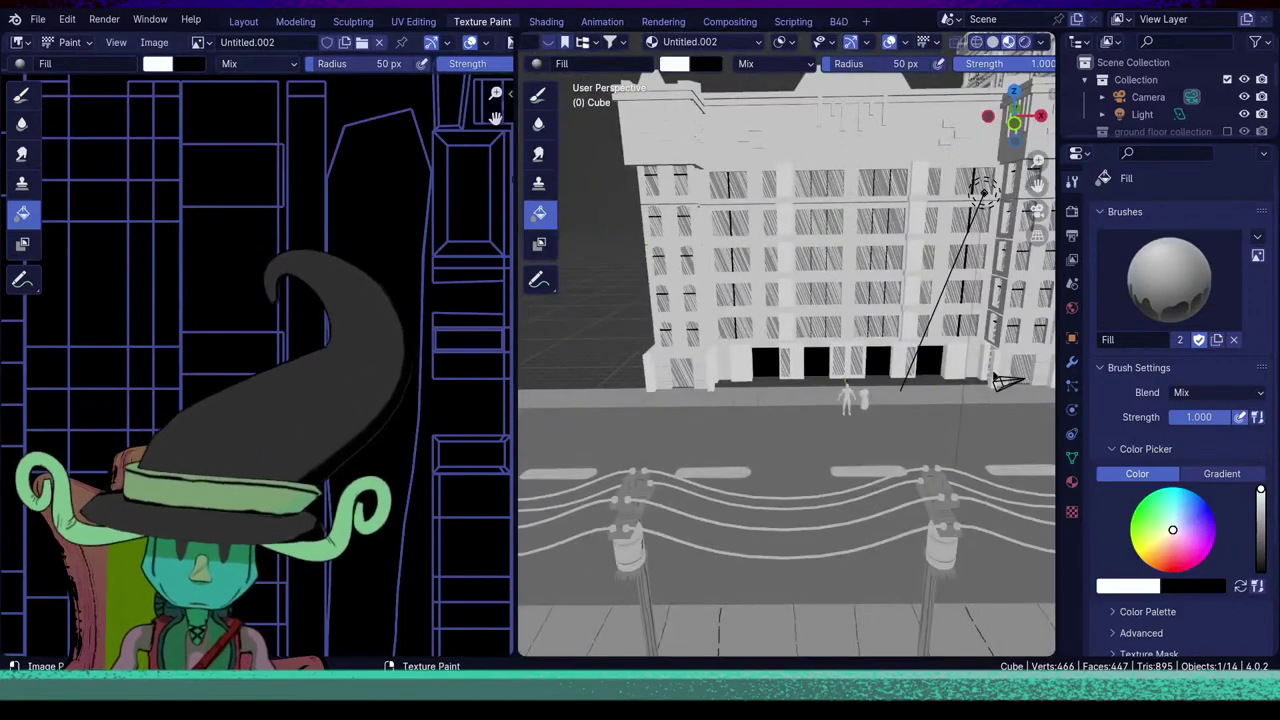
pyautogui.click(1042, 42)
pyautogui.click(970, 144)
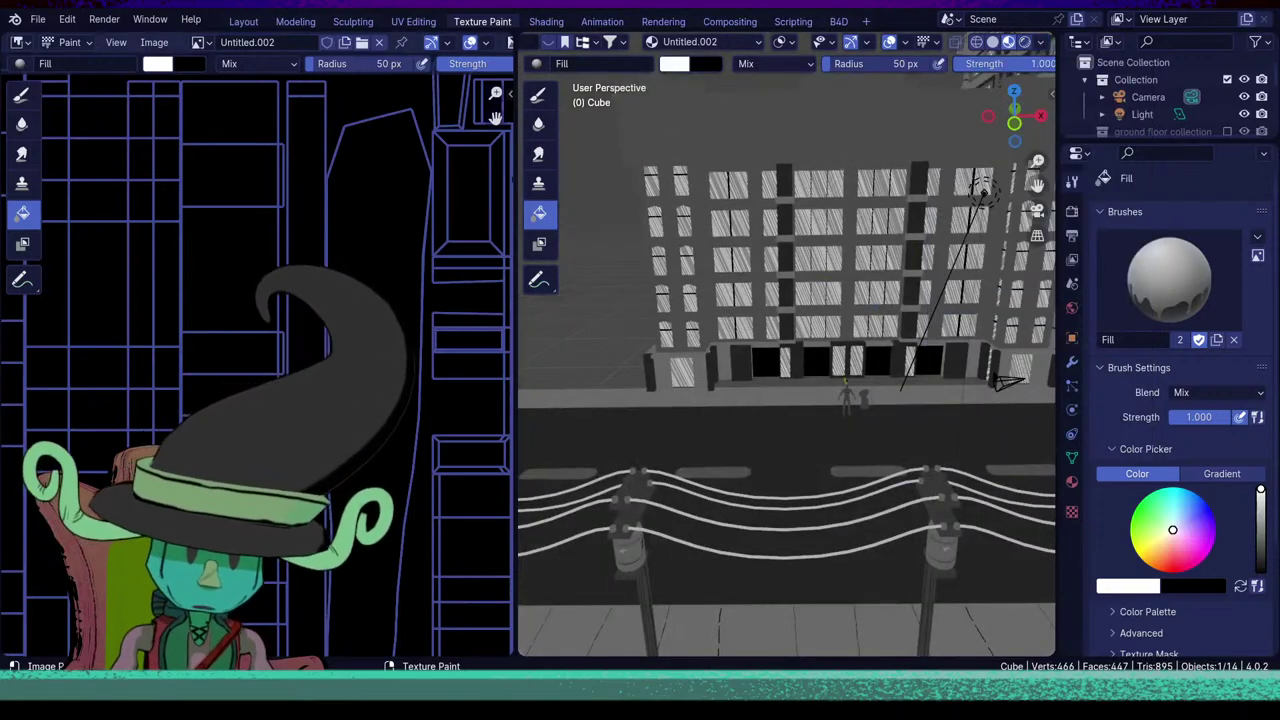
pyautogui.moveTo(1012, 116); pyautogui.dragTo(983, 60)
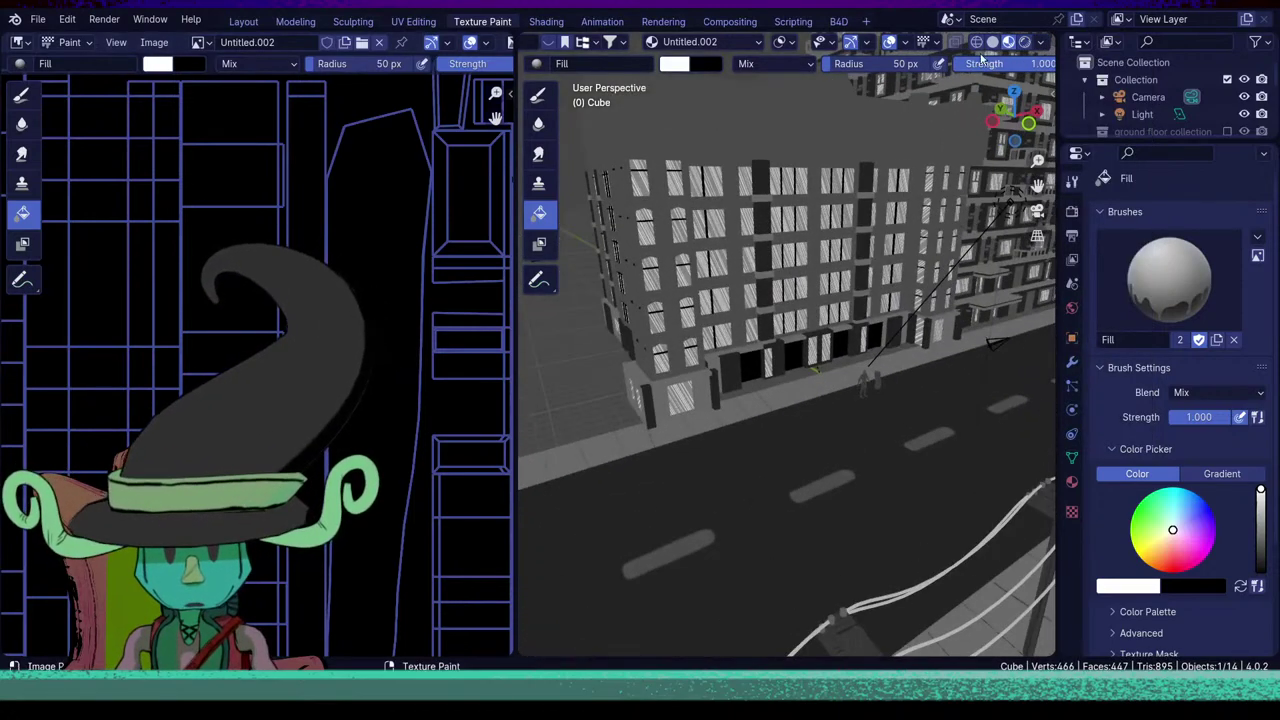
pyautogui.click(1043, 42)
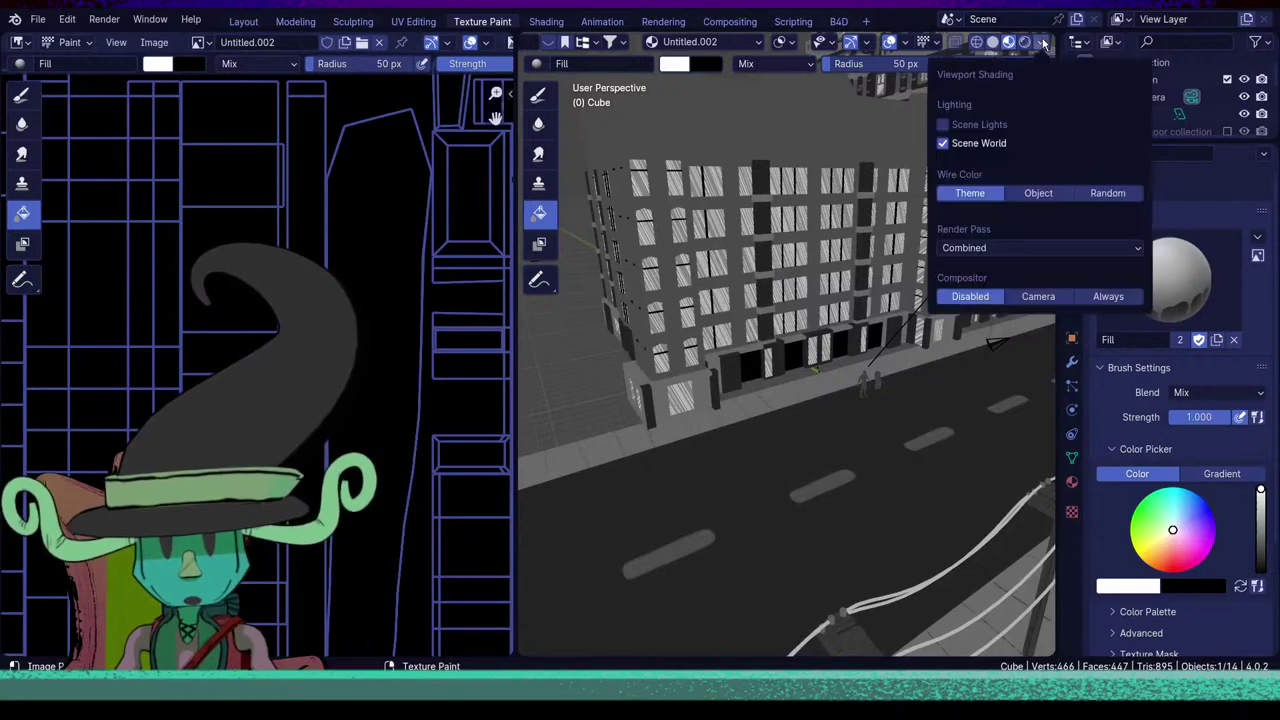
pyautogui.click(978, 127)
pyautogui.moveTo(812, 482); pyautogui.dragTo(750, 467, button='middle')
pyautogui.scroll(5, 750, 467)
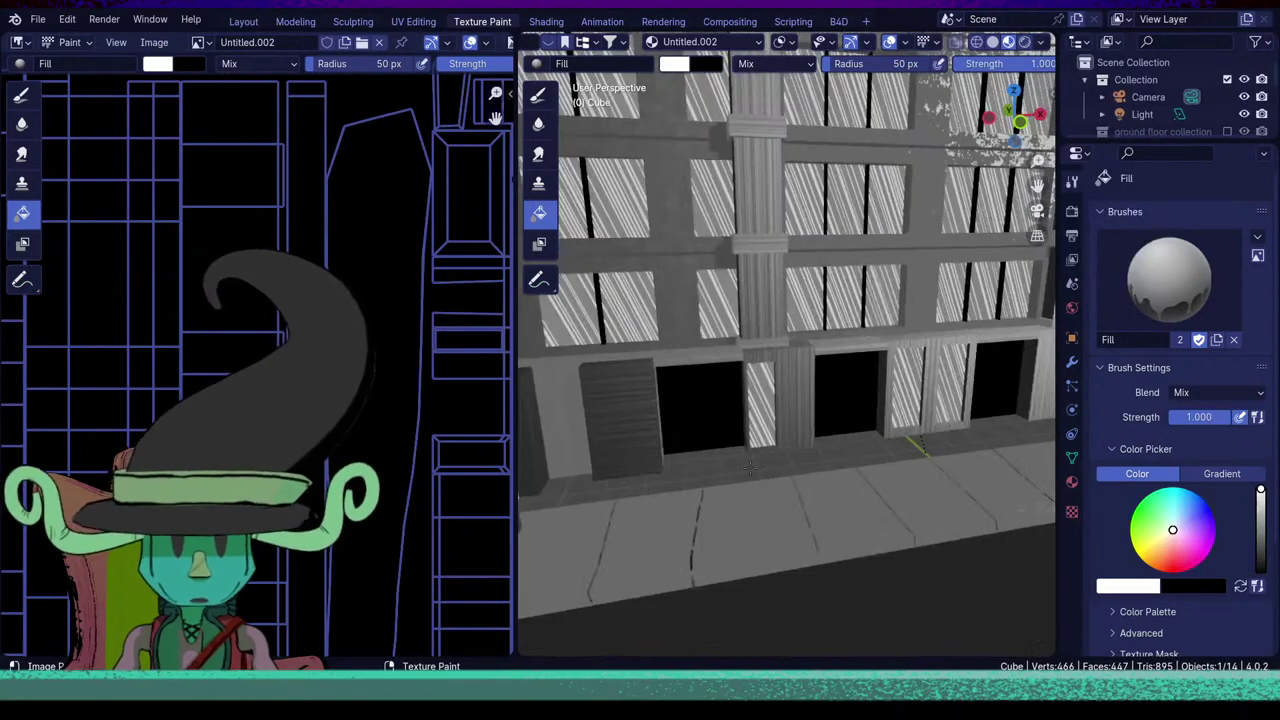
# Lower the fill colour's brightness to a mid grey and fill the ground-floor panel texture with it.
pyautogui.click(510, 93)
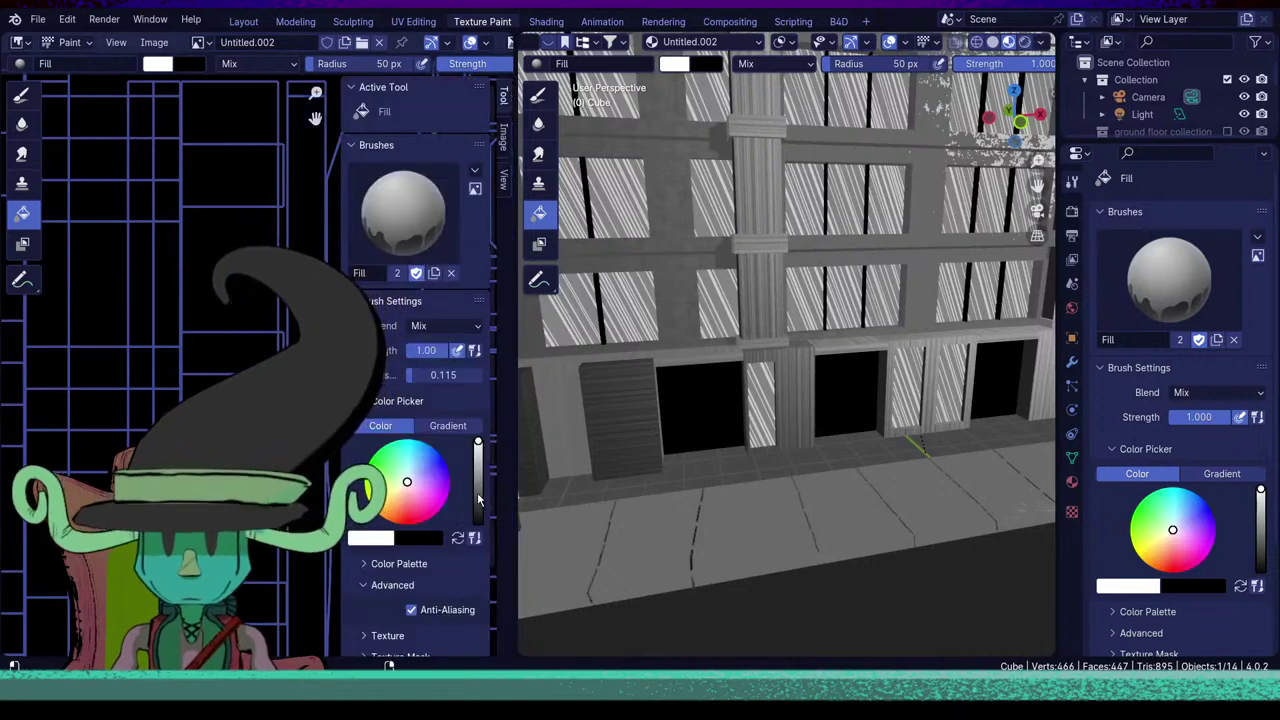
pyautogui.moveTo(478, 505); pyautogui.dragTo(478, 481)
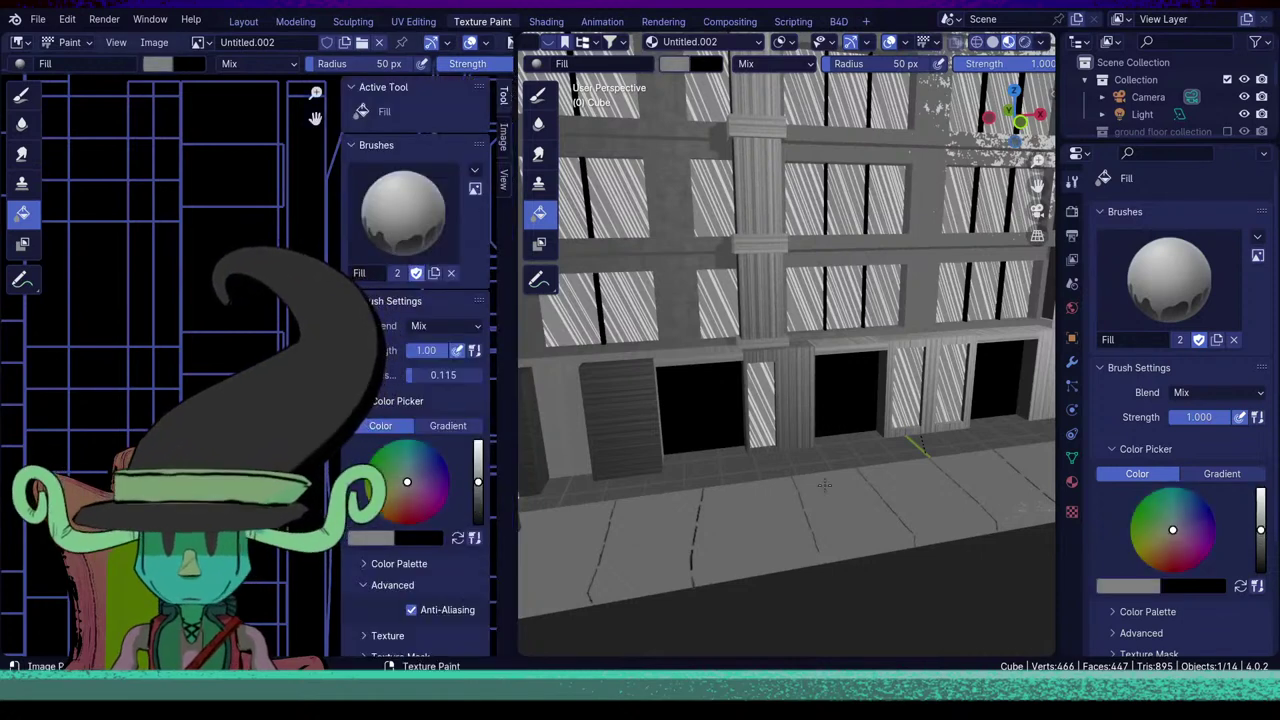
pyautogui.moveTo(824, 485); pyautogui.dragTo(760, 424, button='middle')
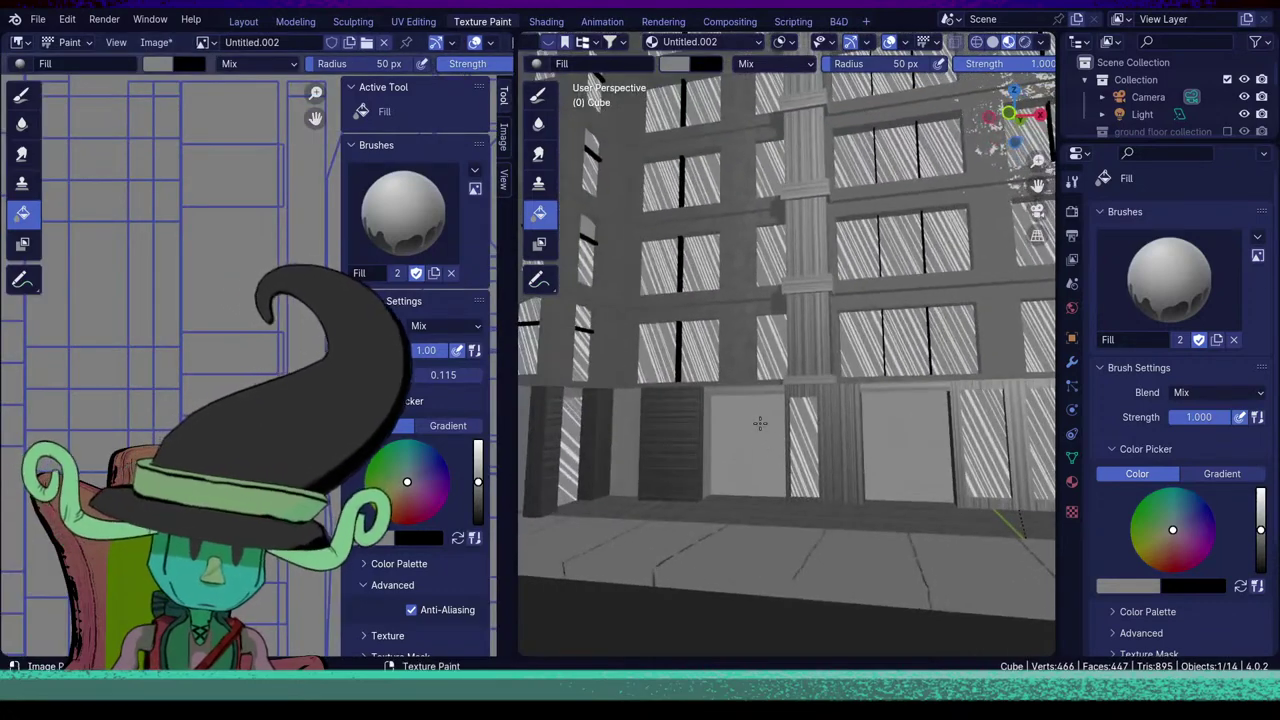
# In the front orthographic view, set up the Draw brush with black as the paint colour and a 16 px radius.
pyautogui.press('KP_1')
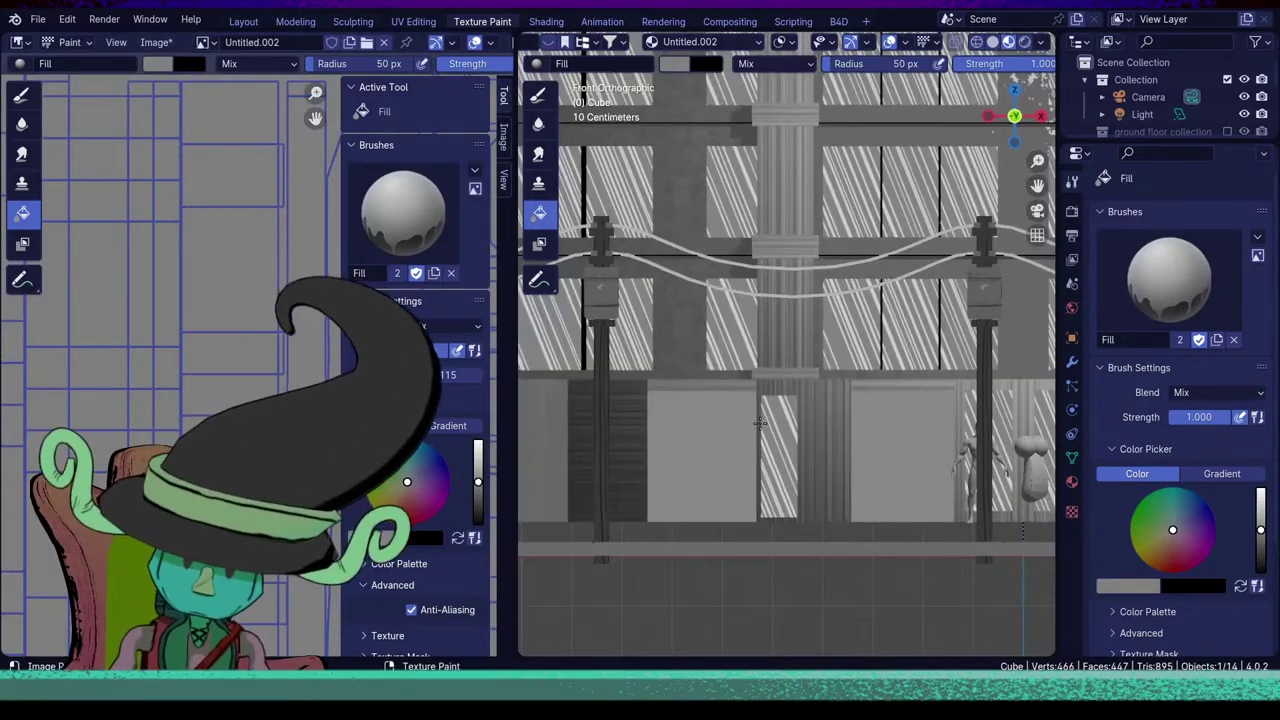
pyautogui.click(22, 94)
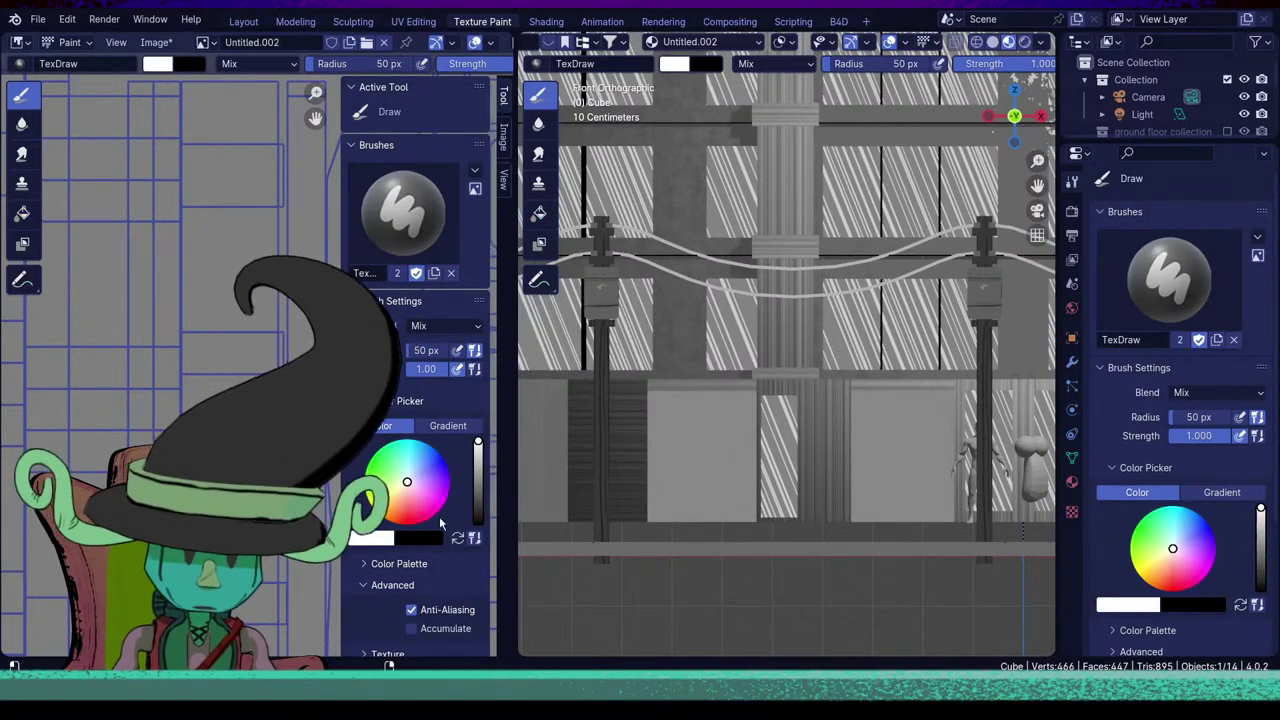
pyautogui.press('x')
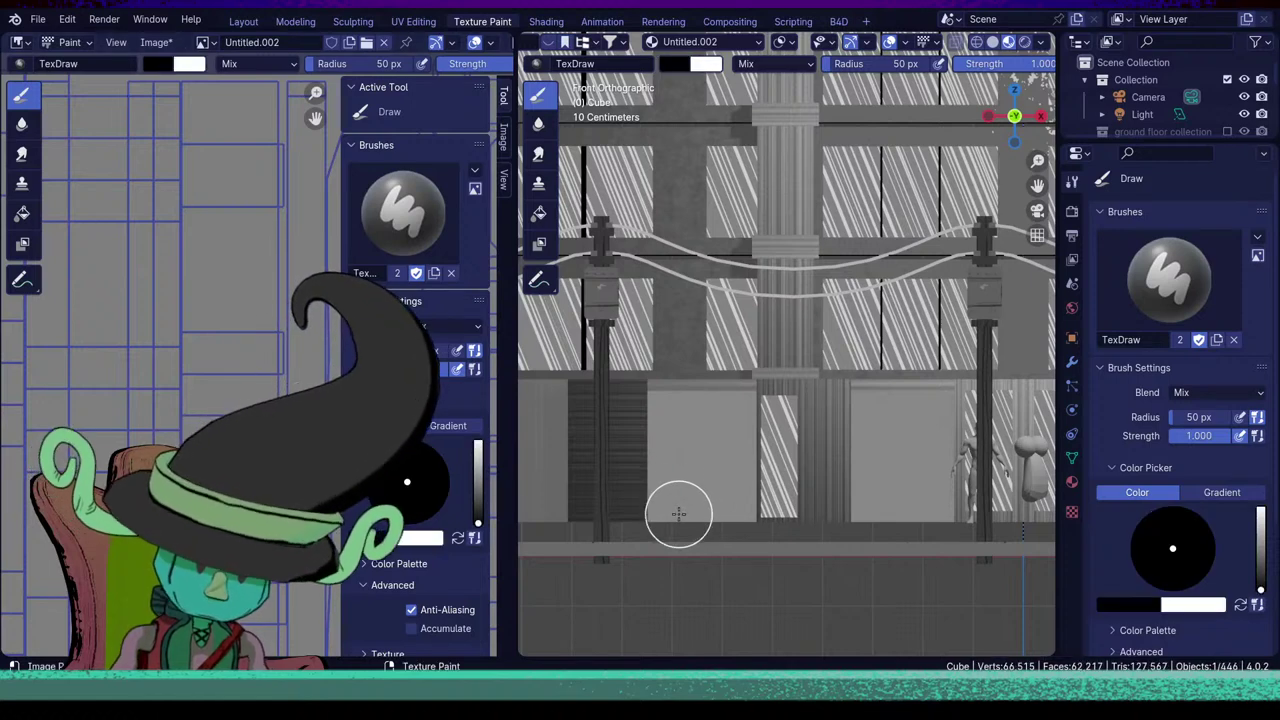
pyautogui.click(675, 504)
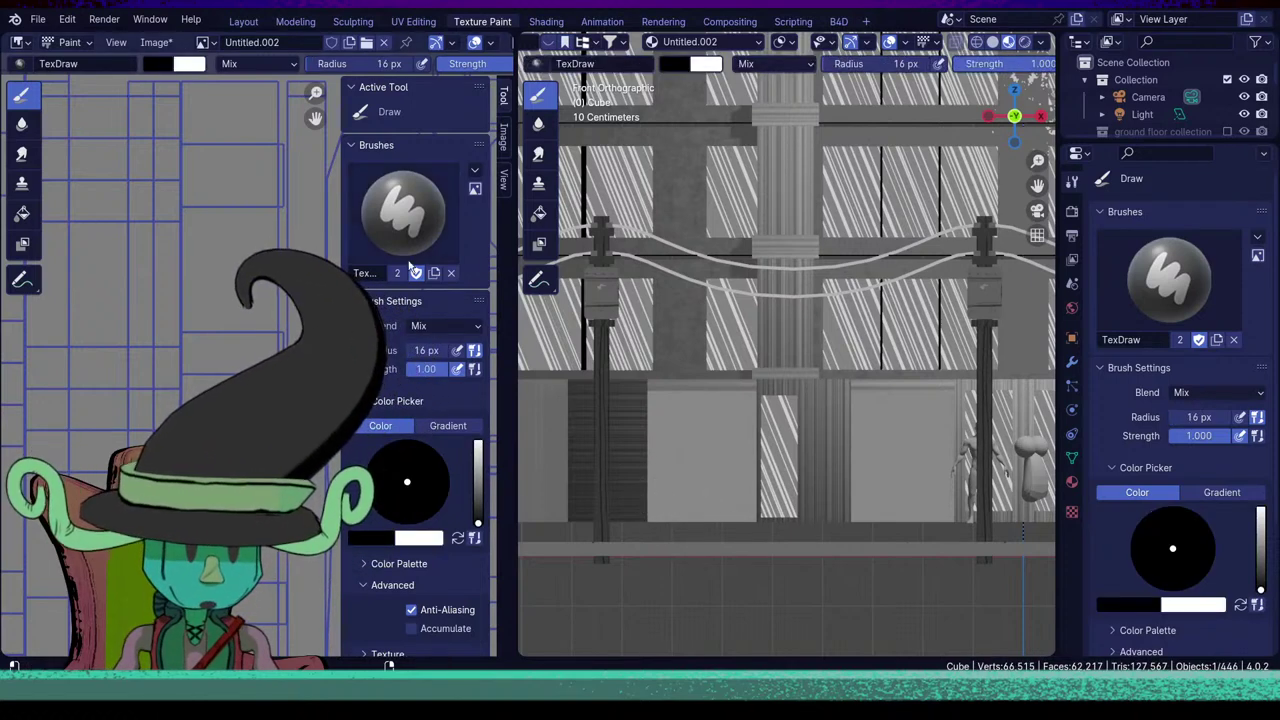
pyautogui.click(428, 228)
pyautogui.click(428, 228)
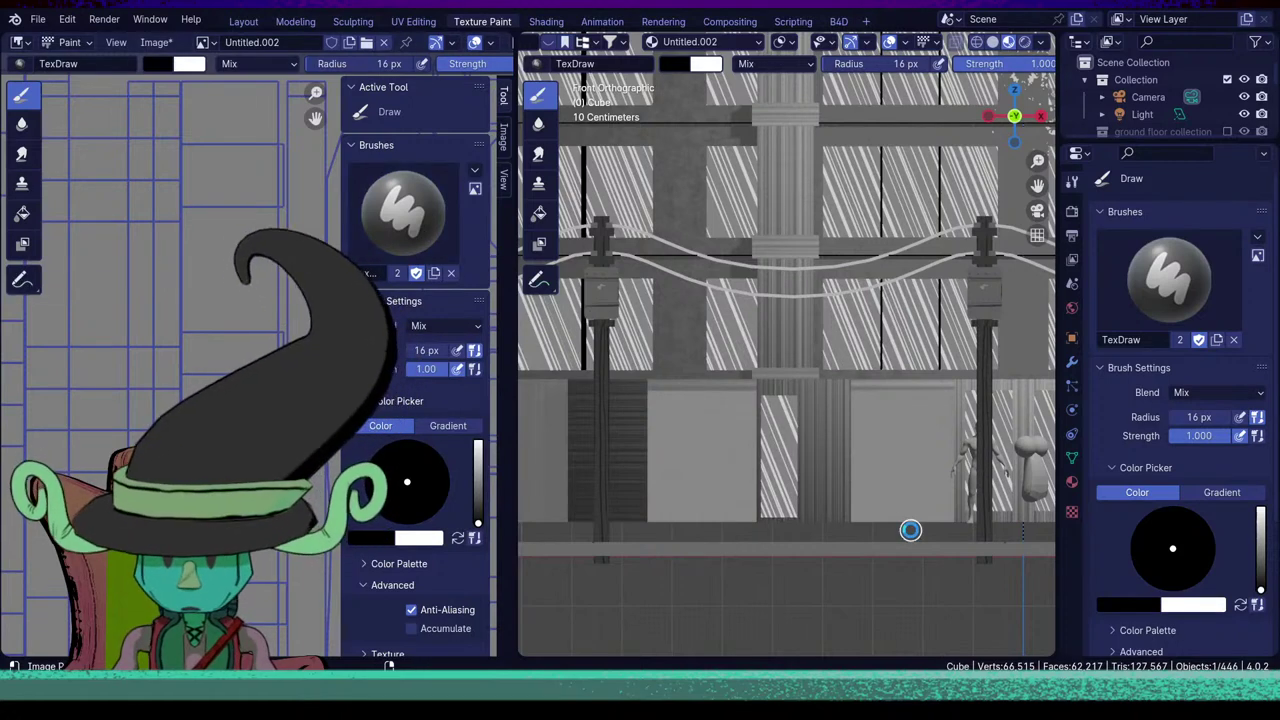
# Save the building file and append the CR texture-paint brushes from another blend file.
pyautogui.hotkey('ctrl', 's')
pyautogui.click(37, 19)
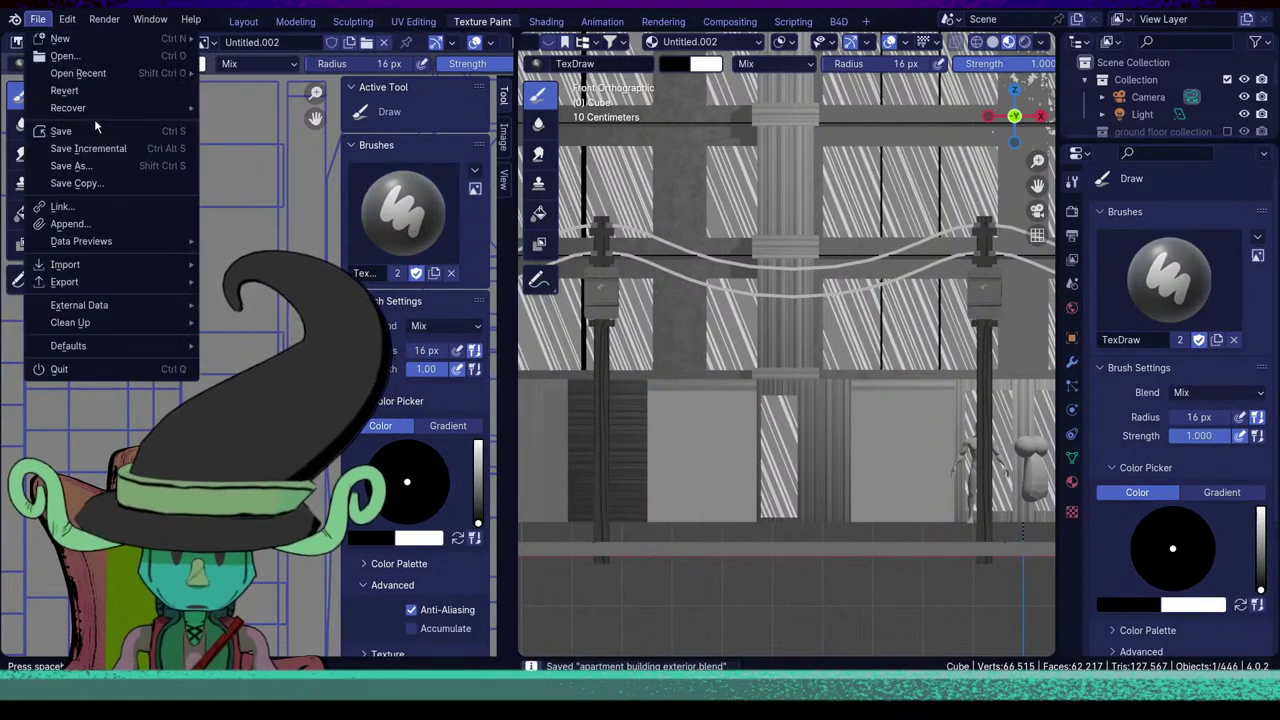
pyautogui.moveTo(112, 262)
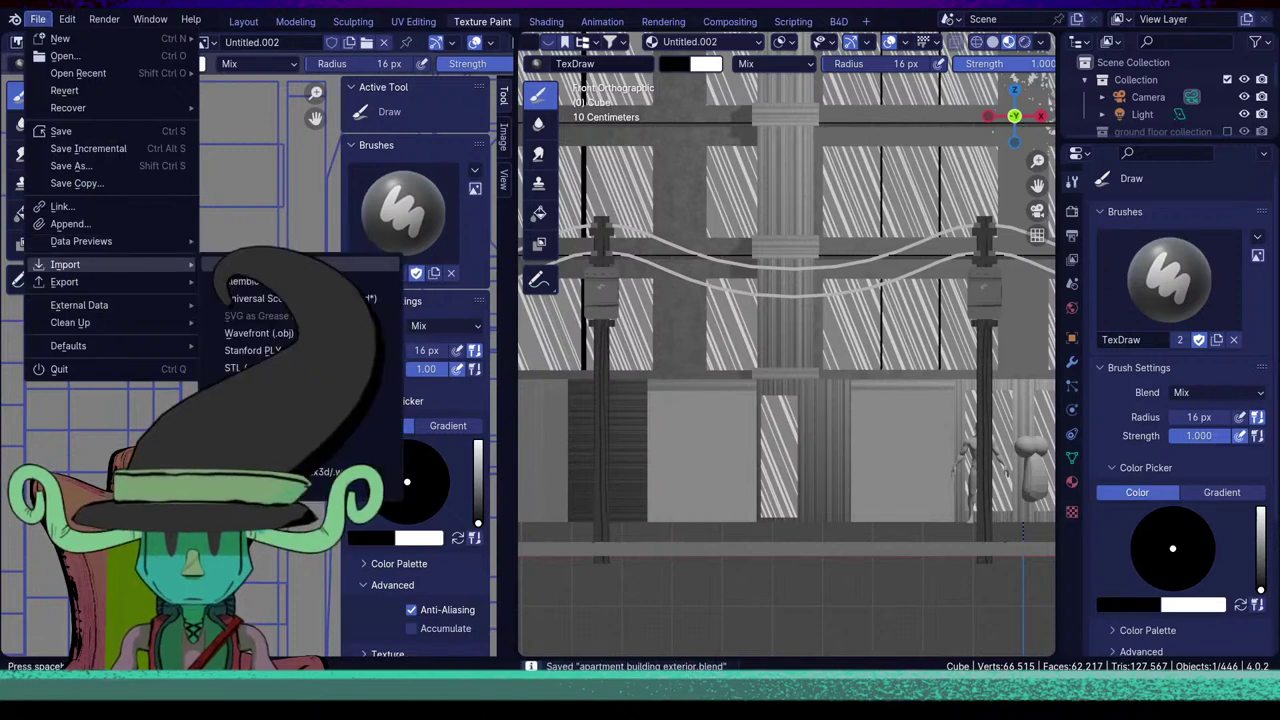
pyautogui.click(71, 229)
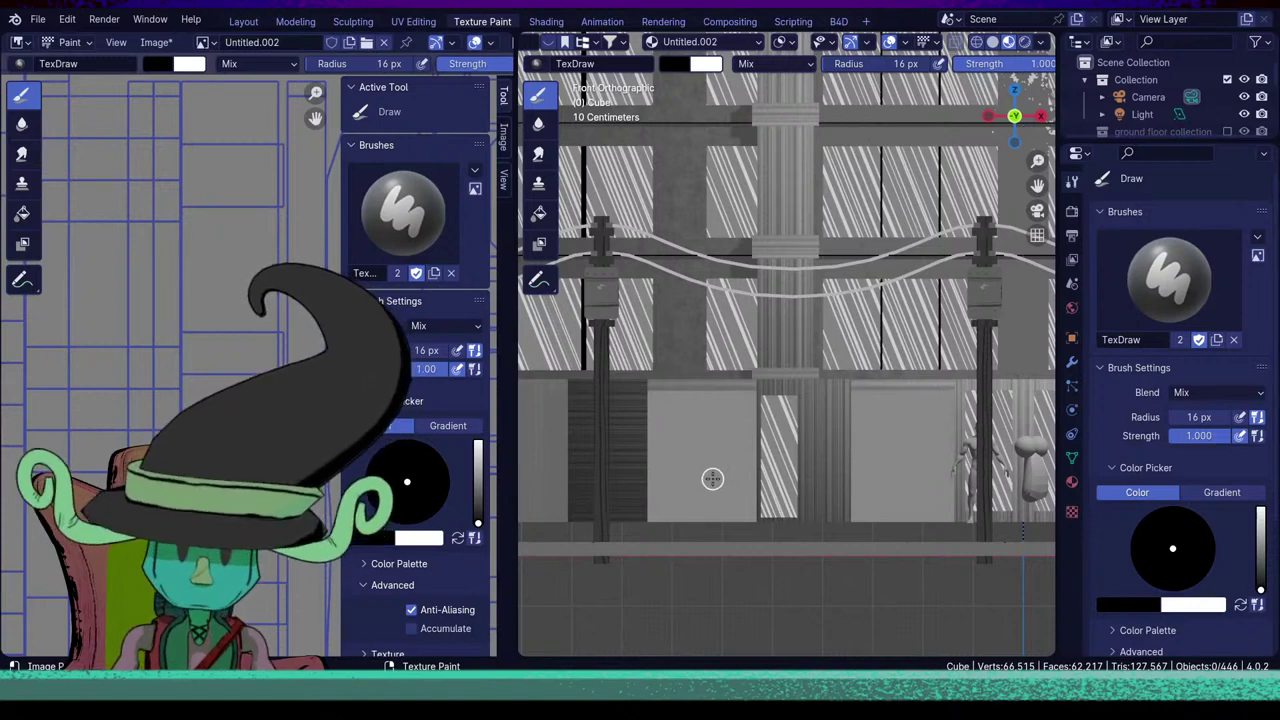
# Choose the CR hard round brush and make black its active paint colour.
pyautogui.click(403, 210)
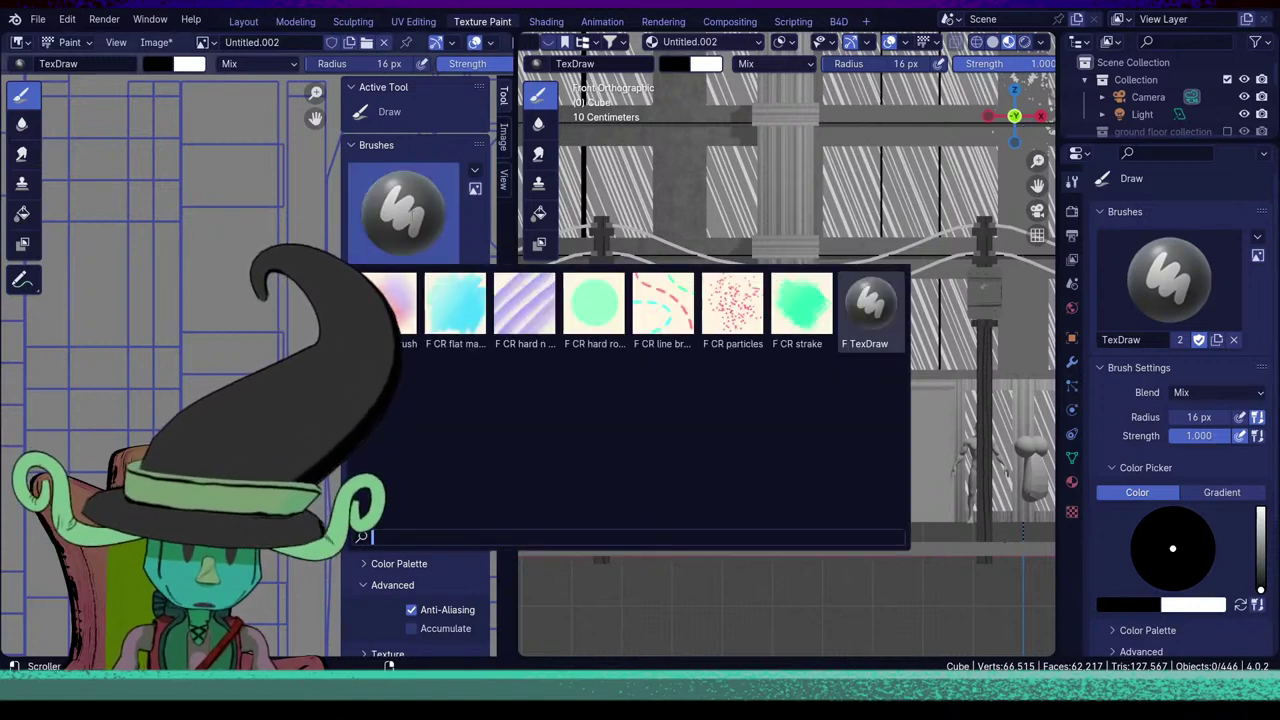
pyautogui.click(592, 326)
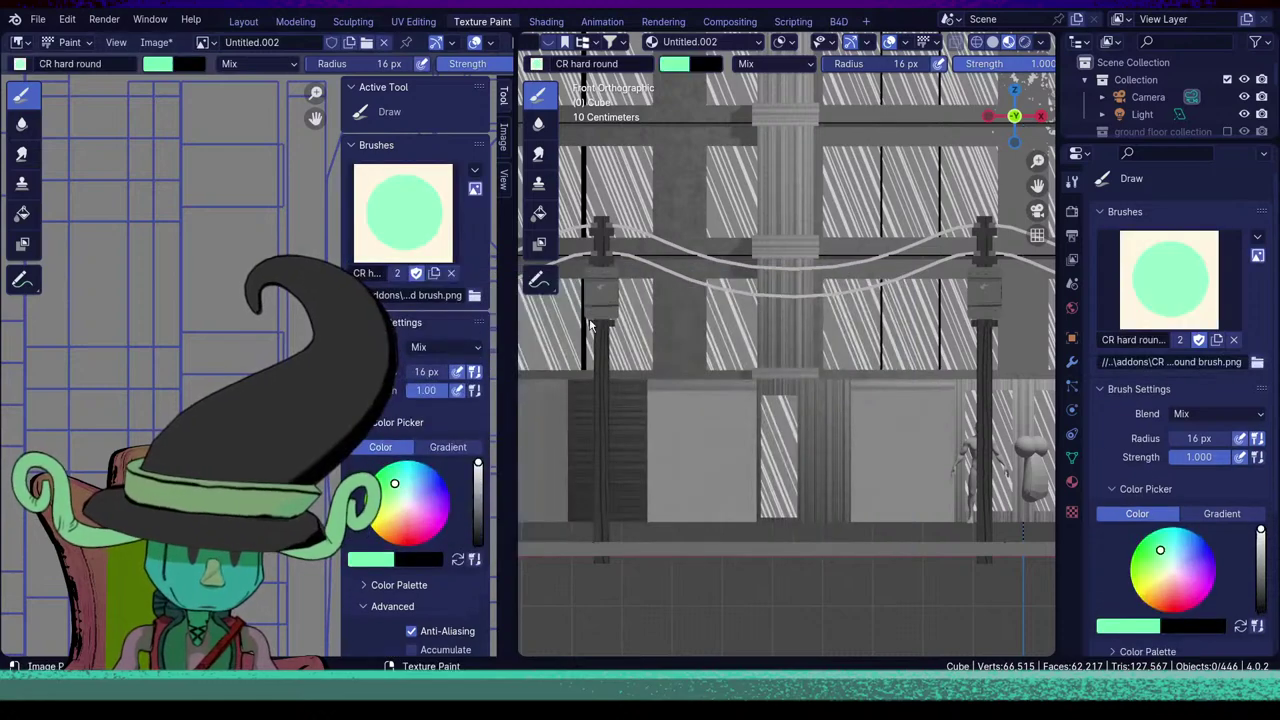
pyautogui.press('x')
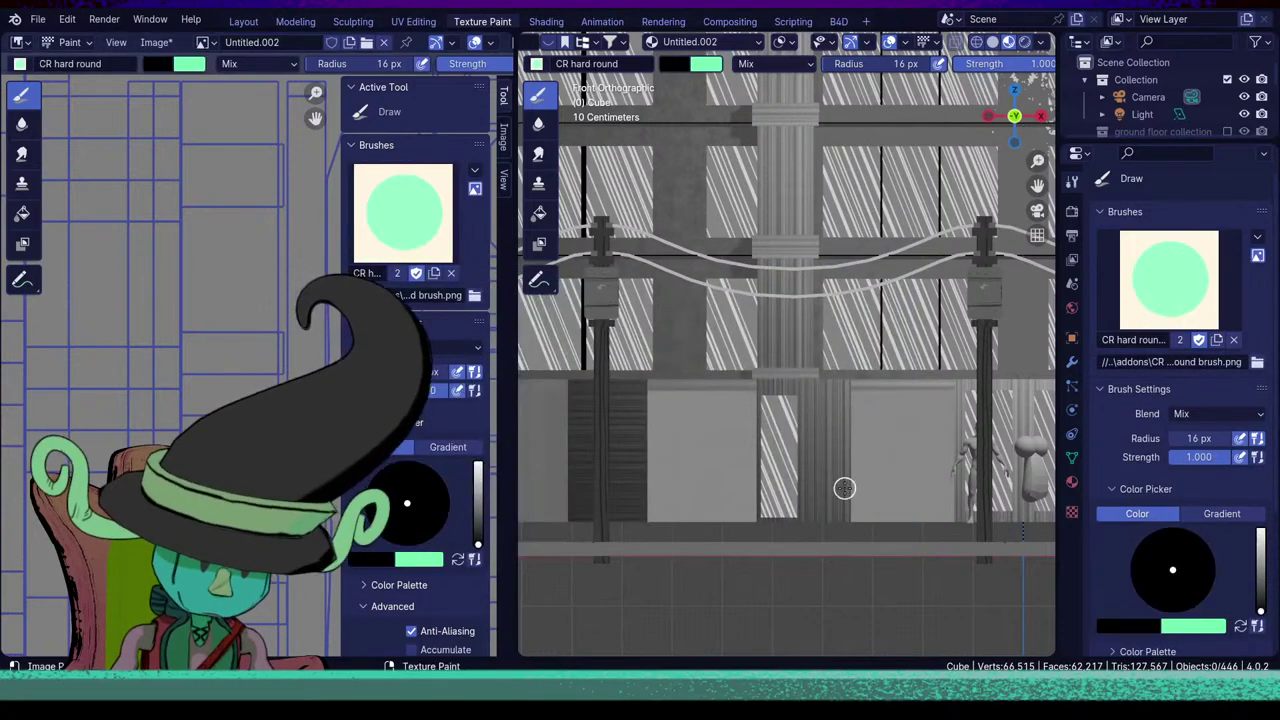
# Try a vertical black stroke on the grey ground-floor panel with a 6 px brush radius, and undo the stroke.
pyautogui.press('f')
pyautogui.click(737, 512)
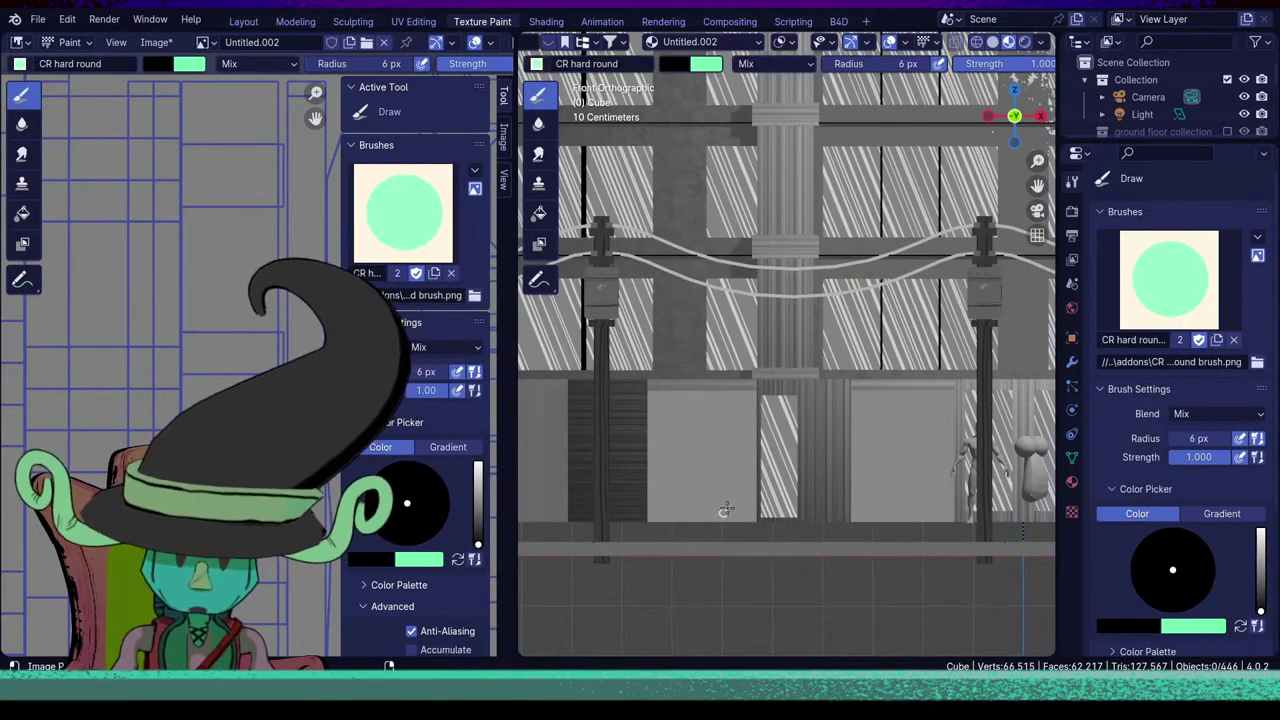
pyautogui.scroll(8, 726, 510)
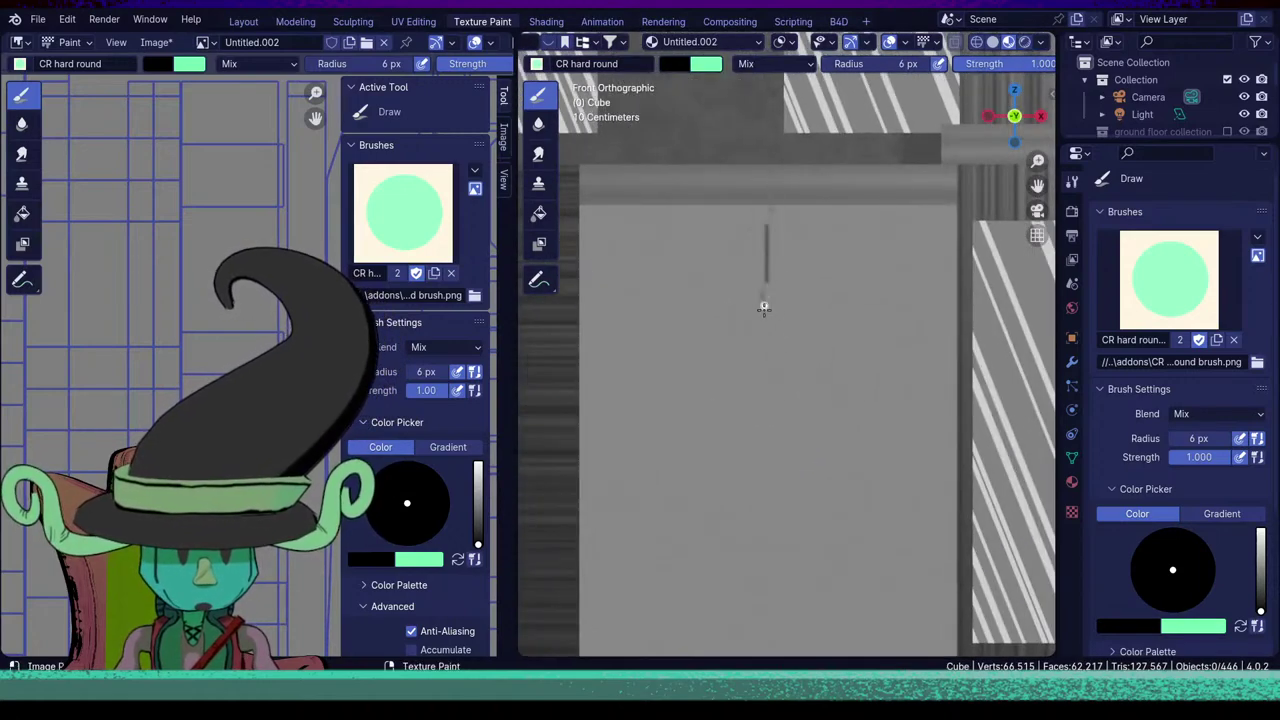
pyautogui.hotkey('ctrl', 'z')
# Set the CR hard round brush radius to 14 px.
pyautogui.scroll(-5, 744, 396)
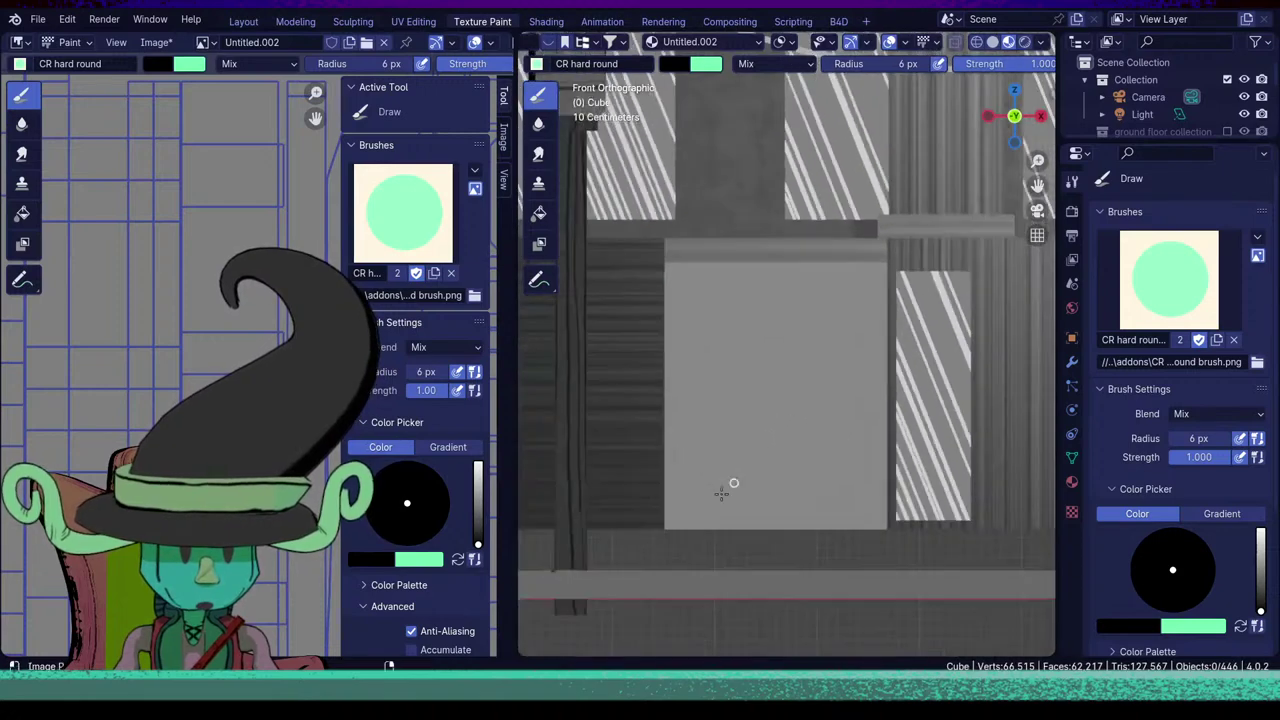
pyautogui.press('f')
pyautogui.click(778, 388)
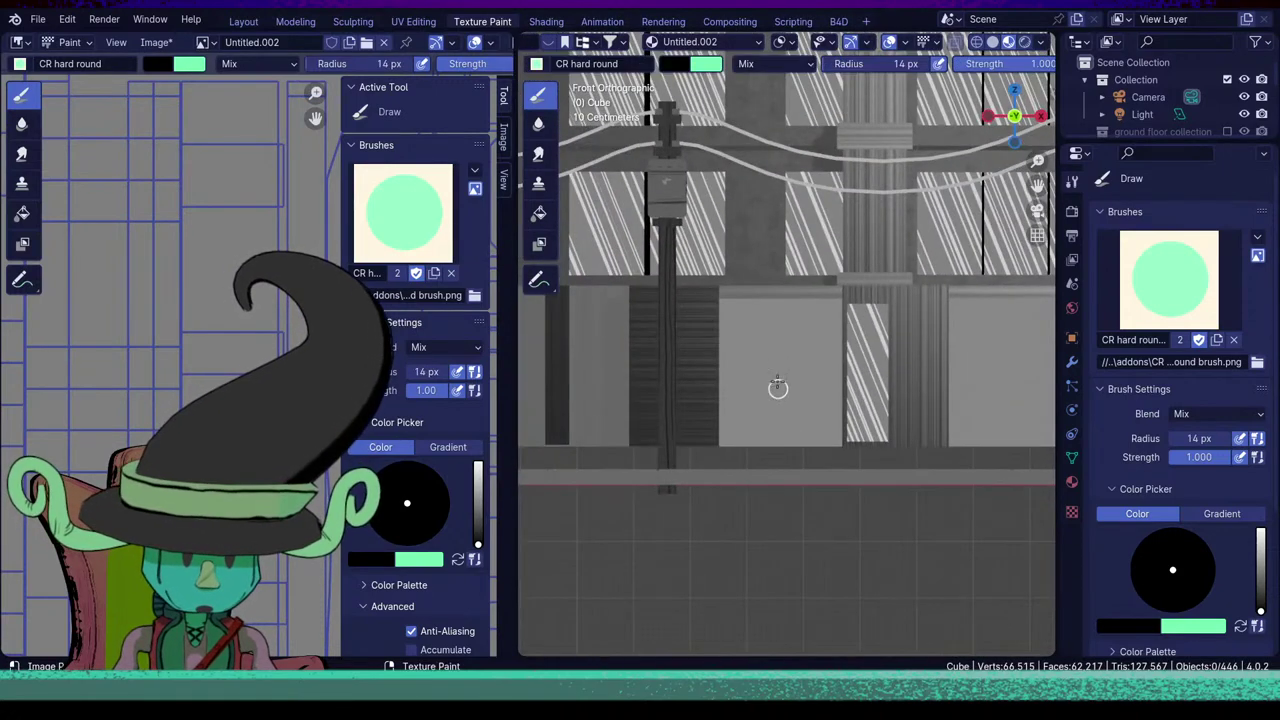
# Try painting a vertical black line down the middle of the grey ground-floor panel, undoing each attempt.
pyautogui.moveTo(780, 293); pyautogui.dragTo(775, 445)
pyautogui.hotkey('ctrl', 'z')
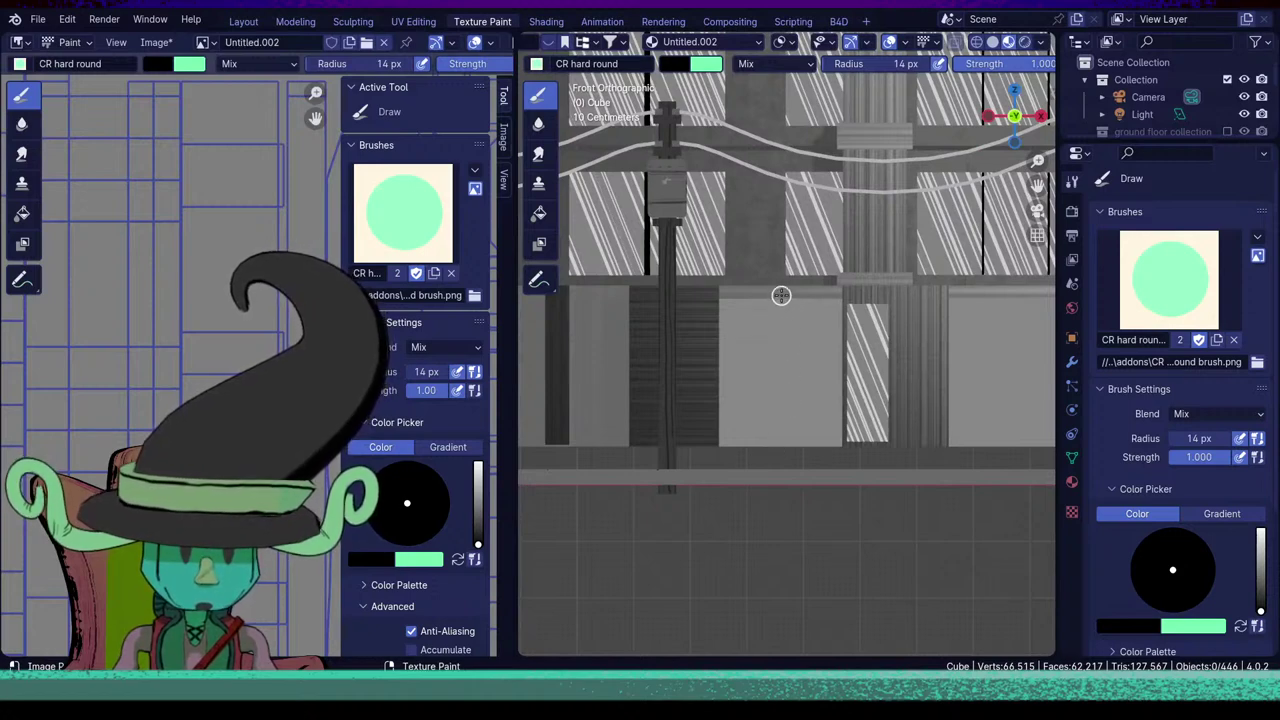
pyautogui.moveTo(781, 295); pyautogui.dragTo(780, 426)
pyautogui.hotkey('ctrl', 'z')
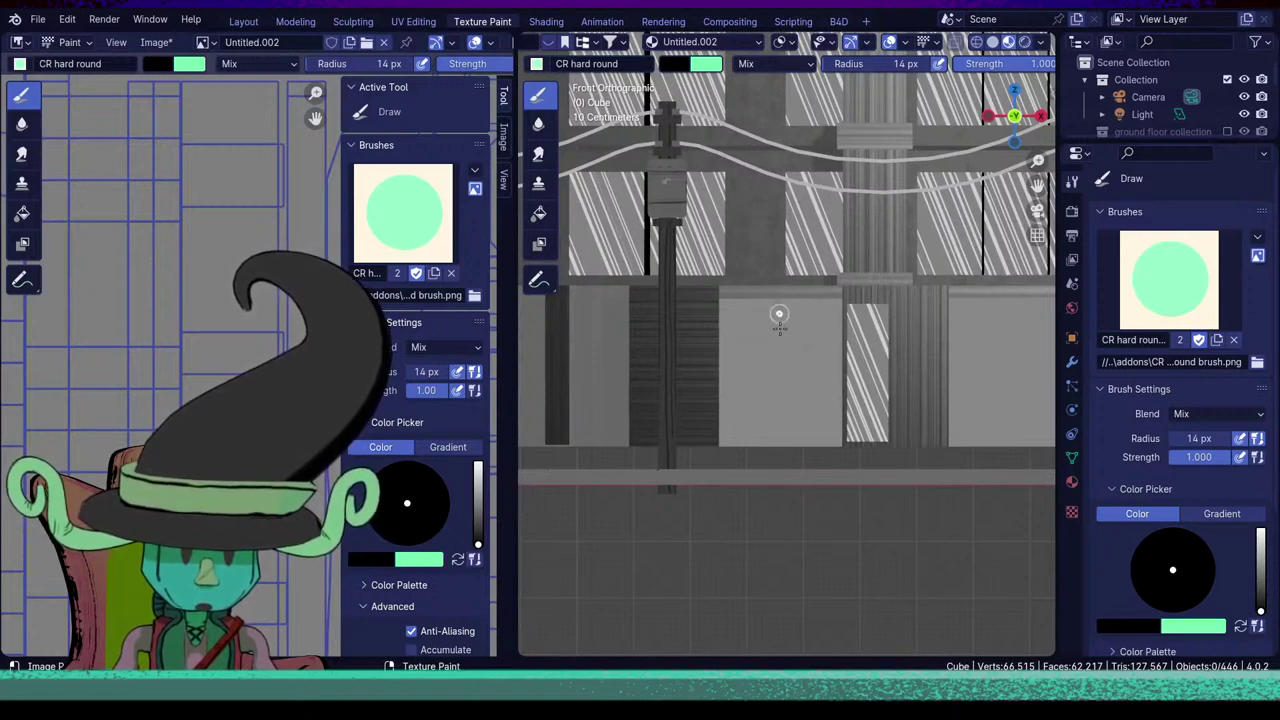
# Paint a black line down the middle of the grey ground-floor panel over its full height, undoing and retrying poor strokes.
pyautogui.moveTo(781, 300); pyautogui.dragTo(781, 455)
pyautogui.moveTo(780, 295); pyautogui.dragTo(783, 485)
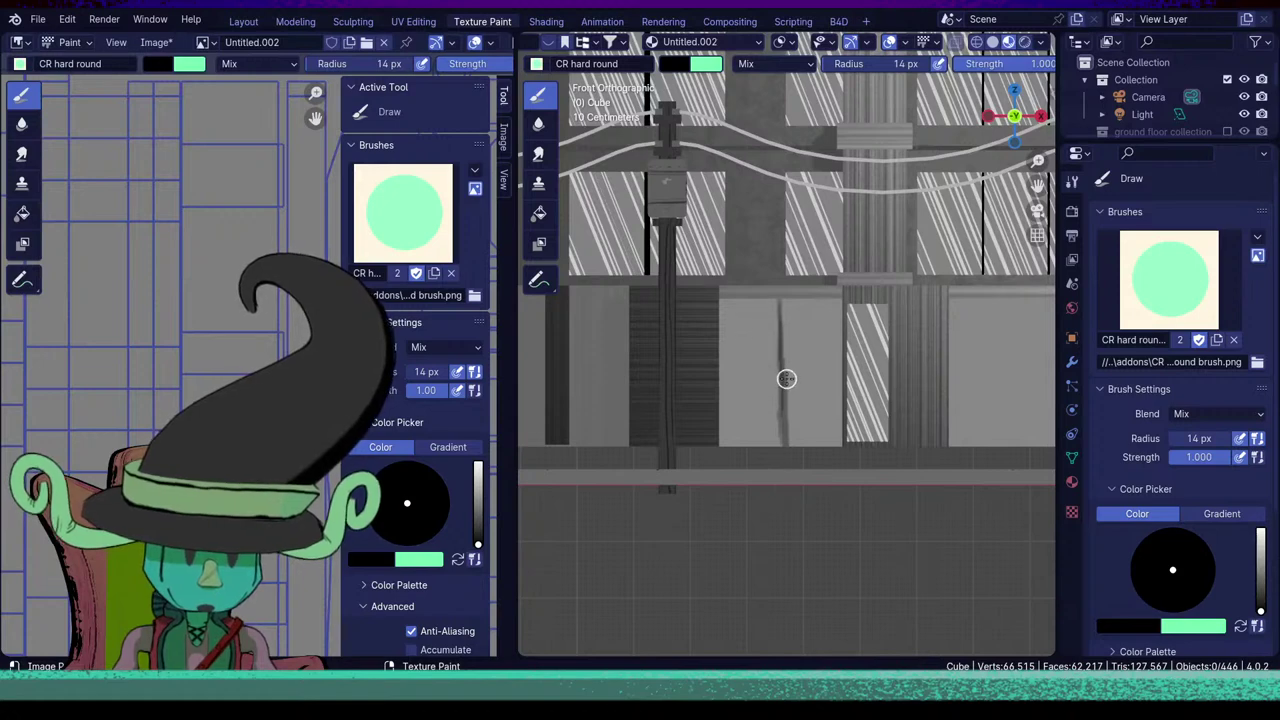
pyautogui.hotkey('ctrl', 'z')
pyautogui.hotkey('ctrl', 'z')
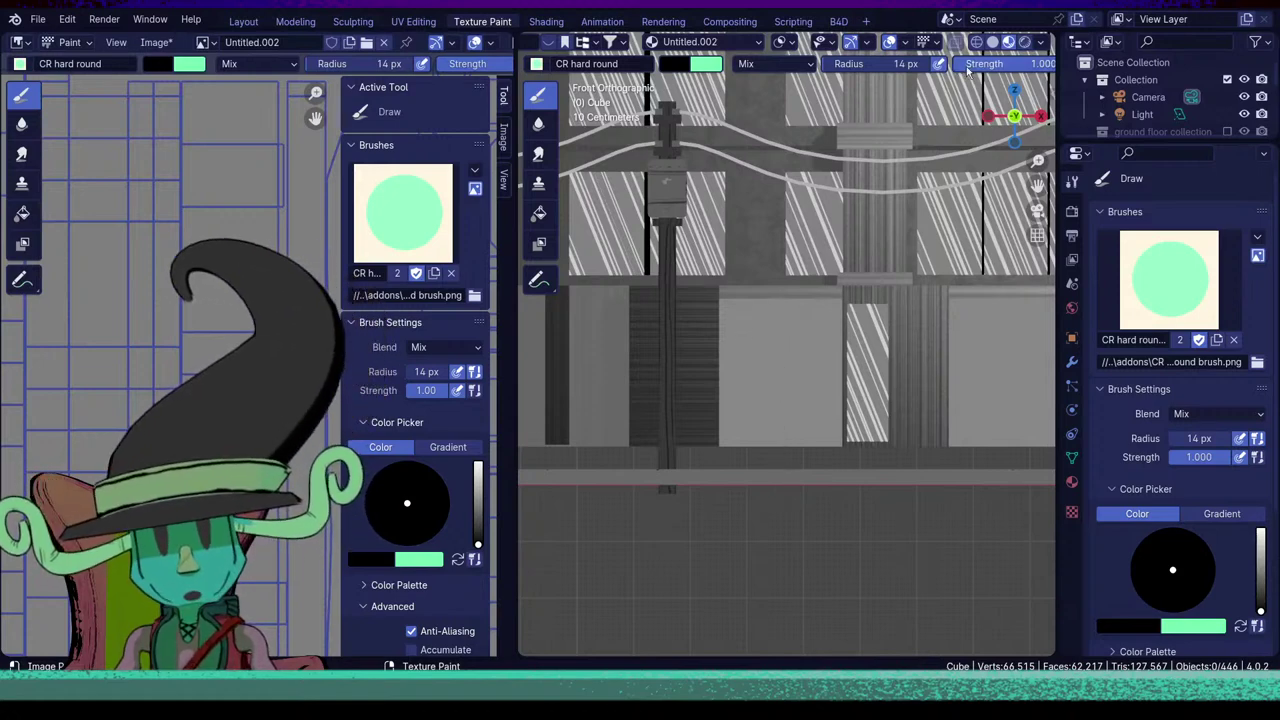
pyautogui.scroll(-3, 1022, 68)
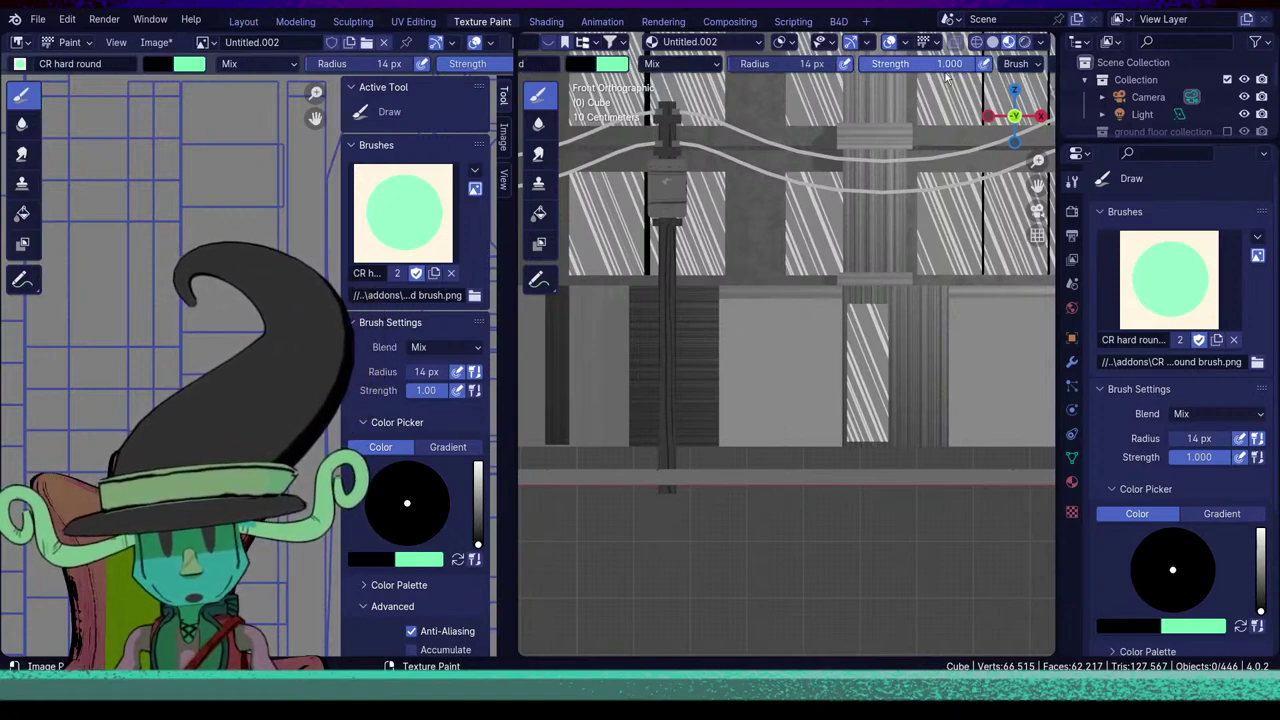
pyautogui.moveTo(783, 300); pyautogui.dragTo(779, 395)
pyautogui.hotkey('ctrl', 'z')
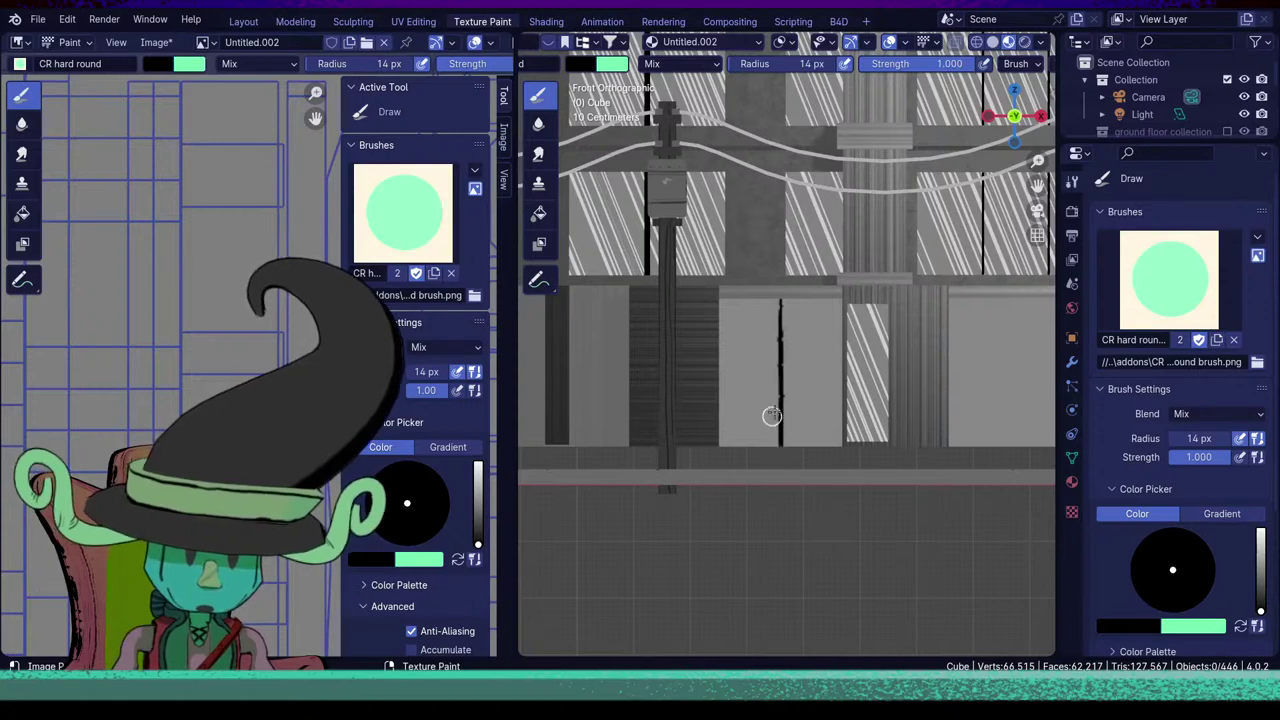
# Paint a round black doorknob on each side of the first panel's centre line, undoing the unwanted dab.
pyautogui.moveTo(771, 415); pyautogui.dragTo(688, 437, button='middle')
pyautogui.press('KP_1')
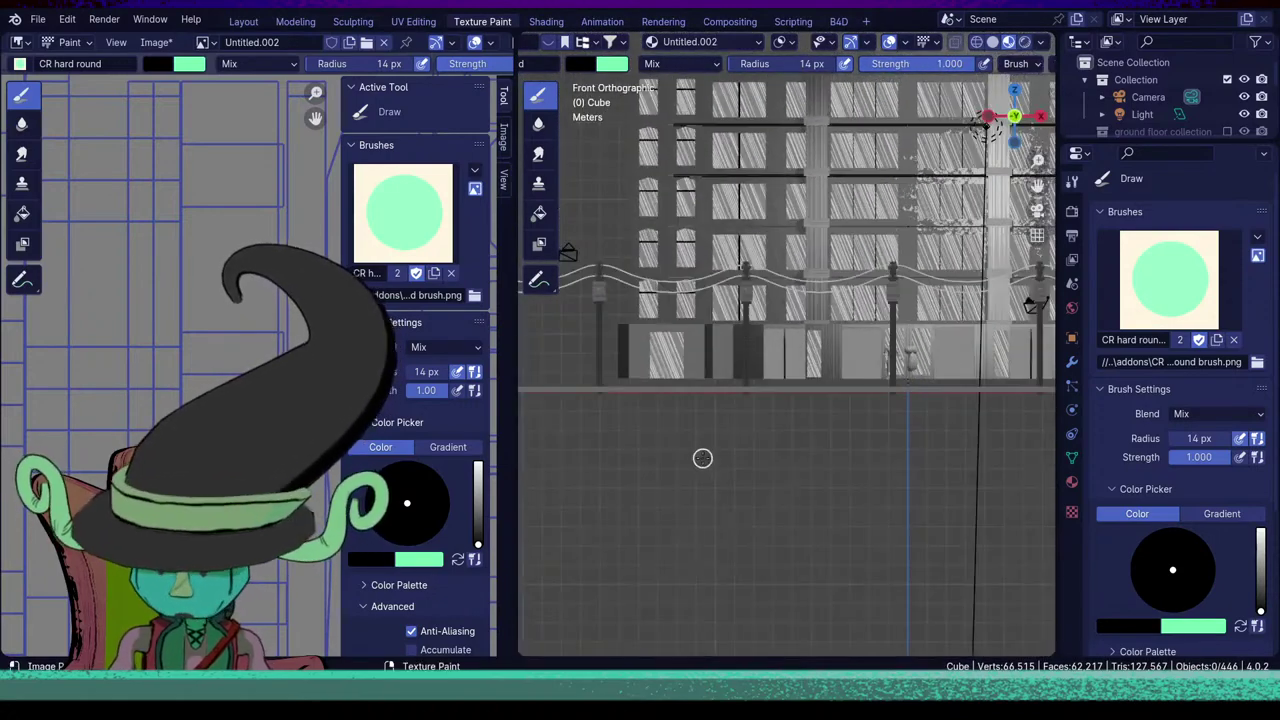
pyautogui.scroll(10, 745, 468)
pyautogui.keyDown('shift'); pyautogui.moveTo(766, 417); pyautogui.dragTo(765, 390, button='middle'); pyautogui.keyUp('shift')
pyautogui.scroll(2, 764, 389)
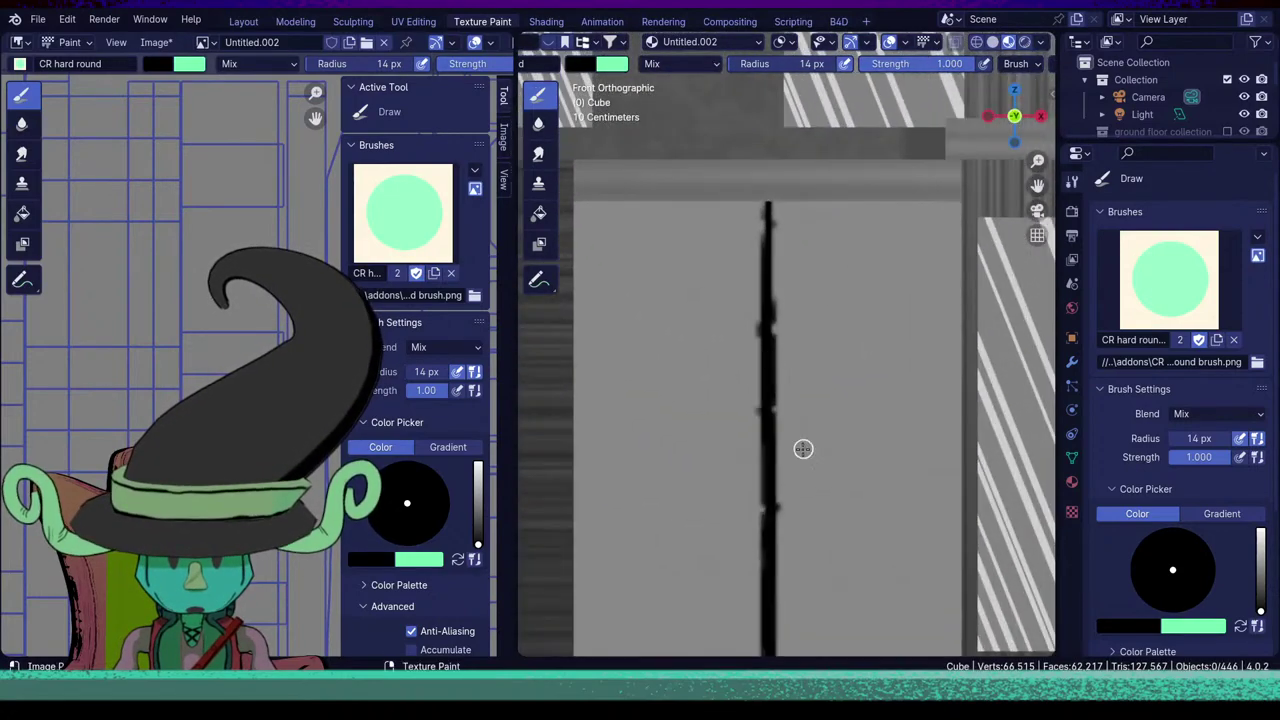
pyautogui.moveTo(822, 417)
pyautogui.mouseDown()
pyautogui.moveTo(808, 486)
pyautogui.moveTo(814, 428)
pyautogui.moveTo(805, 468)
pyautogui.moveTo(852, 425)
pyautogui.moveTo(819, 436)
pyautogui.moveTo(831, 457)
pyautogui.moveTo(828, 446)
pyautogui.mouseUp()
pyautogui.hotkey('ctrl', 'z')
pyautogui.hotkey('ctrl', 'z')
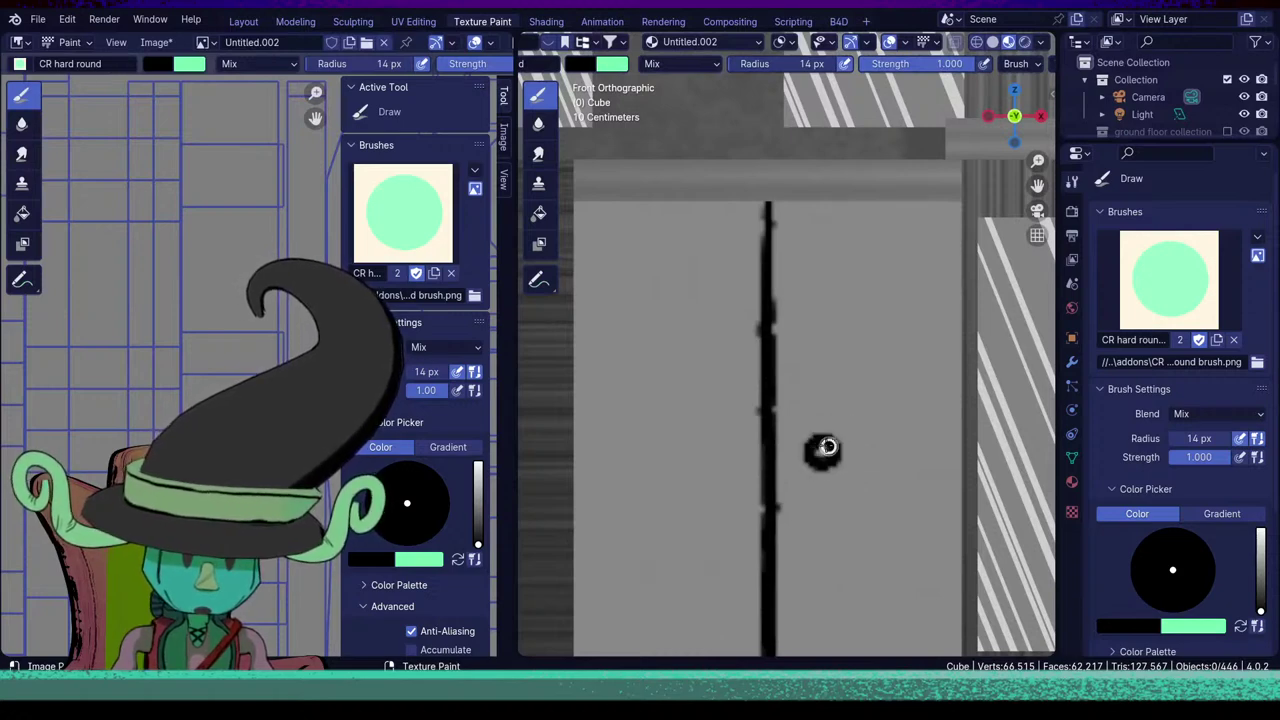
pyautogui.moveTo(719, 450); pyautogui.dragTo(729, 463)
# Paint a black vertical centre line with a round knob on each side on the next grey door panel, undoing poor strokes.
pyautogui.moveTo(771, 423)
pyautogui.keyDown('ctrl'); pyautogui.mouseDown(button='middle')
pyautogui.moveTo(766, 494)
pyautogui.moveTo(782, 514)
pyautogui.moveTo(793, 456)
pyautogui.moveTo(717, 491)
pyautogui.moveTo(746, 474)
pyautogui.moveTo(751, 491)
pyautogui.moveTo(778, 407)
pyautogui.mouseUp(button='middle'); pyautogui.keyUp('ctrl')
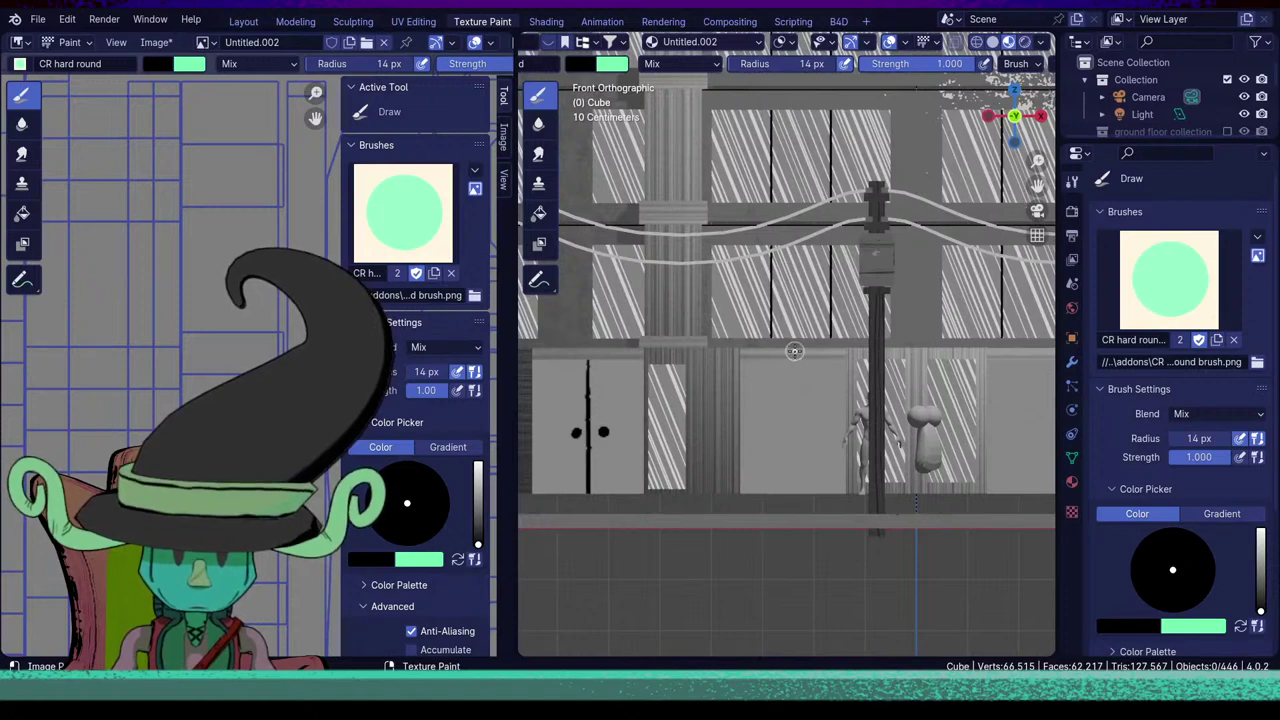
pyautogui.moveTo(794, 351); pyautogui.dragTo(790, 514)
pyautogui.hotkey('ctrl', 'z')
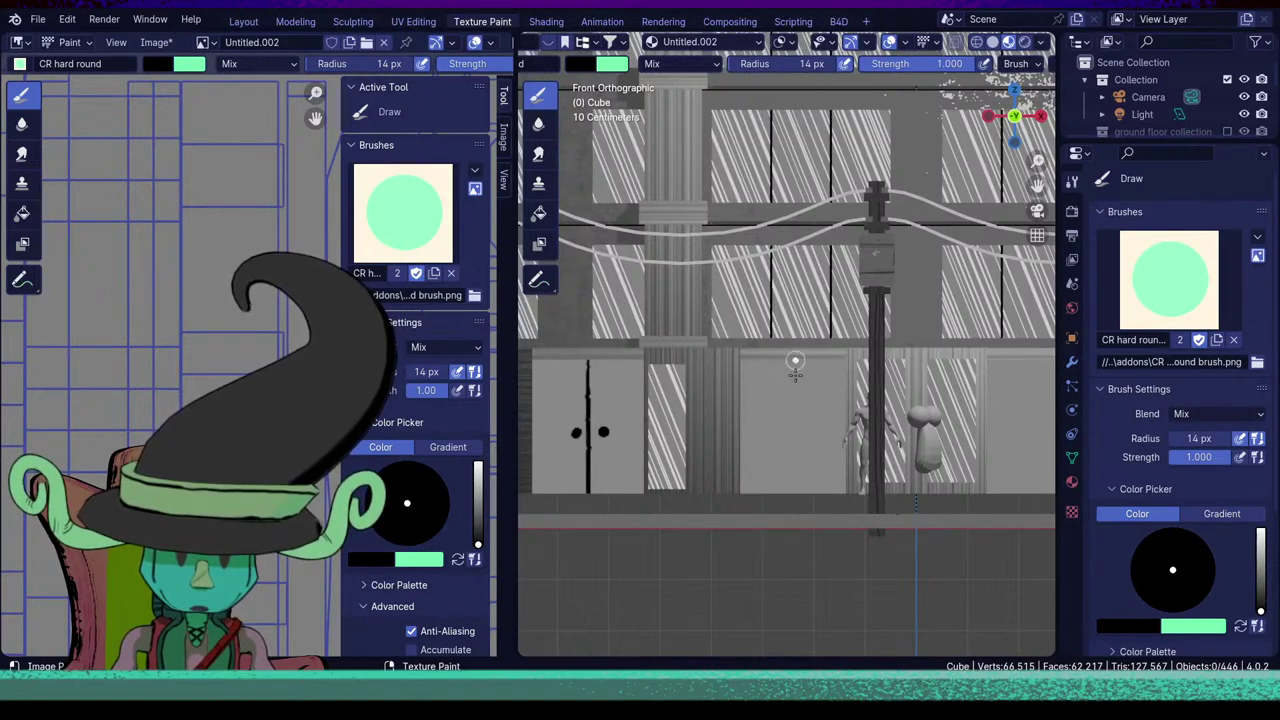
pyautogui.moveTo(795, 362); pyautogui.dragTo(792, 490)
pyautogui.hotkey('ctrl', 'z')
pyautogui.moveTo(791, 363); pyautogui.dragTo(793, 510)
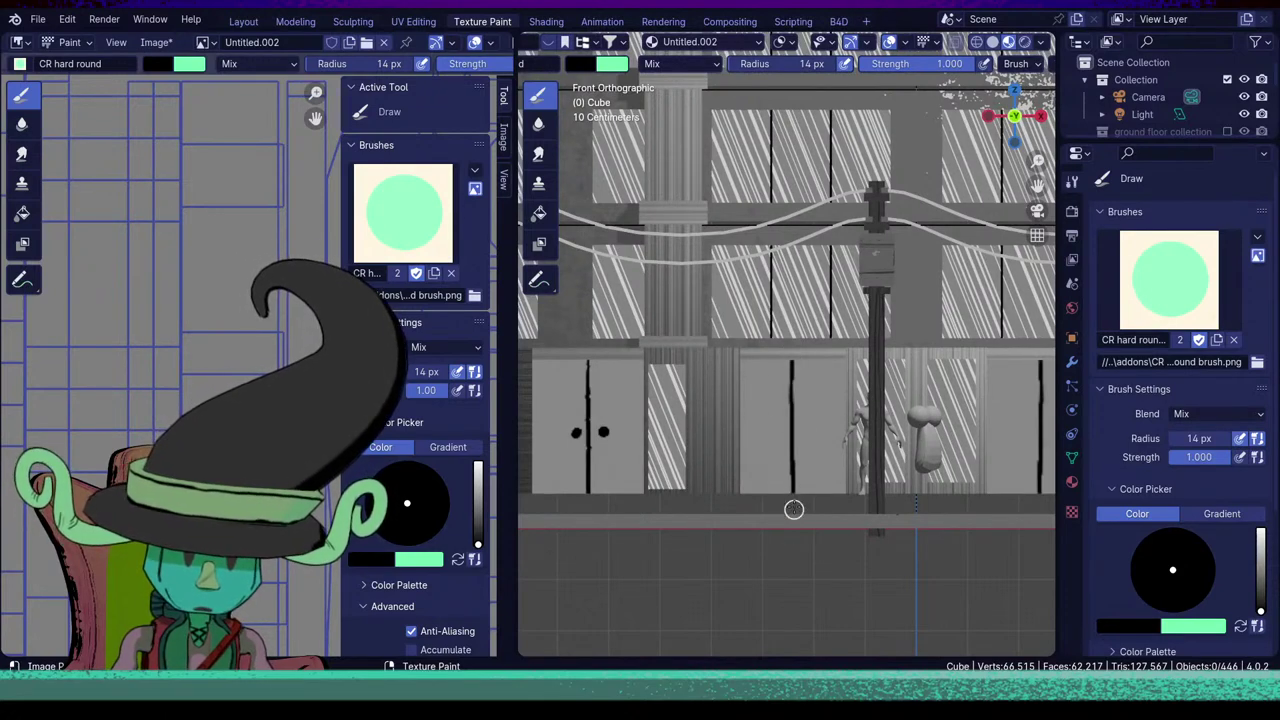
pyautogui.keyDown('ctrl'); pyautogui.moveTo(750, 487); pyautogui.dragTo(776, 457, button='middle'); pyautogui.keyUp('ctrl')
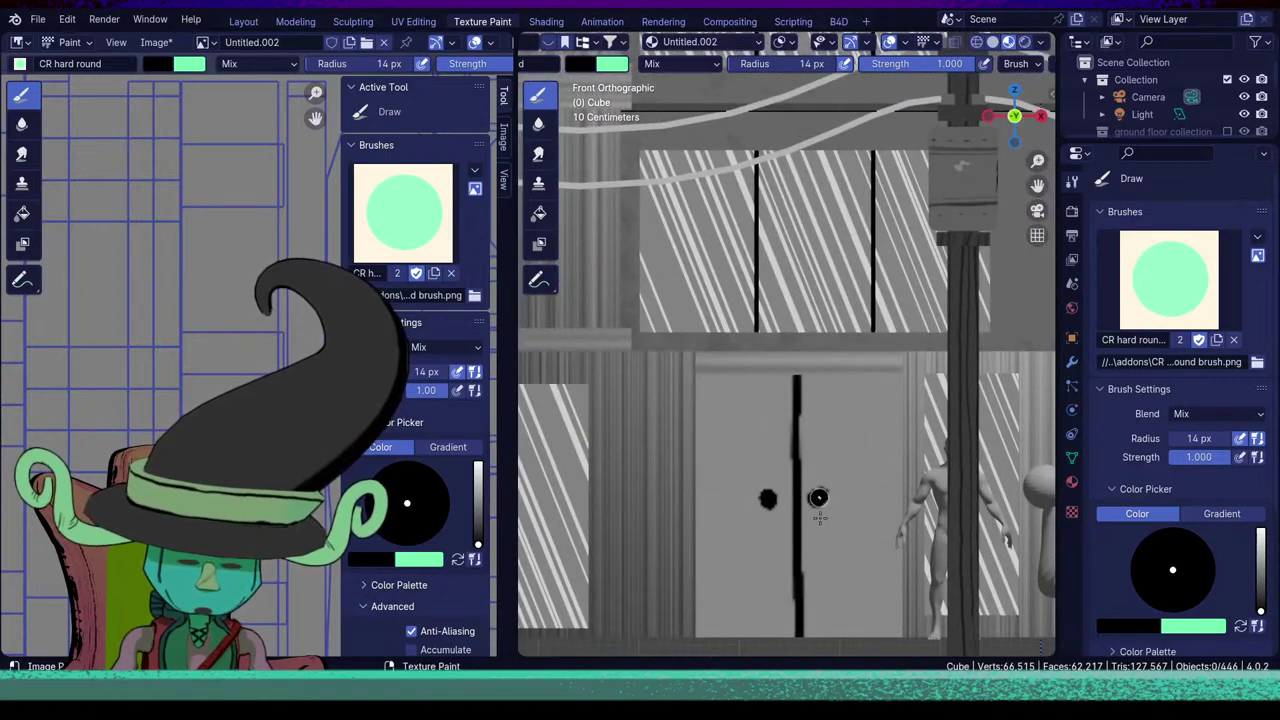
pyautogui.scroll(-2, 729, 484)
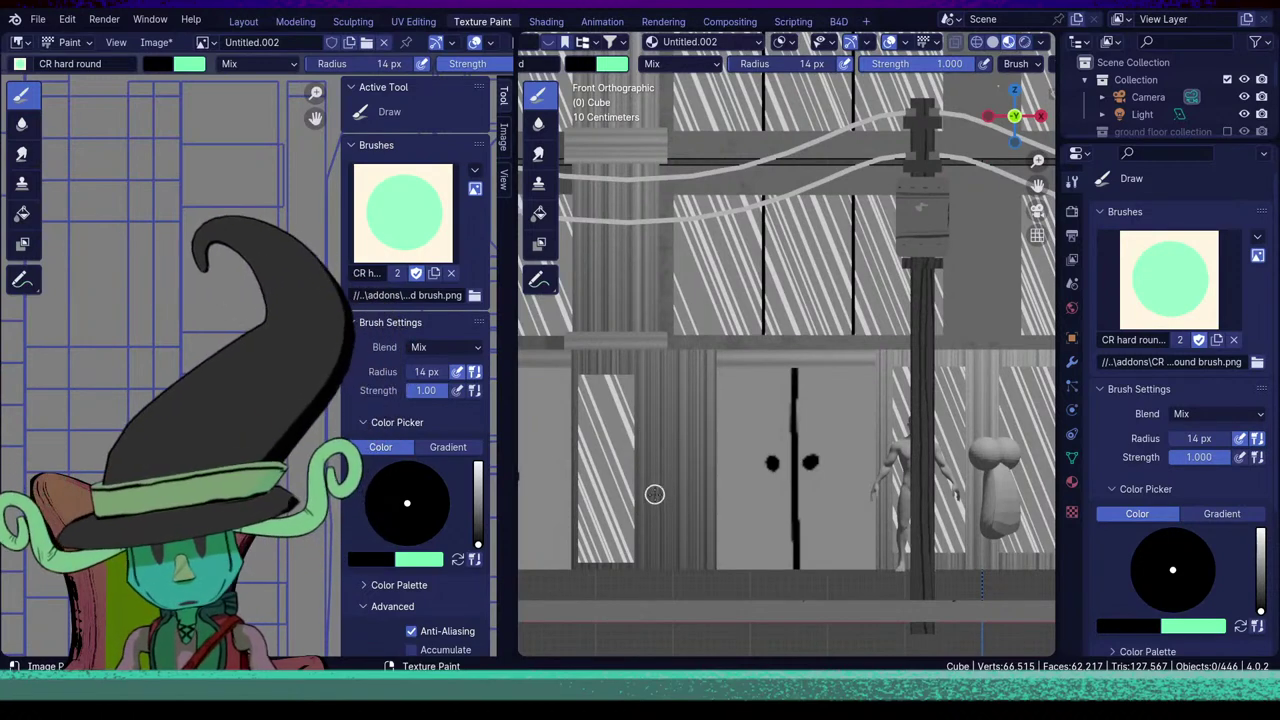
# Cover the lower part of the second door with mid-grey and add a darker grey band along its base.
pyautogui.scroll(2, 768, 540)
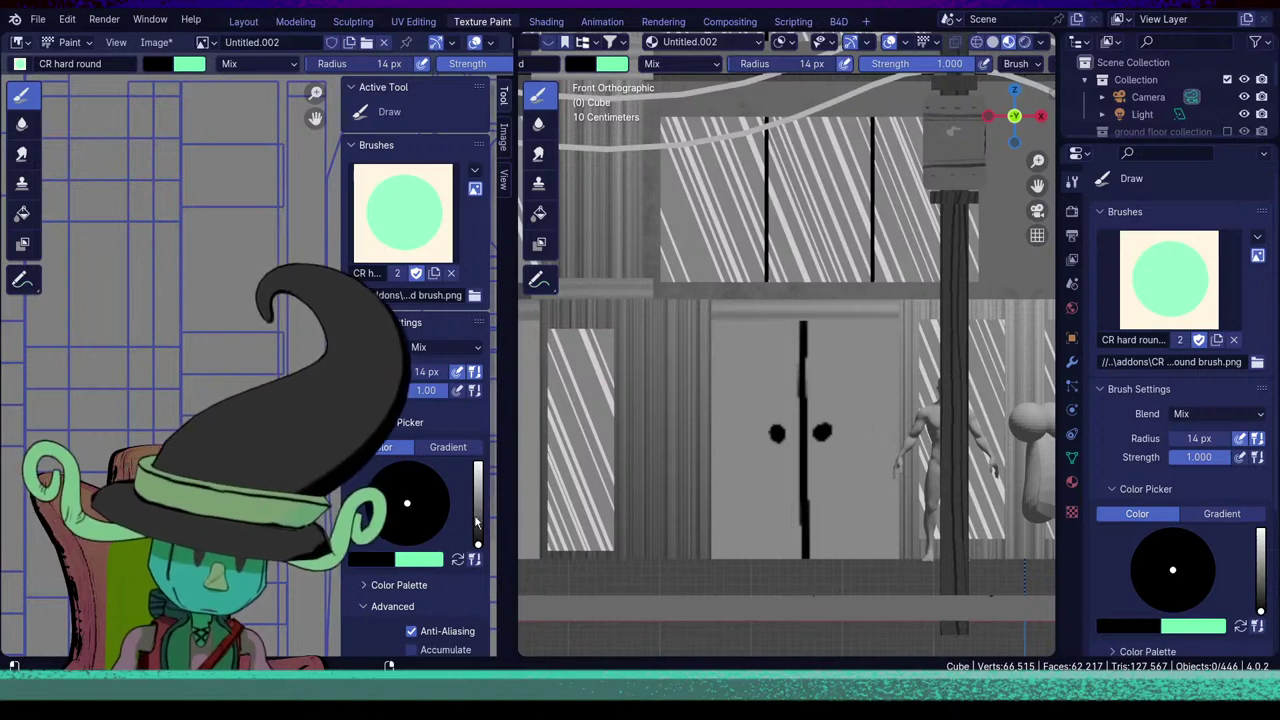
pyautogui.moveTo(478, 530); pyautogui.dragTo(479, 508)
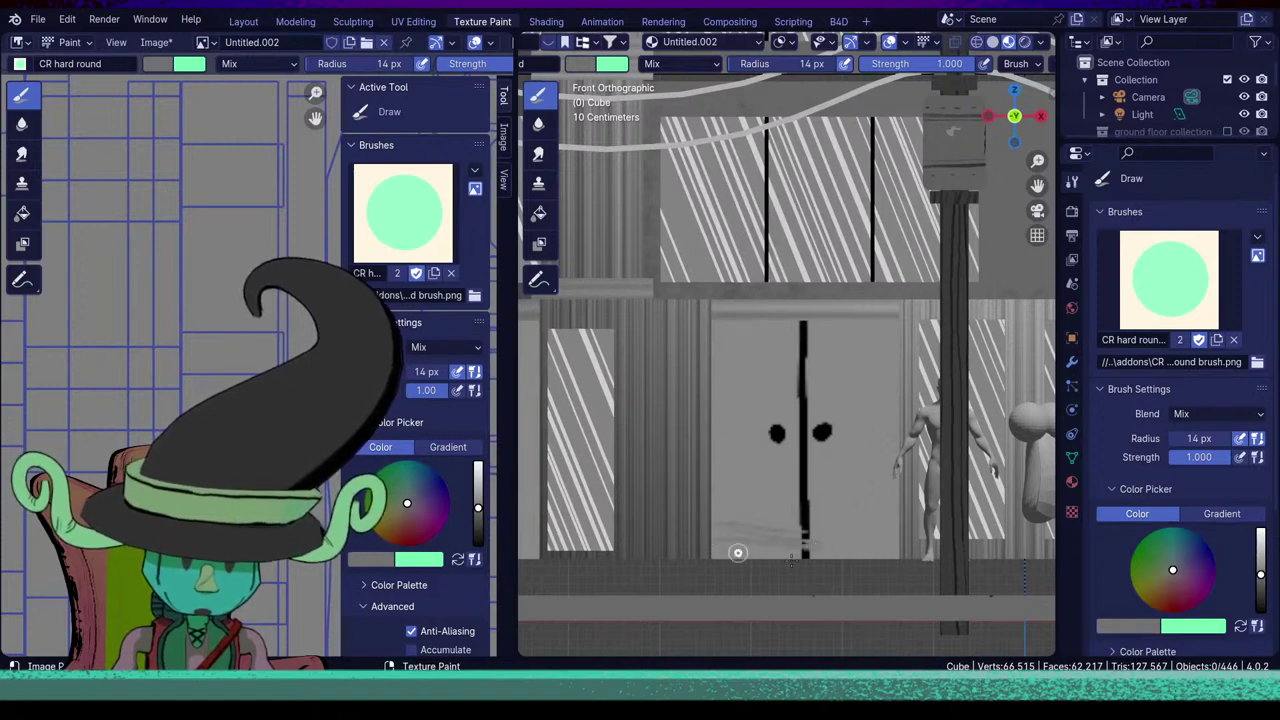
pyautogui.moveTo(713, 528); pyautogui.dragTo(903, 535)
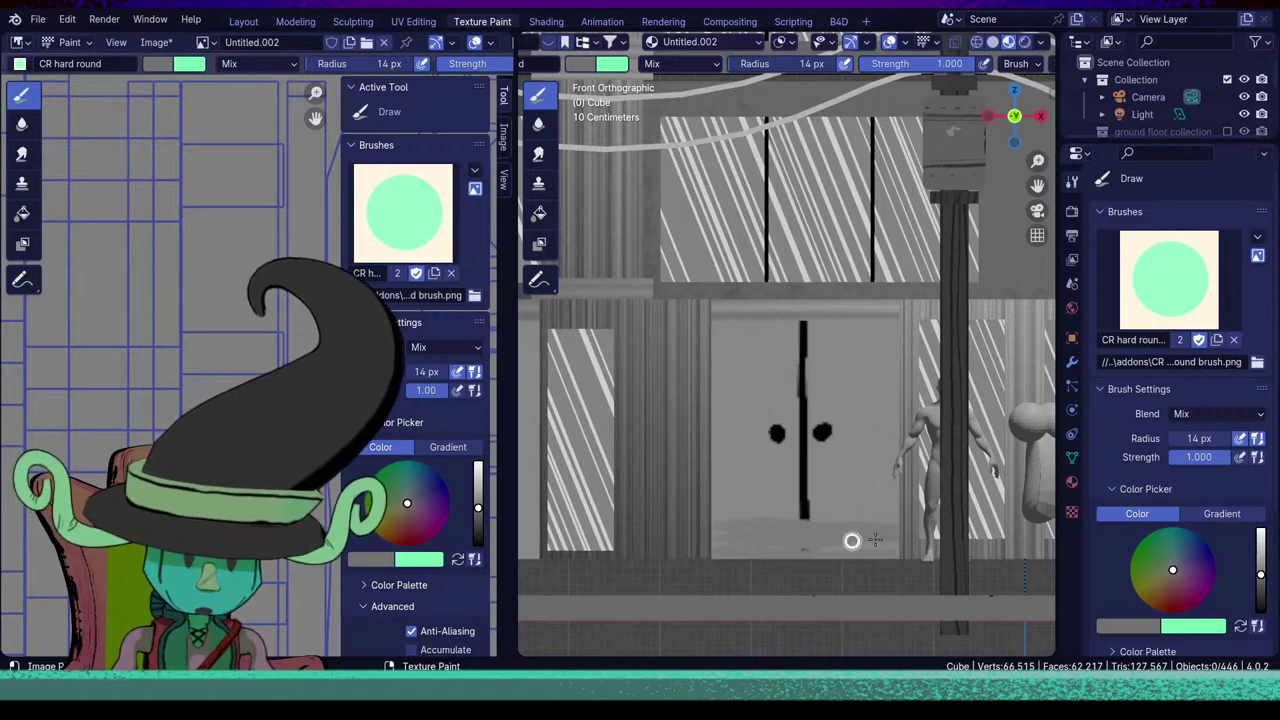
pyautogui.moveTo(705, 495)
pyautogui.mouseDown()
pyautogui.moveTo(766, 474)
pyautogui.moveTo(890, 487)
pyautogui.mouseUp()
pyautogui.moveTo(717, 486)
pyautogui.mouseDown()
pyautogui.moveTo(820, 512)
pyautogui.moveTo(679, 511)
pyautogui.mouseUp()
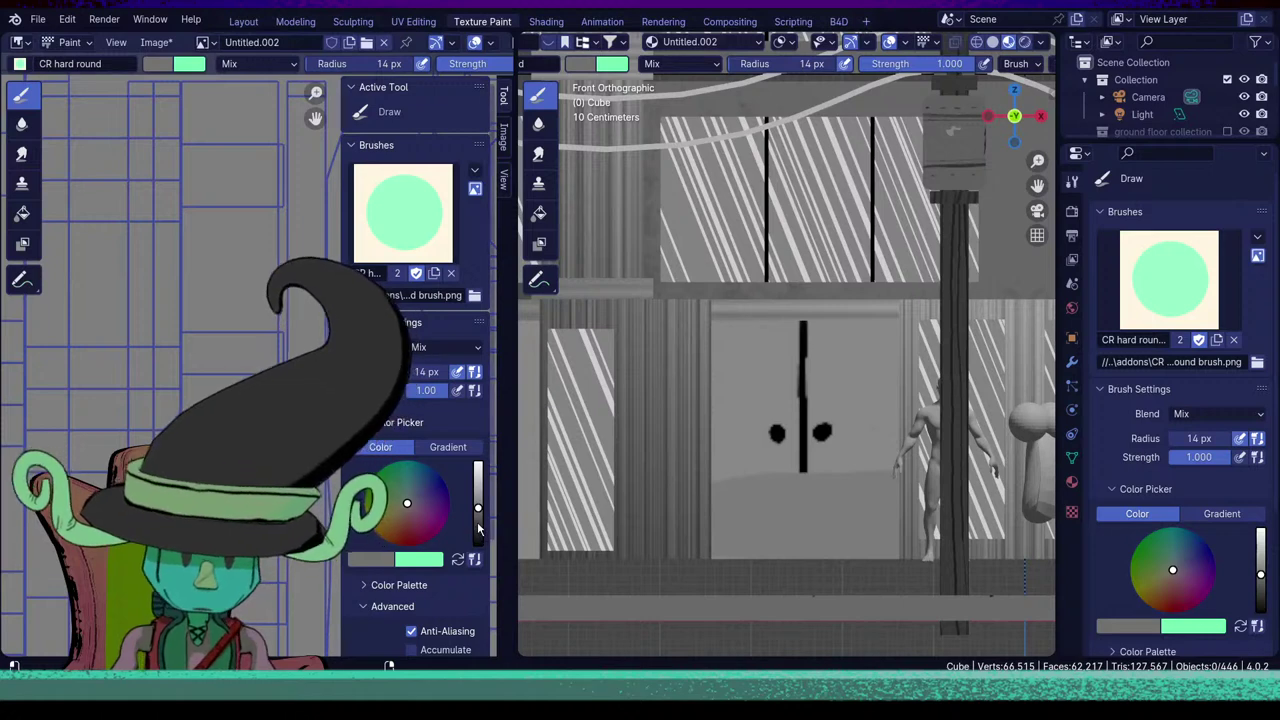
pyautogui.moveTo(478, 531); pyautogui.dragTo(479, 522)
pyautogui.moveTo(713, 527)
pyautogui.mouseDown()
pyautogui.moveTo(902, 535)
pyautogui.moveTo(856, 540)
pyautogui.moveTo(928, 549)
pyautogui.moveTo(750, 563)
pyautogui.mouseUp()
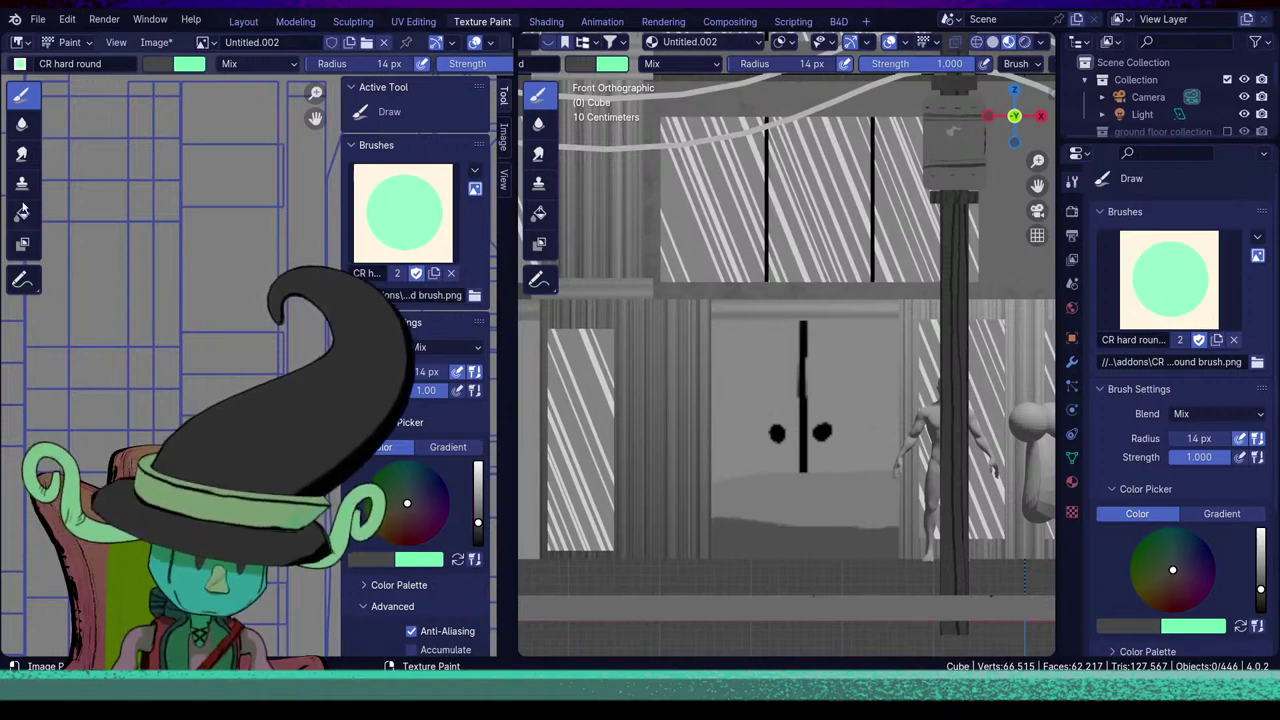
# Smear the edge of the dark band at the second door's base using a 61 px brush radius.
pyautogui.click(22, 153)
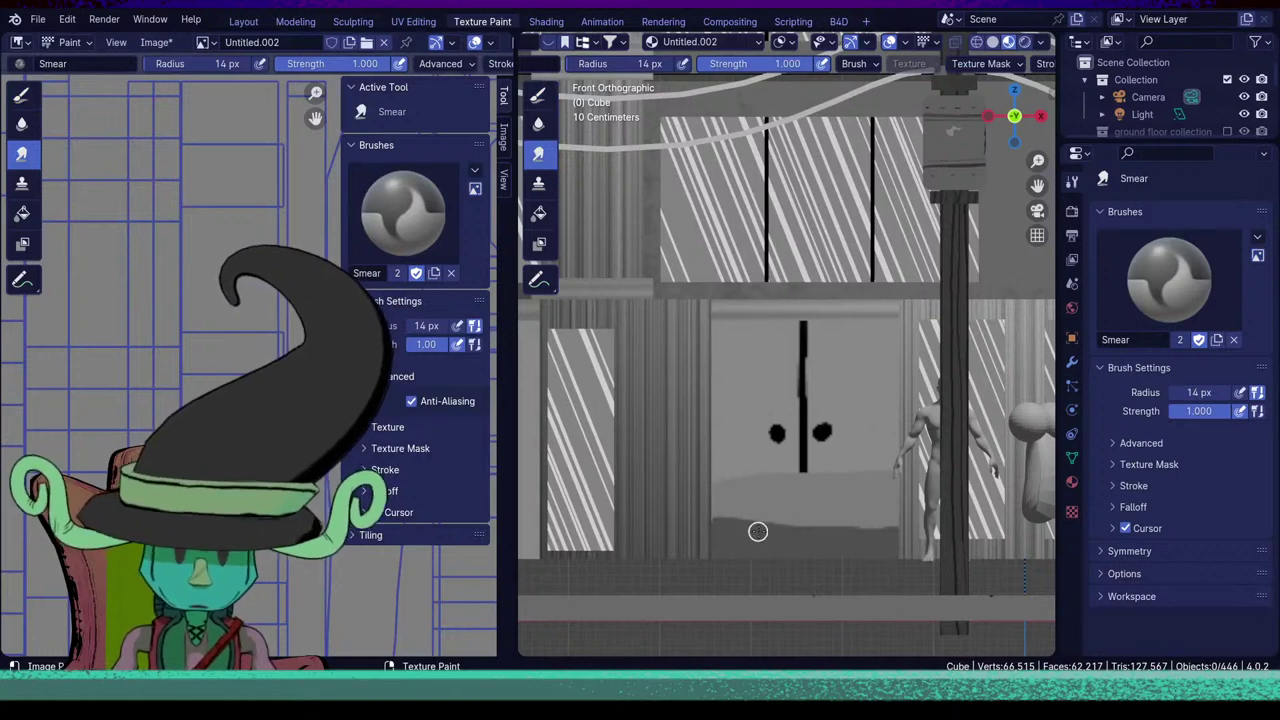
pyautogui.press('f')
pyautogui.click(797, 531)
pyautogui.moveTo(749, 525)
pyautogui.mouseDown()
pyautogui.moveTo(718, 518)
pyautogui.moveTo(803, 514)
pyautogui.mouseUp()
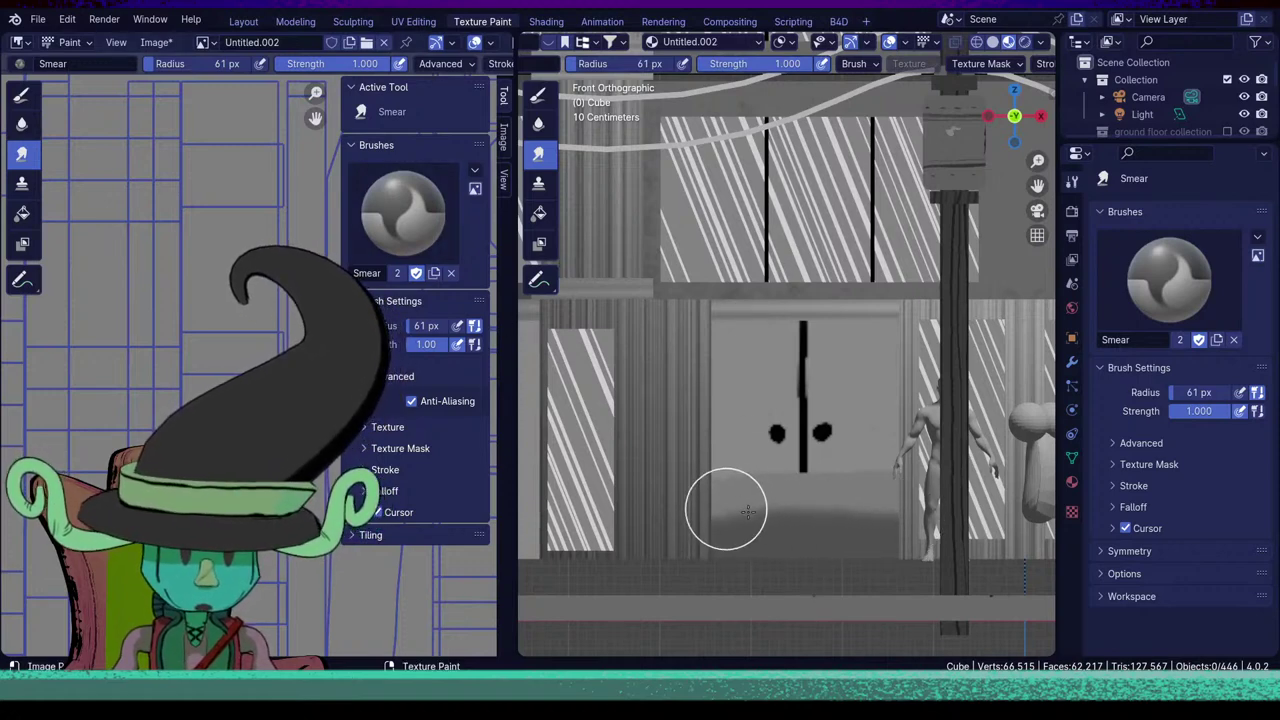
# Blur the grey transitions on the lower part of the second door with the Soften brush.
pyautogui.click(22, 124)
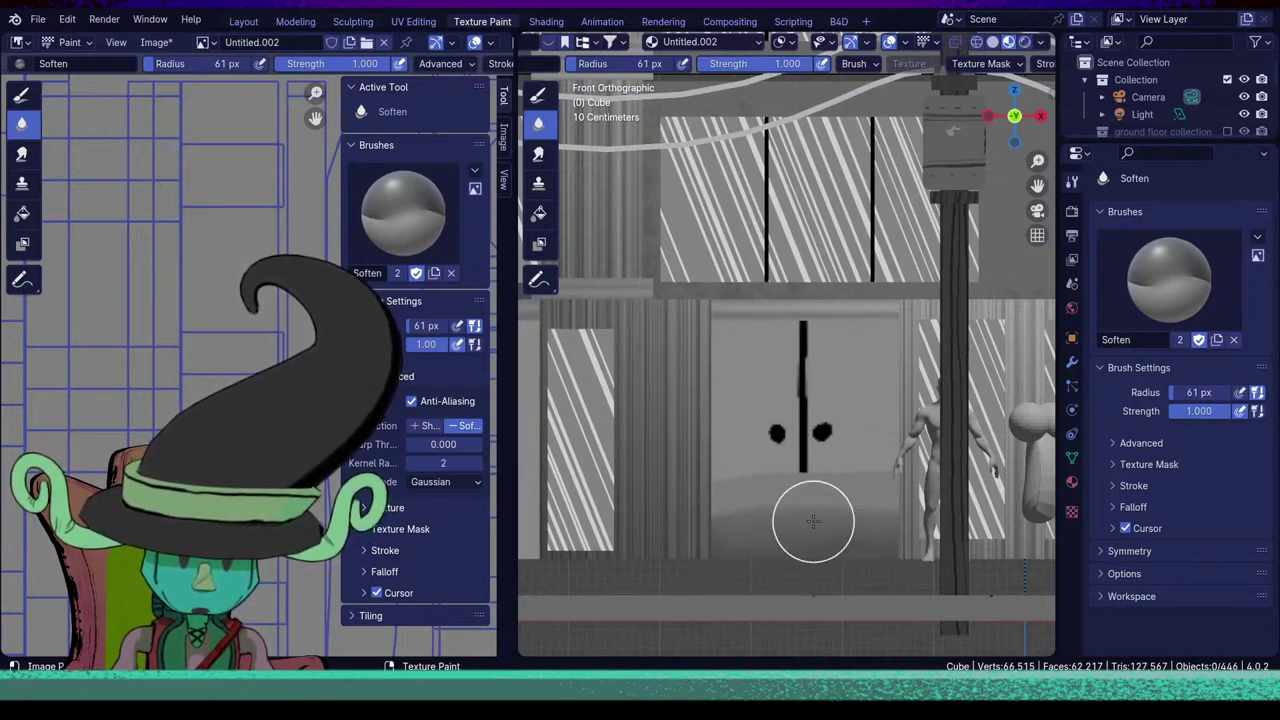
pyautogui.moveTo(790, 510)
pyautogui.mouseDown()
pyautogui.moveTo(726, 477)
pyautogui.moveTo(840, 478)
pyautogui.moveTo(776, 481)
pyautogui.moveTo(790, 507)
pyautogui.moveTo(846, 520)
pyautogui.moveTo(703, 537)
pyautogui.moveTo(886, 531)
pyautogui.moveTo(857, 533)
pyautogui.mouseUp()
pyautogui.scroll(-1, 805, 590)
pyautogui.keyDown('shift'); pyautogui.moveTo(750, 503); pyautogui.dragTo(826, 499, button='middle'); pyautogui.keyUp('shift')
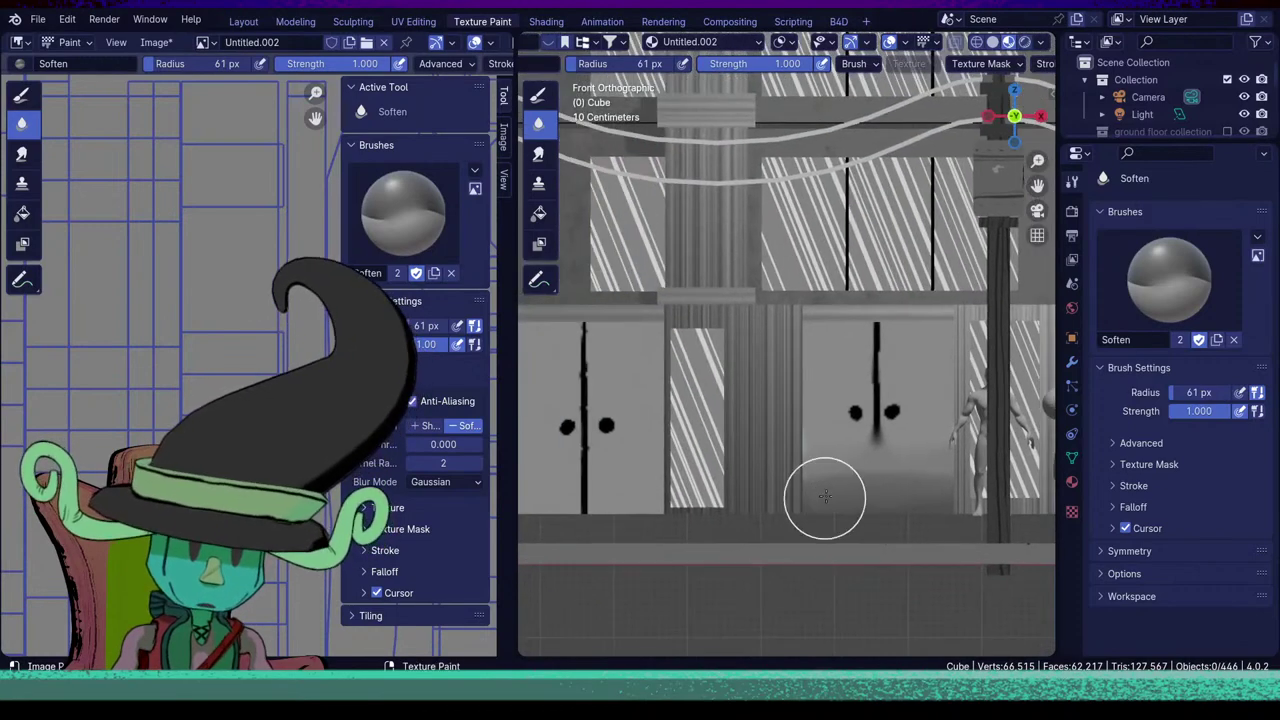
# Repaint the lower part of the second door's centre line in black with the Draw brush at 12 px radius.
pyautogui.scroll(1, 908, 488)
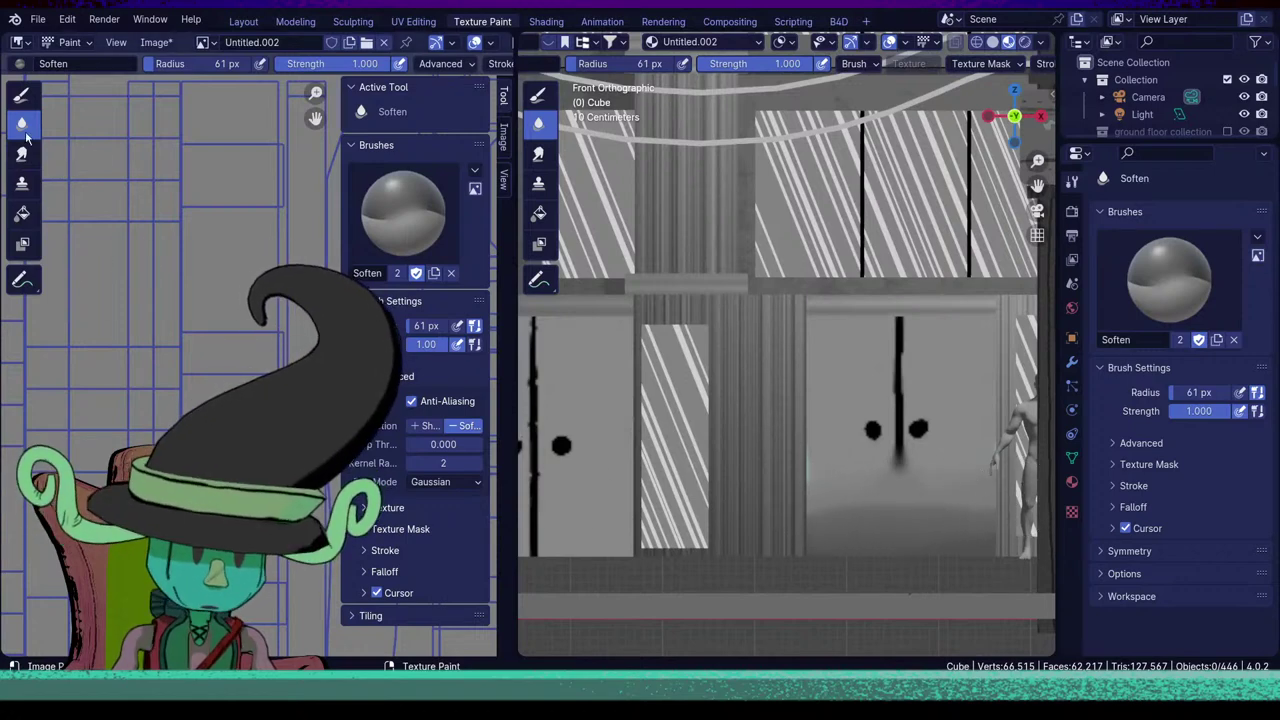
pyautogui.click(25, 94)
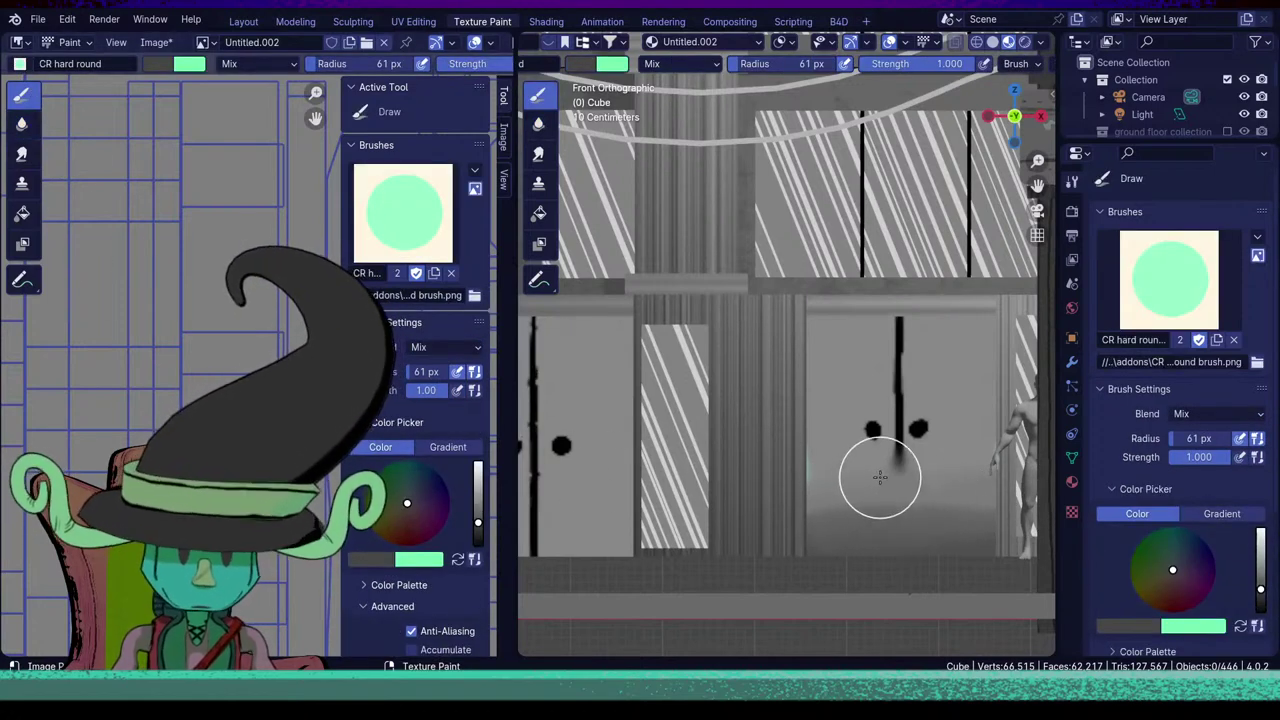
pyautogui.press('s')
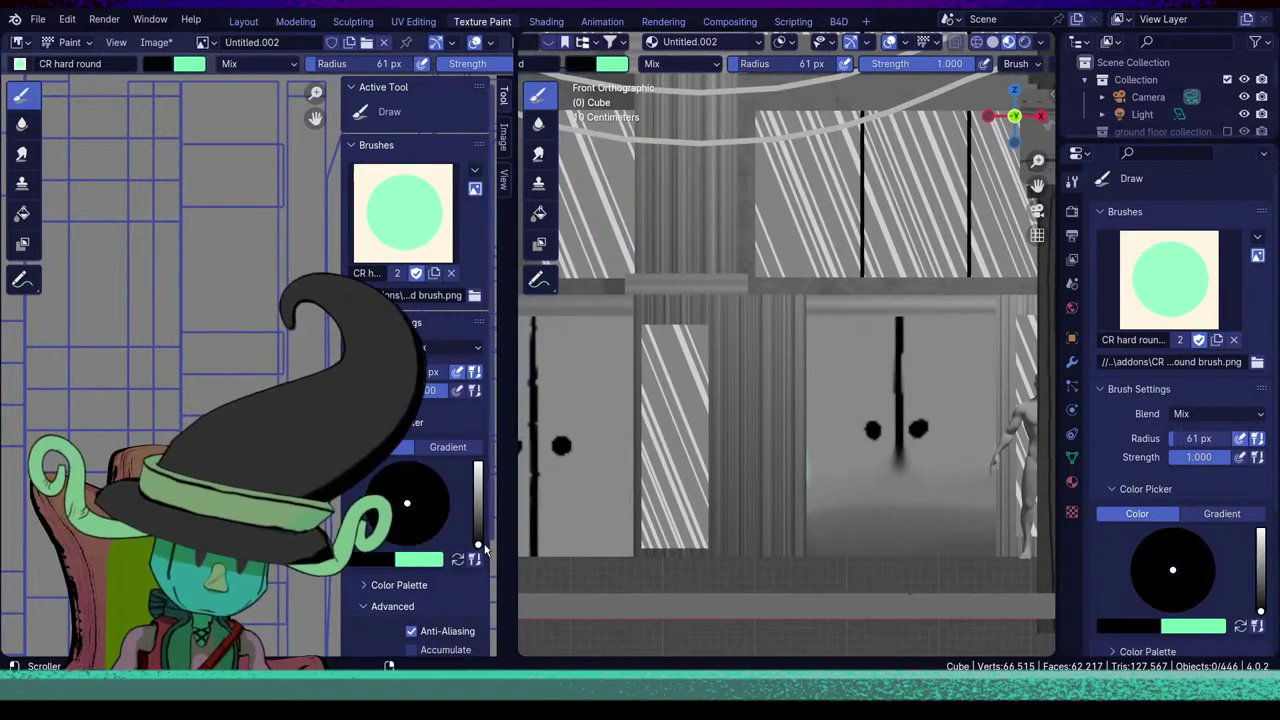
pyautogui.press('f')
pyautogui.click(849, 491)
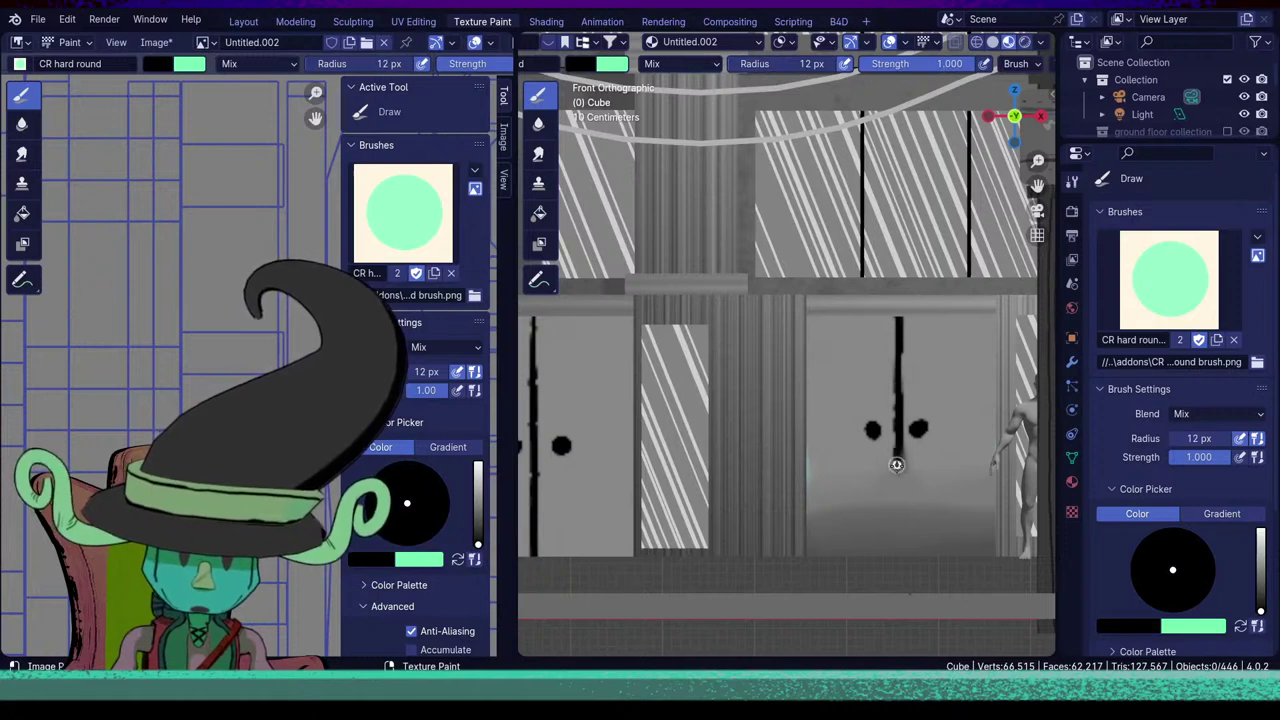
pyautogui.moveTo(896, 464); pyautogui.dragTo(894, 578)
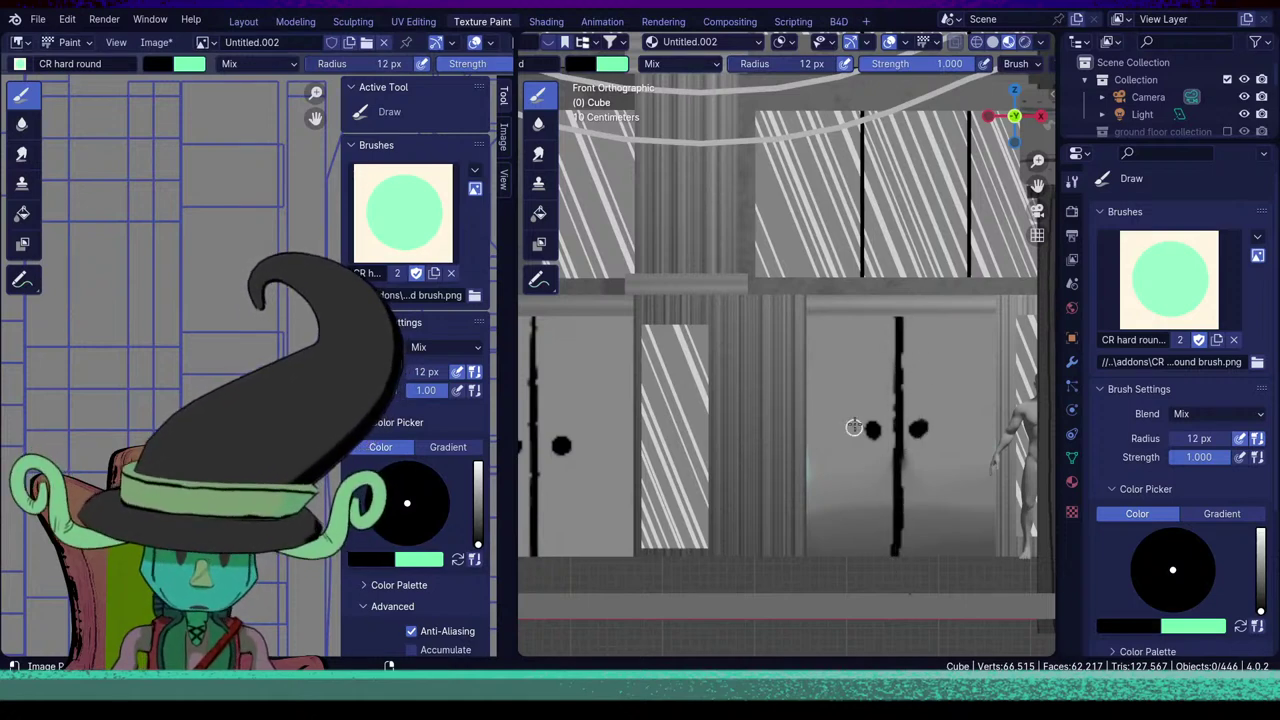
# Round out the right-hand black knob on the first door beside the slatted dark panel with a 12 px dab.
pyautogui.scroll(-6, 835, 542)
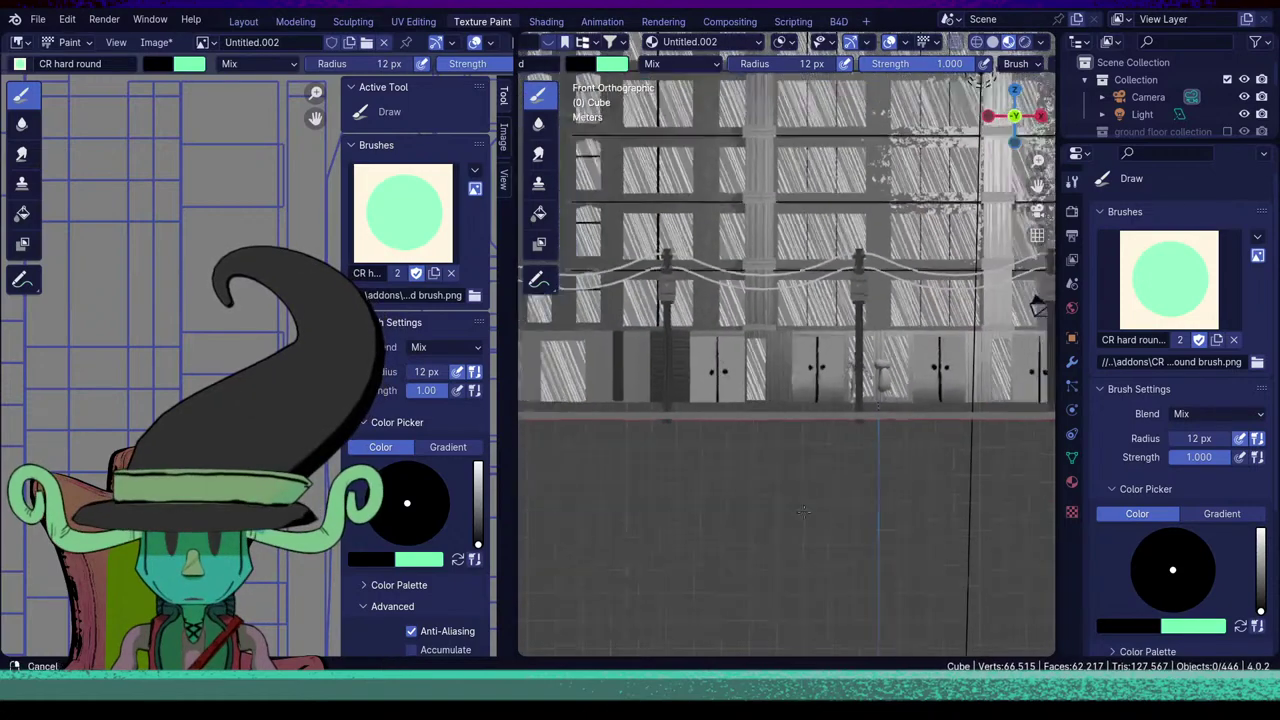
pyautogui.moveTo(842, 437); pyautogui.dragTo(763, 534, button='middle')
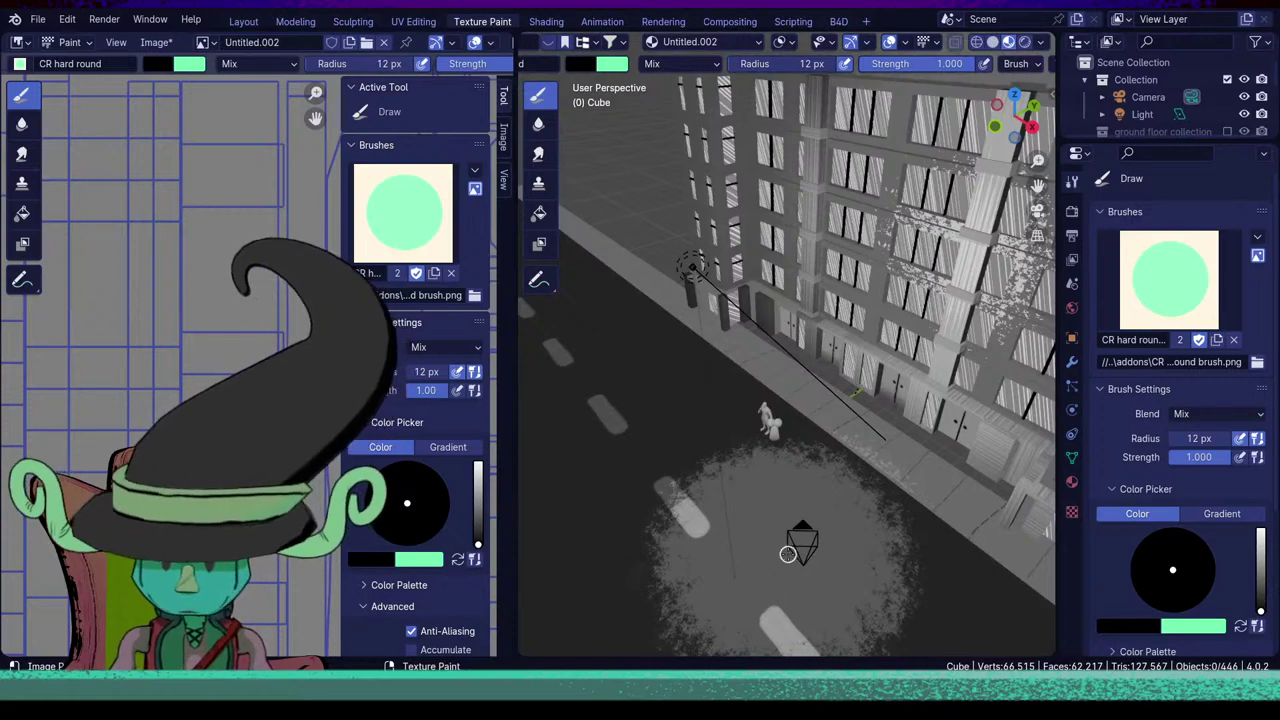
pyautogui.press('KP_1')
pyautogui.scroll(5, 763, 523)
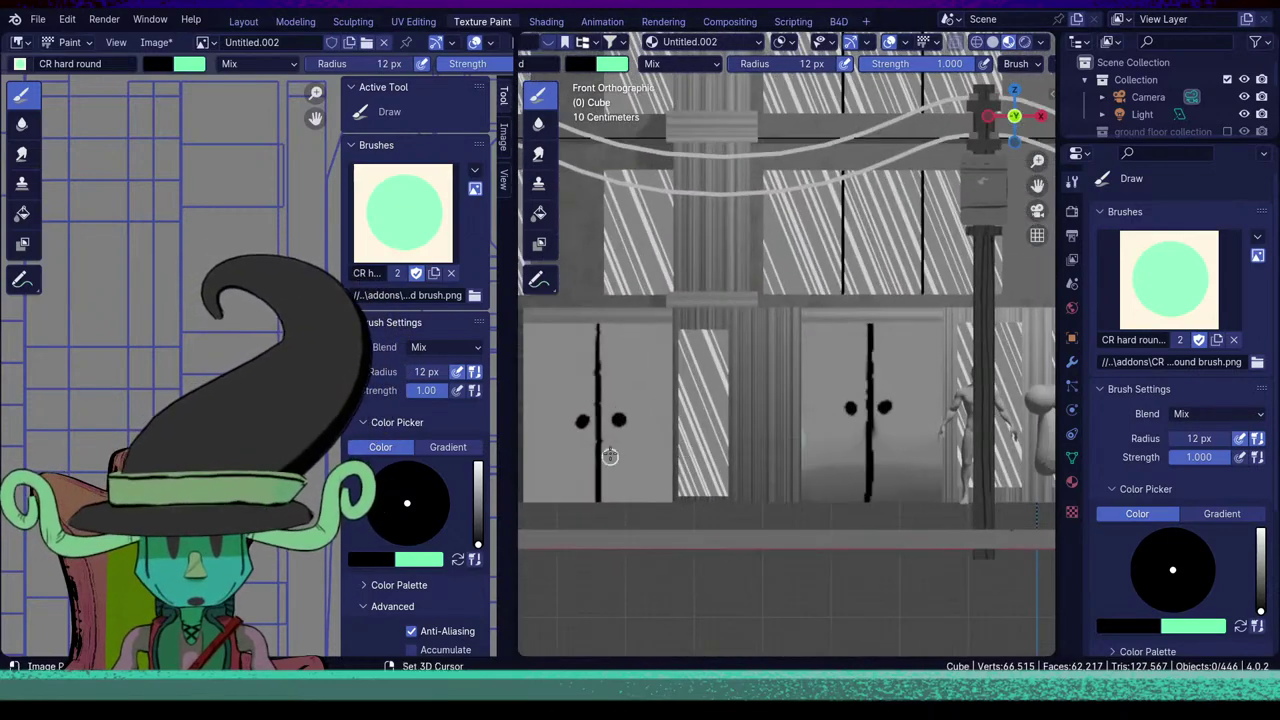
pyautogui.keyDown('shift'); pyautogui.moveTo(610, 456); pyautogui.dragTo(748, 480, button='middle'); pyautogui.keyUp('shift')
pyautogui.scroll(2, 691, 491)
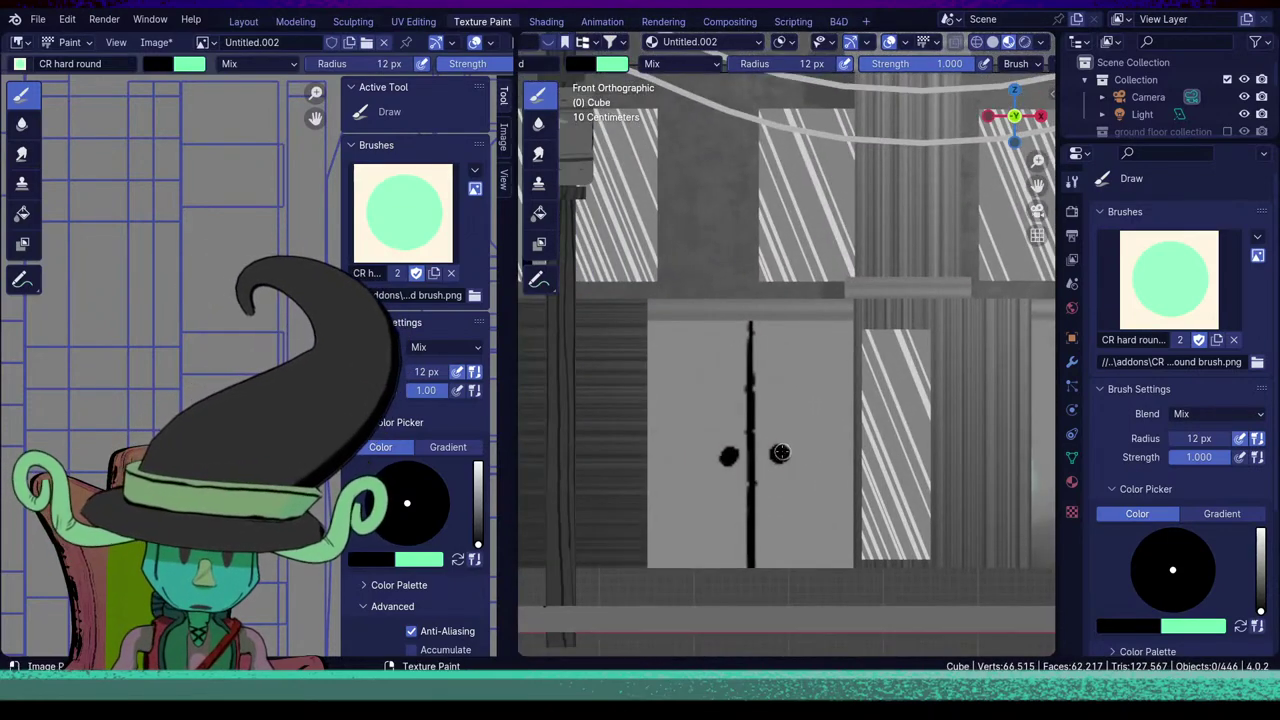
pyautogui.click(780, 453)
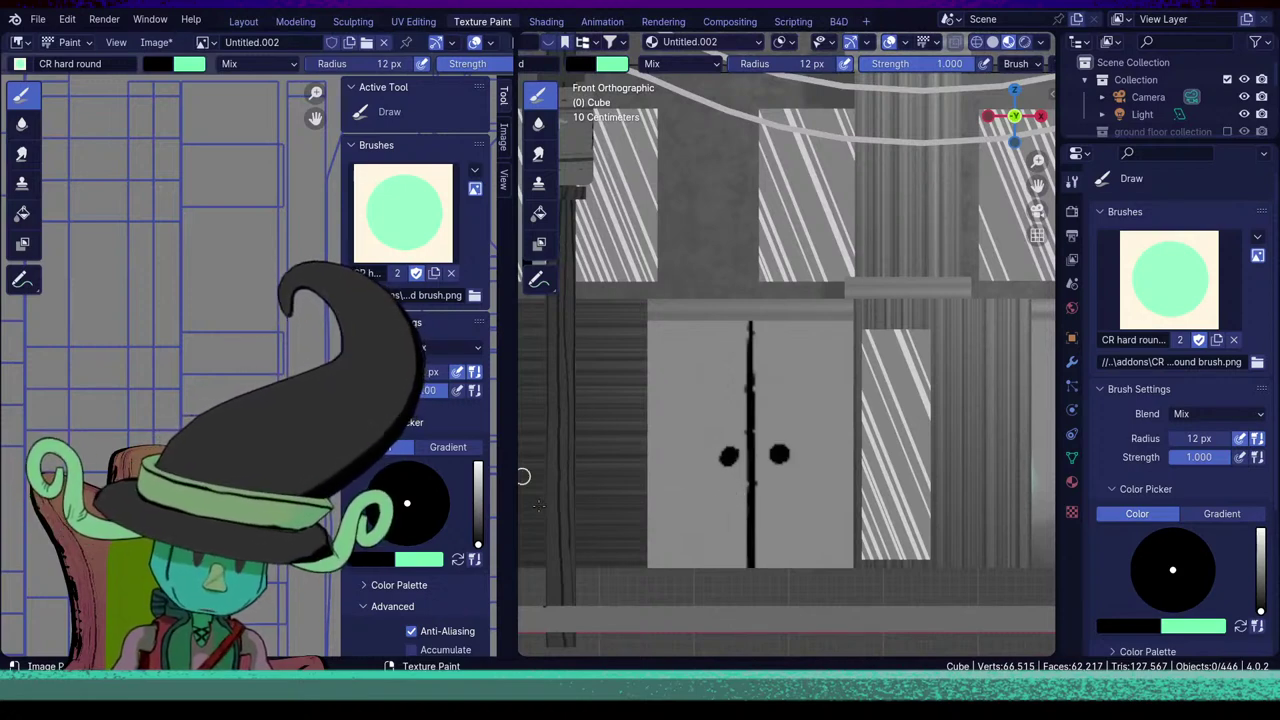
# Sample the first door's grey and paint over its centre line and knobs with an 86 px brush radius.
pyautogui.click(378, 559)
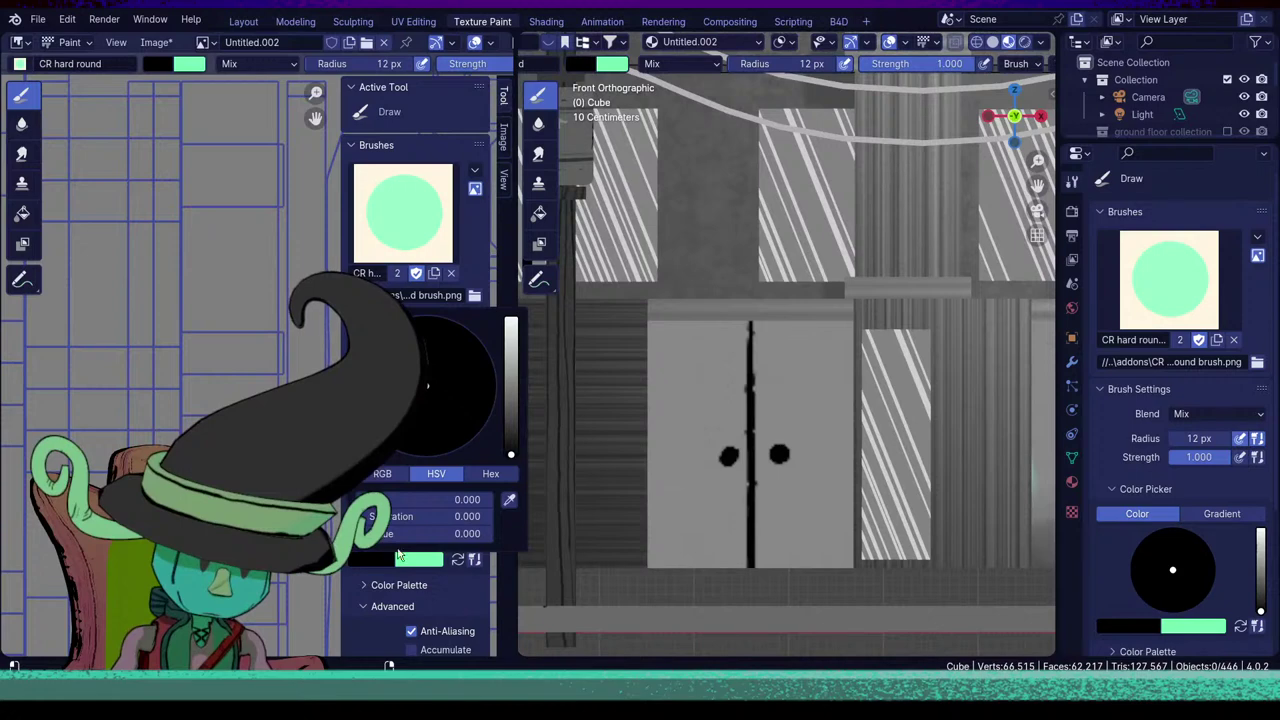
pyautogui.click(507, 503)
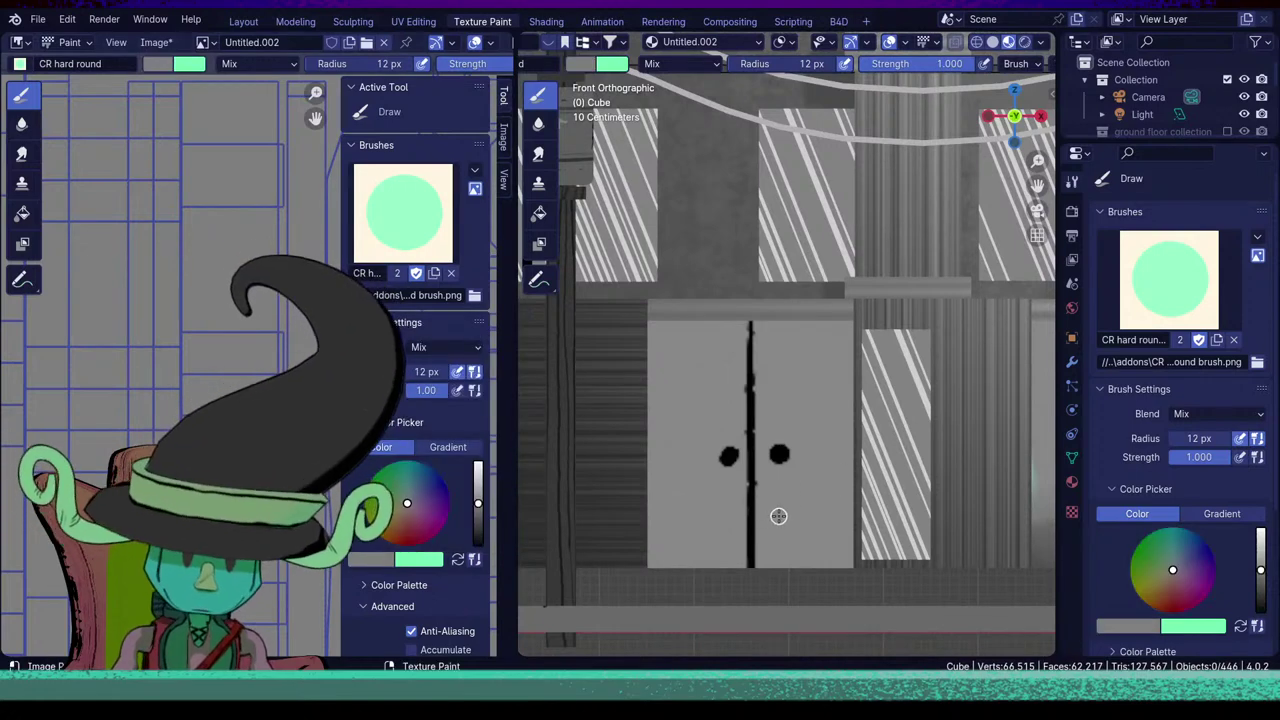
pyautogui.press('f')
pyautogui.click(827, 522)
pyautogui.moveTo(742, 340); pyautogui.dragTo(752, 471)
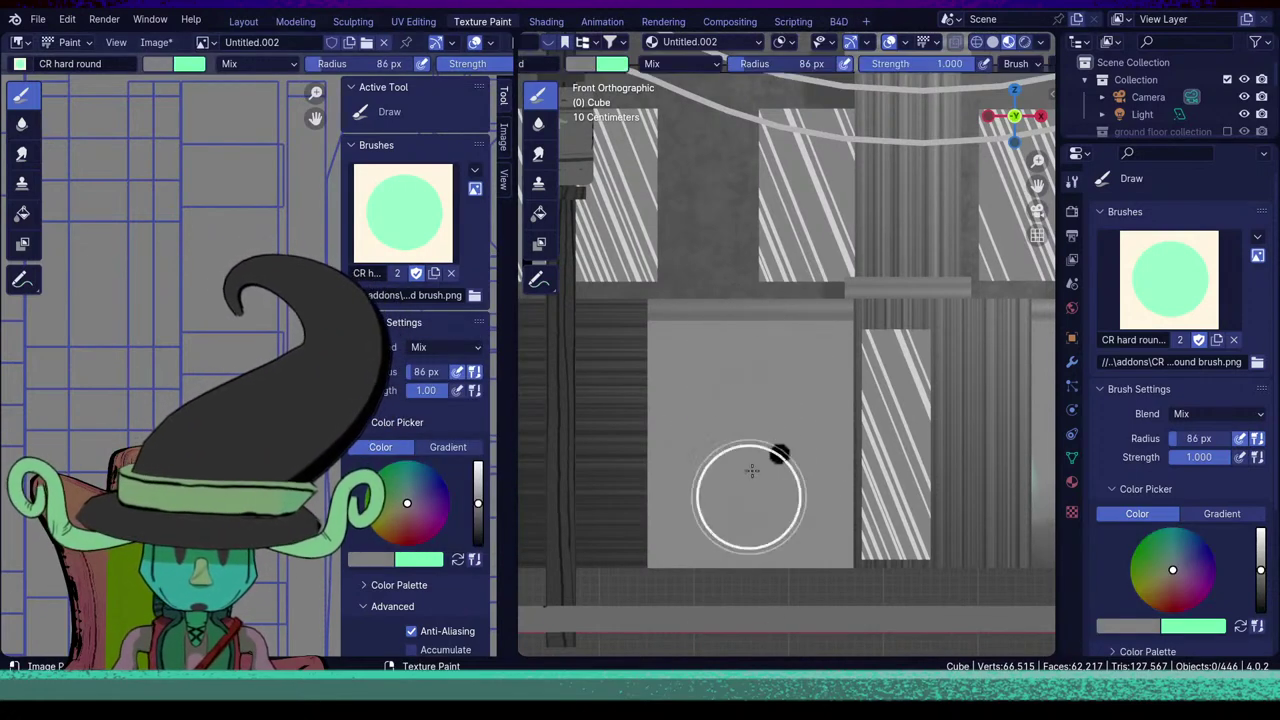
# Switch to the CR flat marker brush and darken its colour to a value of 0.274.
pyautogui.click(403, 212)
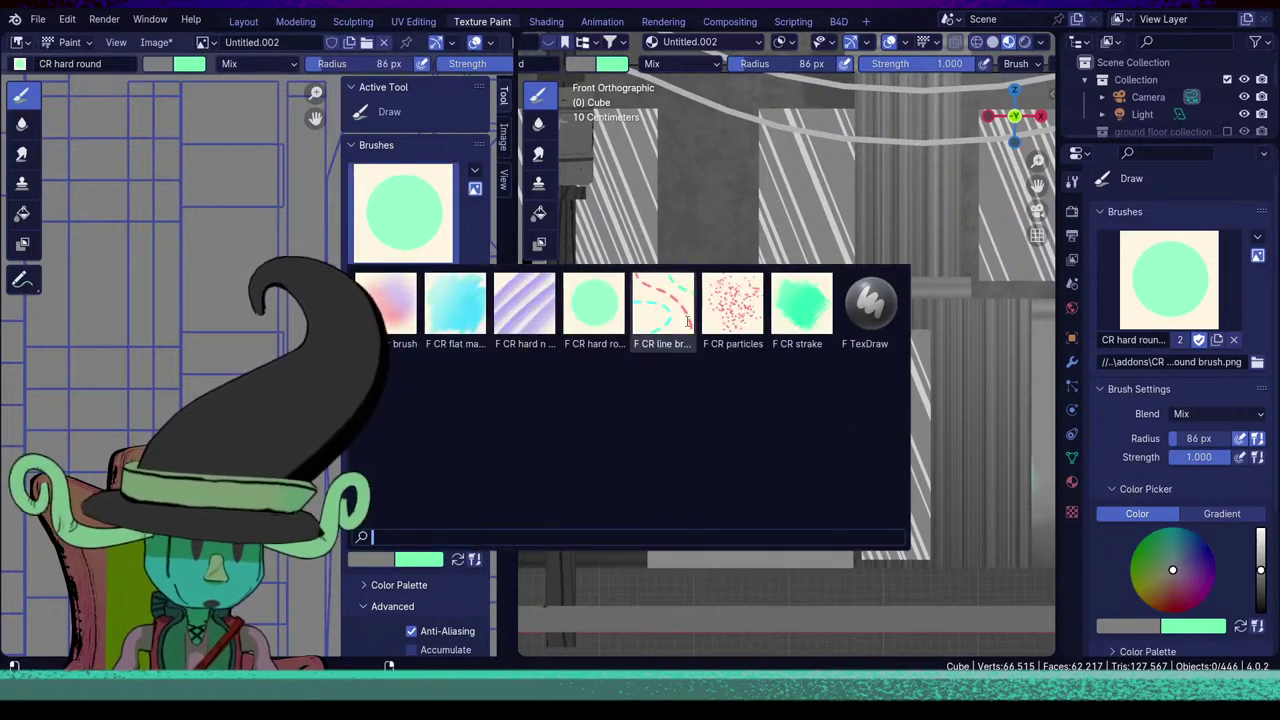
pyautogui.click(455, 305)
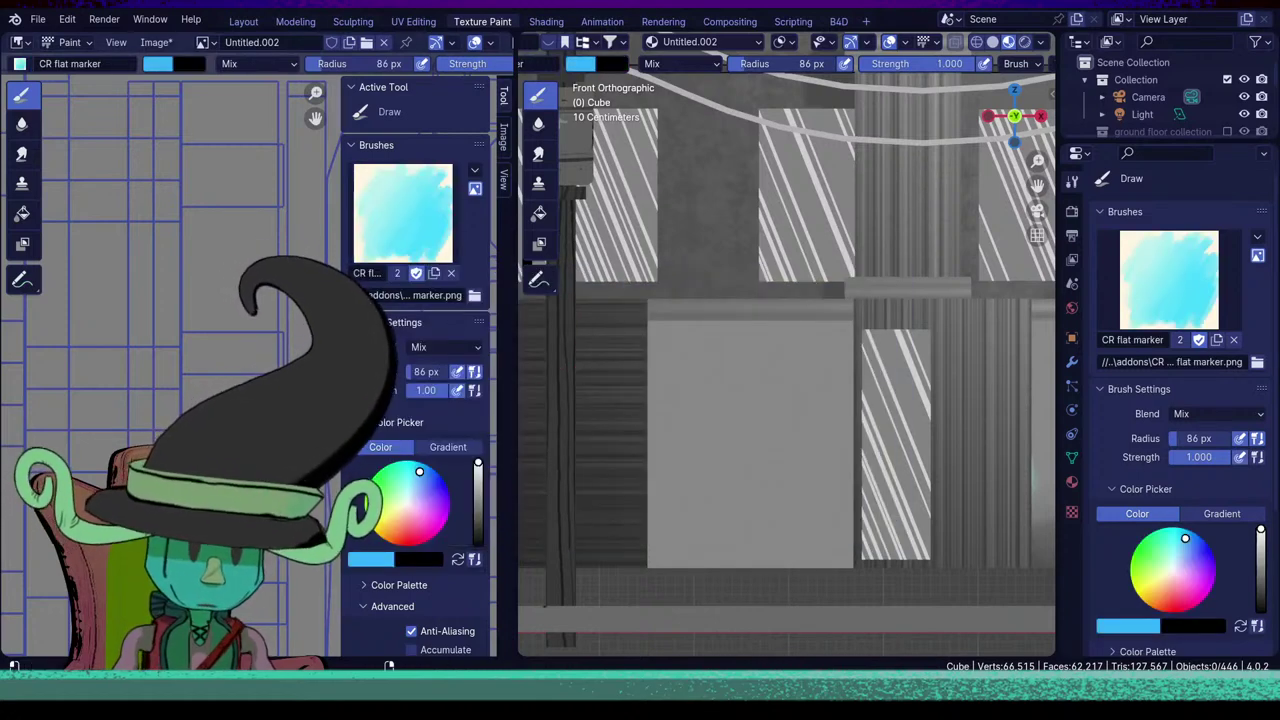
pyautogui.click(372, 556)
pyautogui.click(515, 417)
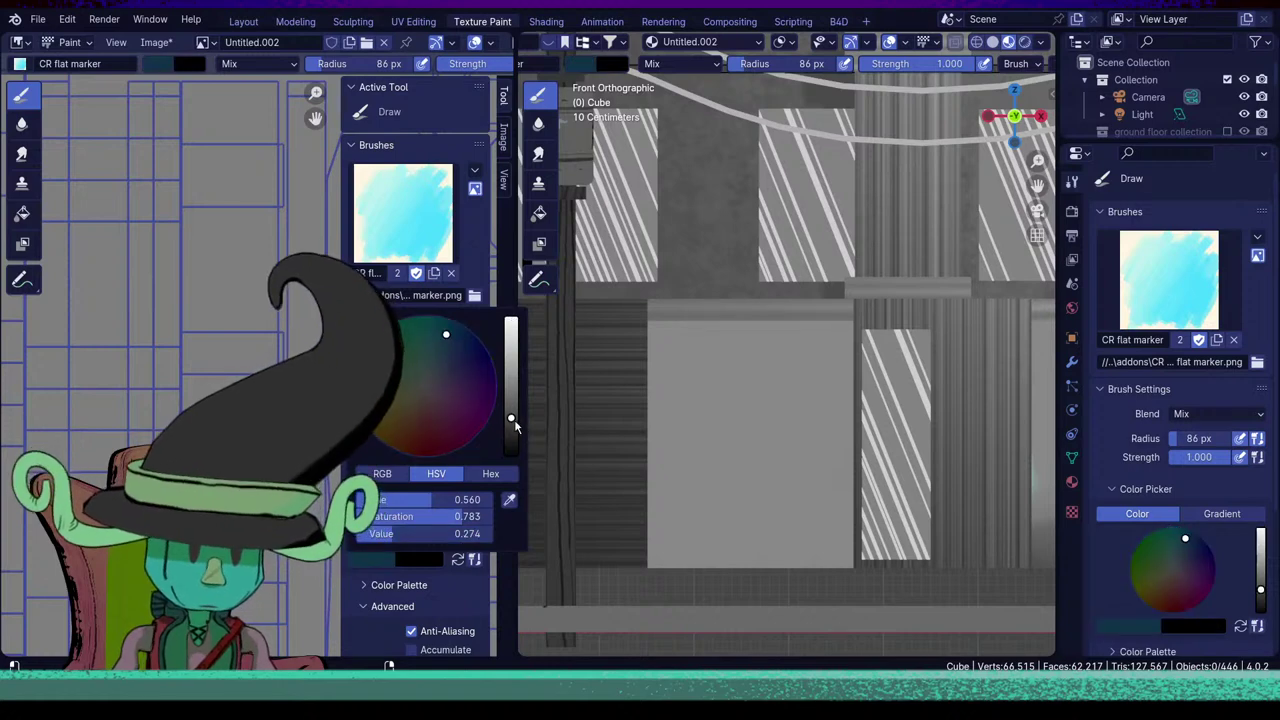
# Remove the brush colour's saturation and paint dark grey shading across the lower part of the first door.
pyautogui.moveTo(657, 486)
pyautogui.mouseDown()
pyautogui.moveTo(837, 491)
pyautogui.moveTo(805, 495)
pyautogui.mouseUp()
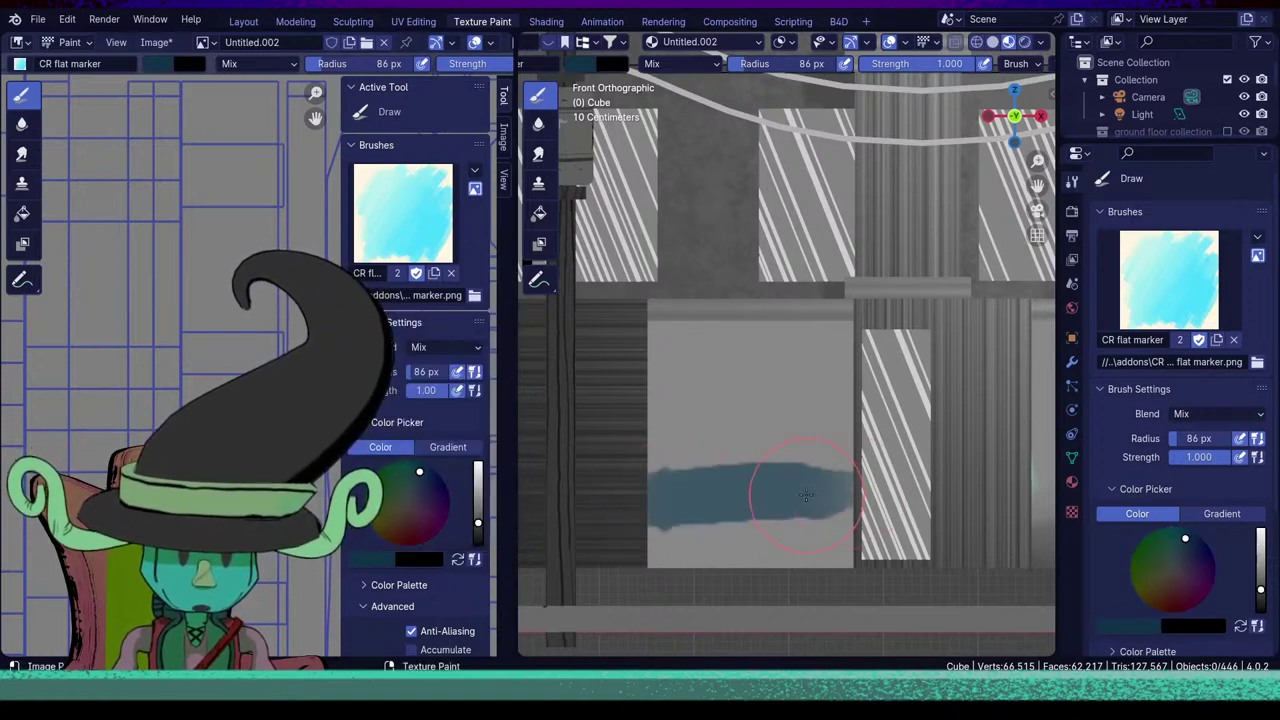
pyautogui.hotkey('ctrl', 'z')
pyautogui.click(396, 557)
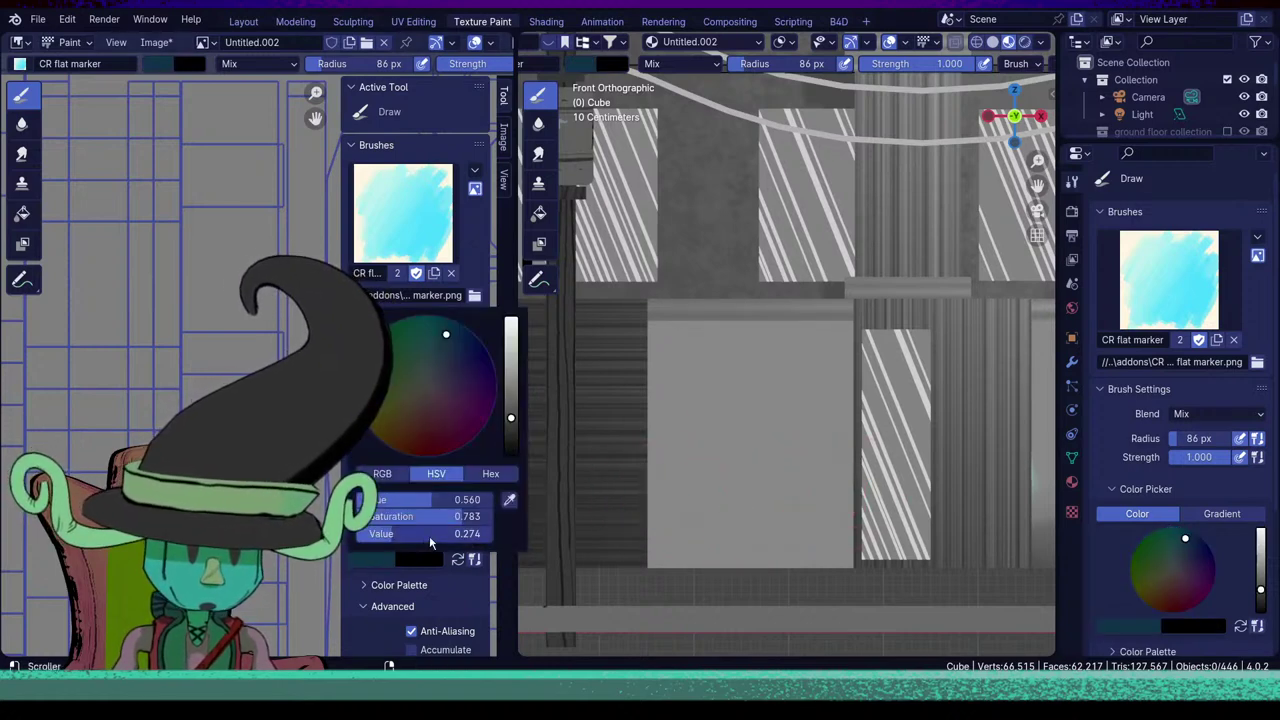
pyautogui.moveTo(426, 519); pyautogui.dragTo(328, 518)
pyautogui.moveTo(622, 491); pyautogui.dragTo(871, 486)
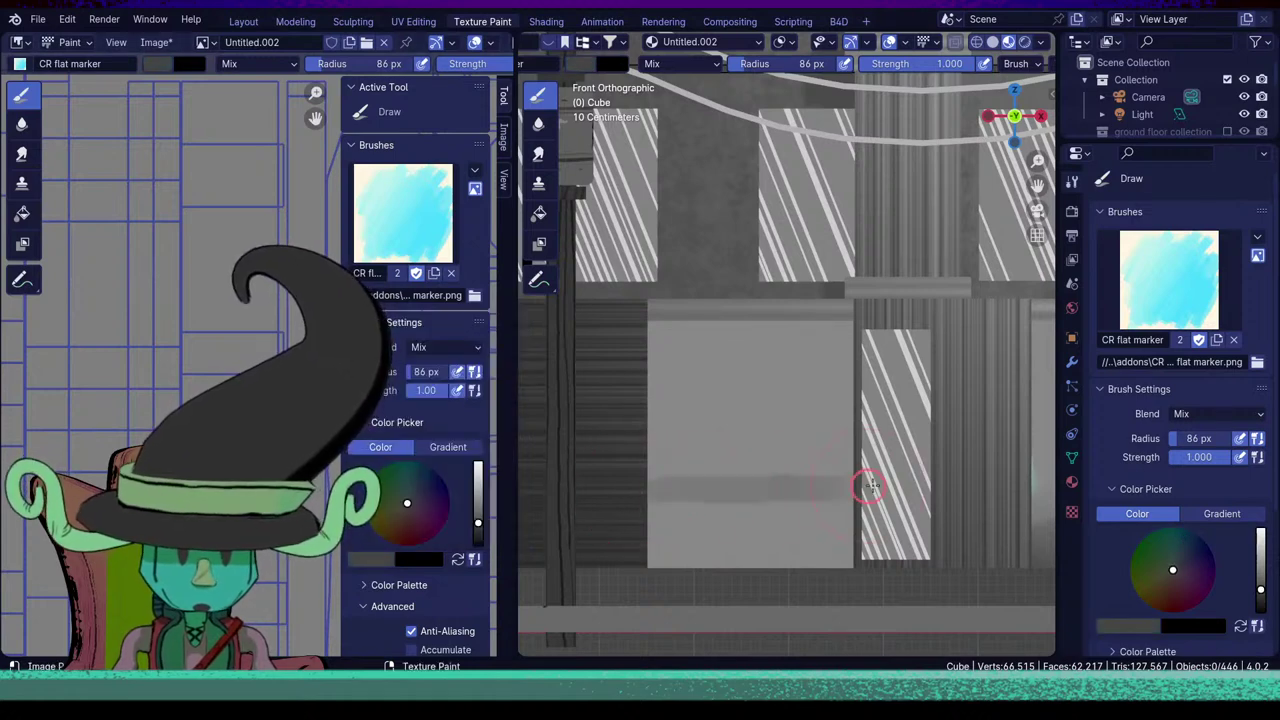
pyautogui.moveTo(605, 518); pyautogui.dragTo(696, 522)
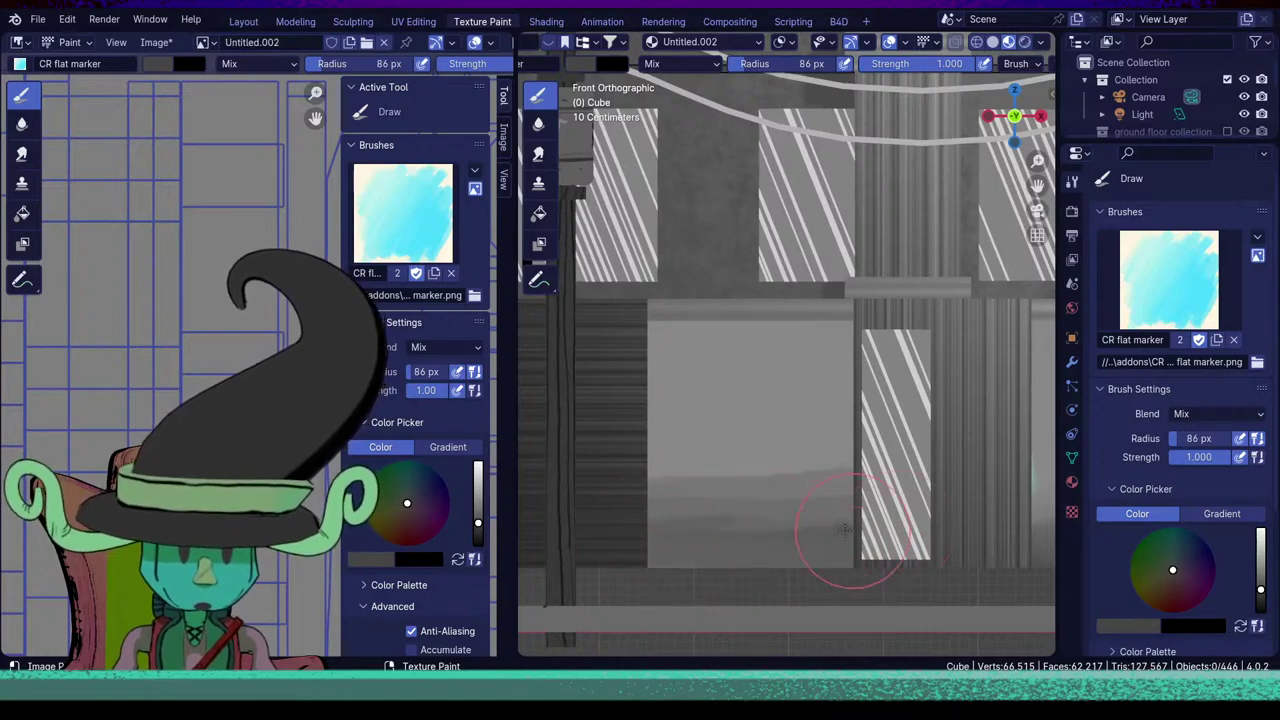
# Blur the grey shading on the lower part of the first door with the Soften brush.
pyautogui.scroll(-8, 762, 514)
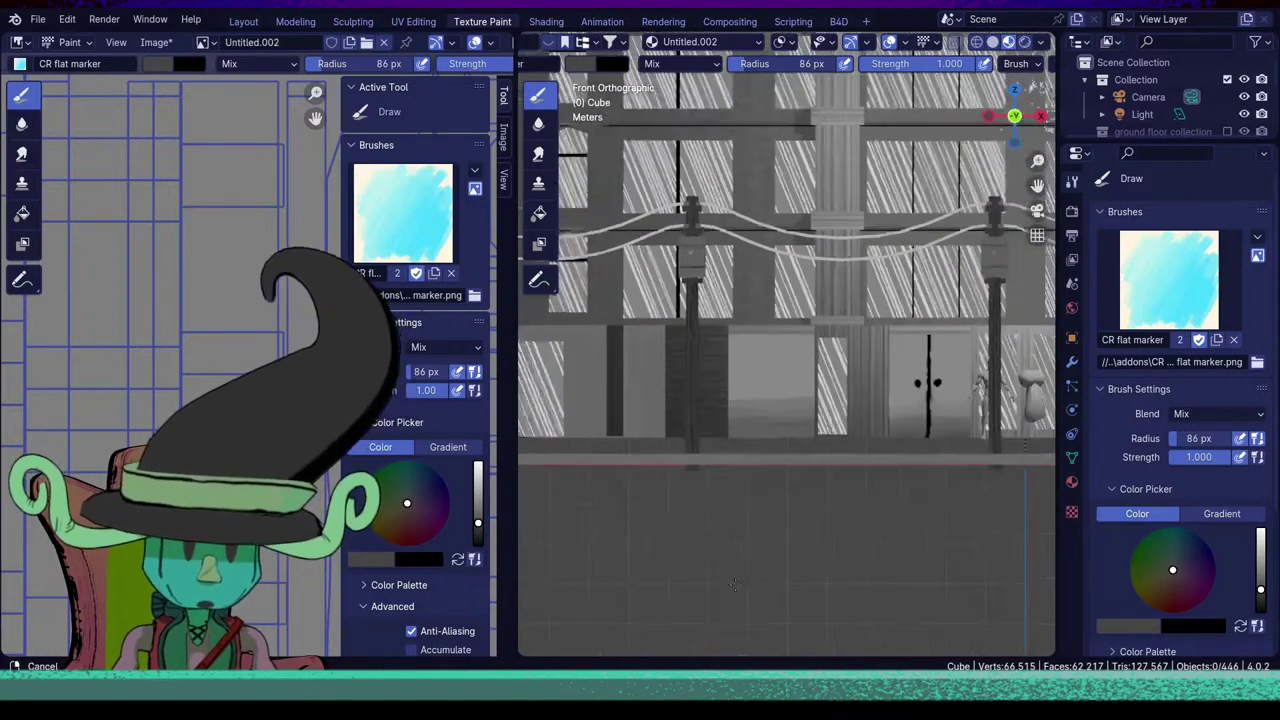
pyautogui.scroll(8, 760, 420)
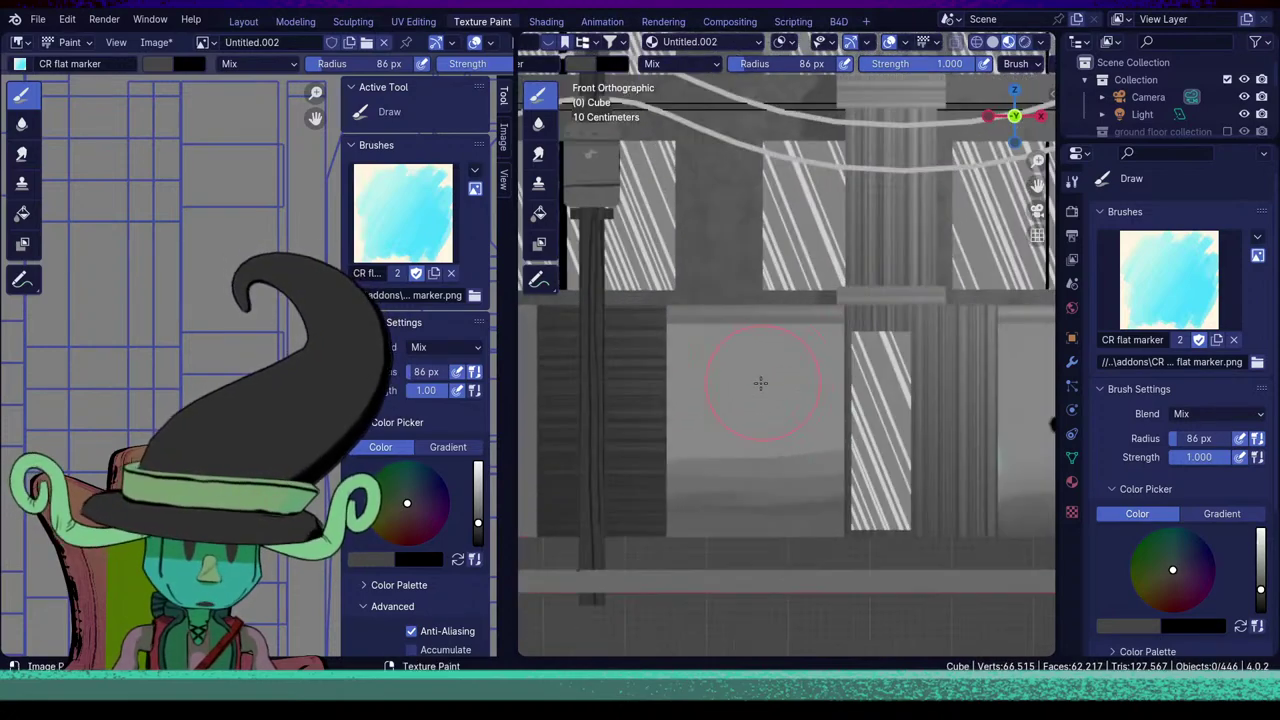
pyautogui.click(21, 124)
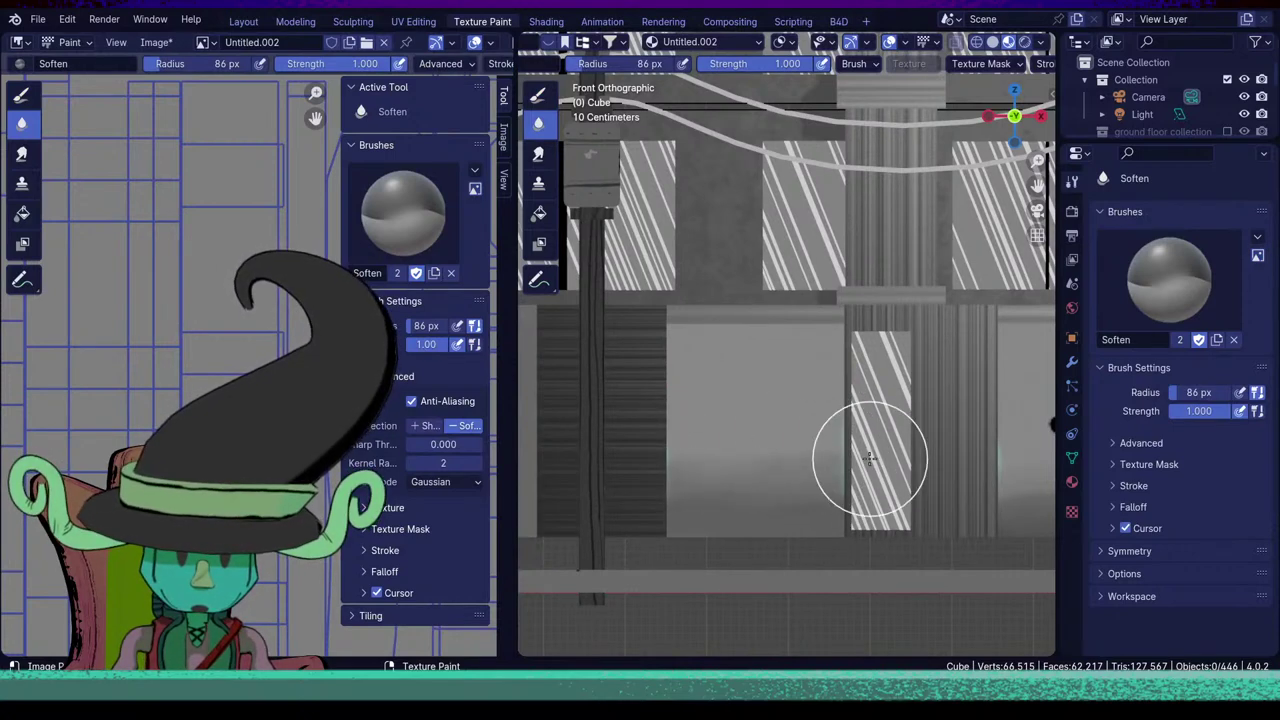
pyautogui.scroll(-5, 741, 565)
pyautogui.scroll(5, 741, 565)
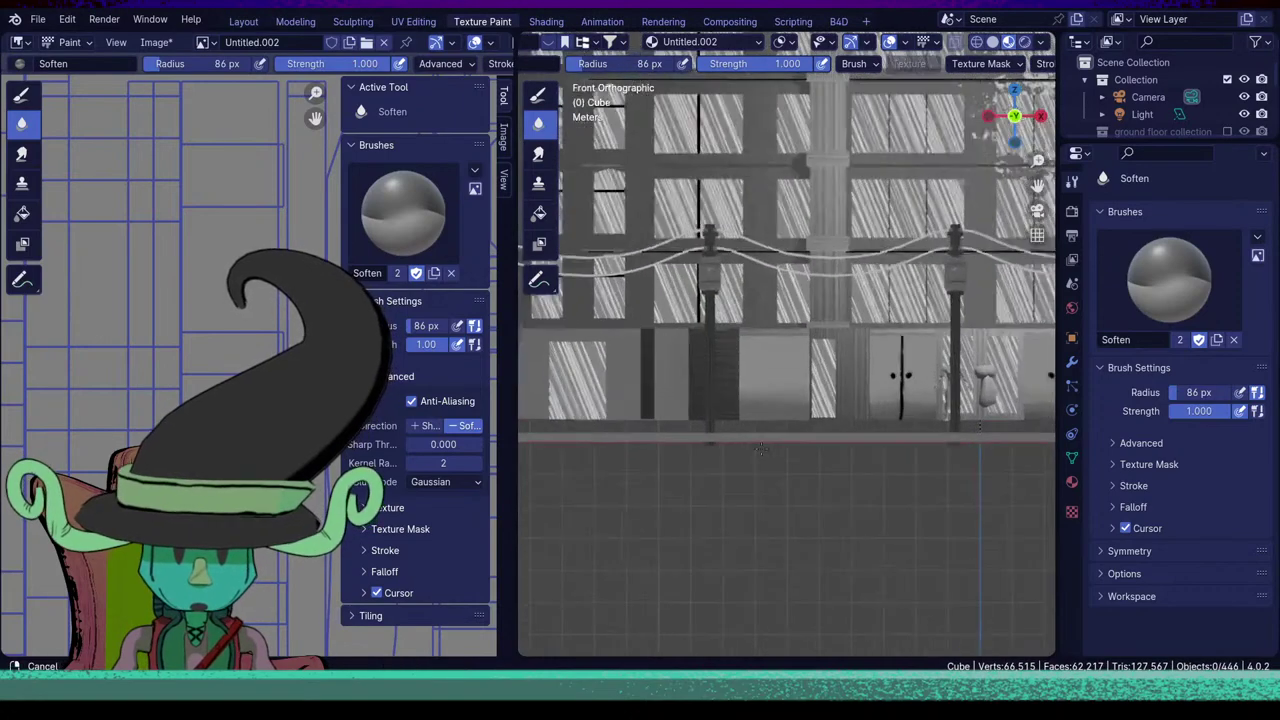
pyautogui.click(538, 153)
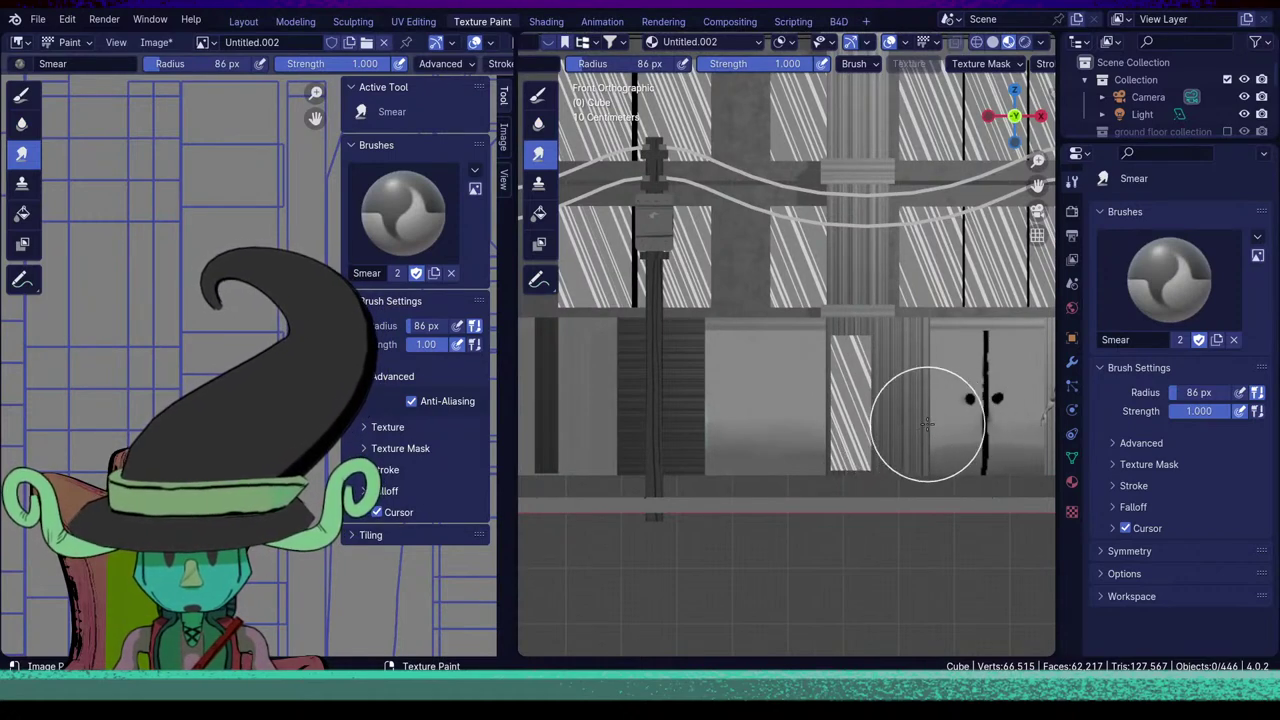
pyautogui.scroll(-4, 860, 480)
pyautogui.scroll(2, 843, 470)
pyautogui.scroll(3, 843, 455)
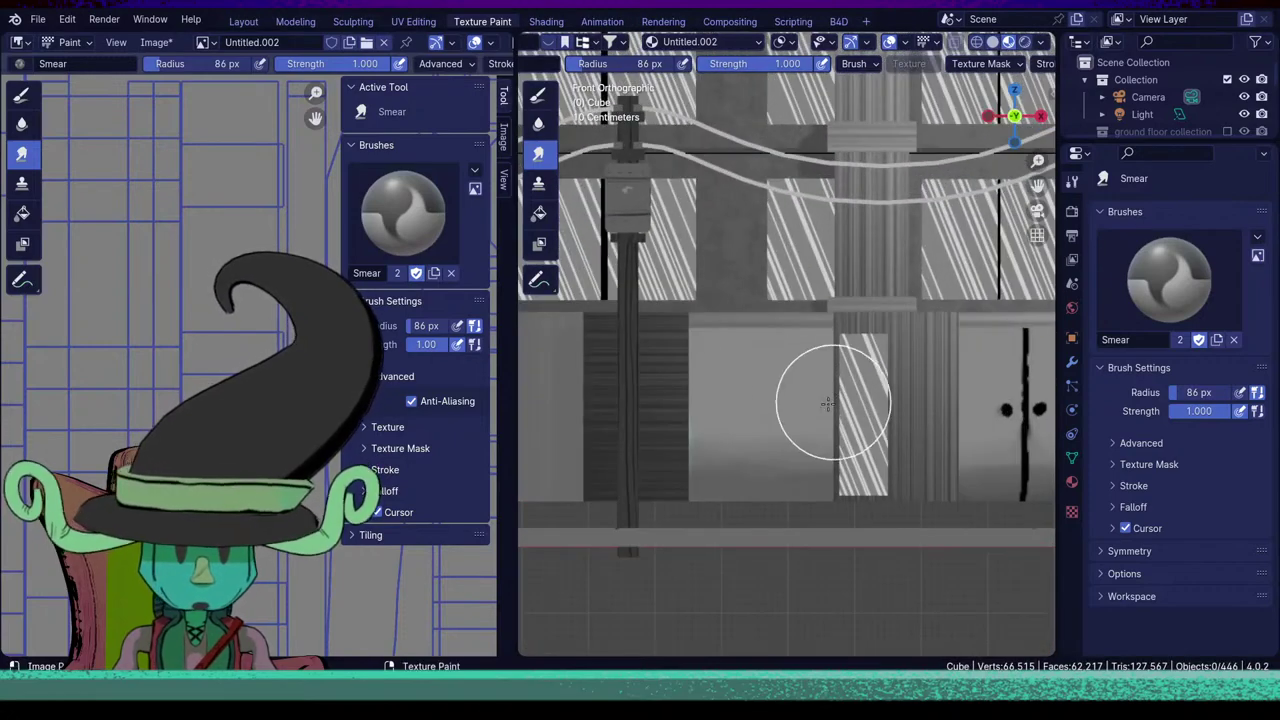
# Paint a black centre line and two round knobs on the first door with the Draw brush at 10 px radius.
pyautogui.click(22, 96)
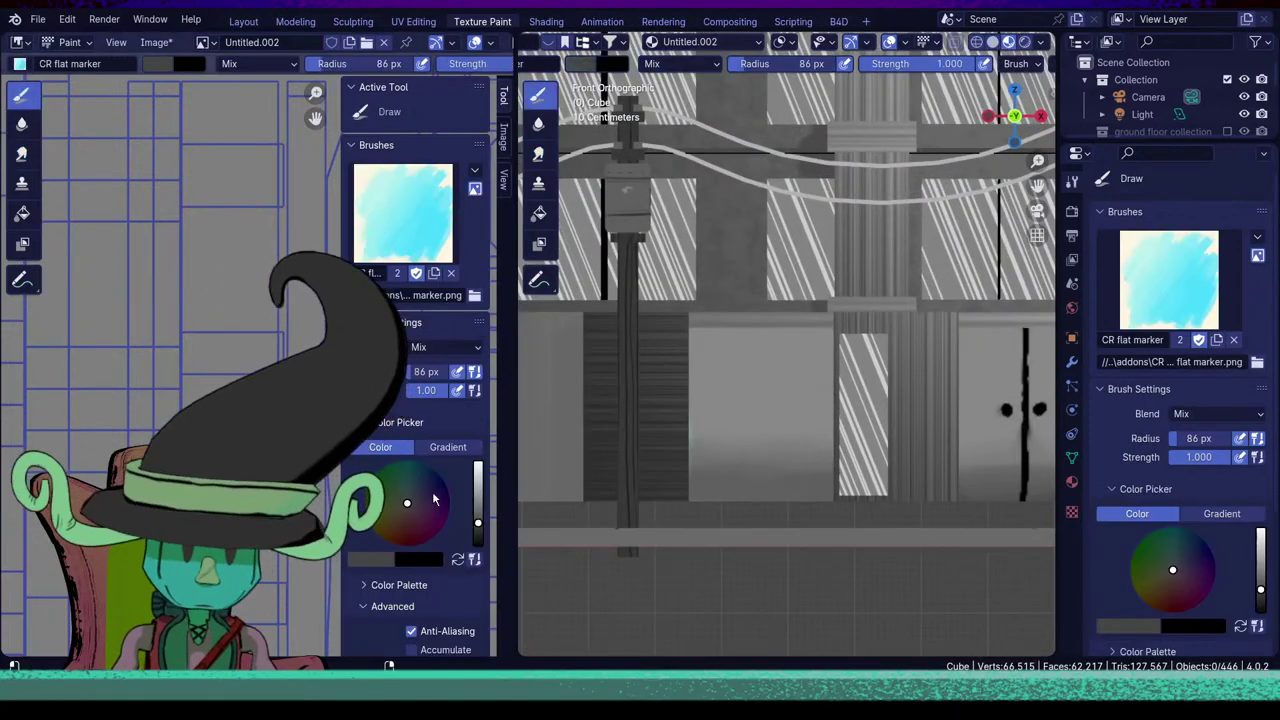
pyautogui.press('x')
pyautogui.press('f')
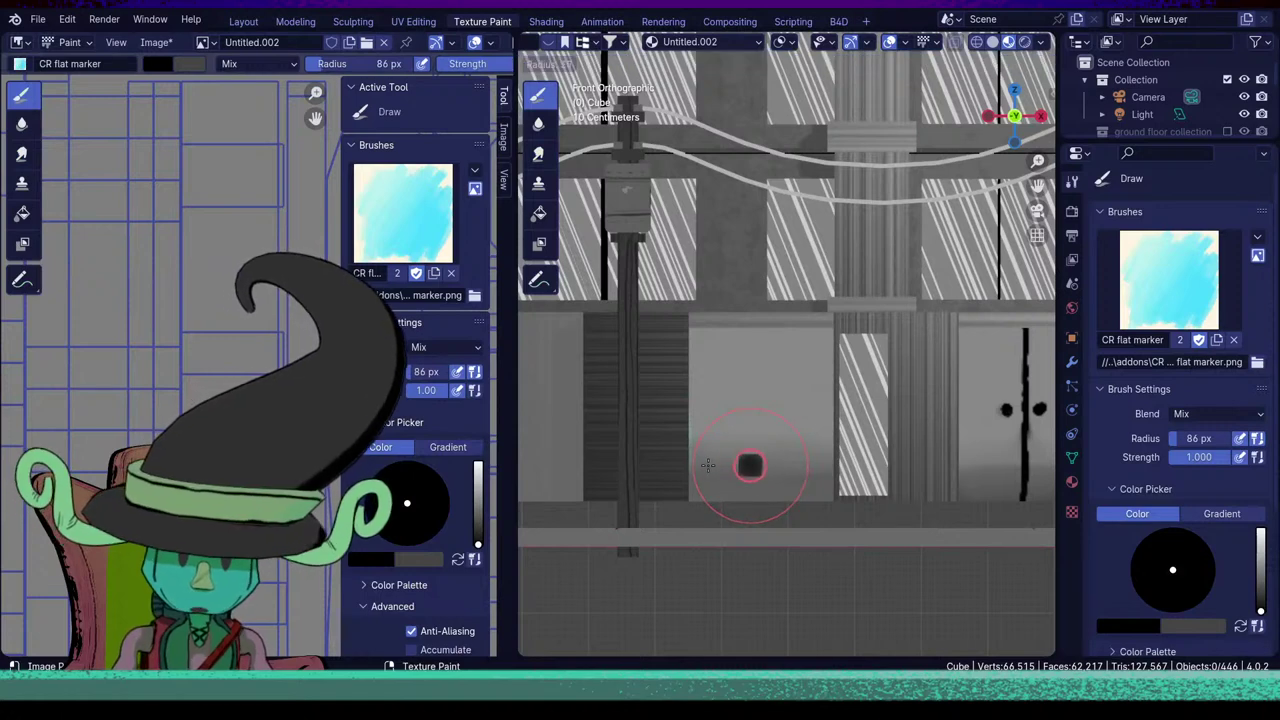
pyautogui.click(756, 466)
pyautogui.moveTo(758, 328)
pyautogui.mouseDown()
pyautogui.moveTo(760, 502)
pyautogui.moveTo(760, 378)
pyautogui.mouseUp()
pyautogui.moveTo(761, 320)
pyautogui.mouseDown()
pyautogui.moveTo(760, 500)
pyautogui.moveTo(762, 340)
pyautogui.mouseUp()
pyautogui.click(773, 421)
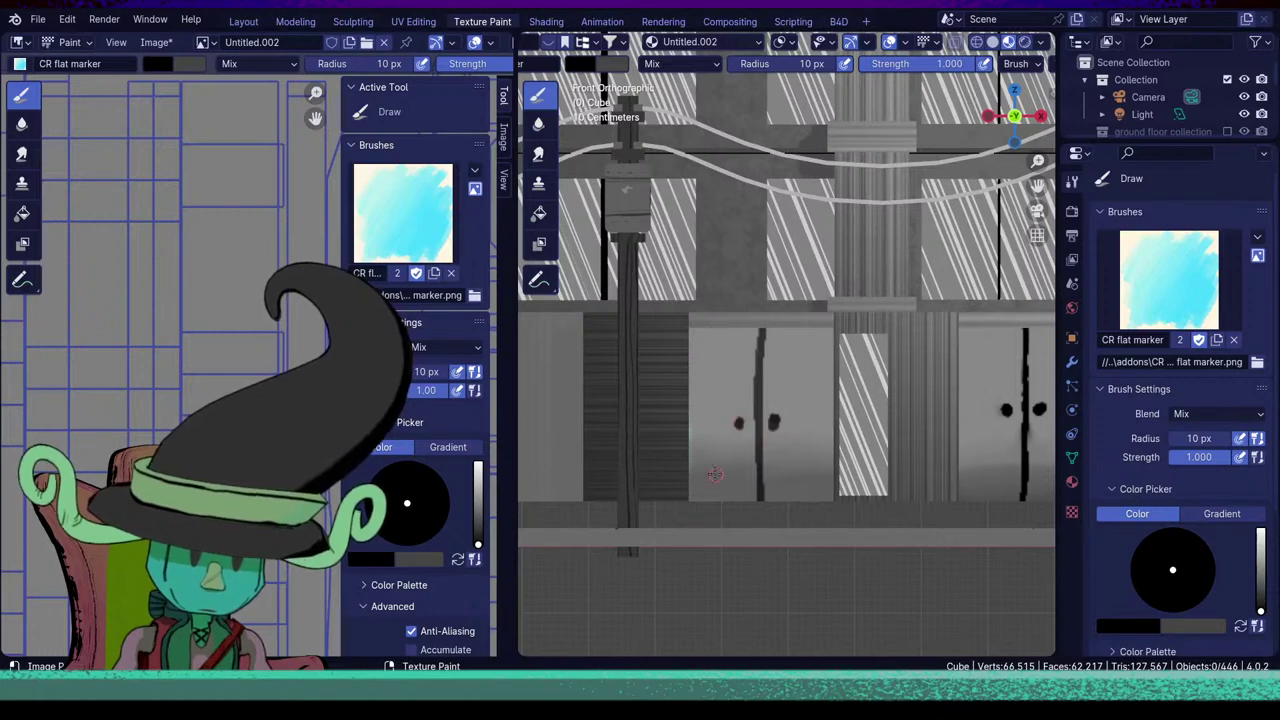
# Check the painted doors from an angled street view and save the project with its painted image texture.
pyautogui.moveTo(741, 423); pyautogui.dragTo(703, 420, button='middle')
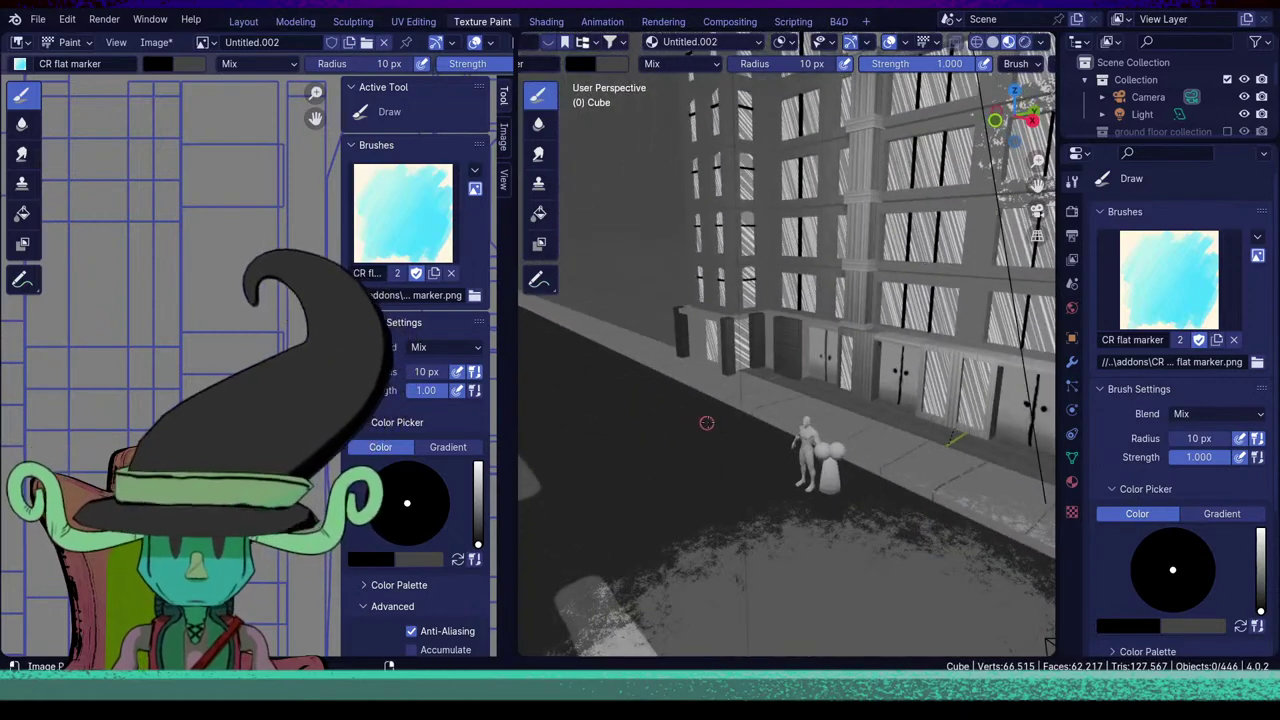
pyautogui.hotkey('ctrl', 's')
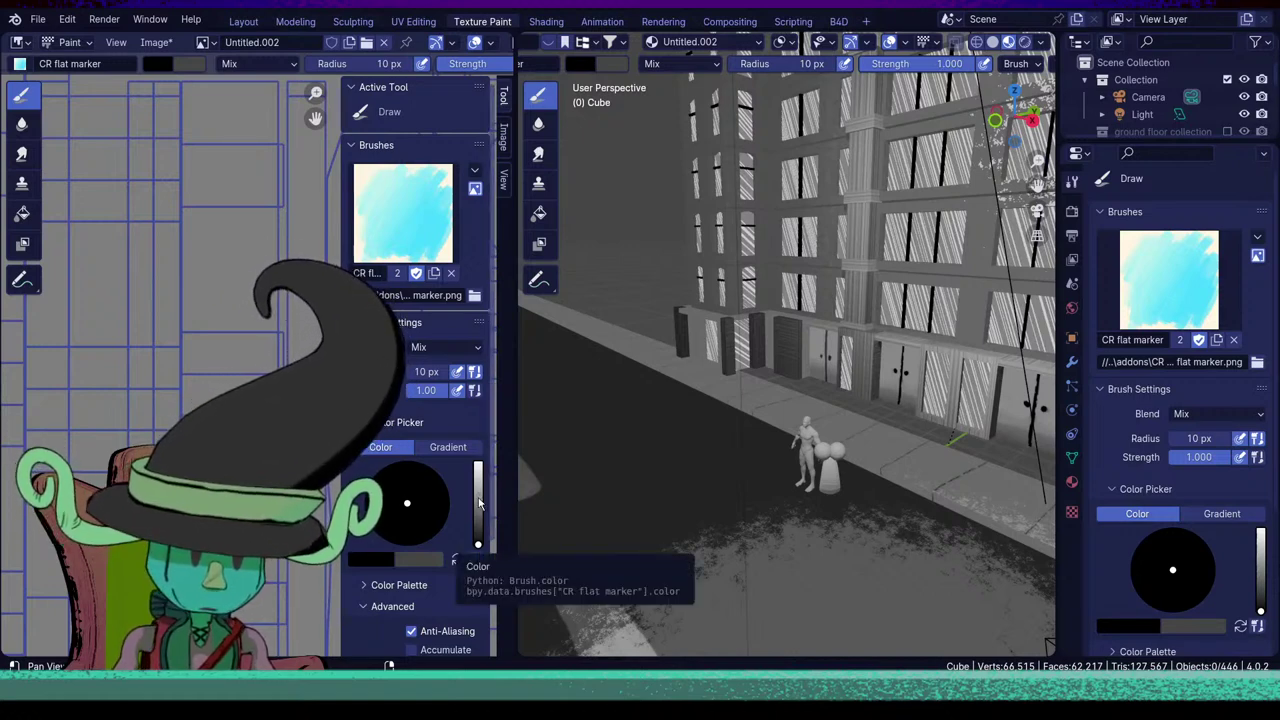
pyautogui.hotkey('ctrl', 's')
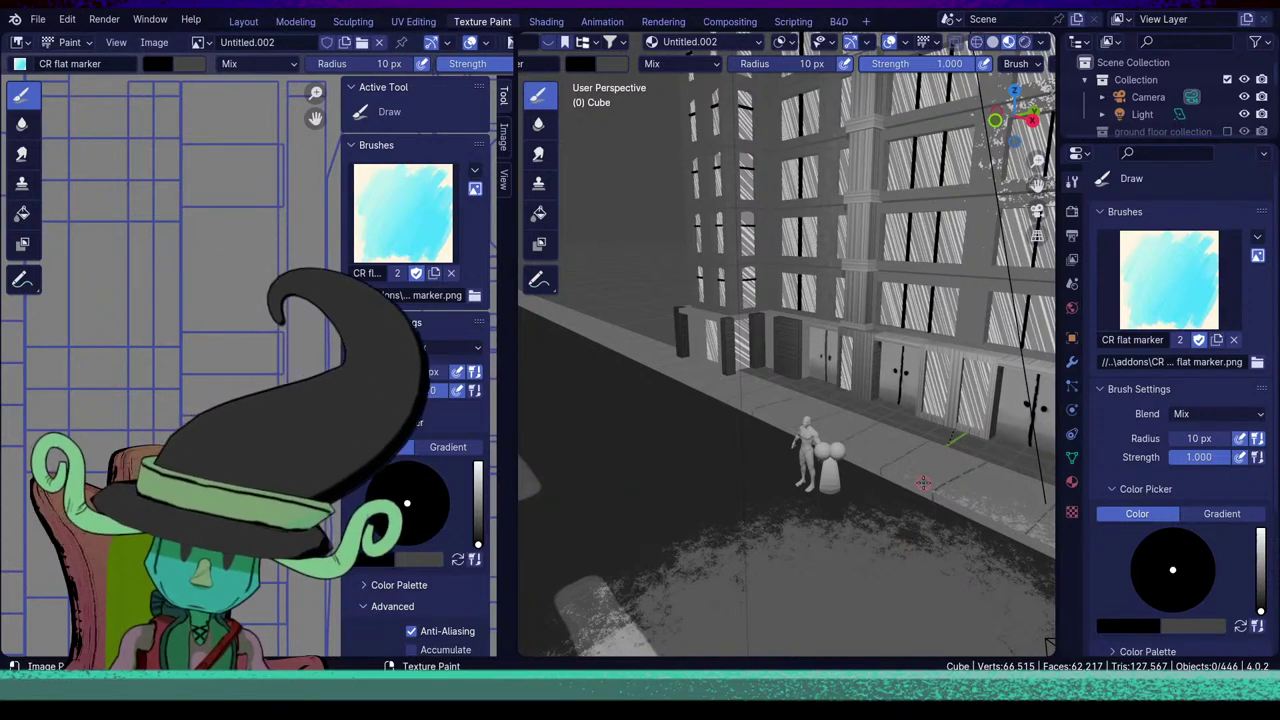
# Save the file and show the building from the street with rendered shading in the Shading workspace.
pyautogui.hotkey('ctrl', 's')
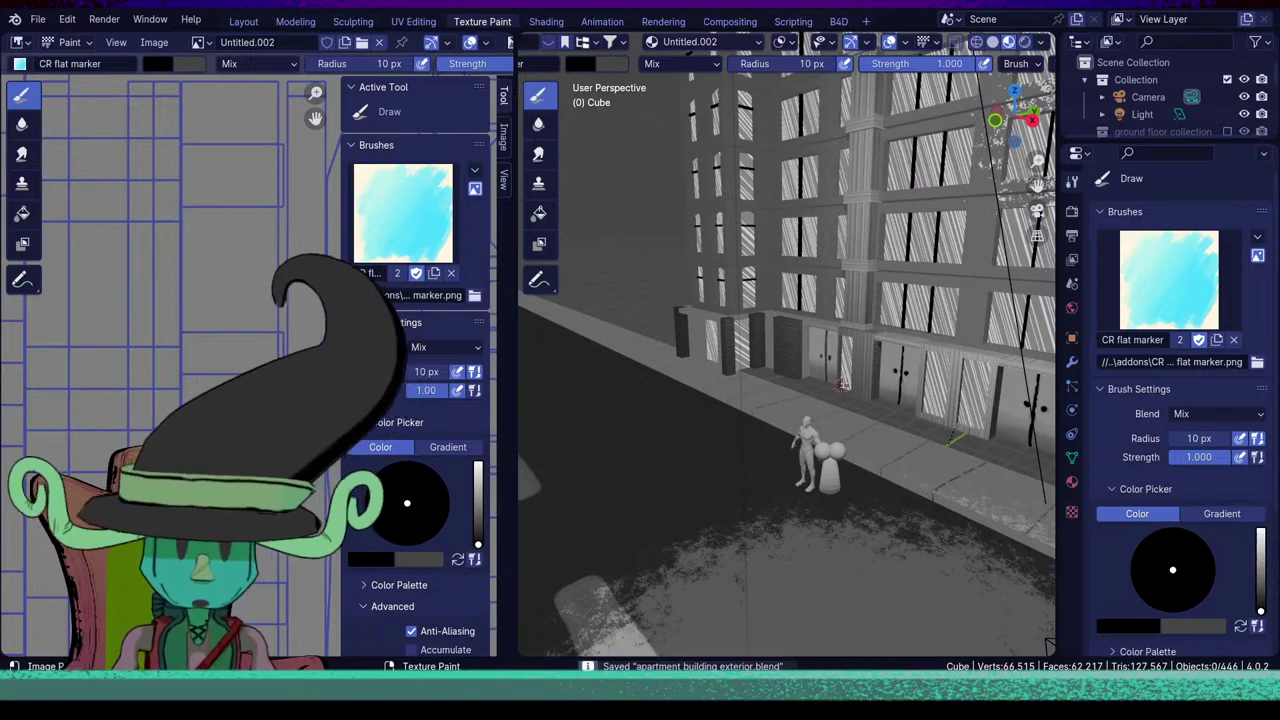
pyautogui.click(535, 28)
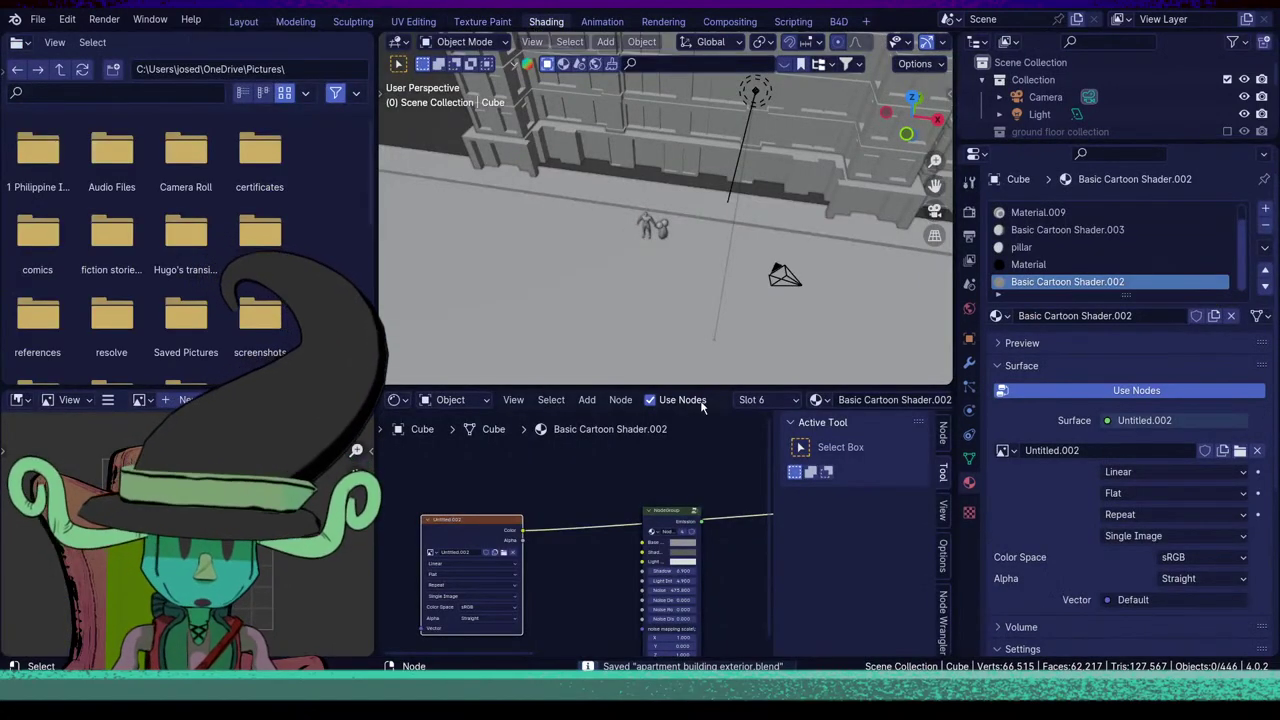
pyautogui.scroll(-2, 630, 535)
pyautogui.moveTo(893, 42); pyautogui.dragTo(693, 42, button='middle')
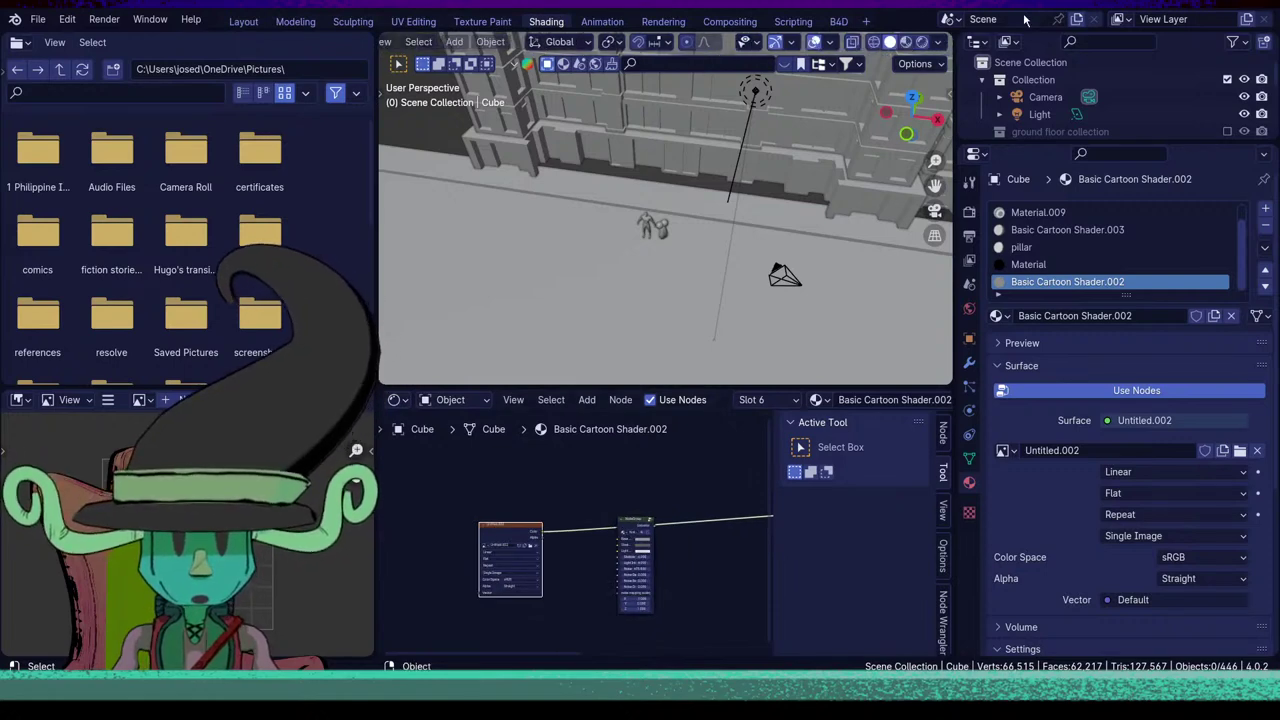
pyautogui.click(921, 42)
pyautogui.moveTo(715, 284)
pyautogui.mouseDown(button='middle')
pyautogui.moveTo(731, 220)
pyautogui.moveTo(731, 322)
pyautogui.moveTo(817, 297)
pyautogui.moveTo(798, 267)
pyautogui.mouseUp(button='middle')
pyautogui.scroll(1, 751, 306)
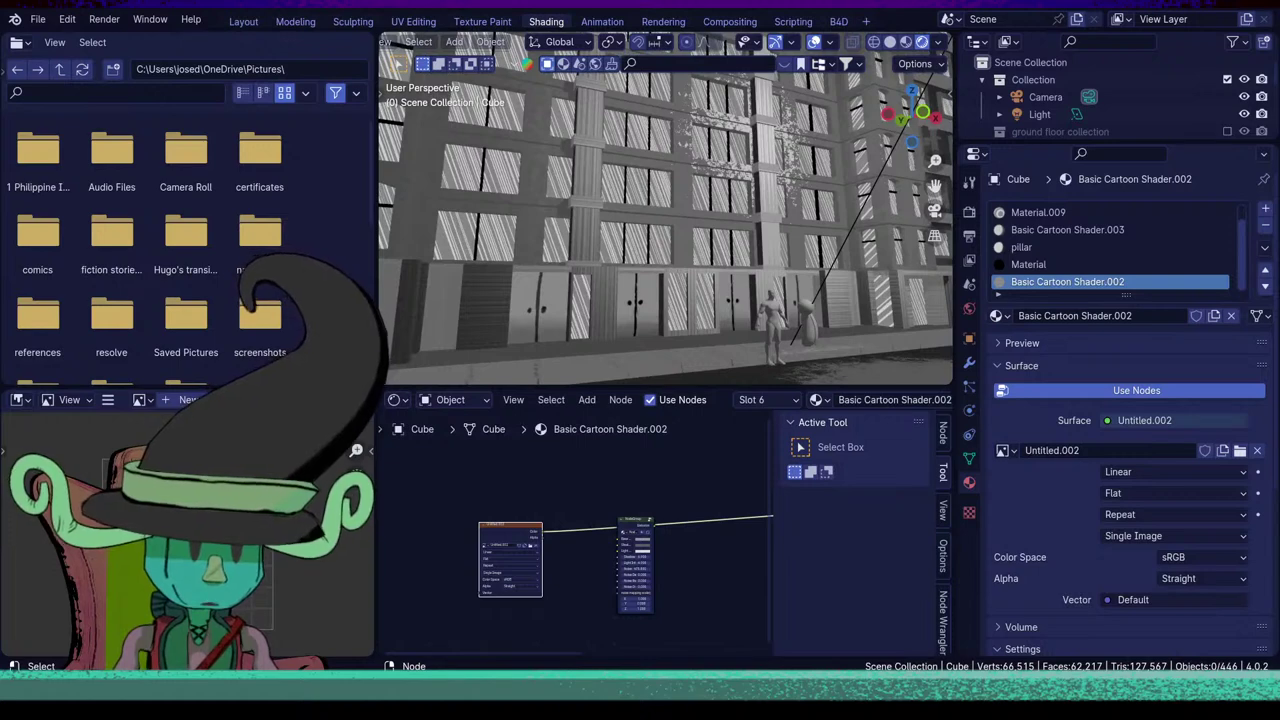
# Add a Hue/Saturation/Value node above the texture and node group in the Basic Cartoon Shader.002 material.
pyautogui.scroll(4, 596, 574)
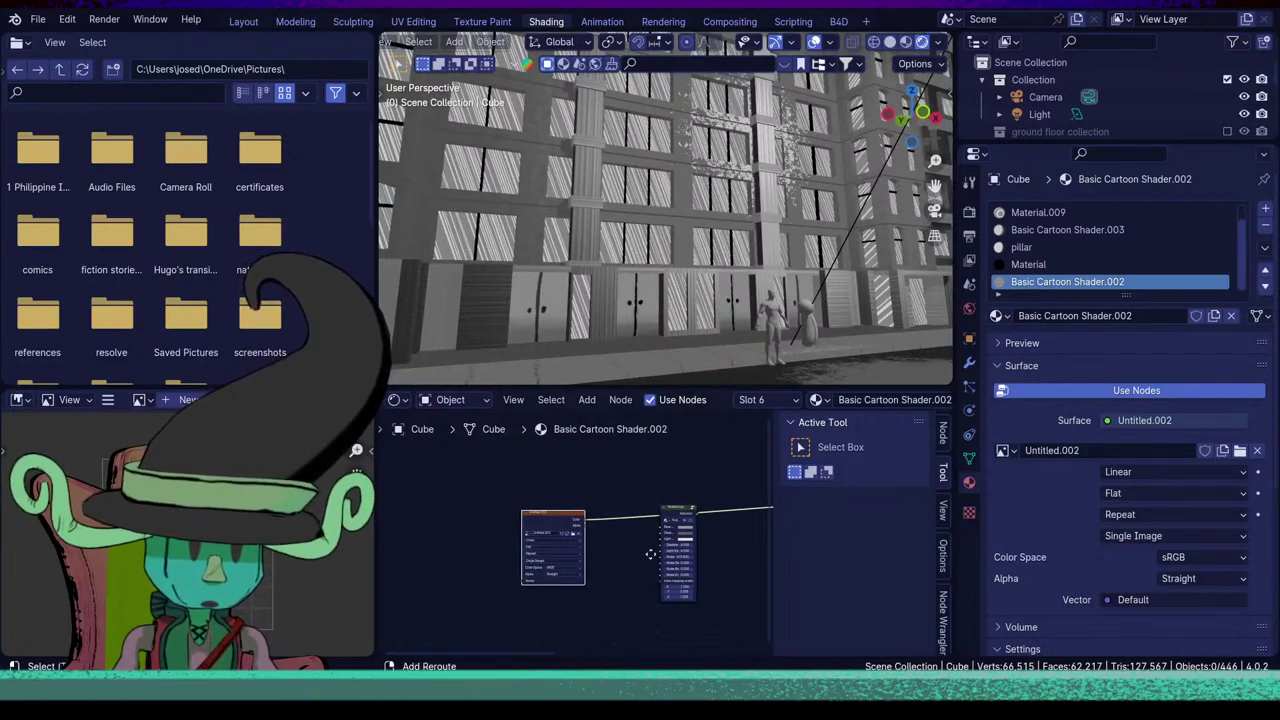
pyautogui.hotkey('shift', 'a')
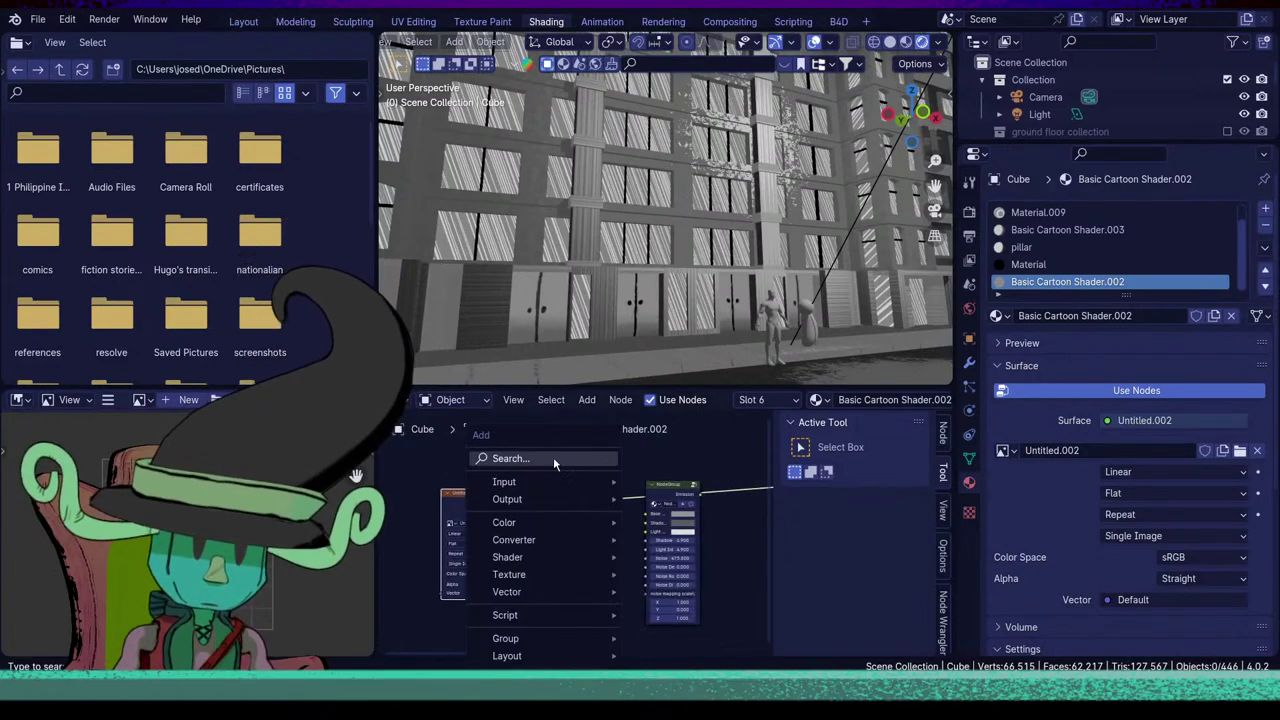
pyautogui.click(553, 457)
pyautogui.write('hue')
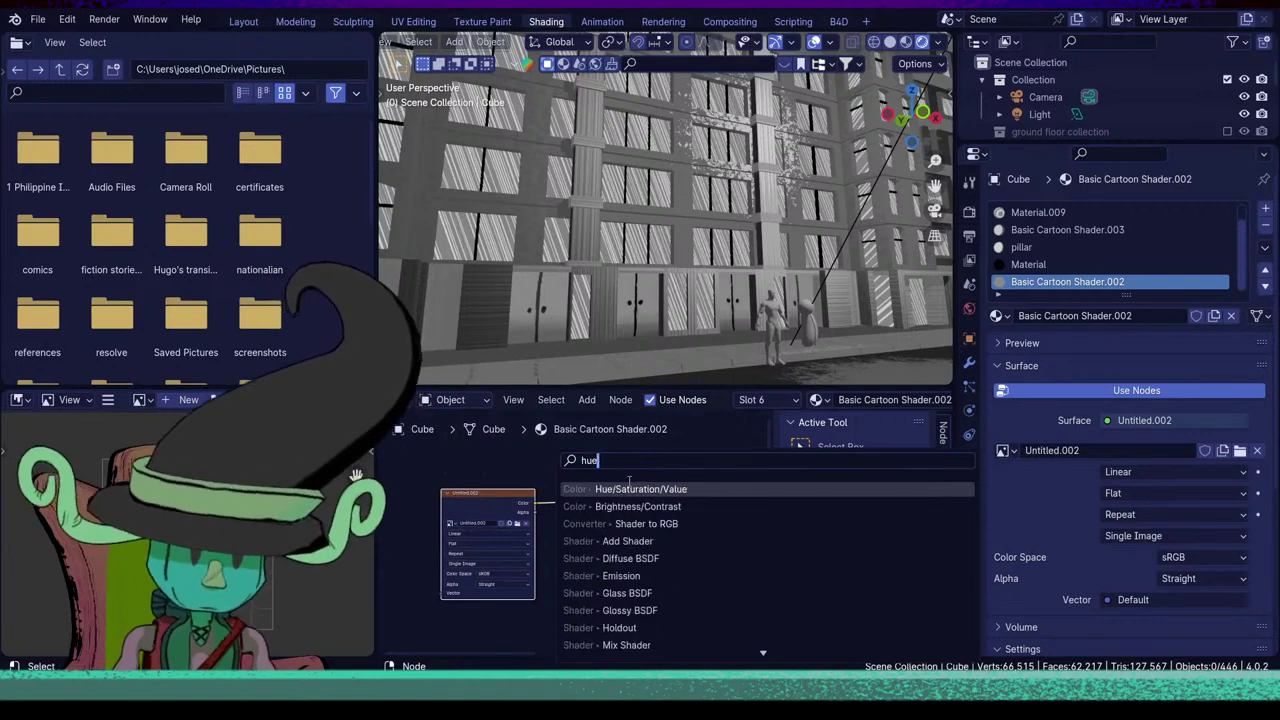
pyautogui.click(648, 488)
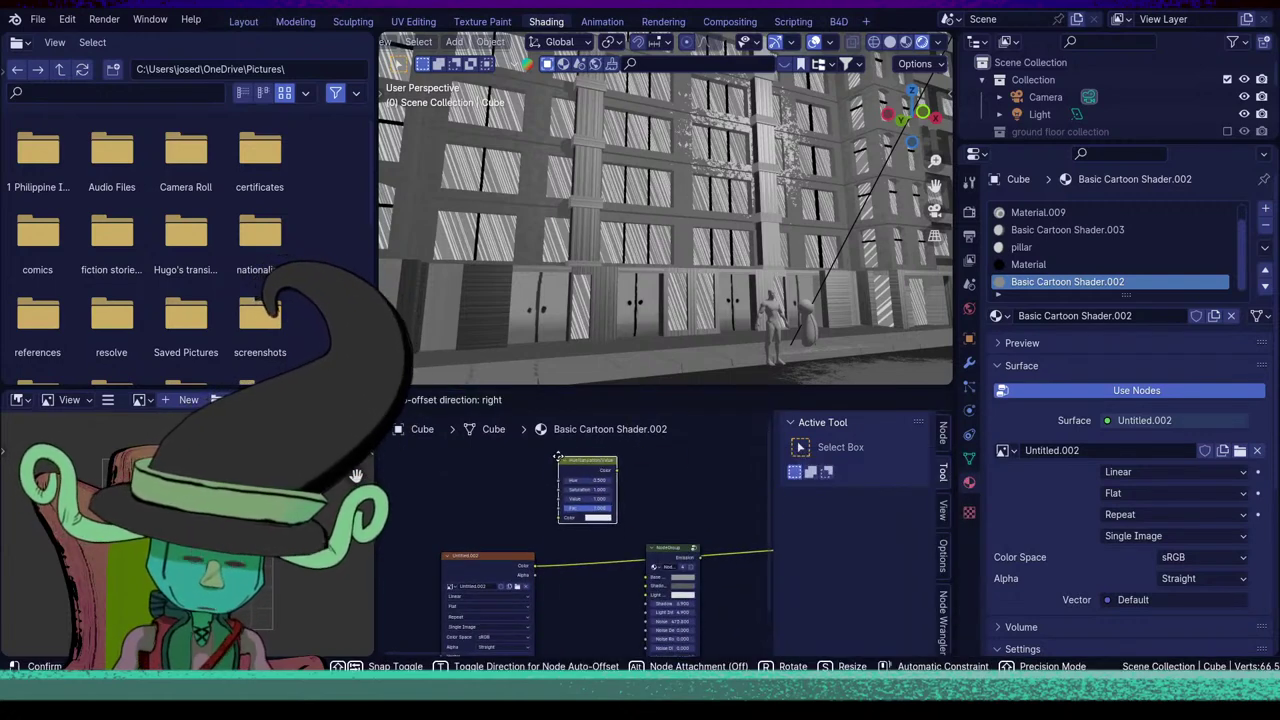
pyautogui.click(561, 461)
# Duplicate the Hue/Saturation/Value node and insert the copy between the Untitled.002 texture and the node group.
pyautogui.hotkey('shift', 'd')
pyautogui.press('y')
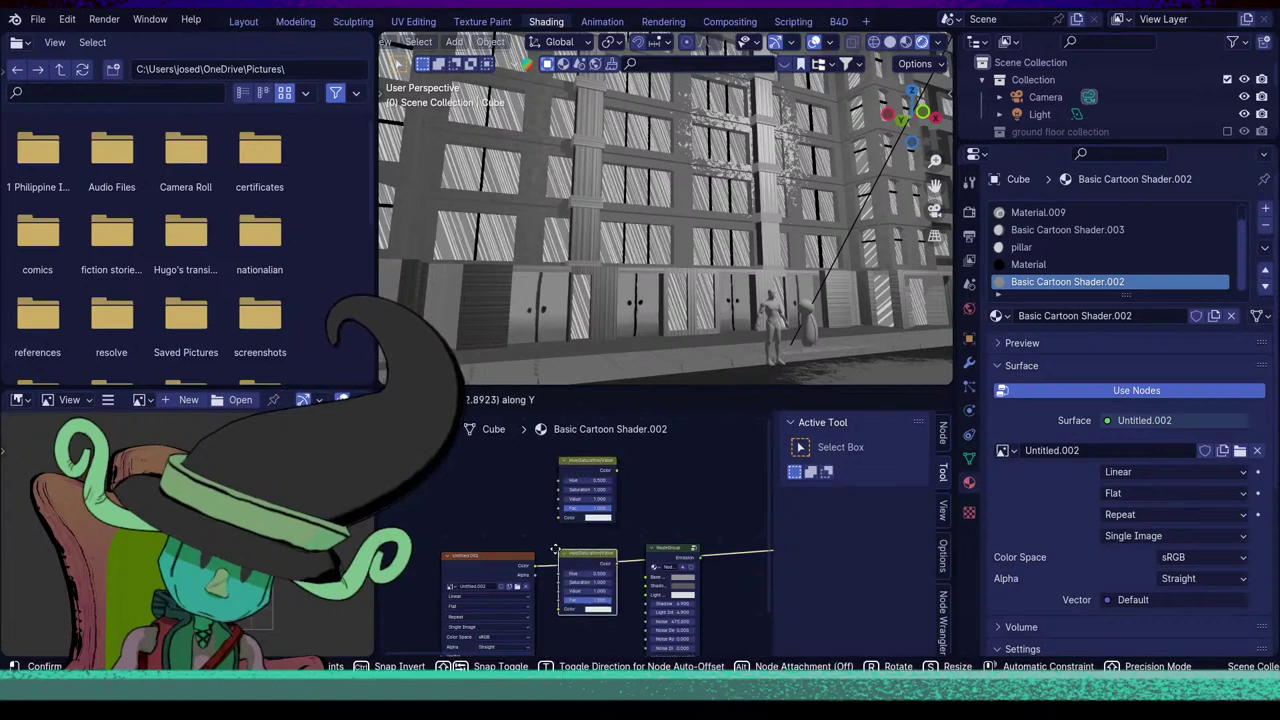
pyautogui.click(559, 546)
pyautogui.moveTo(587, 469); pyautogui.dragTo(593, 462)
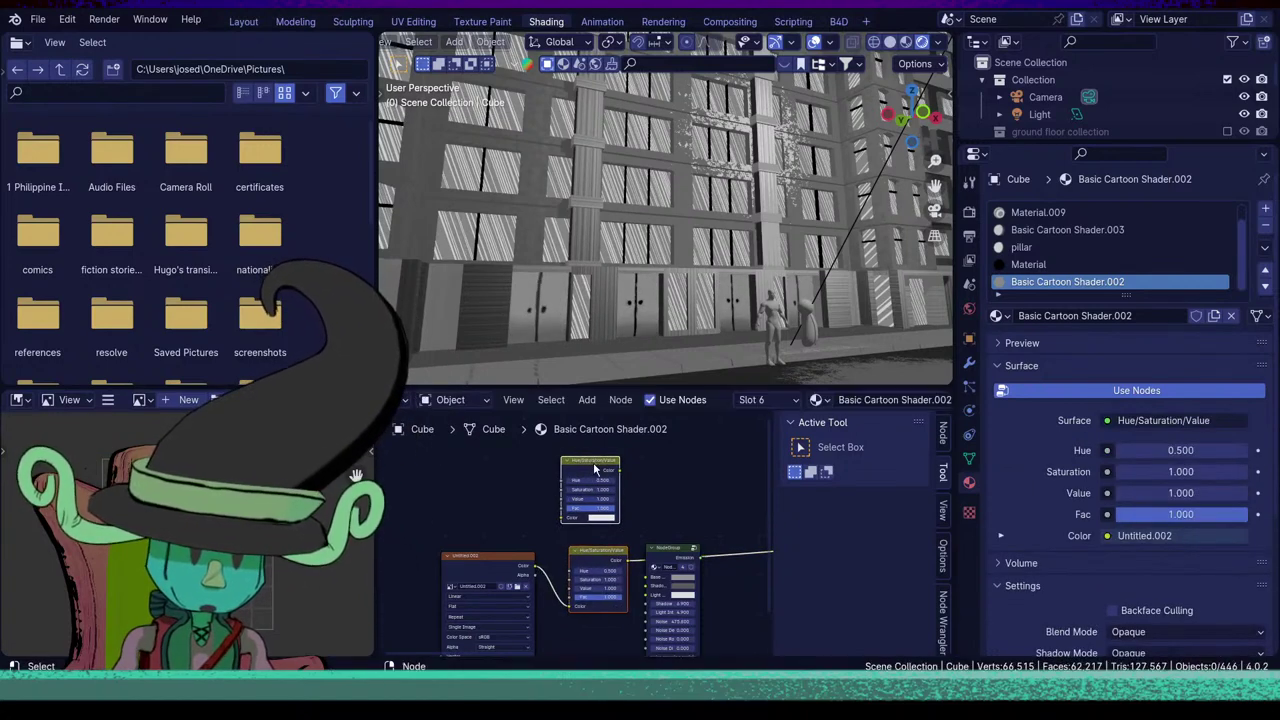
# Place another copy of the upper Hue/Saturation/Value node directly below the inserted one.
pyautogui.hotkey('shift', 'd')
pyautogui.press('y')
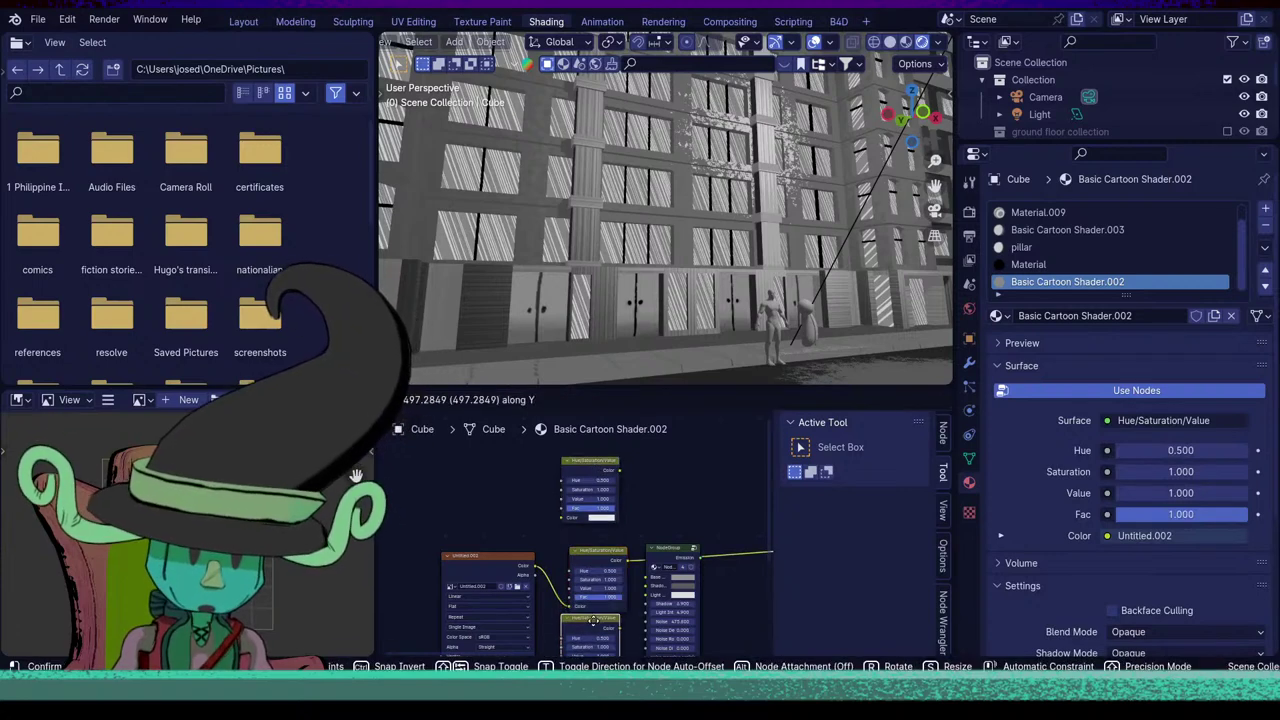
pyautogui.click(594, 625)
pyautogui.keyDown('shift'); pyautogui.moveTo(594, 627); pyautogui.dragTo(594, 607, button='middle'); pyautogui.keyUp('shift')
# Connect the Untitled.002 texture's Color output to the Color inputs of the unlinked Hue/Saturation/Value nodes.
pyautogui.click(533, 541)
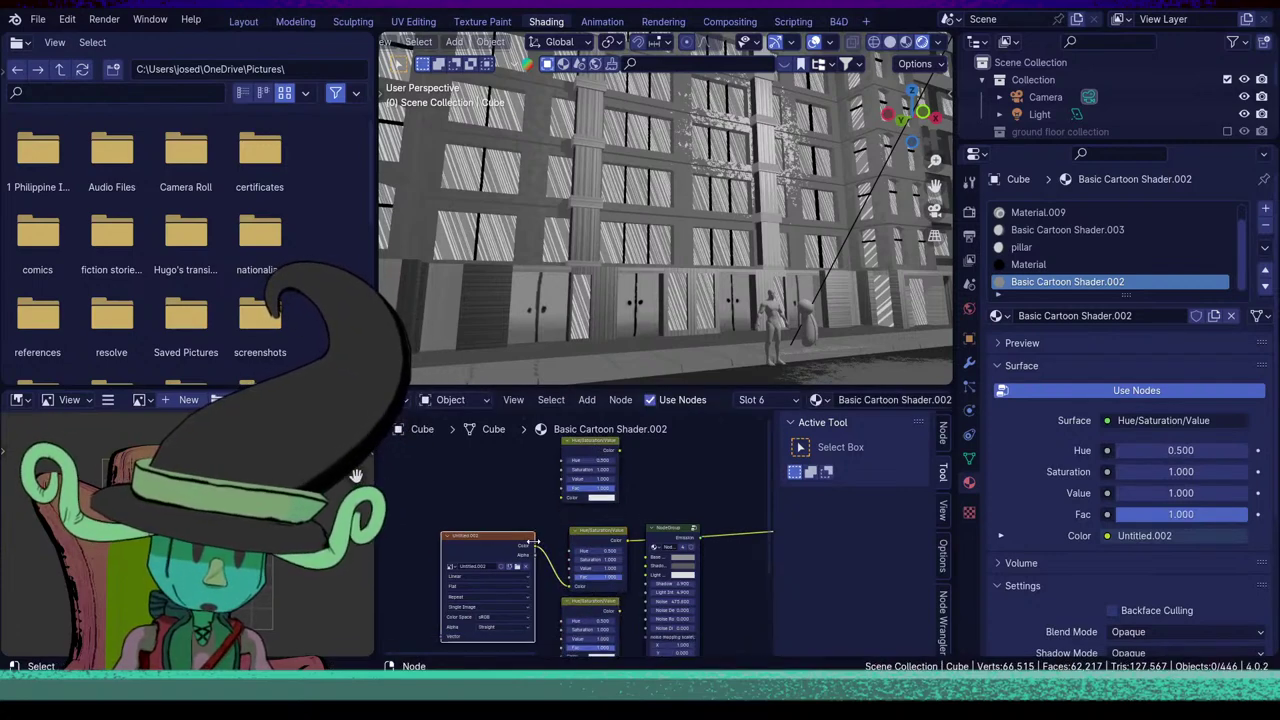
pyautogui.moveTo(538, 549); pyautogui.dragTo(562, 613)
pyautogui.keyDown('shift'); pyautogui.scroll(-2, 538, 558); pyautogui.keyUp('shift')
pyautogui.moveTo(516, 517); pyautogui.dragTo(570, 587)
# Connect the two lower Hue/Saturation/Value nodes to the group's Light Color and Shadow color, and link the group to the material output.
pyautogui.moveTo(709, 554); pyautogui.dragTo(600, 586, button='middle')
pyautogui.moveTo(524, 603); pyautogui.dragTo(548, 487)
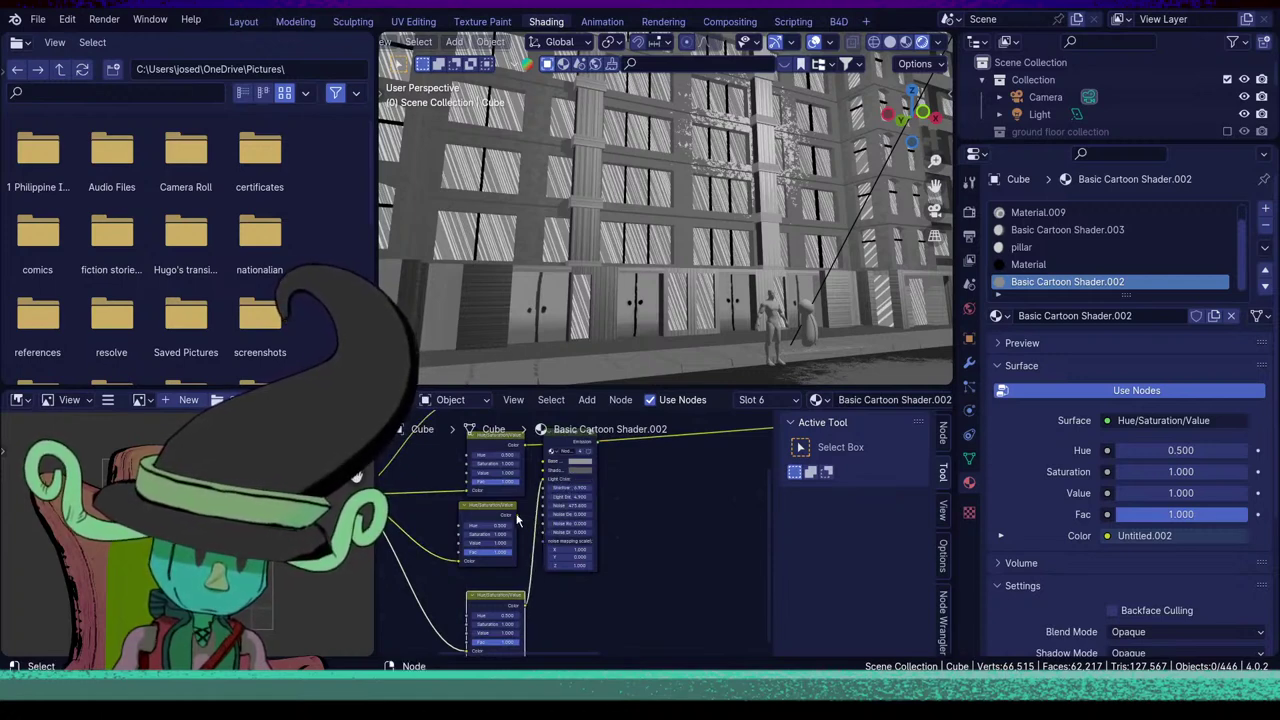
pyautogui.moveTo(521, 510); pyautogui.dragTo(579, 441)
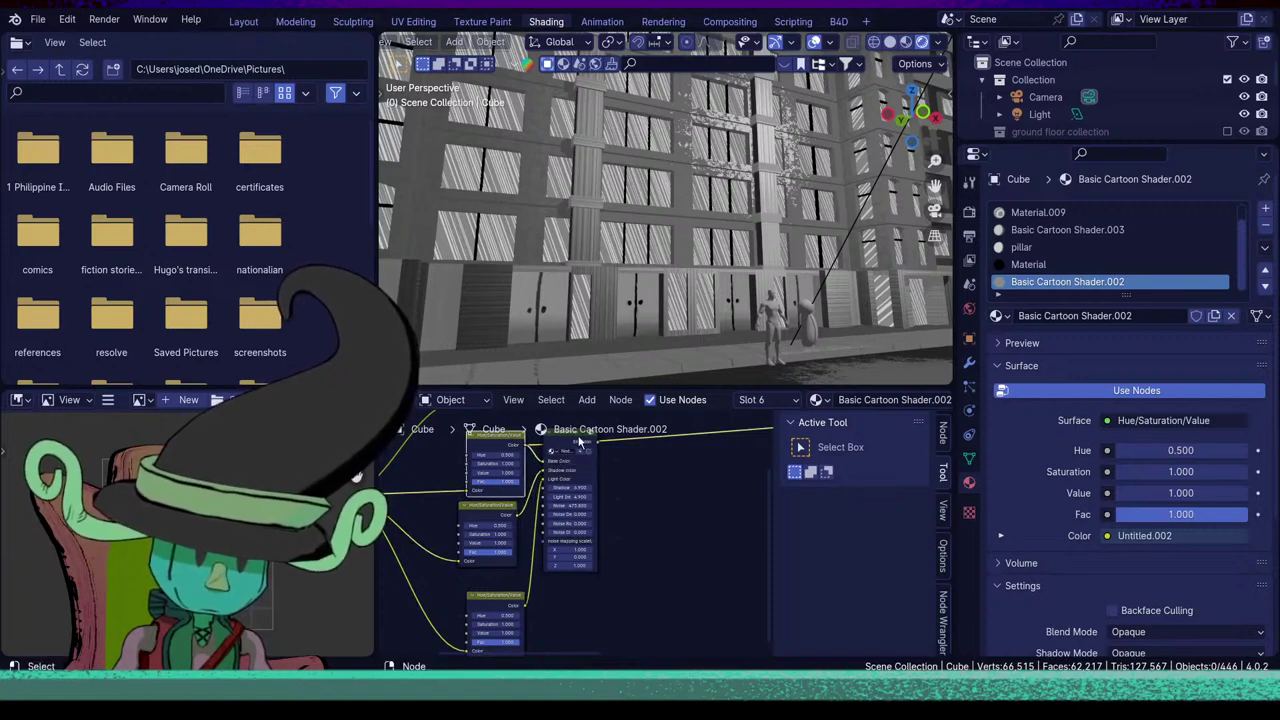
pyautogui.keyDown('ctrl'); pyautogui.keyDown('shift'); pyautogui.click(567, 446); pyautogui.keyUp('shift'); pyautogui.keyUp('ctrl')
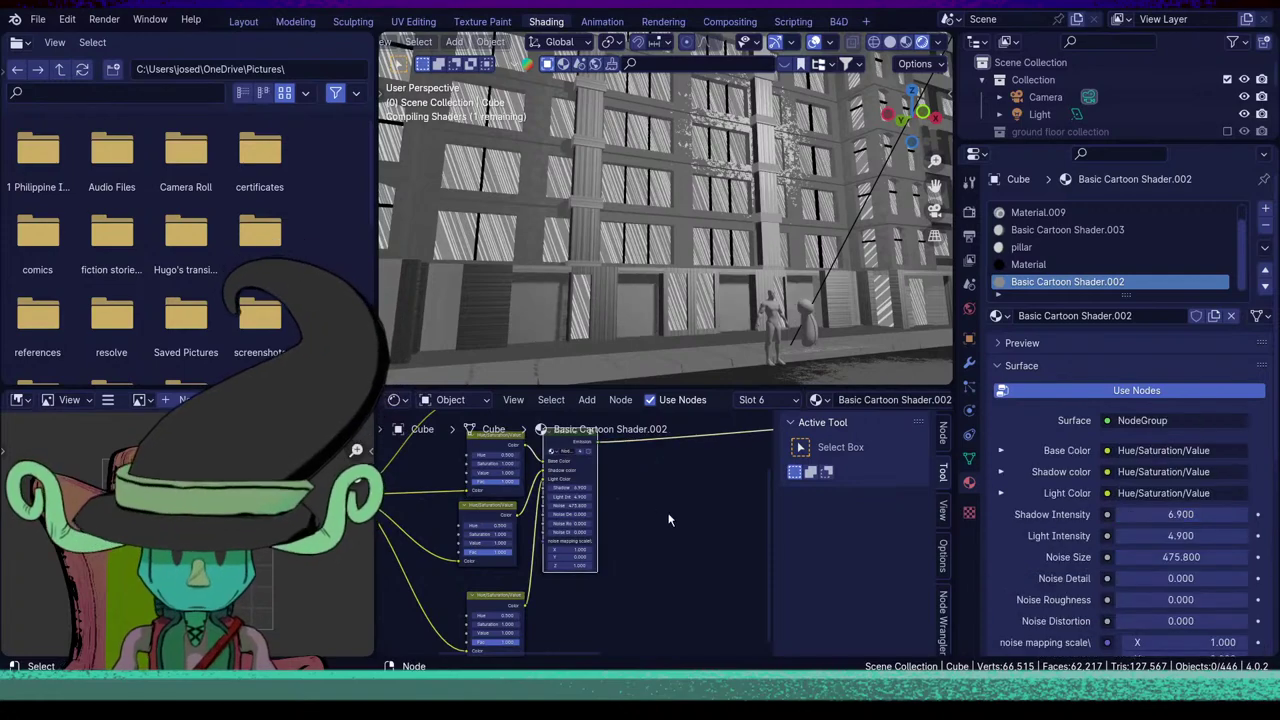
pyautogui.moveTo(670, 509); pyautogui.dragTo(661, 536, button='middle')
# Try a Value of 0.3 on the base color's Hue/Saturation/Value node and reset it to 1.
pyautogui.moveTo(812, 270); pyautogui.dragTo(709, 269, button='middle')
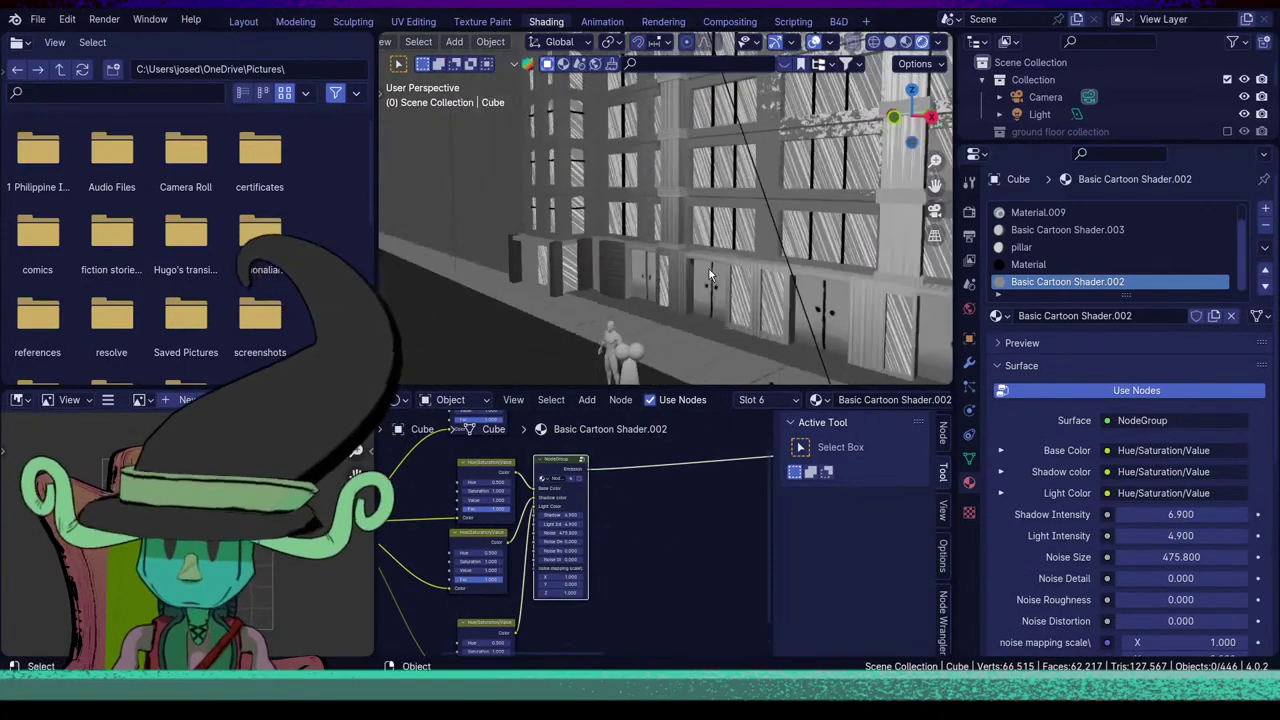
pyautogui.scroll(2, 613, 577)
pyautogui.scroll(2, 649, 580)
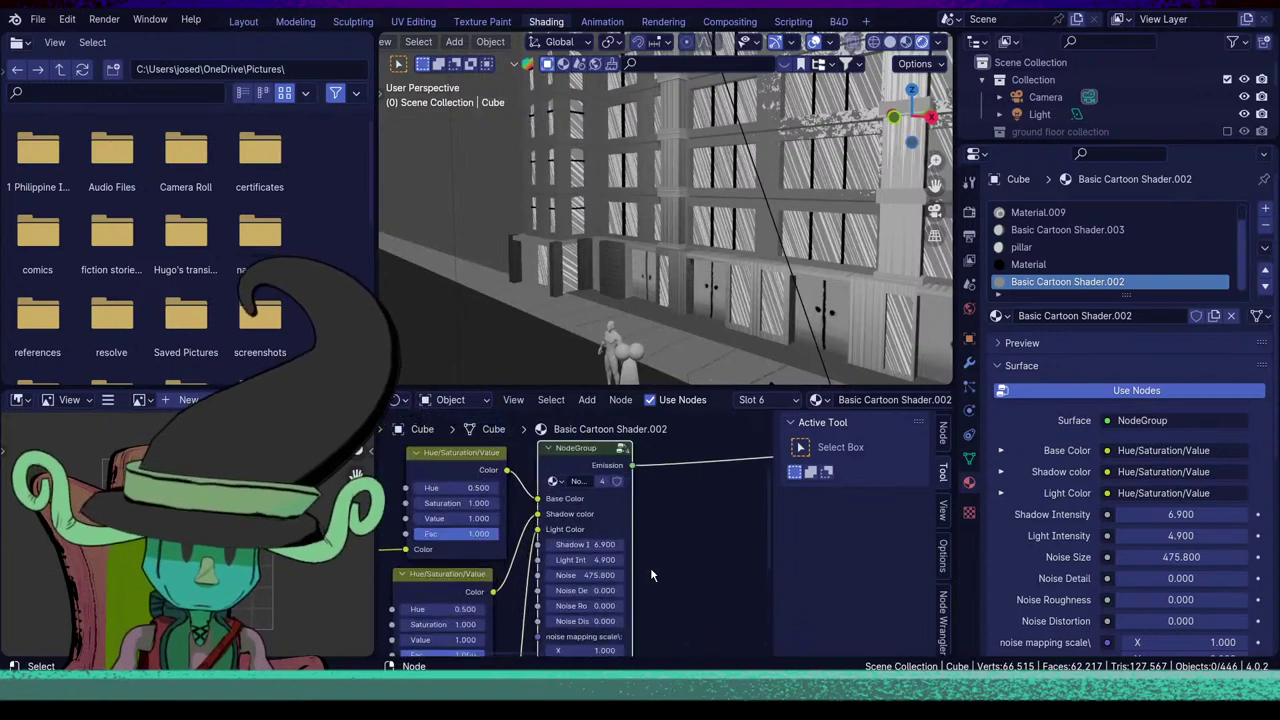
pyautogui.moveTo(455, 517); pyautogui.dragTo(350, 517)
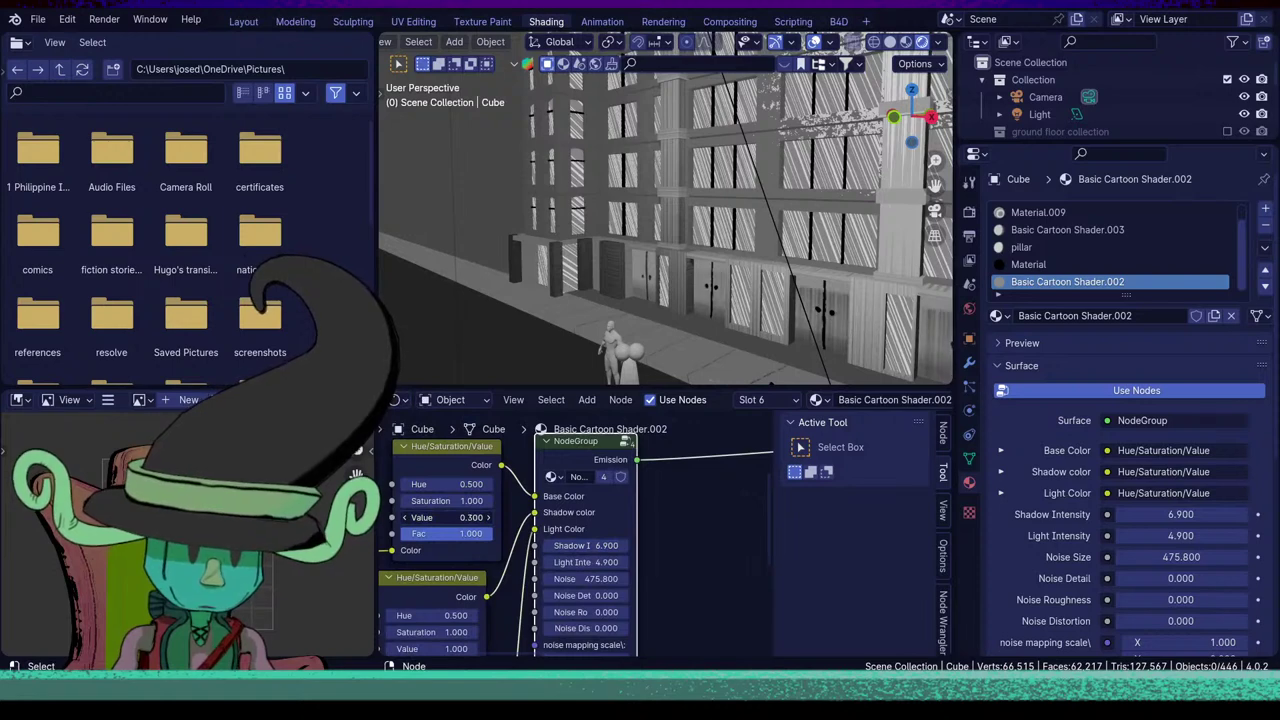
pyautogui.scroll(-1, 489, 580)
pyautogui.moveTo(489, 580); pyautogui.dragTo(623, 507, button='middle')
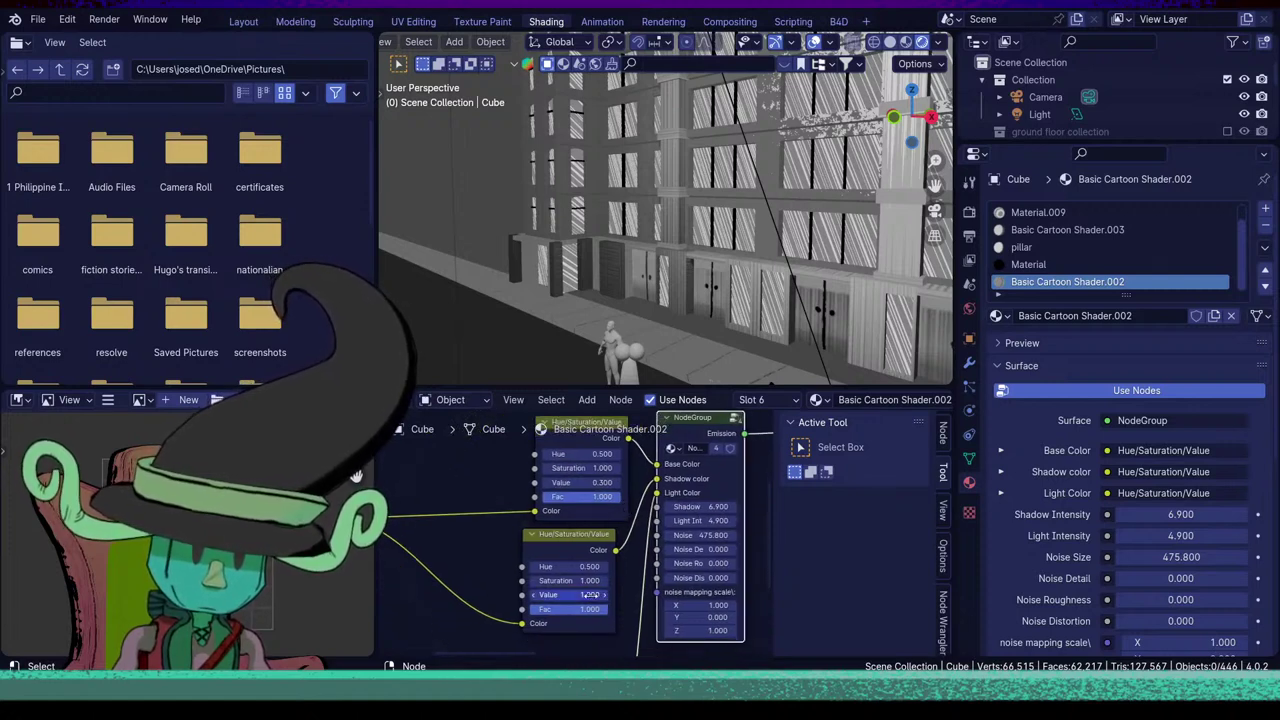
pyautogui.doubleClick(588, 481)
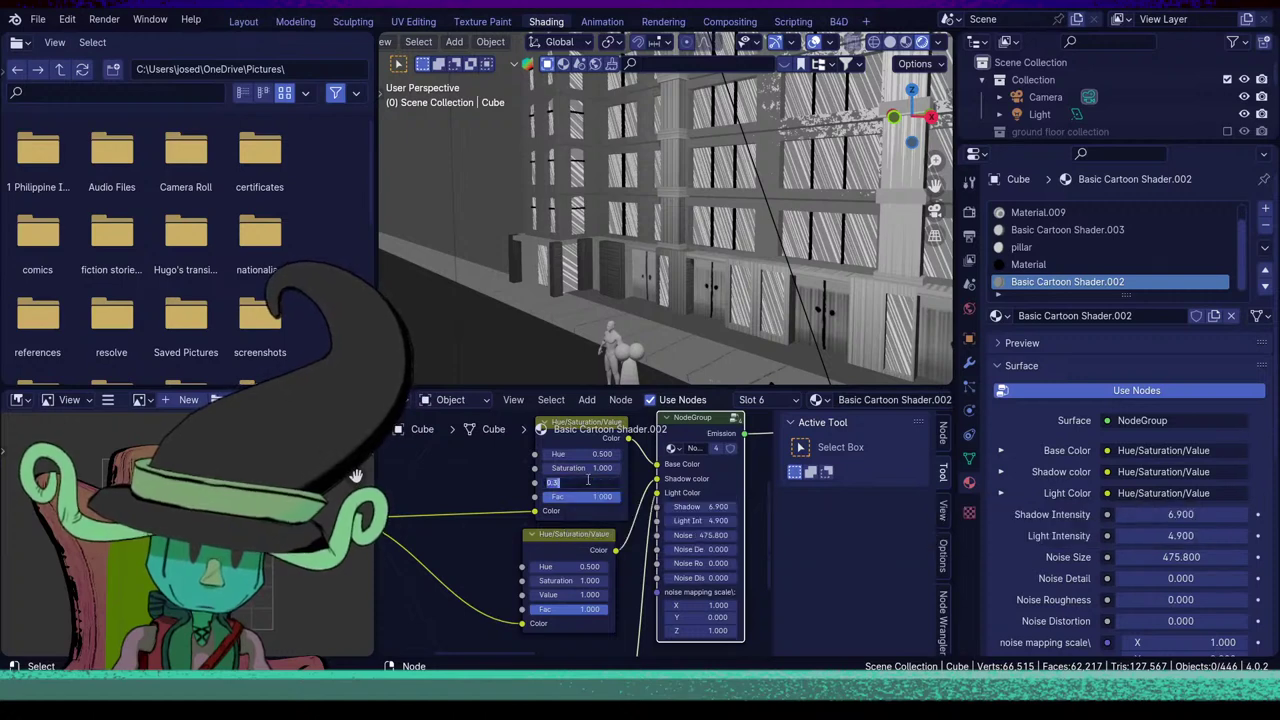
pyautogui.press('Return')
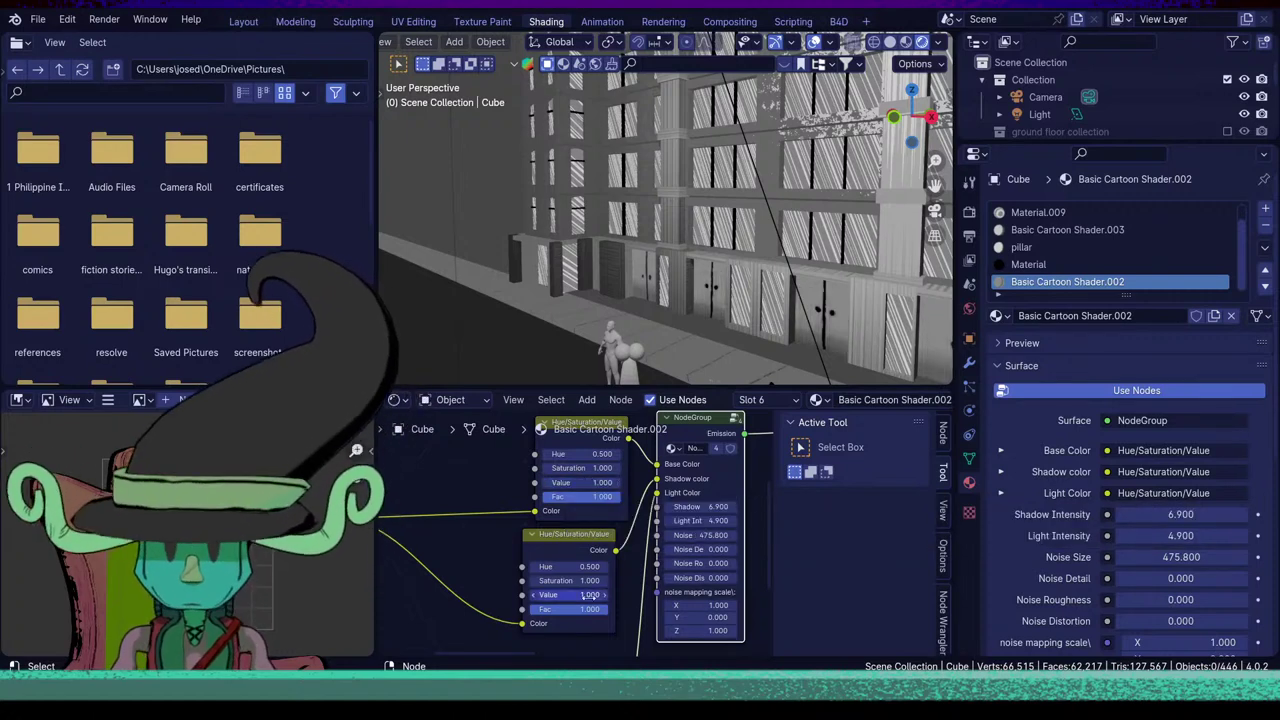
# Set Value to 0.3 on the shadow color's Hue/Saturation/Value node and to 1.2 on the light color's node.
pyautogui.moveTo(588, 584); pyautogui.dragTo(588, 549, button='middle')
pyautogui.hotkey('ctrl', 'z')
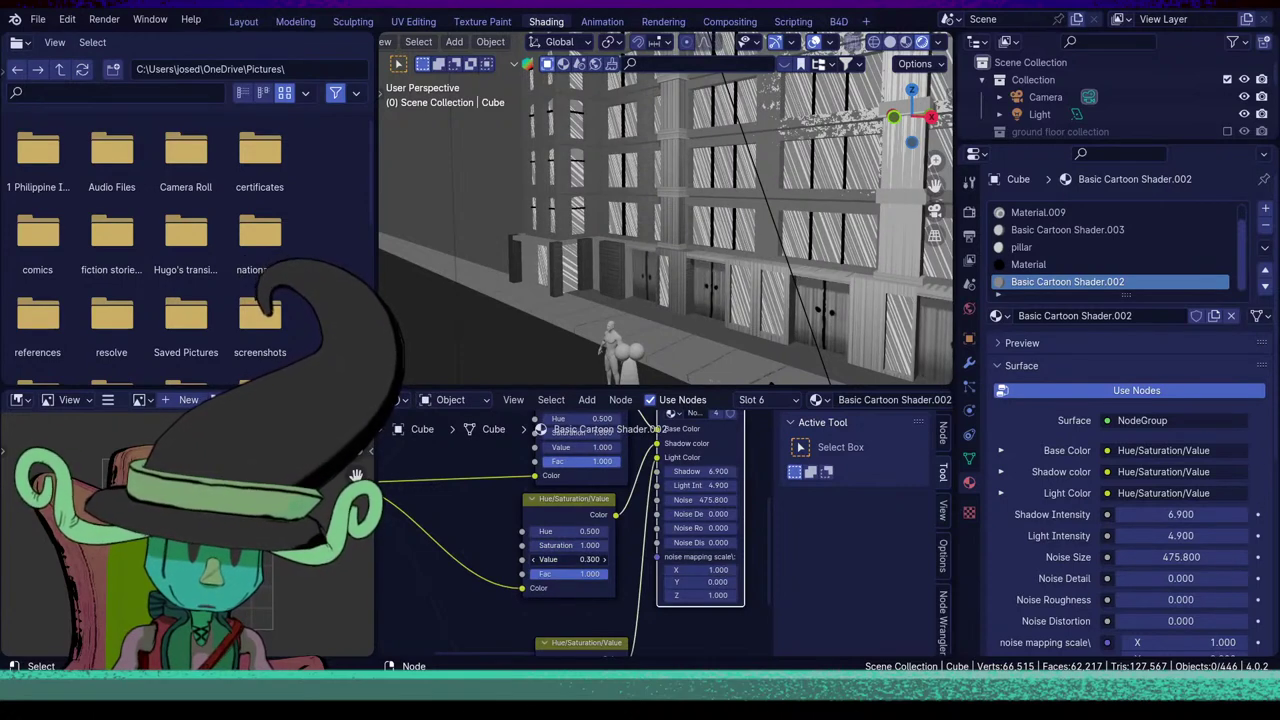
pyautogui.moveTo(630, 588); pyautogui.dragTo(637, 522, button='middle')
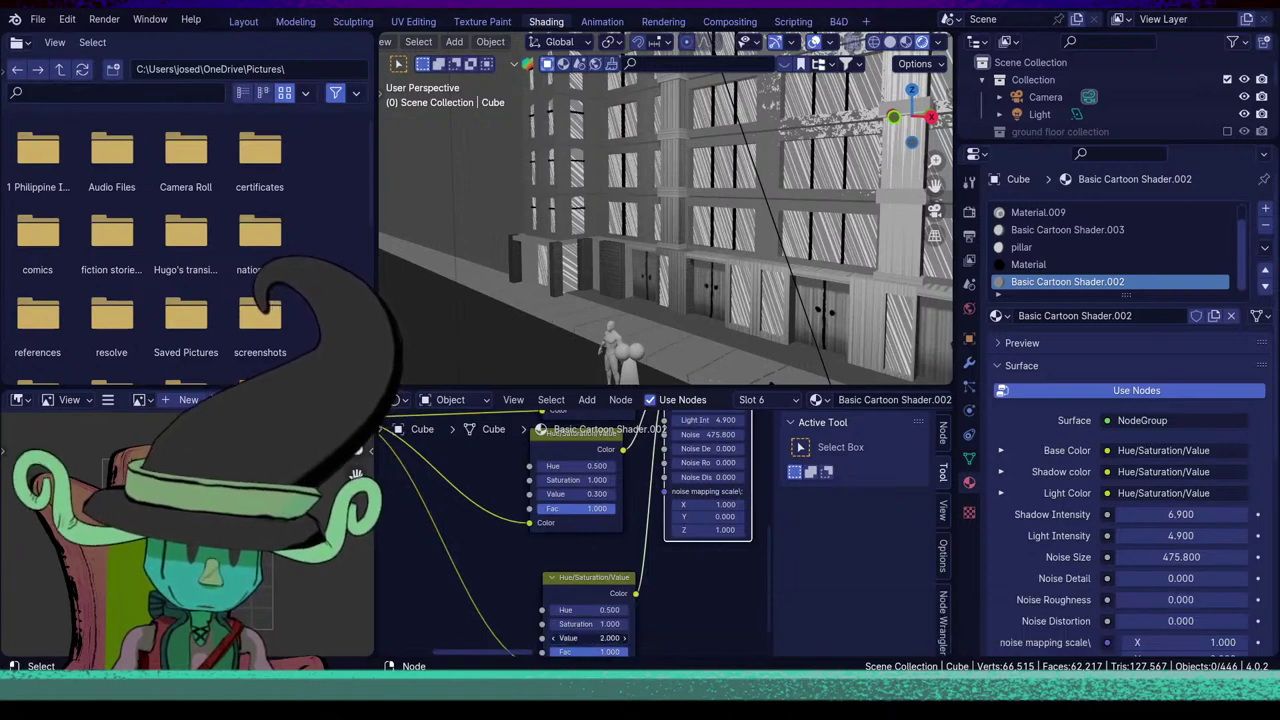
pyautogui.click(609, 638)
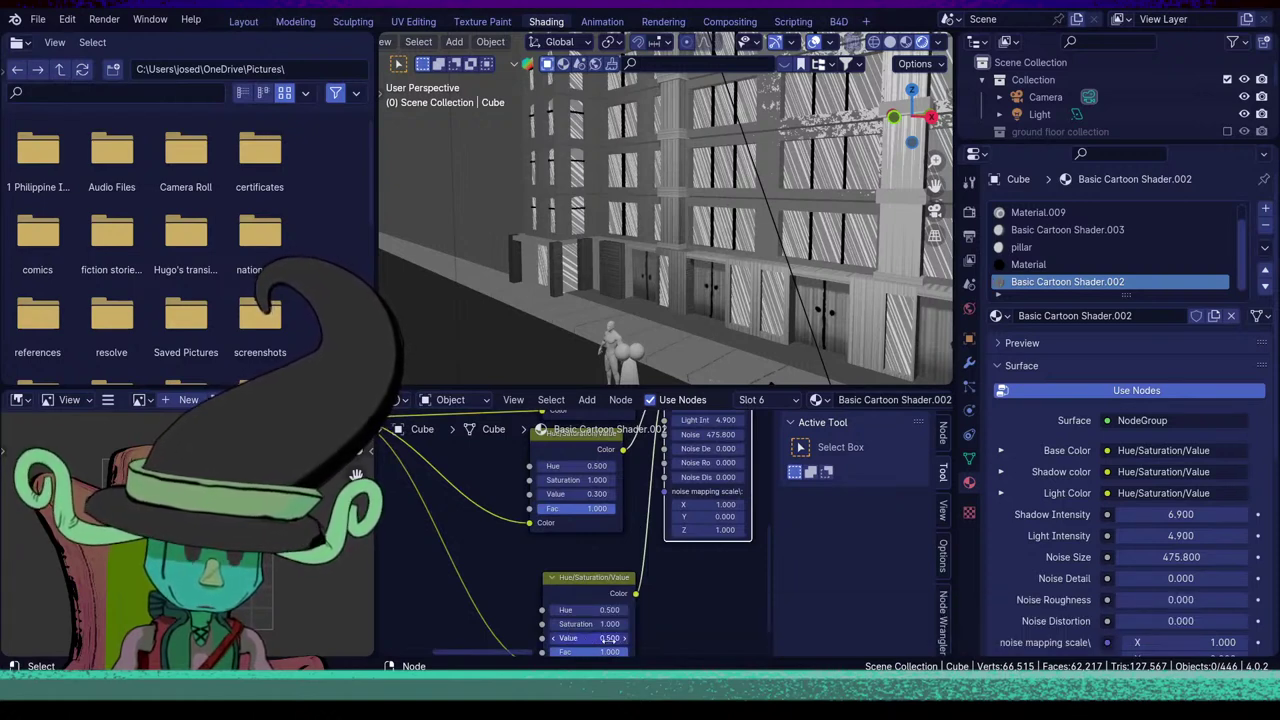
pyautogui.doubleClick(625, 642)
pyautogui.write('1')
pyautogui.press('Return')
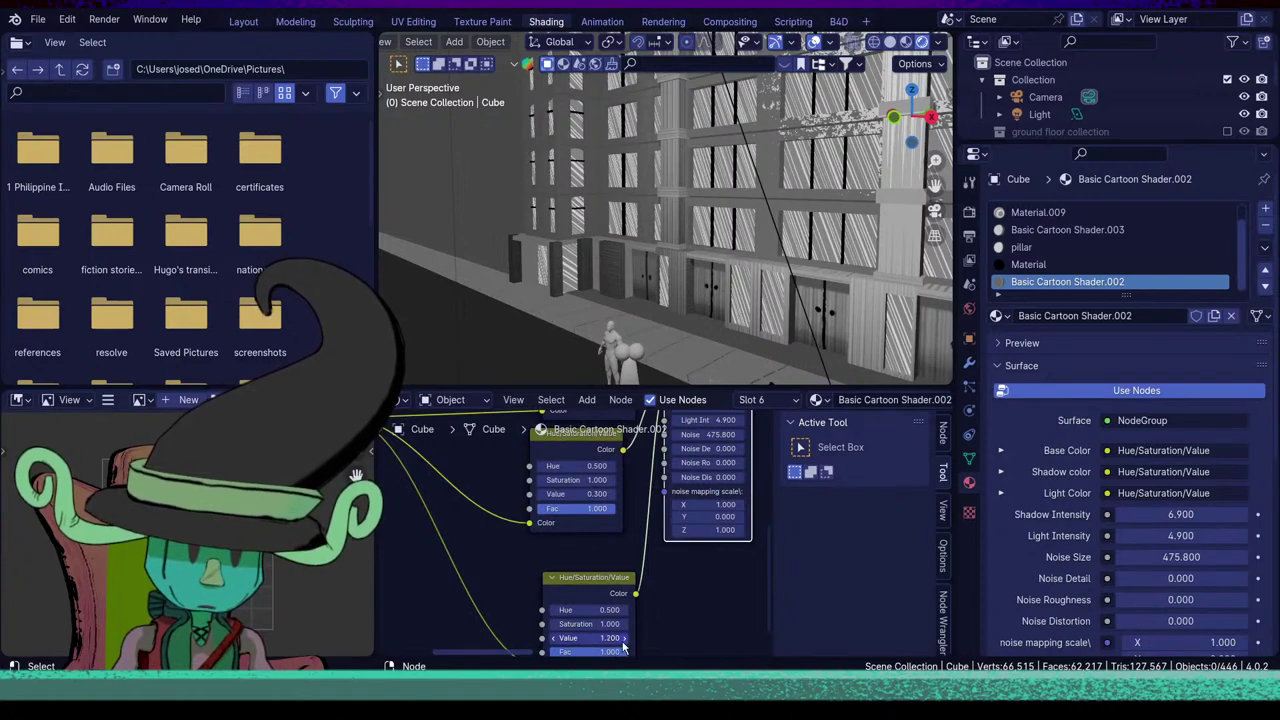
# Set the cartoon shader node group's Light Intensity to 24.4.
pyautogui.moveTo(709, 564); pyautogui.dragTo(597, 654, button='middle')
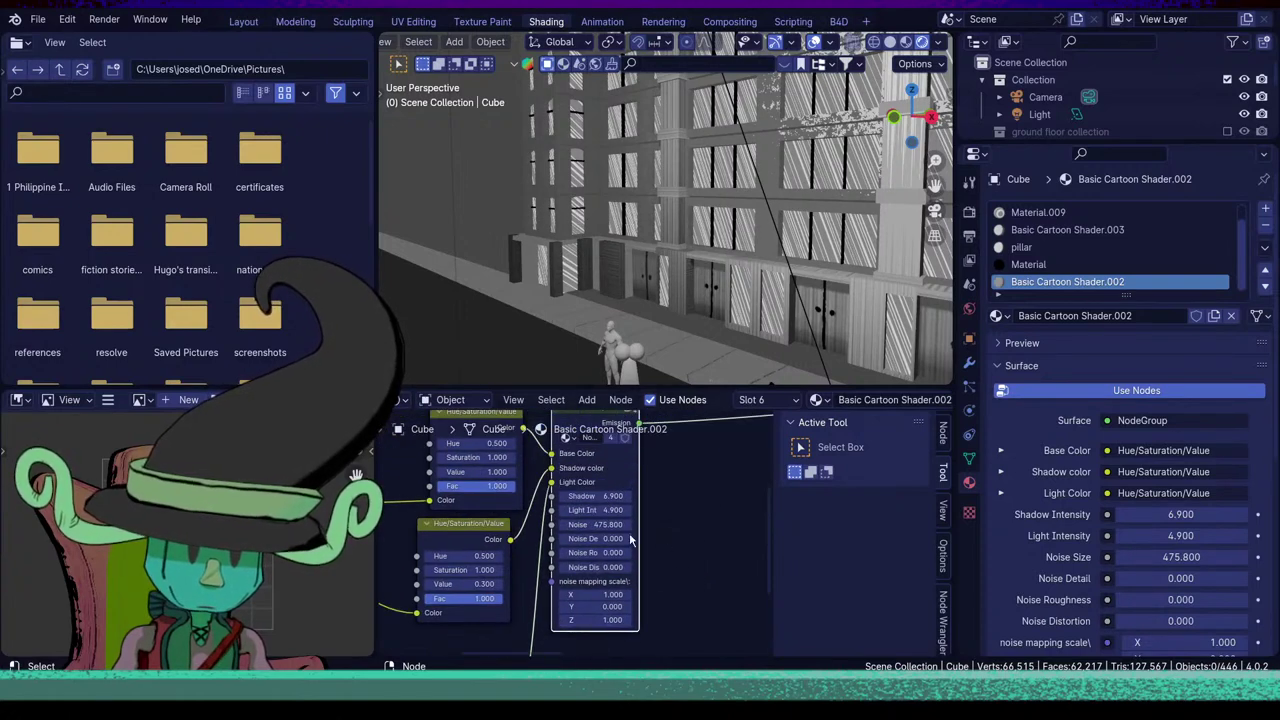
pyautogui.moveTo(596, 510); pyautogui.dragTo(635, 510)
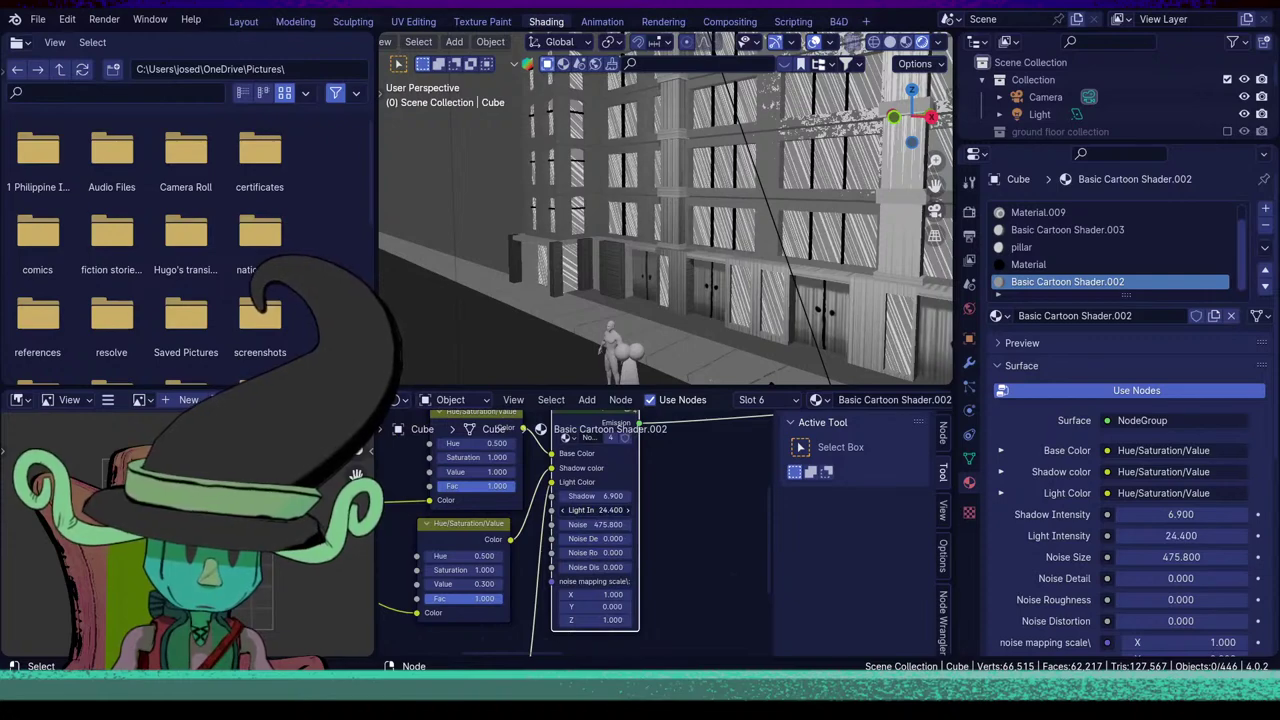
# Duplicate the area light in front of the building and move the copy about 20 m along negative X.
pyautogui.scroll(-5, 718, 257)
pyautogui.moveTo(720, 257)
pyautogui.mouseDown(button='middle')
pyautogui.moveTo(826, 268)
pyautogui.moveTo(716, 331)
pyautogui.moveTo(744, 344)
pyautogui.moveTo(735, 270)
pyautogui.mouseUp(button='middle')
pyautogui.click(783, 283)
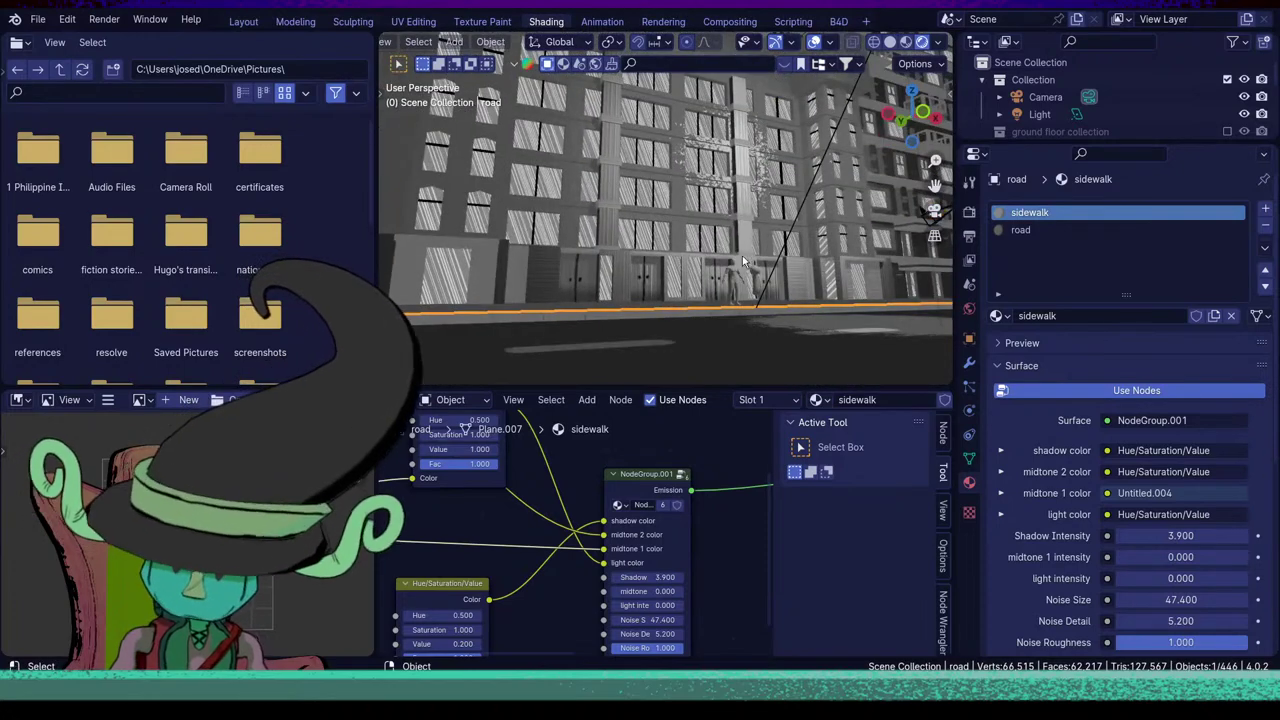
pyautogui.moveTo(722, 190)
pyautogui.mouseDown(button='middle')
pyautogui.moveTo(785, 318)
pyautogui.moveTo(740, 200)
pyautogui.mouseUp(button='middle')
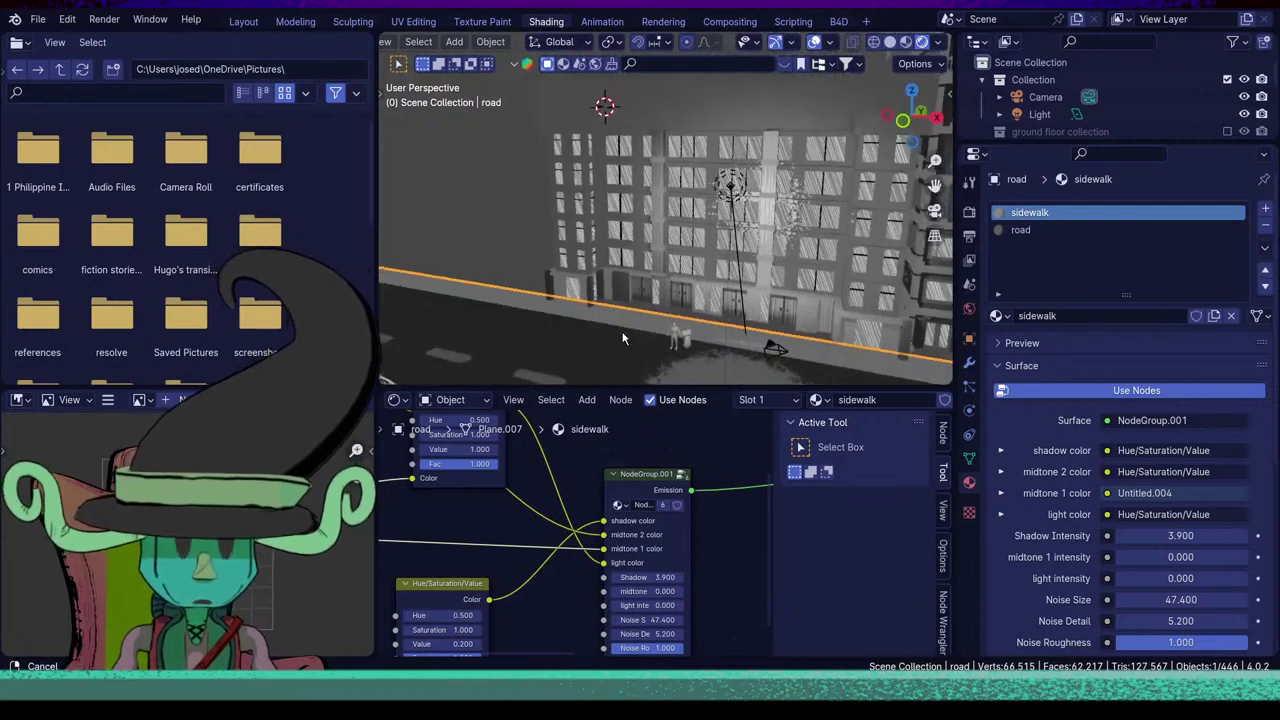
pyautogui.click(735, 185)
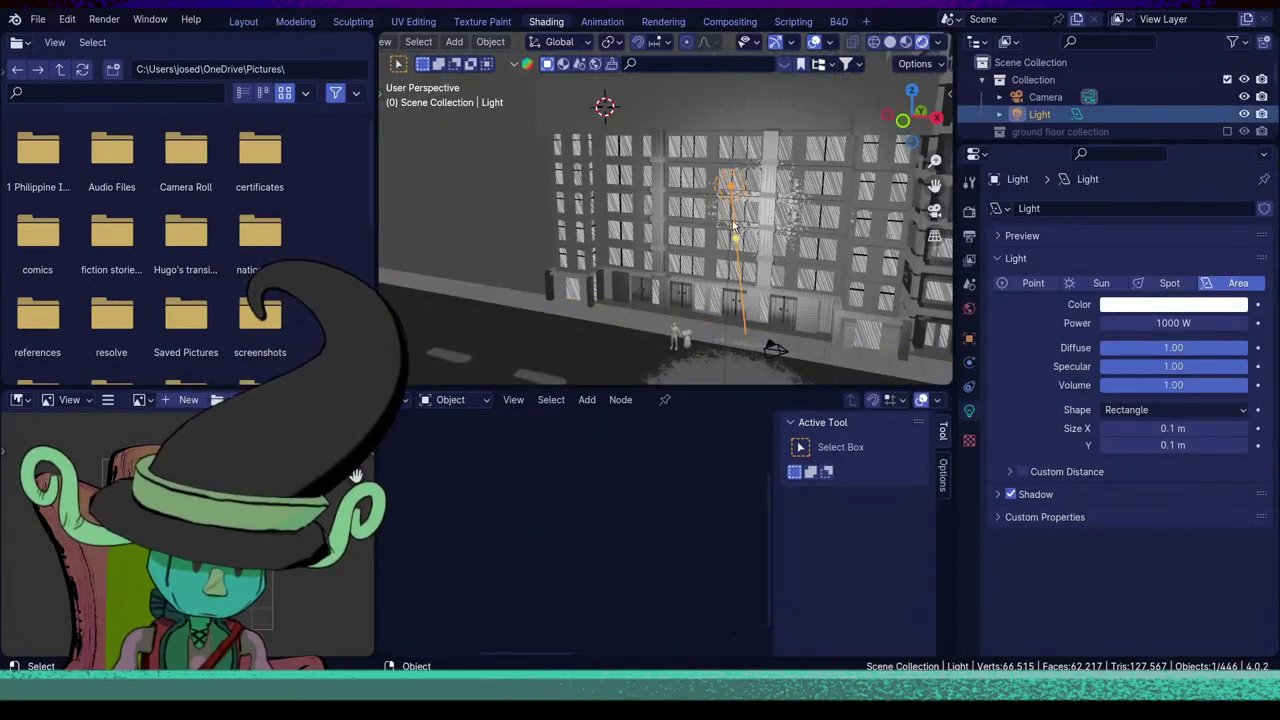
pyautogui.hotkey('shift', 'd')
pyautogui.press('x')
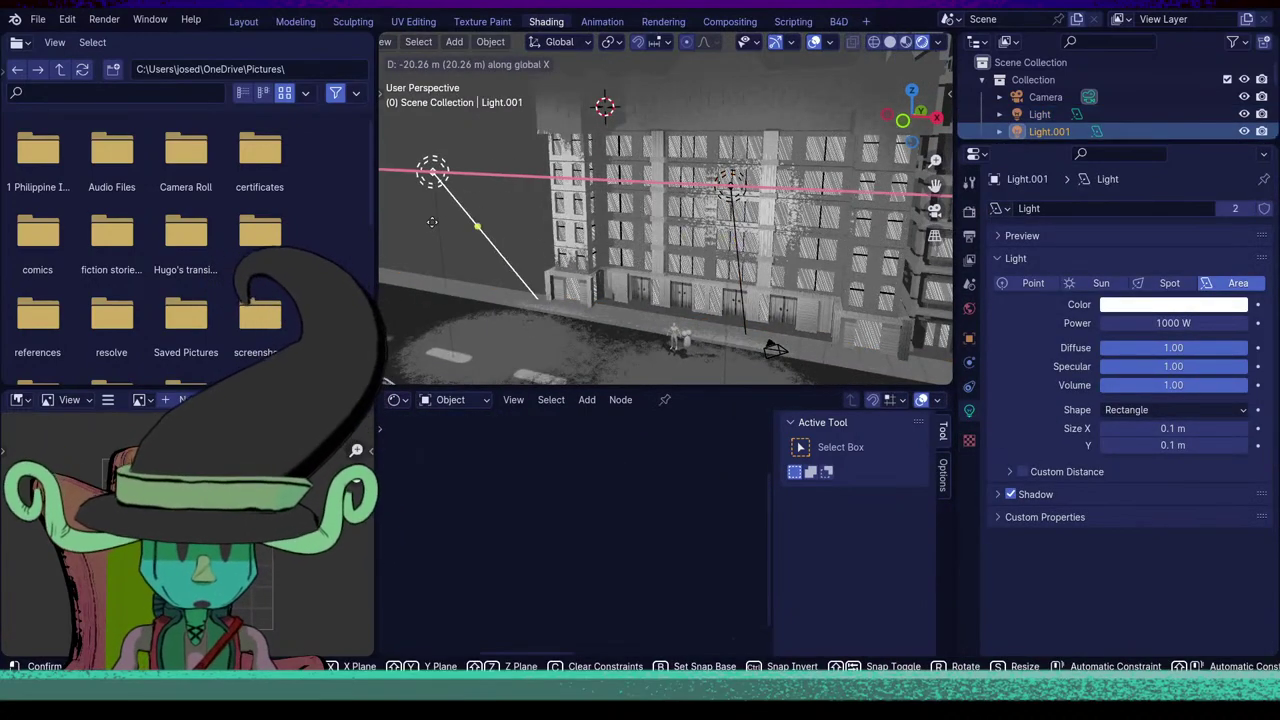
pyautogui.click(448, 222)
# Set the power of the original area light to 5000 W.
pyautogui.click(728, 192)
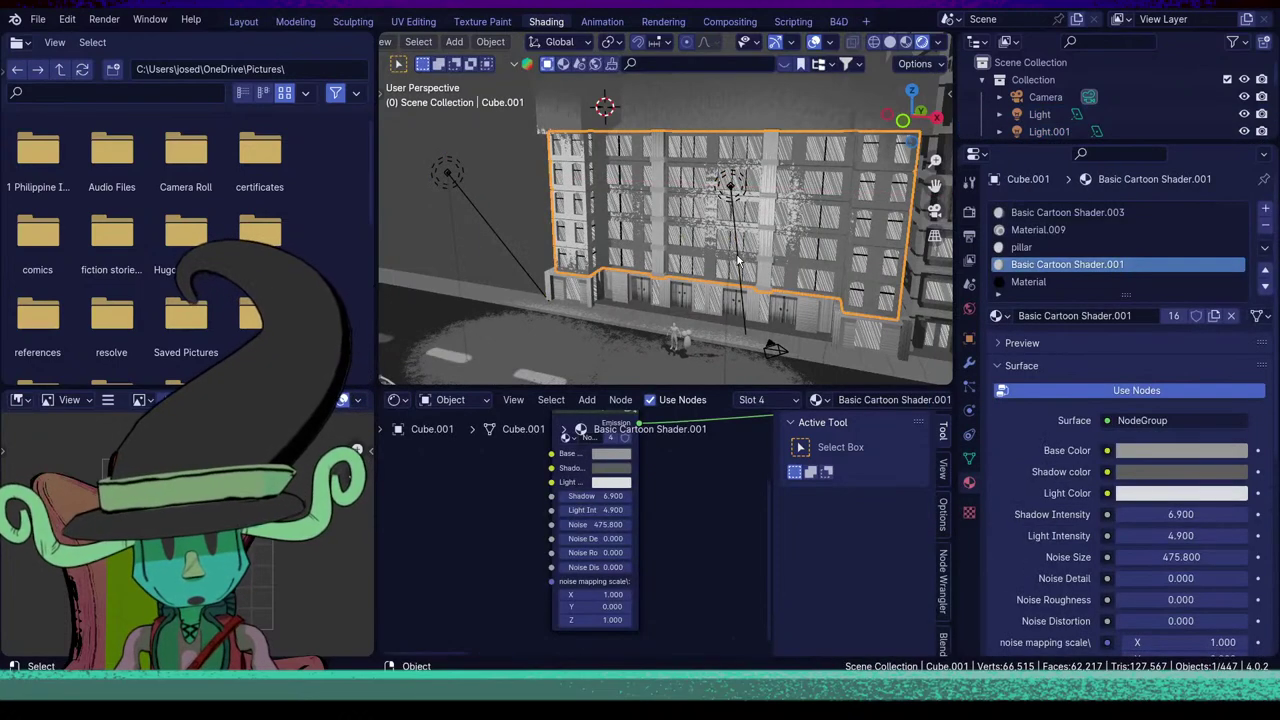
pyautogui.moveTo(732, 249); pyautogui.dragTo(660, 242, button='middle')
pyautogui.click(628, 169)
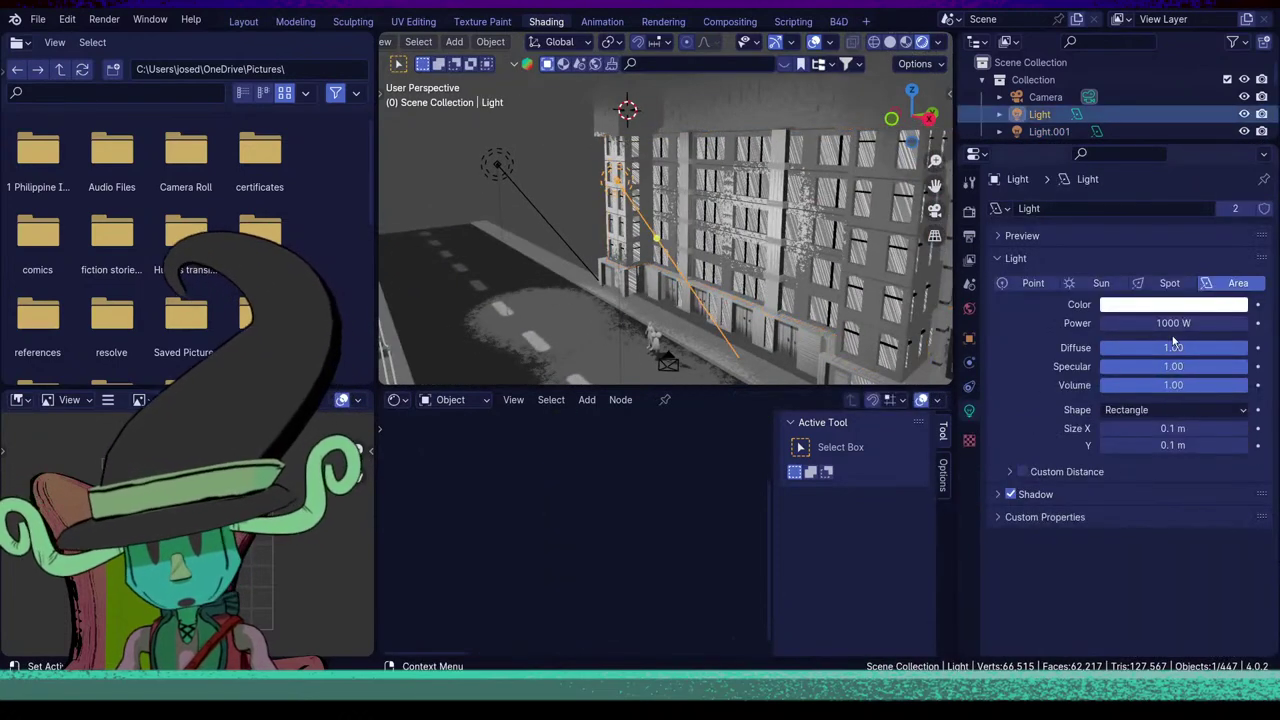
pyautogui.click(1117, 323)
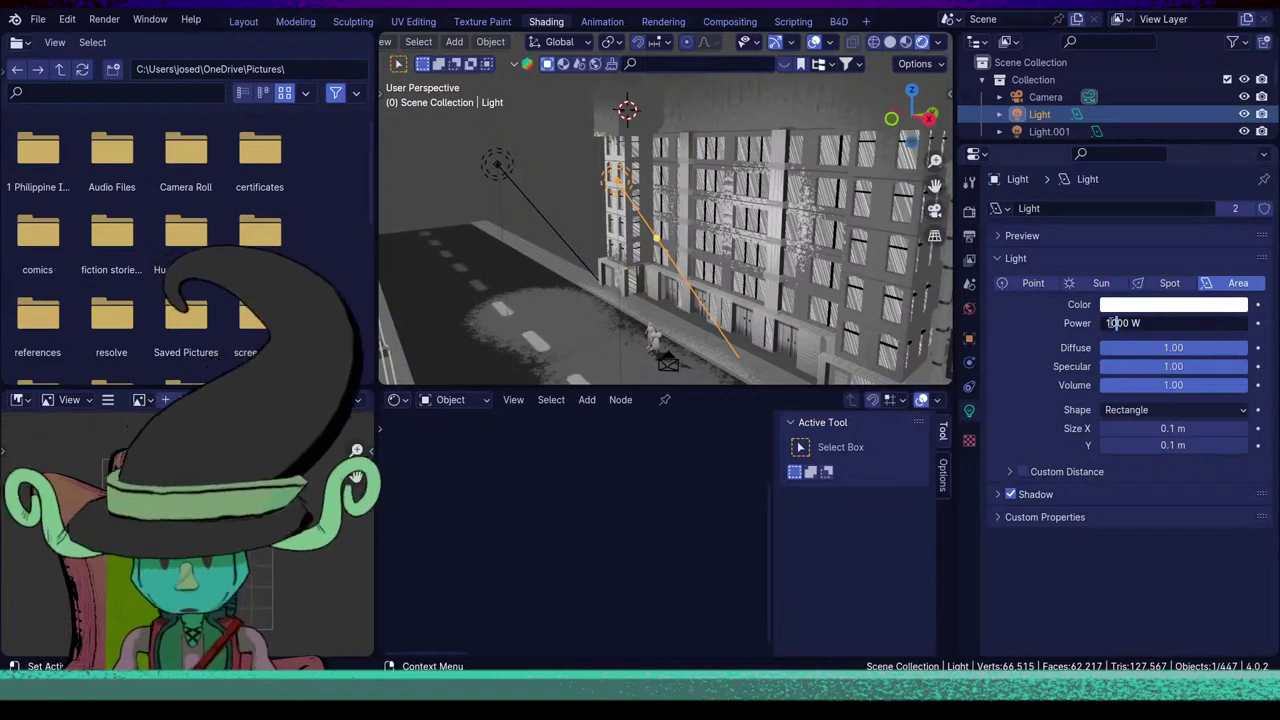
pyautogui.write('5000')
pyautogui.press('Return')
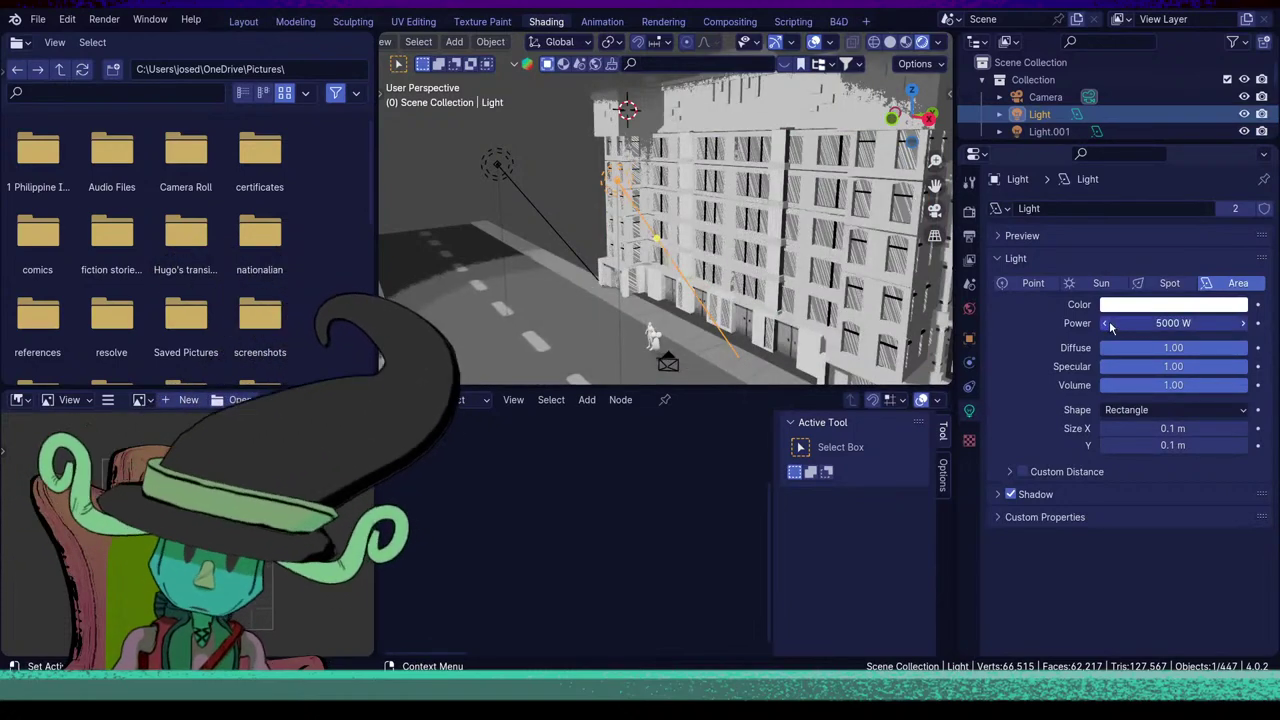
# Set the power of the original area light to 500 W.
pyautogui.click(1146, 322)
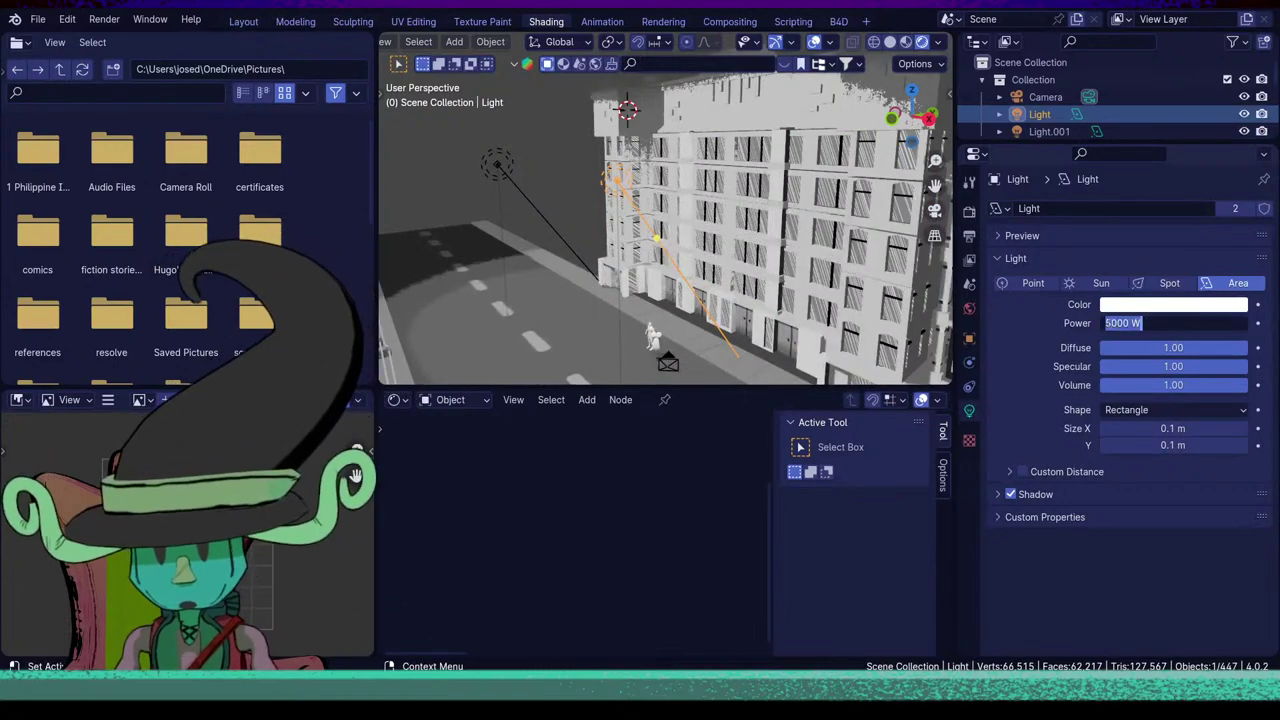
pyautogui.press('Delete')
pyautogui.press('Return')
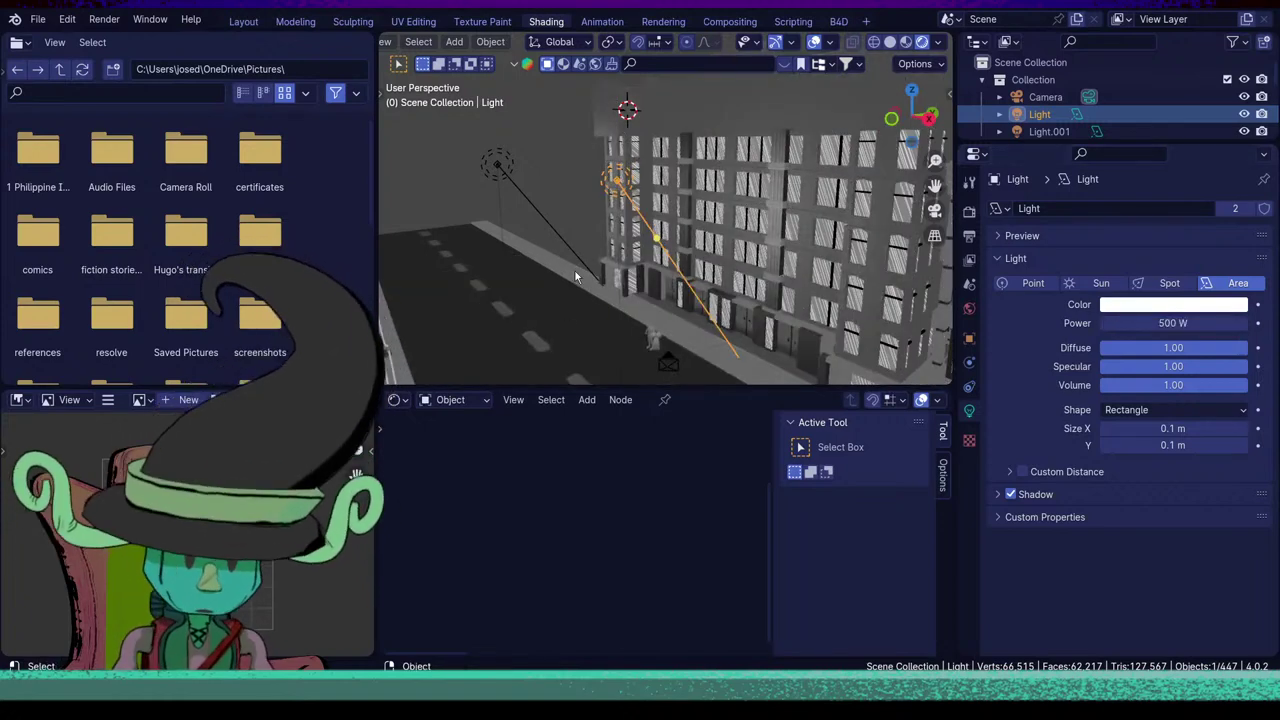
# Move the original area light and then the second area light along Y toward the apartment building's facade.
pyautogui.press('g')
pyautogui.press('y')
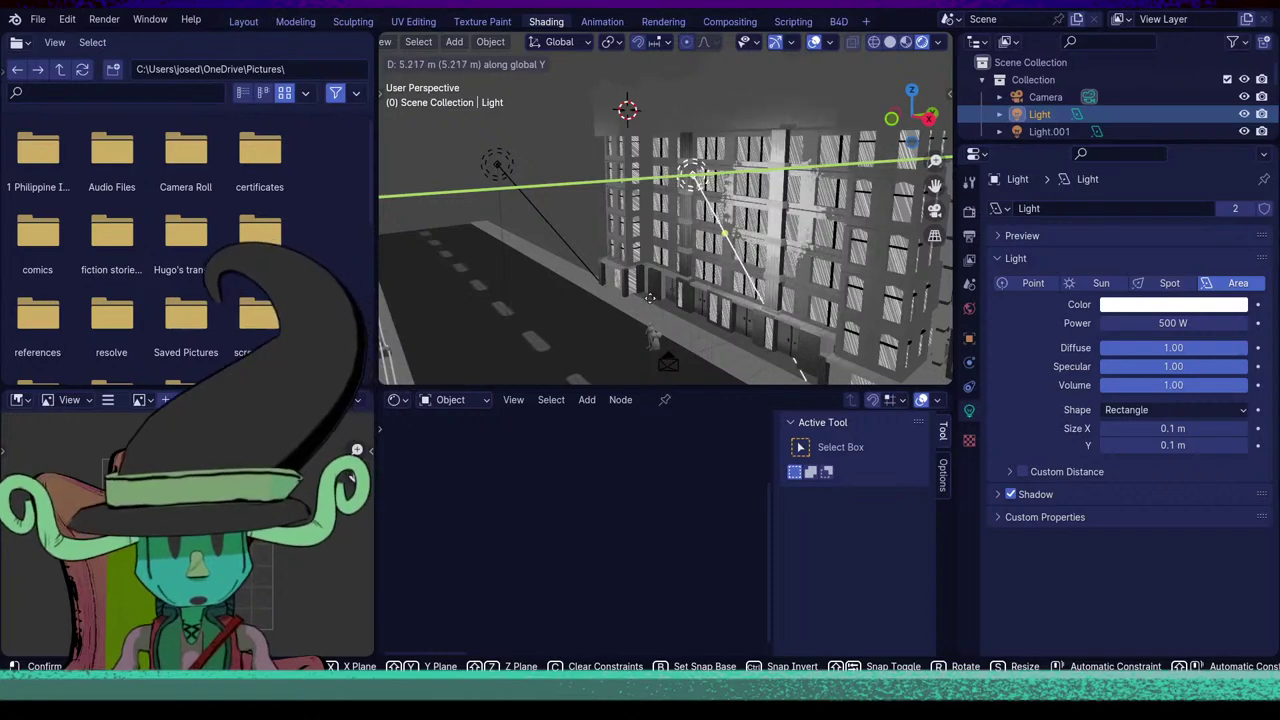
pyautogui.click(630, 311)
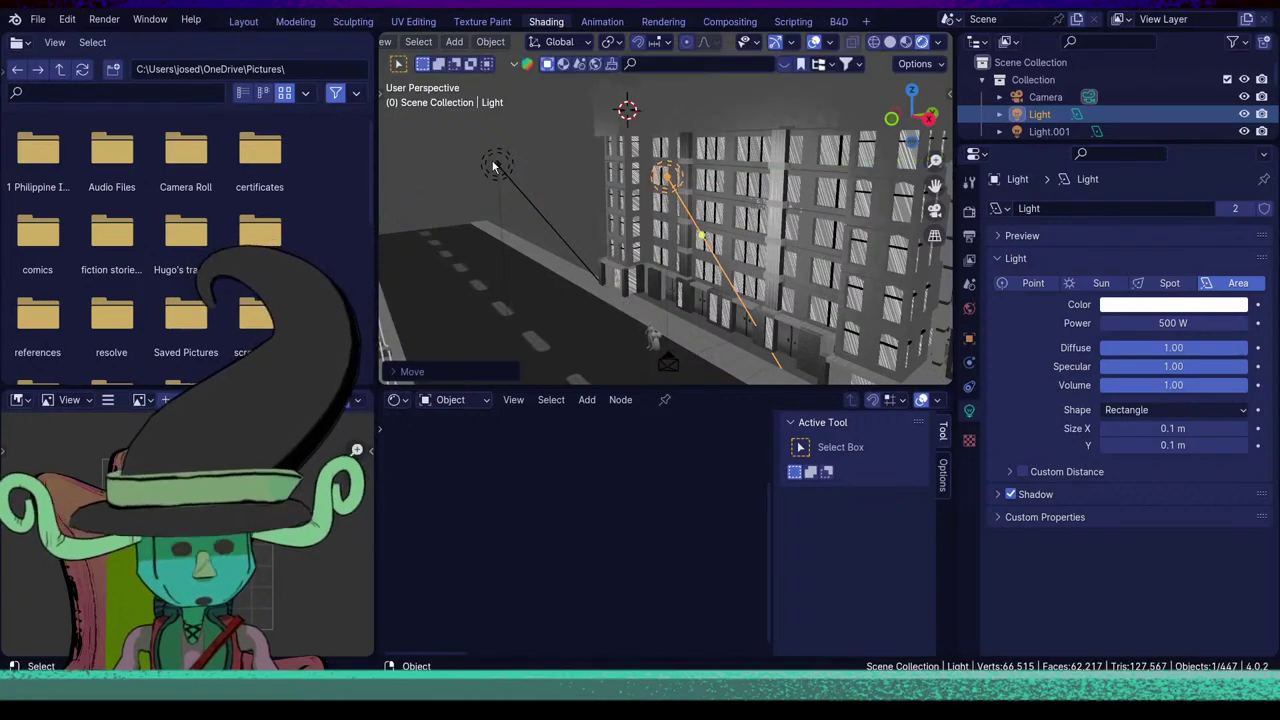
pyautogui.hotkey('shift', 'd')
pyautogui.press('y')
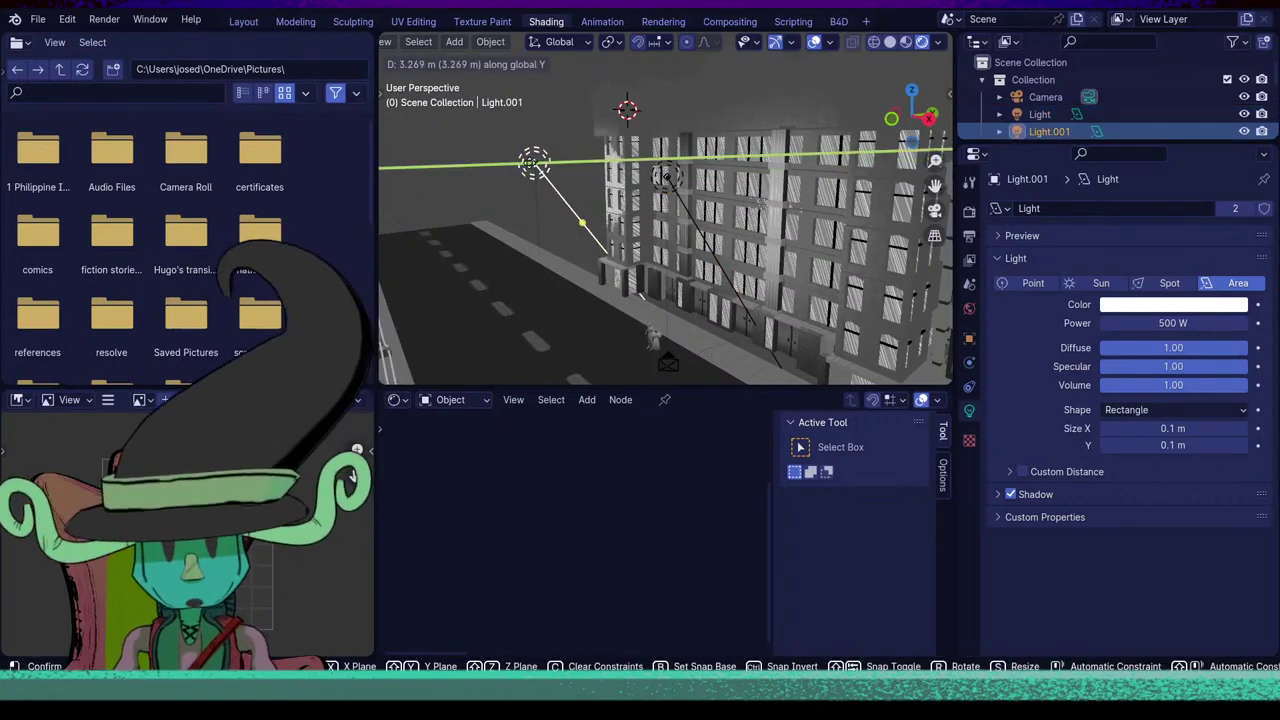
pyautogui.click(748, 207)
pyautogui.moveTo(655, 238); pyautogui.dragTo(766, 255, button='middle')
pyautogui.scroll(-5, 752, 254)
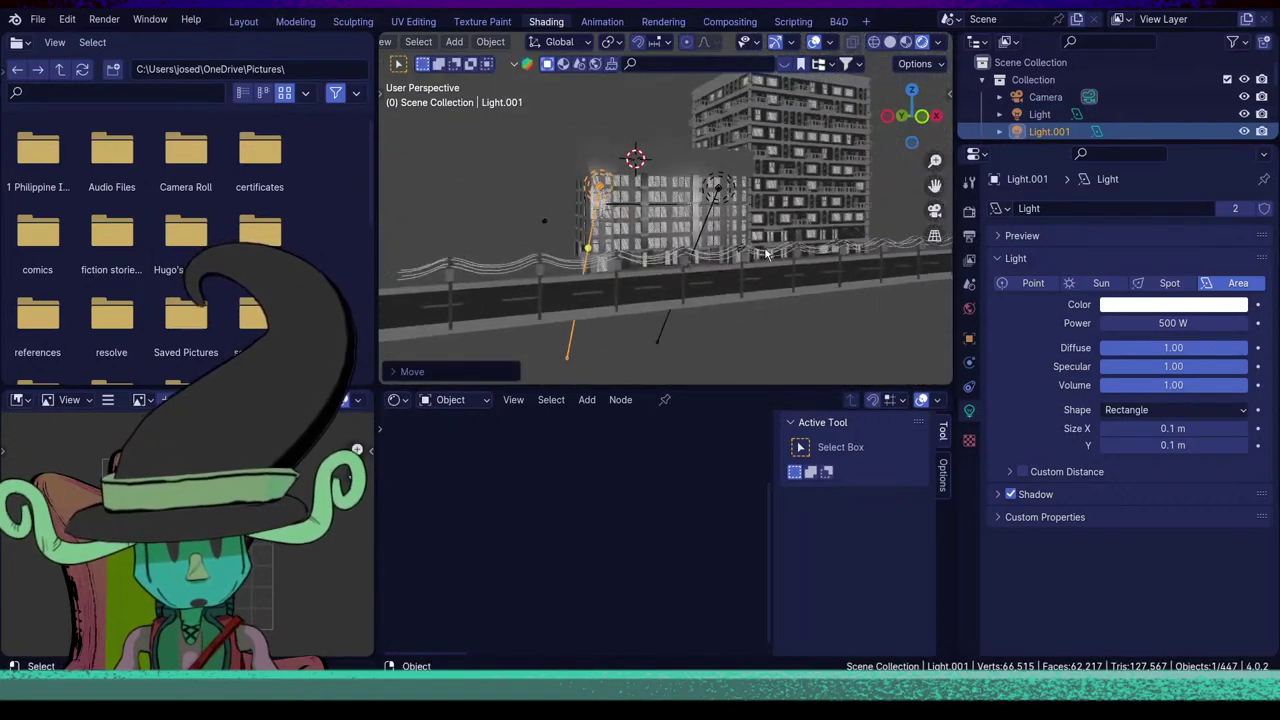
# Raise both area lights together by about 10 m along Z.
pyautogui.click(718, 184)
pyautogui.keyDown('shift'); pyautogui.click(601, 186); pyautogui.keyUp('shift')
pyautogui.press('g')
pyautogui.press('z')
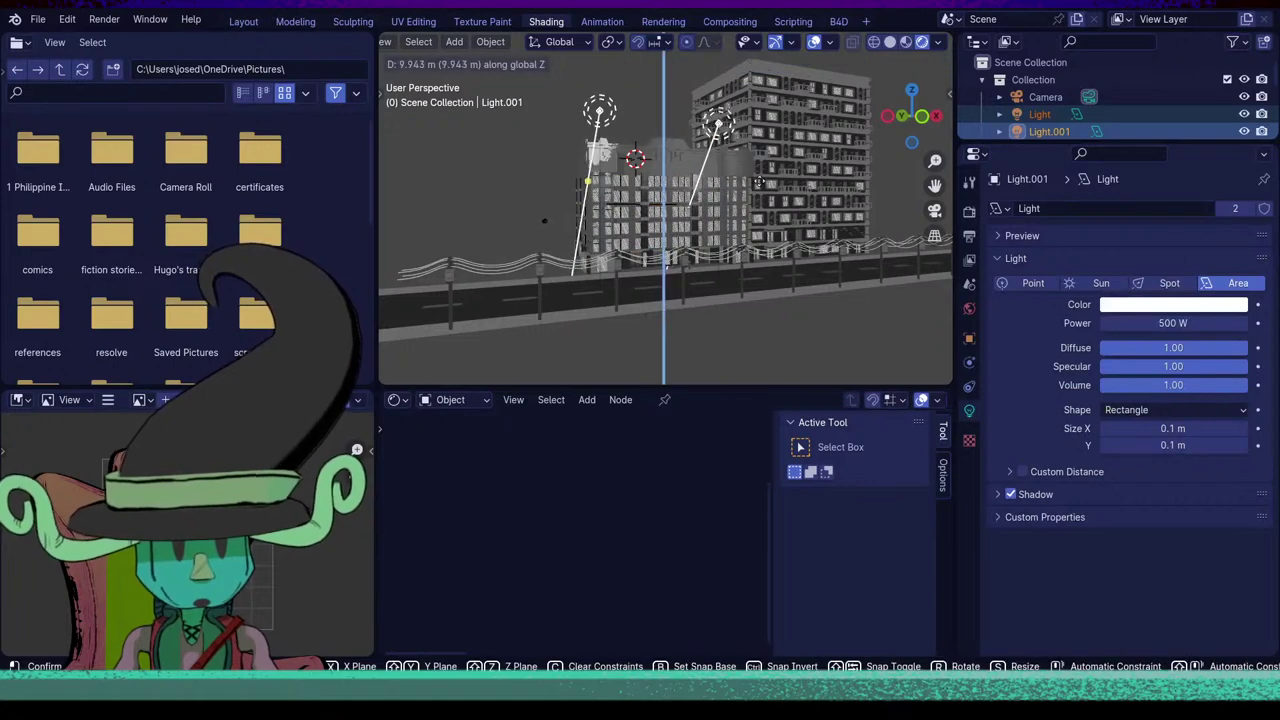
pyautogui.click(766, 177)
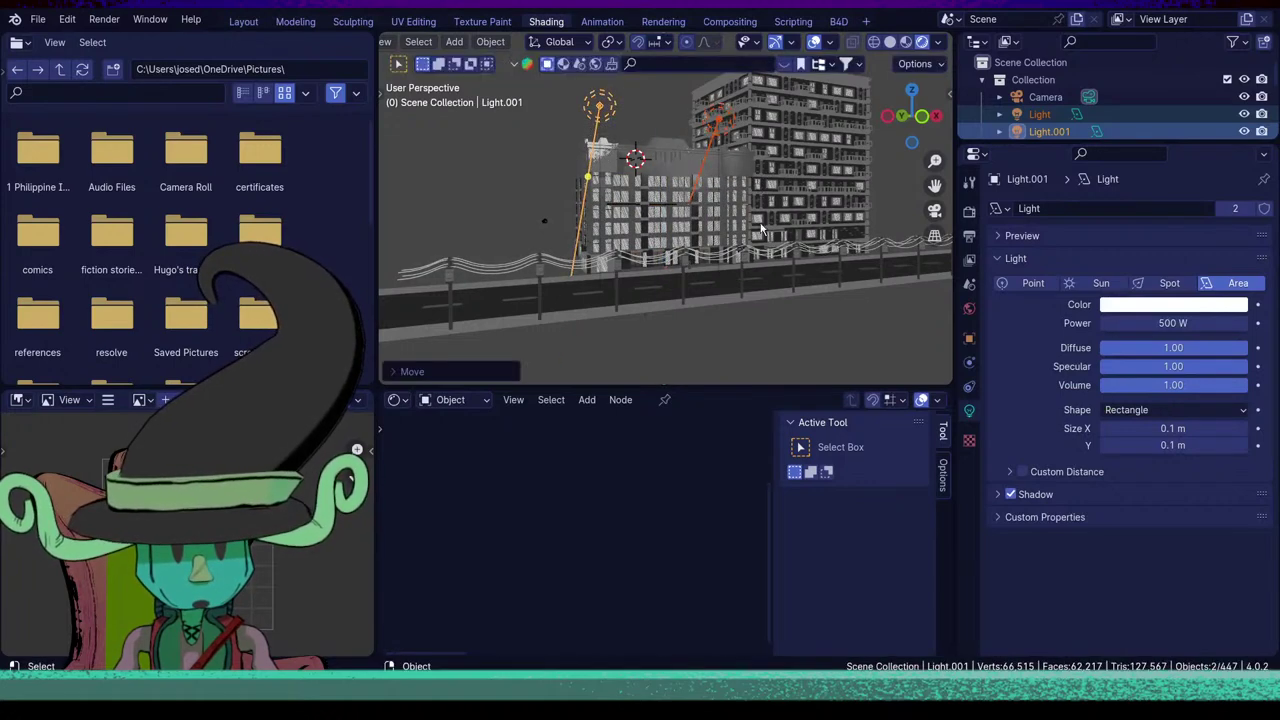
# Duplicate the tall procedural building and move the copy about 65 m along negative X, past the apartment building.
pyautogui.moveTo(766, 195); pyautogui.dragTo(708, 266, button='middle')
pyautogui.scroll(2, 750, 331)
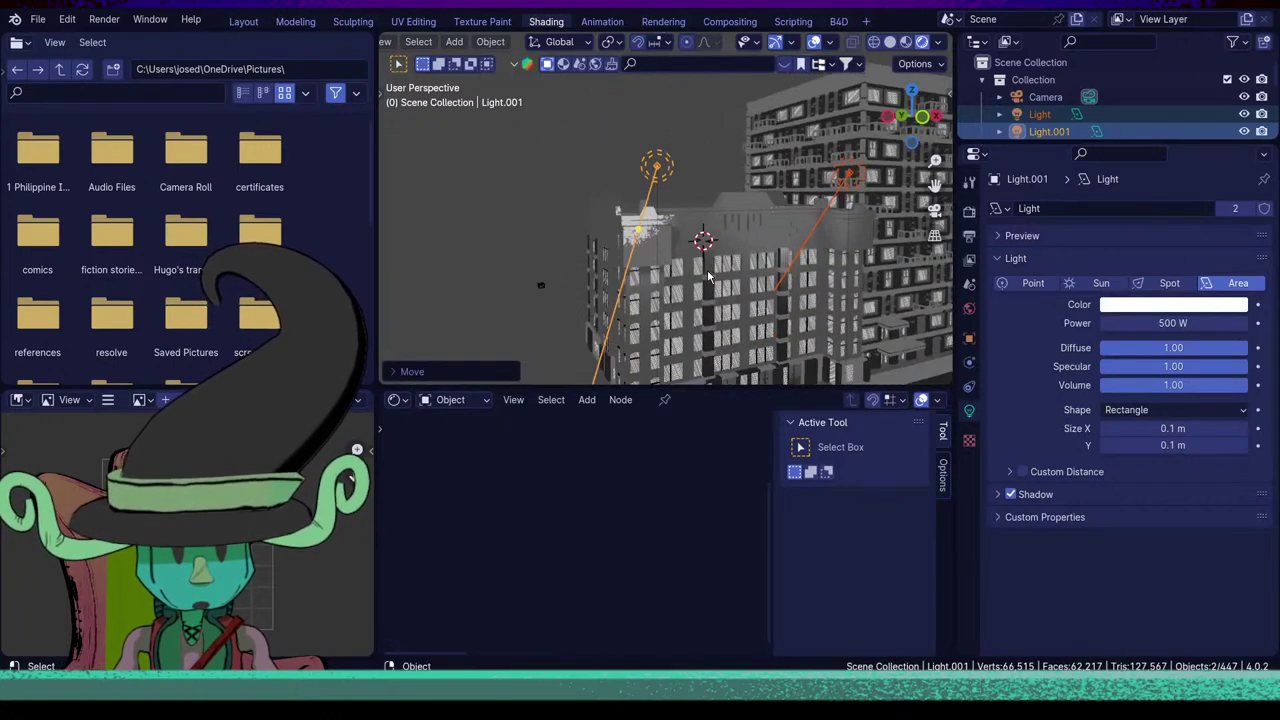
pyautogui.moveTo(690, 318); pyautogui.dragTo(726, 296, button='middle')
pyautogui.scroll(-4, 656, 368)
pyautogui.click(826, 236)
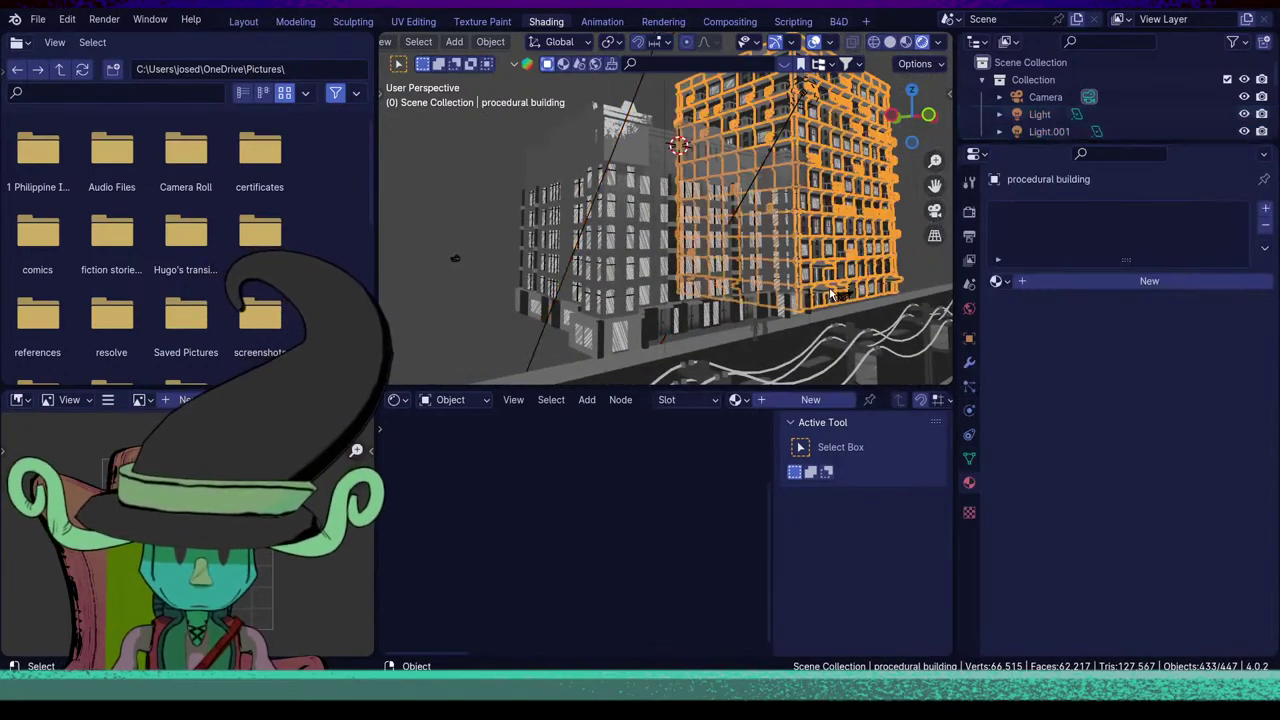
pyautogui.moveTo(826, 256); pyautogui.dragTo(749, 304, button='middle')
pyautogui.click(758, 197)
pyautogui.click(582, 321)
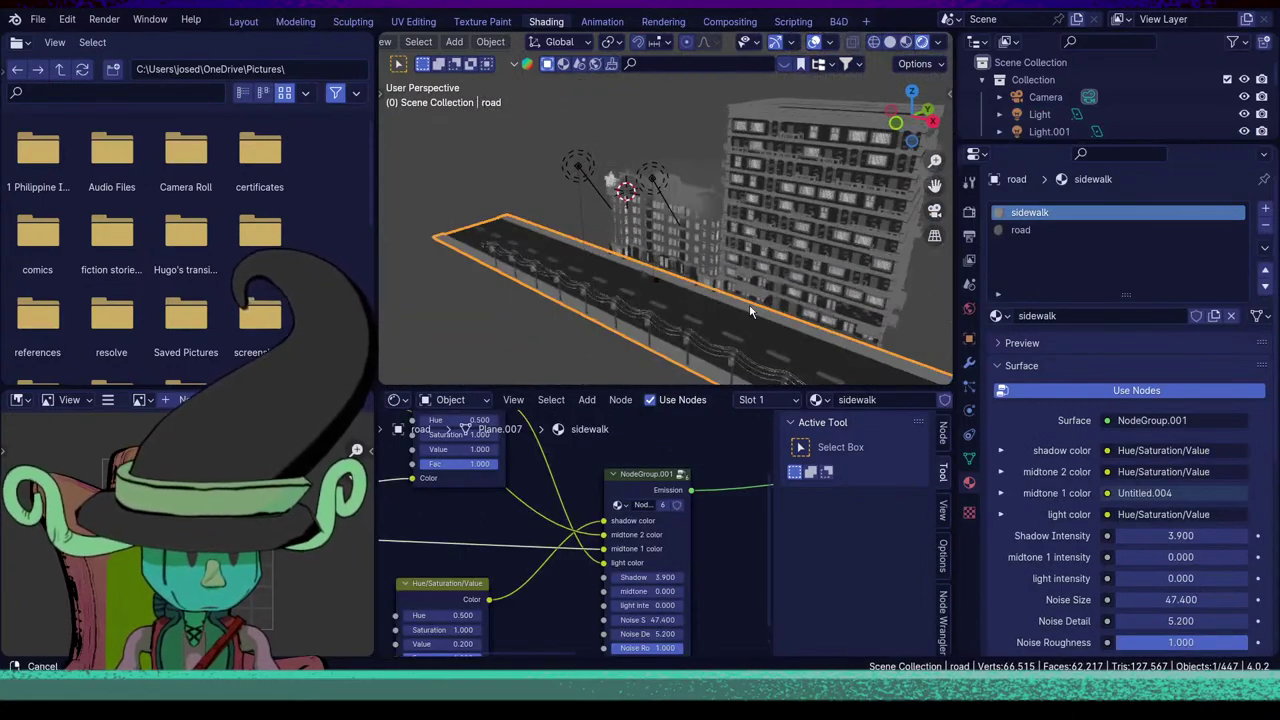
pyautogui.click(790, 300)
pyautogui.hotkey('shift', 'd')
pyautogui.press('x')
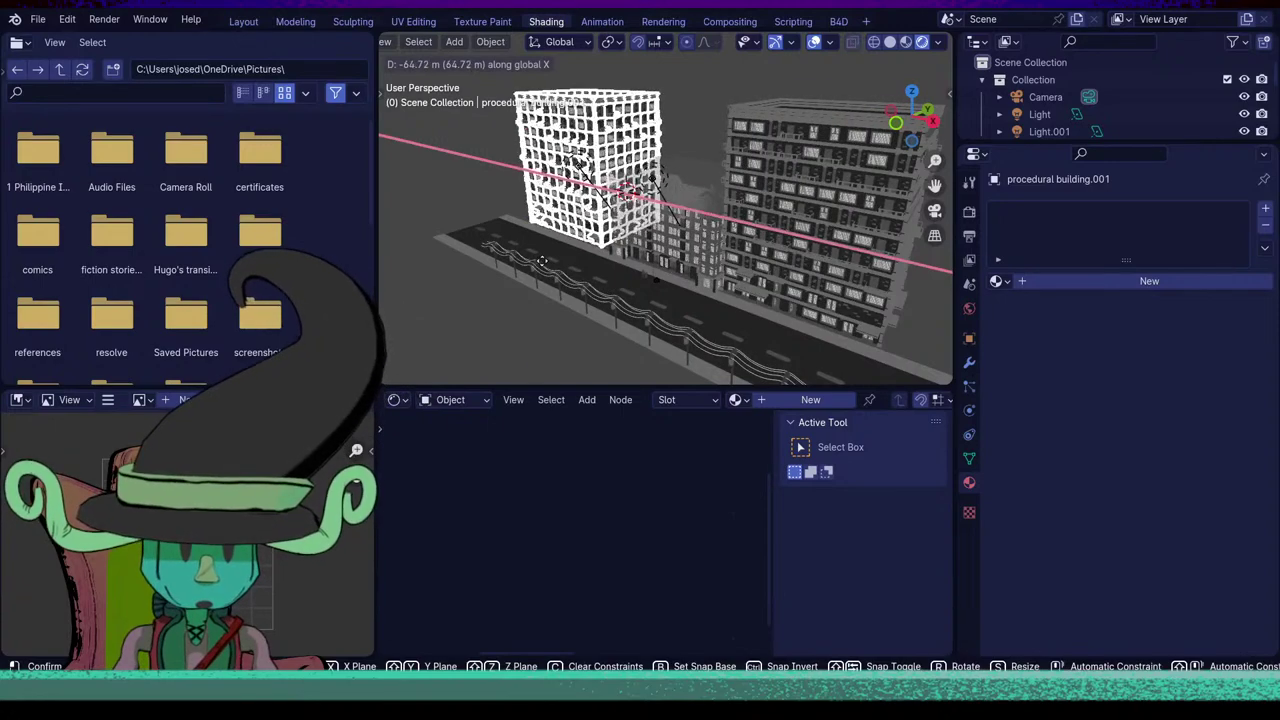
pyautogui.click(549, 272)
# Shift the copied procedural building along X so it stands close beside the apartment building.
pyautogui.click(655, 266)
pyautogui.moveTo(655, 266); pyautogui.dragTo(534, 296, button='middle')
pyautogui.click(540, 298)
pyautogui.press('g')
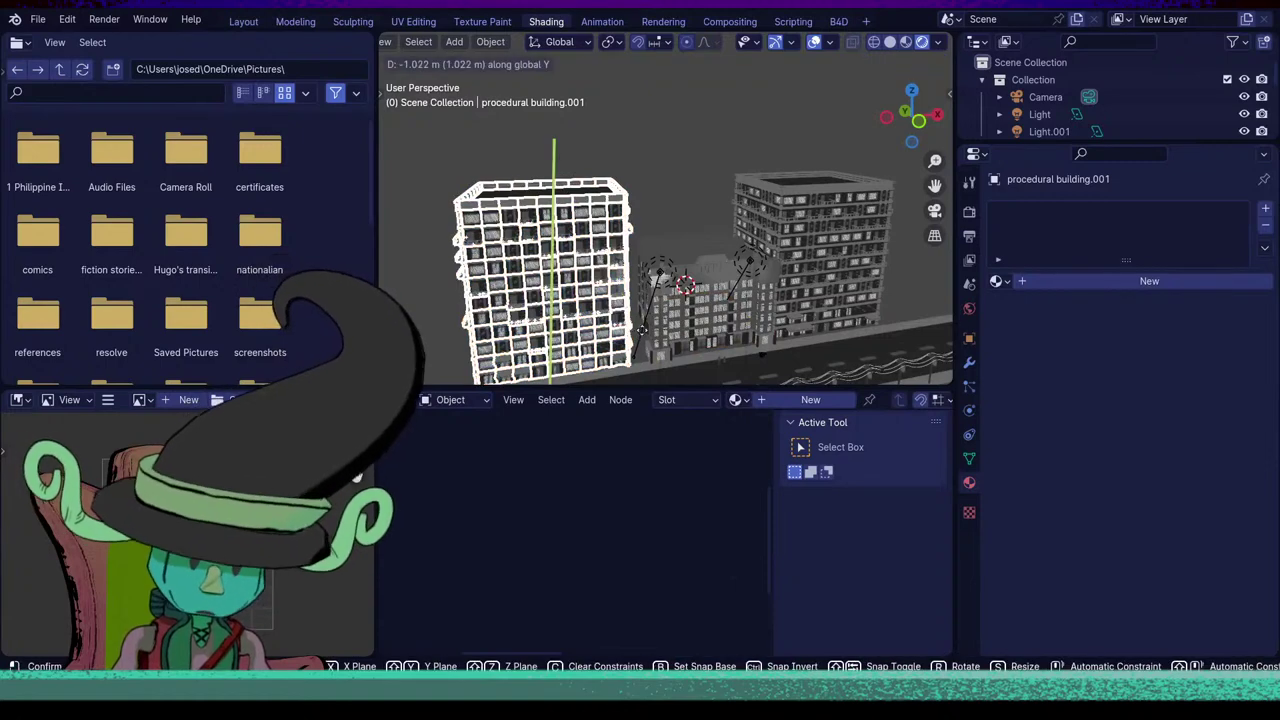
pyautogui.press('x')
pyautogui.click(651, 340)
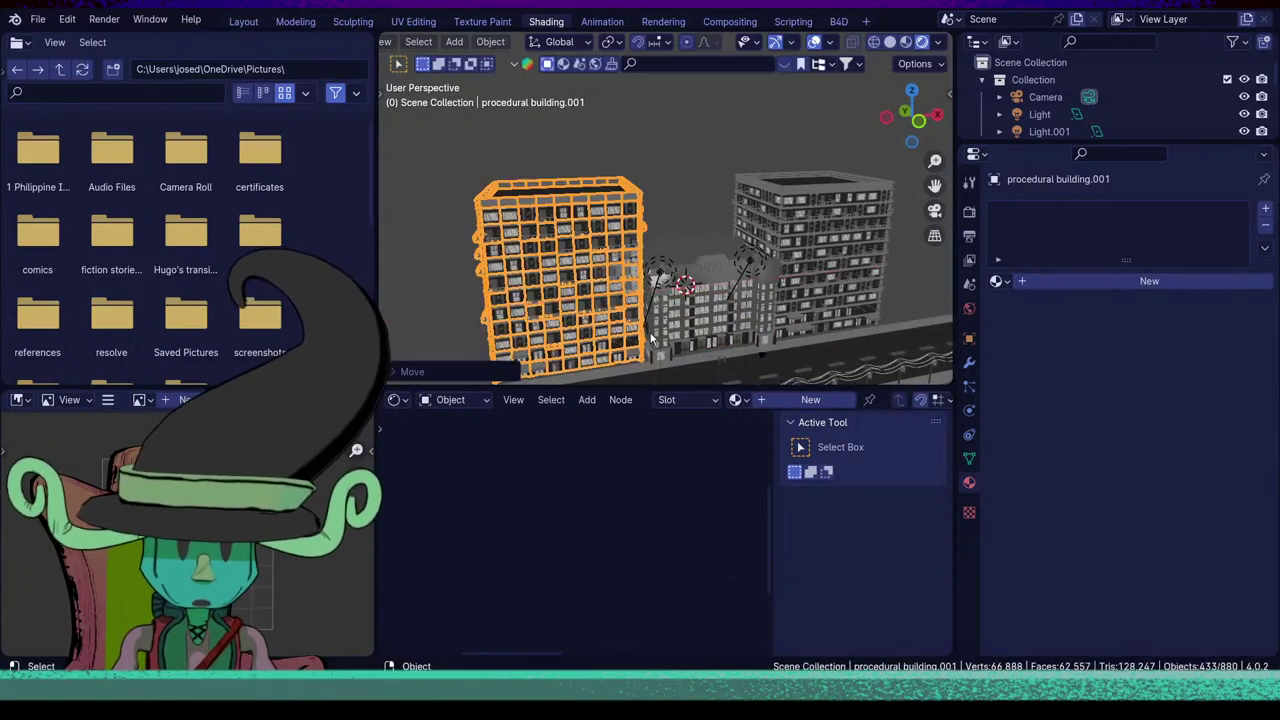
# Enlarge the 3D viewport and examine the apartment building's facade and its lighting between the two tall buildings.
pyautogui.click(840, 339)
pyautogui.moveTo(840, 339); pyautogui.dragTo(706, 322, button='middle')
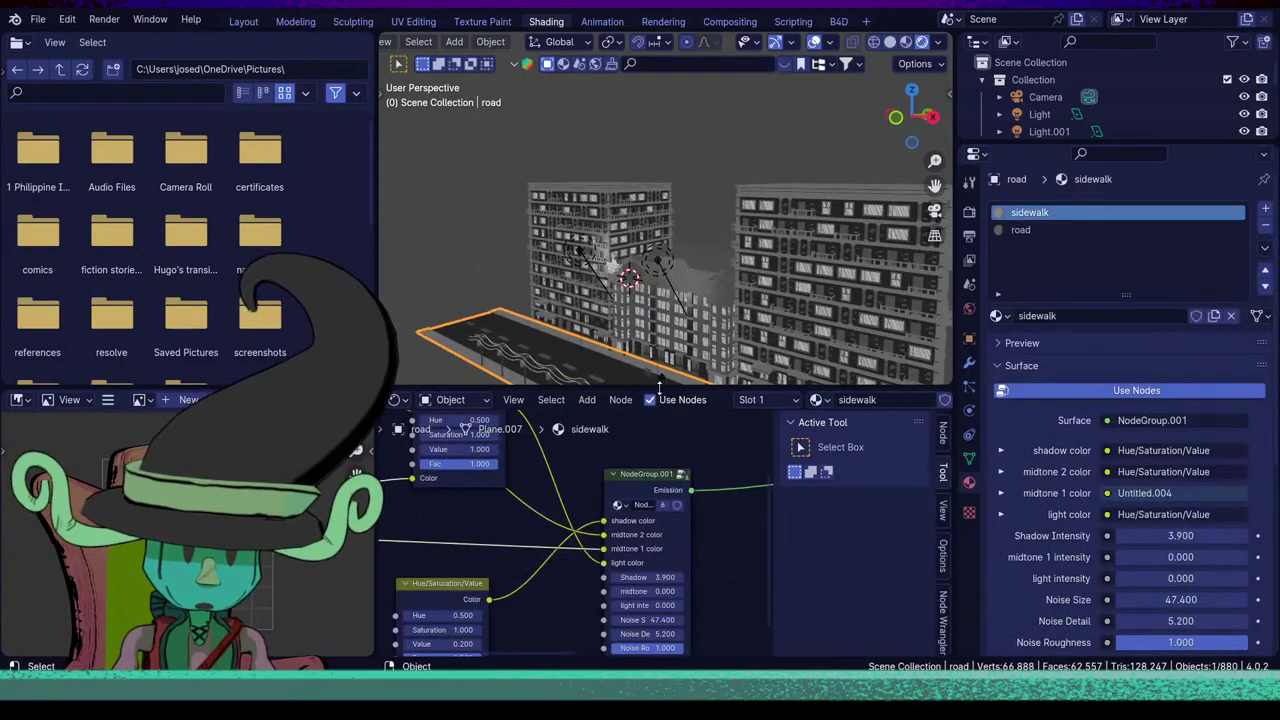
pyautogui.moveTo(659, 388); pyautogui.dragTo(668, 558)
pyautogui.scroll(4, 694, 484)
pyautogui.keyDown('shift'); pyautogui.moveTo(696, 473); pyautogui.dragTo(598, 360, button='middle'); pyautogui.keyUp('shift')
pyautogui.scroll(4, 595, 385)
pyautogui.keyDown('shift'); pyautogui.moveTo(592, 412); pyautogui.dragTo(641, 397, button='middle'); pyautogui.keyUp('shift')
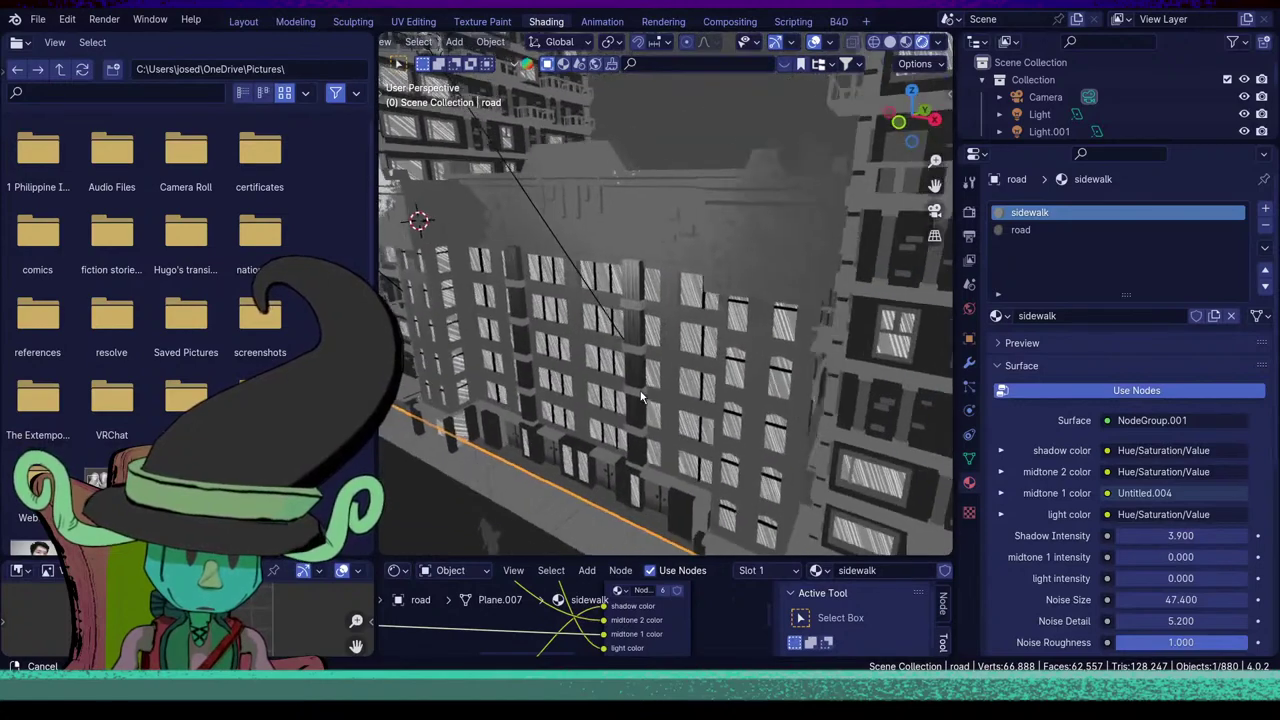
pyautogui.scroll(-6, 641, 397)
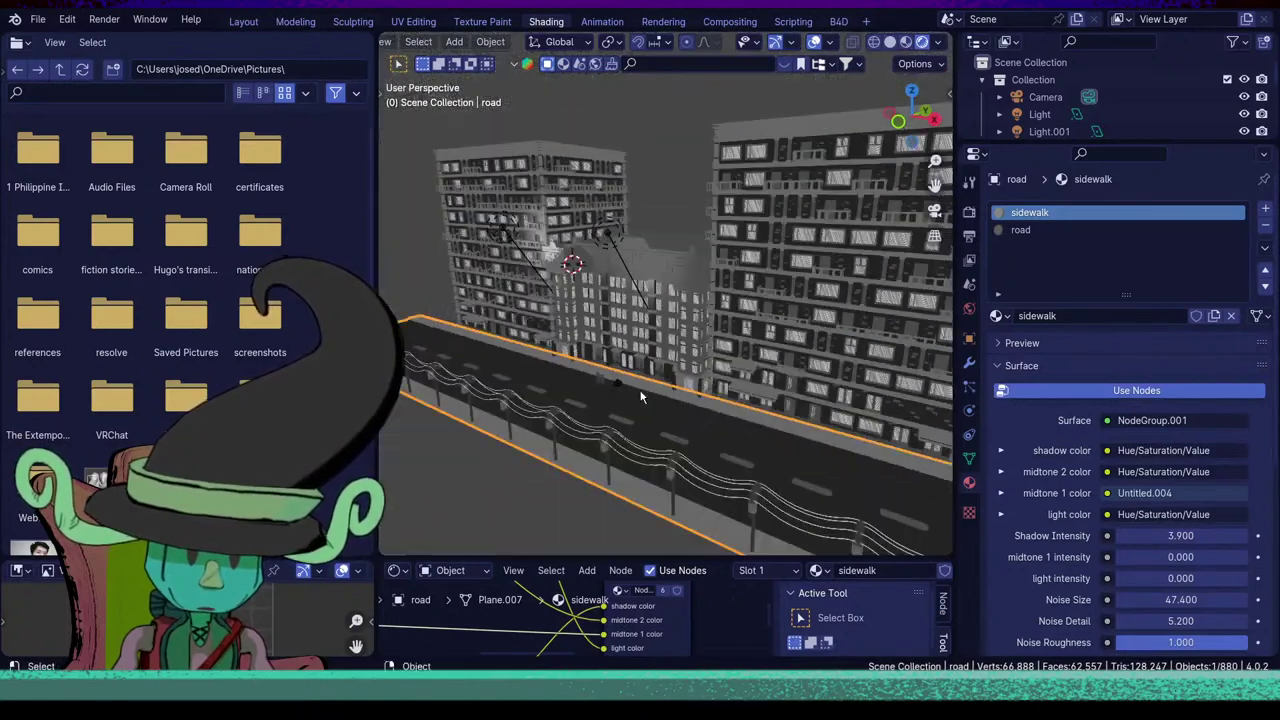
# Darken the world background color to black.
pyautogui.click(950, 93)
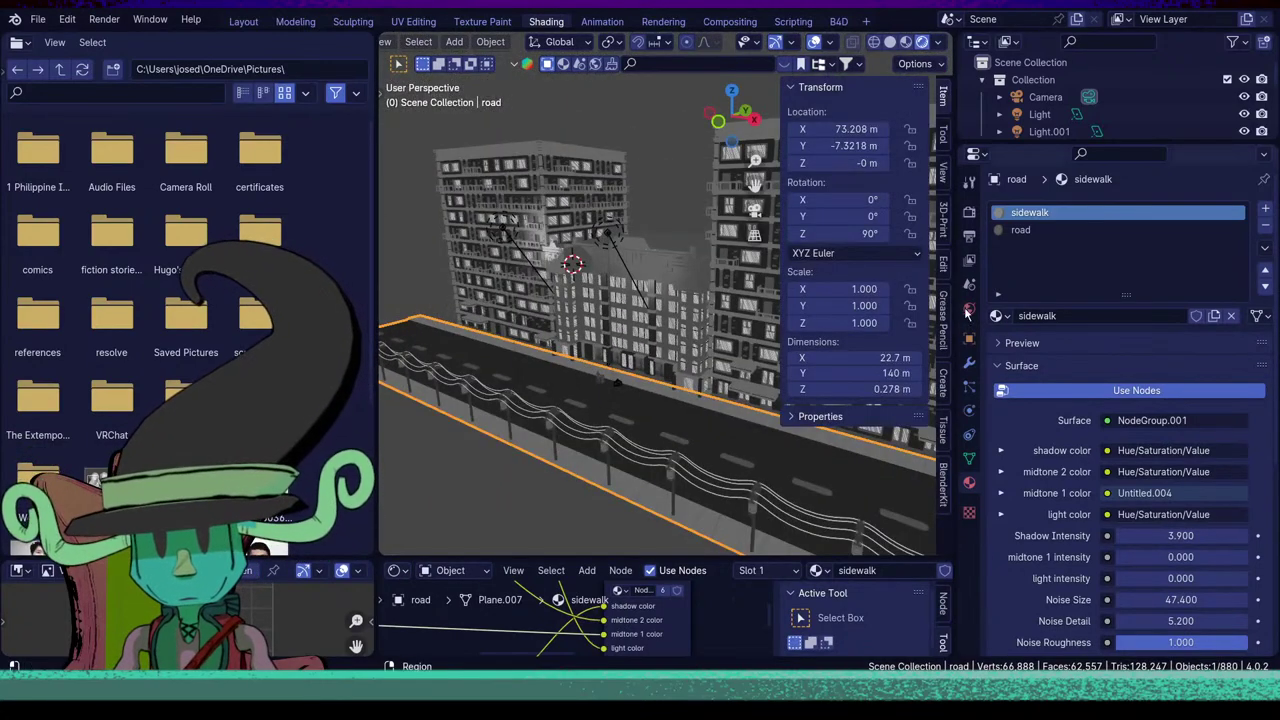
pyautogui.click(968, 309)
pyautogui.click(1164, 314)
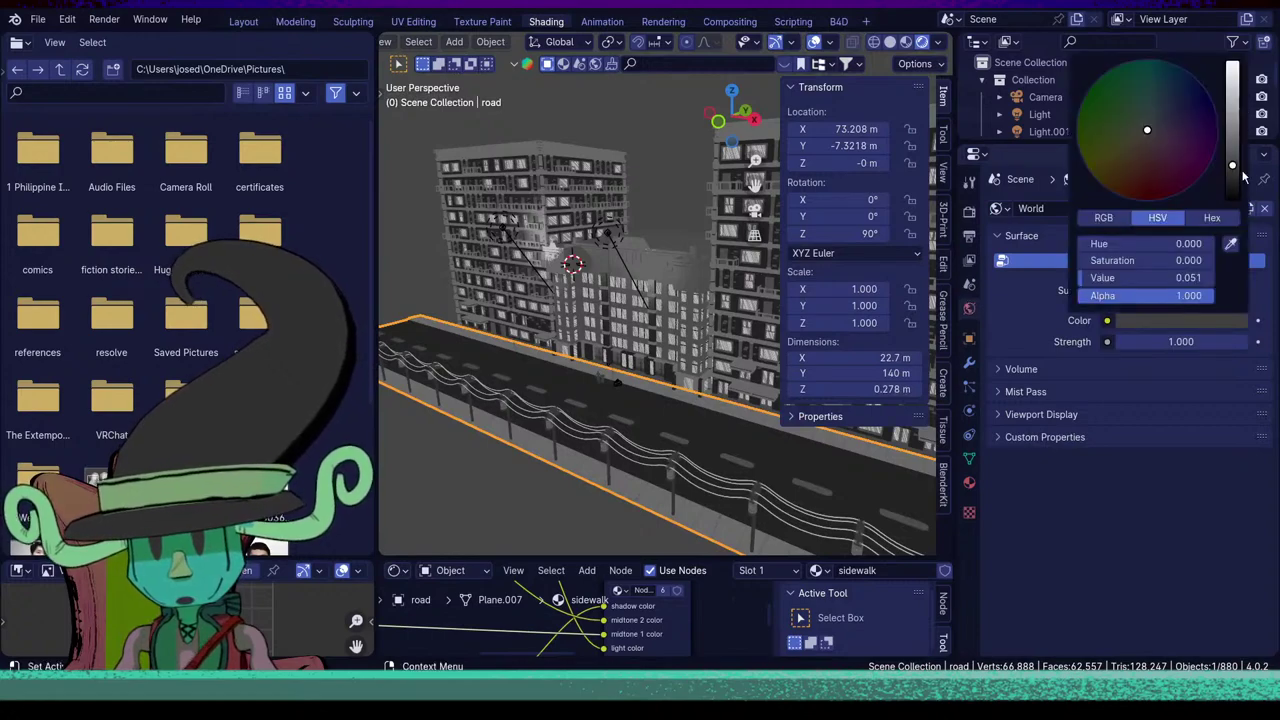
pyautogui.moveTo(1236, 178); pyautogui.dragTo(1234, 206)
# Move the original area light along Y to about -2.27 m and the second one to about -2.05 m.
pyautogui.moveTo(526, 309); pyautogui.dragTo(537, 213, button='middle')
pyautogui.click(553, 207)
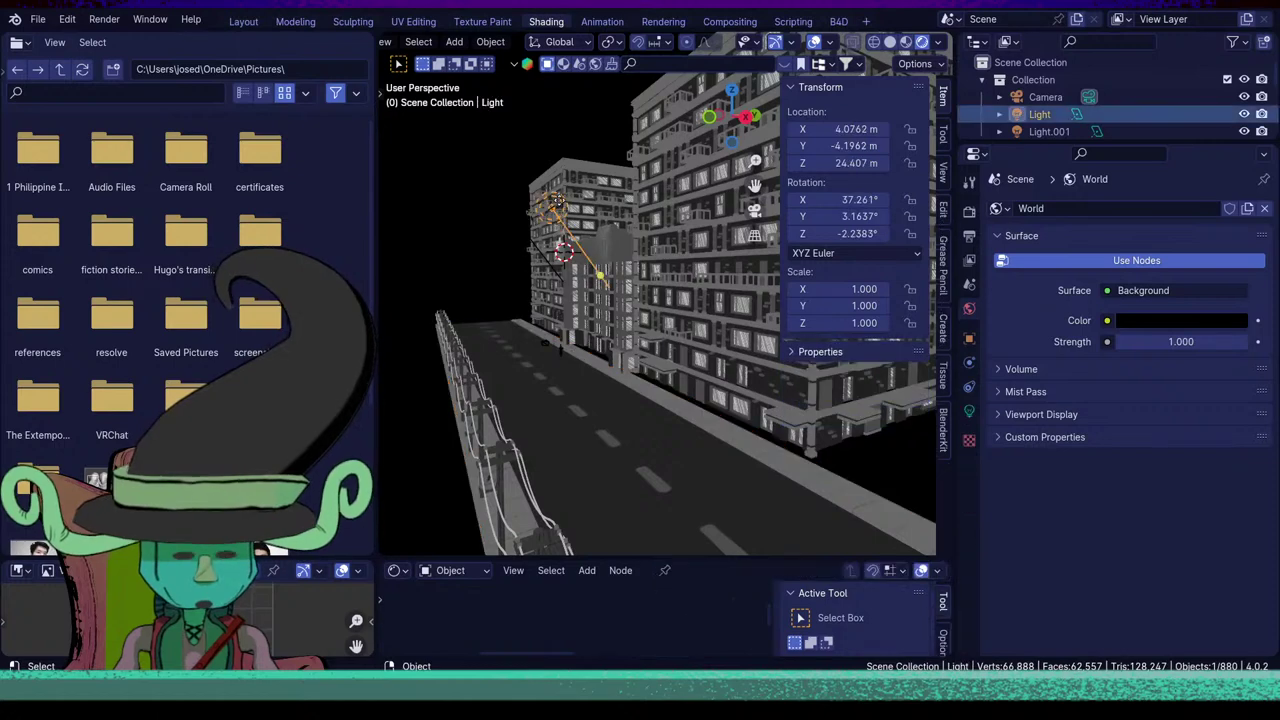
pyautogui.press('g')
pyautogui.press('y')
pyautogui.click(569, 202)
pyautogui.click(518, 222)
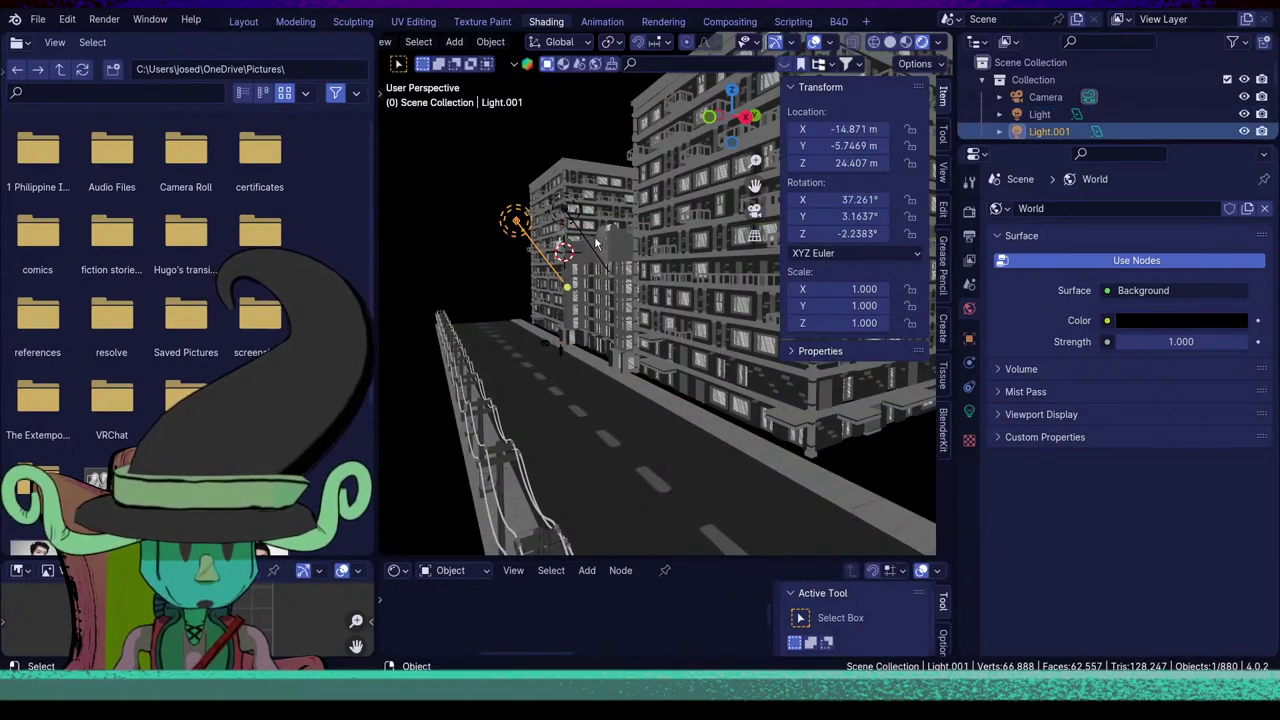
pyautogui.press('g')
pyautogui.press('y')
pyautogui.click(620, 264)
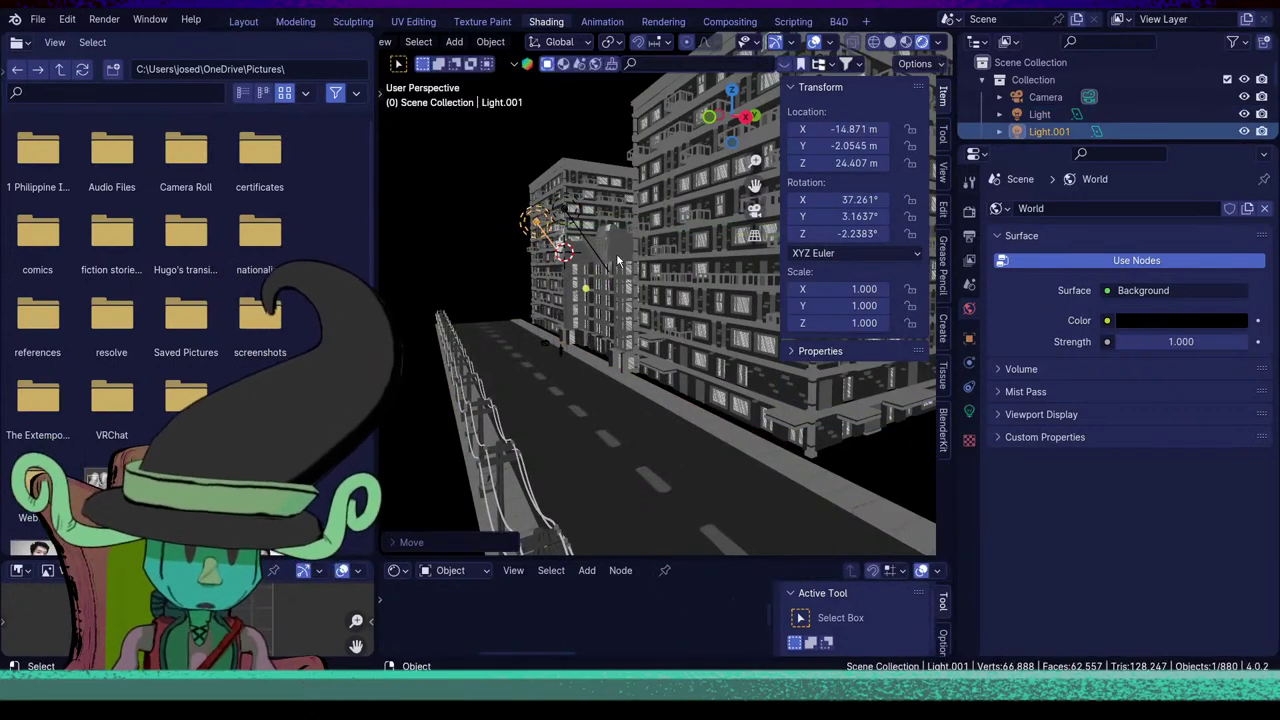
pyautogui.press('h')
pyautogui.hotkey('alt', 'h')
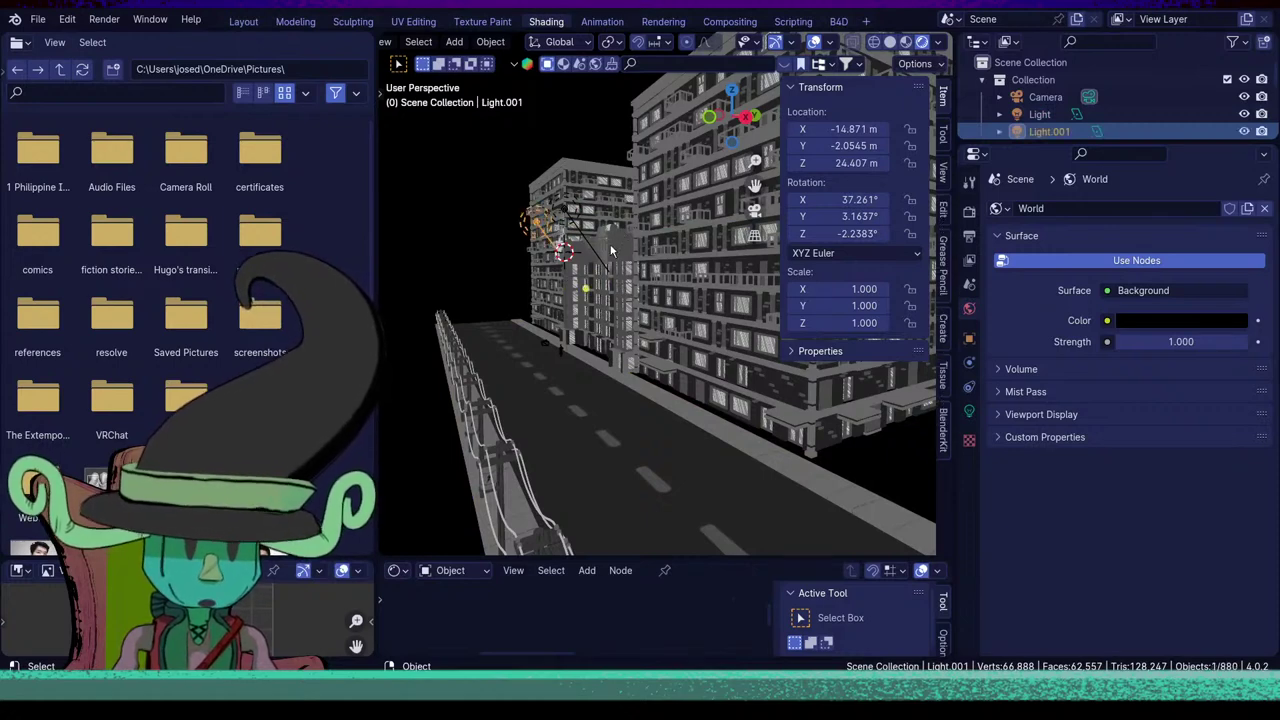
# Lower the second area light to a Z of about 16.16 m and the original one to about 13.39 m.
pyautogui.press('g')
pyautogui.press('z')
pyautogui.click(611, 292)
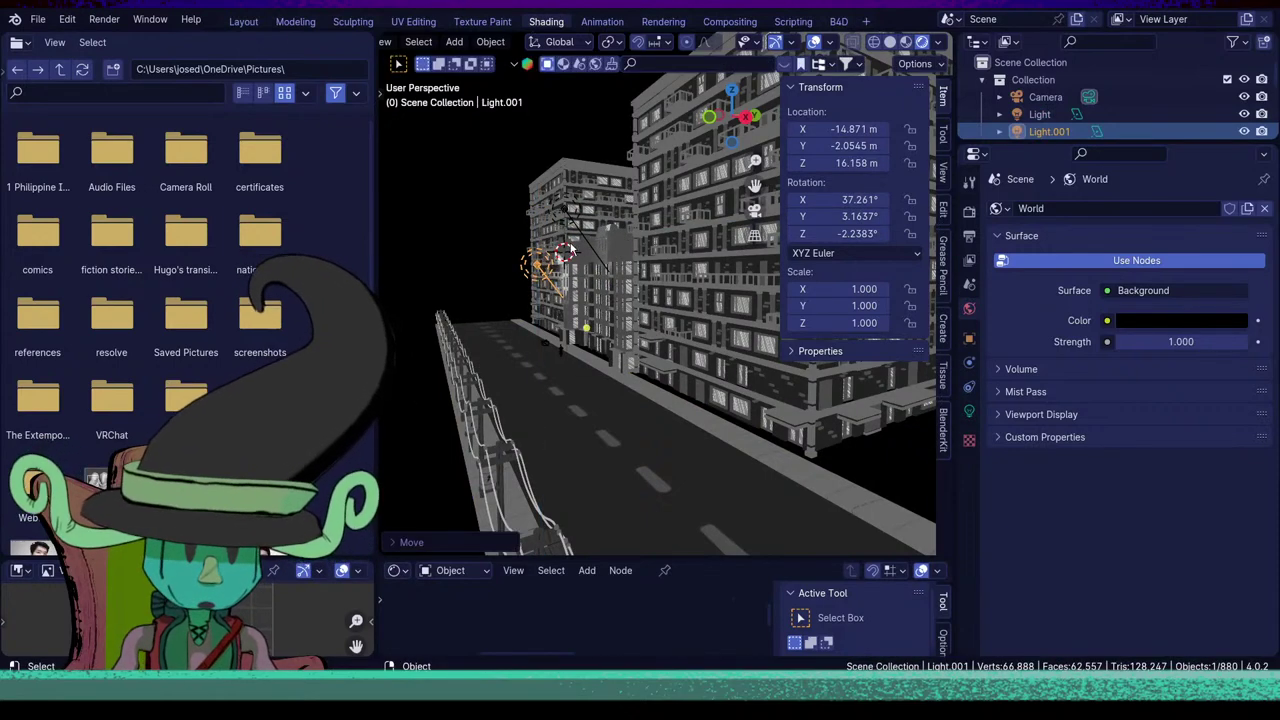
pyautogui.click(565, 250)
pyautogui.press('g')
pyautogui.press('z')
pyautogui.click(628, 343)
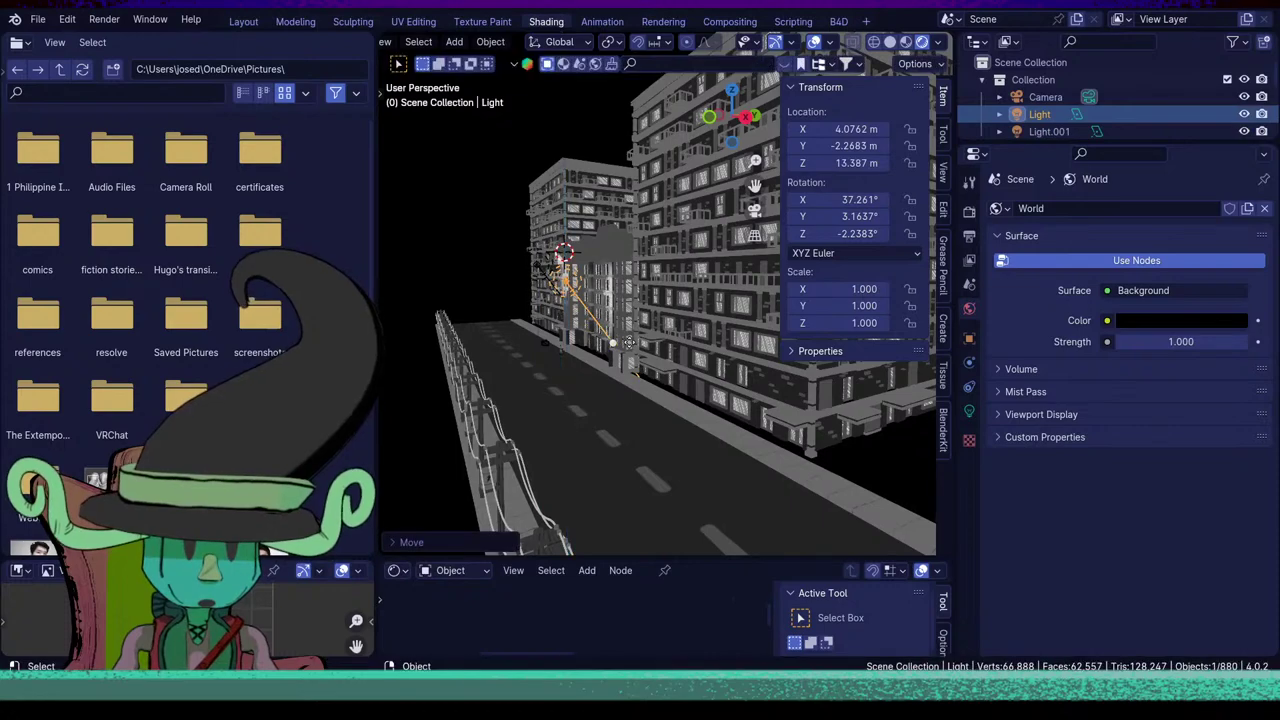
# Open the apartment building's rooftop section mesh for editing and show the viewport in solid shading.
pyautogui.moveTo(628, 343); pyautogui.dragTo(644, 404, button='middle')
pyautogui.scroll(2, 592, 403)
pyautogui.click(563, 259)
pyautogui.scroll(3, 632, 410)
pyautogui.press('Tab')
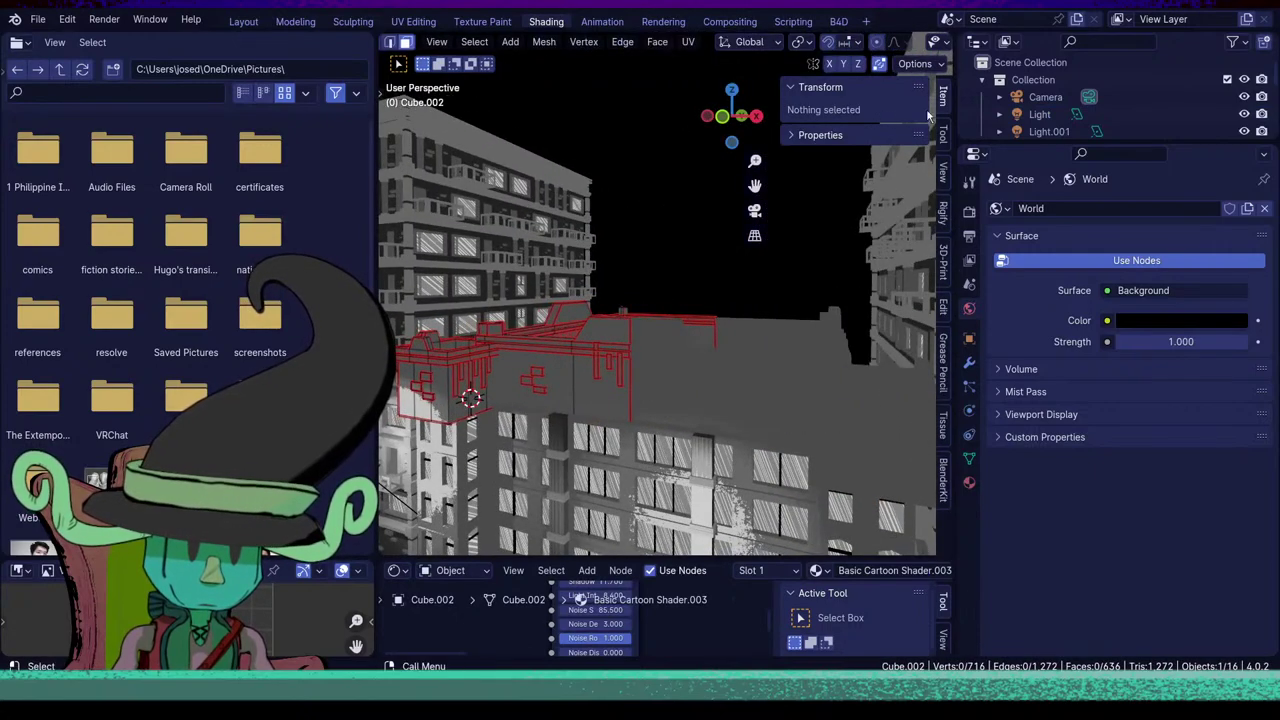
pyautogui.scroll(-5, 925, 40)
pyautogui.click(890, 42)
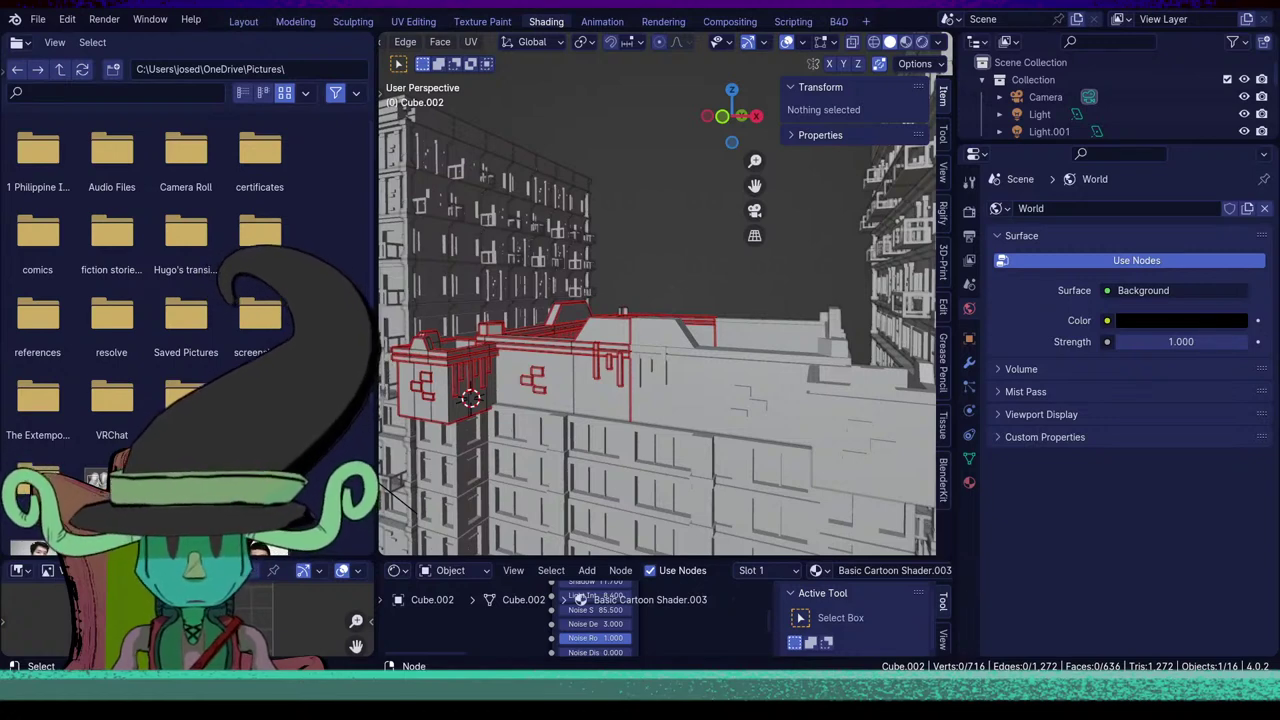
pyautogui.moveTo(666, 367); pyautogui.dragTo(650, 358, button='middle')
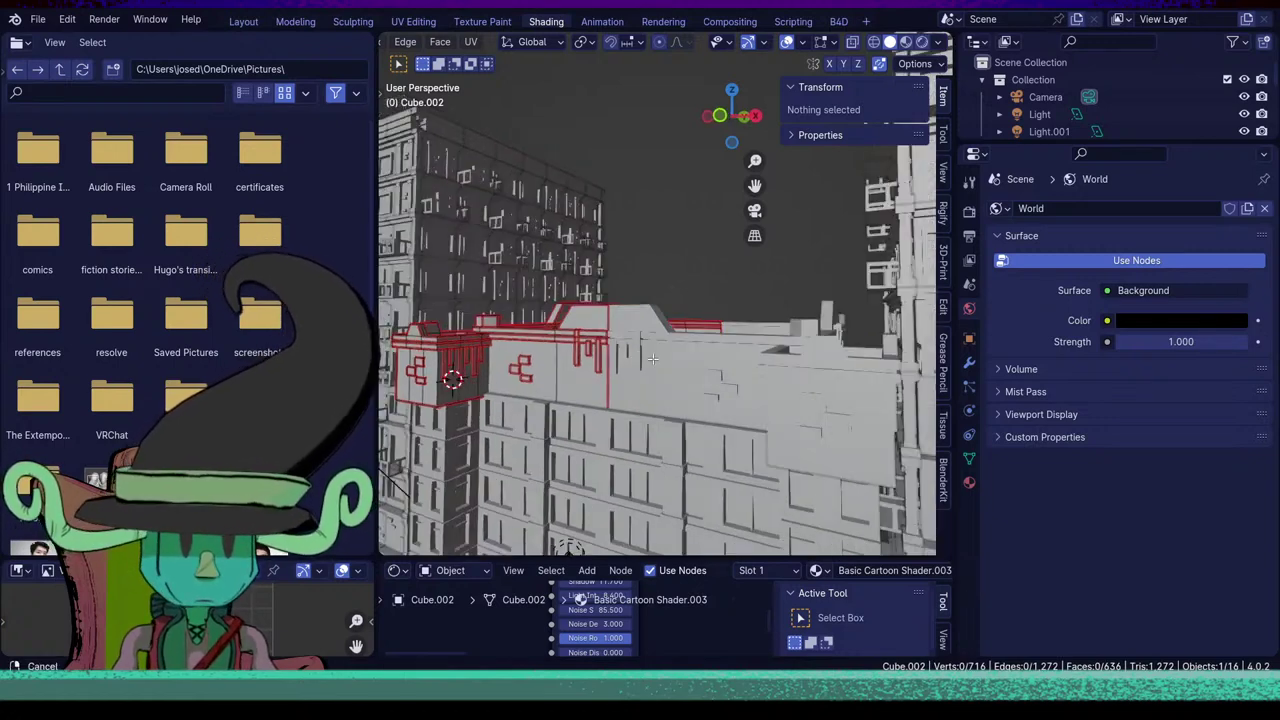
pyautogui.scroll(3, 650, 360)
pyautogui.moveTo(568, 463)
pyautogui.keyDown('shift'); pyautogui.mouseDown(button='middle')
pyautogui.moveTo(645, 421)
pyautogui.moveTo(660, 440)
pyautogui.moveTo(648, 510)
pyautogui.moveTo(640, 190)
pyautogui.moveTo(638, 336)
pyautogui.mouseUp(button='middle'); pyautogui.keyUp('shift')
pyautogui.scroll(-2, 645, 421)
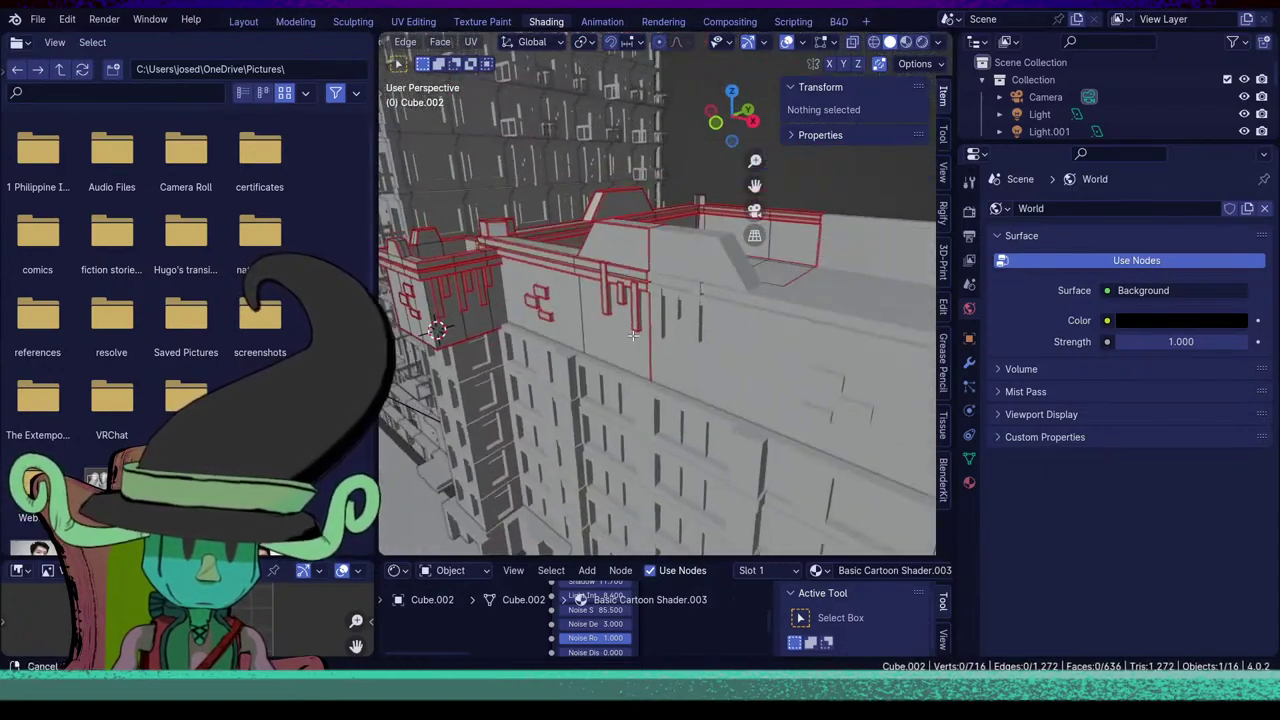
# Assign the Basic Cartoon Shader.001 material to the rooftop section's main wall faces, including the corner block, and return to rendered shading.
pyautogui.click(634, 314)
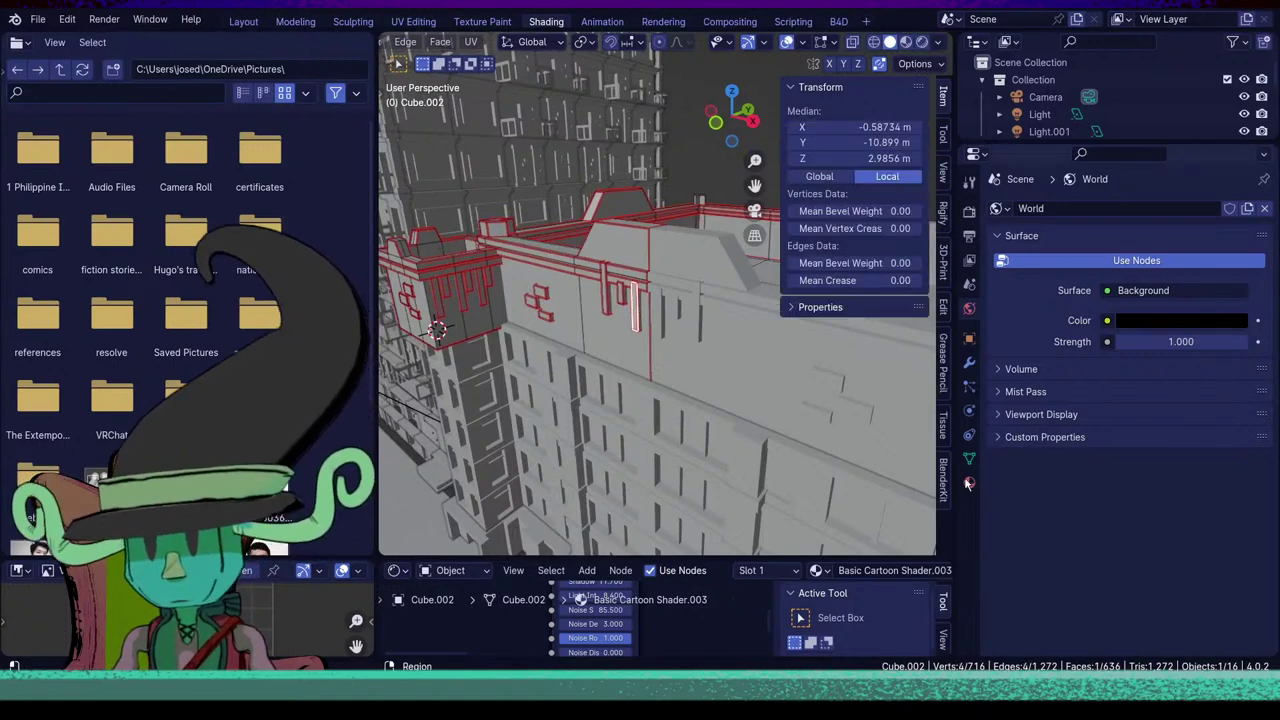
pyautogui.click(968, 484)
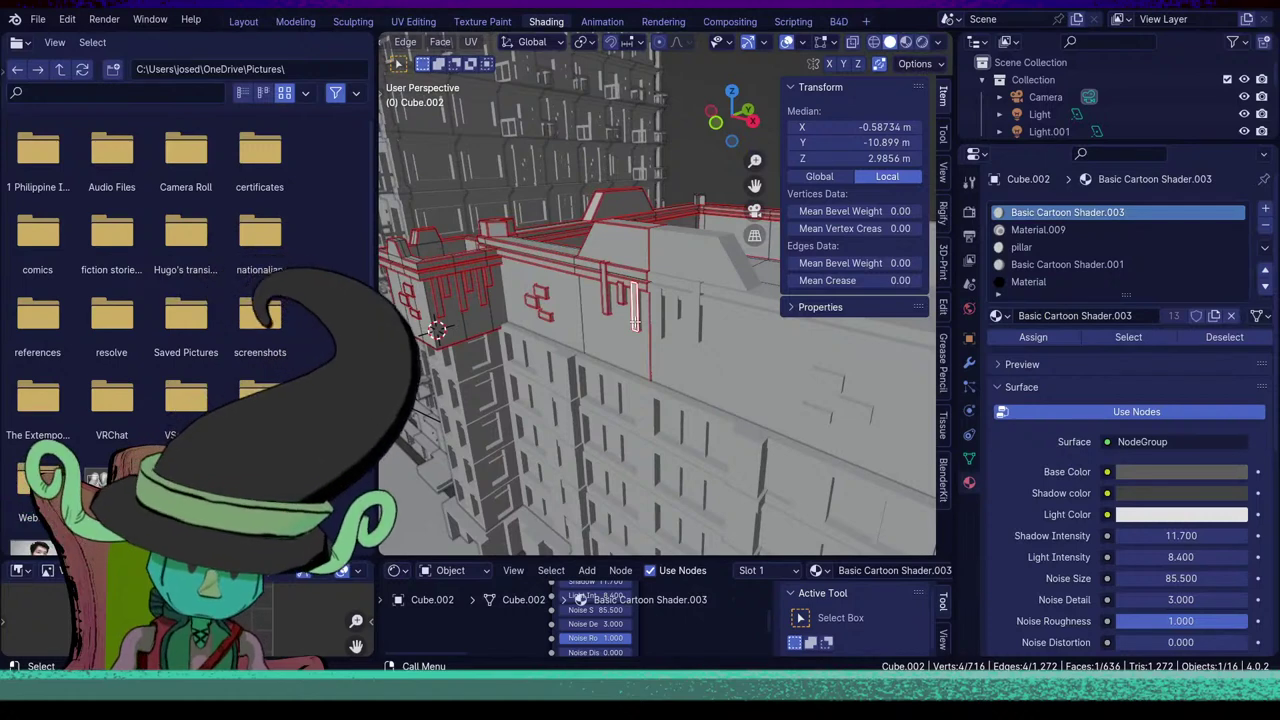
pyautogui.keyDown('alt'); pyautogui.click(583, 329); pyautogui.keyUp('alt')
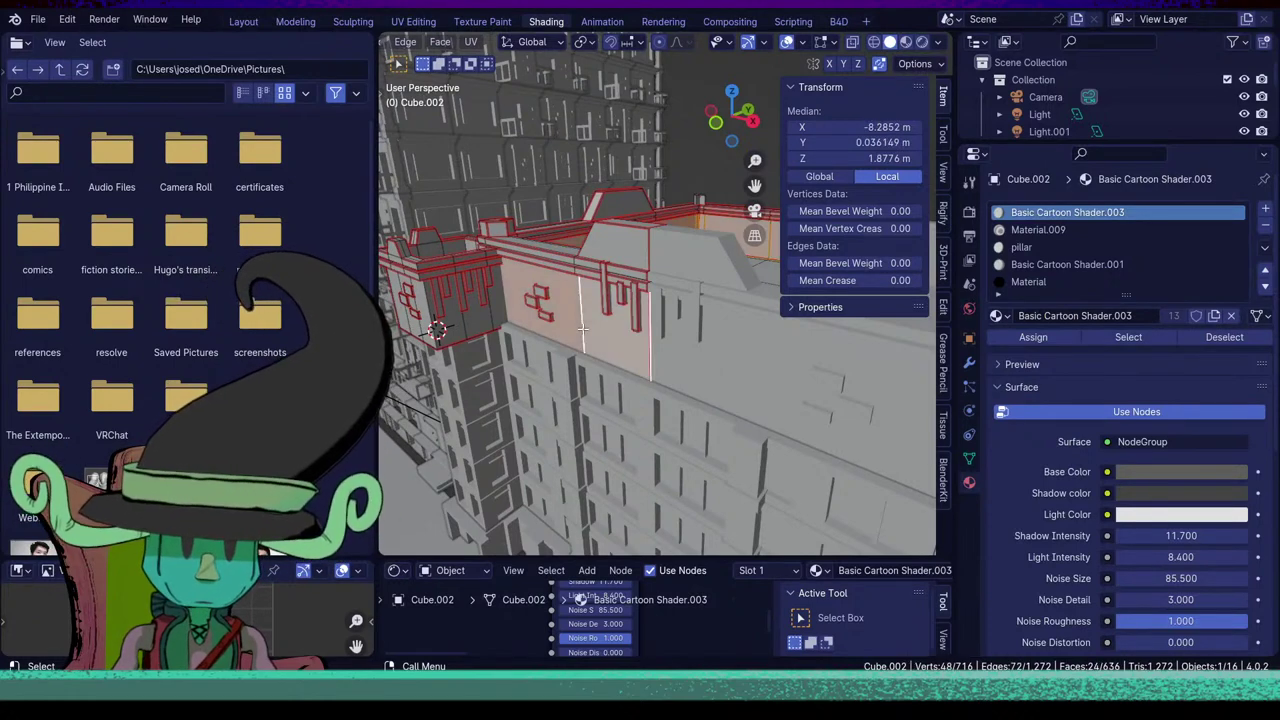
pyautogui.moveTo(583, 330); pyautogui.dragTo(505, 350, button='middle')
pyautogui.press('l')
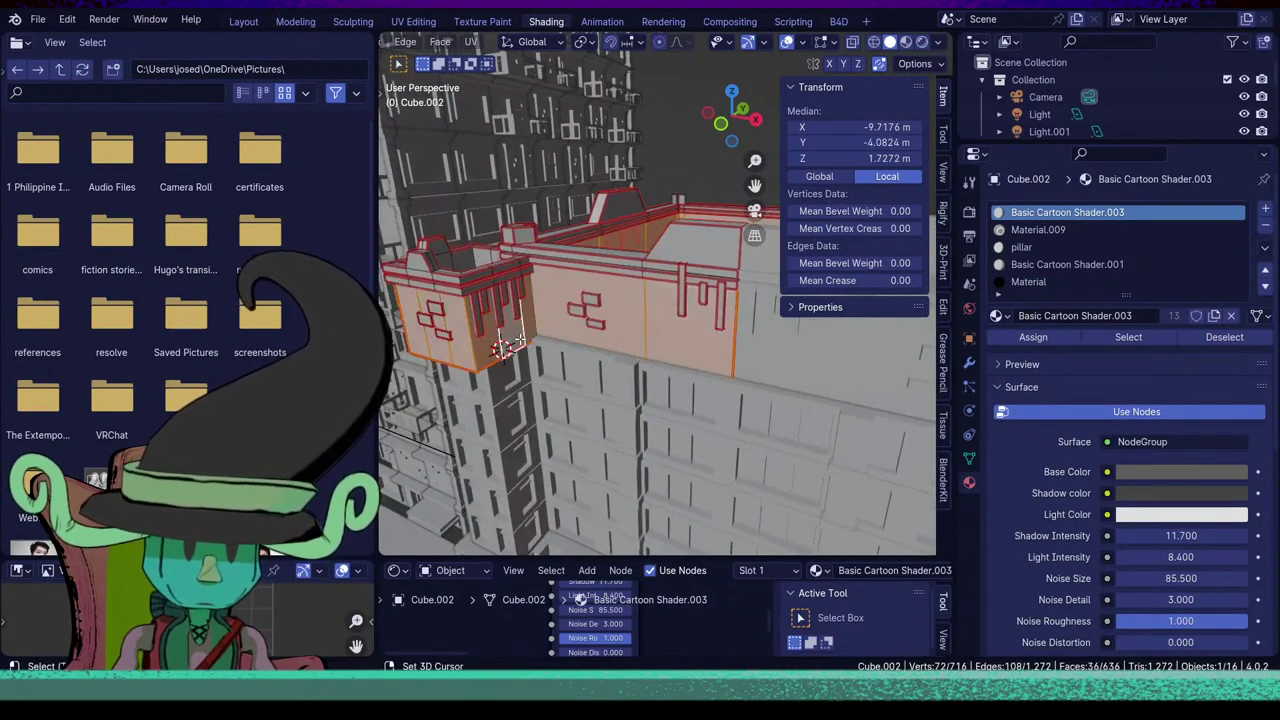
pyautogui.click(1107, 263)
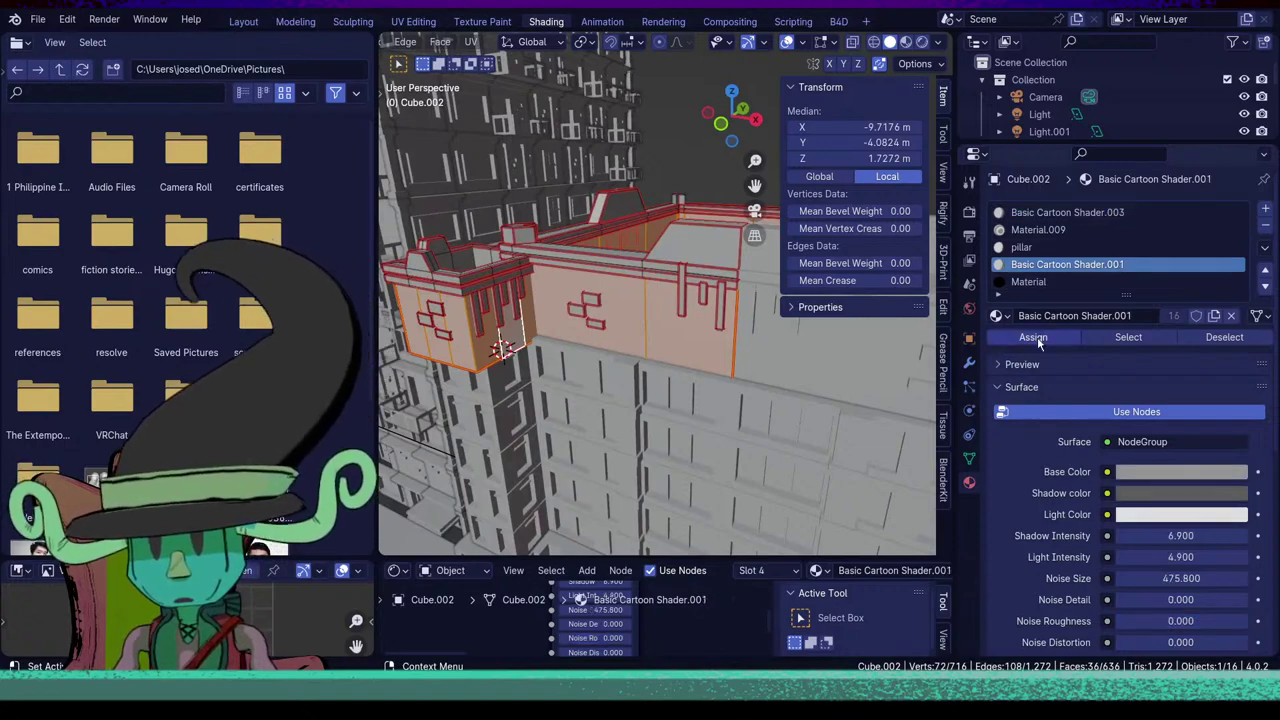
pyautogui.click(922, 42)
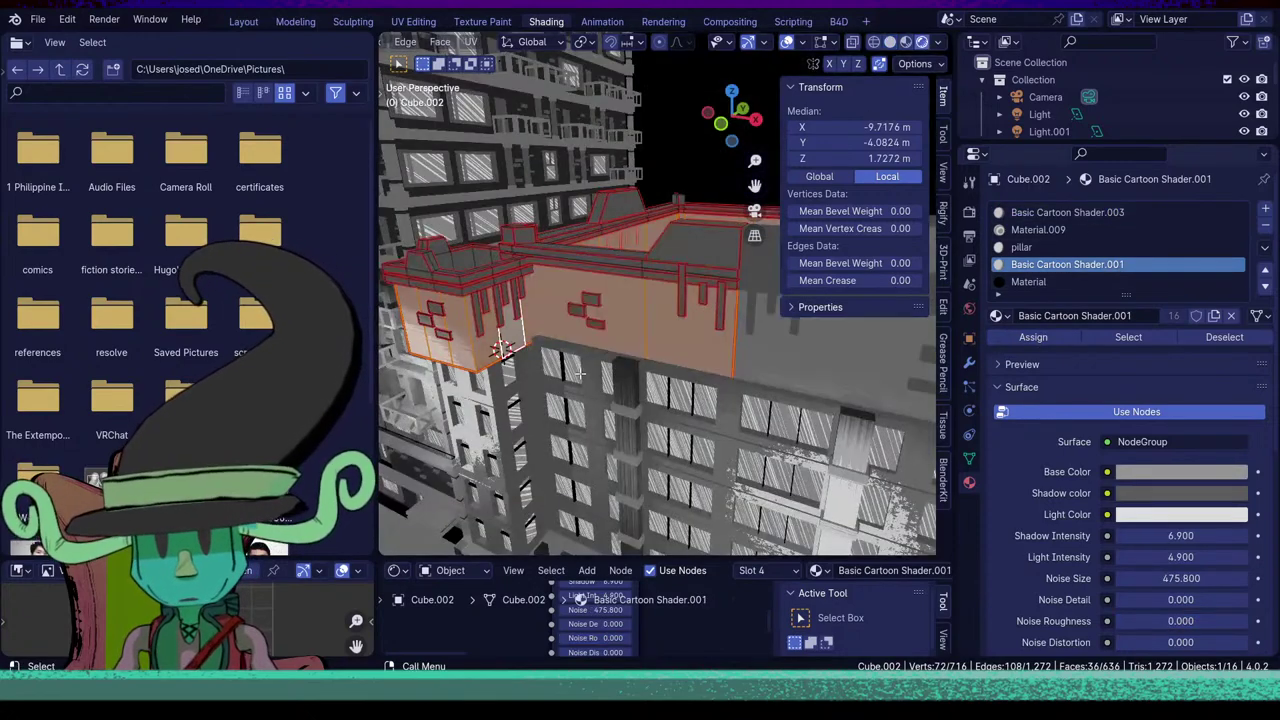
# Assign the Basic Cartoon Shader.001 material to the narrow face loop beneath the top band of the rooftop section's main parapet.
pyautogui.press('Tab')
pyautogui.scroll(-7, 588, 400)
pyautogui.moveTo(588, 400)
pyautogui.mouseDown(button='middle')
pyautogui.moveTo(545, 345)
pyautogui.moveTo(558, 394)
pyautogui.moveTo(644, 445)
pyautogui.moveTo(634, 466)
pyautogui.moveTo(592, 462)
pyautogui.moveTo(520, 401)
pyautogui.moveTo(579, 408)
pyautogui.moveTo(583, 383)
pyautogui.mouseUp(button='middle')
pyautogui.click(560, 398)
pyautogui.scroll(4, 634, 466)
pyautogui.click(616, 484)
pyautogui.press('Tab')
pyautogui.keyDown('alt'); pyautogui.click(522, 396); pyautogui.keyUp('alt')
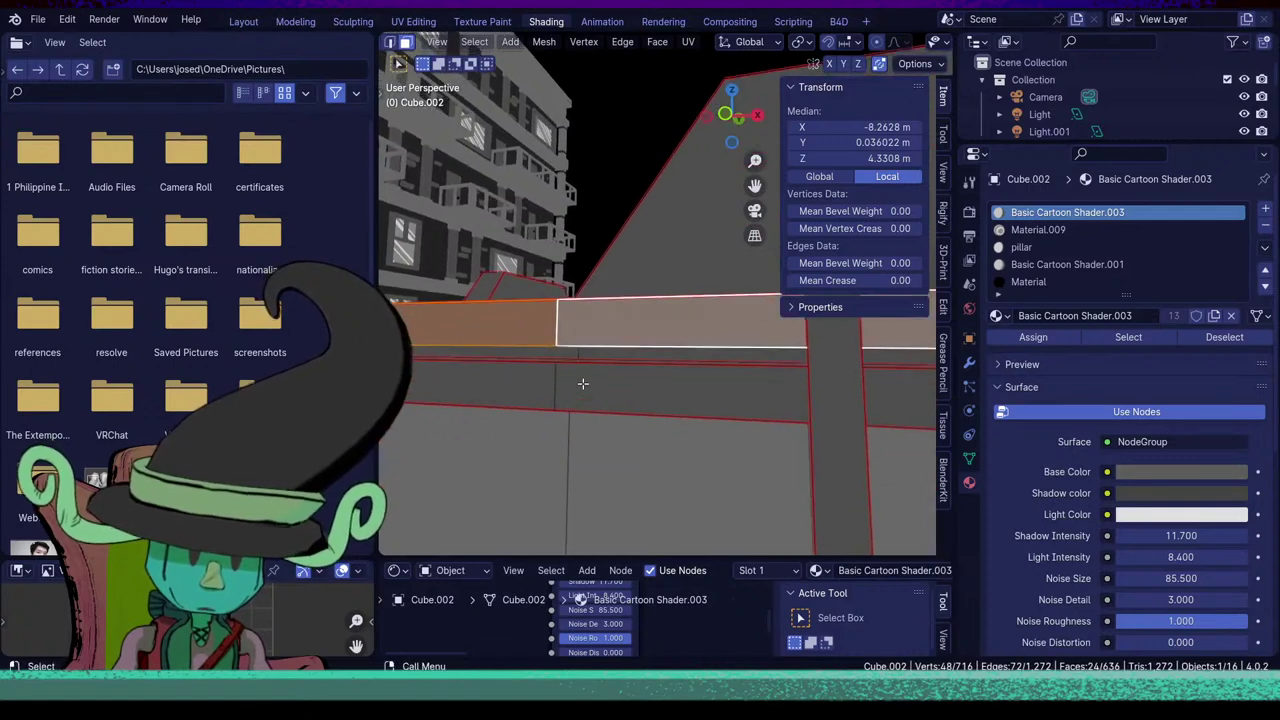
pyautogui.keyDown('alt'); pyautogui.click(577, 353); pyautogui.keyUp('alt')
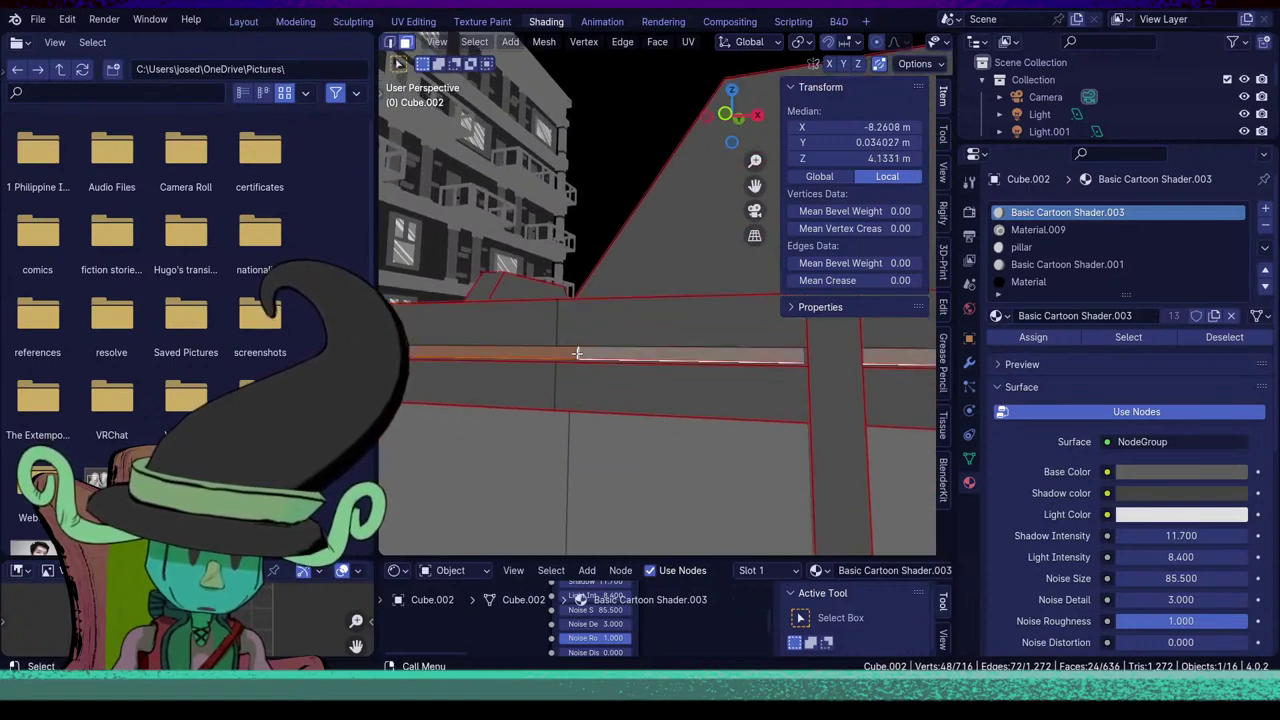
pyautogui.click(1067, 264)
pyautogui.click(1032, 336)
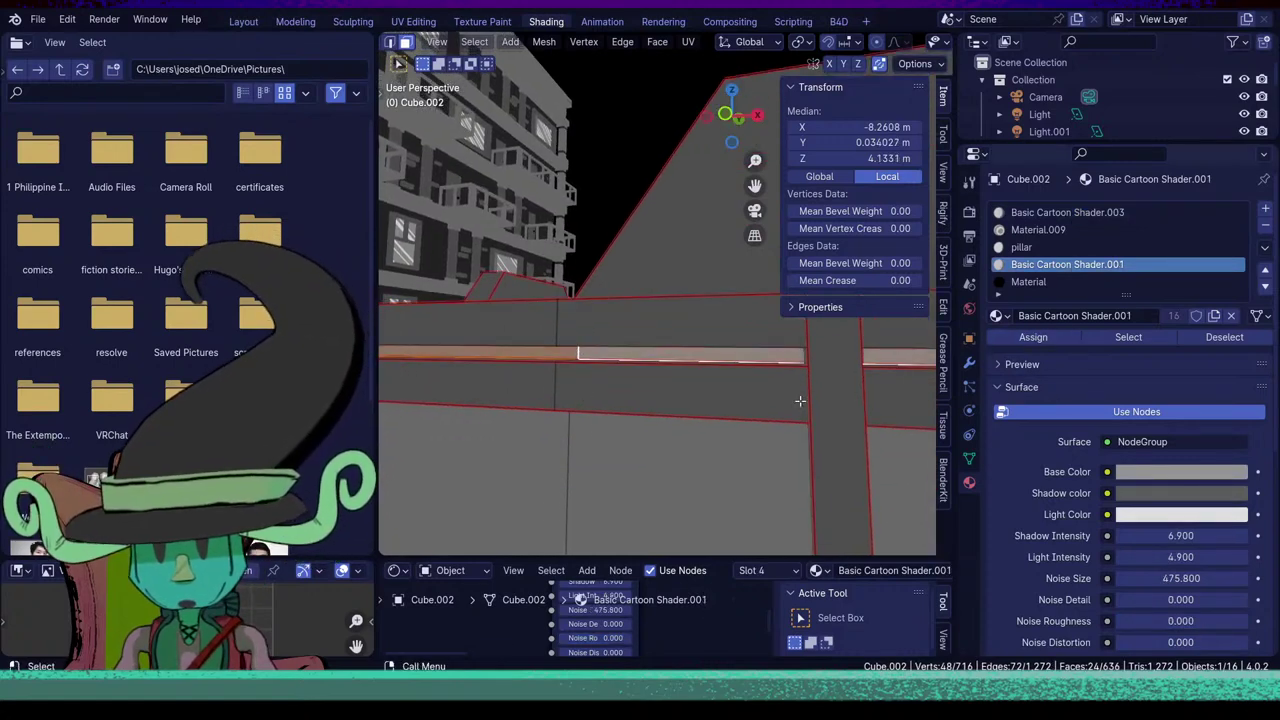
pyautogui.press('Tab')
# Assign the Basic Cartoon Shader.001 material to the narrow face loop between the parapet bands of the corner block.
pyautogui.scroll(-8, 720, 412)
pyautogui.moveTo(574, 438)
pyautogui.mouseDown(button='middle')
pyautogui.moveTo(536, 442)
pyautogui.moveTo(588, 437)
pyautogui.mouseUp(button='middle')
pyautogui.scroll(5, 588, 437)
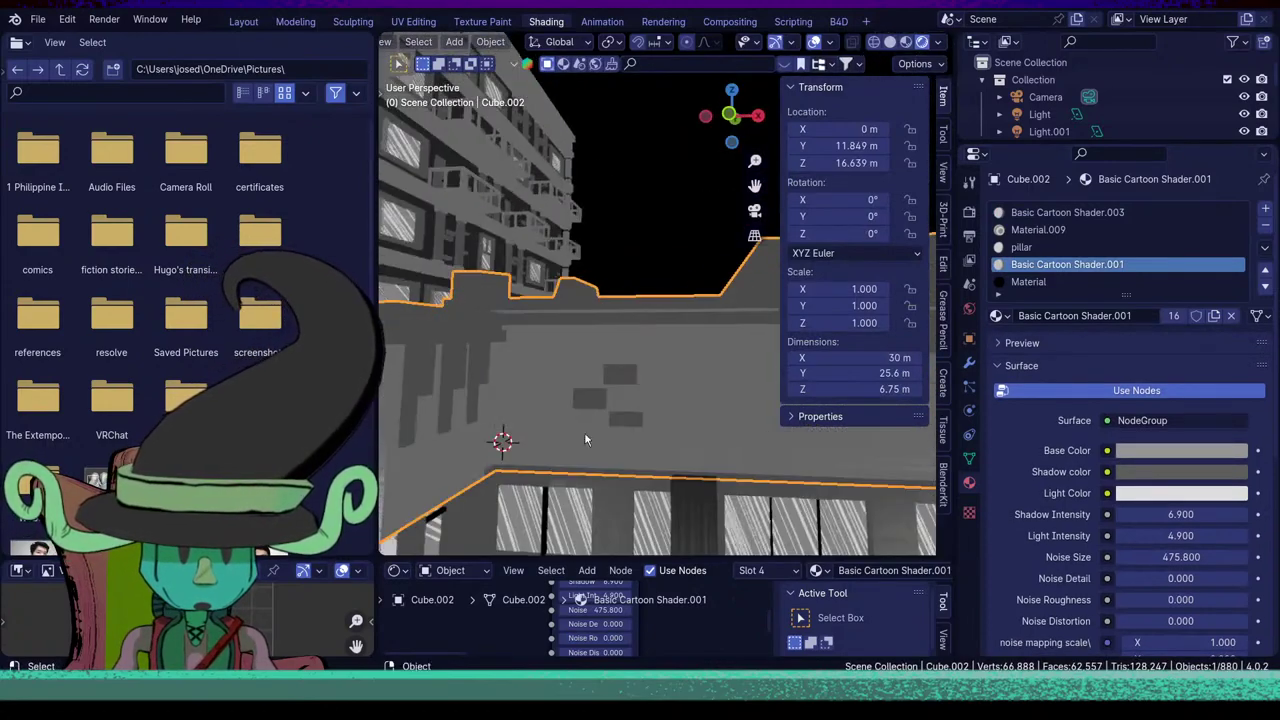
pyautogui.press('Tab')
pyautogui.moveTo(459, 373); pyautogui.dragTo(554, 403, button='middle')
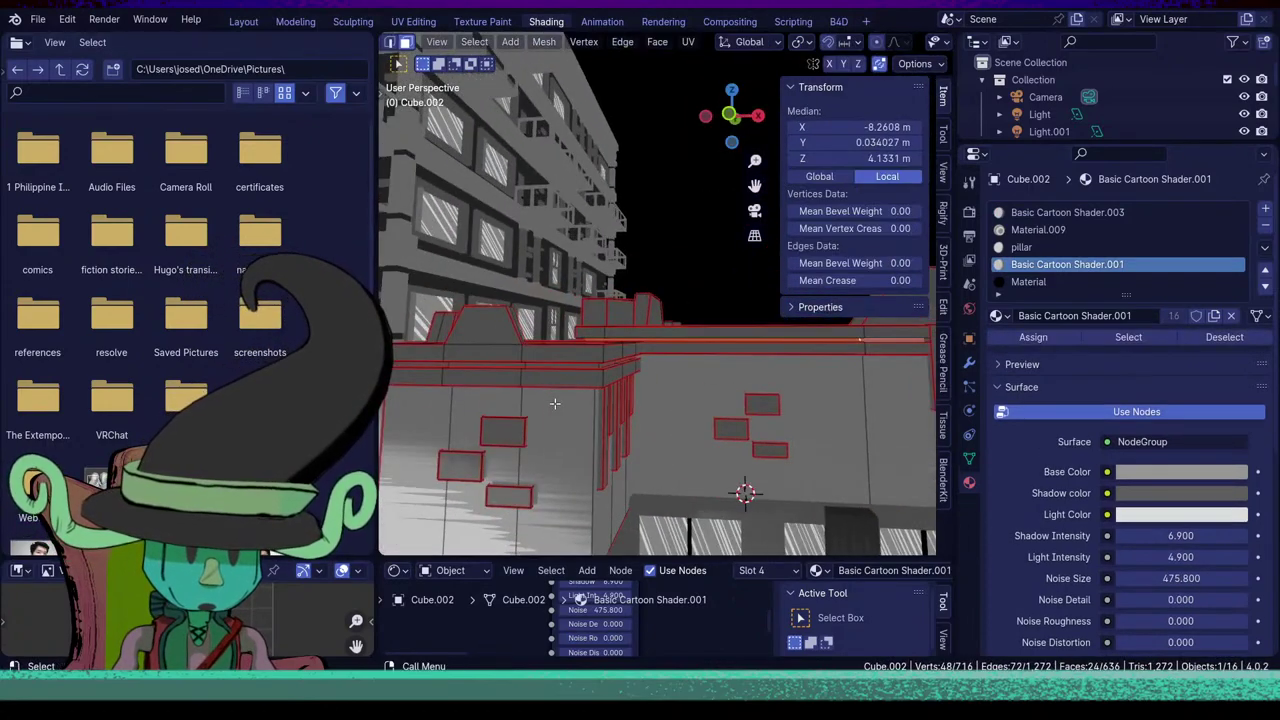
pyautogui.keyDown('alt'); pyautogui.click(522, 366); pyautogui.keyUp('alt')
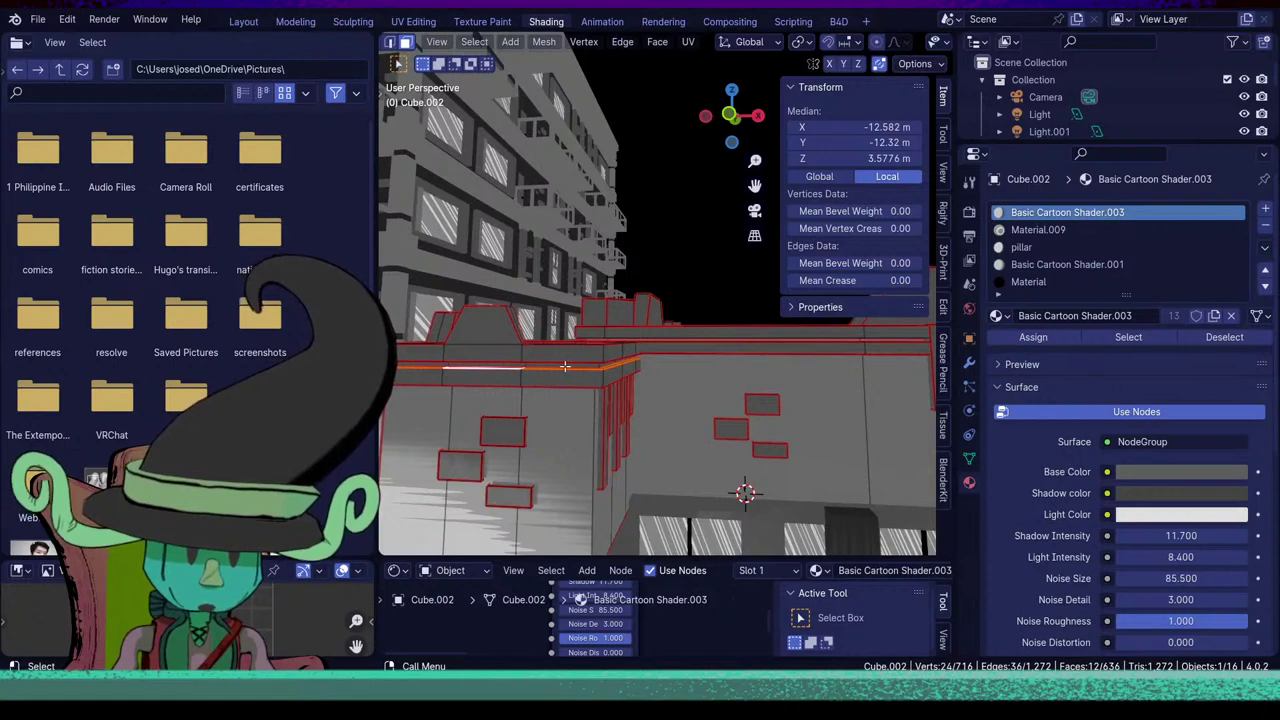
pyautogui.scroll(3, 565, 367)
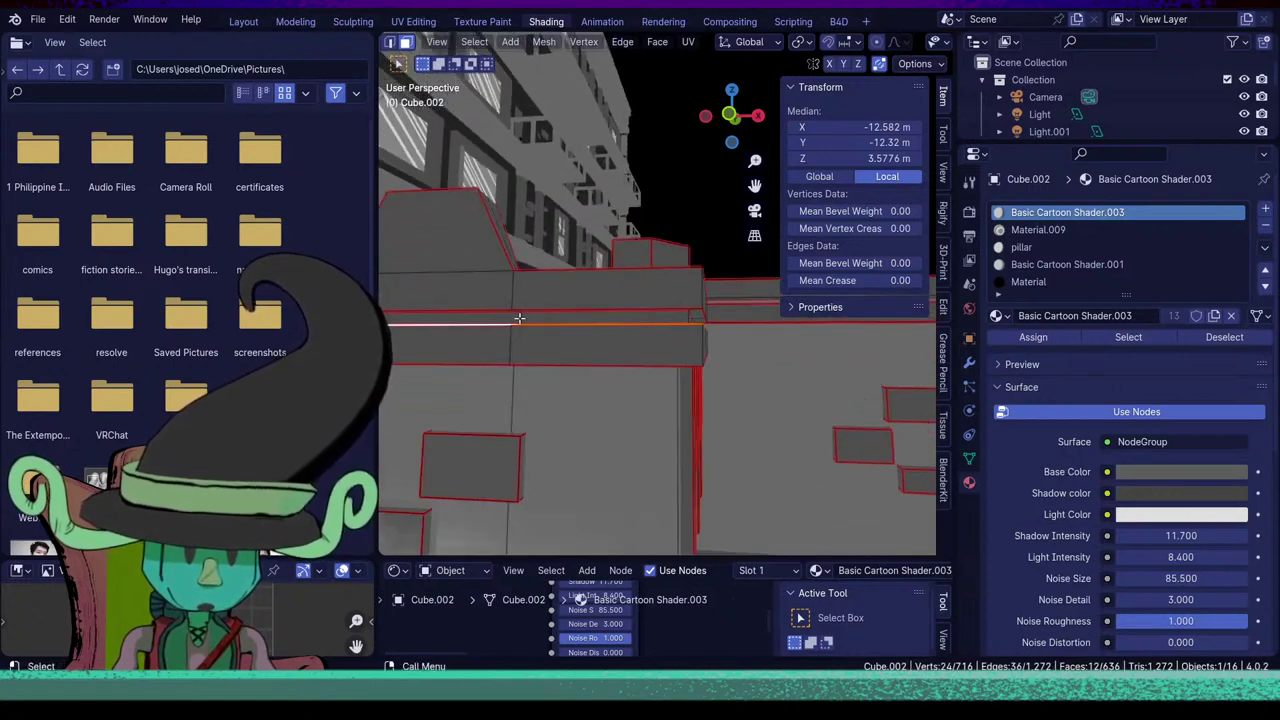
pyautogui.keyDown('alt'); pyautogui.click(519, 318); pyautogui.keyUp('alt')
pyautogui.click(1030, 265)
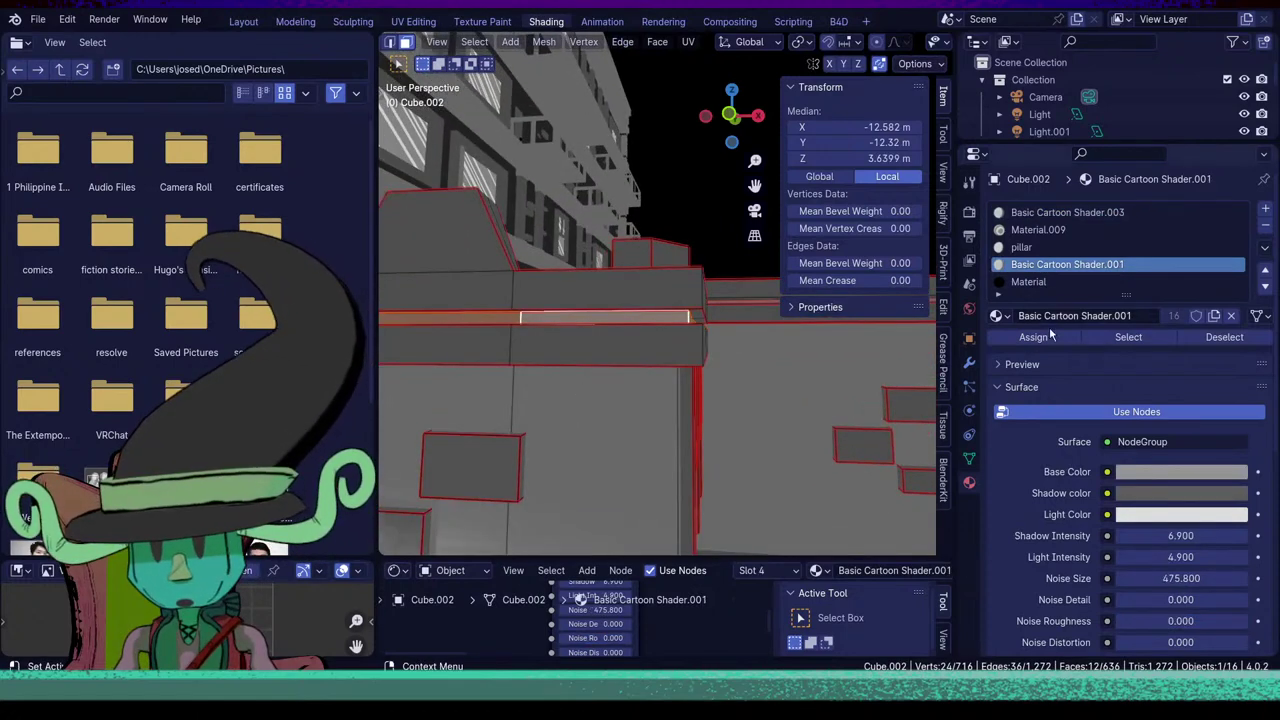
pyautogui.click(1033, 337)
pyautogui.press('Tab')
# Delete the second area light near the corner of the apartment building.
pyautogui.scroll(-5, 584, 381)
pyautogui.moveTo(584, 381)
pyautogui.mouseDown(button='middle')
pyautogui.moveTo(530, 385)
pyautogui.moveTo(594, 394)
pyautogui.mouseUp(button='middle')
pyautogui.click(599, 430)
pyautogui.scroll(-6, 599, 430)
pyautogui.click(551, 404)
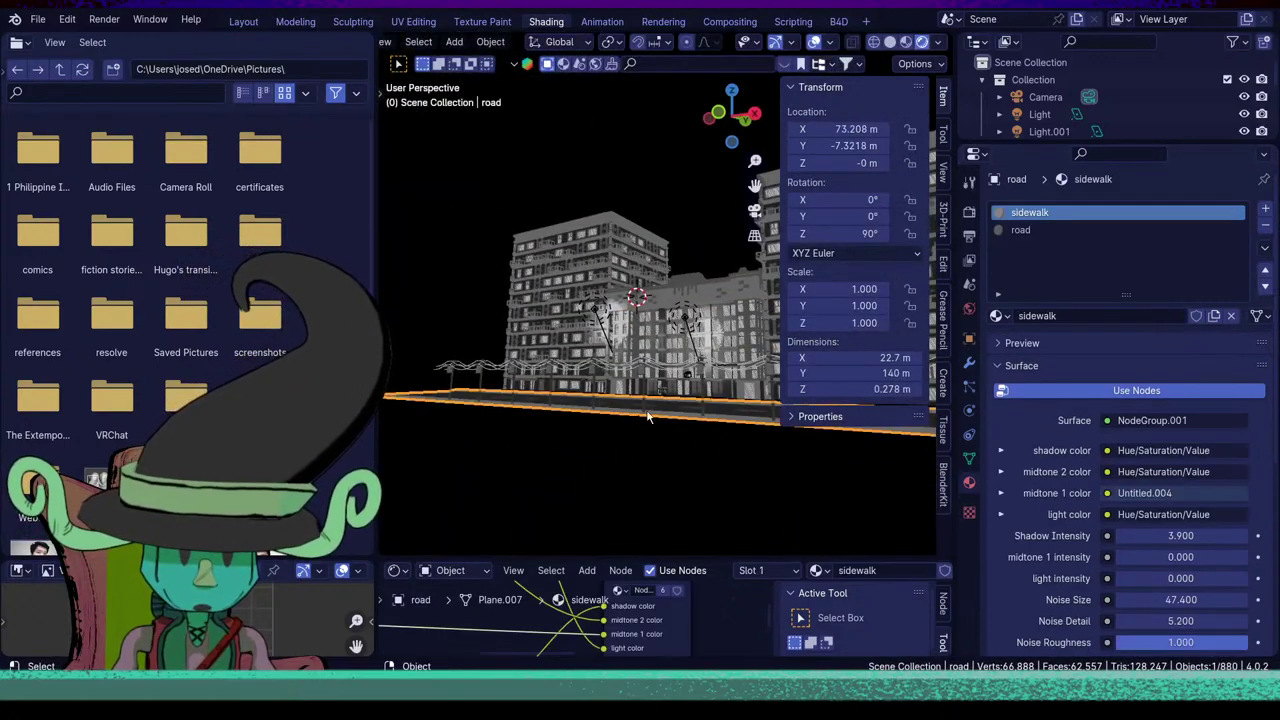
pyautogui.scroll(5, 648, 415)
pyautogui.moveTo(649, 442); pyautogui.dragTo(603, 468, button='middle')
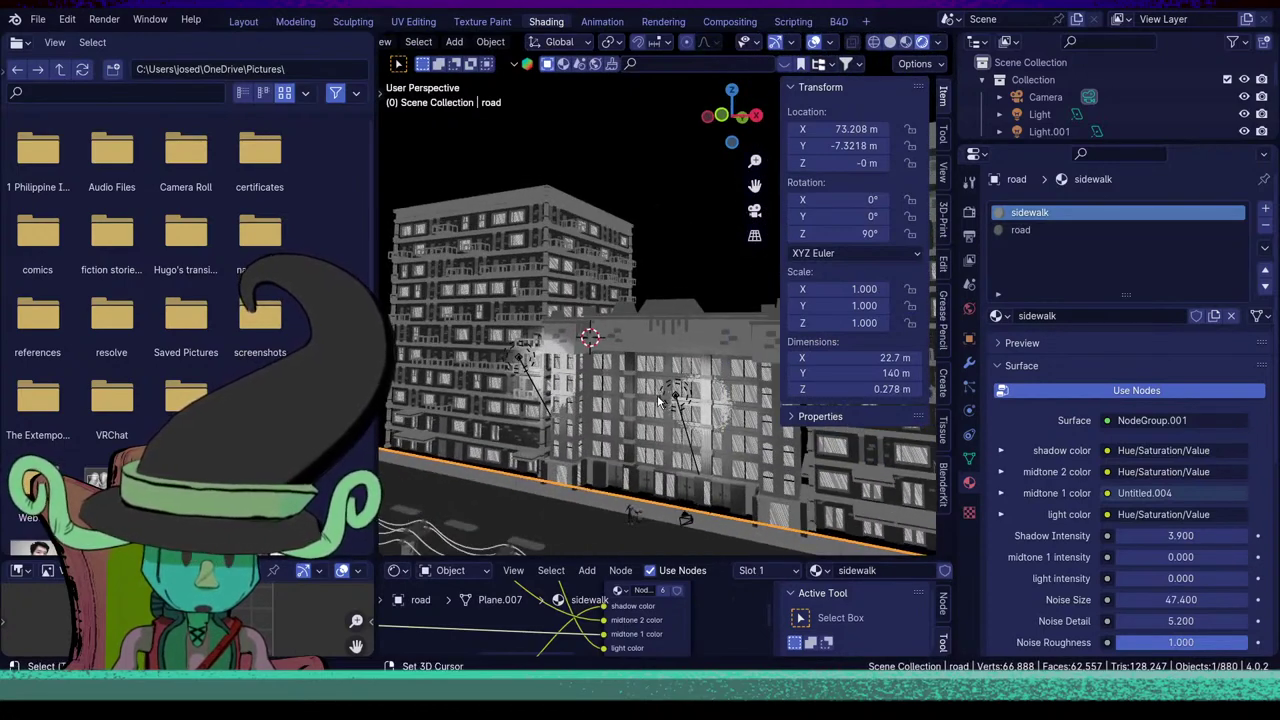
pyautogui.keyDown('shift'); pyautogui.moveTo(658, 402); pyautogui.dragTo(566, 477, button='middle'); pyautogui.keyUp('shift')
pyautogui.click(546, 497)
pyautogui.click(408, 443)
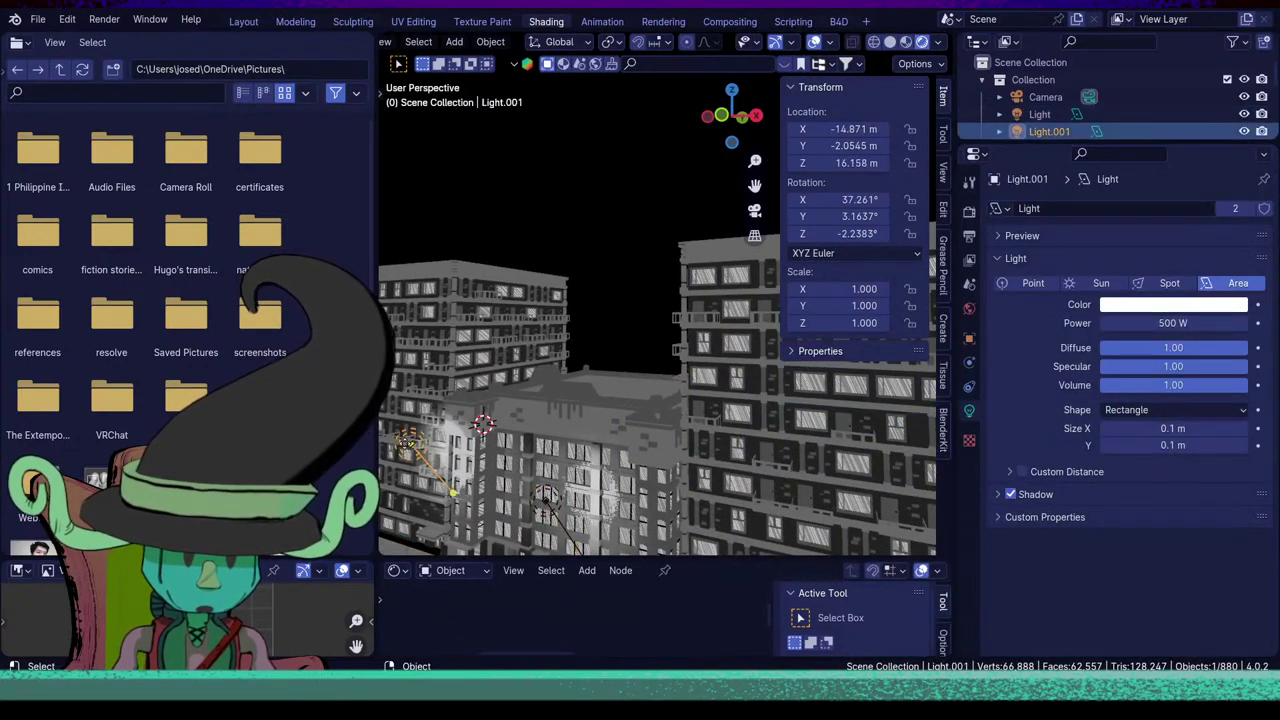
pyautogui.press('Delete')
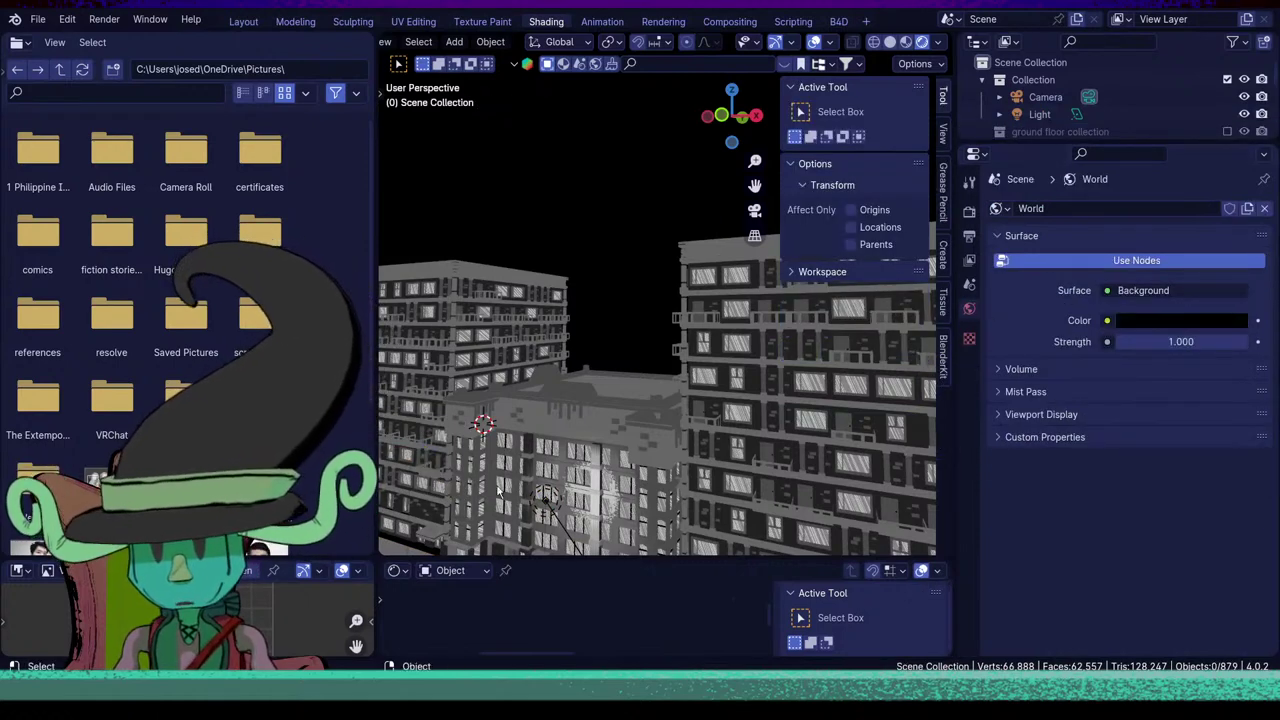
# Convert the remaining area light to a Sun light and set its strength to 1.
pyautogui.click(545, 495)
pyautogui.click(1100, 283)
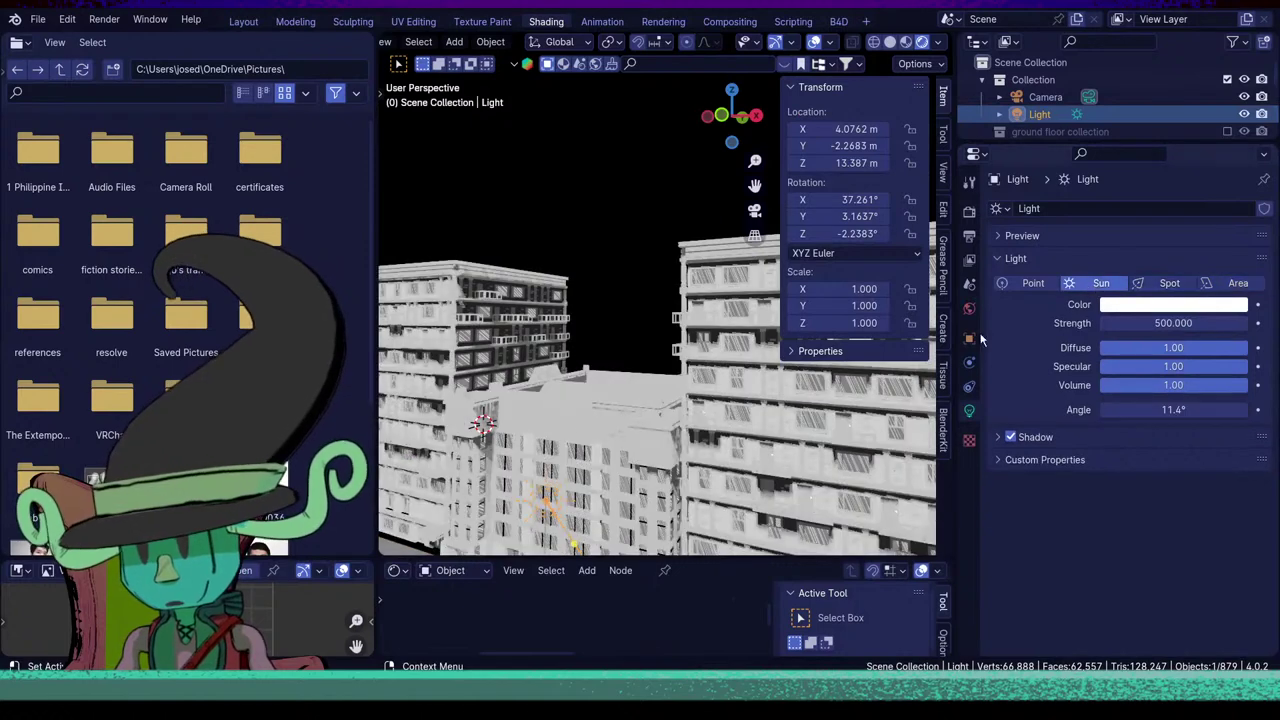
pyautogui.click(1160, 322)
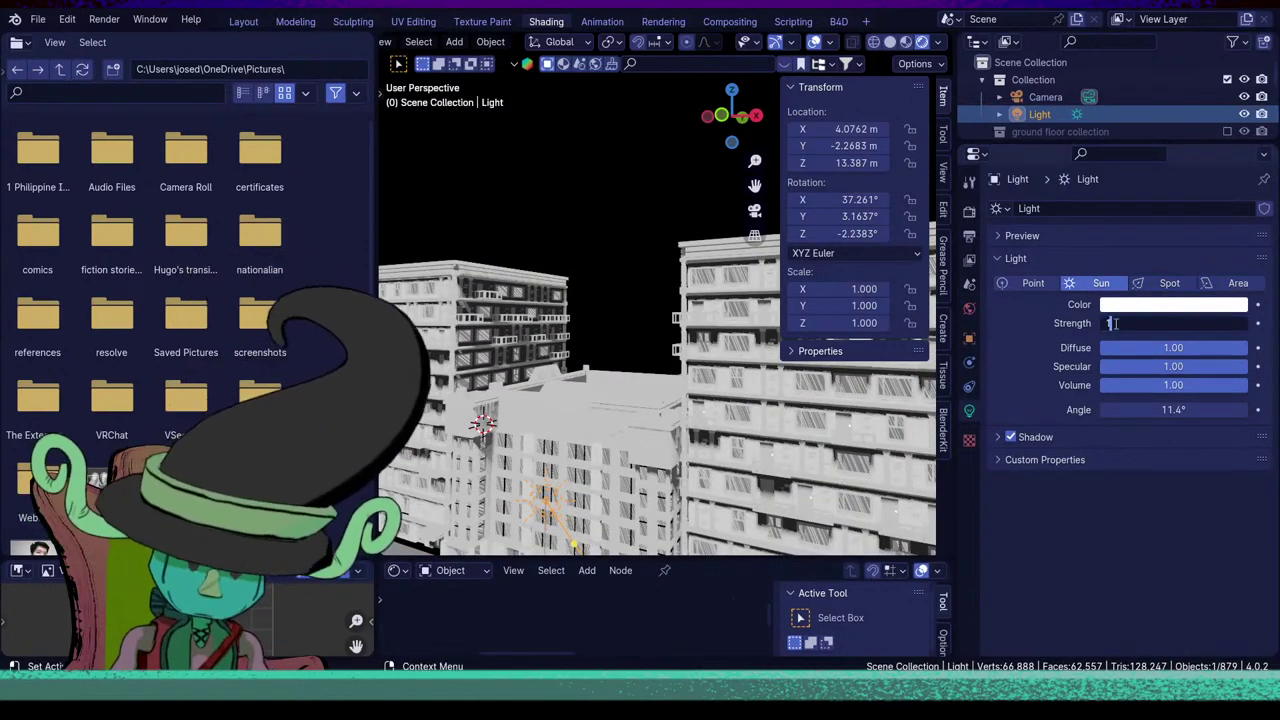
pyautogui.press('Return')
# Raise the sun light along Z to about 38.18 m and set its strength to 0.1.
pyautogui.scroll(-4, 665, 425)
pyautogui.moveTo(665, 425); pyautogui.dragTo(613, 380, button='middle')
pyautogui.scroll(3, 613, 380)
pyautogui.press('g')
pyautogui.press('z')
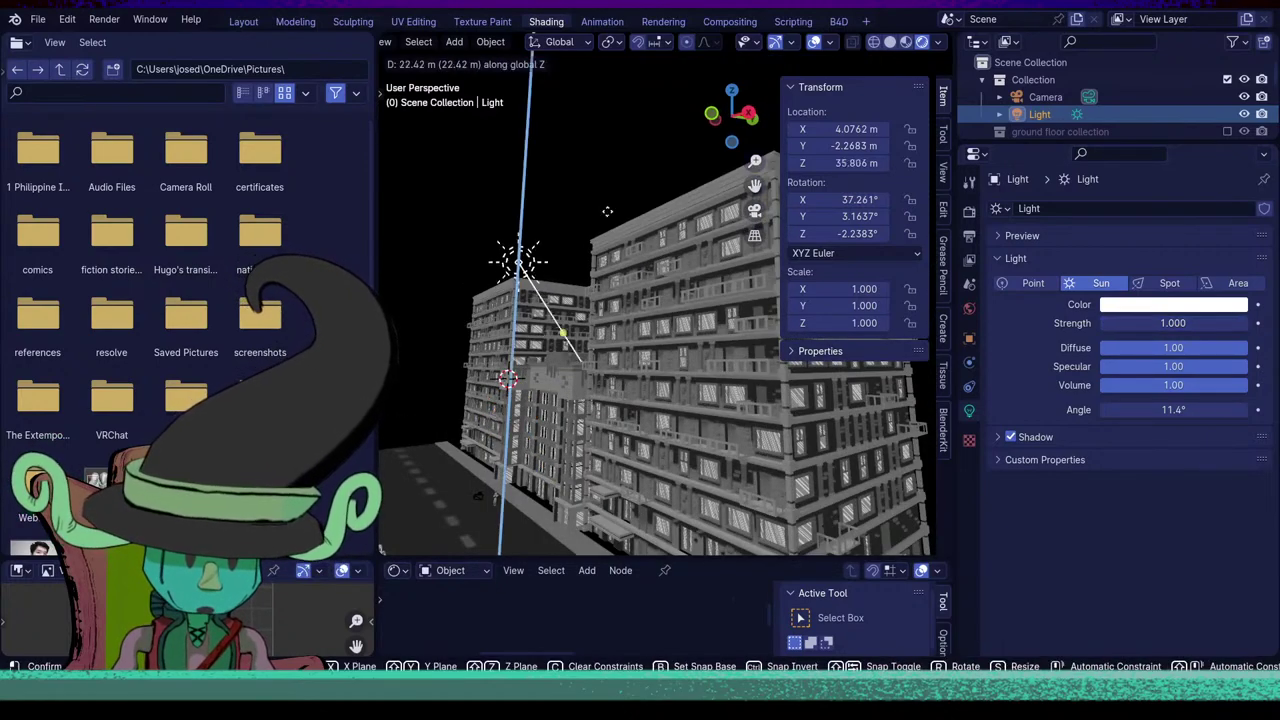
pyautogui.press('Return')
pyautogui.click(1174, 322)
pyautogui.write('.')
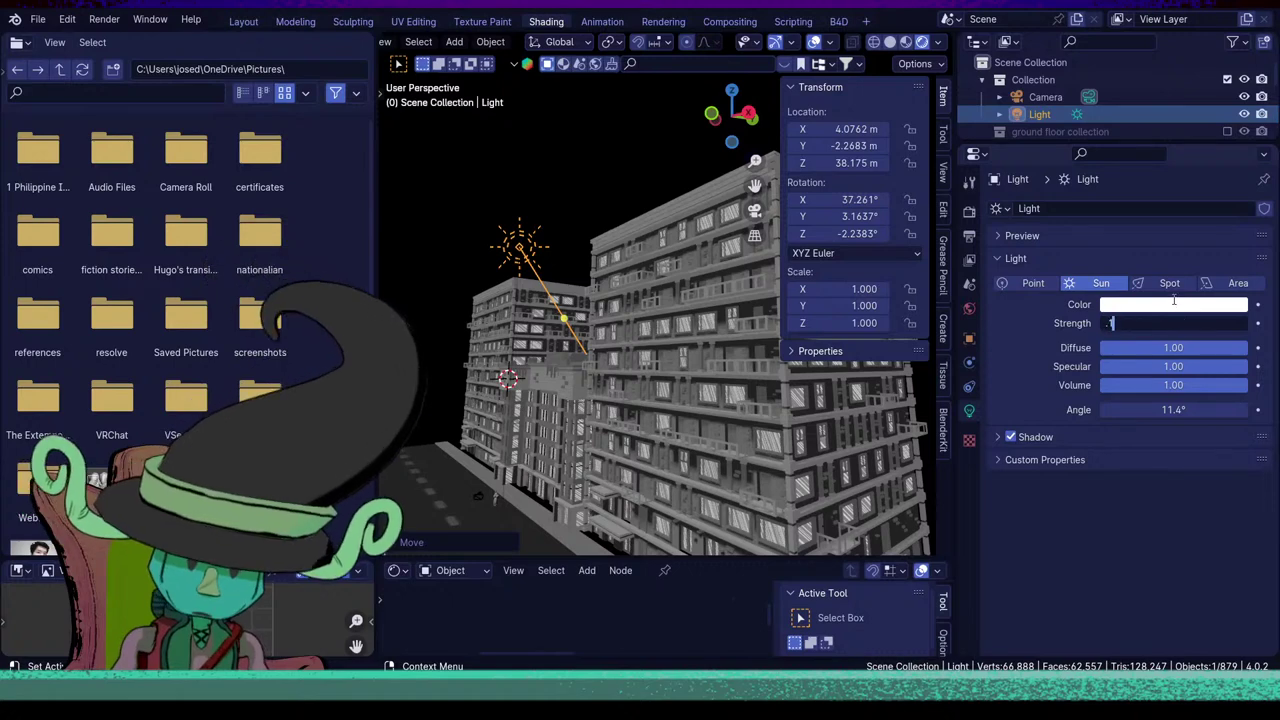
pyautogui.write('1')
pyautogui.press('Return')
# Lower the sun light to a Z of about 18.27 m and adjust its strength from 0.5 up to about 0.85.
pyautogui.press('g')
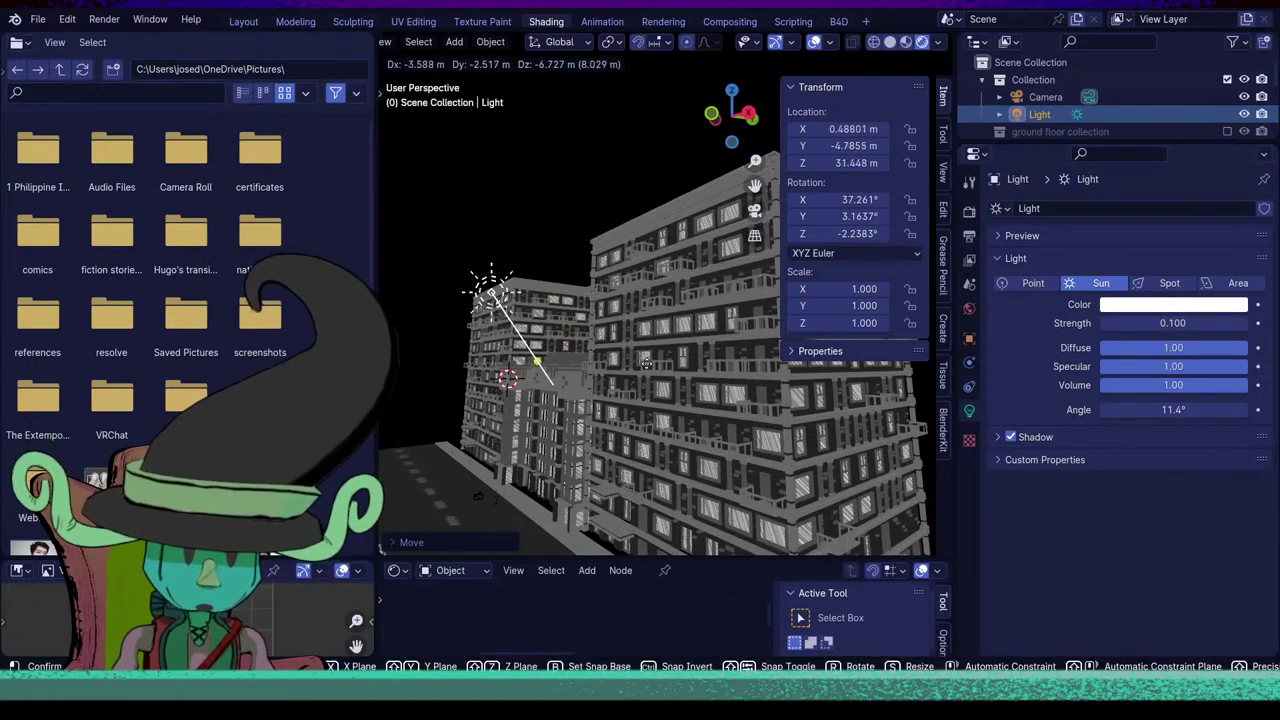
pyautogui.press('z')
pyautogui.click(654, 453)
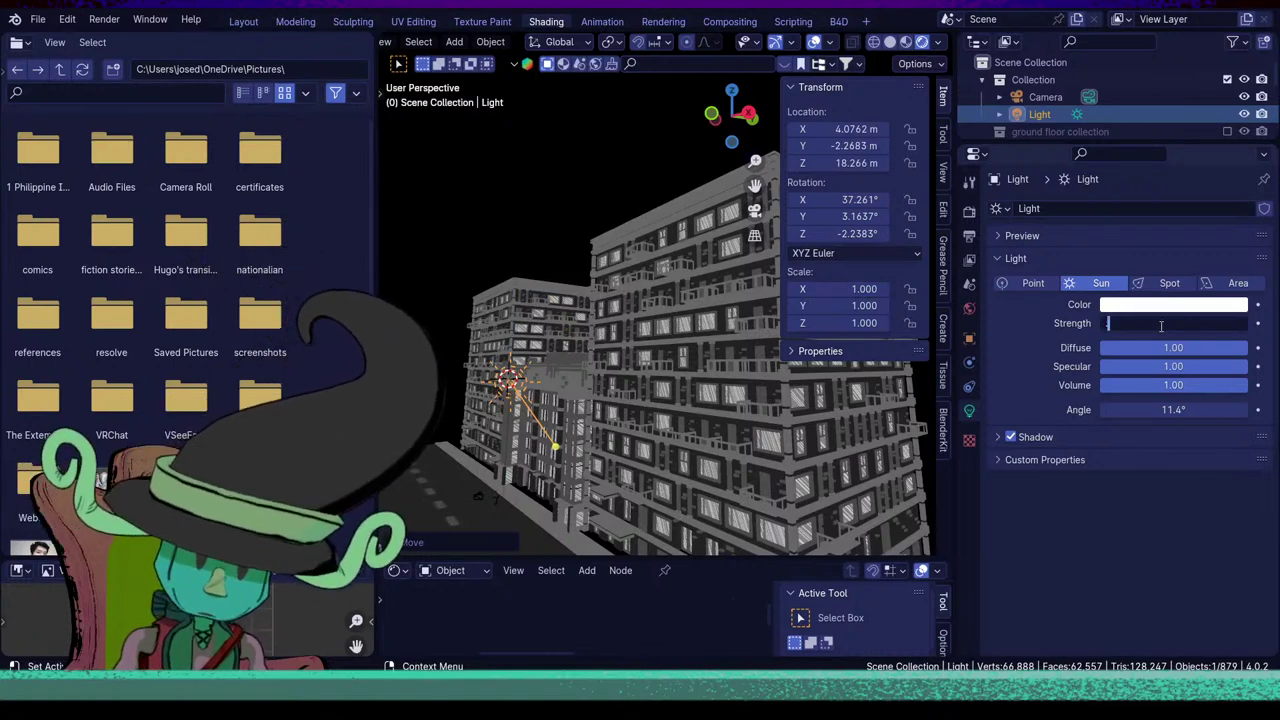
pyautogui.click(1161, 328)
pyautogui.write('.5')
pyautogui.press('Return')
pyautogui.moveTo(1161, 323); pyautogui.dragTo(1205, 323)
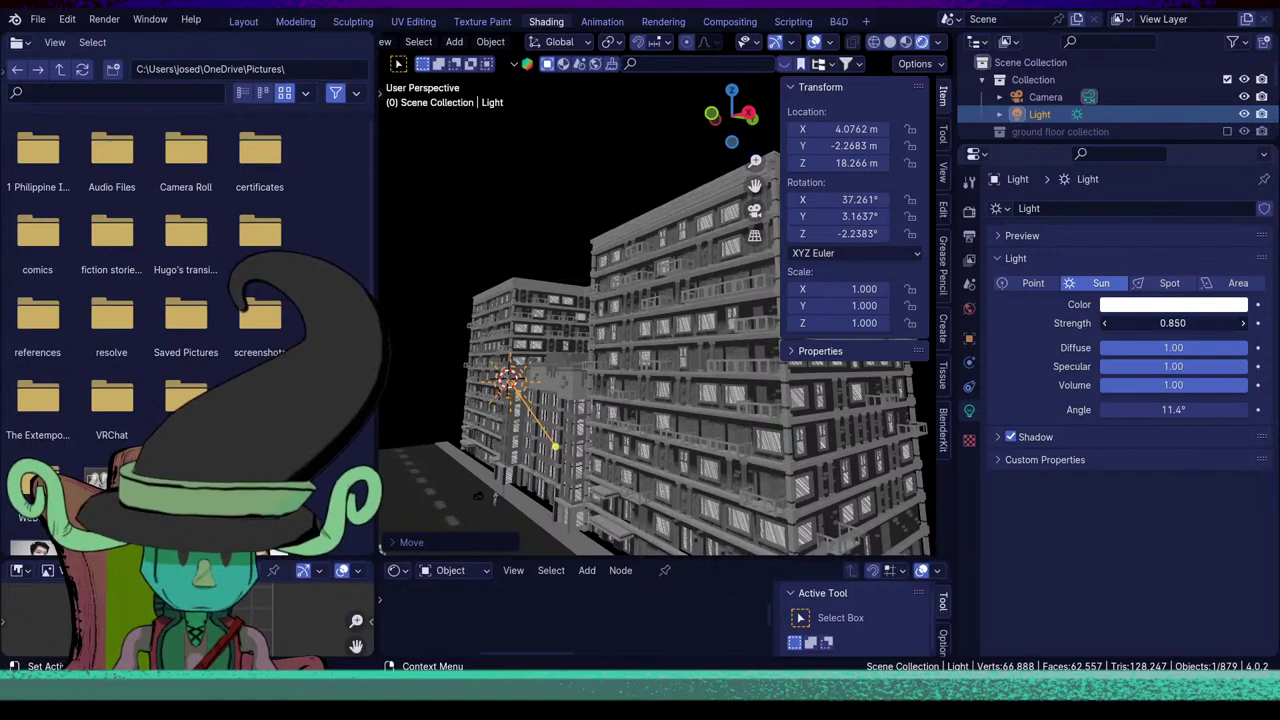
# Examine the sunlit shading of the apartment building, its neighbours and the street from several angles.
pyautogui.click(562, 453)
pyautogui.moveTo(562, 453); pyautogui.dragTo(668, 444, button='middle')
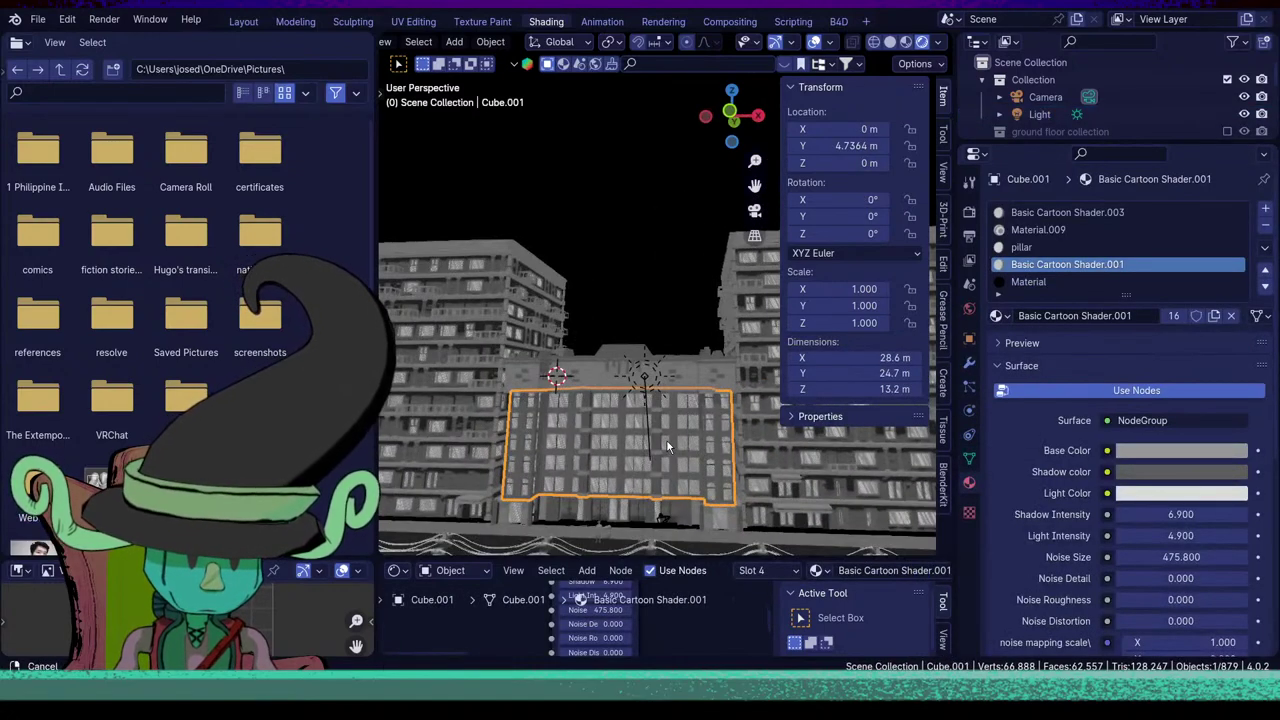
pyautogui.click(694, 505)
pyautogui.moveTo(732, 505); pyautogui.dragTo(622, 452, button='middle')
pyautogui.click(720, 460)
pyautogui.scroll(3, 640, 482)
pyautogui.scroll(3, 650, 456)
pyautogui.click(622, 453)
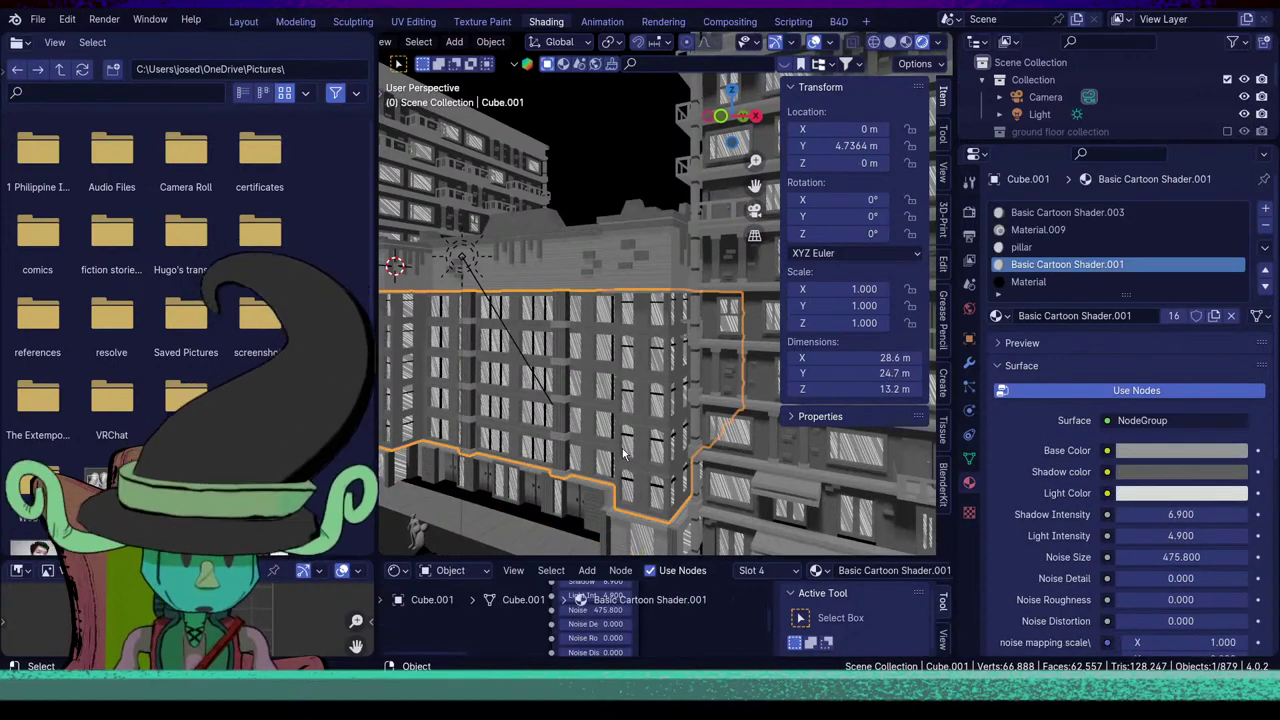
pyautogui.moveTo(627, 448); pyautogui.dragTo(580, 477, button='middle')
pyautogui.click(550, 466)
pyautogui.scroll(-4, 533, 481)
pyautogui.click(569, 445)
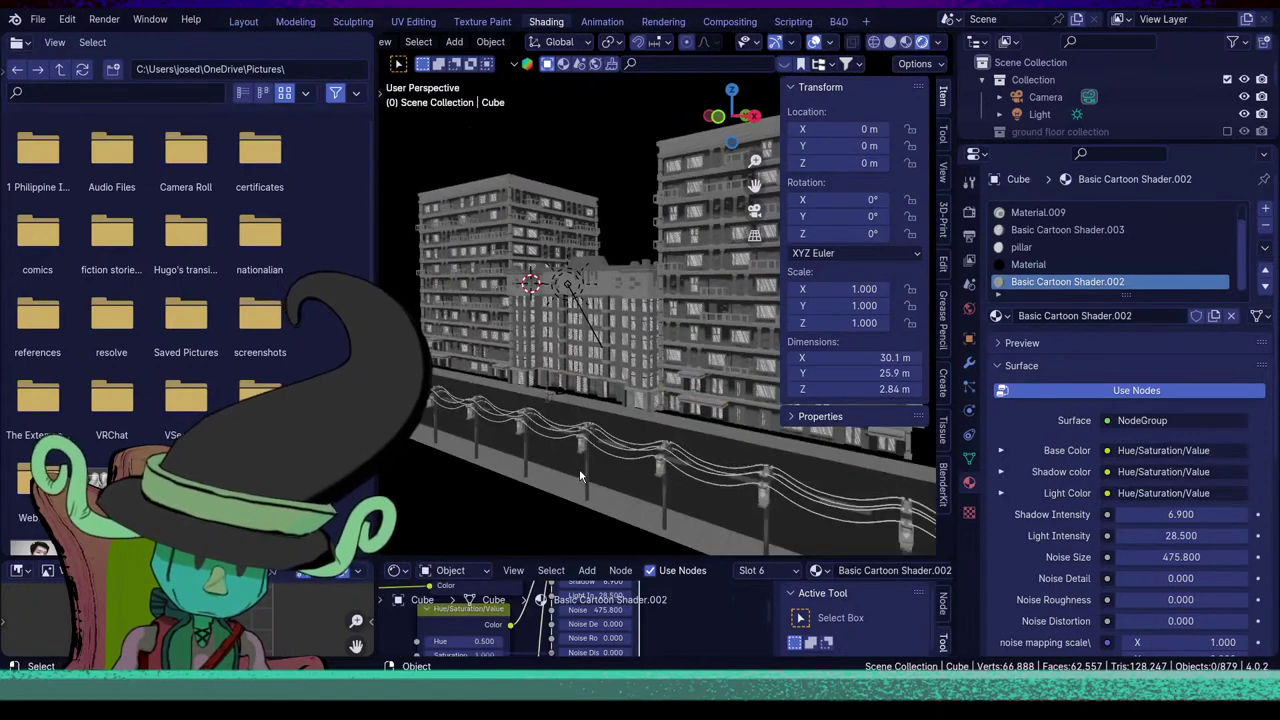
pyautogui.click(641, 323)
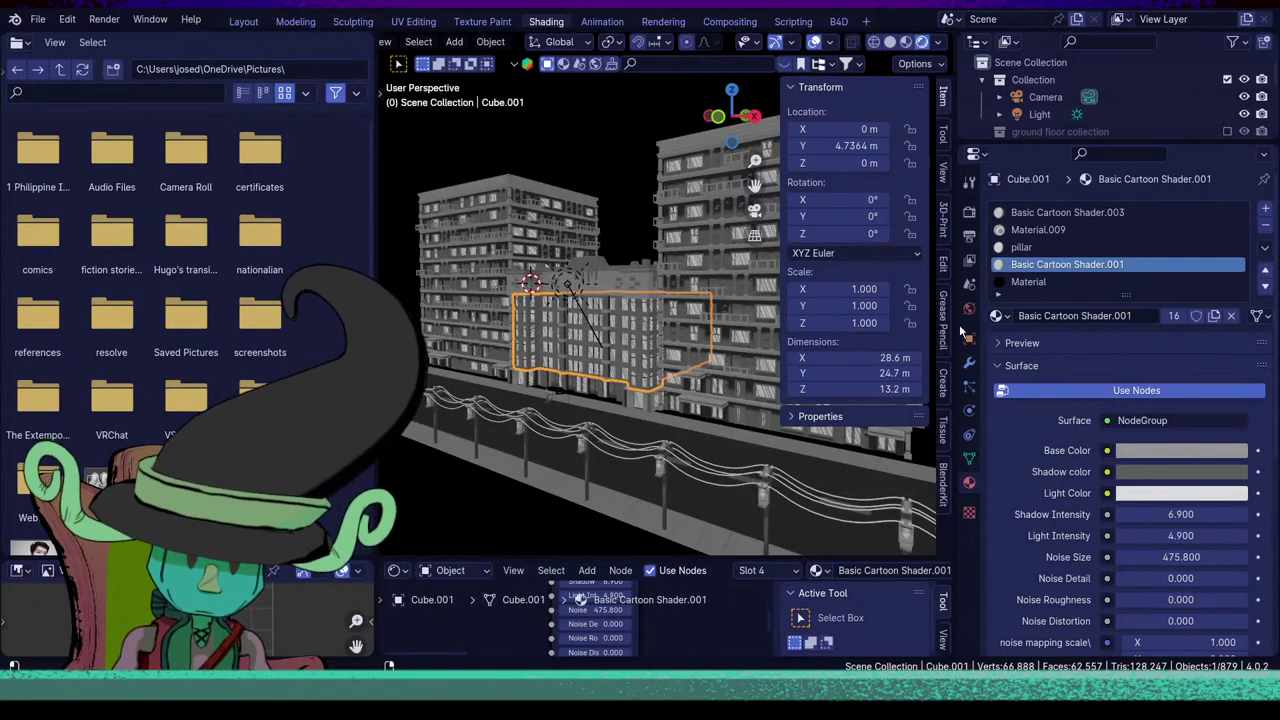
# Try out ambient occlusion with a trace precision of 0.285 and turn it off again.
pyautogui.click(969, 212)
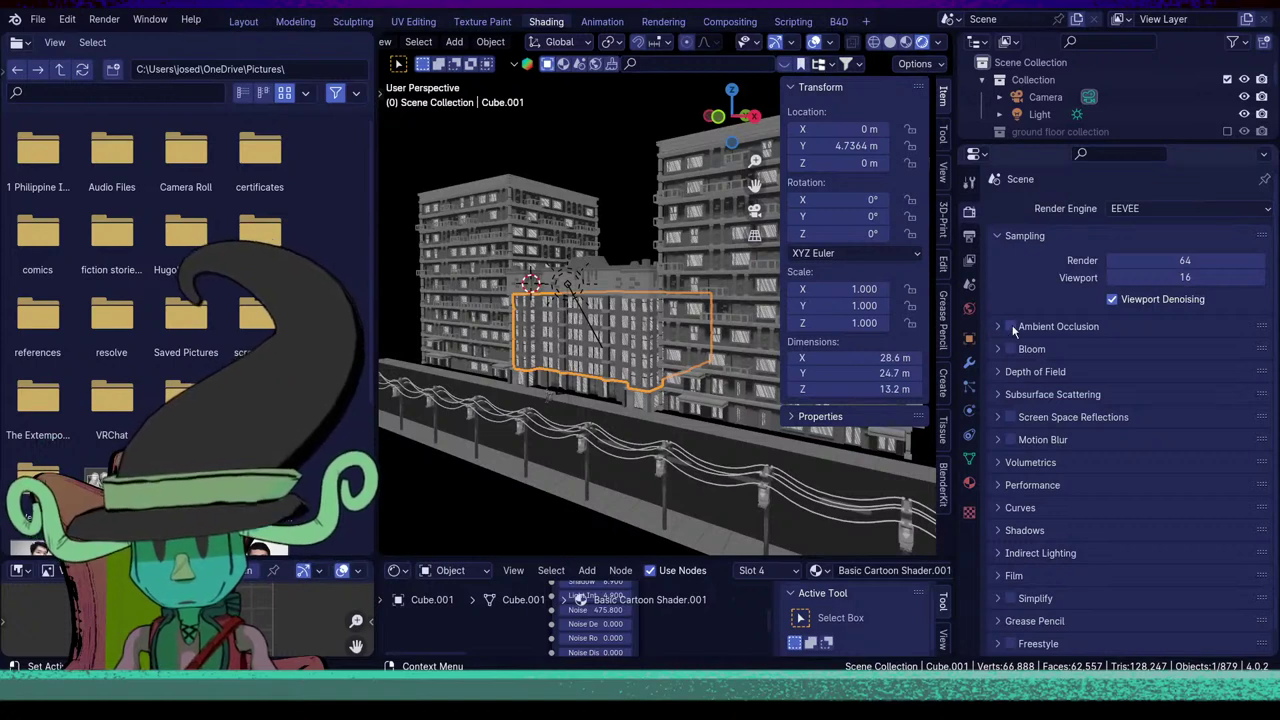
pyautogui.click(997, 327)
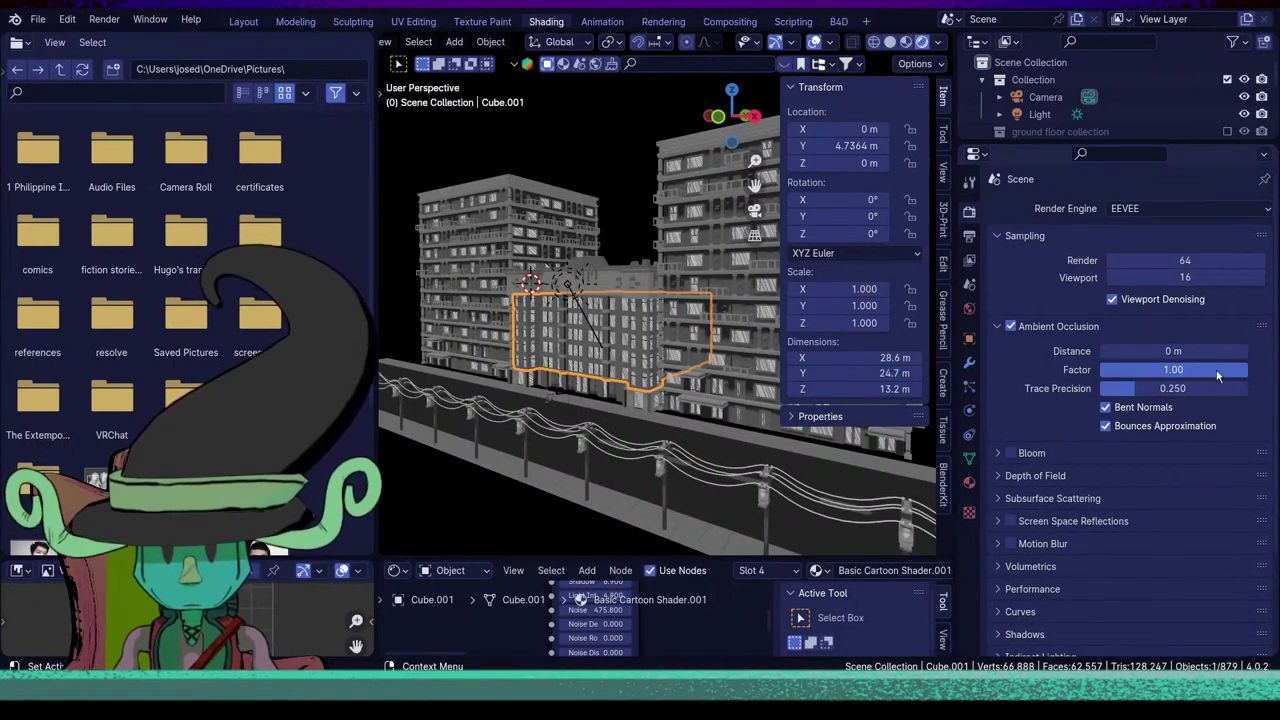
pyautogui.moveTo(1178, 388); pyautogui.dragTo(1140, 388)
pyautogui.click(1011, 327)
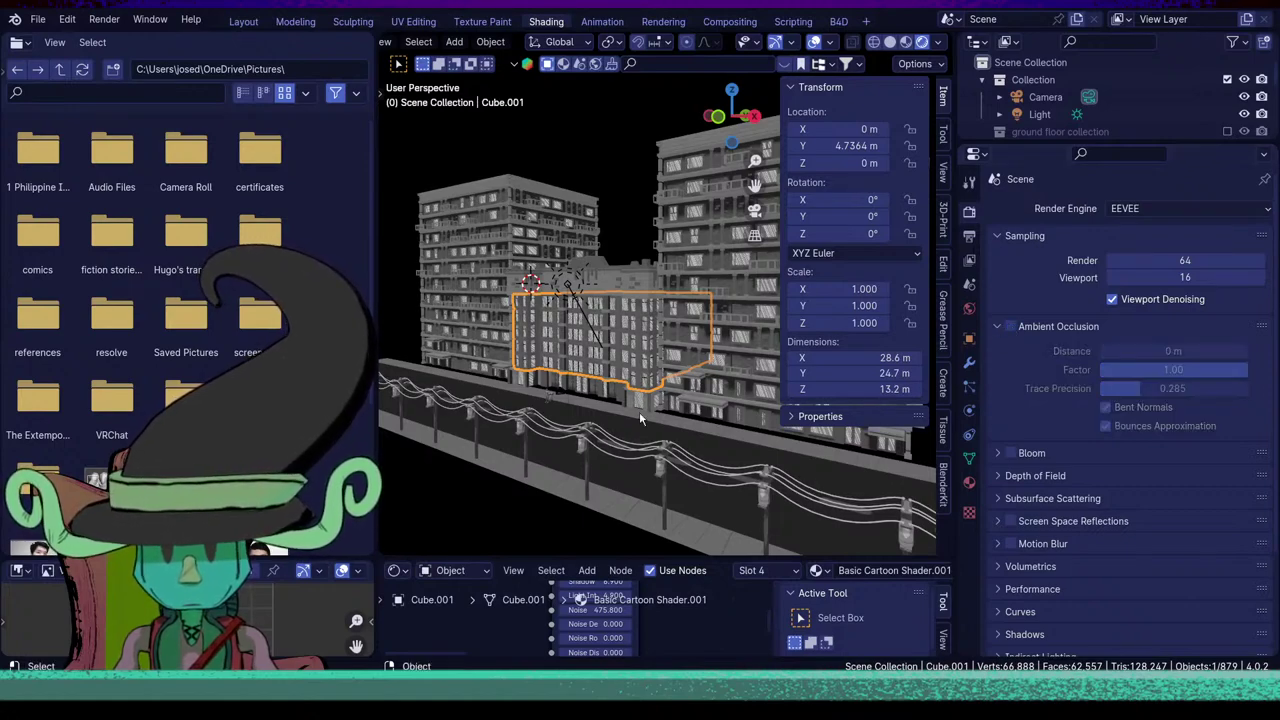
# Examine the apartment building's front facade and the street before it up close and from farther away.
pyautogui.scroll(5, 639, 411)
pyautogui.moveTo(639, 411); pyautogui.dragTo(650, 456, button='middle')
pyautogui.click(554, 458)
pyautogui.click(433, 467)
pyautogui.scroll(-5, 436, 469)
pyautogui.click(486, 467)
pyautogui.scroll(3, 649, 457)
# Enlarge the shader editor and open the node group inside the facade's Basic Cartoon Shader.001 material, showing its final mix and emission nodes.
pyautogui.click(634, 370)
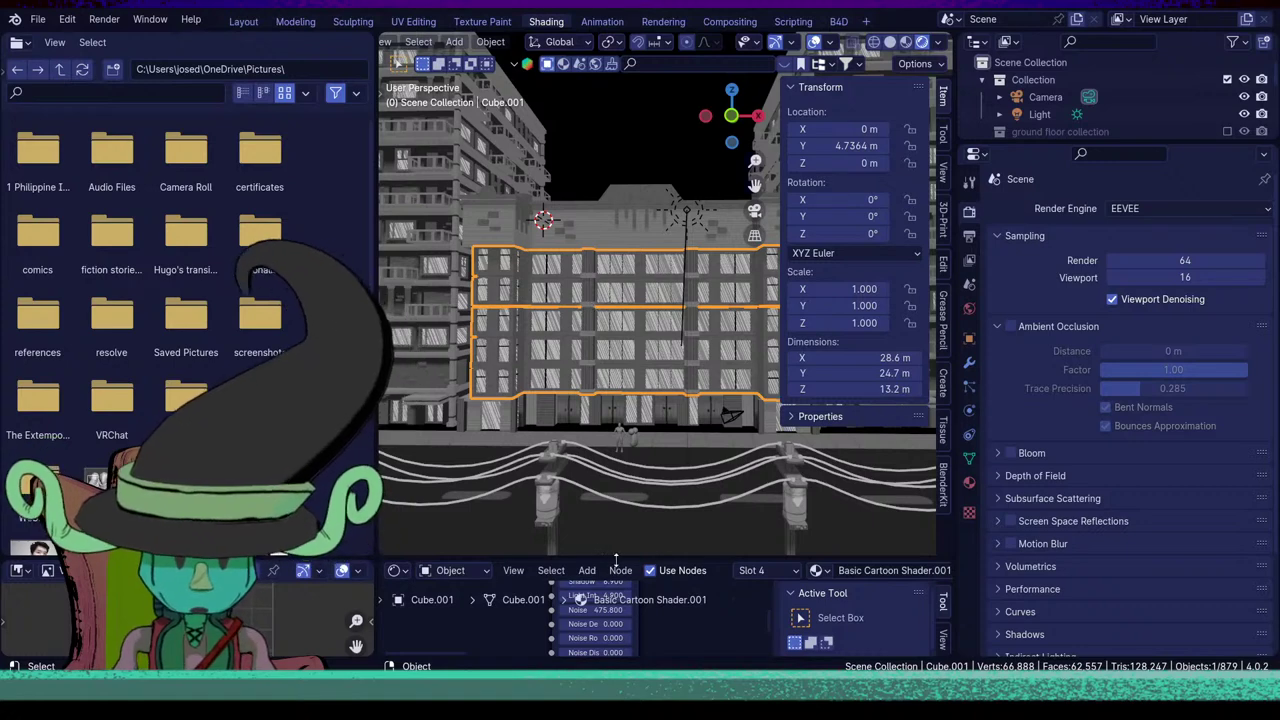
pyautogui.moveTo(624, 557); pyautogui.dragTo(650, 445)
pyautogui.scroll(-4, 656, 537)
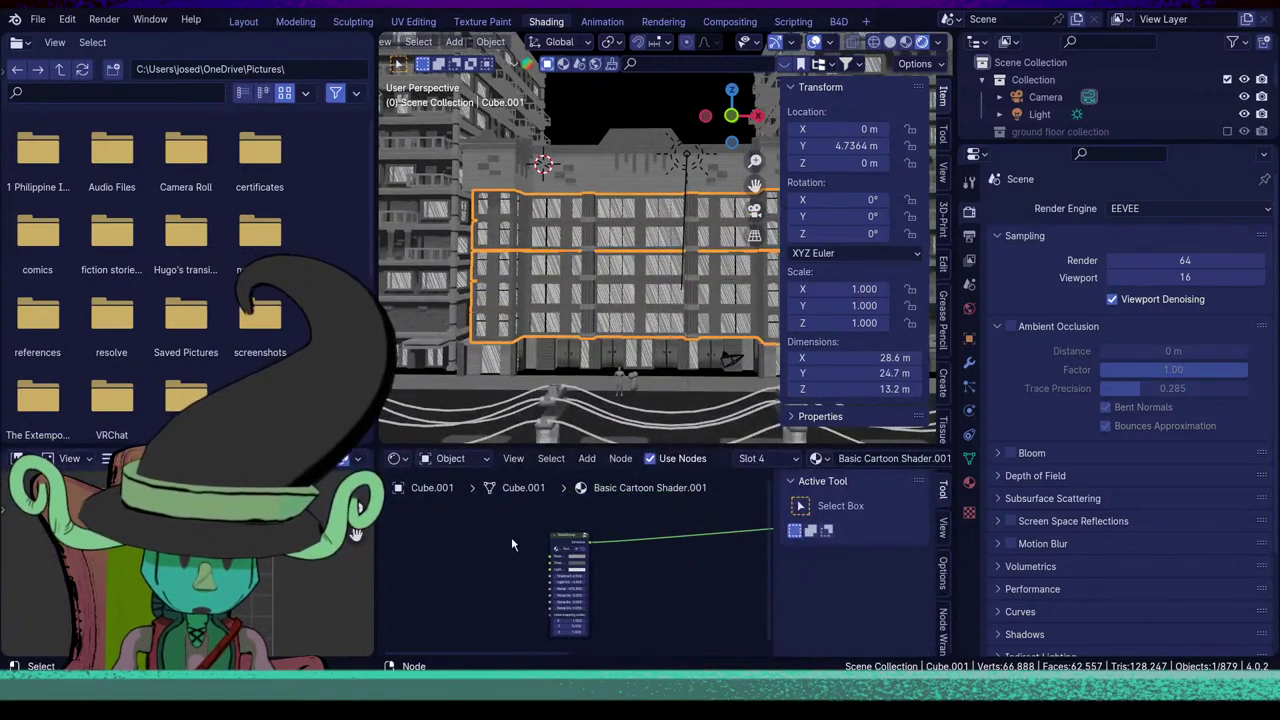
pyautogui.click(567, 546)
pyautogui.press('Tab')
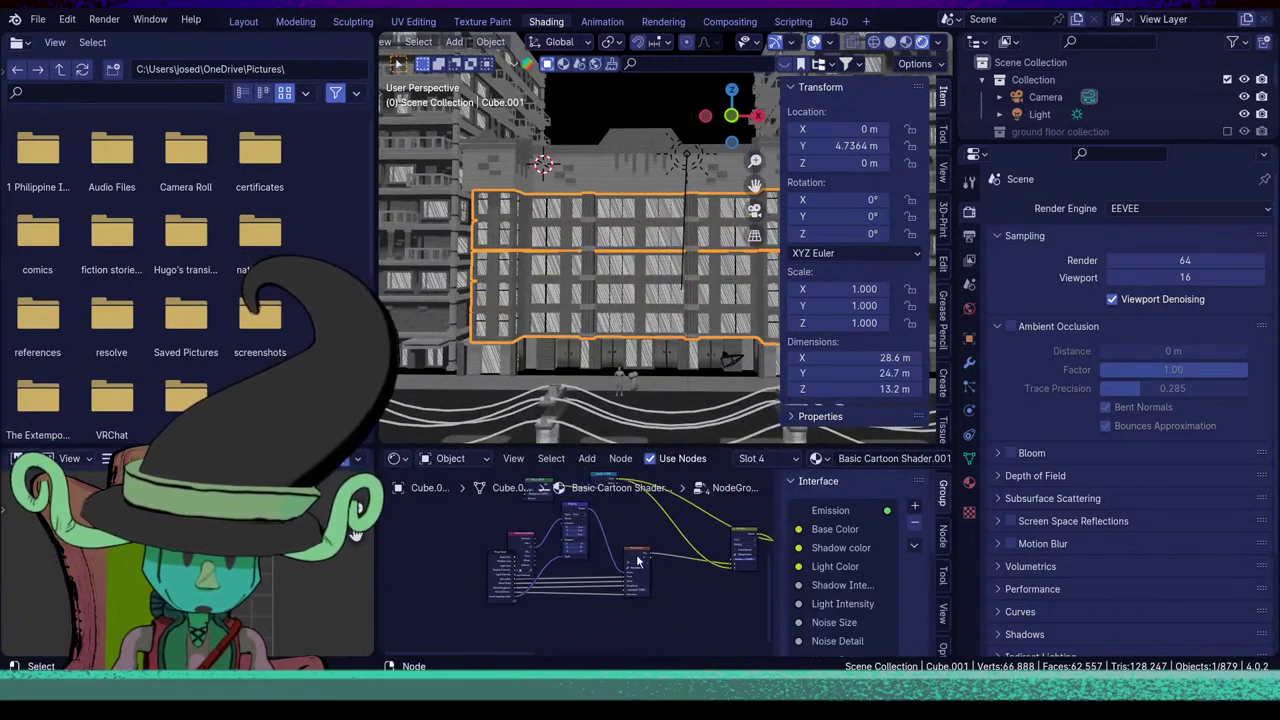
pyautogui.moveTo(657, 573); pyautogui.dragTo(405, 590, button='middle')
pyautogui.moveTo(694, 546); pyautogui.dragTo(529, 530, button='middle')
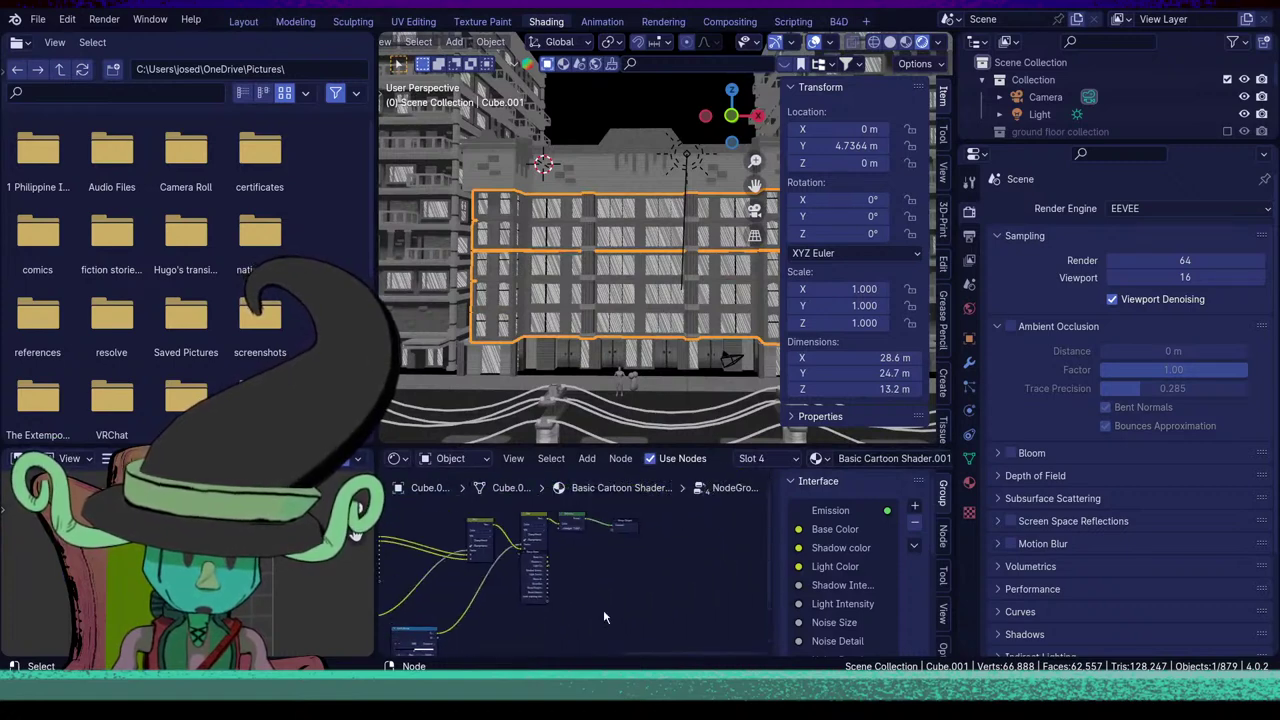
pyautogui.moveTo(603, 609)
pyautogui.mouseDown(button='middle')
pyautogui.moveTo(540, 628)
pyautogui.moveTo(599, 605)
pyautogui.mouseUp(button='middle')
pyautogui.scroll(2, 551, 592)
pyautogui.scroll(3, 616, 578)
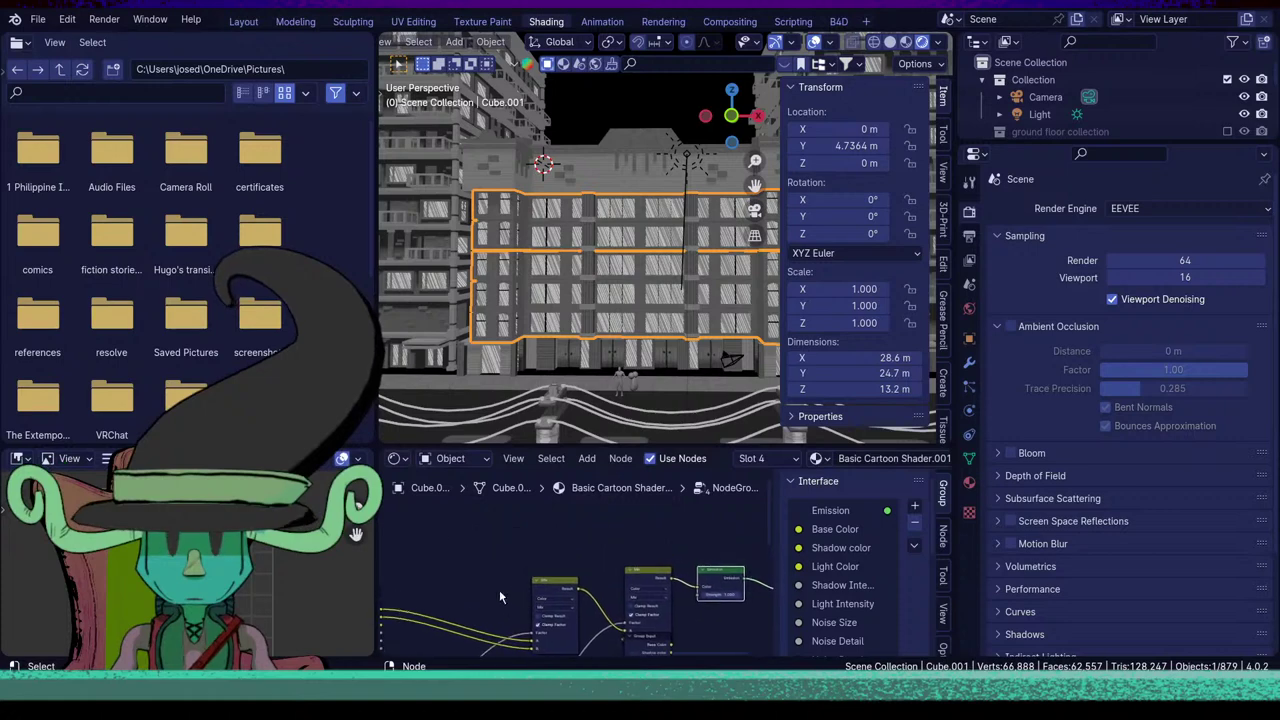
# Add a Texture Coordinate node to the cartoon shader's node group, near the final mix nodes.
pyautogui.hotkey('shift', 'a')
pyautogui.click(417, 457)
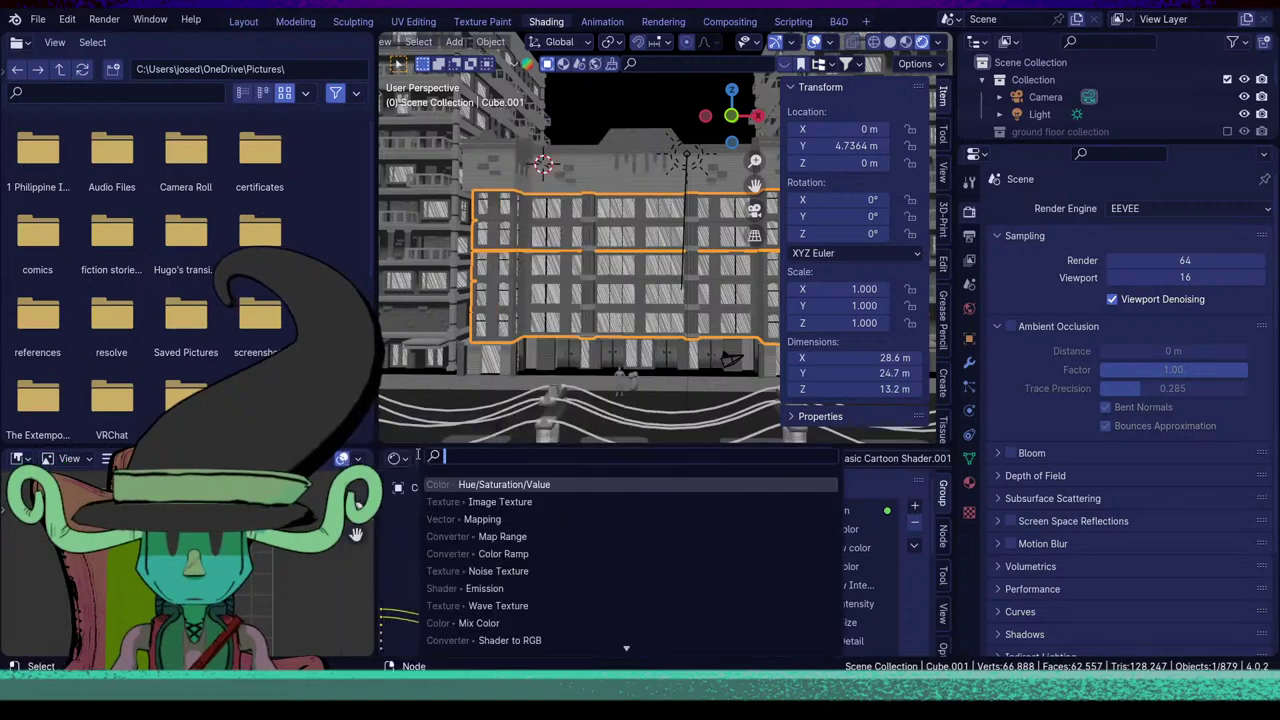
pyautogui.write('texture')
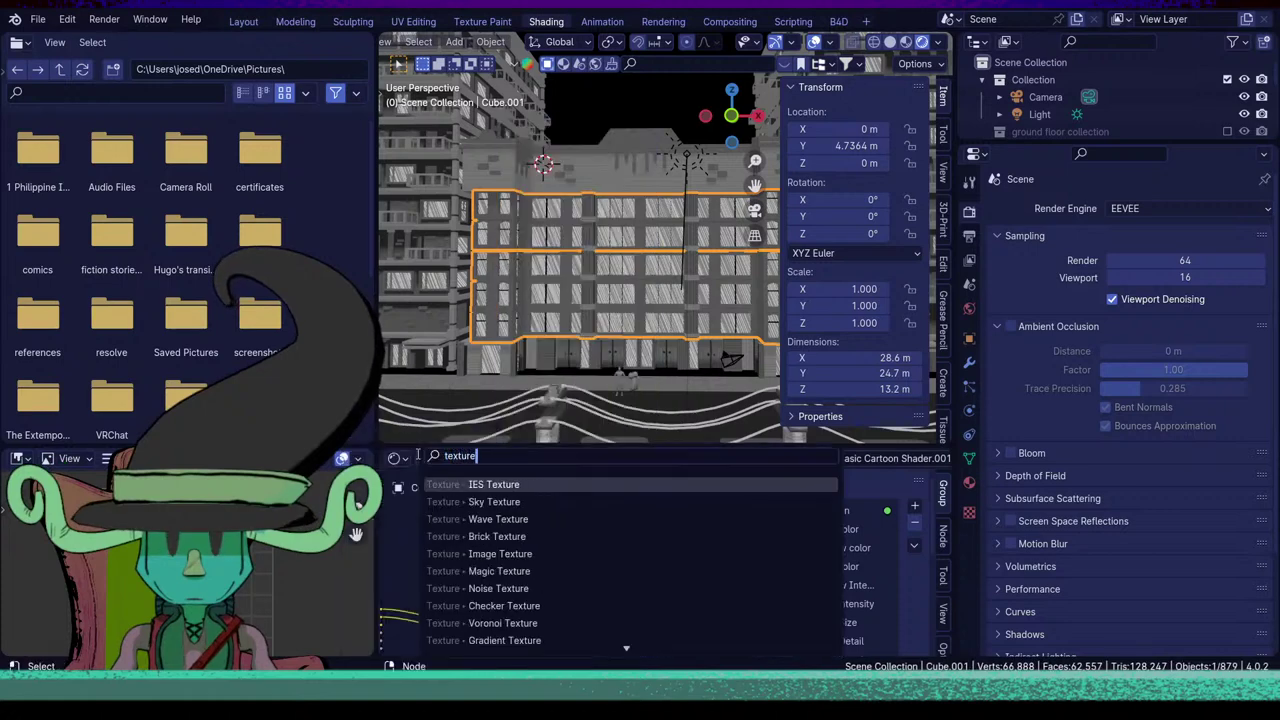
pyautogui.write(' c')
pyautogui.click(474, 485)
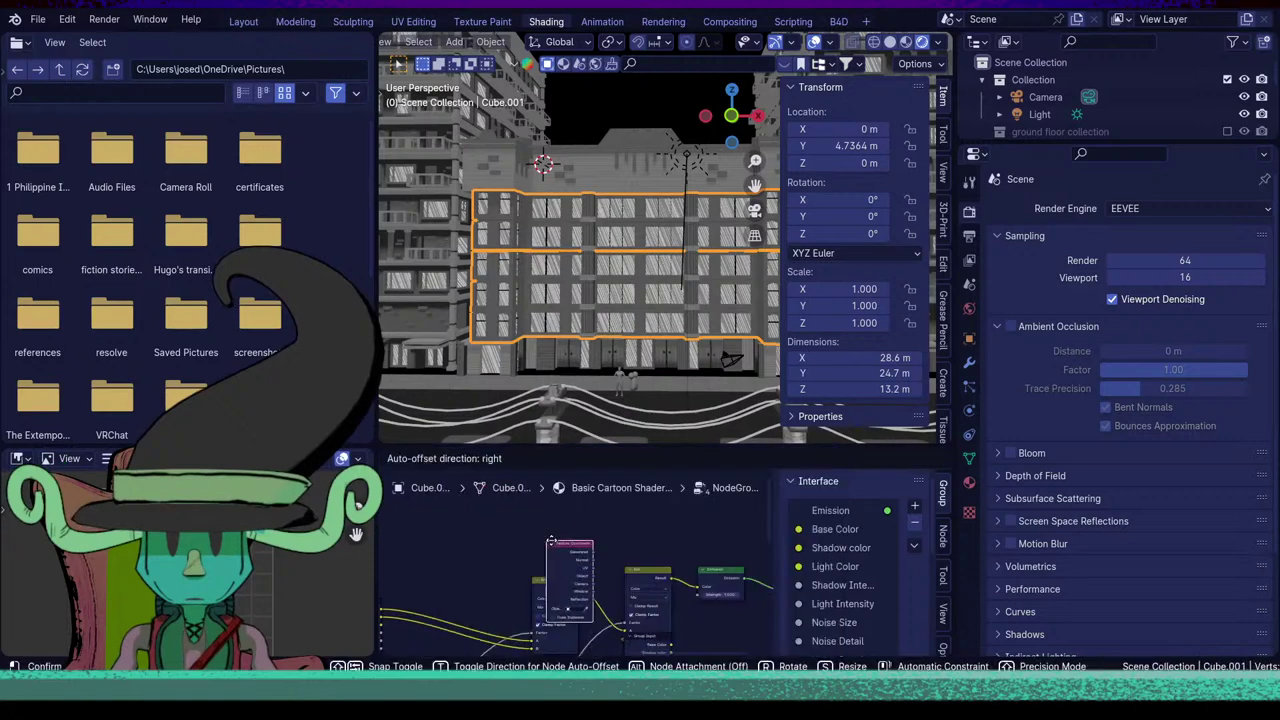
pyautogui.click(453, 501)
# Add a Separate XYZ node beside the Texture Coordinate node in the cartoon shader's node group.
pyautogui.hotkey('shift', 'a')
pyautogui.click(459, 467)
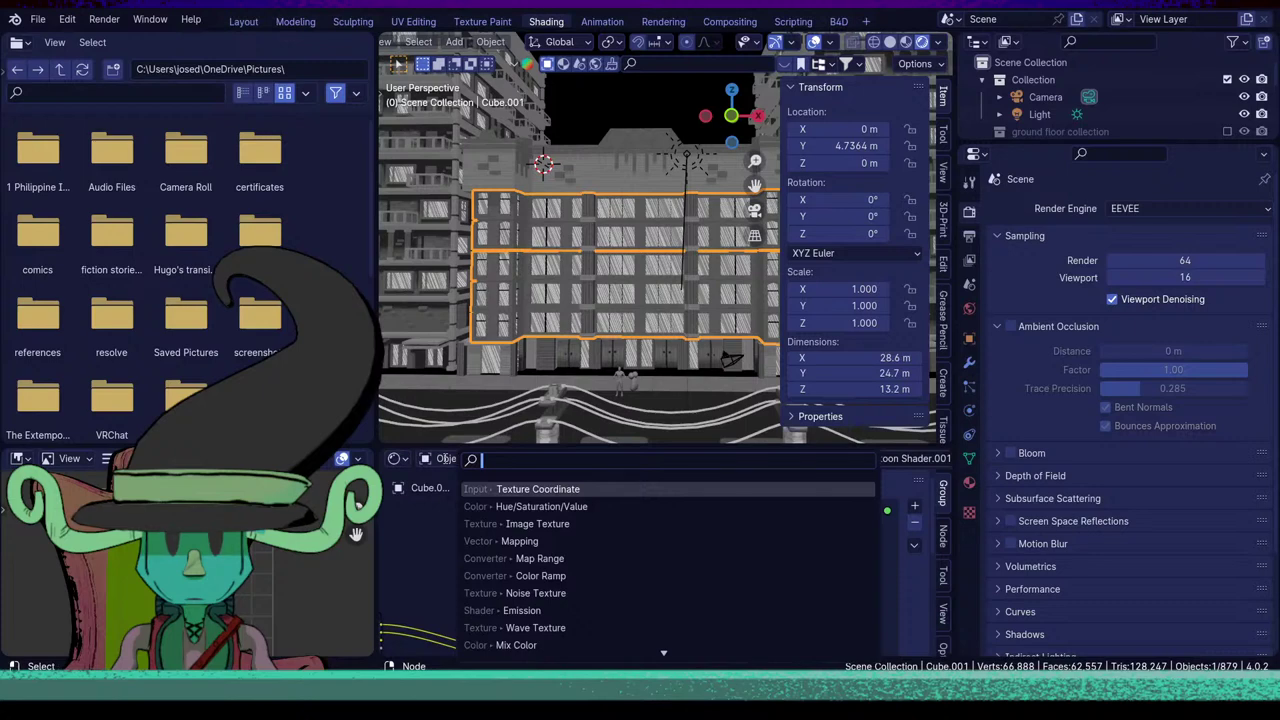
pyautogui.write('m')
pyautogui.press('BackSpace')
pyautogui.write('sepa')
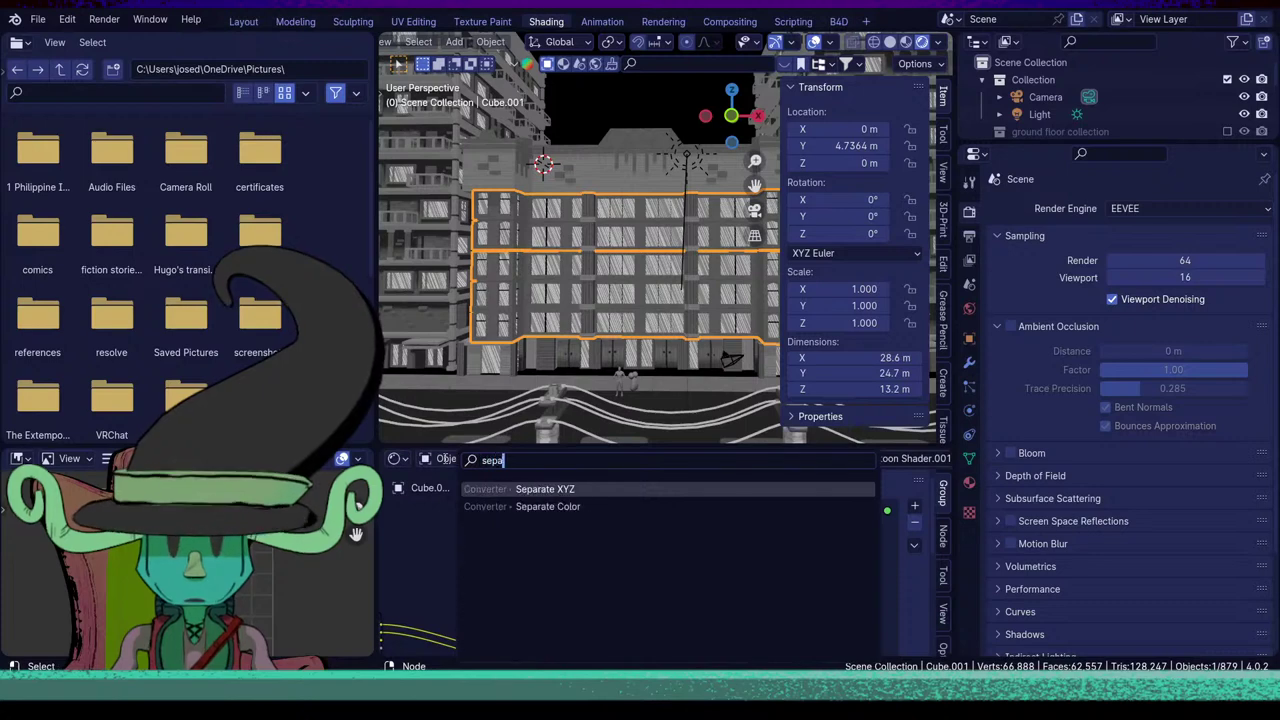
pyautogui.click(565, 490)
pyautogui.click(600, 500)
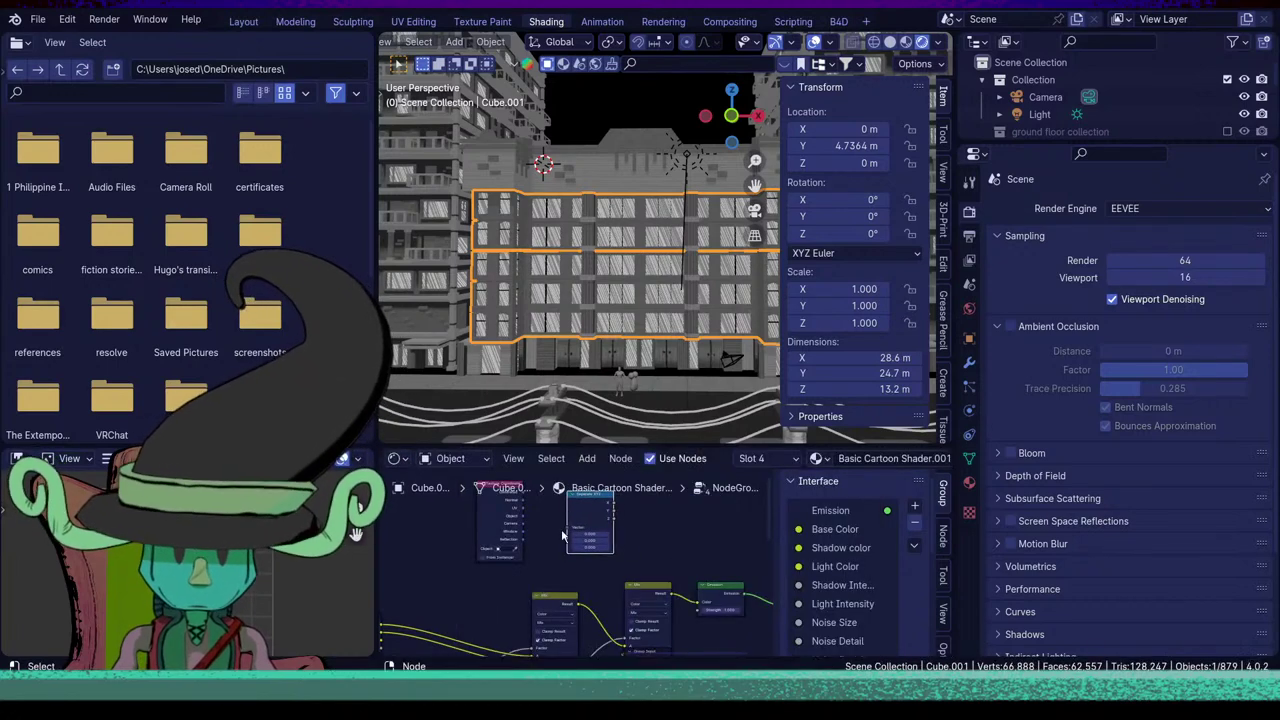
# Connect the Texture Coordinate node's Generated output to the Separate XYZ node's Vector input and save the file.
pyautogui.moveTo(583, 593); pyautogui.dragTo(654, 666, button='middle')
pyautogui.scroll(1, 612, 570)
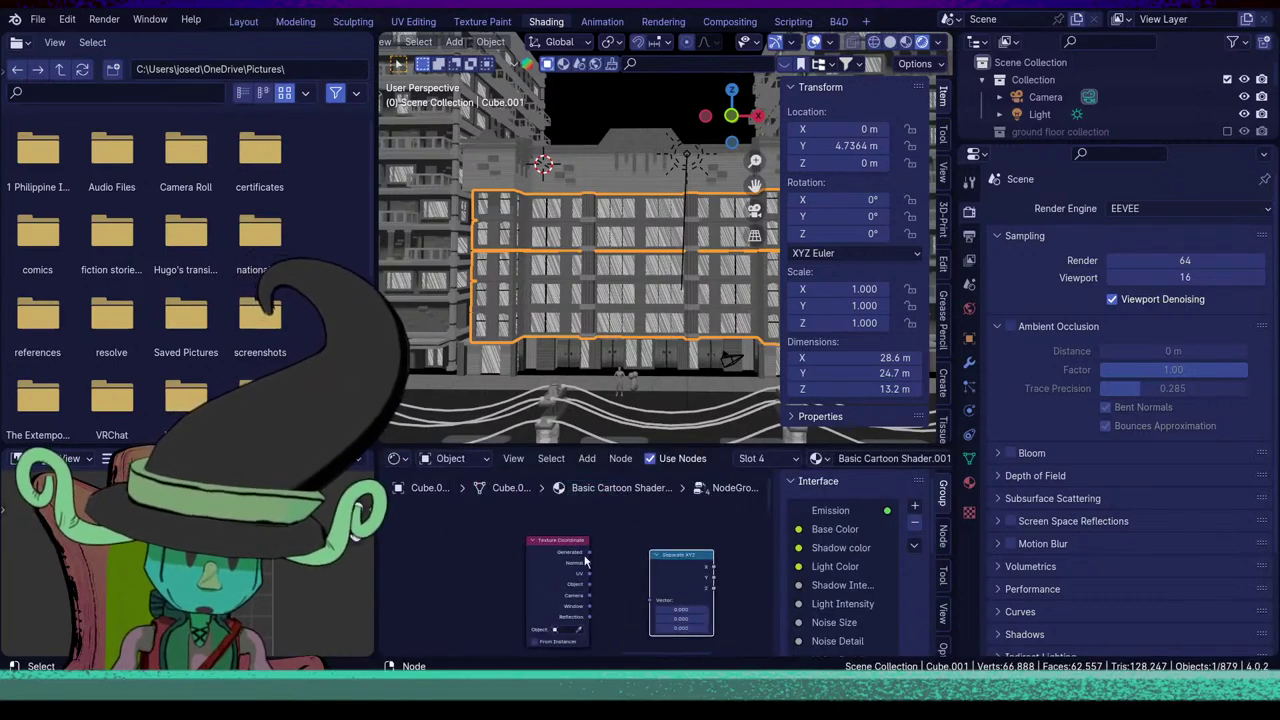
pyautogui.click(586, 565)
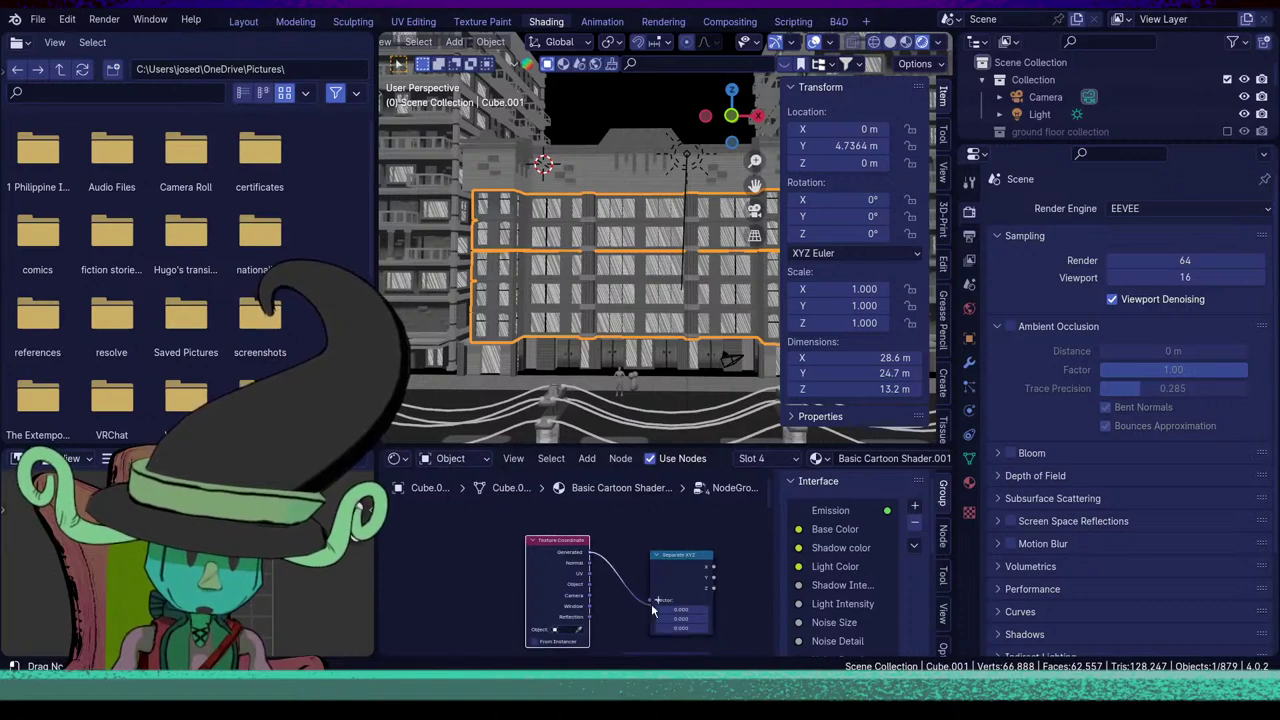
pyautogui.moveTo(590, 552); pyautogui.dragTo(652, 598)
pyautogui.moveTo(660, 598); pyautogui.dragTo(543, 581, button='middle')
pyautogui.moveTo(570, 556); pyautogui.dragTo(553, 548)
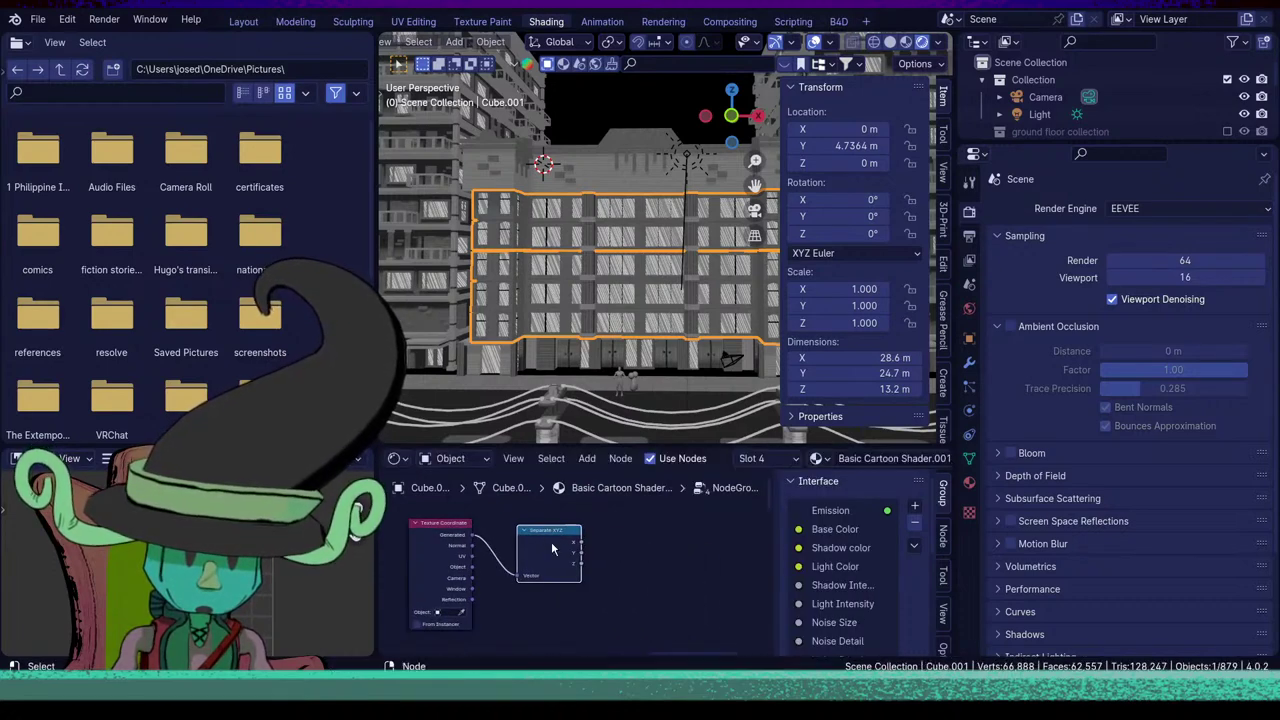
pyautogui.hotkey('ctrl', 's')
pyautogui.moveTo(552, 548); pyautogui.dragTo(560, 555, button='middle')
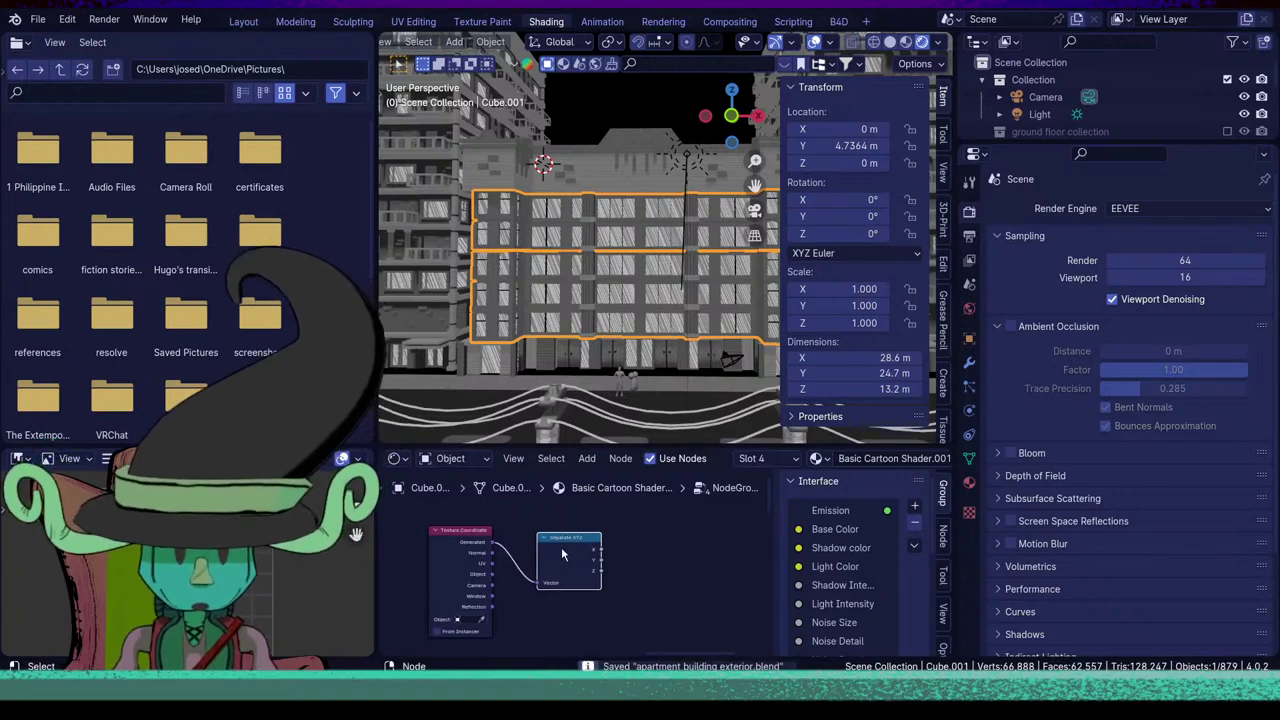
# Add a Math node after the Separate XYZ node.
pyautogui.hotkey('shift', 'a')
pyautogui.click(495, 464)
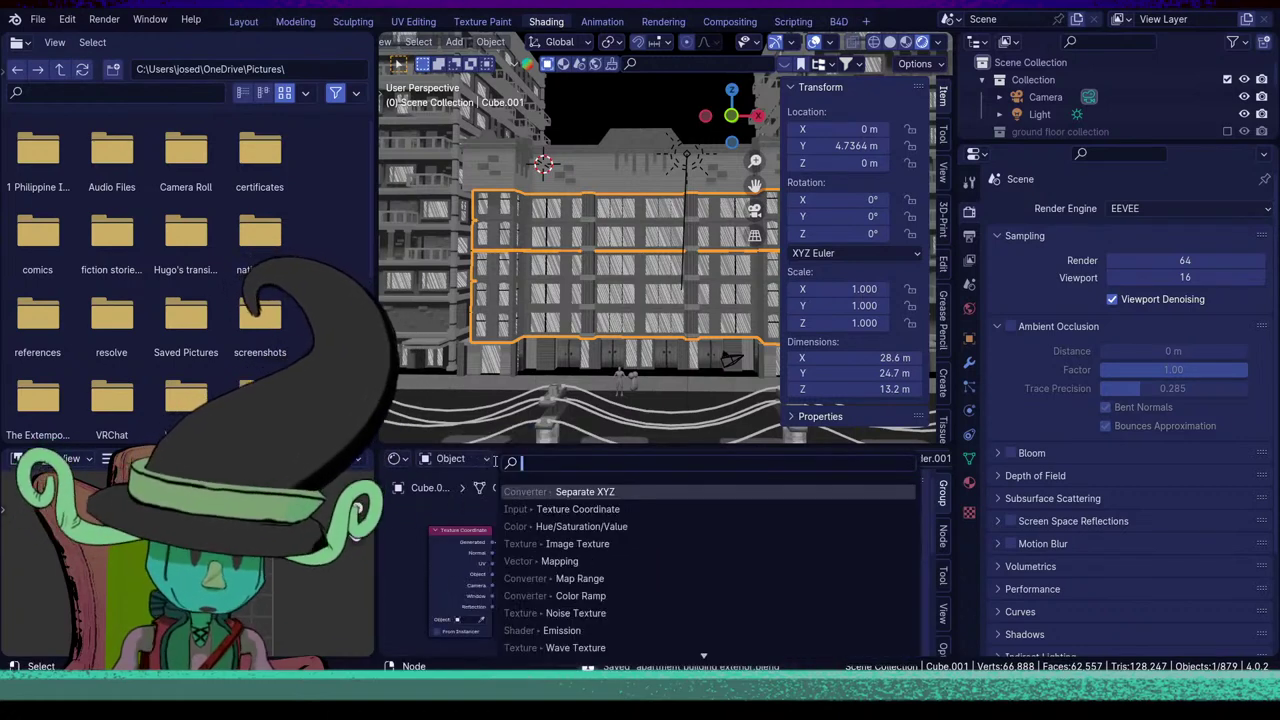
pyautogui.write('su')
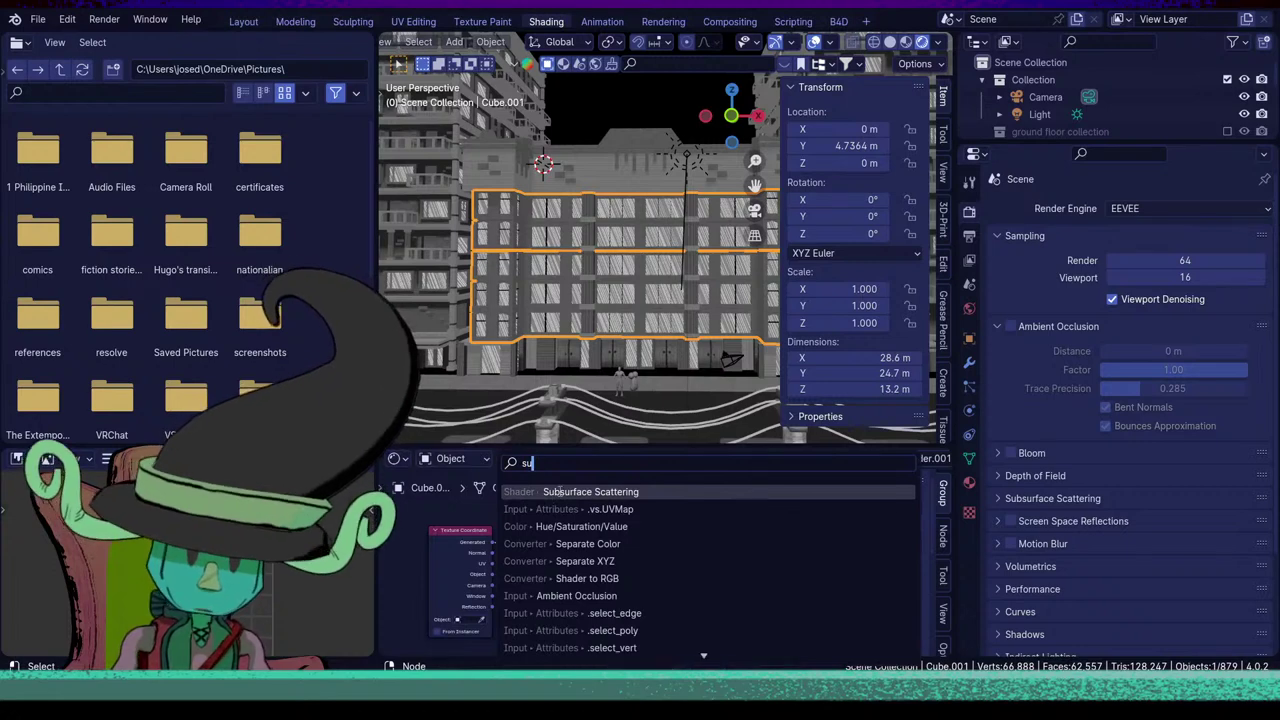
pyautogui.press('BackSpace')
pyautogui.press('BackSpace')
pyautogui.write('add')
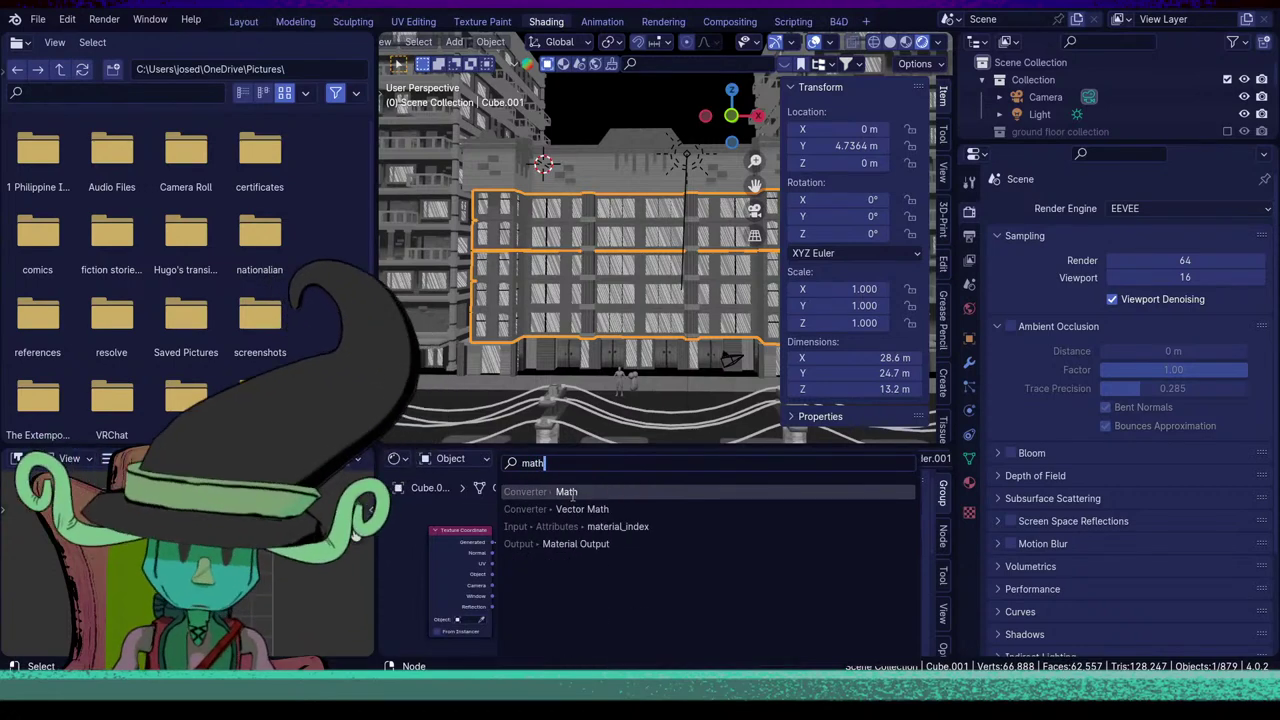
pyautogui.press('Return')
pyautogui.click(713, 510)
# Connect the Separate XYZ node's Z output to the Math node's first value and set its operation to Subtract.
pyautogui.scroll(2, 580, 580)
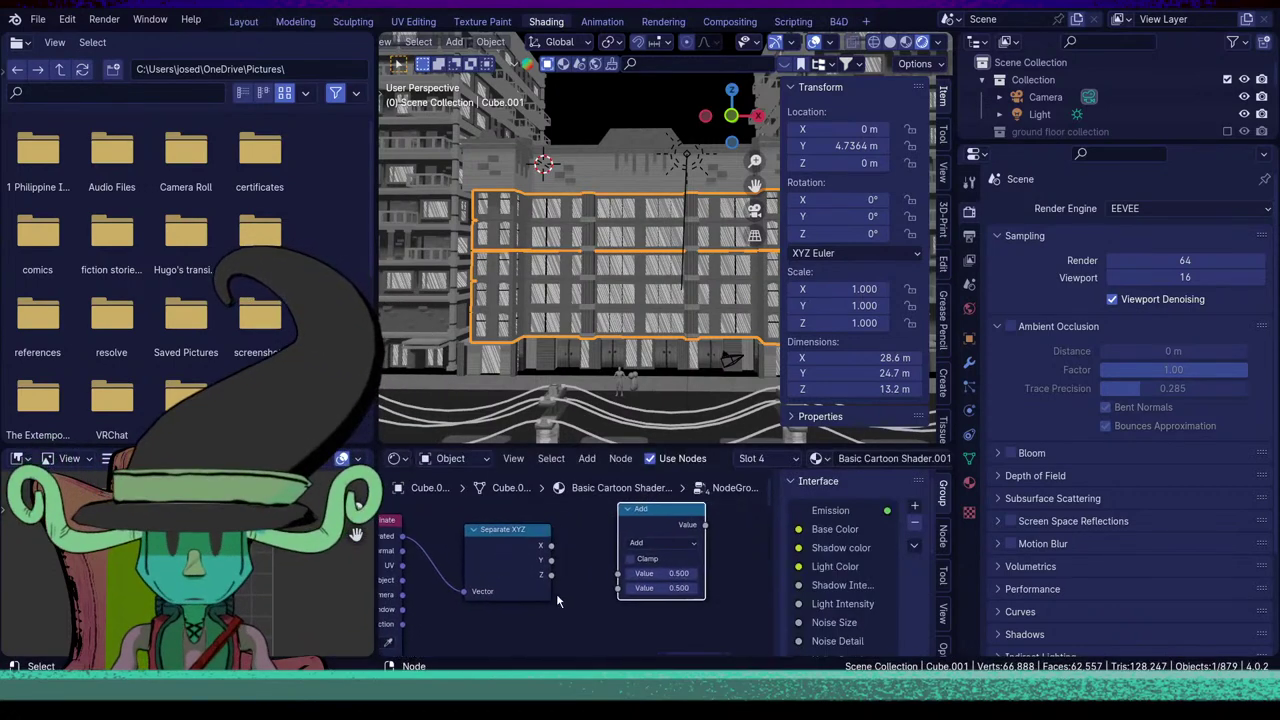
pyautogui.moveTo(550, 578); pyautogui.dragTo(620, 573)
pyautogui.moveTo(625, 570); pyautogui.dragTo(537, 582, button='middle')
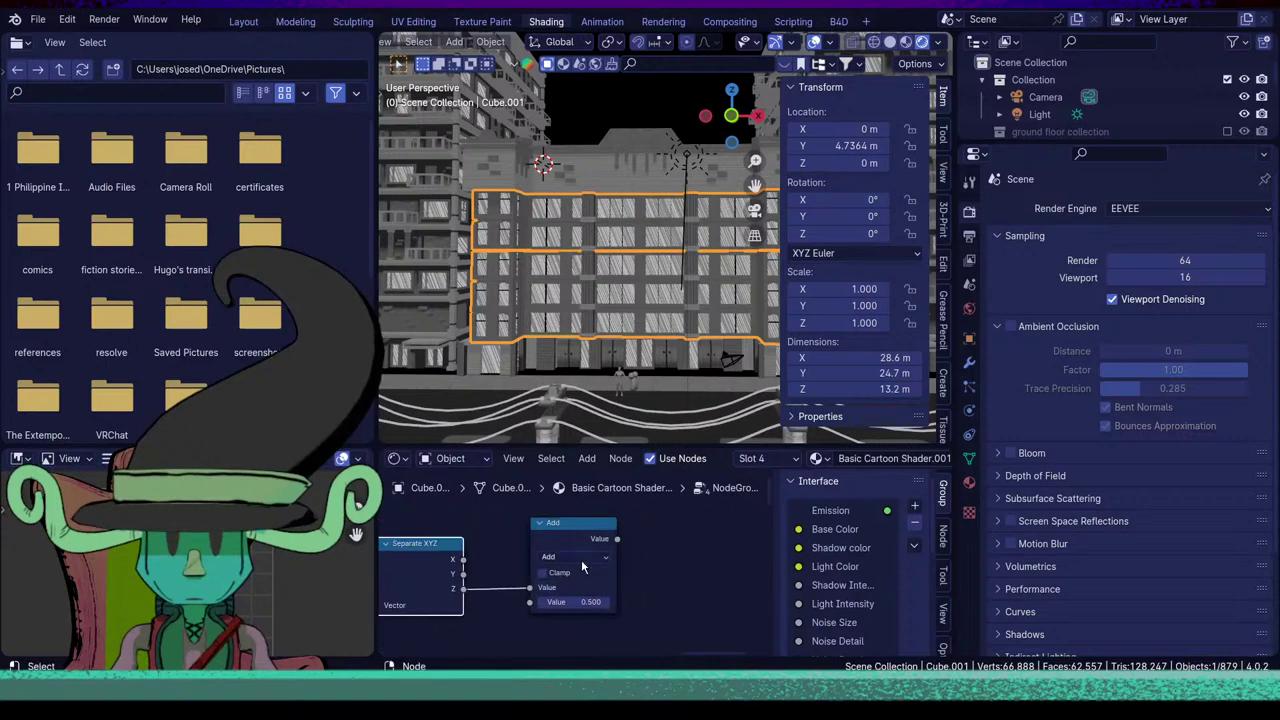
pyautogui.click(575, 556)
pyautogui.click(590, 410)
# Add a Color Ramp node, feed its Fac from the Subtract node, and preview the ramp on the building.
pyautogui.hotkey('shift', 'a')
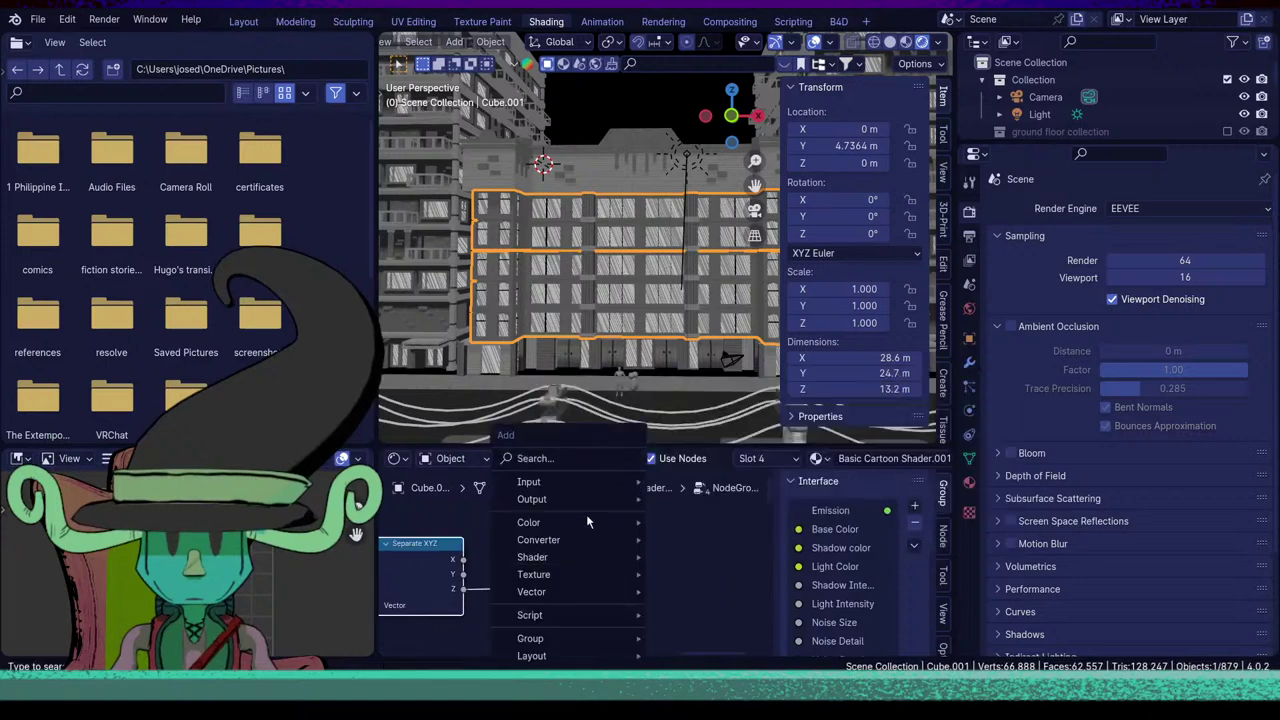
pyautogui.click(571, 460)
pyautogui.write('colo')
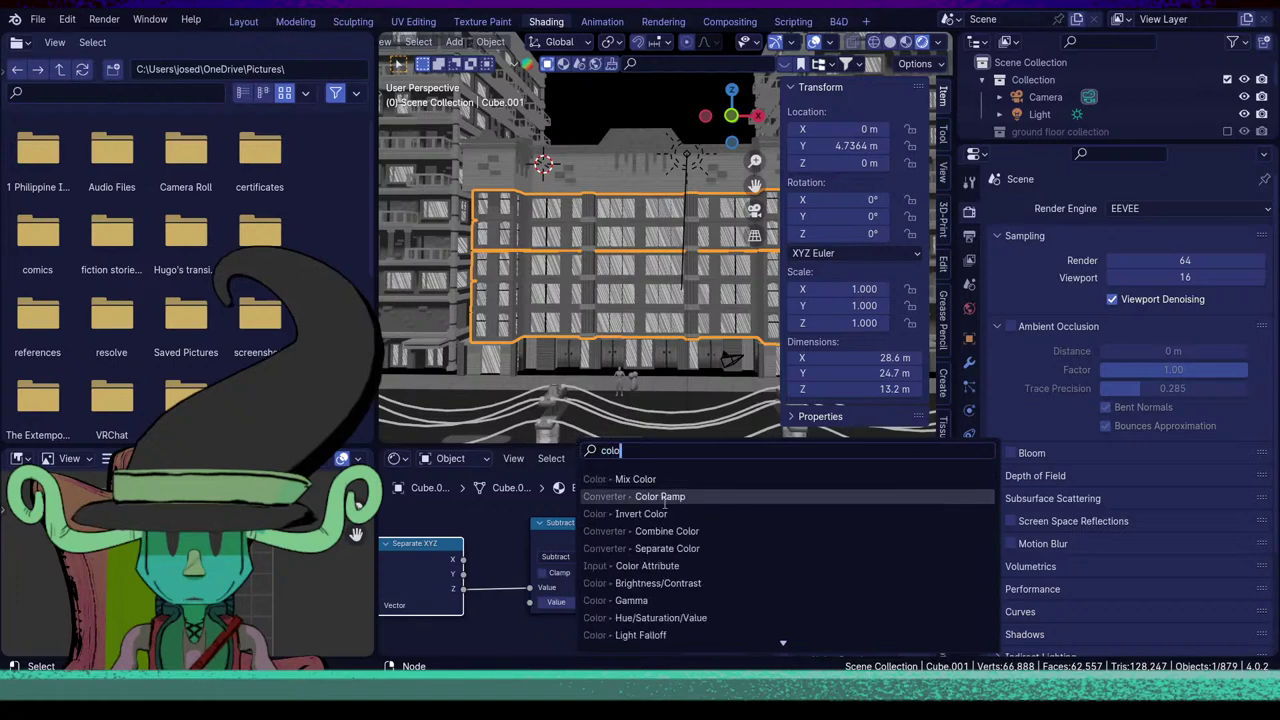
pyautogui.click(655, 496)
pyautogui.click(666, 501)
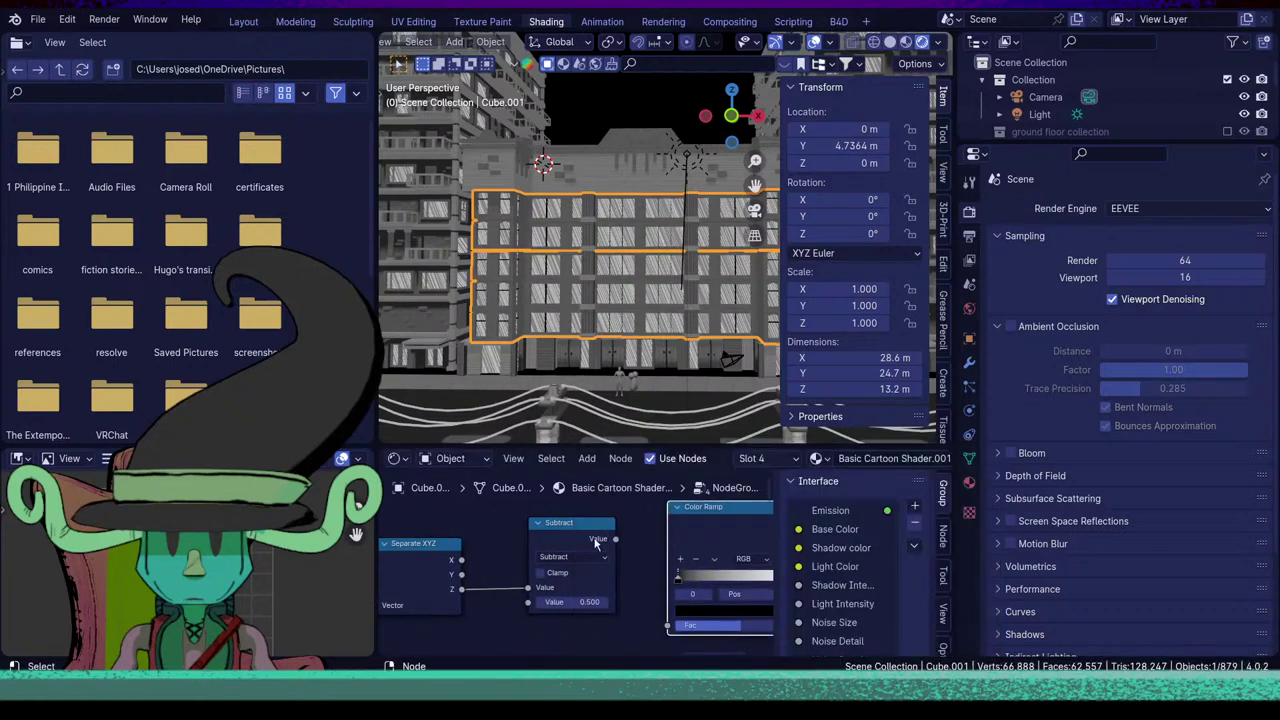
pyautogui.moveTo(615, 539); pyautogui.dragTo(667, 624)
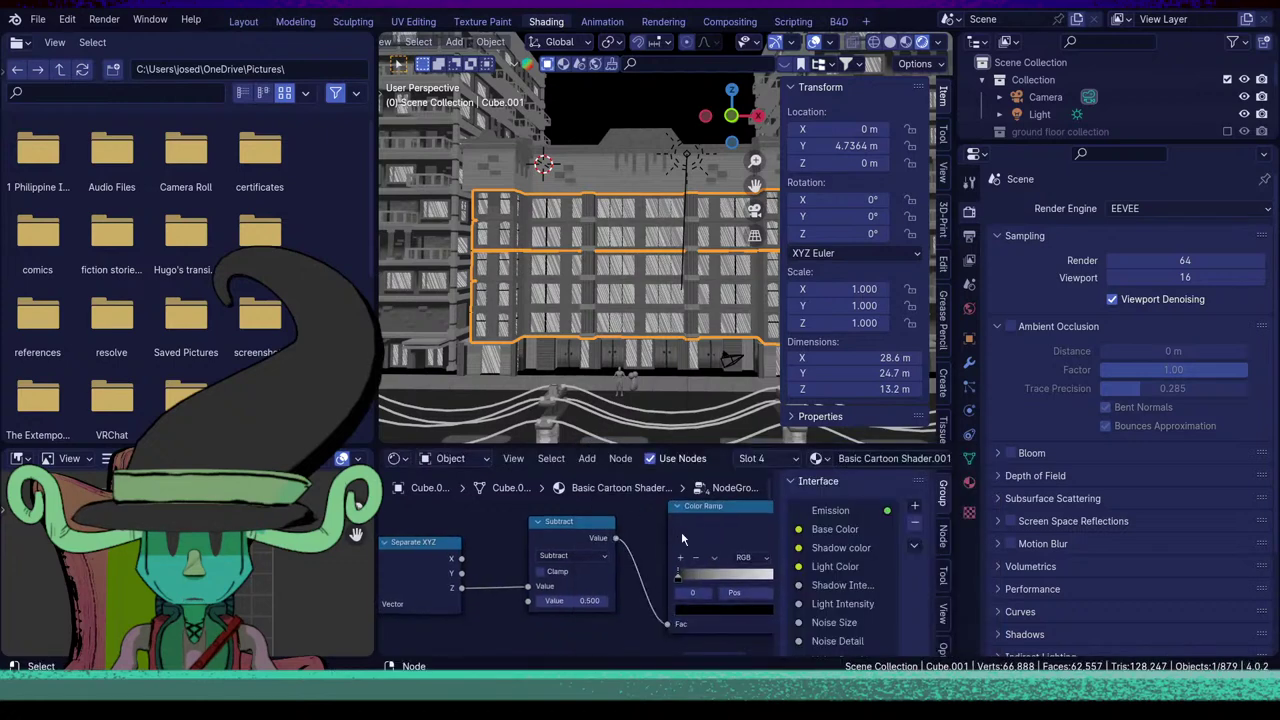
pyautogui.keyDown('ctrl'); pyautogui.keyDown('shift'); pyautogui.click(667, 585); pyautogui.keyUp('shift'); pyautogui.keyUp('ctrl')
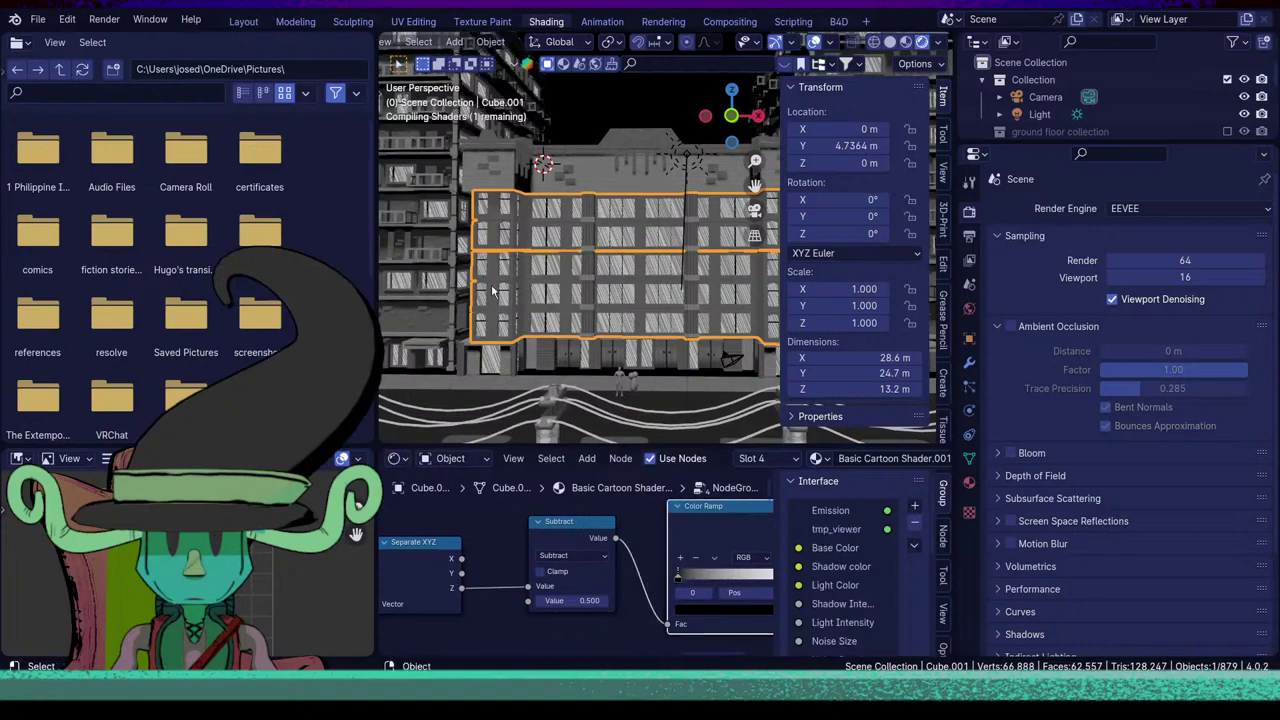
pyautogui.moveTo(625, 322); pyautogui.dragTo(578, 480, button='middle')
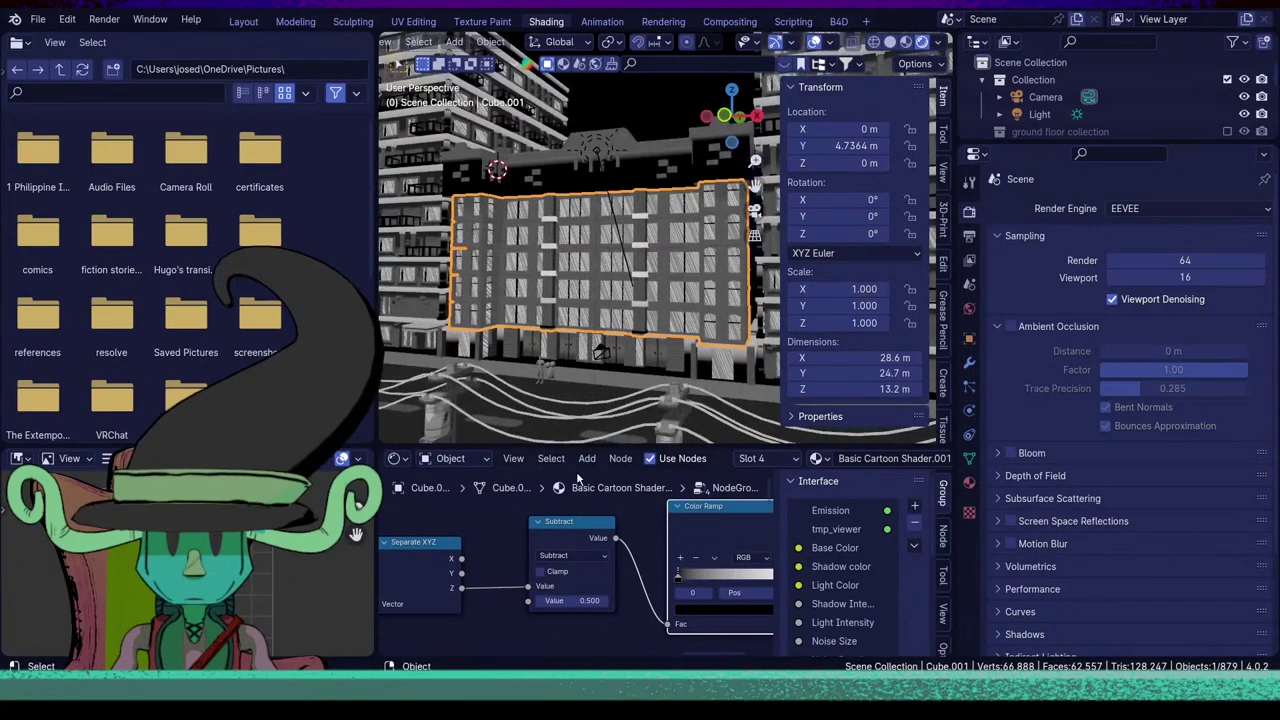
# Try a Subtract value of 0.1 and check the gradient on the building from farther away.
pyautogui.doubleClick(573, 600)
pyautogui.write('.8')
pyautogui.press('Return')
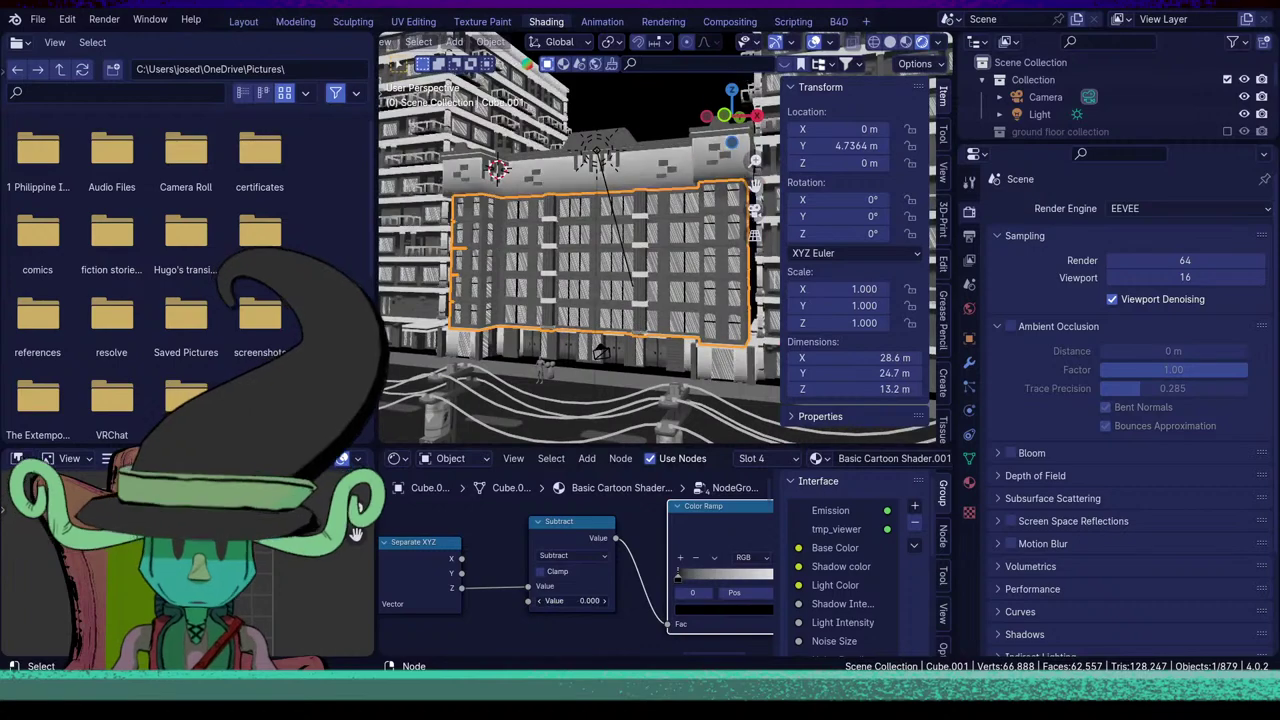
pyautogui.moveTo(573, 600); pyautogui.dragTo(530, 600)
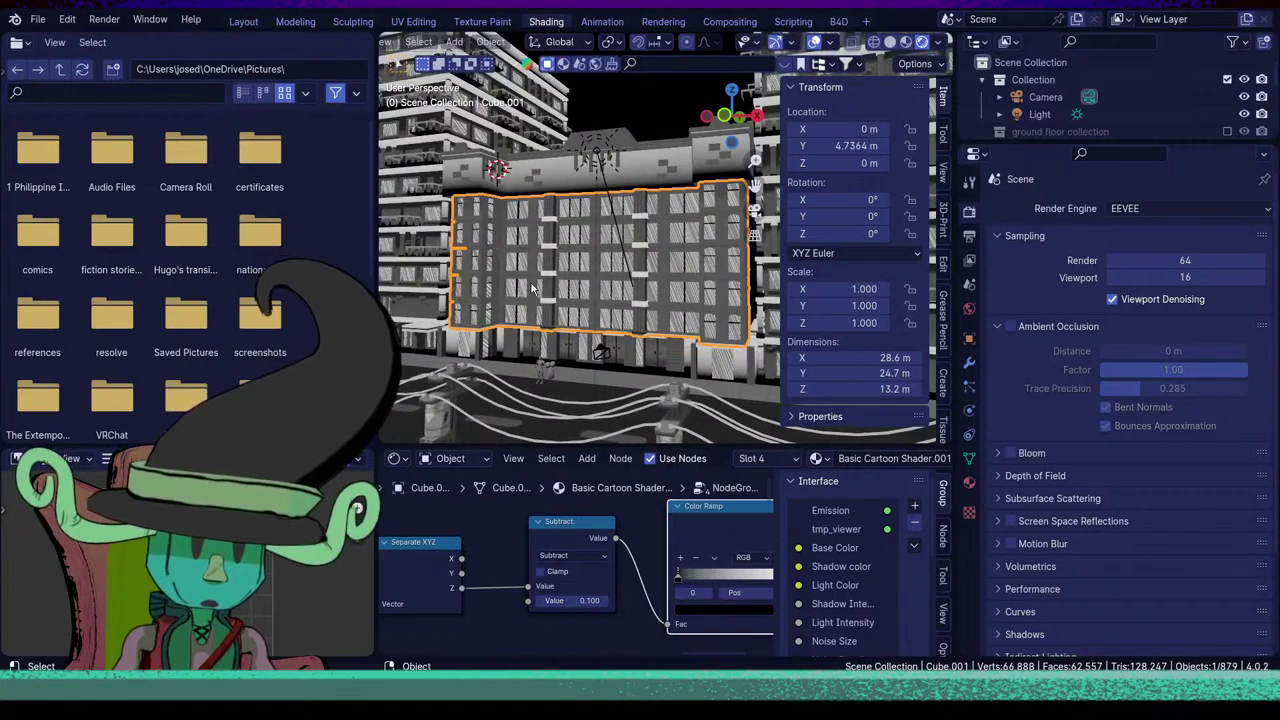
pyautogui.scroll(-4, 590, 285)
pyautogui.moveTo(642, 288); pyautogui.dragTo(622, 346, button='middle')
pyautogui.scroll(4, 607, 346)
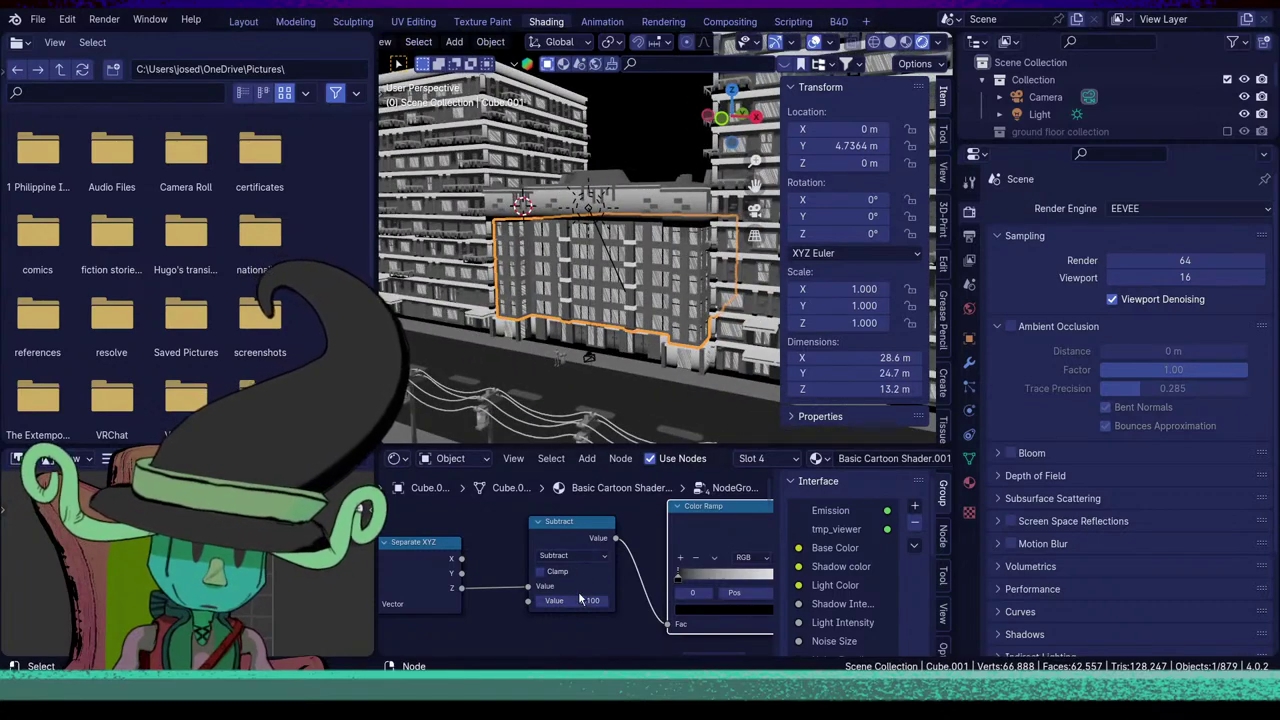
# Set the Subtract node's second value to 0.4 and check the result on the facade.
pyautogui.moveTo(563, 601)
pyautogui.mouseDown()
pyautogui.moveTo(604, 601)
pyautogui.moveTo(576, 601)
pyautogui.mouseUp()
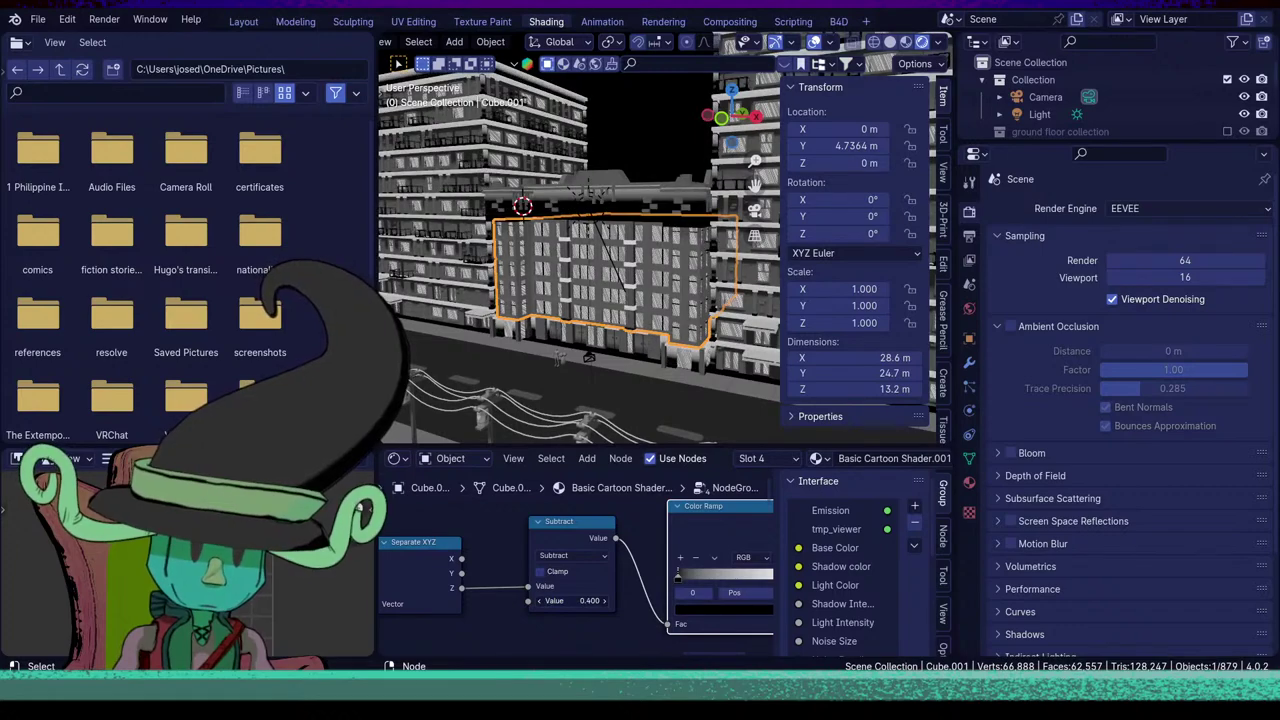
pyautogui.scroll(-3, 590, 358)
pyautogui.scroll(6, 590, 358)
pyautogui.moveTo(583, 363); pyautogui.dragTo(585, 420, button='middle')
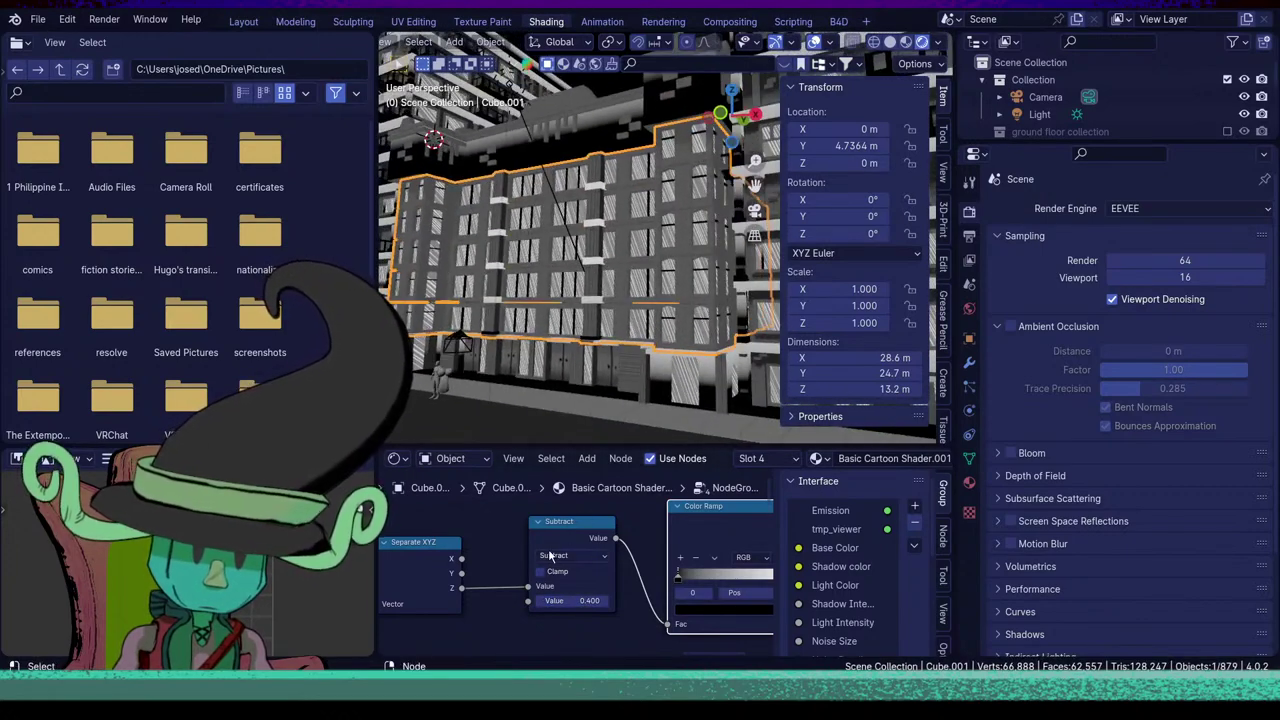
pyautogui.moveTo(549, 556); pyautogui.dragTo(555, 601, button='middle')
pyautogui.scroll(-10, 446, 634)
pyautogui.scroll(4, 549, 571)
pyautogui.scroll(3, 555, 601)
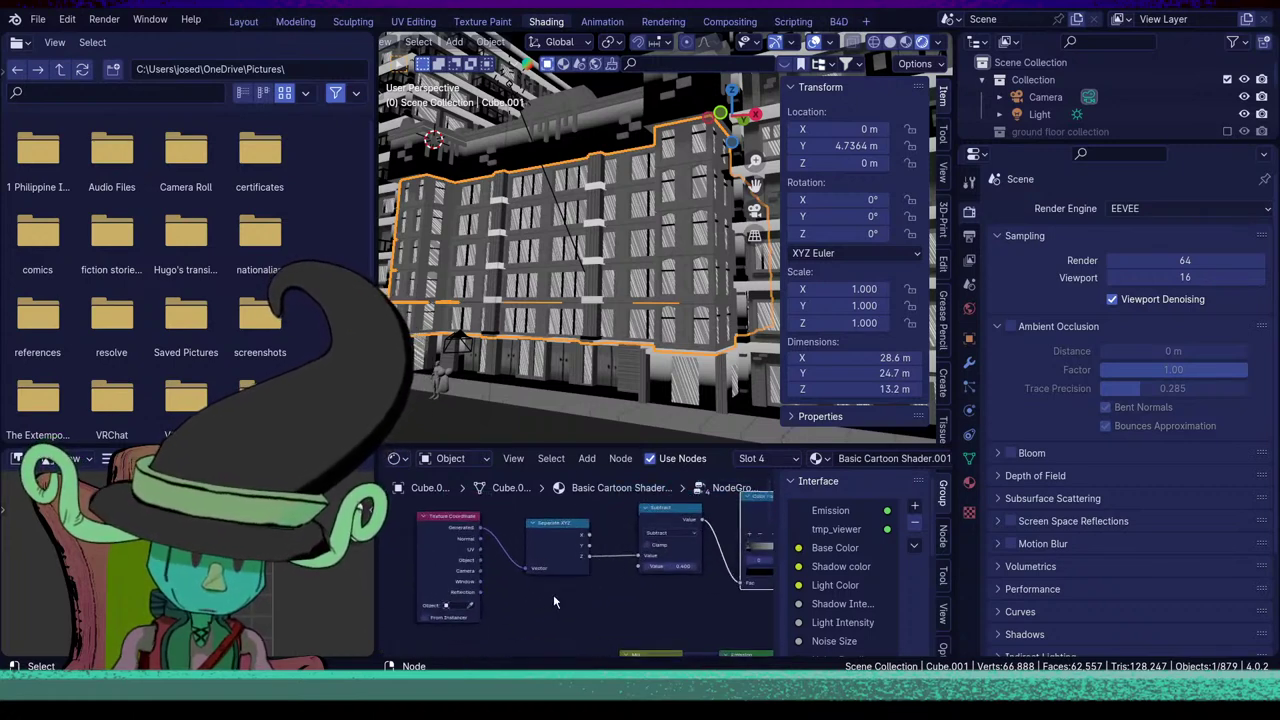
pyautogui.scroll(-2, 553, 601)
pyautogui.hotkey('shift', 'a')
pyautogui.moveTo(463, 485)
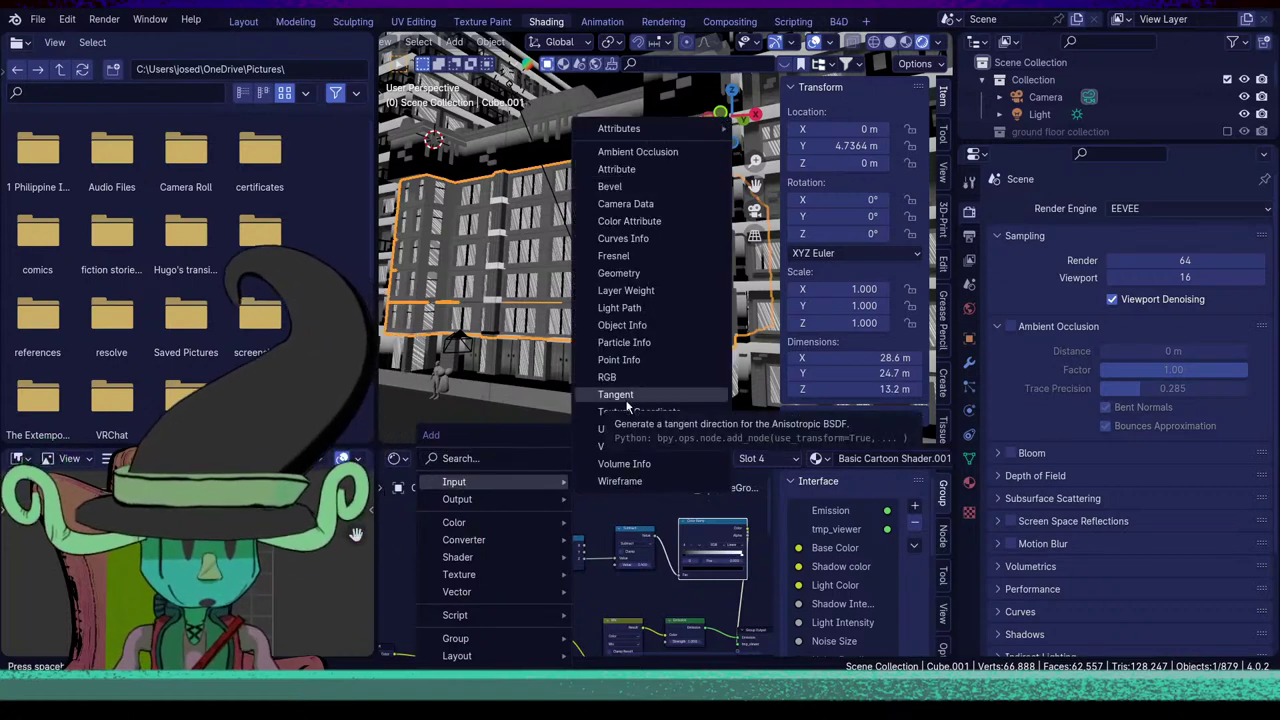
pyautogui.press('Escape')
# Add a Group Input node and expose the Subtract node's second value as a new input of the node group.
pyautogui.hotkey('shift', 'a')
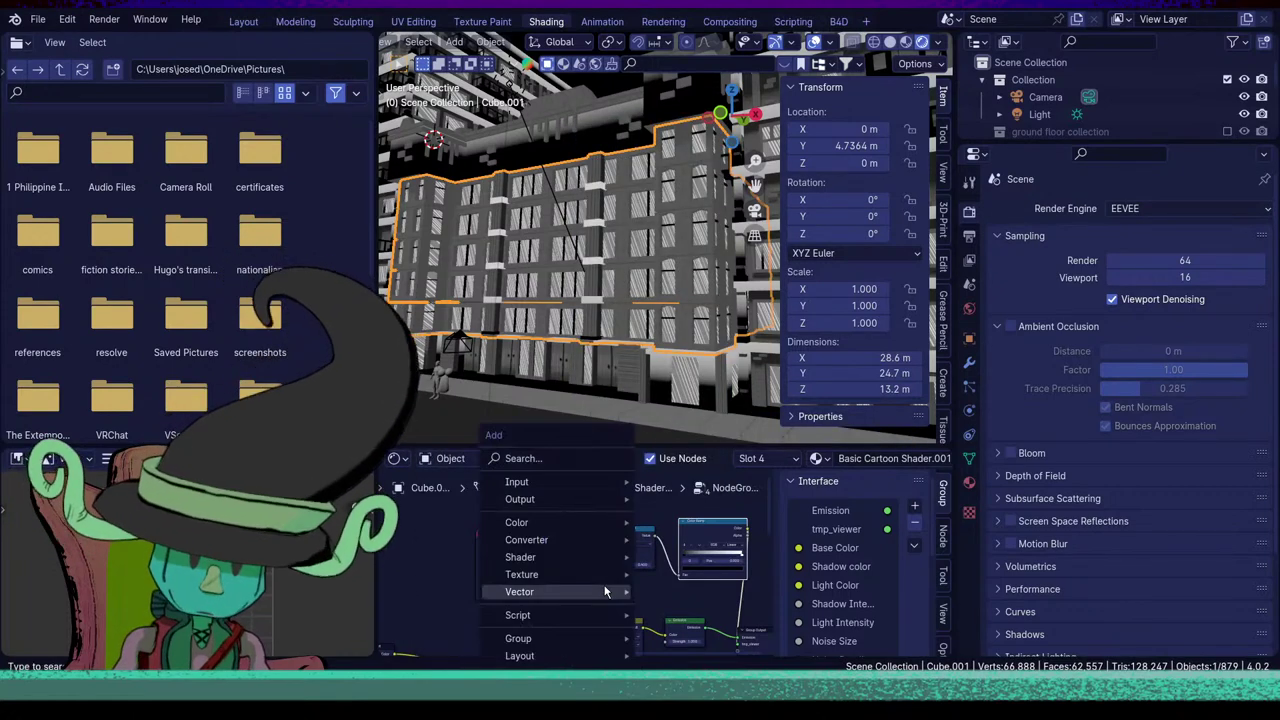
pyautogui.click(562, 463)
pyautogui.write('gr')
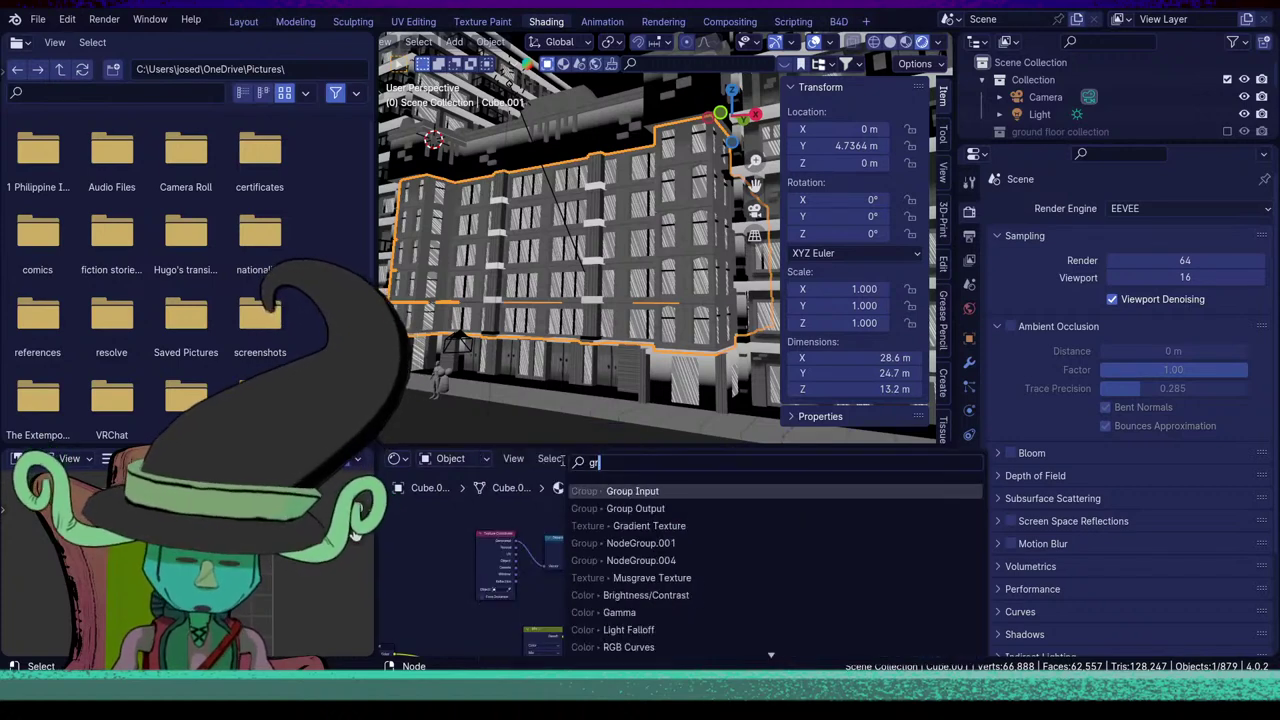
pyautogui.press('Return')
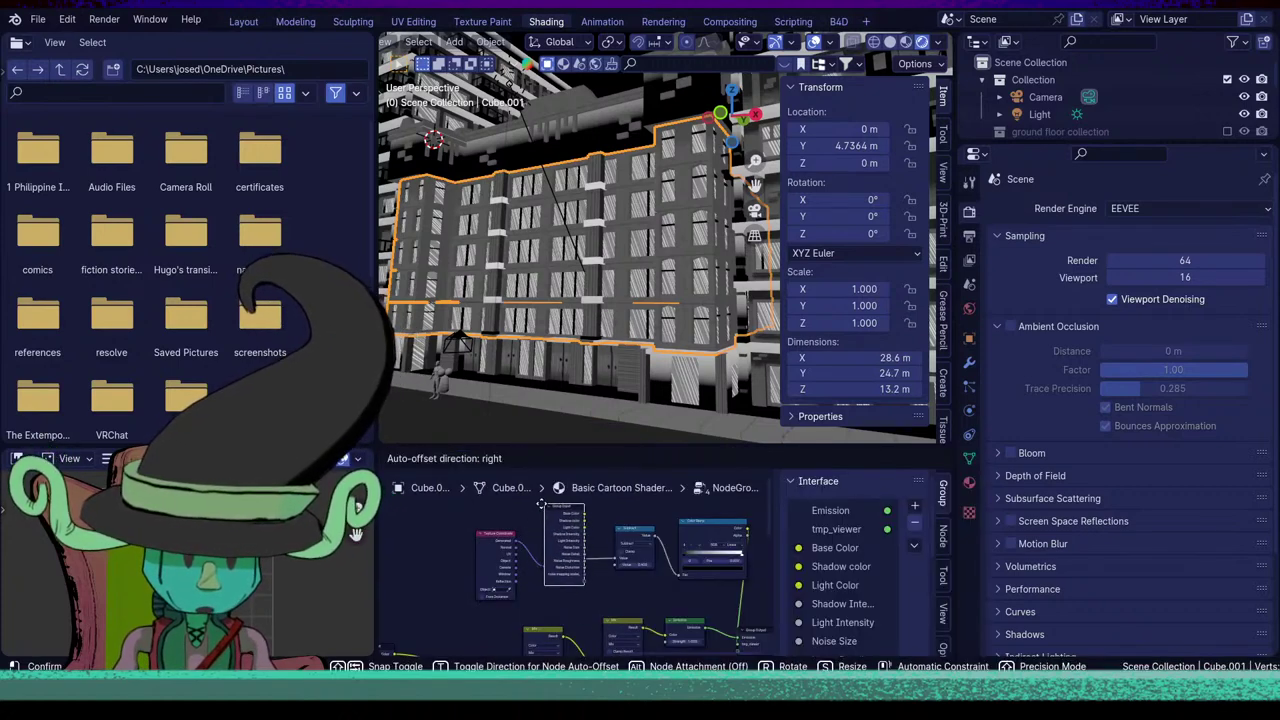
pyautogui.click(536, 504)
pyautogui.scroll(4, 576, 565)
pyautogui.scroll(3, 621, 600)
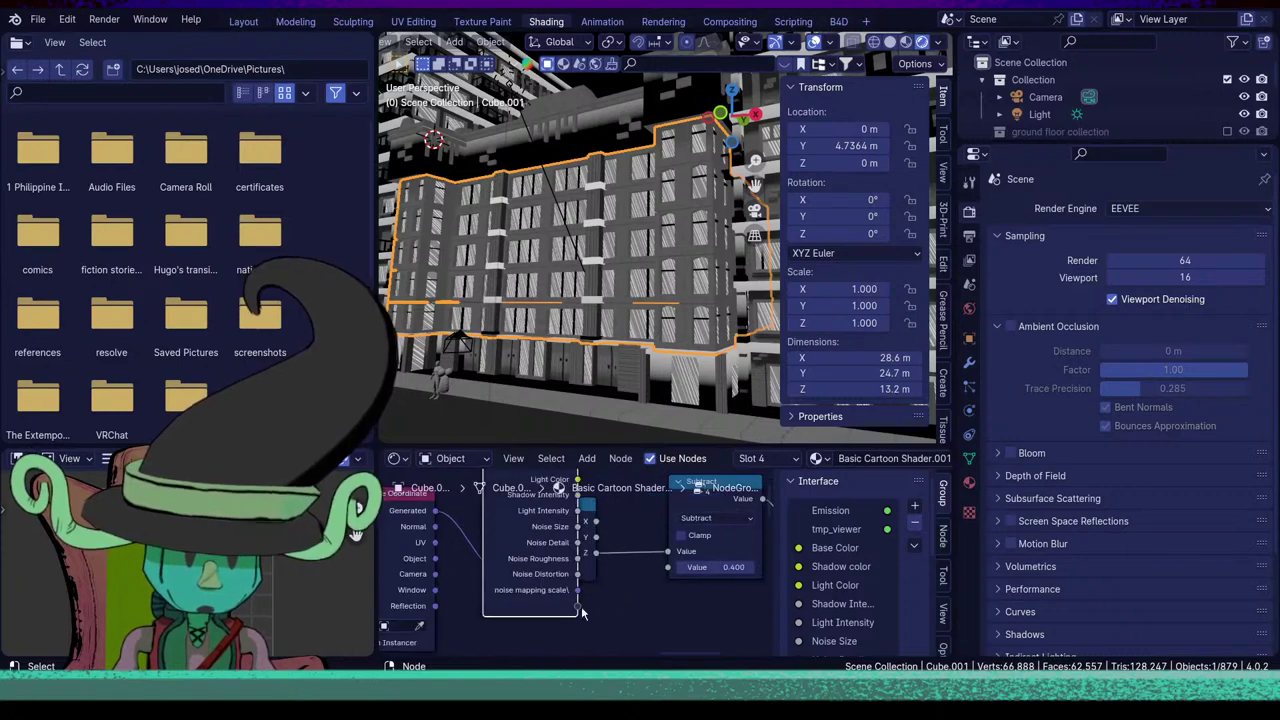
pyautogui.moveTo(579, 606); pyautogui.dragTo(670, 568)
pyautogui.moveTo(704, 592); pyautogui.dragTo(617, 614, button='middle')
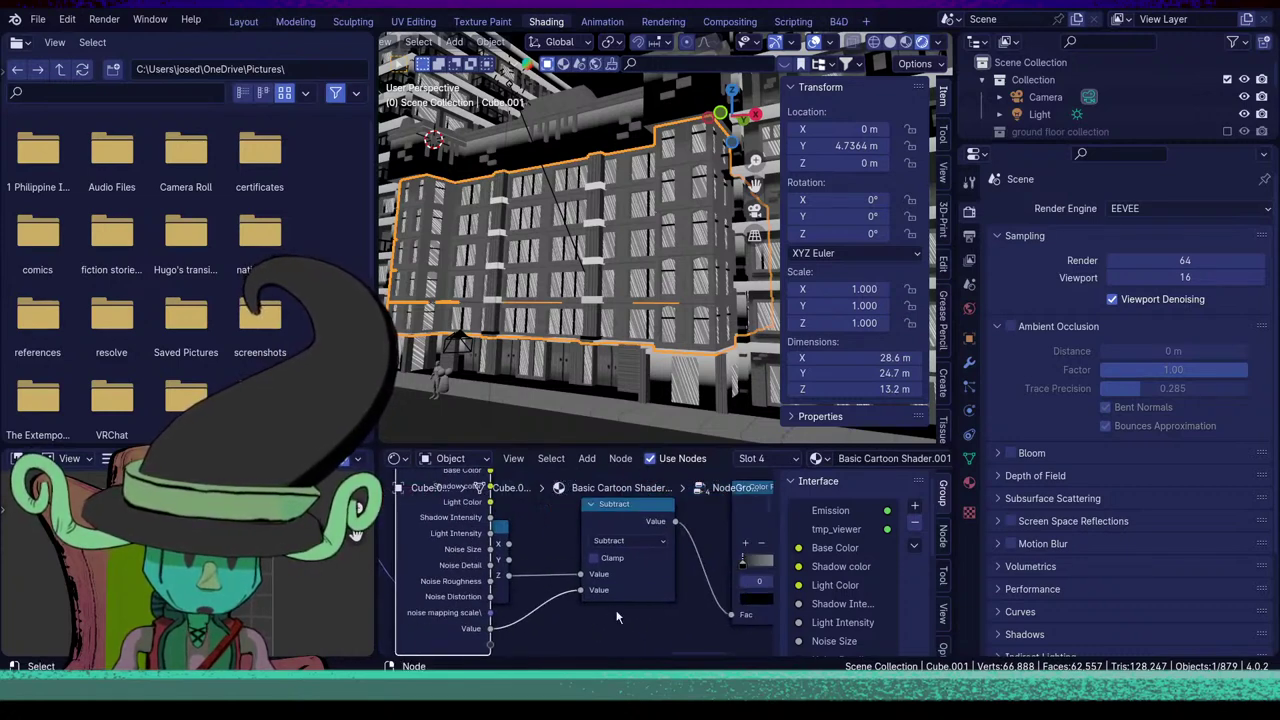
# Rename the node group's new Value input to "ambient depth".
pyautogui.click(969, 484)
pyautogui.scroll(-5, 1030, 574)
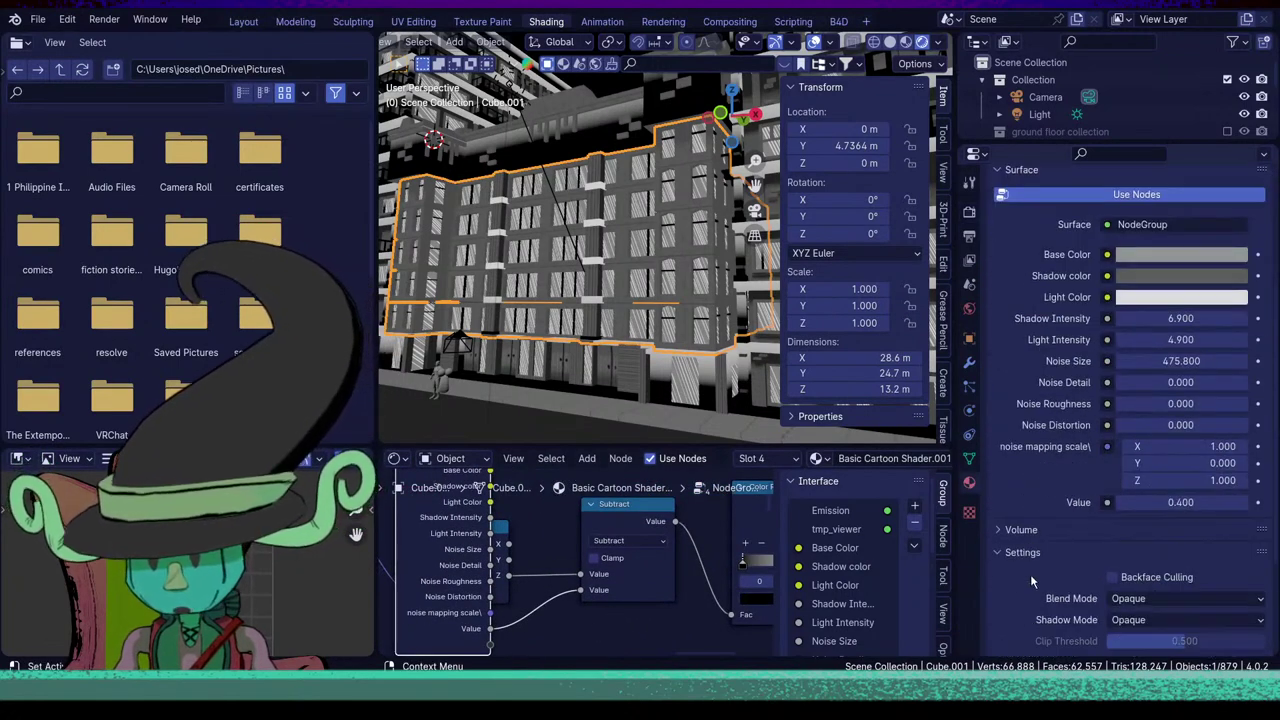
pyautogui.scroll(-5, 865, 622)
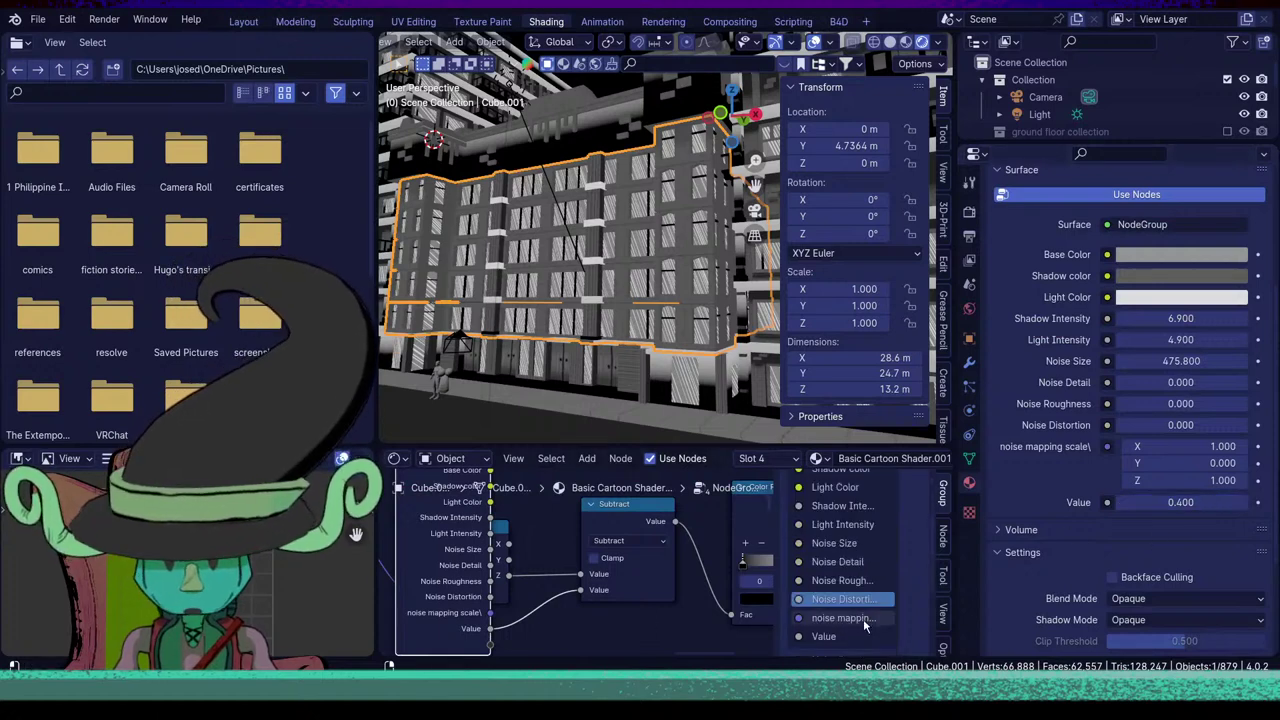
pyautogui.scroll(2, 865, 576)
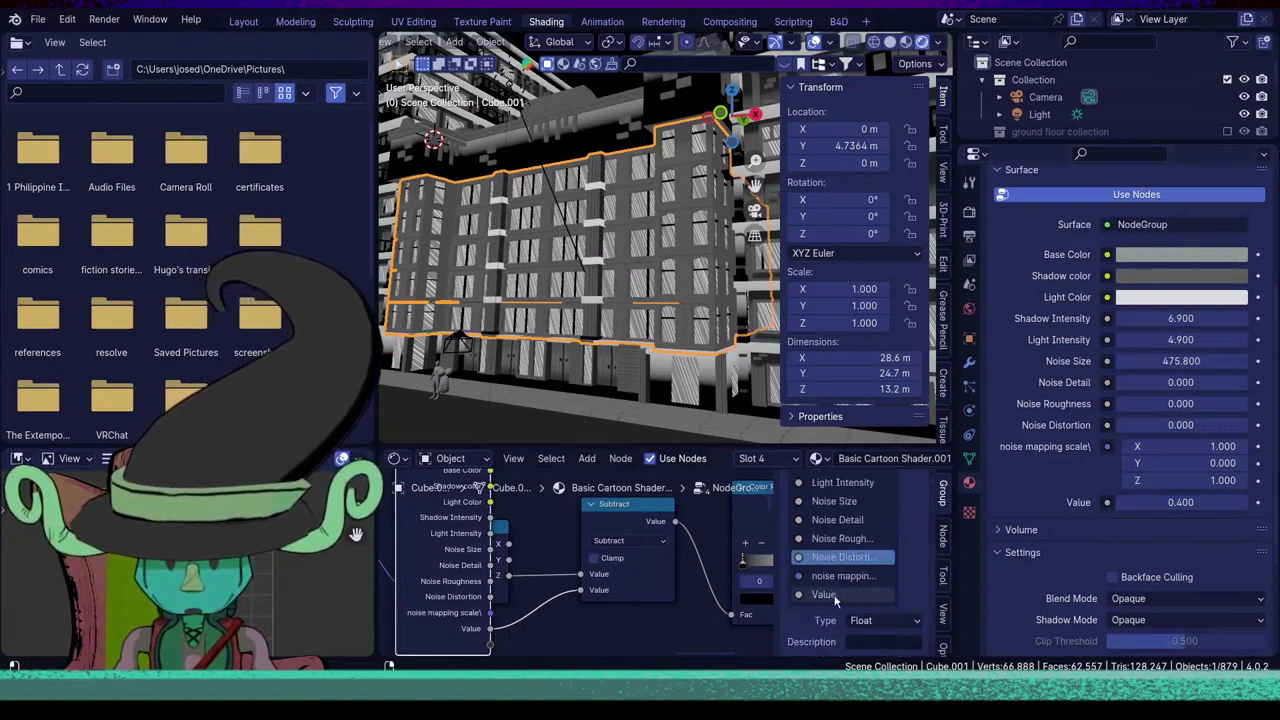
pyautogui.click(835, 596)
pyautogui.doubleClick(834, 594)
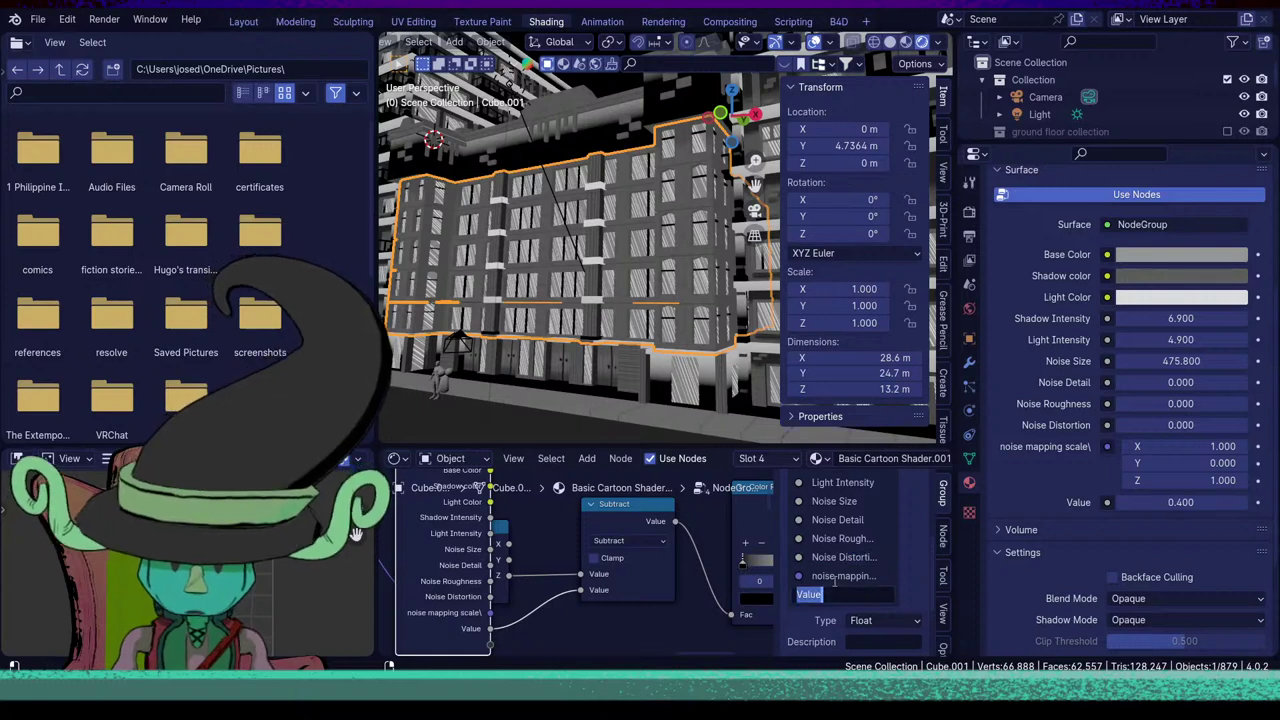
pyautogui.write('amb')
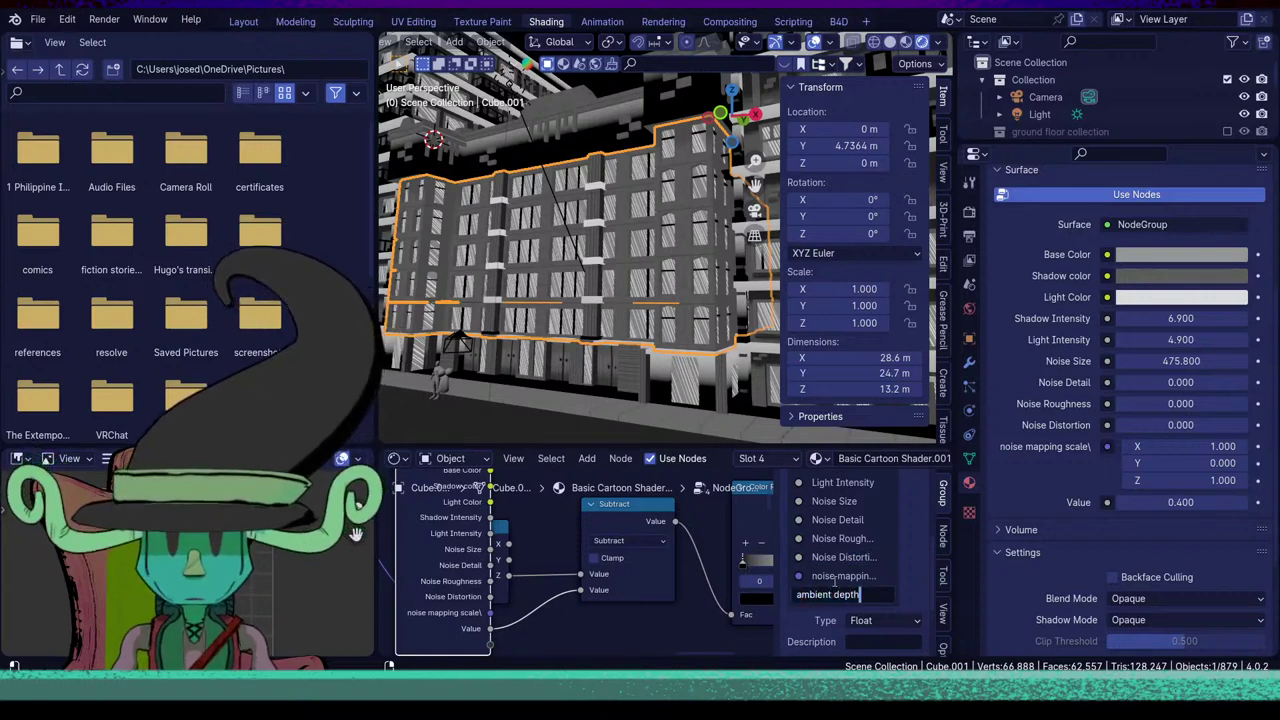
pyautogui.write('ient depth')
pyautogui.press('Return')
pyautogui.scroll(-2, 661, 599)
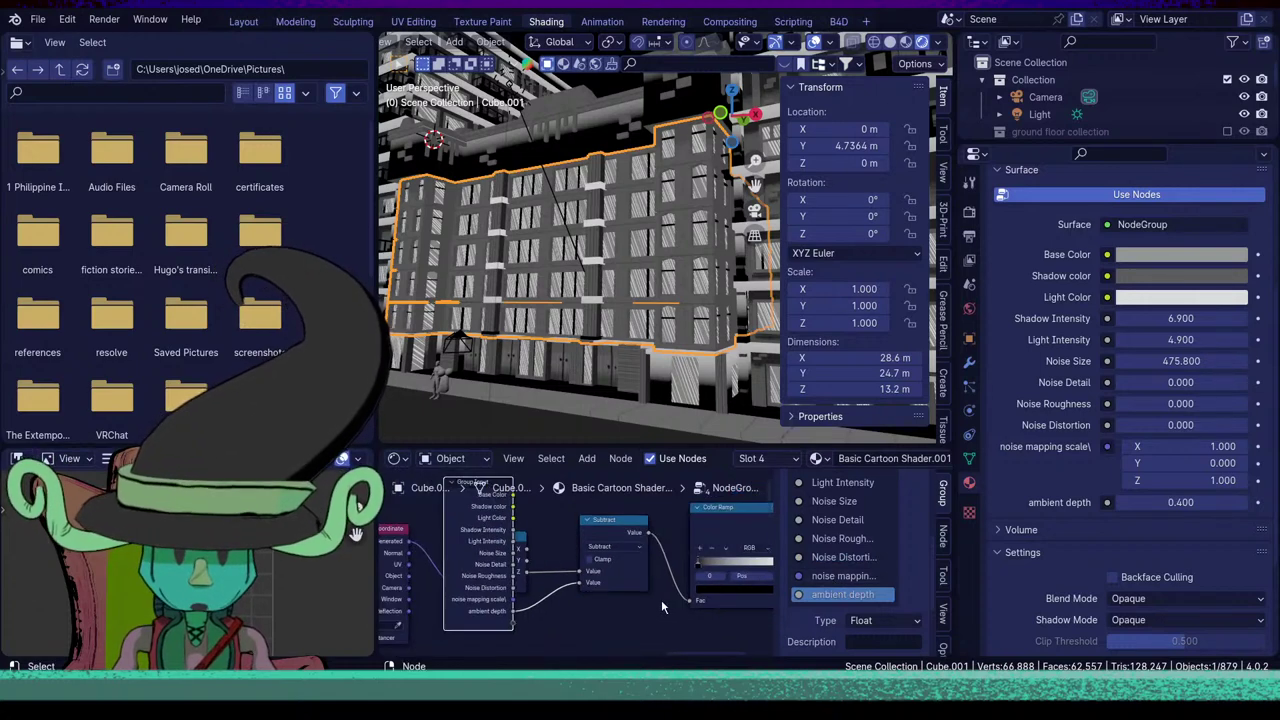
# Move the Group Output node farther from the Color Ramp to make room for another node.
pyautogui.click(662, 601)
pyautogui.moveTo(679, 578); pyautogui.dragTo(614, 588, button='middle')
pyautogui.scroll(2, 617, 598)
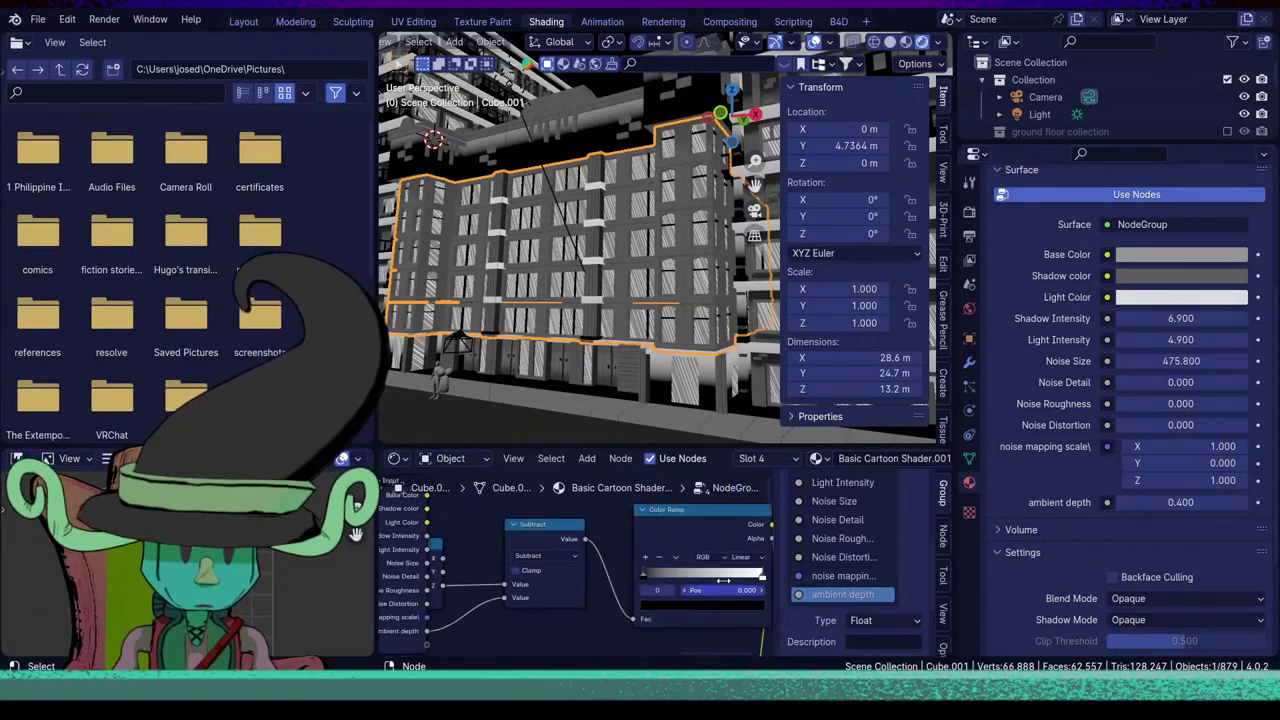
pyautogui.scroll(-3, 655, 580)
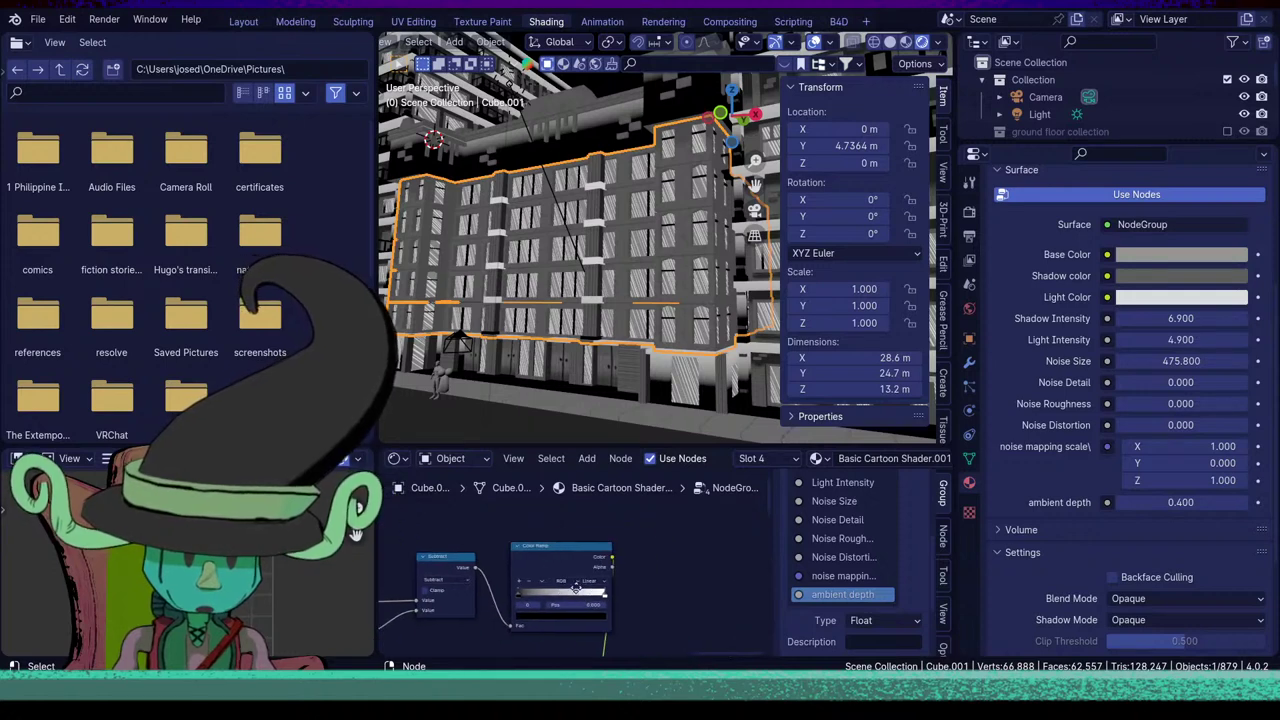
pyautogui.scroll(1, 668, 601)
pyautogui.moveTo(611, 604); pyautogui.dragTo(678, 607)
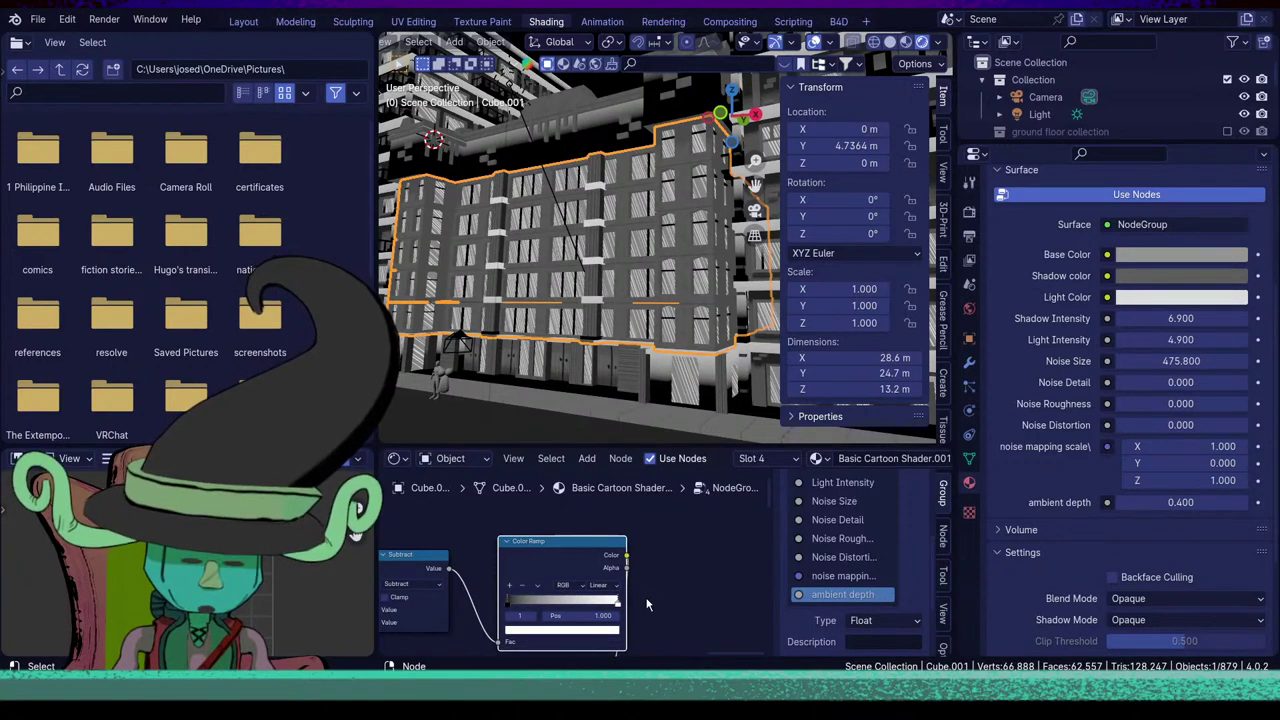
pyautogui.moveTo(645, 604); pyautogui.dragTo(657, 563, button='middle')
pyautogui.hotkey('shift', 'a')
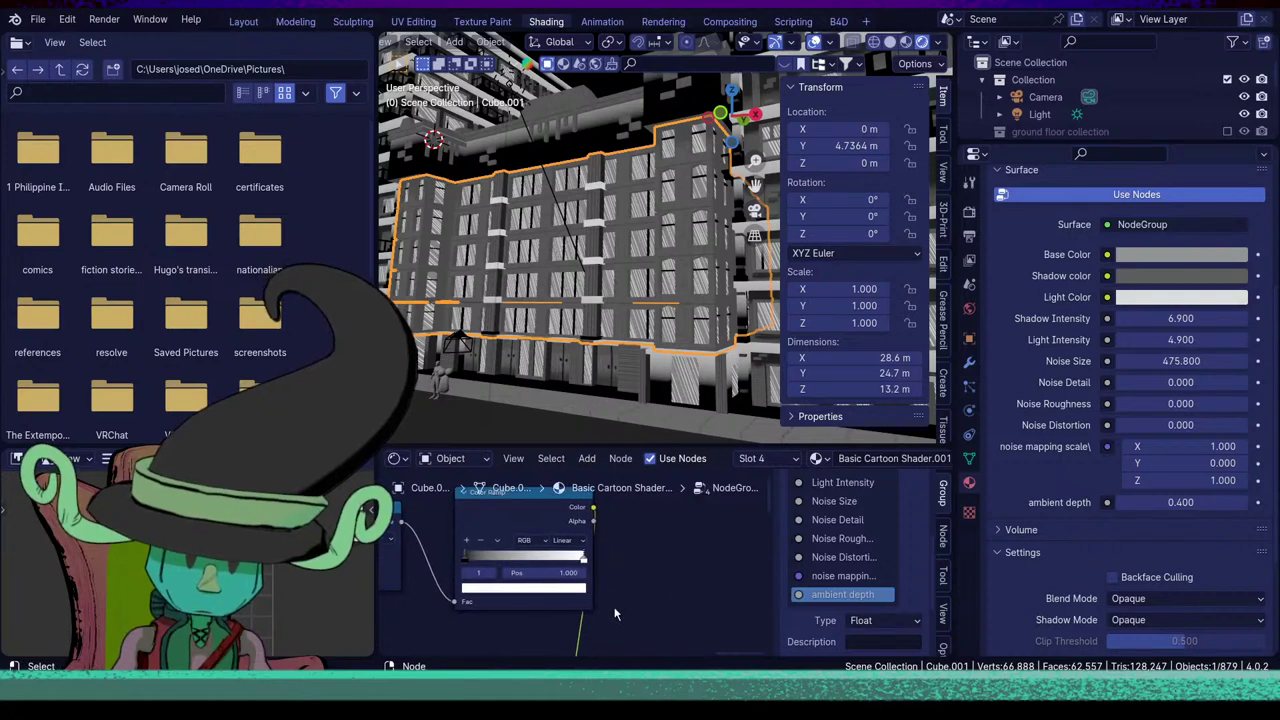
pyautogui.scroll(-8, 609, 612)
pyautogui.moveTo(591, 641); pyautogui.dragTo(658, 631)
pyautogui.click(658, 630)
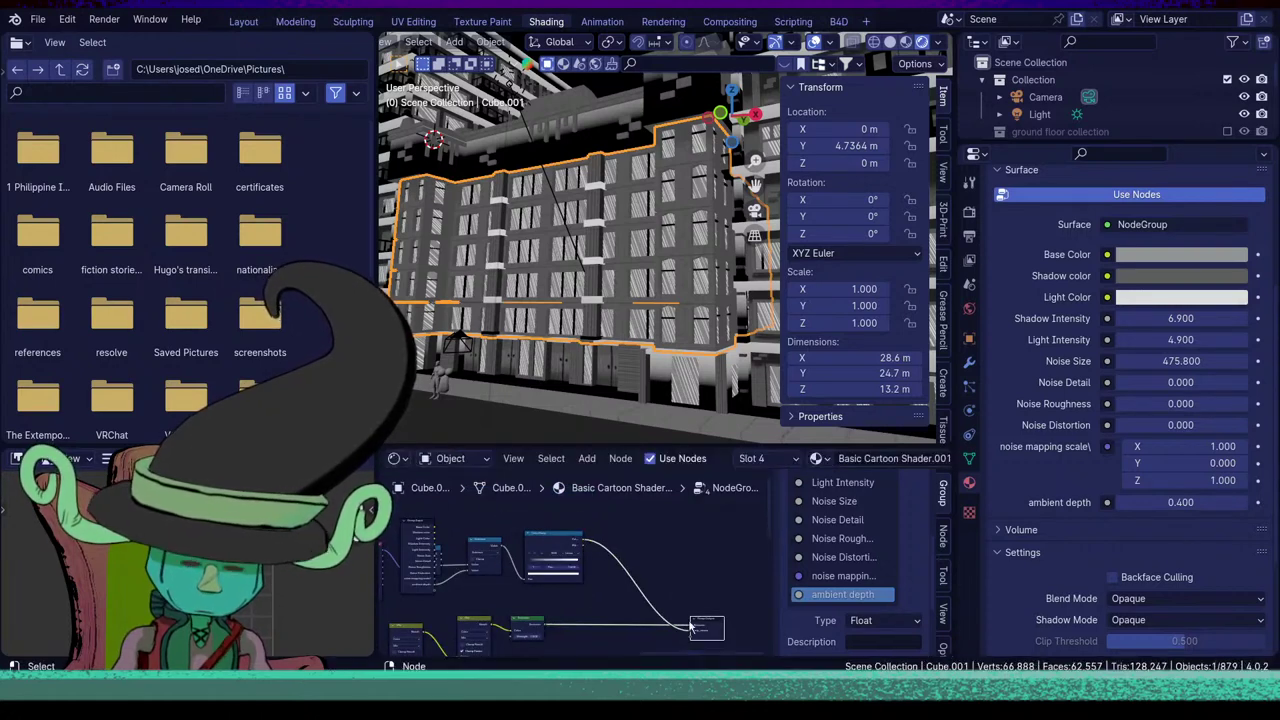
pyautogui.hotkey('shift', 'a')
pyautogui.click(587, 456)
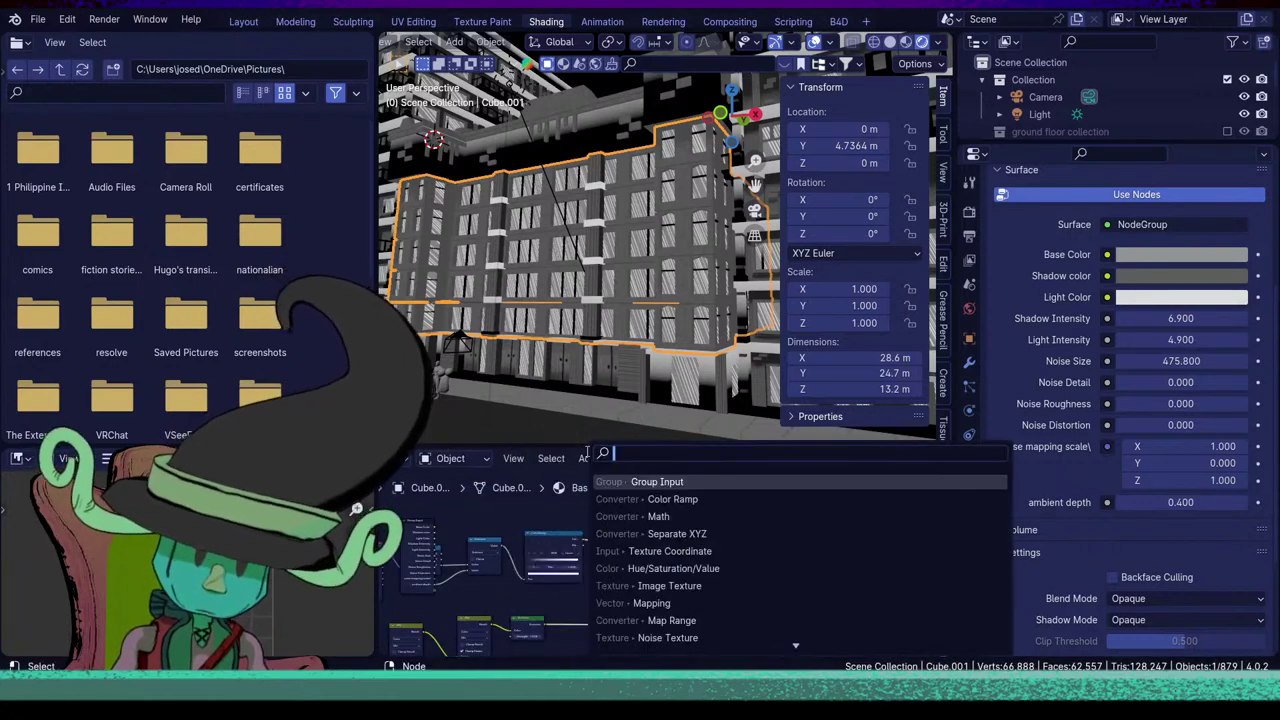
pyautogui.write('color')
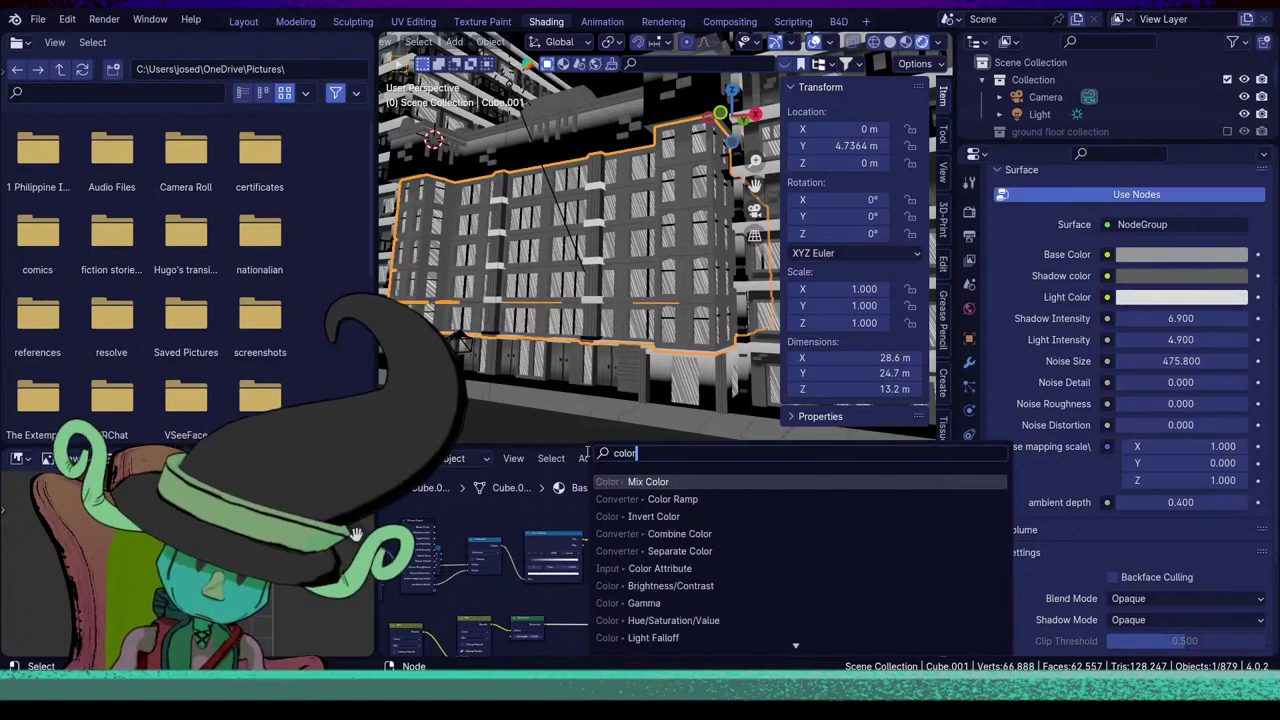
pyautogui.press('Down')
pyautogui.press('Return')
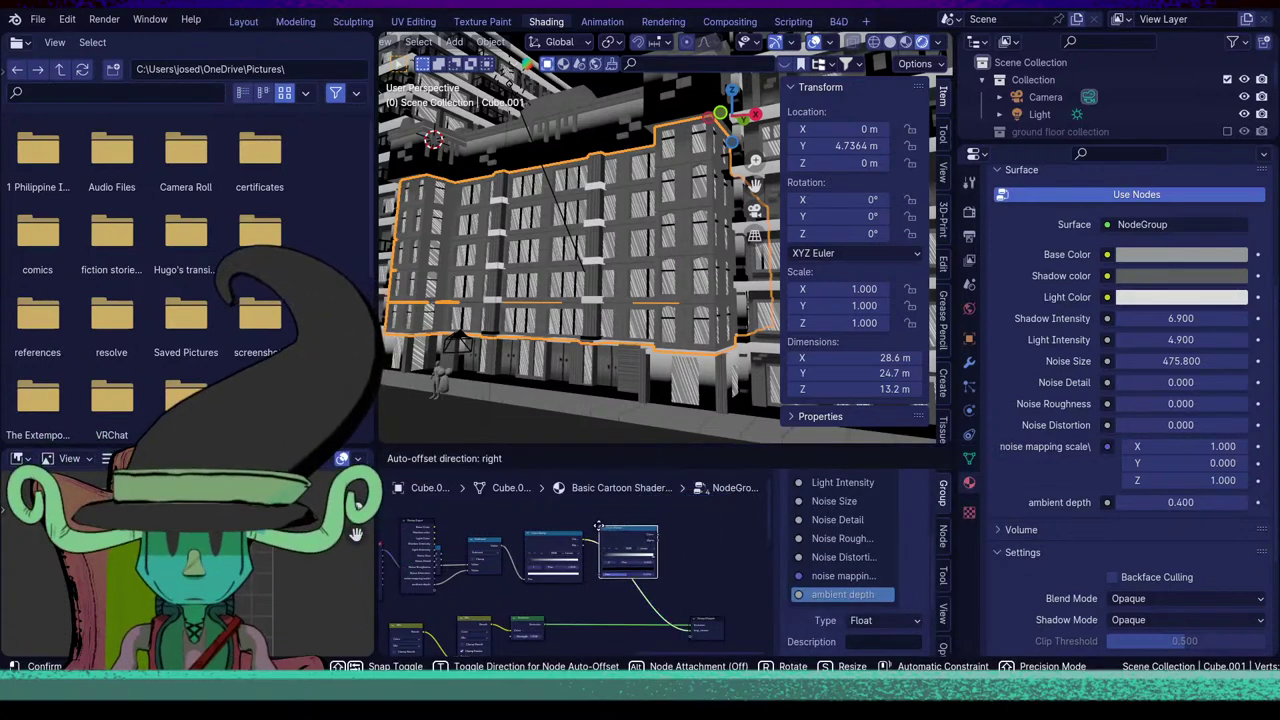
pyautogui.click(660, 492)
pyautogui.press('x')
pyautogui.scroll(3, 646, 545)
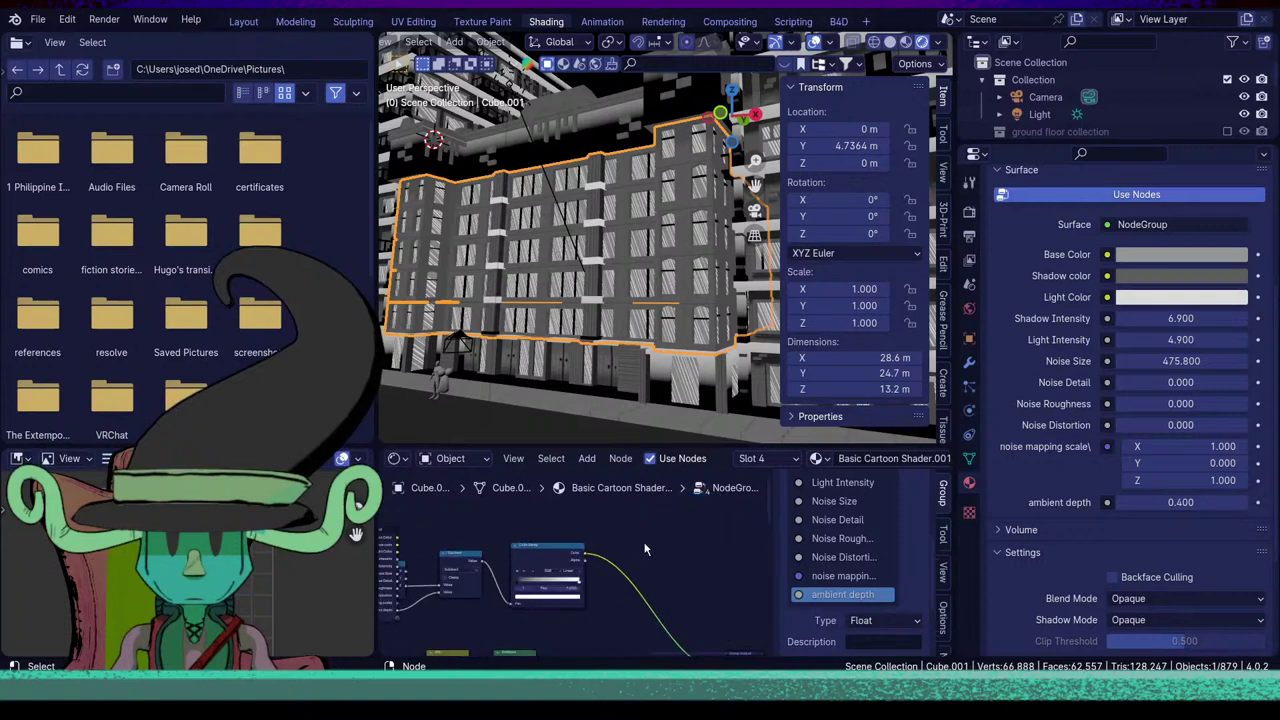
pyautogui.hotkey('shift', 'a')
pyautogui.click(611, 492)
pyautogui.write('mix')
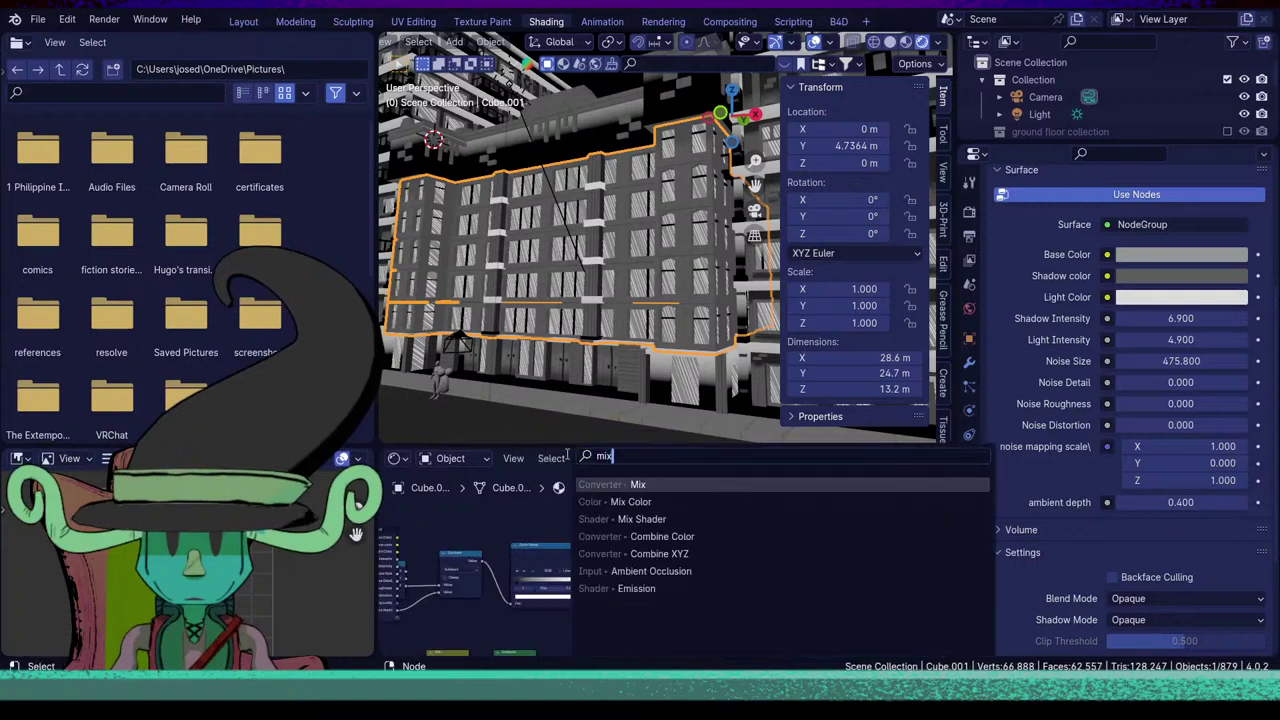
pyautogui.click(637, 518)
pyautogui.click(639, 521)
pyautogui.press('x')
# Insert a Mix Color node between the Color Ramp and the Group Output.
pyautogui.hotkey('shift', 'a')
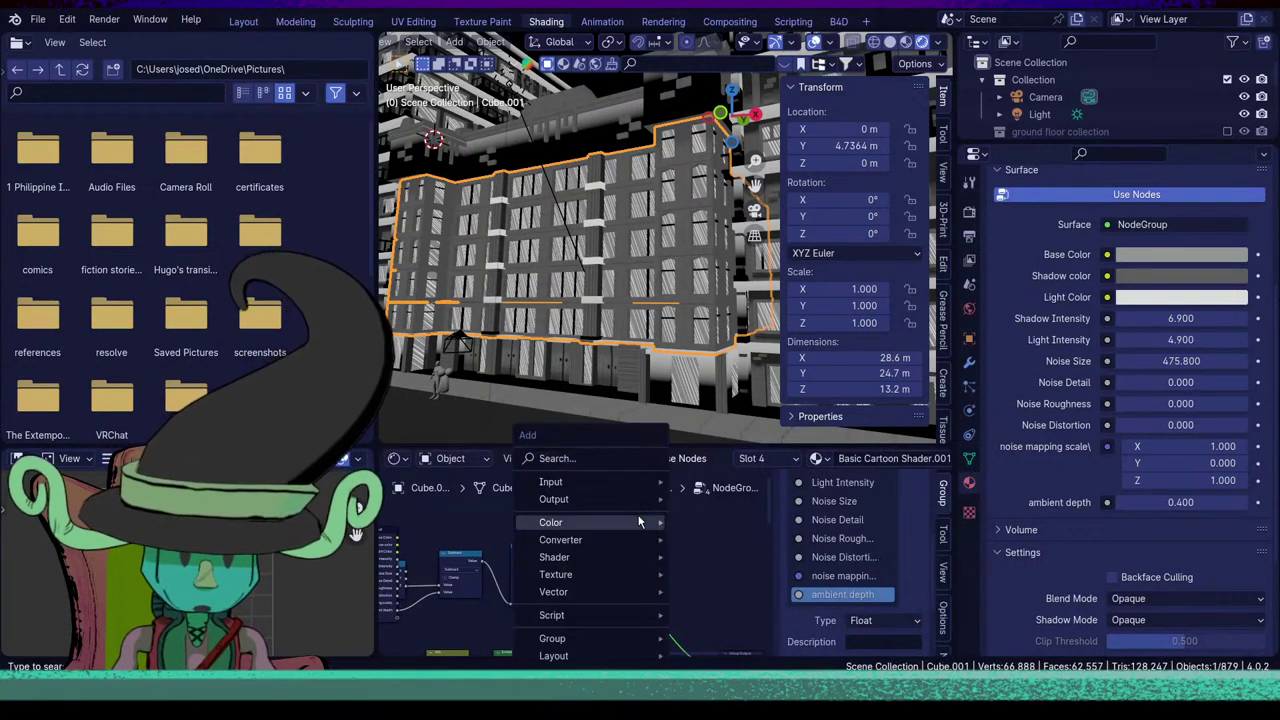
pyautogui.click(604, 460)
pyautogui.write('mi')
pyautogui.press('Down')
pyautogui.press('Down')
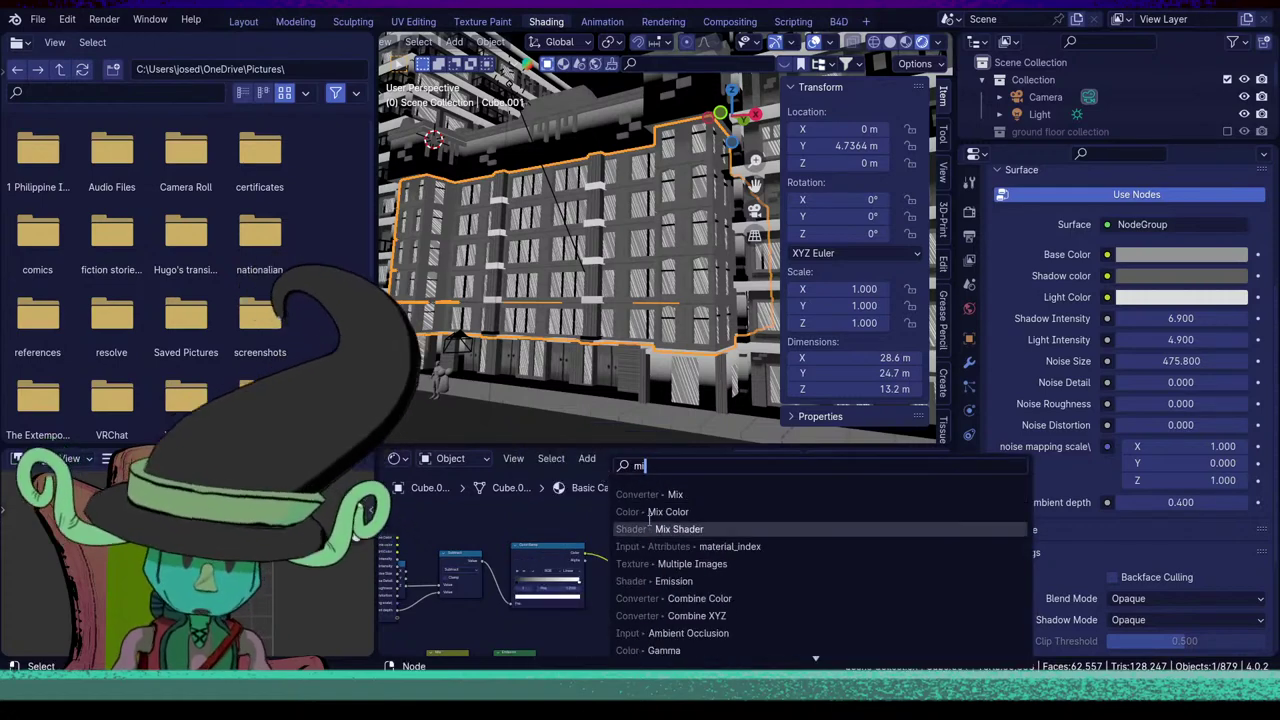
pyautogui.press('Up')
pyautogui.press('Return')
pyautogui.click(635, 569)
# Shift the Emission node toward the Group Output, then feed the new Mix node's B from the shader's Mix result and its Factor from the Color Ramp.
pyautogui.moveTo(629, 601); pyautogui.dragTo(597, 528, button='middle')
pyautogui.moveTo(483, 580); pyautogui.dragTo(623, 600)
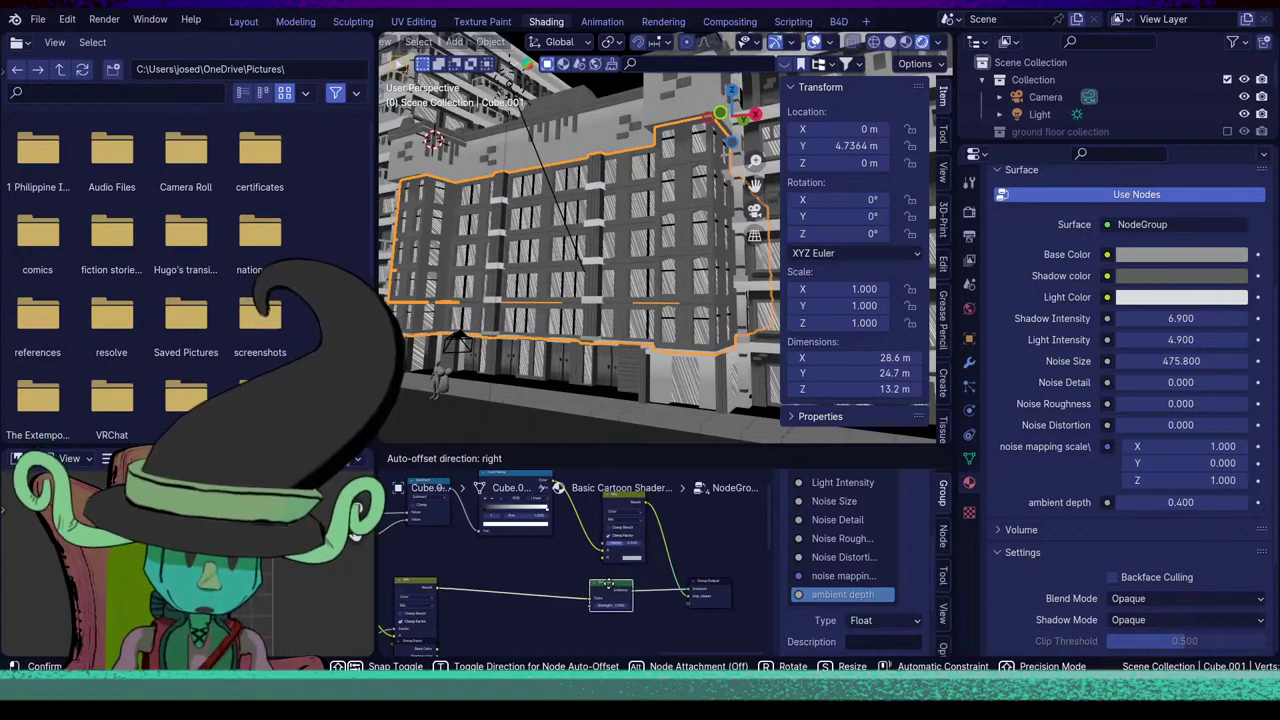
pyautogui.click(613, 592)
pyautogui.scroll(2, 498, 609)
pyautogui.moveTo(529, 611); pyautogui.dragTo(569, 609, button='middle')
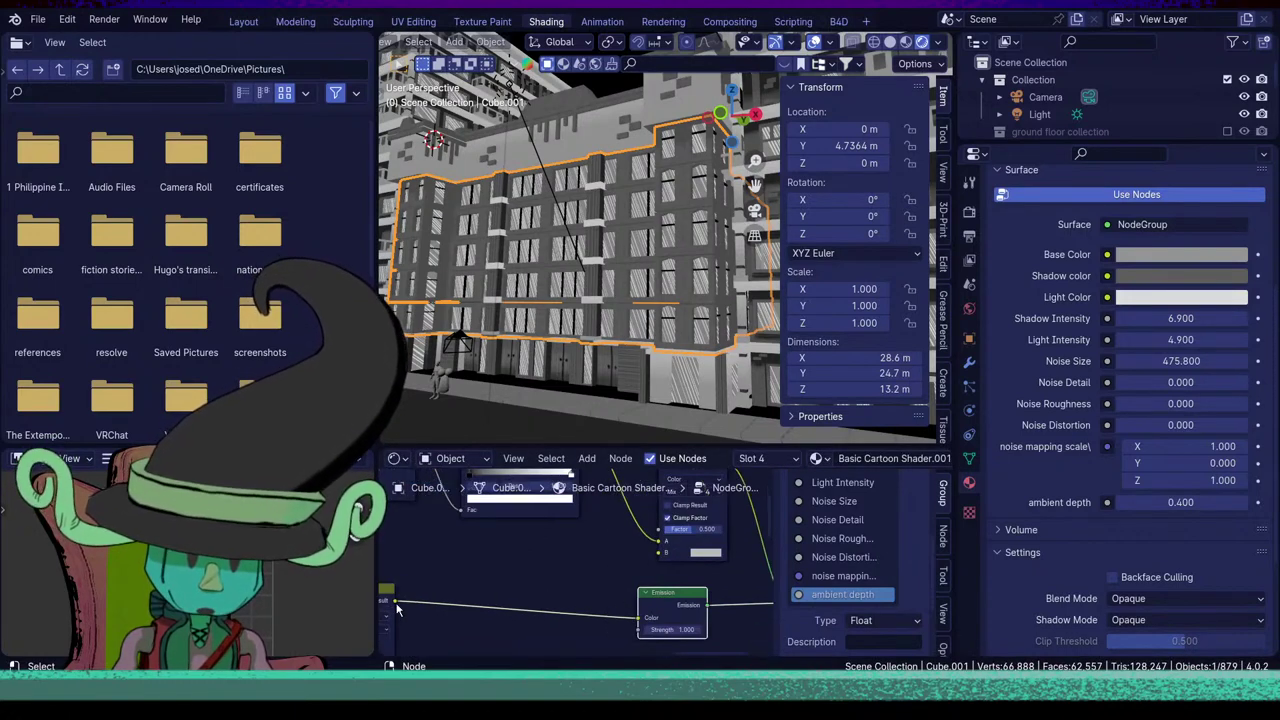
pyautogui.moveTo(395, 604); pyautogui.dragTo(660, 550)
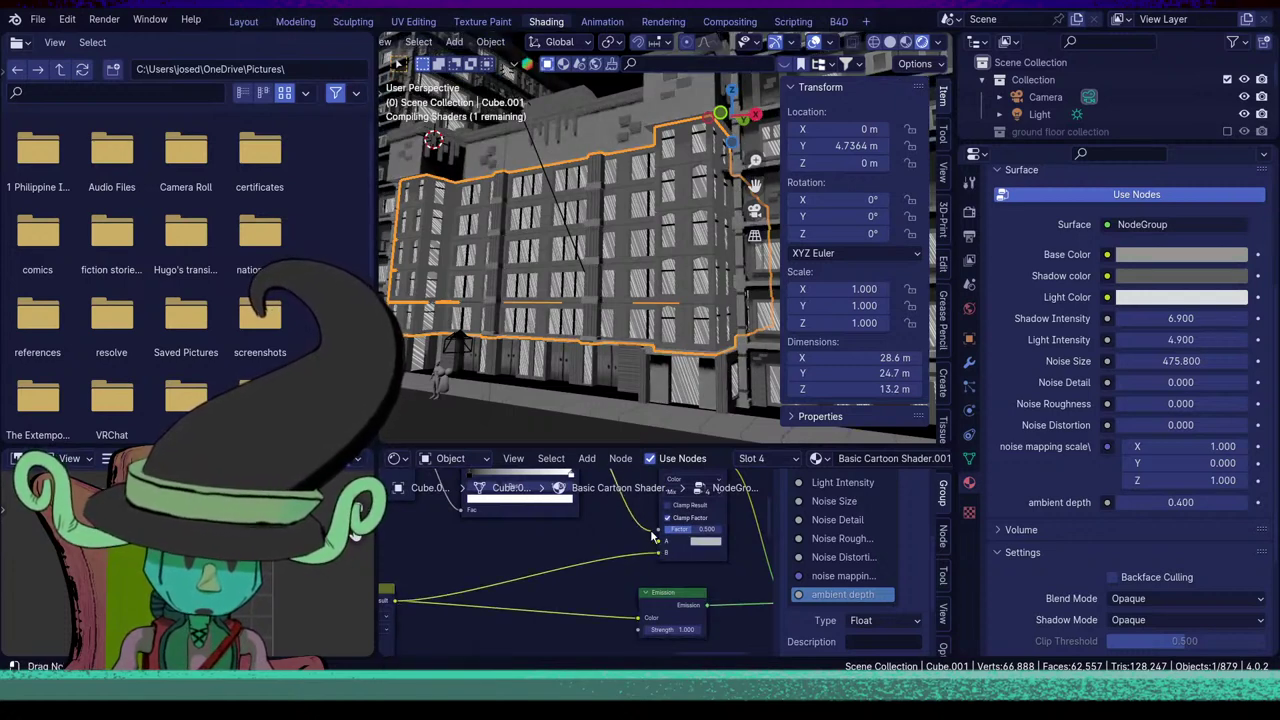
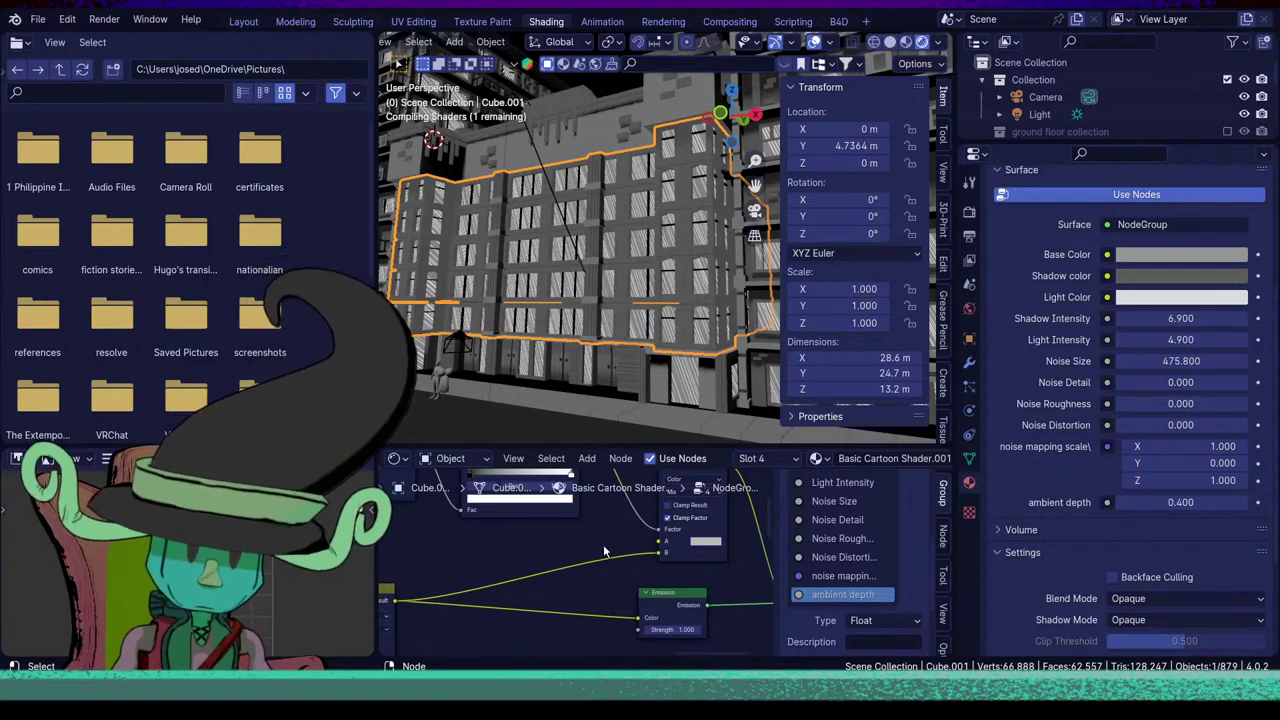
# Duplicate the Group Input node near the new Mix node and expose the Mix node's A color as a group input.
pyautogui.press('Home')
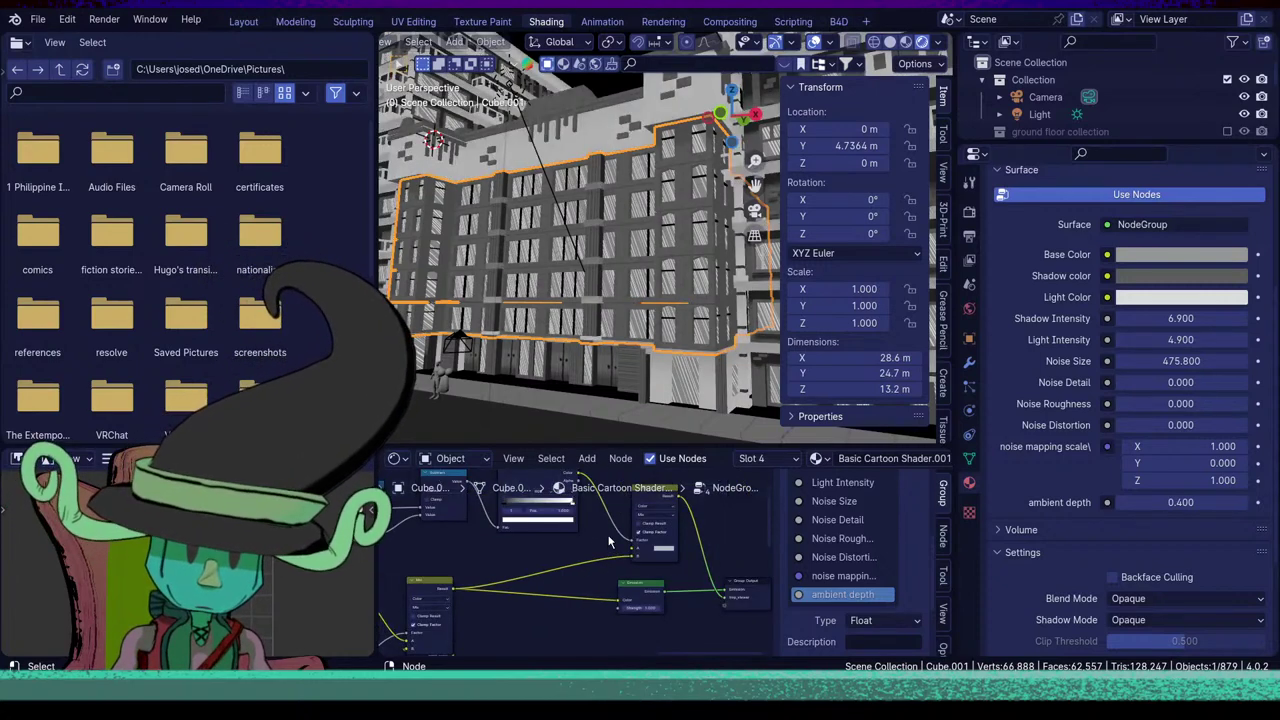
pyautogui.scroll(3, 655, 636)
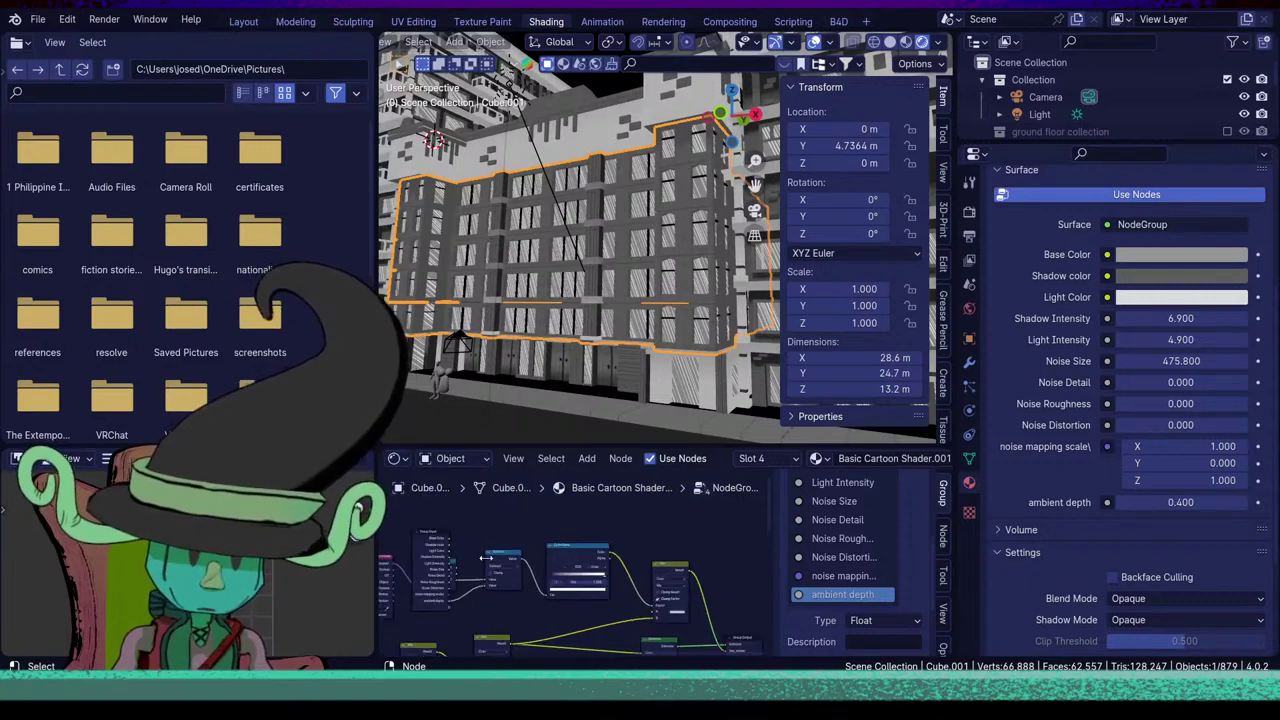
pyautogui.hotkey('shift', 'd')
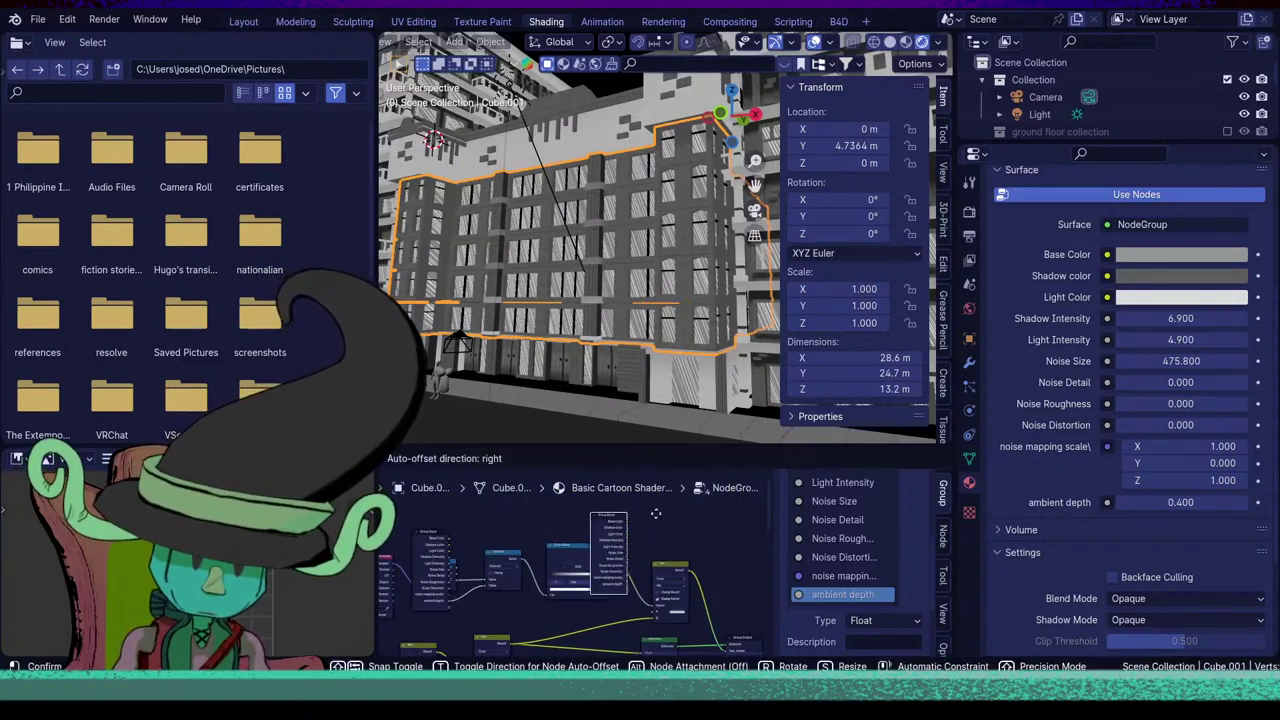
pyautogui.click(602, 496)
pyautogui.moveTo(646, 578); pyautogui.dragTo(573, 543, button='middle')
pyautogui.scroll(5, 572, 542)
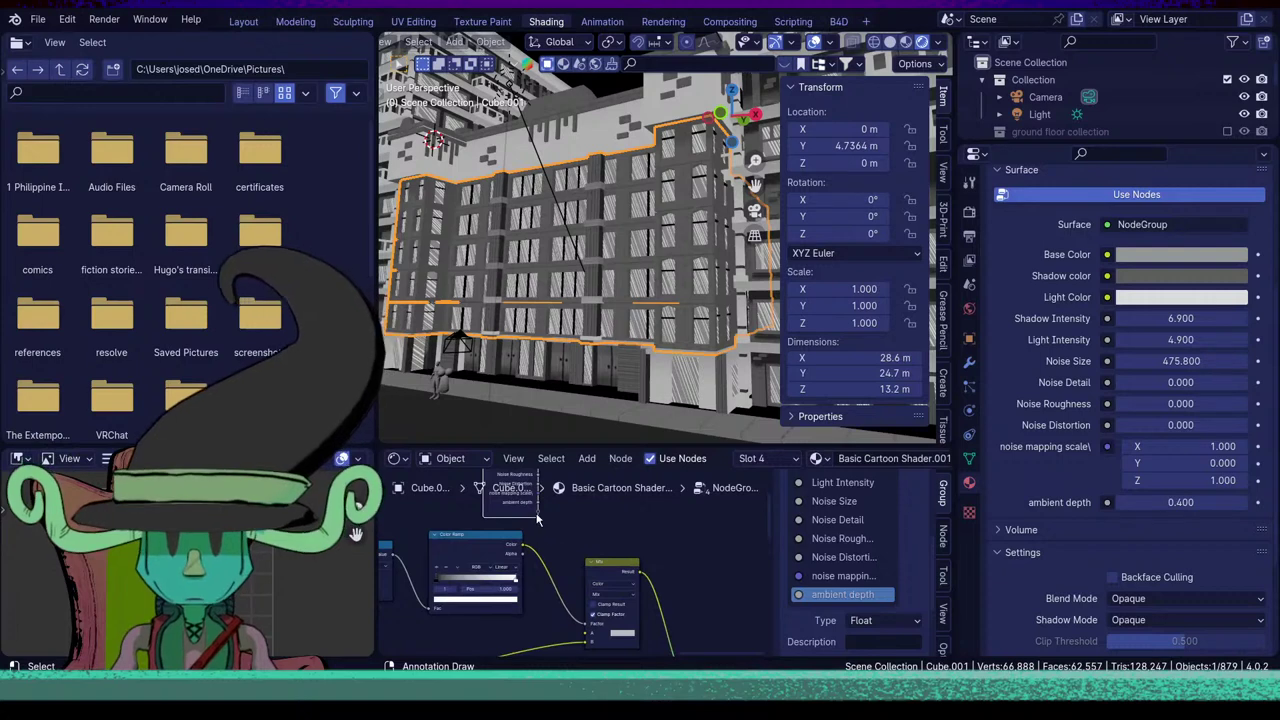
pyautogui.moveTo(540, 515); pyautogui.dragTo(598, 606)
pyautogui.moveTo(657, 571); pyautogui.dragTo(679, 620, button='middle')
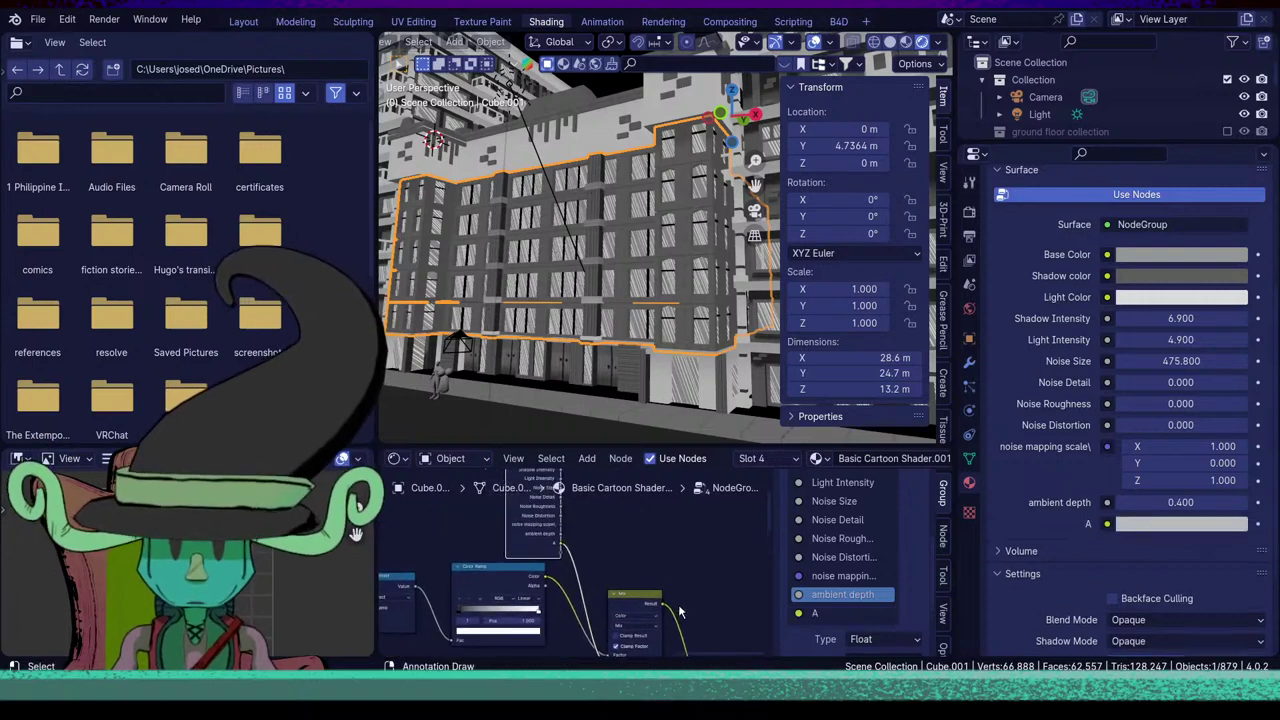
# Rename the node group's new A input to "ambient color".
pyautogui.click(815, 613)
pyautogui.doubleClick(815, 613)
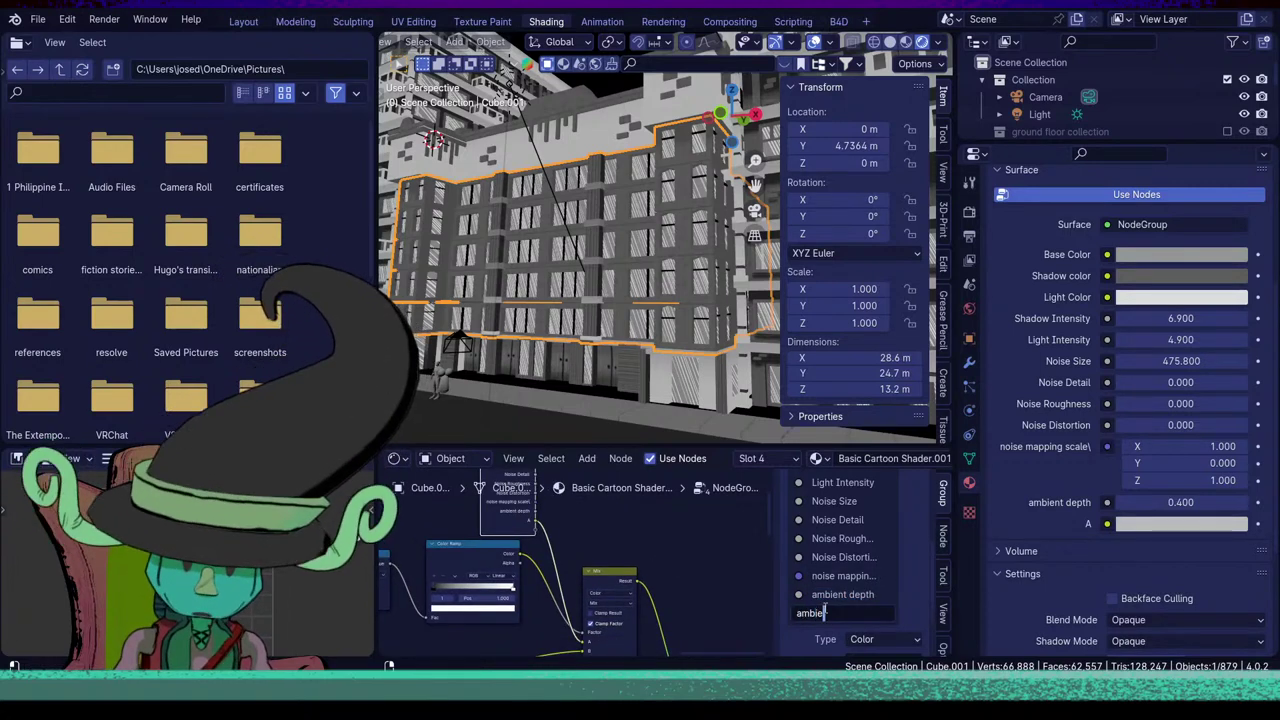
pyautogui.press('Return')
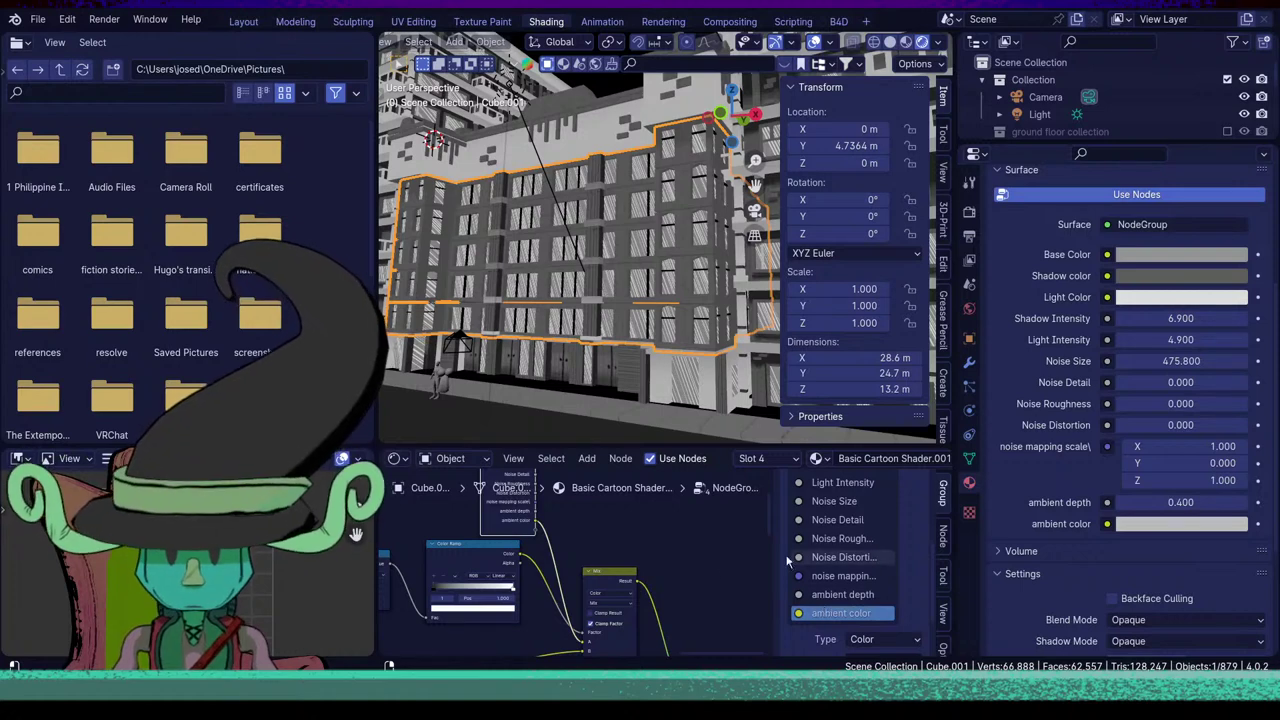
# Disconnect the Emission node's Color, place the node after the new Mix node, and feed its Color from that Mix result.
pyautogui.moveTo(665, 639); pyautogui.dragTo(545, 595, button='middle')
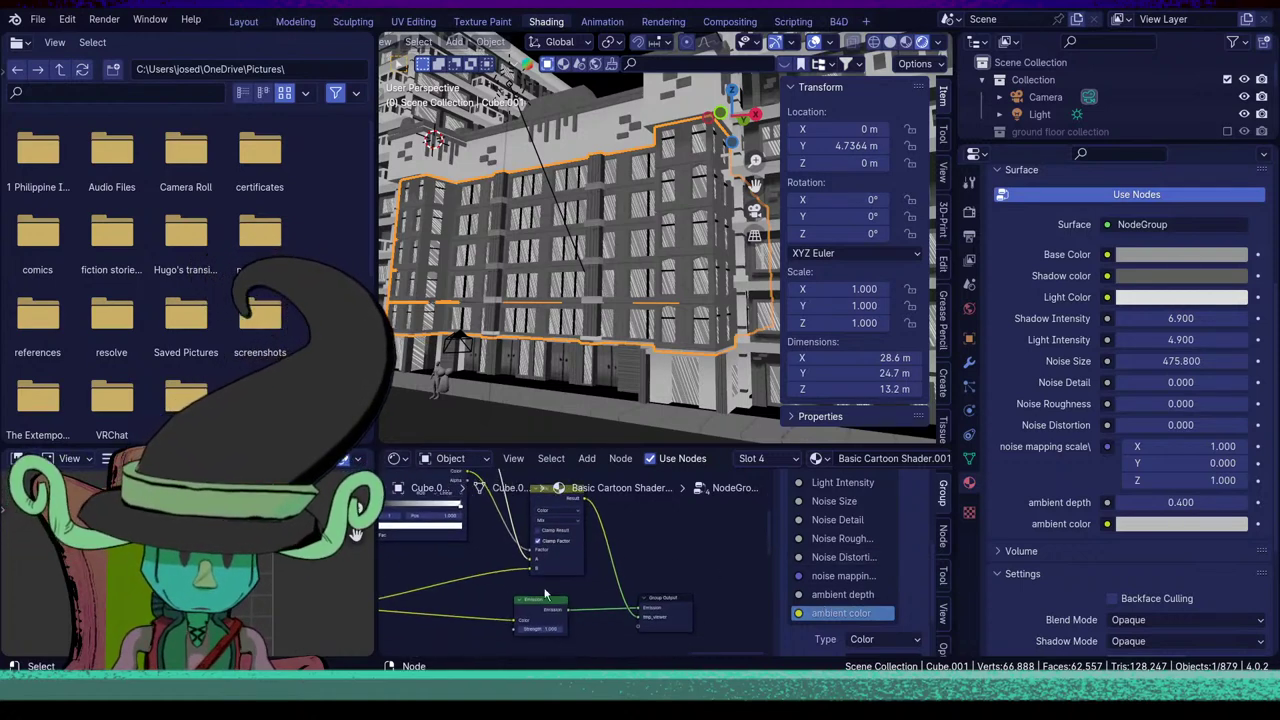
pyautogui.moveTo(531, 604); pyautogui.dragTo(558, 607)
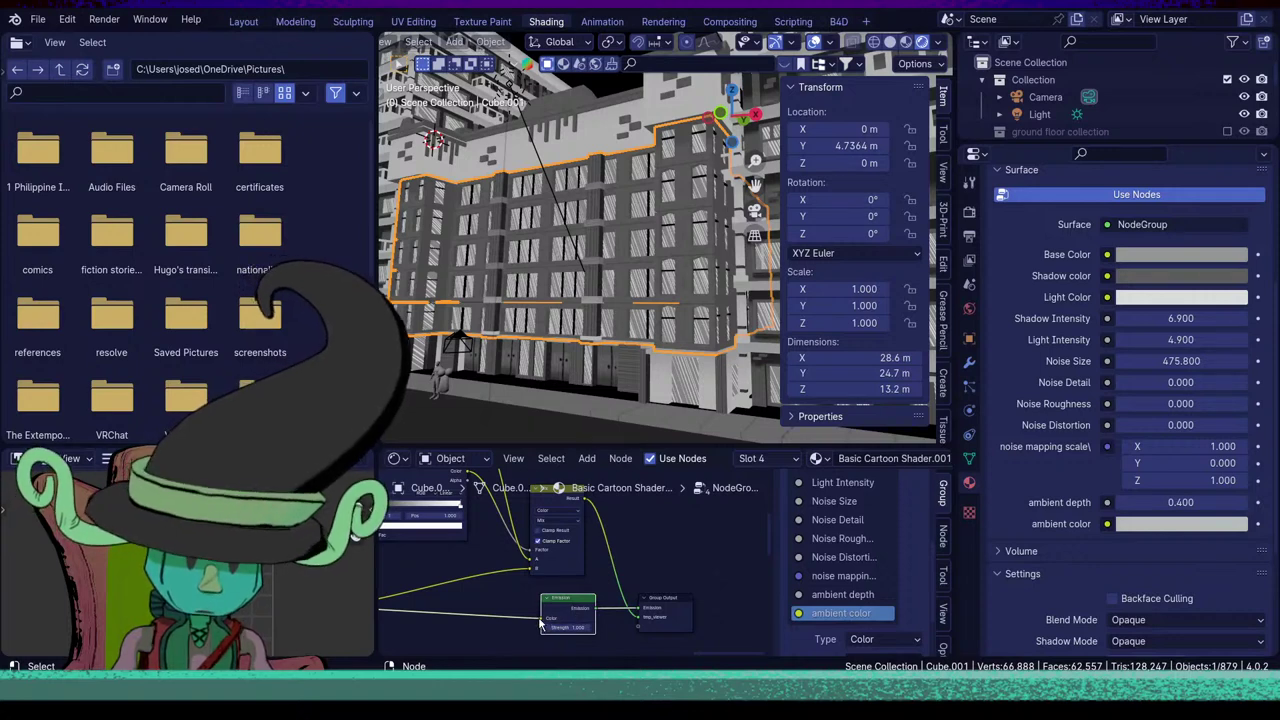
pyautogui.moveTo(540, 620); pyautogui.dragTo(542, 644)
pyautogui.moveTo(586, 604); pyautogui.dragTo(624, 564)
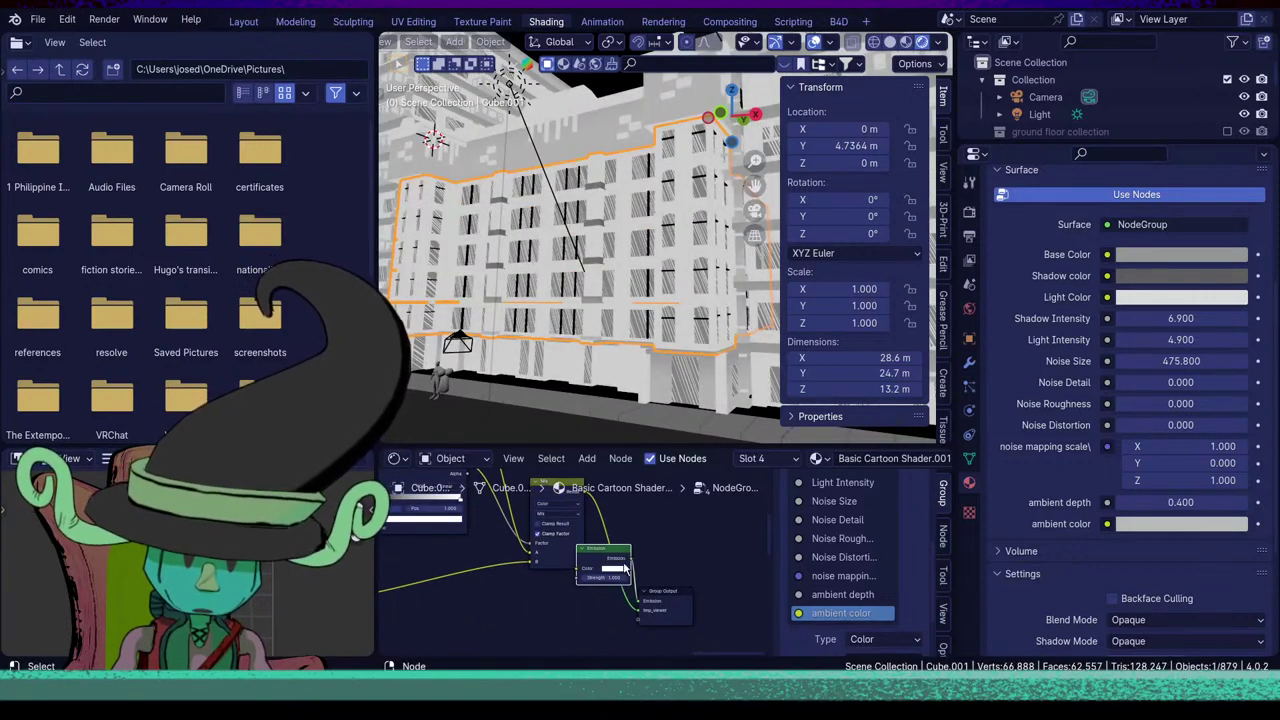
pyautogui.moveTo(604, 516); pyautogui.dragTo(542, 558, button='middle')
pyautogui.moveTo(490, 531)
pyautogui.mouseDown()
pyautogui.moveTo(432, 557)
pyautogui.moveTo(494, 602)
pyautogui.moveTo(528, 598)
pyautogui.mouseUp()
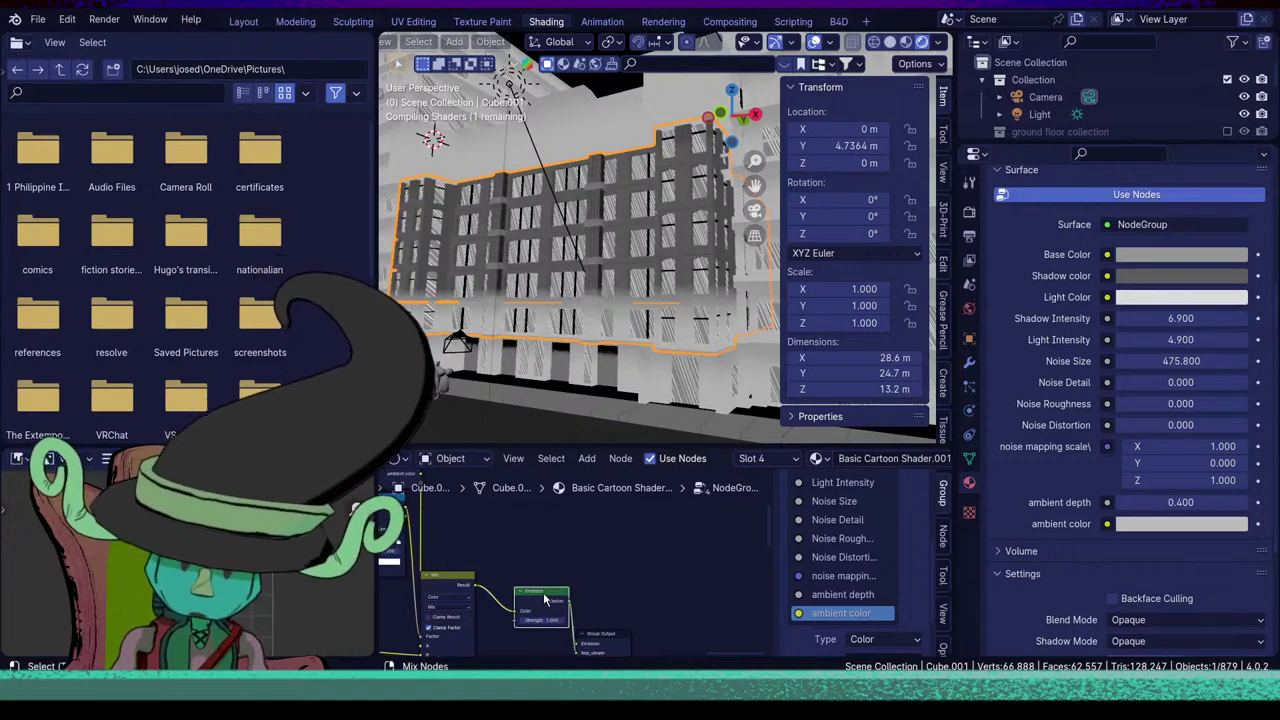
pyautogui.click(545, 598)
pyautogui.scroll(4, 583, 604)
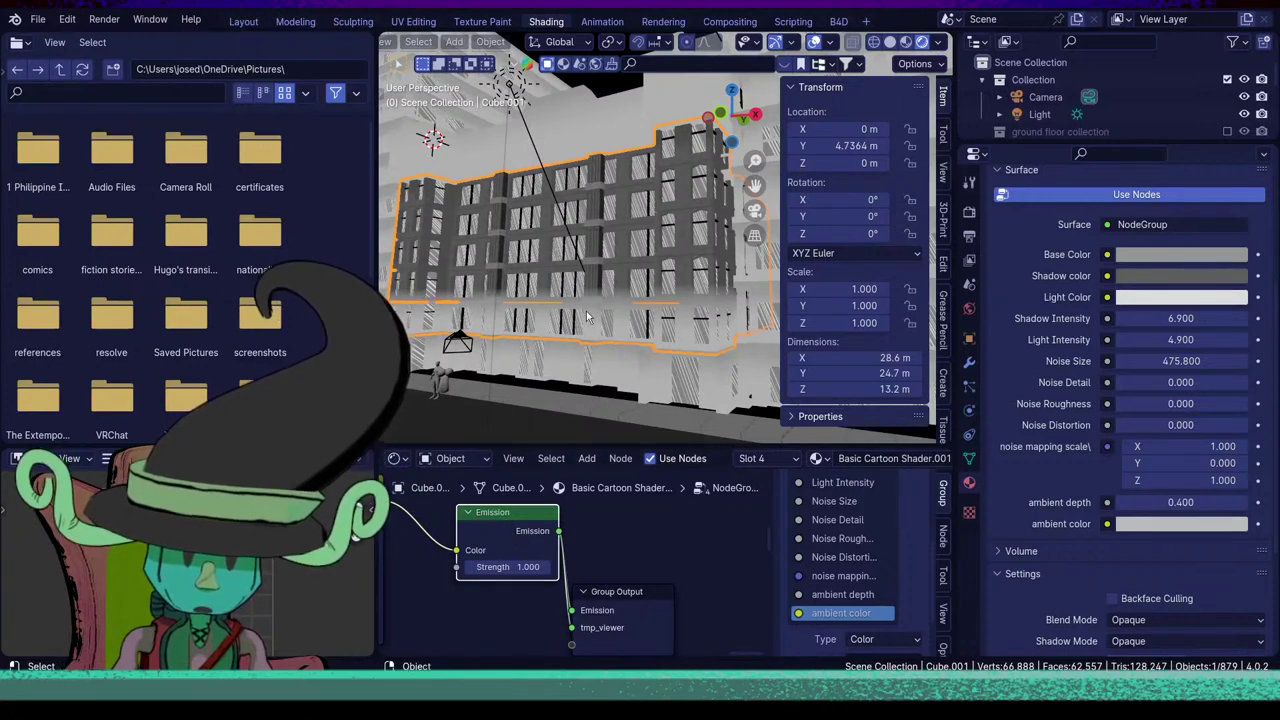
pyautogui.scroll(-6, 588, 317)
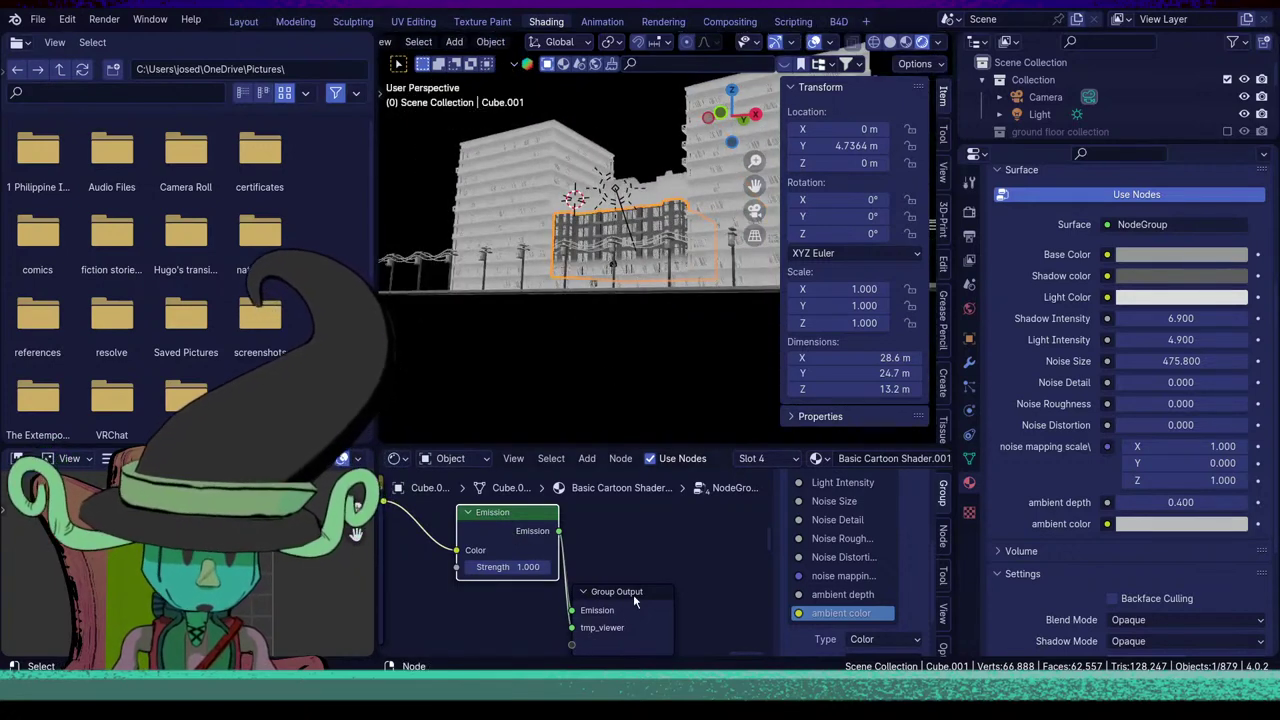
# Leave the node group, link its Emission output to the material output, and inspect the gradient on the apartment building.
pyautogui.press('Tab')
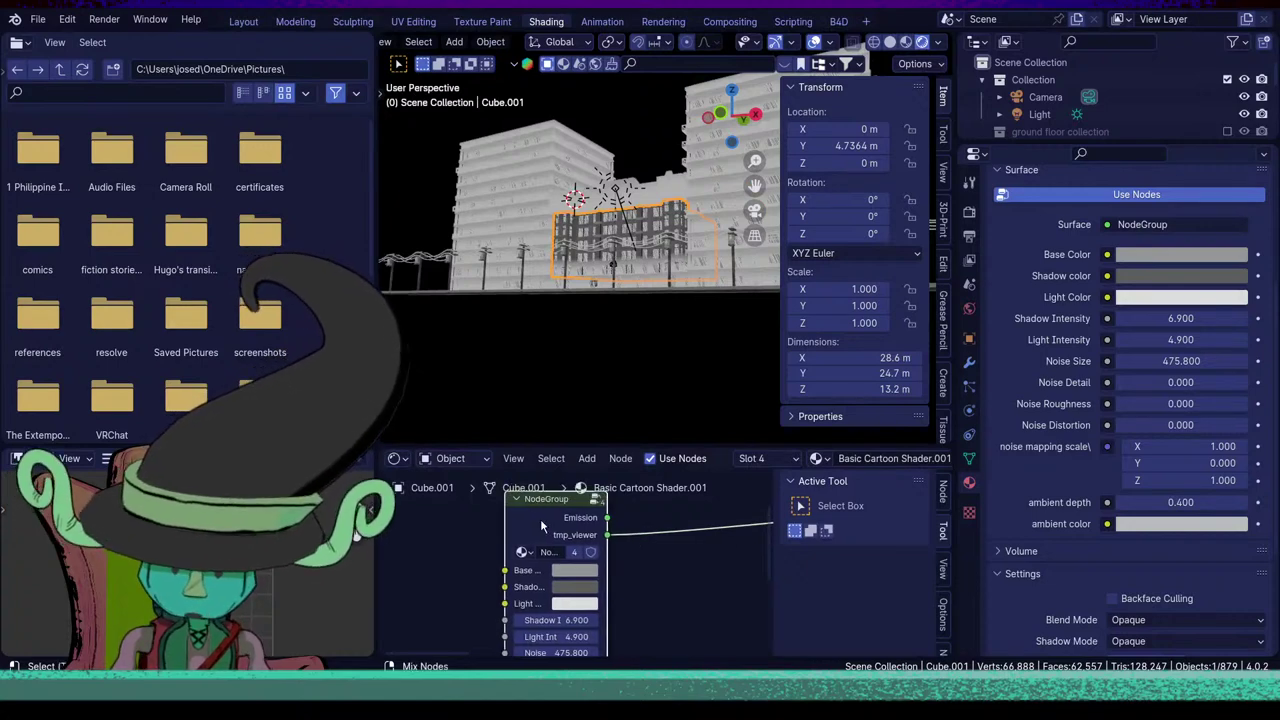
pyautogui.keyDown('ctrl'); pyautogui.keyDown('shift'); pyautogui.click(541, 524); pyautogui.keyUp('shift'); pyautogui.keyUp('ctrl')
pyautogui.scroll(-2, 605, 540)
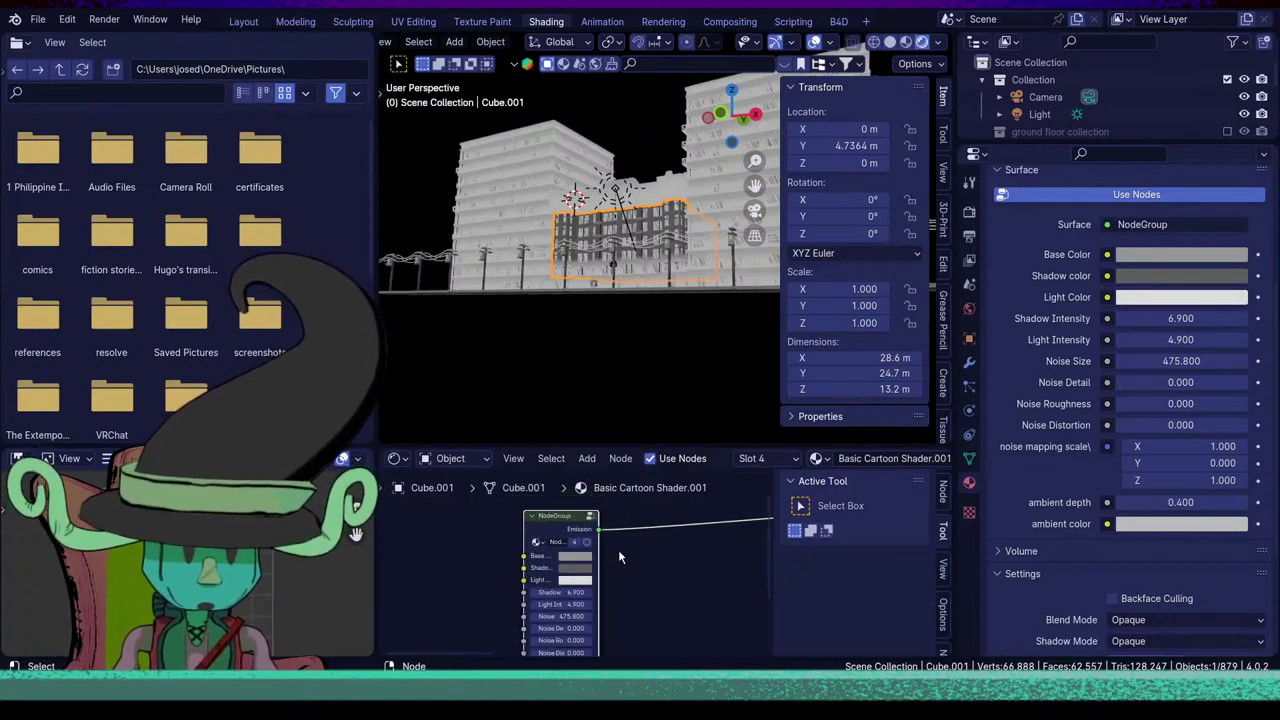
pyautogui.moveTo(663, 306); pyautogui.dragTo(622, 316, button='middle')
pyautogui.scroll(5, 624, 356)
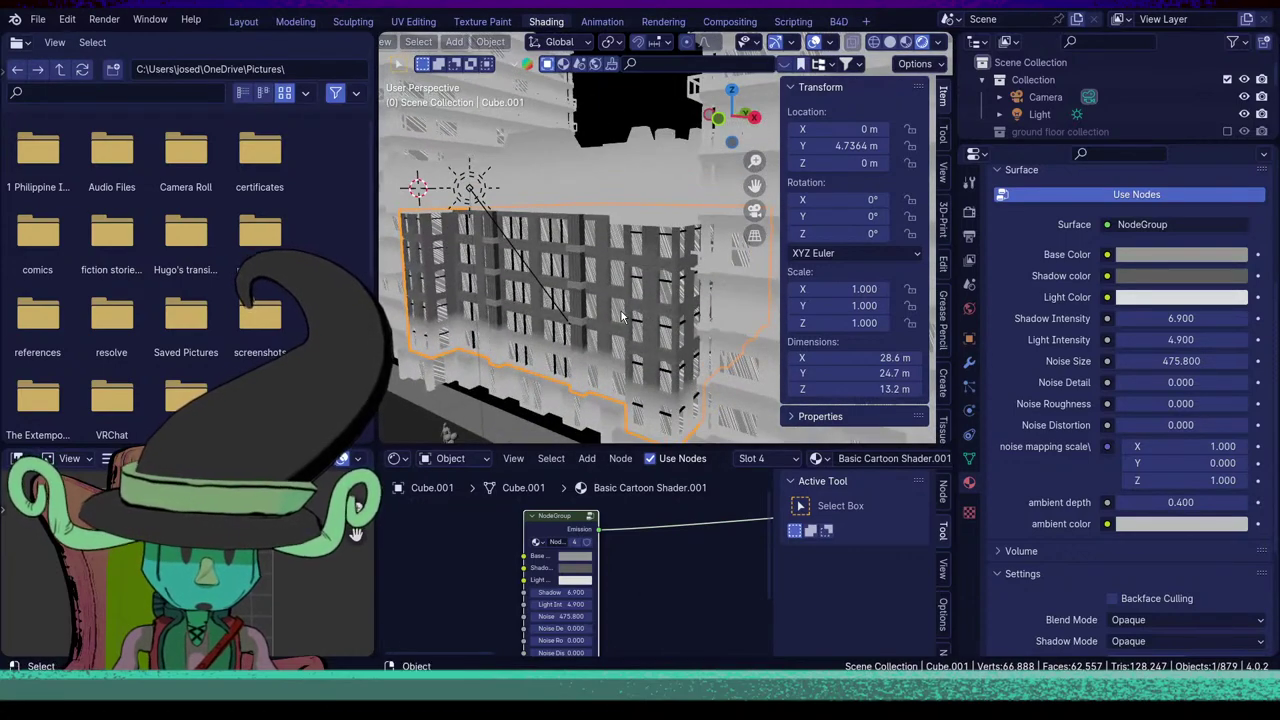
pyautogui.scroll(-6, 670, 405)
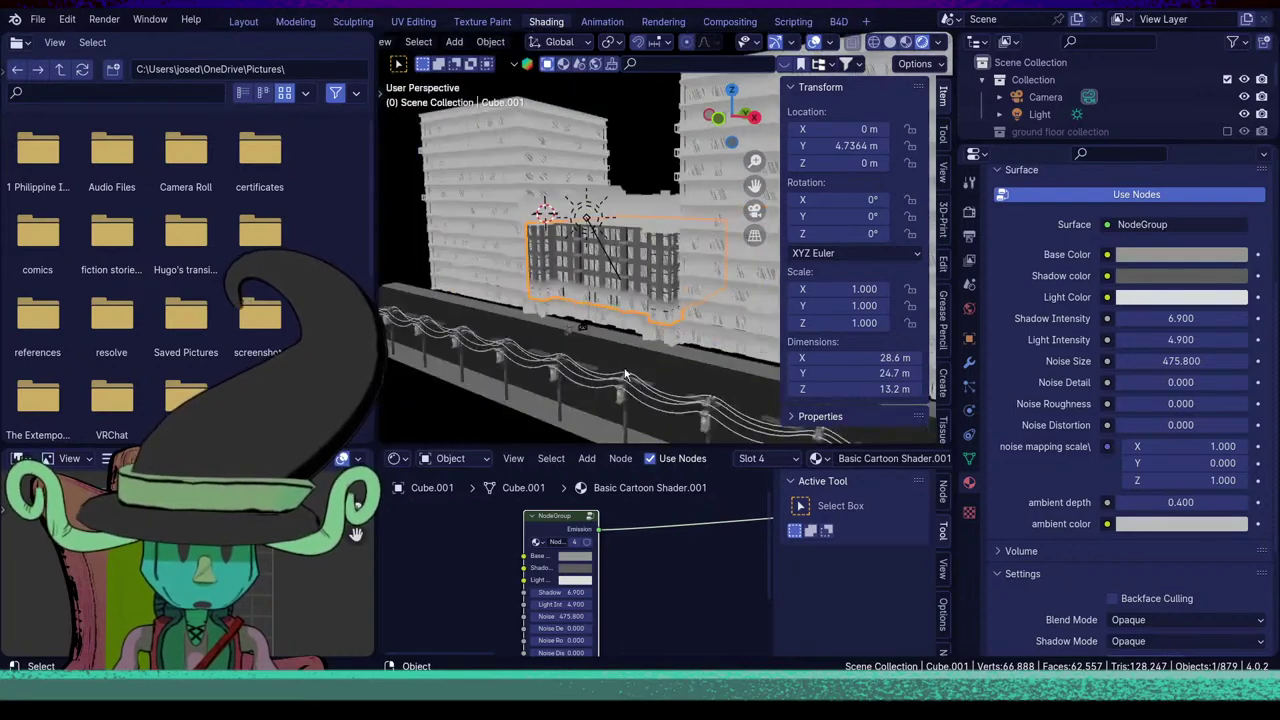
# Set the ambient depth of the Basic Cartoon Shader.001 material to -0.400.
pyautogui.moveTo(621, 594); pyautogui.dragTo(633, 479, button='middle')
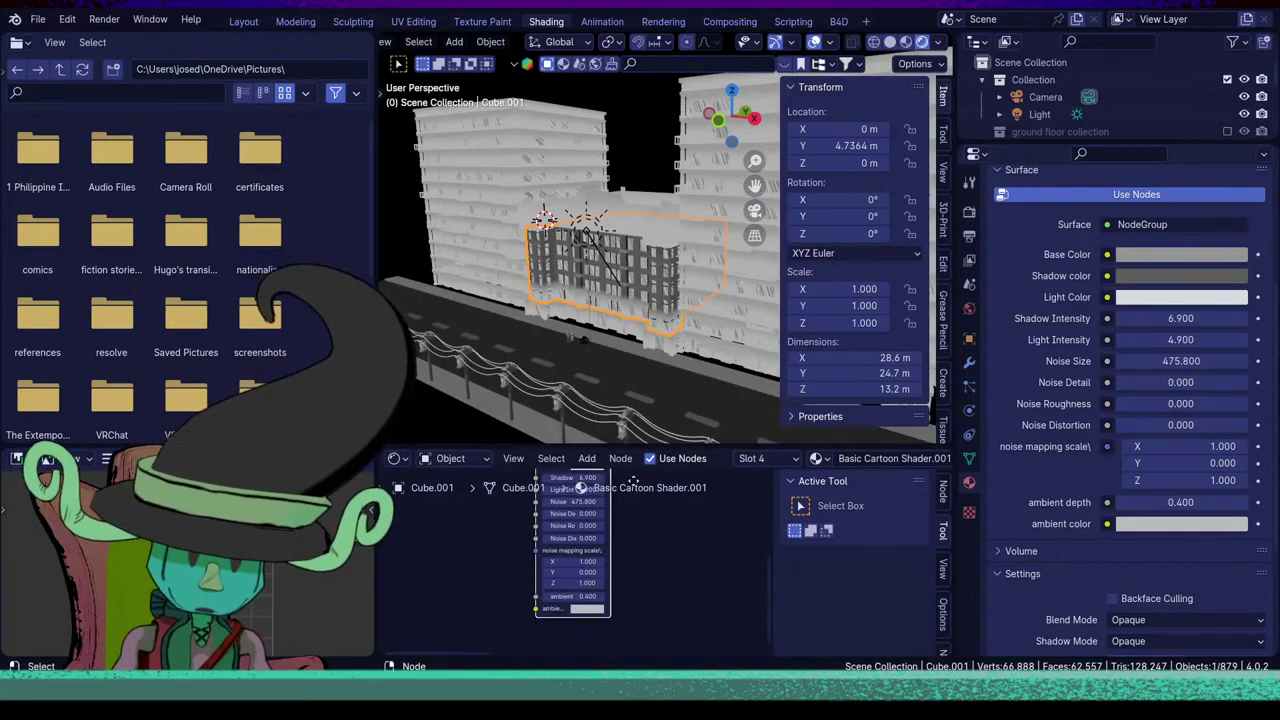
pyautogui.scroll(3, 637, 588)
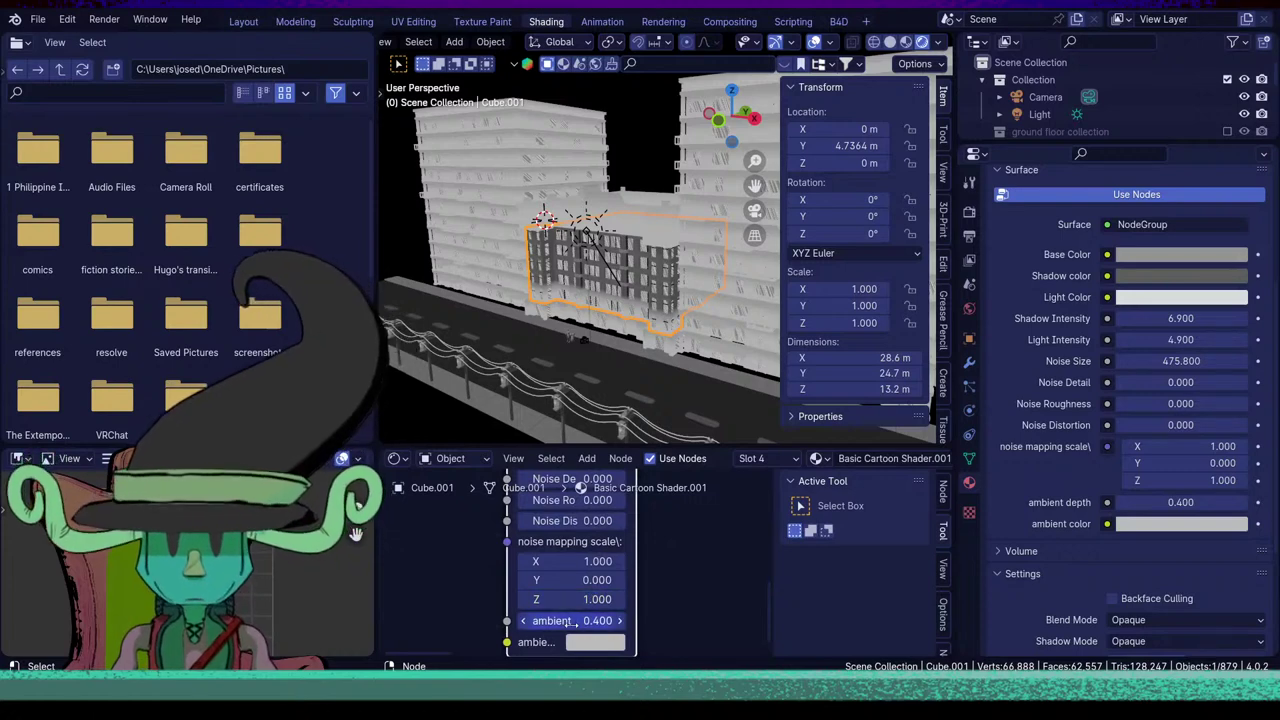
pyautogui.press('-')
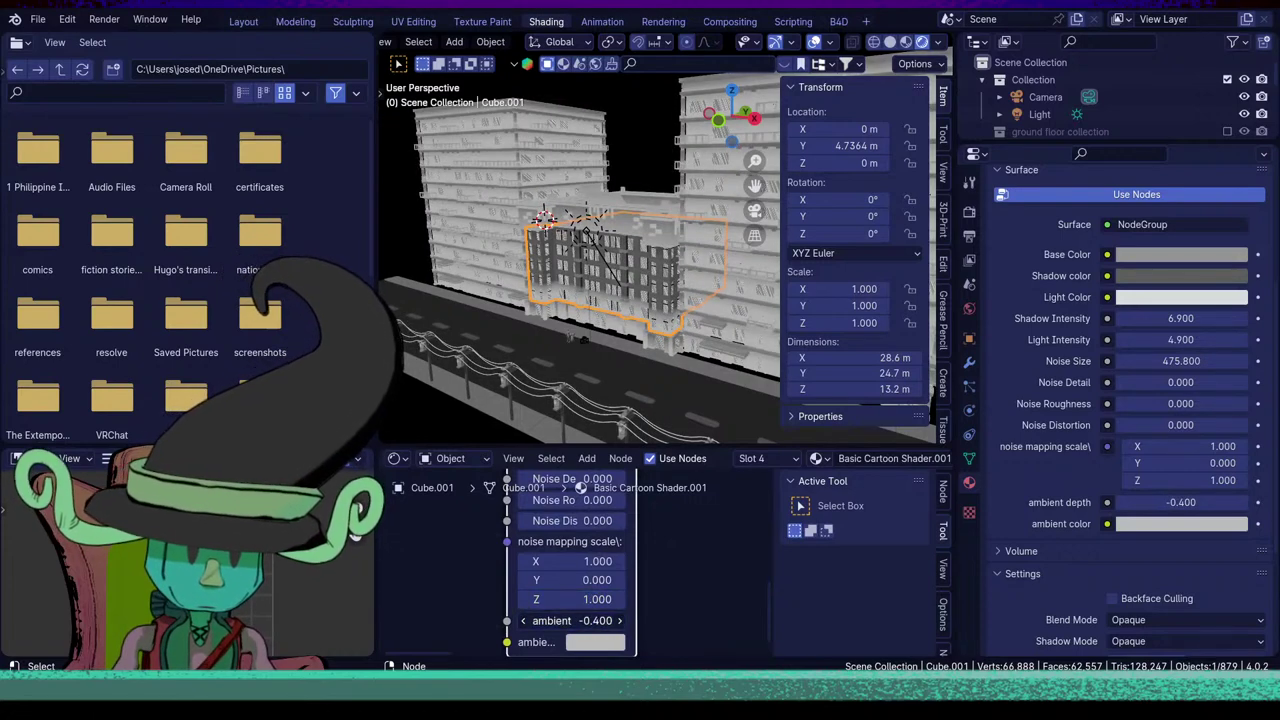
pyautogui.scroll(-3, 650, 536)
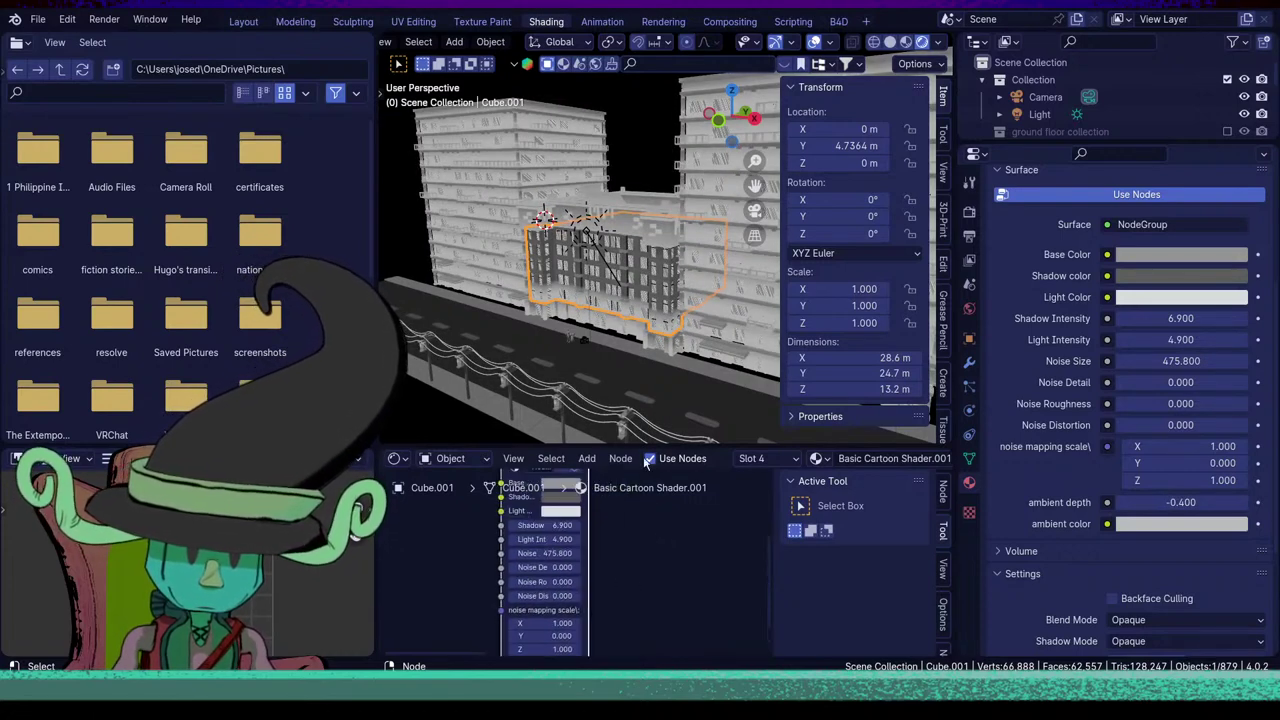
# Select the Basic Cartoon Shader.003 material and open its node group for editing.
pyautogui.scroll(5, 1078, 328)
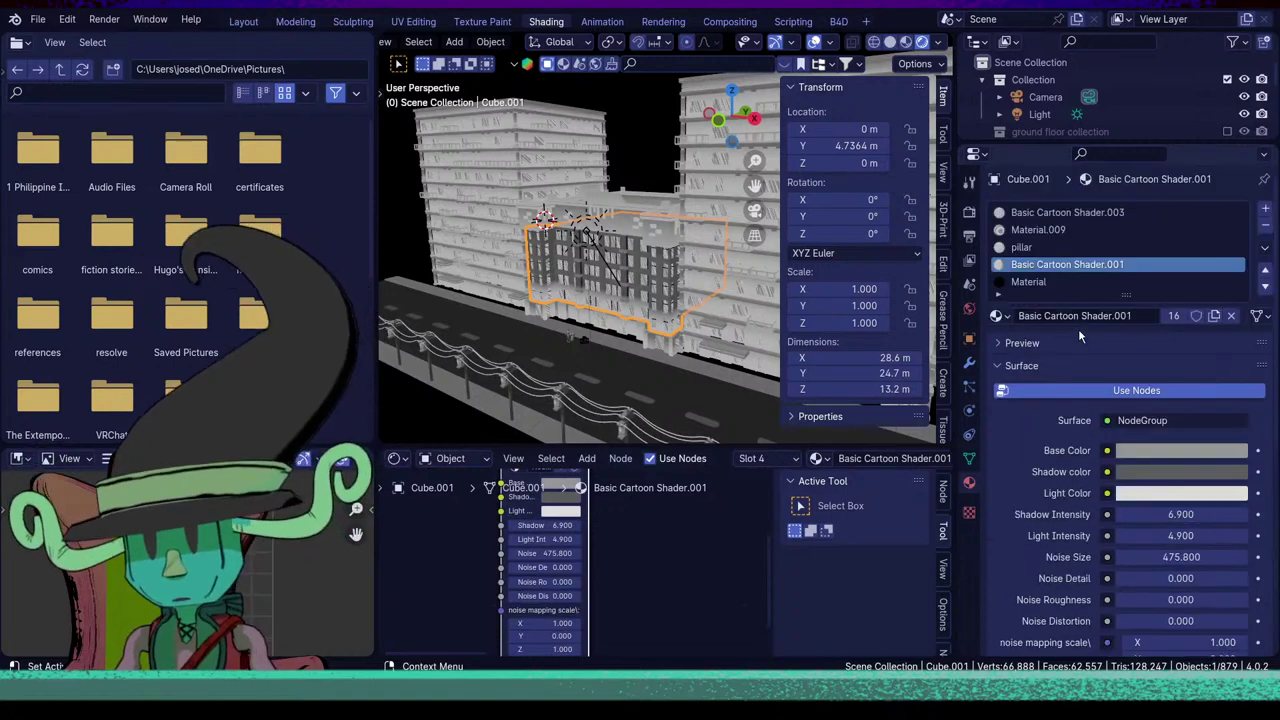
pyautogui.click(1072, 214)
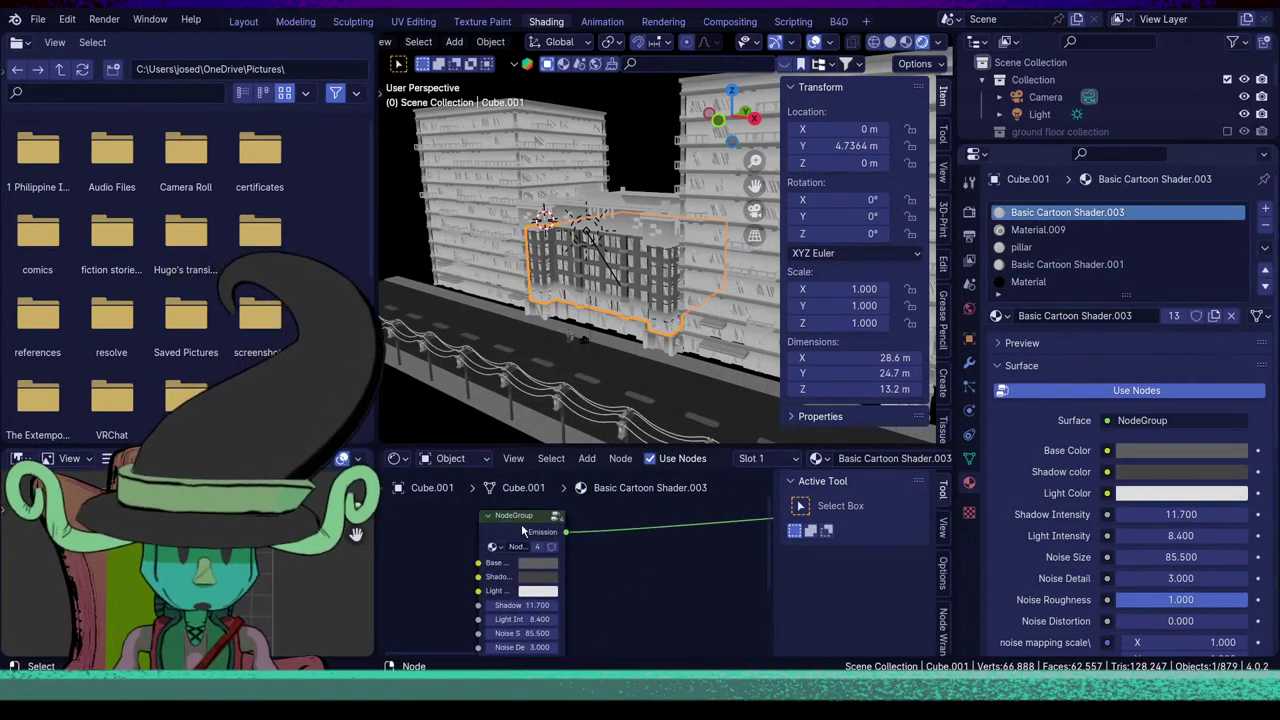
pyautogui.click(521, 527)
pyautogui.moveTo(552, 302); pyautogui.dragTo(558, 340, button='middle')
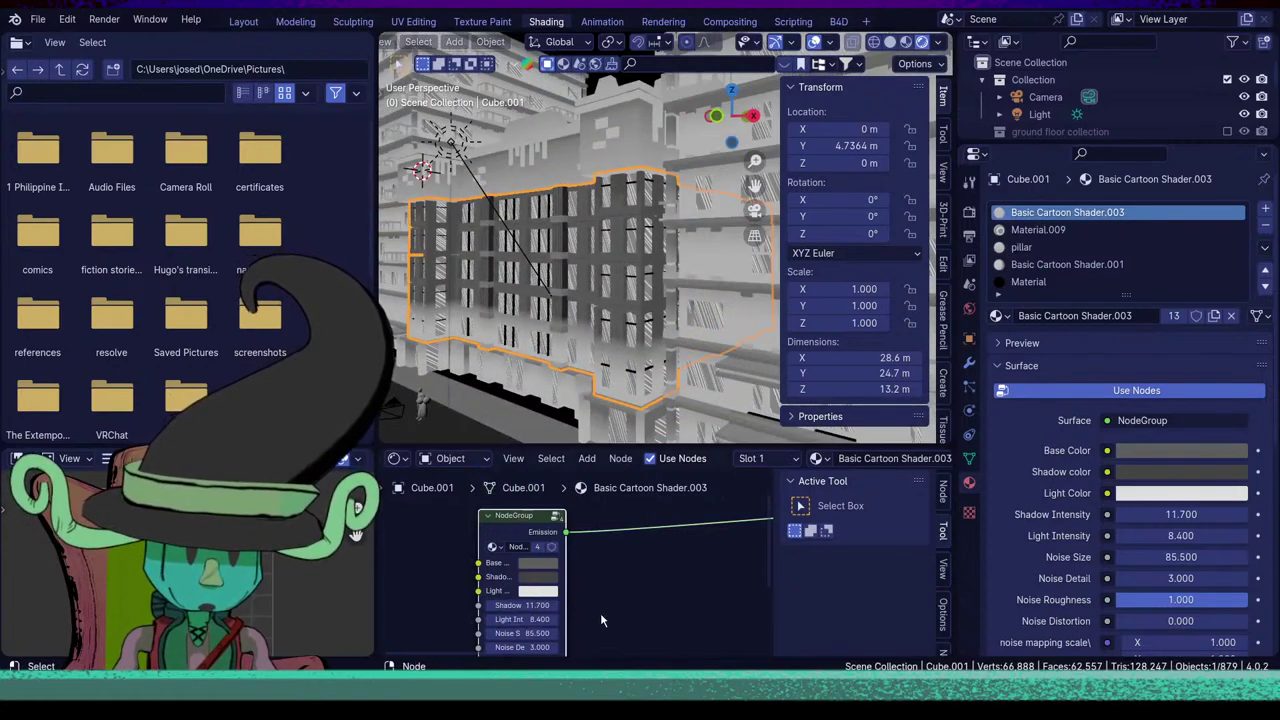
pyautogui.scroll(1, 590, 584)
pyautogui.moveTo(587, 578); pyautogui.dragTo(646, 578, button='middle')
pyautogui.press('Tab')
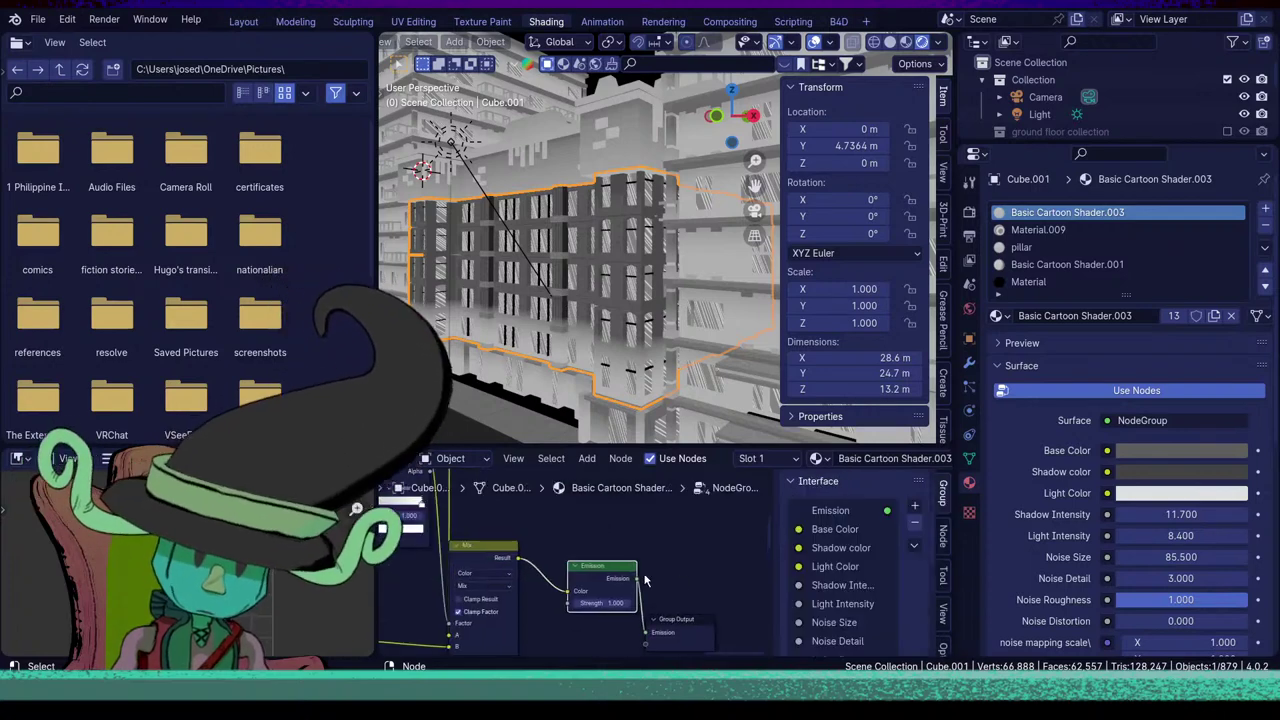
# Preview the Color Ramp node's height gradient on the buildings.
pyautogui.moveTo(480, 575); pyautogui.dragTo(524, 563, button='middle')
pyautogui.moveTo(706, 558); pyautogui.dragTo(556, 594, button='middle')
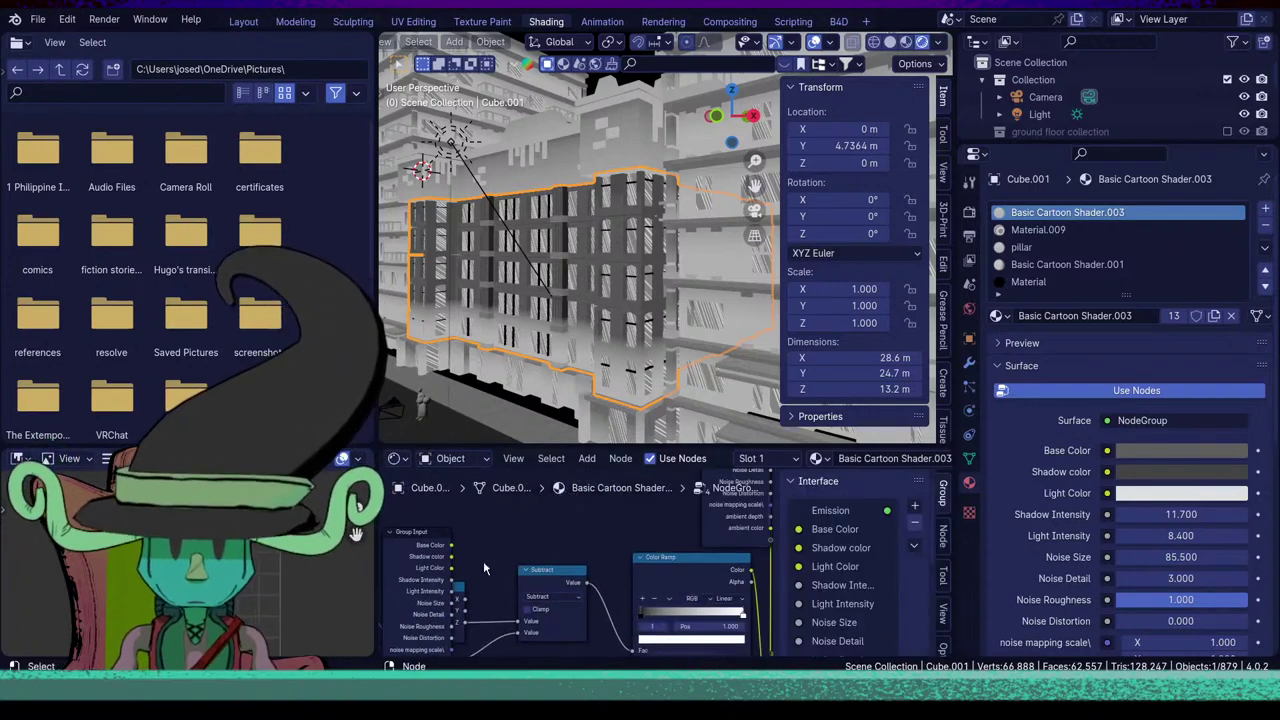
pyautogui.moveTo(640, 512); pyautogui.dragTo(567, 517, button='middle')
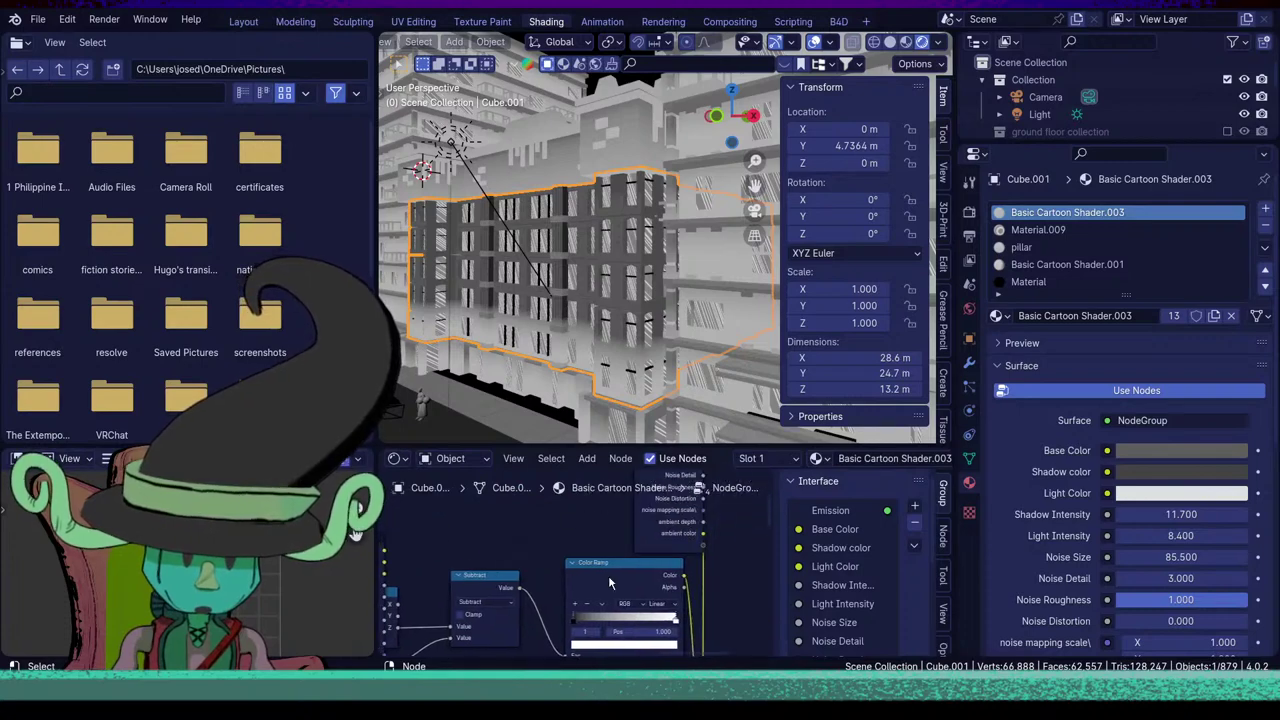
pyautogui.keyDown('ctrl'); pyautogui.keyDown('shift'); pyautogui.click(609, 575); pyautogui.keyUp('shift'); pyautogui.keyUp('ctrl')
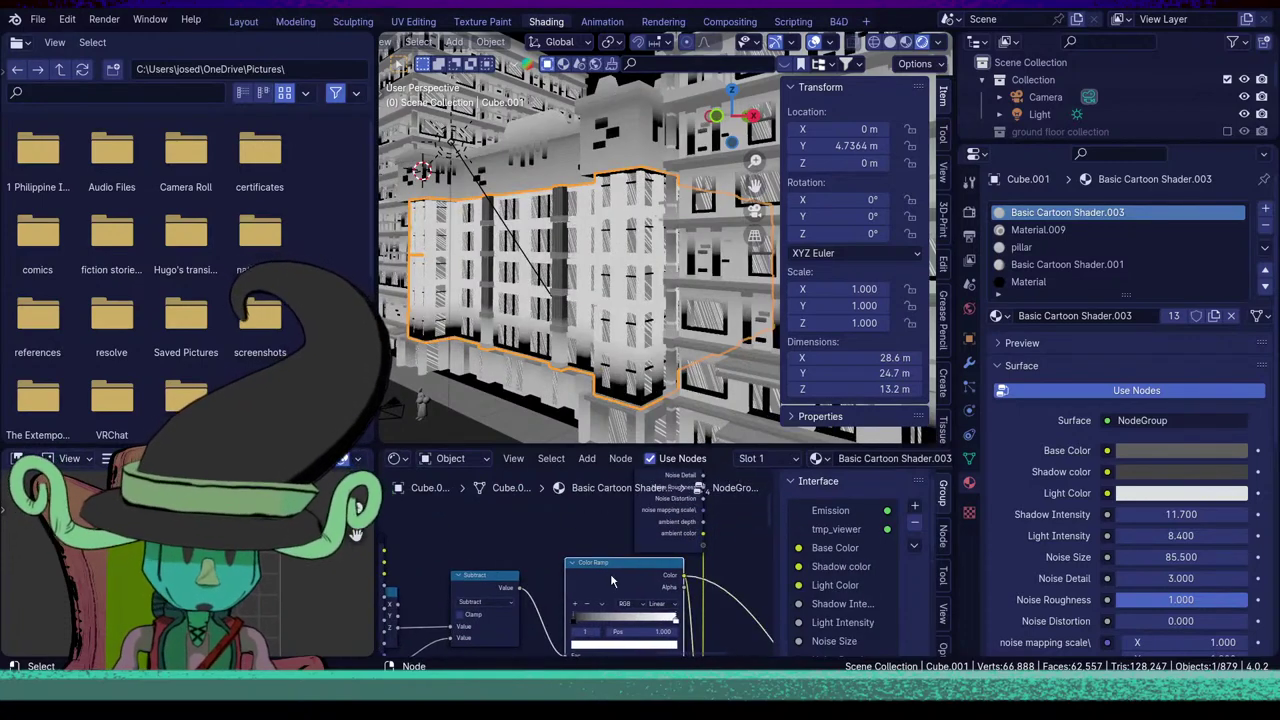
pyautogui.scroll(-4, 602, 351)
pyautogui.moveTo(596, 353)
pyautogui.mouseDown(button='middle')
pyautogui.moveTo(596, 371)
pyautogui.moveTo(612, 372)
pyautogui.mouseUp(button='middle')
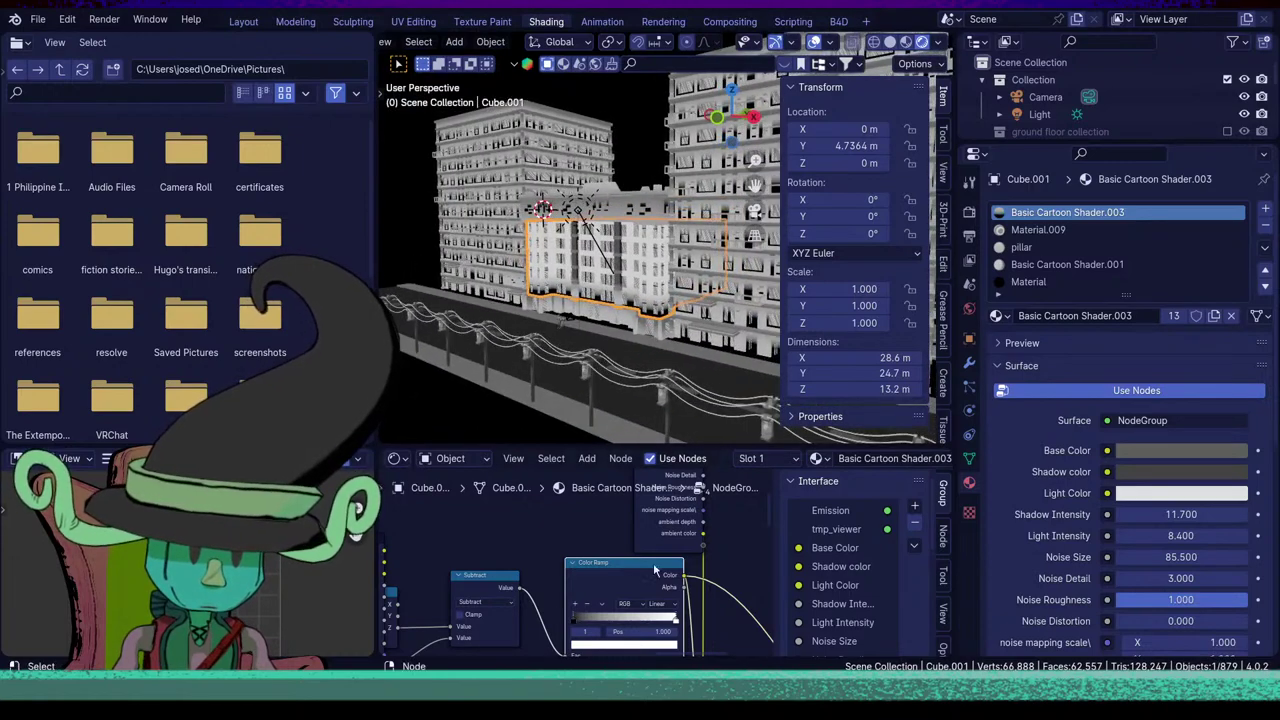
# Switch the preview back to the Emission node and leave the node group.
pyautogui.scroll(-2, 653, 563)
pyautogui.moveTo(707, 607); pyautogui.dragTo(607, 562, button='middle')
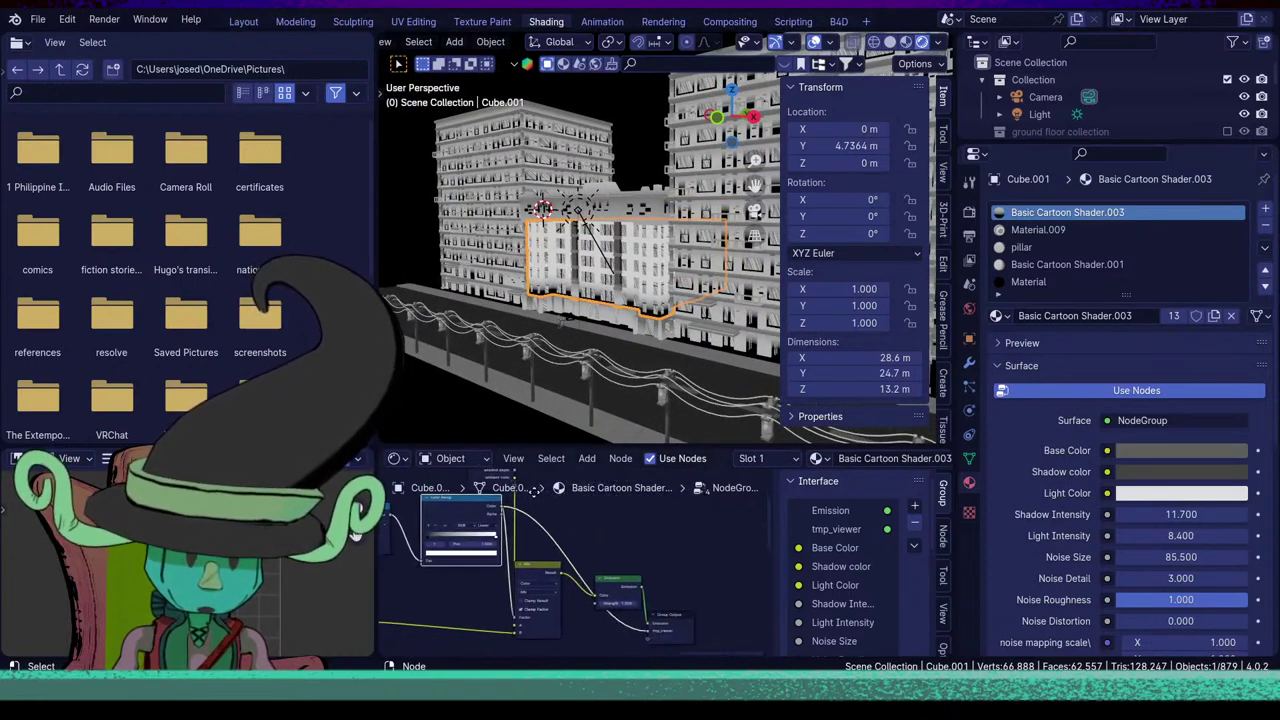
pyautogui.keyDown('ctrl'); pyautogui.keyDown('shift'); pyautogui.click(613, 580); pyautogui.keyUp('shift'); pyautogui.keyUp('ctrl')
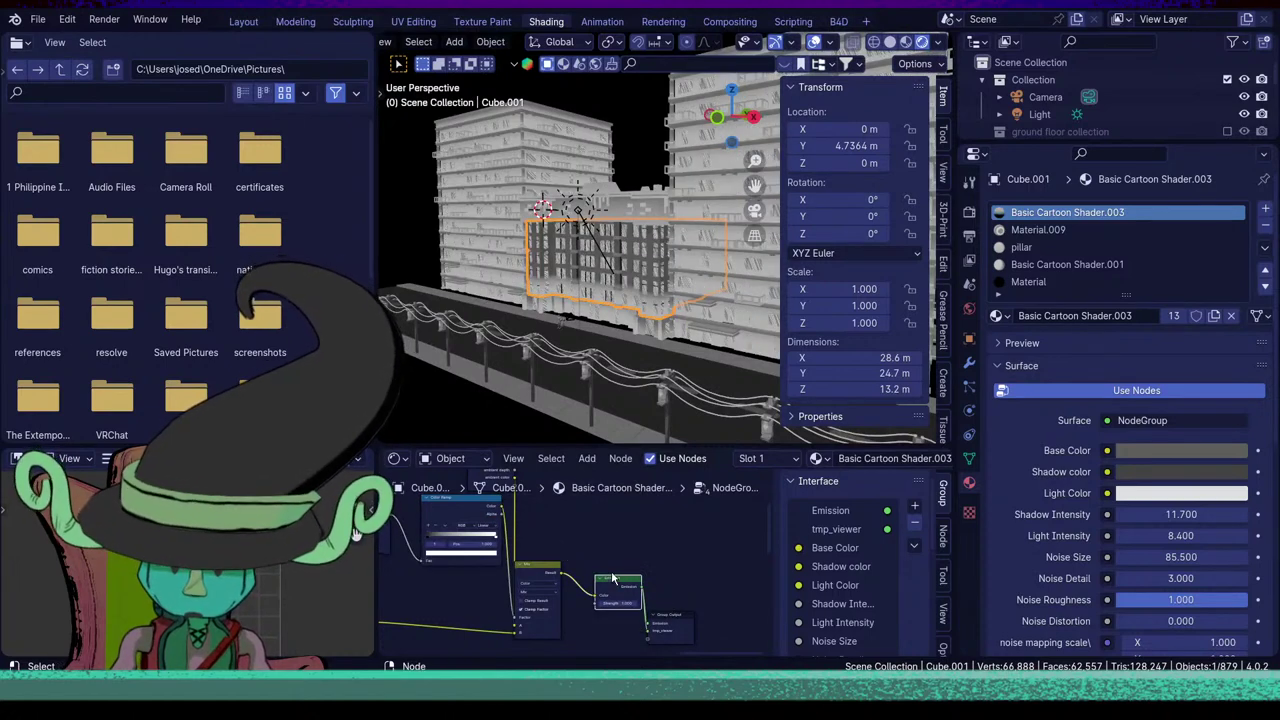
pyautogui.press('Tab')
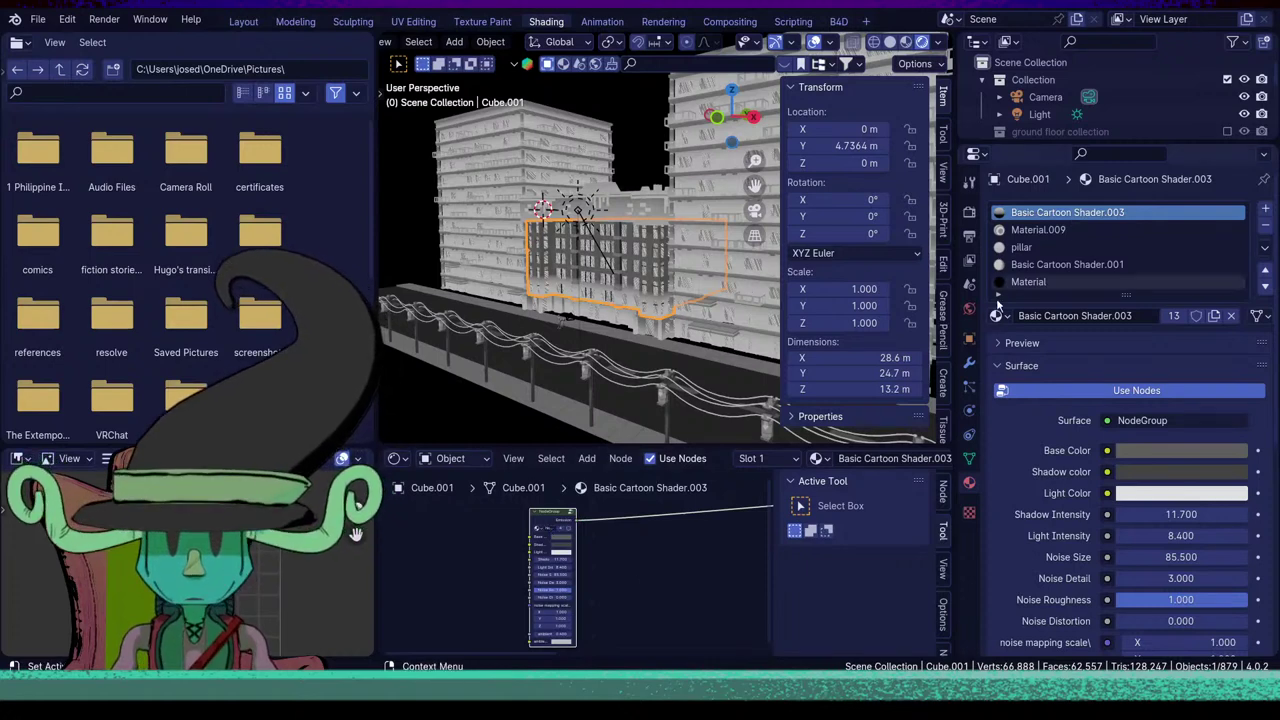
# Darken the Basic Cartoon Shader.003 material's ambient color to near-black, with a value of about 0.008.
pyautogui.scroll(1, 636, 568)
pyautogui.scroll(3, 601, 345)
pyautogui.scroll(3, 629, 598)
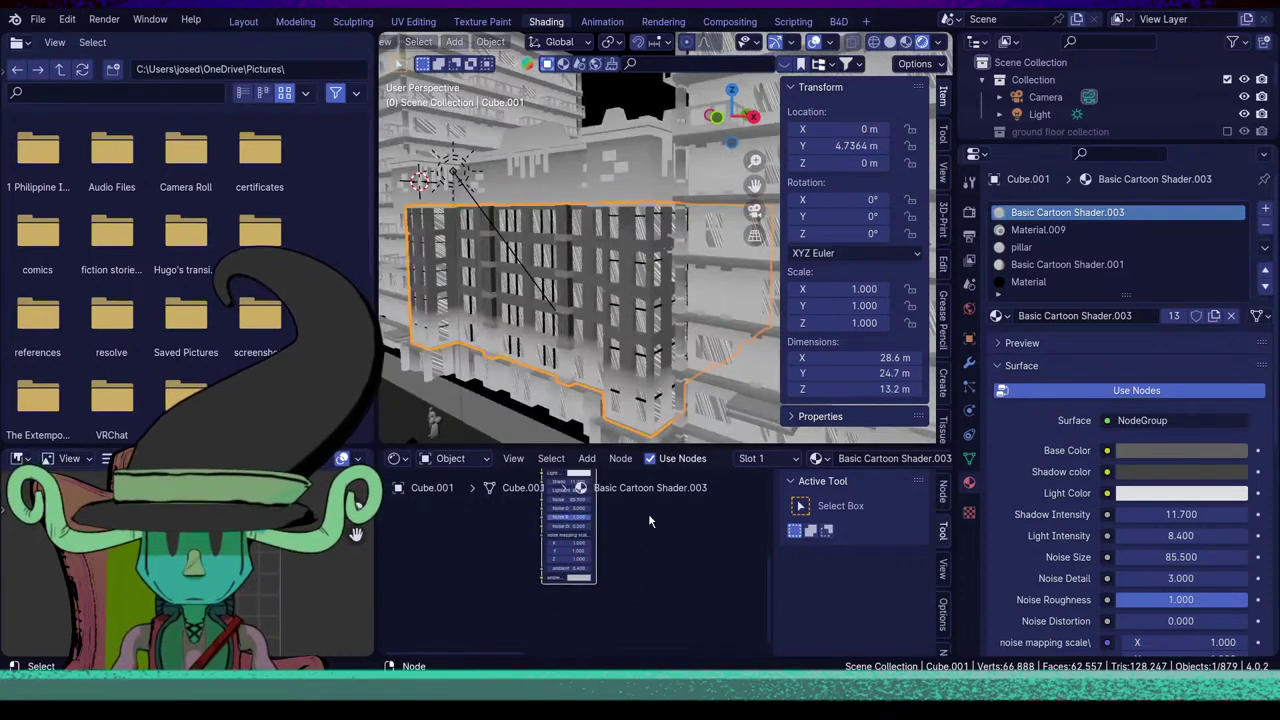
pyautogui.click(566, 596)
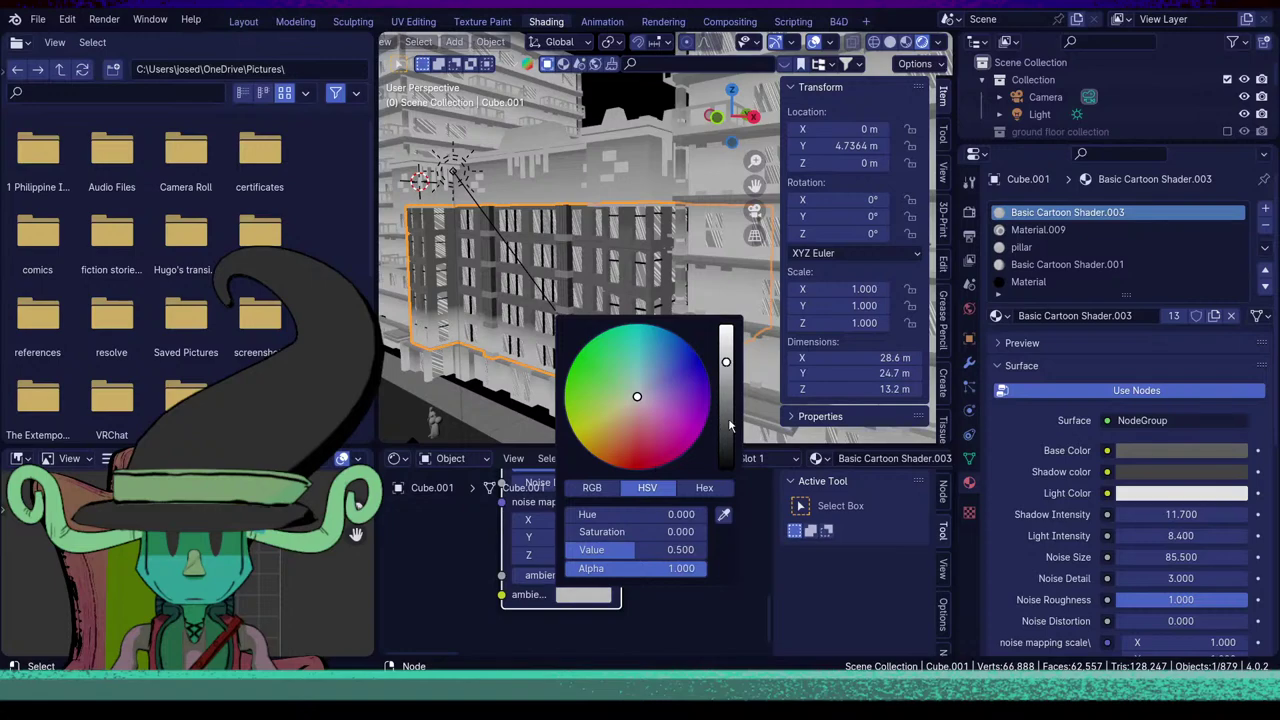
pyautogui.moveTo(730, 425); pyautogui.dragTo(727, 451)
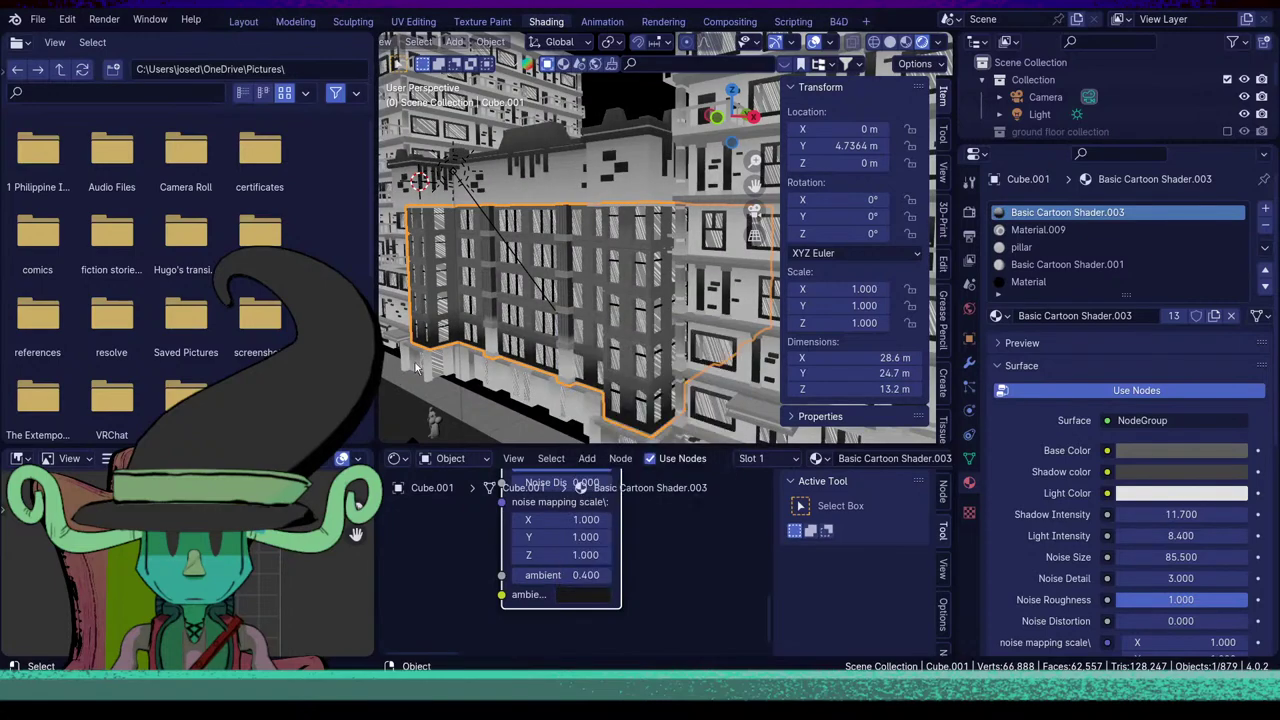
# Select the apartment building's ground floor and set its Basic Cartoon Shader.002 material's ambient color to black.
pyautogui.scroll(-4, 415, 368)
pyautogui.moveTo(558, 351); pyautogui.dragTo(590, 300, button='middle')
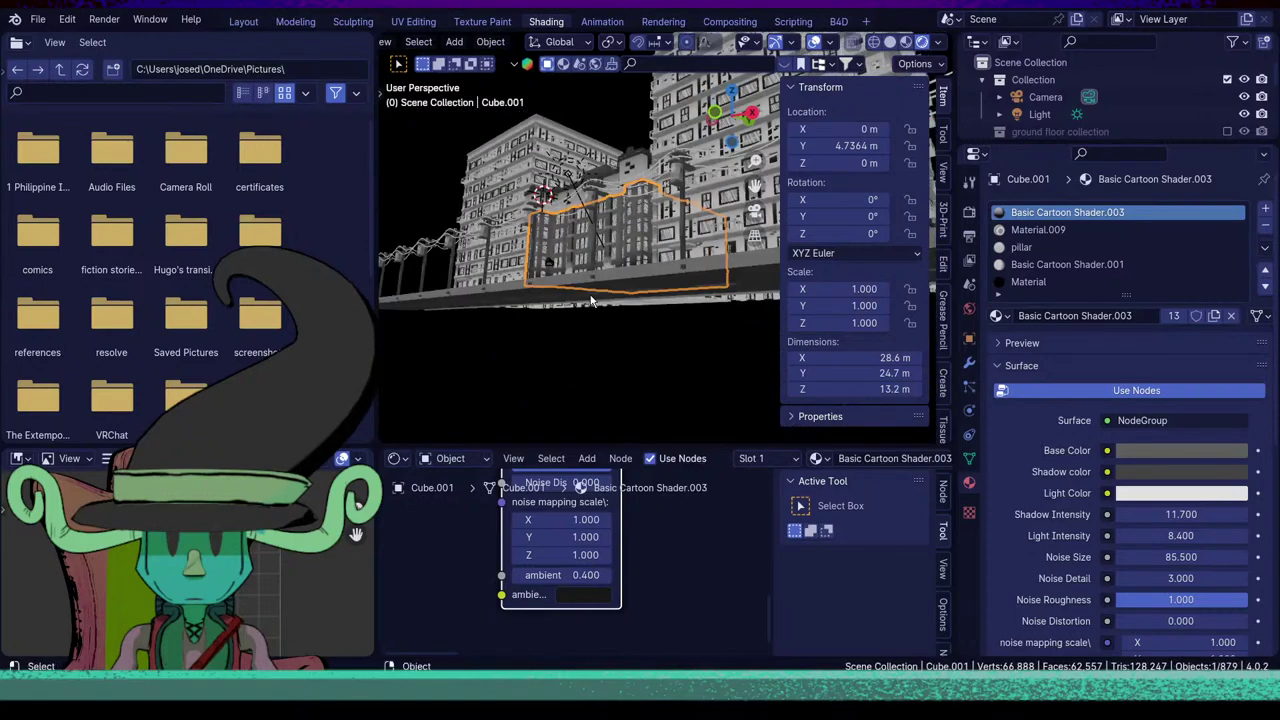
pyautogui.scroll(6, 590, 300)
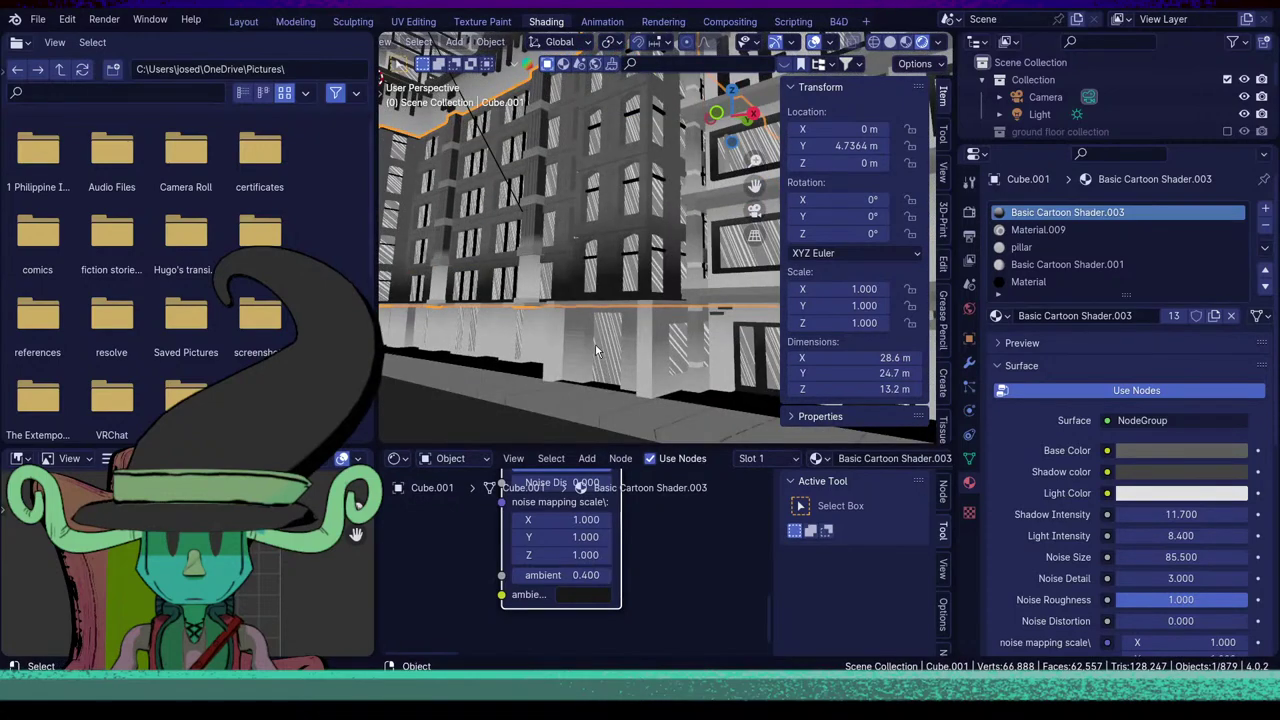
pyautogui.click(595, 350)
pyautogui.click(588, 596)
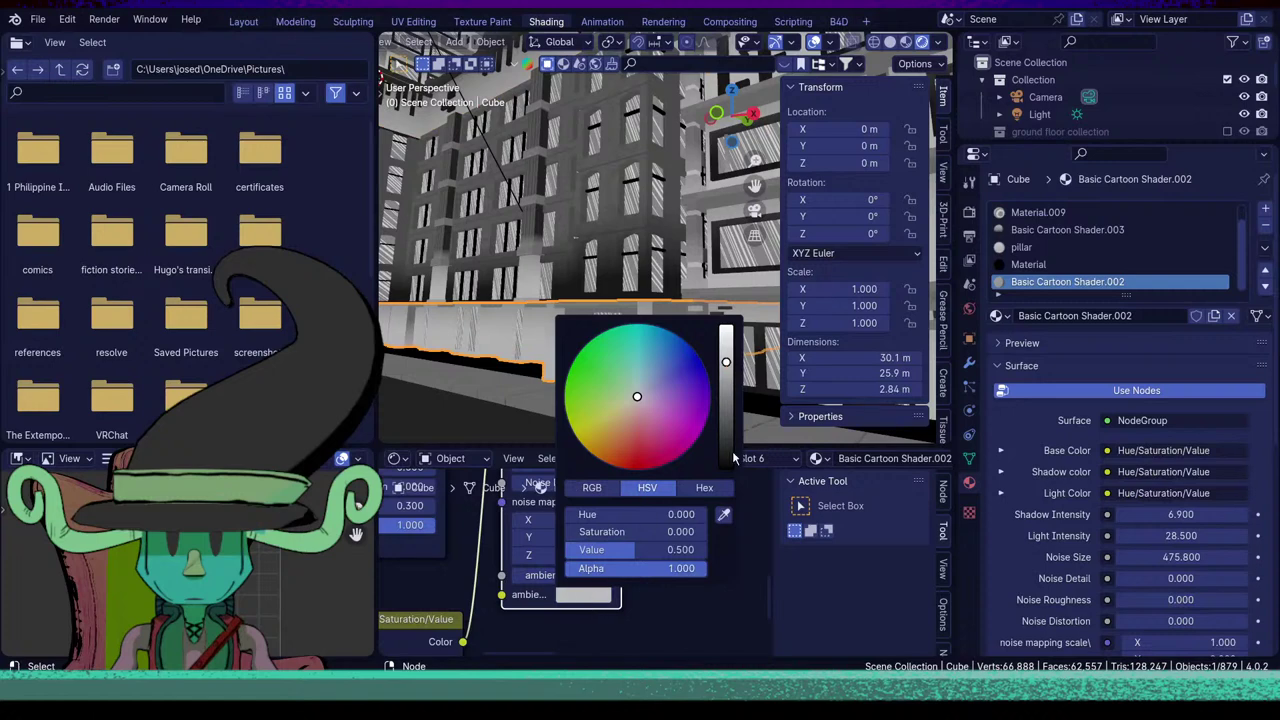
pyautogui.moveTo(719, 458); pyautogui.dragTo(712, 471)
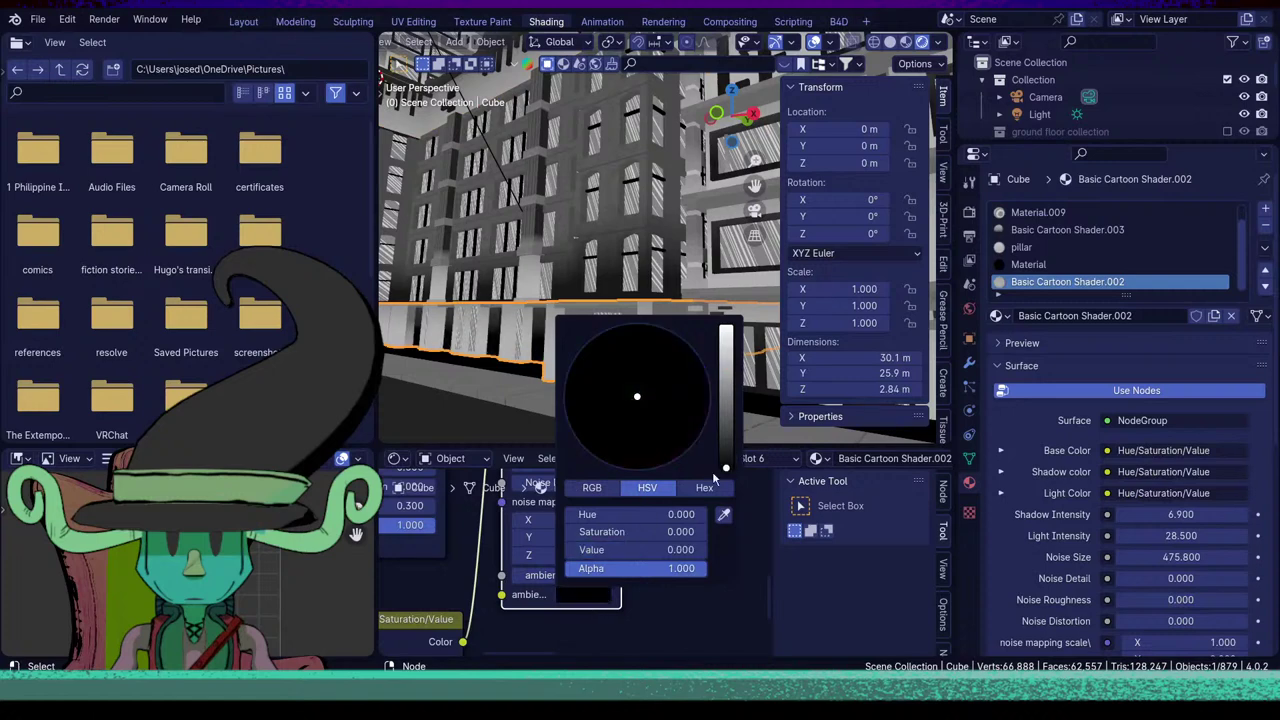
# Set the pillar material's ambient color to black.
pyautogui.click(1054, 262)
pyautogui.click(1054, 246)
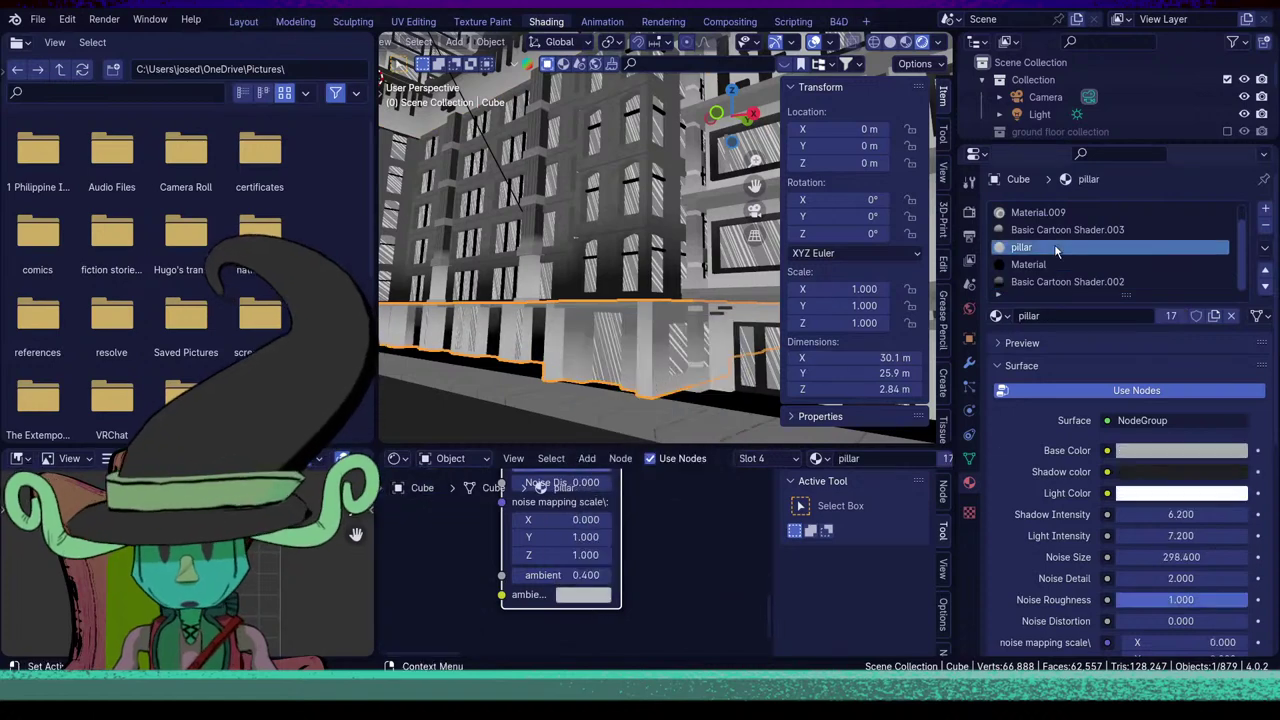
pyautogui.click(572, 583)
pyautogui.click(590, 597)
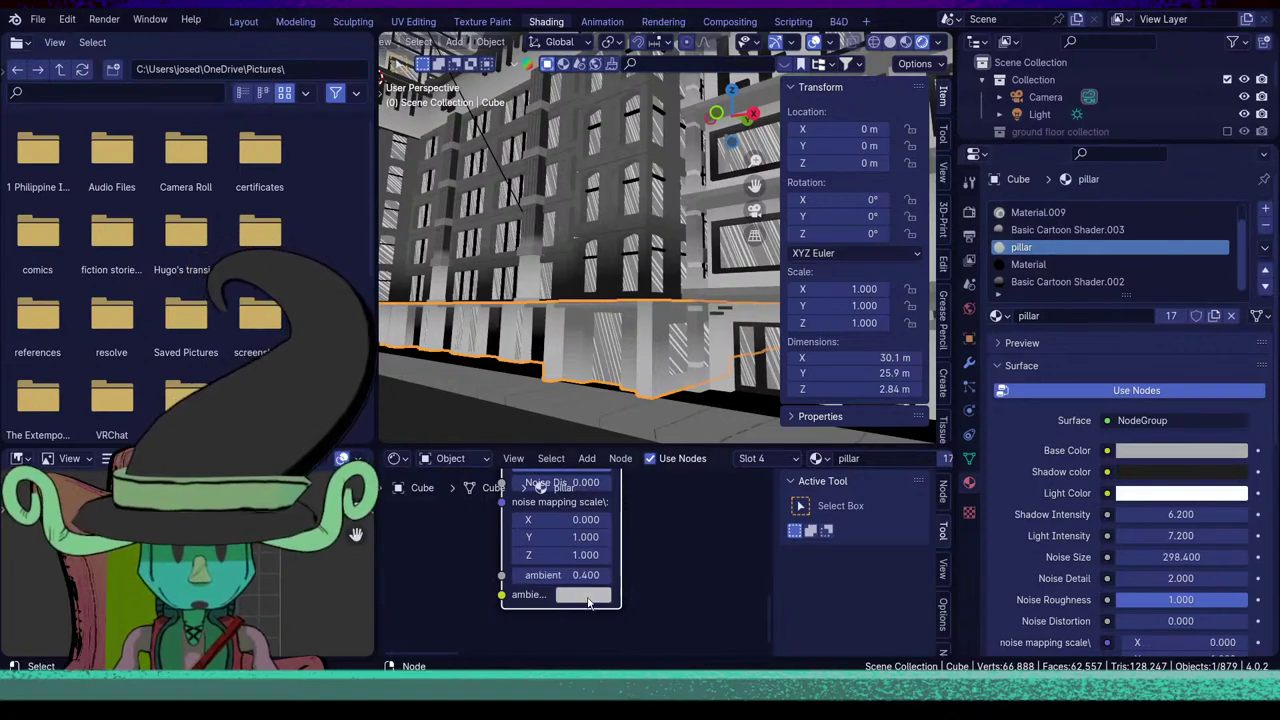
pyautogui.click(590, 597)
pyautogui.click(726, 464)
pyautogui.moveTo(726, 464); pyautogui.dragTo(726, 470)
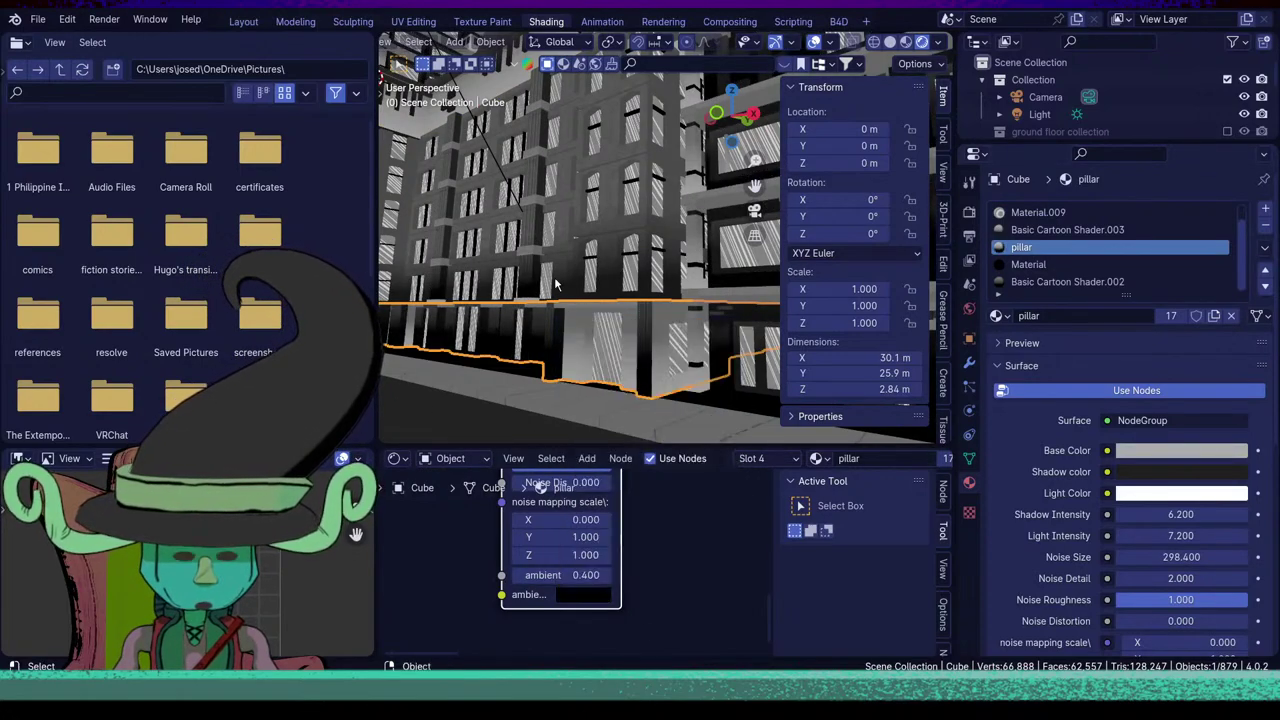
# Inspect the building's shading, reselect the ground floor, and check the Basic Cartoon Shader.003 material's ambient color.
pyautogui.scroll(-5, 556, 293)
pyautogui.click(552, 215)
pyautogui.moveTo(552, 260); pyautogui.dragTo(583, 362, button='middle')
pyautogui.click(542, 337)
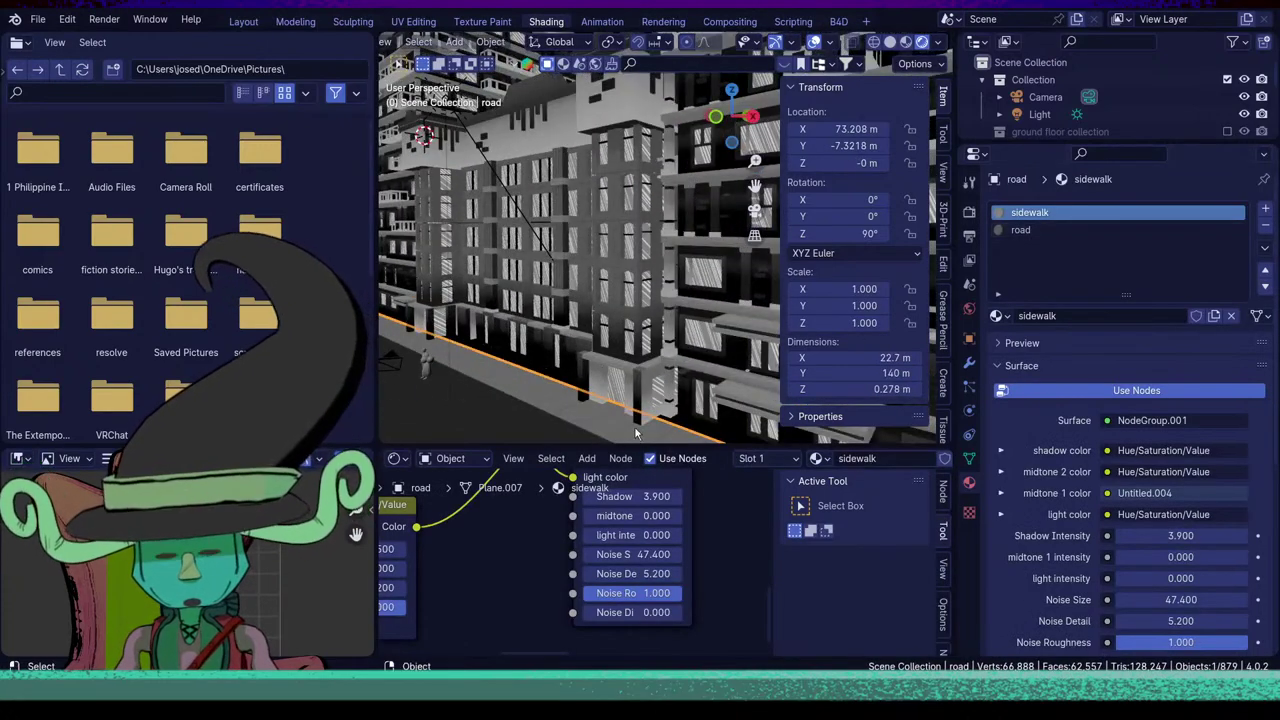
pyautogui.click(604, 376)
pyautogui.click(1067, 247)
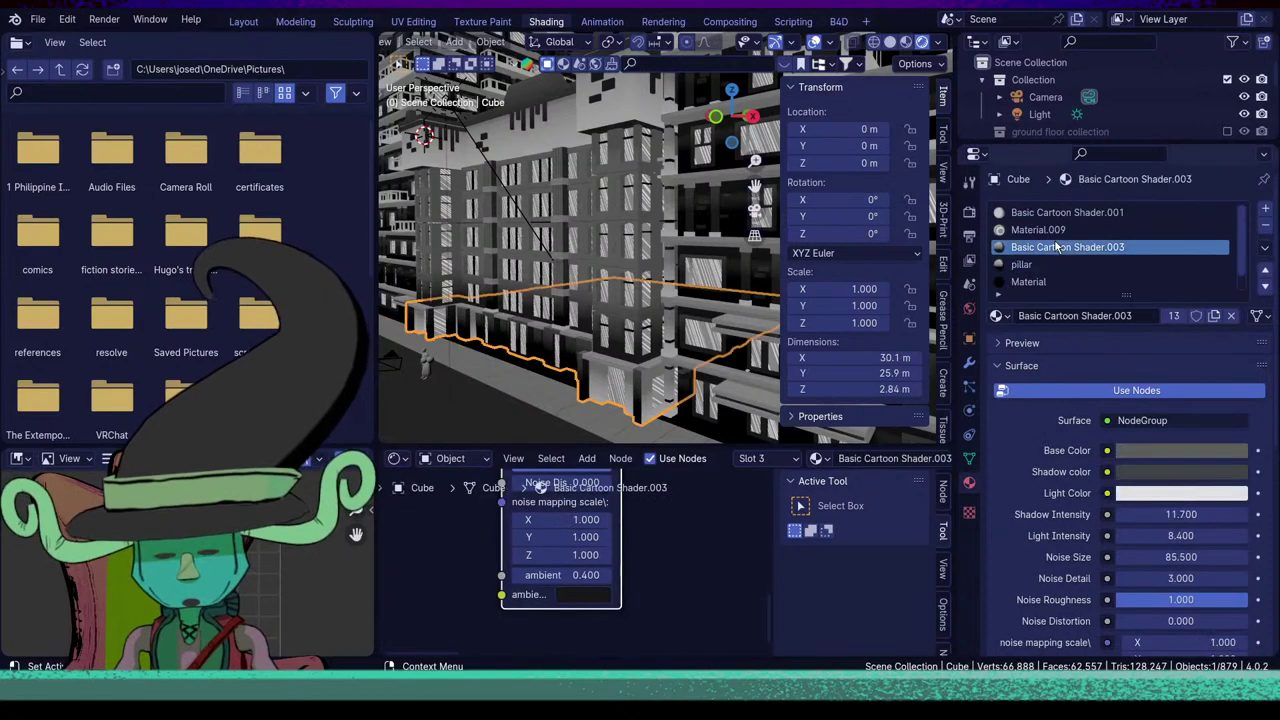
pyautogui.click(585, 597)
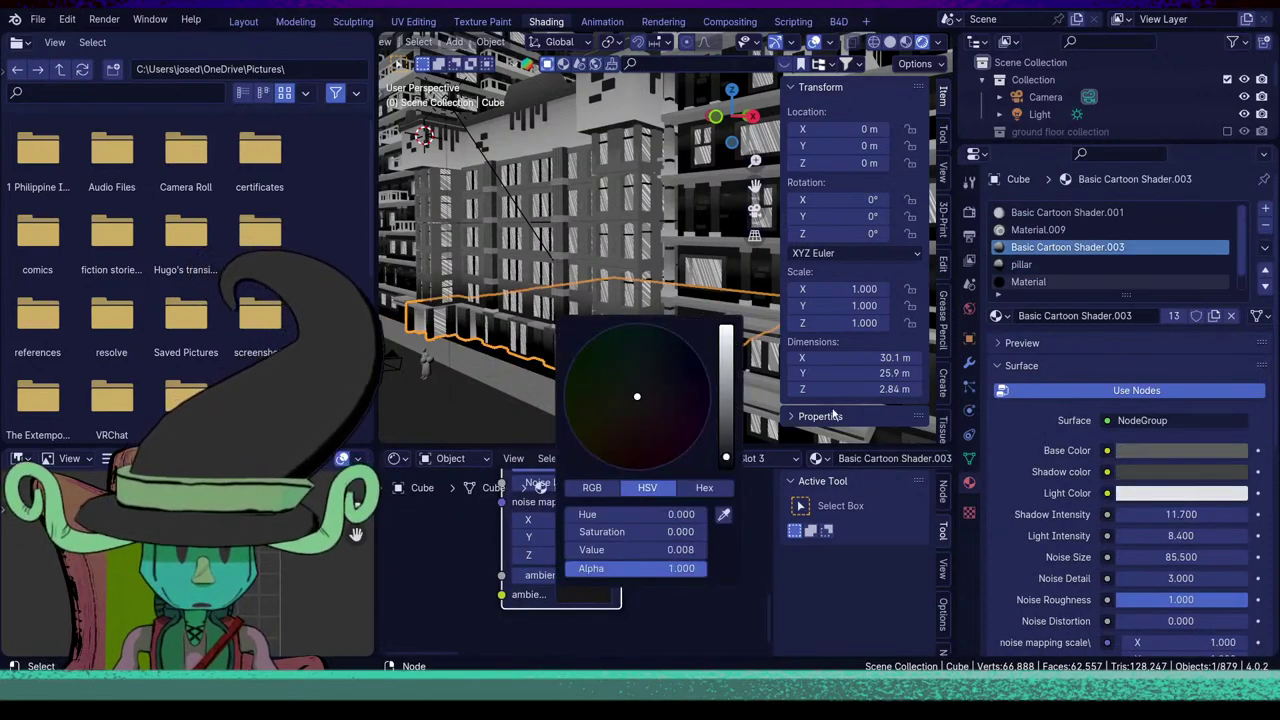
# Set the Basic Cartoon Shader.001 material's ambient color to black.
pyautogui.click(1035, 230)
pyautogui.click(1038, 213)
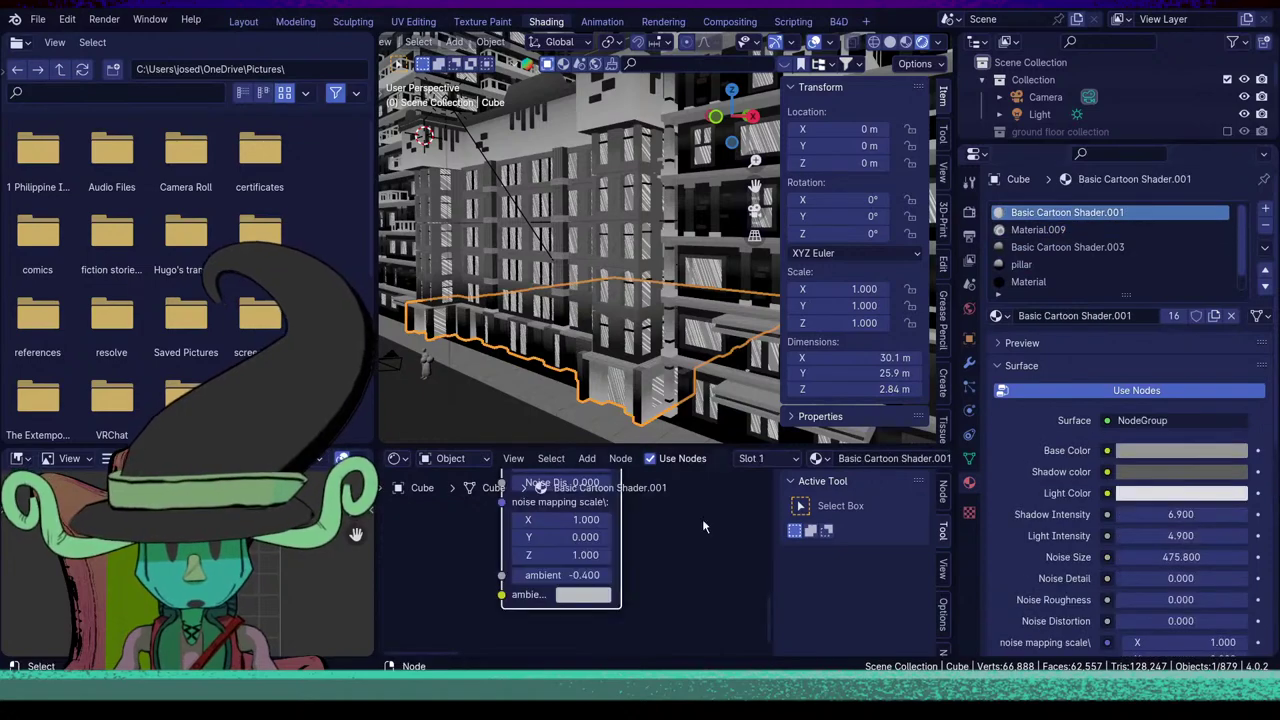
pyautogui.click(584, 595)
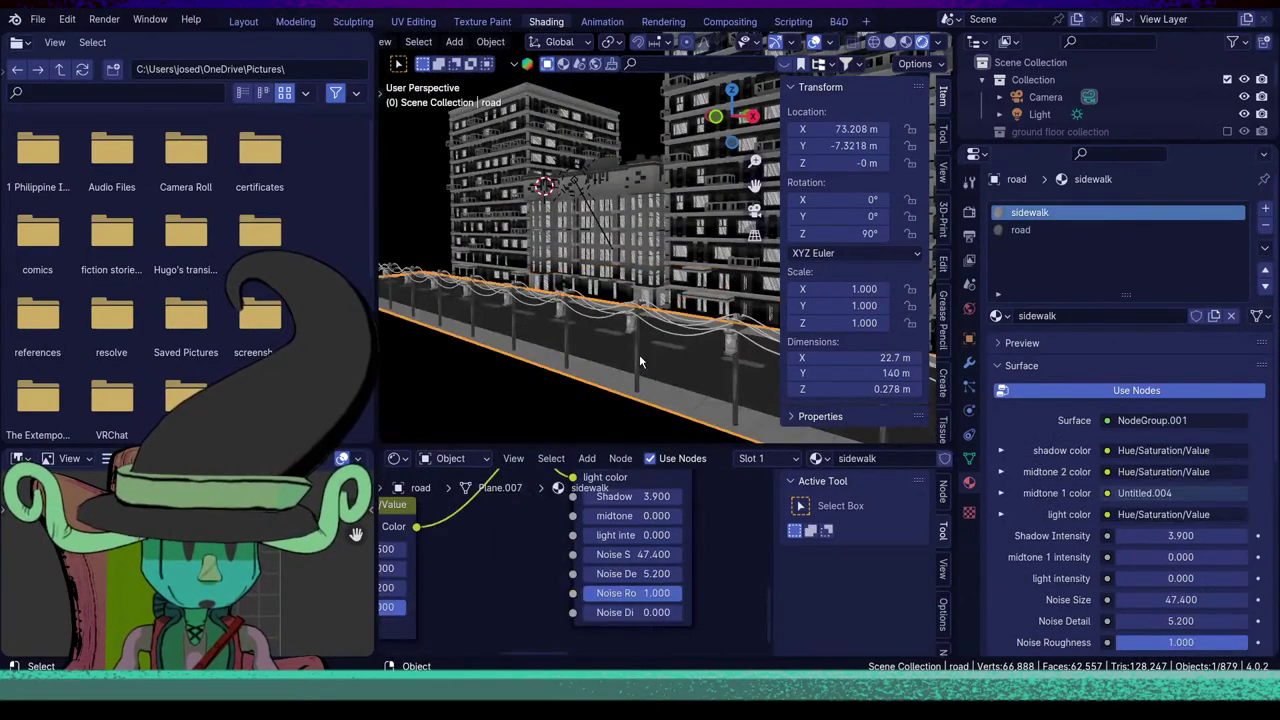
# Reselect the apartment building's ground floor to bring up its materials.
pyautogui.scroll(2, 614, 395)
pyautogui.moveTo(640, 361); pyautogui.dragTo(597, 347, button='middle')
pyautogui.scroll(3, 625, 370)
pyautogui.click(597, 349)
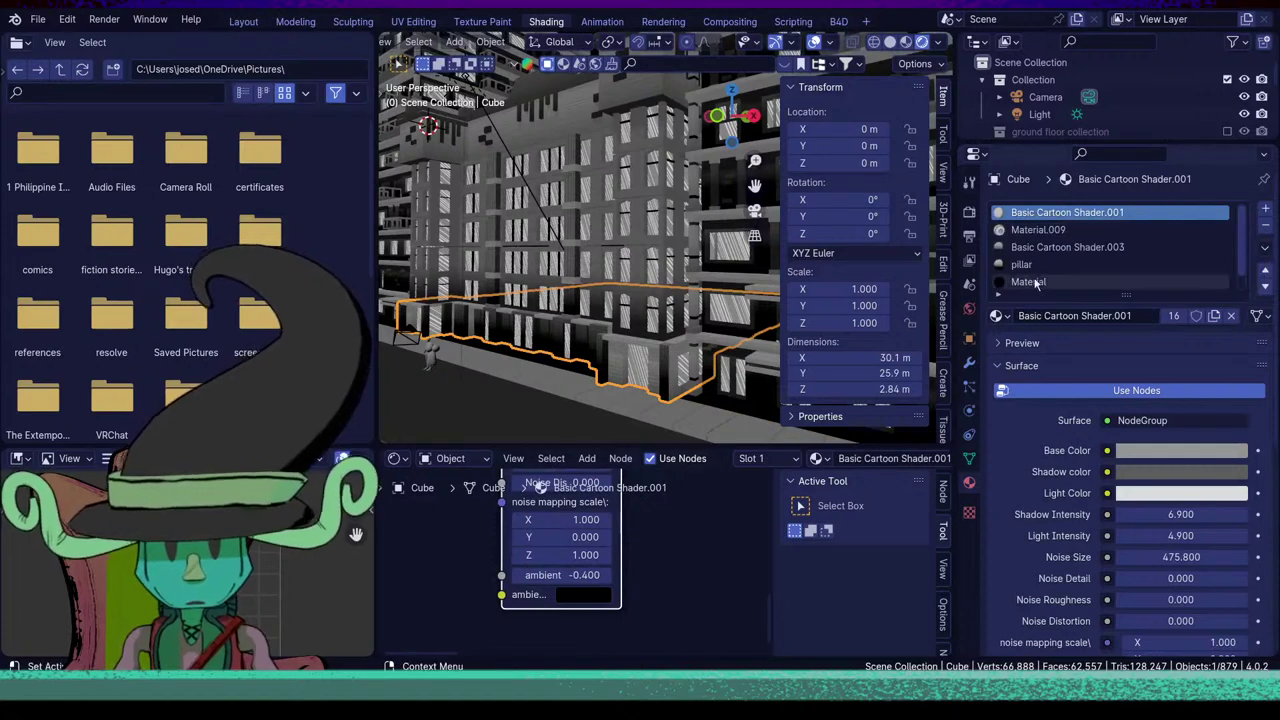
# Review the ambient settings of the ground floor's materials from Material.009 through Basic Cartoon Shader.002.
pyautogui.click(1039, 229)
pyautogui.click(1043, 248)
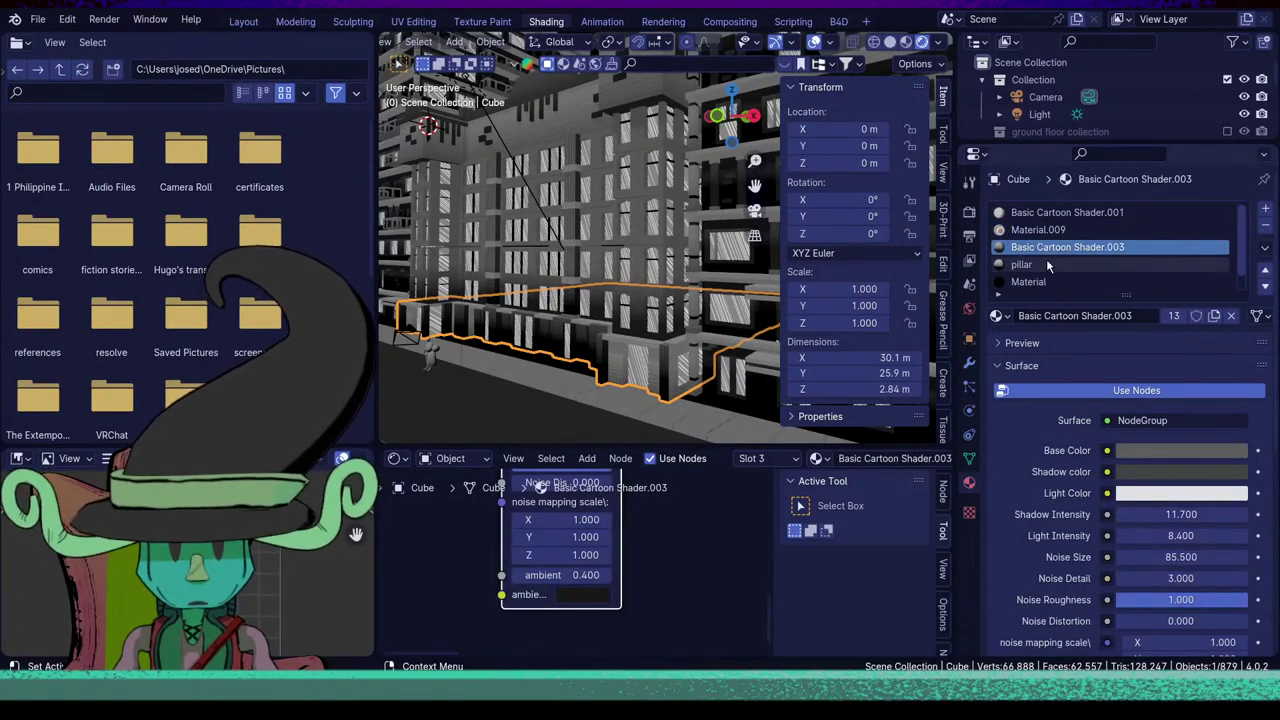
pyautogui.click(1046, 262)
pyautogui.click(1047, 282)
pyautogui.scroll(-1, 1047, 282)
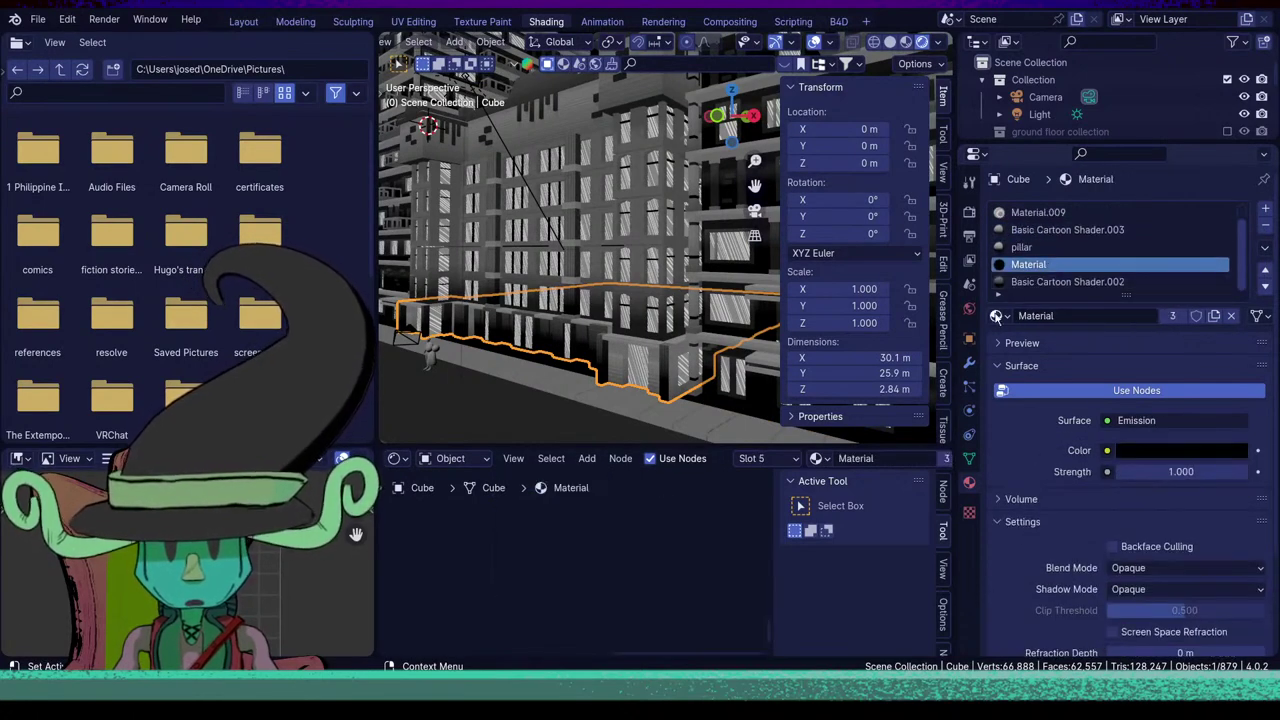
pyautogui.click(1040, 282)
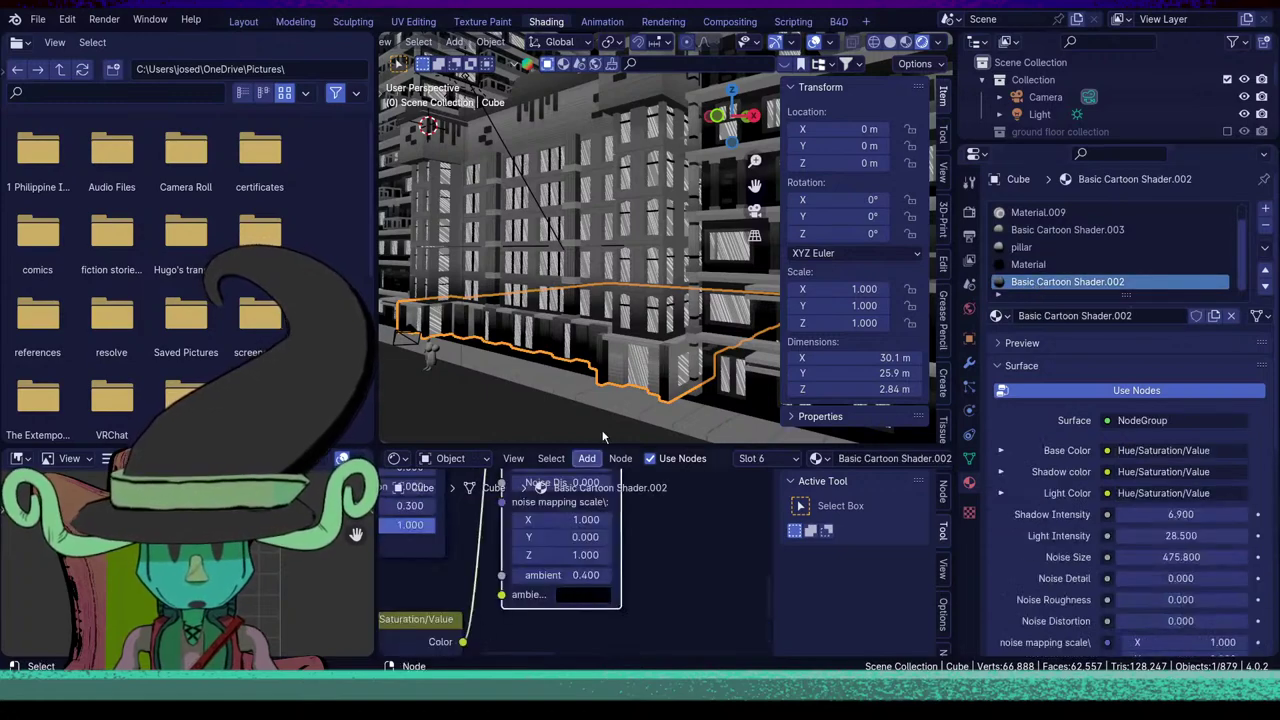
# Pick a wall face on the building's upper floors and set its Basic Cartoon Shader.003 material's ambient value to -0.1.
pyautogui.scroll(-4, 606, 395)
pyautogui.click(635, 262)
pyautogui.moveTo(634, 283); pyautogui.dragTo(627, 319, button='middle')
pyautogui.click(628, 321)
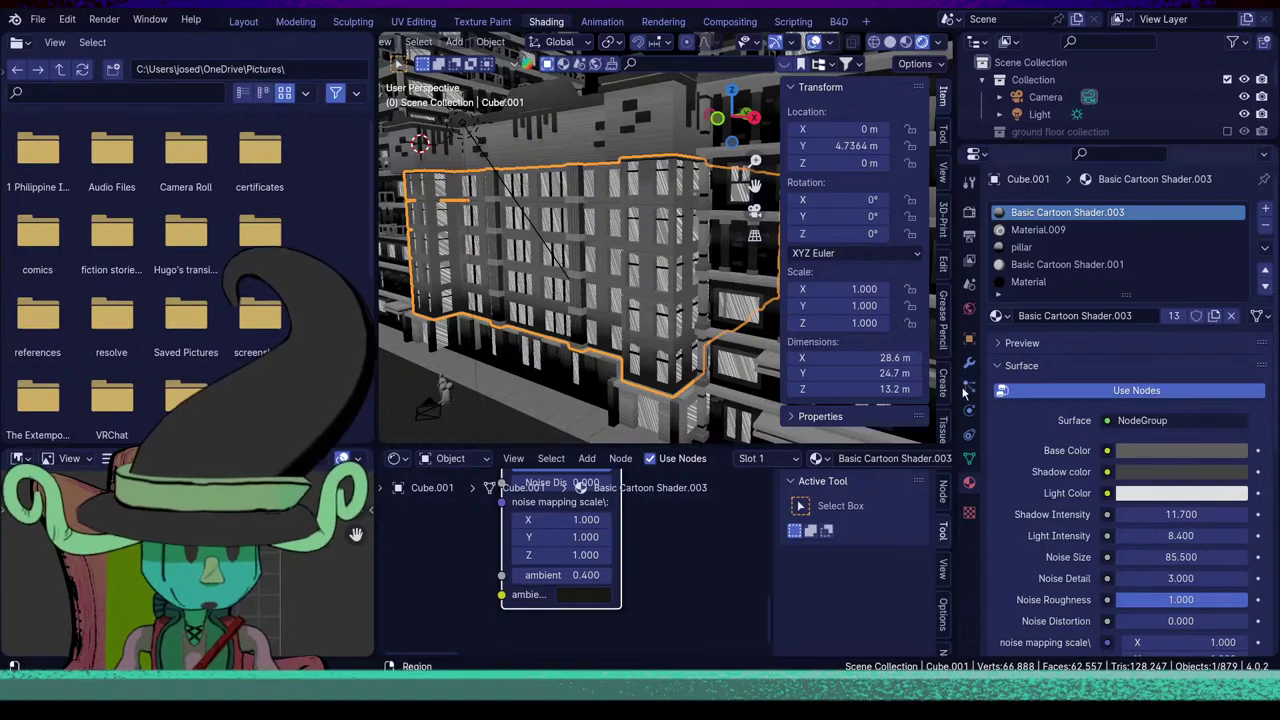
pyautogui.press('Tab')
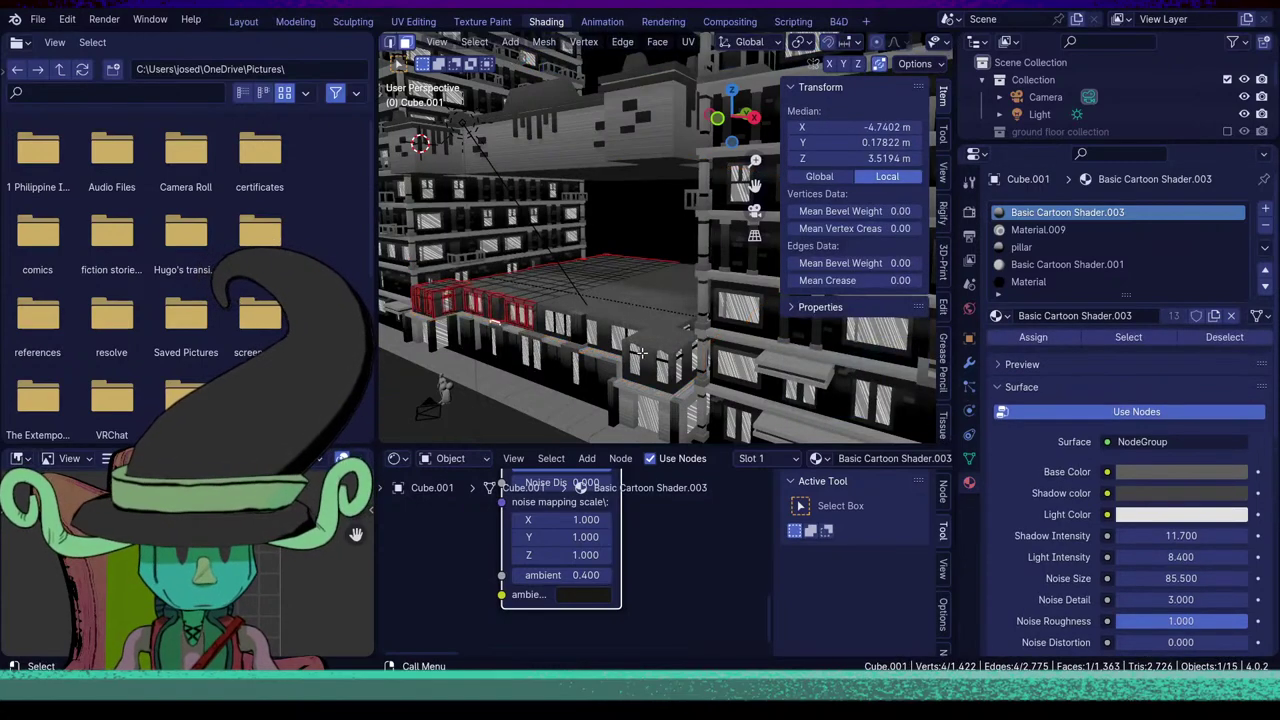
pyautogui.hotkey('alt', 'a')
pyautogui.click(499, 311)
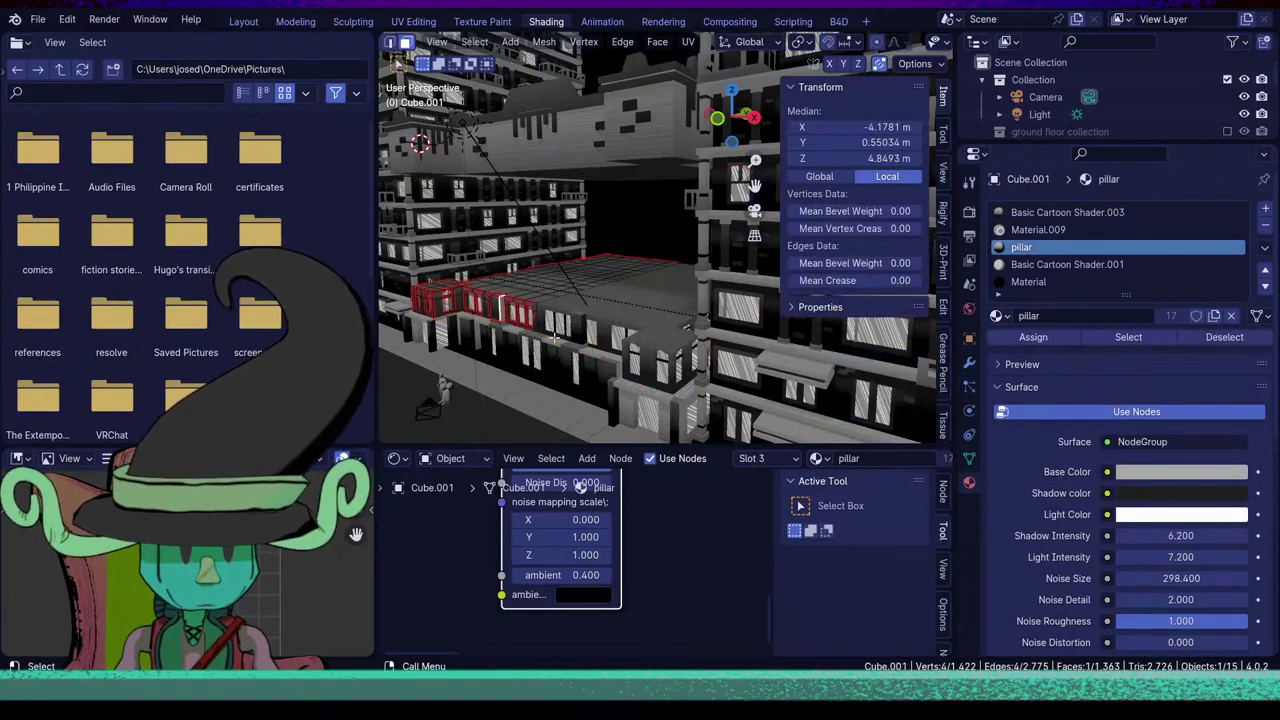
pyautogui.moveTo(499, 311); pyautogui.dragTo(472, 346, button='middle')
pyautogui.click(447, 318)
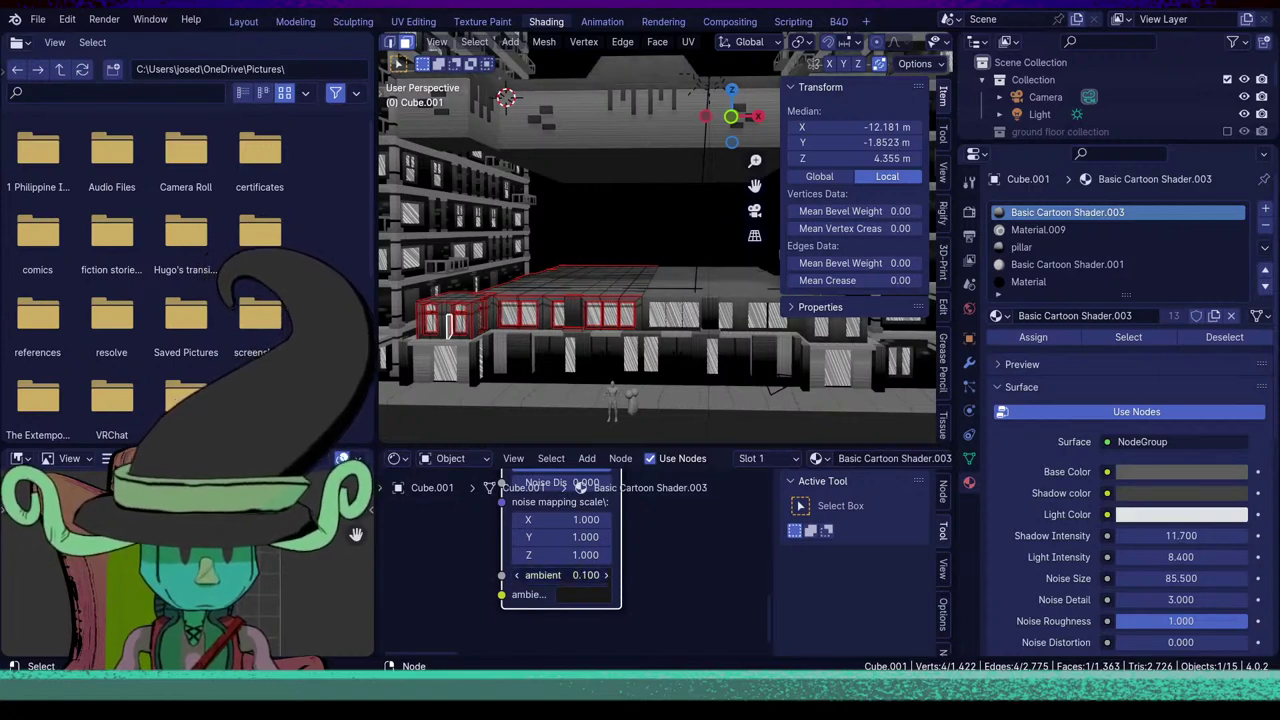
pyautogui.click(518, 576)
pyautogui.press('Tab')
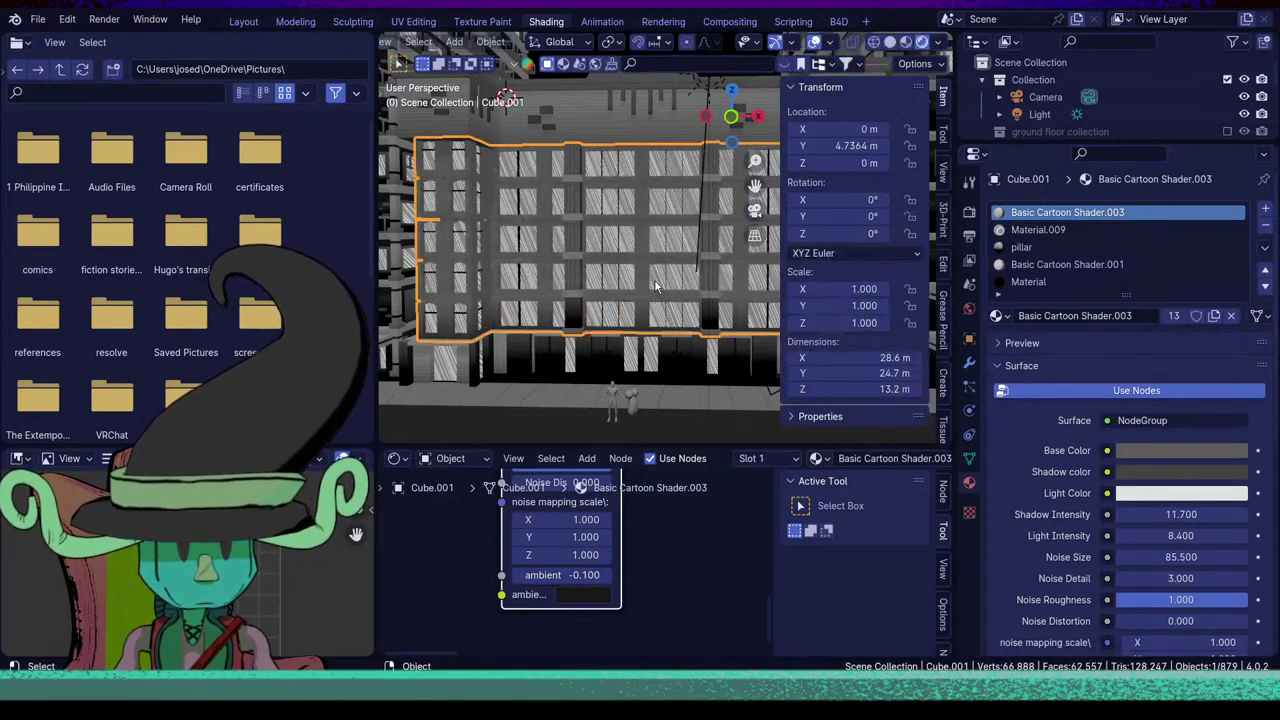
# Pick a recessed panel face on the ground floor and set its pillar material's ambient value to -0.1.
pyautogui.moveTo(655, 283); pyautogui.dragTo(608, 334, button='middle')
pyautogui.scroll(-4, 546, 322)
pyautogui.click(543, 328)
pyautogui.scroll(2, 543, 328)
pyautogui.scroll(3, 608, 334)
pyautogui.scroll(2, 608, 334)
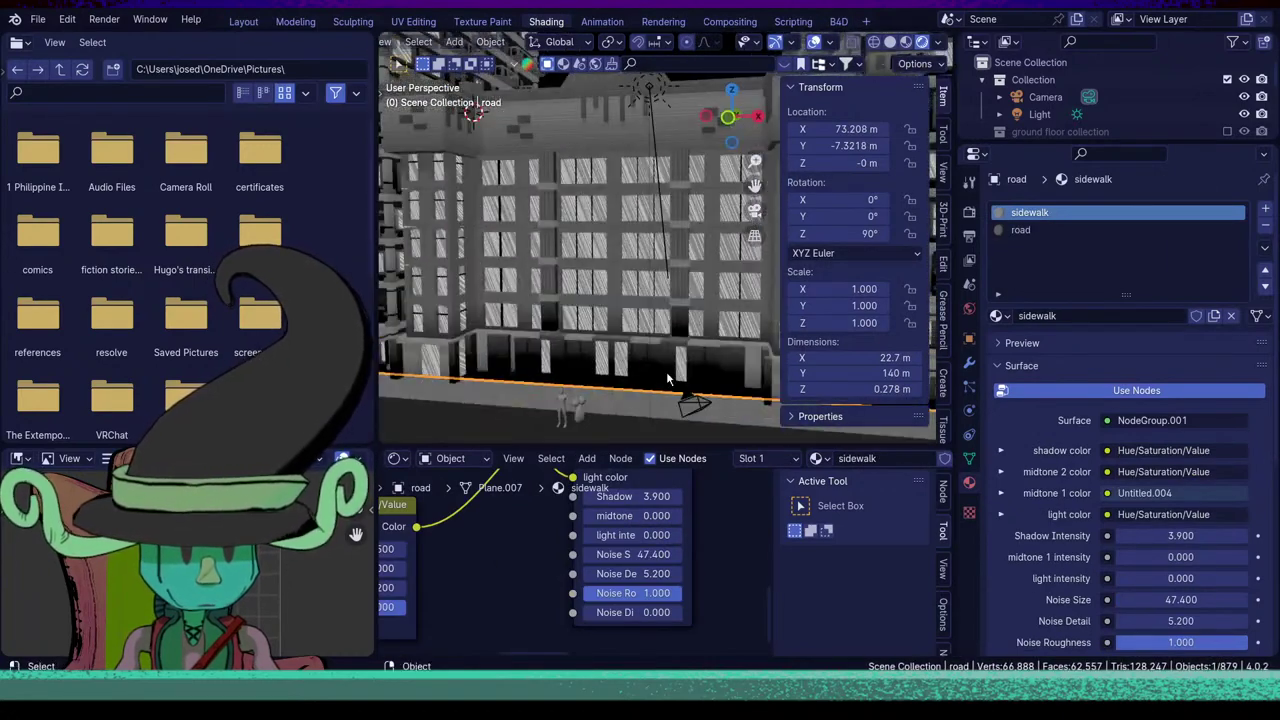
pyautogui.click(669, 378)
pyautogui.scroll(2, 667, 378)
pyautogui.press('Tab')
pyautogui.keyDown('shift'); pyautogui.moveTo(667, 378); pyautogui.dragTo(580, 330, button='middle'); pyautogui.keyUp('shift')
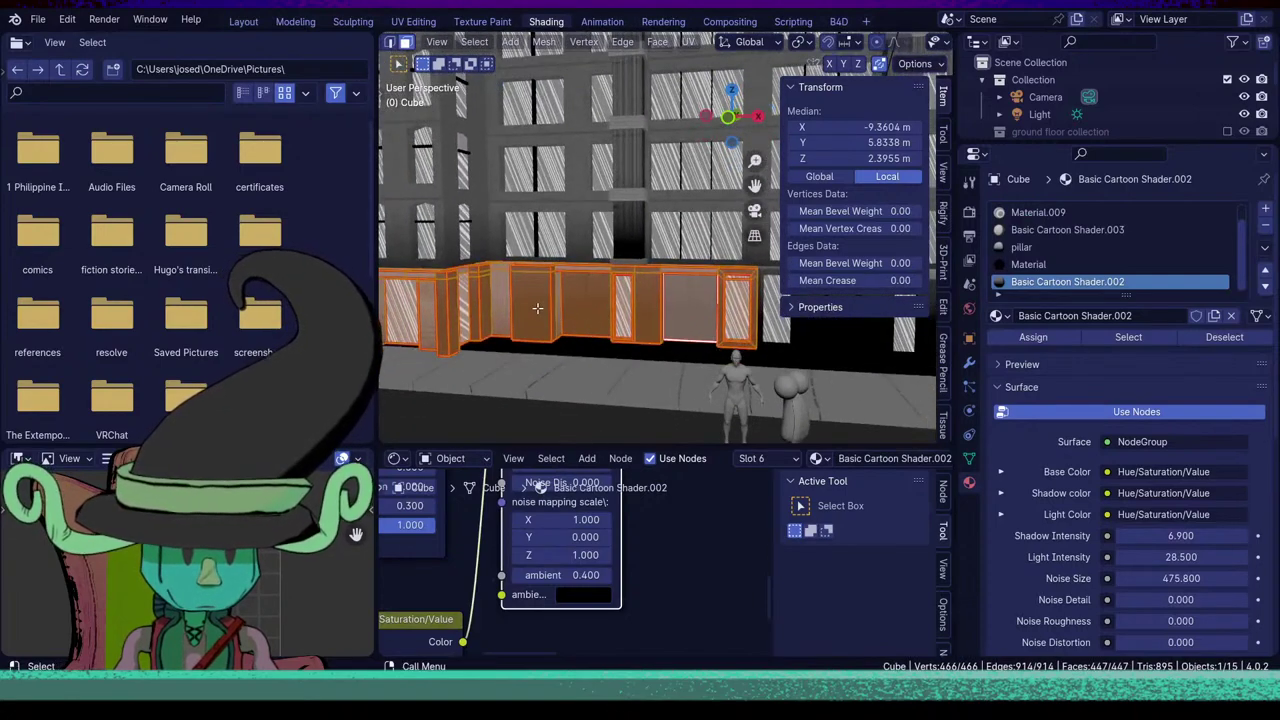
pyautogui.click(537, 308)
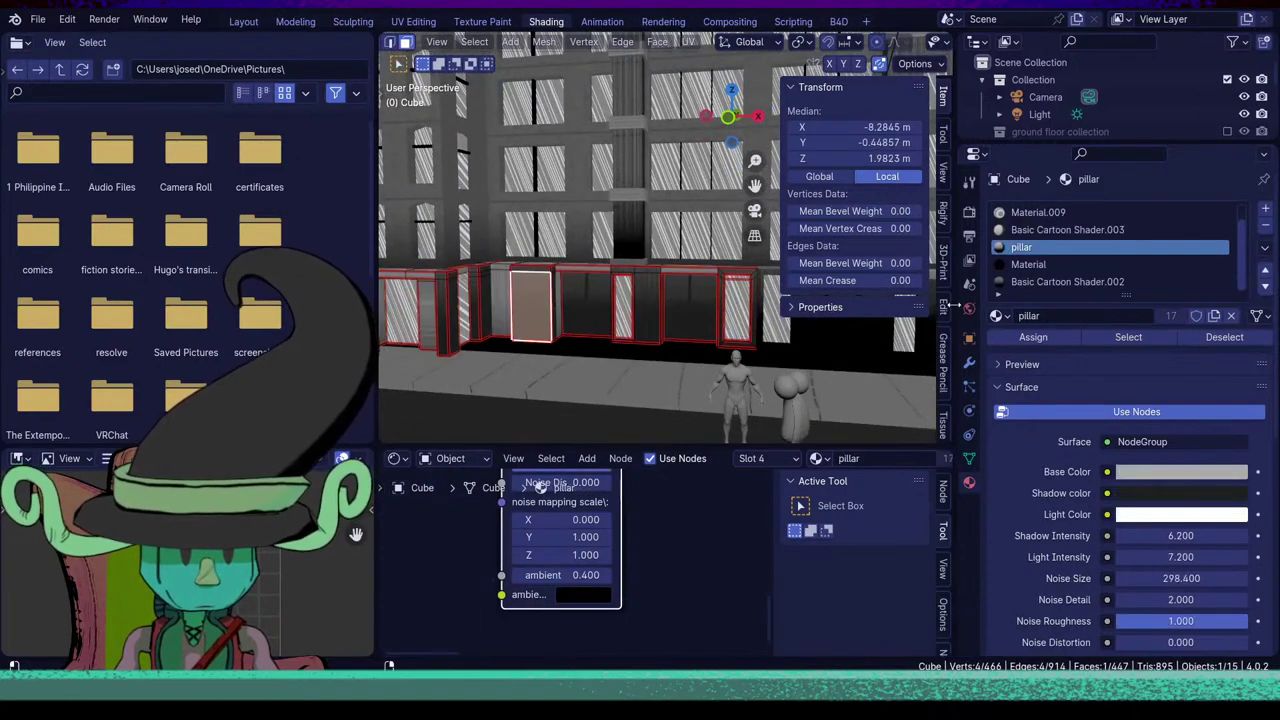
pyautogui.click(517, 575)
pyautogui.click(517, 575)
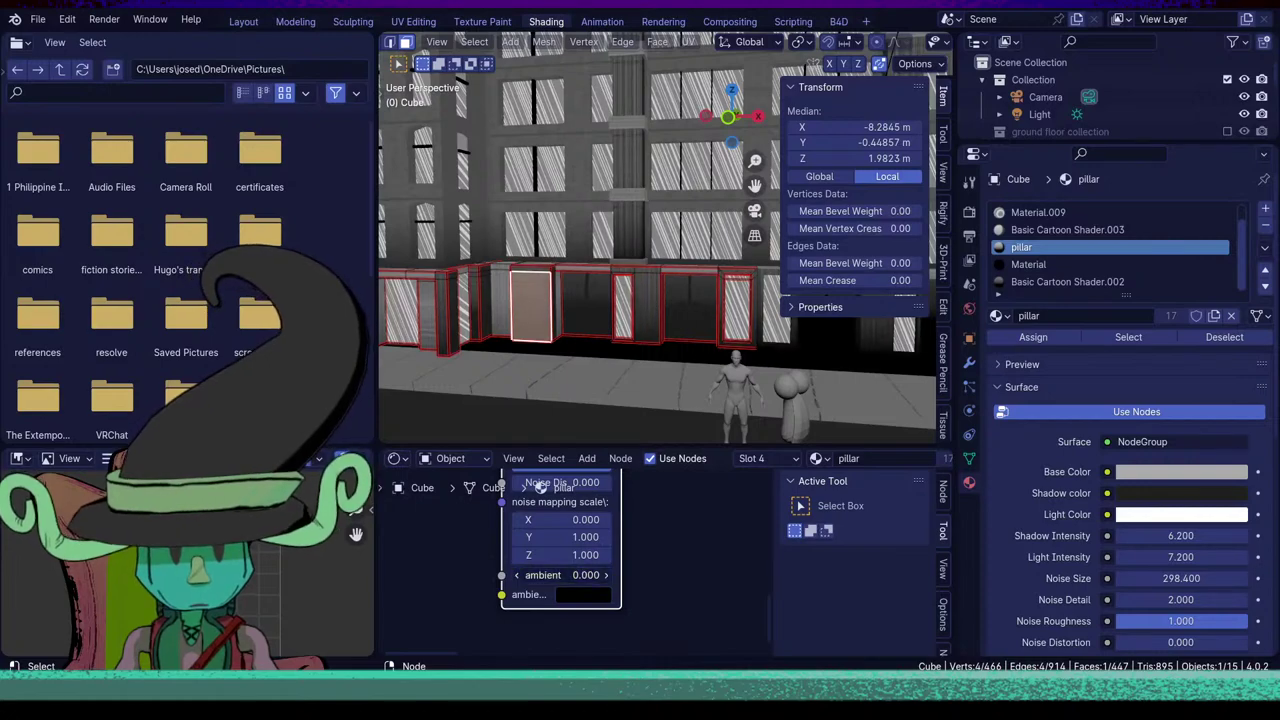
pyautogui.click(517, 575)
pyautogui.press('Tab')
# Reopen the ground floor mesh for editing and lower the pillar material's ambient value to -0.3.
pyautogui.scroll(-5, 663, 297)
pyautogui.click(663, 297)
pyautogui.moveTo(663, 297); pyautogui.dragTo(600, 328, button='middle')
pyautogui.press('Tab')
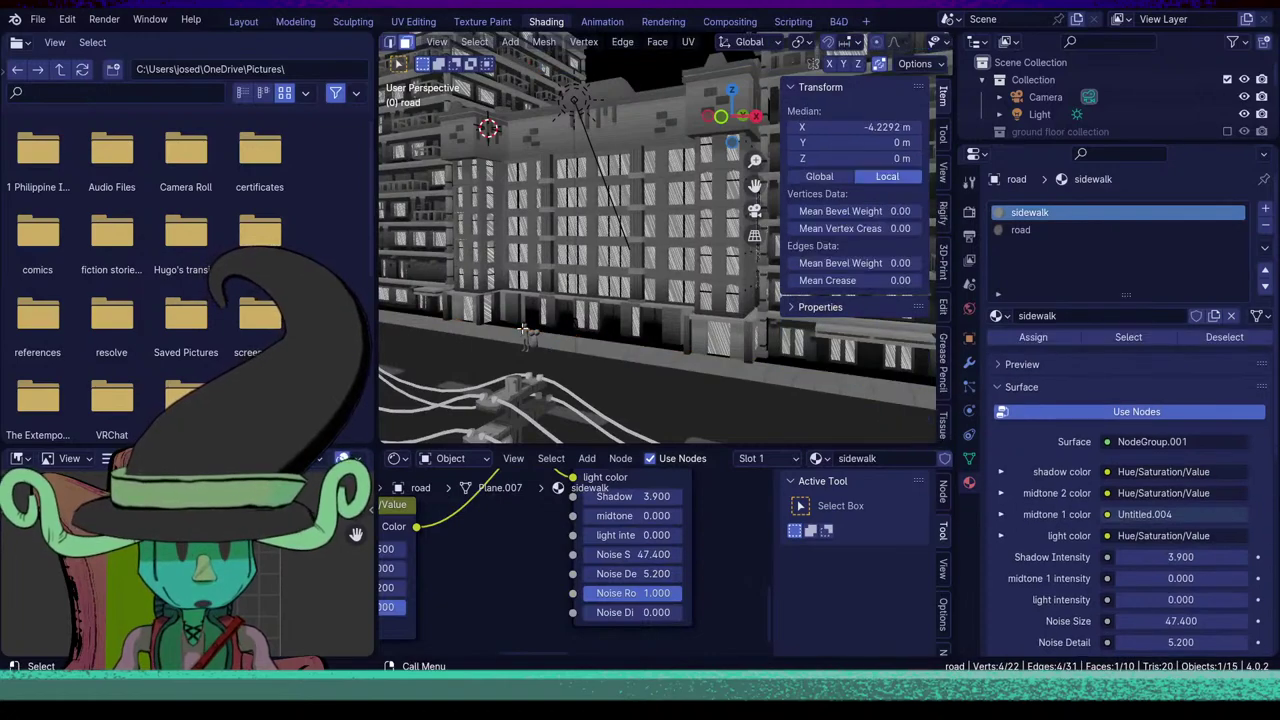
pyautogui.press('Tab')
pyautogui.click(529, 321)
pyautogui.press('Tab')
pyautogui.scroll(8, 533, 320)
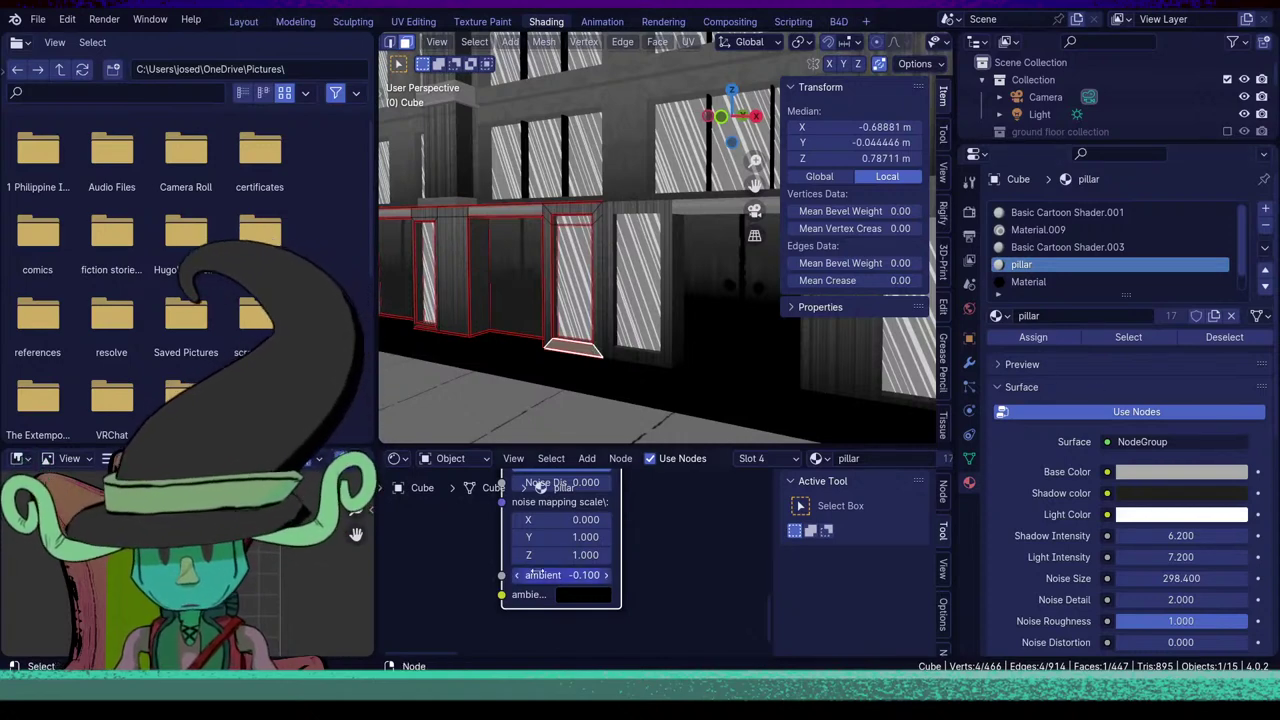
pyautogui.moveTo(513, 578)
pyautogui.mouseDown()
pyautogui.moveTo(470, 578)
pyautogui.moveTo(554, 575)
pyautogui.mouseUp()
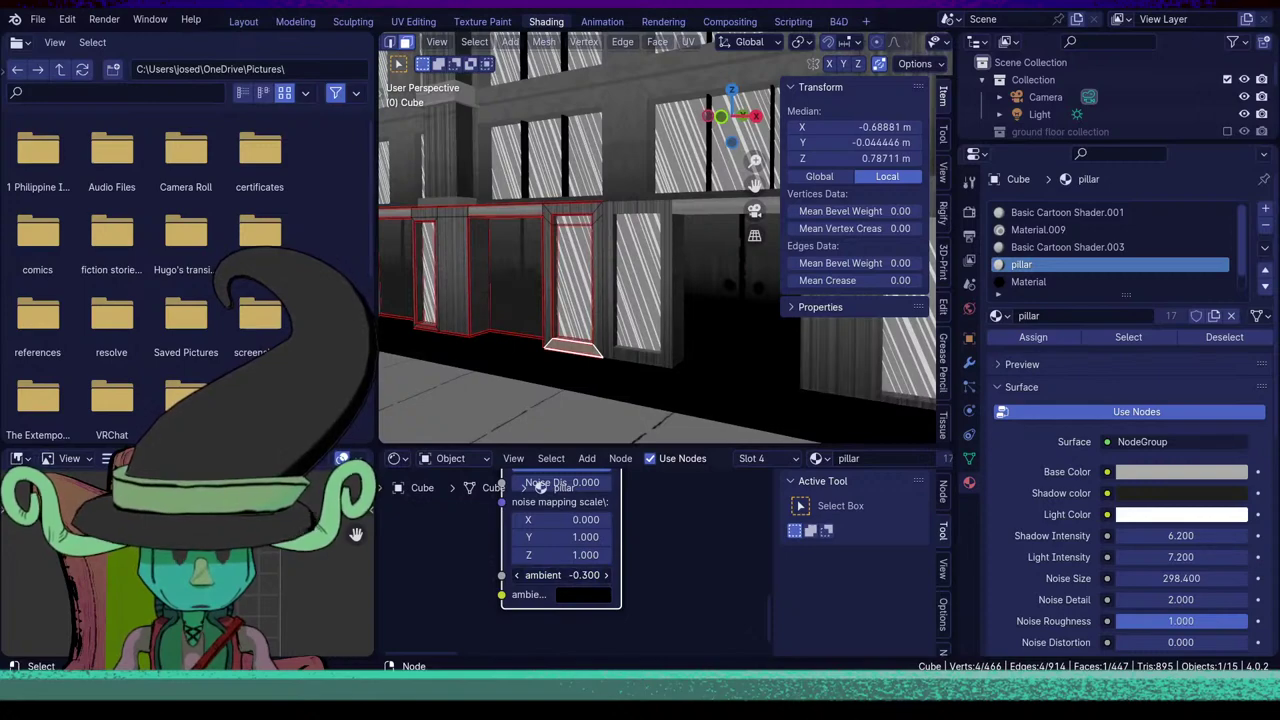
pyautogui.press('Tab')
# Pick a ground-floor door face and set its Basic Cartoon Shader.002 material's ambient value to 0.
pyautogui.scroll(-6, 563, 294)
pyautogui.moveTo(563, 294); pyautogui.dragTo(618, 328, button='middle')
pyautogui.press('Tab')
pyautogui.click(617, 324)
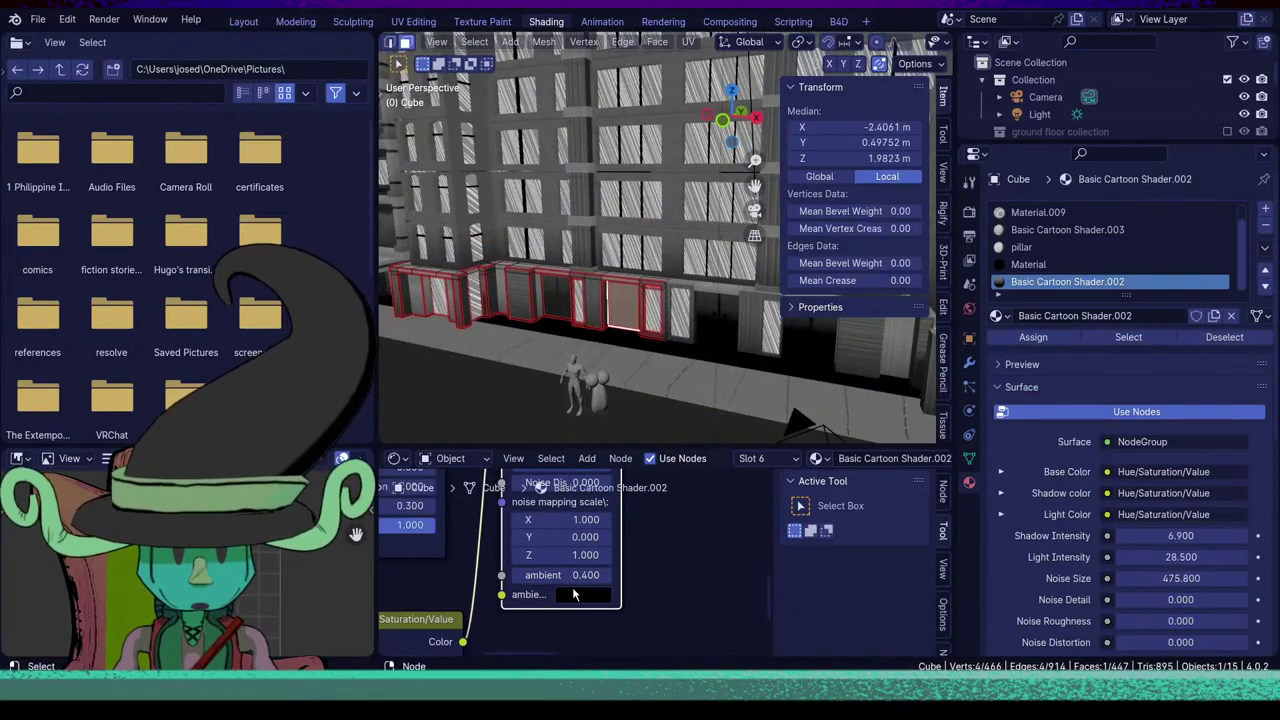
pyautogui.click(518, 576)
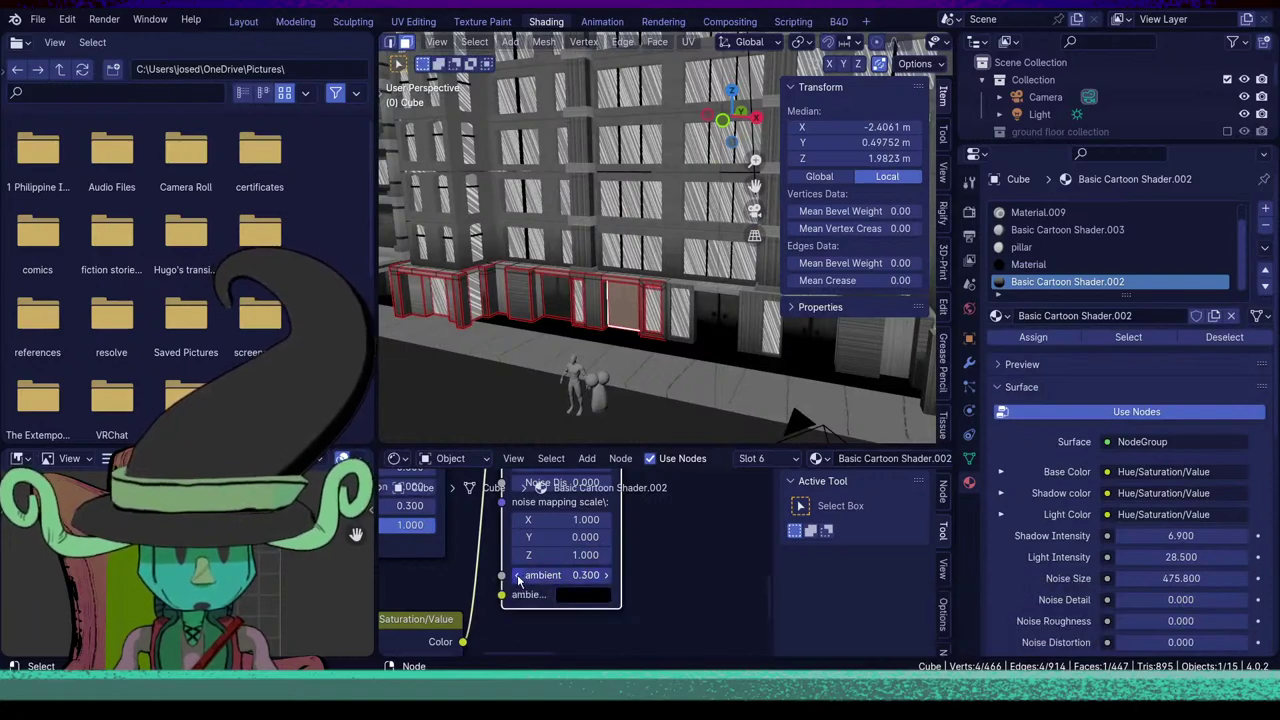
pyautogui.click(518, 576)
pyautogui.press('Tab')
# Examine the apartment building's shading from the street, the corner and a distance, comparing the ground floor with the upper floors.
pyautogui.scroll(-7, 645, 314)
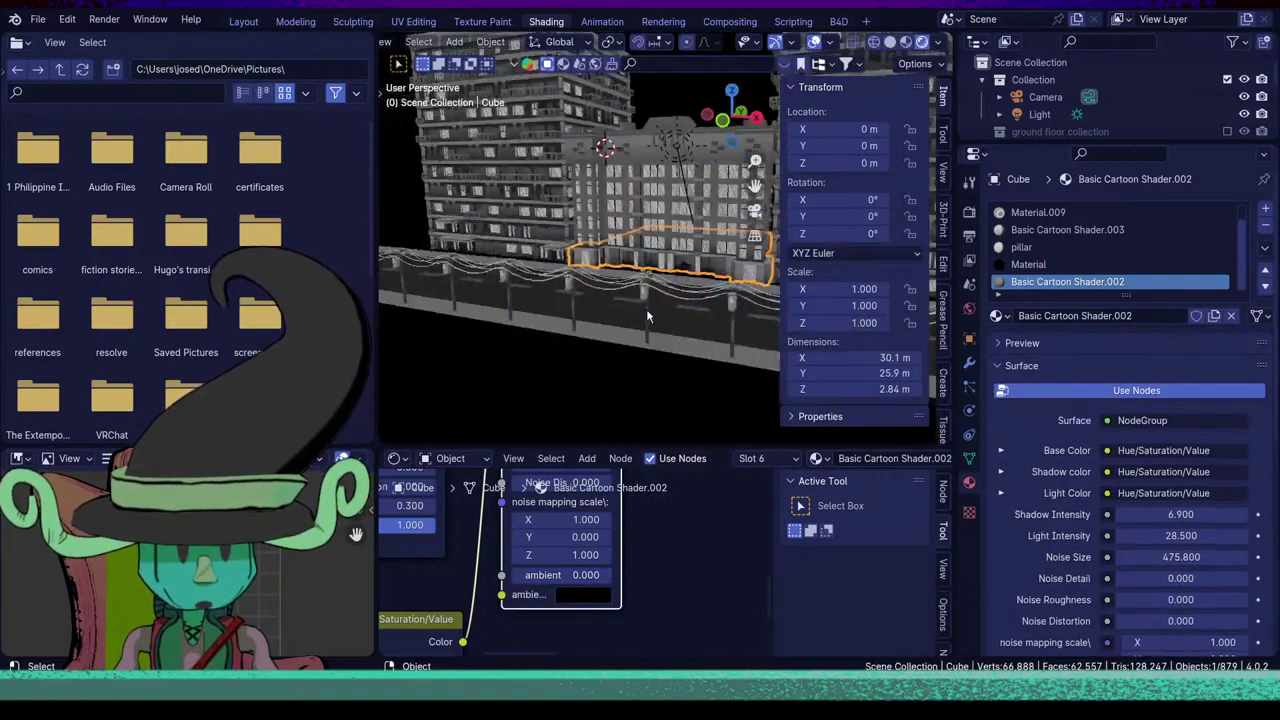
pyautogui.click(643, 318)
pyautogui.moveTo(638, 322); pyautogui.dragTo(680, 336, button='middle')
pyautogui.scroll(3, 643, 326)
pyautogui.click(651, 346)
pyautogui.press('Tab')
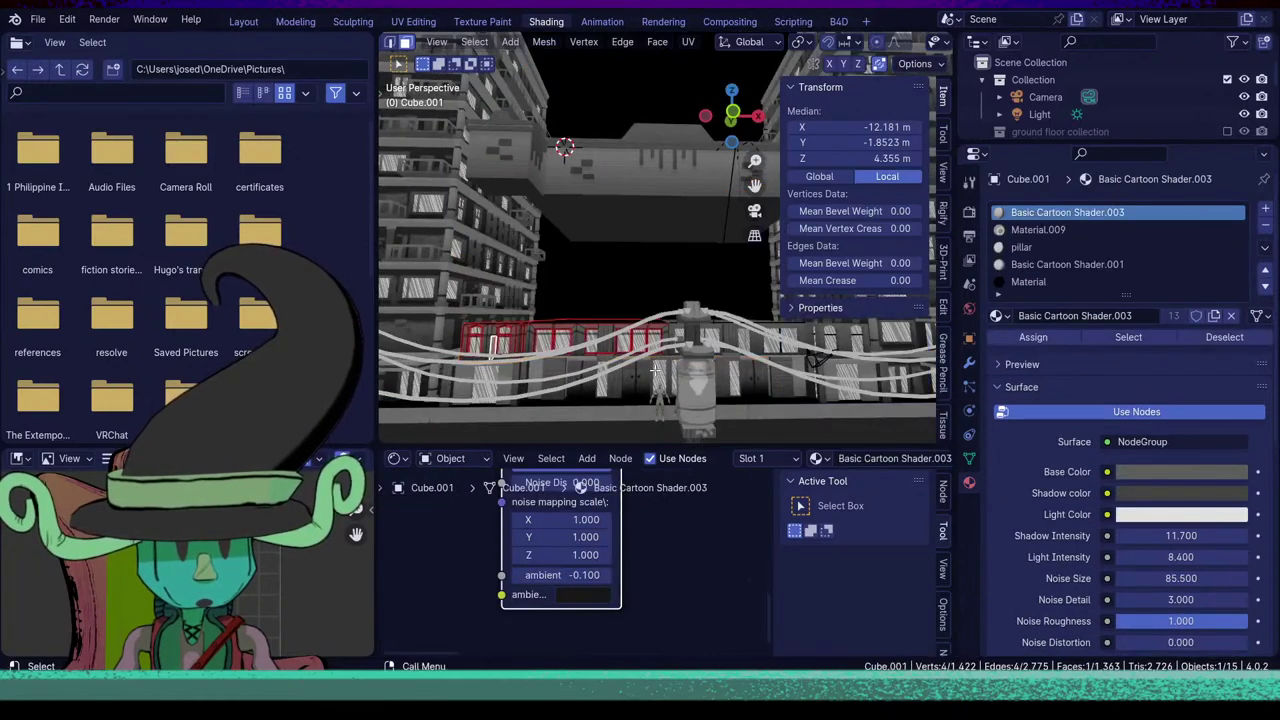
pyautogui.press('Tab')
pyautogui.click(599, 411)
pyautogui.moveTo(678, 262); pyautogui.dragTo(633, 281, button='middle')
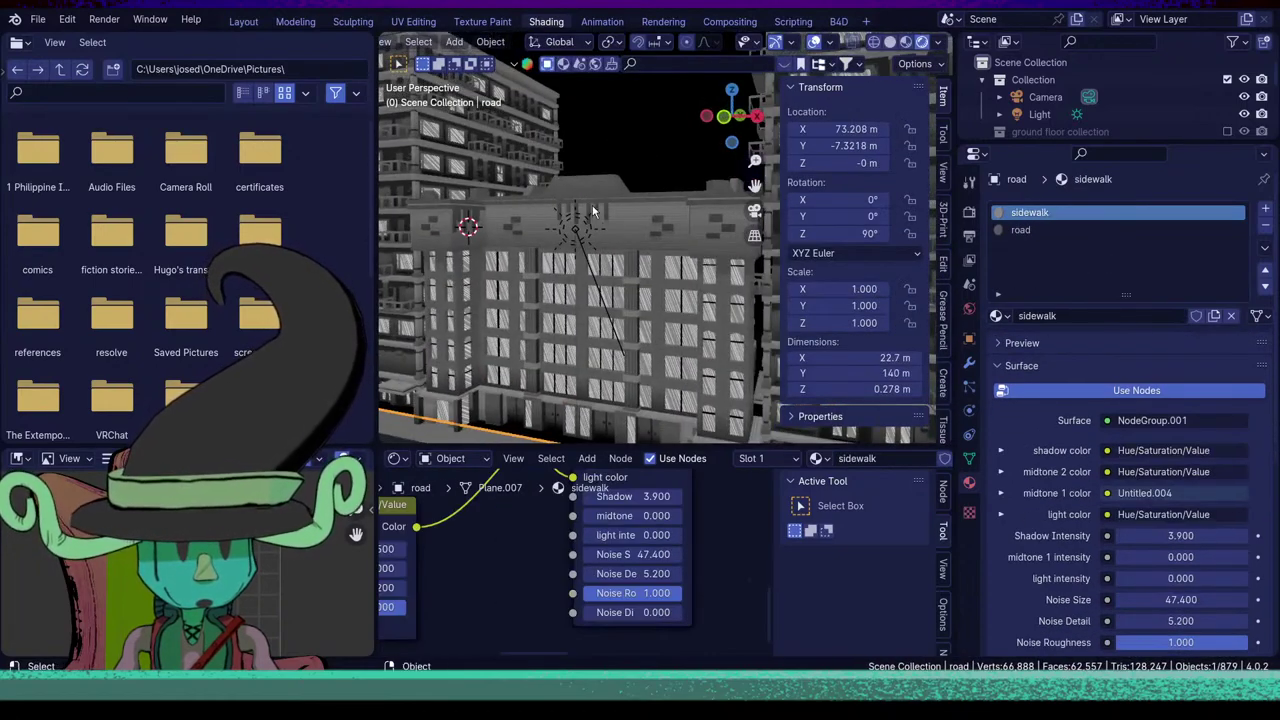
pyautogui.moveTo(593, 211); pyautogui.dragTo(610, 288, button='middle')
pyautogui.click(543, 323)
pyautogui.click(603, 388)
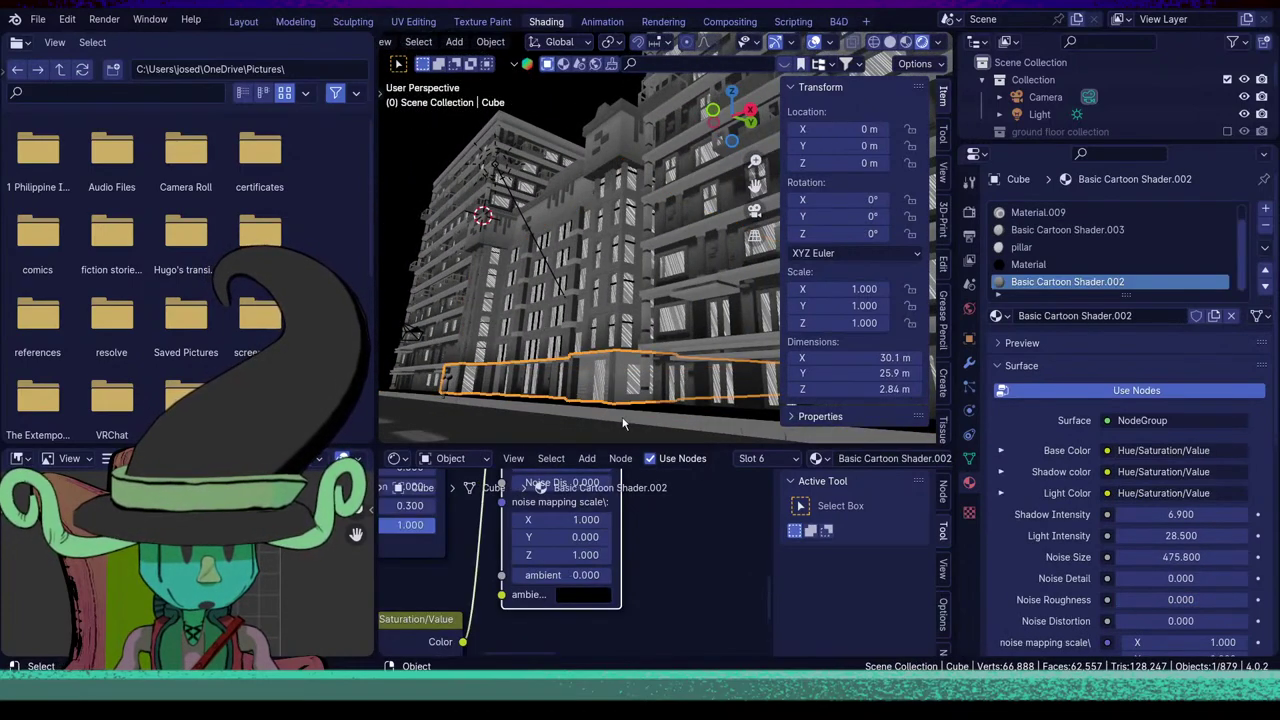
pyautogui.click(622, 424)
pyautogui.moveTo(655, 337); pyautogui.dragTo(649, 431, button='middle')
pyautogui.scroll(-3, 595, 366)
pyautogui.scroll(-5, 598, 396)
pyautogui.moveTo(597, 394); pyautogui.dragTo(600, 338, button='middle')
pyautogui.scroll(4, 614, 319)
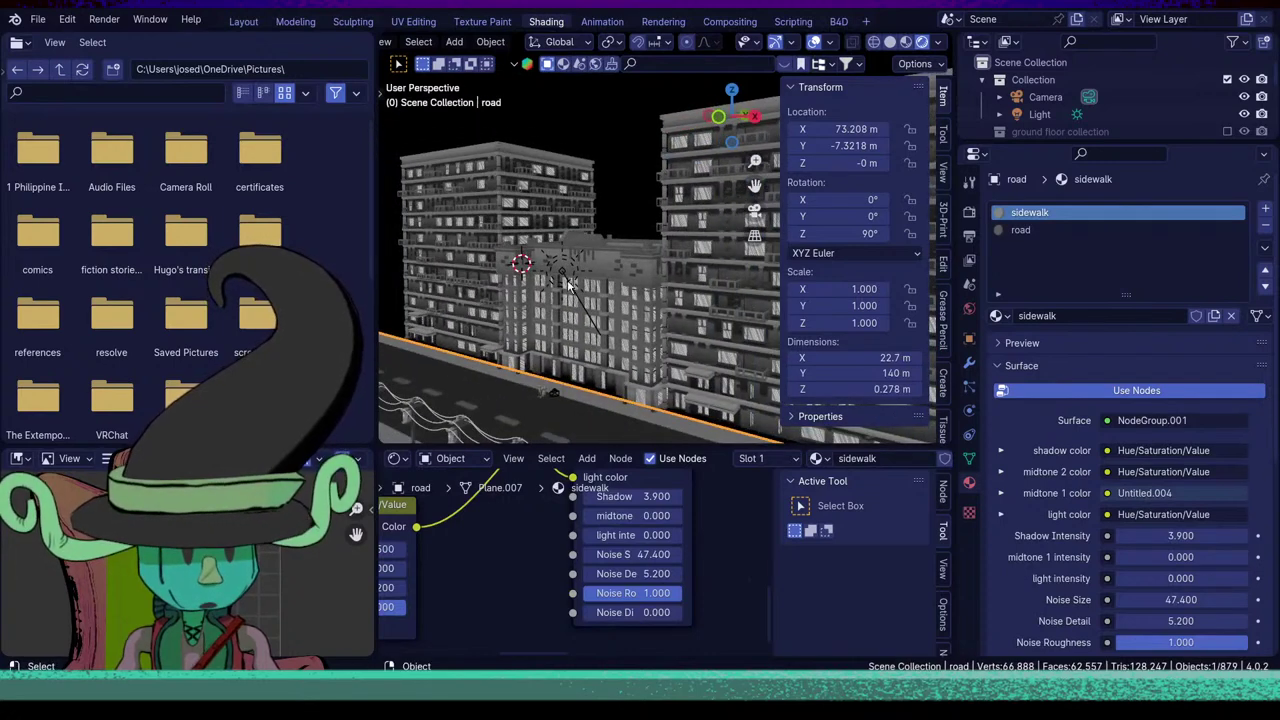
# Change the scene's sun light to an area light with a power of 1000 W.
pyautogui.click(565, 272)
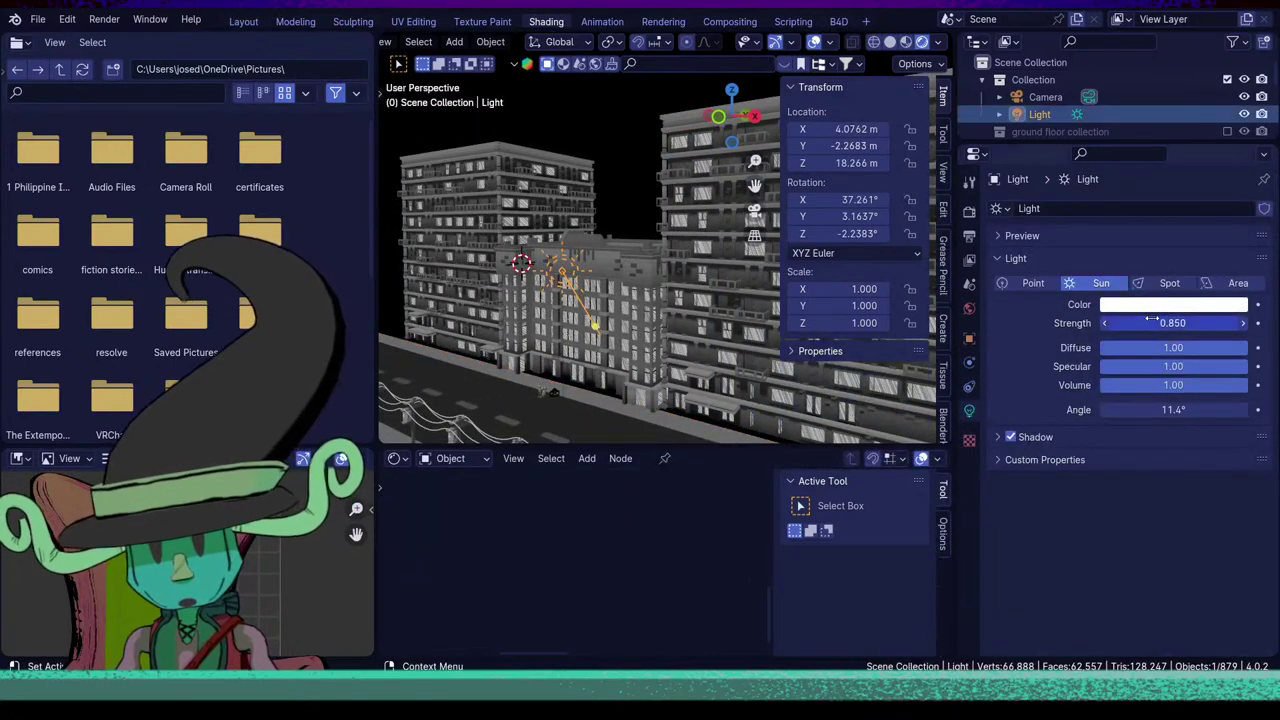
pyautogui.click(1237, 283)
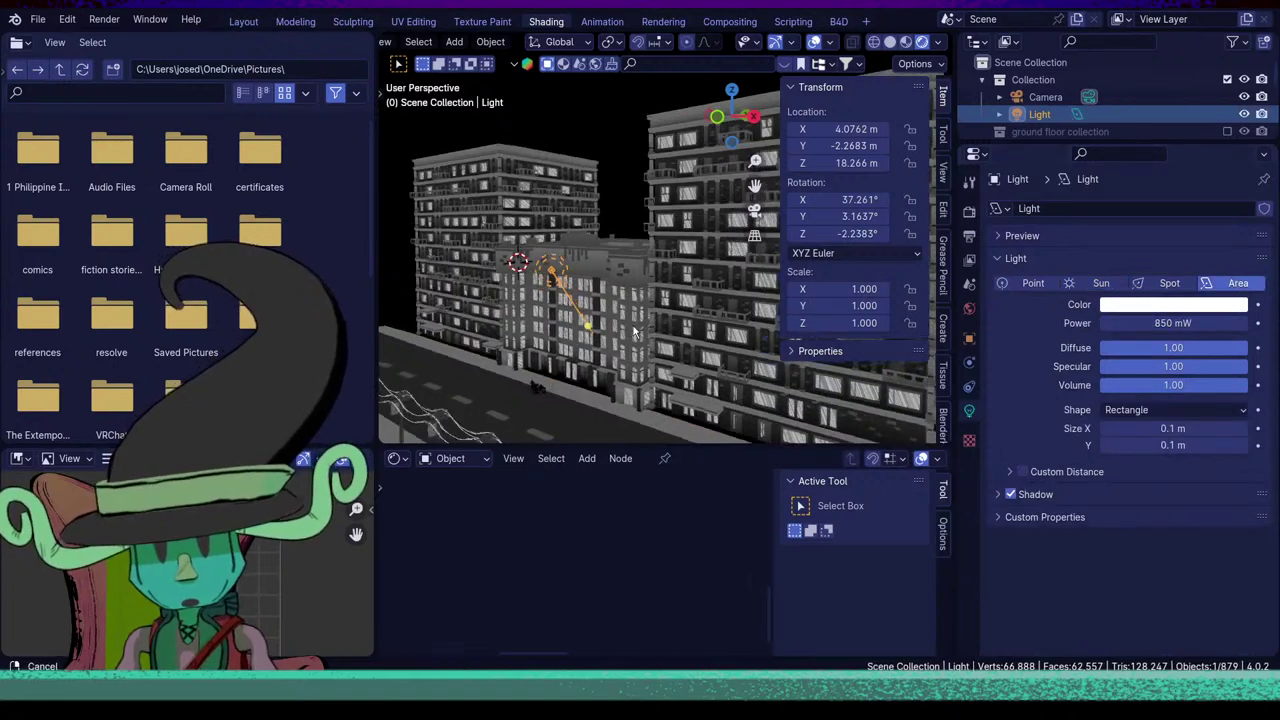
pyautogui.click(1167, 318)
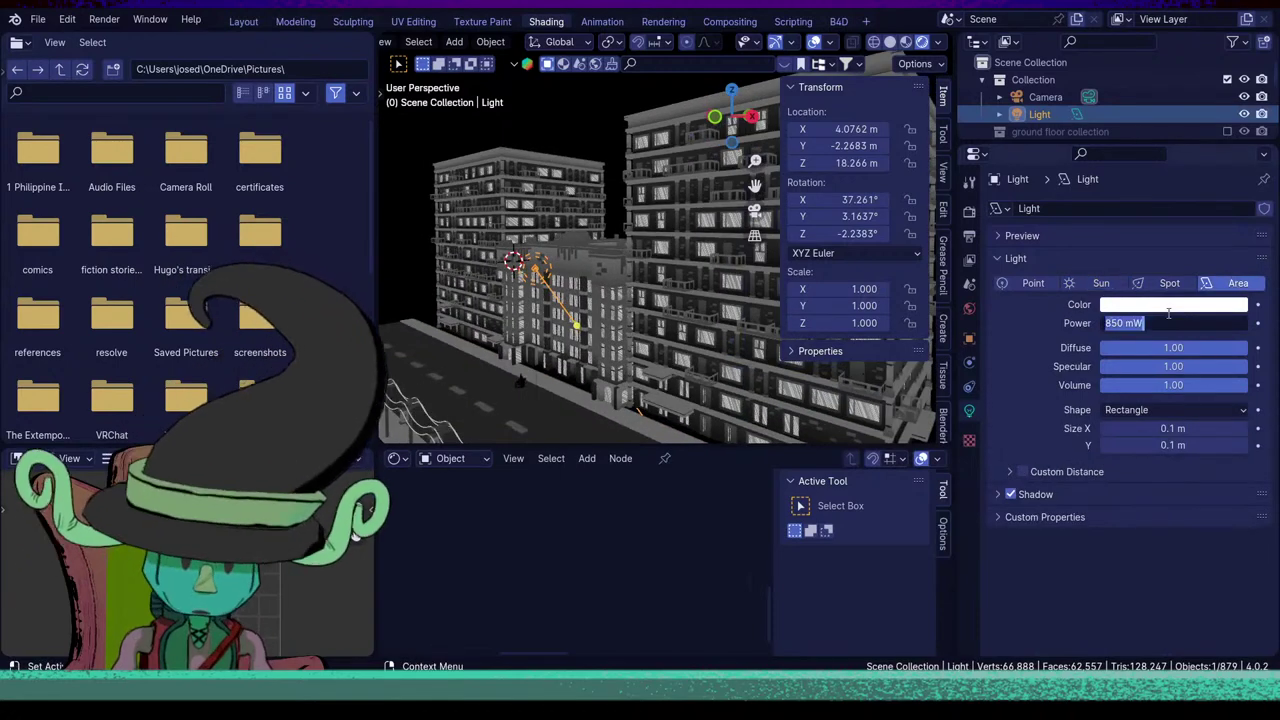
pyautogui.press('Return')
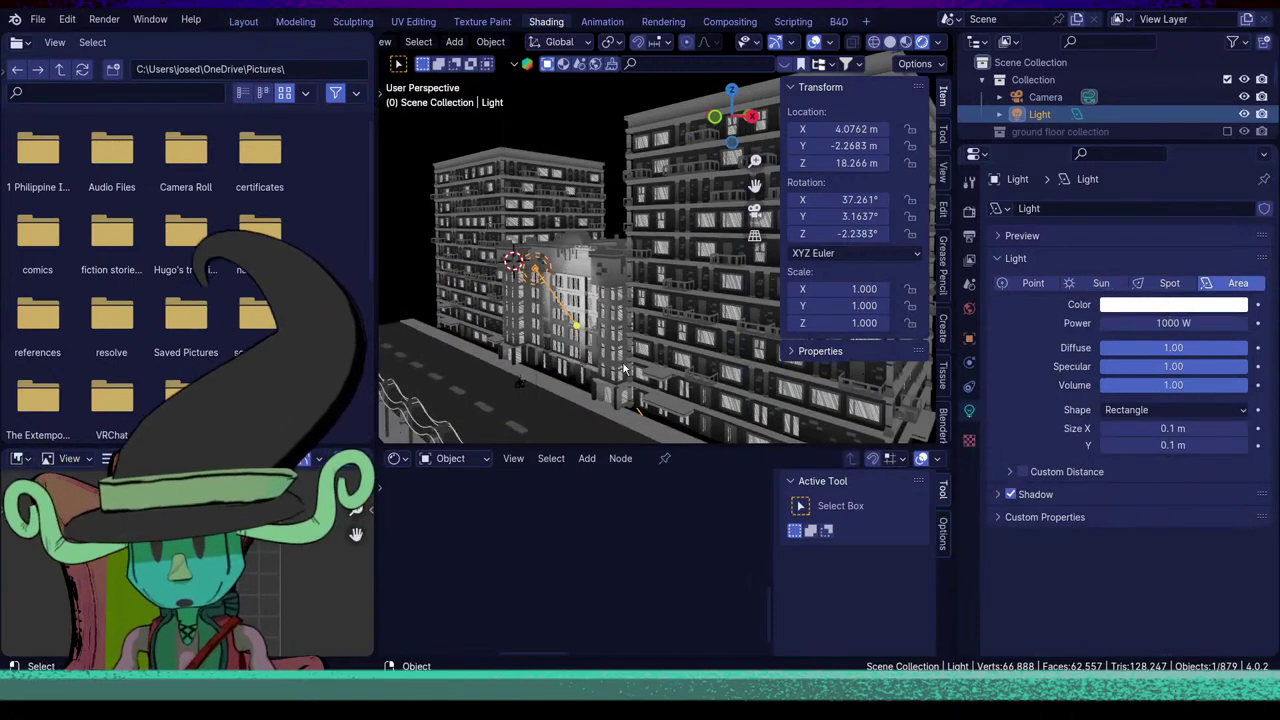
# Move the light about 2.56 m along the Y axis toward the building and lower it about 1 m along Z.
pyautogui.moveTo(640, 359); pyautogui.dragTo(636, 335, button='middle')
pyautogui.scroll(3, 630, 340)
pyautogui.press('g')
pyautogui.press('y')
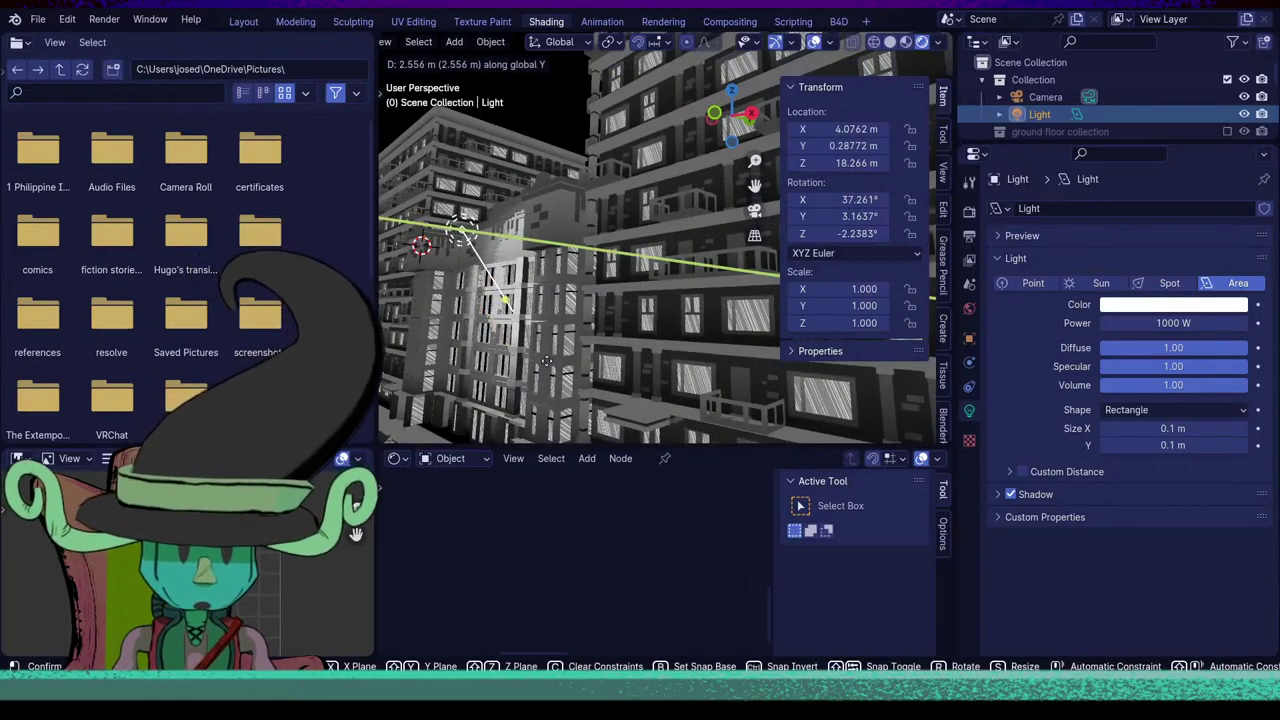
pyautogui.click(557, 328)
pyautogui.press('g')
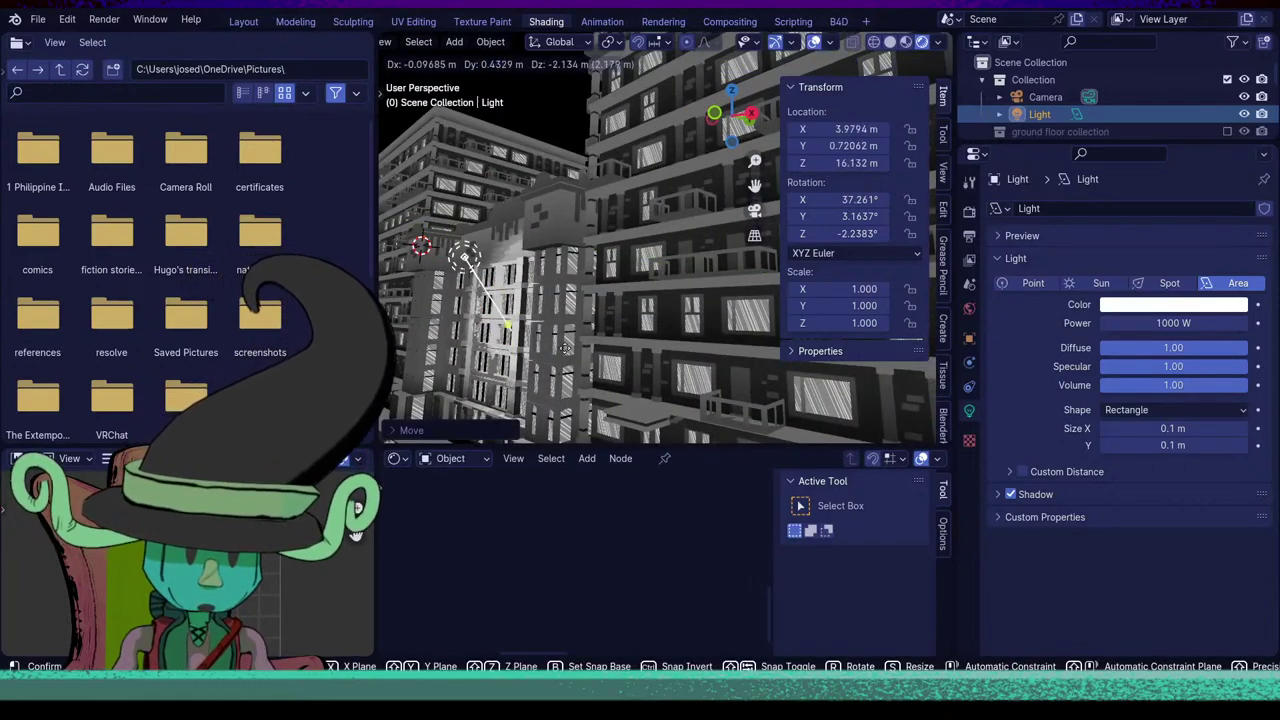
pyautogui.press('z')
pyautogui.click(567, 340)
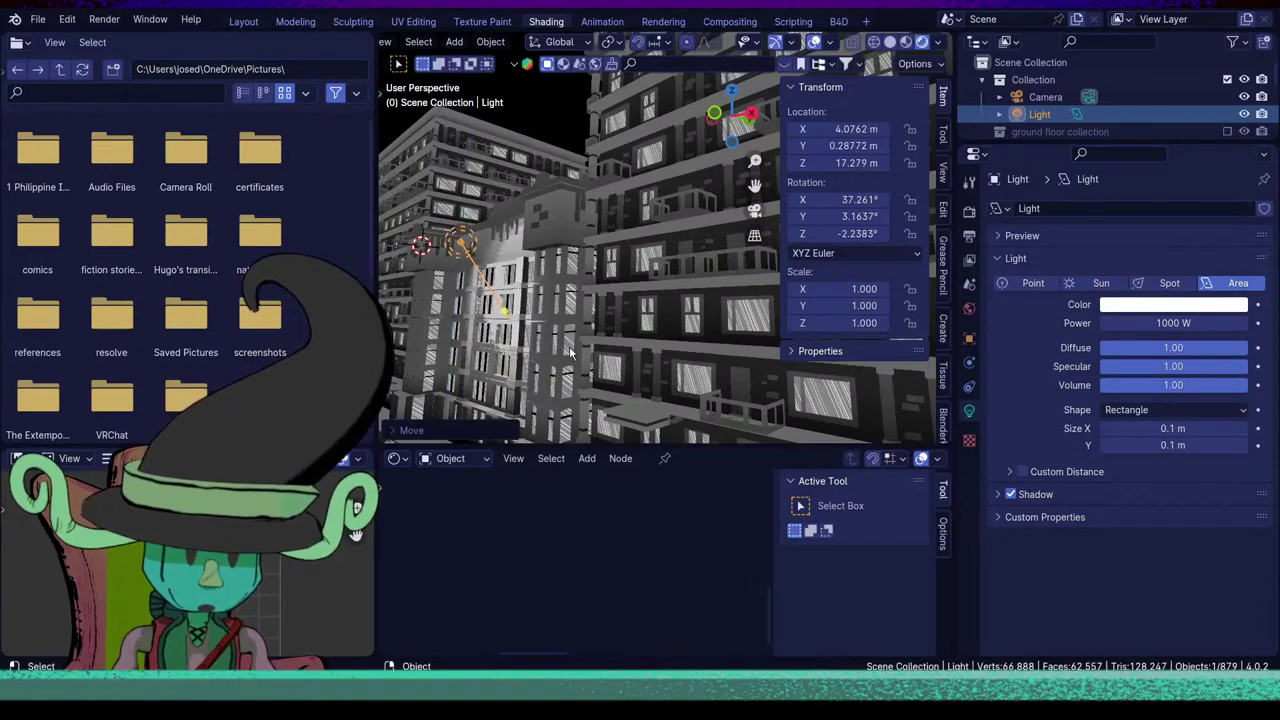
pyautogui.keyDown('shift'); pyautogui.moveTo(567, 340); pyautogui.dragTo(640, 290, button='middle'); pyautogui.keyUp('shift')
pyautogui.scroll(-3, 643, 271)
pyautogui.scroll(4, 643, 293)
pyautogui.press('g')
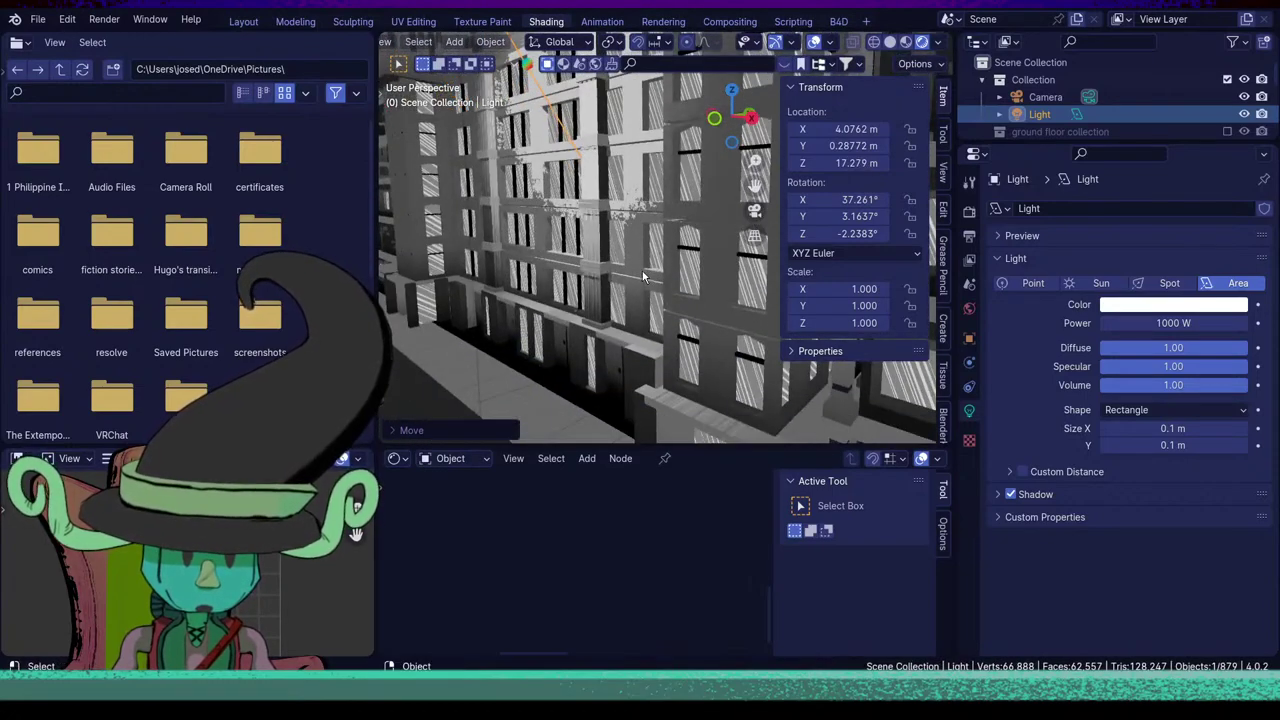
pyautogui.rightClick(653, 366)
pyautogui.scroll(-6, 653, 314)
pyautogui.press('x')
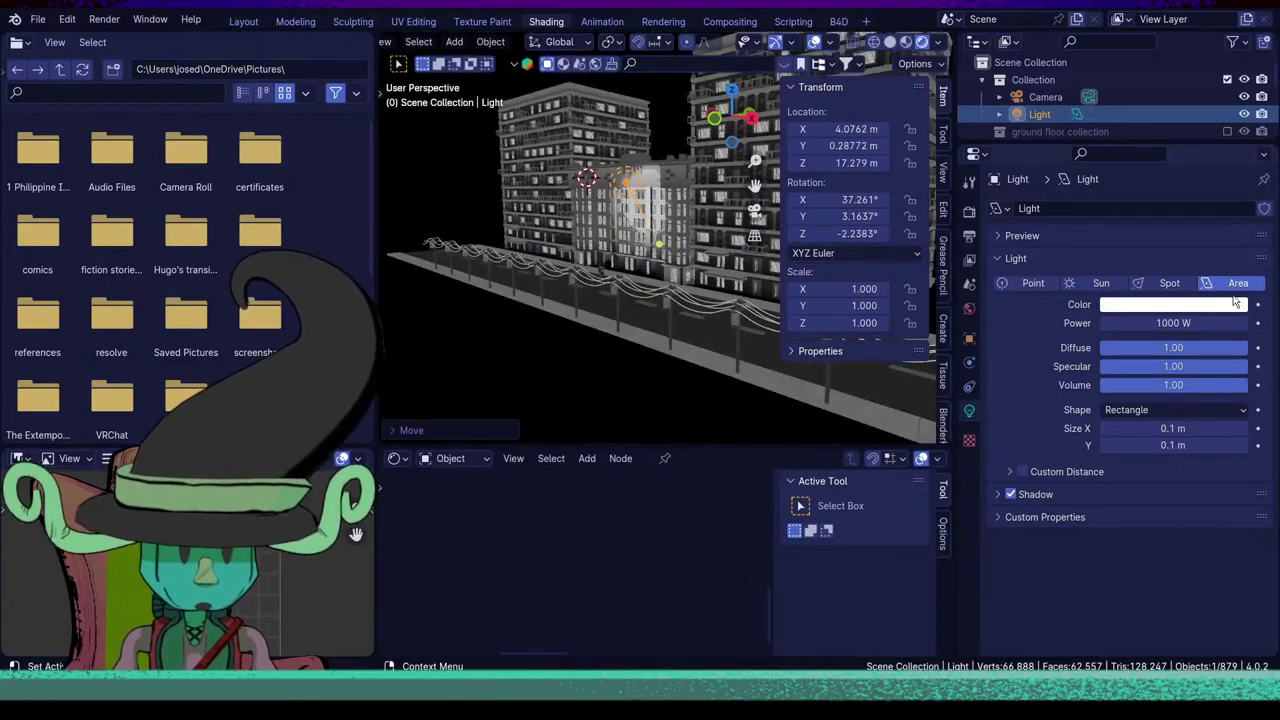
# Switch the light's type to Sun and set its strength to 1.
pyautogui.click(1090, 284)
pyautogui.click(1188, 323)
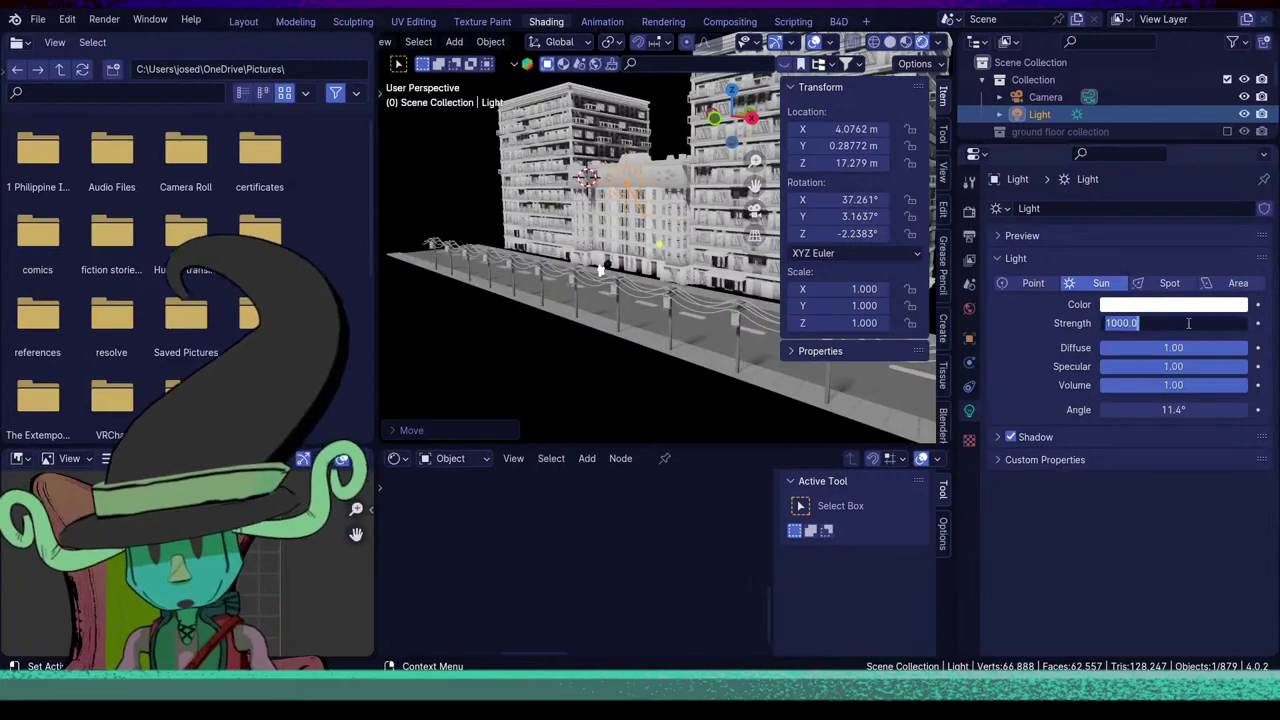
pyautogui.press('Return')
pyautogui.scroll(5, 637, 323)
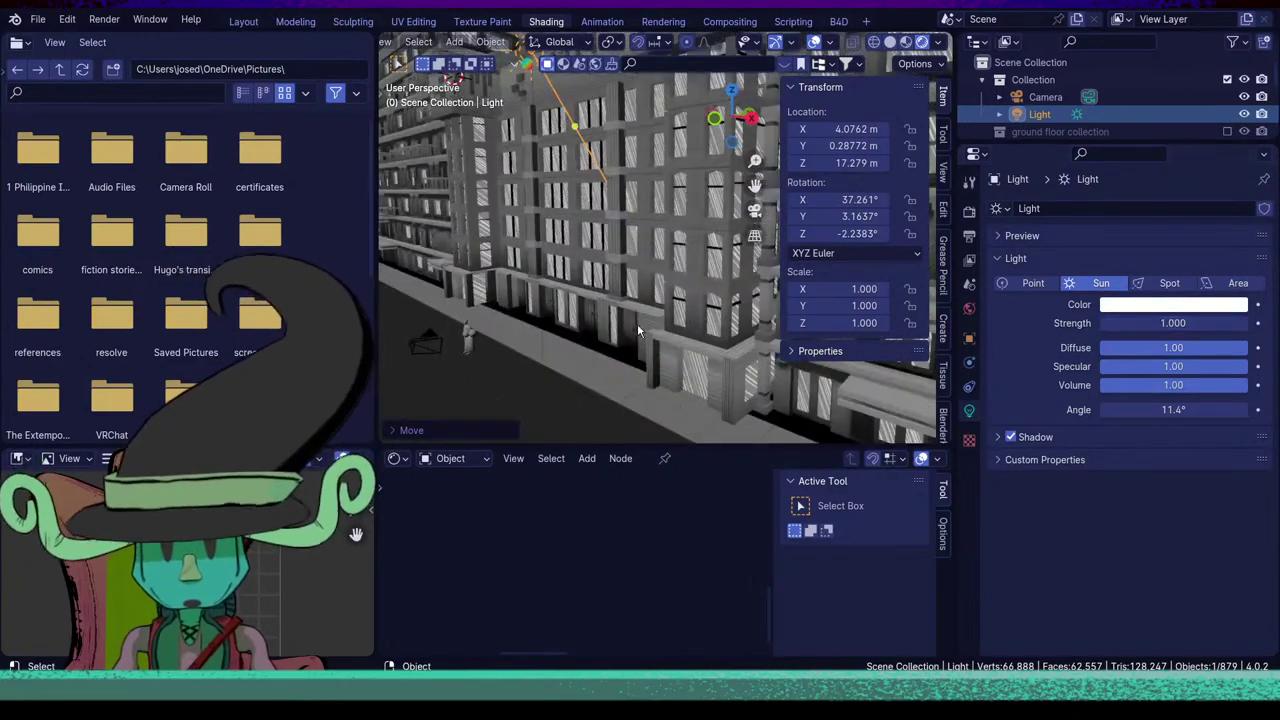
# Inspect the building's shading under the sun light from several angles, checking the sidewalk and the upper floors.
pyautogui.moveTo(637, 323); pyautogui.dragTo(622, 318, button='middle')
pyautogui.scroll(-4, 631, 271)
pyautogui.moveTo(630, 270); pyautogui.dragTo(665, 333, button='middle')
pyautogui.click(584, 326)
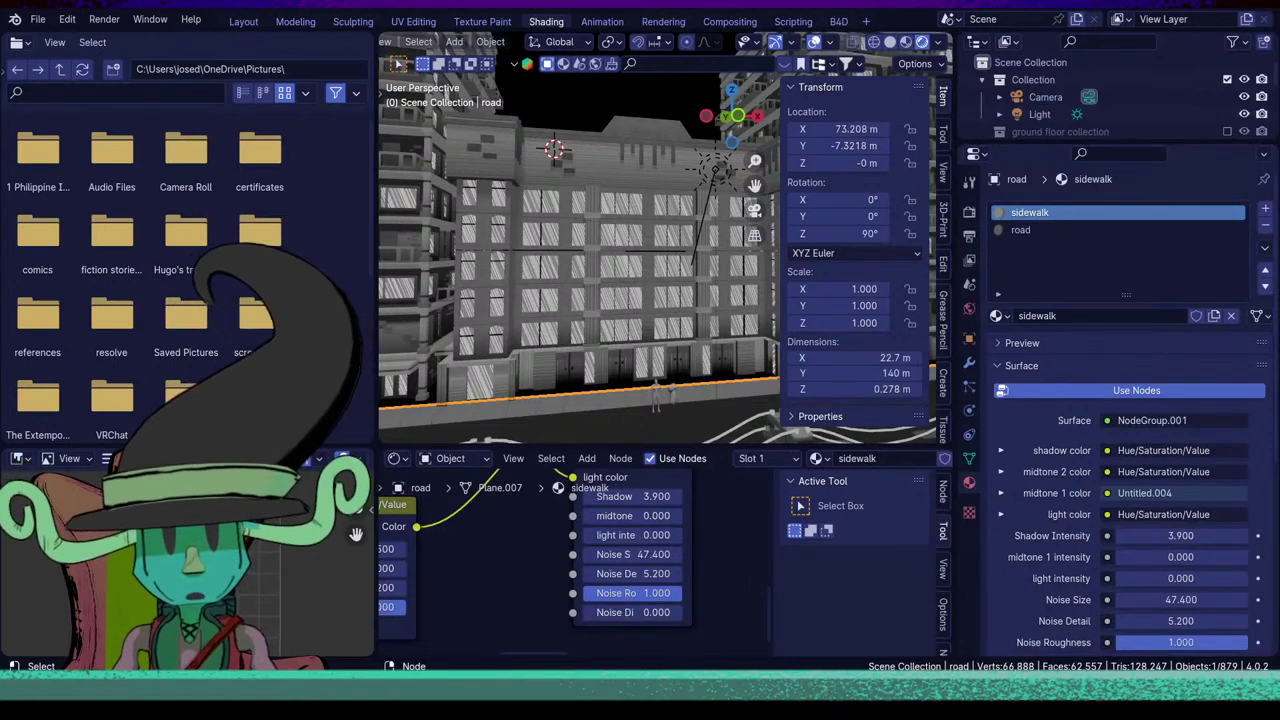
pyautogui.moveTo(717, 304); pyautogui.dragTo(616, 330, button='middle')
pyautogui.click(625, 296)
pyautogui.scroll(1, 594, 294)
pyautogui.moveTo(623, 390); pyautogui.dragTo(650, 337, button='middle')
pyautogui.press('space')
pyautogui.press('space')
pyautogui.scroll(-5, 601, 287)
pyautogui.scroll(2, 583, 294)
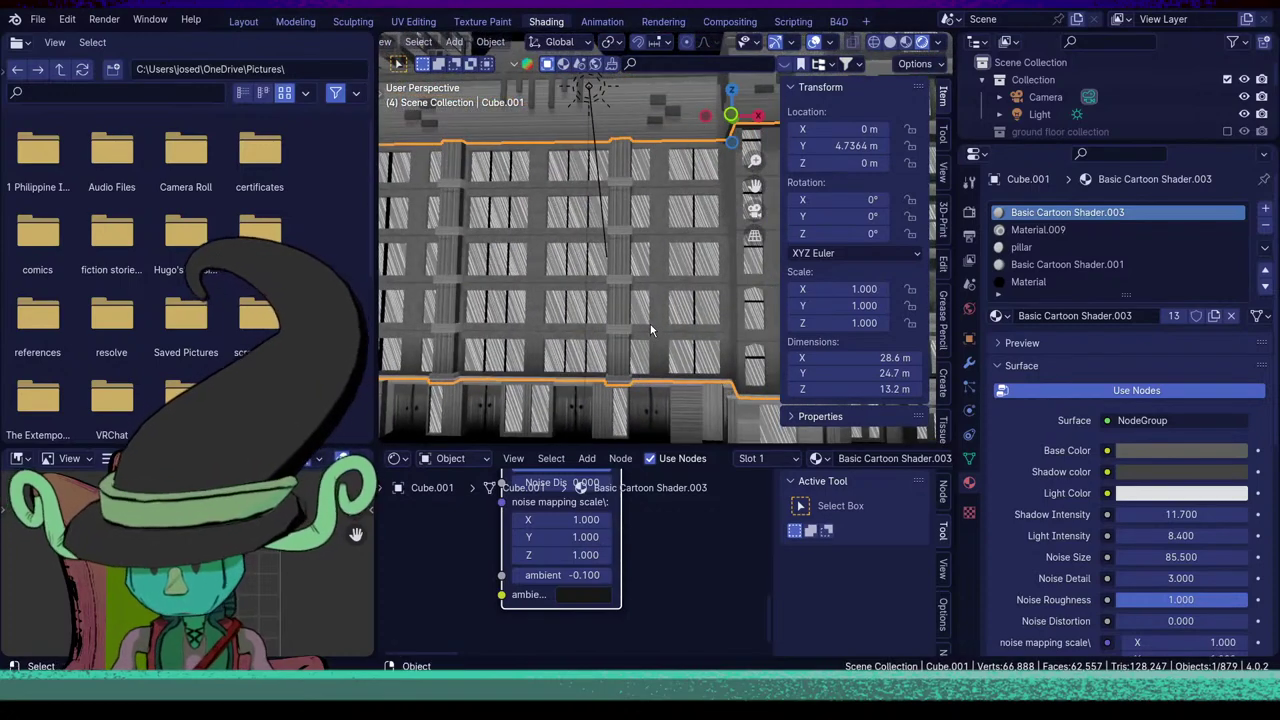
# Add an Ambient Occlusion node inside the Basic Cartoon Shader.003 node group and preview its output on the building.
pyautogui.scroll(-3, 647, 557)
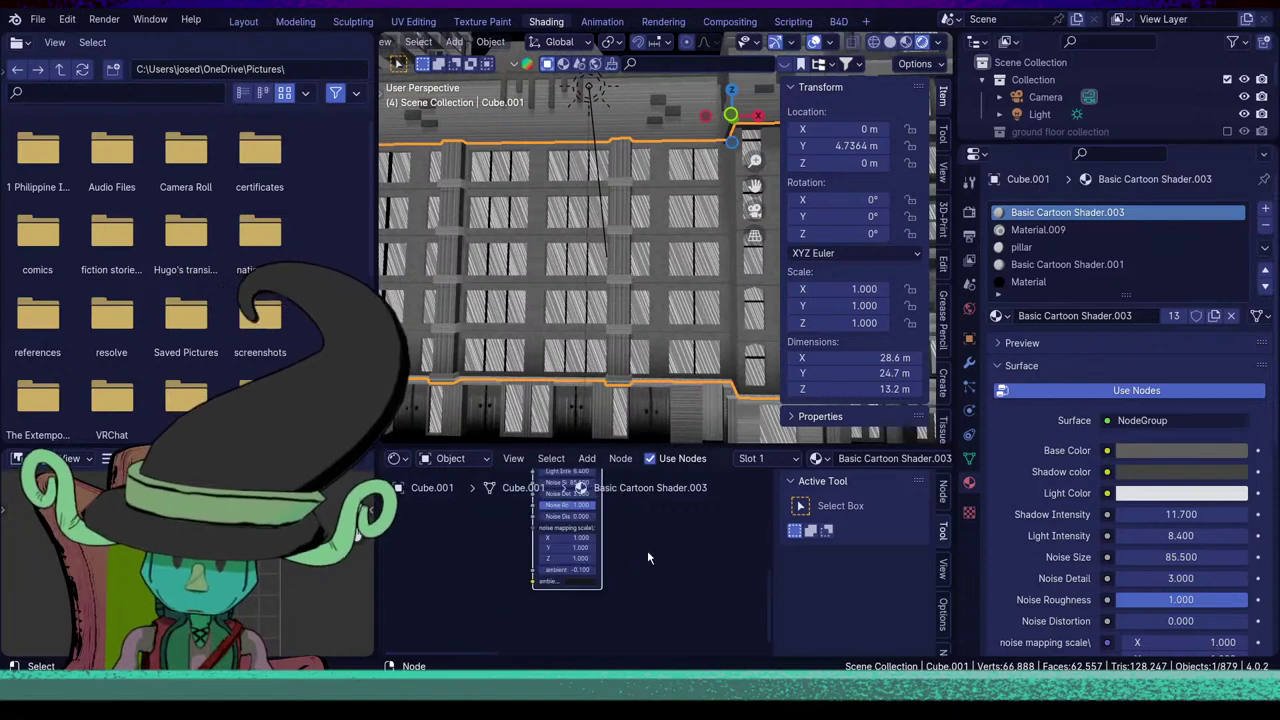
pyautogui.moveTo(647, 557); pyautogui.dragTo(668, 604, button='middle')
pyautogui.press('Tab')
pyautogui.scroll(4, 611, 557)
pyautogui.hotkey('shift', 'a')
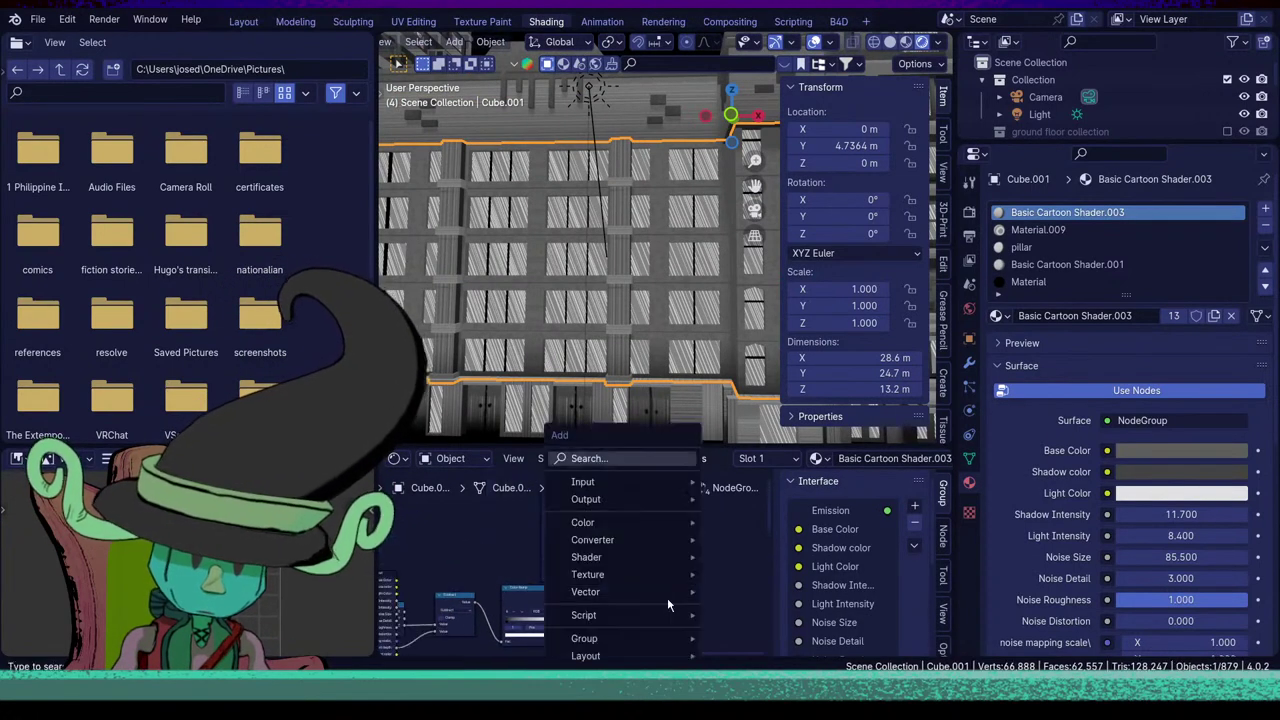
pyautogui.click(604, 459)
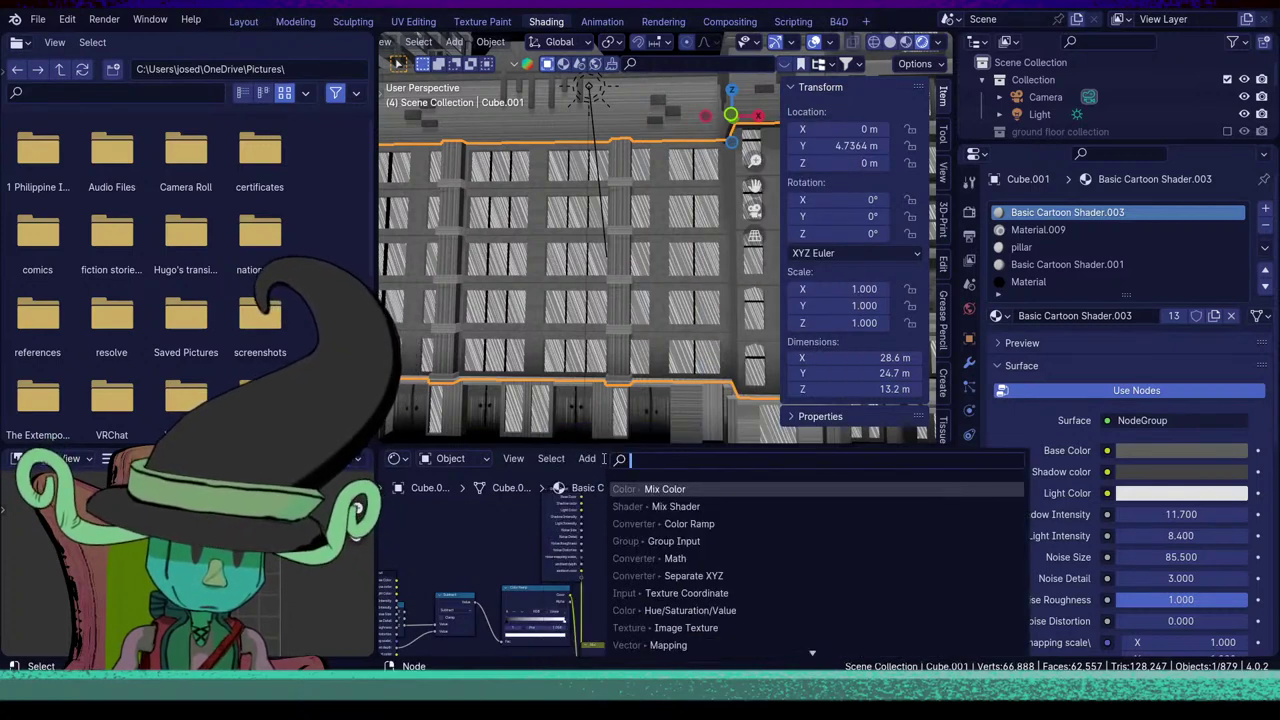
pyautogui.write('am')
pyautogui.click(652, 489)
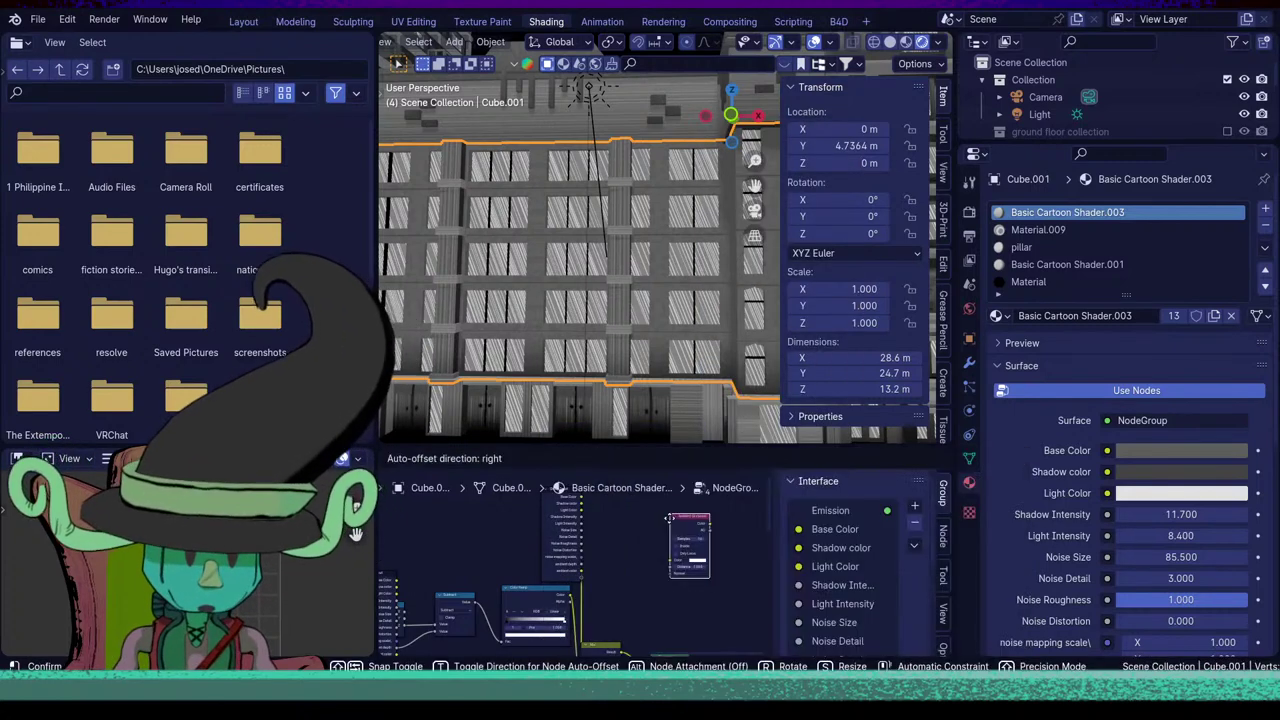
pyautogui.click(687, 537)
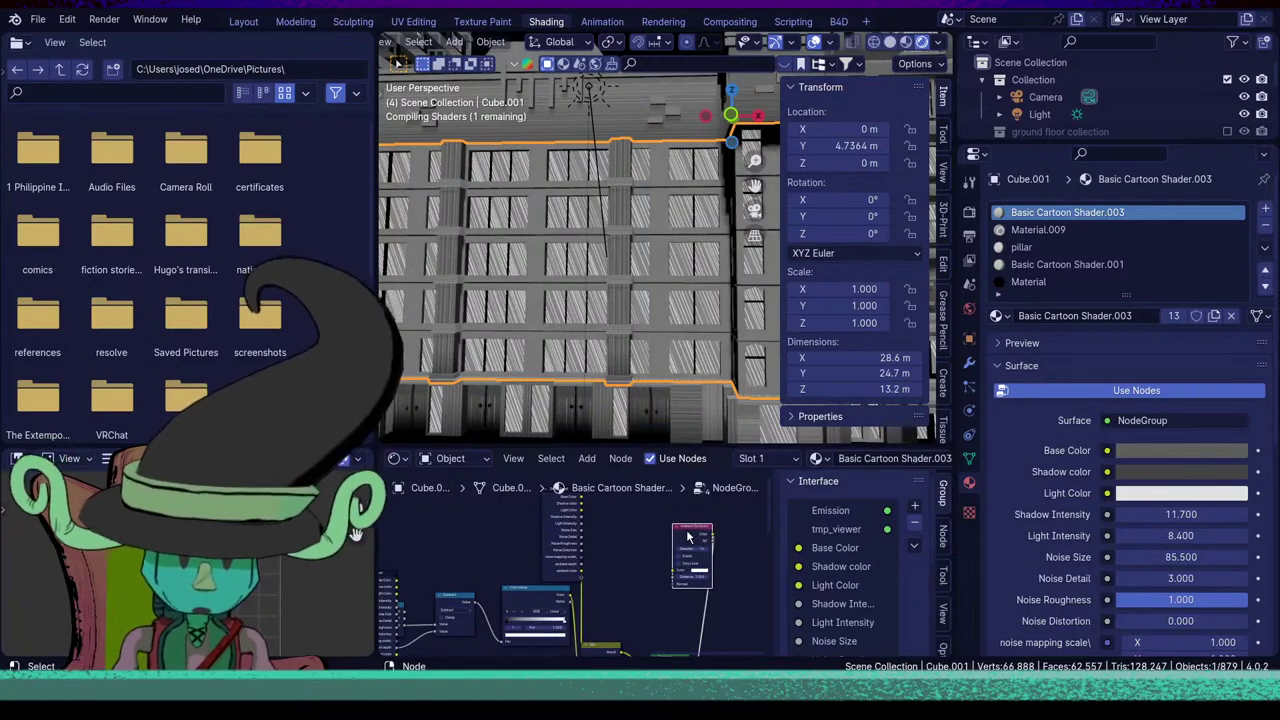
pyautogui.keyDown('ctrl'); pyautogui.keyDown('shift'); pyautogui.click(692, 555); pyautogui.keyUp('shift'); pyautogui.keyUp('ctrl')
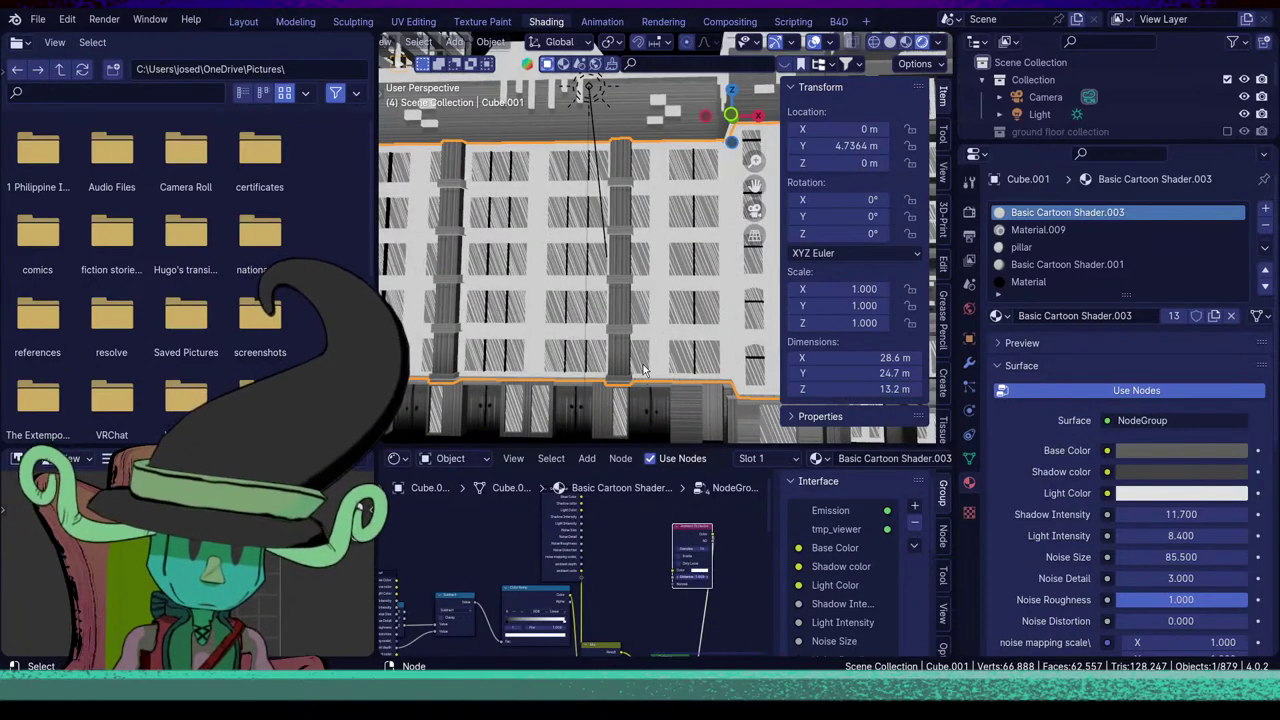
# Test the Ambient Occlusion node with a distance of 0, its Inside and Only Local options, and a dark grey color.
pyautogui.moveTo(643, 370); pyautogui.dragTo(580, 365, button='middle')
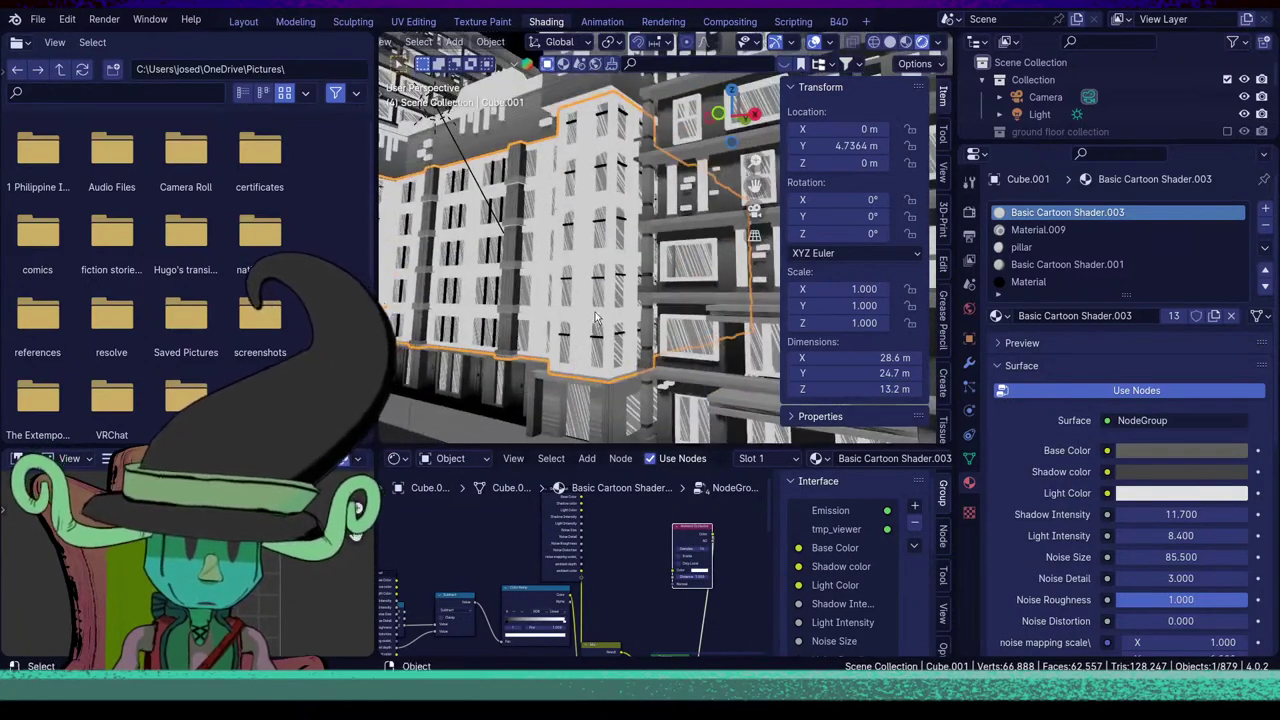
pyautogui.scroll(5, 598, 310)
pyautogui.scroll(5, 717, 580)
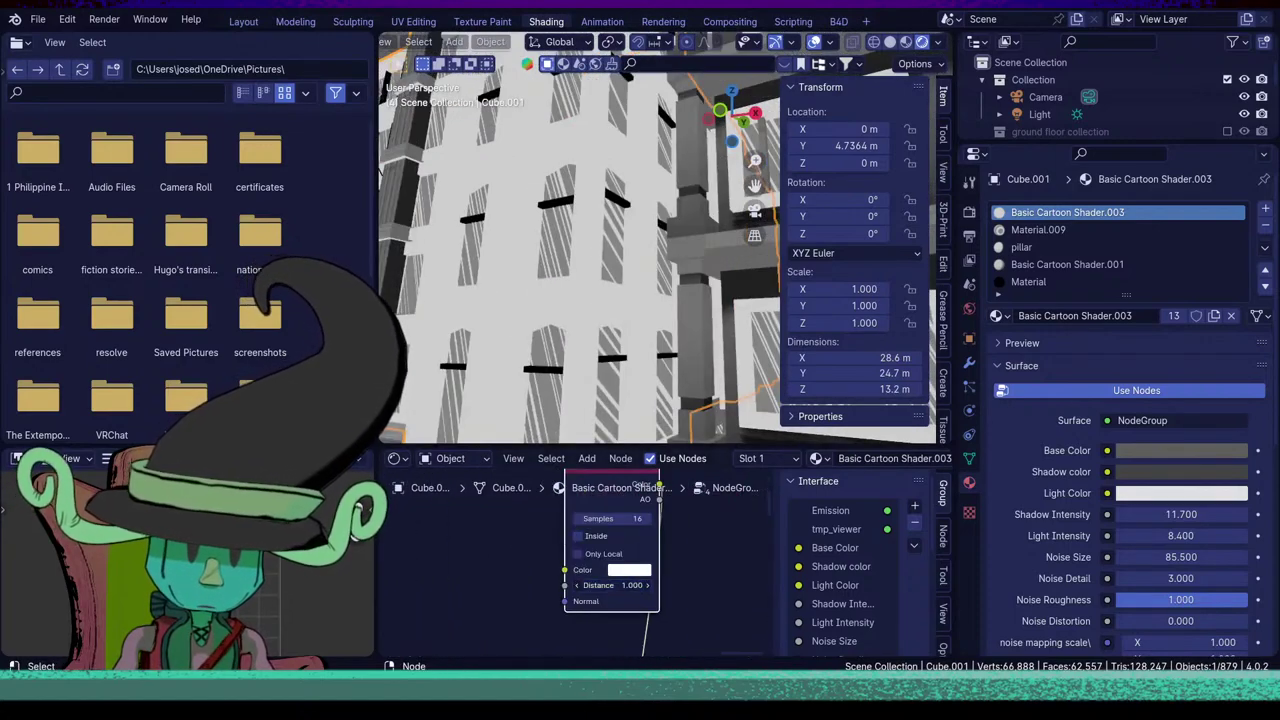
pyautogui.scroll(-6, 613, 220)
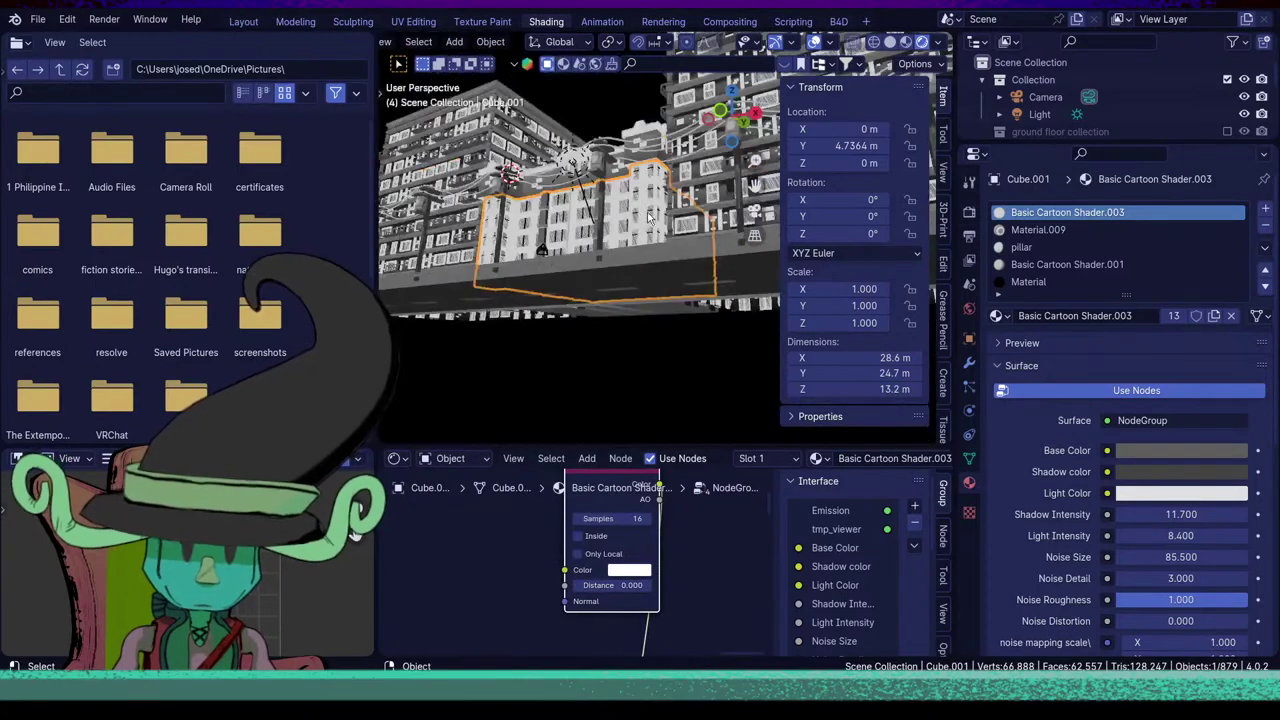
pyautogui.moveTo(651, 219); pyautogui.dragTo(612, 275, button='middle')
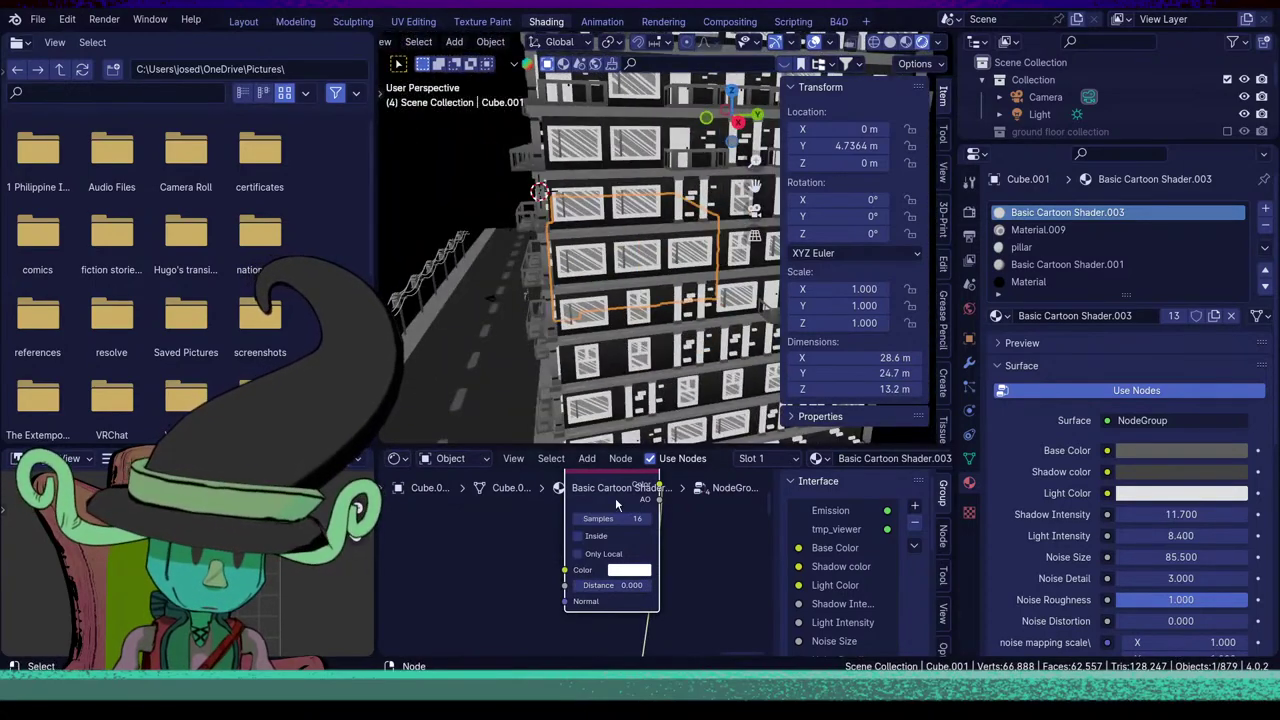
pyautogui.click(598, 536)
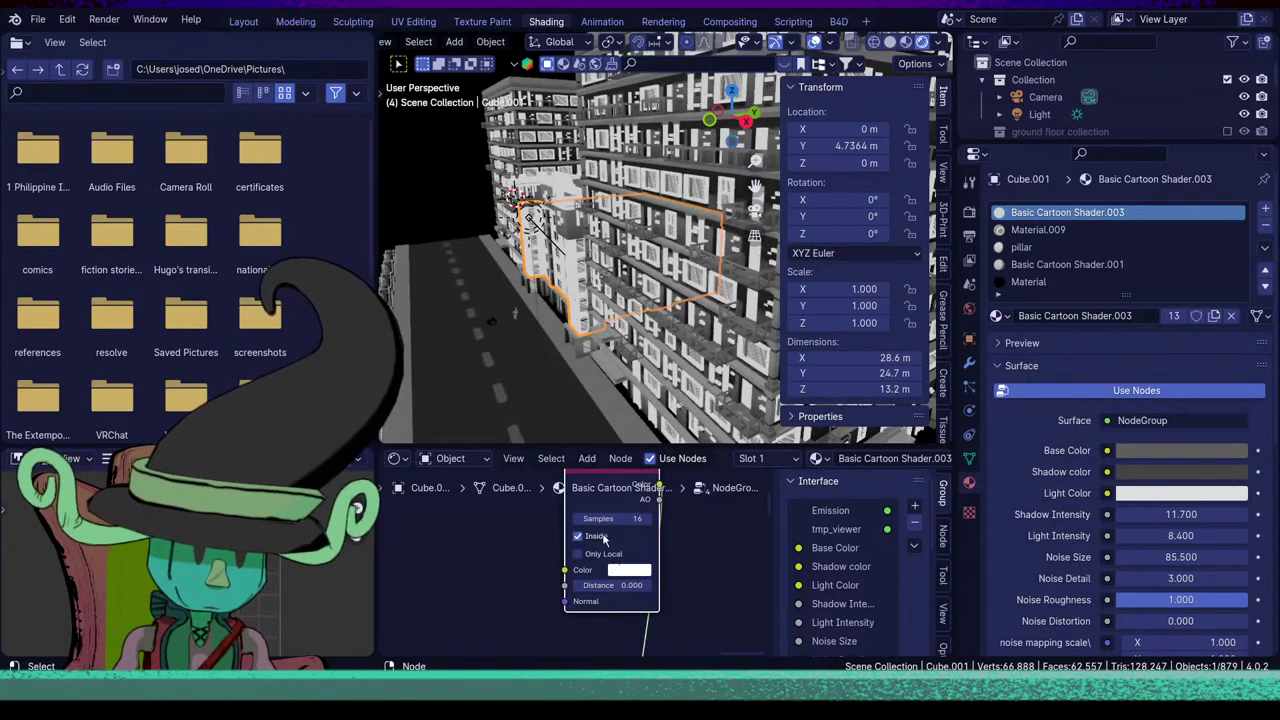
pyautogui.click(598, 536)
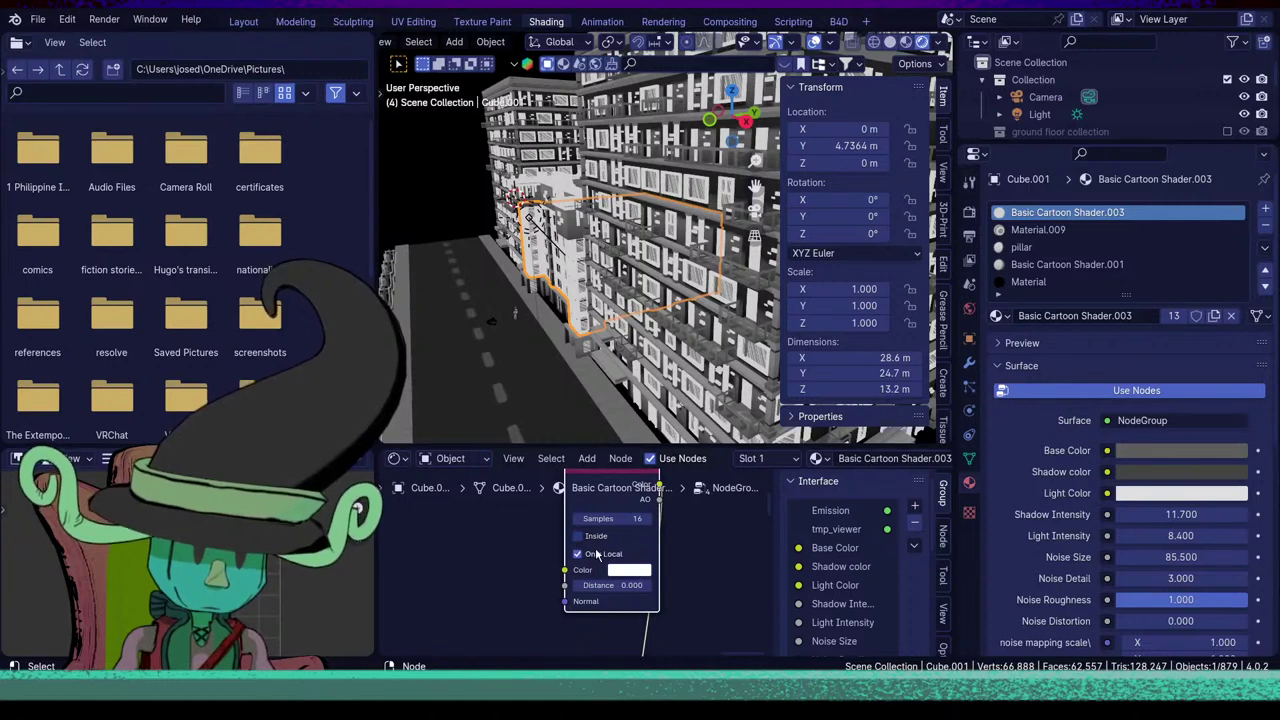
pyautogui.click(630, 571)
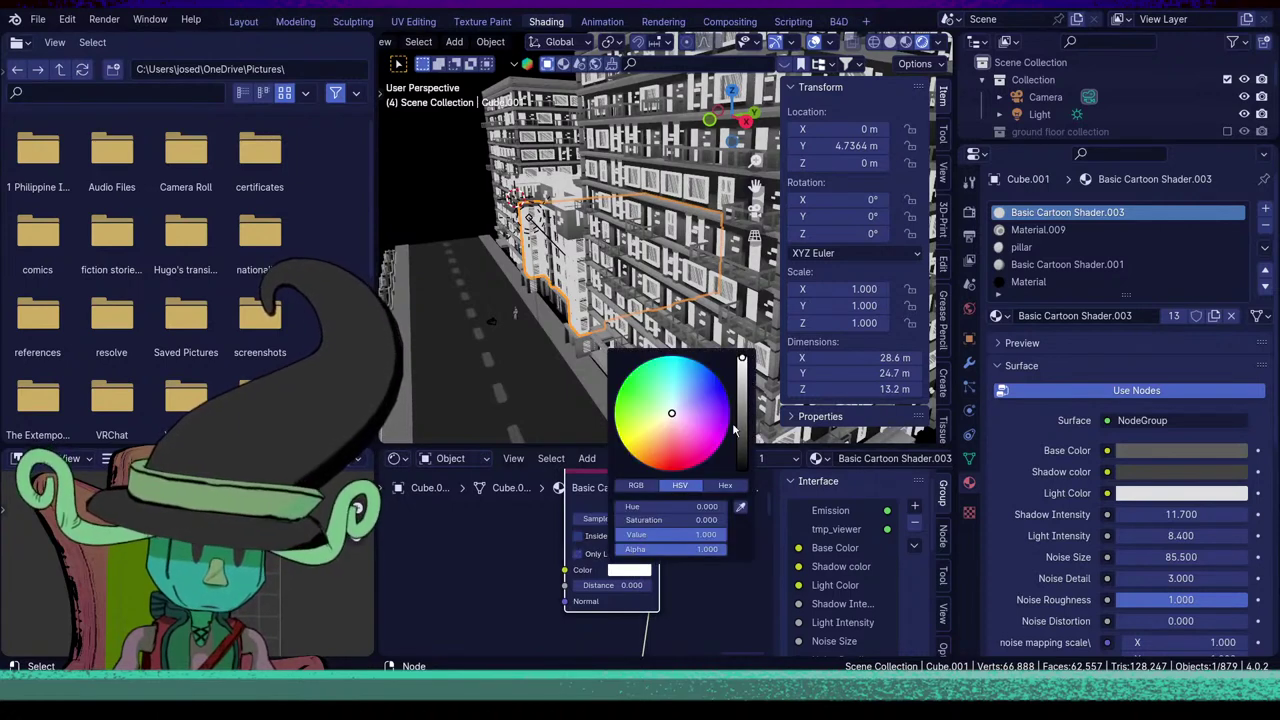
pyautogui.moveTo(741, 430)
pyautogui.mouseDown()
pyautogui.moveTo(741, 452)
pyautogui.moveTo(741, 439)
pyautogui.mouseUp()
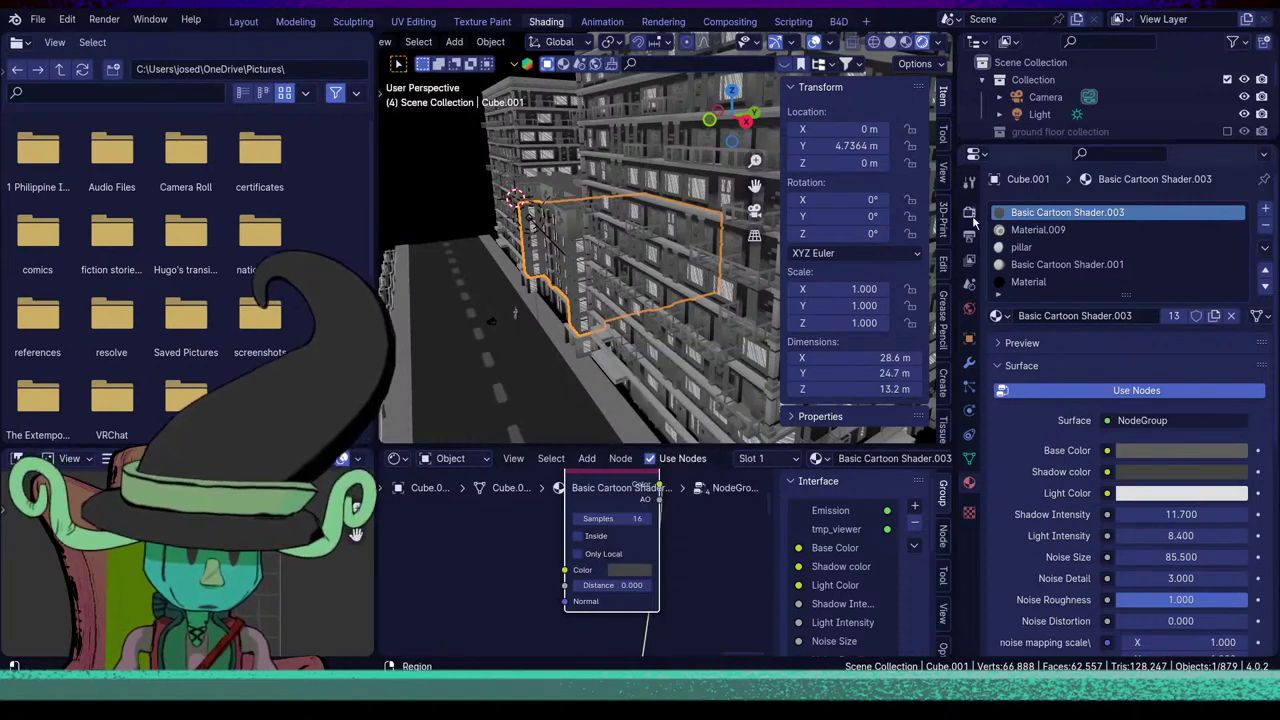
# Try the scene's EEVEE ambient occlusion with a distance of 0.04 m on the building and switch it off again.
pyautogui.click(969, 212)
pyautogui.click(1010, 326)
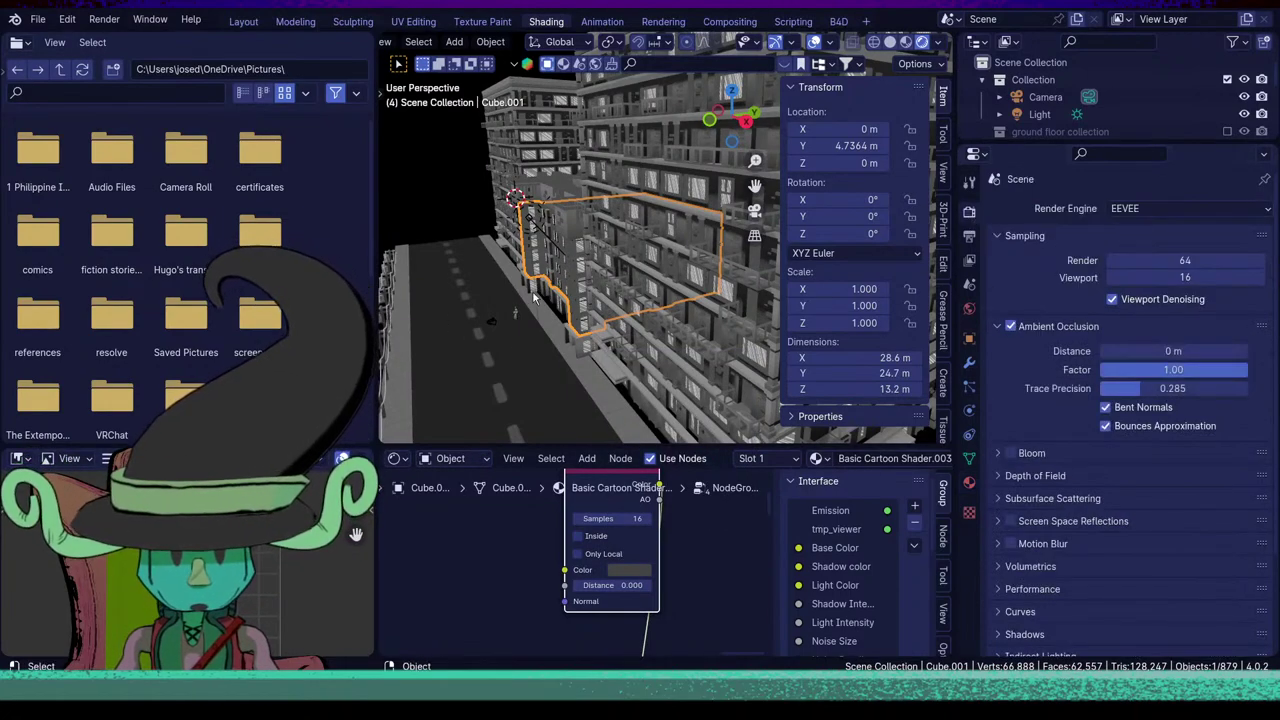
pyautogui.scroll(6, 532, 290)
pyautogui.scroll(-6, 605, 360)
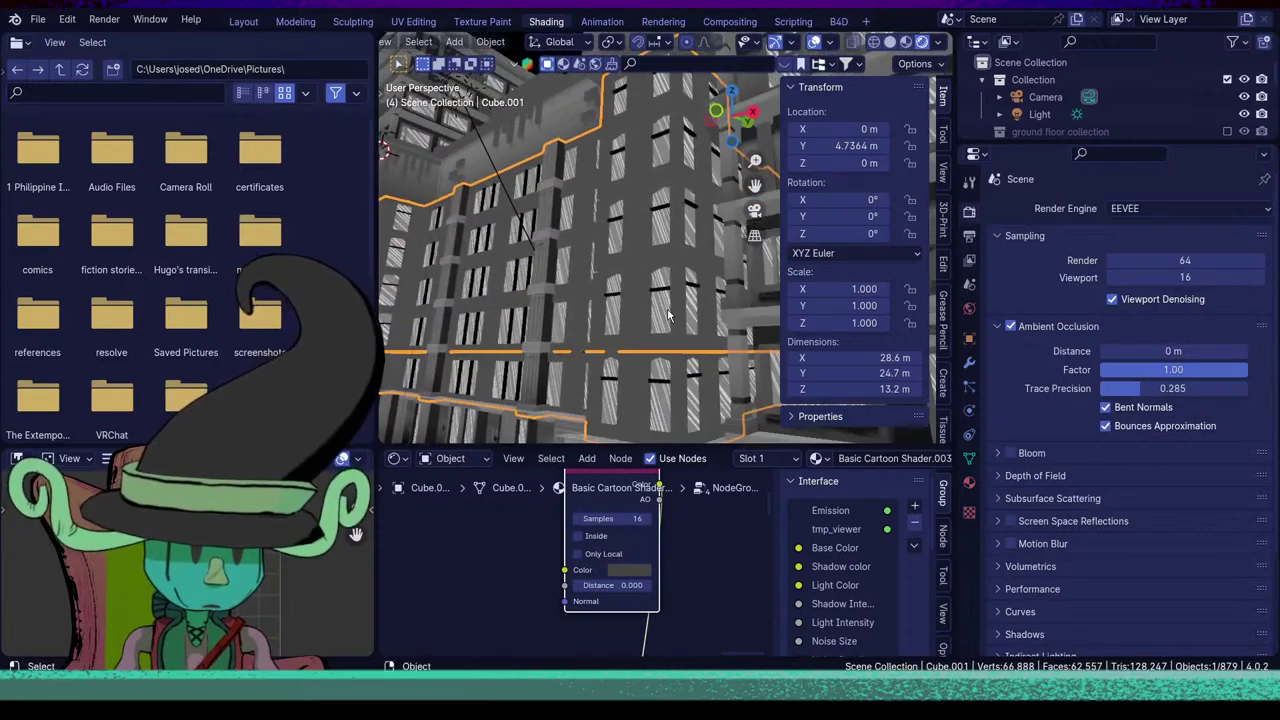
pyautogui.moveTo(1173, 351); pyautogui.dragTo(1205, 351)
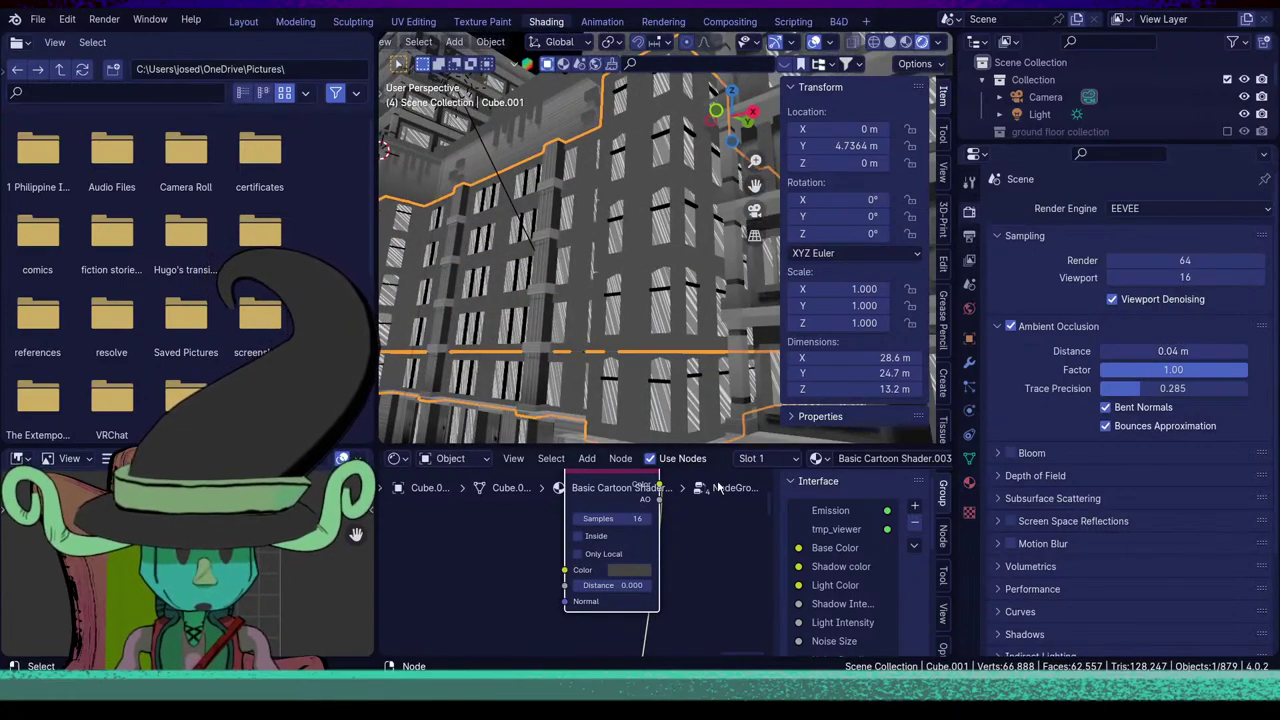
pyautogui.click(1068, 327)
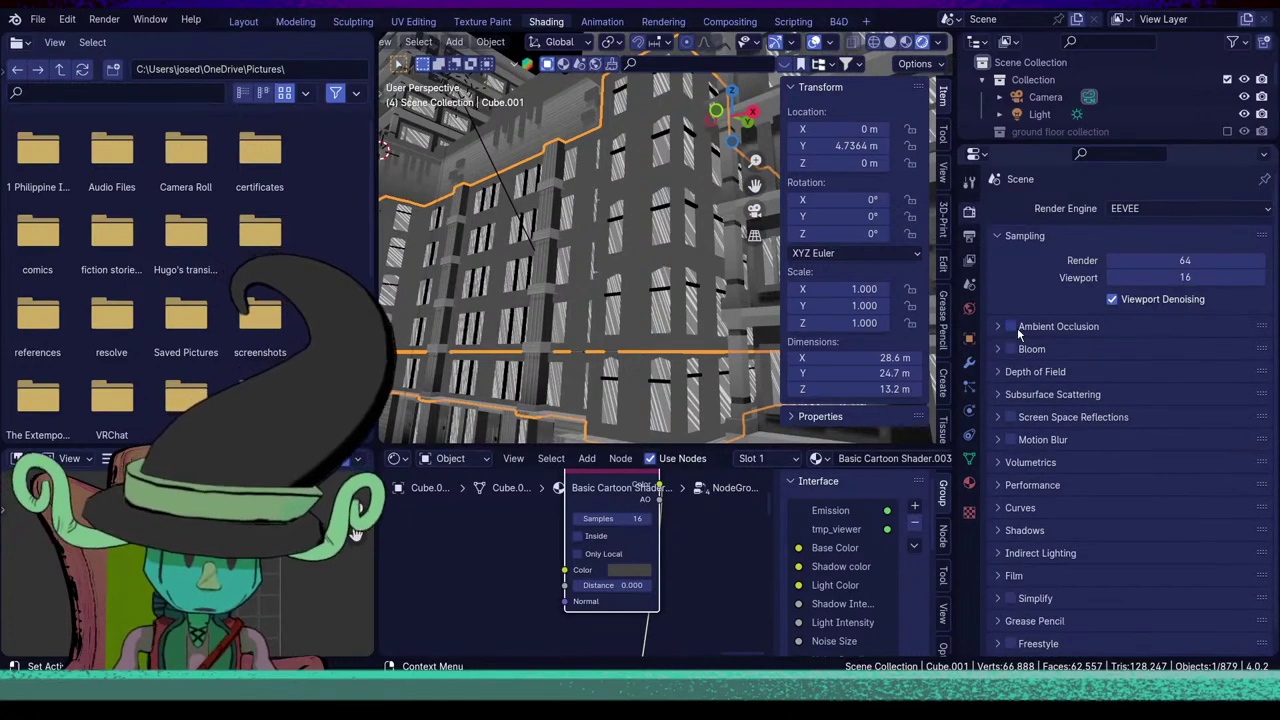
# Delete the Ambient Occlusion node and leave the cartoon shader's node group.
pyautogui.scroll(-2, 603, 578)
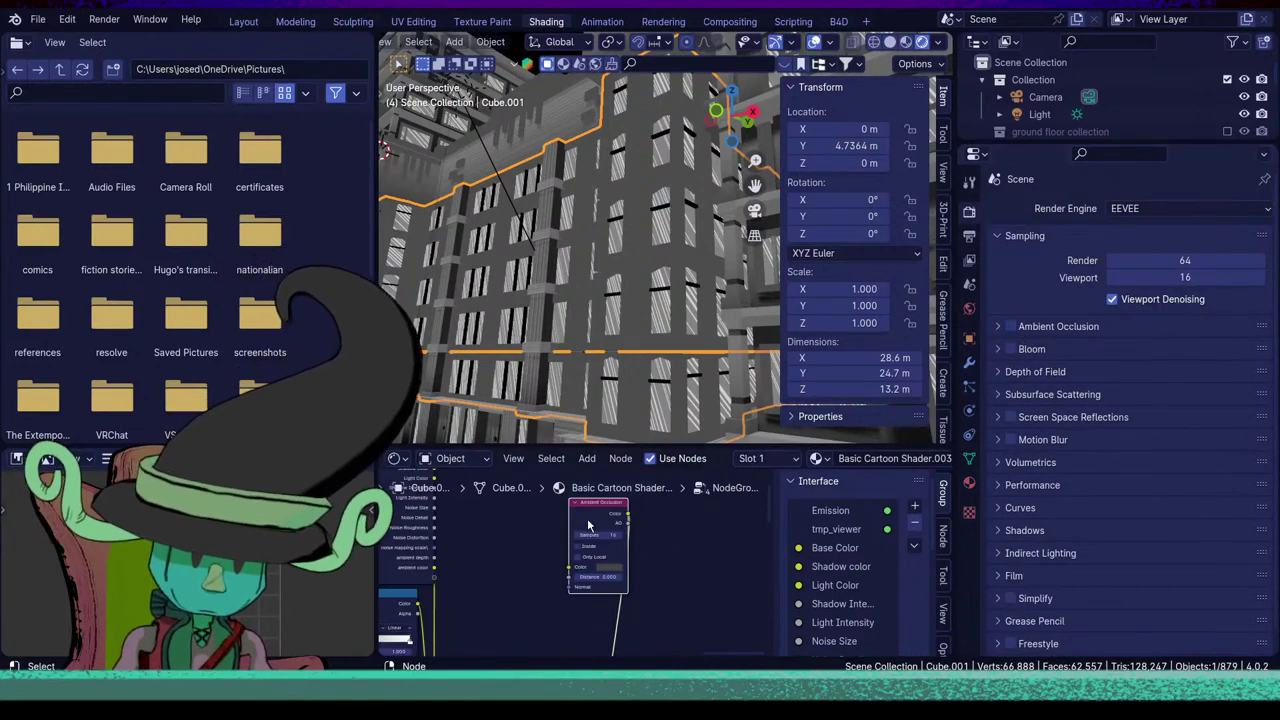
pyautogui.press('x')
pyautogui.scroll(-2, 580, 572)
pyautogui.moveTo(609, 598); pyautogui.dragTo(607, 540, button='middle')
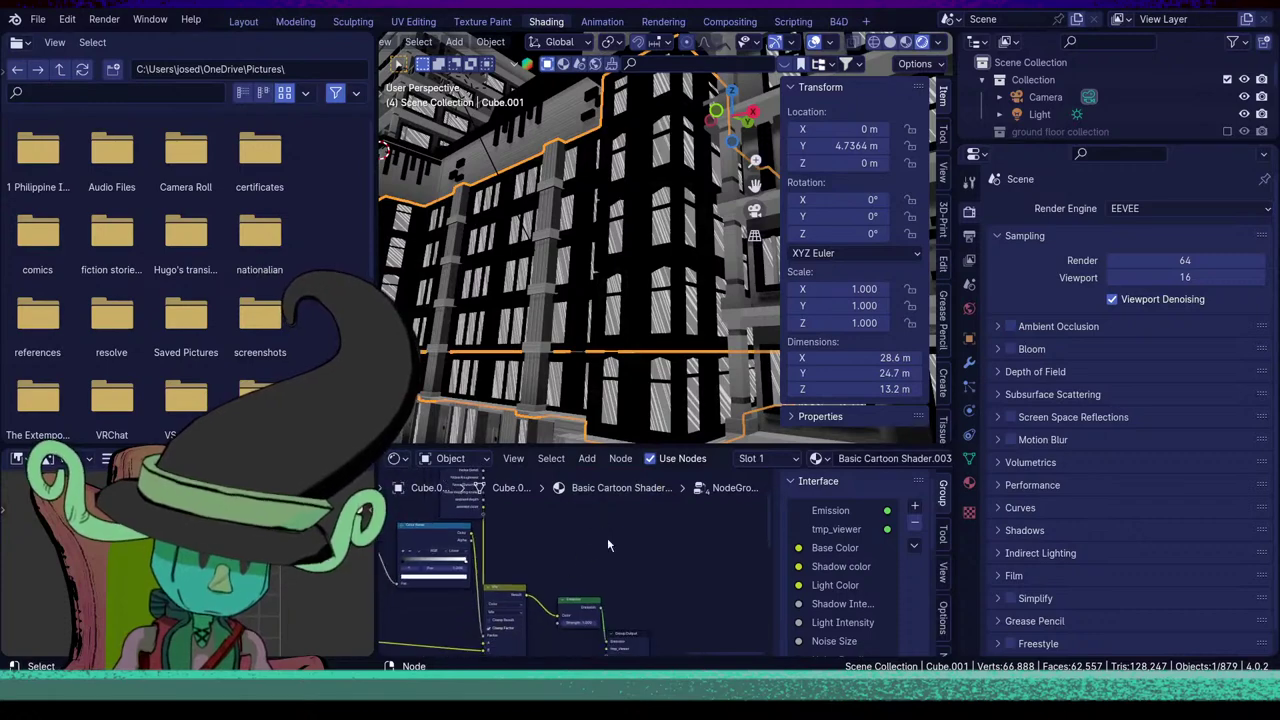
pyautogui.press('Tab')
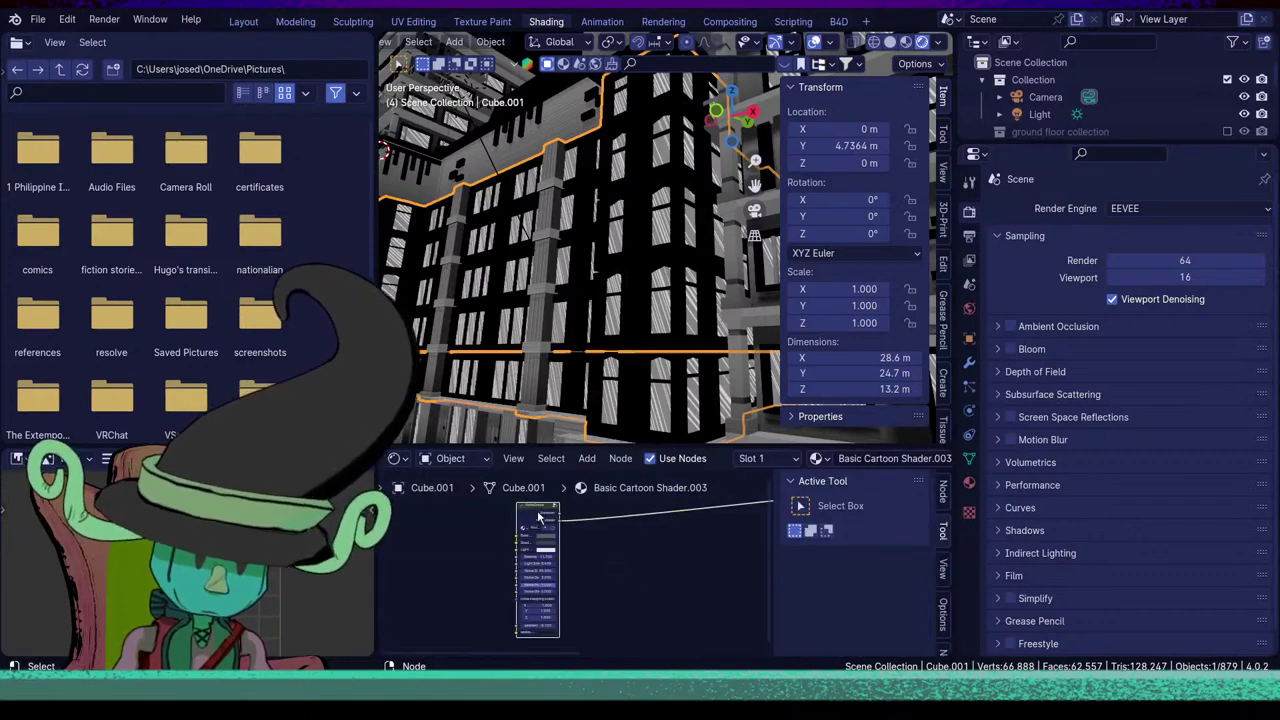
# Save the apartment building exterior file and select the body of the car on the road.
pyautogui.scroll(-5, 580, 325)
pyautogui.moveTo(609, 276); pyautogui.dragTo(636, 407, button='middle')
pyautogui.click(572, 349)
pyautogui.scroll(5, 570, 348)
pyautogui.hotkey('ctrl', 's')
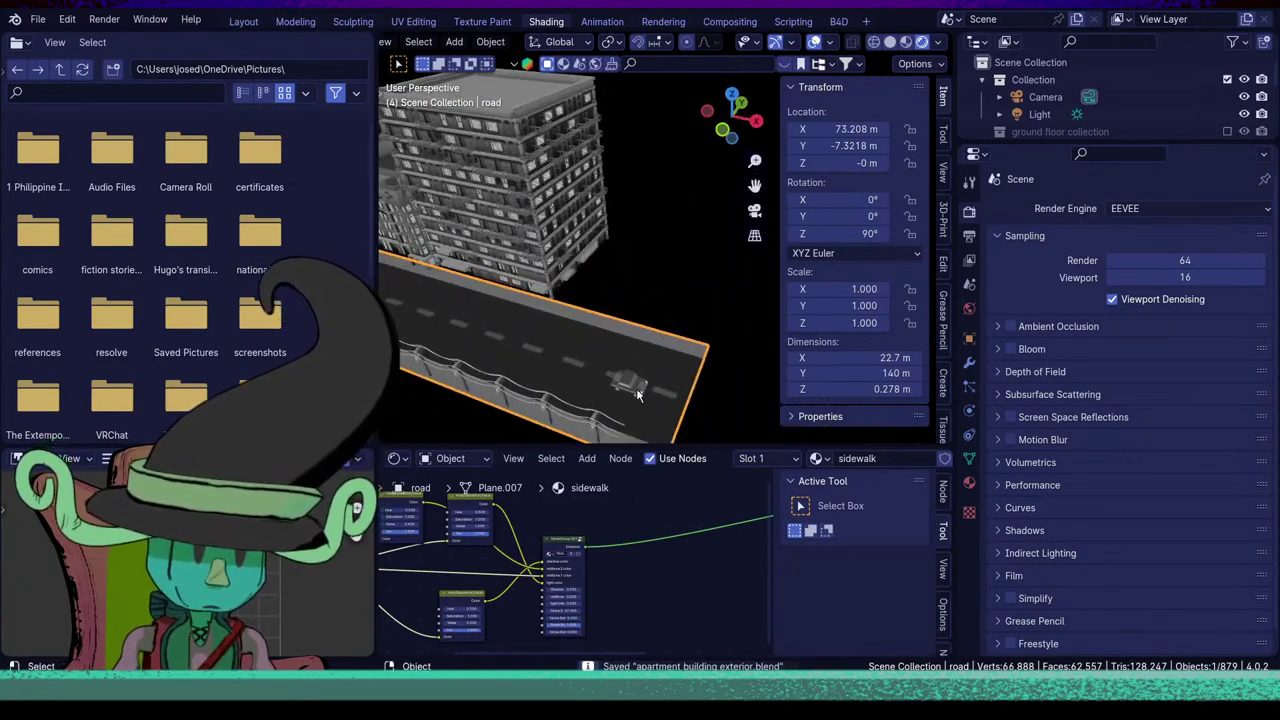
pyautogui.click(636, 390)
pyautogui.press('g')
pyautogui.press('y')
pyautogui.press('x')
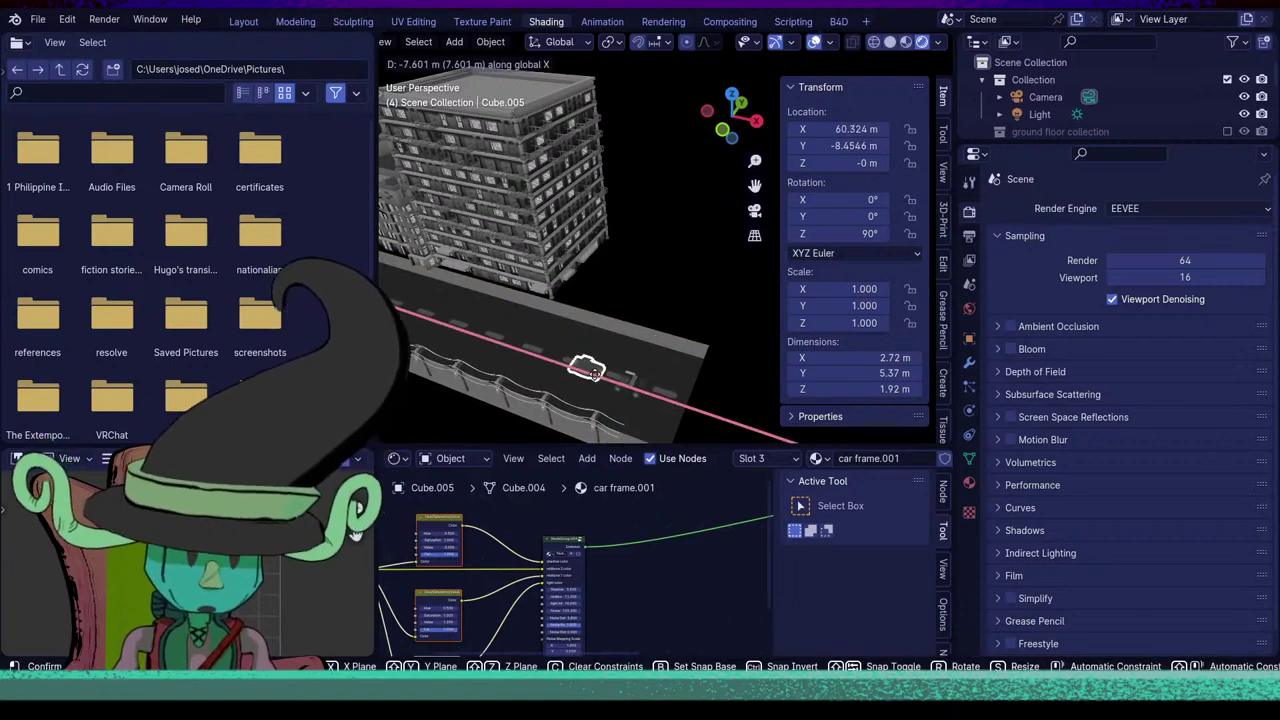
pyautogui.rightClick(705, 410)
# Parent the car's wheels and glass to the car body using Object (Keep Transform).
pyautogui.keyDown('shift'); pyautogui.moveTo(705, 410); pyautogui.dragTo(664, 334, button='middle'); pyautogui.keyUp('shift')
pyautogui.moveTo(664, 334); pyautogui.dragTo(928, 312, button='middle')
pyautogui.scroll(6, 639, 305)
pyautogui.moveTo(690, 365); pyautogui.dragTo(655, 317, button='middle')
pyautogui.scroll(4, 660, 308)
pyautogui.scroll(1, 655, 306)
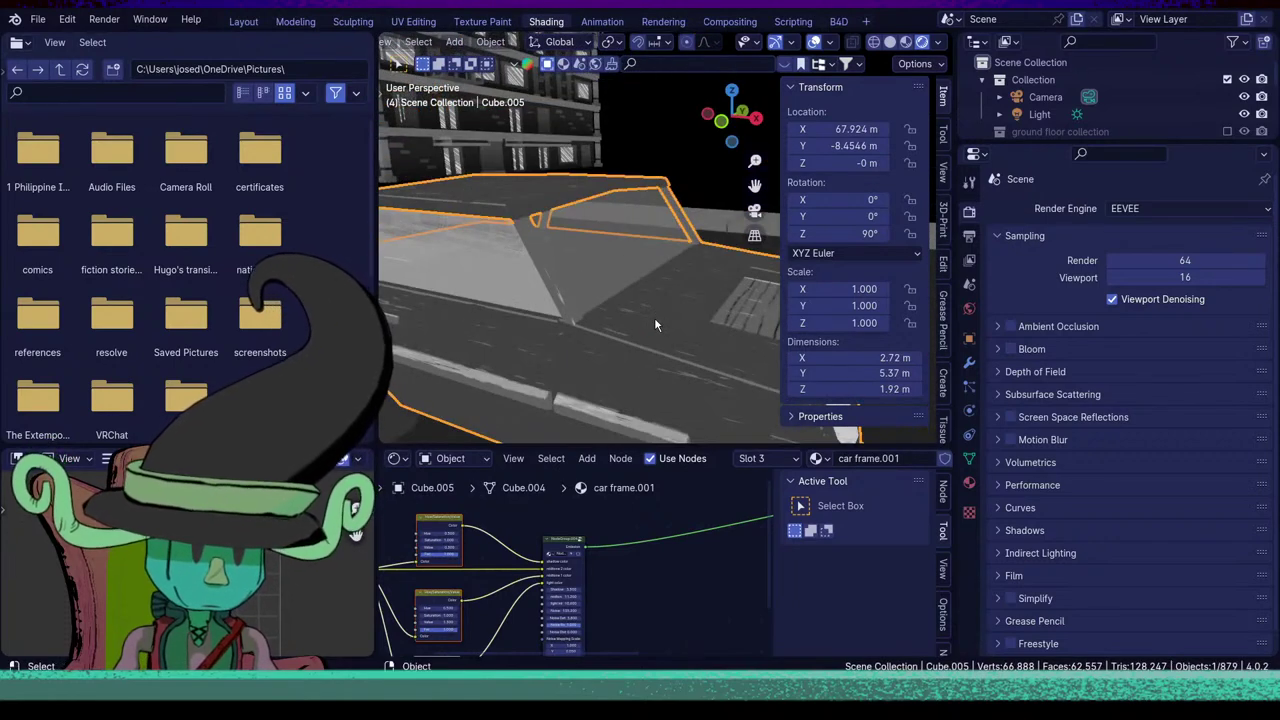
pyautogui.scroll(-10, 669, 322)
pyautogui.keyDown('shift'); pyautogui.click(672, 317); pyautogui.keyUp('shift')
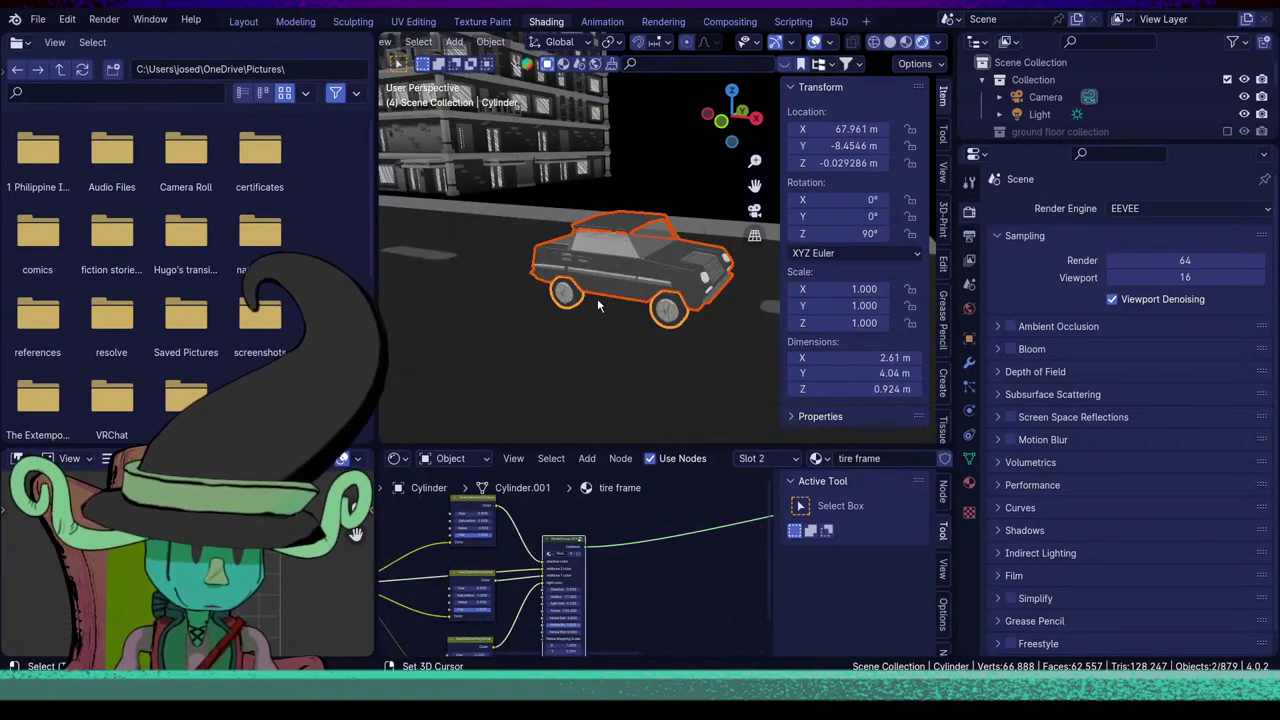
pyautogui.keyDown('shift'); pyautogui.click(634, 257); pyautogui.keyUp('shift')
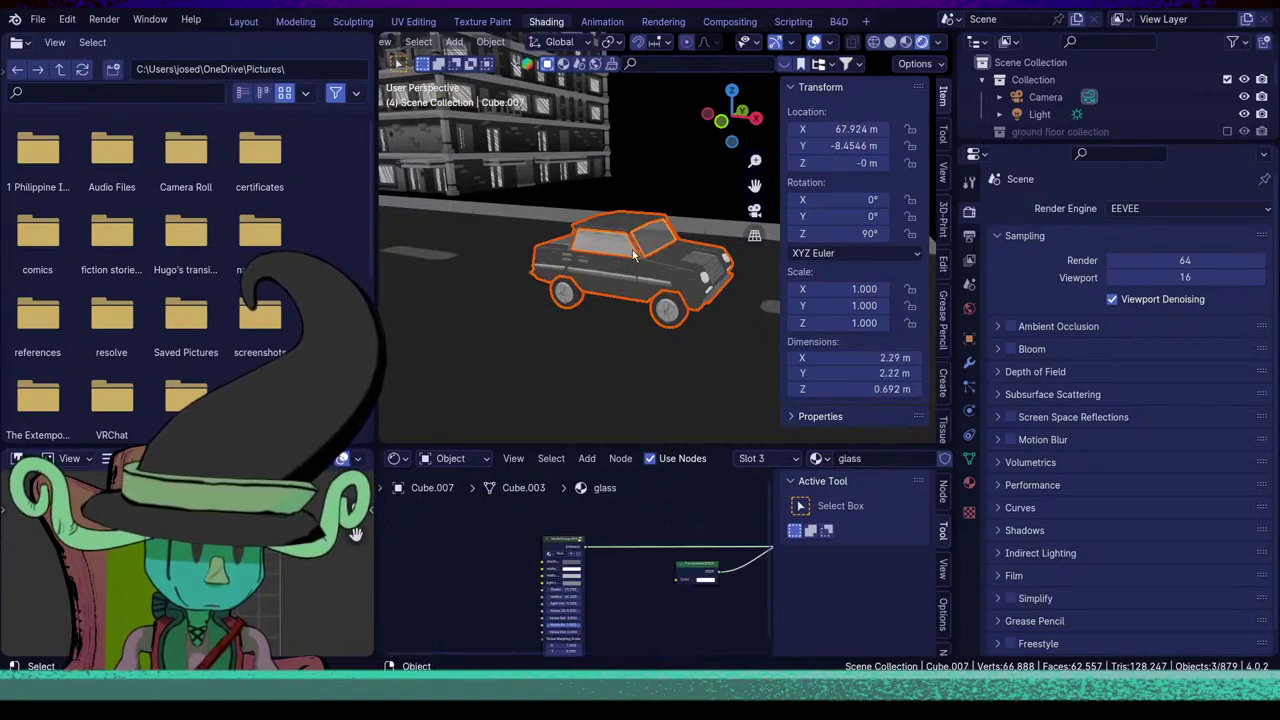
pyautogui.keyDown('shift'); pyautogui.click(684, 277); pyautogui.keyUp('shift')
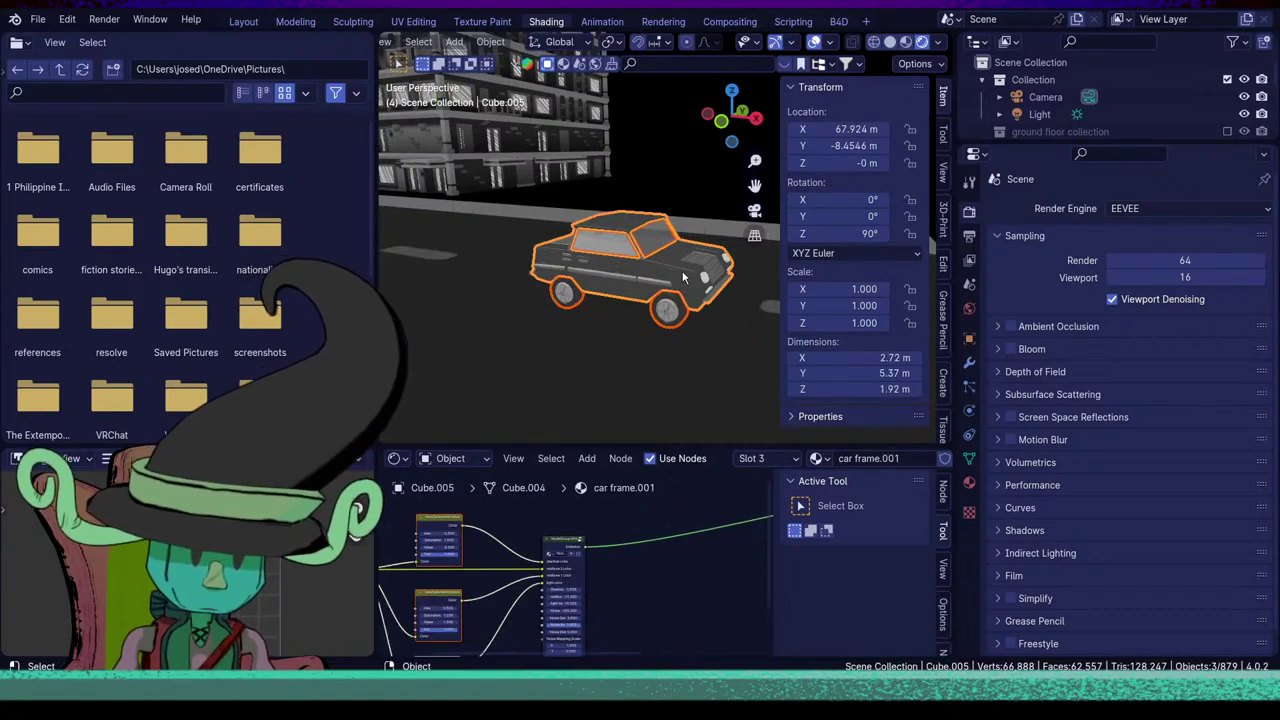
pyautogui.hotkey('ctrl', 'p')
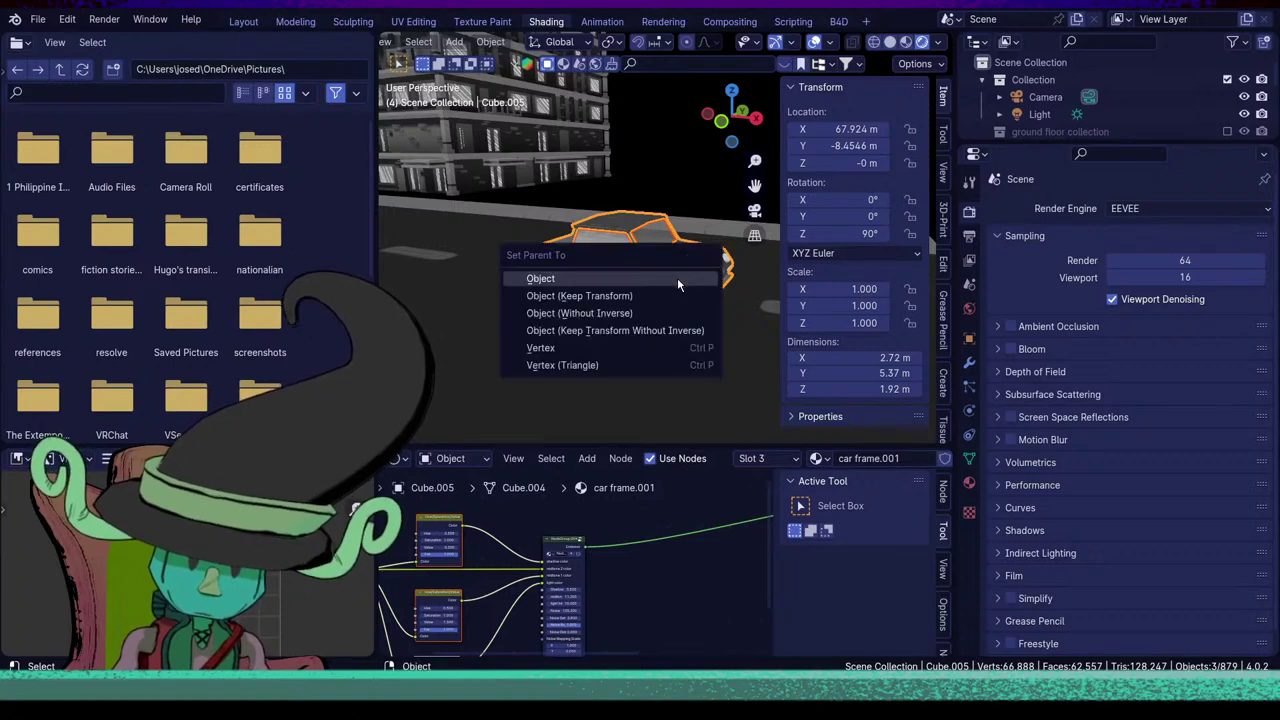
pyautogui.click(619, 303)
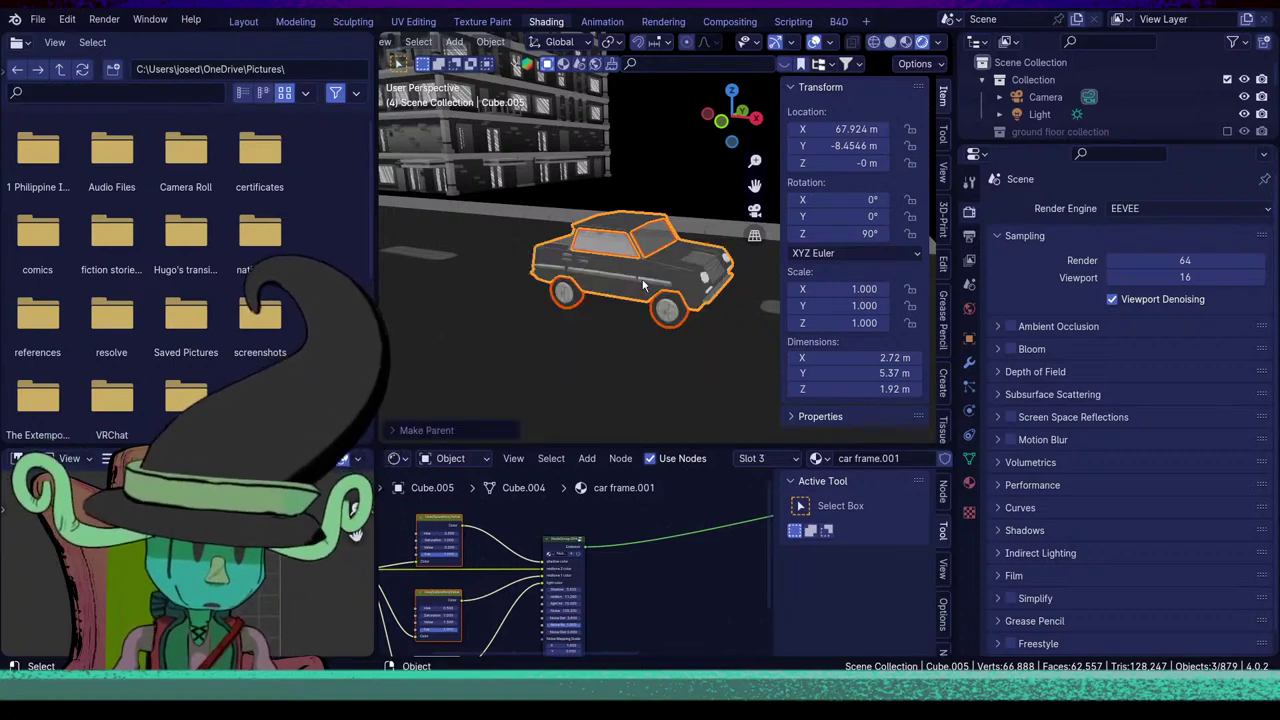
pyautogui.press('g')
pyautogui.press('y')
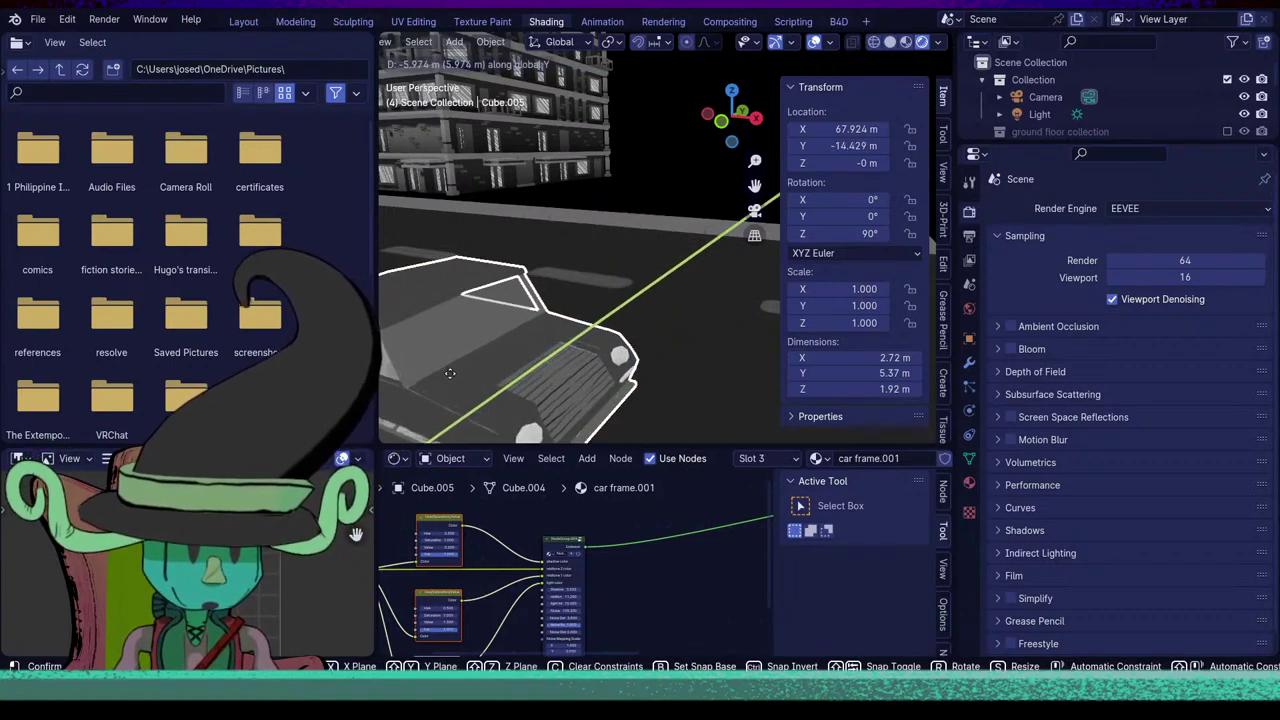
pyautogui.rightClick(650, 279)
# Move the car along the road on the X axis to about X -3.95 m, near the figures in front of the building.
pyautogui.scroll(-9, 638, 279)
pyautogui.moveTo(638, 279); pyautogui.dragTo(668, 349, button='middle')
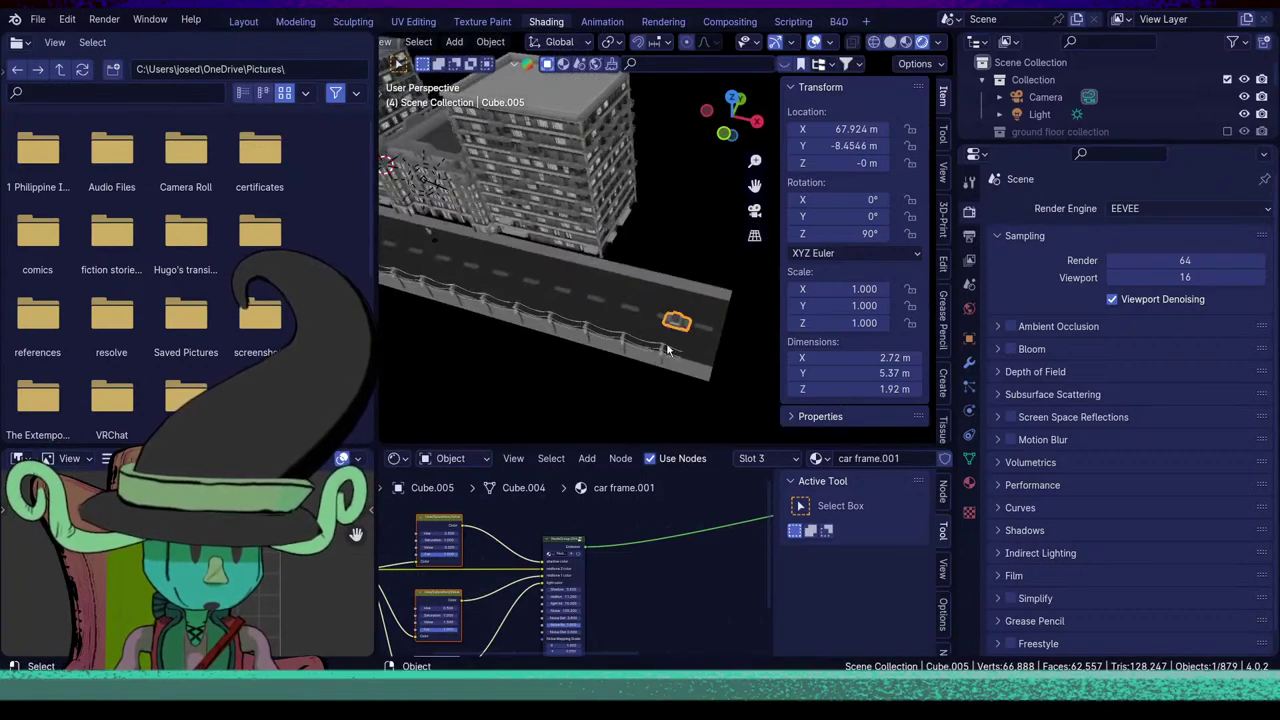
pyautogui.scroll(3, 682, 353)
pyautogui.press('g')
pyautogui.press('x')
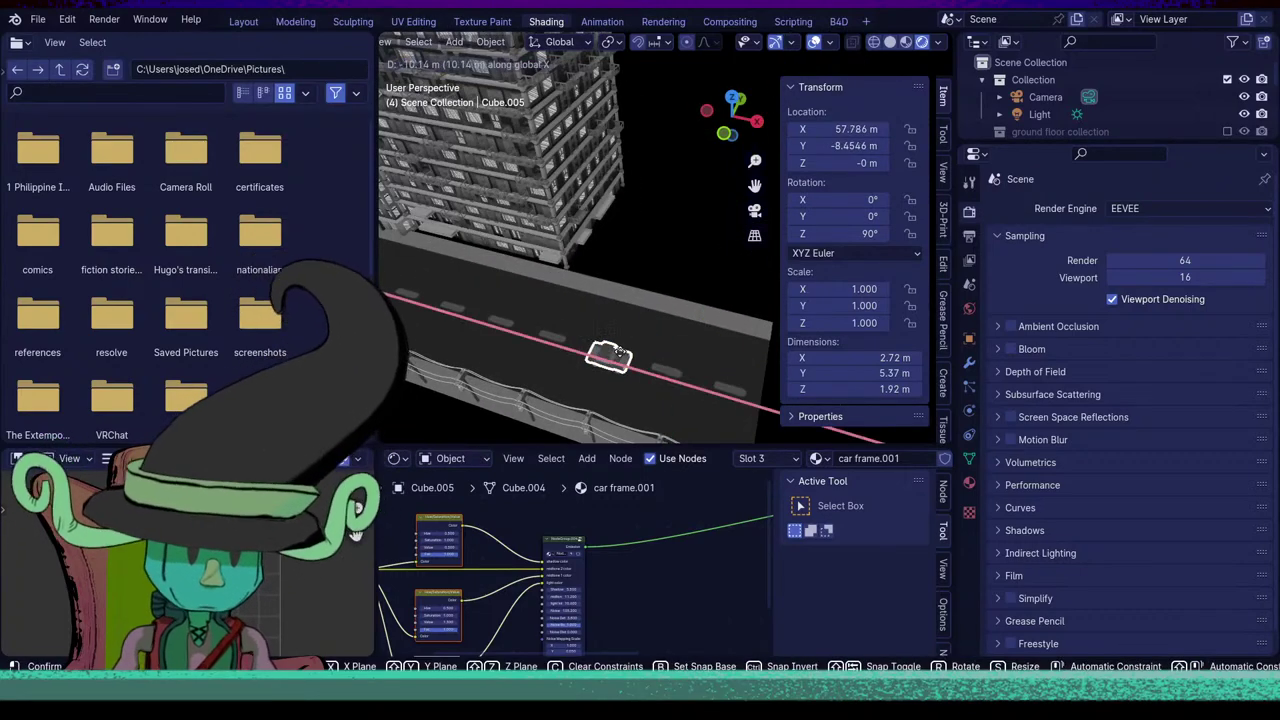
pyautogui.click(503, 305)
pyautogui.keyDown('shift'); pyautogui.moveTo(503, 305); pyautogui.dragTo(664, 360, button='middle'); pyautogui.keyUp('shift')
pyautogui.scroll(2, 674, 359)
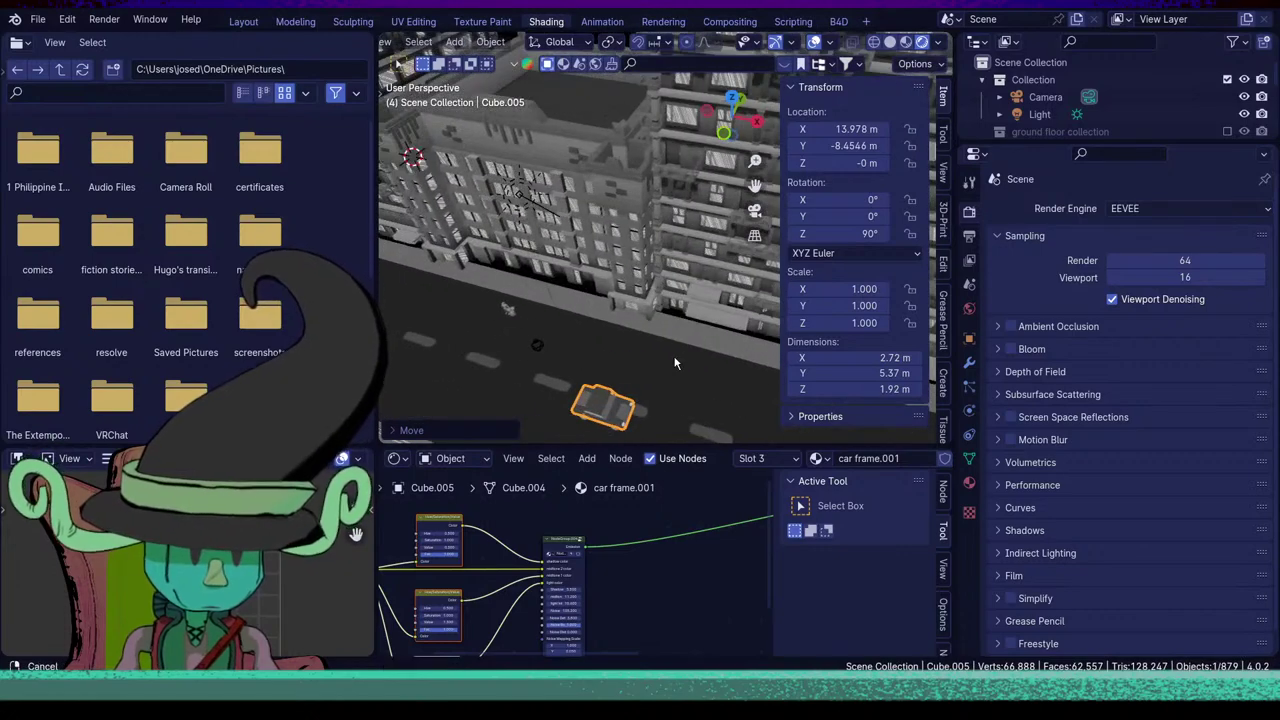
pyautogui.press('g')
pyautogui.press('y')
pyautogui.press('x')
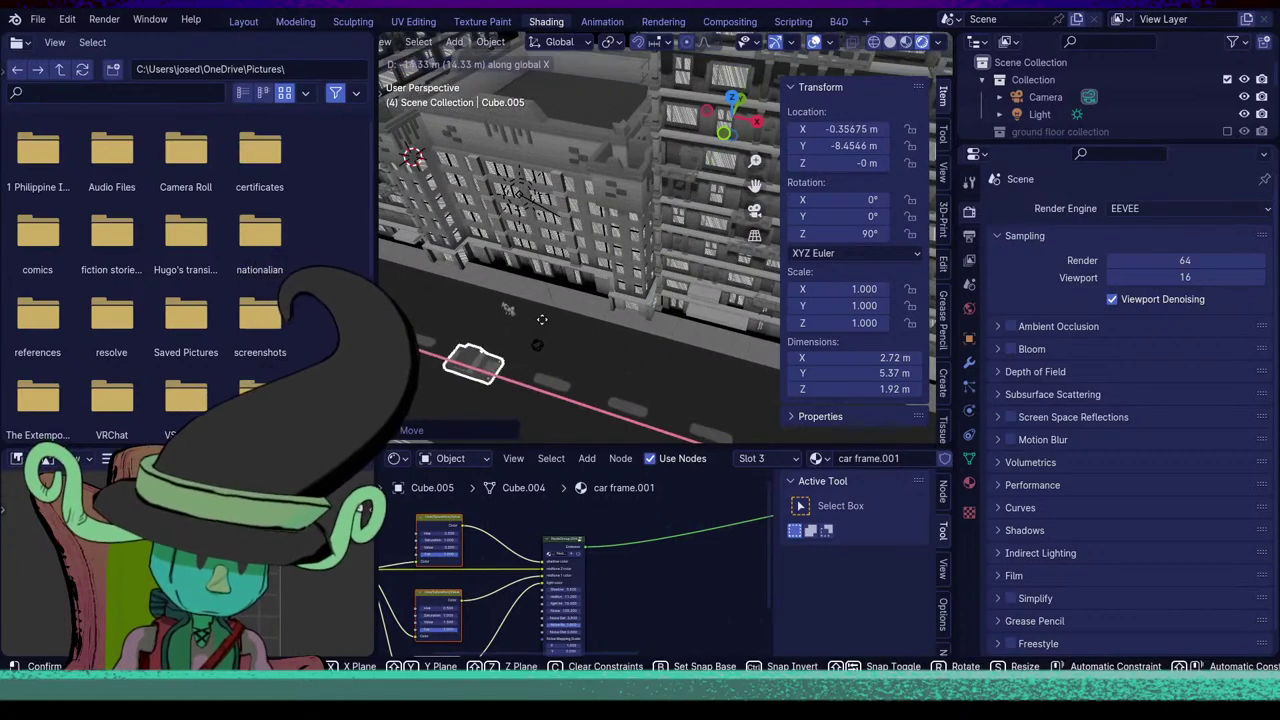
pyautogui.click(508, 306)
pyautogui.keyDown('shift'); pyautogui.moveTo(508, 306); pyautogui.dragTo(608, 330, button='middle'); pyautogui.keyUp('shift')
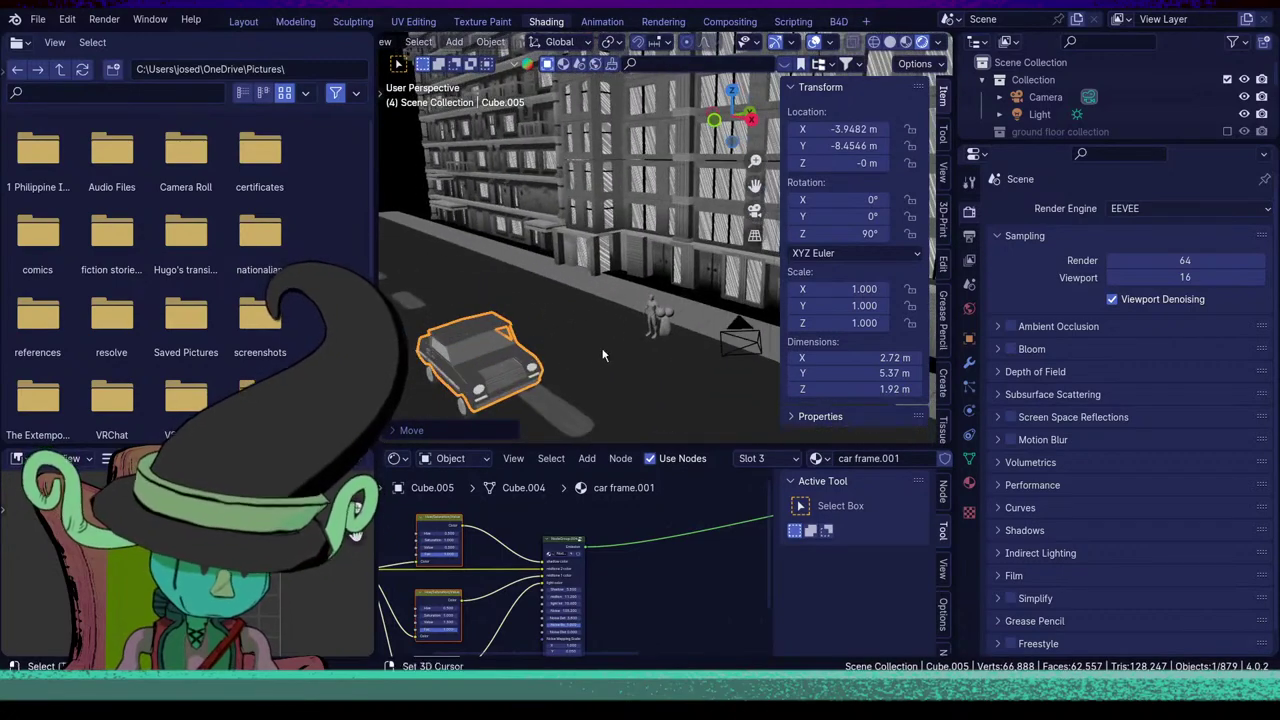
# Move the car along the Y axis to about Y -2.05 m, beside the figures in front of the building.
pyautogui.press('g')
pyautogui.press('y')
pyautogui.click(700, 318)
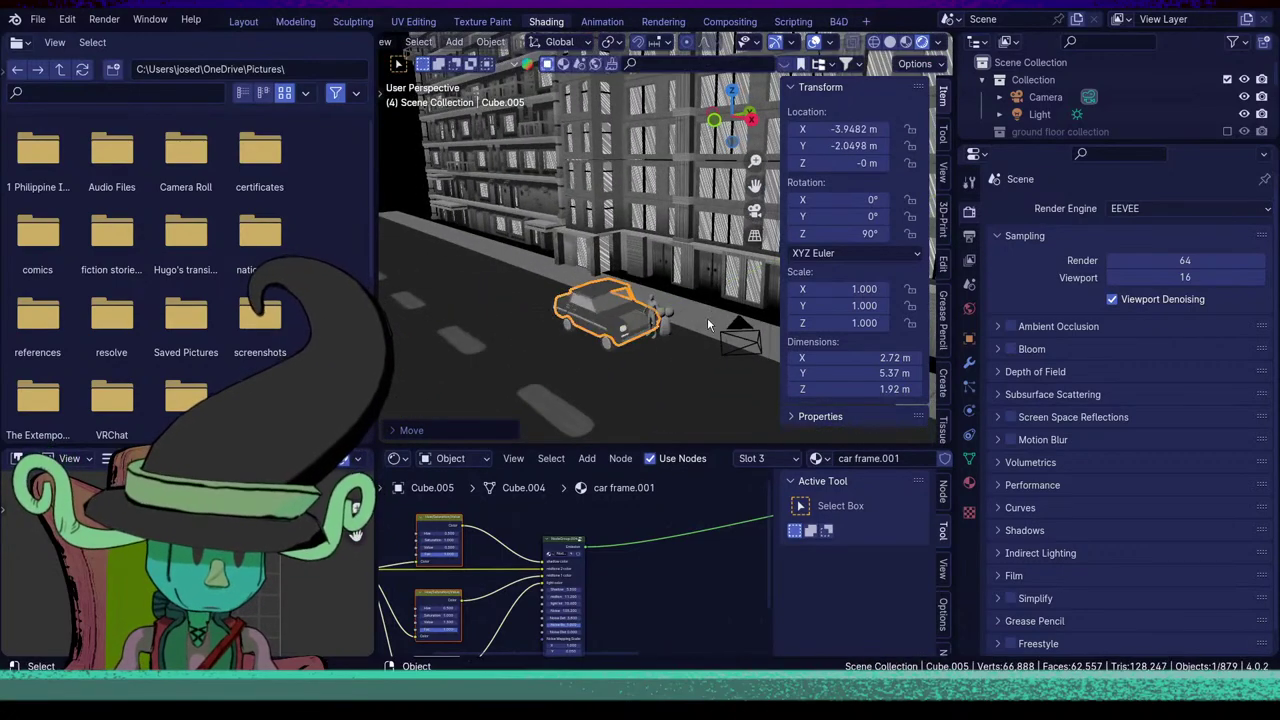
# Inspect the shading of the building's roof section and facade from several angles.
pyautogui.click(707, 317)
pyautogui.moveTo(707, 317); pyautogui.dragTo(617, 220, button='middle')
pyautogui.click(617, 220)
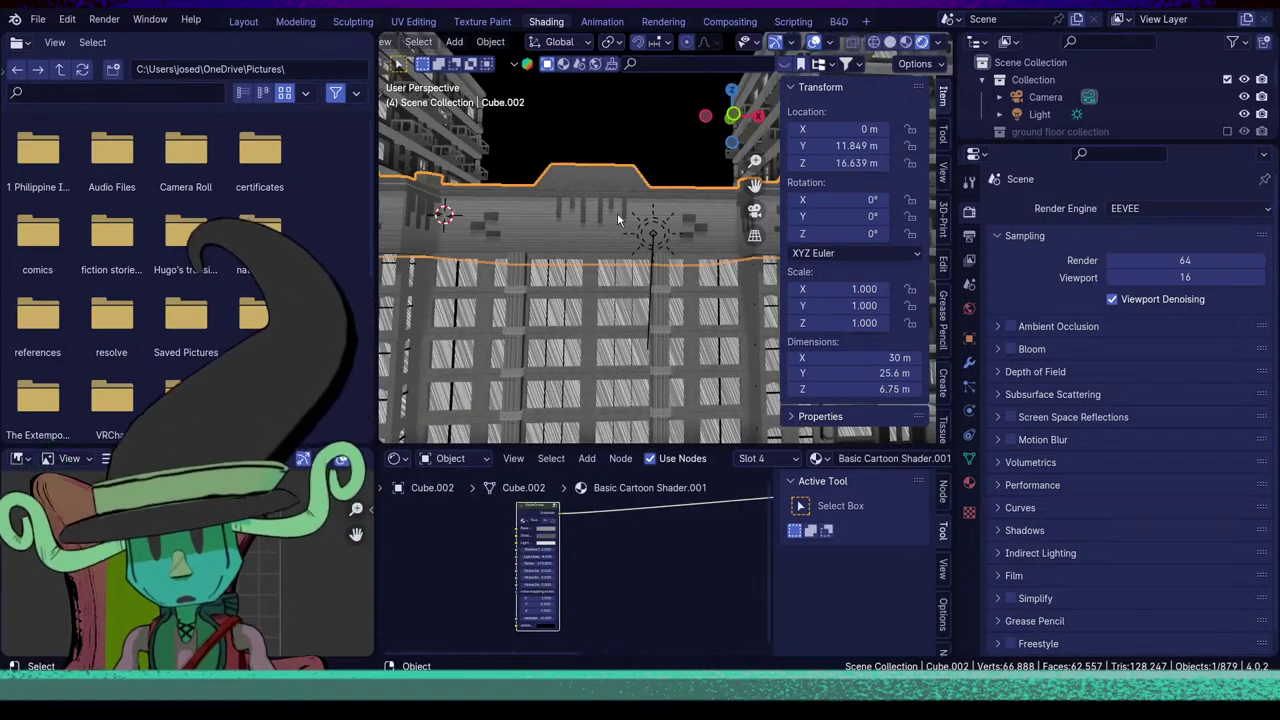
pyautogui.moveTo(617, 212); pyautogui.dragTo(697, 257, button='middle')
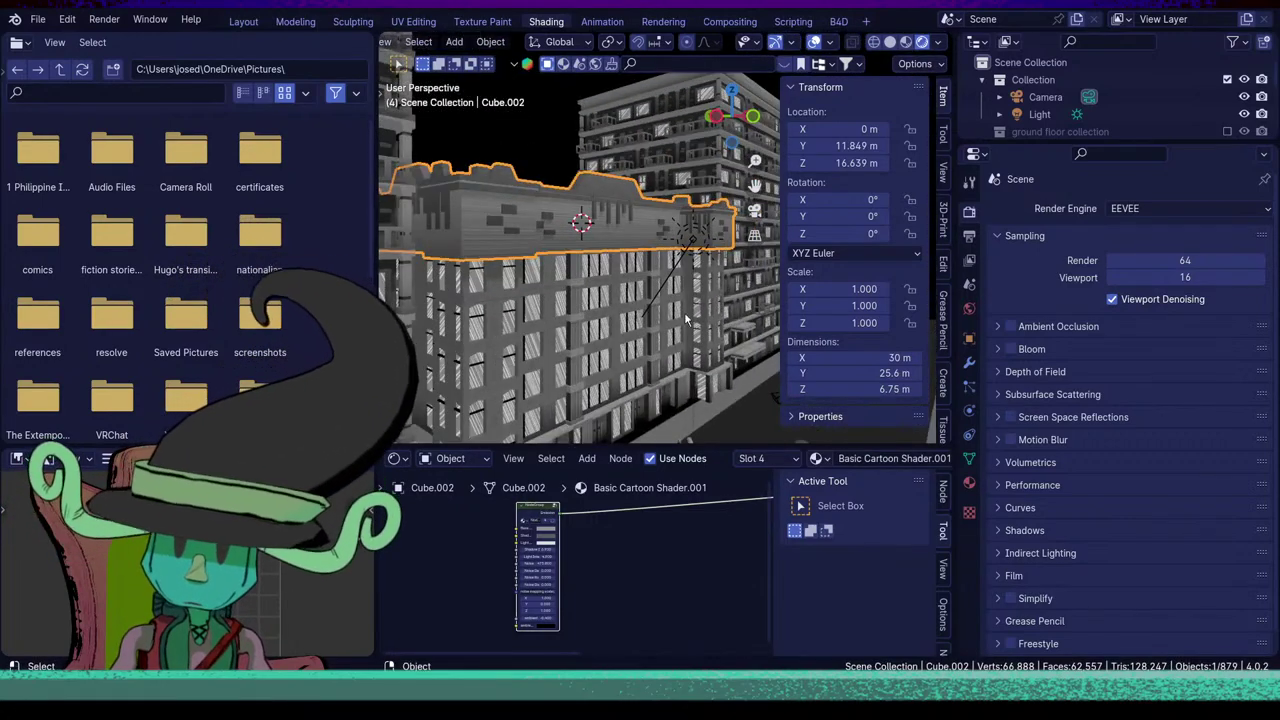
pyautogui.moveTo(686, 318); pyautogui.dragTo(661, 281, button='middle')
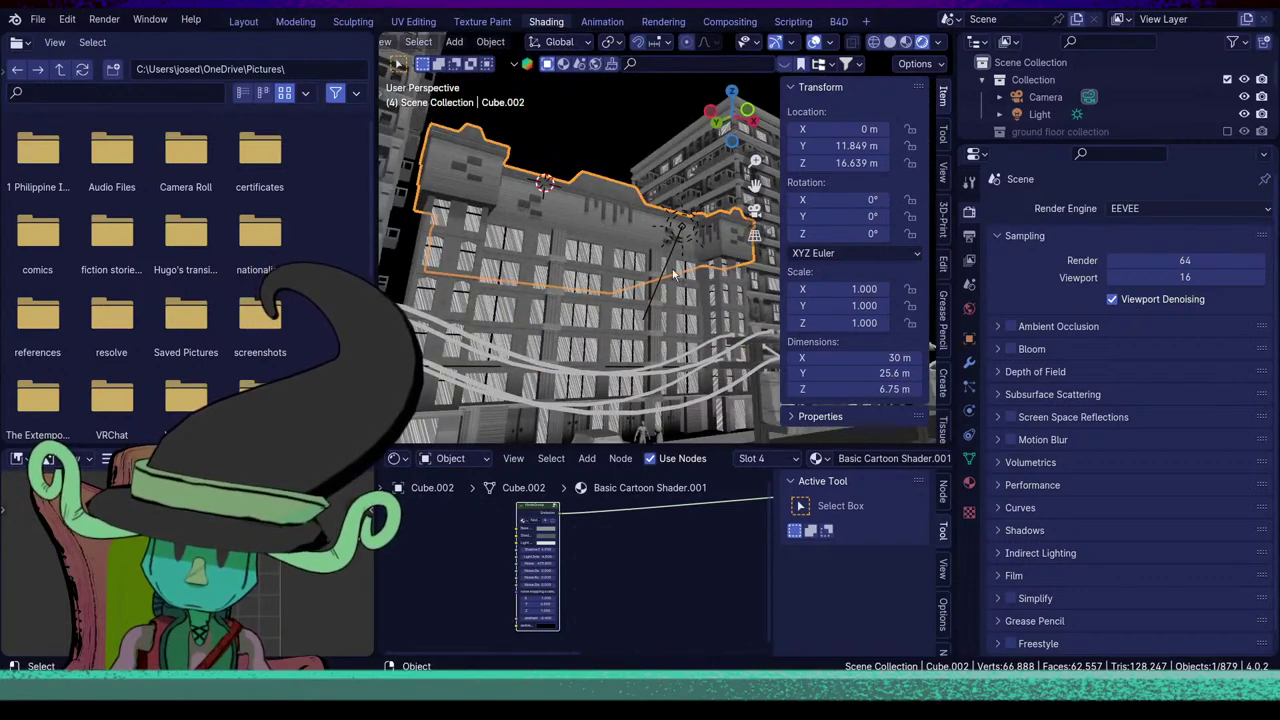
pyautogui.moveTo(636, 345); pyautogui.dragTo(546, 280, button='middle')
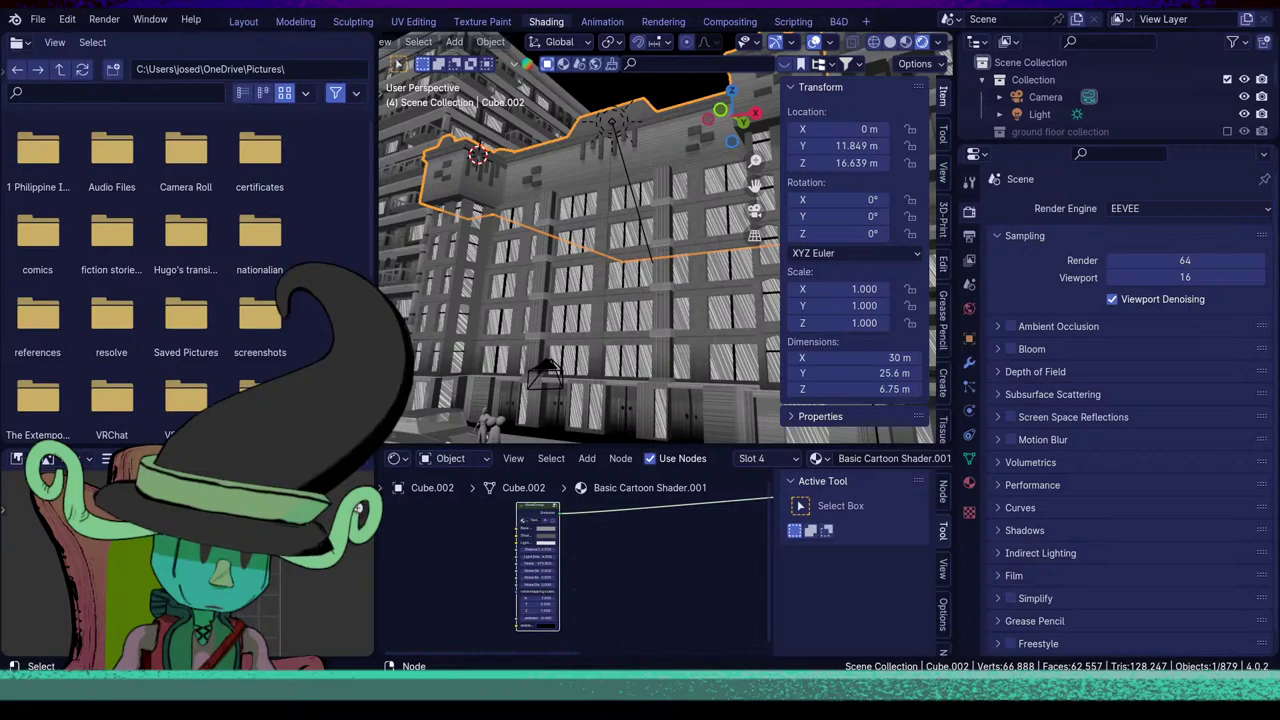
pyautogui.moveTo(554, 258); pyautogui.dragTo(591, 276, button='middle')
# Select a window pane face on the building's middle floors and inspect its Material.009 node setup.
pyautogui.click(611, 310)
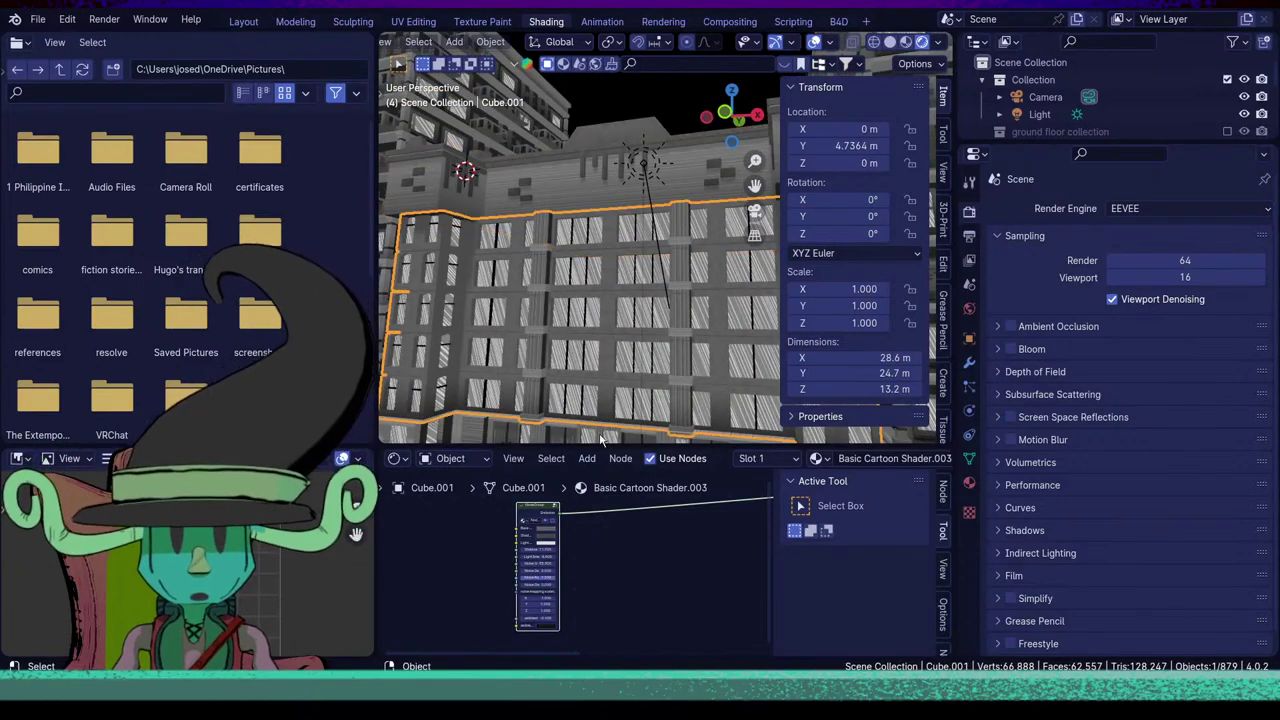
pyautogui.press('Tab')
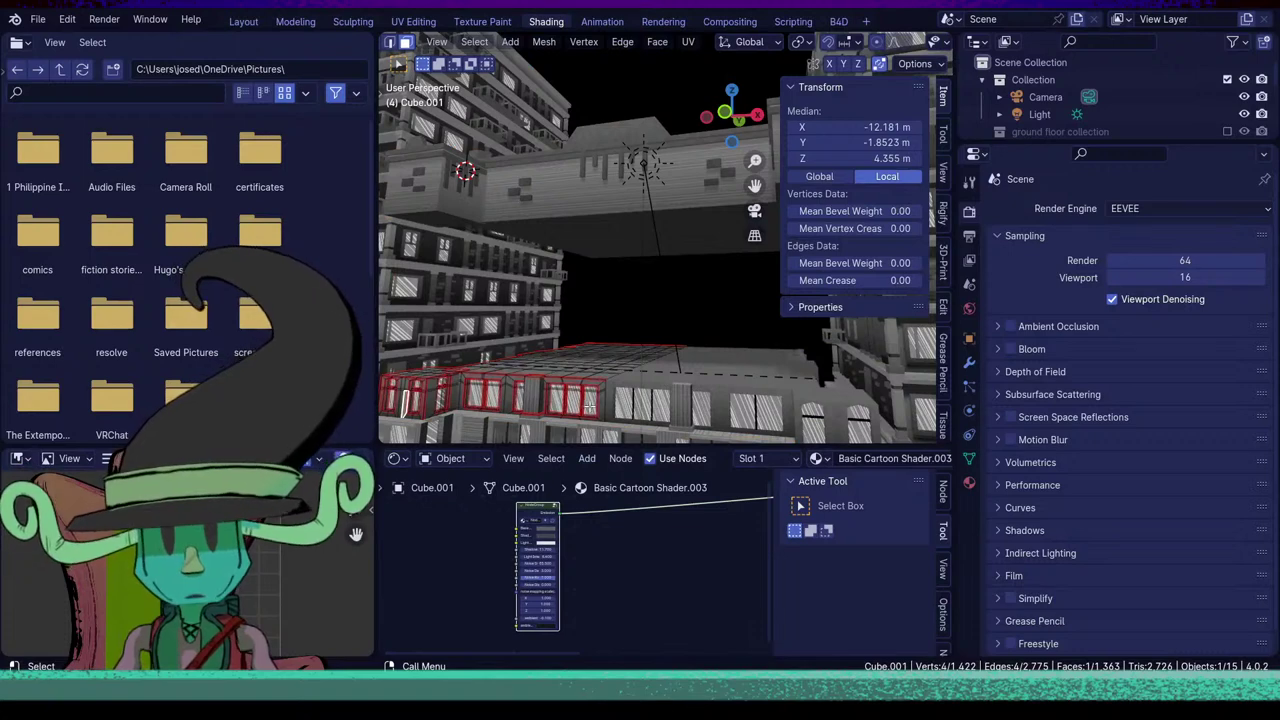
pyautogui.click(590, 407)
pyautogui.scroll(-3, 582, 568)
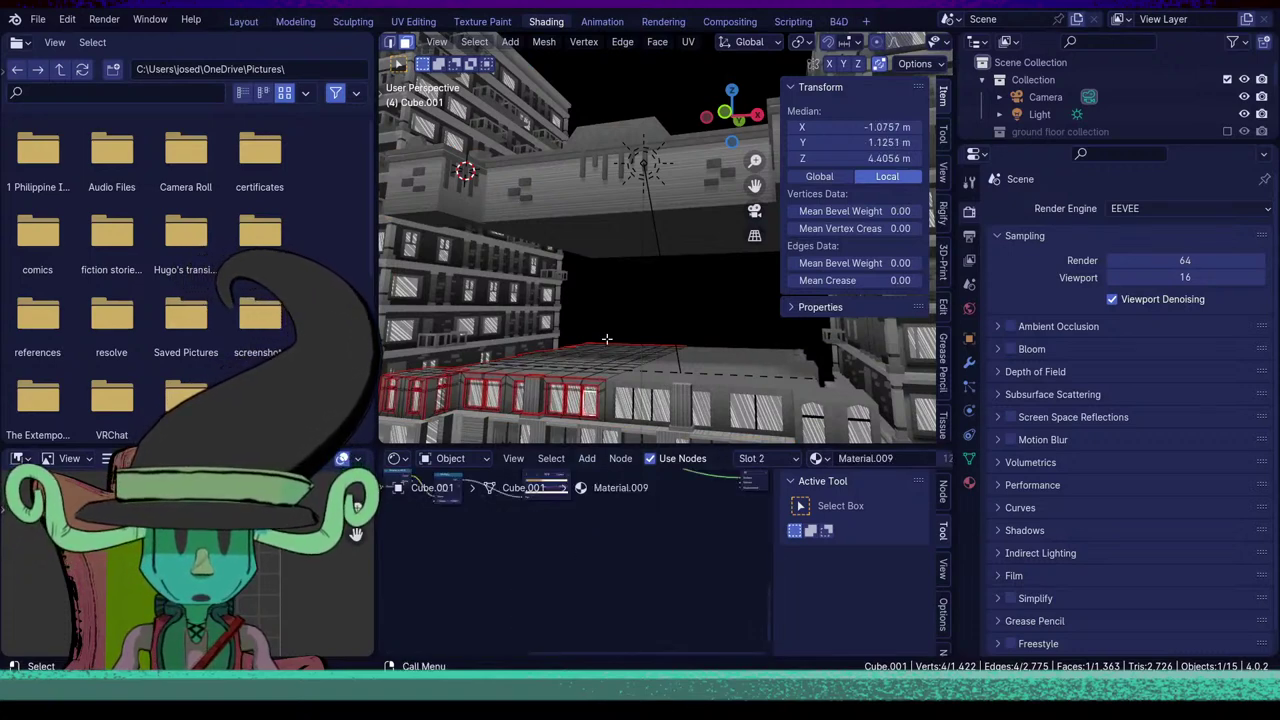
pyautogui.press('Tab')
pyautogui.scroll(3, 595, 600)
pyautogui.moveTo(607, 560); pyautogui.dragTo(631, 591, button='middle')
pyautogui.scroll(3, 631, 591)
pyautogui.moveTo(552, 569); pyautogui.dragTo(584, 628, button='middle')
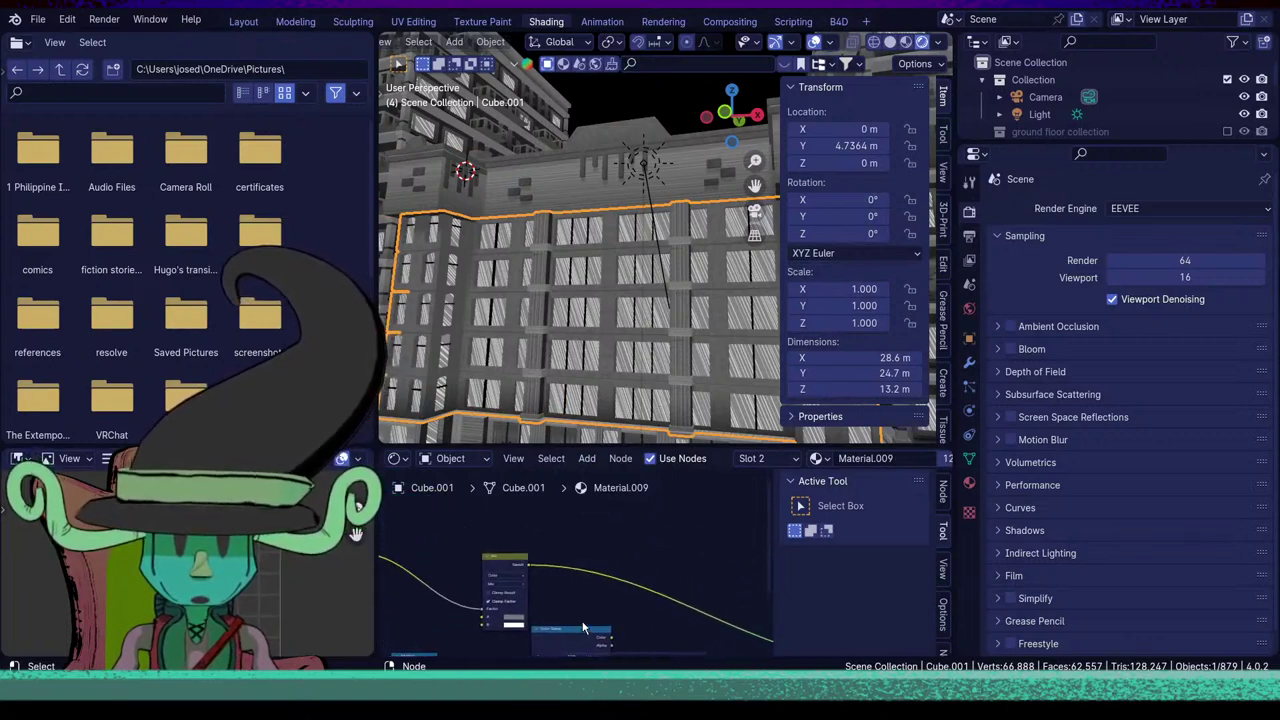
# Select a wall face beside the window and open the node group inside its Basic Cartoon Shader.003 material.
pyautogui.press('Tab')
pyautogui.click(603, 380)
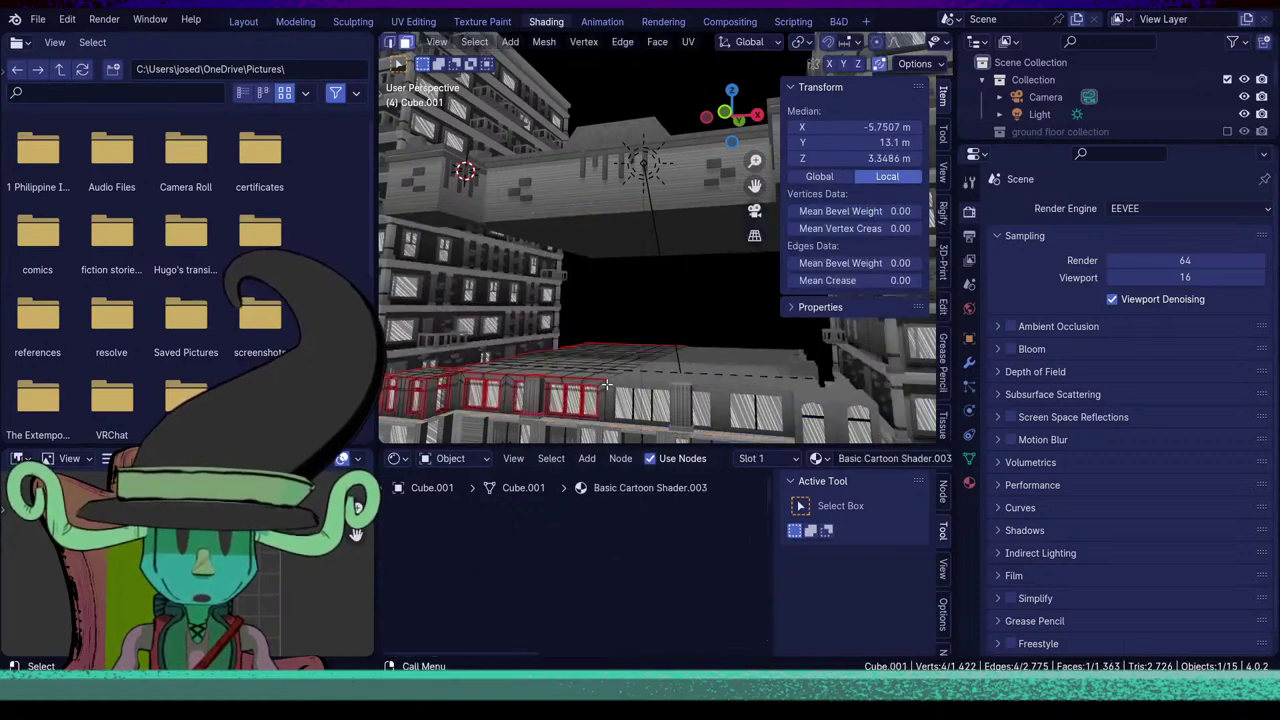
pyautogui.click(598, 391)
pyautogui.press('Tab')
pyautogui.scroll(-5, 604, 565)
pyautogui.moveTo(580, 567); pyautogui.dragTo(663, 620, button='middle')
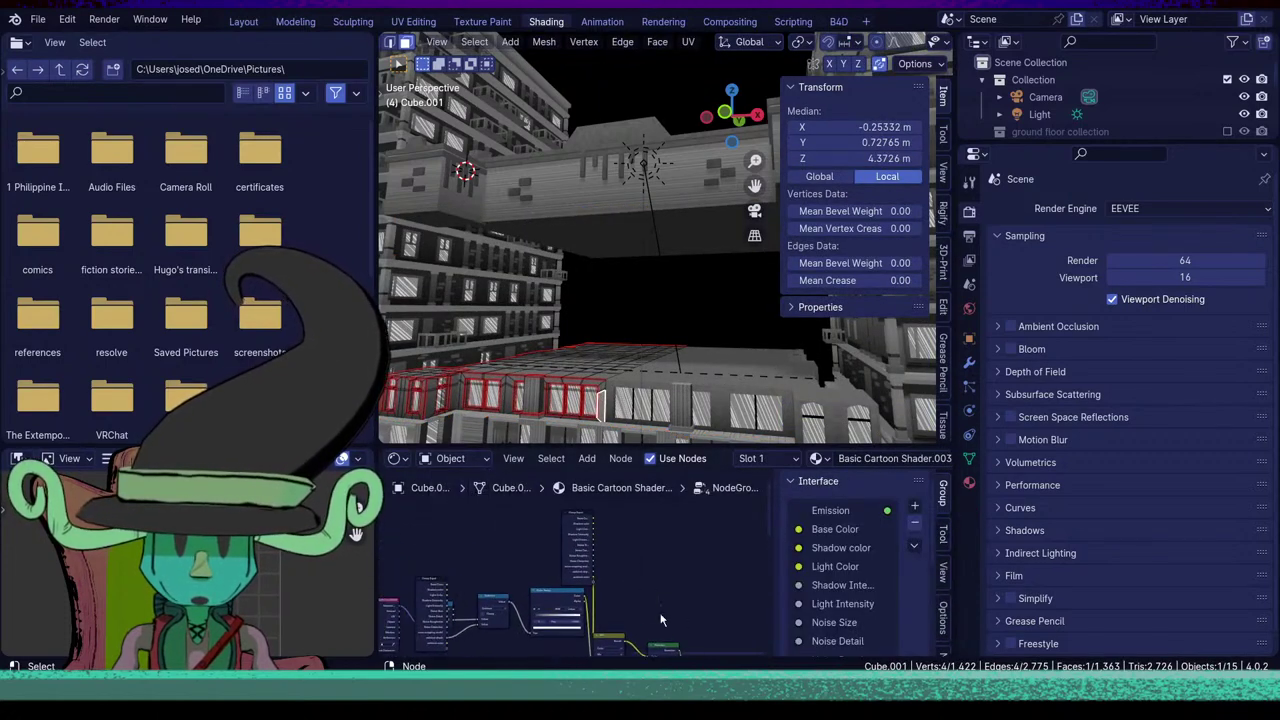
pyautogui.moveTo(575, 612); pyautogui.dragTo(673, 545, button='middle')
# Separate the overlapping Group Input and Texture Coordinate nodes inside the cartoon shader's node group.
pyautogui.moveTo(477, 520)
pyautogui.mouseDown()
pyautogui.moveTo(695, 583)
pyautogui.moveTo(556, 550)
pyautogui.moveTo(664, 556)
pyautogui.moveTo(453, 539)
pyautogui.moveTo(483, 543)
pyautogui.mouseUp()
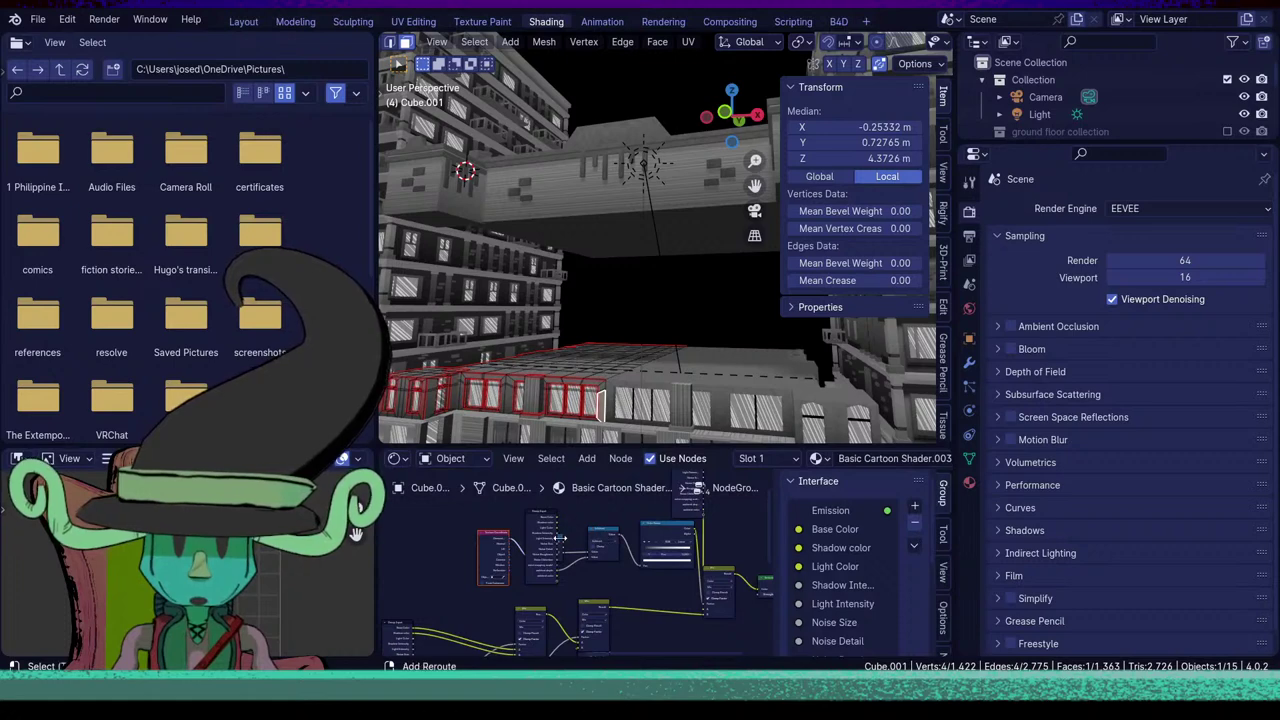
pyautogui.moveTo(545, 521); pyautogui.dragTo(420, 555)
pyautogui.keyDown('shift'); pyautogui.click(513, 540); pyautogui.keyUp('shift')
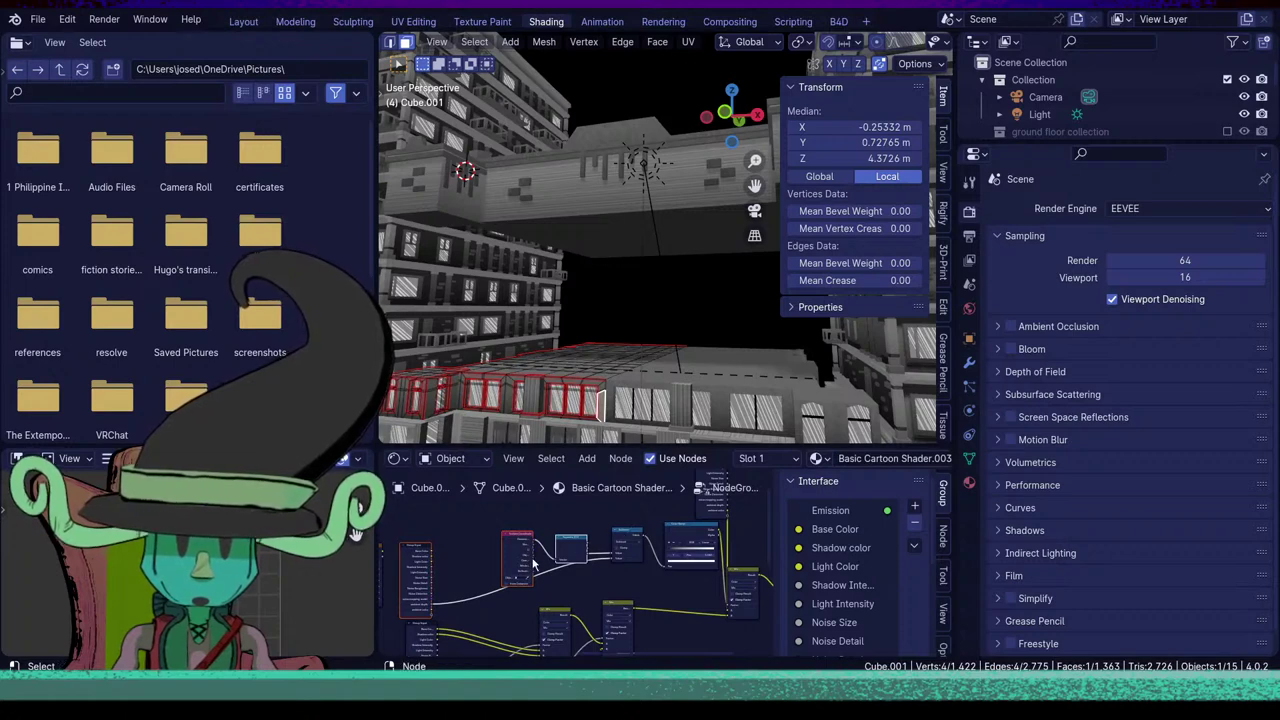
# Select and copy the Texture Coordinate, Separate XYZ, Subtract, Color Ramp and Mix nodes of the shader's gradient.
pyautogui.scroll(4, 475, 573)
pyautogui.click(486, 541)
pyautogui.keyDown('shift'); pyautogui.click(562, 545); pyautogui.keyUp('shift')
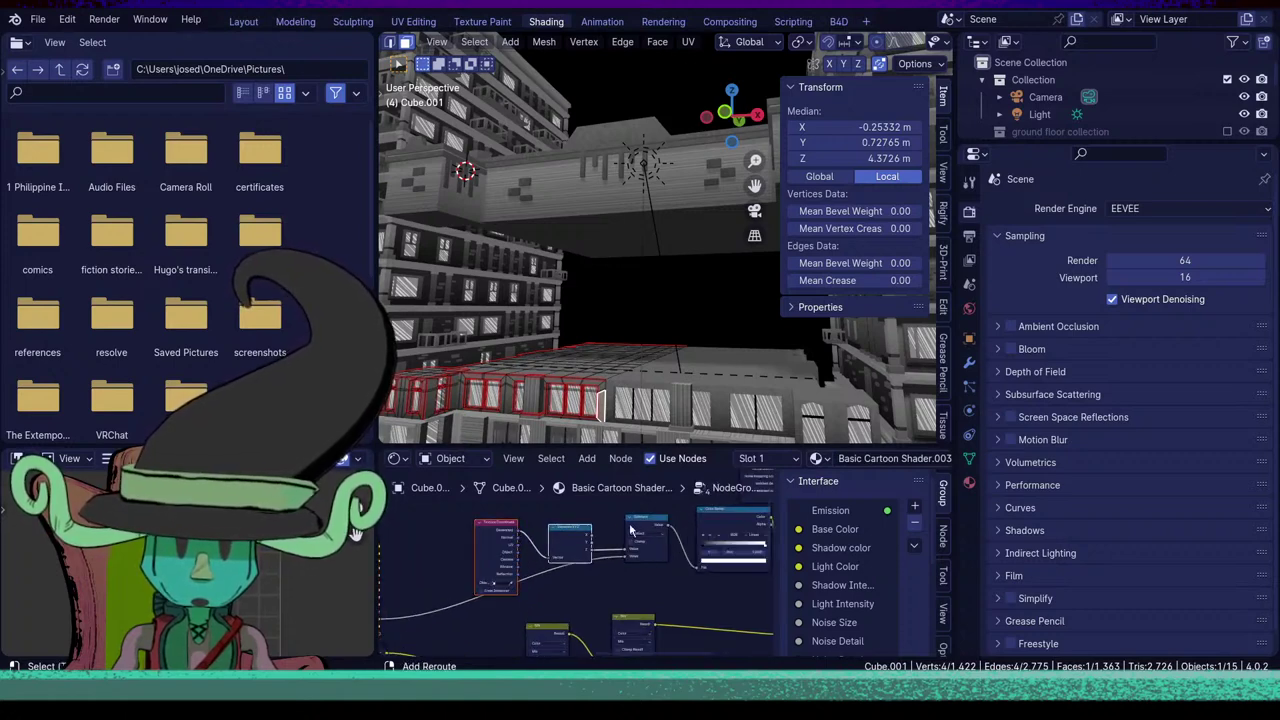
pyautogui.keyDown('shift'); pyautogui.click(653, 521); pyautogui.keyUp('shift')
pyautogui.keyDown('shift'); pyautogui.click(714, 521); pyautogui.keyUp('shift')
pyautogui.moveTo(715, 522); pyautogui.dragTo(572, 546, button='middle')
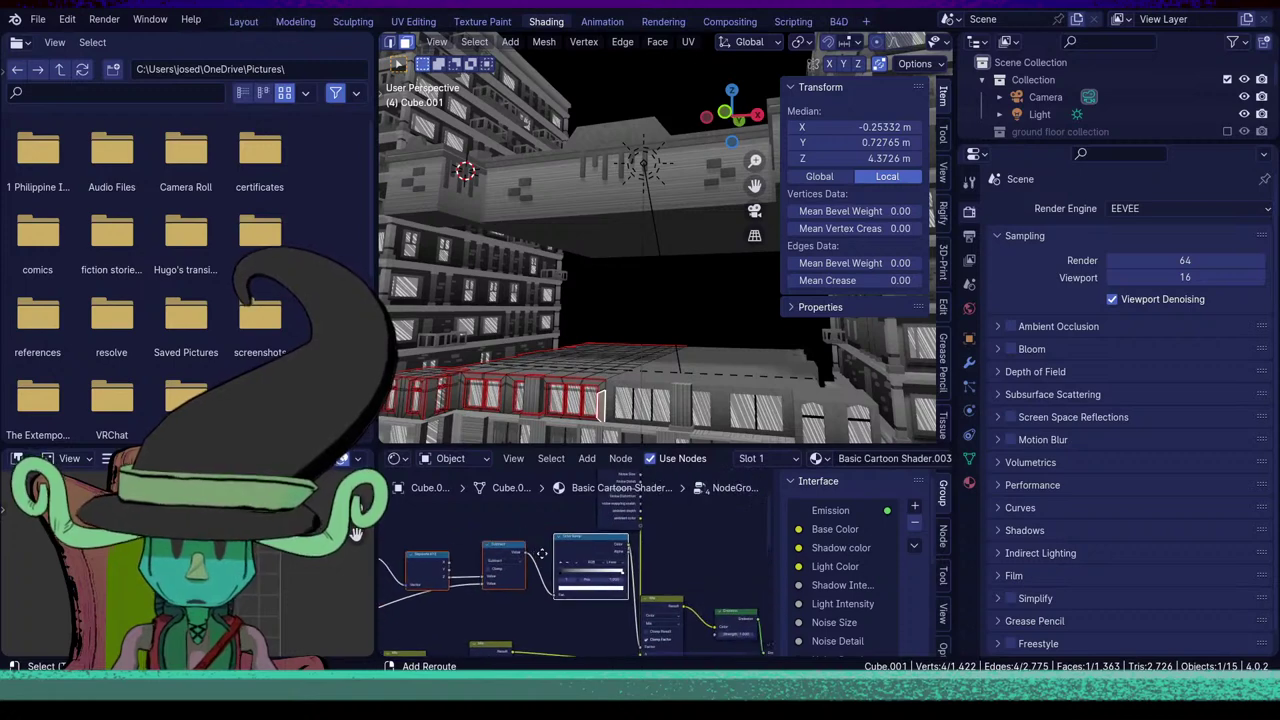
pyautogui.moveTo(682, 585); pyautogui.dragTo(663, 547, button='middle')
pyautogui.click(637, 574)
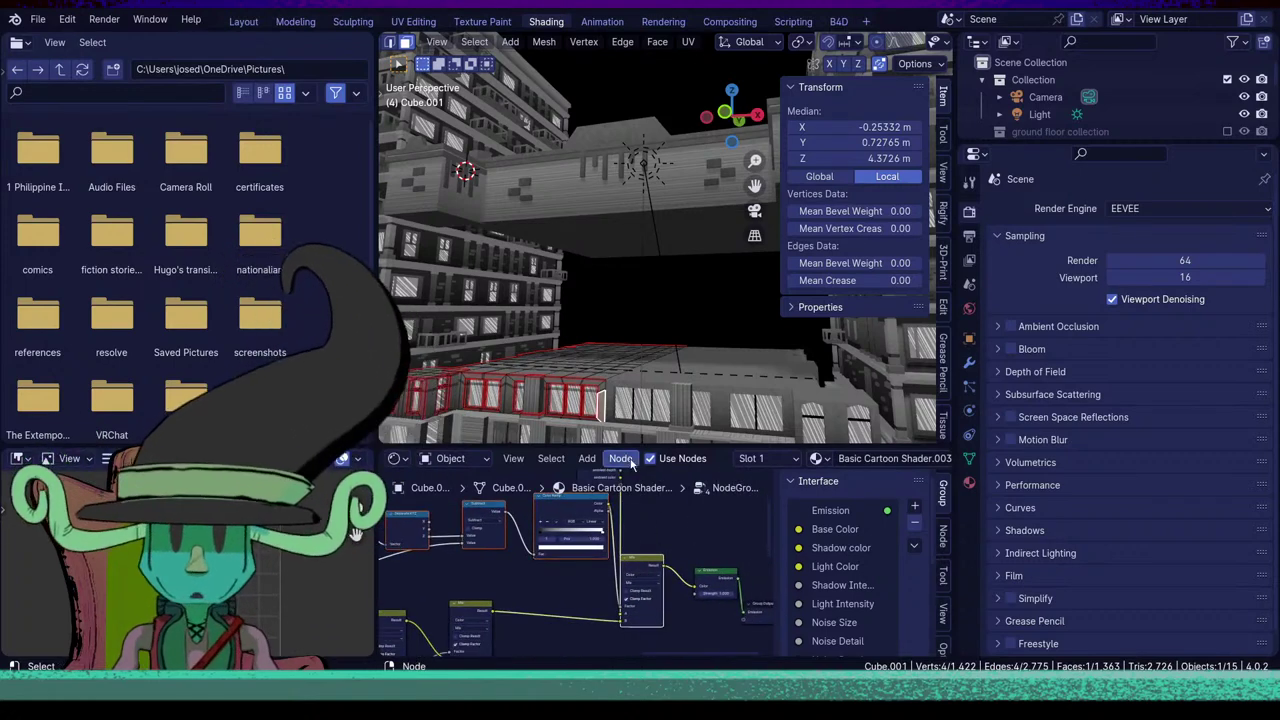
# Paste the copied gradient nodes into the window pane's Material.009 and place them above its existing nodes.
pyautogui.press('Tab')
pyautogui.press('Tab')
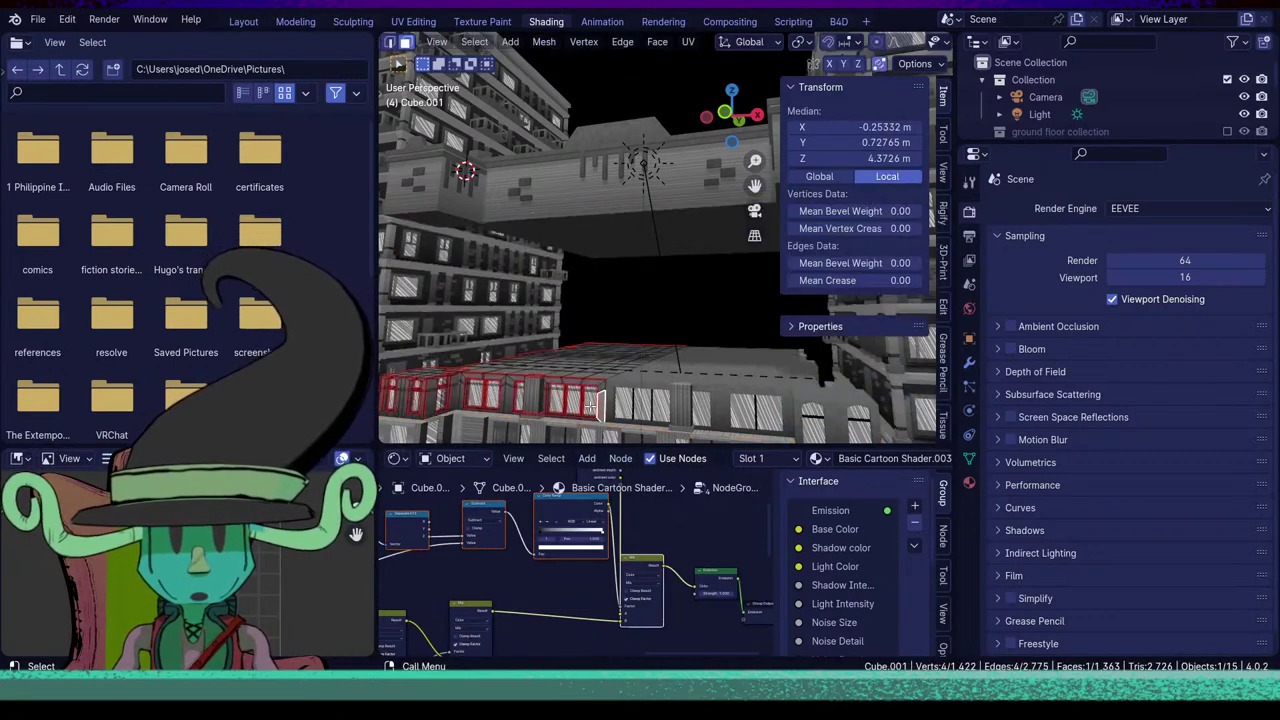
pyautogui.moveTo(687, 602); pyautogui.dragTo(614, 610, button='middle')
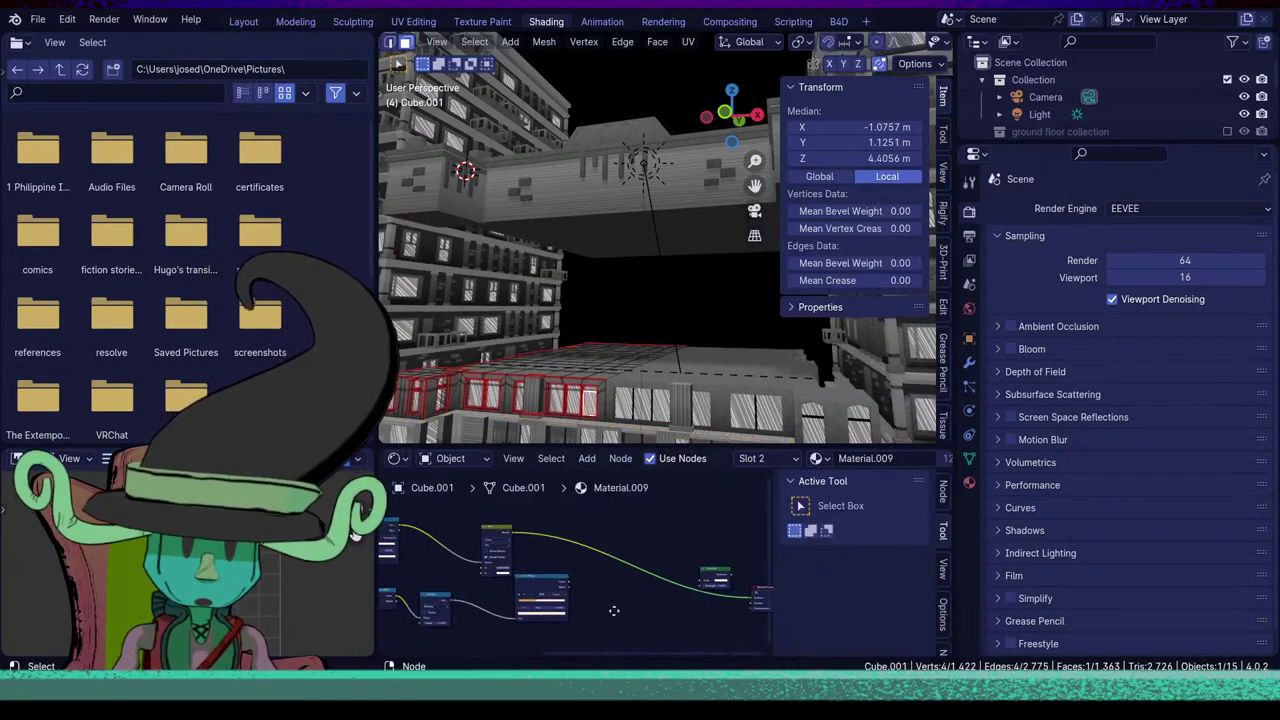
pyautogui.hotkey('ctrl', 'v')
pyautogui.scroll(-5, 617, 588)
pyautogui.scroll(4, 619, 590)
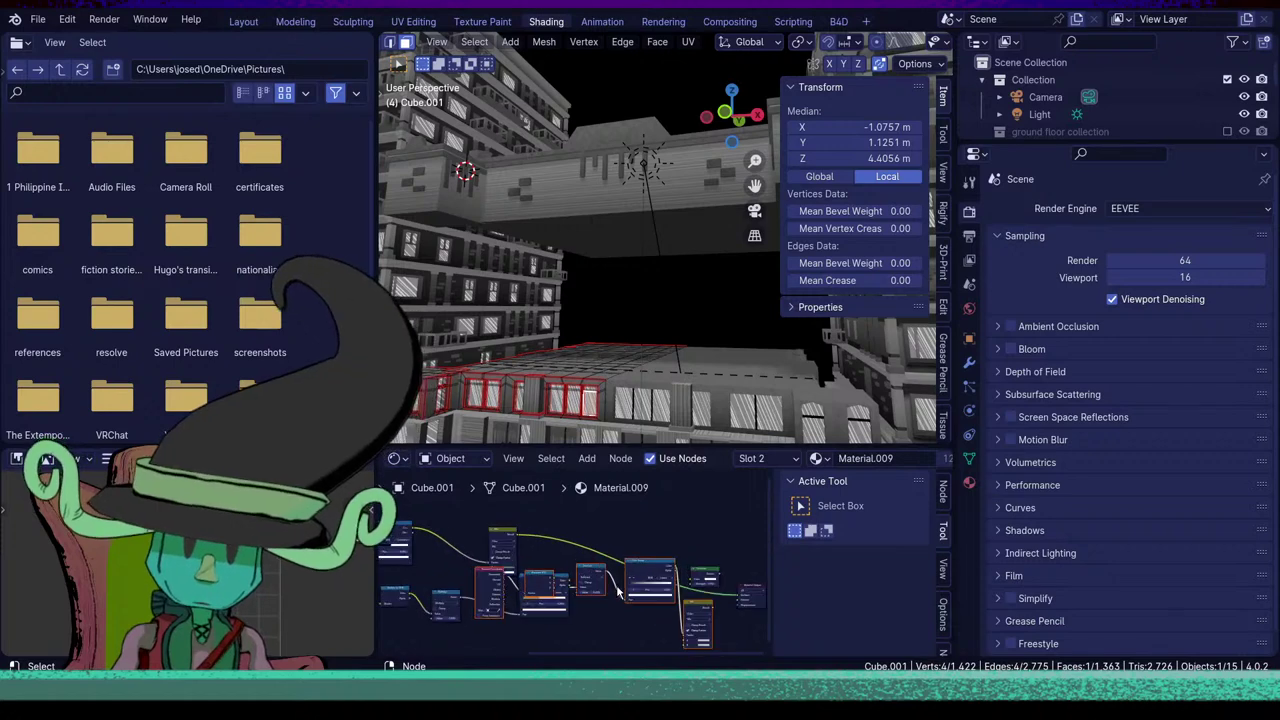
pyautogui.press('g')
pyautogui.click(530, 543)
# Connect the existing Mix result to input A of the pasted Mix node and send that node to the material output.
pyautogui.moveTo(577, 605)
pyautogui.mouseDown(button='middle')
pyautogui.moveTo(594, 583)
pyautogui.moveTo(624, 626)
pyautogui.moveTo(608, 590)
pyautogui.moveTo(586, 593)
pyautogui.mouseUp(button='middle')
pyautogui.scroll(3, 592, 570)
pyautogui.scroll(3, 593, 604)
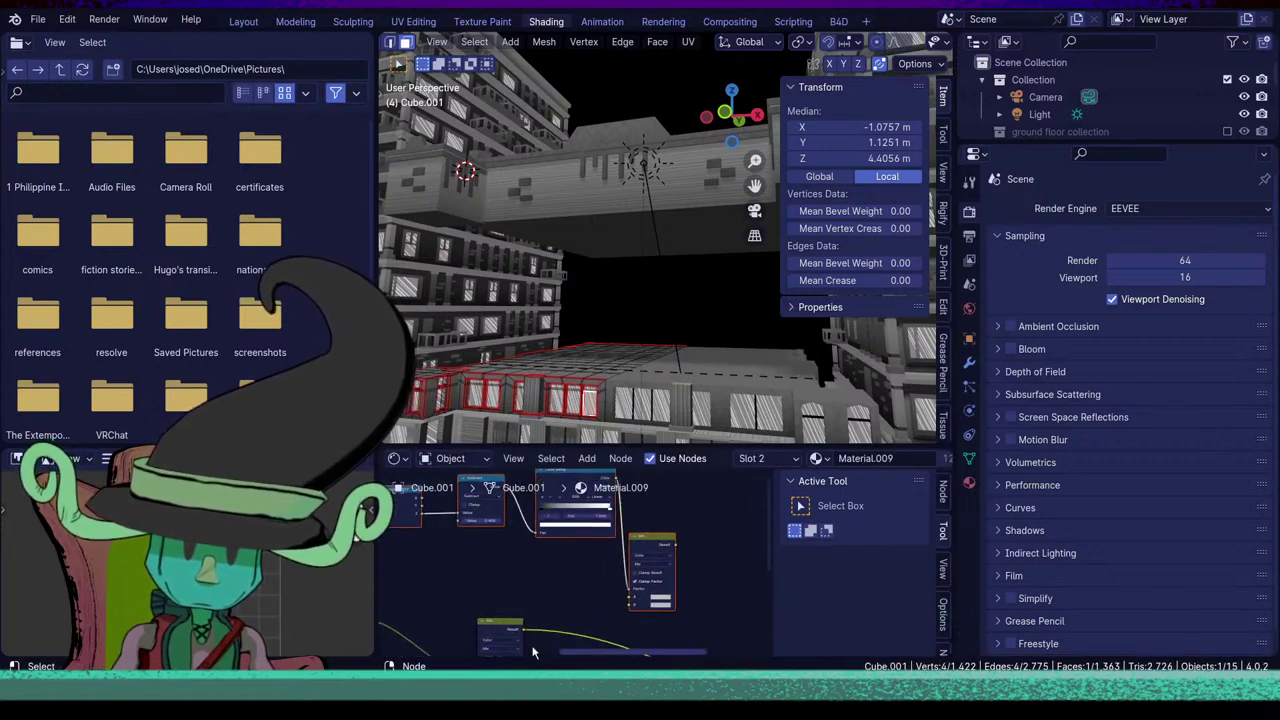
pyautogui.moveTo(522, 634); pyautogui.dragTo(633, 601)
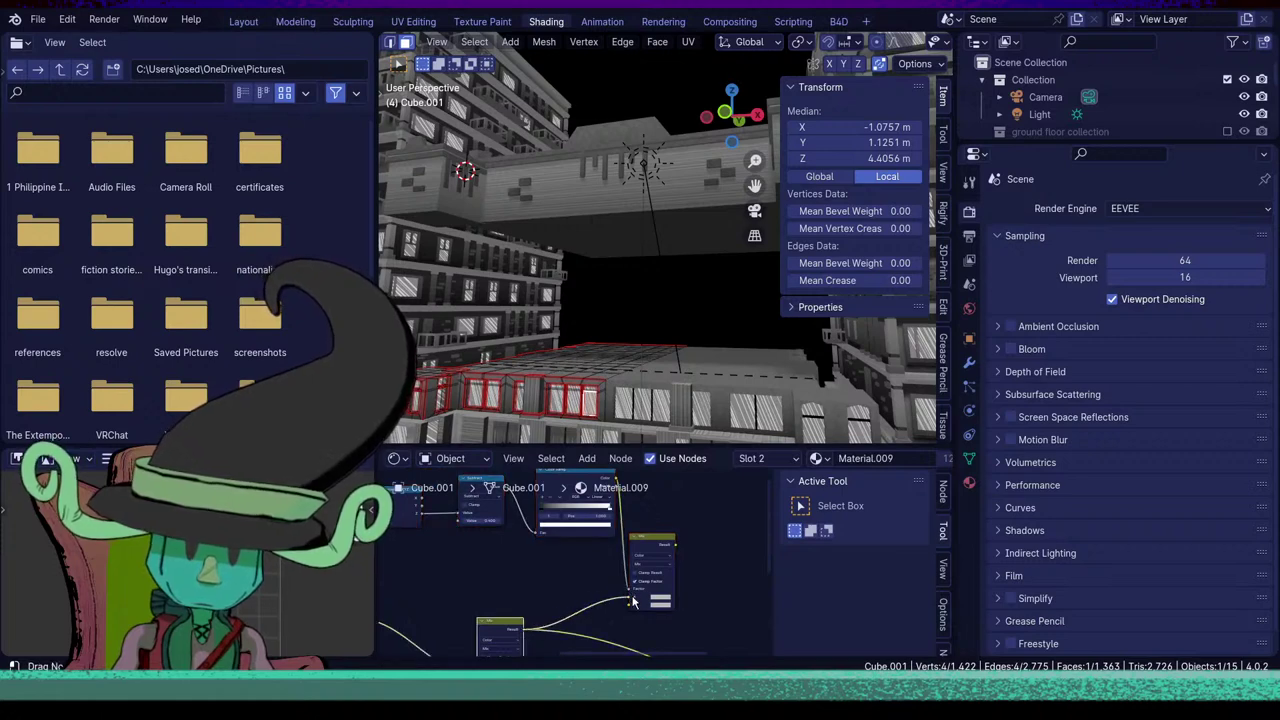
pyautogui.keyDown('ctrl'); pyautogui.keyDown('shift'); pyautogui.click(653, 540); pyautogui.keyUp('shift'); pyautogui.keyUp('ctrl')
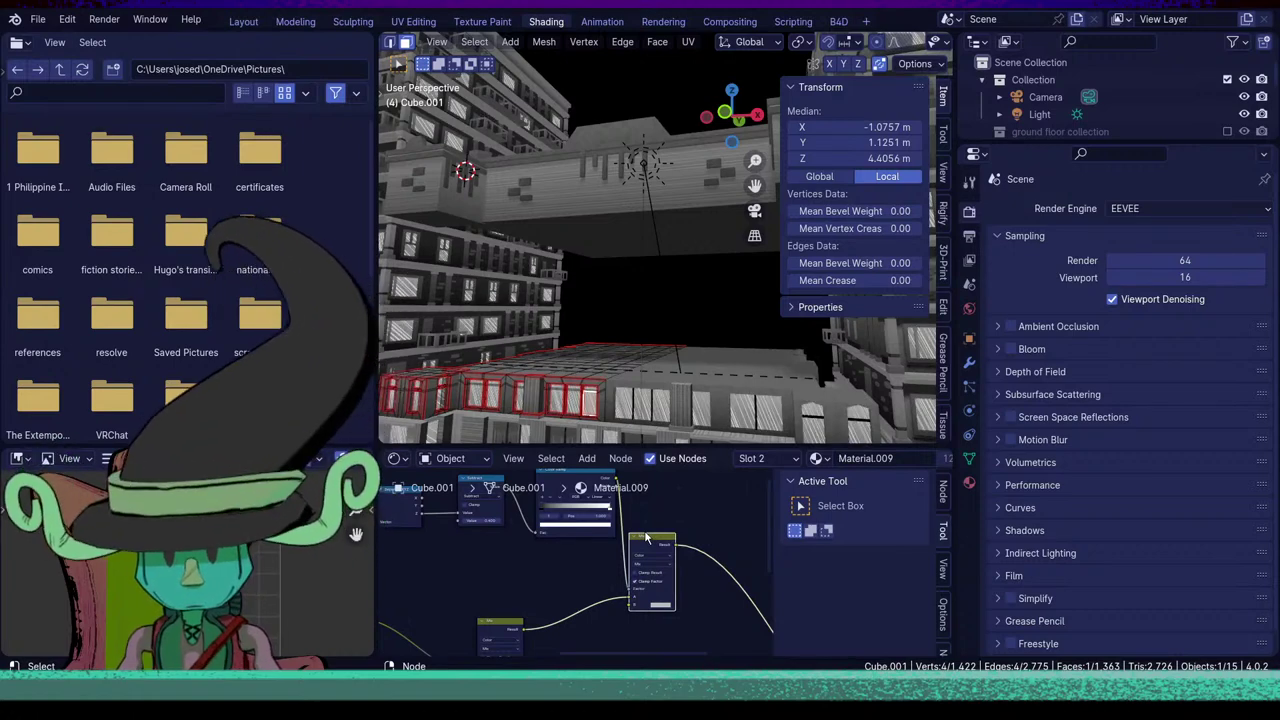
# Set the value of the pasted Subtract node to 0.100.
pyautogui.scroll(2, 623, 532)
pyautogui.scroll(2, 622, 532)
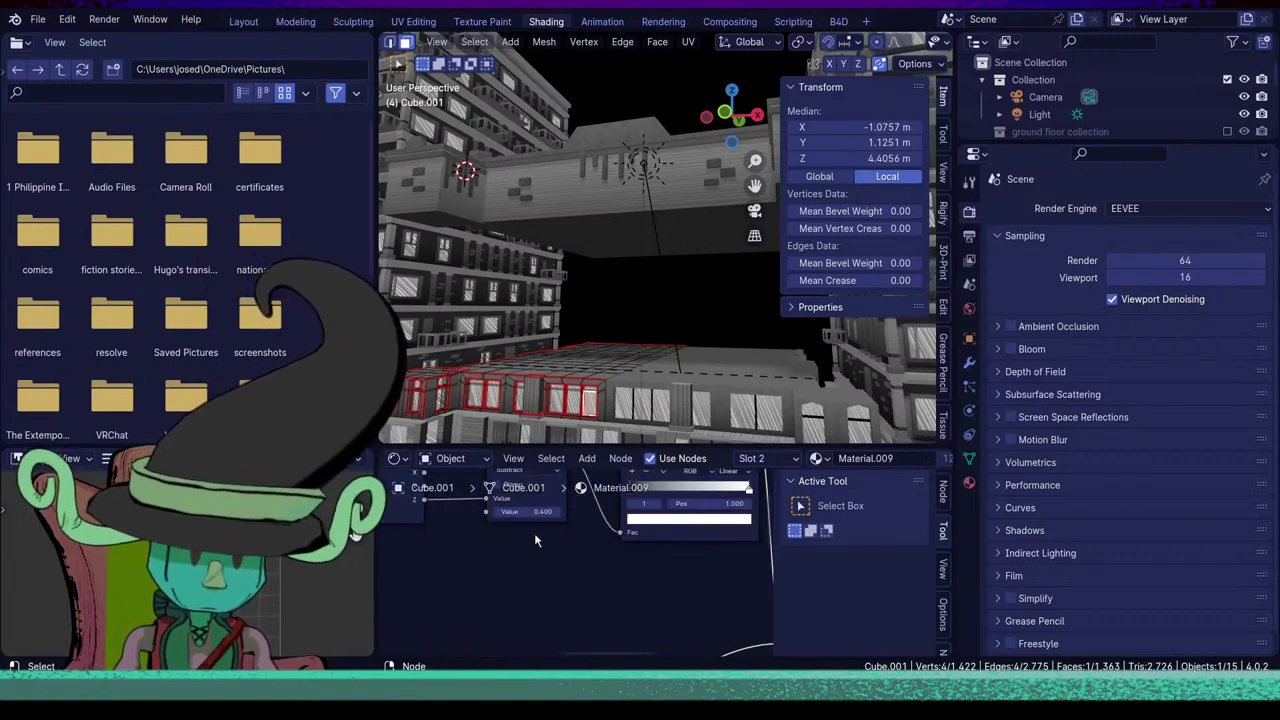
pyautogui.moveTo(522, 511)
pyautogui.mouseDown()
pyautogui.moveTo(560, 511)
pyautogui.moveTo(470, 511)
pyautogui.moveTo(545, 511)
pyautogui.moveTo(514, 511)
pyautogui.mouseUp()
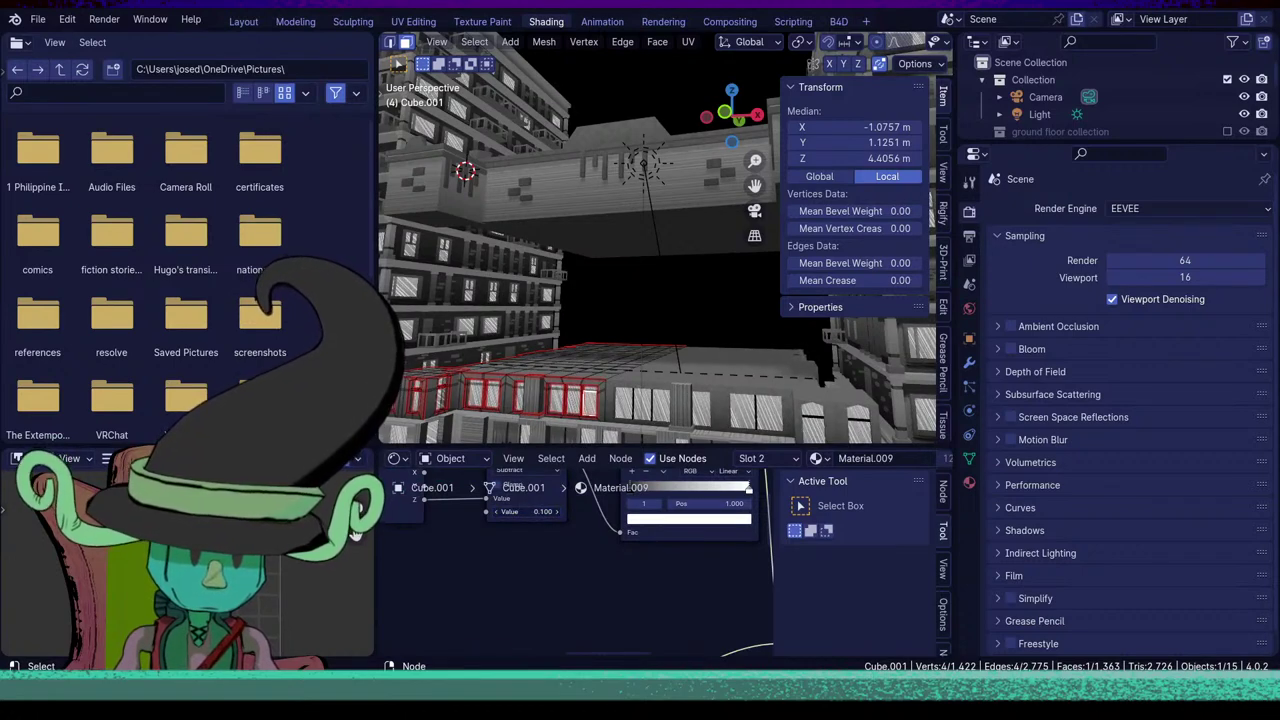
# Set the pasted Mix node's B colour to black.
pyautogui.moveTo(594, 560); pyautogui.dragTo(481, 557, button='middle')
pyautogui.moveTo(678, 594); pyautogui.dragTo(611, 569, button='middle')
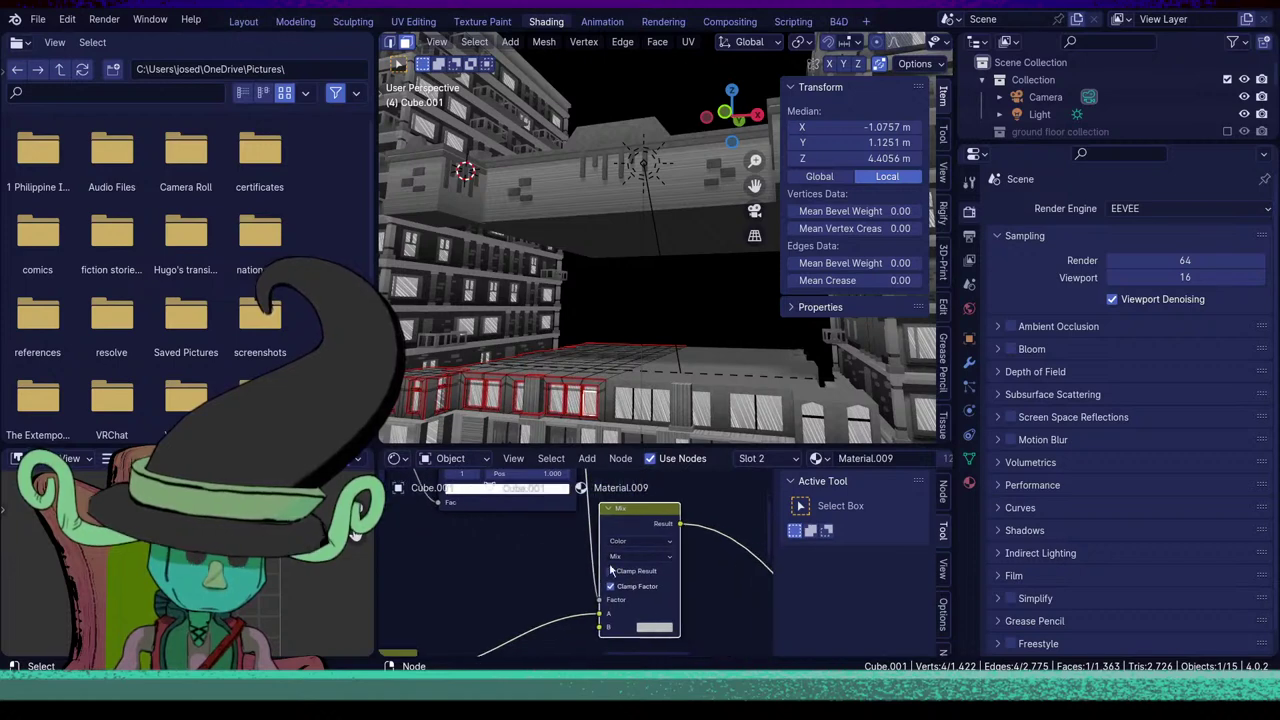
pyautogui.click(659, 627)
pyautogui.moveTo(748, 520); pyautogui.dragTo(750, 540)
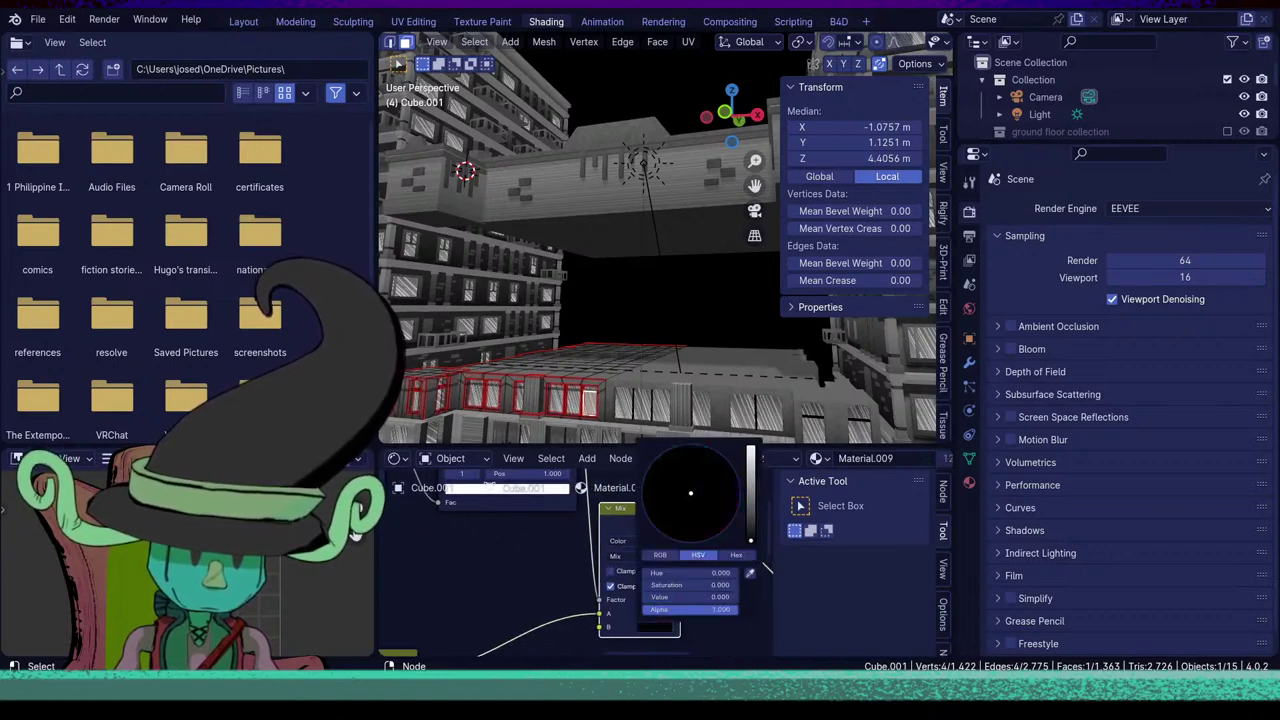
# Return the middle floors to Object Mode and set the pasted Subtract node's value to 3.900.
pyautogui.scroll(-3, 634, 362)
pyautogui.moveTo(636, 362); pyautogui.dragTo(665, 389, button='middle')
pyautogui.click(604, 361)
pyautogui.press('Tab')
pyautogui.moveTo(547, 588); pyautogui.dragTo(681, 645, button='middle')
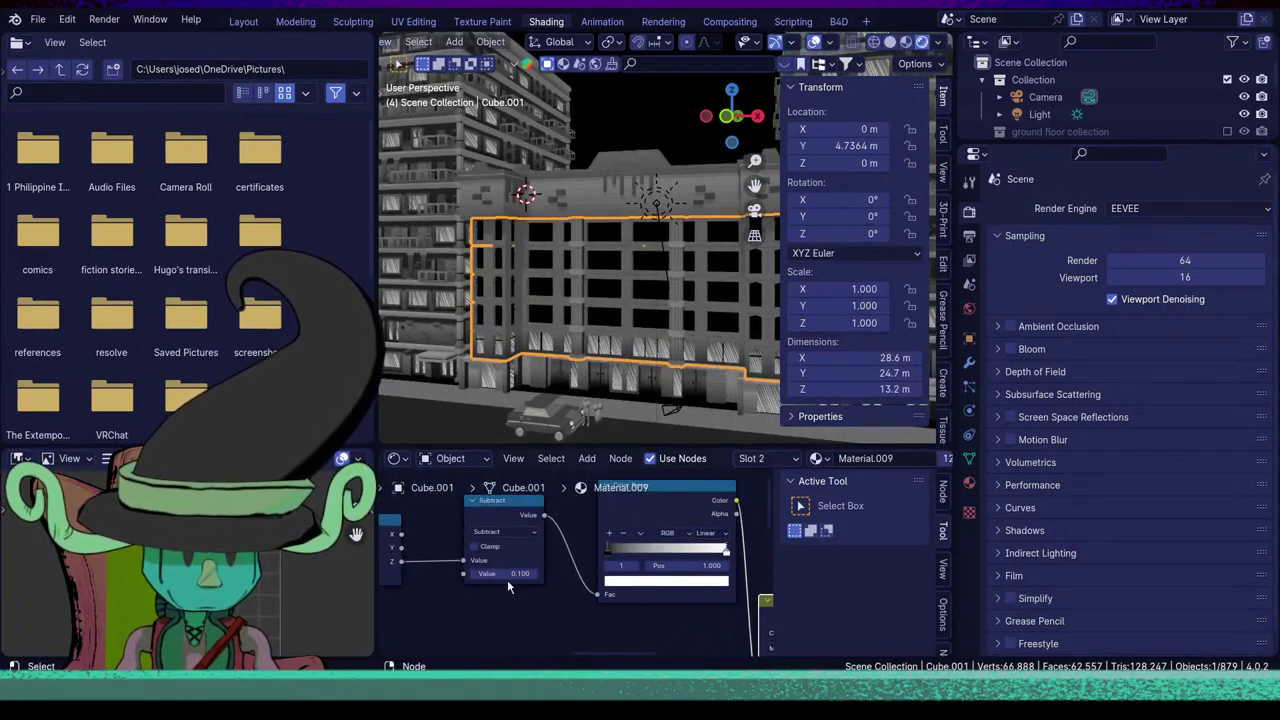
pyautogui.moveTo(507, 579); pyautogui.dragTo(575, 579)
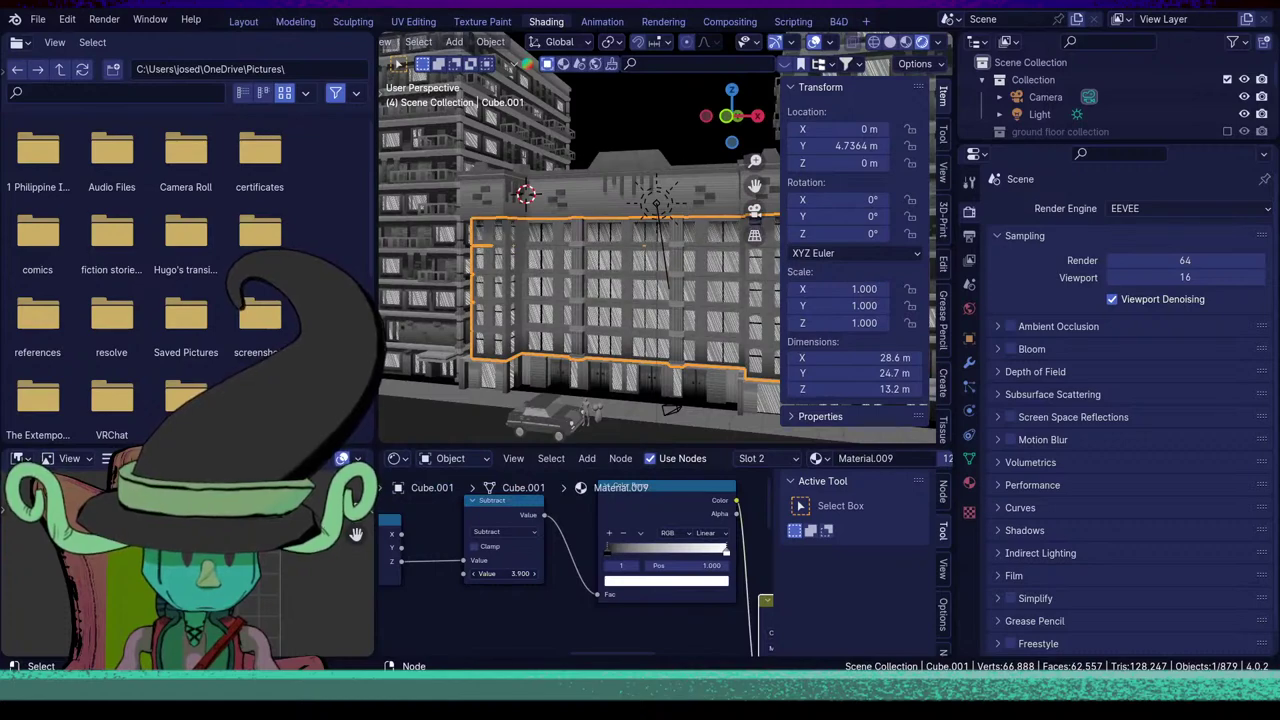
# Examine the window shading on the ground and middle floors from street level, ending with the middle floors selected.
pyautogui.moveTo(573, 372); pyautogui.dragTo(600, 360, button='middle')
pyautogui.click(498, 371)
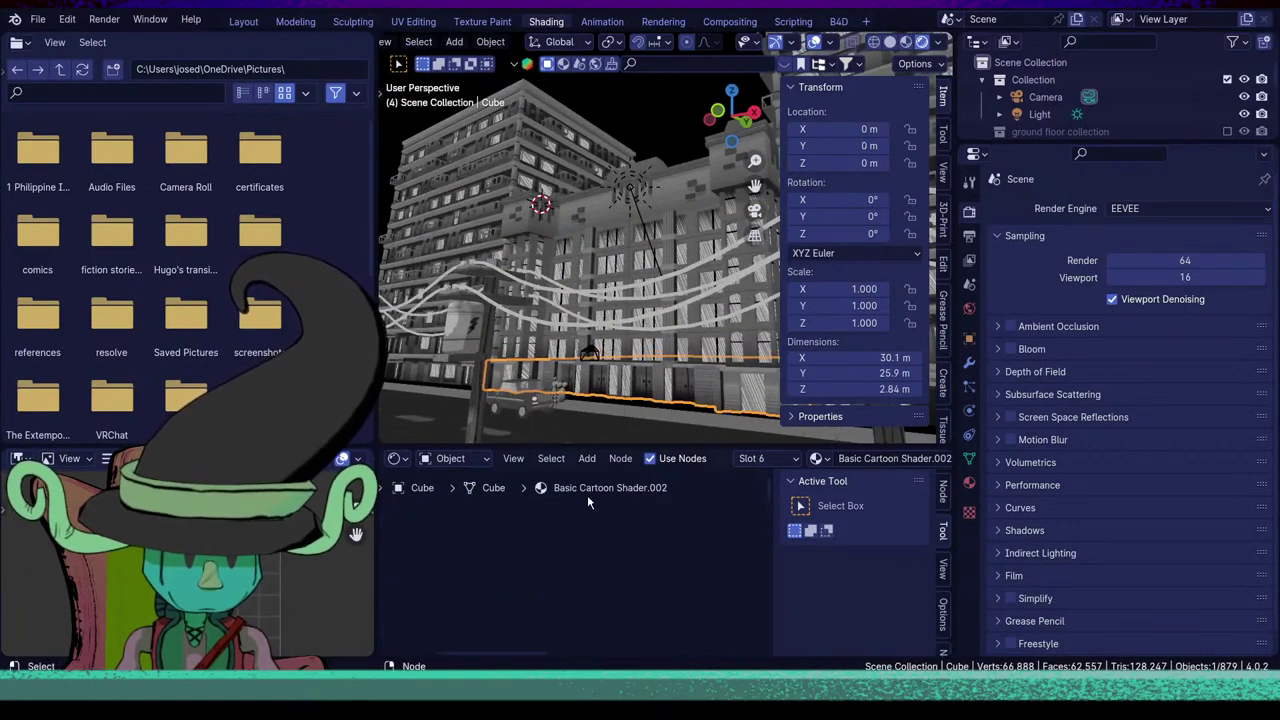
pyautogui.click(607, 357)
pyautogui.scroll(-6, 600, 598)
pyautogui.moveTo(465, 592); pyautogui.dragTo(516, 593, button='middle')
pyautogui.scroll(4, 578, 602)
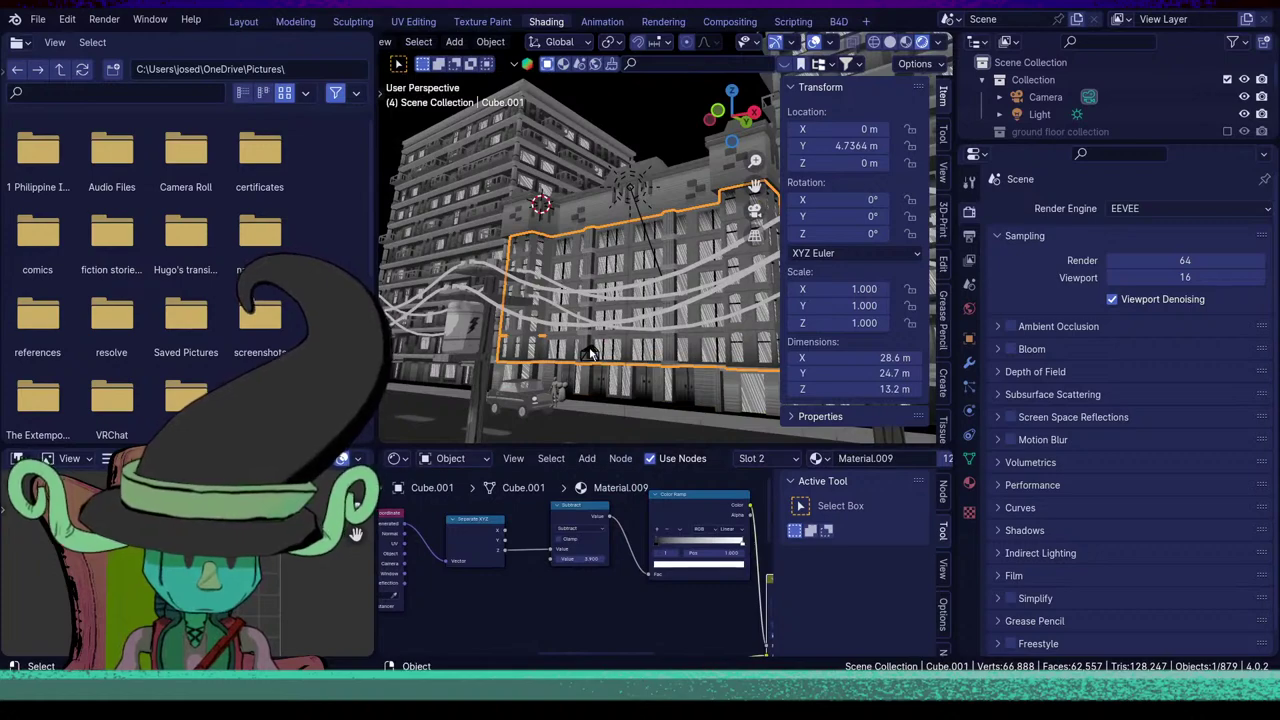
pyautogui.click(590, 354)
pyautogui.moveTo(623, 370); pyautogui.dragTo(647, 413, button='middle')
pyautogui.click(575, 343)
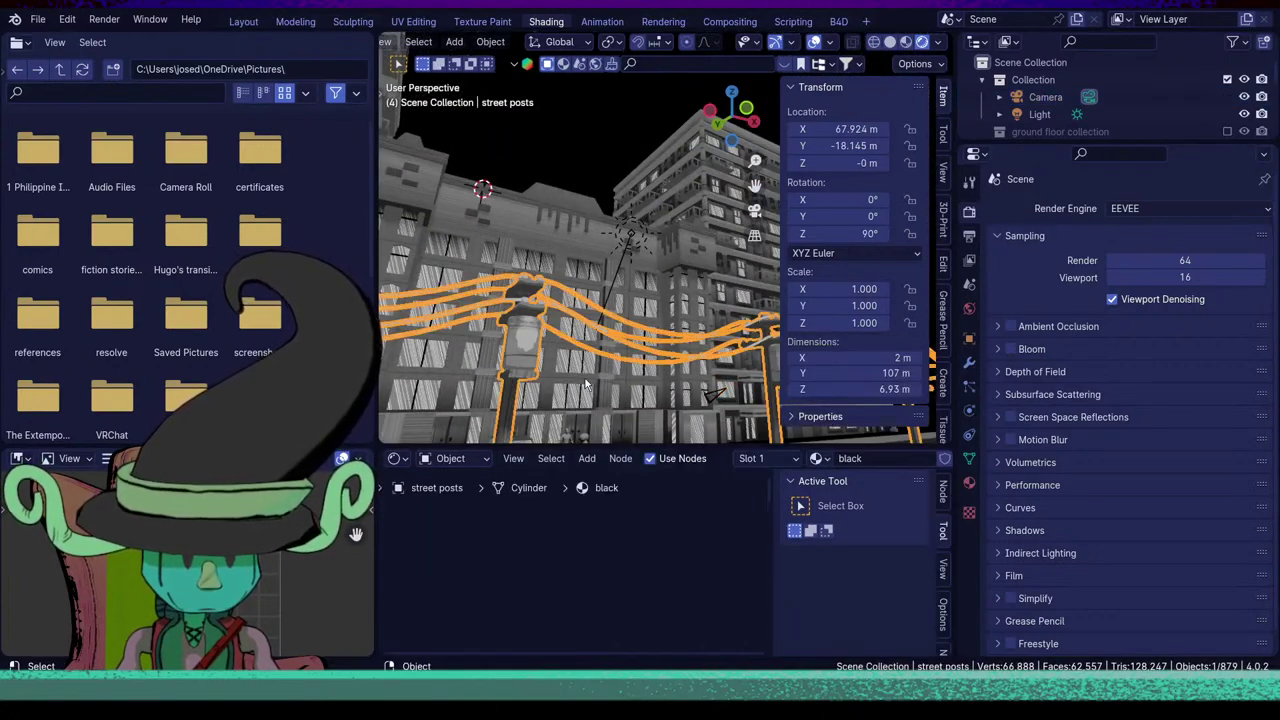
pyautogui.click(575, 343)
# Try toggling the Relative Offset and Constant Offset options of the middle floors' Array modifier.
pyautogui.click(968, 362)
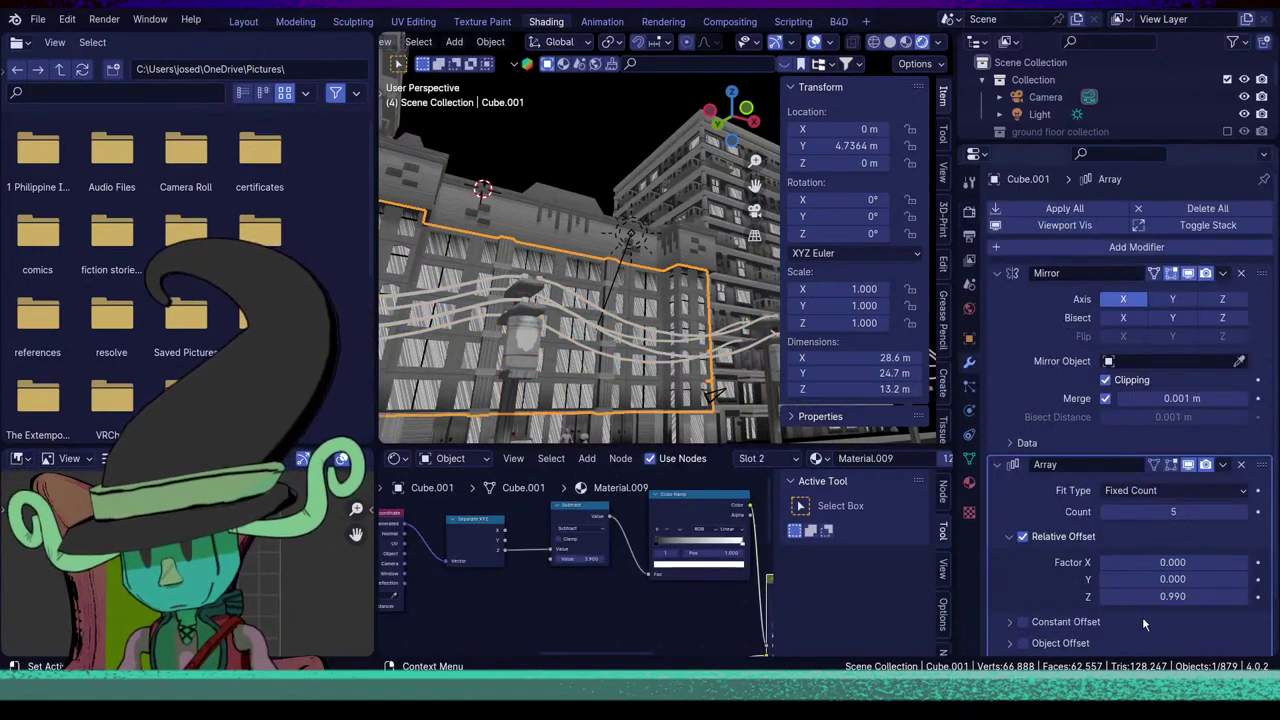
pyautogui.scroll(-2, 1144, 623)
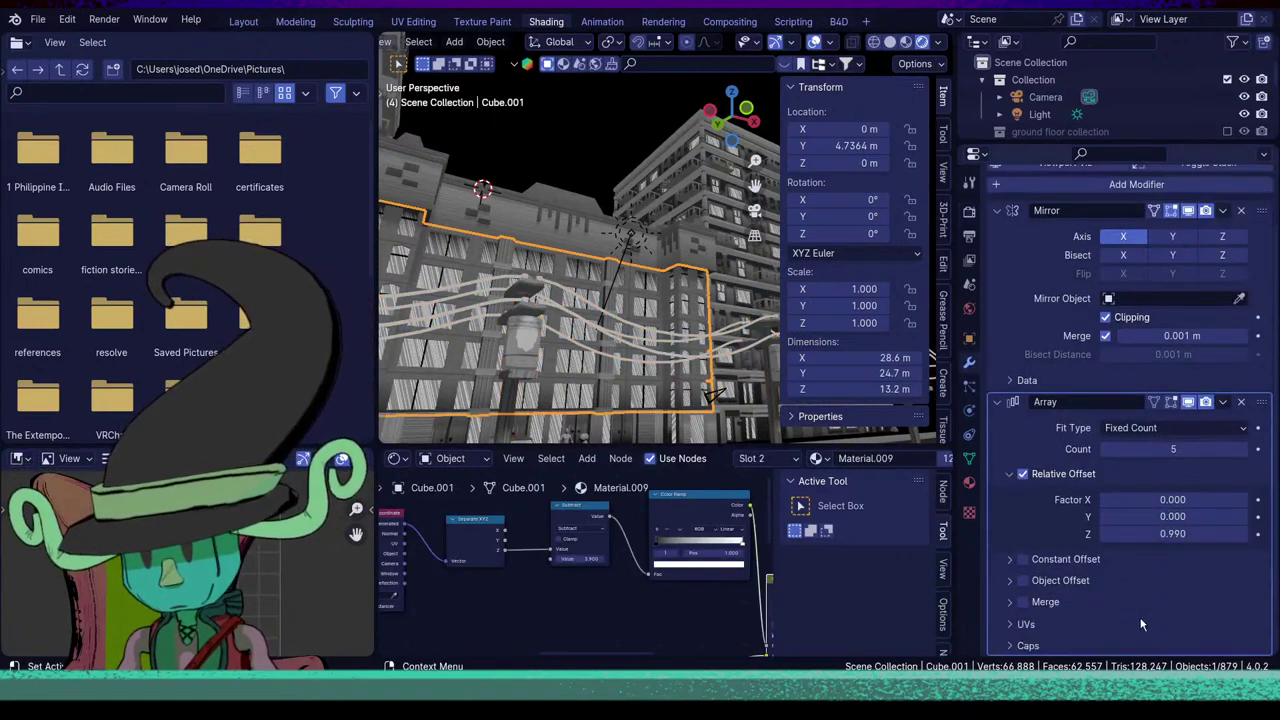
pyautogui.click(1020, 480)
pyautogui.click(1021, 482)
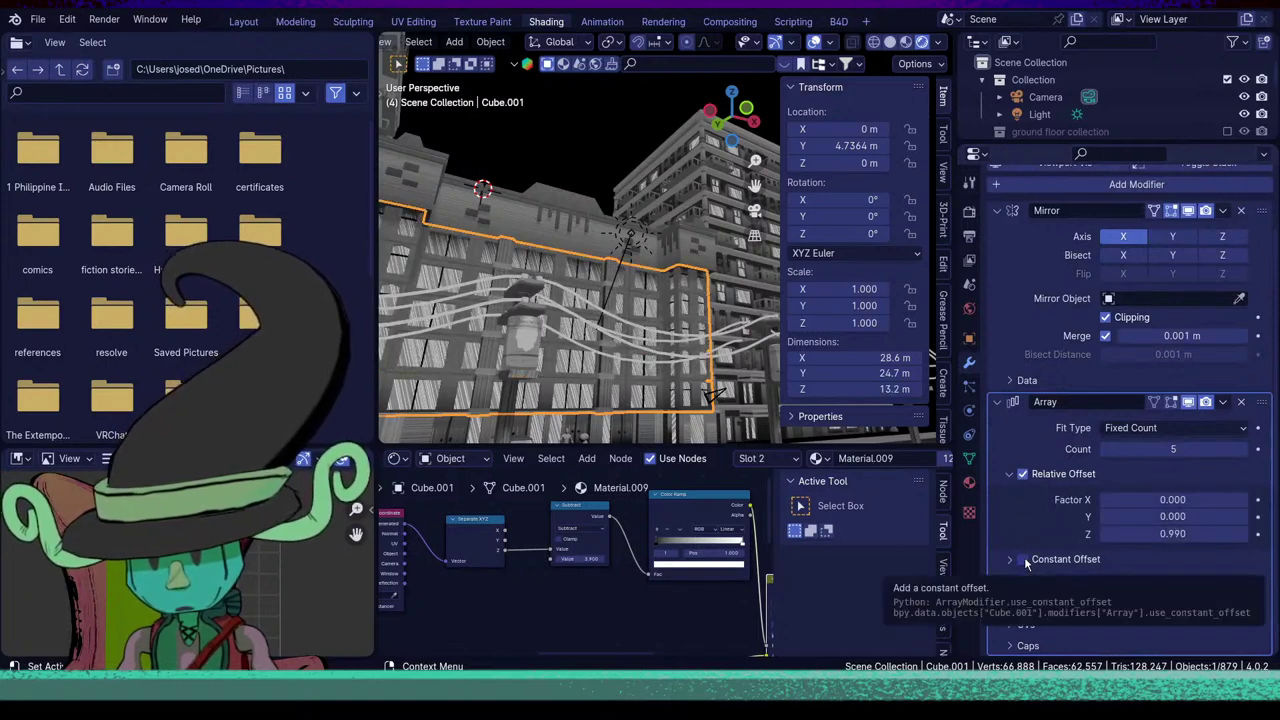
pyautogui.click(1022, 560)
pyautogui.click(1022, 560)
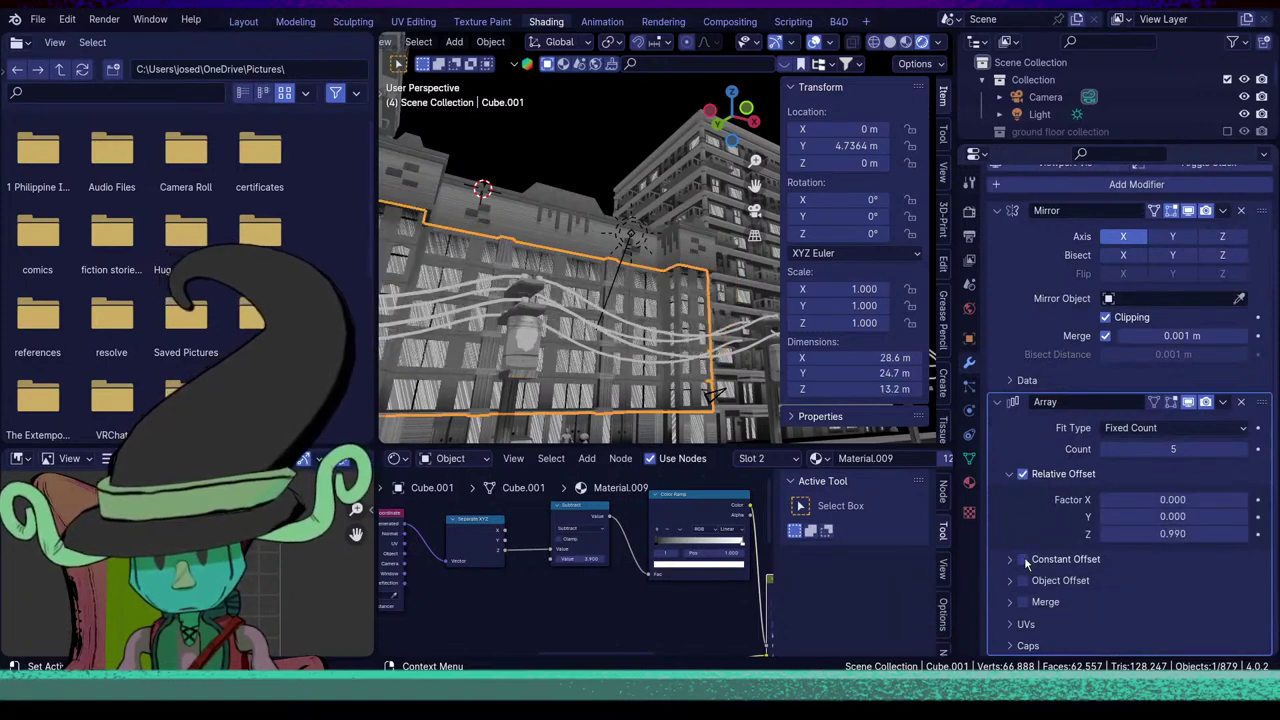
# Expand the UVs options of the middle floors' Array modifier and try shifting the U offset.
pyautogui.click(1023, 632)
pyautogui.scroll(-1, 1024, 628)
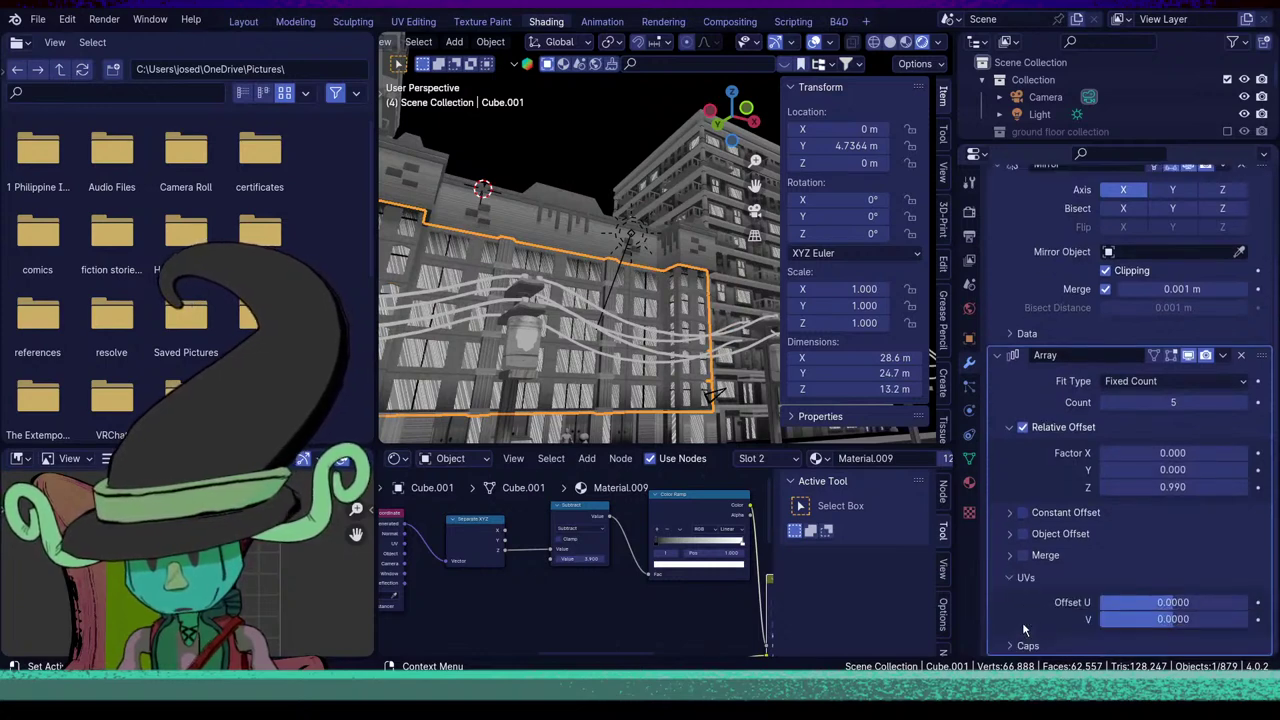
pyautogui.moveTo(1185, 602)
pyautogui.mouseDown()
pyautogui.moveTo(1230, 602)
pyautogui.moveTo(1098, 602)
pyautogui.moveTo(1173, 602)
pyautogui.mouseUp()
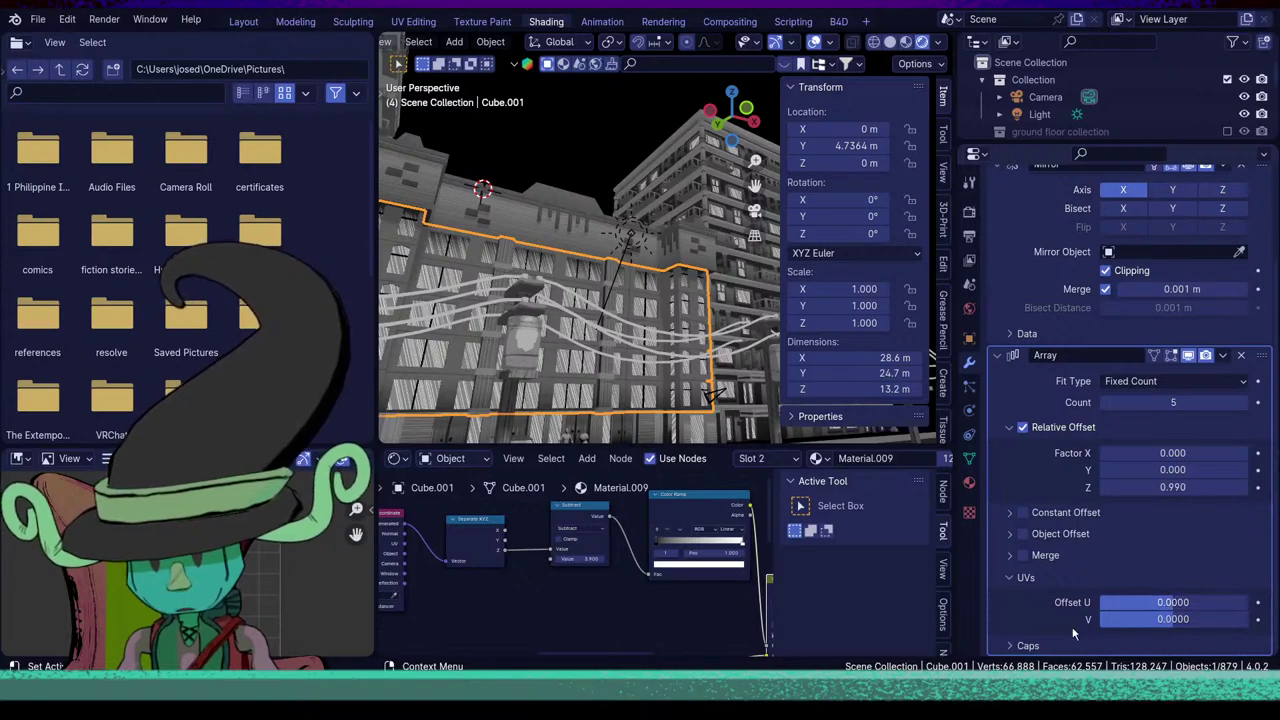
# Examine the windows on the ground and middle floors from several angles, ending with the middle floors selected.
pyautogui.press('Tab')
pyautogui.moveTo(632, 291); pyautogui.dragTo(593, 300, button='middle')
pyautogui.press('Tab')
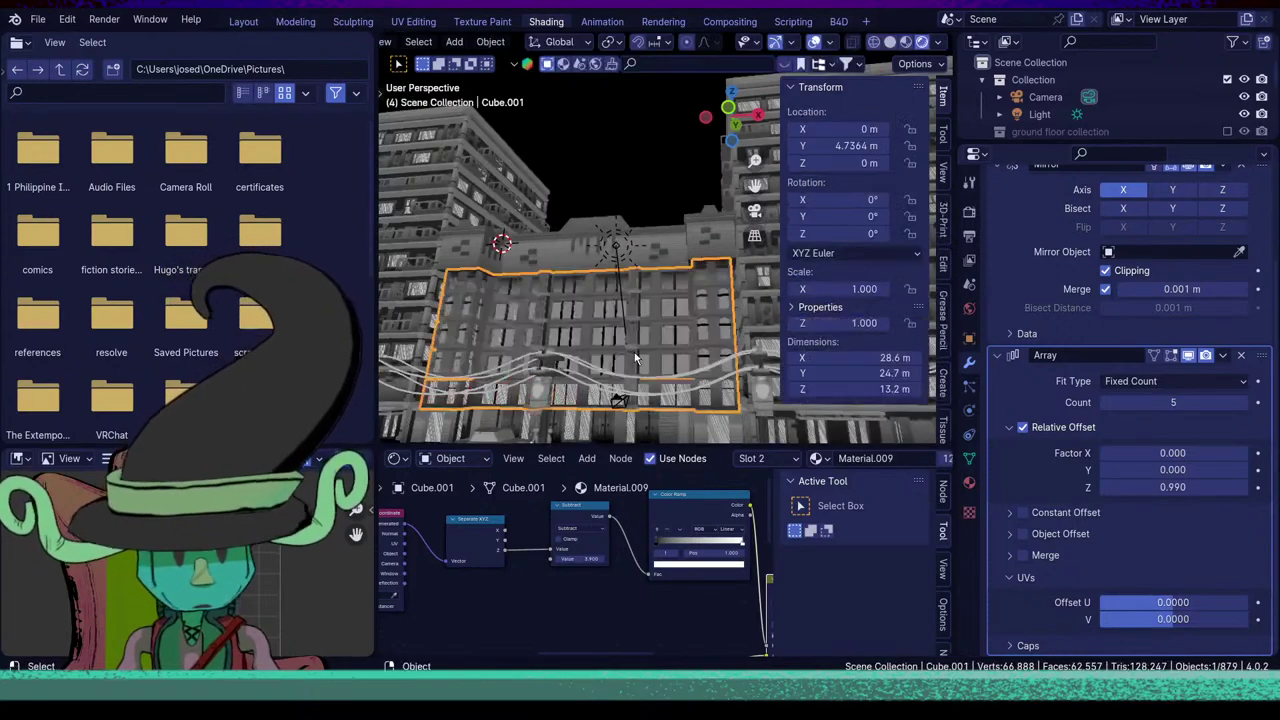
pyautogui.moveTo(640, 363); pyautogui.dragTo(588, 403, button='middle')
pyautogui.click(588, 405)
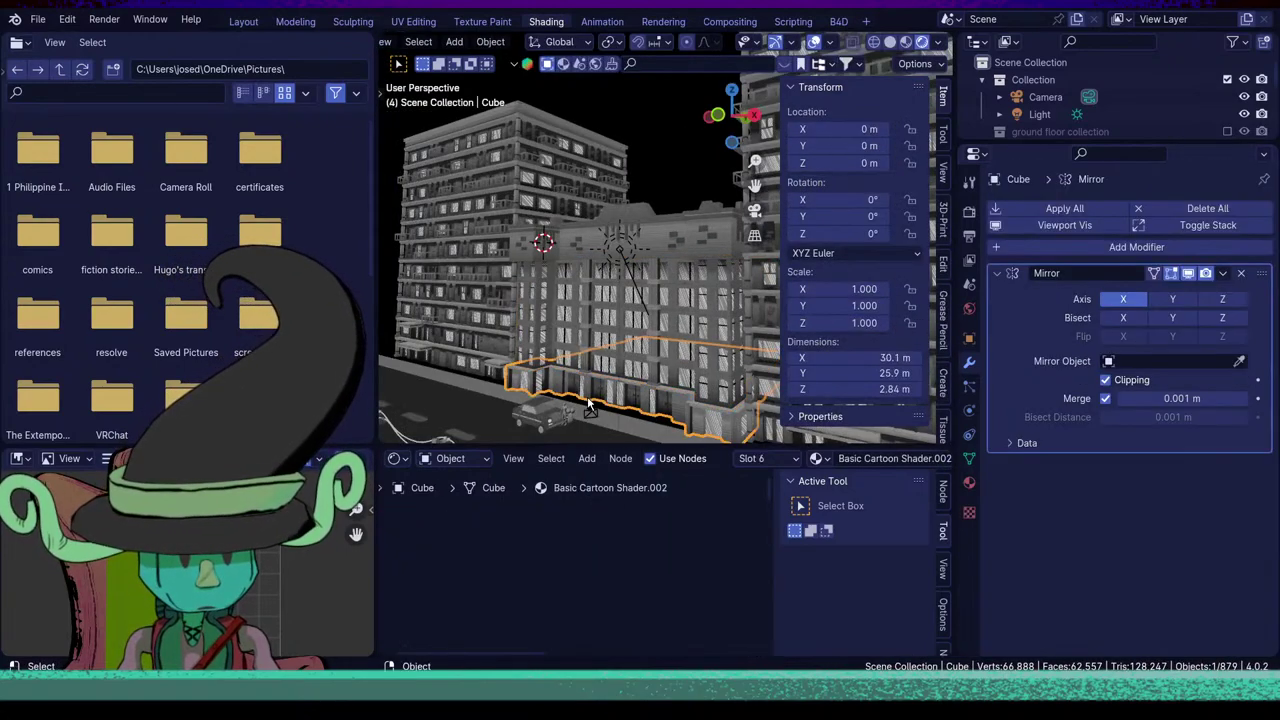
pyautogui.click(610, 315)
pyautogui.moveTo(610, 315)
pyautogui.mouseDown(button='middle')
pyautogui.moveTo(710, 340)
pyautogui.moveTo(718, 328)
pyautogui.moveTo(629, 335)
pyautogui.moveTo(624, 353)
pyautogui.moveTo(611, 332)
pyautogui.mouseUp(button='middle')
pyautogui.scroll(-4, 629, 339)
pyautogui.click(676, 351)
pyautogui.scroll(3, 612, 350)
pyautogui.scroll(3, 611, 332)
pyautogui.click(610, 336)
# Enable Clamp Result on the Mix node with the black B colour in the middle floors' window material.
pyautogui.moveTo(620, 586); pyautogui.dragTo(409, 461, button='middle')
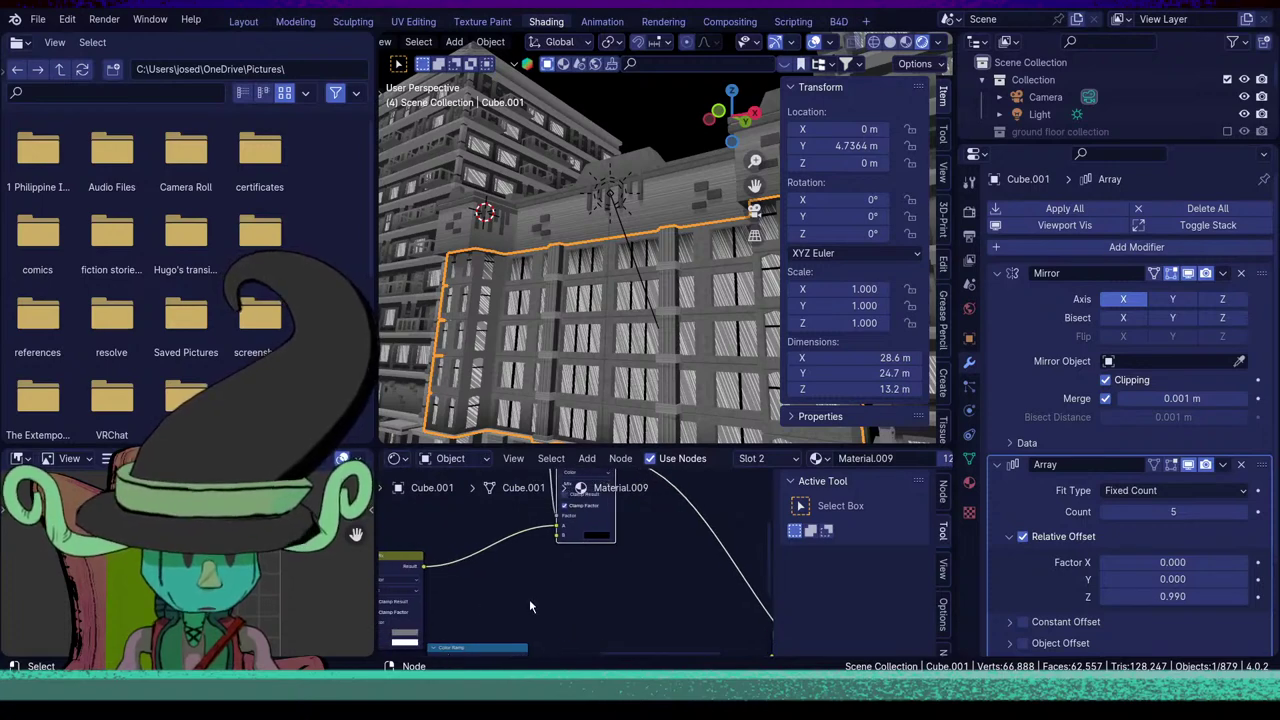
pyautogui.moveTo(530, 601); pyautogui.dragTo(628, 626, button='middle')
pyautogui.scroll(3, 625, 620)
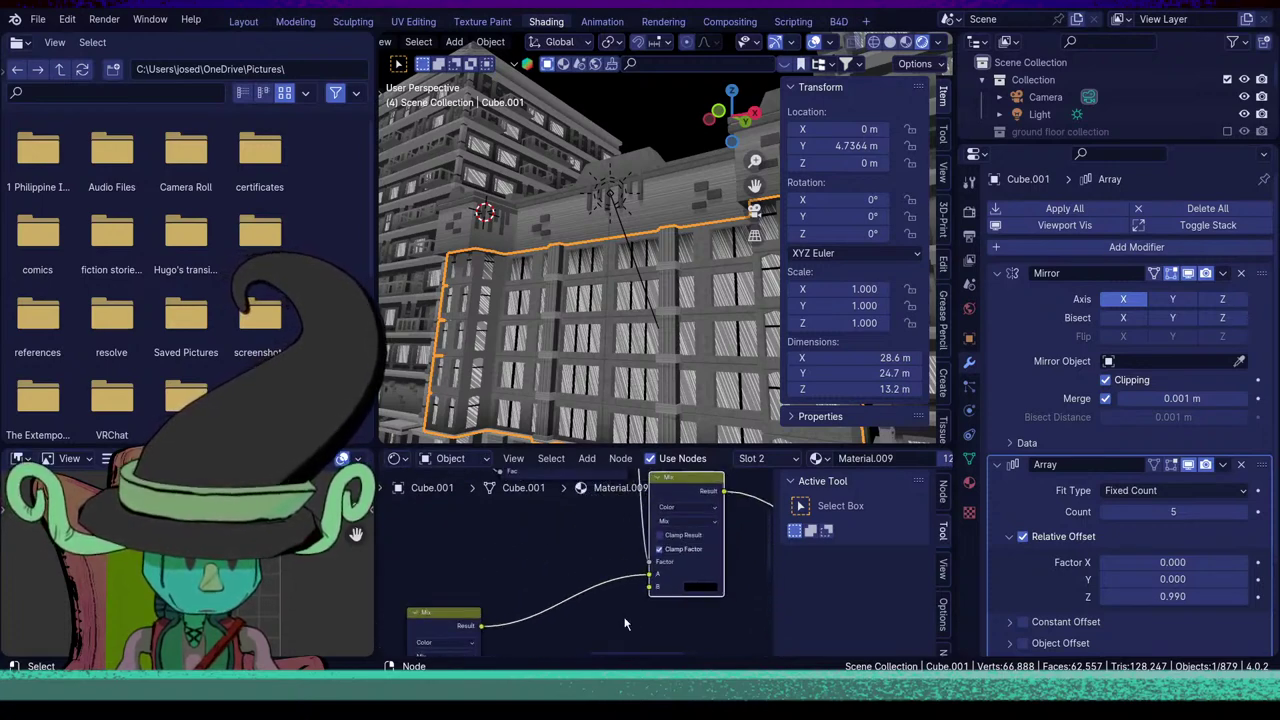
pyautogui.moveTo(512, 579); pyautogui.dragTo(516, 575, button='middle')
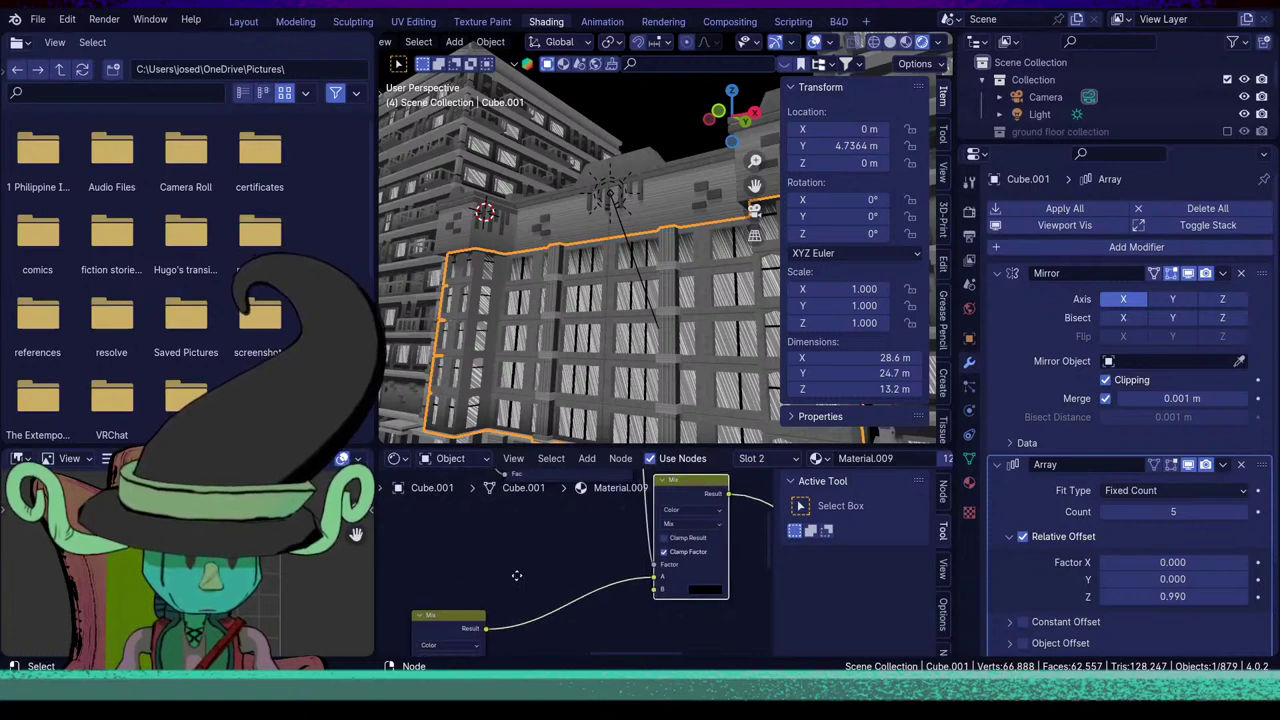
pyautogui.click(664, 538)
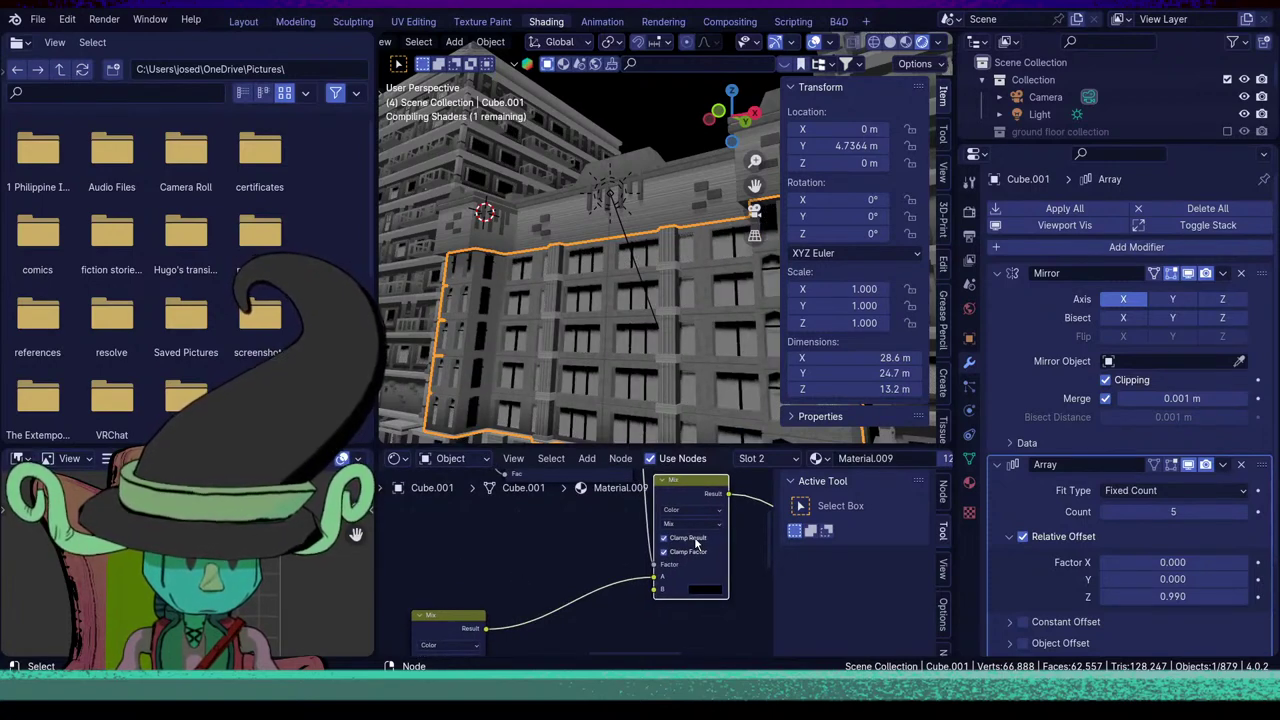
# Connect the Texture Coordinate node's UV output to the Separate XYZ node's Vector input.
pyautogui.moveTo(575, 558); pyautogui.dragTo(400, 600, button='middle')
pyautogui.scroll(-5, 522, 577)
pyautogui.moveTo(524, 577); pyautogui.dragTo(703, 580, button='middle')
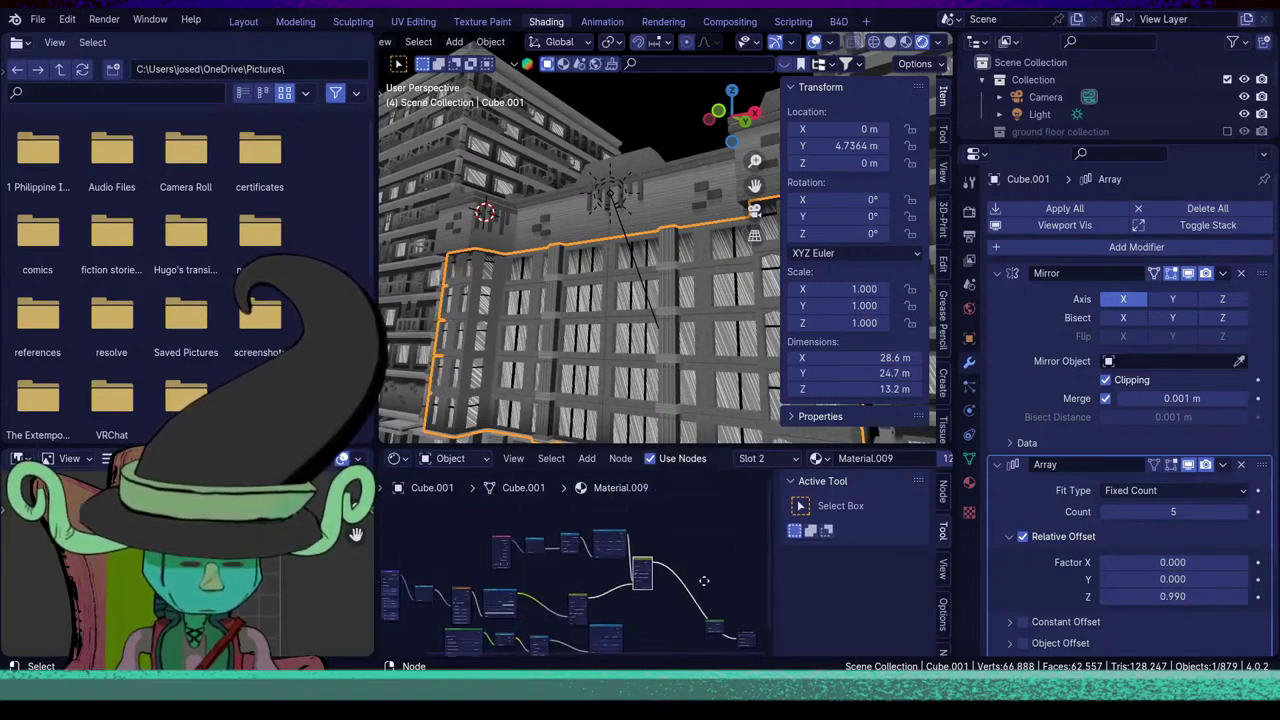
pyautogui.scroll(4, 551, 603)
pyautogui.scroll(4, 474, 587)
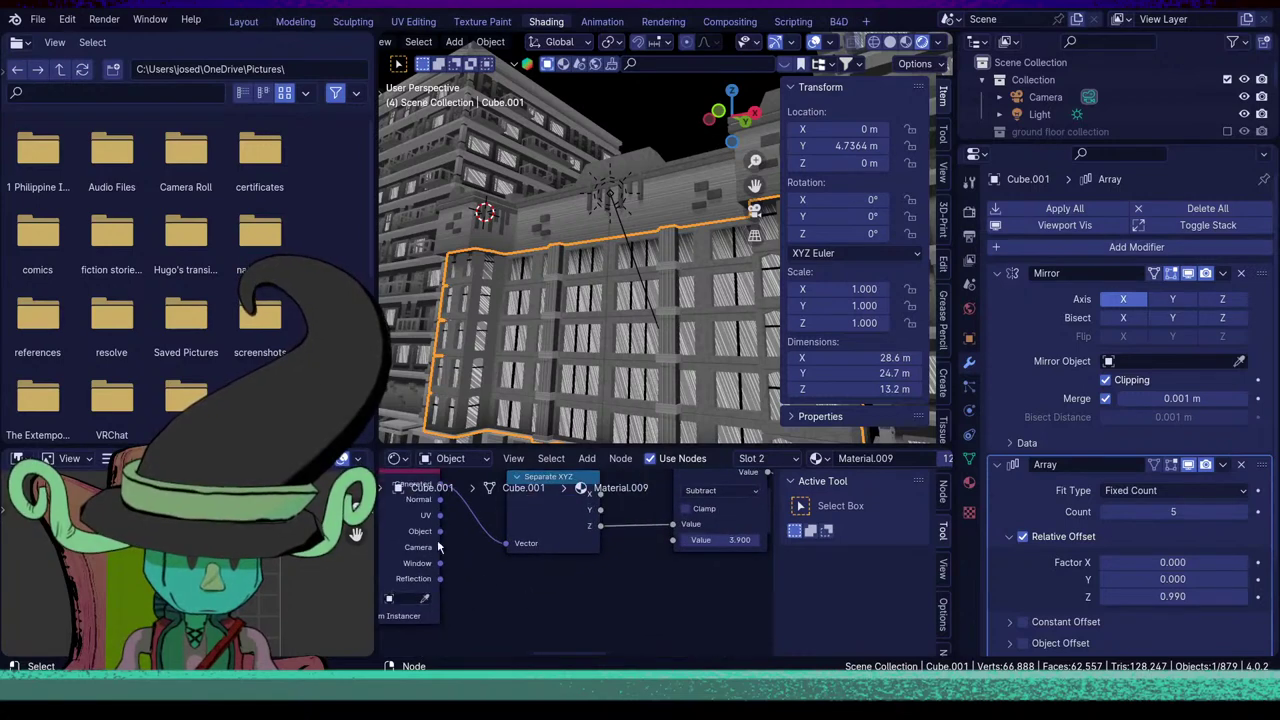
pyautogui.moveTo(440, 519); pyautogui.dragTo(504, 544)
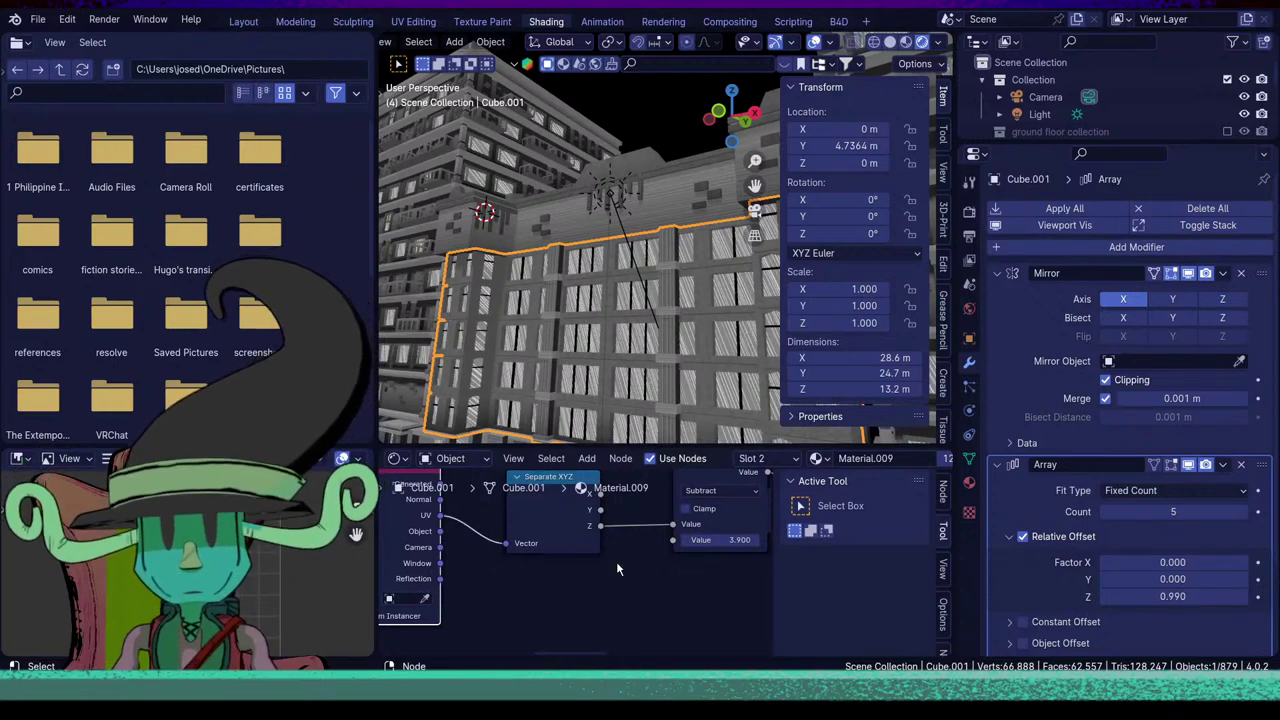
# Set the Subtract node's value to 0.100 and feed it from the Separate XYZ node's Y output.
pyautogui.moveTo(647, 601); pyautogui.dragTo(582, 608, button='middle')
pyautogui.scroll(-4, 505, 530)
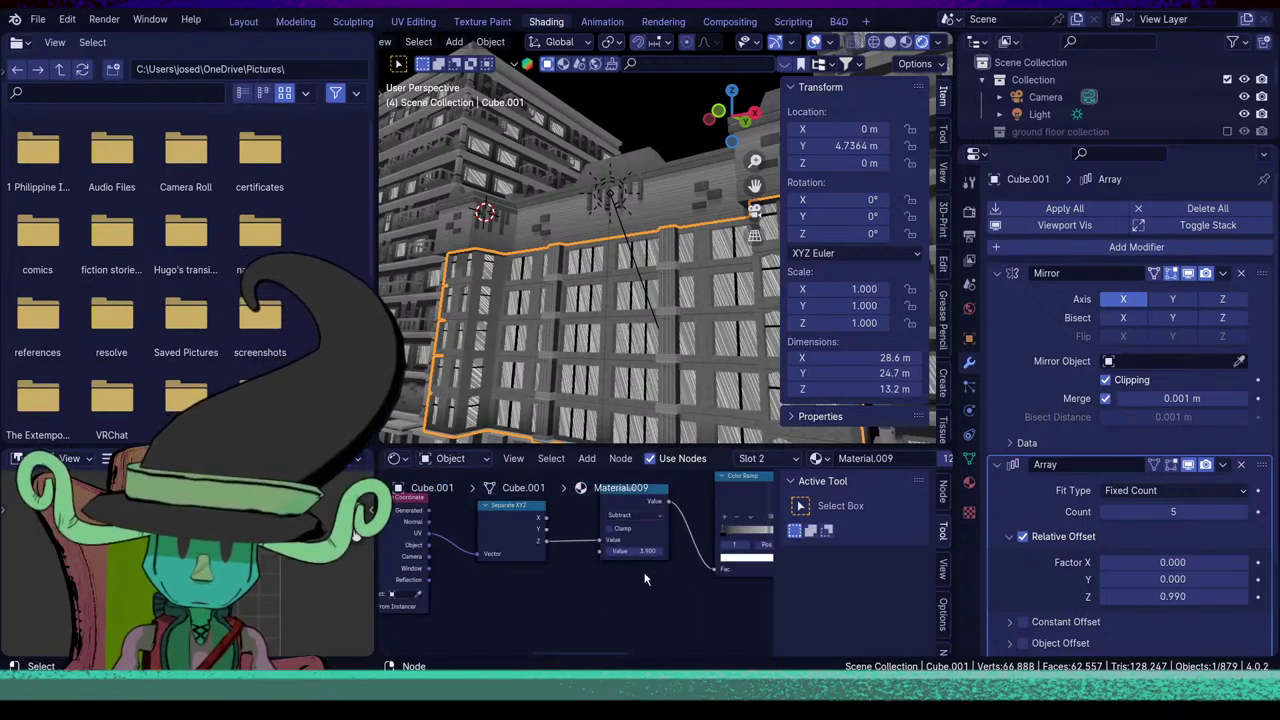
pyautogui.moveTo(510, 527); pyautogui.dragTo(356, 535)
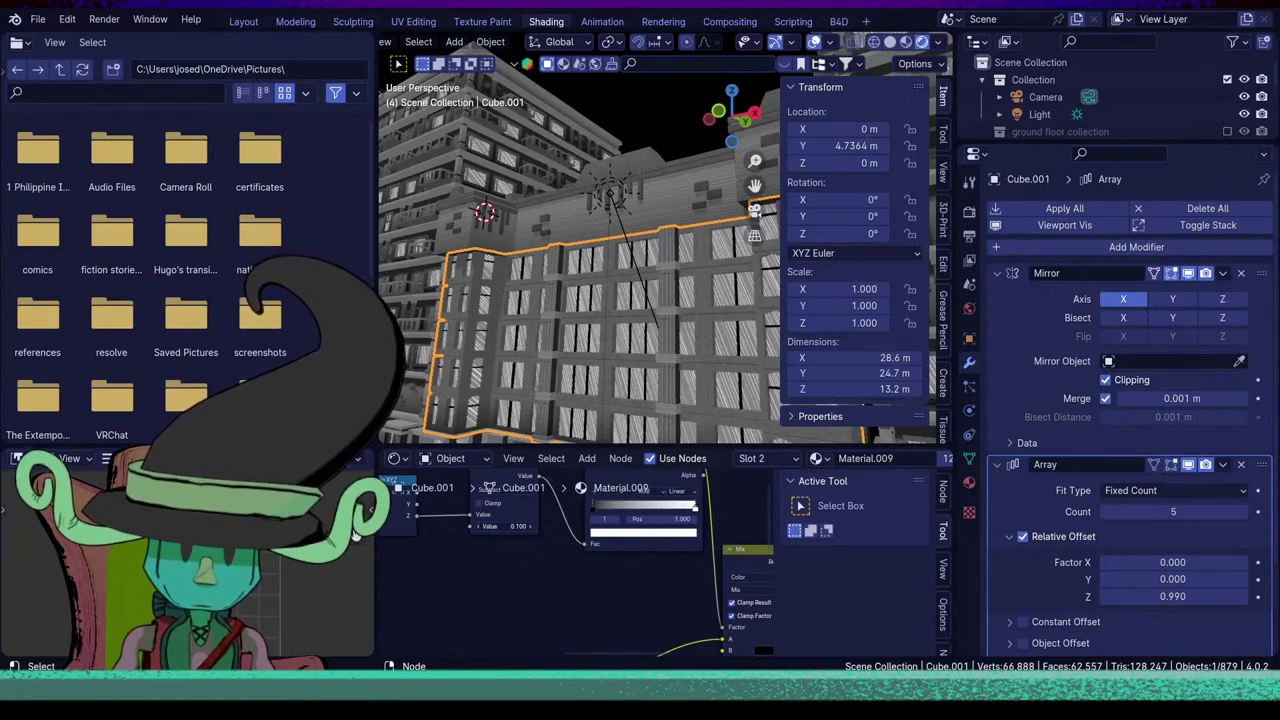
pyautogui.scroll(2, 505, 565)
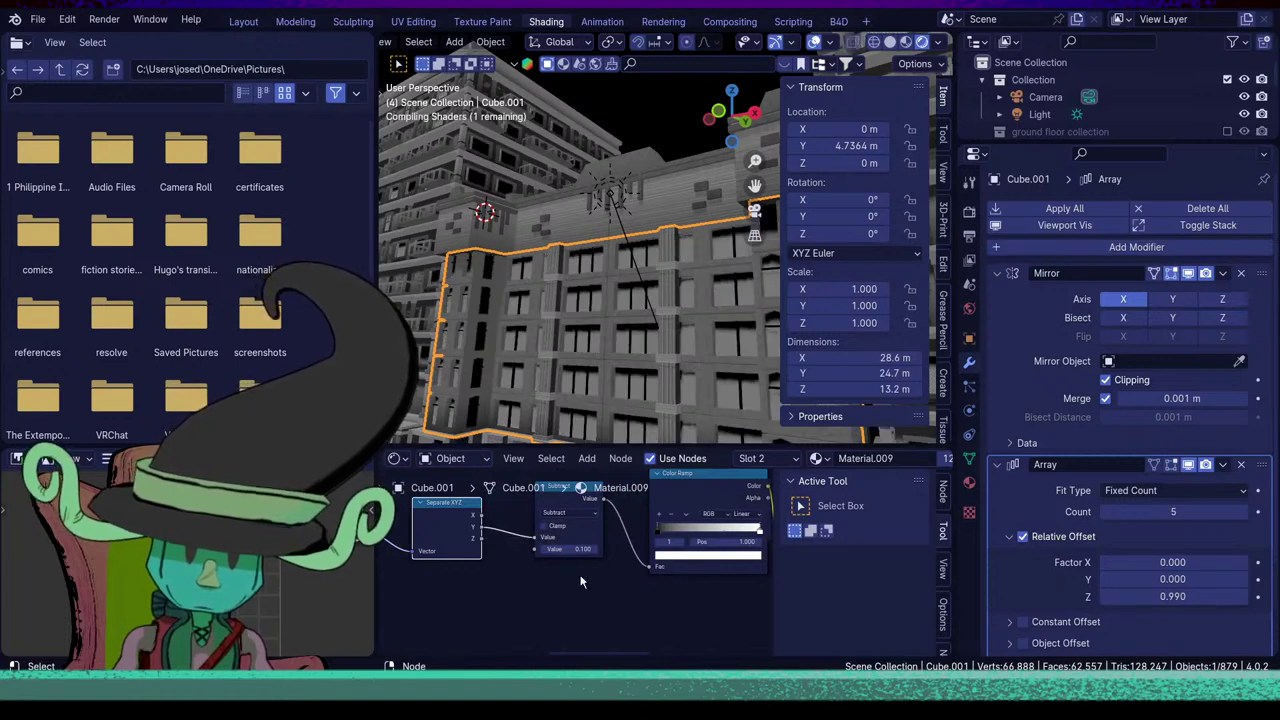
pyautogui.moveTo(565, 548)
pyautogui.mouseDown()
pyautogui.moveTo(600, 548)
pyautogui.moveTo(565, 548)
pyautogui.mouseUp()
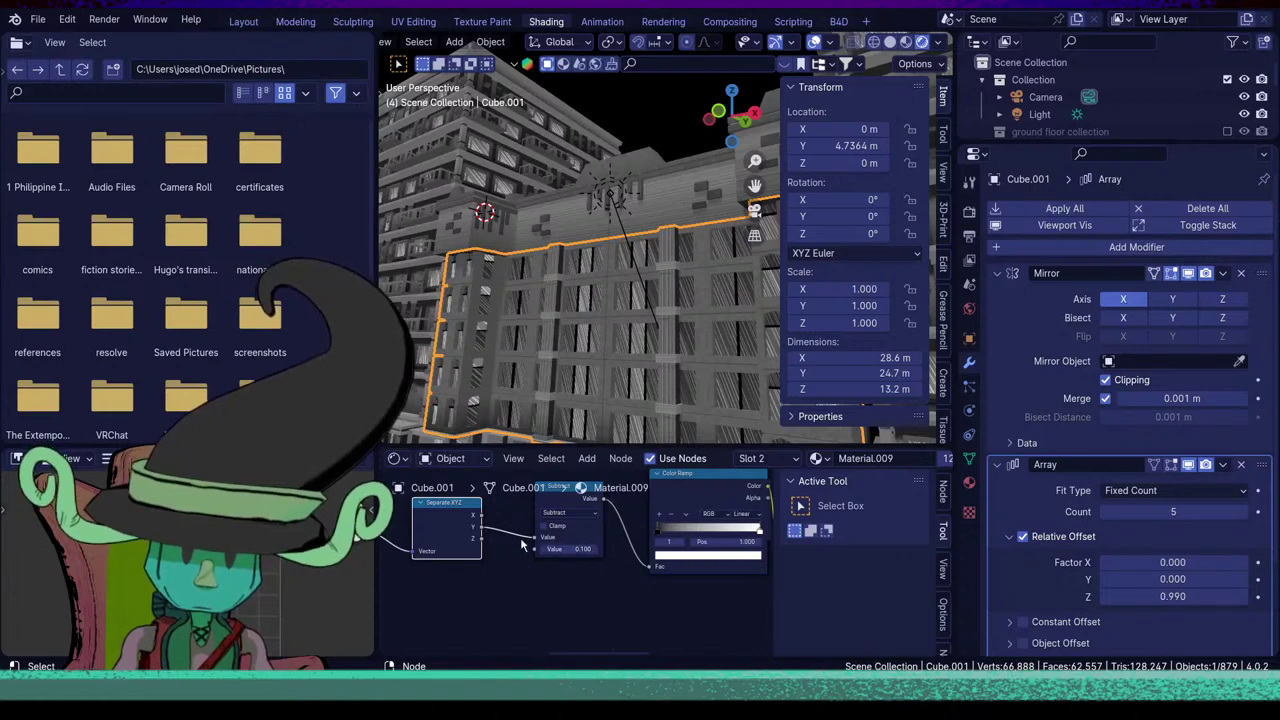
# Preview the Separate XYZ node's X output, connect X to the Subtract node, and return the preview to the final Mix node.
pyautogui.keyDown('ctrl'); pyautogui.keyDown('shift'); pyautogui.click(447, 513); pyautogui.keyUp('shift'); pyautogui.keyUp('ctrl')
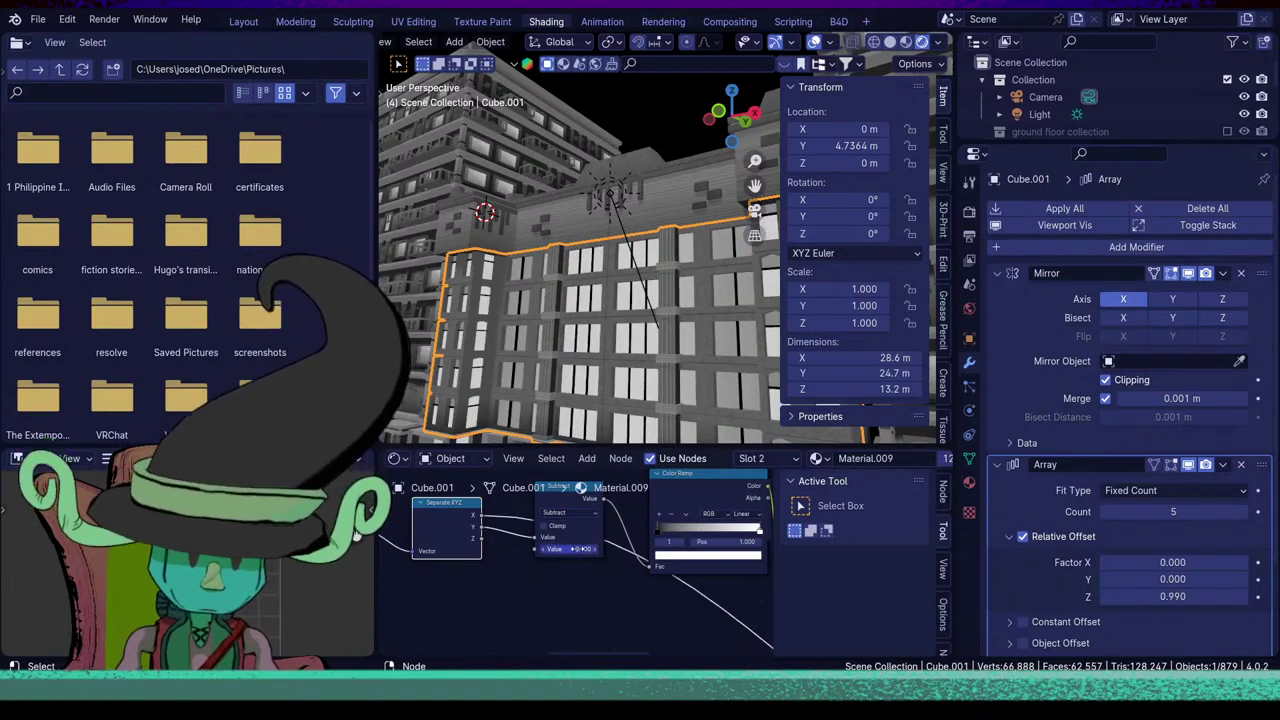
pyautogui.scroll(-5, 590, 553)
pyautogui.moveTo(614, 569); pyautogui.dragTo(564, 584, button='middle')
pyautogui.scroll(5, 490, 584)
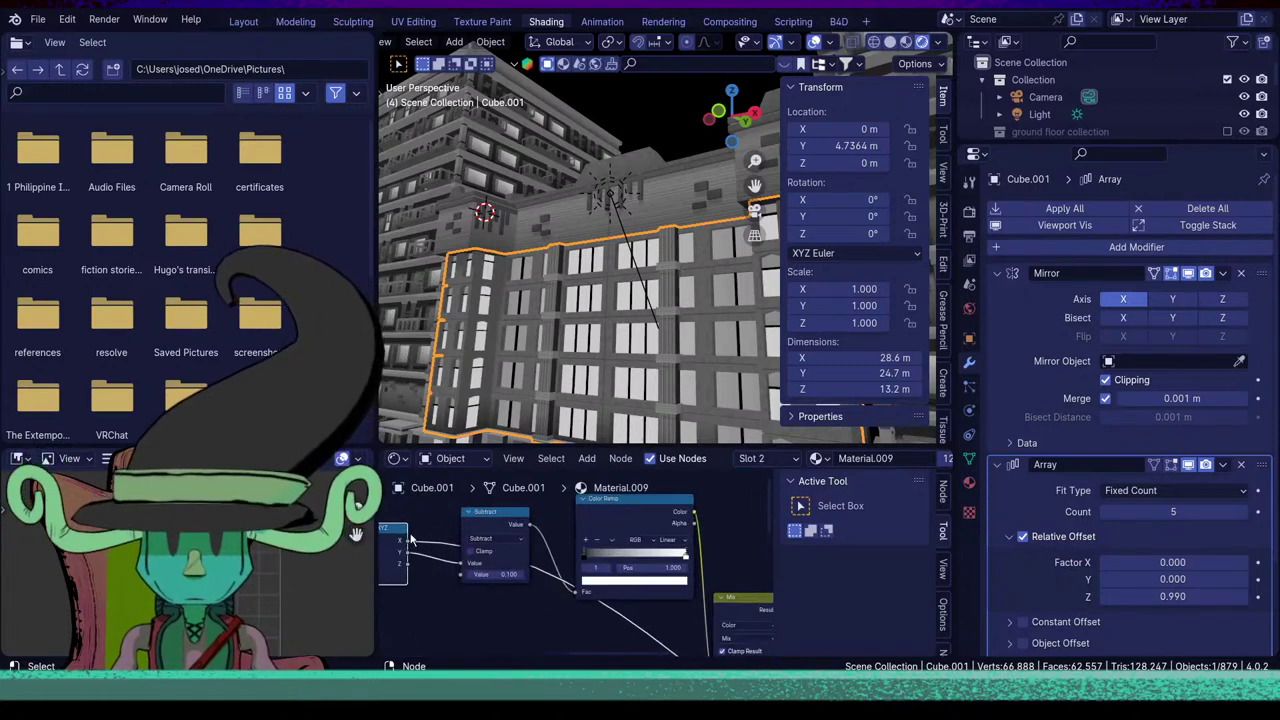
pyautogui.moveTo(408, 544); pyautogui.dragTo(459, 556)
pyautogui.scroll(-4, 688, 565)
pyautogui.moveTo(698, 597); pyautogui.dragTo(585, 527, button='middle')
pyautogui.keyDown('ctrl'); pyautogui.keyDown('shift'); pyautogui.click(585, 529); pyautogui.keyUp('shift'); pyautogui.keyUp('ctrl')
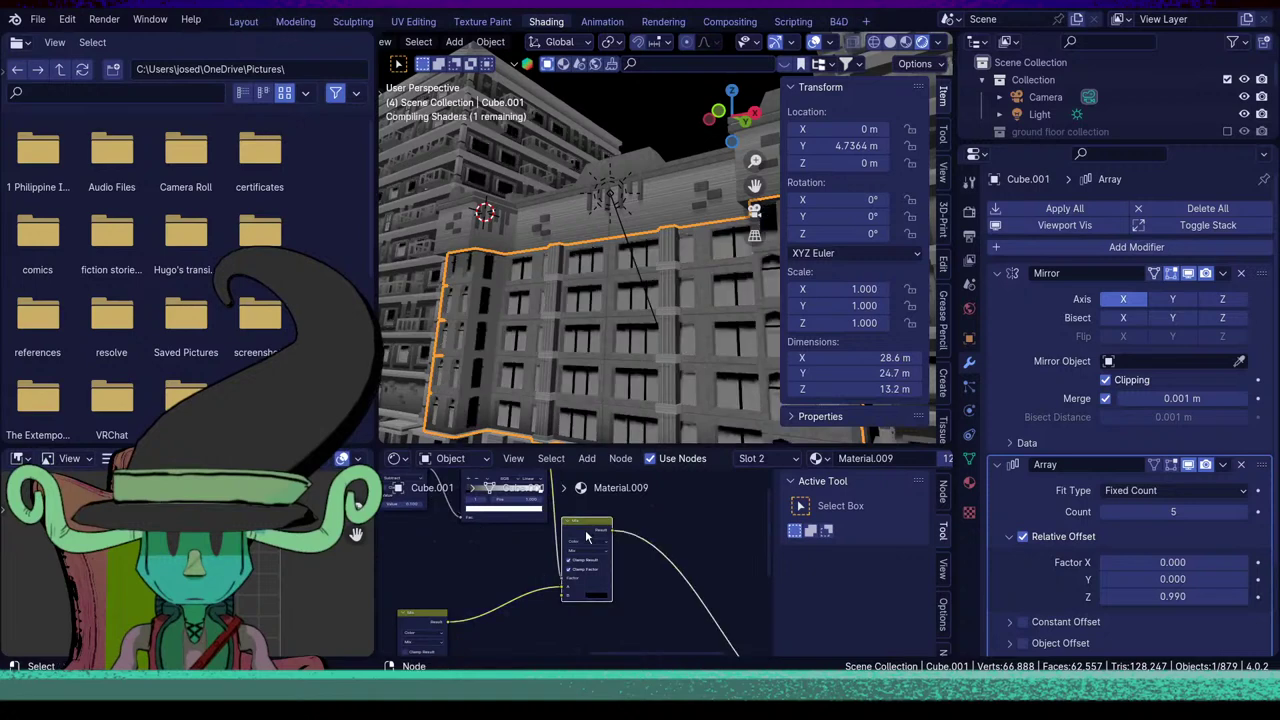
# Set the Subtract node's value to -0.200 and check the middle-floor windows from the front.
pyautogui.scroll(4, 575, 600)
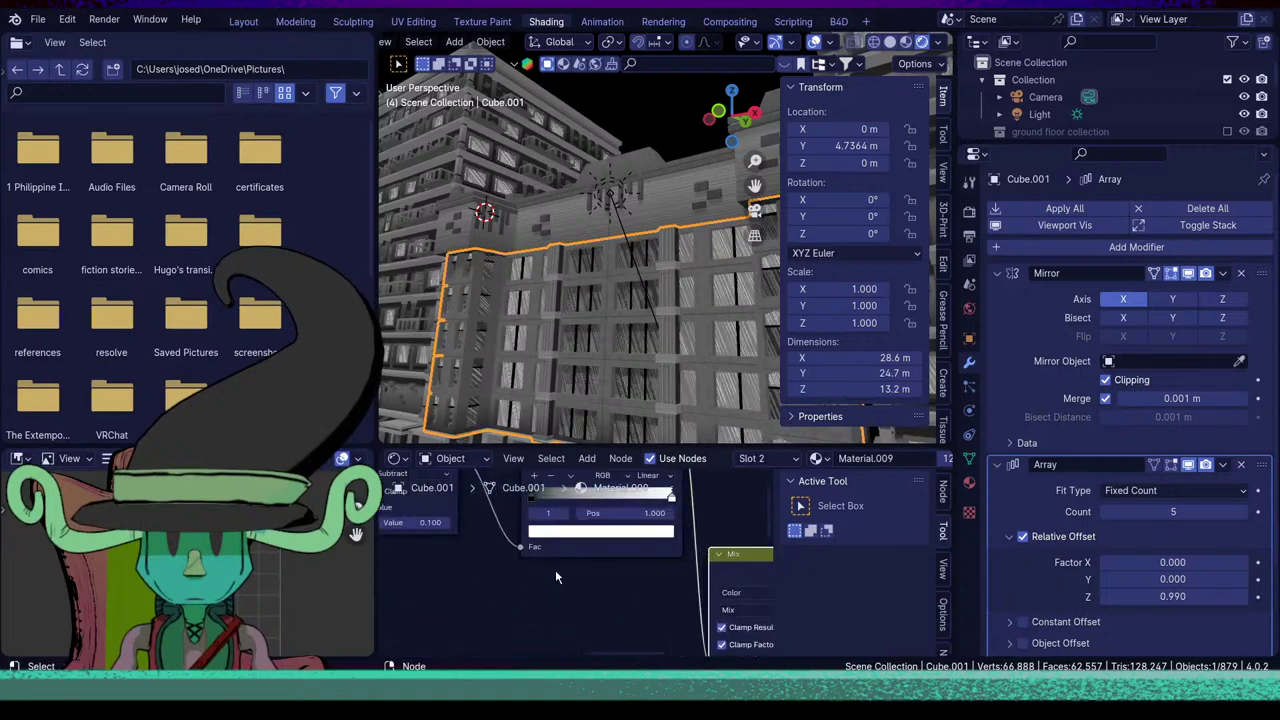
pyautogui.moveTo(557, 577); pyautogui.dragTo(599, 607, button='middle')
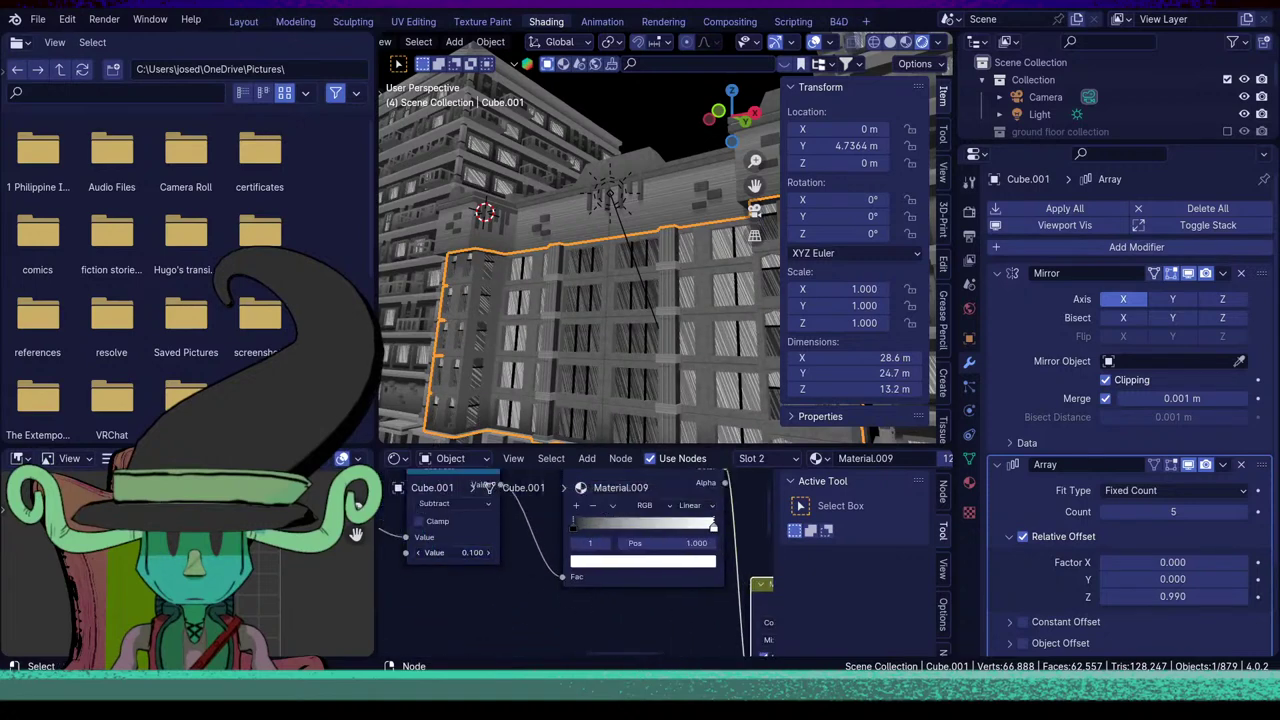
pyautogui.moveTo(454, 553)
pyautogui.mouseDown()
pyautogui.moveTo(485, 553)
pyautogui.moveTo(460, 552)
pyautogui.mouseUp()
pyautogui.moveTo(575, 340); pyautogui.dragTo(614, 278, button='middle')
pyautogui.scroll(4, 617, 282)
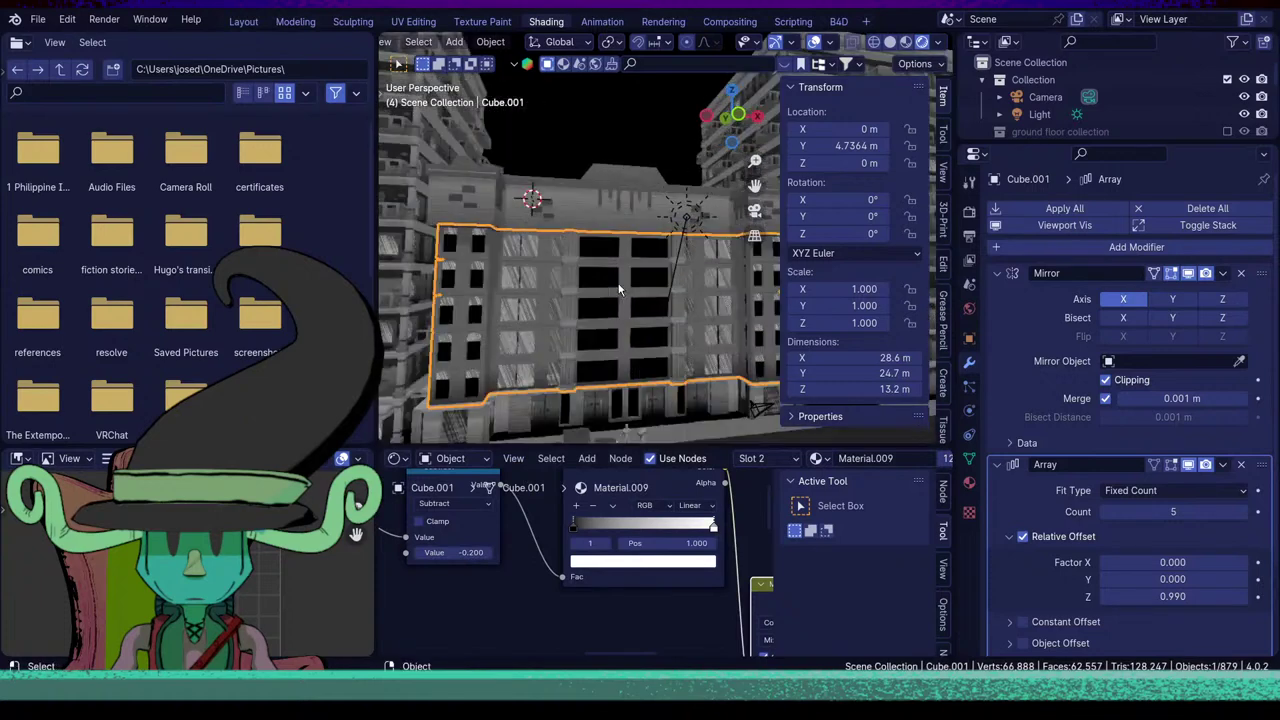
# Preview the Separate XYZ node's Y output, connect Y to the Subtract node, and preview the final Mix node again.
pyautogui.moveTo(522, 556); pyautogui.dragTo(602, 606, button='middle')
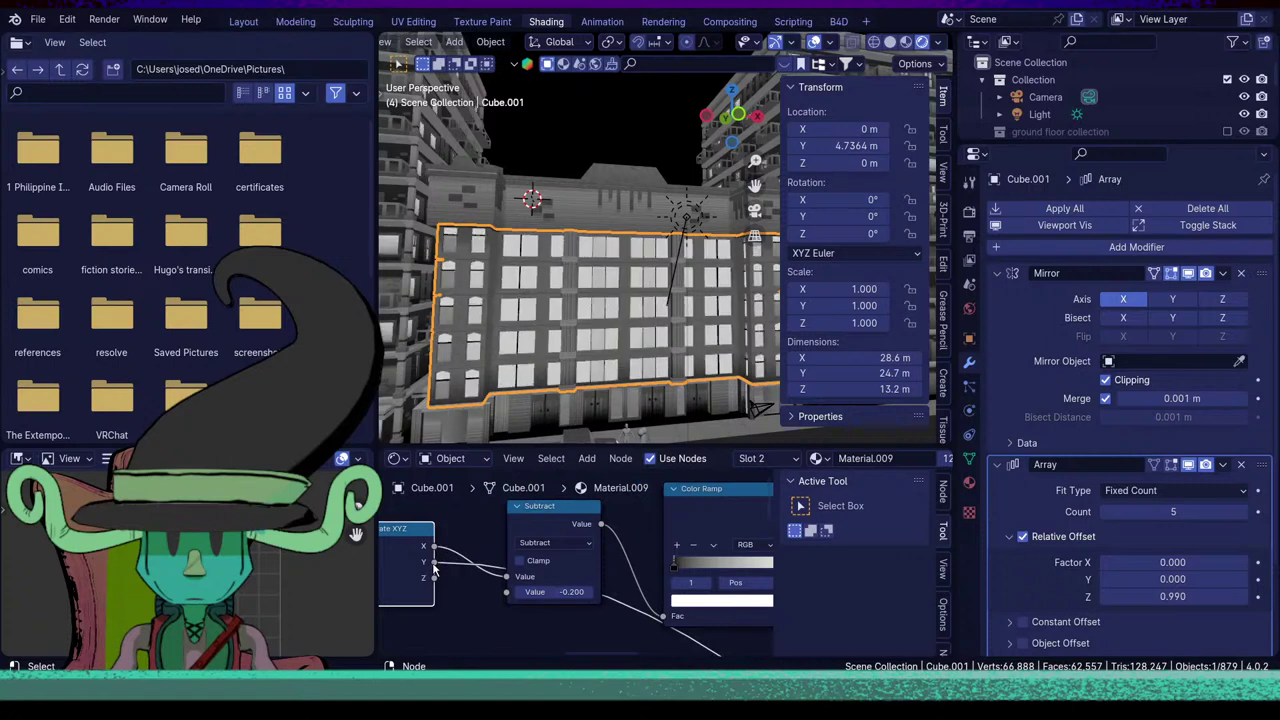
pyautogui.moveTo(512, 580); pyautogui.dragTo(514, 580)
pyautogui.moveTo(640, 567); pyautogui.dragTo(564, 574, button='middle')
pyautogui.scroll(-7, 564, 572)
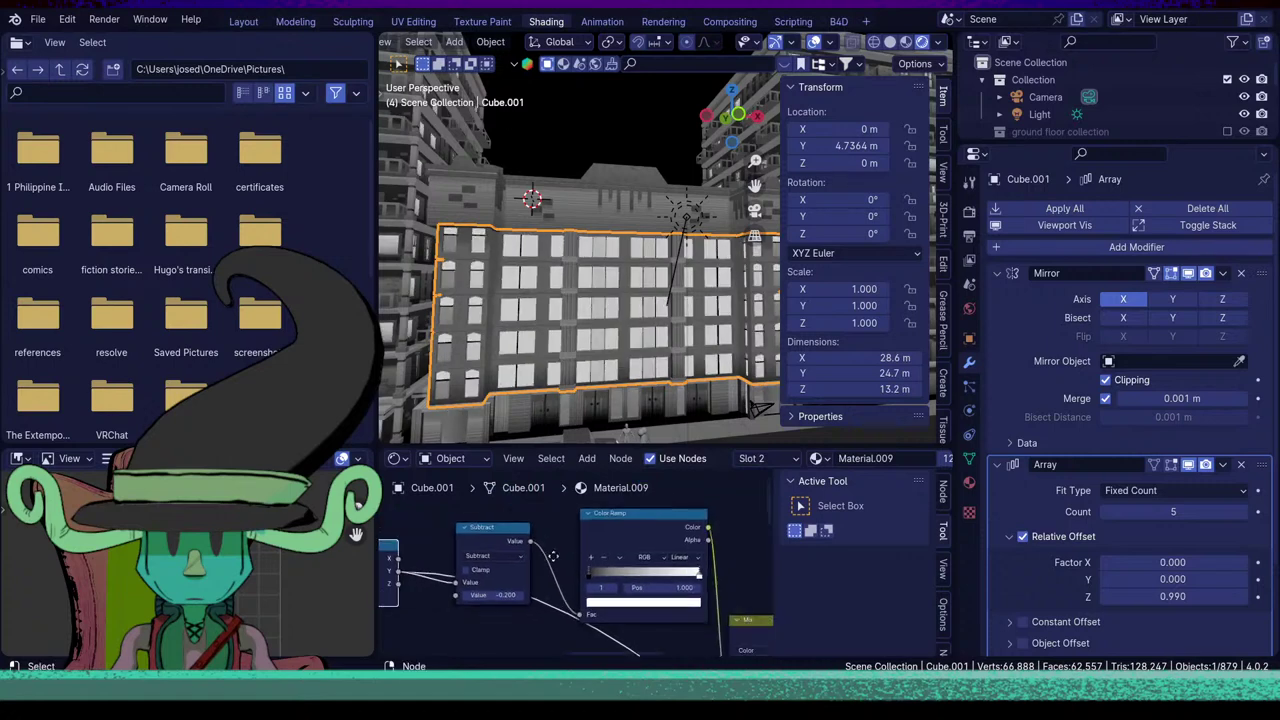
pyautogui.moveTo(702, 606); pyautogui.dragTo(603, 603, button='middle')
pyautogui.keyDown('ctrl'); pyautogui.keyDown('shift'); pyautogui.click(602, 567); pyautogui.keyUp('shift'); pyautogui.keyUp('ctrl')
# Try a Subtract value of 0.300, examine the windows from street level, and settle on 0.200.
pyautogui.scroll(5, 538, 560)
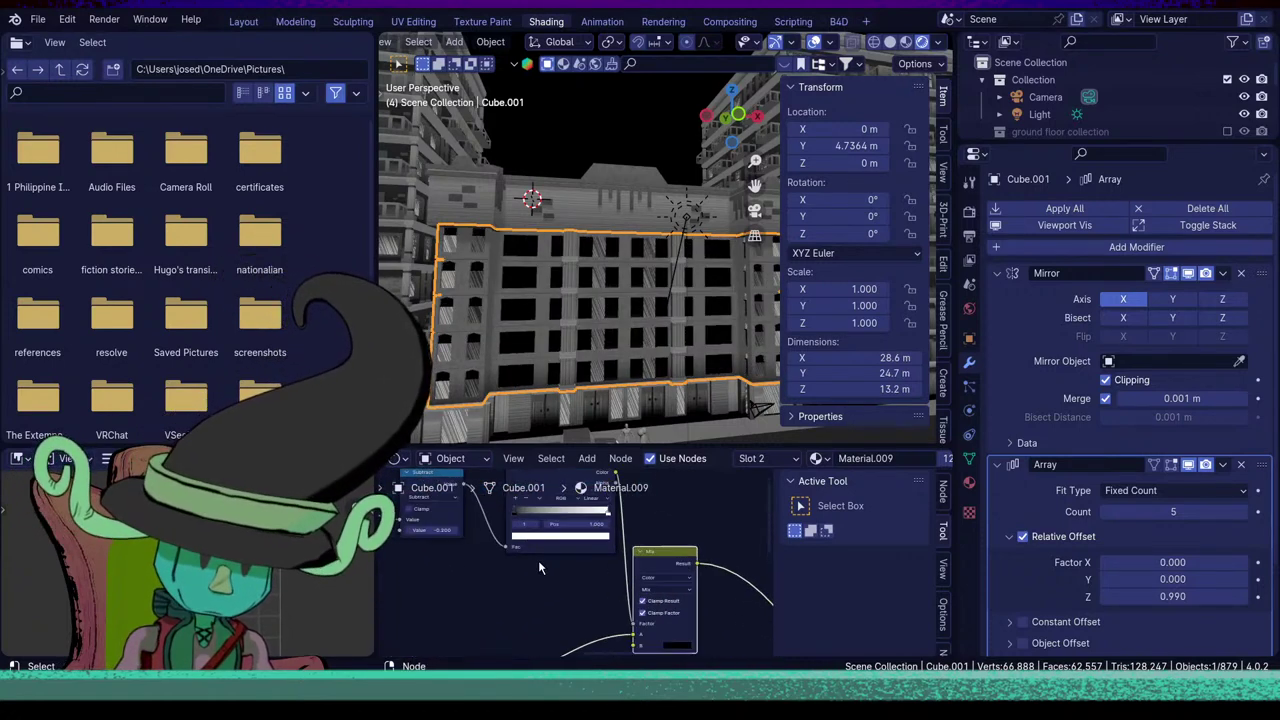
pyautogui.moveTo(442, 535); pyautogui.dragTo(513, 585, button='middle')
pyautogui.moveTo(513, 581); pyautogui.dragTo(540, 581)
pyautogui.scroll(-5, 637, 394)
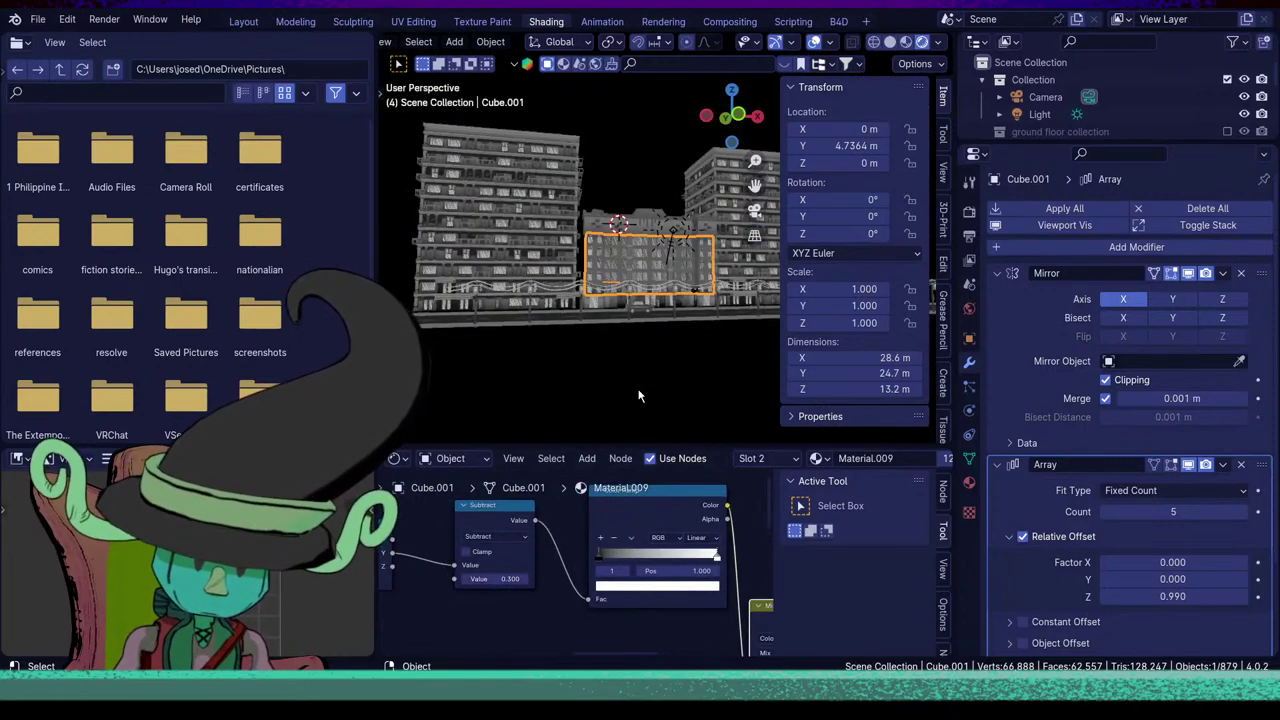
pyautogui.click(638, 392)
pyautogui.moveTo(636, 367); pyautogui.dragTo(596, 332, button='middle')
pyautogui.scroll(5, 613, 343)
pyautogui.scroll(2, 596, 332)
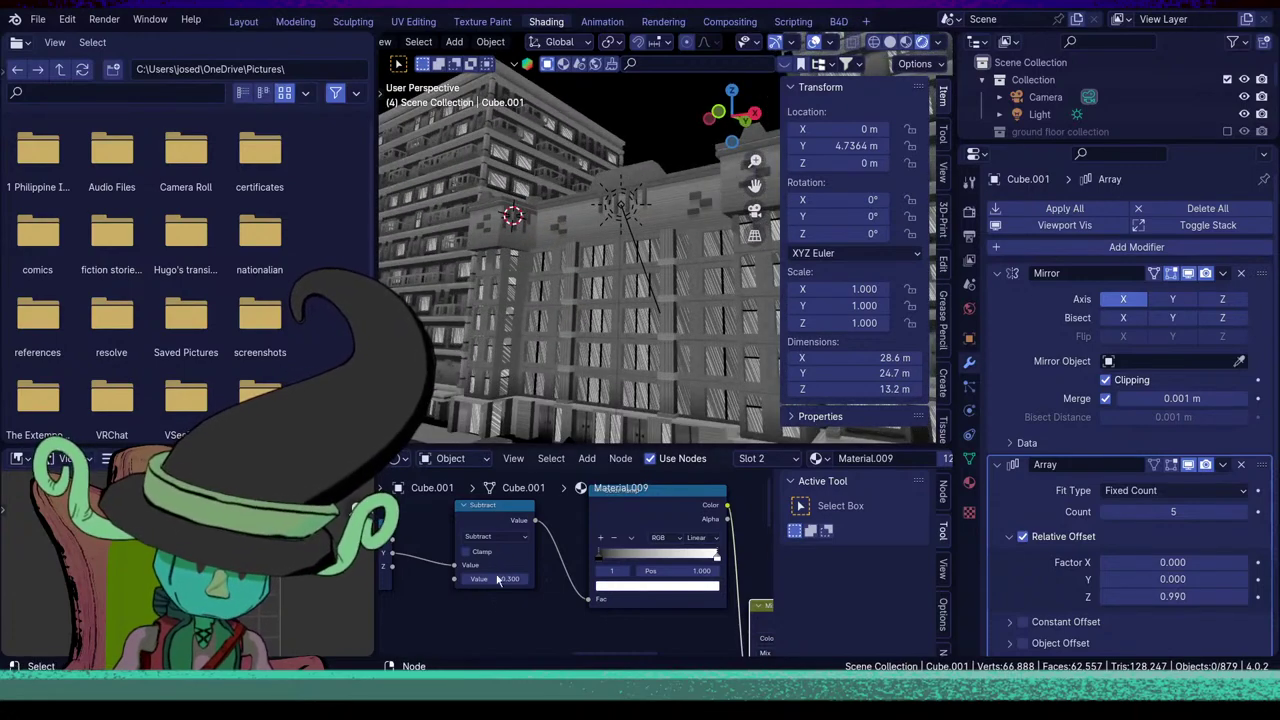
pyautogui.moveTo(495, 578)
pyautogui.mouseDown()
pyautogui.moveTo(430, 578)
pyautogui.moveTo(490, 578)
pyautogui.mouseUp()
pyautogui.scroll(-2, 489, 602)
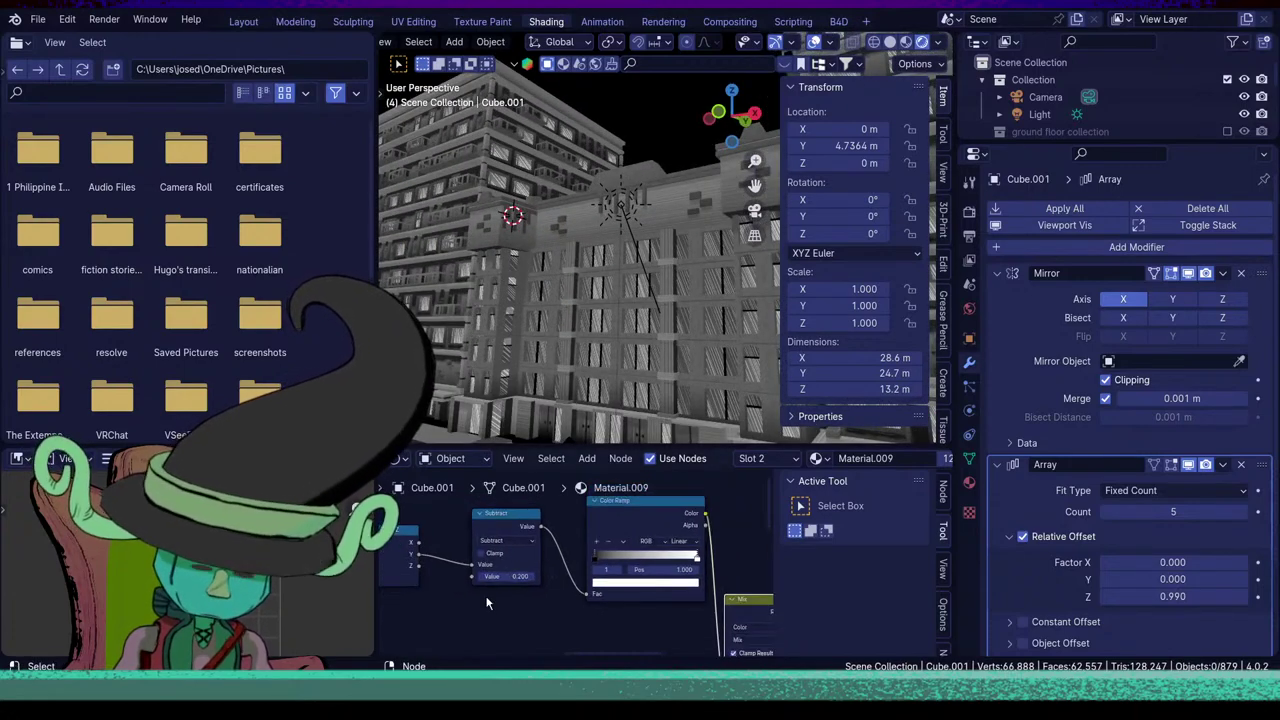
# Connect the Texture Coordinate node's Normal output to the Separate XYZ node's Vector input in place of UV.
pyautogui.moveTo(489, 603); pyautogui.dragTo(708, 580, button='middle')
pyautogui.scroll(1, 534, 610)
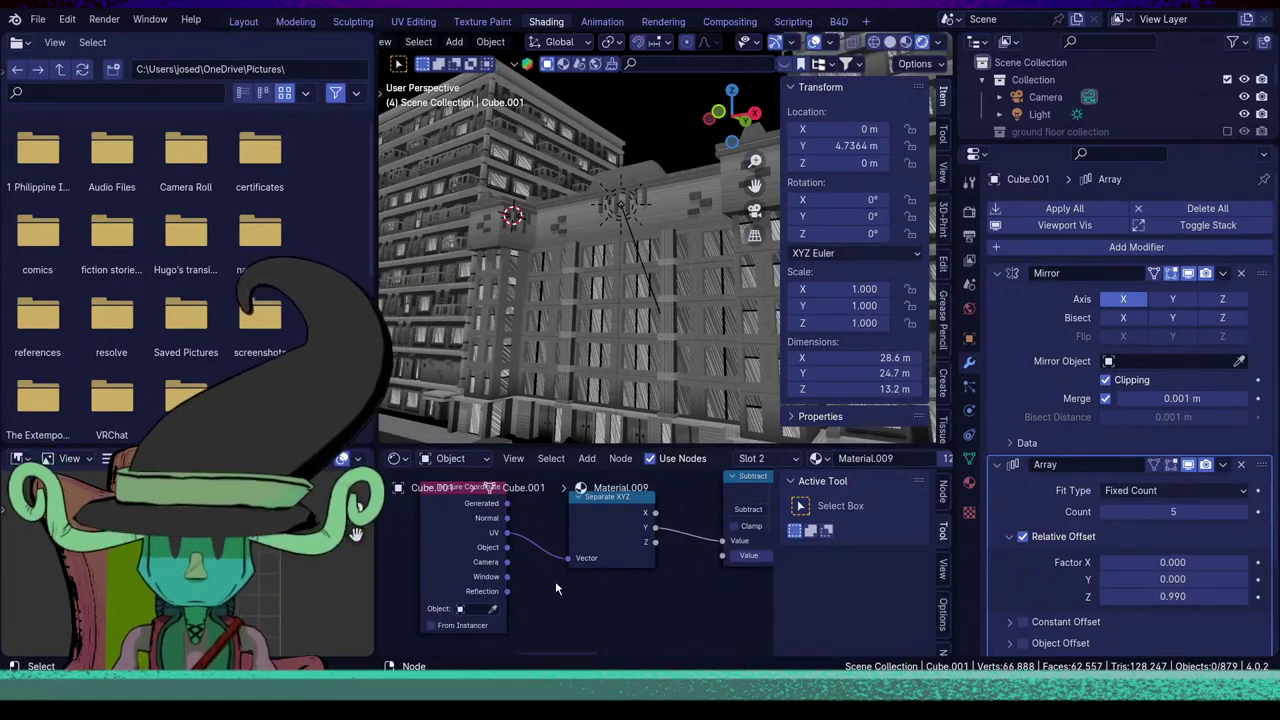
pyautogui.moveTo(556, 583); pyautogui.dragTo(506, 609, button='middle')
pyautogui.scroll(1, 506, 609)
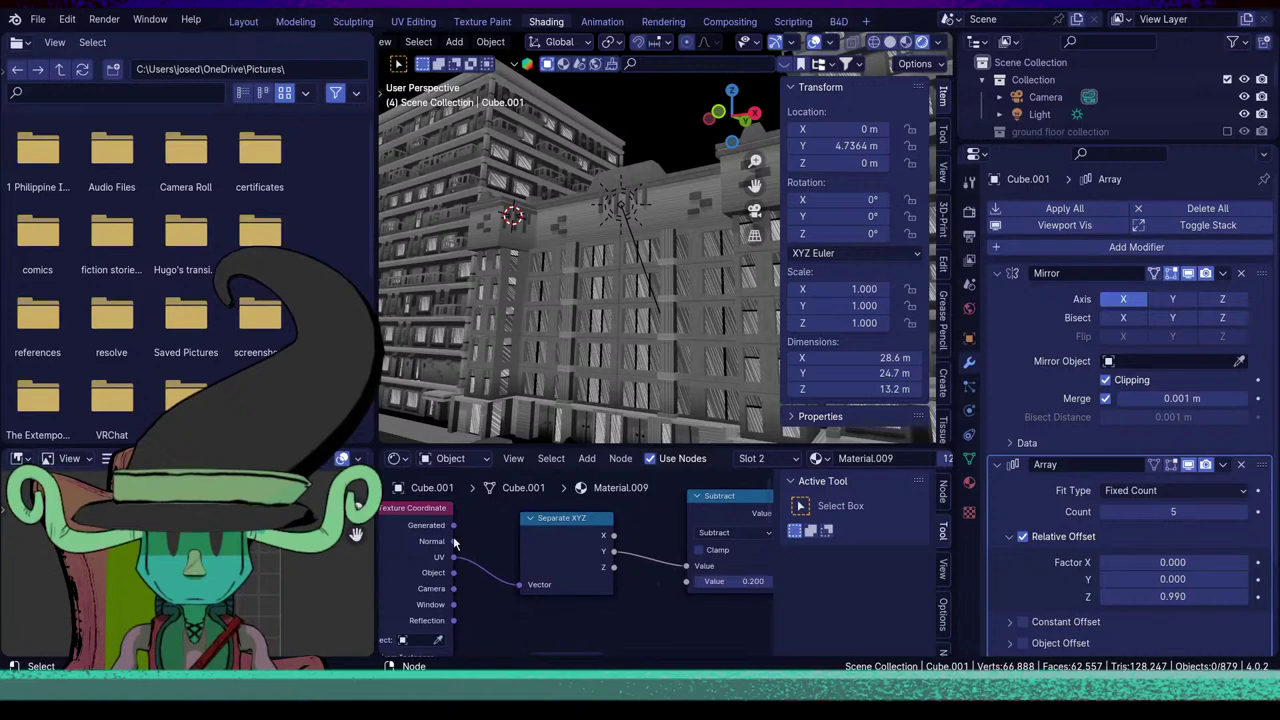
pyautogui.moveTo(453, 541); pyautogui.dragTo(519, 584)
# Try Subtract values of 15.900 and -2.000 with the Normal coordinates.
pyautogui.moveTo(645, 598); pyautogui.dragTo(555, 604, button='middle')
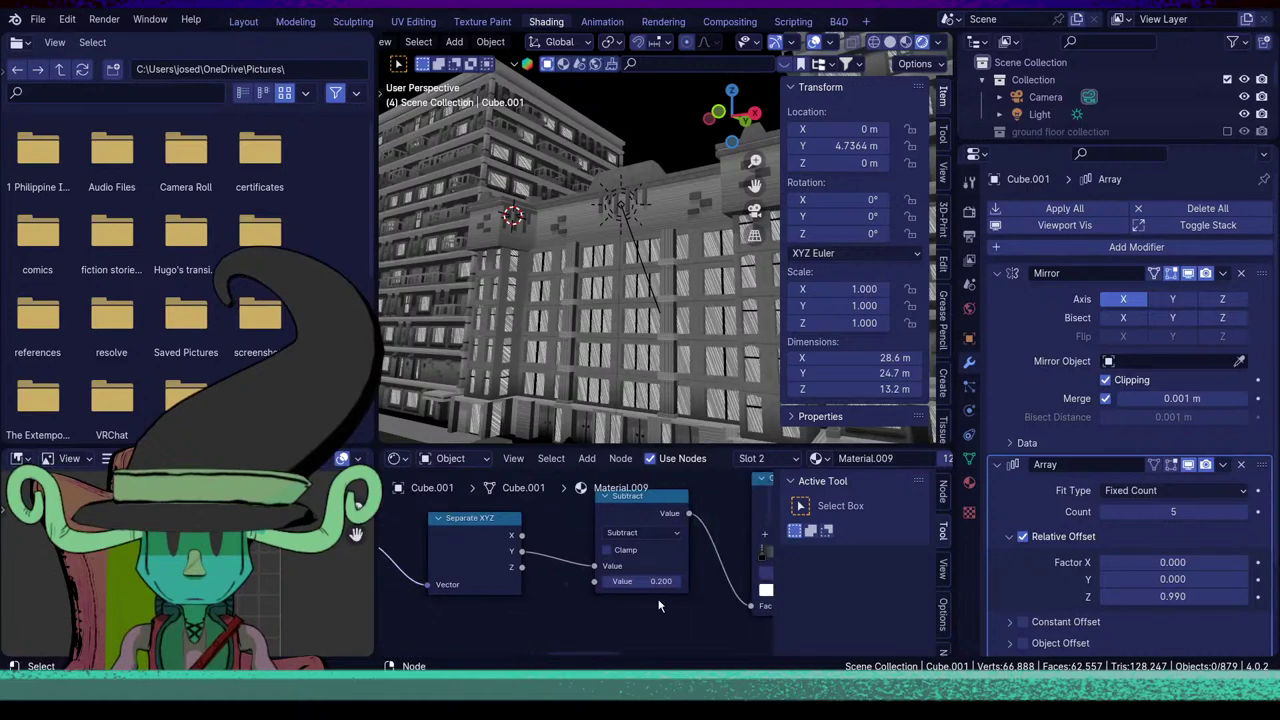
pyautogui.moveTo(646, 587); pyautogui.dragTo(734, 587)
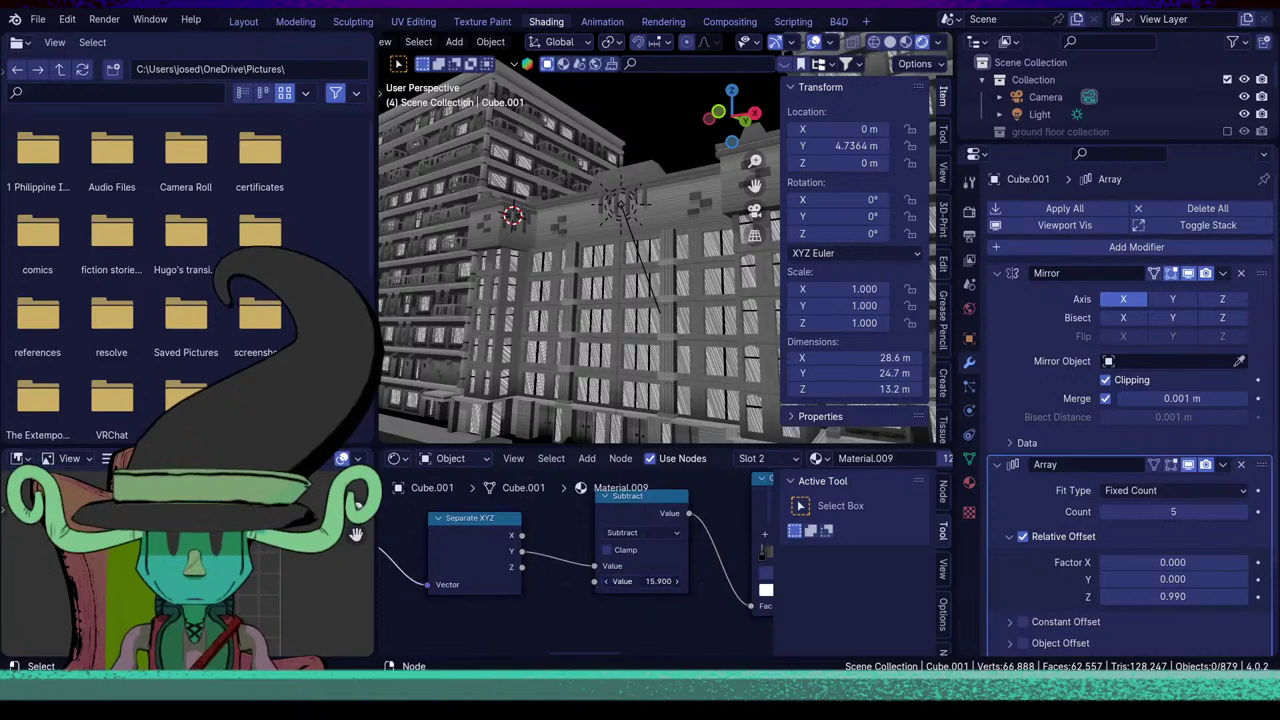
pyautogui.moveTo(650, 581)
pyautogui.mouseDown()
pyautogui.moveTo(600, 581)
pyautogui.moveTo(670, 581)
pyautogui.moveTo(640, 581)
pyautogui.mouseUp()
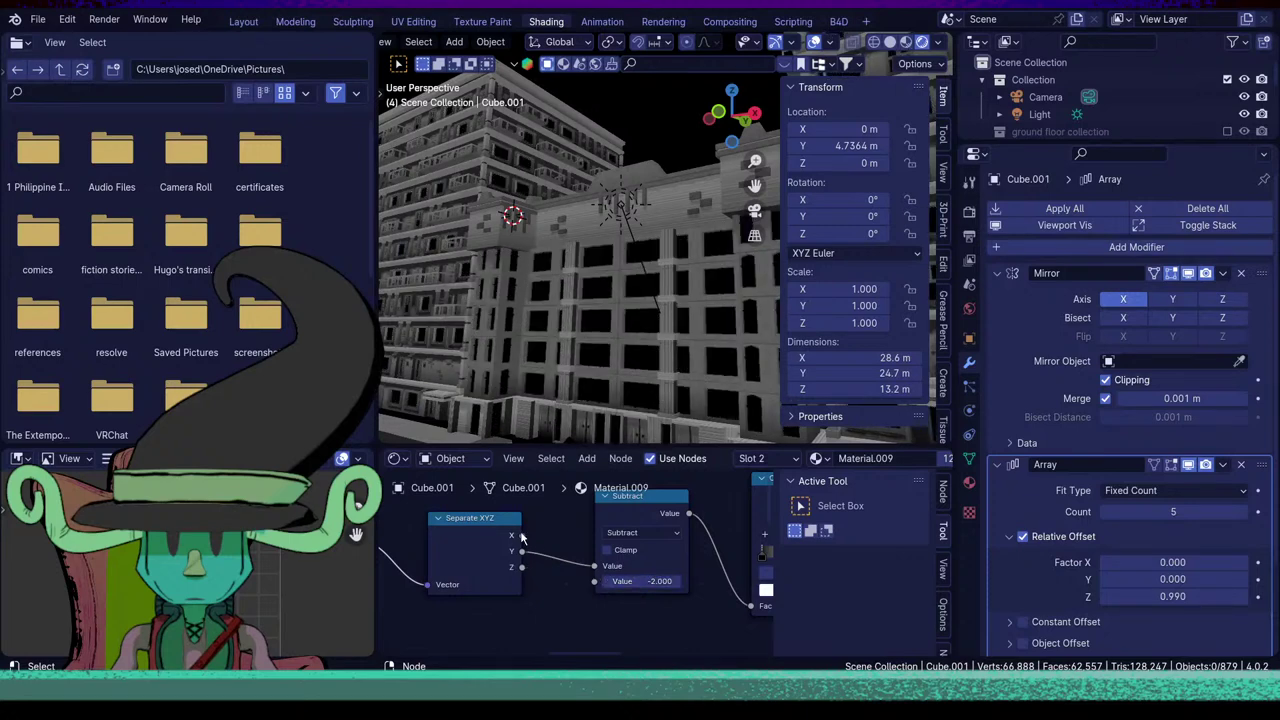
# Connect the Separate XYZ node's X output to the Subtract node and set its value to -0.800.
pyautogui.moveTo(521, 536); pyautogui.dragTo(670, 590)
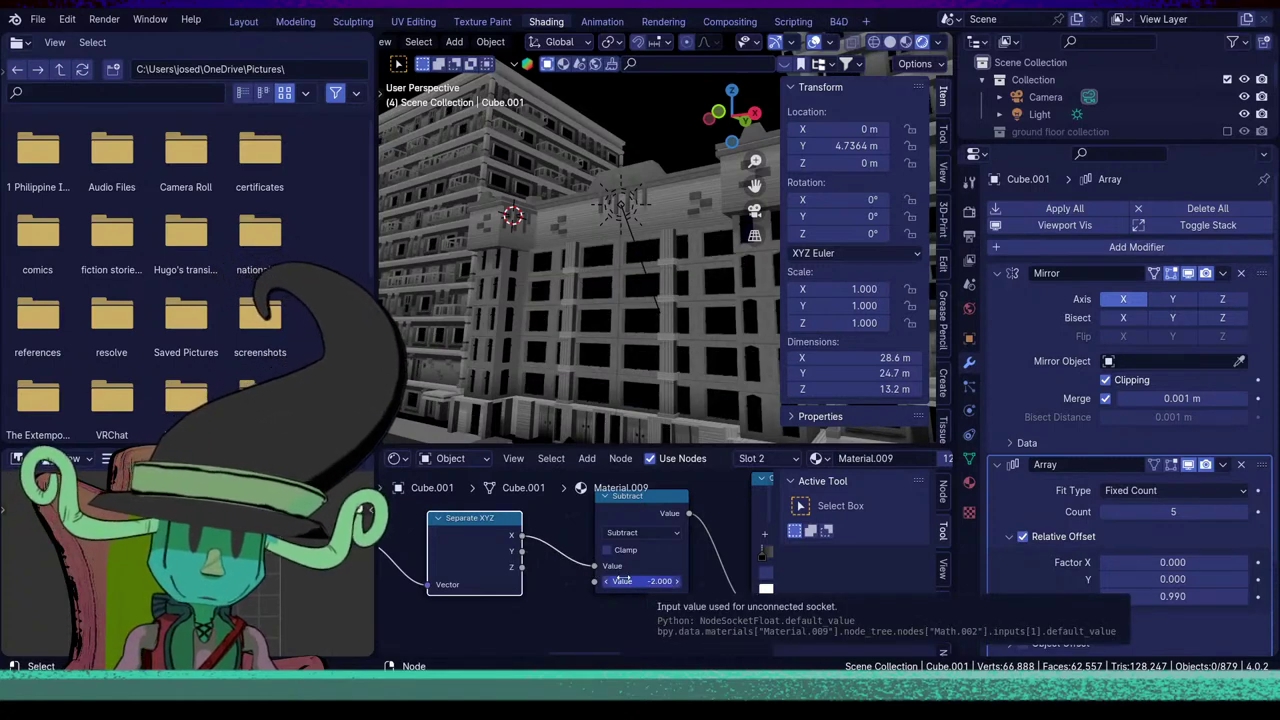
pyautogui.moveTo(622, 581); pyautogui.dragTo(652, 581)
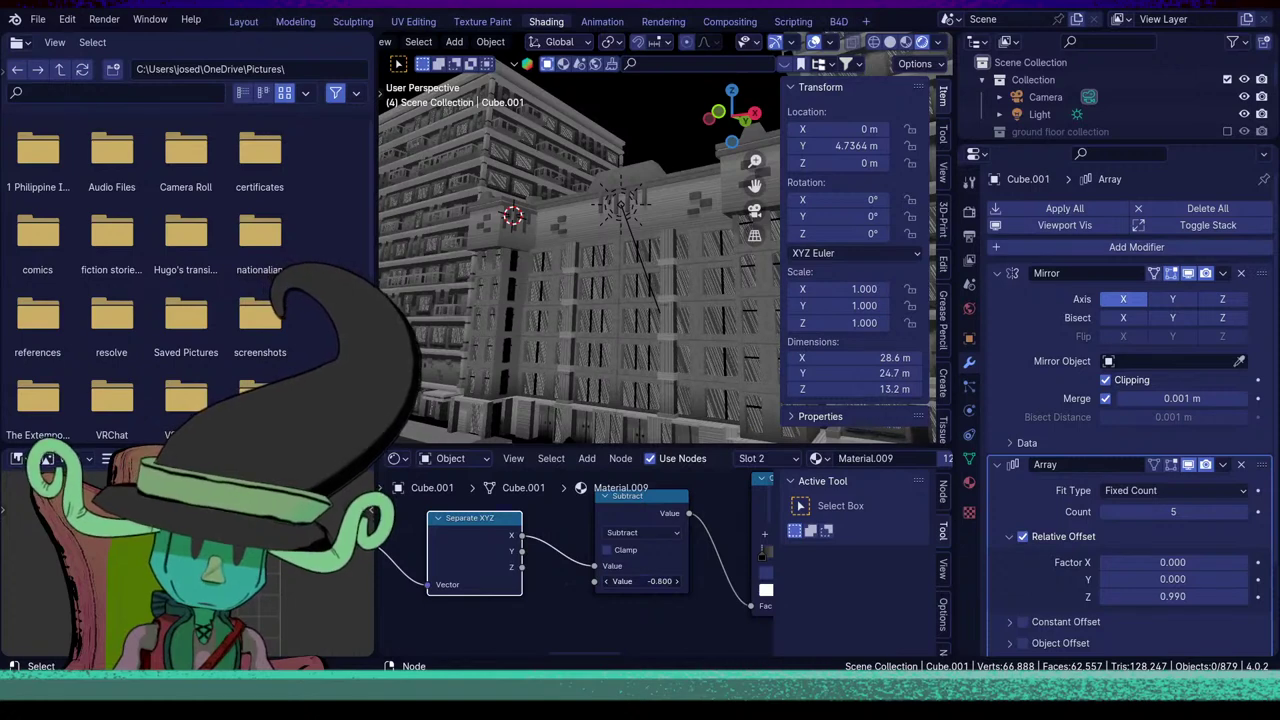
# Preview the Separate XYZ node's outputs one after another on the windows, ending with Z.
pyautogui.keyDown('ctrl'); pyautogui.keyDown('shift'); pyautogui.click(475, 561); pyautogui.keyUp('shift'); pyautogui.keyUp('ctrl')
pyautogui.keyDown('ctrl'); pyautogui.keyDown('shift'); pyautogui.click(475, 561); pyautogui.keyUp('shift'); pyautogui.keyUp('ctrl')
pyautogui.keyDown('ctrl'); pyautogui.keyDown('shift'); pyautogui.click(475, 558); pyautogui.keyUp('shift'); pyautogui.keyUp('ctrl')
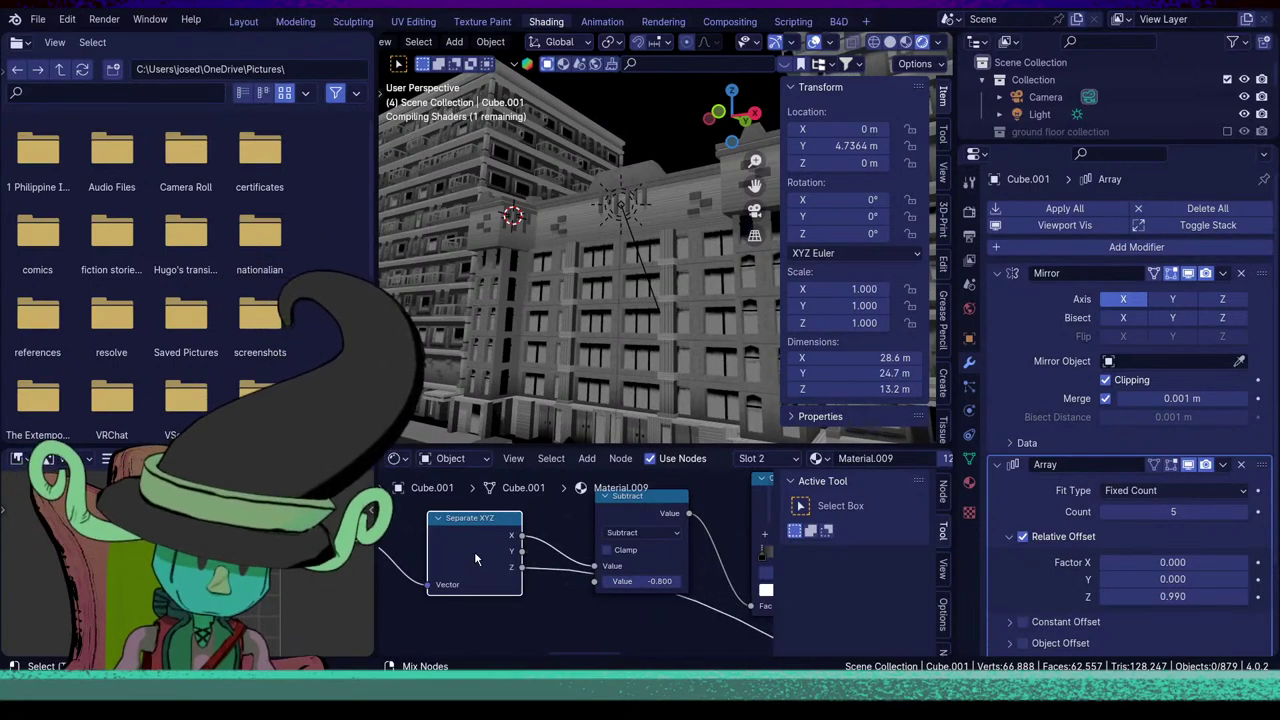
# Try a value of 7.800 in the Subtract node of the window material.
pyautogui.scroll(-6, 534, 601)
pyautogui.scroll(3, 555, 586)
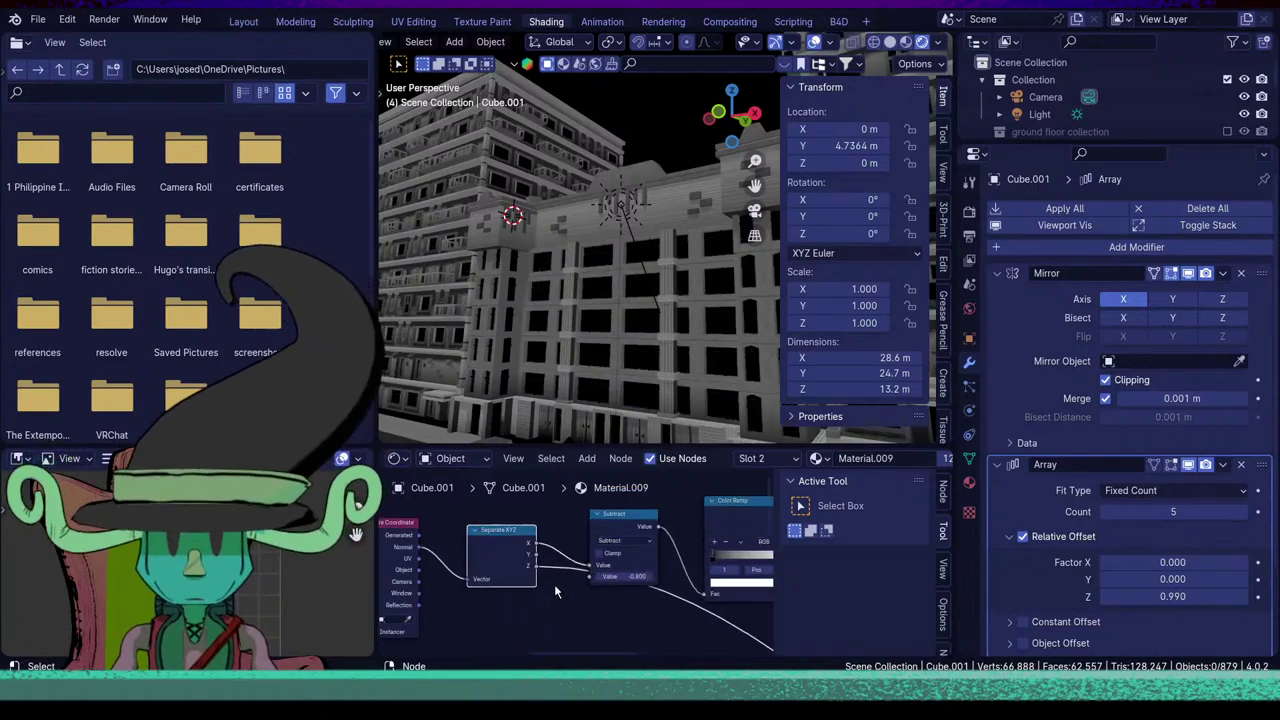
pyautogui.click(627, 576)
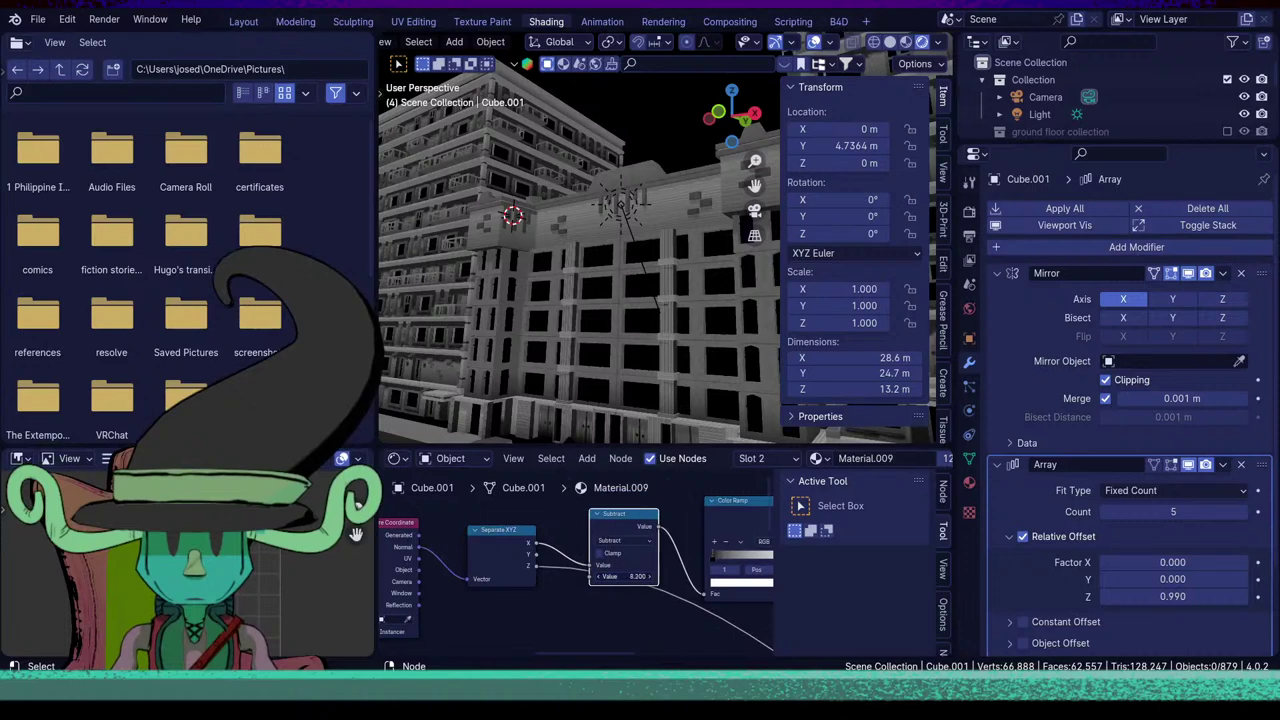
pyautogui.moveTo(627, 576); pyautogui.dragTo(617, 576)
pyautogui.scroll(-5, 630, 578)
pyautogui.moveTo(652, 586); pyautogui.dragTo(577, 570, button='middle')
pyautogui.scroll(4, 577, 569)
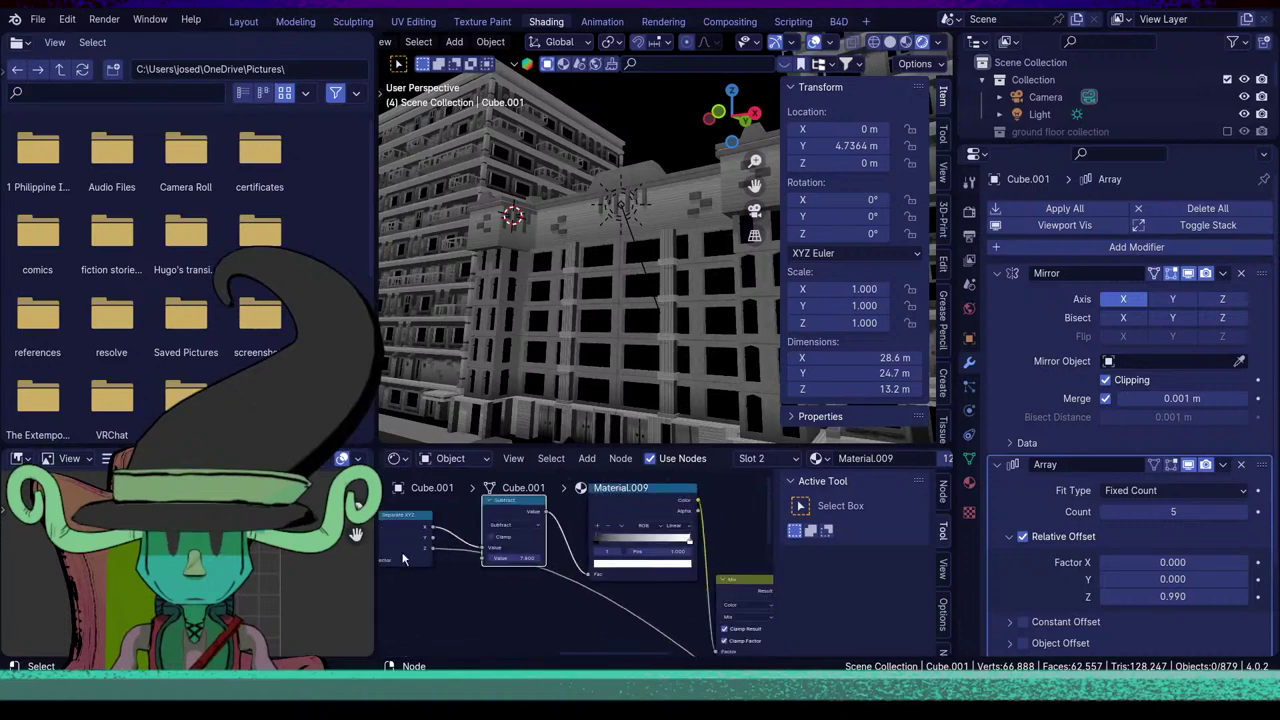
# Connect the Separate XYZ node's Z output to the Subtract node's first Value input and preview the Mix node on the windows.
pyautogui.moveTo(434, 548); pyautogui.dragTo(484, 548)
pyautogui.scroll(-6, 688, 595)
pyautogui.moveTo(688, 595); pyautogui.dragTo(595, 581, button='middle')
pyautogui.keyDown('ctrl'); pyautogui.keyDown('shift'); pyautogui.click(614, 565); pyautogui.keyUp('shift'); pyautogui.keyUp('ctrl')
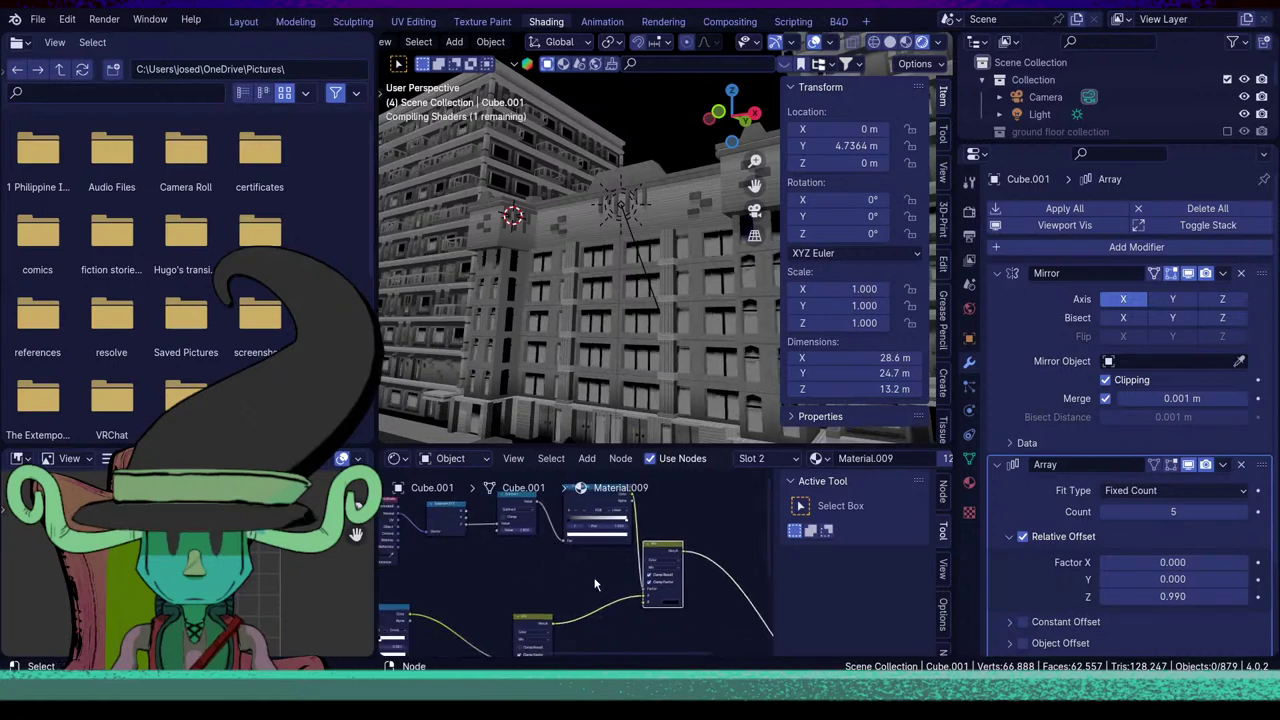
# Try a value of -0.900 in the Subtract node with the Z coordinate connected.
pyautogui.scroll(4, 582, 563)
pyautogui.moveTo(496, 566); pyautogui.dragTo(606, 611, button='middle')
pyautogui.moveTo(611, 640); pyautogui.dragTo(598, 629, button='middle')
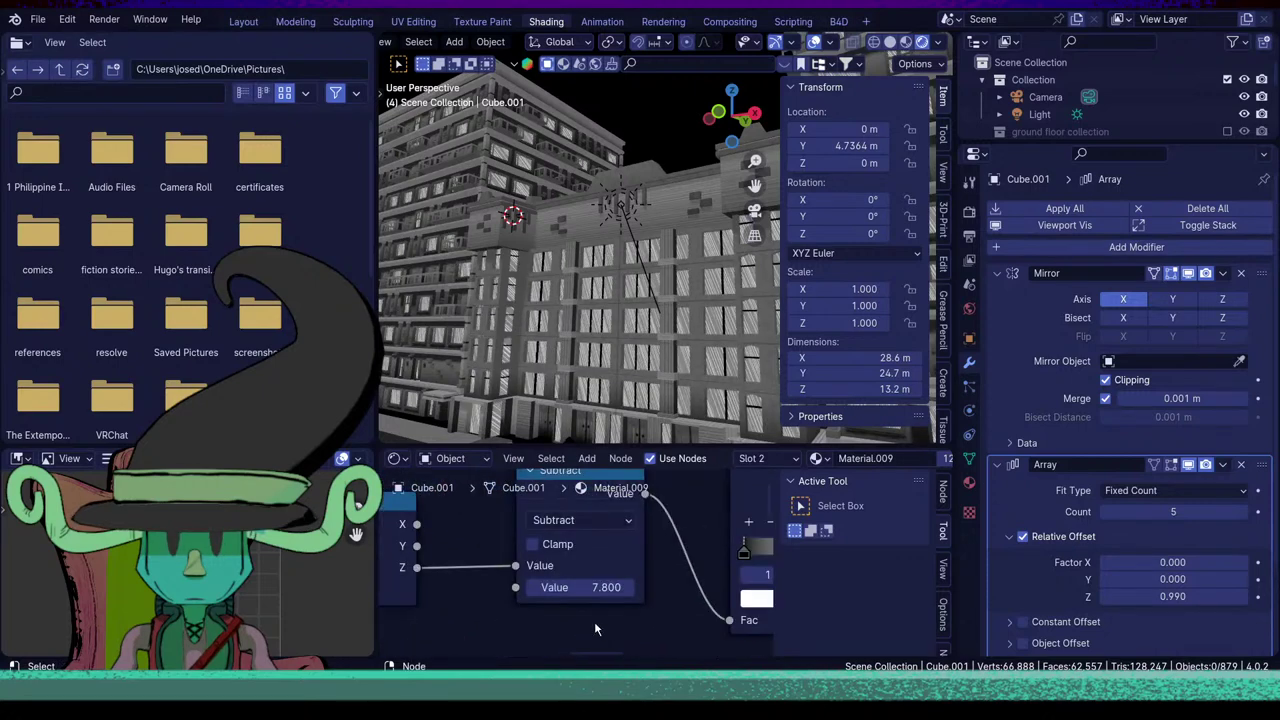
pyautogui.moveTo(591, 587)
pyautogui.mouseDown()
pyautogui.moveTo(498, 587)
pyautogui.moveTo(604, 587)
pyautogui.moveTo(590, 600)
pyautogui.mouseUp()
pyautogui.scroll(-5, 590, 600)
pyautogui.moveTo(569, 638)
pyautogui.mouseDown(button='middle')
pyautogui.moveTo(626, 623)
pyautogui.moveTo(608, 617)
pyautogui.moveTo(636, 622)
pyautogui.mouseUp(button='middle')
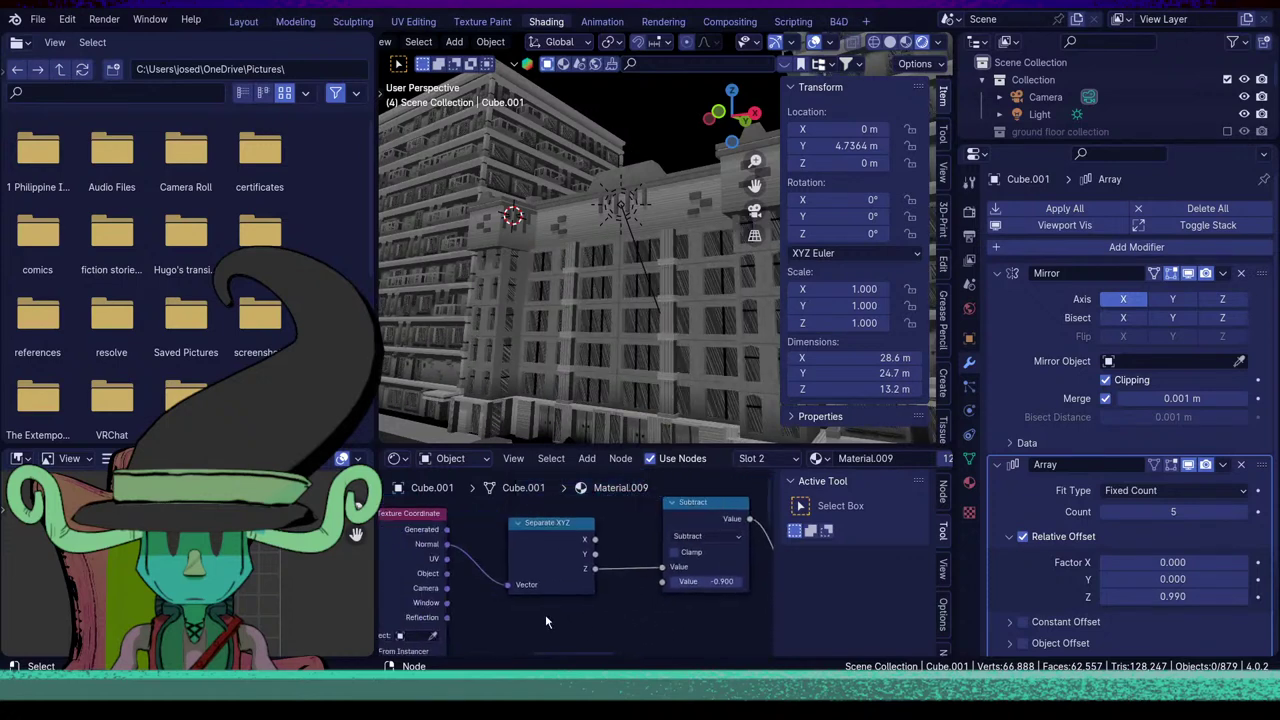
# Try the Texture Coordinate node's UV output as the Separate XYZ node's Vector input.
pyautogui.moveTo(543, 616); pyautogui.dragTo(573, 601, button='middle')
pyautogui.moveTo(478, 549); pyautogui.dragTo(540, 571)
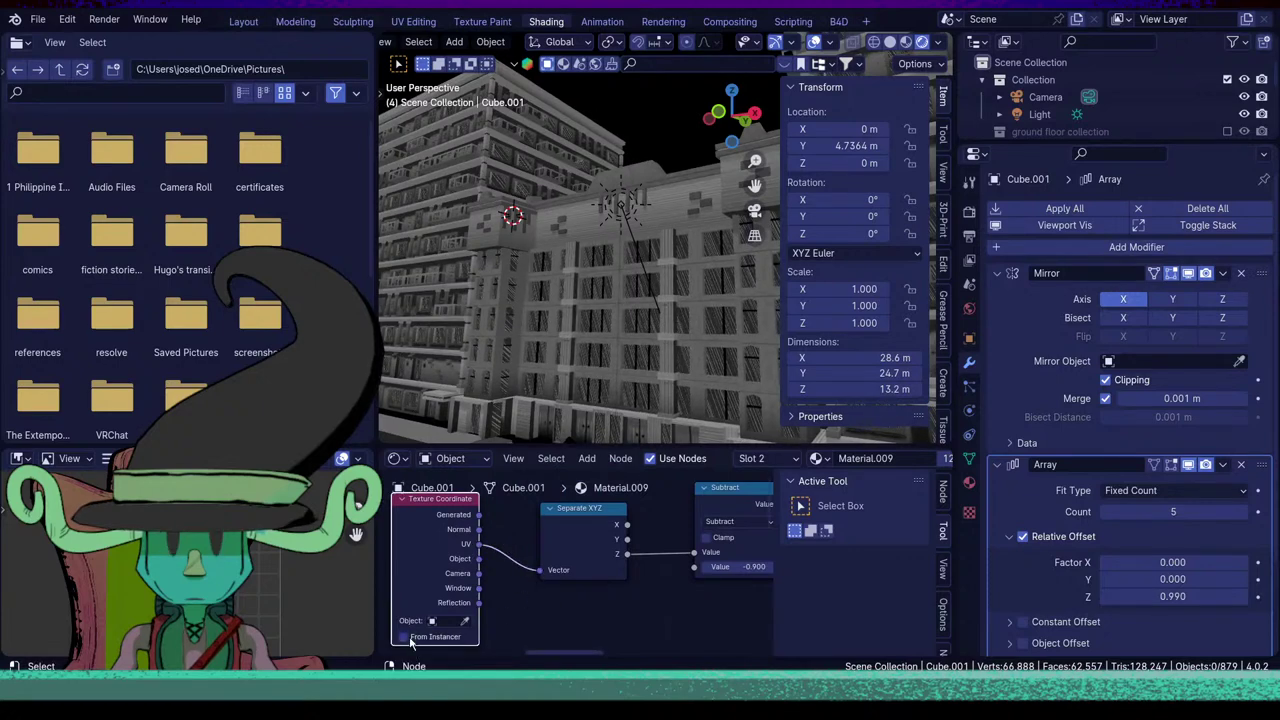
pyautogui.moveTo(692, 568); pyautogui.dragTo(543, 591, button='middle')
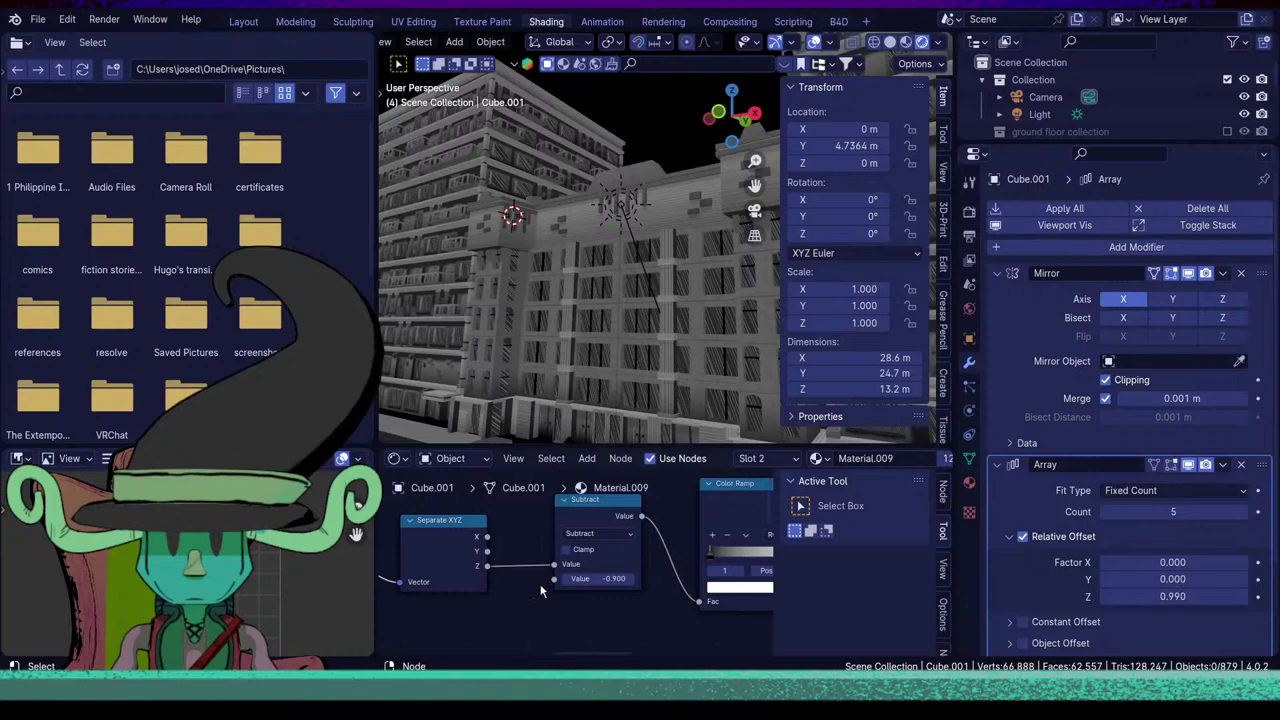
pyautogui.scroll(-5, 541, 591)
pyautogui.scroll(3, 465, 580)
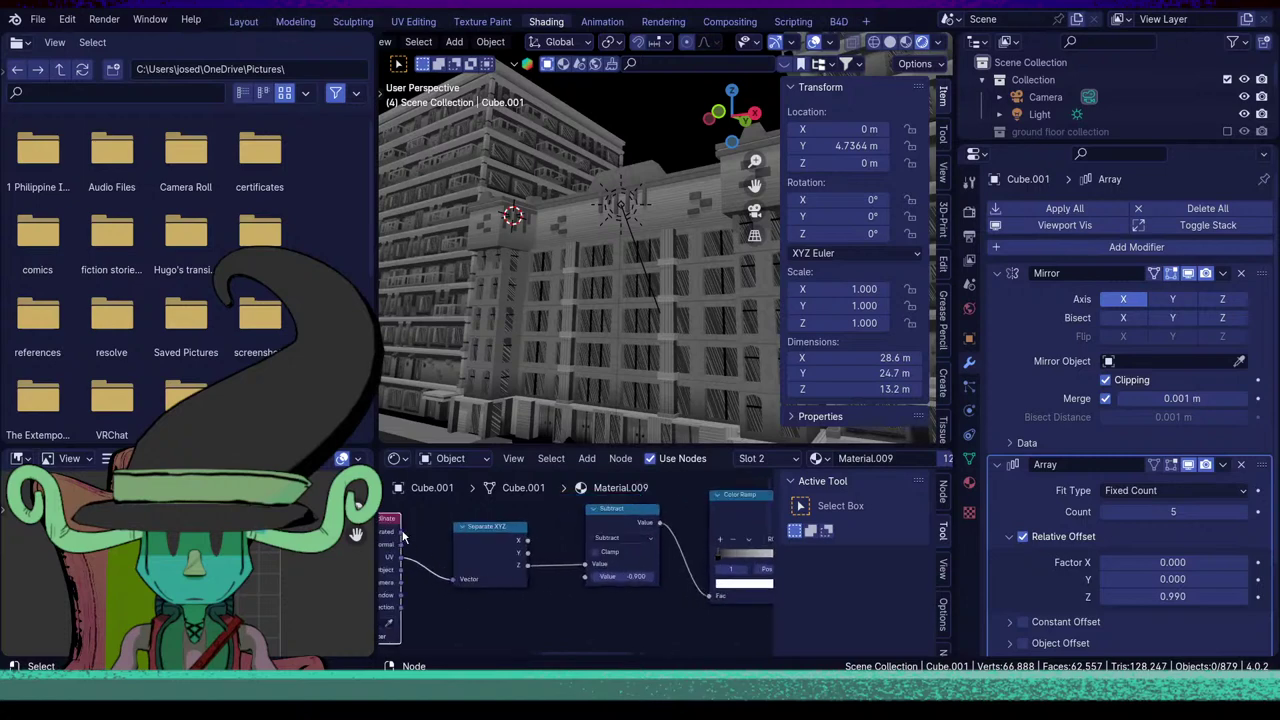
pyautogui.moveTo(644, 594); pyautogui.dragTo(600, 597, button='middle')
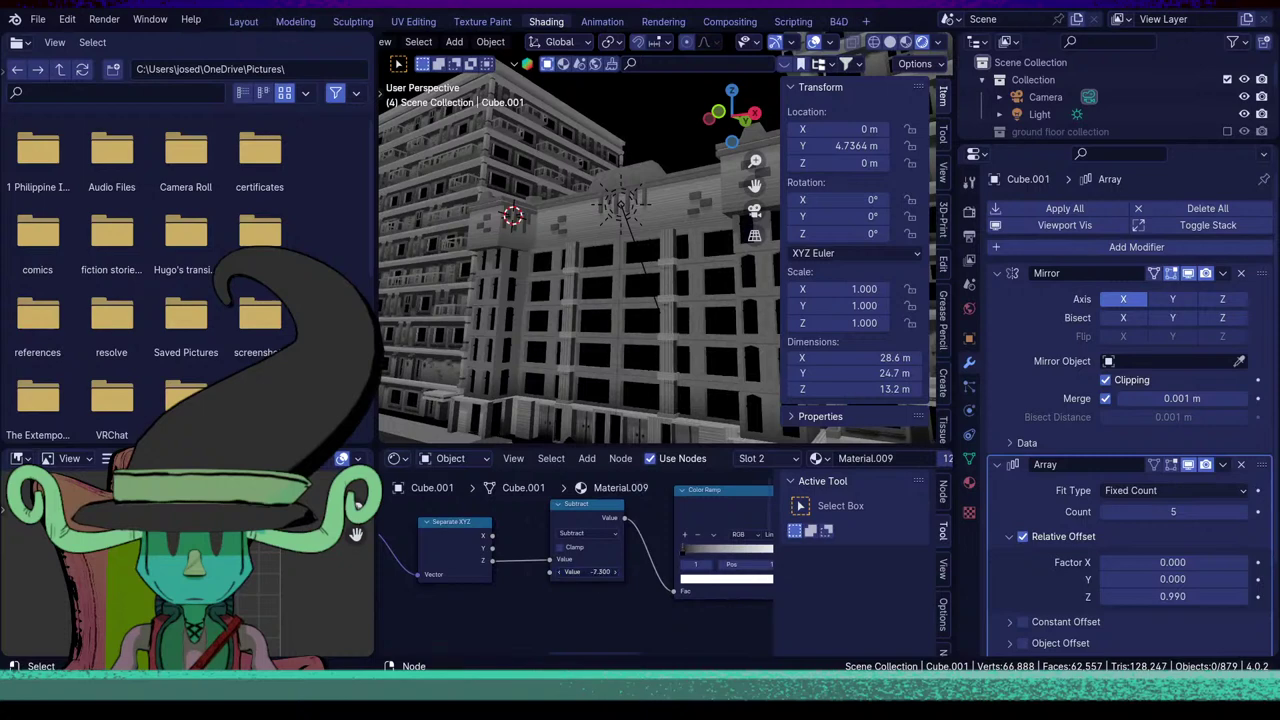
# Feed Separate XYZ from the Normal output and set the Subtract node's value to 4.000.
pyautogui.moveTo(588, 572); pyautogui.dragTo(628, 572)
pyautogui.scroll(-2, 590, 574)
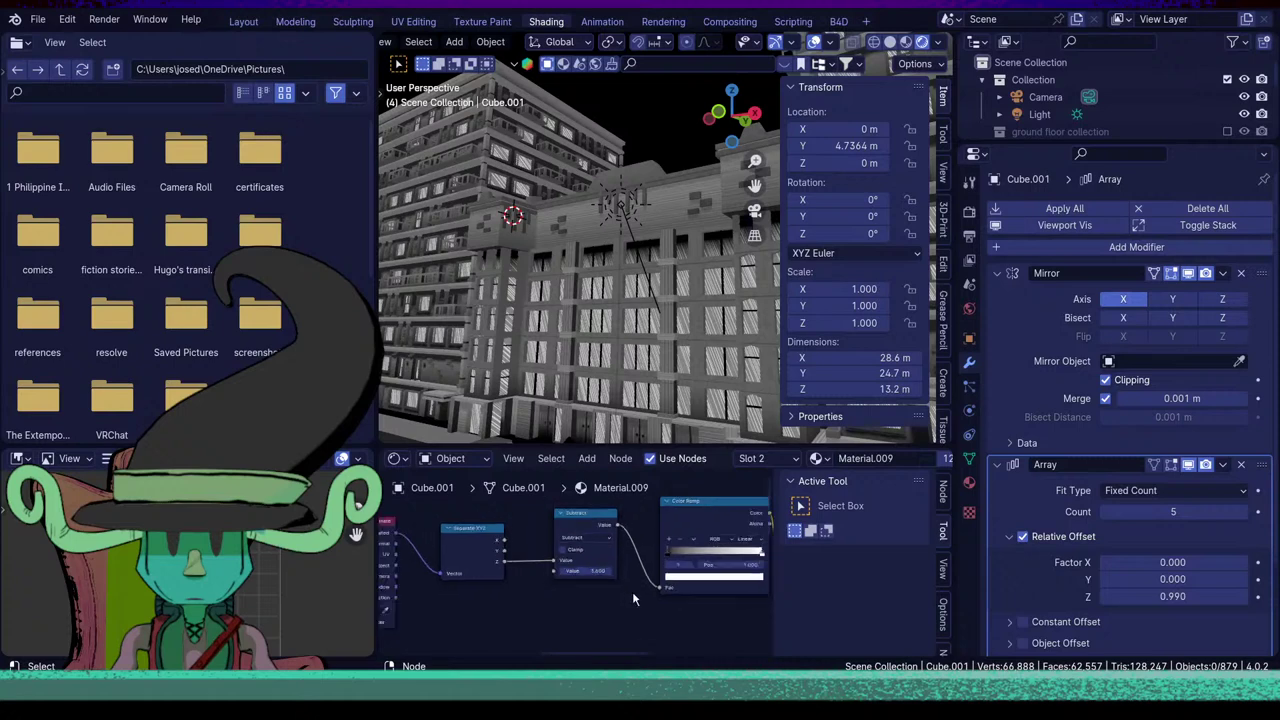
pyautogui.moveTo(633, 598); pyautogui.dragTo(456, 617, button='middle')
pyautogui.scroll(3, 493, 607)
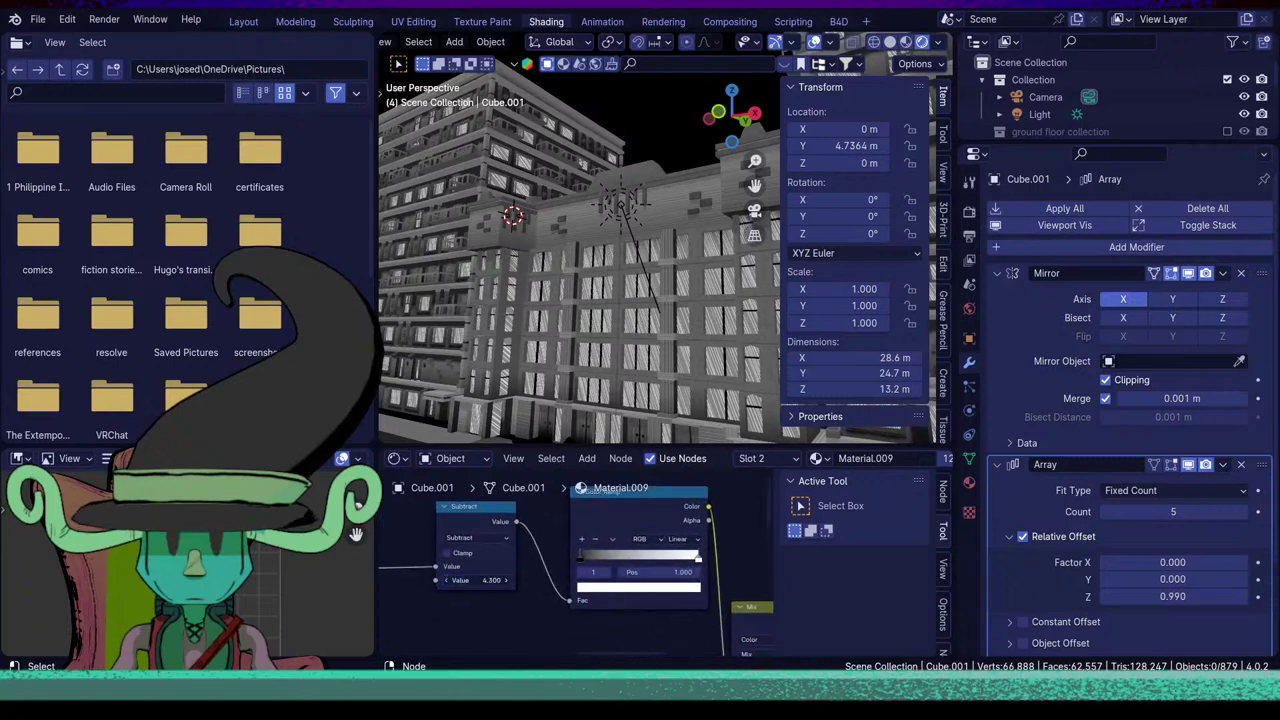
pyautogui.moveTo(476, 580); pyautogui.dragTo(480, 580)
# Make a linked duplicate of the street posts and place it about 20.4 m away along Y, in front of the buildings.
pyautogui.moveTo(613, 407); pyautogui.dragTo(640, 360, button='middle')
pyautogui.moveTo(677, 281); pyautogui.dragTo(659, 281, button='middle')
pyautogui.click(814, 42)
pyautogui.keyDown('shift'); pyautogui.moveTo(612, 345); pyautogui.dragTo(498, 387, button='middle'); pyautogui.keyUp('shift')
pyautogui.click(505, 407)
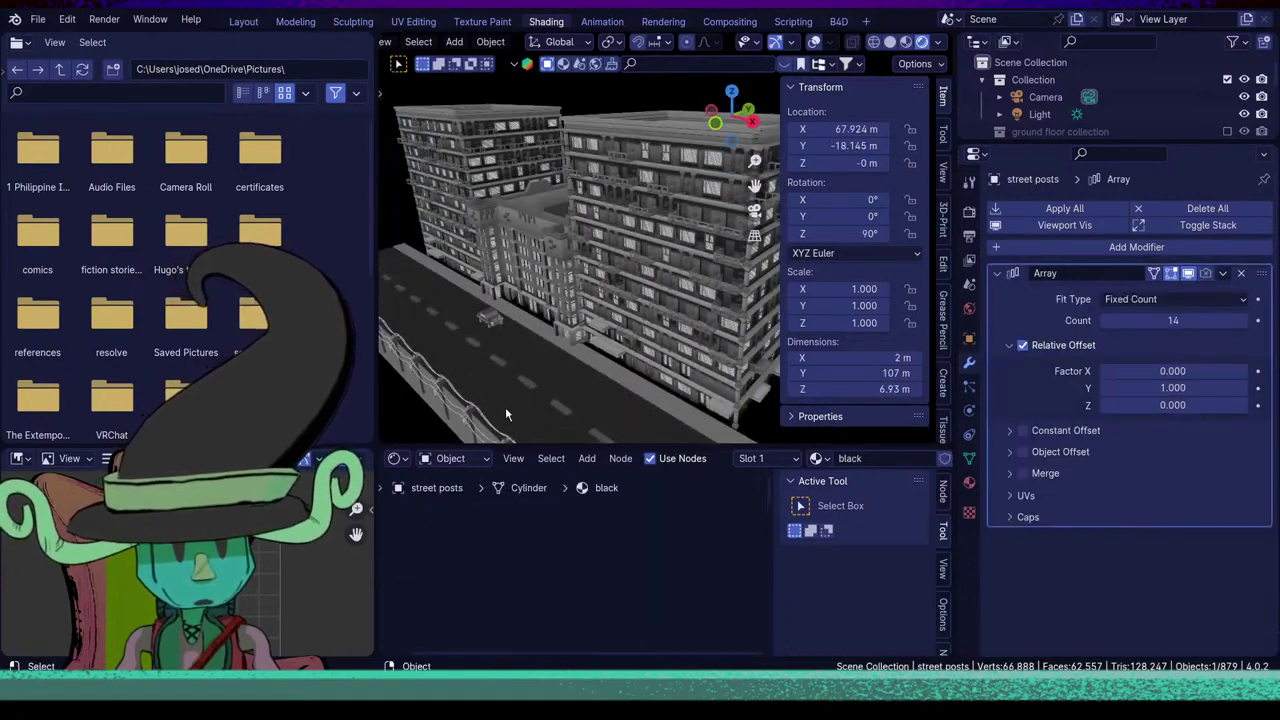
pyautogui.click(816, 41)
pyautogui.hotkey('shift', 'd')
pyautogui.press('y')
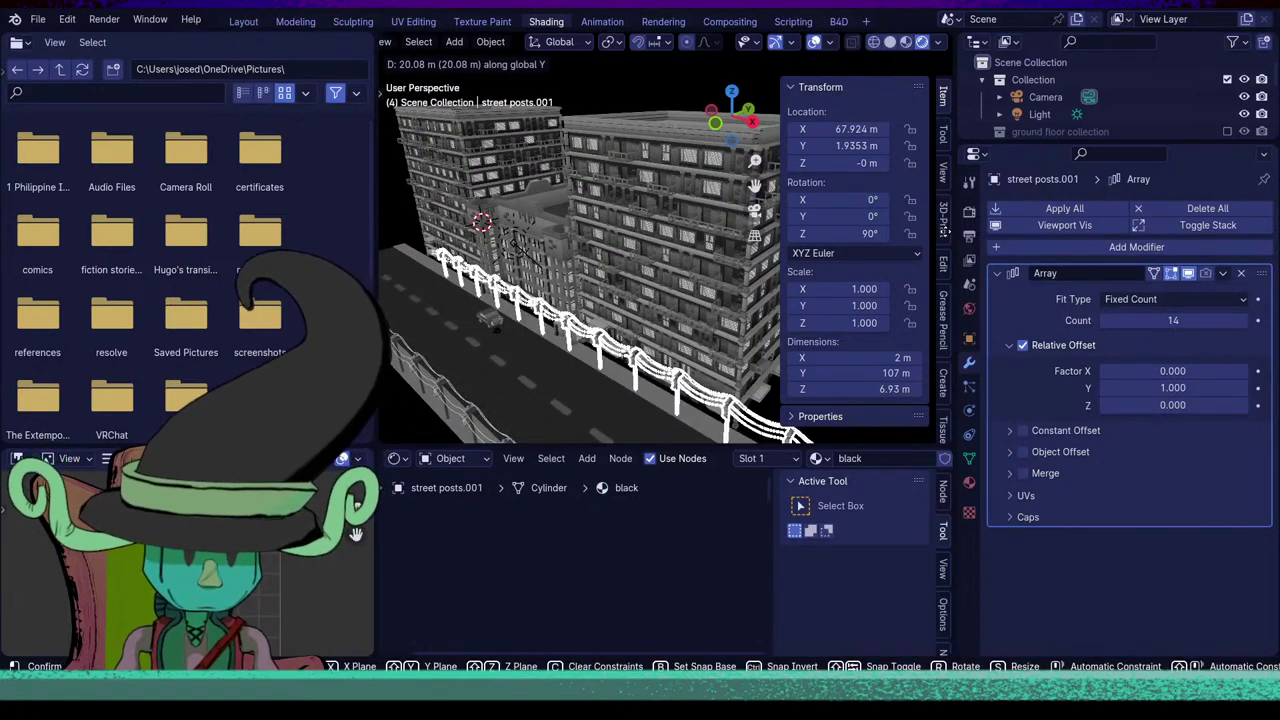
pyautogui.click(612, 422)
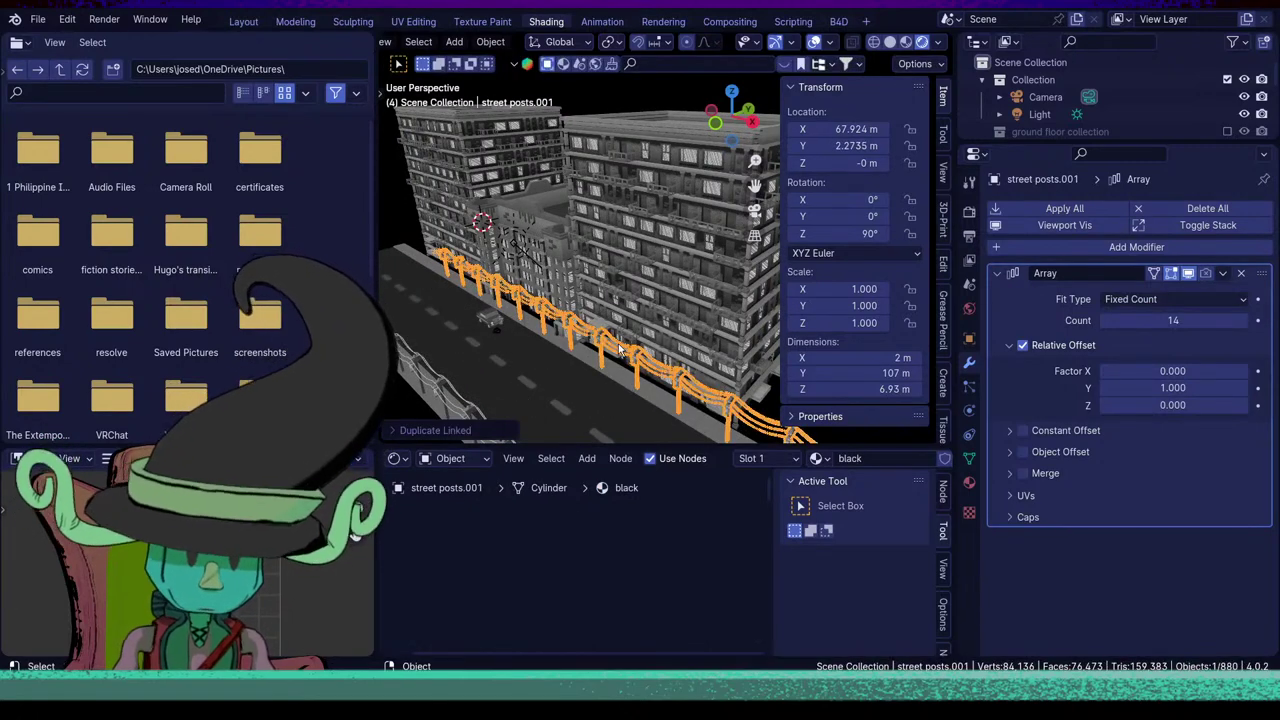
# Shift the duplicated street posts along the X axis by about -15.6 m.
pyautogui.press('g')
pyautogui.press('x')
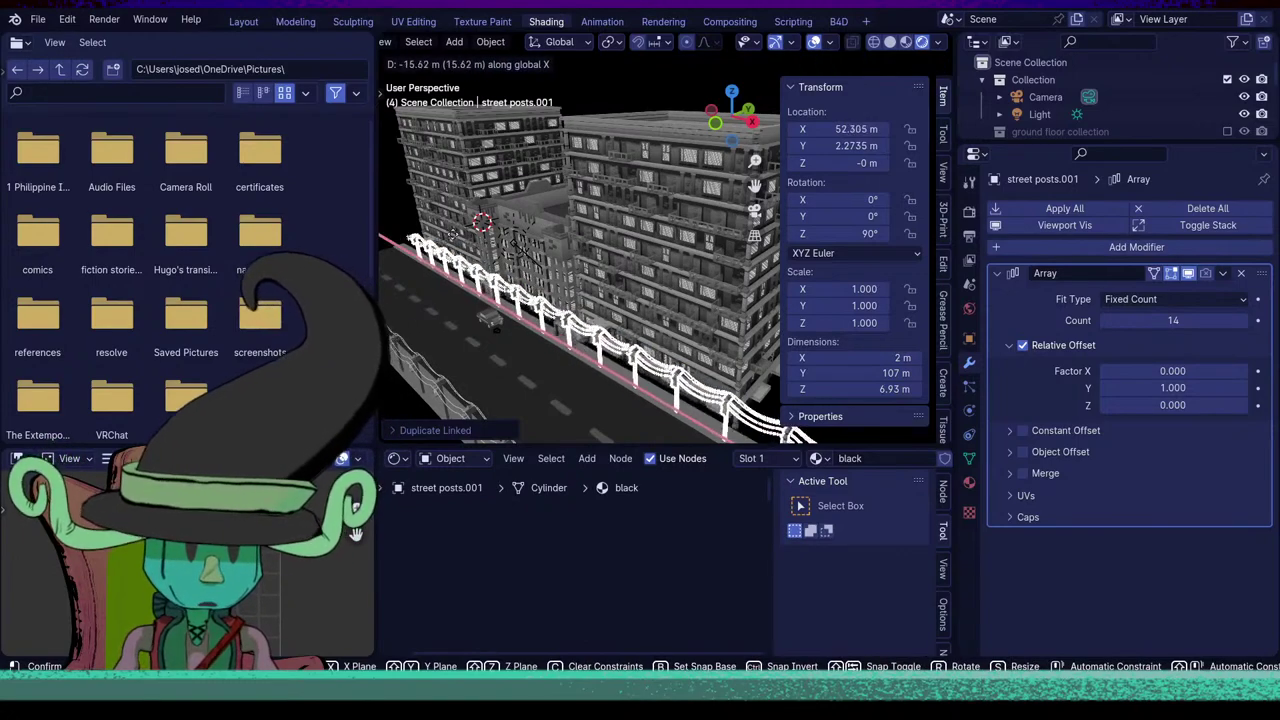
pyautogui.click(416, 222)
# Examine the street scene from low and high angles, checking the duplicated posts, the ground floor and the main building.
pyautogui.moveTo(485, 375); pyautogui.dragTo(562, 268, button='middle')
pyautogui.click(588, 342)
pyautogui.scroll(3, 588, 342)
pyautogui.moveTo(618, 350); pyautogui.dragTo(562, 330, button='middle')
pyautogui.click(588, 337)
pyautogui.scroll(-2, 588, 337)
pyautogui.scroll(-3, 560, 328)
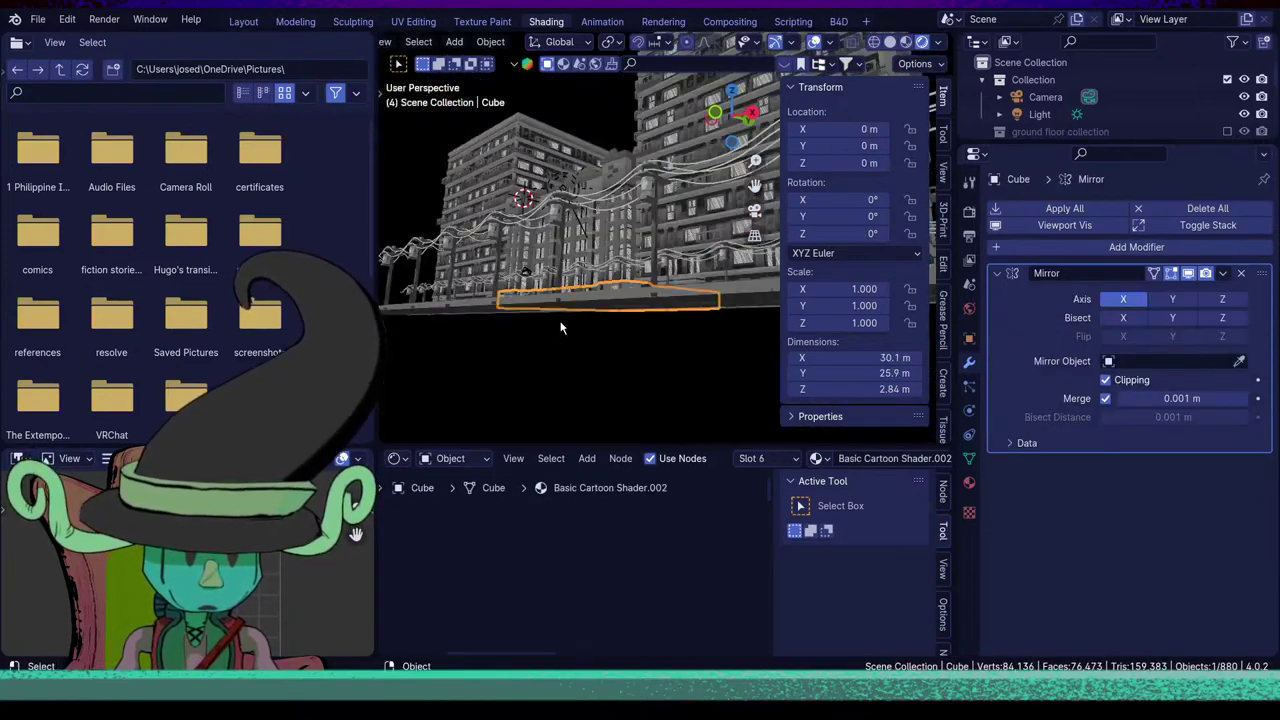
pyautogui.scroll(-2, 561, 325)
pyautogui.moveTo(600, 270); pyautogui.dragTo(560, 300, button='middle')
pyautogui.click(547, 300)
pyautogui.click(620, 245)
pyautogui.click(622, 292)
pyautogui.scroll(-3, 562, 310)
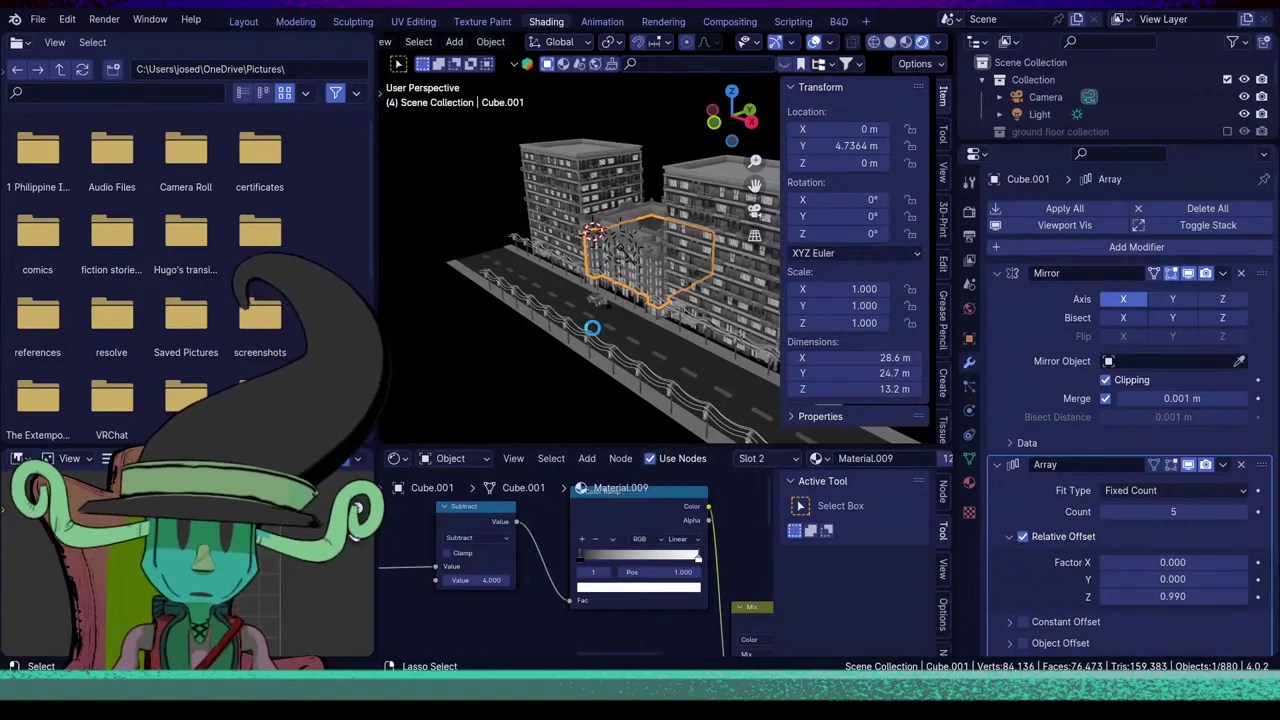
# Save the apartment building exterior file together with its apartment door.png image from the Texture Paint workspace.
pyautogui.hotkey('ctrl', 's')
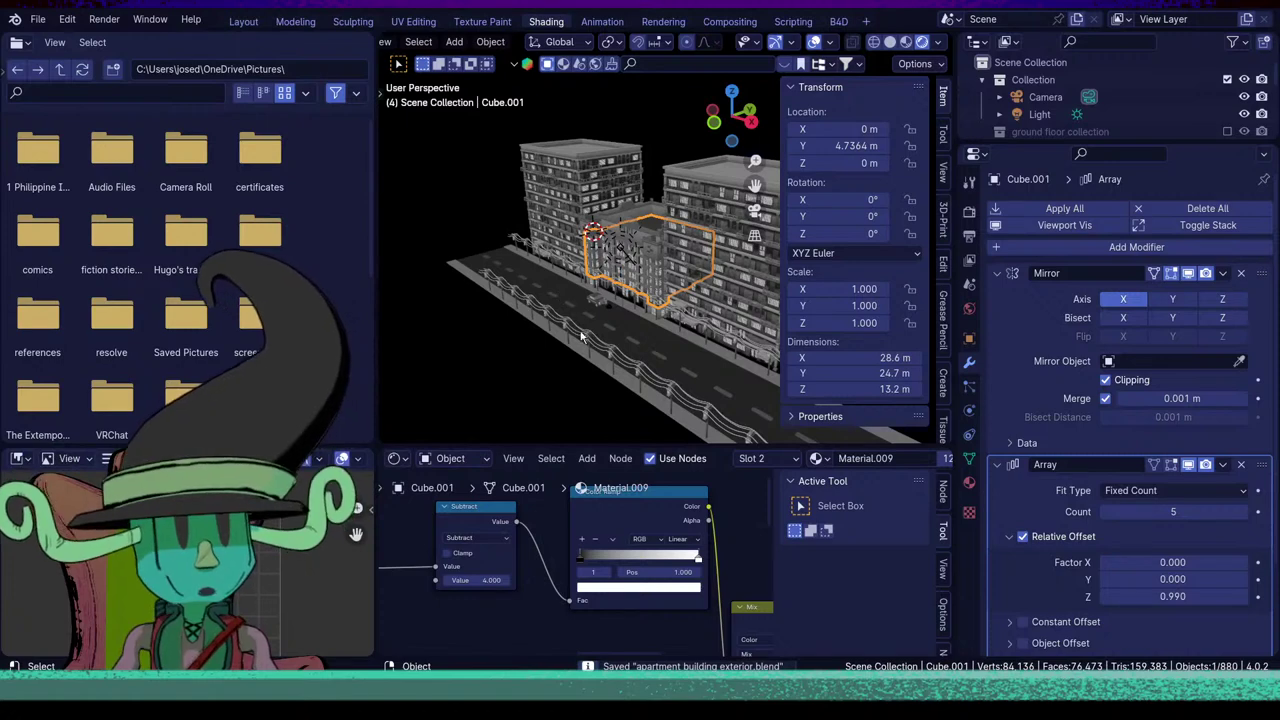
pyautogui.click(474, 22)
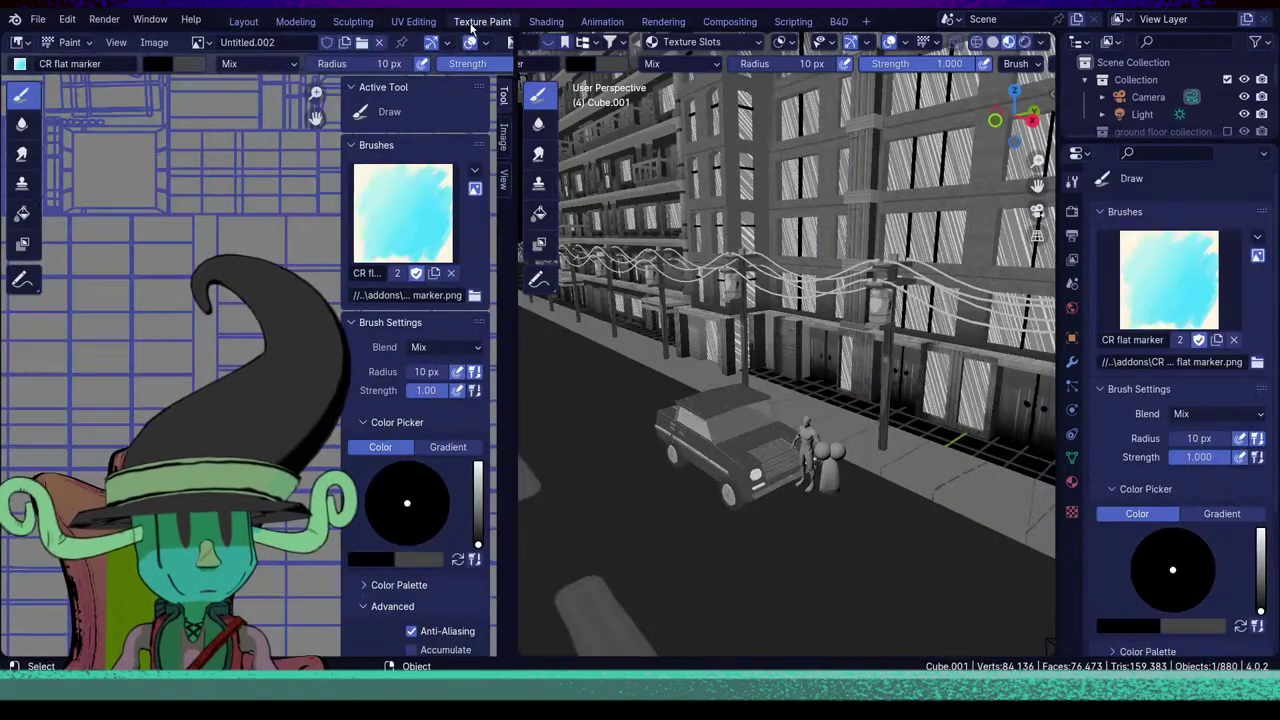
pyautogui.scroll(-4, 140, 428)
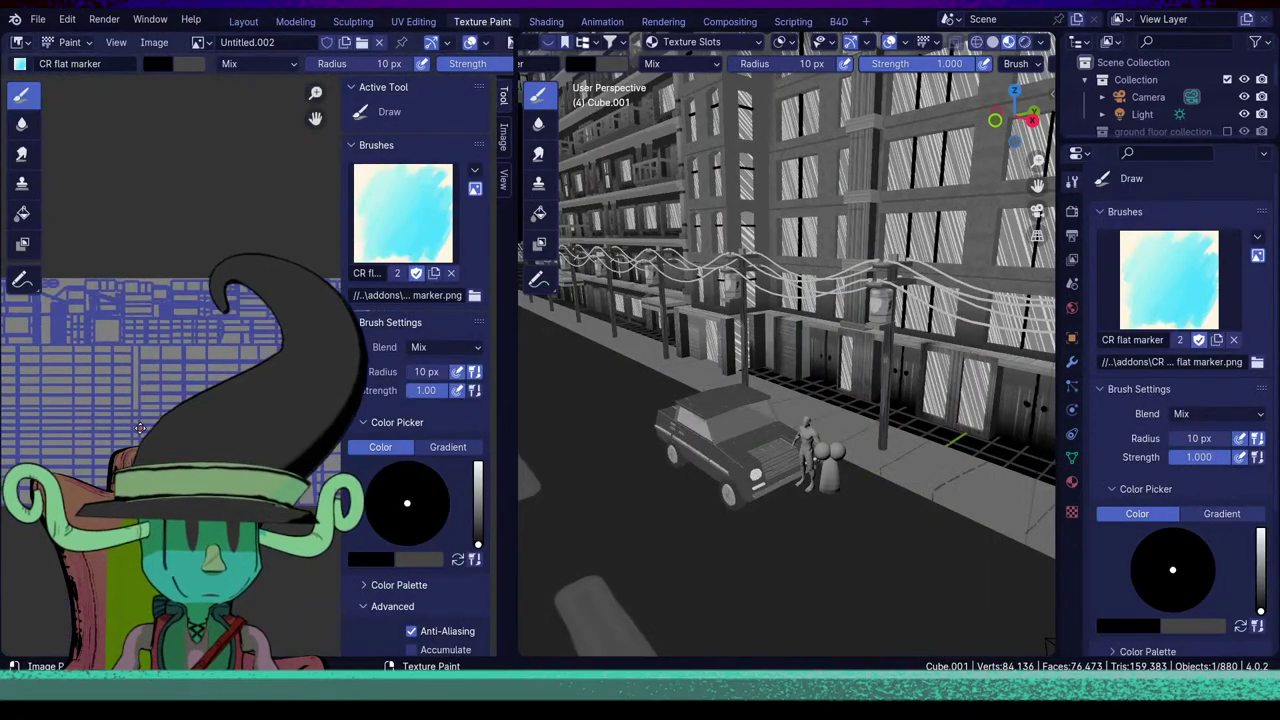
pyautogui.moveTo(140, 428); pyautogui.dragTo(68, 461, button='middle')
pyautogui.hotkey('alt', 's')
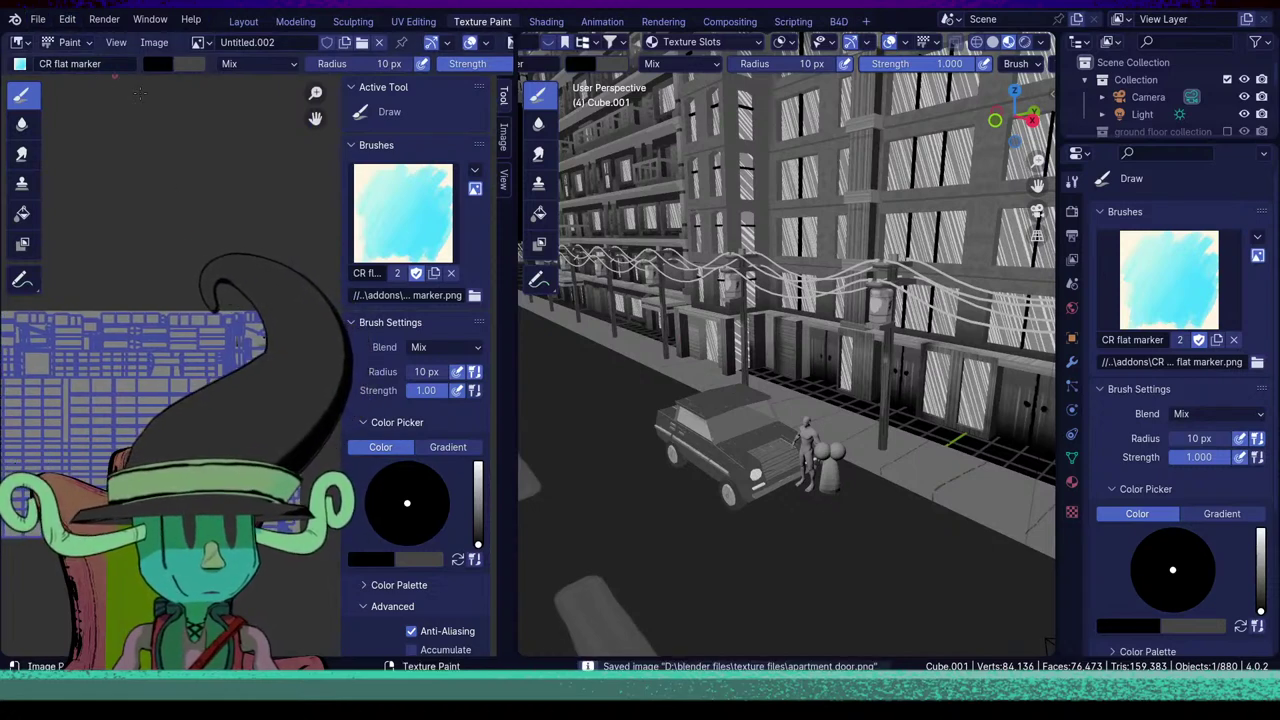
pyautogui.hotkey('ctrl', 's')
# Open the recent file candlewick.blend and look over its sky object.
pyautogui.click(37, 19)
pyautogui.moveTo(66, 78)
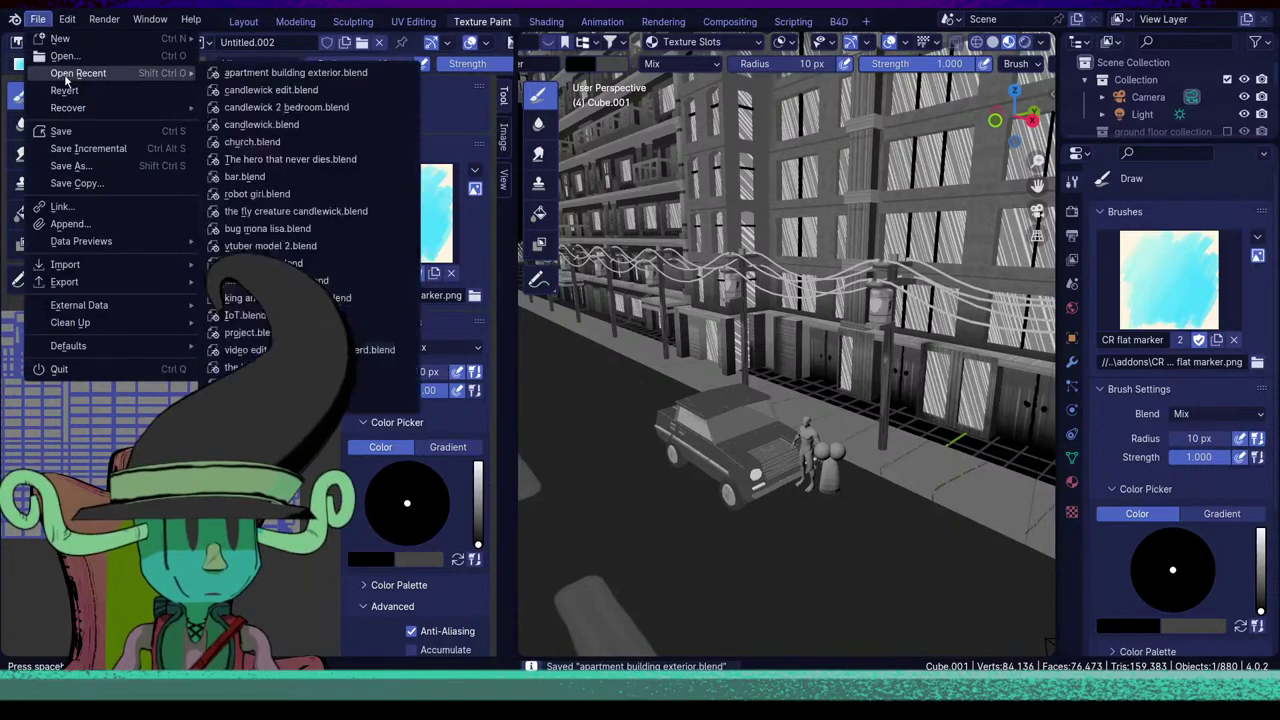
pyautogui.click(277, 127)
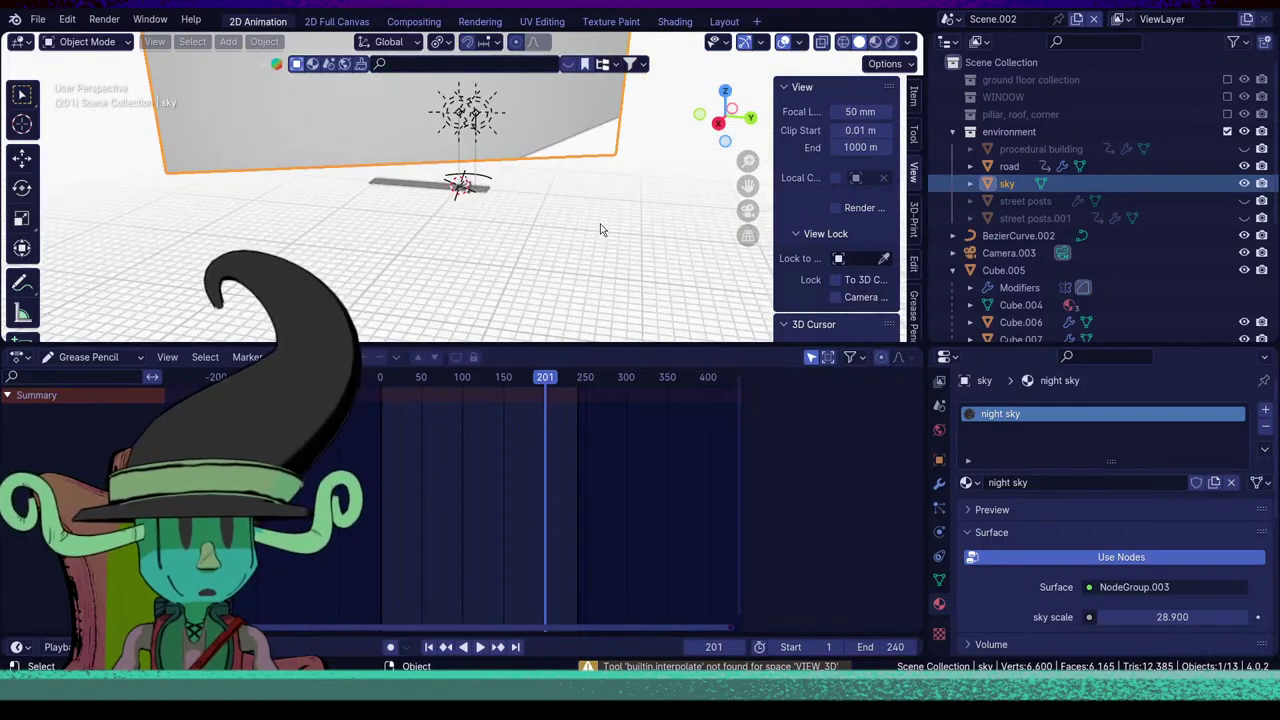
pyautogui.moveTo(601, 229); pyautogui.dragTo(546, 199, button='middle')
# Open candlewick 2 bedroom.blend, select the sky plane outside the room's wall with overlays shown, and copy it.
pyautogui.click(44, 24)
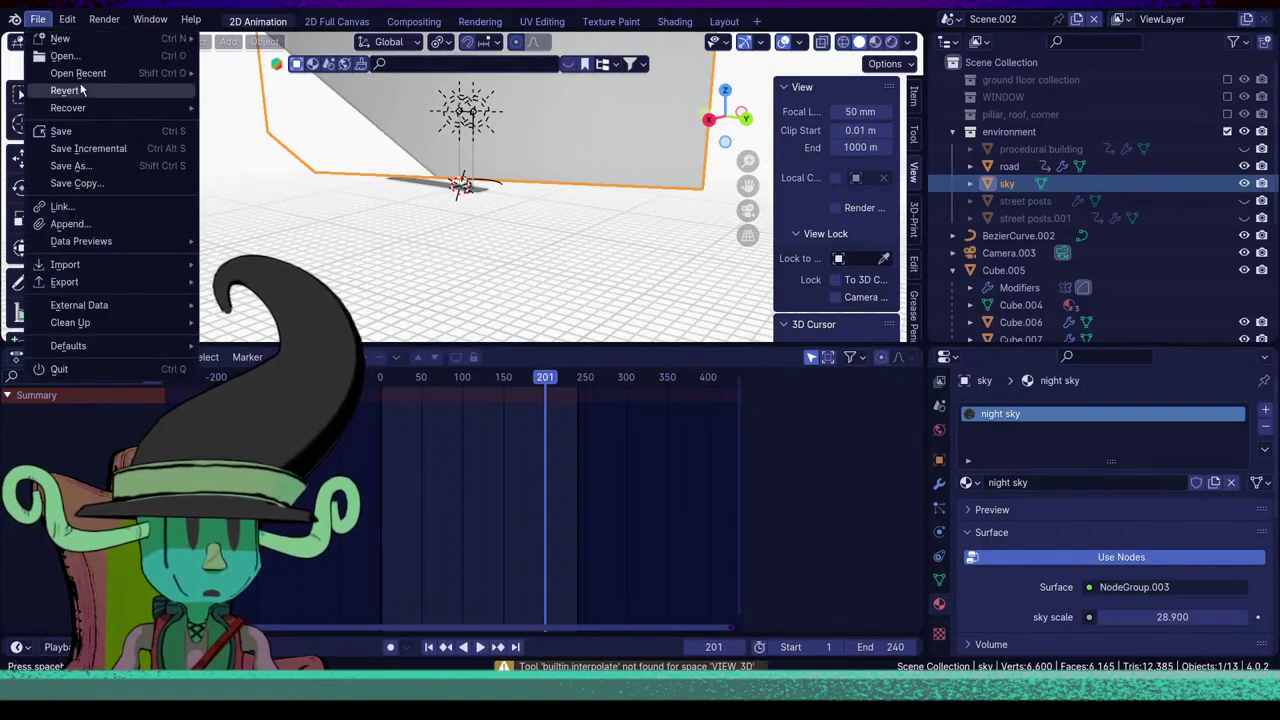
pyautogui.moveTo(88, 76)
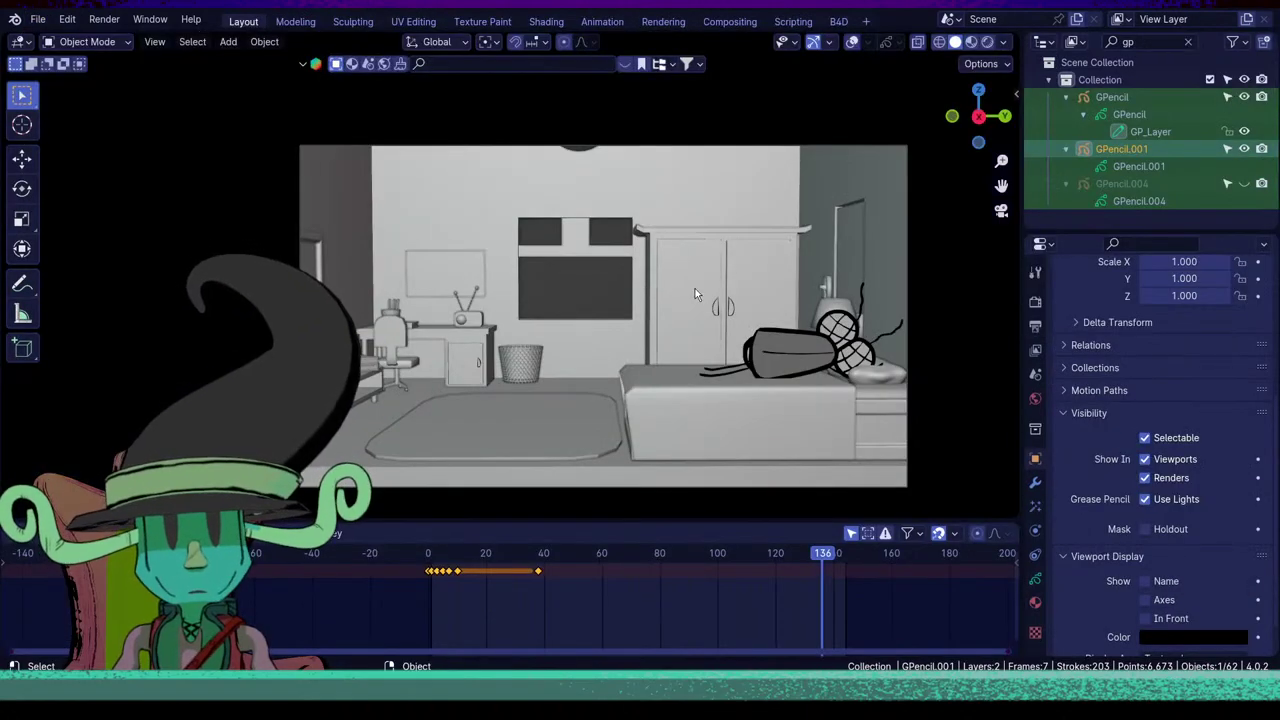
pyautogui.moveTo(695, 288); pyautogui.dragTo(598, 363, button='middle')
pyautogui.click(588, 353)
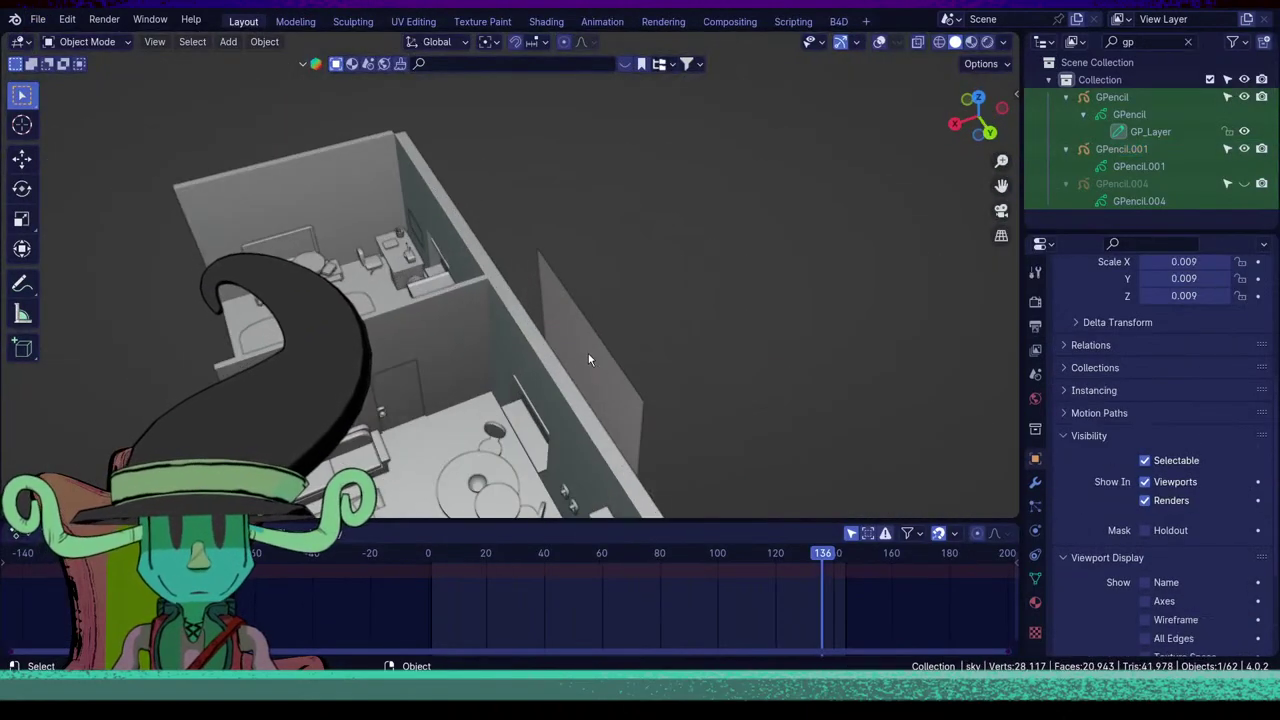
pyautogui.click(879, 43)
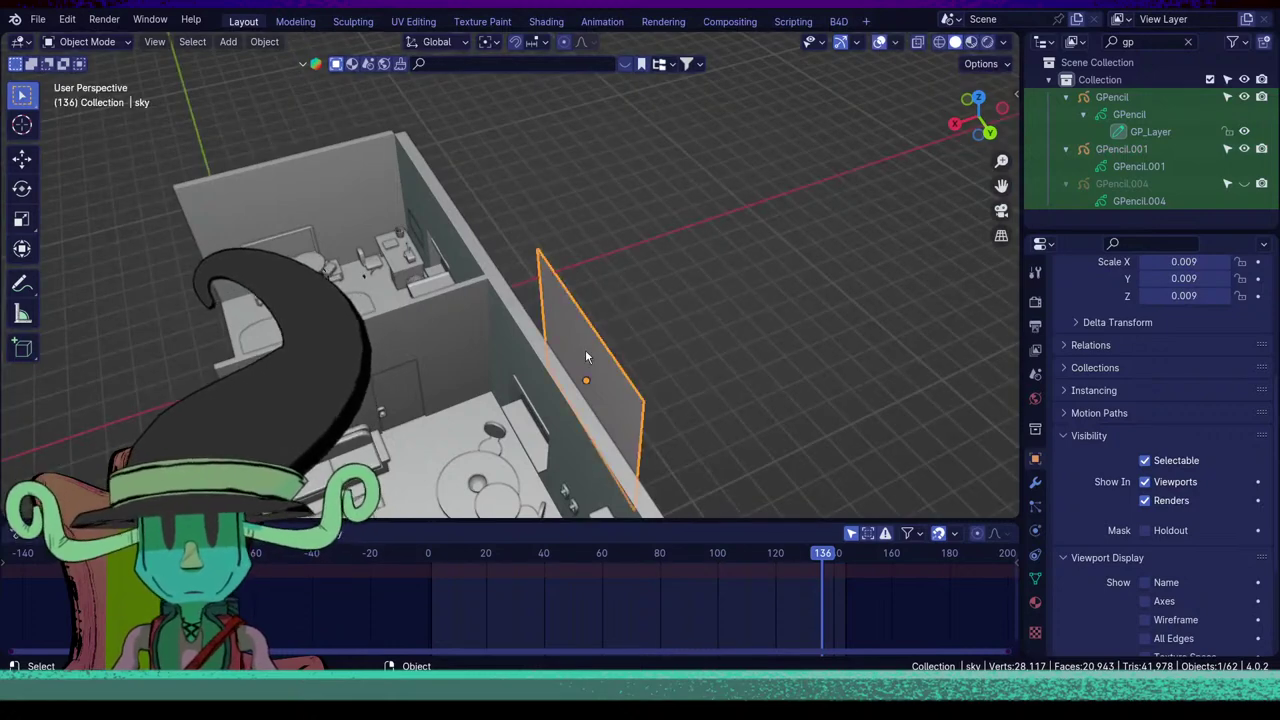
pyautogui.hotkey('ctrl', 'c')
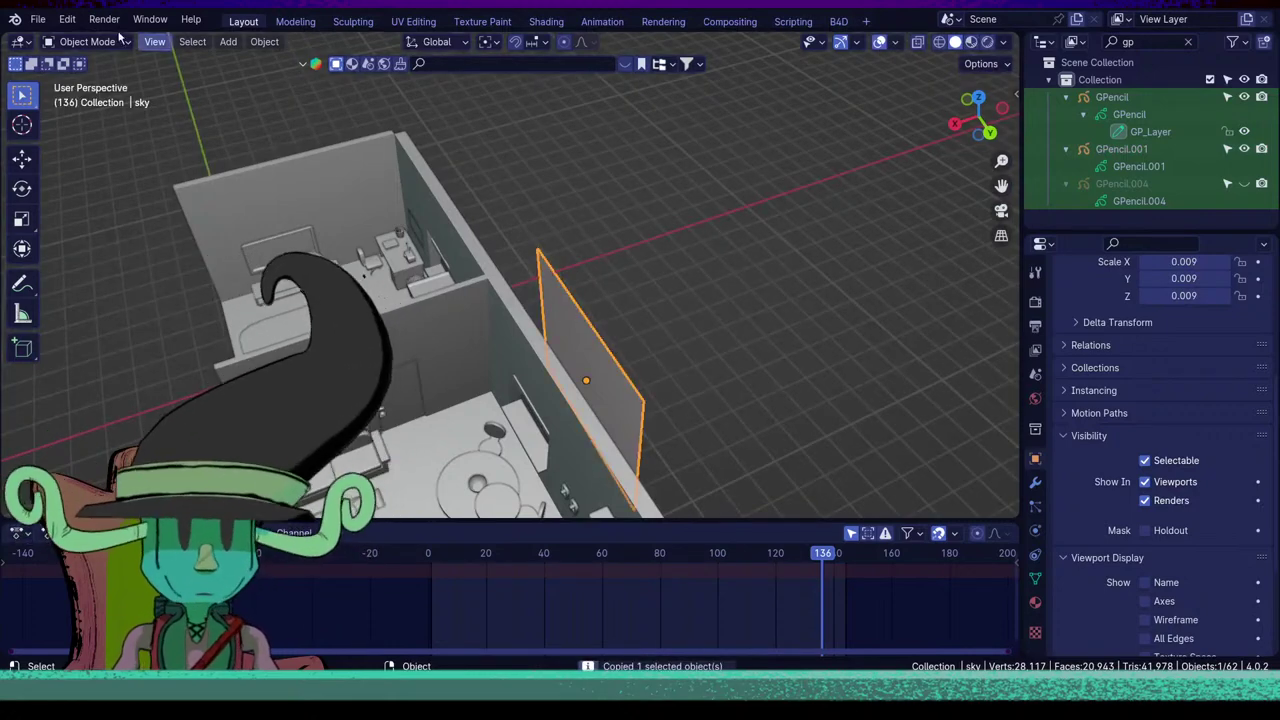
# Reopen apartment building exterior.blend, saving the changes to the bedroom file.
pyautogui.click(37, 18)
pyautogui.moveTo(80, 75)
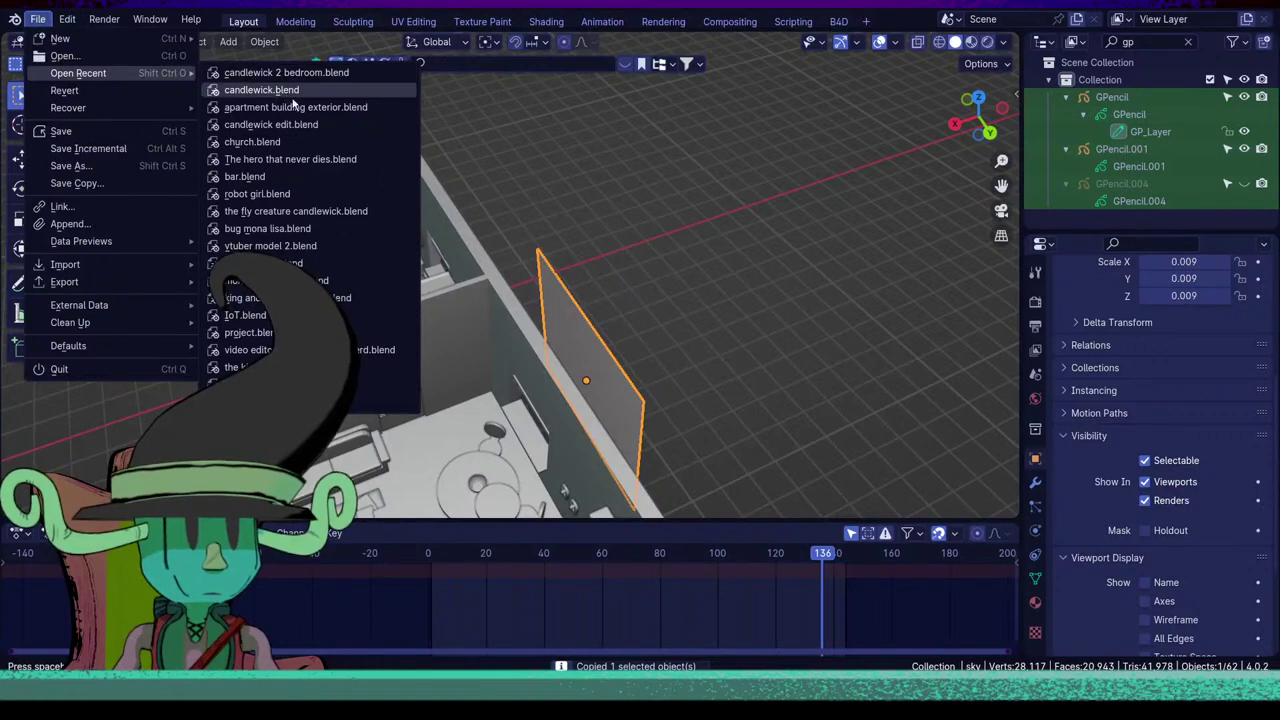
pyautogui.click(296, 107)
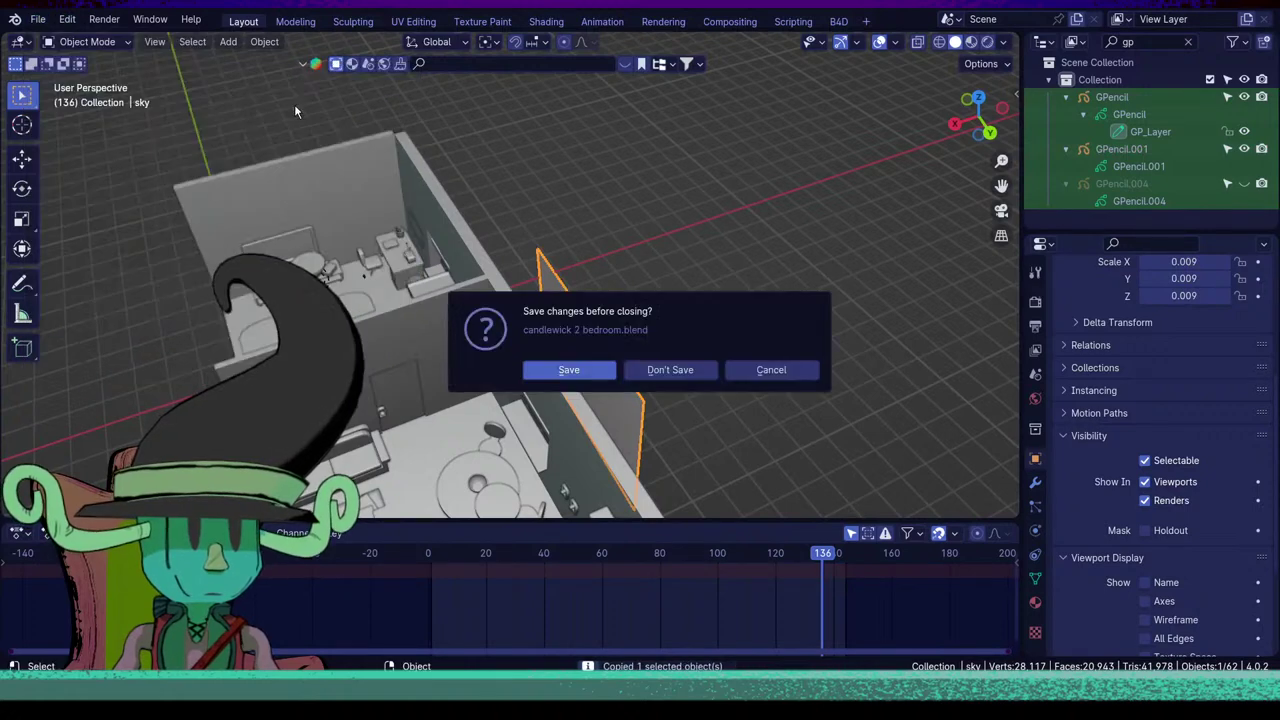
pyautogui.click(597, 370)
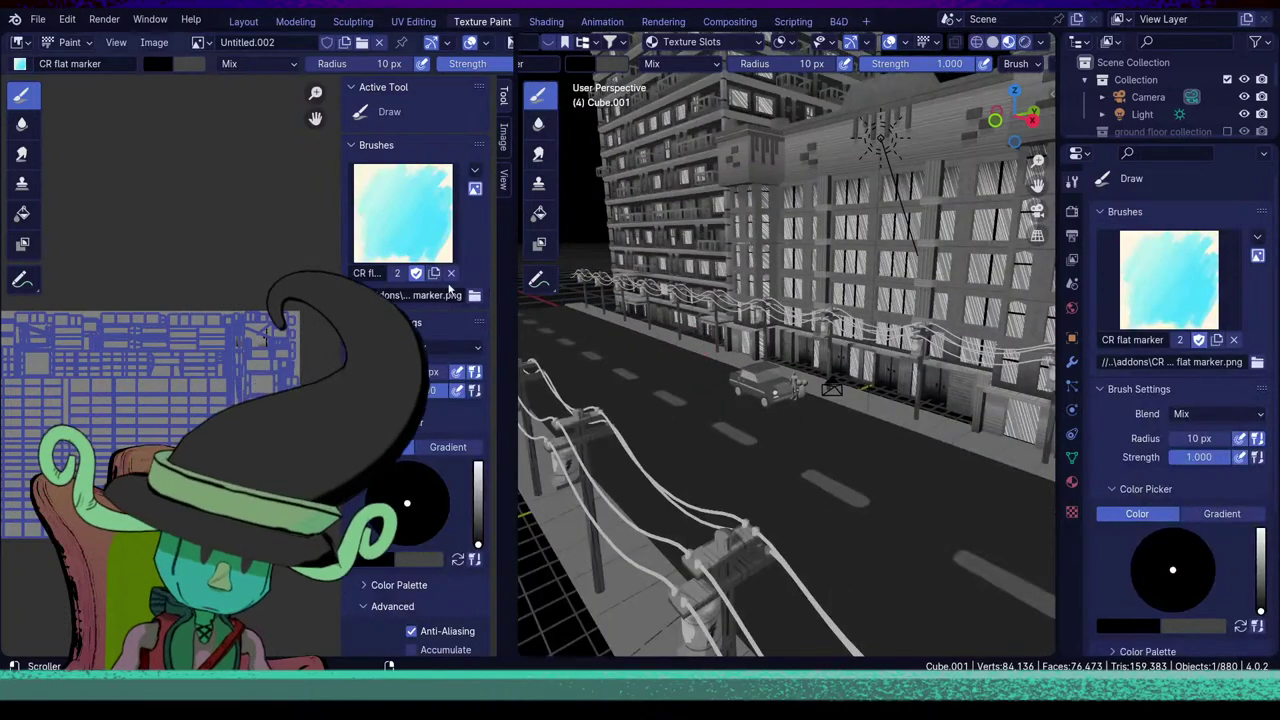
# Paste the copied sky plane into the street scene in the Shading workspace and show it in rendered viewport shading.
pyautogui.click(546, 21)
pyautogui.hotkey('ctrl', 'v')
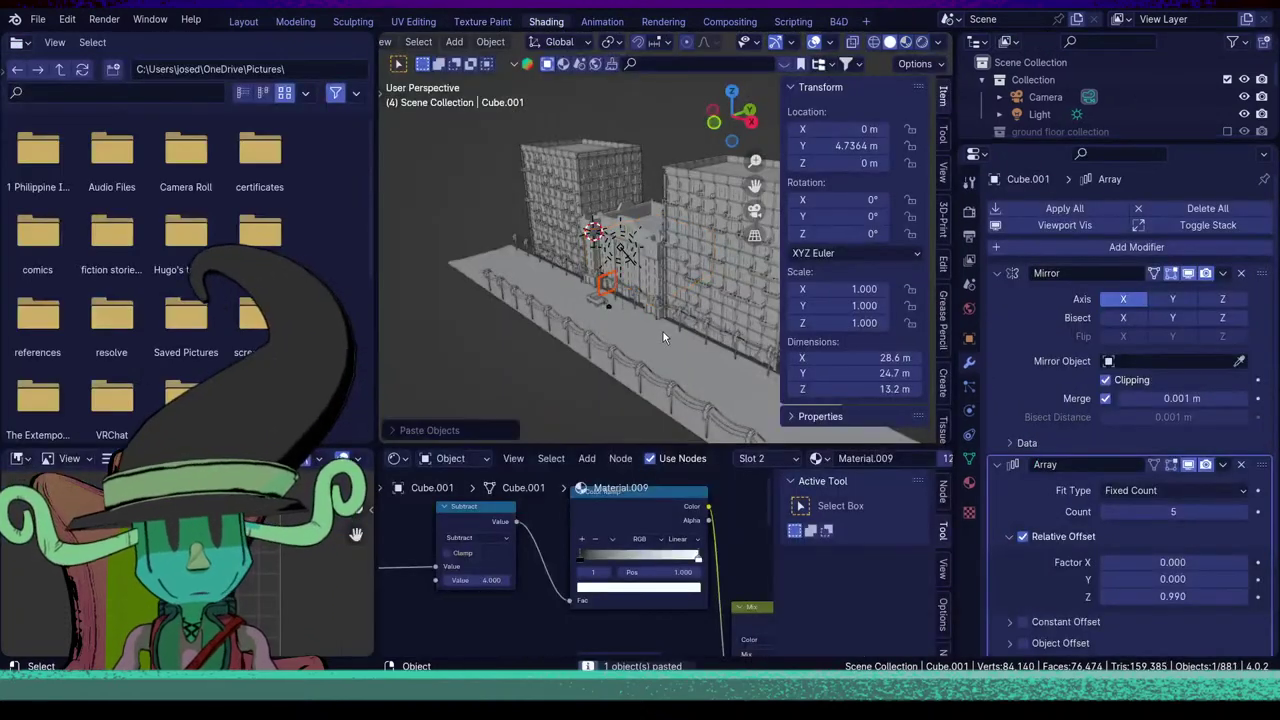
pyautogui.moveTo(663, 329); pyautogui.dragTo(610, 386, button='middle')
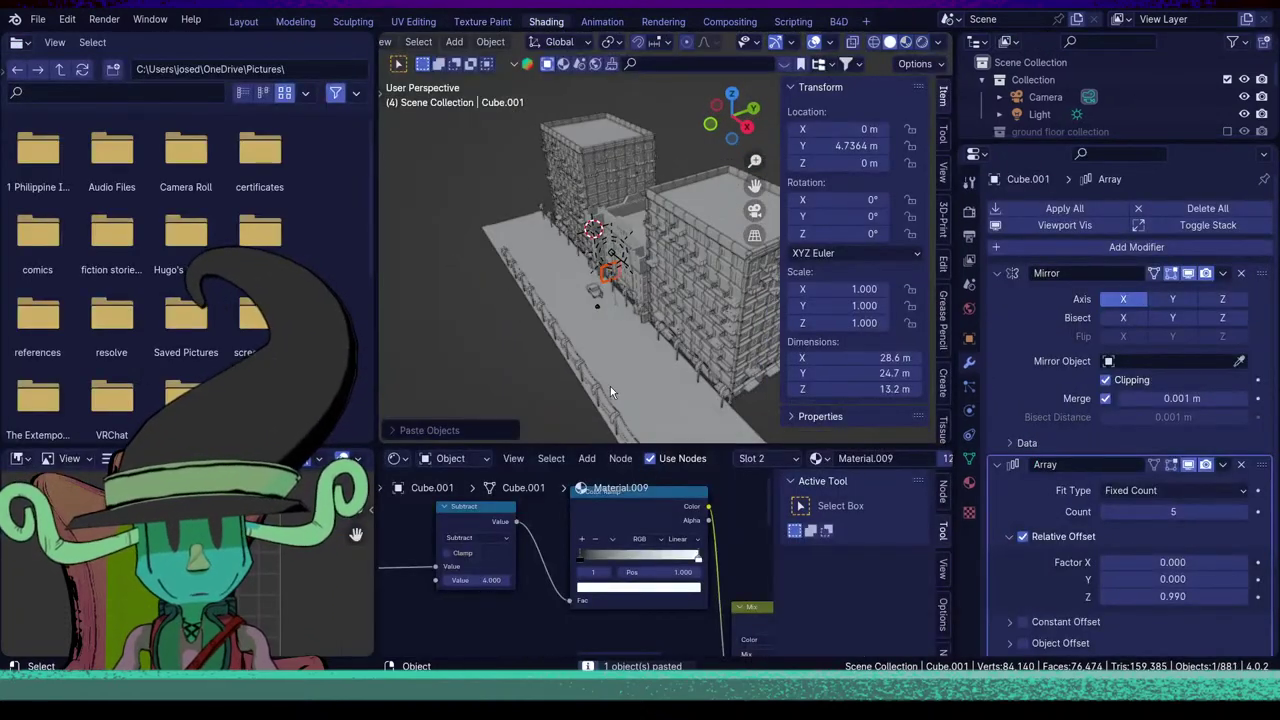
pyautogui.click(922, 43)
pyautogui.moveTo(640, 330); pyautogui.dragTo(650, 325, button='middle')
pyautogui.scroll(5, 640, 325)
pyautogui.moveTo(525, 335); pyautogui.dragTo(588, 304, button='middle')
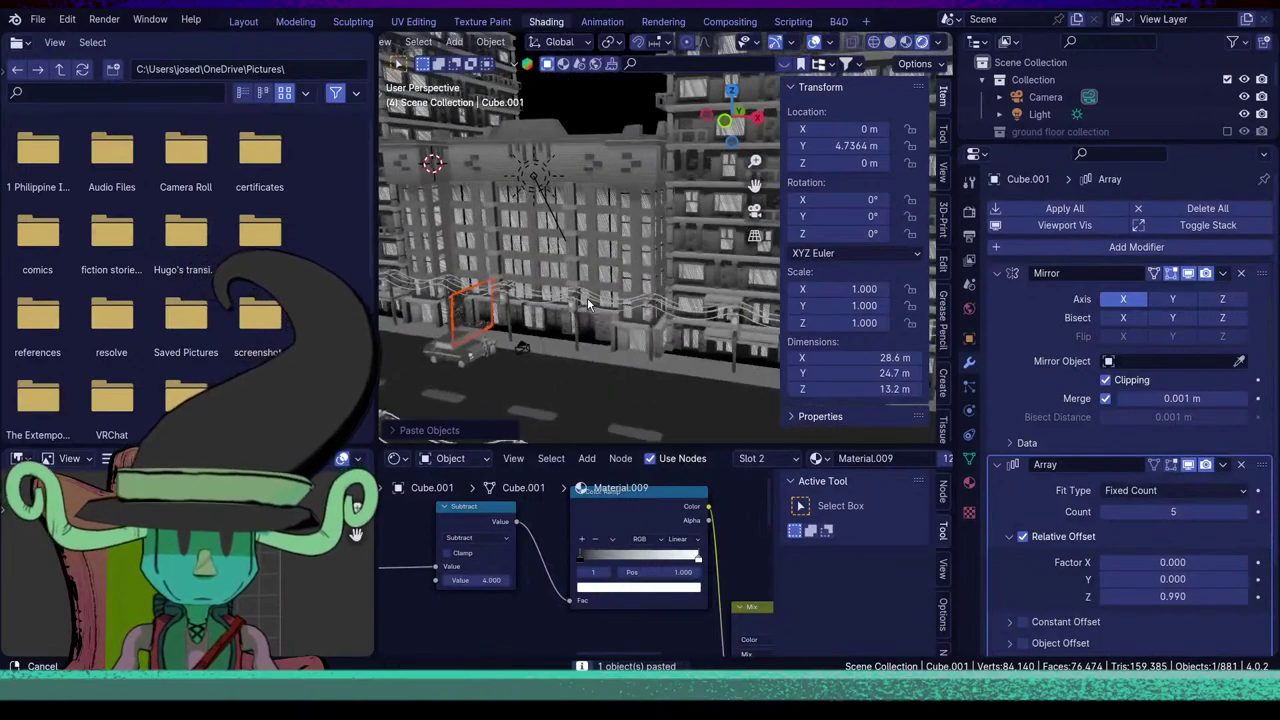
# Rotate the pasted sky plane 90° about the global Z axis to face the street.
pyautogui.press('r')
pyautogui.write('z')
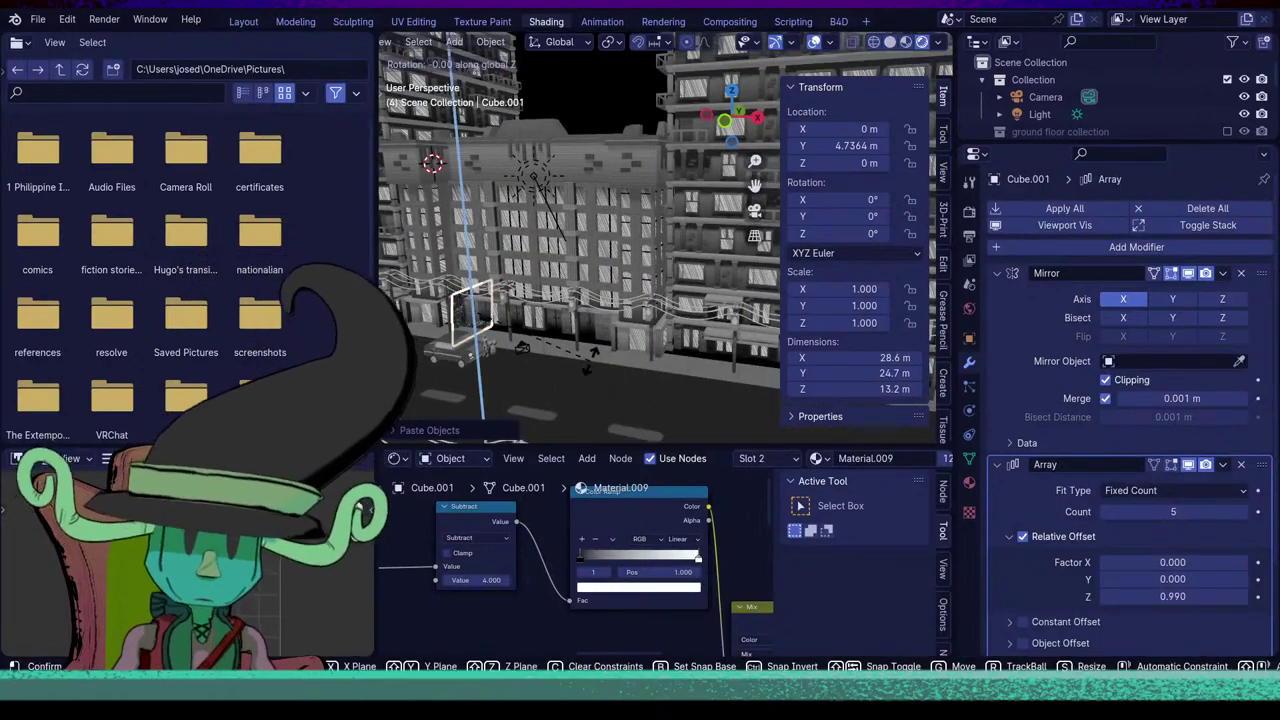
pyautogui.write('90')
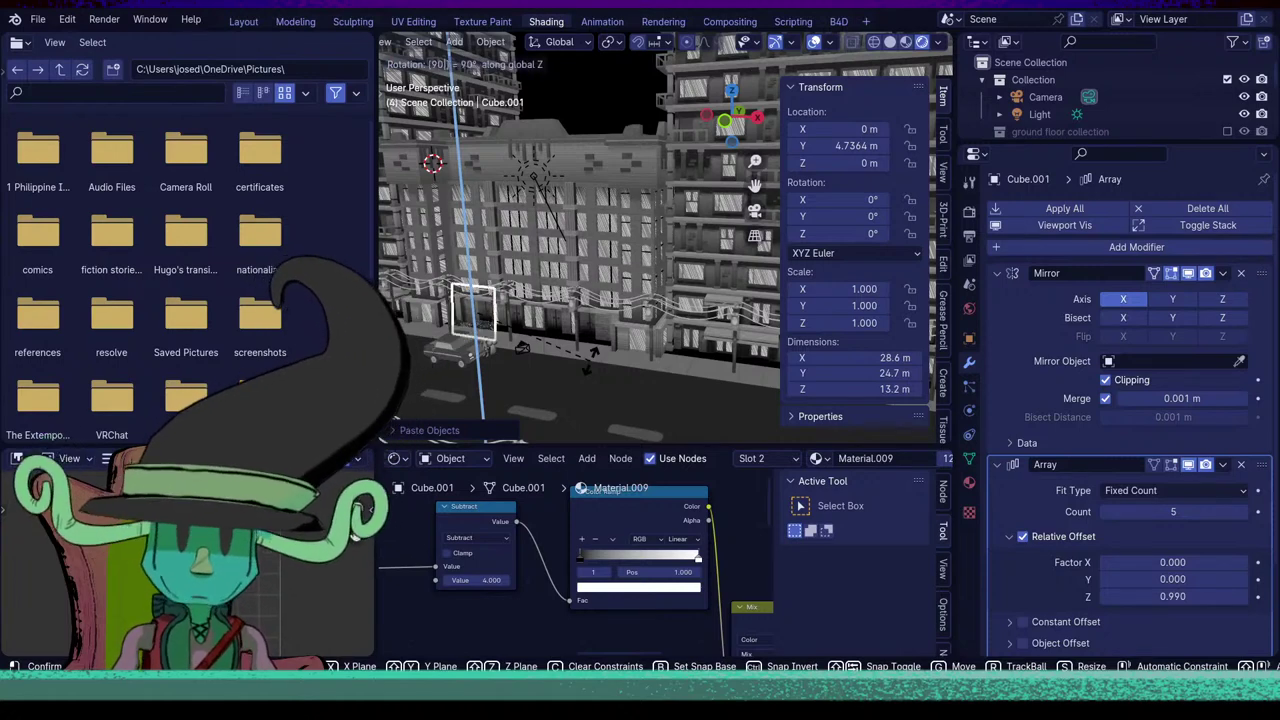
pyautogui.press('Return')
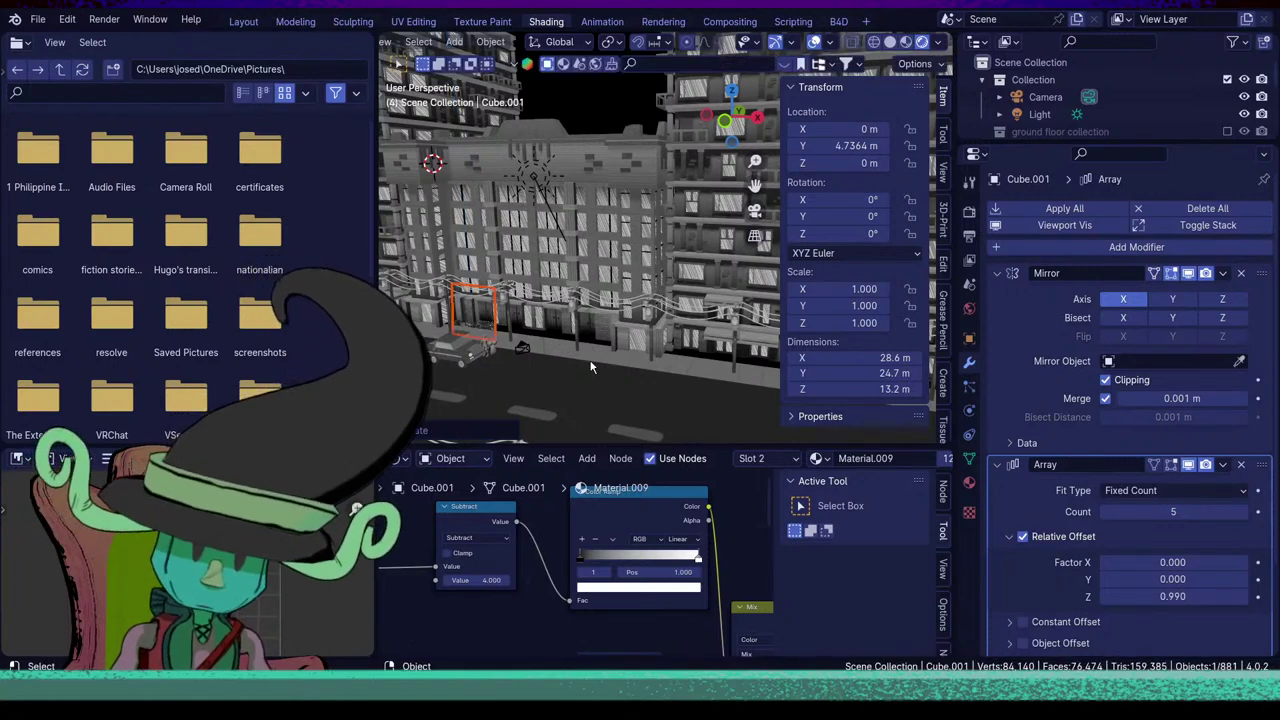
# Scale up the sky plane and move it along the Y axis to behind the apartment buildings.
pyautogui.scroll(-4, 590, 367)
pyautogui.moveTo(607, 310); pyautogui.dragTo(565, 339, button='middle')
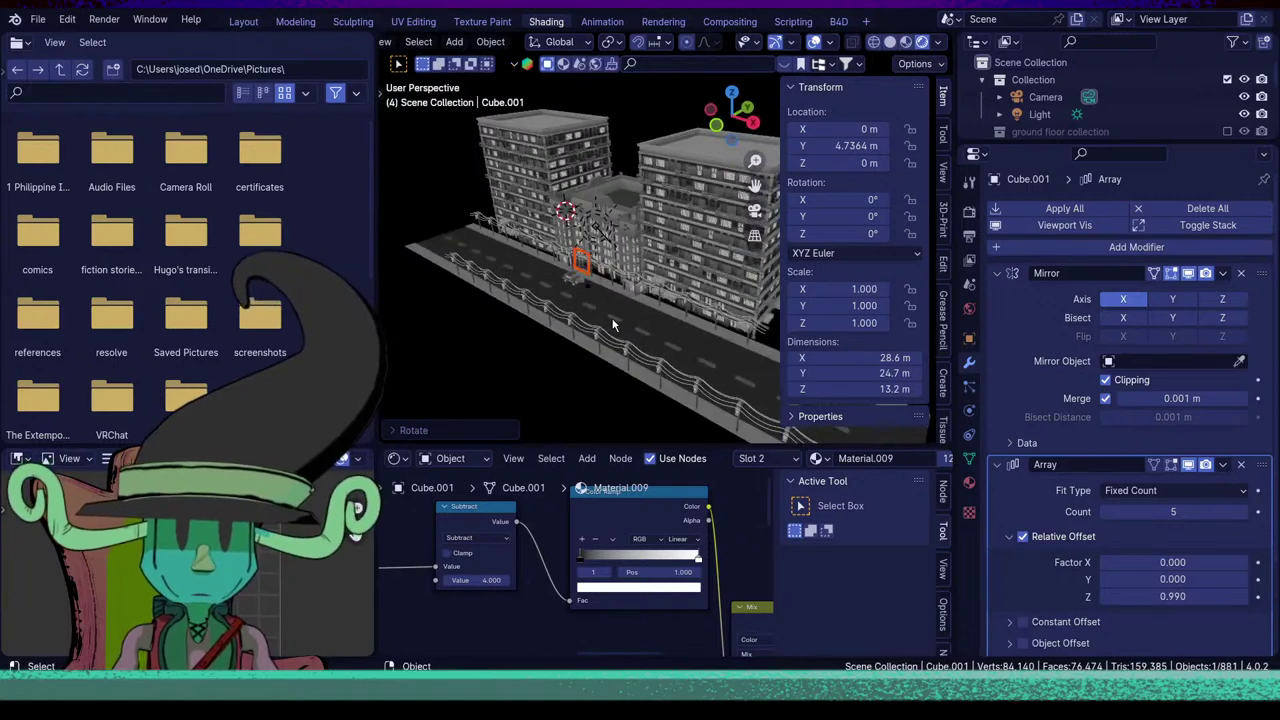
pyautogui.press('s')
pyautogui.rightClick(765, 439)
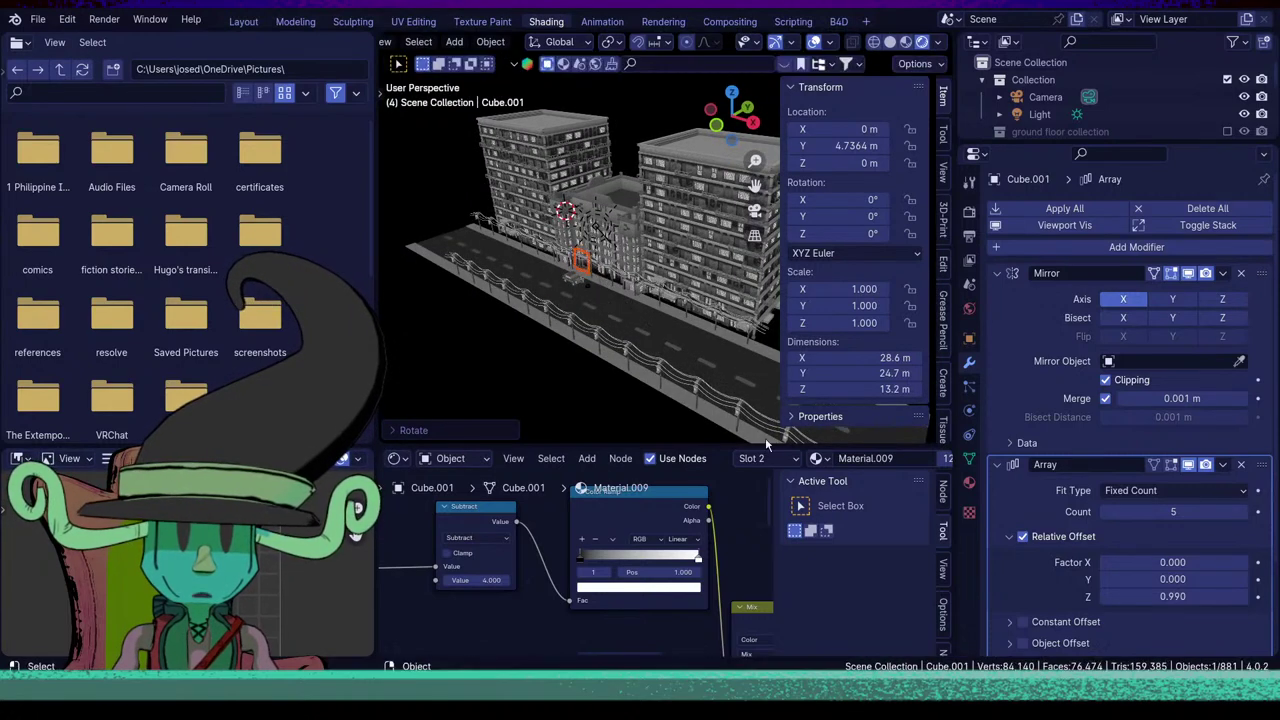
pyautogui.press('s')
pyautogui.click(552, 318)
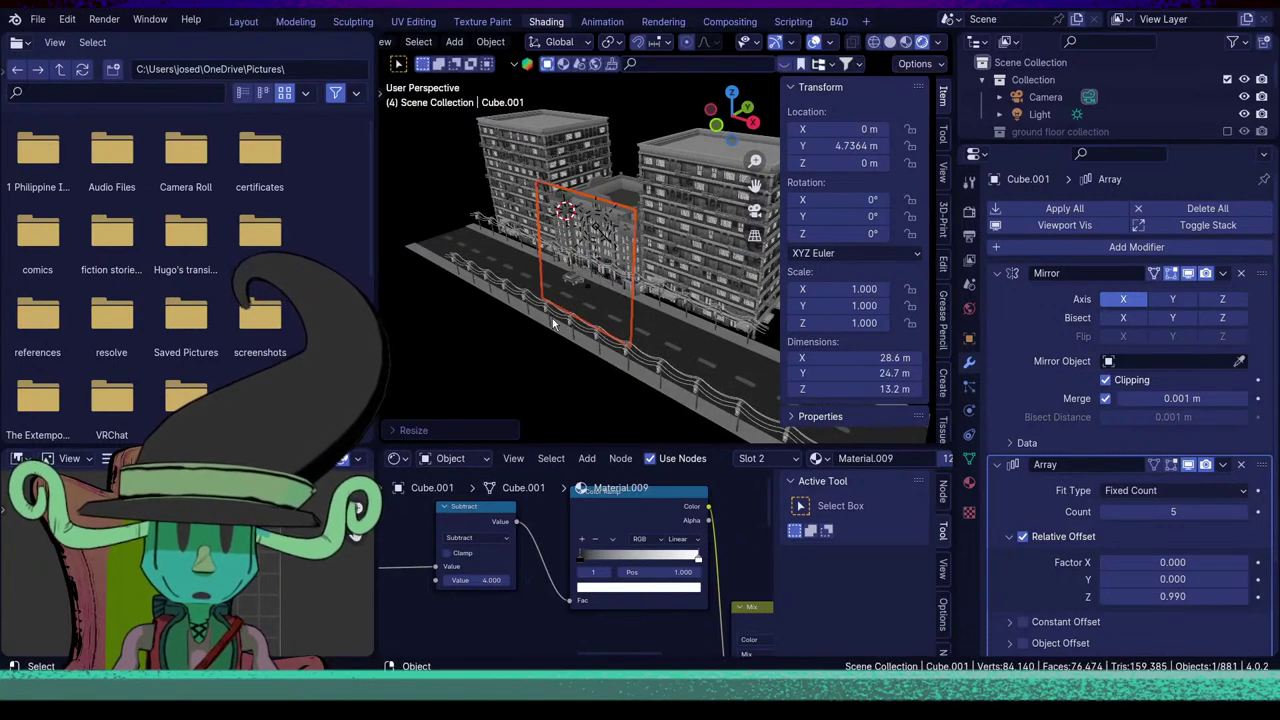
pyautogui.press('g')
pyautogui.press('y')
pyautogui.click(727, 272)
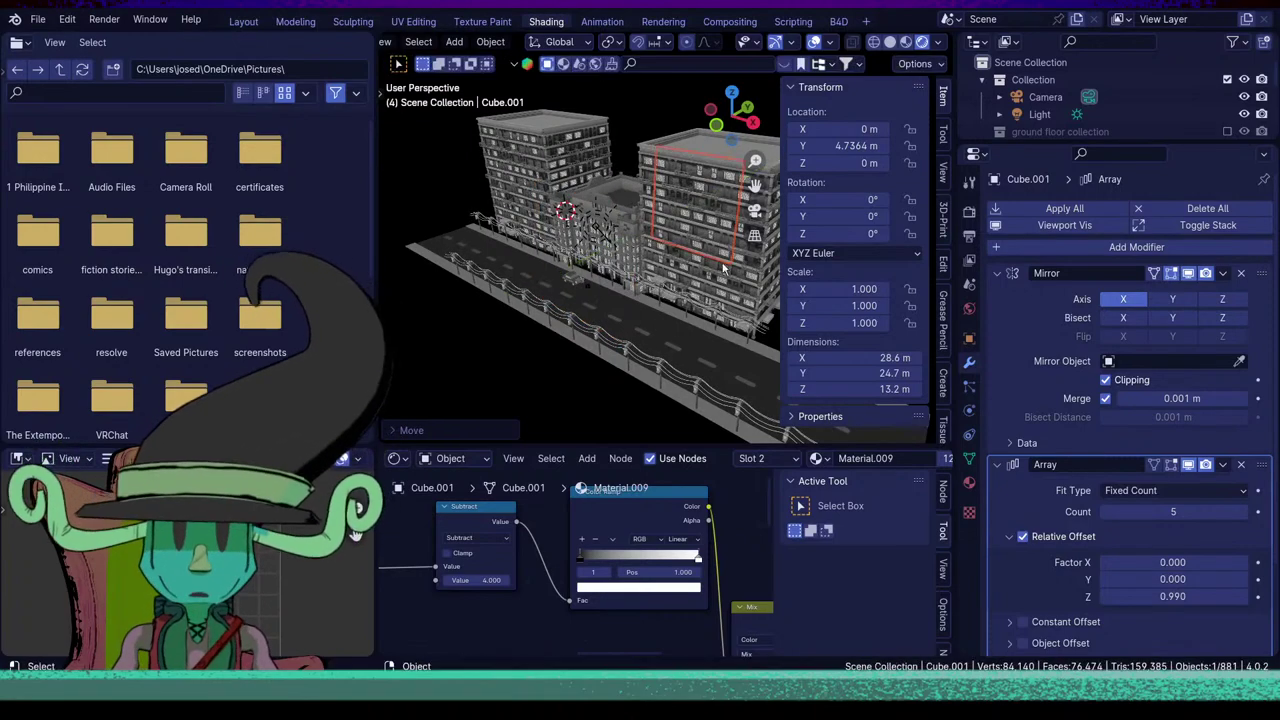
# Enlarge the sky plane to about 180 m square as a backdrop for the buildings, and make it the active object.
pyautogui.moveTo(712, 284)
pyautogui.mouseDown(button='middle')
pyautogui.moveTo(757, 271)
pyautogui.moveTo(720, 276)
pyautogui.mouseUp(button='middle')
pyautogui.press('s')
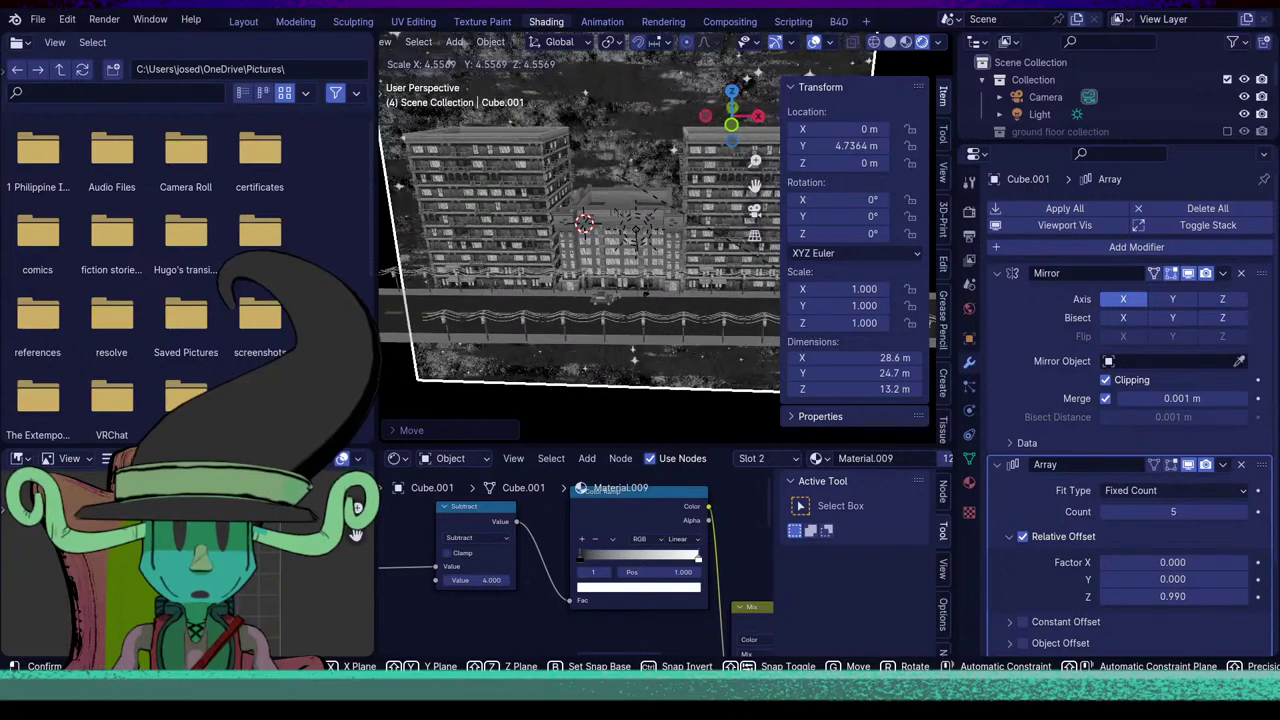
pyautogui.click(634, 356)
pyautogui.moveTo(613, 294); pyautogui.dragTo(660, 340, button='middle')
pyautogui.click(678, 341)
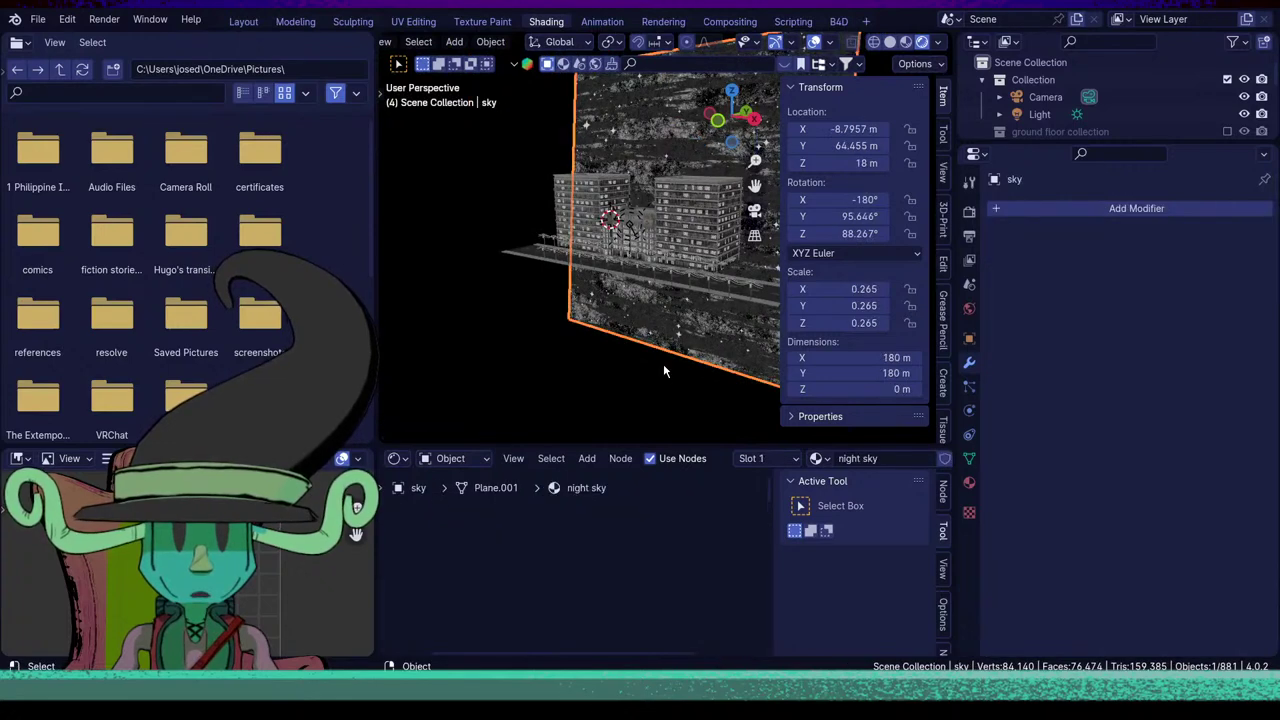
# Save the apartment building exterior file and apply the sky plane's scale.
pyautogui.hotkey('ctrl', 's')
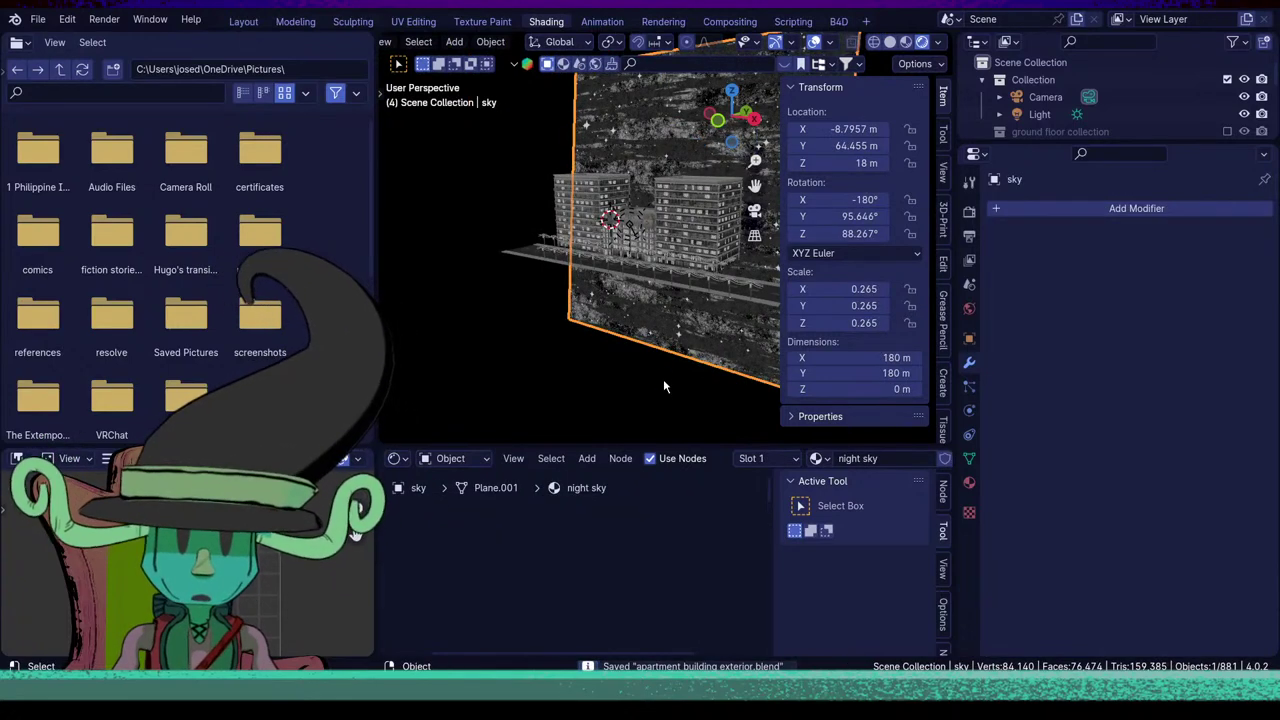
pyautogui.hotkey('ctrl', 'a')
pyautogui.click(618, 412)
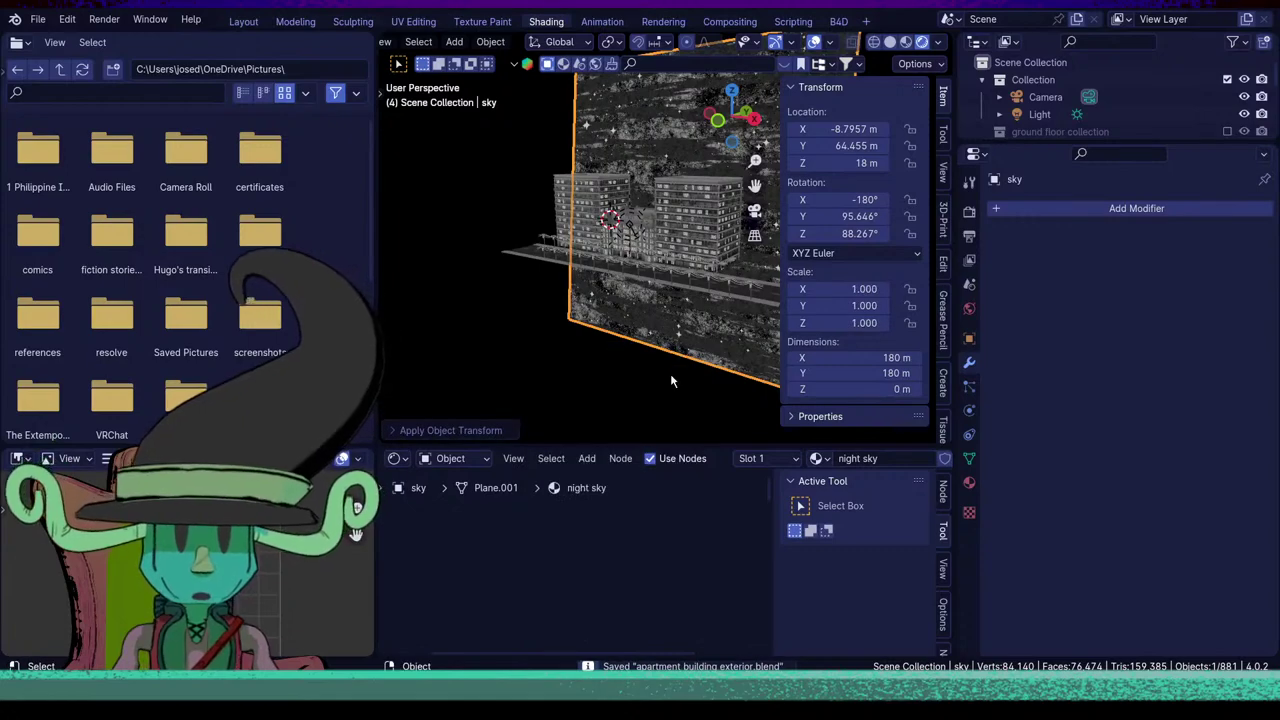
# Examine the street scene from the front in the Layout workspace, checking the night sky behind the buildings.
pyautogui.moveTo(670, 381); pyautogui.dragTo(685, 347, button='middle')
pyautogui.scroll(4, 640, 326)
pyautogui.scroll(3, 693, 316)
pyautogui.scroll(-3, 671, 340)
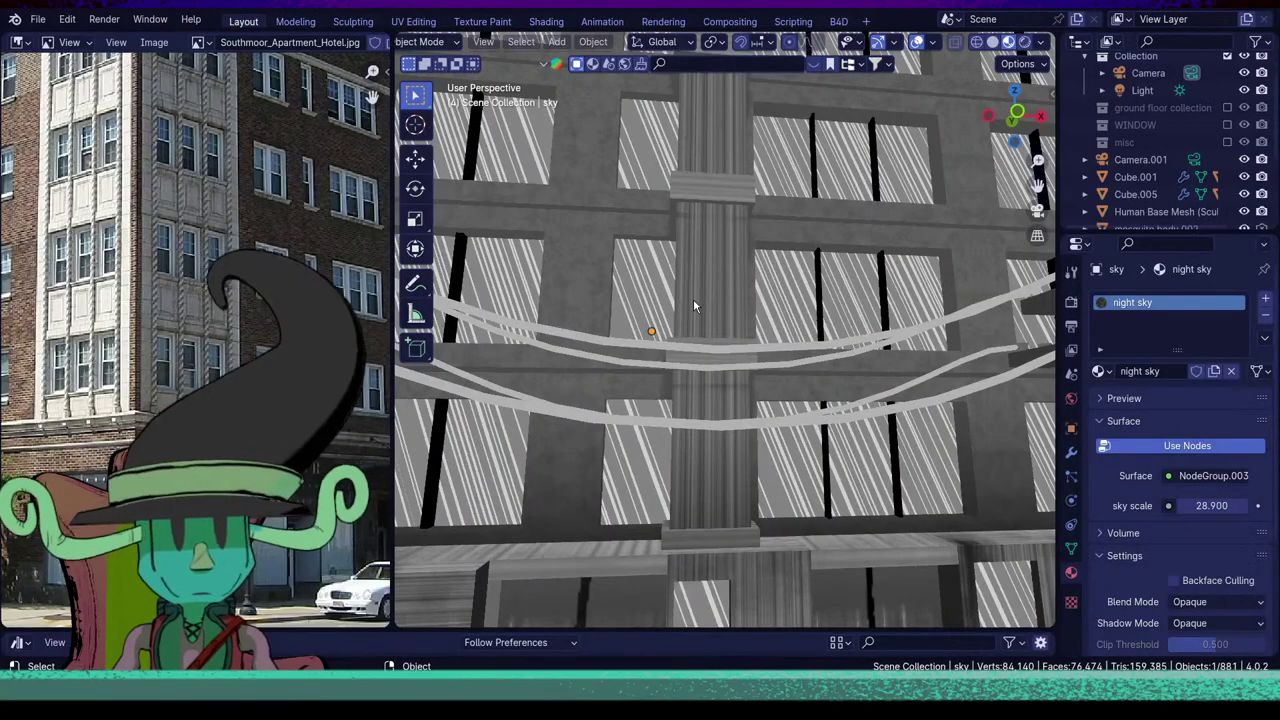
pyautogui.moveTo(693, 298)
pyautogui.mouseDown(button='middle')
pyautogui.moveTo(700, 340)
pyautogui.moveTo(741, 403)
pyautogui.moveTo(739, 380)
pyautogui.mouseUp(button='middle')
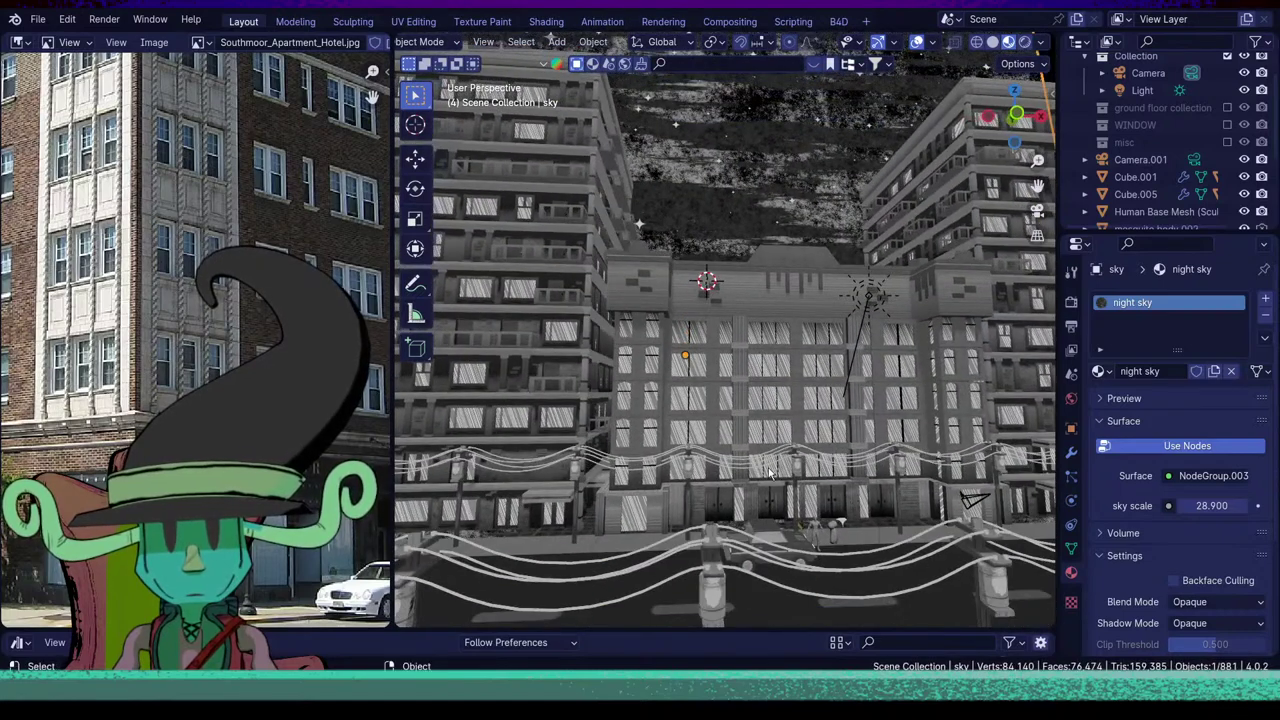
pyautogui.scroll(2, 749, 428)
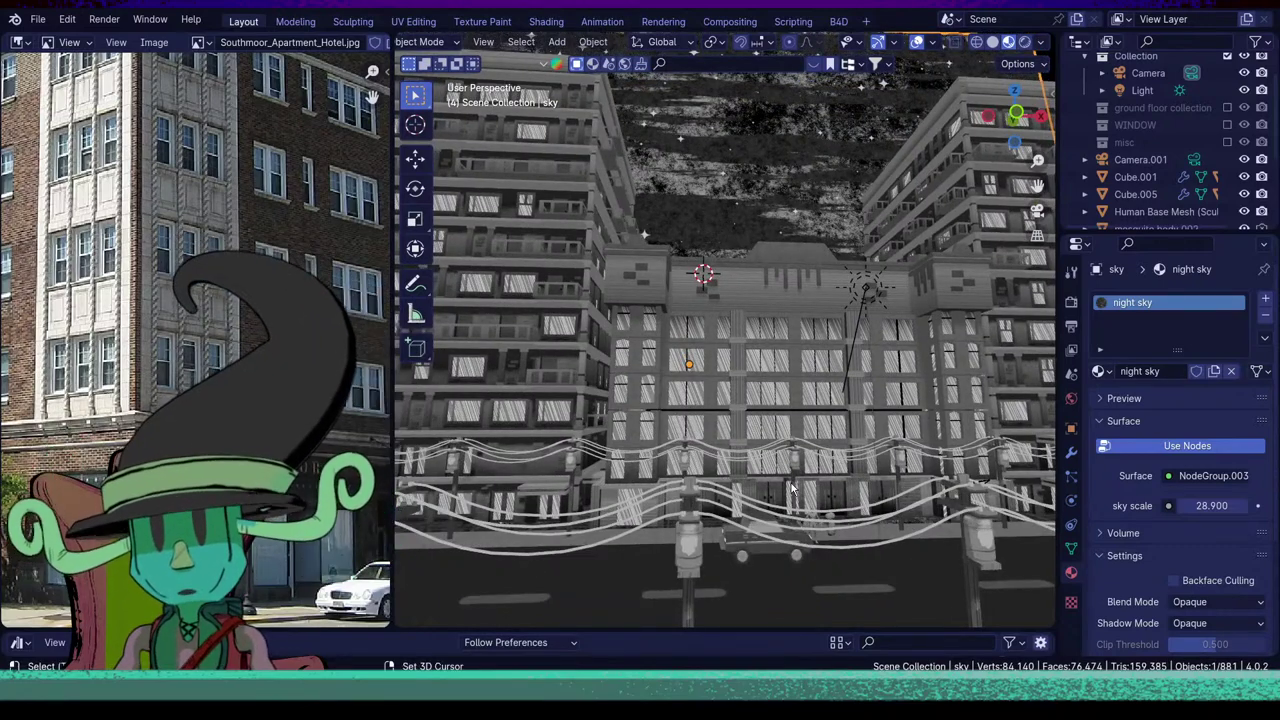
pyautogui.keyDown('shift'); pyautogui.moveTo(793, 489); pyautogui.dragTo(697, 485, button='middle'); pyautogui.keyUp('shift')
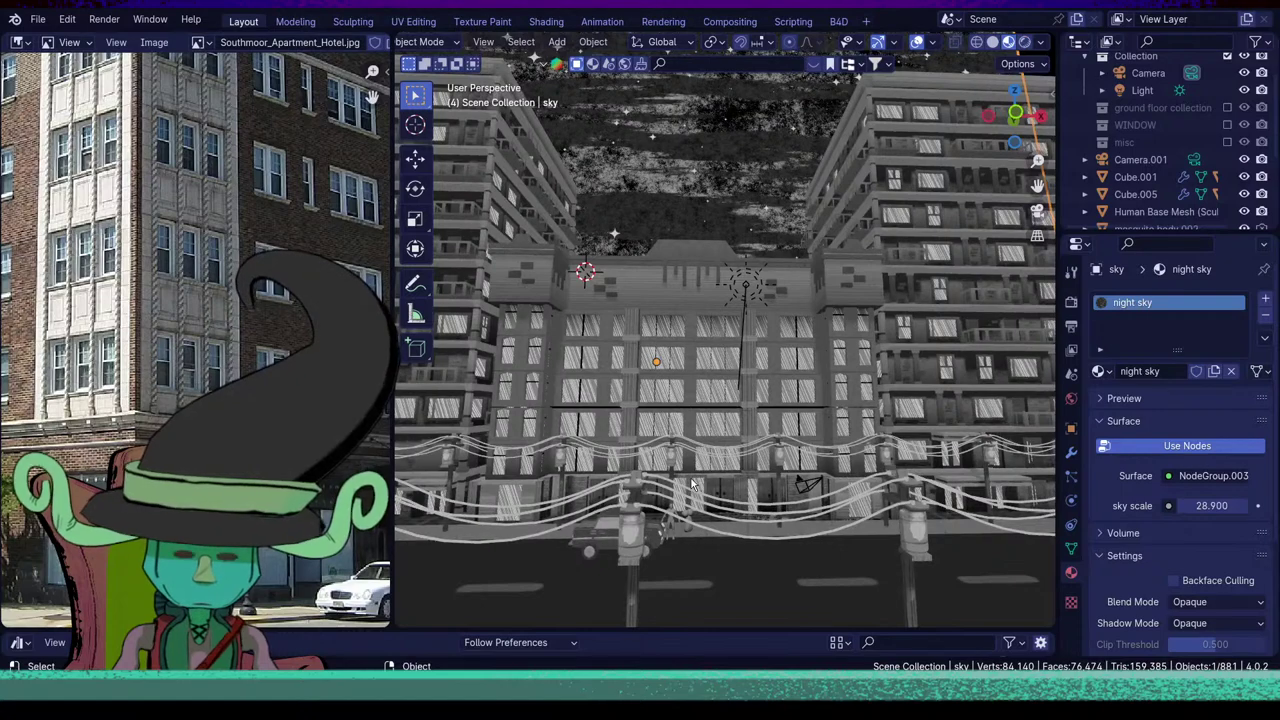